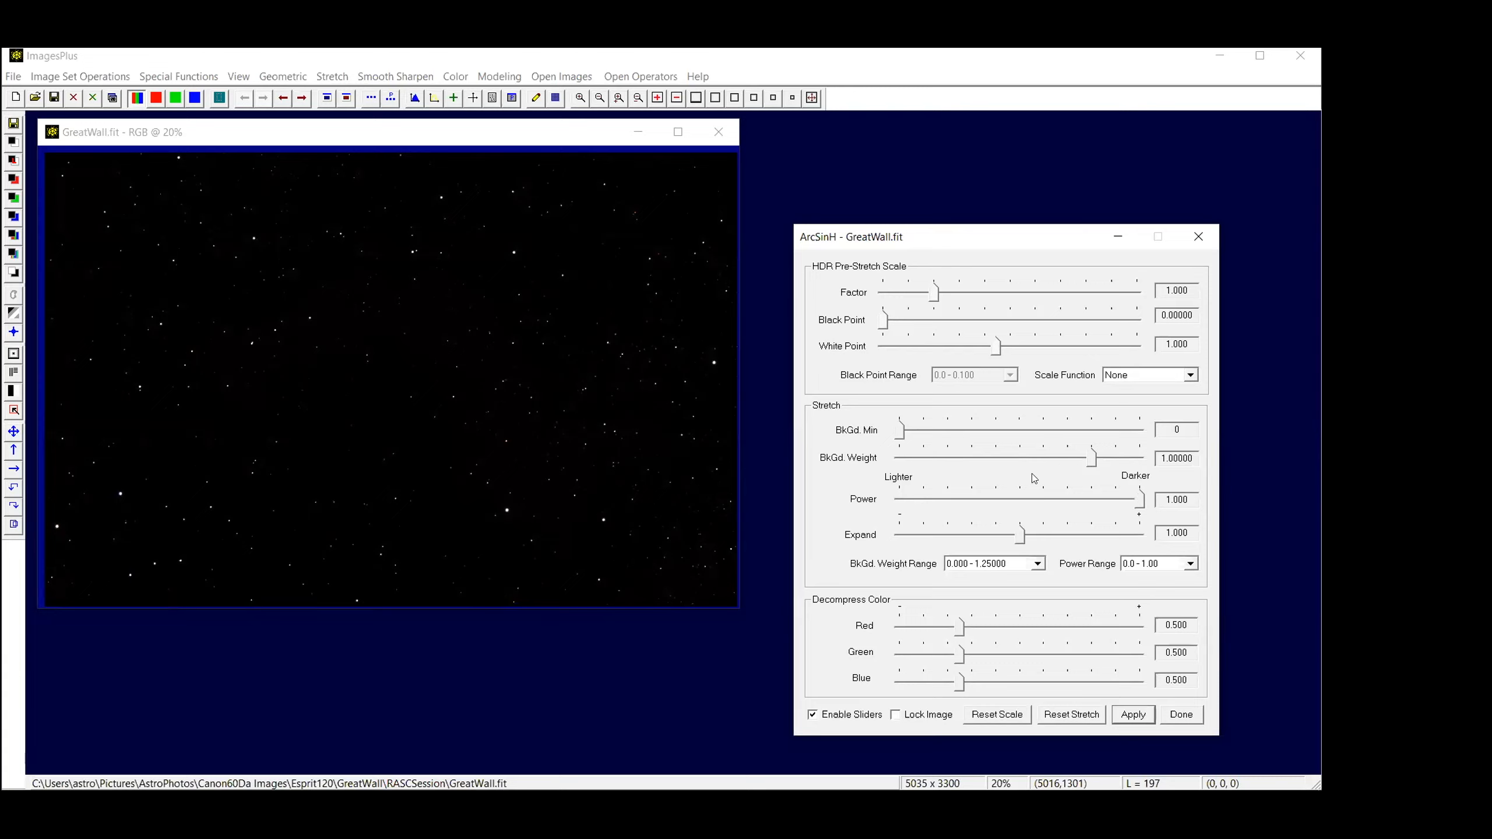
# Set the ArcSinH stretch Power to 0.493 and display the image's histogram above the stretch dialog
pyautogui.moveTo(1116, 500); pyautogui.dragTo(1020, 499)
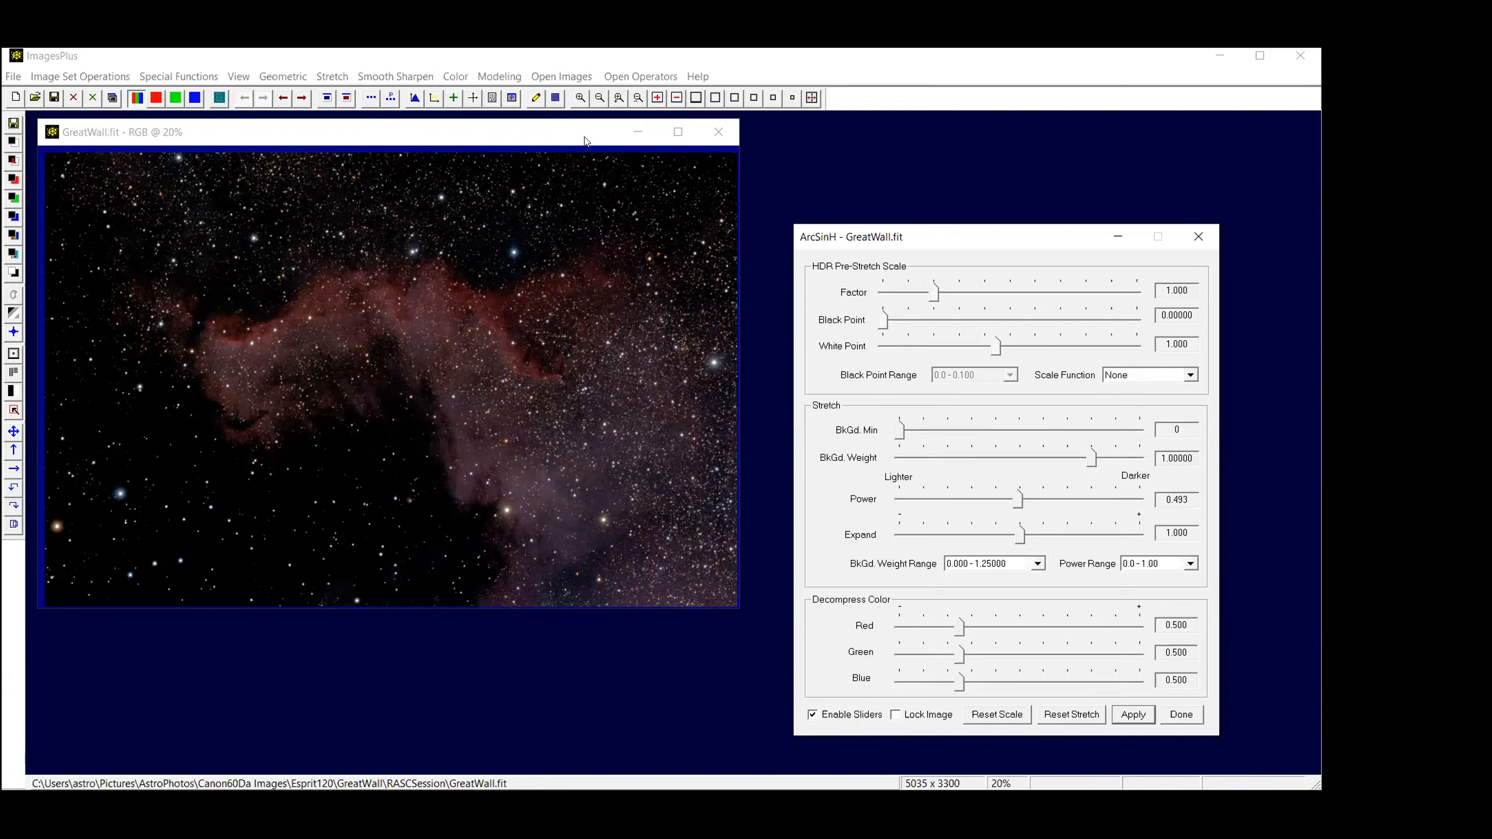
pyautogui.click(415, 99)
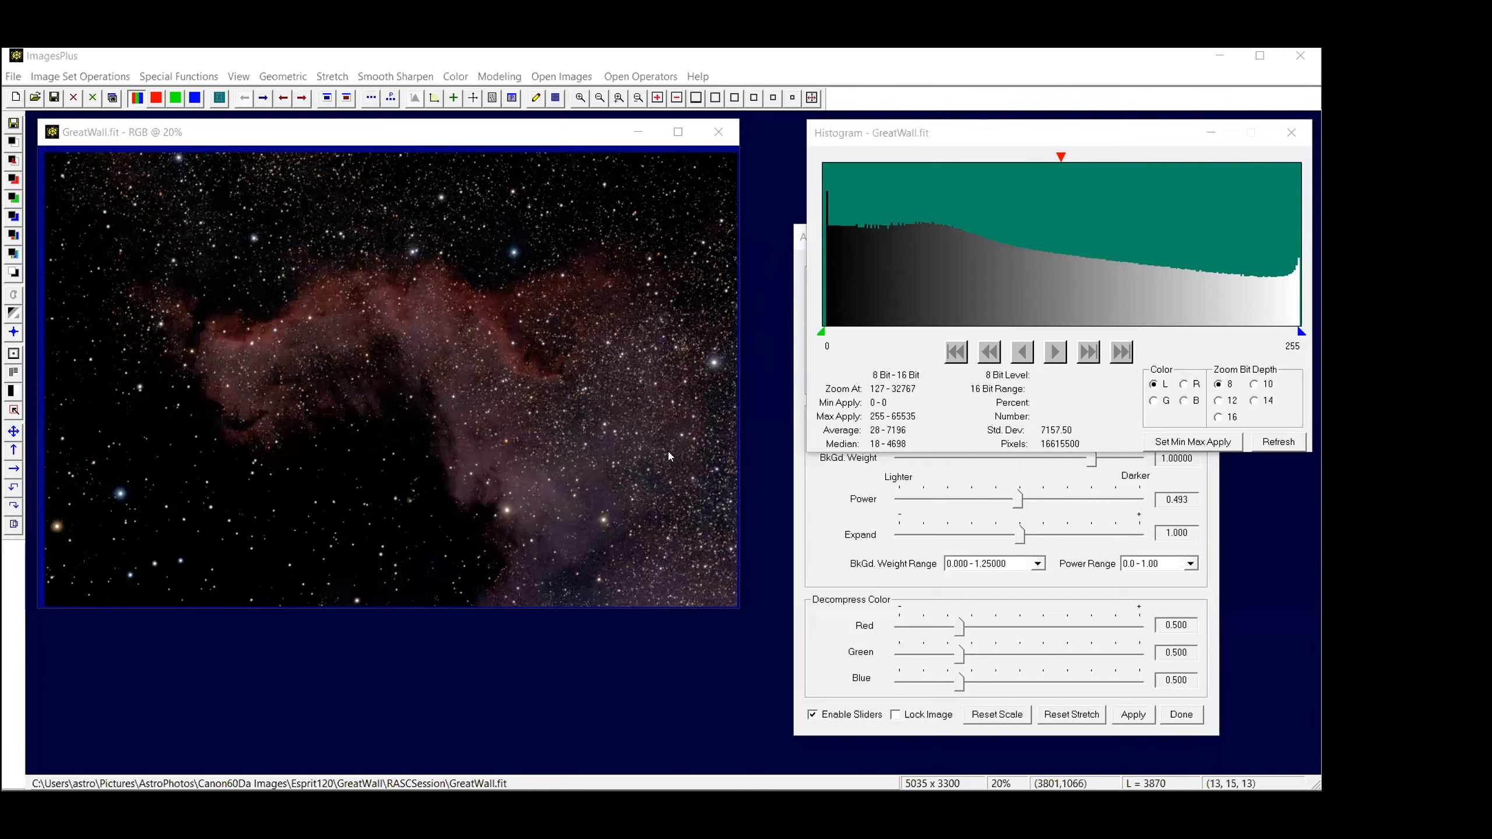
pyautogui.click(816, 538)
pyautogui.click(1003, 507)
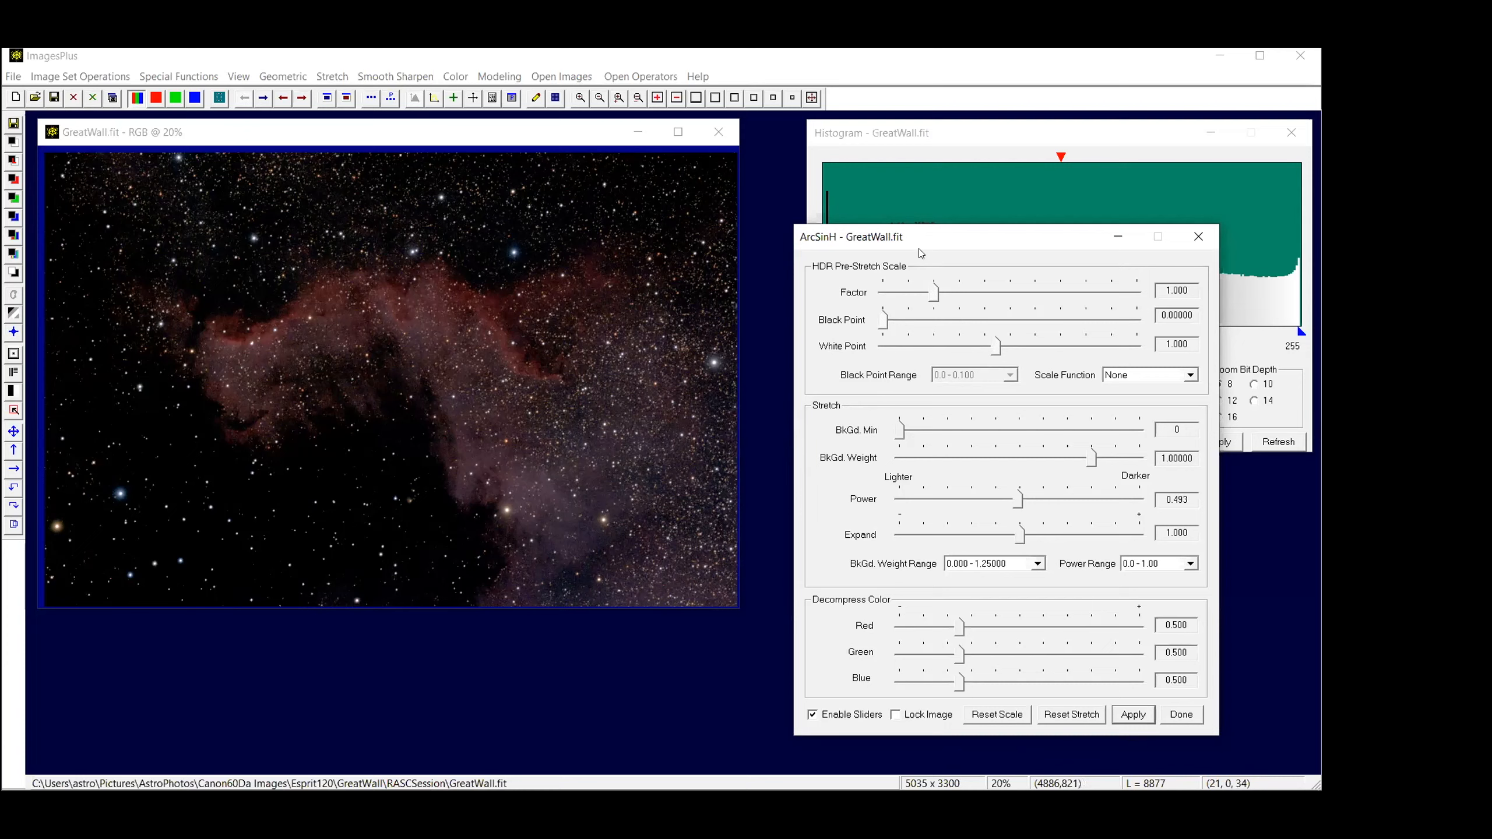
pyautogui.moveTo(920, 253); pyautogui.dragTo(968, 399)
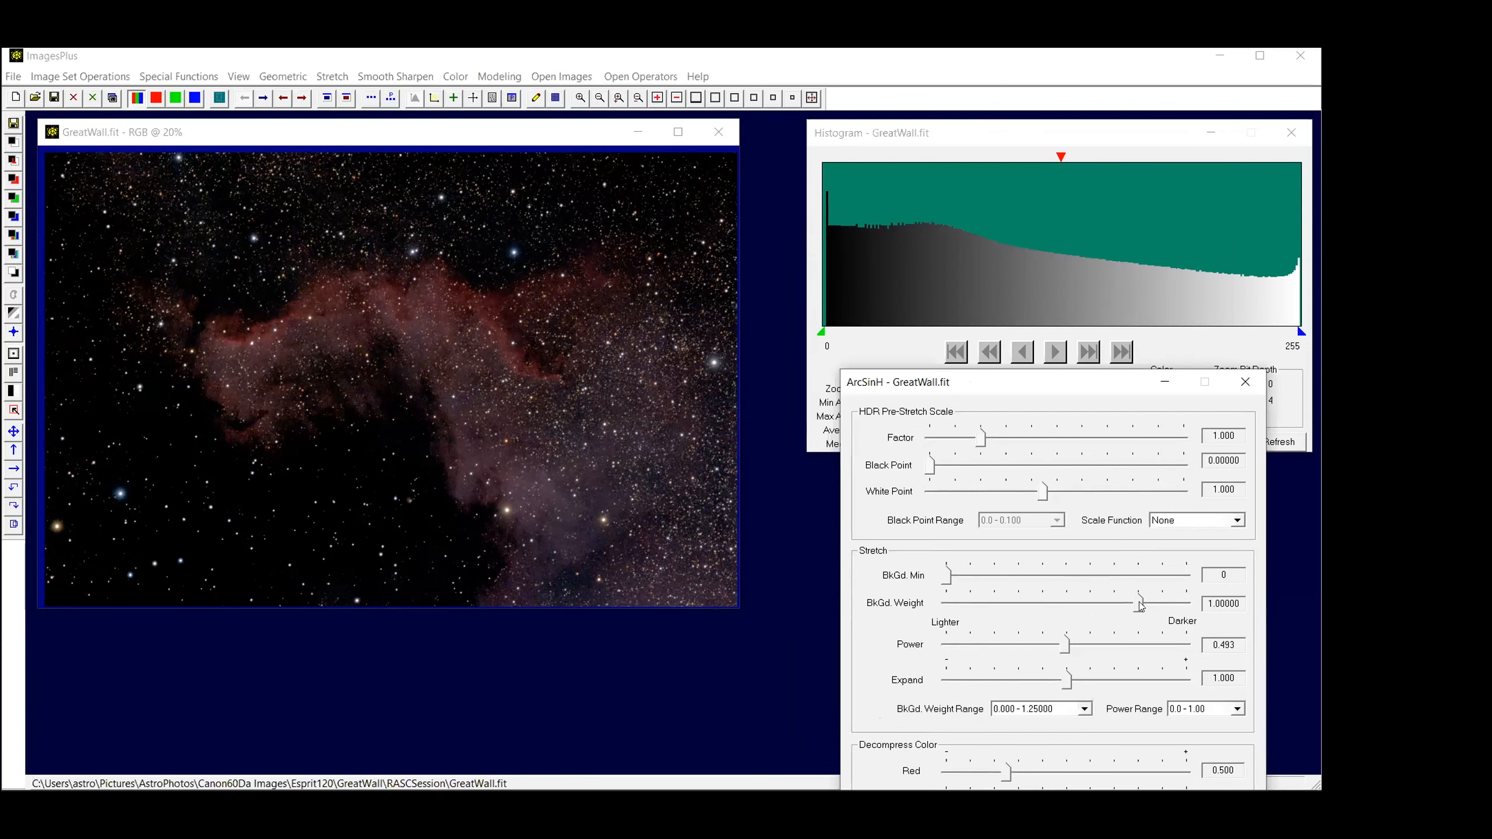
# Lower the stretch's BkGd. Weight to 0.73125 to recover clipped shadows in the luminance histogram
pyautogui.press('Left')
pyautogui.moveTo(1140, 604); pyautogui.dragTo(1110, 596)
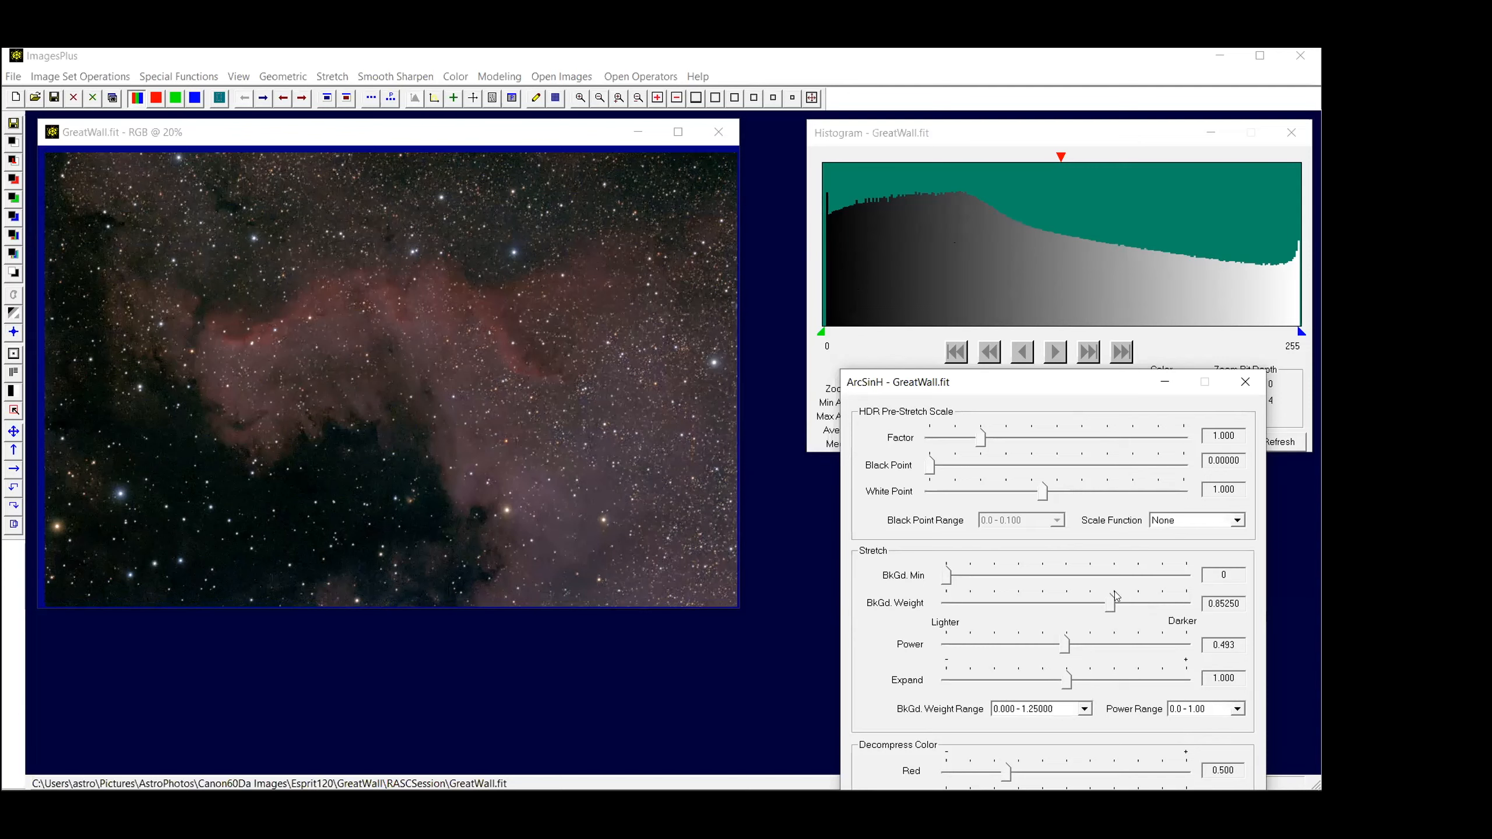
pyautogui.moveTo(1108, 603); pyautogui.dragTo(1087, 603)
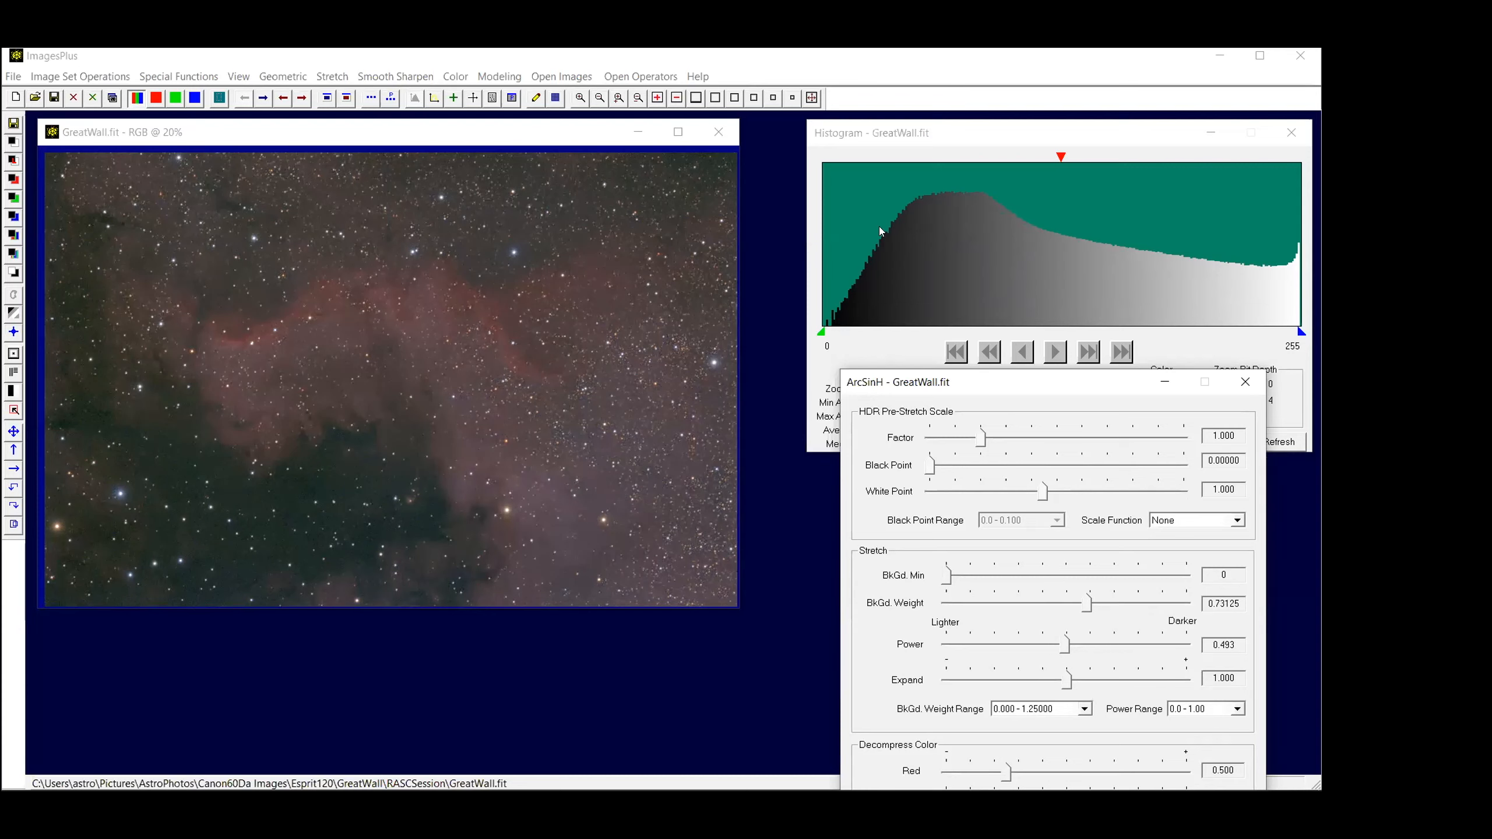
# Switch the histogram to the red channel and lower the BkGd. Weight to 0.60875 to clear its black clipping
pyautogui.click(1063, 141)
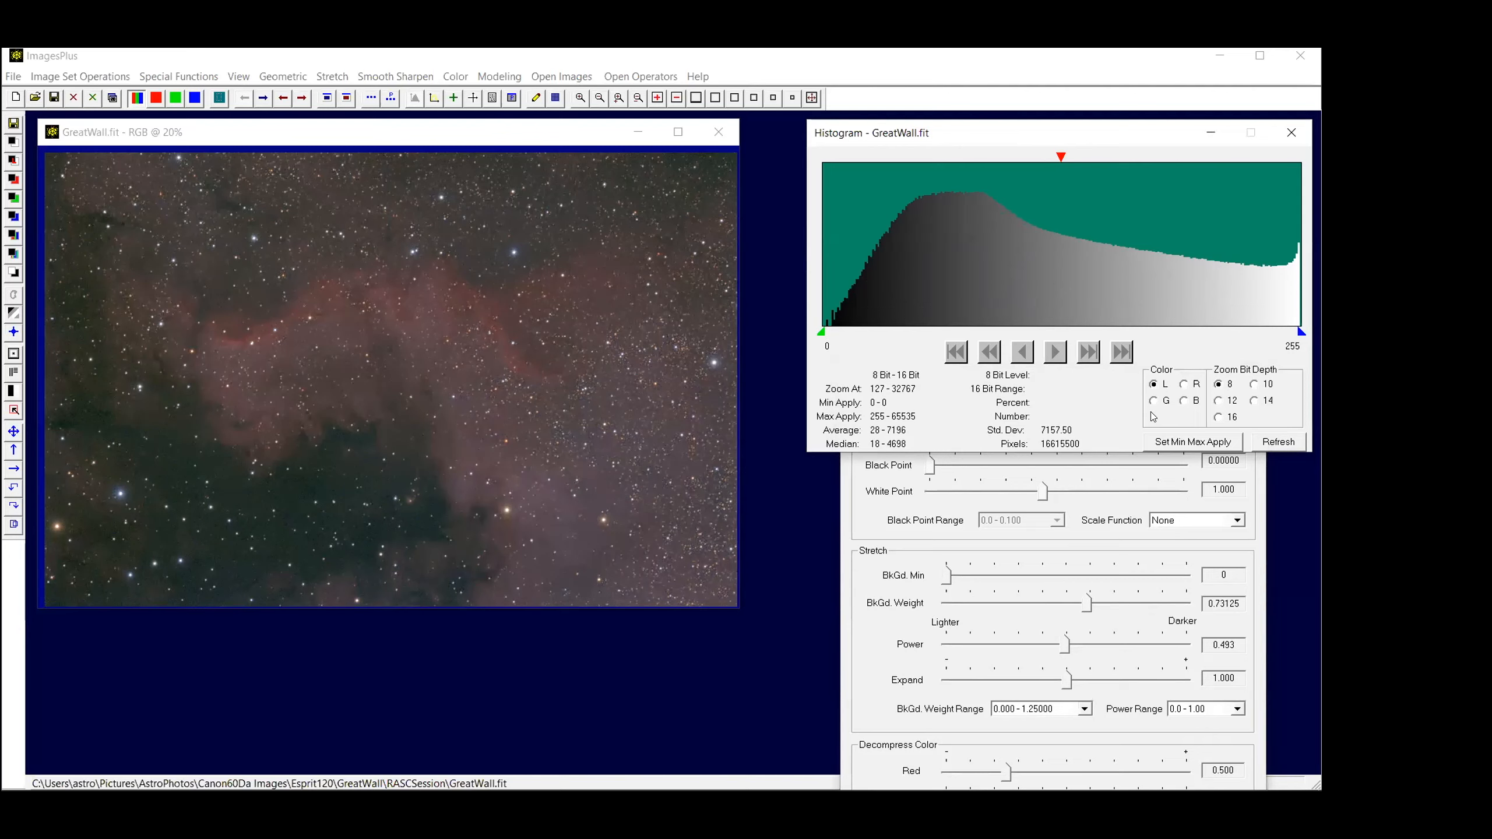
pyautogui.click(1184, 384)
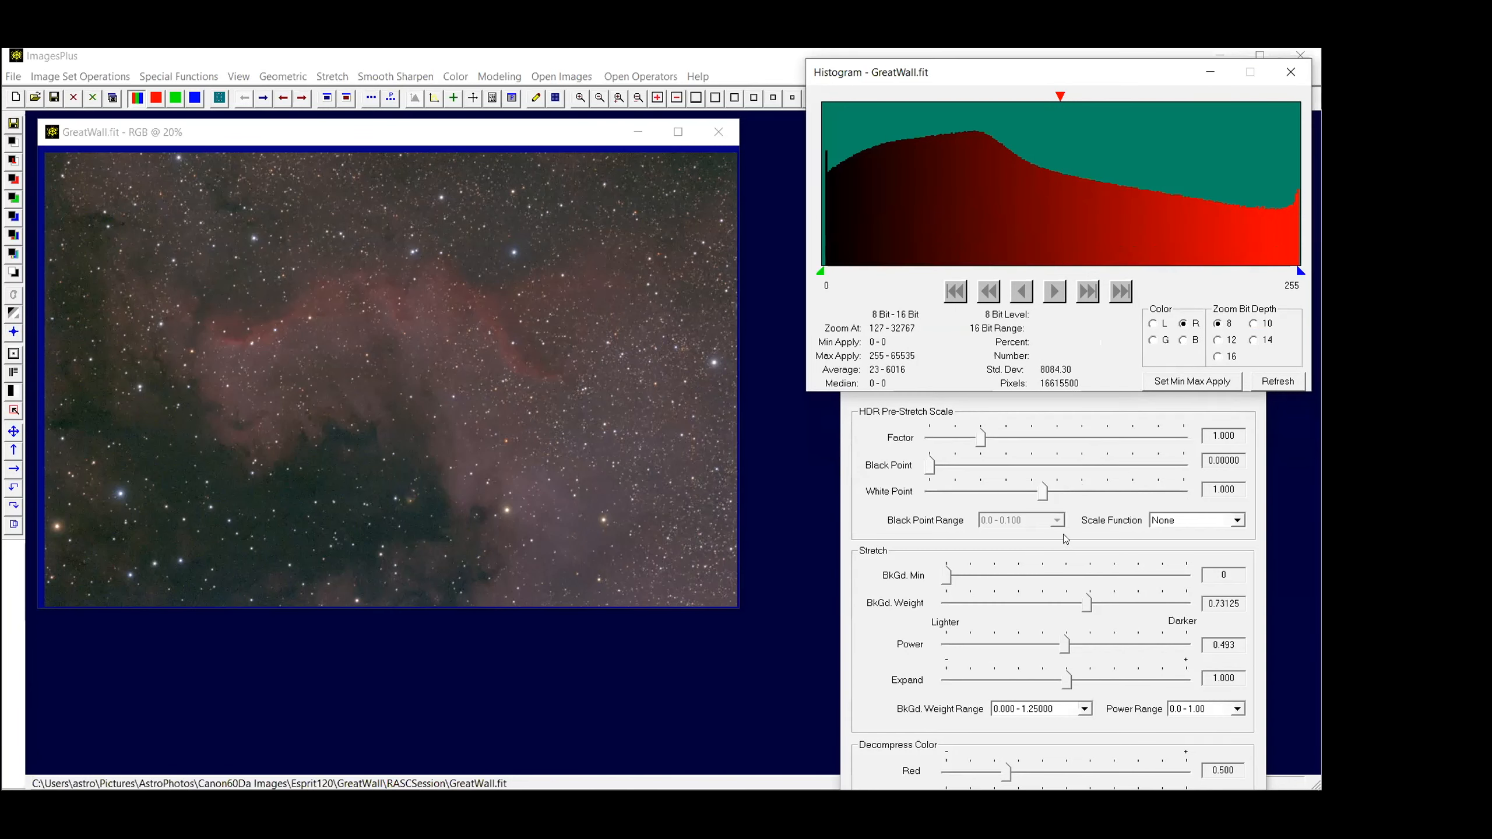
pyautogui.click(1072, 598)
pyautogui.click(1072, 597)
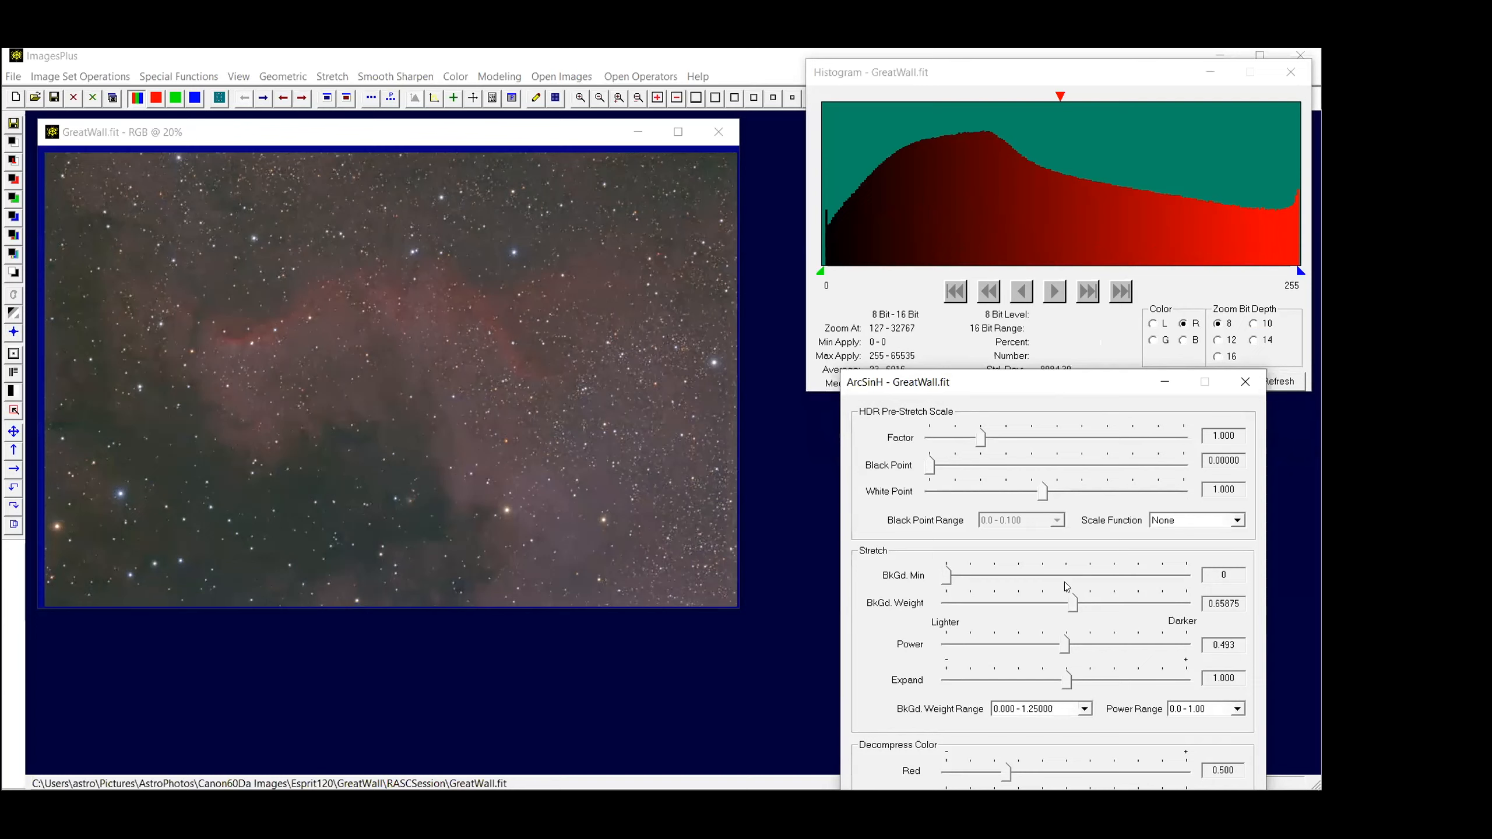
pyautogui.moveTo(1073, 607); pyautogui.dragTo(1065, 605)
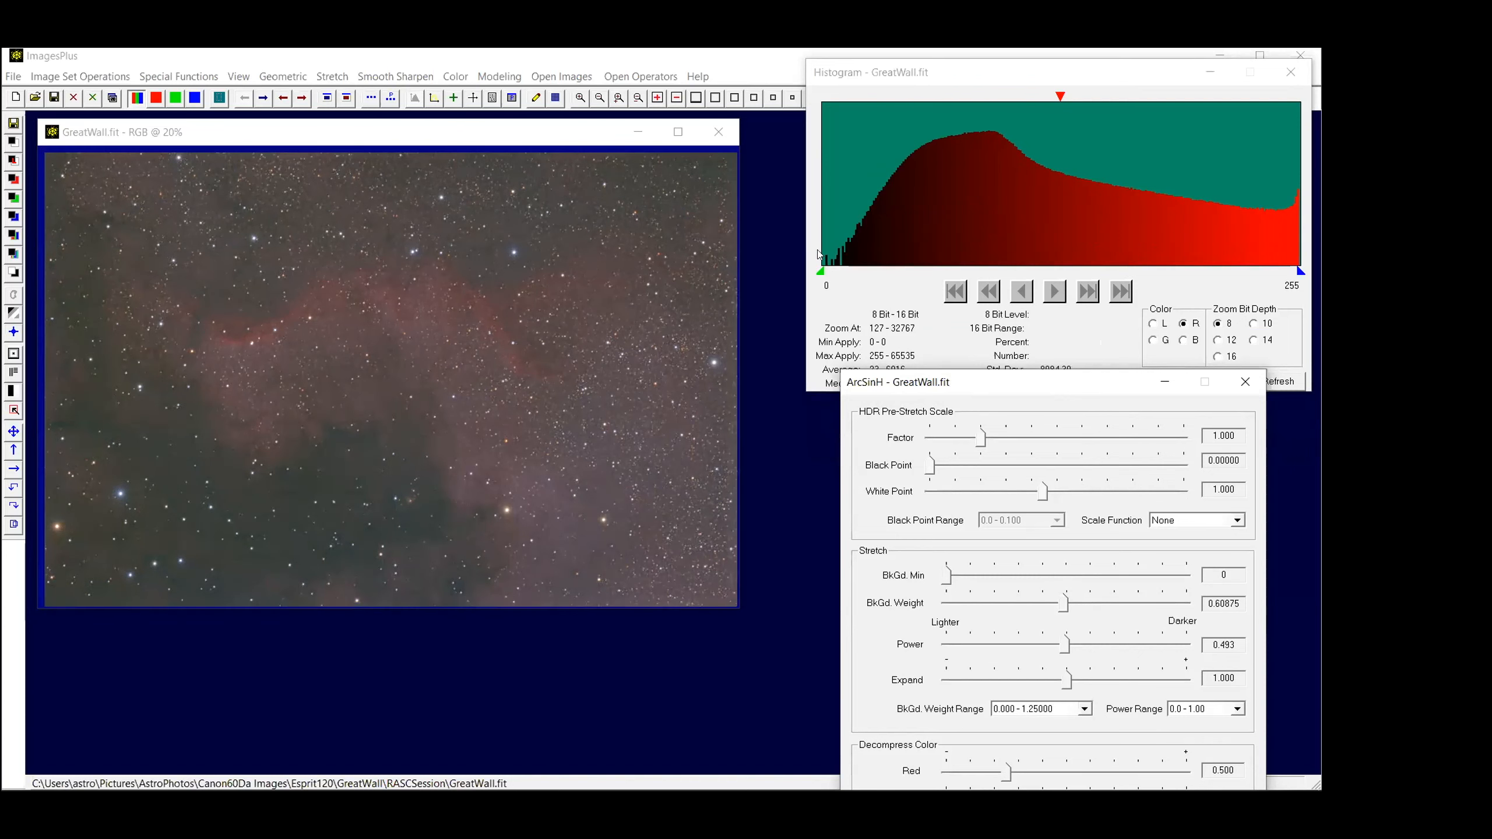
# Check the green and blue channel histograms and lower the BkGd. Weight to 0.51875 to clear the blue clipping
pyautogui.click(1153, 340)
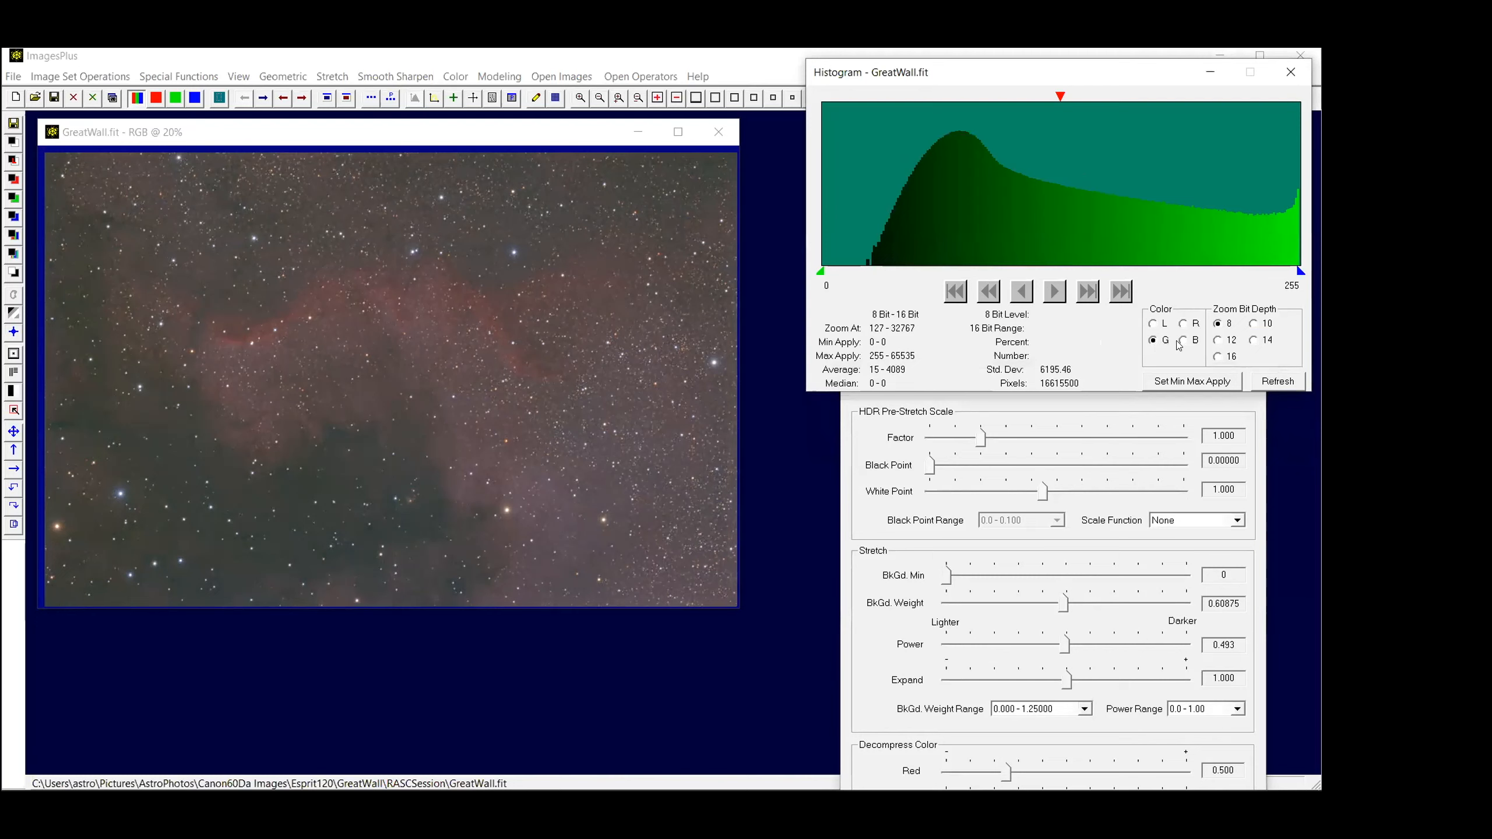
pyautogui.click(1183, 341)
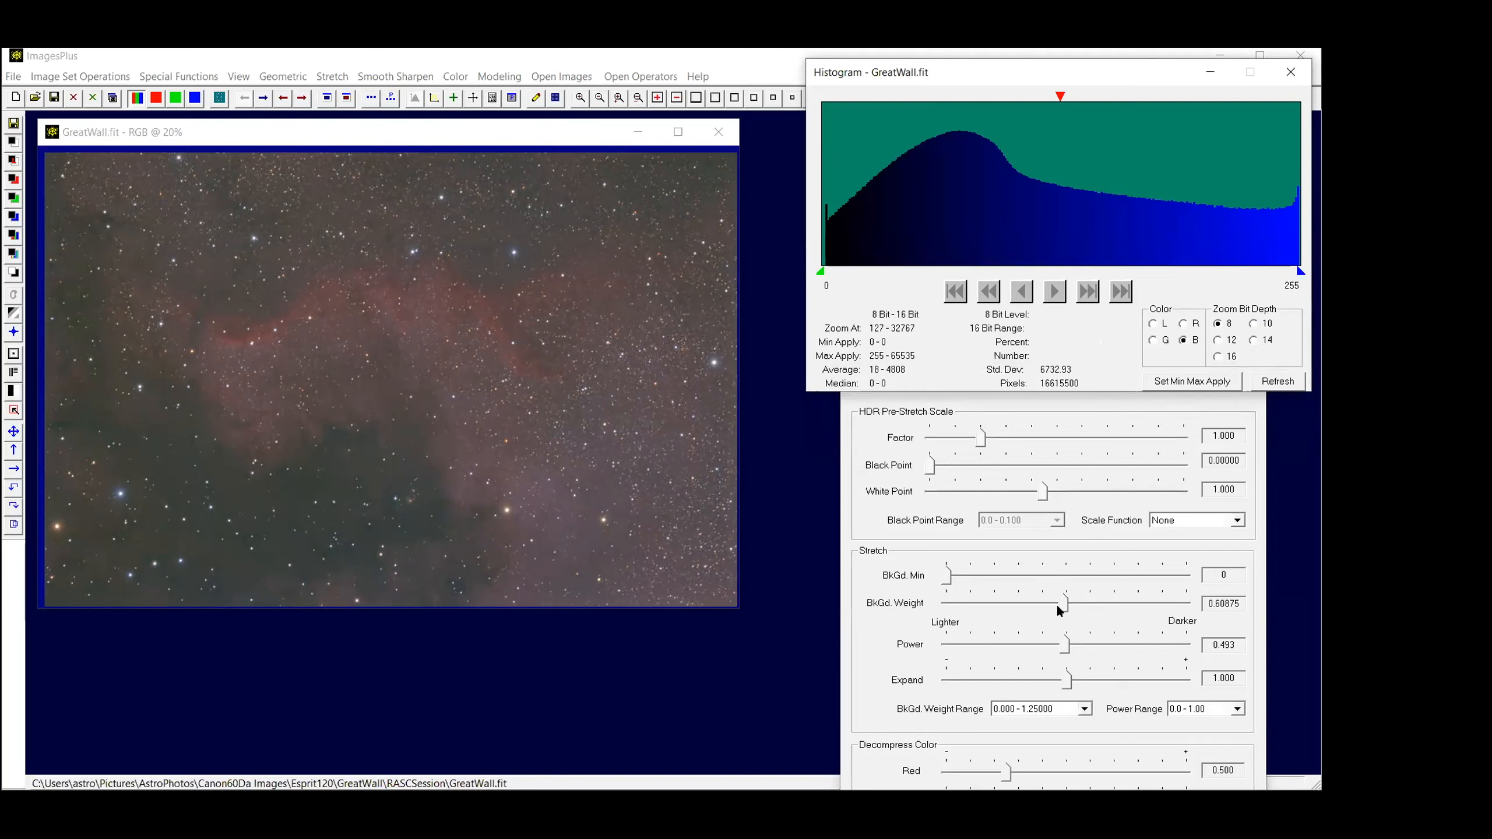
pyautogui.moveTo(1063, 608); pyautogui.dragTo(1051, 607)
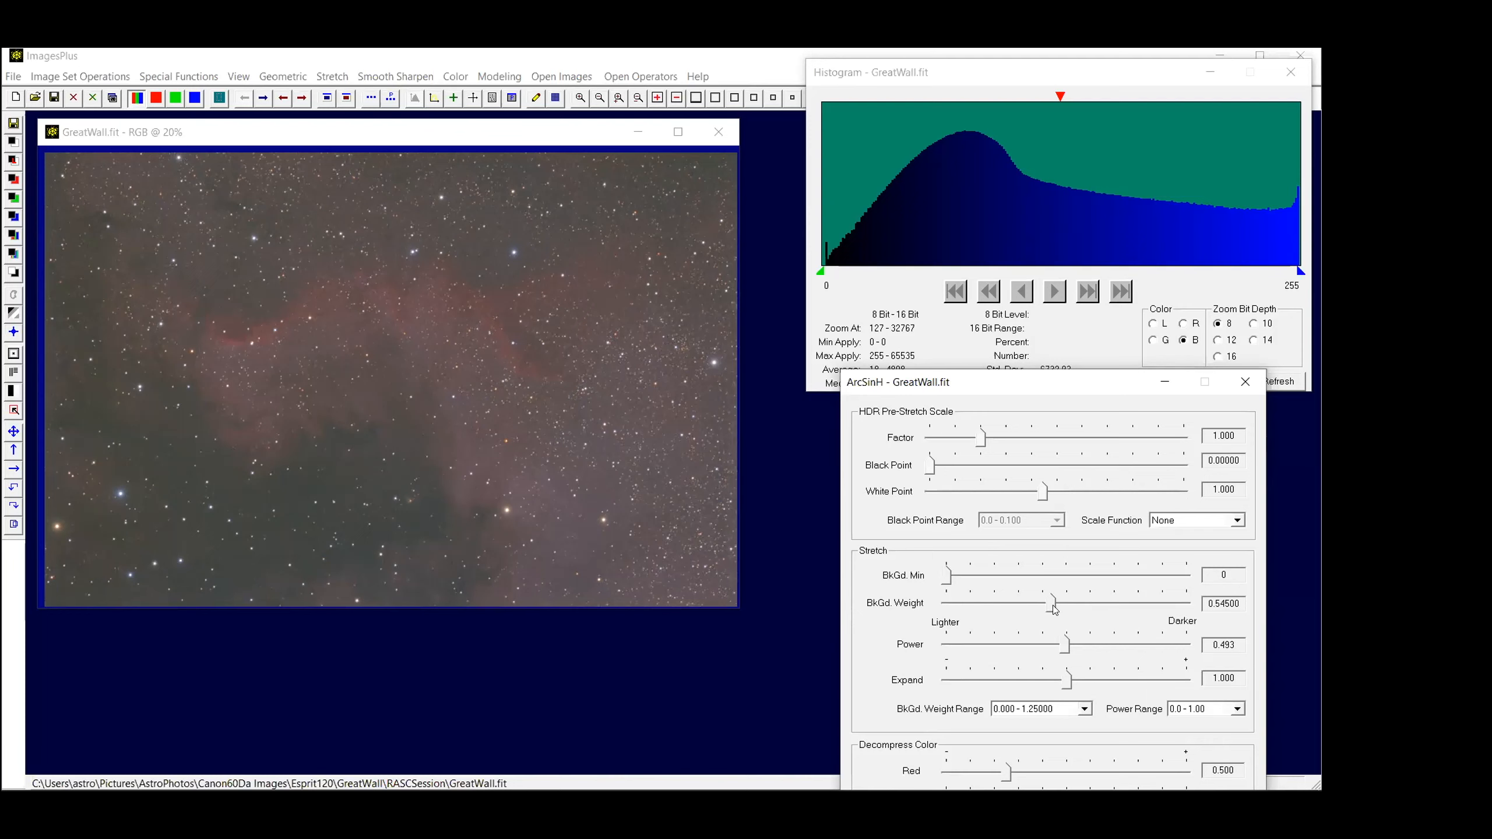
pyautogui.moveTo(1051, 609); pyautogui.dragTo(1048, 607)
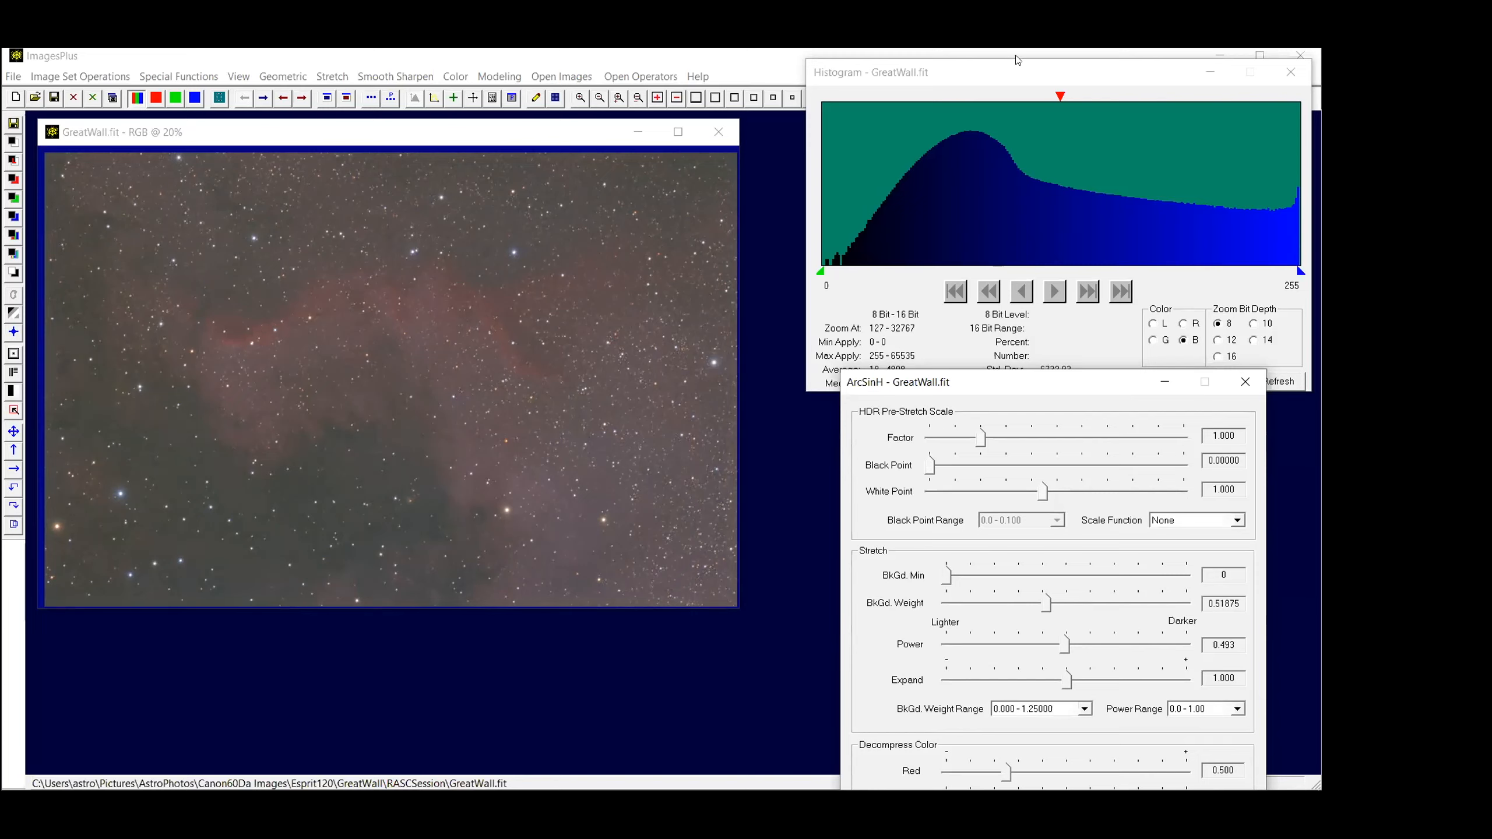
# Review the red, green, luminance and blue histograms for remaining clipping at the black end
pyautogui.click(1016, 73)
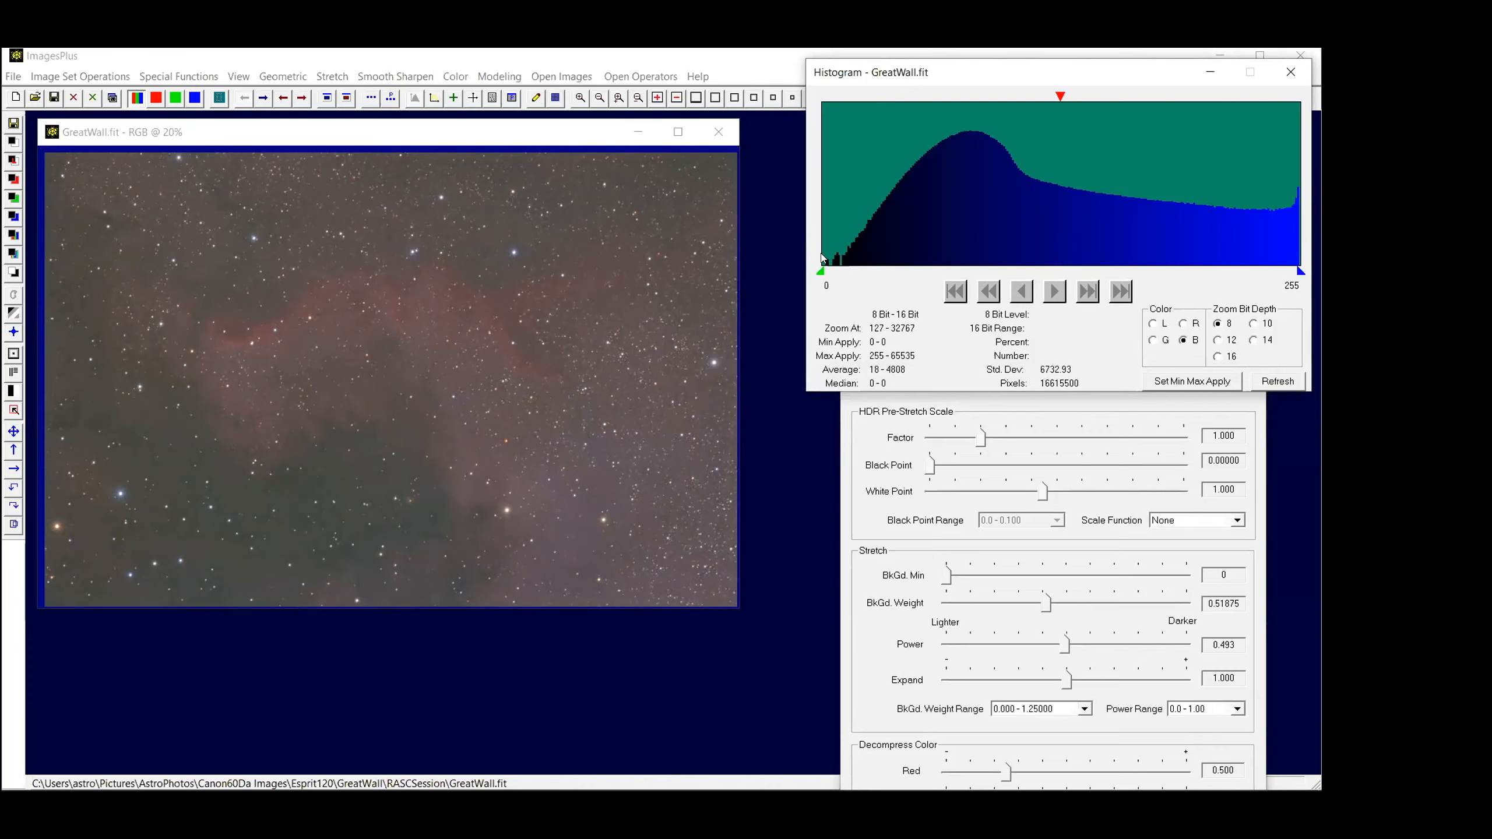
pyautogui.click(1183, 324)
pyautogui.click(1152, 340)
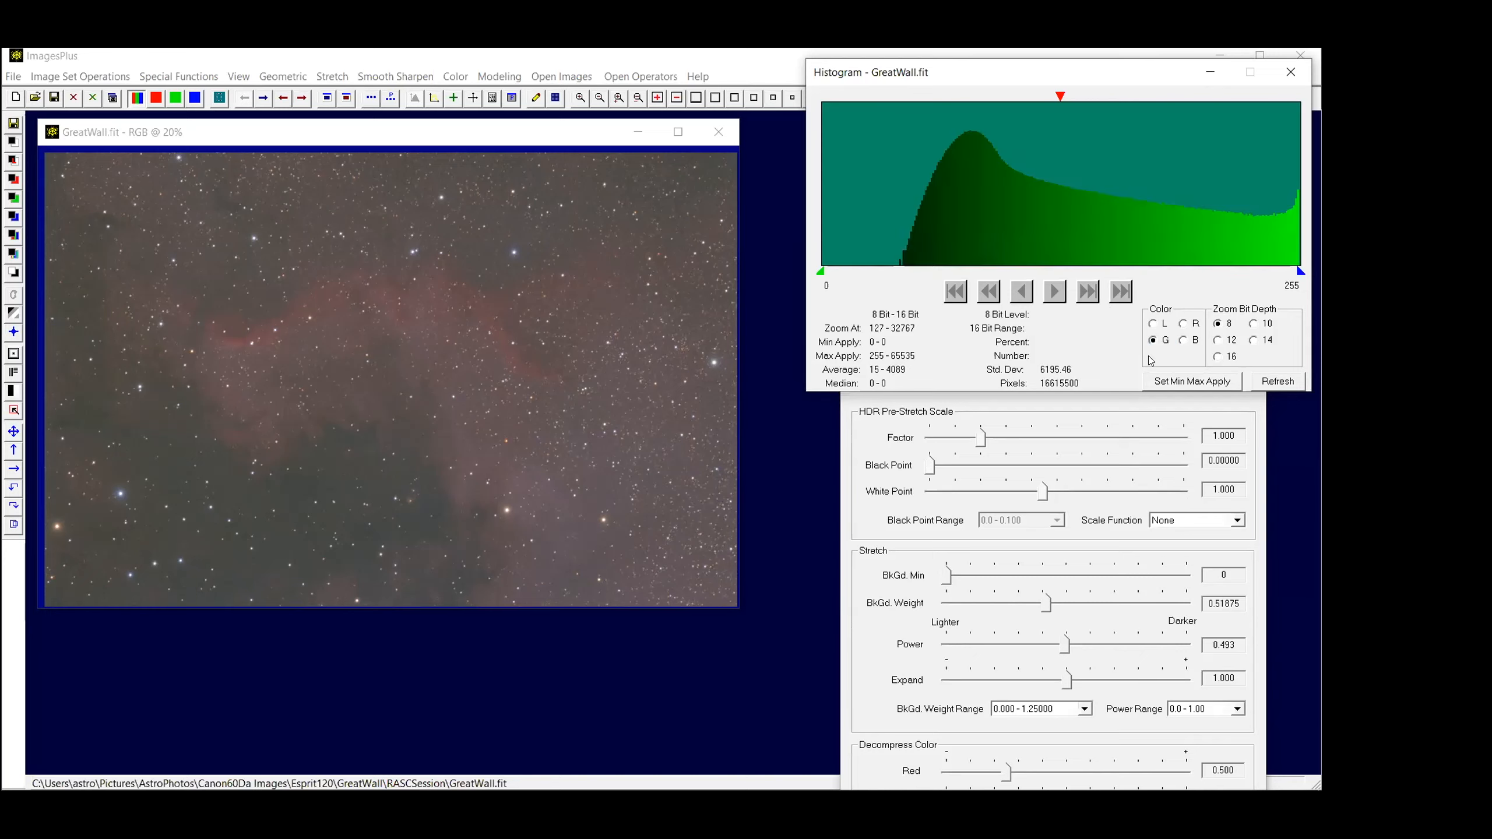
pyautogui.click(1152, 324)
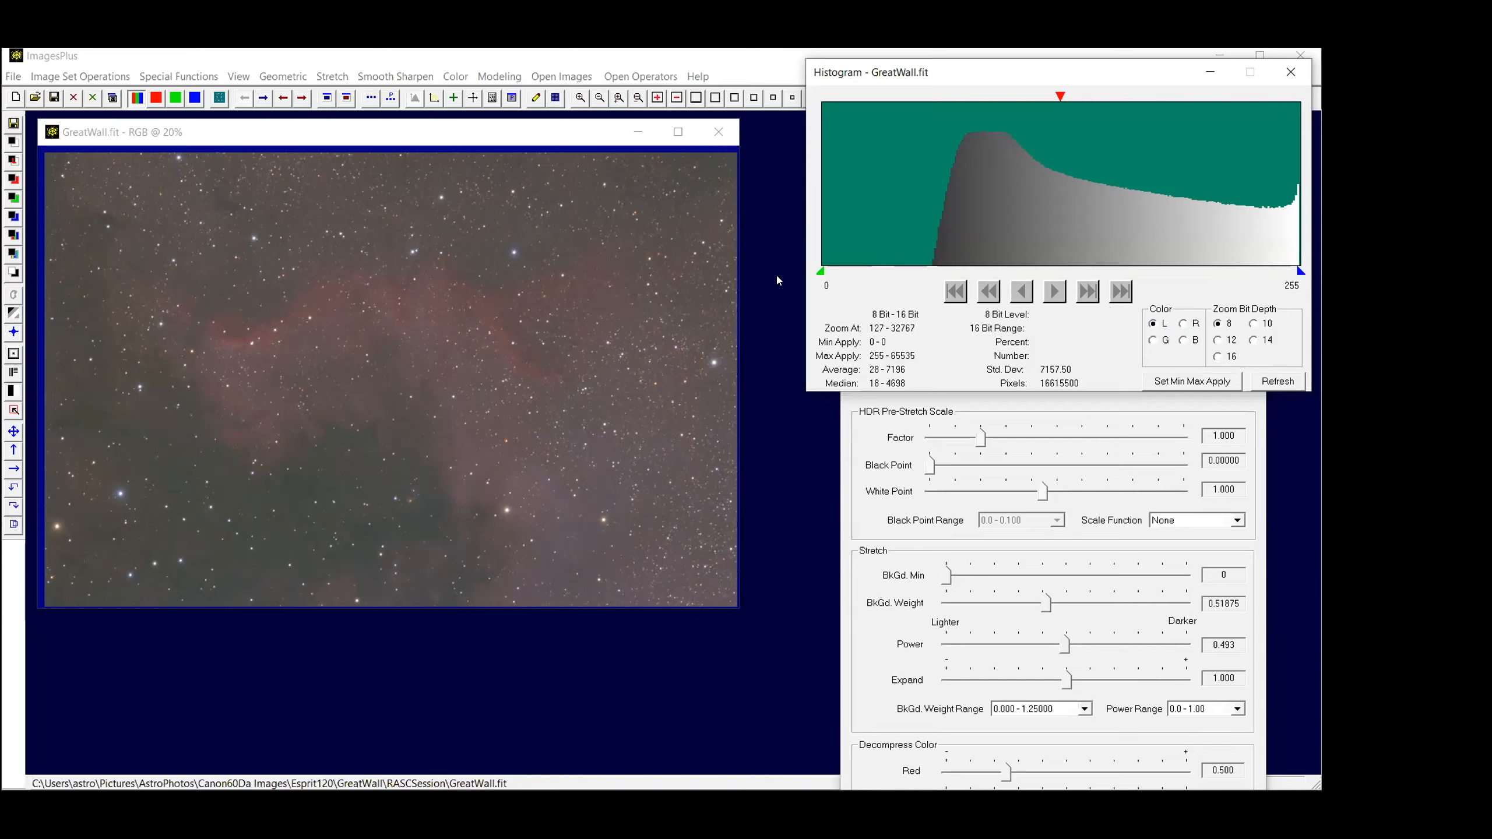
pyautogui.click(1184, 341)
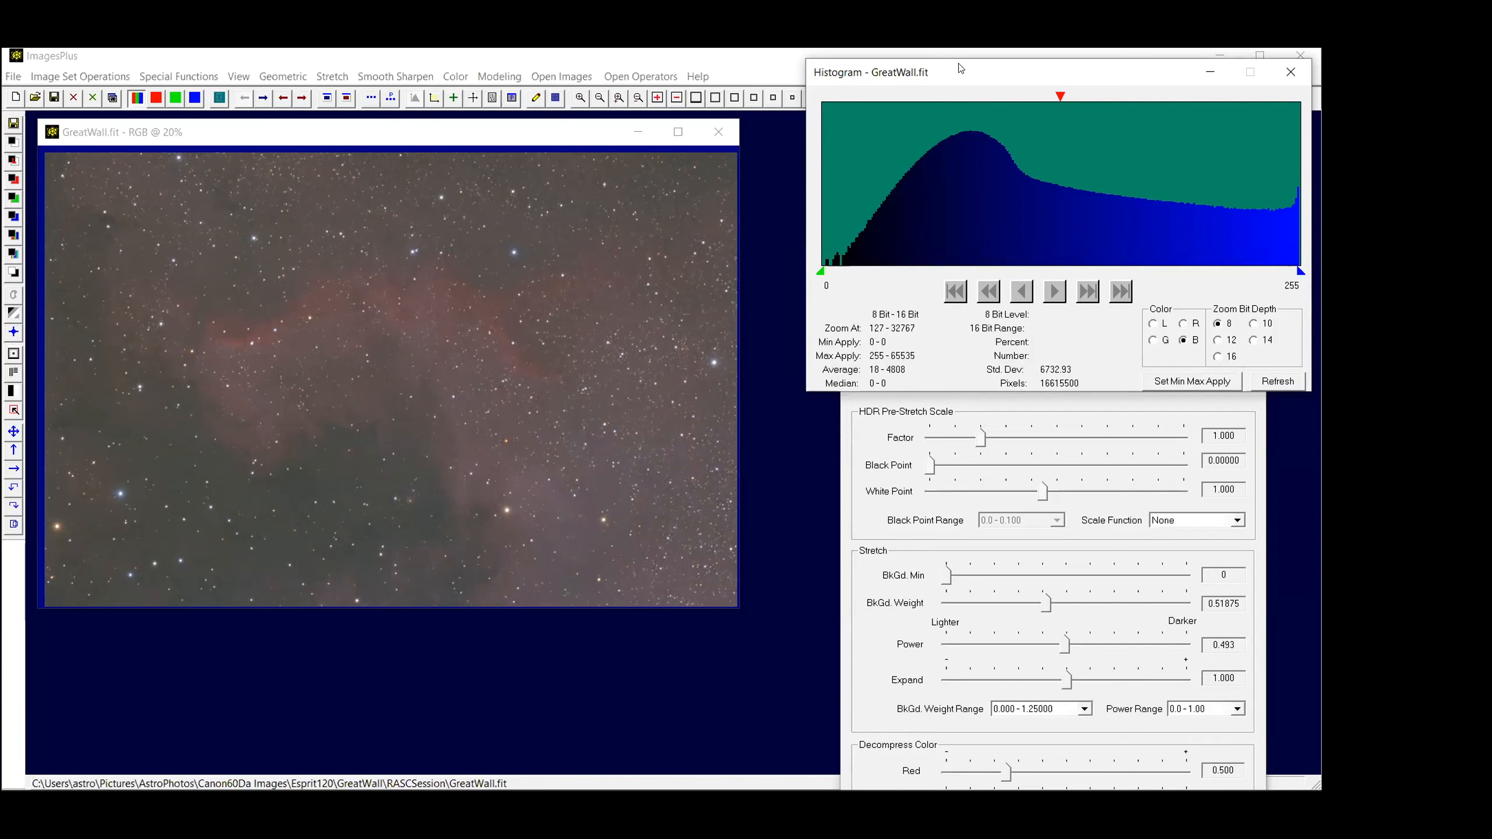
pyautogui.moveTo(960, 68); pyautogui.dragTo(978, 78)
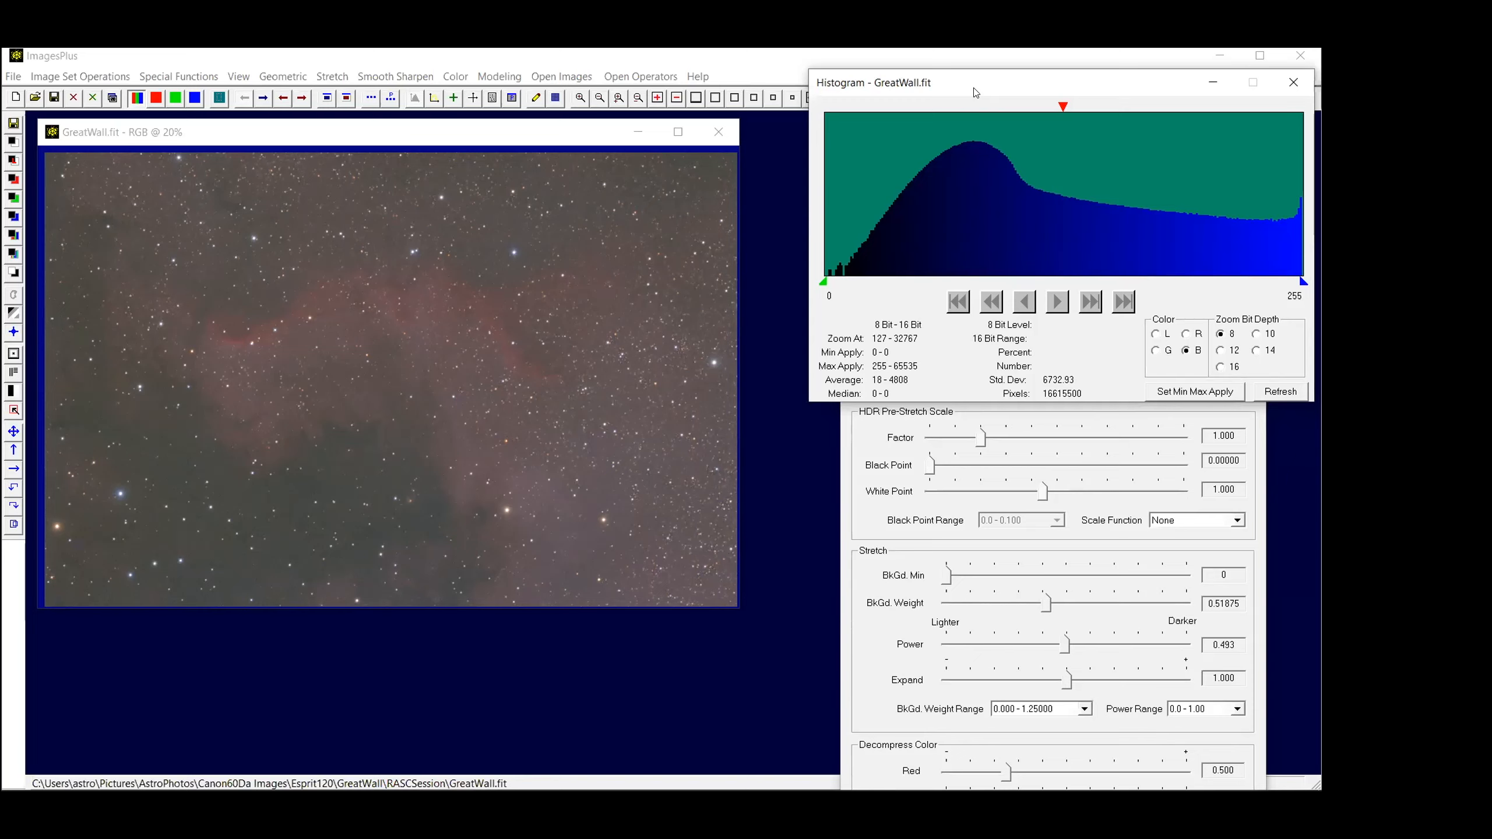
# Try cropping the upper-left region of GreatWall.fit into a separate image, and discard the crop
pyautogui.click(218, 97)
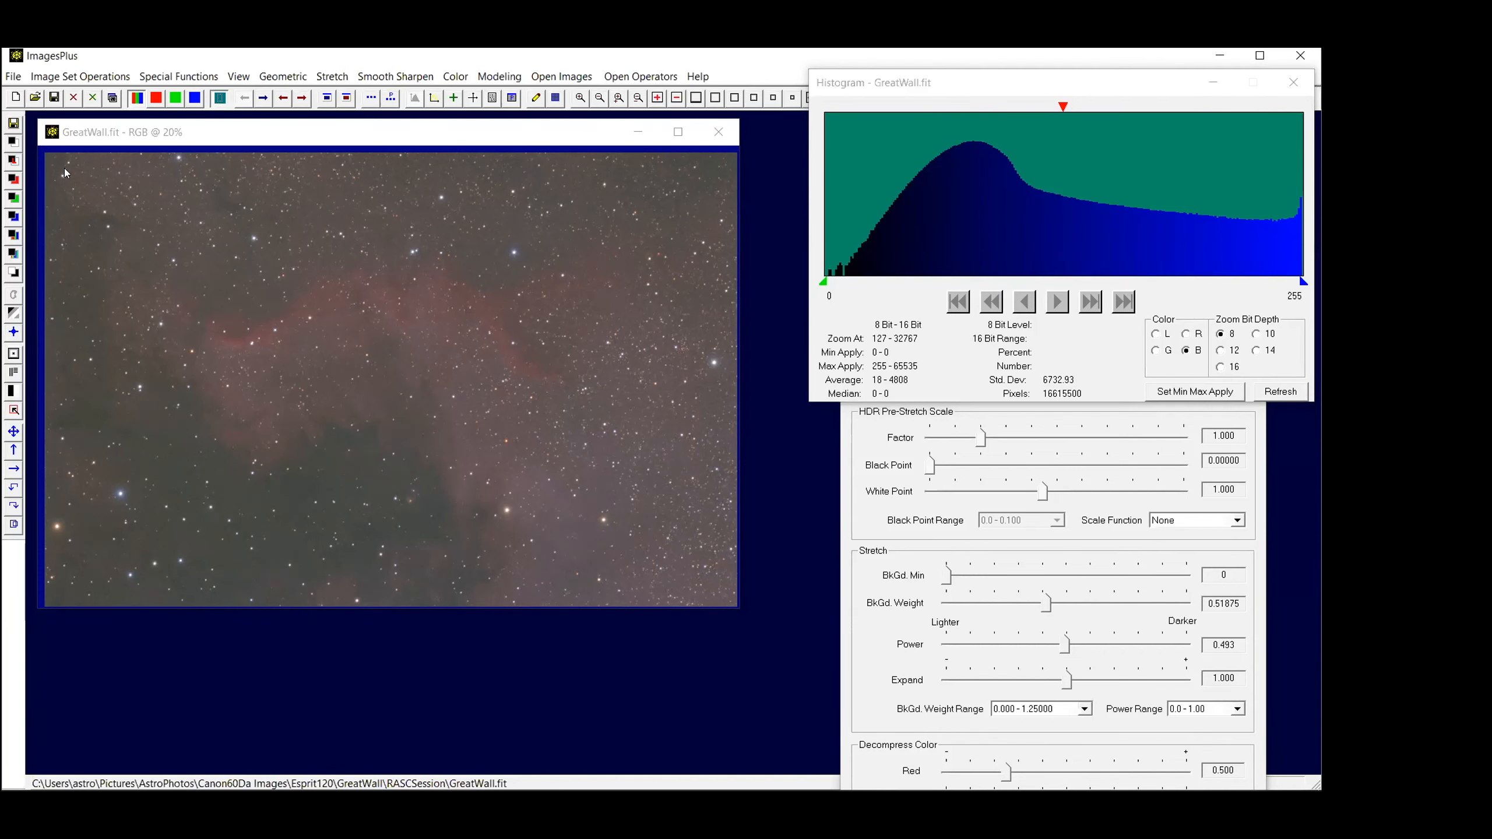
pyautogui.moveTo(66, 170); pyautogui.dragTo(431, 406)
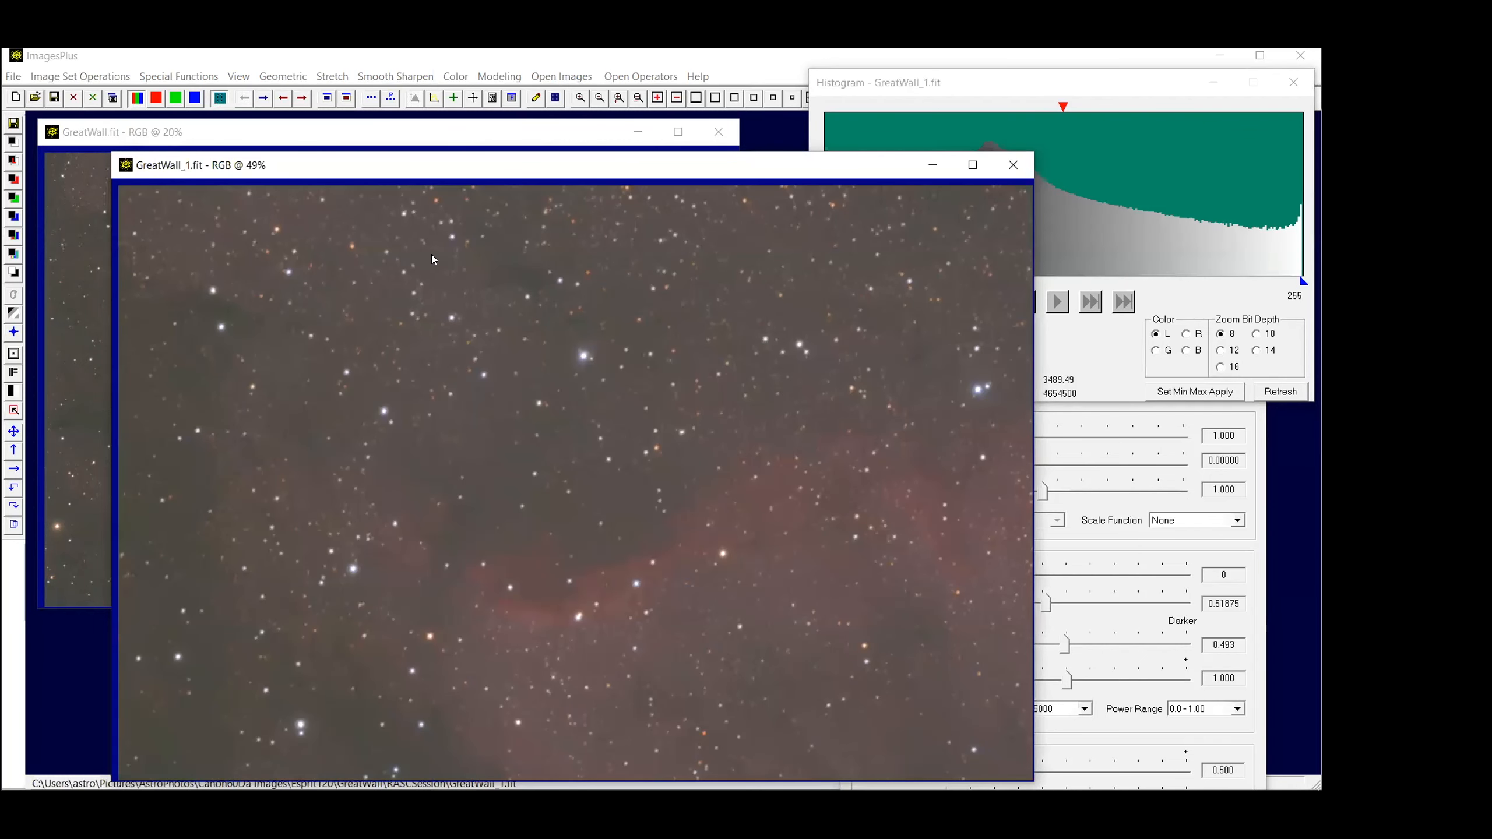
pyautogui.click(1011, 166)
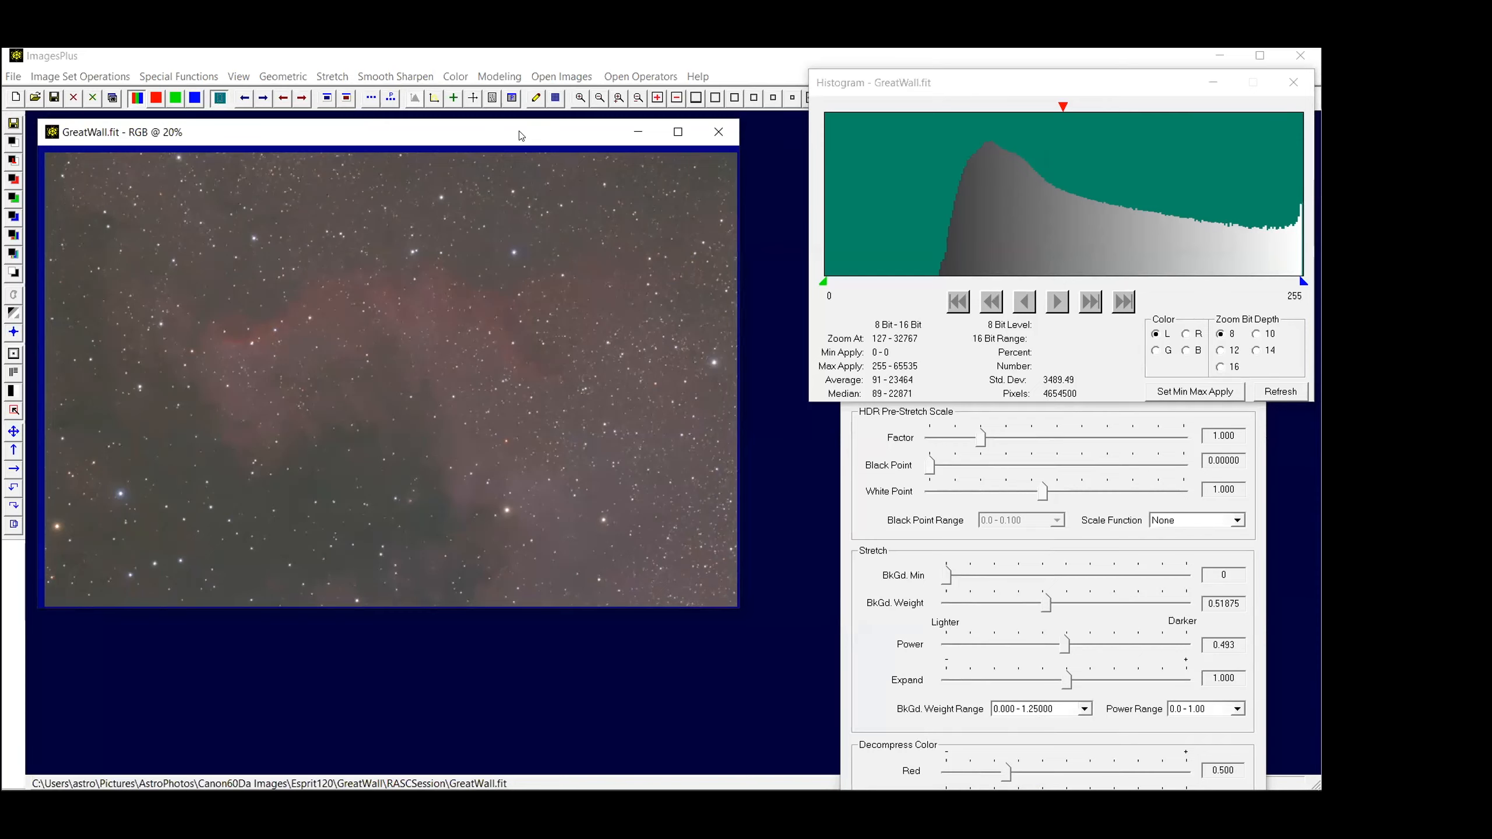
pyautogui.moveTo(520, 136); pyautogui.dragTo(512, 131)
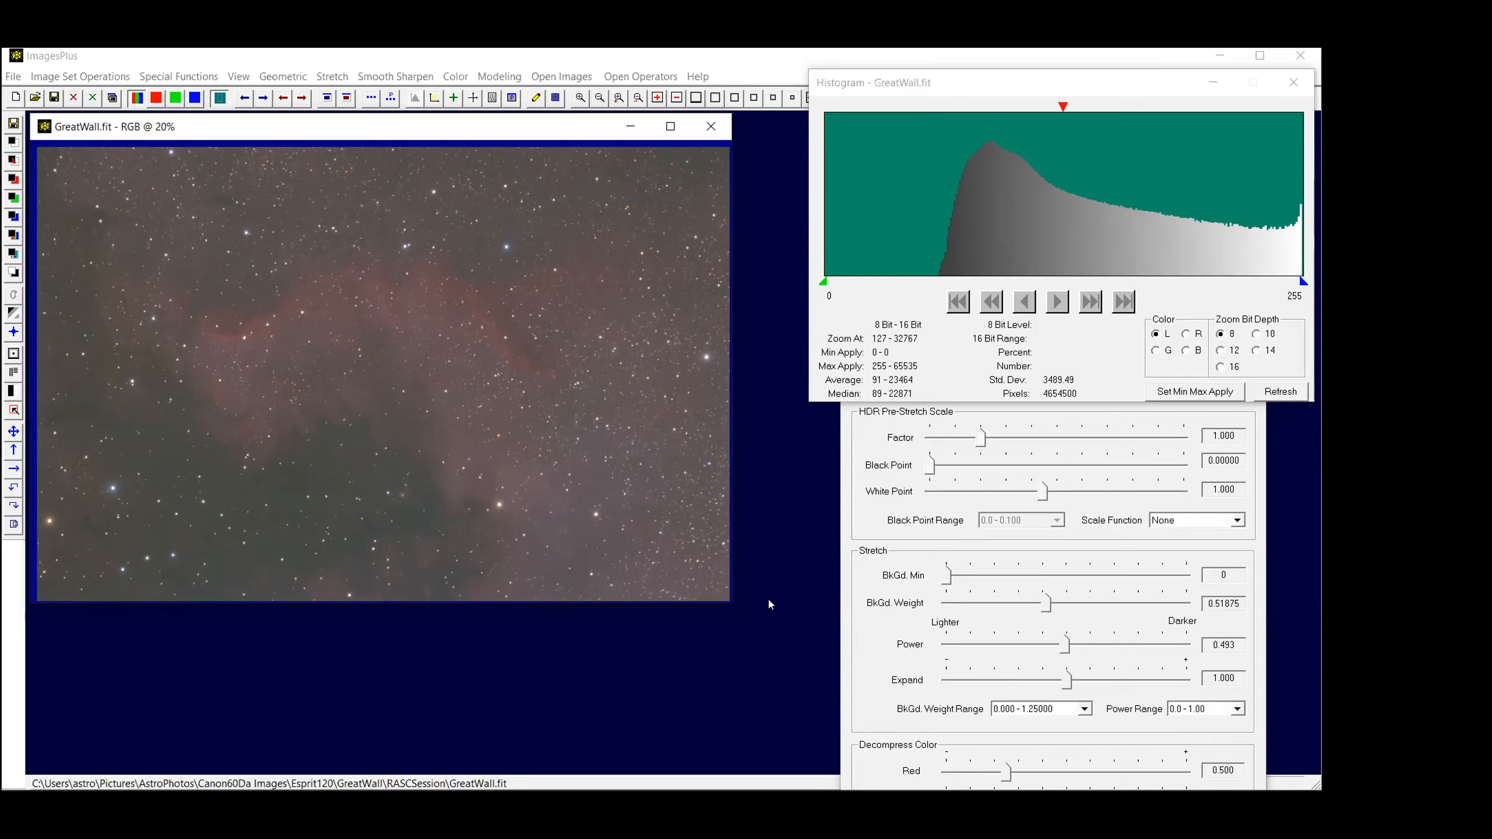
pyautogui.click(217, 97)
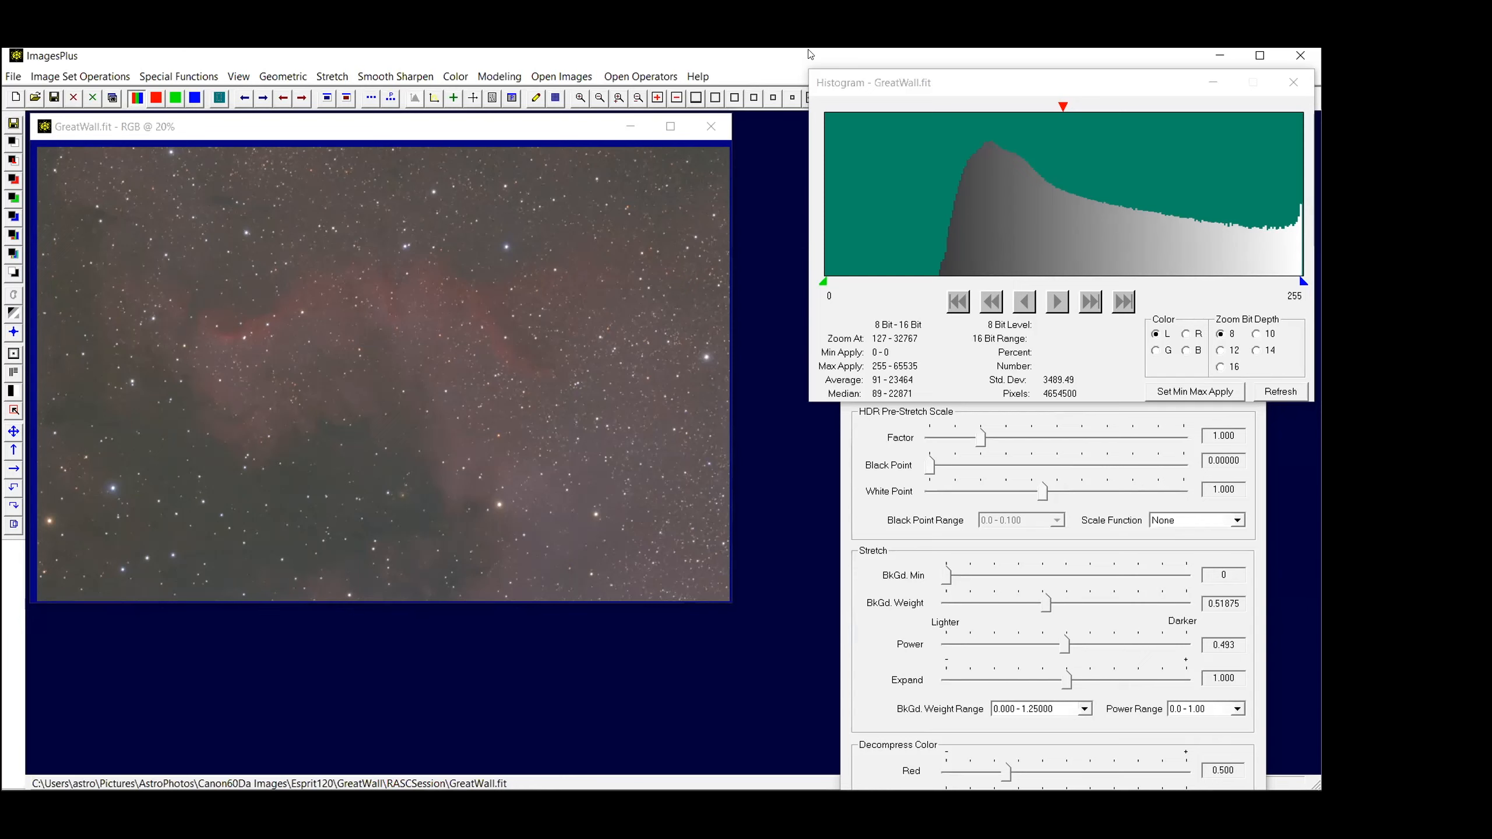
# Open CombineFilesExcAvg.fit from the Esprit120 GreatWall folder and bring its blue channel histogram to the front
pyautogui.click(35, 98)
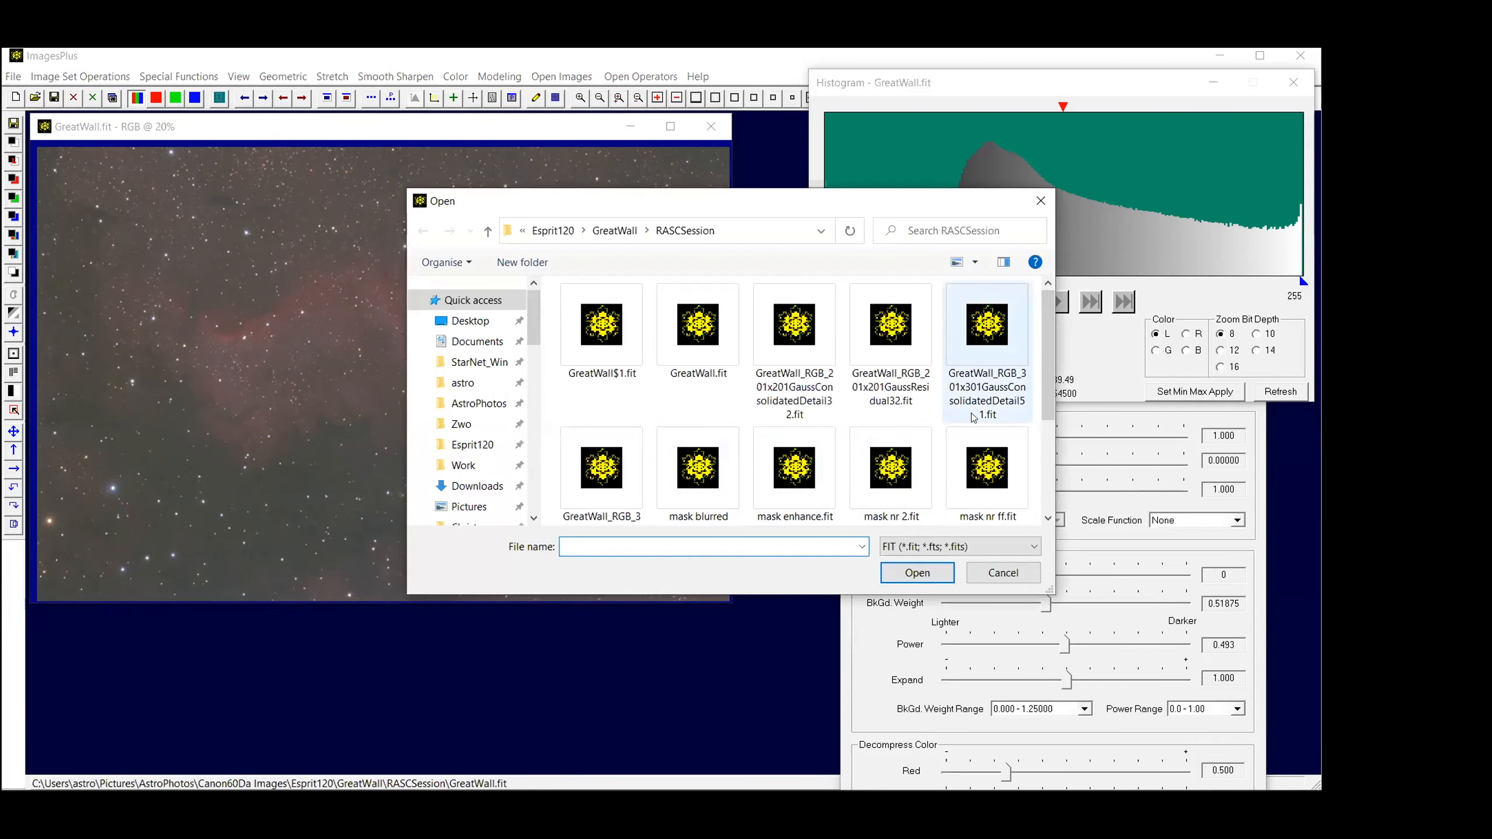
pyautogui.doubleClick(609, 236)
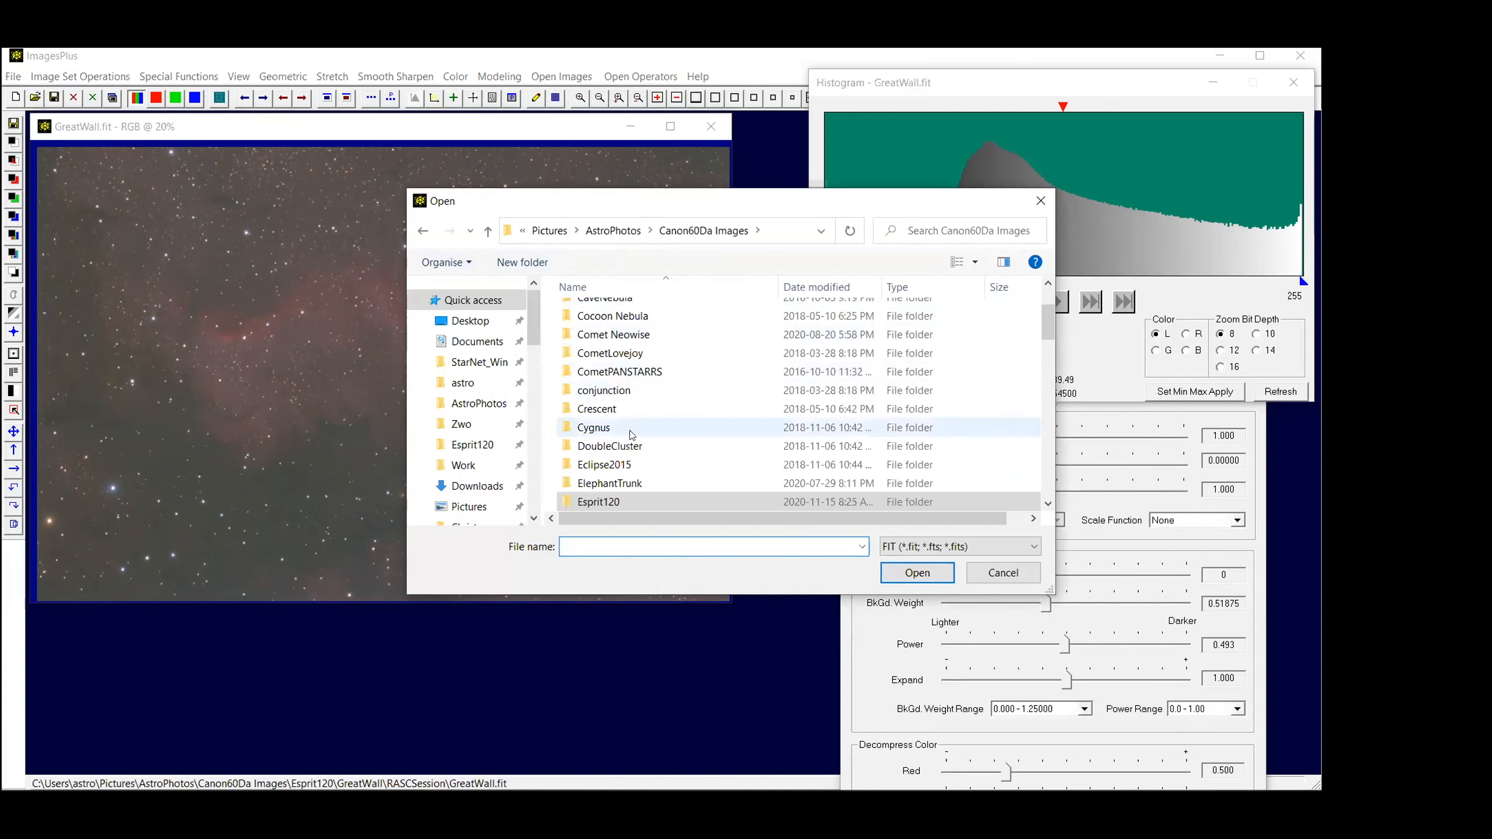
pyautogui.doubleClick(597, 502)
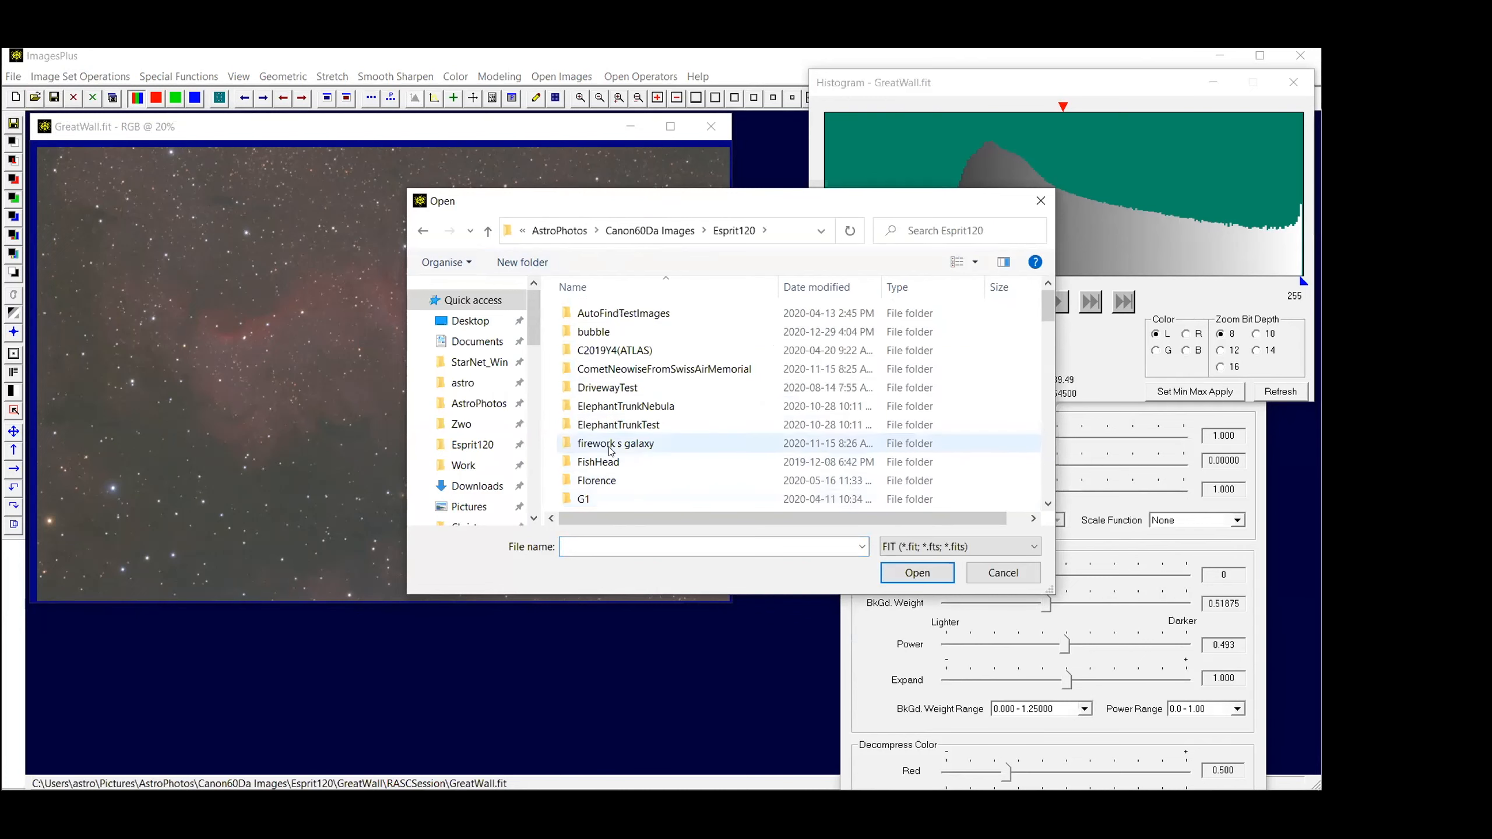
pyautogui.scroll(-3, 611, 451)
pyautogui.doubleClick(600, 353)
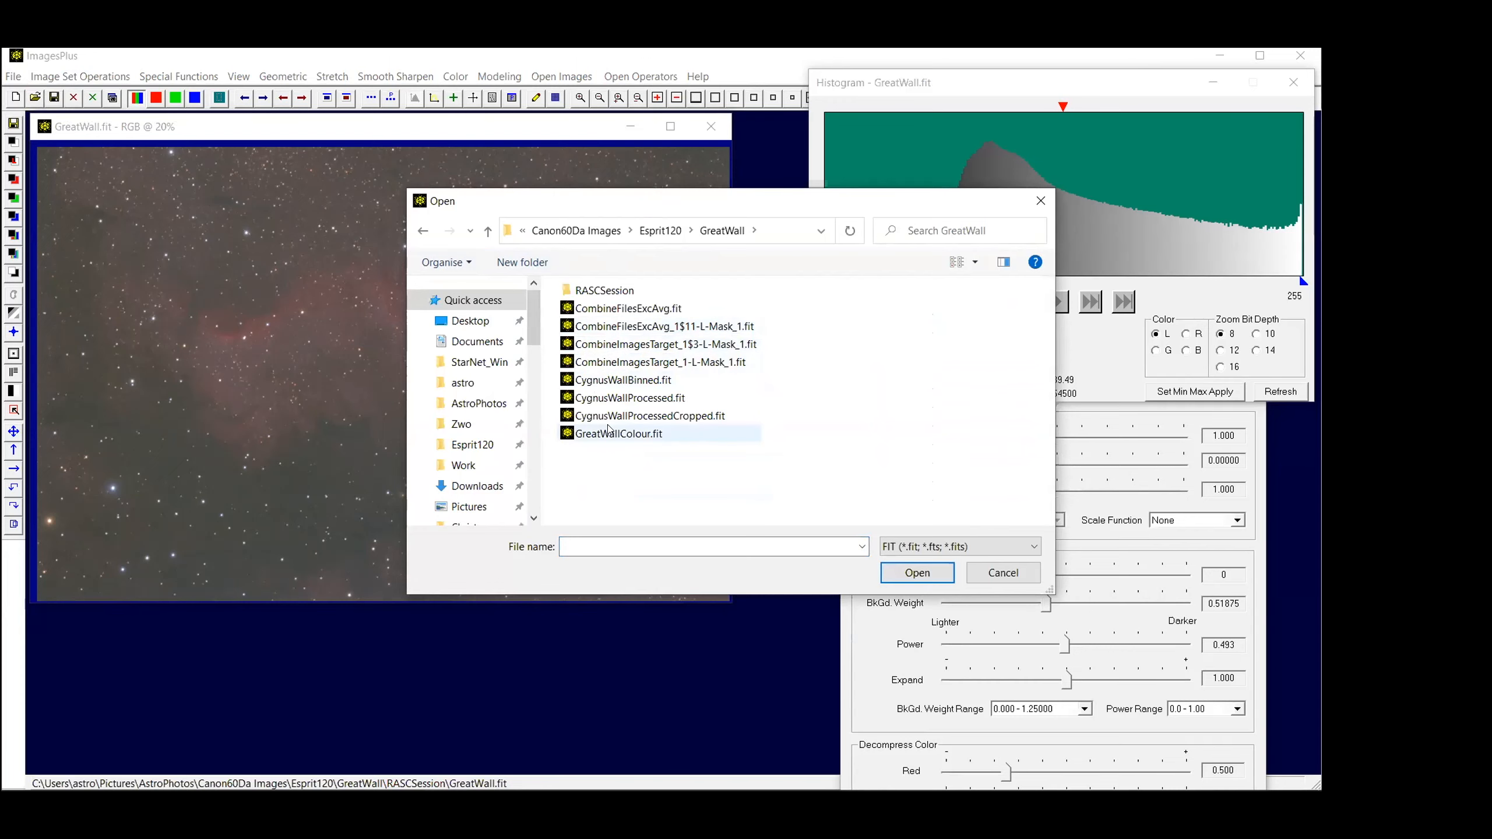
pyautogui.click(618, 310)
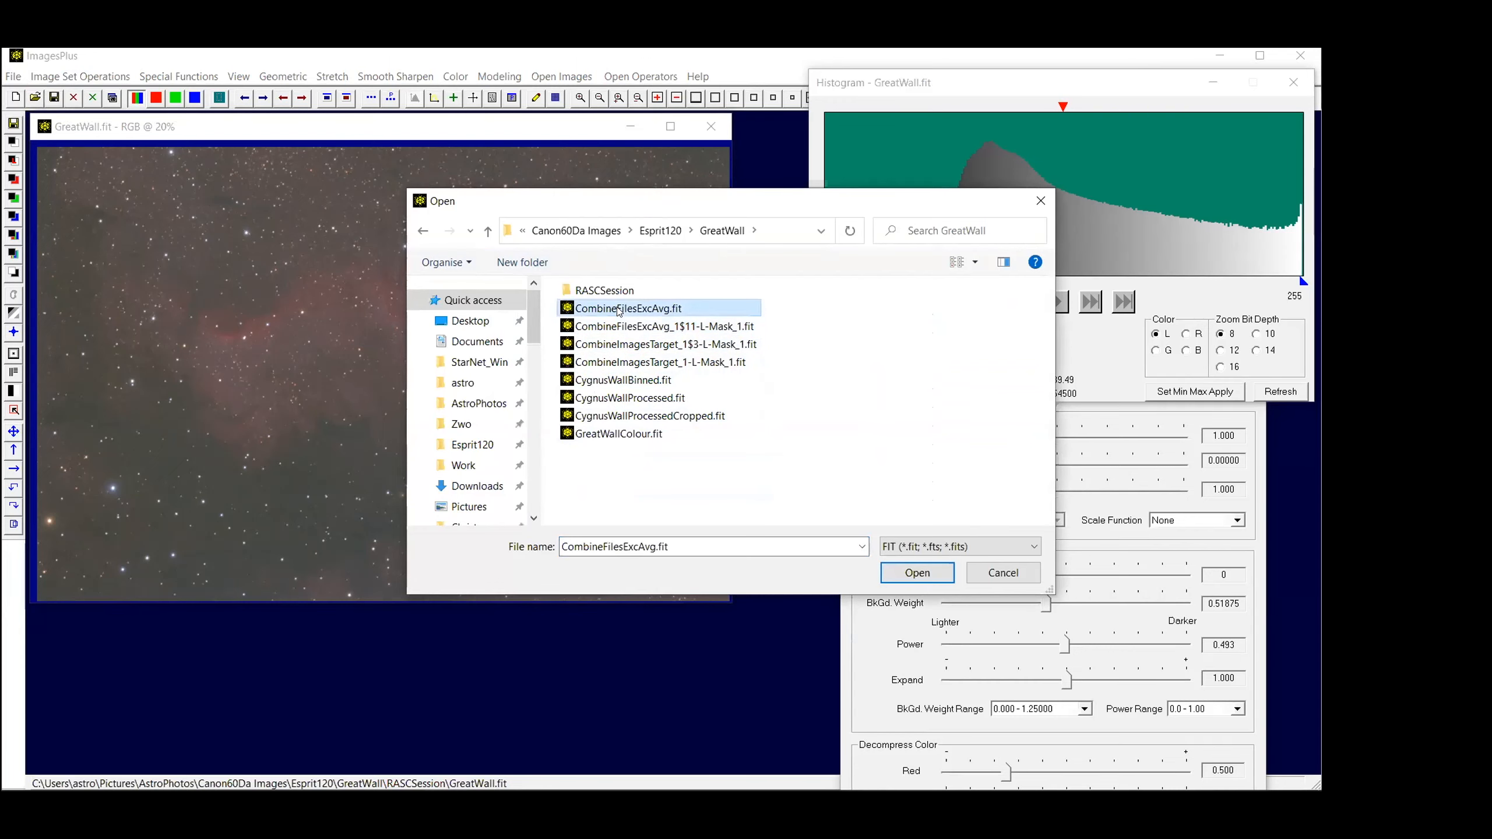
pyautogui.doubleClick(618, 310)
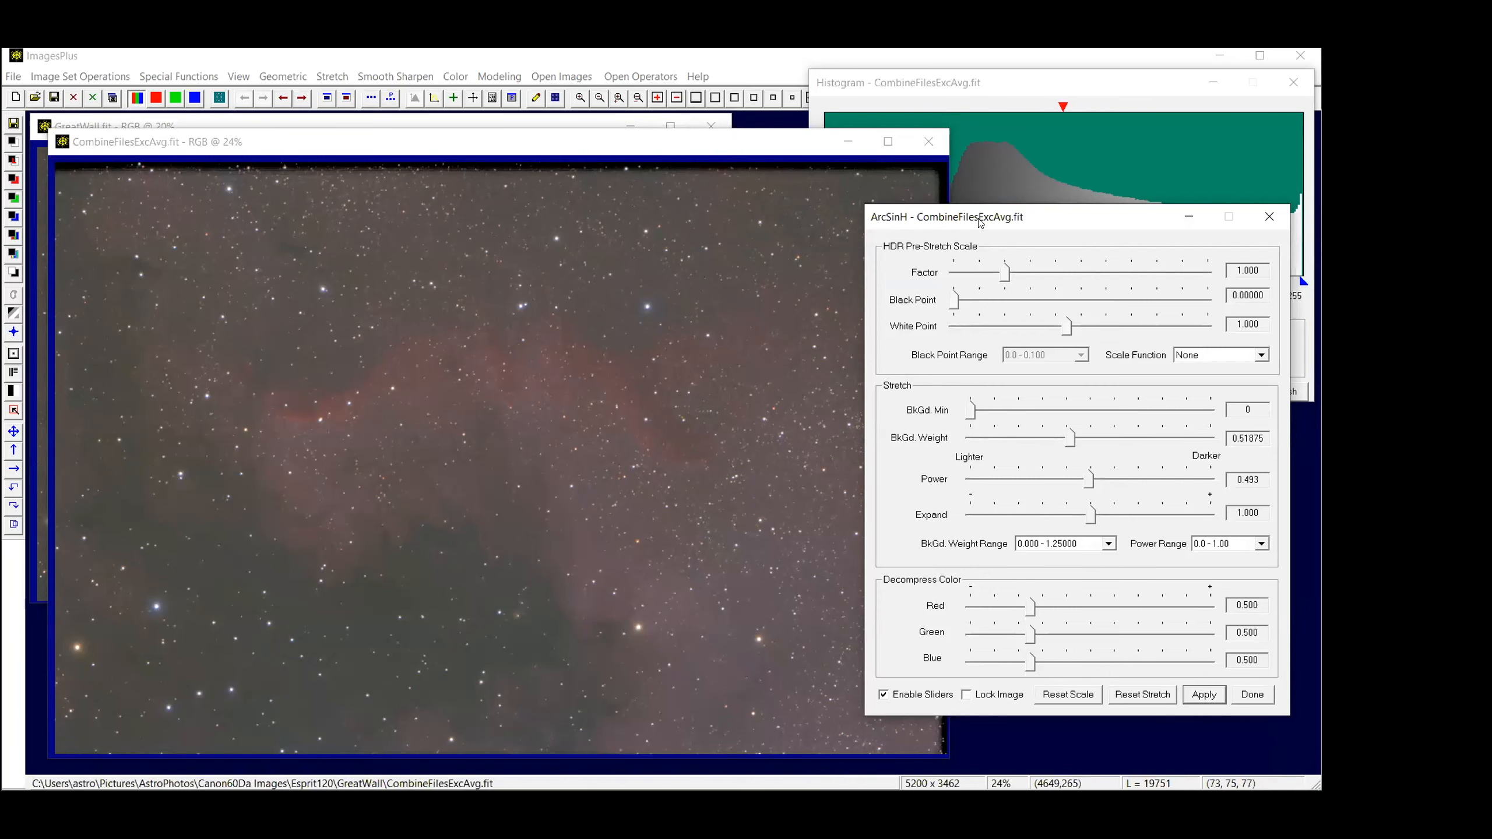
pyautogui.moveTo(980, 222); pyautogui.dragTo(1155, 235)
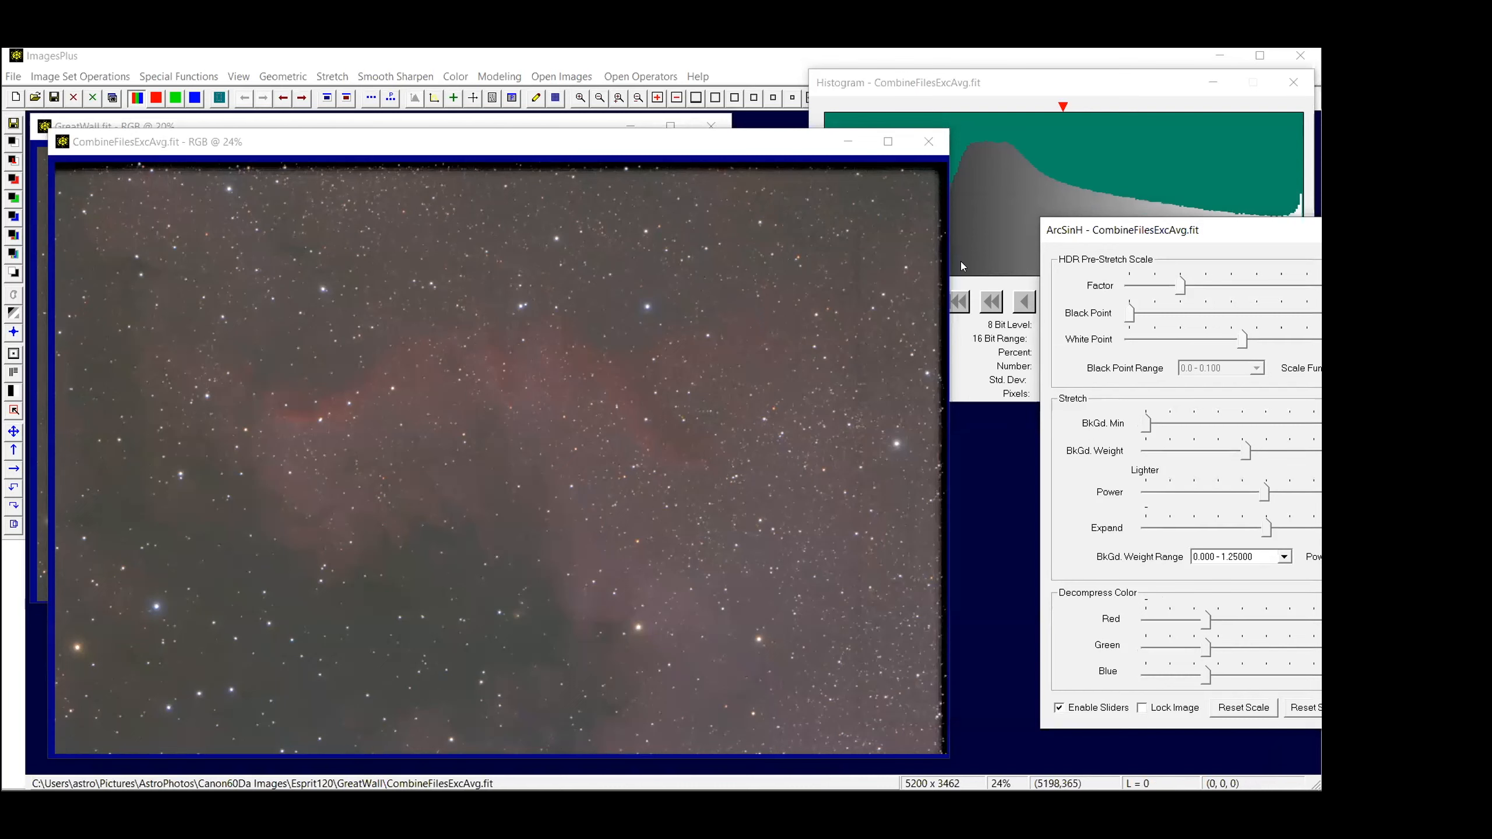
pyautogui.click(1033, 141)
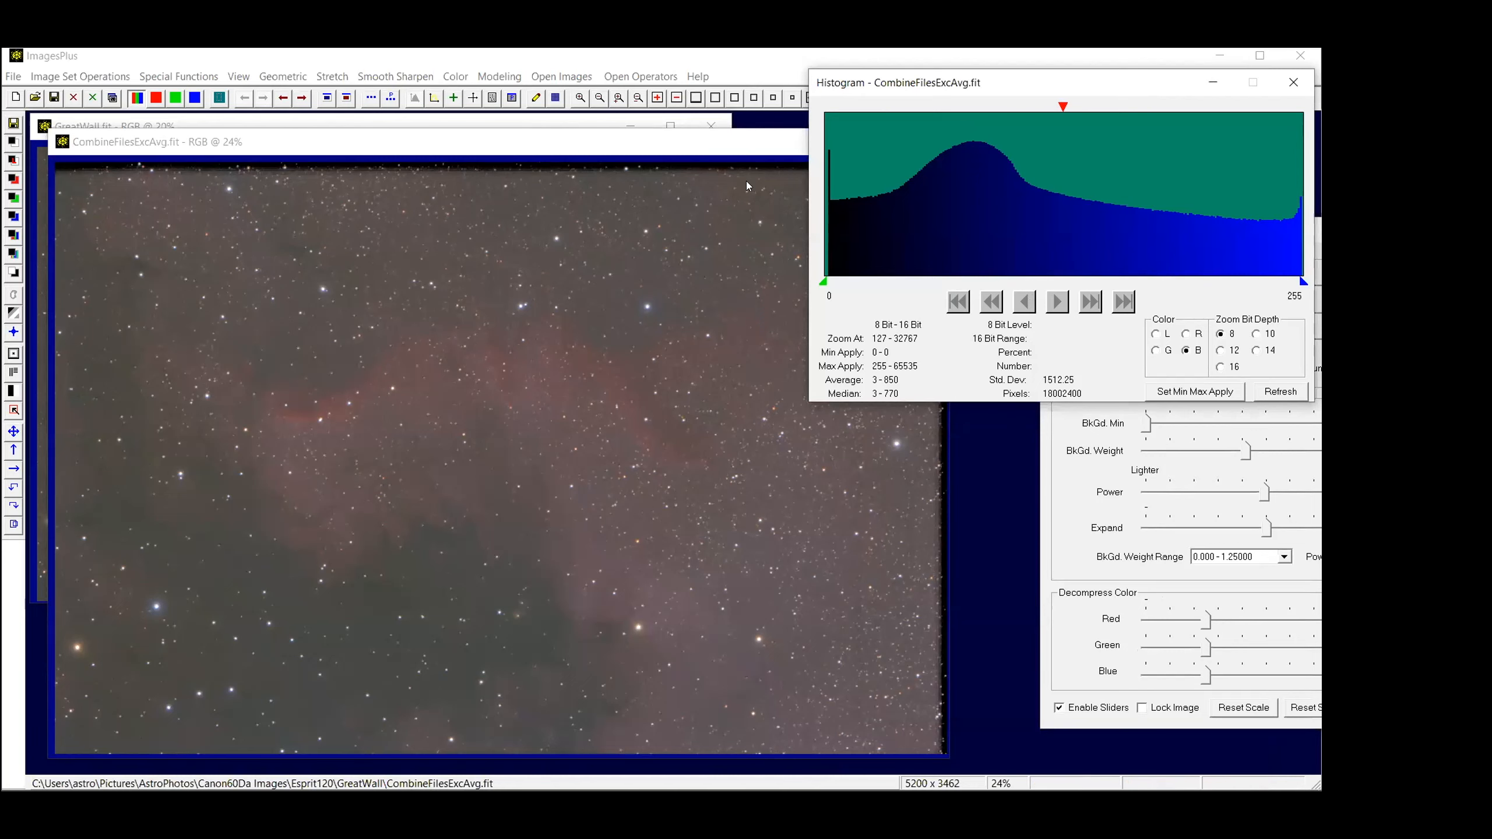
# Undo the stretch on CombineFilesExcAvg.fit and crop the image to about 5048 x 3289 pixels, inside its dark stacking borders
pyautogui.moveTo(571, 137); pyautogui.dragTo(545, 119)
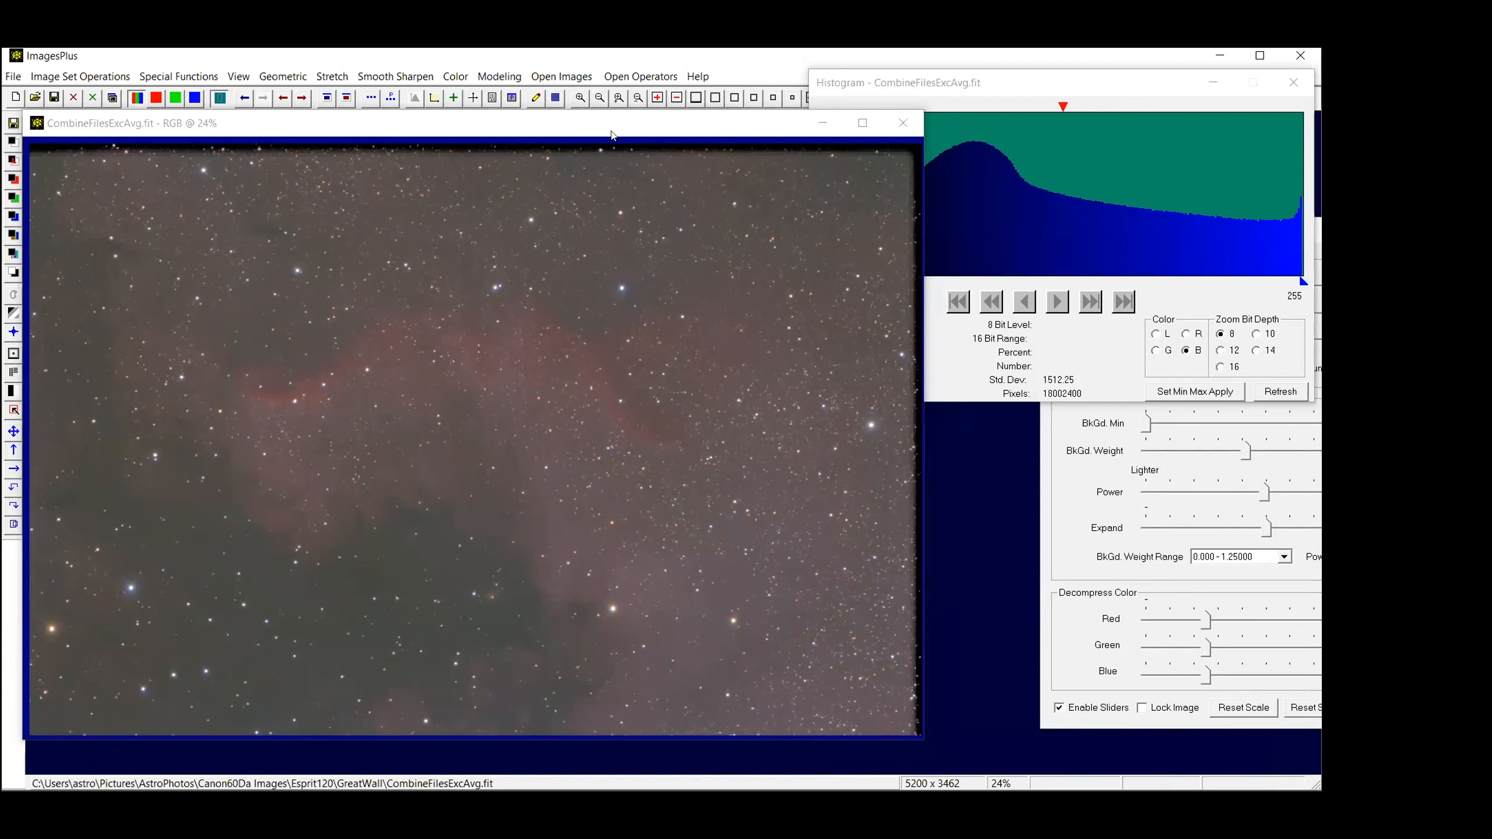
pyautogui.click(244, 98)
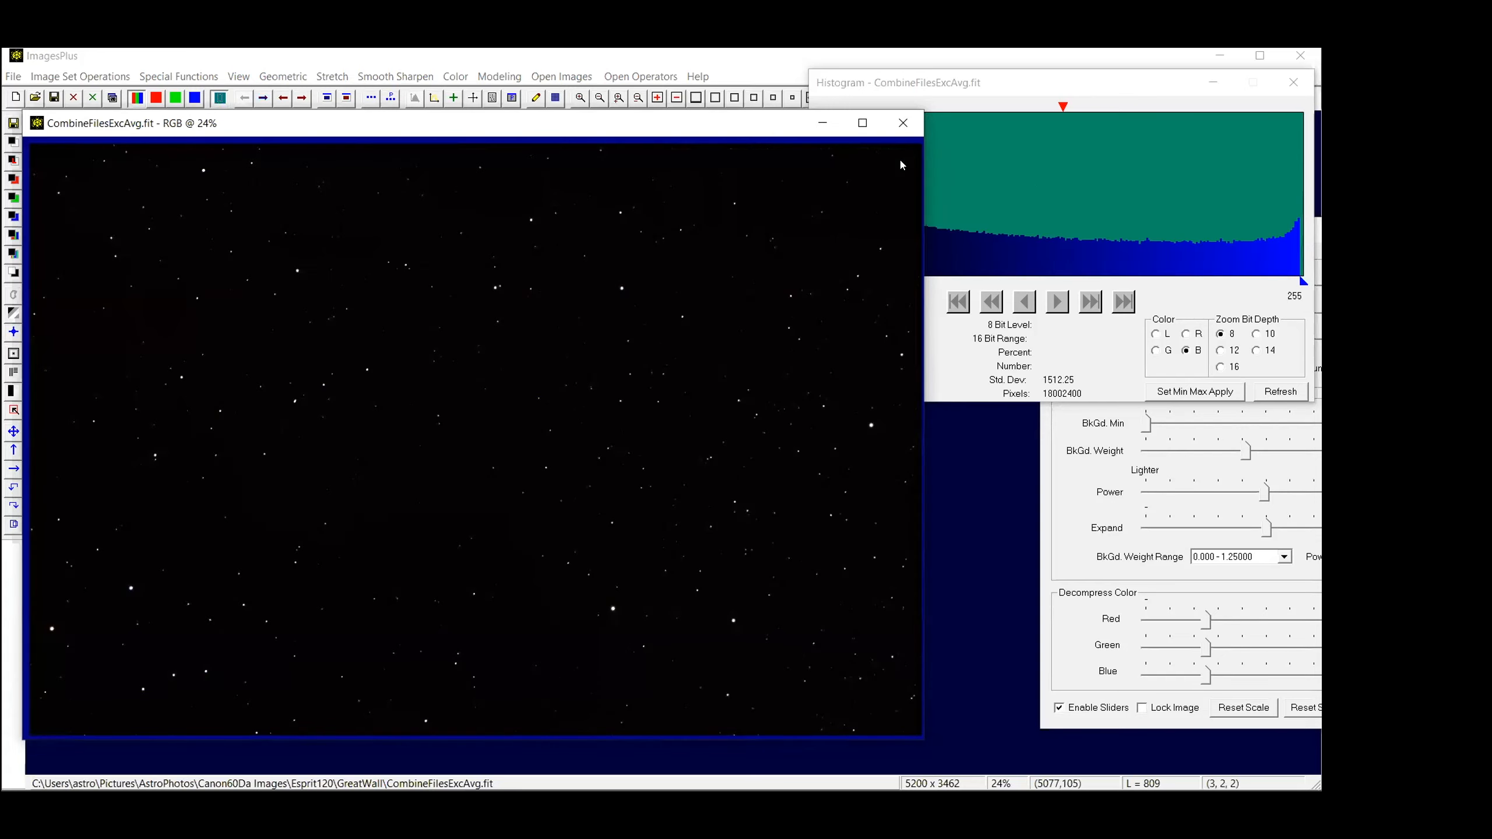
pyautogui.moveTo(901, 162); pyautogui.dragTo(35, 726)
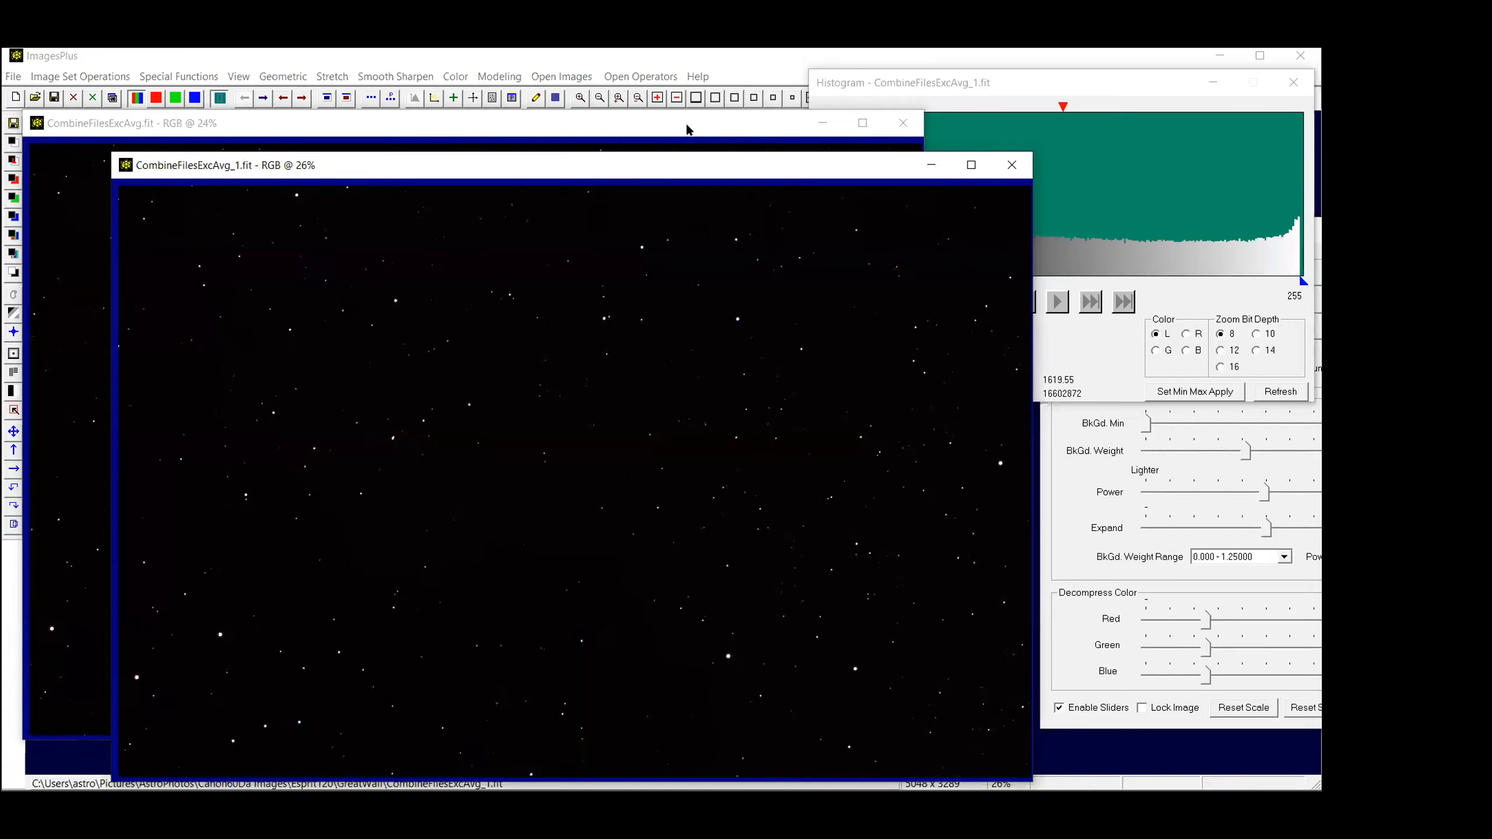
# Close the uncropped CombineFilesExcAvg.fit and apply the ArcSinH stretch to its cropped copy with background weight 0.51875 and power 0.493
pyautogui.click(905, 126)
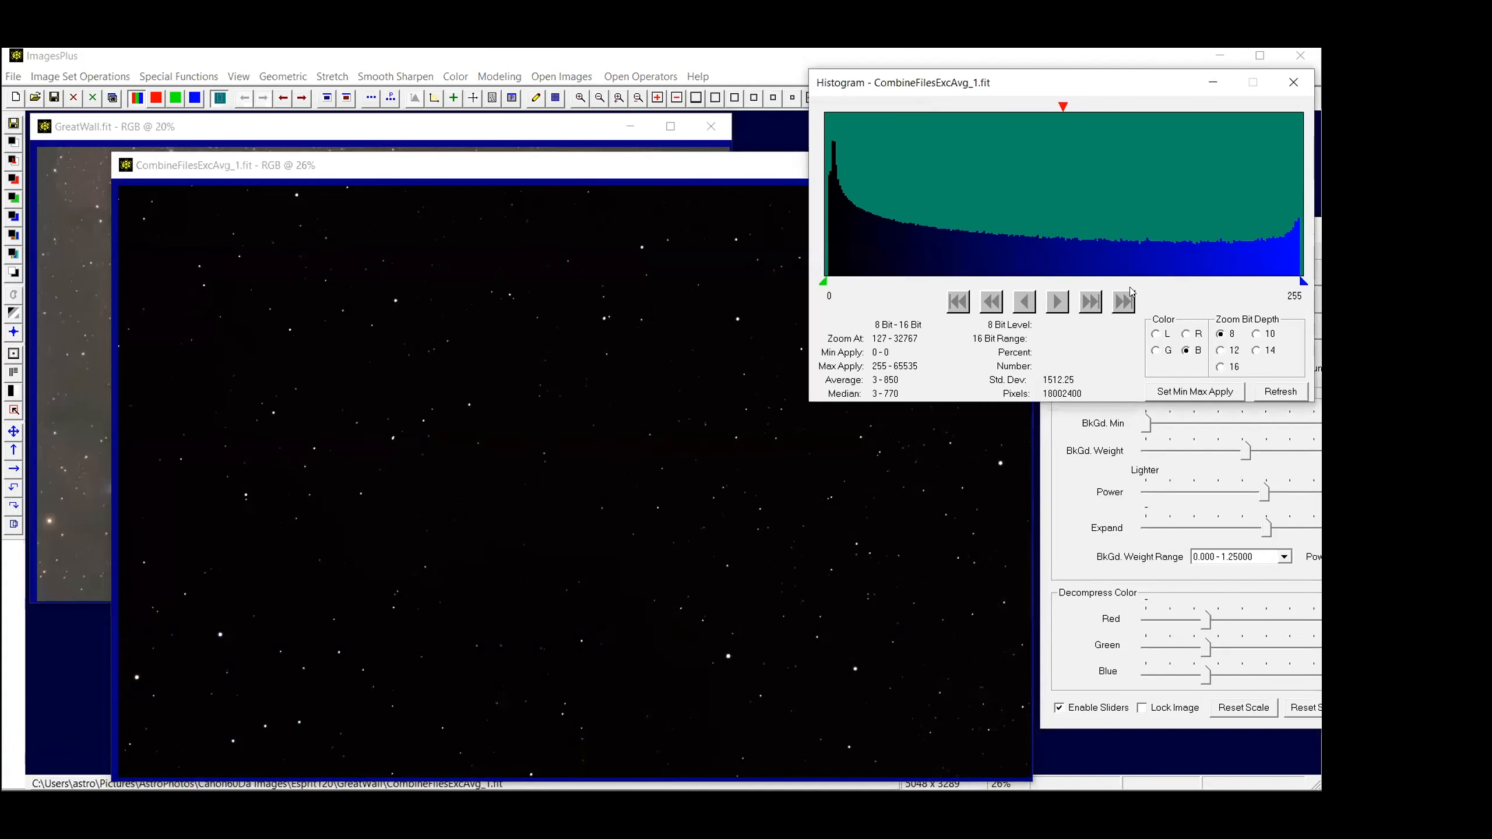
pyautogui.click(1141, 569)
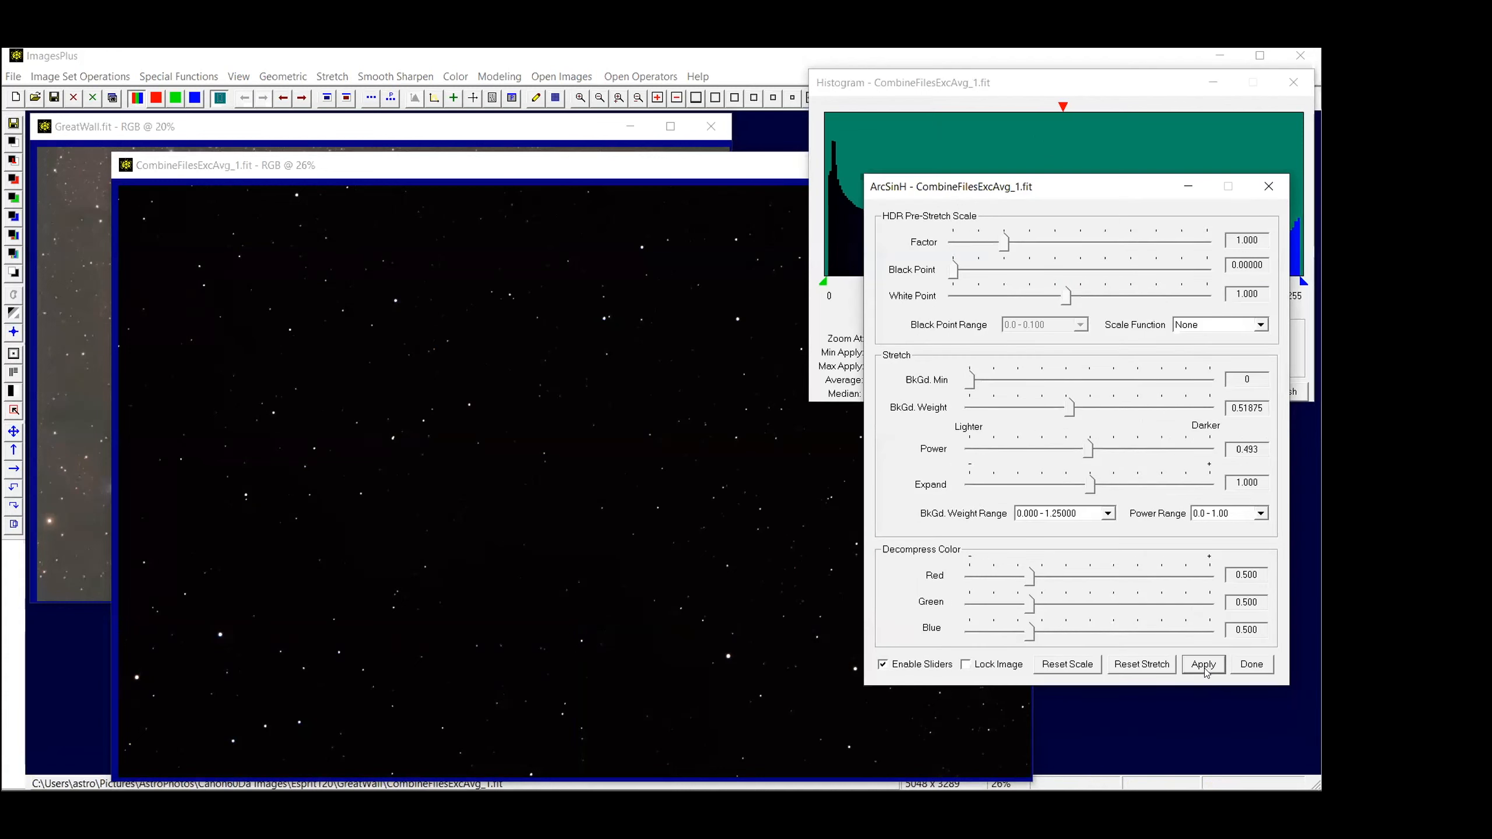
pyautogui.click(1204, 665)
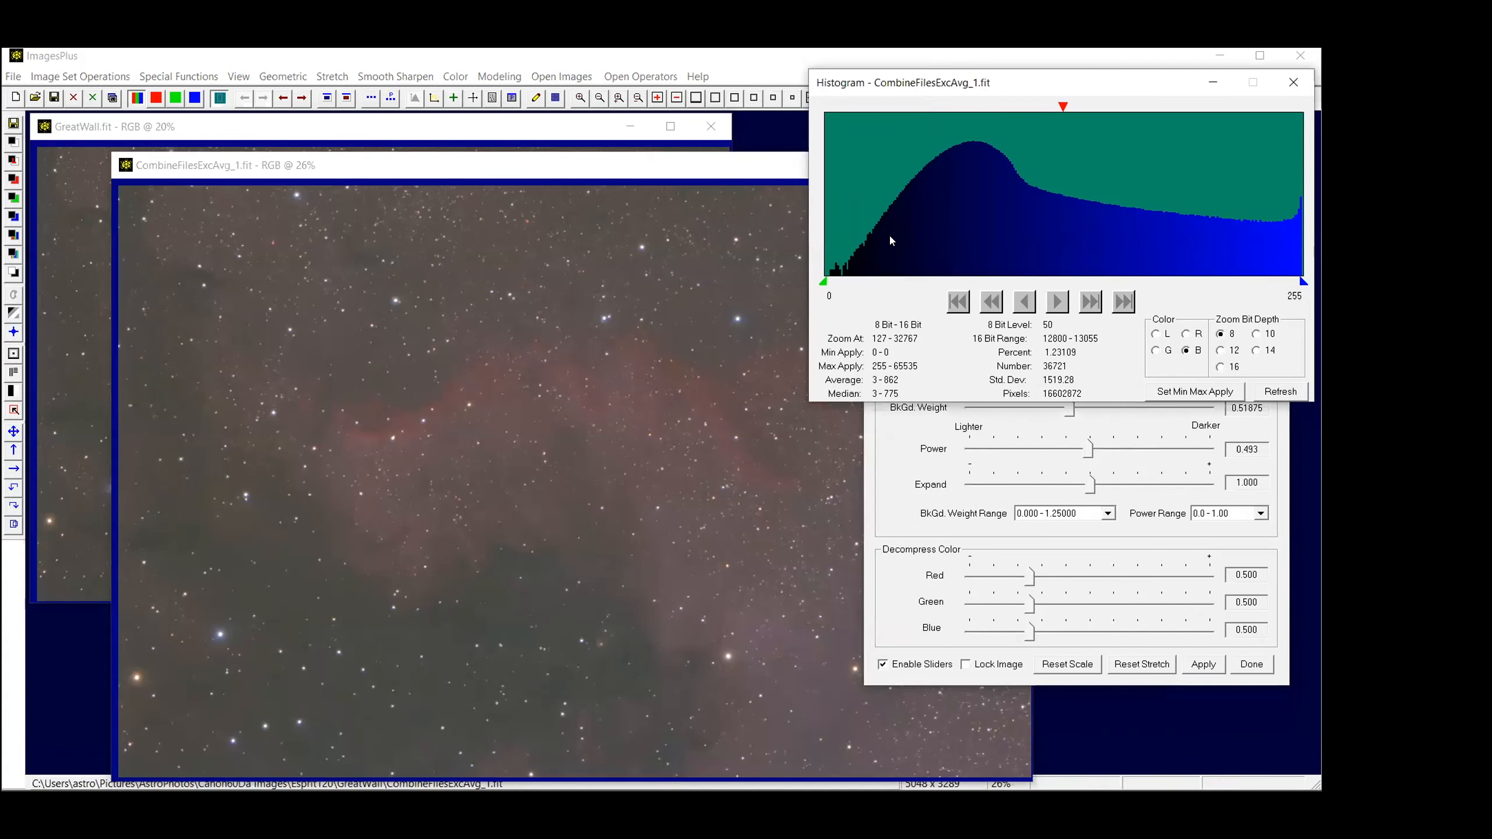
# Close the cropped CombineFilesExcAvg_1.fit and place the ArcSinH dialog for GreatWall.fit clear of the histogram
pyautogui.moveTo(546, 159); pyautogui.dragTo(410, 135)
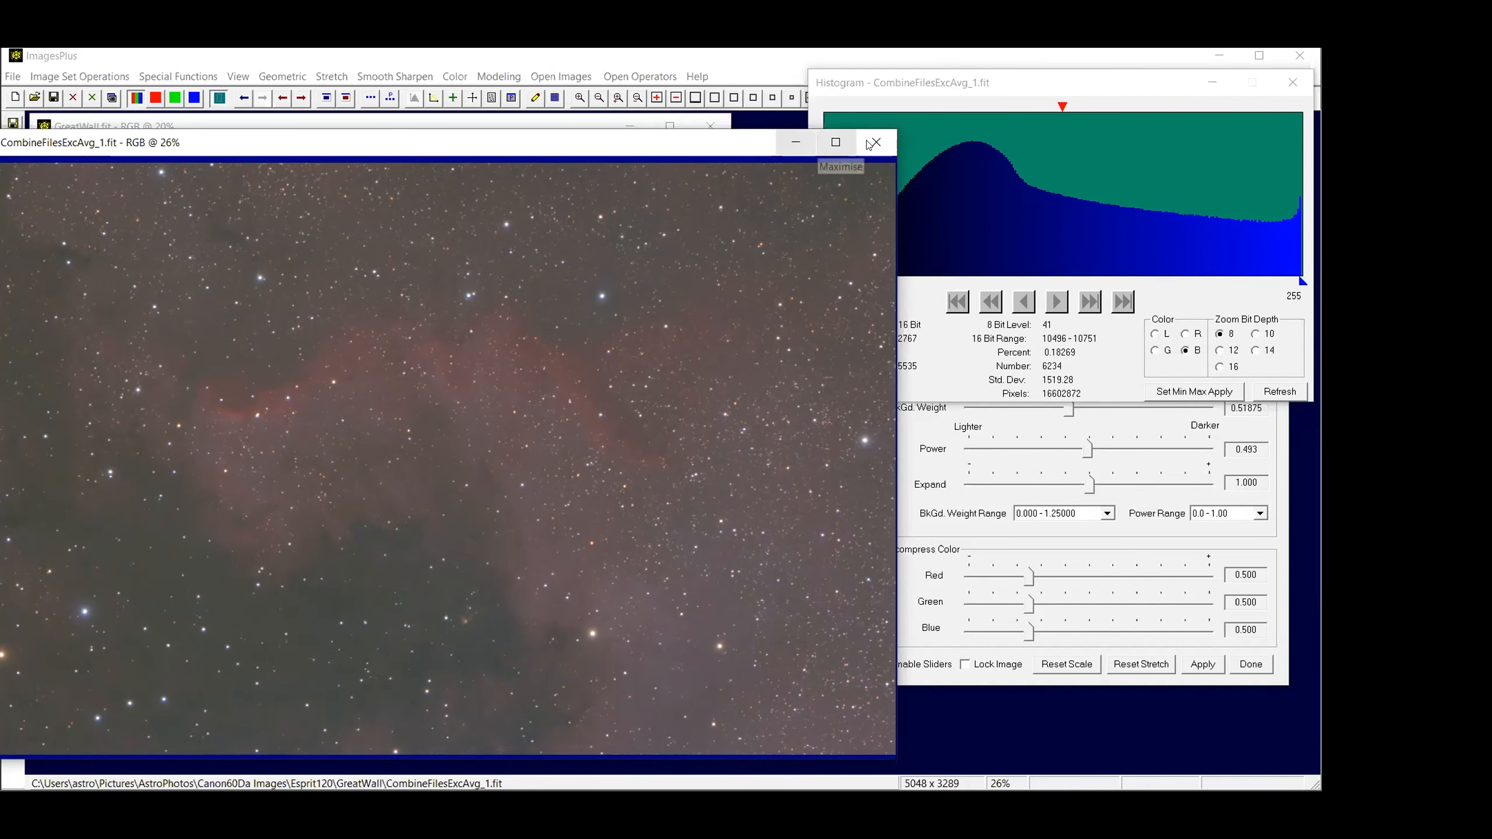
pyautogui.click(884, 145)
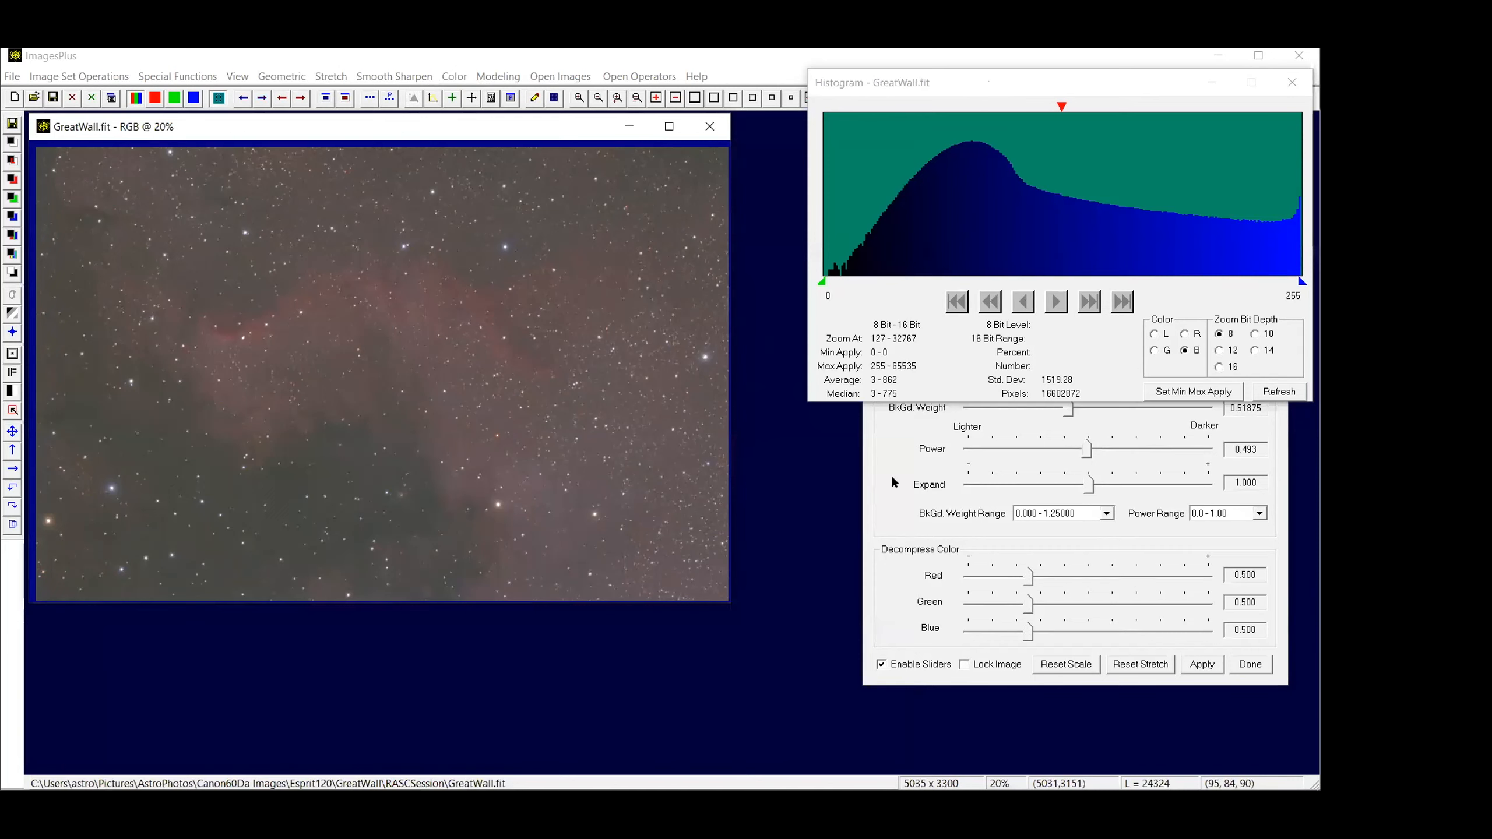
pyautogui.click(1018, 188)
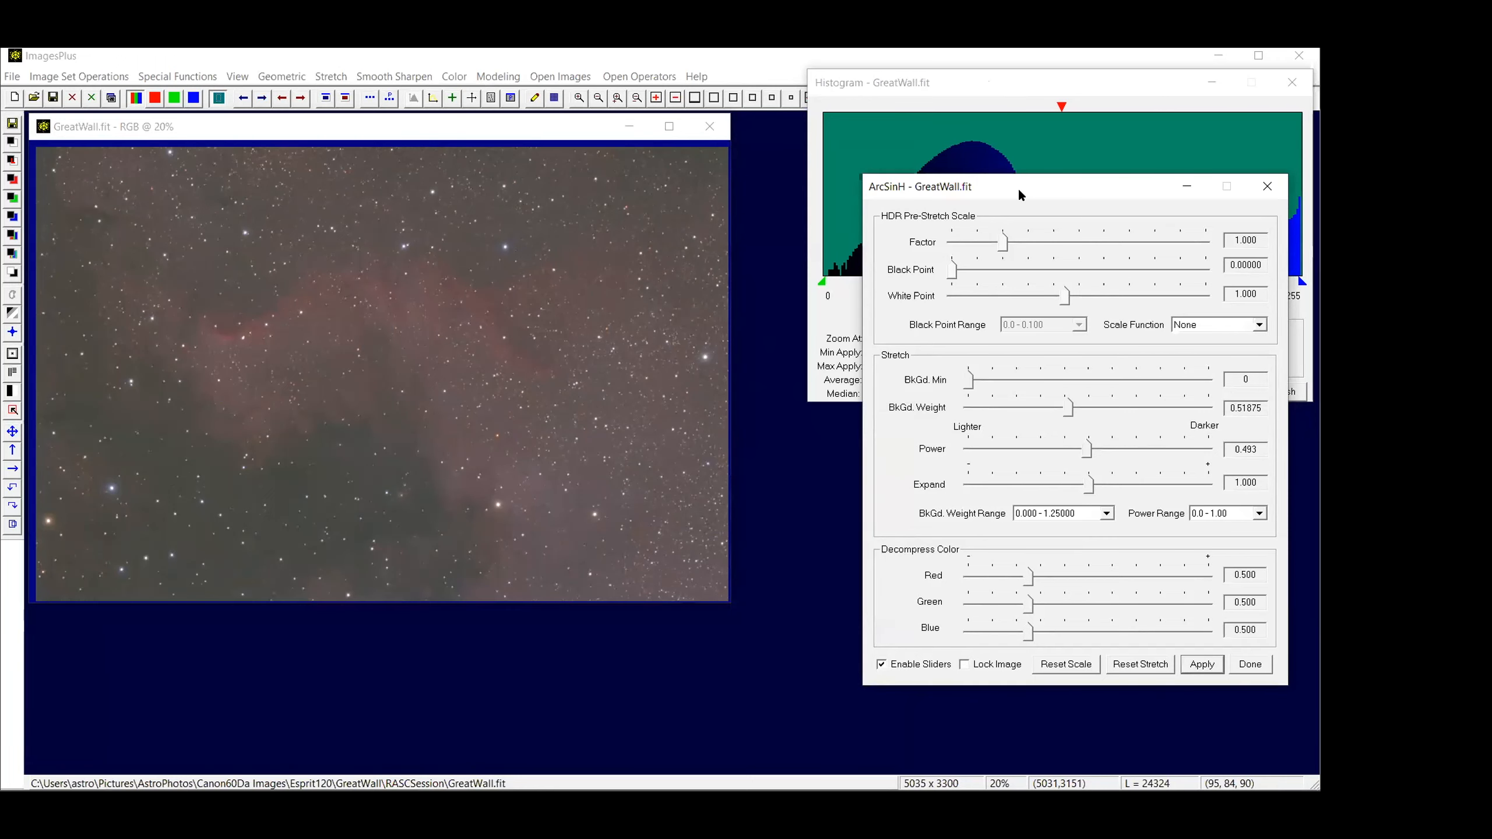
pyautogui.moveTo(1017, 187); pyautogui.dragTo(959, 421)
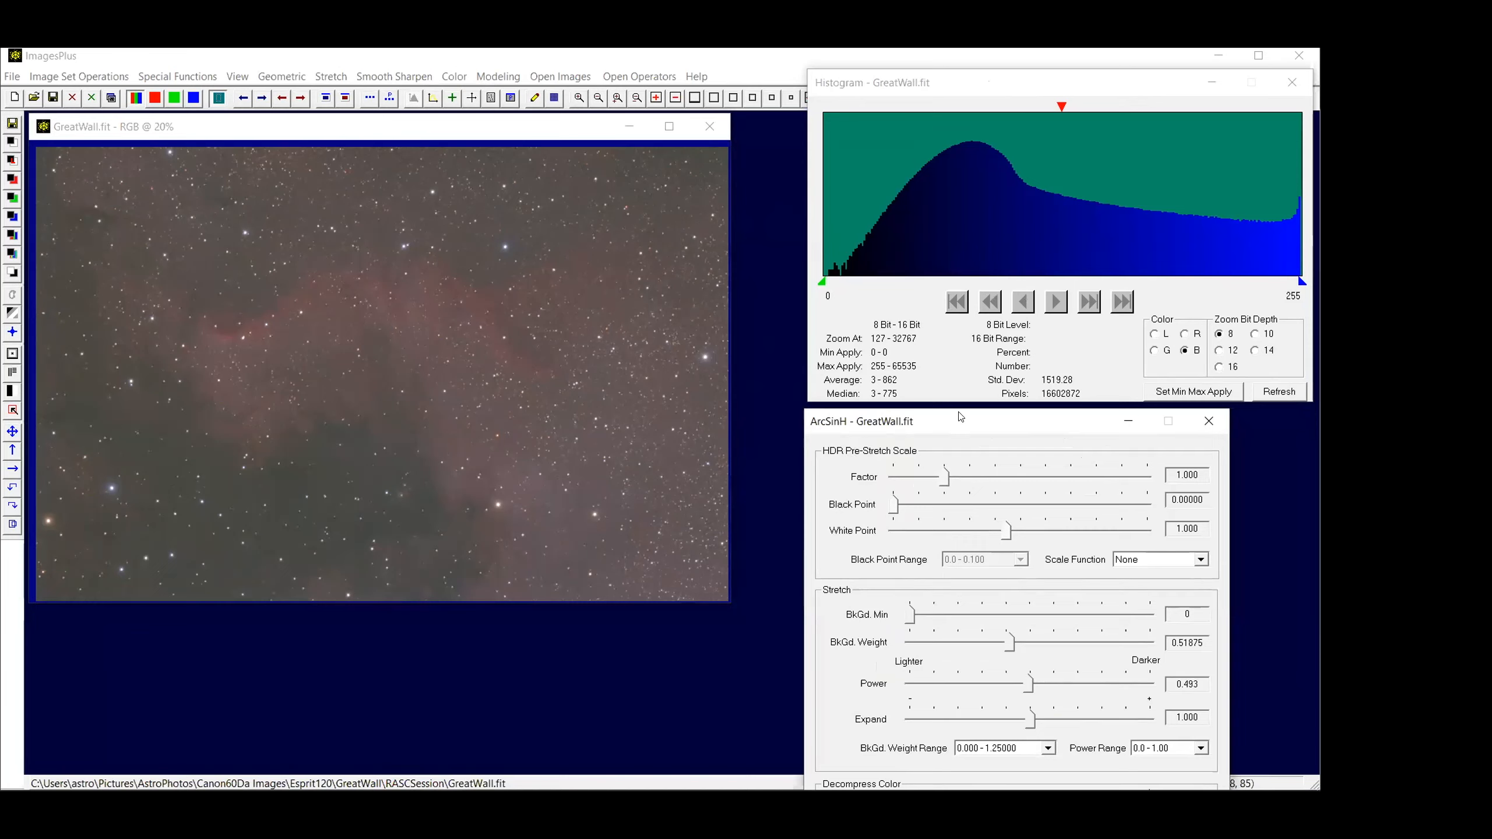
pyautogui.moveTo(896, 182); pyautogui.dragTo(885, 217)
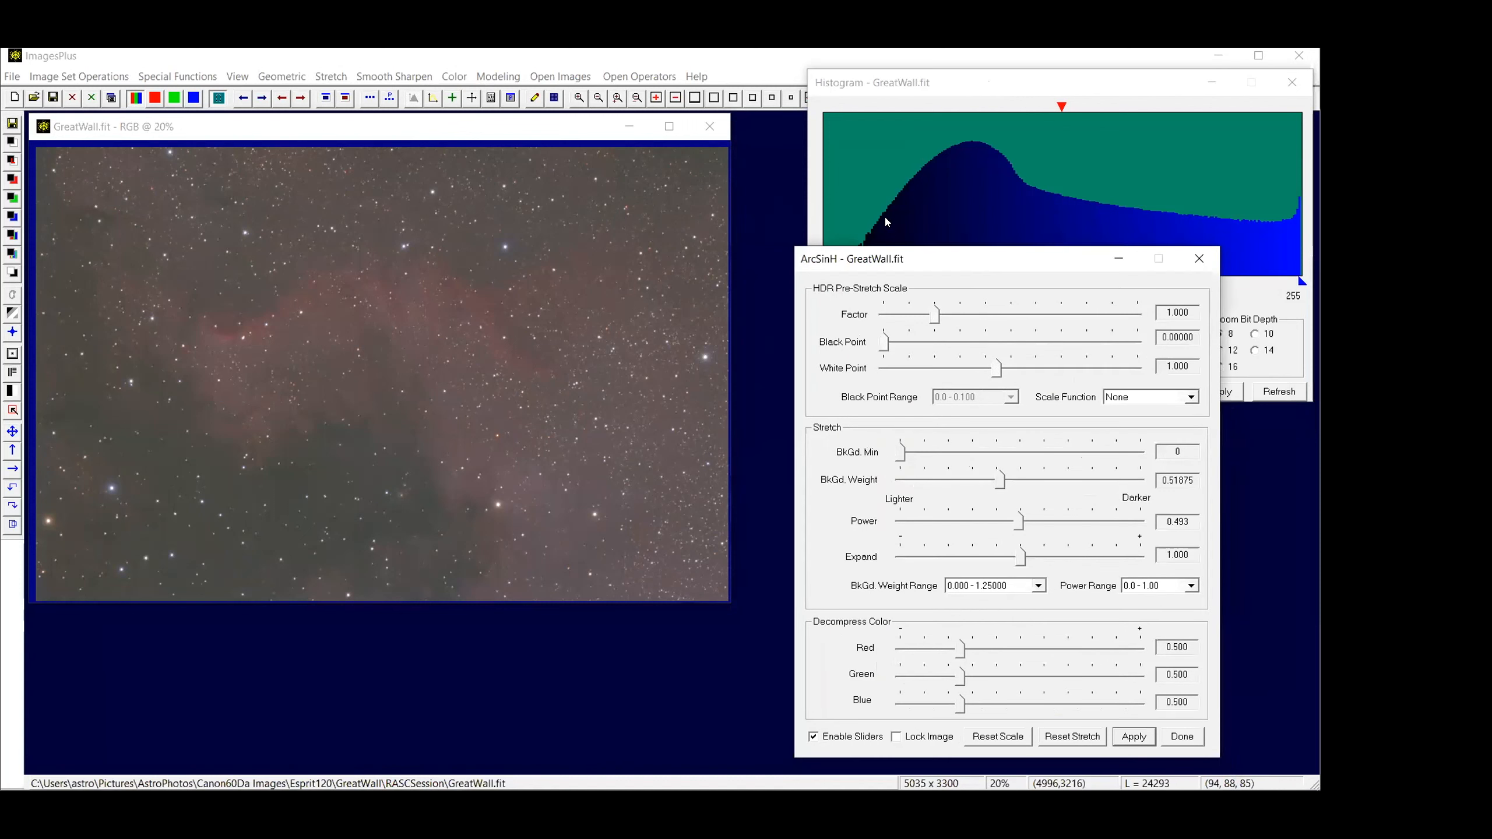
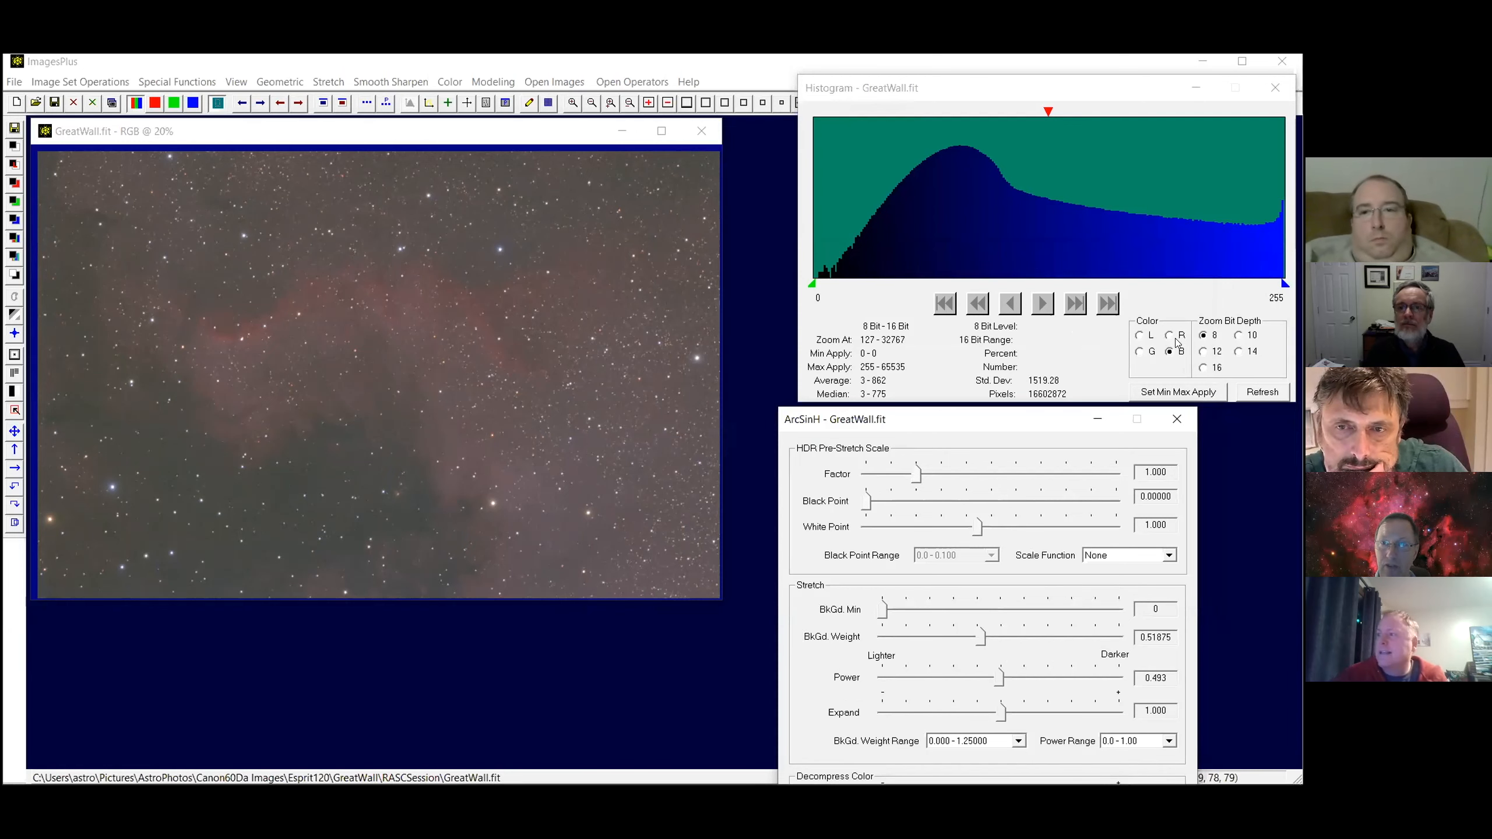
# Compare the red, green and blue histograms of GreatWall.fit at the black end
pyautogui.click(1136, 353)
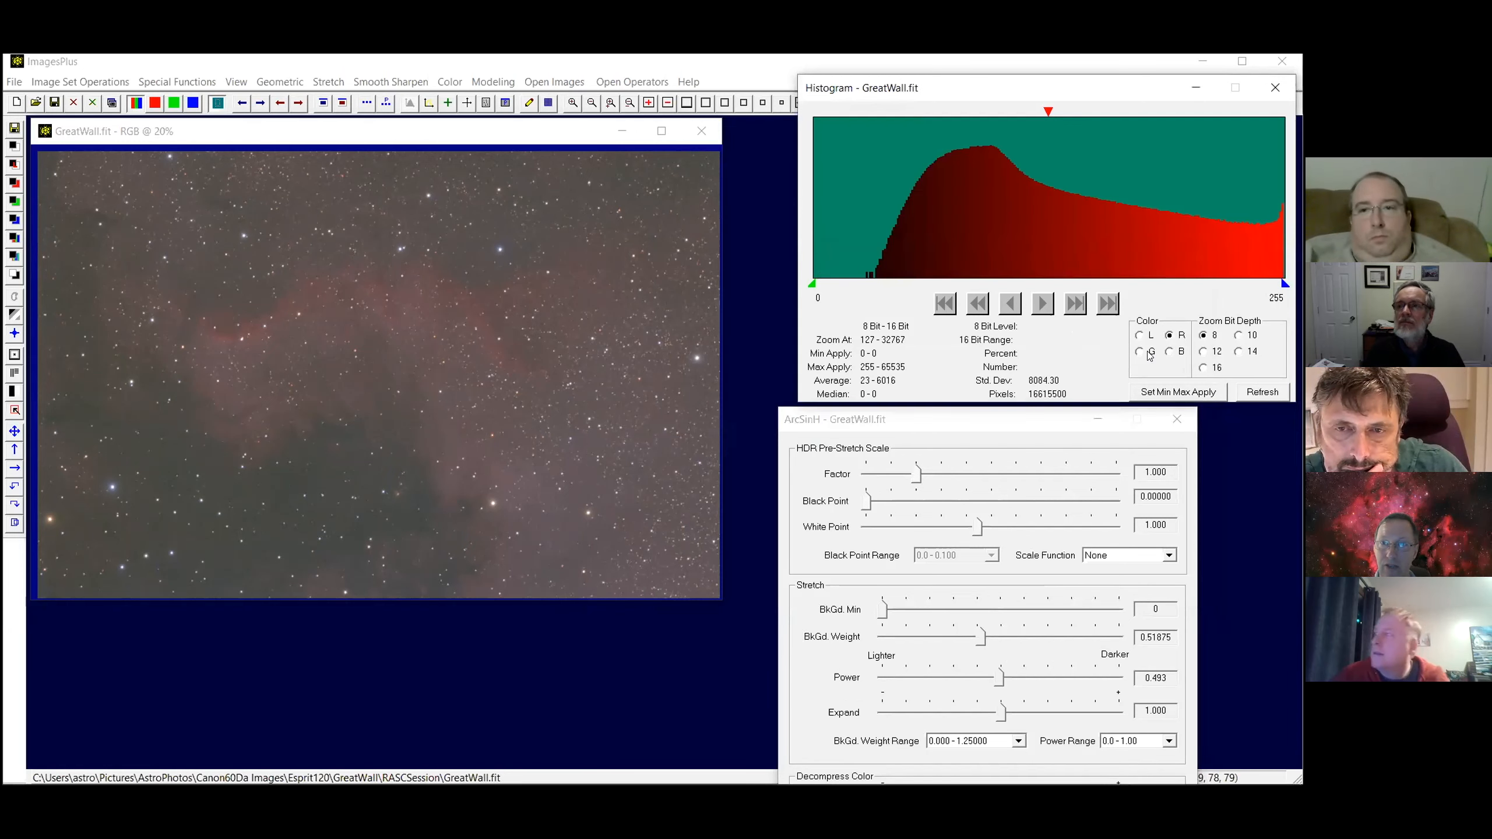
pyautogui.click(1138, 352)
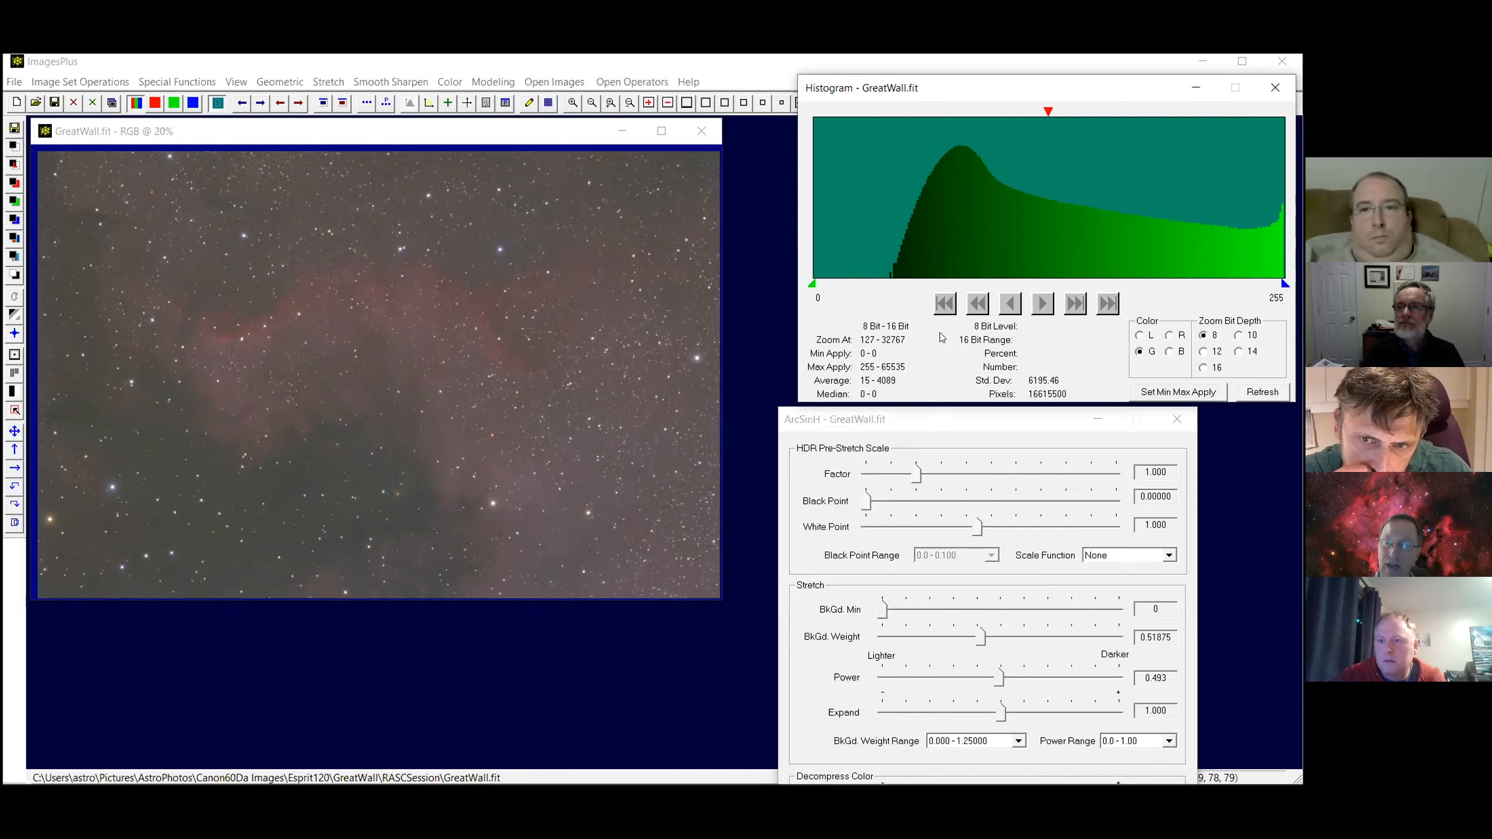
pyautogui.moveTo(946, 419); pyautogui.dragTo(933, 265)
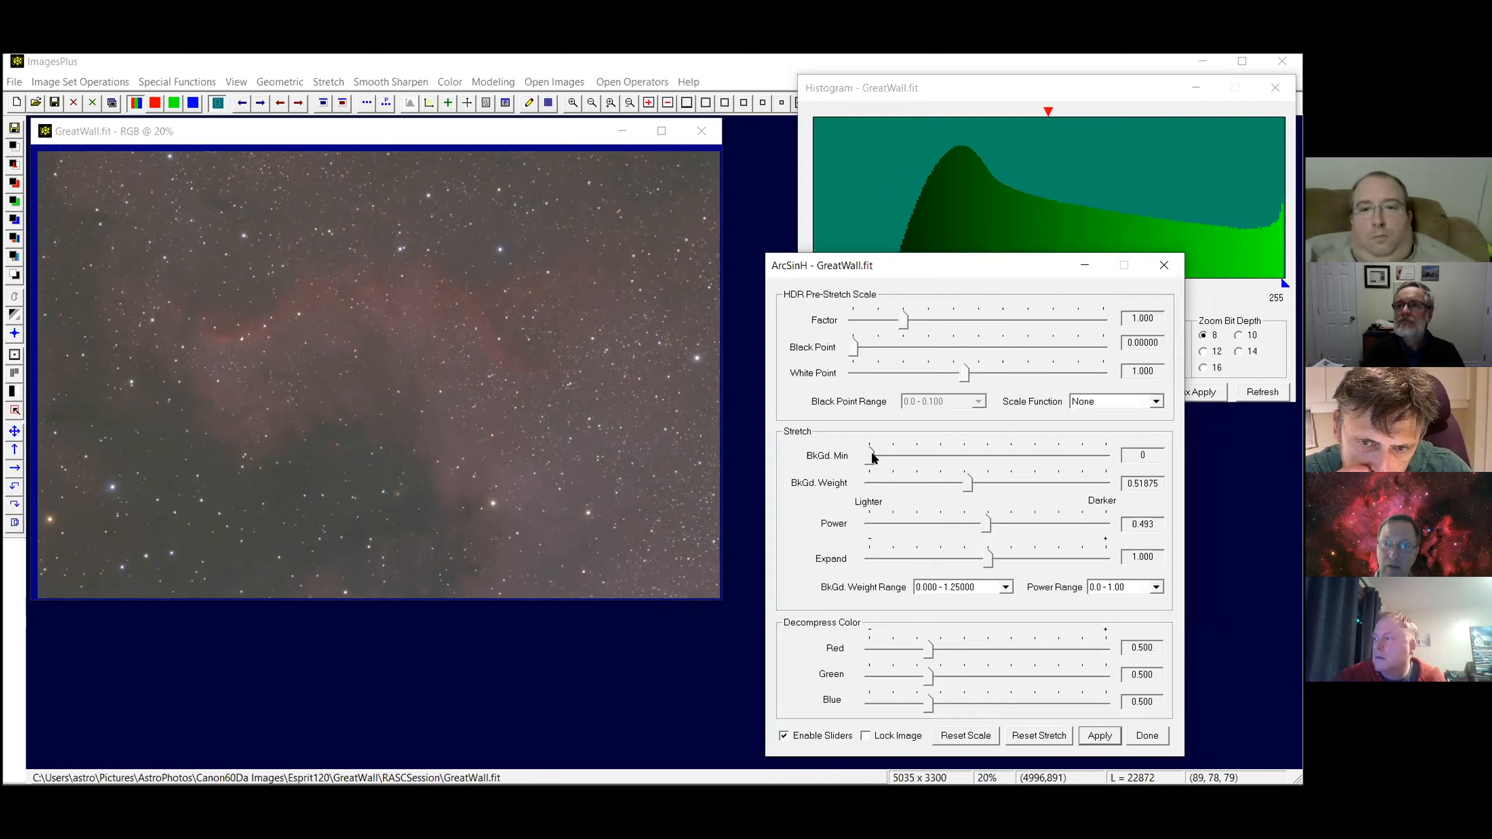
pyautogui.click(952, 158)
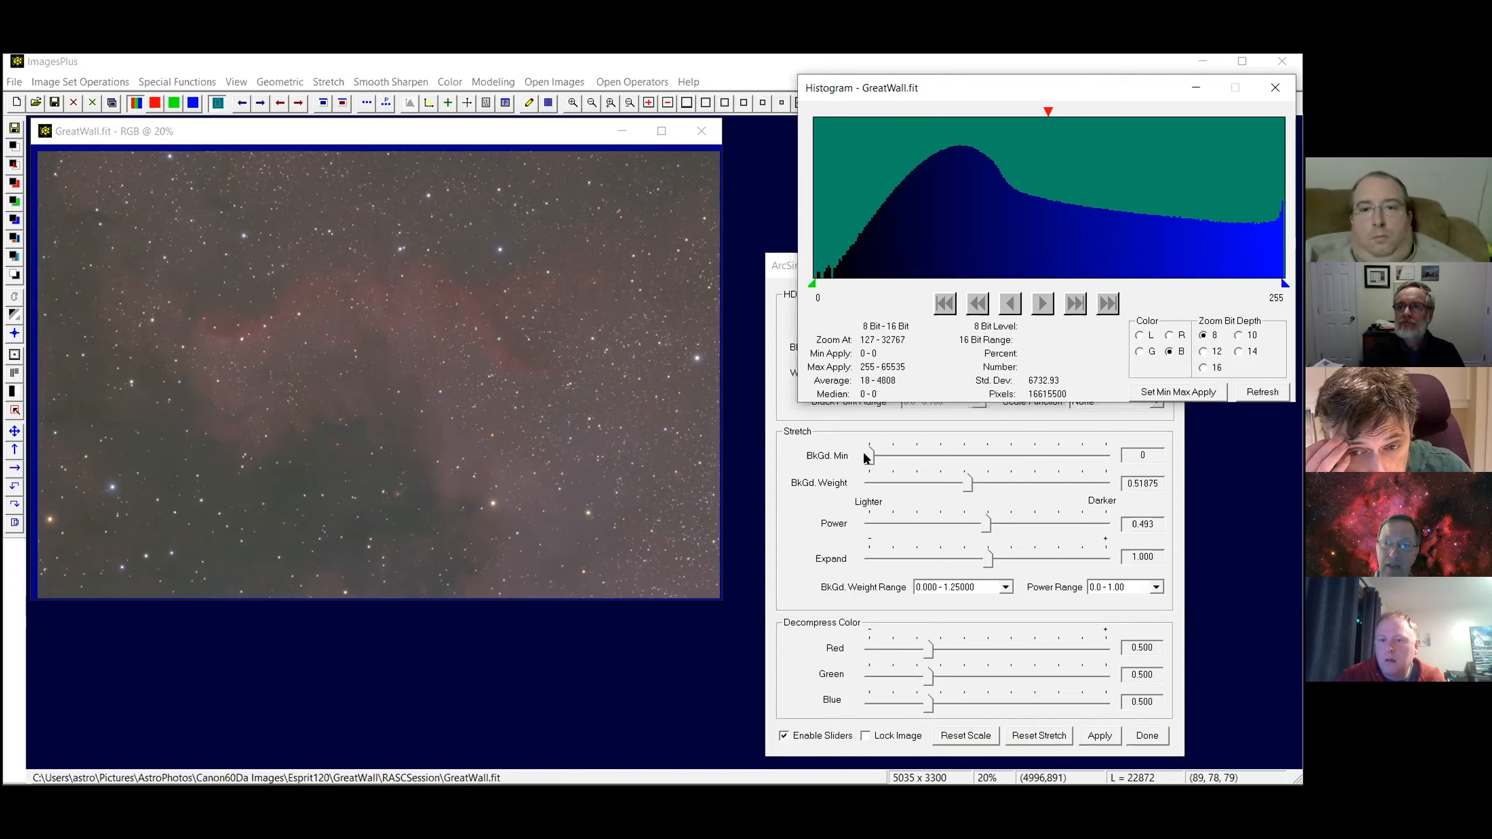
# Move the ArcSinH dialog off the histogram, try a background minimum of 1314, and return it to 0
pyautogui.moveTo(788, 268); pyautogui.dragTo(376, 275)
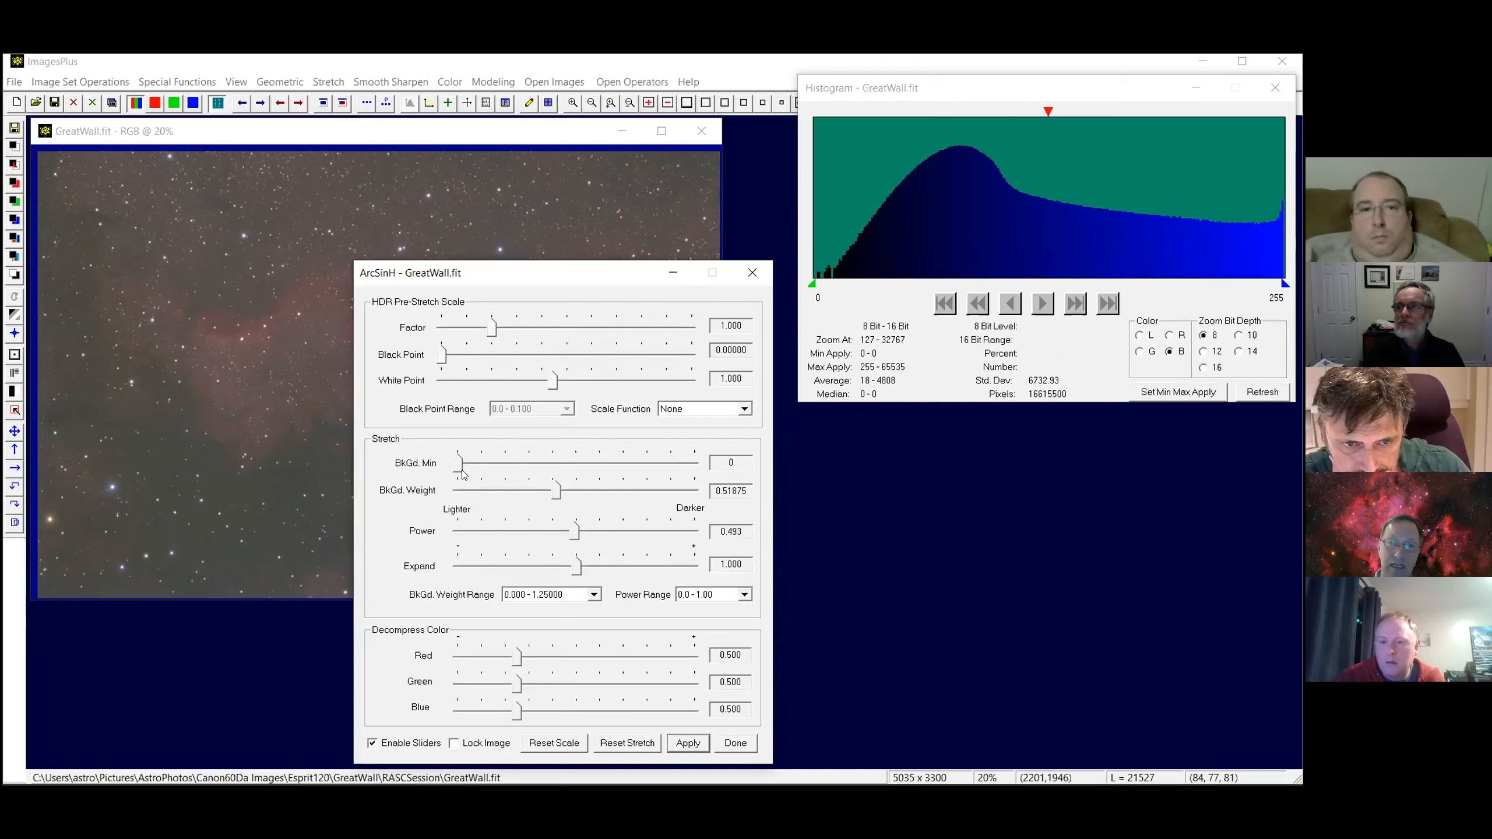
pyautogui.moveTo(455, 470); pyautogui.dragTo(462, 471)
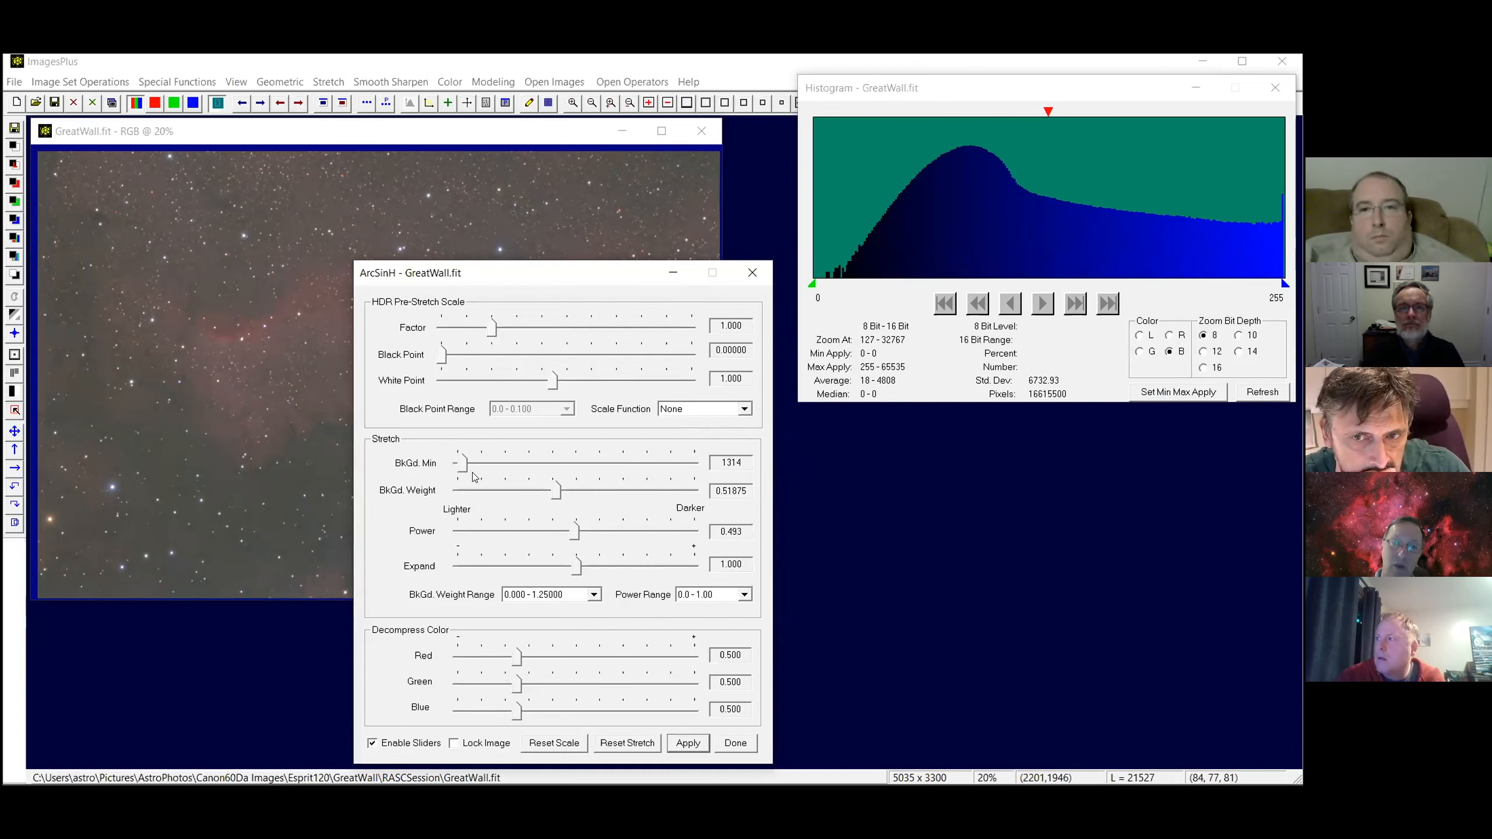
pyautogui.moveTo(462, 464); pyautogui.dragTo(435, 460)
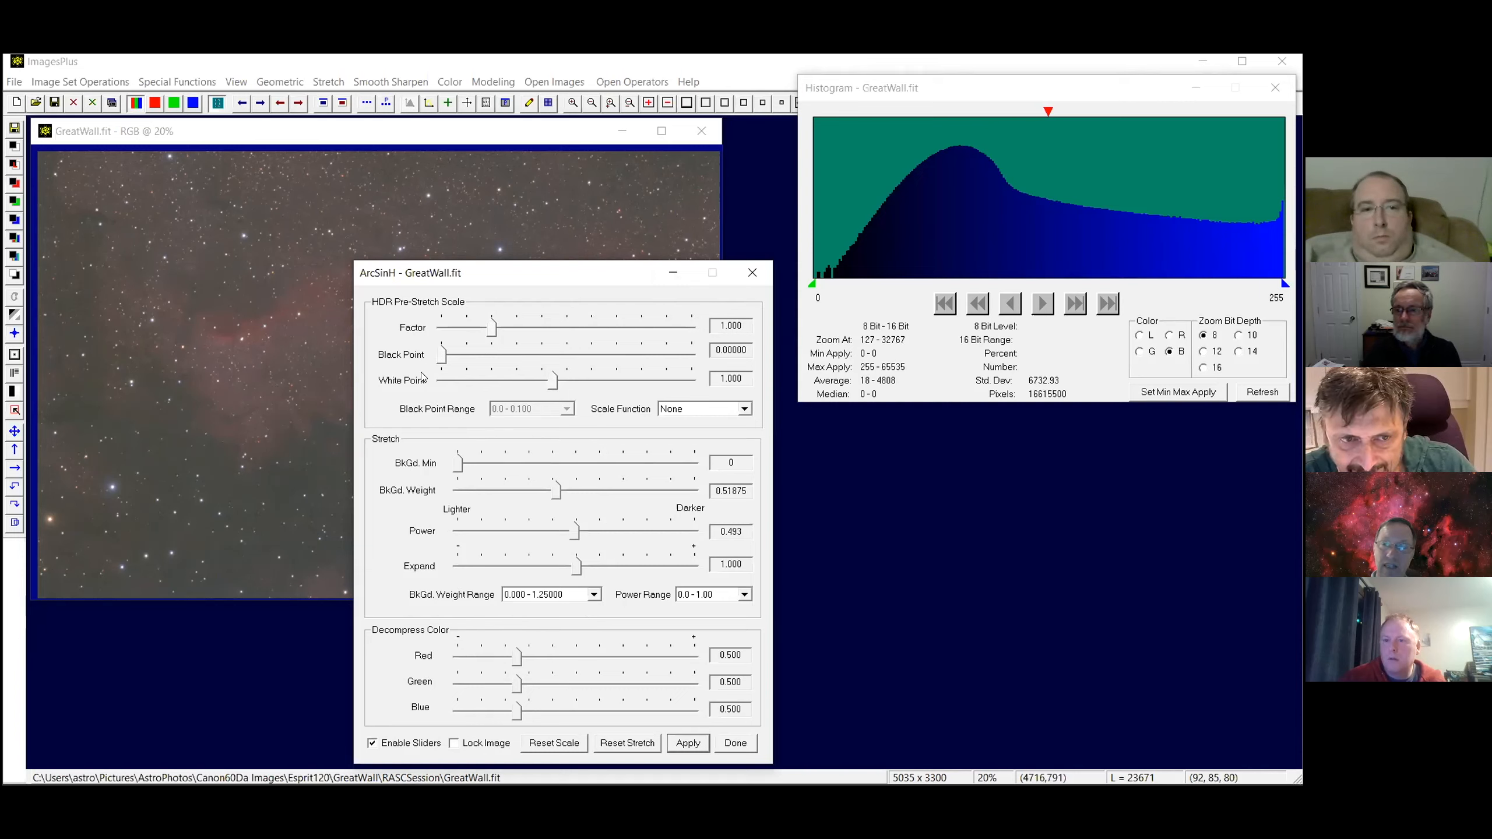
# Set the pre-stretch scale function to nth Power X^n and raise the black point to 0.00160
pyautogui.click(683, 415)
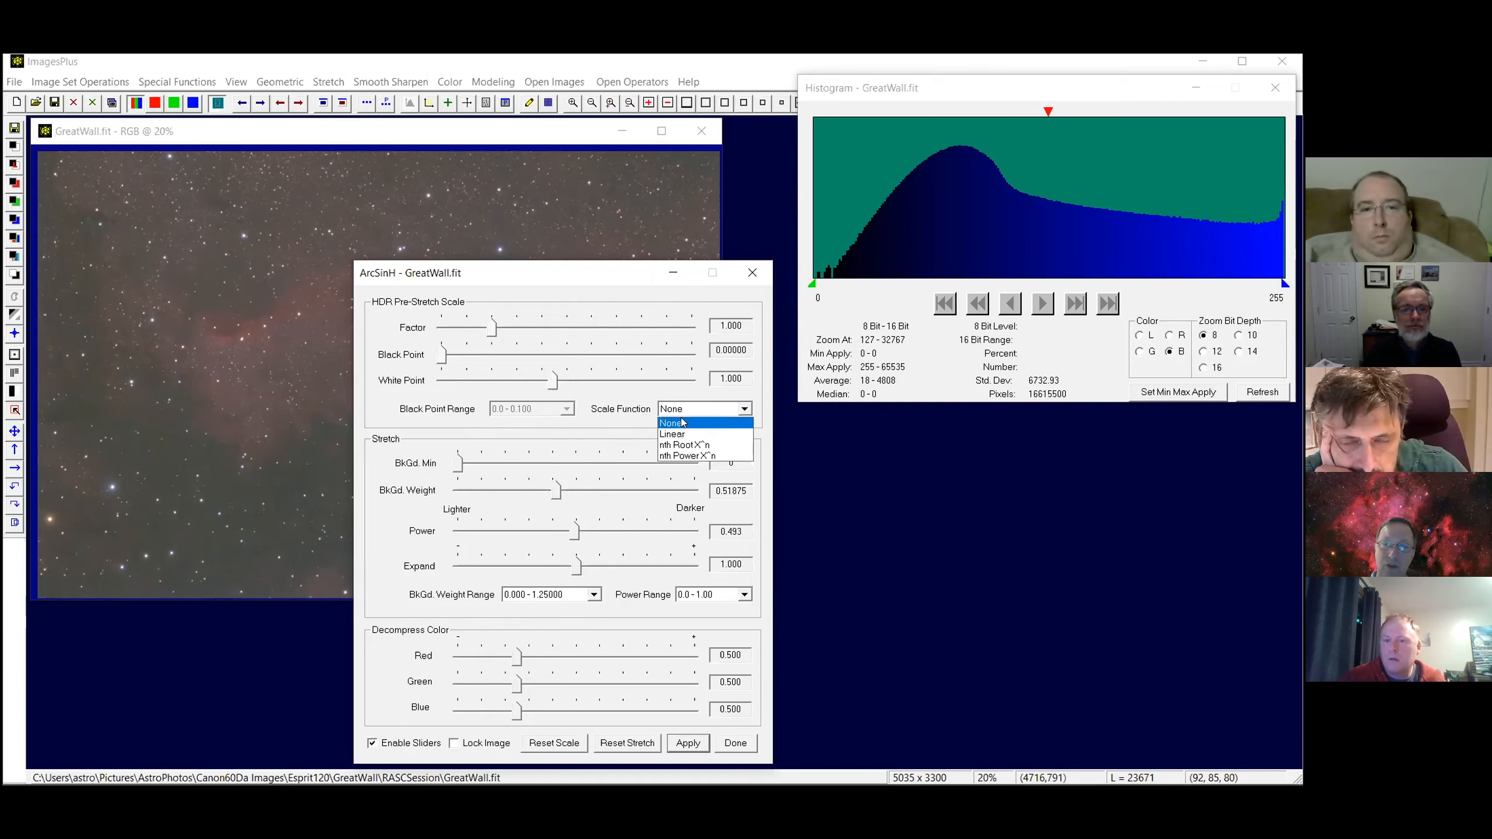
pyautogui.click(682, 457)
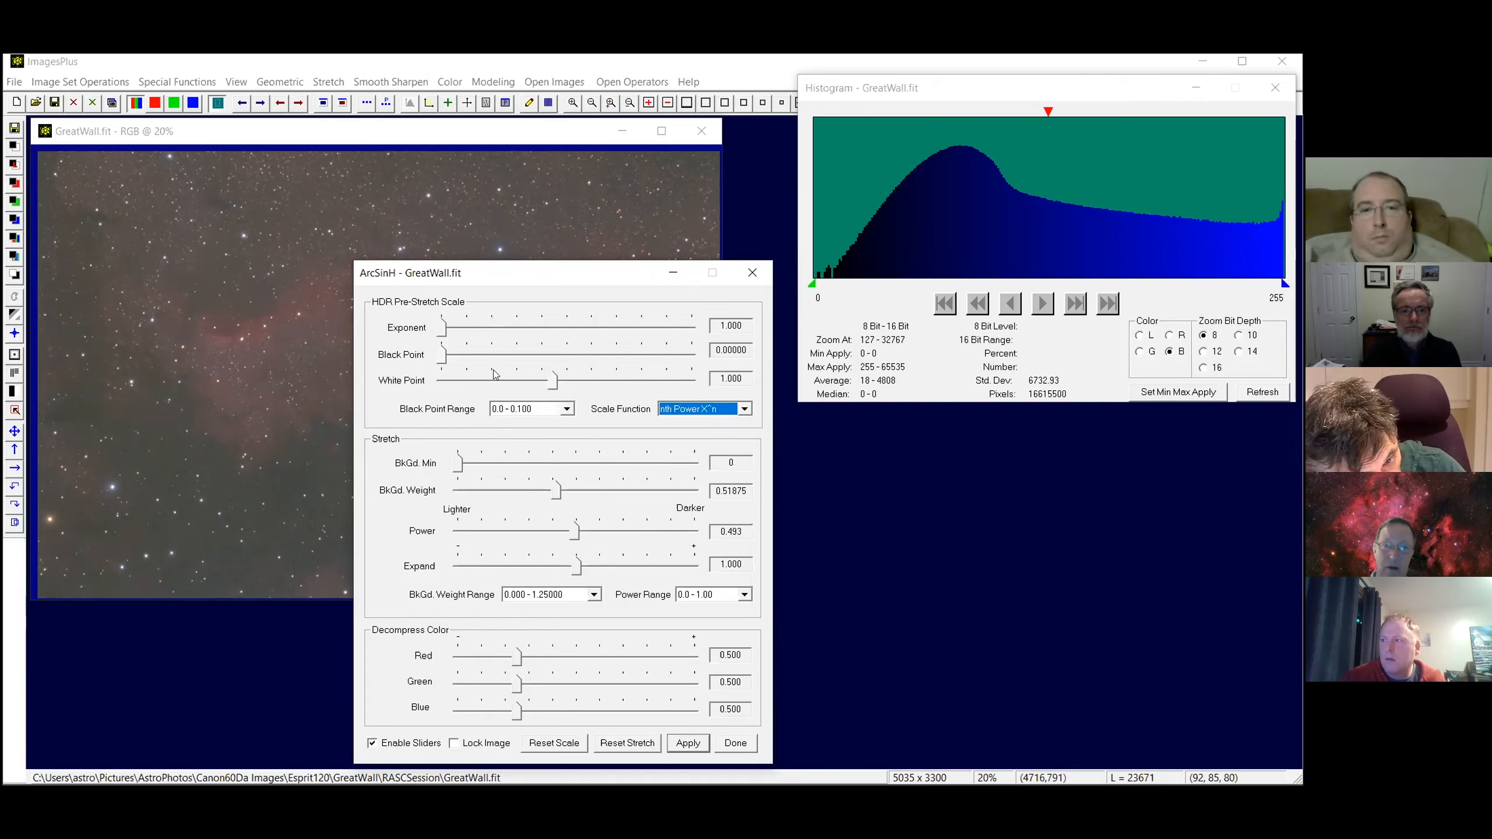
pyautogui.click(441, 354)
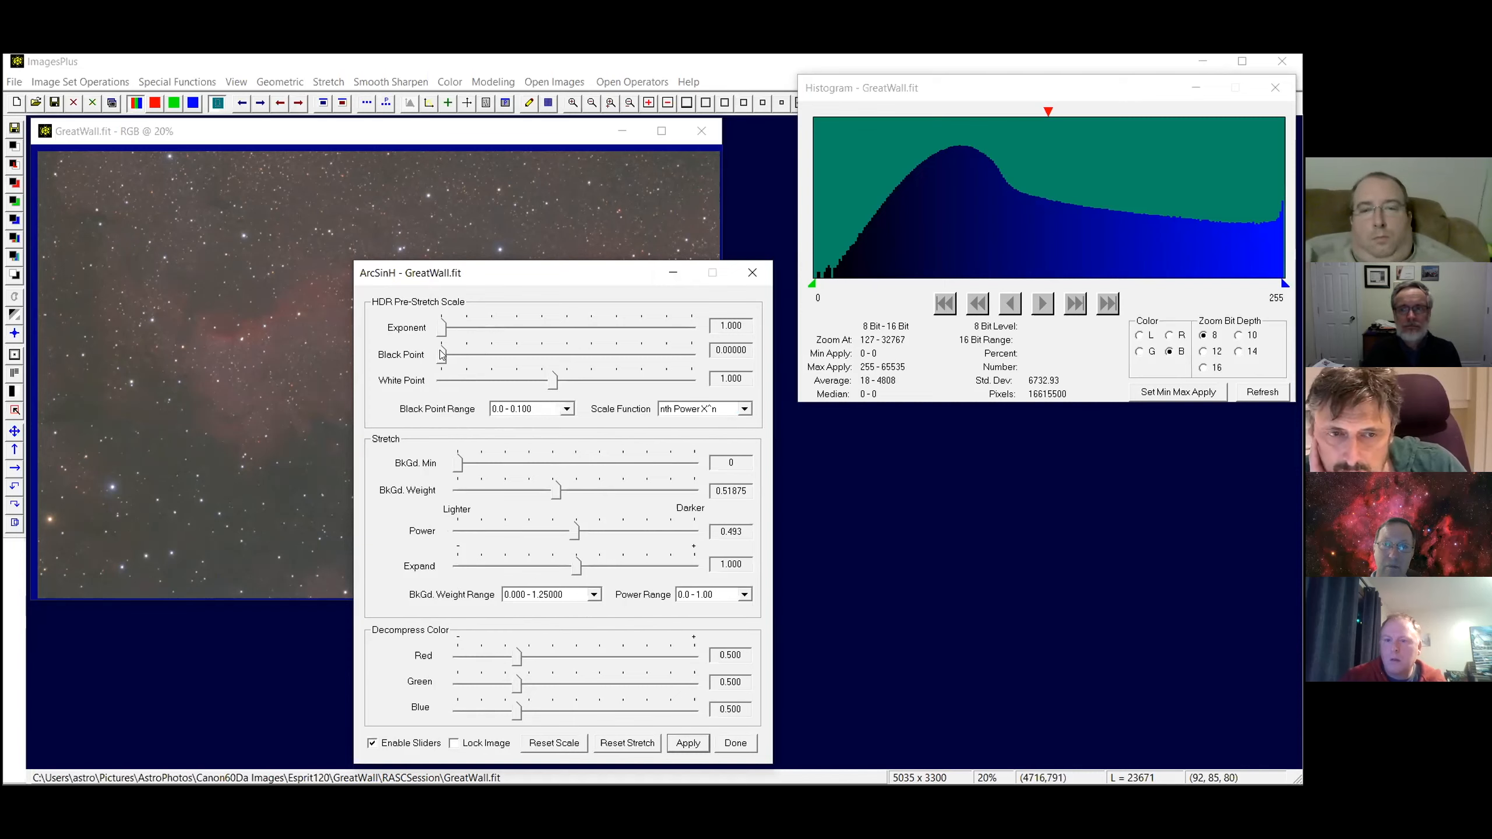
pyautogui.moveTo(442, 354); pyautogui.dragTo(449, 356)
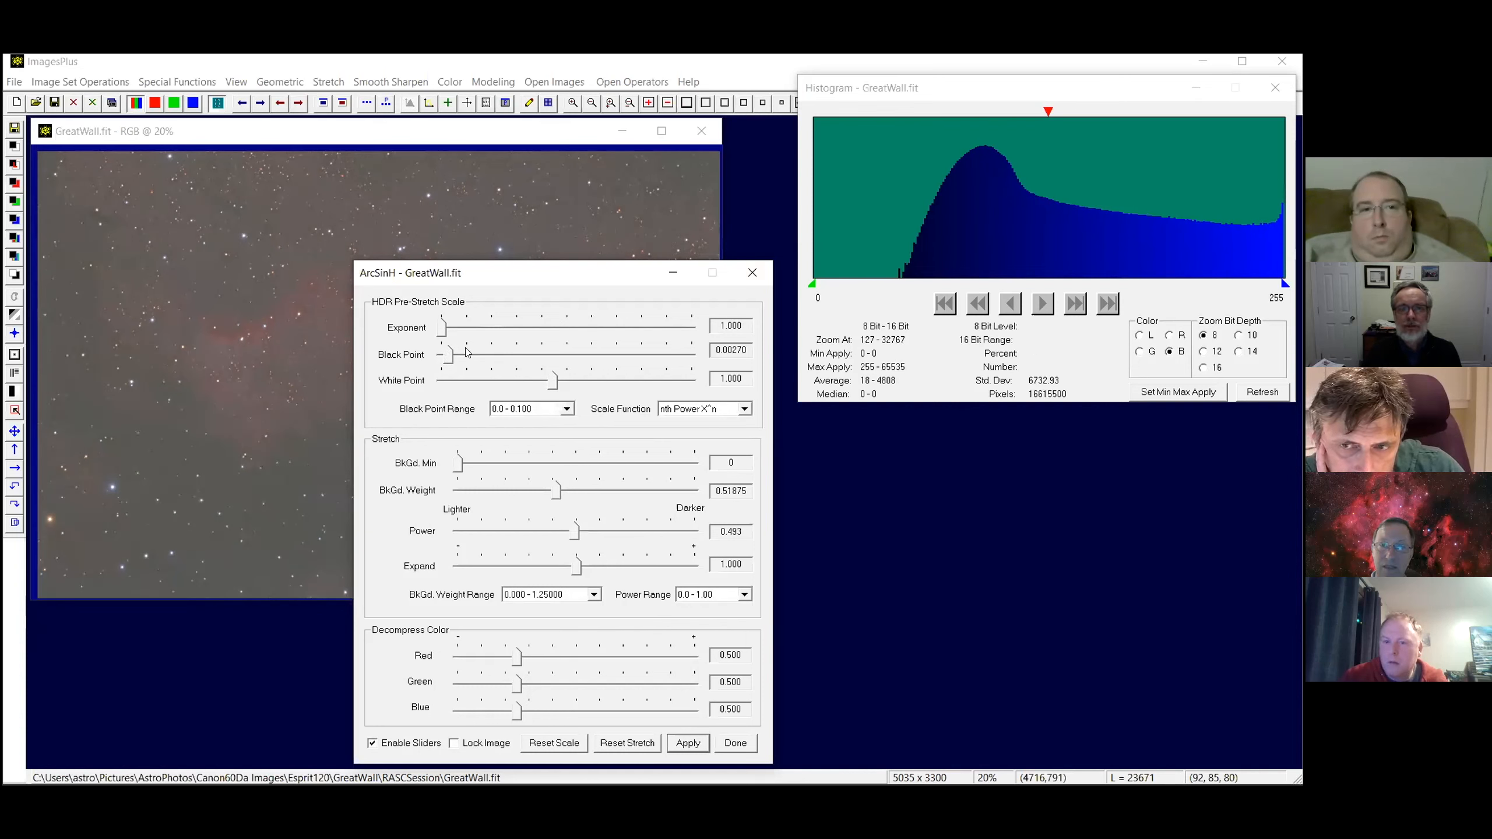
pyautogui.moveTo(446, 356); pyautogui.dragTo(441, 355)
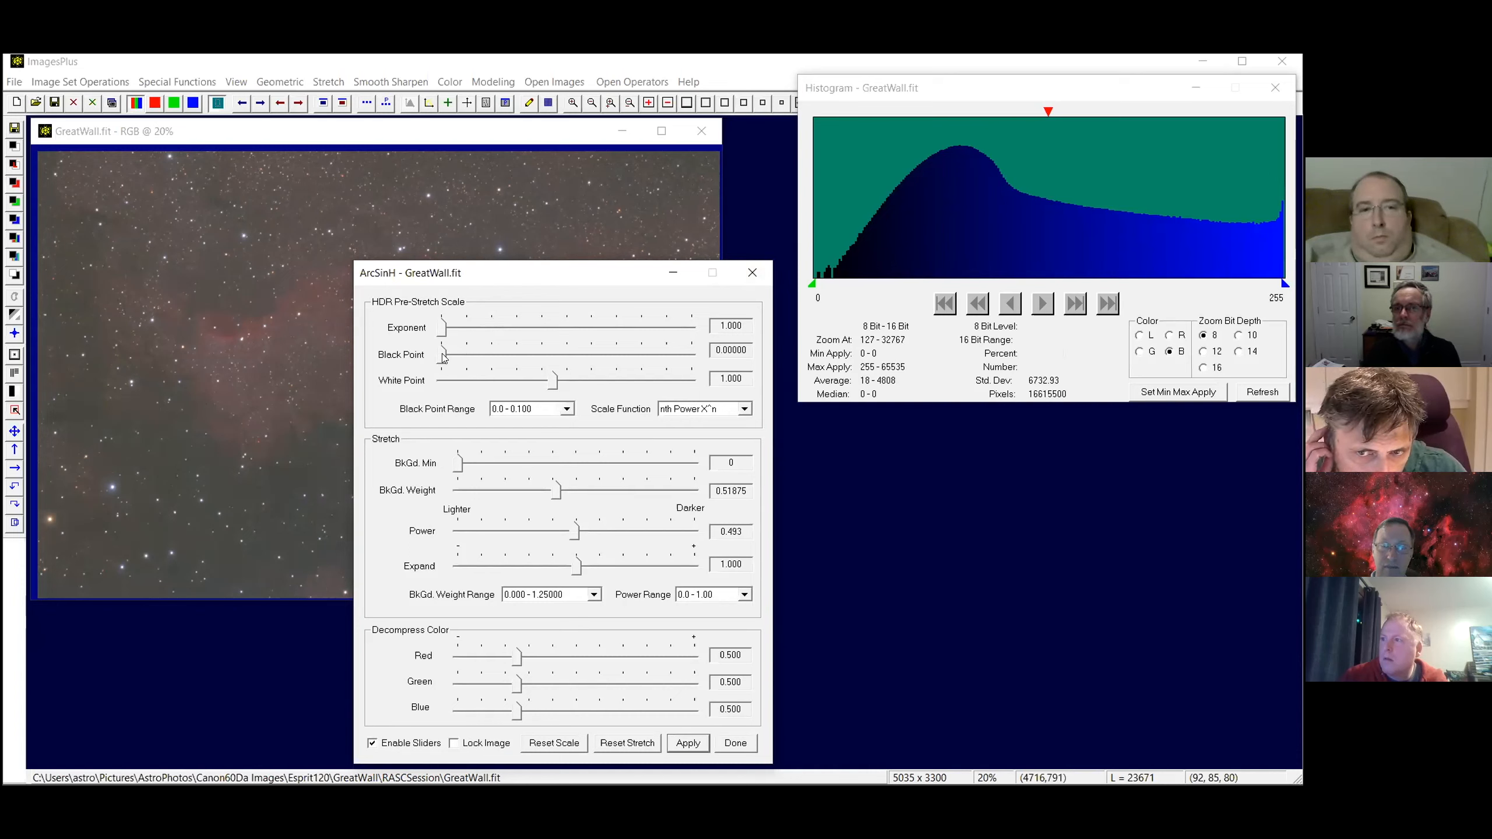
pyautogui.moveTo(444, 356); pyautogui.dragTo(447, 356)
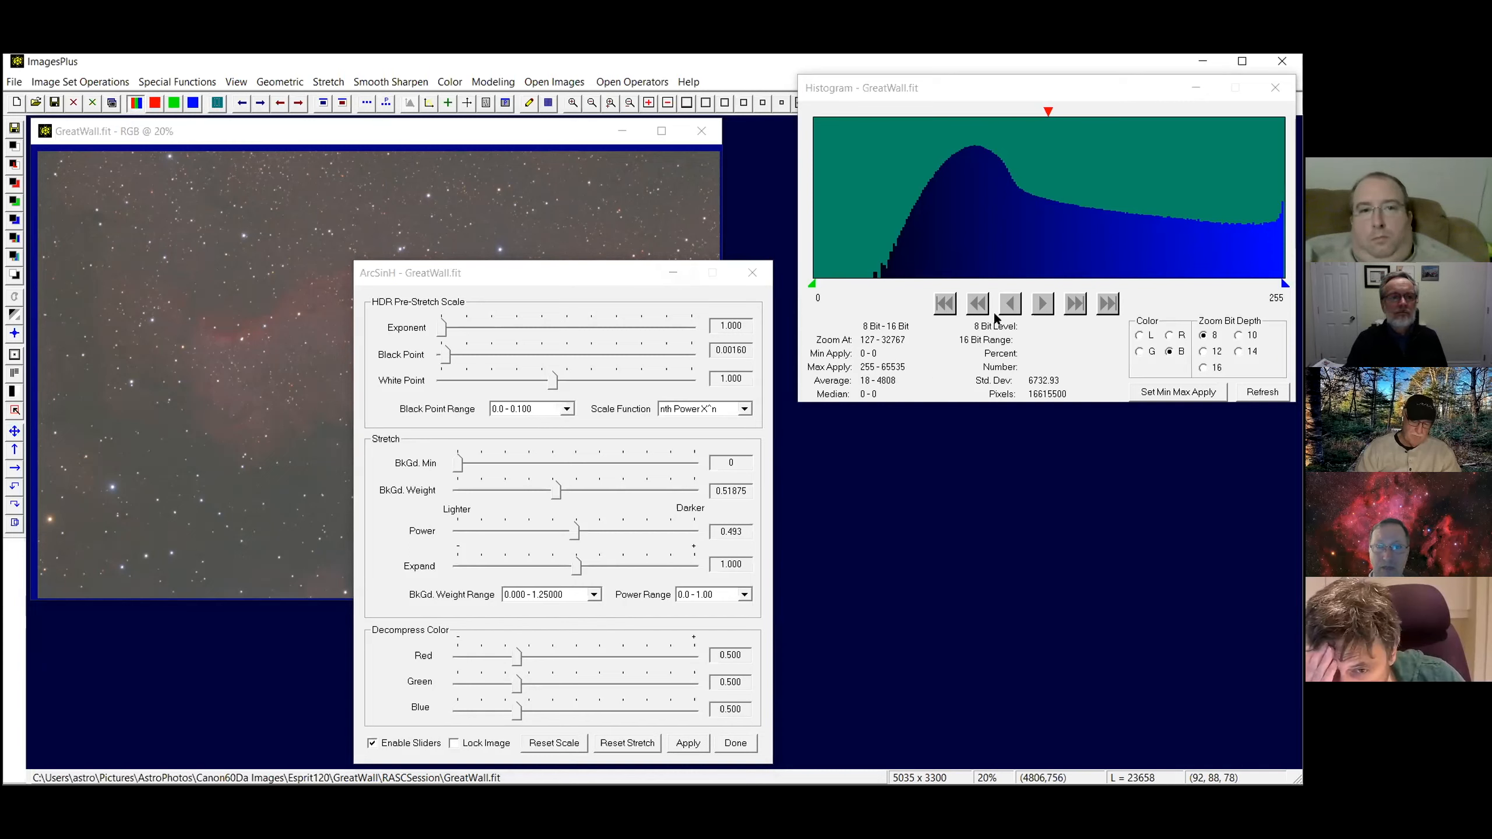
# Uncover the whole GreatWall.fit image, try a white point of 3.330, and bring it back to 1.010
pyautogui.moveTo(573, 274); pyautogui.dragTo(995, 317)
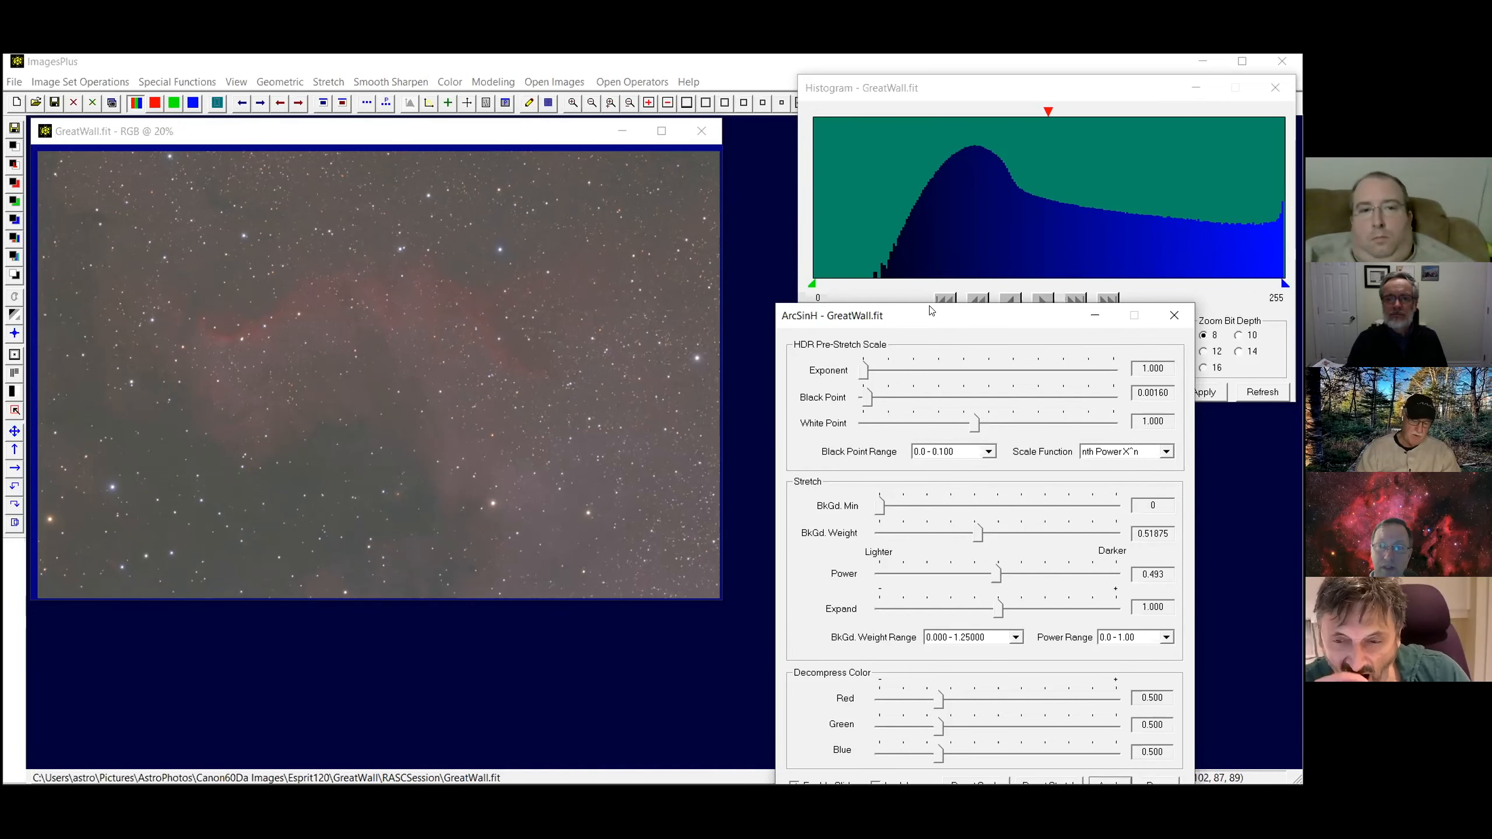
pyautogui.moveTo(931, 310); pyautogui.dragTo(886, 256)
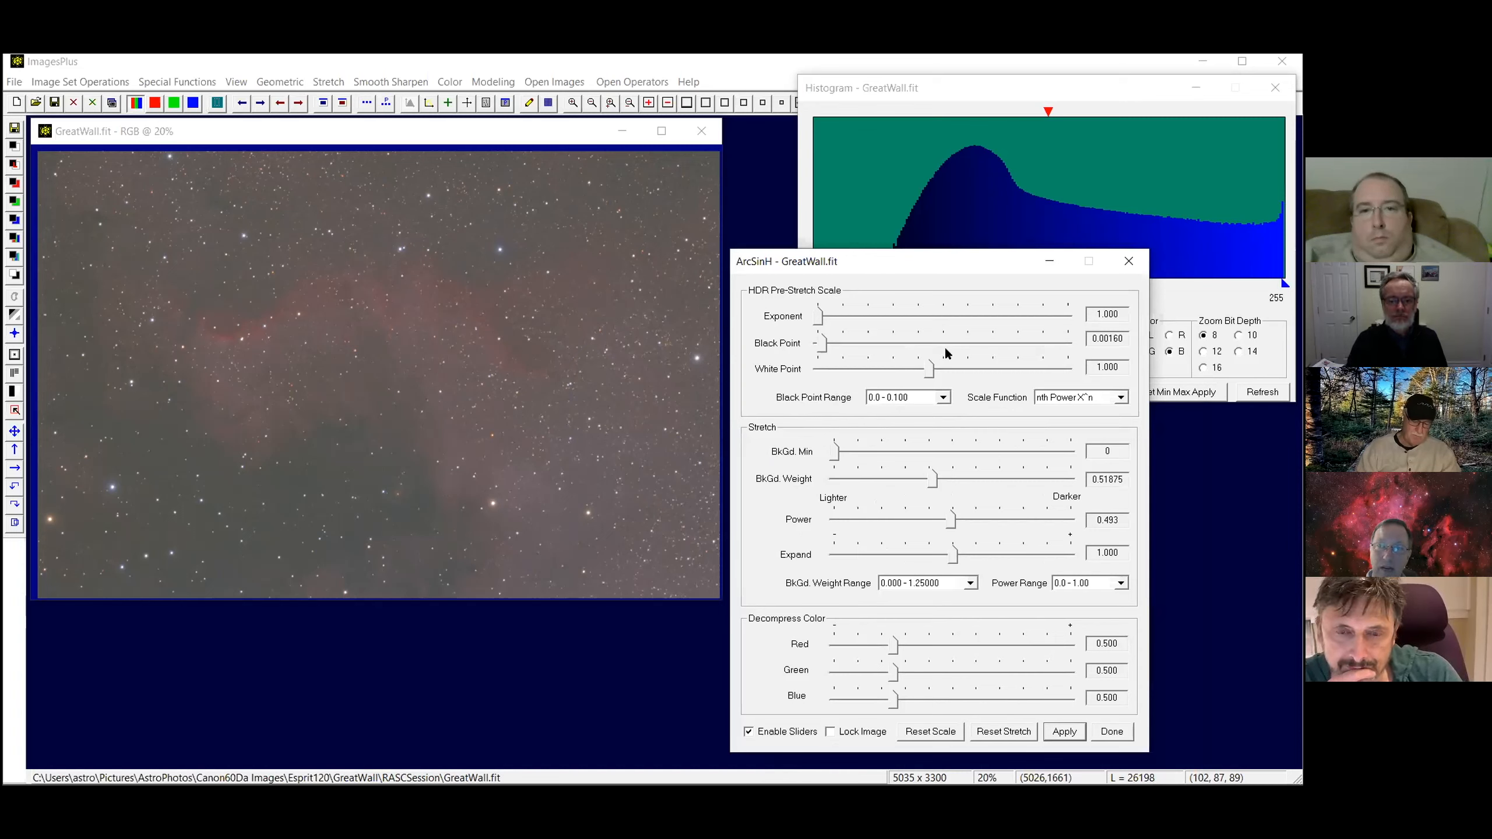
pyautogui.click(981, 368)
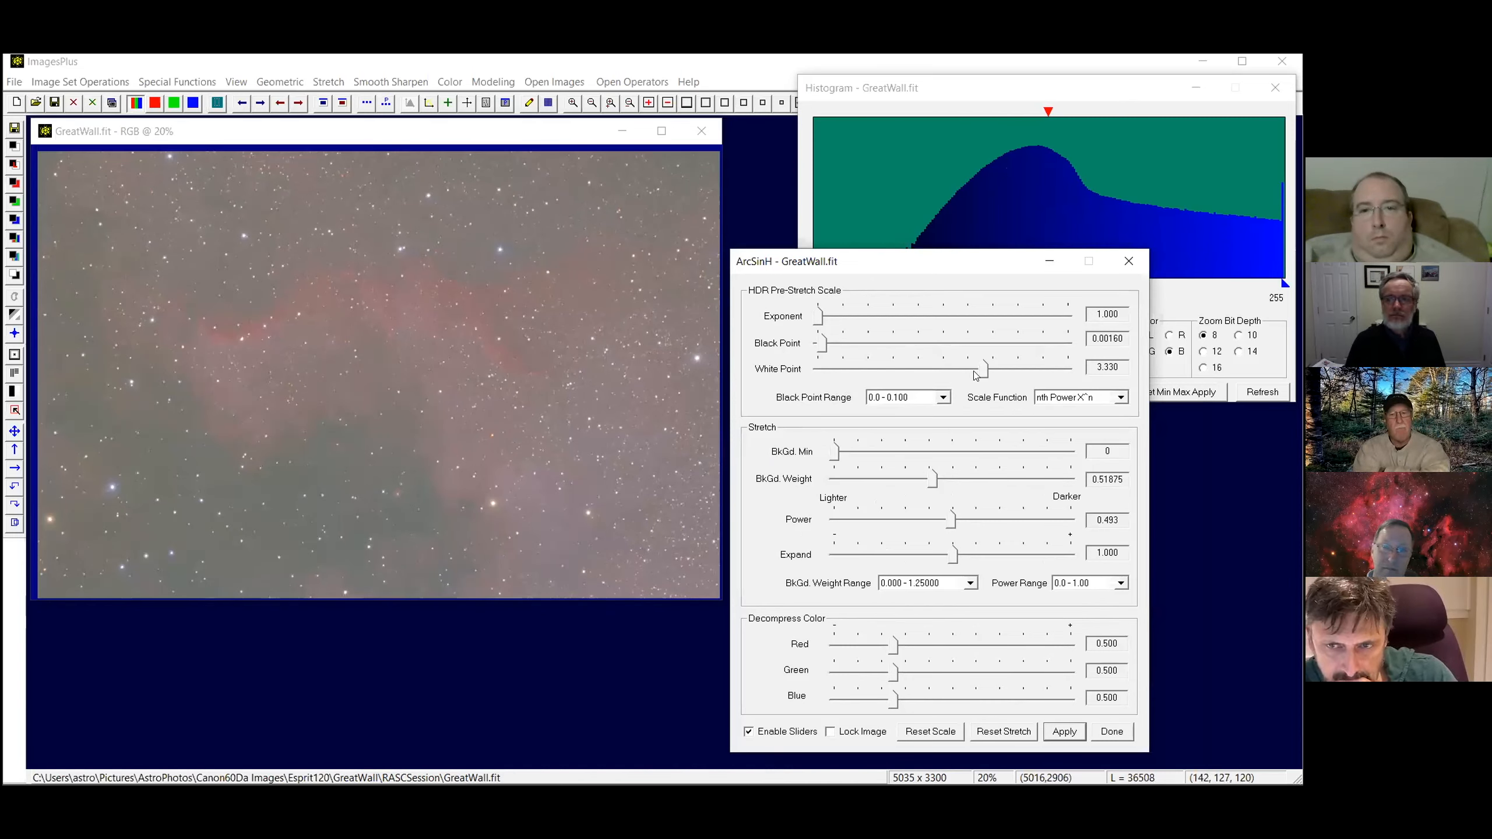
pyautogui.moveTo(981, 369); pyautogui.dragTo(930, 361)
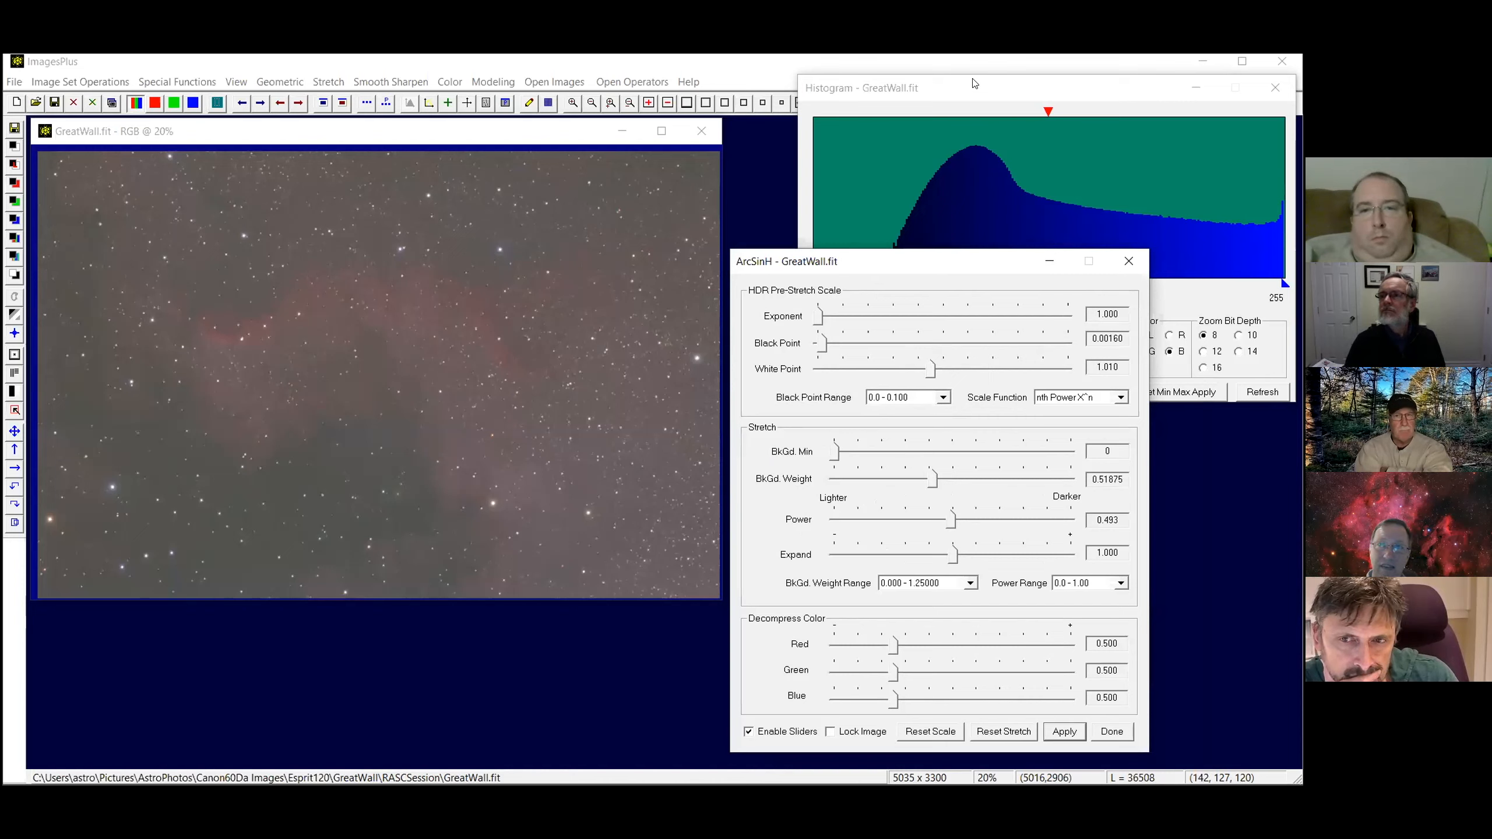
# Uncover the image and its blue histogram, and raise the pre-stretch exponent to 1.125
pyautogui.click(973, 83)
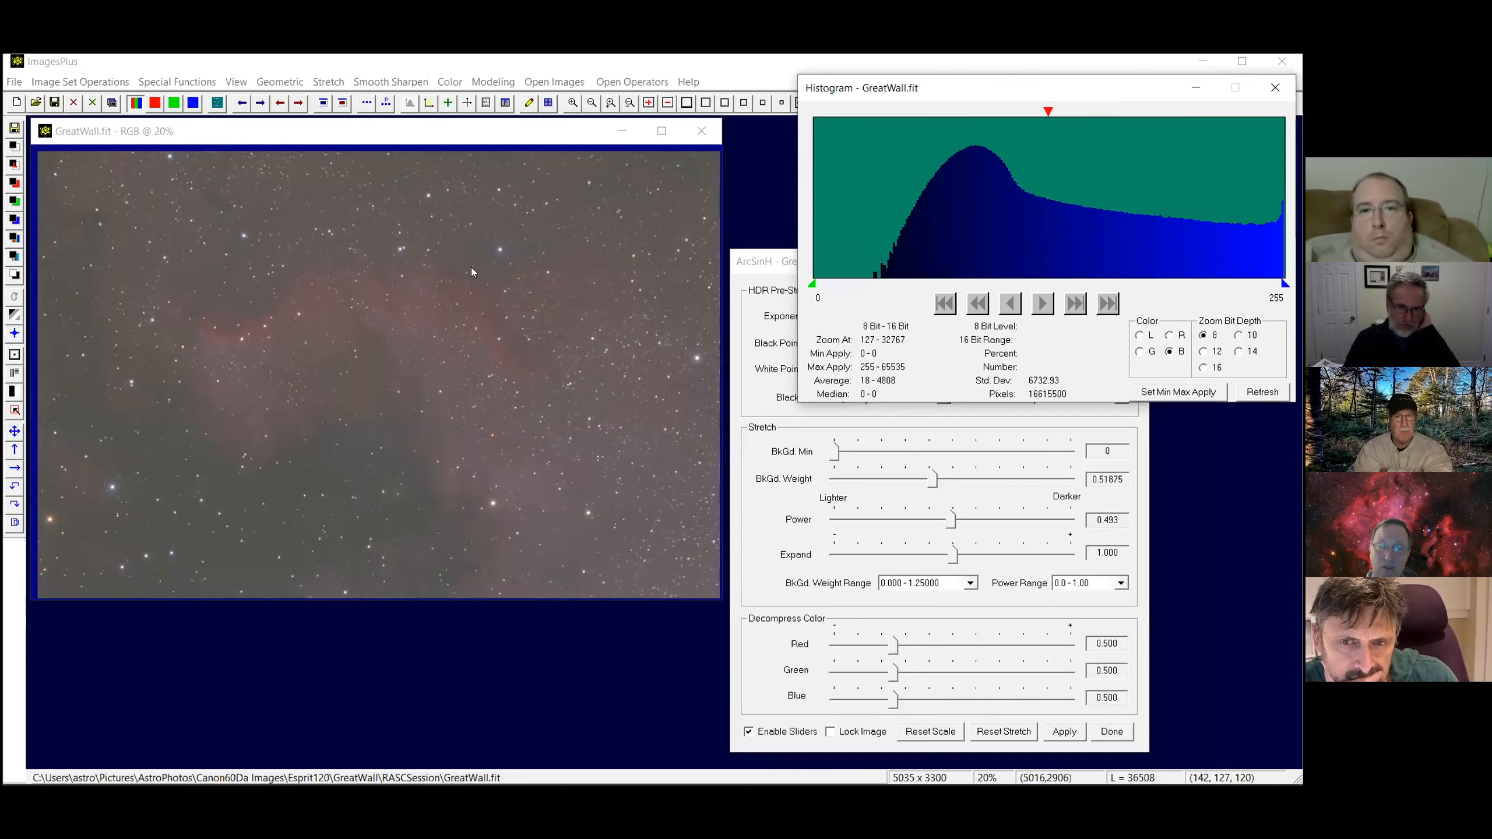
pyautogui.moveTo(763, 261); pyautogui.dragTo(351, 268)
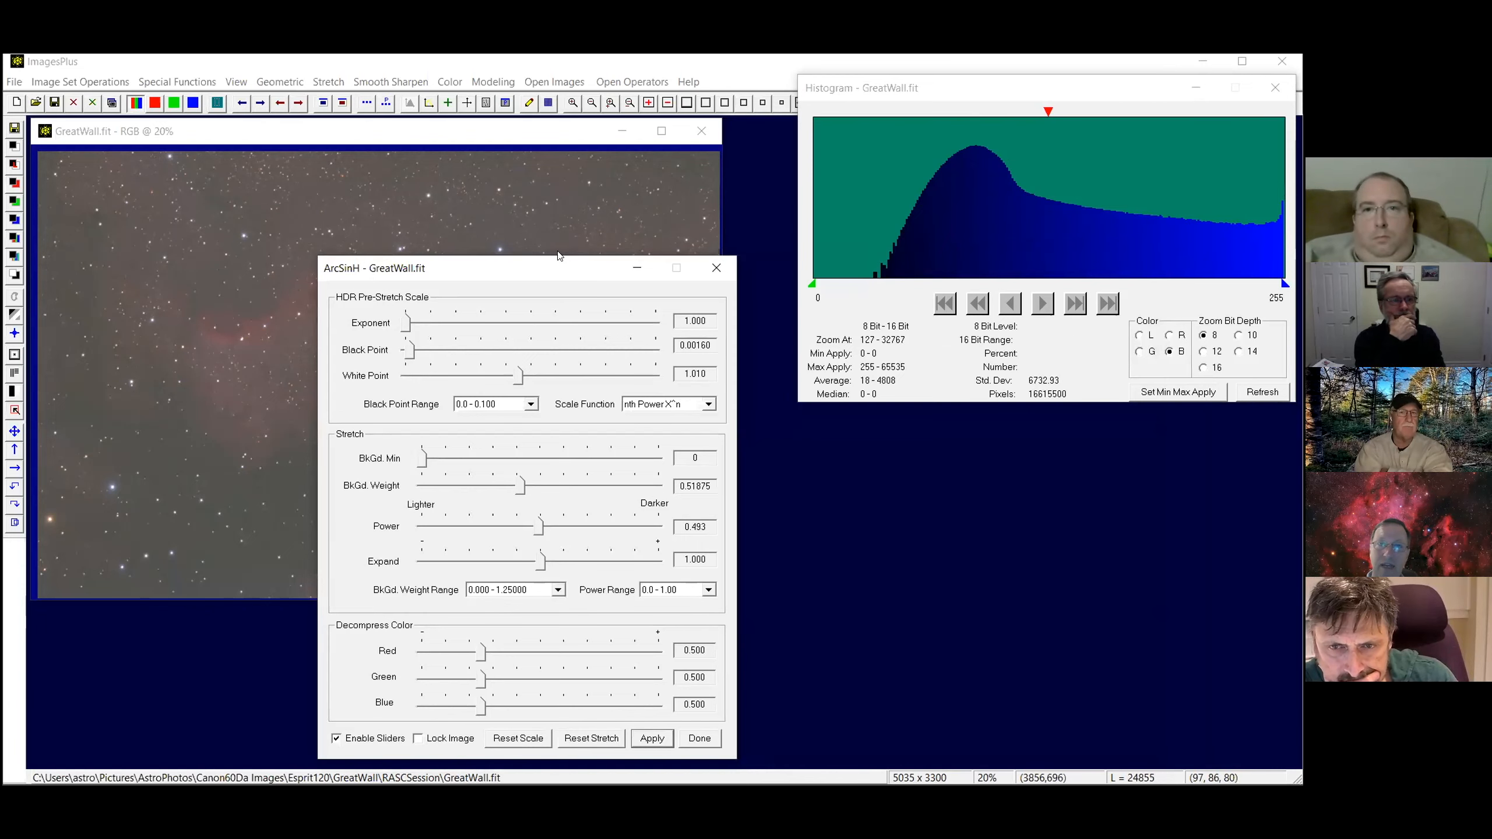
pyautogui.moveTo(554, 266); pyautogui.dragTo(1039, 442)
pyautogui.moveTo(889, 501); pyautogui.dragTo(909, 501)
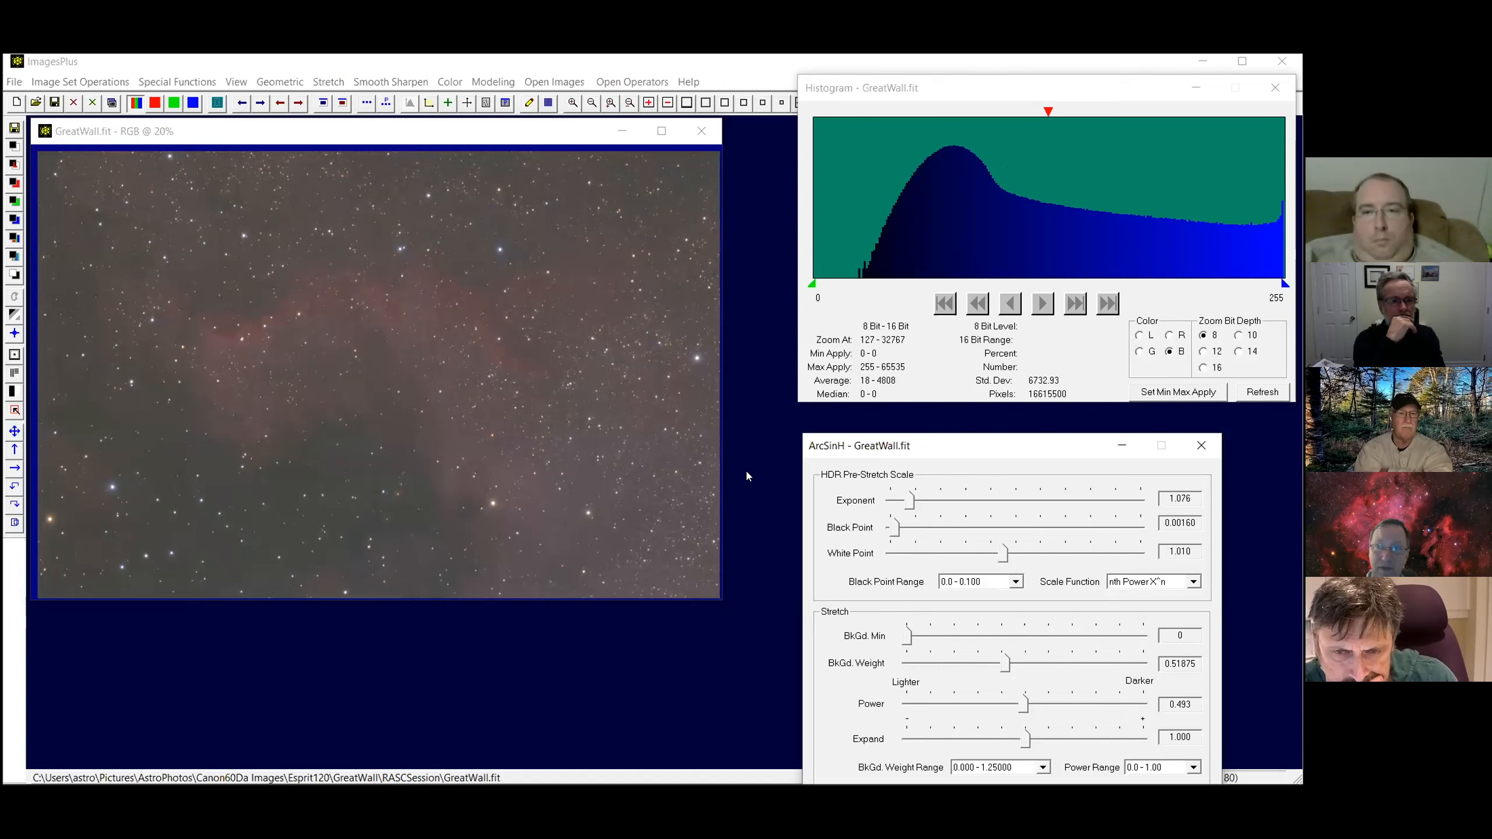
pyautogui.moveTo(910, 498); pyautogui.dragTo(920, 499)
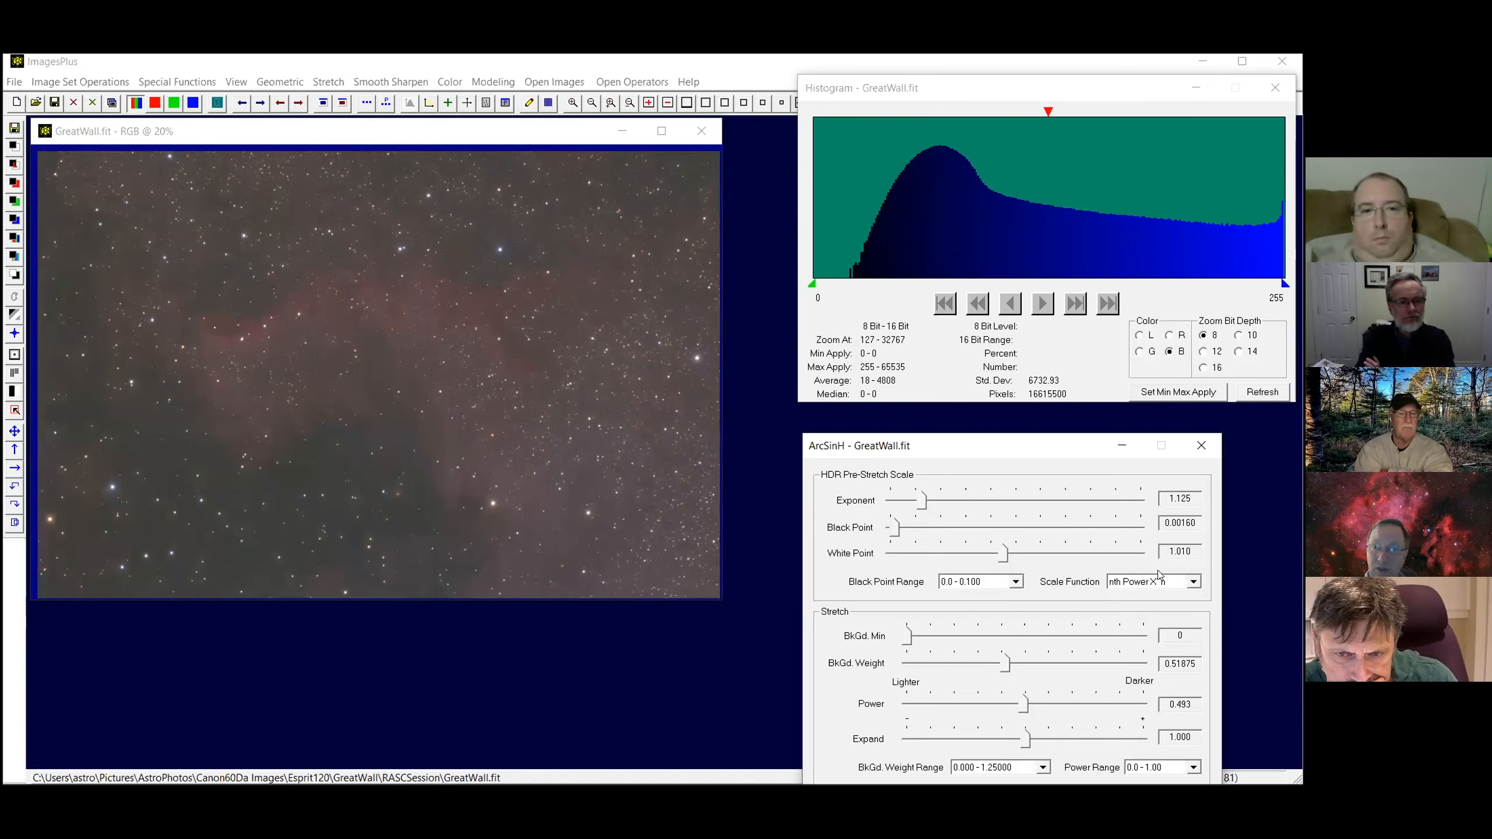
# Try the nth Root X^n scale function, and switch back to nth Power X^n
pyautogui.click(1194, 582)
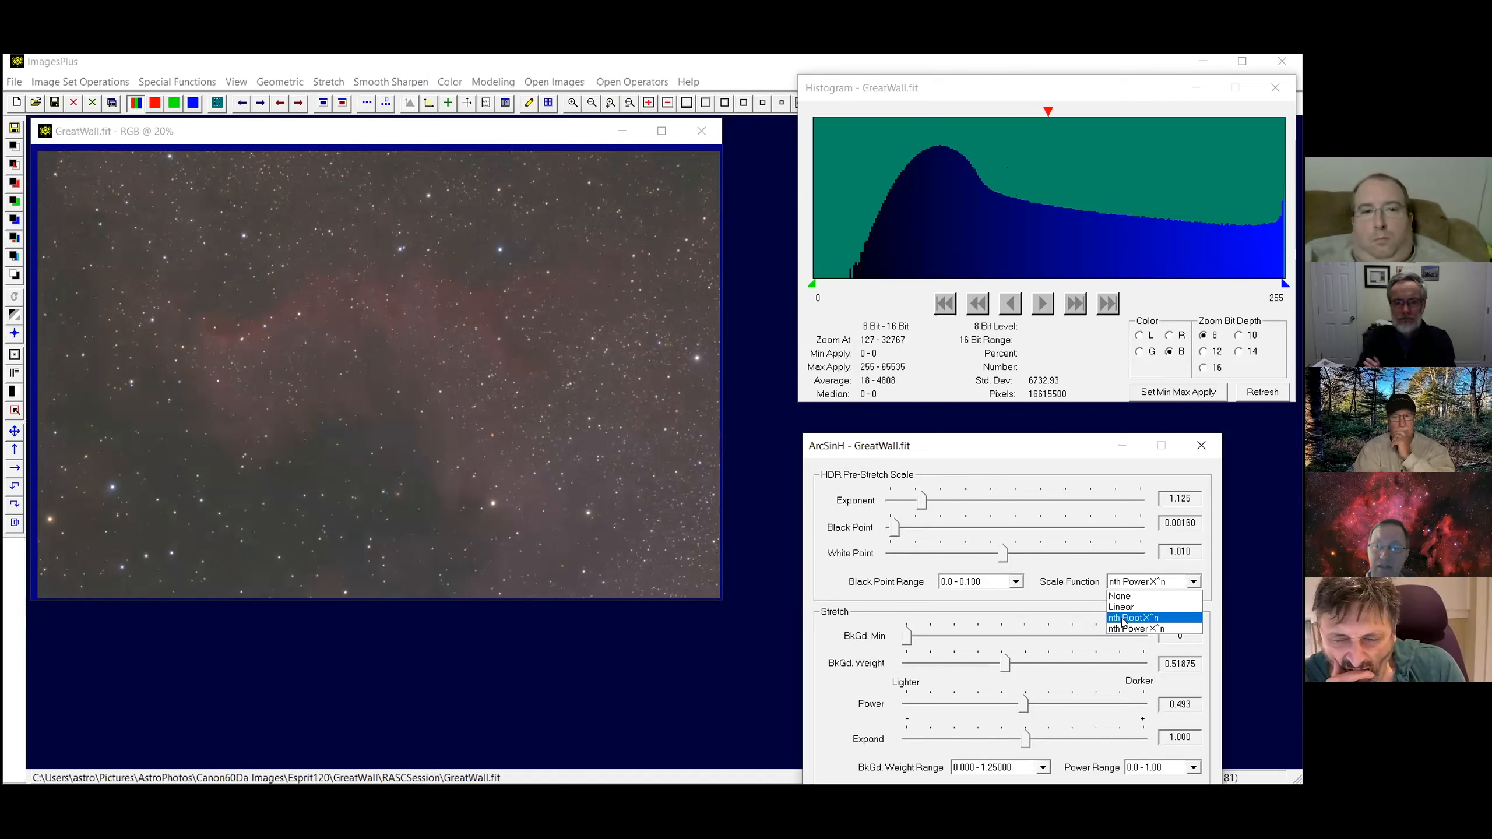
pyautogui.click(1124, 619)
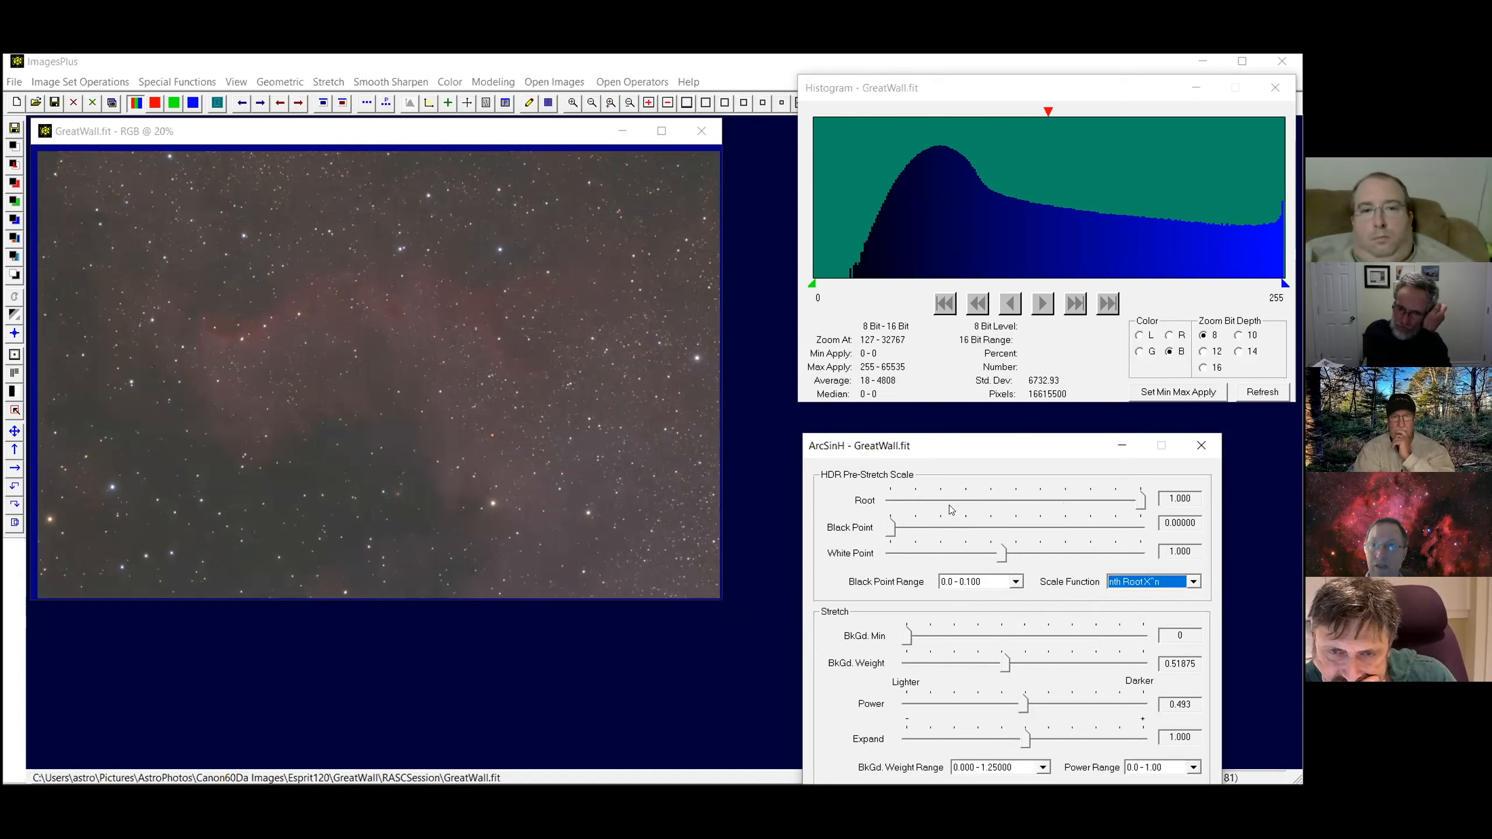
pyautogui.click(1152, 581)
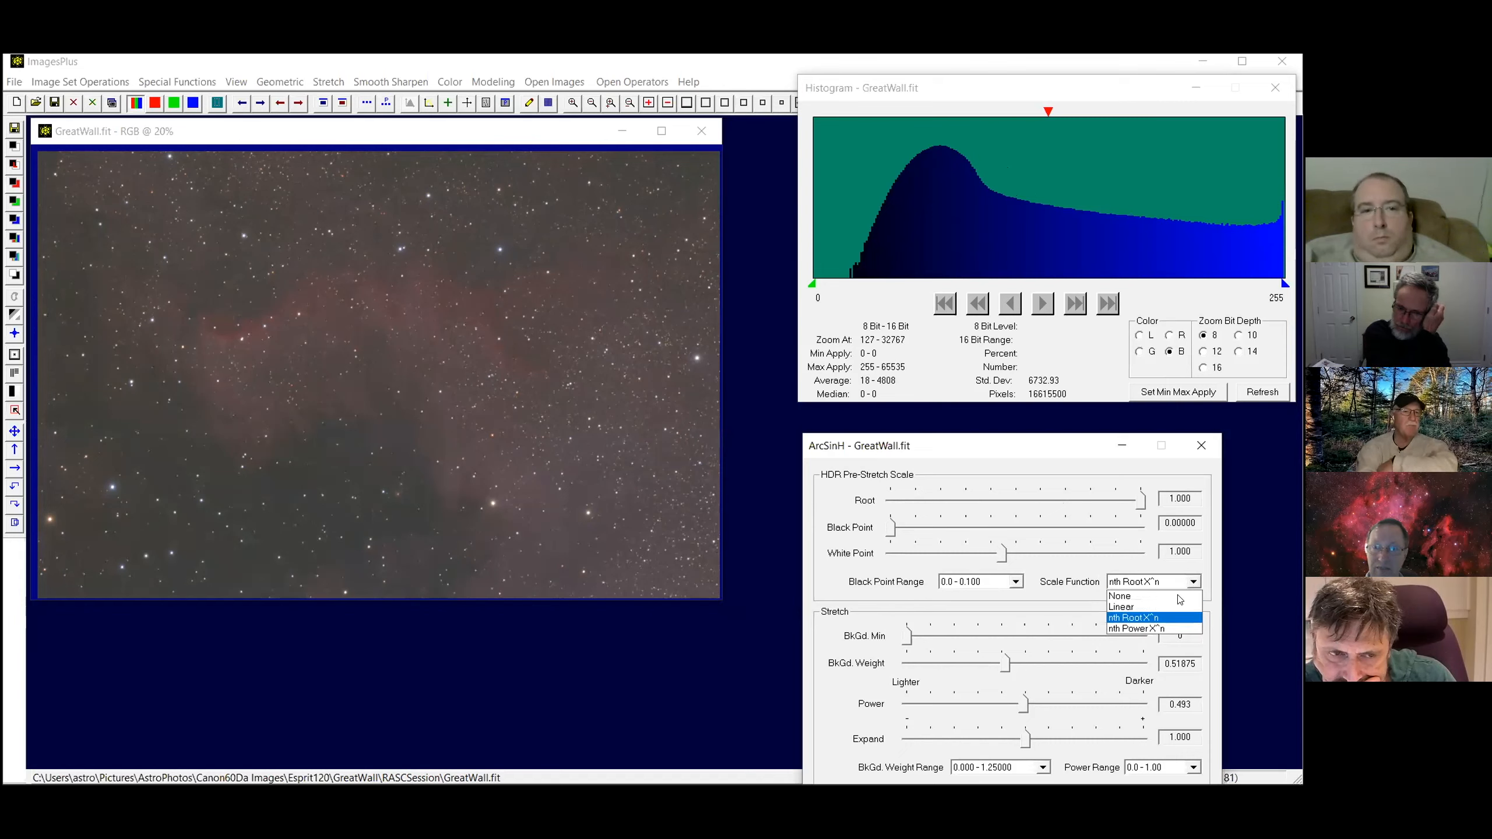
pyautogui.click(1152, 629)
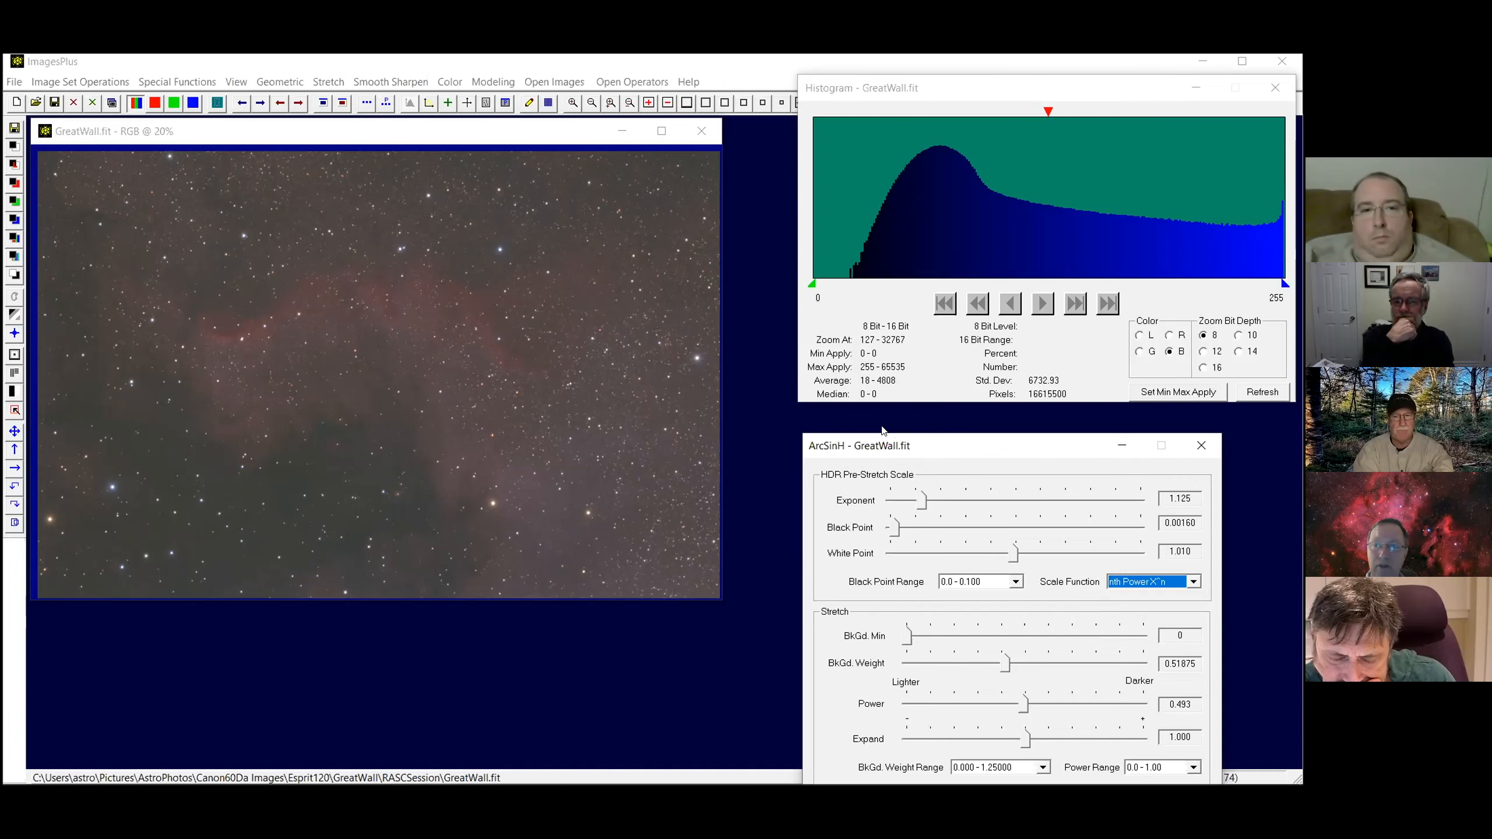
pyautogui.moveTo(882, 440); pyautogui.dragTo(846, 424)
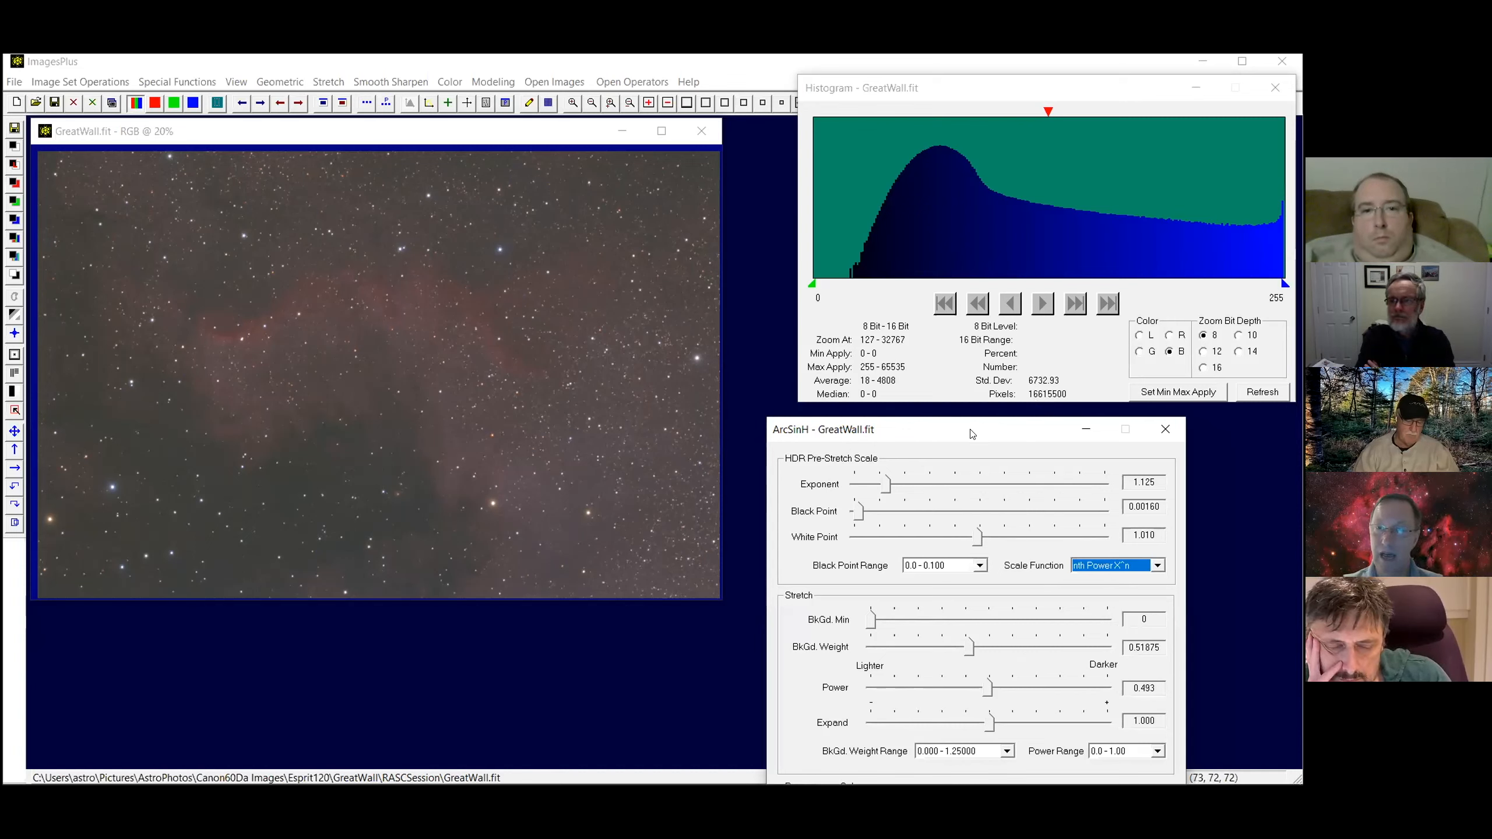
# Try a pre-stretch exponent of 1.211 in ArcSinH, and bring it back down to 1.127
pyautogui.moveTo(968, 428); pyautogui.dragTo(964, 423)
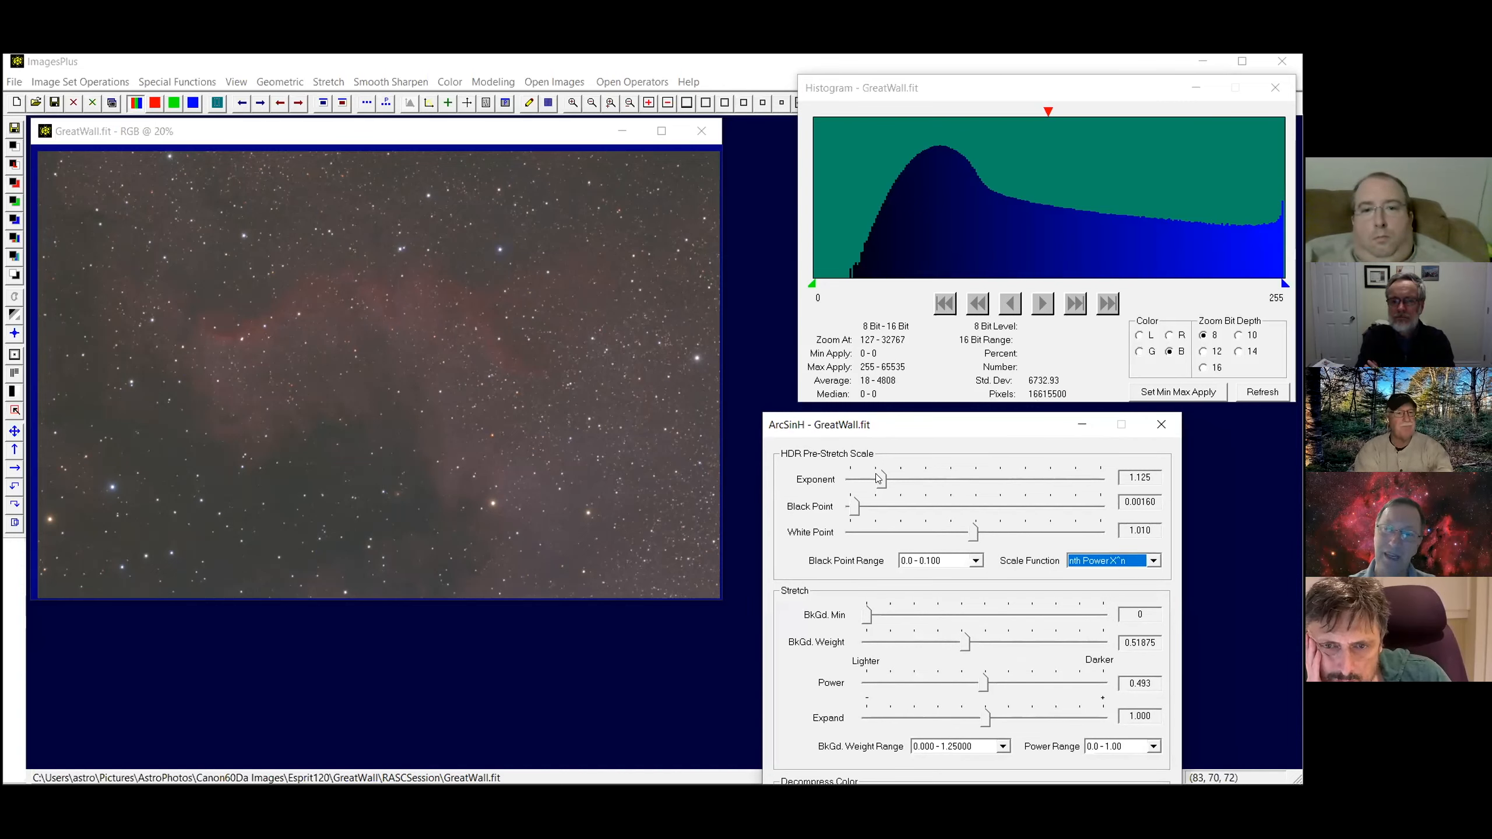
pyautogui.moveTo(882, 482); pyautogui.dragTo(904, 483)
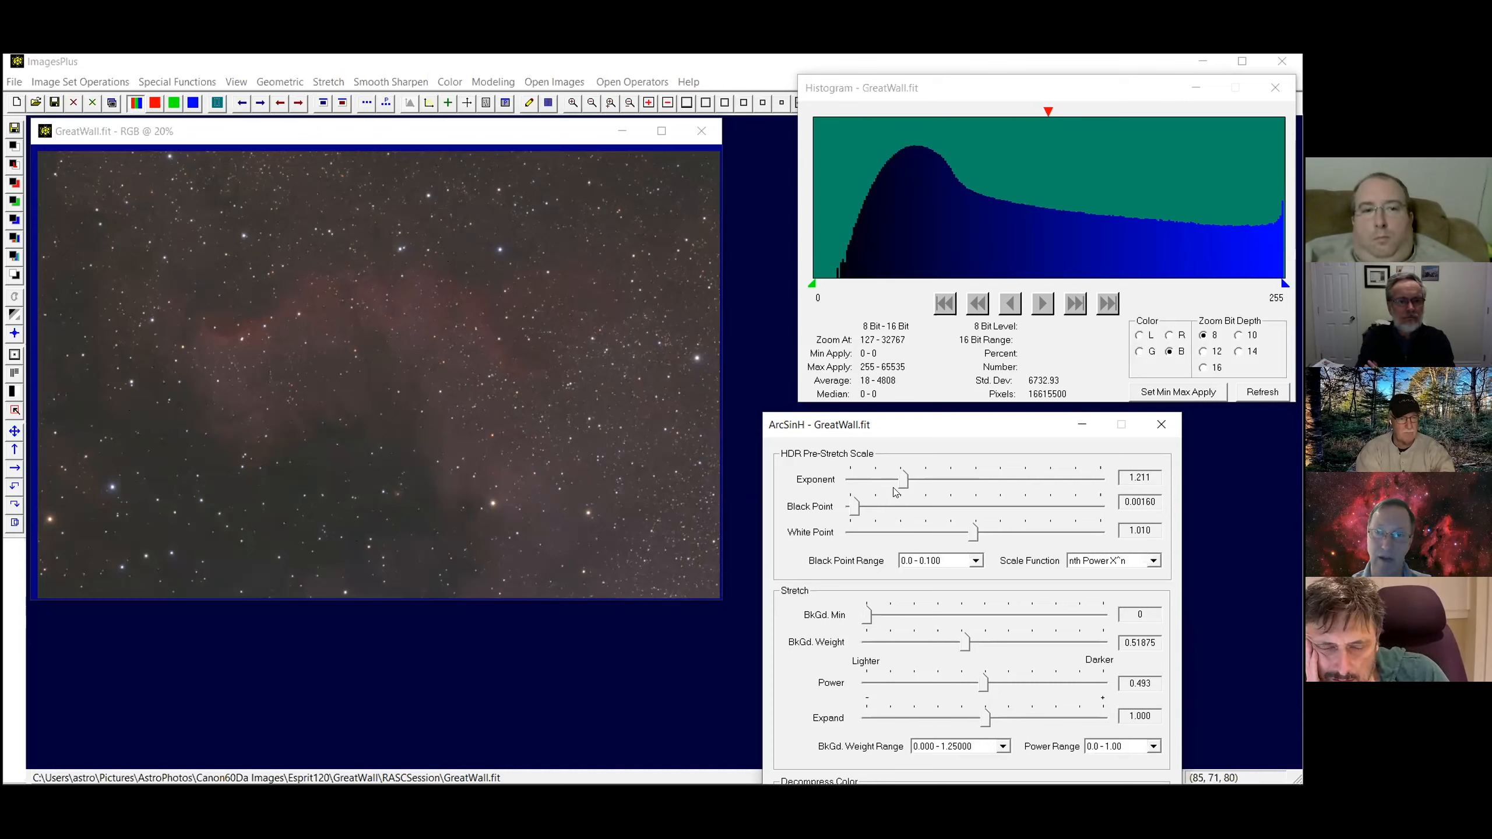
pyautogui.moveTo(903, 479); pyautogui.dragTo(883, 479)
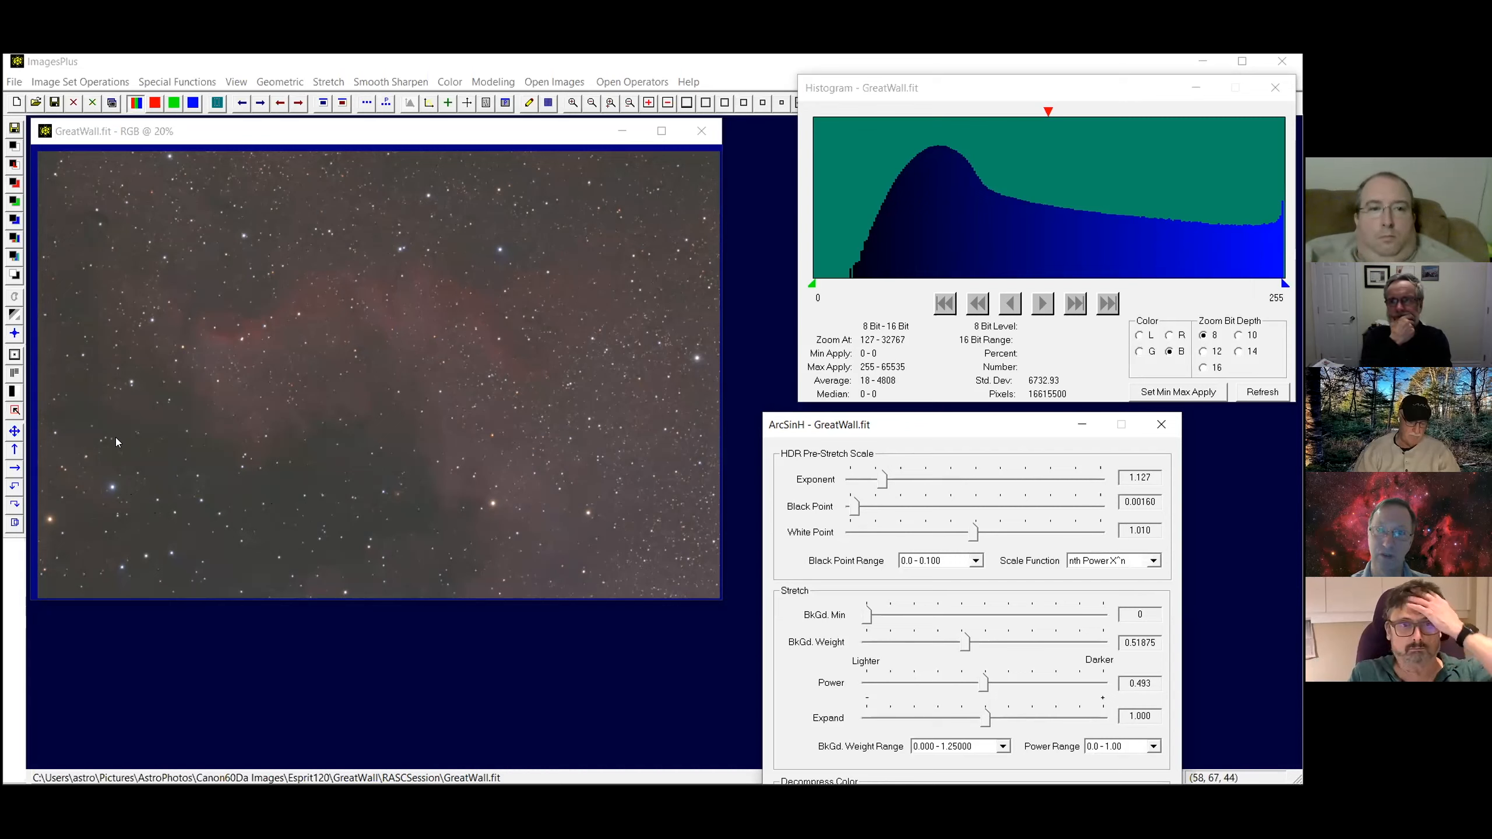
pyautogui.click(480, 260)
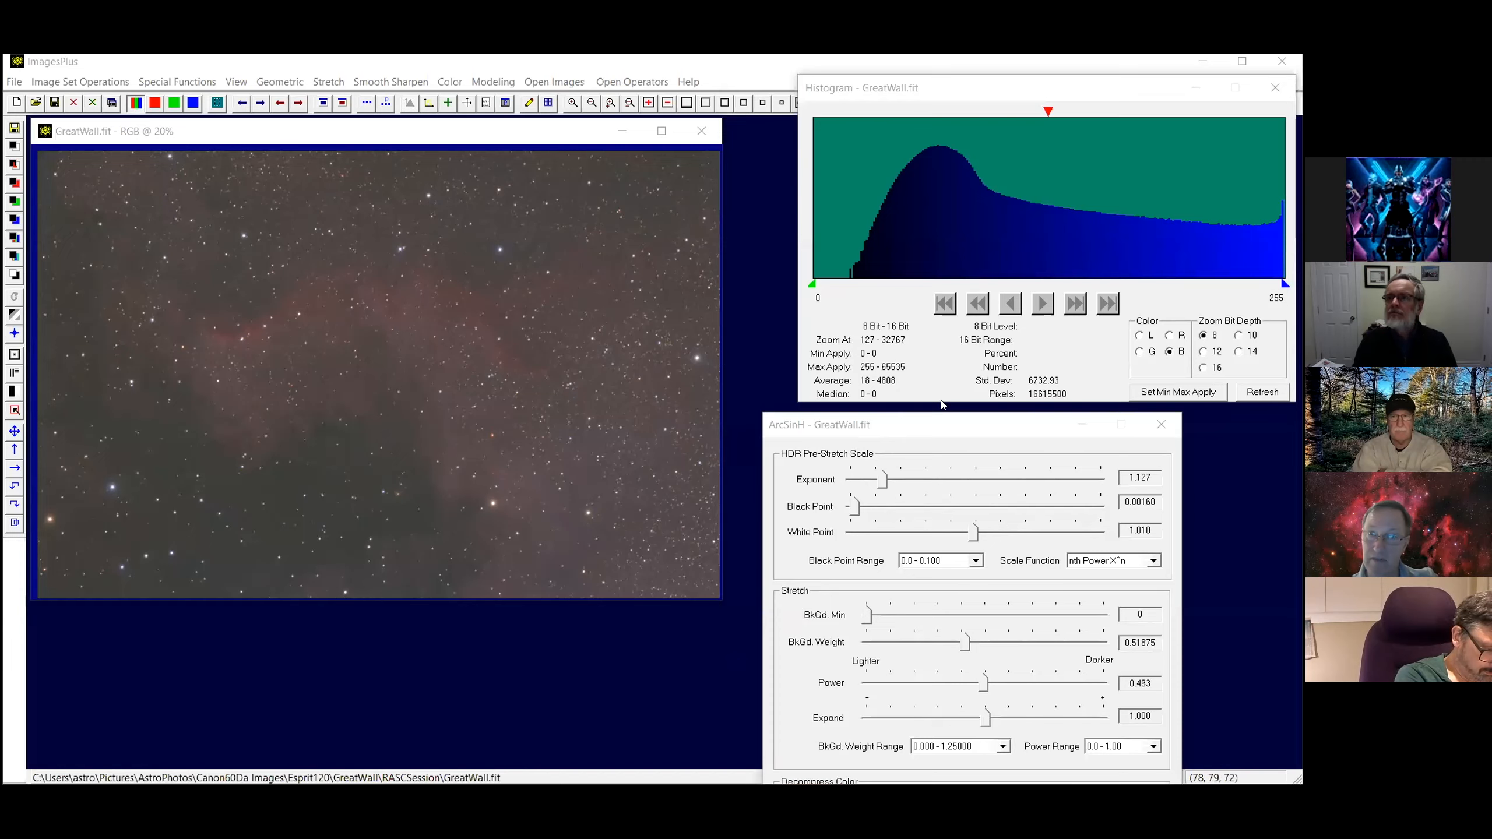
pyautogui.moveTo(909, 427); pyautogui.dragTo(952, 274)
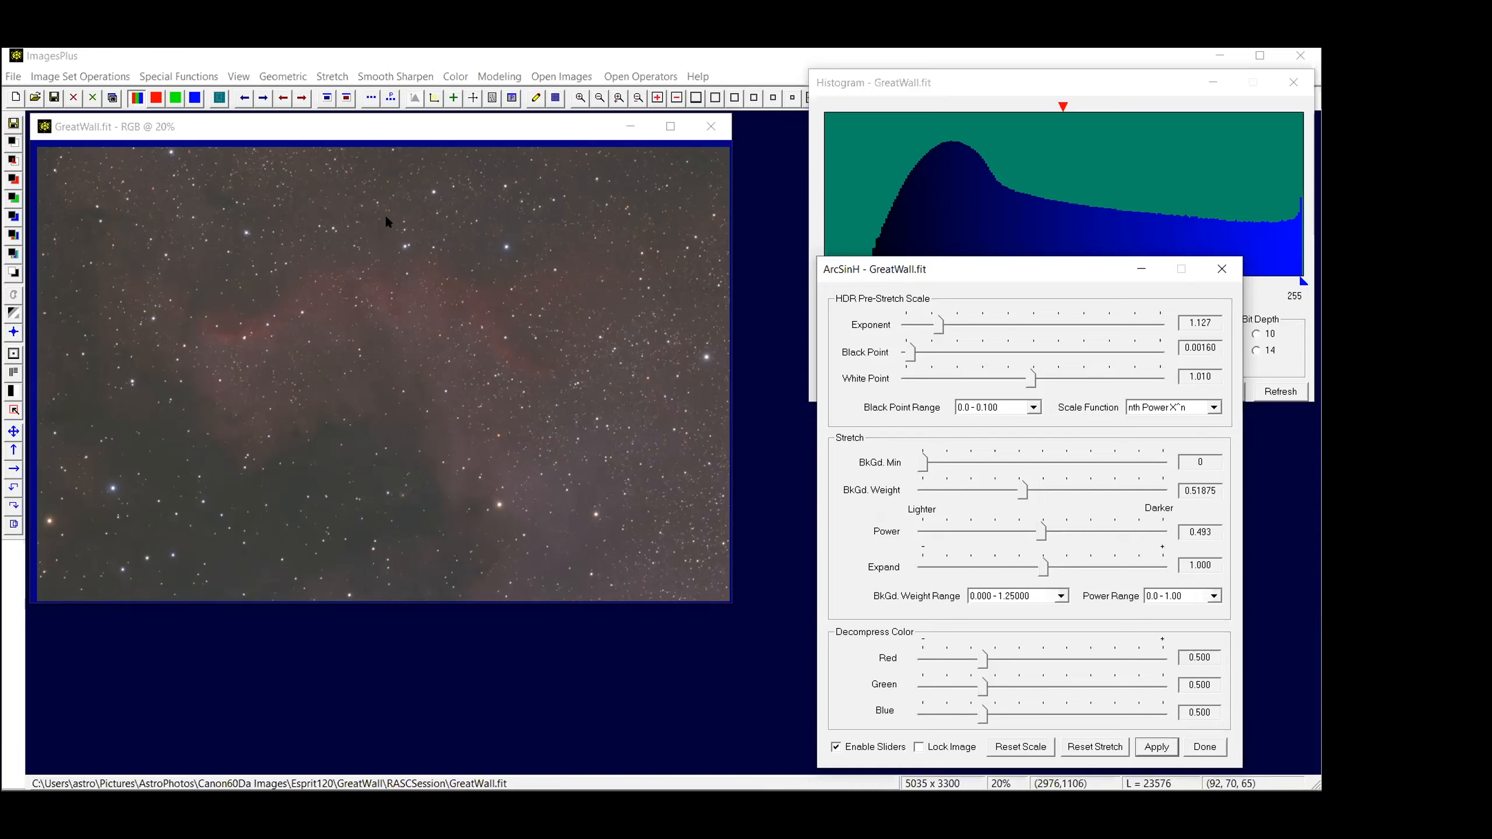
# Try a contrast of 1.18 on the nebula image with Brightness and Contrast, and undo it
pyautogui.click(330, 75)
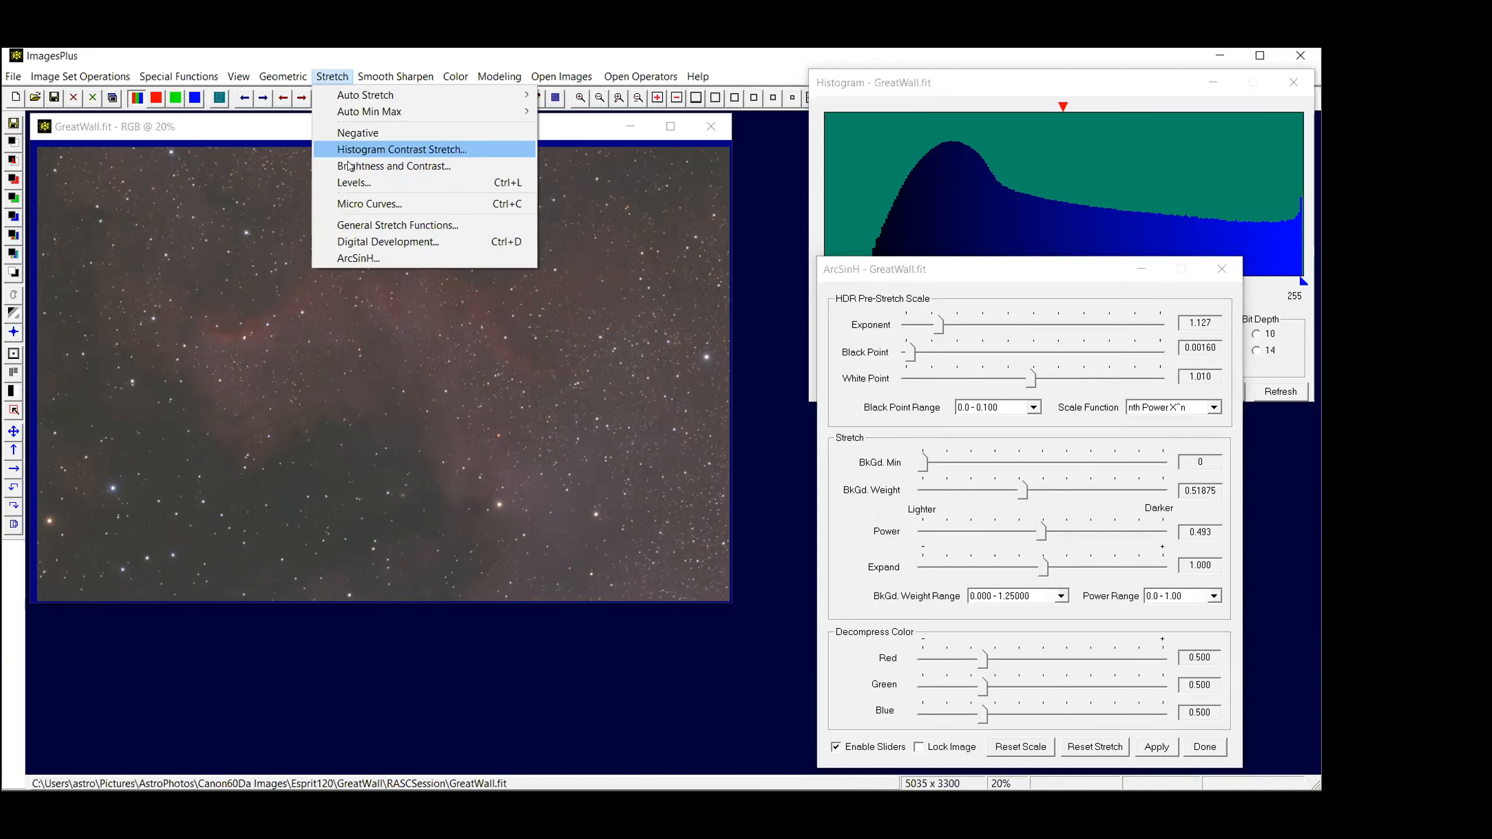
pyautogui.press('Return')
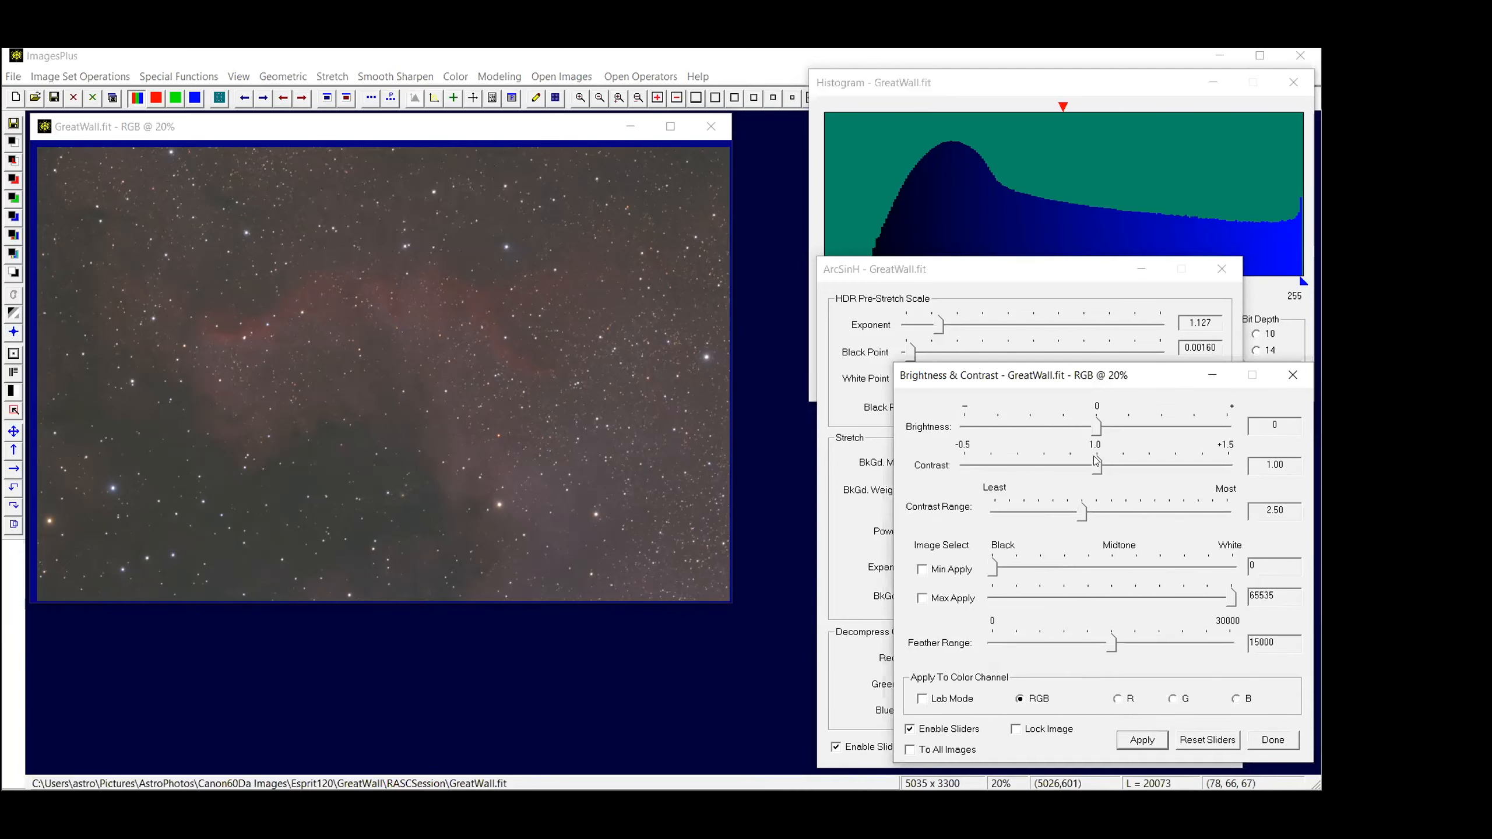
pyautogui.moveTo(1097, 467); pyautogui.dragTo(1135, 470)
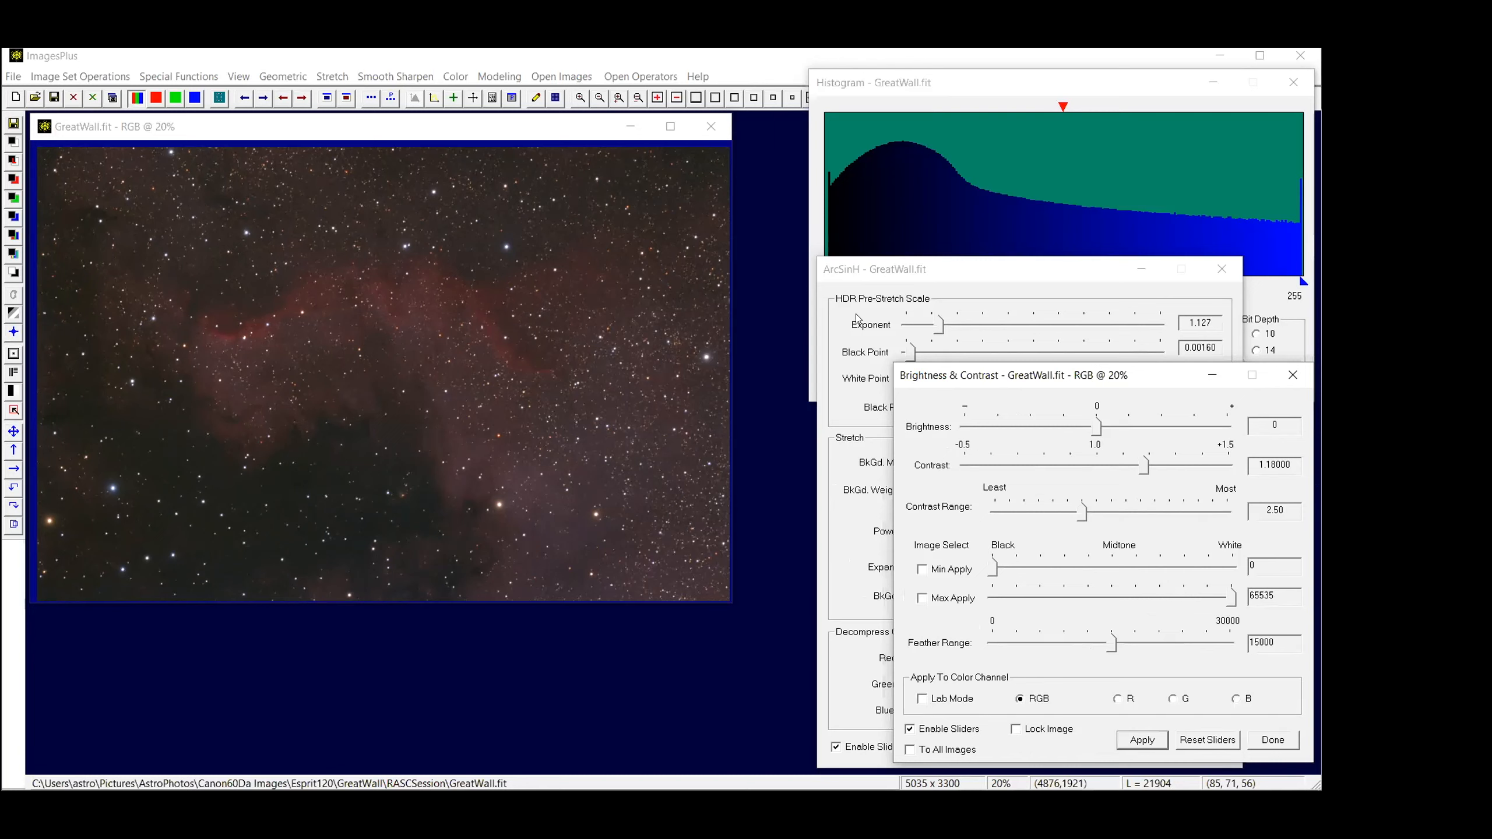
pyautogui.click(247, 99)
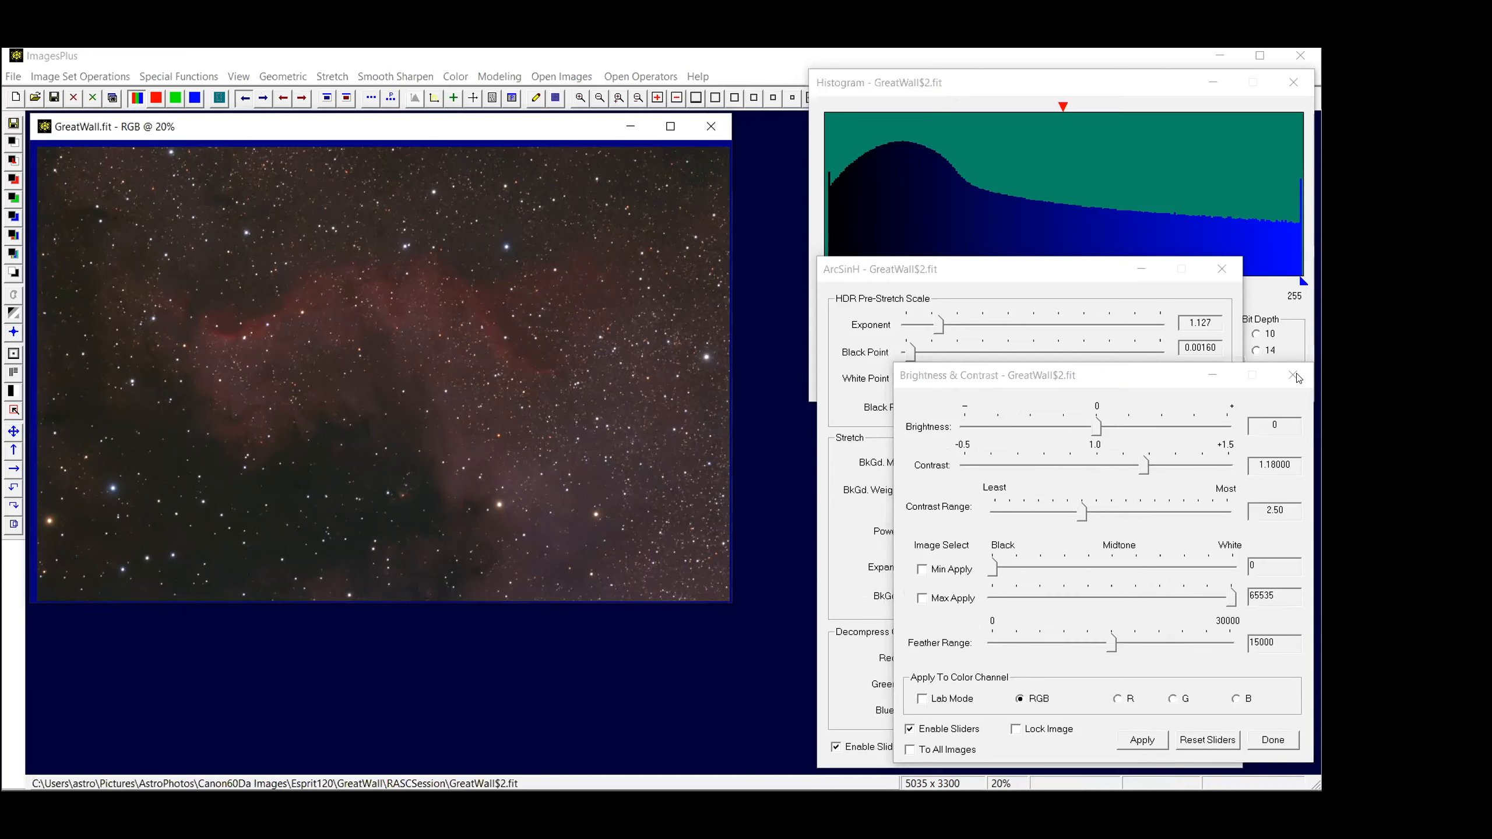
pyautogui.click(1295, 376)
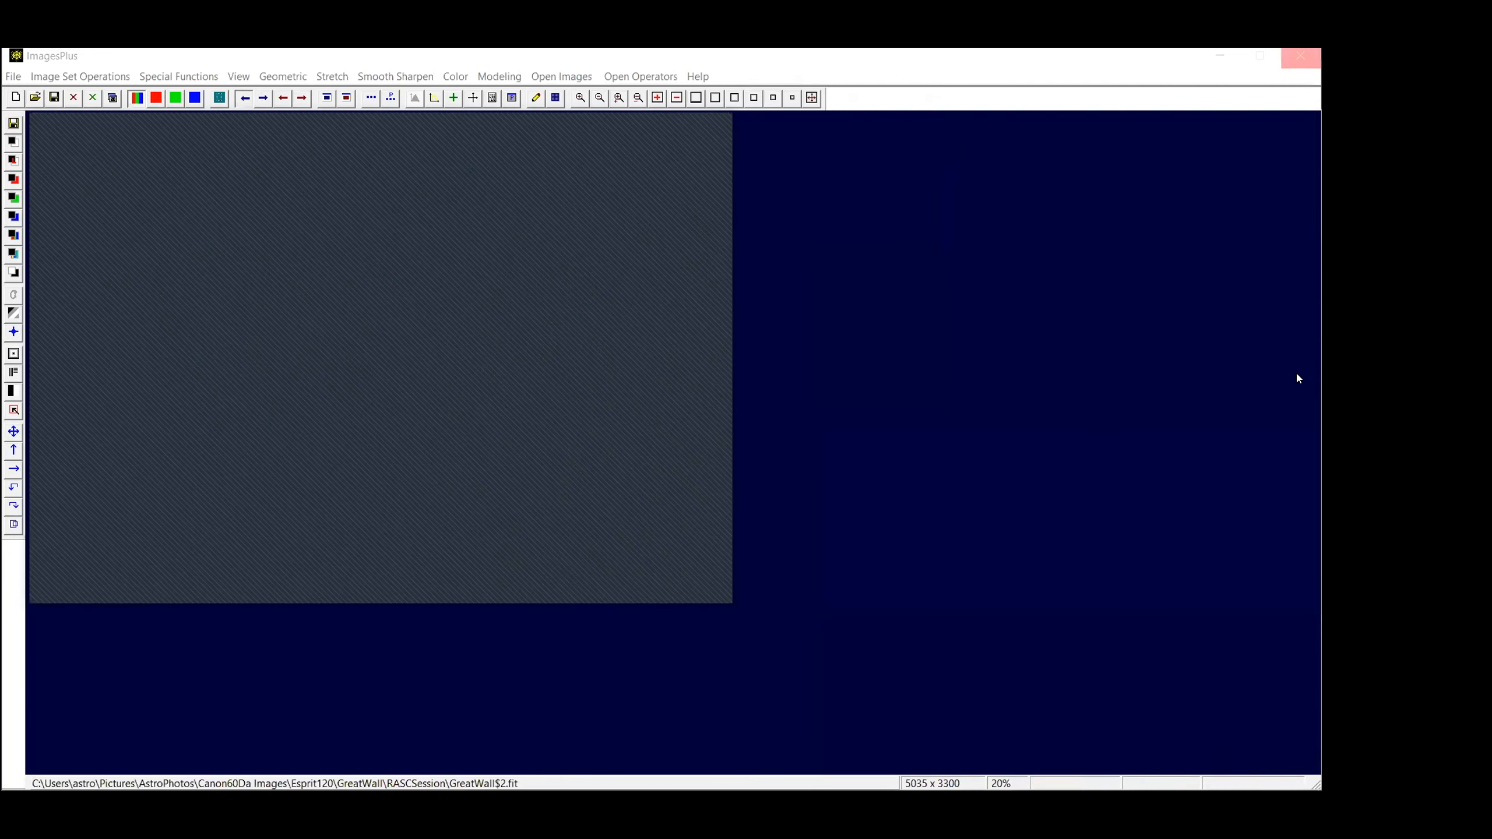
pyautogui.click(1295, 376)
# Try a red color decompression of 0.356, and bring it back to 0.498
pyautogui.moveTo(957, 267); pyautogui.dragTo(925, 159)
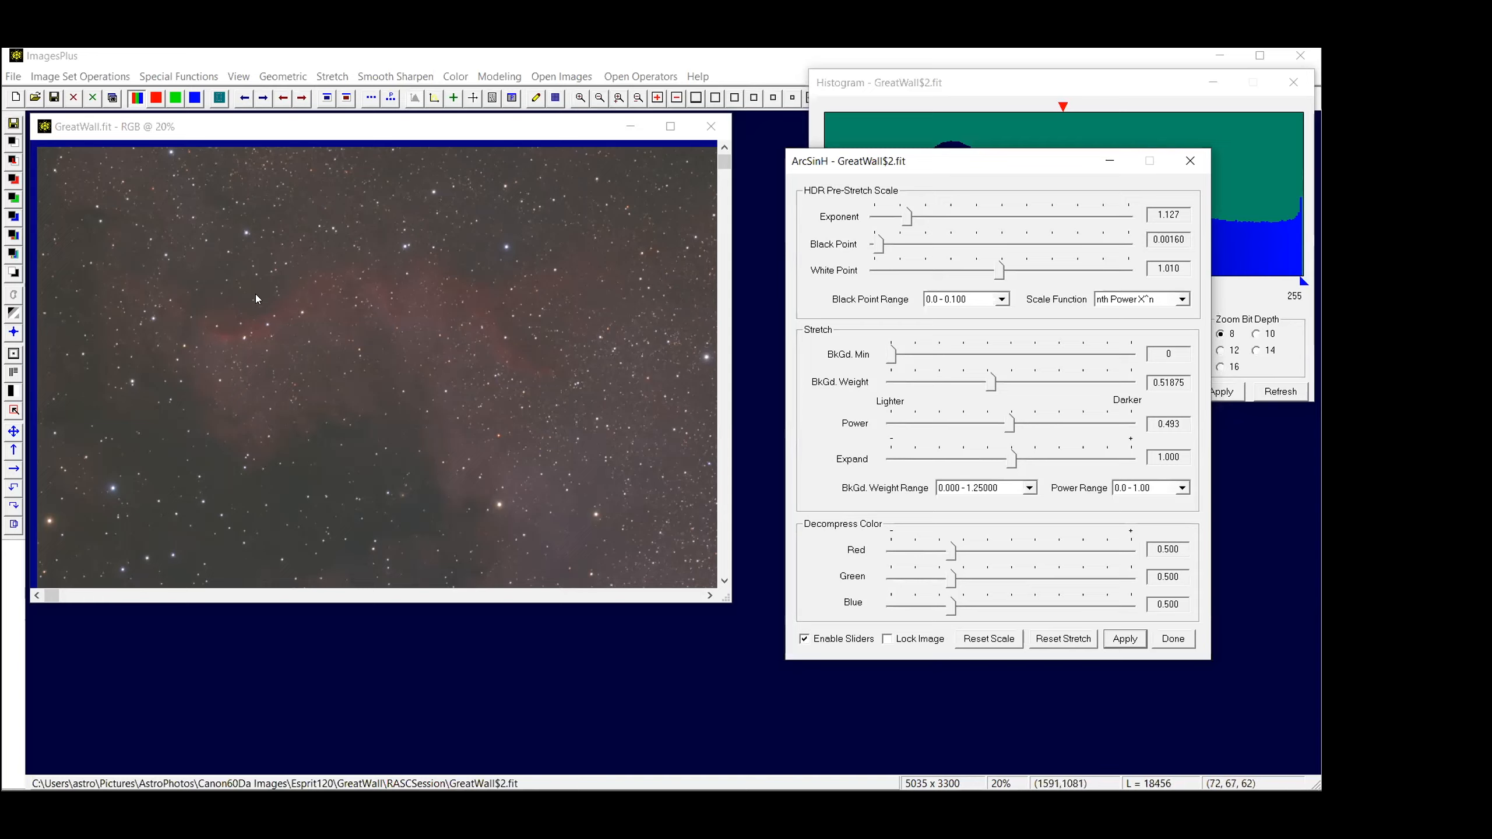
pyautogui.moveTo(952, 554)
pyautogui.mouseDown()
pyautogui.moveTo(918, 542)
pyautogui.moveTo(935, 539)
pyautogui.mouseUp()
pyautogui.moveTo(944, 173); pyautogui.dragTo(965, 303)
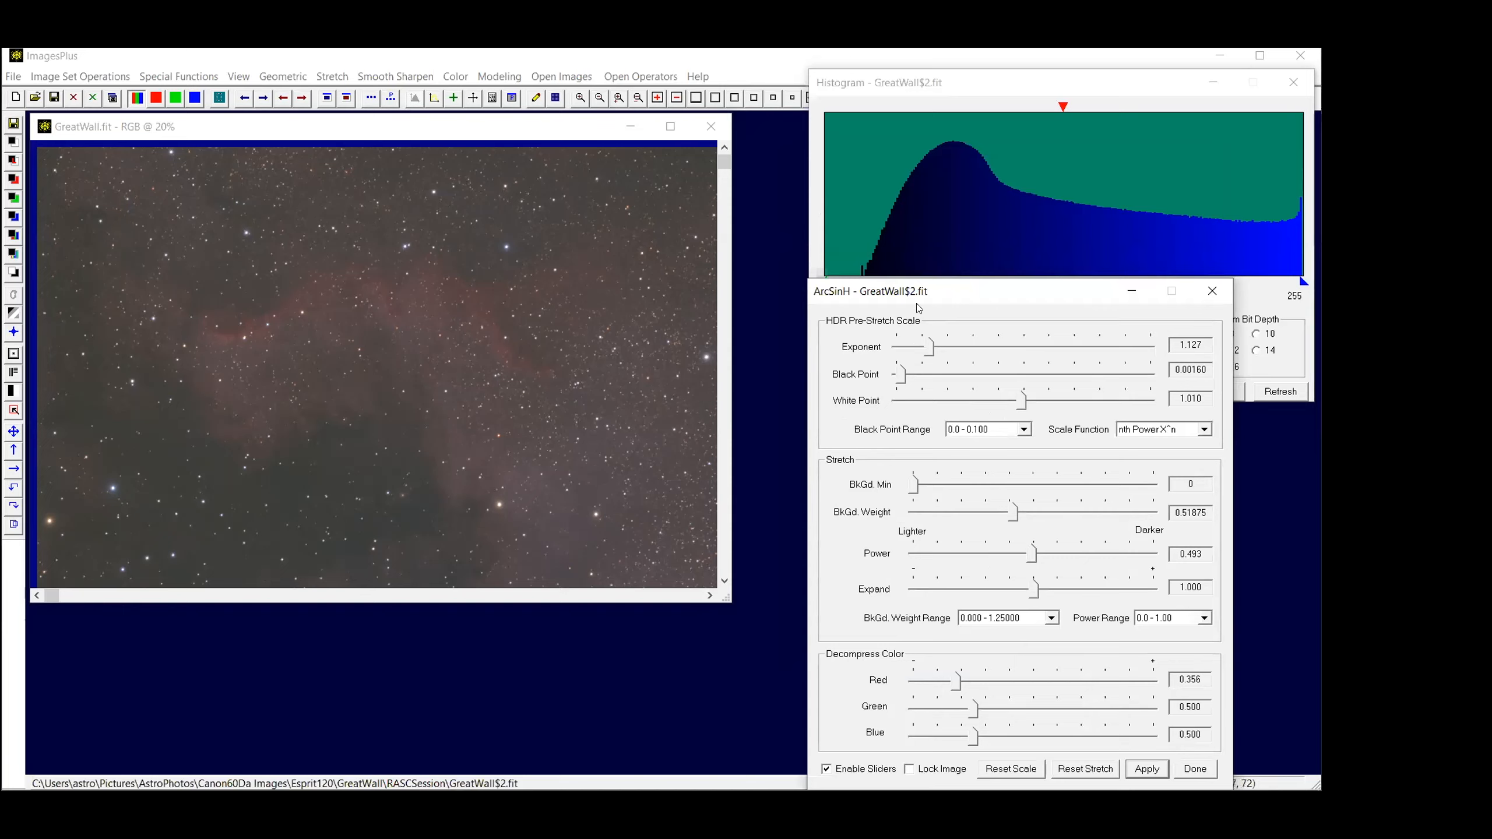
pyautogui.moveTo(955, 684); pyautogui.dragTo(973, 684)
# Show the red channel's histogram and lower the red color decompression to 0.412
pyautogui.click(963, 268)
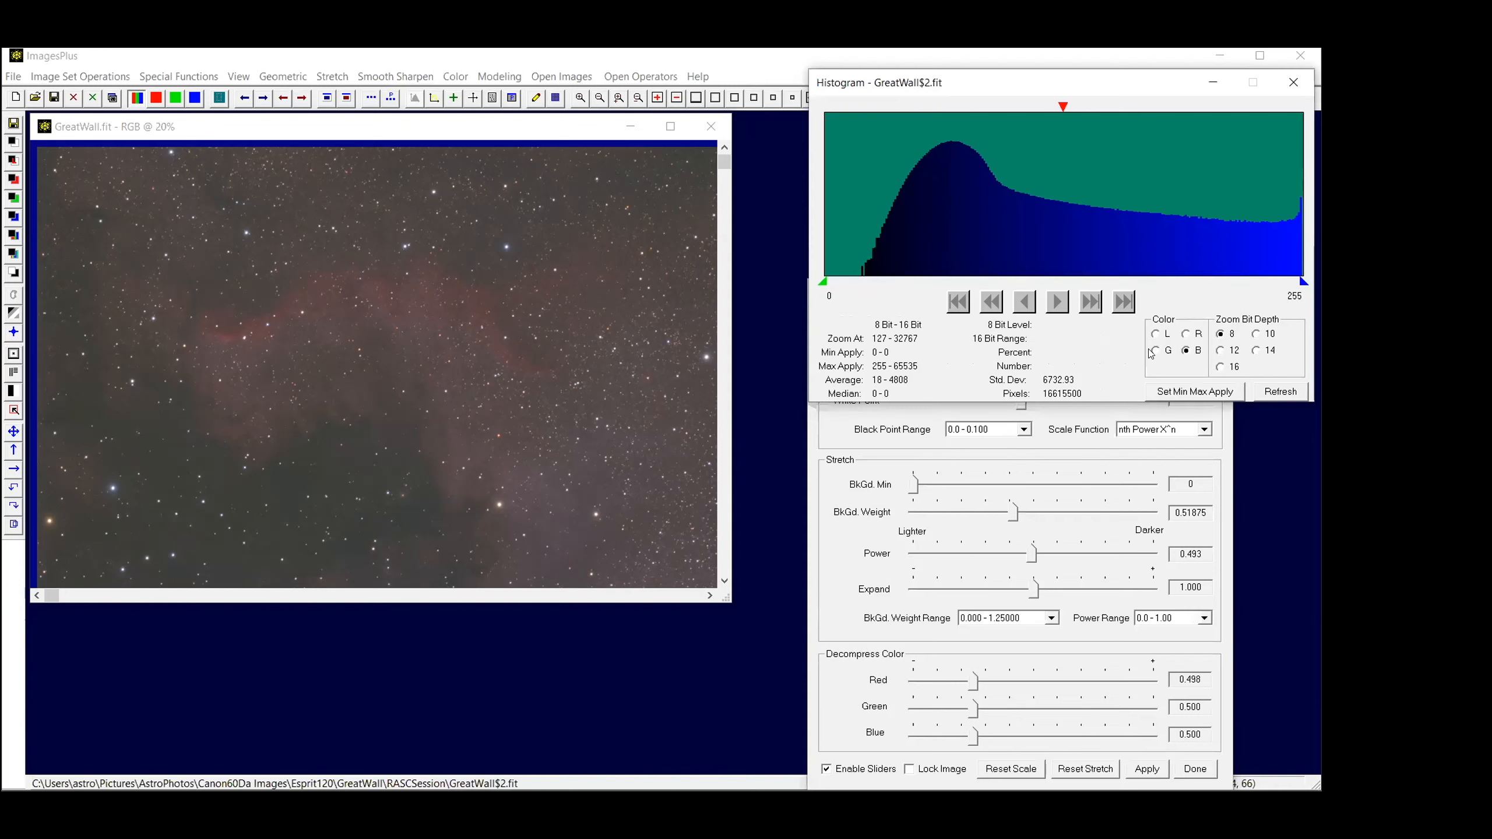
pyautogui.click(1186, 334)
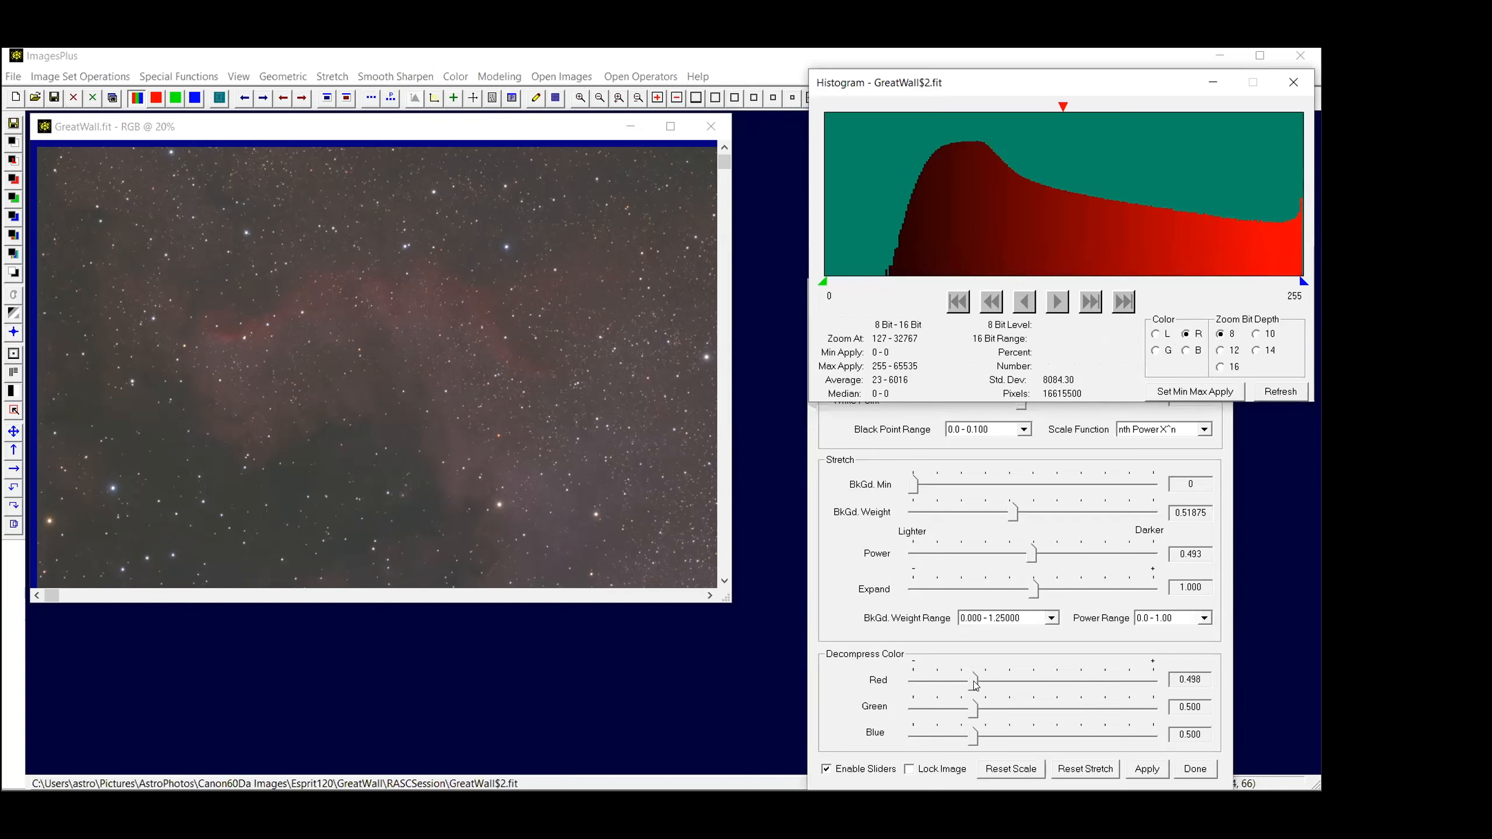
pyautogui.moveTo(975, 685); pyautogui.dragTo(964, 680)
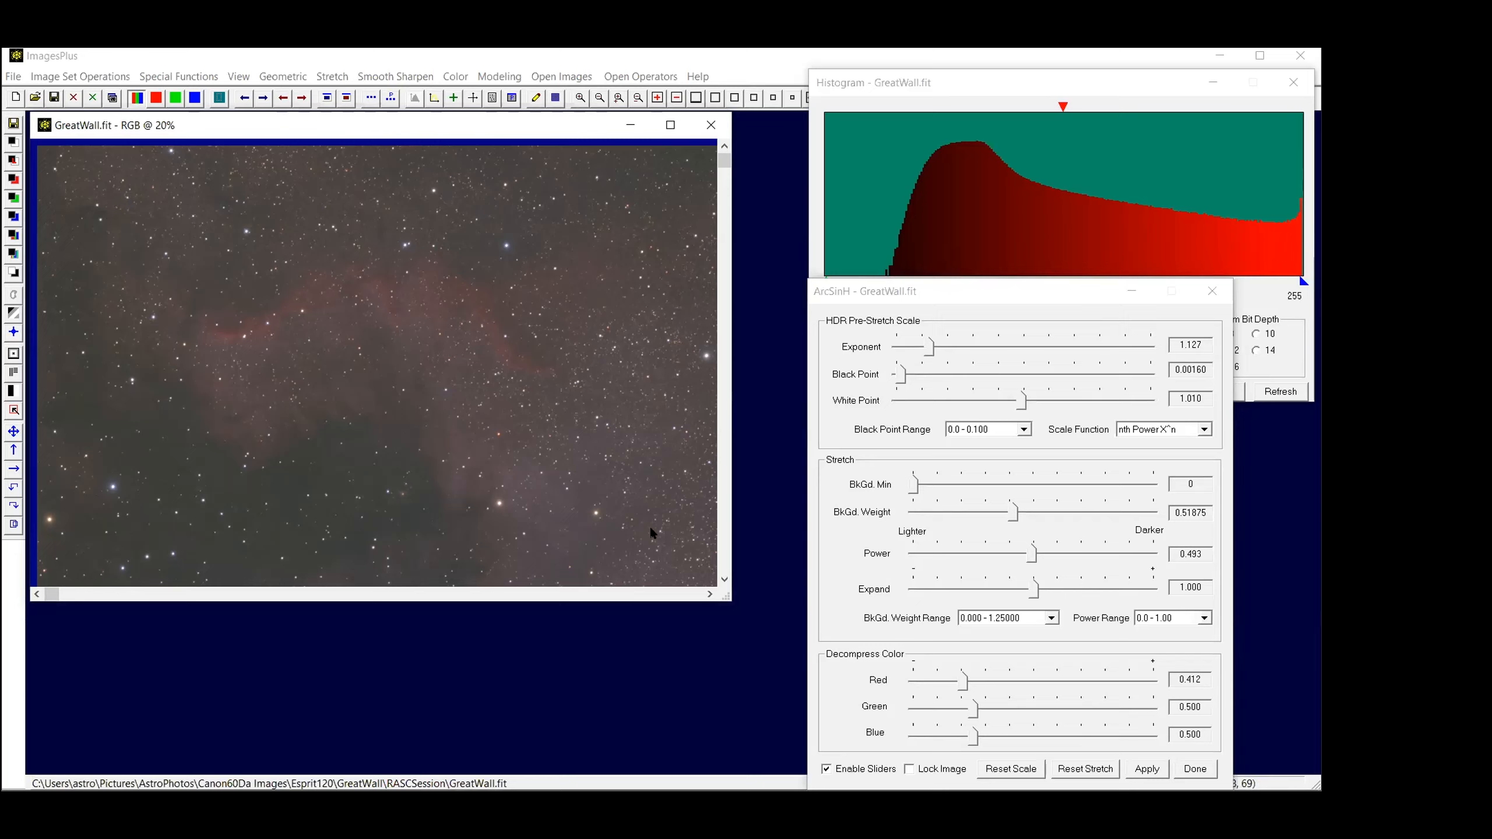
# Check the stars at 50% zoom, try a stretch power of 0.129, and raise it again to 0.476
pyautogui.click(772, 96)
pyautogui.click(719, 535)
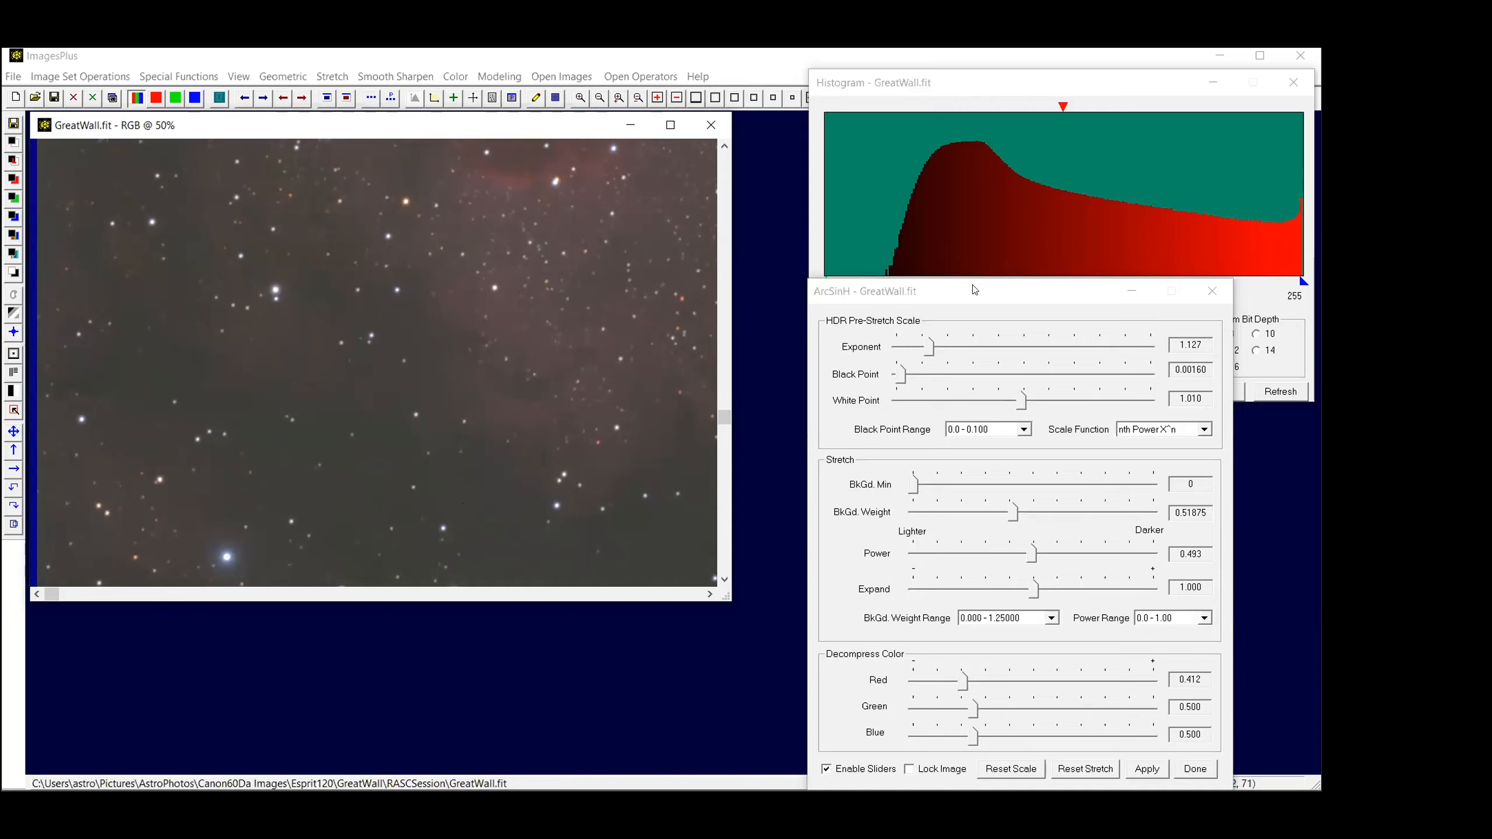
pyautogui.click(790, 100)
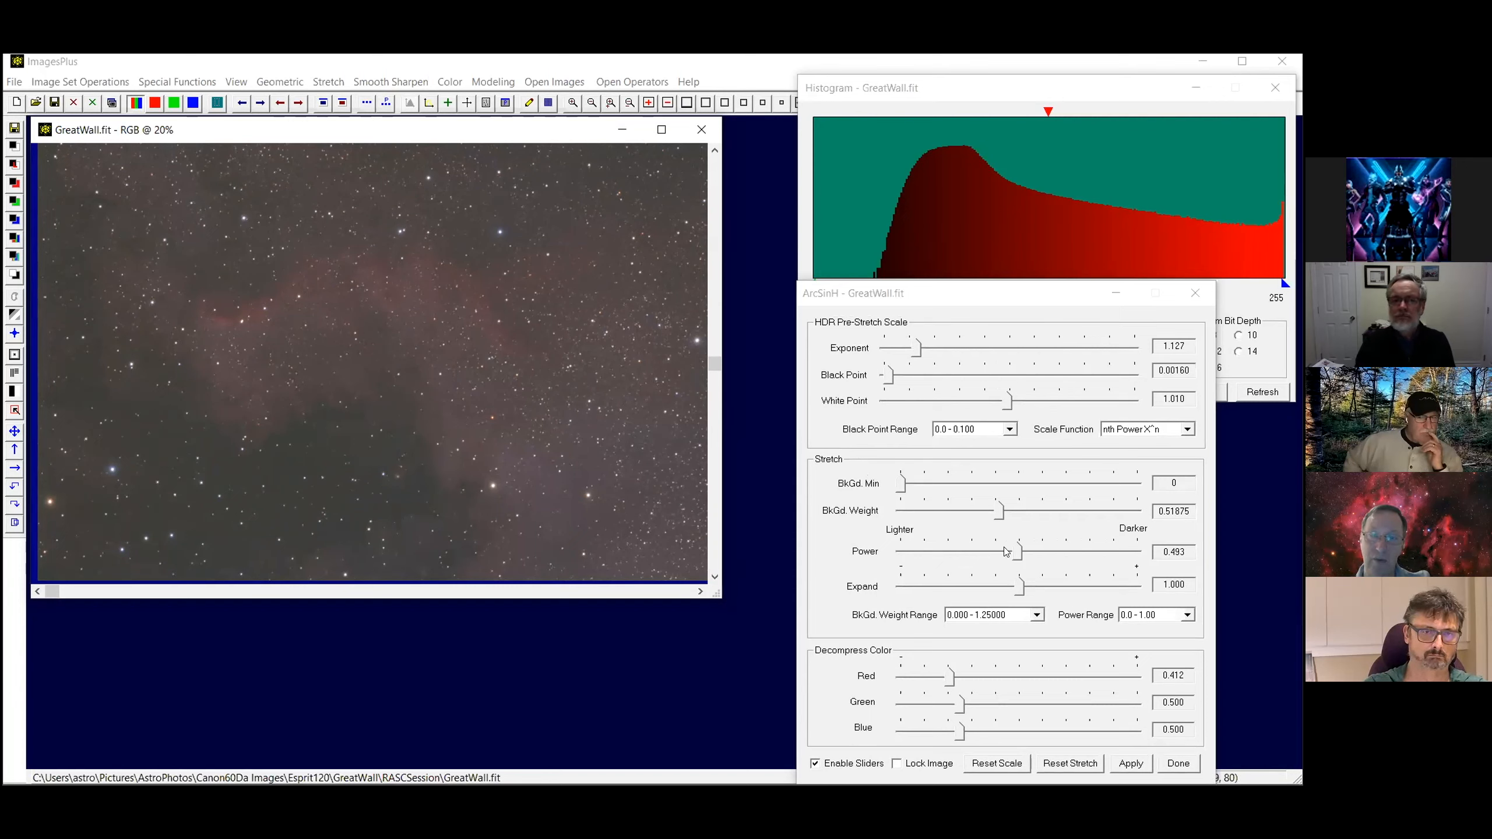
pyautogui.moveTo(1017, 551); pyautogui.dragTo(930, 555)
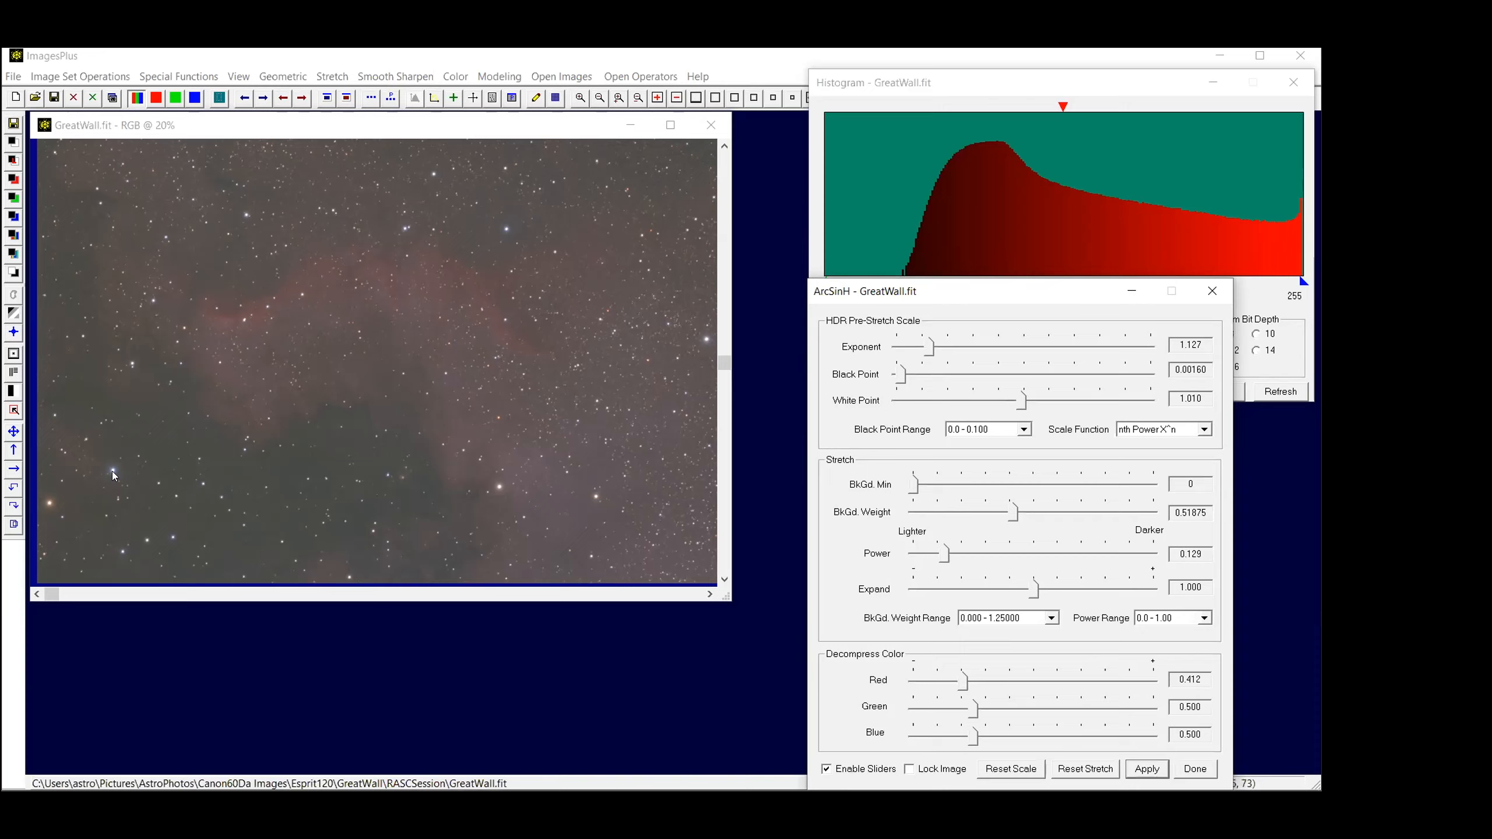
pyautogui.moveTo(944, 555); pyautogui.dragTo(1030, 566)
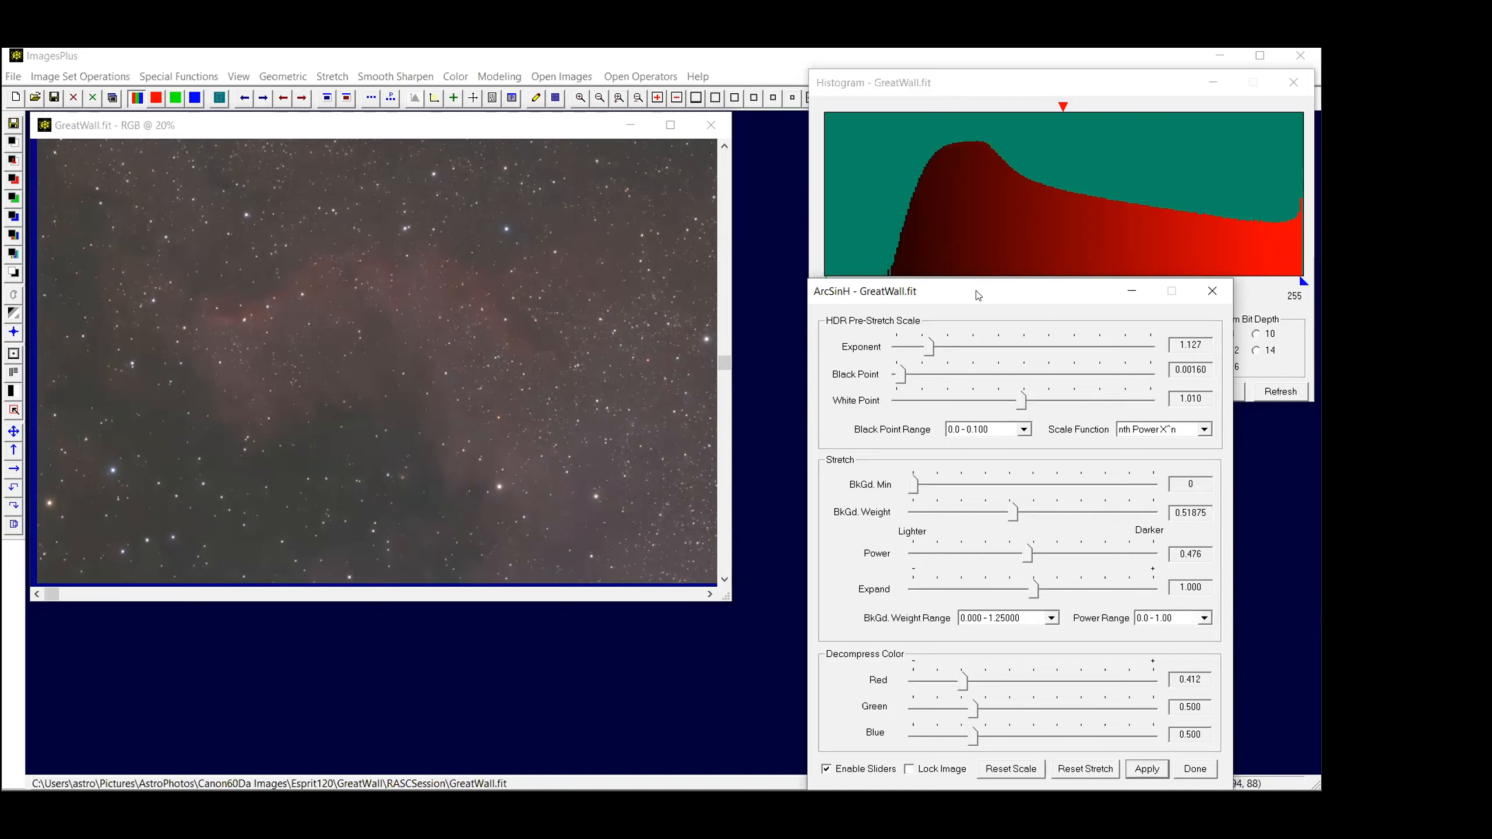
# Lower the red color decompression to 0.356 and finish the ArcSinH stretch
pyautogui.moveTo(978, 295); pyautogui.dragTo(980, 266)
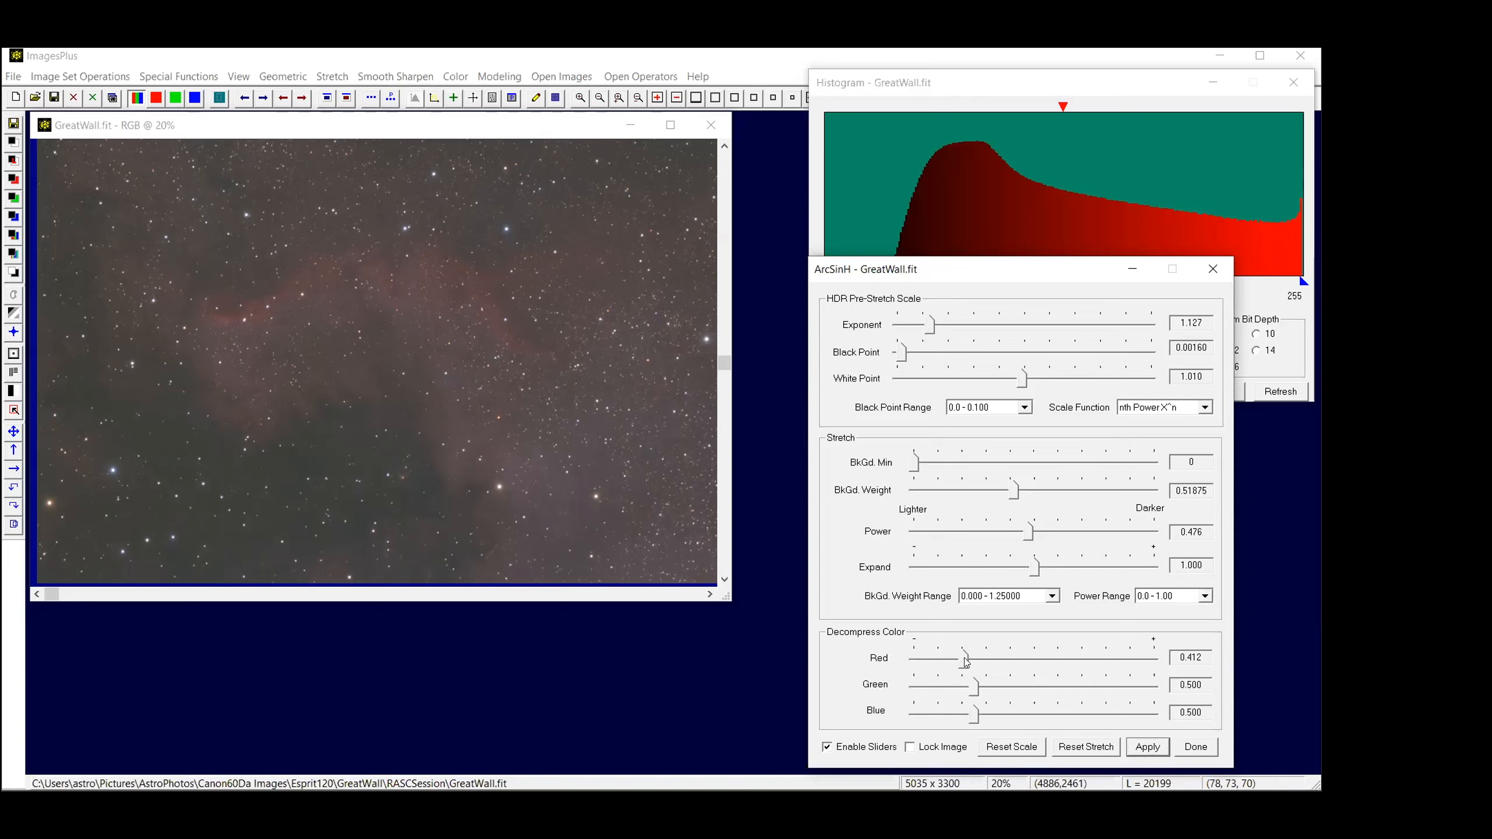
pyautogui.moveTo(964, 662); pyautogui.dragTo(953, 652)
pyautogui.moveTo(461, 138); pyautogui.dragTo(476, 151)
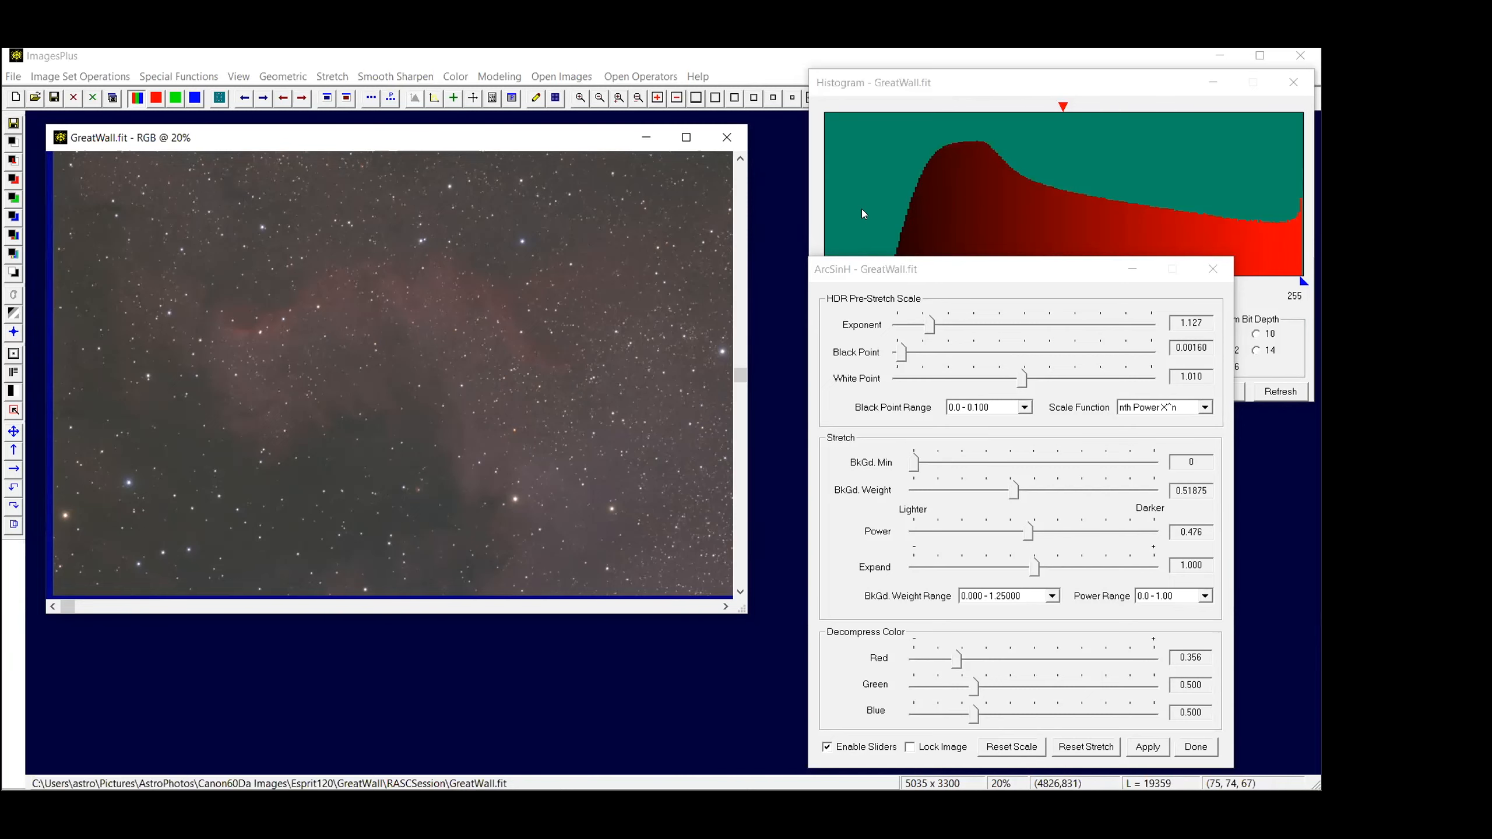
pyautogui.moveTo(947, 271); pyautogui.dragTo(789, 229)
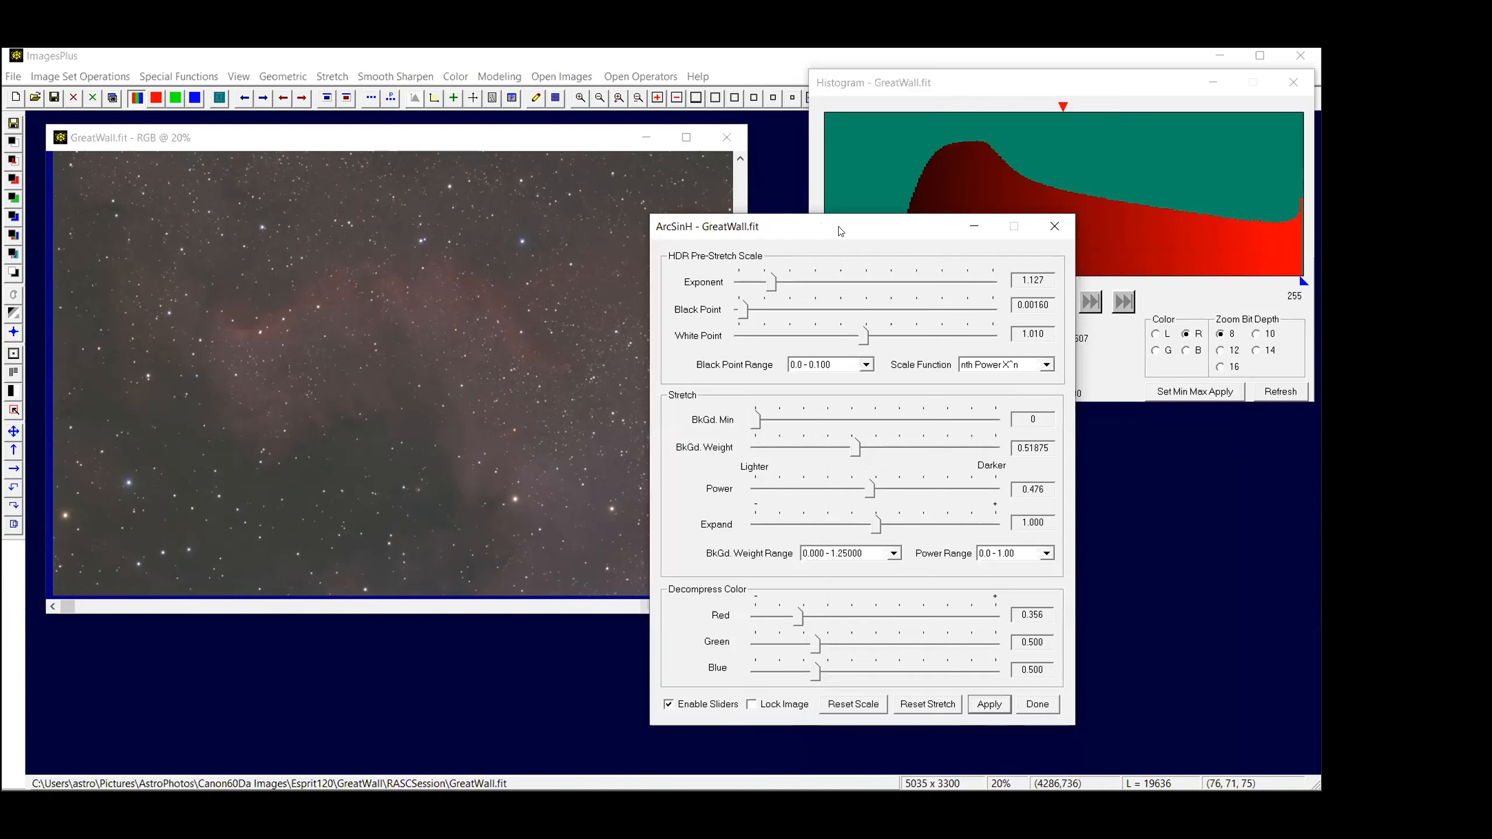
pyautogui.moveTo(840, 231); pyautogui.dragTo(864, 194)
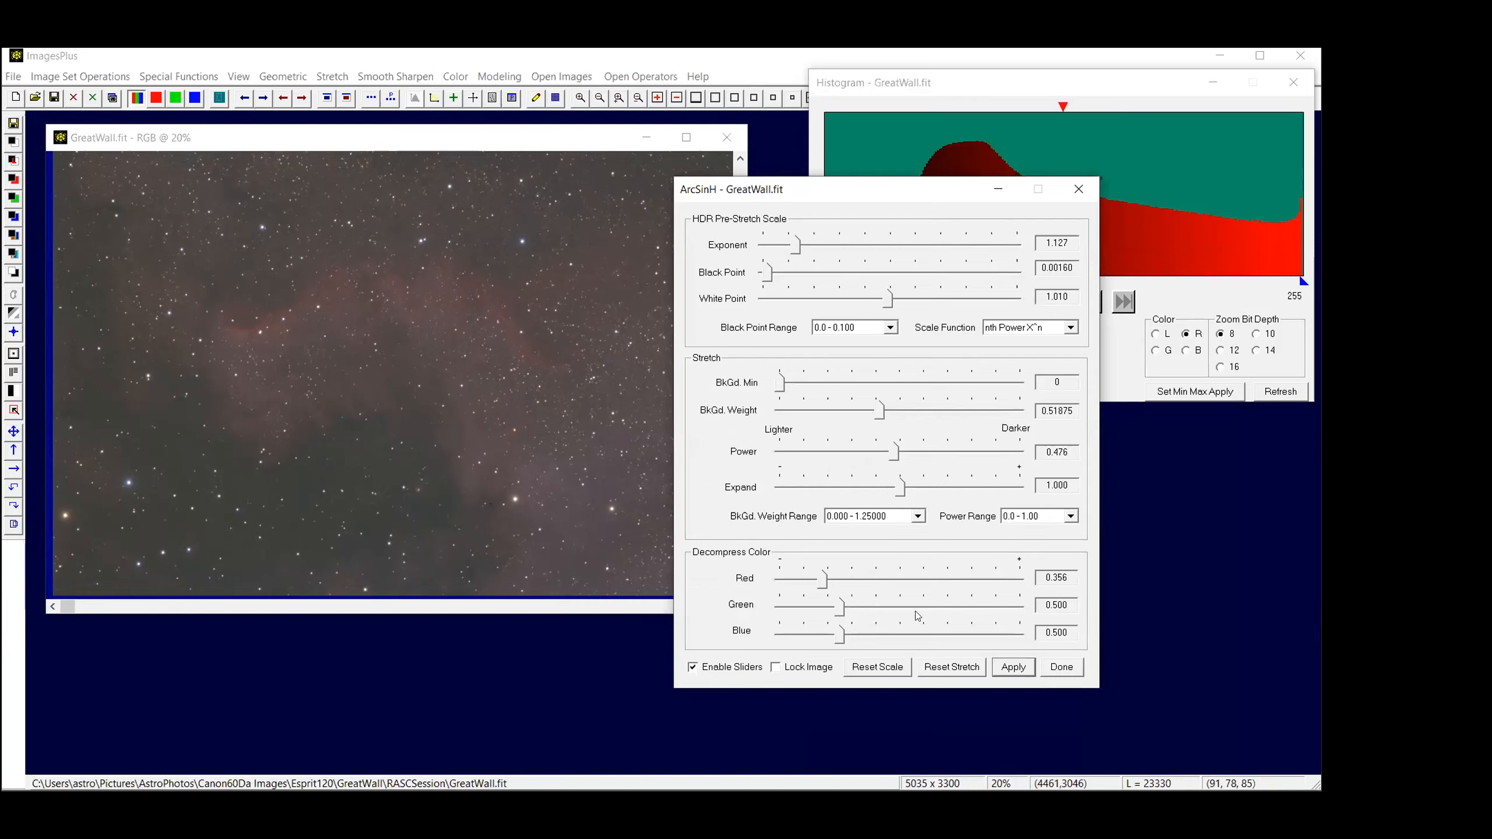
pyautogui.click(1062, 669)
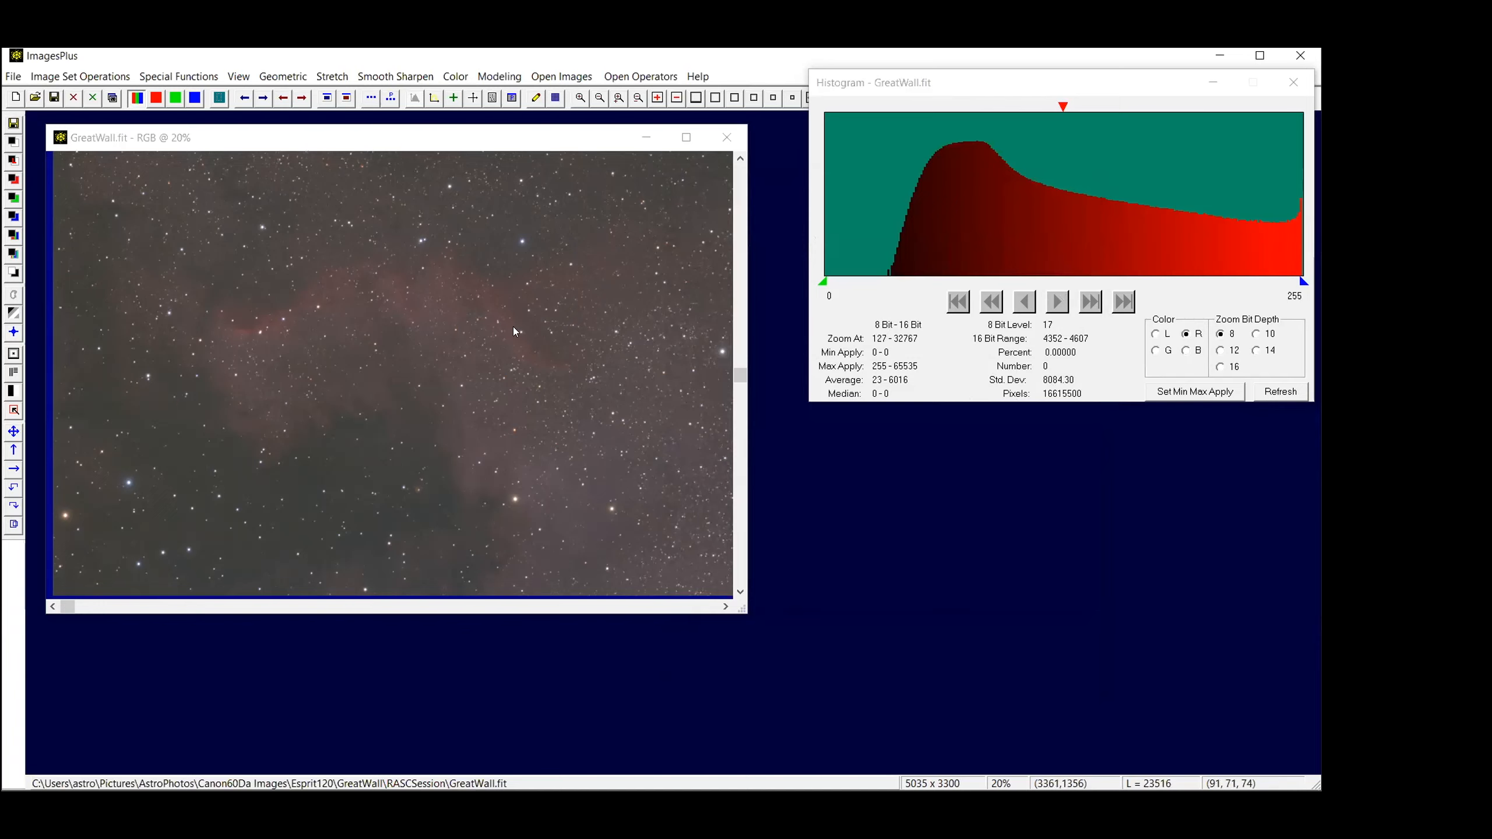
# Apply a Feature Mask with No Stars output to GreatWall.fit, using star radius 10 and threshold 36068
pyautogui.click(164, 76)
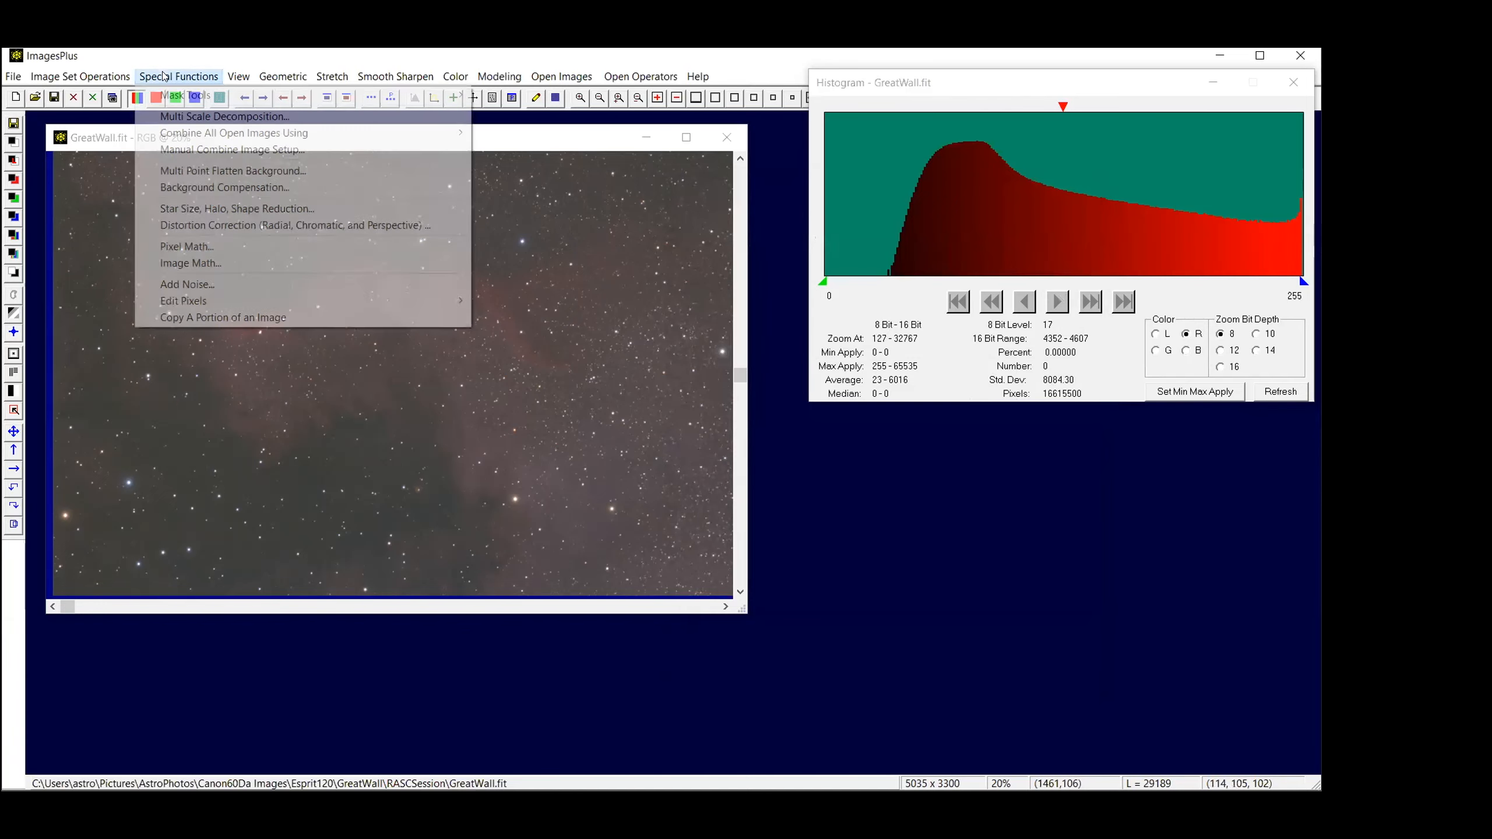
pyautogui.moveTo(215, 94)
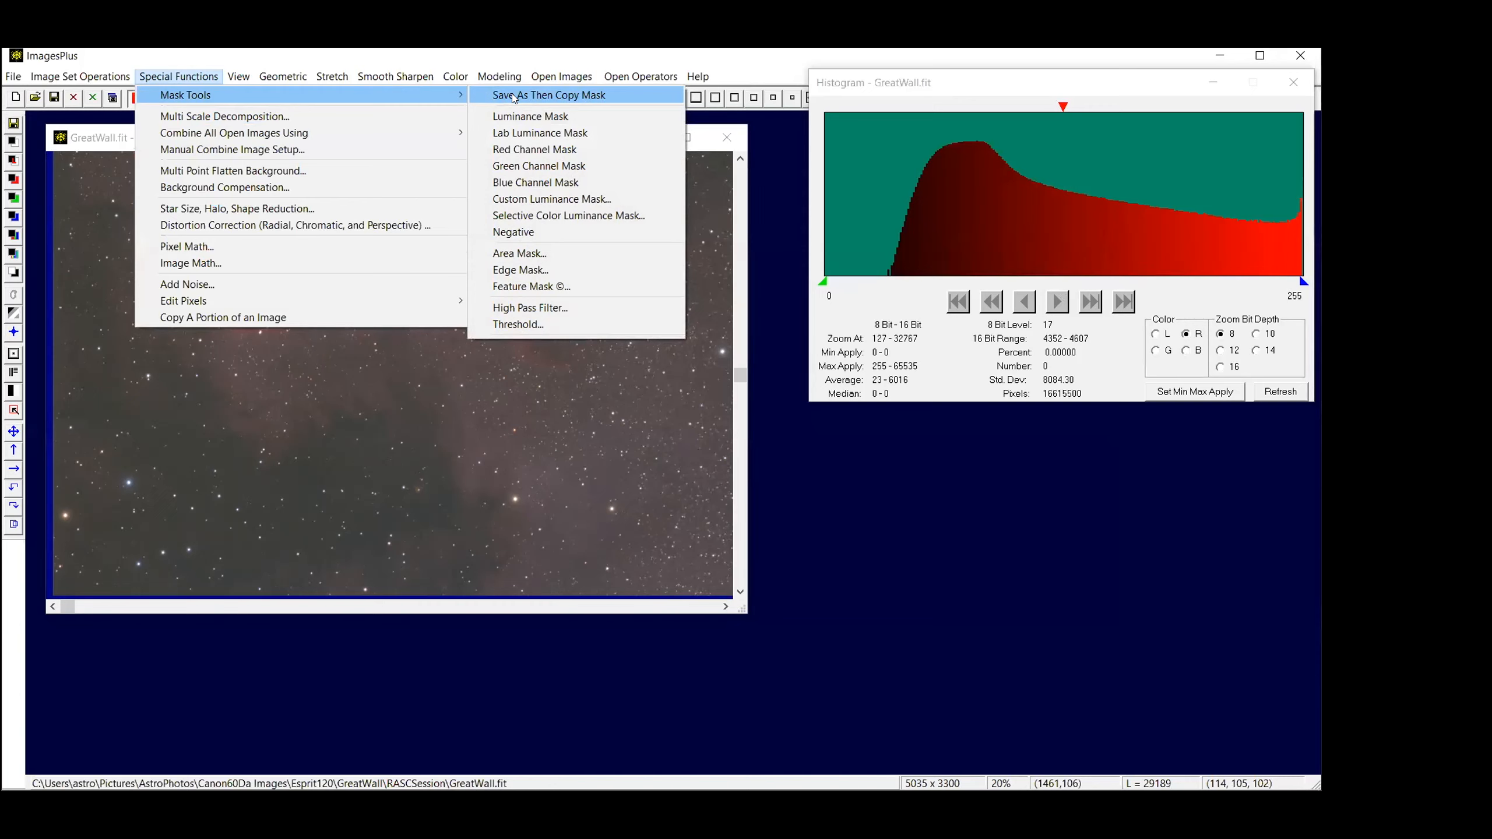
pyautogui.click(528, 287)
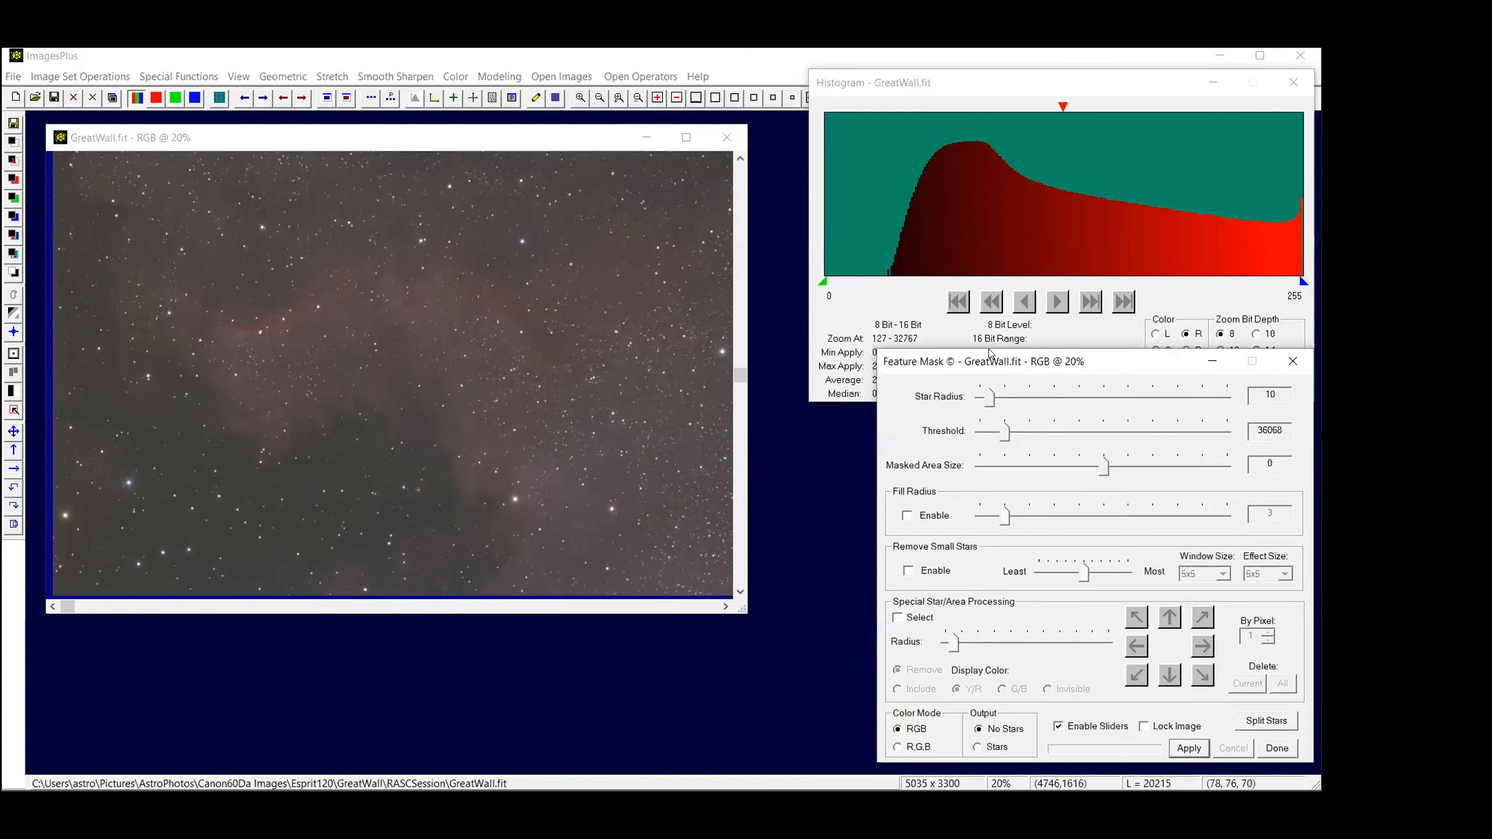
pyautogui.moveTo(990, 353); pyautogui.dragTo(922, 328)
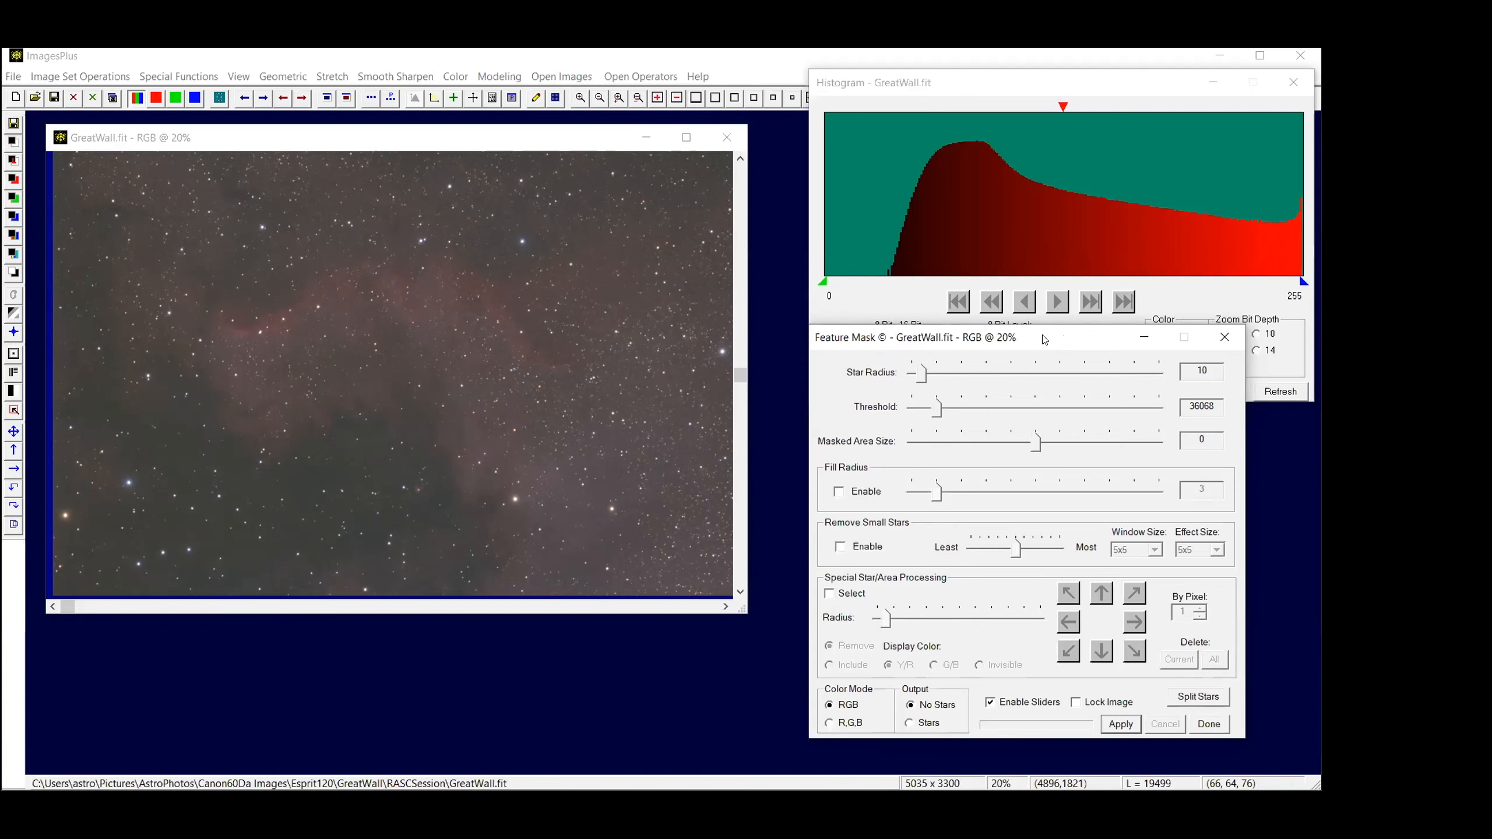
pyautogui.moveTo(1044, 339); pyautogui.dragTo(1052, 347)
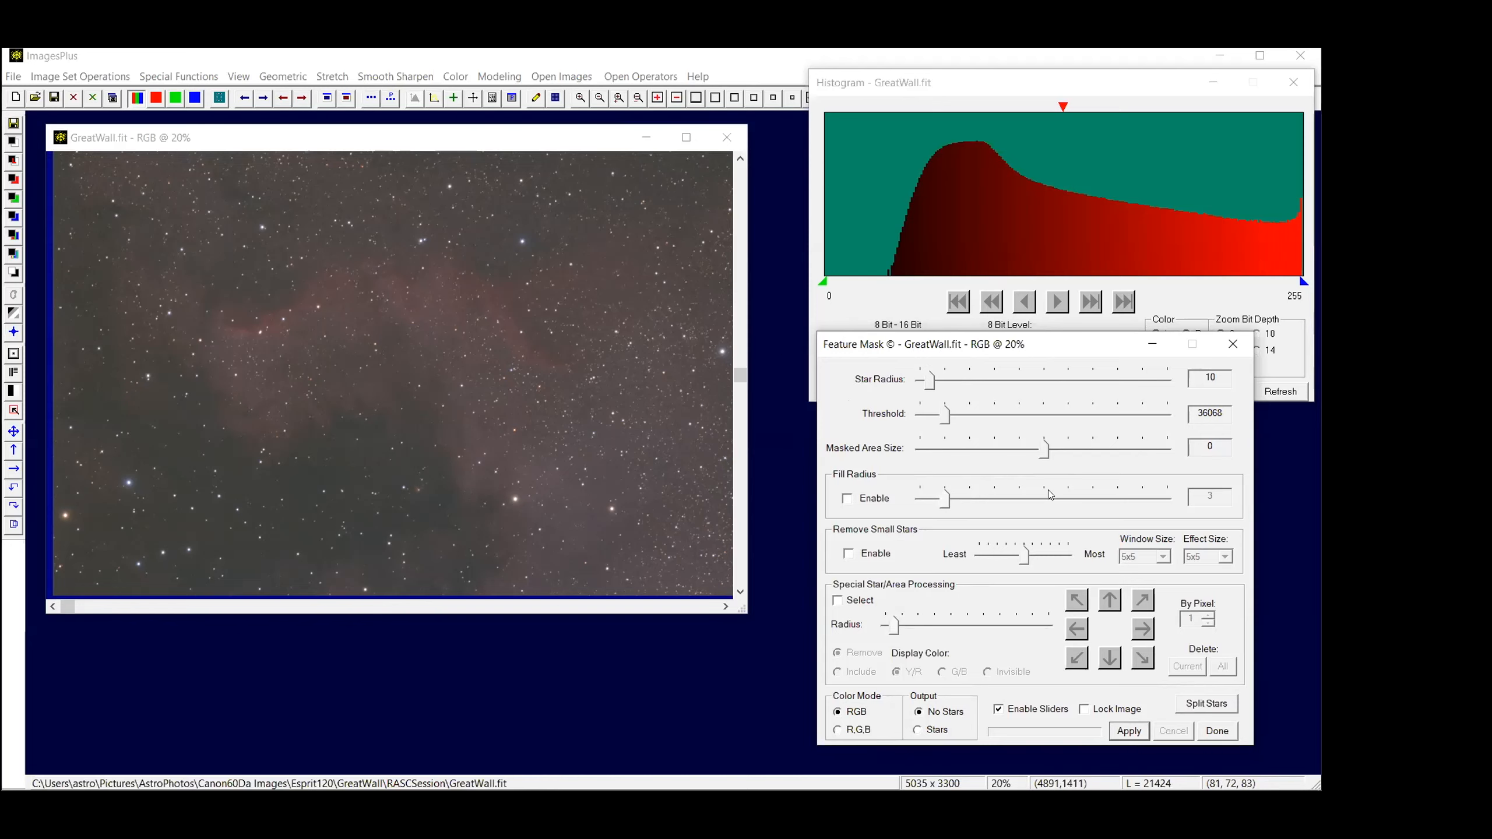
pyautogui.click(1128, 732)
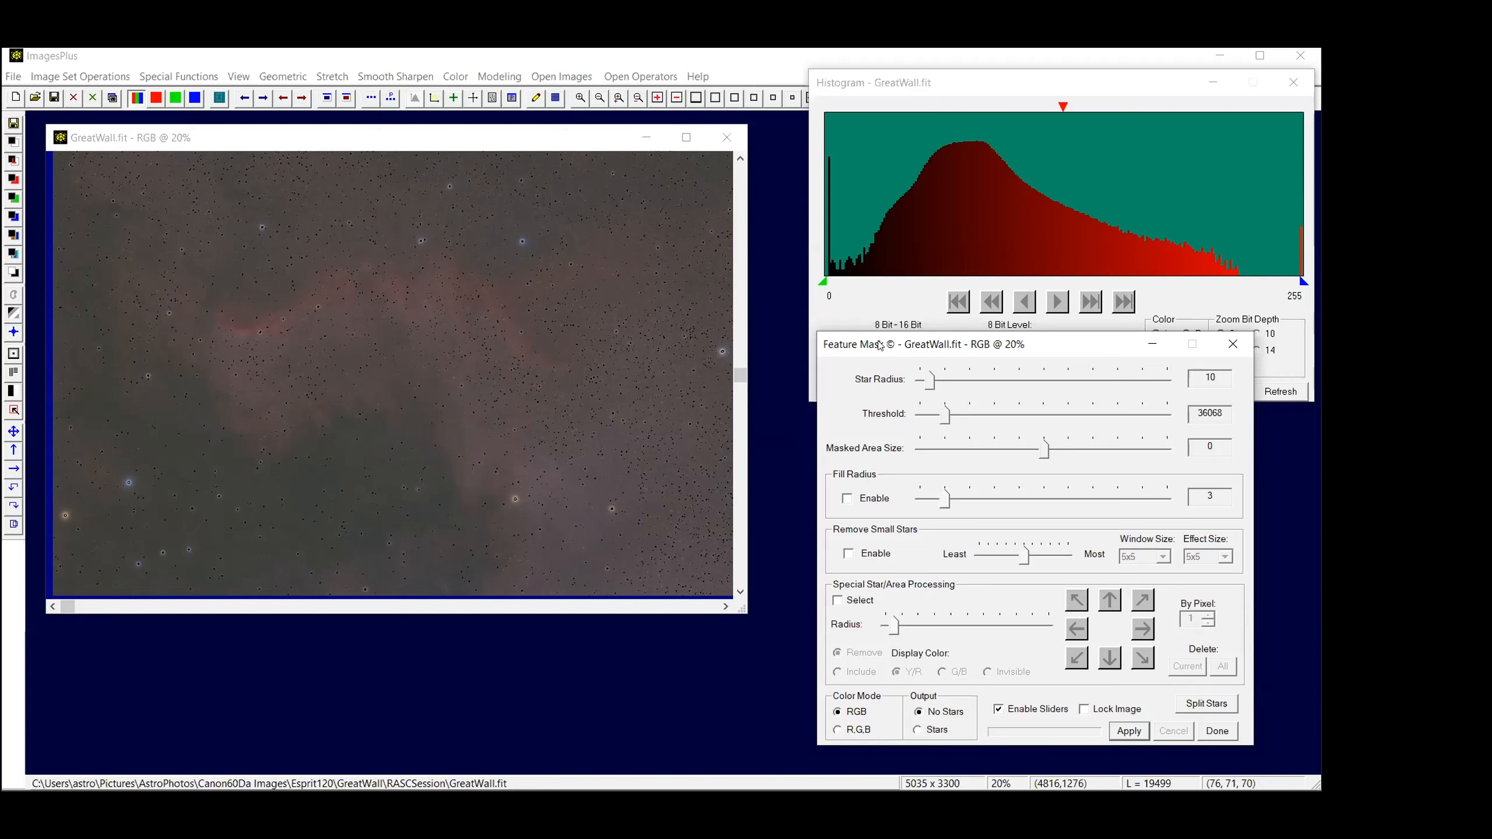
# Raise the mask's star radius to 52 and reapply it in R,G,B color mode
pyautogui.moveTo(929, 382); pyautogui.dragTo(969, 380)
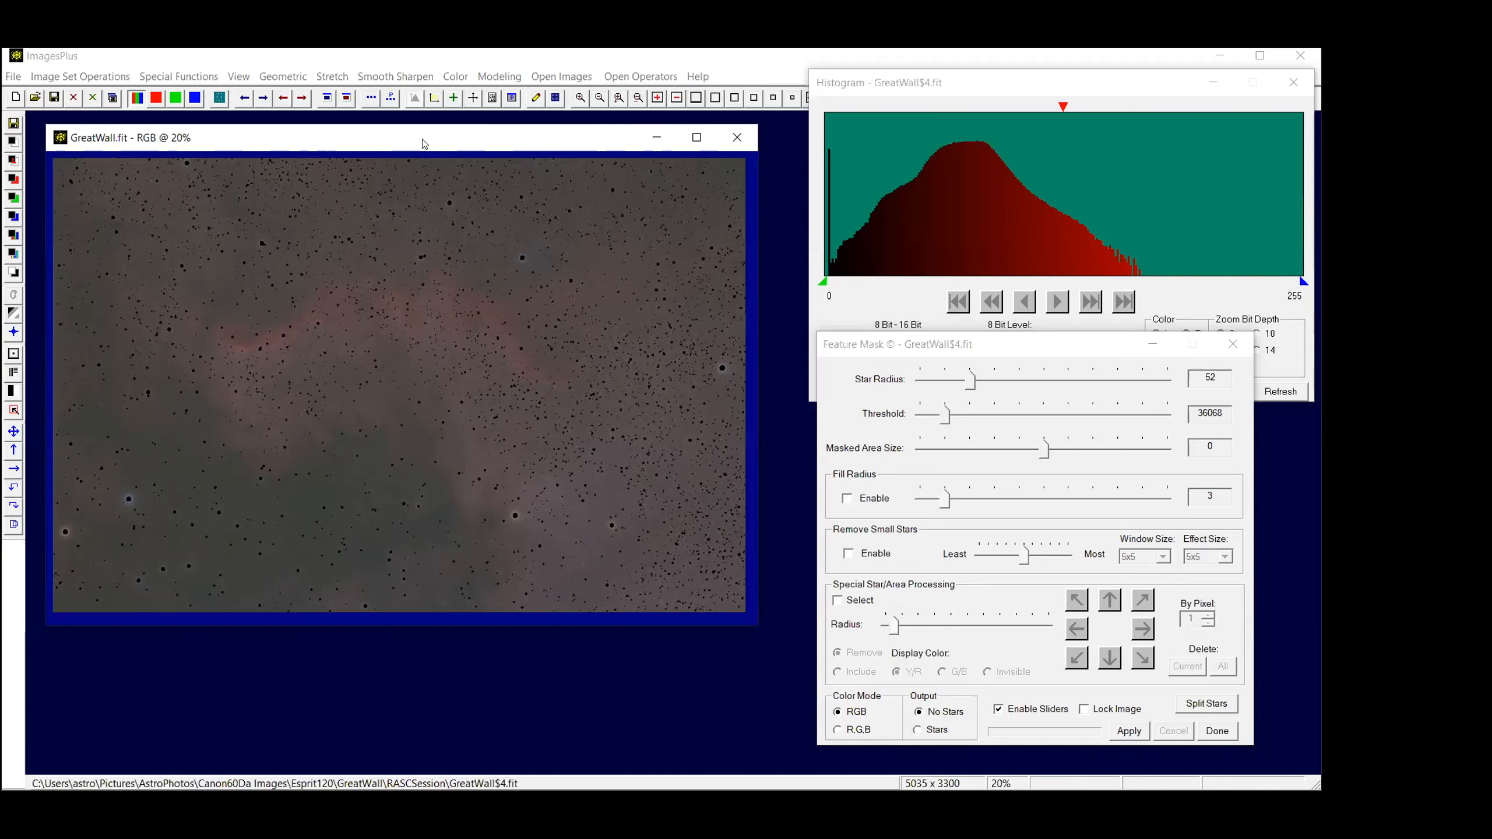
pyautogui.moveTo(425, 144); pyautogui.dragTo(405, 131)
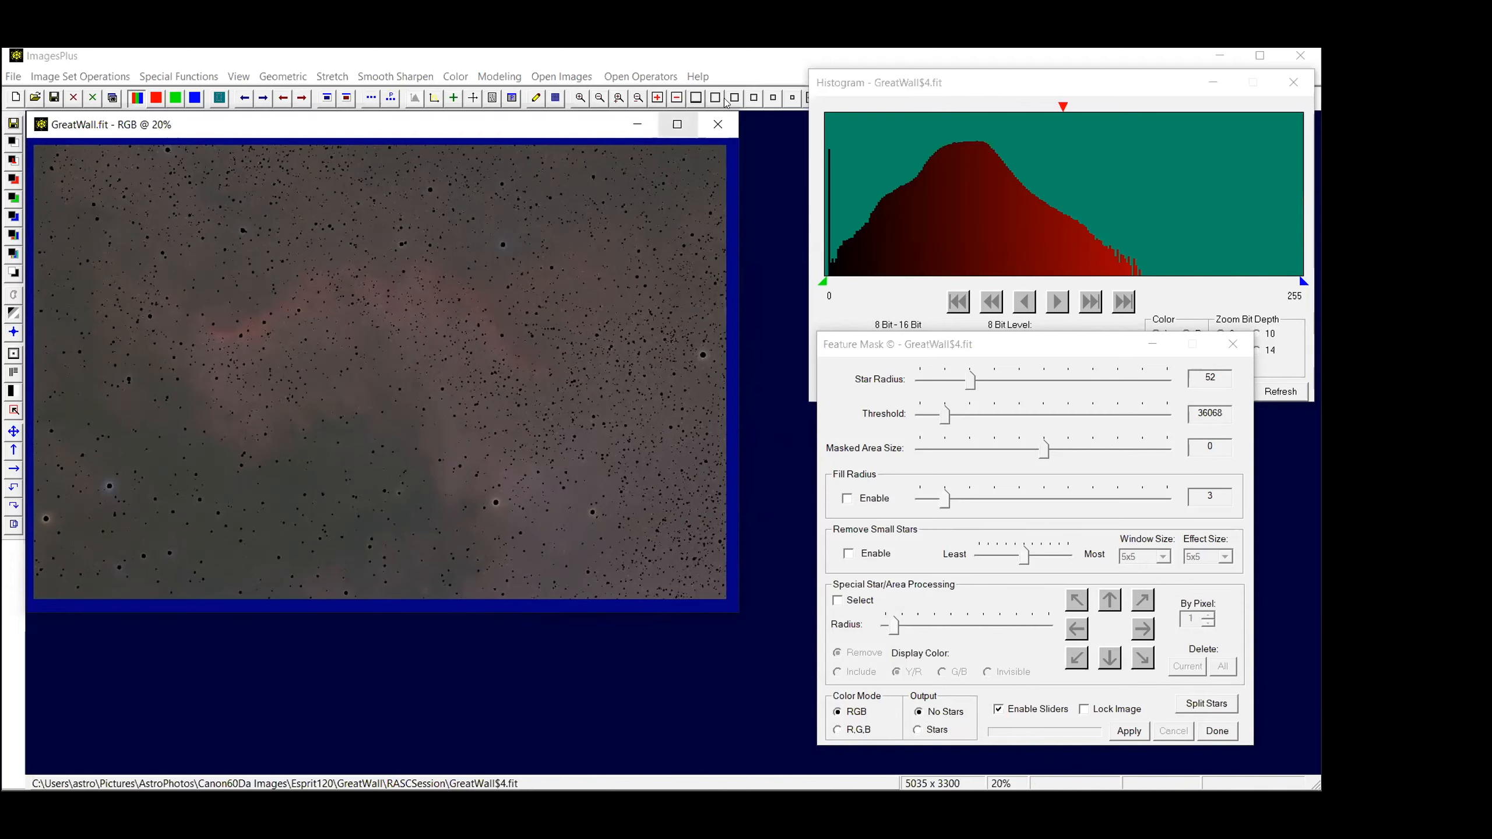
pyautogui.click(775, 98)
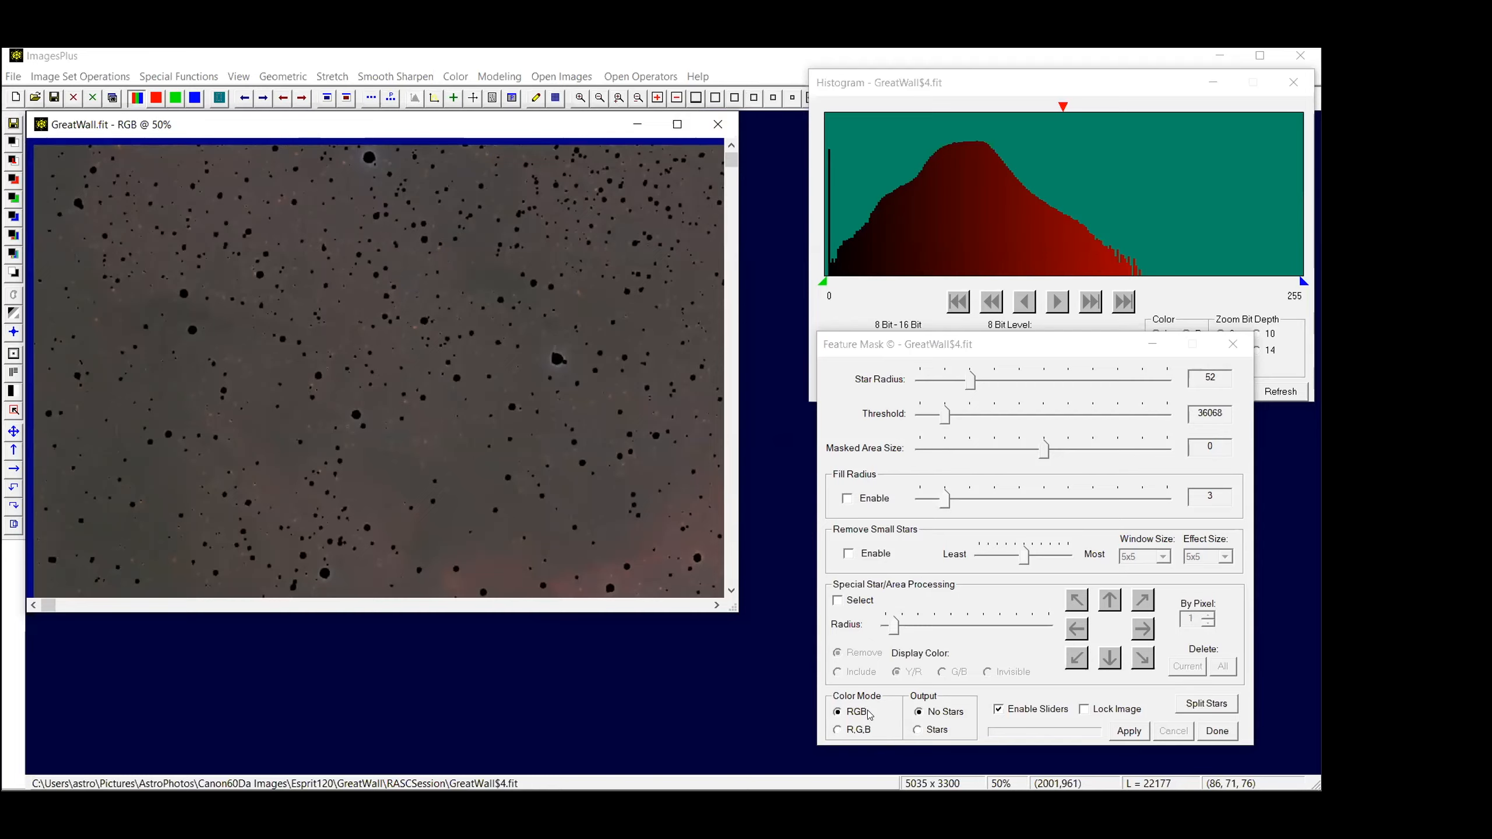
pyautogui.click(838, 730)
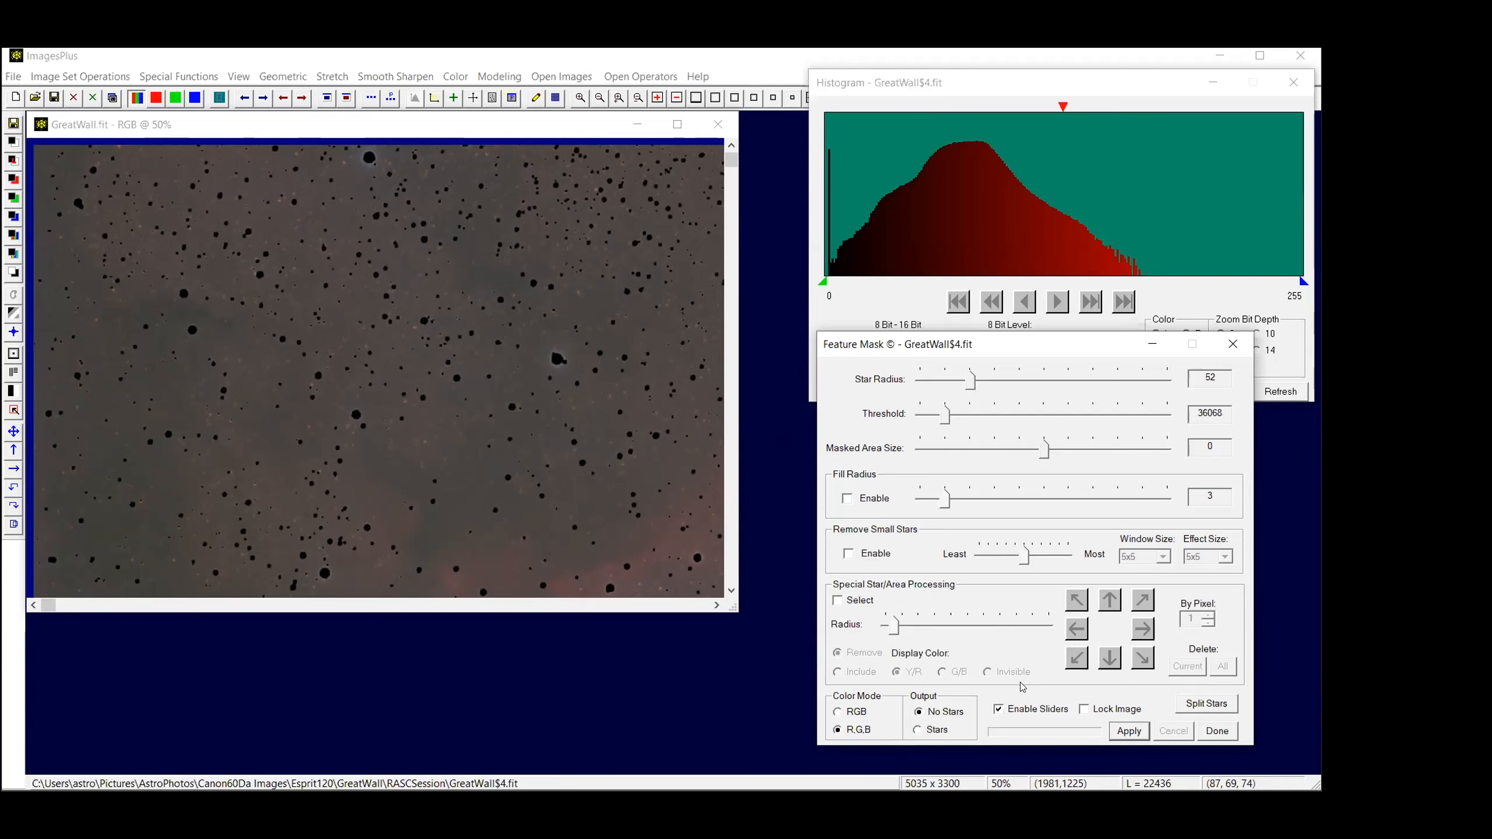
pyautogui.click(1127, 730)
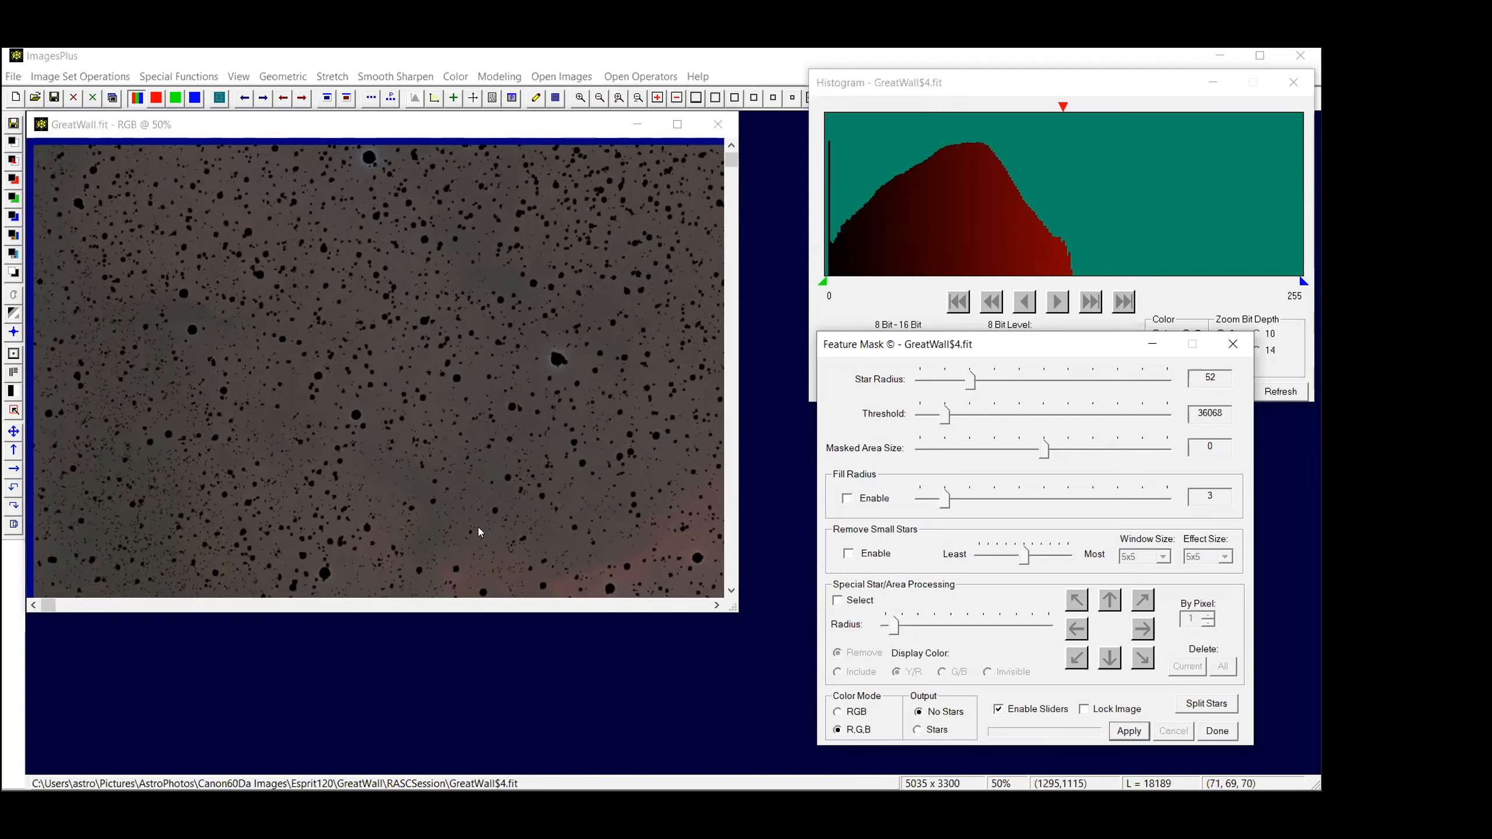
# Try star mask thresholds of 38244, 37332 and 36875 on GreatWall.fit
pyautogui.moveTo(944, 418); pyautogui.dragTo(961, 419)
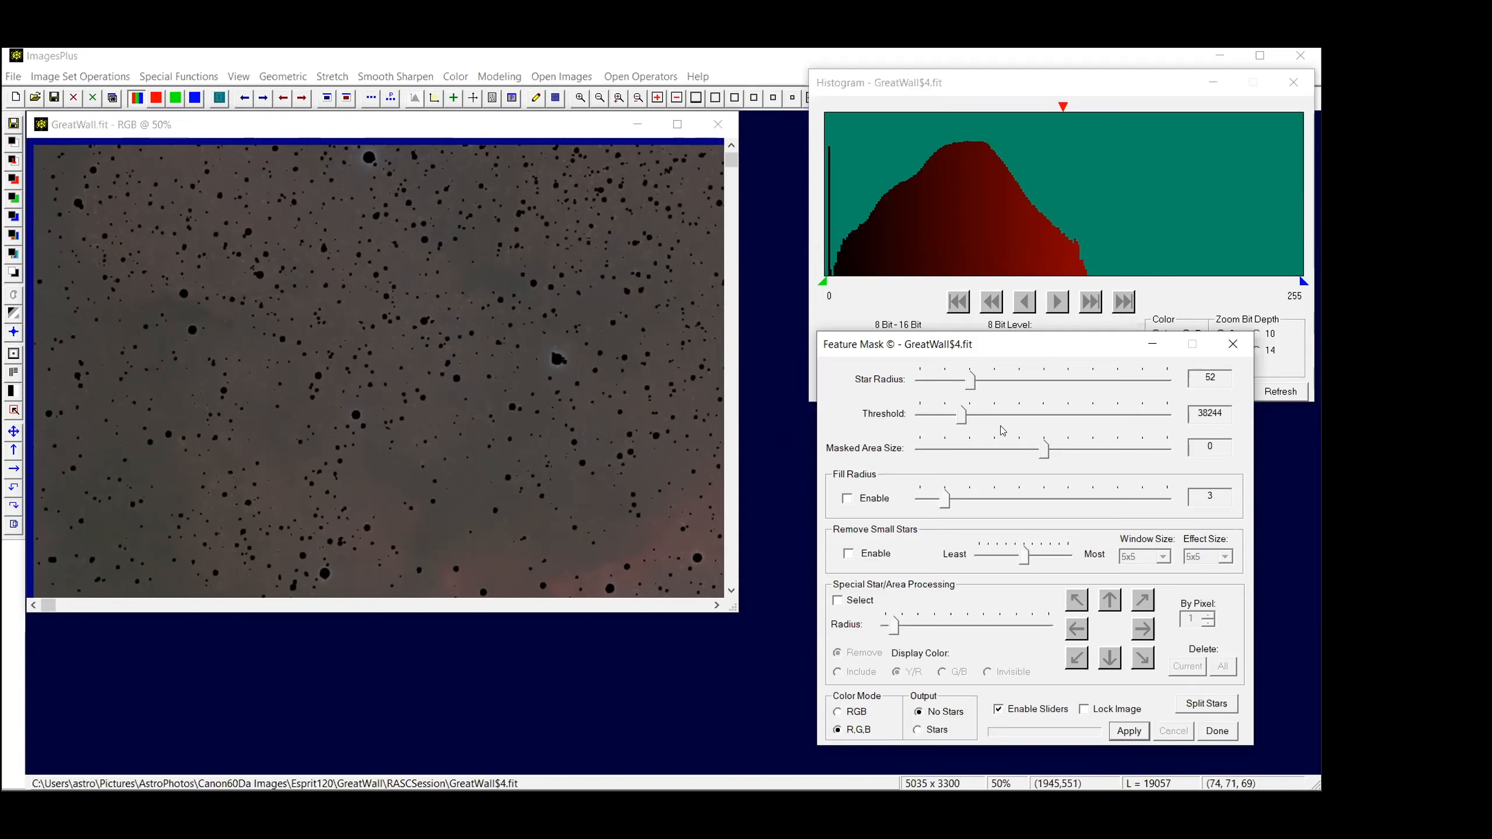
pyautogui.moveTo(961, 420); pyautogui.dragTo(955, 419)
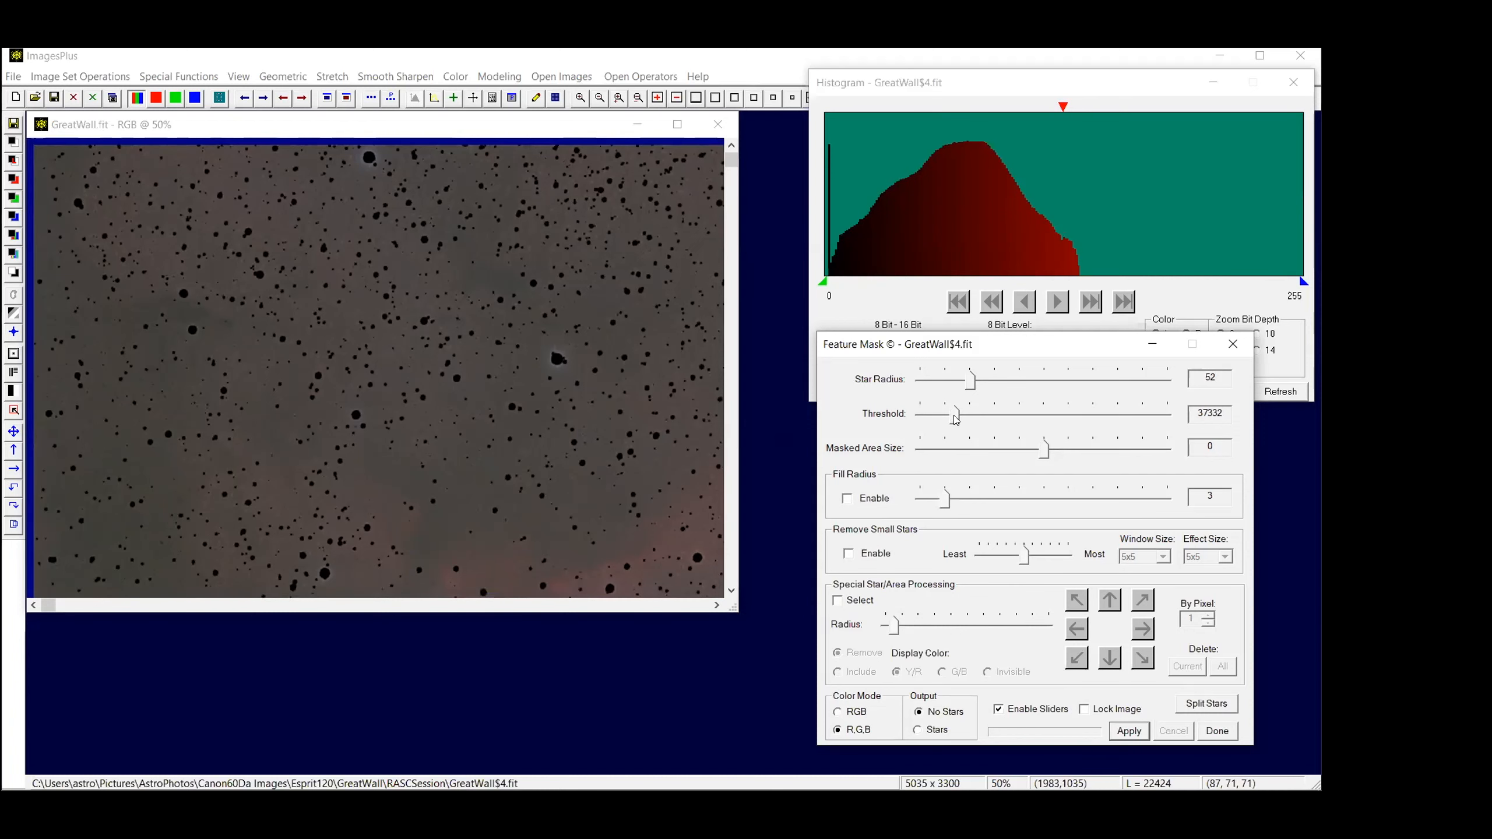
pyautogui.moveTo(956, 419); pyautogui.dragTo(951, 419)
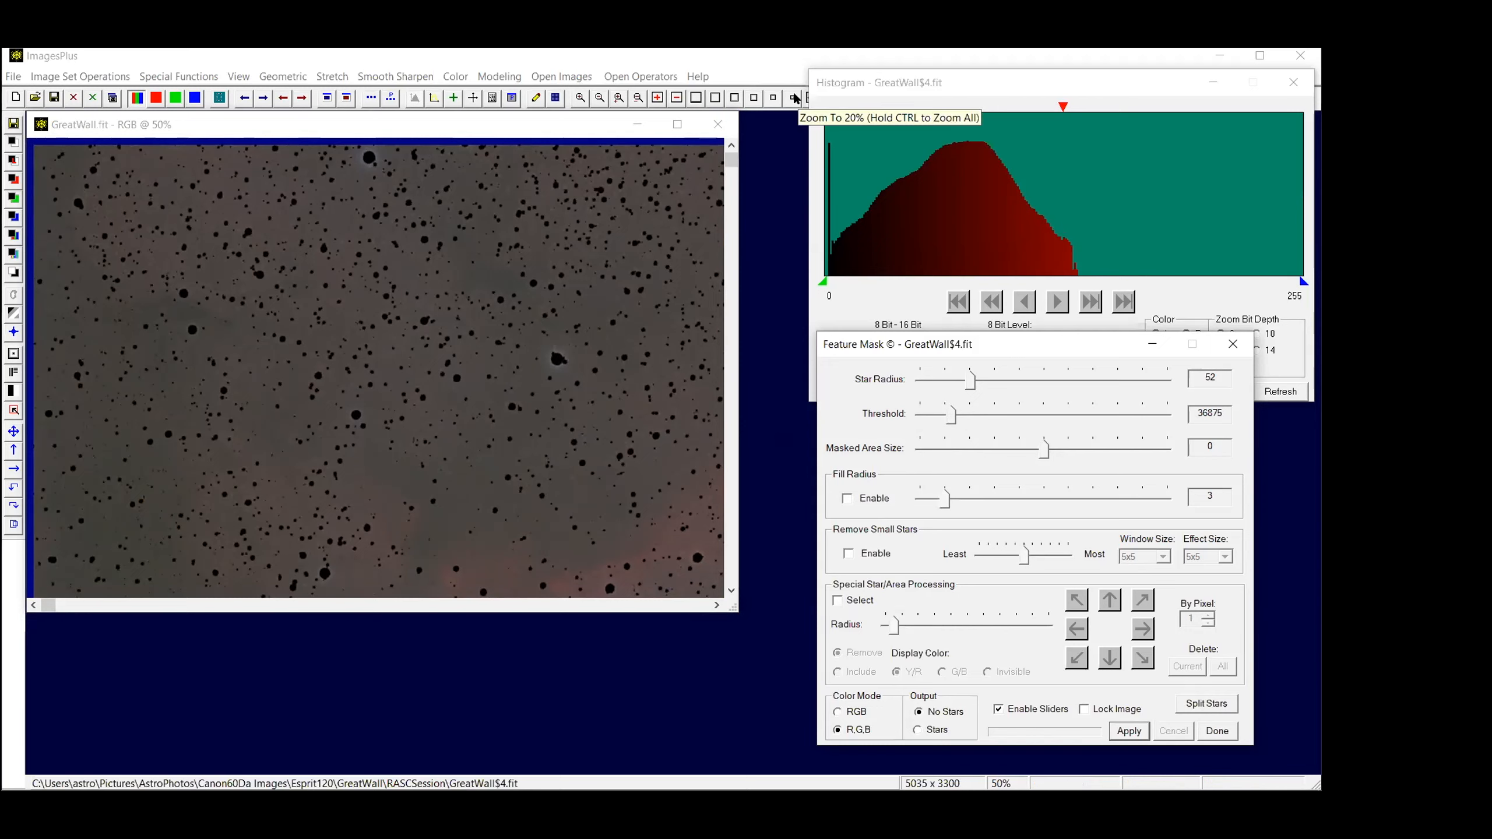
# Examine the star mask across the nebula at 20% and 50% zoom for masked nebula detail
pyautogui.click(686, 605)
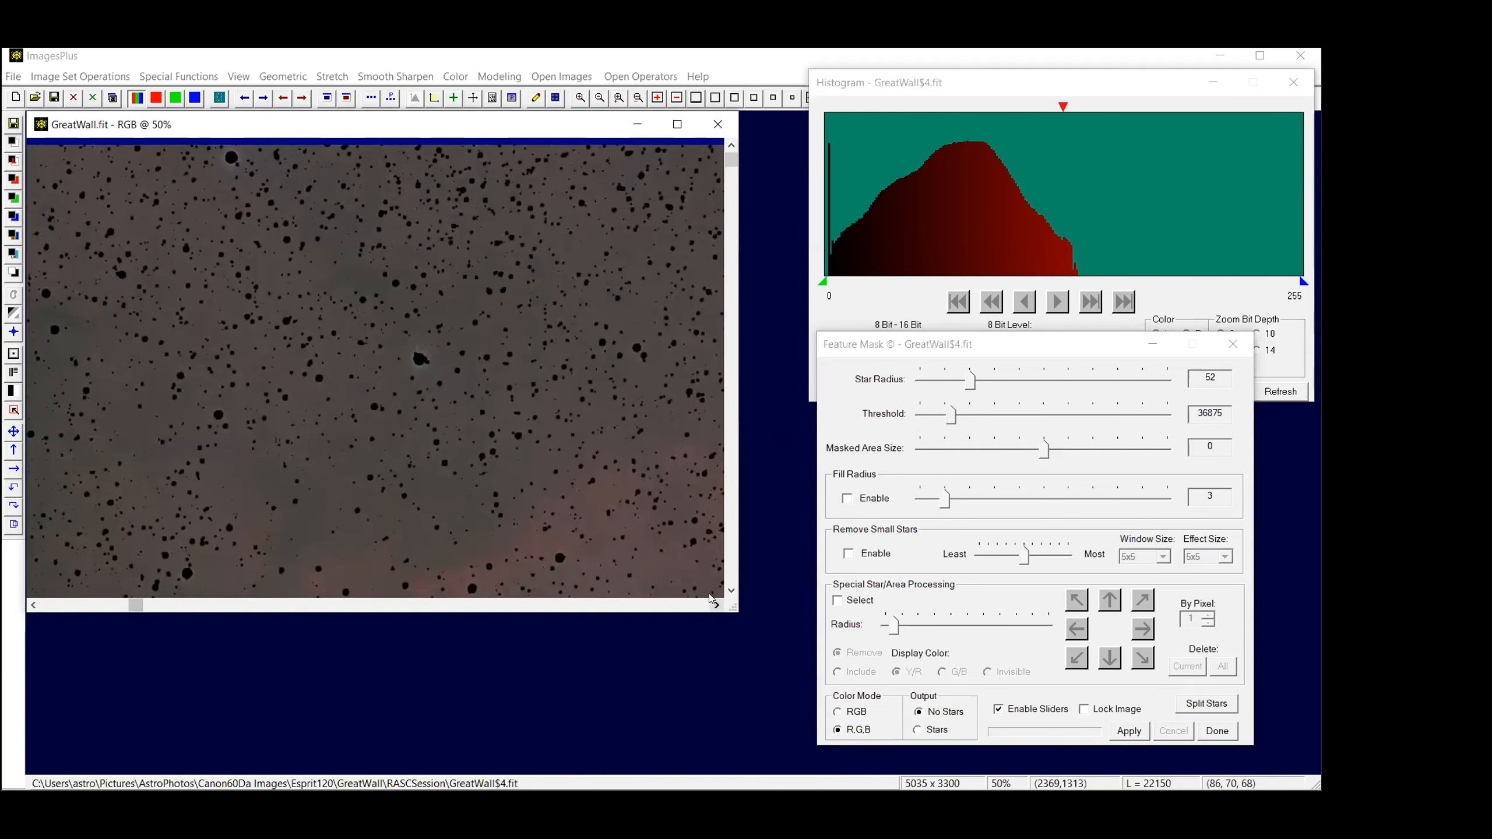
pyautogui.click(791, 98)
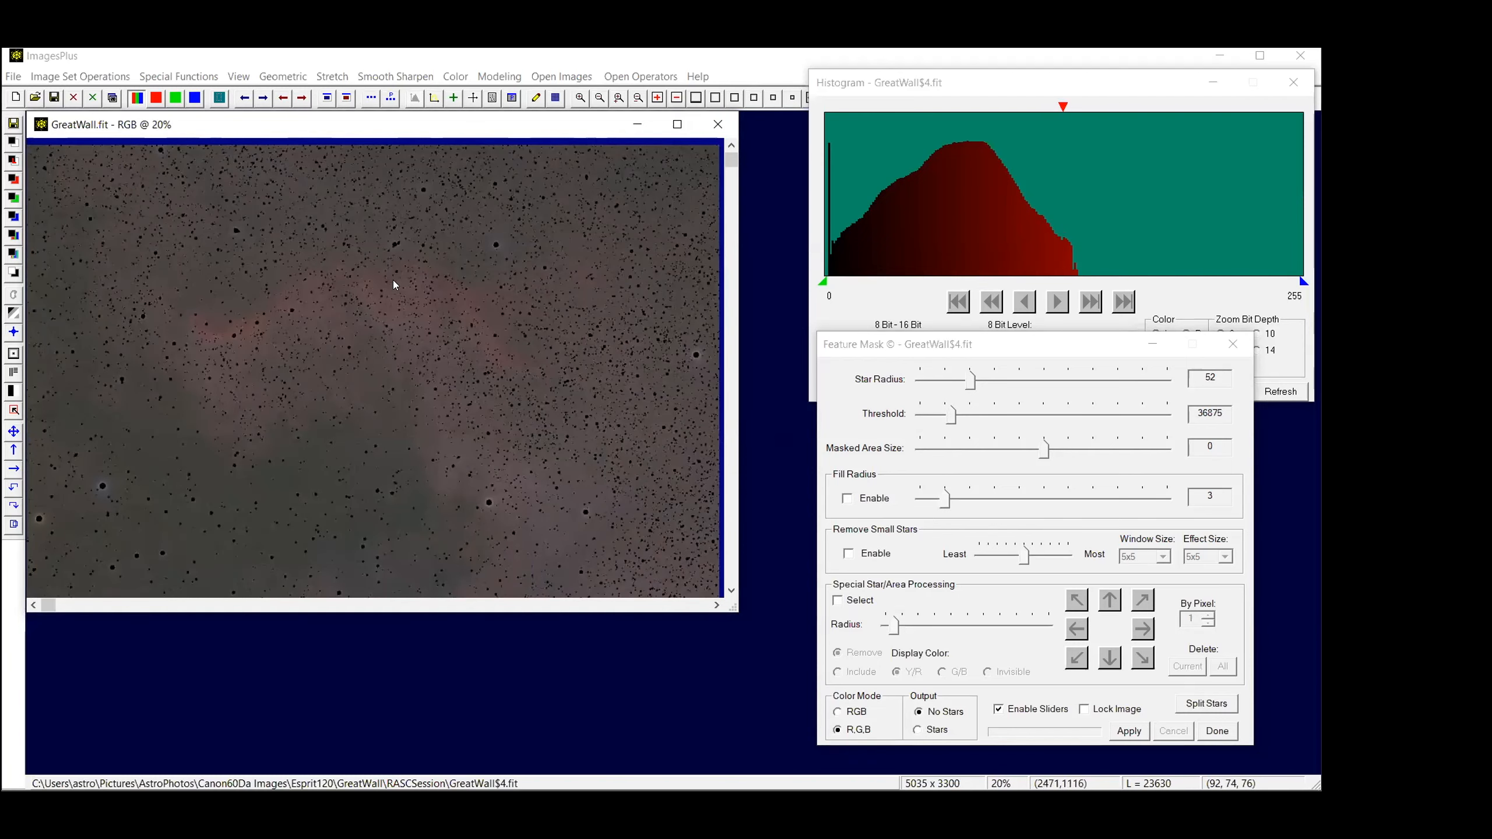
pyautogui.click(771, 98)
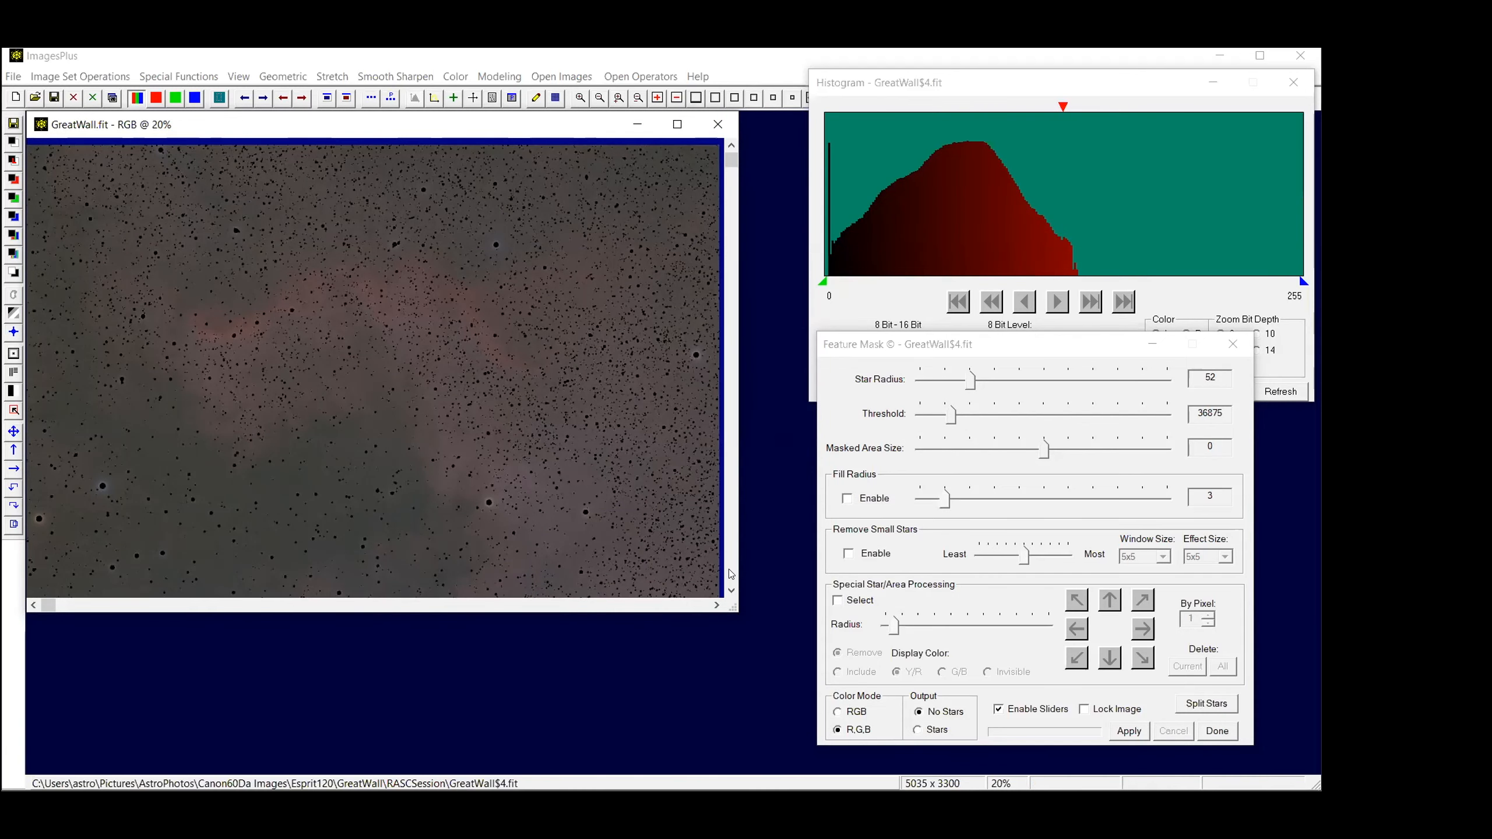
pyautogui.click(644, 603)
pyautogui.click(645, 602)
pyautogui.click(644, 603)
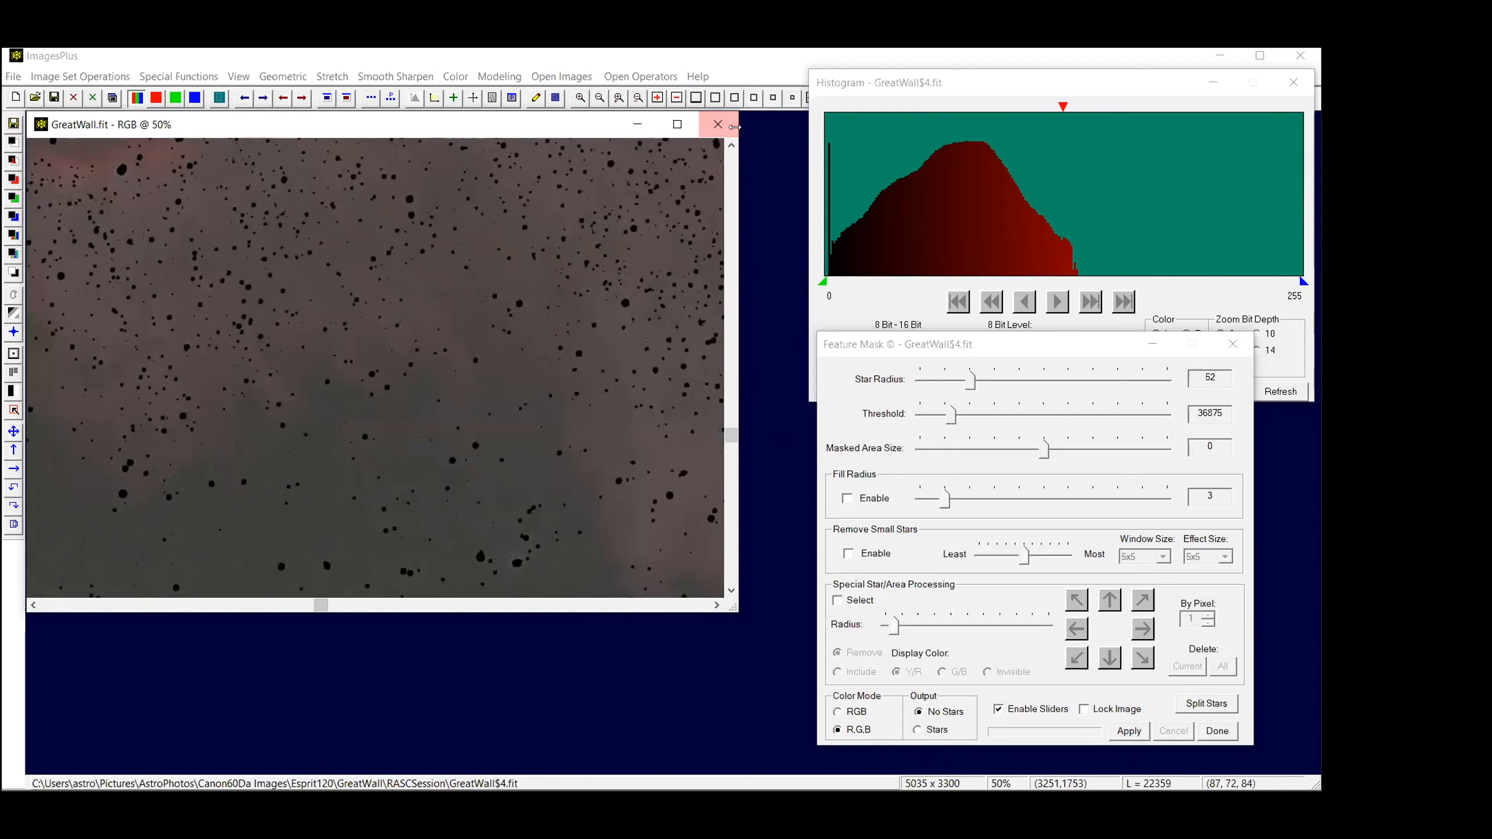
pyautogui.click(732, 146)
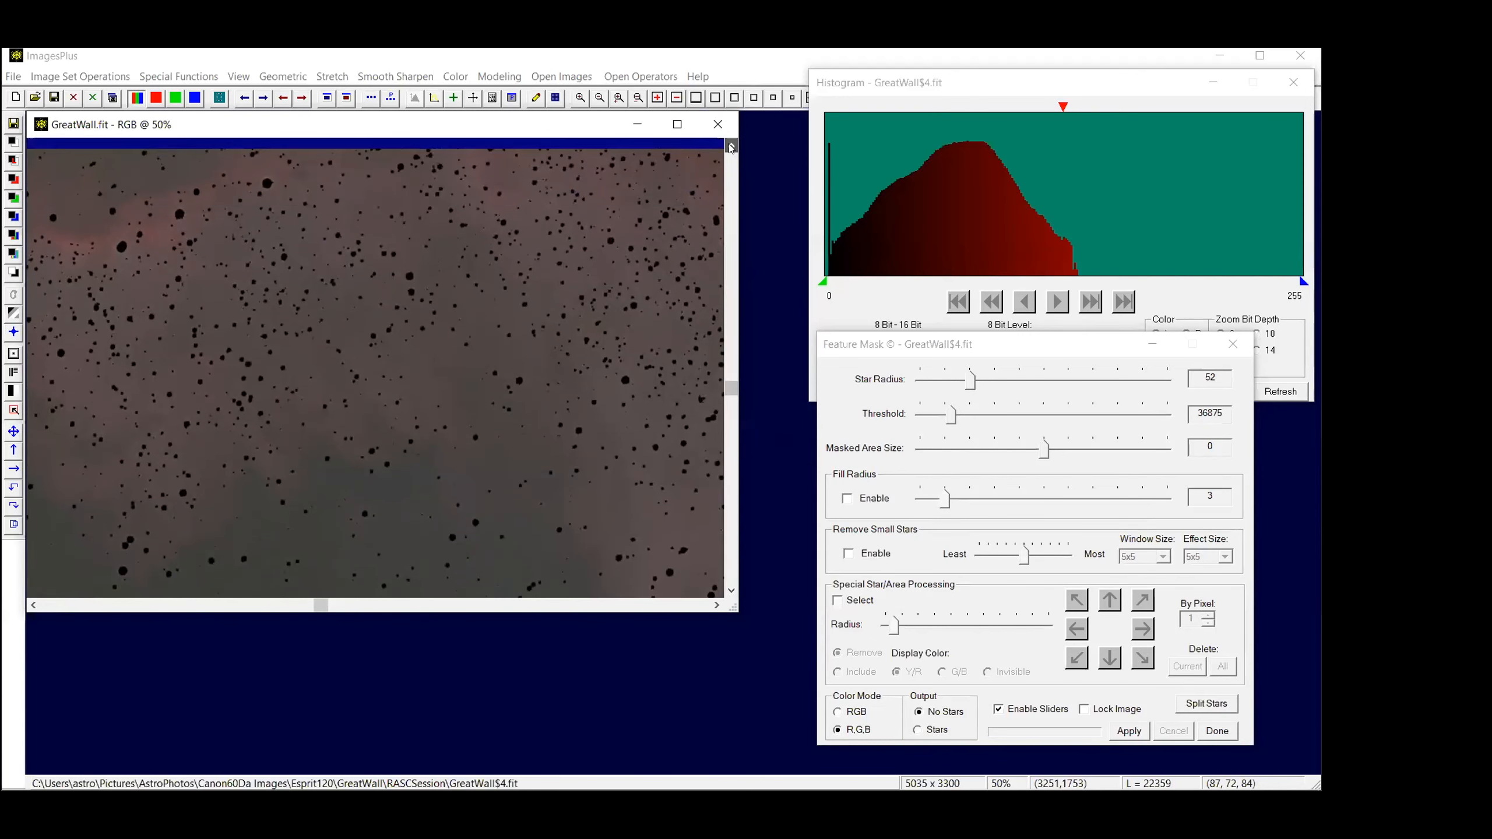
pyautogui.click(732, 146)
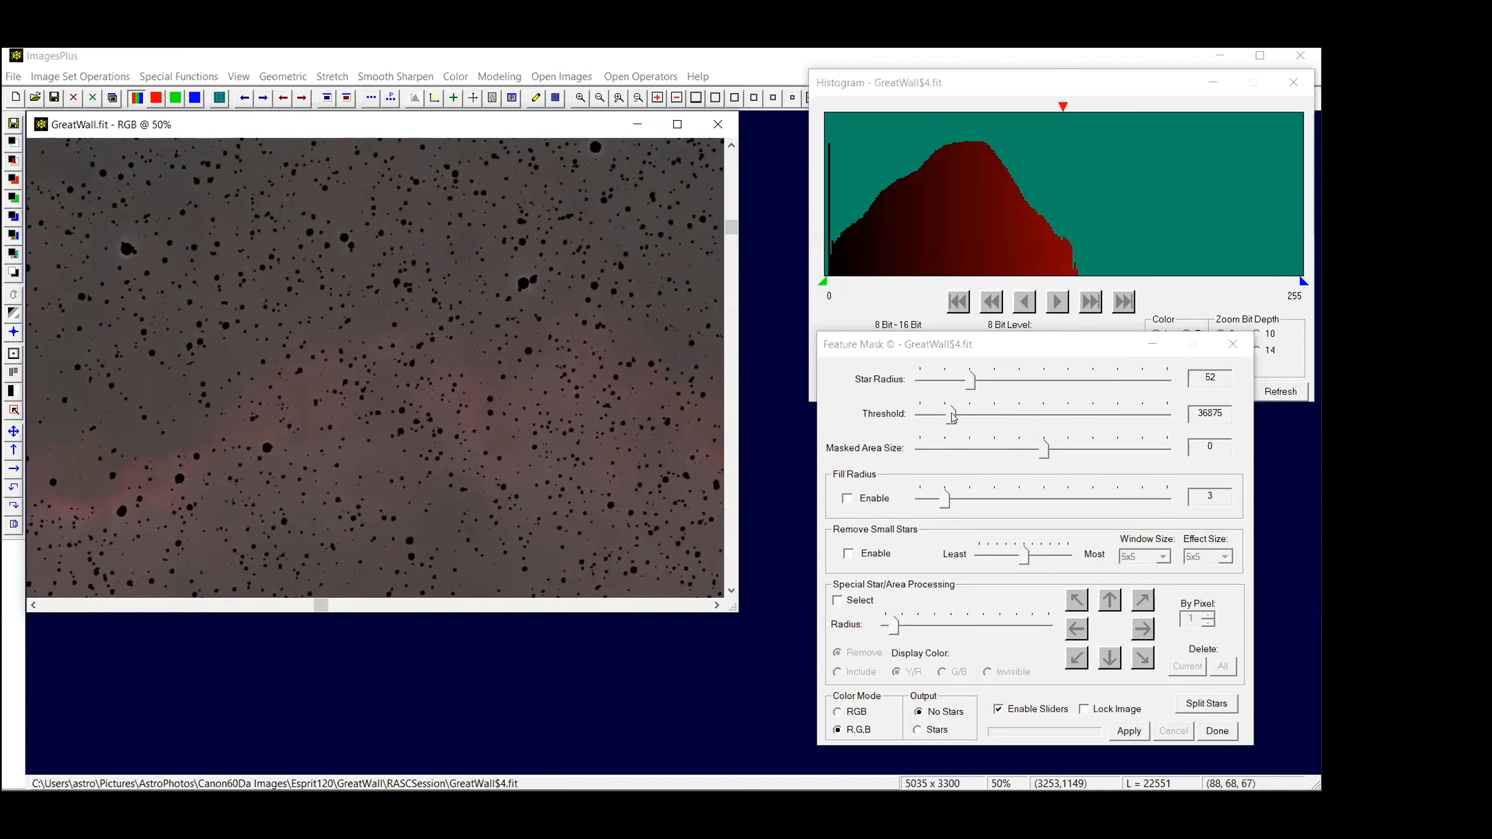
# Try mask thresholds of 34137 and 35871 over the red nebula ridge, and settle on 37514
pyautogui.moveTo(953, 417); pyautogui.dragTo(930, 415)
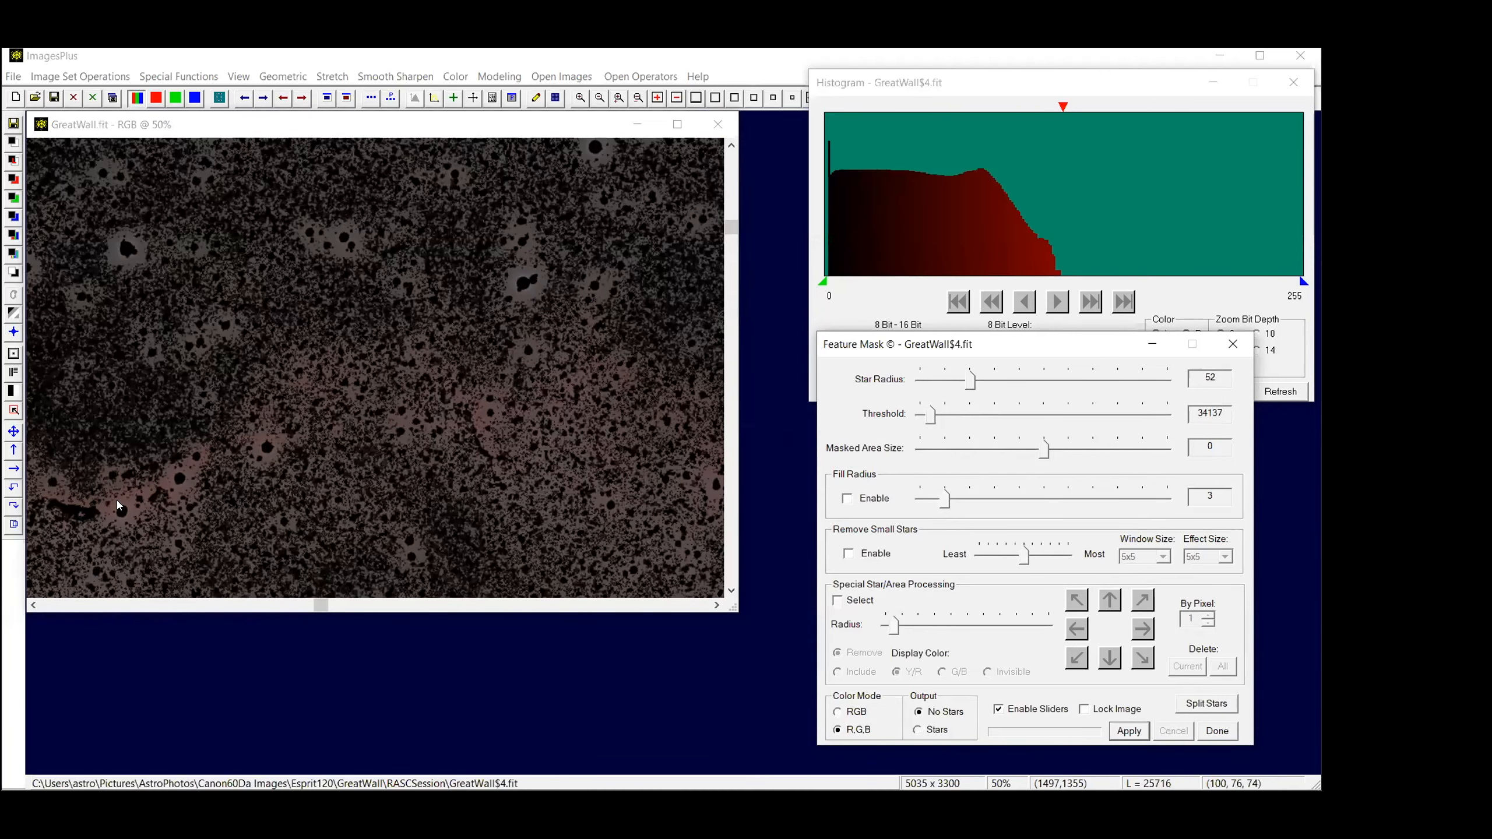
pyautogui.moveTo(930, 417); pyautogui.dragTo(944, 418)
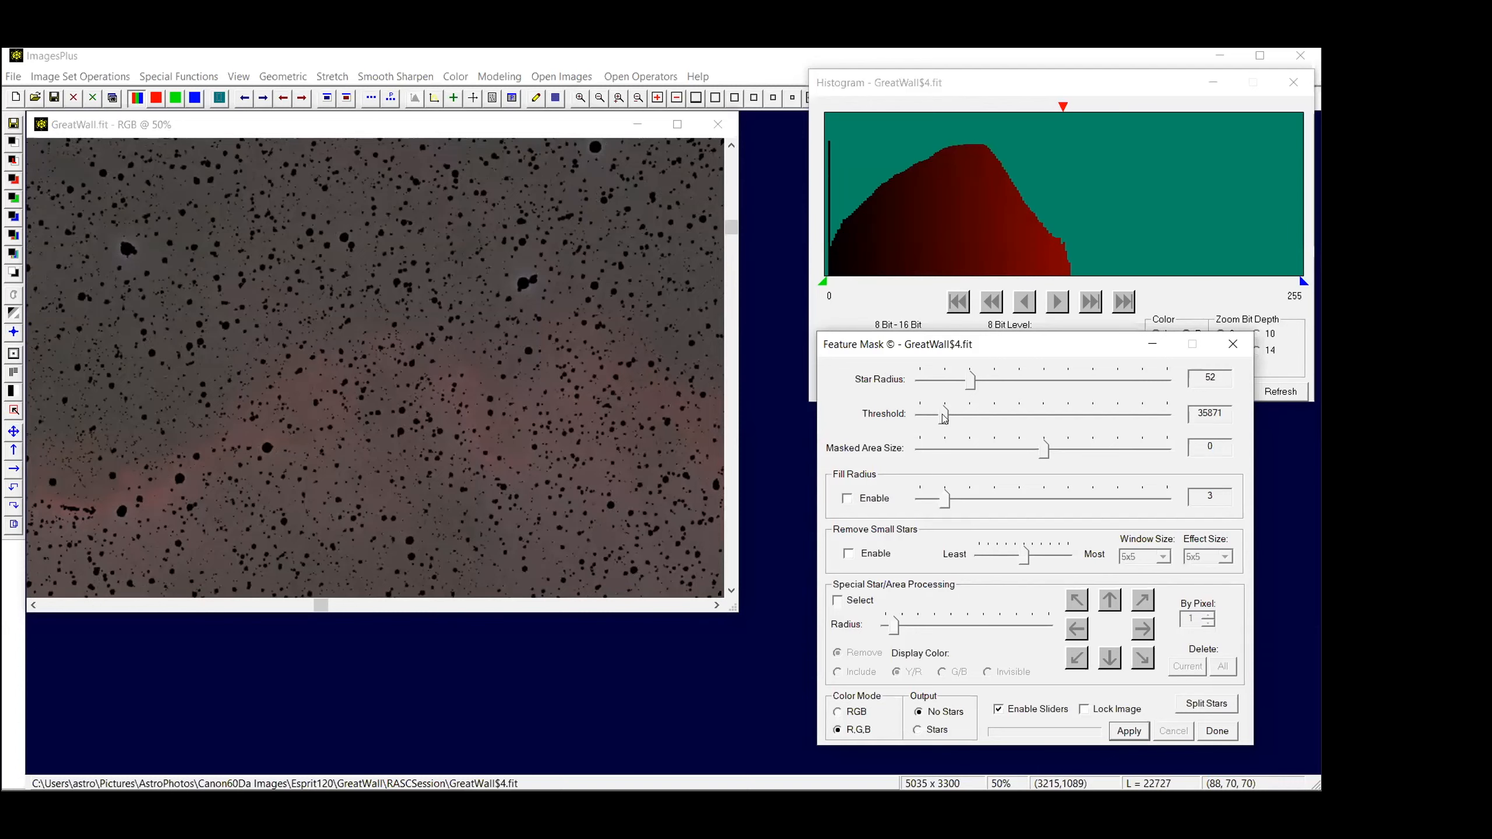
pyautogui.moveTo(943, 416); pyautogui.dragTo(957, 418)
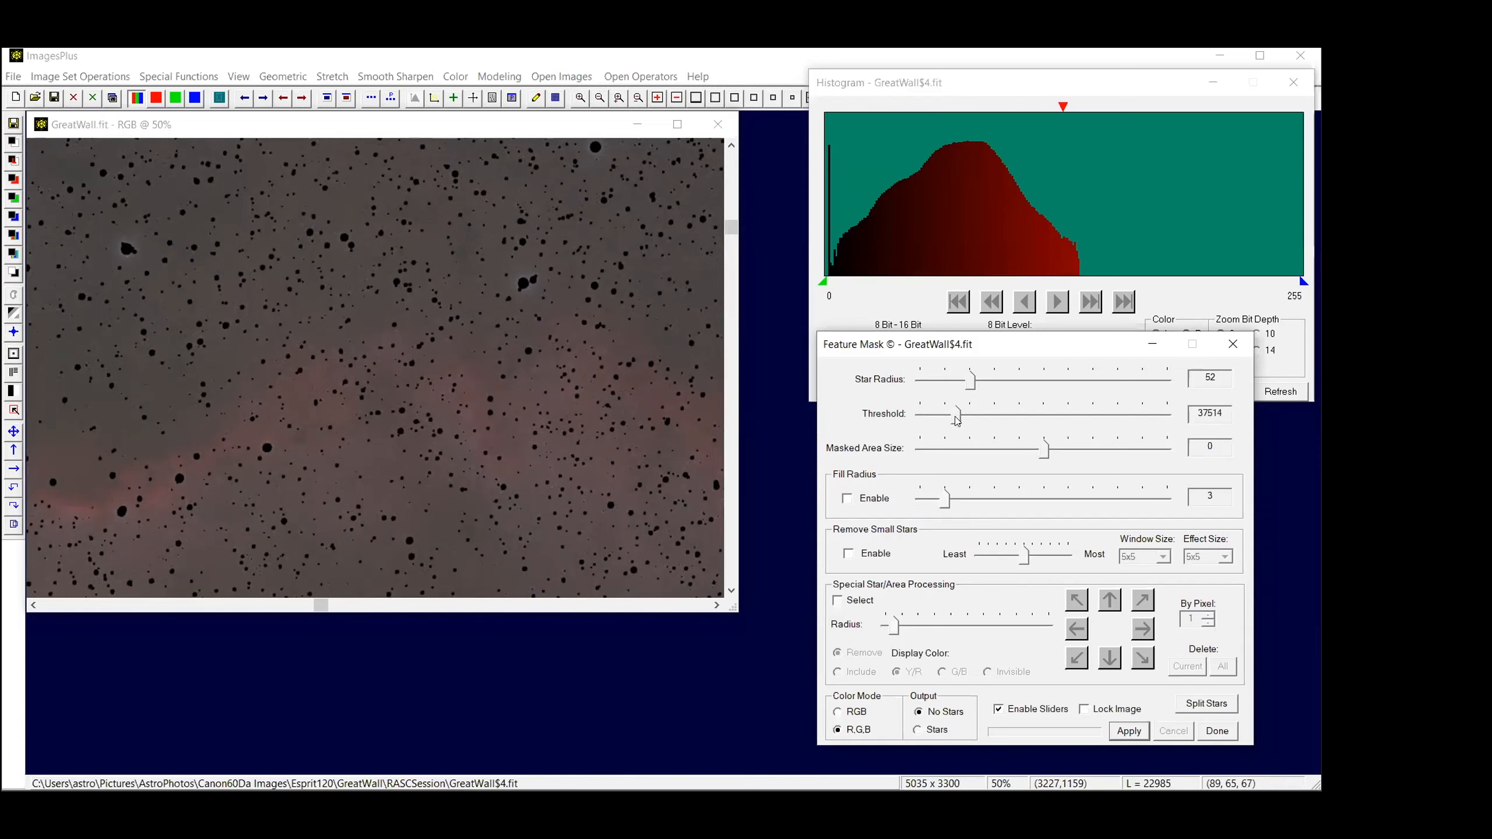
pyautogui.moveTo(956, 419); pyautogui.dragTo(959, 419)
pyautogui.moveTo(961, 416); pyautogui.dragTo(955, 415)
pyautogui.moveTo(954, 417); pyautogui.dragTo(955, 416)
# Mark a spot on the bright red nebula ridge as a special area with a slightly larger radius, set to Include, and reapply the mask
pyautogui.click(837, 600)
pyautogui.click(104, 574)
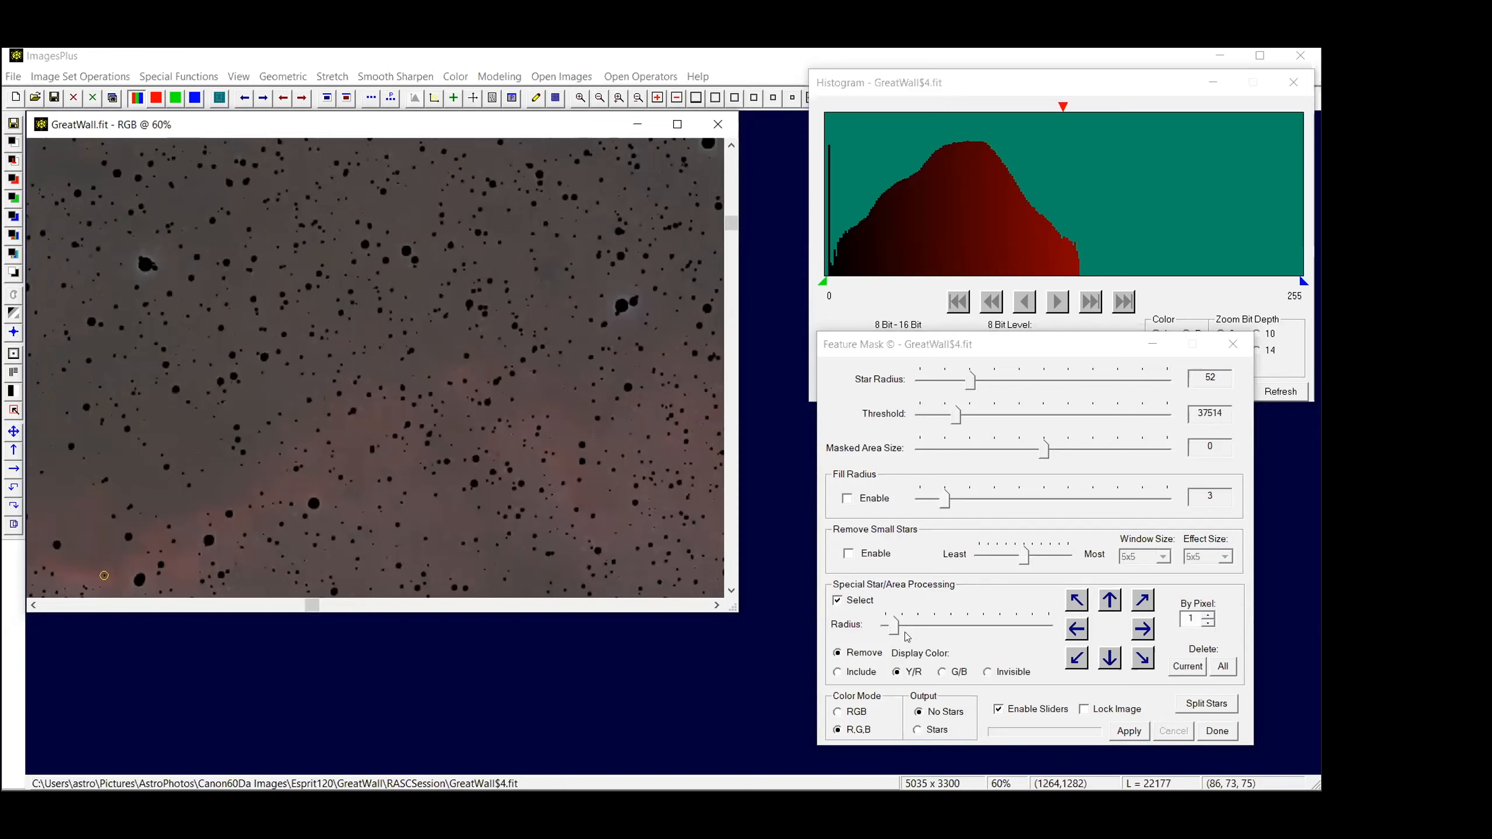
pyautogui.moveTo(894, 627)
pyautogui.mouseDown()
pyautogui.moveTo(936, 628)
pyautogui.moveTo(900, 622)
pyautogui.mouseUp()
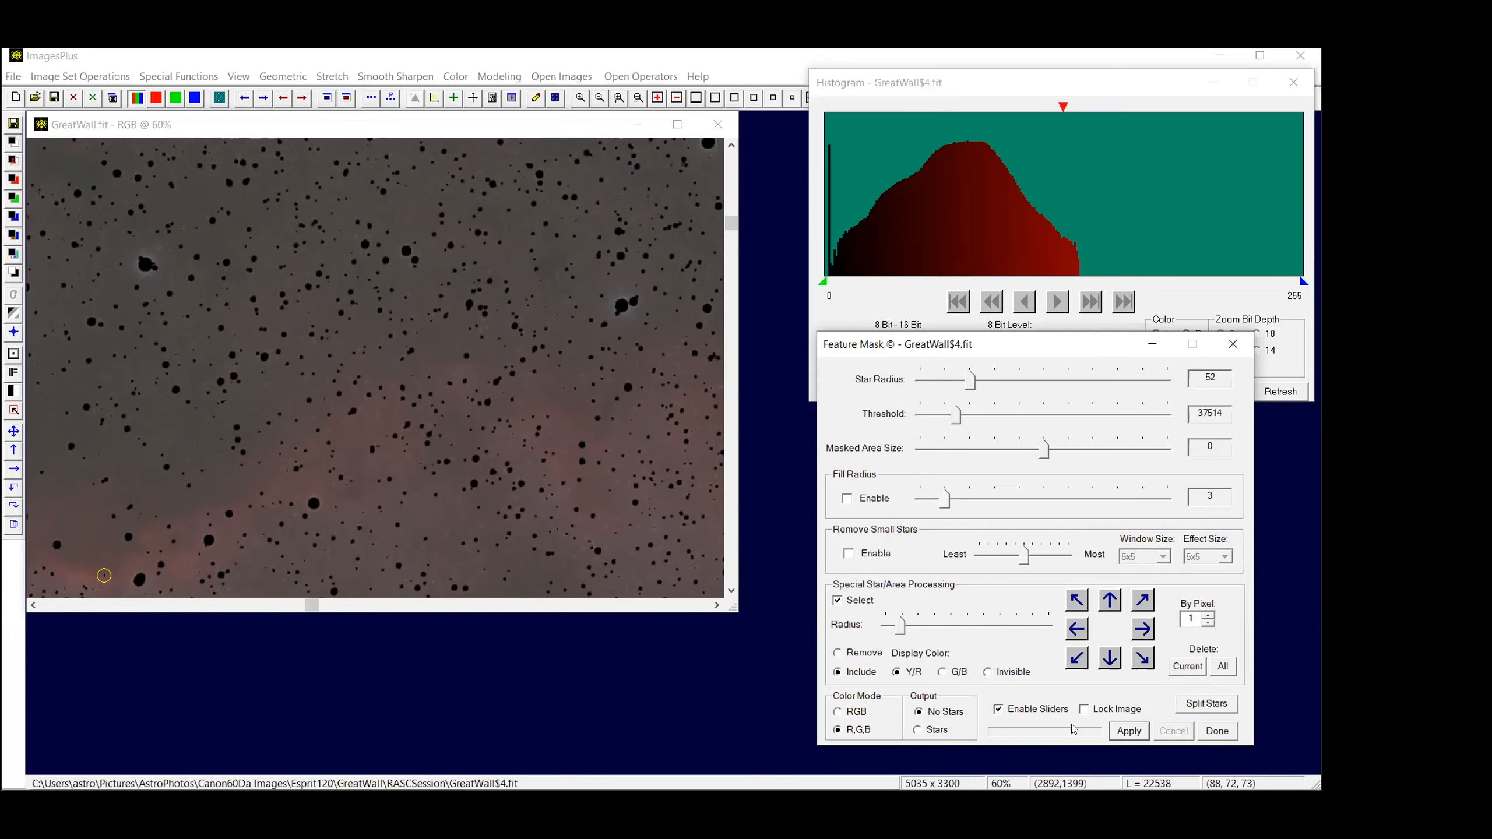
pyautogui.click(1129, 731)
# Set the masked area size to 1, enable a fill radius of 3, and reapply the mask
pyautogui.moveTo(1041, 454); pyautogui.dragTo(1067, 454)
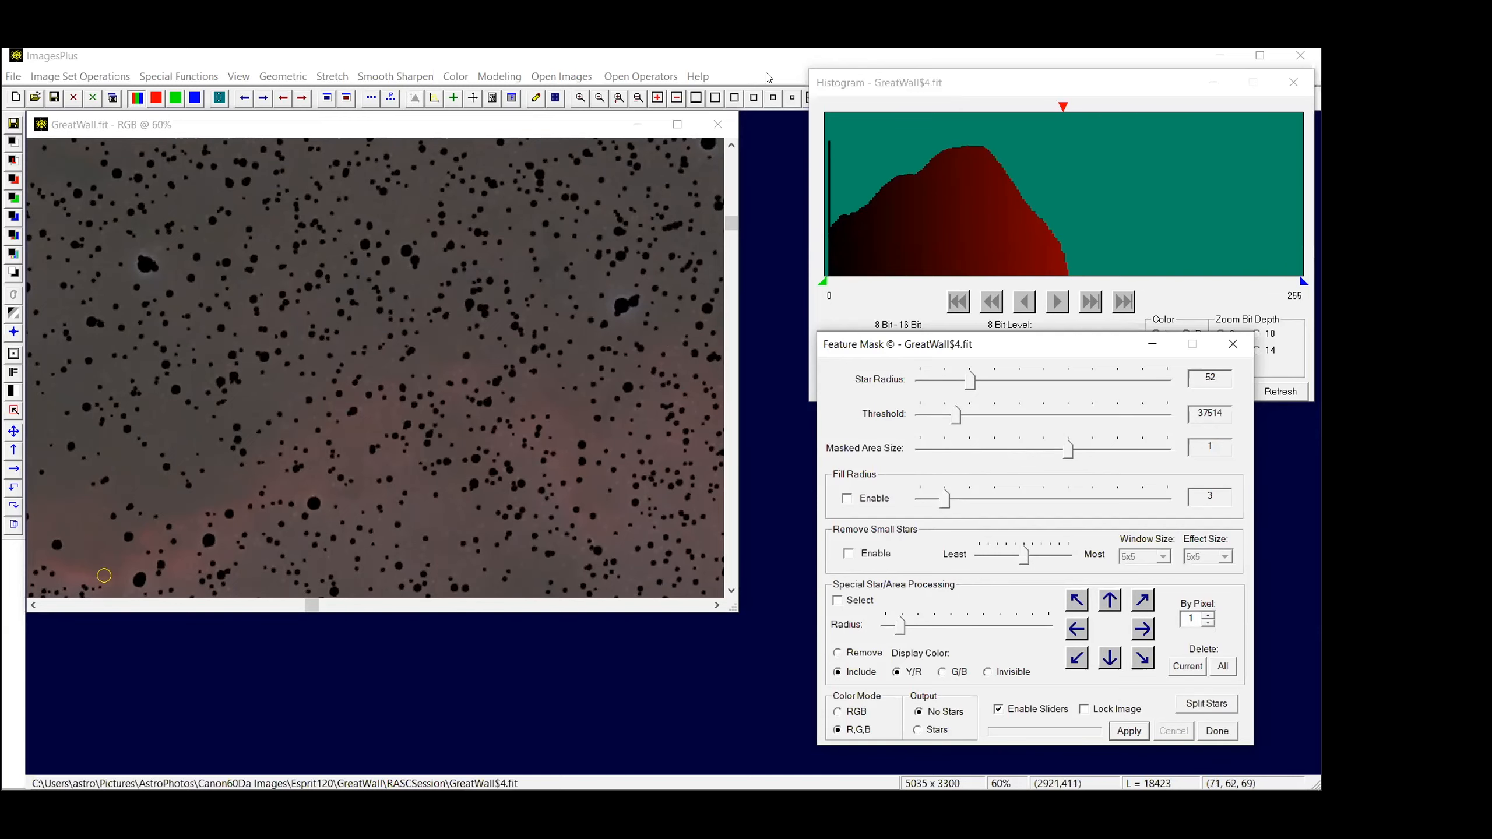
pyautogui.click(791, 99)
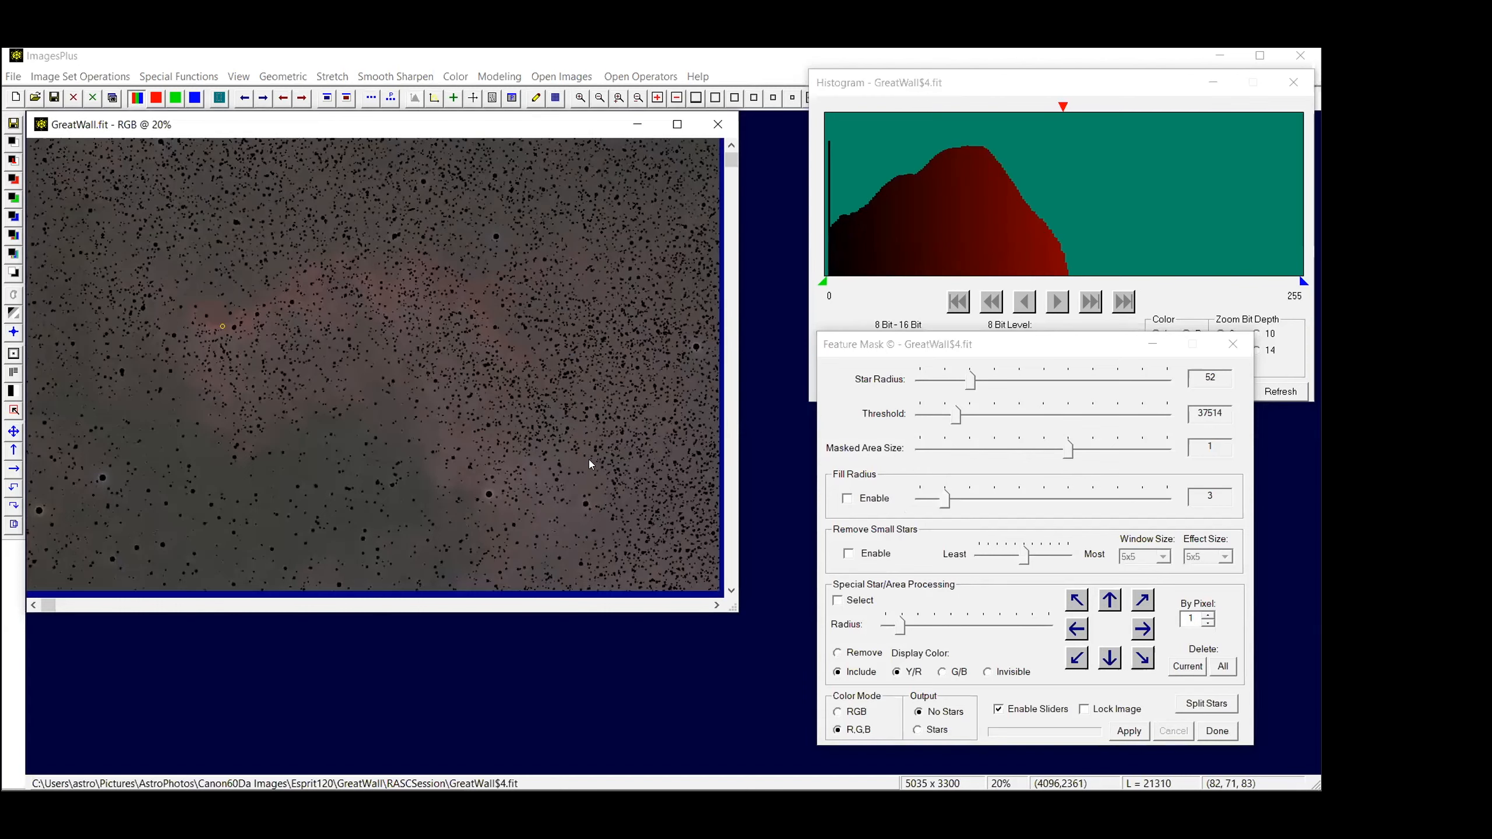
pyautogui.click(846, 498)
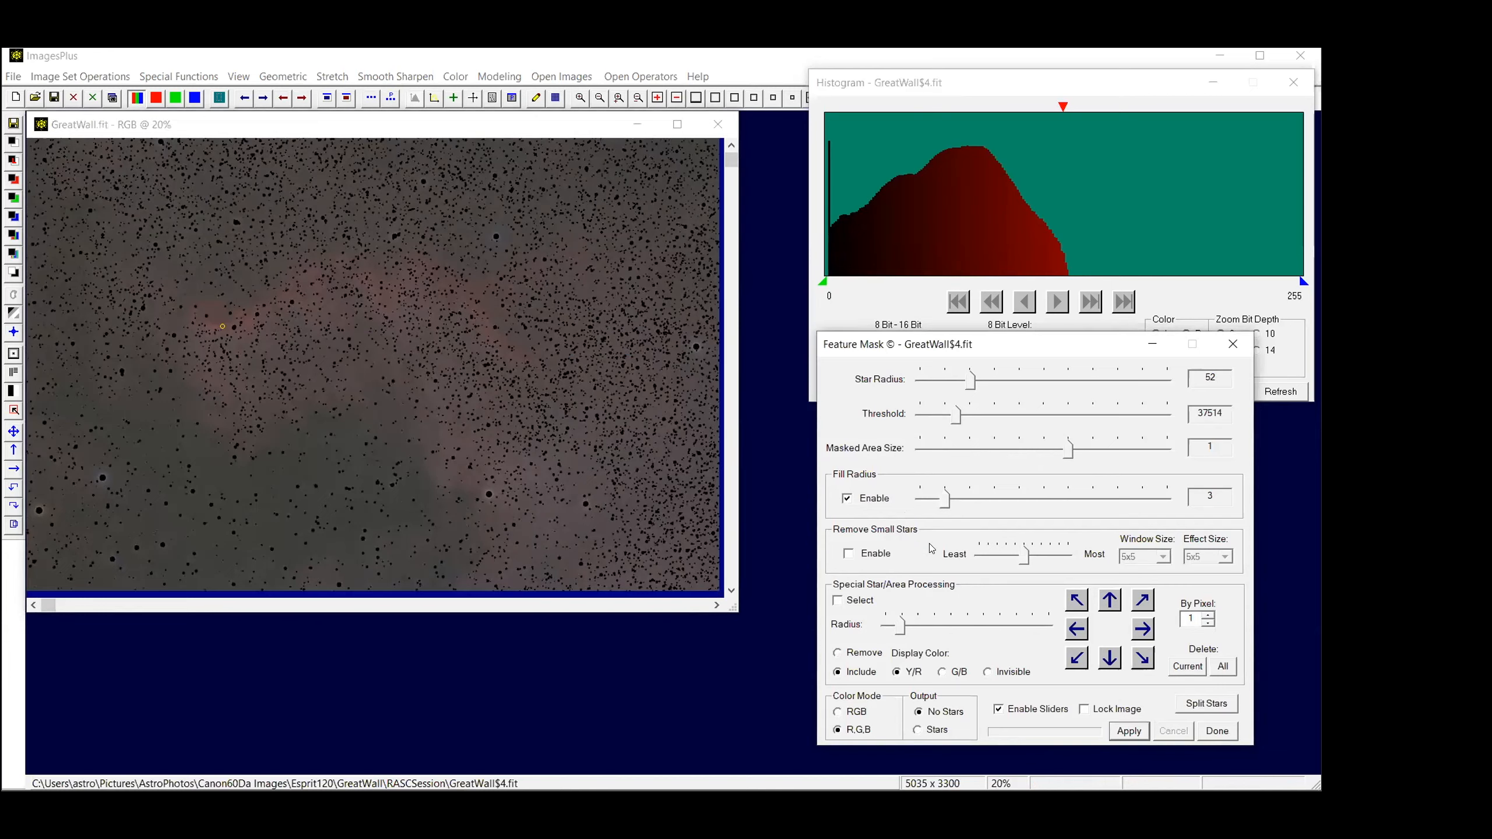
pyautogui.click(1115, 732)
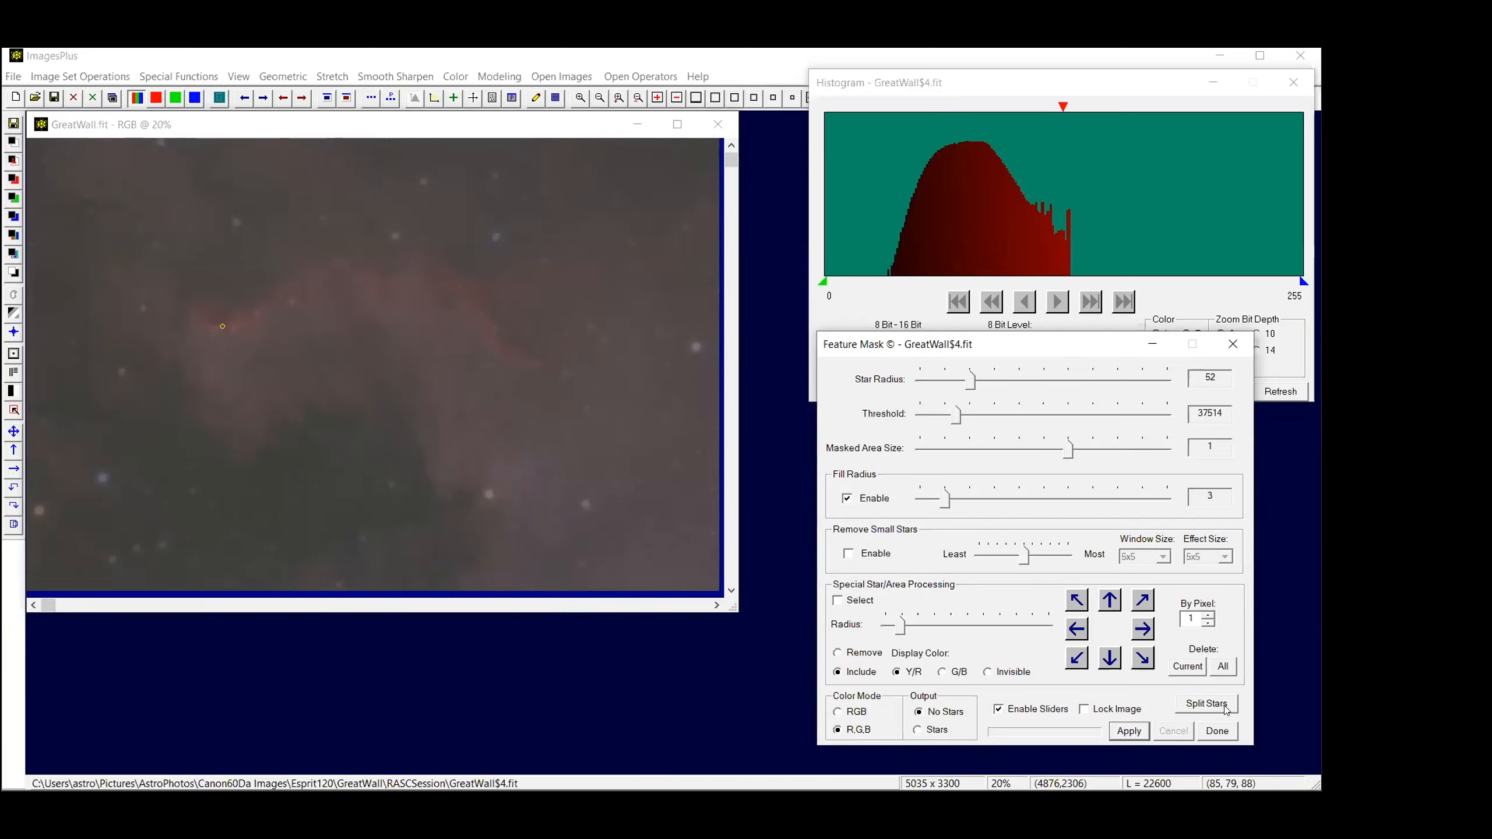
# Split the masked stars into their own image and zoom that image out to 15%
pyautogui.click(1200, 704)
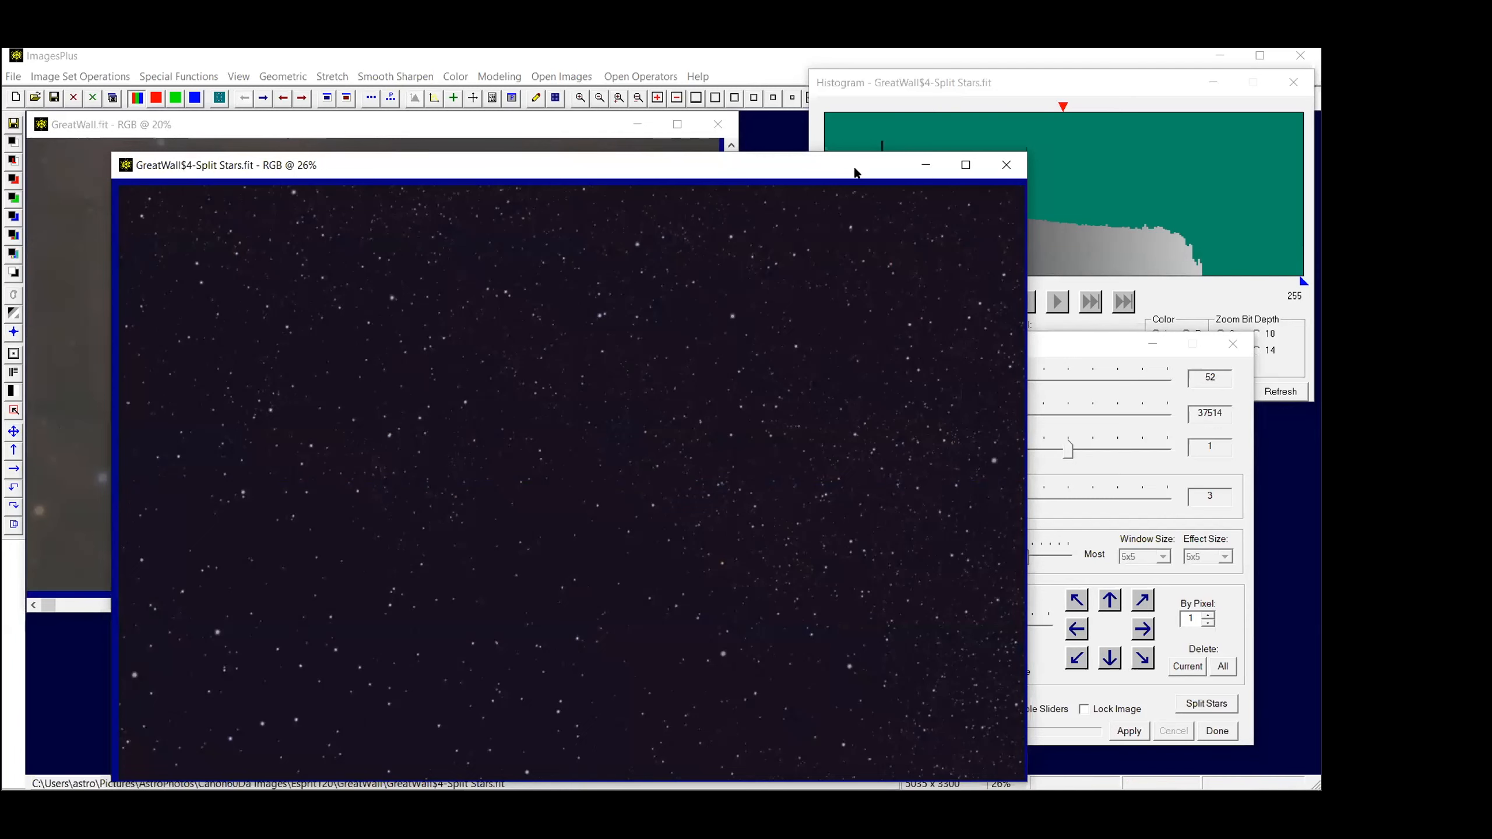
pyautogui.click(772, 98)
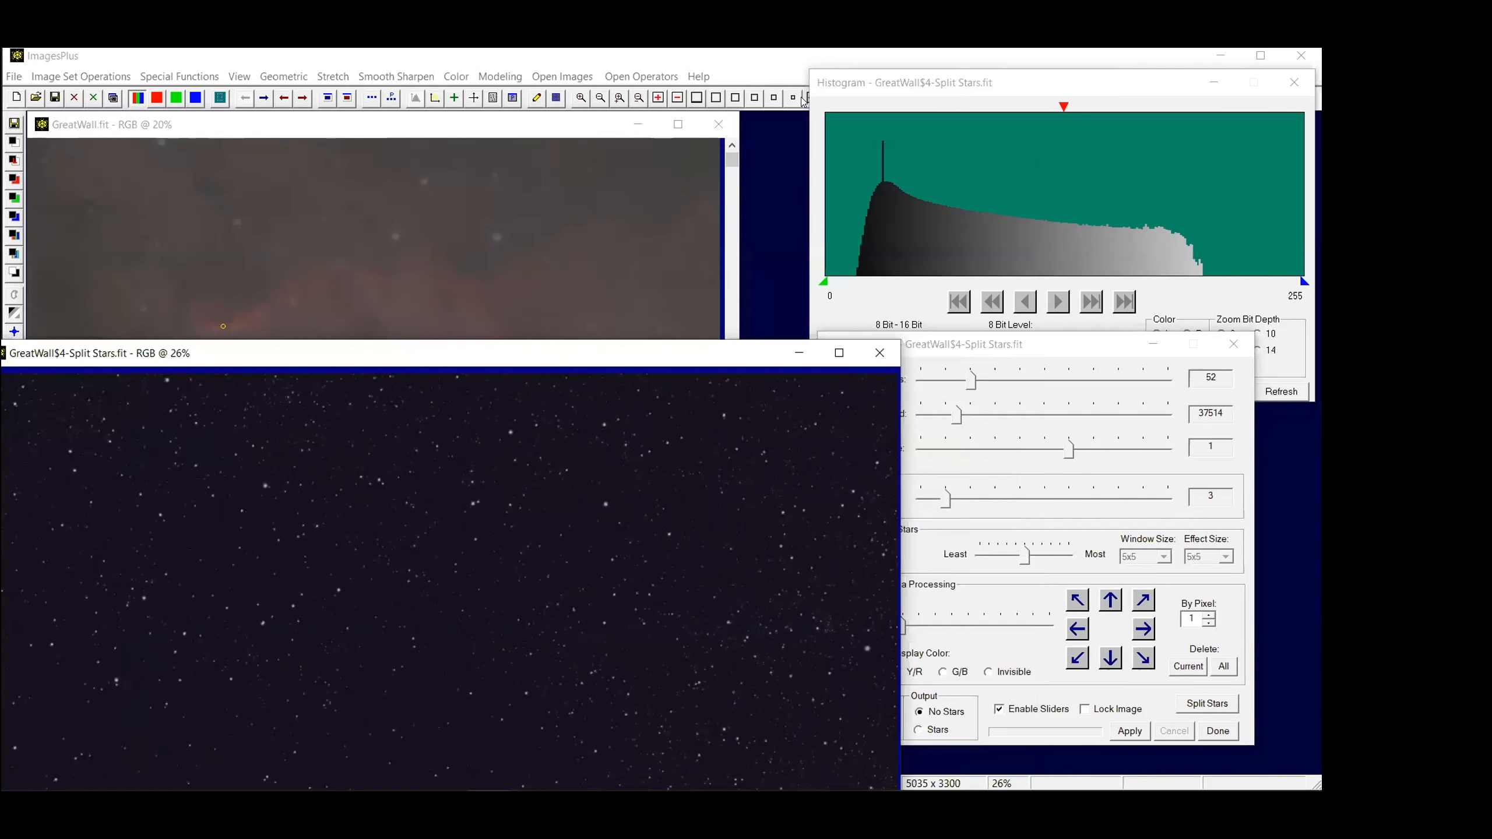
pyautogui.click(793, 99)
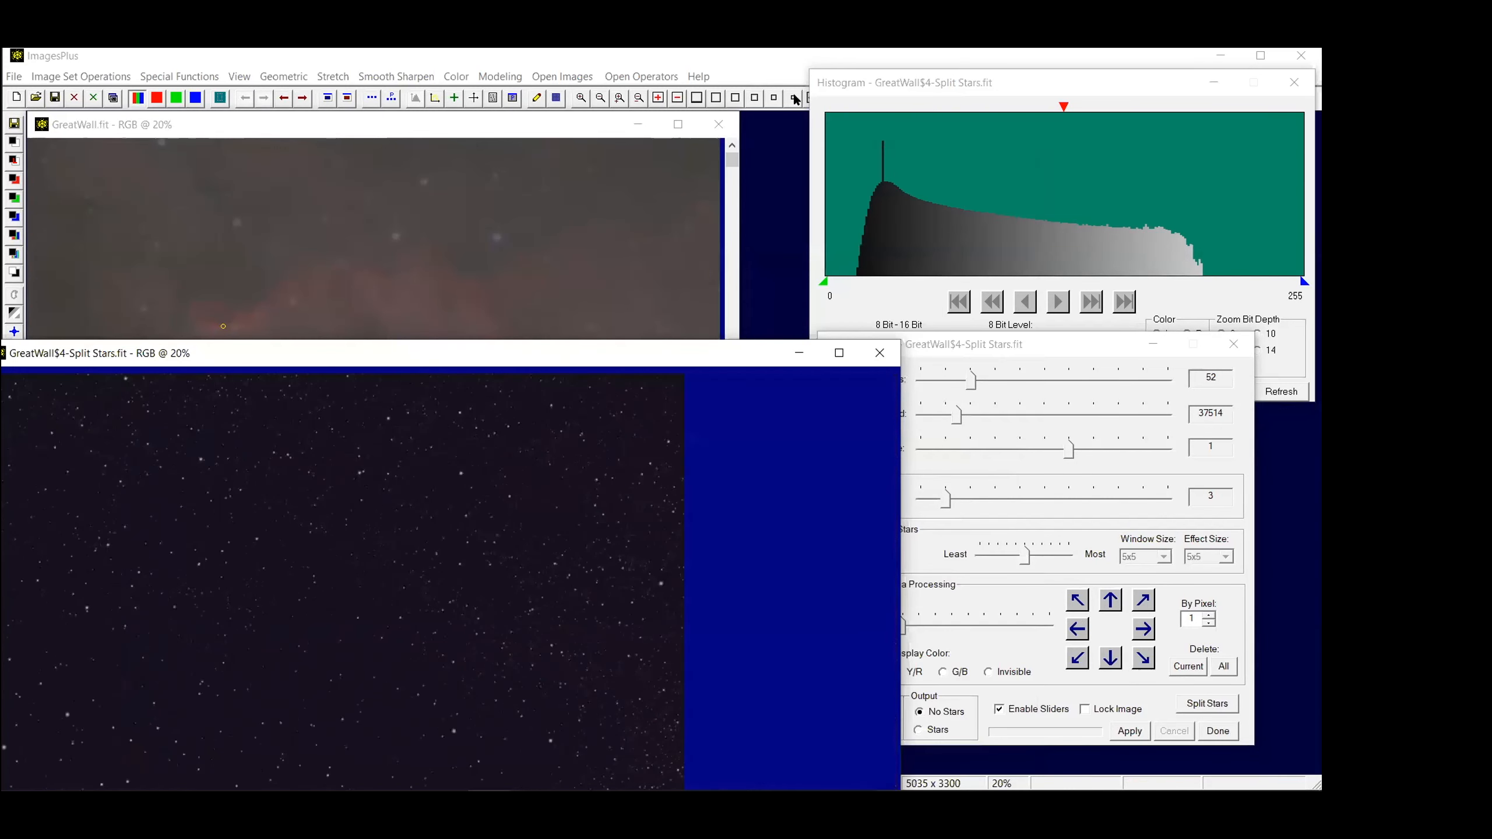
pyautogui.click(601, 98)
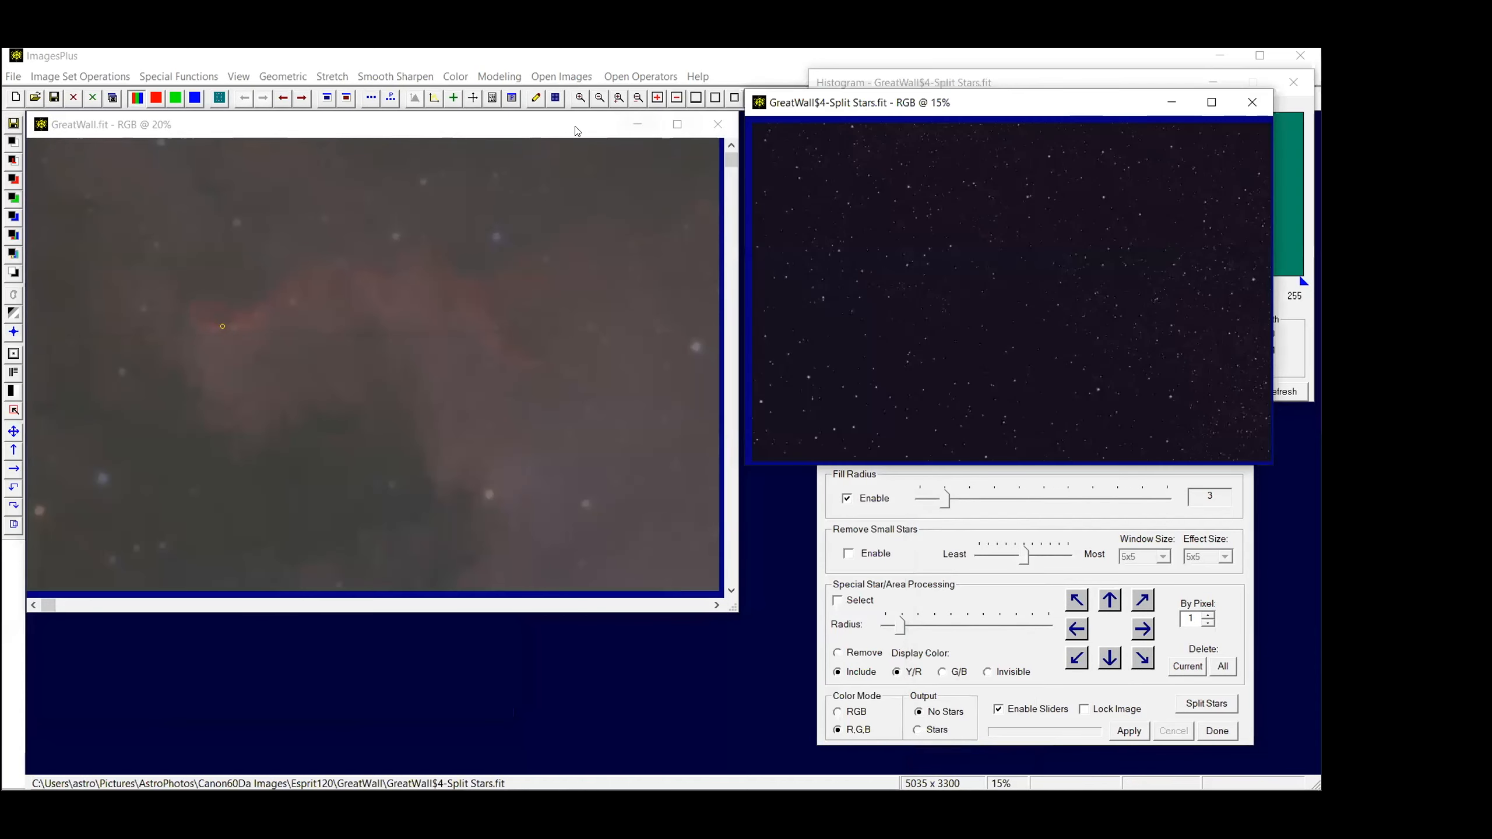
# Close the histogram and zoom the starless GreatWall.fit to 15% to compare it with the split stars
pyautogui.click(552, 124)
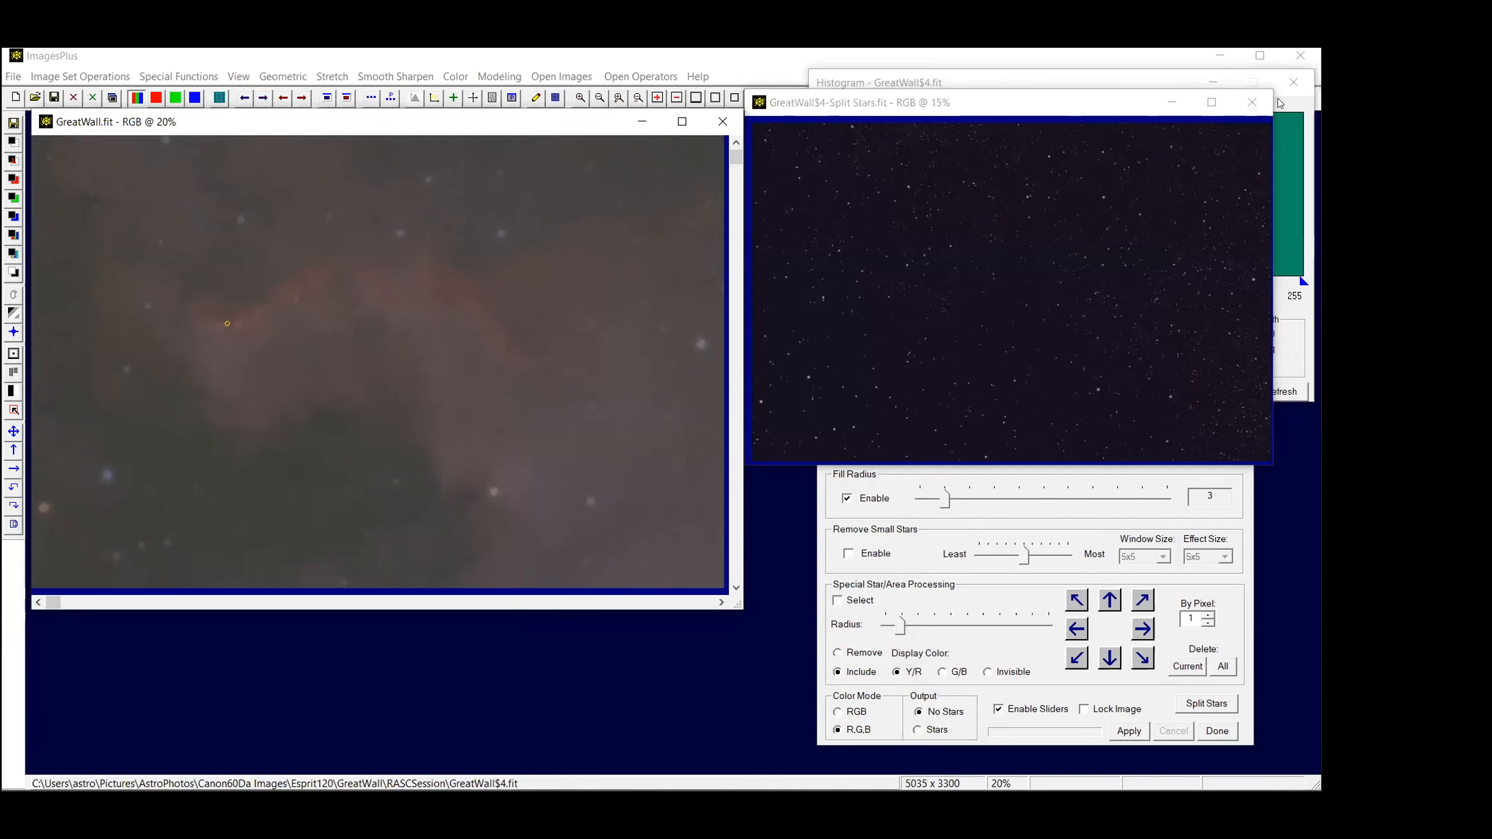
pyautogui.click(1286, 81)
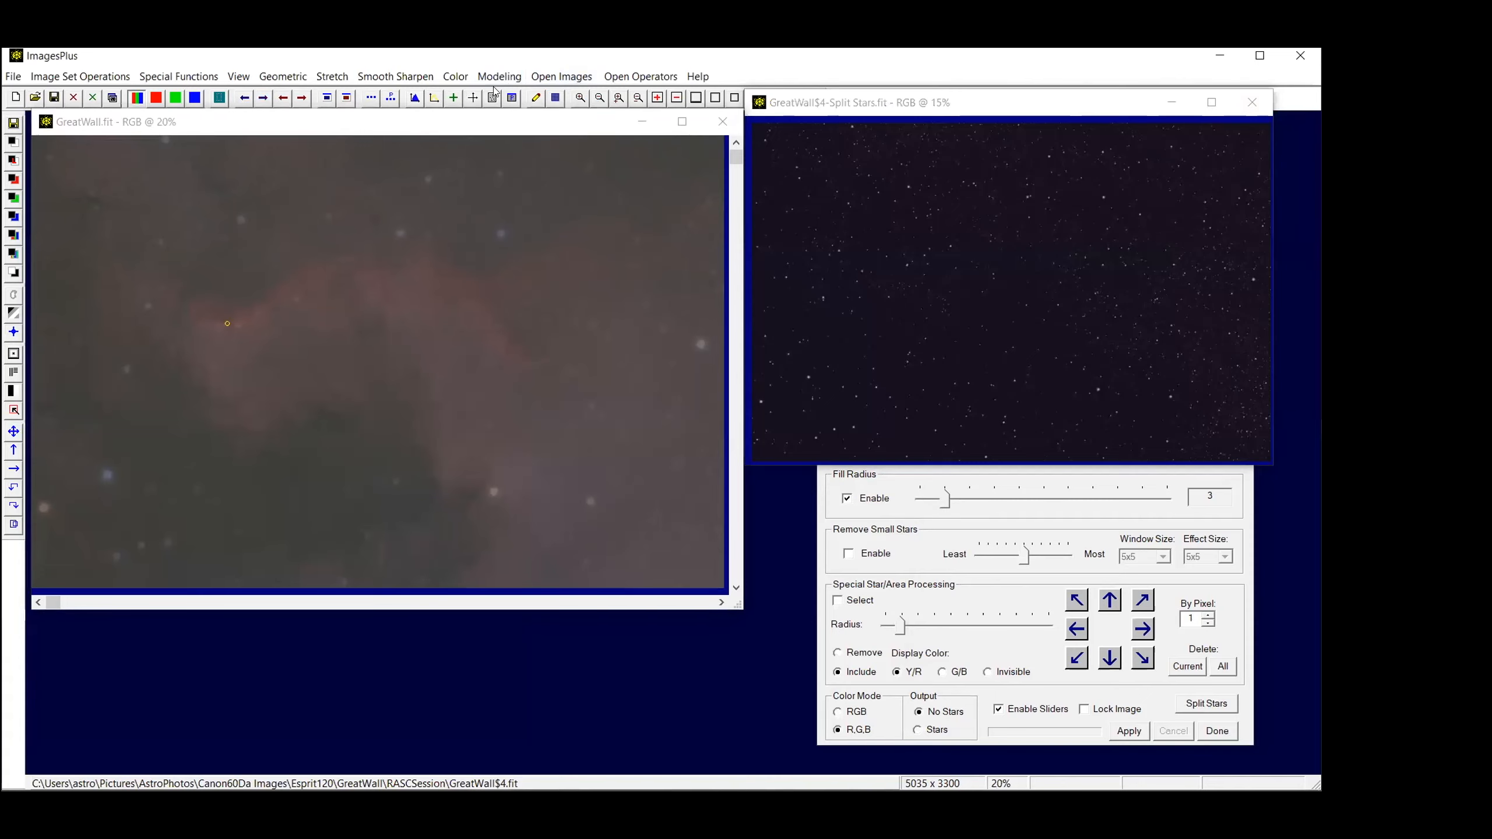
pyautogui.click(599, 97)
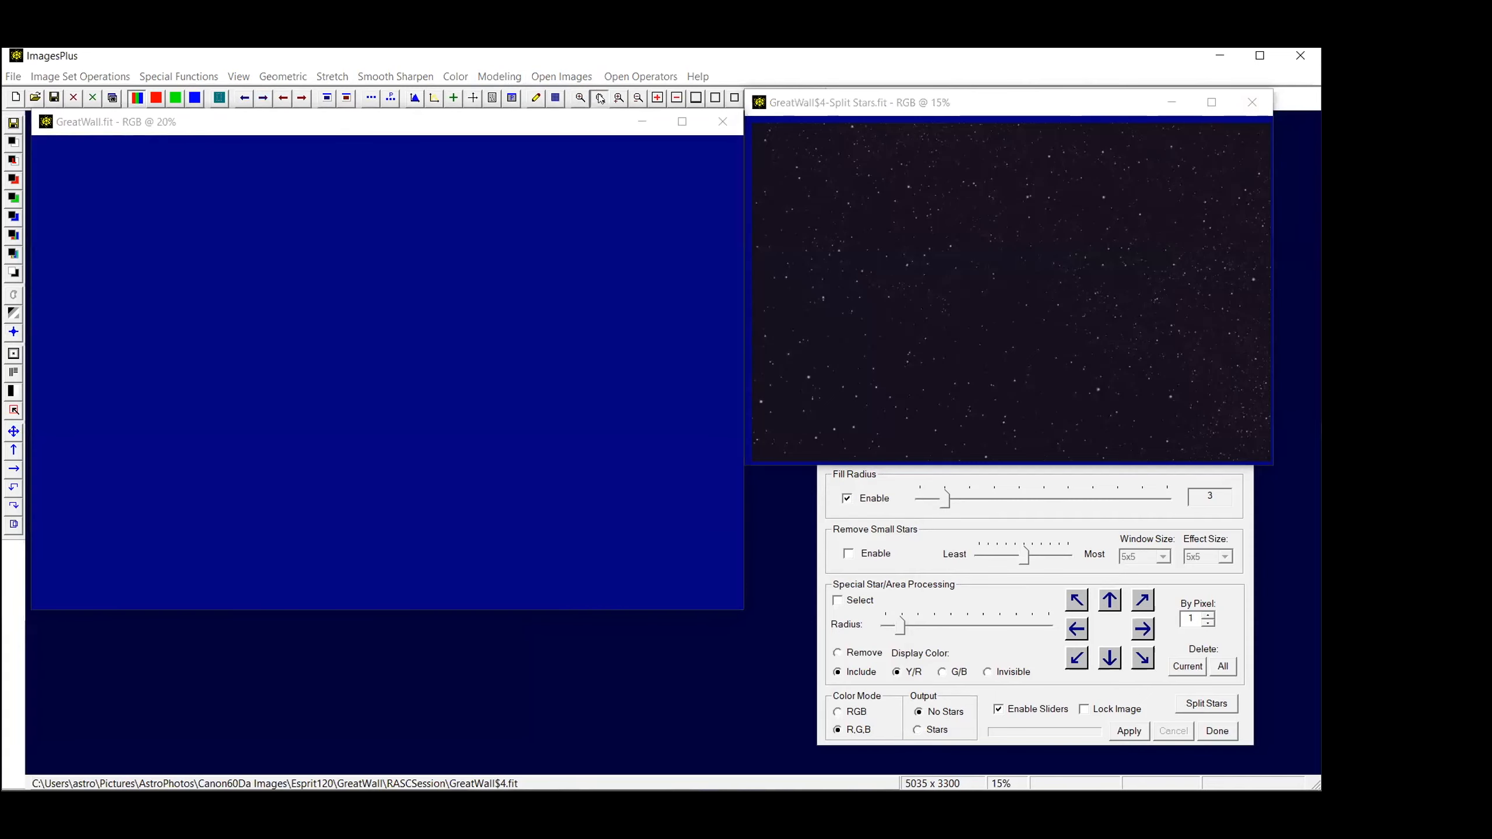
pyautogui.click(600, 98)
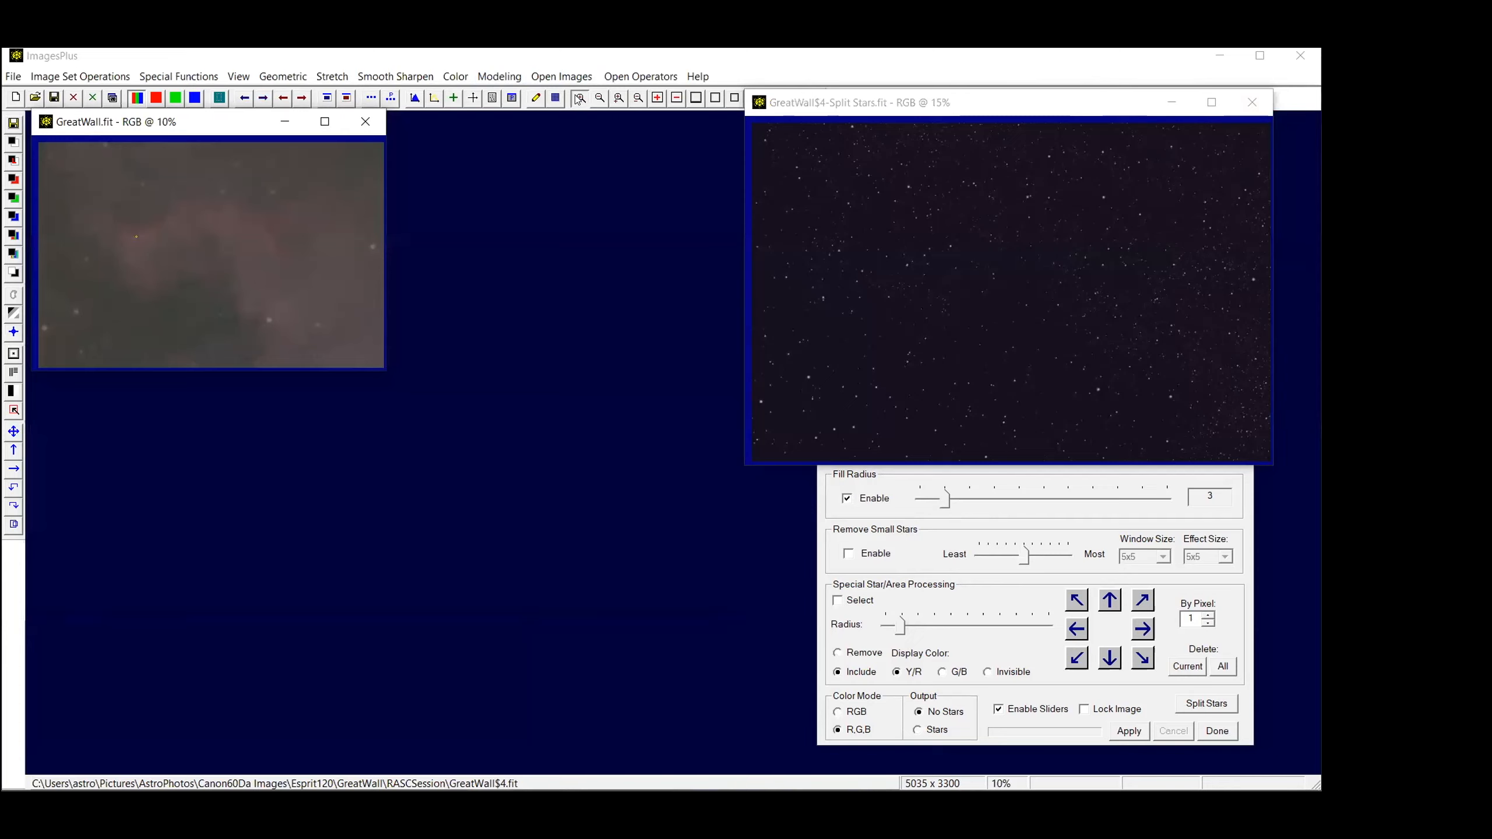
pyautogui.click(579, 99)
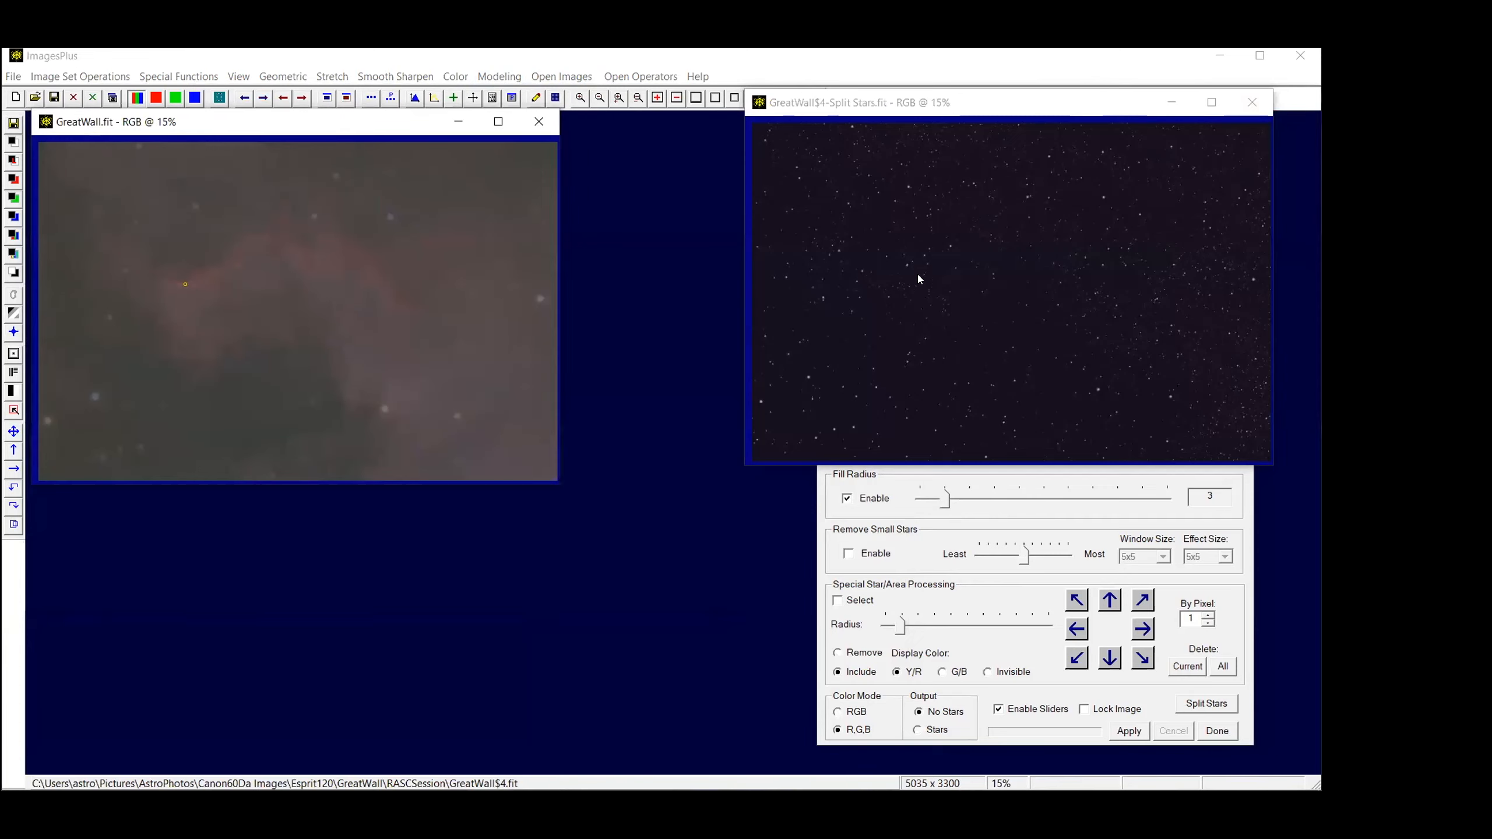
# Clear the area marker, finish the Feature Mask, and minimize the split stars image
pyautogui.click(829, 546)
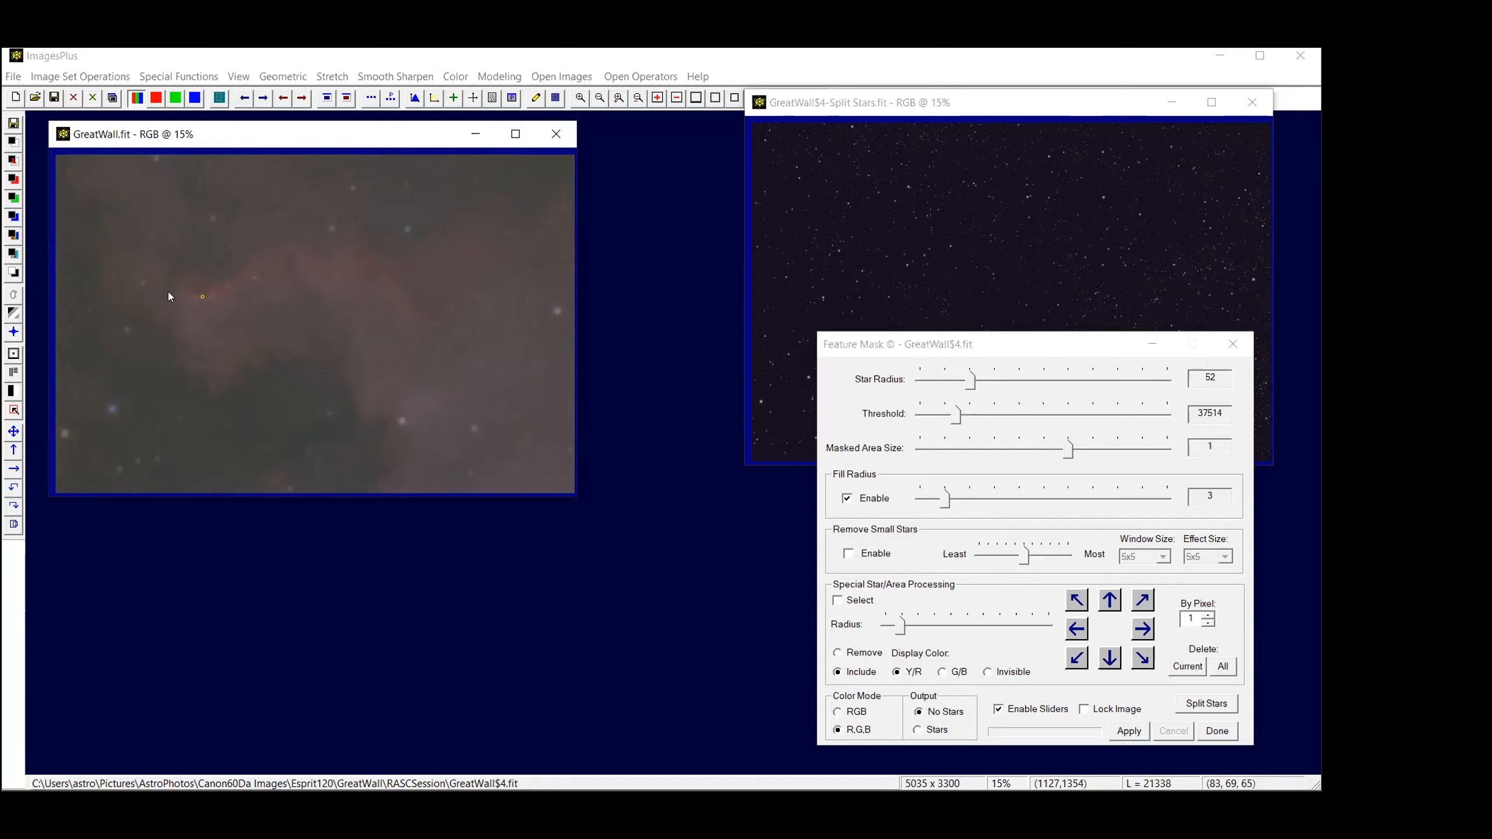
pyautogui.click(203, 296)
pyautogui.click(1172, 102)
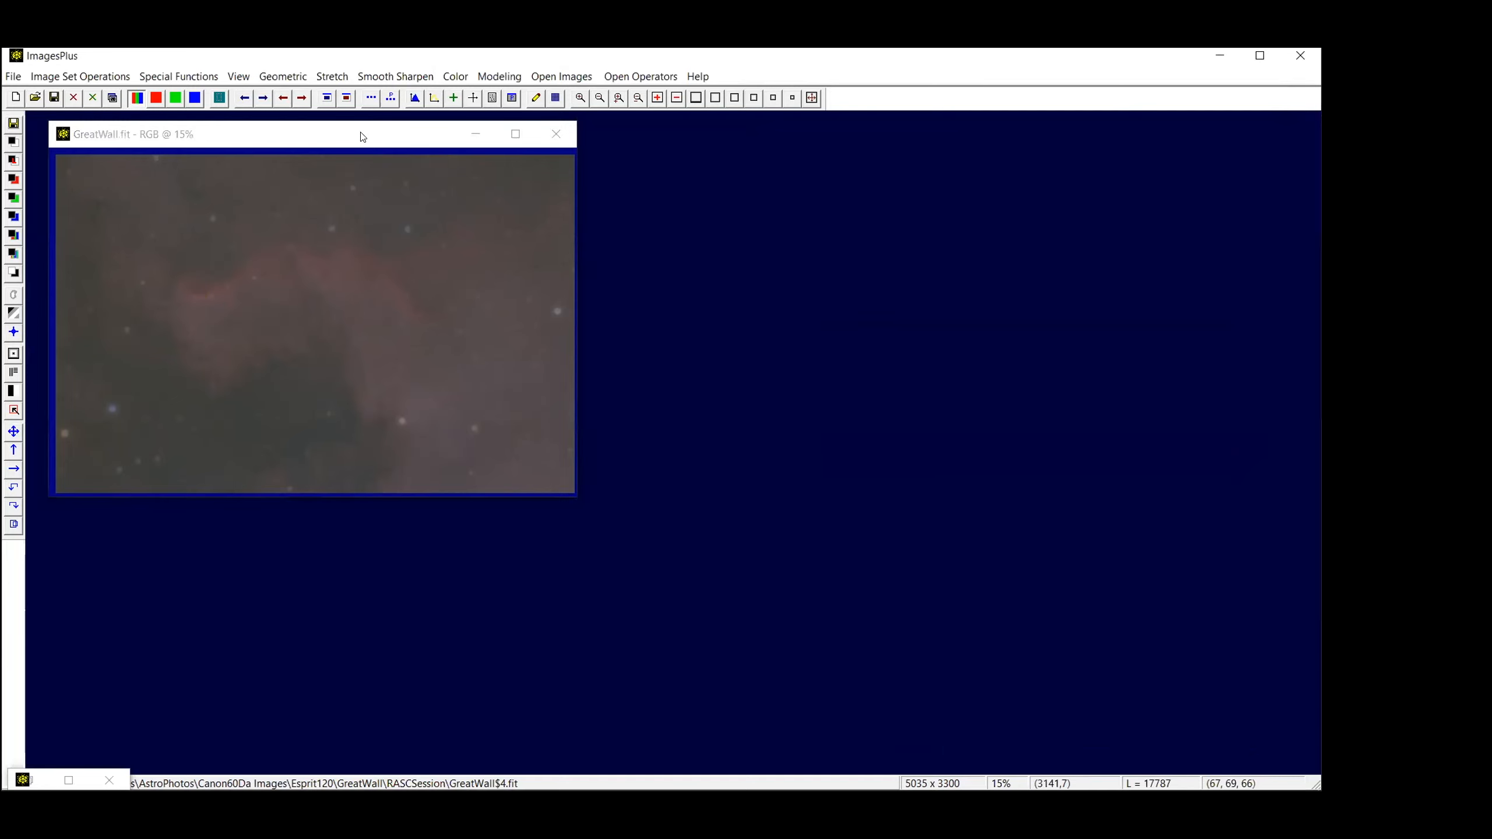
# Inspect the starless GreatWall.fit nebula at 35% zoom
pyautogui.moveTo(360, 132); pyautogui.dragTo(558, 190)
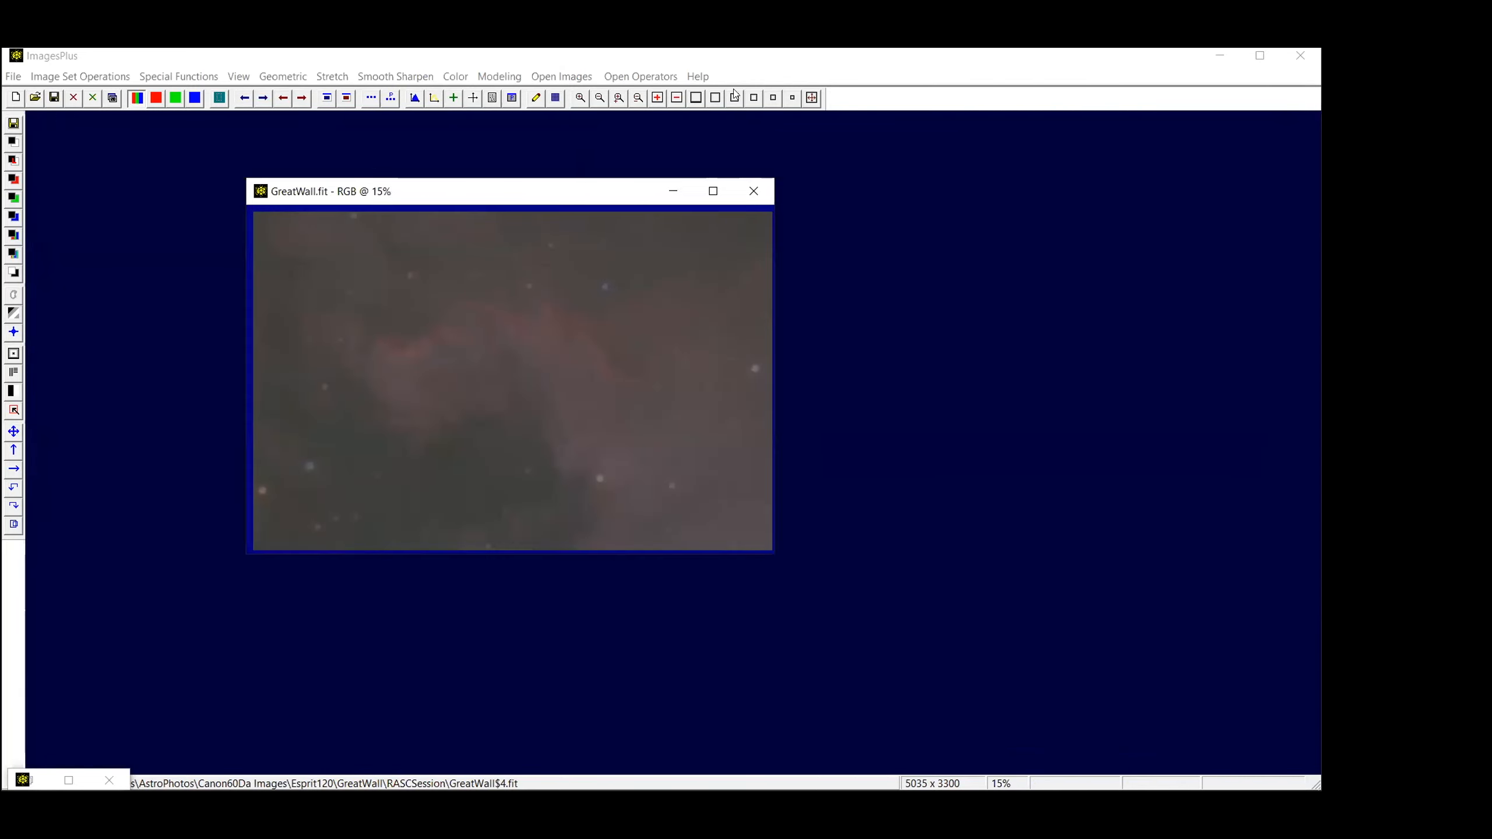
pyautogui.click(791, 98)
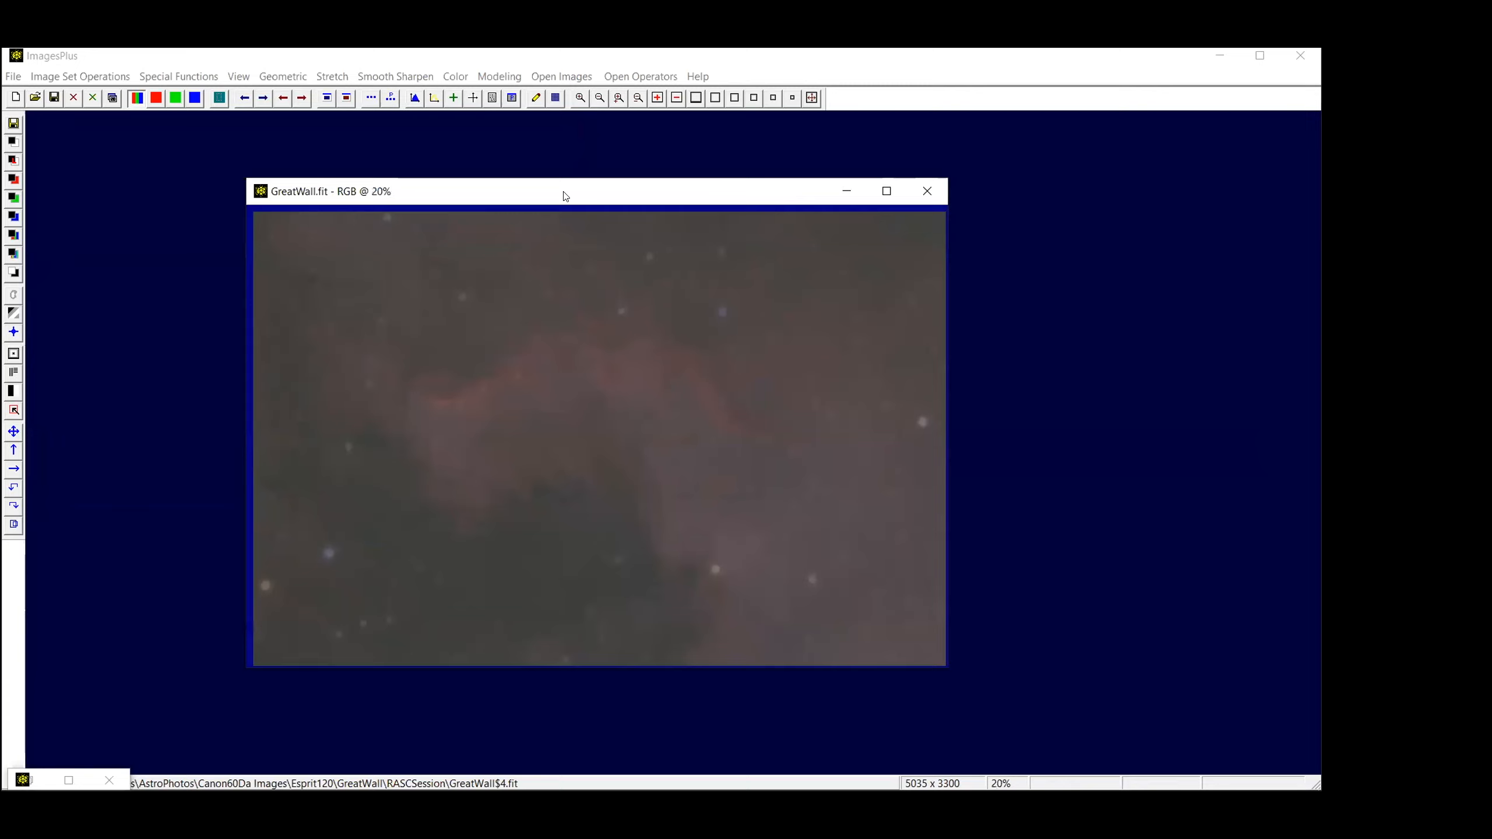
pyautogui.moveTo(564, 196); pyautogui.dragTo(379, 146)
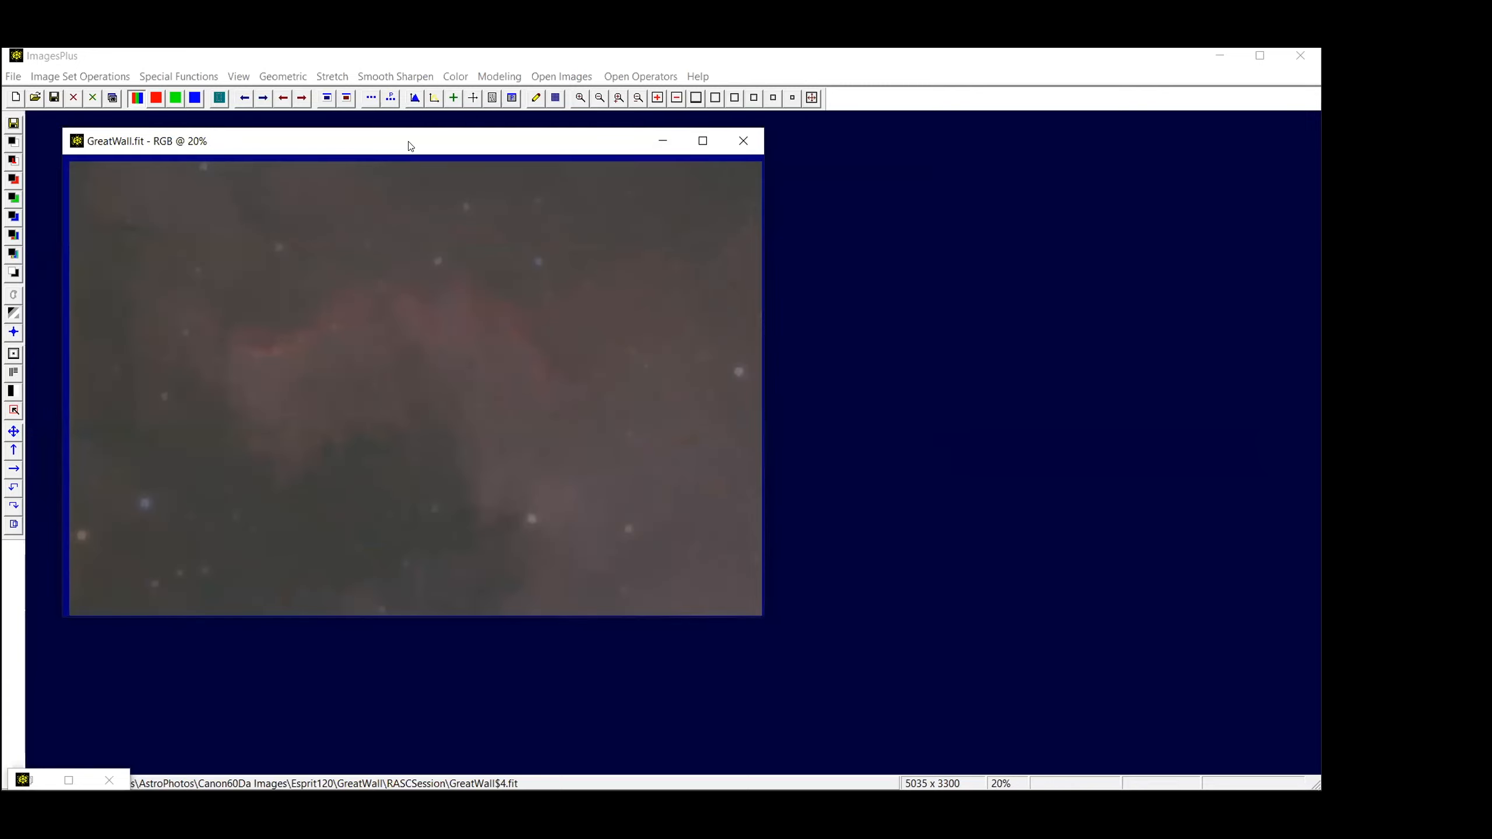
pyautogui.click(580, 99)
pyautogui.click(928, 709)
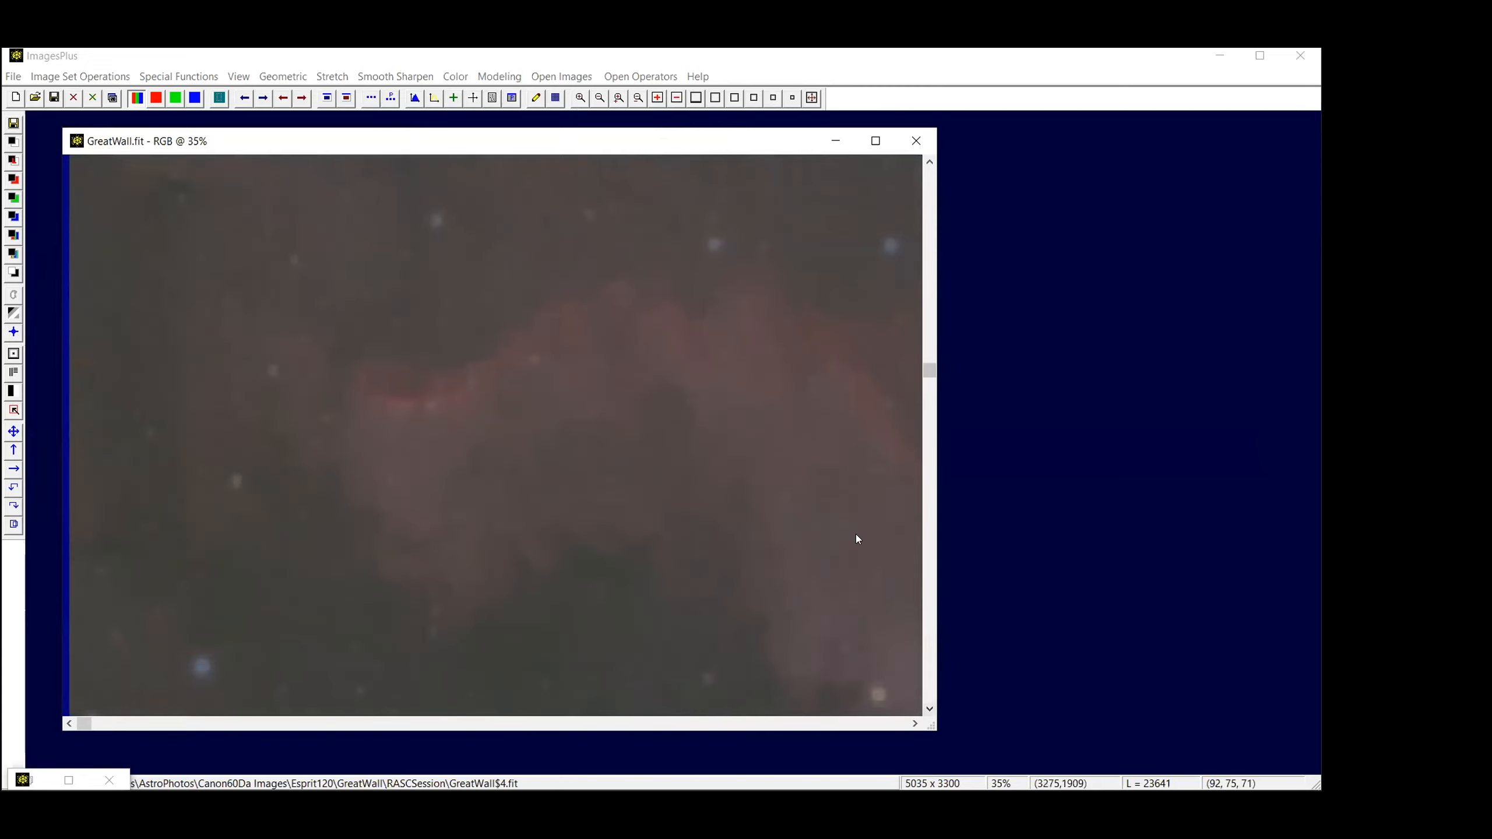
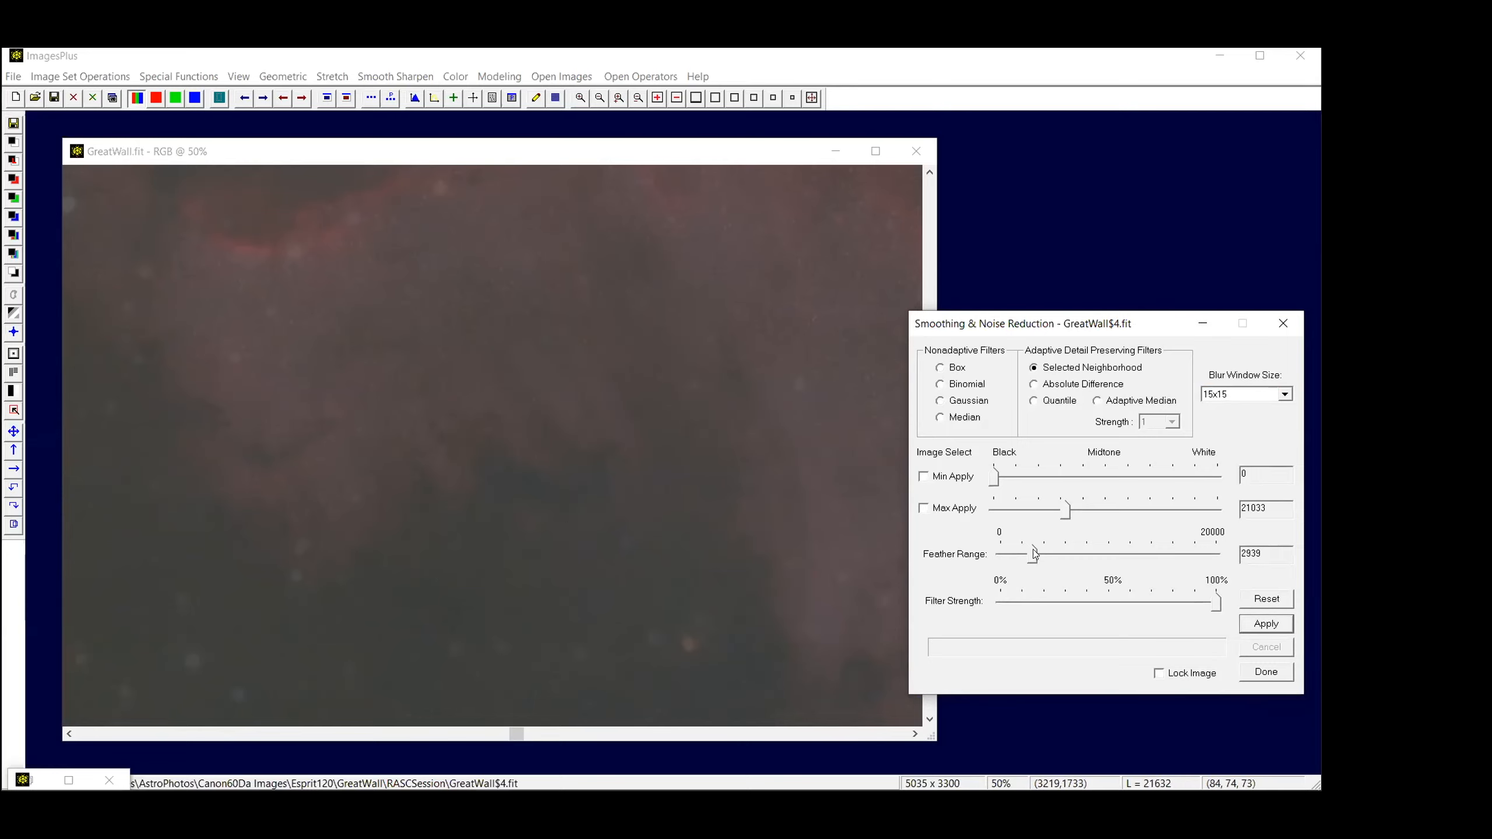
# Apply Selected Neighborhood smoothing with a 15x15 window, Max Apply 18753 and feather range 2939, and open the process history
pyautogui.moveTo(1066, 510); pyautogui.dragTo(1060, 515)
pyautogui.click(1267, 624)
pyautogui.click(493, 98)
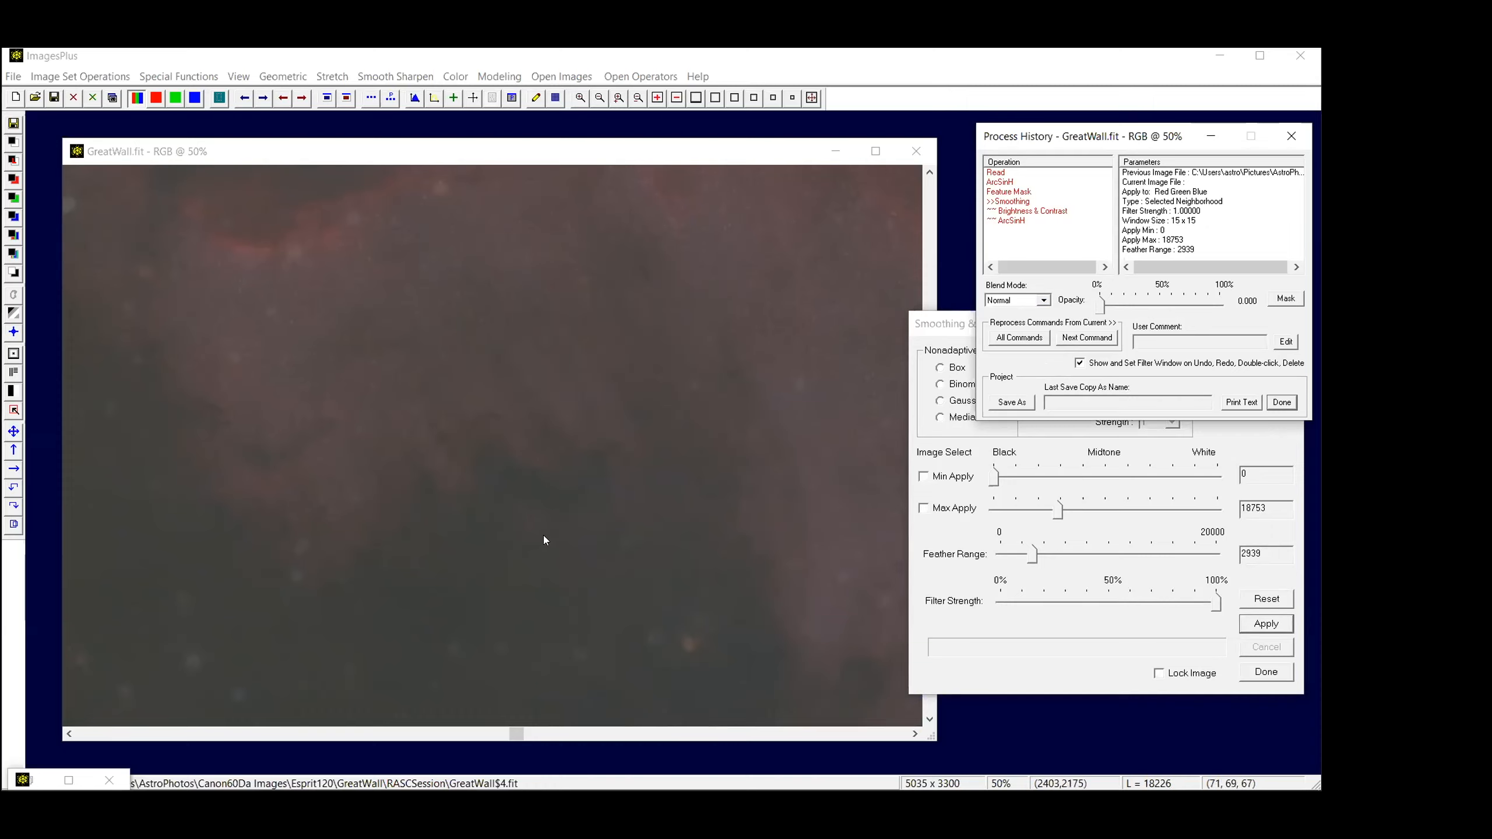
# Restore the smoothing operation's opacity to 1.000 and examine the lower dark area of the nebula
pyautogui.moveTo(1103, 305); pyautogui.dragTo(1252, 312)
pyautogui.click(928, 721)
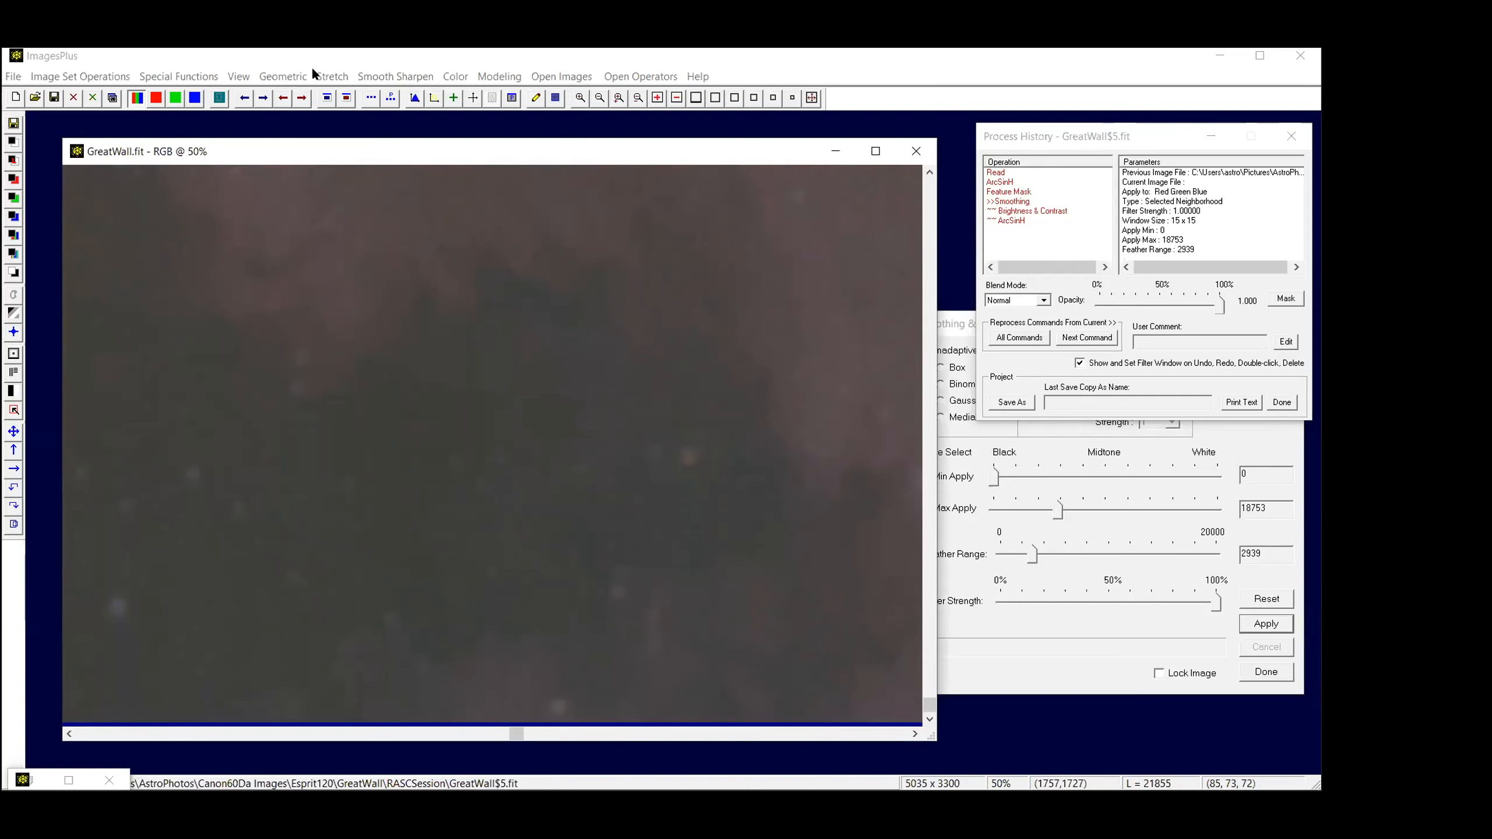
# Try a Brightness & Contrast adjustment with contrast 1.13 on GreatWall.fit, undo it and close the adjustment
pyautogui.click(329, 77)
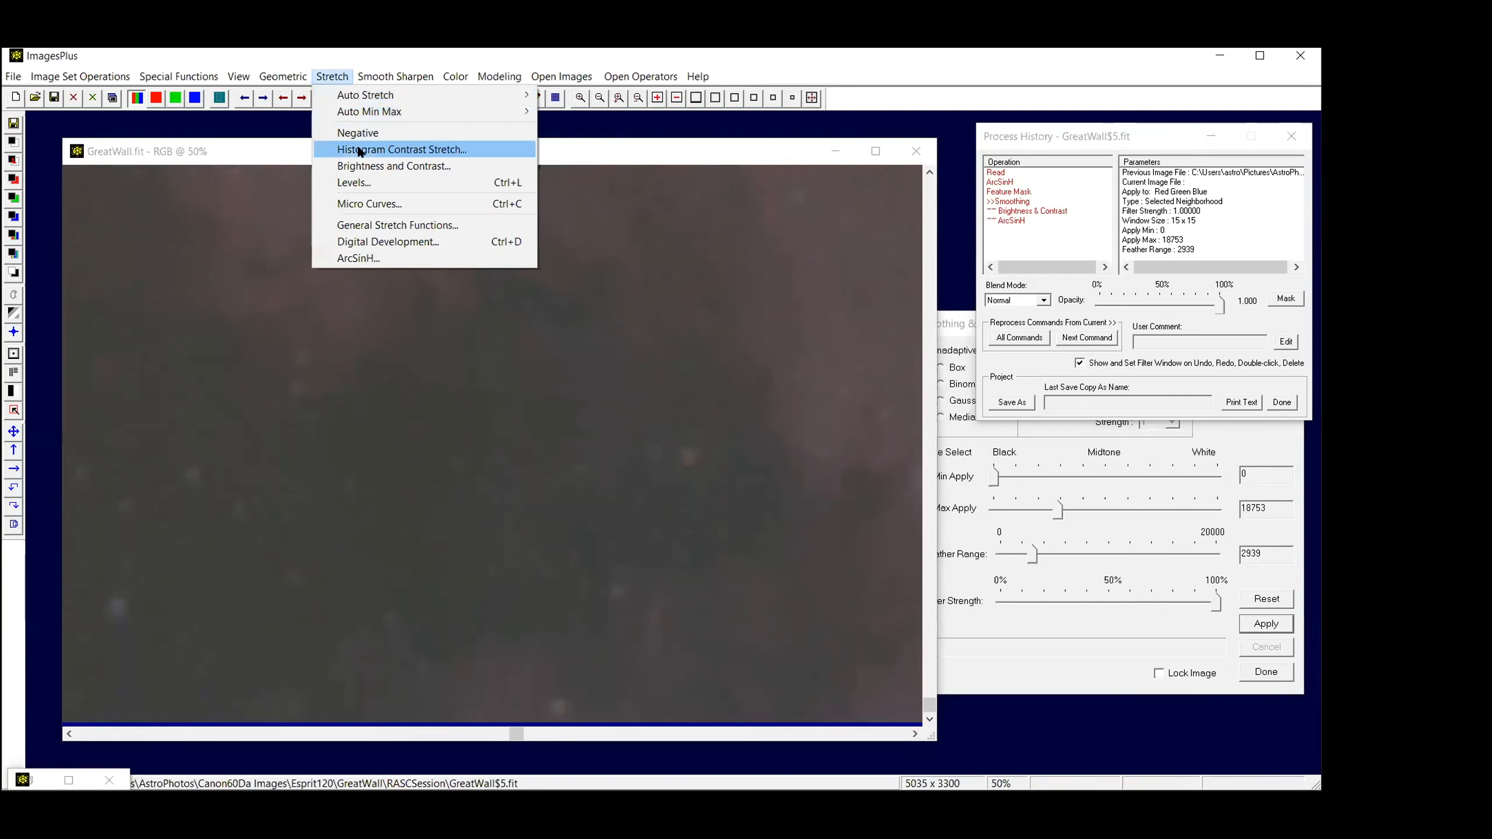
pyautogui.click(364, 166)
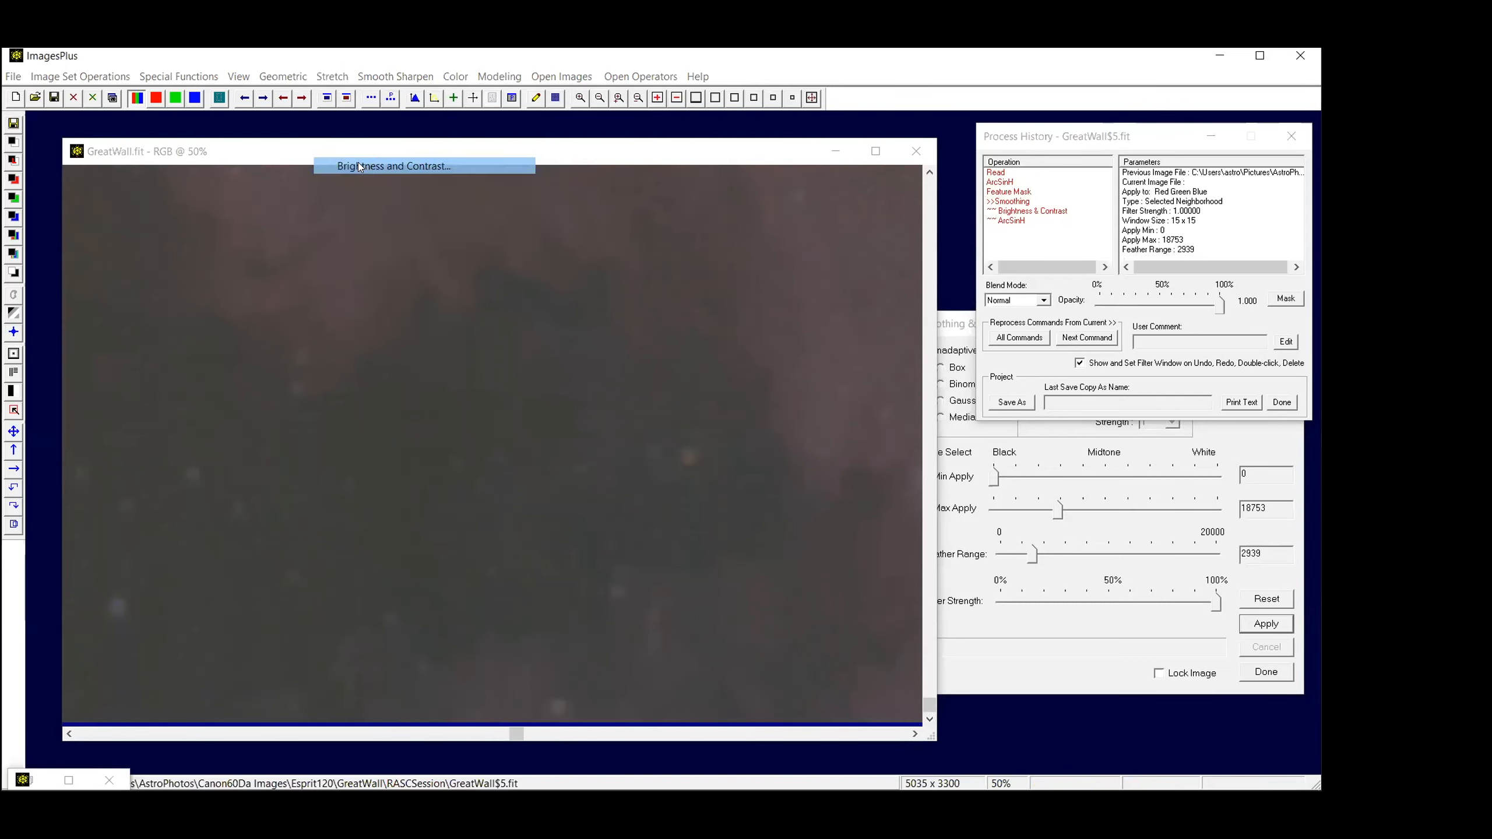
pyautogui.moveTo(1097, 472); pyautogui.dragTo(1131, 476)
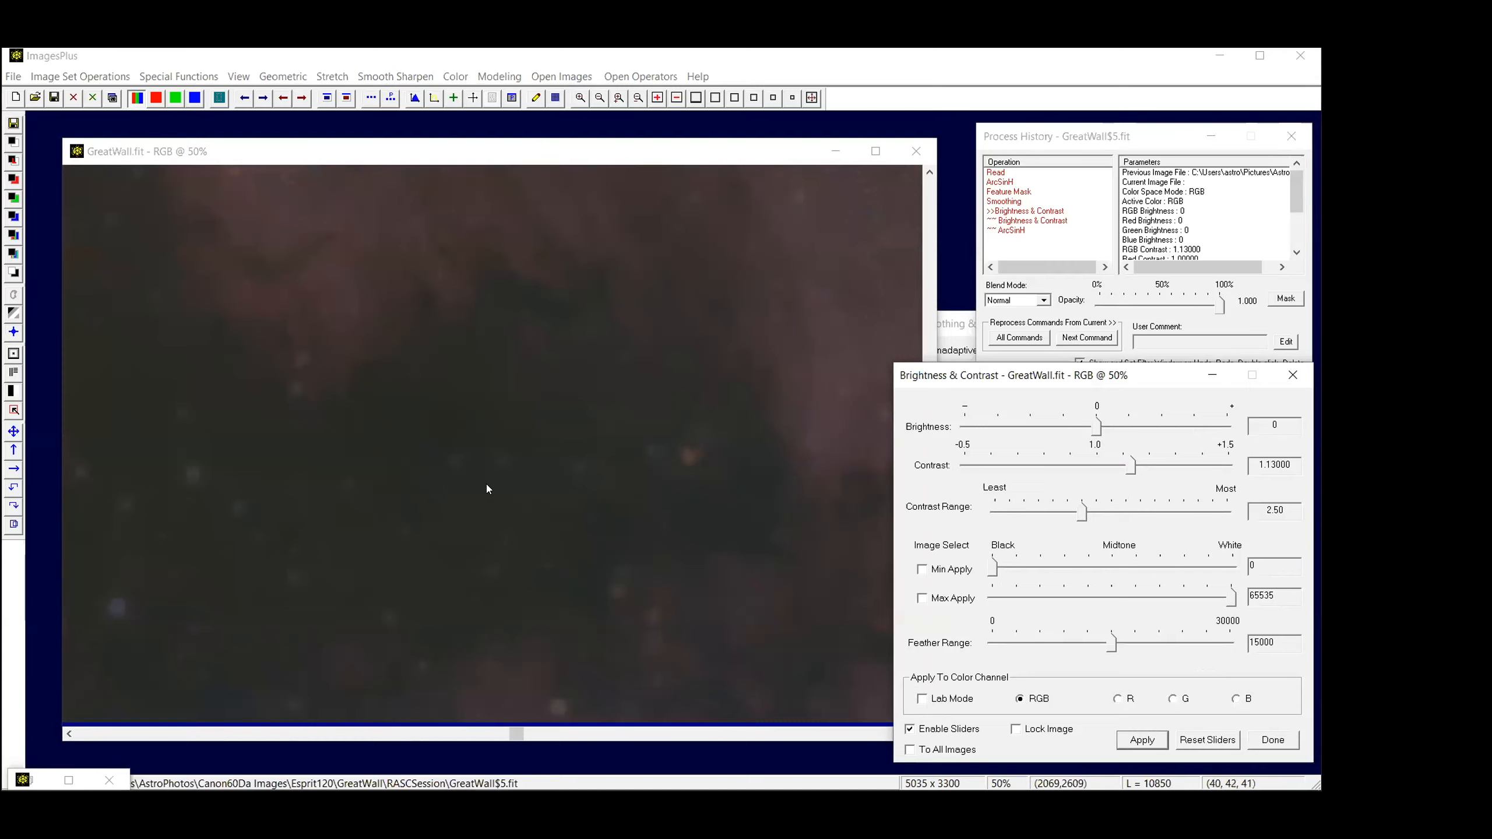
pyautogui.click(244, 98)
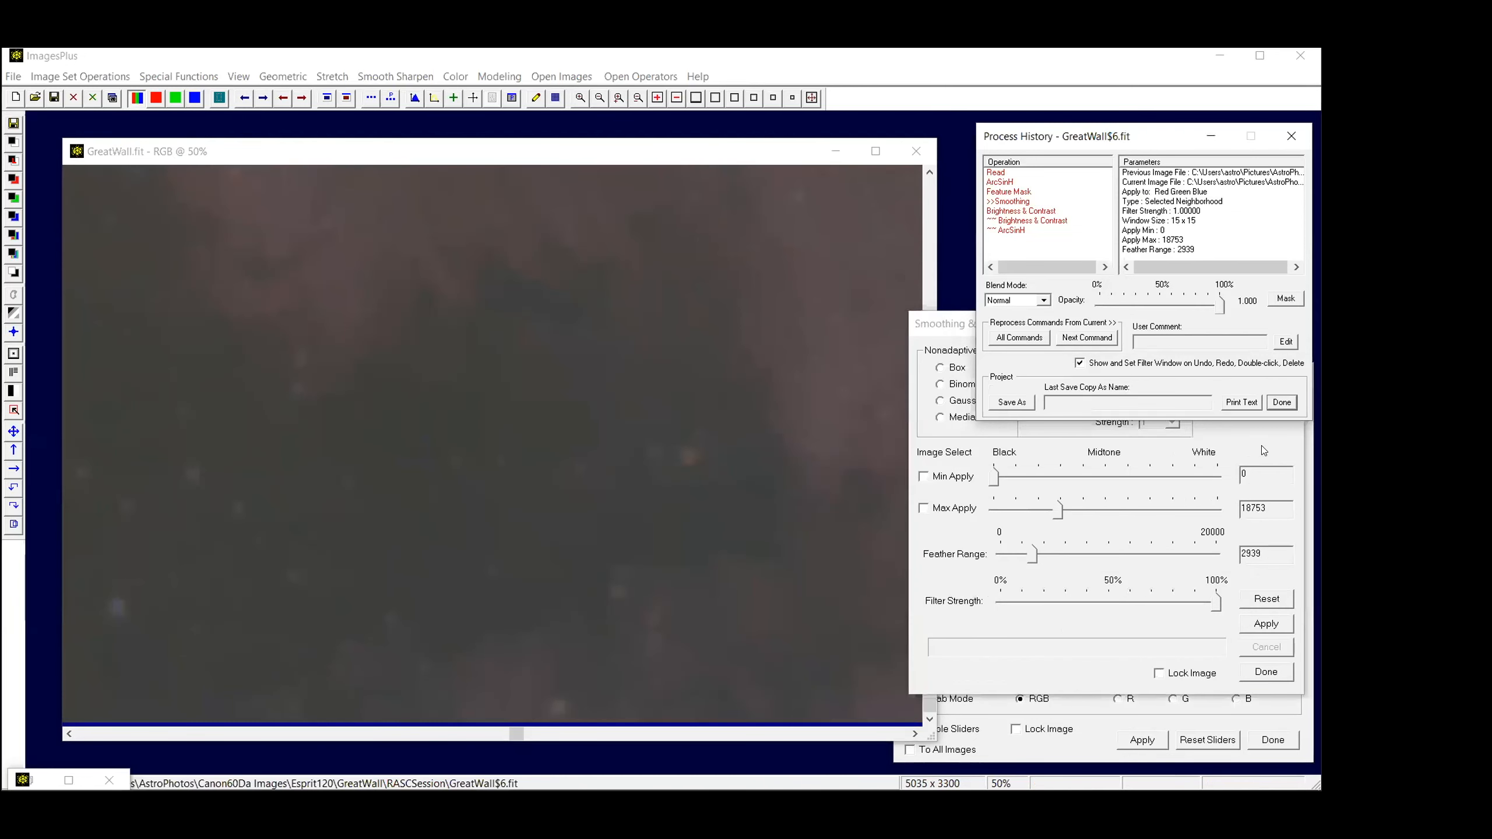
pyautogui.click(1261, 445)
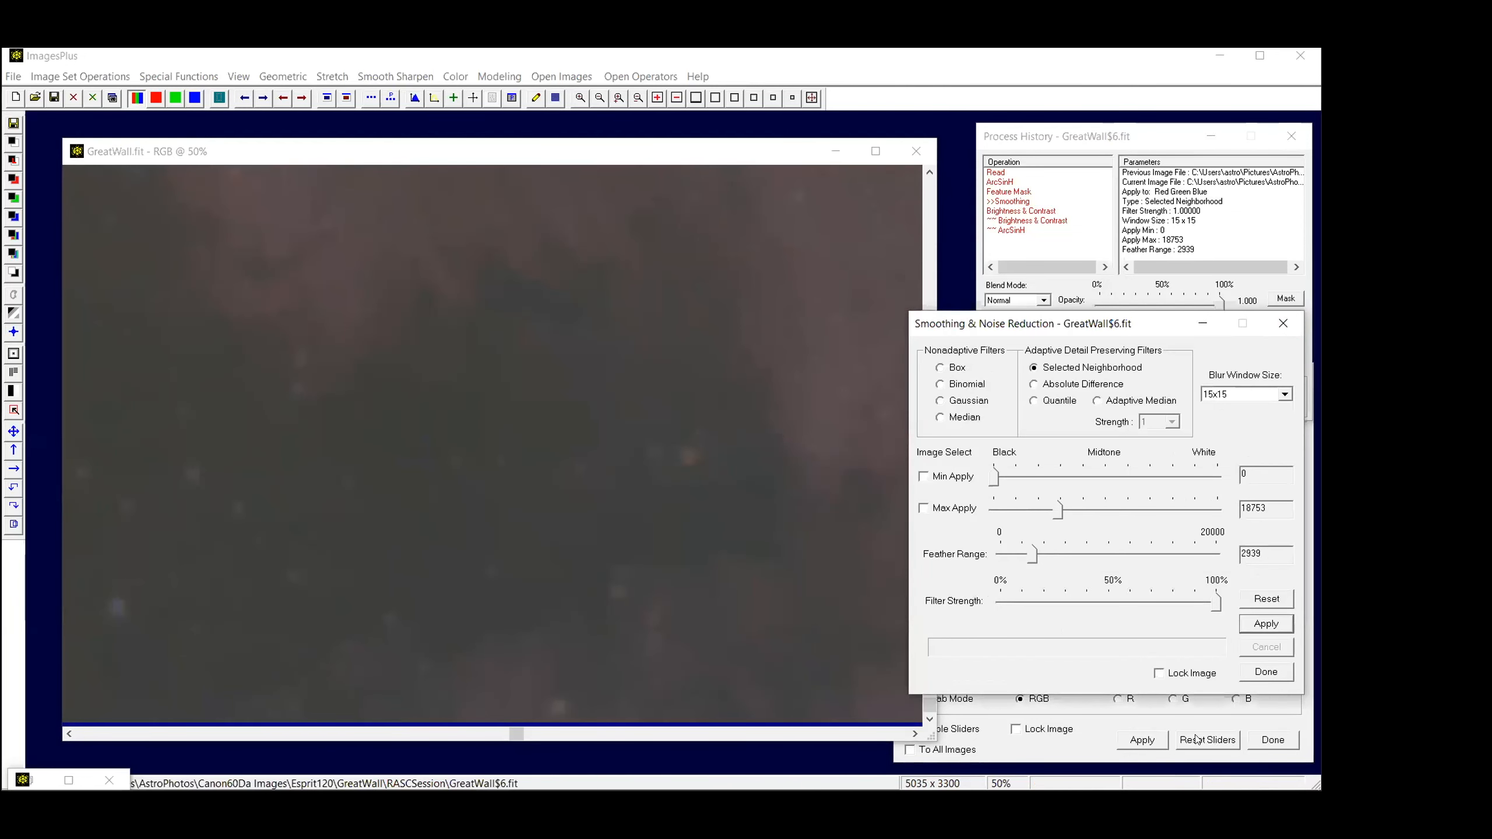
pyautogui.click(1084, 743)
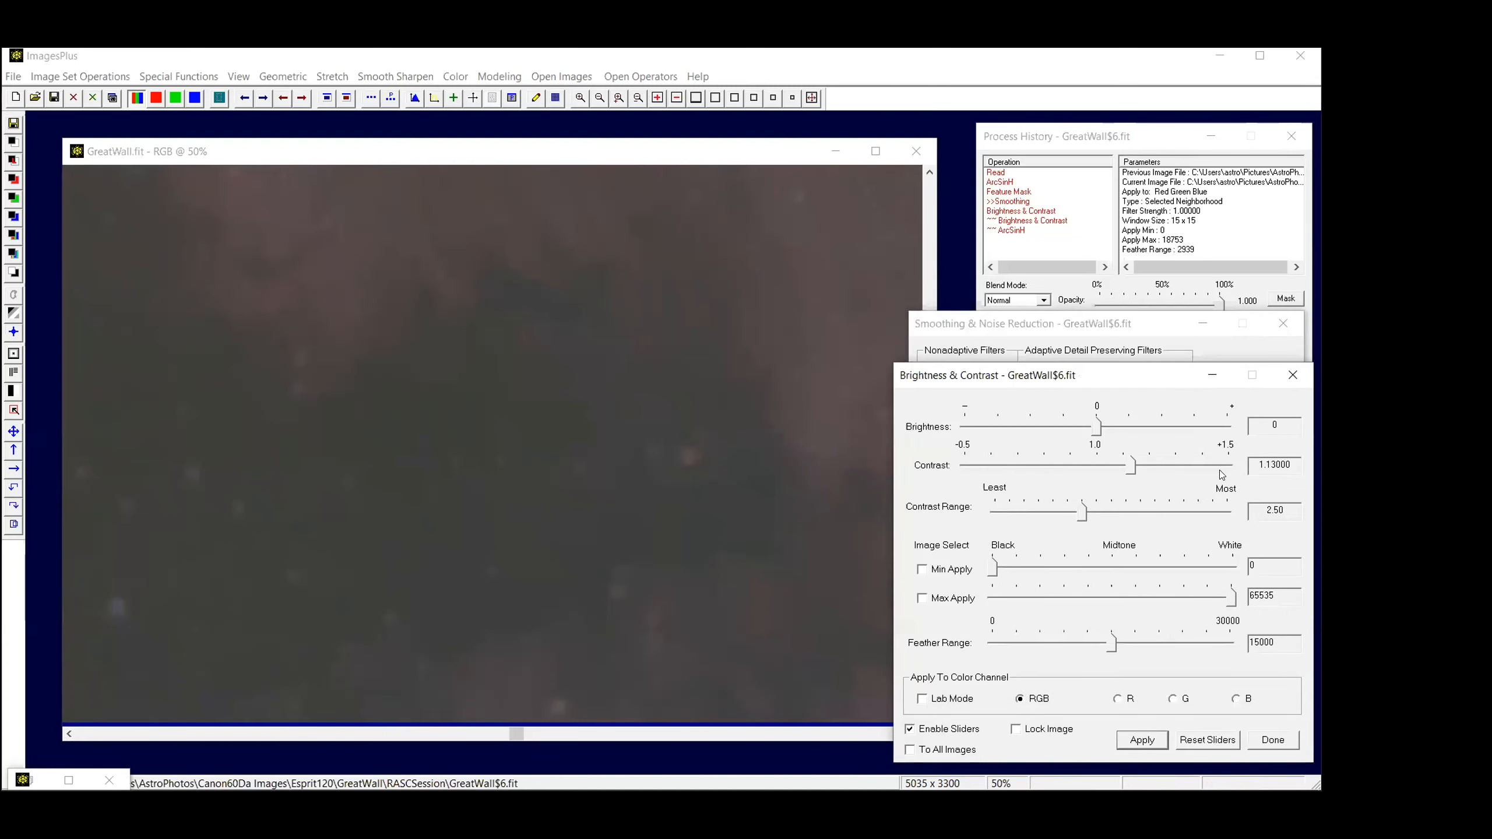
pyautogui.click(1292, 375)
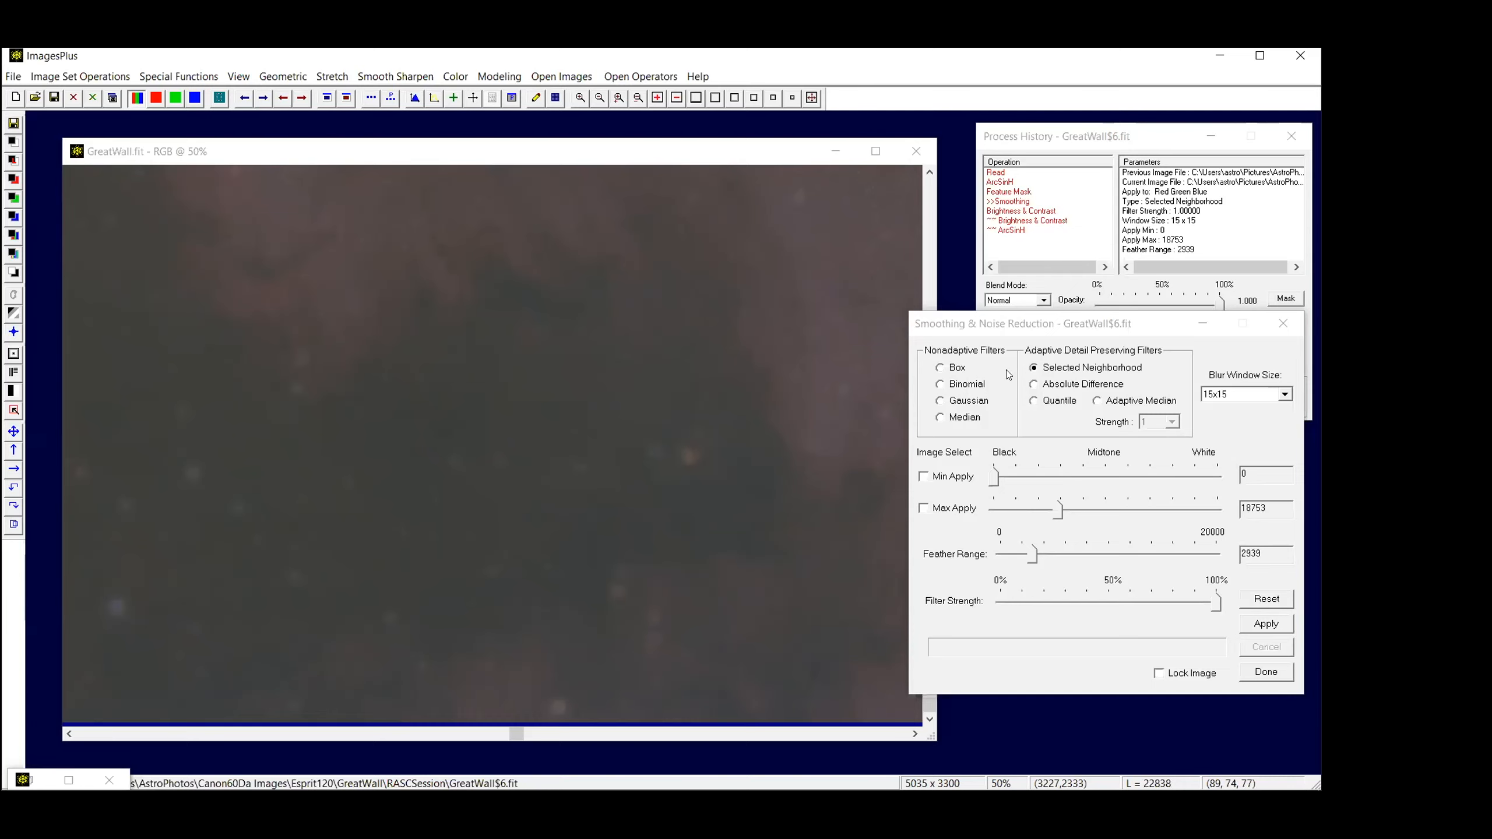
# Apply a second Selected Neighborhood smoothing pass with a 15x15 window, Max Apply 18753 and feather range 2939
pyautogui.moveTo(1003, 322); pyautogui.dragTo(1007, 371)
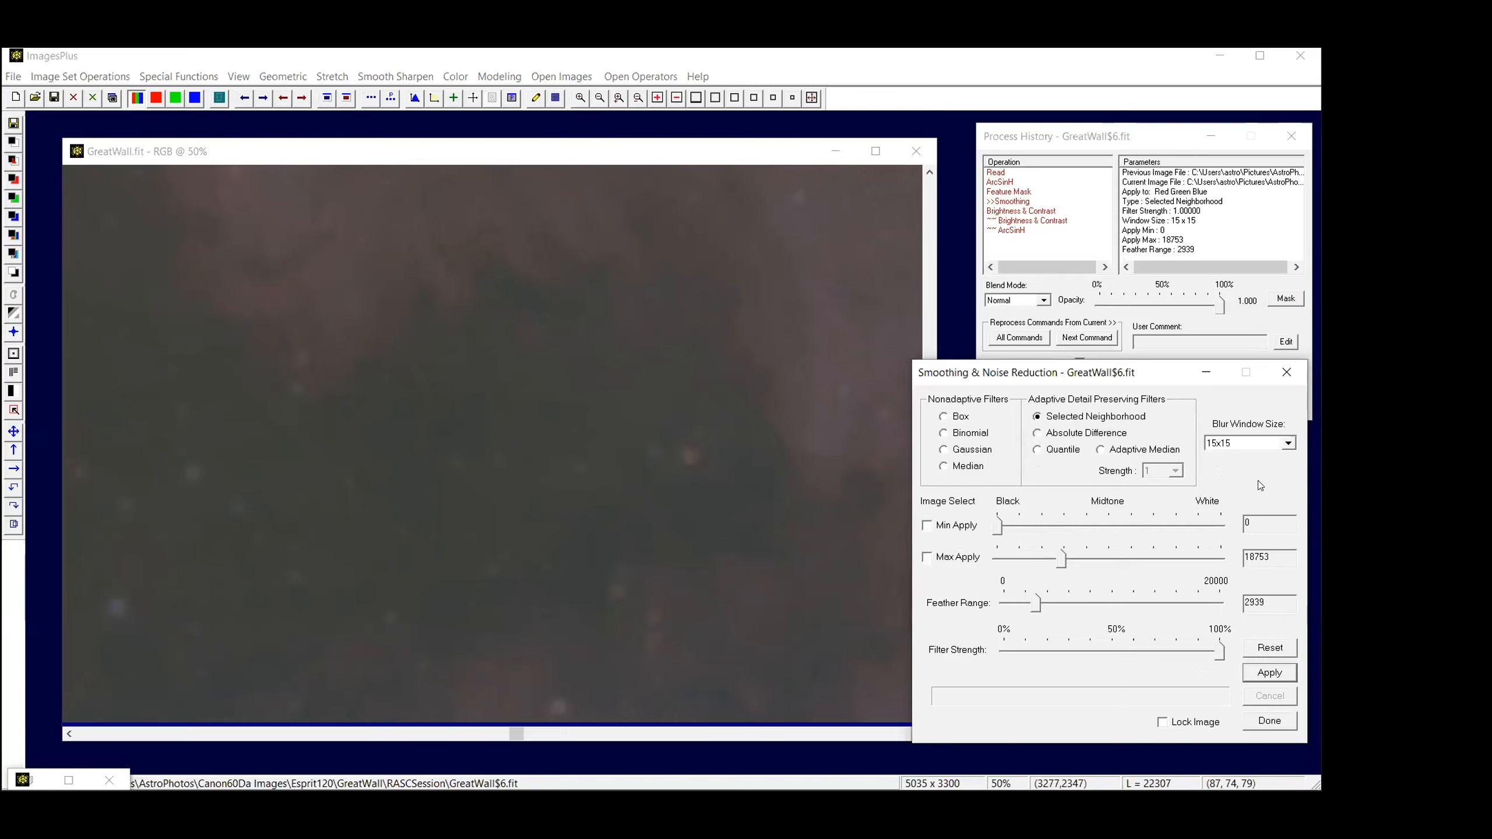
pyautogui.click(1256, 676)
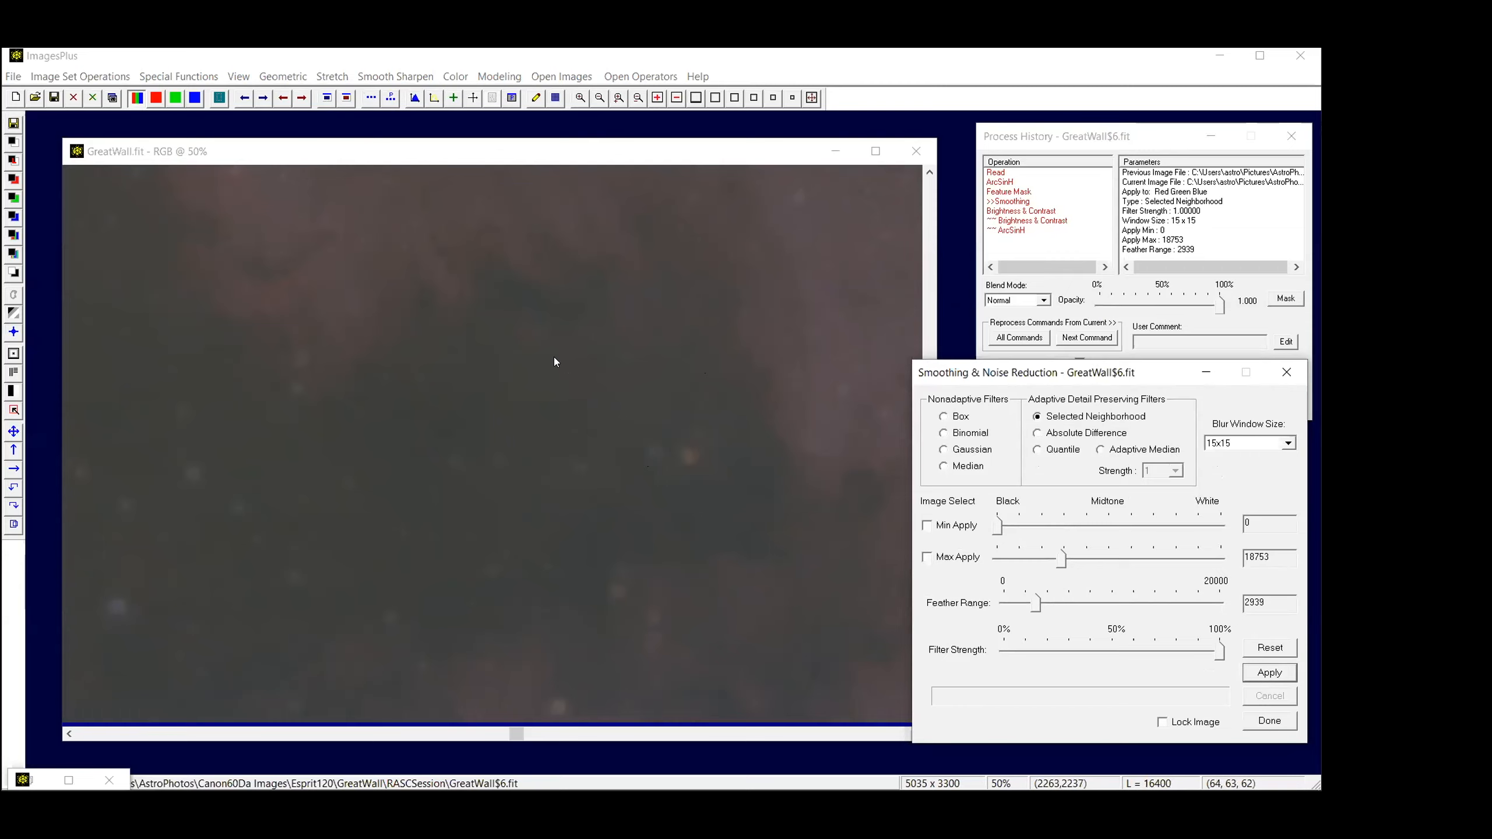
pyautogui.click(327, 98)
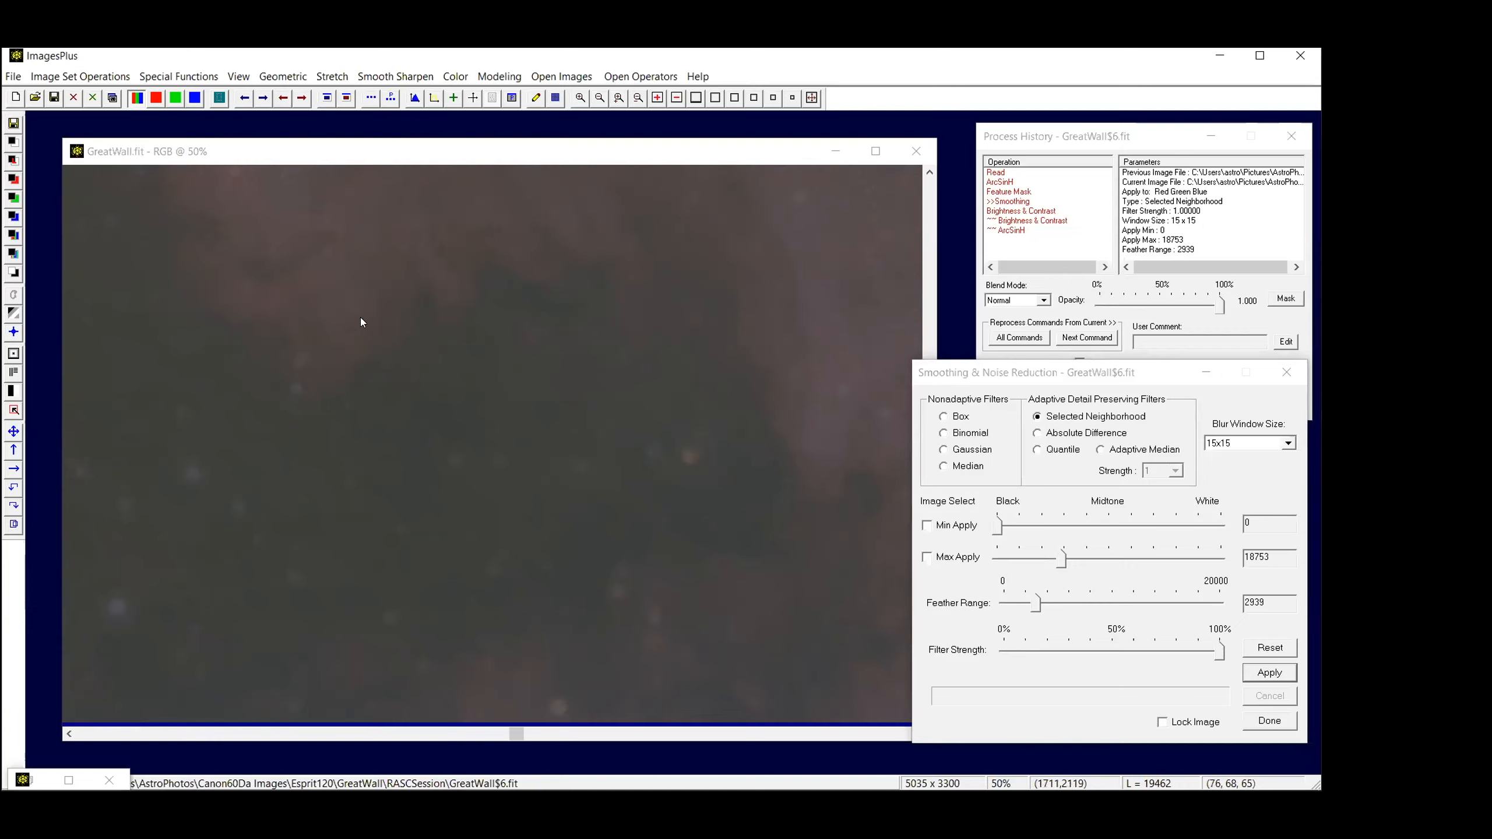
pyautogui.click(1270, 673)
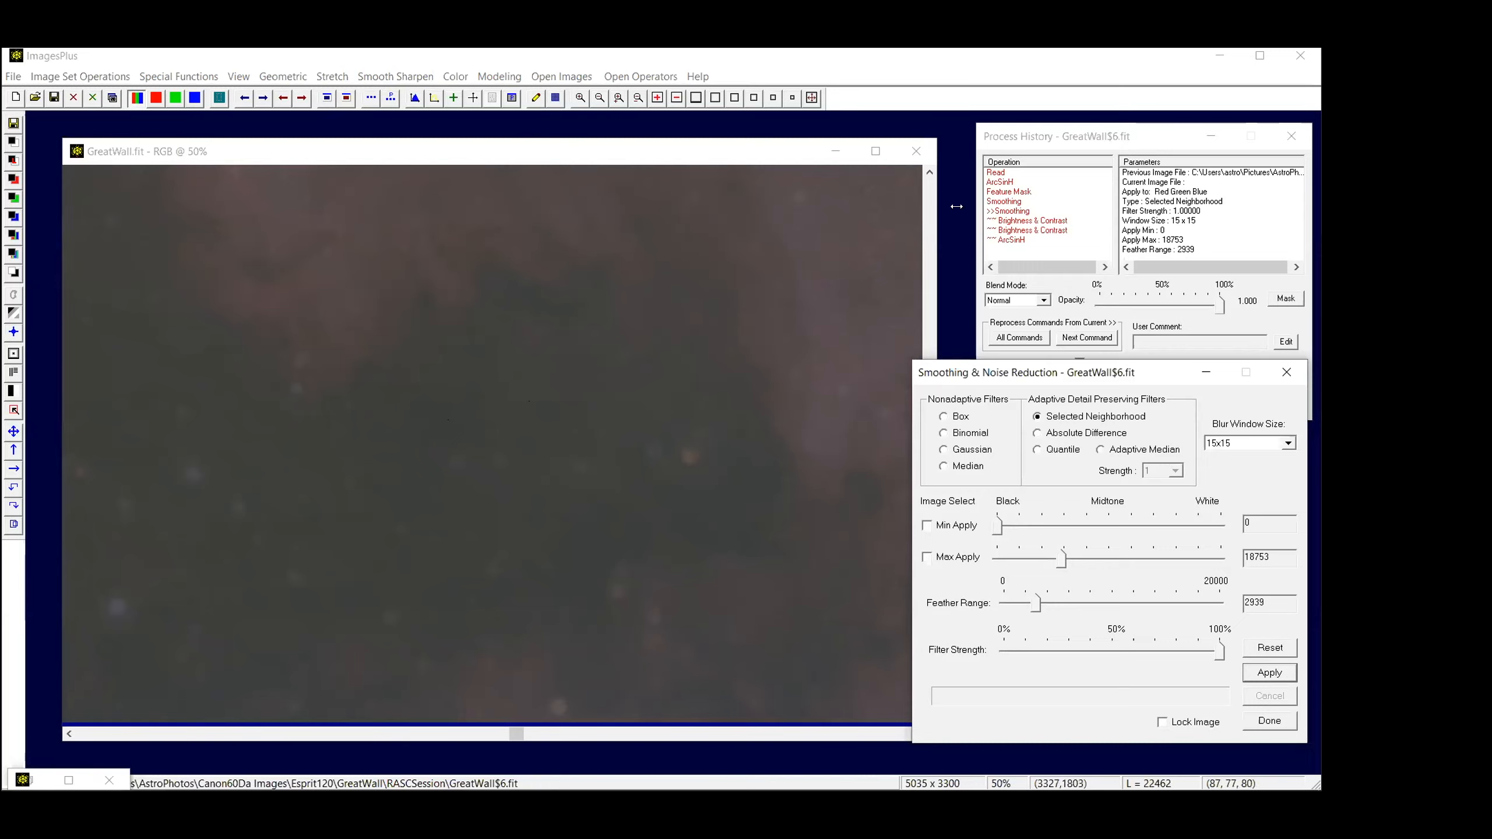
# Open Multi Scale Decomposition for the smoothed GreatWall.fit and position its dialog clear of the image
pyautogui.click(792, 99)
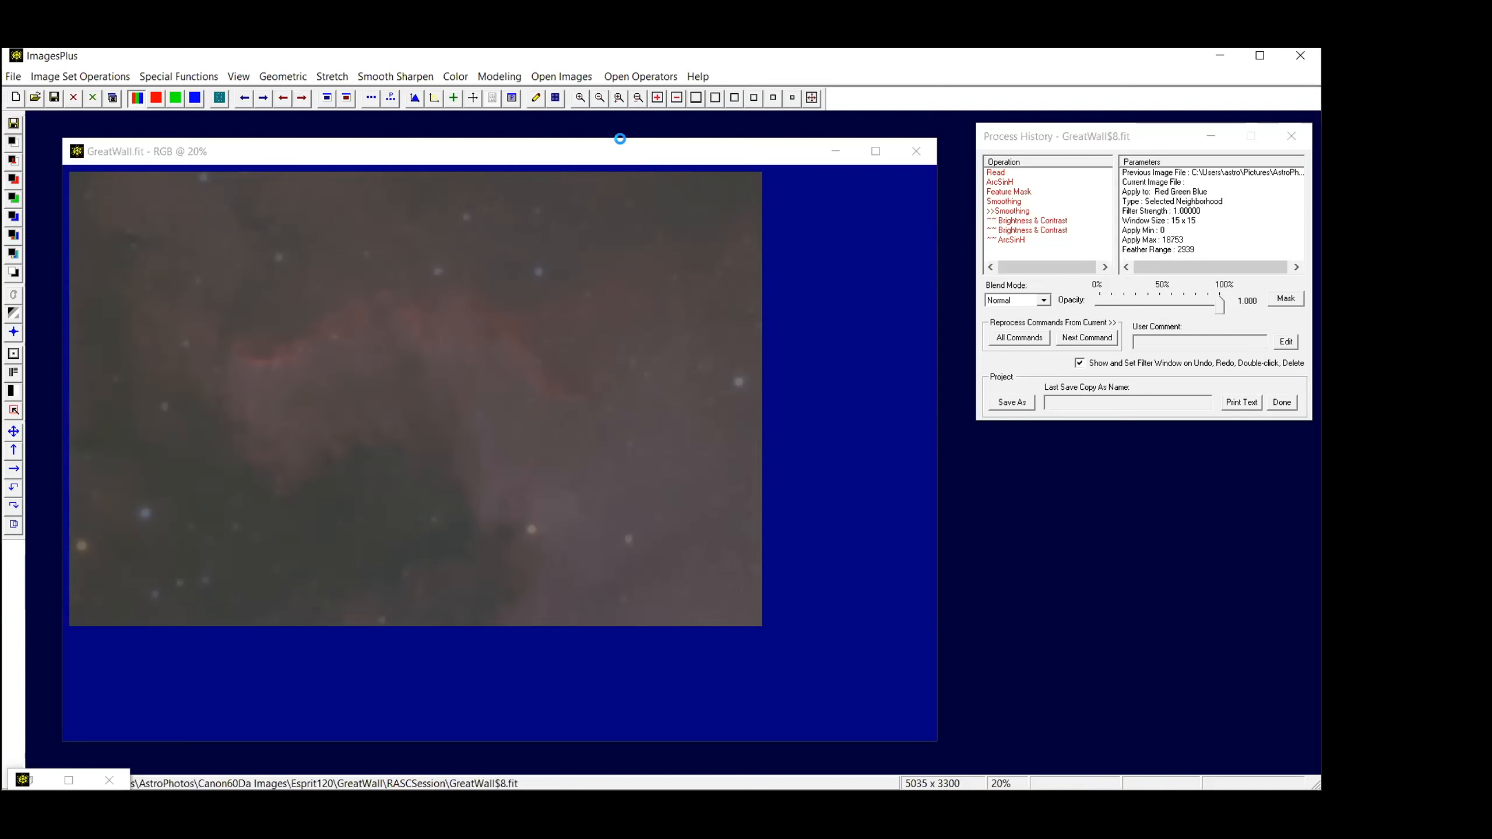
pyautogui.moveTo(620, 138); pyautogui.dragTo(597, 118)
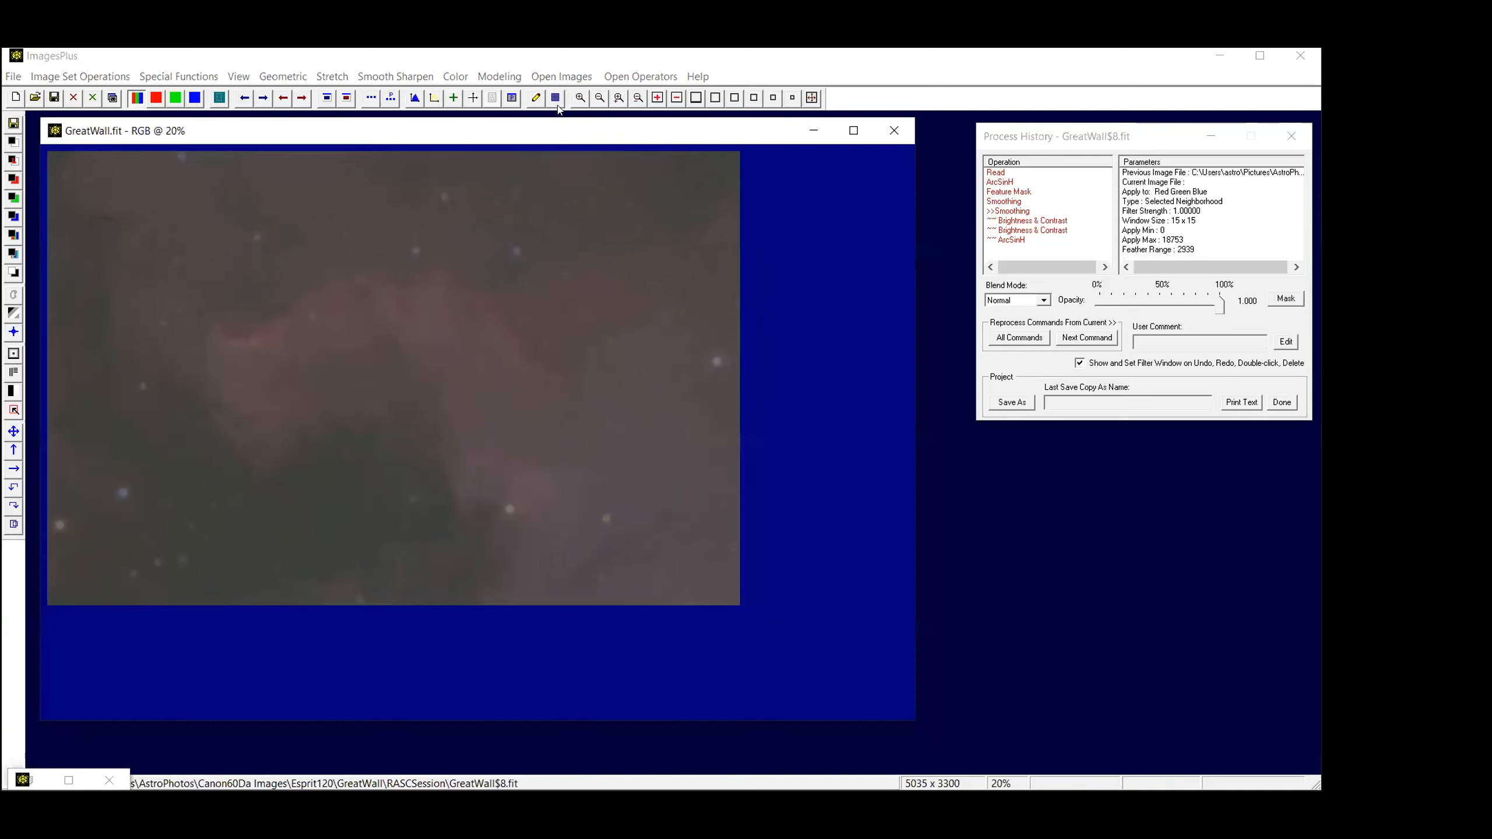
pyautogui.click(183, 78)
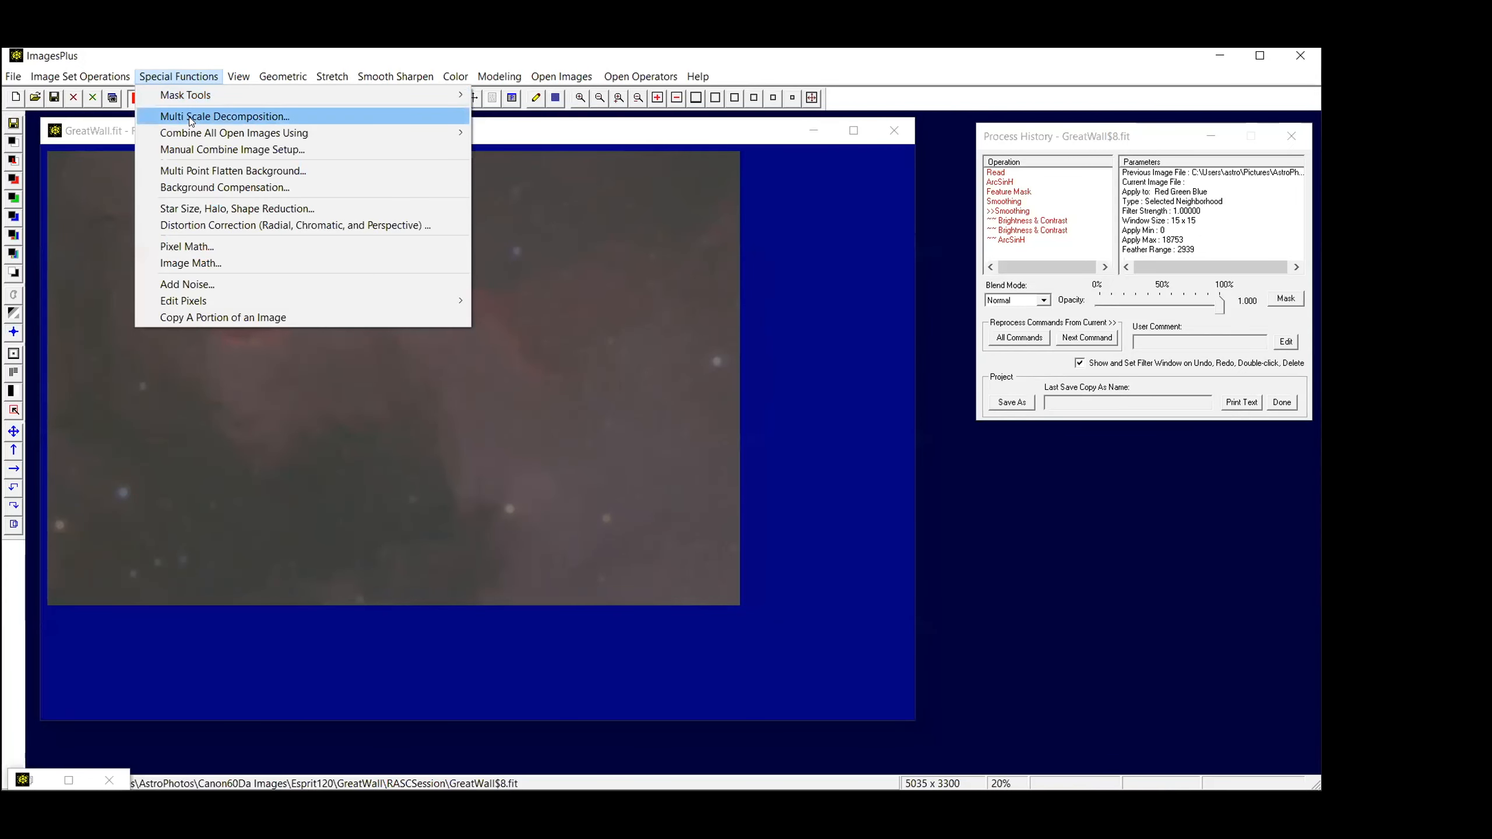
pyautogui.click(190, 118)
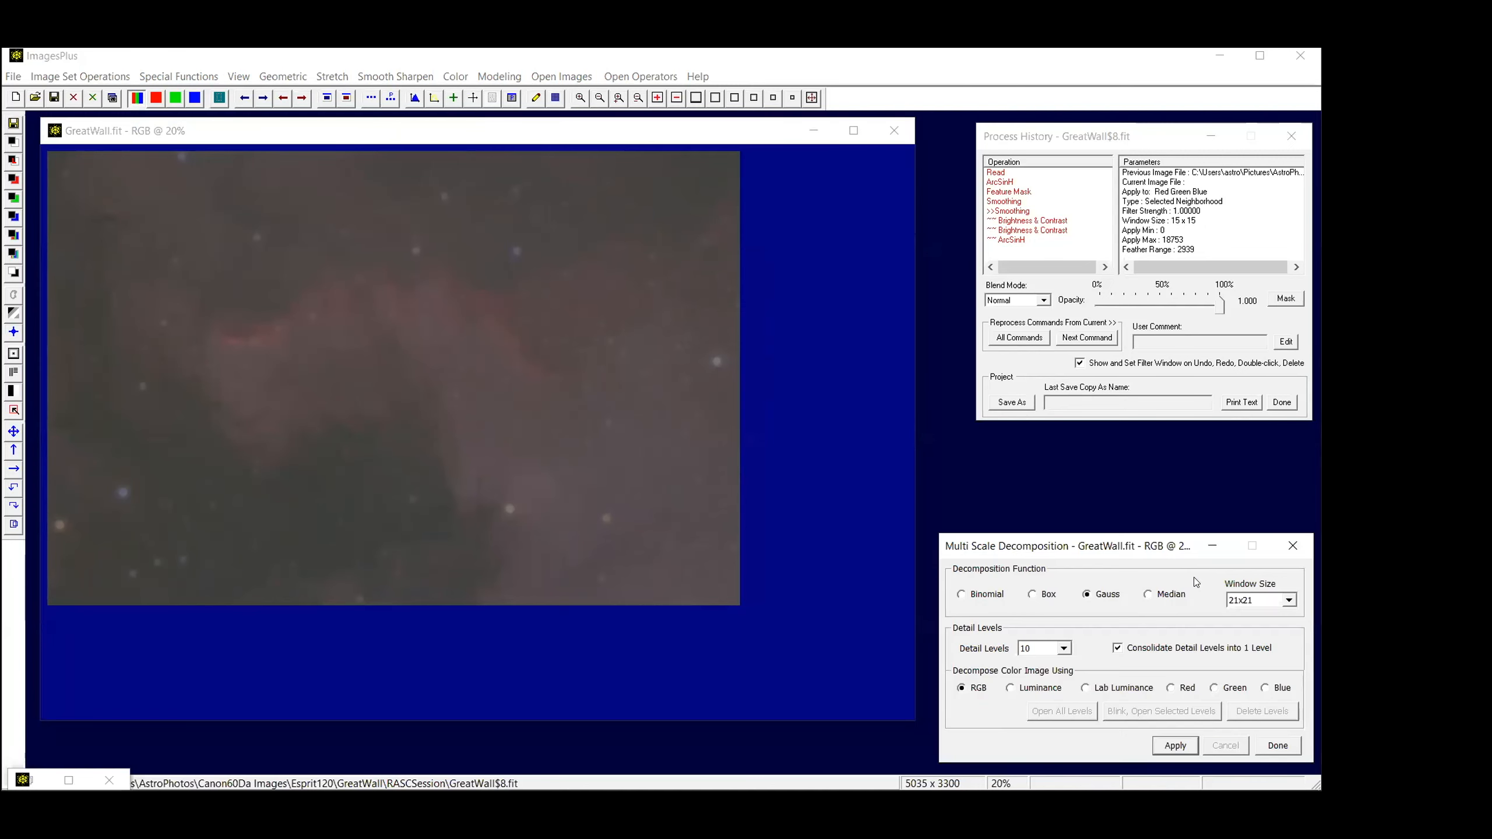
pyautogui.moveTo(1140, 538); pyautogui.dragTo(1130, 488)
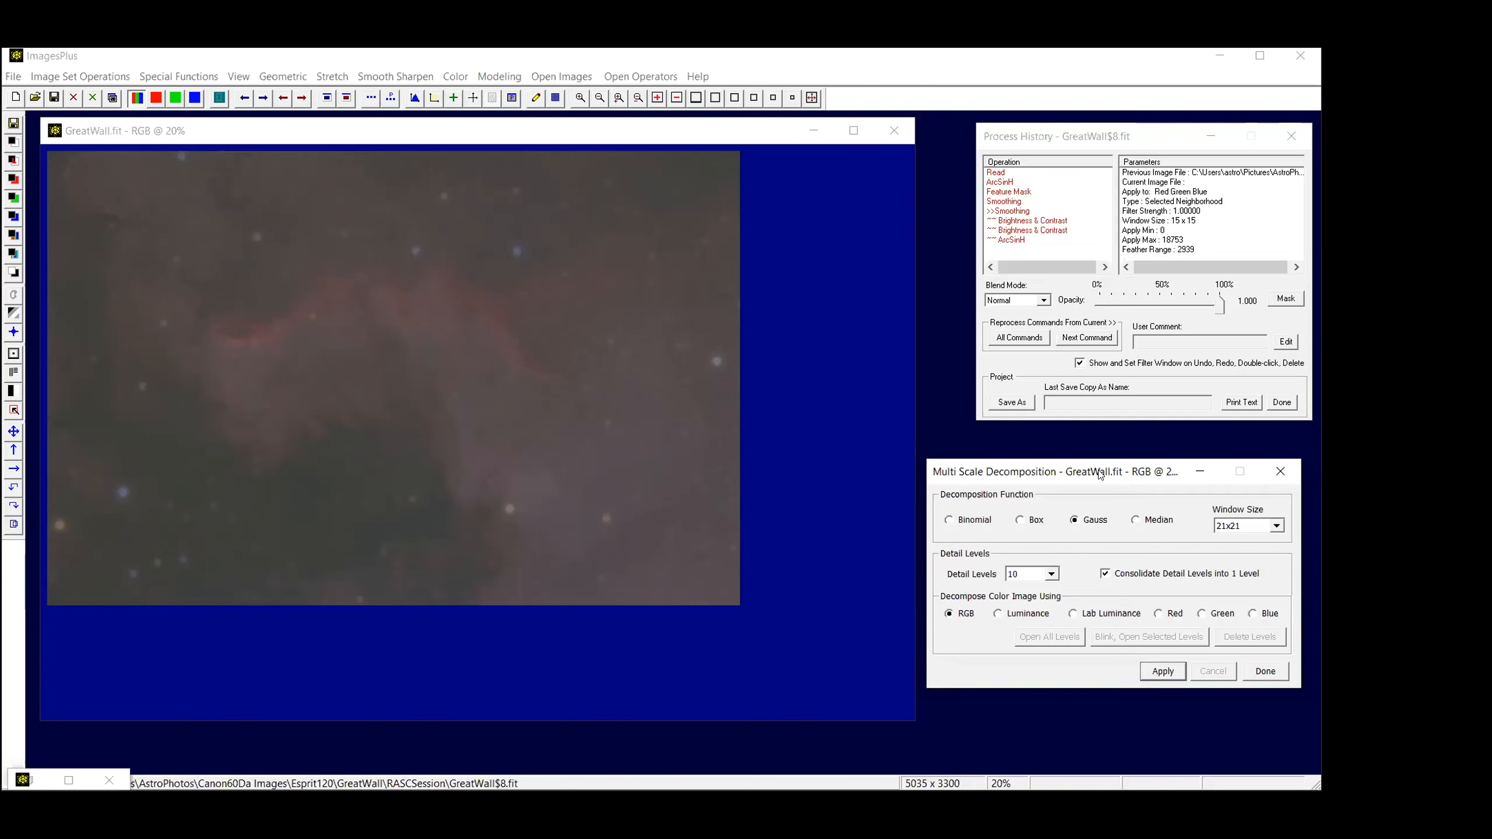
pyautogui.moveTo(1100, 476); pyautogui.dragTo(1112, 442)
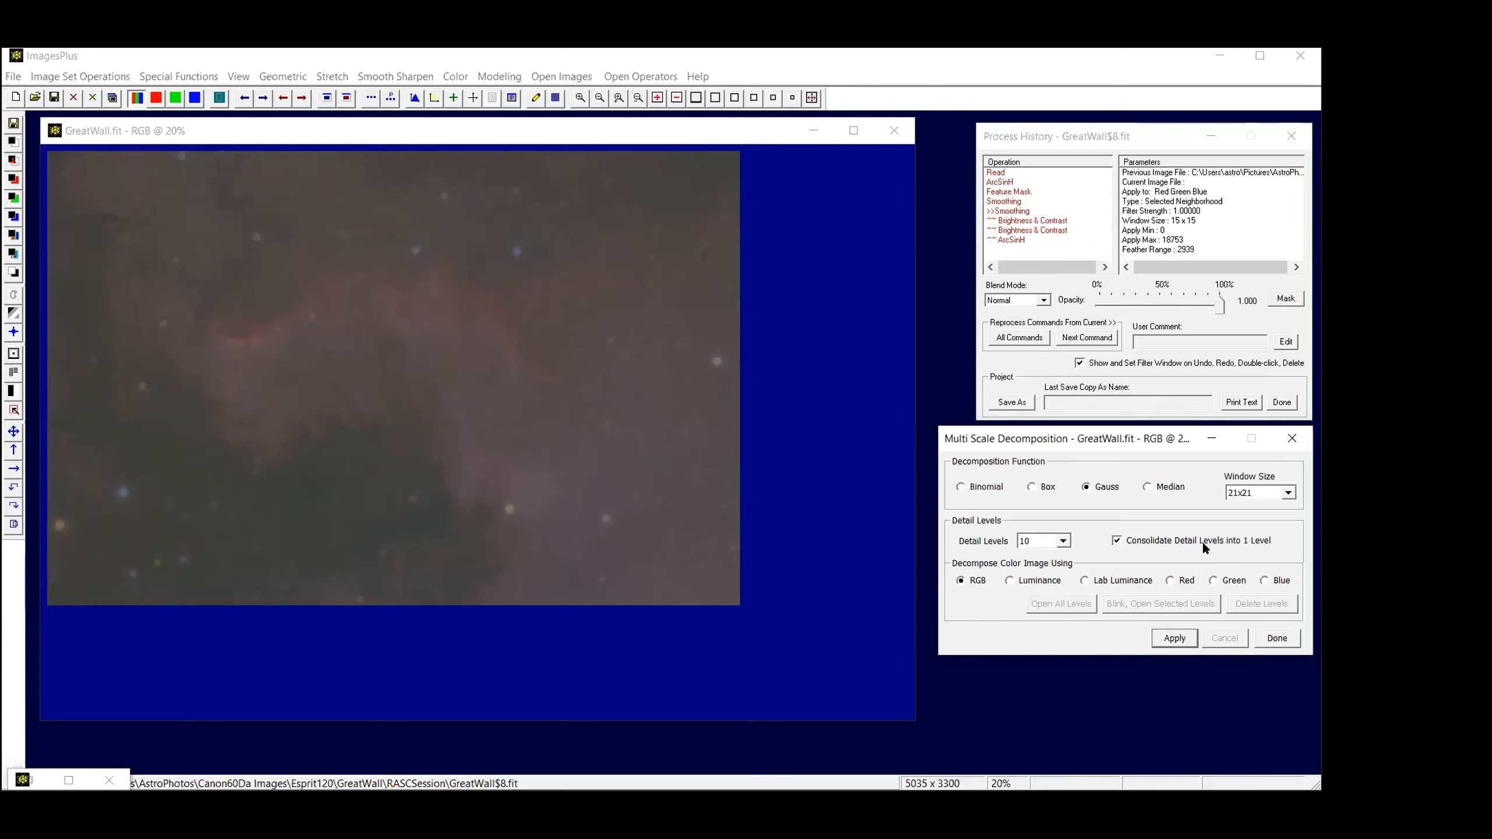
# Set the Gauss decomposition's window size to 201x201
pyautogui.click(1277, 495)
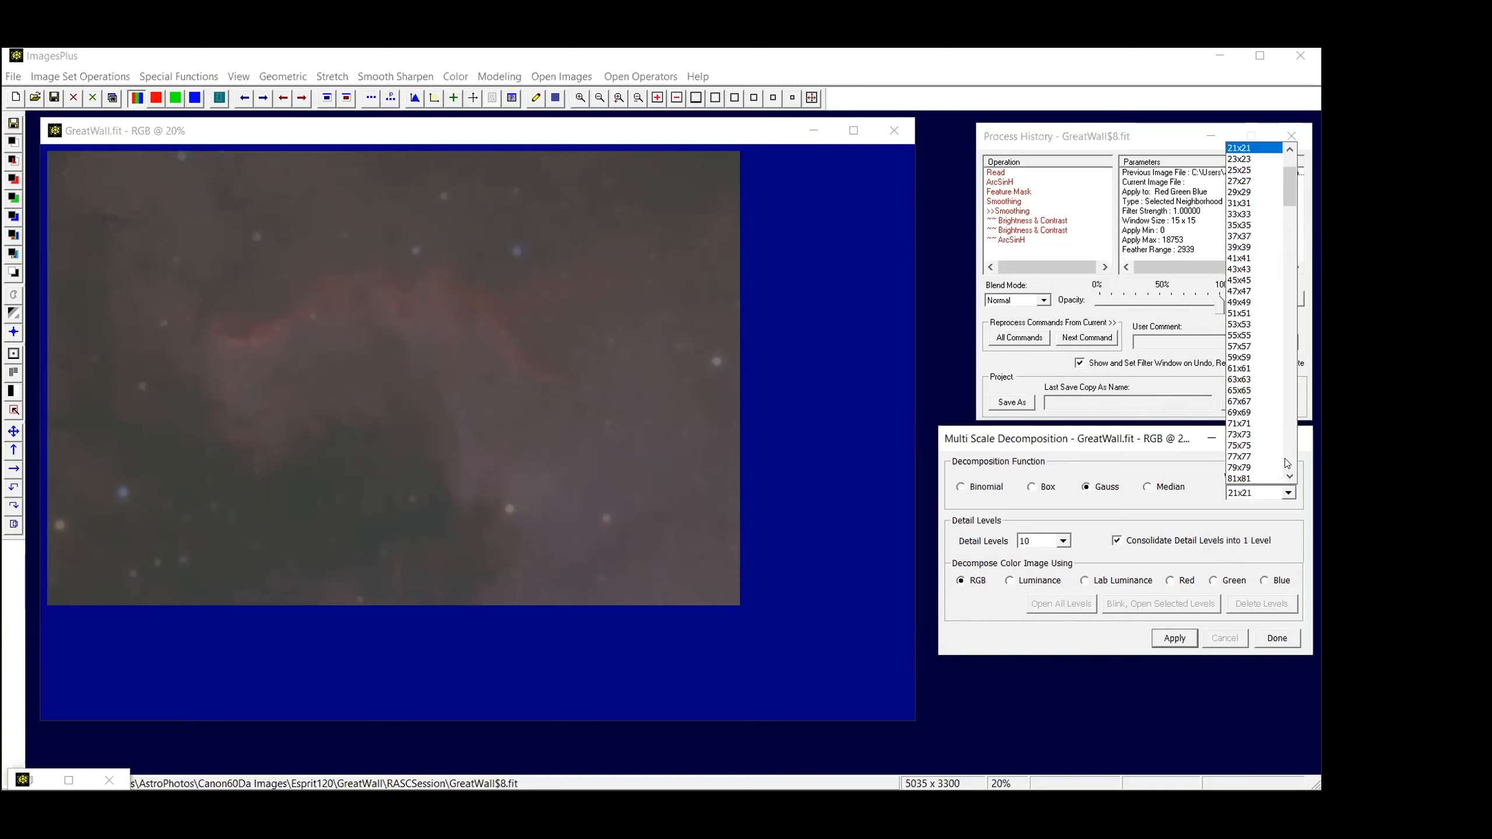
pyautogui.scroll(-5, 1286, 463)
pyautogui.scroll(-4, 1287, 463)
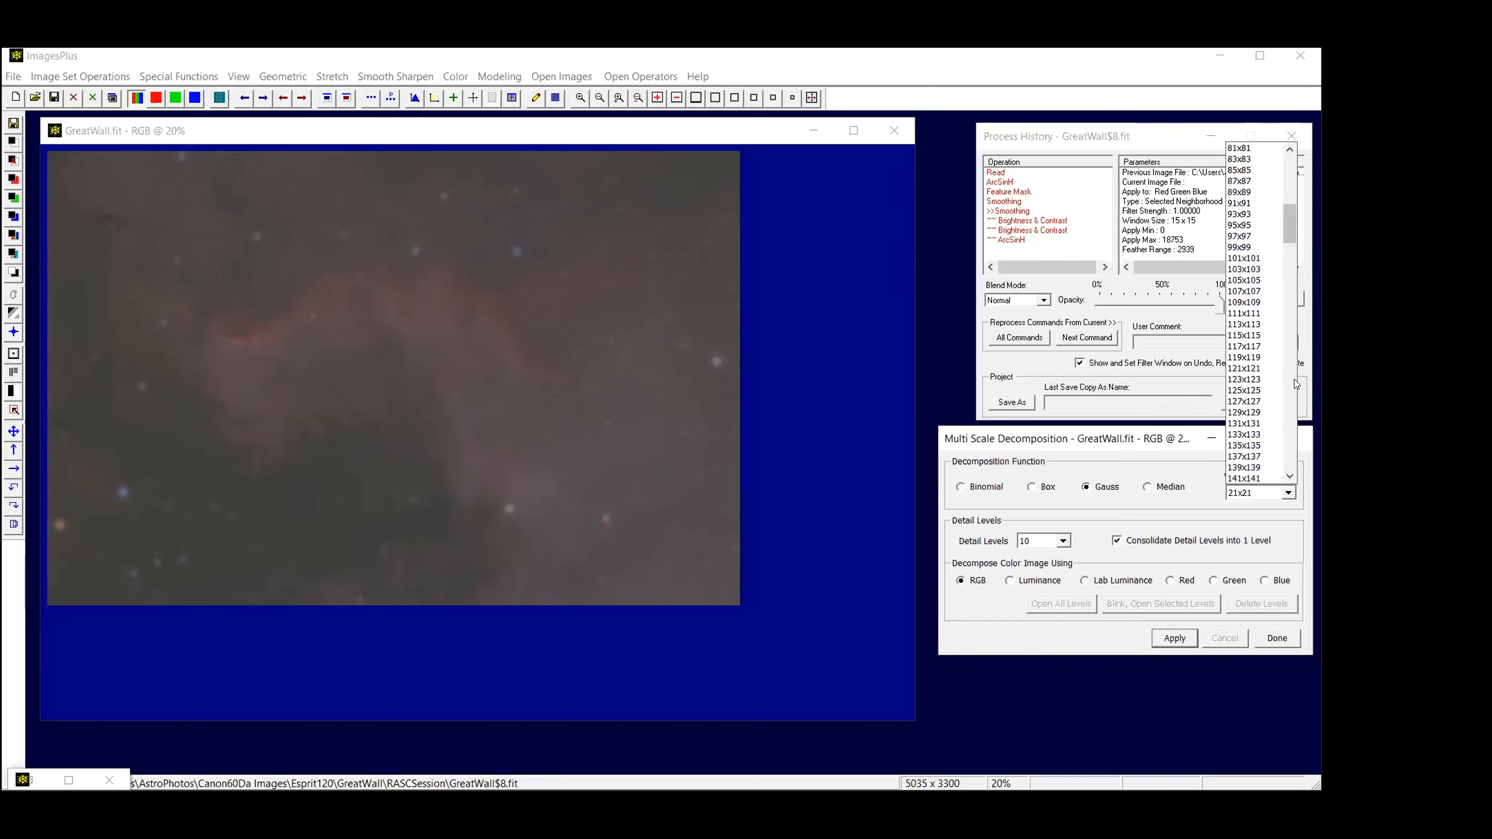
pyautogui.click(1176, 514)
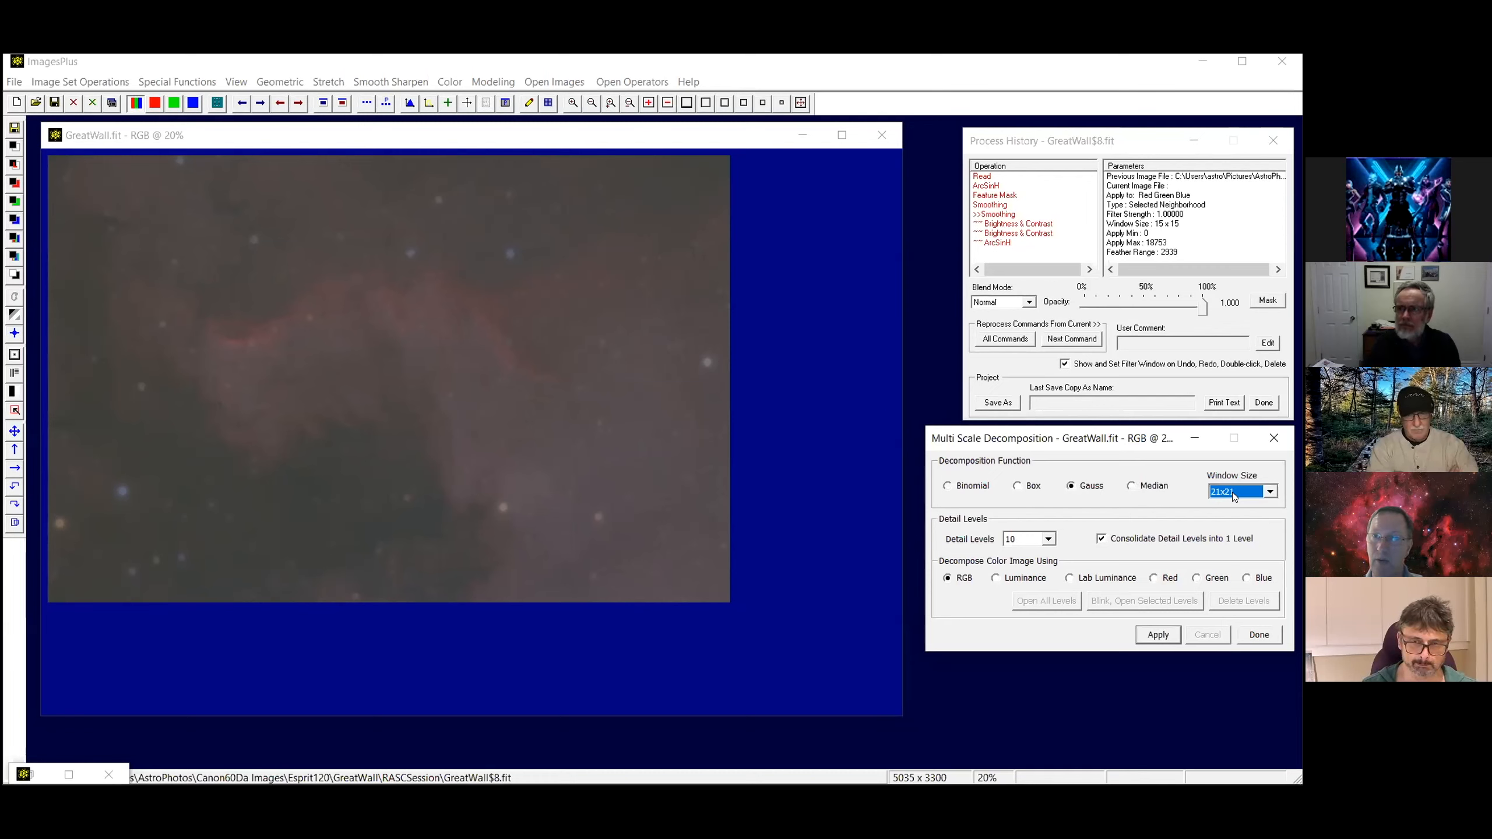
pyautogui.click(1271, 492)
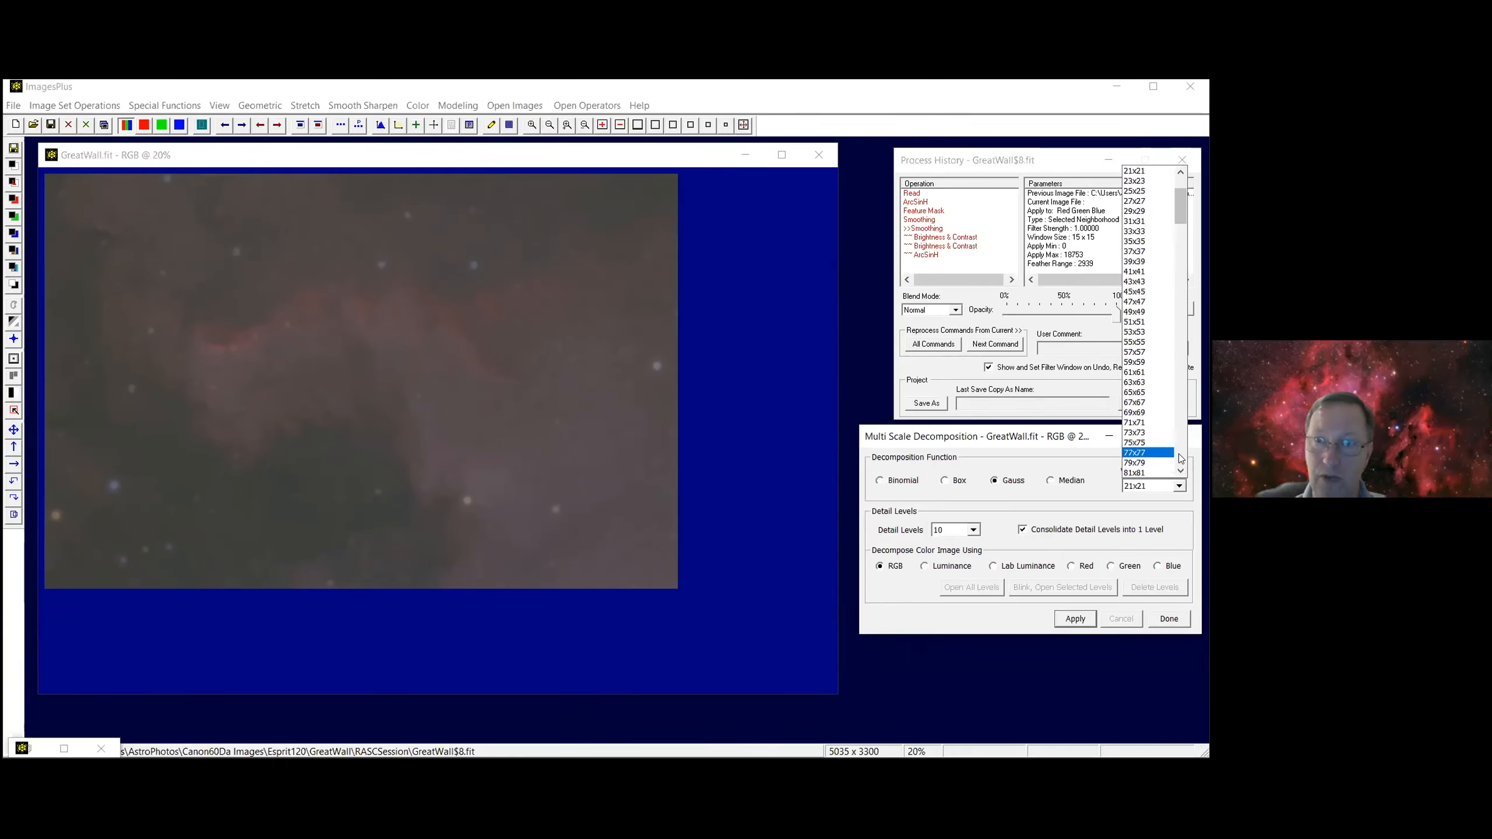
pyautogui.click(1268, 462)
pyautogui.click(1268, 461)
pyautogui.click(1249, 479)
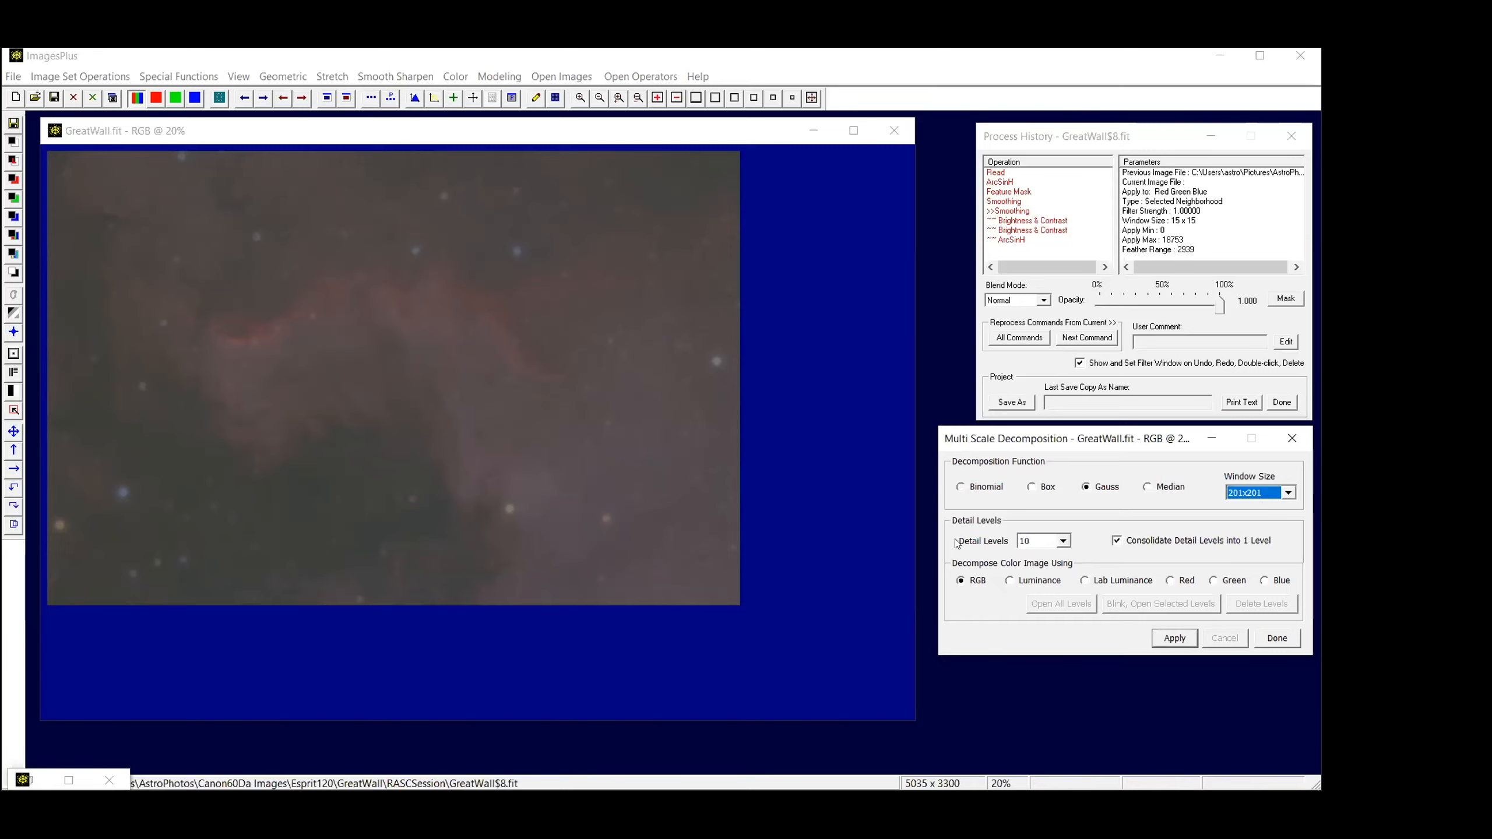
# Set 50 detail levels and run the RGB multi-scale decomposition with the detail consolidated into one level
pyautogui.click(1062, 541)
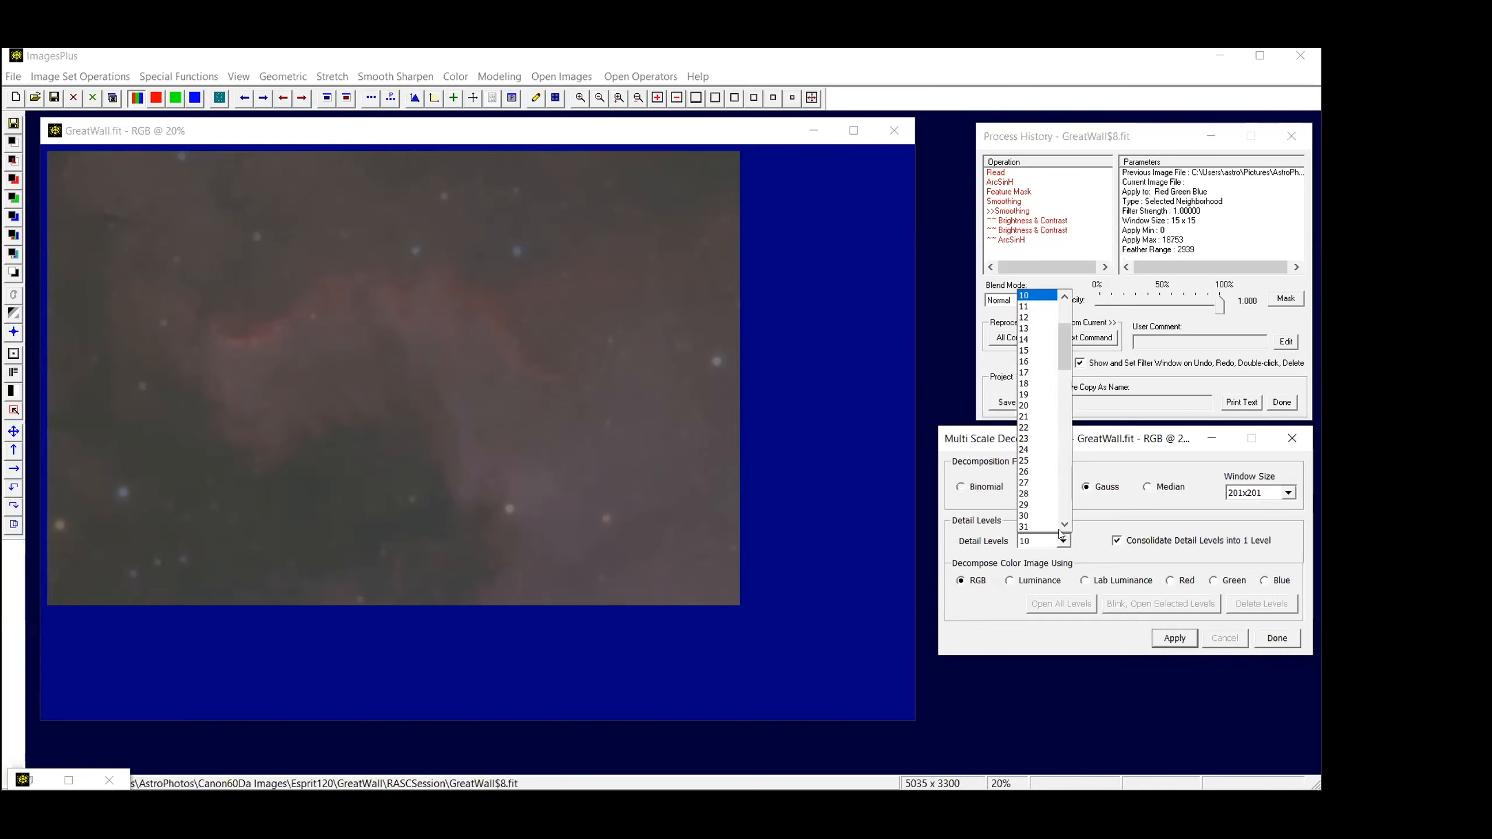
pyautogui.scroll(-7, 1042, 507)
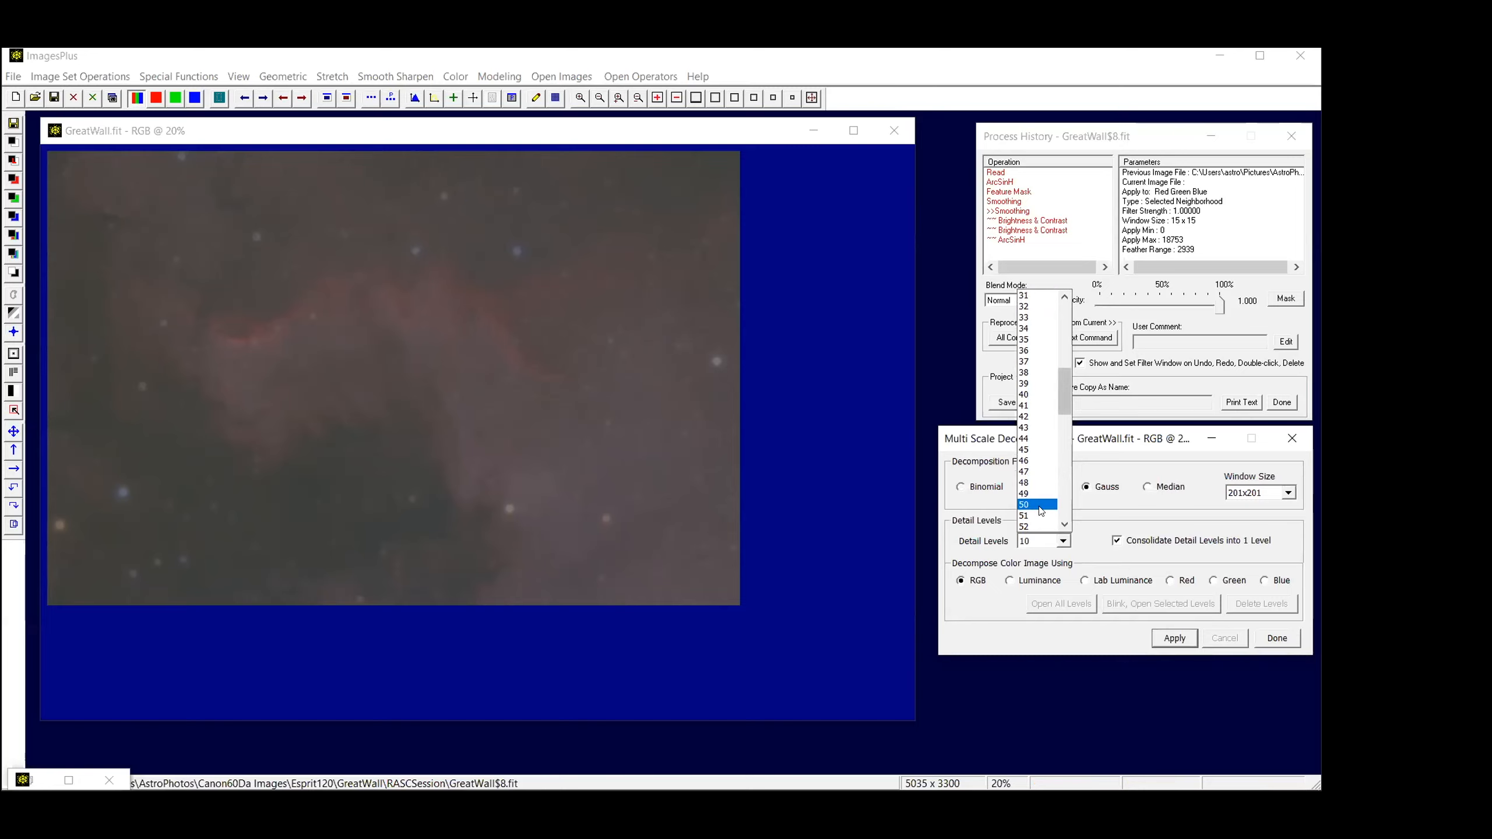
pyautogui.click(1039, 506)
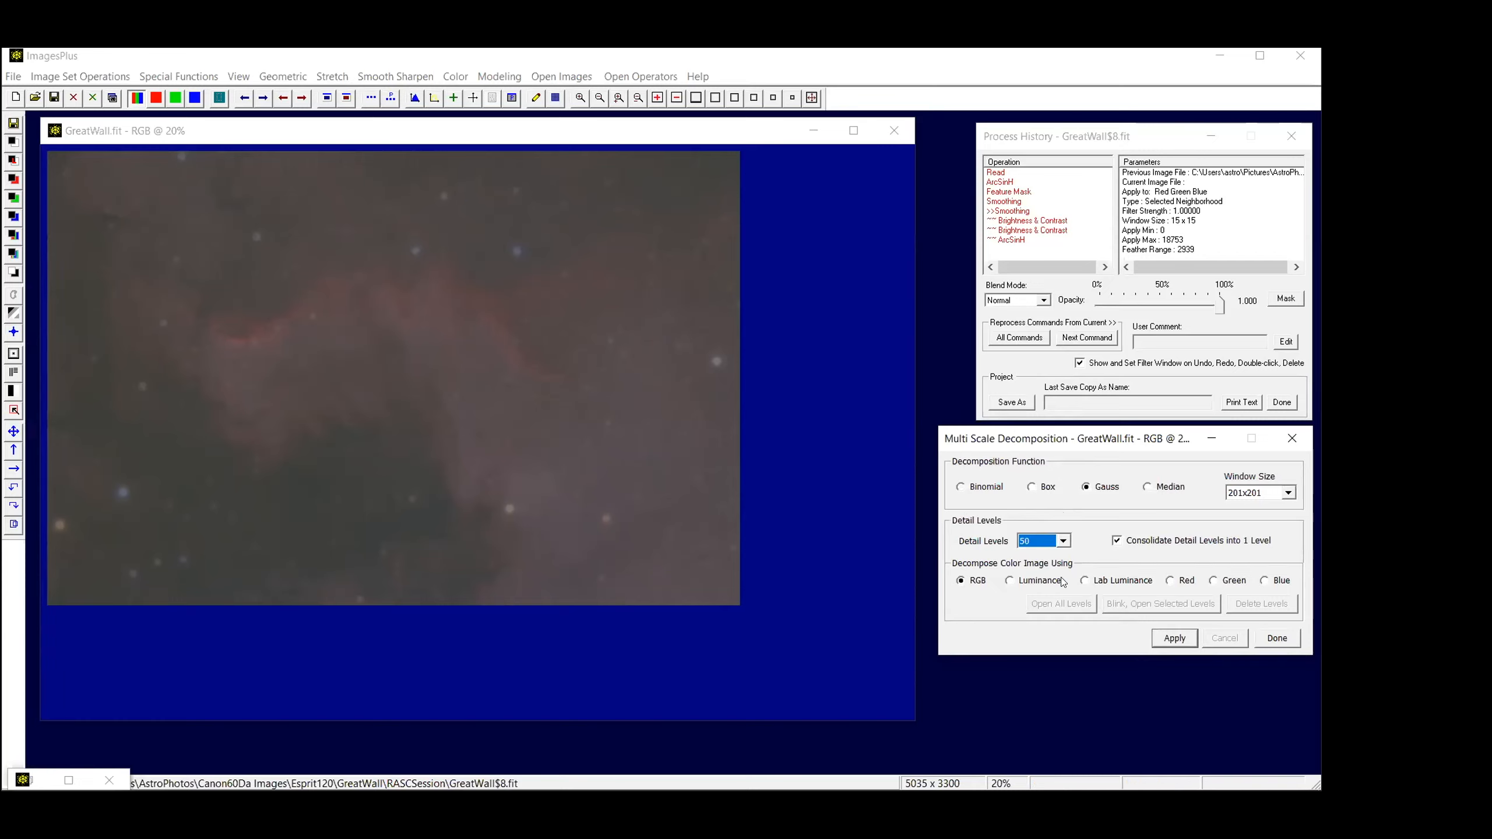
pyautogui.click(1165, 642)
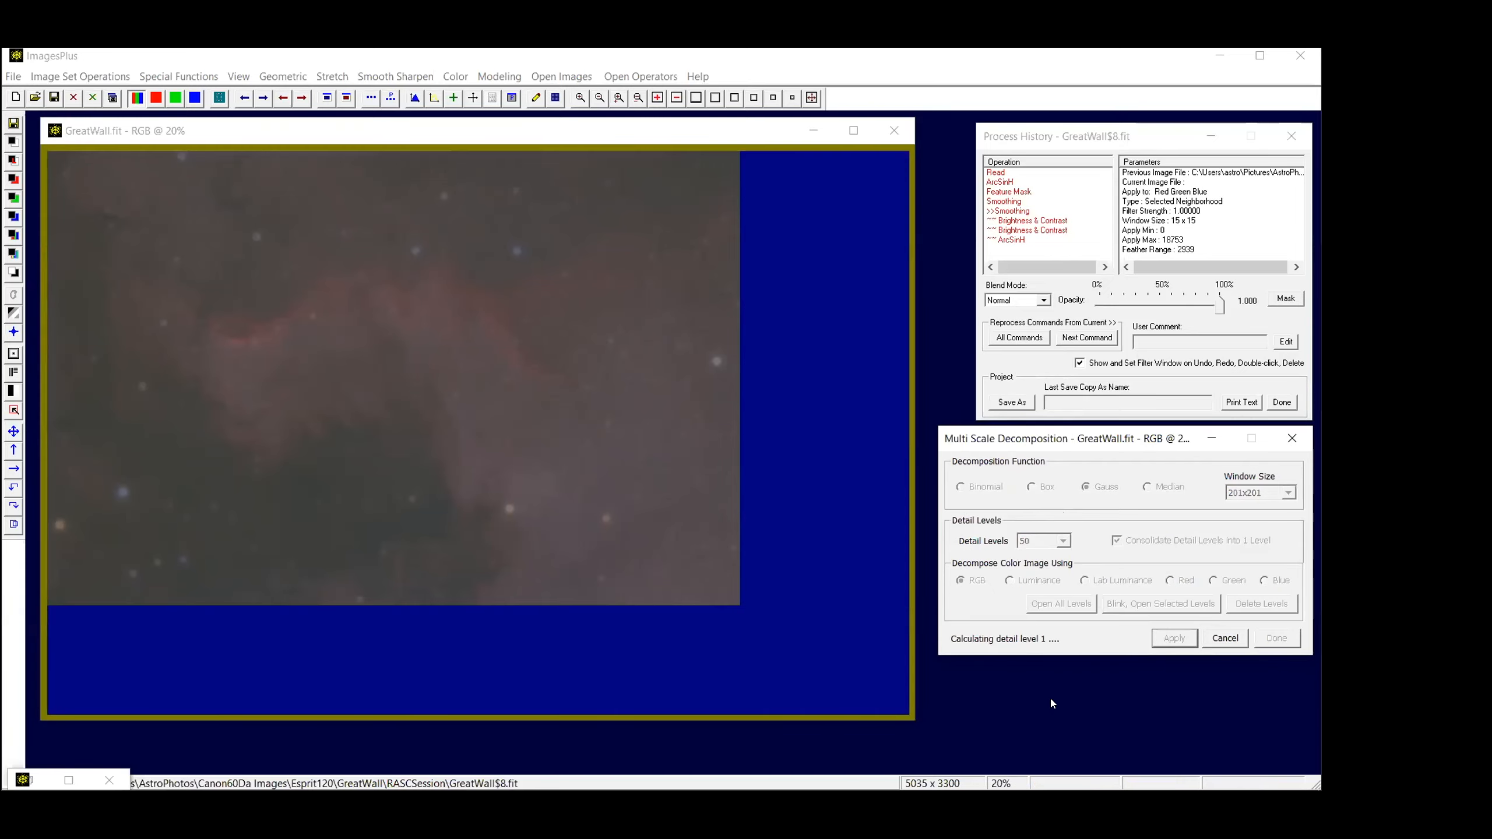
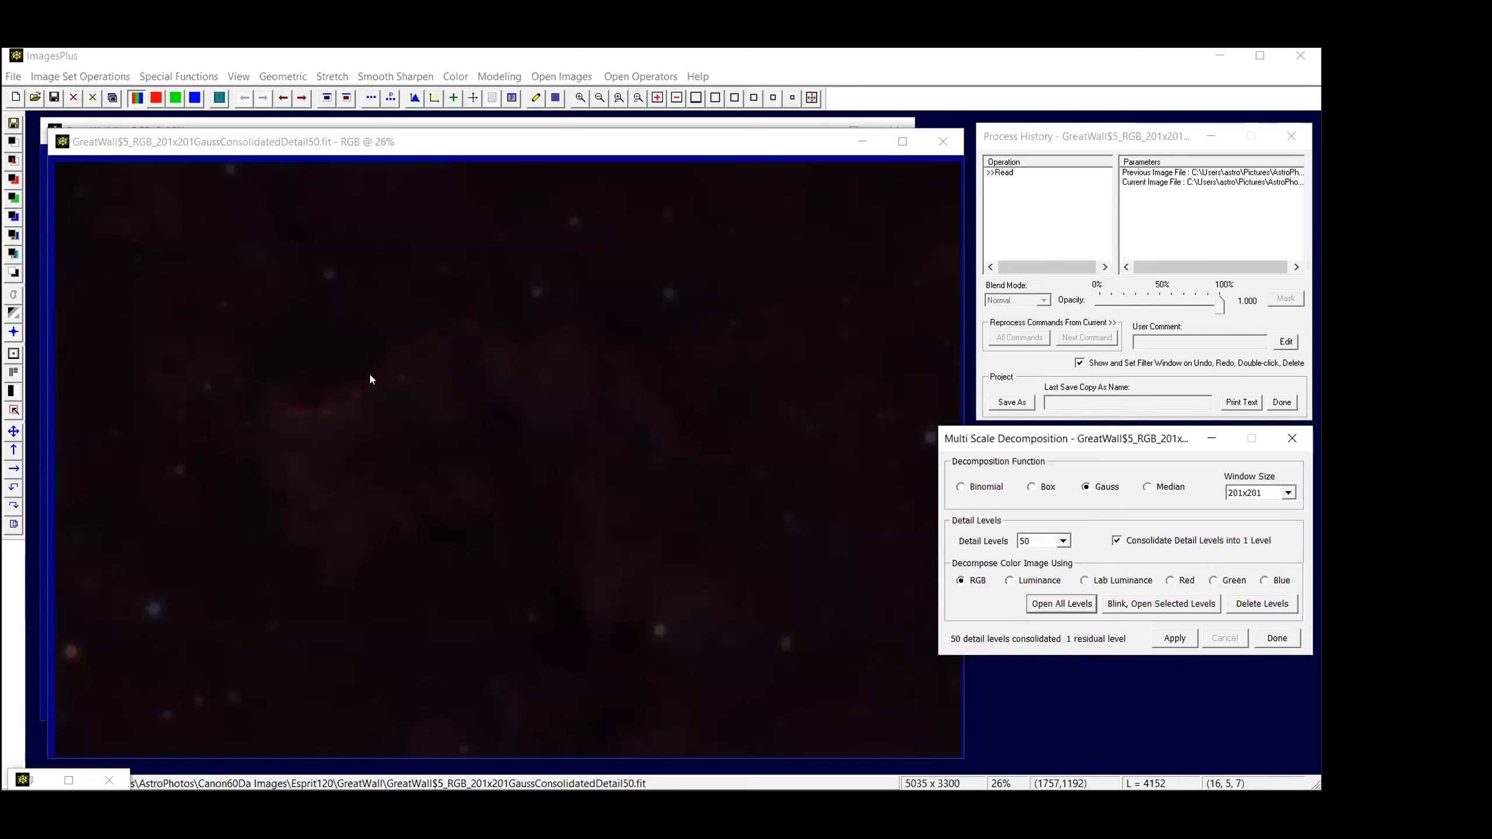
# Arrange the consolidated detail and residual images around GreatWall.fit and compare the original and residual at 15% zoom
pyautogui.moveTo(497, 152); pyautogui.dragTo(467, 633)
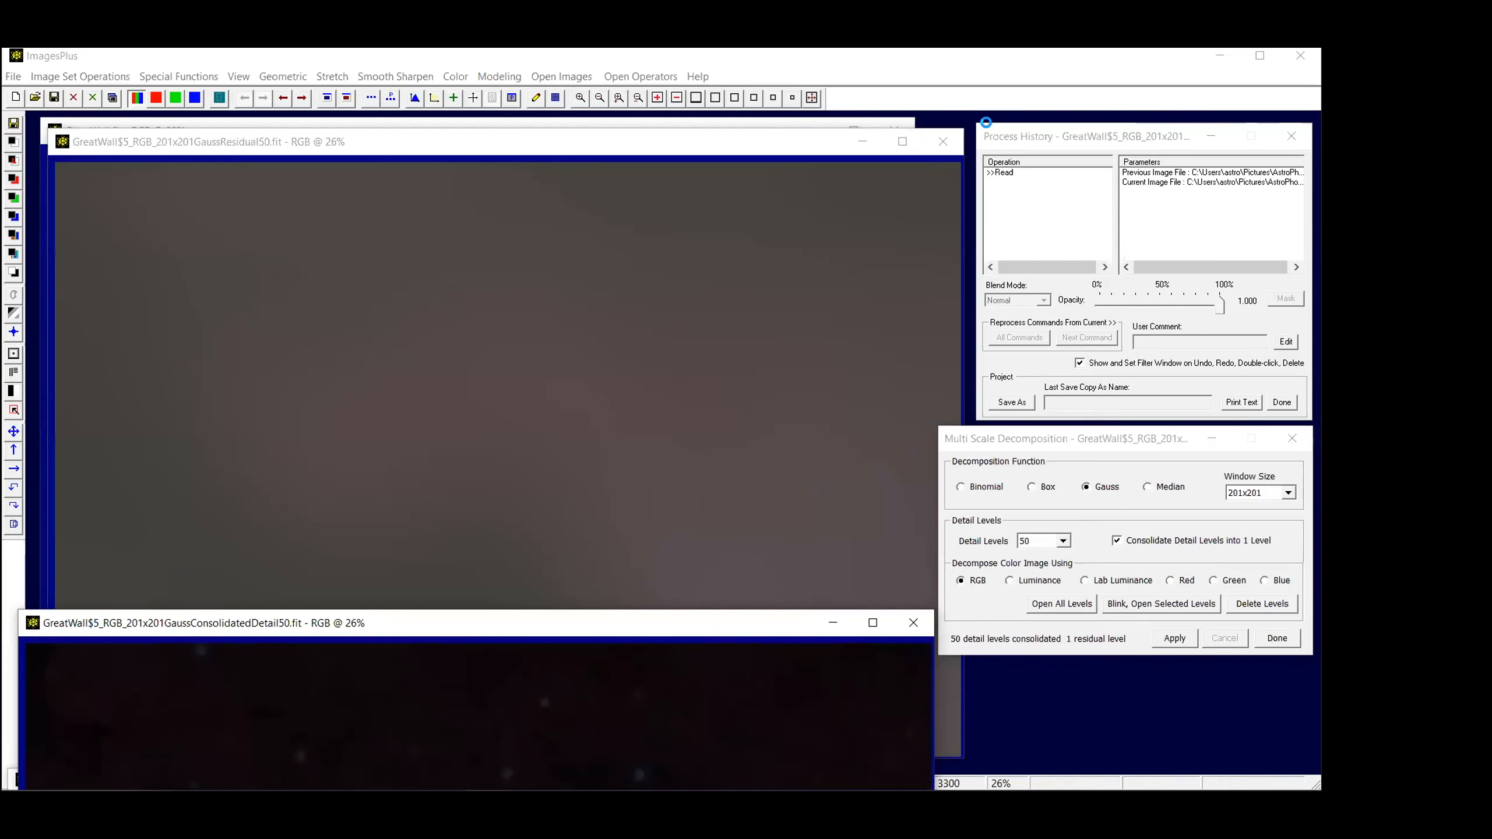
pyautogui.moveTo(986, 122); pyautogui.dragTo(784, 103)
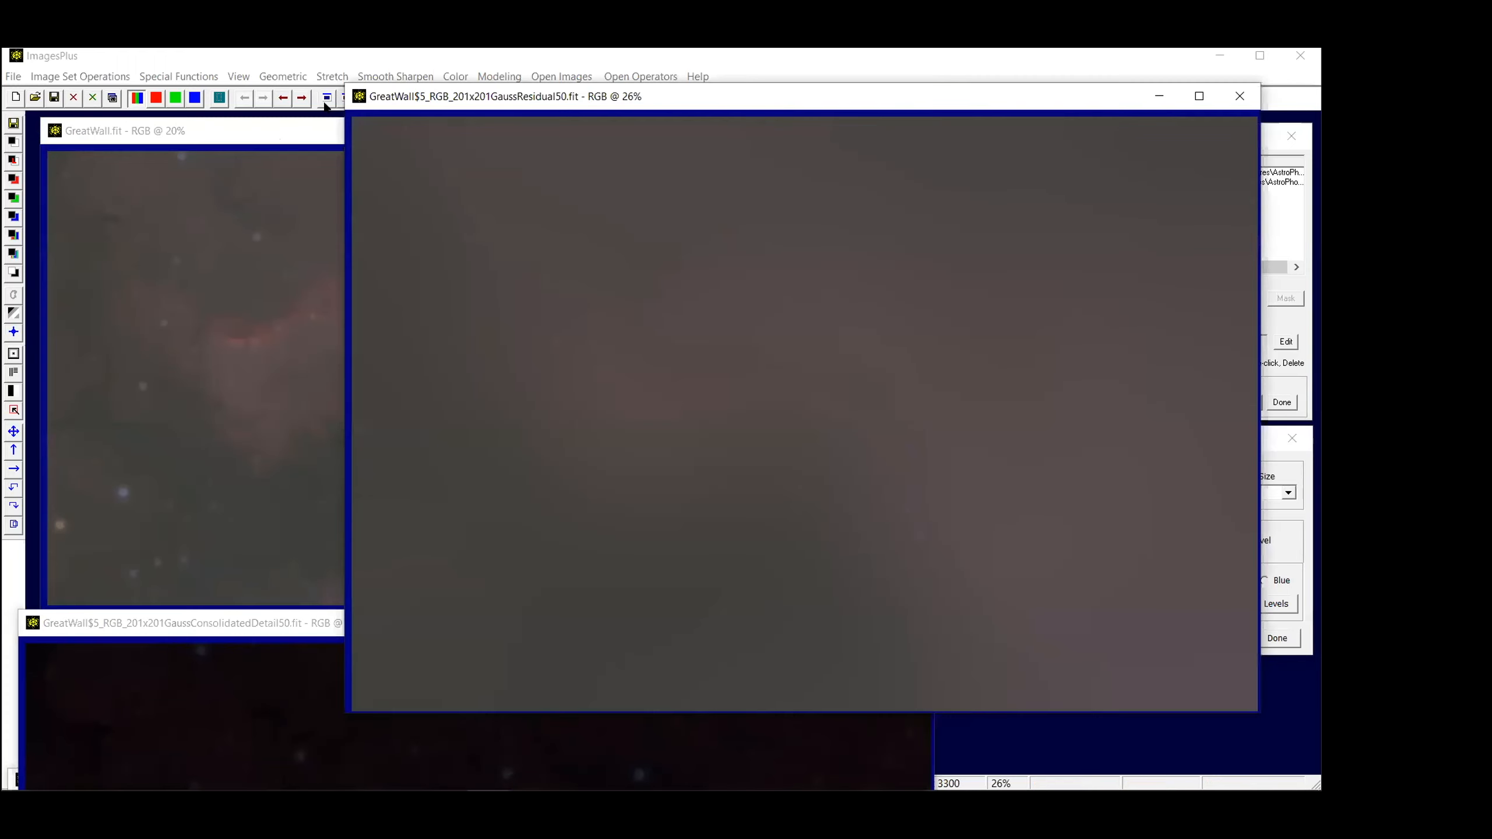
pyautogui.click(317, 131)
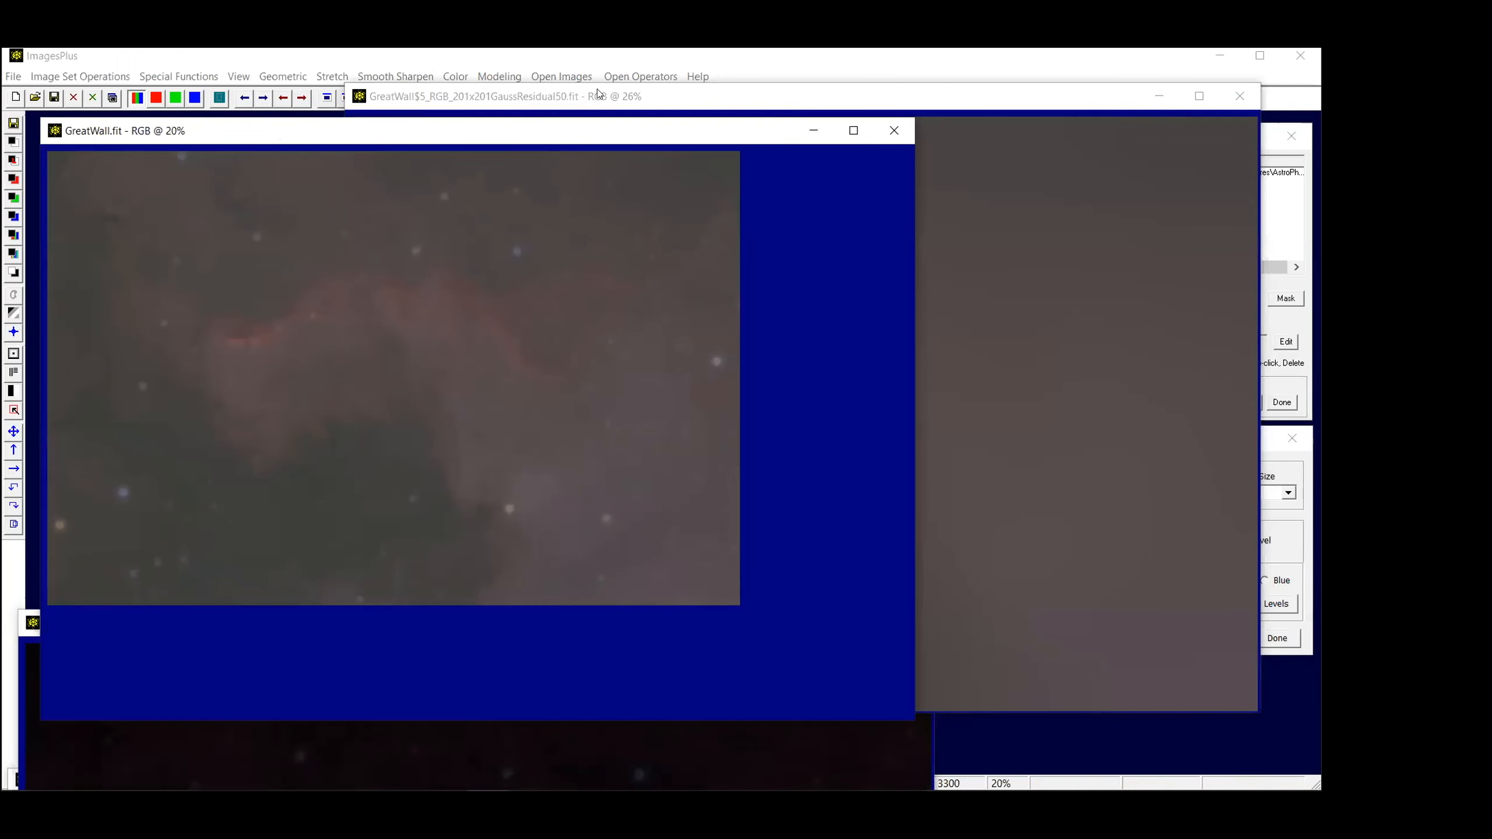
pyautogui.moveTo(582, 109); pyautogui.dragTo(728, 168)
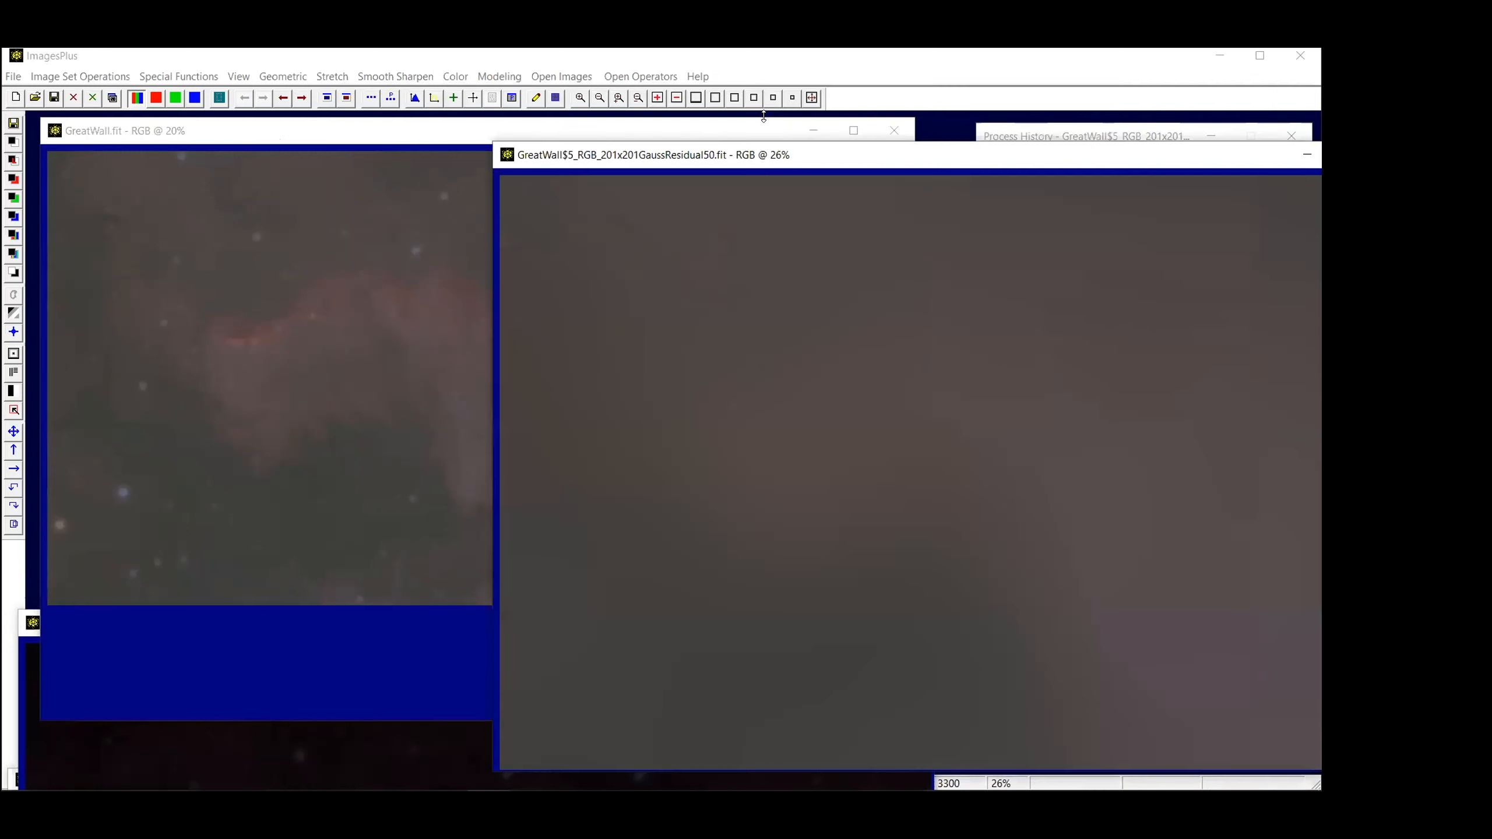
pyautogui.click(599, 98)
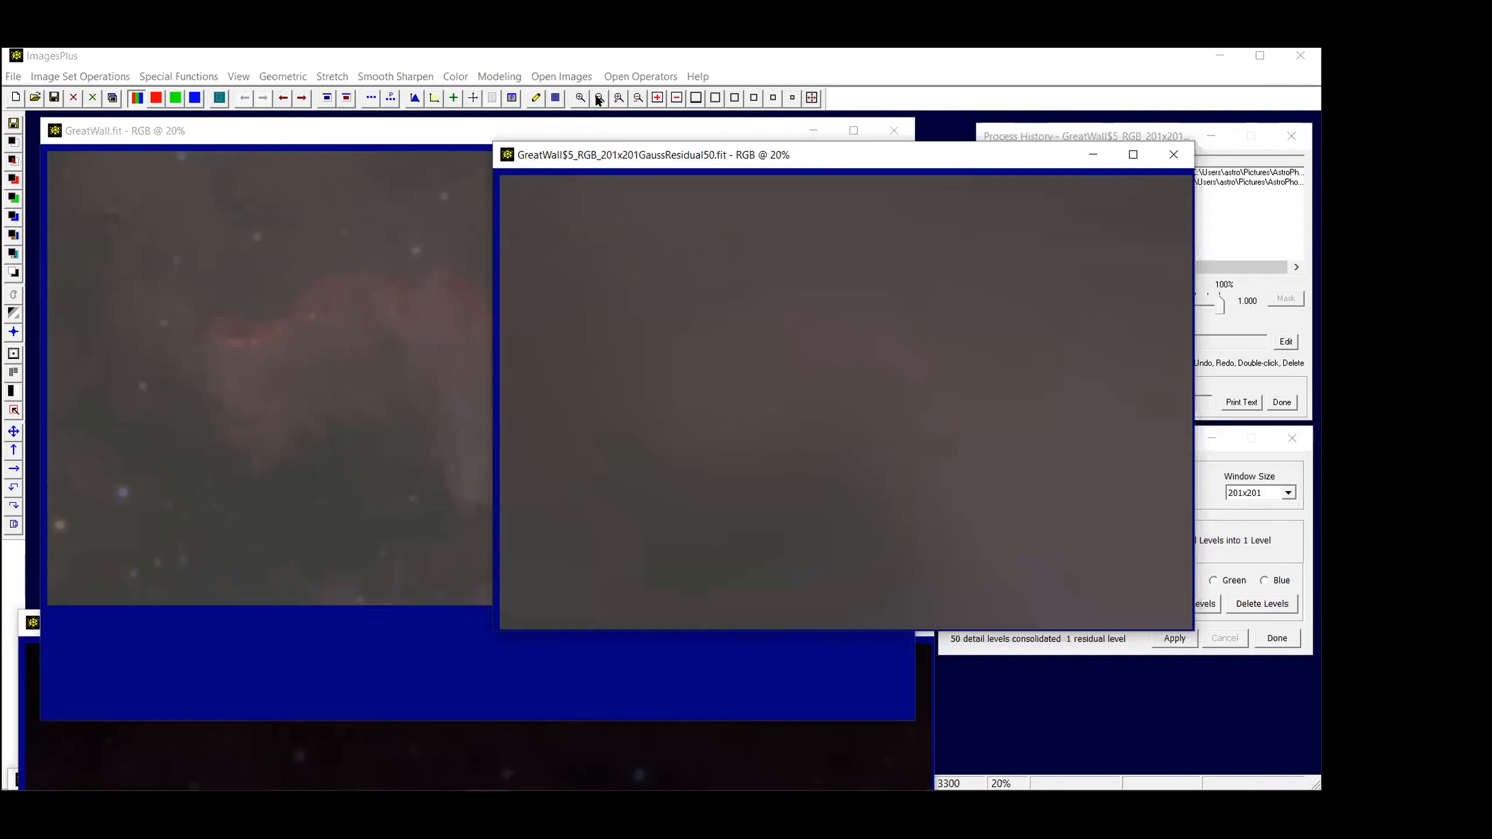
pyautogui.click(599, 97)
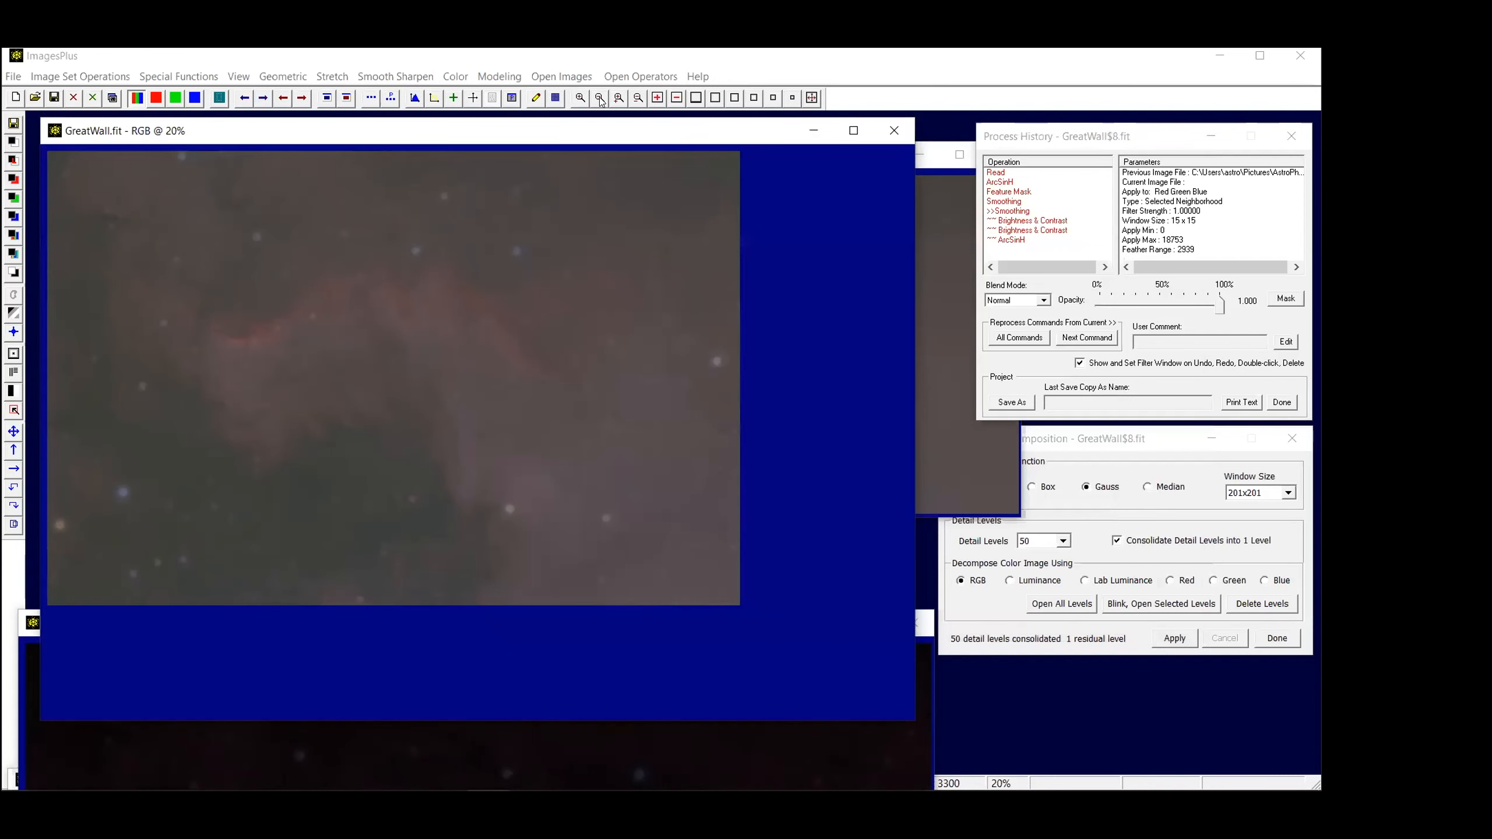
pyautogui.click(599, 97)
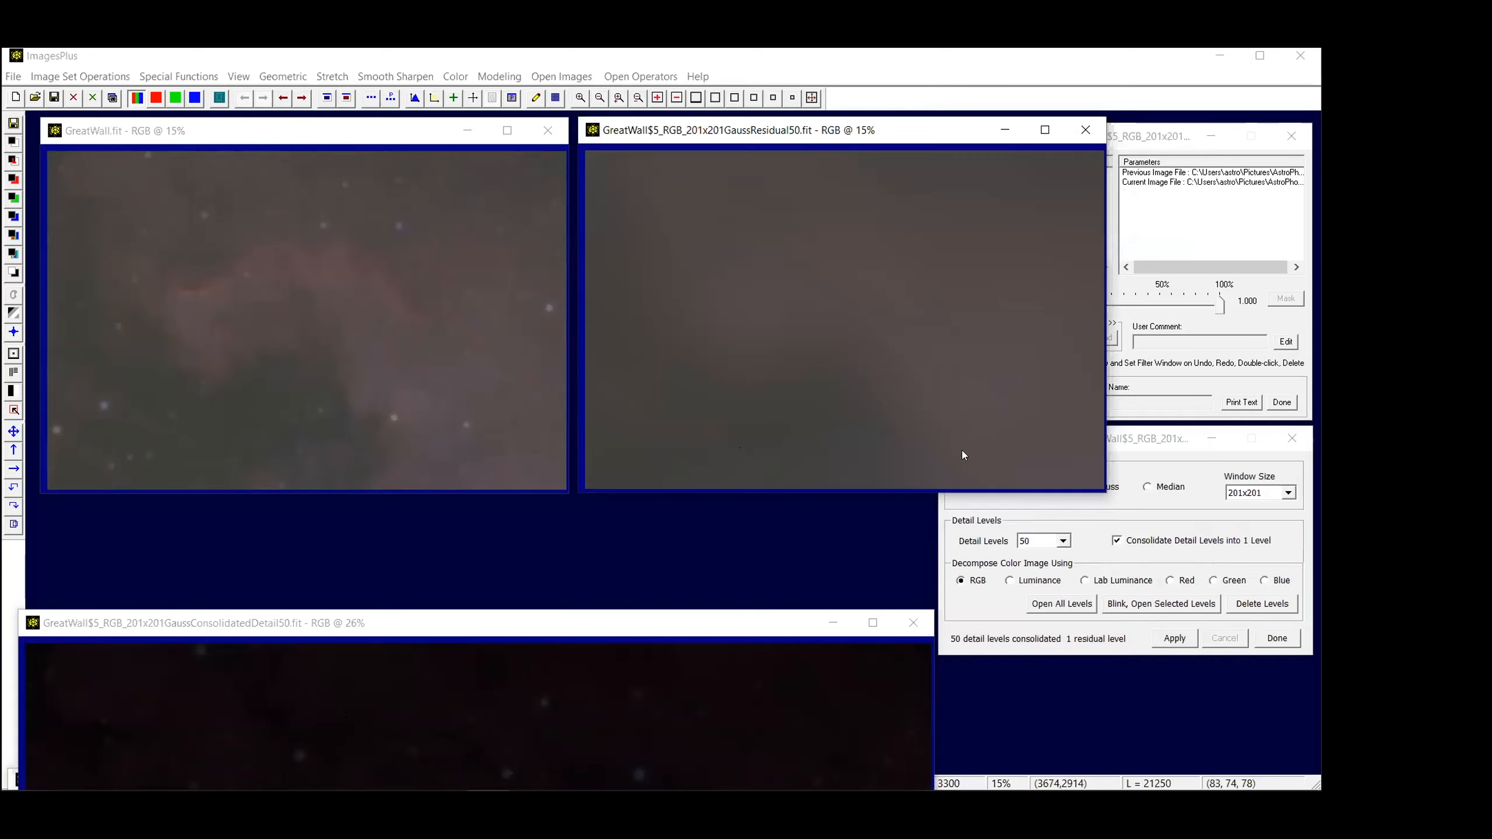
# Close the Gauss residual image and place the consolidated detail image beside GreatWall.fit at 15% zoom
pyautogui.click(1084, 134)
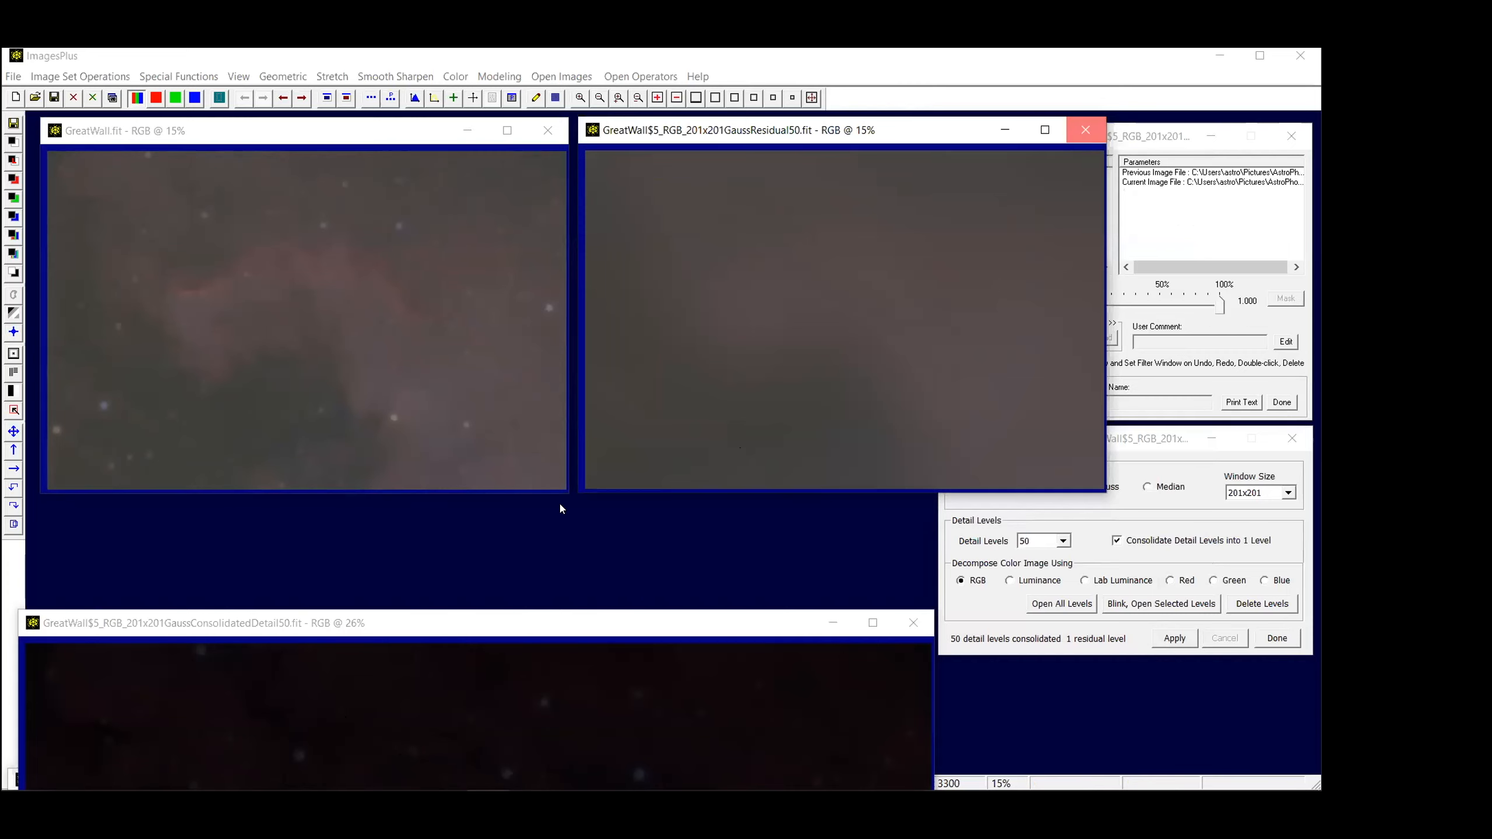
pyautogui.moveTo(573, 617); pyautogui.dragTo(583, 284)
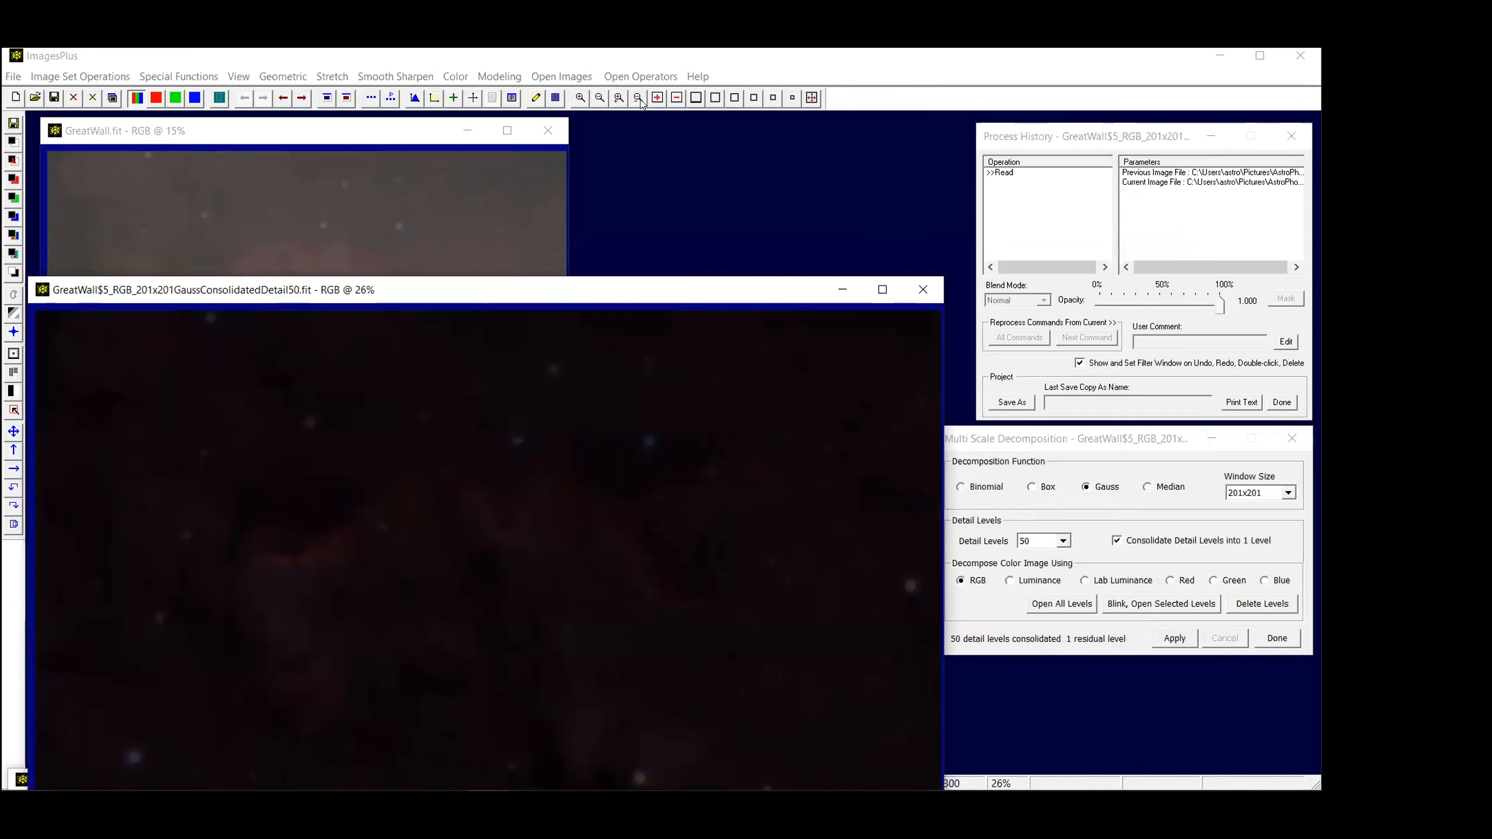
pyautogui.click(600, 99)
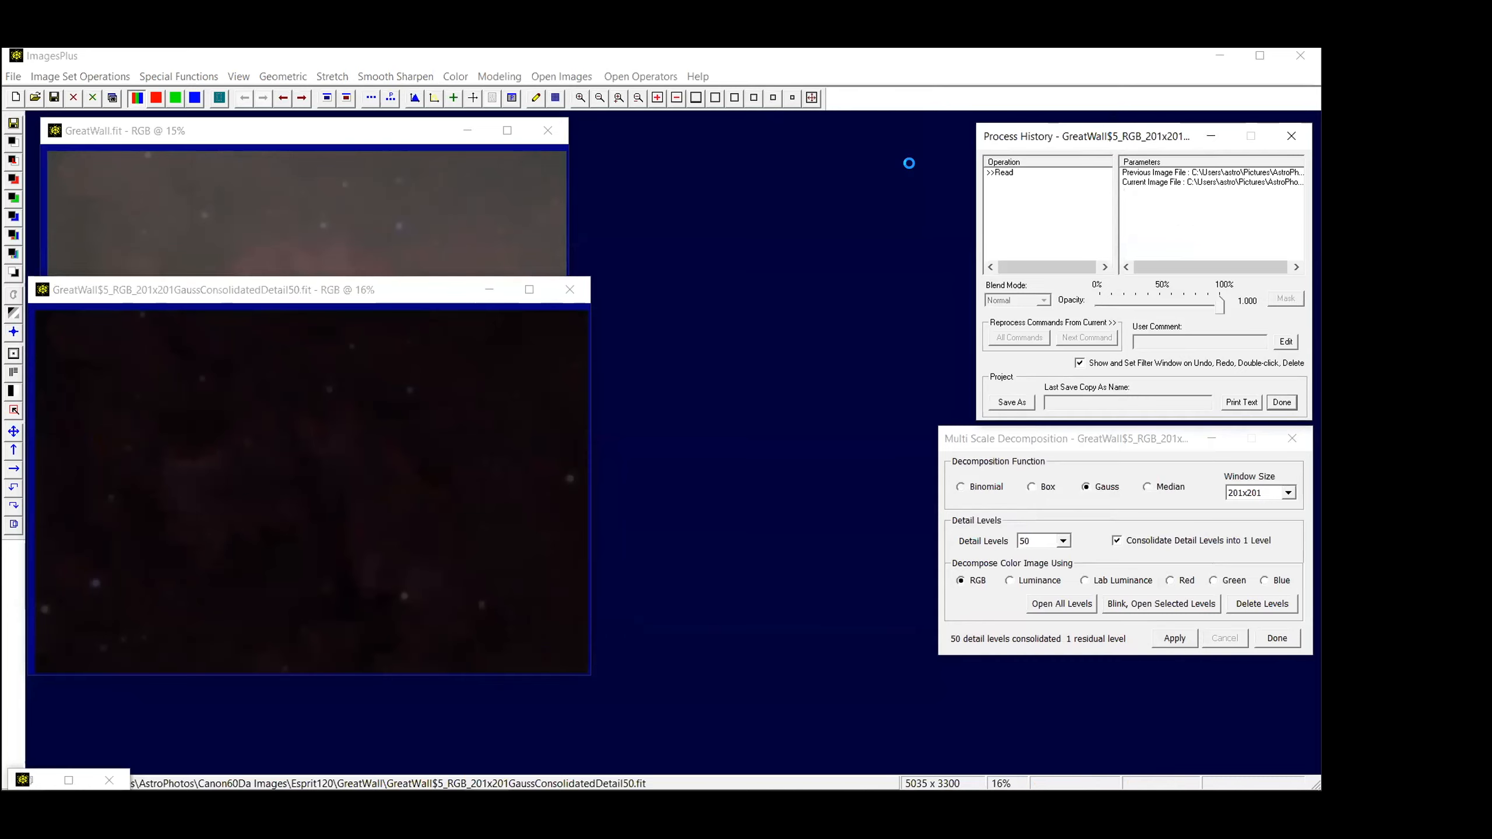
pyautogui.click(599, 97)
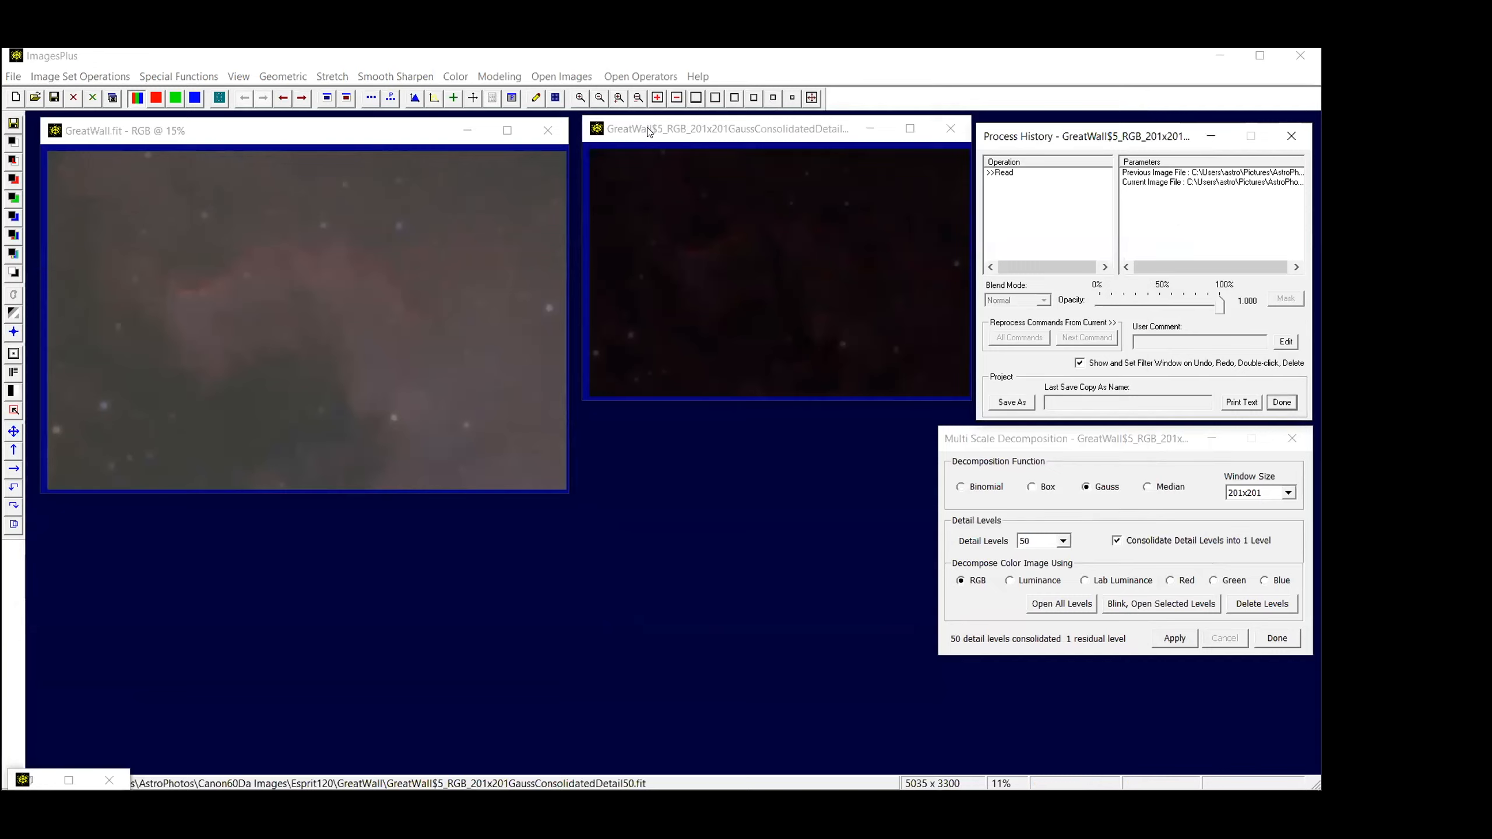
pyautogui.click(580, 97)
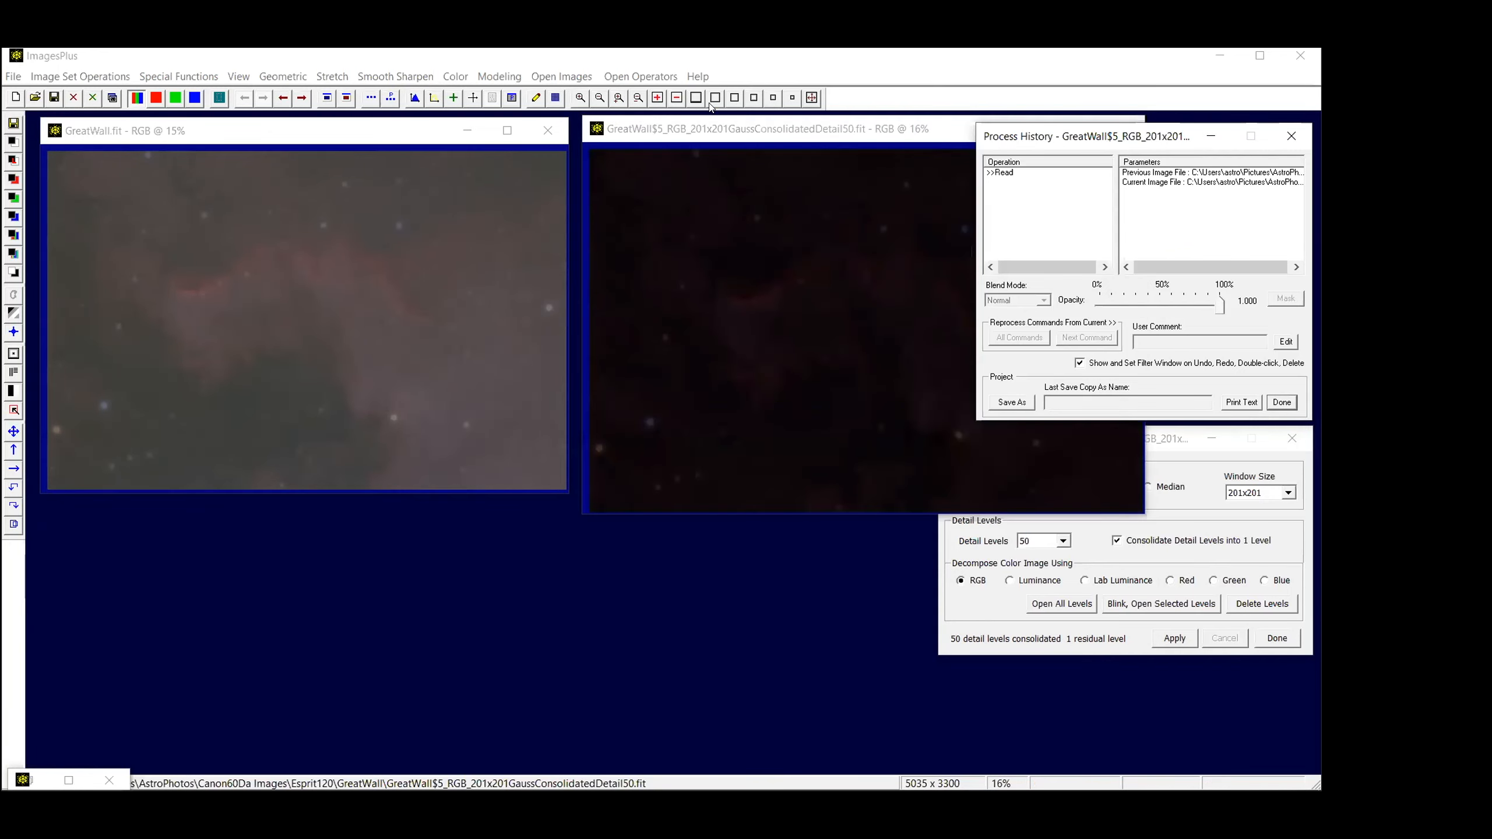
pyautogui.click(600, 98)
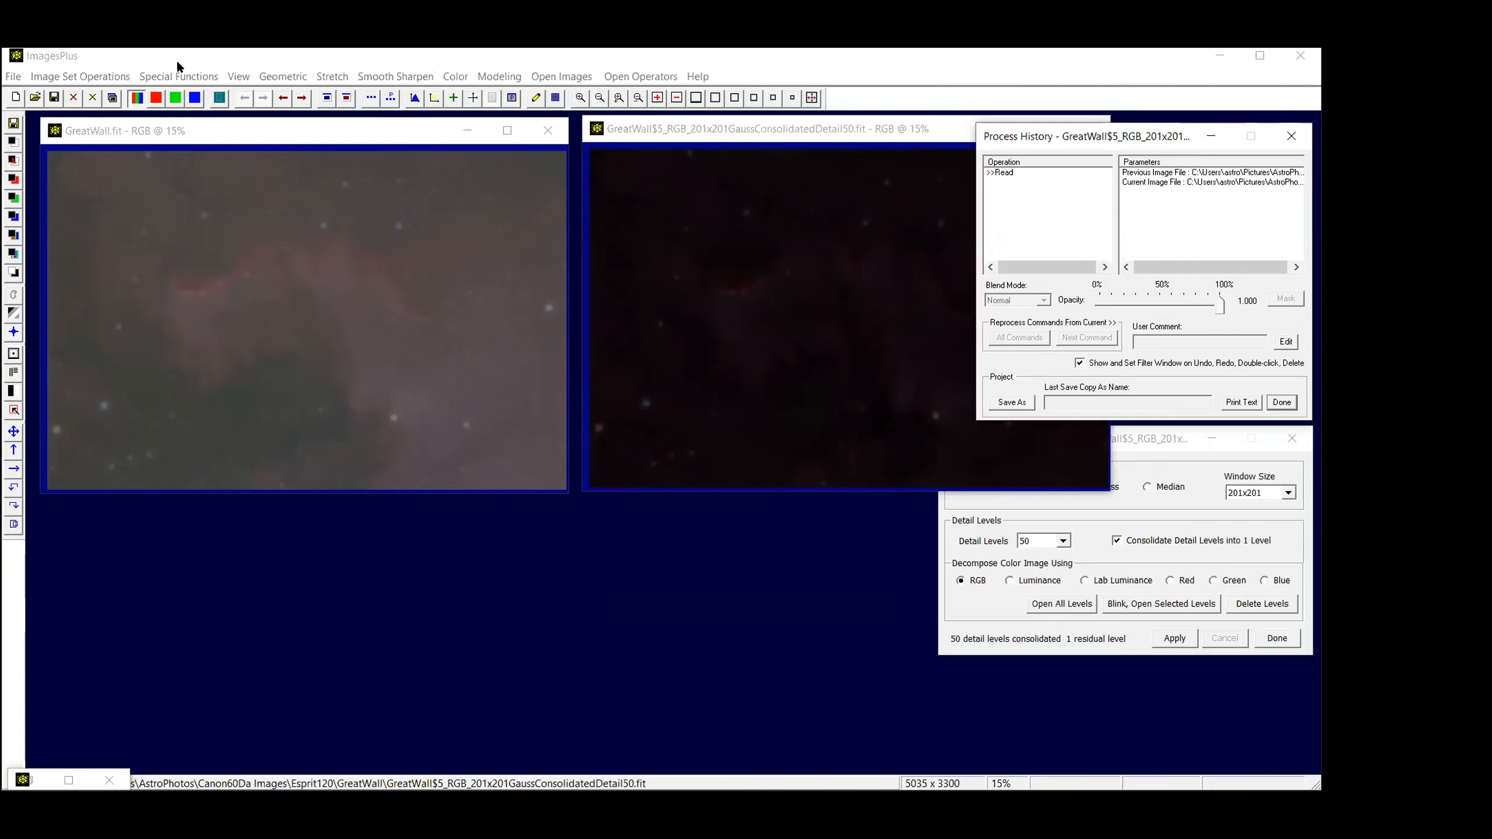
# Set up a blend mode, opacity and masks combination of all open images as CombineImagesTarget, cancelling the initial combine run
pyautogui.click(183, 79)
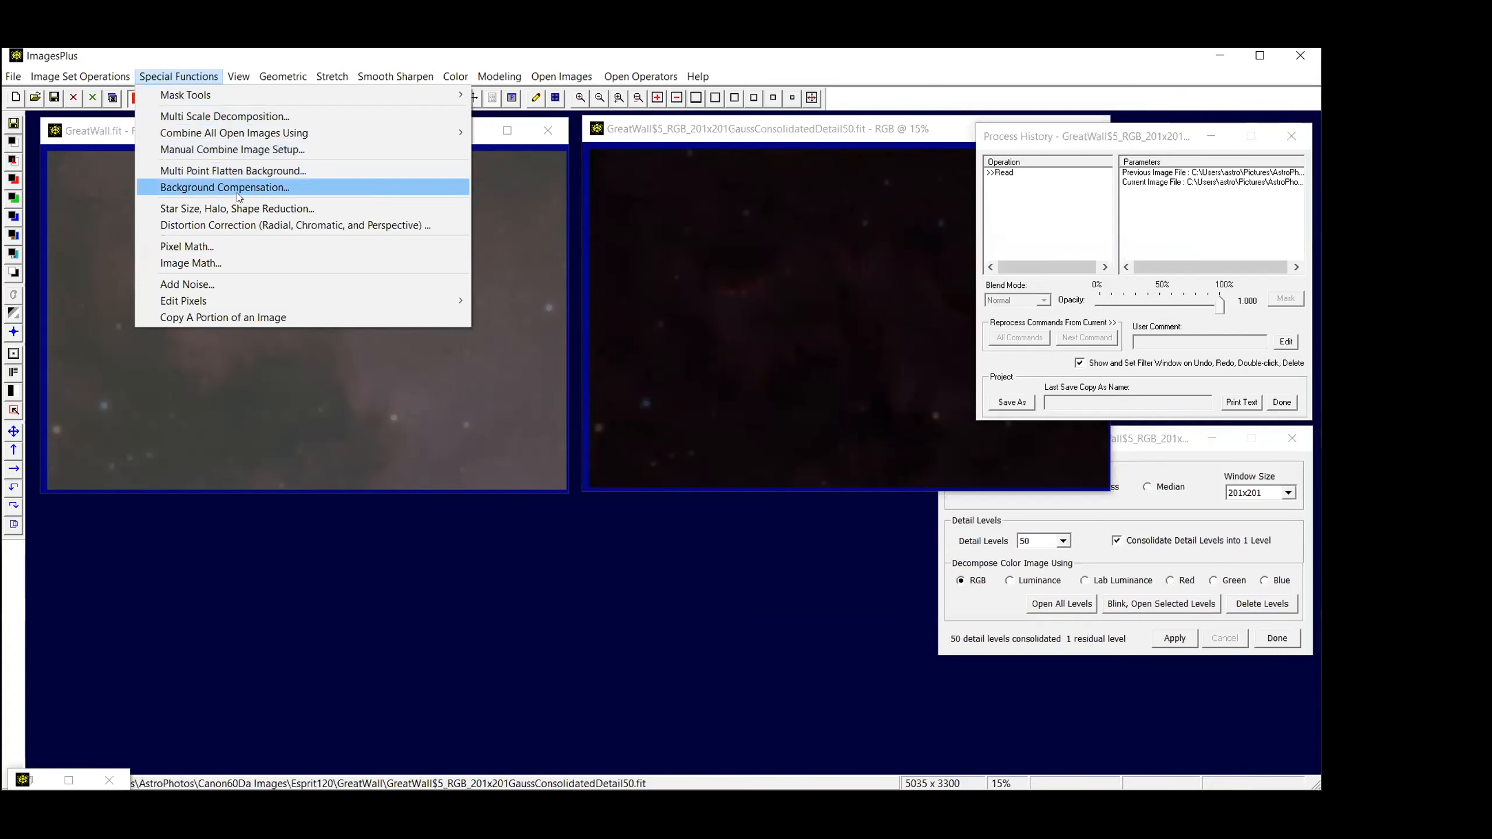
pyautogui.moveTo(222, 133)
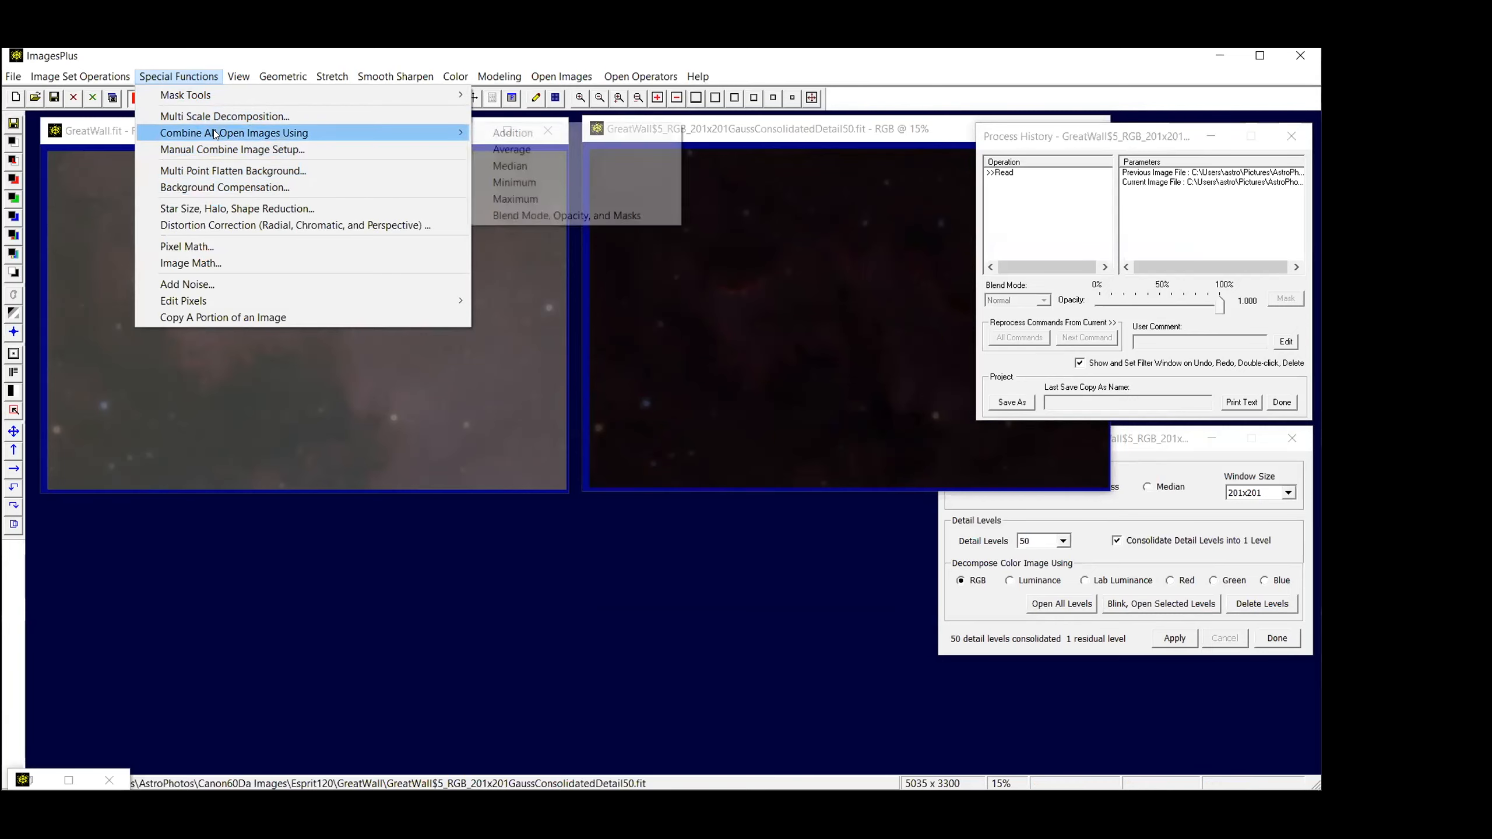
pyautogui.click(492, 215)
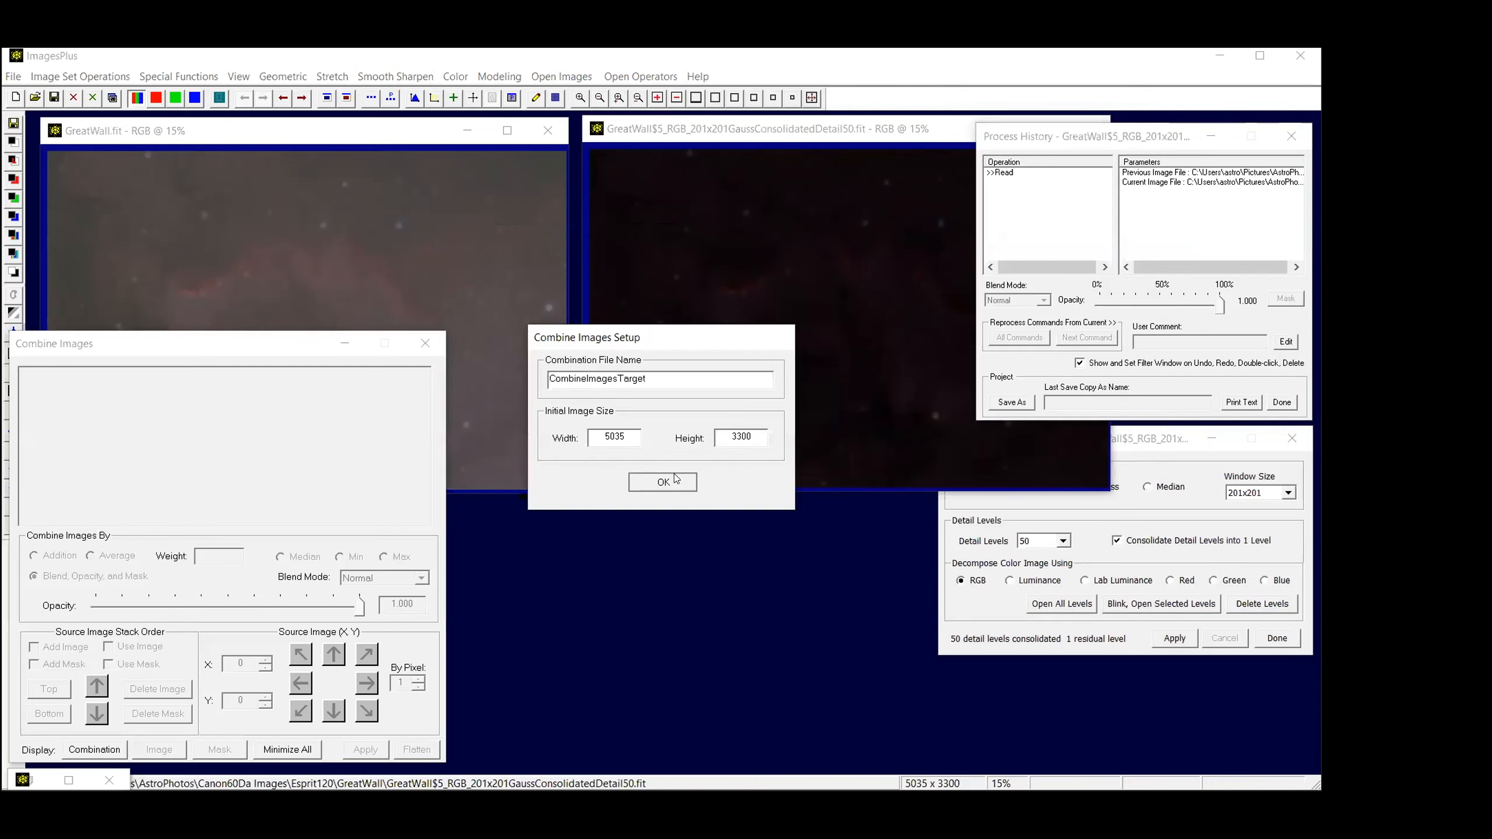
pyautogui.click(664, 482)
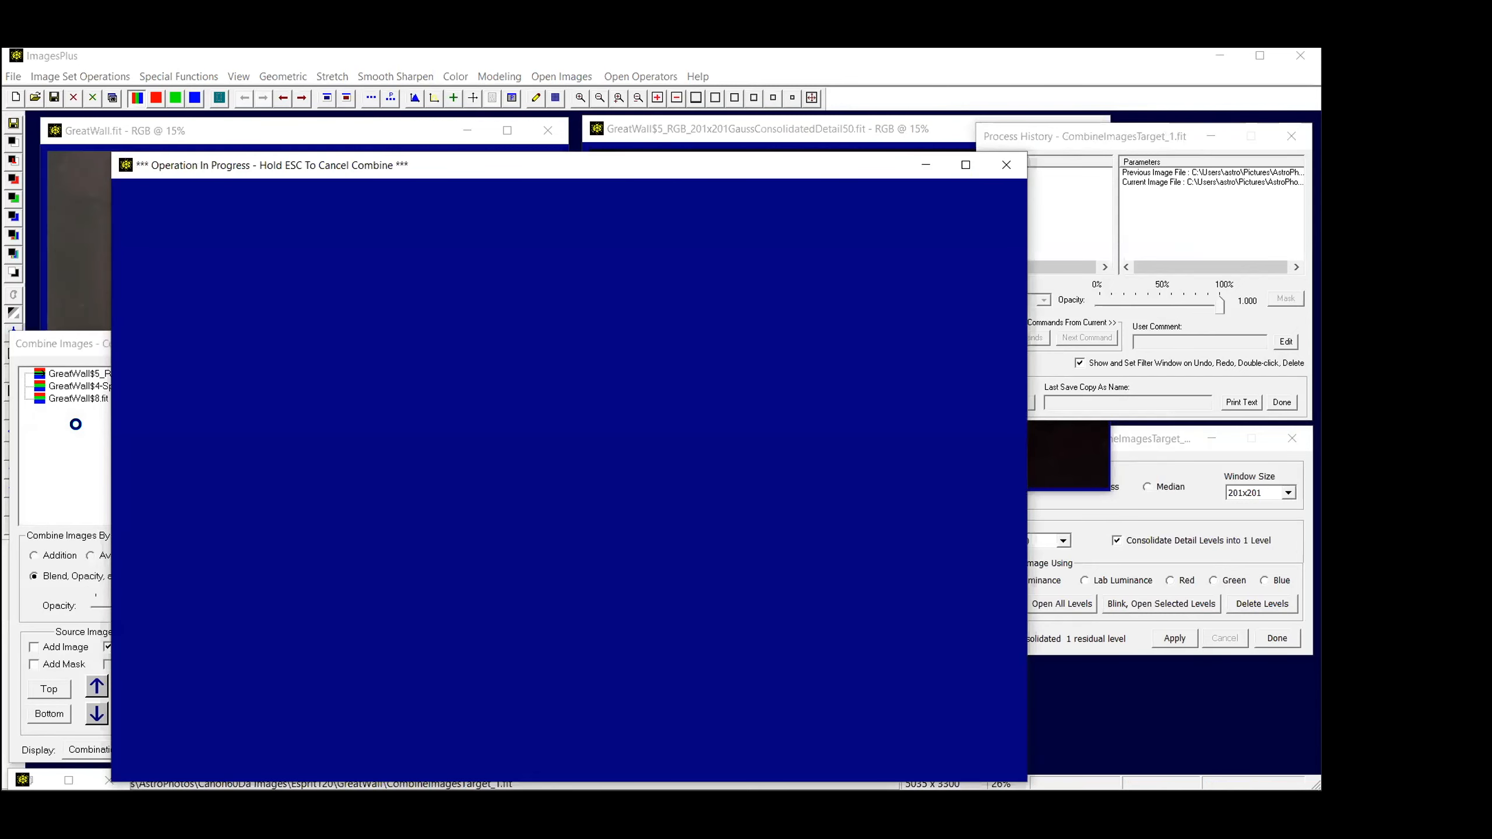
pyautogui.press('Escape')
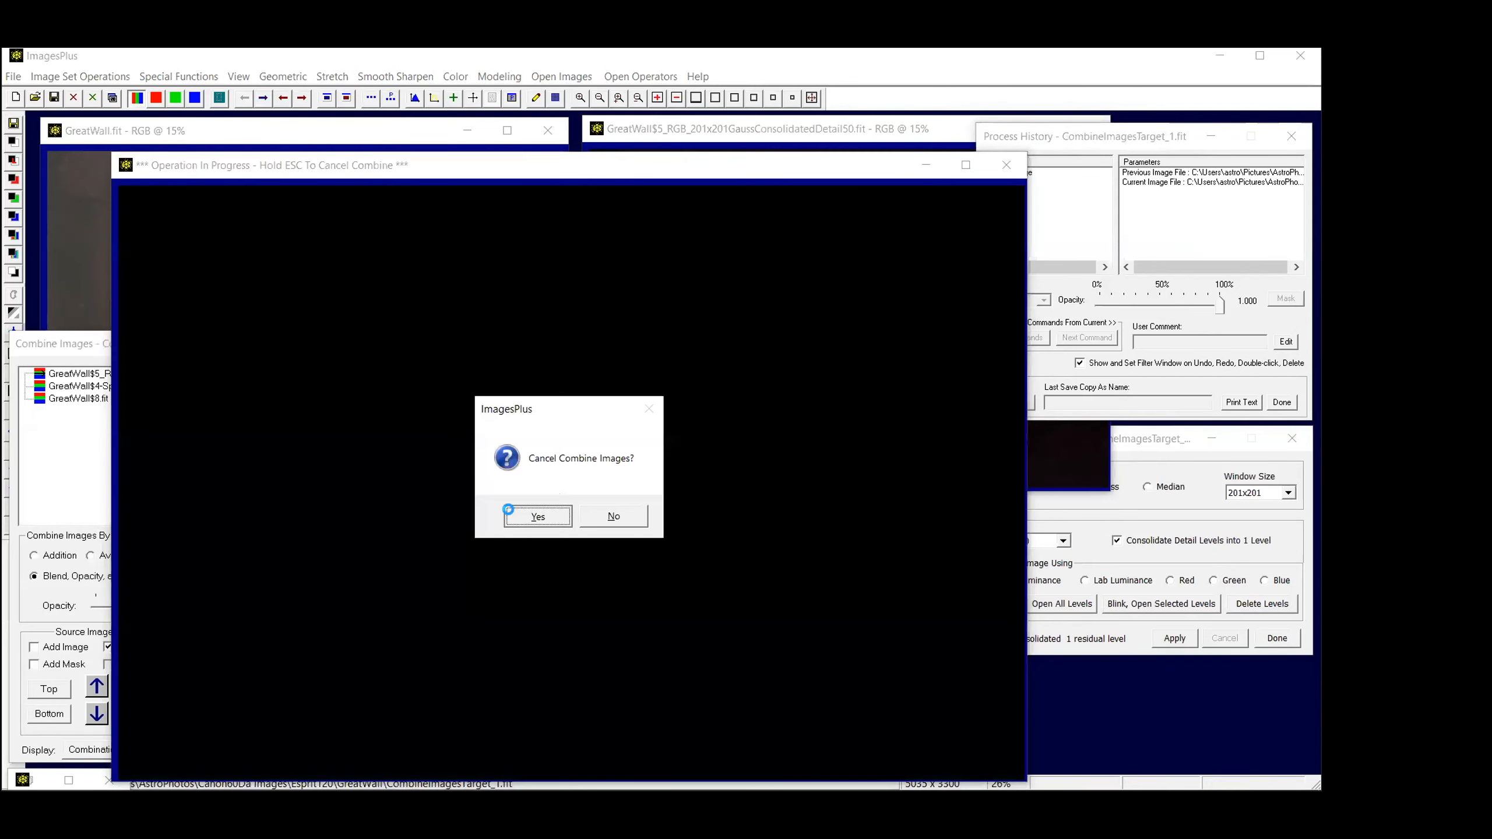
pyautogui.click(535, 515)
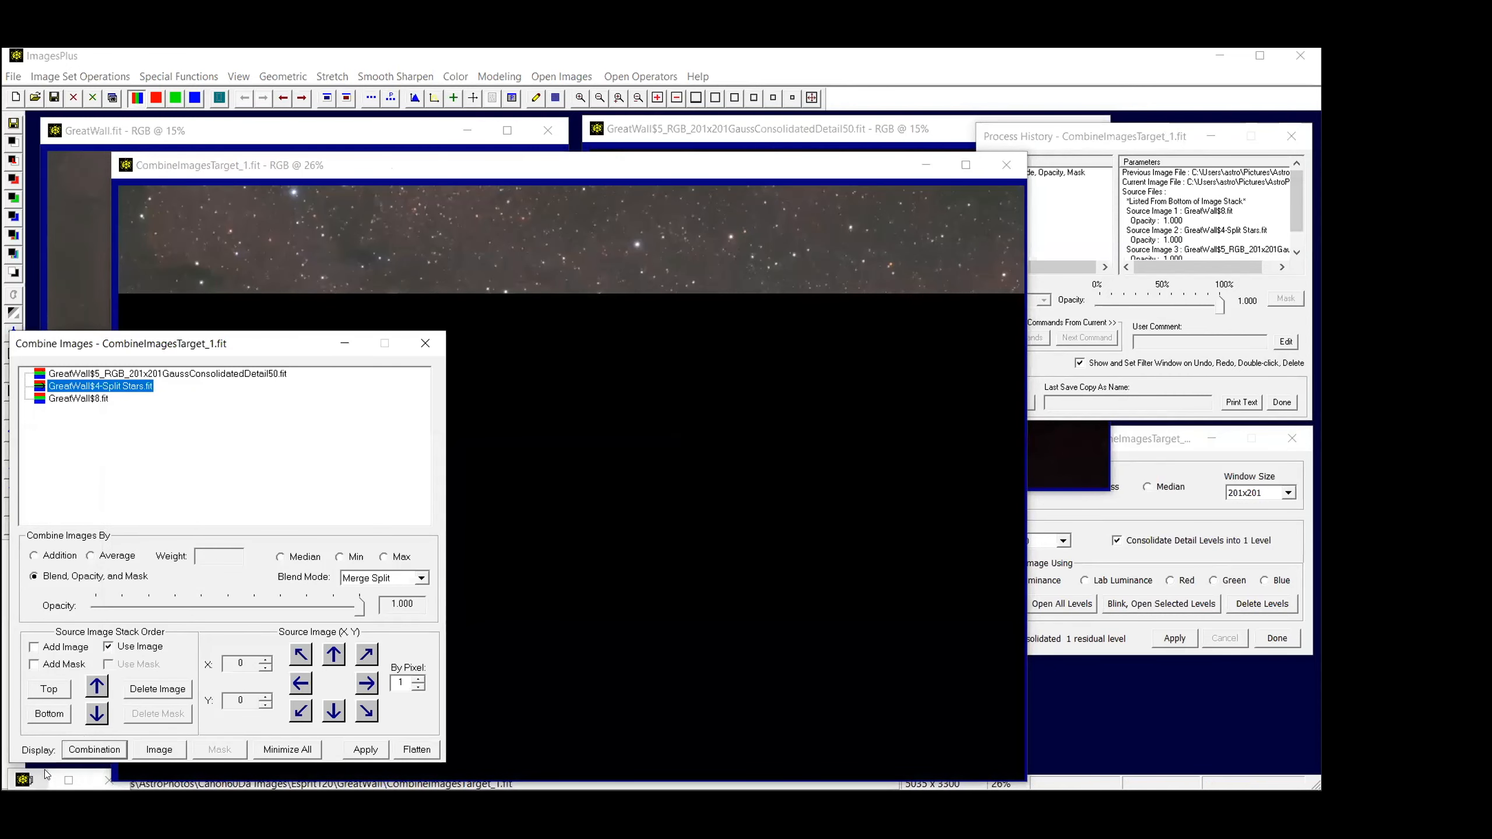
# Remove GreatWall$4-Split Stars.fit from the combination stack and combine the consolidated detail with GreatWall$8.fit using Merge Split at 1.000 opacity
pyautogui.click(157, 689)
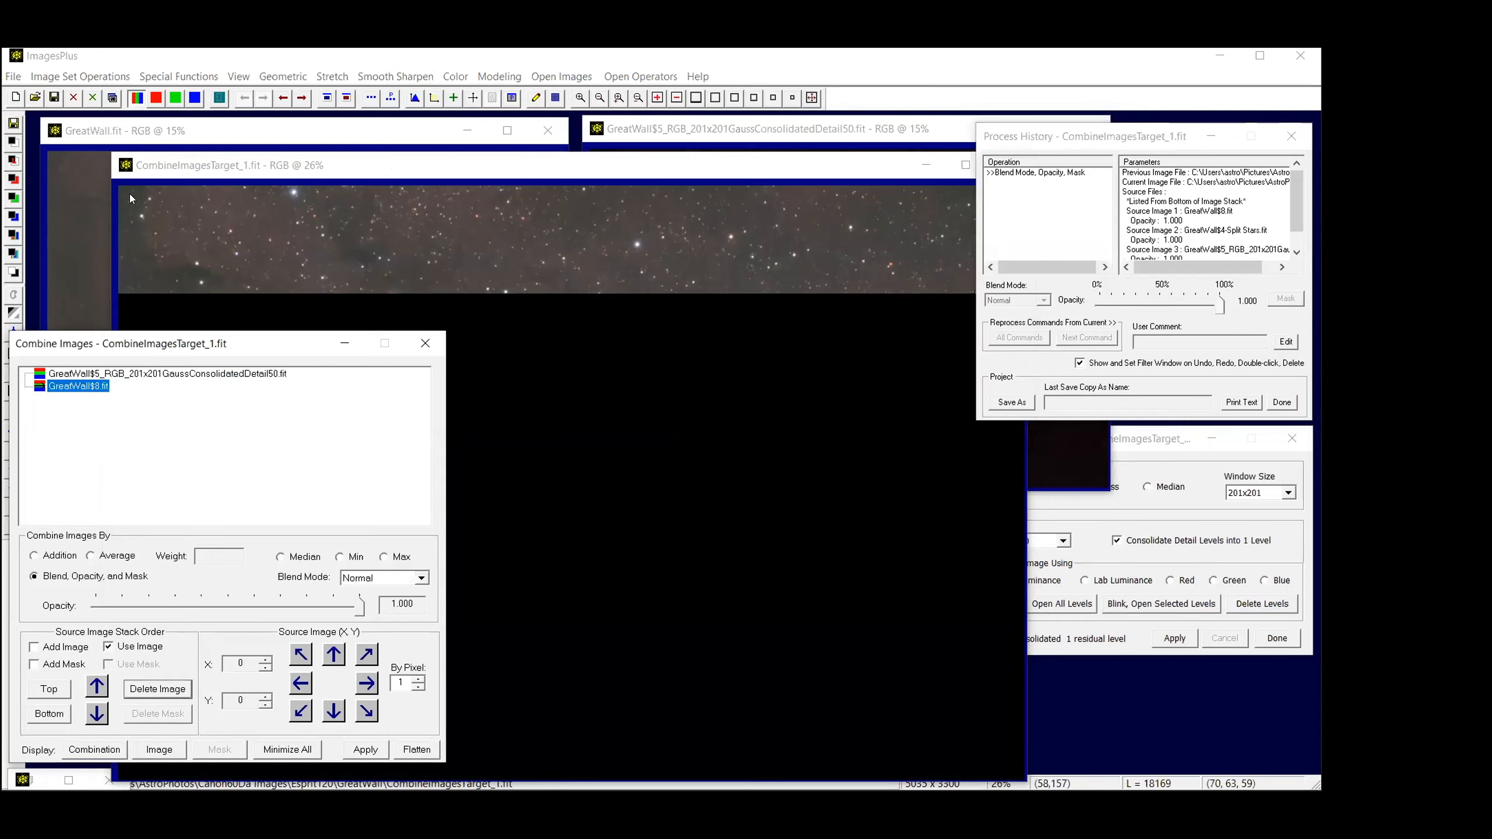
pyautogui.click(180, 131)
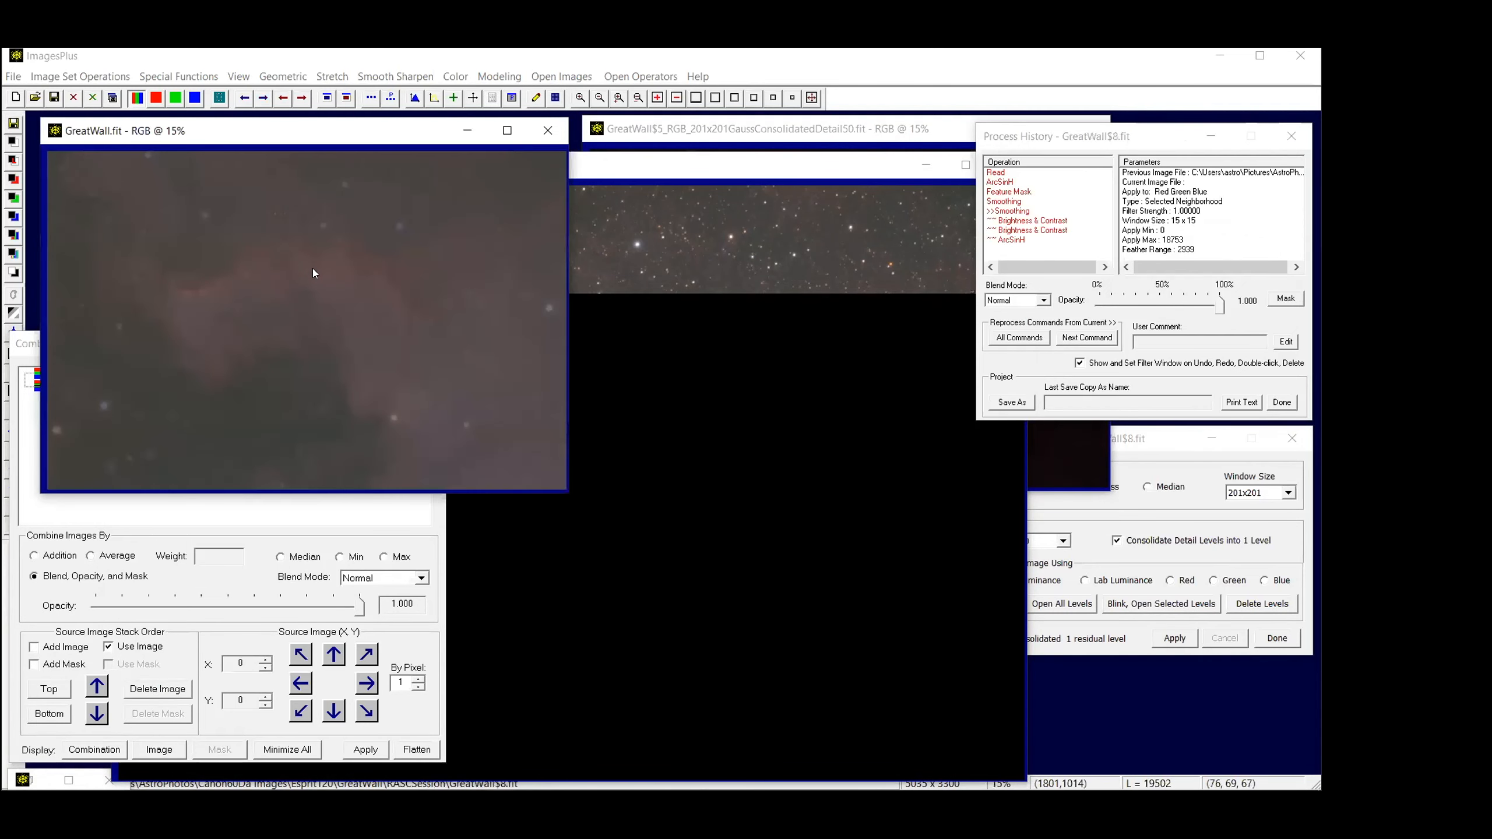
pyautogui.click(90, 521)
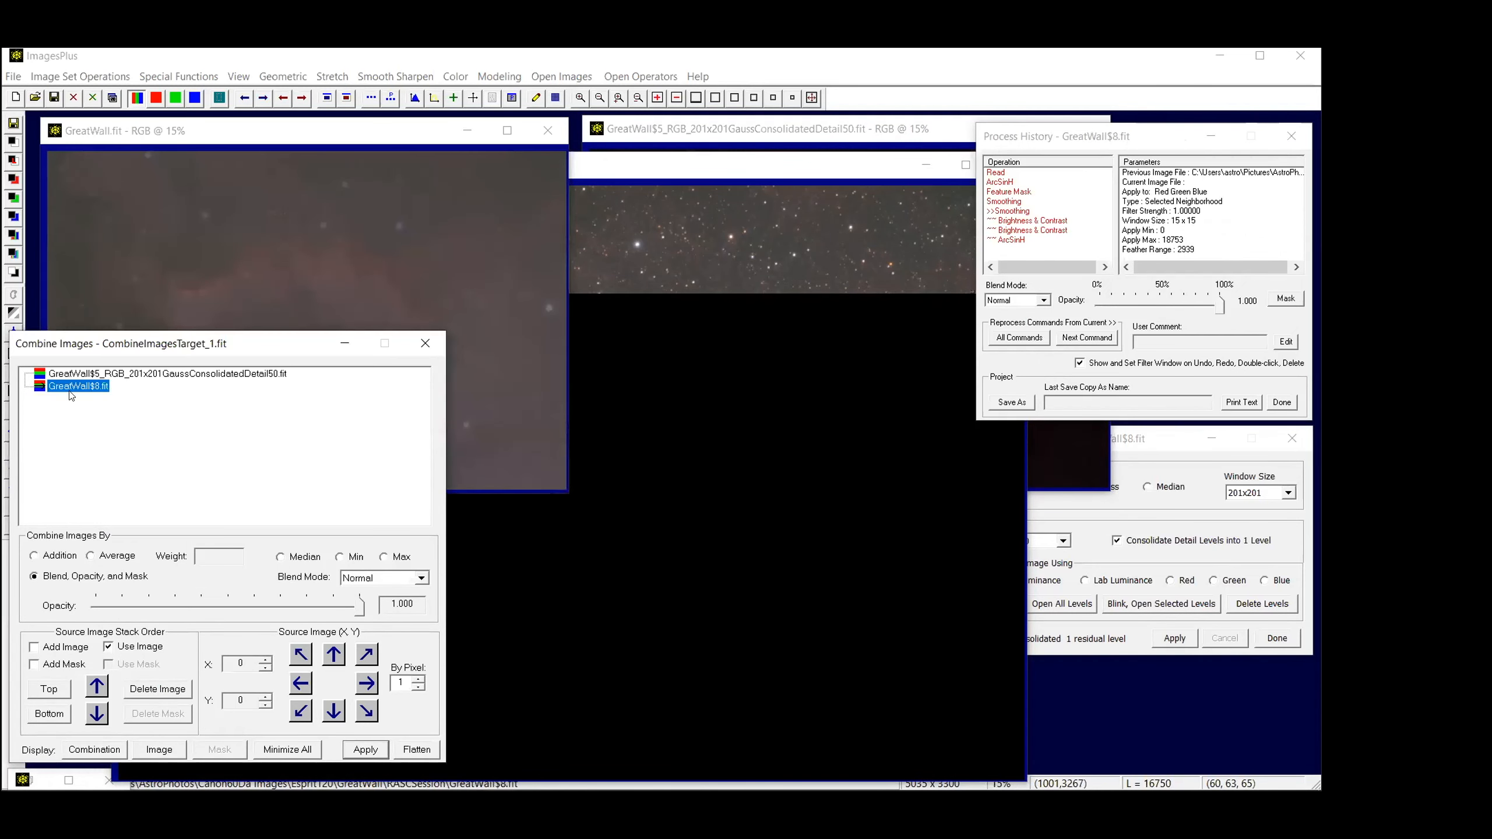
pyautogui.click(229, 375)
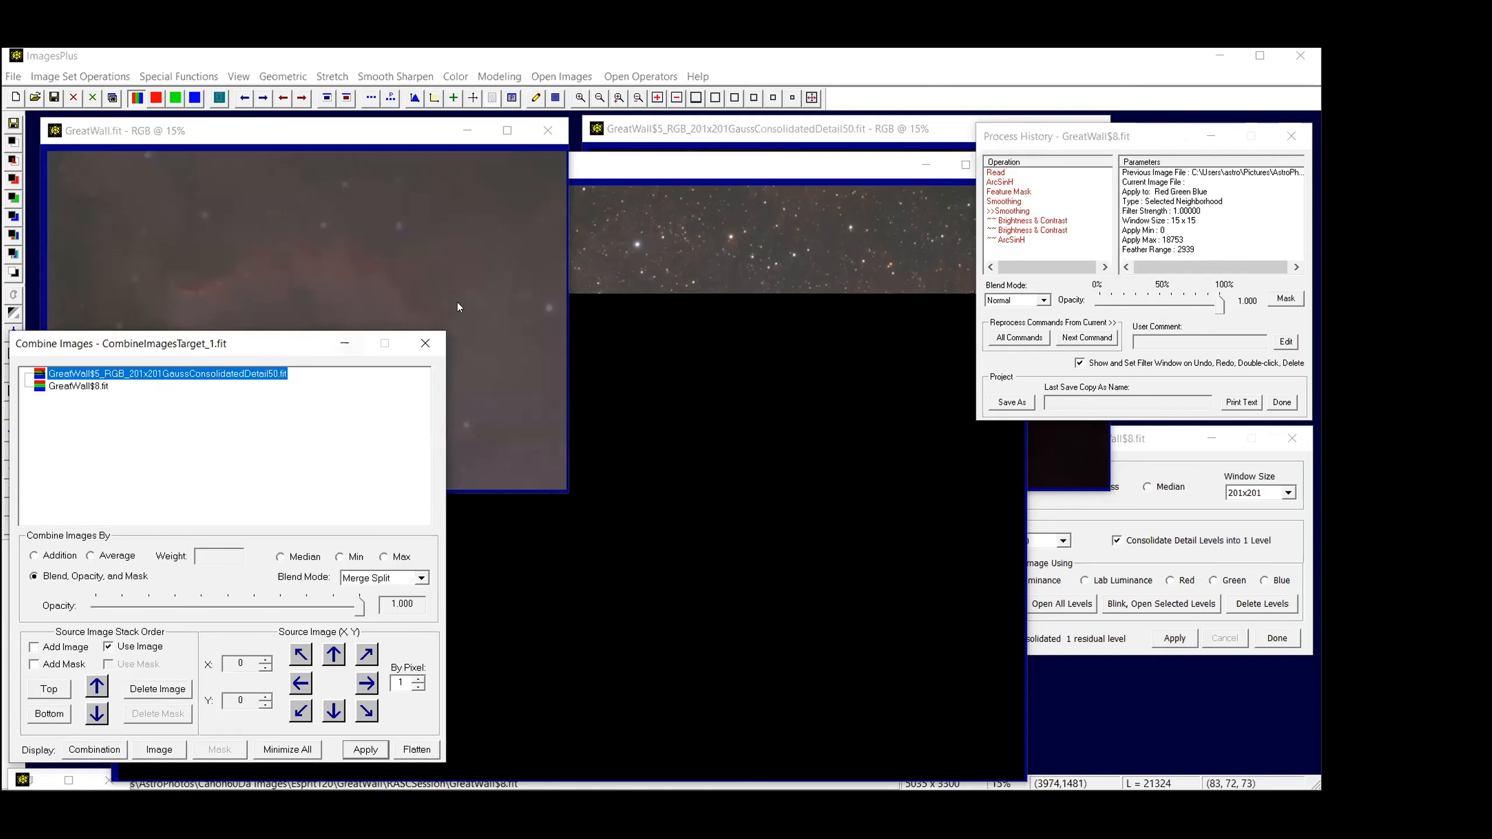
pyautogui.click(709, 130)
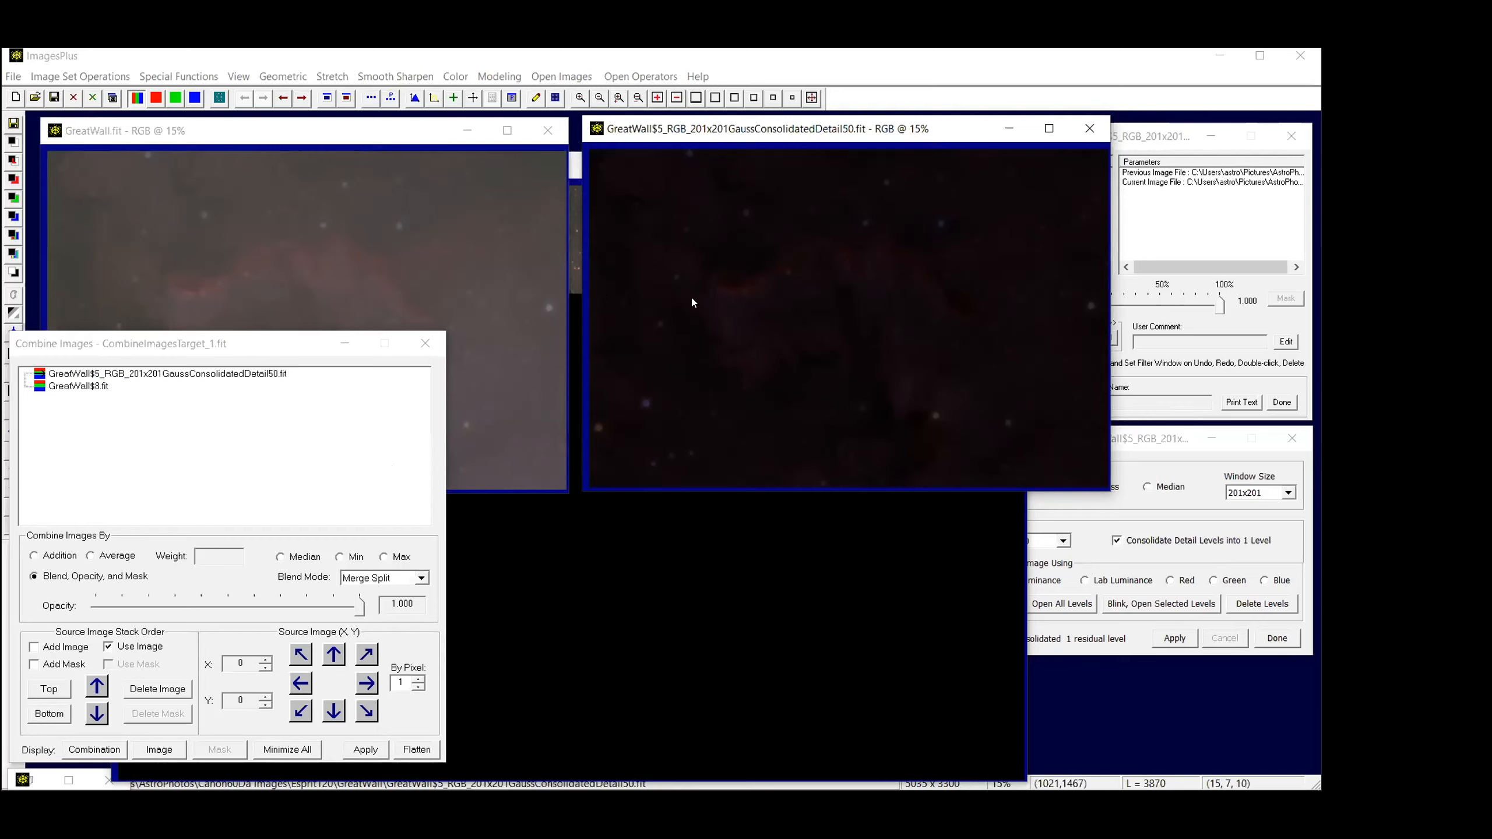
pyautogui.click(361, 750)
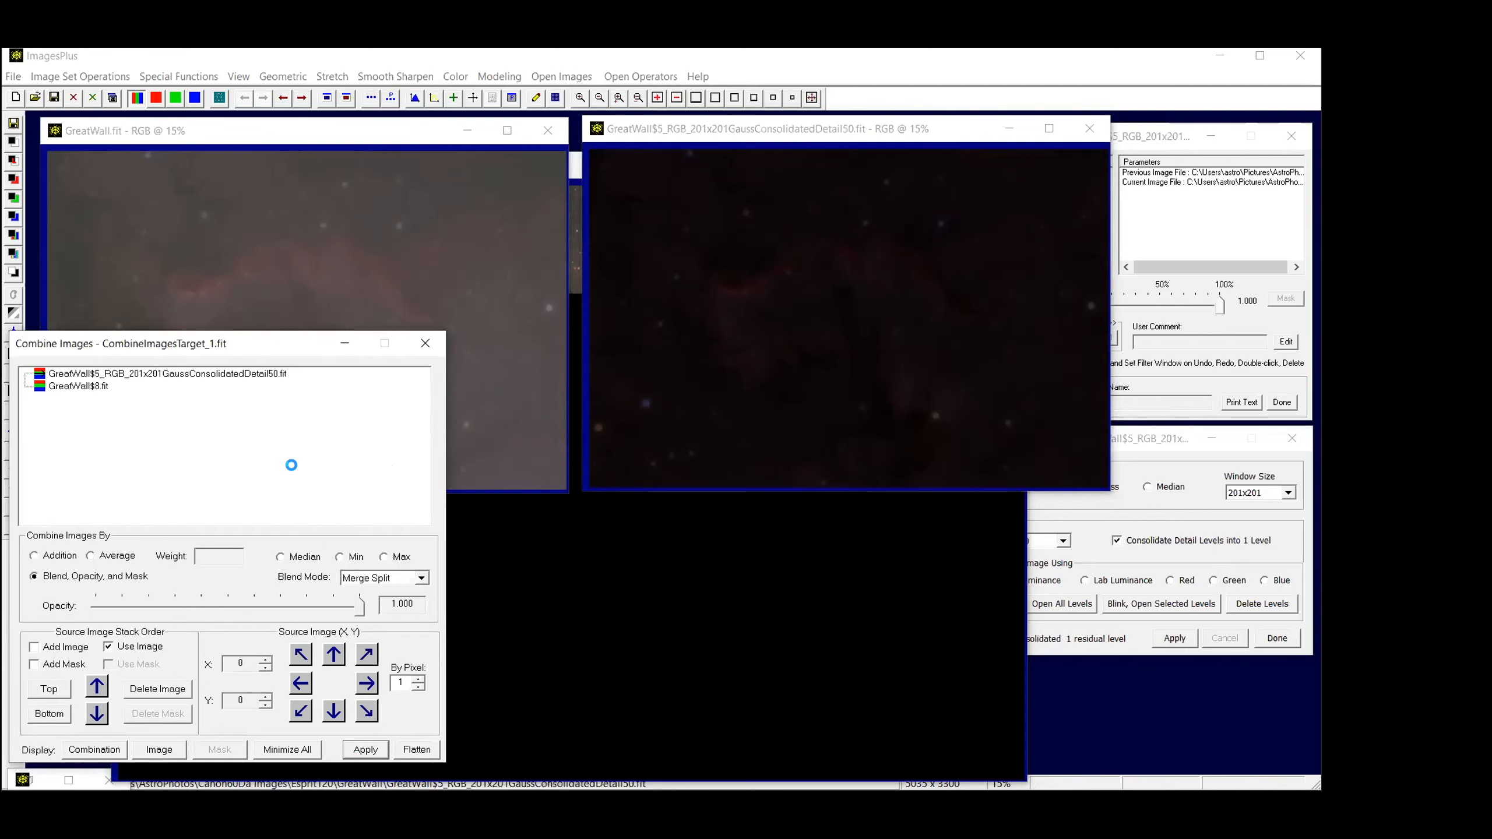
# Compare the combined image at 15% zoom with GreatWall.fit and the consolidated detail image, moving the windows as needed
pyautogui.click(790, 98)
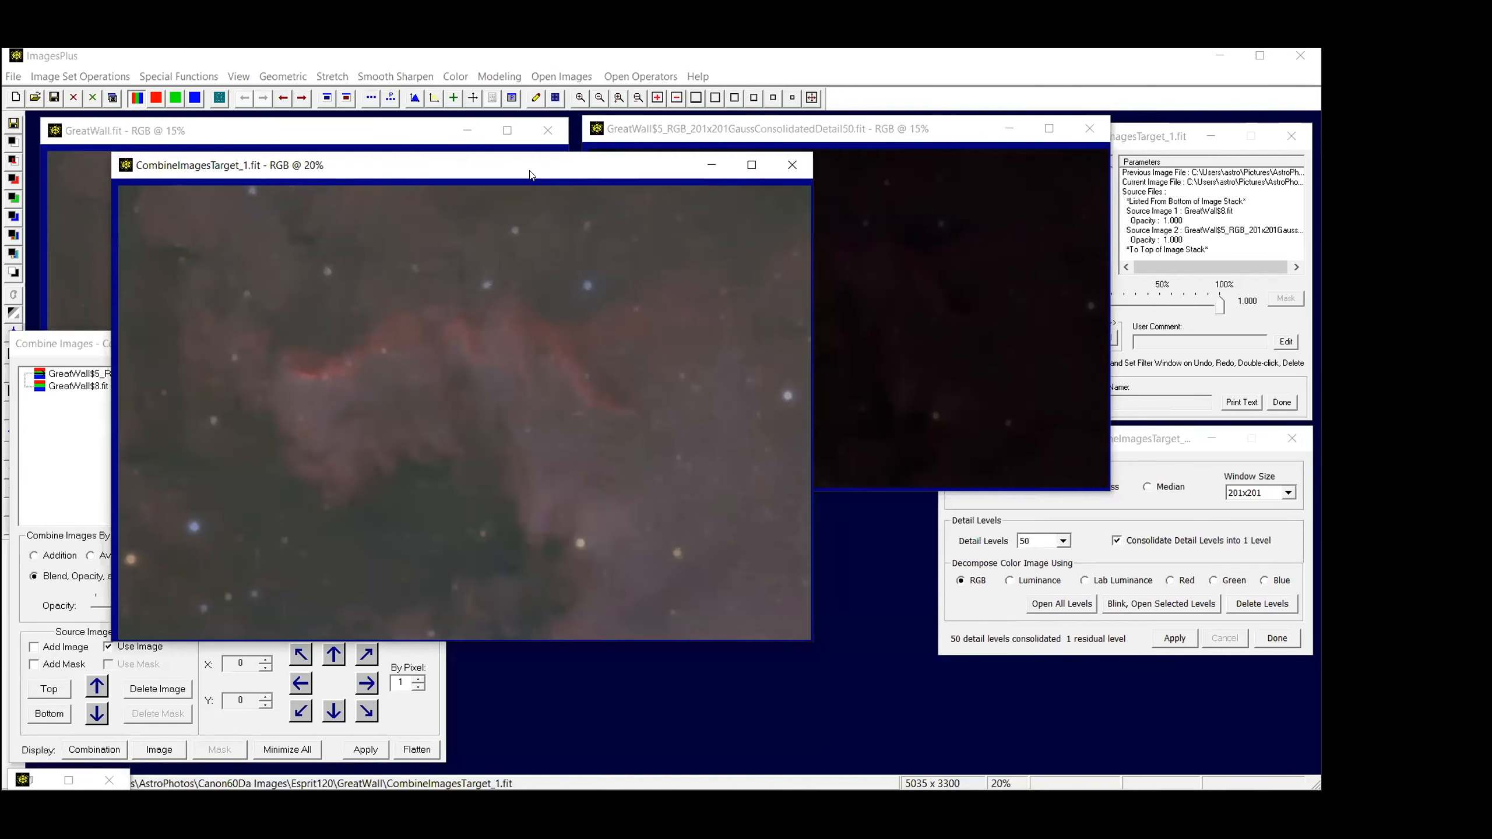
pyautogui.click(602, 99)
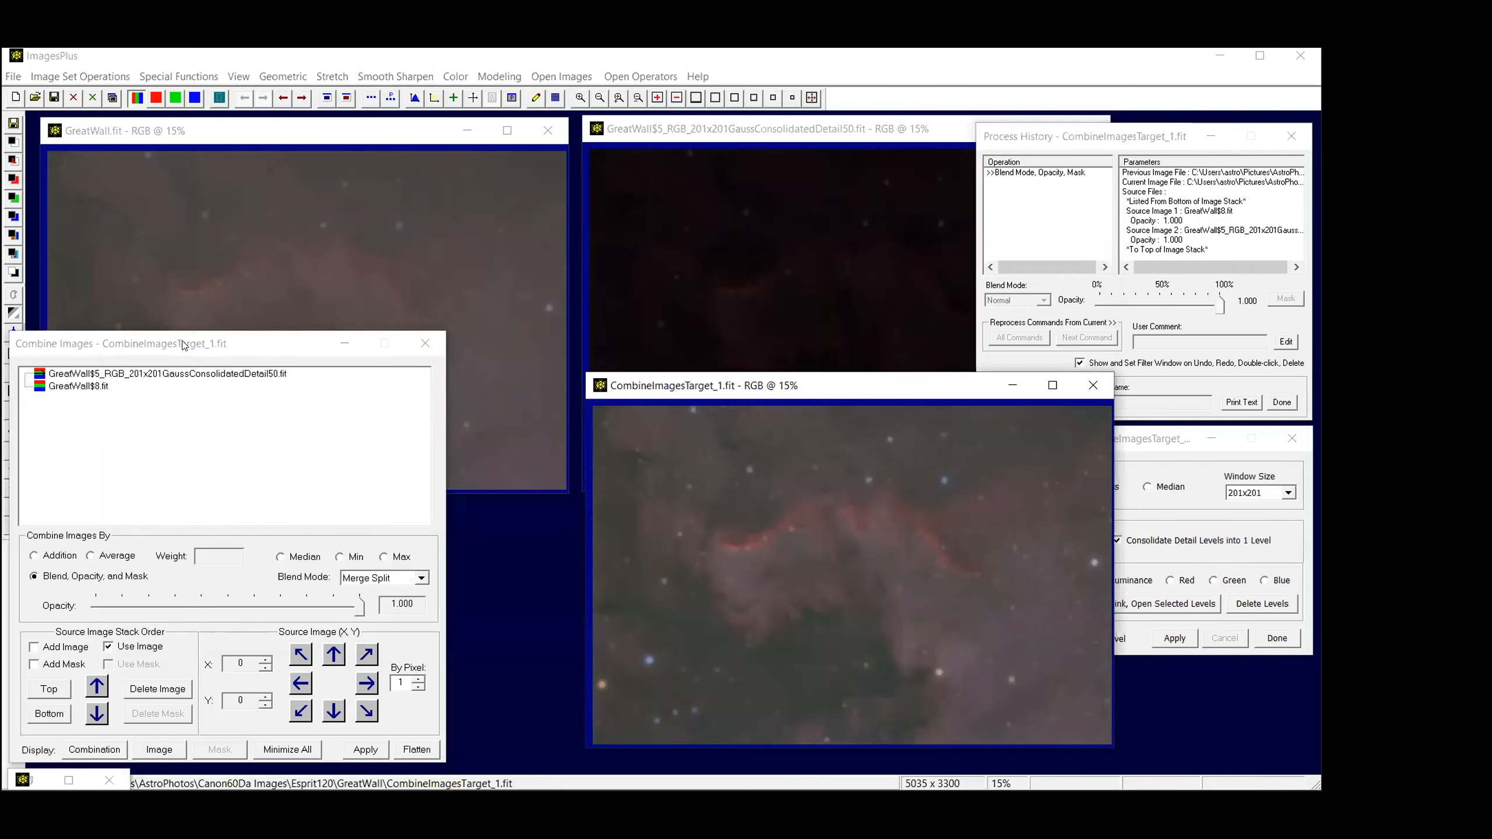
pyautogui.moveTo(181, 343); pyautogui.dragTo(188, 577)
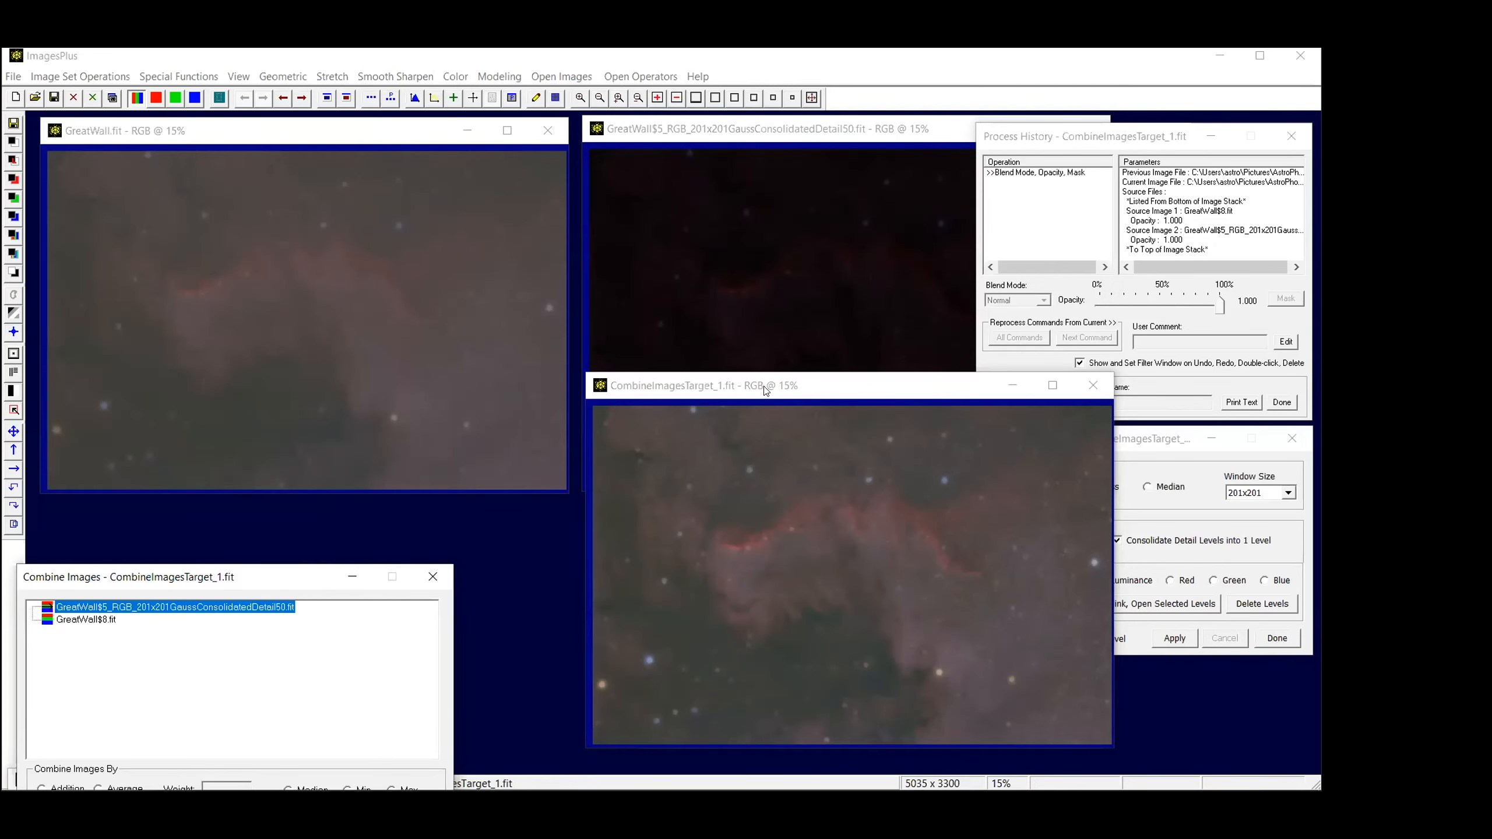
pyautogui.moveTo(766, 390); pyautogui.dragTo(756, 132)
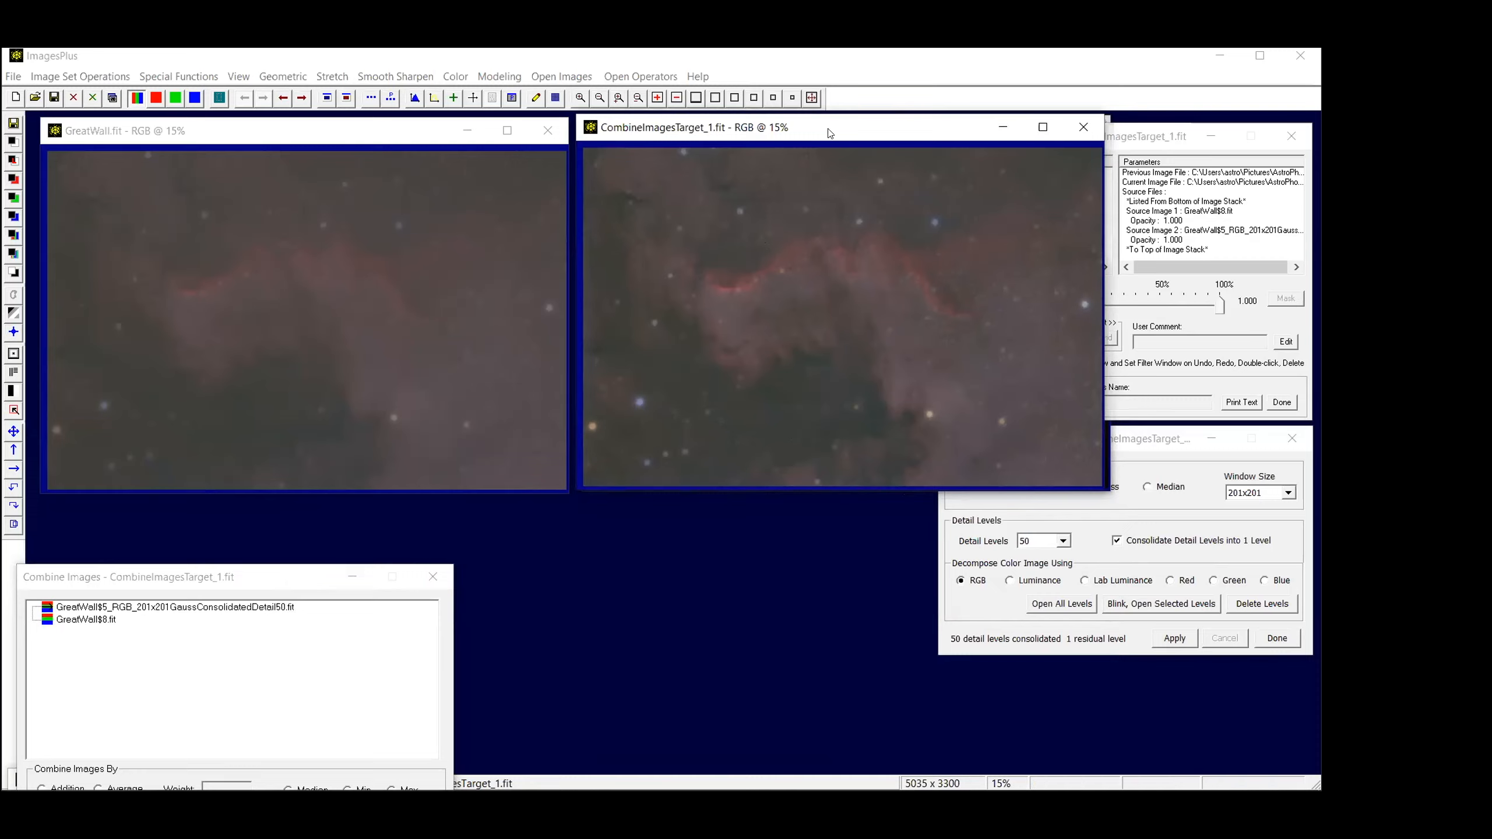
pyautogui.moveTo(827, 129); pyautogui.dragTo(839, 471)
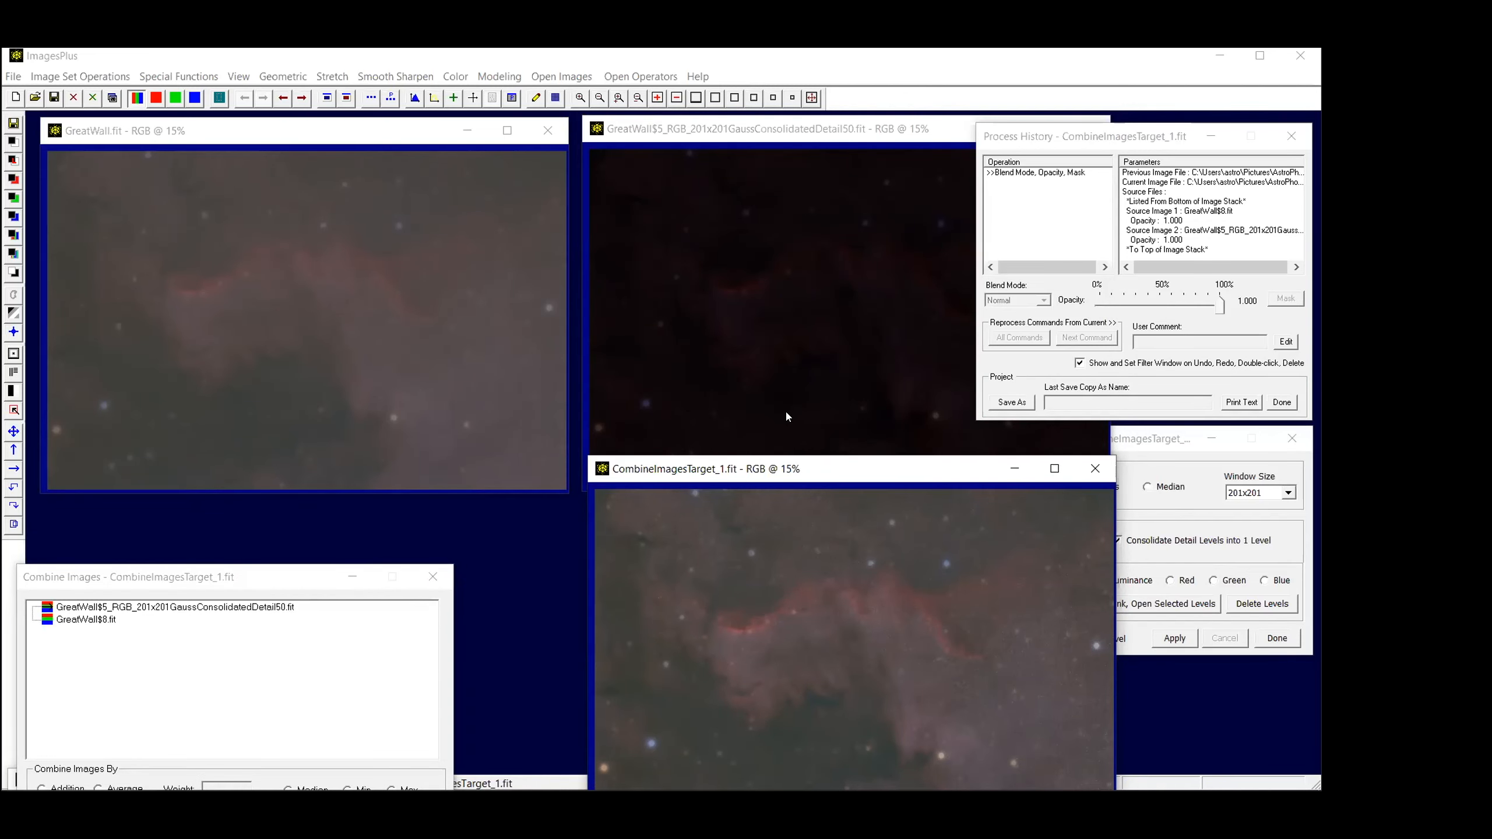
pyautogui.moveTo(841, 471); pyautogui.dragTo(663, 354)
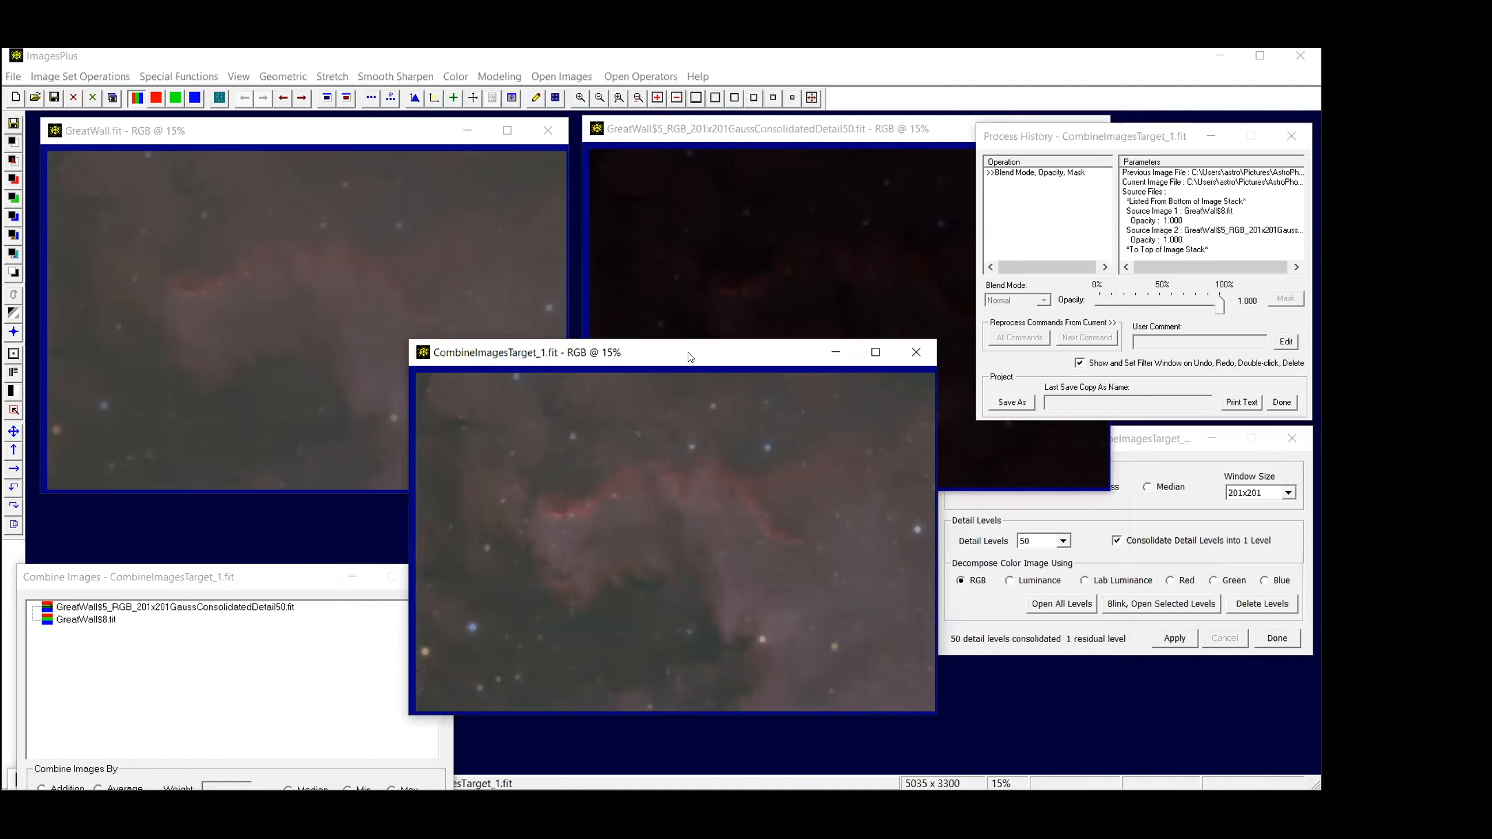
pyautogui.moveTo(689, 357); pyautogui.dragTo(664, 193)
# Flatten the image combination and position CombineImagesTarget_1.fit below GreatWall.fit
pyautogui.moveTo(215, 583); pyautogui.dragTo(223, 373)
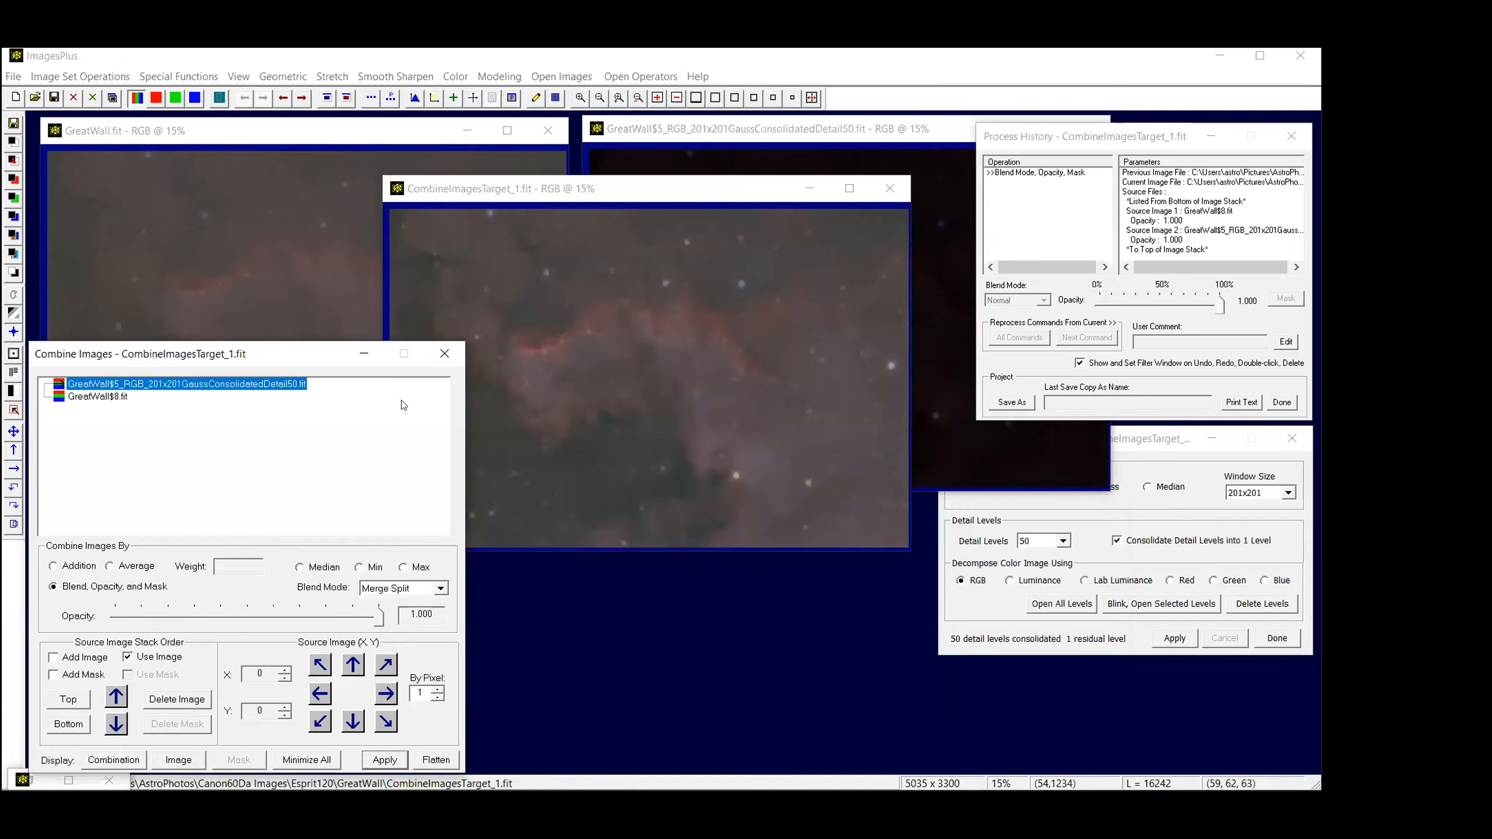
pyautogui.click(434, 759)
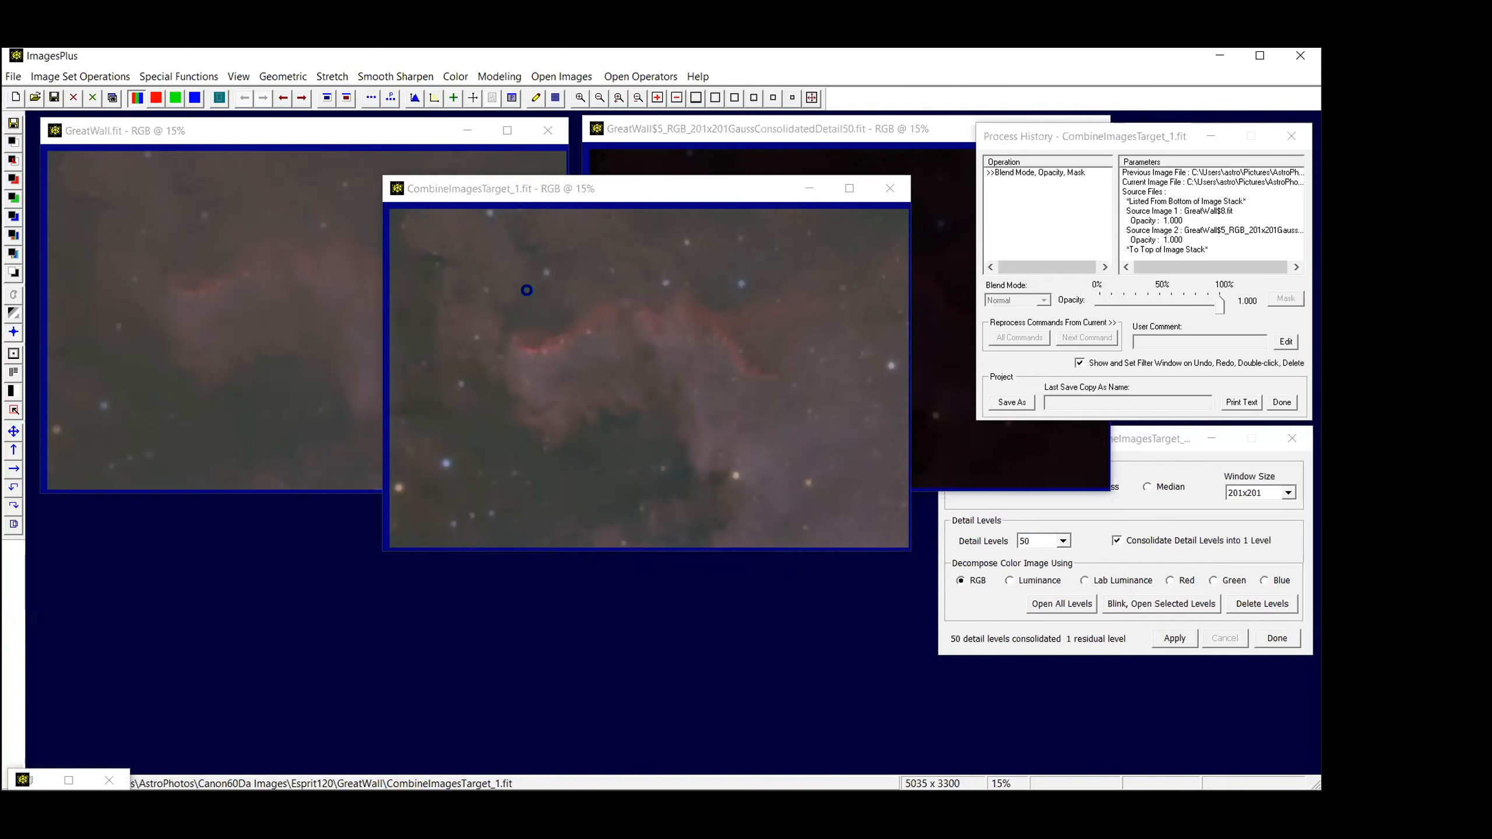
pyautogui.moveTo(701, 188); pyautogui.dragTo(365, 402)
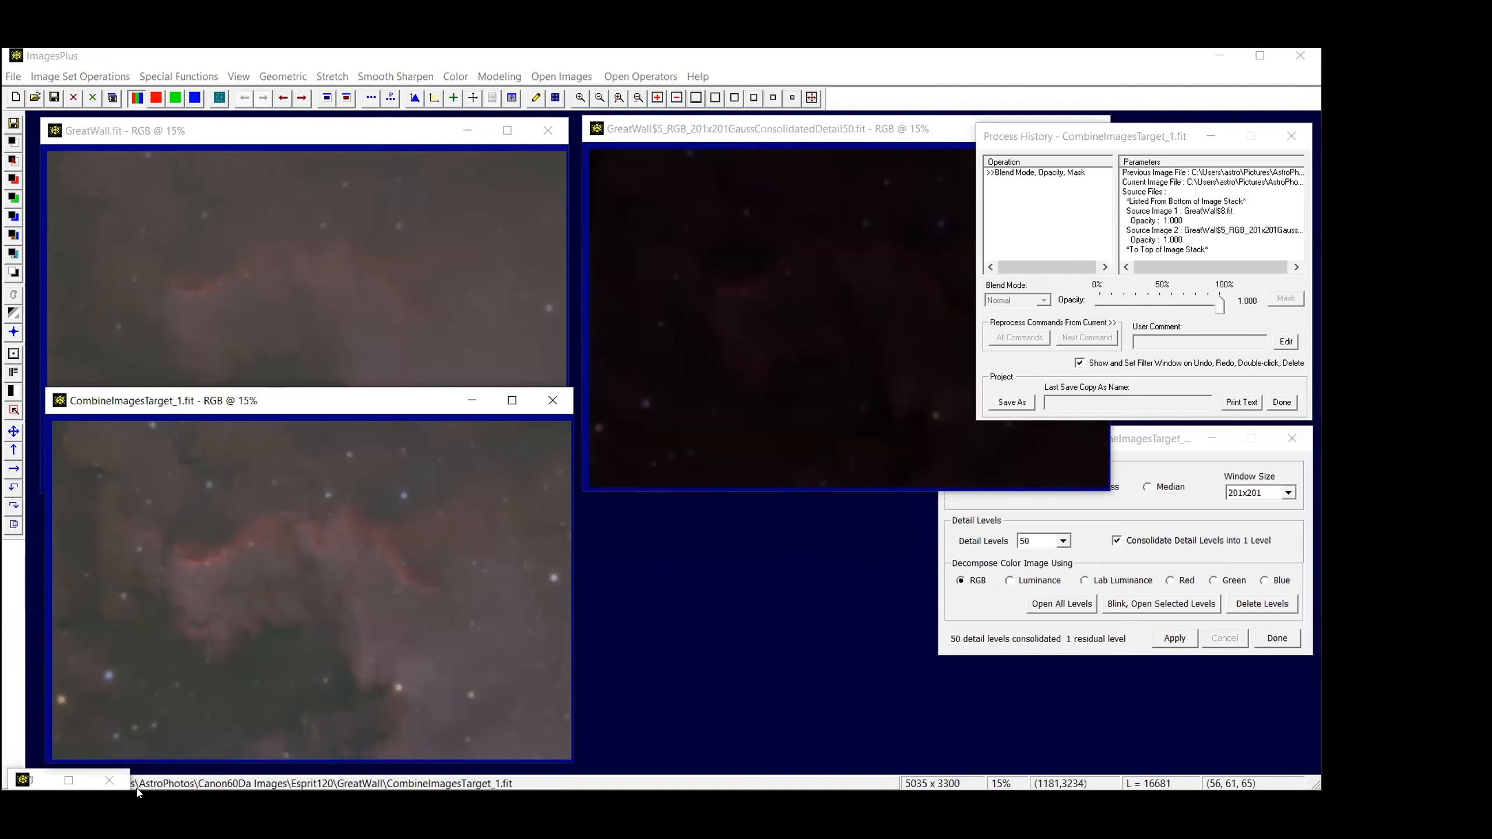
# Close GreatWall.fit, the consolidated detail image and the Multi Scale Decomposition dialog, keeping the combined image open
pyautogui.click(549, 131)
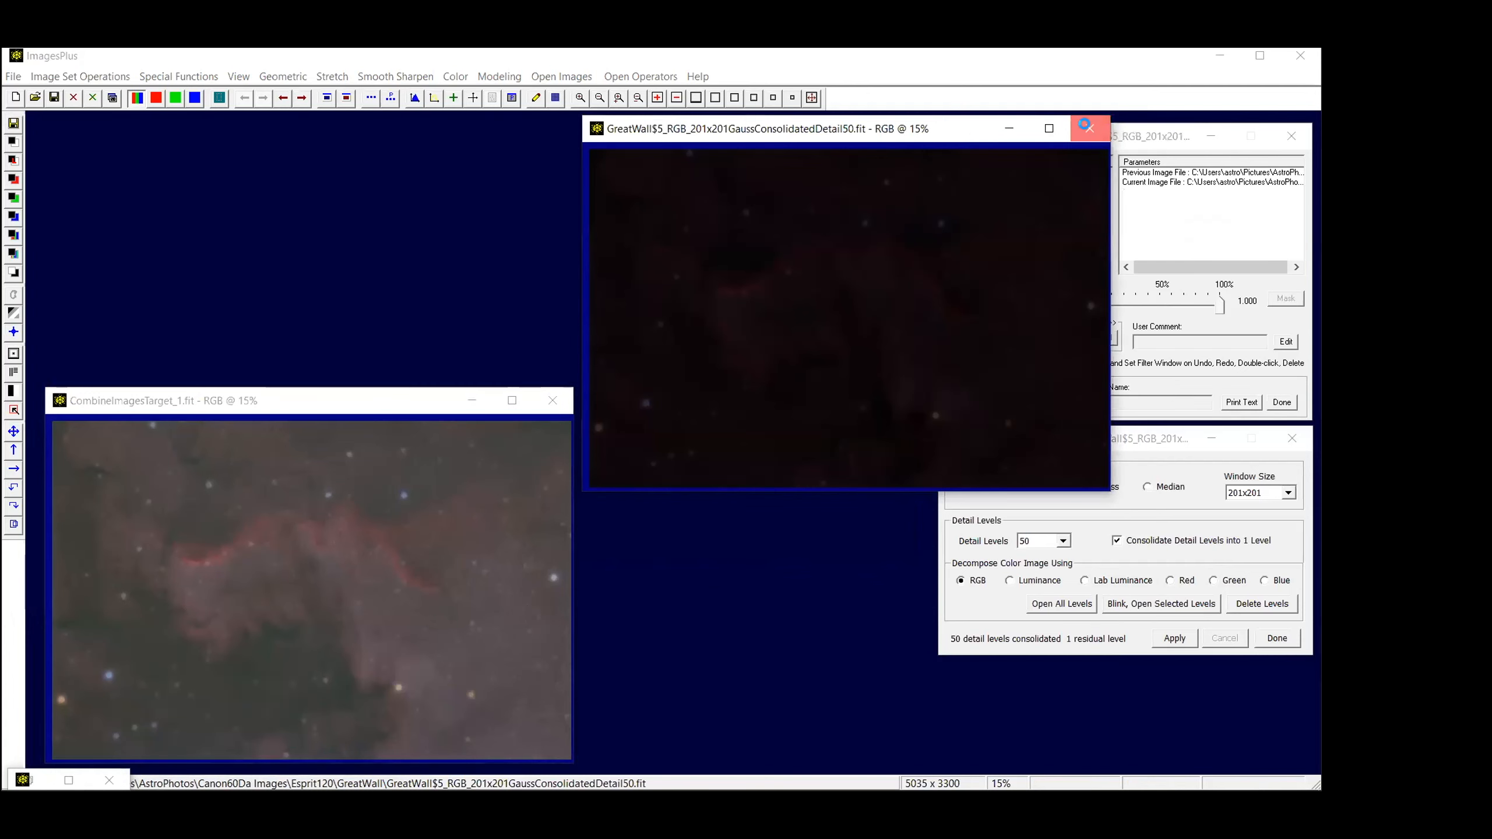
pyautogui.click(1088, 126)
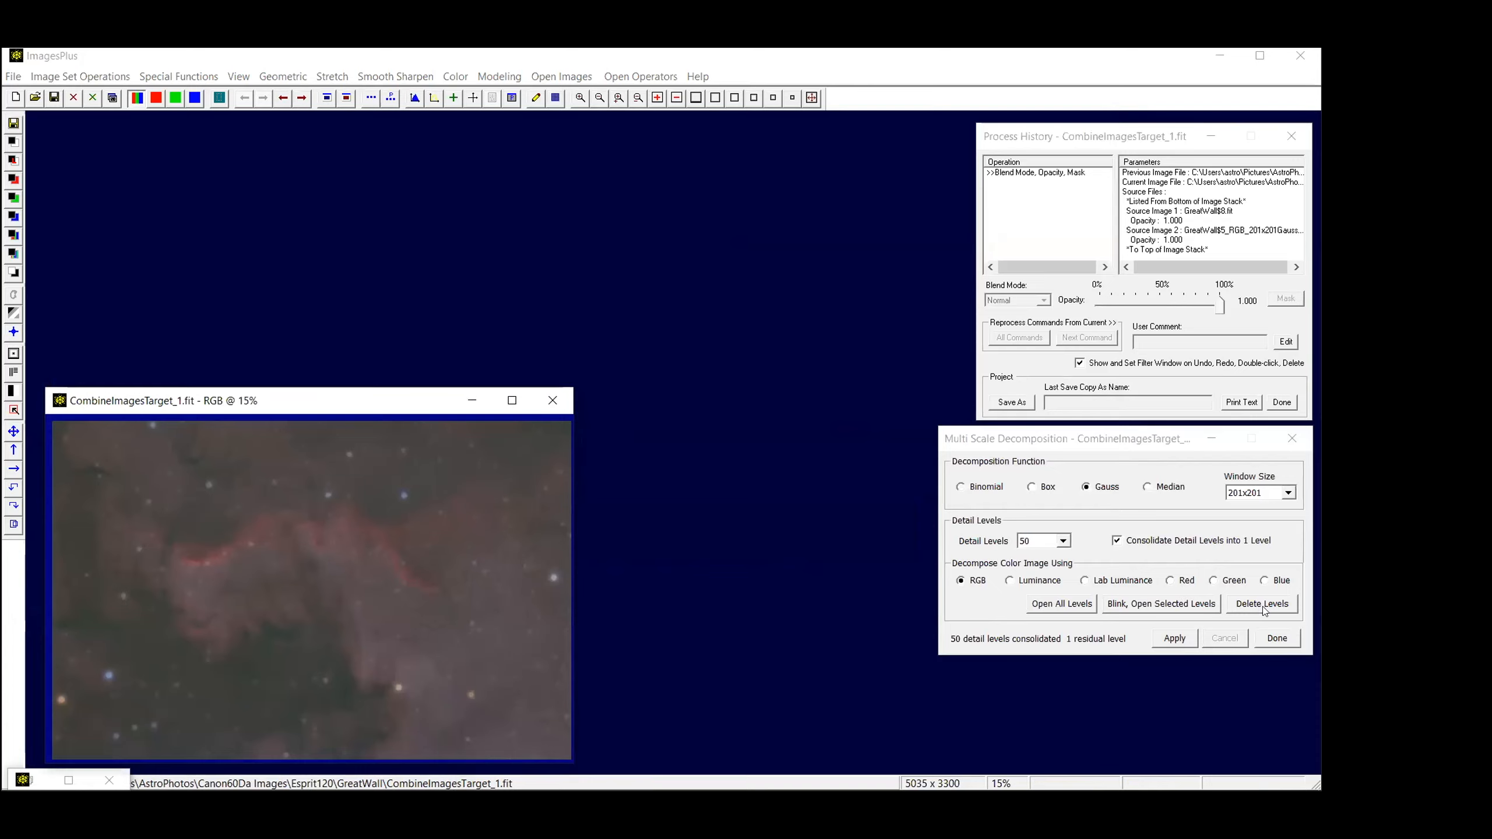
pyautogui.click(1281, 436)
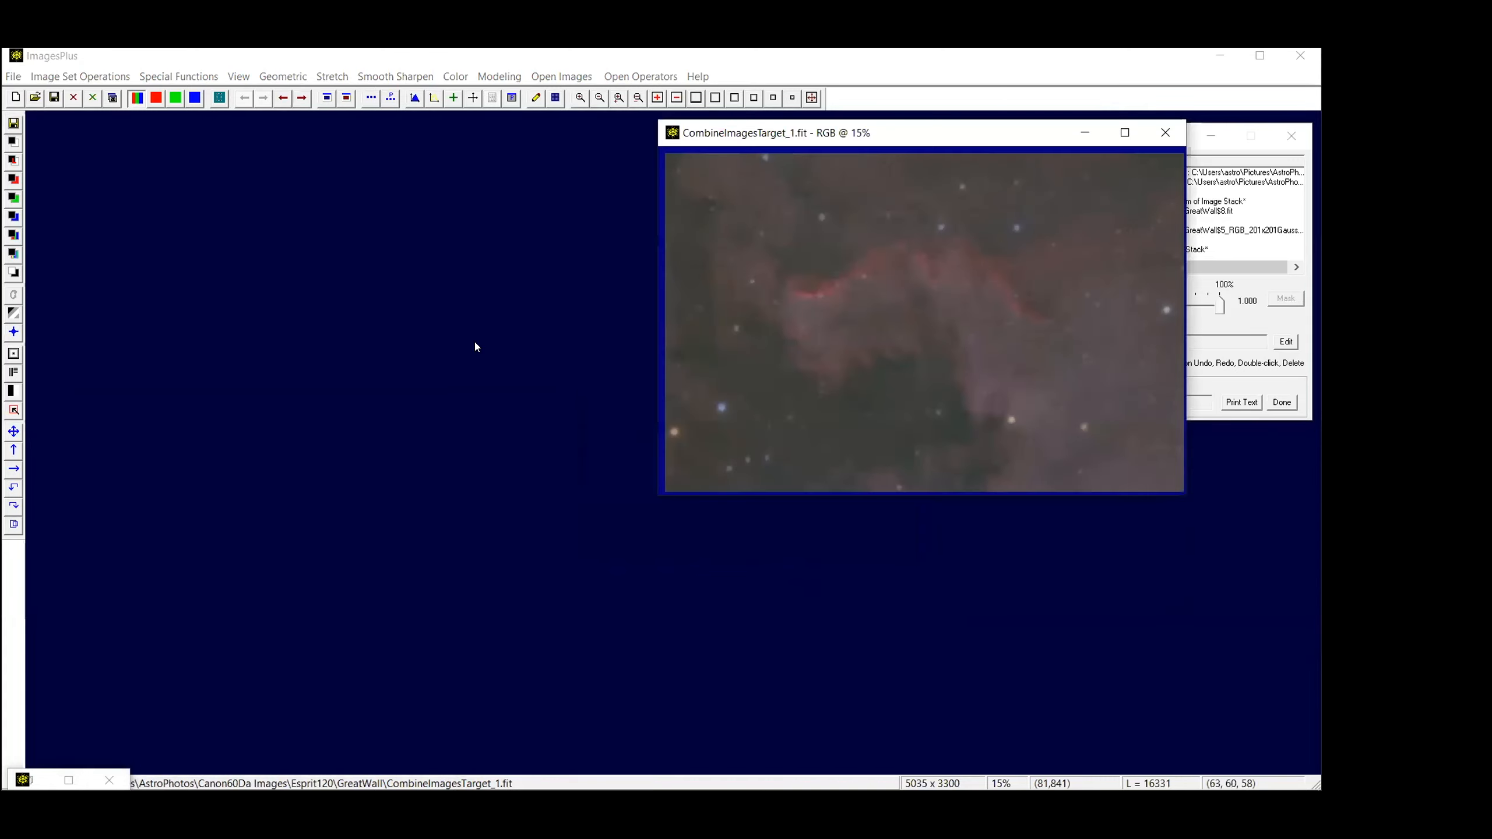
# Restore GreatWall$4-Split Stars.fit beside the combined image and inspect its stars at 100% zoom
pyautogui.click(30, 779)
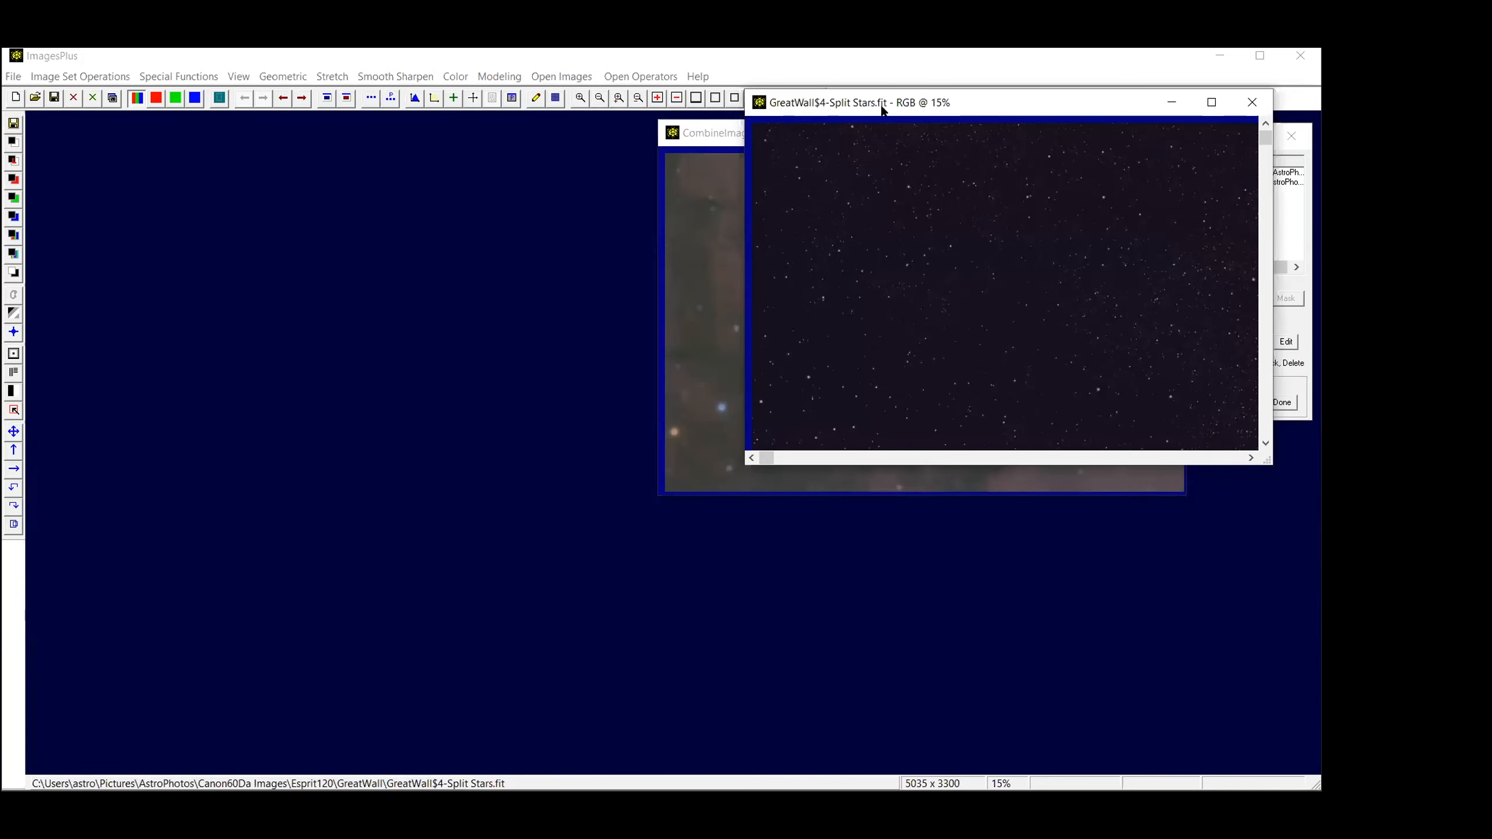
pyautogui.moveTo(1001, 114); pyautogui.dragTo(323, 147)
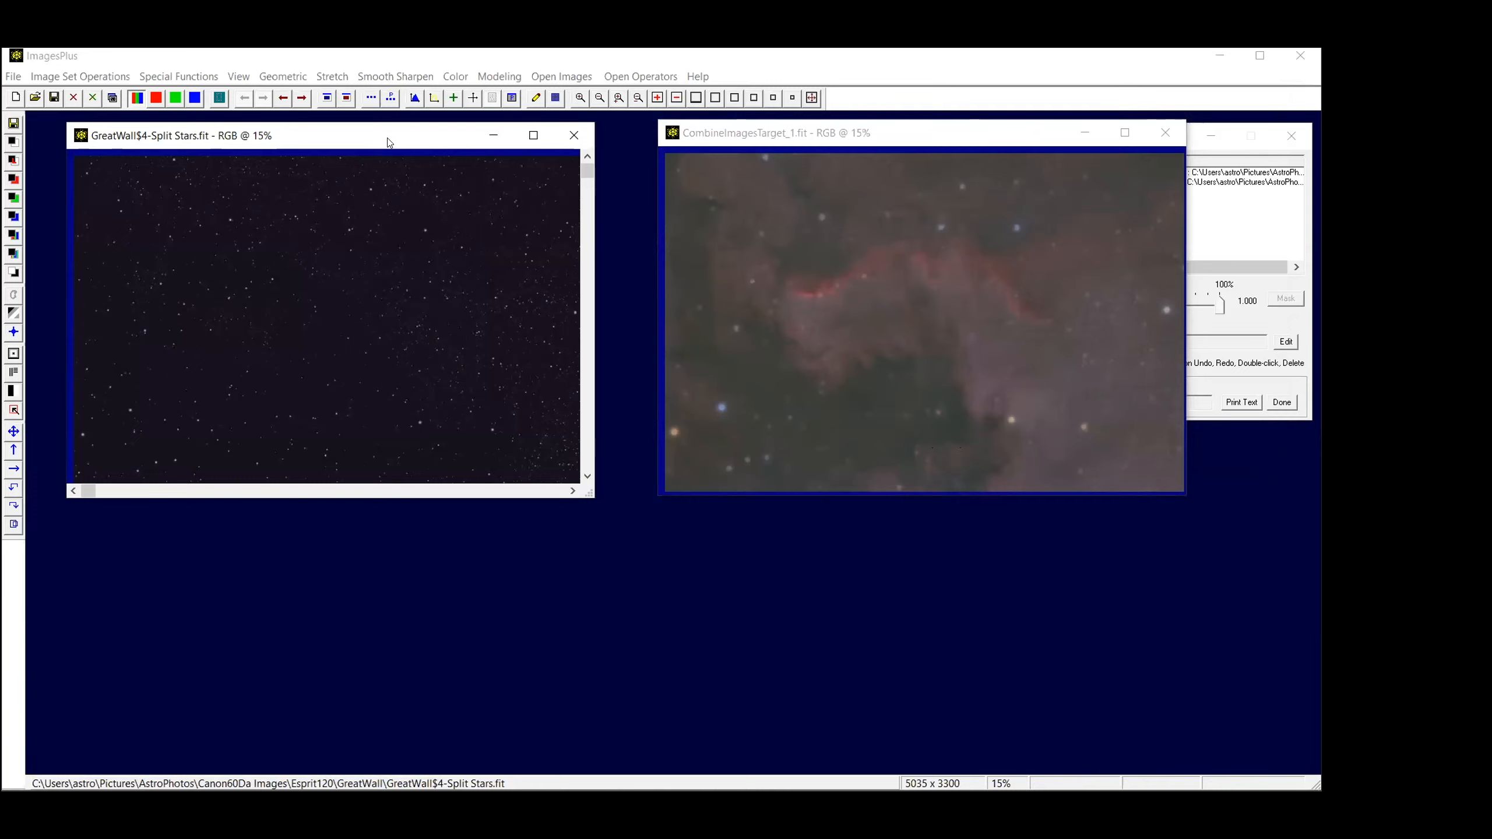
pyautogui.click(767, 99)
pyautogui.click(755, 99)
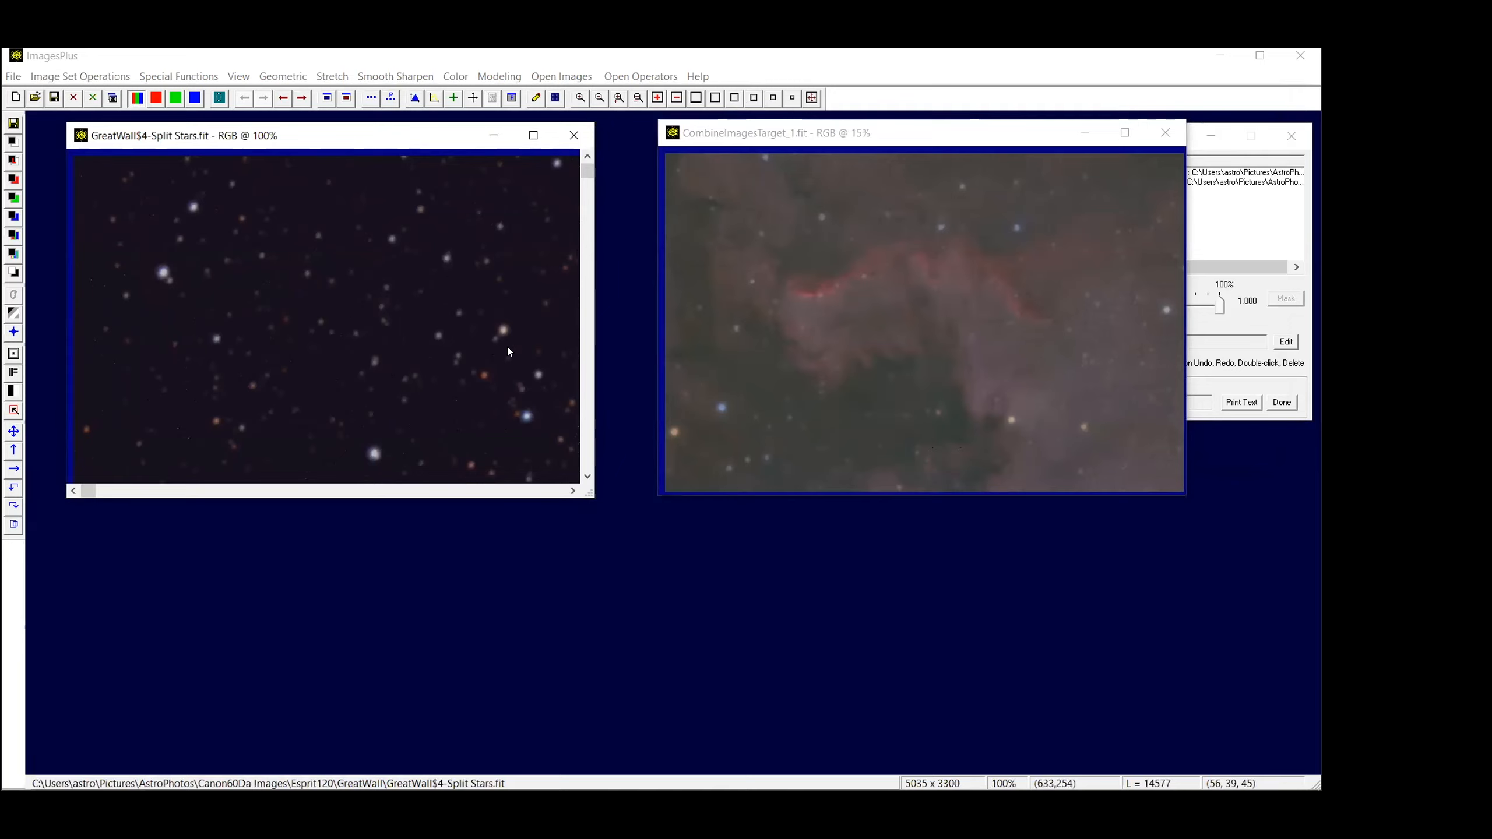
pyautogui.click(533, 487)
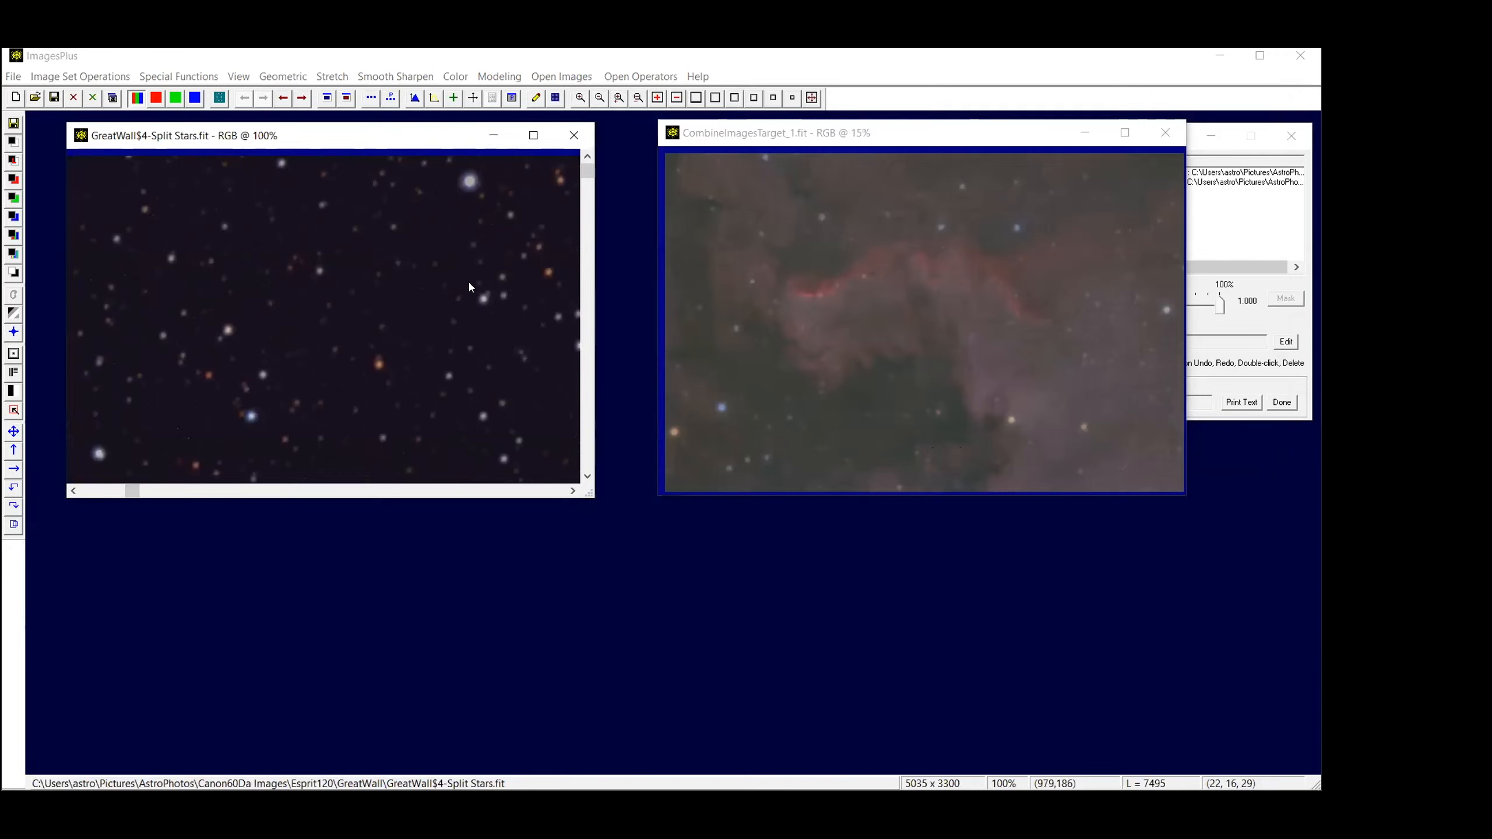
# Smooth the split stars image with a 3x3 Gaussian filter at 100% strength and close the smoothing dialog
pyautogui.click(415, 77)
pyautogui.click(423, 95)
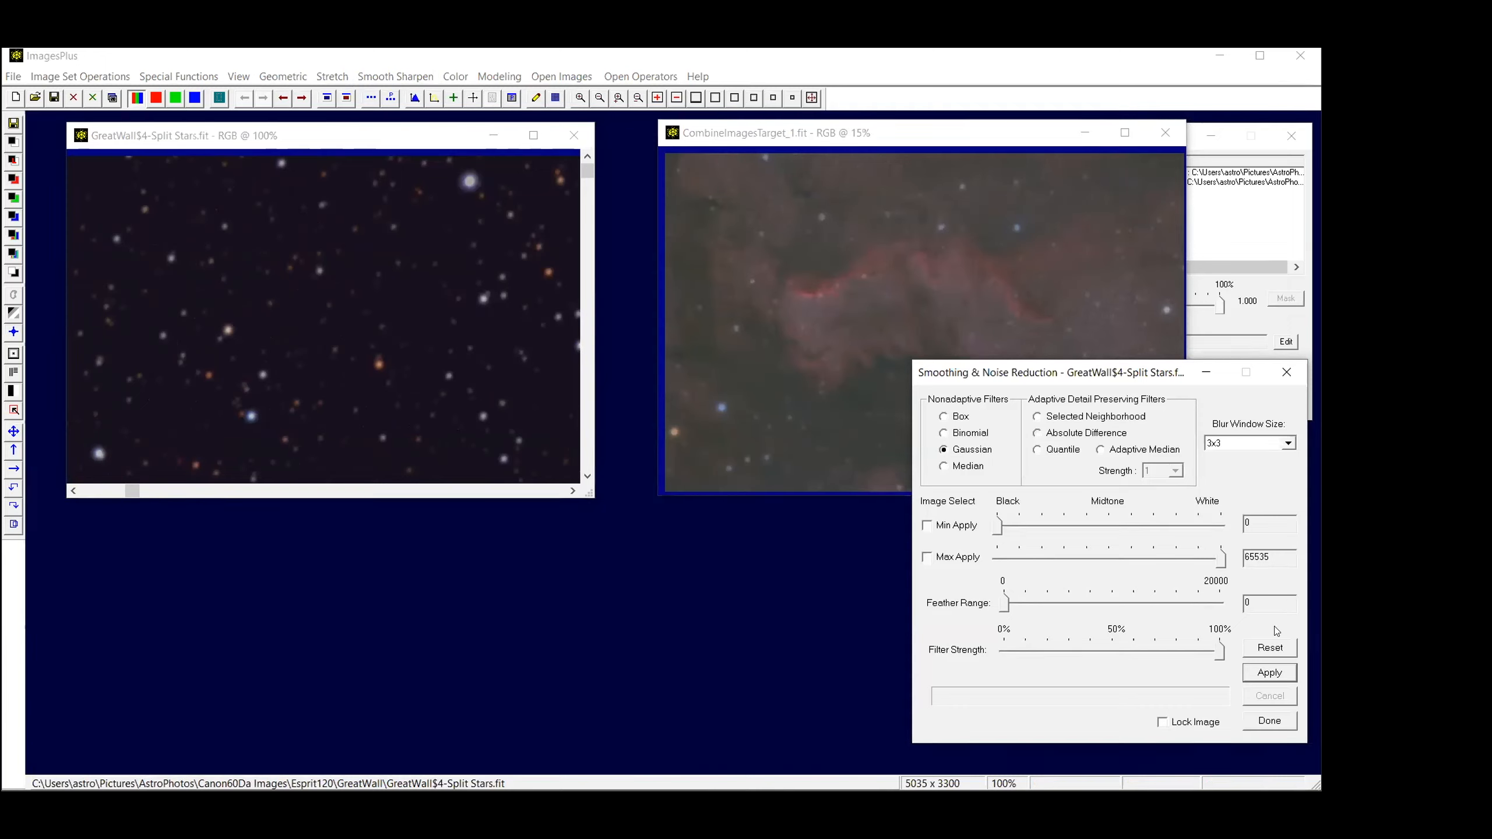
pyautogui.click(1270, 674)
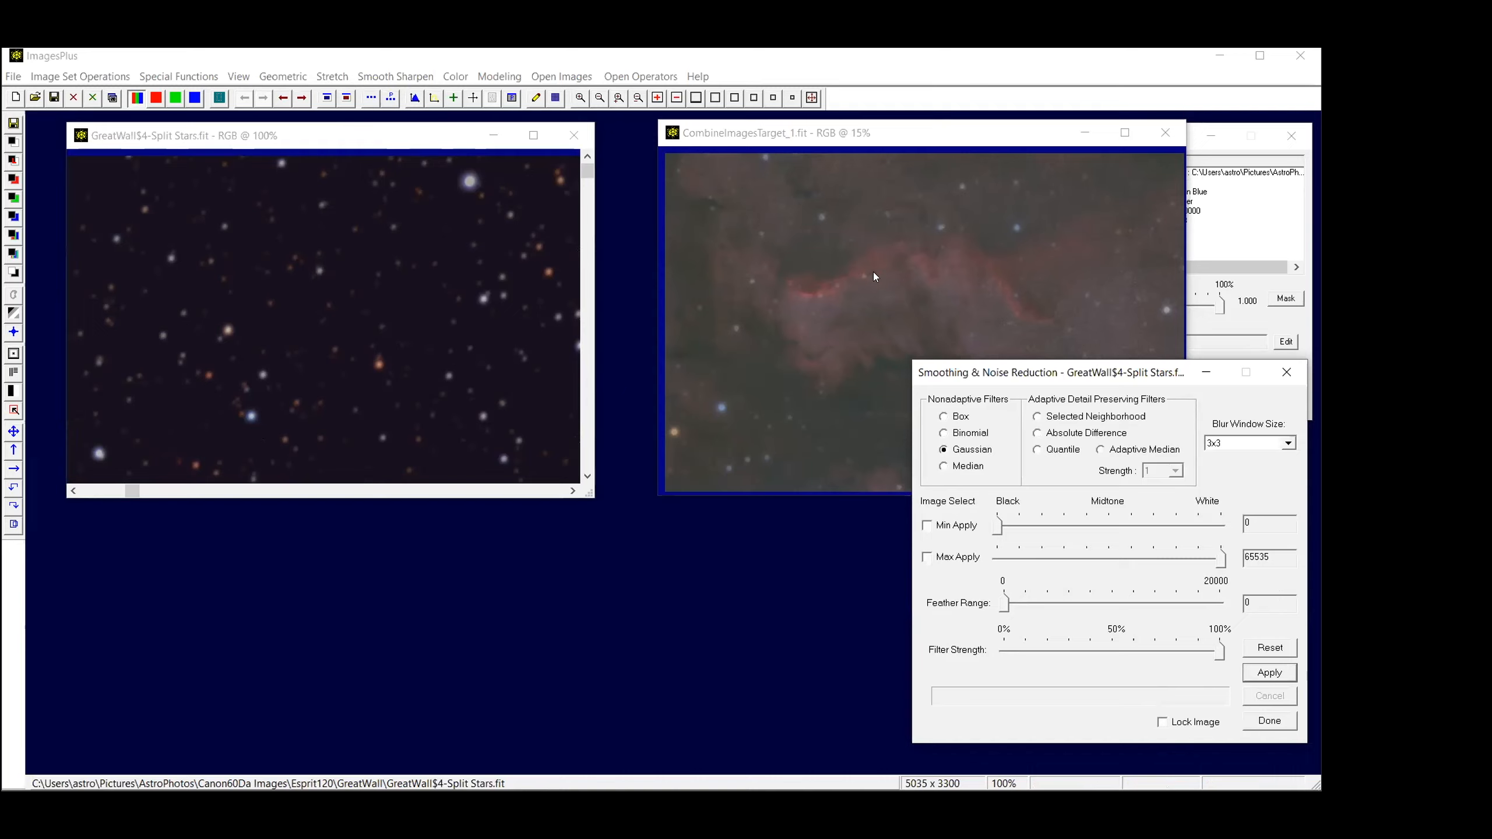
pyautogui.click(1285, 374)
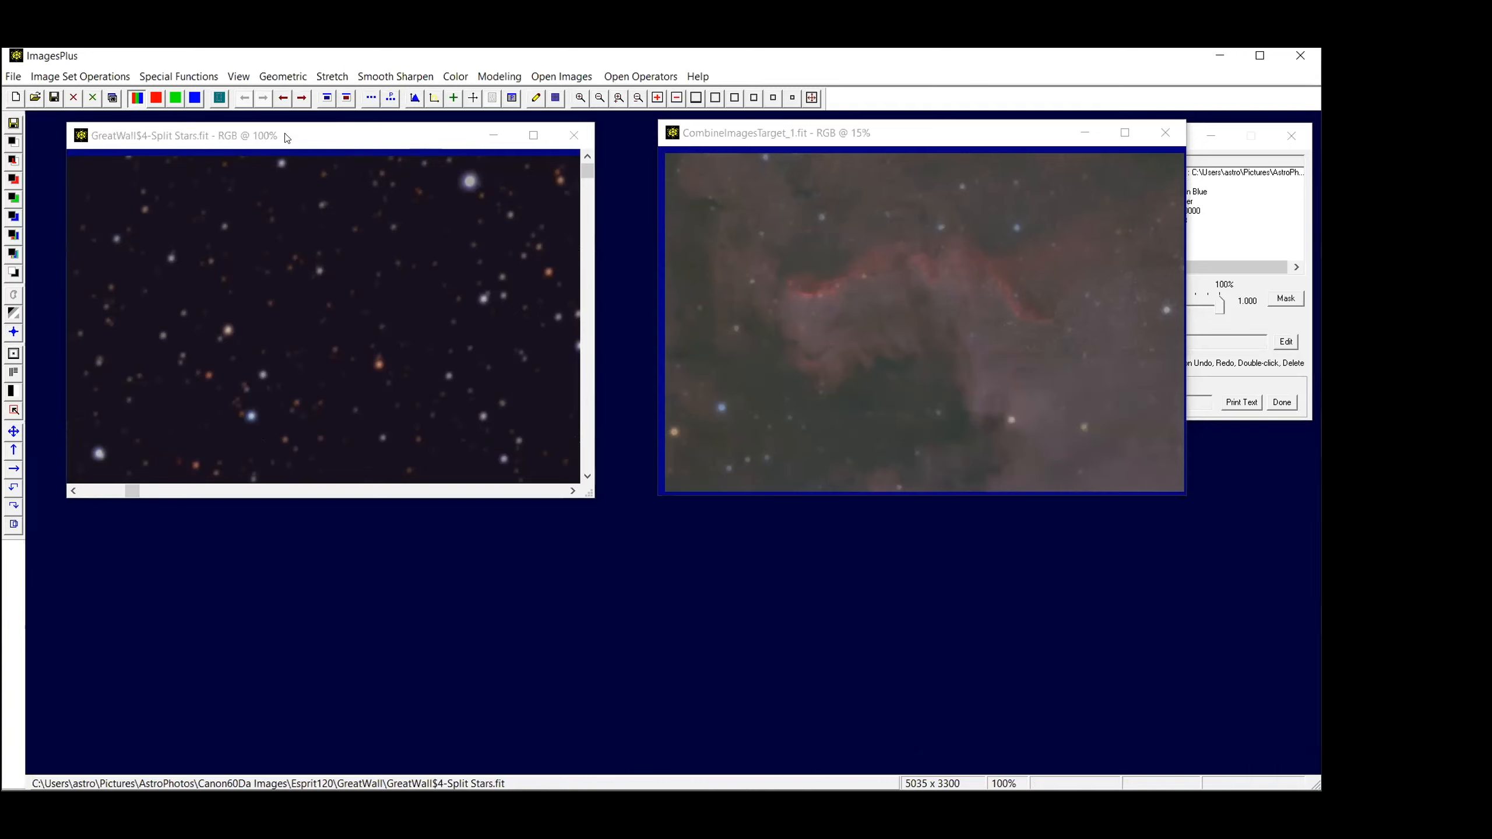
# Set up a combination of all open images using Blend Mode, Opacity, and Masks, cancelling its initial combine calculation
pyautogui.click(184, 79)
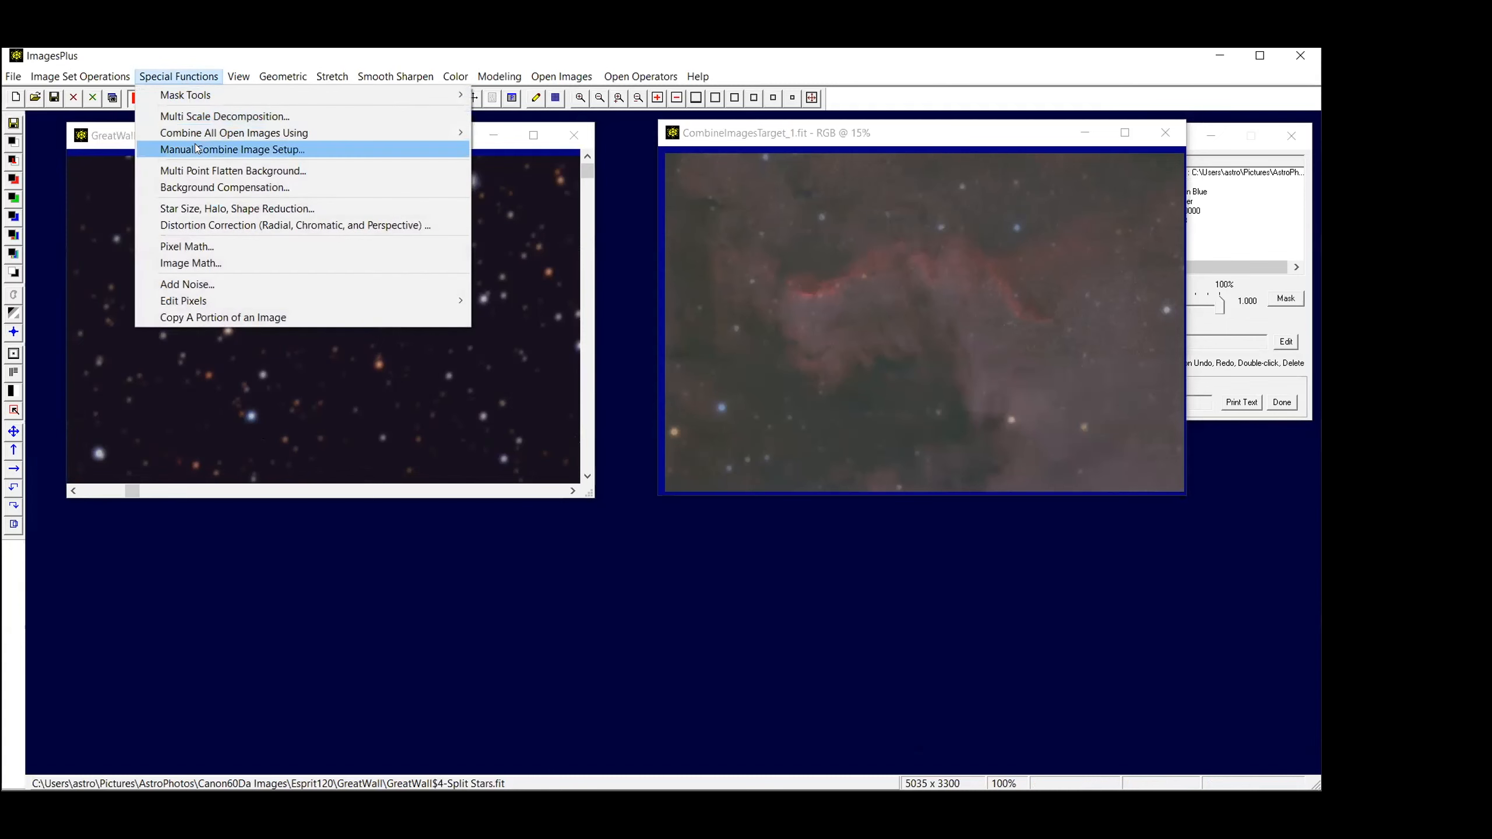
pyautogui.moveTo(206, 134)
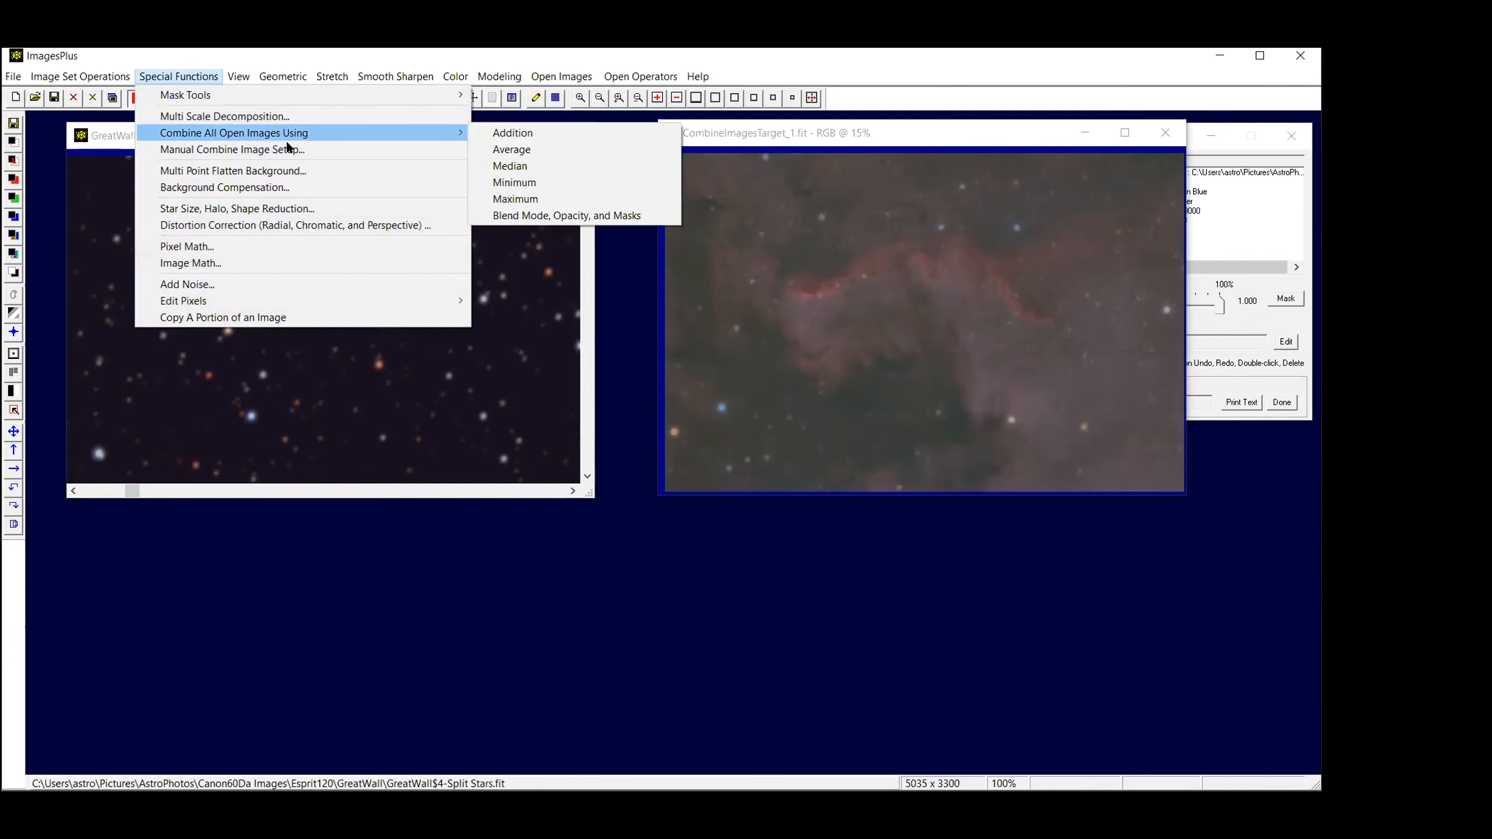
pyautogui.click(502, 215)
pyautogui.click(649, 477)
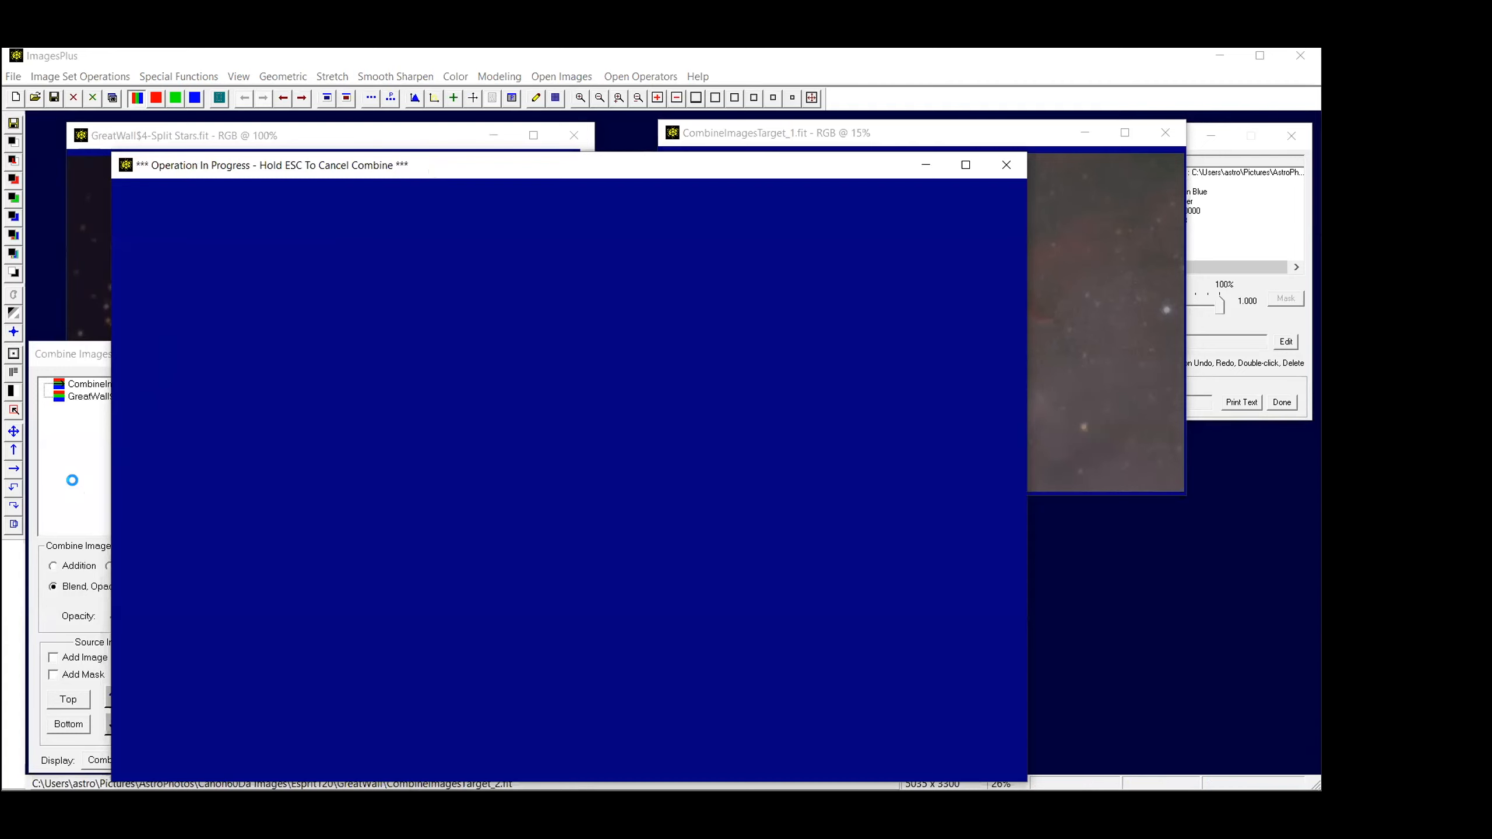
pyautogui.press('Escape')
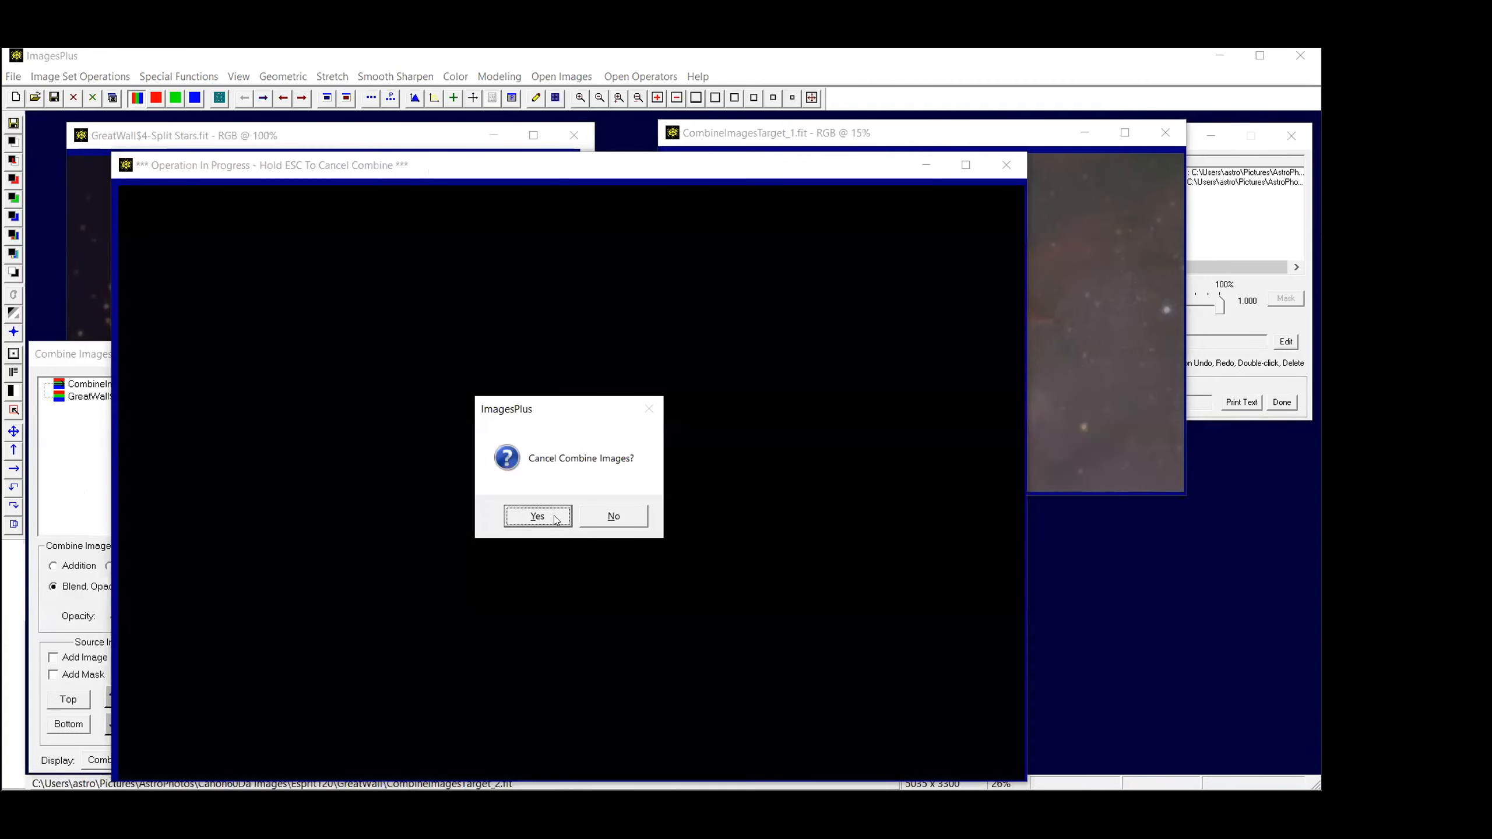
pyautogui.click(538, 516)
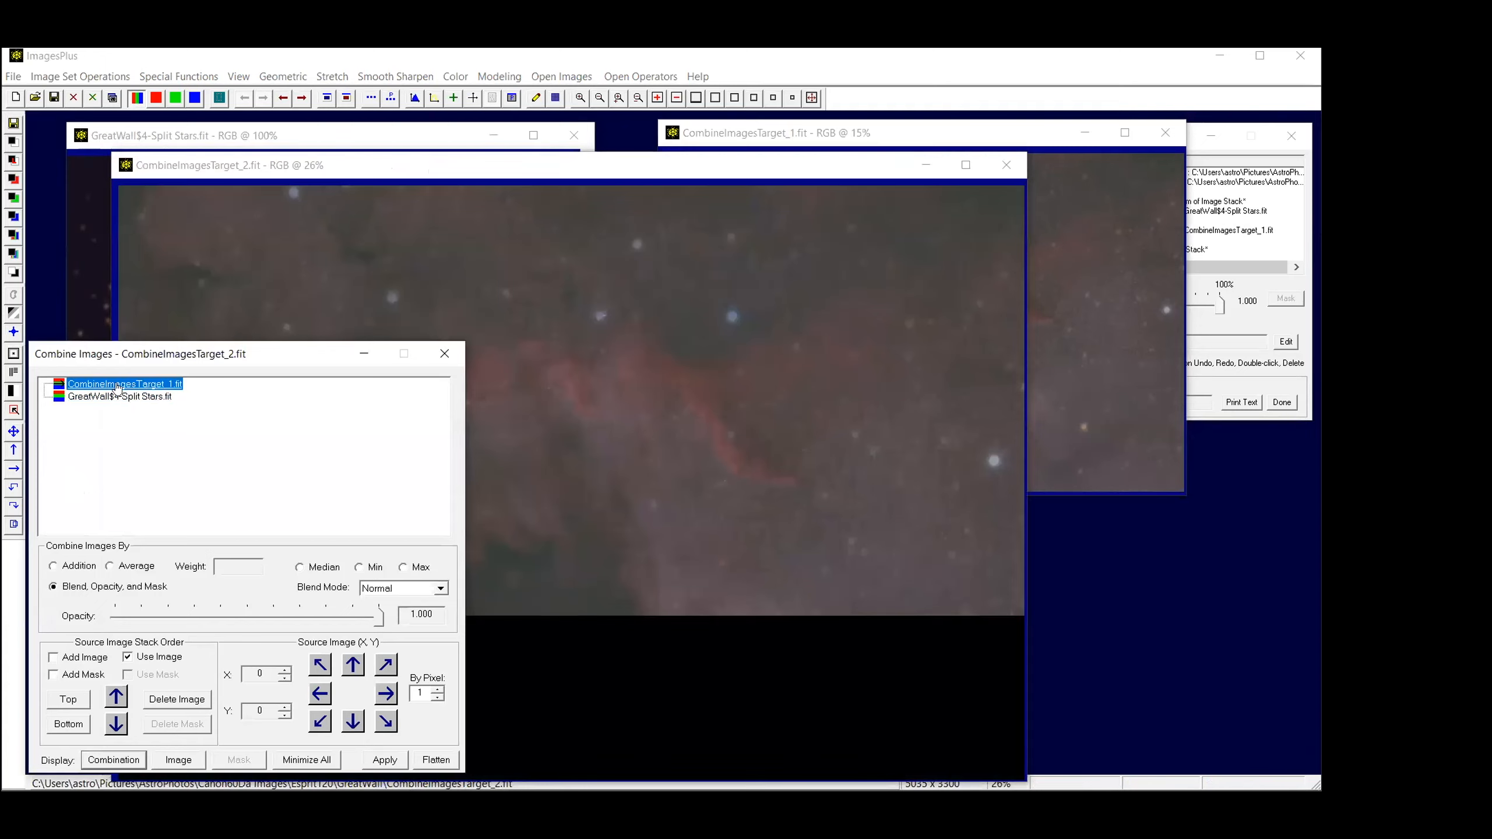
# Move CombineImagesTarget_1.fit below the split stars in the stack and apply the Merge Split blend mode to GreatWall$4-Split Stars.fit
pyautogui.click(1099, 251)
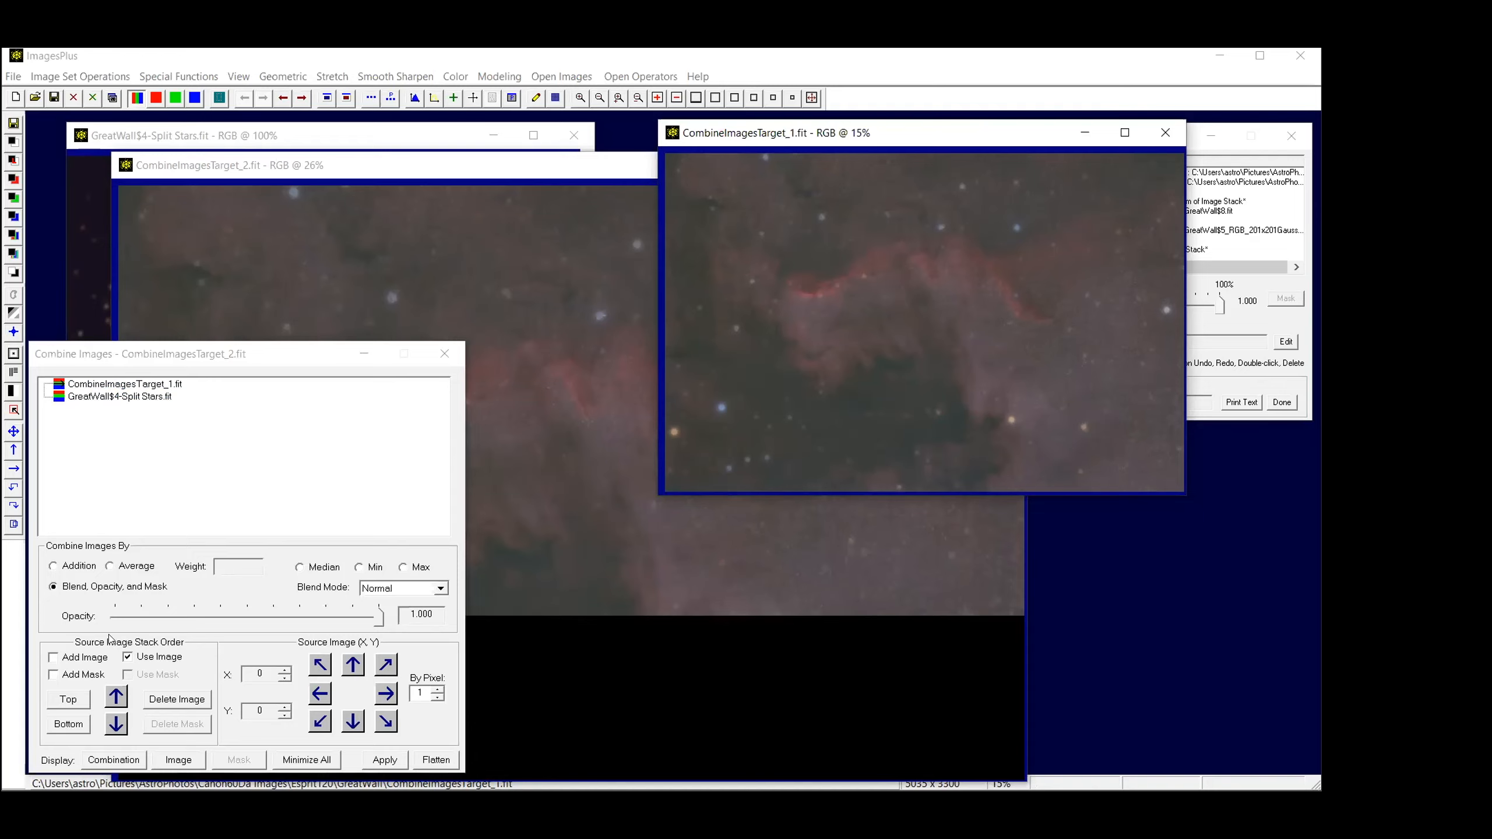
pyautogui.click(116, 727)
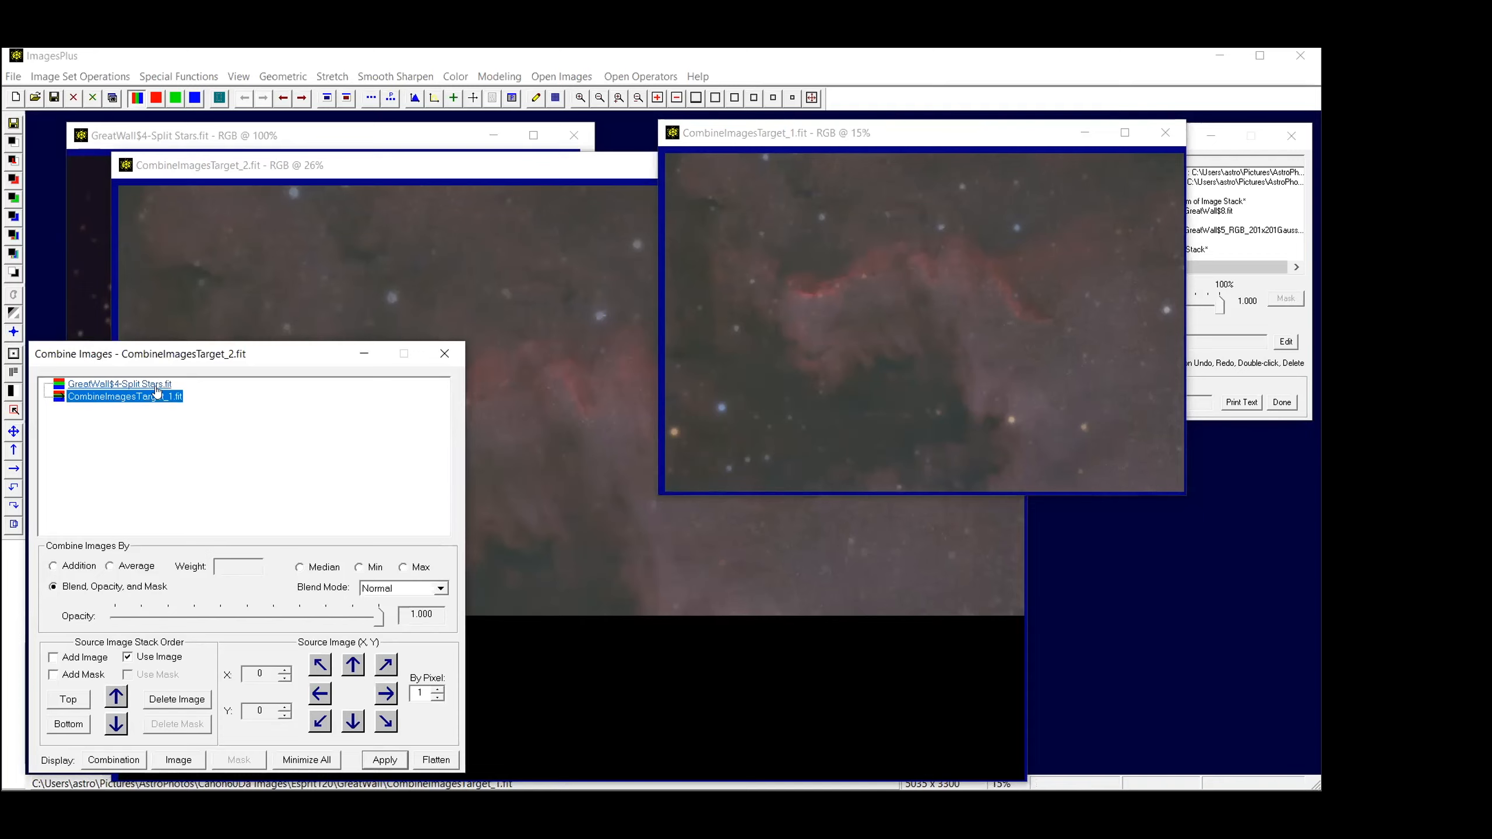
pyautogui.click(145, 386)
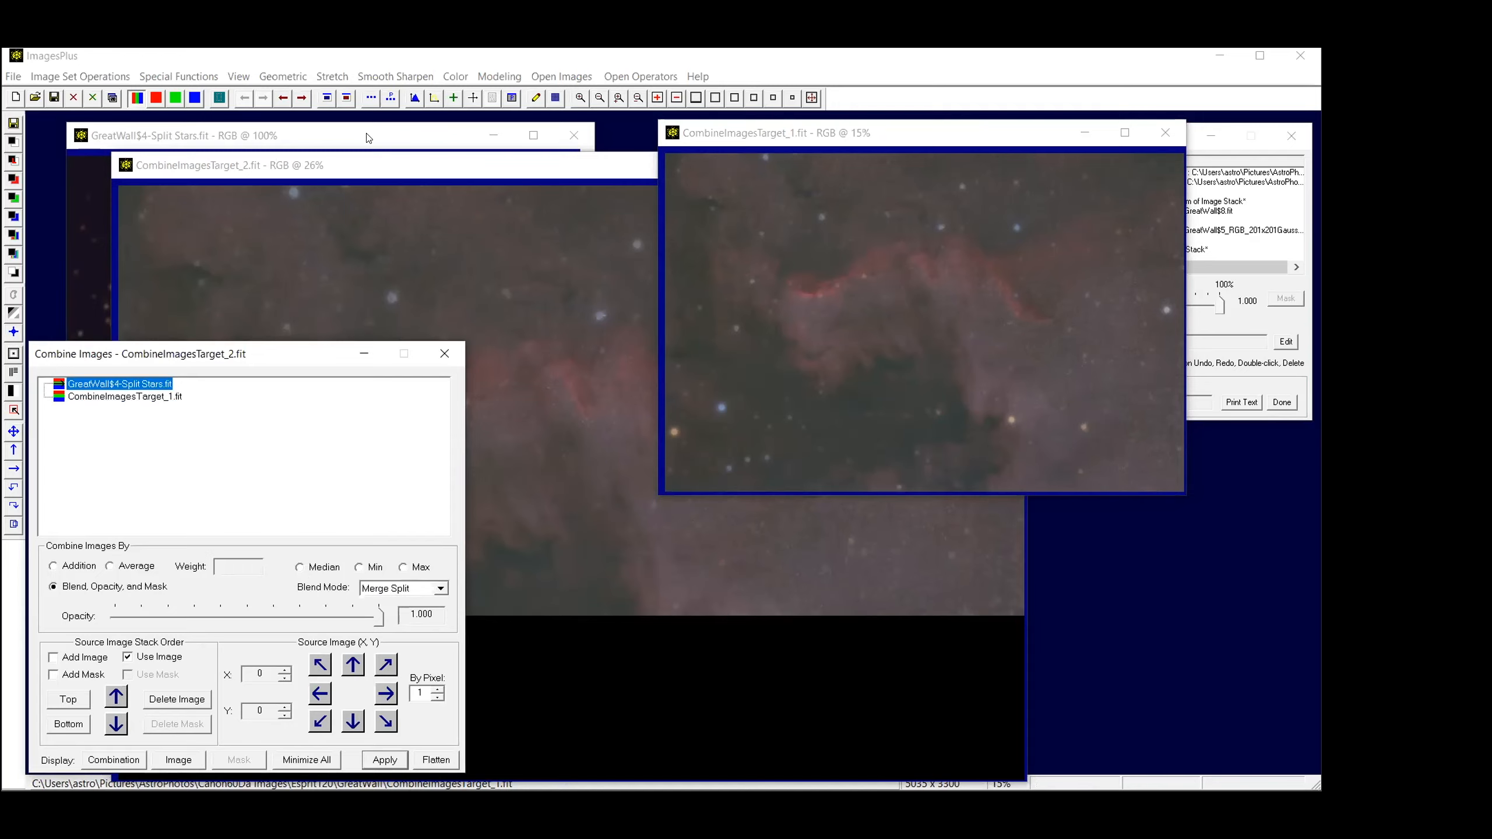
pyautogui.click(441, 589)
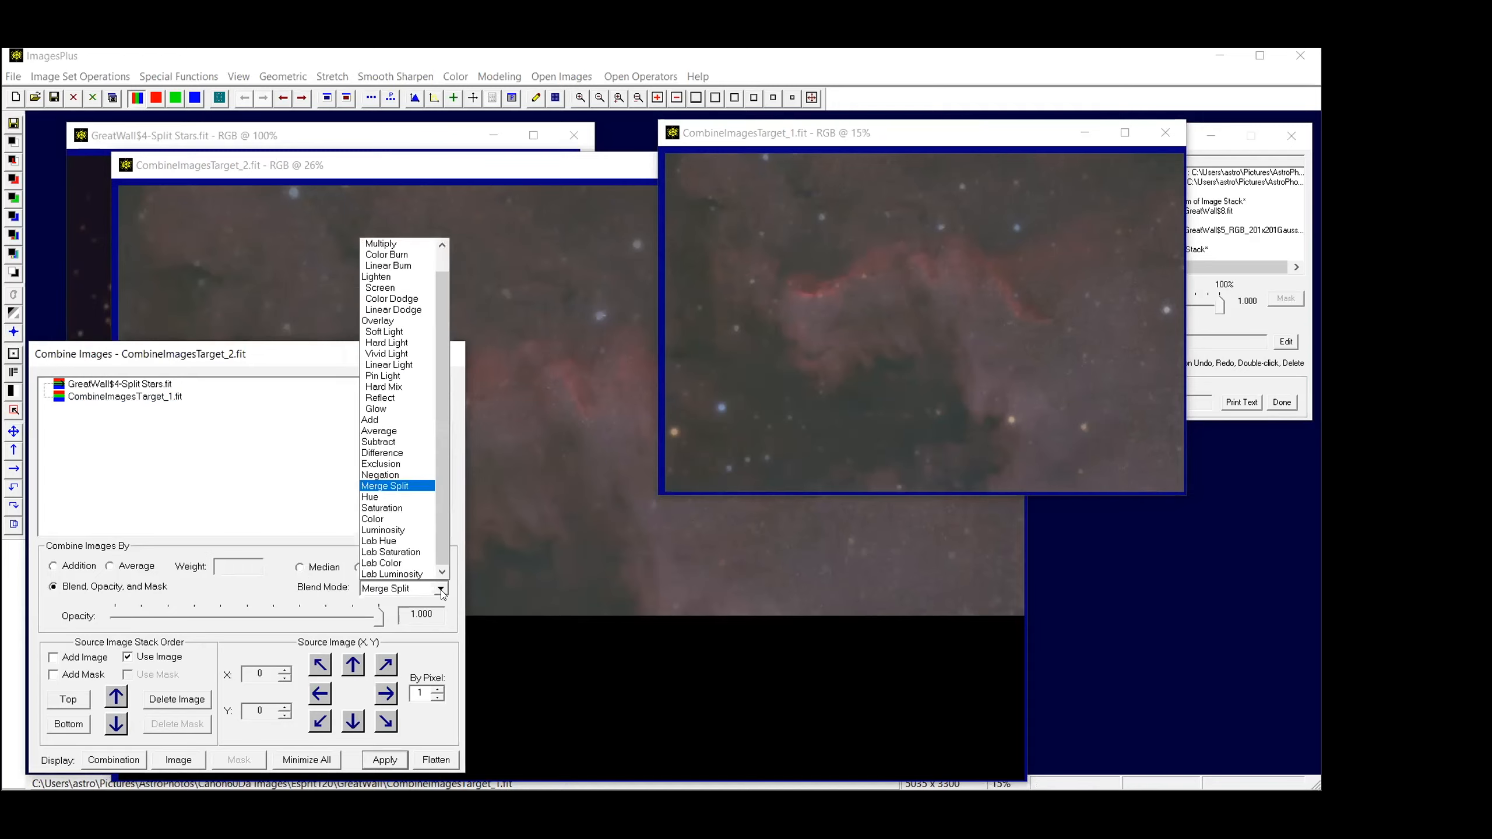
pyautogui.click(379, 487)
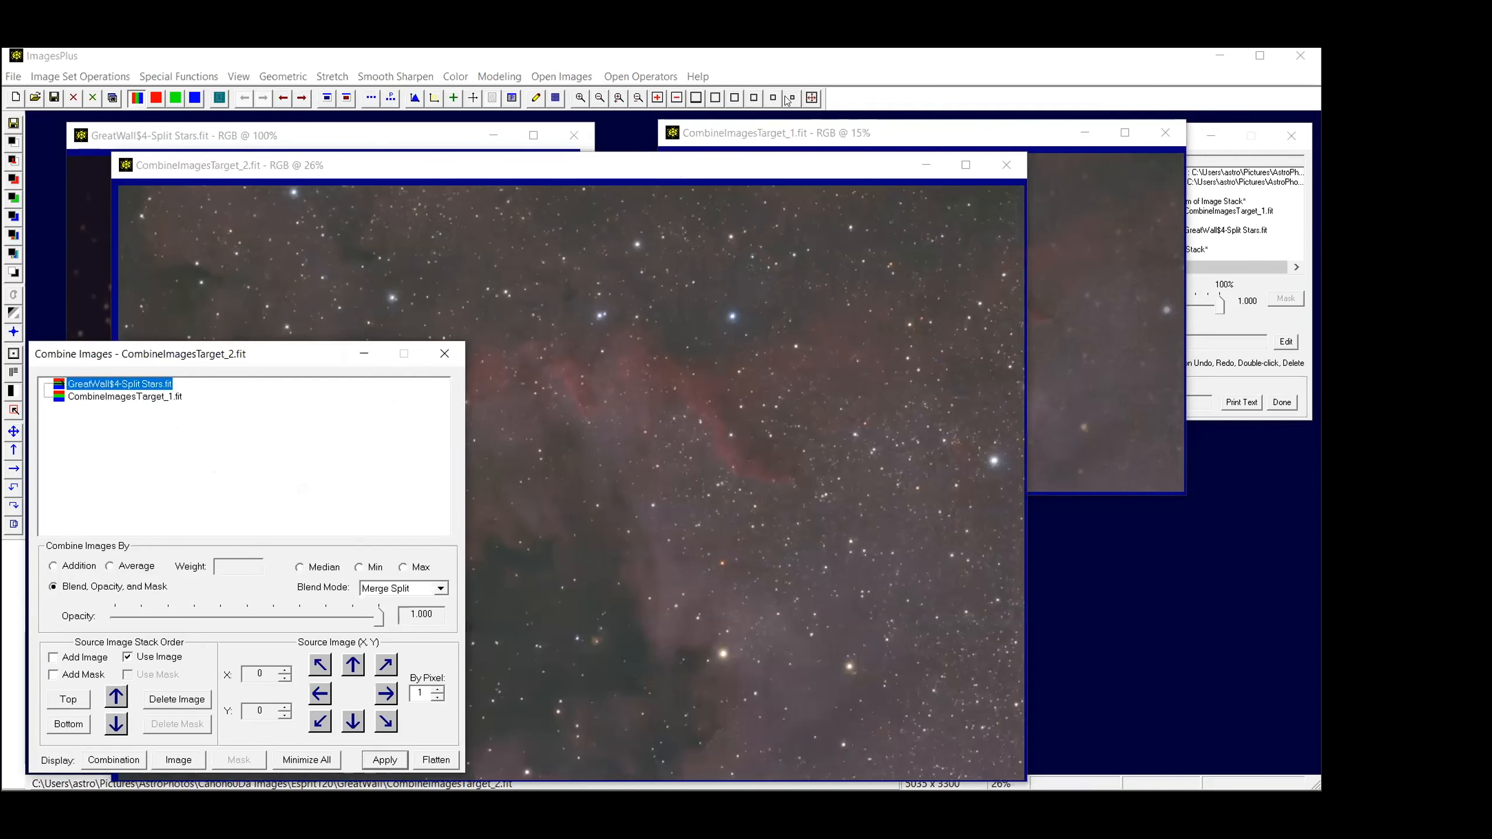
# Reduce the opacity of GreatWall$4-Split Stars.fit in the combination to 0.94 while viewing the result at 20% zoom
pyautogui.click(563, 172)
pyautogui.scroll(-1, 564, 173)
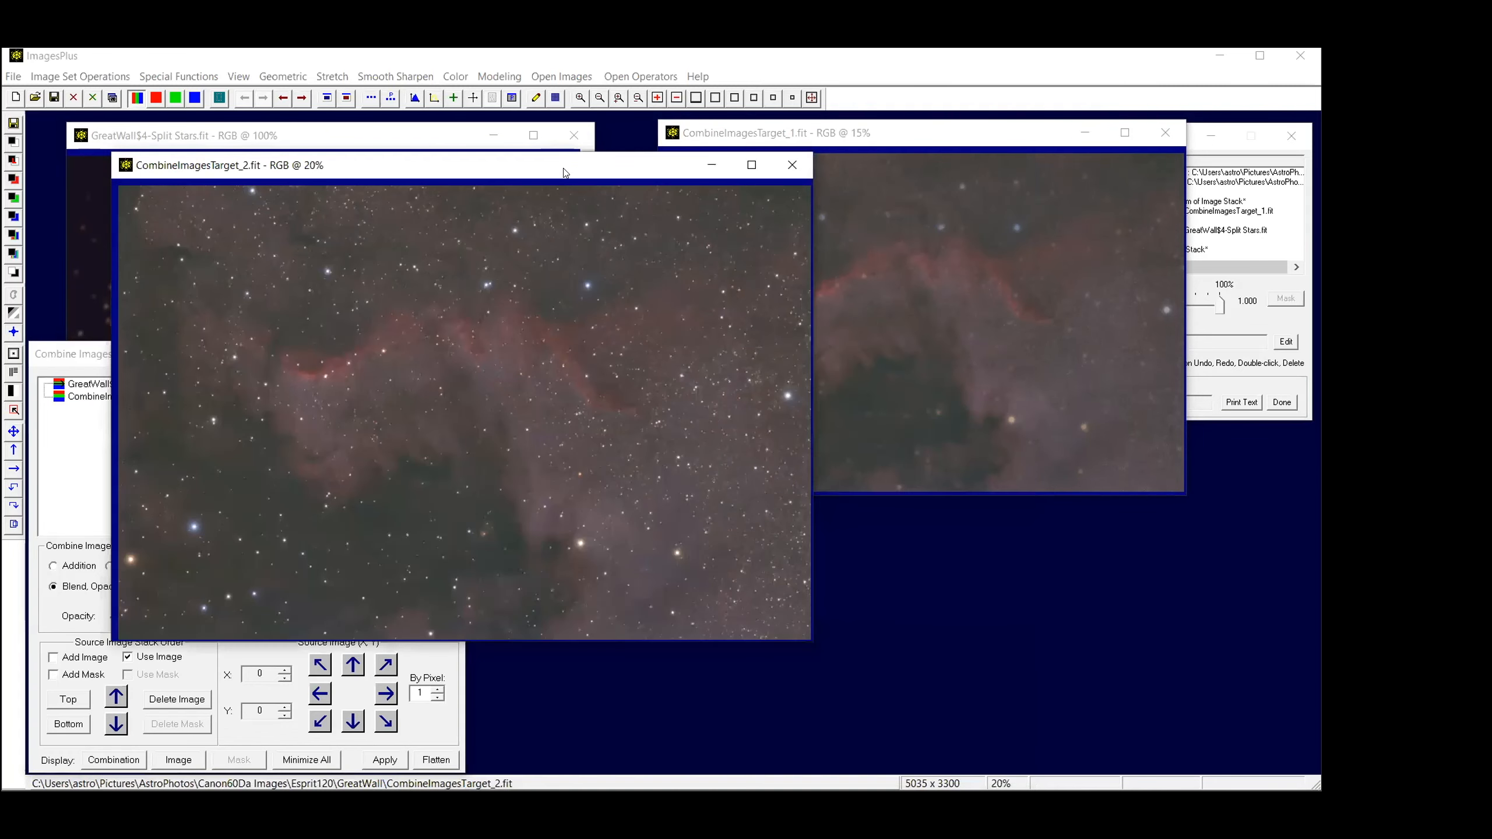
pyautogui.moveTo(563, 173); pyautogui.dragTo(842, 268)
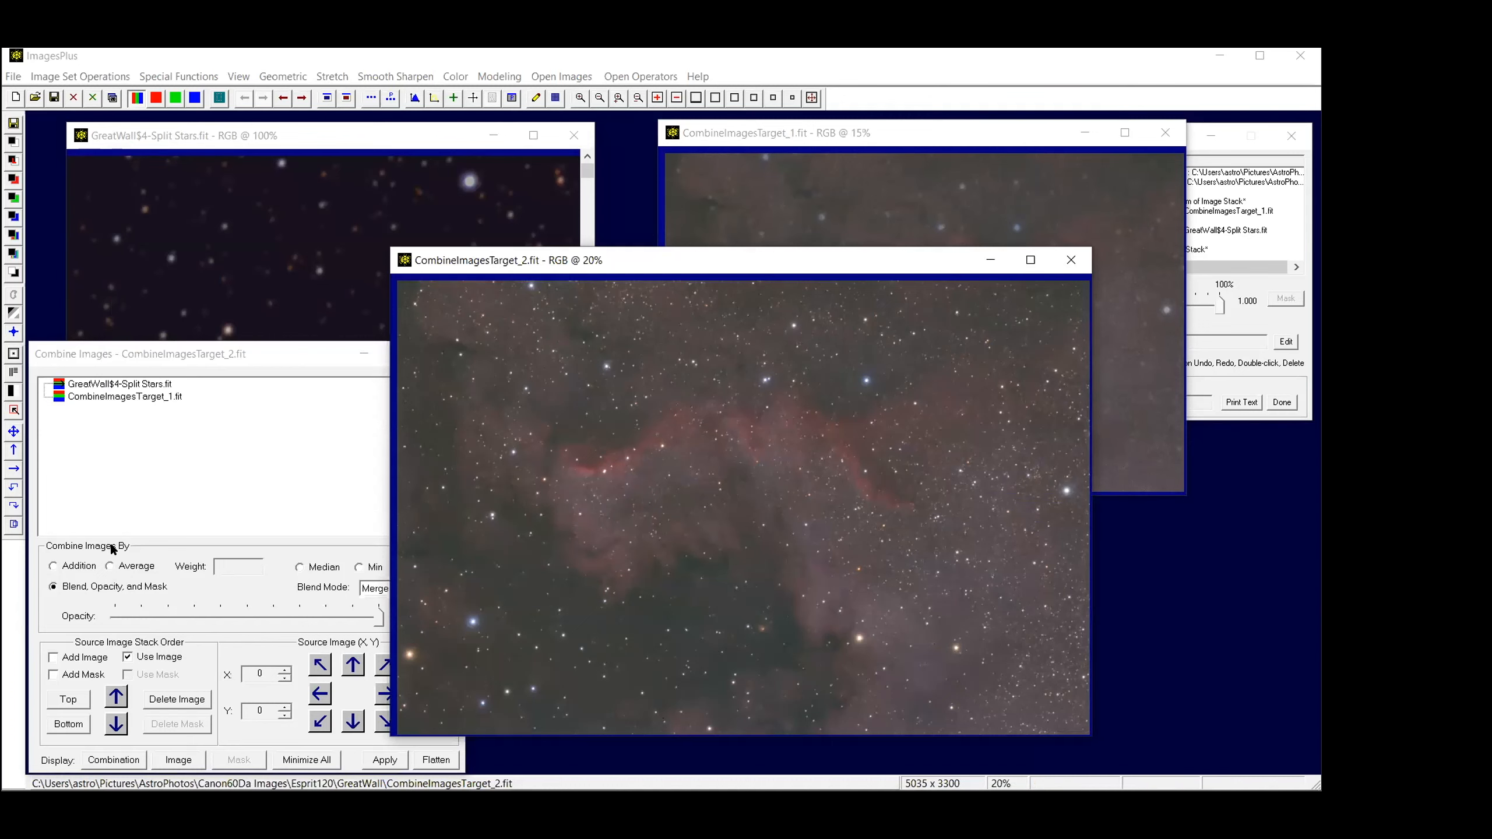
pyautogui.click(141, 485)
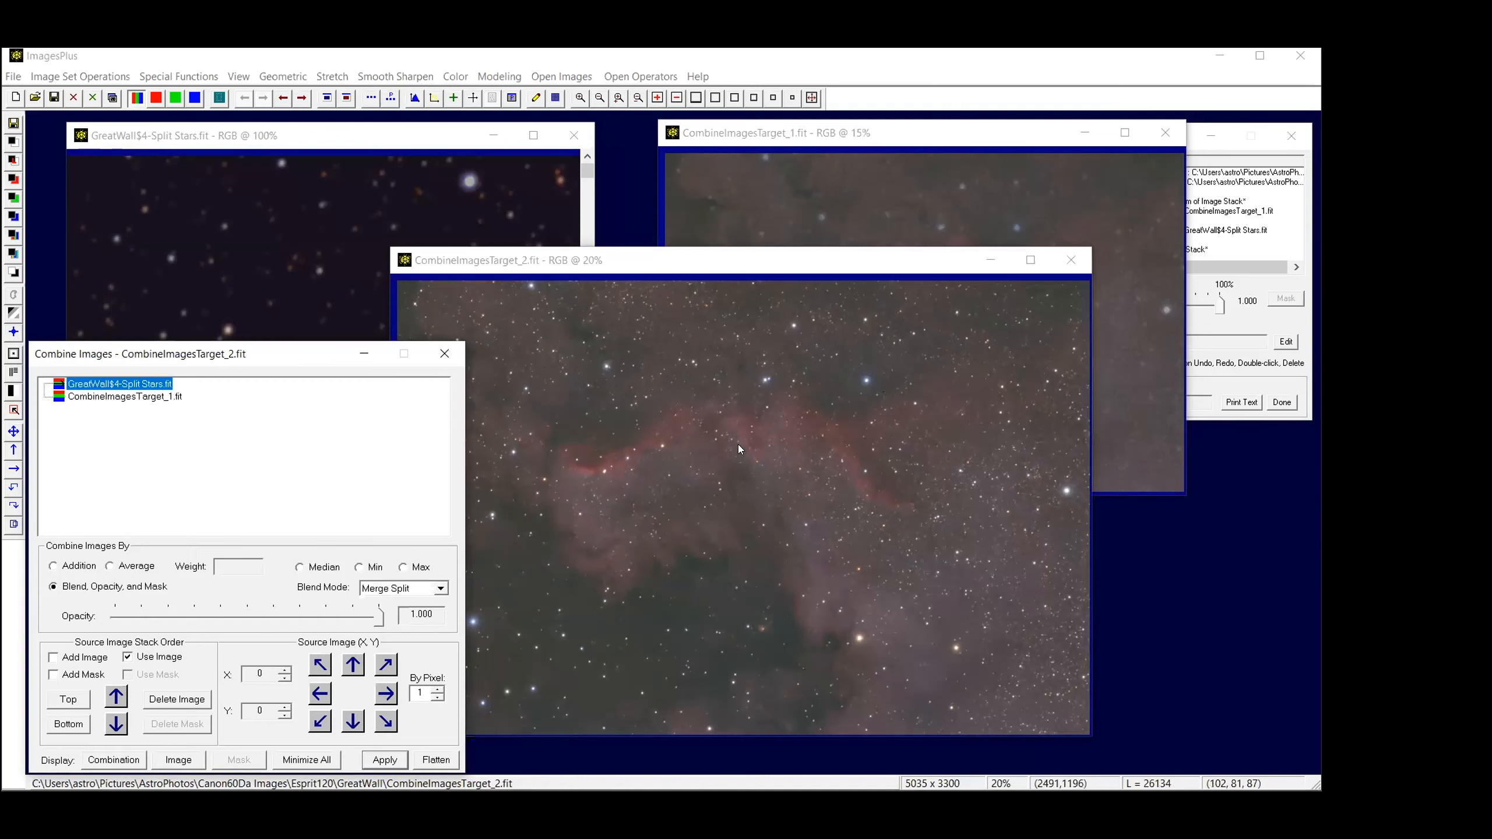
pyautogui.moveTo(378, 617); pyautogui.dragTo(351, 615)
pyautogui.moveTo(350, 618); pyautogui.dragTo(366, 619)
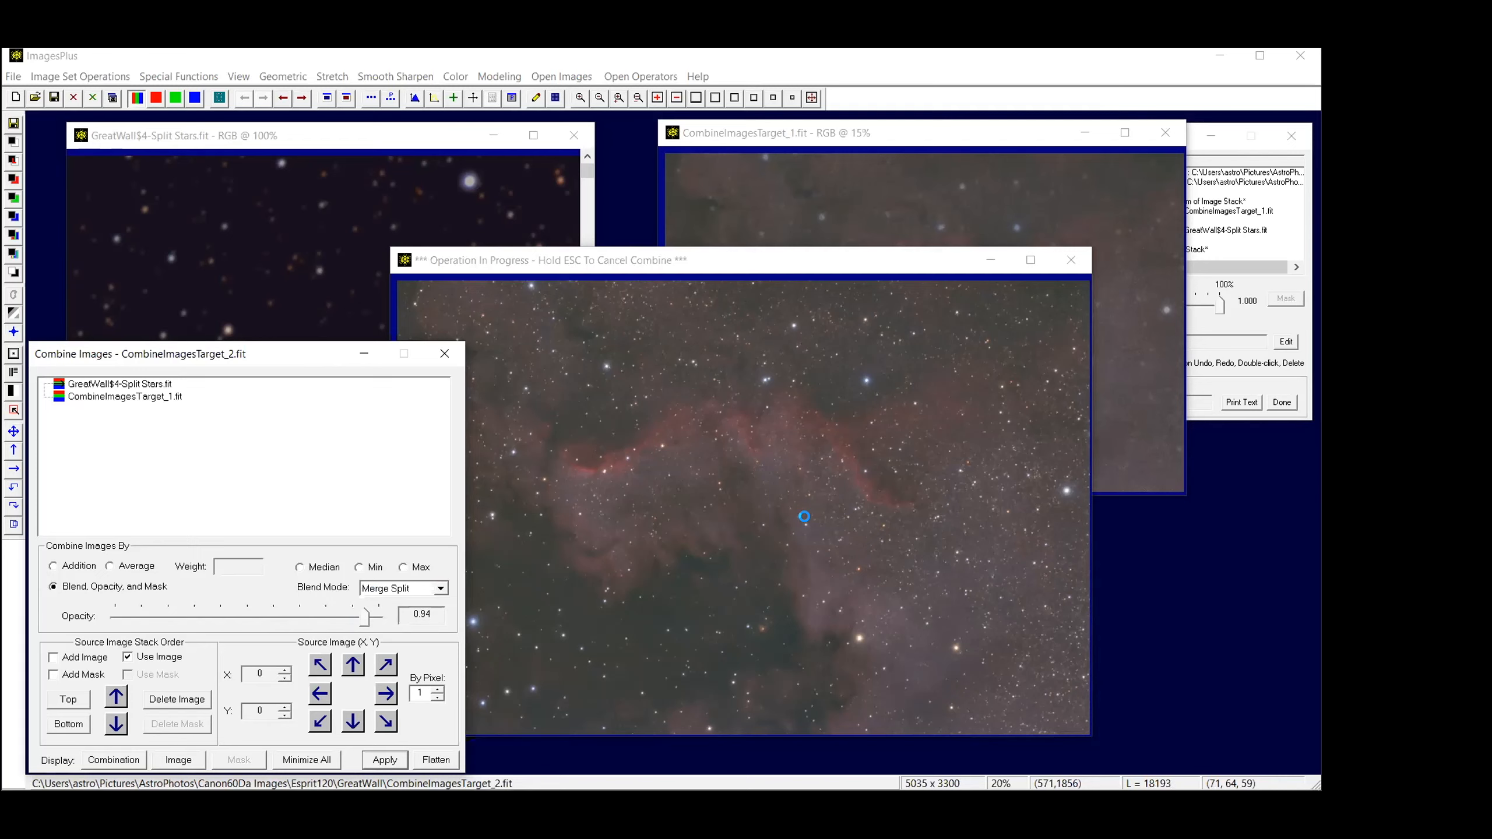
# Flatten the combination and close the source images, keeping CombineImagesTarget_2.fit open
pyautogui.click(436, 762)
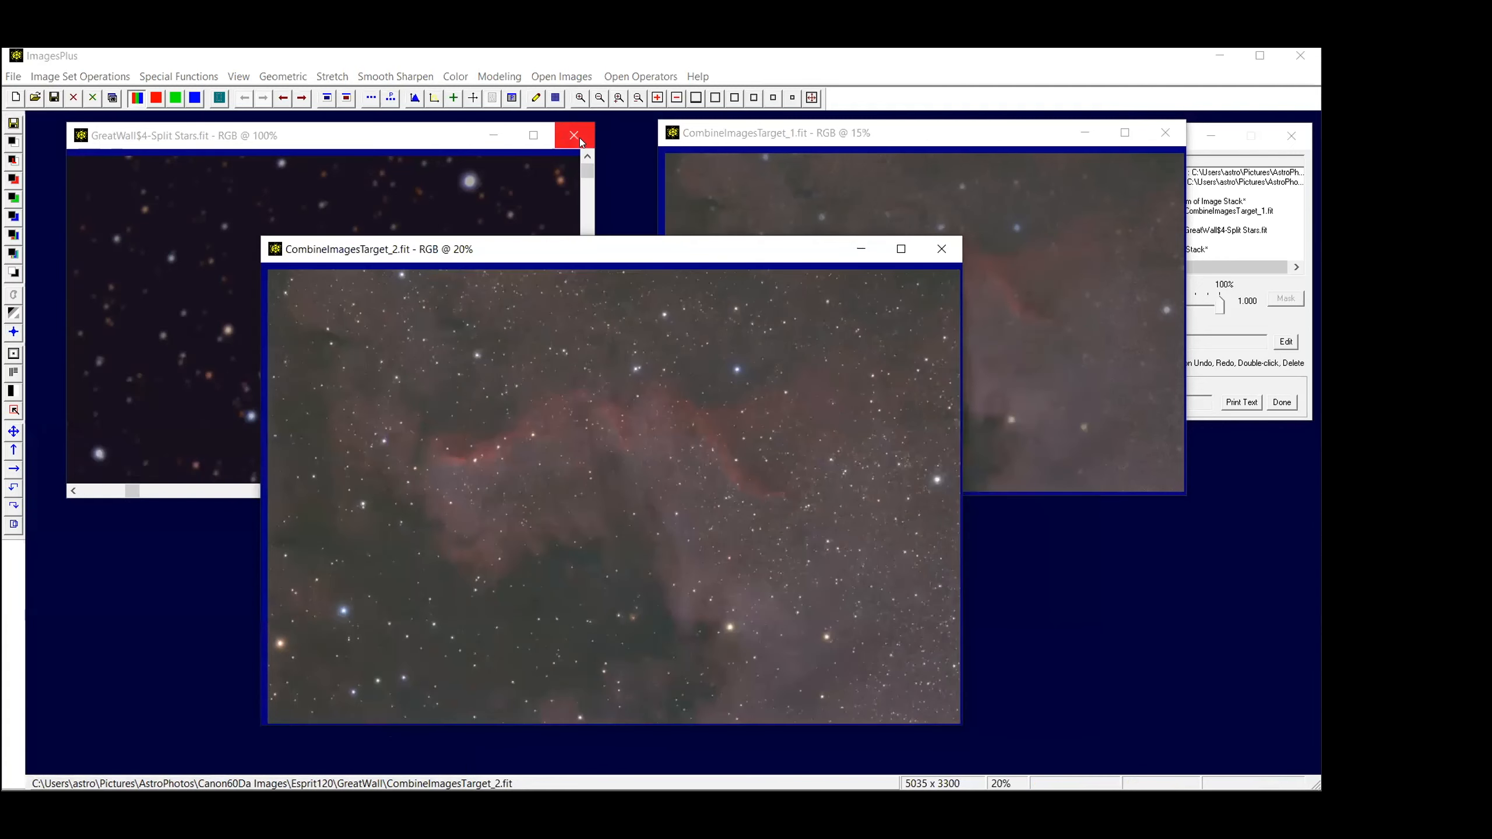
pyautogui.click(575, 136)
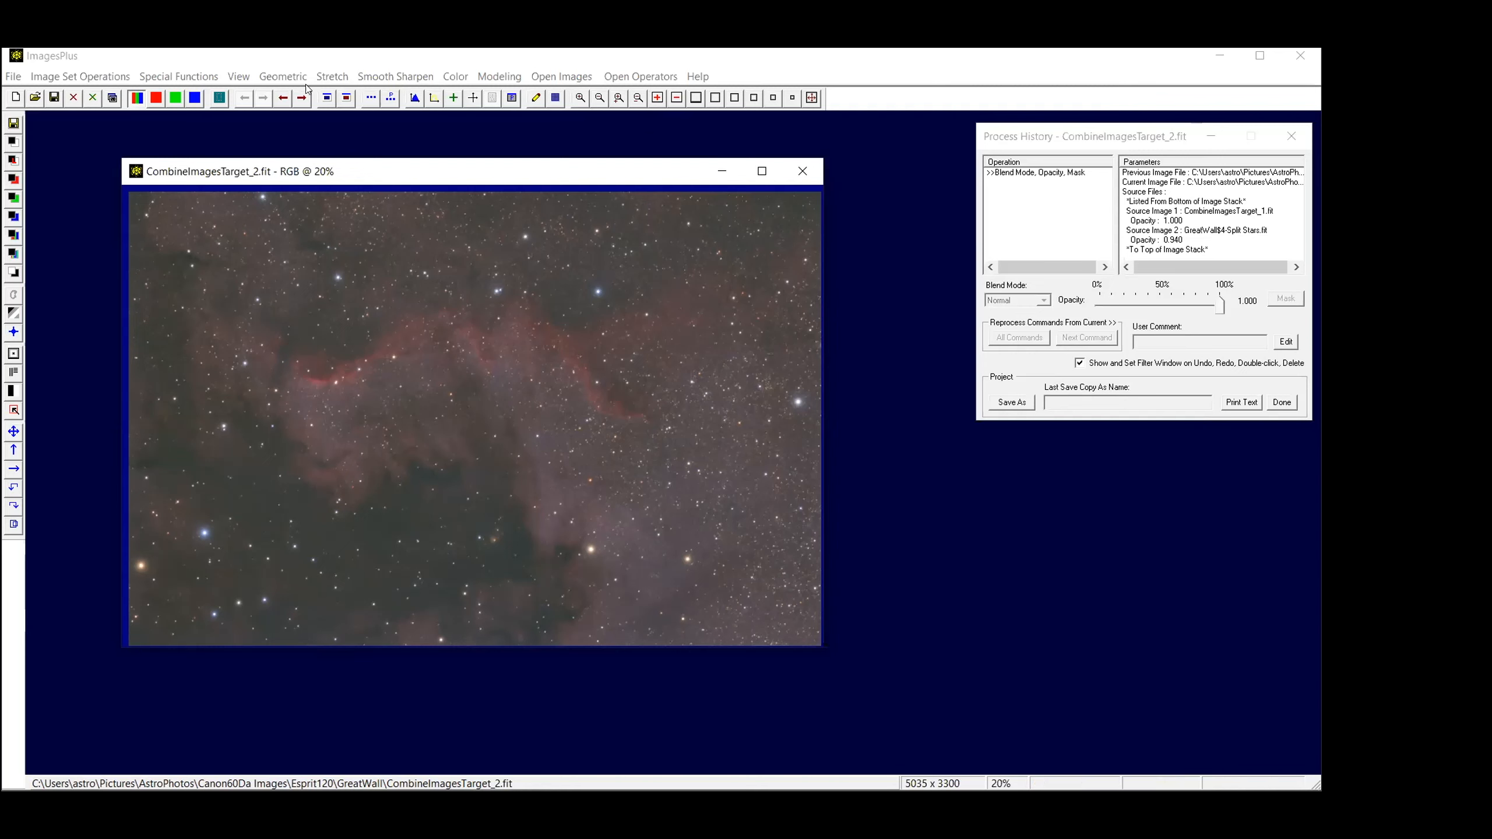
# Raise the black level of CombineImagesTarget_2.fit to 6363 on the RGB channel with Levels
pyautogui.click(325, 79)
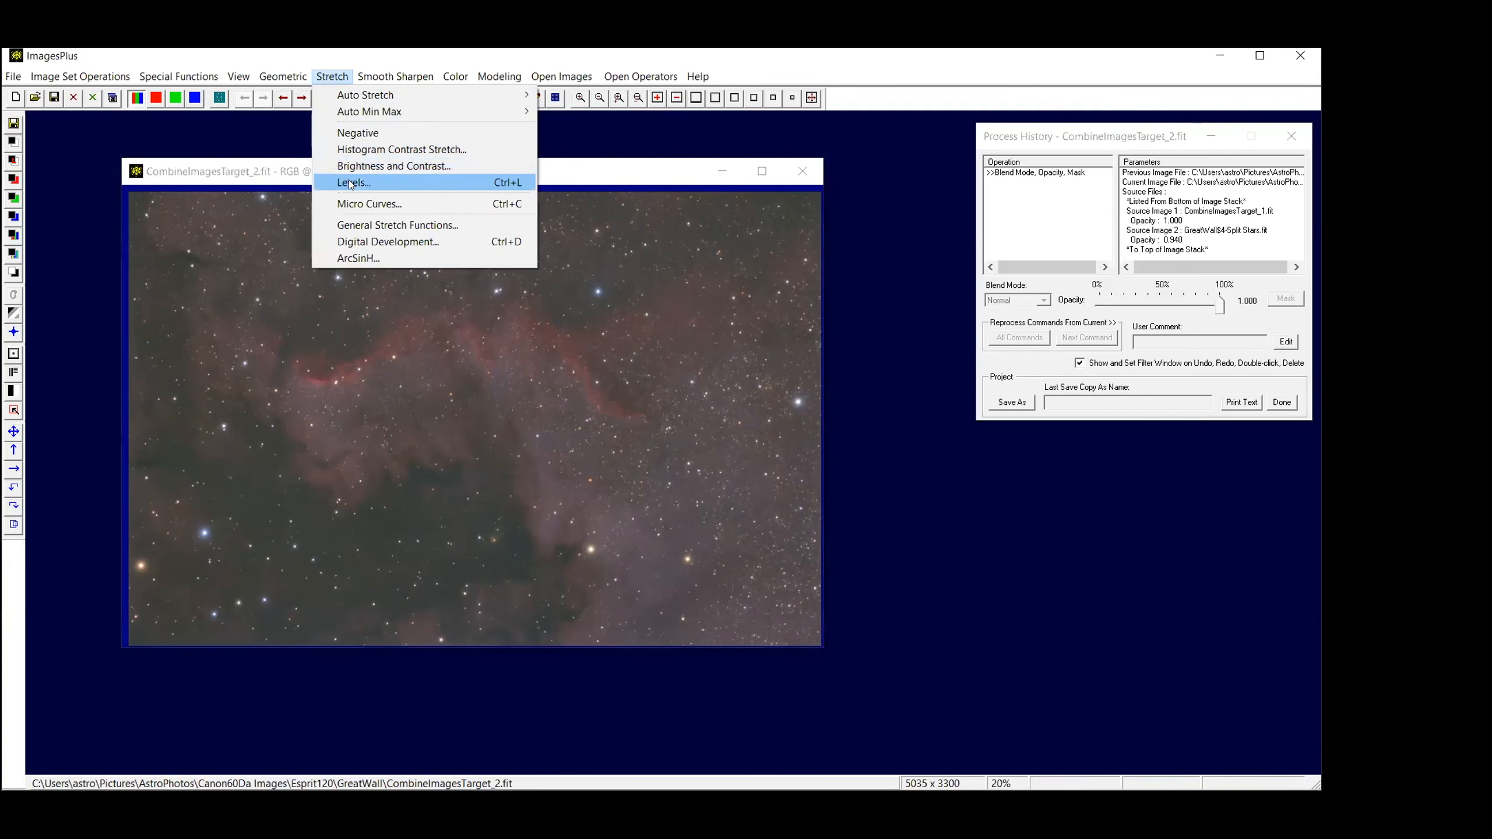
pyautogui.click(347, 178)
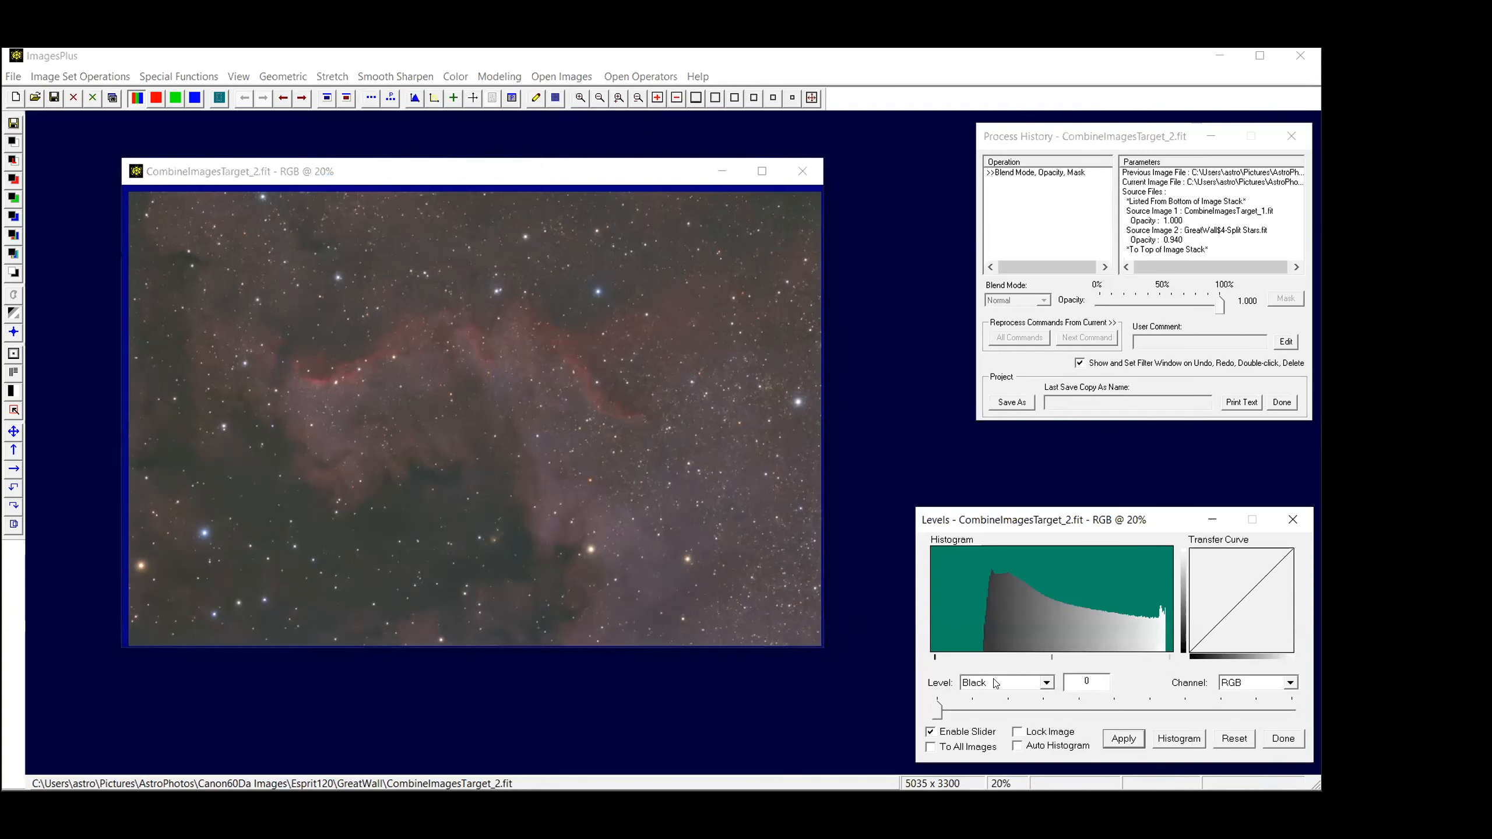
pyautogui.moveTo(938, 712); pyautogui.dragTo(972, 712)
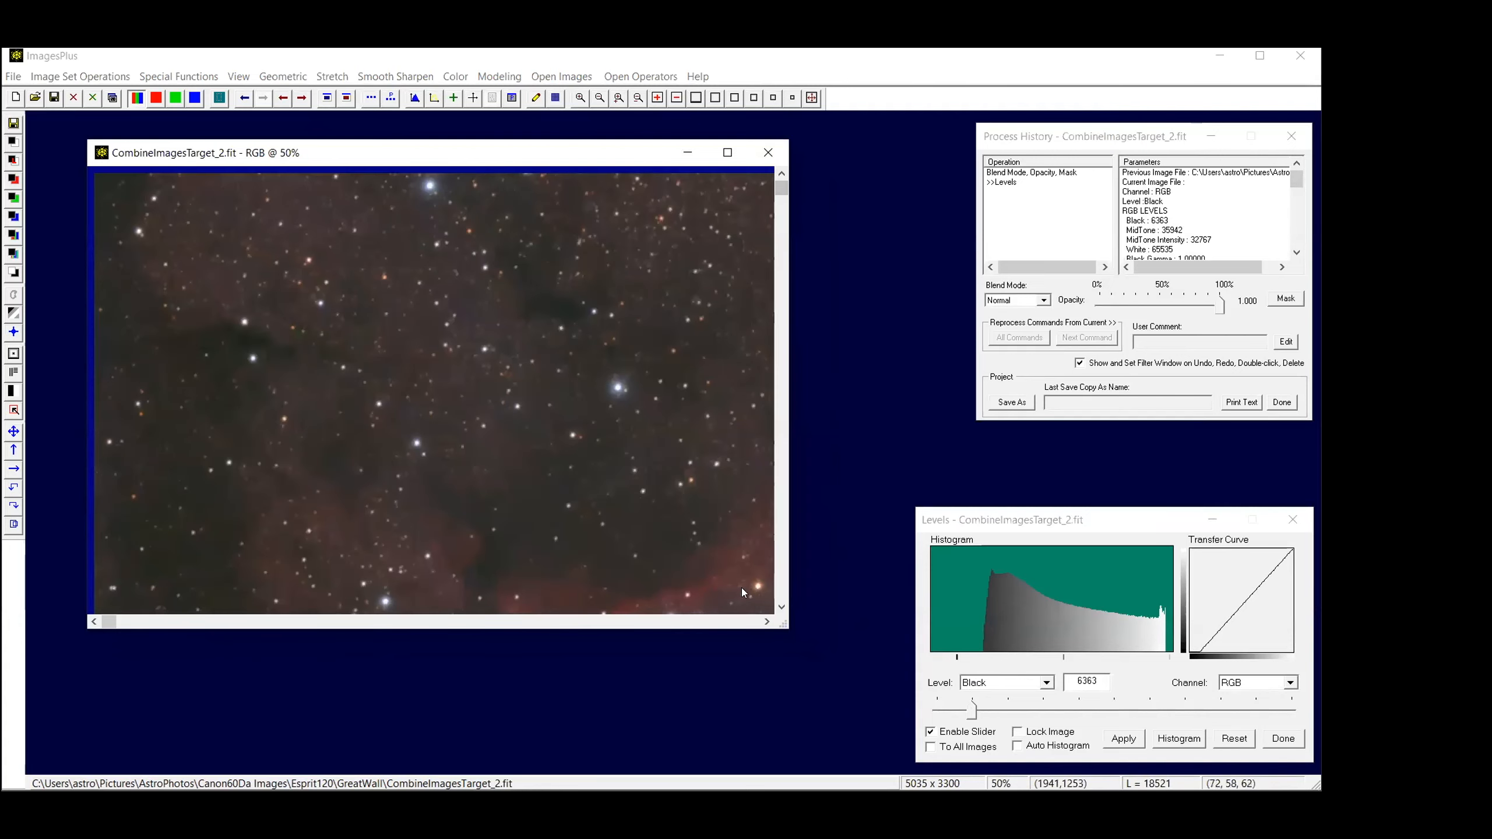
# Examine the stars and dark nebula areas at 50% zoom, return to 20% and close the Levels dialog
pyautogui.click(783, 590)
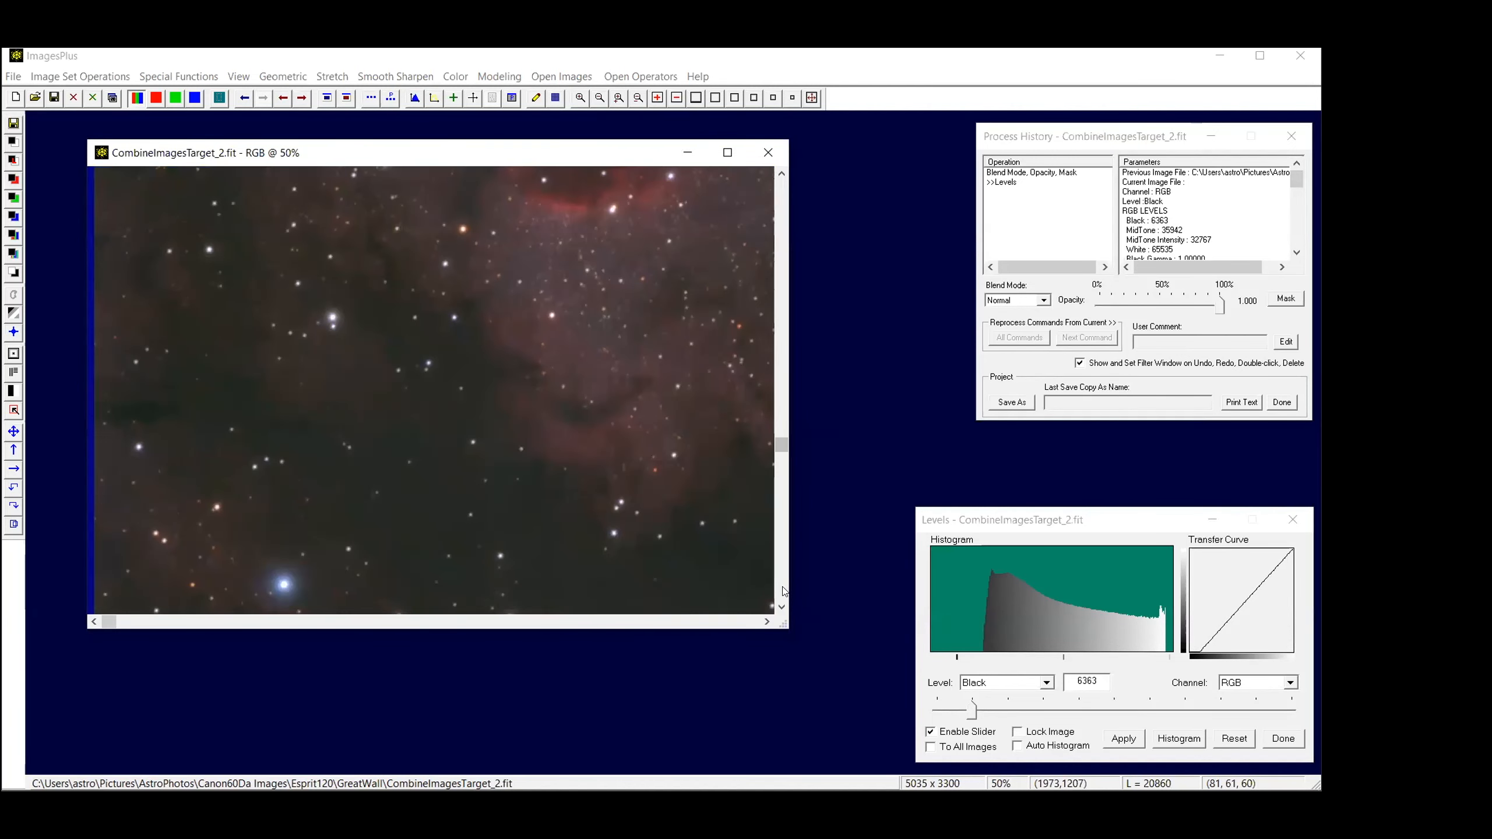
pyautogui.click(782, 609)
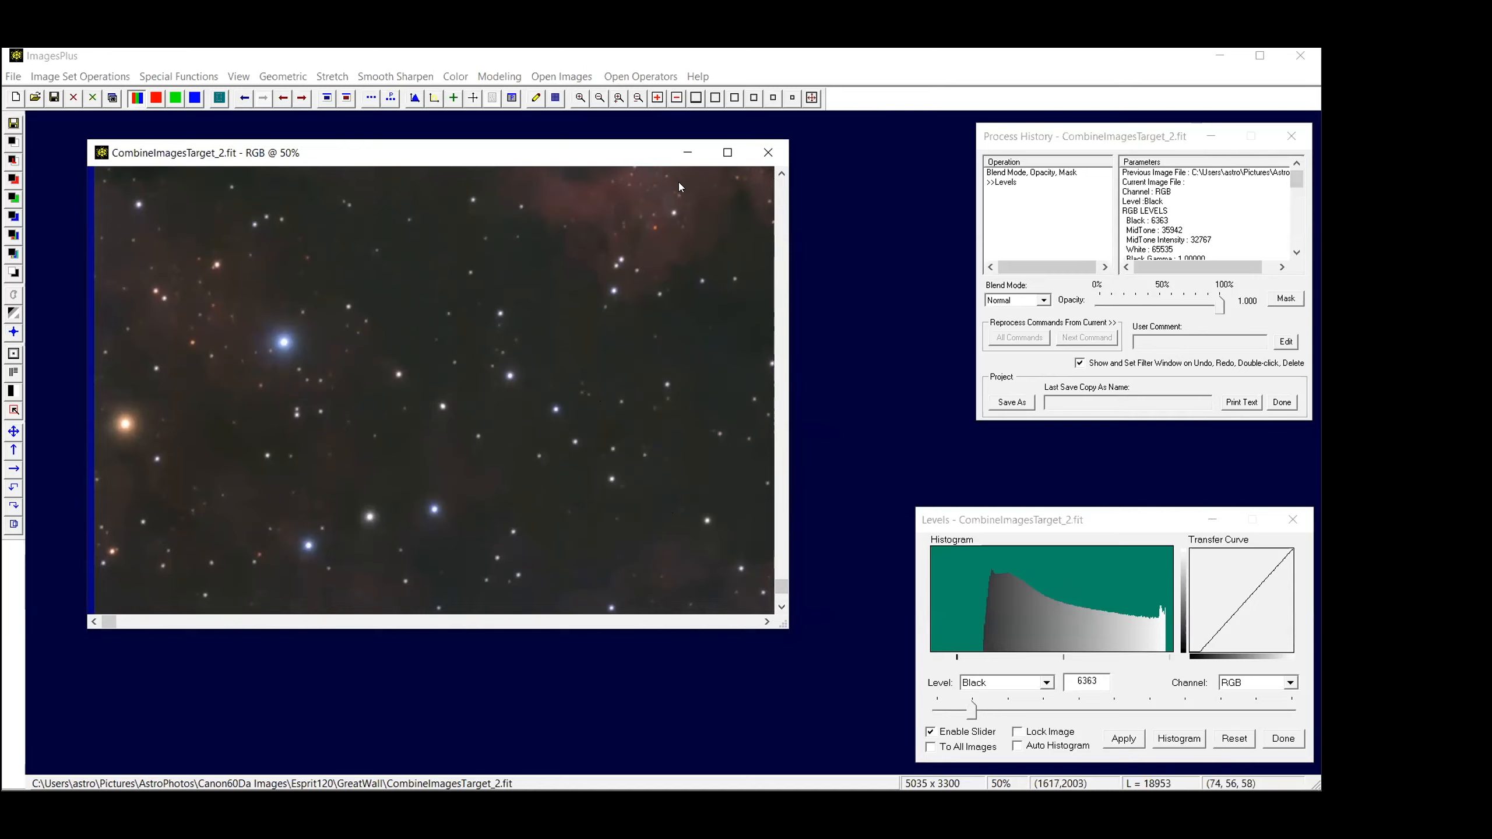
pyautogui.click(780, 174)
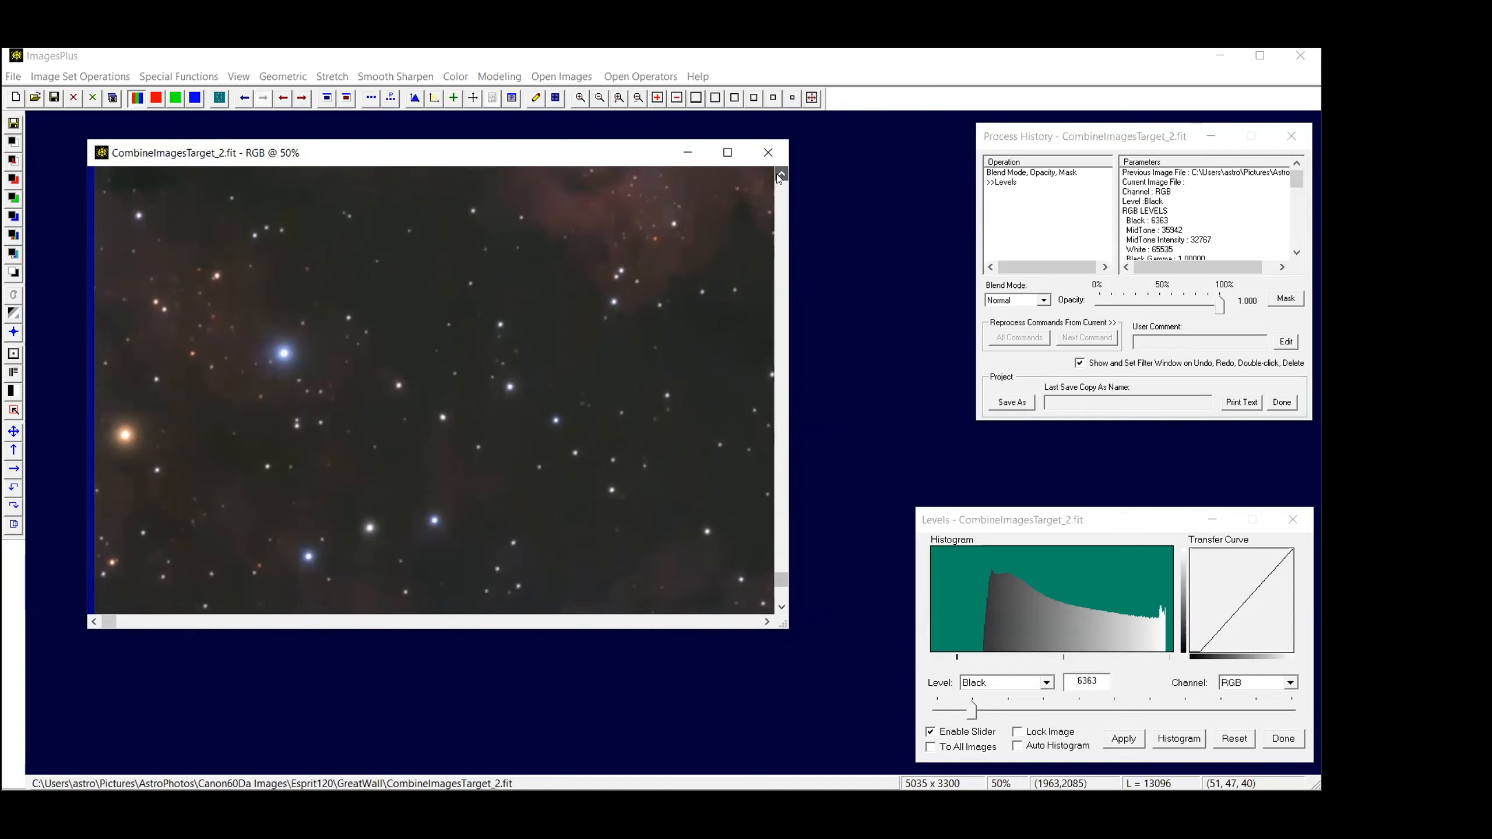
pyautogui.click(780, 174)
pyautogui.click(780, 174)
pyautogui.click(780, 174)
pyautogui.click(780, 173)
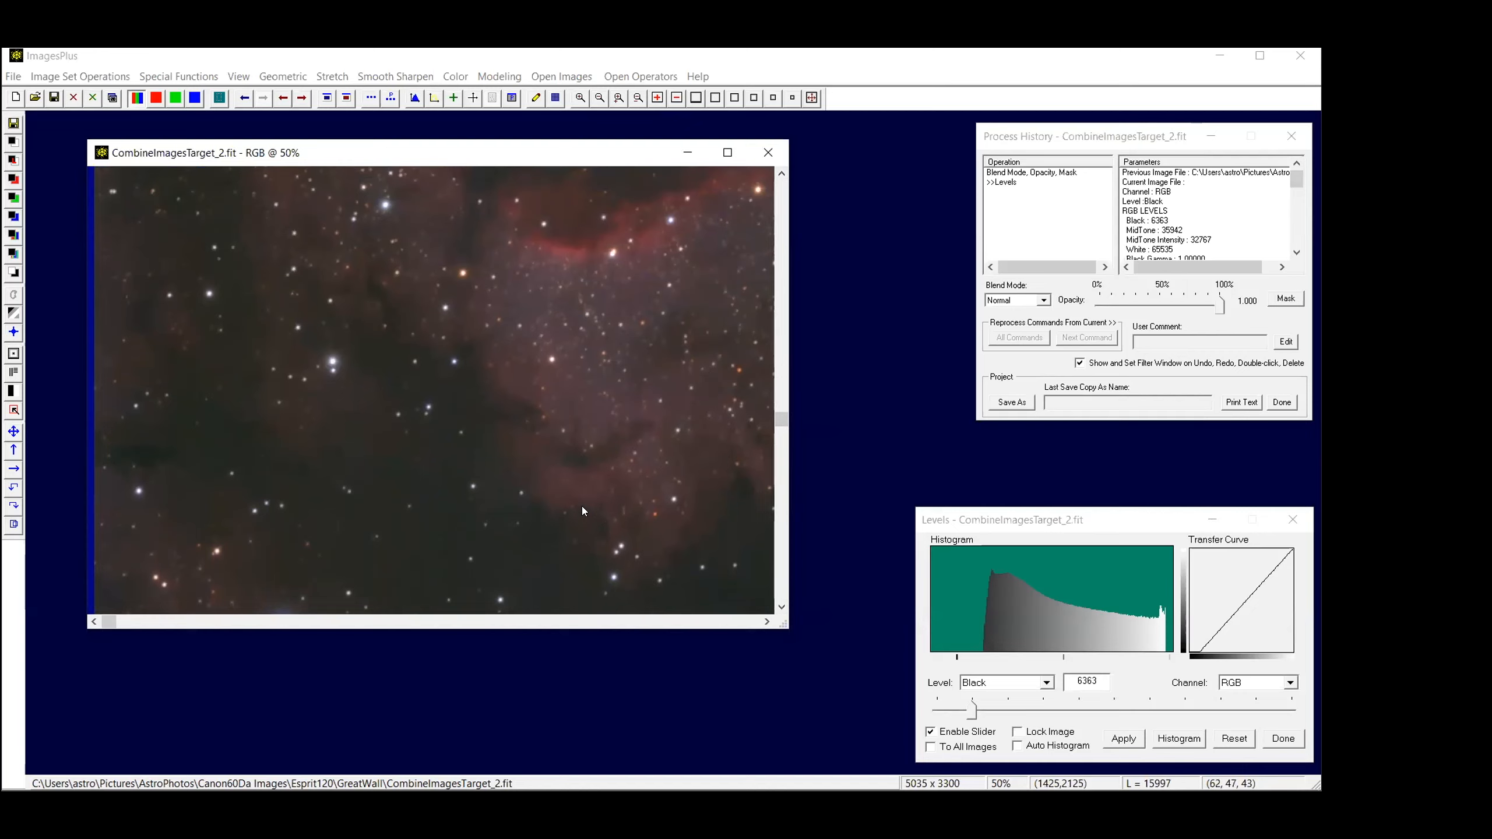
pyautogui.click(791, 99)
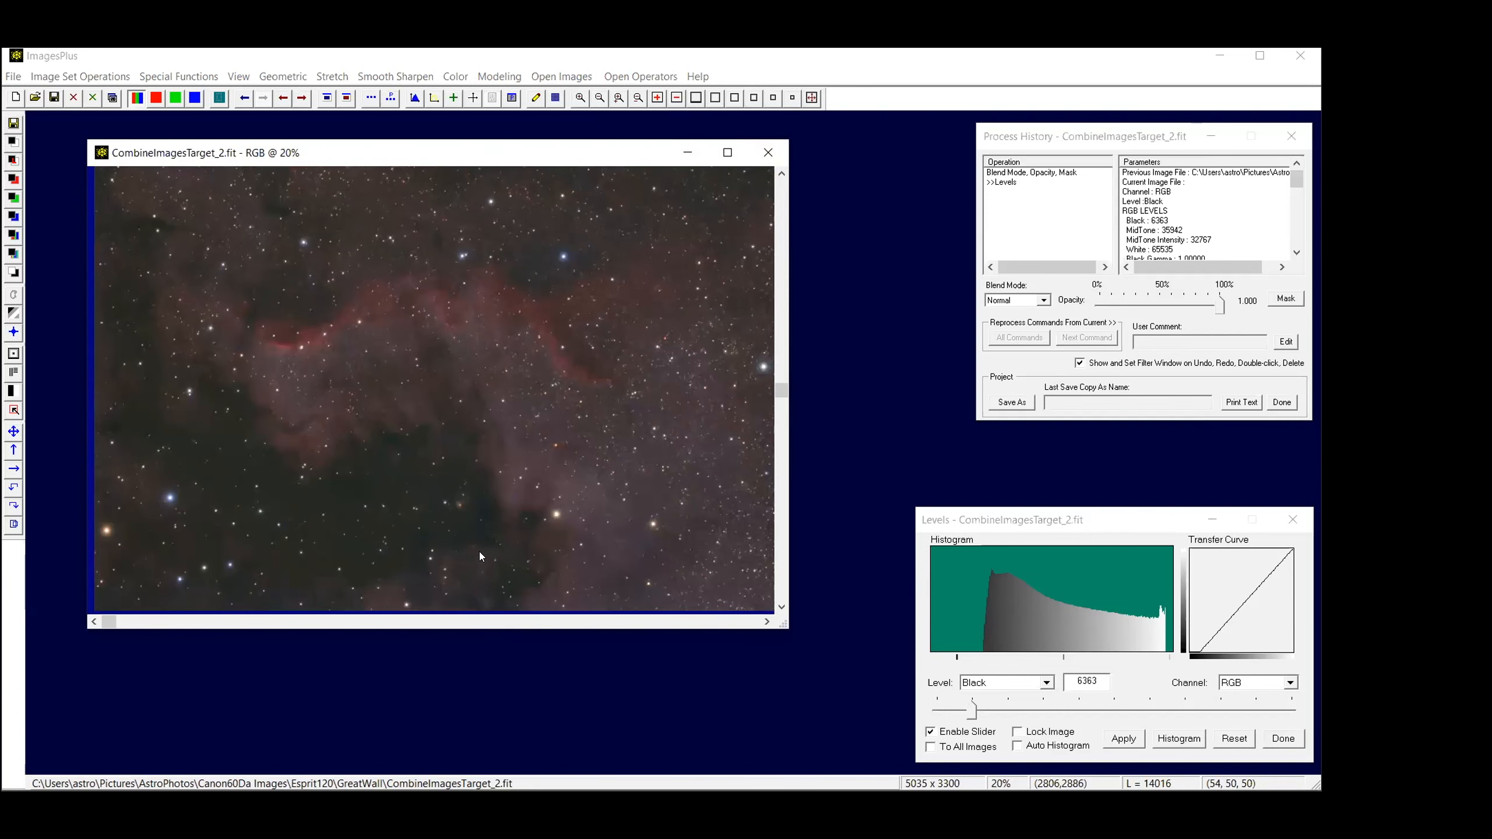
pyautogui.click(1292, 520)
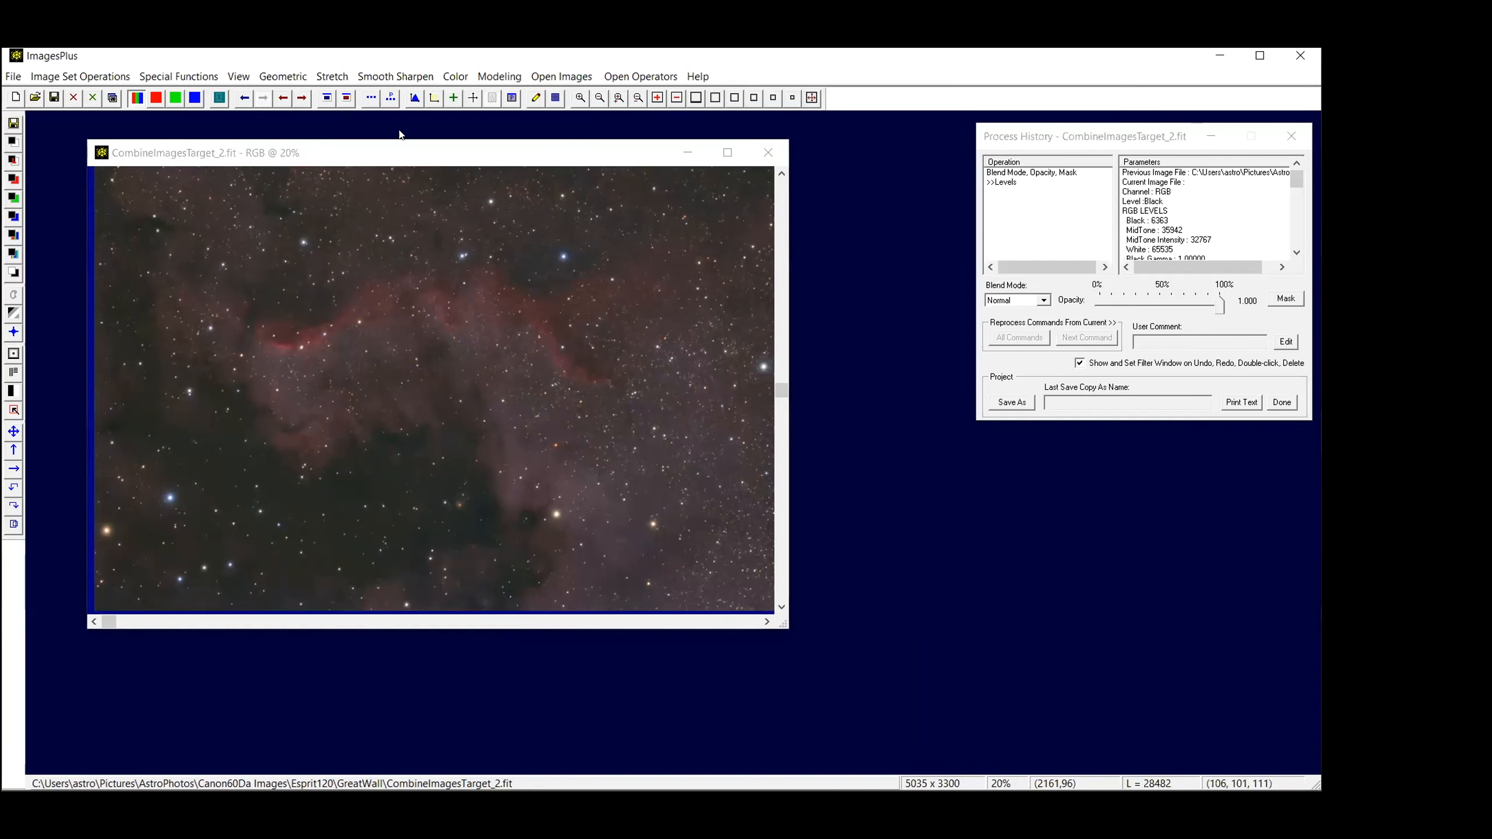
# Open the Frequency Filter for CombineImagesTarget_2.fit and create a luminance mask from the image
pyautogui.click(381, 77)
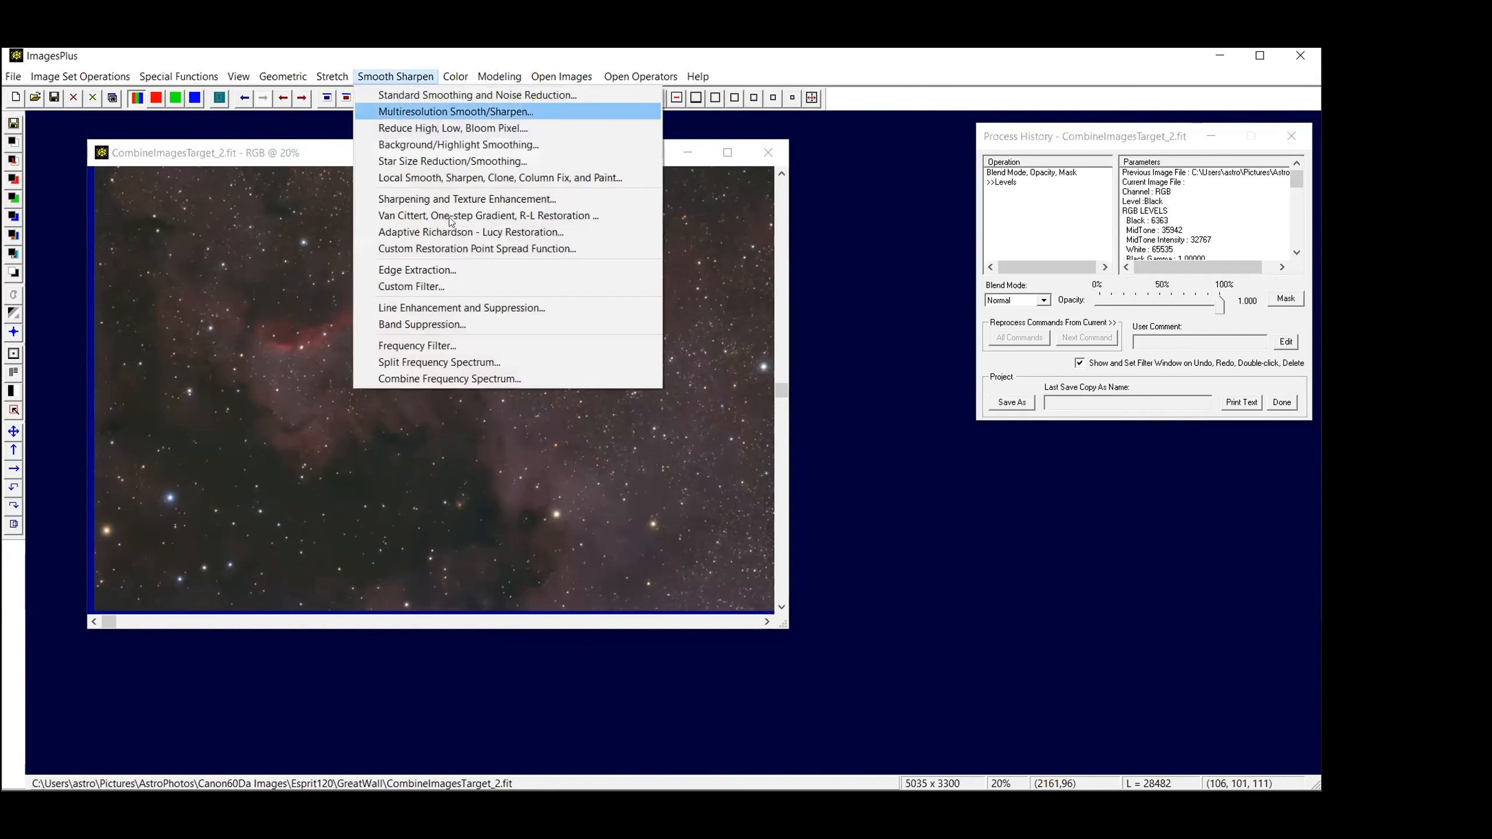
pyautogui.click(427, 347)
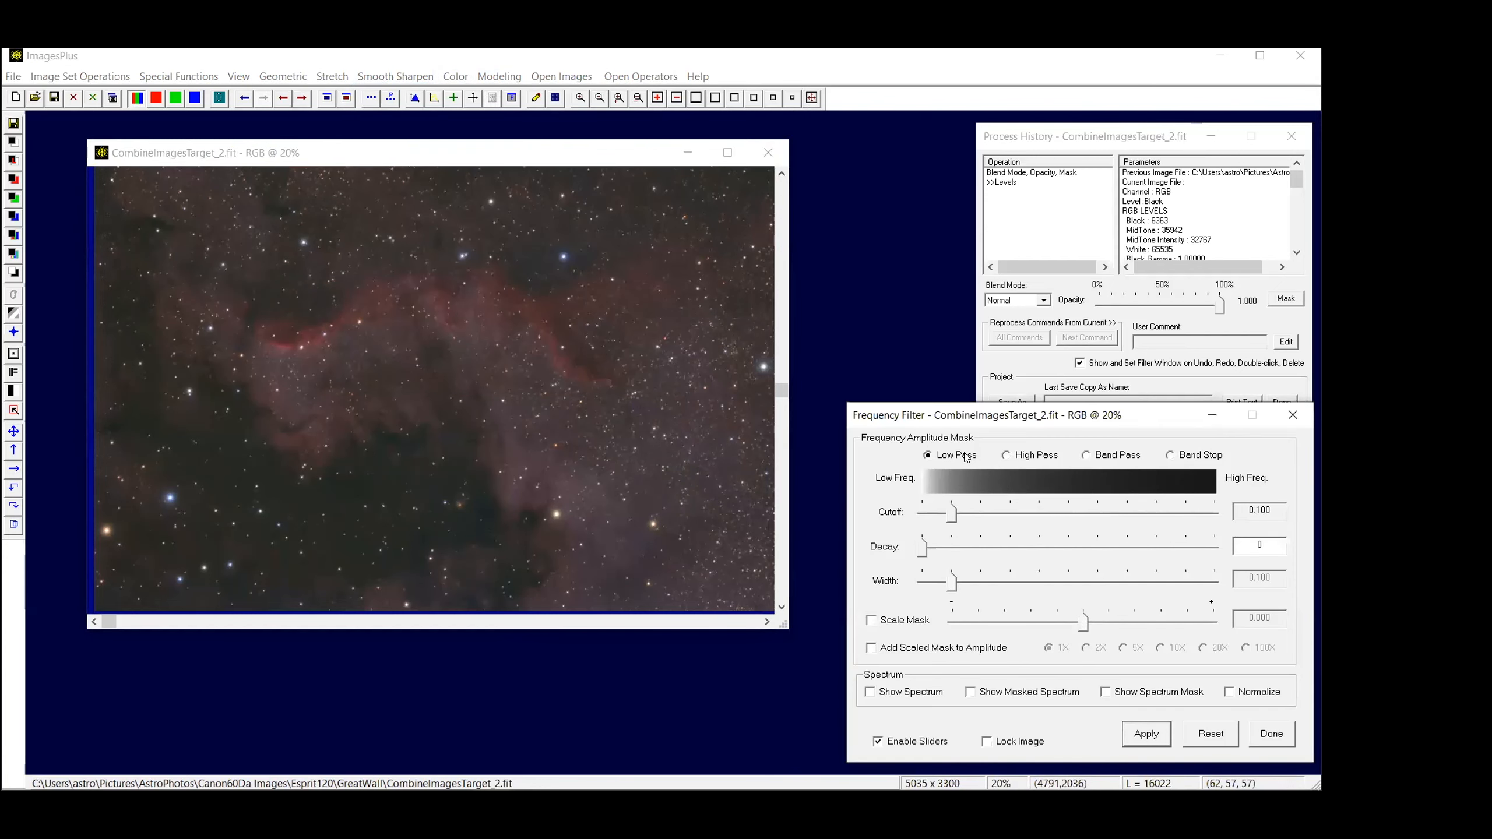
pyautogui.click(170, 77)
pyautogui.moveTo(352, 95)
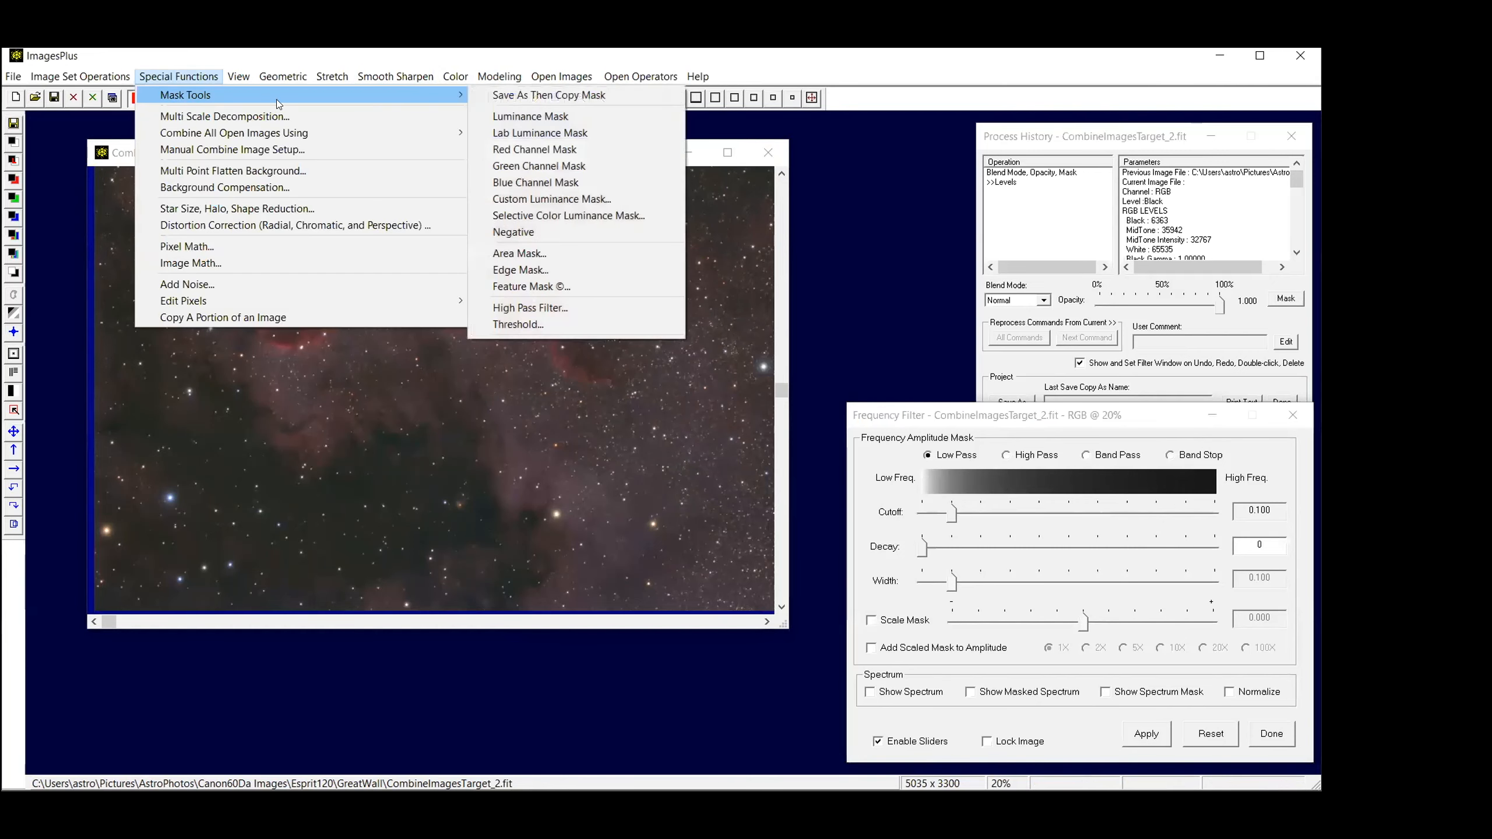
pyautogui.click(514, 118)
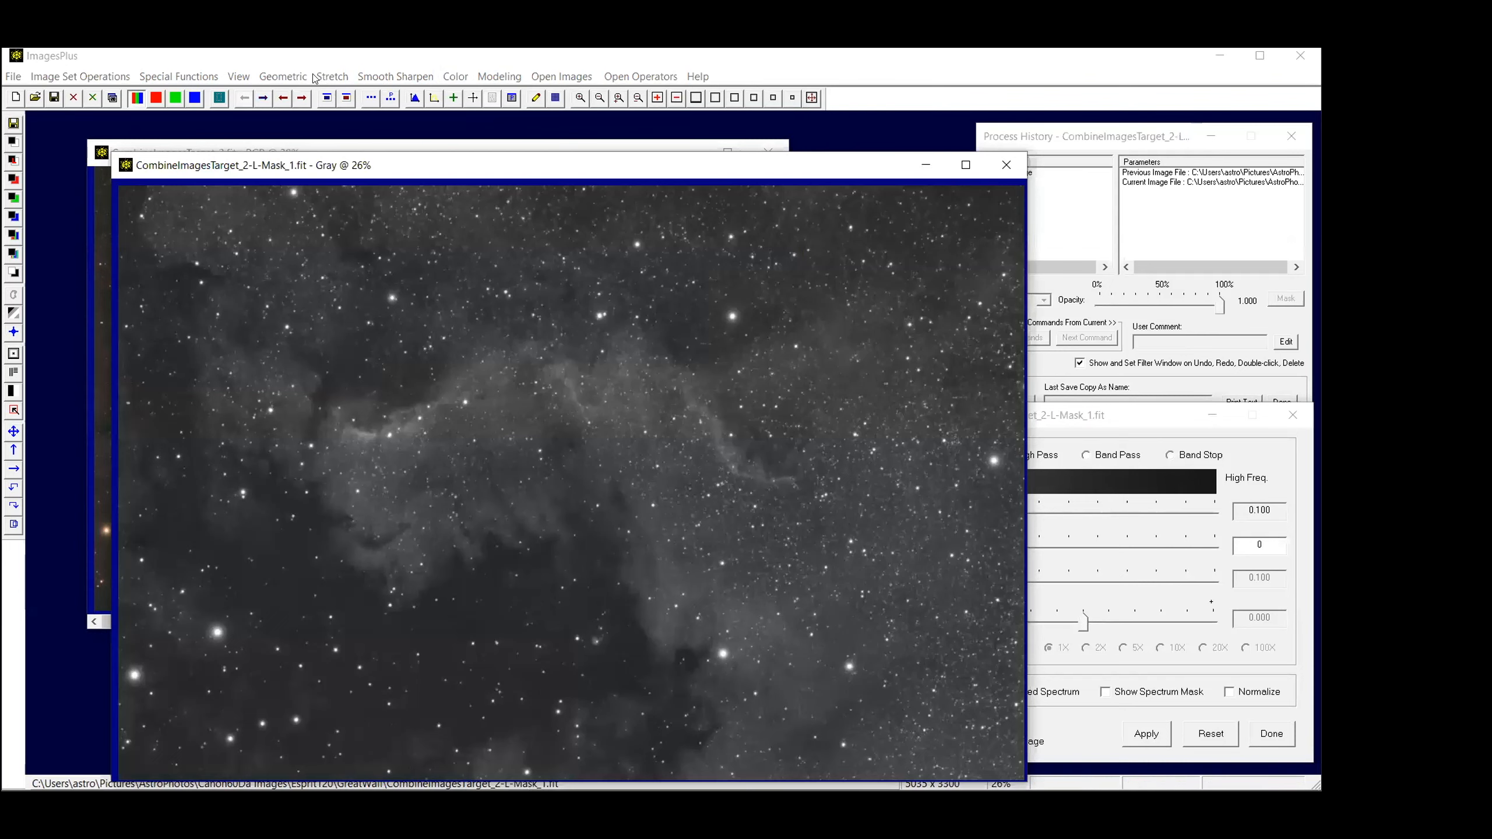
# Invert the luminance mask image CombineImagesTarget_2-L-Mask_1.fit into its negative
pyautogui.click(327, 77)
pyautogui.click(352, 128)
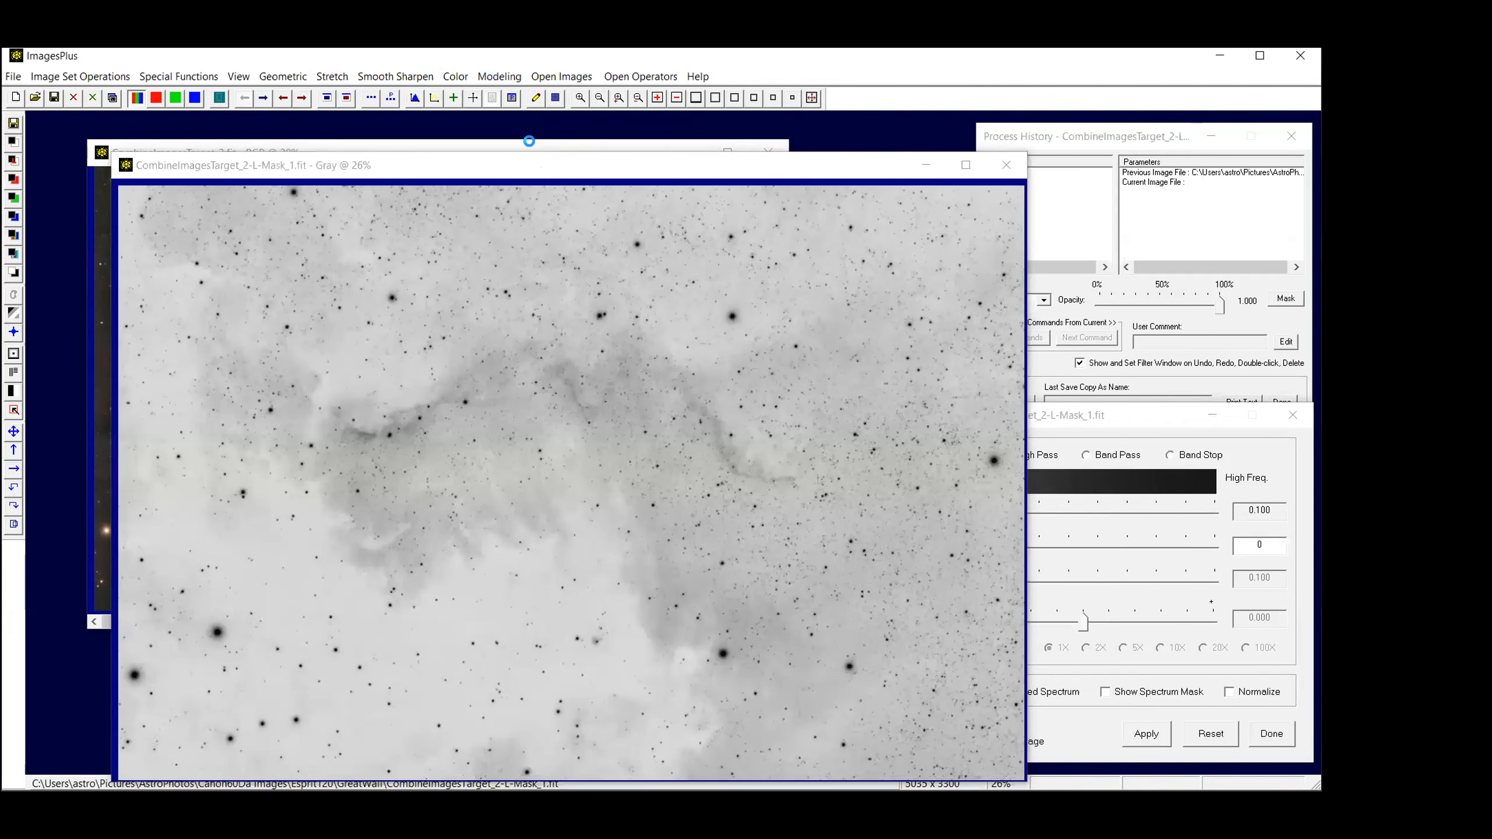
pyautogui.moveTo(539, 169); pyautogui.dragTo(532, 146)
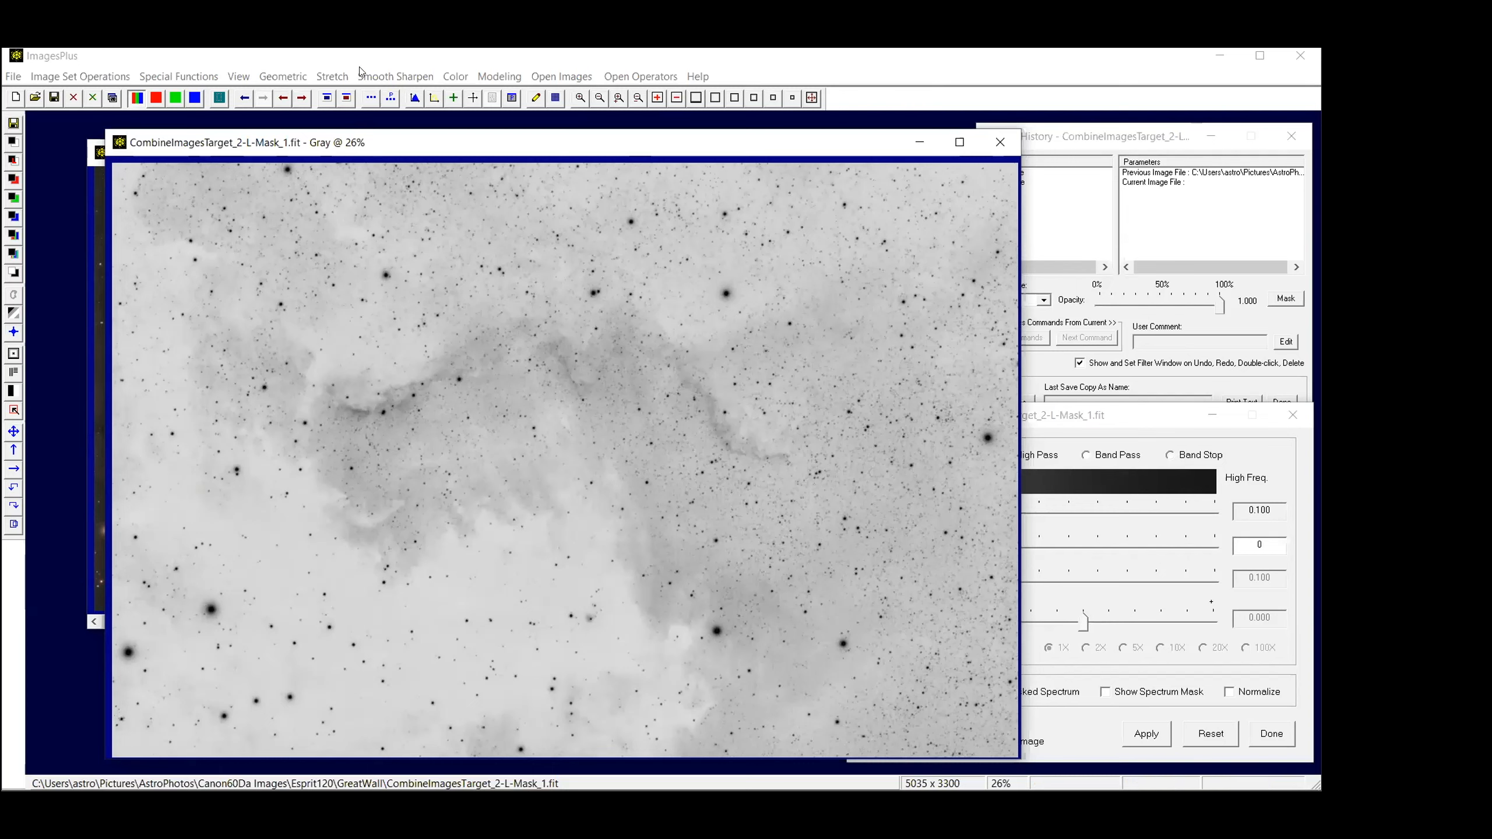
# Increase the inverted mask's contrast with Levels, setting the black level to 33086 and the white level to 58918
pyautogui.click(335, 76)
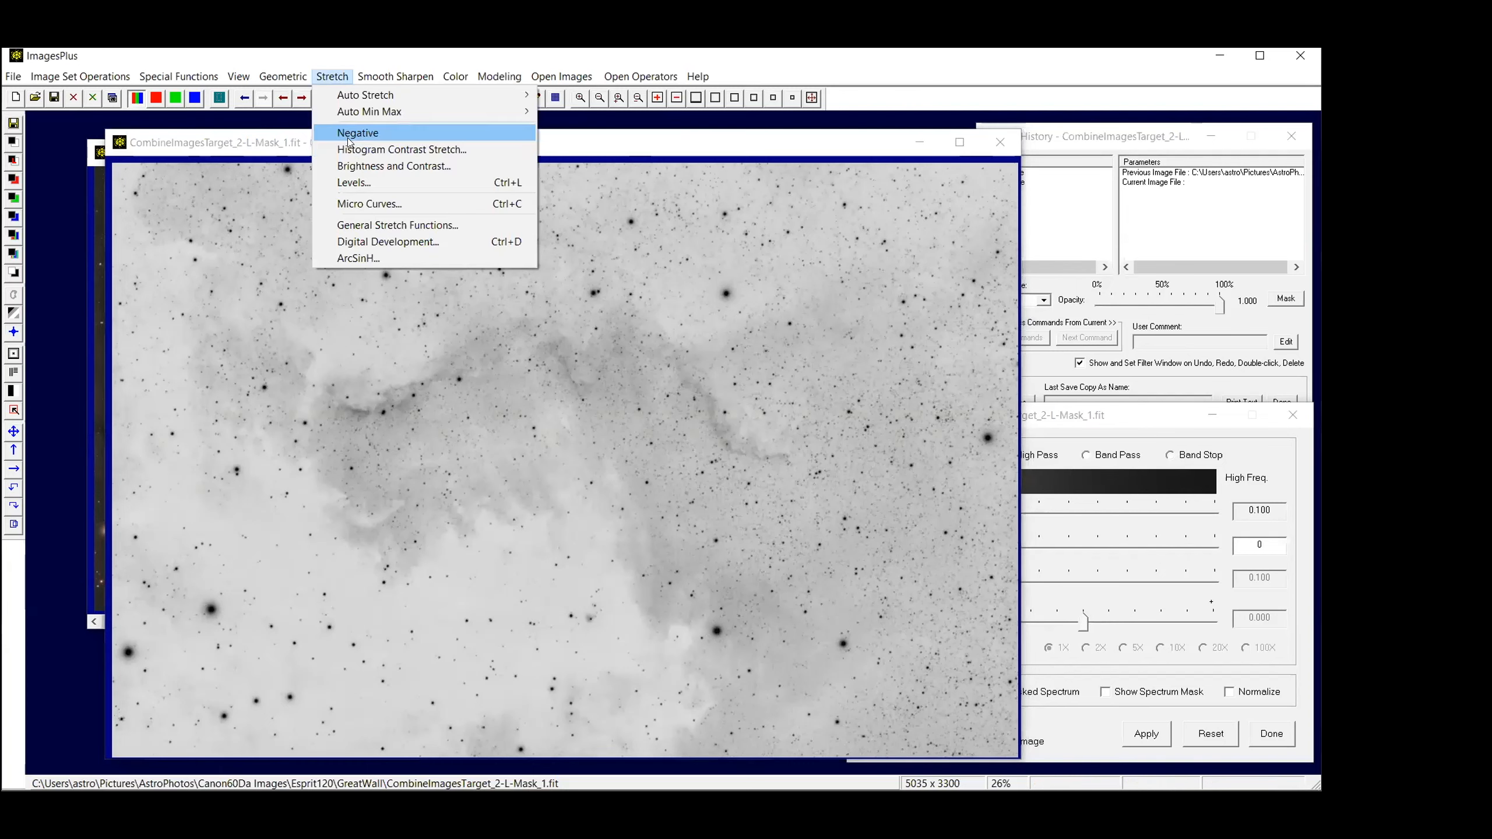
pyautogui.click(352, 183)
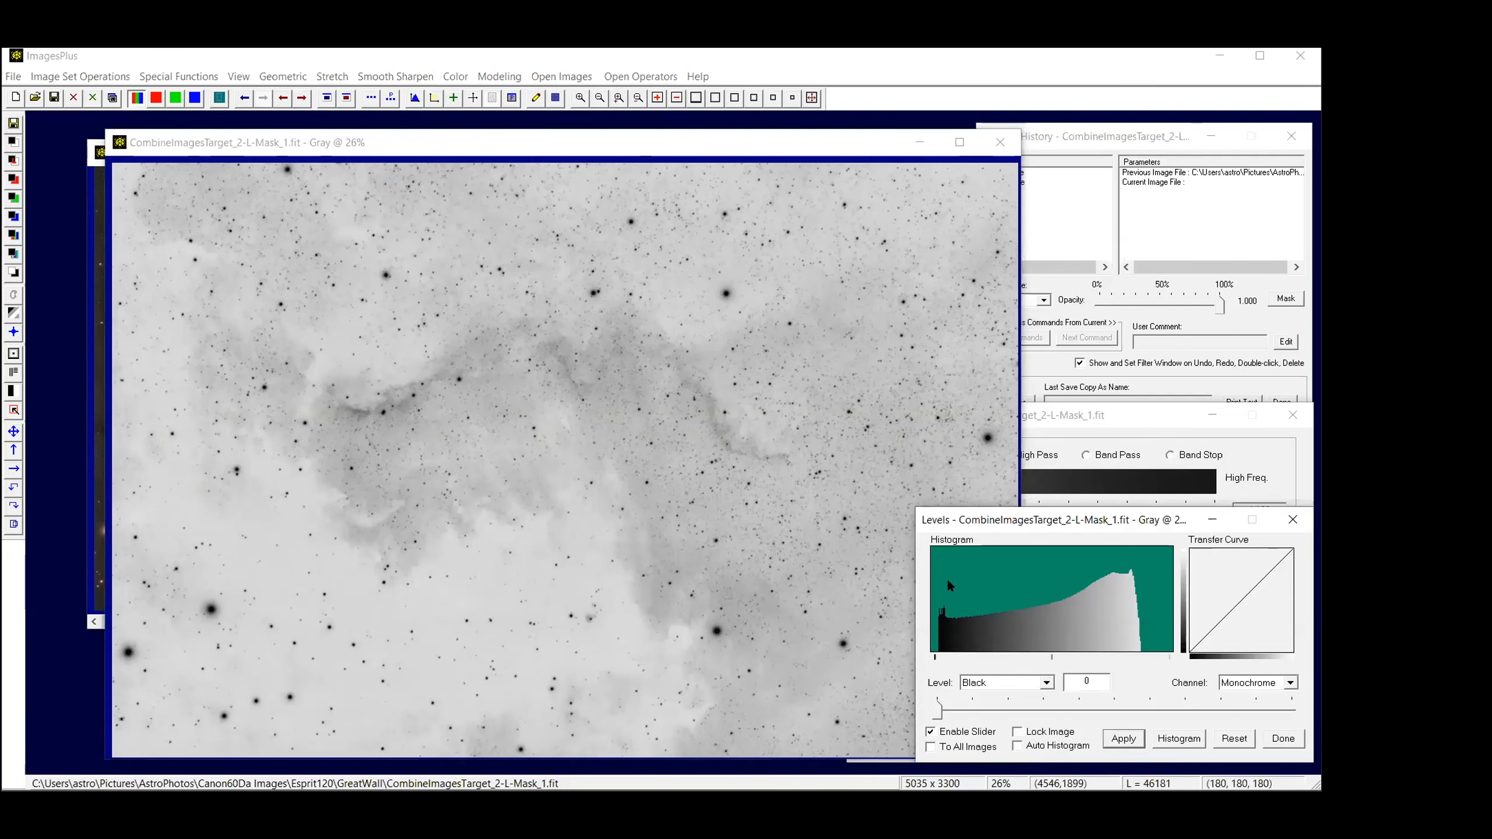
pyautogui.moveTo(936, 712); pyautogui.dragTo(1085, 717)
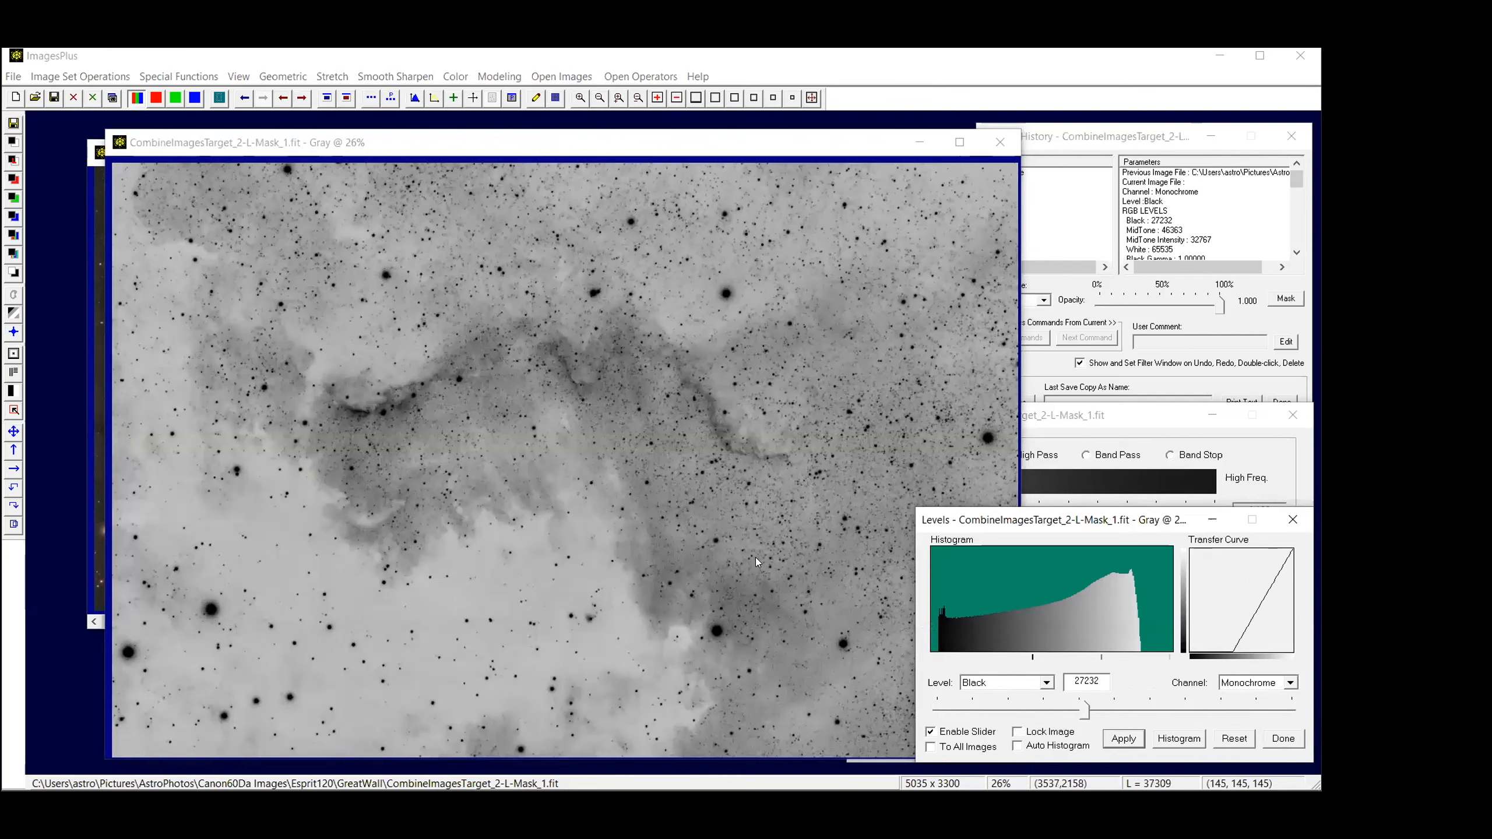
pyautogui.moveTo(1086, 711); pyautogui.dragTo(1116, 714)
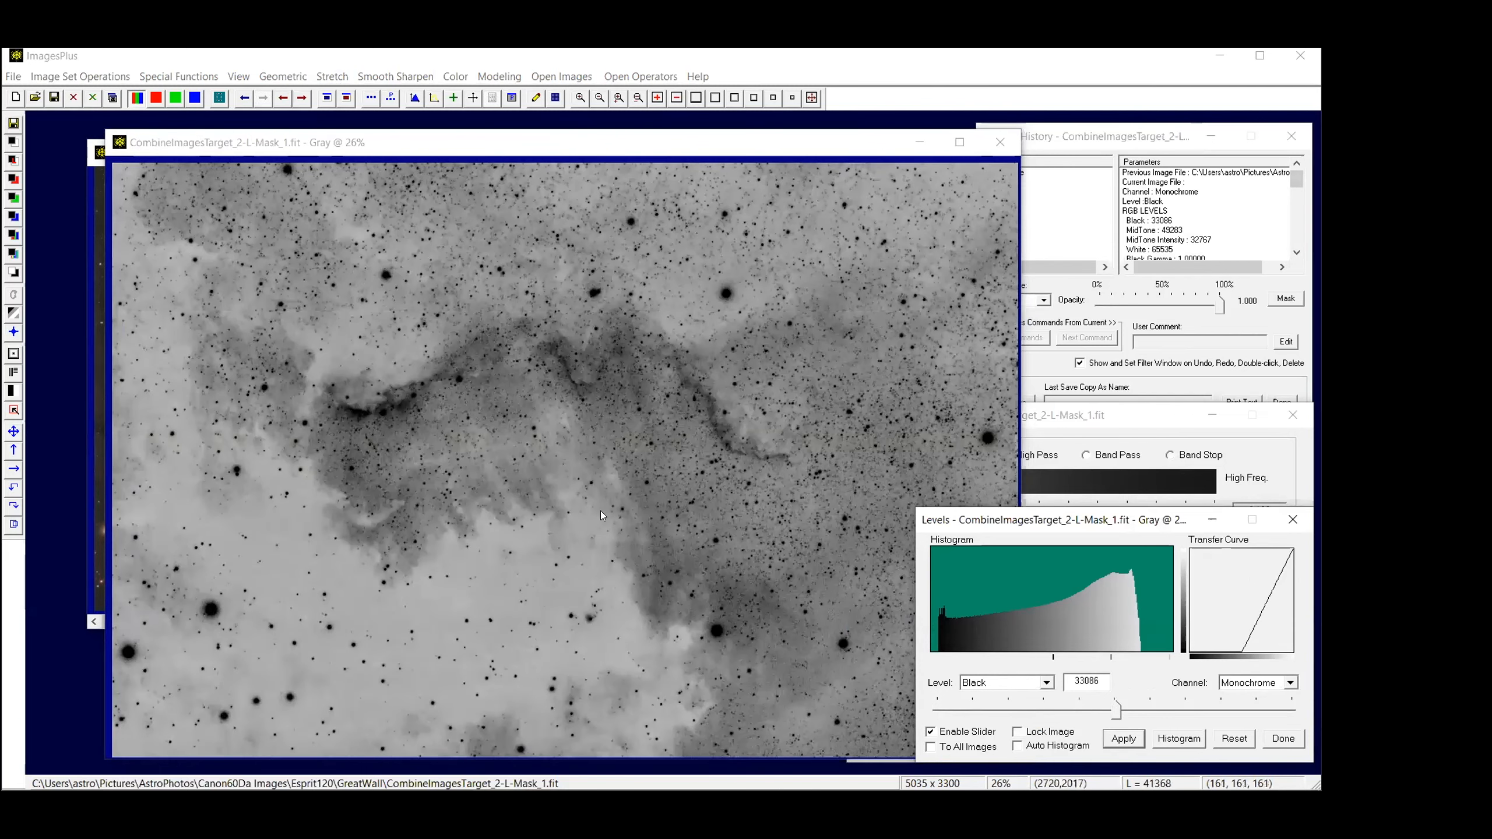
pyautogui.click(997, 685)
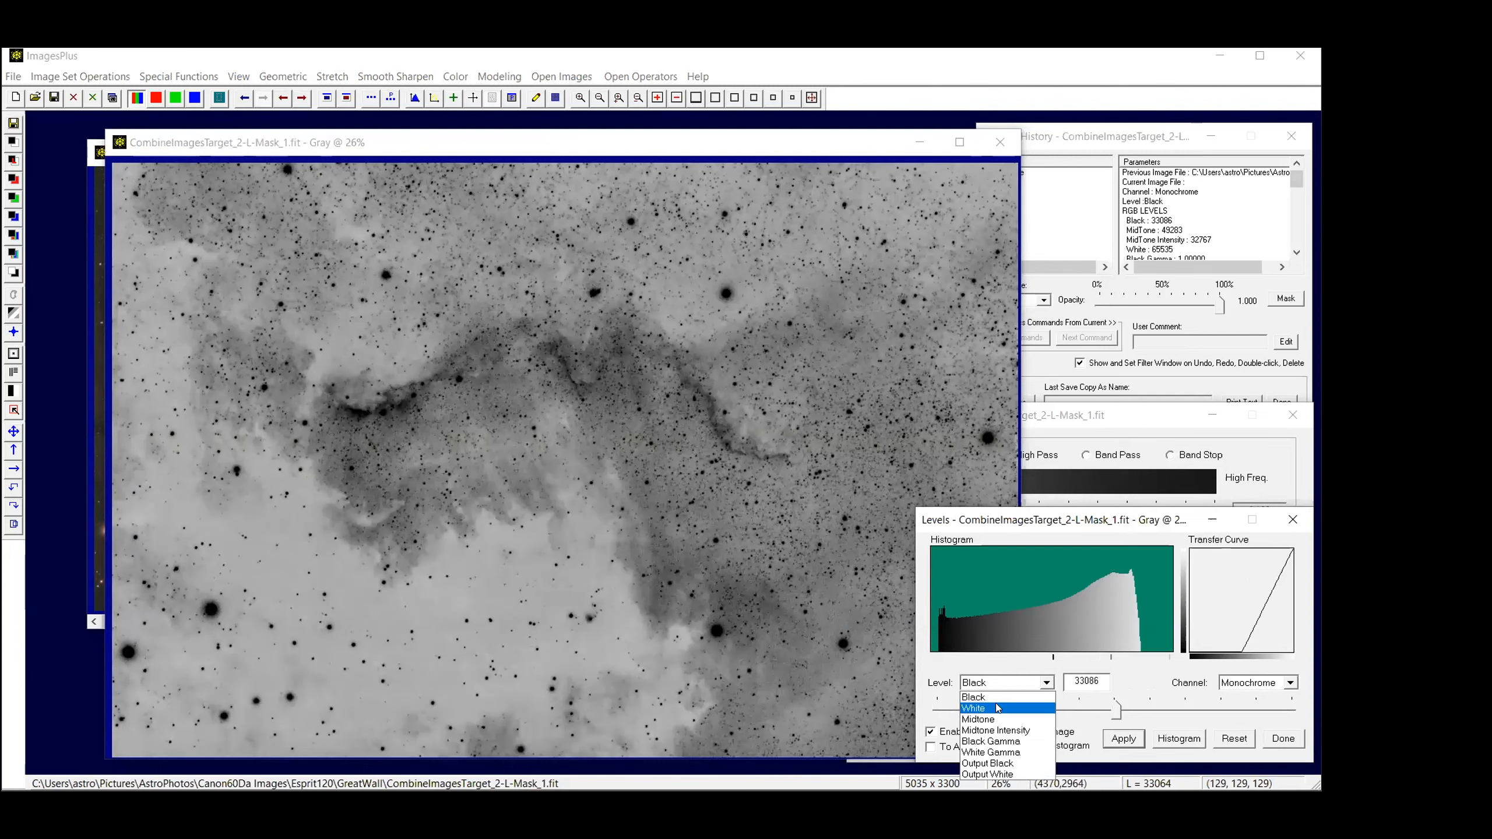
pyautogui.click(1007, 709)
pyautogui.moveTo(1290, 714); pyautogui.dragTo(1256, 711)
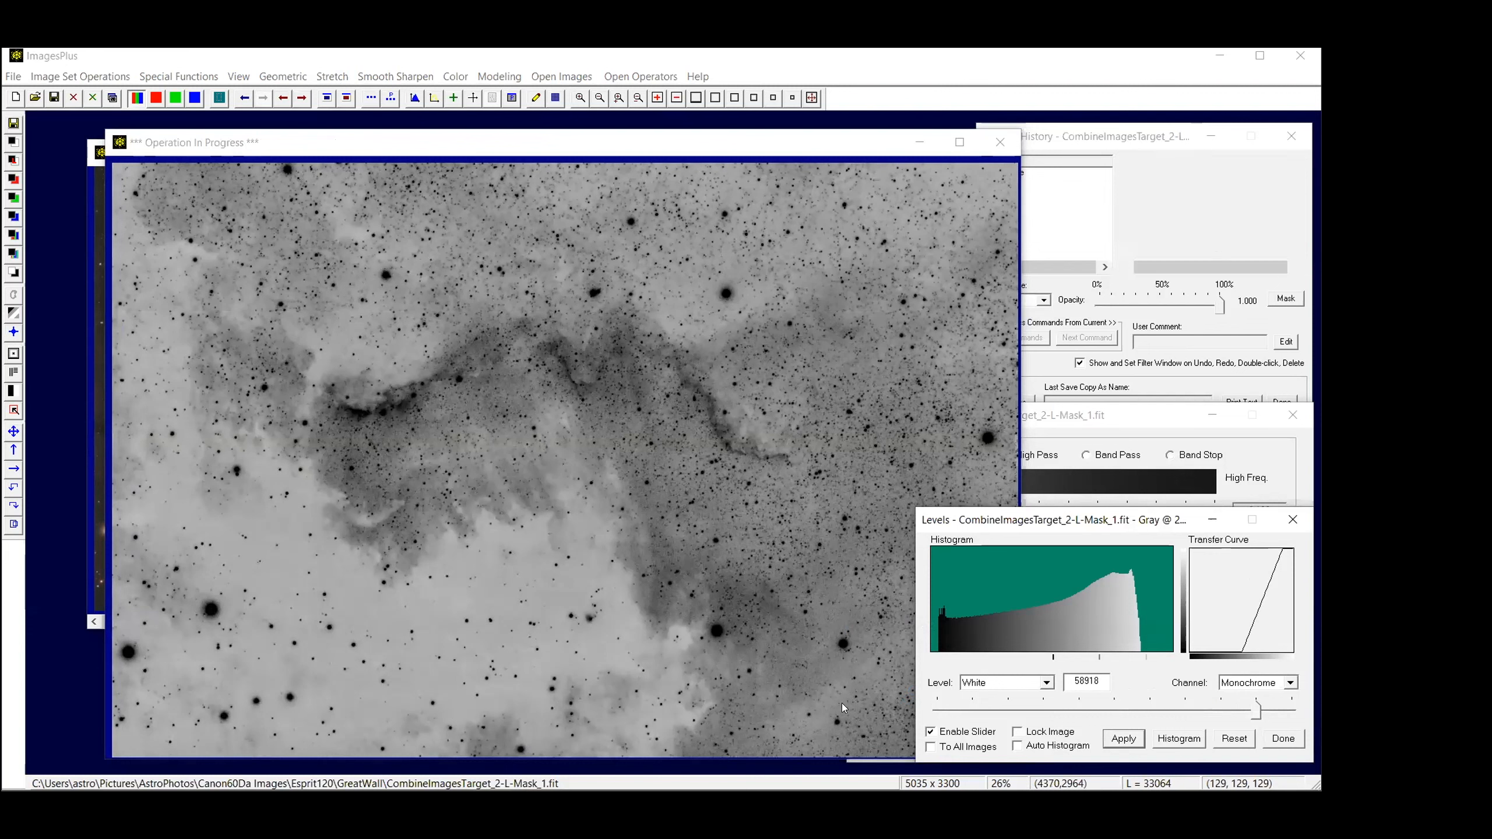
# Save the mask over CombineImagesTarget_2-L-Mask_1.fit as a 16-bit integer FITS with lossless compression, and close its image
pyautogui.click(14, 123)
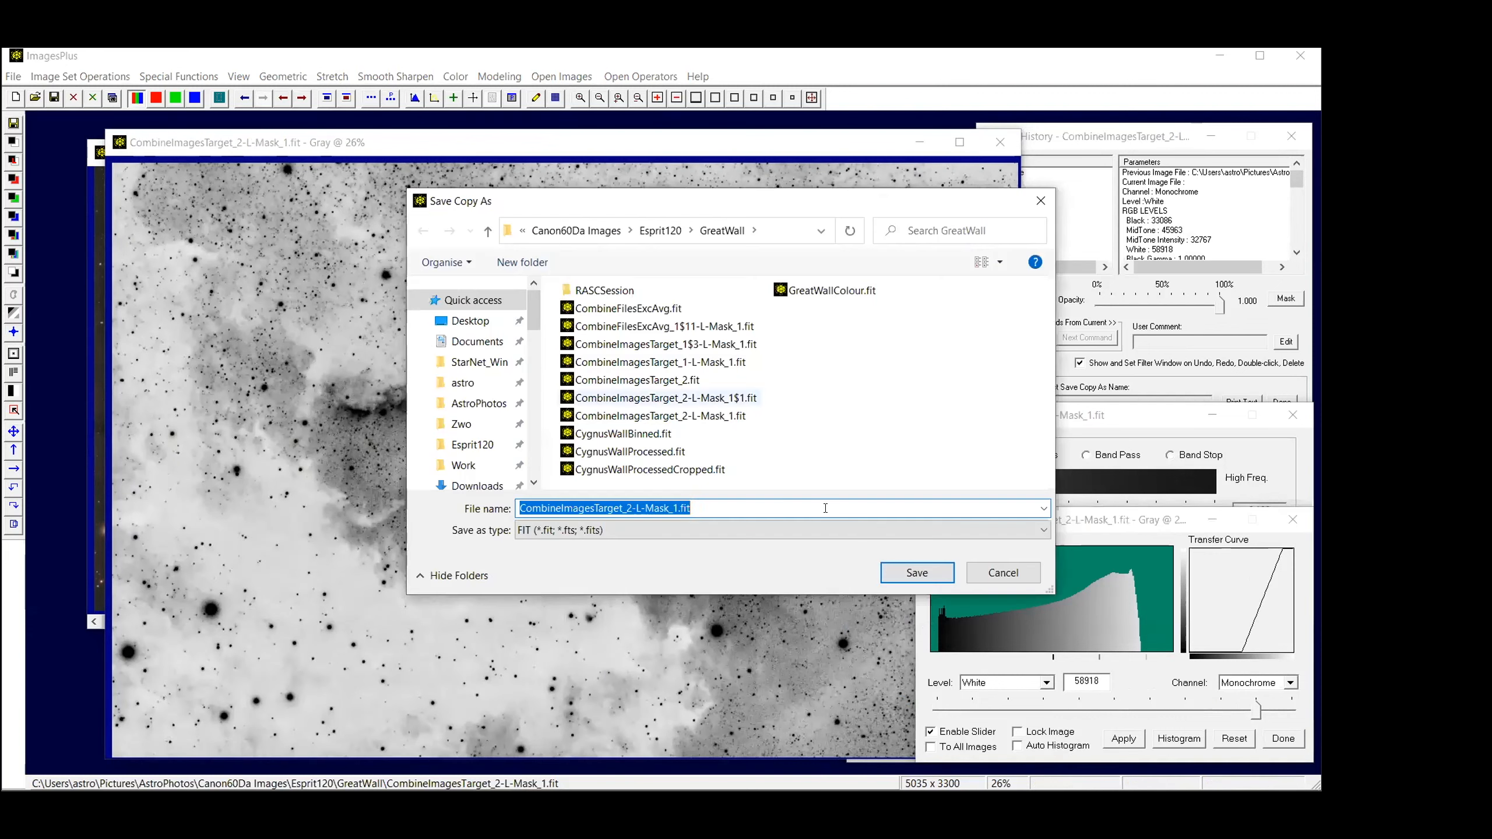
pyautogui.doubleClick(739, 419)
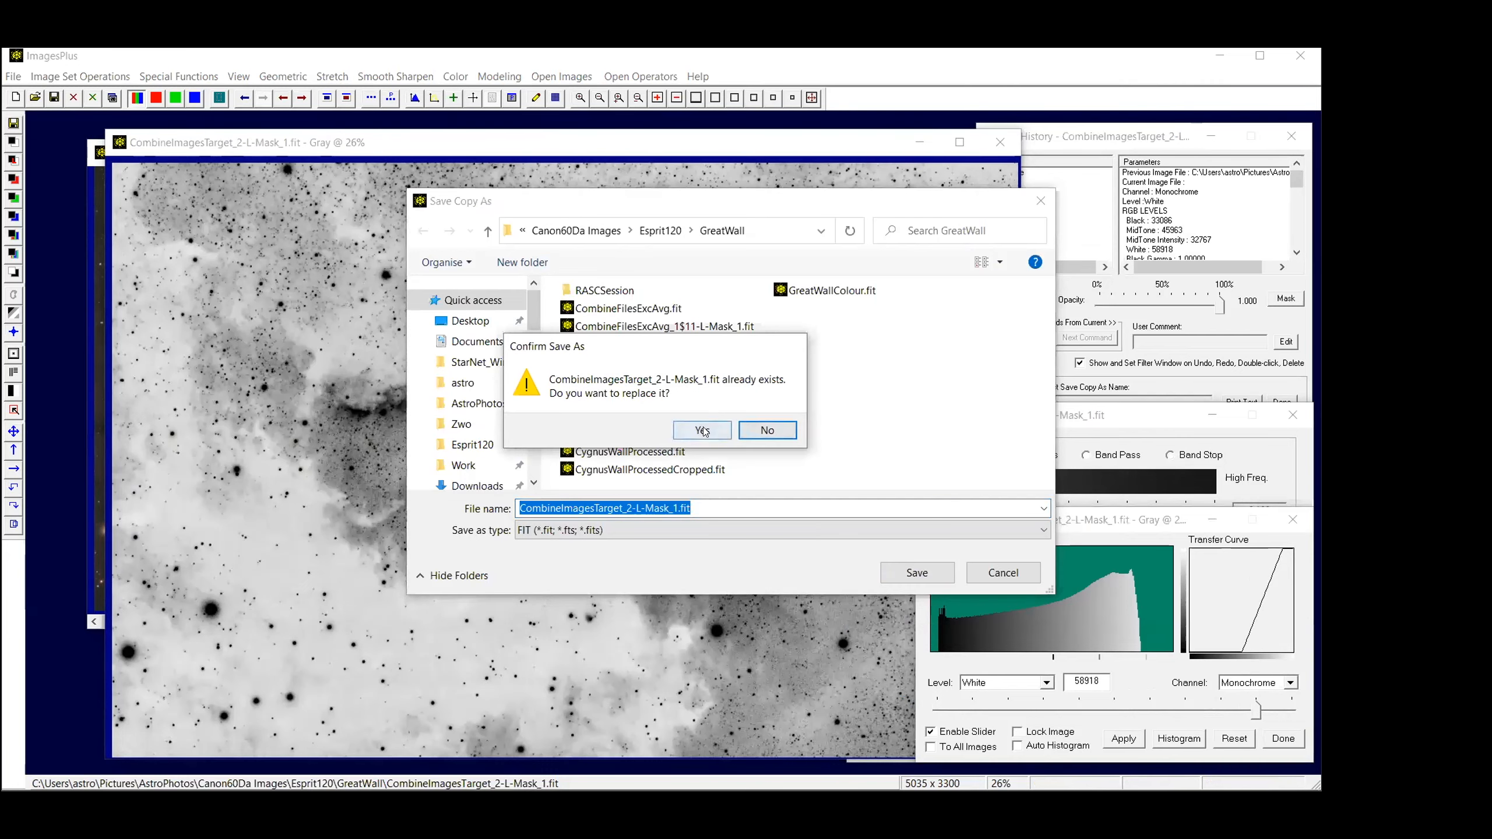
pyautogui.click(703, 430)
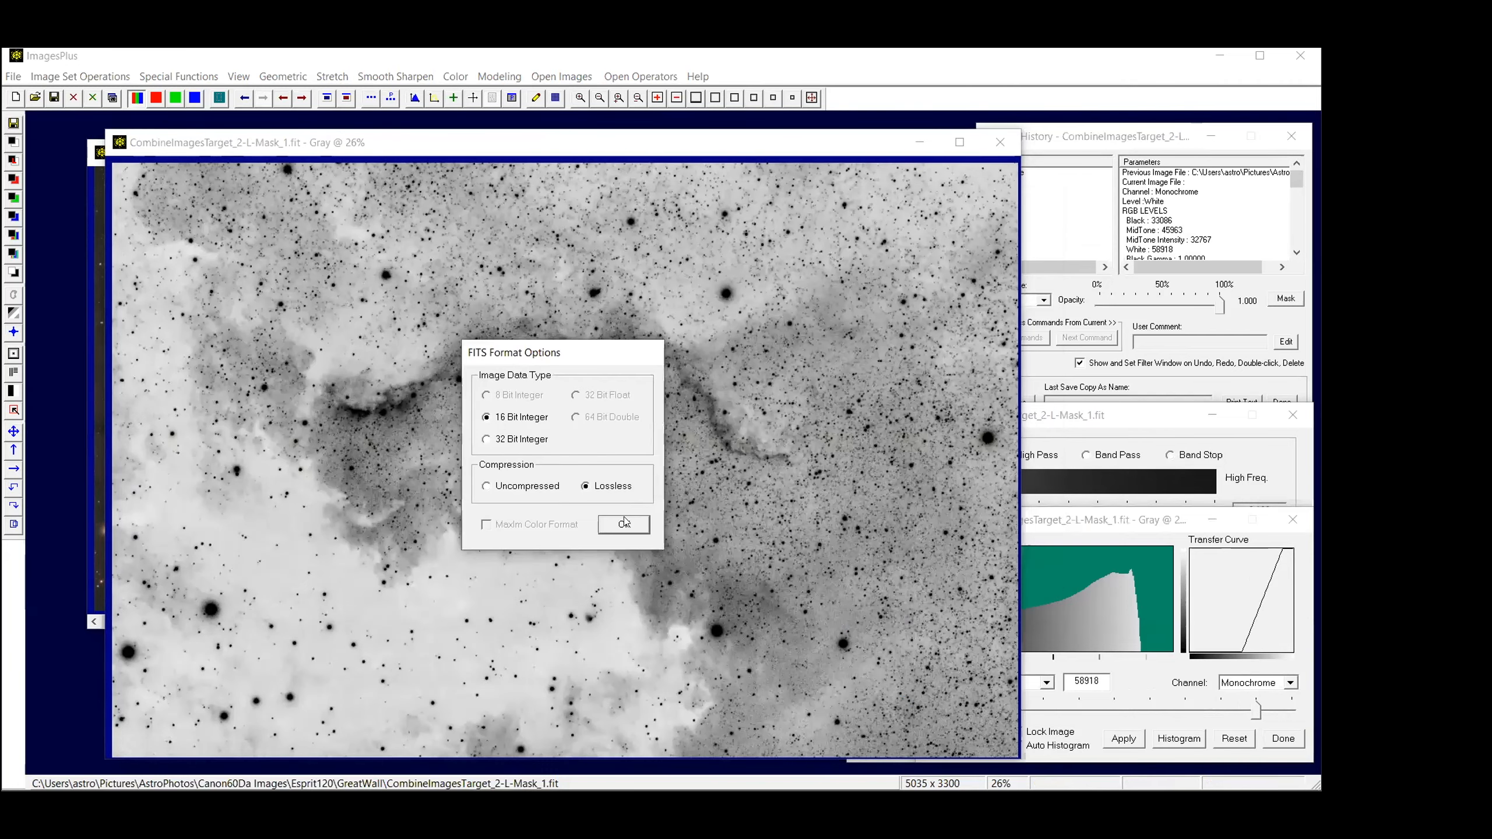
pyautogui.click(623, 523)
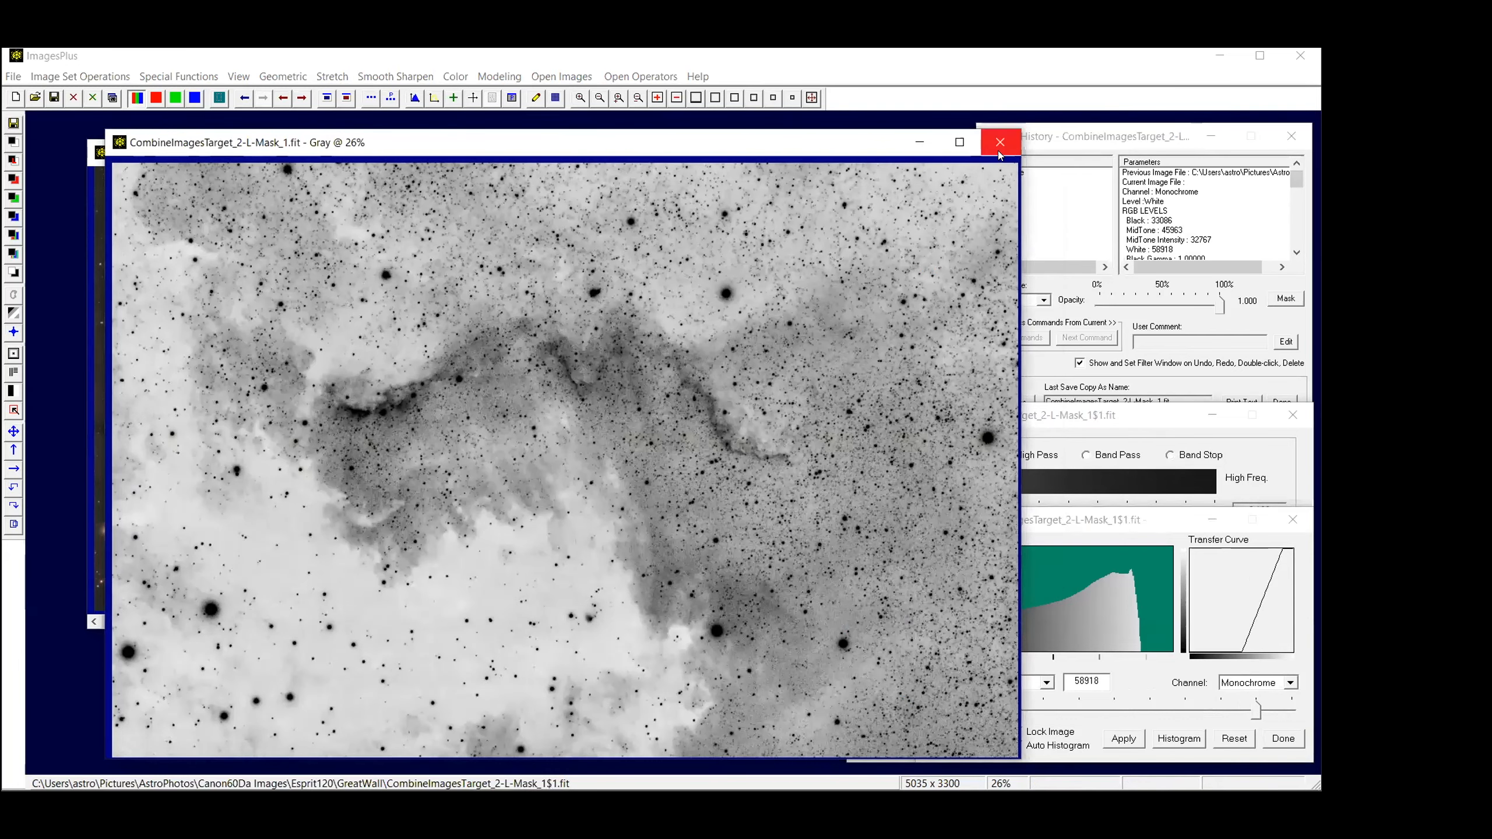
pyautogui.click(999, 142)
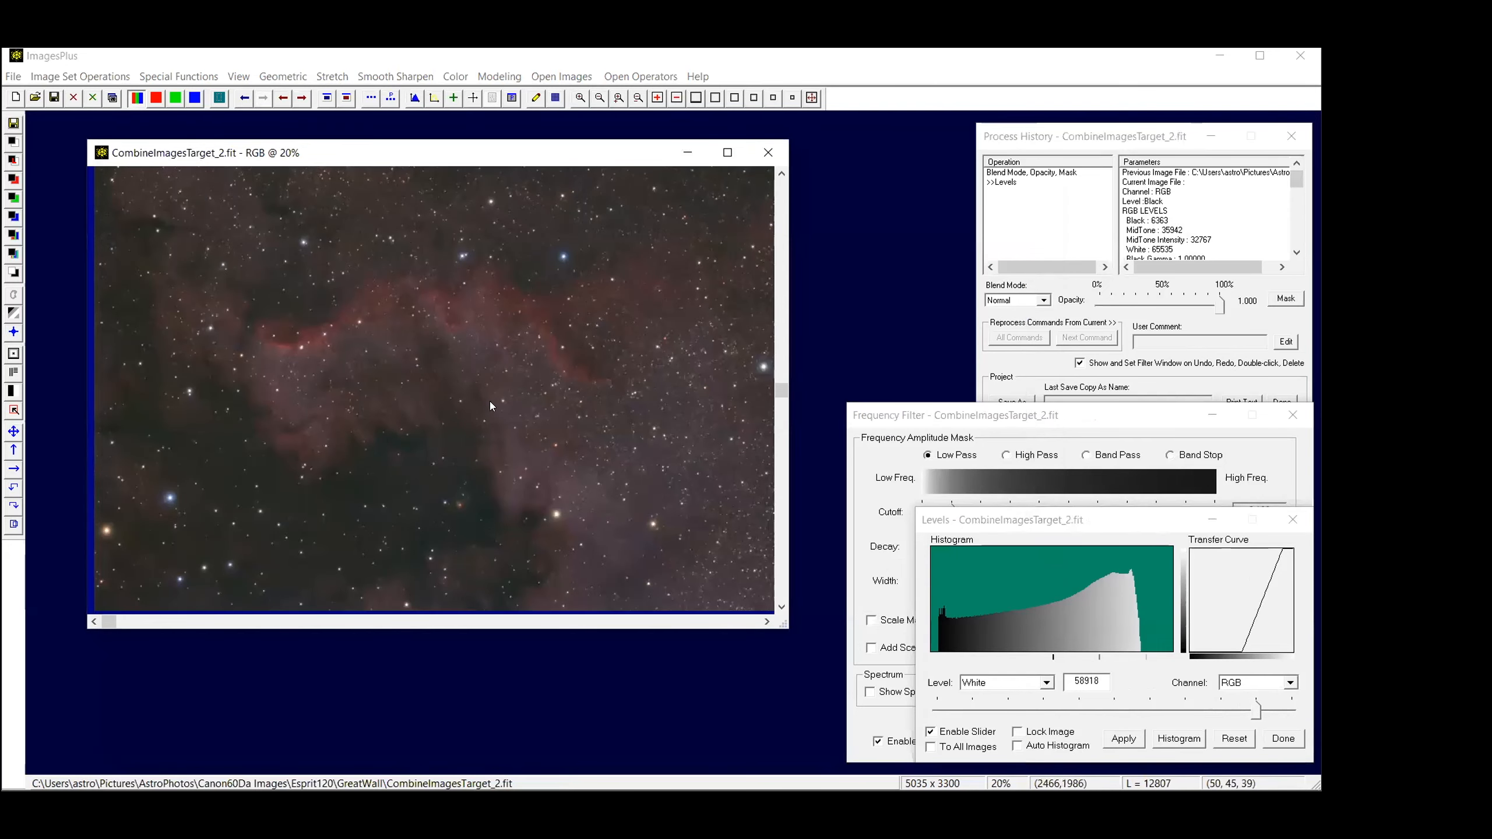
# Apply a low-pass Frequency Filter to CombineImagesTarget_2.fit at 50% zoom, with the cutoff reduced to 0.033 and decay 0
pyautogui.click(1061, 411)
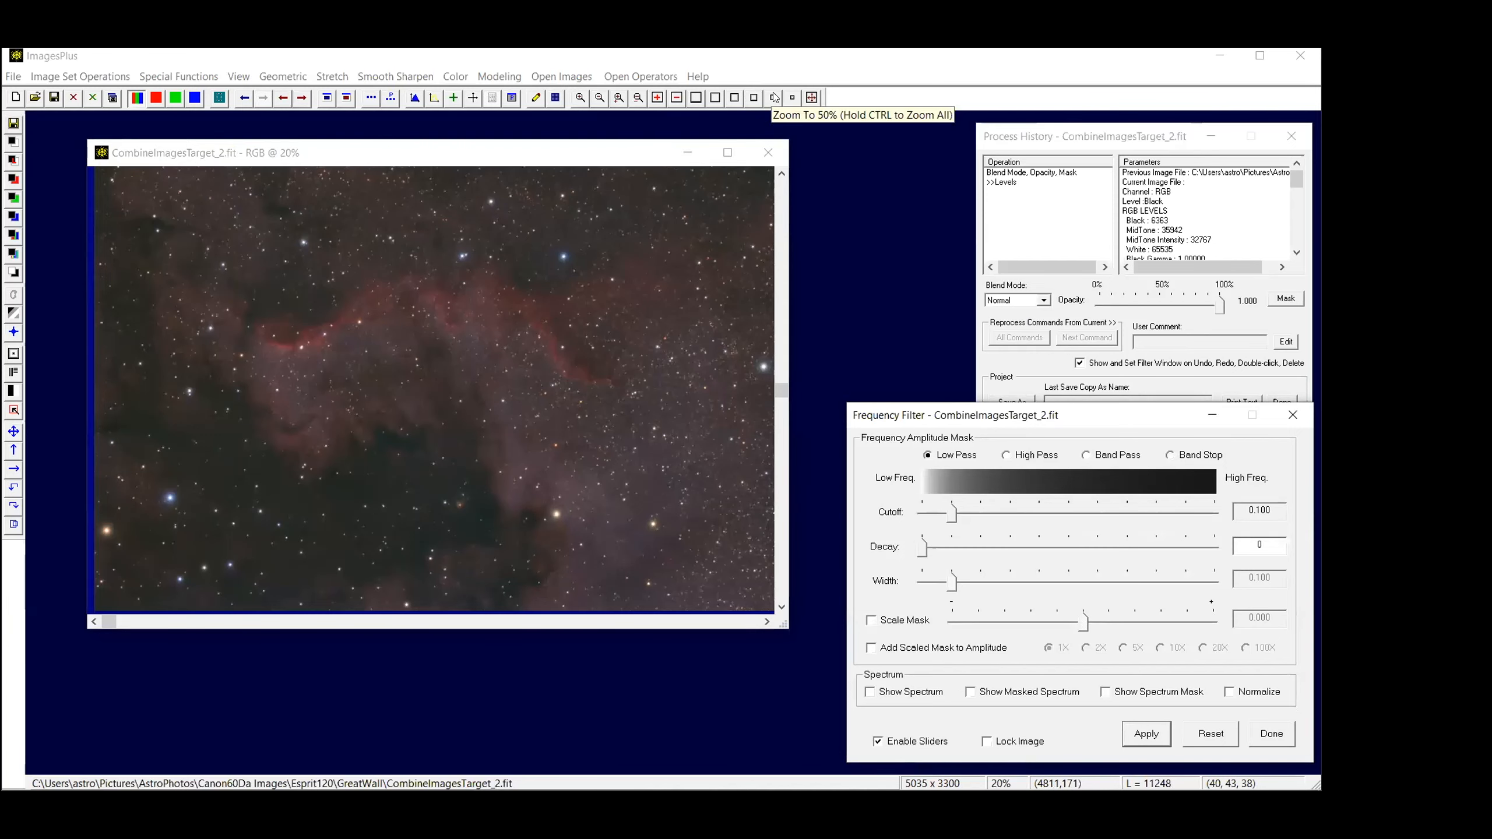
pyautogui.moveTo(780, 390); pyautogui.dragTo(780, 471)
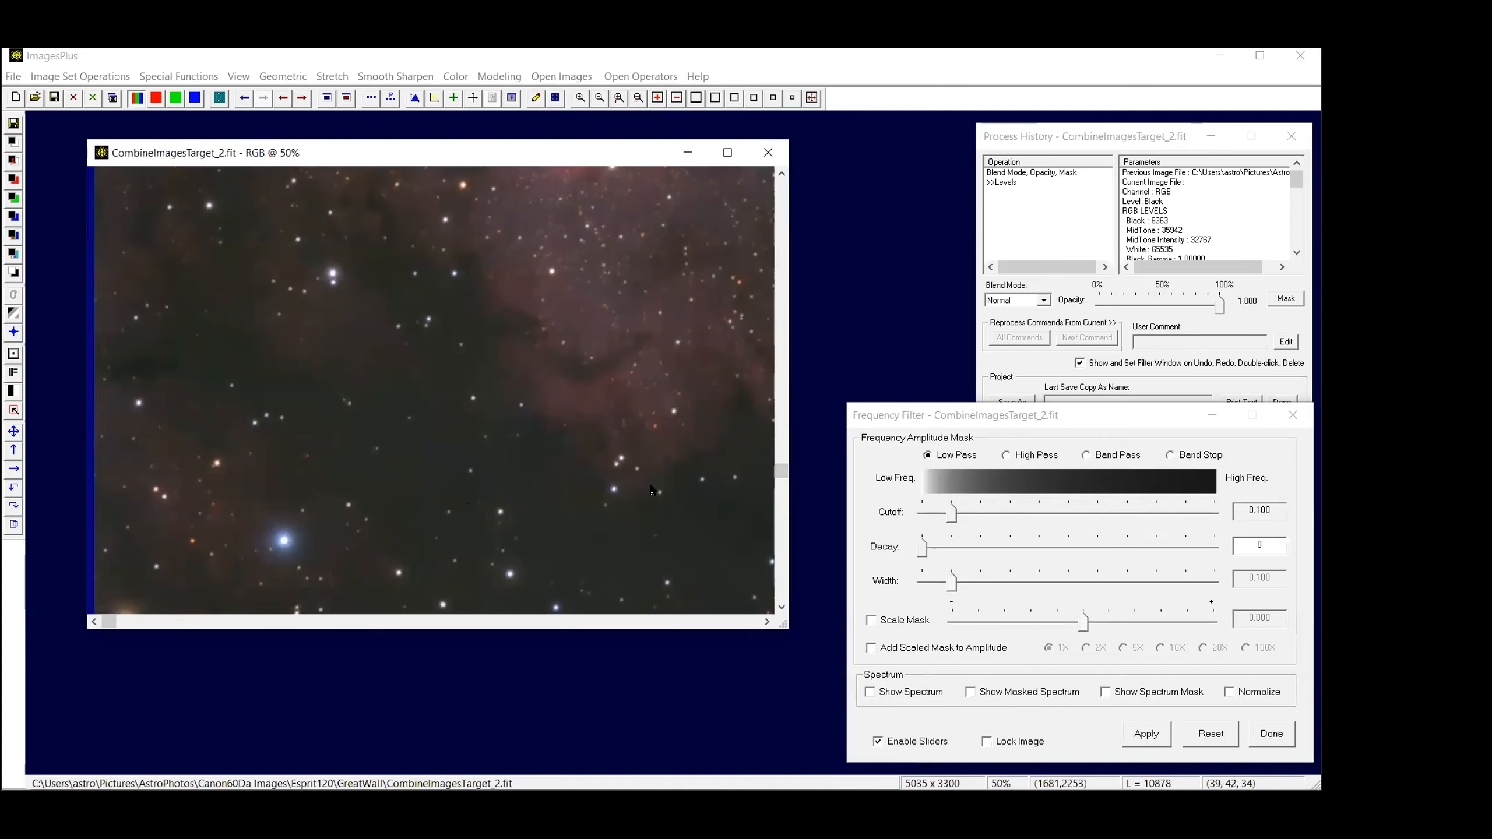
pyautogui.click(1144, 735)
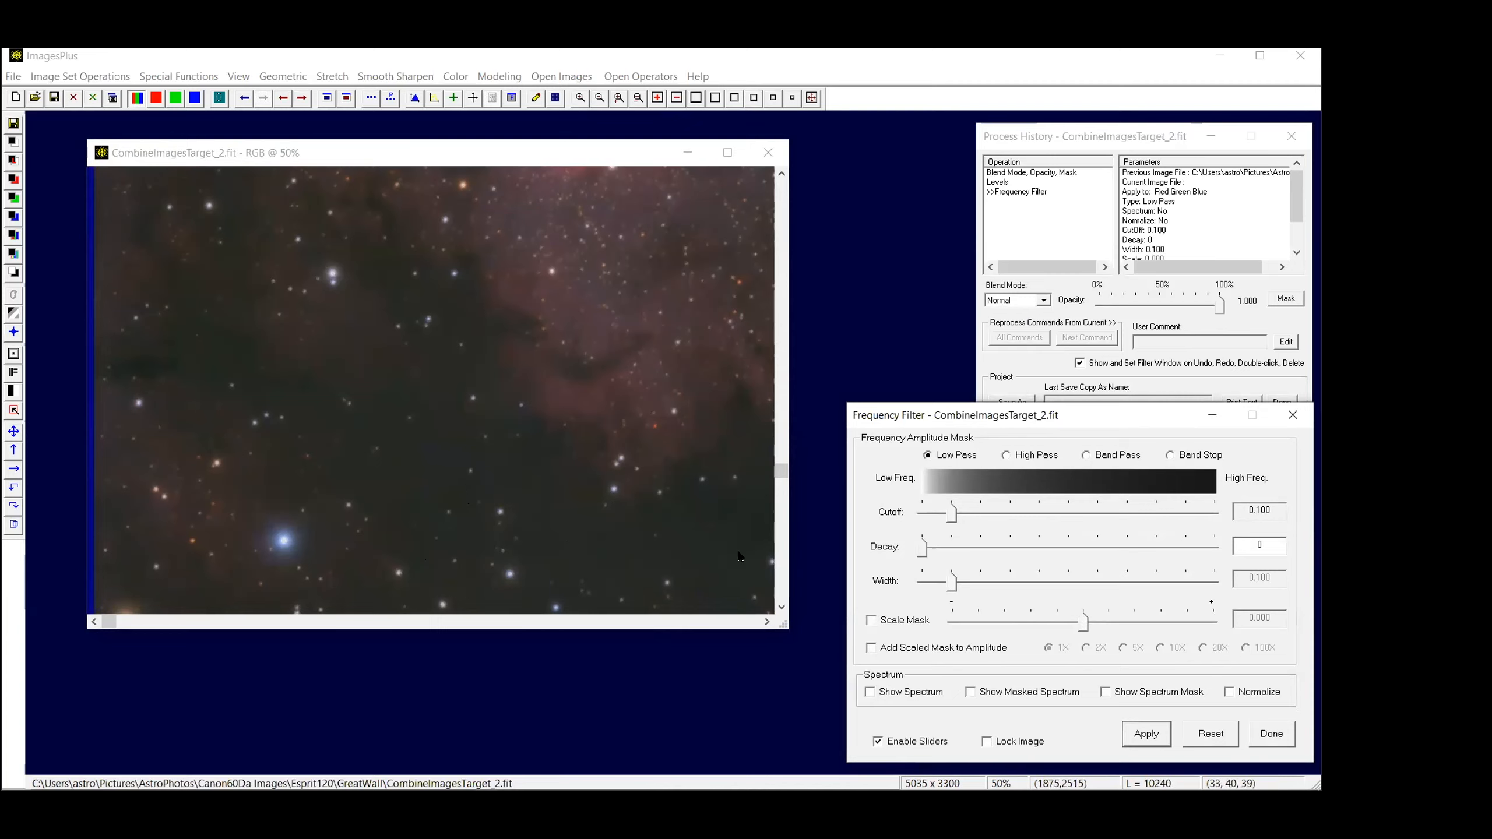
pyautogui.moveTo(951, 514); pyautogui.dragTo(941, 511)
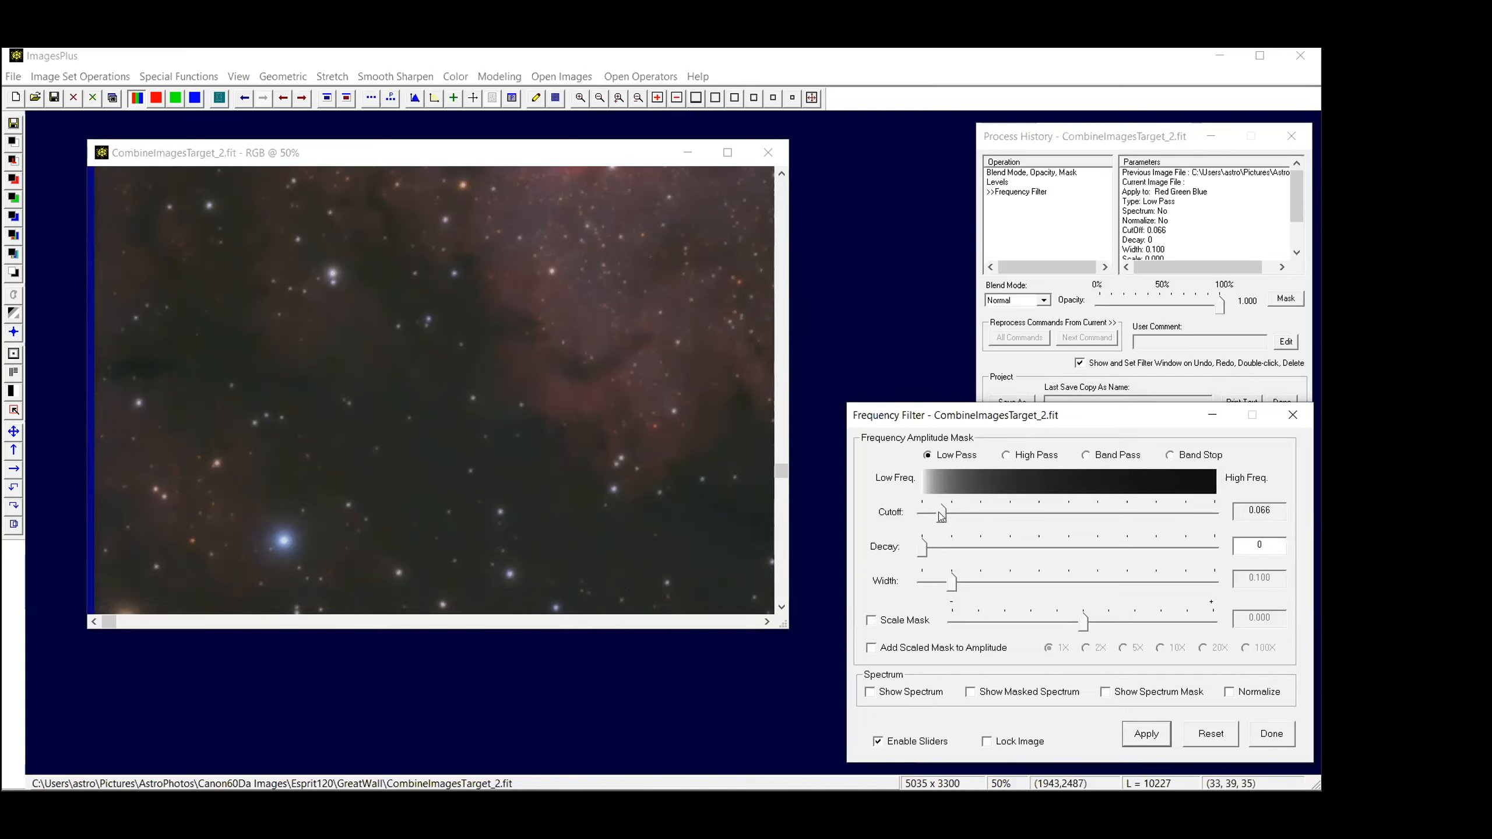
pyautogui.moveTo(941, 512); pyautogui.dragTo(932, 513)
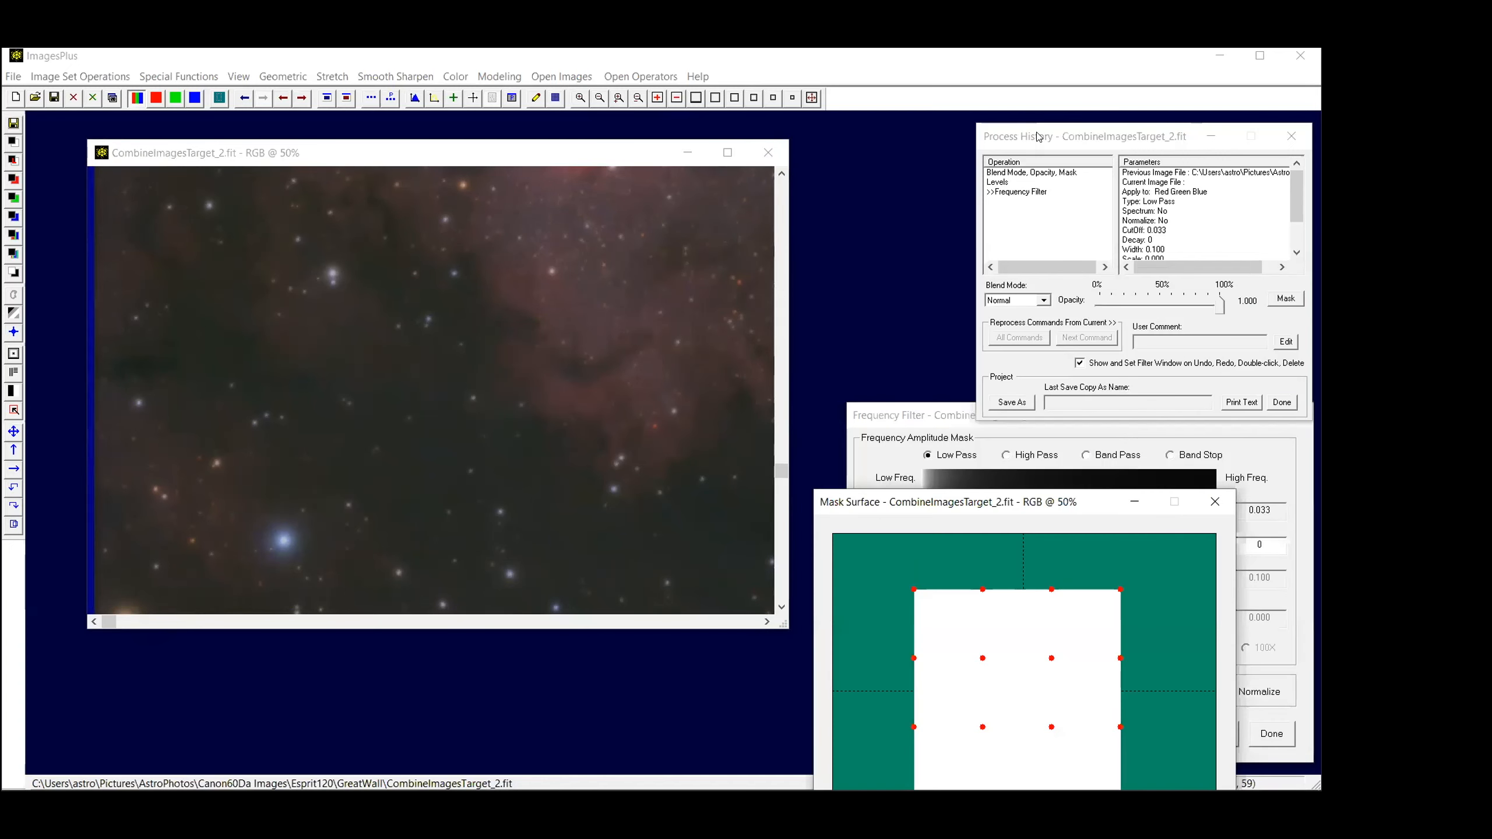
# Set the frequency filter's mask type to Mono Image and paste the inverted luminance mask into its mask surface
pyautogui.moveTo(1040, 140); pyautogui.dragTo(909, 129)
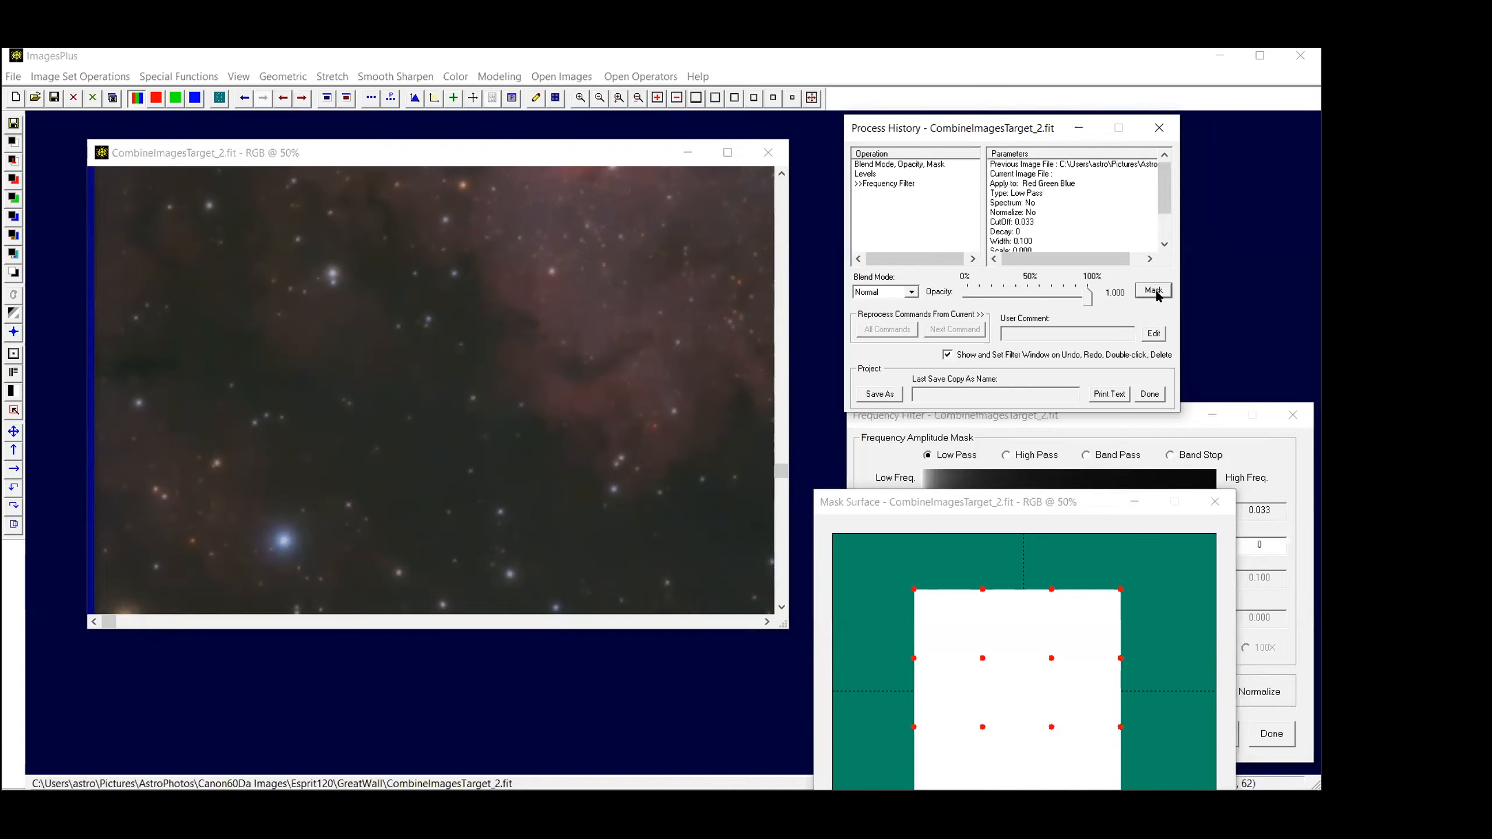
pyautogui.moveTo(1066, 505); pyautogui.dragTo(1071, 292)
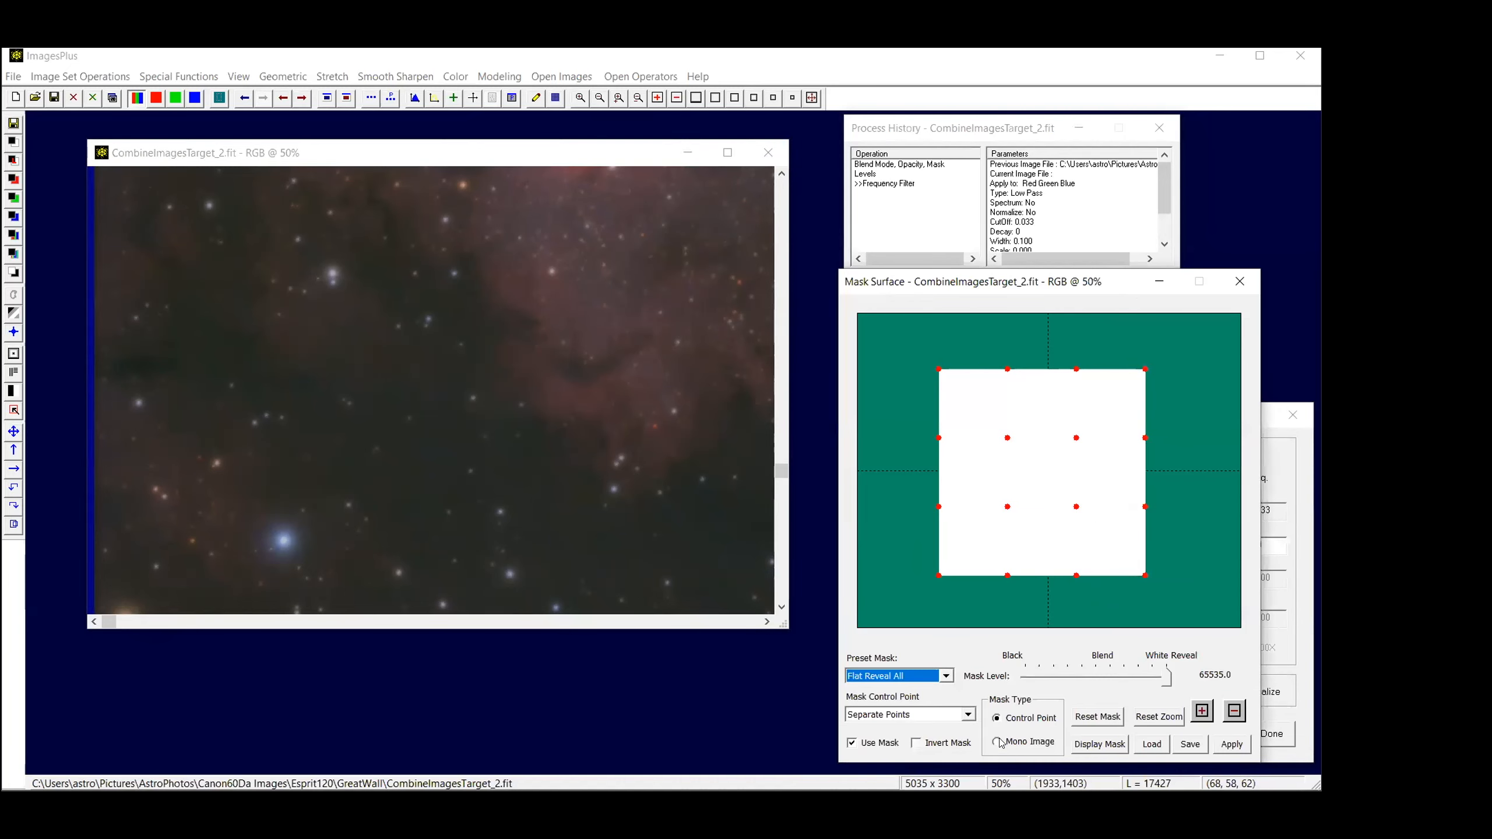
pyautogui.click(998, 743)
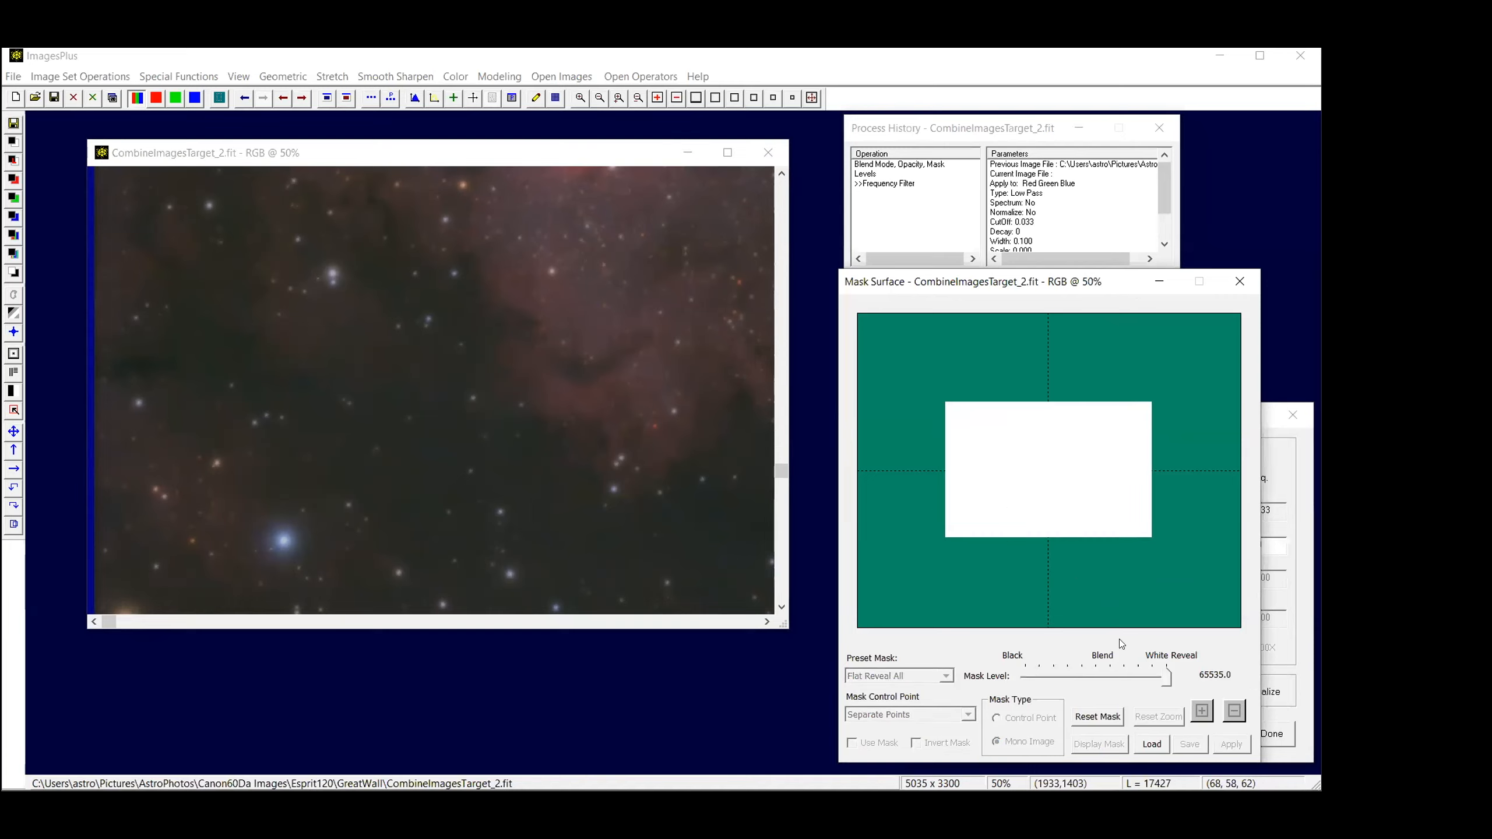
pyautogui.rightClick(1069, 452)
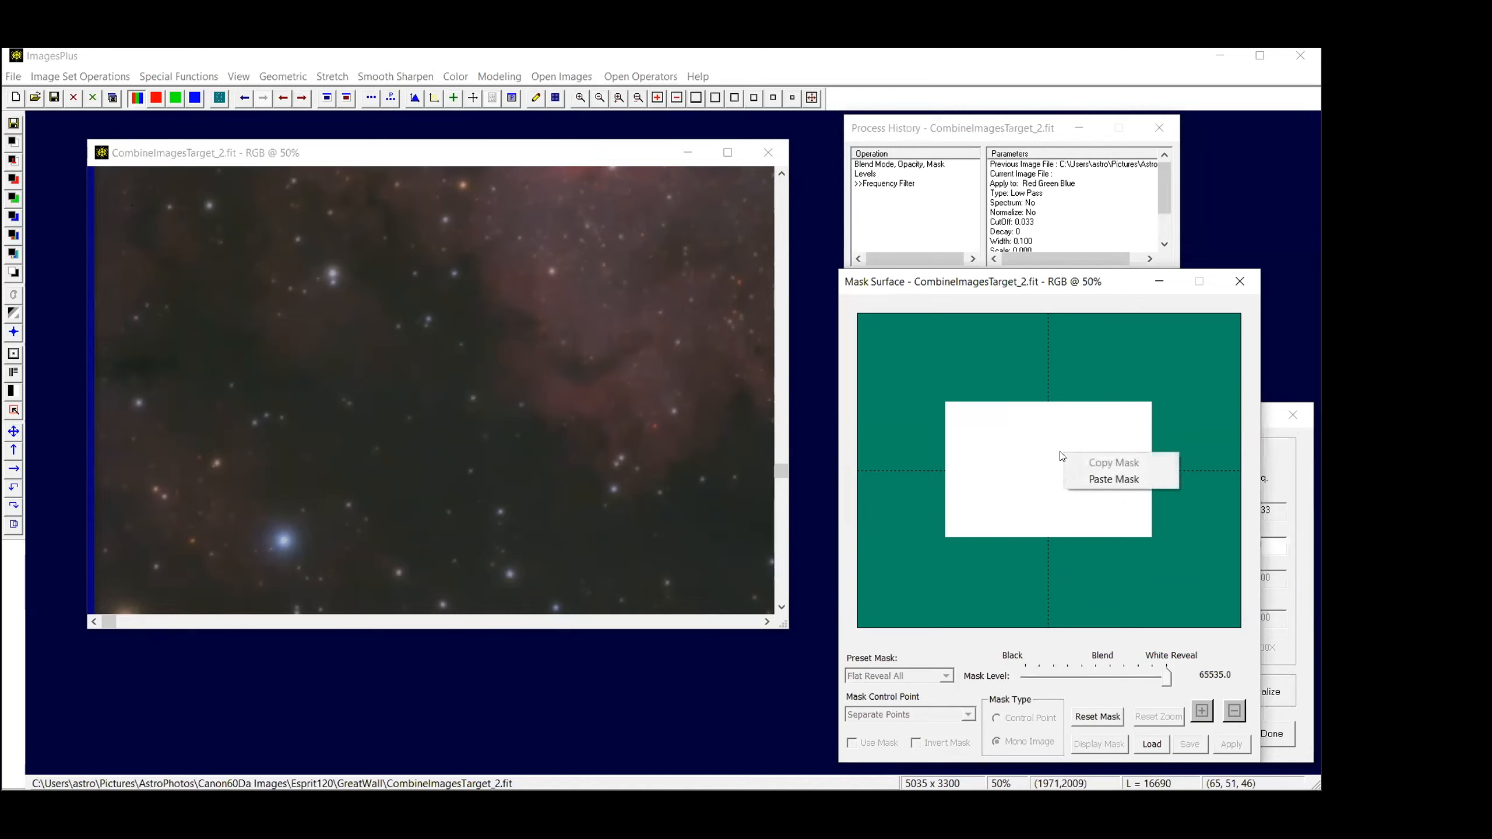
pyautogui.click(1085, 480)
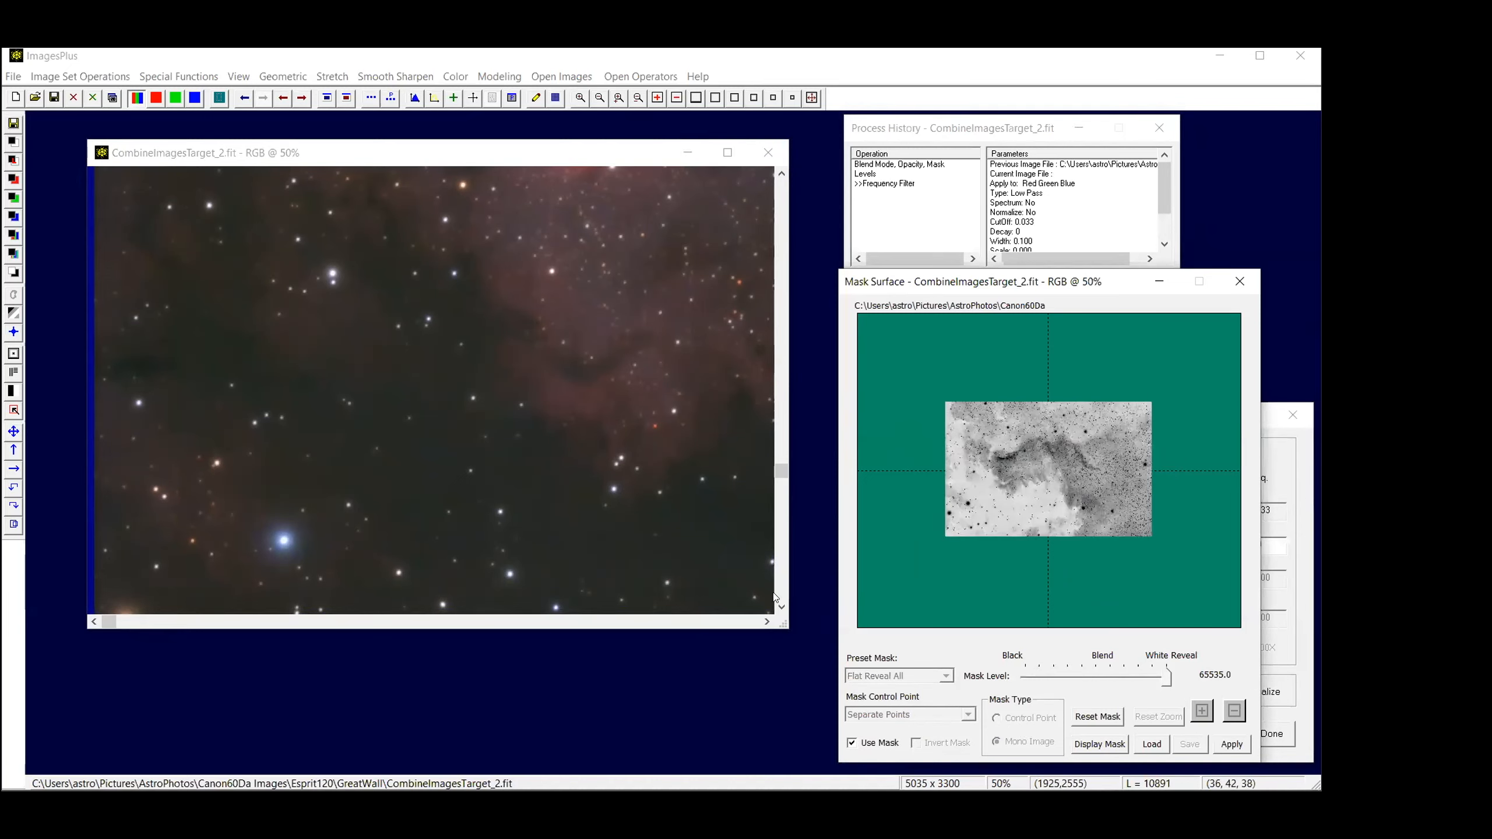
# Compare the dark nebula area with the mask disabled and enabled, and return the image to 20% zoom
pyautogui.click(780, 609)
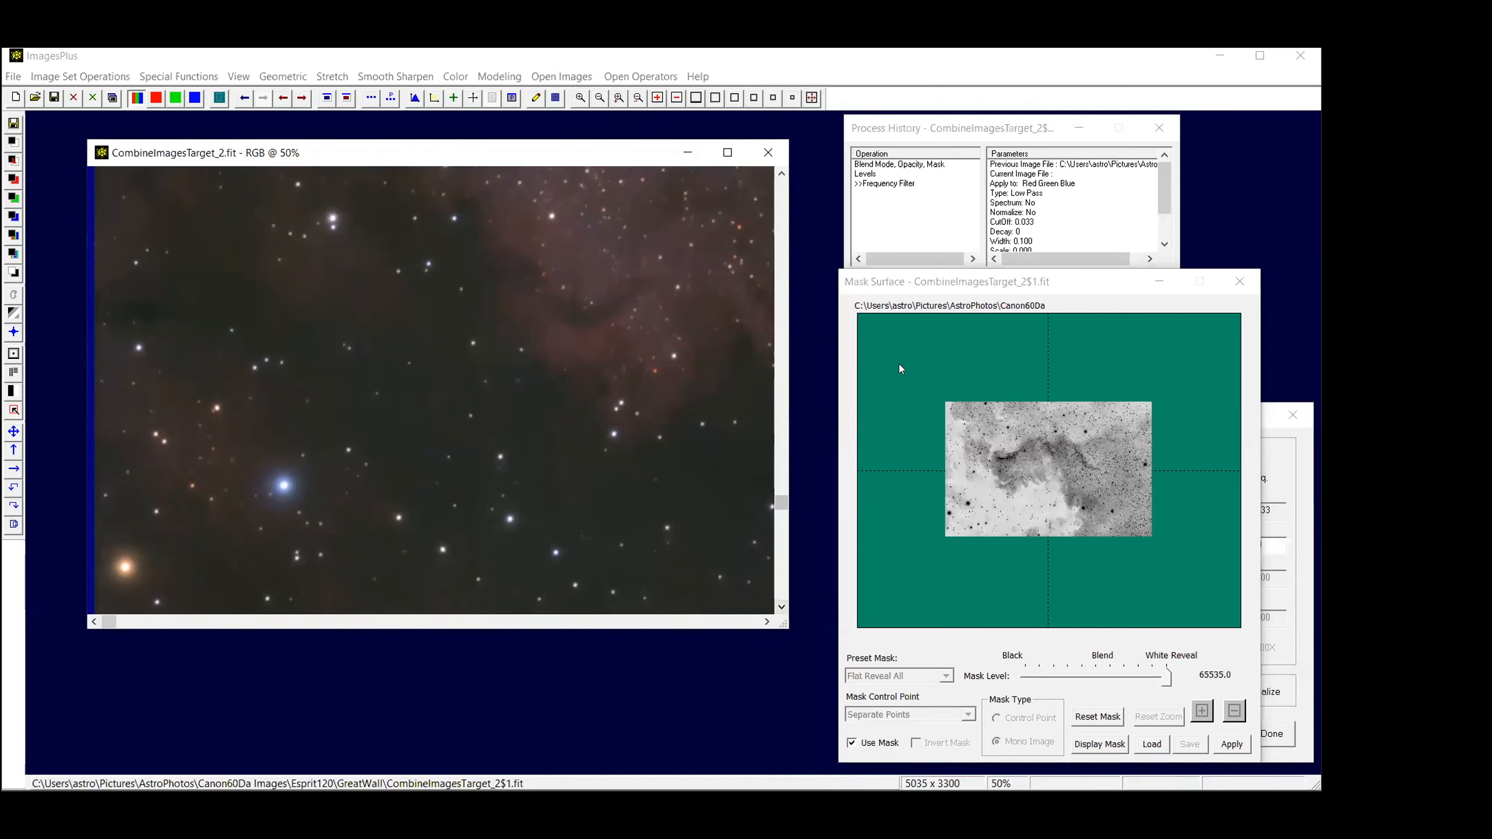
pyautogui.click(851, 743)
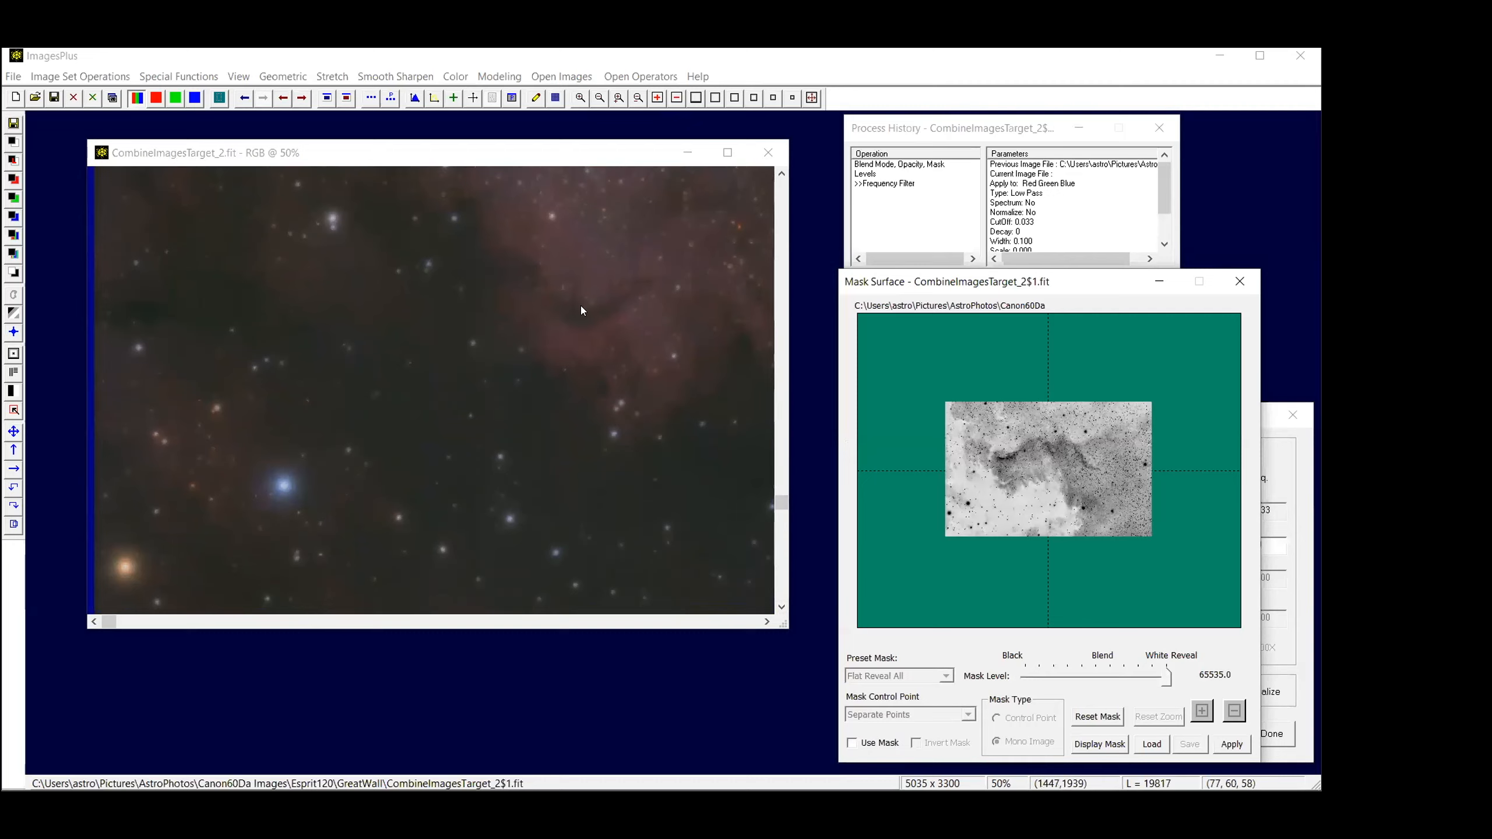
pyautogui.click(851, 744)
pyautogui.click(793, 97)
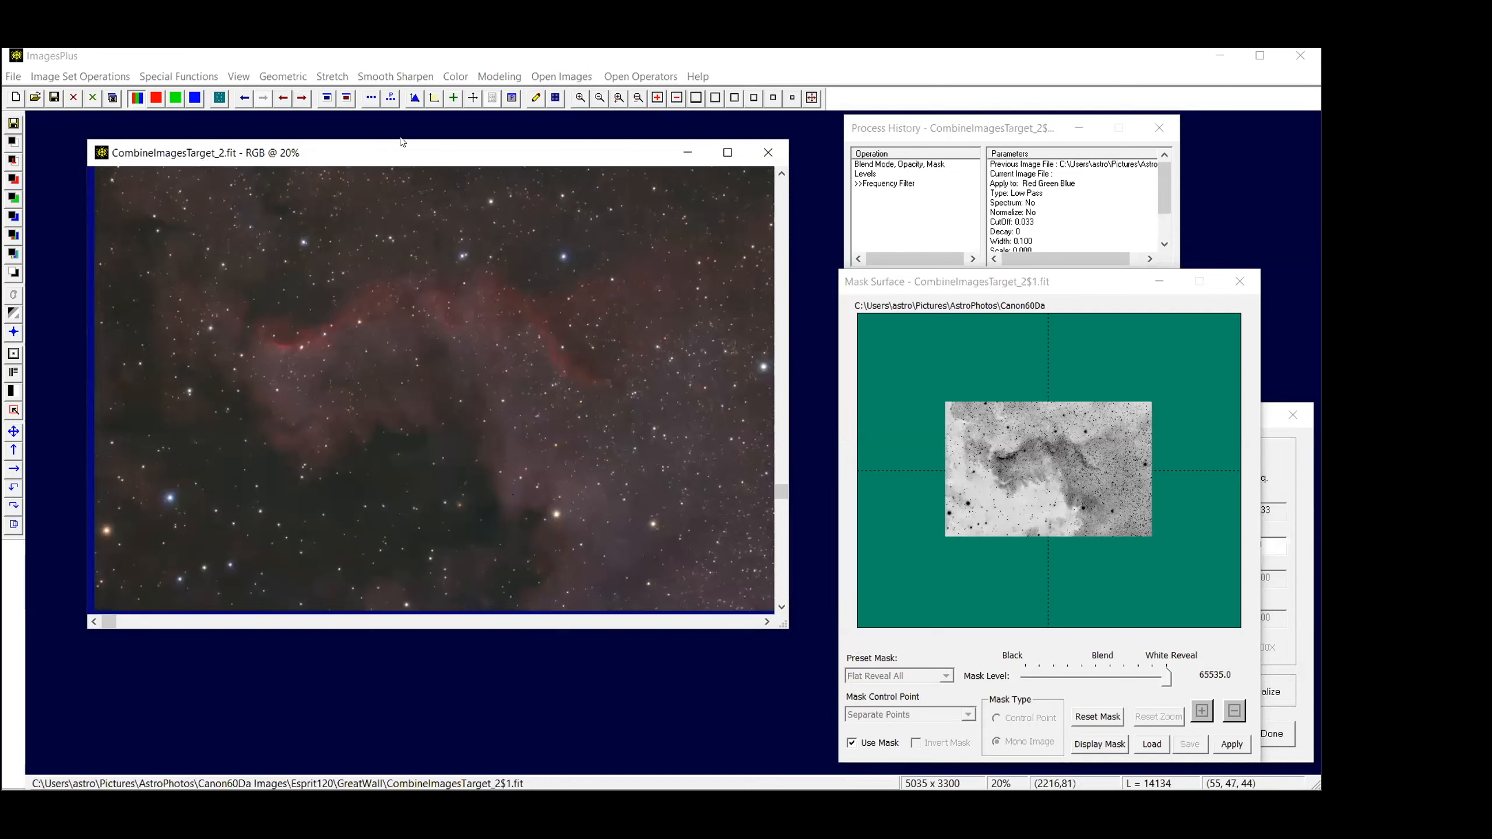
# Brighten the darker tones slightly with a Micro Curves adjustment on the RGB channel, with the black minimum set to 8785
pyautogui.click(327, 76)
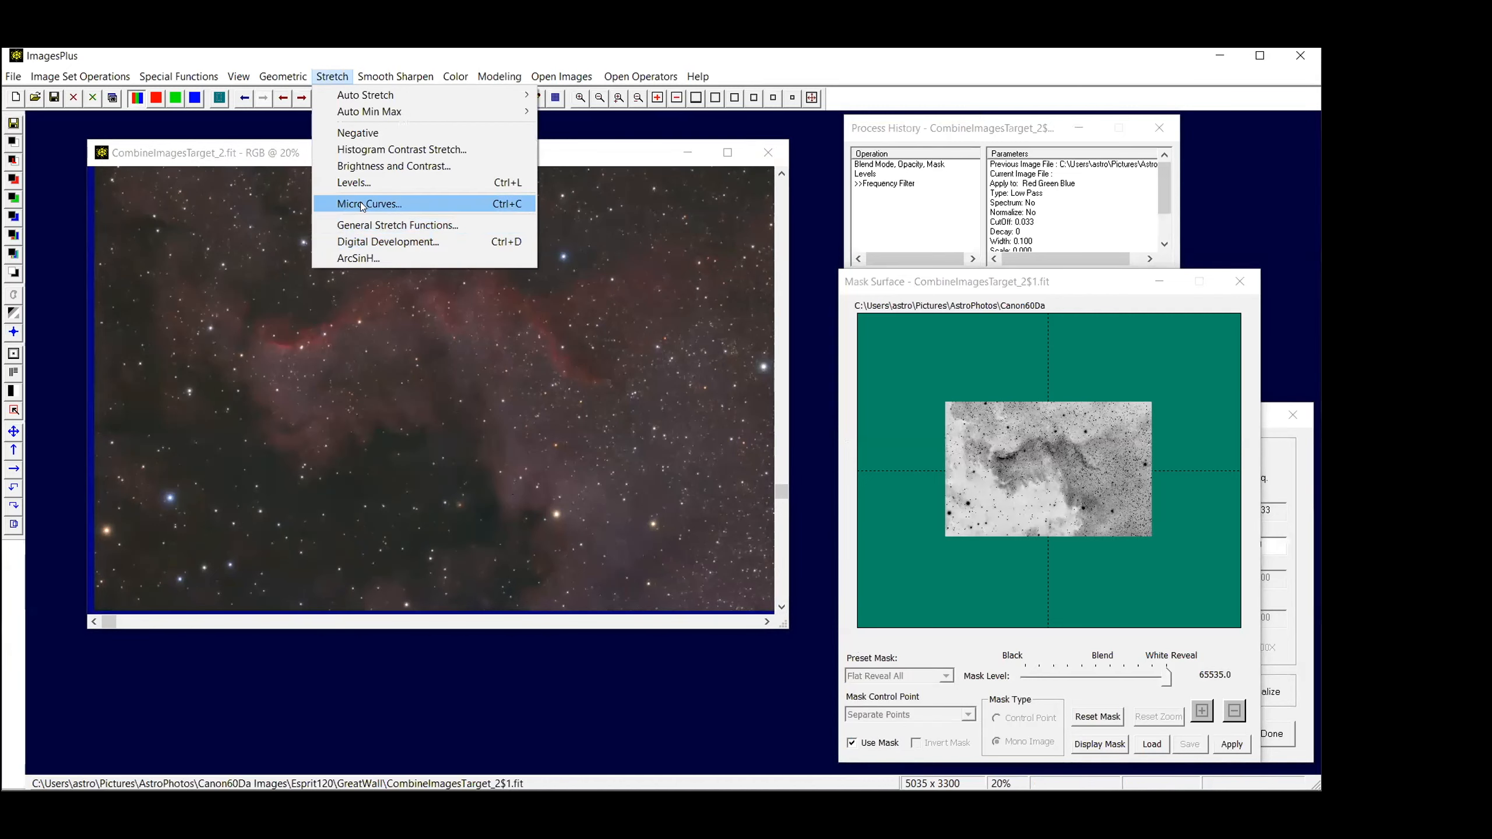
pyautogui.click(363, 204)
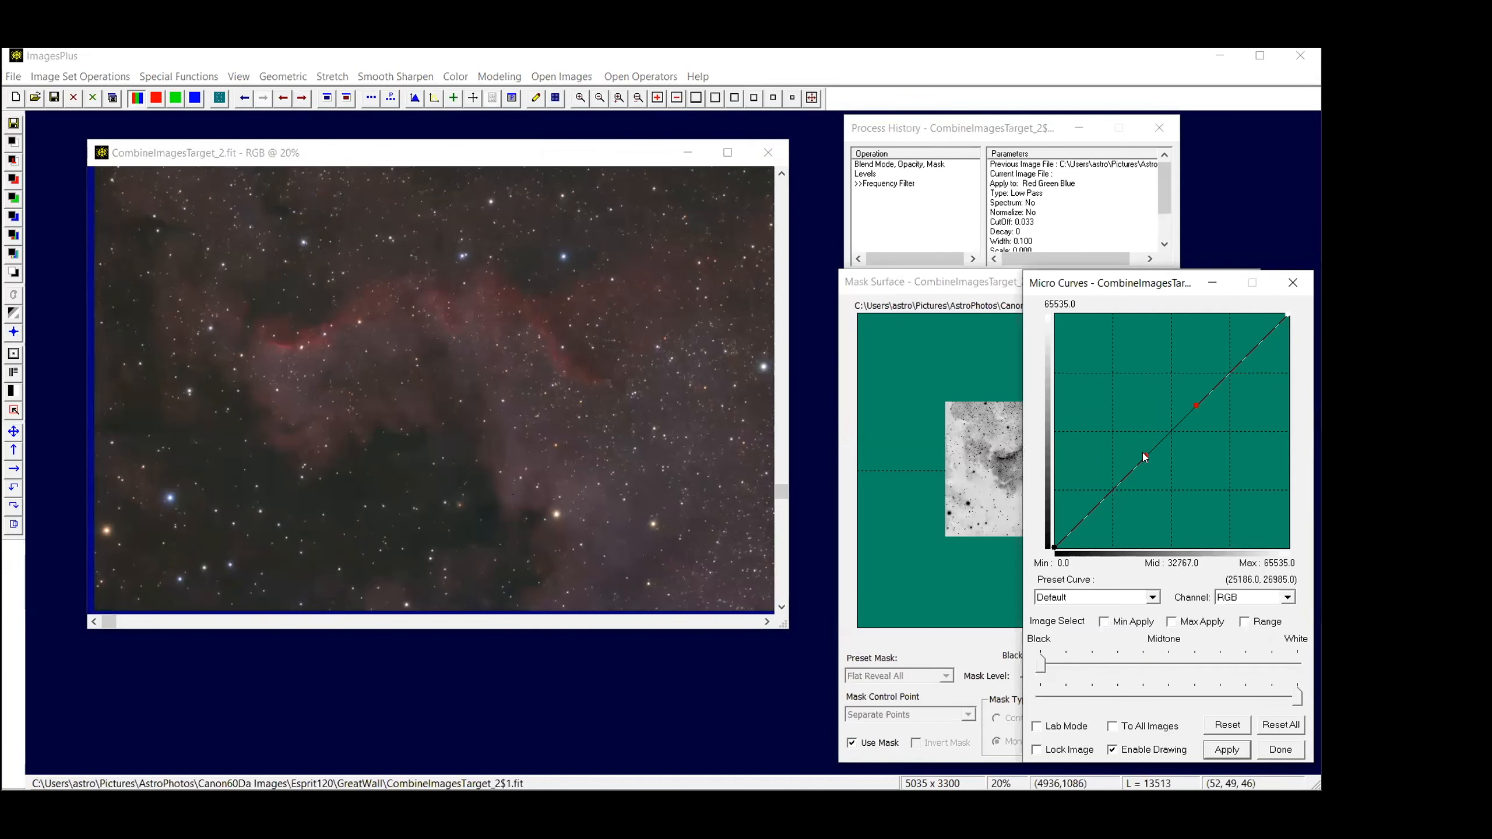
pyautogui.moveTo(1141, 446); pyautogui.dragTo(1130, 407)
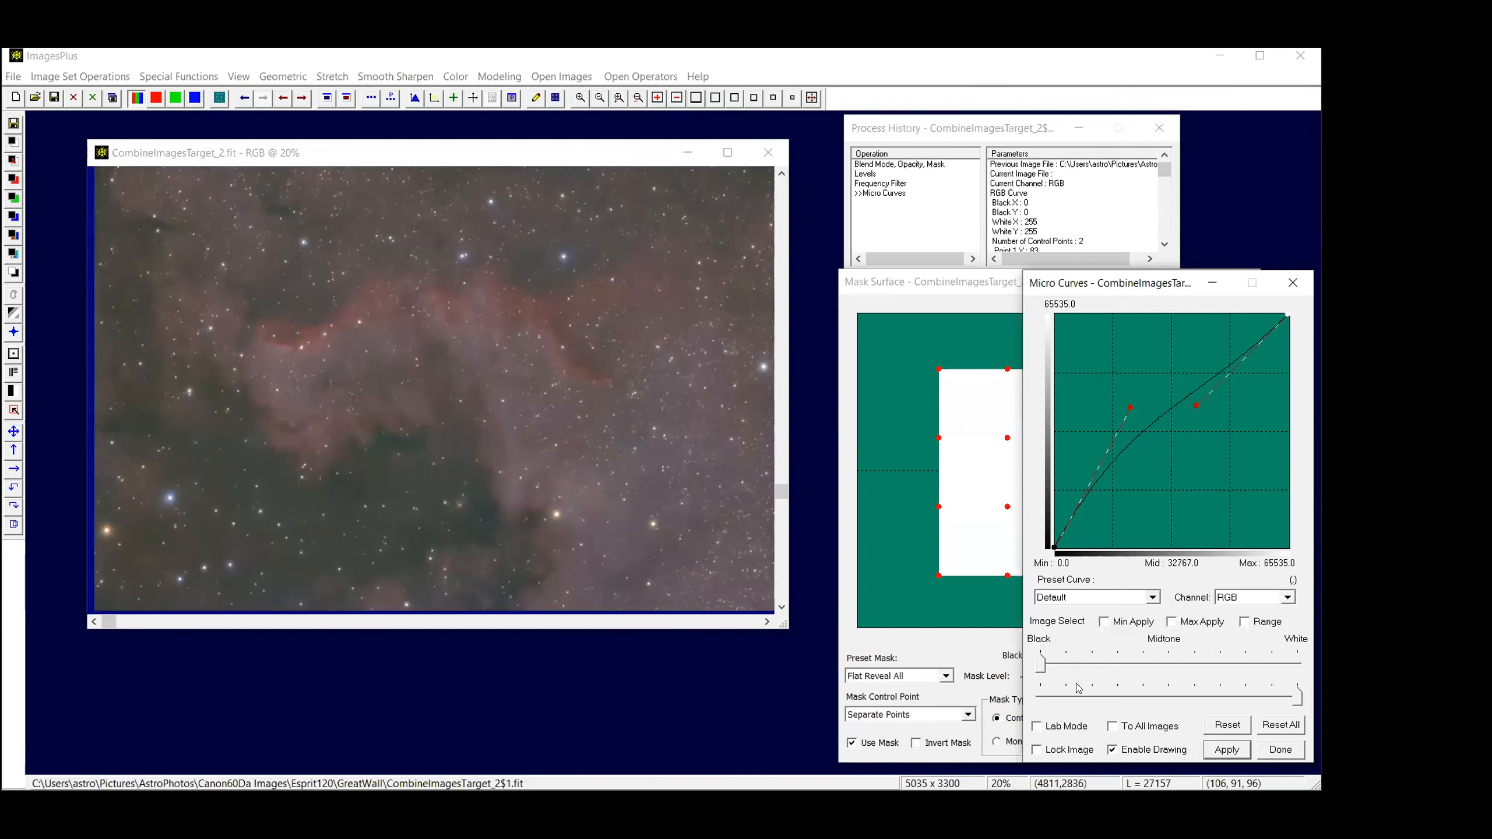
pyautogui.moveTo(1039, 670); pyautogui.dragTo(1089, 674)
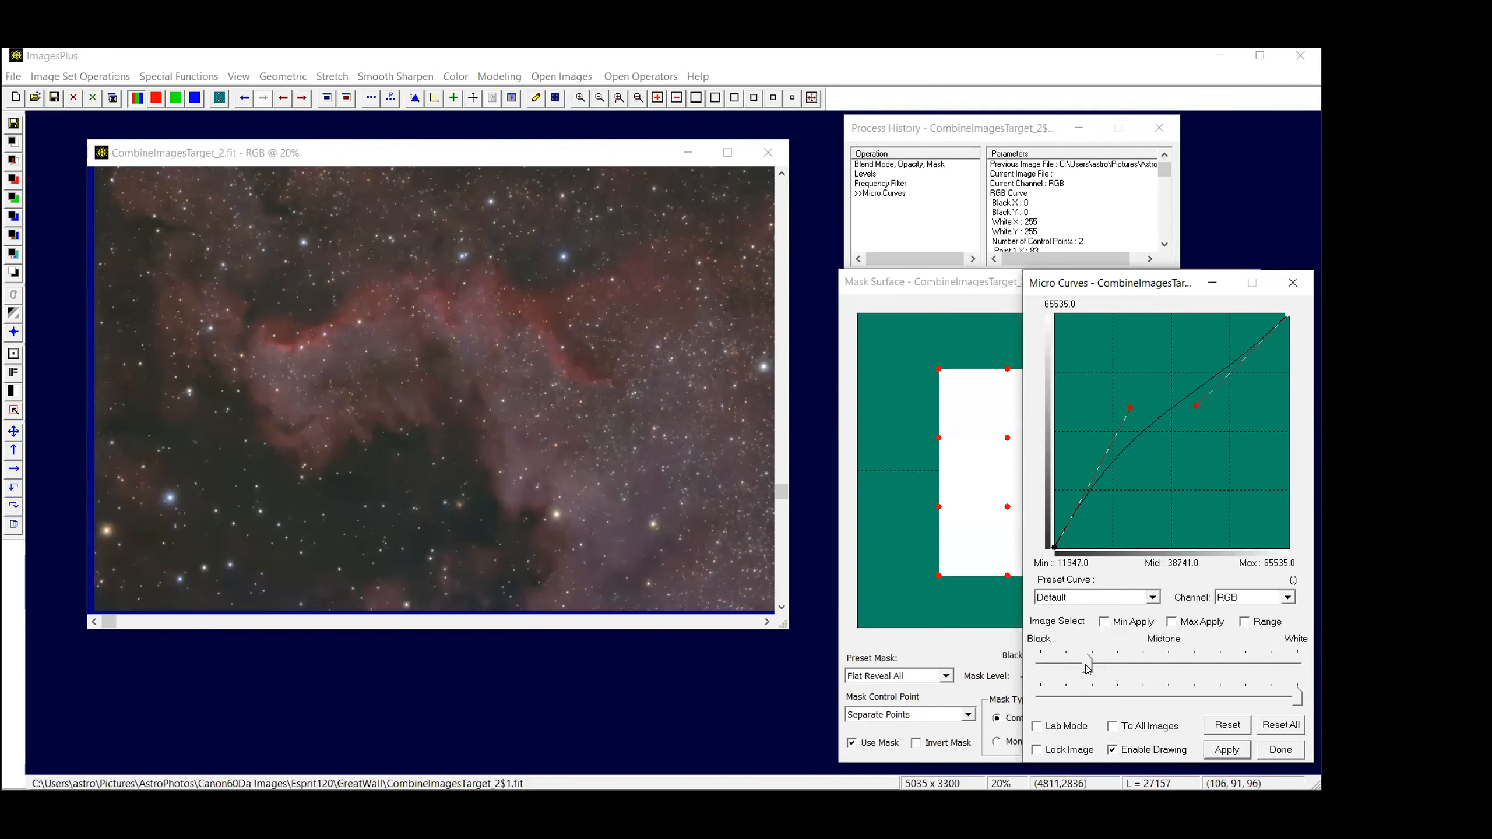
pyautogui.moveTo(1086, 669); pyautogui.dragTo(1075, 666)
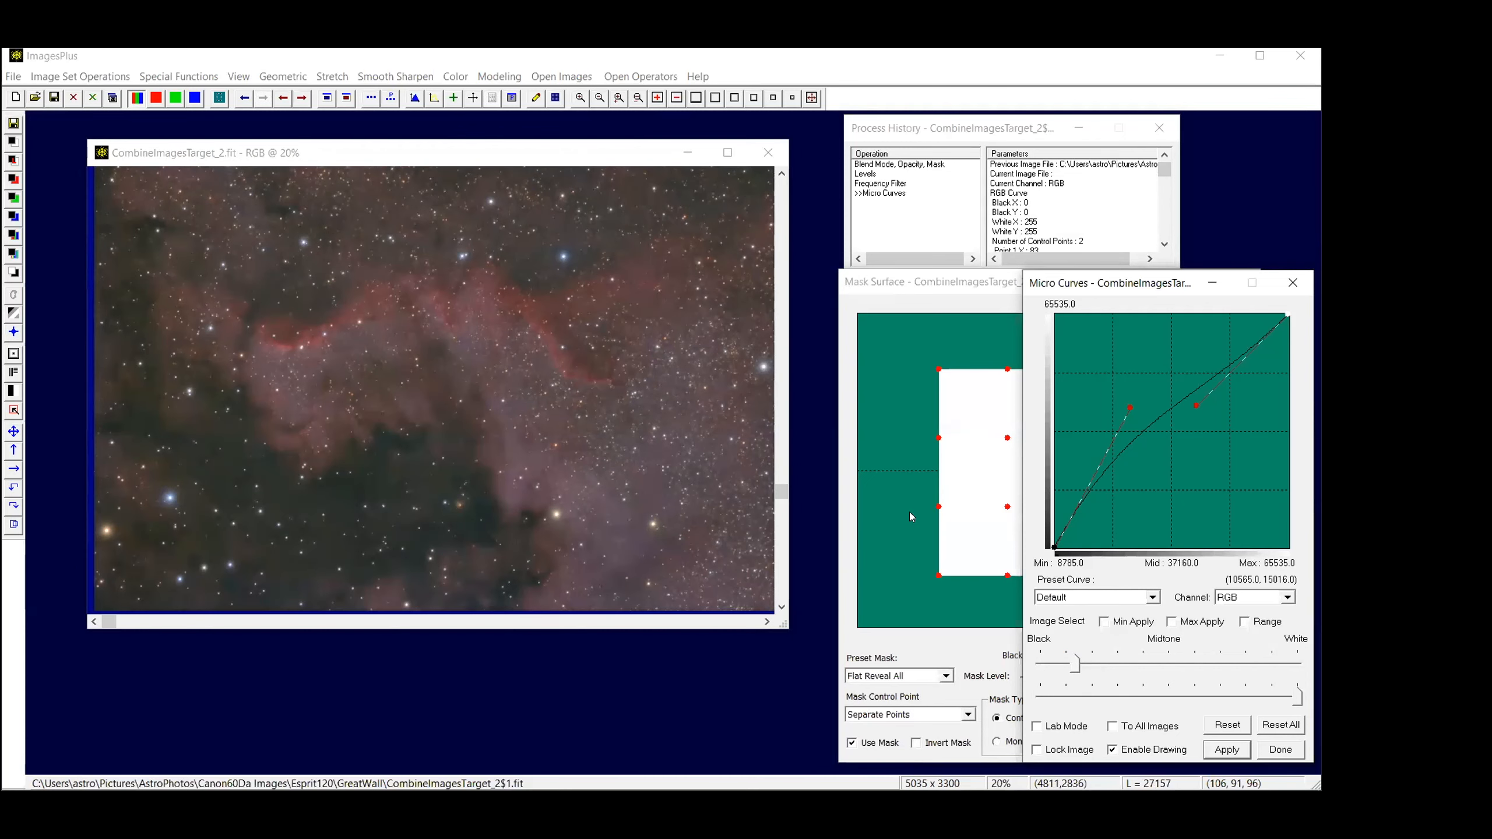
pyautogui.moveTo(1131, 410); pyautogui.dragTo(1116, 442)
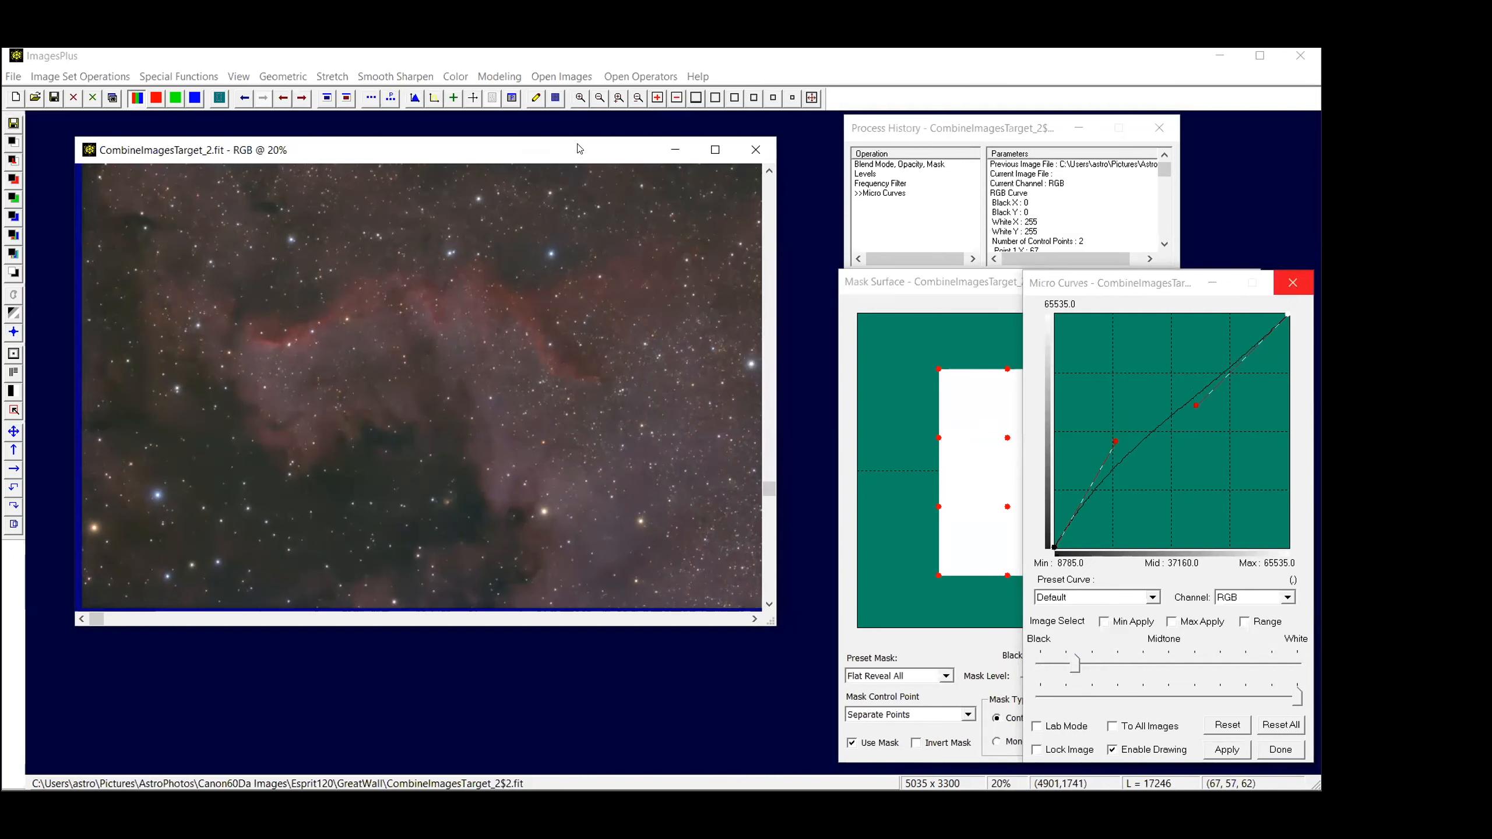
# Apply star size and halo reduction of 0.500 to red, green and blue, without elongated star correction
pyautogui.click(179, 77)
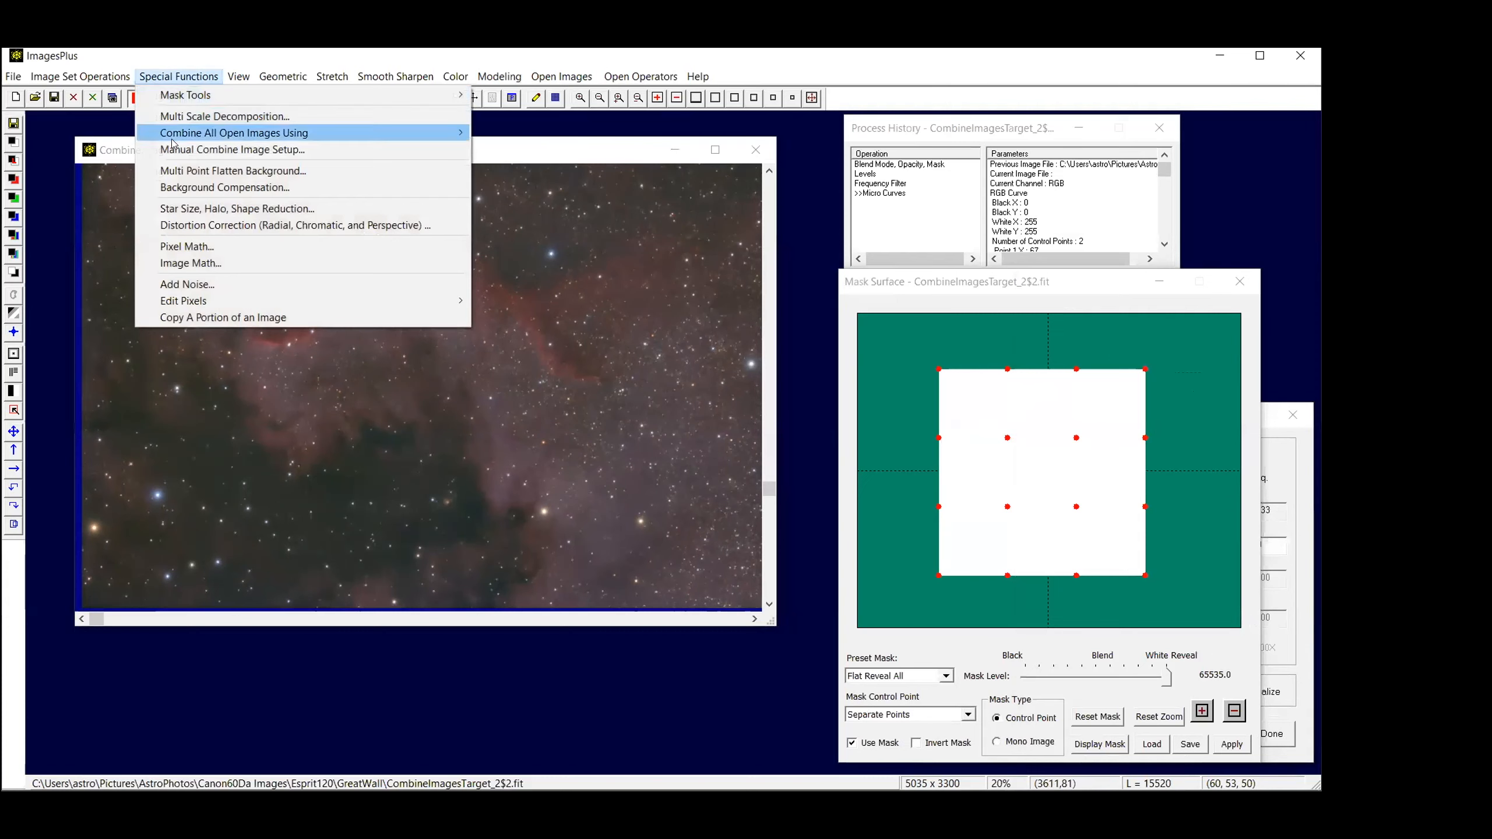
pyautogui.click(192, 215)
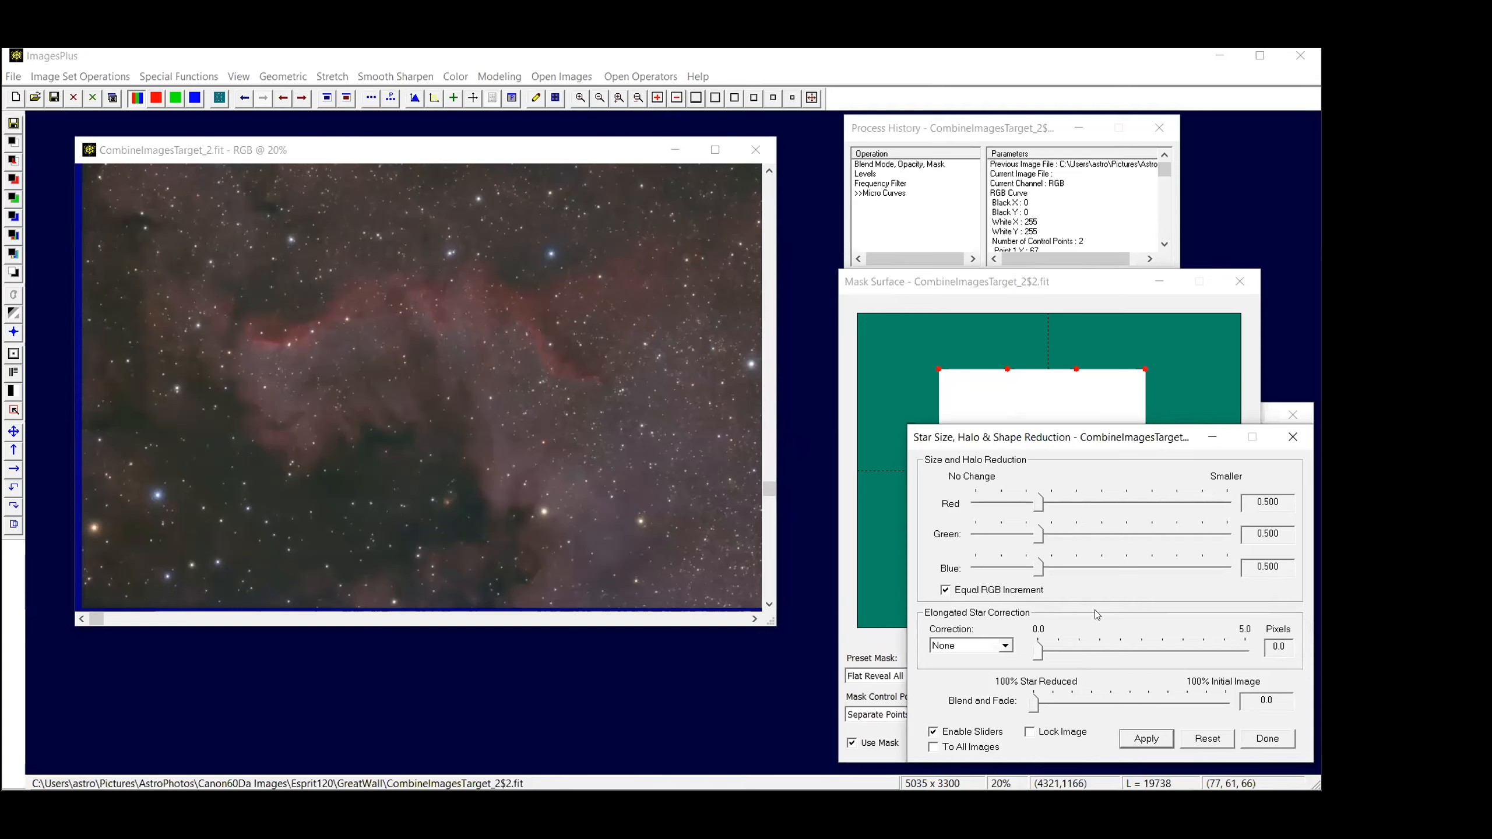
pyautogui.click(1144, 740)
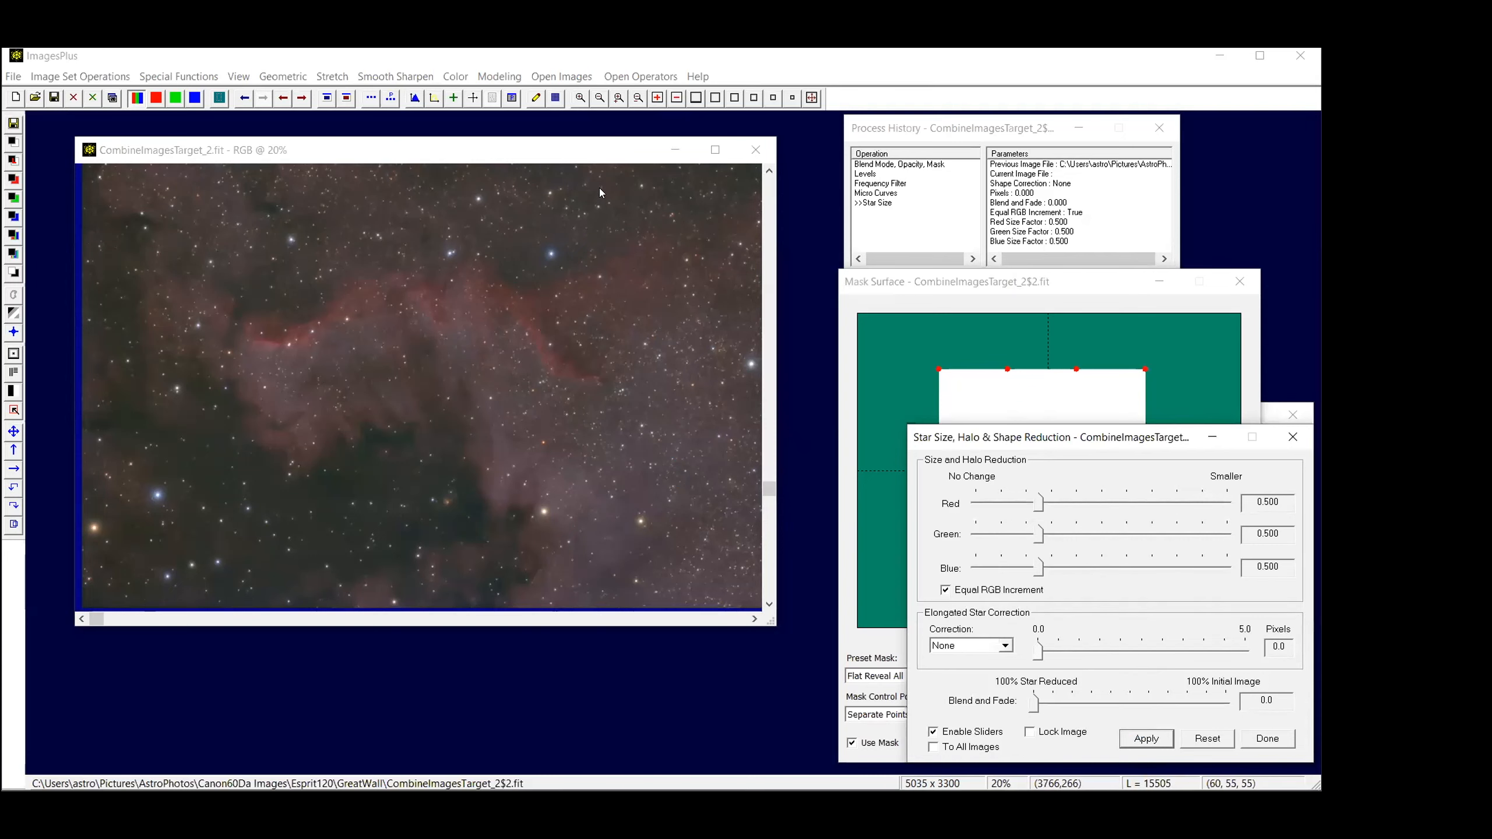
# Reset the Levels adjustment and raise the RGB channel's black level to 2418
pyautogui.click(337, 78)
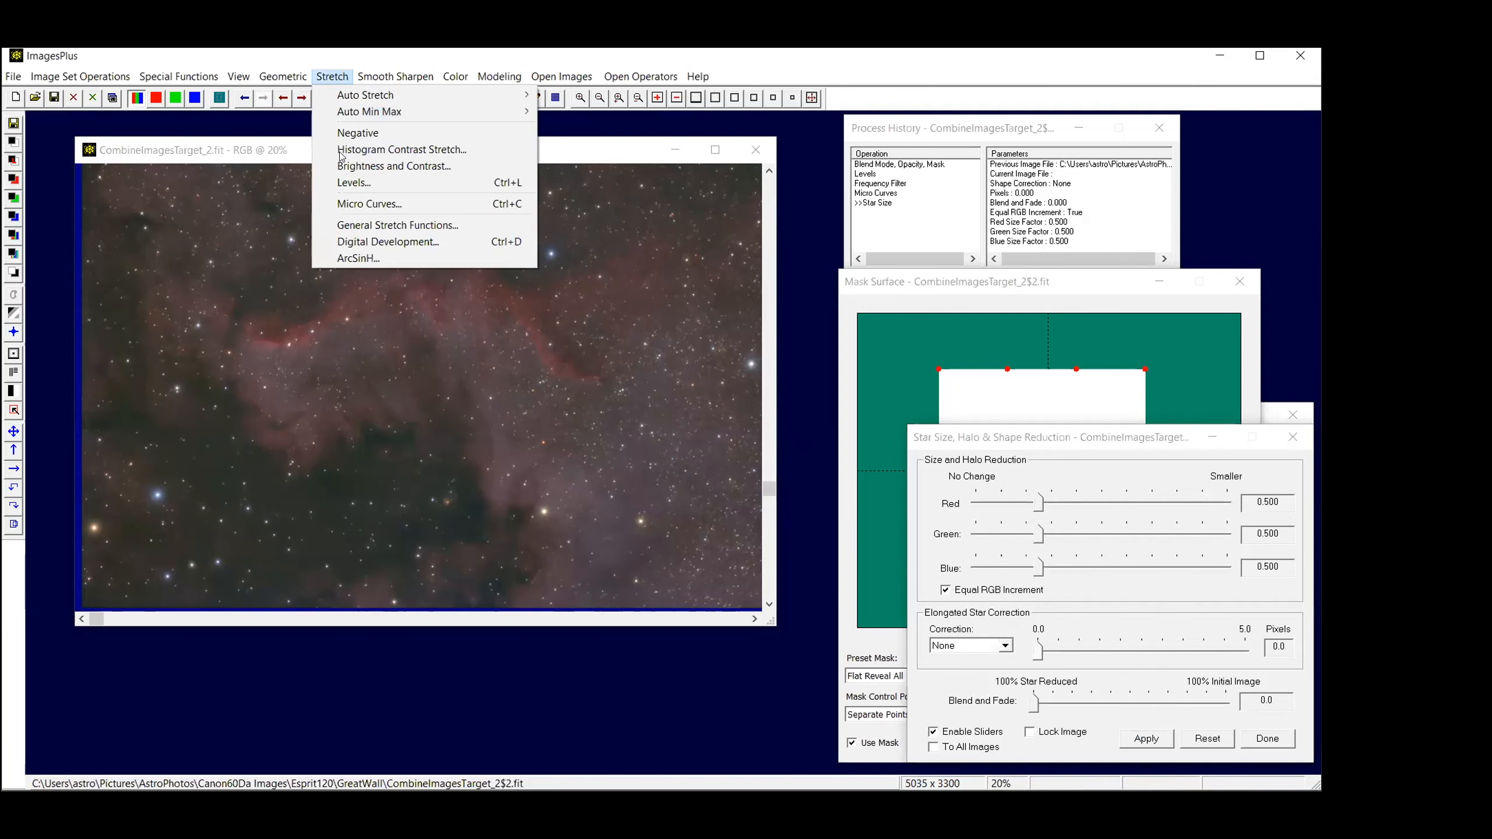
pyautogui.click(344, 184)
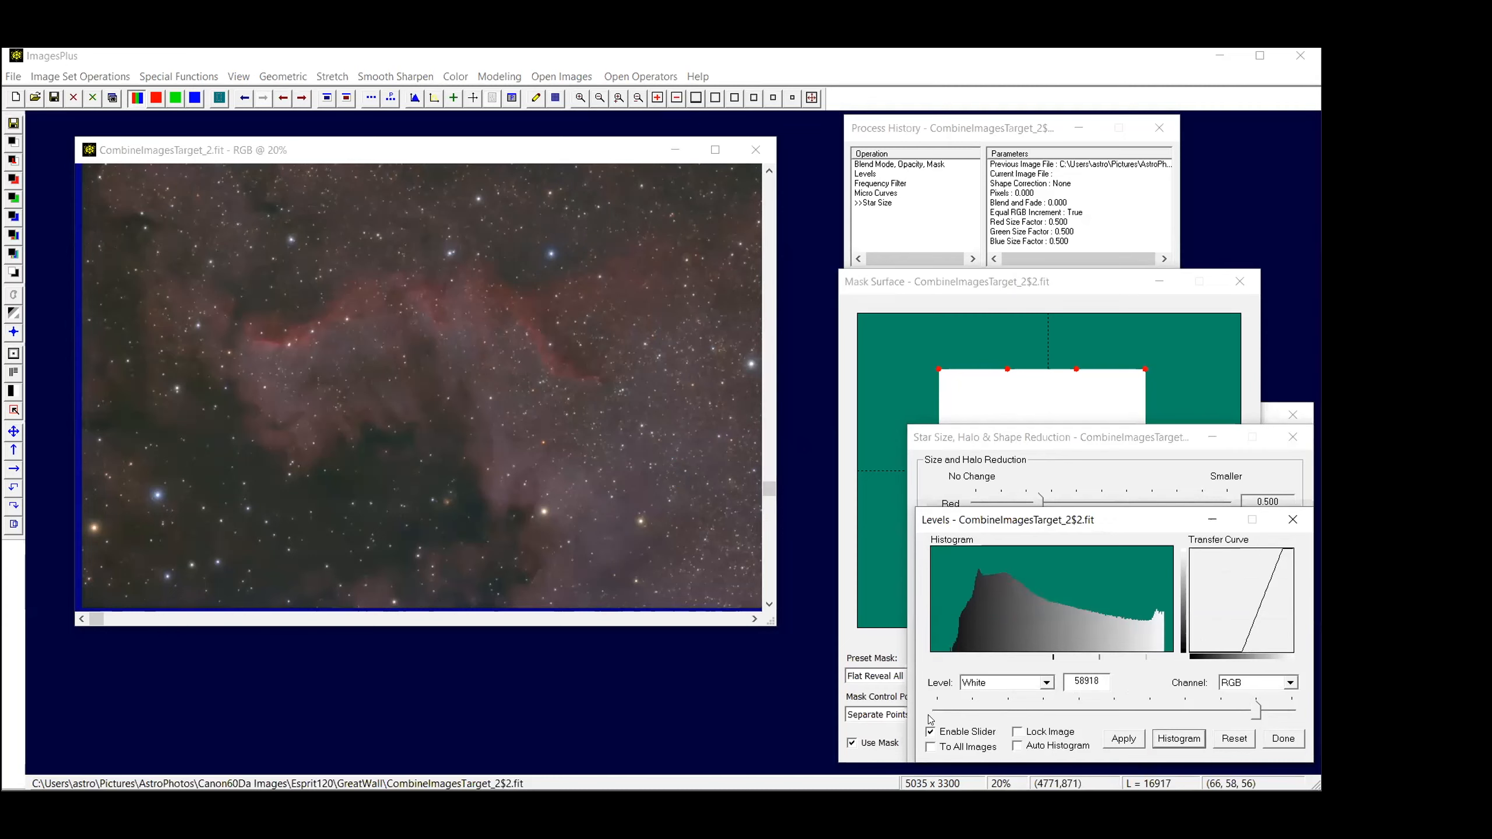
pyautogui.click(1233, 739)
pyautogui.moveTo(938, 711); pyautogui.dragTo(950, 711)
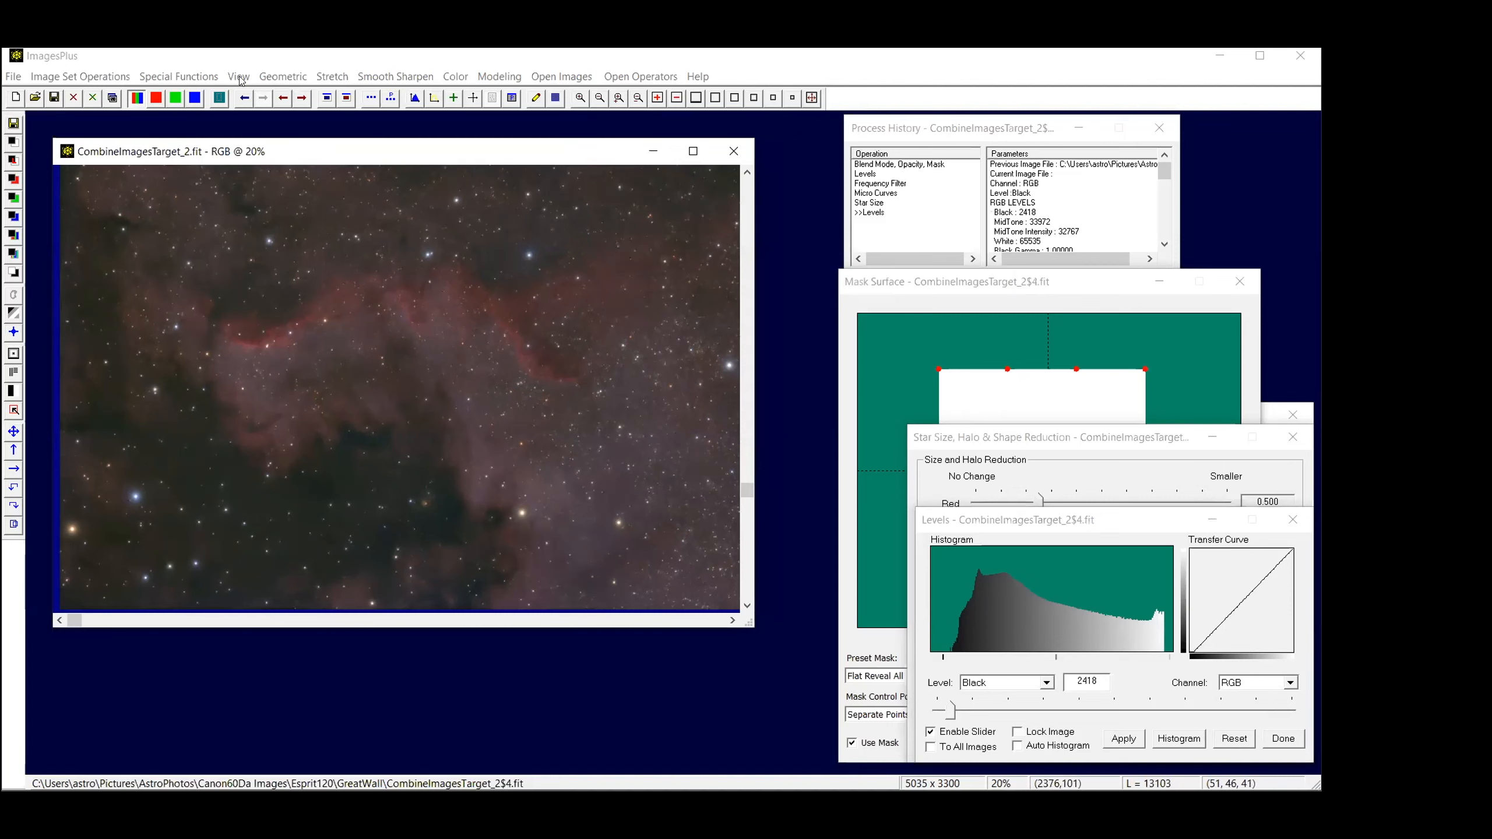
# Rotate the nebula image counterclockwise and reposition its window clear of the main toolbar
pyautogui.click(283, 76)
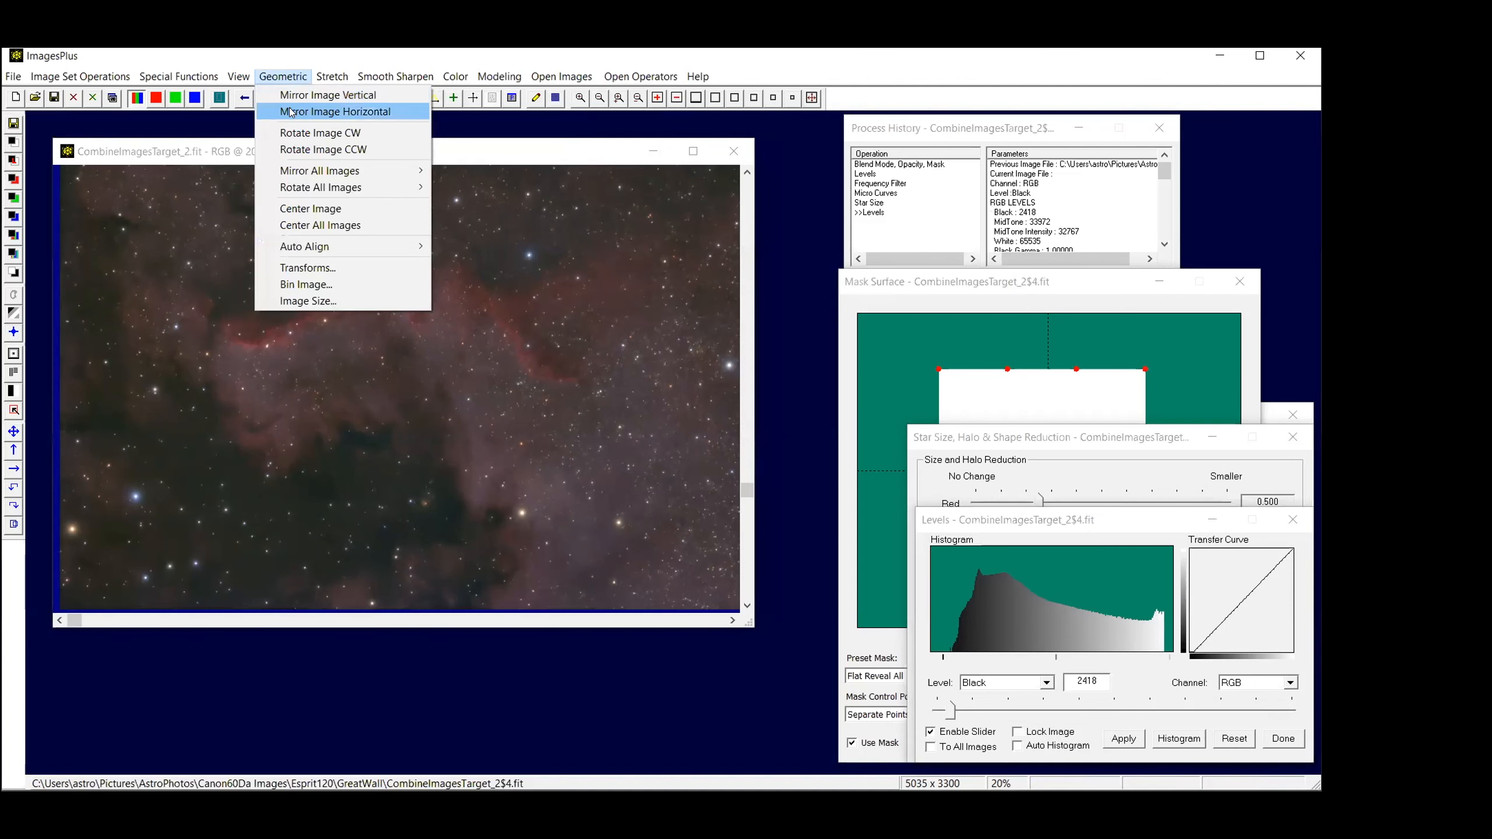
pyautogui.click(304, 150)
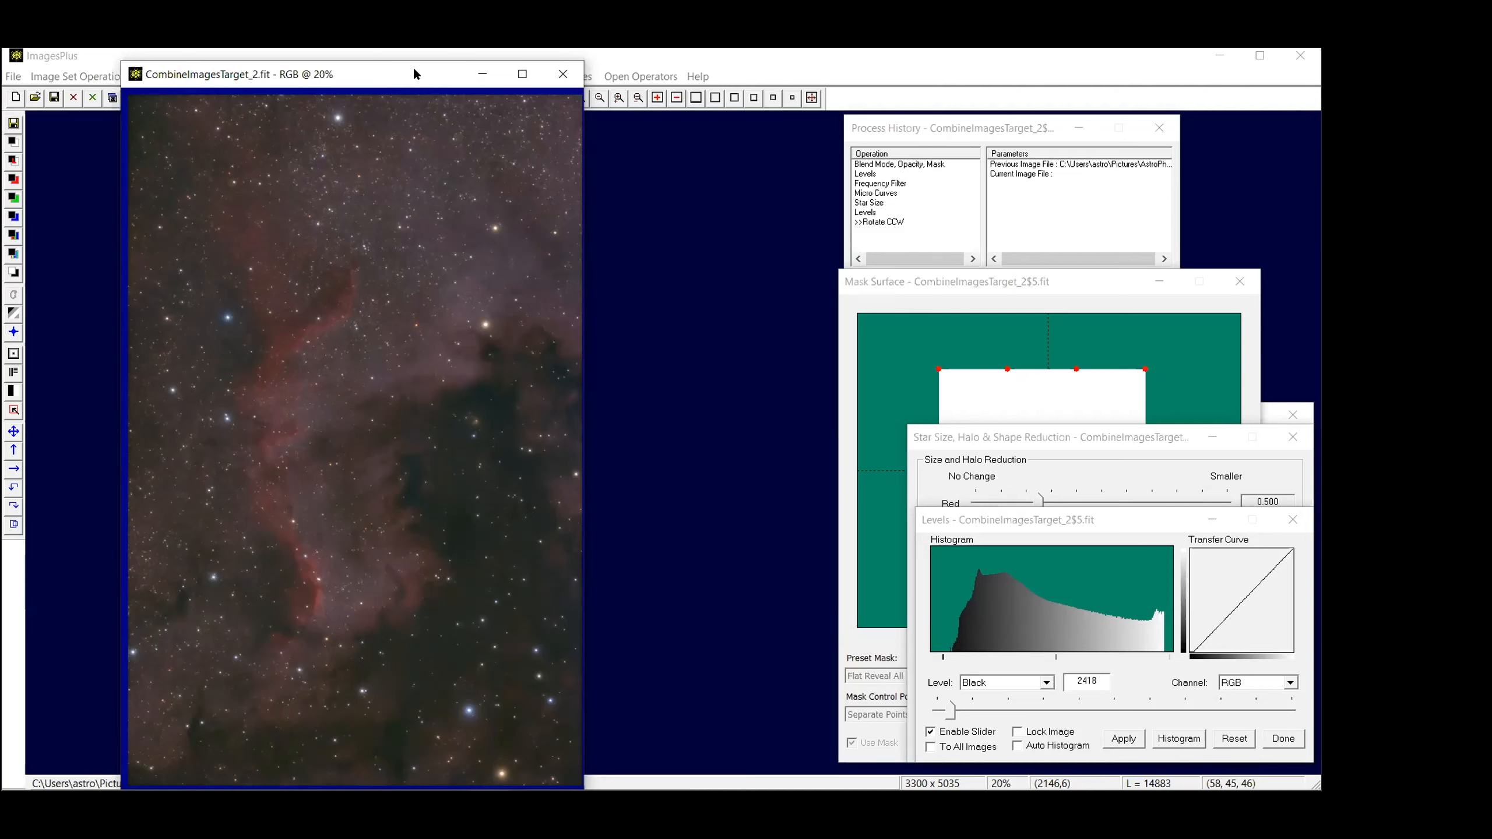
pyautogui.moveTo(415, 73); pyautogui.dragTo(363, 70)
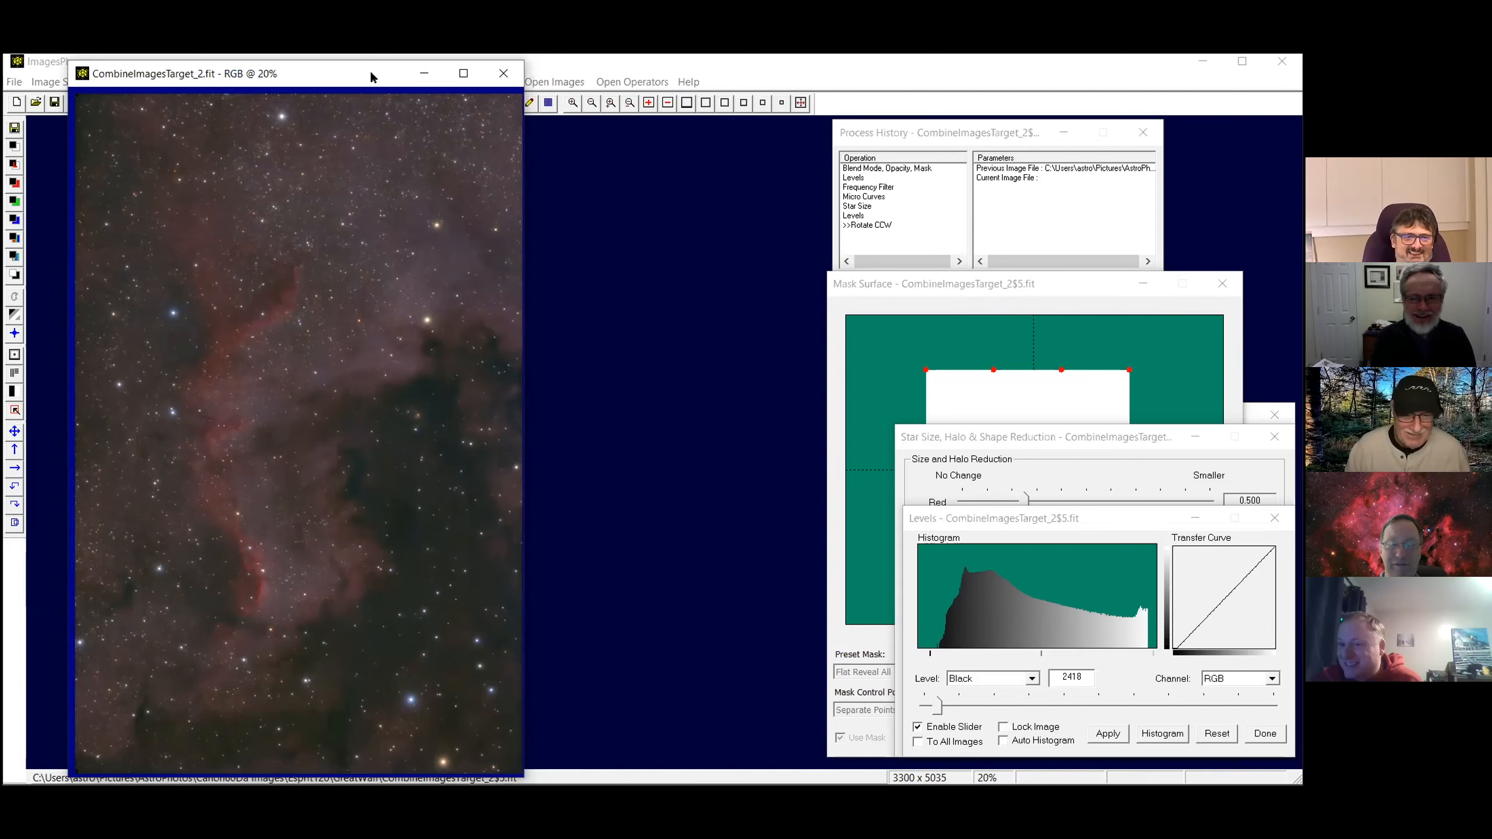
pyautogui.moveTo(371, 77); pyautogui.dragTo(365, 80)
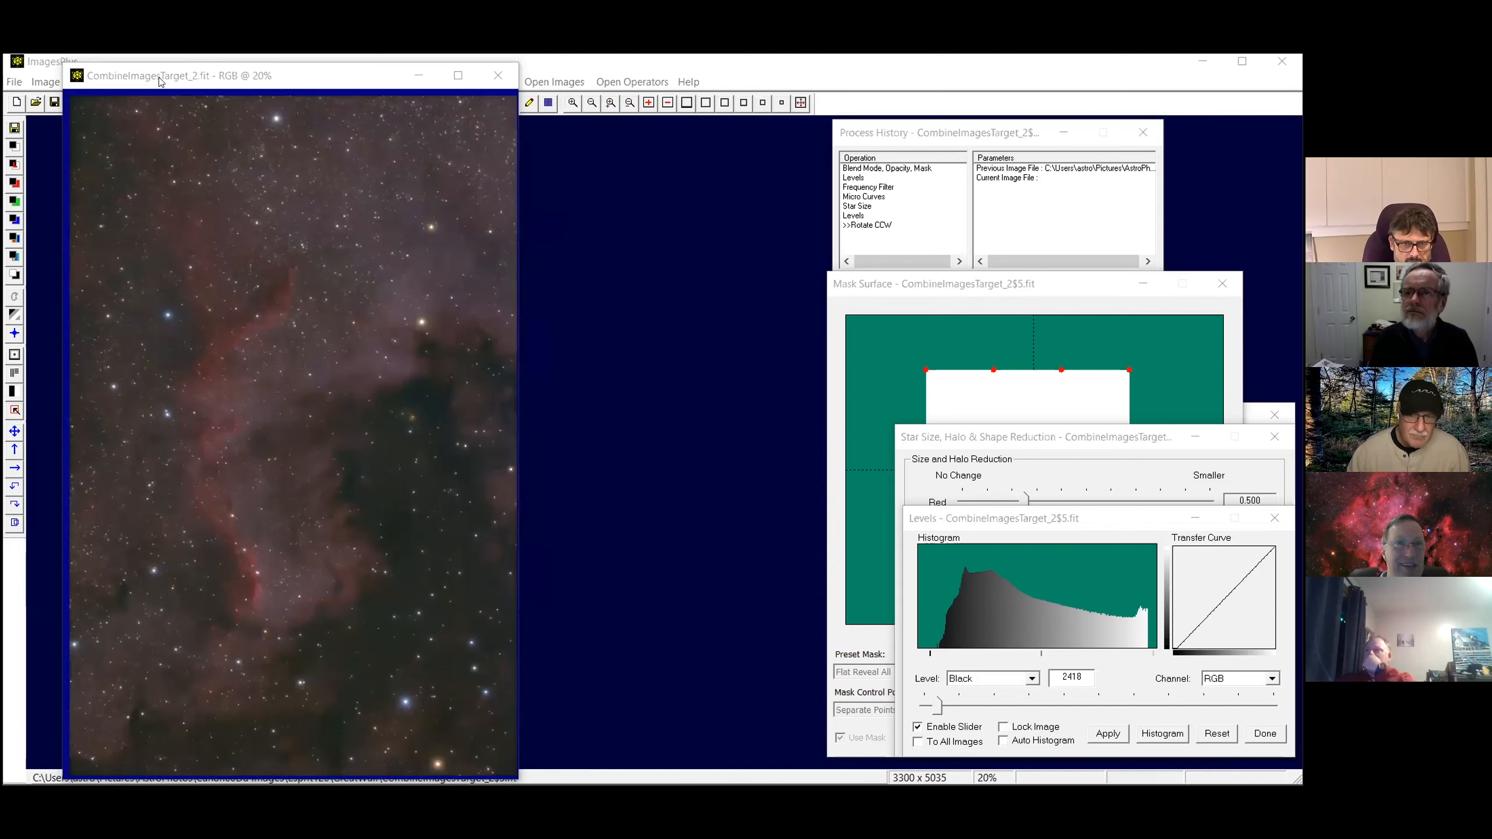
pyautogui.moveTo(159, 79); pyautogui.dragTo(133, 150)
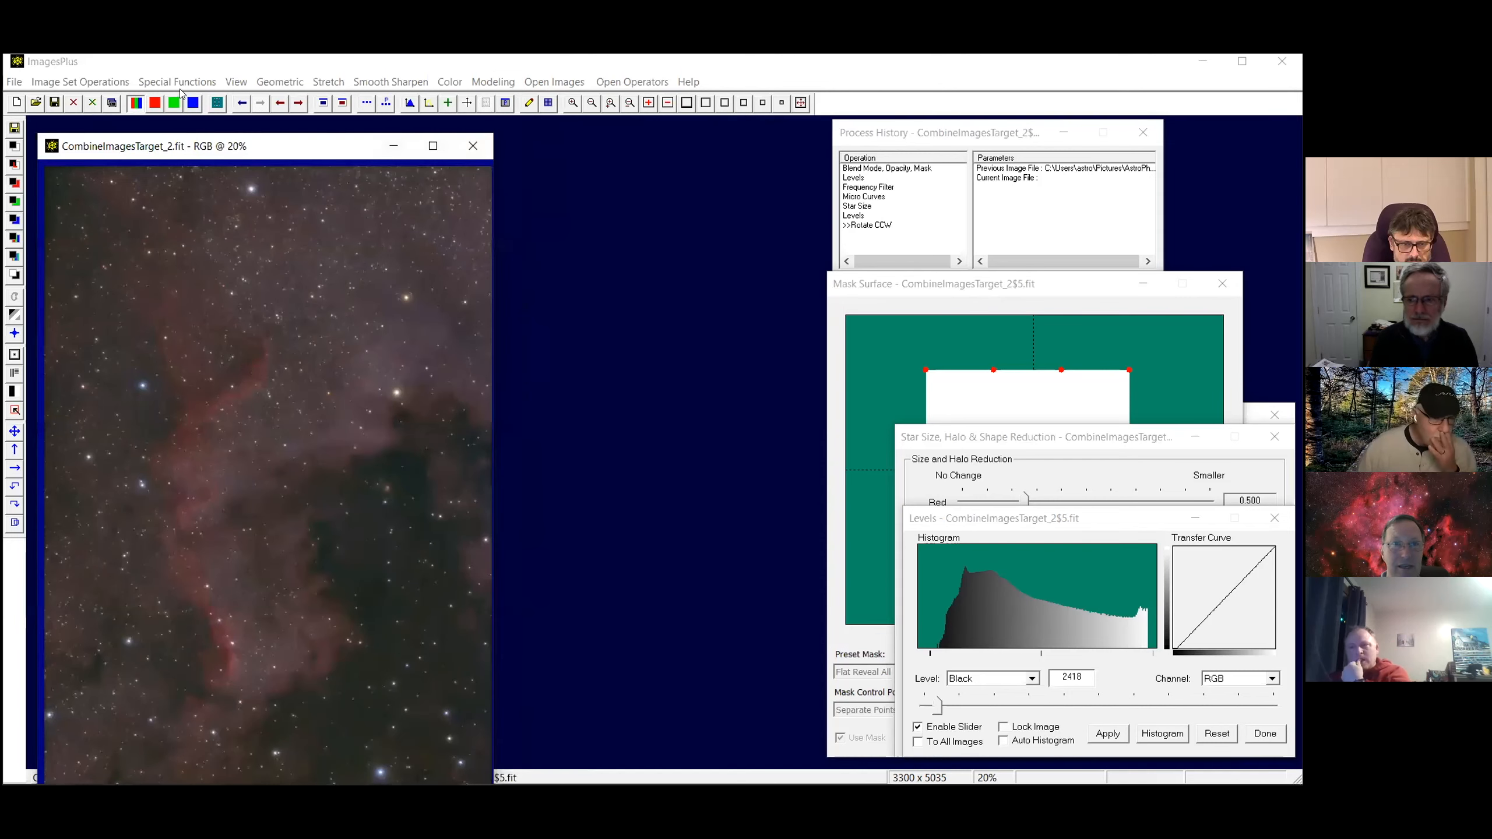
# Open the unprocessed GreatWall.fit from the RASCSession folder and show it at 20% zoom
pyautogui.click(35, 102)
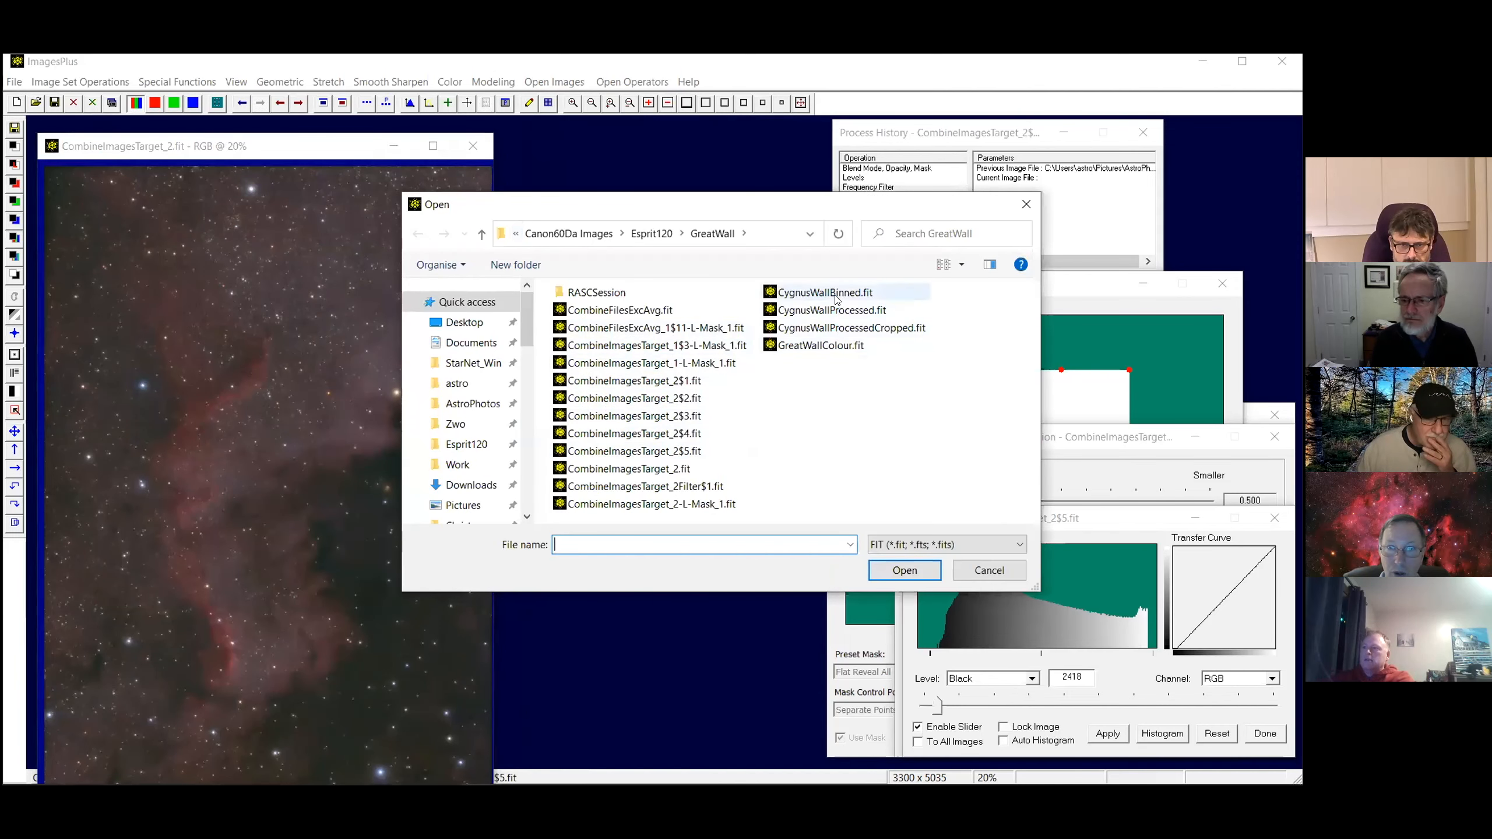
pyautogui.doubleClick(595, 292)
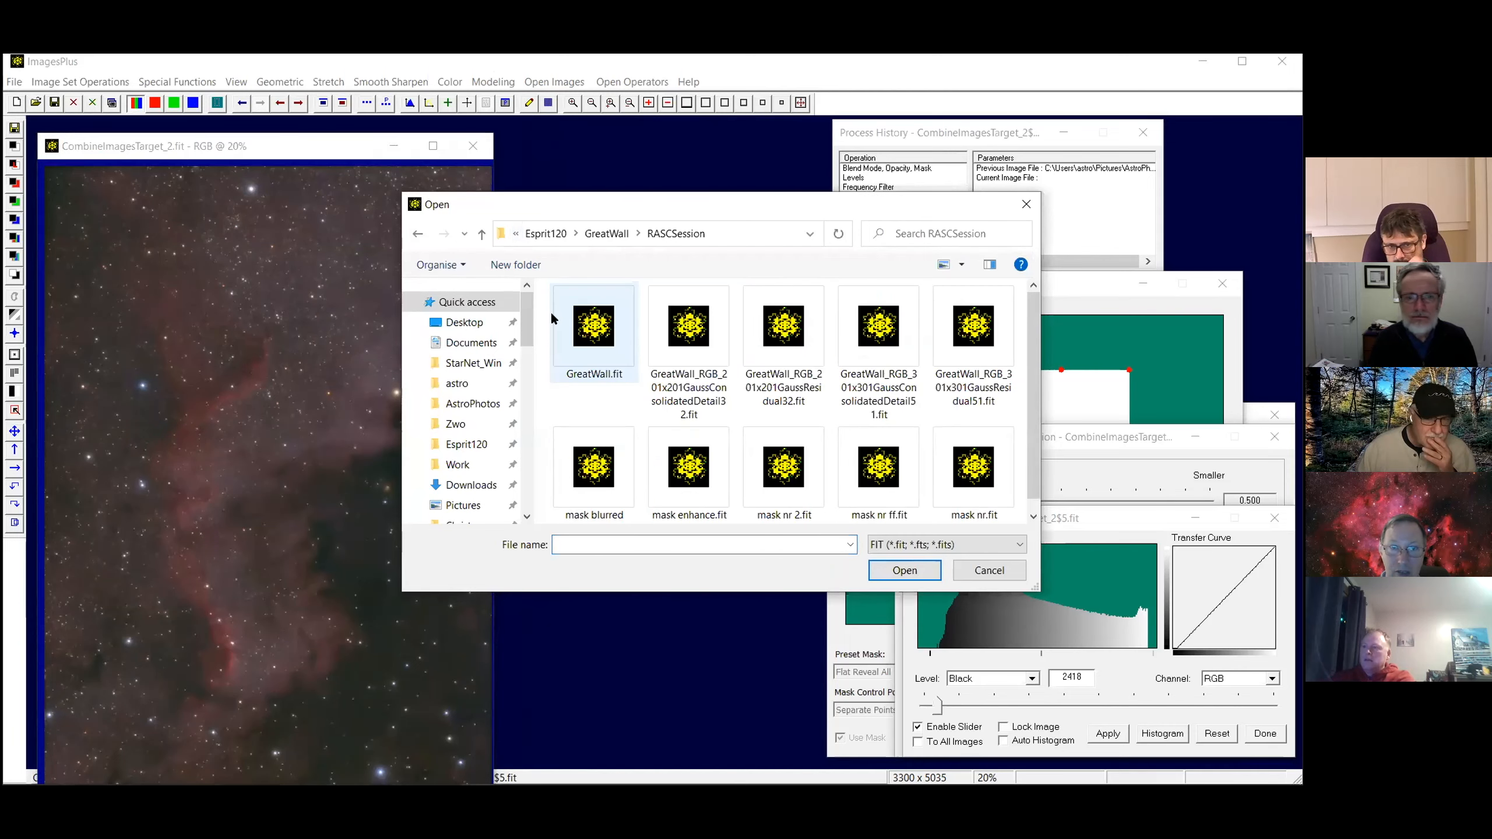
pyautogui.doubleClick(596, 339)
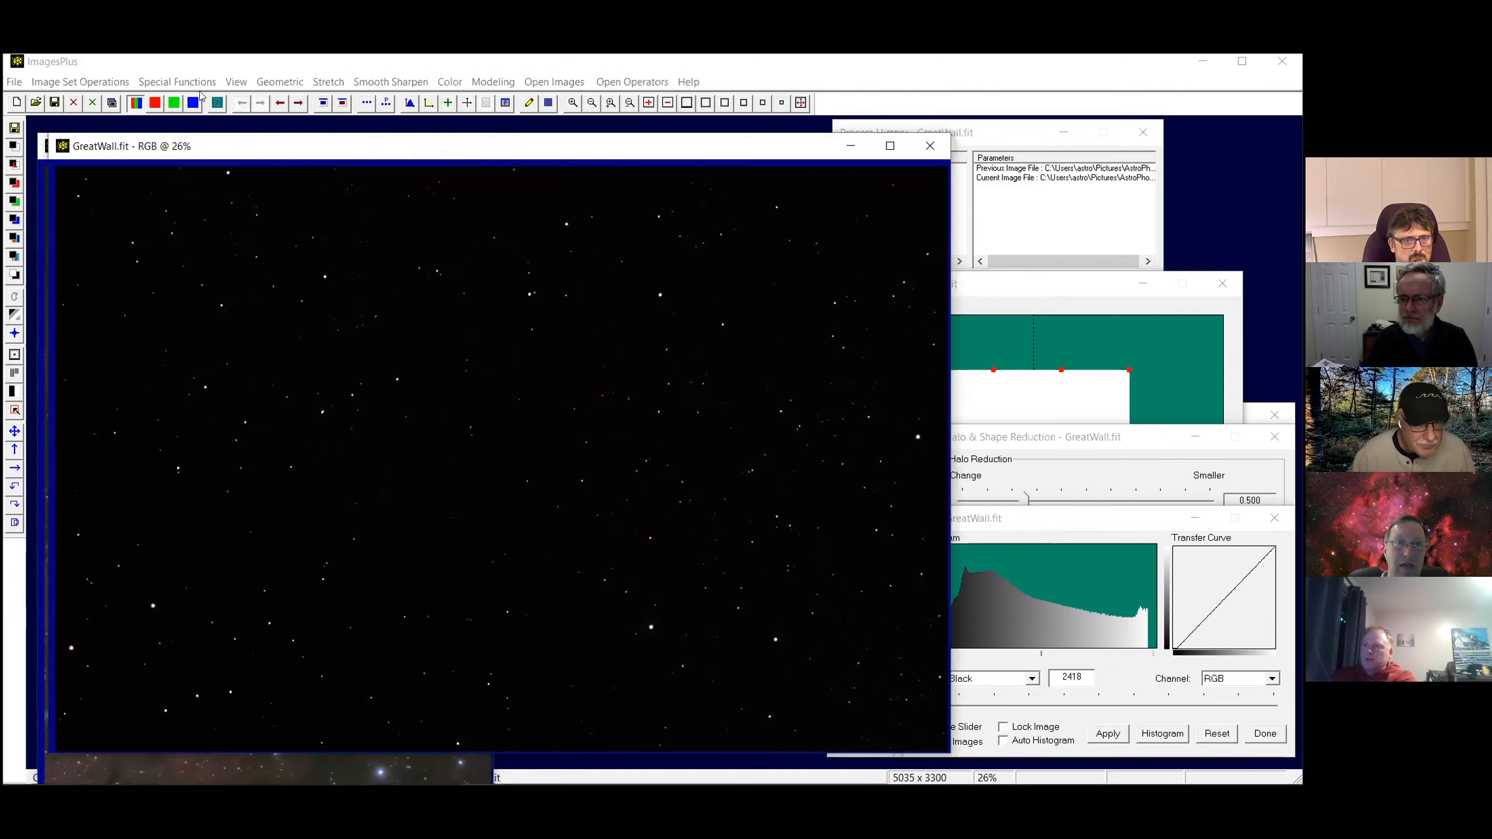
pyautogui.click(782, 103)
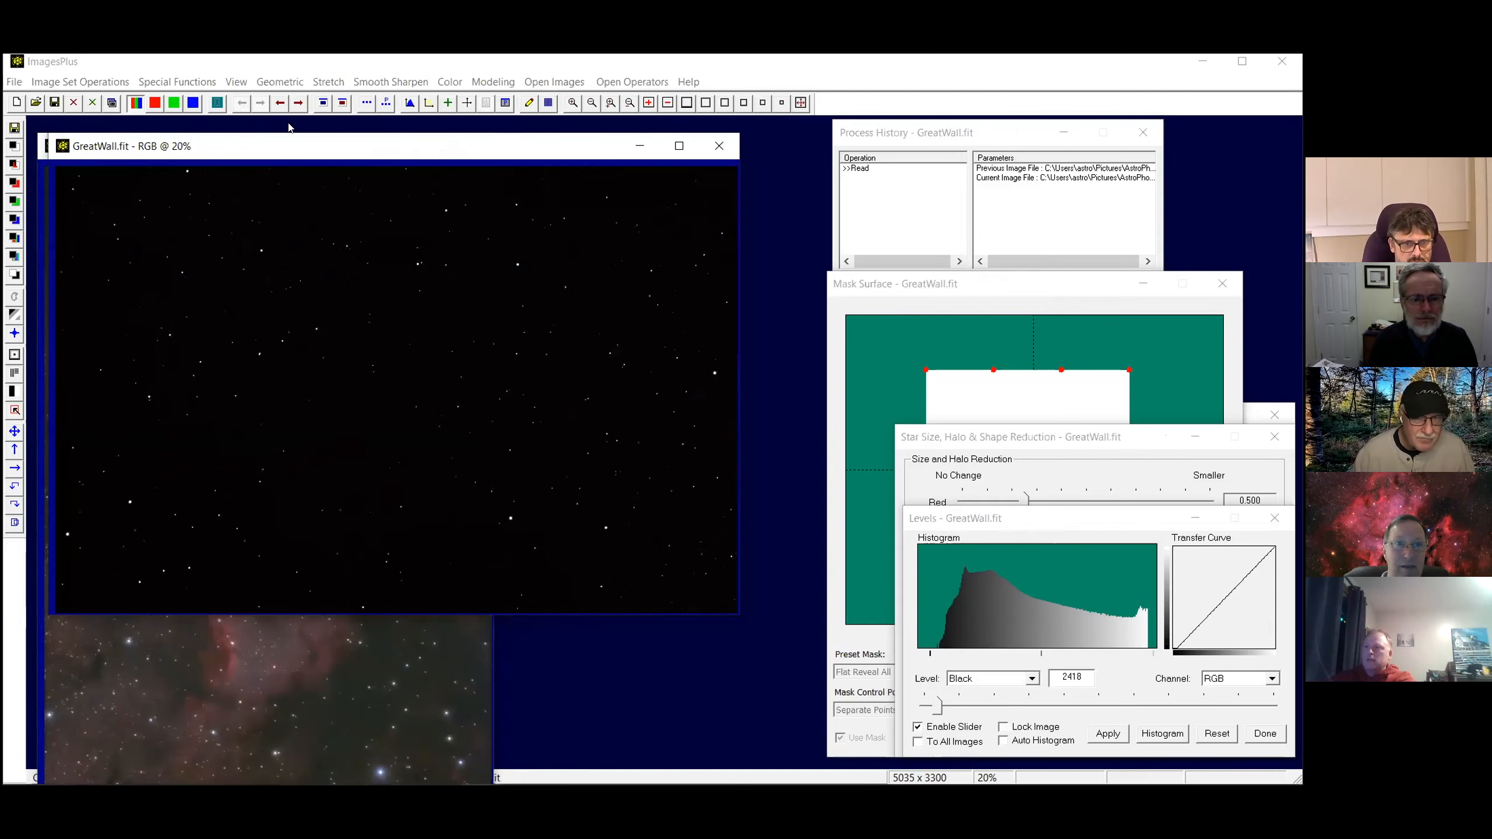
# Rotate GreatWall.fit clockwise, compare it side by side with the processed image, and close it without saving
pyautogui.click(266, 85)
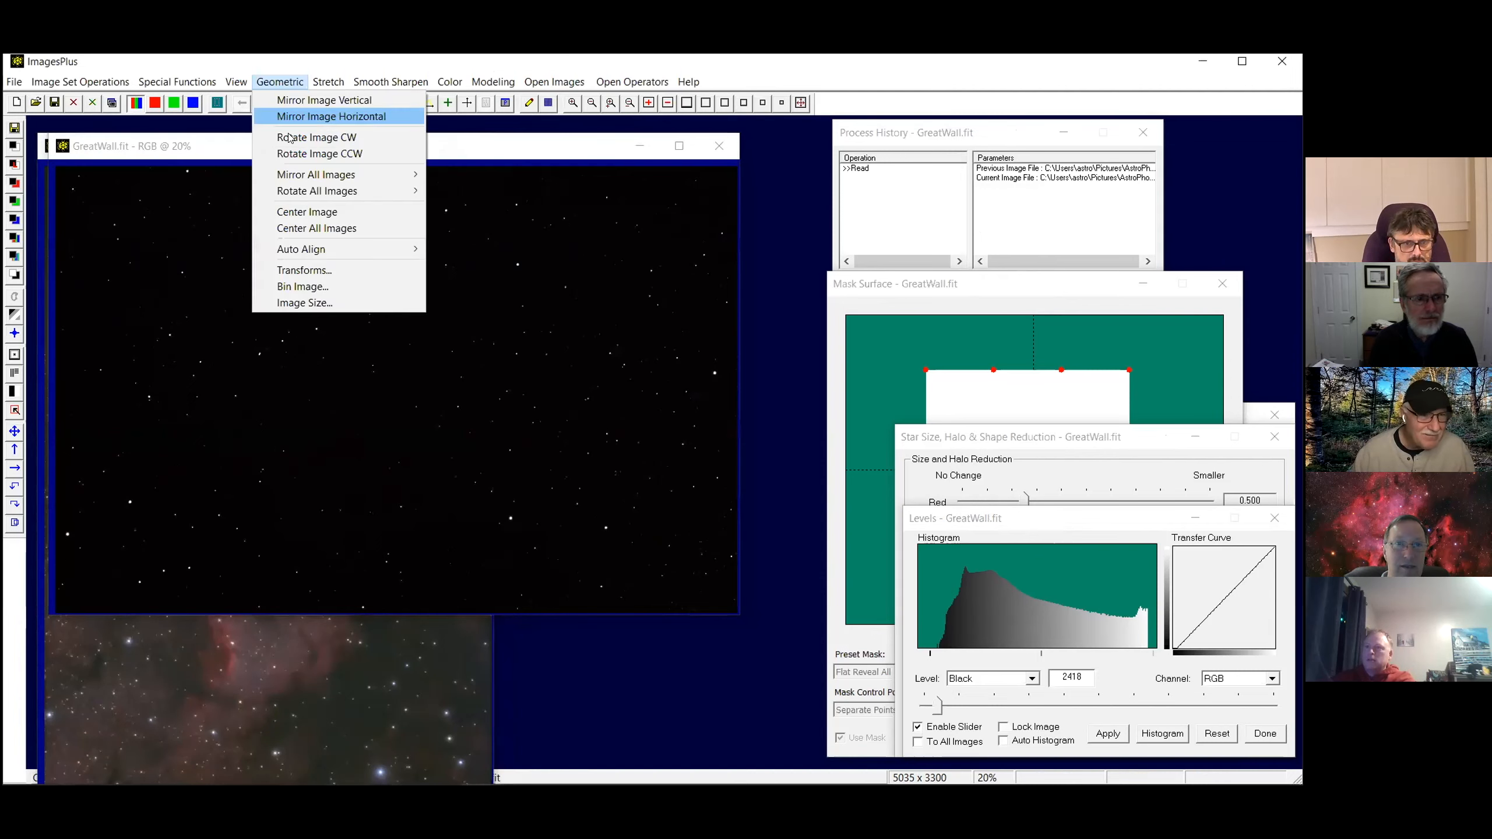
pyautogui.click(287, 137)
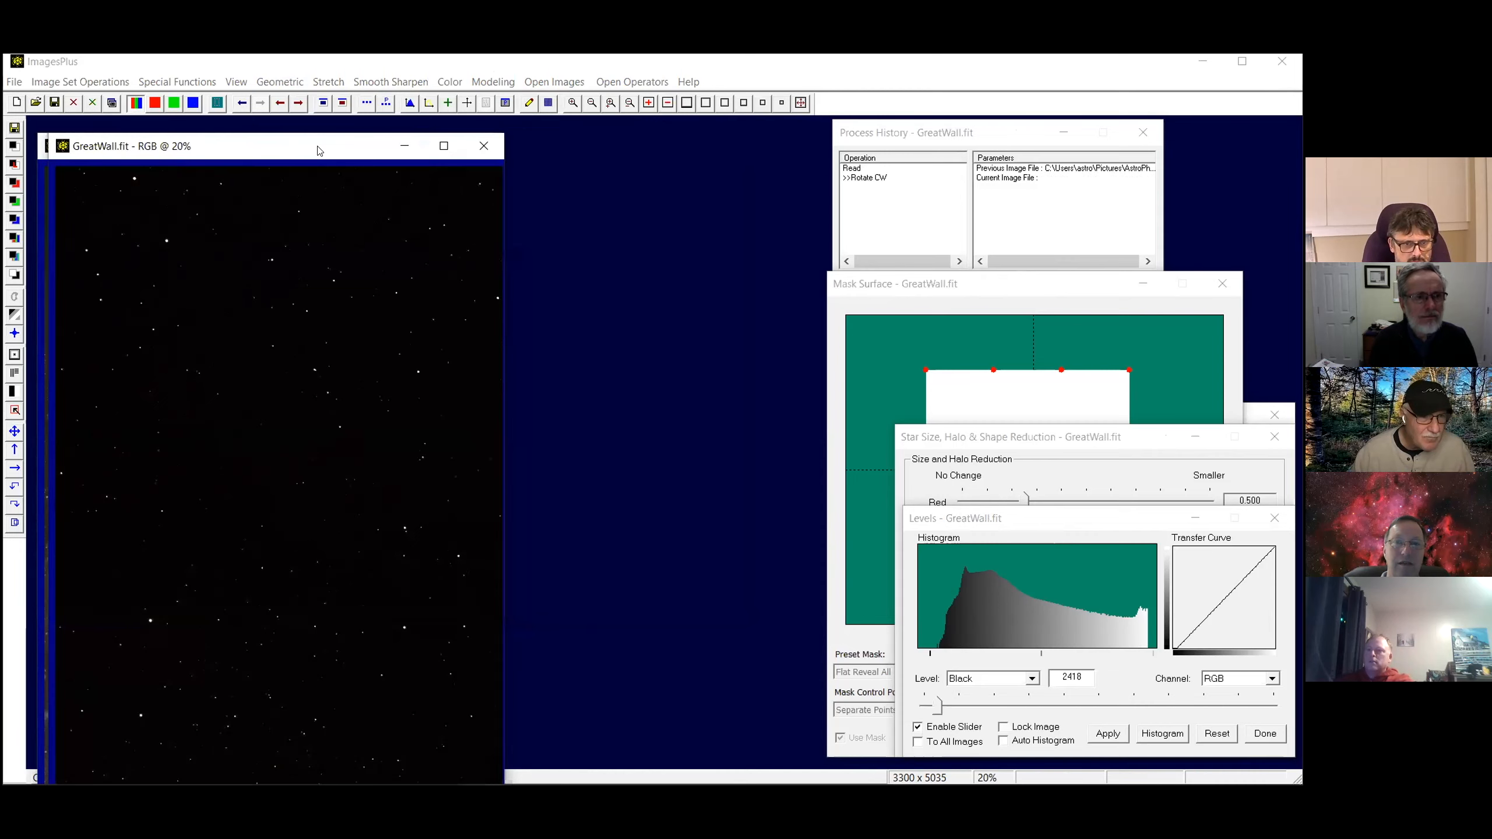
pyautogui.moveTo(319, 150); pyautogui.dragTo(778, 147)
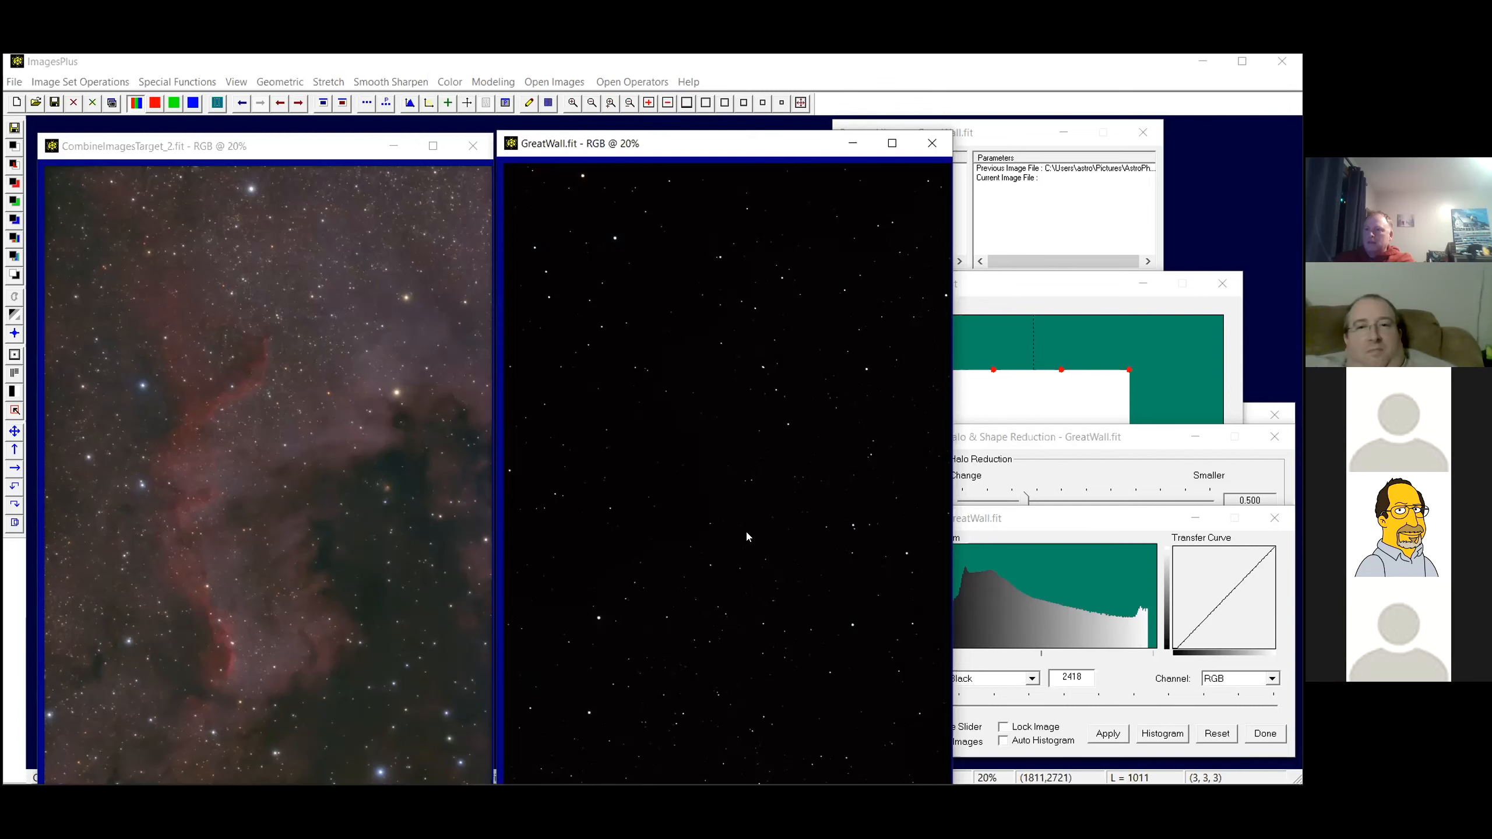
pyautogui.click(933, 143)
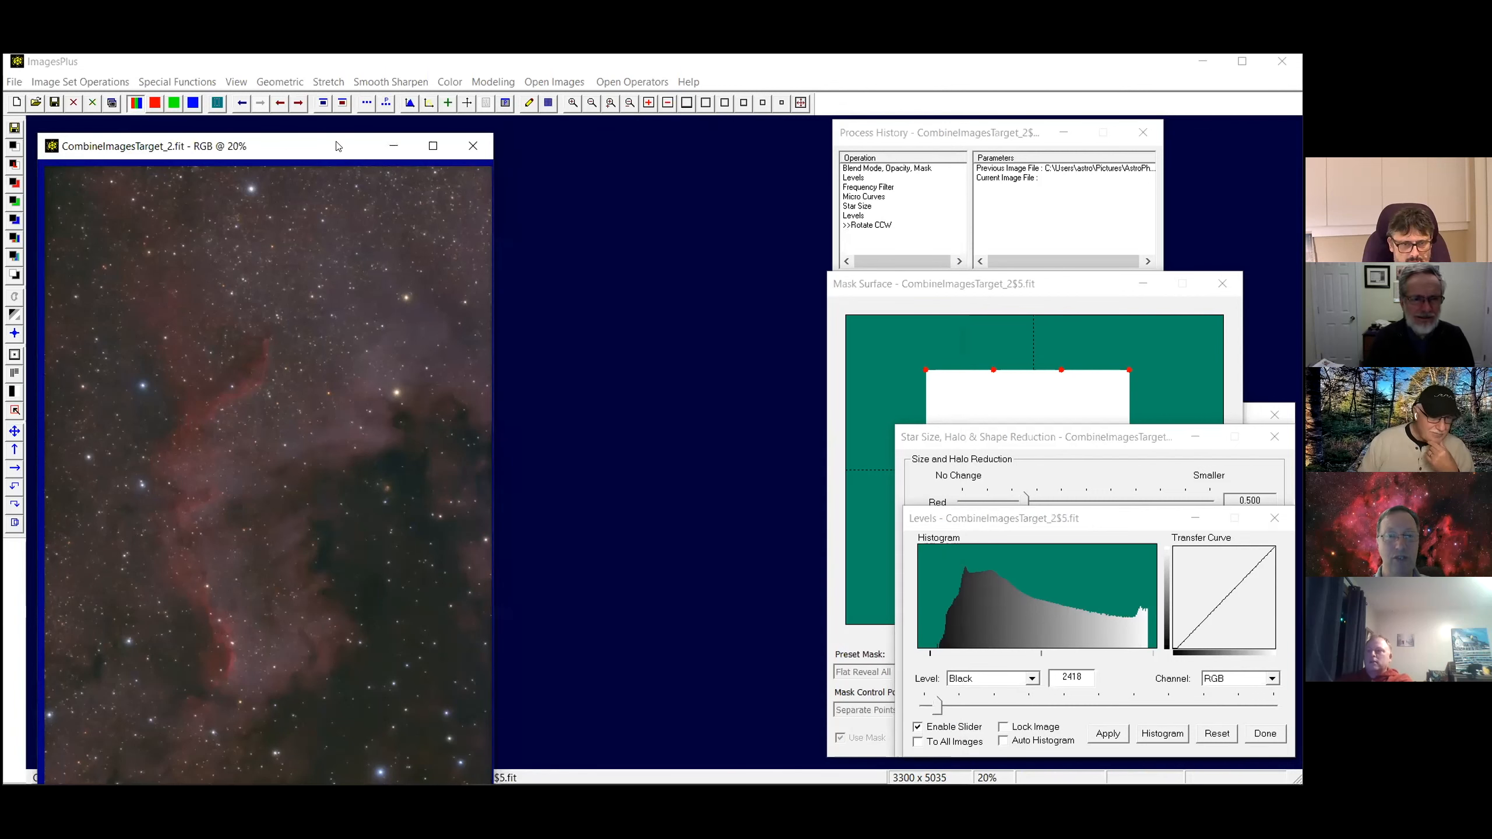
# Reposition the processed image's window, inspect its stars at 50% zoom, and return to 20%
pyautogui.moveTo(338, 146); pyautogui.dragTo(338, 130)
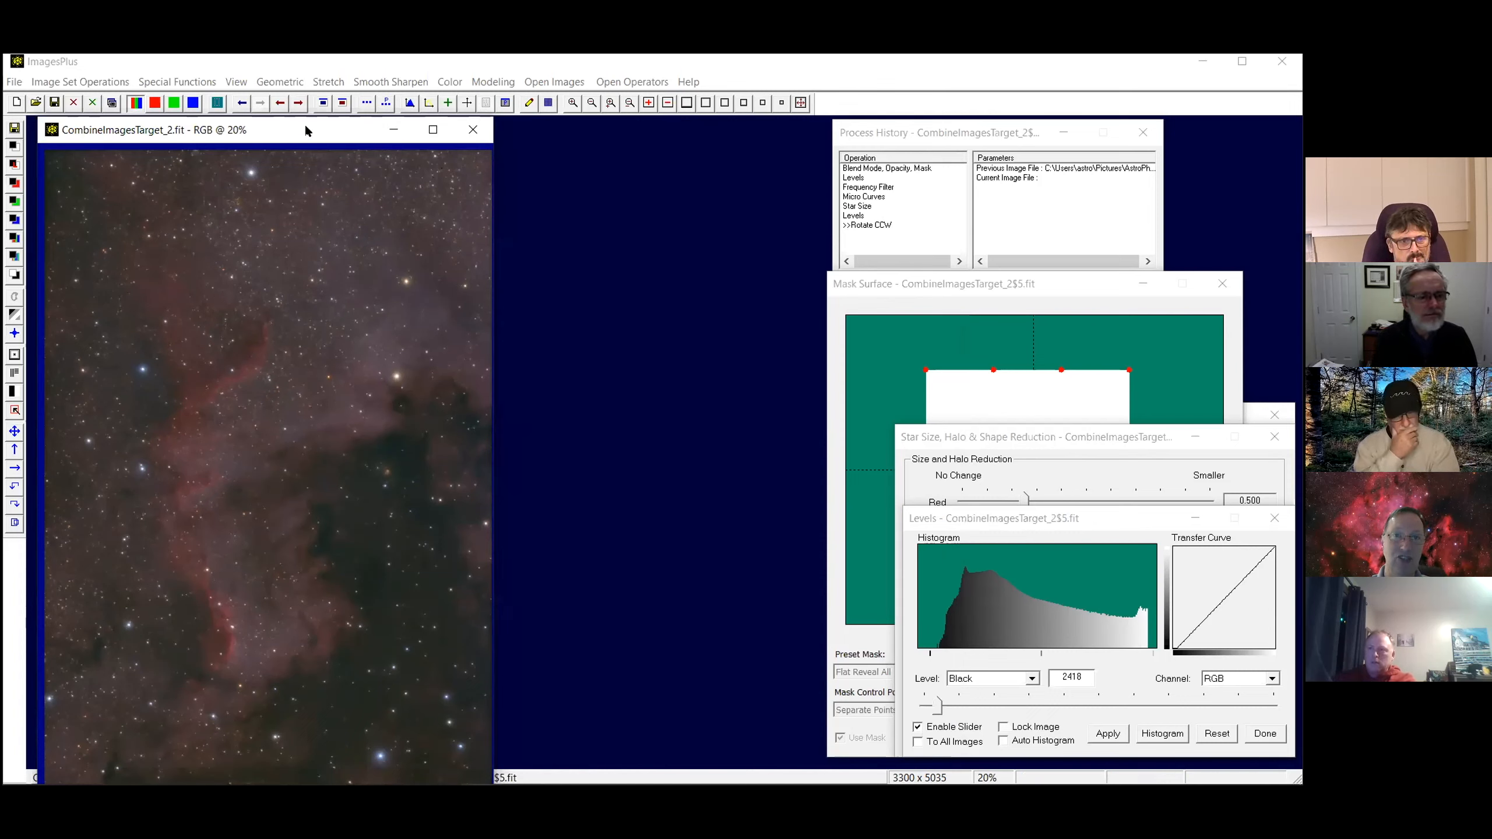
pyautogui.moveTo(304, 131); pyautogui.dragTo(302, 107)
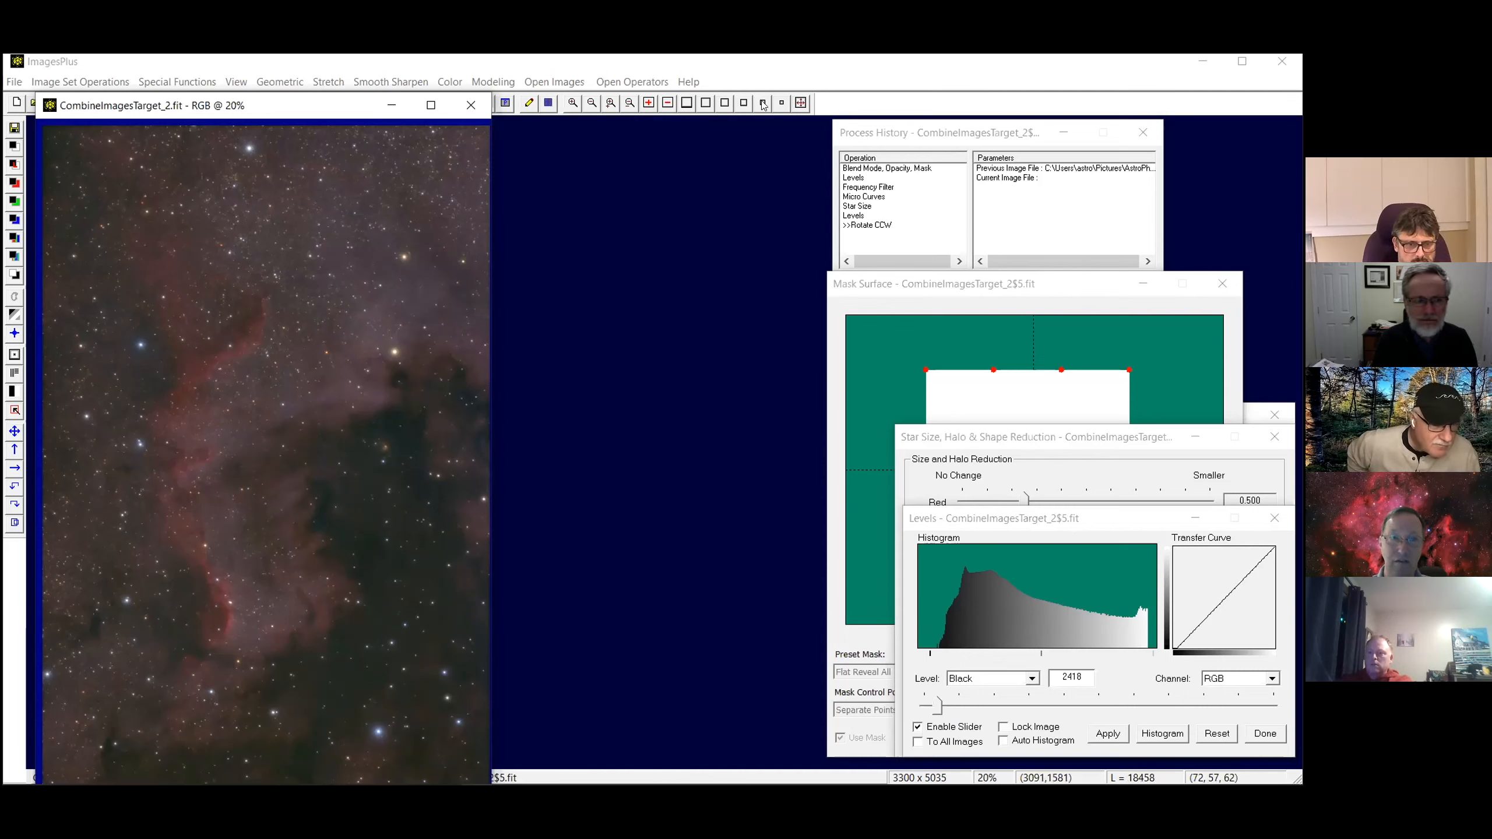
pyautogui.scroll(3, 384, 474)
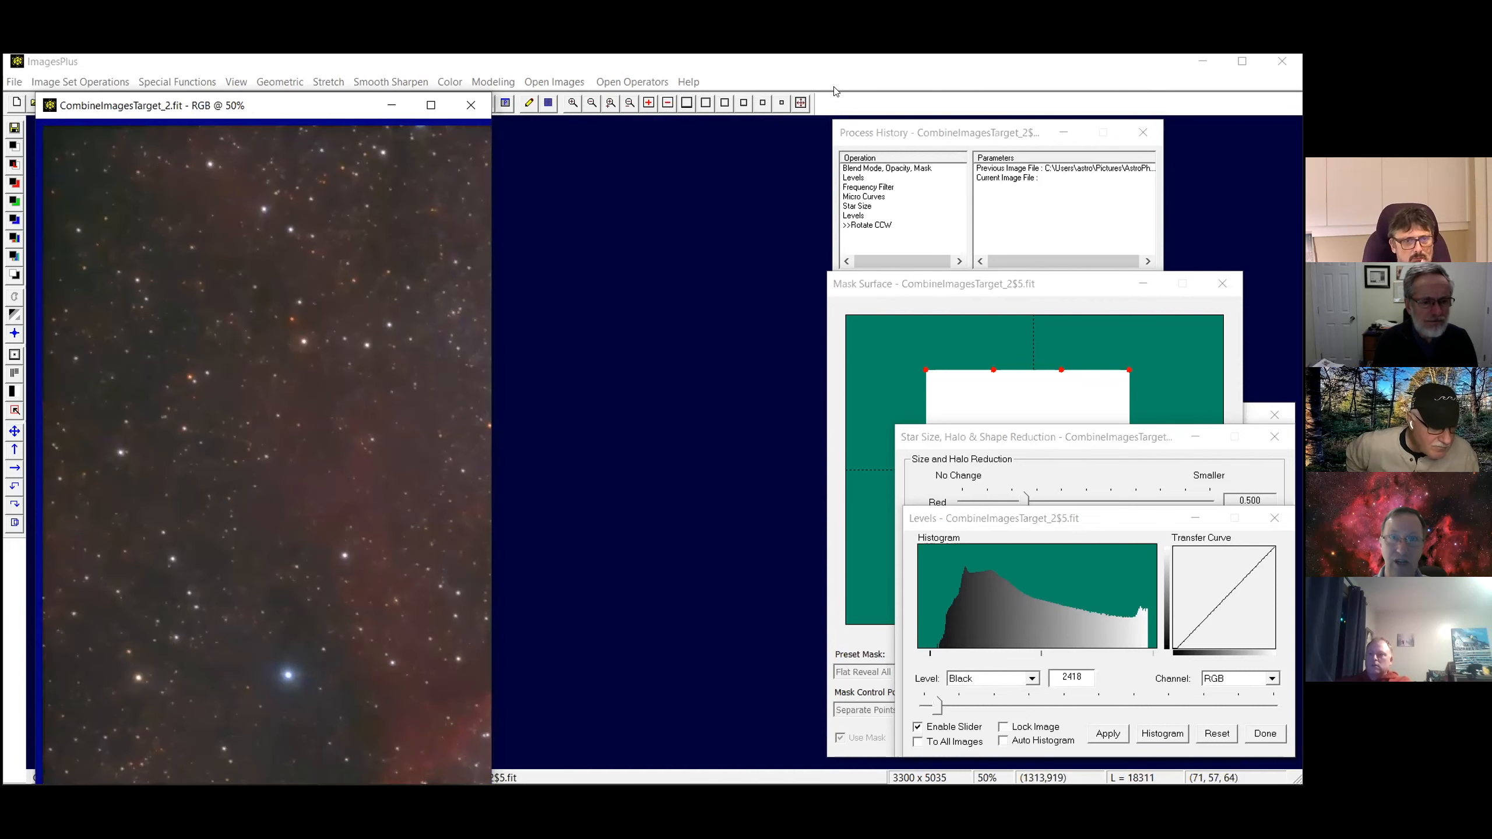
pyautogui.click(780, 103)
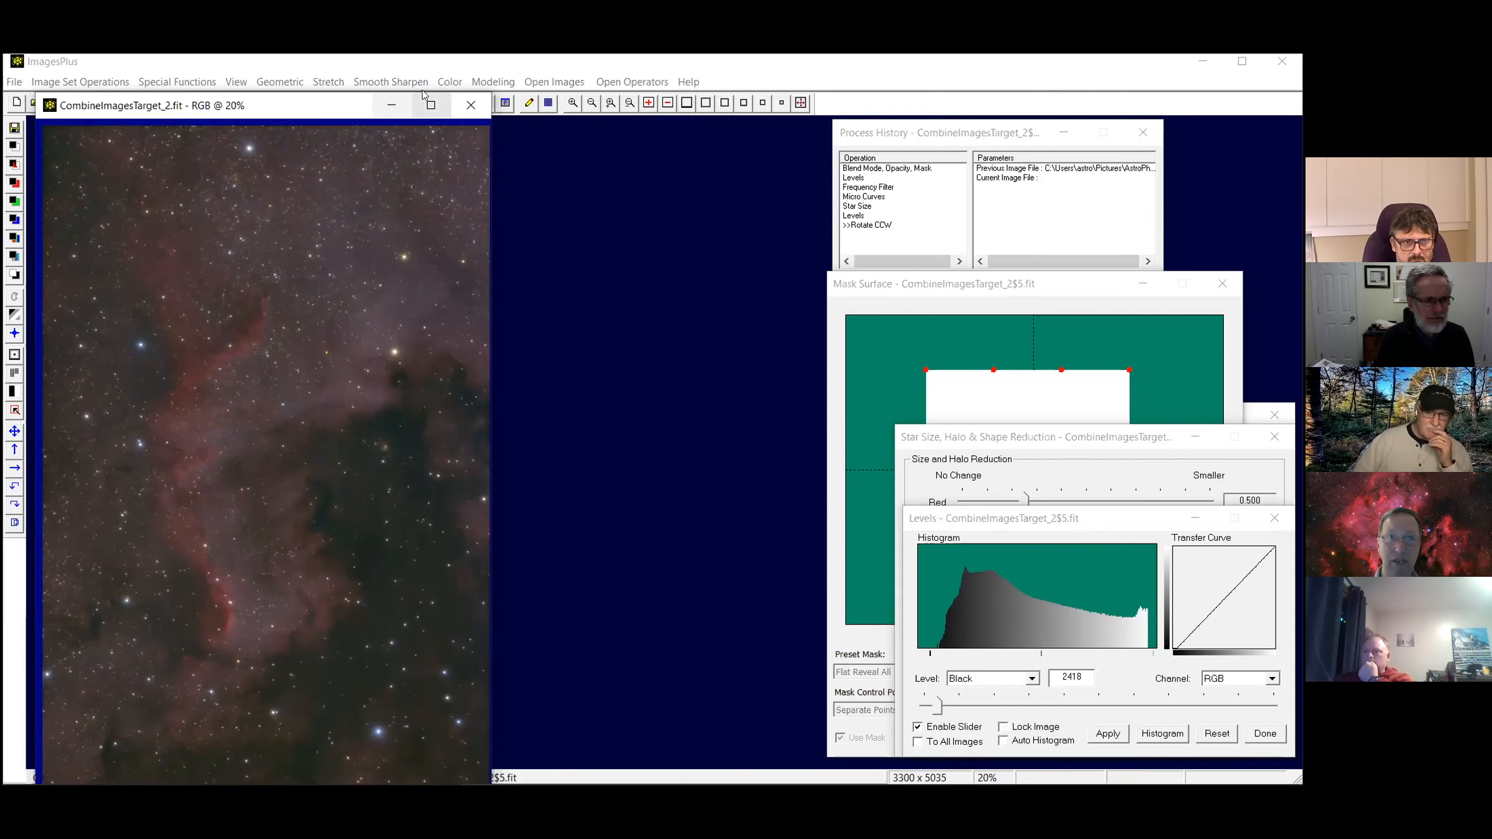
# Shift all colors toward red with Selective HSL Color Balance, setting red to 1.102 with luminance preserved
pyautogui.click(449, 81)
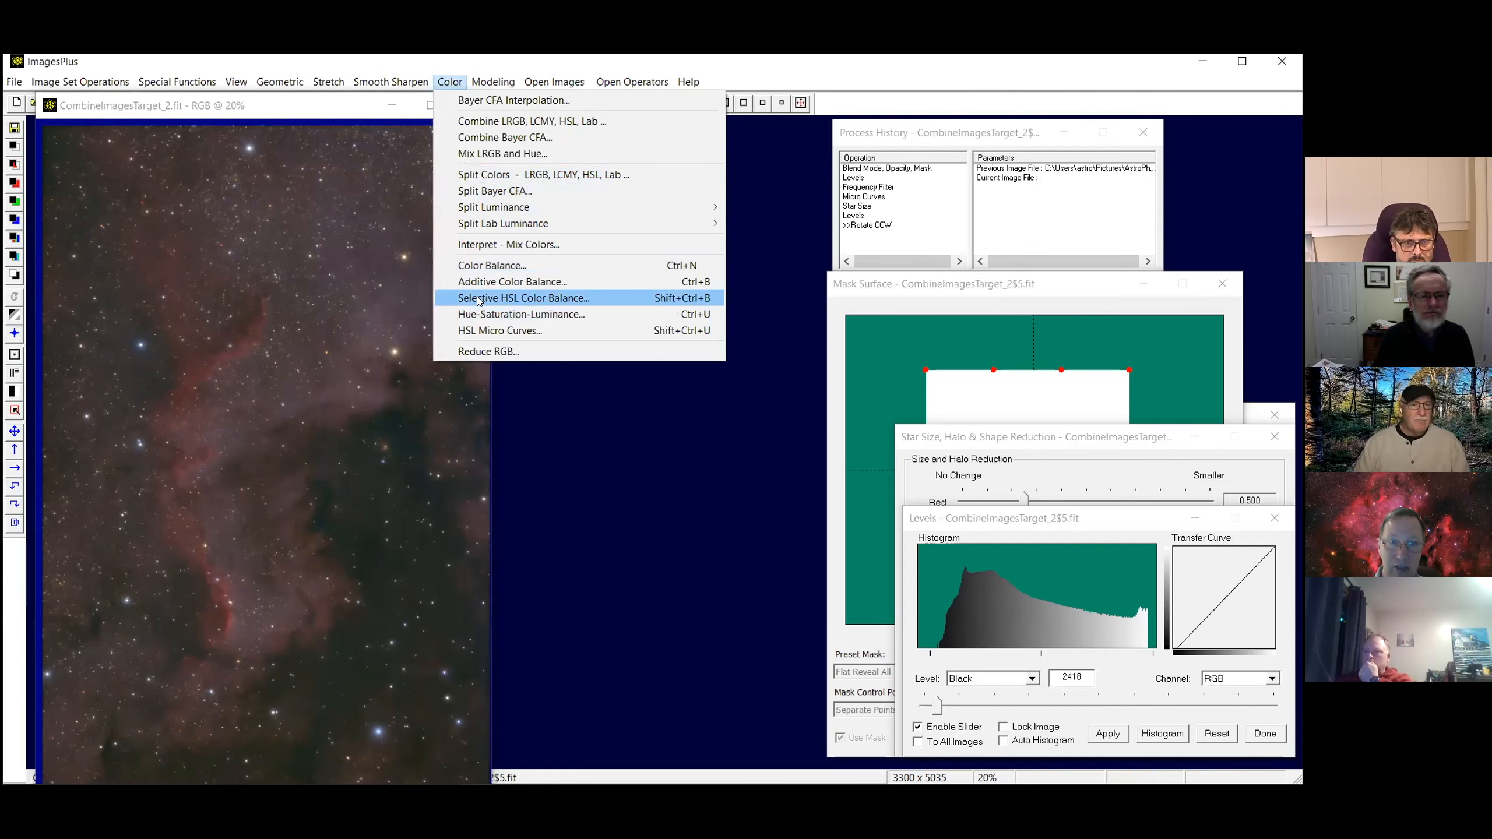
pyautogui.click(479, 298)
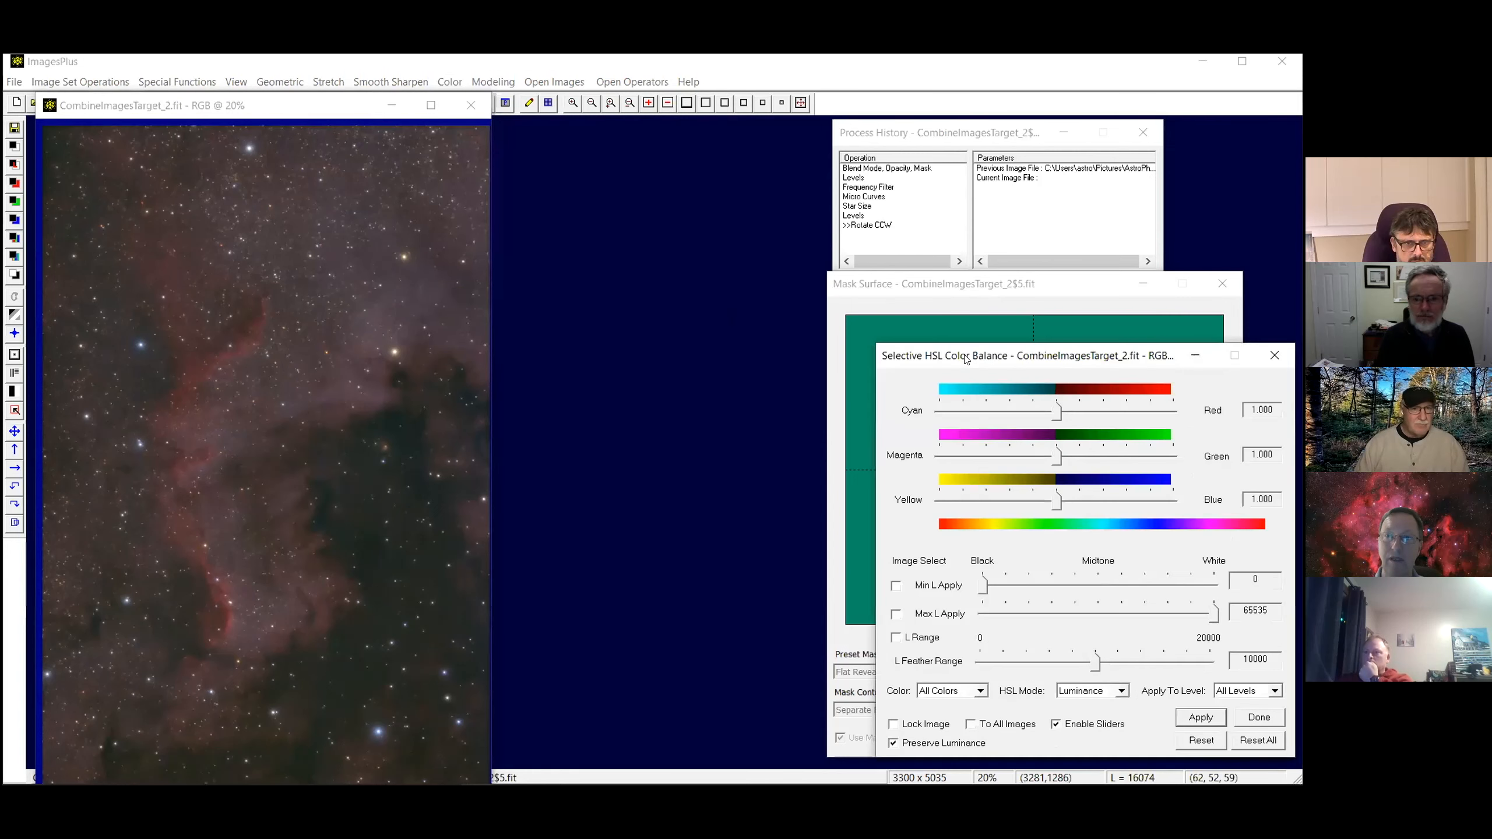
pyautogui.moveTo(959, 352); pyautogui.dragTo(798, 237)
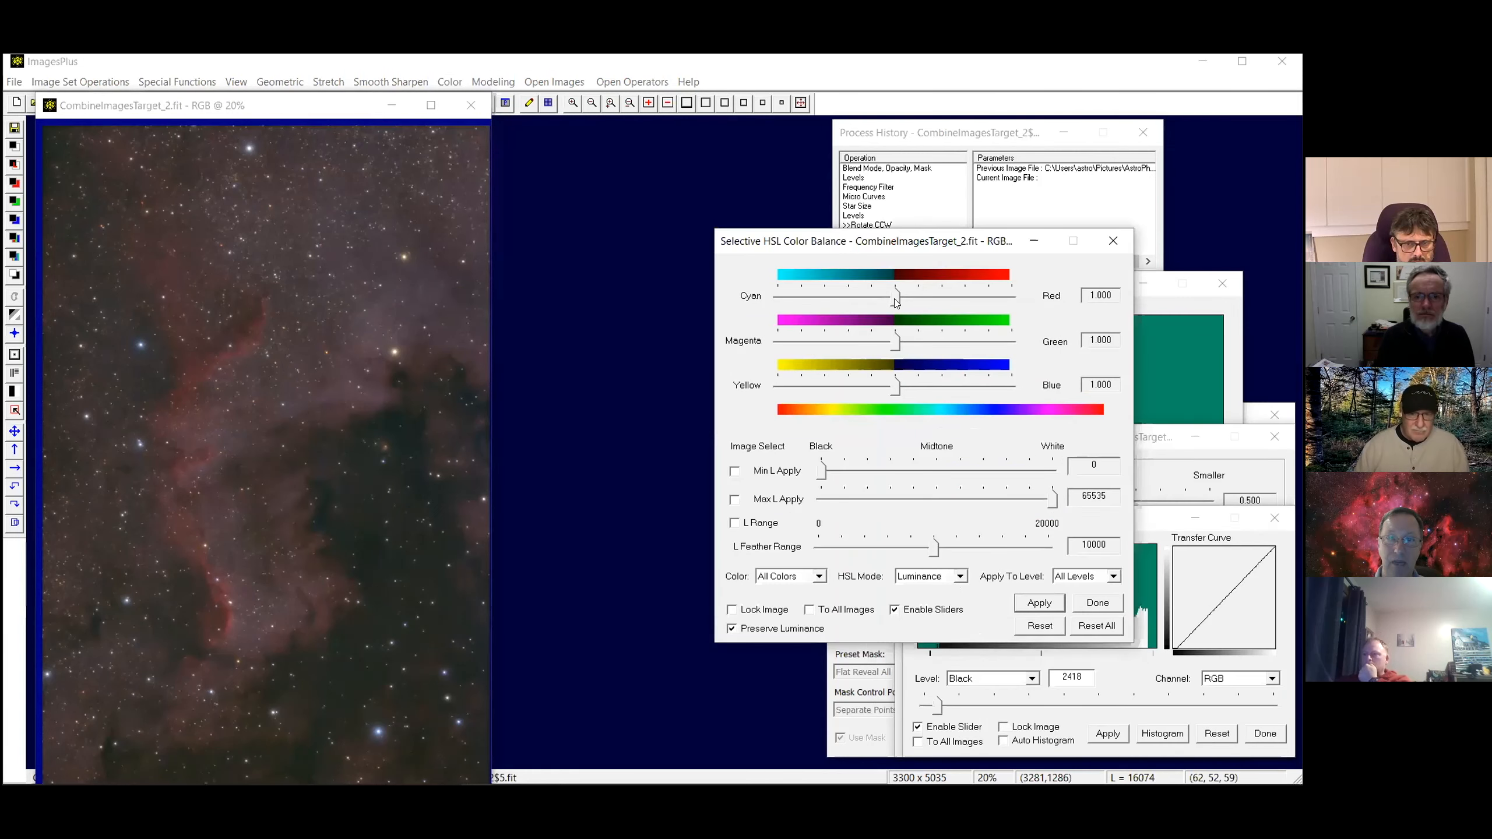
pyautogui.moveTo(895, 300); pyautogui.dragTo(908, 298)
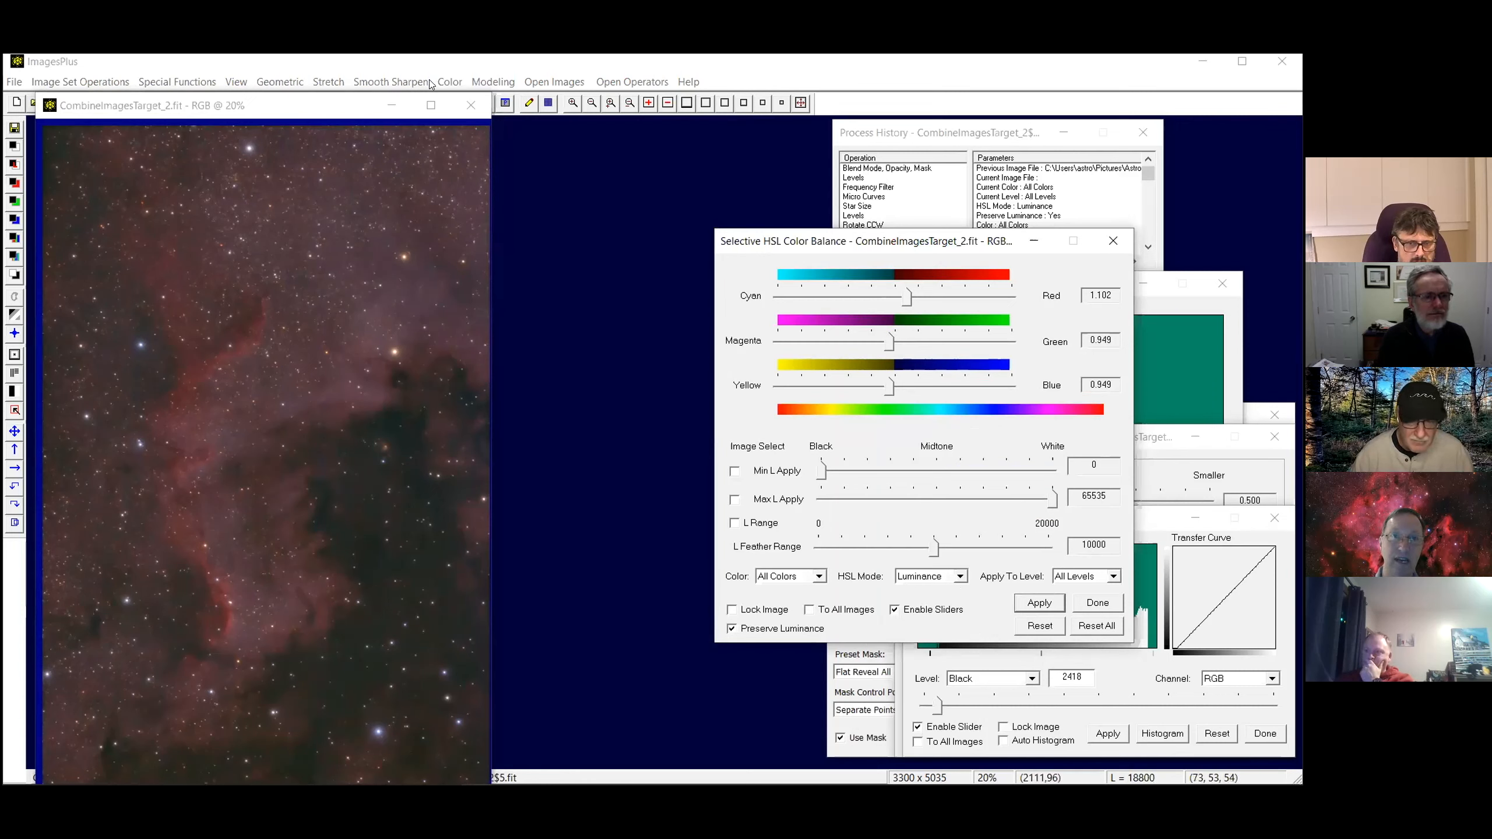
# Reduce saturation with an HSL Micro Curves saturation curve, lowering its white end to about 0.75, and close both color dialogs
pyautogui.click(446, 85)
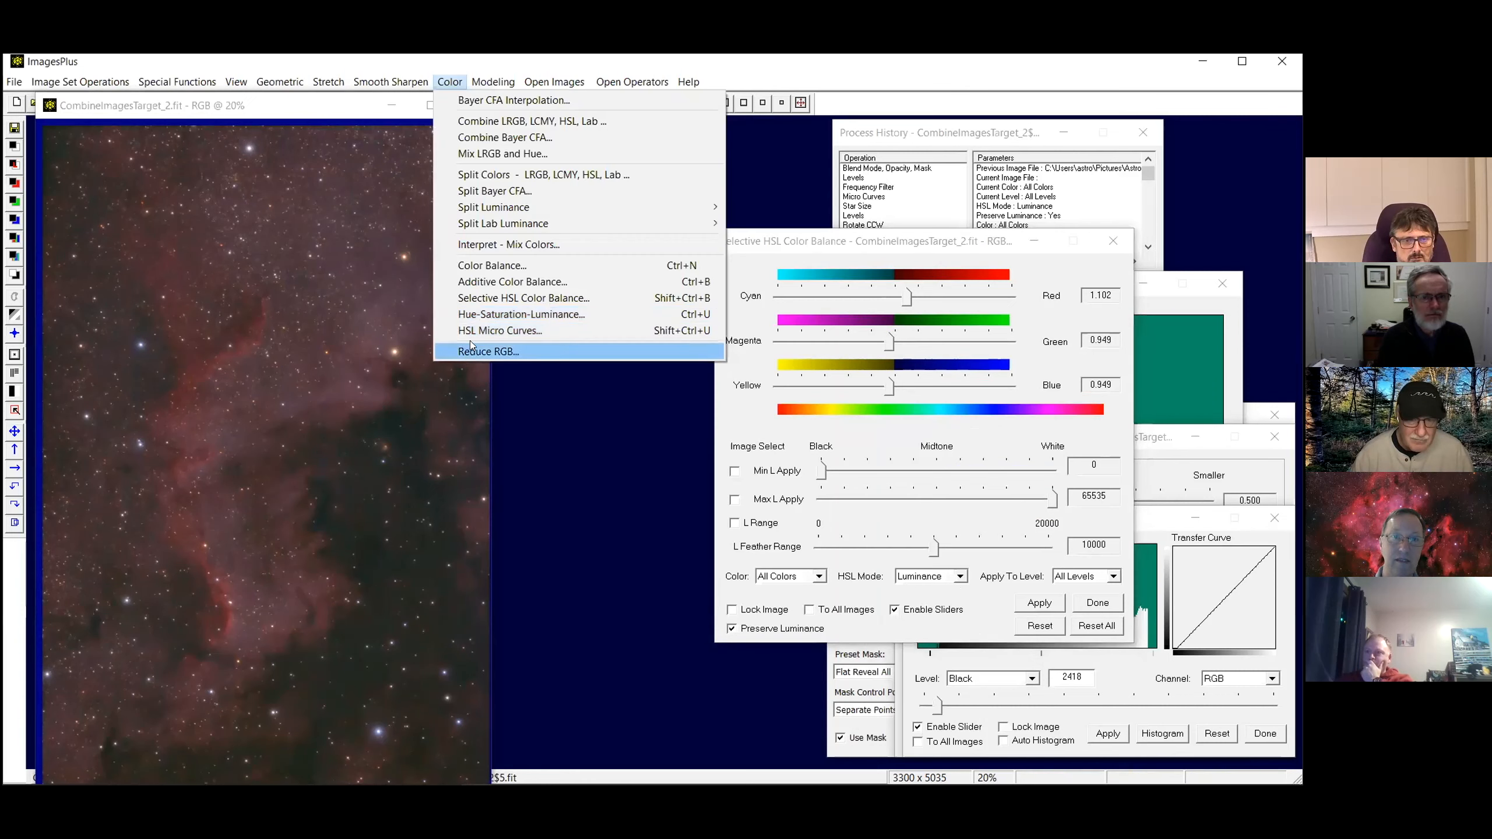
pyautogui.click(481, 331)
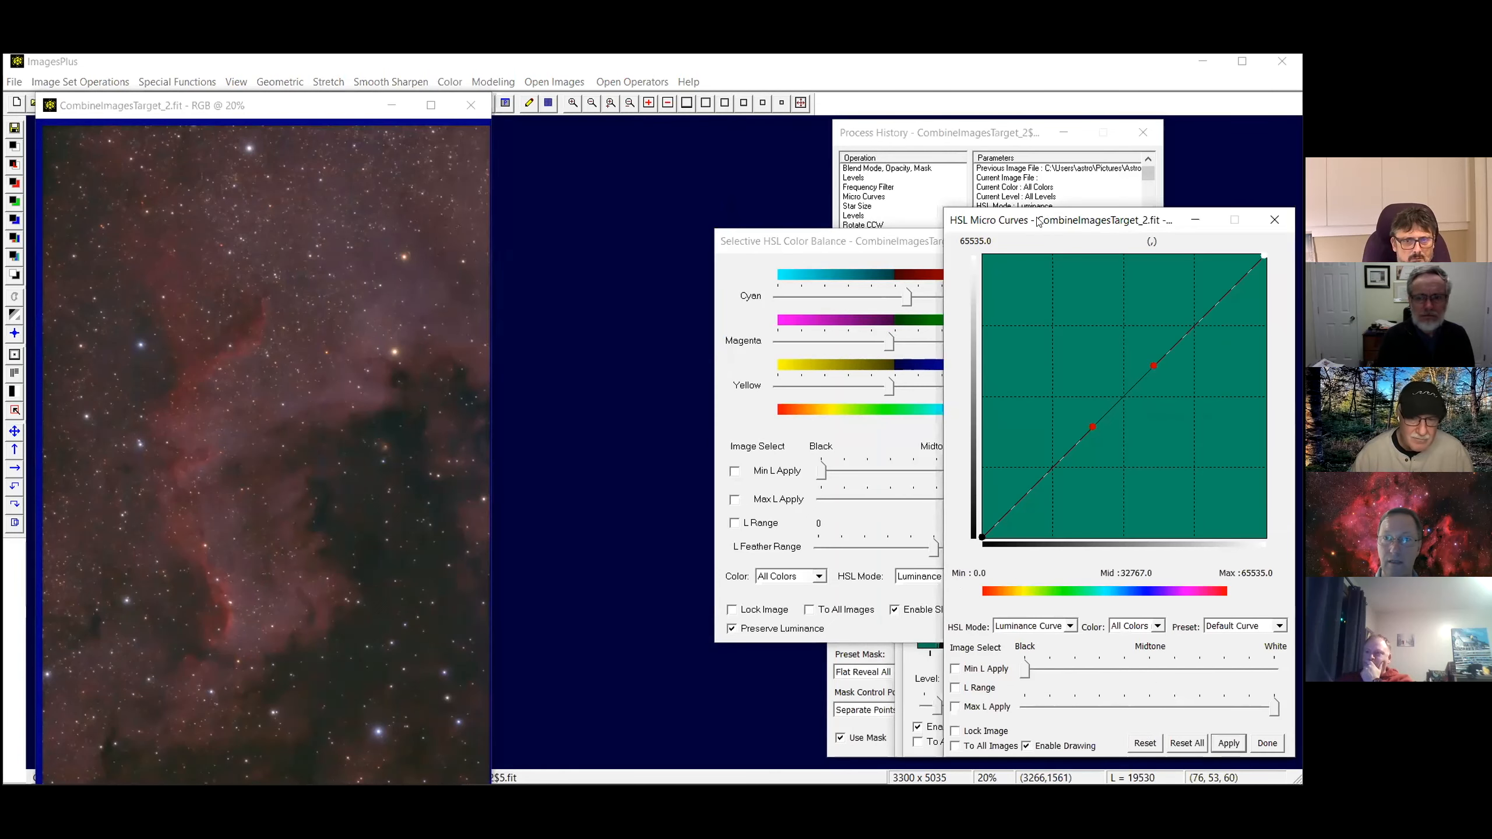
pyautogui.moveTo(975, 219); pyautogui.dragTo(710, 147)
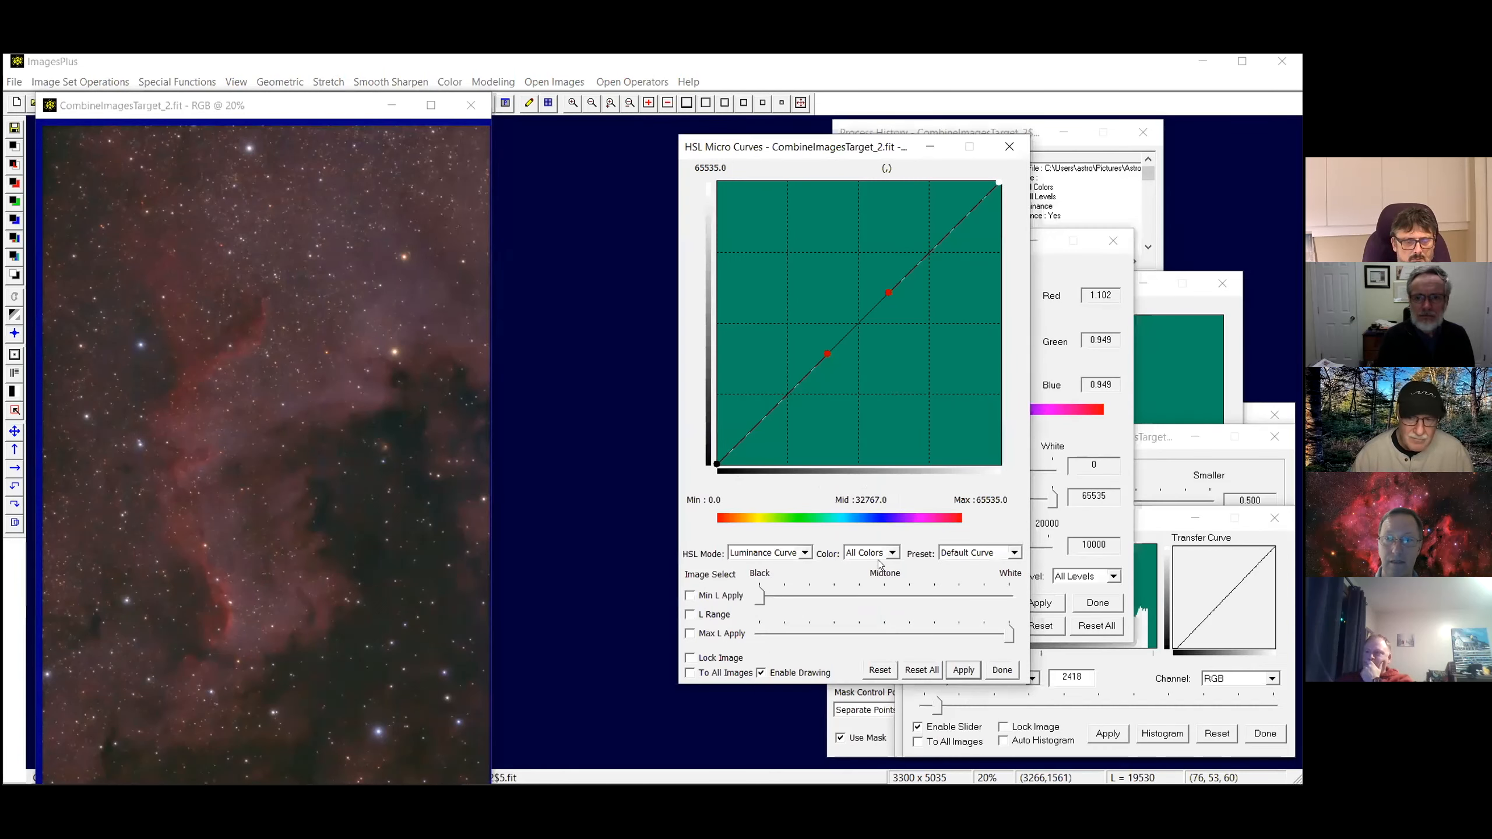
pyautogui.click(805, 553)
pyautogui.click(775, 578)
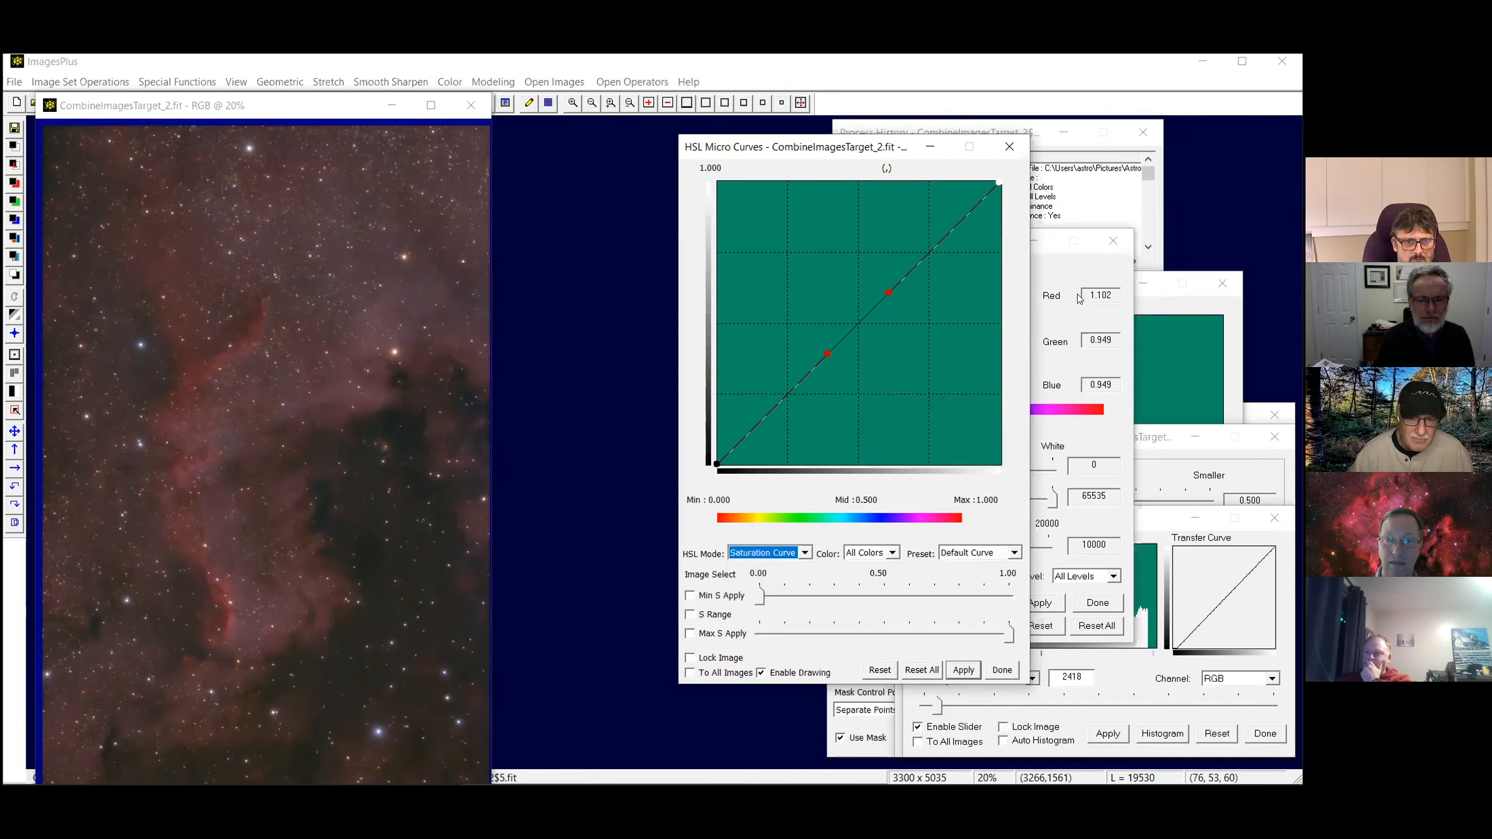
pyautogui.click(1002, 256)
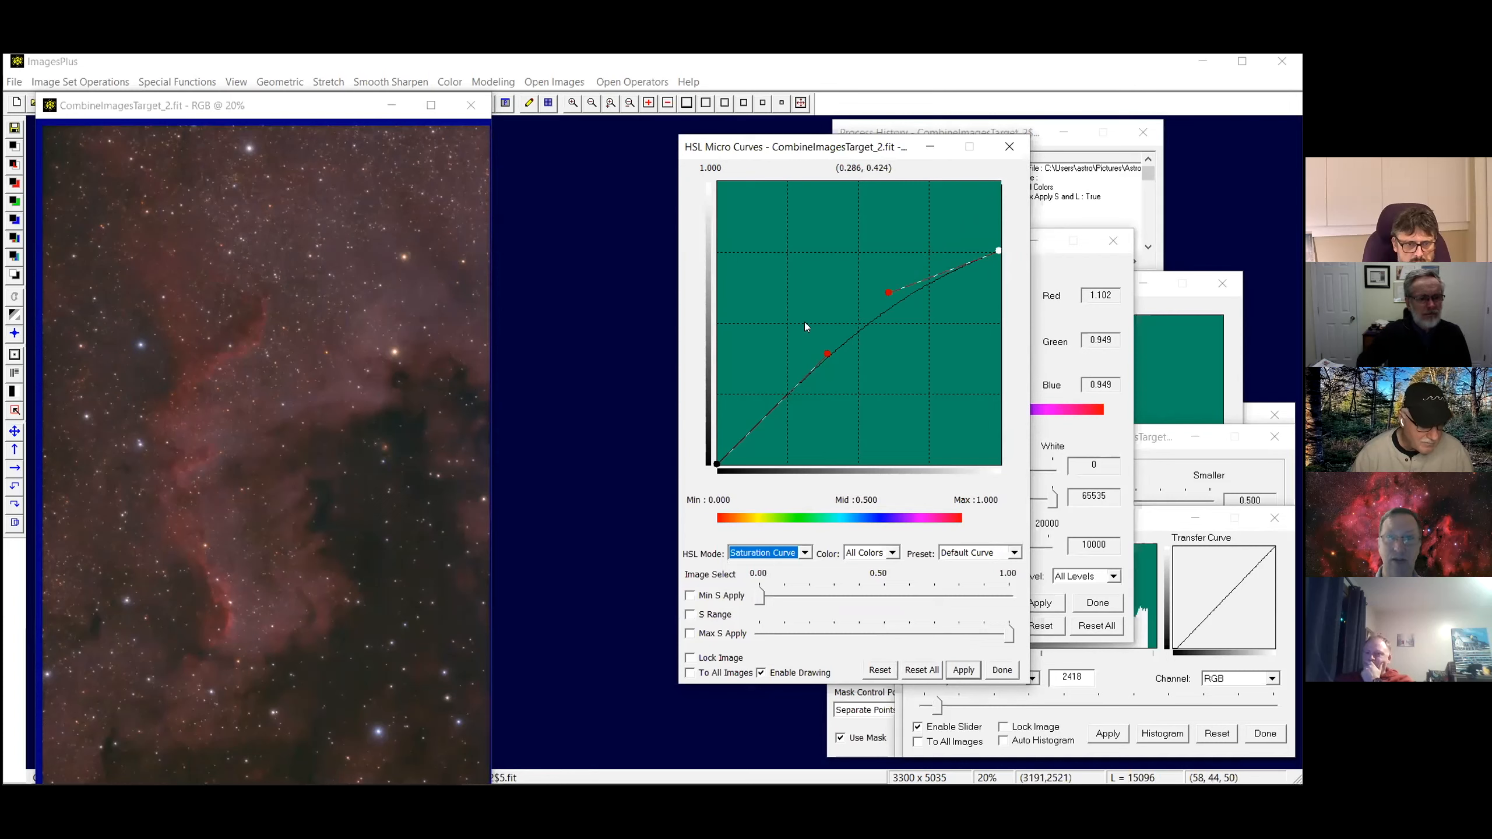
pyautogui.moveTo(887, 294); pyautogui.dragTo(895, 302)
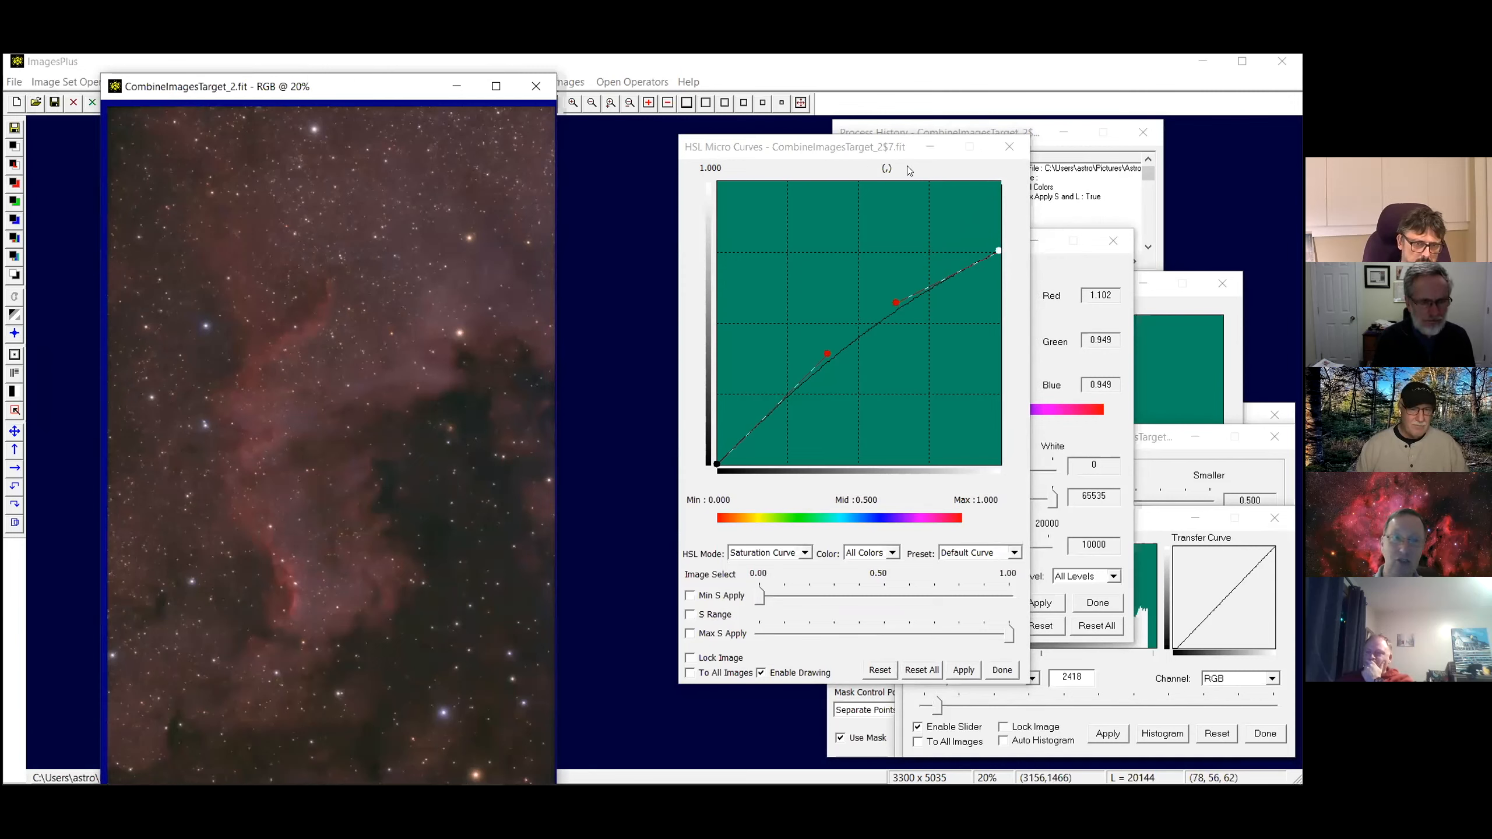
pyautogui.click(1009, 147)
pyautogui.moveTo(854, 230); pyautogui.dragTo(674, 204)
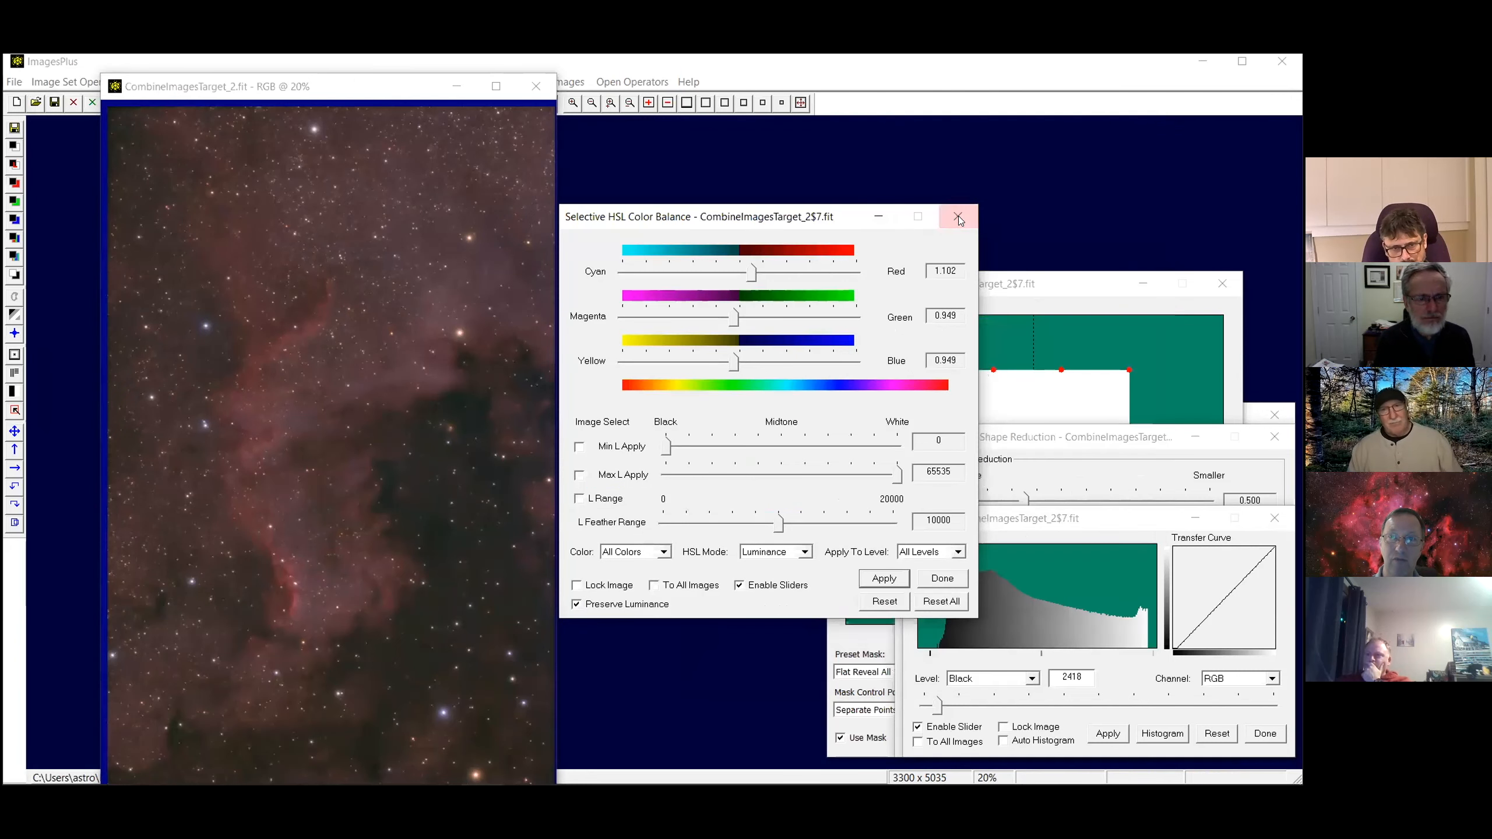
pyautogui.click(956, 215)
# Reposition the Levels dialog and lower the image's RGB black level to 0
pyautogui.moveTo(938, 521); pyautogui.dragTo(686, 504)
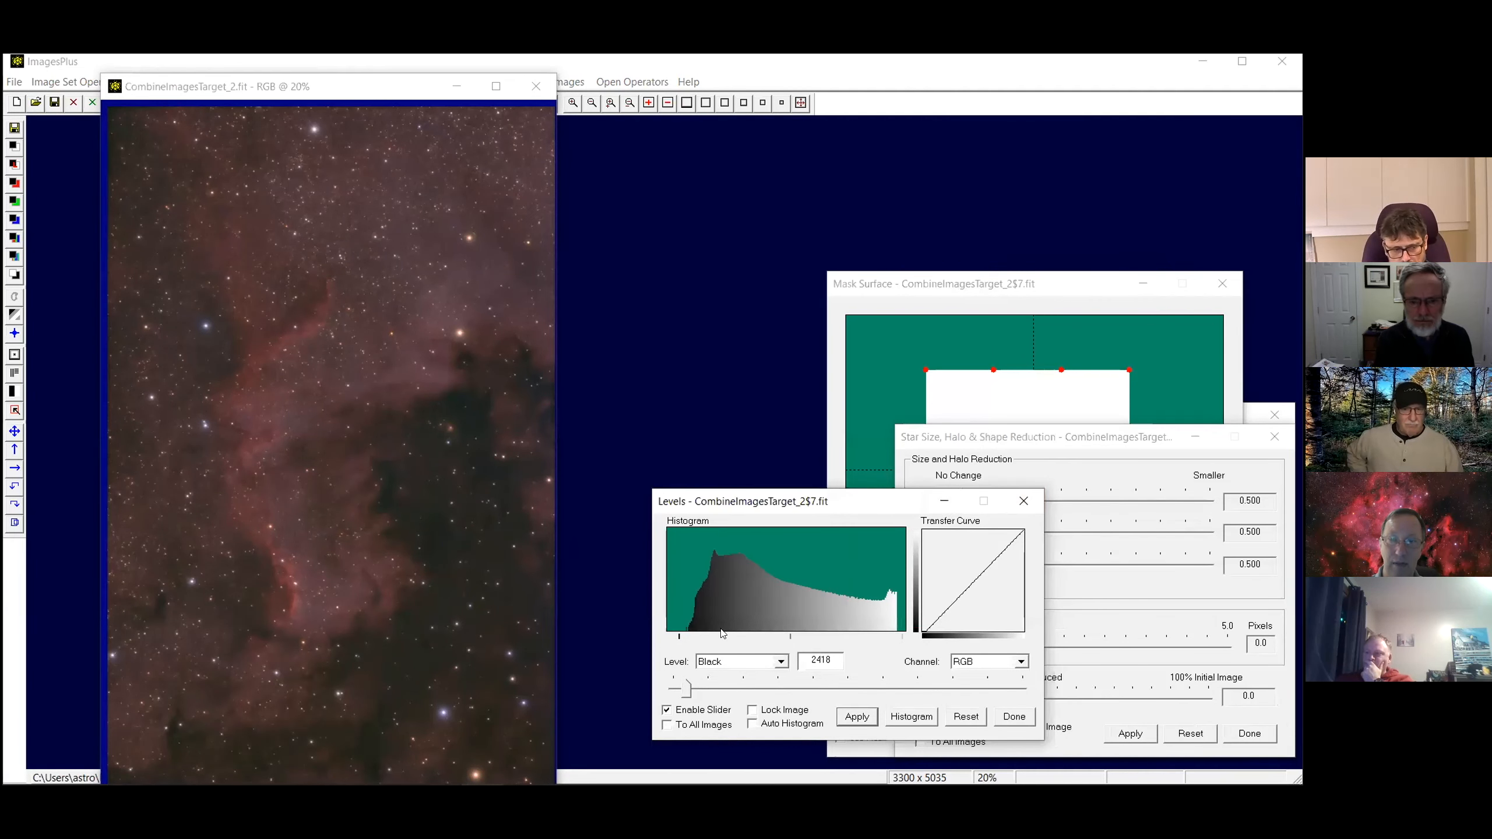
pyautogui.moveTo(689, 690)
pyautogui.mouseDown()
pyautogui.moveTo(661, 684)
pyautogui.moveTo(690, 691)
pyautogui.mouseUp()
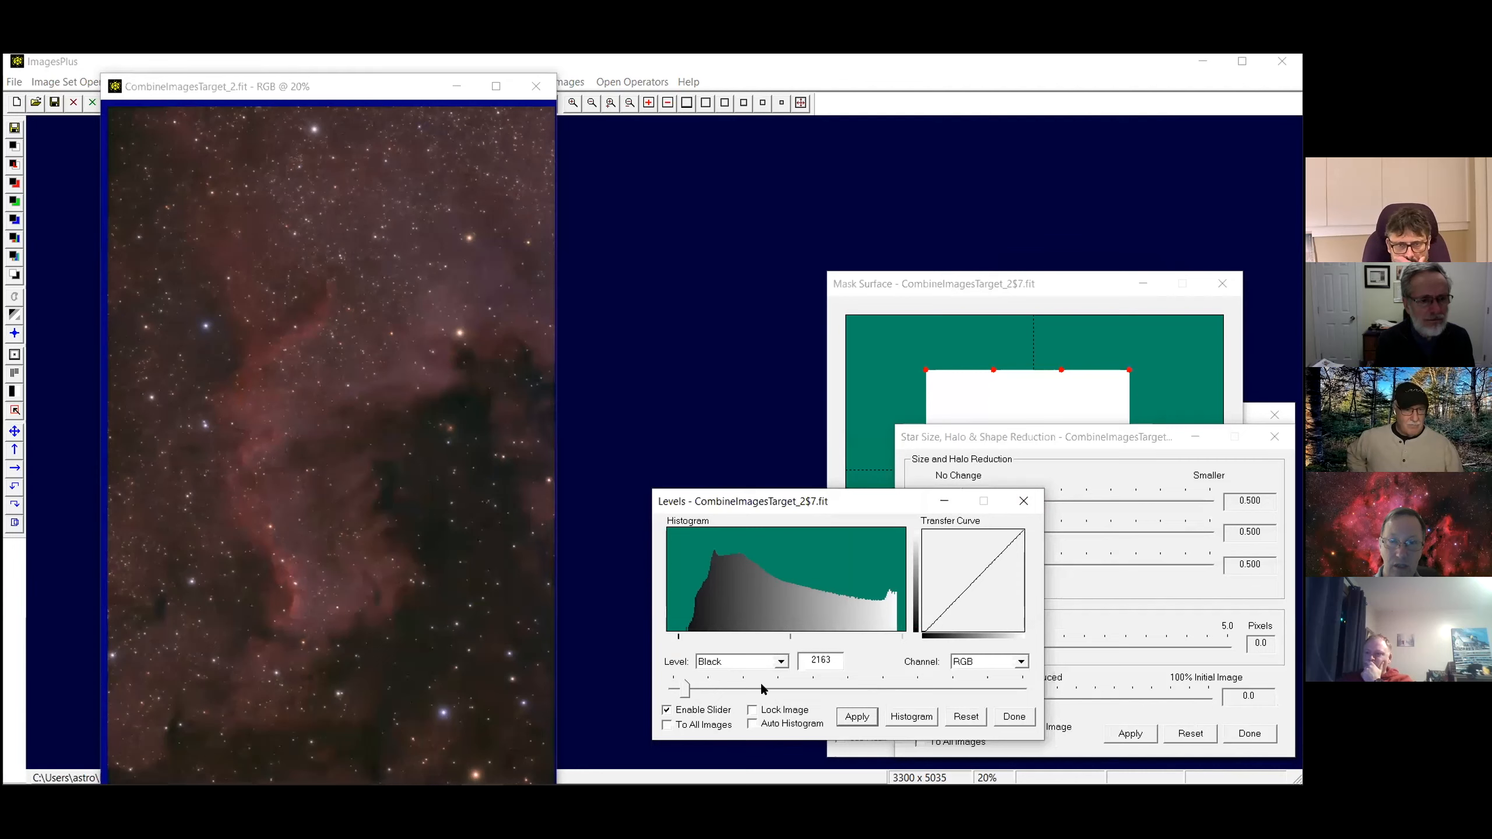
pyautogui.moveTo(687, 690); pyautogui.dragTo(669, 687)
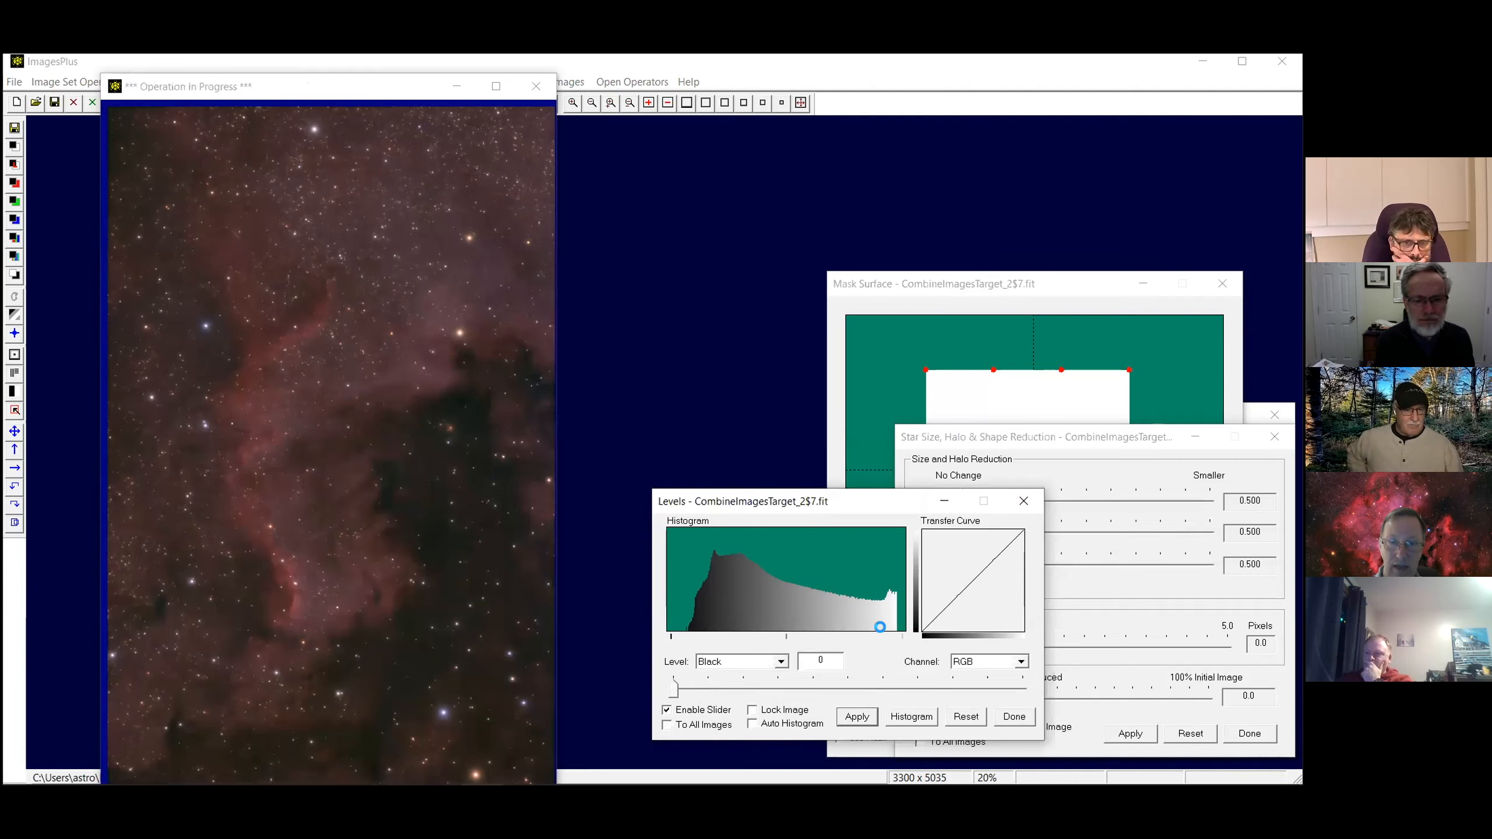
# Try an RGB white level of 36649, closing the HSL Micro Curves dialog along the way, and restore white to 65535
pyautogui.click(780, 662)
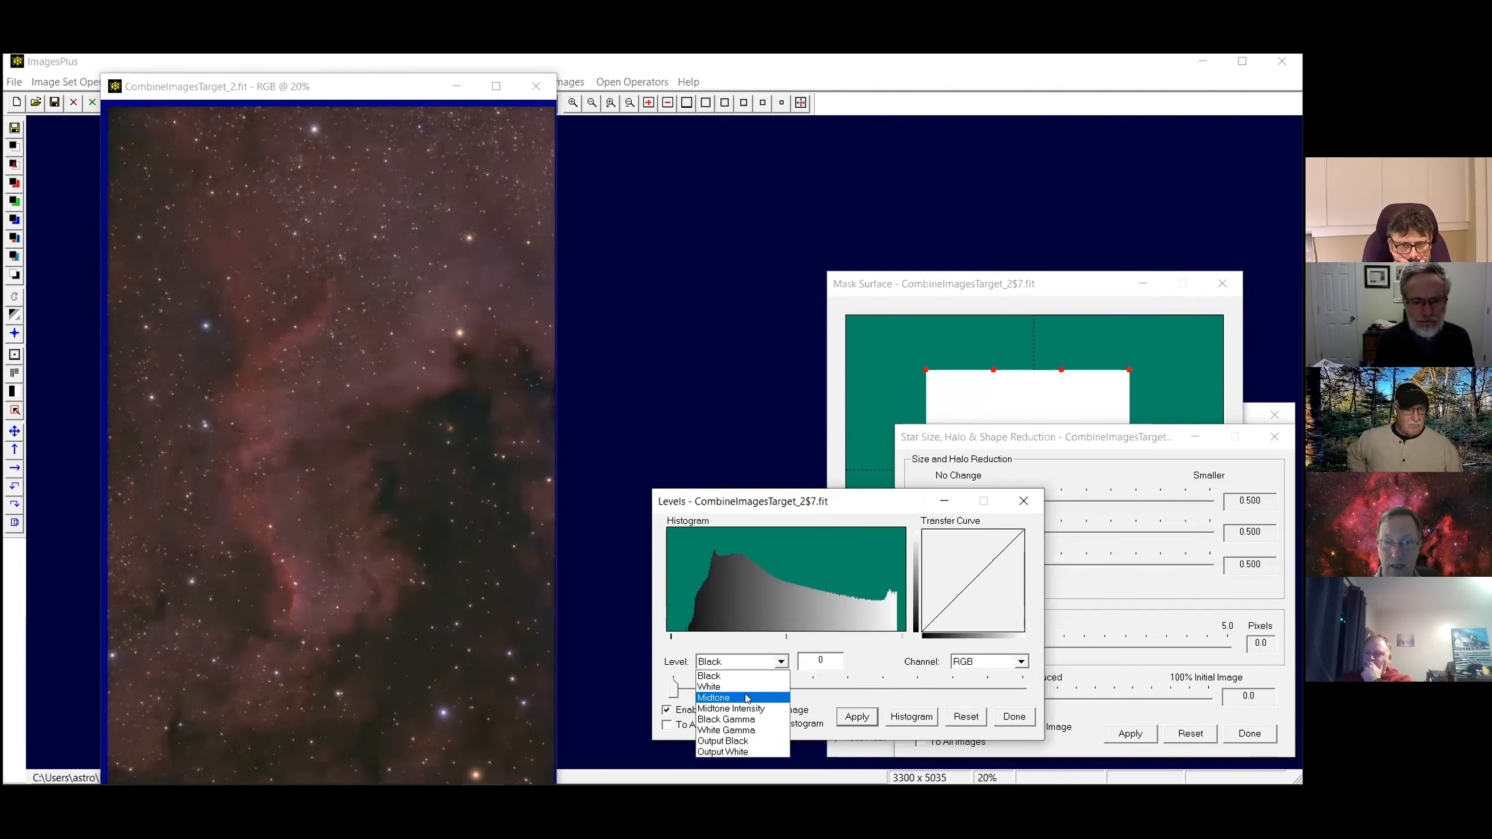
pyautogui.click(746, 687)
pyautogui.moveTo(1023, 693); pyautogui.dragTo(933, 691)
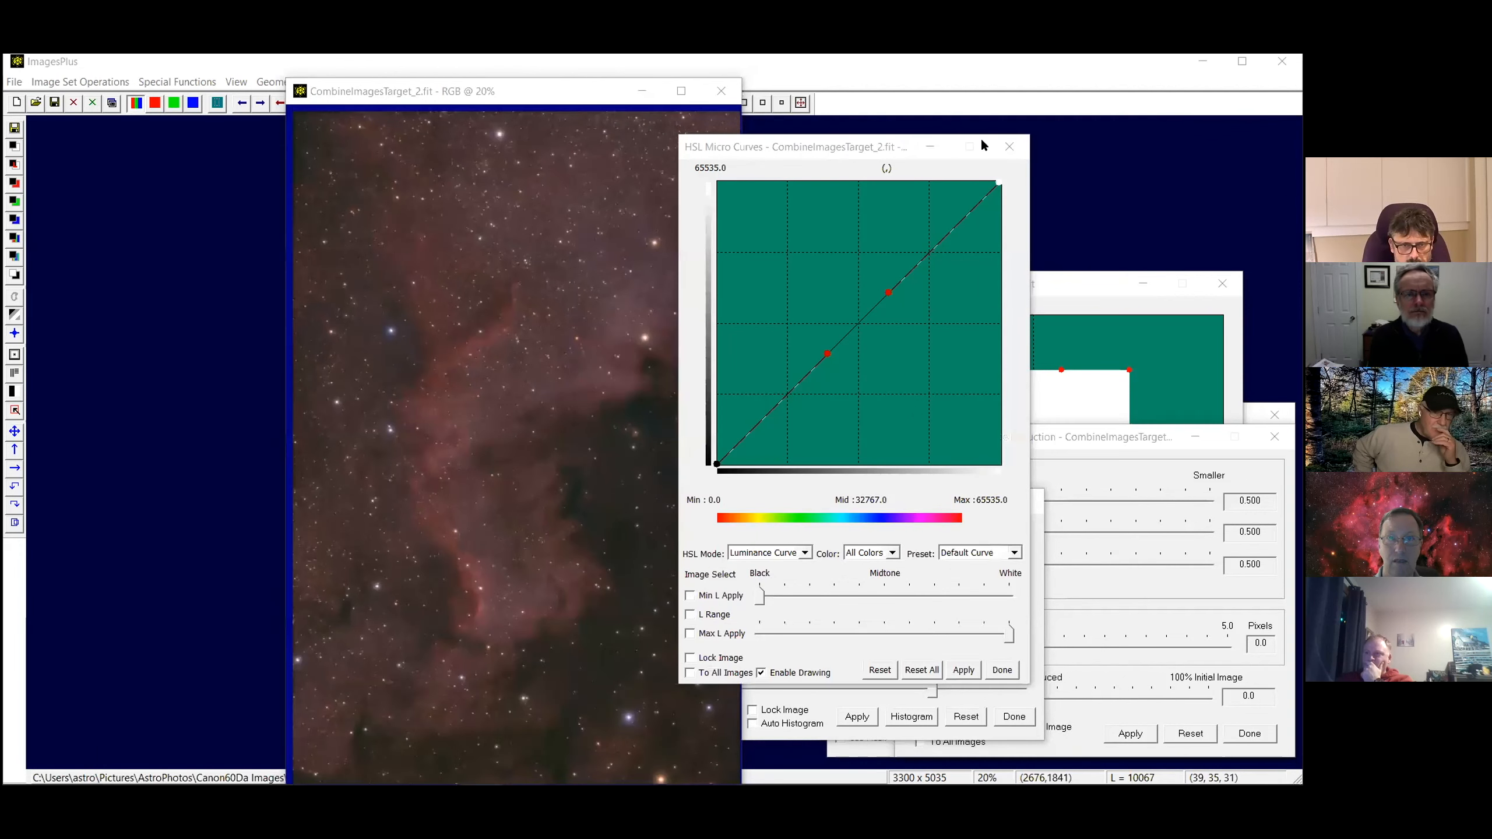
pyautogui.click(1009, 146)
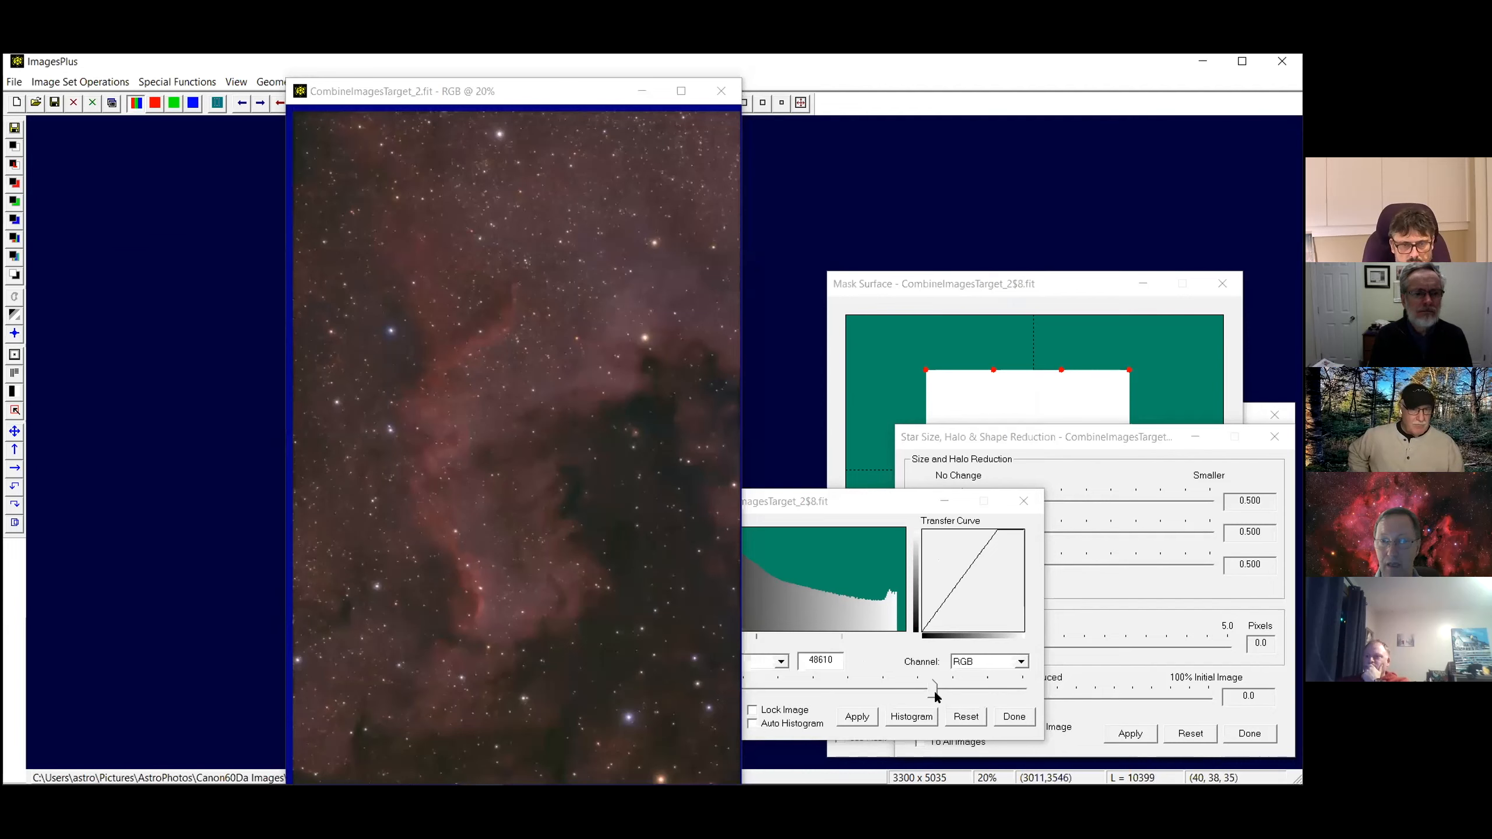
pyautogui.moveTo(877, 676); pyautogui.dragTo(868, 672)
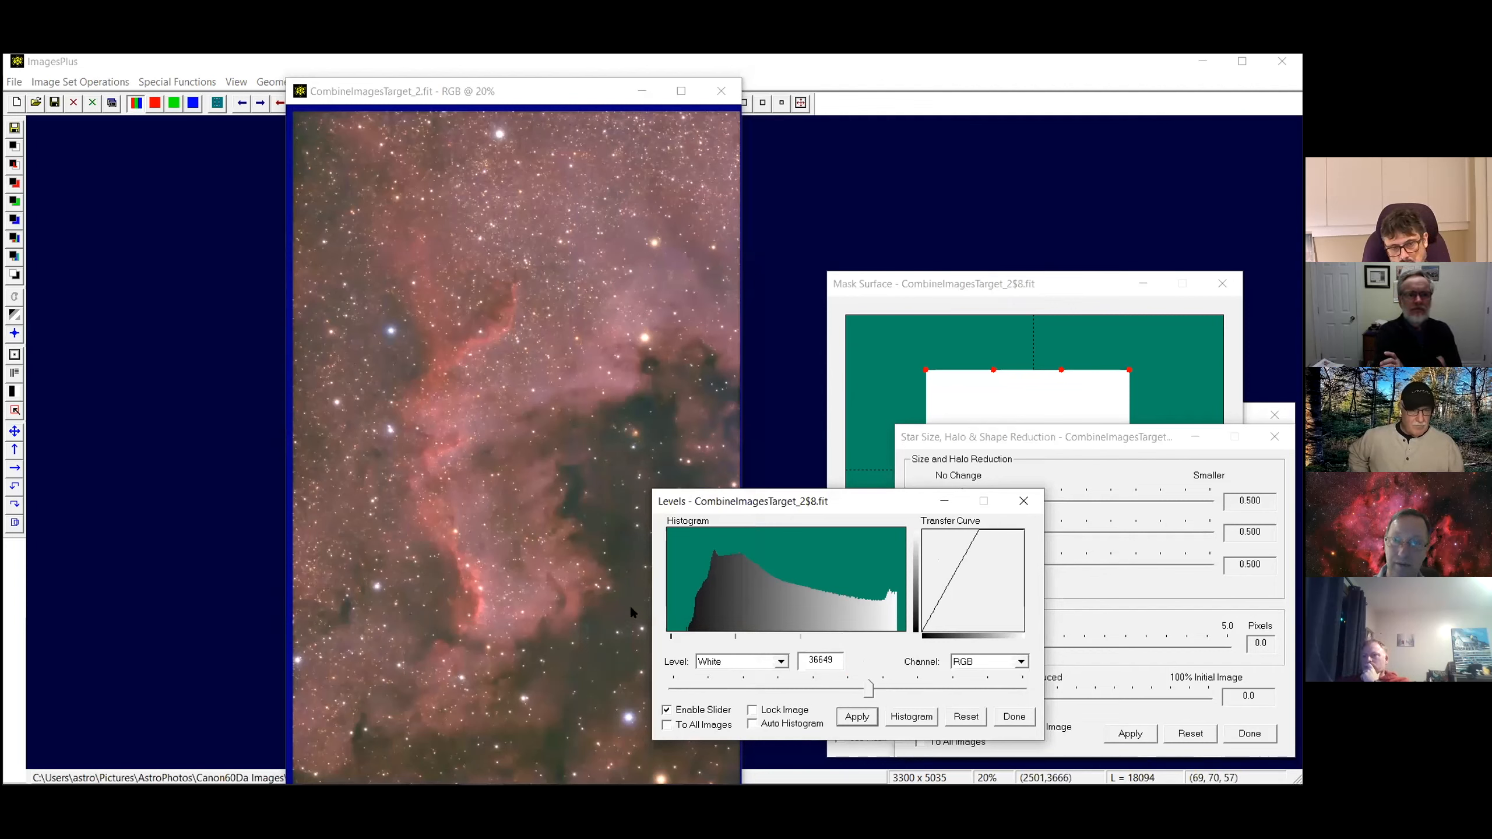
pyautogui.moveTo(867, 691); pyautogui.dragTo(1025, 690)
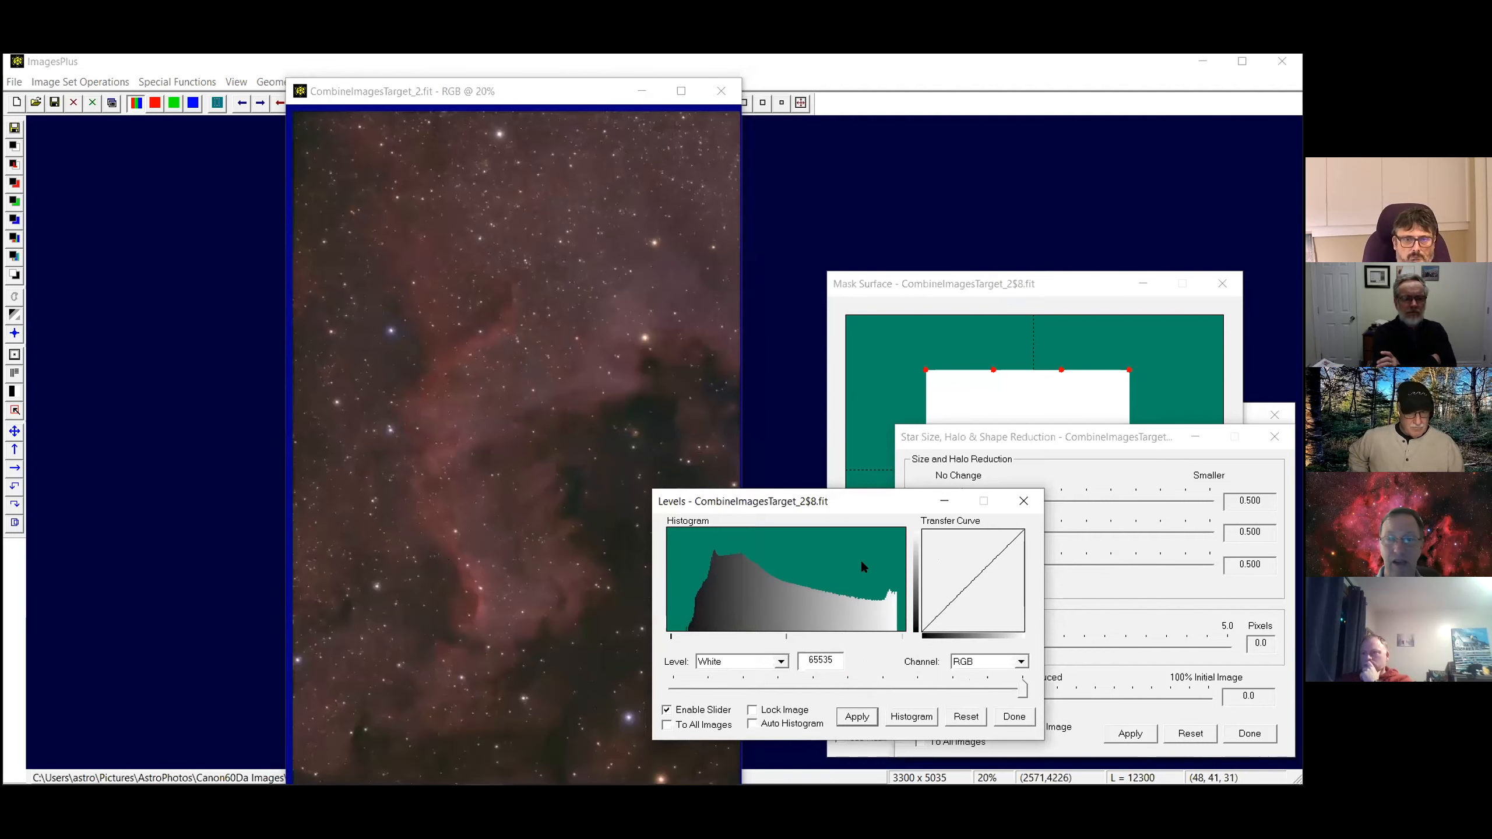
# Brighten the nebula image by setting the RGB midtone level to 26978, and close the Levels dialog
pyautogui.click(780, 662)
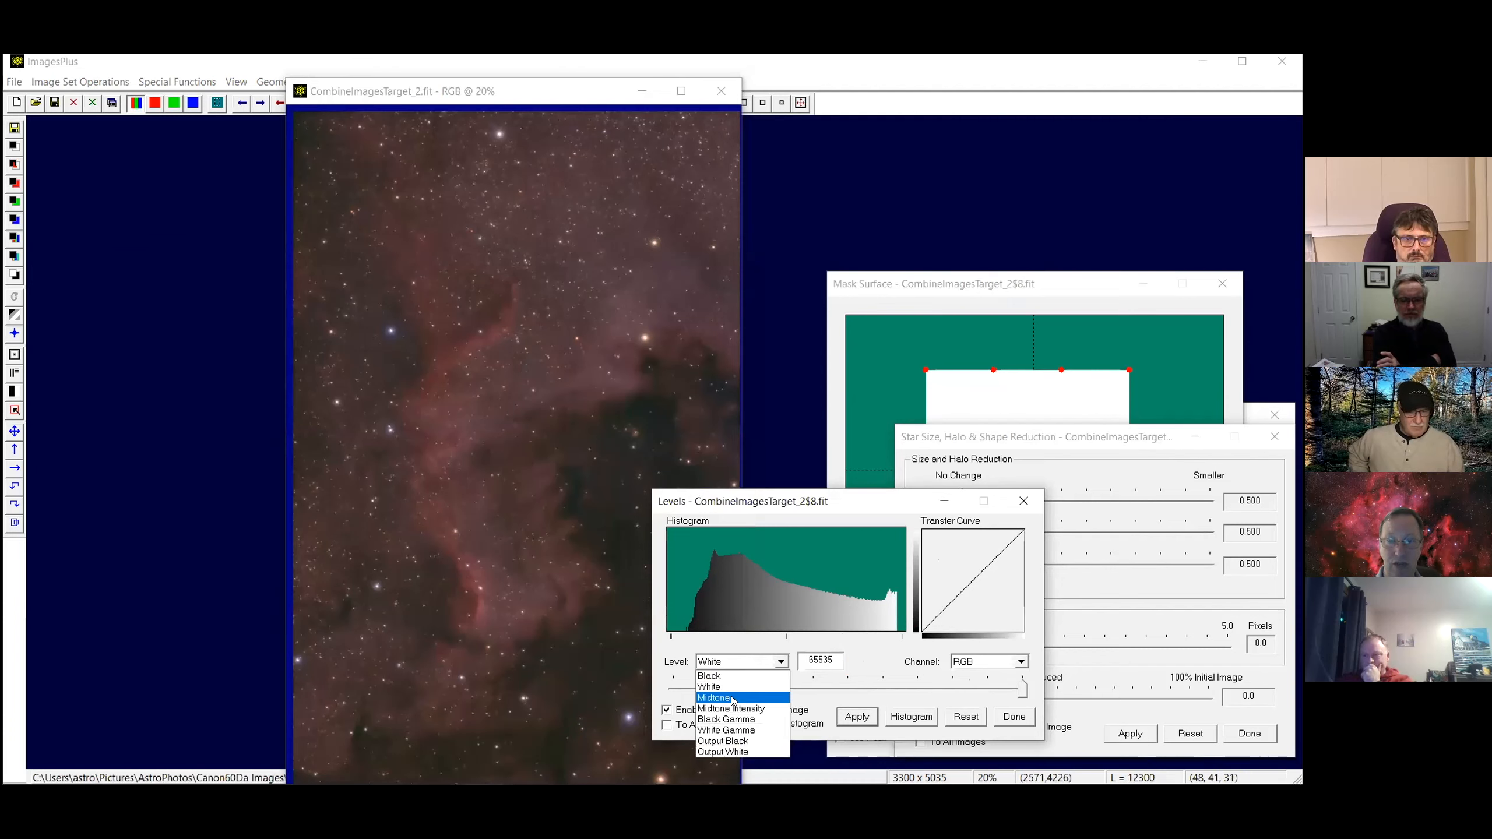
pyautogui.click(733, 698)
pyautogui.moveTo(845, 688); pyautogui.dragTo(816, 687)
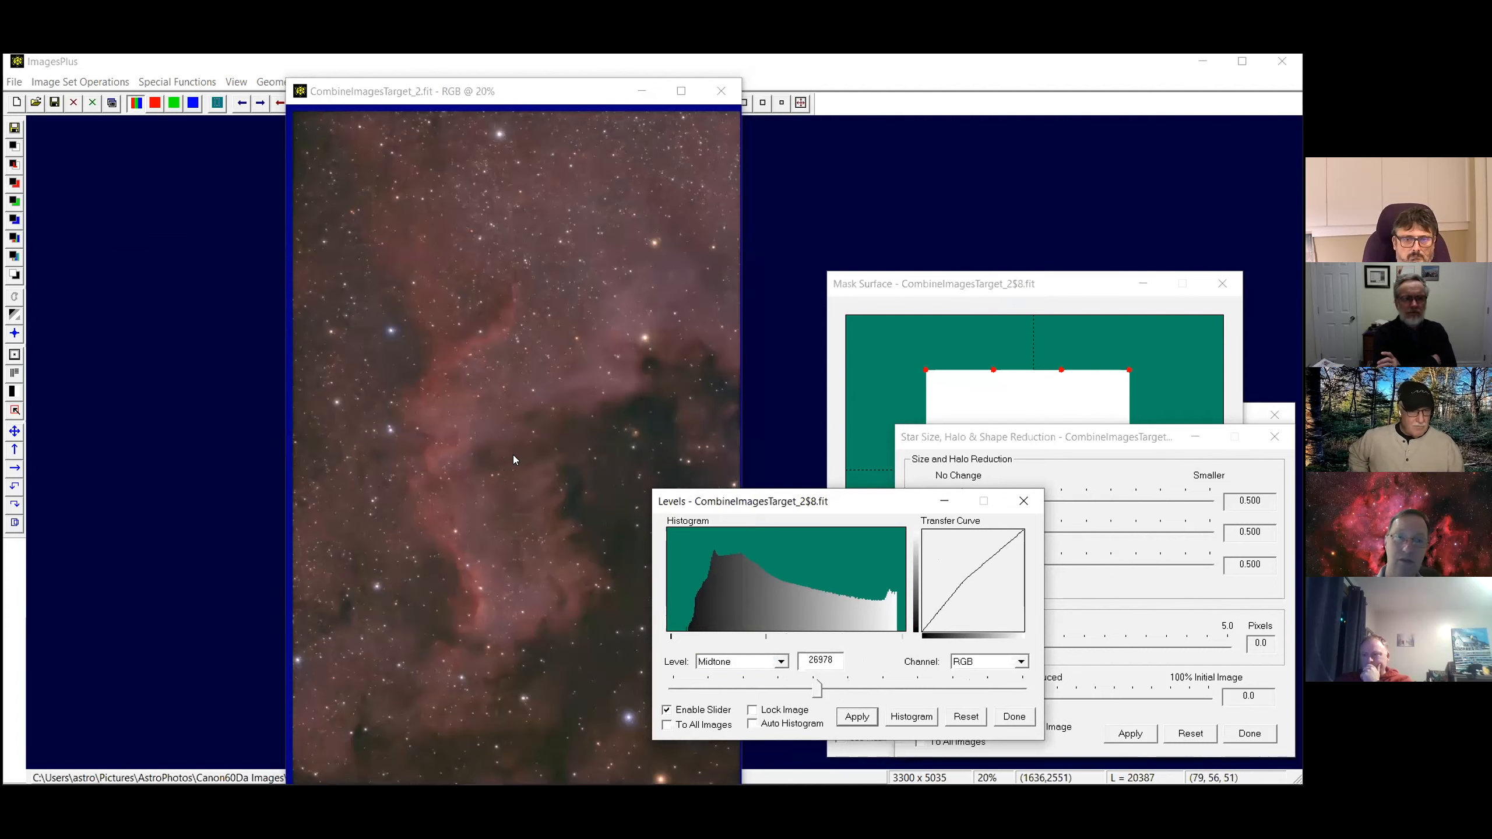
pyautogui.click(1023, 501)
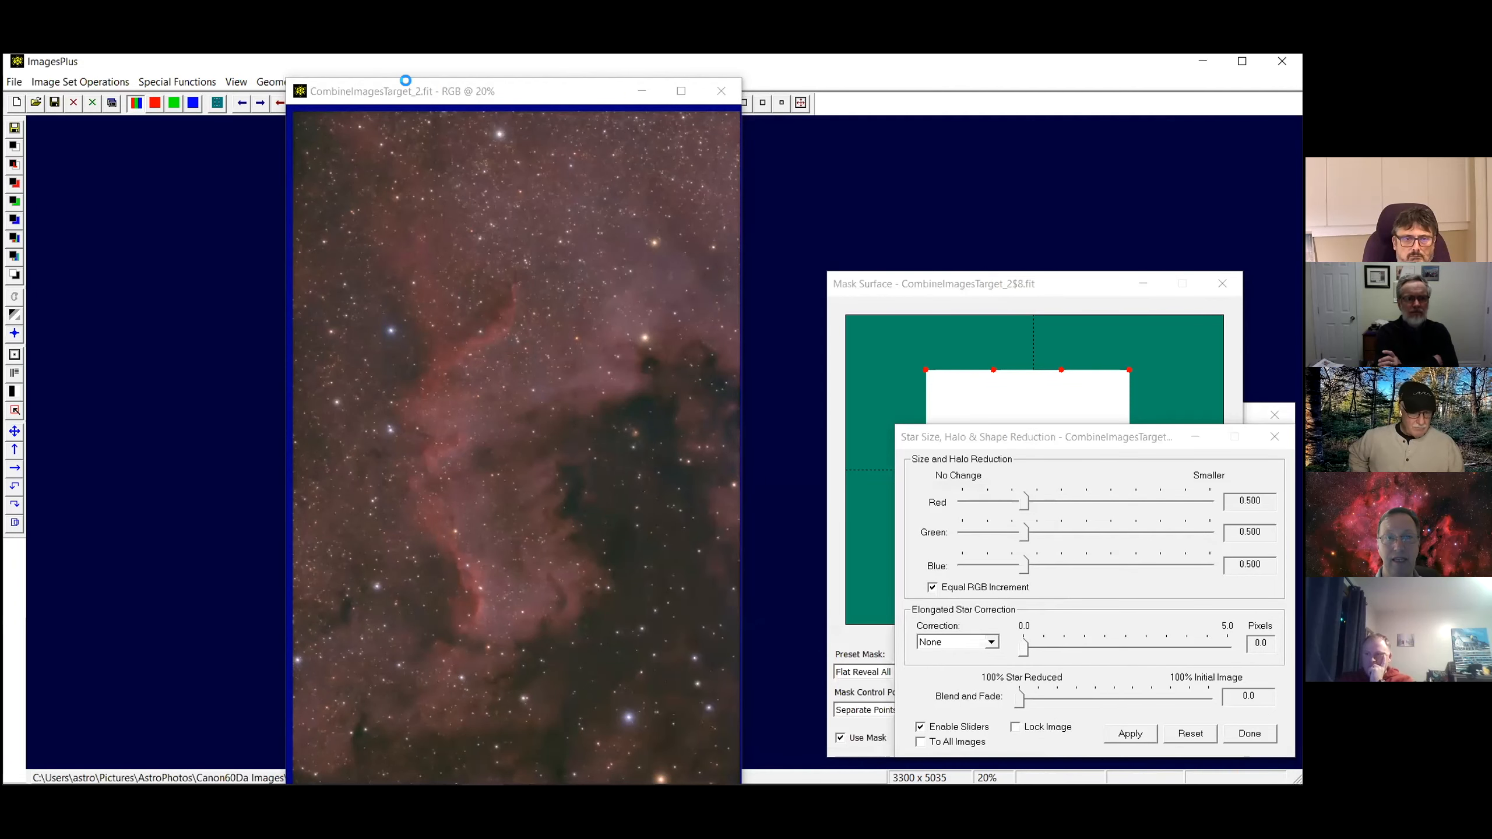
pyautogui.moveTo(409, 86); pyautogui.dragTo(254, 74)
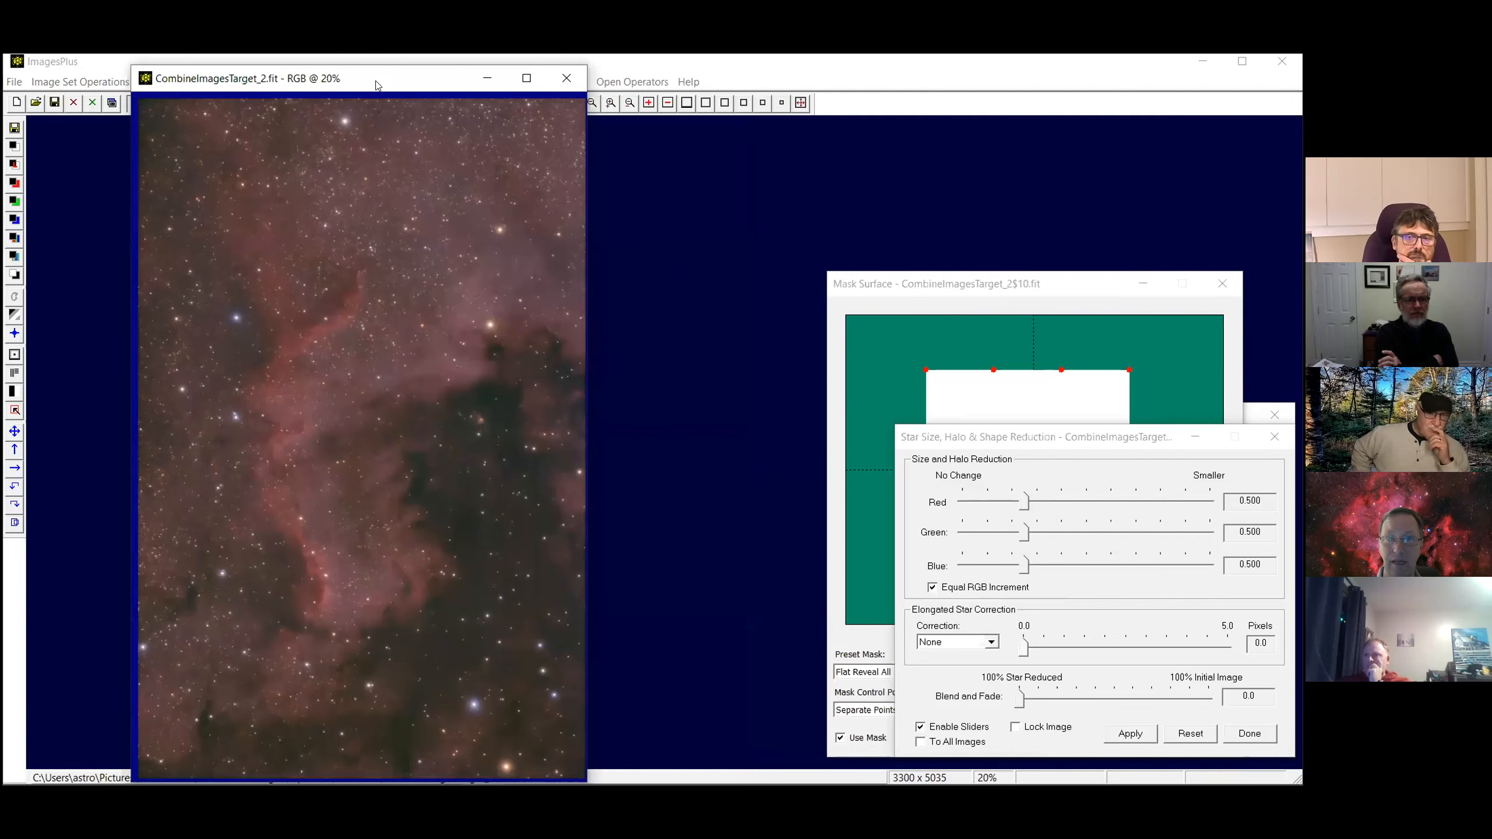
pyautogui.moveTo(378, 86); pyautogui.dragTo(313, 79)
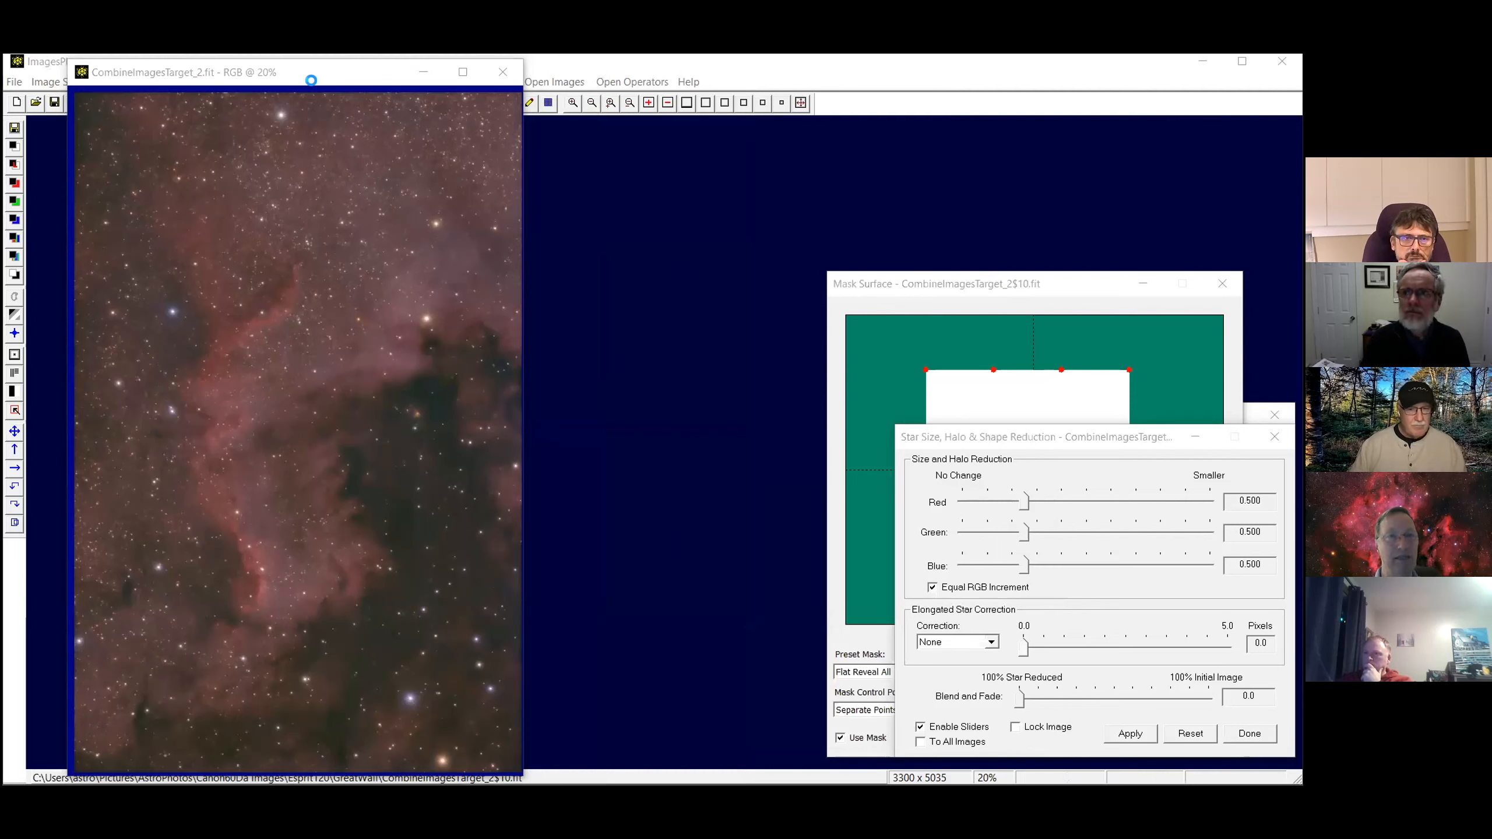
pyautogui.moveTo(310, 79); pyautogui.dragTo(272, 75)
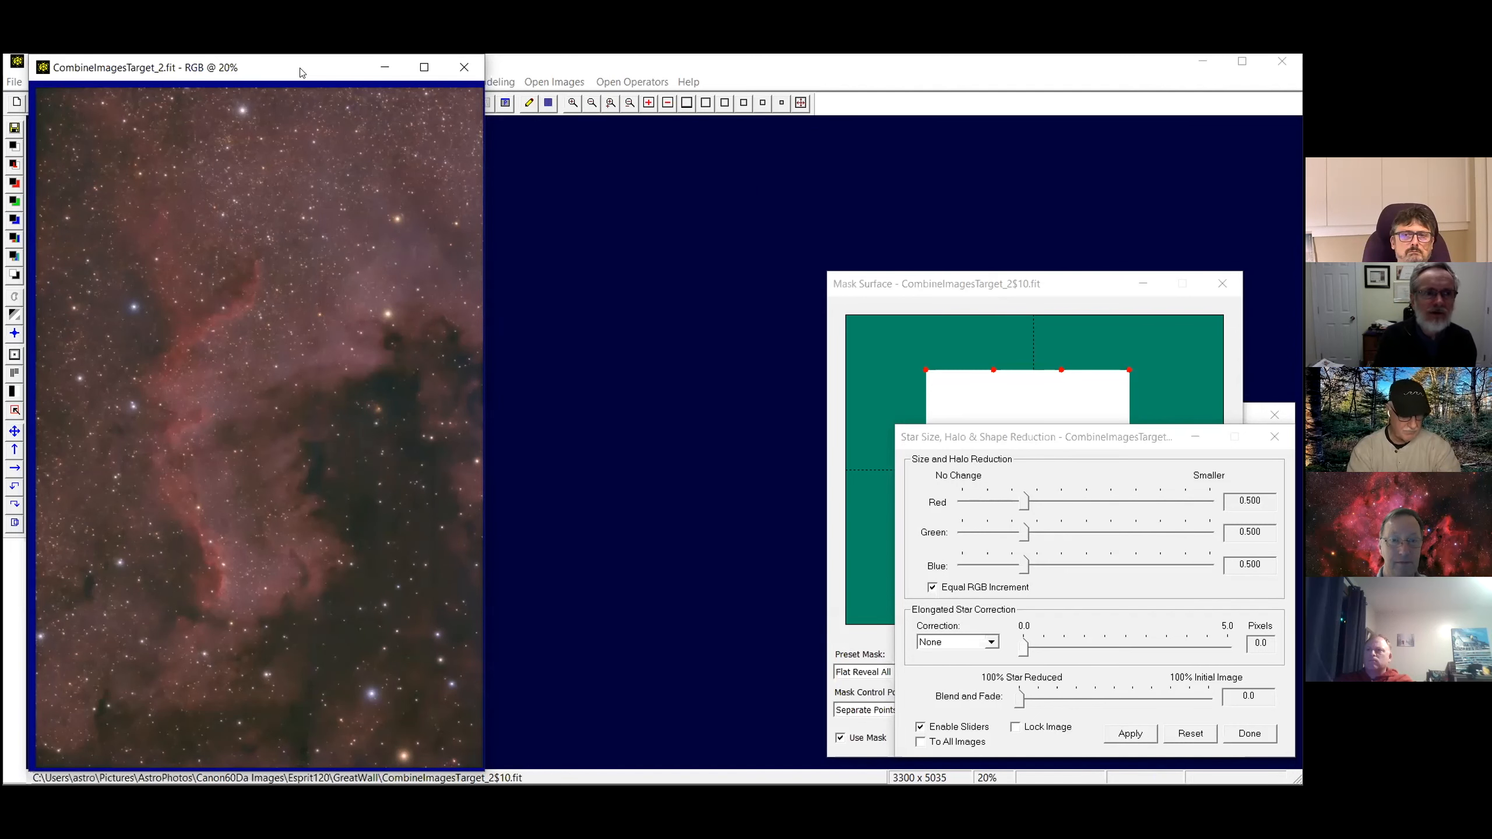
pyautogui.moveTo(301, 72); pyautogui.dragTo(305, 84)
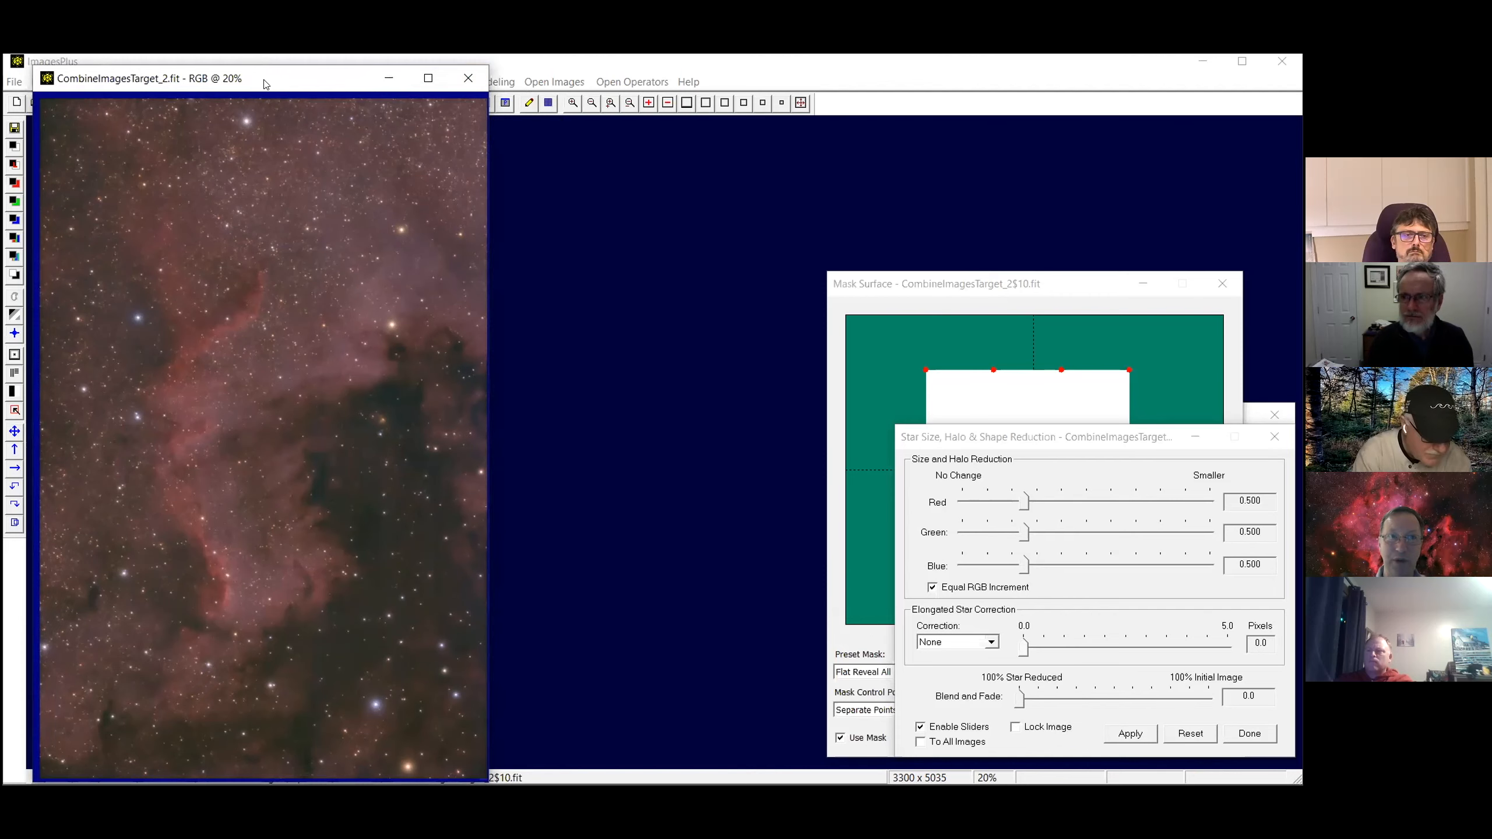
pyautogui.moveTo(266, 83); pyautogui.dragTo(259, 74)
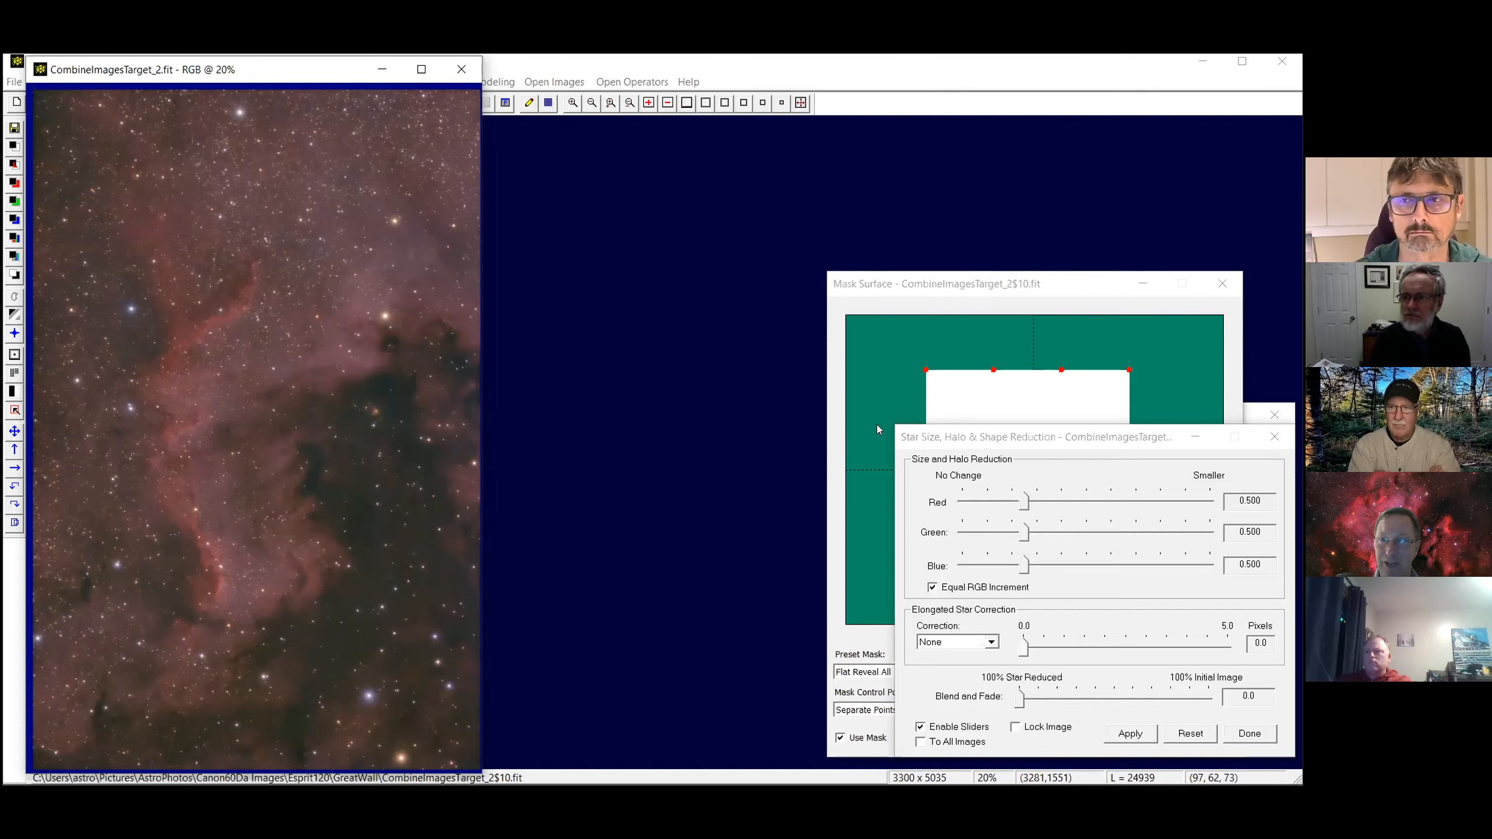
# Close the leftover Star Size, Halo & Shape Reduction, Mask Surface and Frequency Filter dialogs
pyautogui.moveTo(910, 437); pyautogui.dragTo(654, 335)
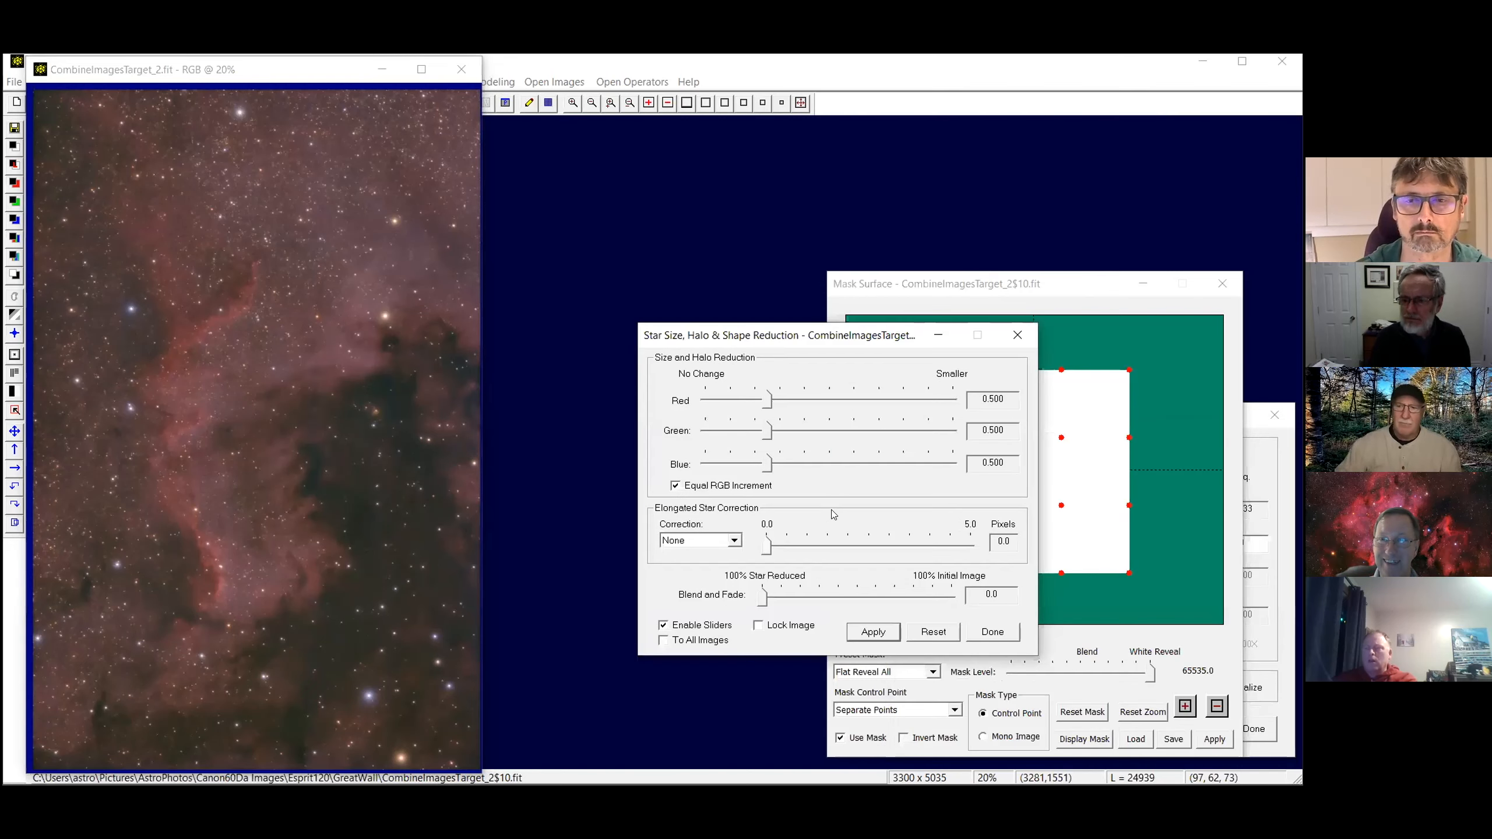
pyautogui.click(992, 633)
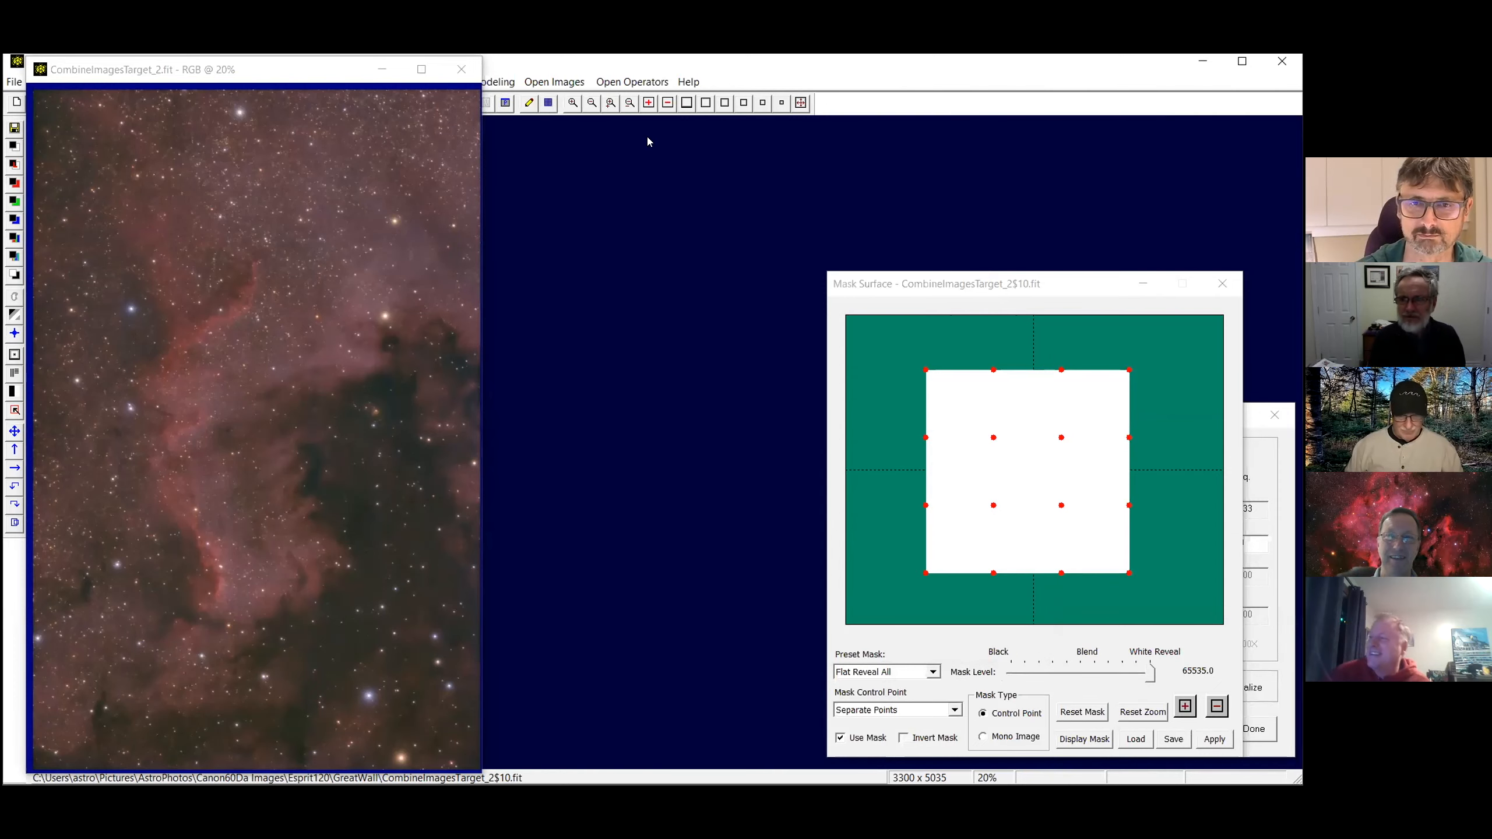
pyautogui.moveTo(1135, 284); pyautogui.dragTo(882, 138)
pyautogui.click(966, 140)
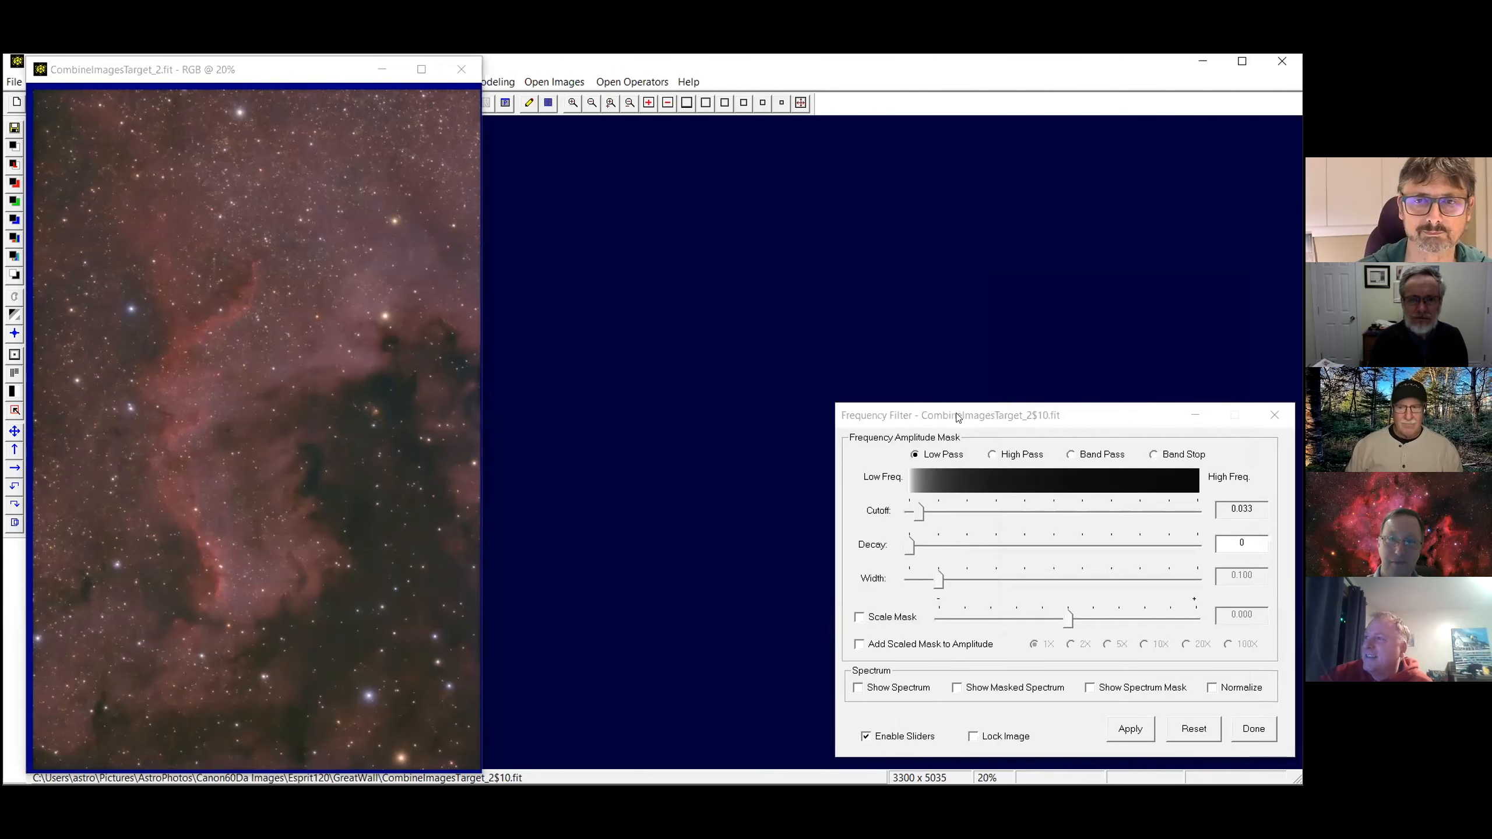
pyautogui.moveTo(957, 414); pyautogui.dragTo(673, 159)
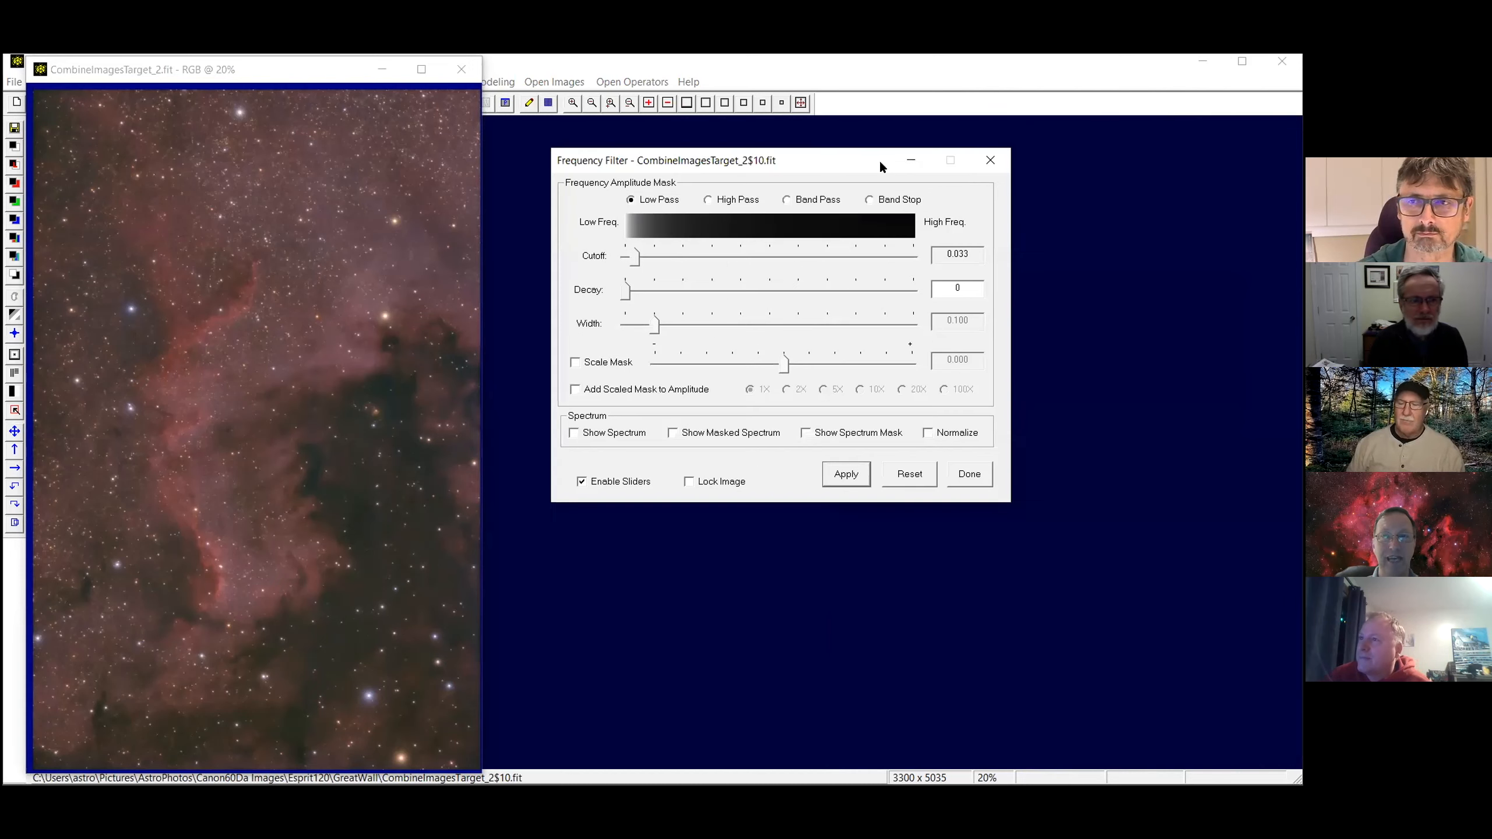
pyautogui.click(990, 160)
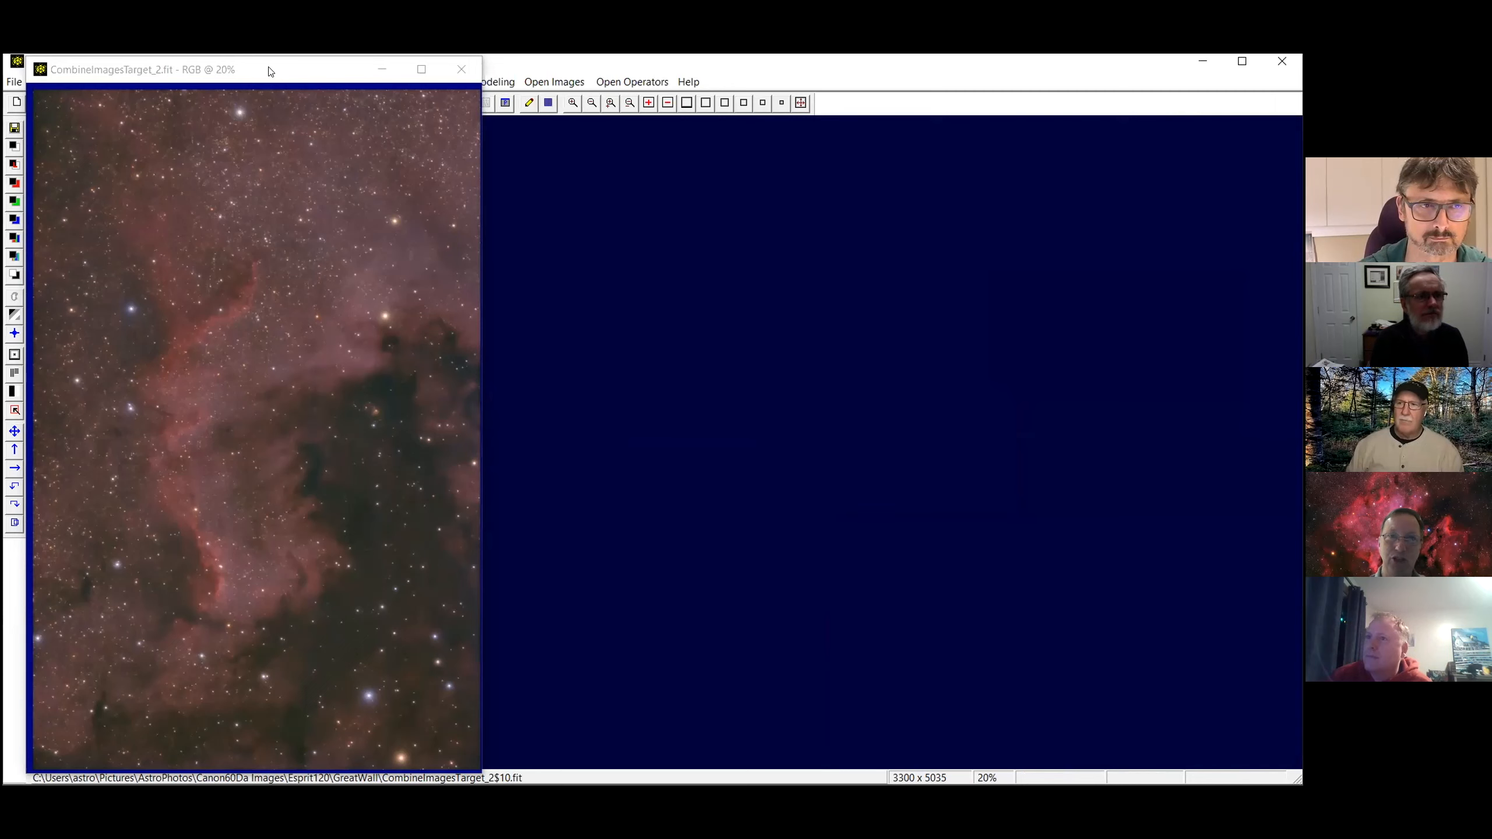
# Close the processed nebula image CombineImagesTarget_2.fit
pyautogui.moveTo(282, 70); pyautogui.dragTo(303, 73)
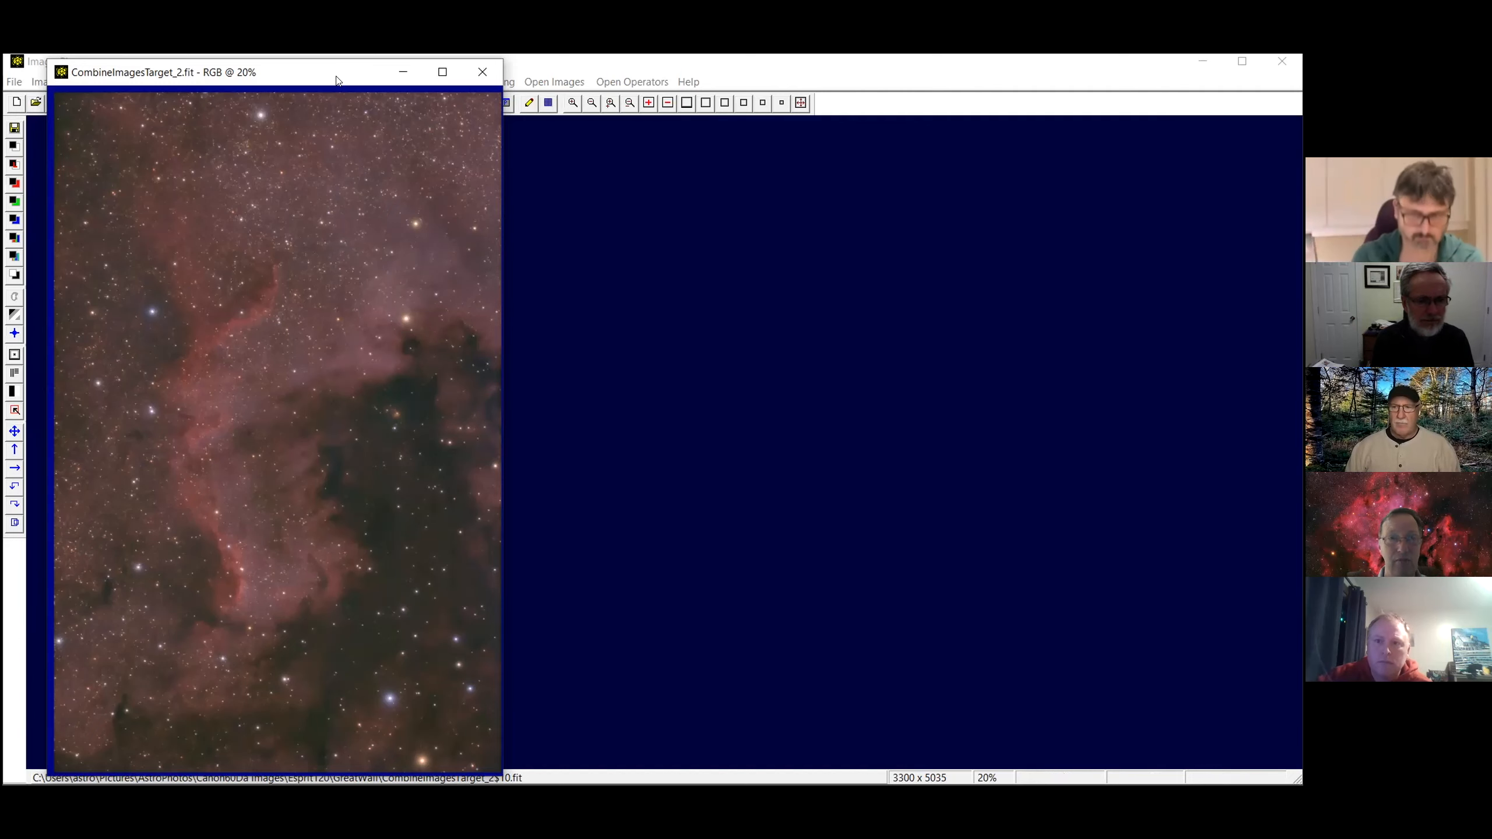
pyautogui.moveTo(338, 79); pyautogui.dragTo(338, 81)
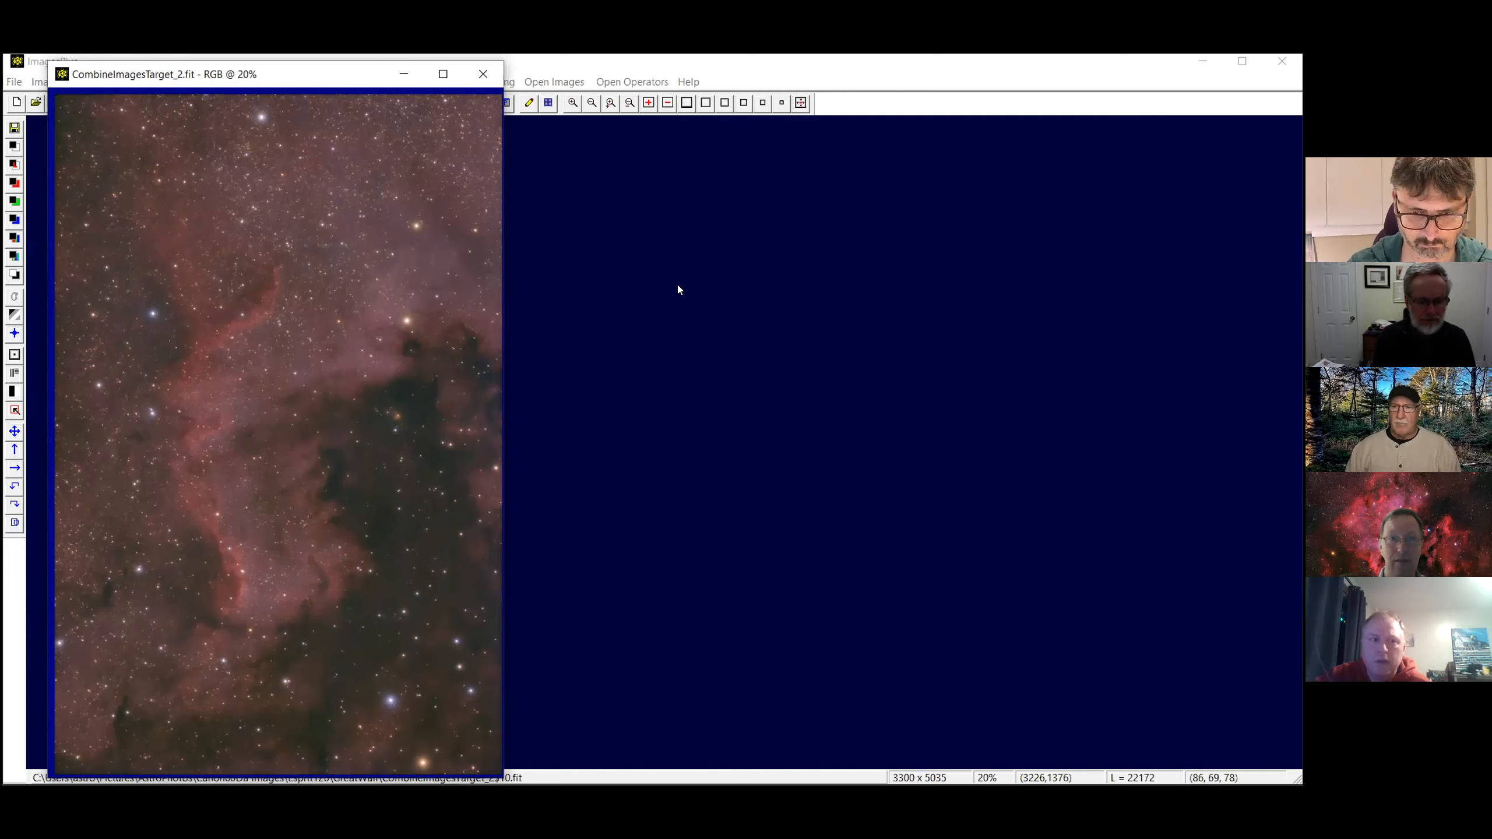
pyautogui.click(490, 72)
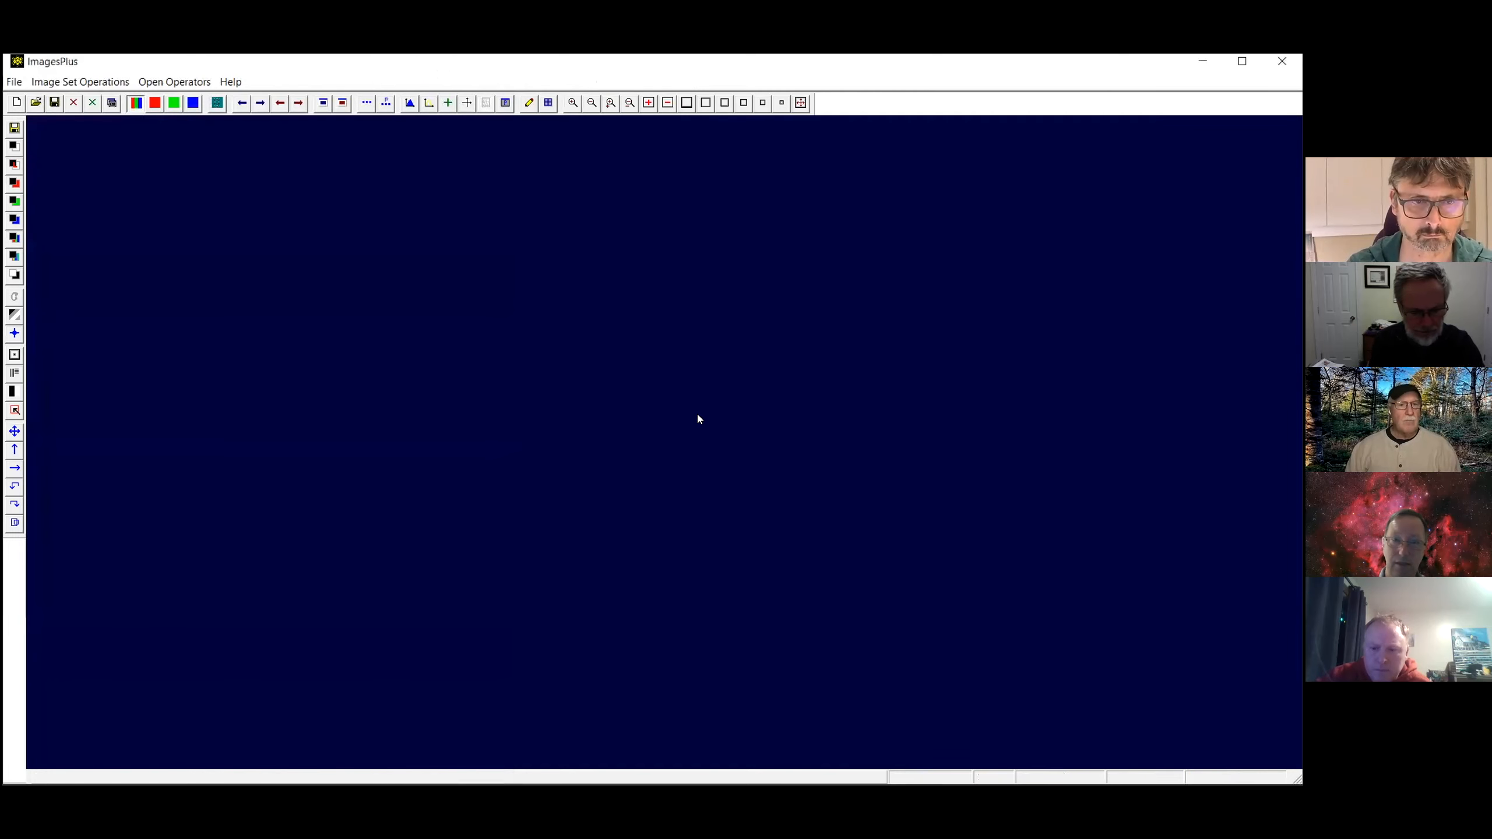
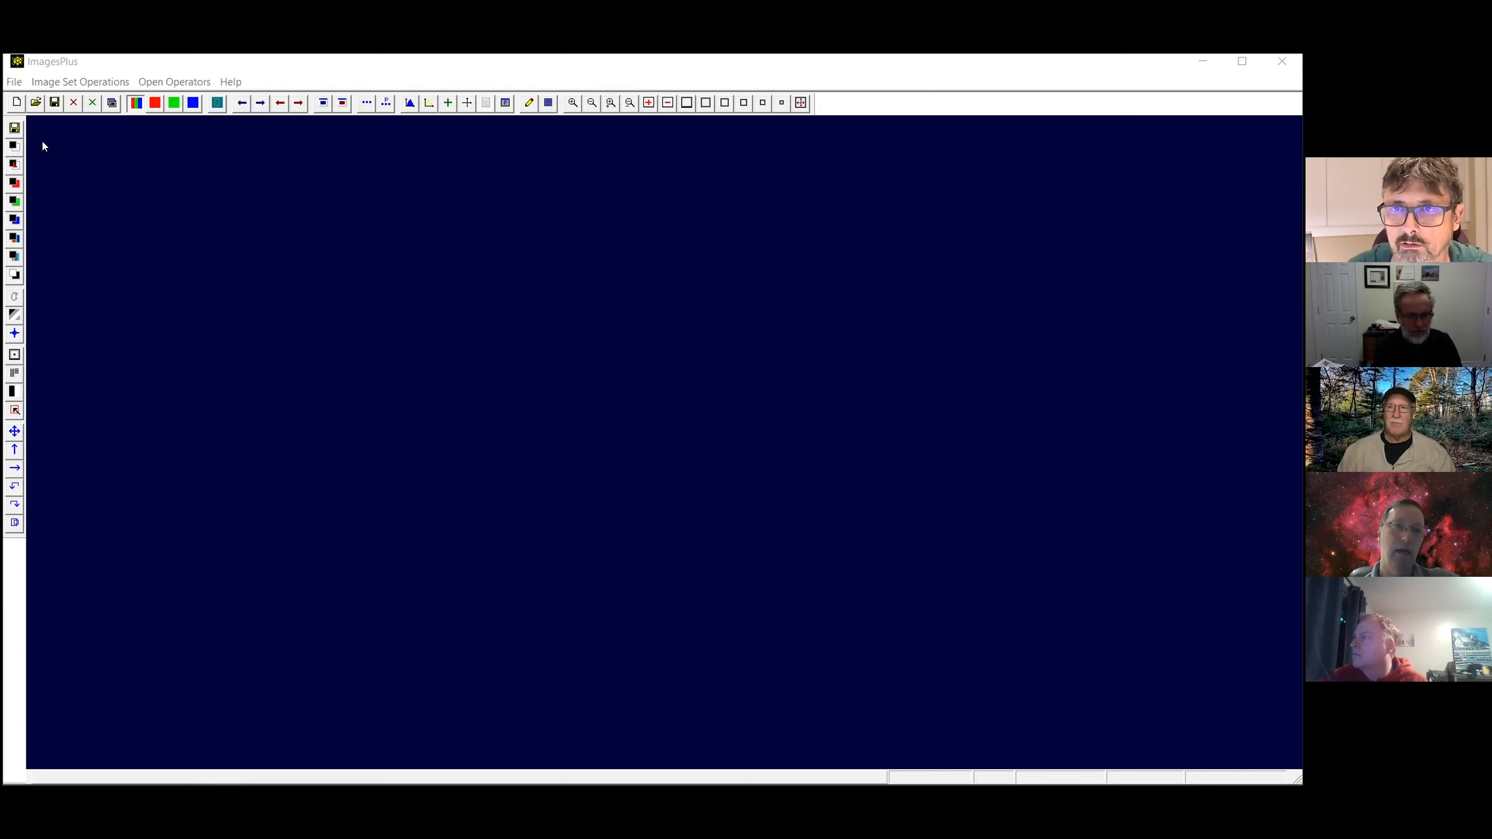
# Open Messier 31 image plus test.FTS from New folder on the Desktop and reposition its window
pyautogui.click(34, 103)
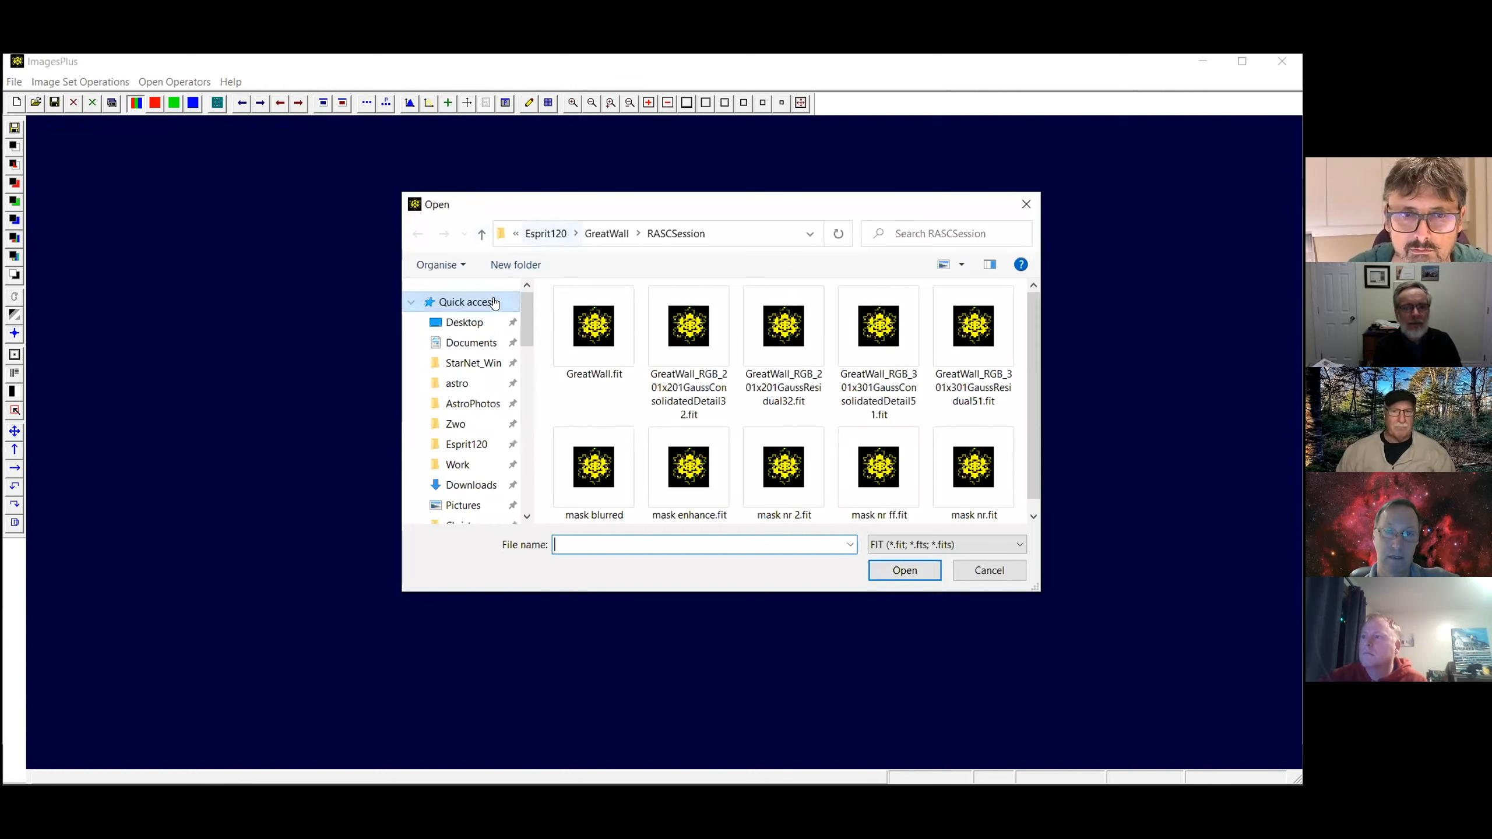
pyautogui.click(464, 322)
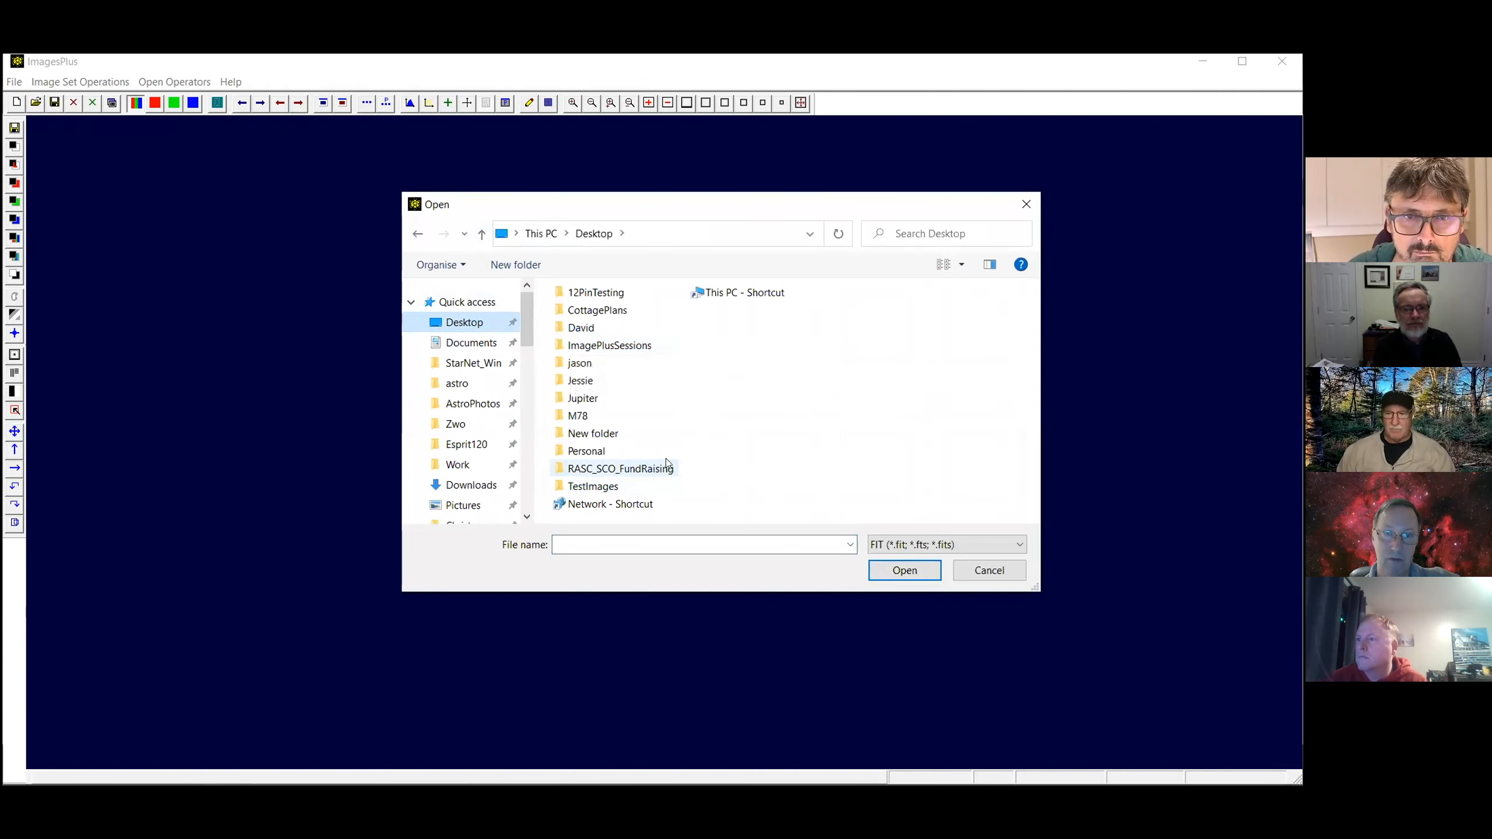
pyautogui.doubleClick(587, 435)
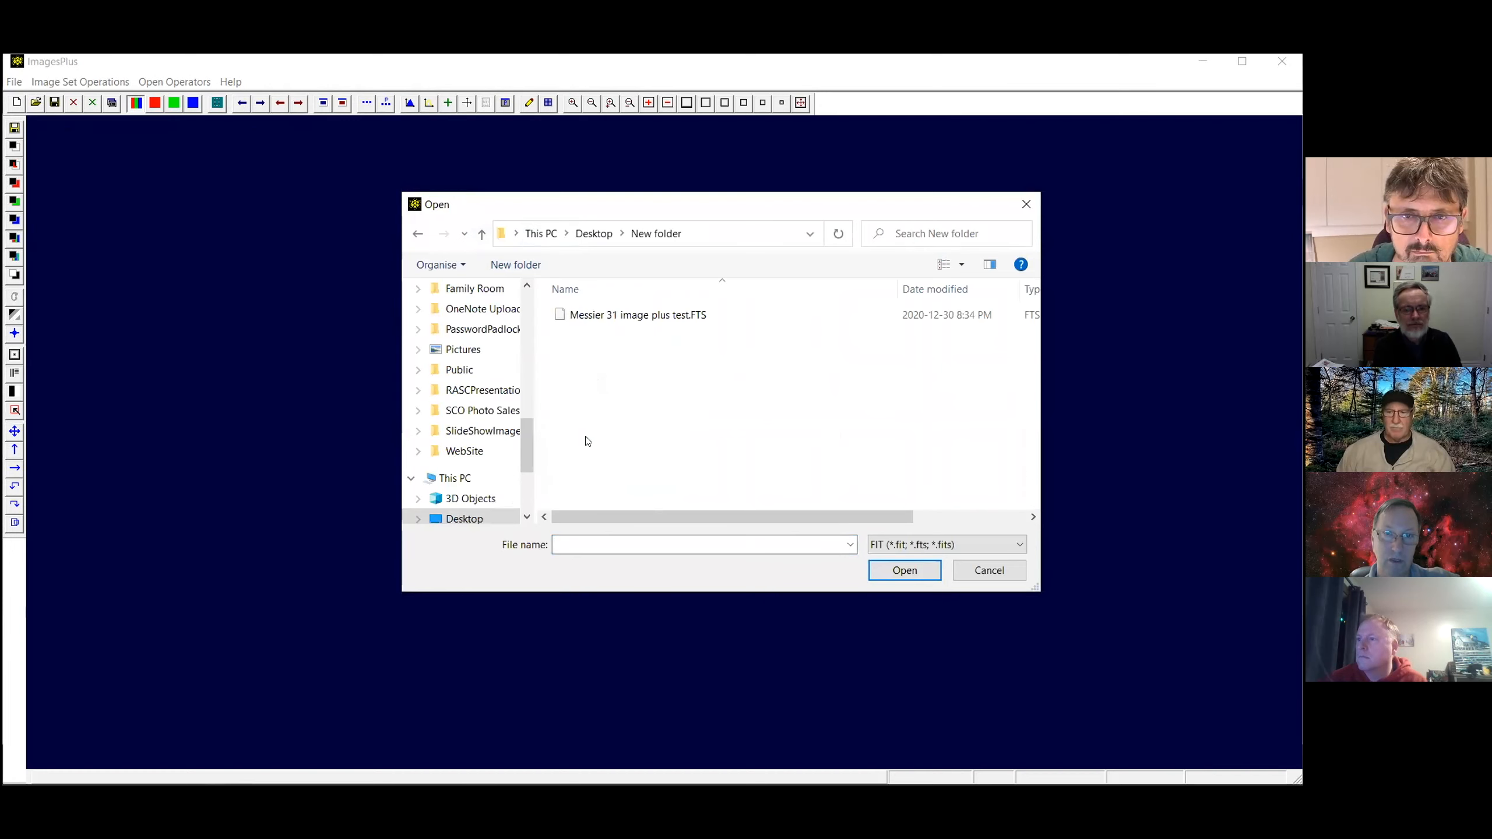
pyautogui.doubleClick(597, 316)
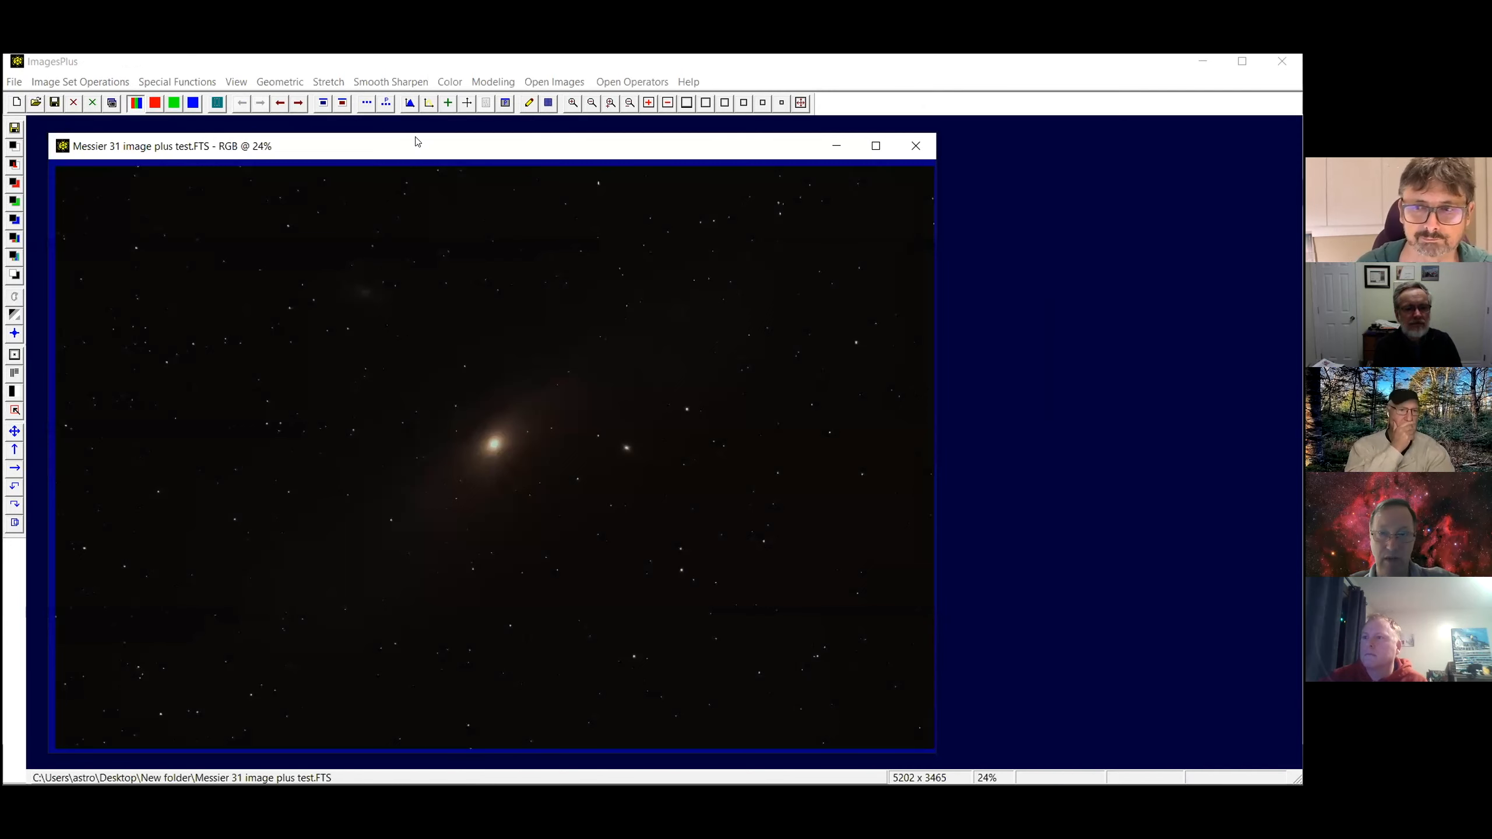
pyautogui.moveTo(416, 141); pyautogui.dragTo(423, 125)
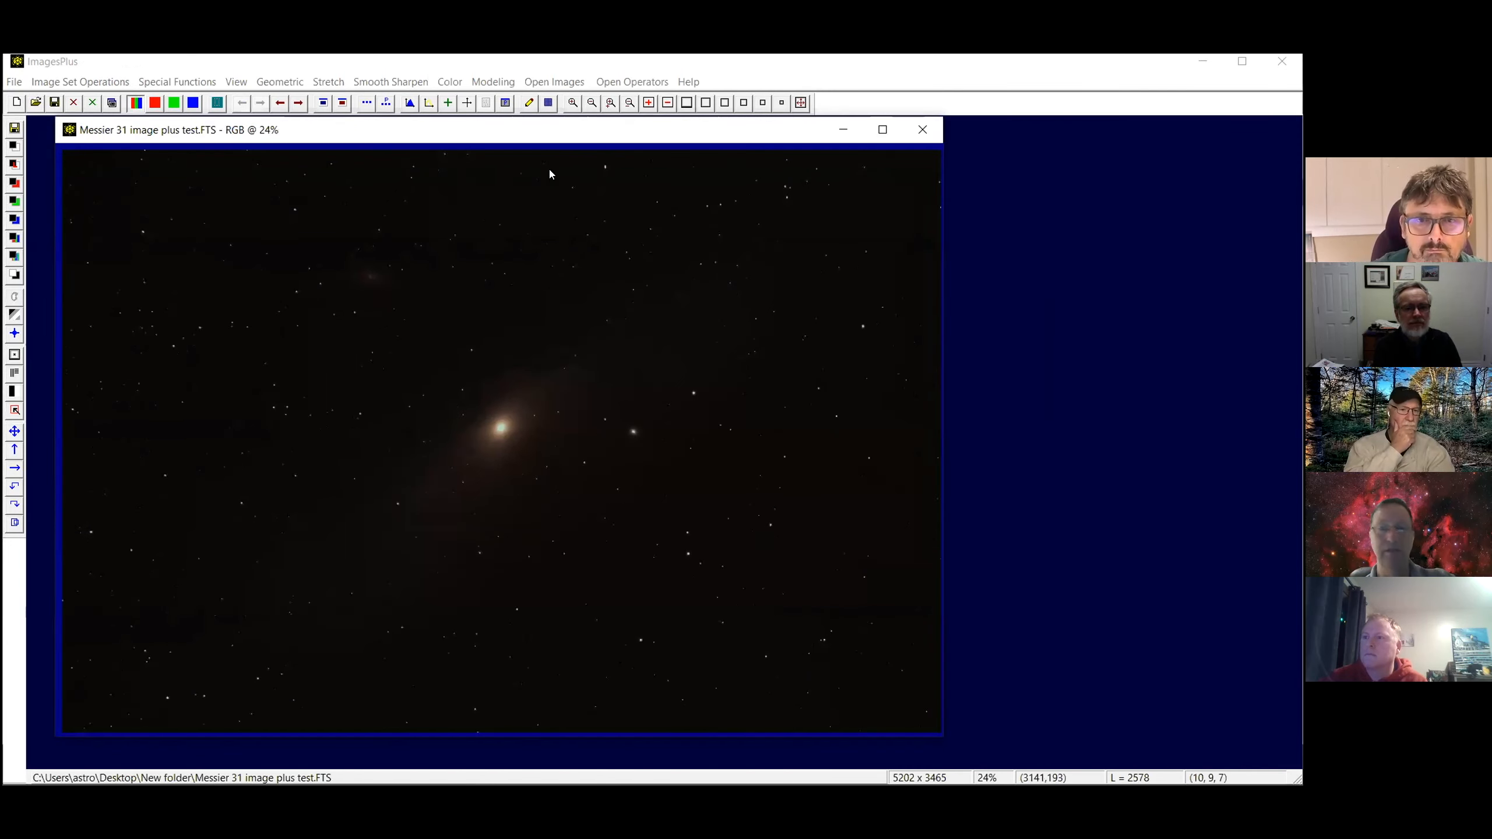
# Stretch the Messier 31 image with ArcSinH, setting Power to 0.662, and arrange the dialog beside the image
pyautogui.click(328, 82)
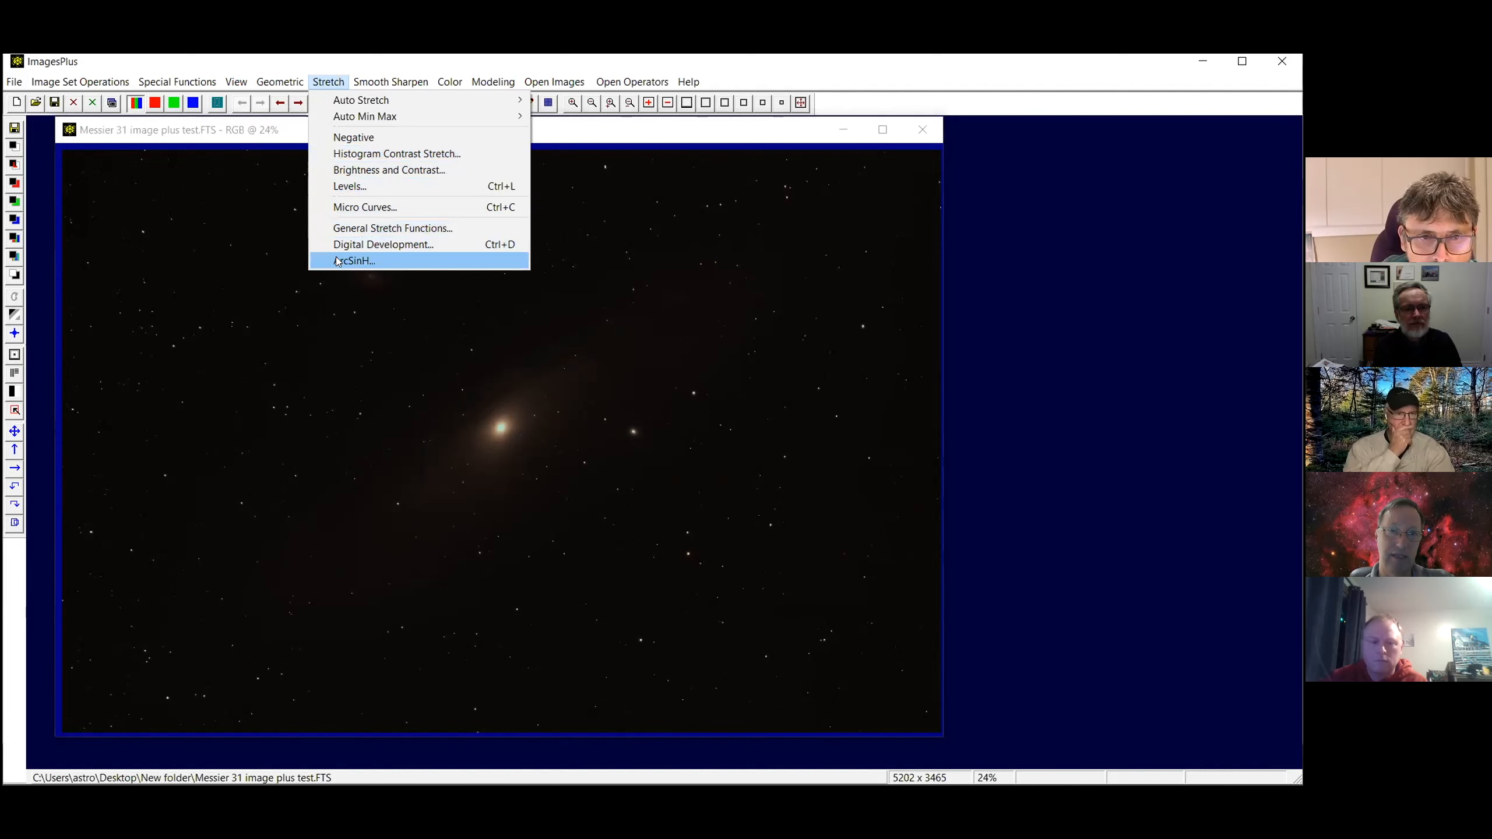
pyautogui.click(339, 262)
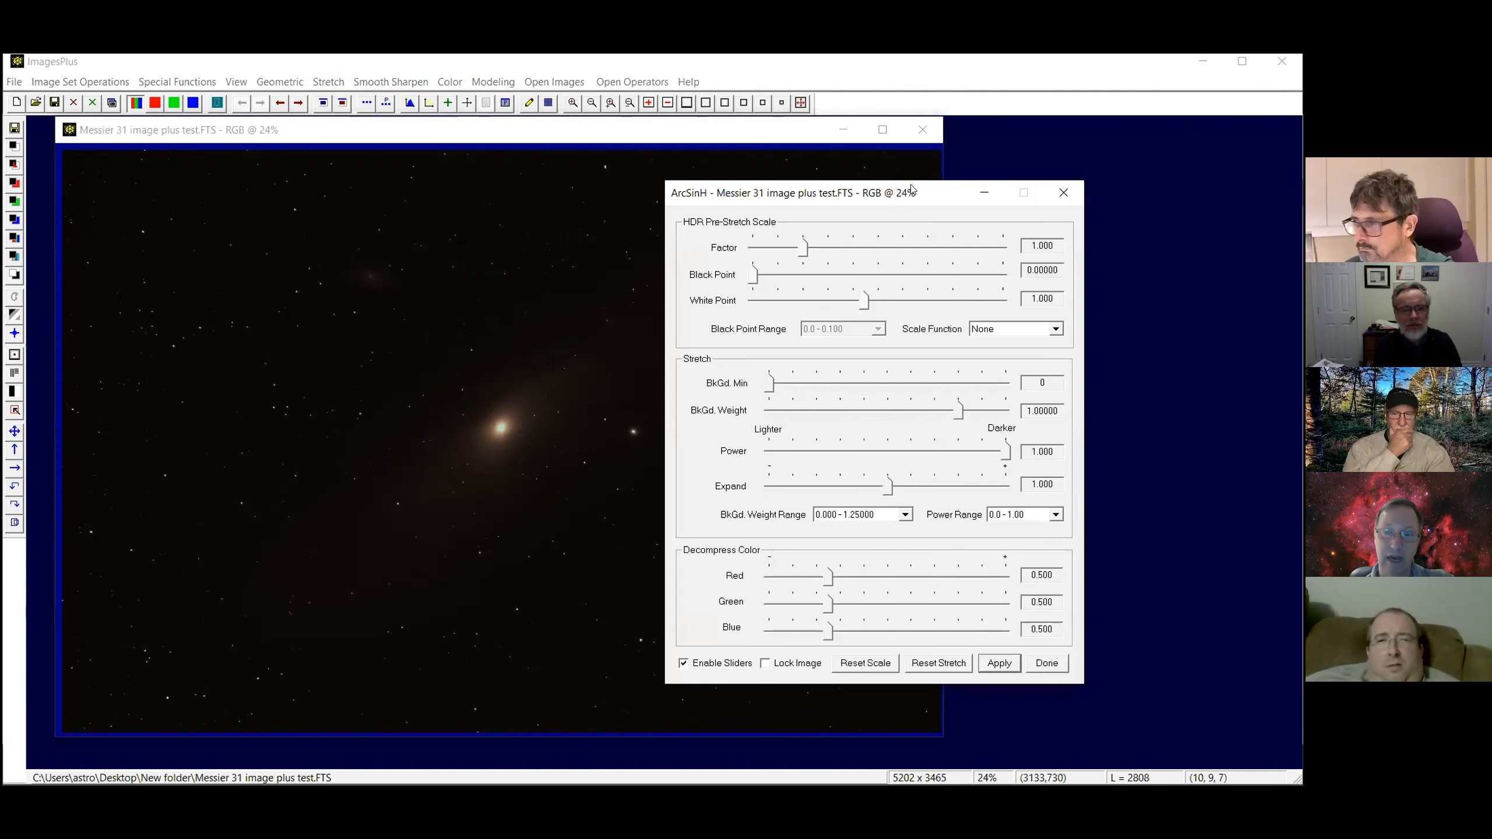
pyautogui.moveTo(911, 190); pyautogui.dragTo(1101, 131)
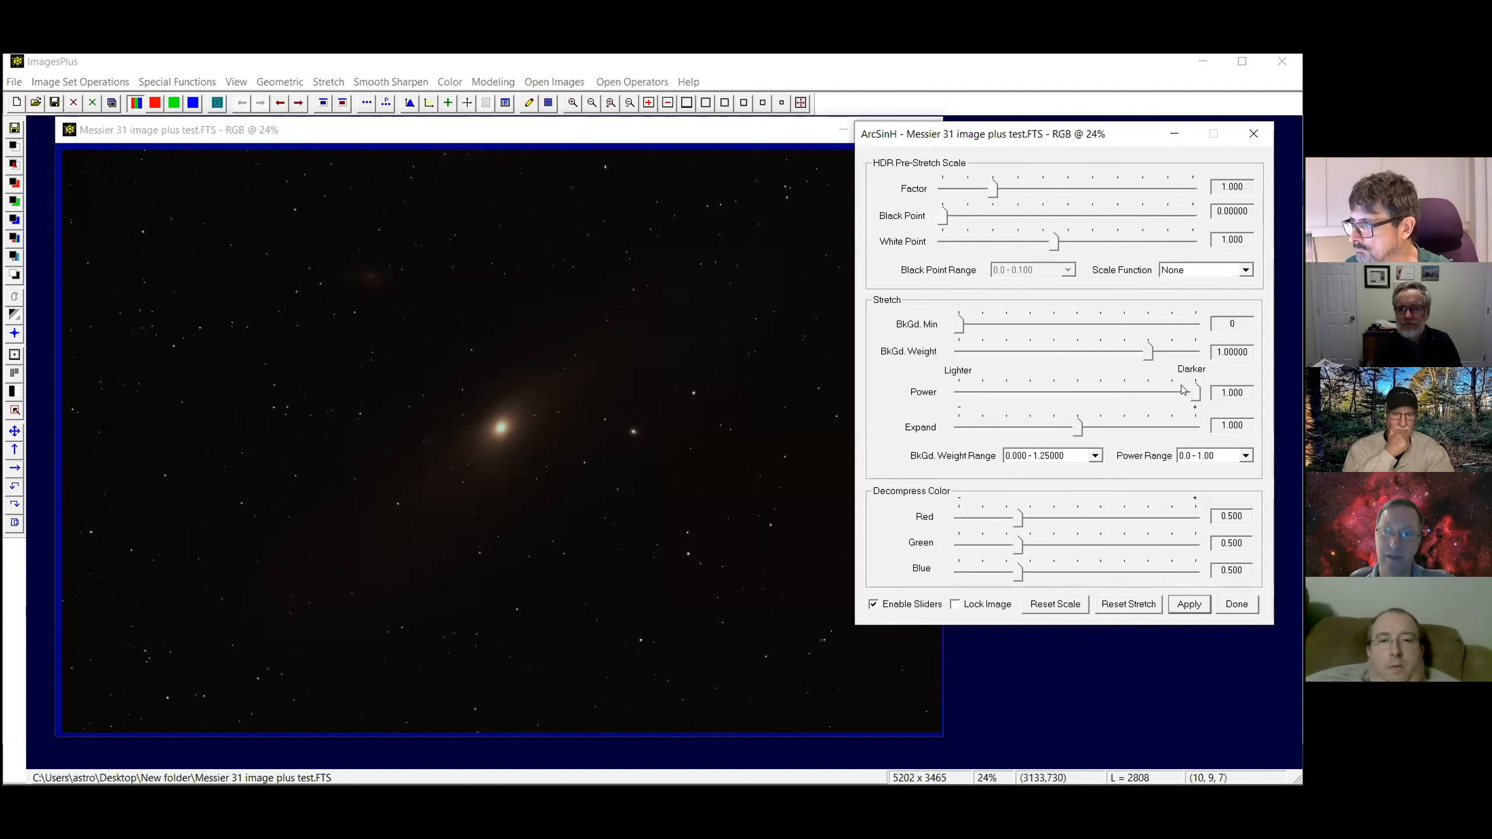
pyautogui.moveTo(1195, 394); pyautogui.dragTo(1116, 395)
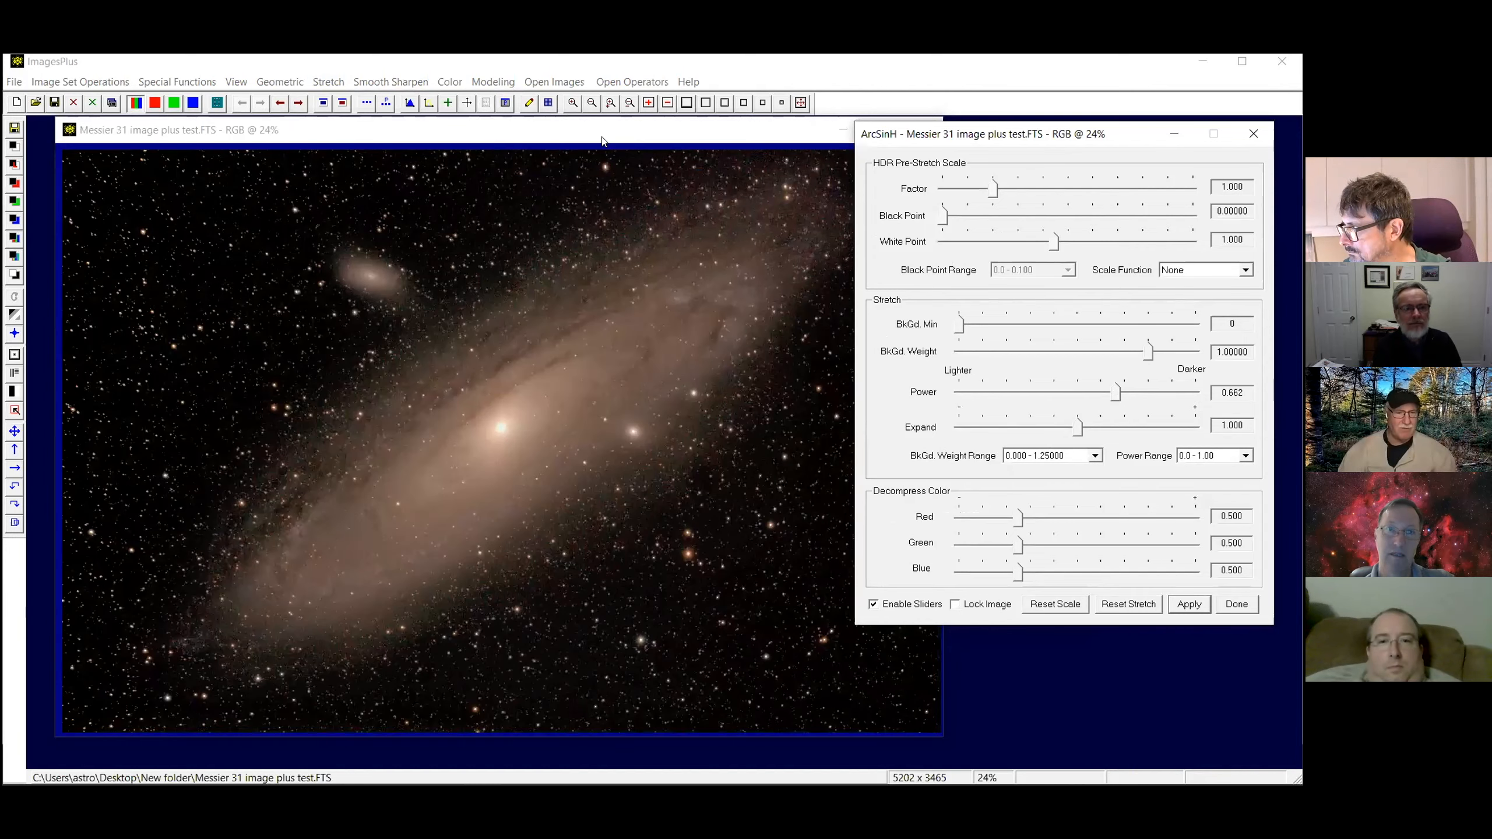
pyautogui.moveTo(527, 132); pyautogui.dragTo(454, 128)
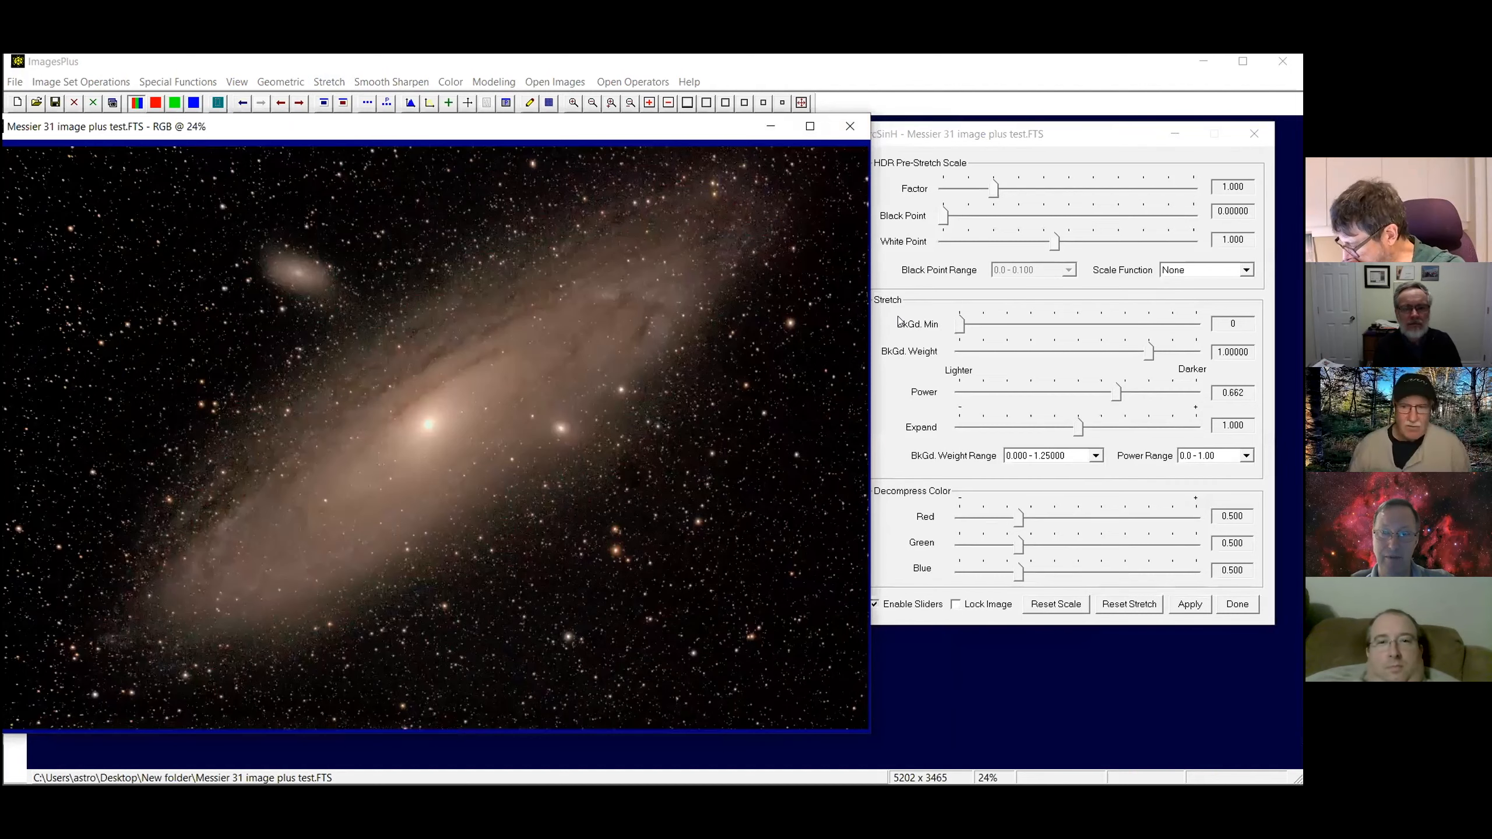
# Display the histogram of the Messier 31 image and arrange it above the ArcSinH dialog
pyautogui.moveTo(956, 134); pyautogui.dragTo(874, 438)
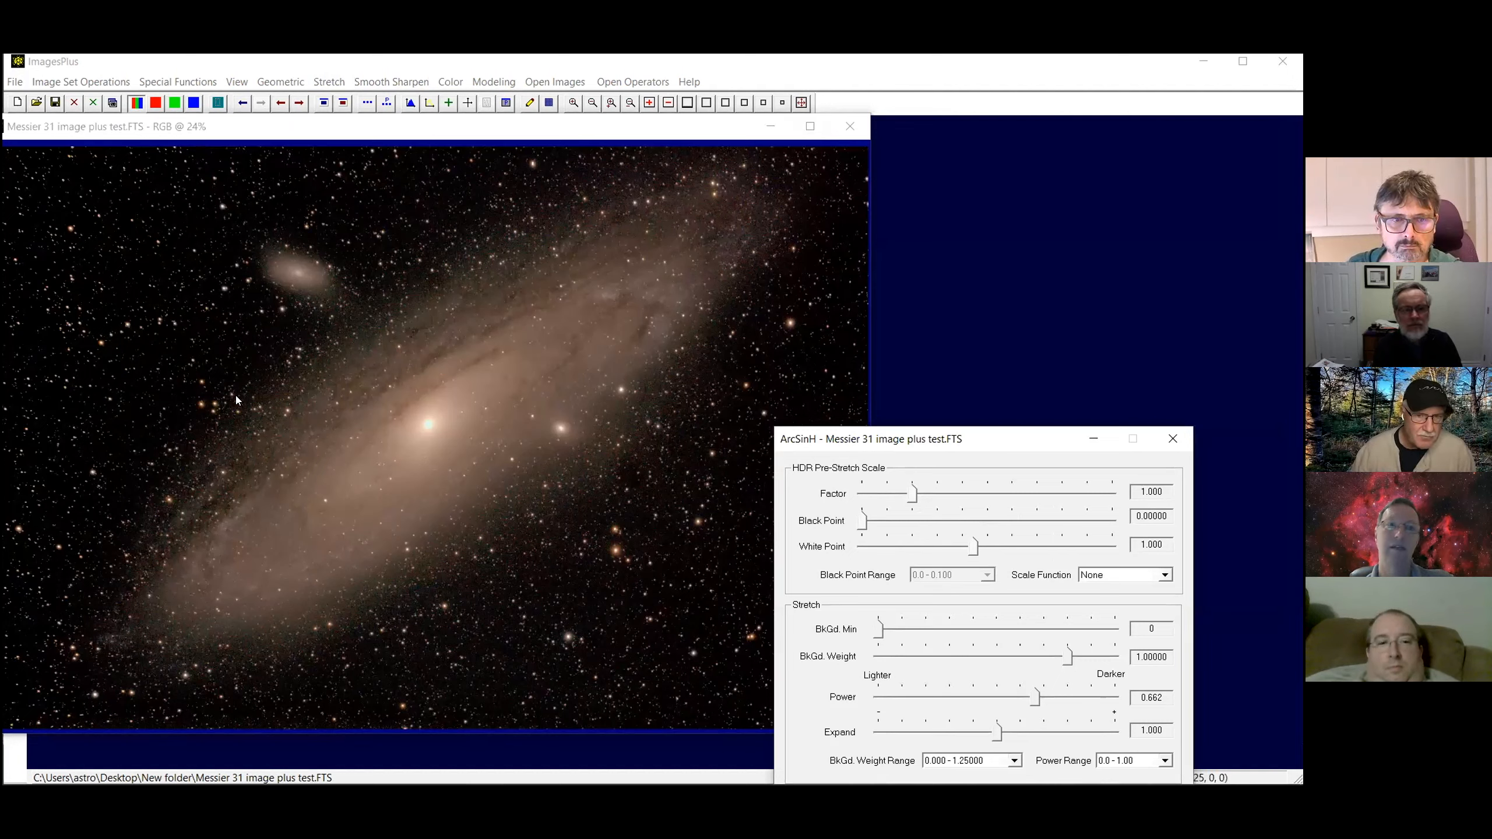
pyautogui.click(412, 103)
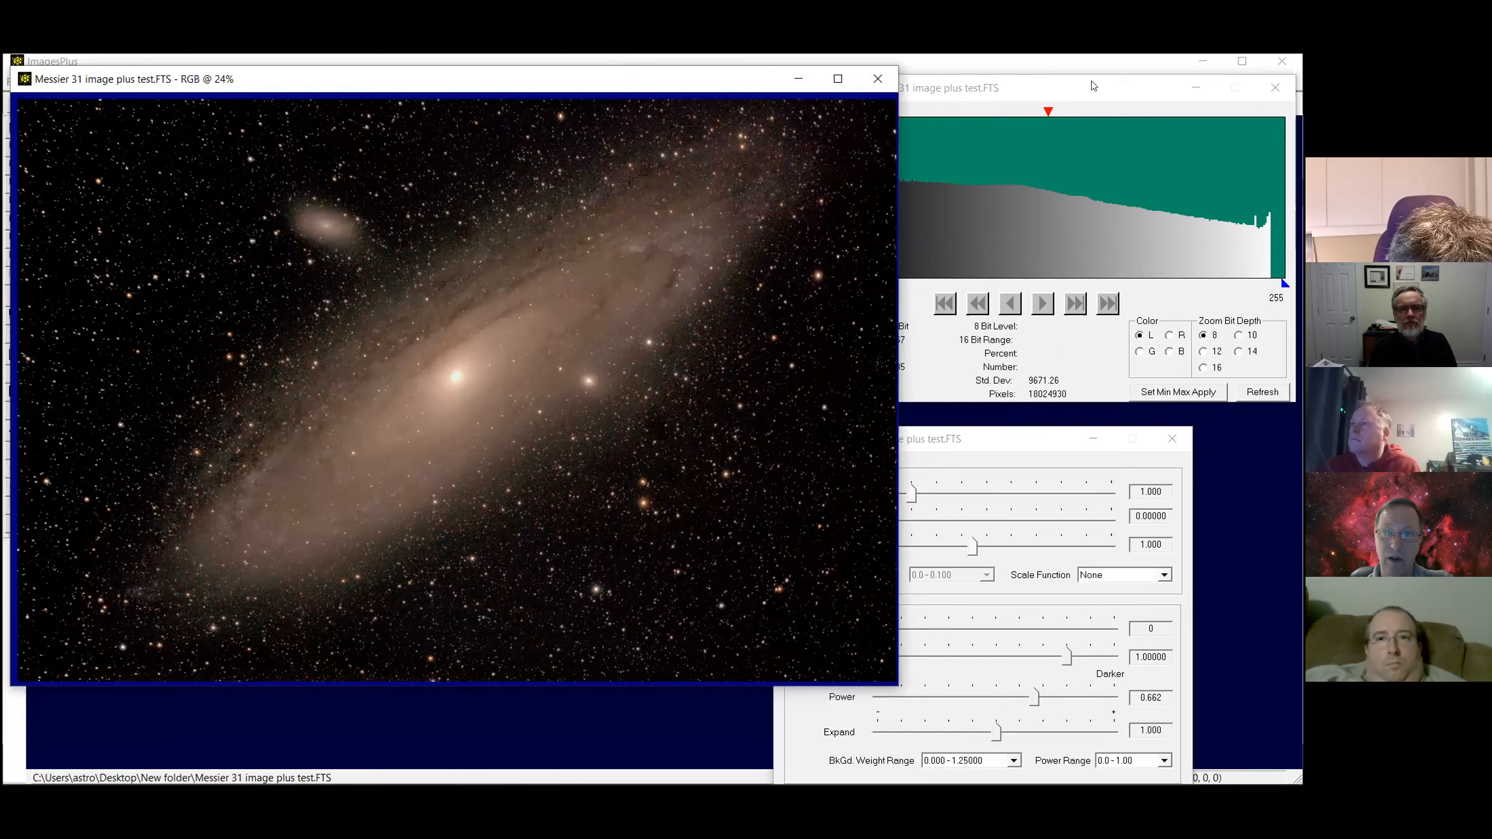
pyautogui.moveTo(1092, 86); pyautogui.dragTo(1096, 81)
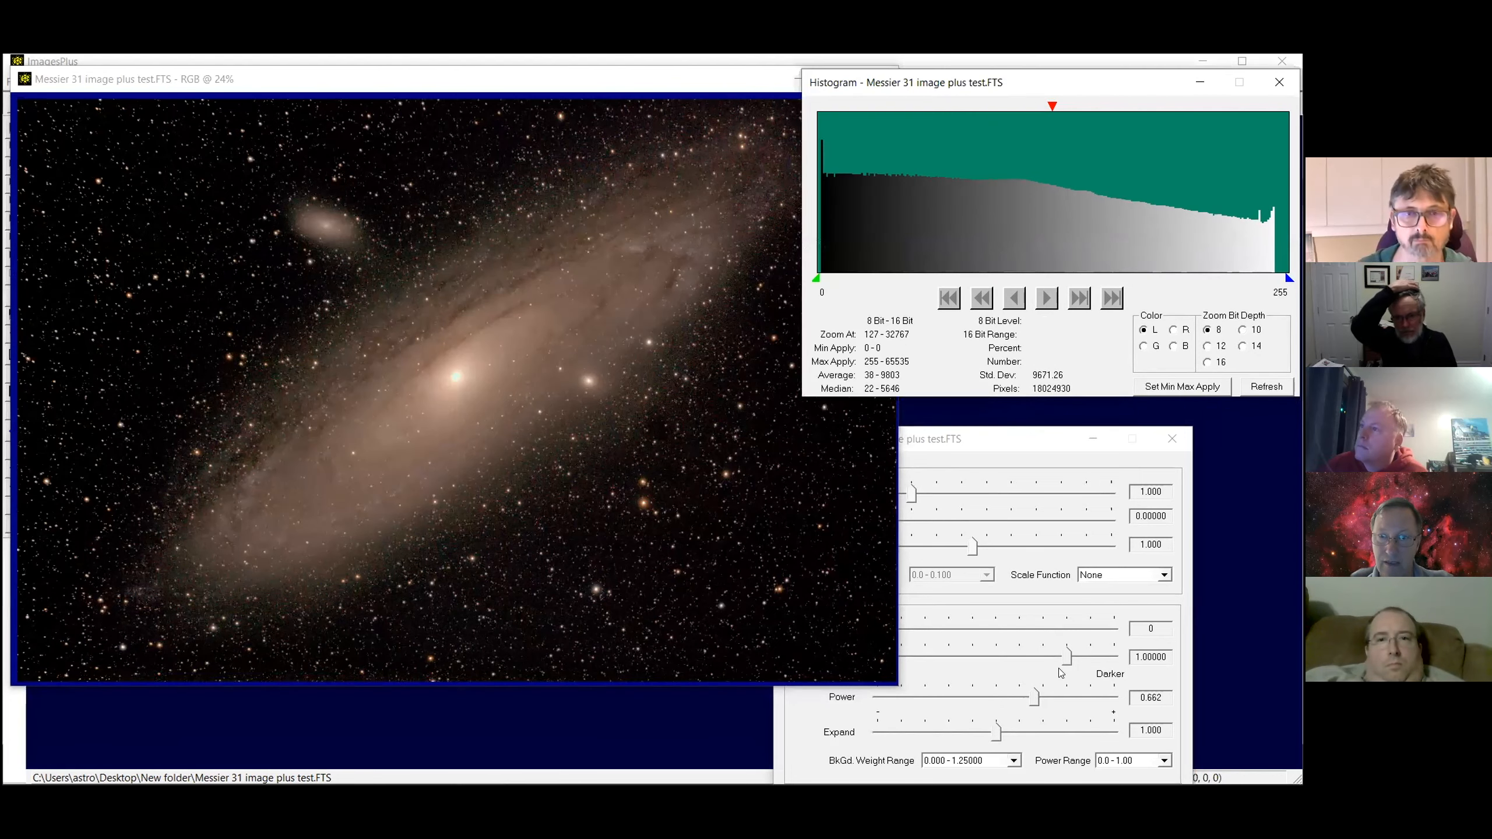
# Try an ArcSinH BkGd. Weight of 0.70250 on the Messier 31 image, and undo the stretch
pyautogui.moveTo(1064, 657); pyautogui.dragTo(1011, 657)
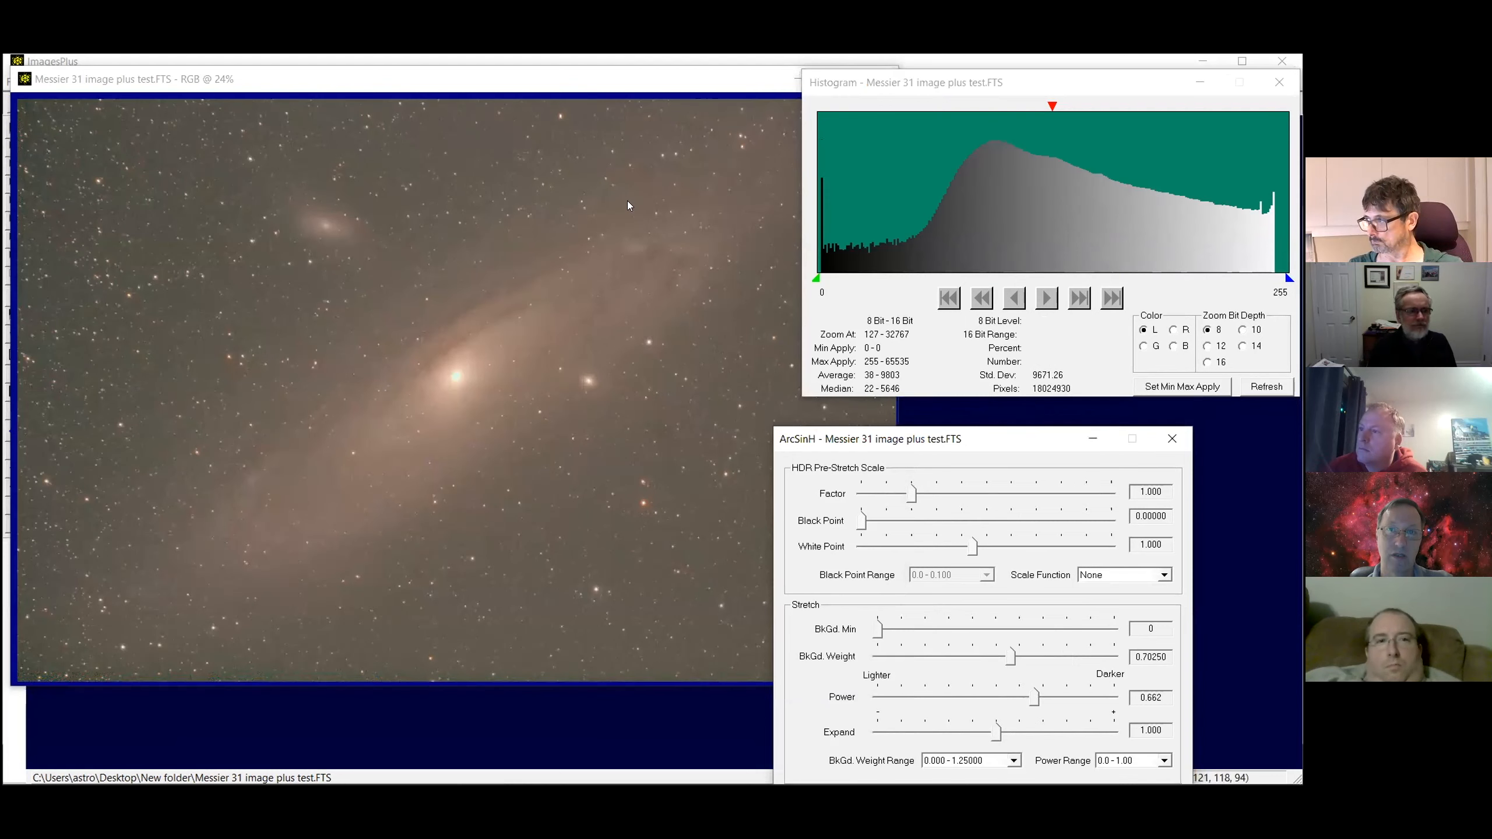
pyautogui.click(516, 84)
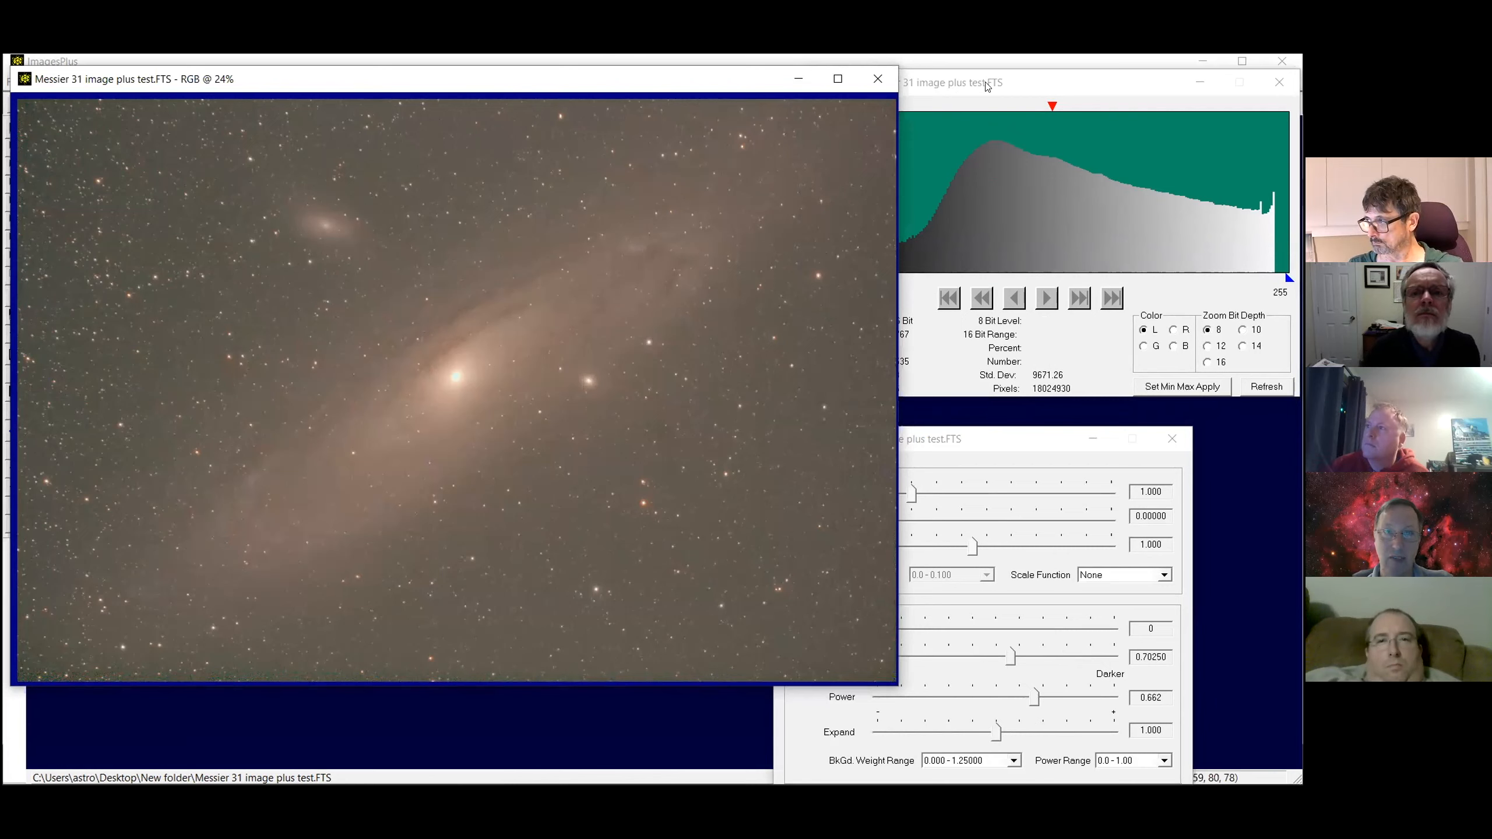
pyautogui.moveTo(987, 86); pyautogui.dragTo(1123, 97)
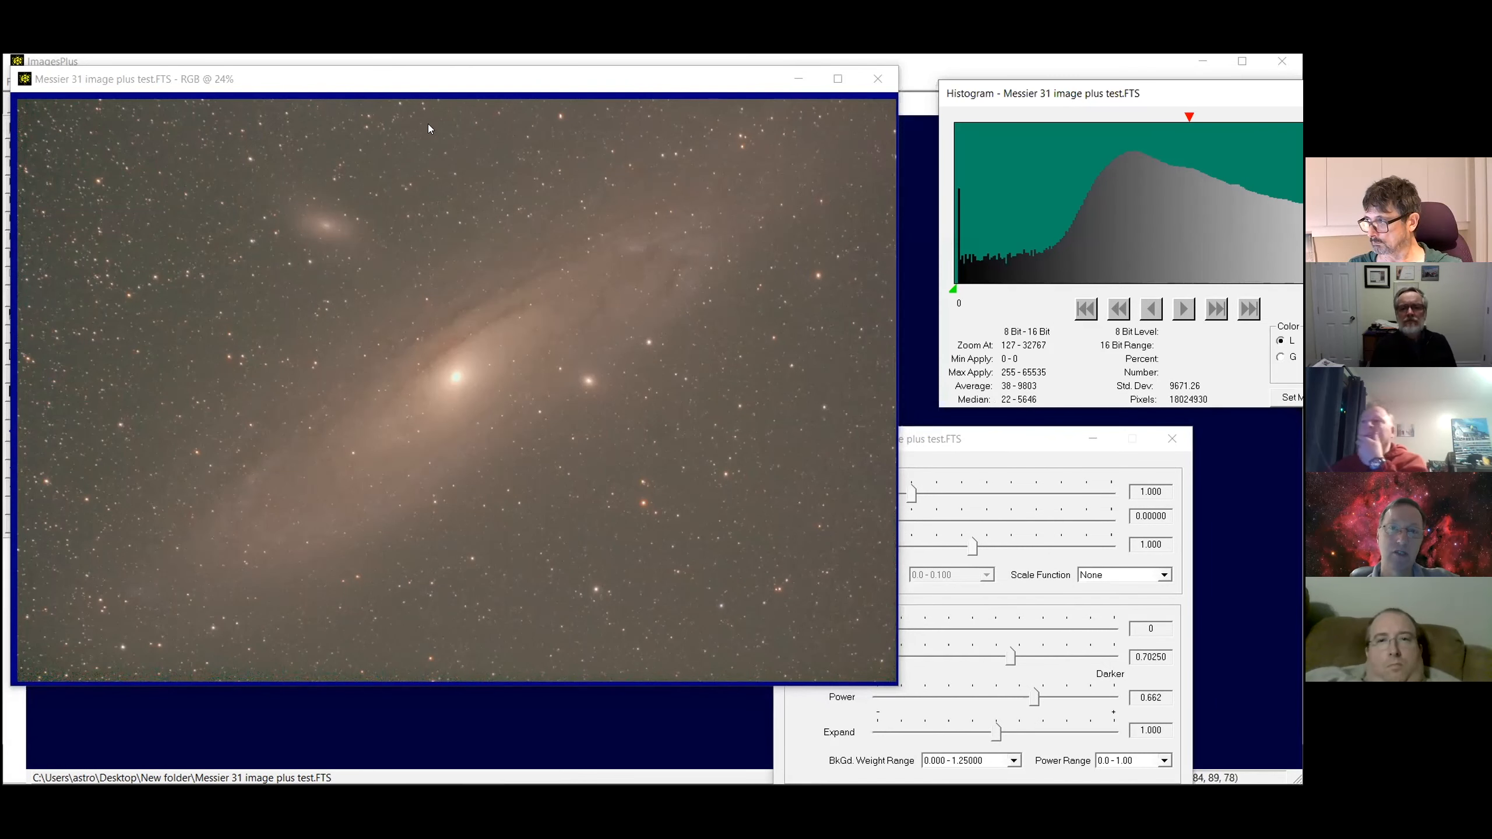
pyautogui.moveTo(416, 80); pyautogui.dragTo(456, 158)
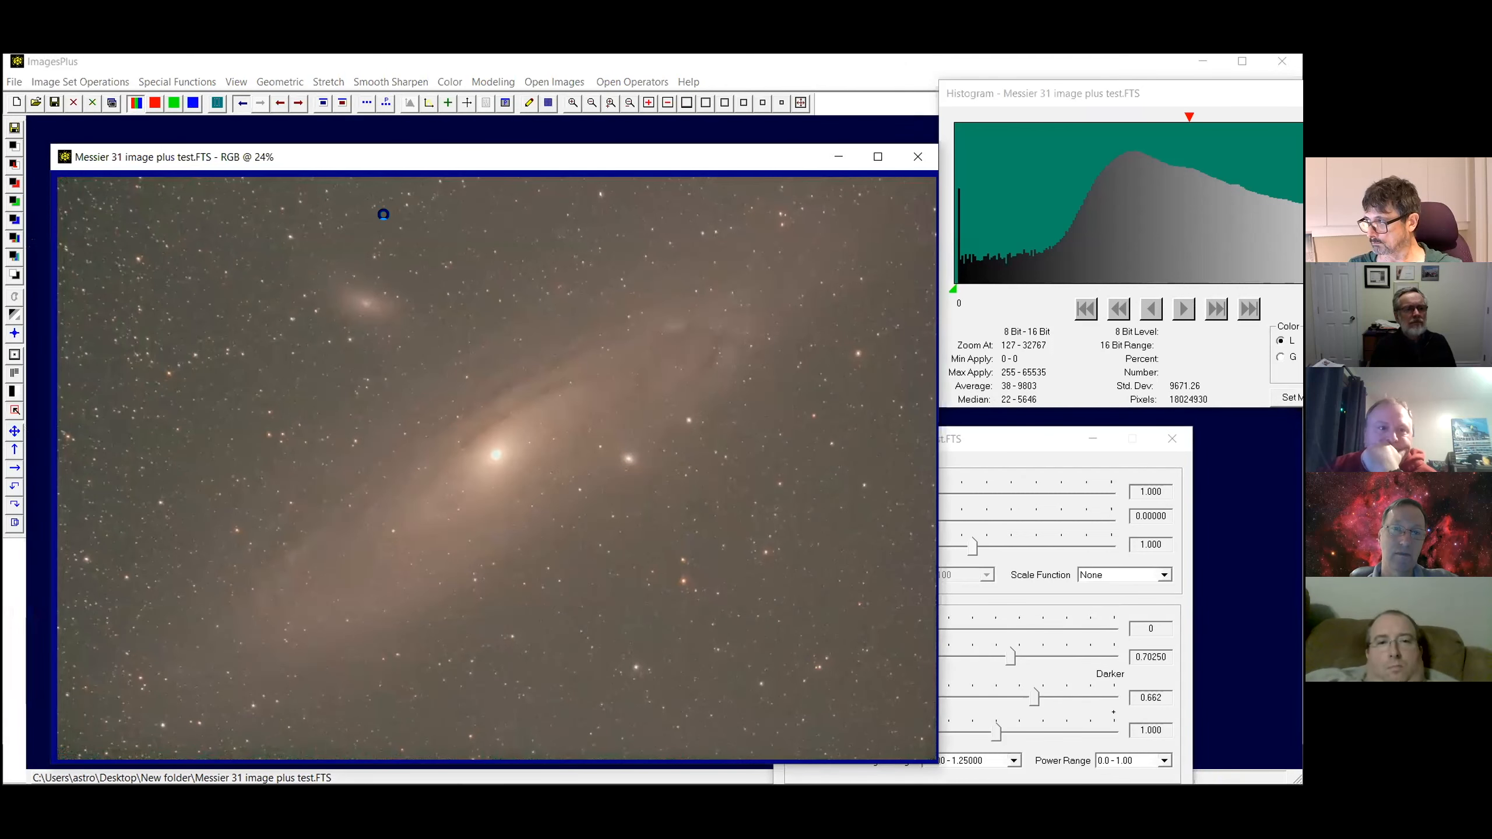
pyautogui.hotkey('ctrl', 'z')
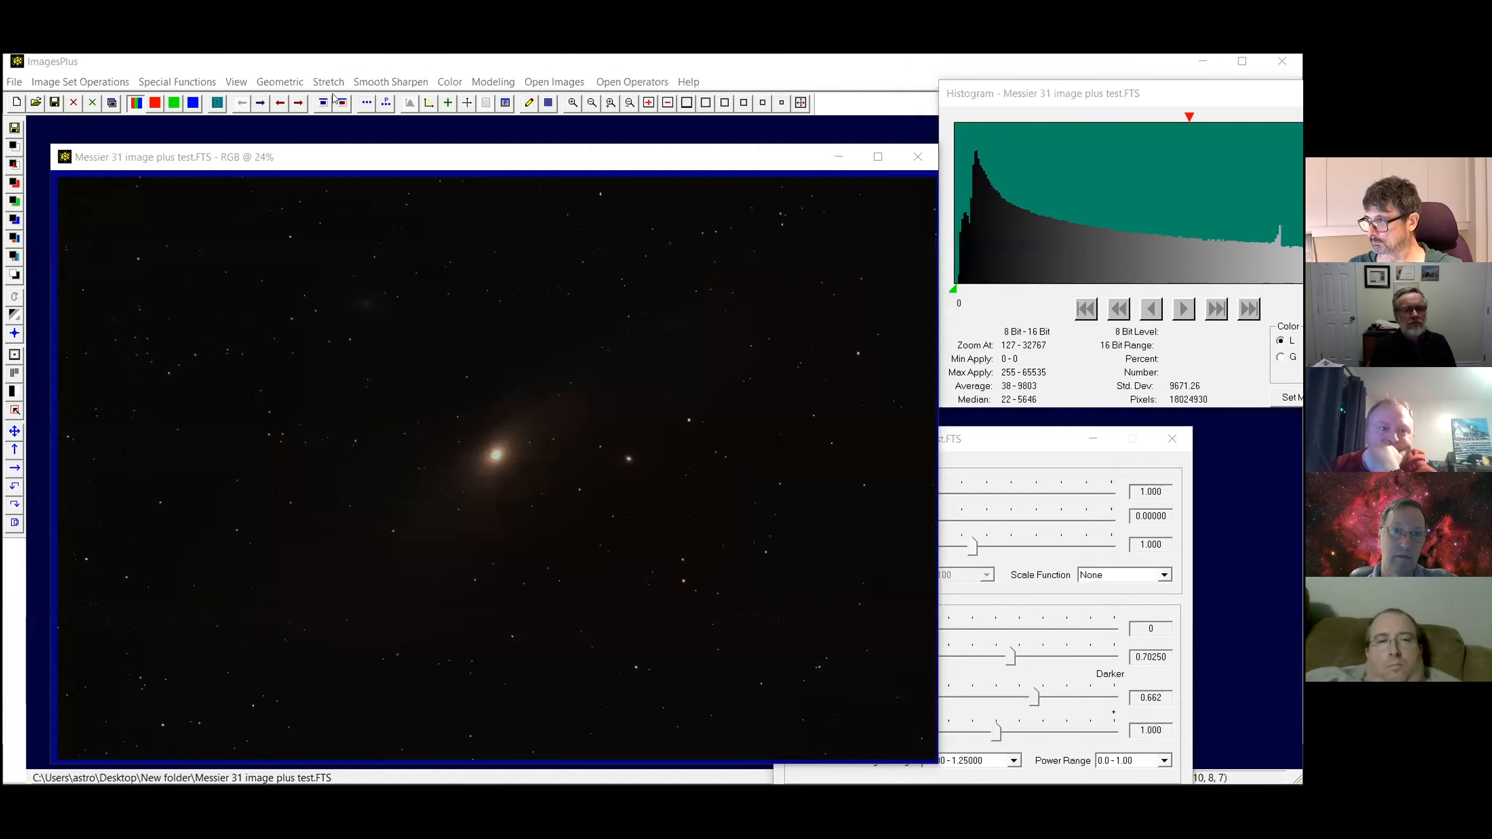
# Copy the portion of the Messier 31 image just inside its borders to a new image and check that image's process history
pyautogui.click(215, 104)
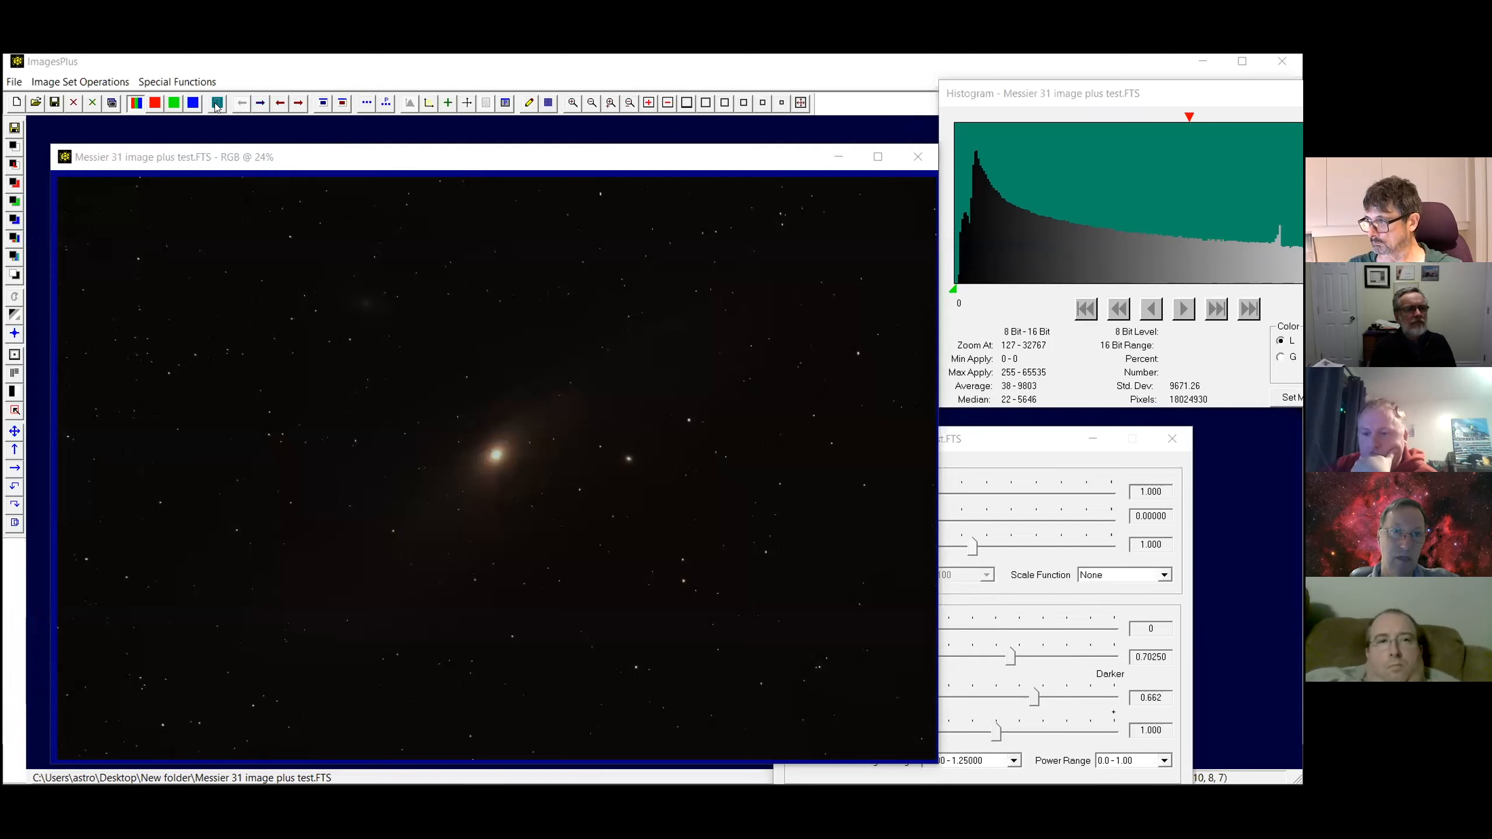
pyautogui.moveTo(64, 188); pyautogui.dragTo(927, 756)
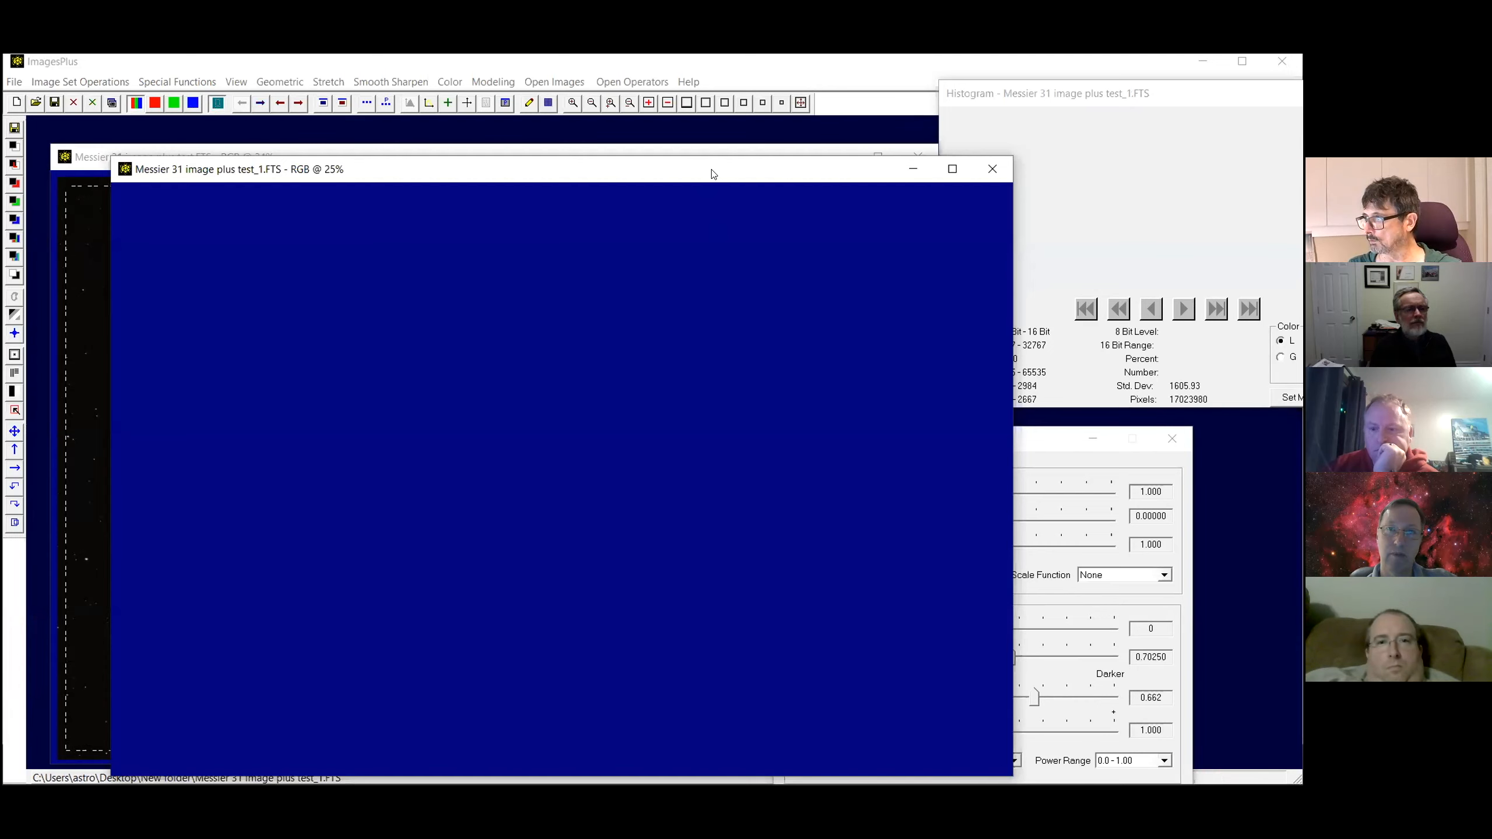
pyautogui.click(727, 200)
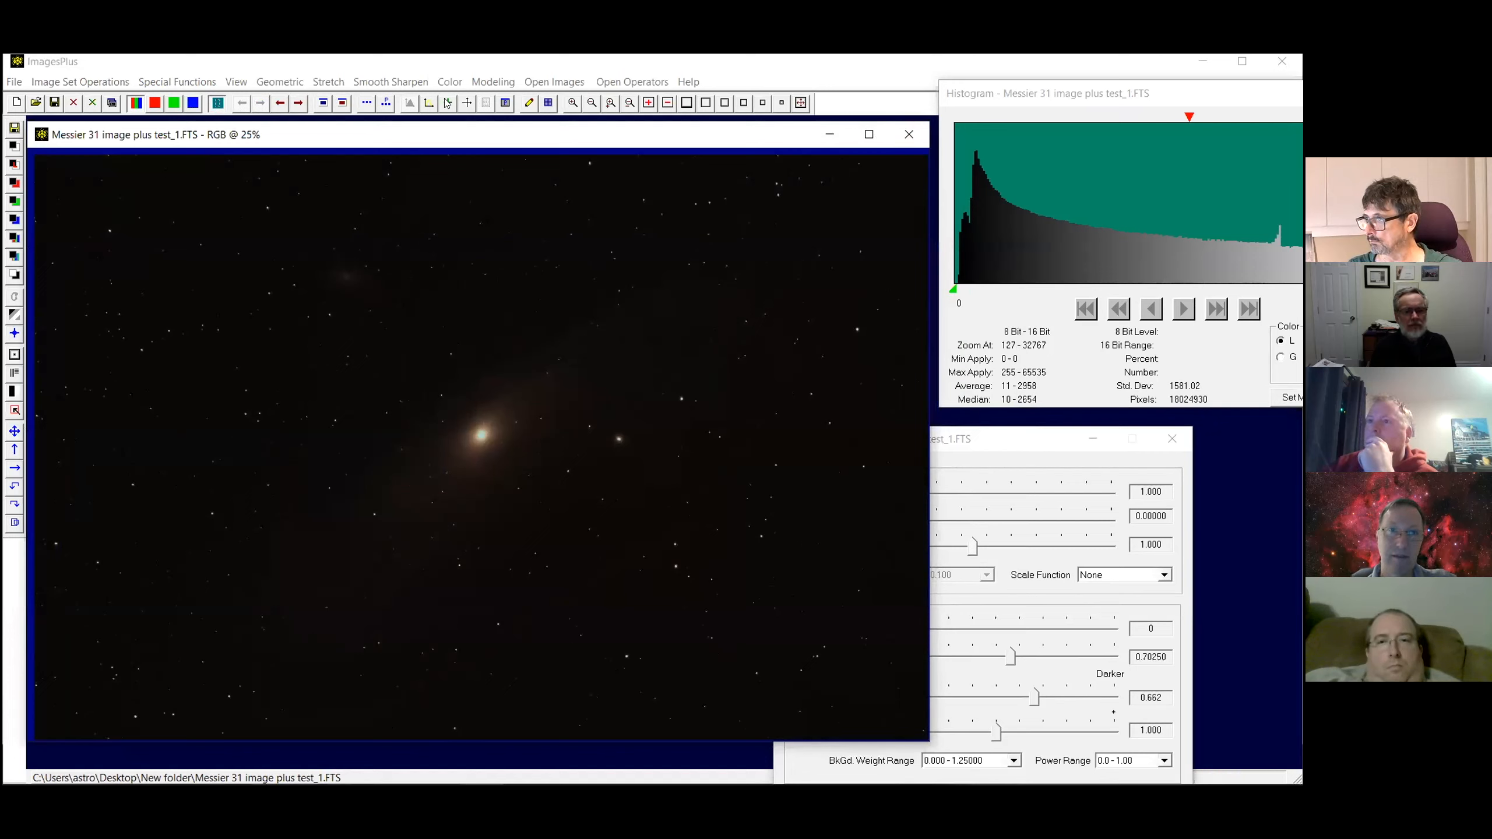
pyautogui.click(484, 104)
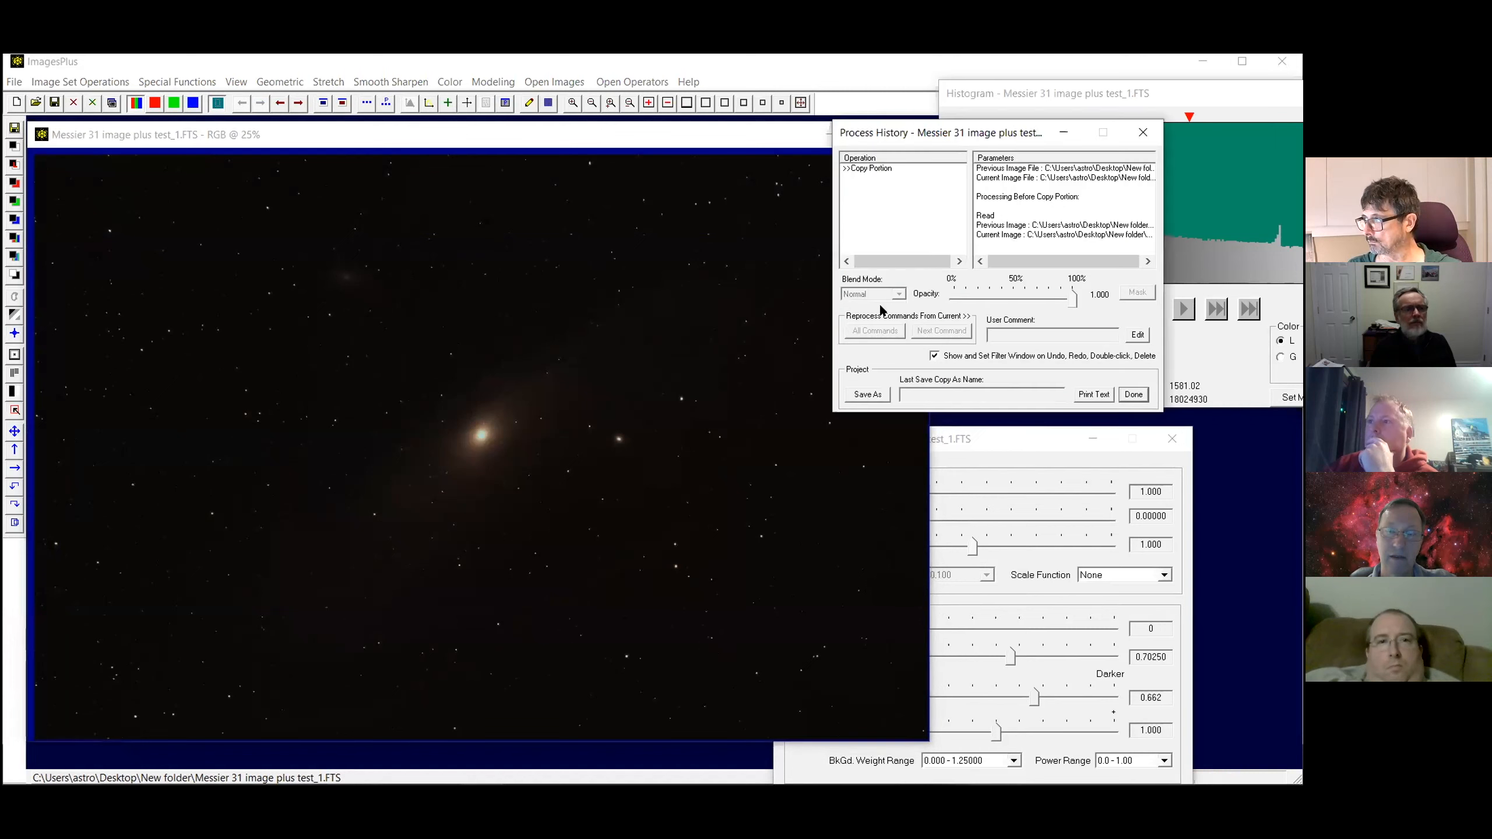
pyautogui.click(1133, 395)
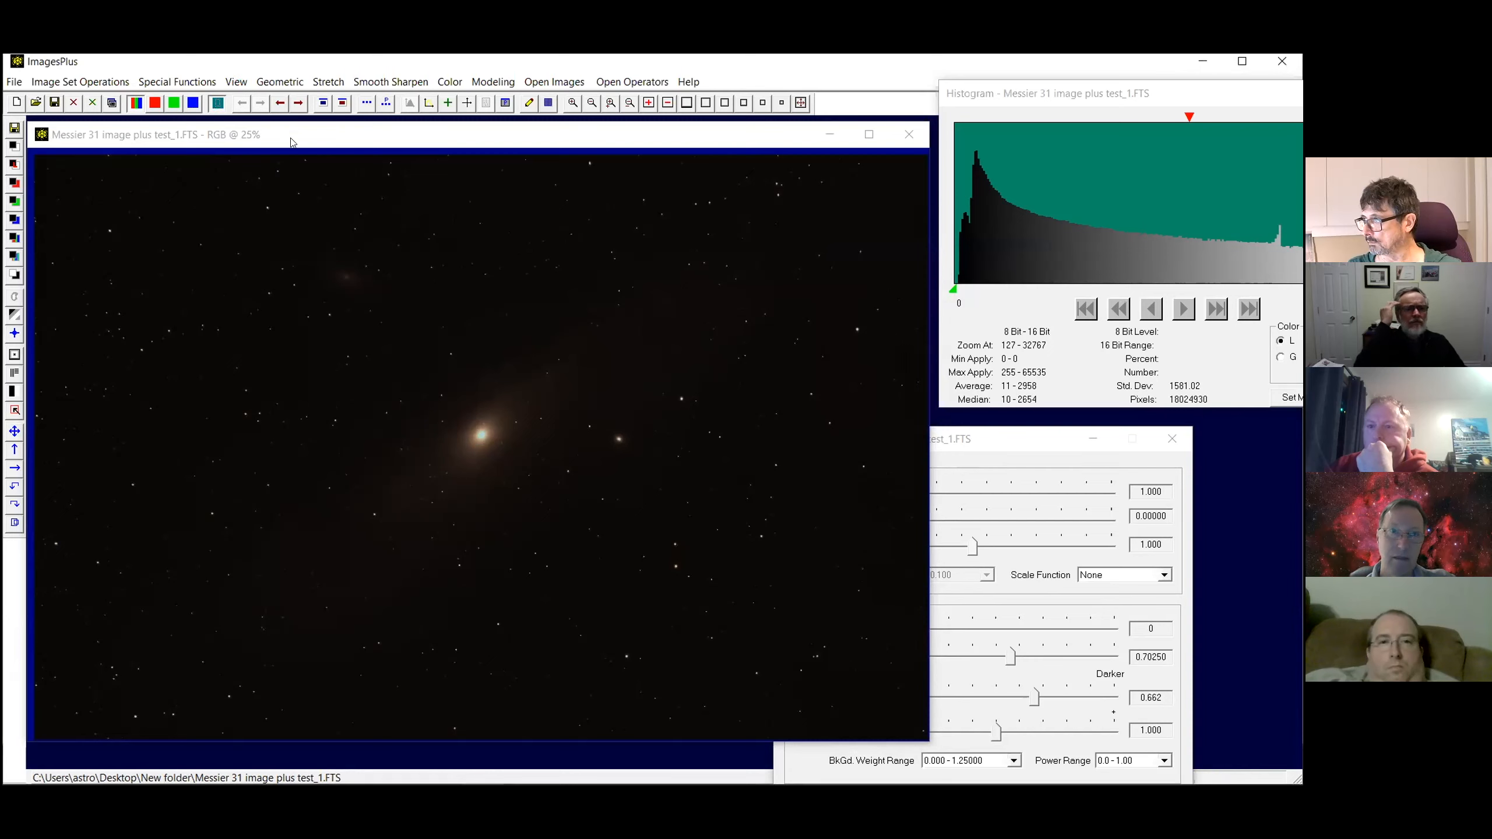
# Copy a slightly smaller portion of Messier 31 image plus test_1.FTS to another new image
pyautogui.moveTo(297, 139); pyautogui.dragTo(297, 126)
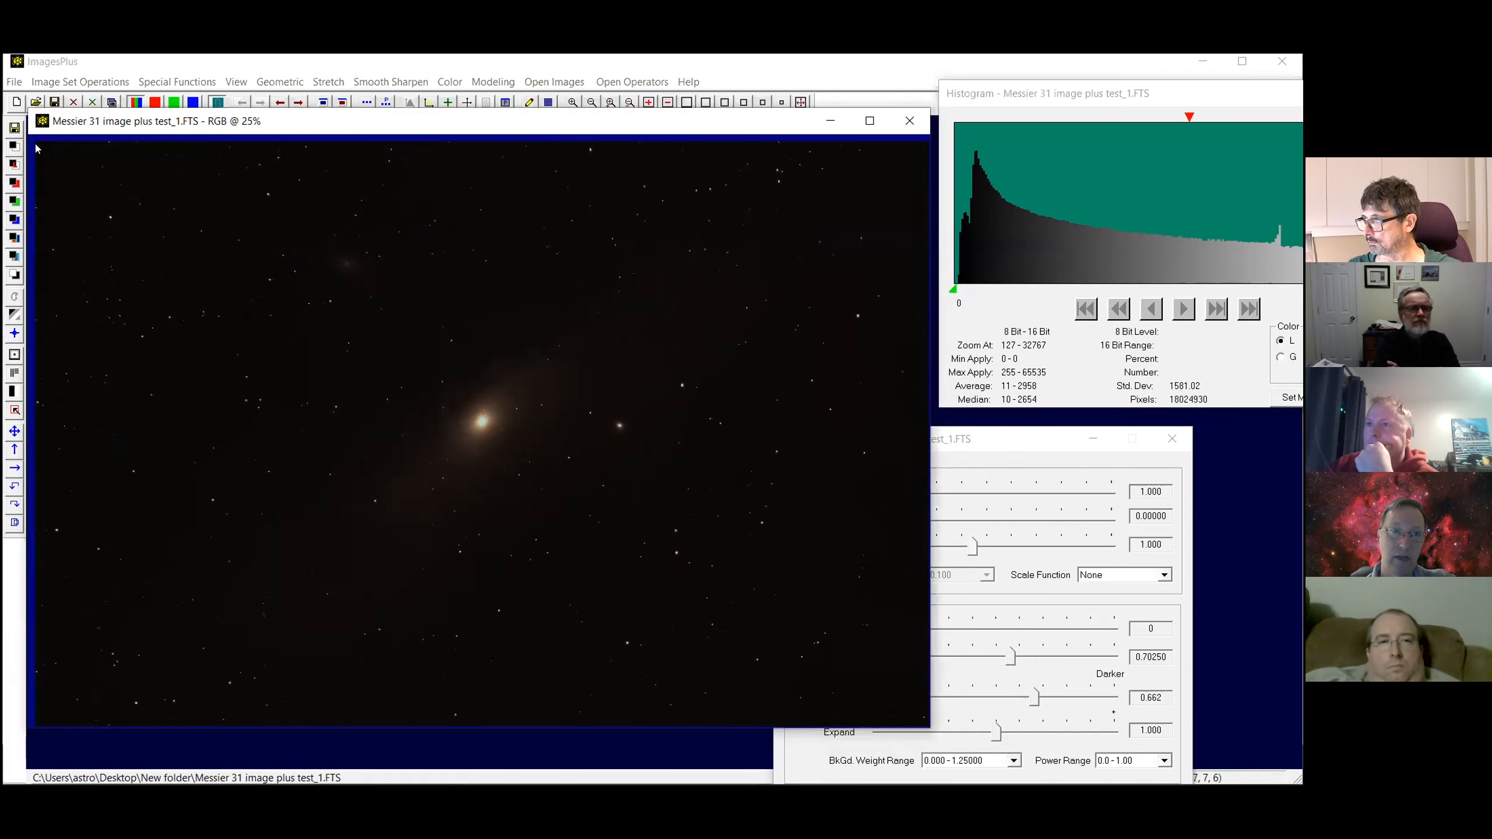
pyautogui.moveTo(42, 147); pyautogui.dragTo(919, 722)
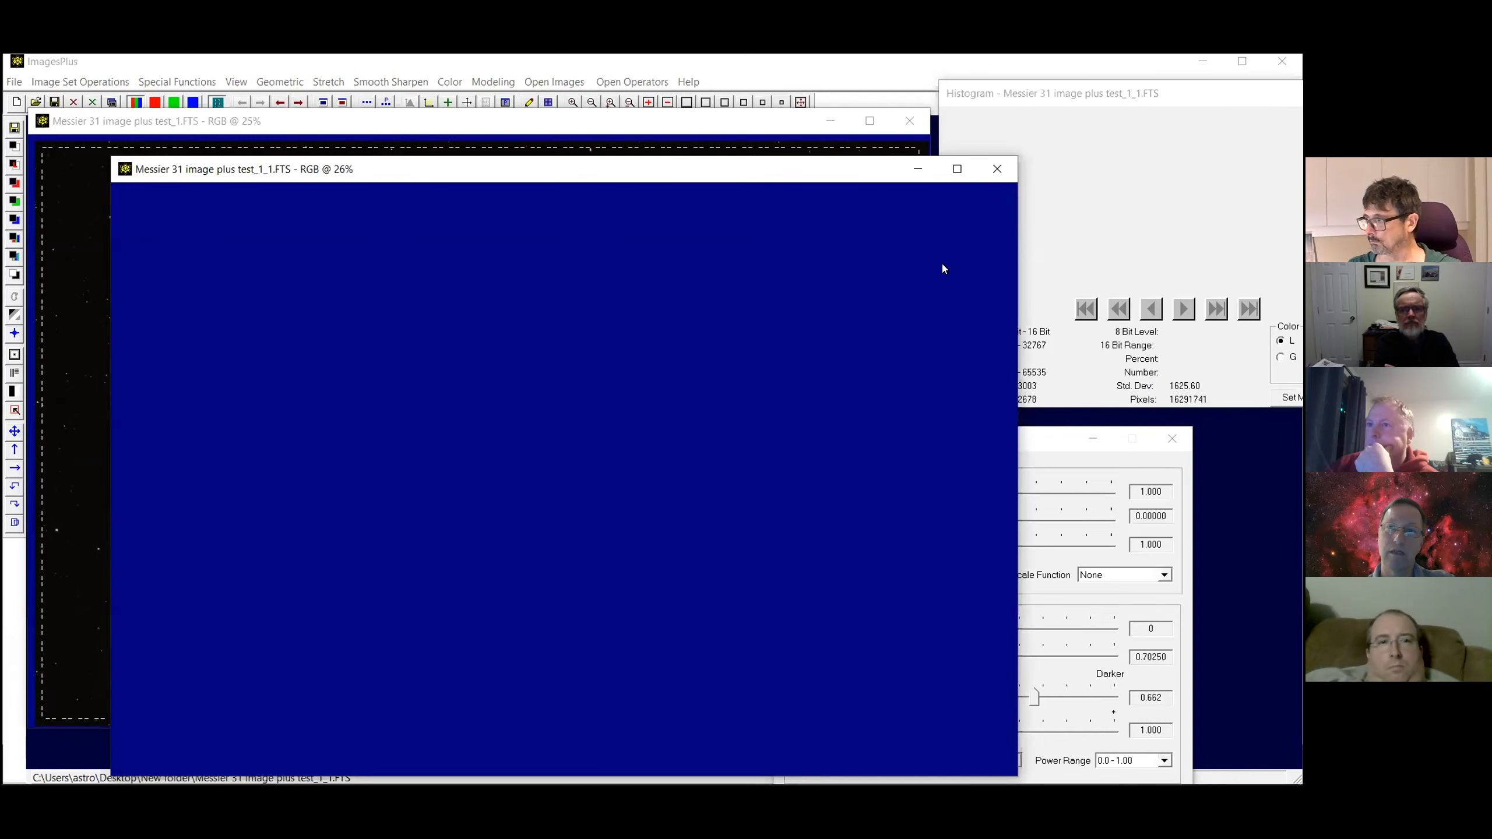
pyautogui.click(754, 122)
pyautogui.moveTo(754, 122); pyautogui.dragTo(769, 121)
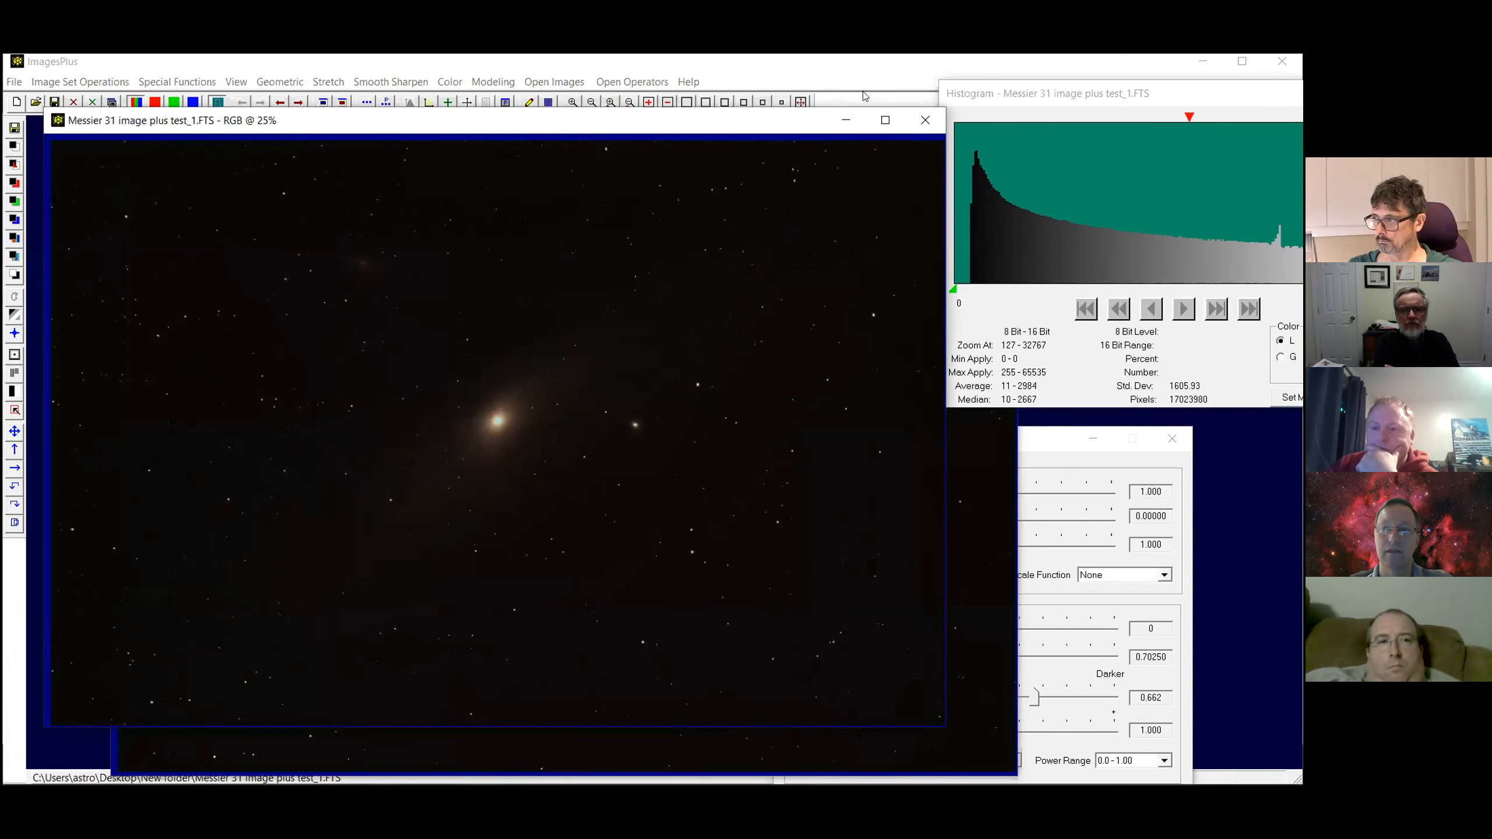
# Refresh the histogram for the first cropped image and close the second cropped copy
pyautogui.moveTo(1058, 87); pyautogui.dragTo(863, 92)
pyautogui.click(1206, 405)
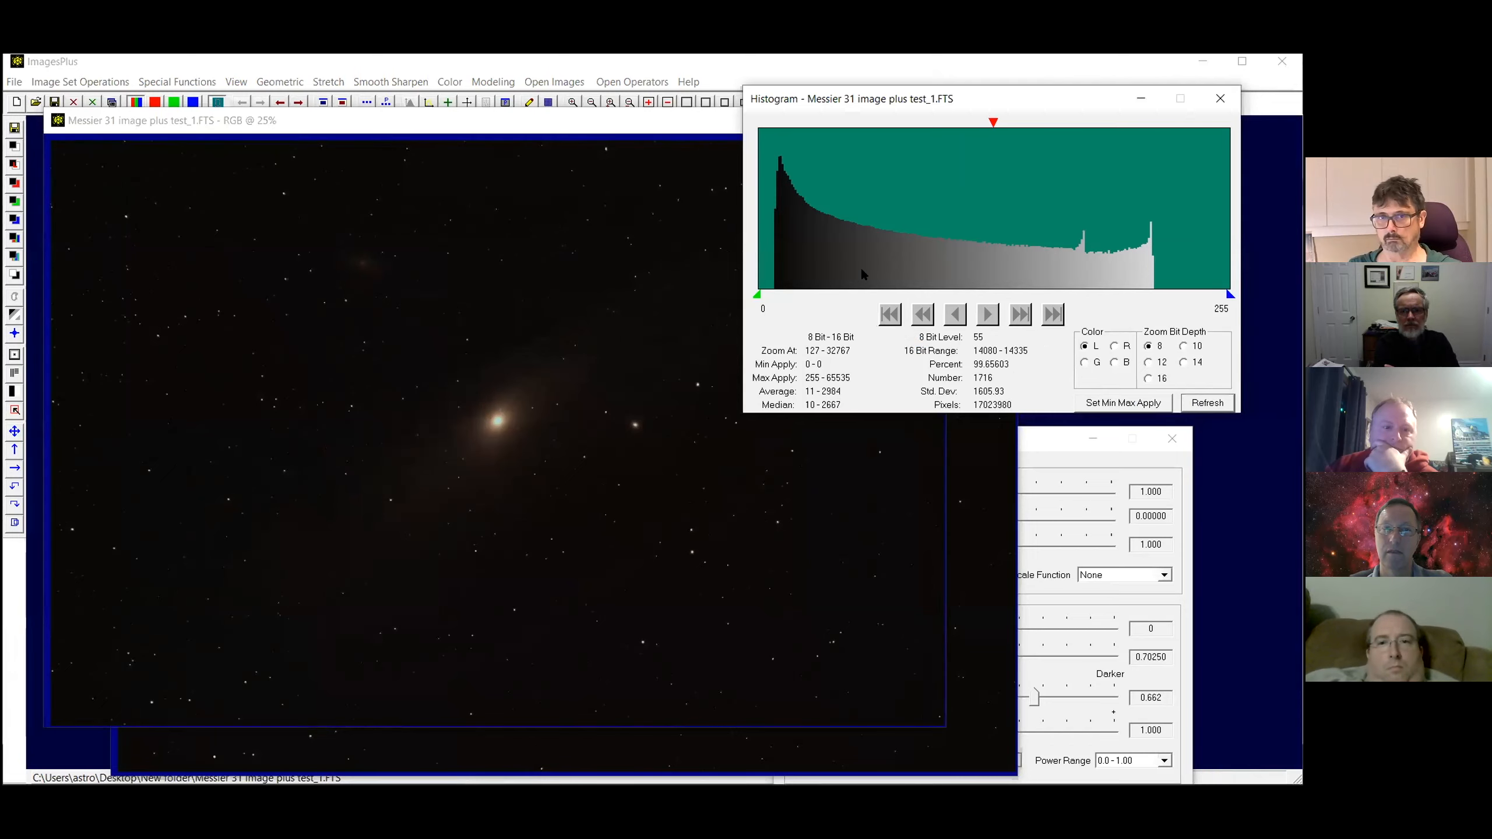
pyautogui.click(994, 486)
pyautogui.click(995, 170)
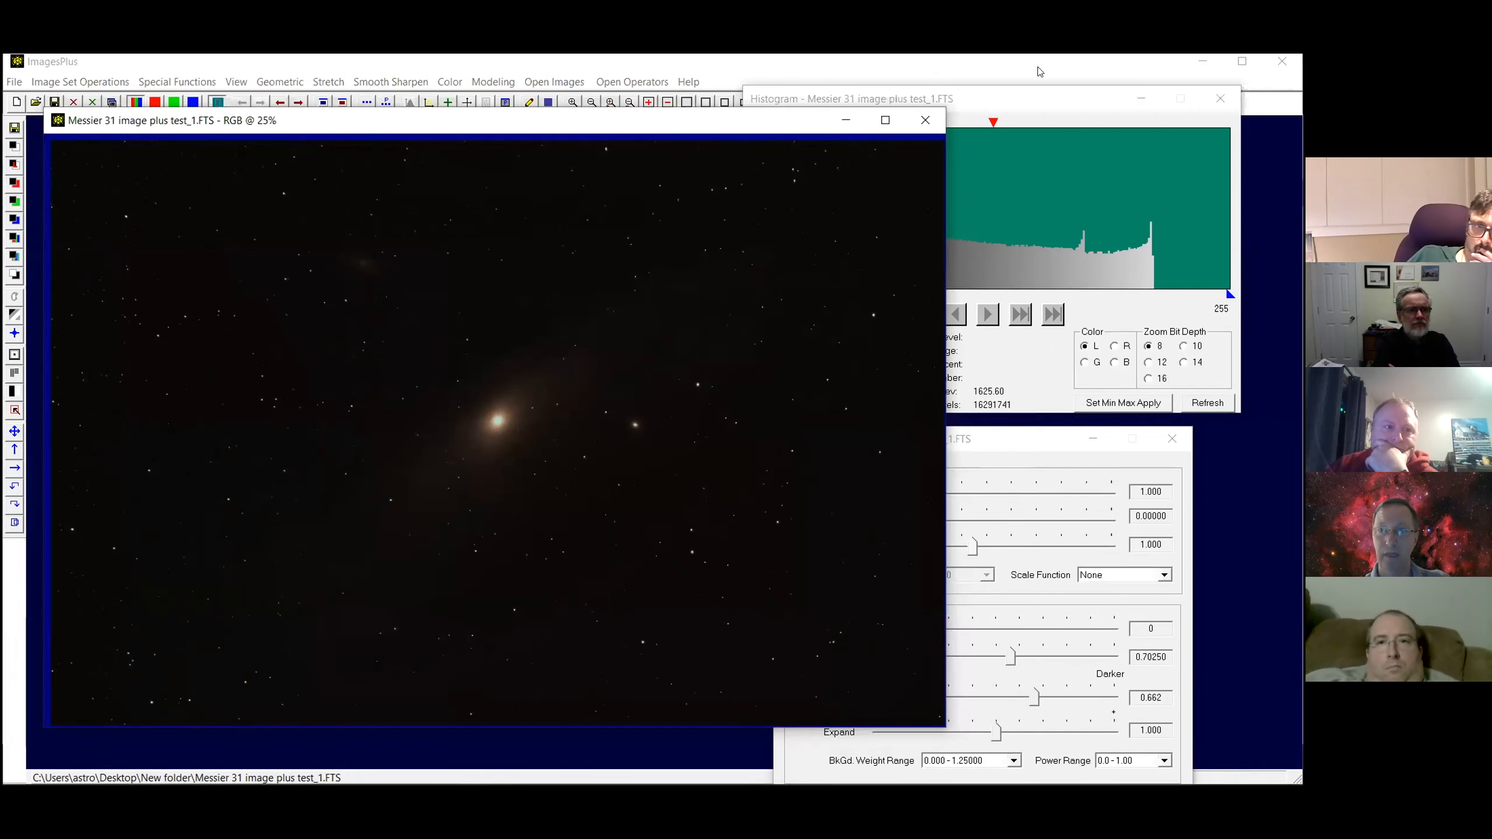
# Reduce the cropped Messier 31 image to 20% zoom and arrange it beside the Histogram and ArcSinH dialogs
pyautogui.moveTo(966, 95); pyautogui.dragTo(1038, 72)
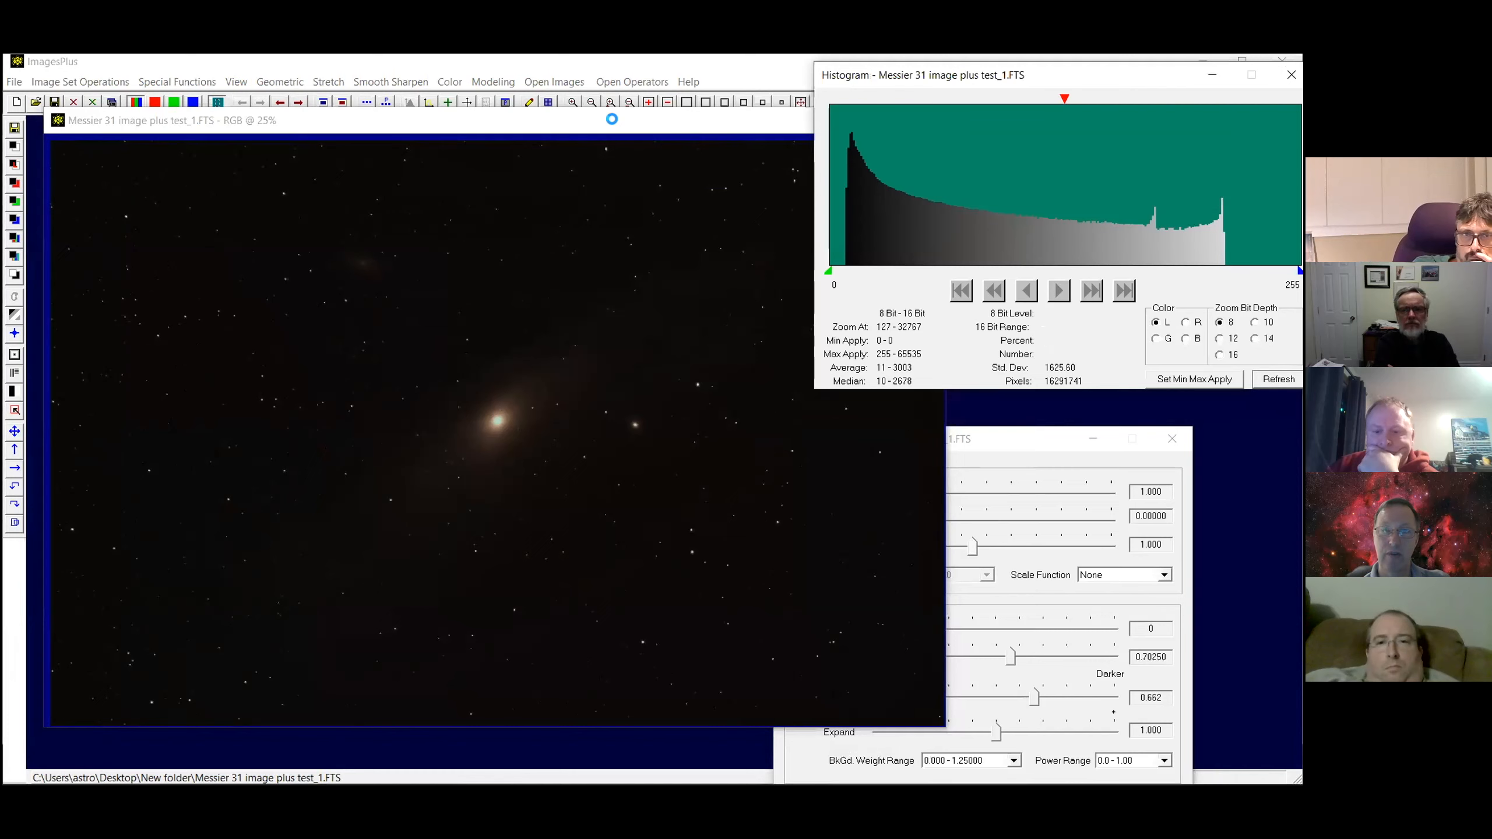
pyautogui.moveTo(611, 119); pyautogui.dragTo(604, 199)
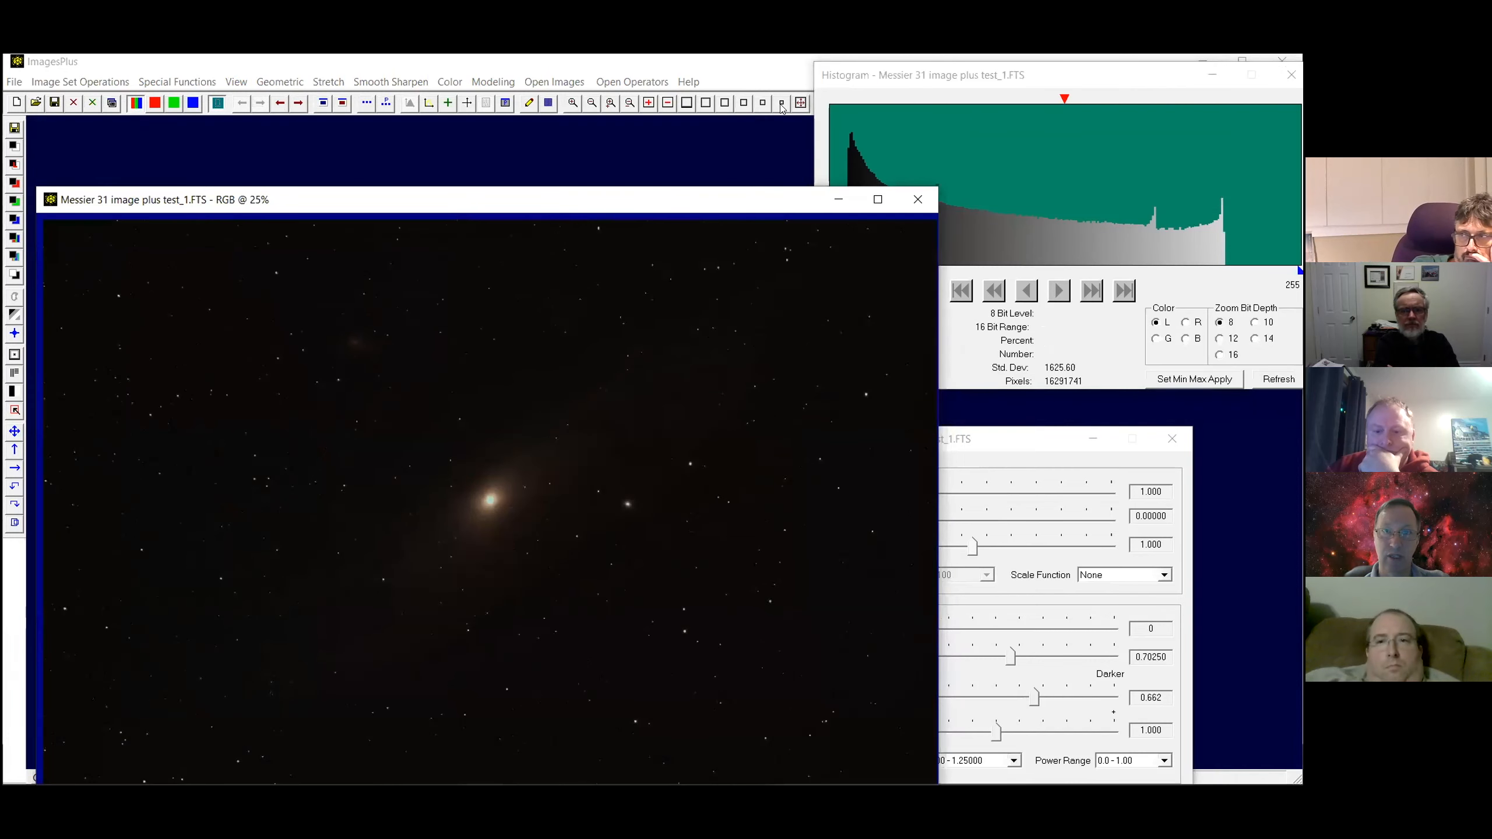
pyautogui.click(781, 104)
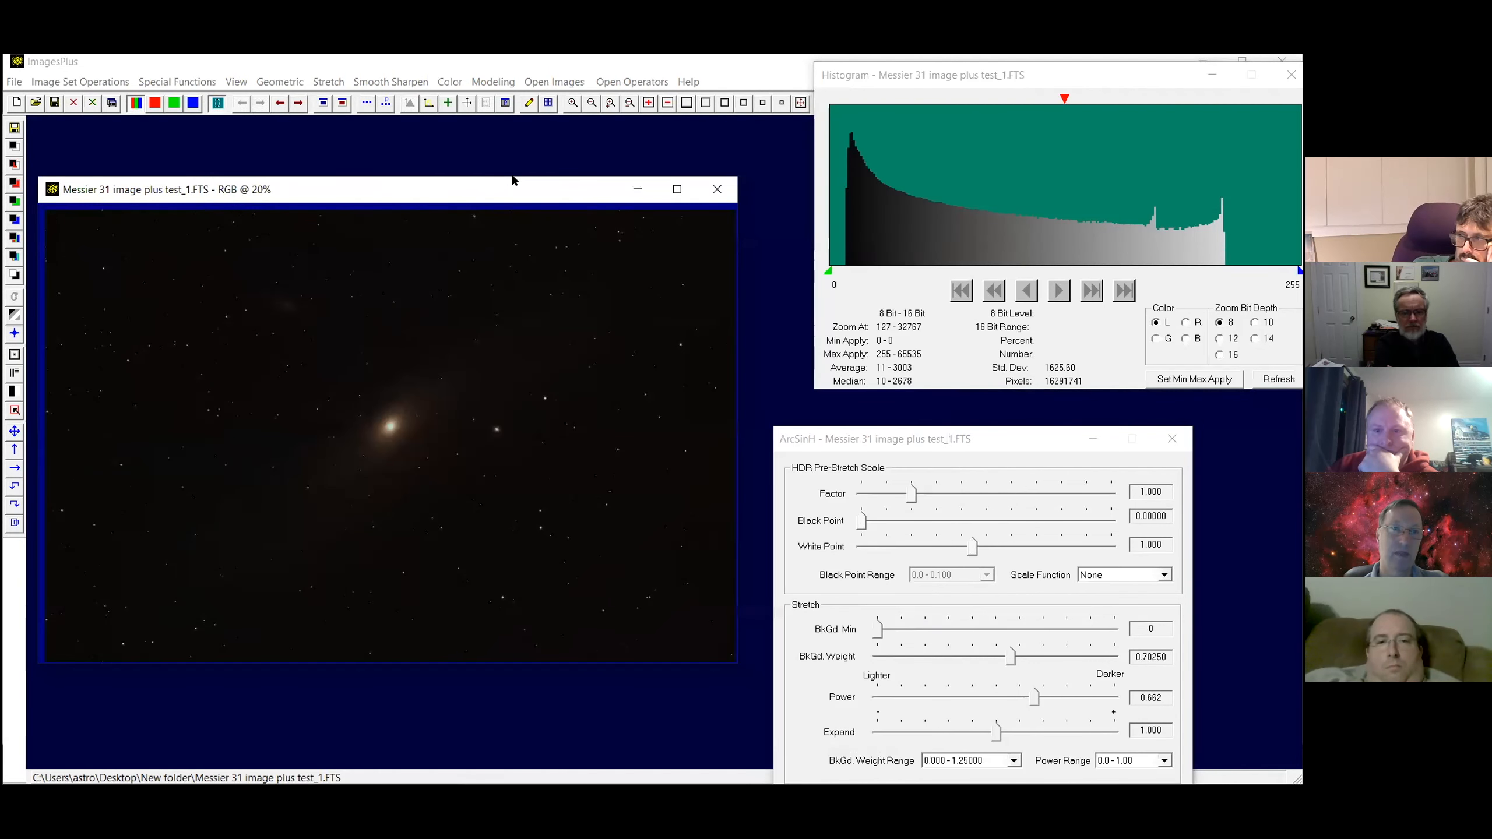
pyautogui.moveTo(513, 178); pyautogui.dragTo(508, 124)
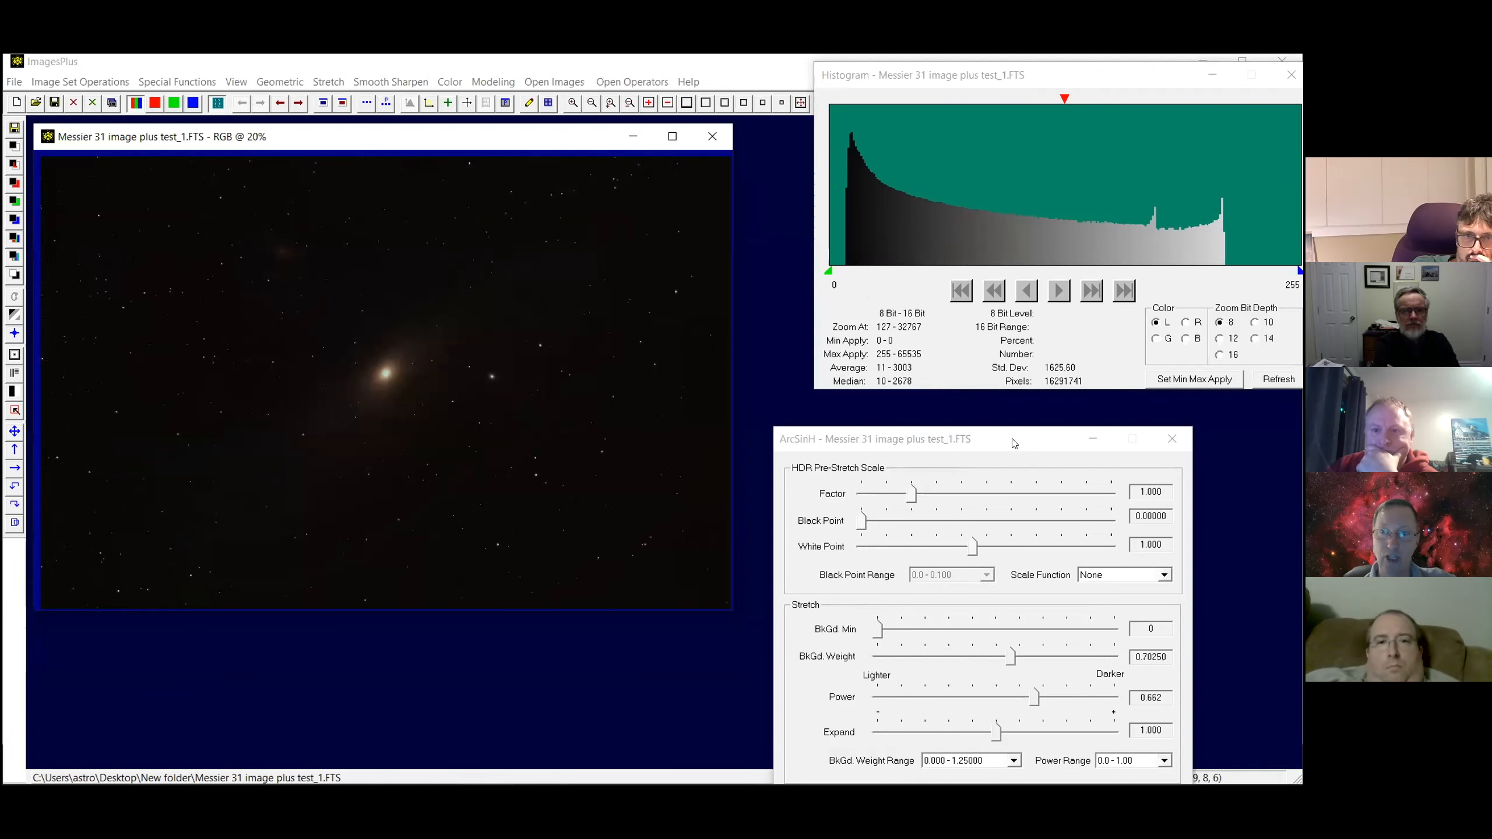
pyautogui.moveTo(1028, 438); pyautogui.dragTo(1050, 307)
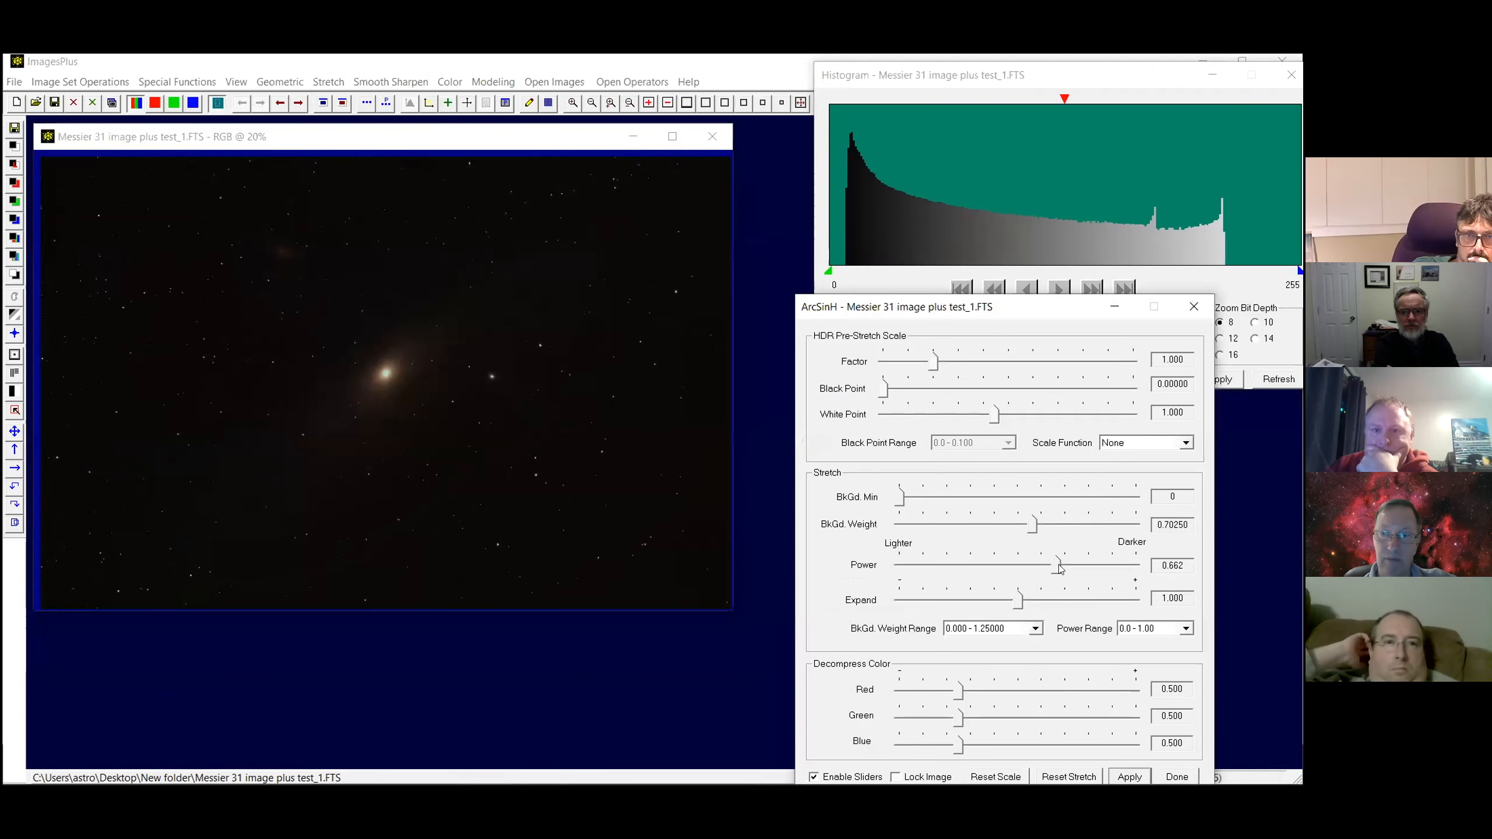
# Reset the stretch, try ArcSinH Power values of 0.696, 0.312 and 0.728 on the cropped image, and undo the result
pyautogui.click(1089, 774)
pyautogui.moveTo(1138, 568); pyautogui.dragTo(1064, 565)
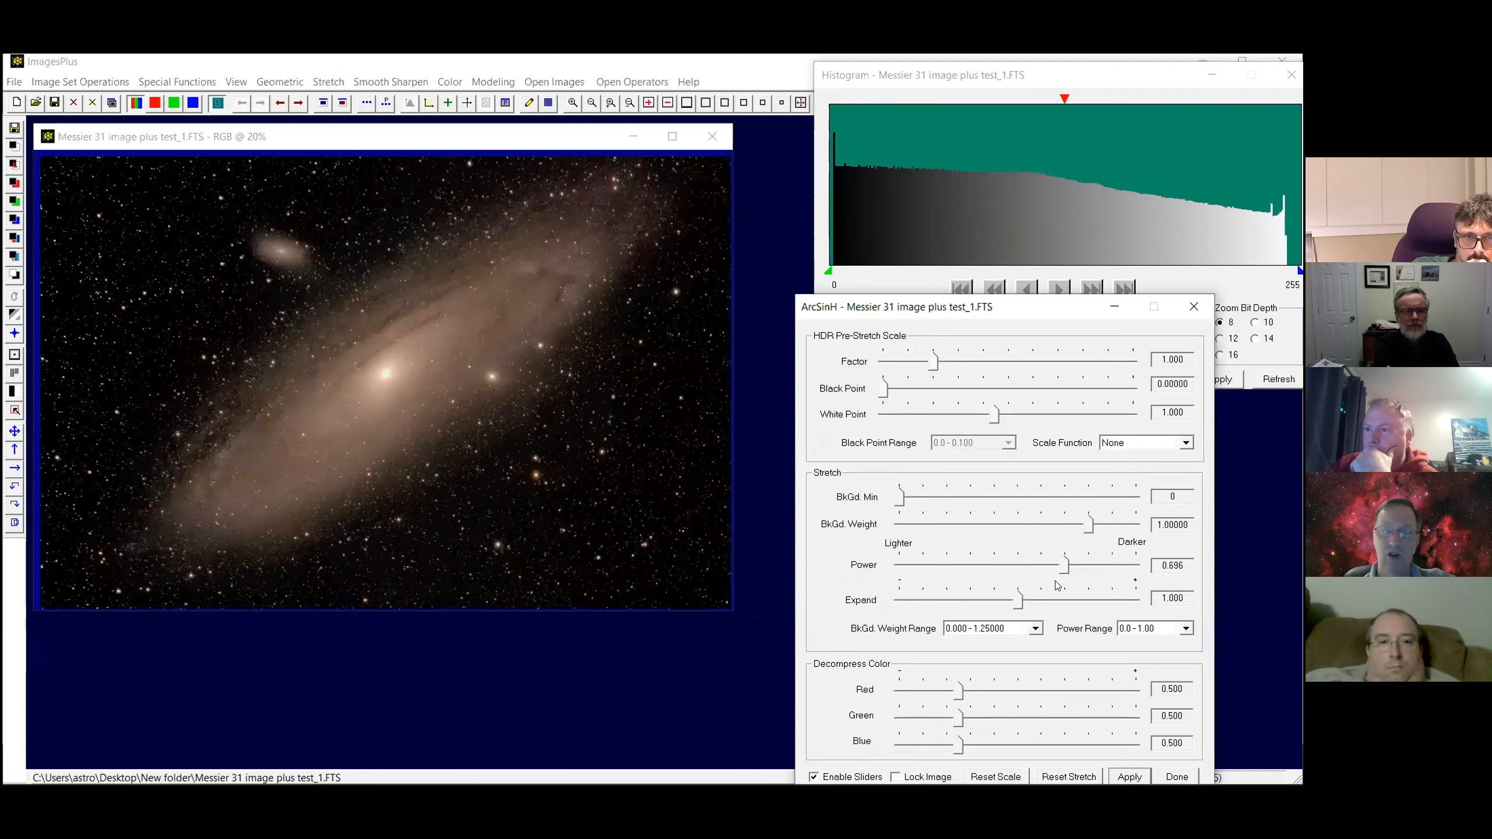
pyautogui.moveTo(1064, 569); pyautogui.dragTo(973, 562)
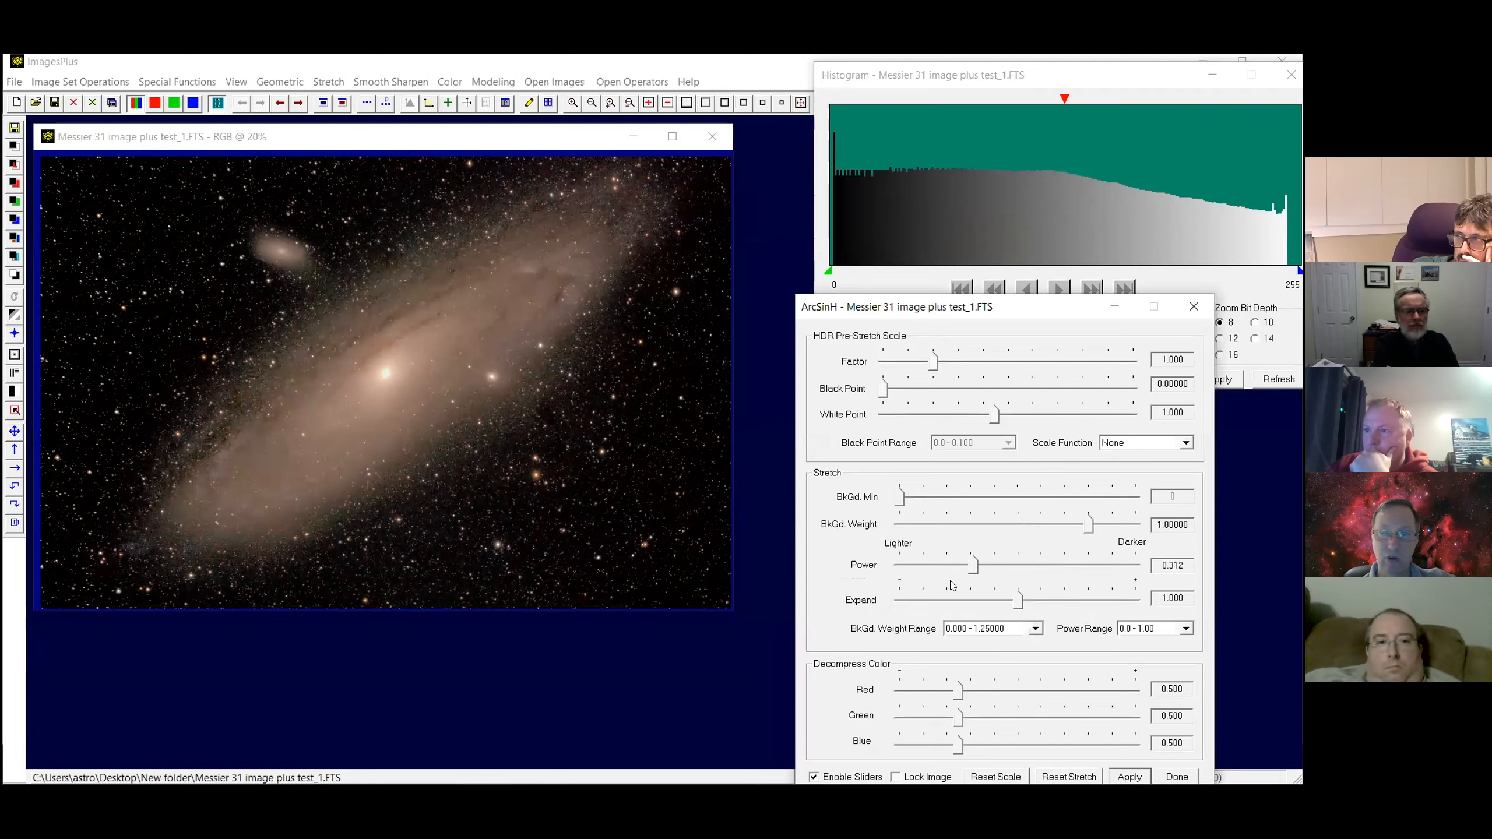
pyautogui.click(1063, 566)
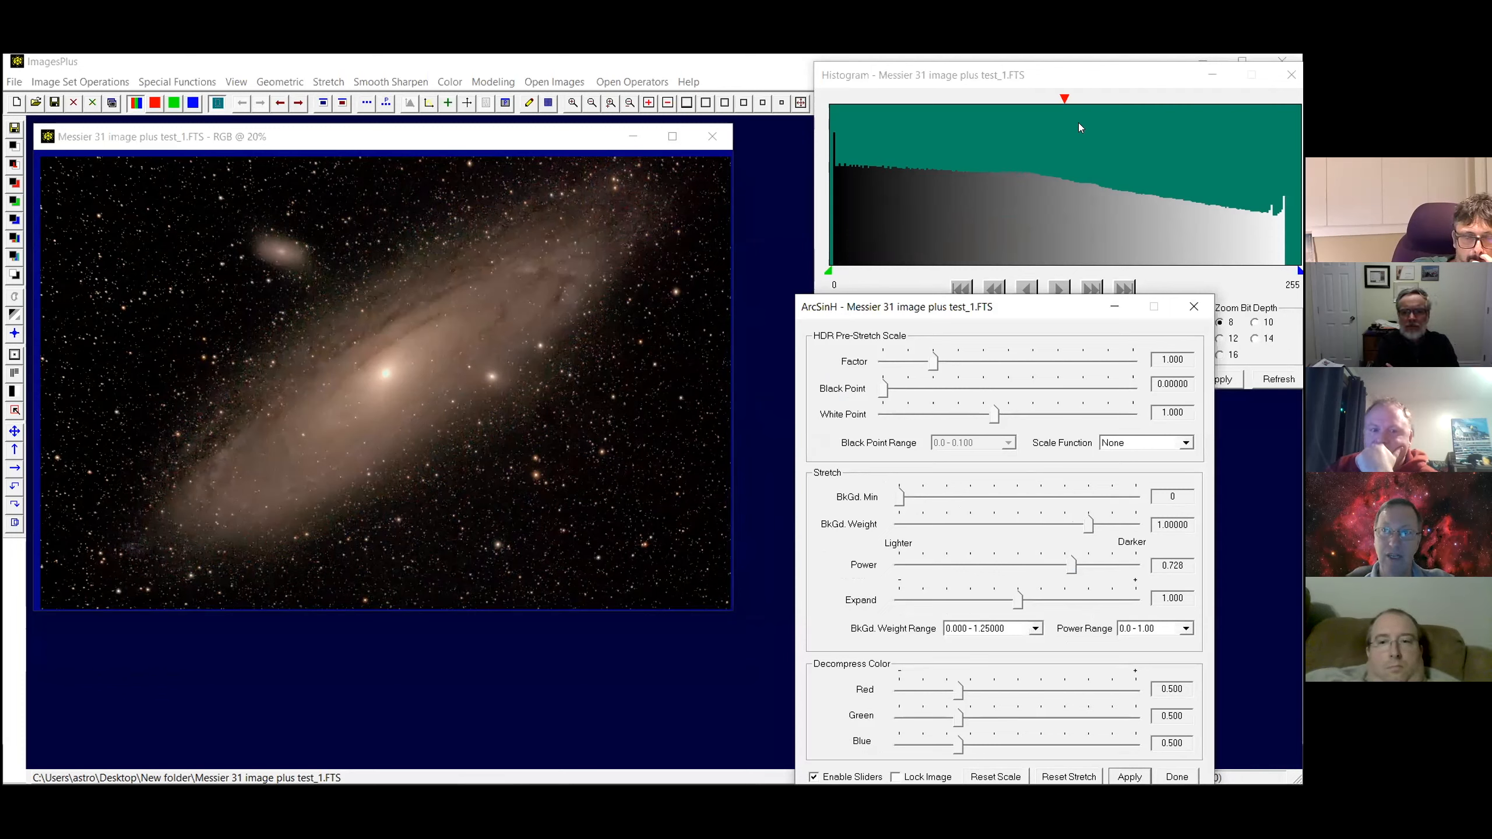
pyautogui.click(939, 238)
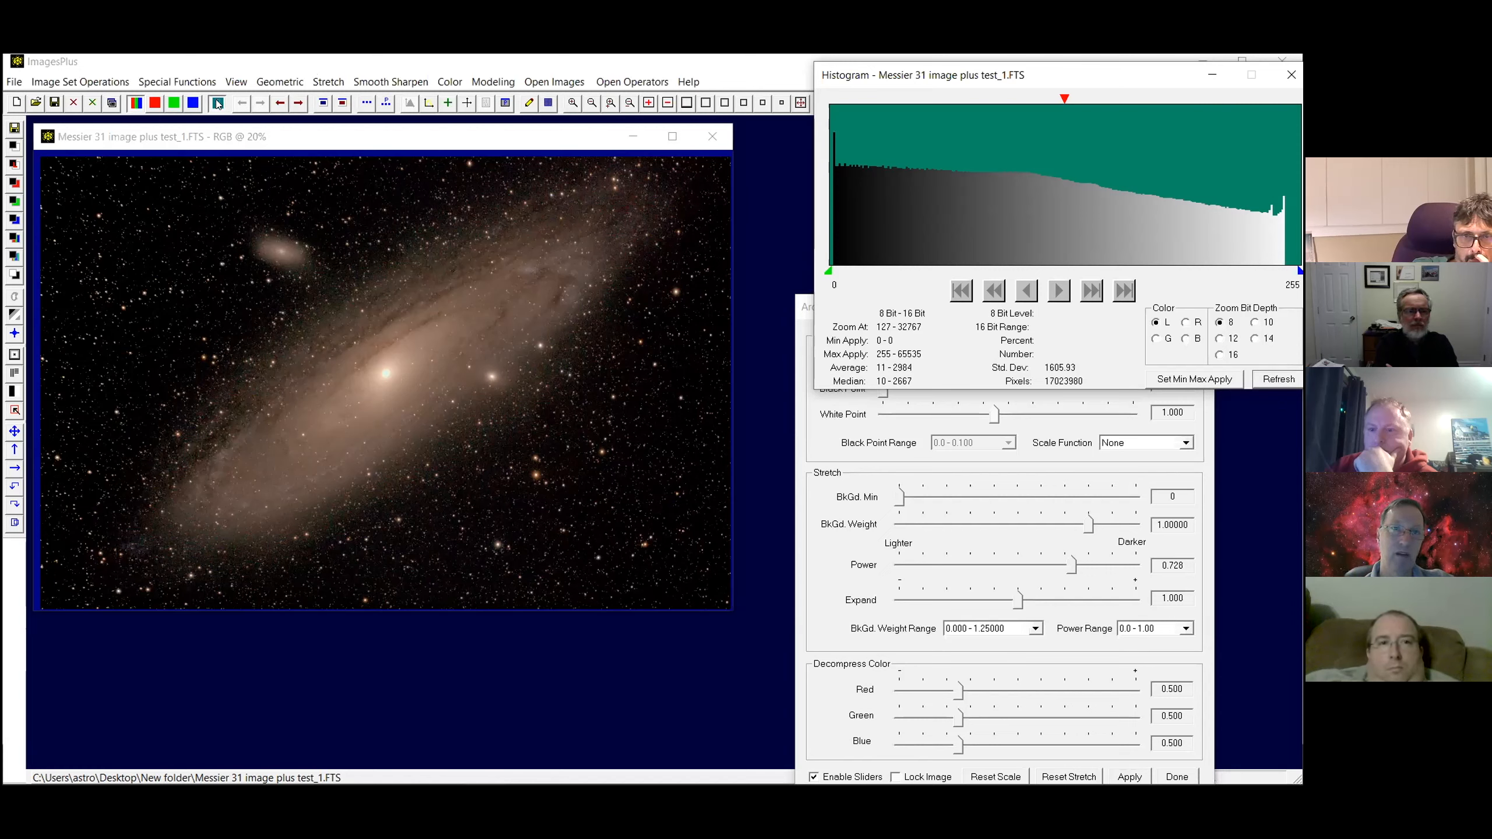
pyautogui.click(246, 104)
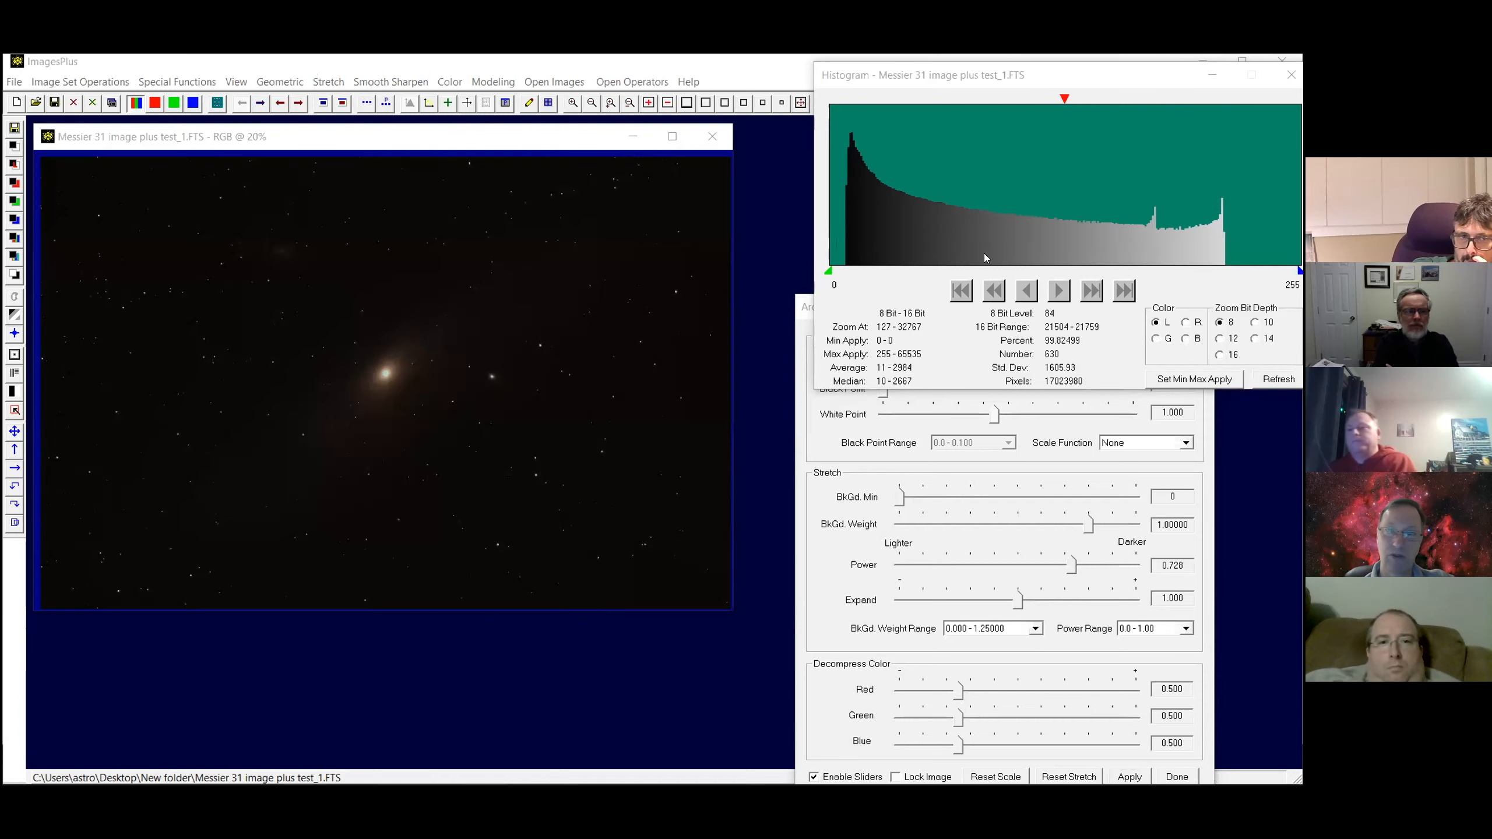
# Examine the cropped image's red, green and blue histograms at 12-bit zoom over levels 0 to 255
pyautogui.click(1185, 323)
pyautogui.click(1219, 338)
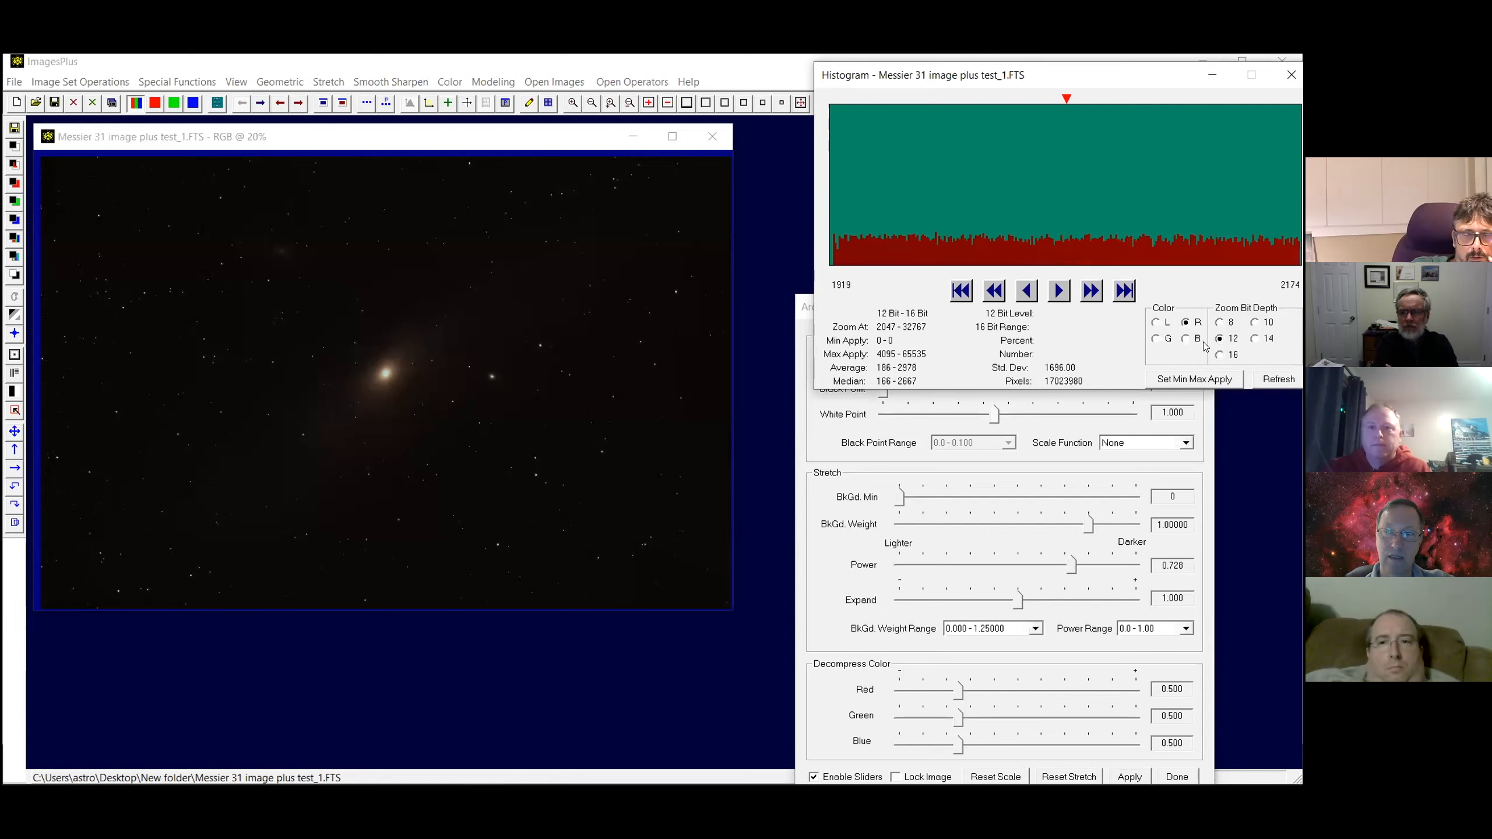
pyautogui.click(961, 290)
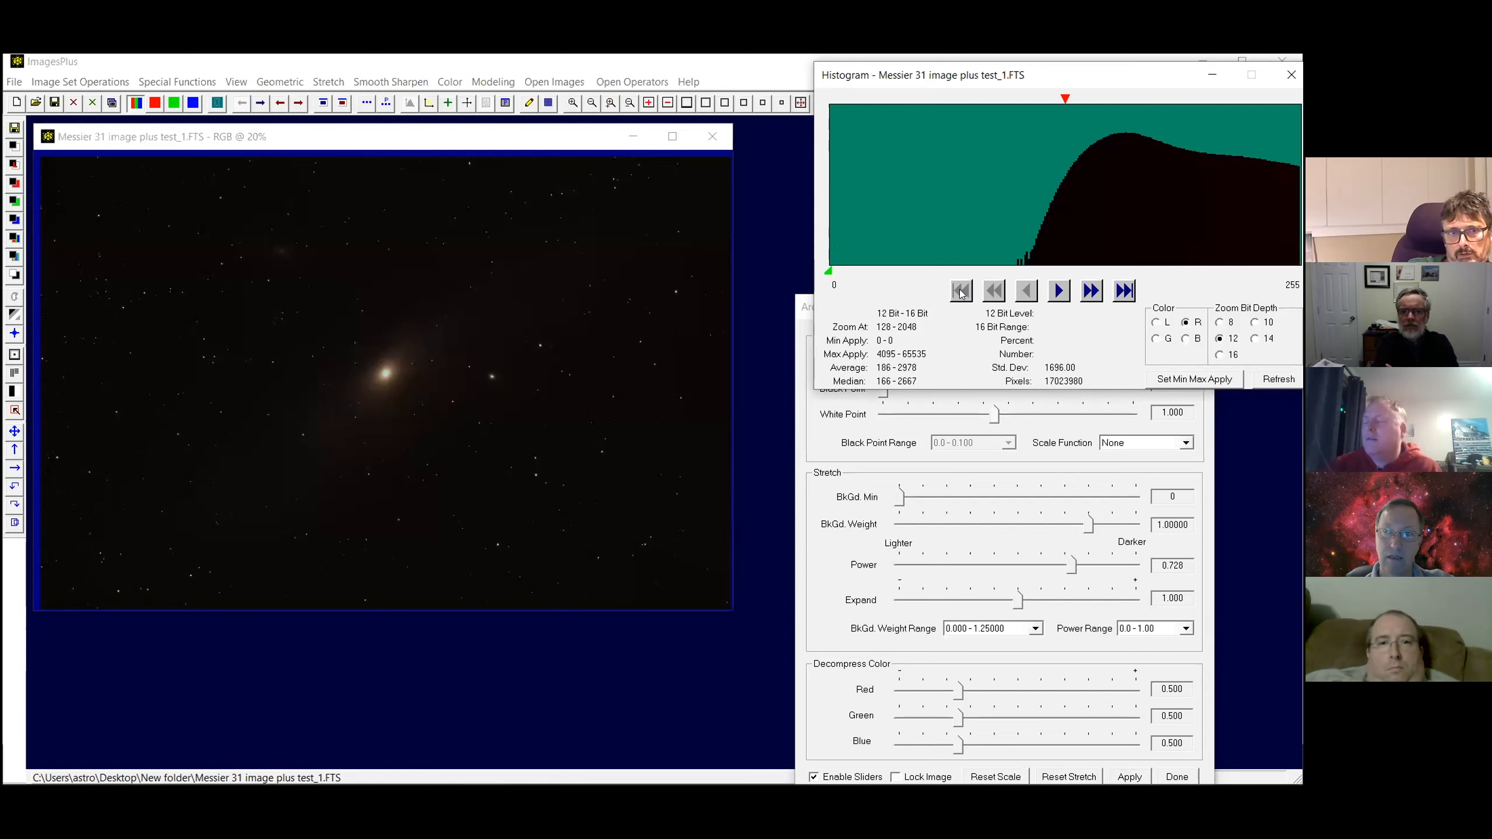
pyautogui.click(1154, 340)
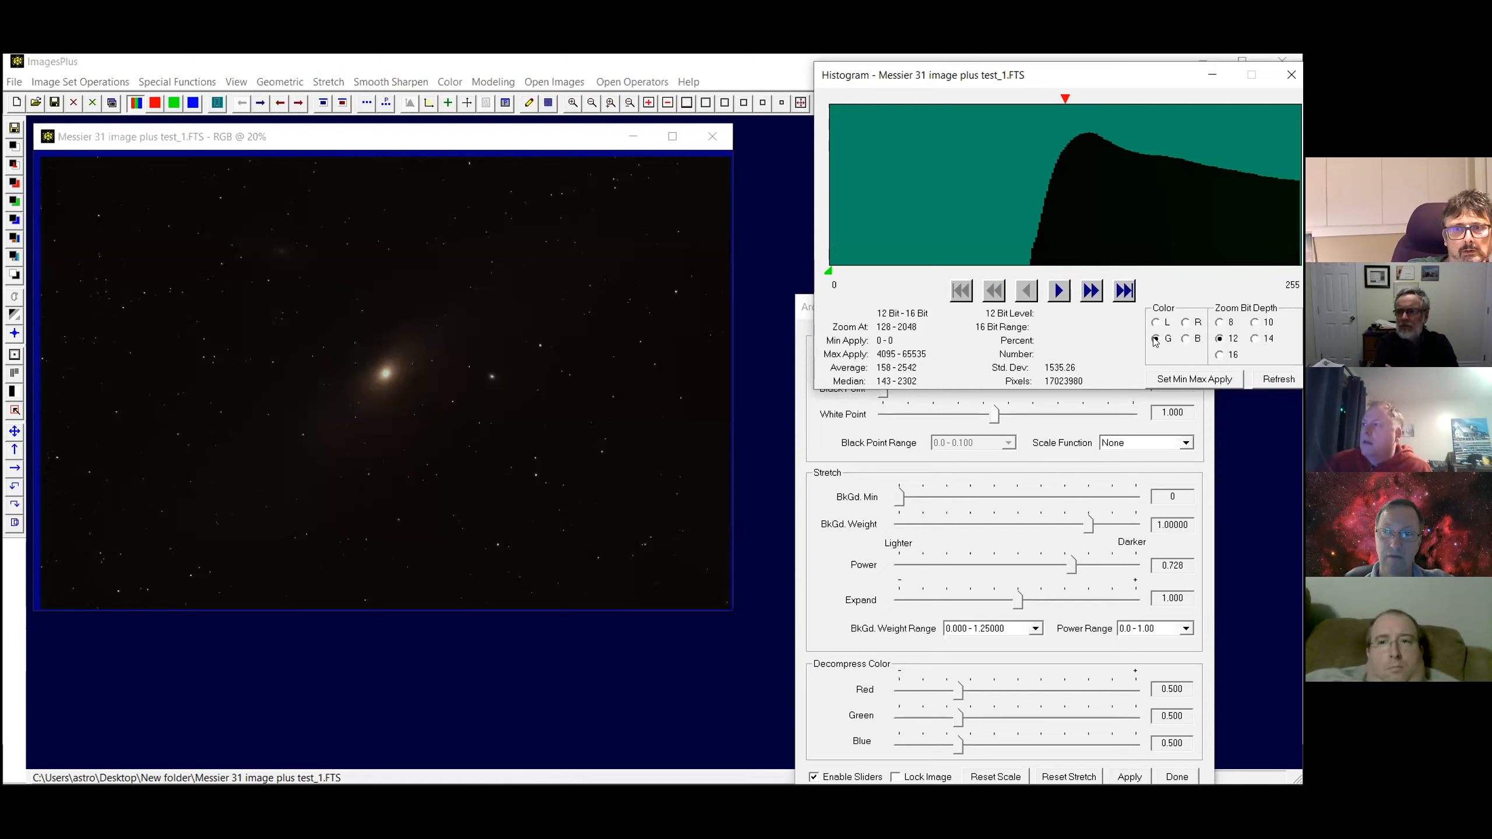
pyautogui.click(1186, 340)
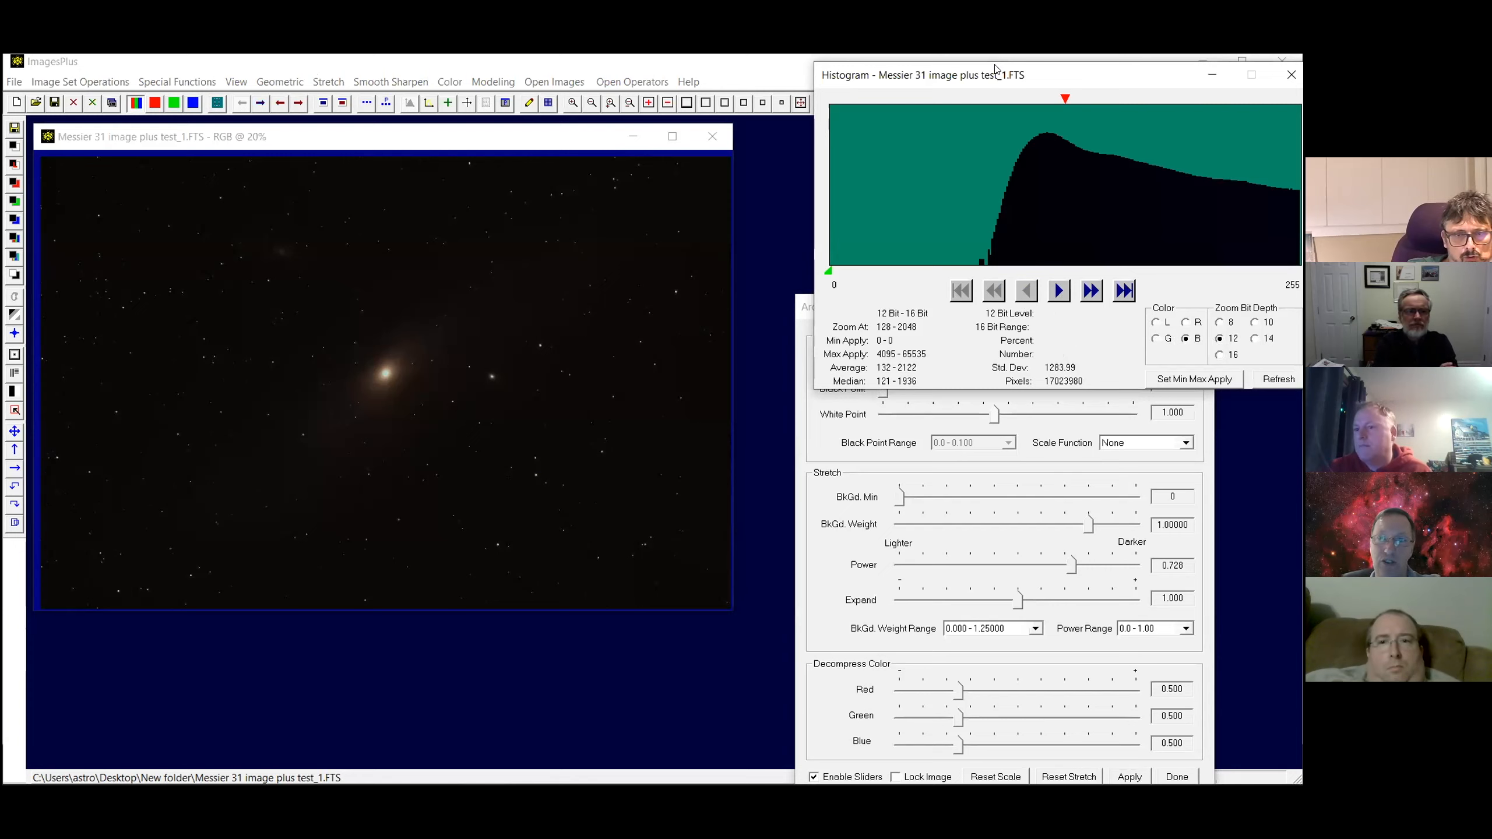
# Reposition the Histogram dialog and compare the peak positions of the green, red and blue channels again
pyautogui.moveTo(996, 69); pyautogui.dragTo(924, 73)
pyautogui.click(1085, 343)
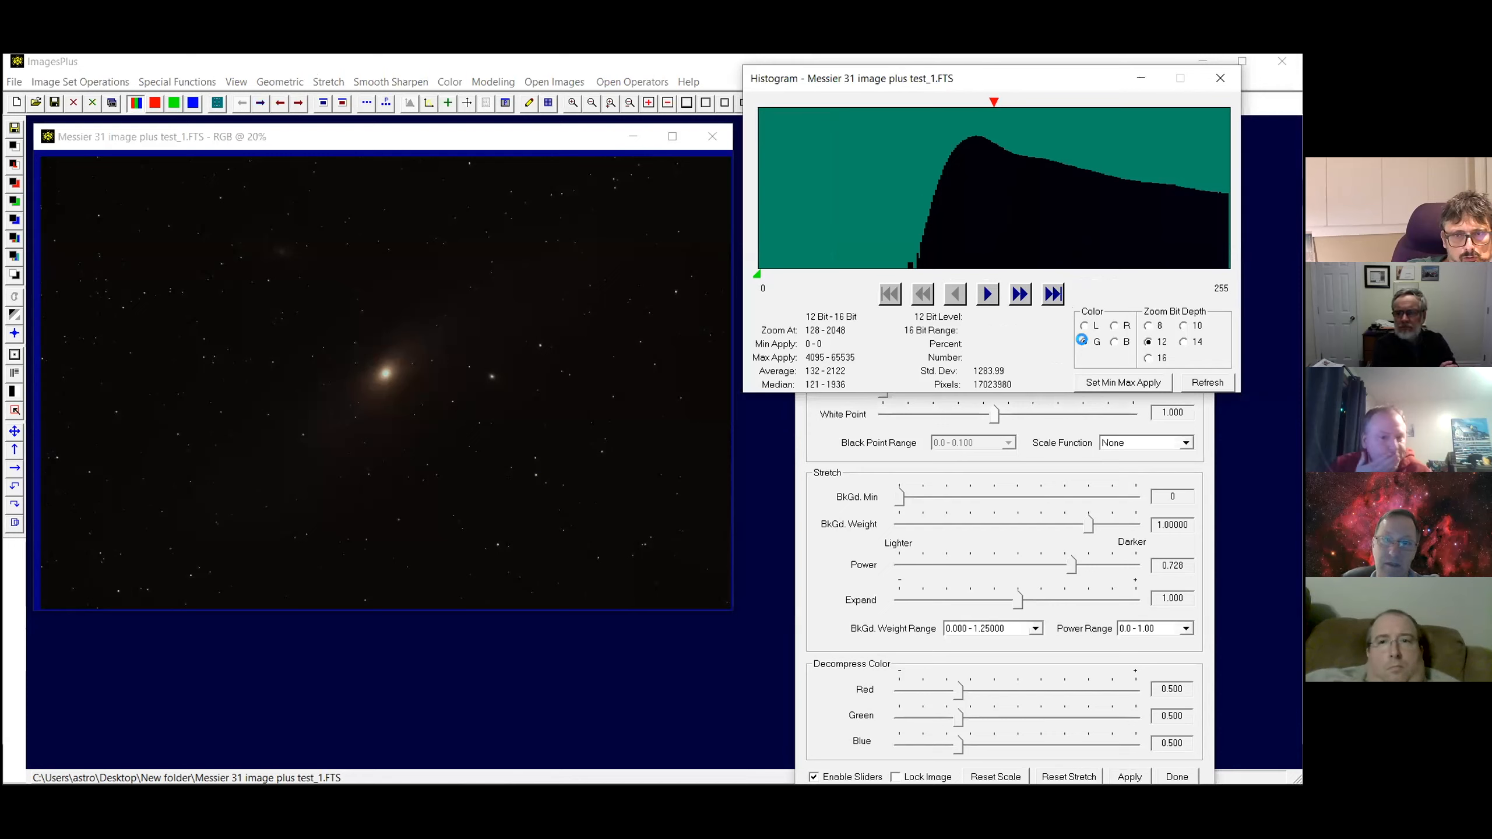
pyautogui.click(1114, 327)
pyautogui.moveTo(1053, 134)
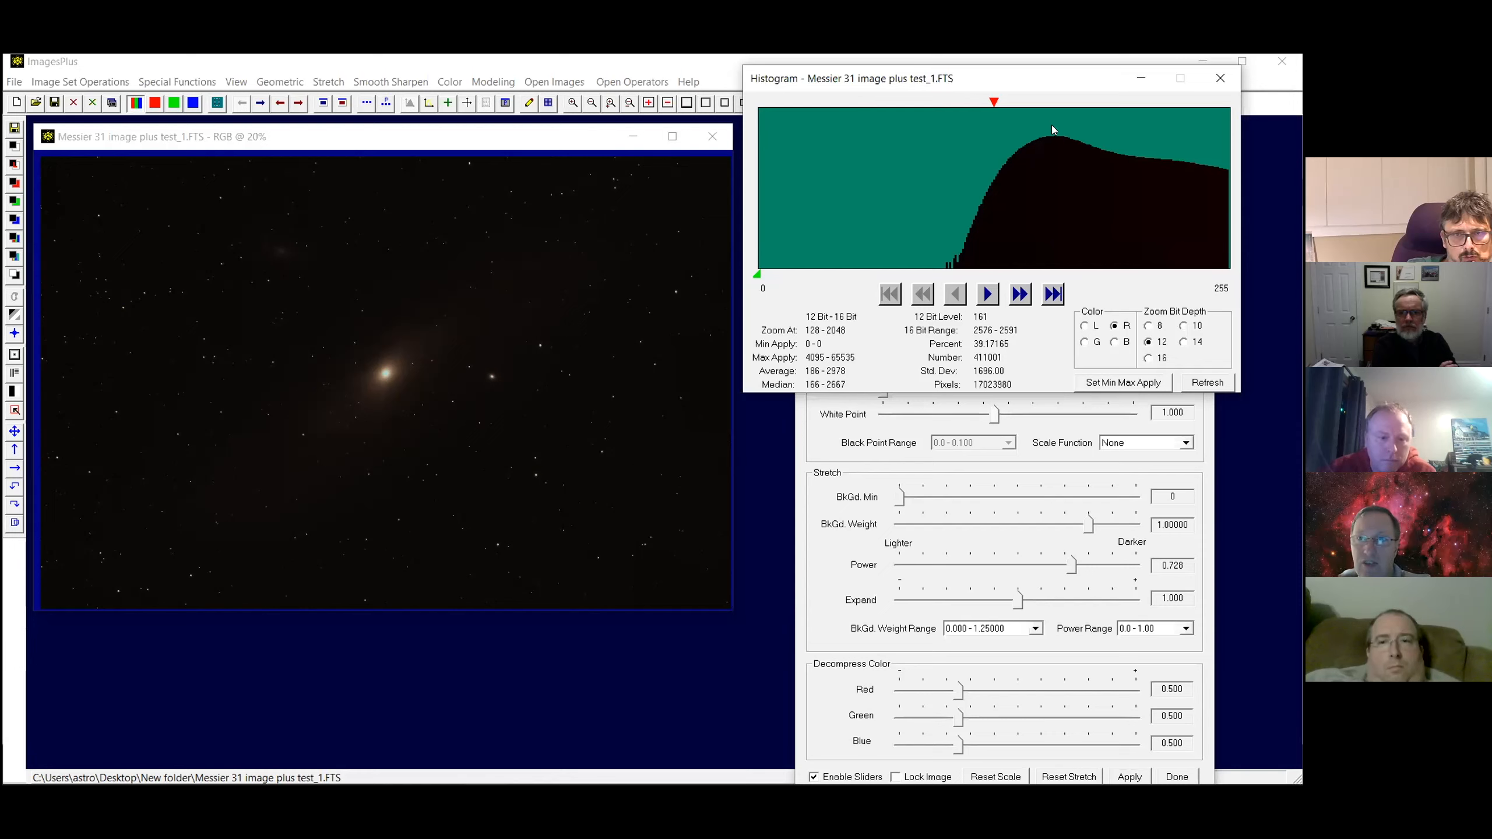
pyautogui.click(1114, 343)
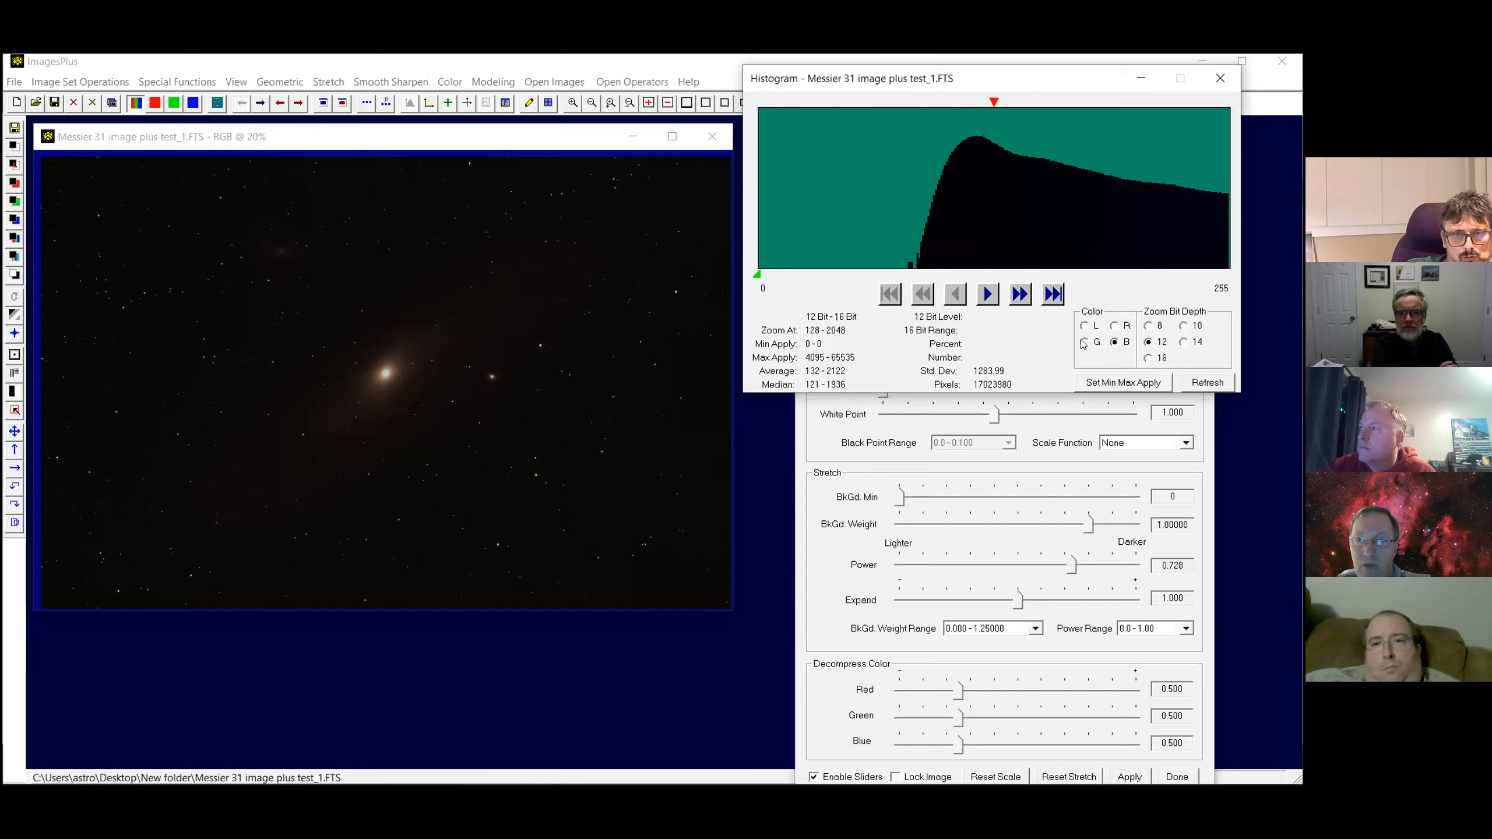
# Open Levels for the cropped Messier 31 image, display the red histogram, and choose the Red channel with the Black level
pyautogui.click(1112, 346)
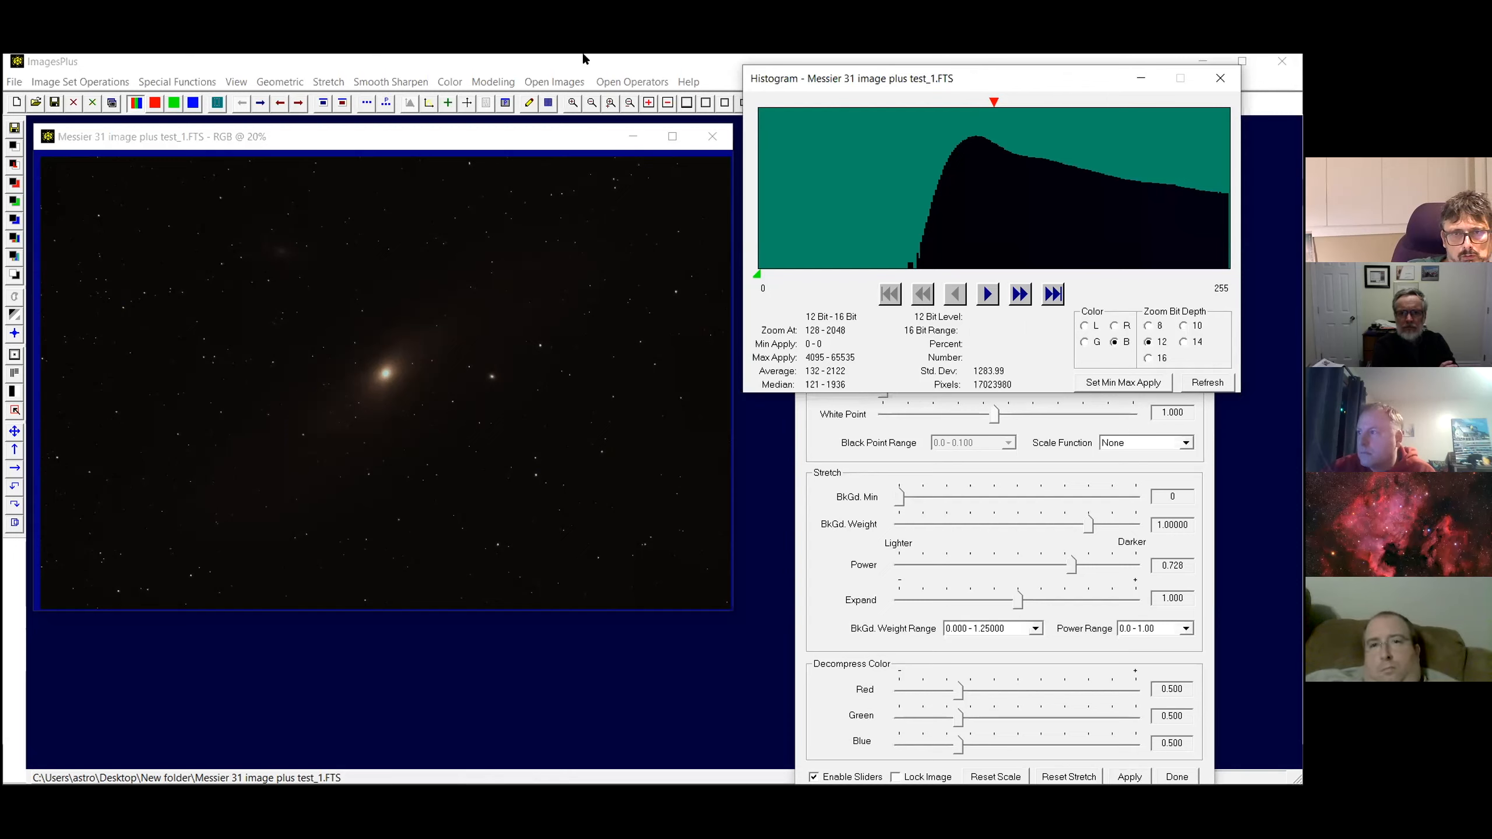
pyautogui.click(325, 84)
pyautogui.click(361, 187)
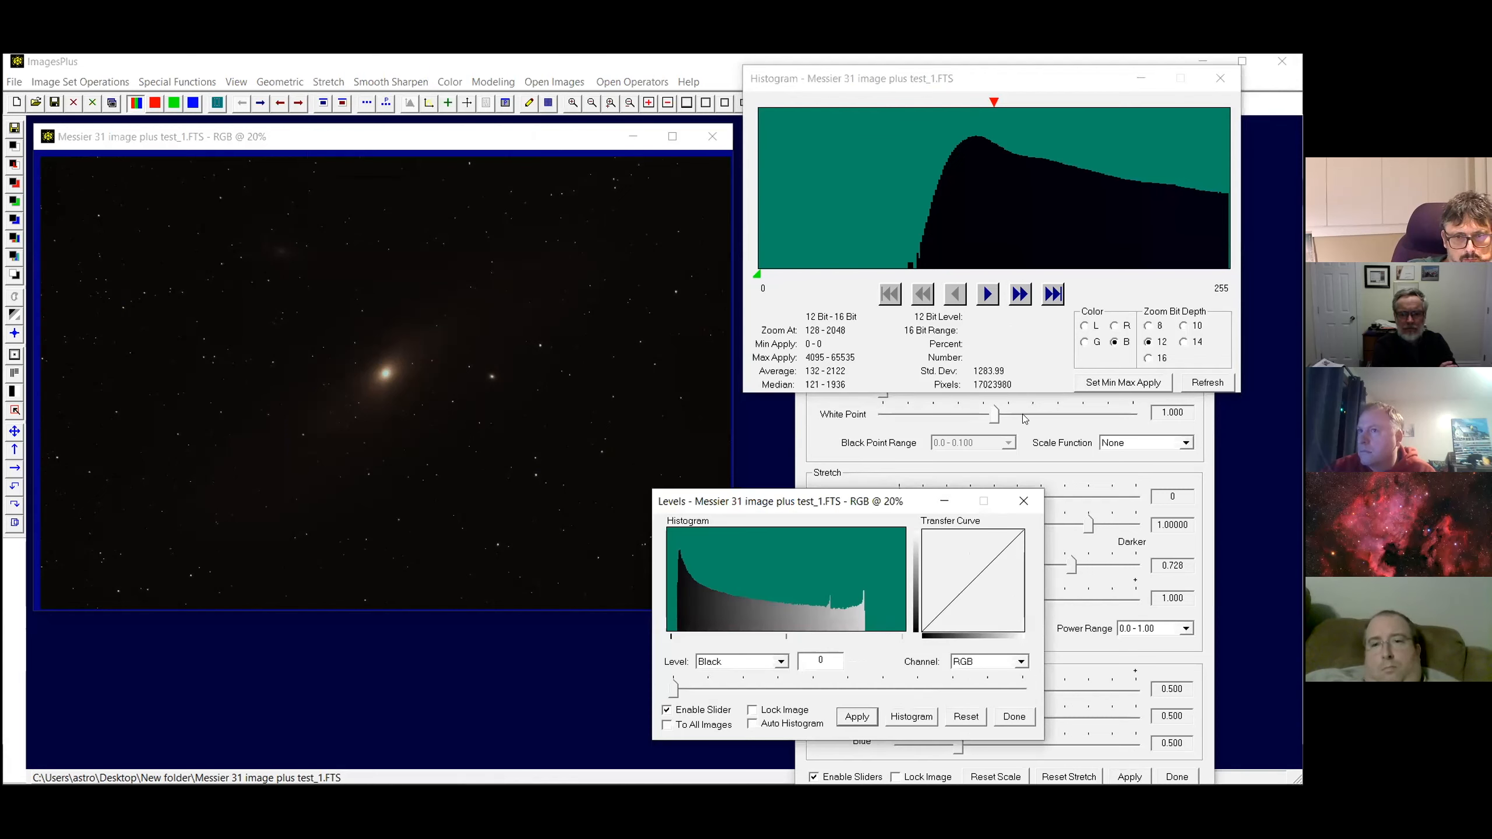
pyautogui.click(1112, 327)
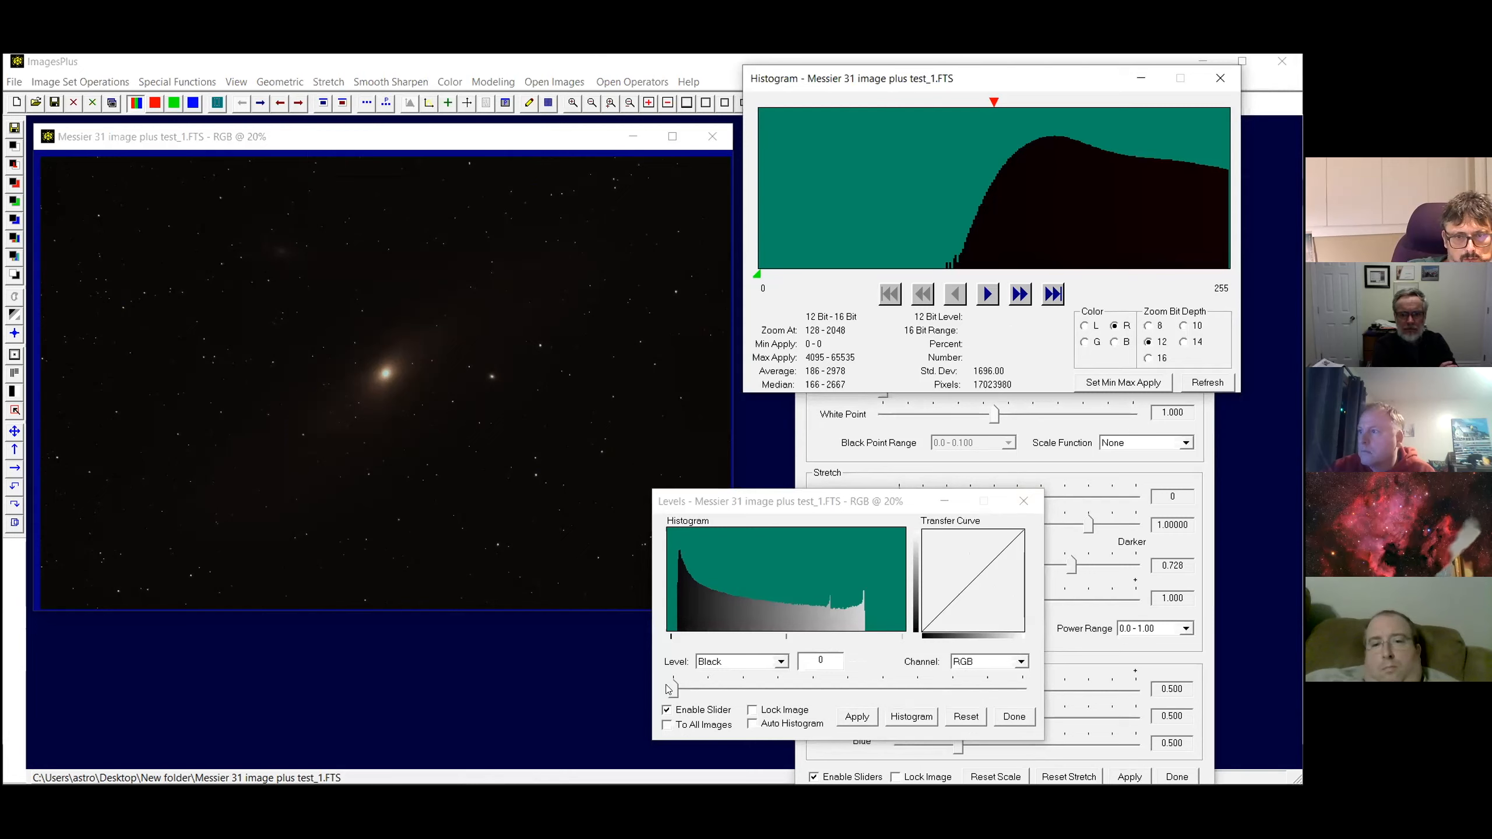
pyautogui.moveTo(676, 688); pyautogui.dragTo(670, 690)
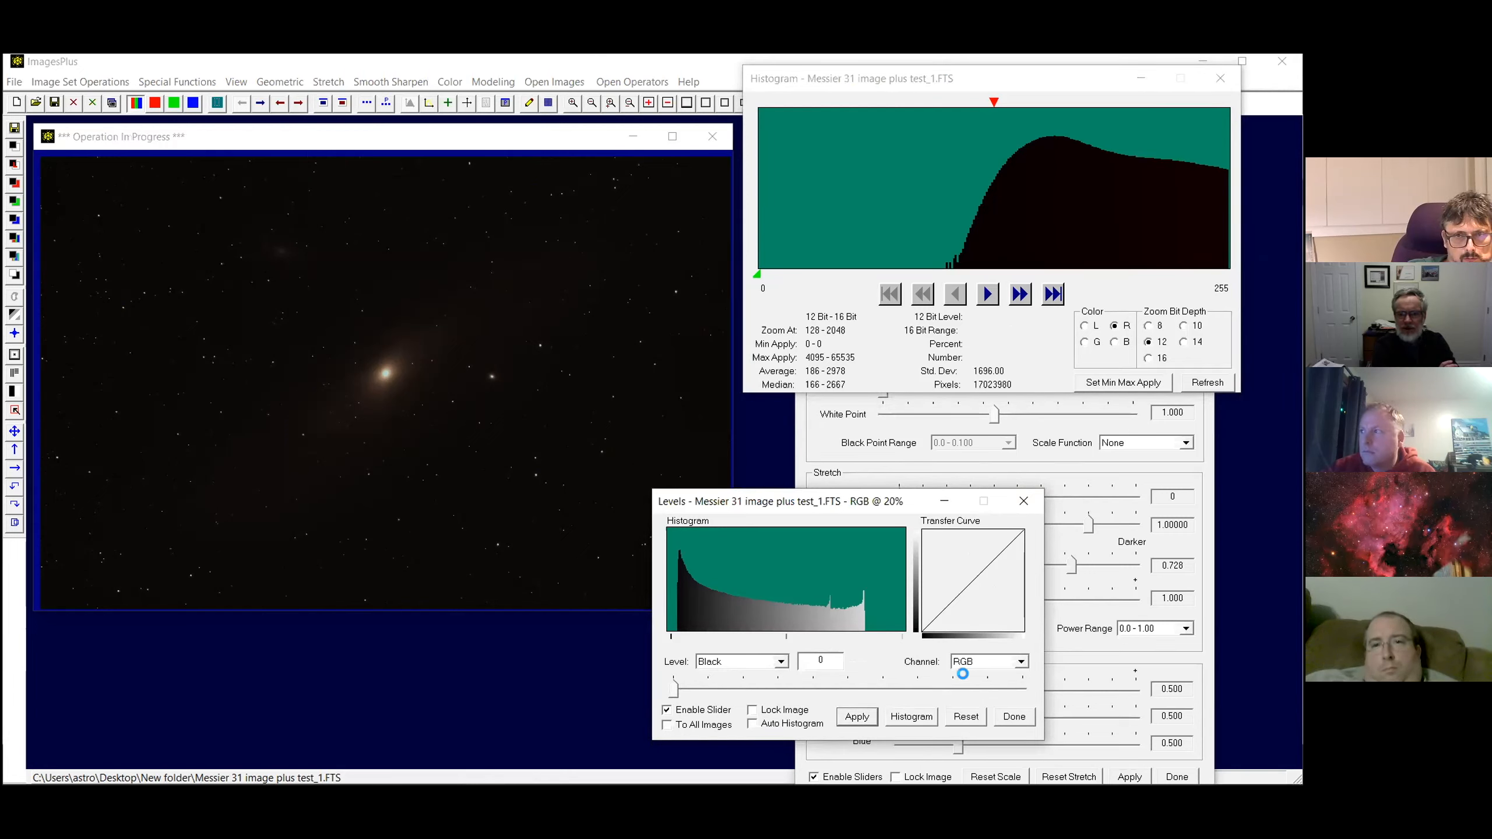
pyautogui.click(1023, 662)
pyautogui.click(981, 687)
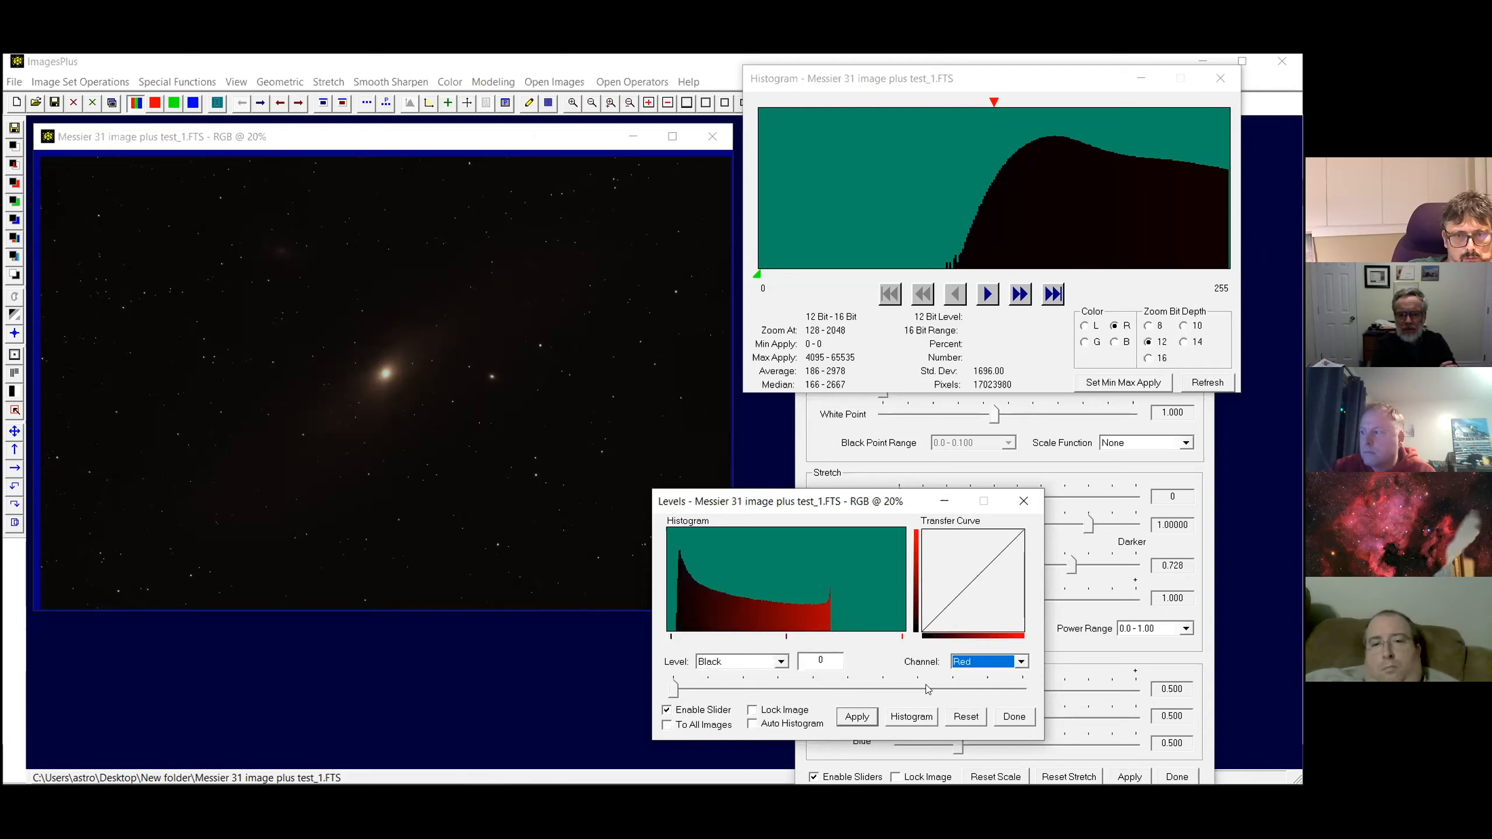
# Try red-channel black levels of 509, 550 and 650 in Levels, checking how the red histogram peak shifts
pyautogui.click(673, 691)
pyautogui.moveTo(673, 692); pyautogui.dragTo(676, 692)
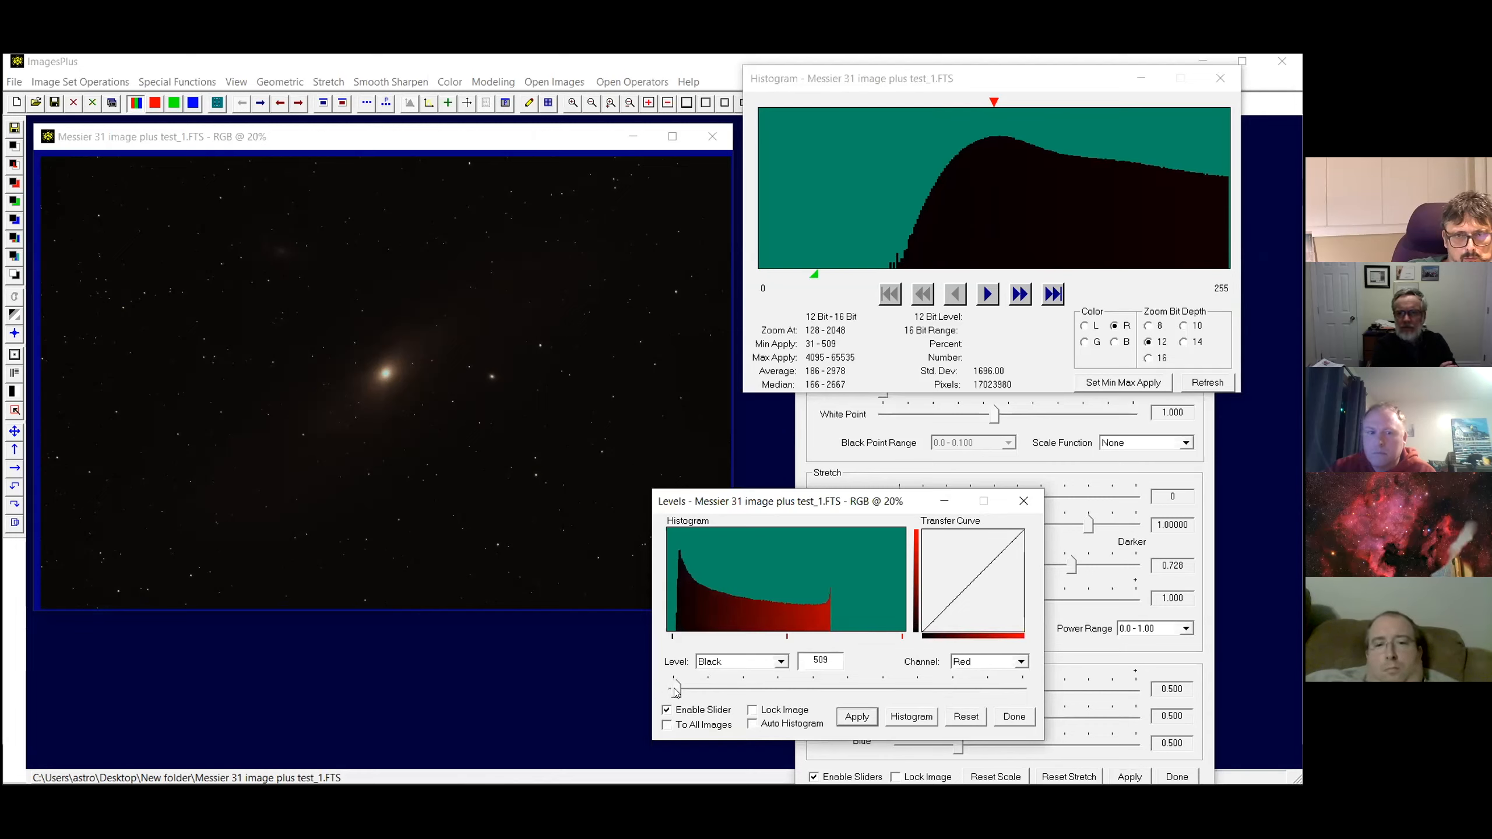
pyautogui.moveTo(834, 654); pyautogui.dragTo(750, 654)
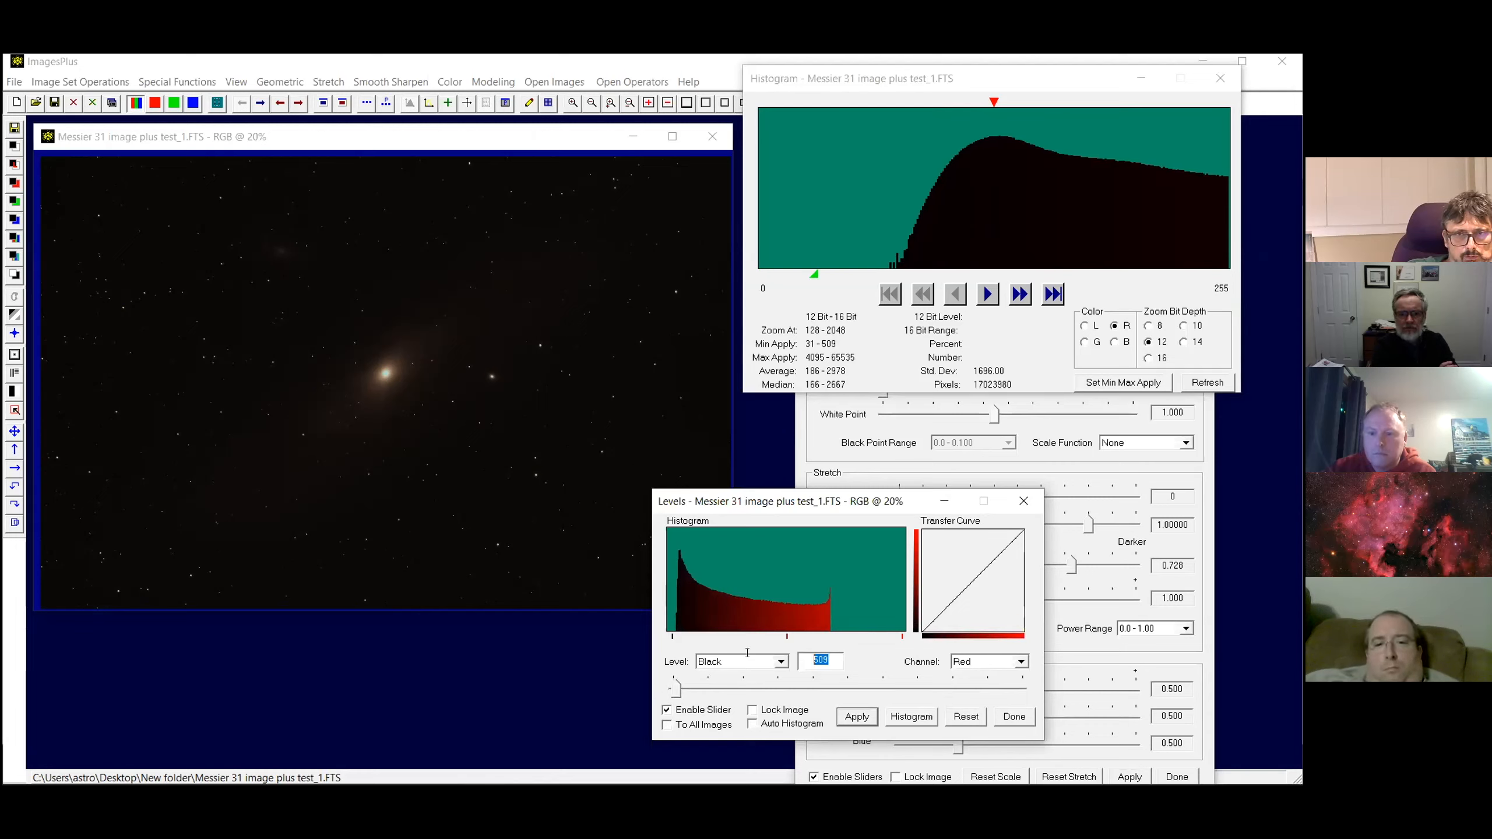
pyautogui.press('Return')
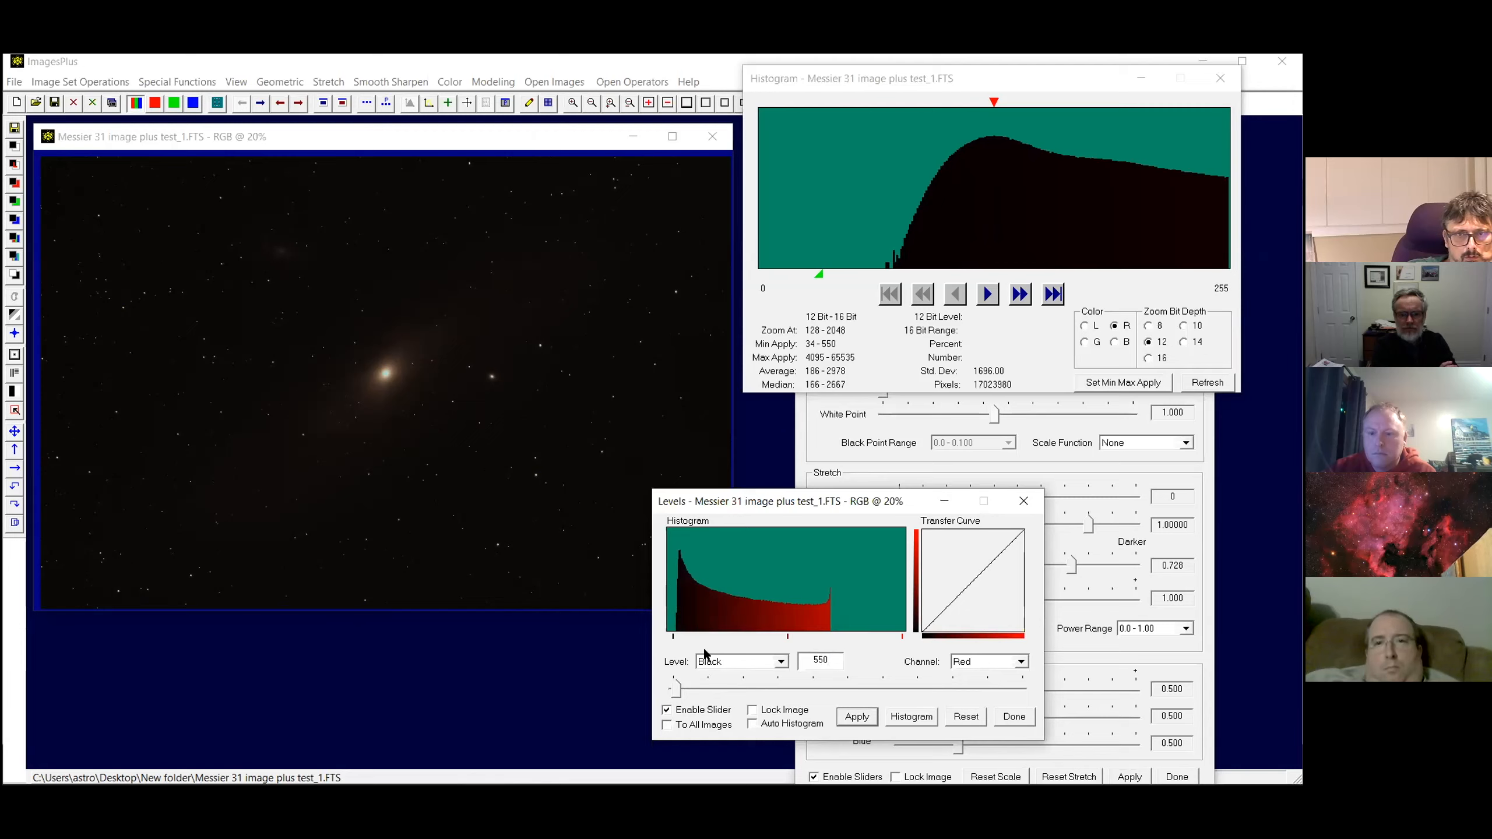
pyautogui.press('BackSpace')
pyautogui.press('BackSpace')
pyautogui.press('BackSpace')
pyautogui.write('65')
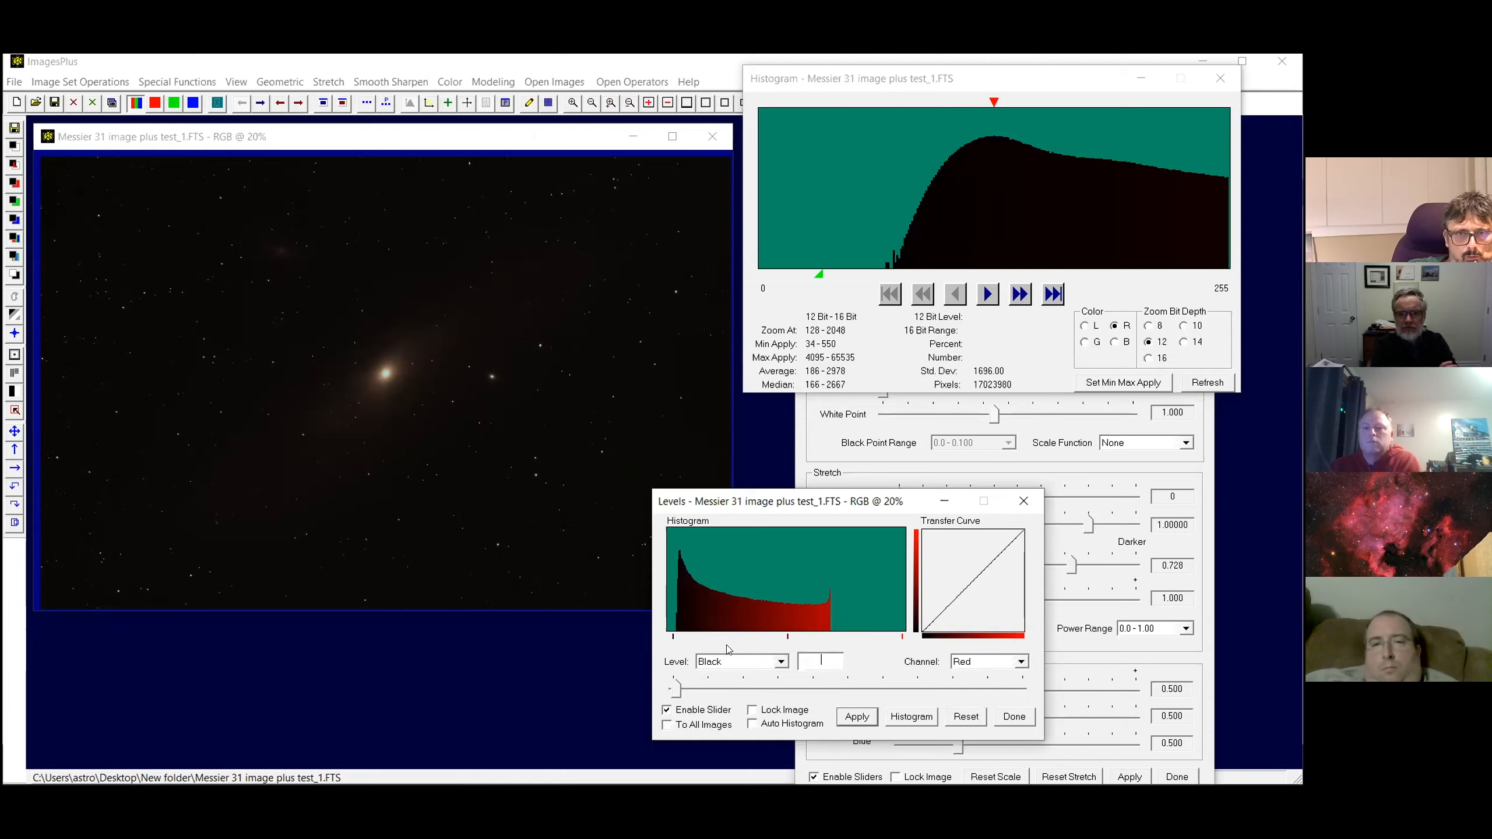
pyautogui.write('0')
pyautogui.press('Return')
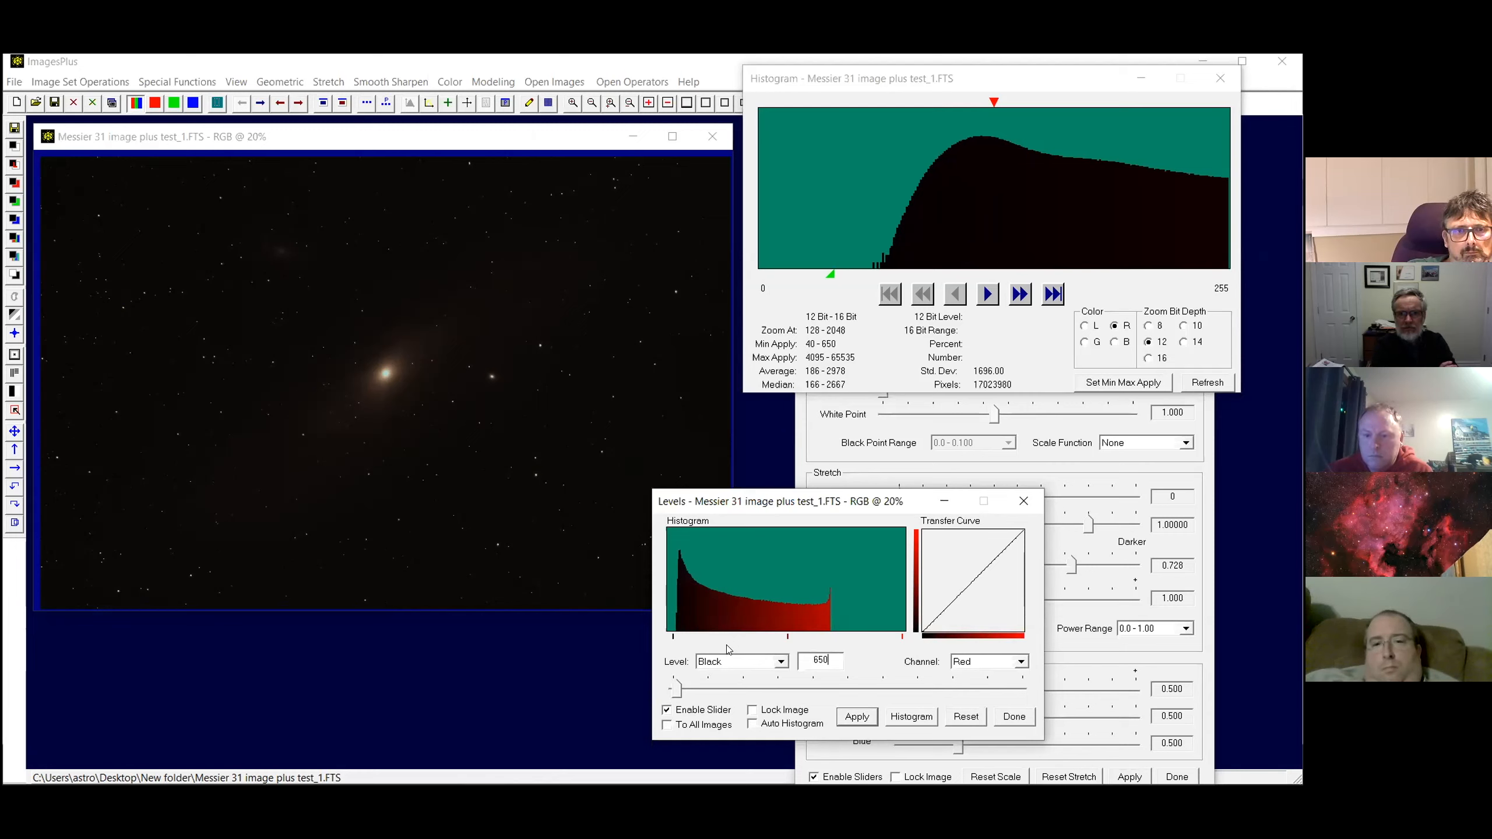
# Raise the red channel's black level to 660 and refine it to 670
pyautogui.press('BackSpace')
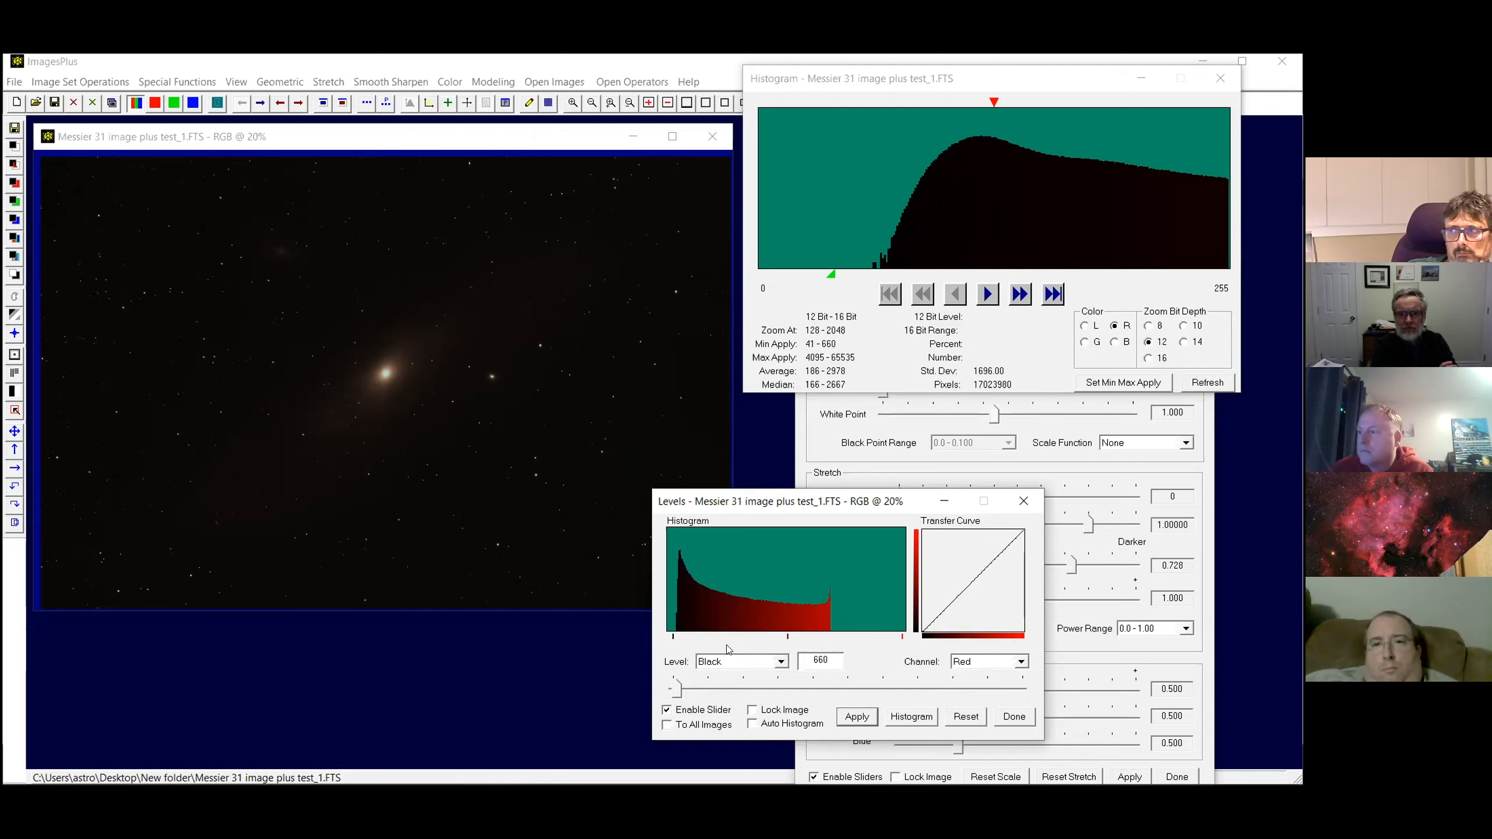
pyautogui.press('BackSpace')
pyautogui.press('BackSpace')
pyautogui.write('70')
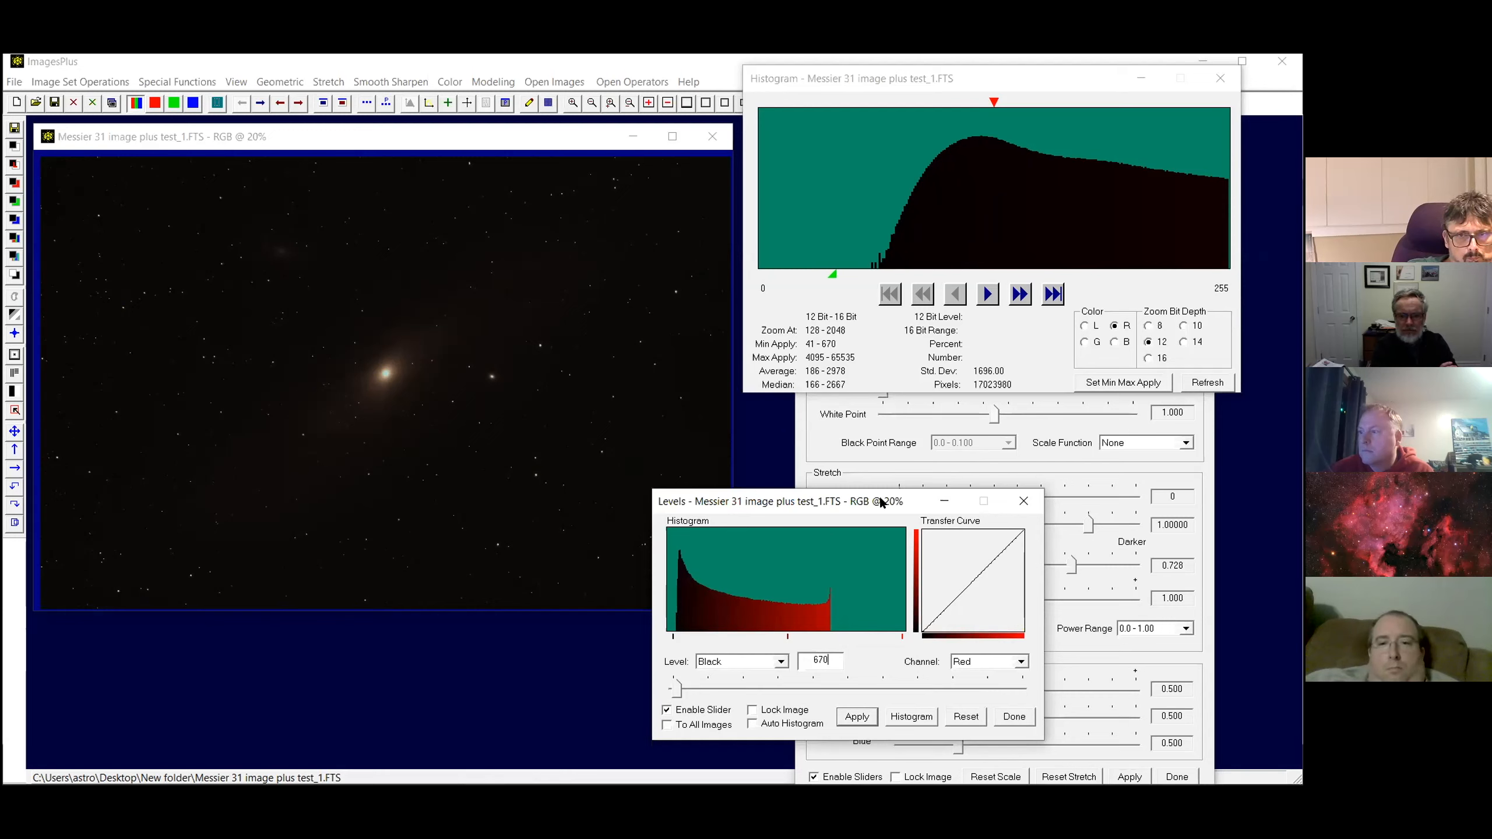
# Reposition the Levels dialog, compare the blue and green histograms, and switch Levels to the Green channel
pyautogui.moveTo(881, 501); pyautogui.dragTo(864, 451)
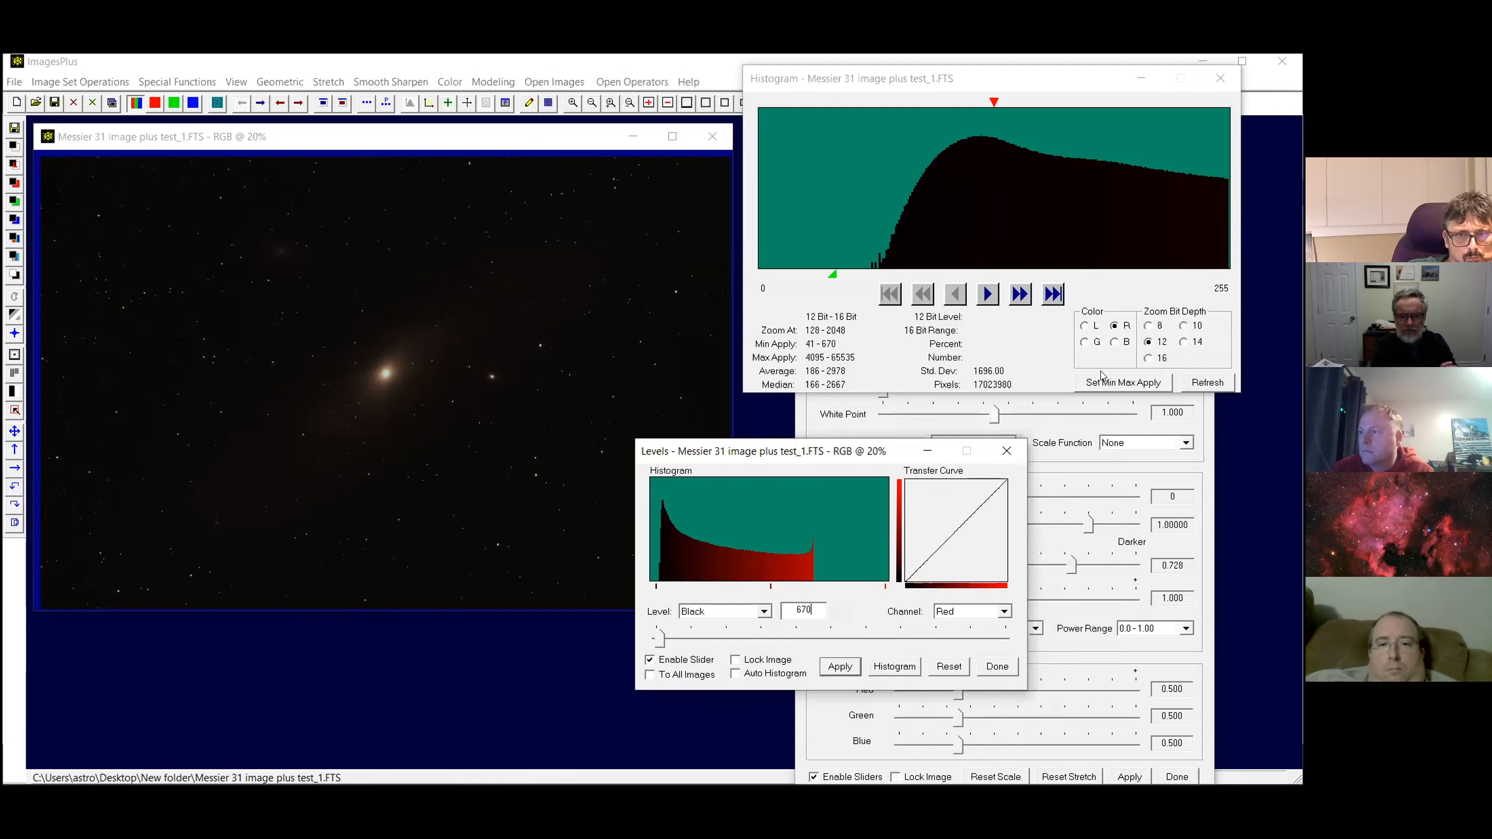
pyautogui.click(1113, 343)
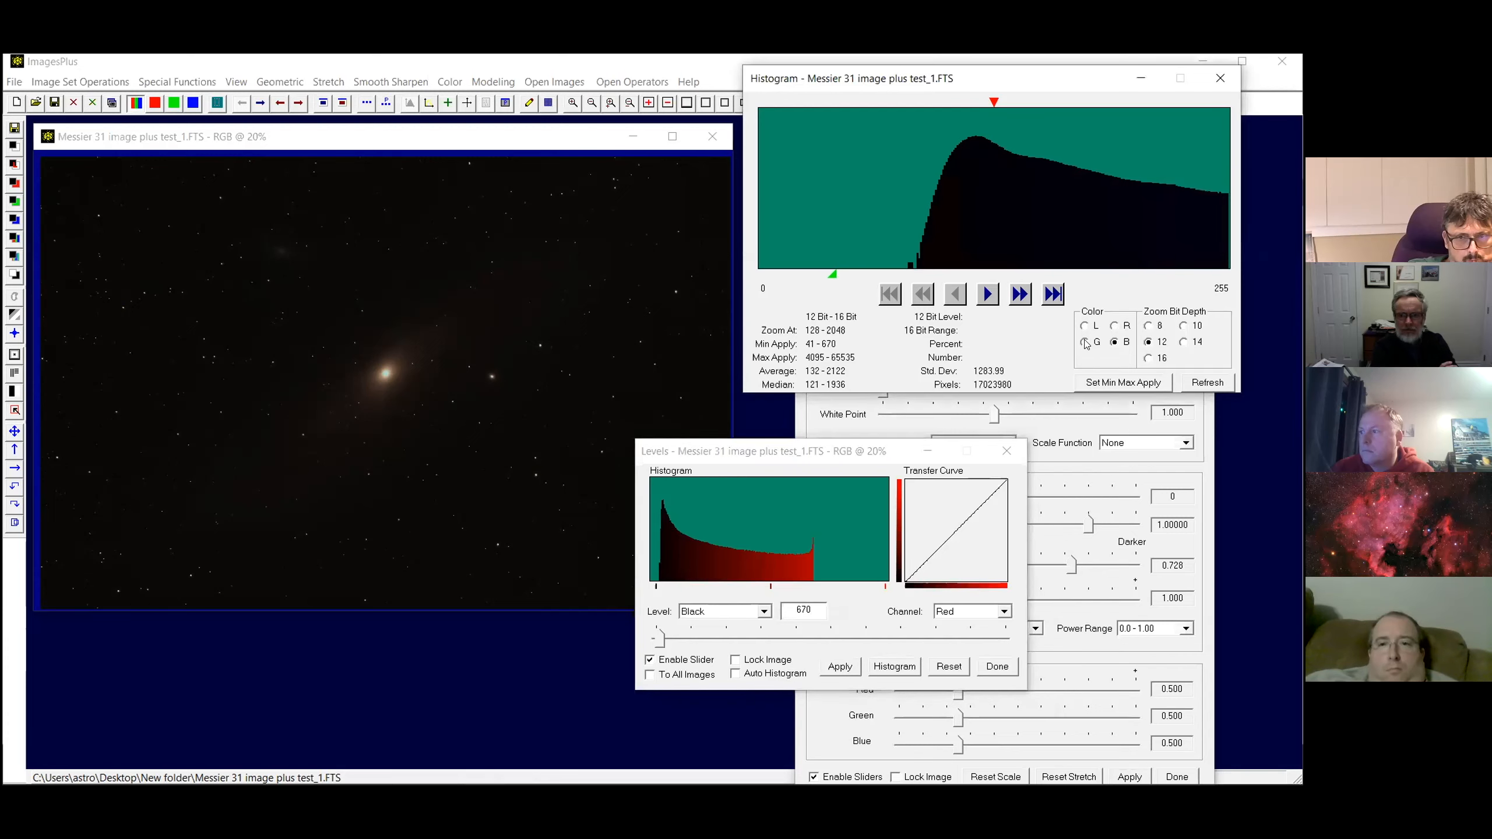
pyautogui.click(1085, 343)
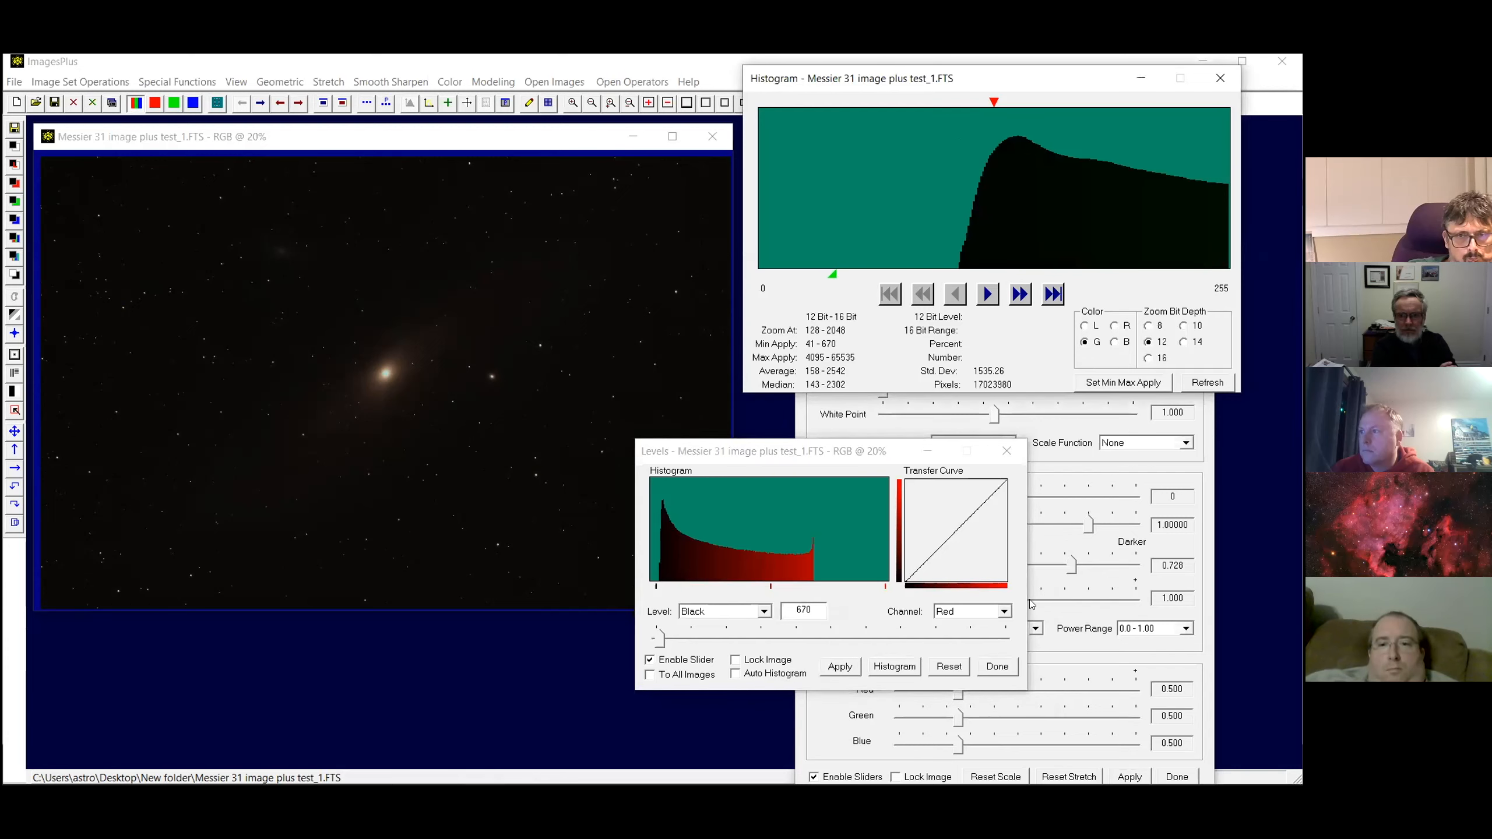
pyautogui.click(1003, 613)
pyautogui.click(953, 648)
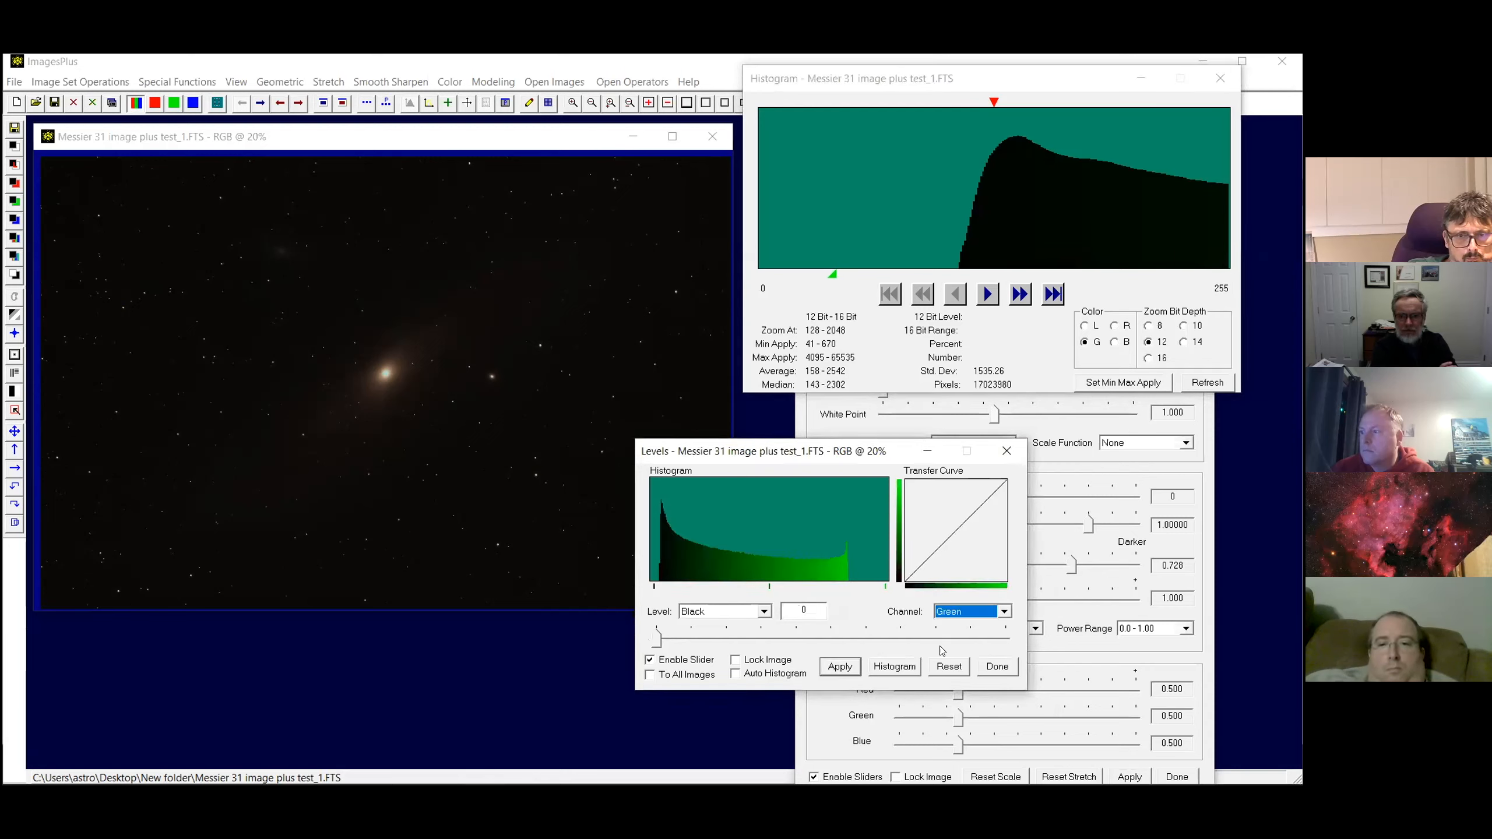
# Try green channel black levels of 300 and 350, settle on 340, and finish the Levels adjustment
pyautogui.doubleClick(805, 609)
pyautogui.write('300')
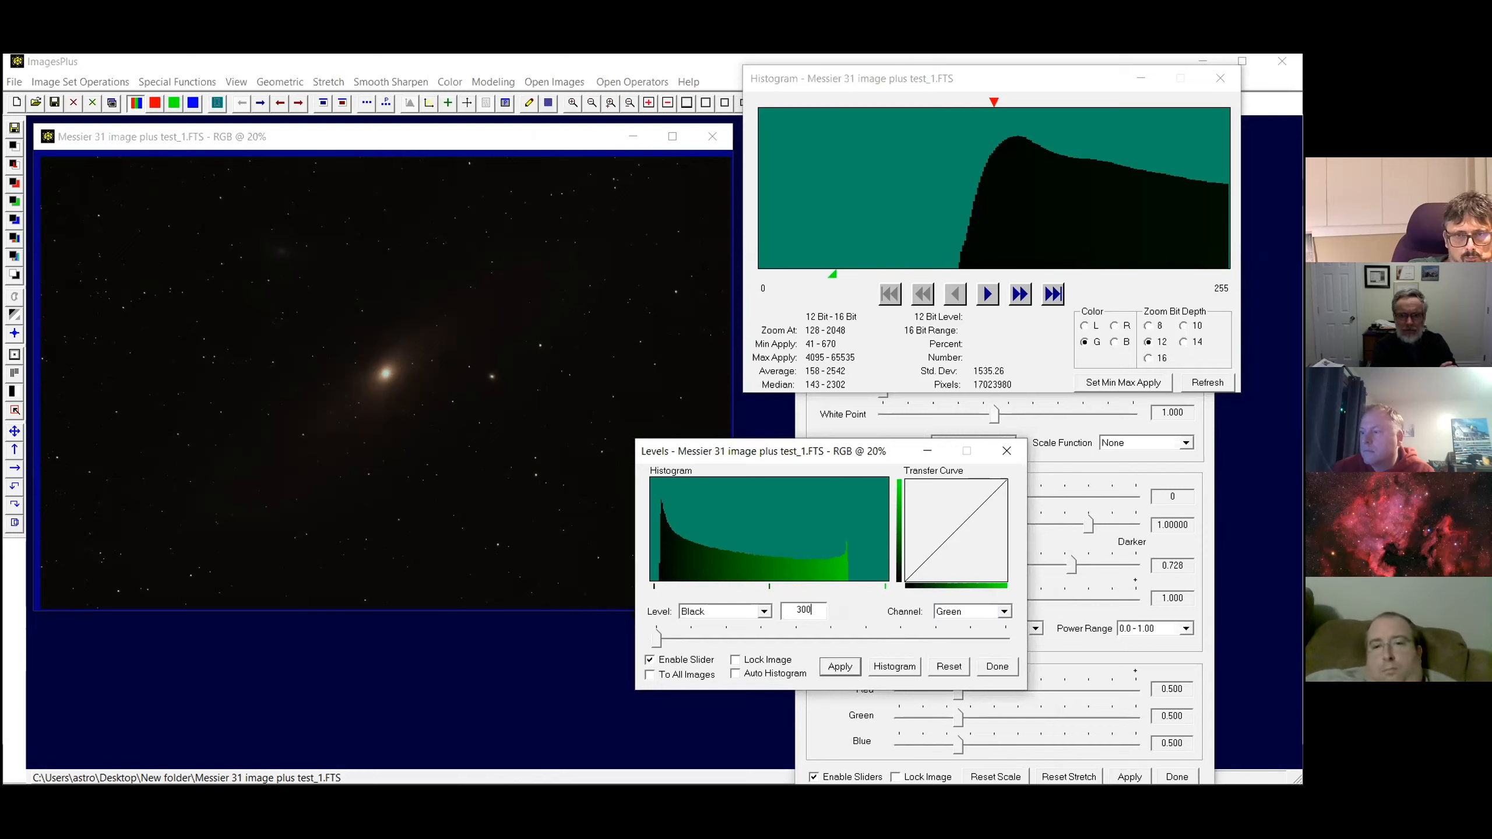
pyautogui.press('Return')
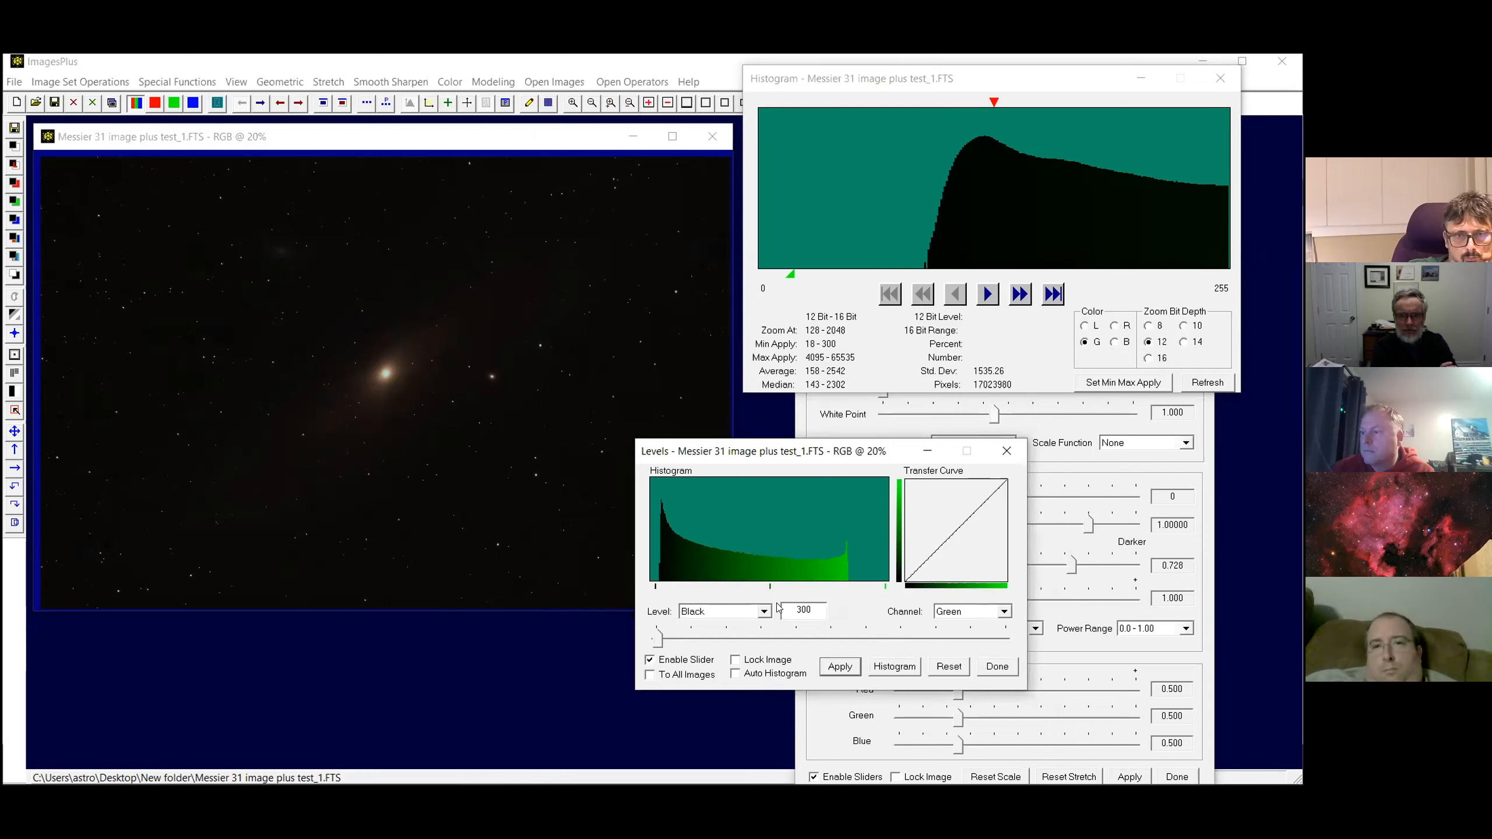
pyautogui.press('BackSpace')
pyautogui.press('BackSpace')
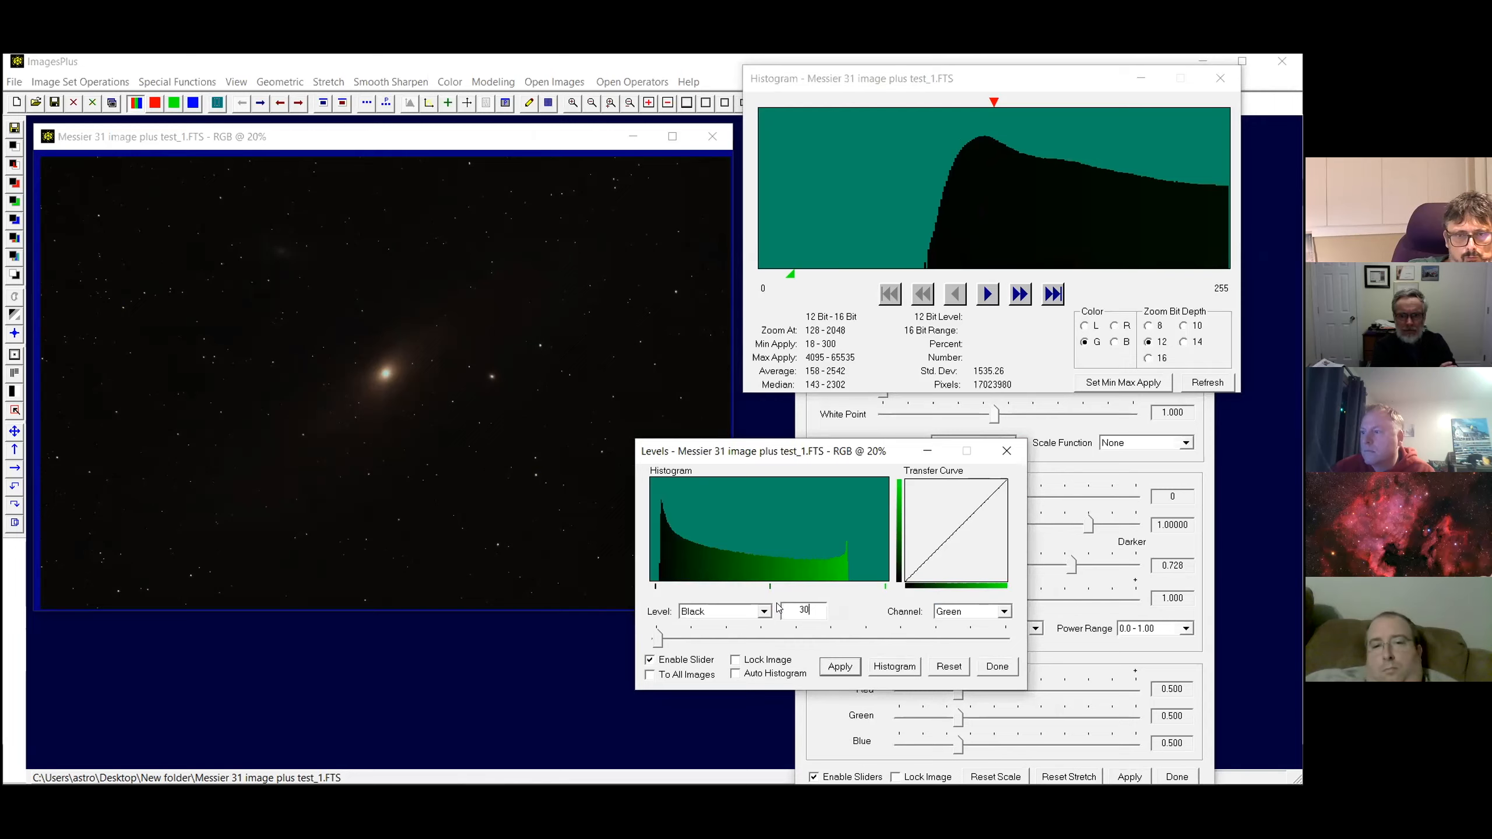
pyautogui.write('50')
pyautogui.press('Return')
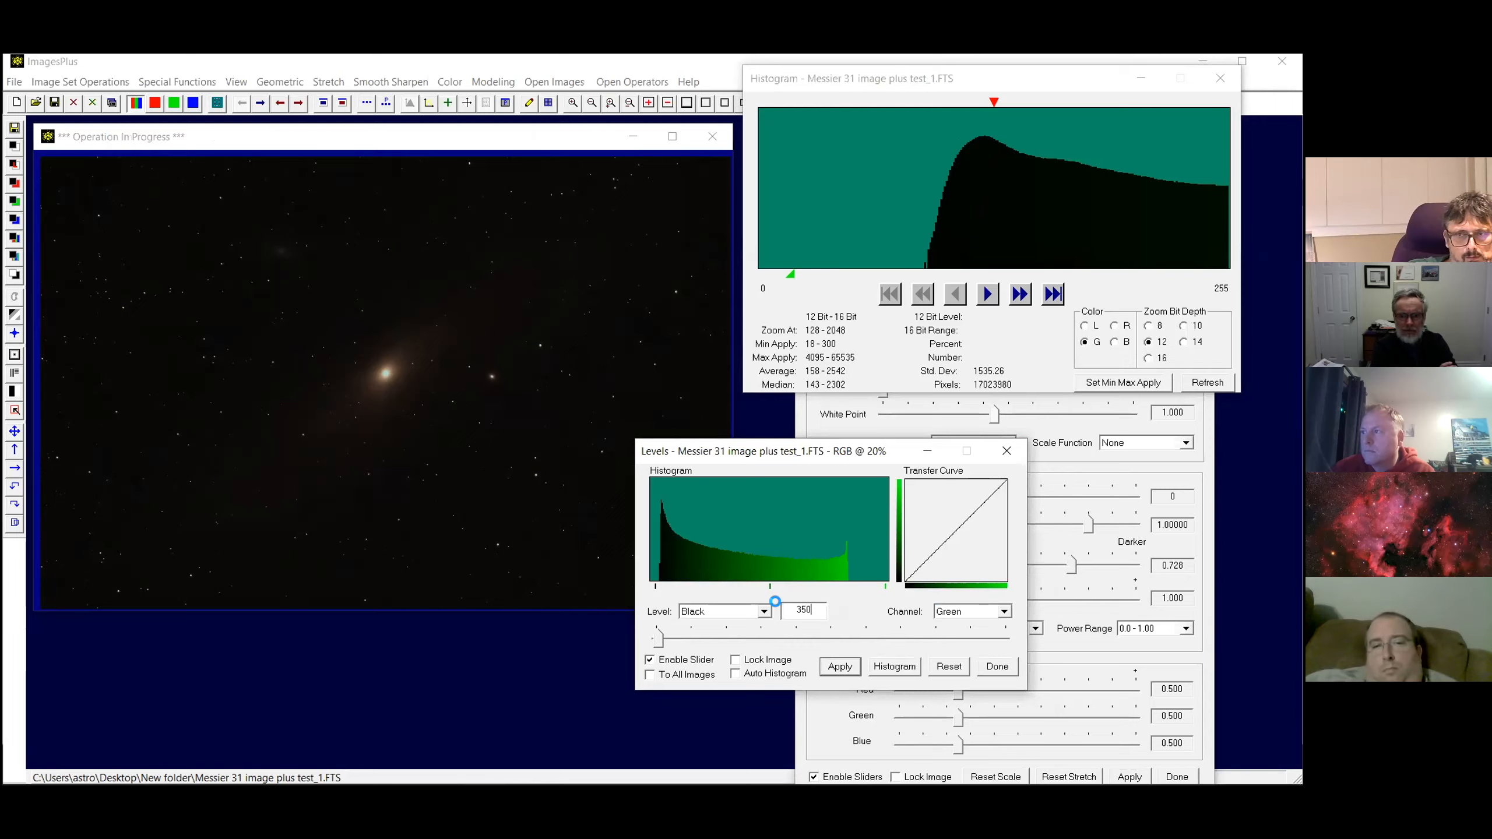
pyautogui.press('BackSpace')
pyautogui.press('BackSpace')
pyautogui.write('40')
pyautogui.press('Return')
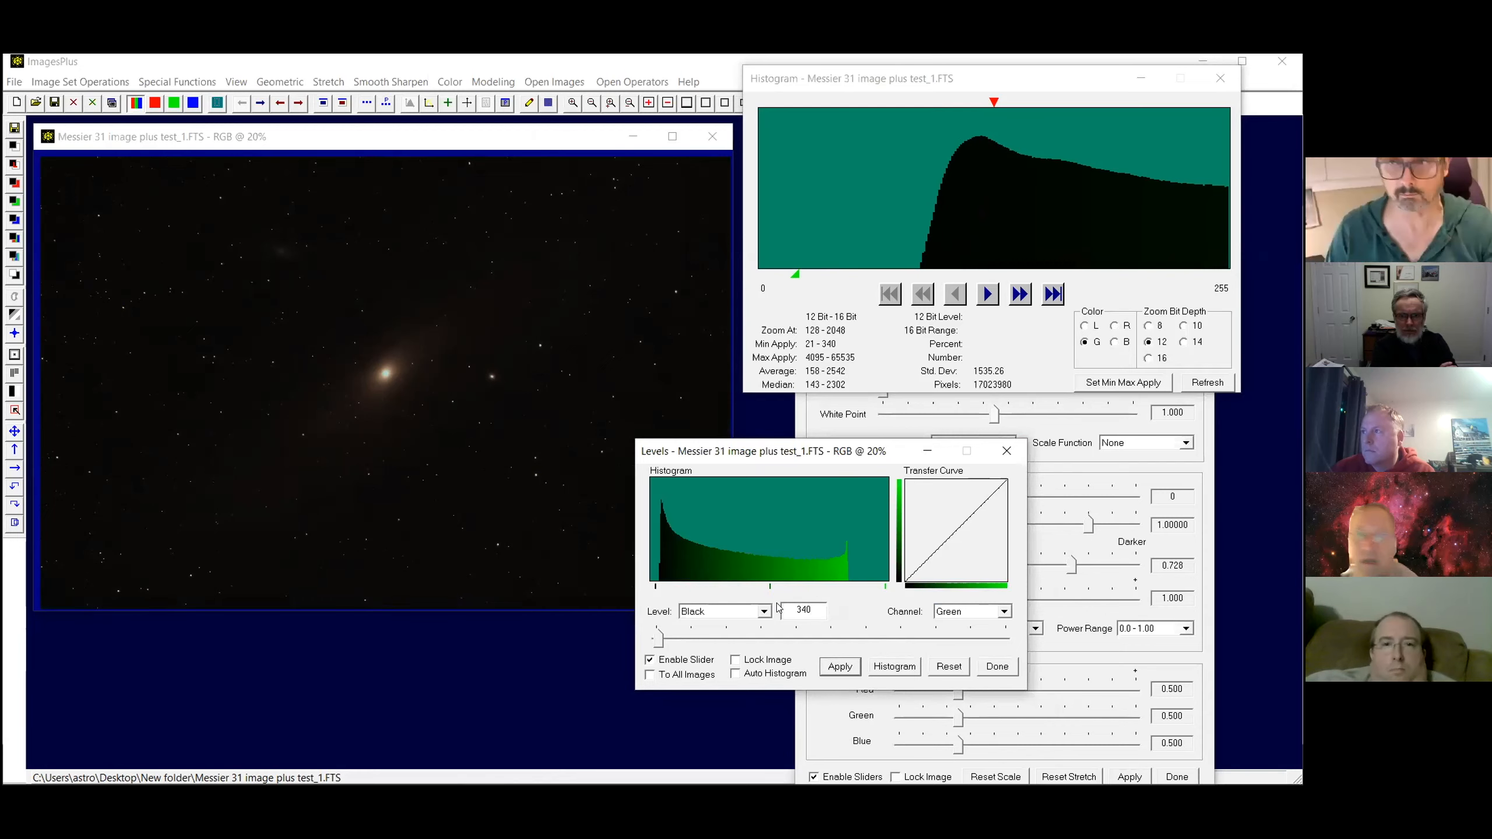
pyautogui.click(987, 670)
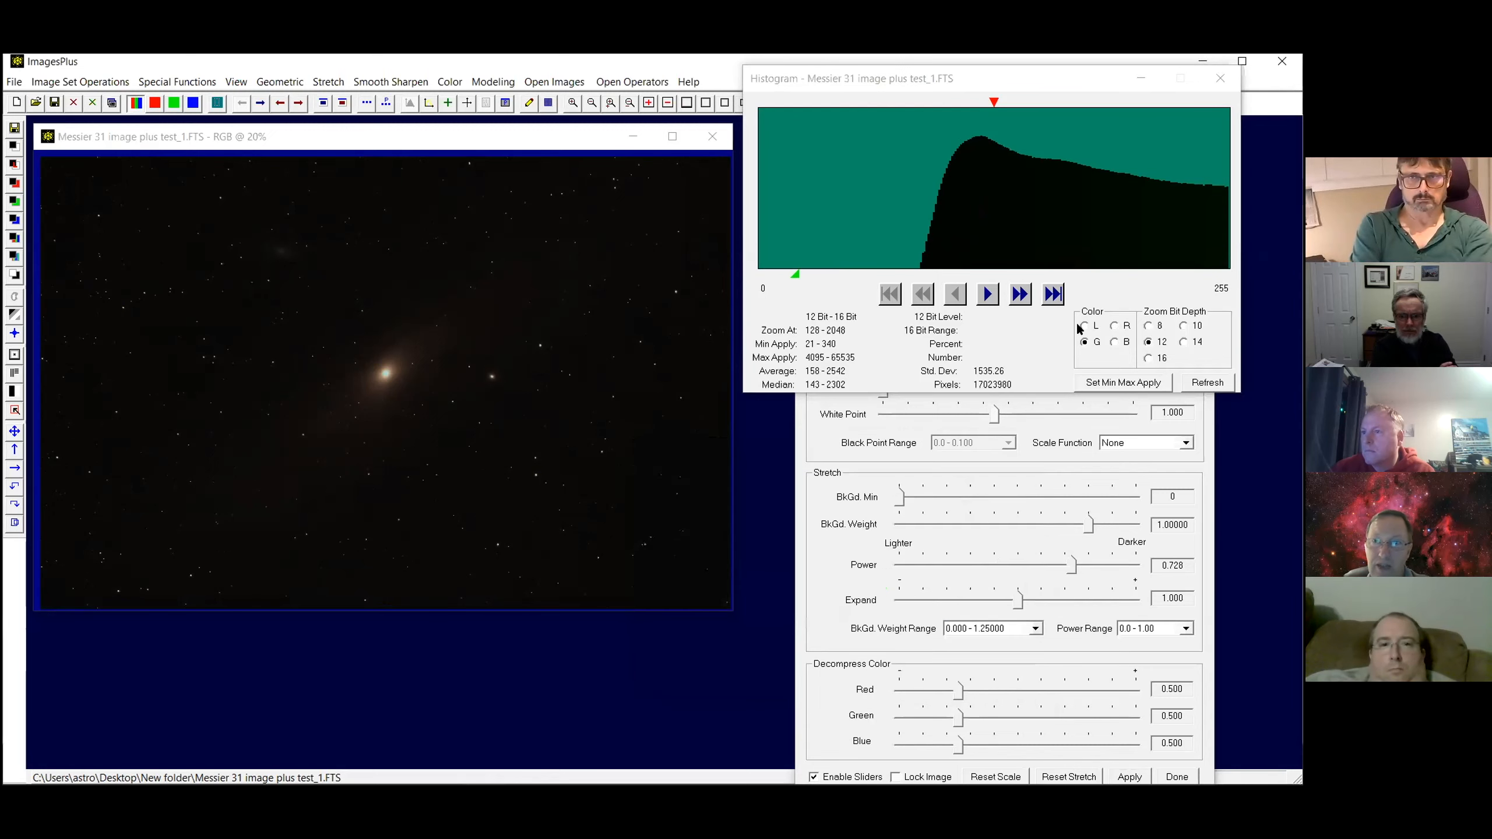
# Compare the image's red, blue and green channel histograms
pyautogui.click(1115, 328)
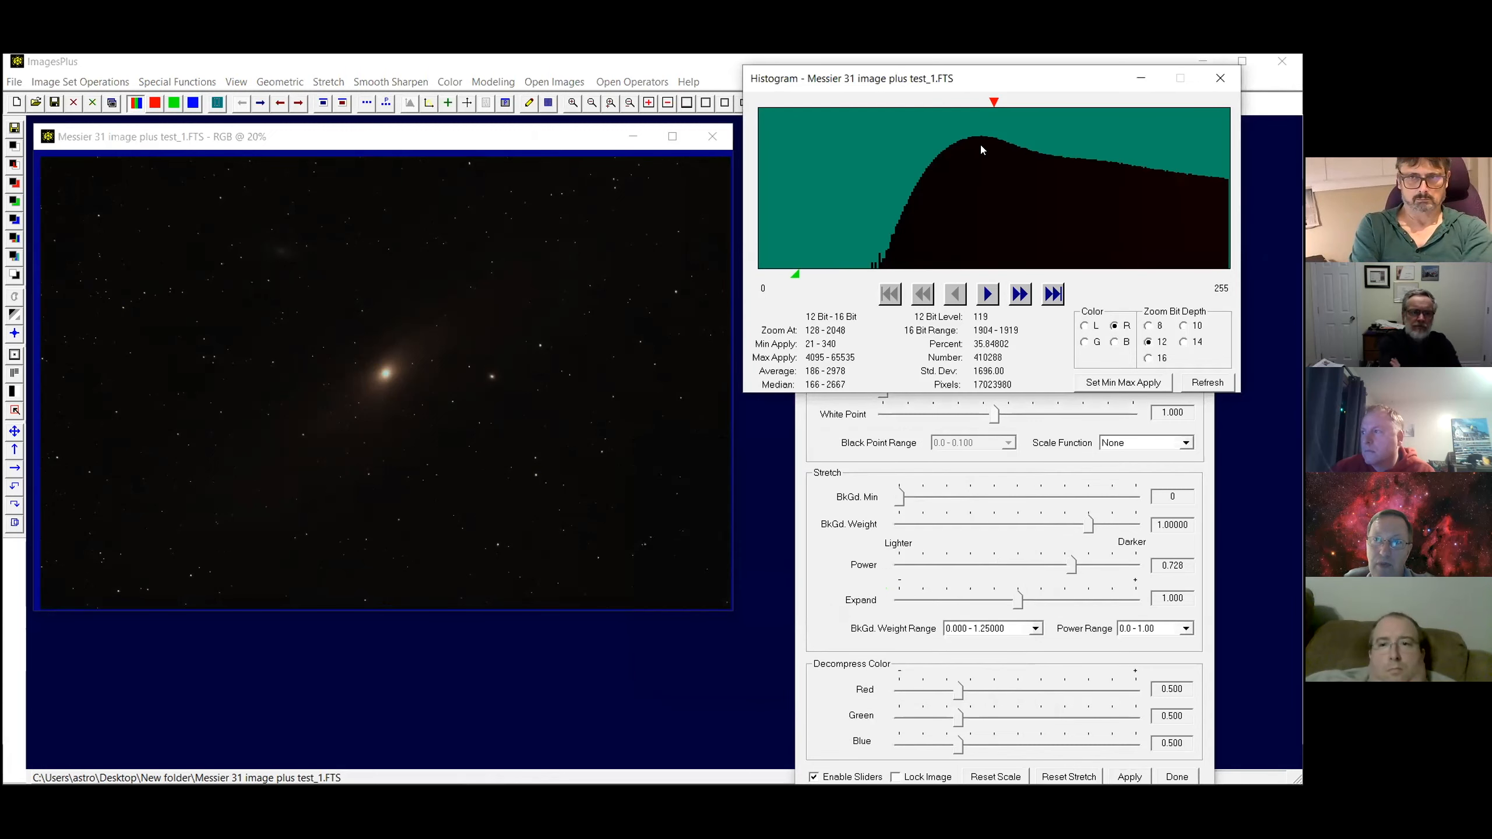
pyautogui.click(1111, 341)
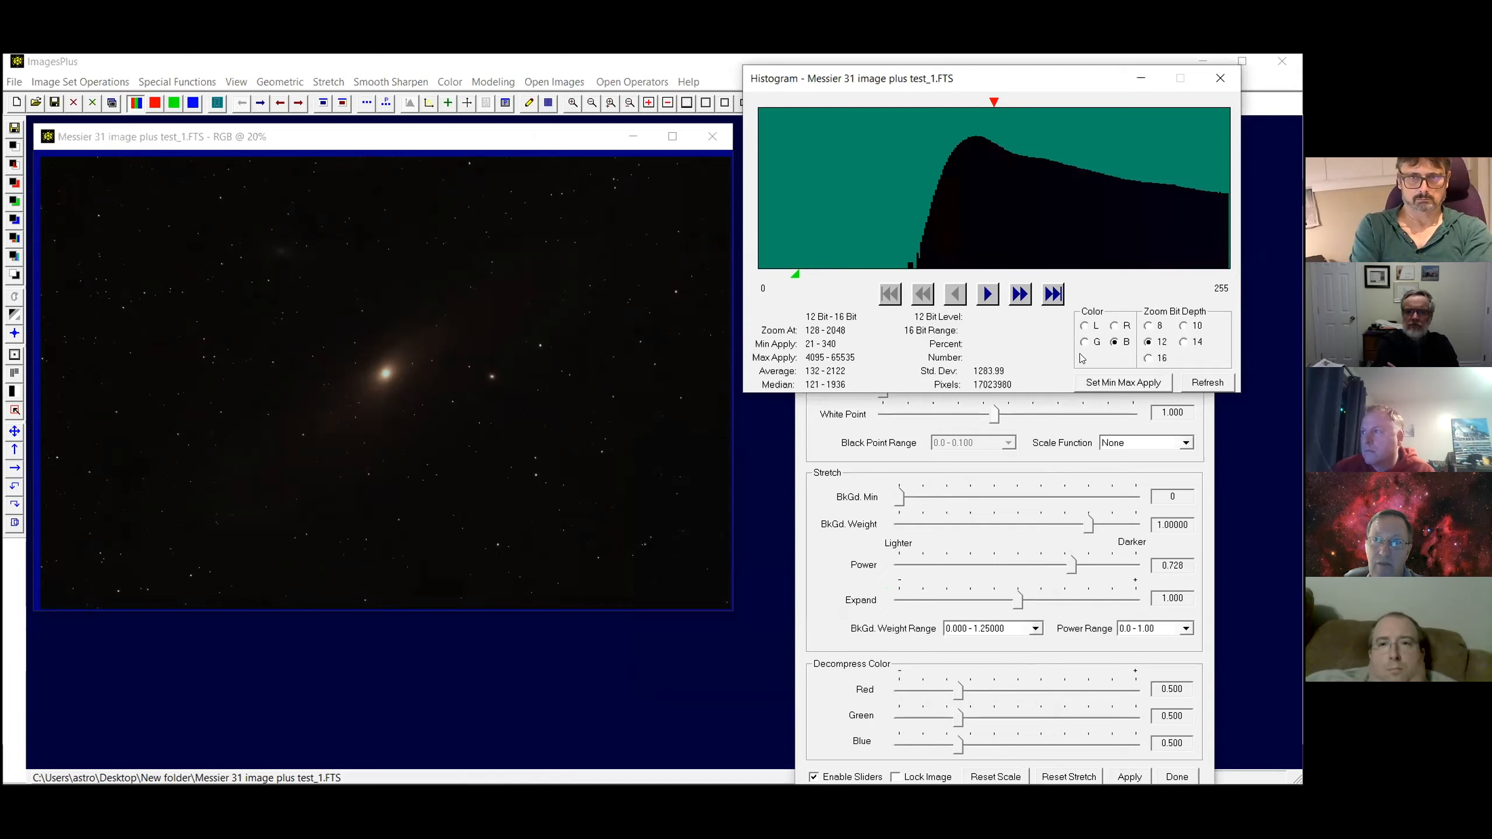
pyautogui.click(1085, 343)
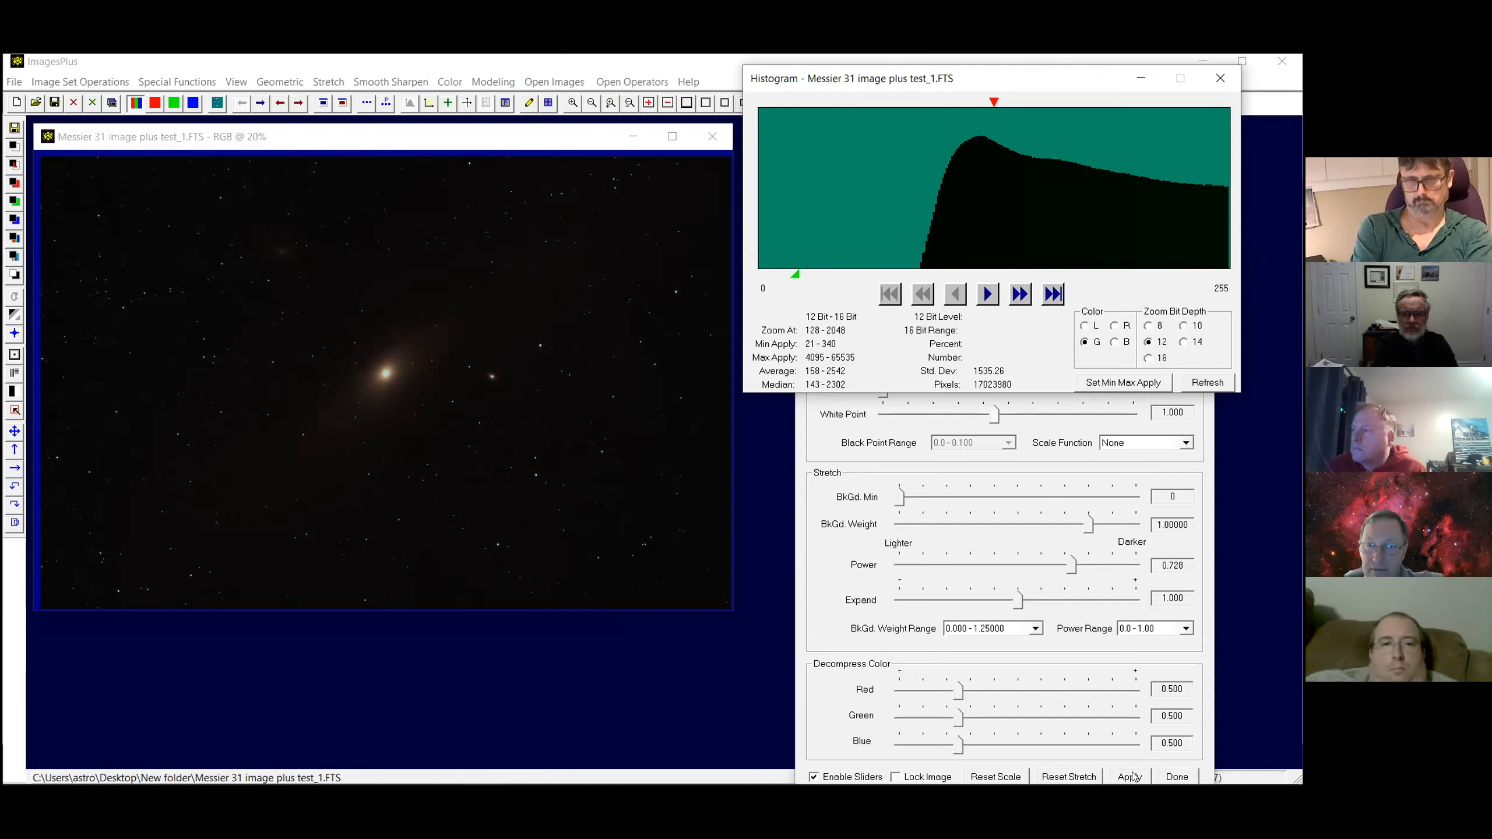
# Apply the ArcSinH stretch and show the luminance histogram at 8-bit zoom
pyautogui.click(371, 481)
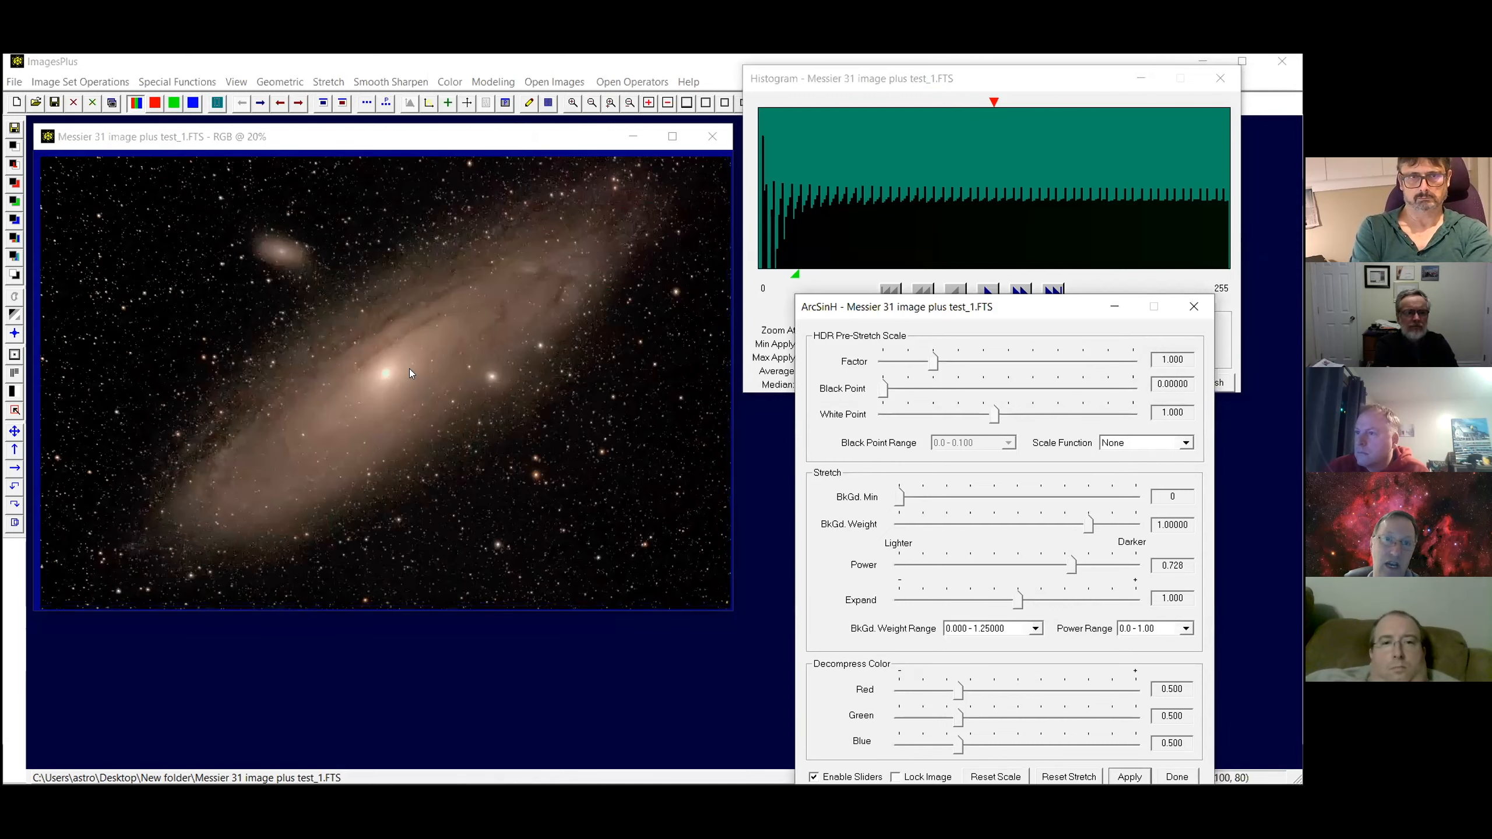
pyautogui.click(1055, 284)
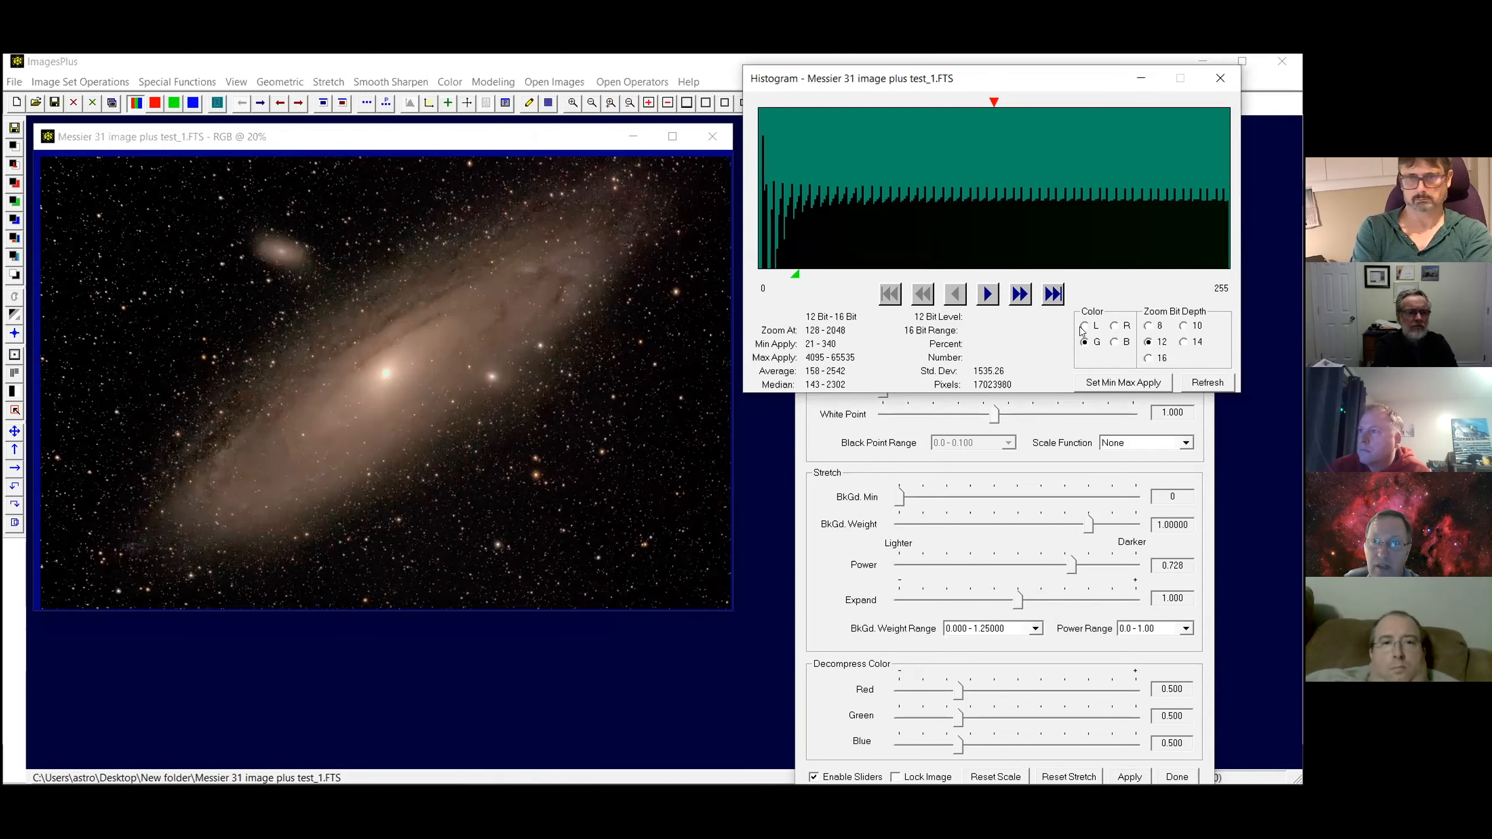
pyautogui.click(1085, 326)
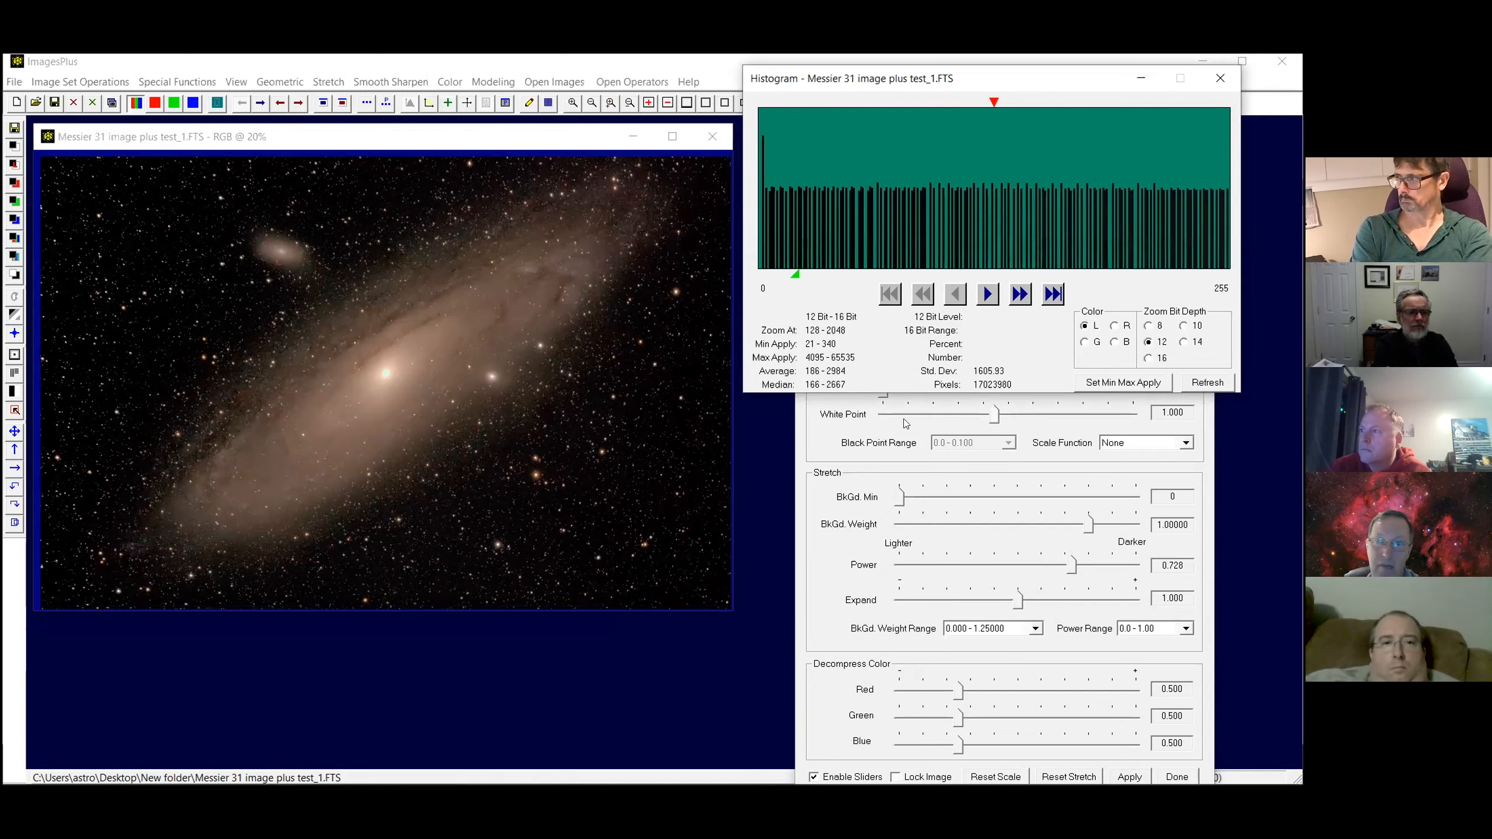
pyautogui.click(1151, 328)
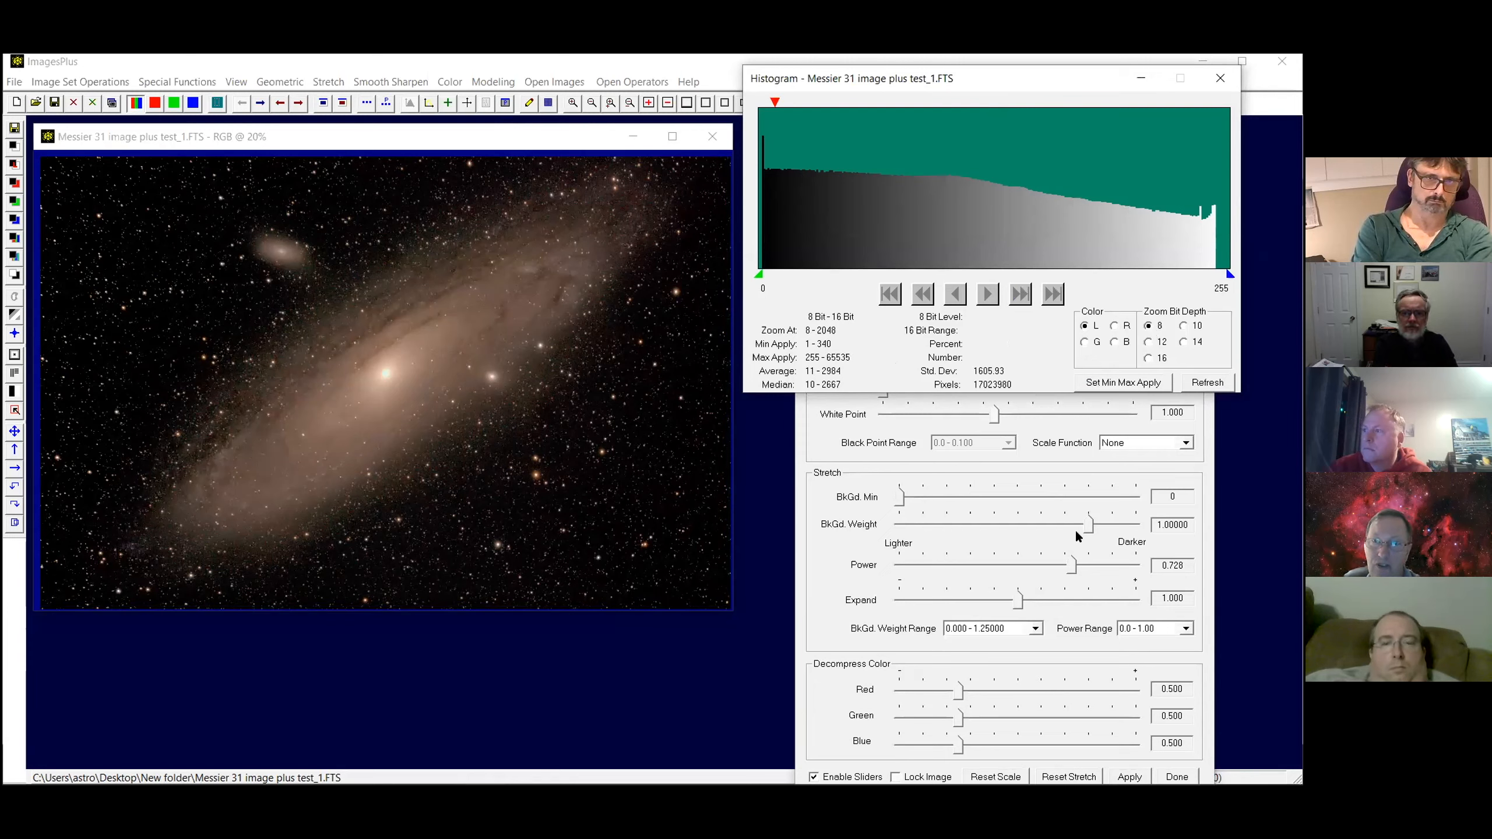
# Lower the ArcSinH background weight to 0.70250 and check the green and red channel histograms
pyautogui.moveTo(1091, 526); pyautogui.dragTo(1049, 526)
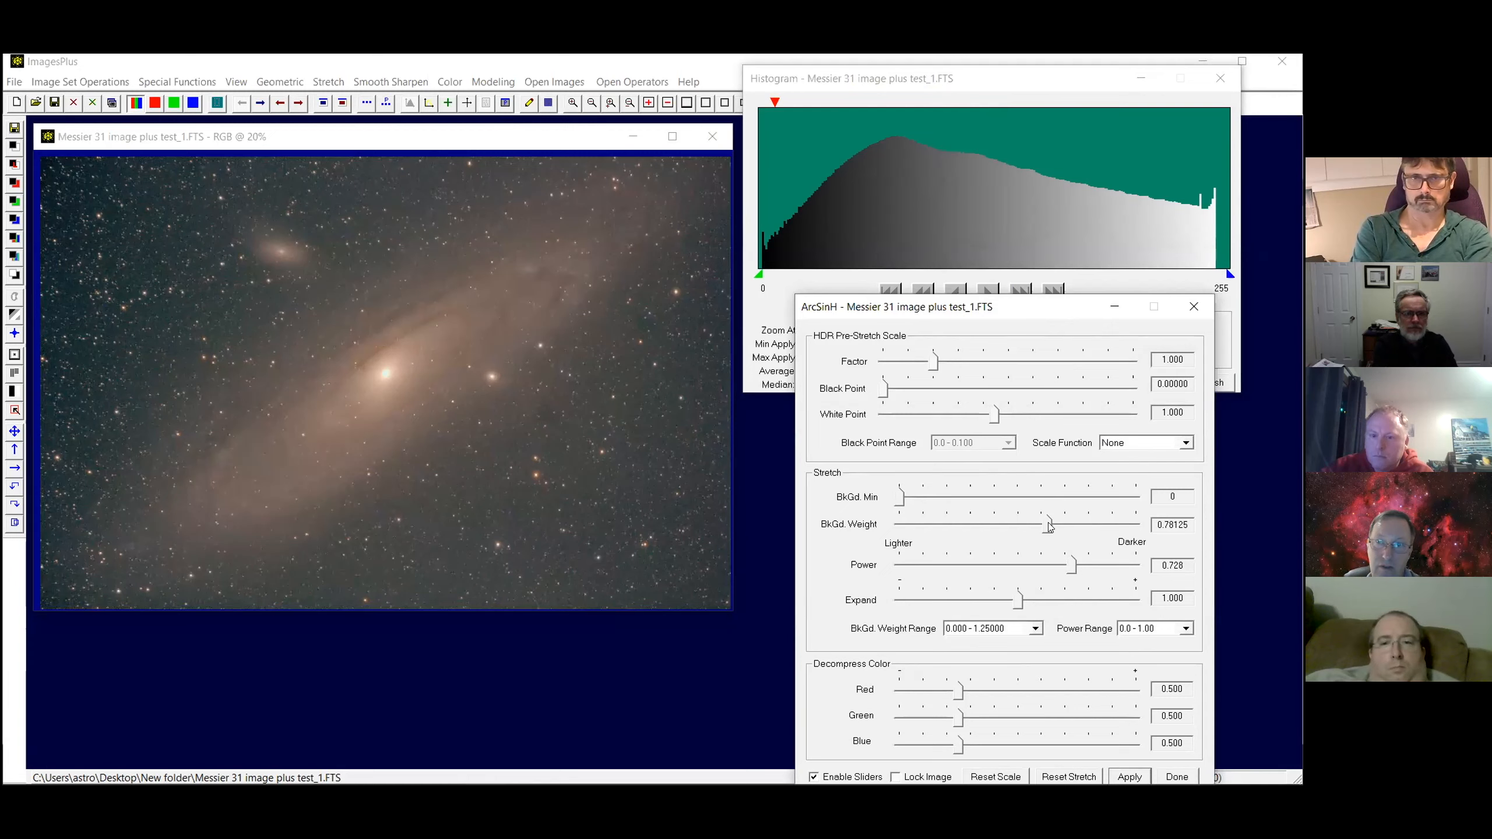
pyautogui.moveTo(1048, 525); pyautogui.dragTo(1033, 526)
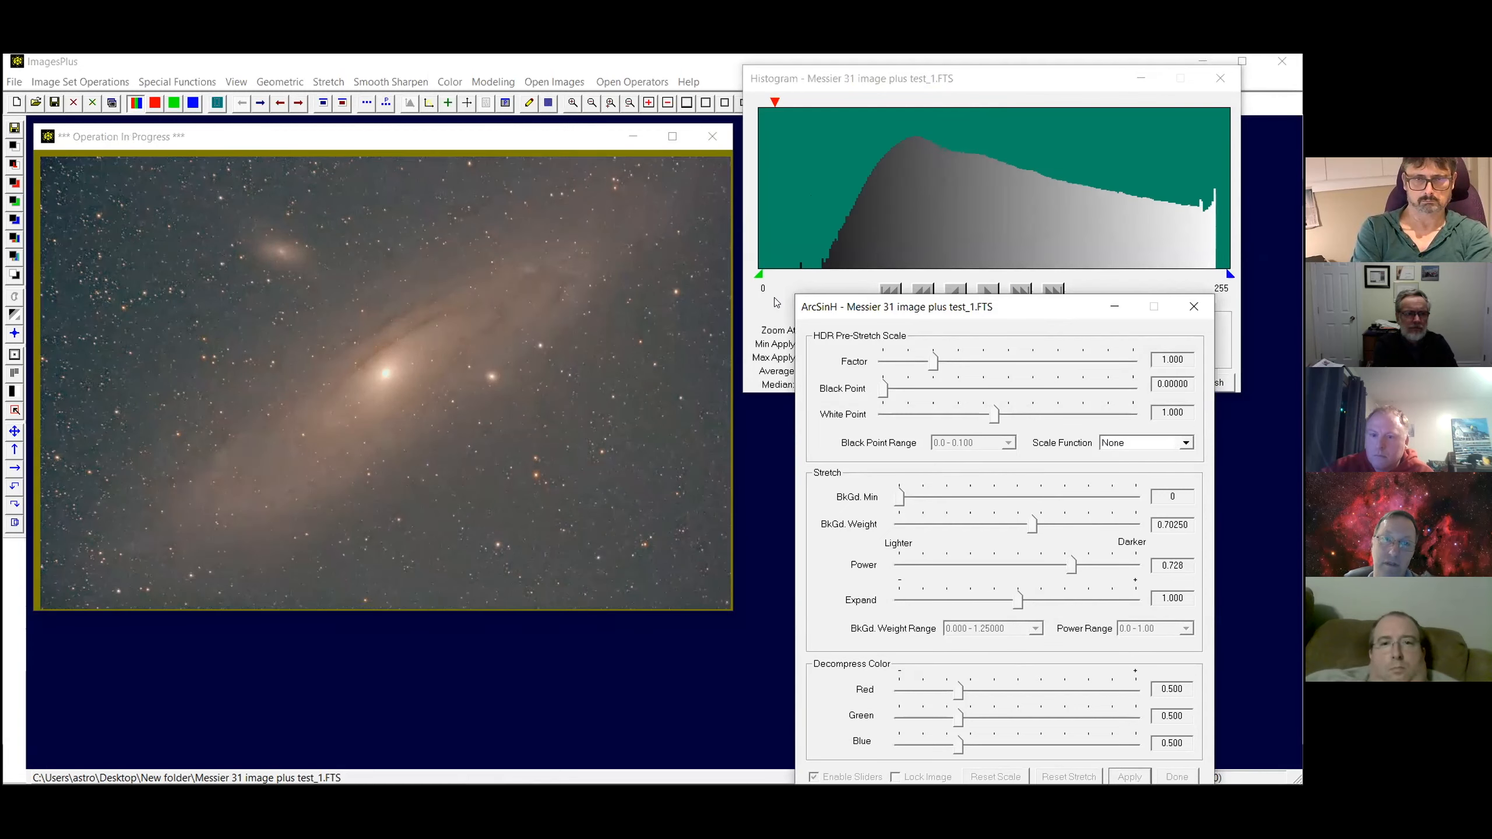
pyautogui.click(830, 184)
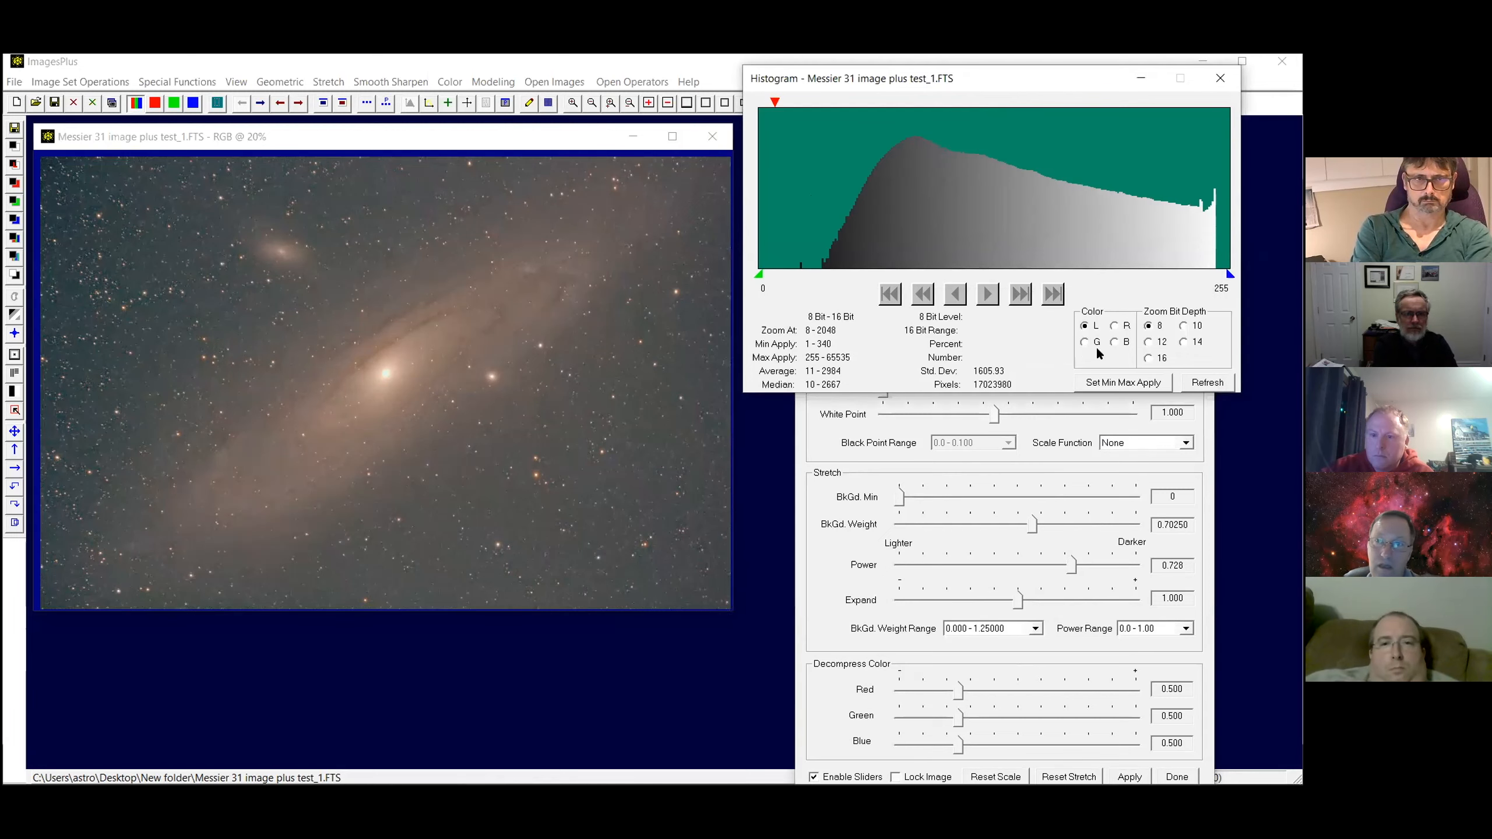
pyautogui.click(1081, 341)
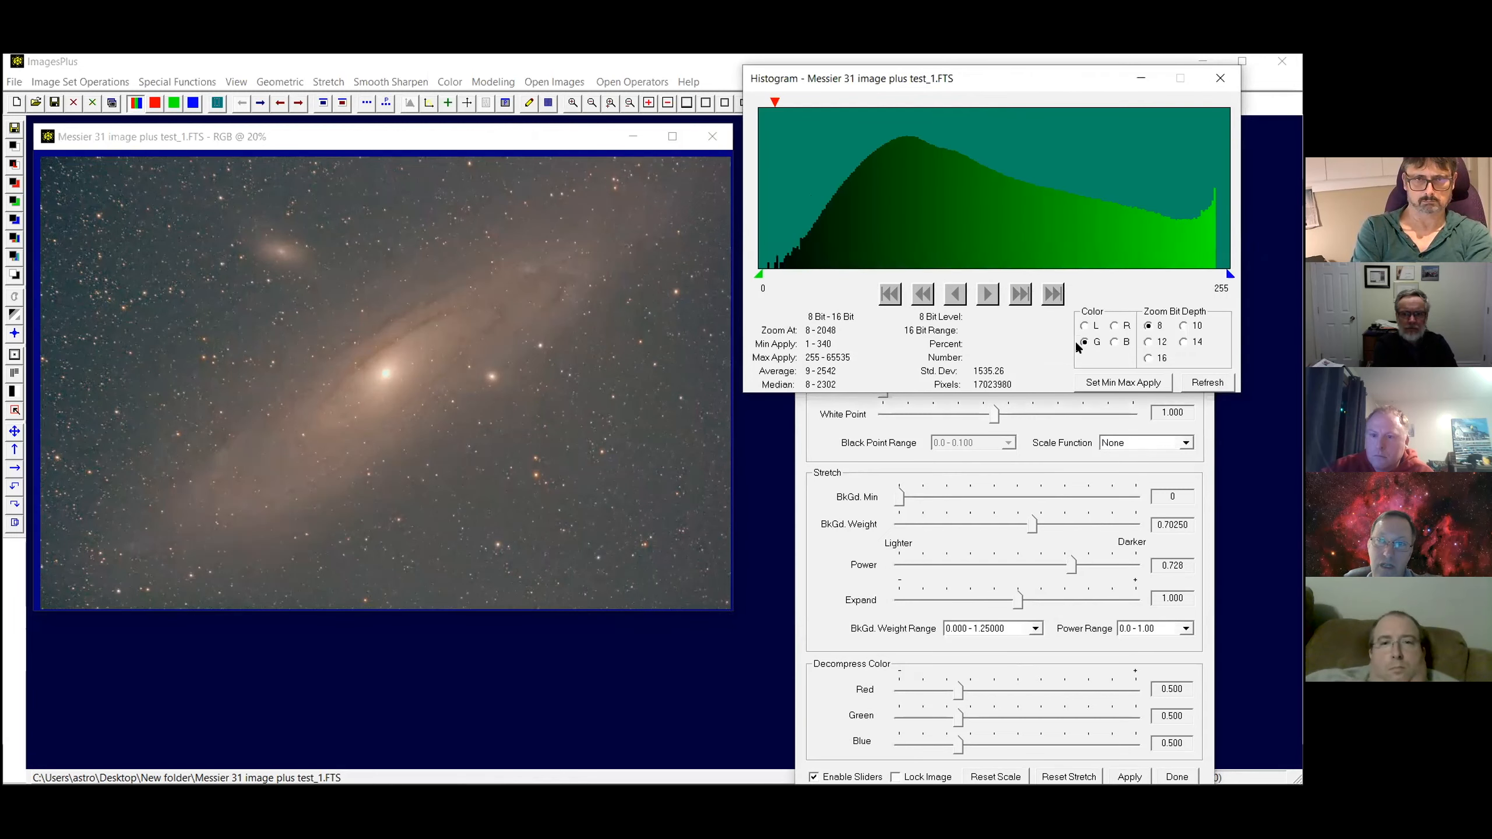
pyautogui.click(1114, 327)
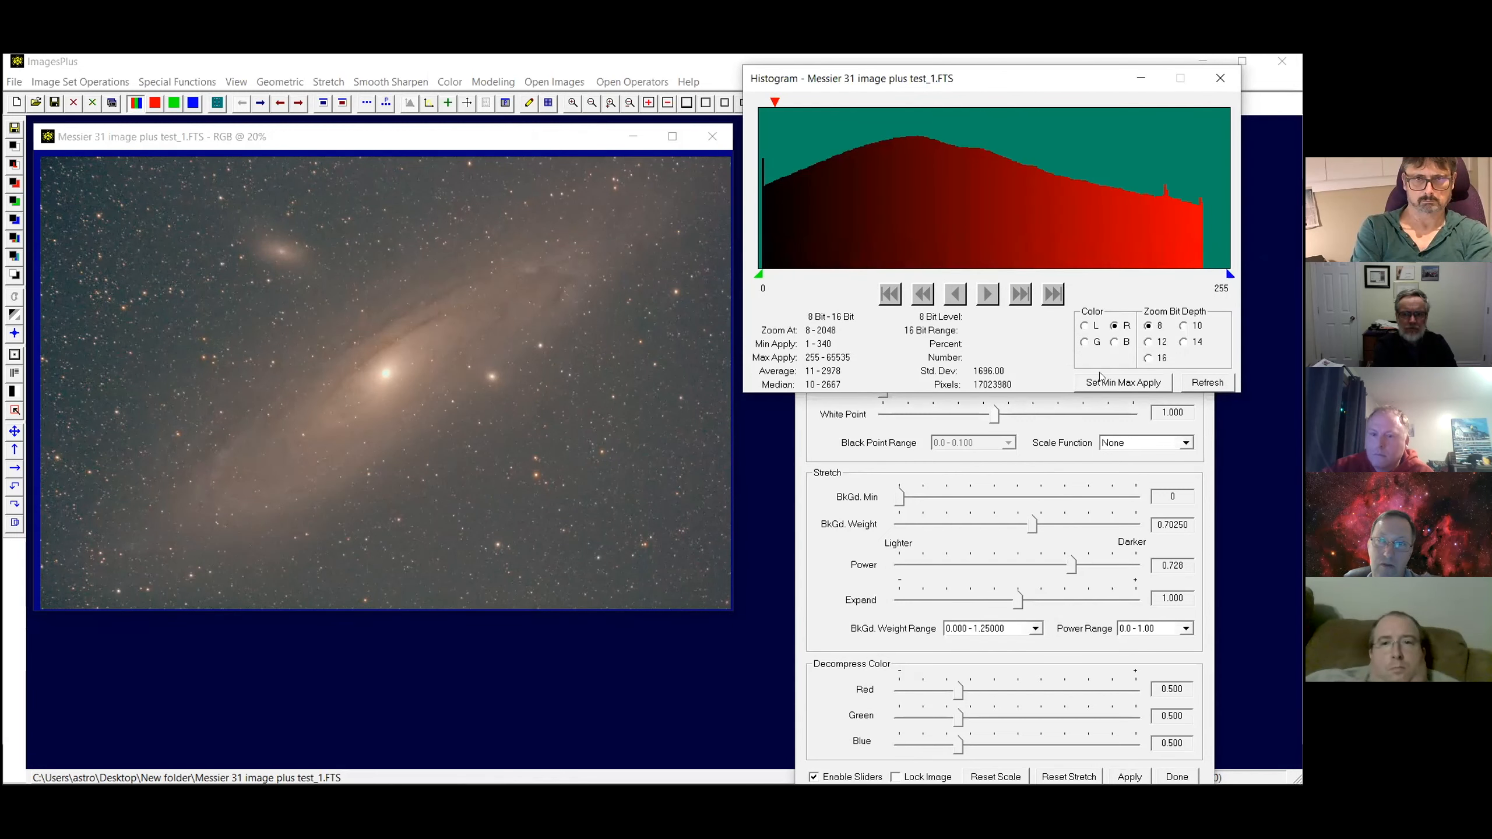
# Reduce the ArcSinH background weight to 0.44000
pyautogui.moveTo(1028, 529); pyautogui.dragTo(1001, 527)
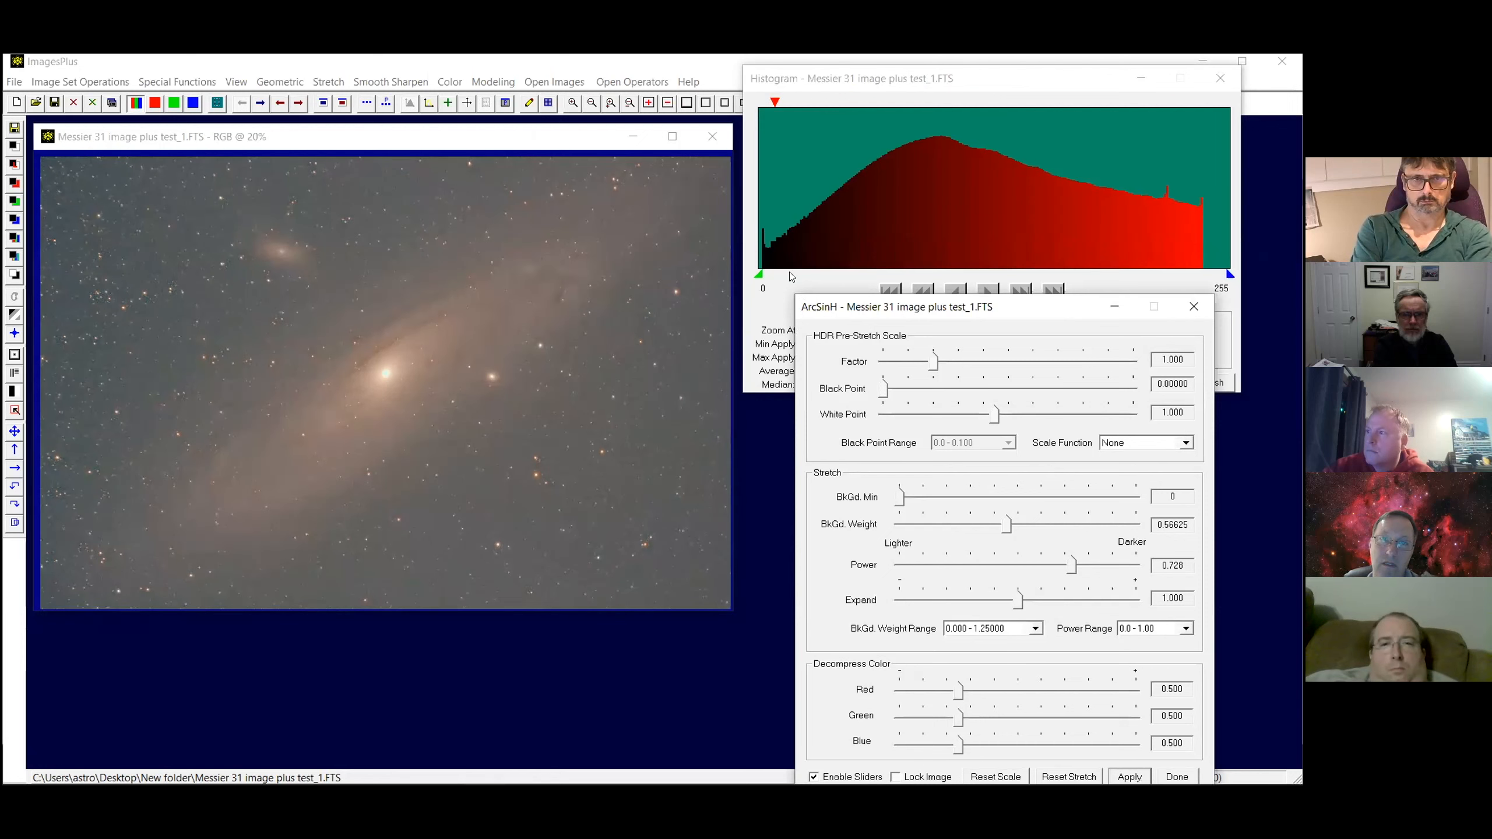
pyautogui.moveTo(1006, 529); pyautogui.dragTo(983, 529)
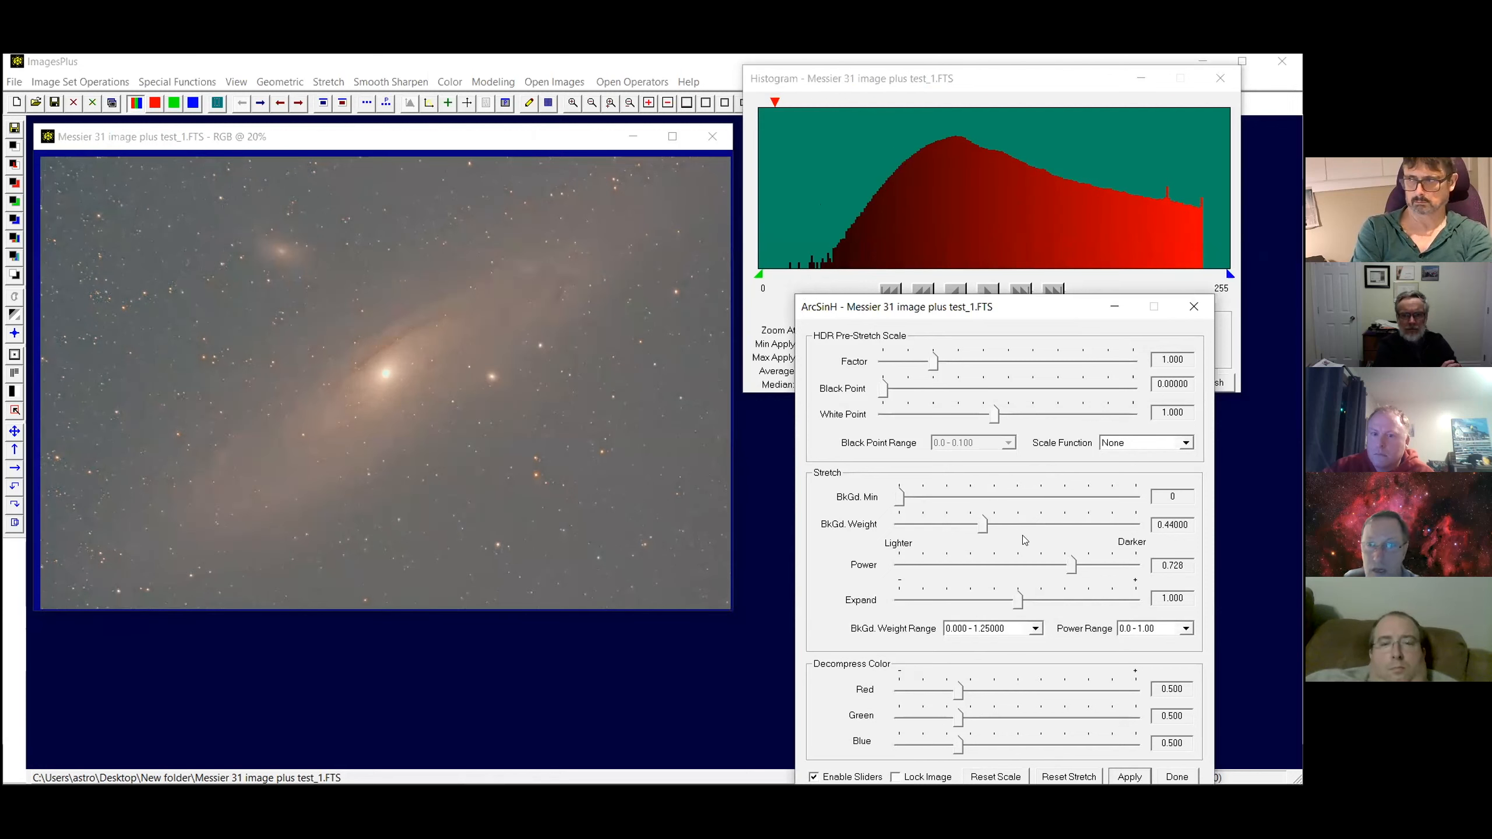
pyautogui.click(1103, 195)
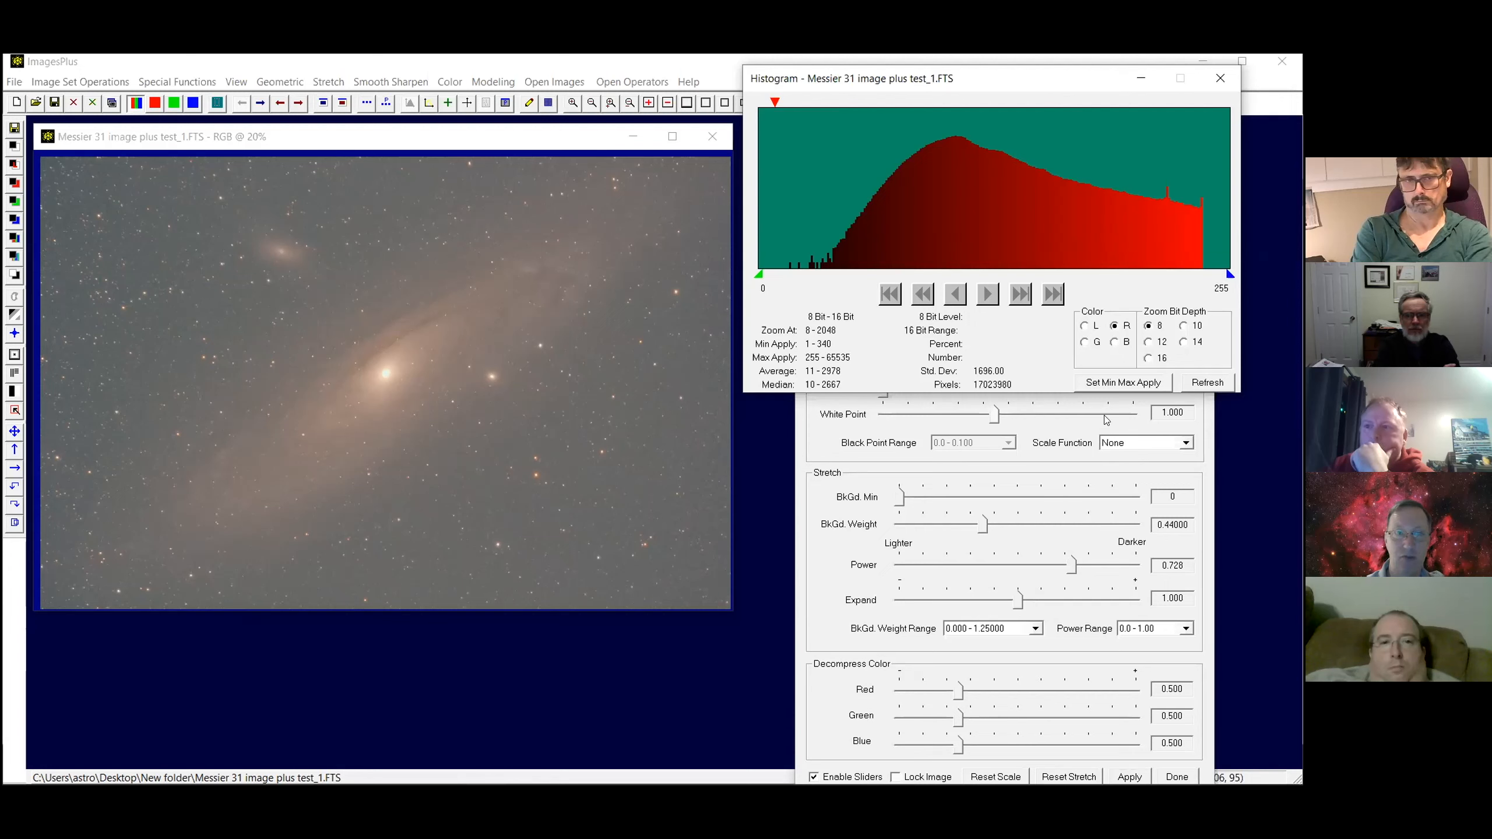
pyautogui.click(1034, 715)
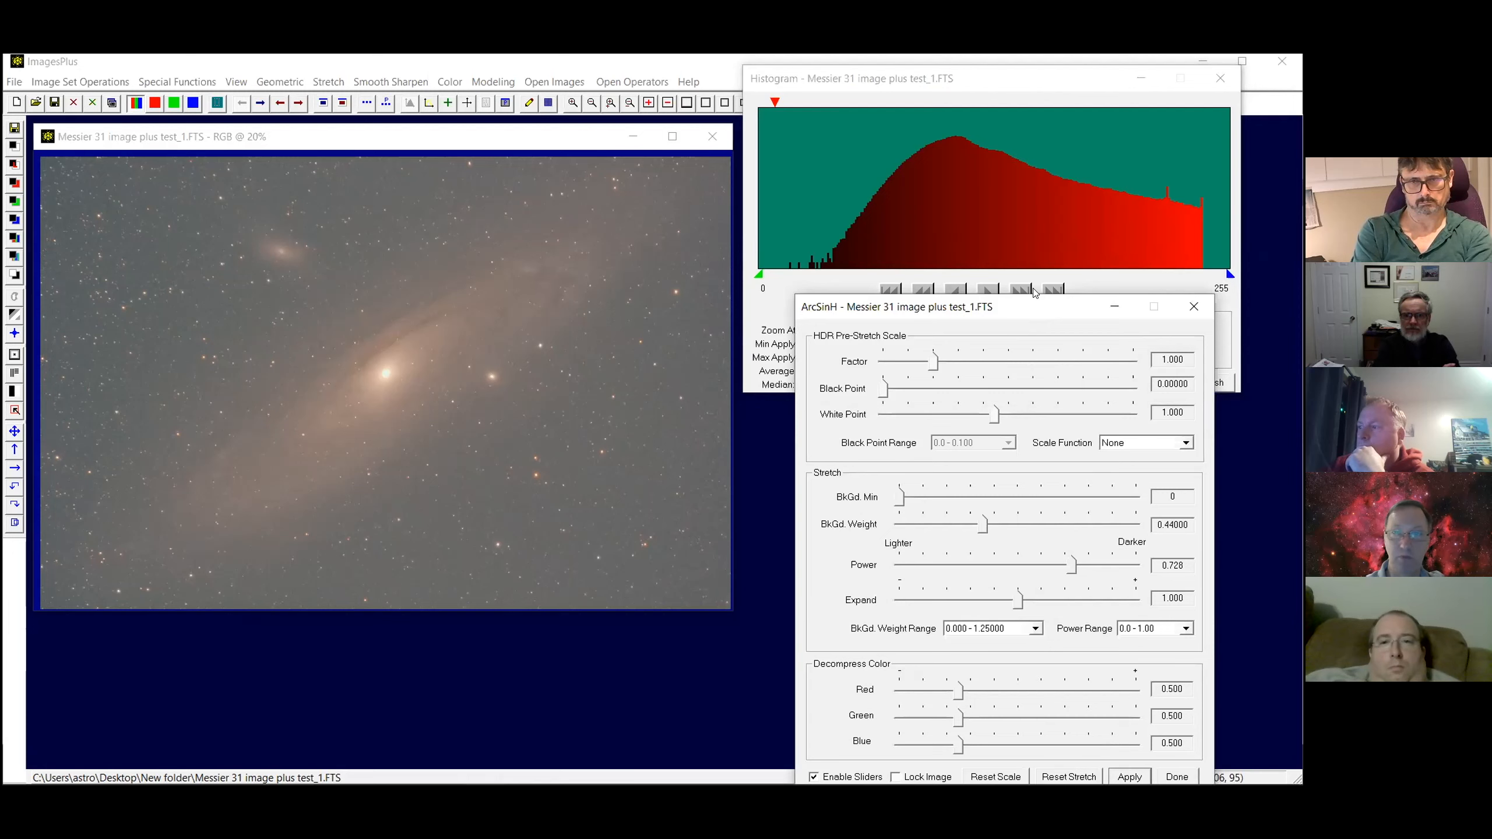
# Choose nth Power X^n as the pre-stretch scale function and set the black point to 0.00300
pyautogui.moveTo(1034, 292); pyautogui.dragTo(1018, 273)
pyautogui.click(1112, 429)
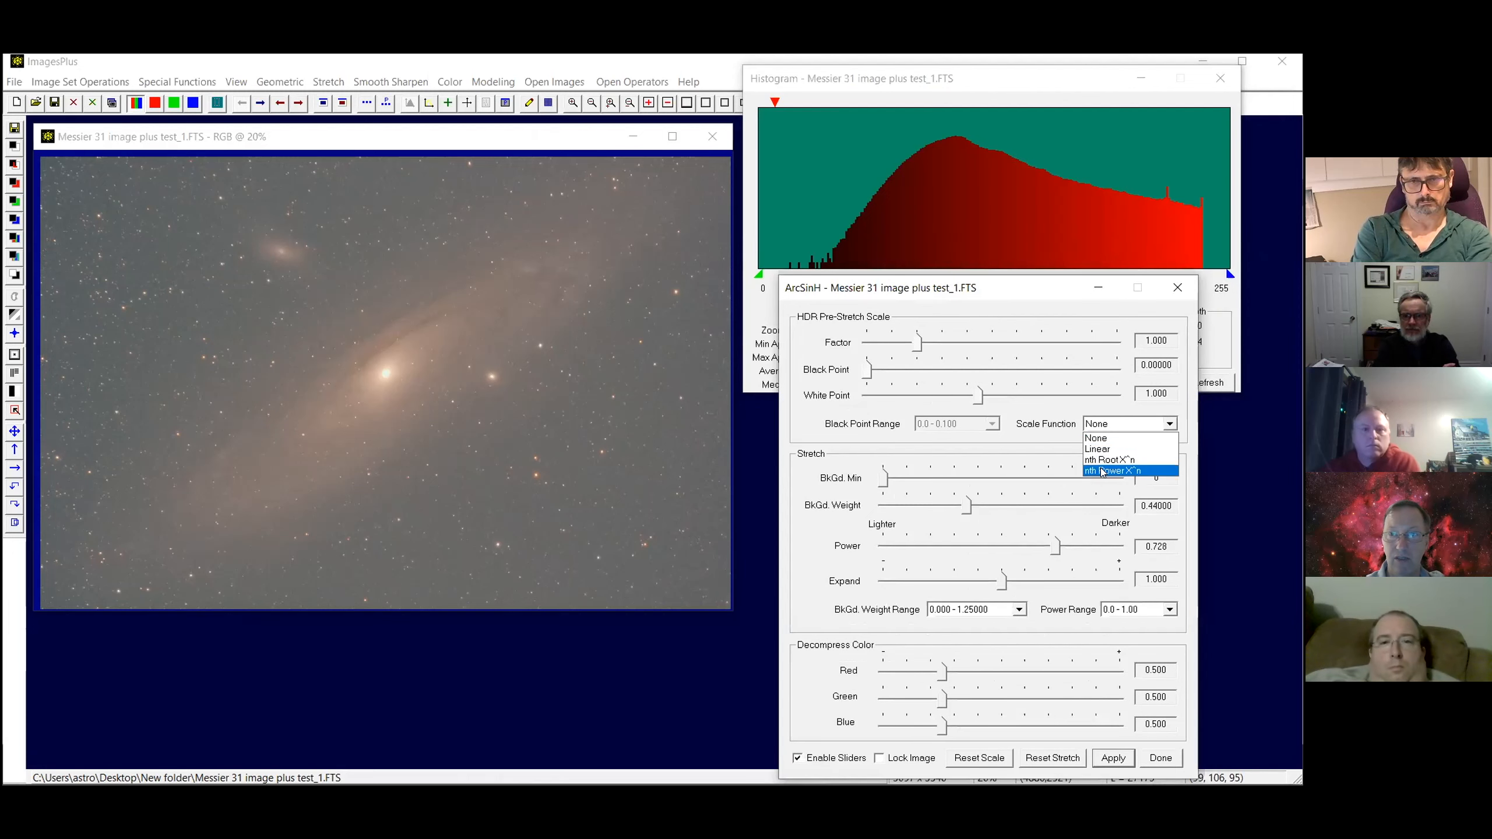
pyautogui.click(1113, 471)
pyautogui.click(868, 344)
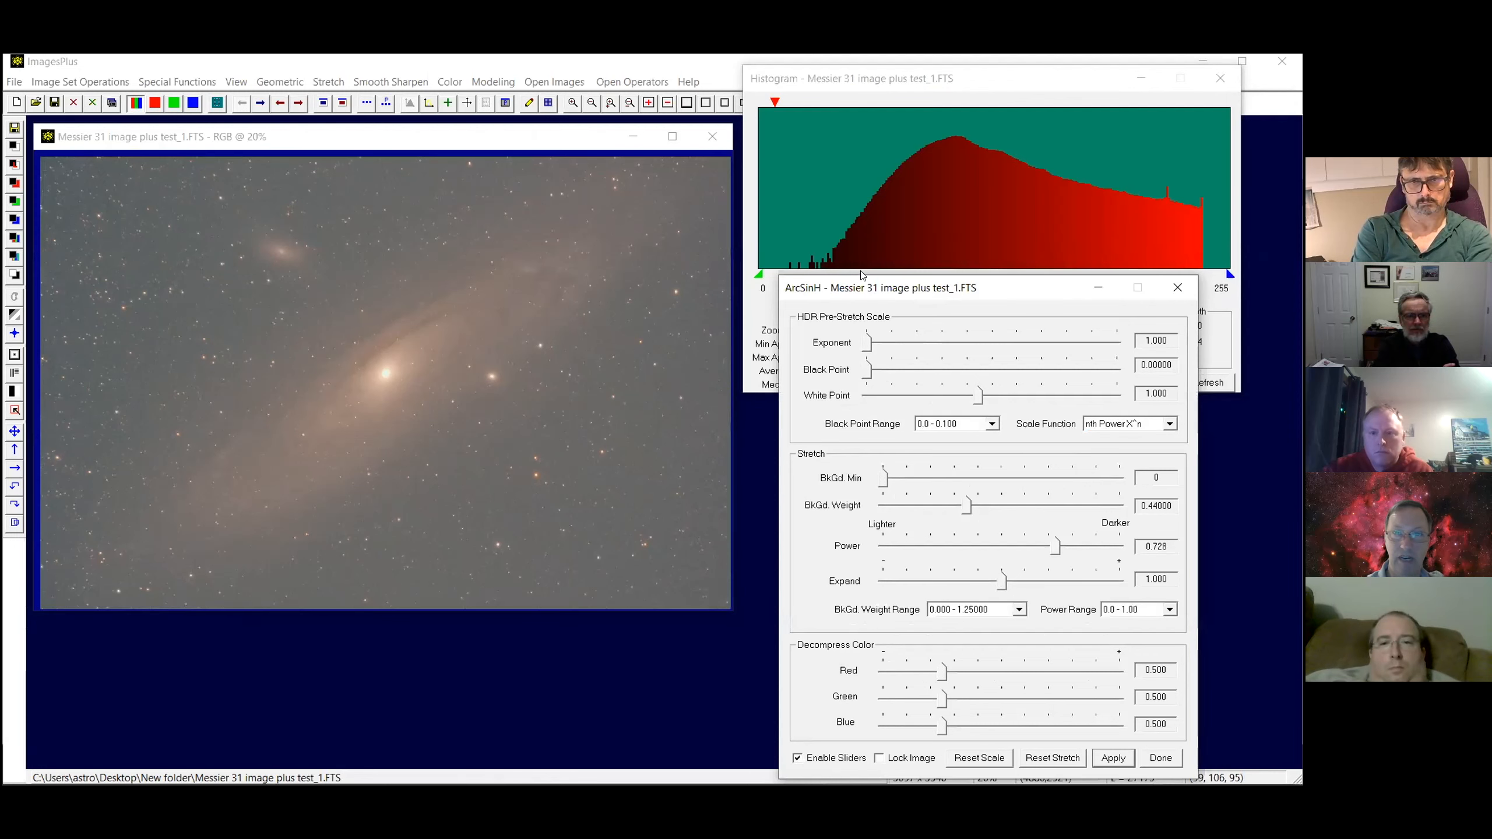
pyautogui.moveTo(868, 372); pyautogui.dragTo(875, 372)
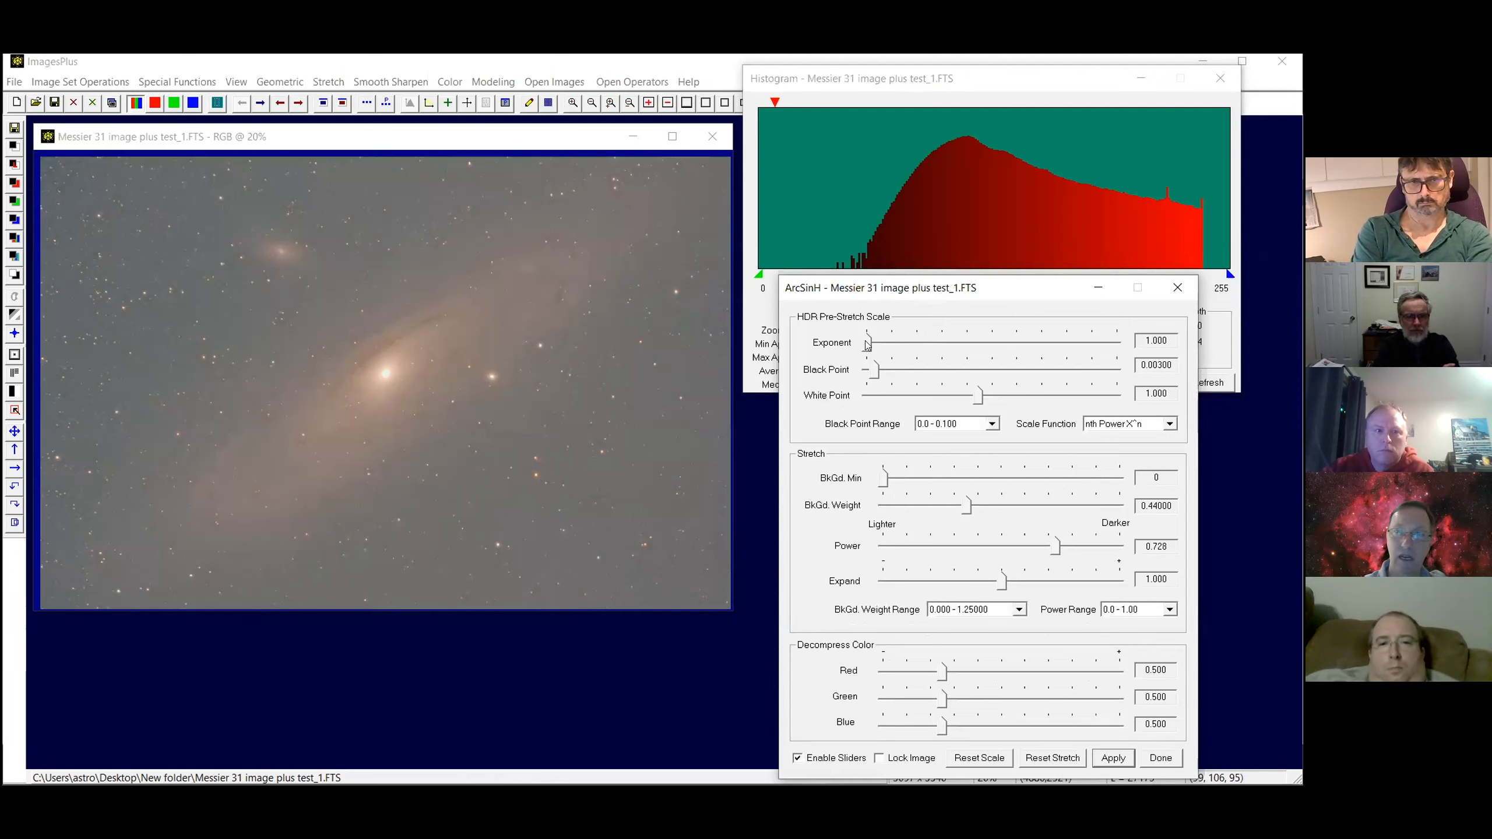
# Raise the pre-stretch exponent to 1.173 and finish the ArcSinH stretch
pyautogui.moveTo(868, 345); pyautogui.dragTo(897, 345)
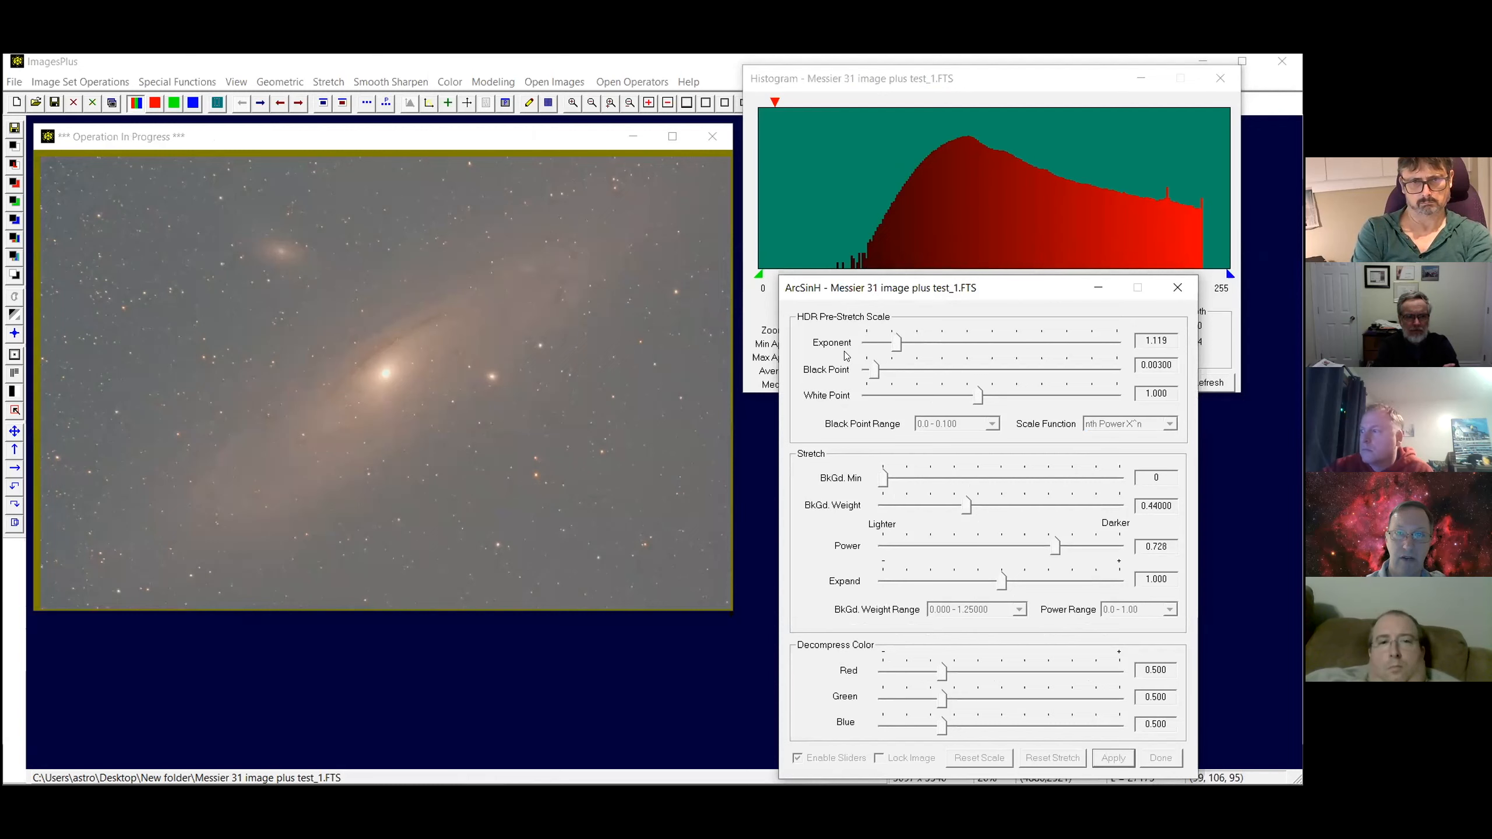
pyautogui.moveTo(895, 345); pyautogui.dragTo(910, 345)
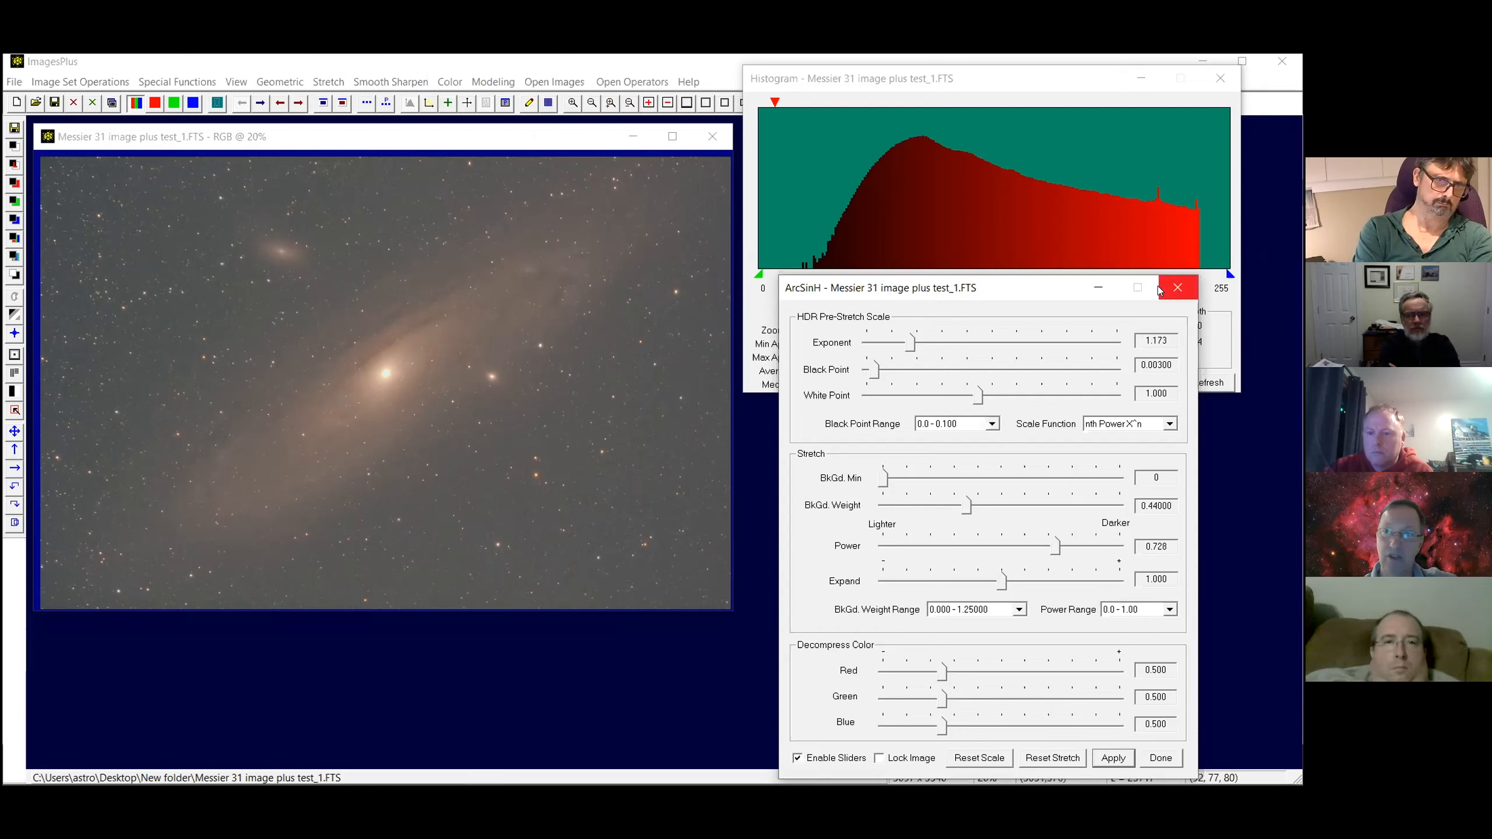
pyautogui.click(1156, 759)
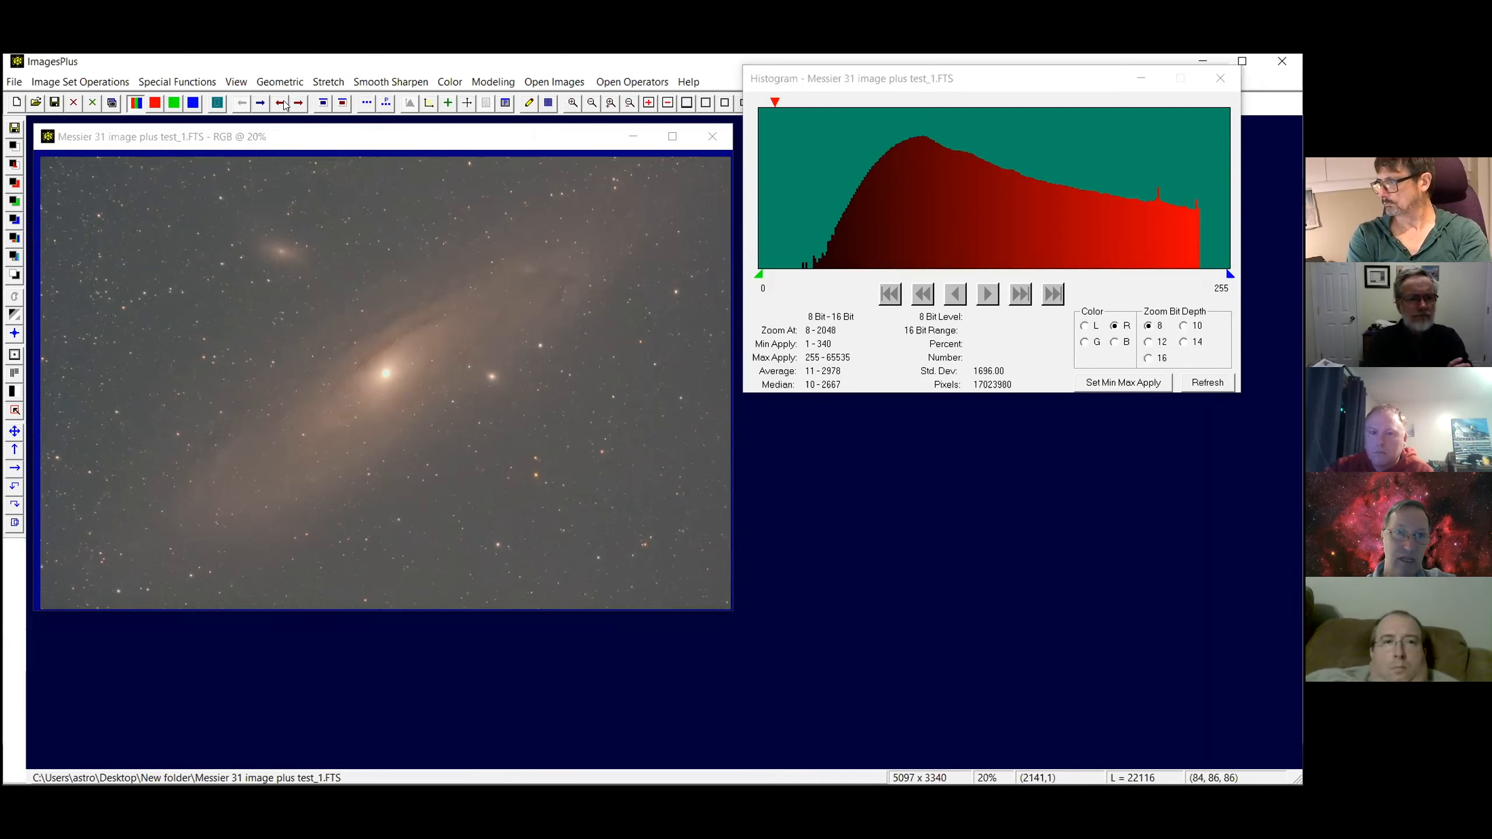
# Reopen the ArcSinH operation from the process history and reapply its stretch to the image
pyautogui.click(486, 104)
pyautogui.click(861, 189)
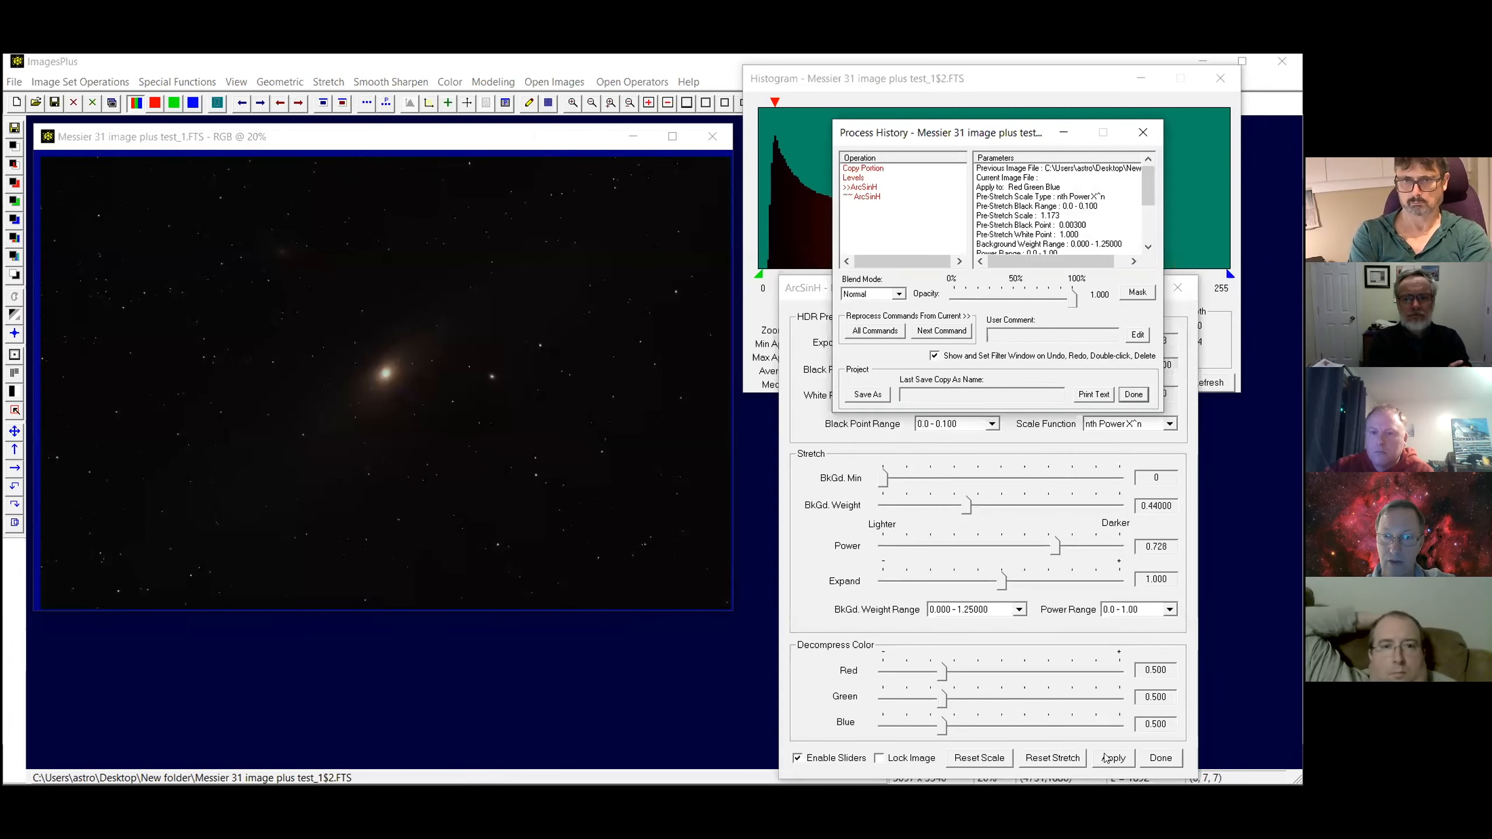
pyautogui.click(1112, 758)
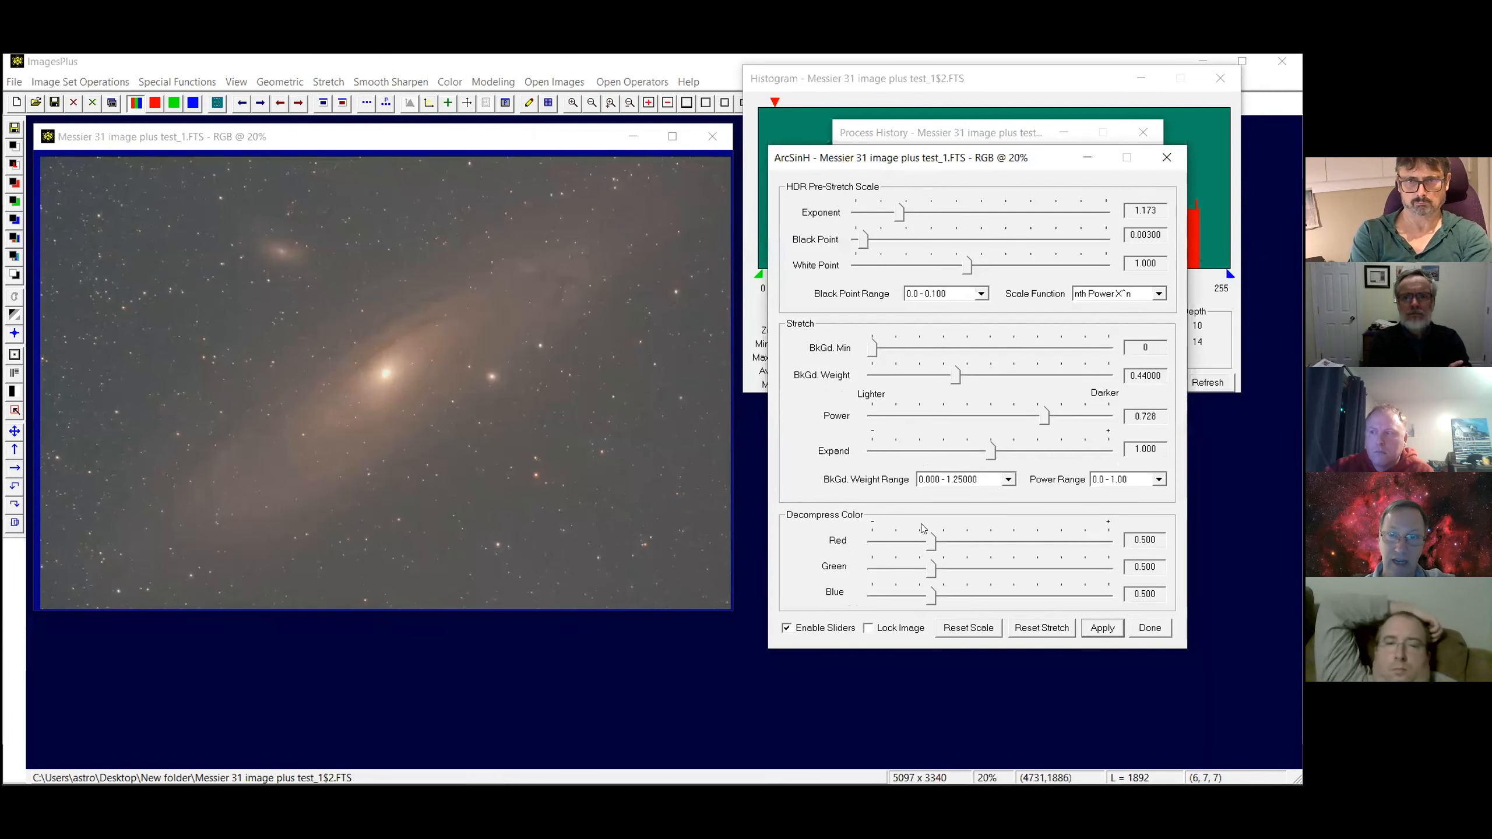
# Set the red color decompression to 0.390, then close the histogram and the ArcSinH stretch
pyautogui.moveTo(890, 546); pyautogui.dragTo(910, 547)
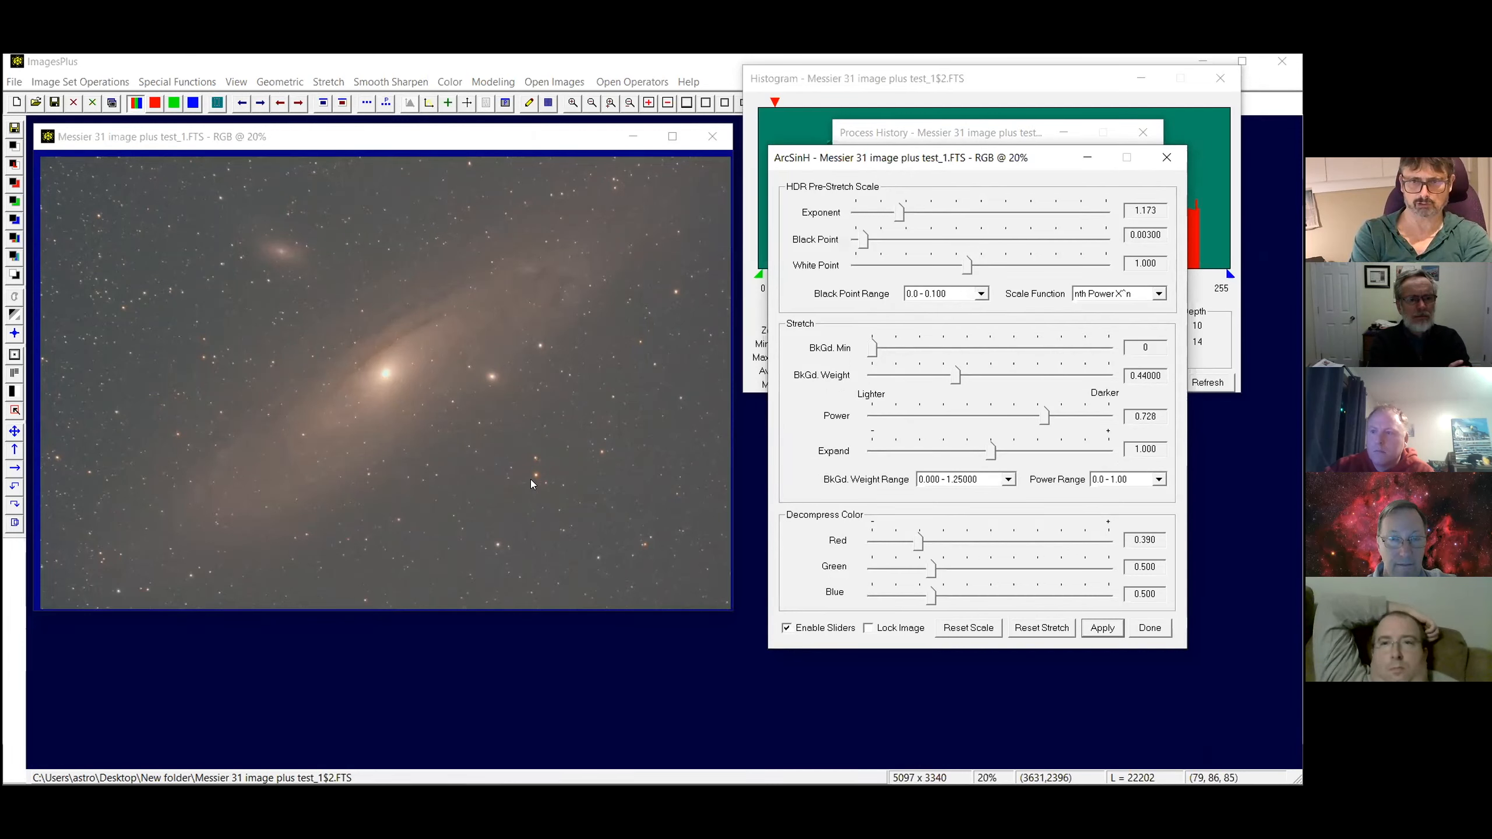
pyautogui.click(1208, 136)
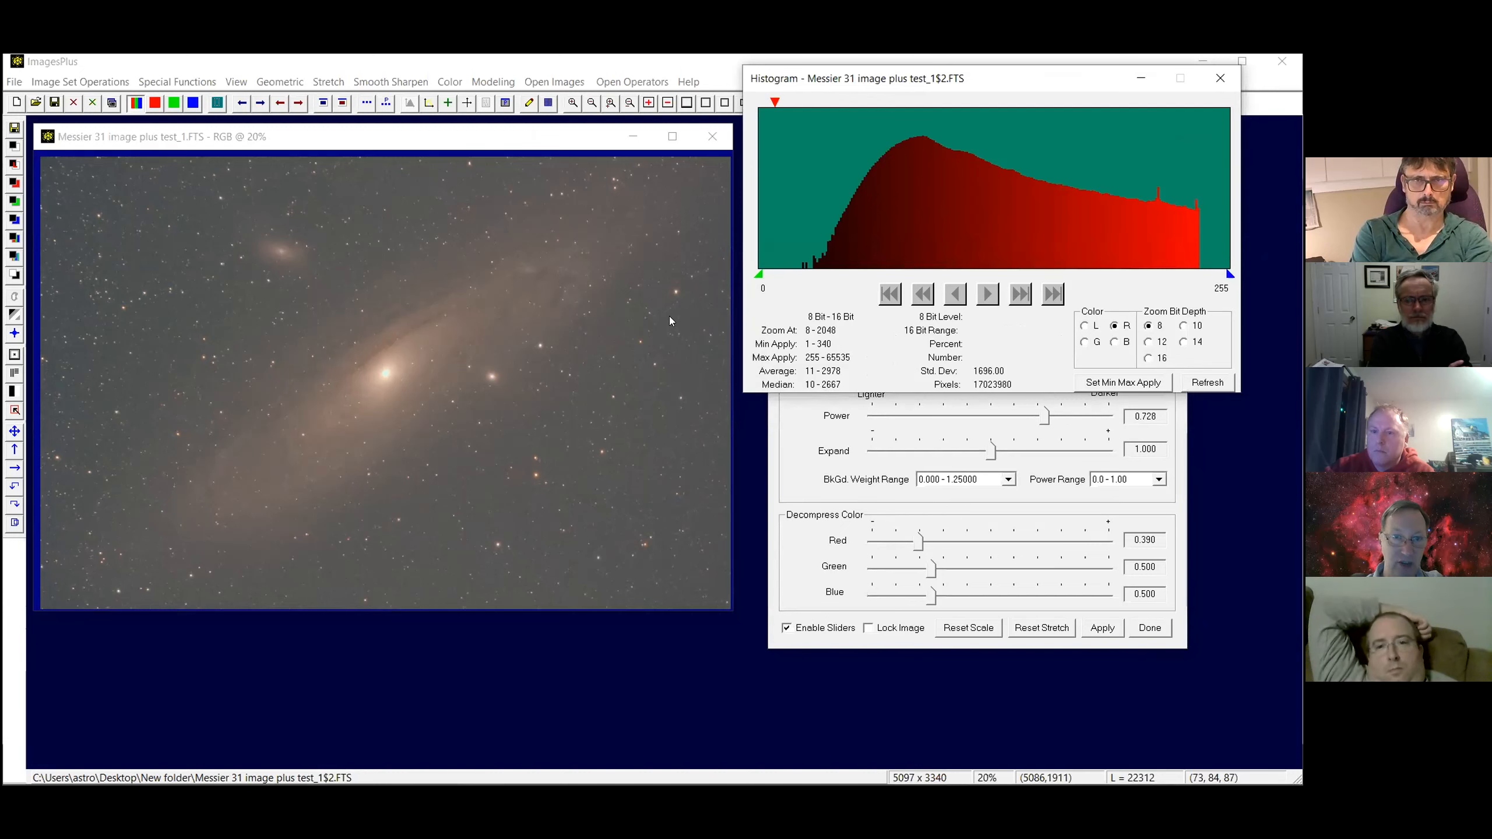
pyautogui.click(1219, 79)
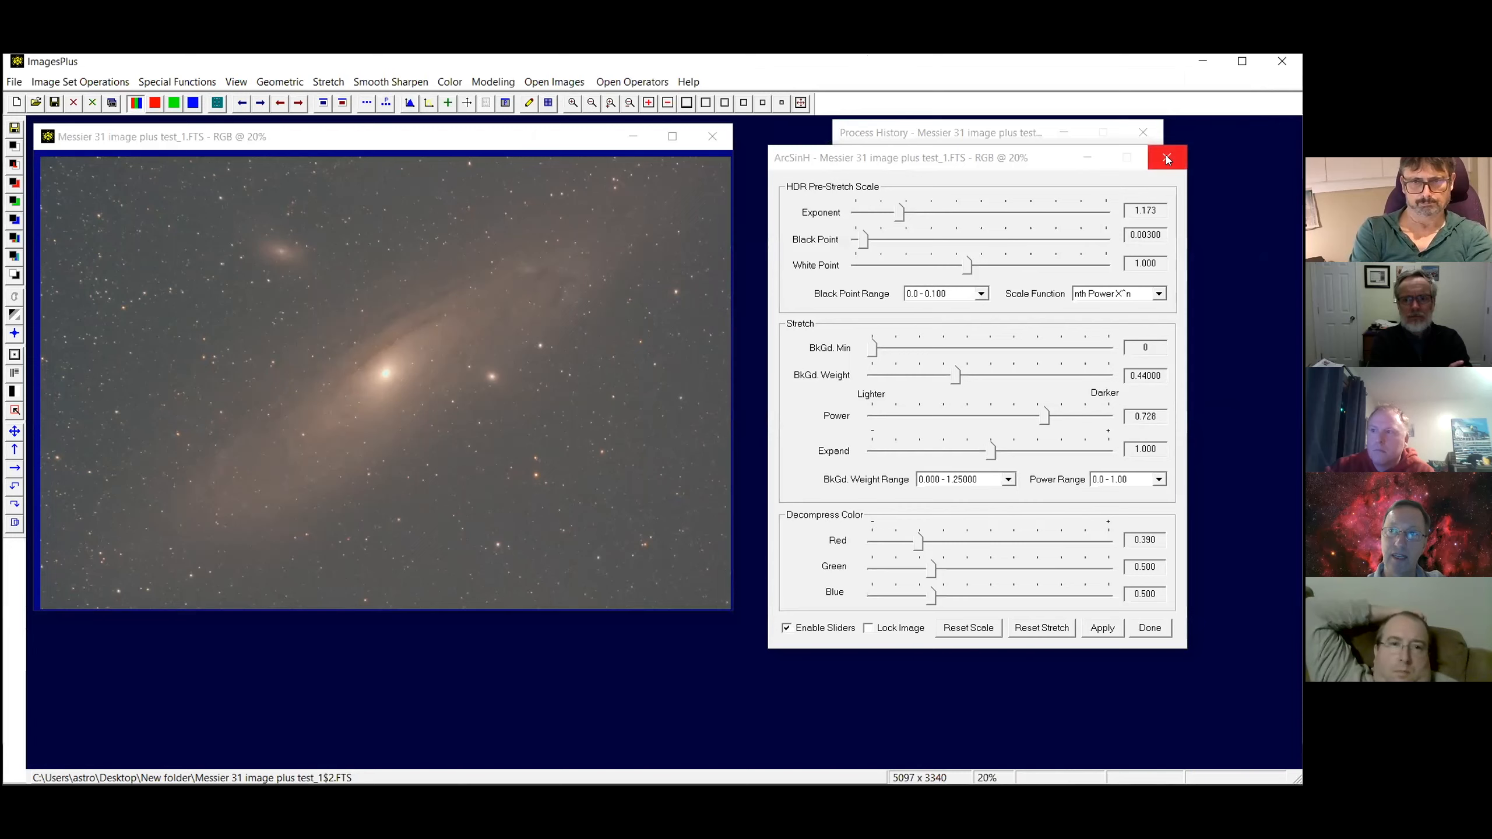
pyautogui.click(1166, 157)
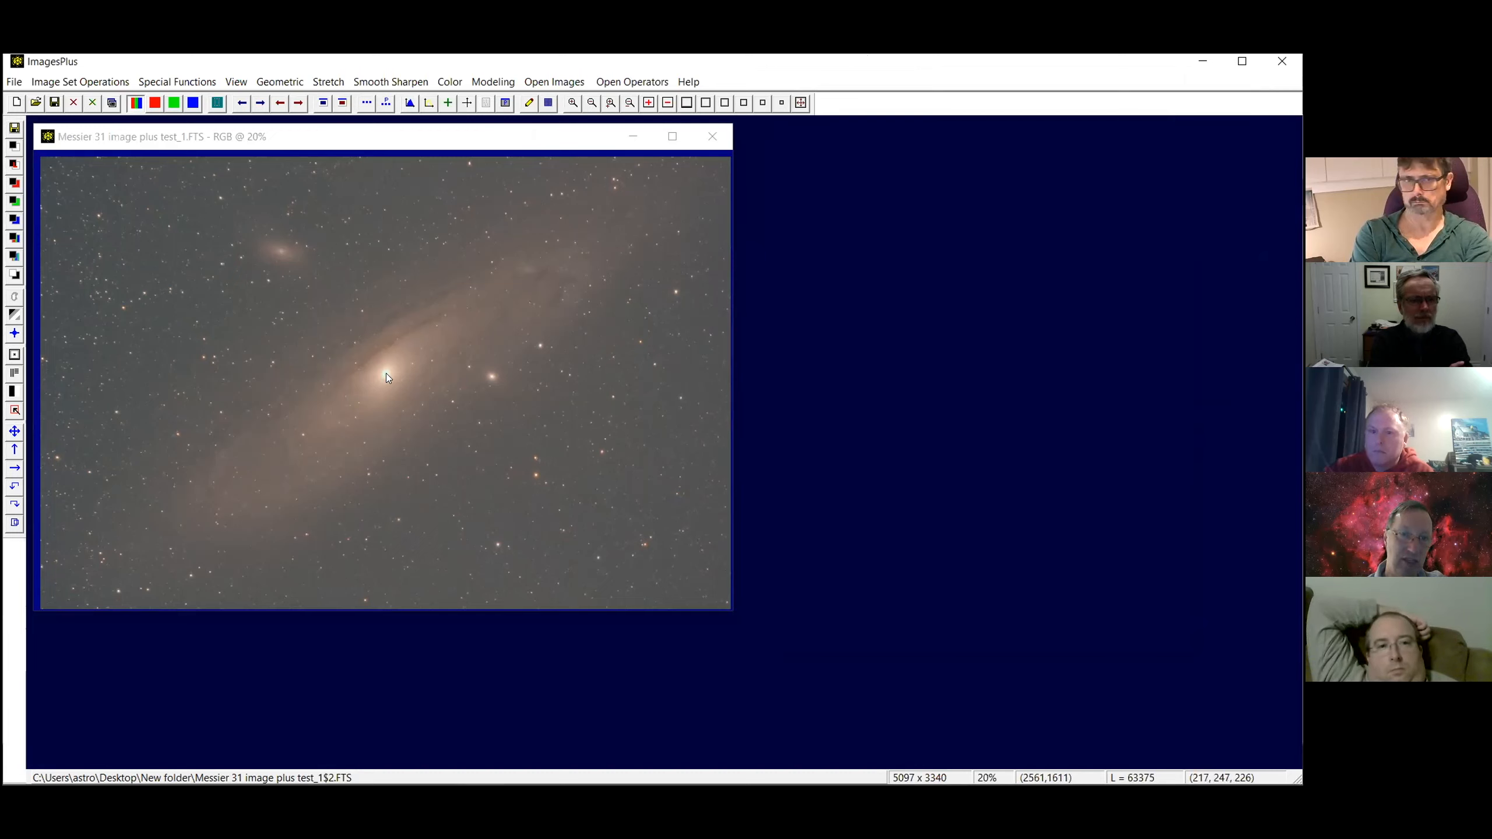
# Try a Color Balance white balance sampled from the galaxy's bright core, and undo it
pyautogui.click(388, 82)
pyautogui.moveTo(449, 83)
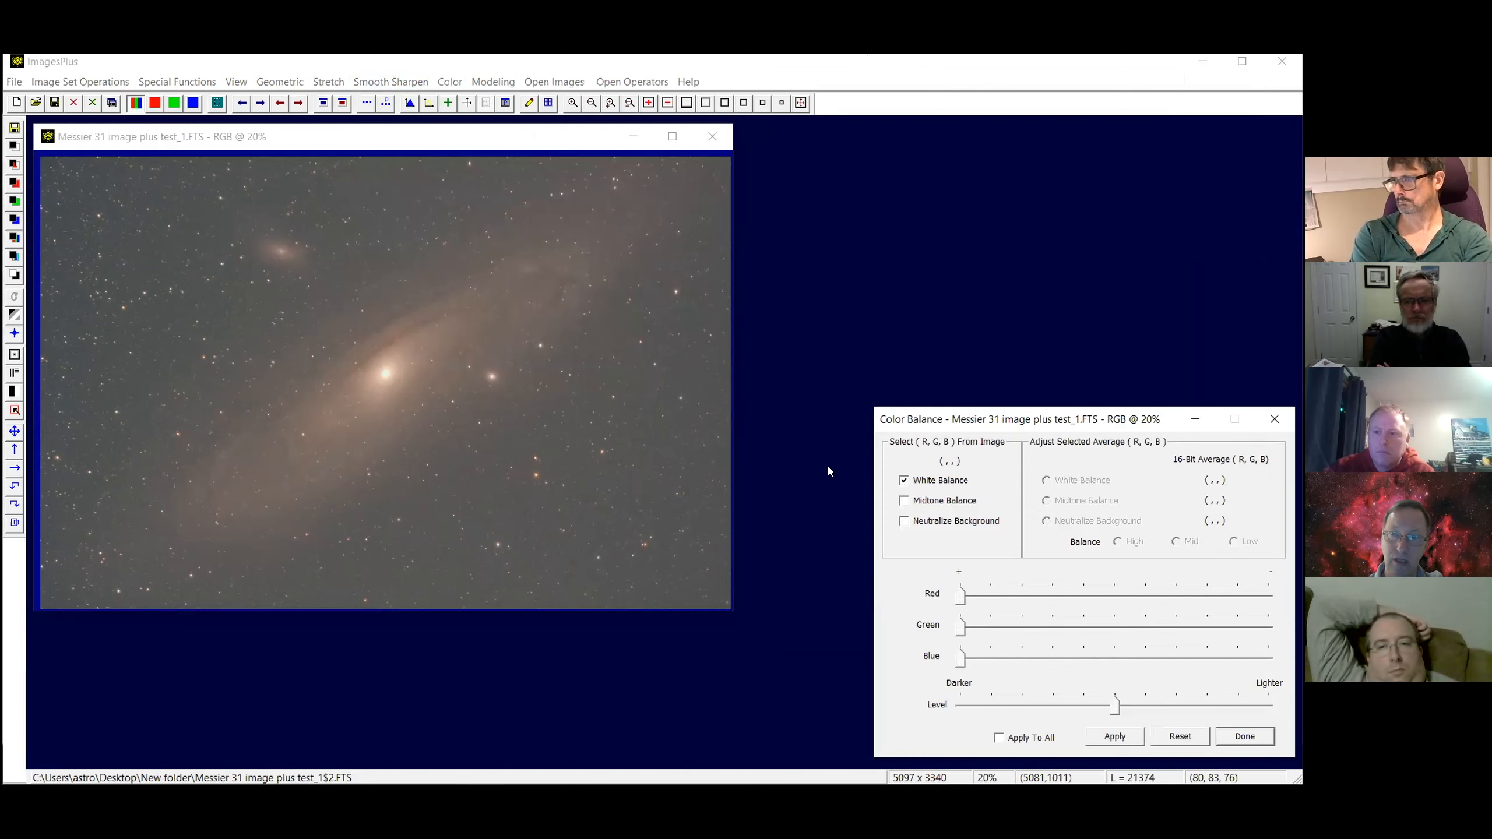
pyautogui.click(384, 374)
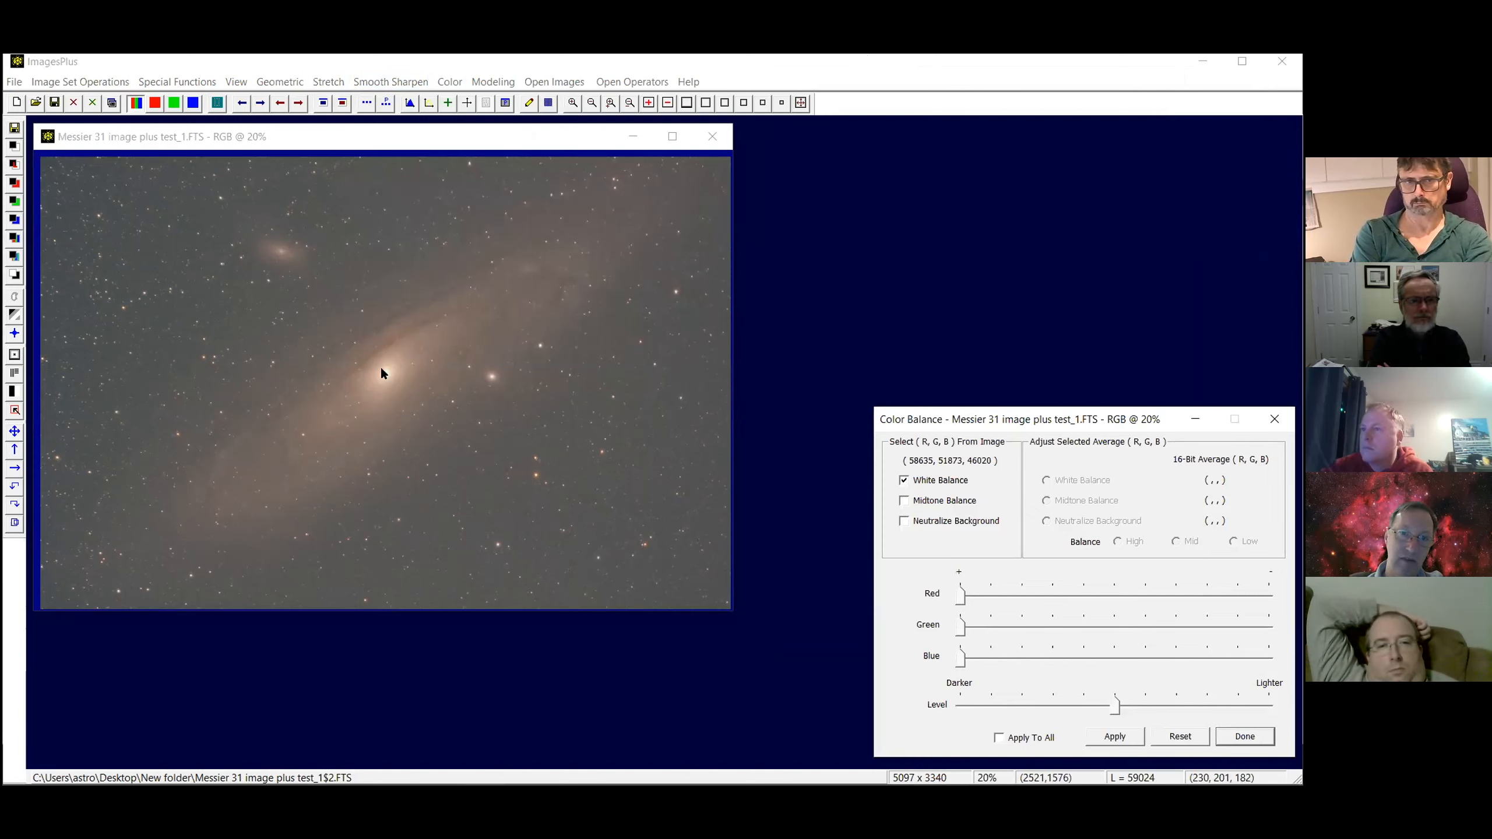
pyautogui.click(385, 374)
pyautogui.click(384, 374)
pyautogui.click(385, 372)
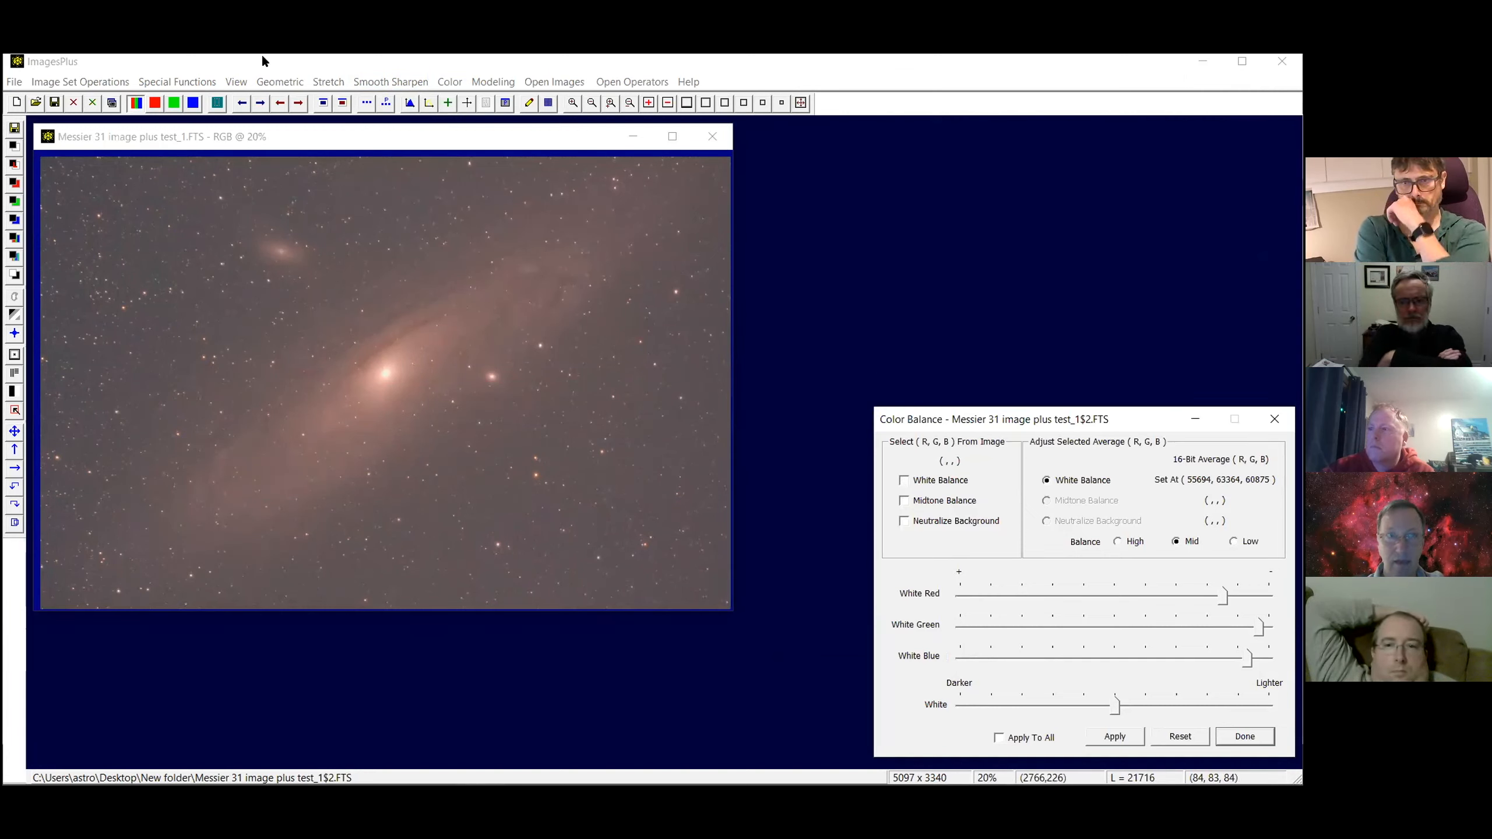
pyautogui.click(242, 103)
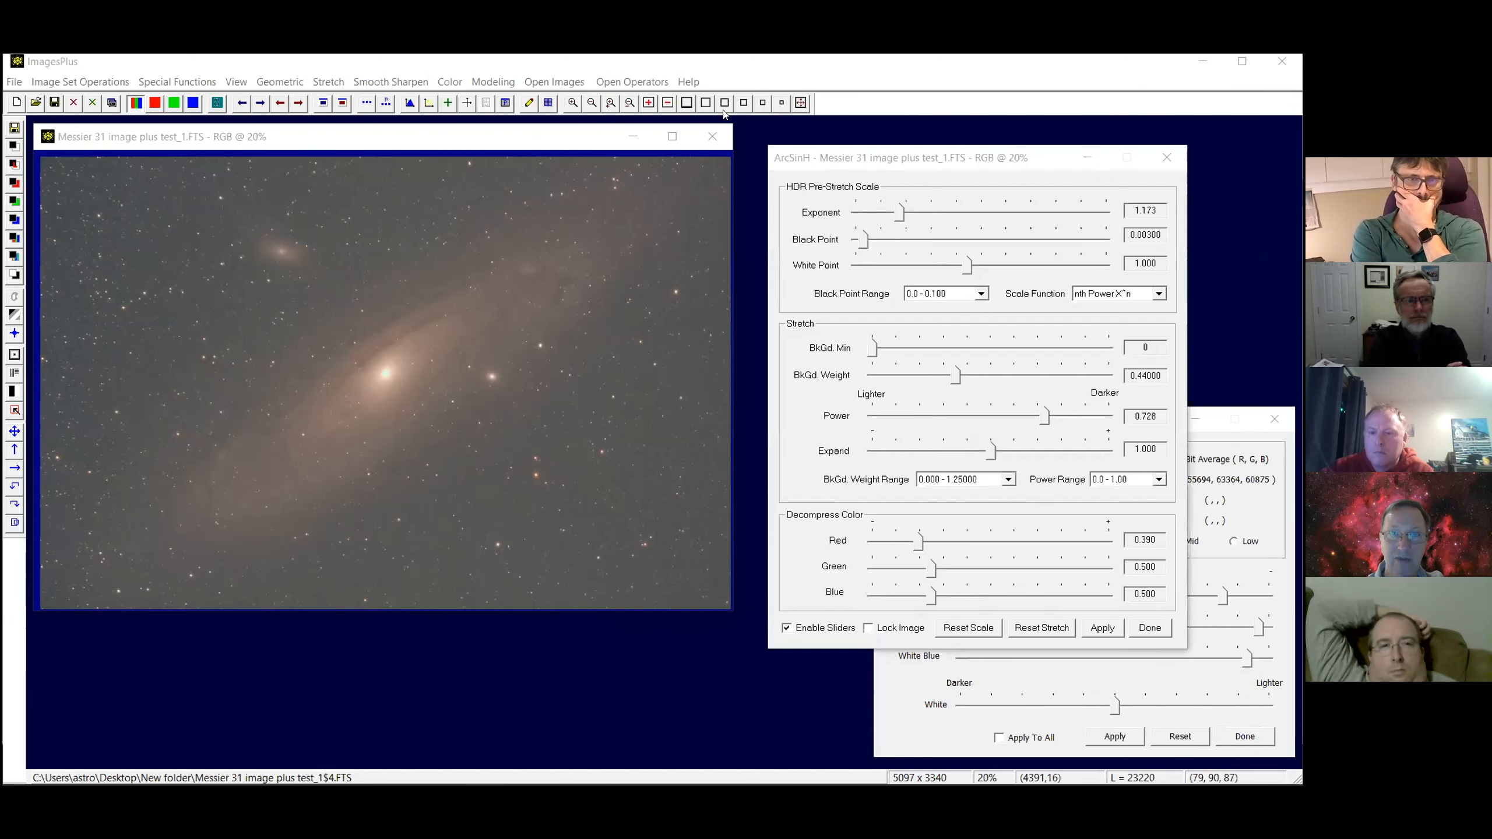
# White-balance the image by sampling the bright white star above and to the left of the small companion galaxy
pyautogui.click(762, 102)
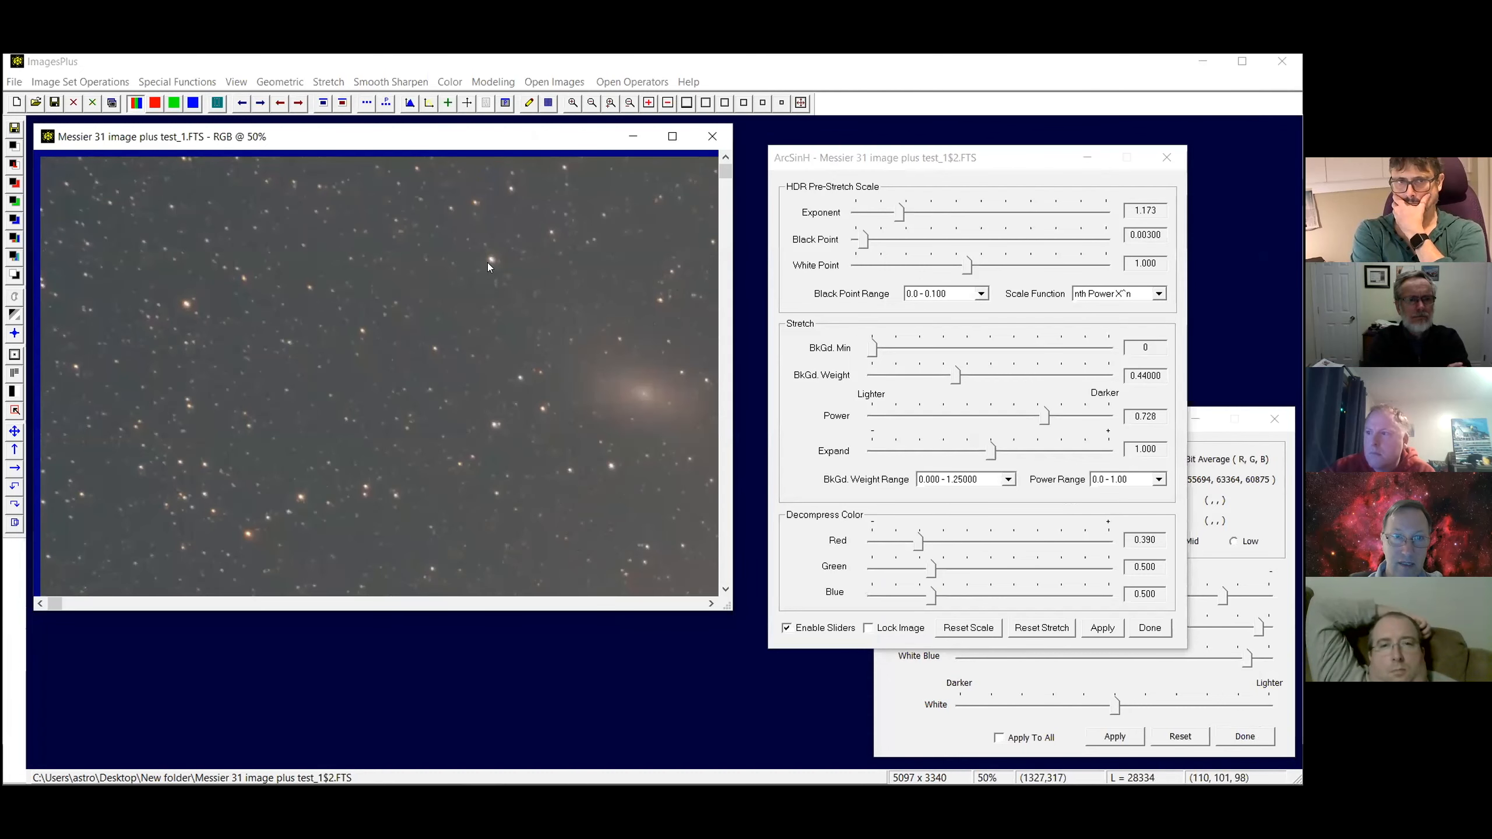
pyautogui.click(895, 699)
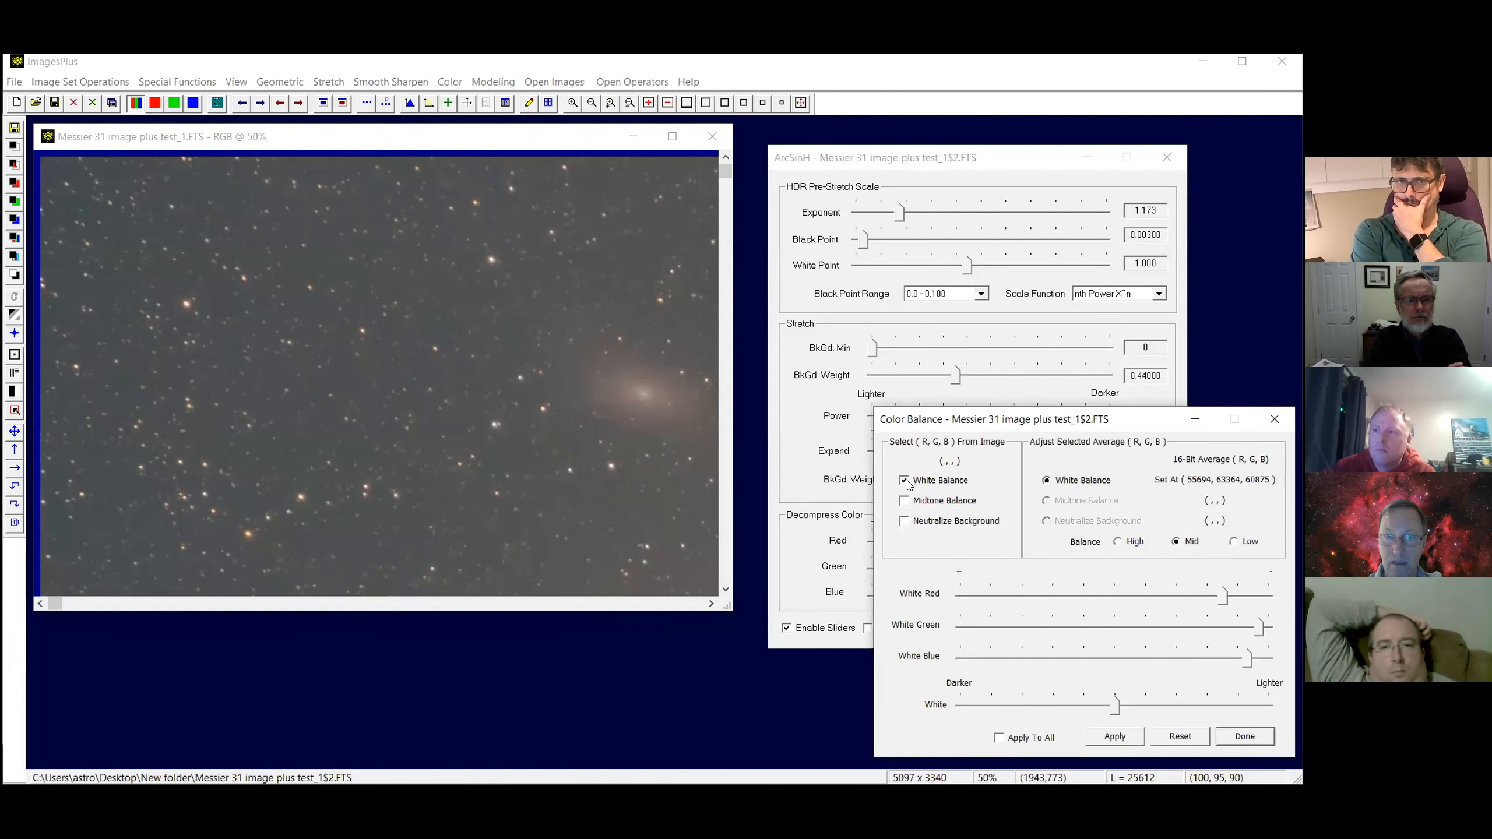
pyautogui.click(492, 261)
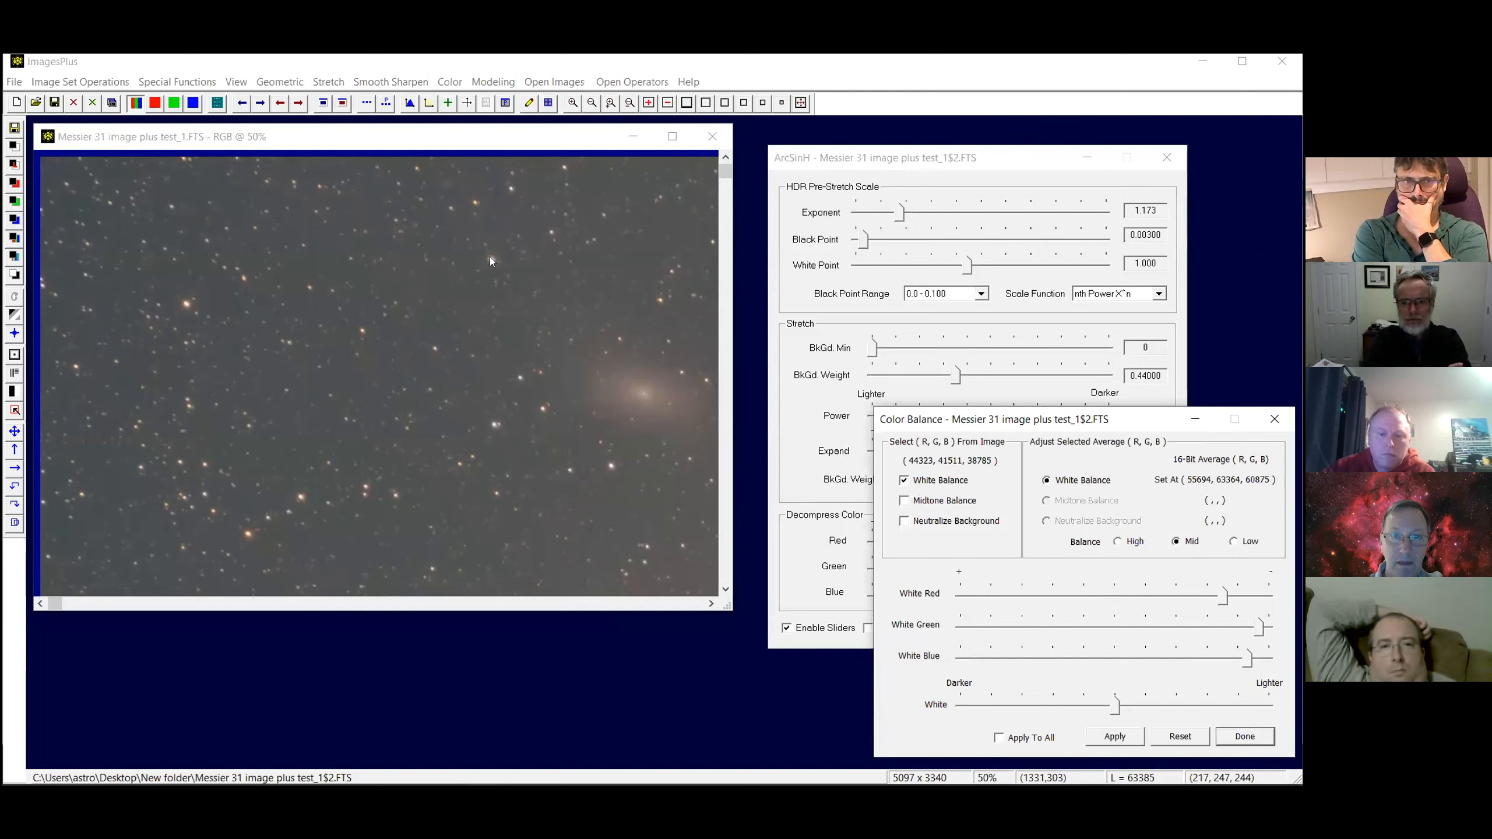
pyautogui.click(491, 258)
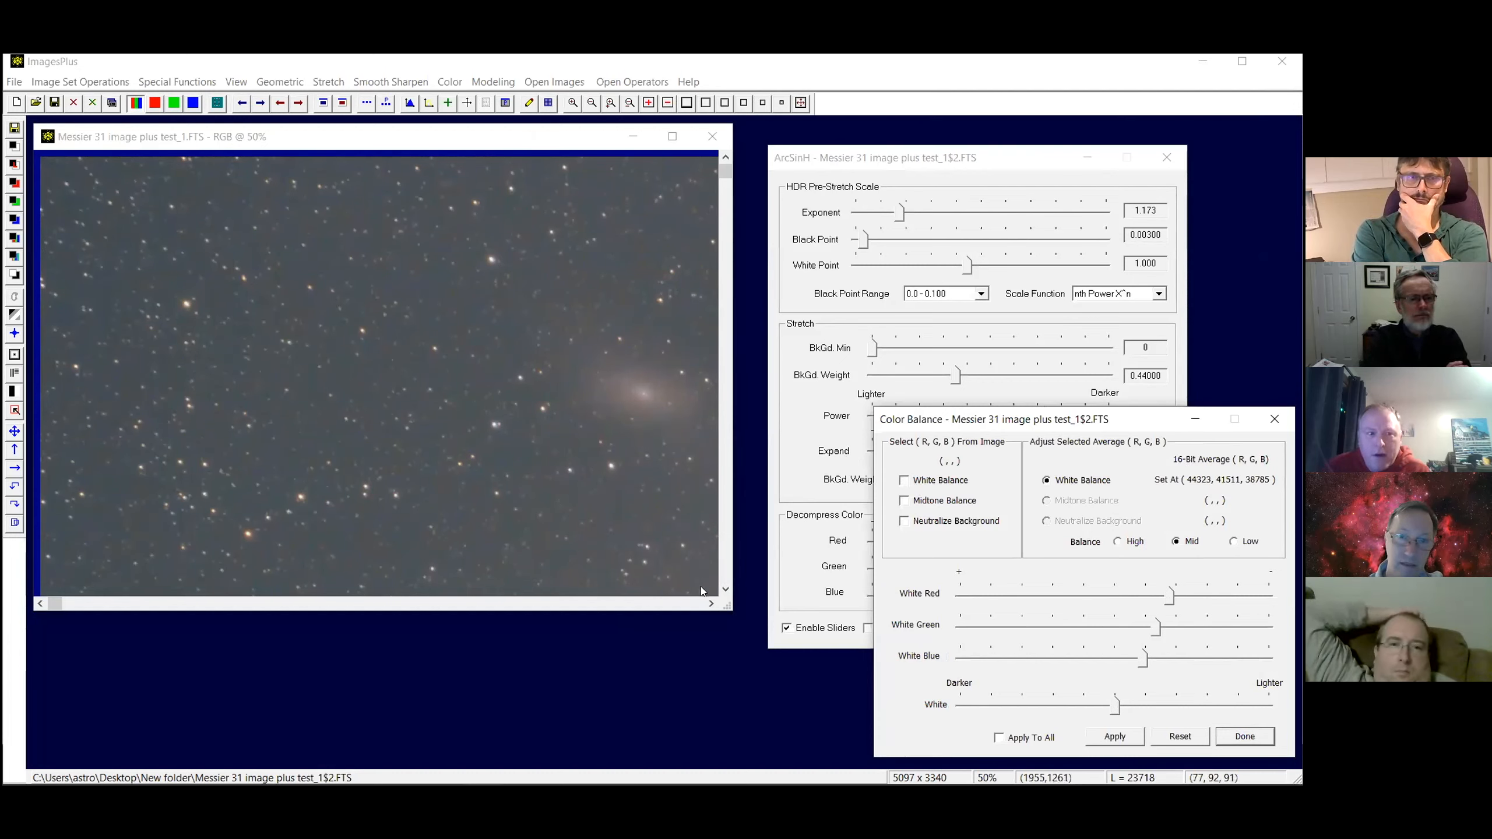
# Examine the star colors and background across the image's edges and corners at 50% zoom
pyautogui.click(675, 600)
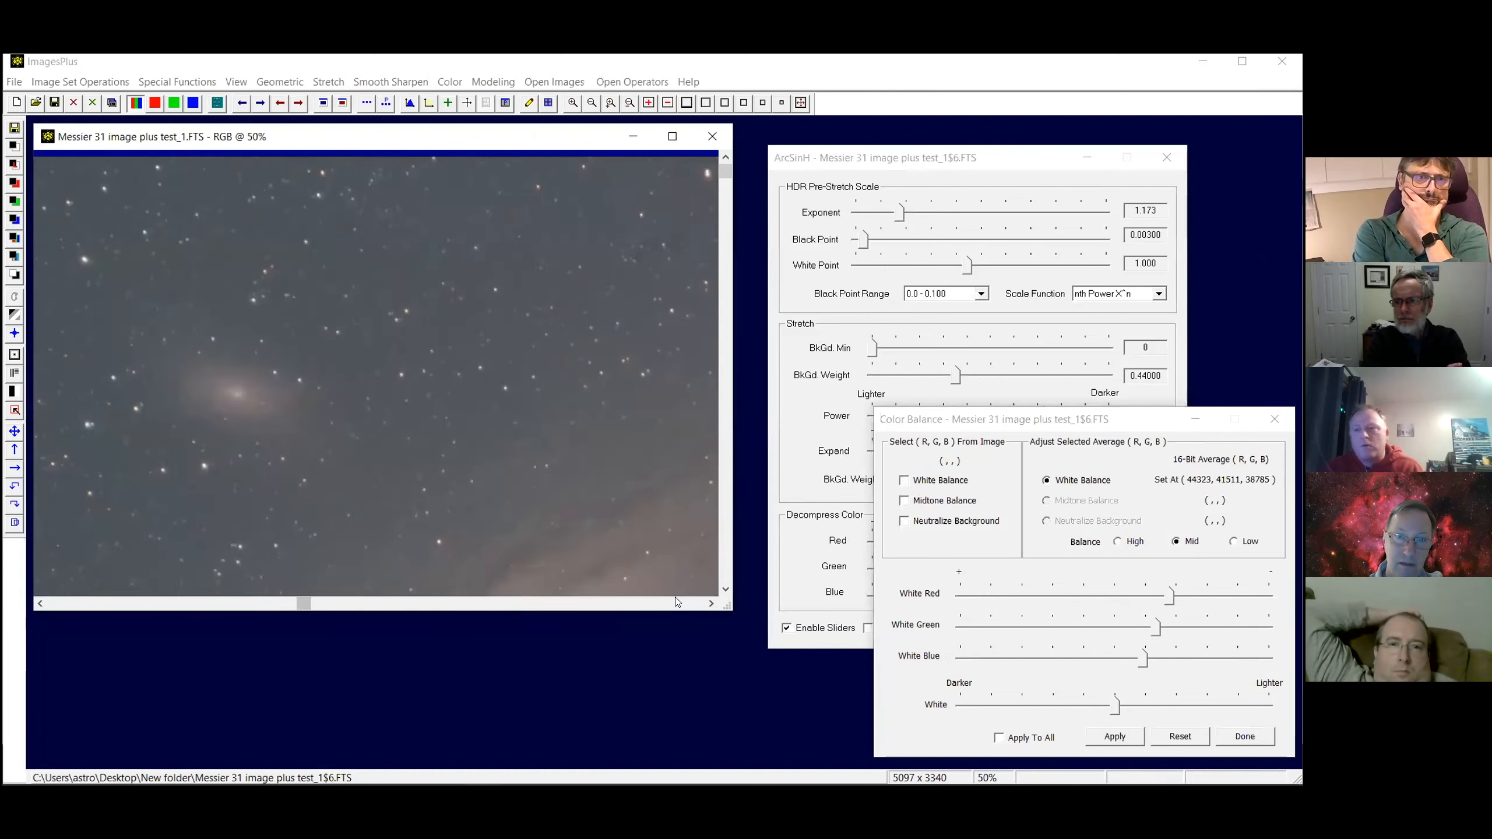
pyautogui.click(675, 600)
pyautogui.click(675, 599)
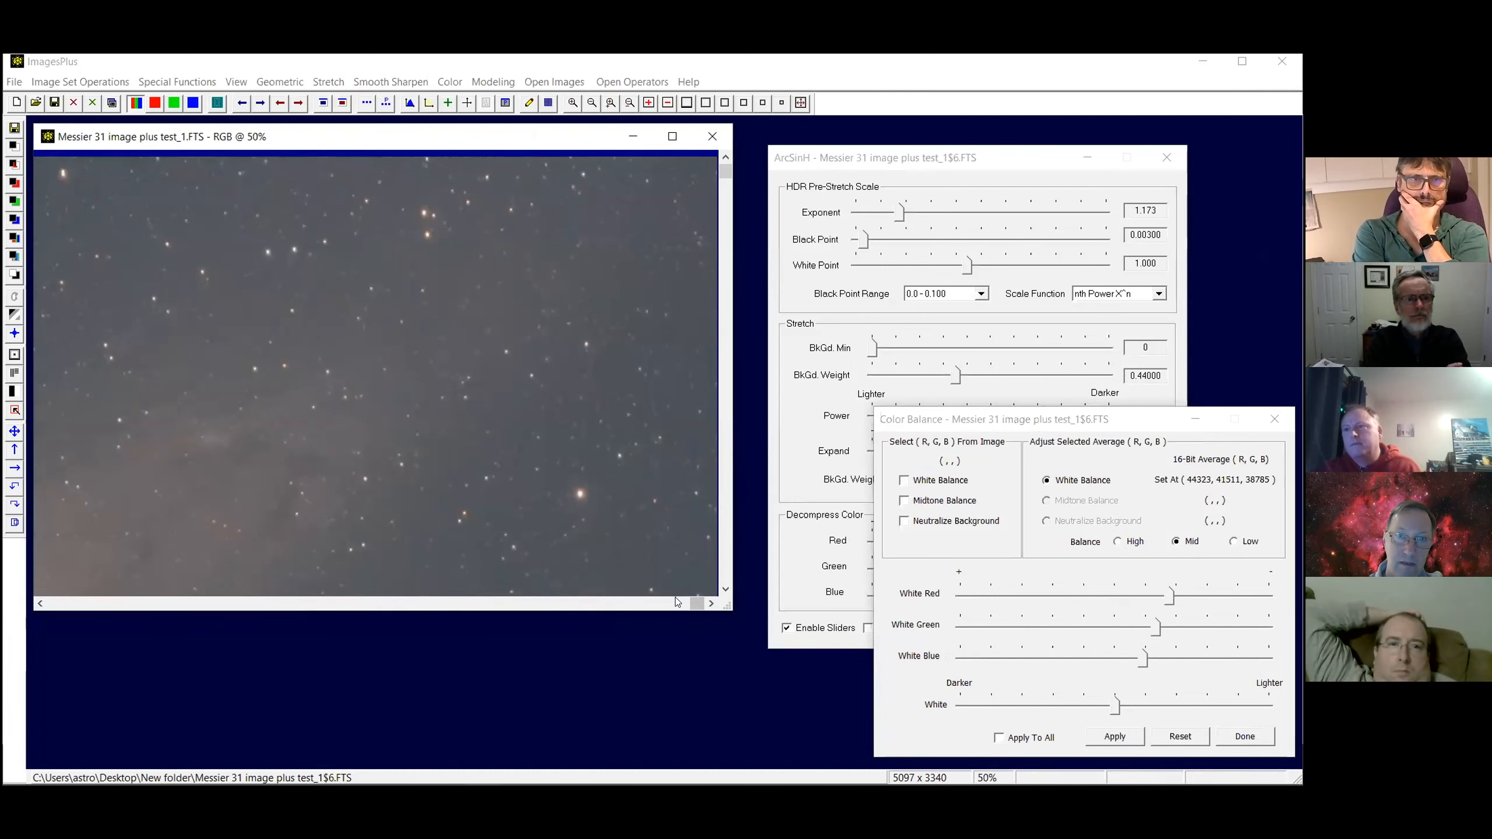
pyautogui.click(726, 562)
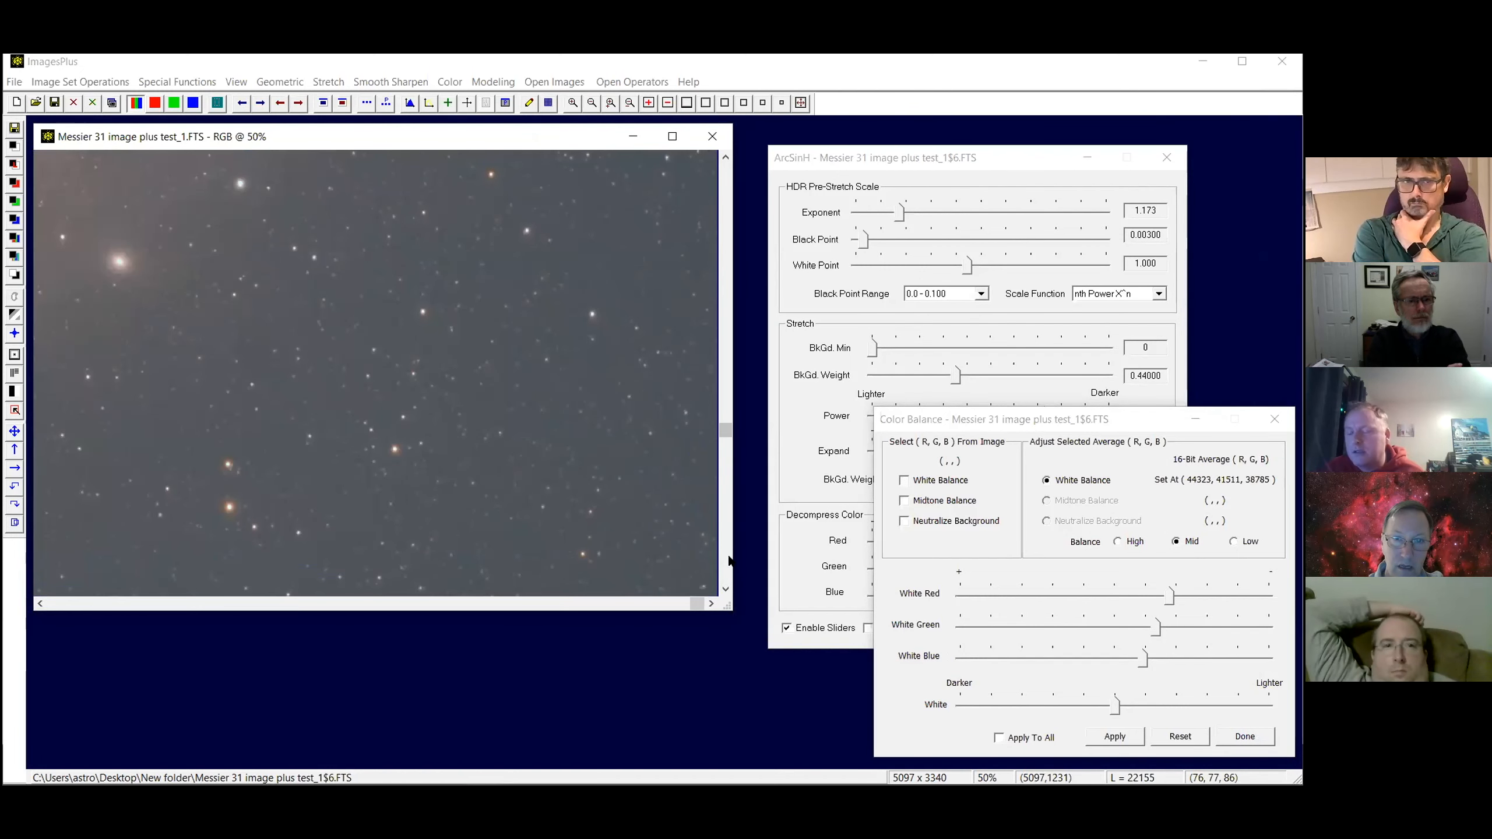
pyautogui.click(728, 561)
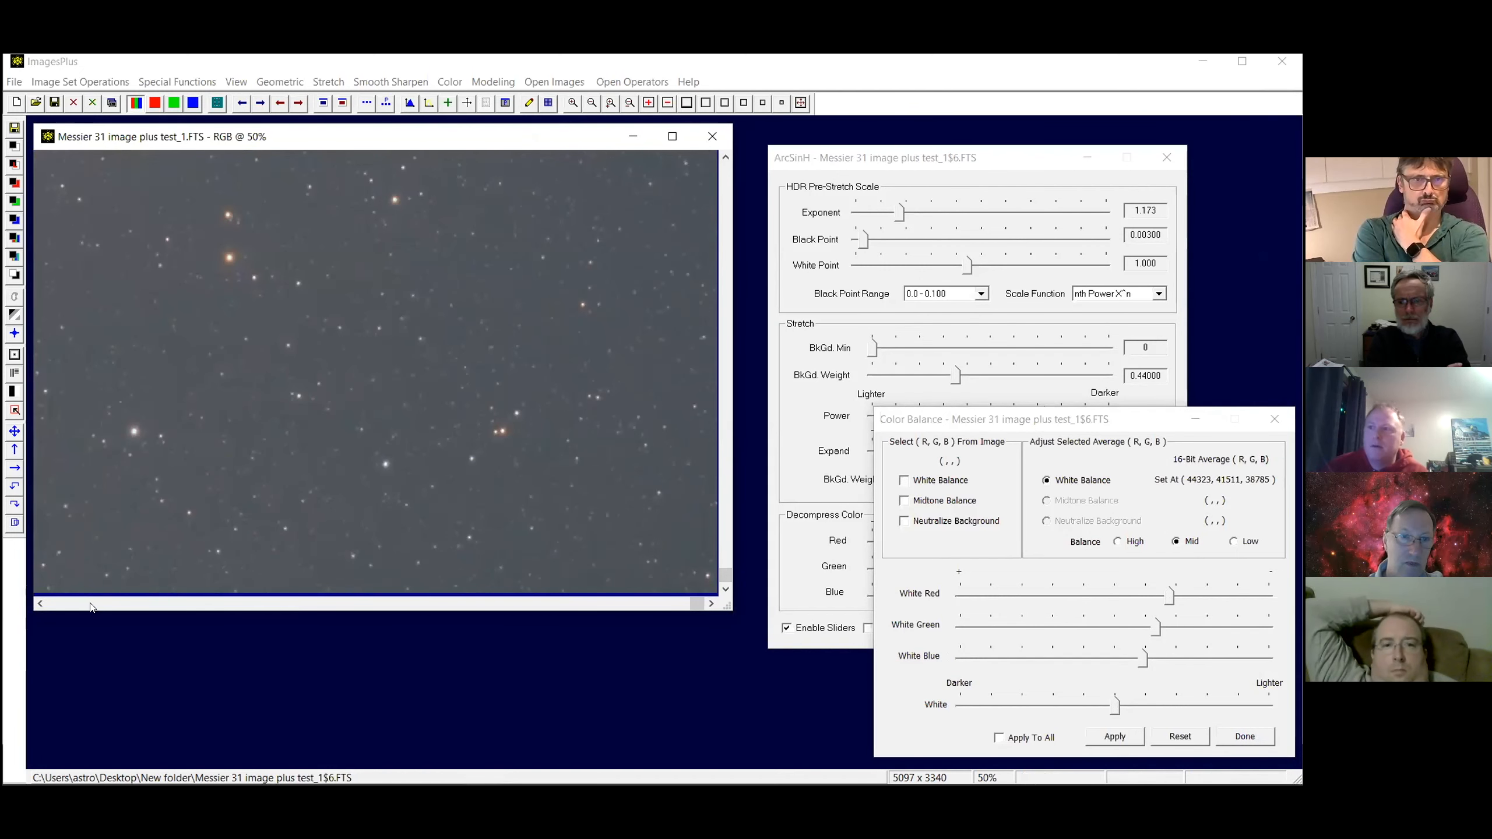
pyautogui.click(69, 599)
pyautogui.click(68, 599)
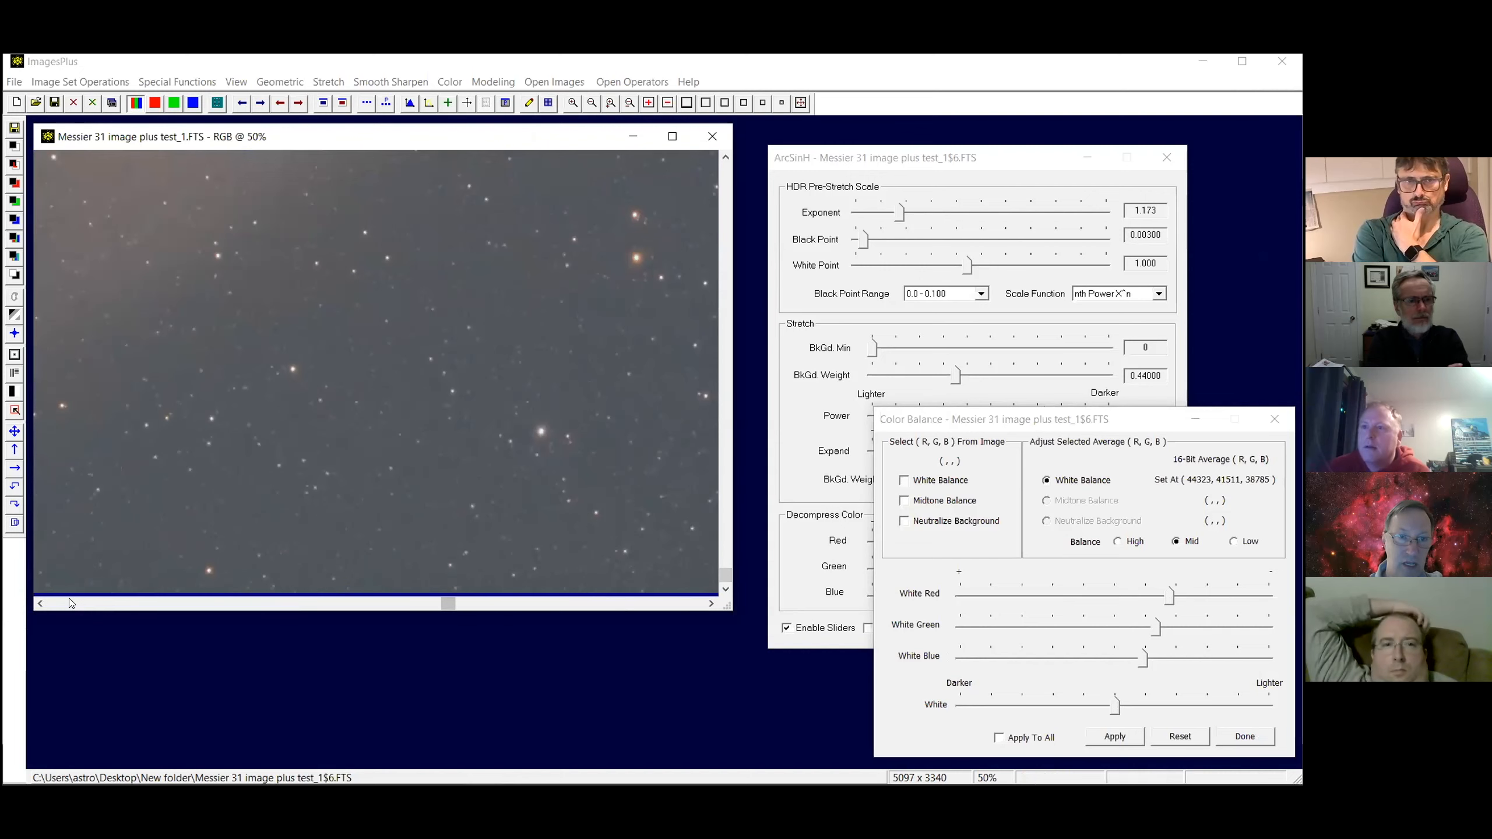
pyautogui.click(69, 599)
pyautogui.click(69, 600)
pyautogui.click(69, 600)
pyautogui.click(69, 599)
pyautogui.click(69, 600)
pyautogui.click(68, 600)
pyautogui.click(68, 601)
pyautogui.click(68, 601)
pyautogui.click(68, 600)
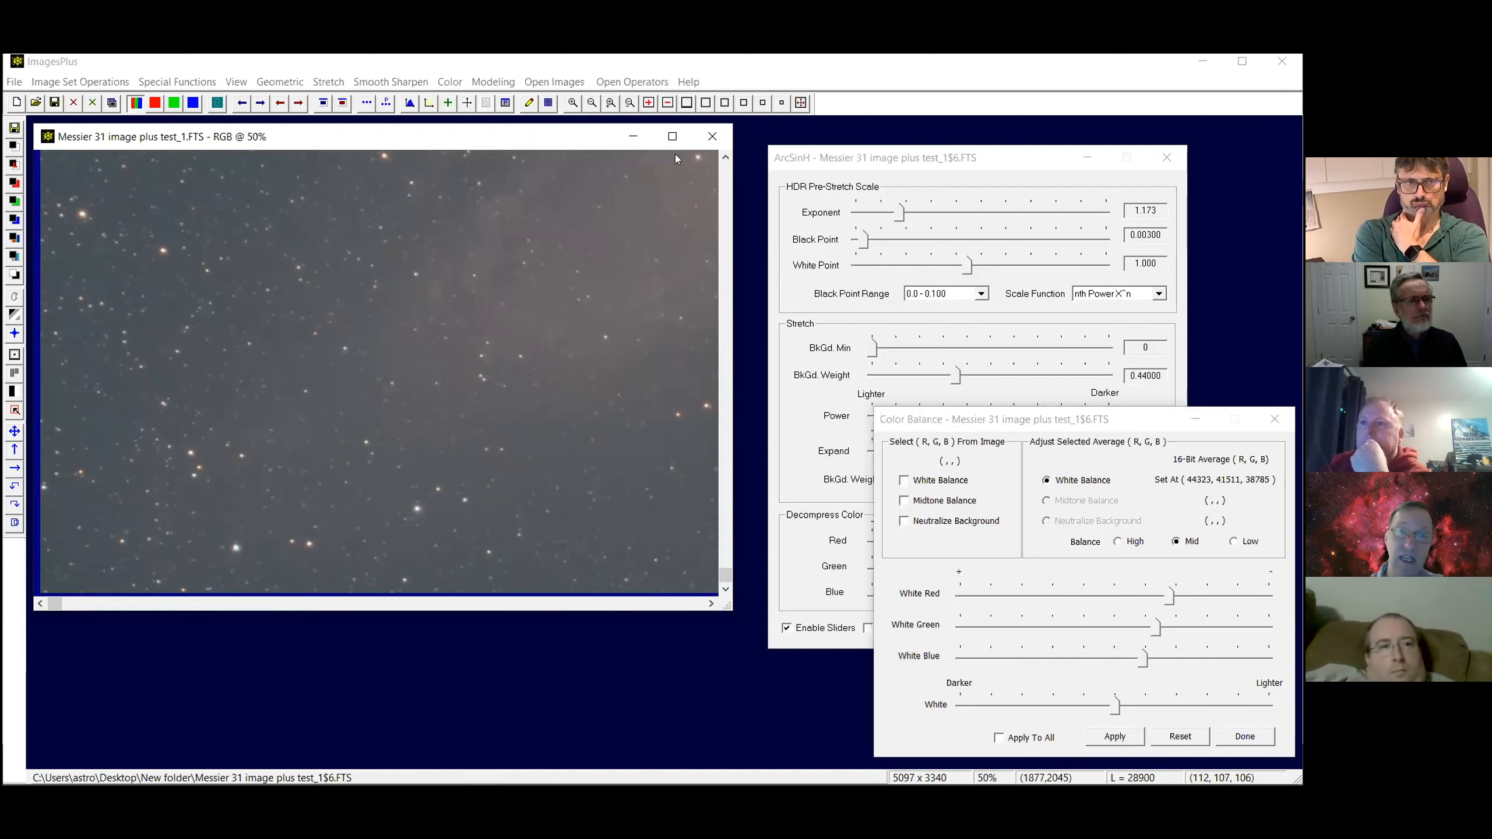
pyautogui.click(723, 167)
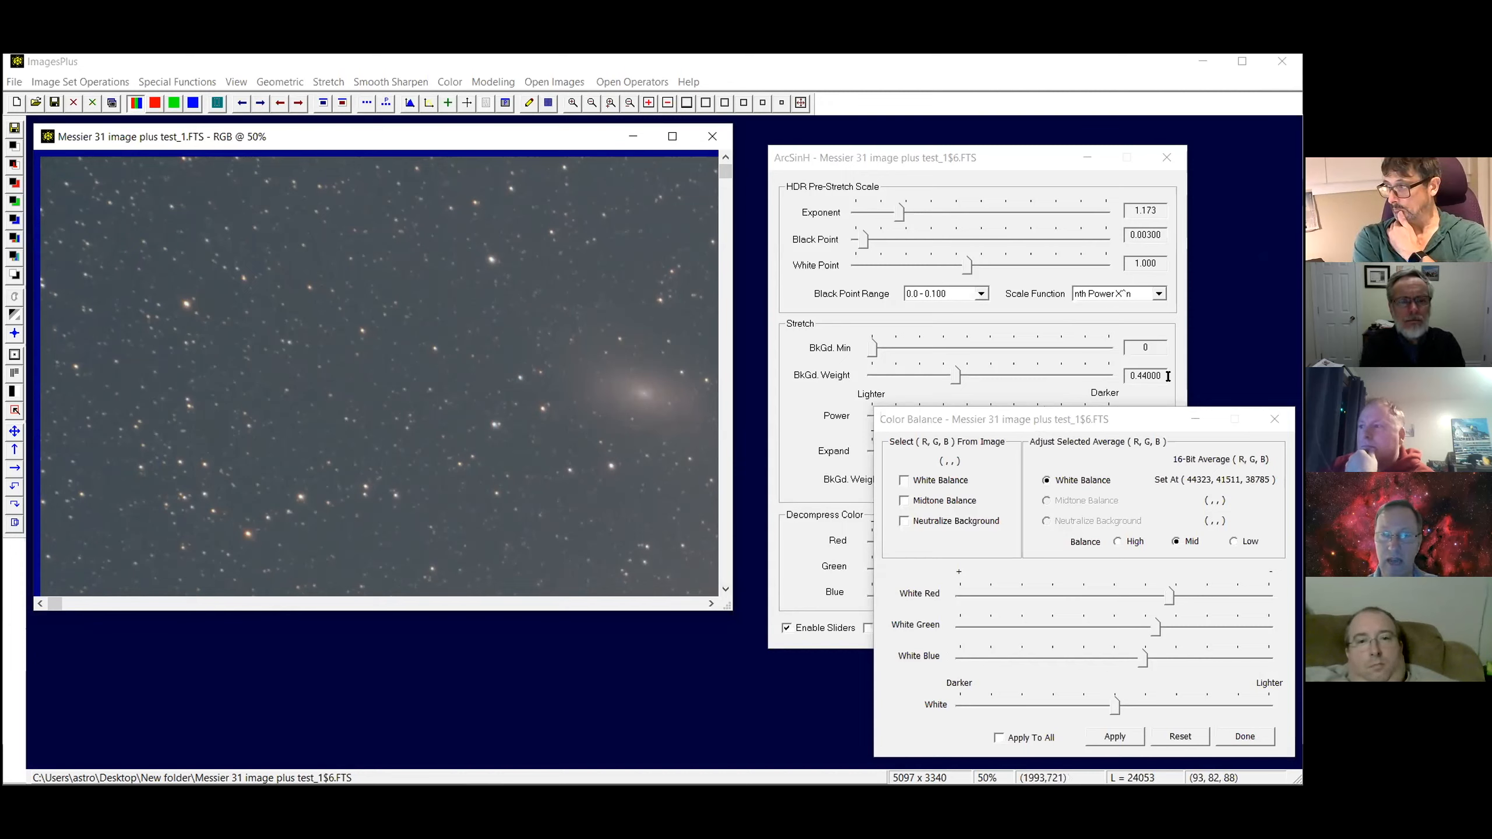
# Neutralize the background by sampling an empty patch of sky below and to the right of the galaxy core
pyautogui.click(780, 104)
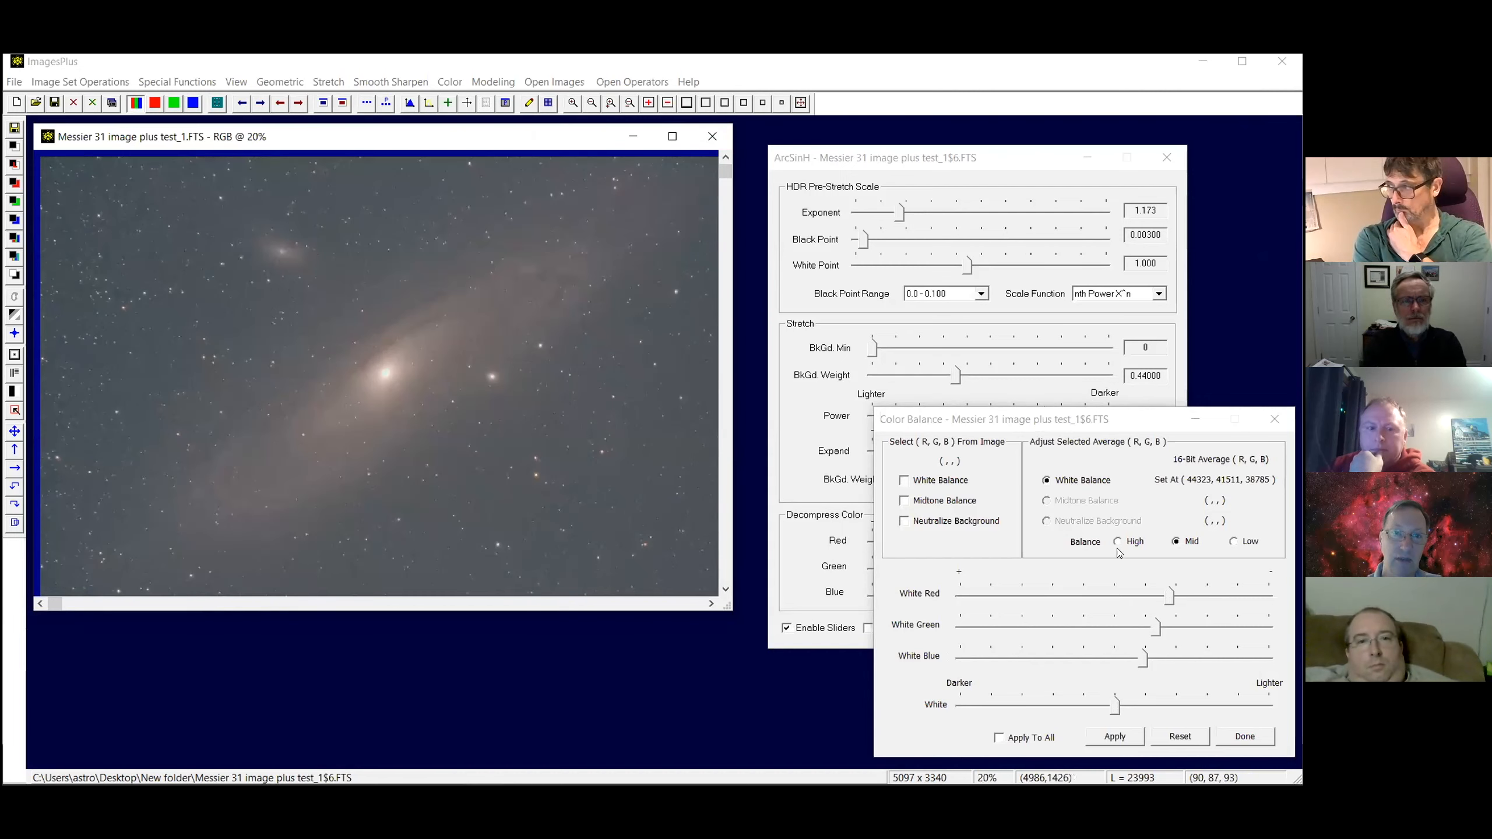
pyautogui.click(904, 520)
pyautogui.click(636, 527)
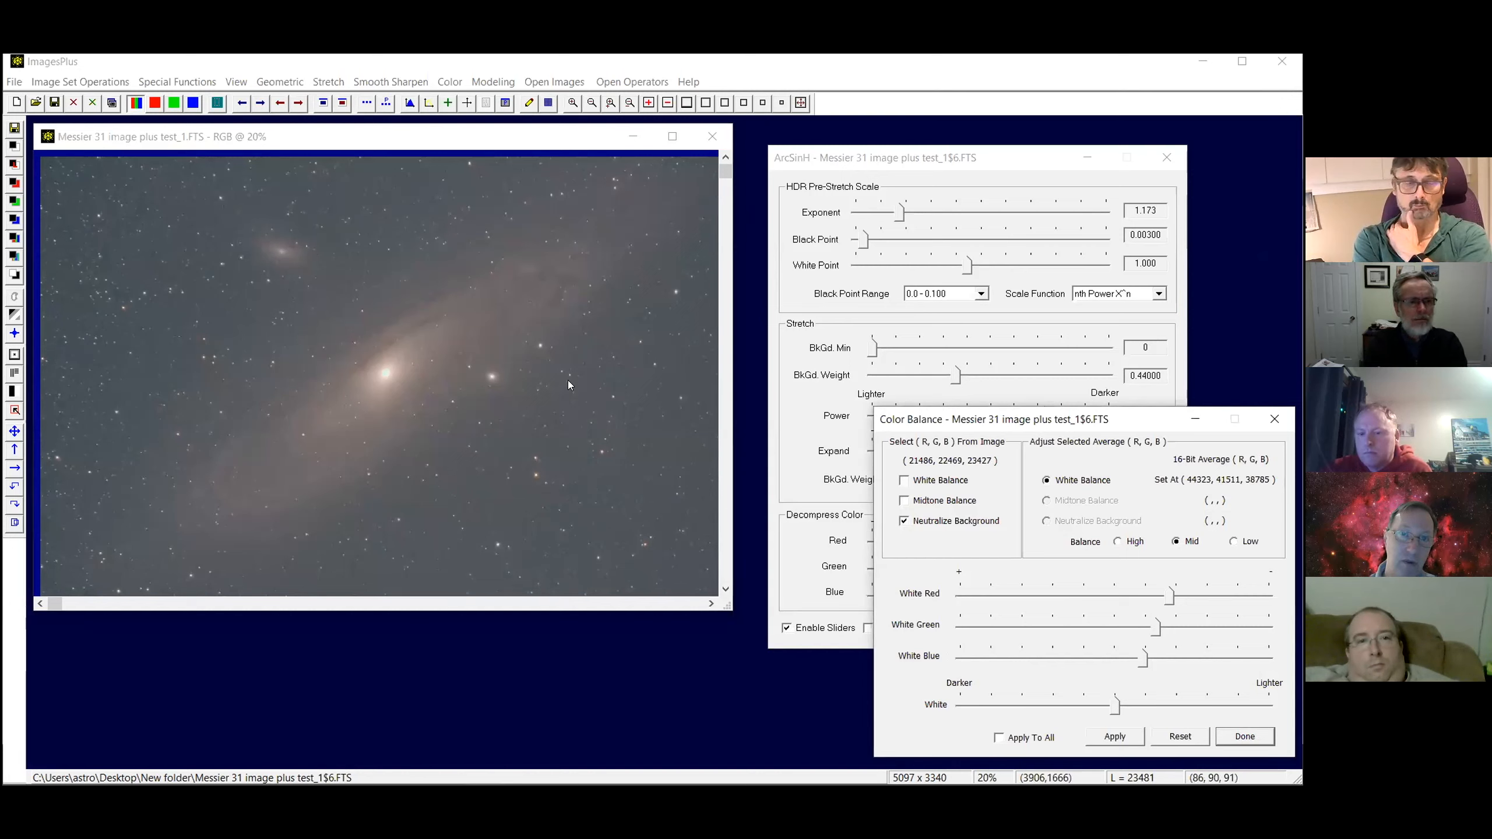
pyautogui.click(510, 504)
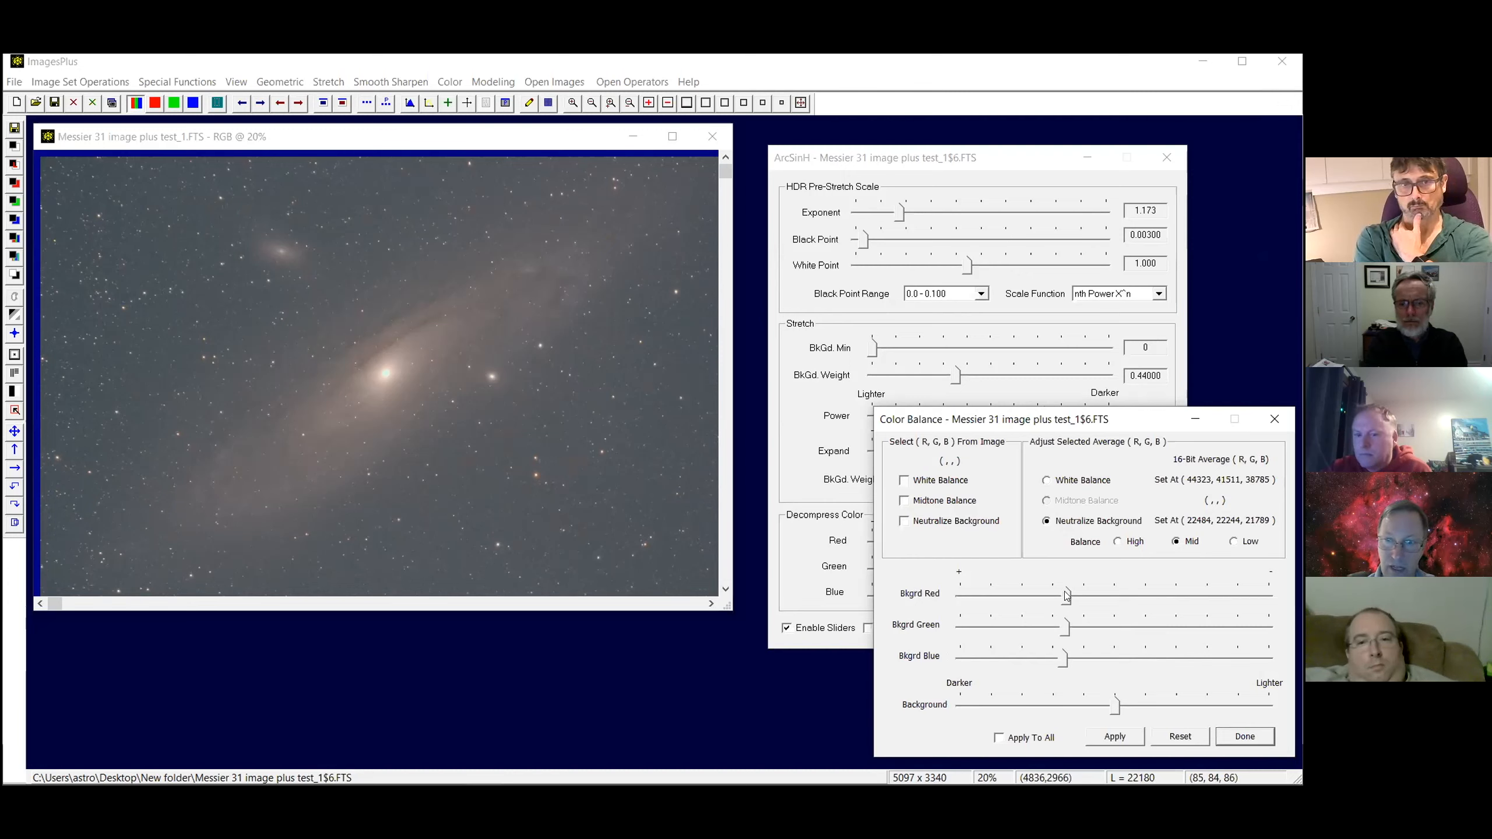
# Set the background red average to 25206 and close Color Balance
pyautogui.moveTo(1066, 596); pyautogui.dragTo(1074, 597)
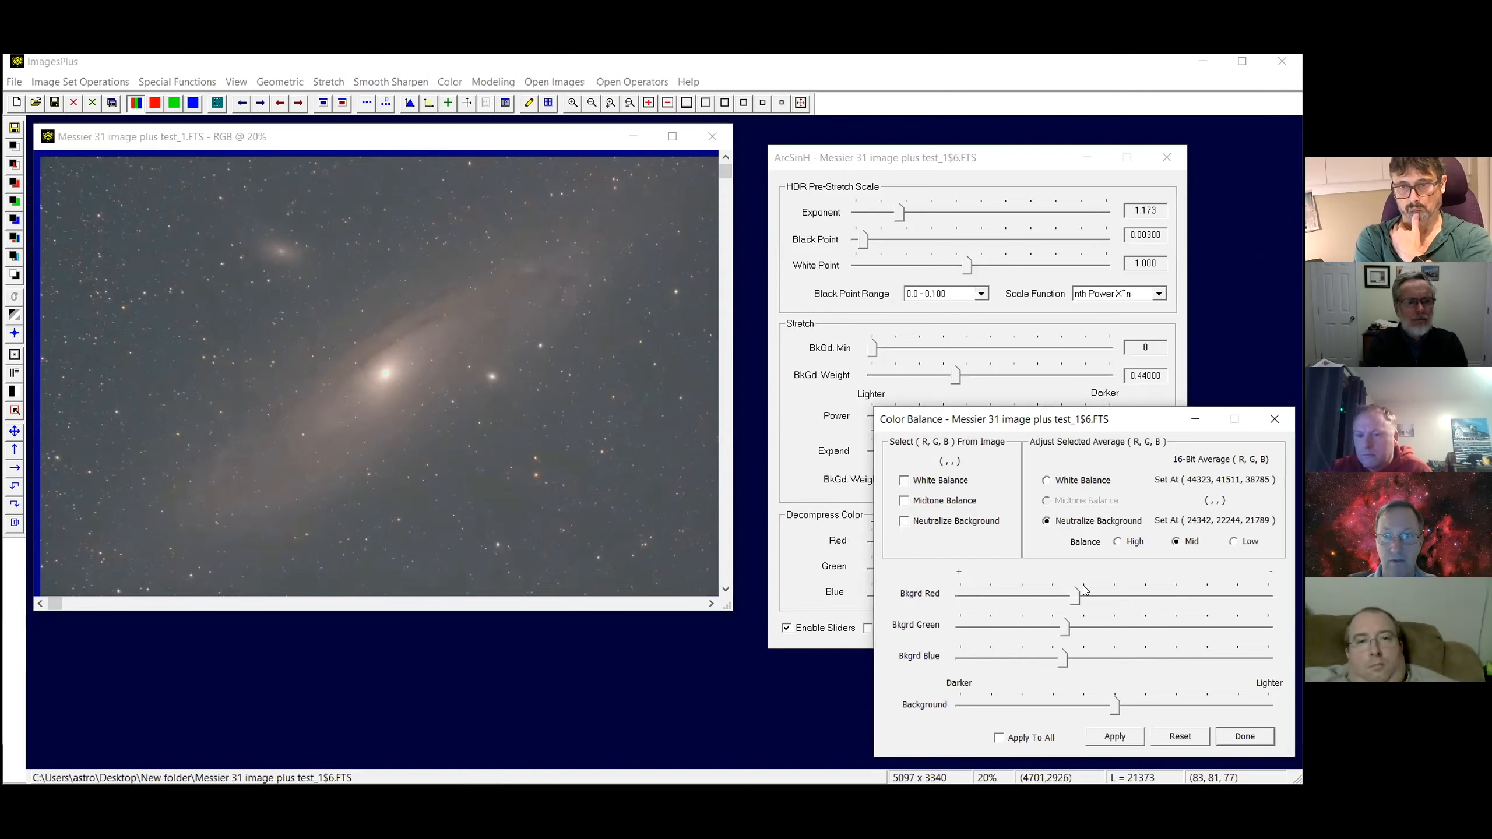
pyautogui.click(1076, 592)
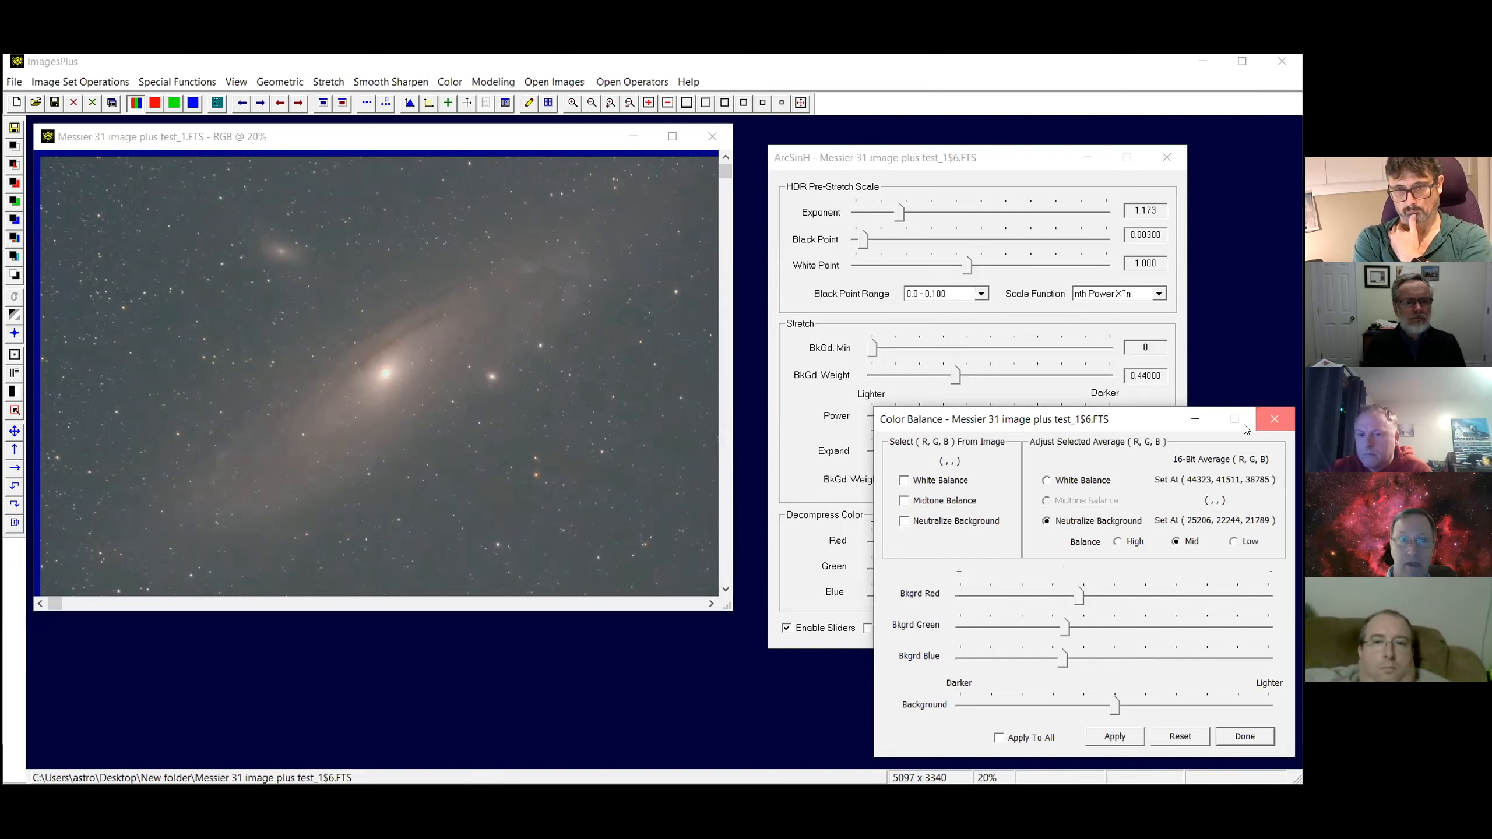
pyautogui.click(1274, 419)
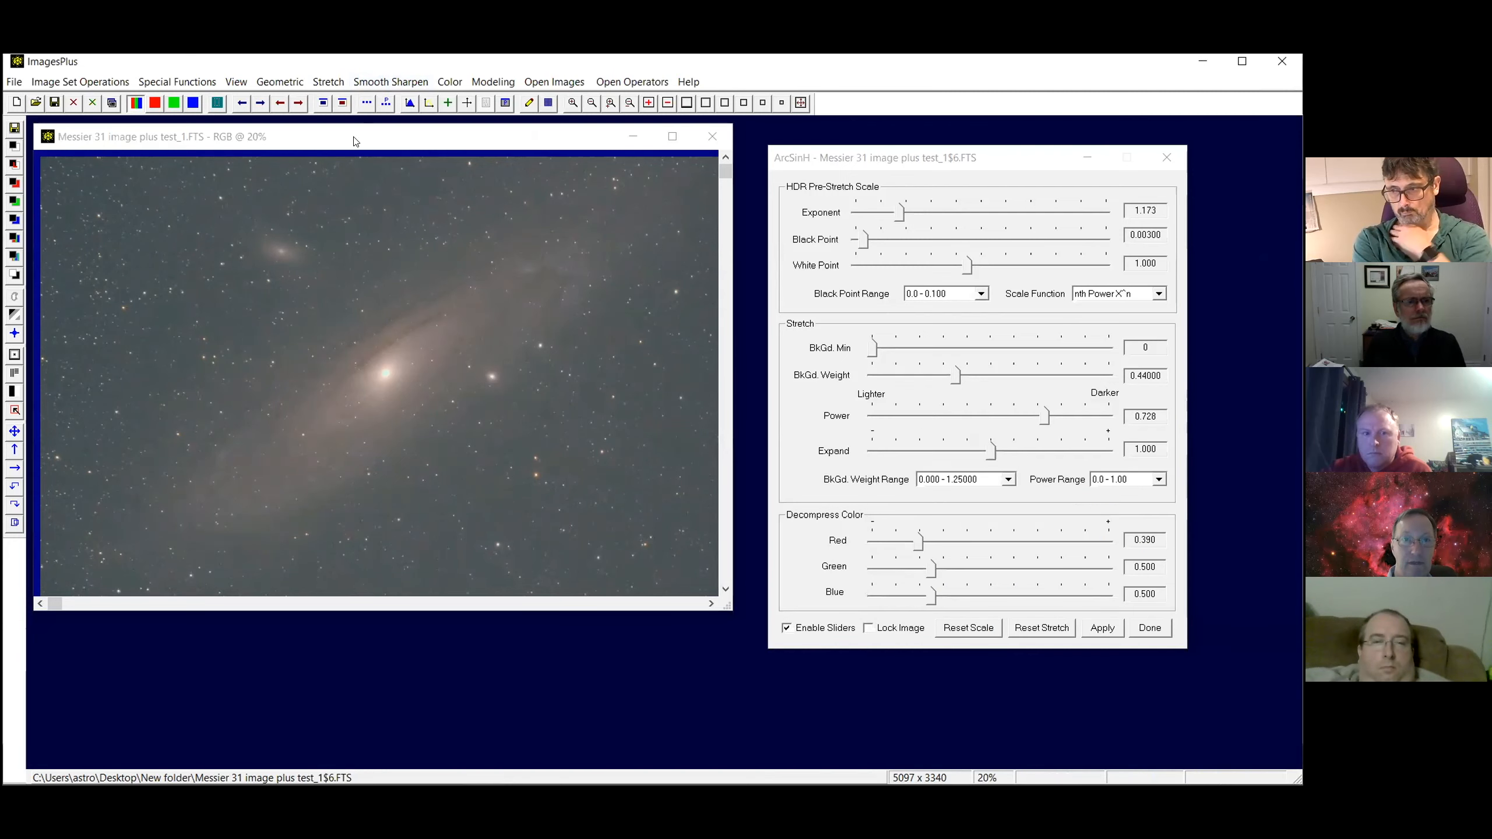
# Rotate the galaxy image 180 degrees with two successive 90-degree clockwise rotations
pyautogui.moveTo(300, 136); pyautogui.dragTo(351, 187)
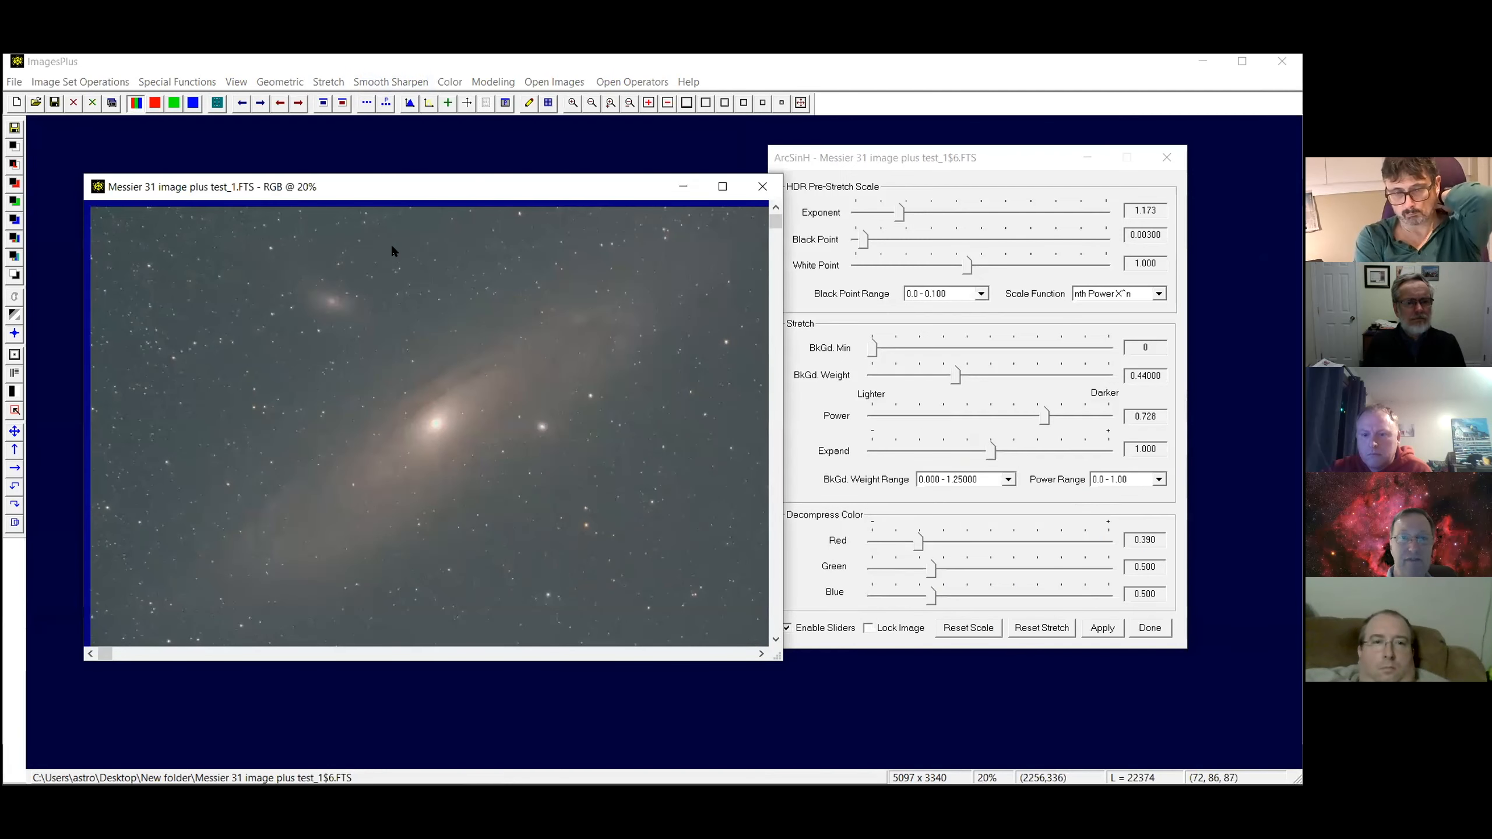
pyautogui.click(270, 83)
pyautogui.click(272, 81)
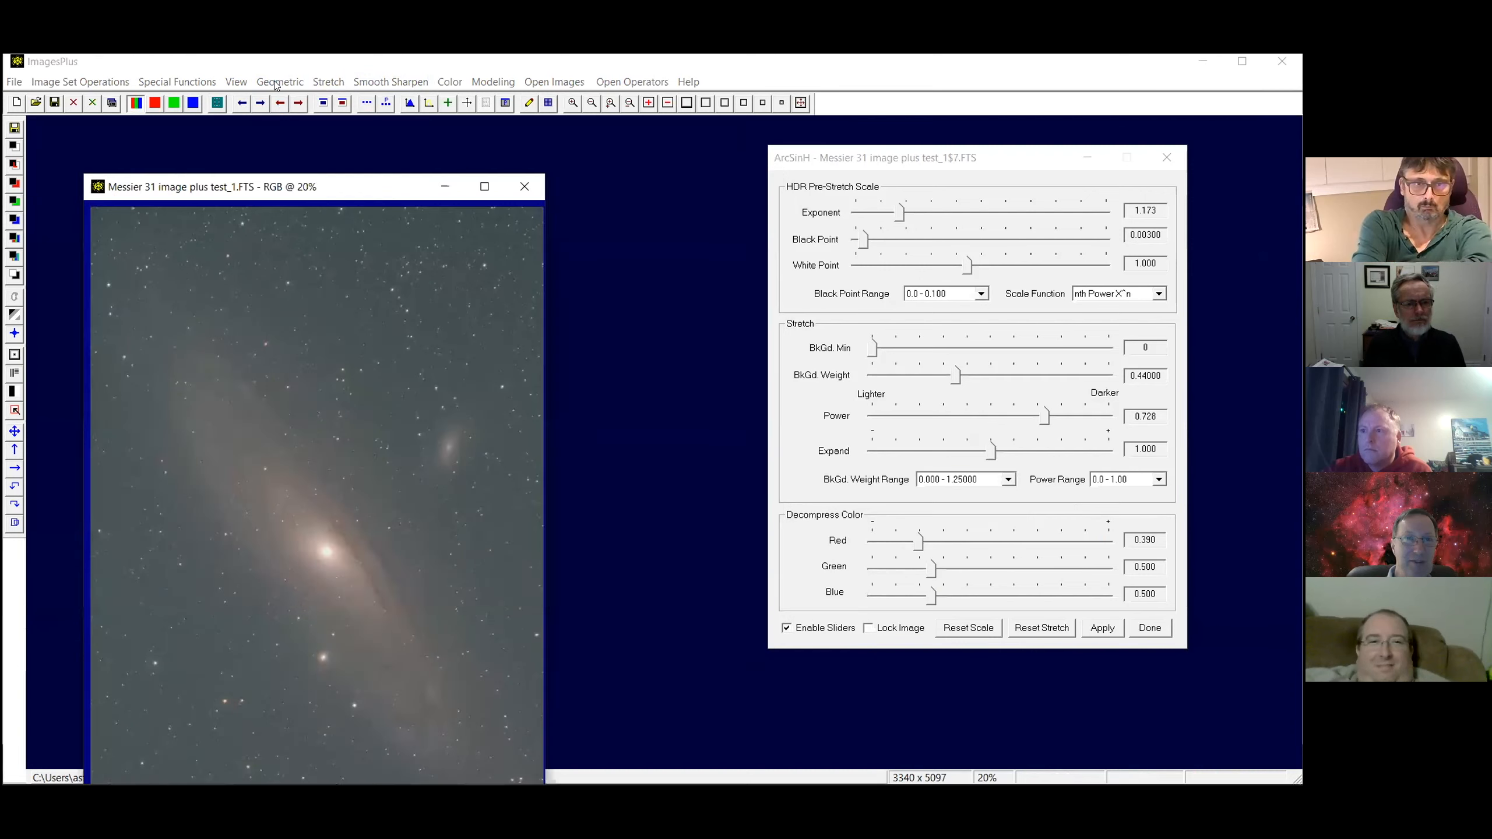
pyautogui.click(276, 83)
pyautogui.click(281, 136)
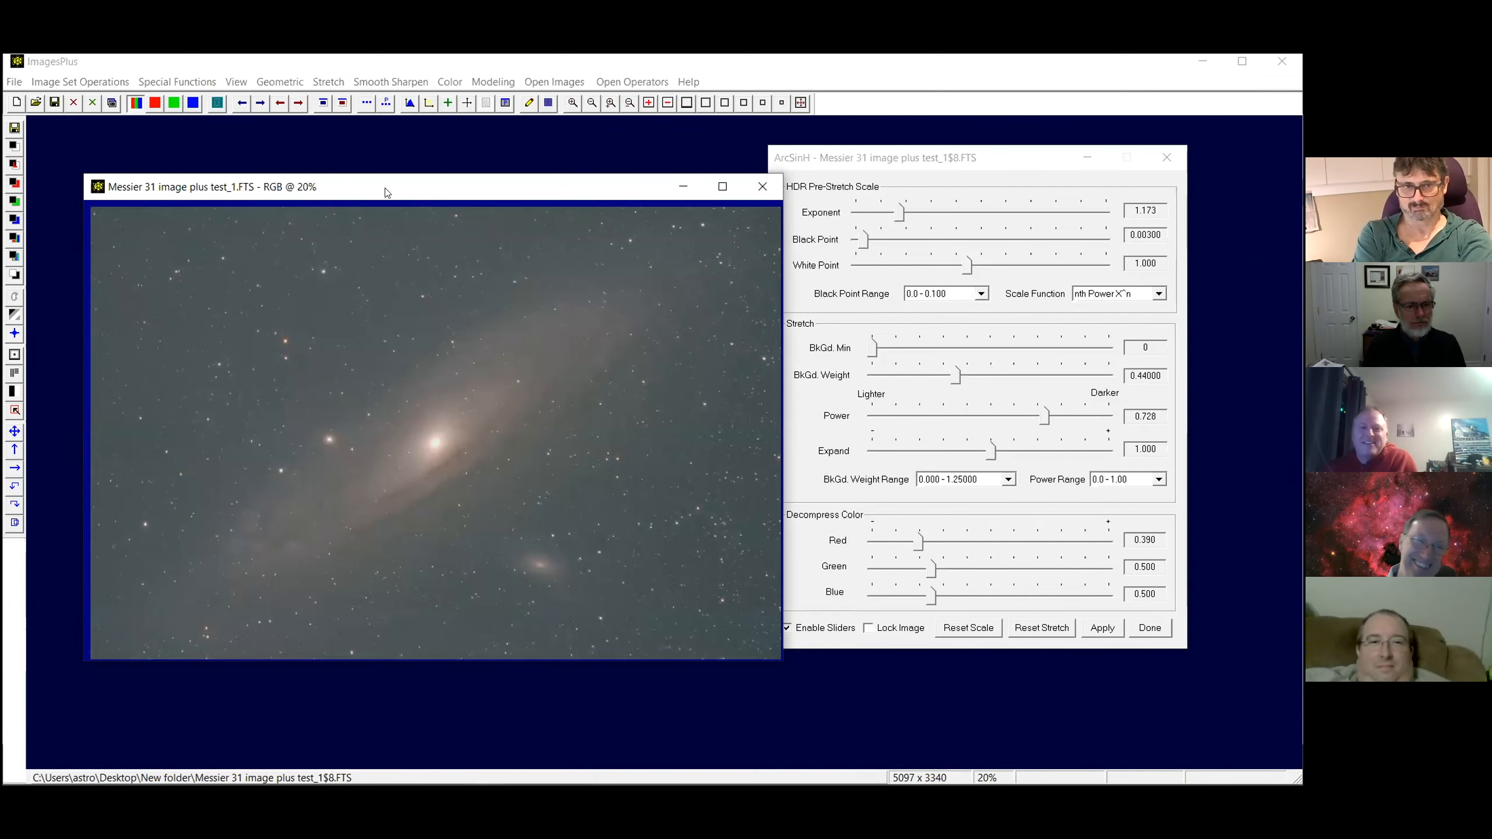
# Move the image clear of the ArcSinH dialog and close that dialog
pyautogui.moveTo(386, 193); pyautogui.dragTo(348, 161)
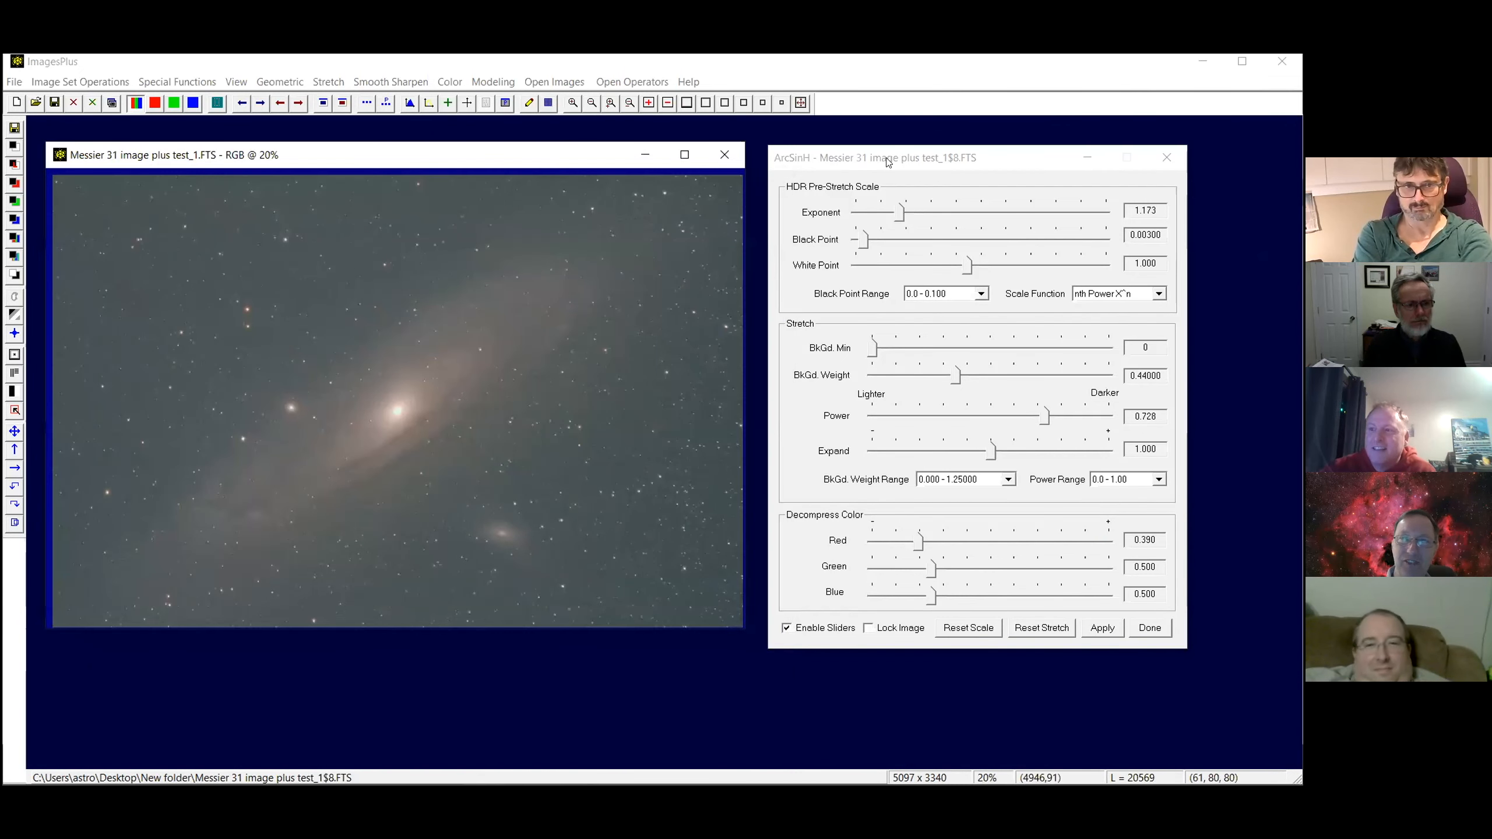
pyautogui.moveTo(909, 147); pyautogui.dragTo(979, 151)
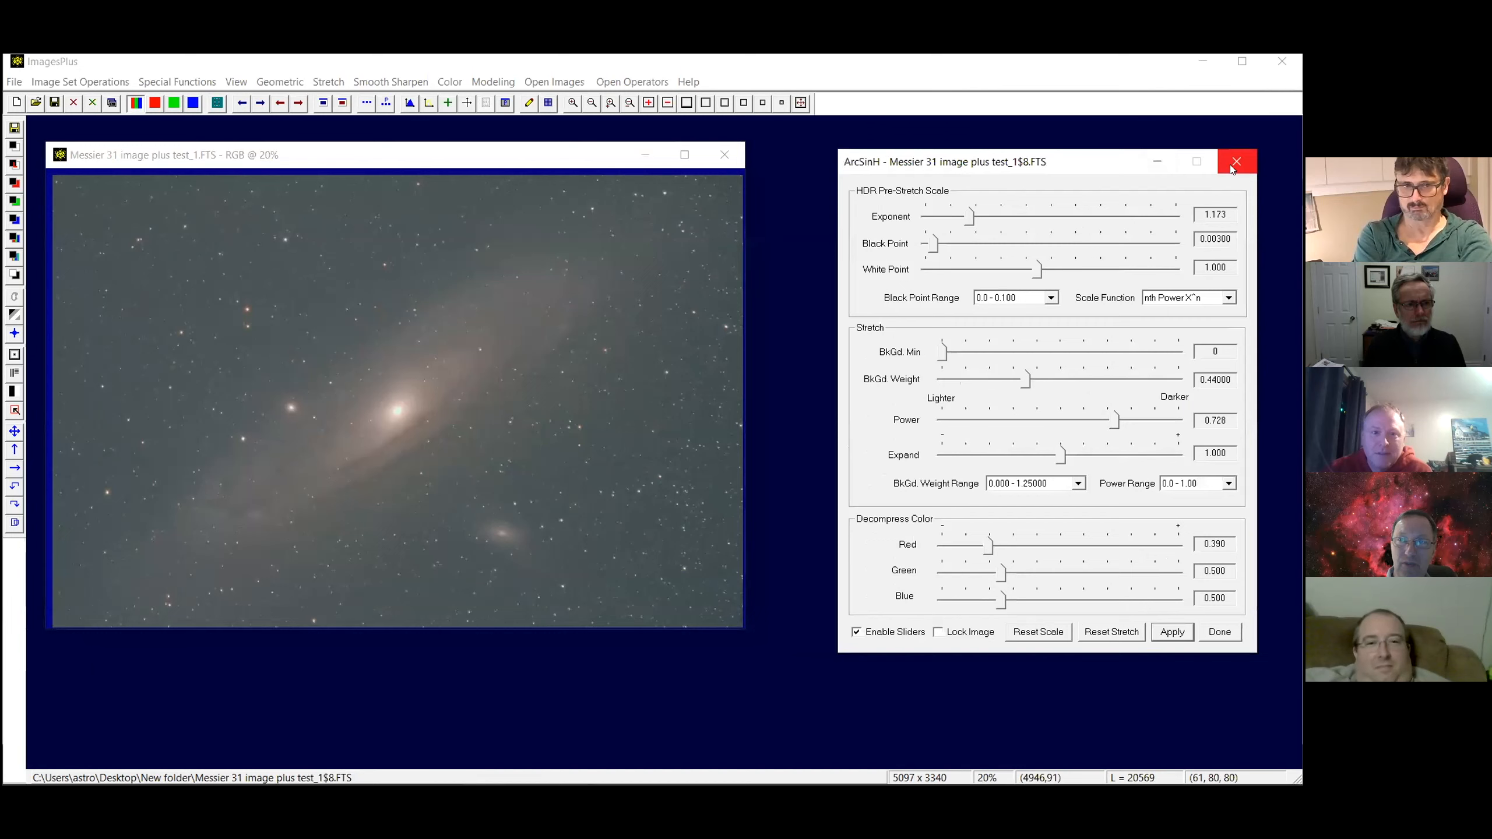
pyautogui.click(1232, 167)
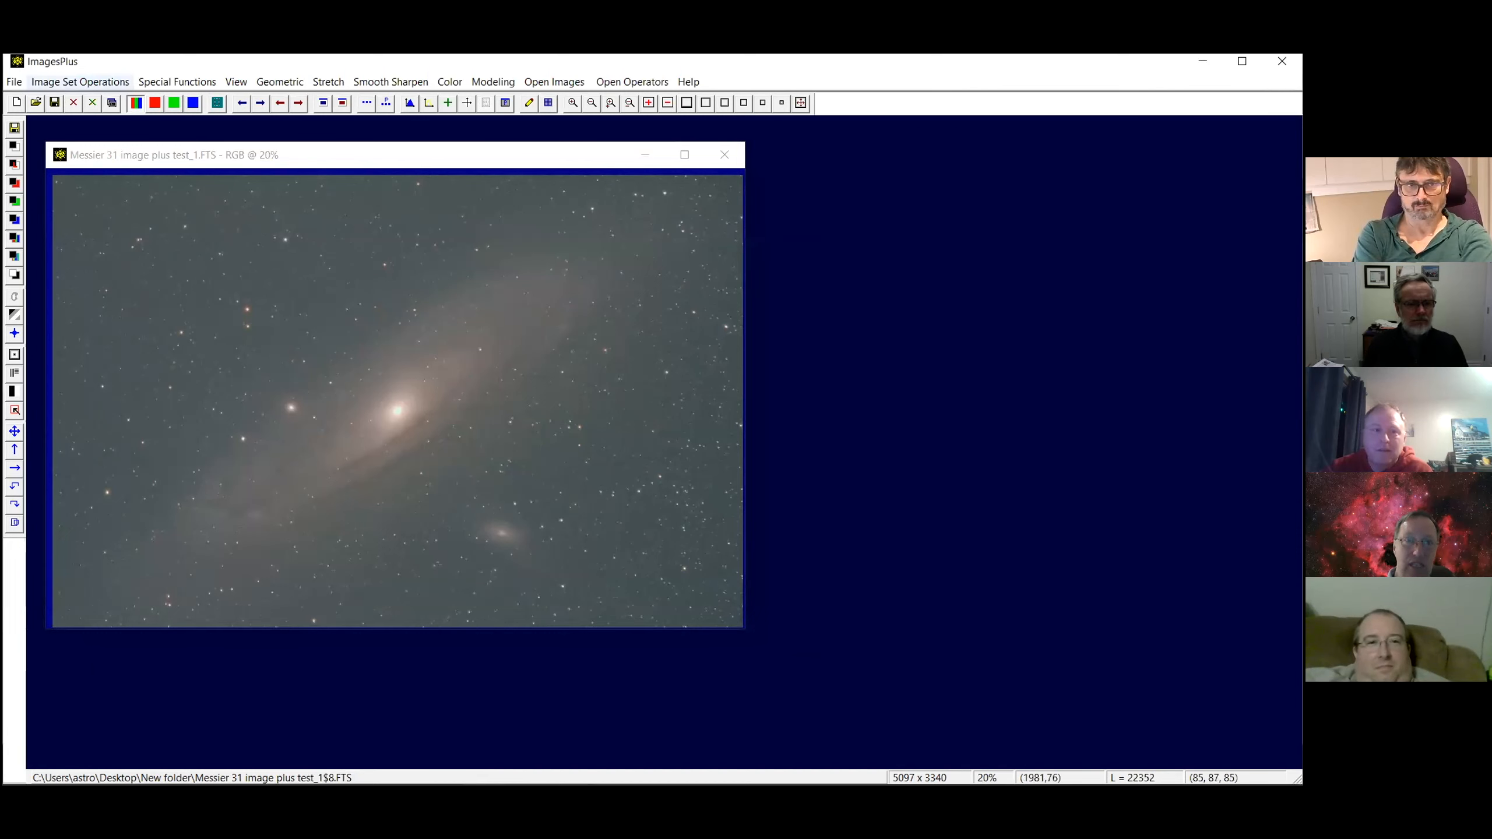
# Apply a Feature Mask to the image with star radius 10, threshold 36068 and No Stars output
pyautogui.click(175, 83)
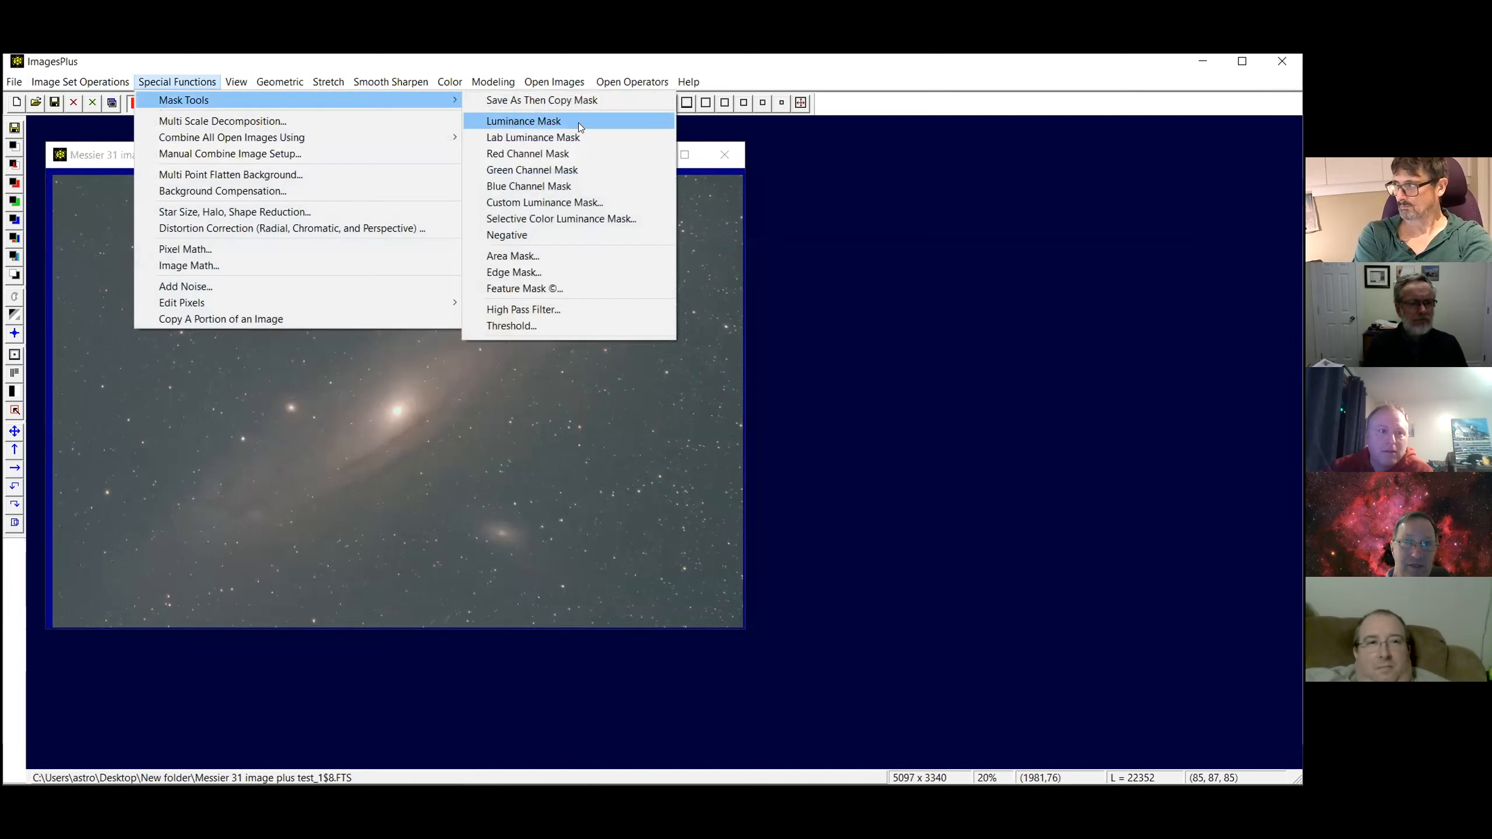
pyautogui.click(529, 289)
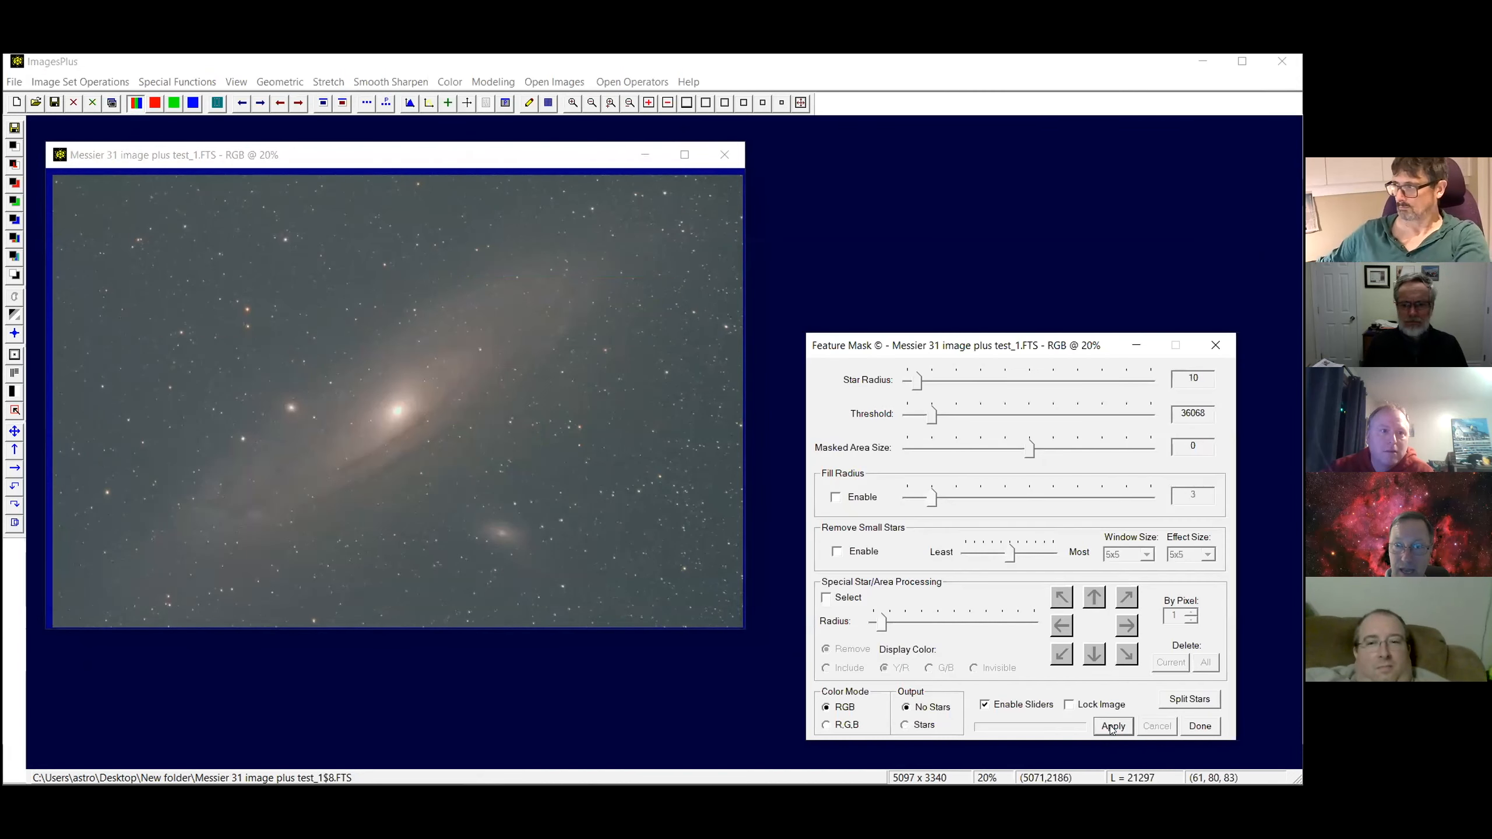
pyautogui.click(1112, 727)
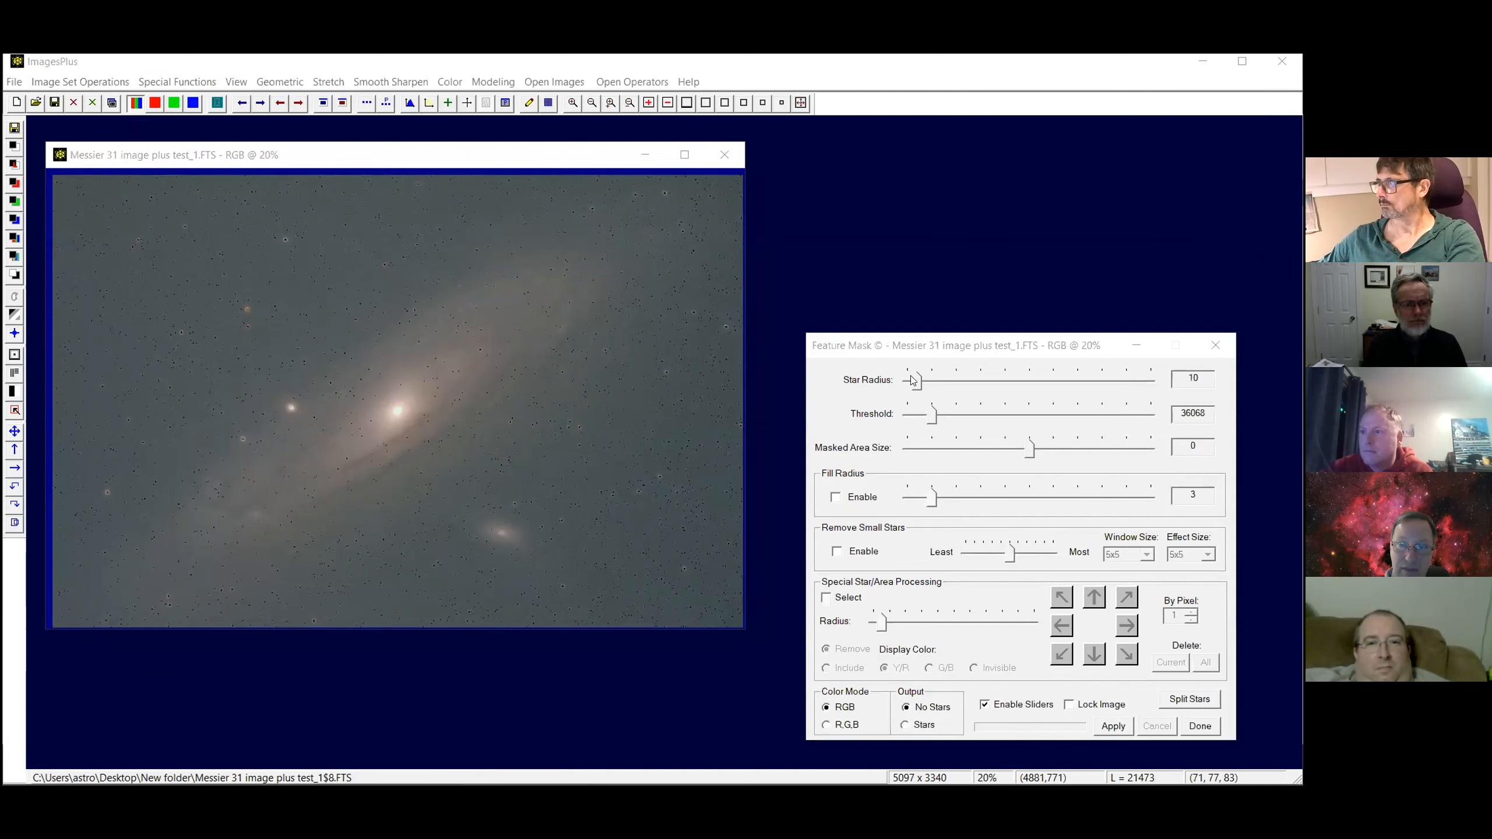
# Increase the feature mask's star radius to 34 and its masked area size to 1
pyautogui.moveTo(917, 381); pyautogui.dragTo(924, 385)
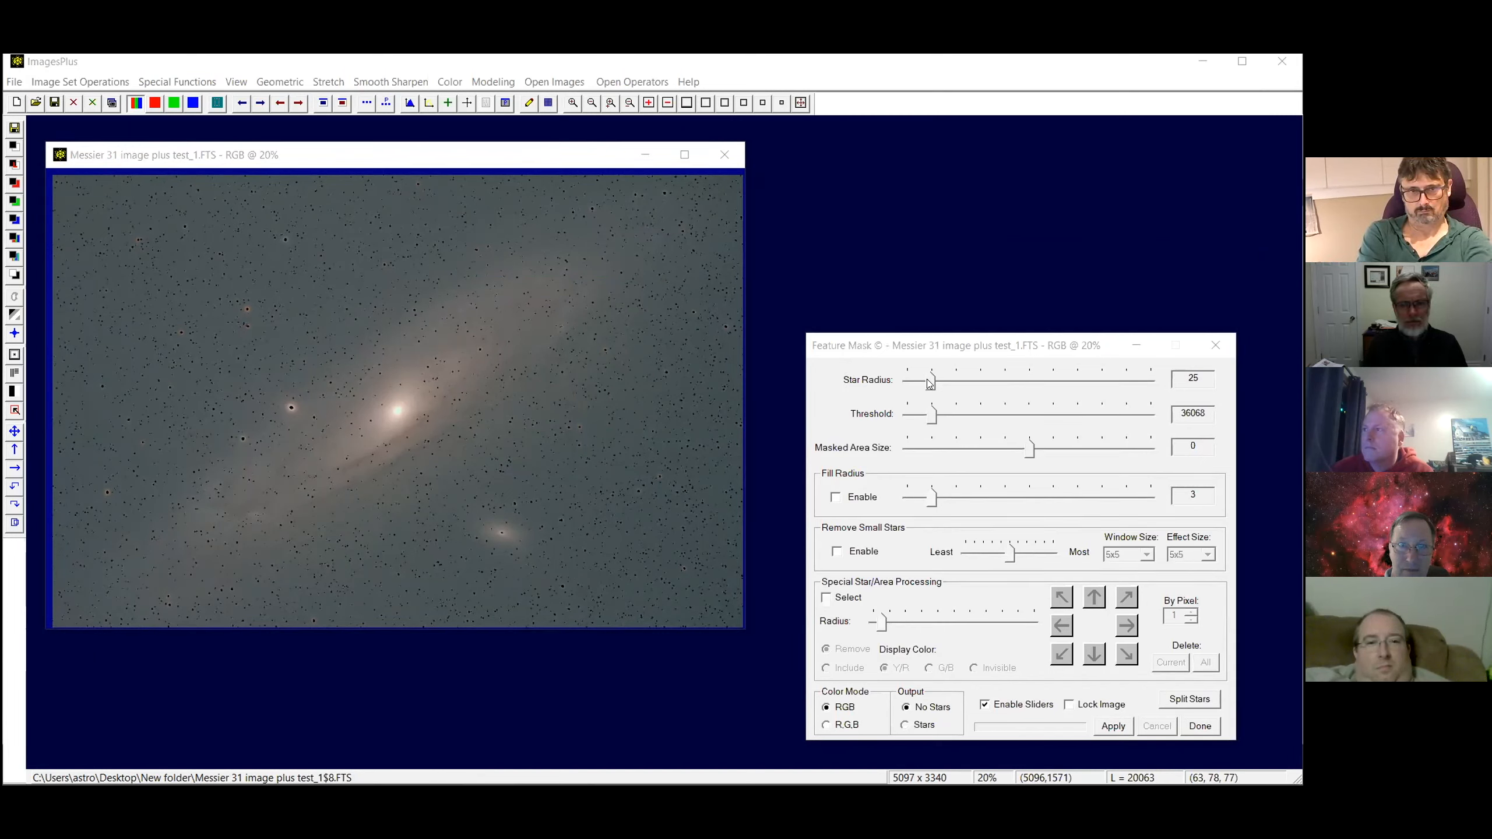
pyautogui.moveTo(929, 382); pyautogui.dragTo(934, 383)
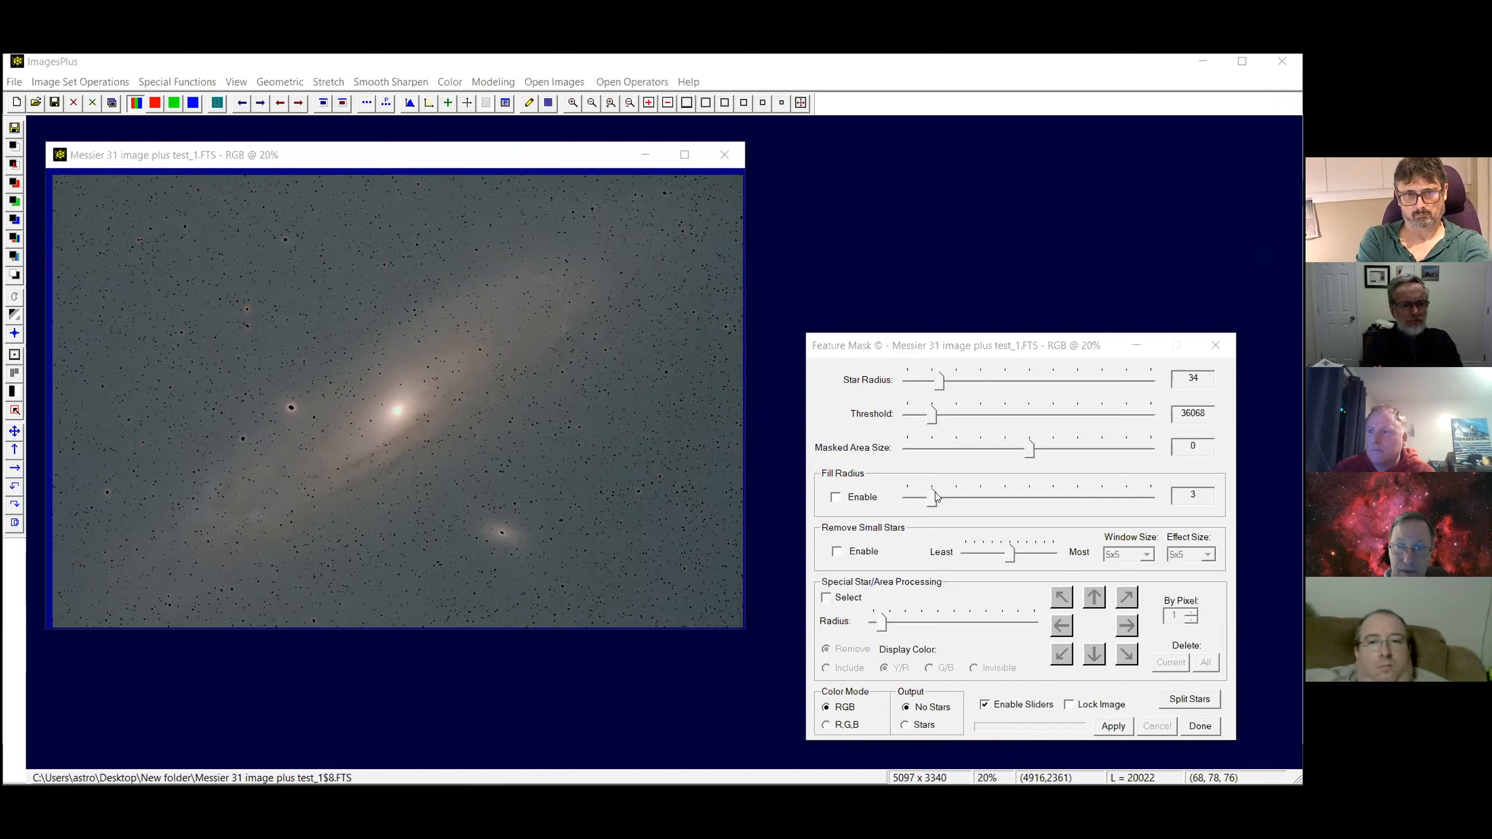
pyautogui.moveTo(1029, 453); pyautogui.dragTo(1053, 451)
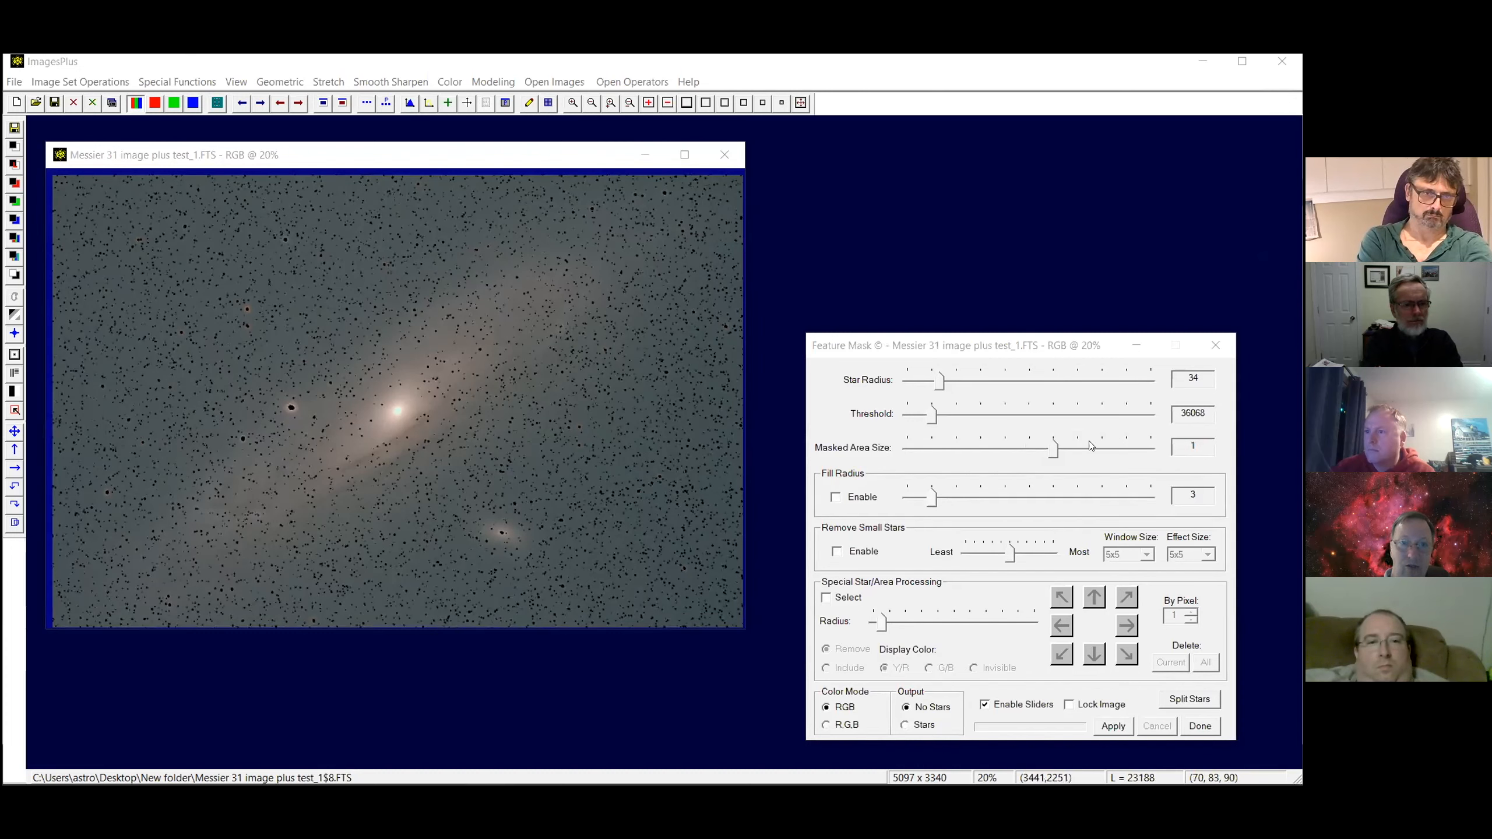
# Enable special star/area selection, mark the core of the small companion galaxy and bring it into view at 50% zoom
pyautogui.click(826, 599)
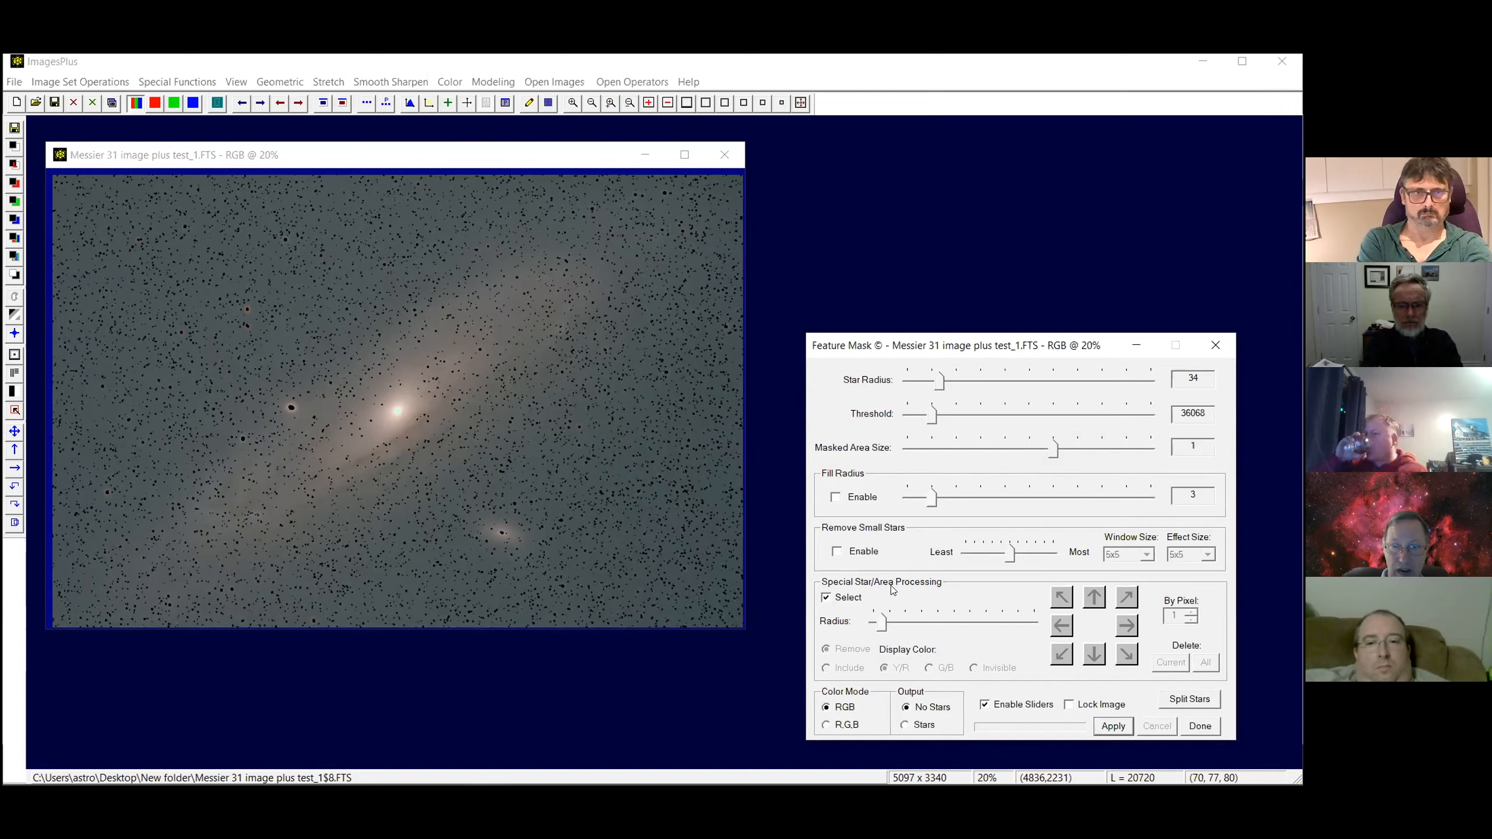
pyautogui.click(498, 529)
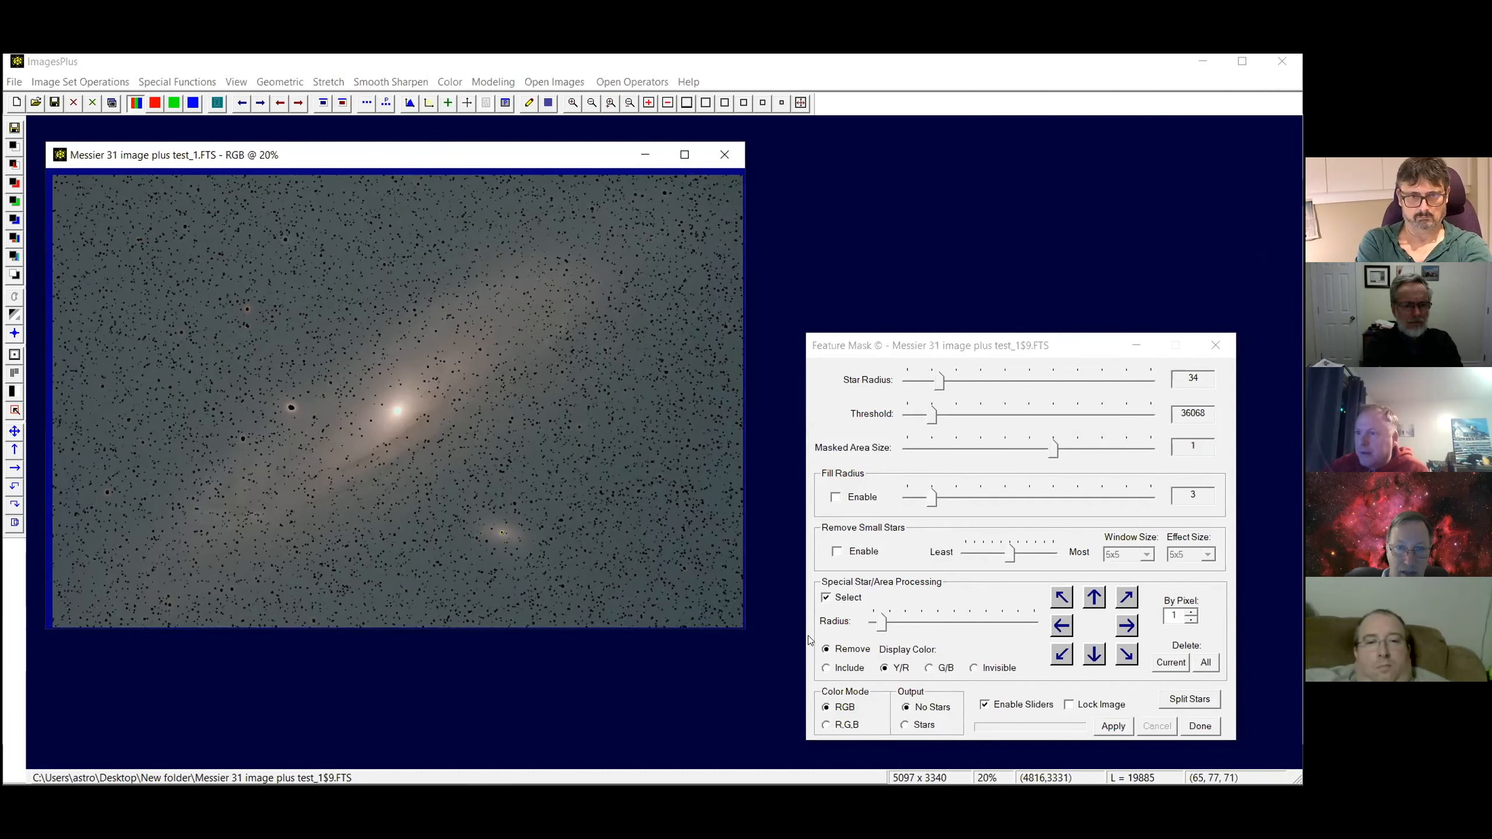
pyautogui.click(763, 104)
pyautogui.click(680, 621)
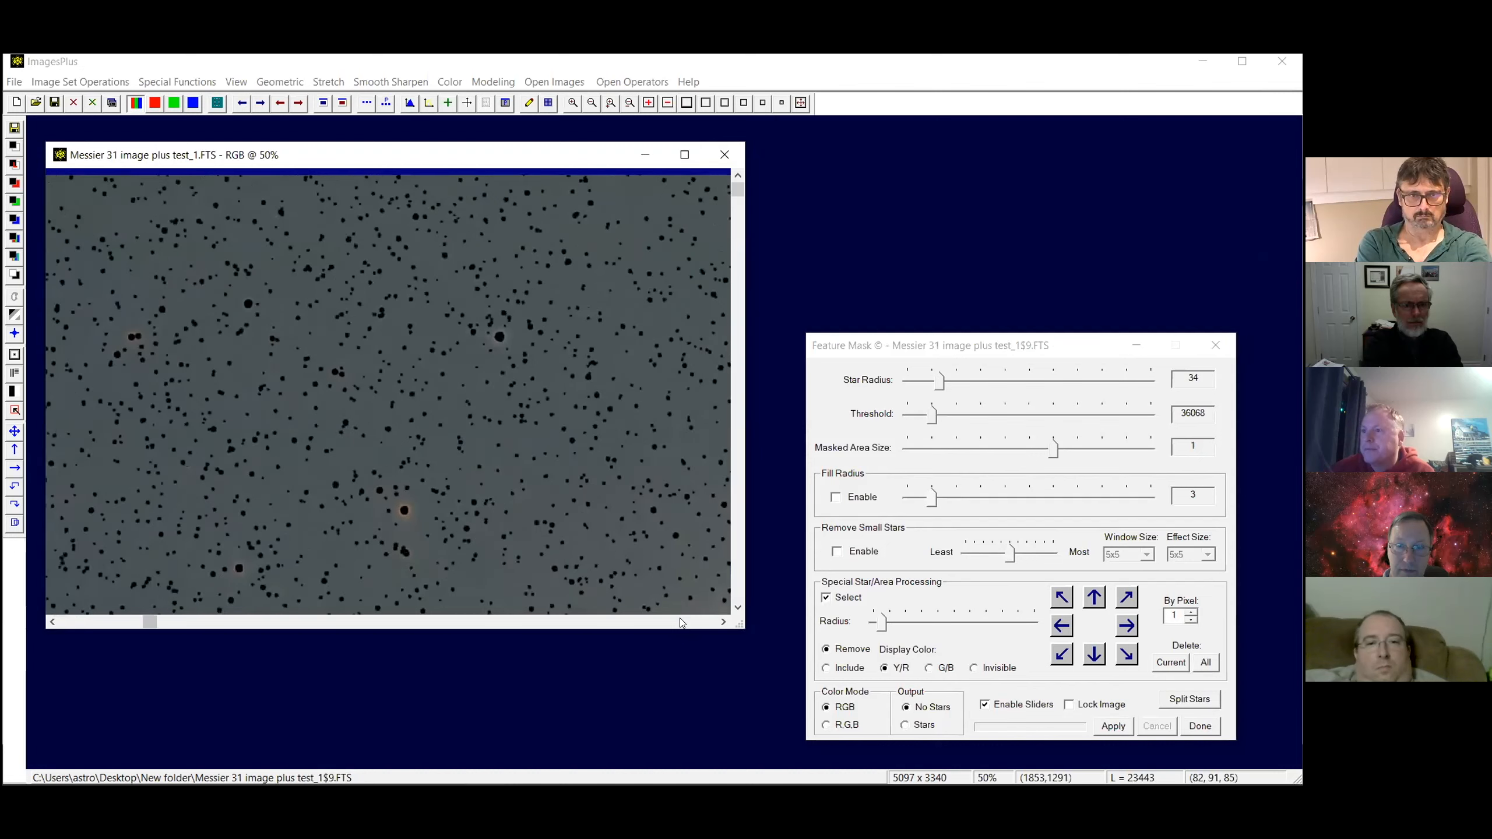
pyautogui.click(683, 621)
pyautogui.click(685, 621)
pyautogui.click(686, 621)
pyautogui.click(688, 621)
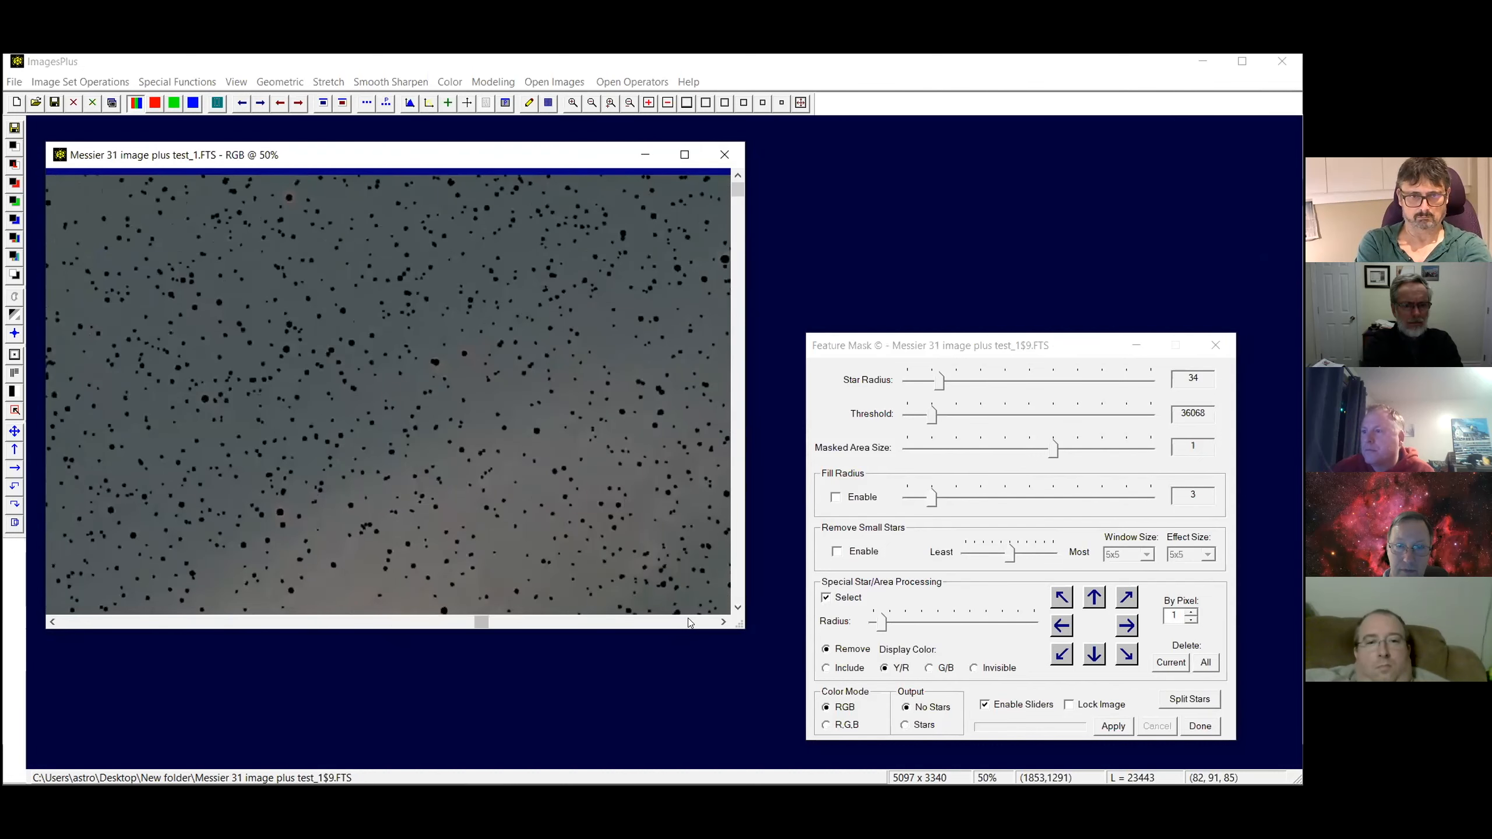
pyautogui.click(736, 584)
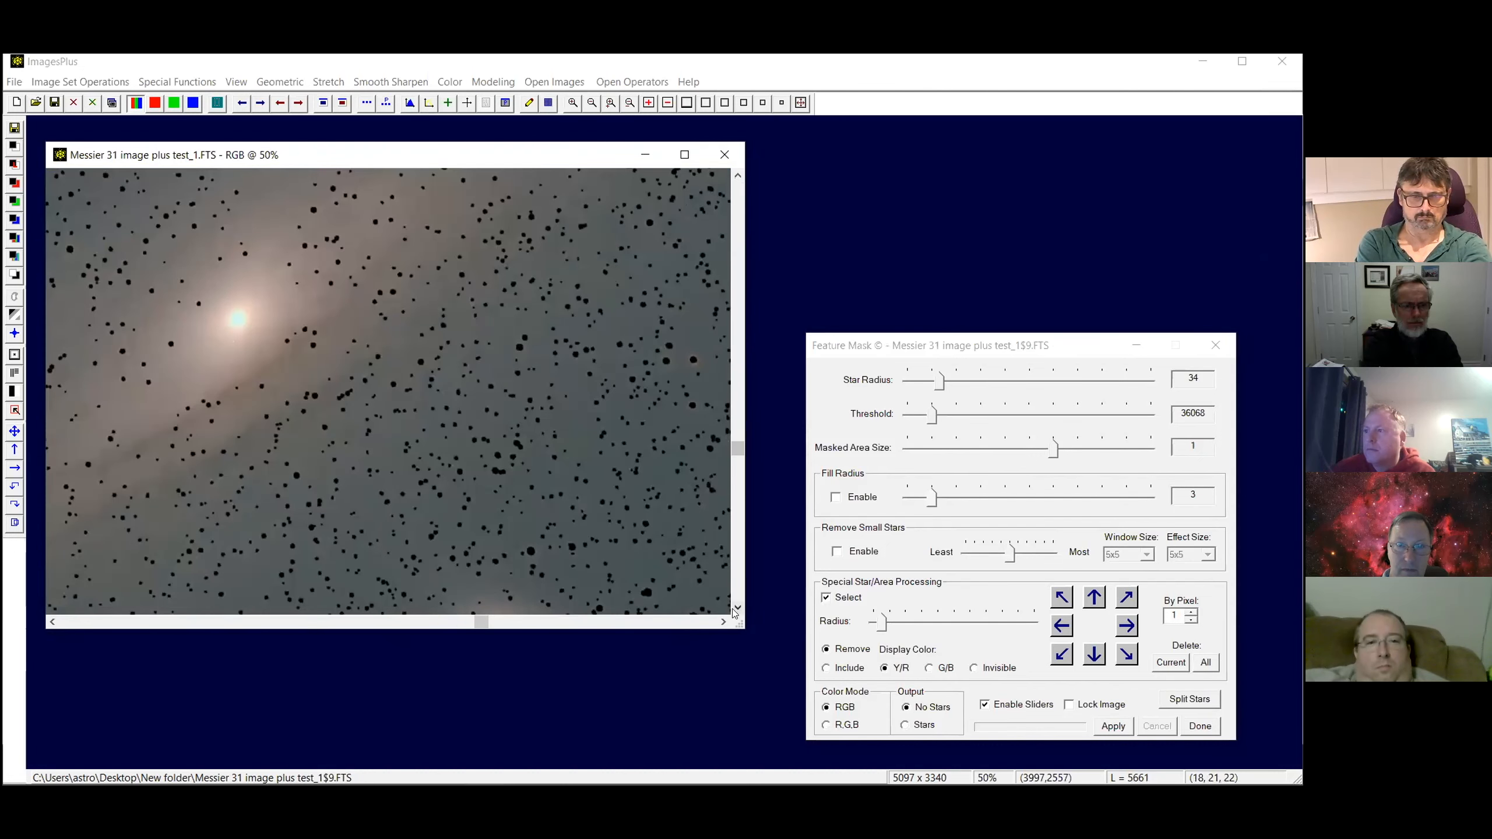
pyautogui.click(736, 607)
pyautogui.click(736, 607)
pyautogui.click(736, 608)
pyautogui.click(736, 608)
pyautogui.click(736, 607)
pyautogui.click(736, 607)
pyautogui.click(736, 607)
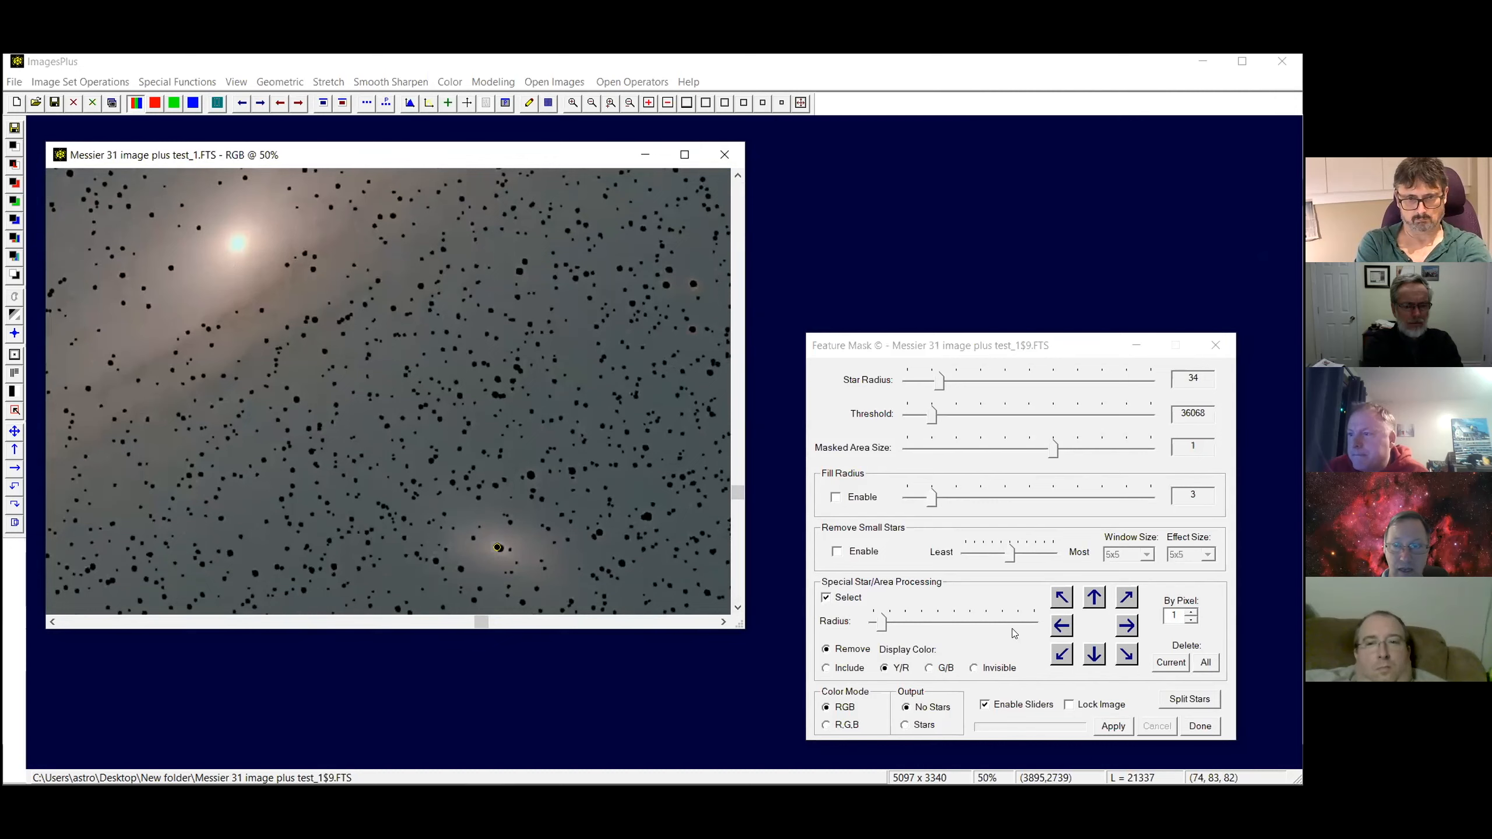
# Nudge the selection circle over the companion galaxy's core, enlarge its radius around the masked spot and set the area to Include
pyautogui.click(1124, 626)
pyautogui.click(1124, 626)
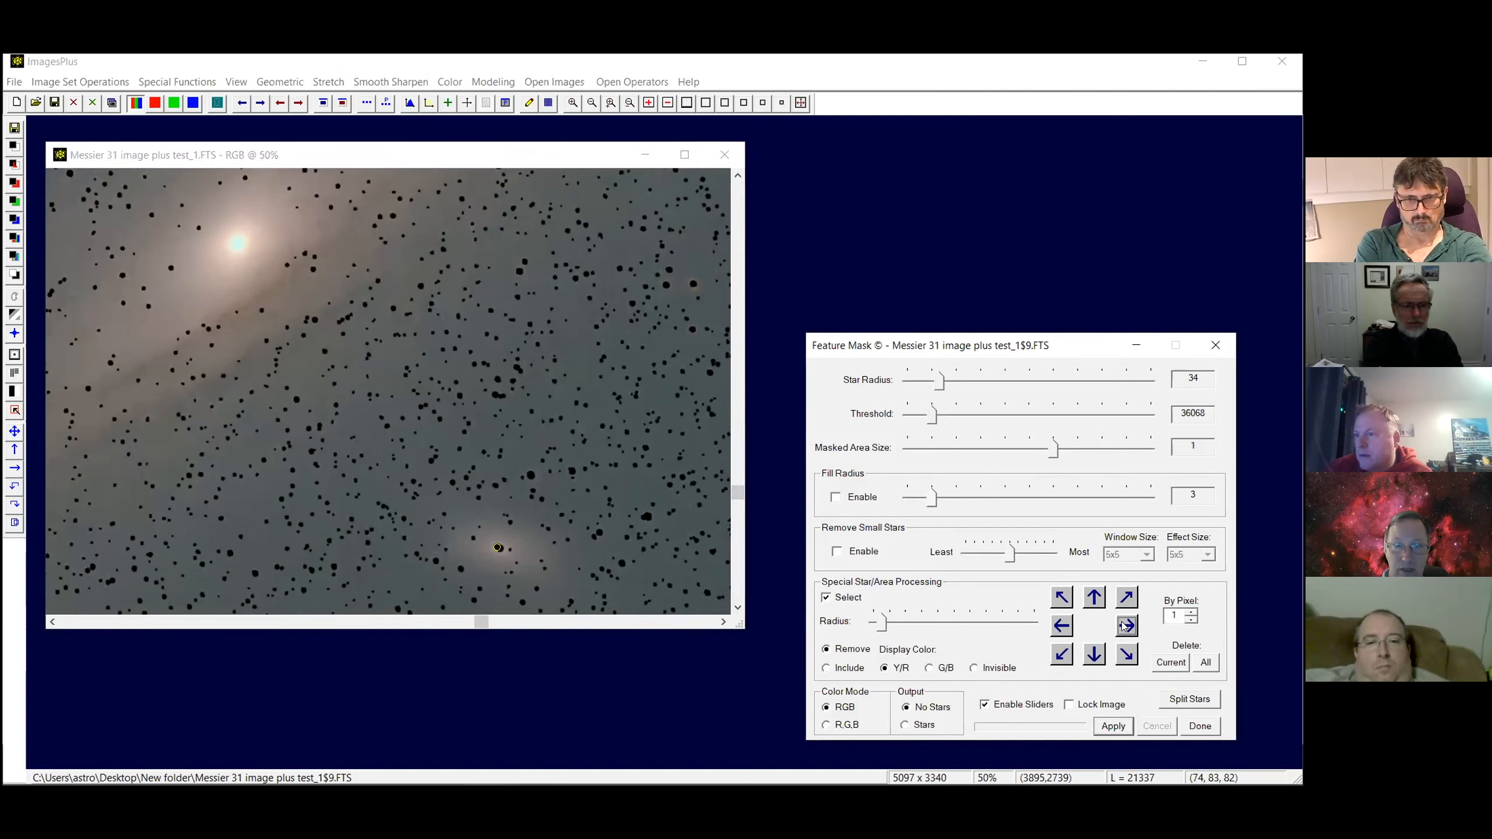
pyautogui.click(1122, 626)
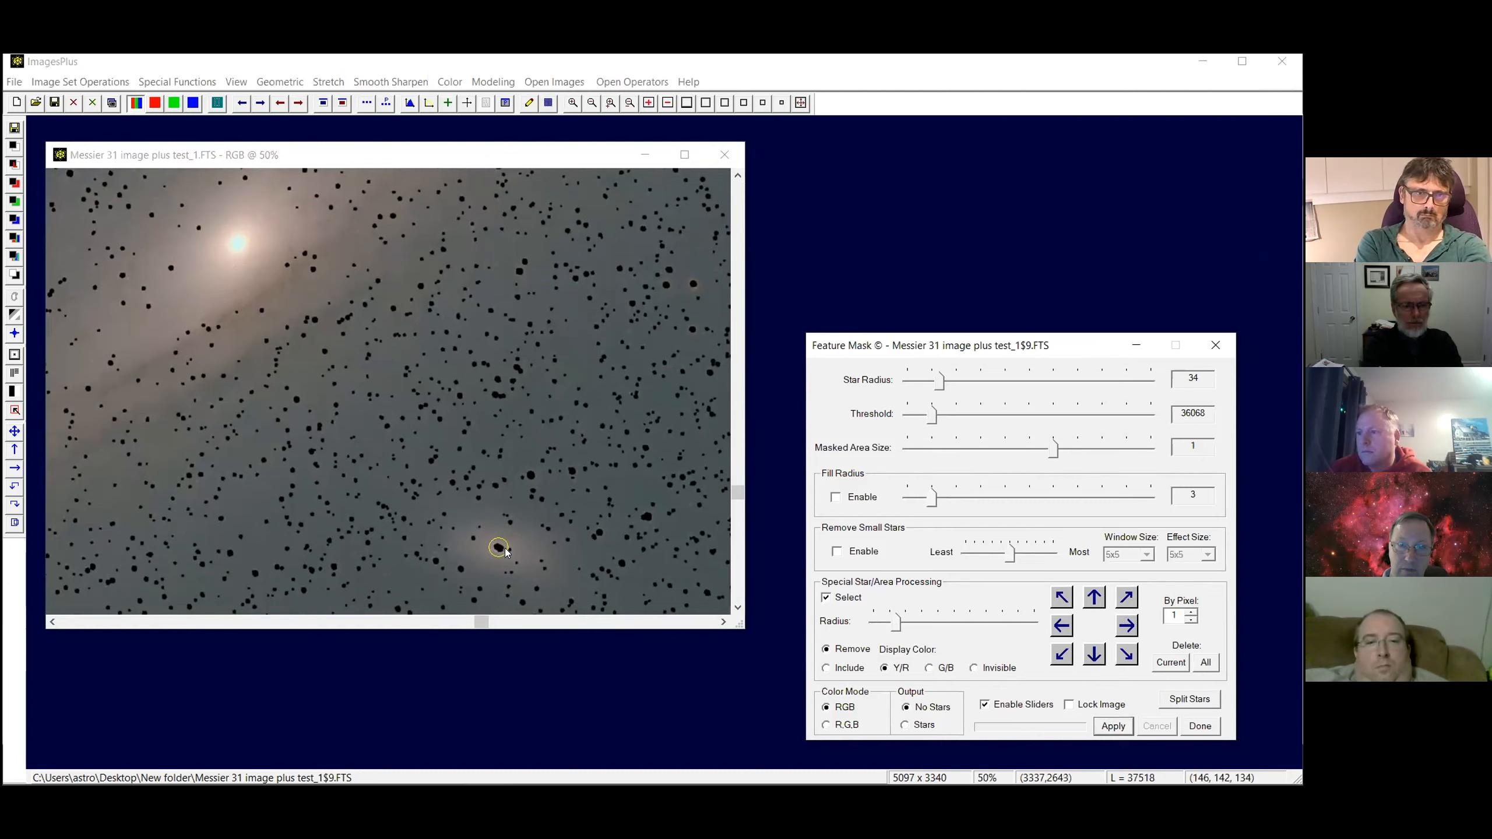
pyautogui.click(883, 621)
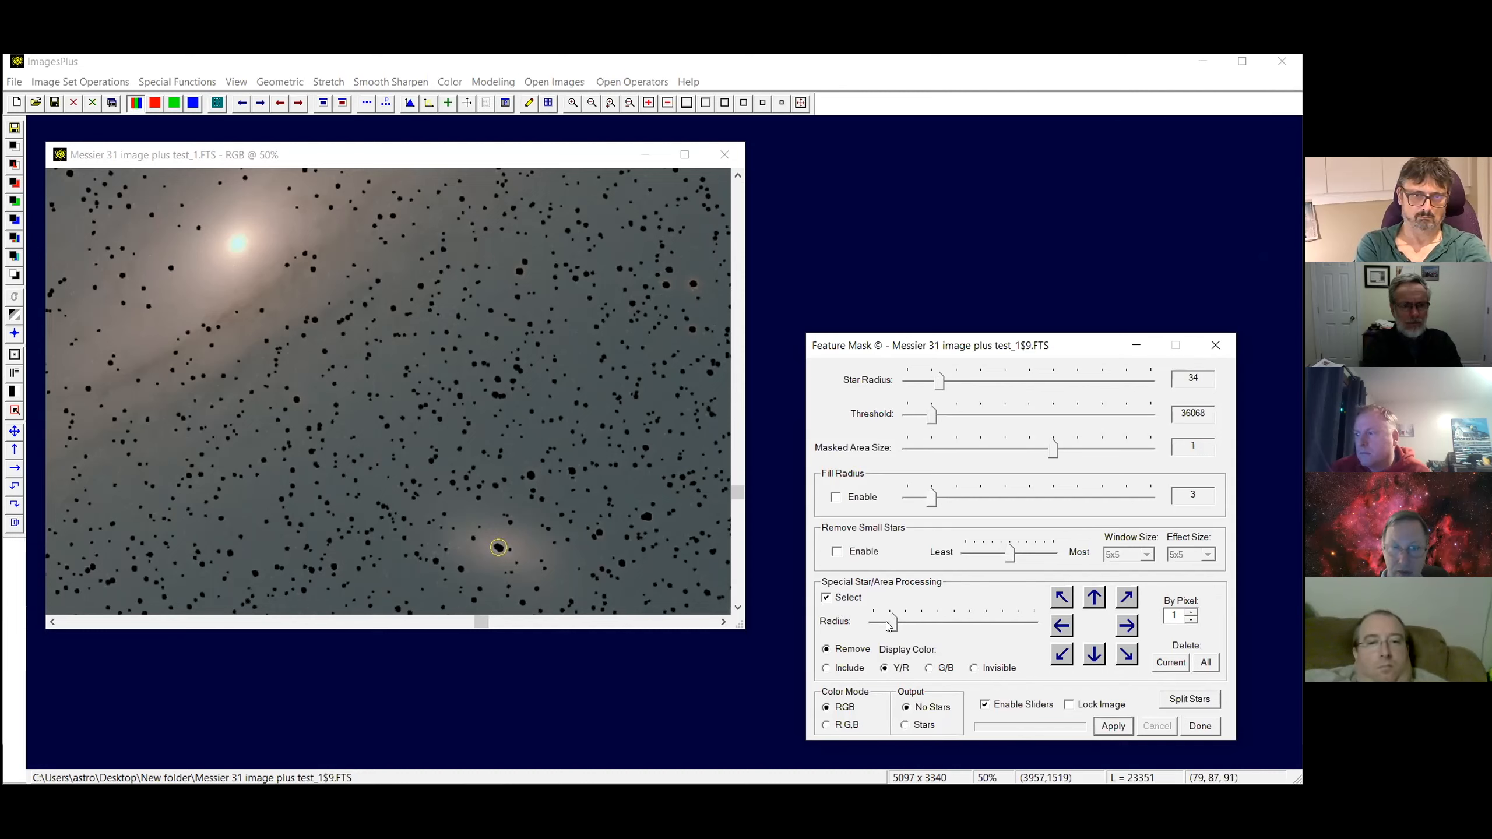
pyautogui.click(826, 668)
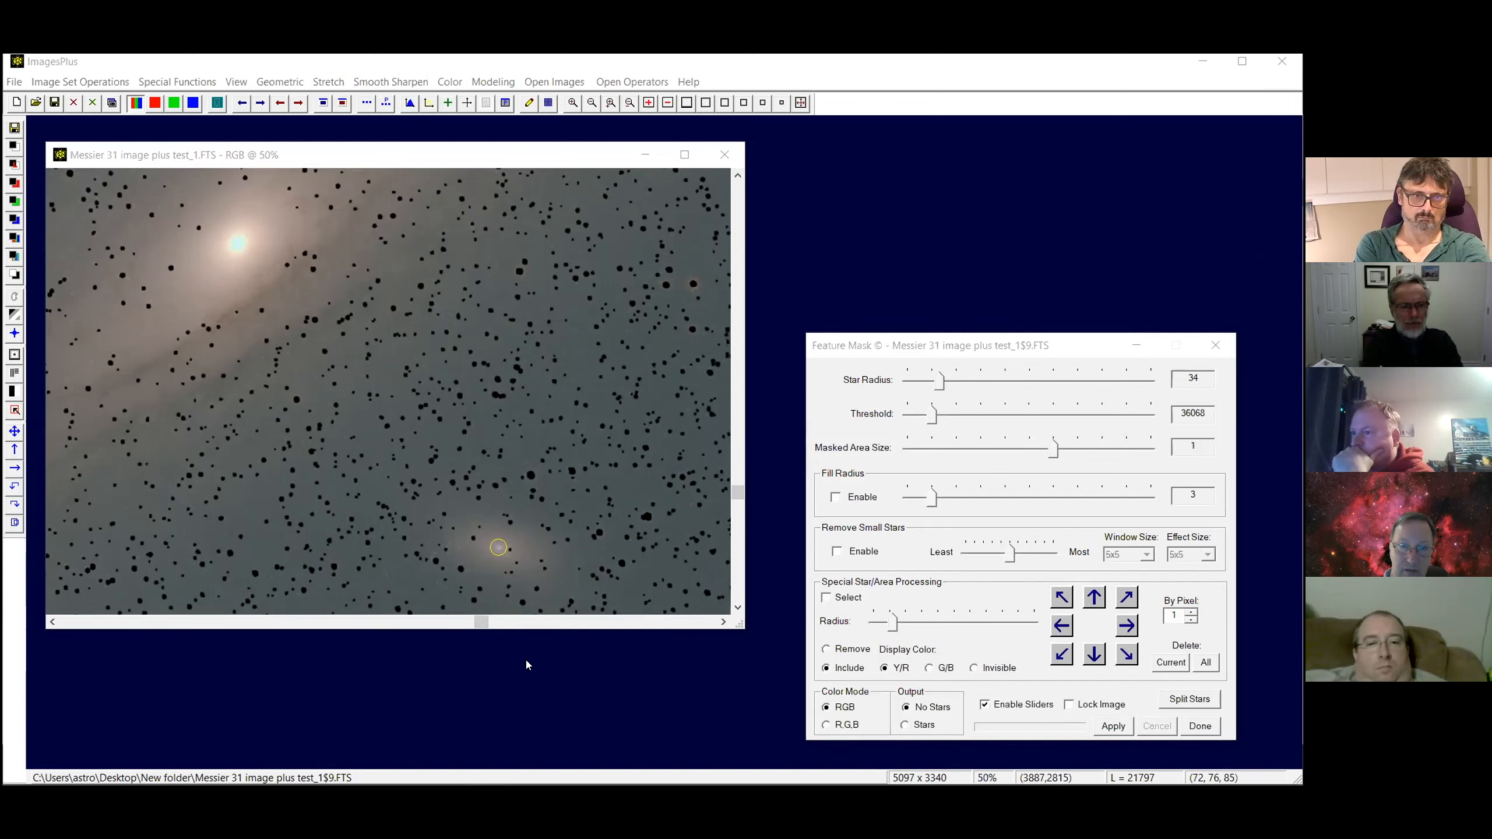
# Select the bright companion left of the main galaxy's core as a special area, enlarge its radius and include it in the image
pyautogui.click(82, 624)
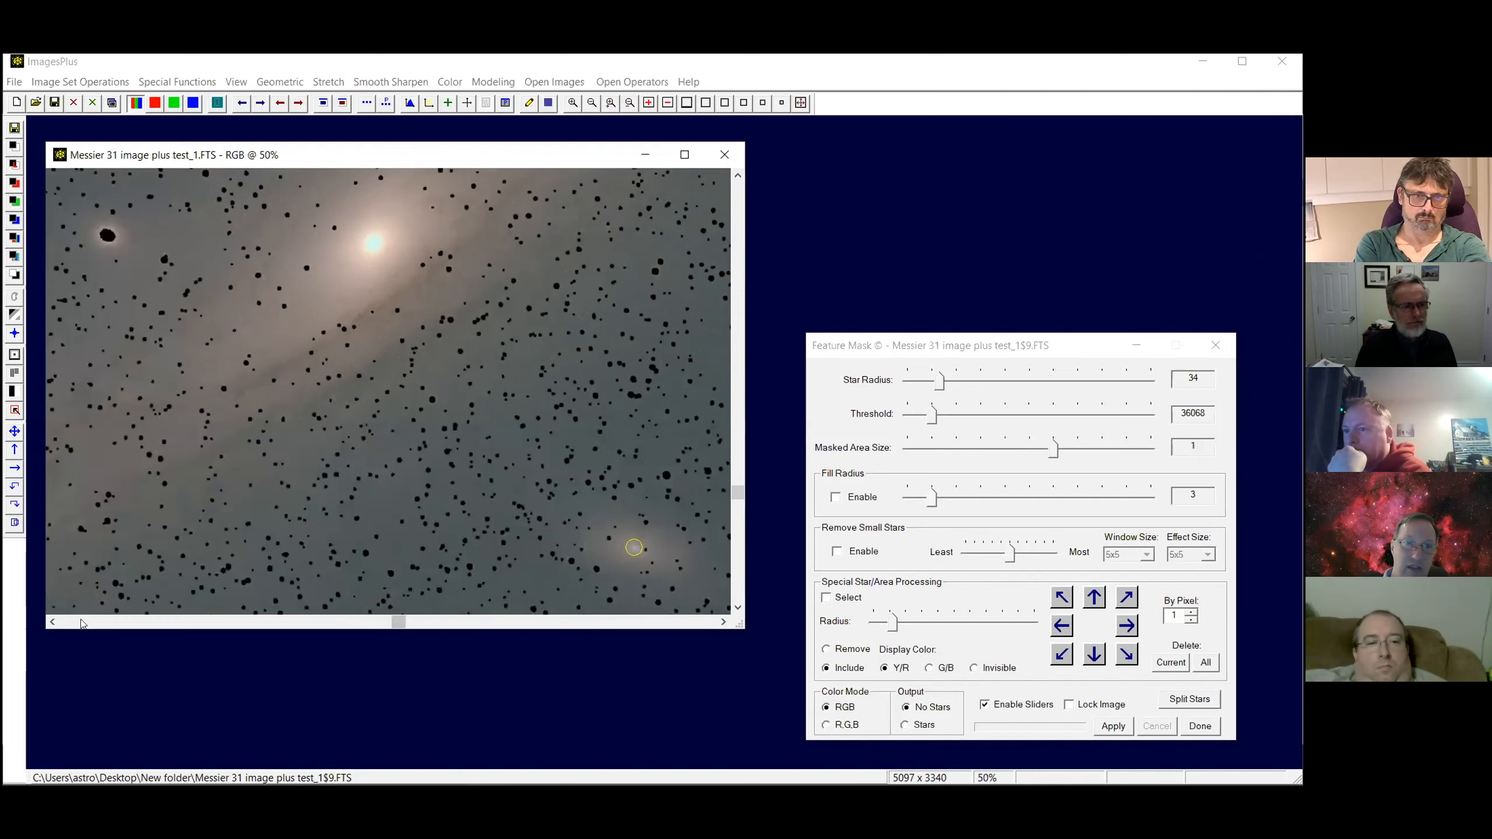
pyautogui.click(106, 236)
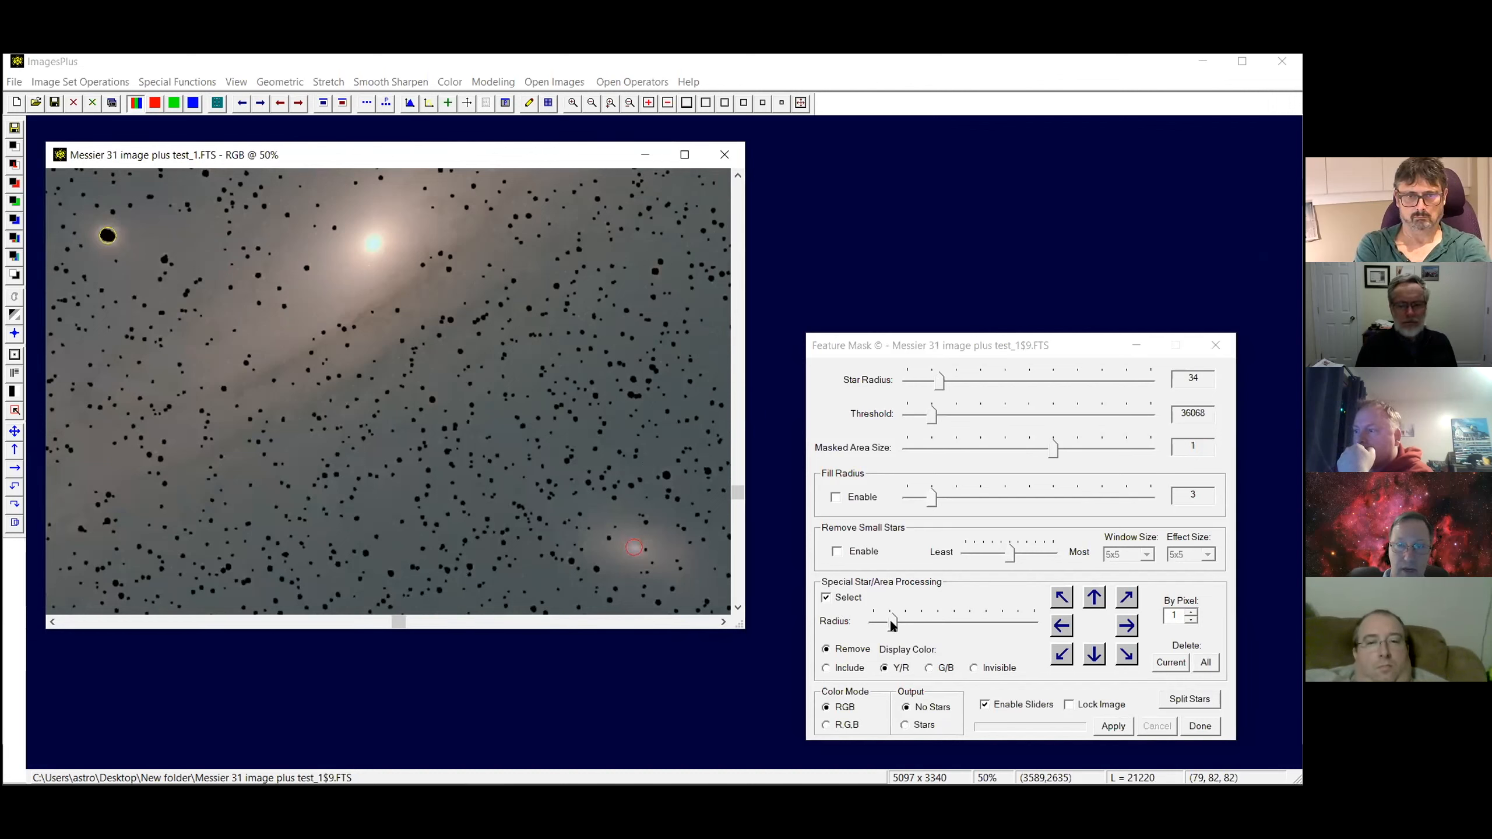
pyautogui.moveTo(891, 625); pyautogui.dragTo(898, 627)
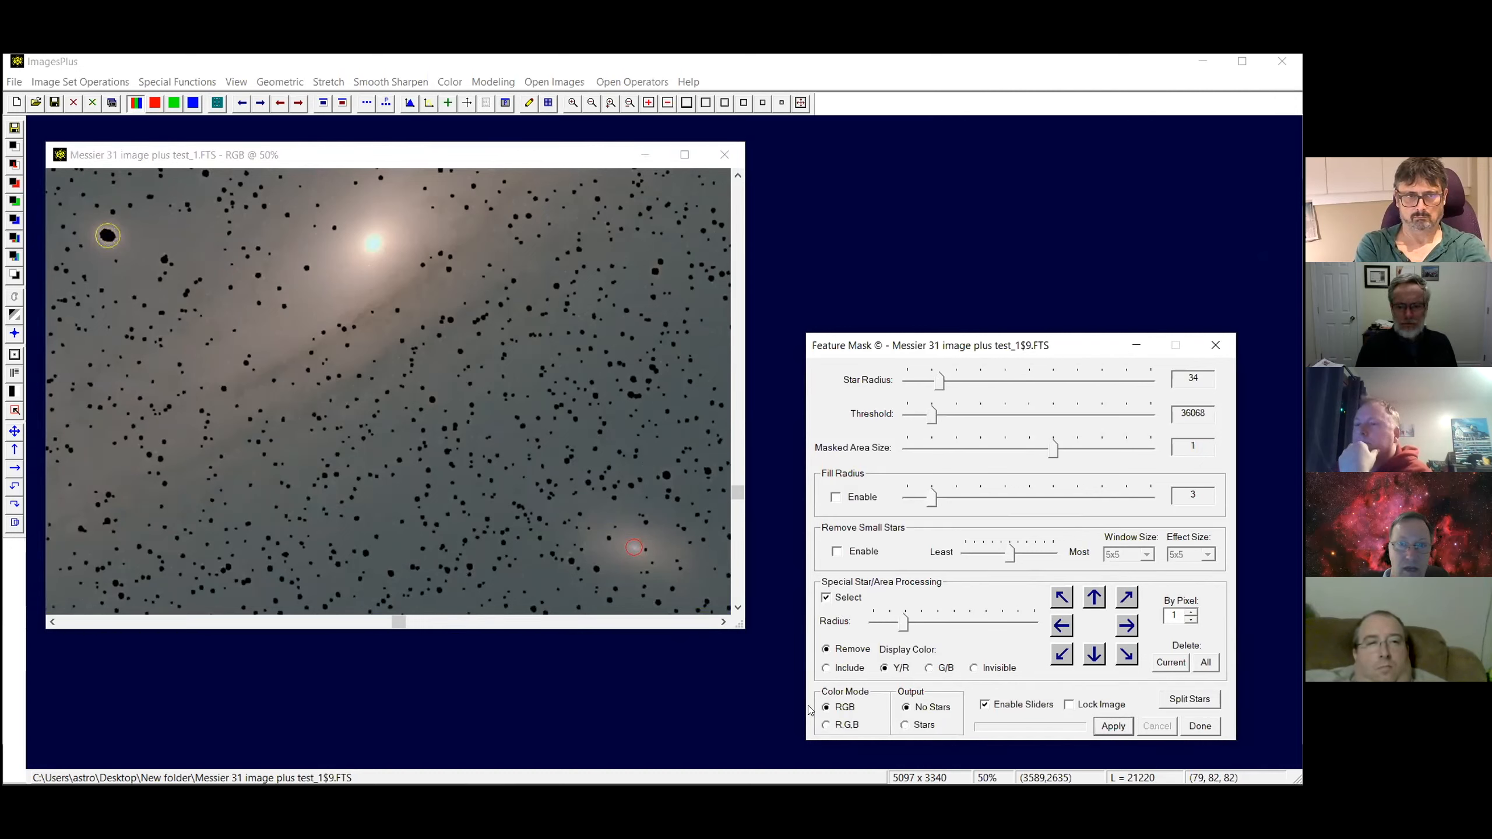
pyautogui.click(1102, 727)
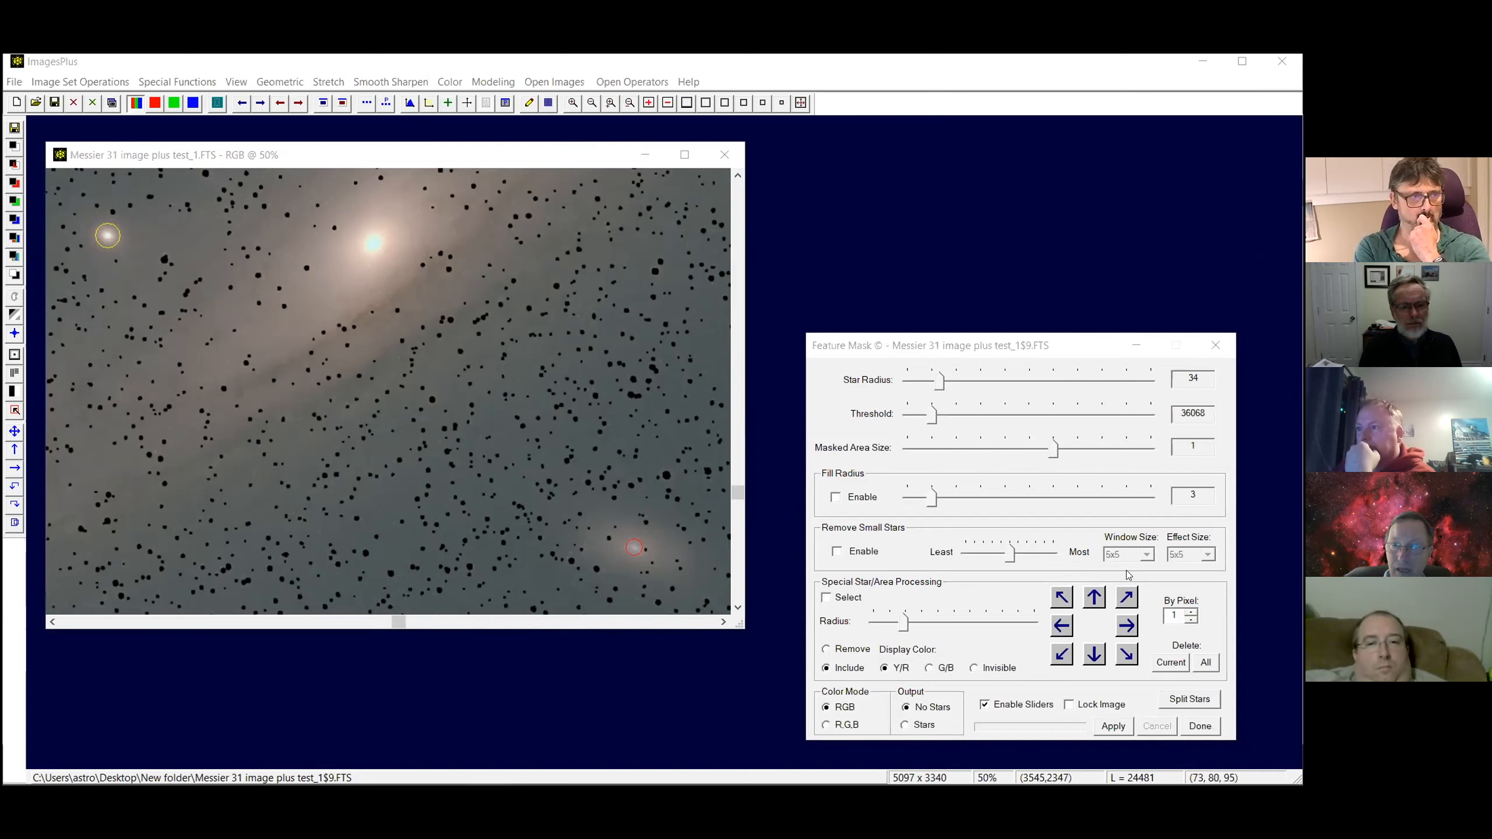
# Enable Fill Radius at 3, apply the feature mask to fill the star holes, and view the whole galaxy at 20%
pyautogui.click(836, 498)
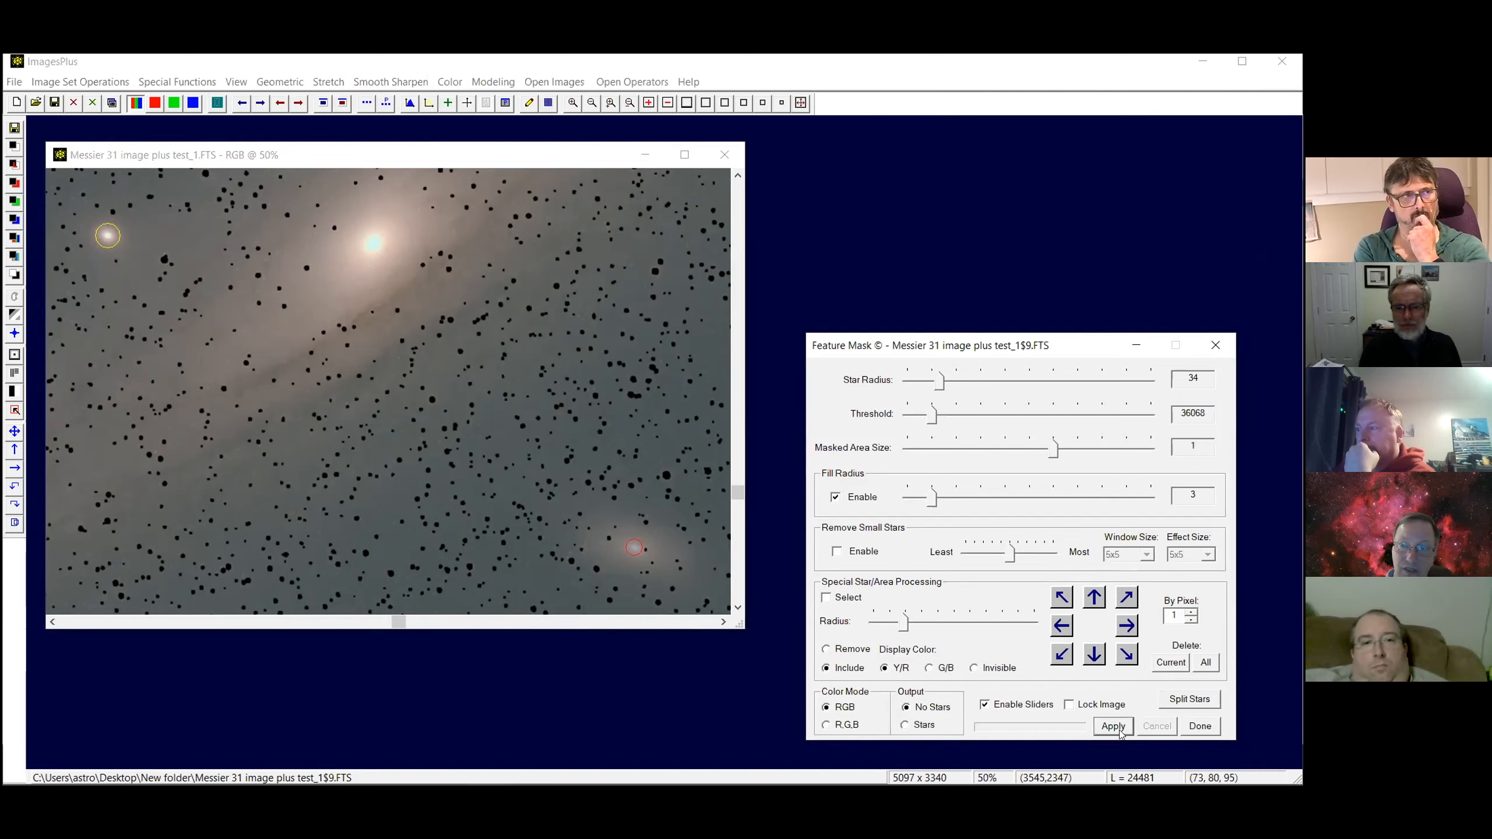
pyautogui.click(1120, 726)
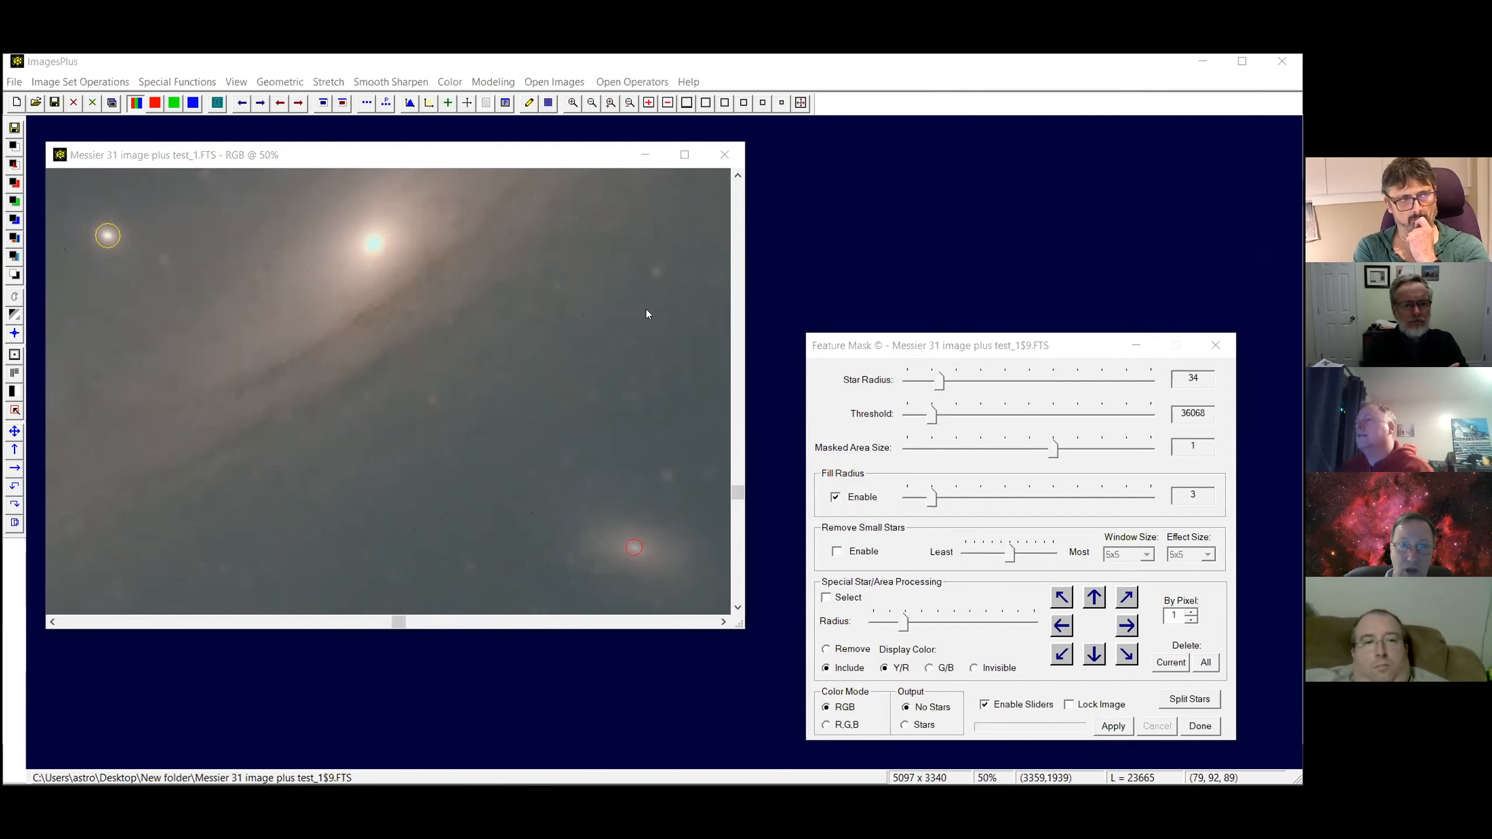
pyautogui.scroll(-3, 742, 183)
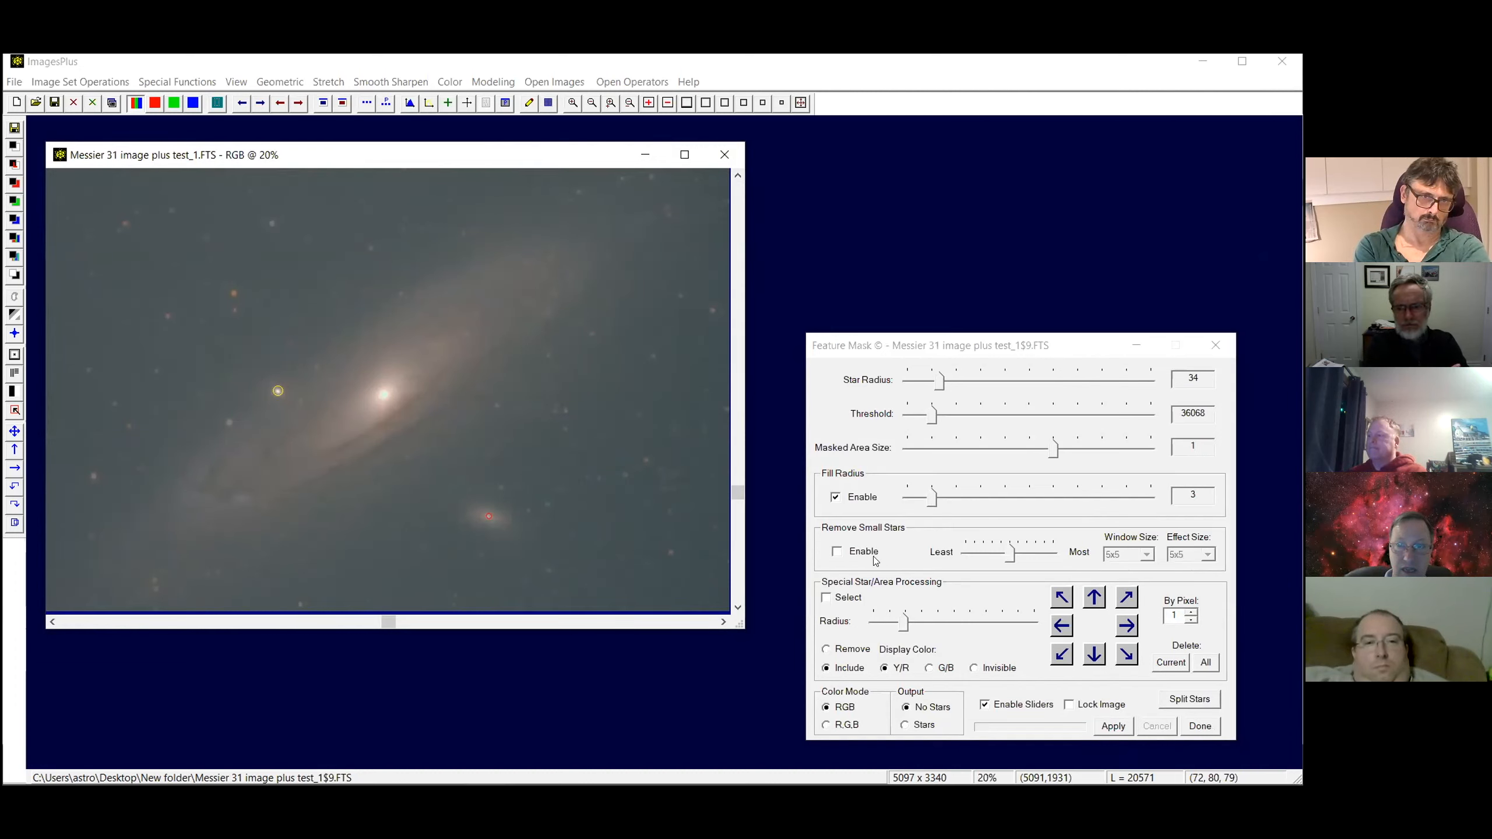
# Enable Remove Small Stars and raise its strength close to Most while viewing the image at 50%
pyautogui.click(834, 551)
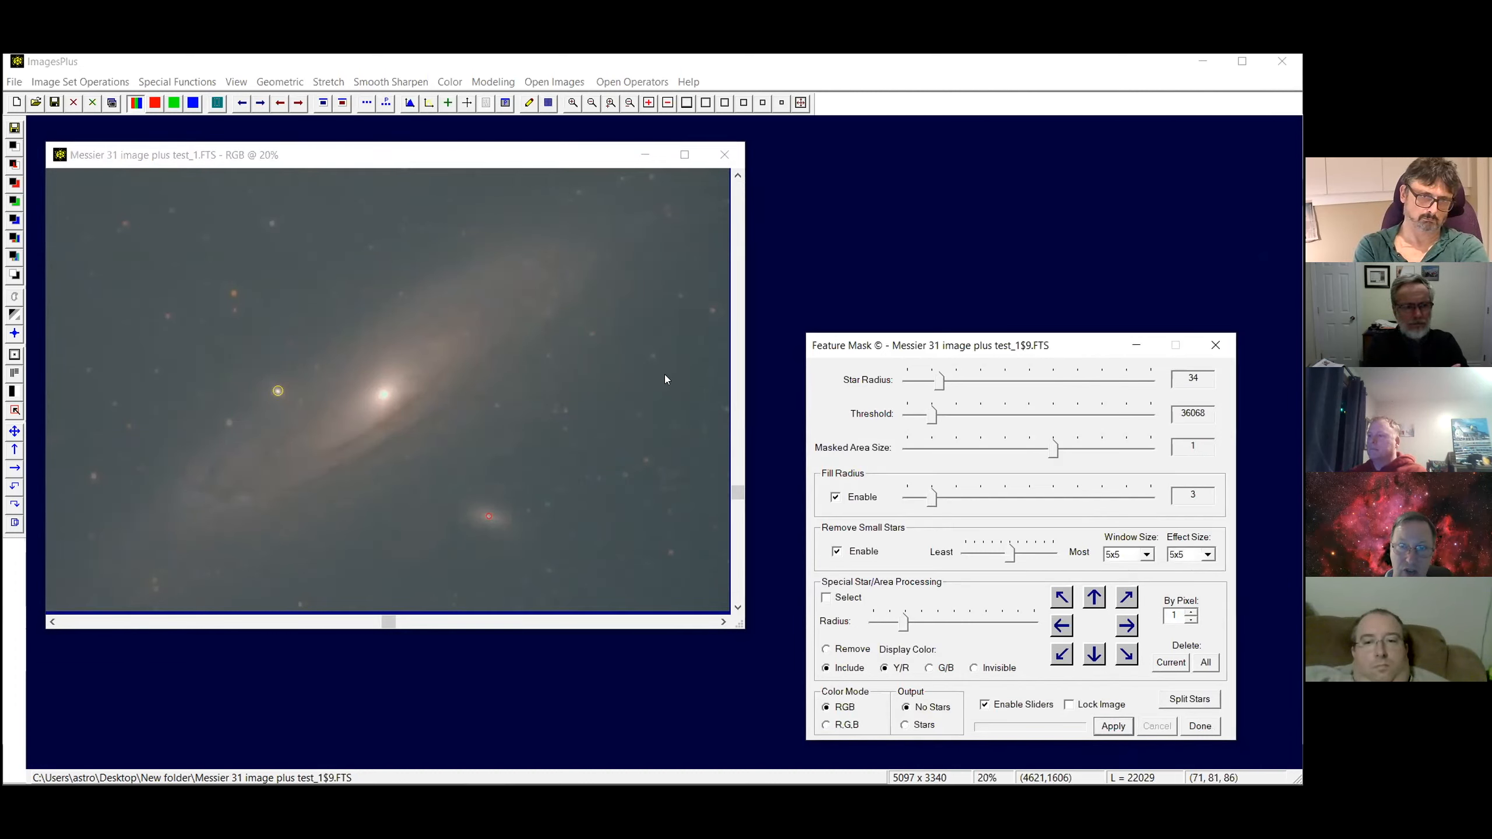
pyautogui.click(761, 103)
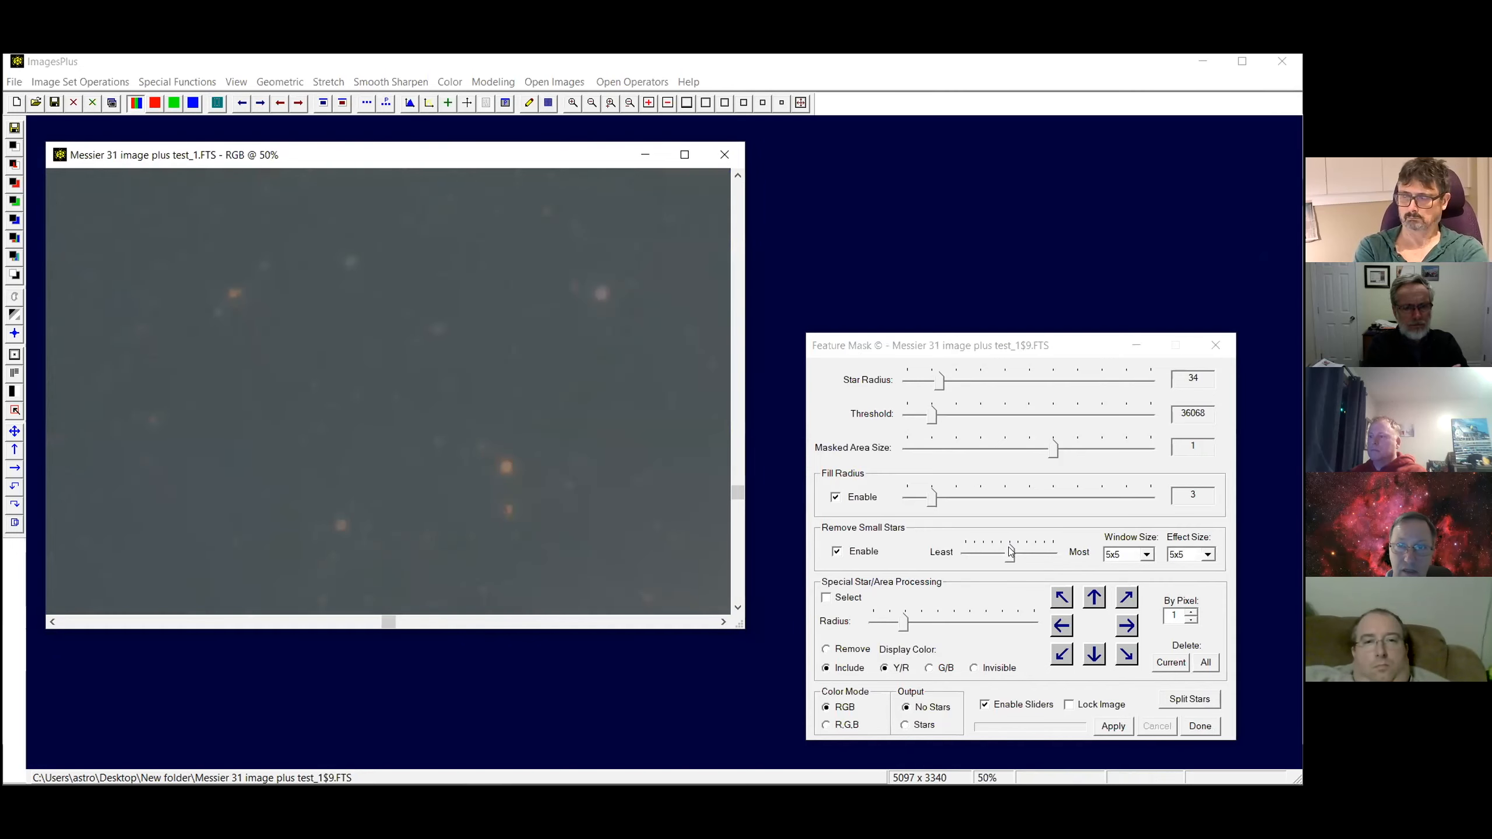
pyautogui.moveTo(1009, 549); pyautogui.dragTo(1047, 559)
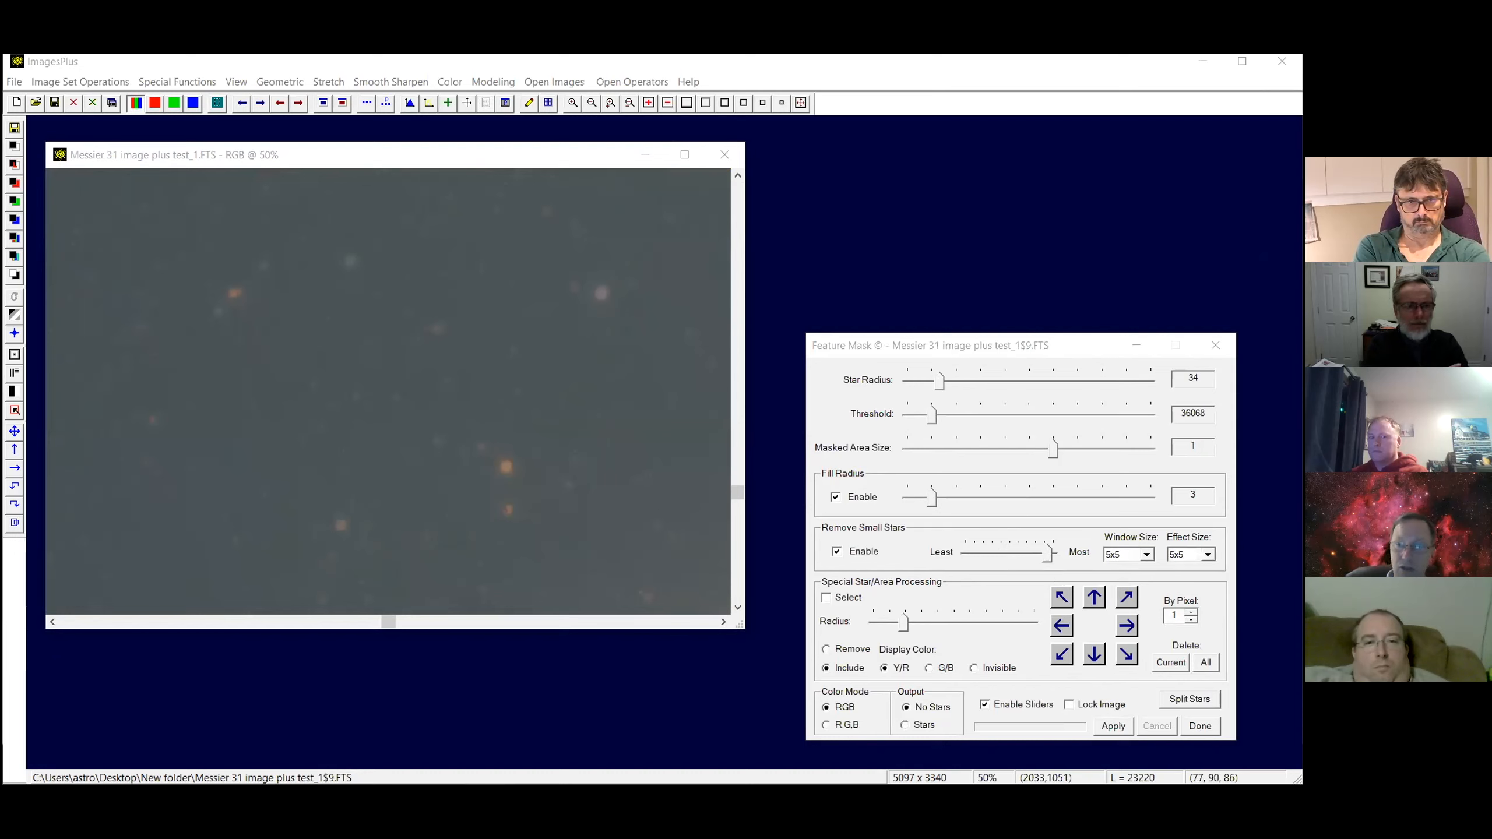
# Split the stars into a separate image, close the Feature Mask dialog and minimize the split-stars image
pyautogui.click(1178, 699)
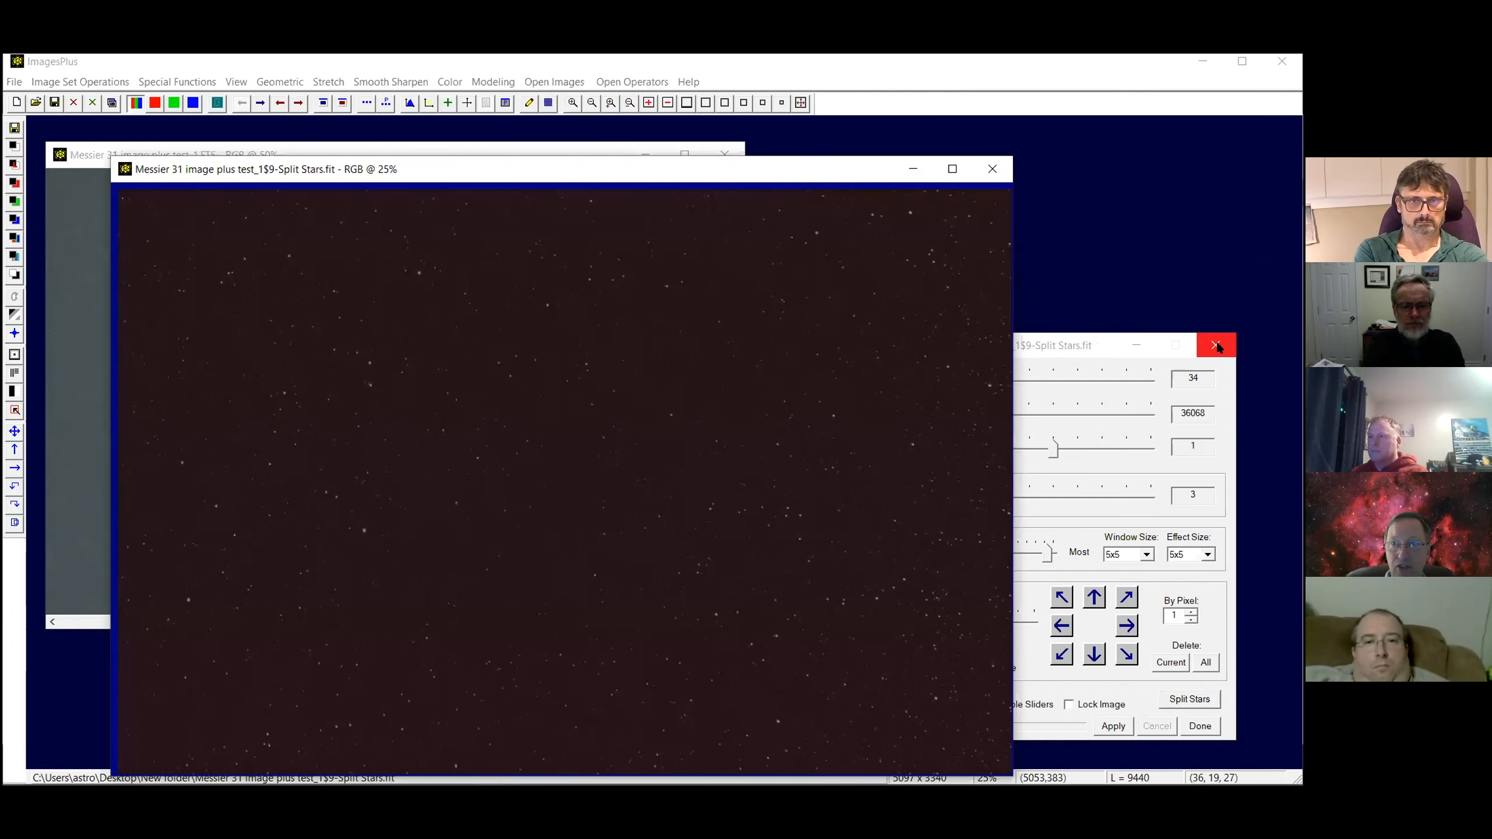
pyautogui.click(1216, 346)
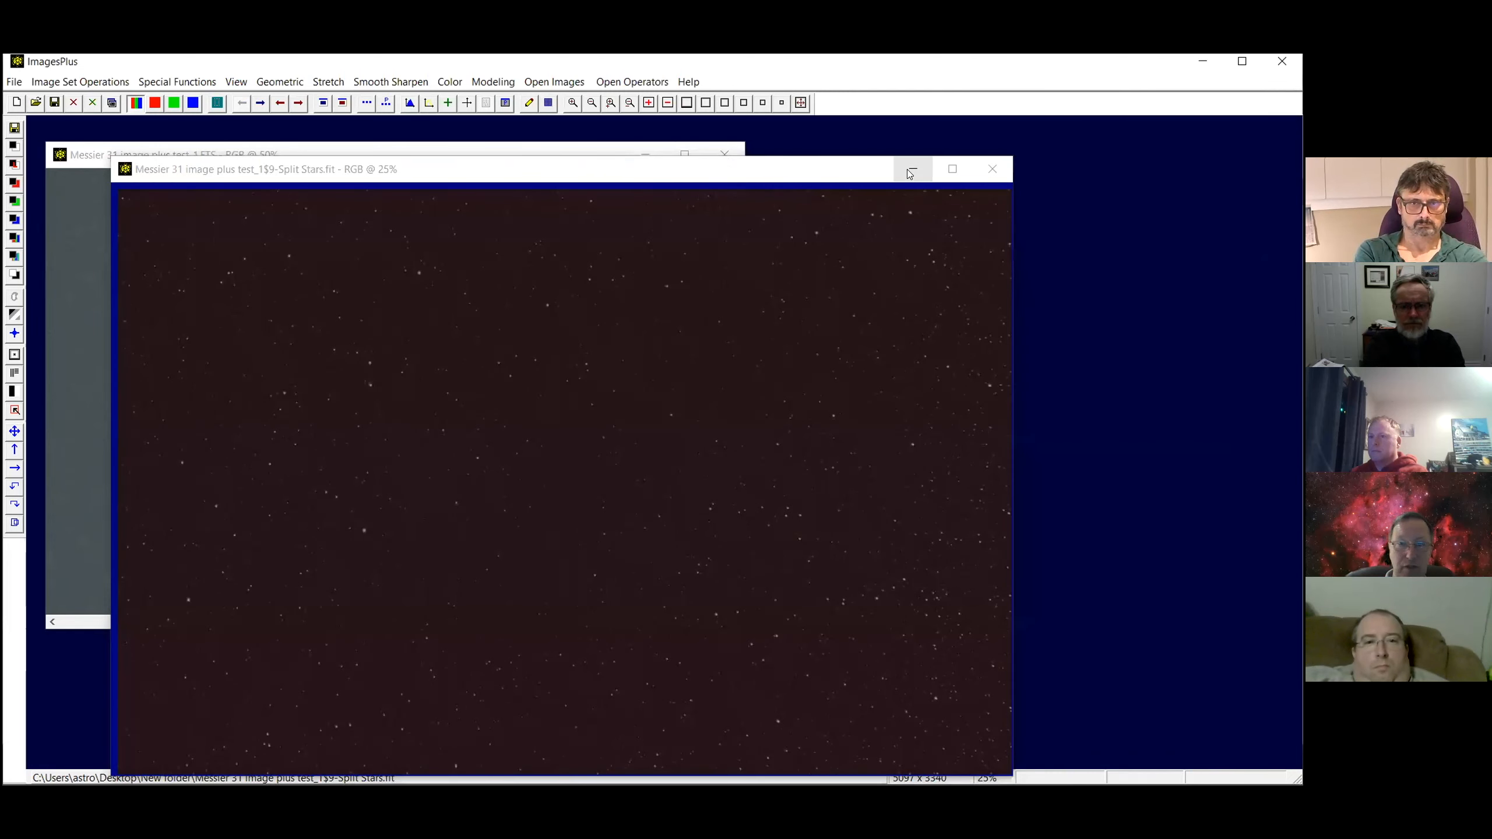
pyautogui.click(910, 172)
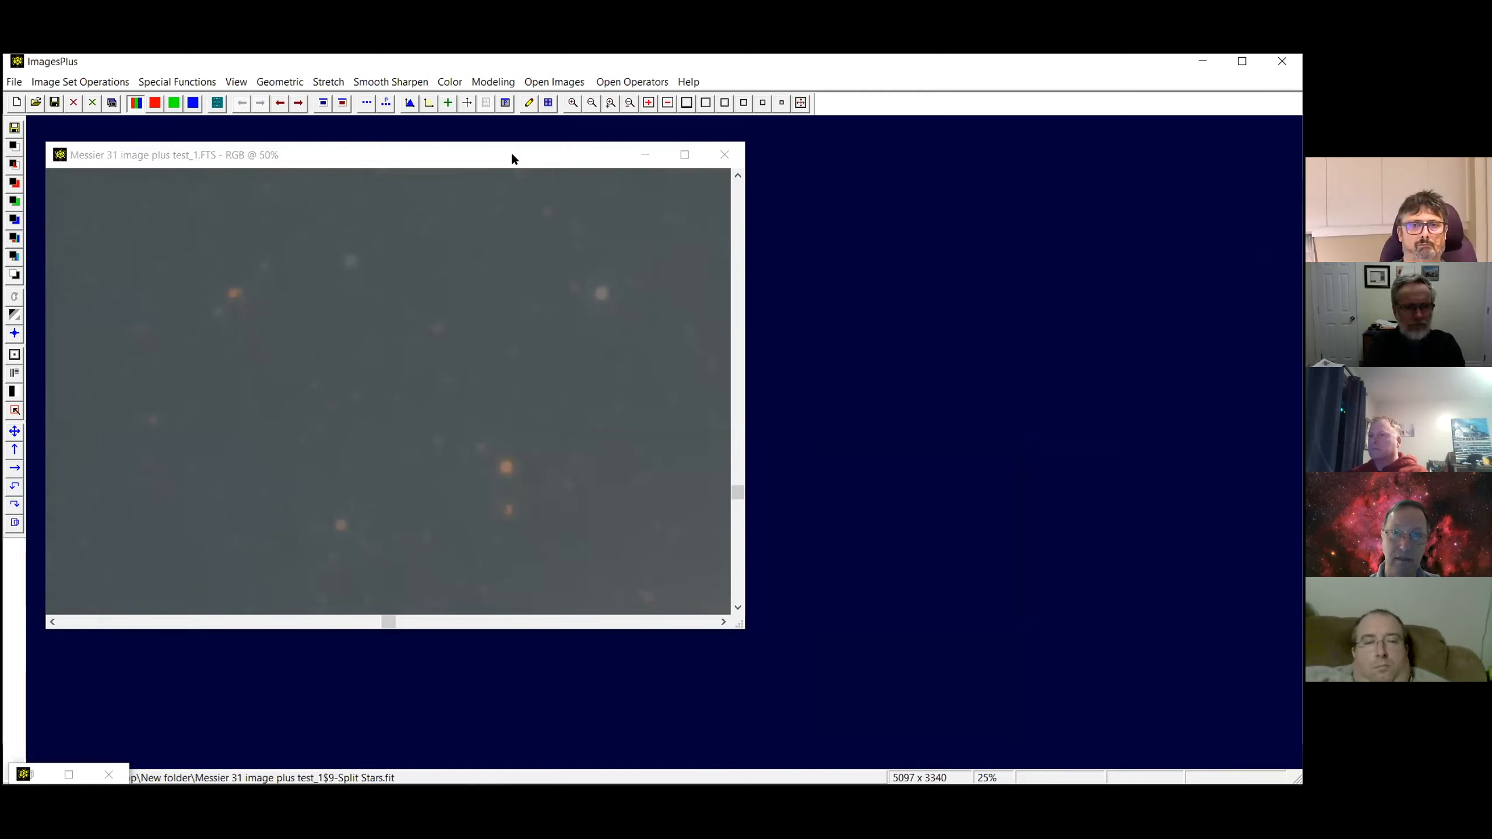
# Examine the starless galaxy image as a whole at 20%, and its background and outer arms at 50%, for leftover stars and artifacts
pyautogui.click(780, 103)
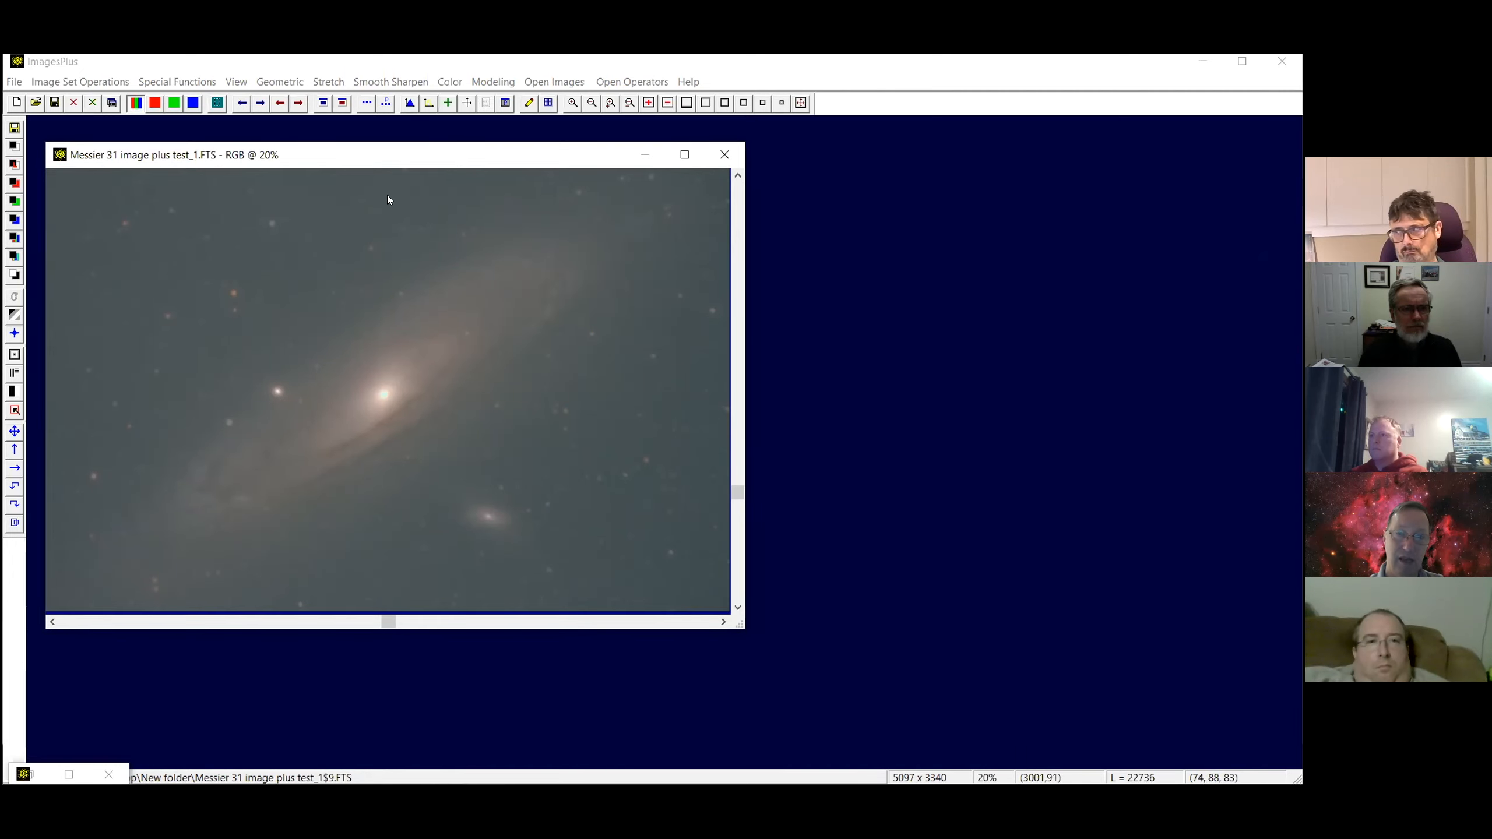
pyautogui.moveTo(465, 155); pyautogui.dragTo(503, 155)
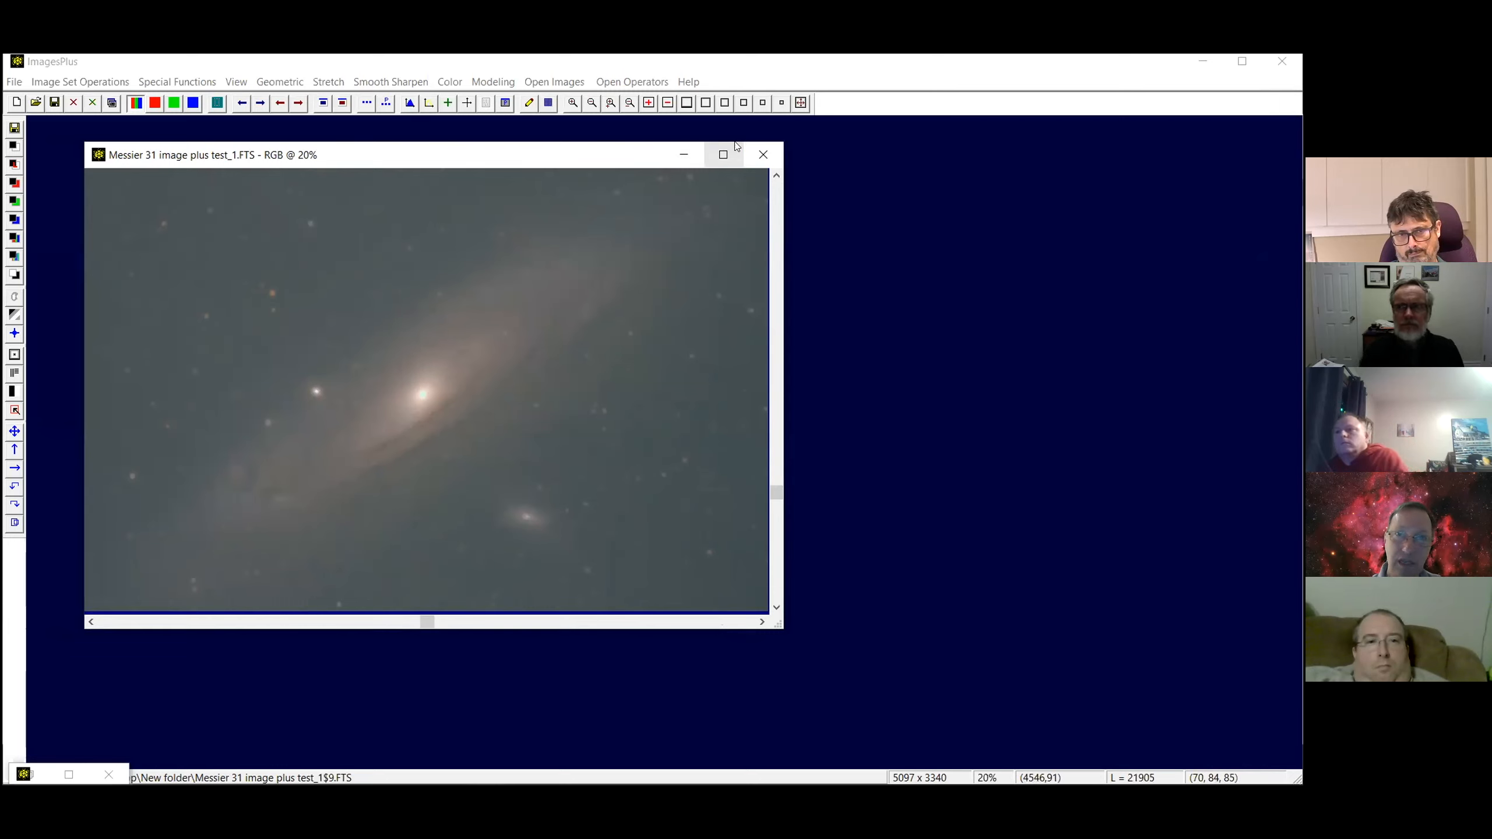
pyautogui.click(763, 103)
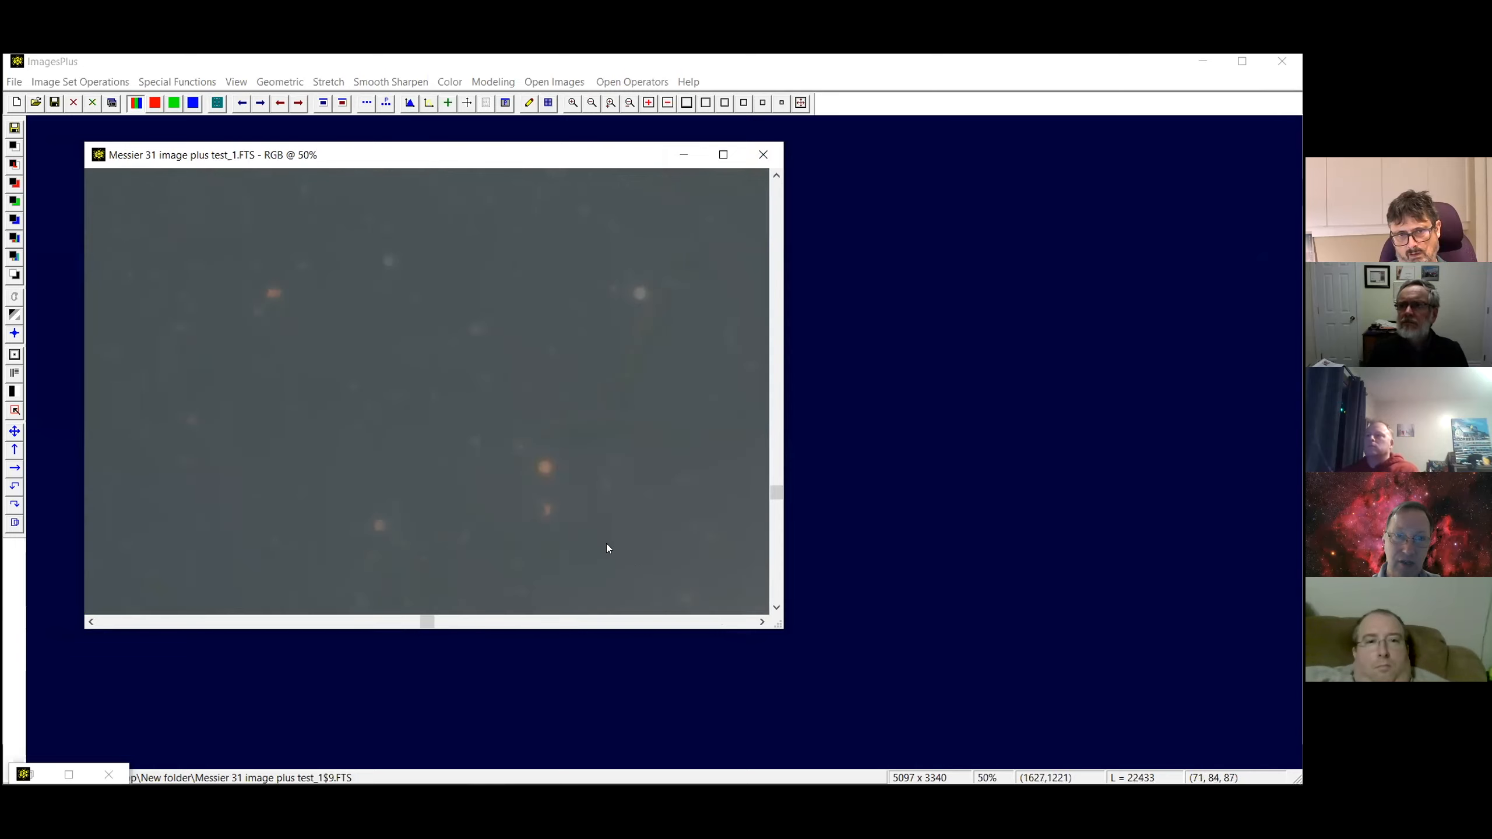
pyautogui.click(776, 571)
pyautogui.click(777, 571)
pyautogui.click(777, 571)
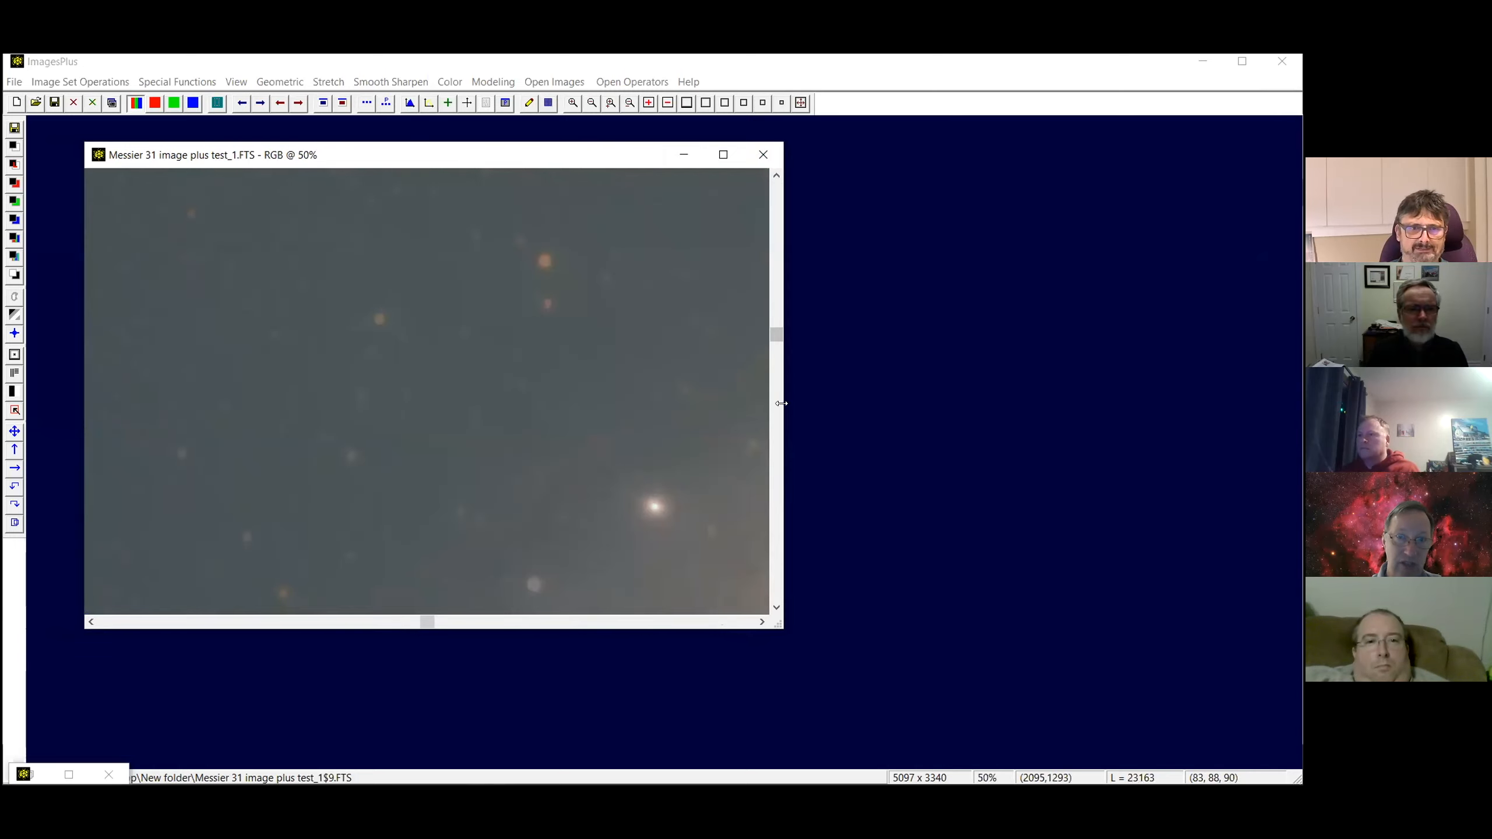
pyautogui.moveTo(774, 333); pyautogui.dragTo(769, 548)
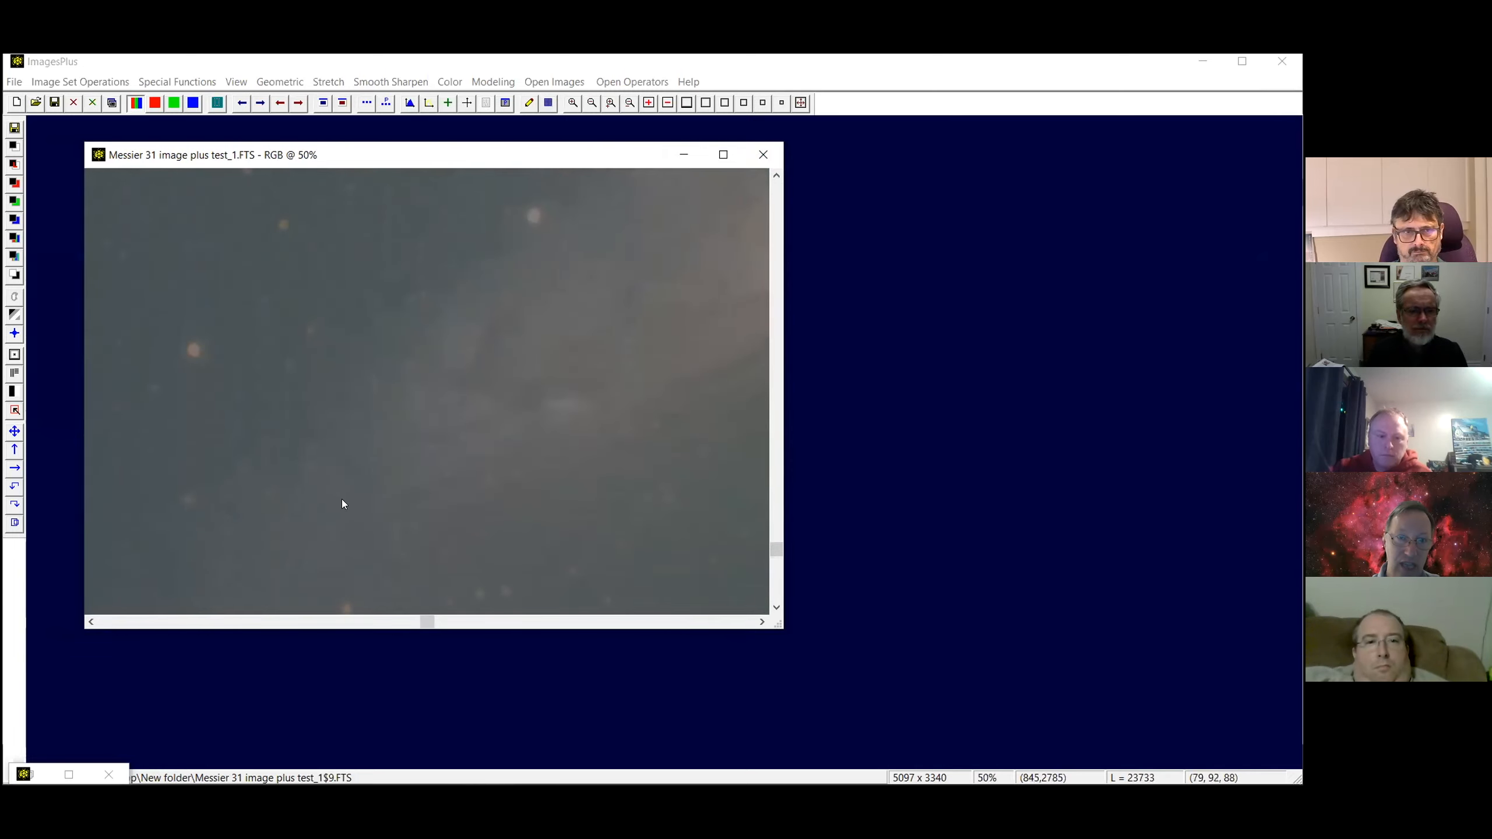
pyautogui.moveTo(772, 548); pyautogui.dragTo(778, 450)
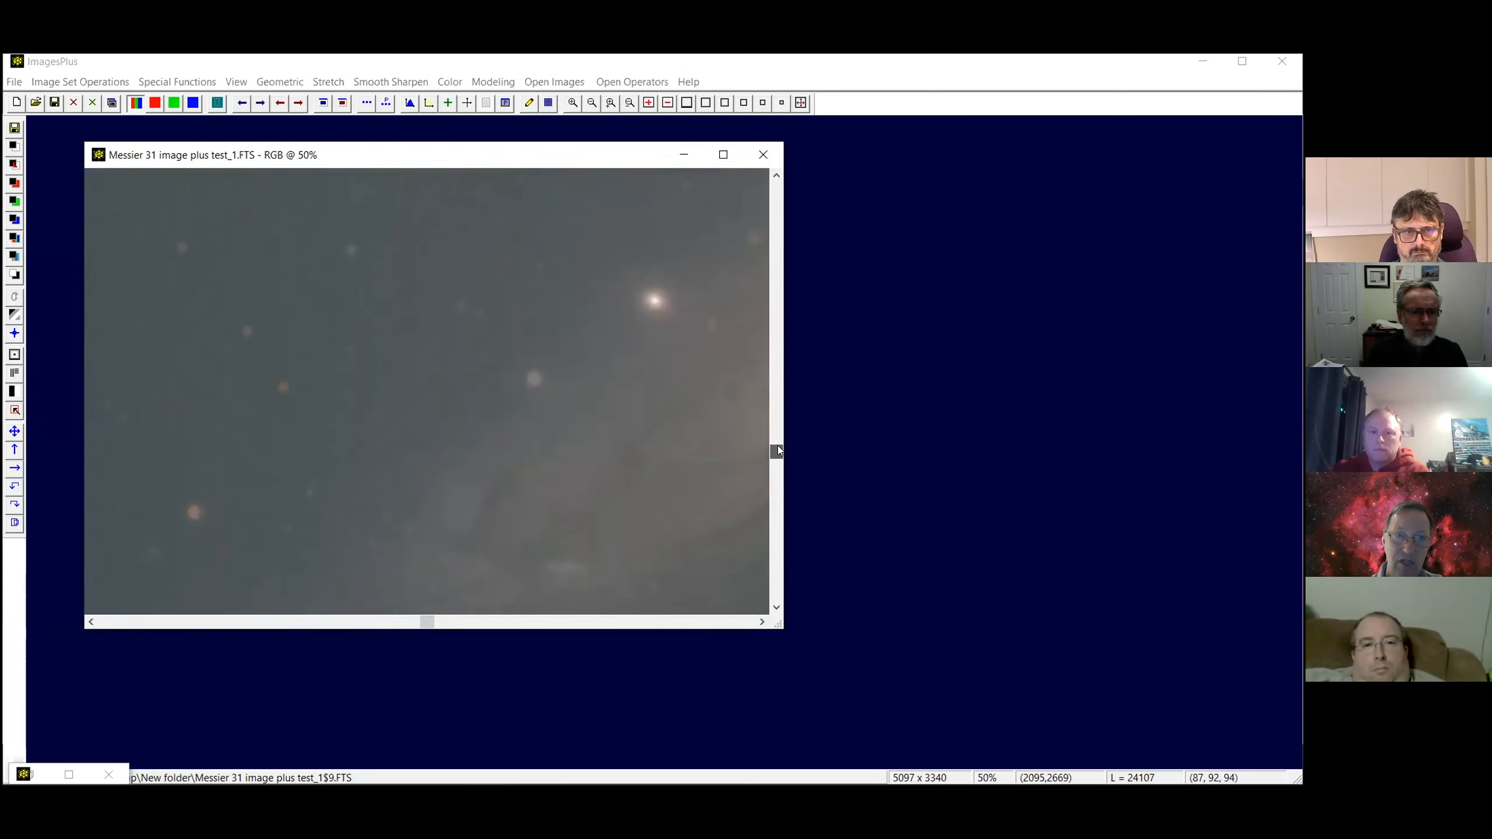
# Open Smoothing & Noise Reduction for the starless image and set the blur window size to 7x7
pyautogui.click(420, 85)
pyautogui.click(414, 99)
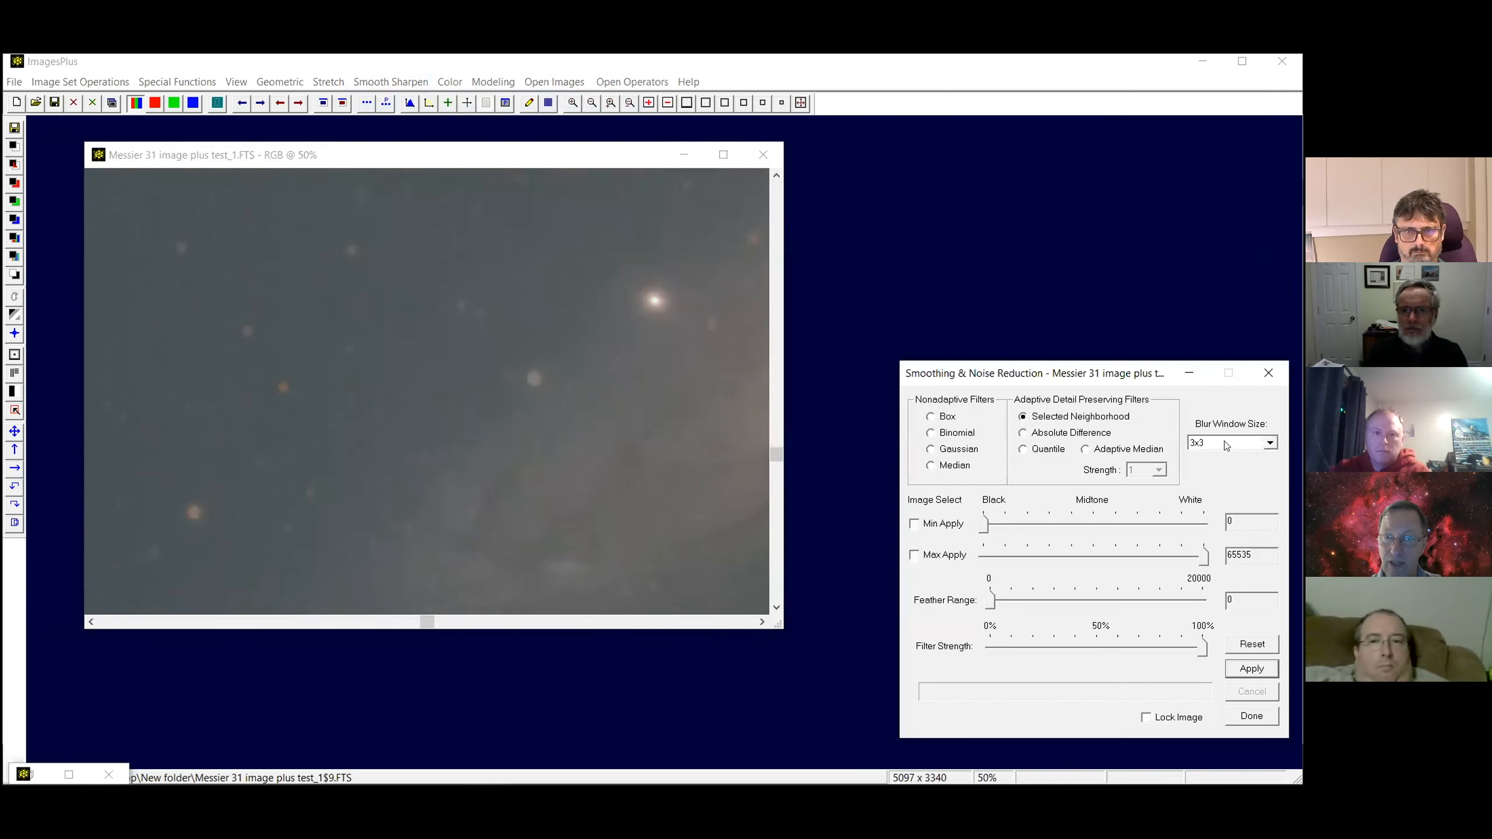
pyautogui.click(1226, 446)
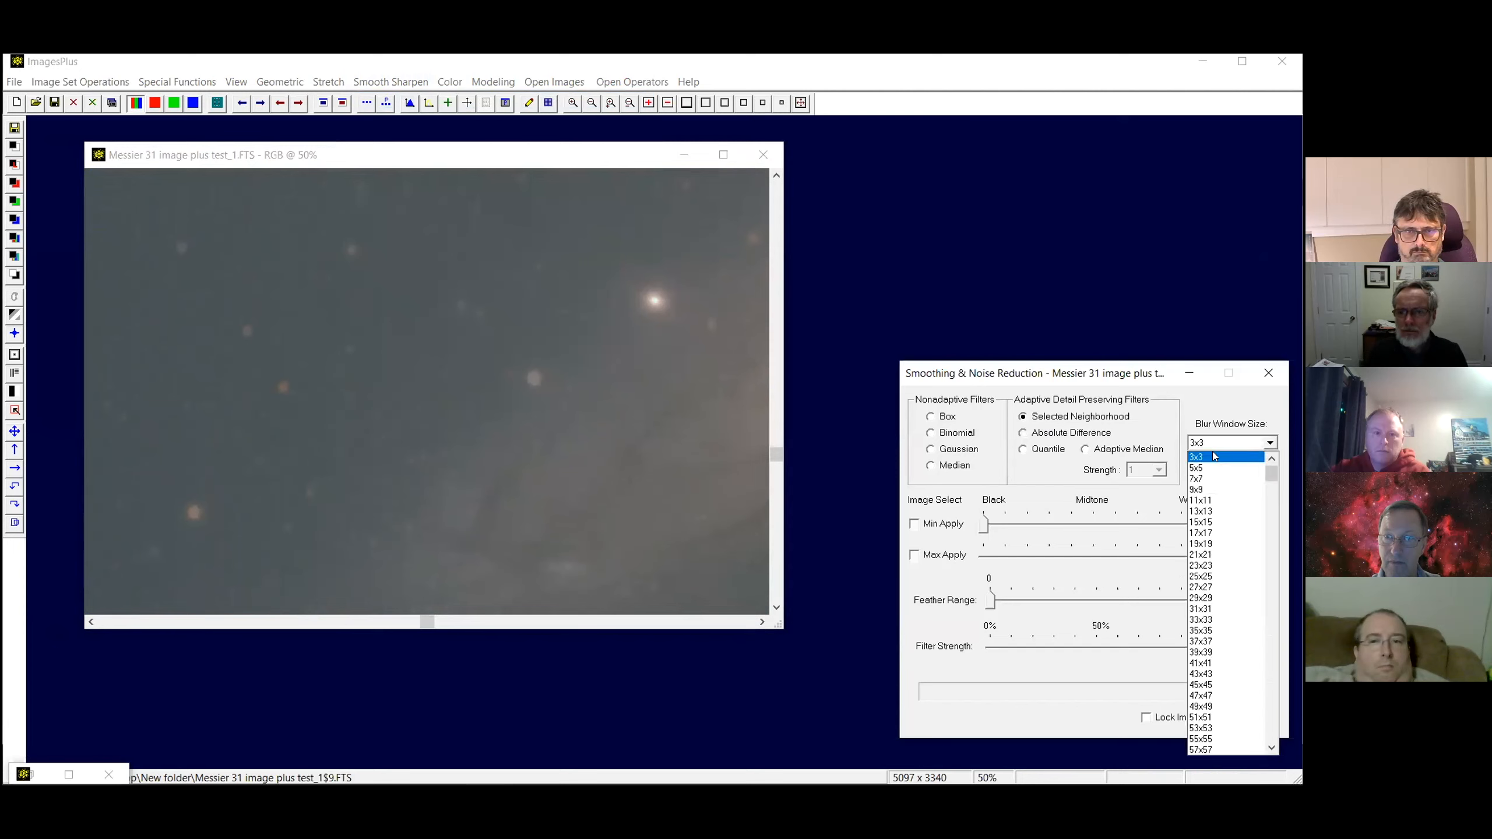
pyautogui.click(1203, 481)
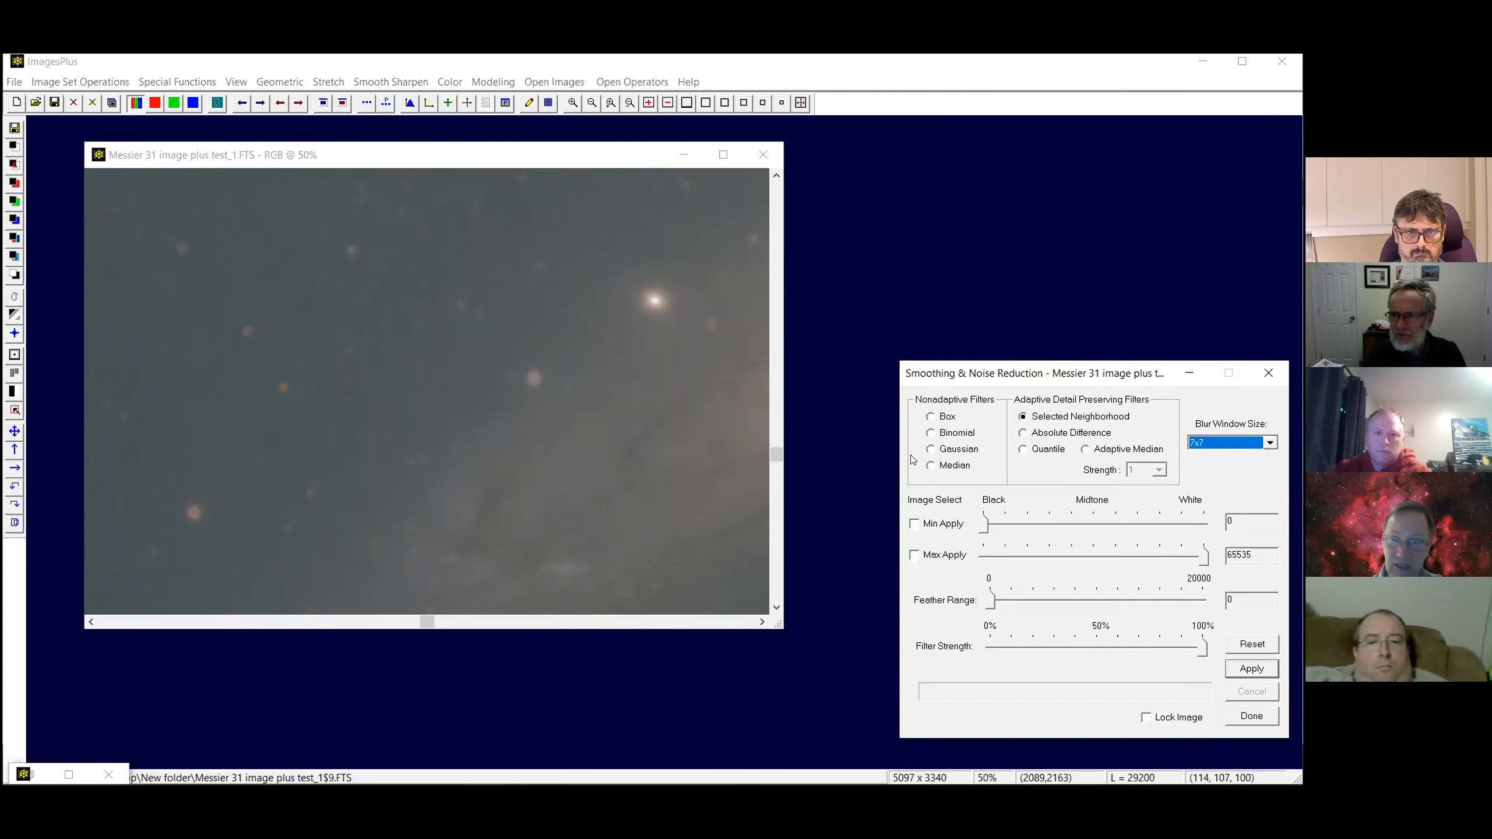
# Pick a Max Apply level of 26679 from the image, set the feather range to 1597 and apply the Selected Neighborhood smoothing
pyautogui.click(917, 555)
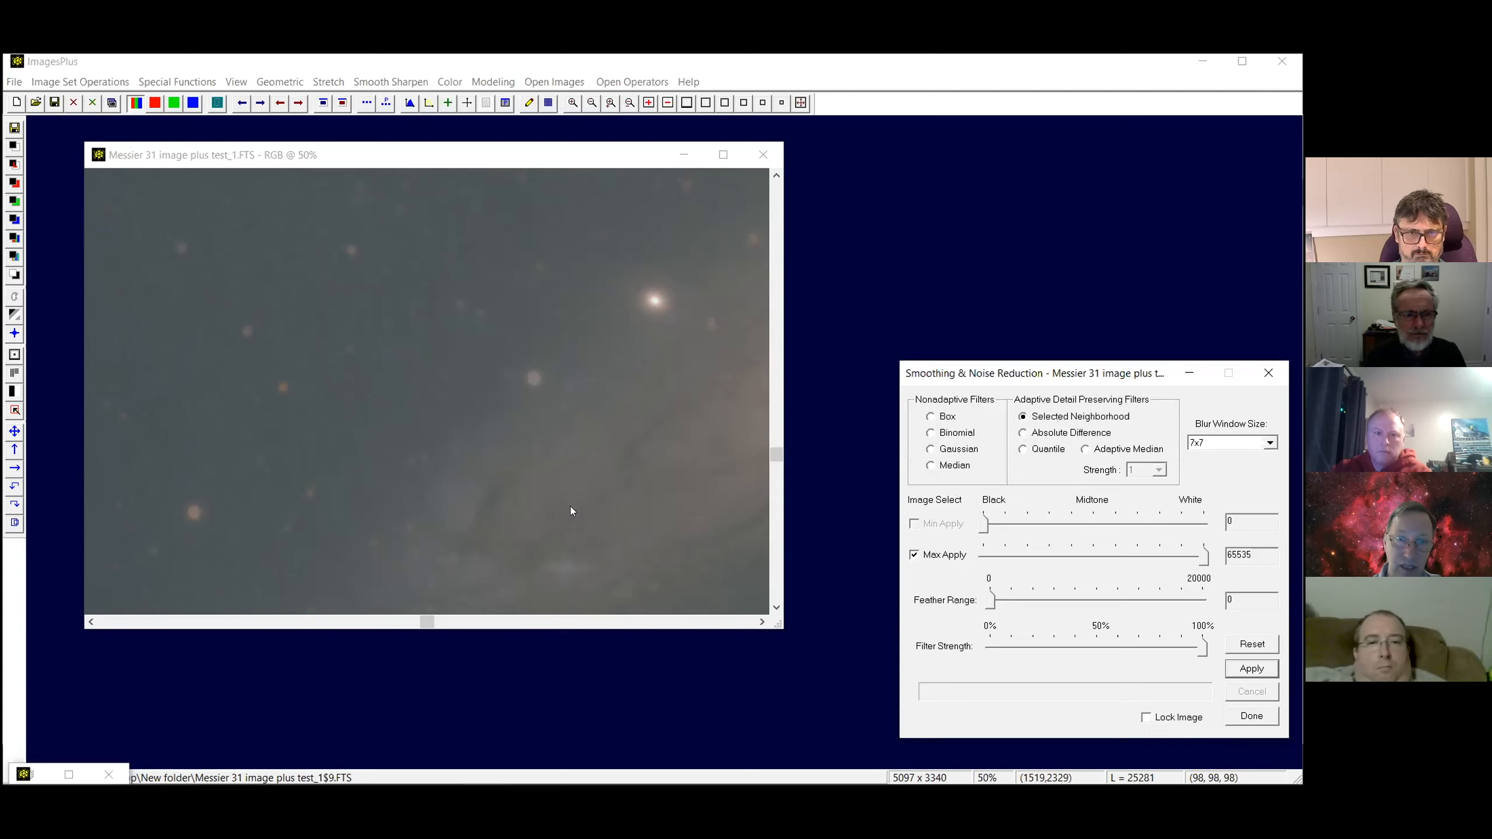
pyautogui.click(572, 474)
pyautogui.moveTo(990, 604); pyautogui.dragTo(1004, 604)
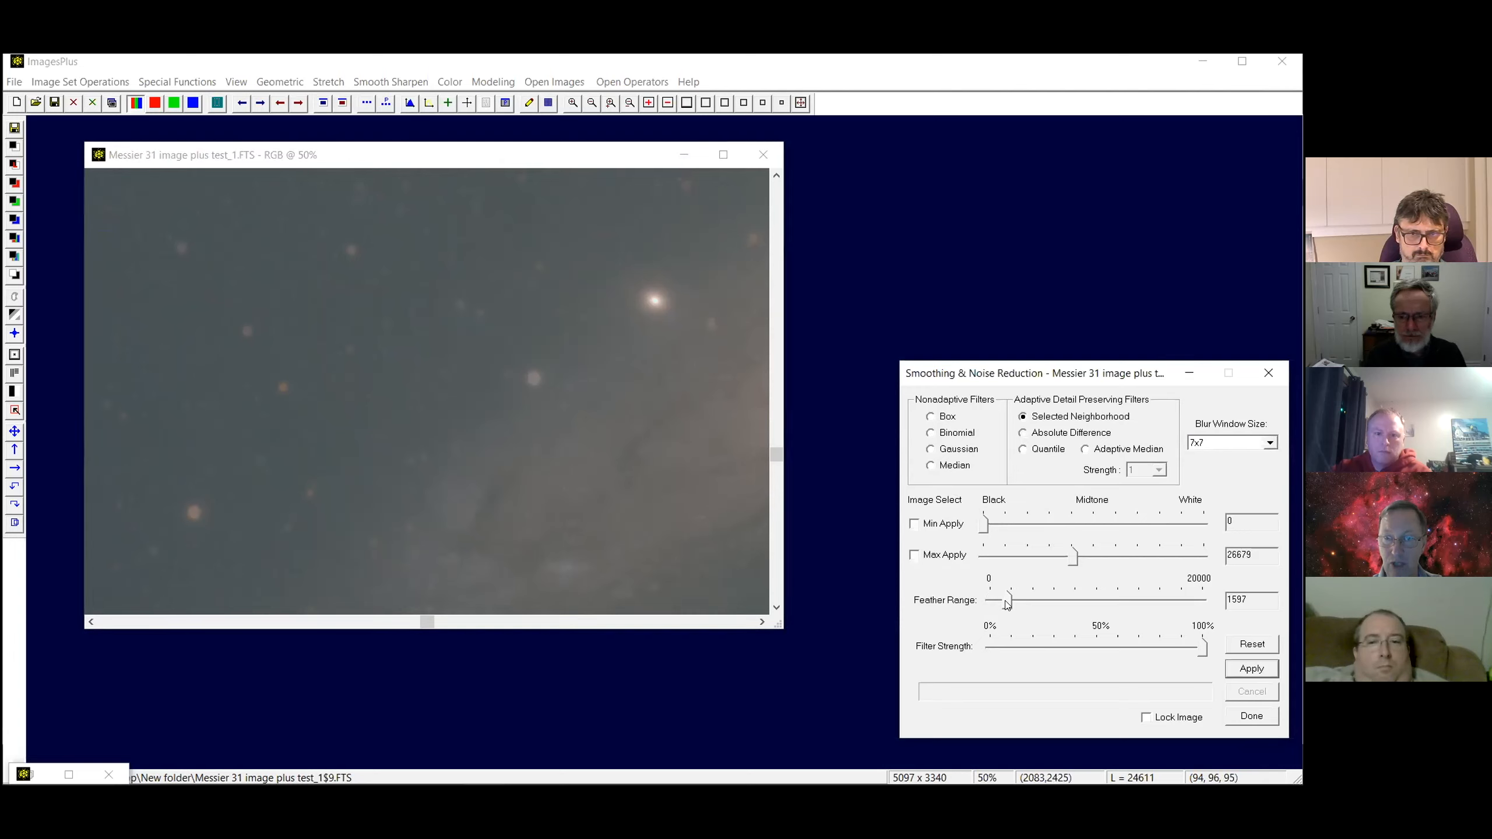
pyautogui.click(1250, 669)
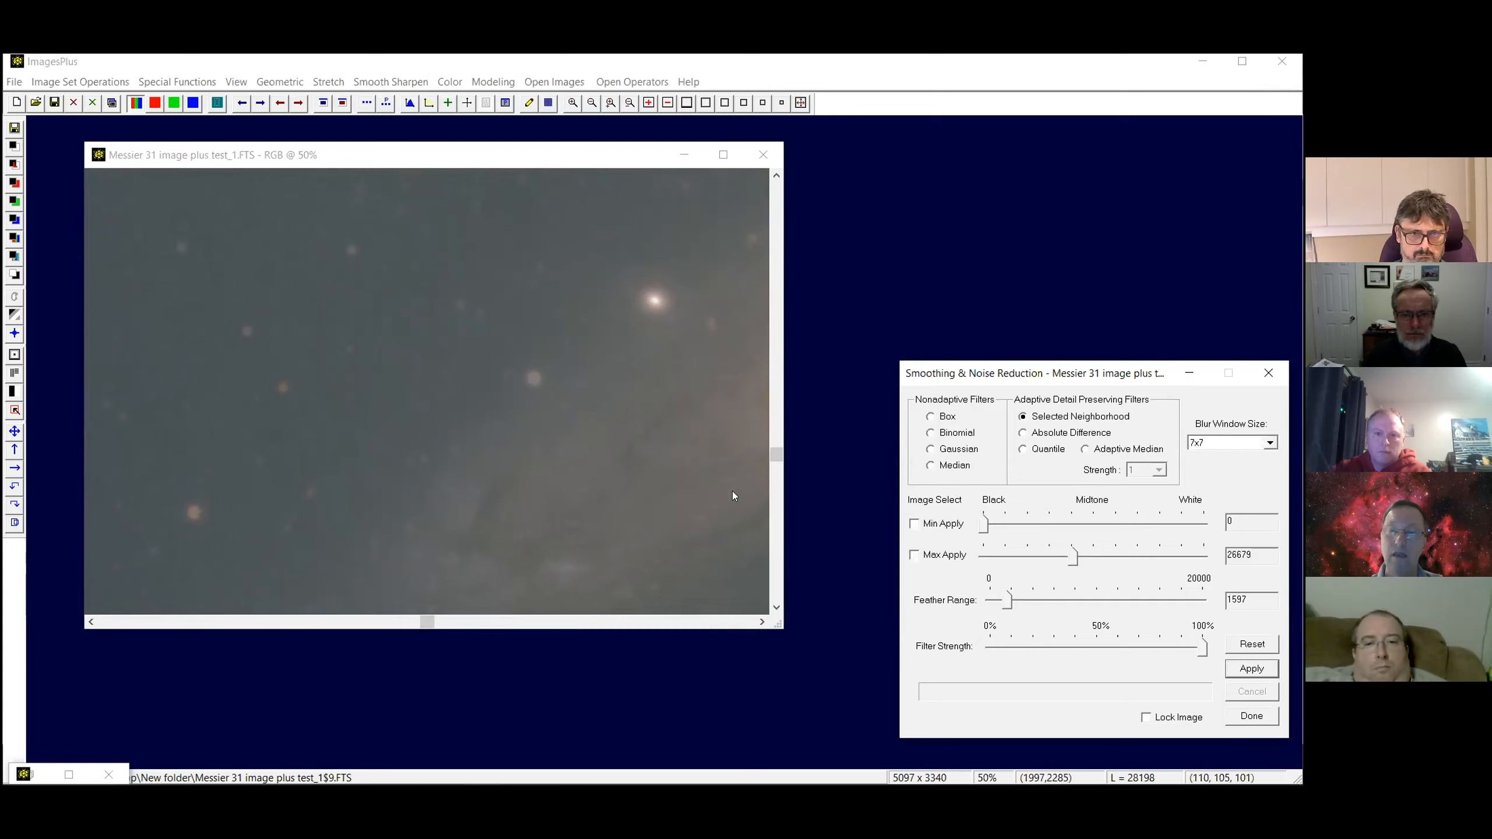
# Reduce red in the starless galaxy image by 0.149 at High strength, and close the Reduce RGB and Smoothing & Noise Reduction dialogs
pyautogui.click(729, 623)
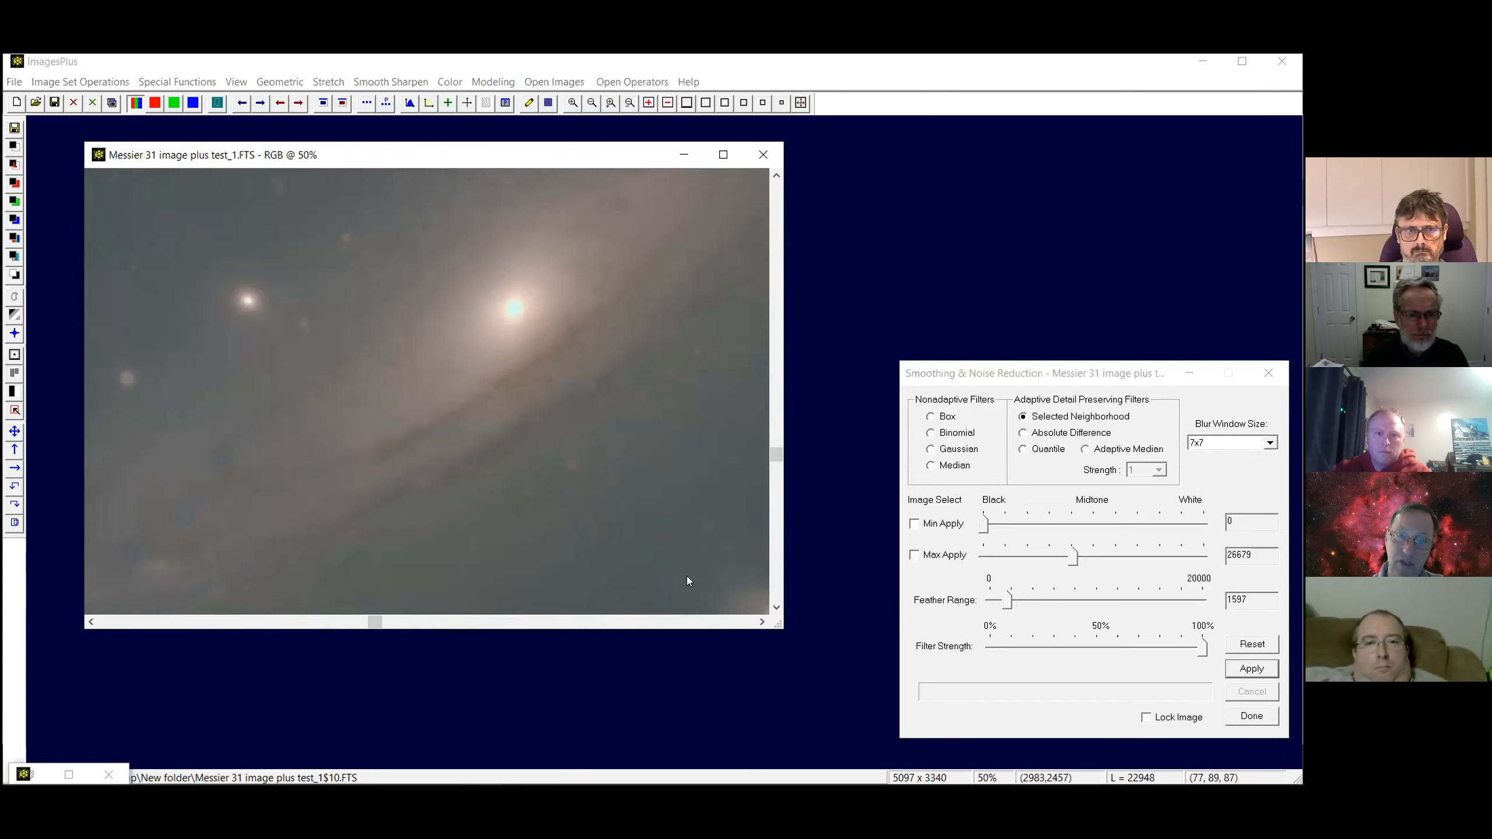
pyautogui.click(782, 103)
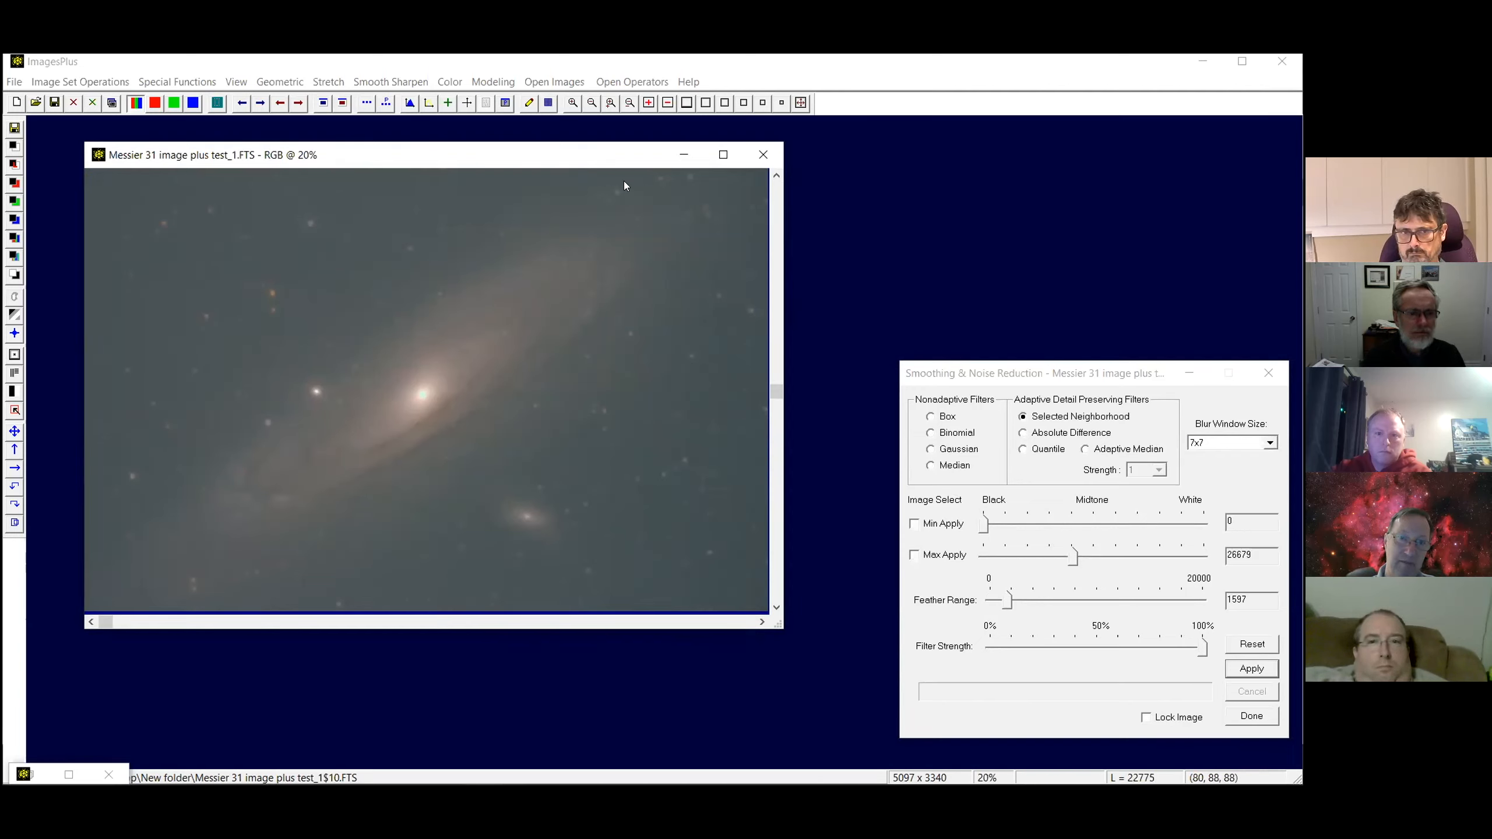
pyautogui.click(451, 82)
pyautogui.click(509, 353)
pyautogui.click(952, 626)
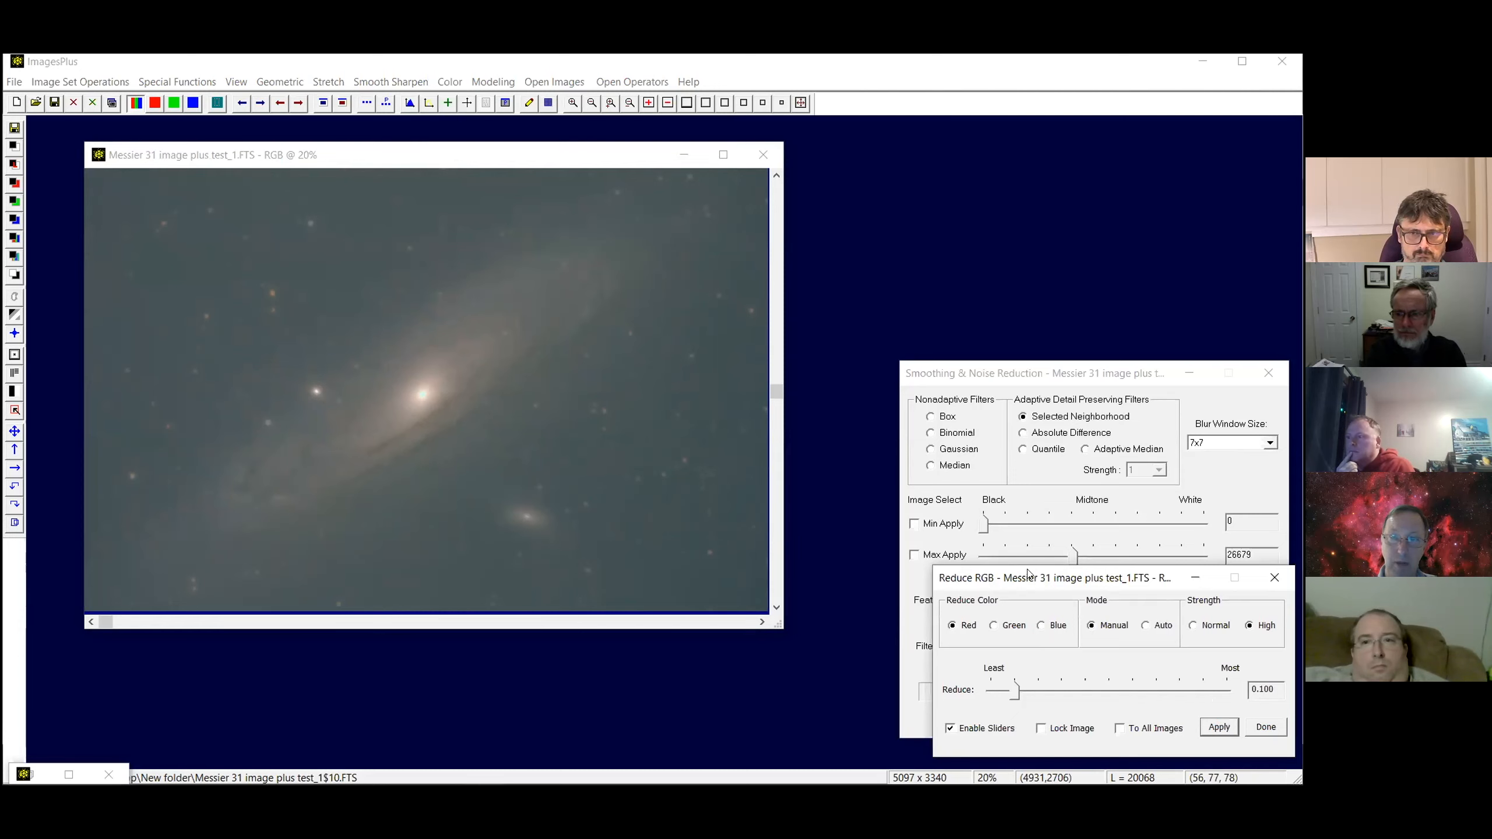
pyautogui.moveTo(1028, 573); pyautogui.dragTo(997, 181)
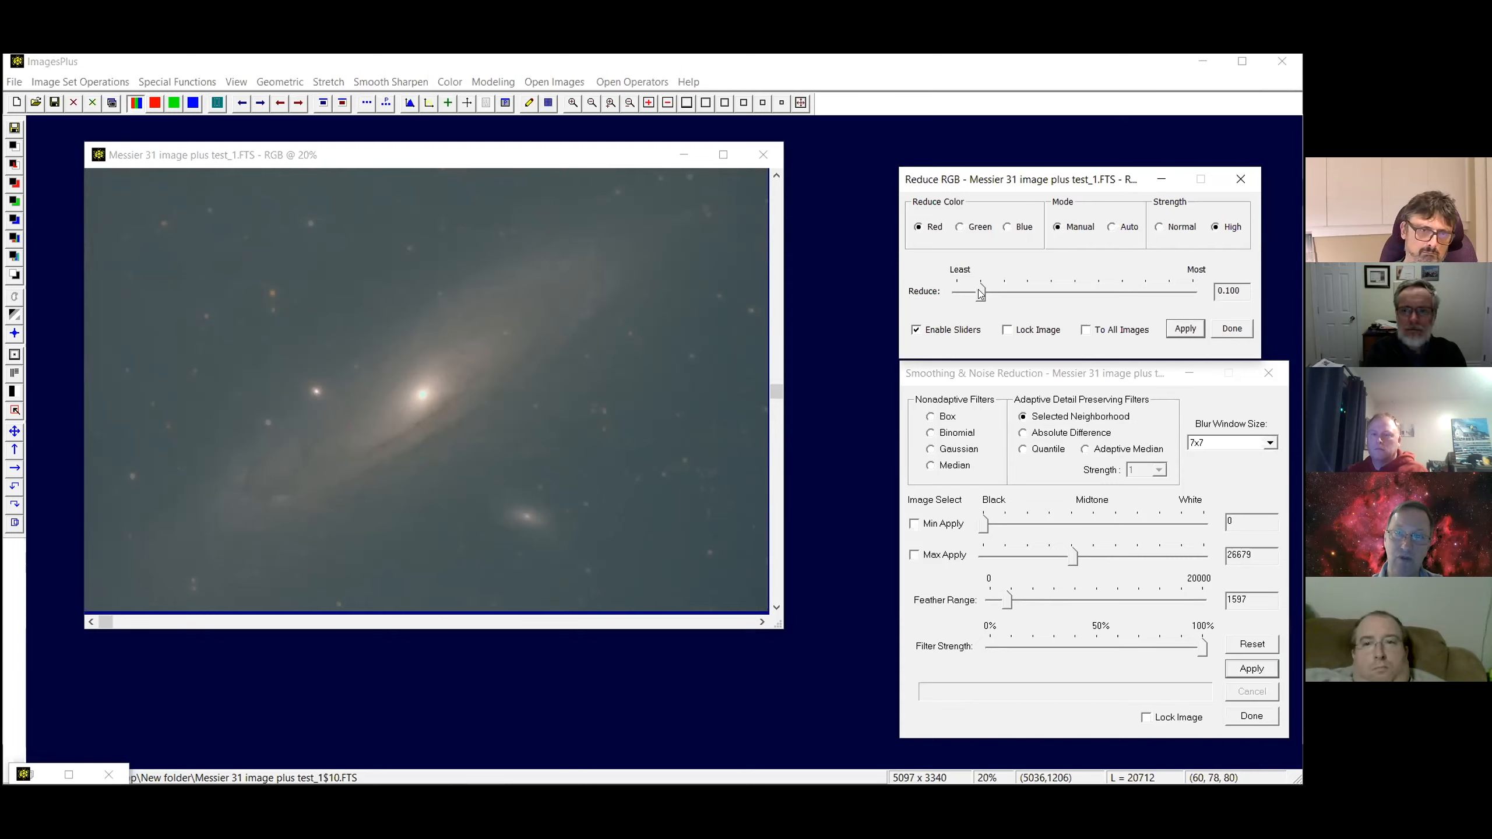
pyautogui.moveTo(980, 293); pyautogui.dragTo(992, 296)
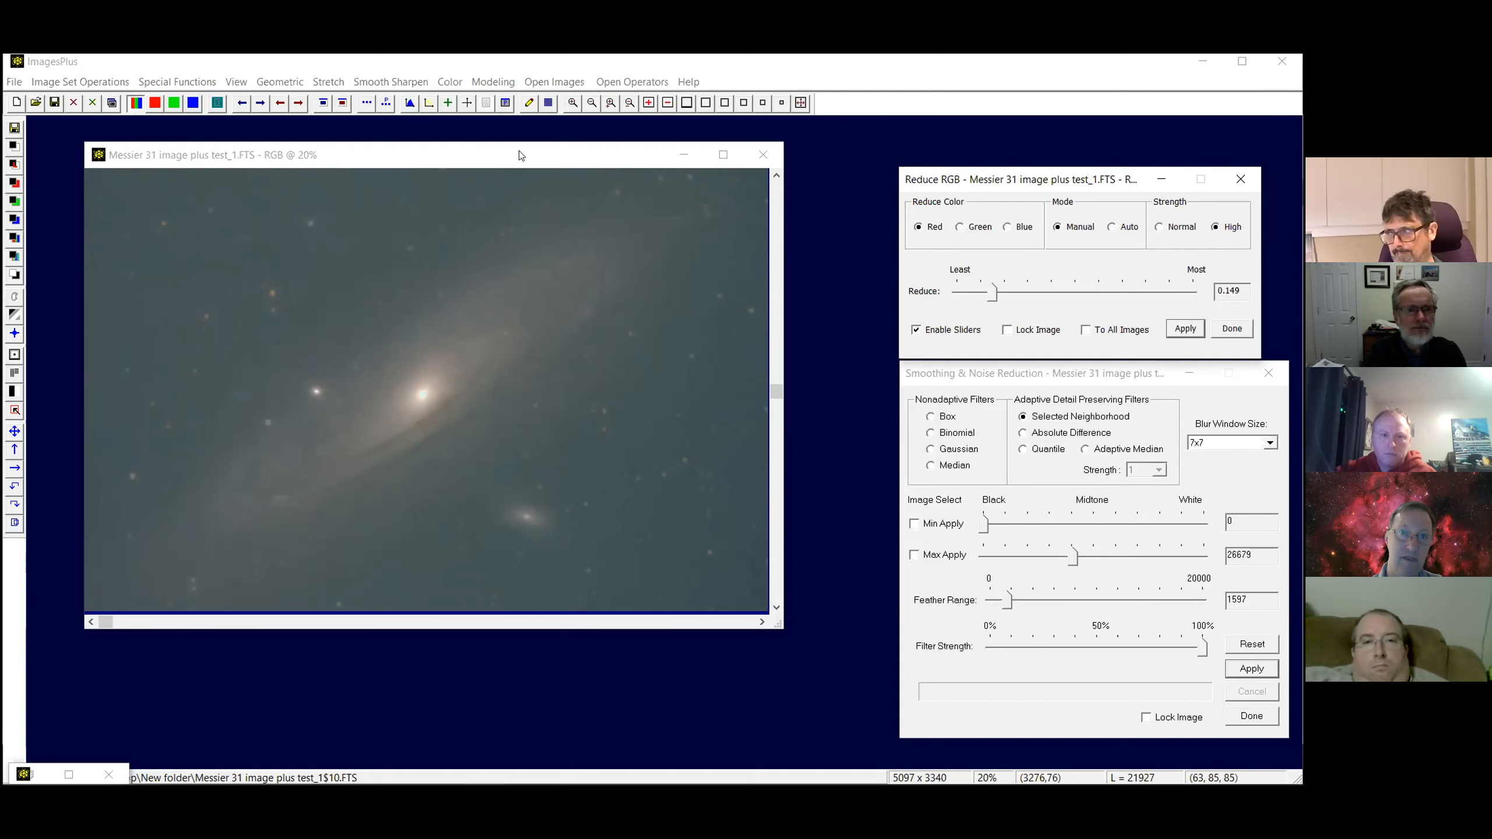
pyautogui.moveTo(519, 155); pyautogui.dragTo(519, 138)
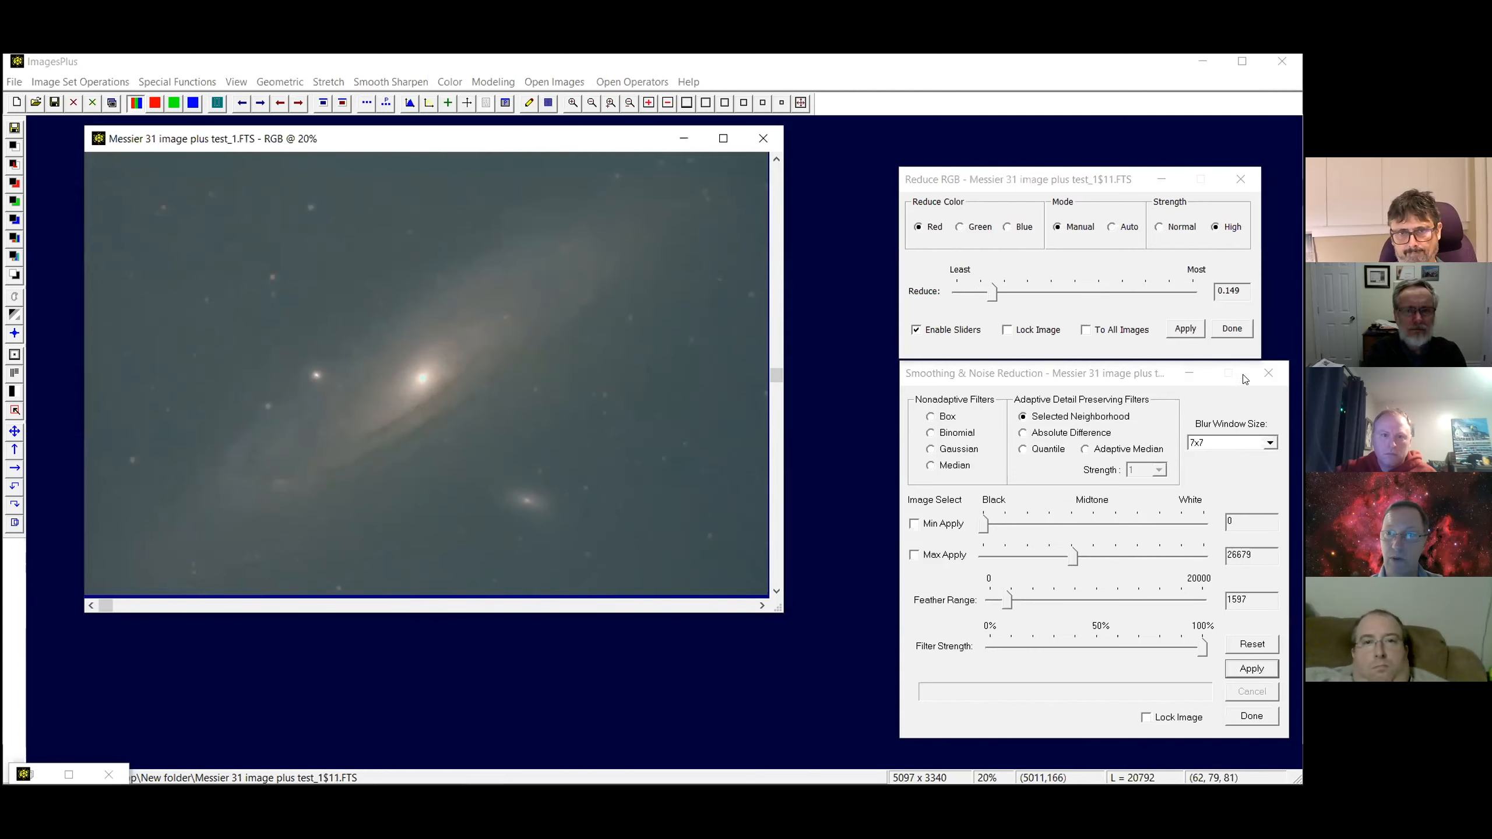
pyautogui.click(1268, 373)
pyautogui.click(1241, 179)
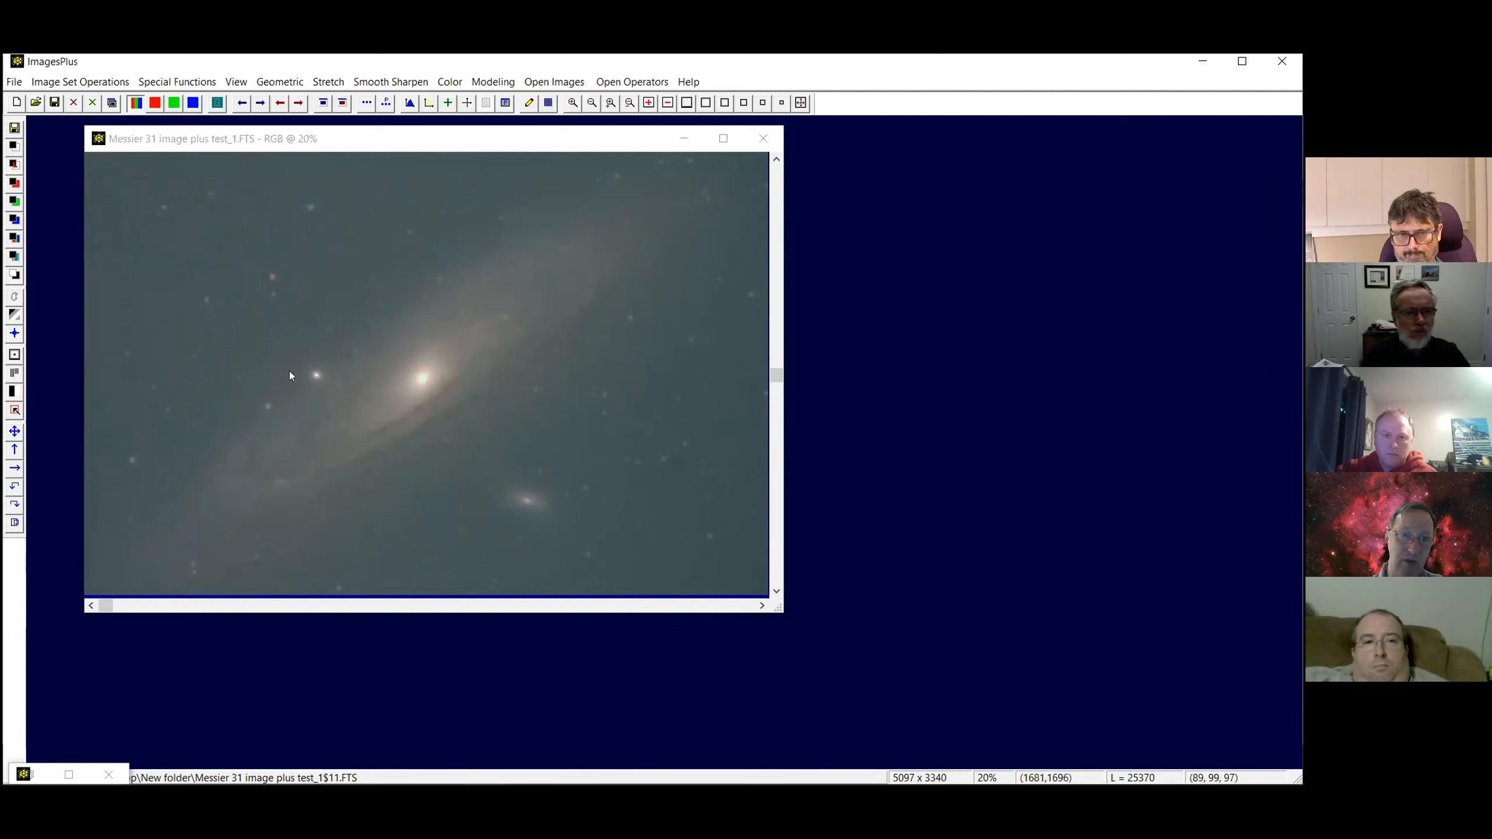
# Run a Multi Scale Decomposition in RGB with the Gauss function, a 201x201 window and 50 detail levels consolidated into one
pyautogui.click(159, 82)
pyautogui.click(182, 120)
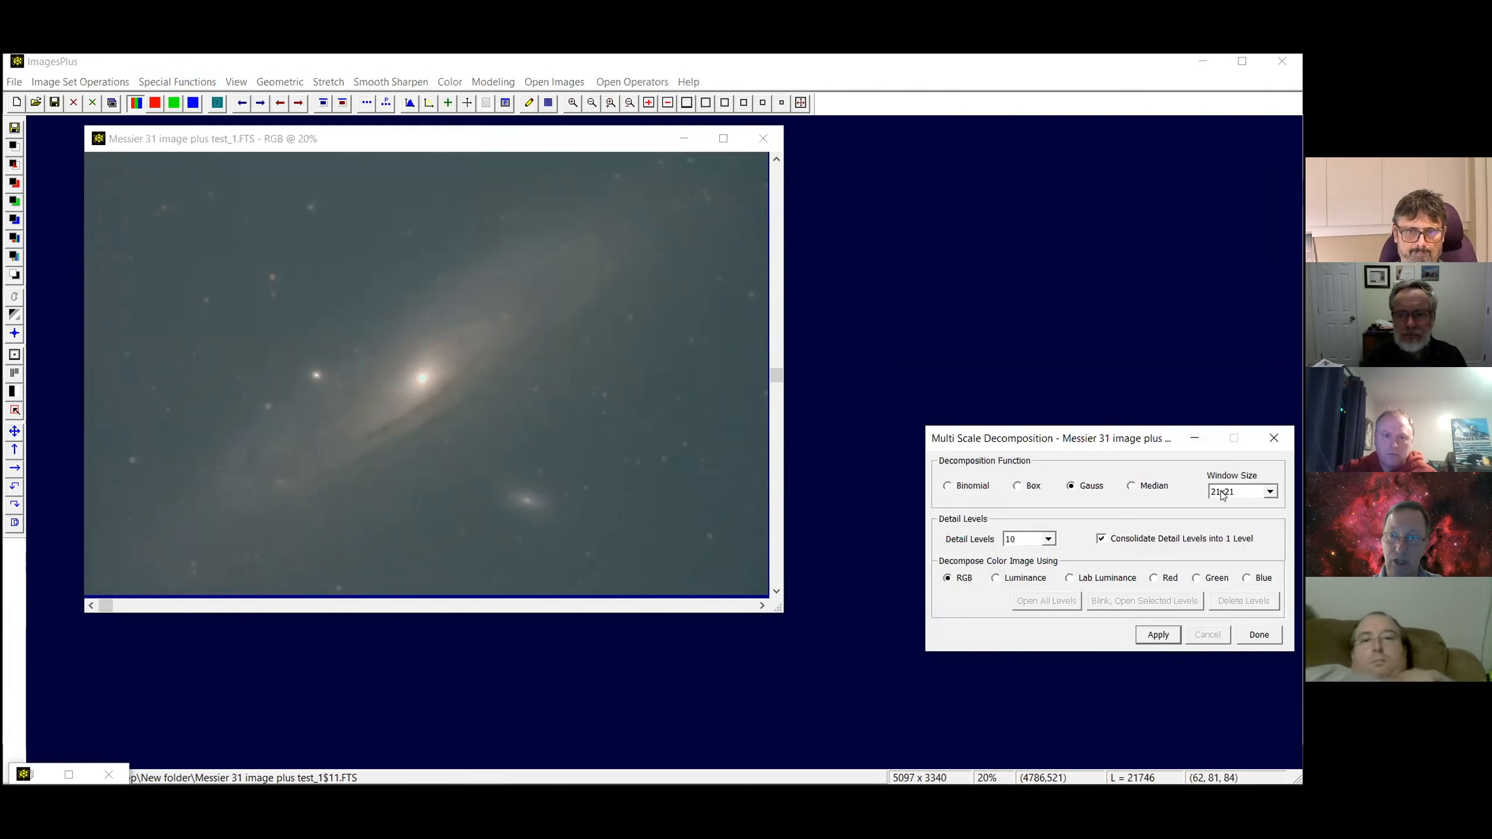
pyautogui.click(1228, 492)
pyautogui.scroll(-20, 1245, 464)
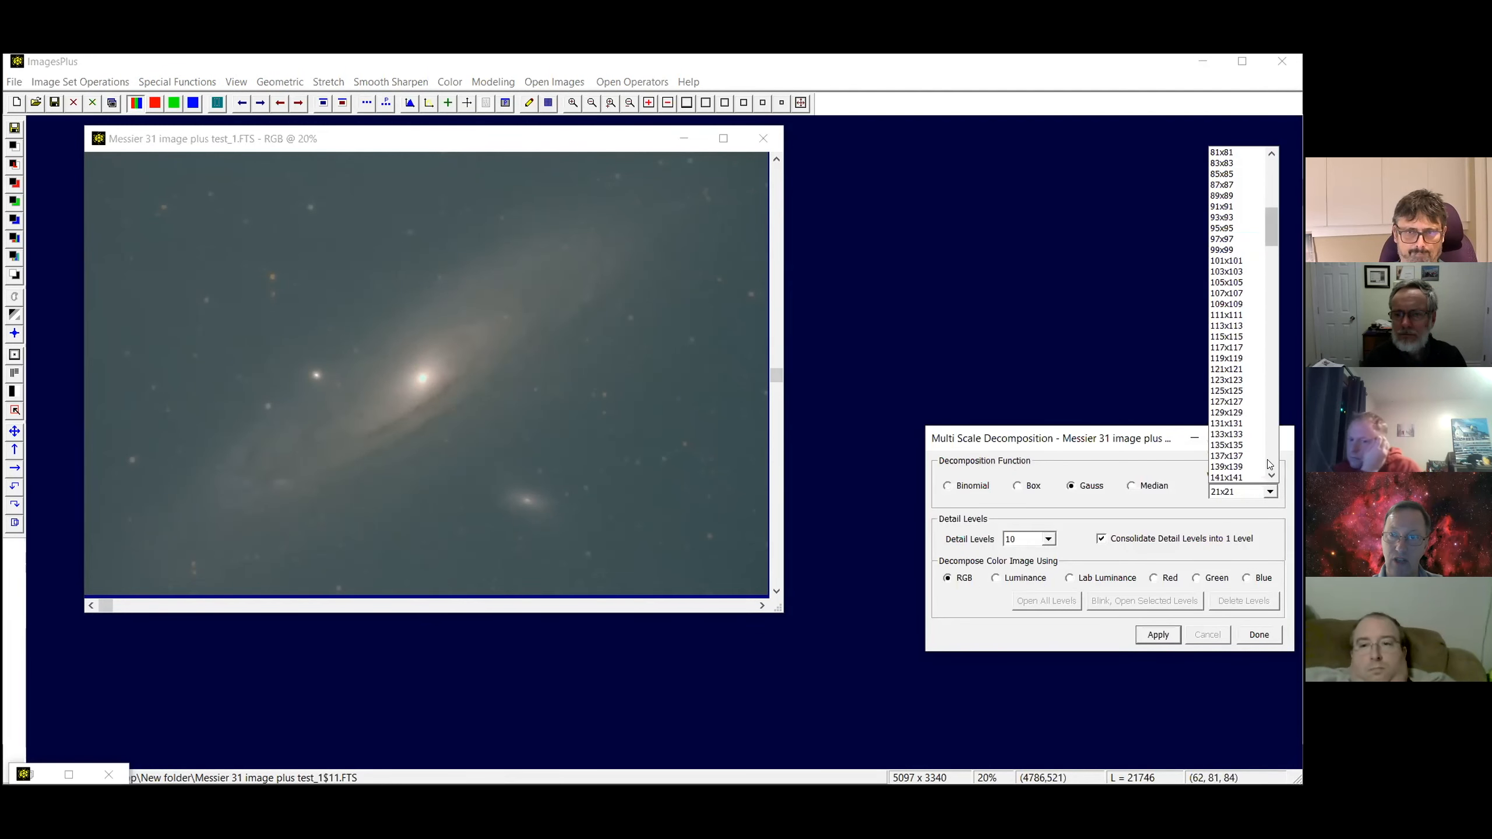
pyautogui.click(1233, 478)
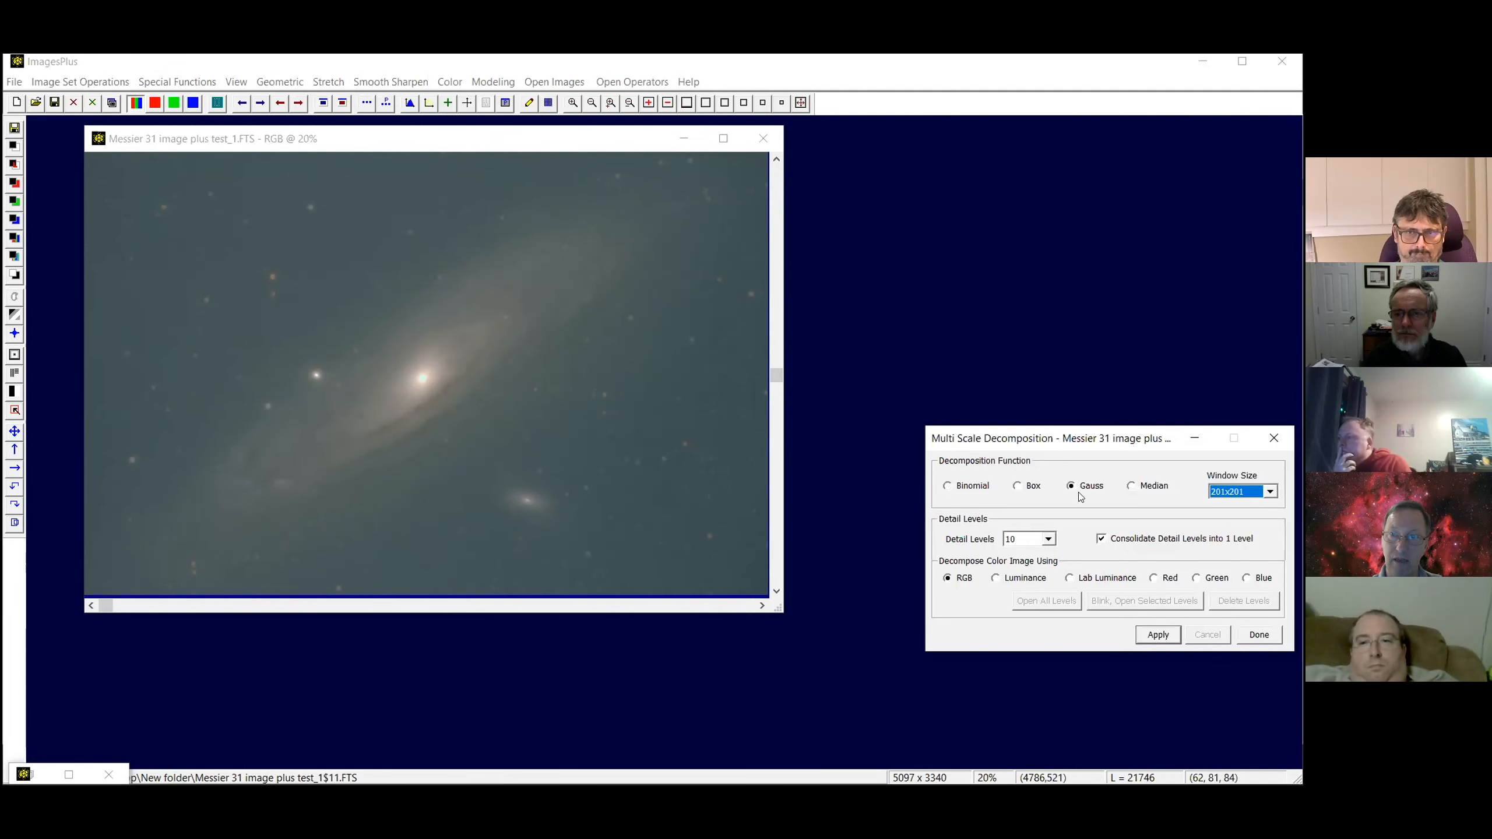
pyautogui.click(1048, 539)
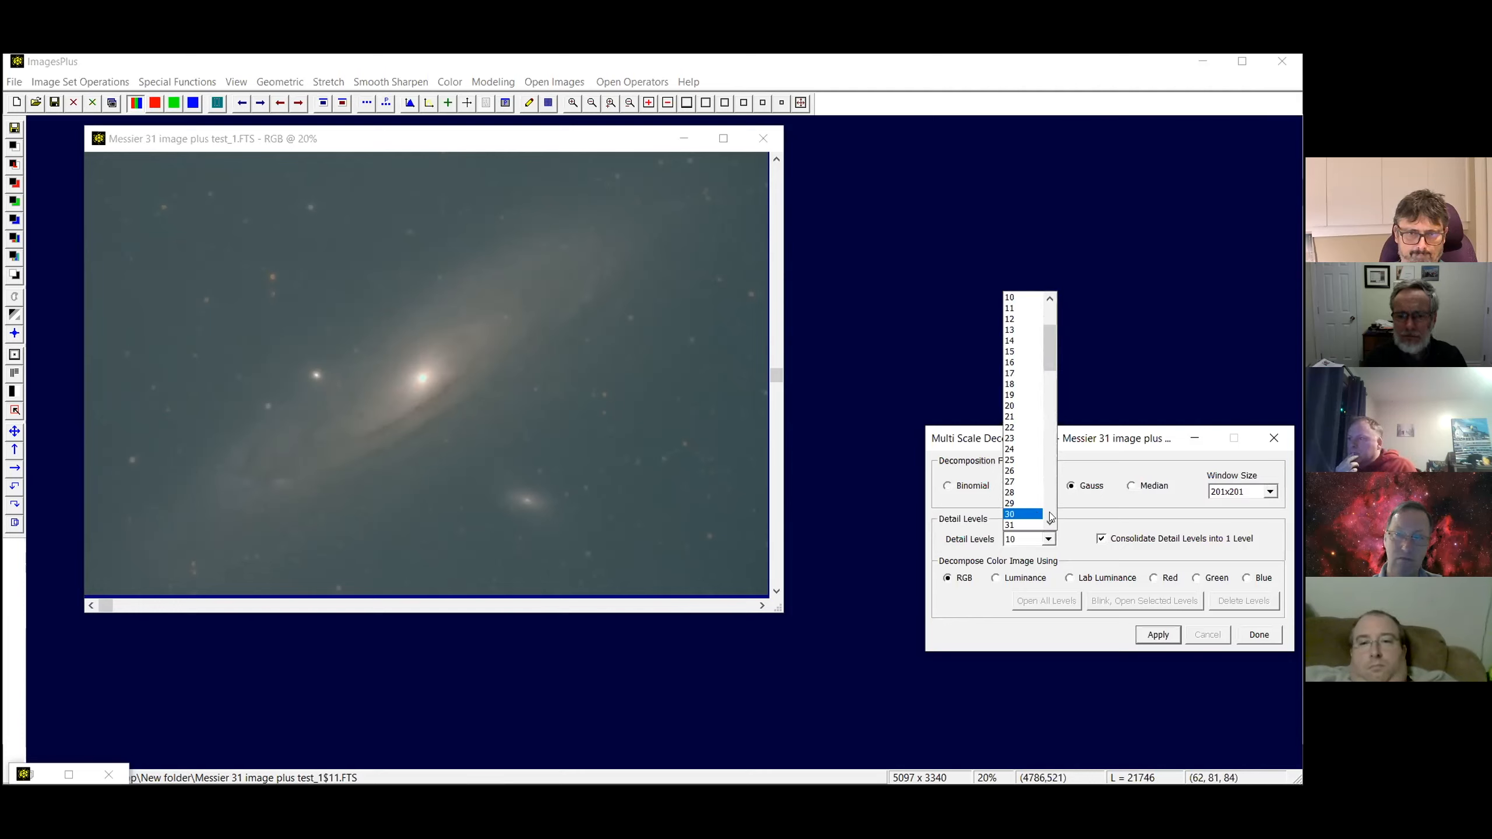
pyautogui.scroll(-7, 1051, 515)
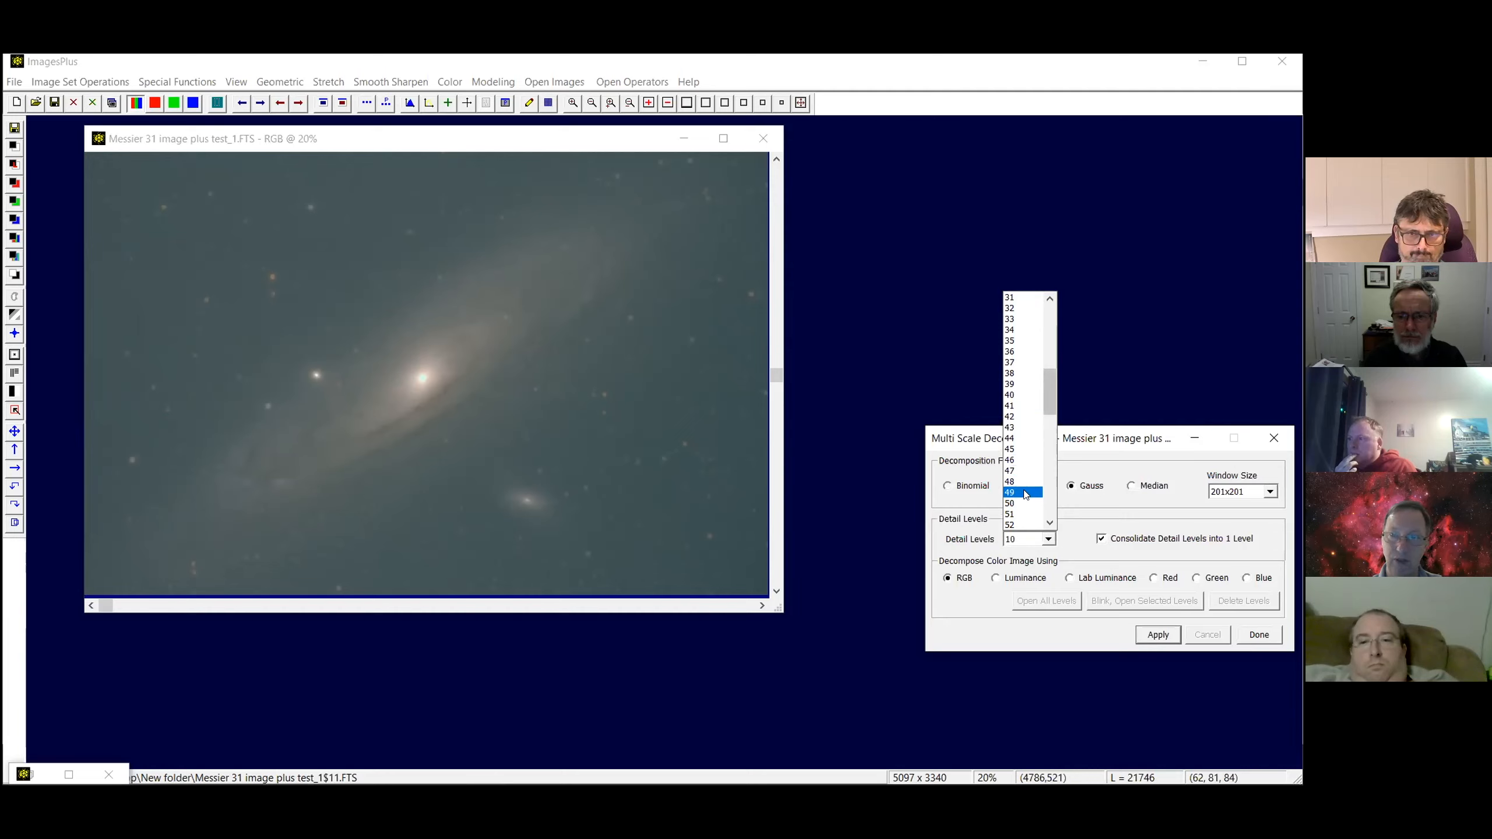
pyautogui.click(1025, 503)
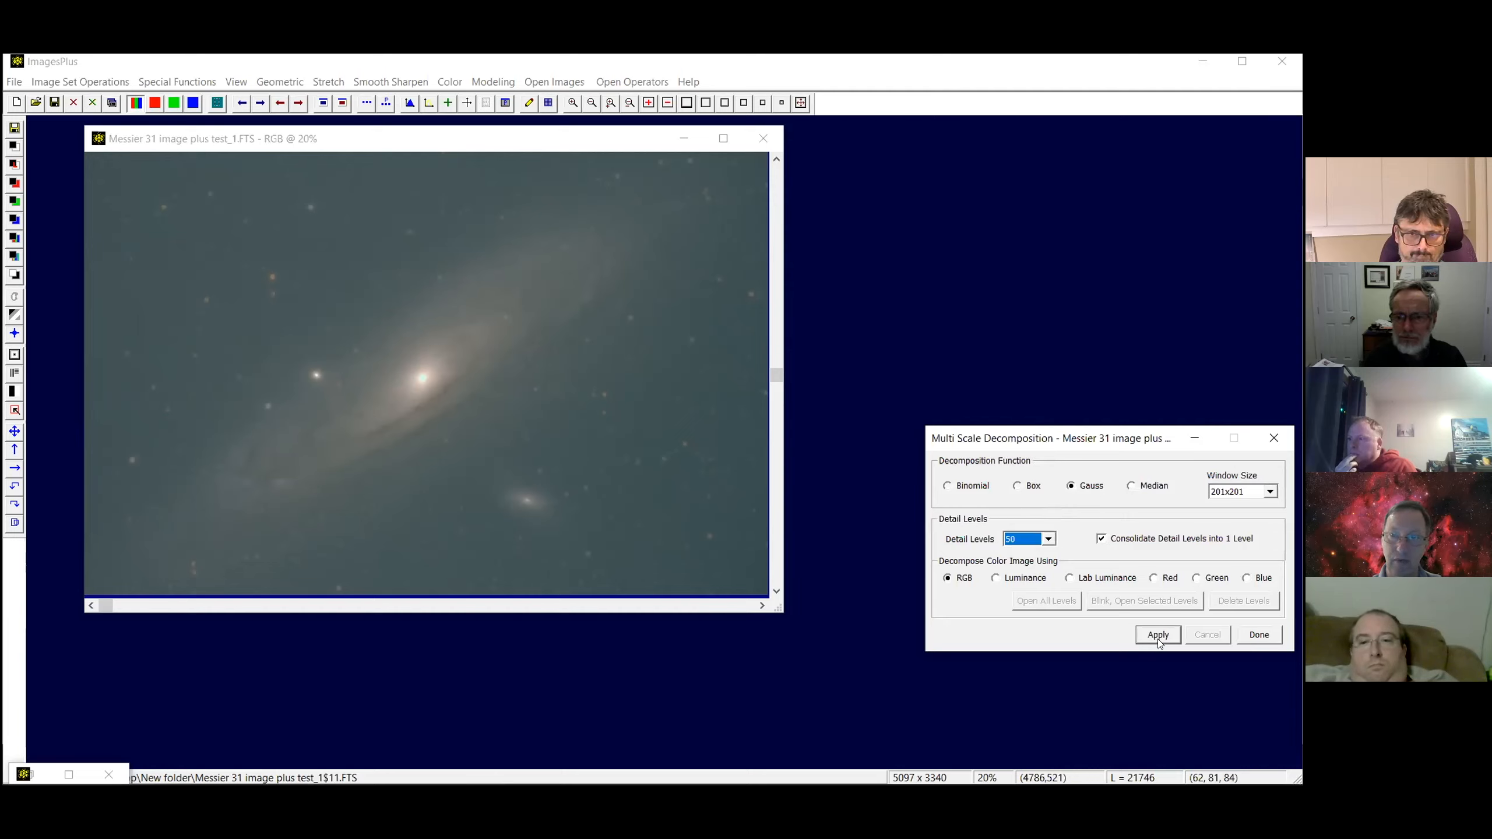
pyautogui.click(1159, 634)
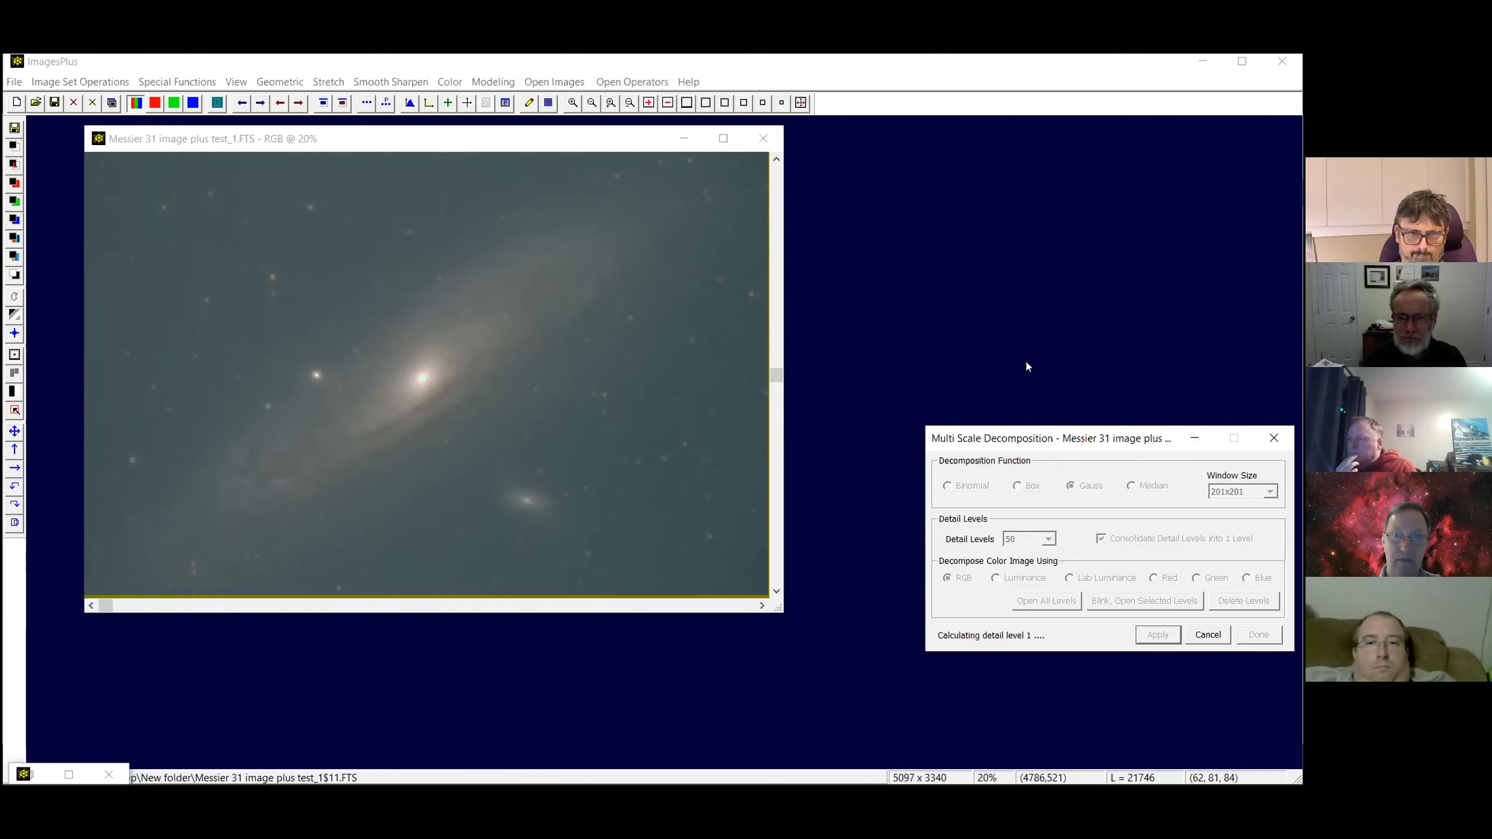
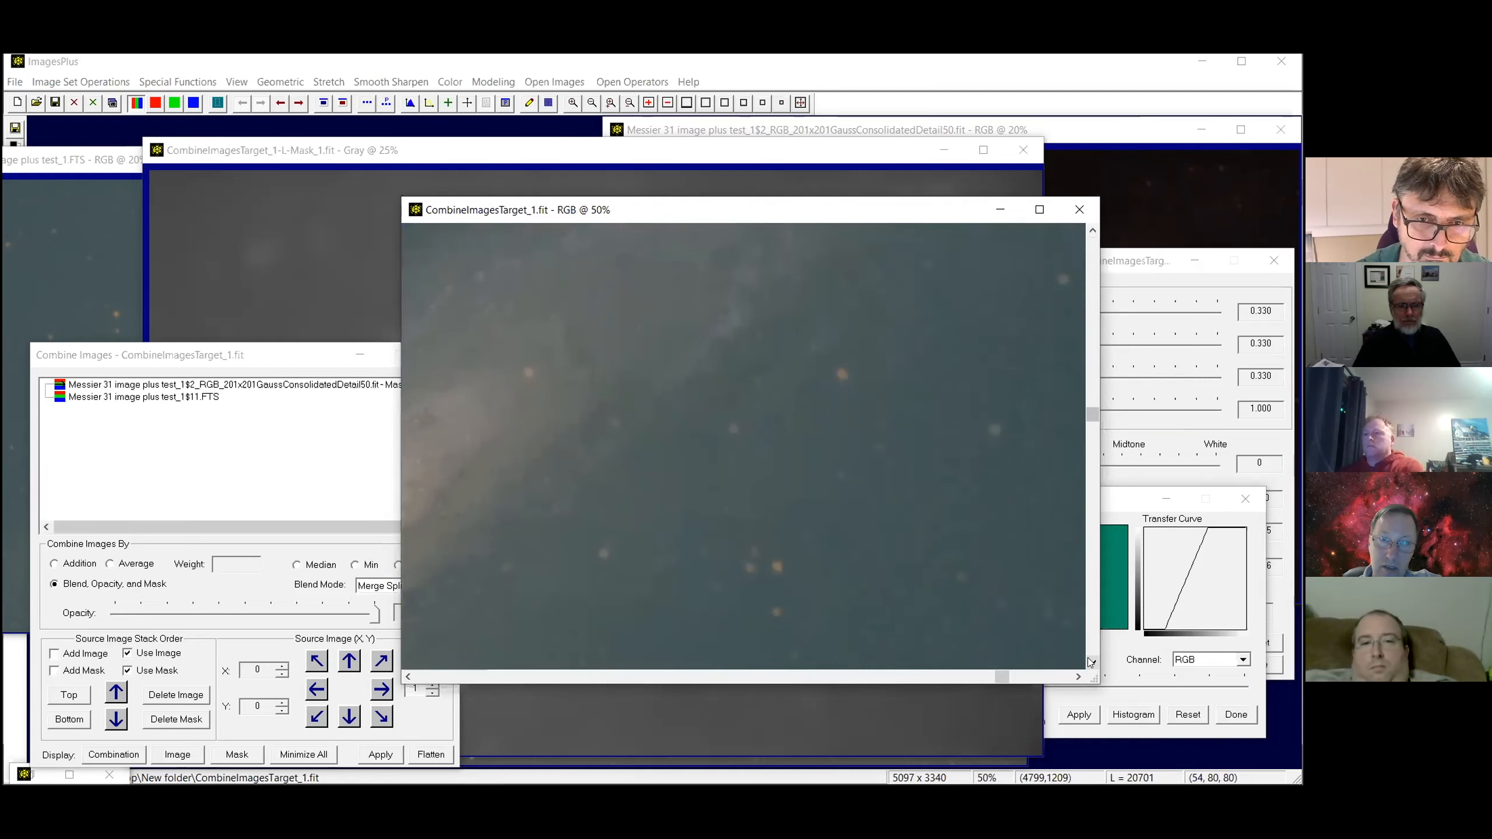
# Flatten the masked Merge Split combination of the consolidated detail image and the starless image into the combine target
pyautogui.click(406, 676)
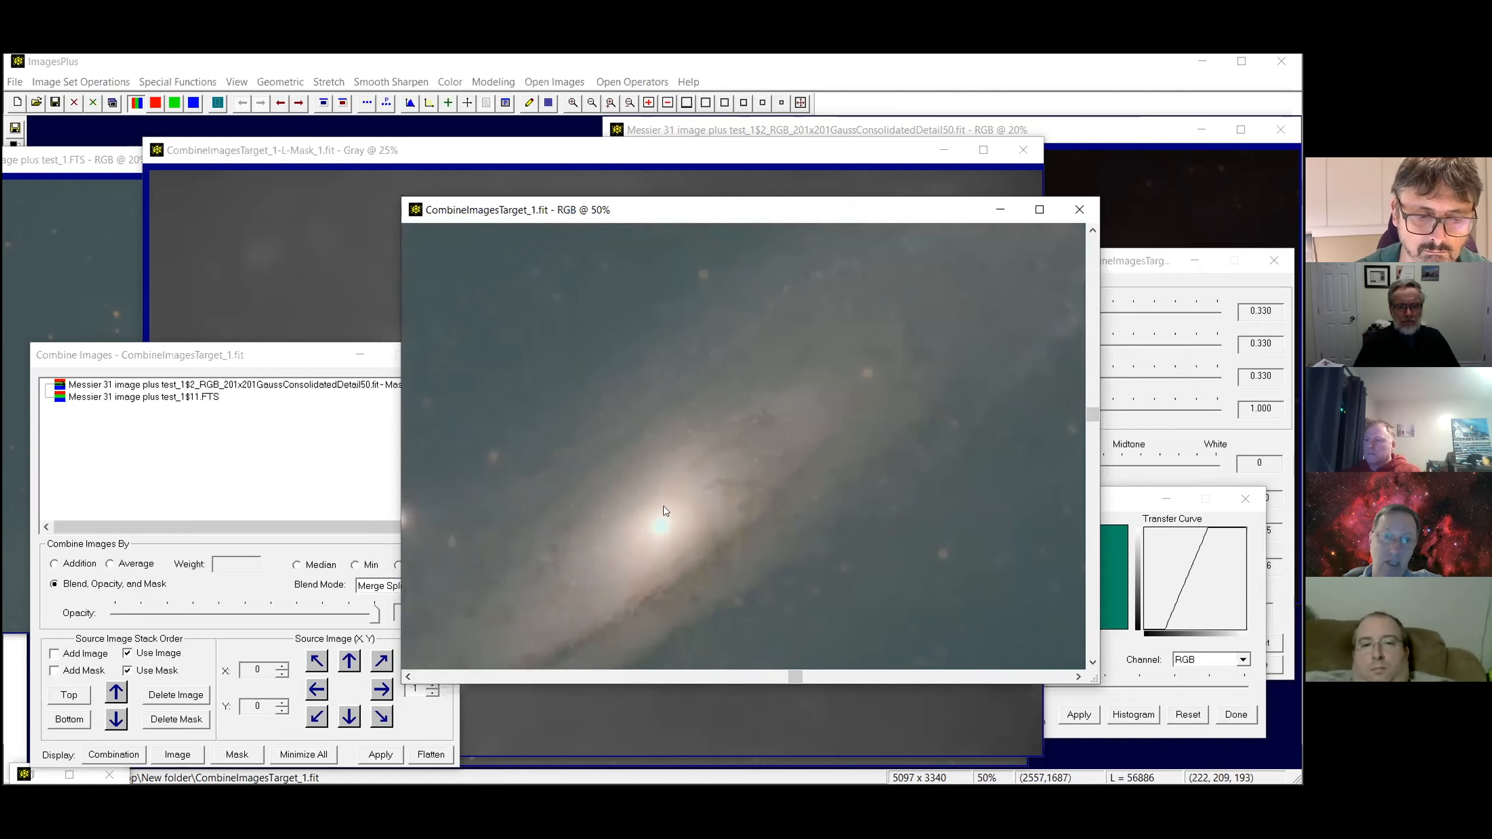
pyautogui.click(240, 434)
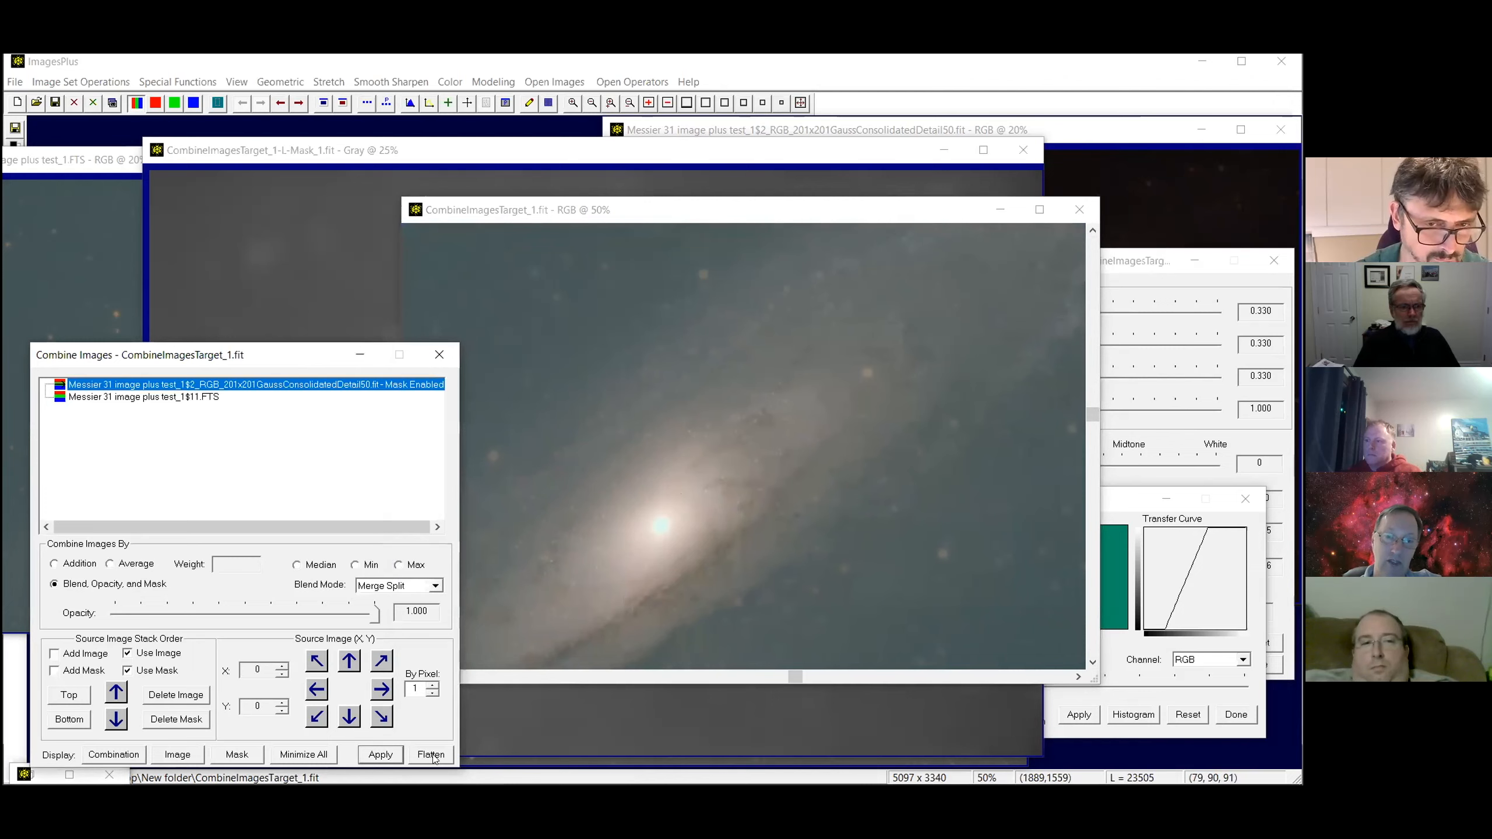
pyautogui.click(675, 215)
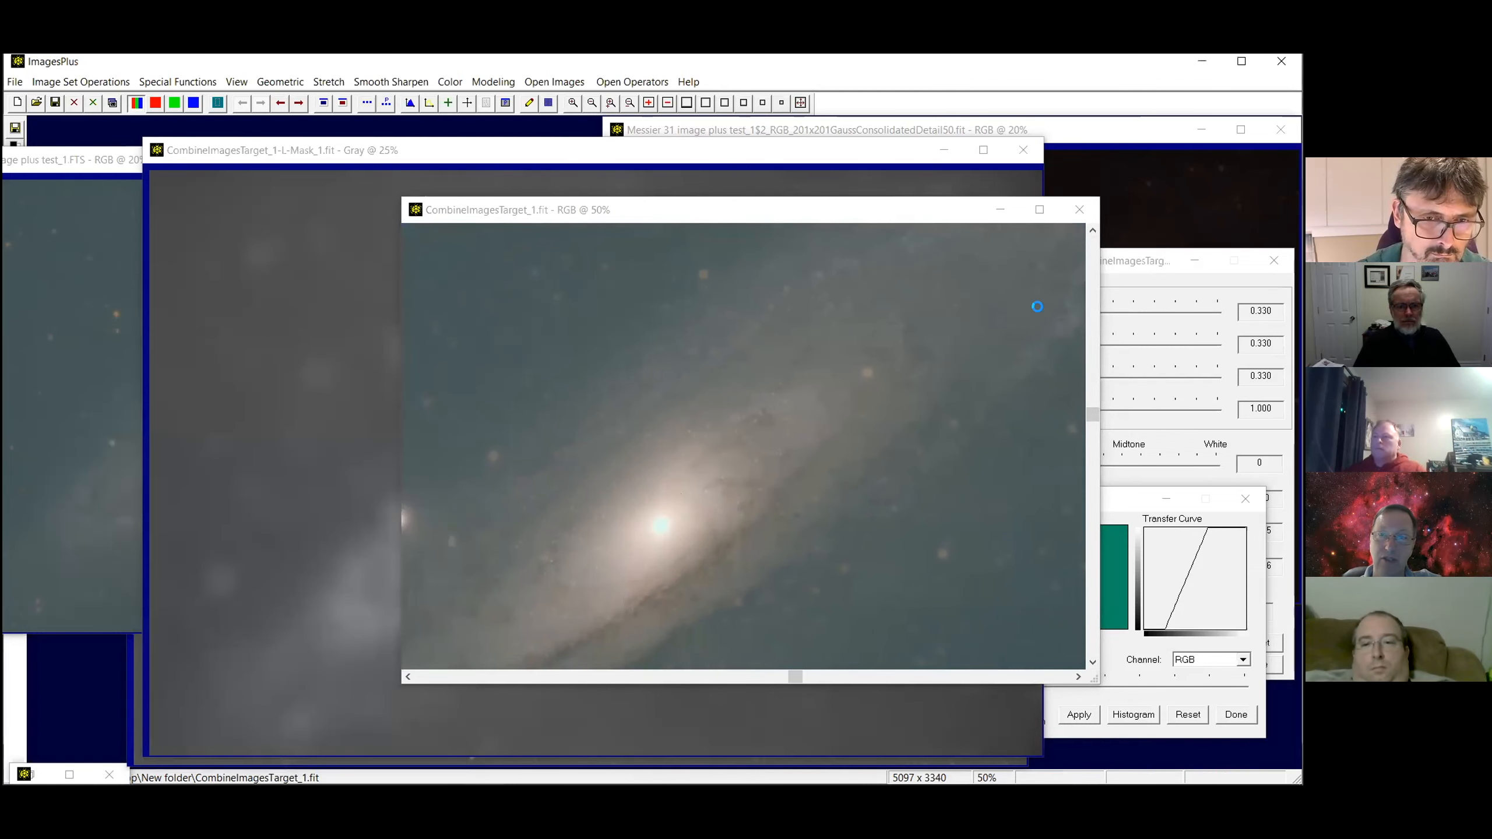
# Close the gray luminance mask image, the consolidated detail image and the Custom Luminance Mask dialog
pyautogui.click(1024, 151)
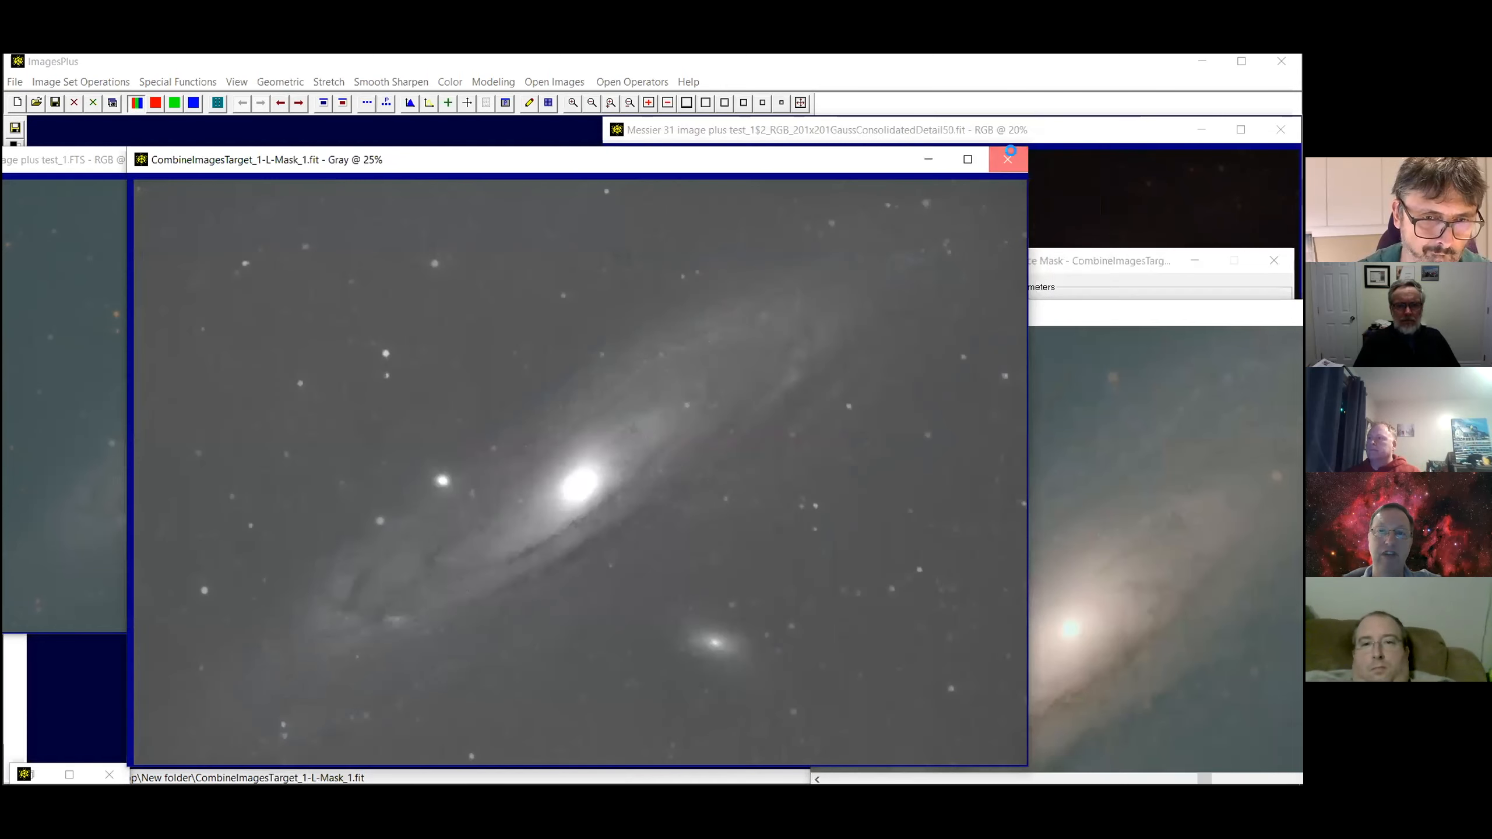
pyautogui.click(1012, 153)
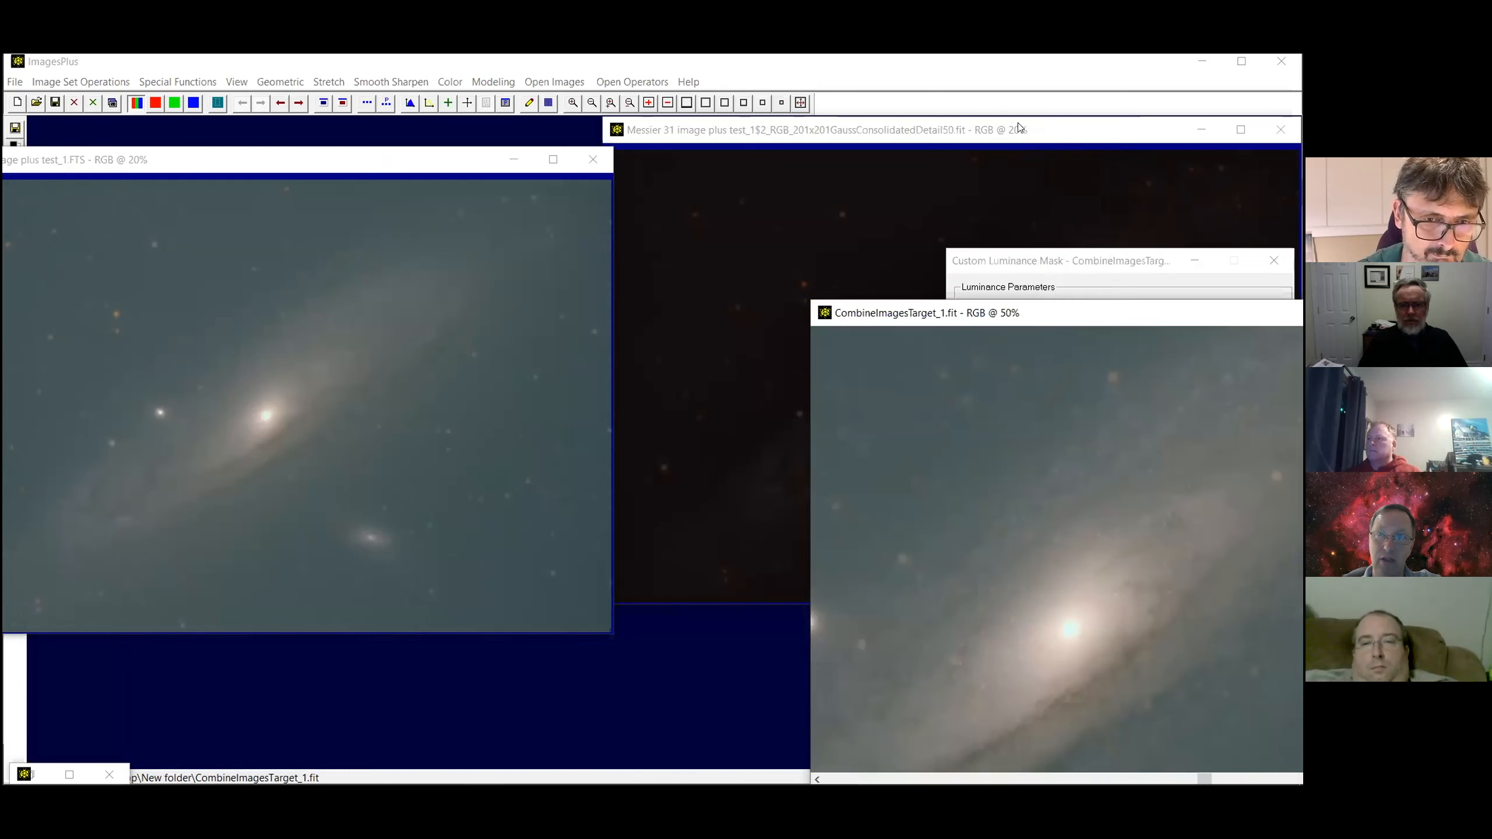
pyautogui.moveTo(806, 139); pyautogui.dragTo(616, 151)
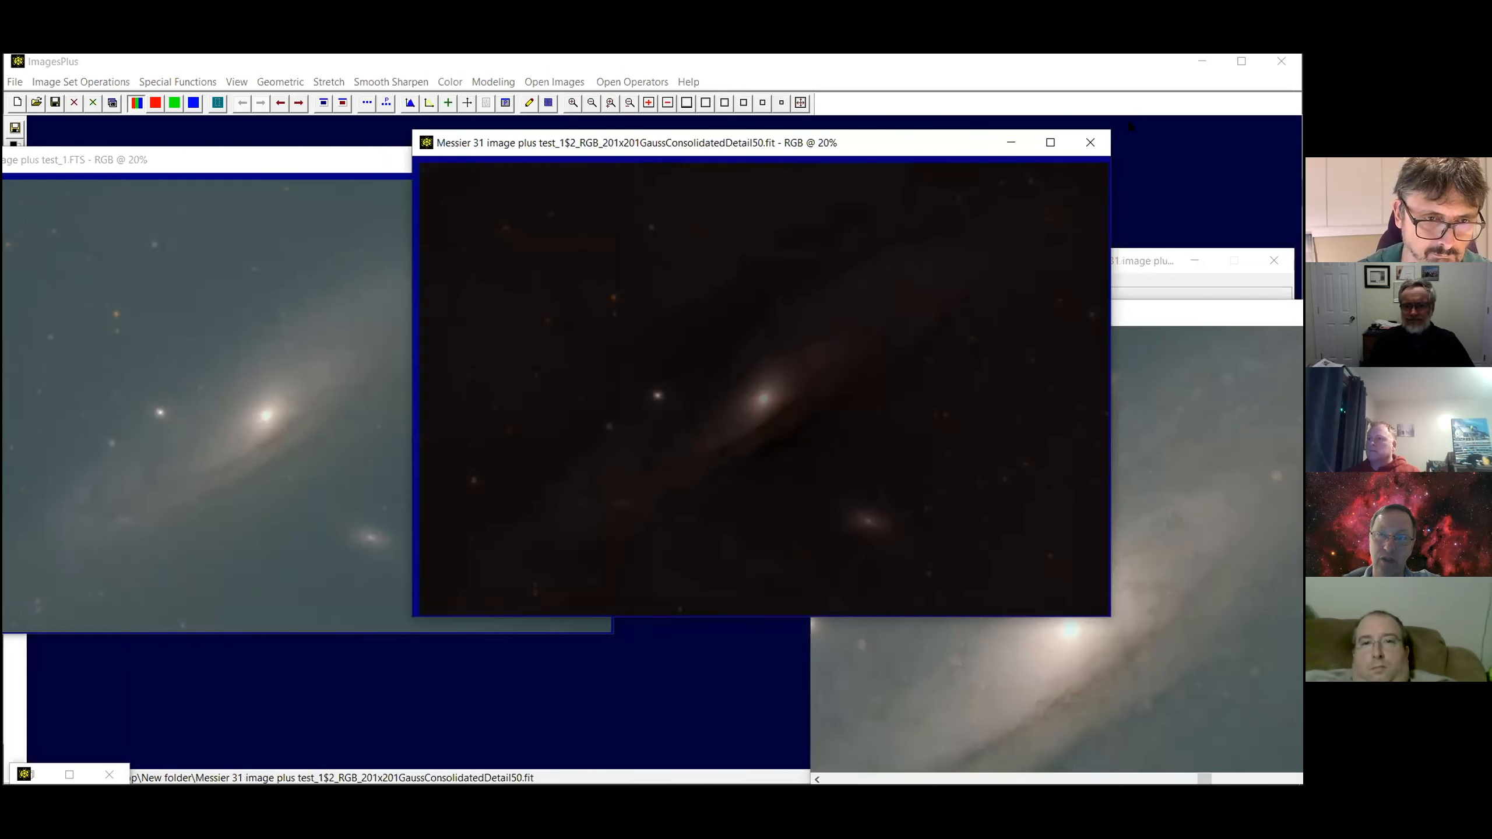
pyautogui.click(1092, 136)
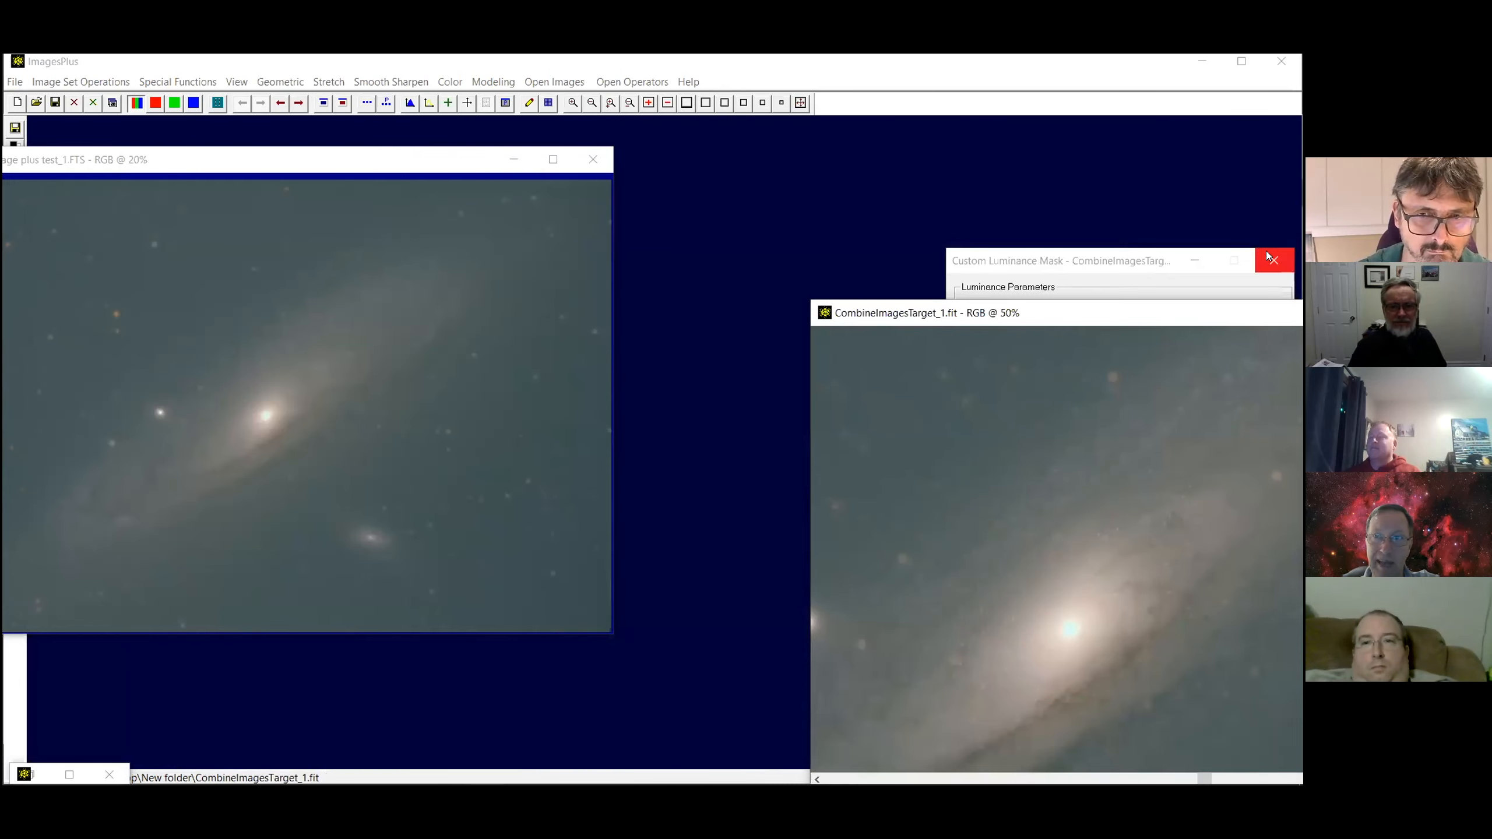
pyautogui.click(1270, 258)
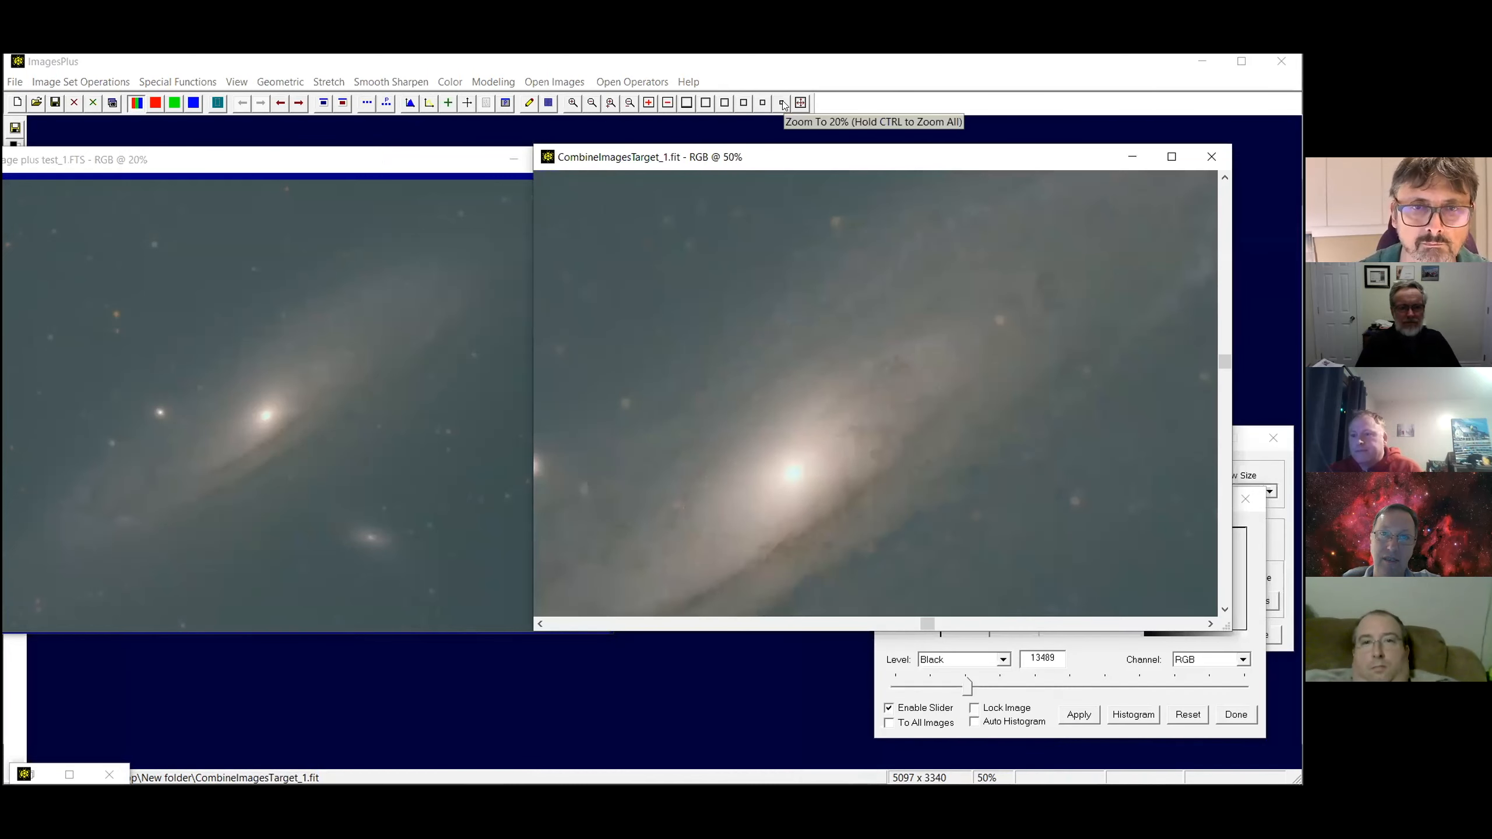
# Compare the combined image at 20% with the earlier starless image, close the earlier one and reposition the combined image
pyautogui.click(782, 103)
pyautogui.click(376, 161)
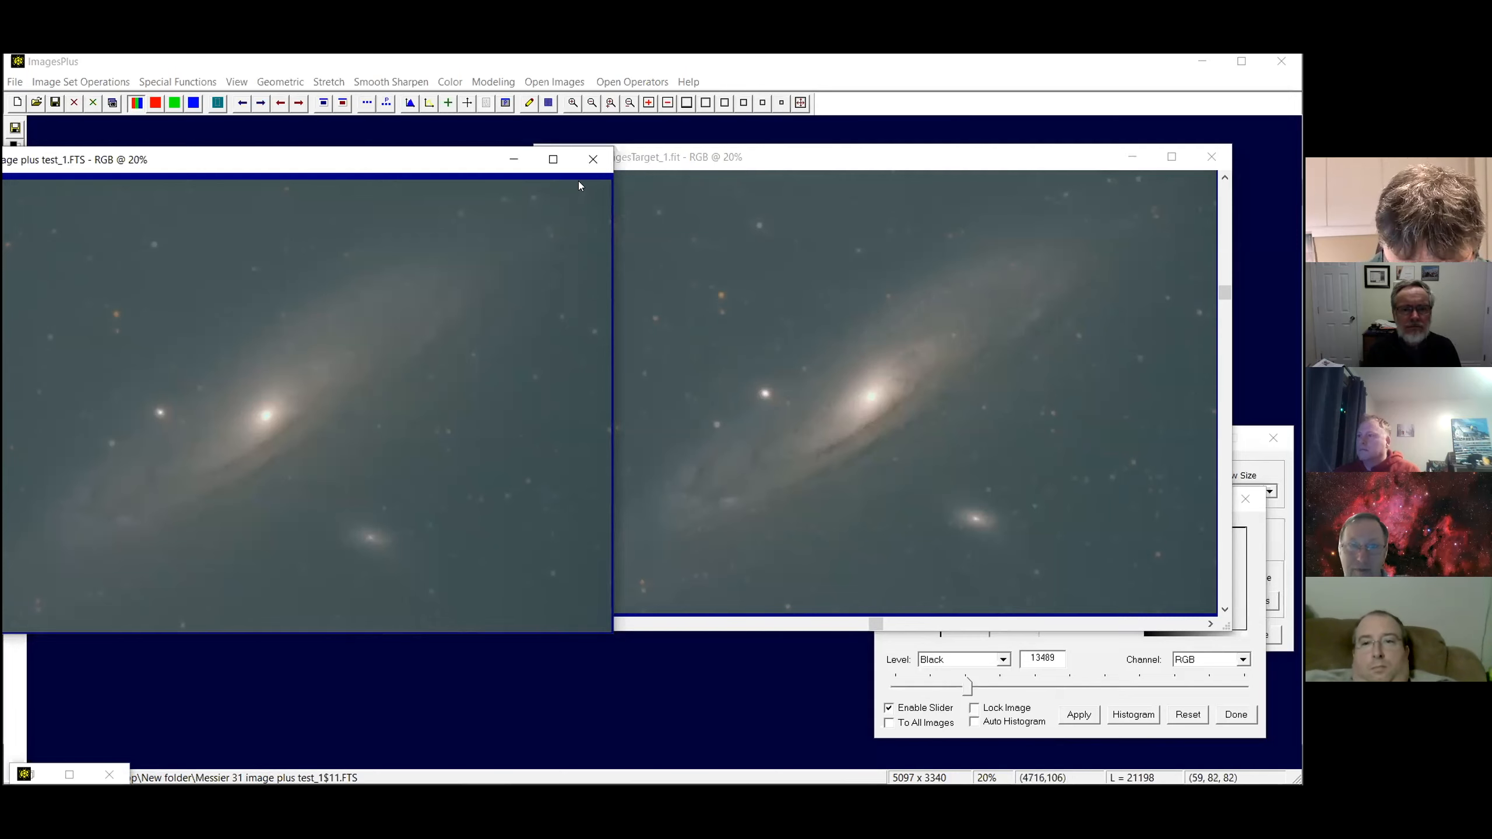
pyautogui.click(593, 158)
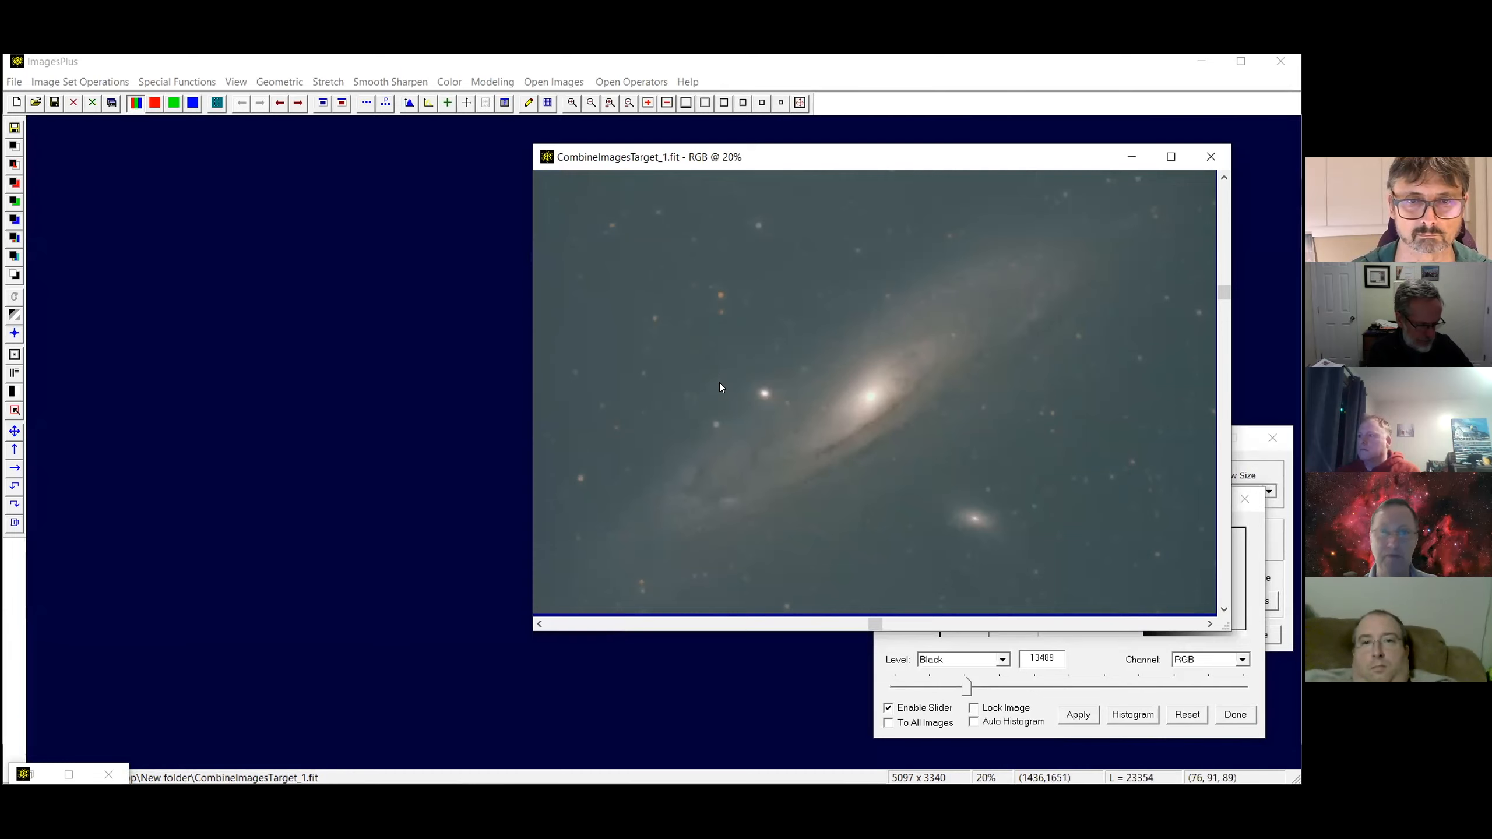
pyautogui.moveTo(780, 157); pyautogui.dragTo(400, 150)
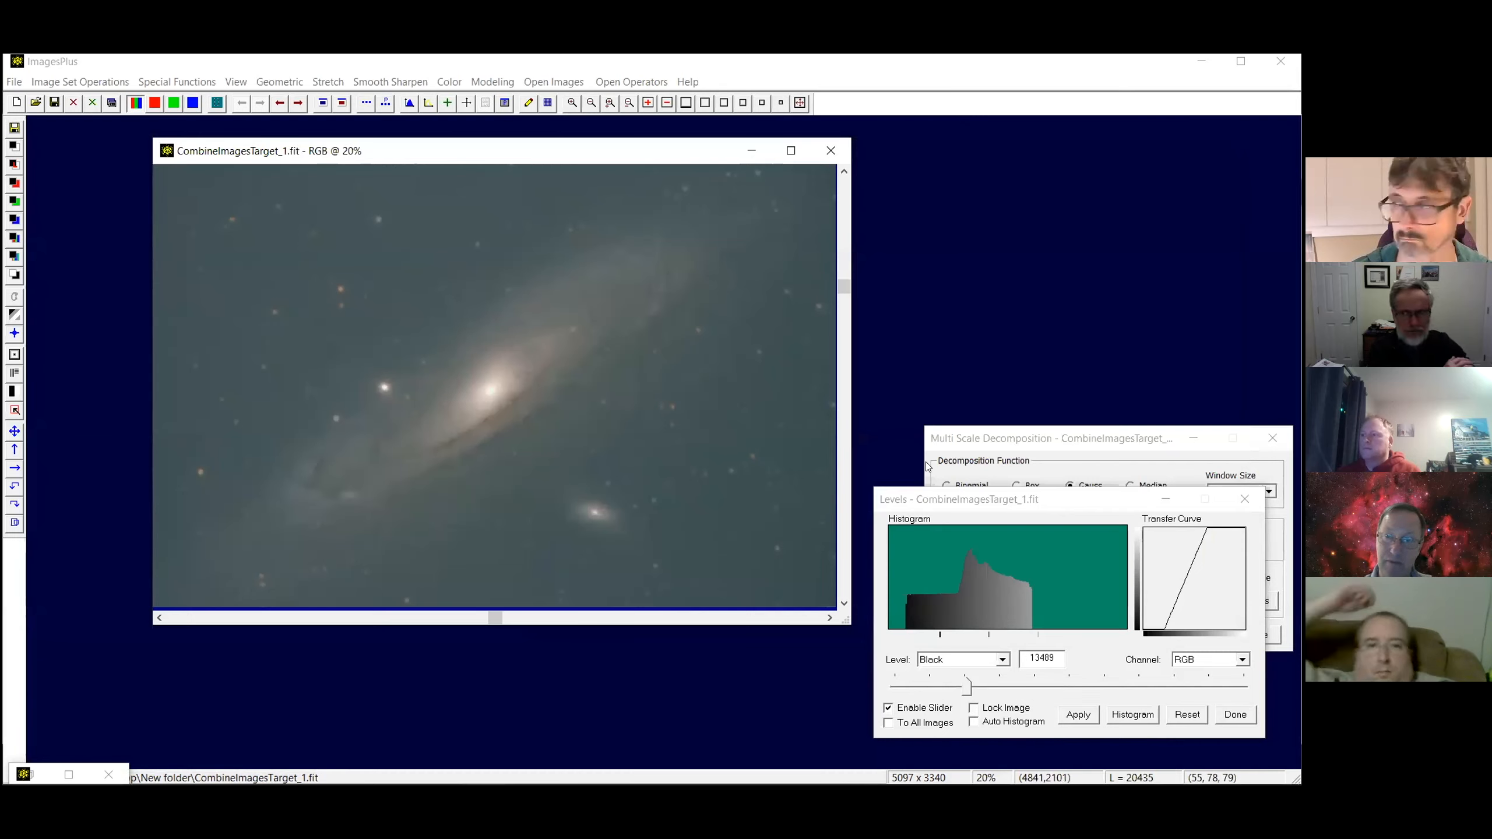
# Open Multi Point Flatten Background for the combined image, close Levels, delete the decomposition levels and close Multi Scale Decomposition
pyautogui.click(178, 86)
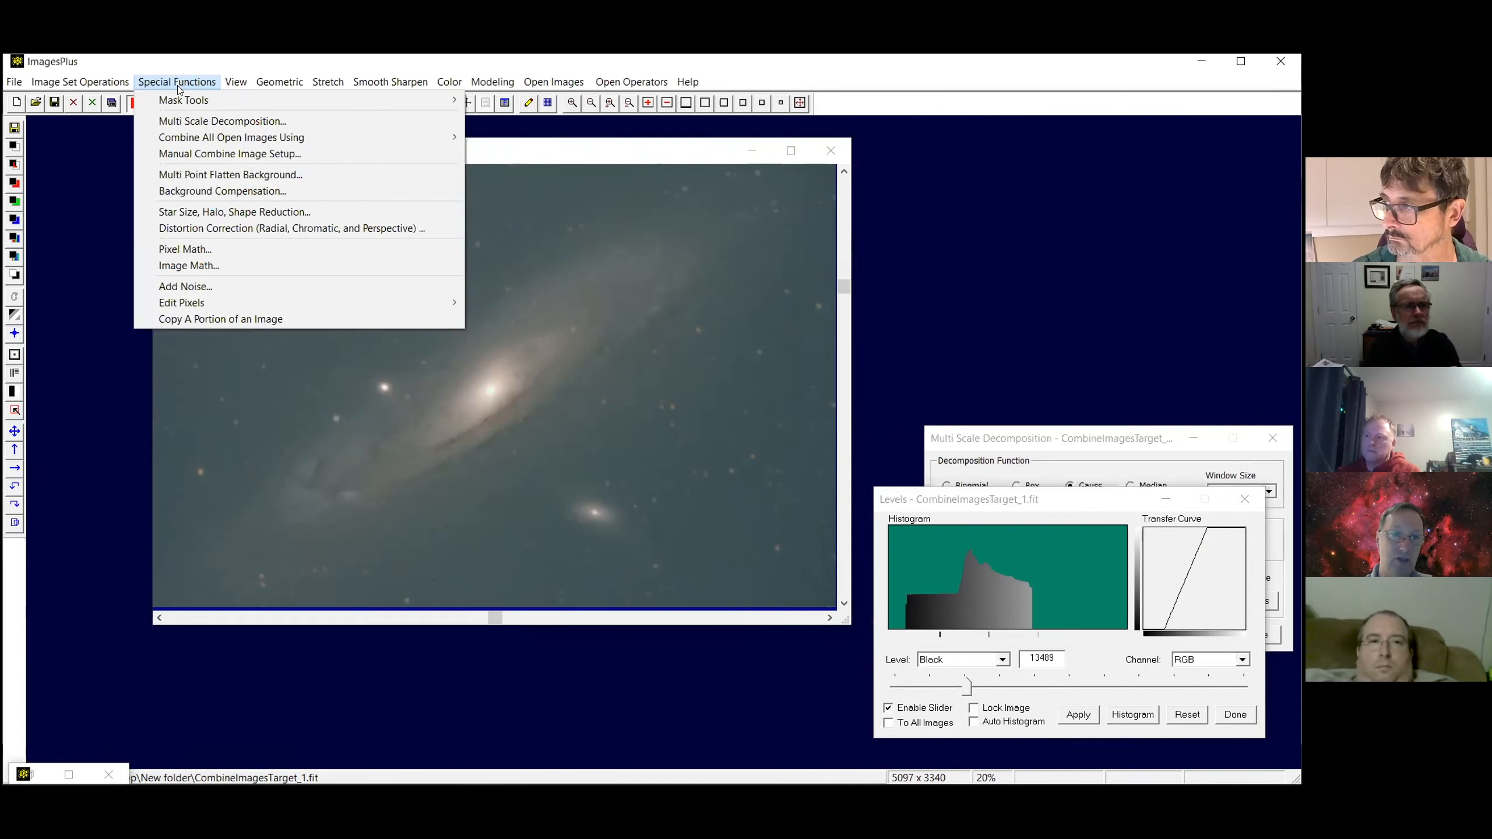
pyautogui.click(194, 176)
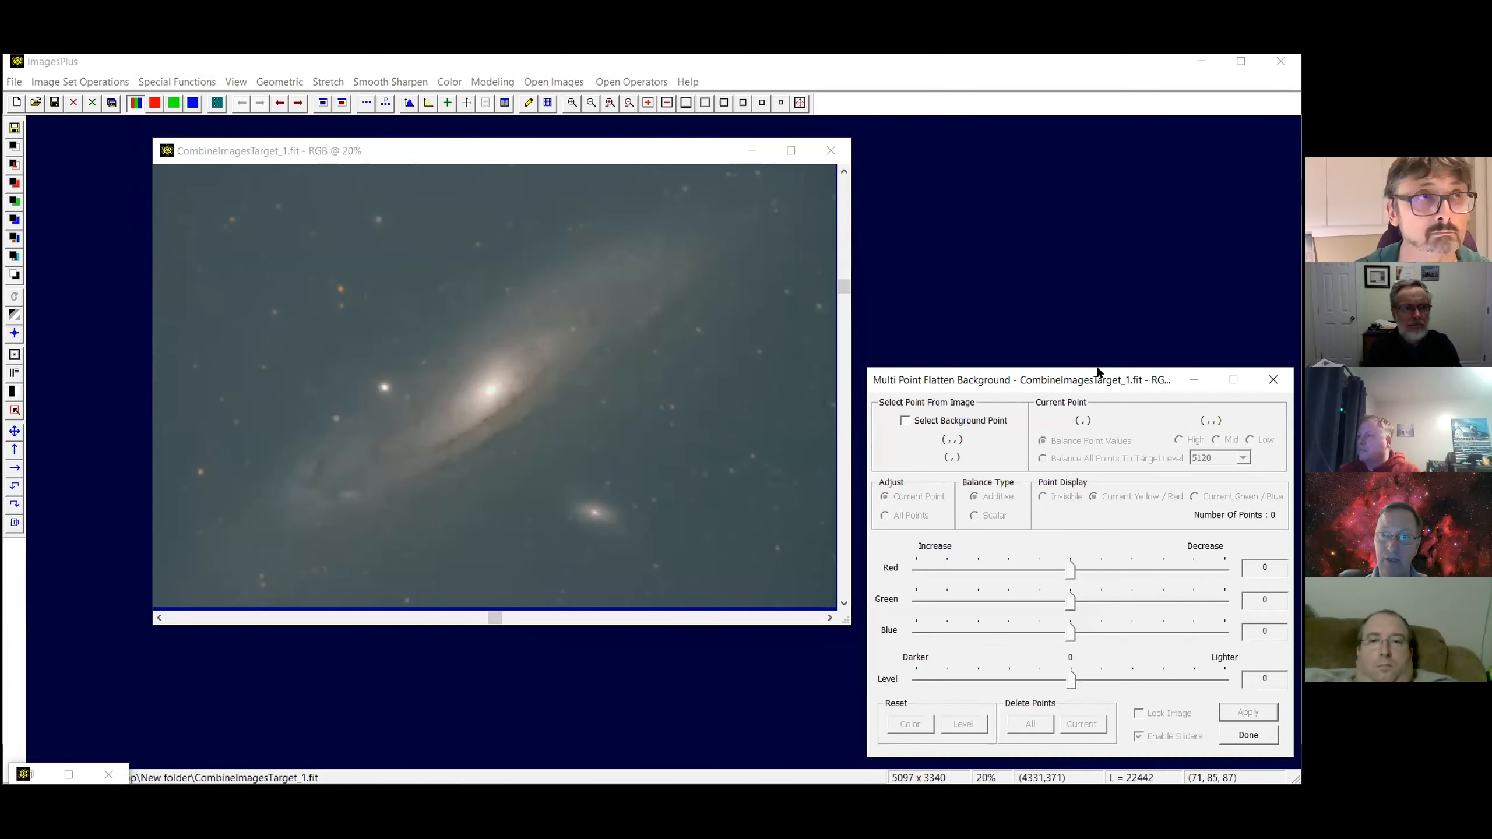
pyautogui.moveTo(1098, 371); pyautogui.dragTo(1098, 154)
pyautogui.click(1246, 714)
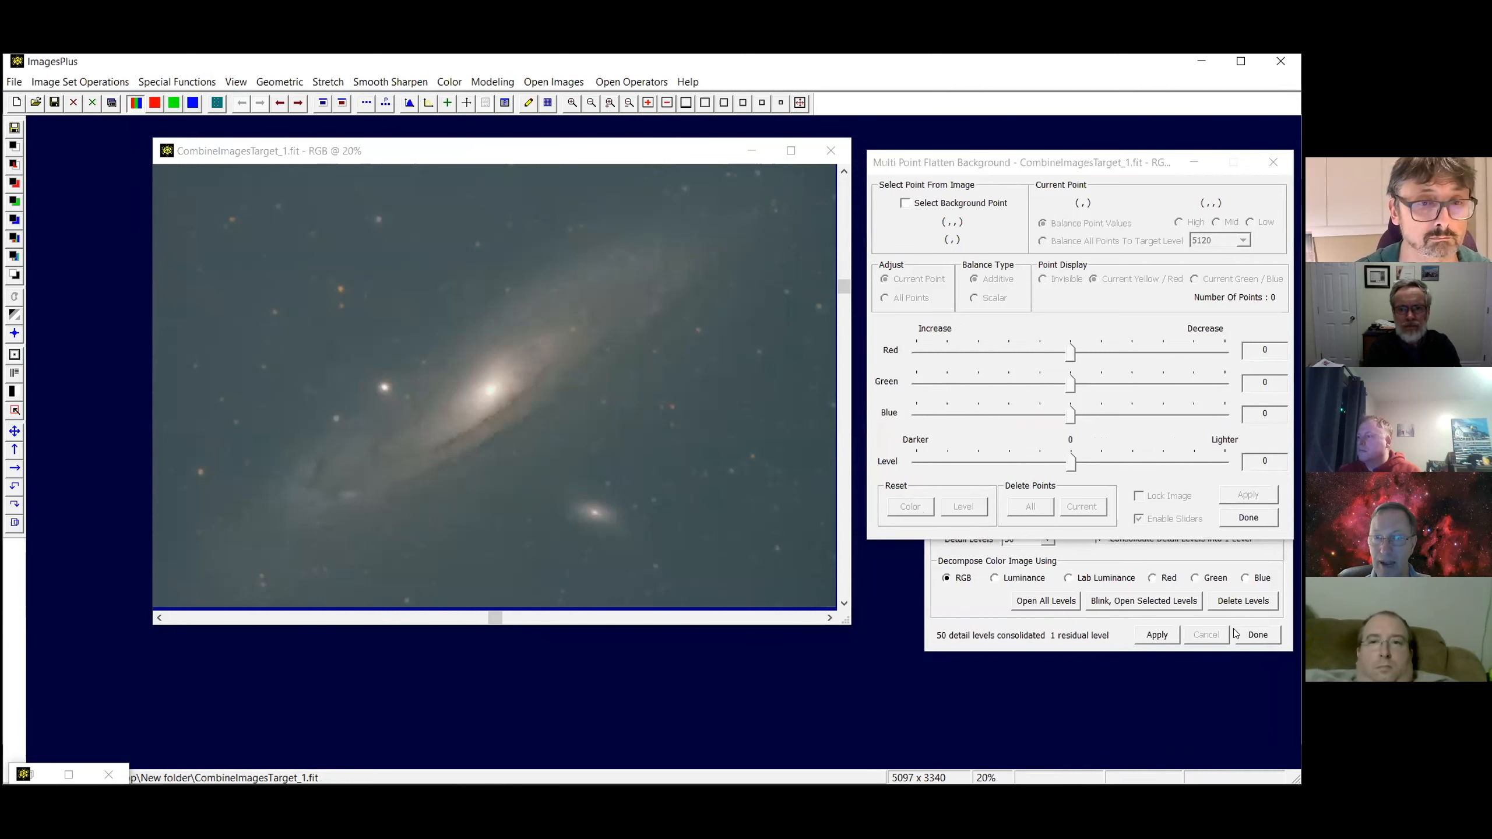
pyautogui.click(1240, 601)
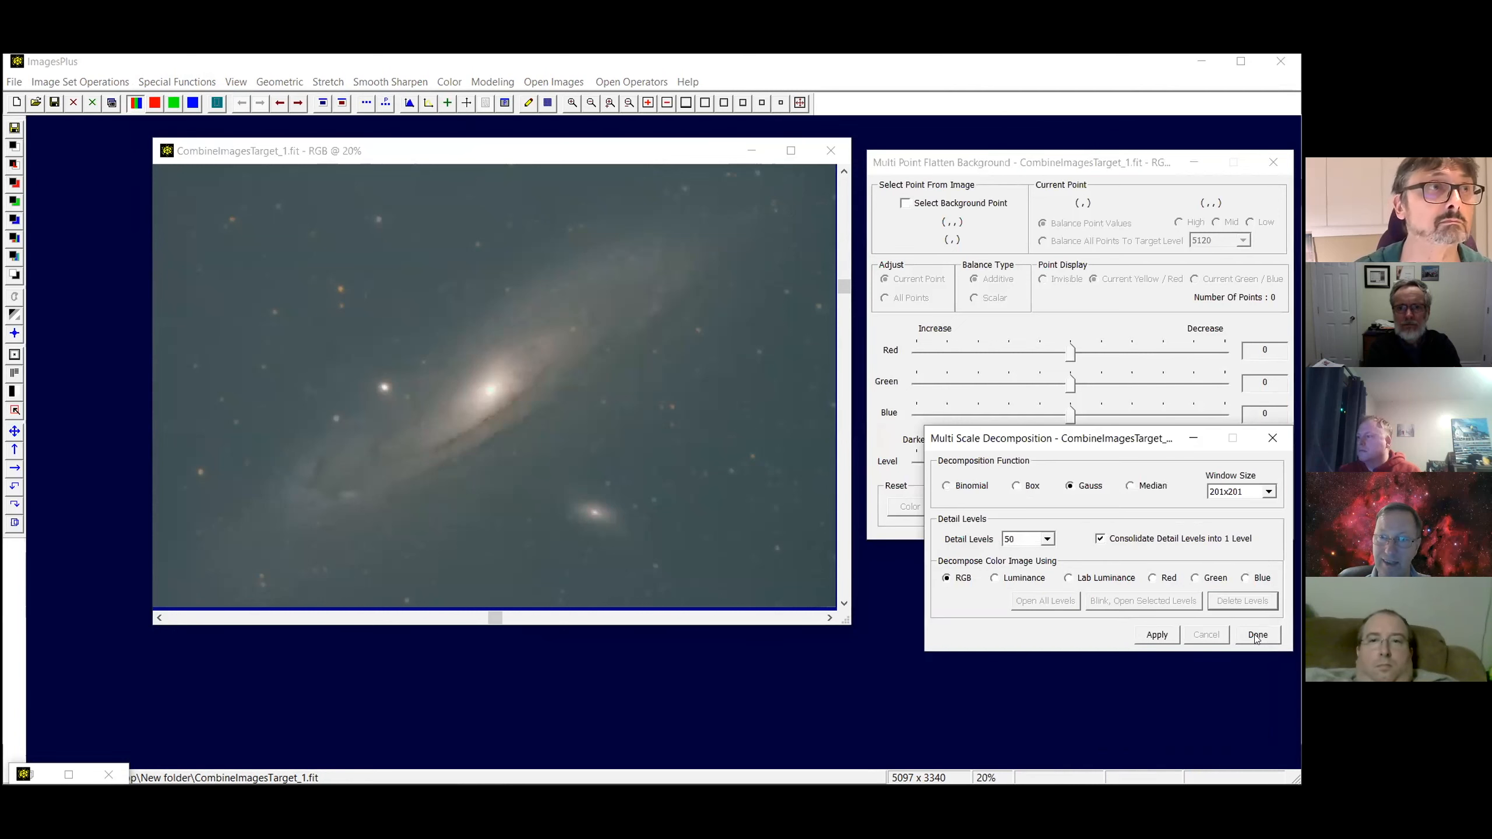
pyautogui.click(1258, 634)
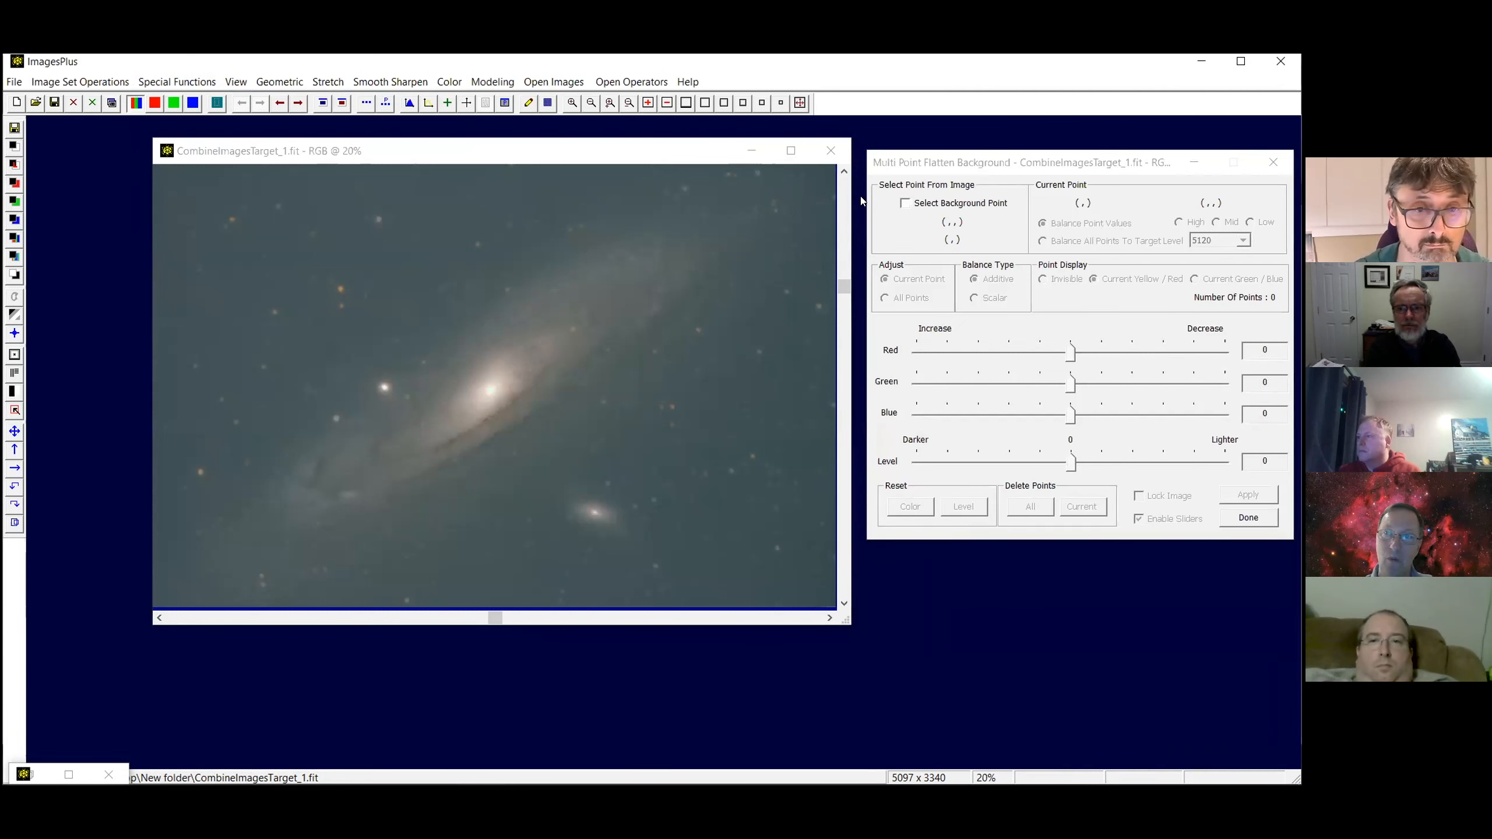
# Enable background point selection and place one background point near each of the four corners of the combined image
pyautogui.click(904, 203)
pyautogui.click(228, 379)
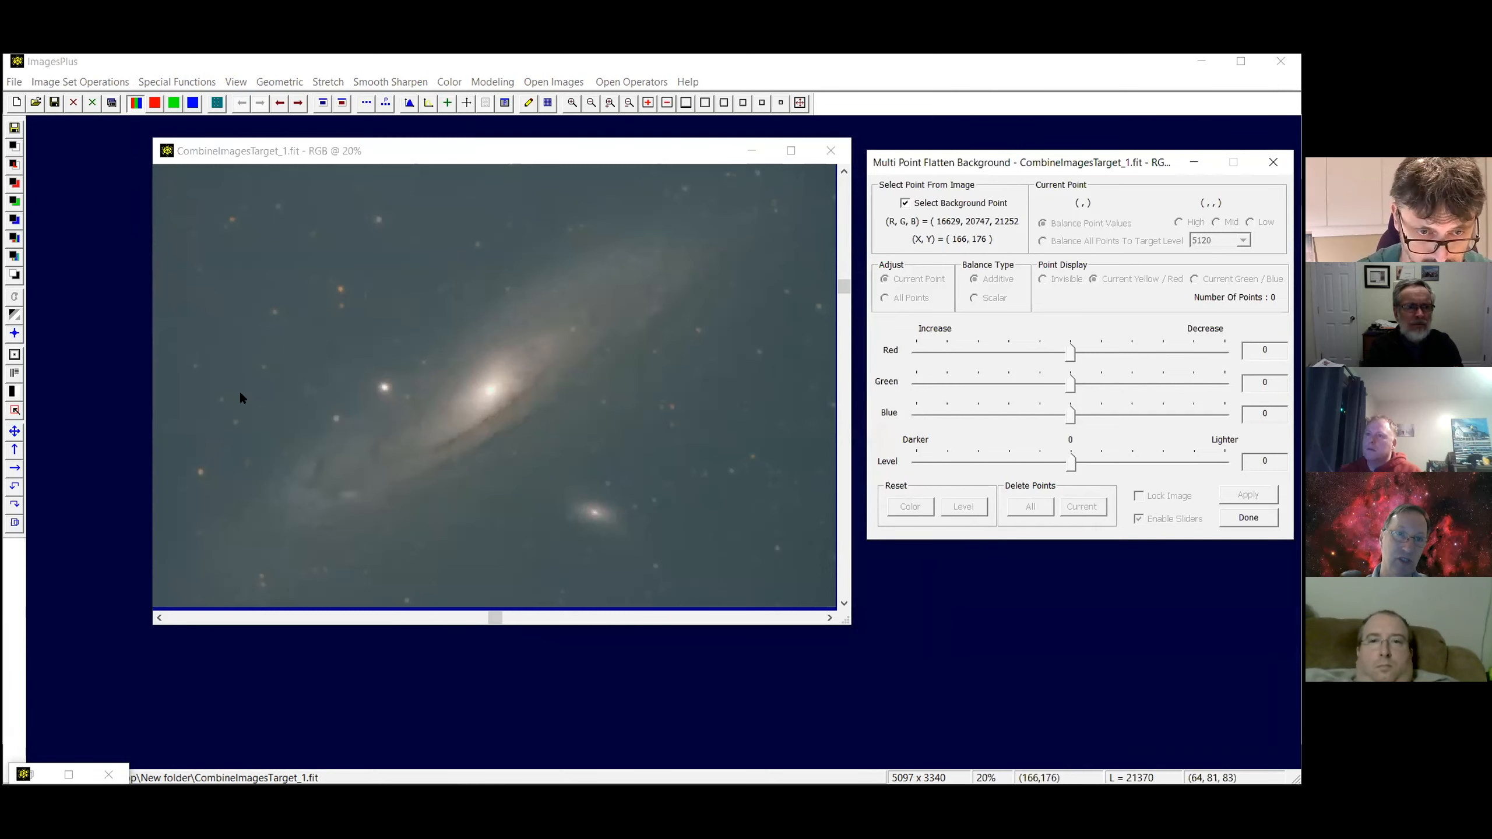
pyautogui.click(812, 597)
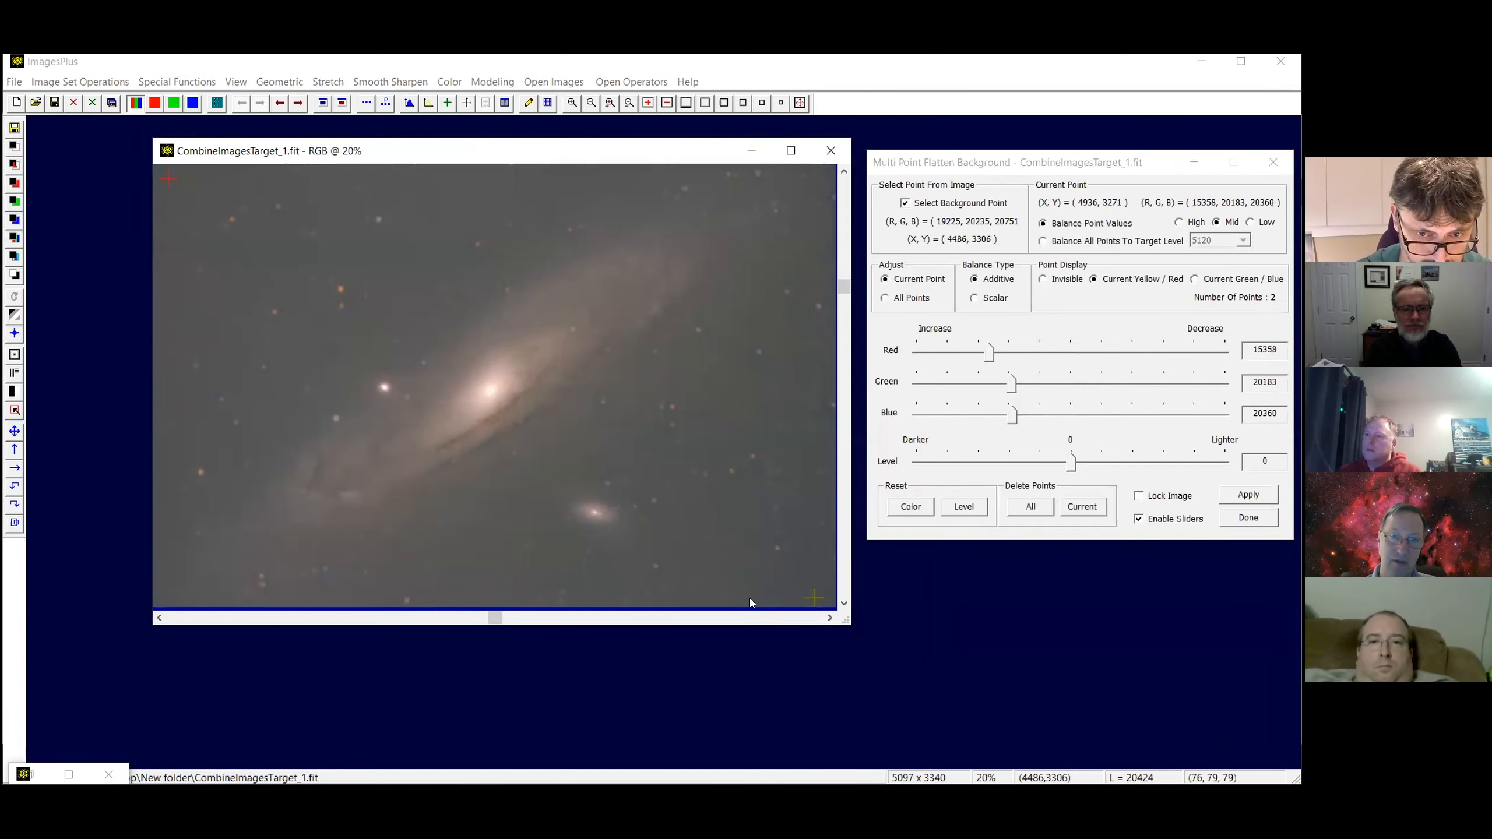
pyautogui.click(164, 585)
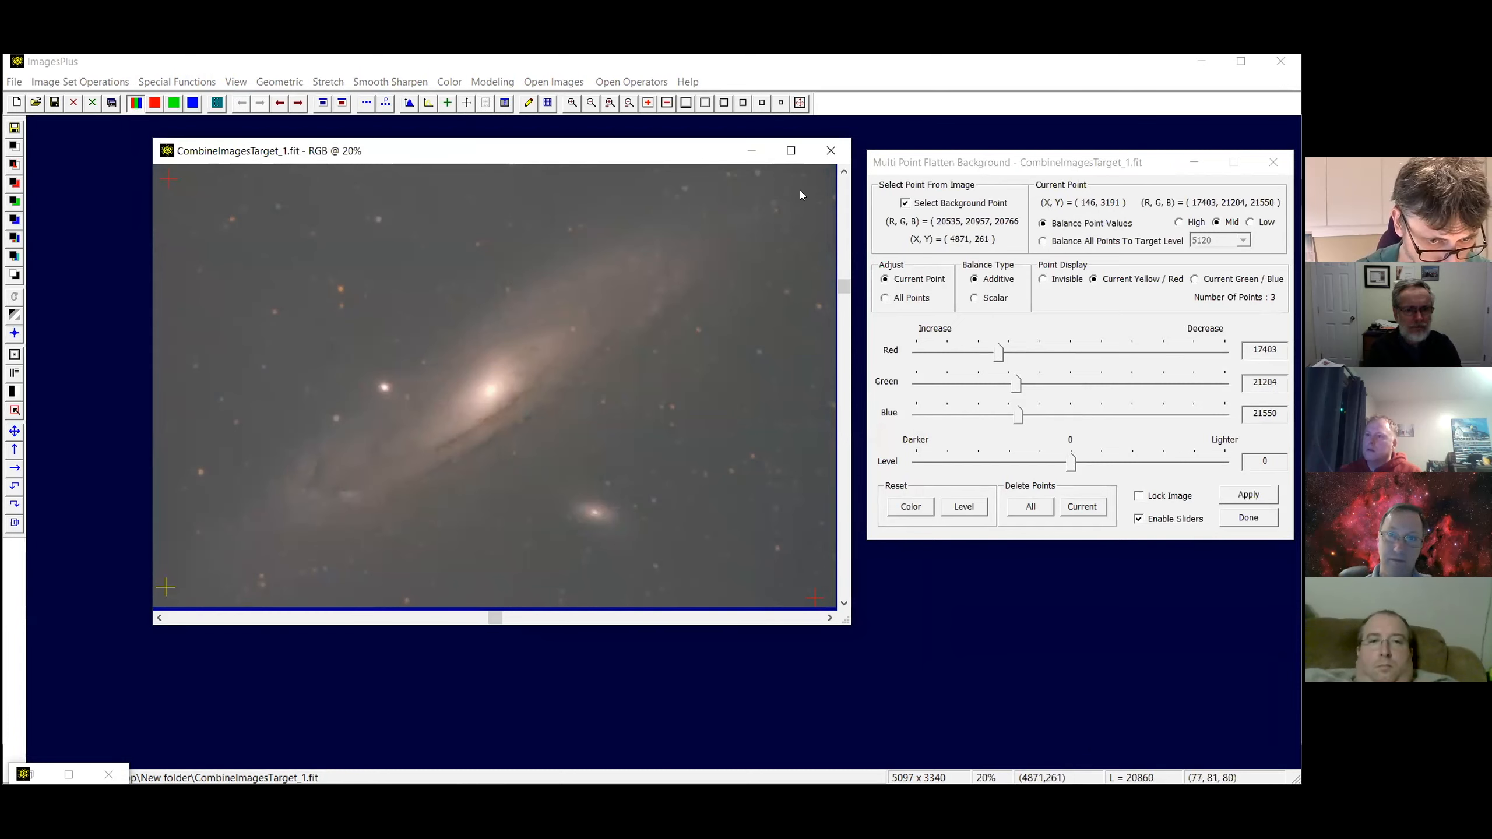
pyautogui.click(819, 170)
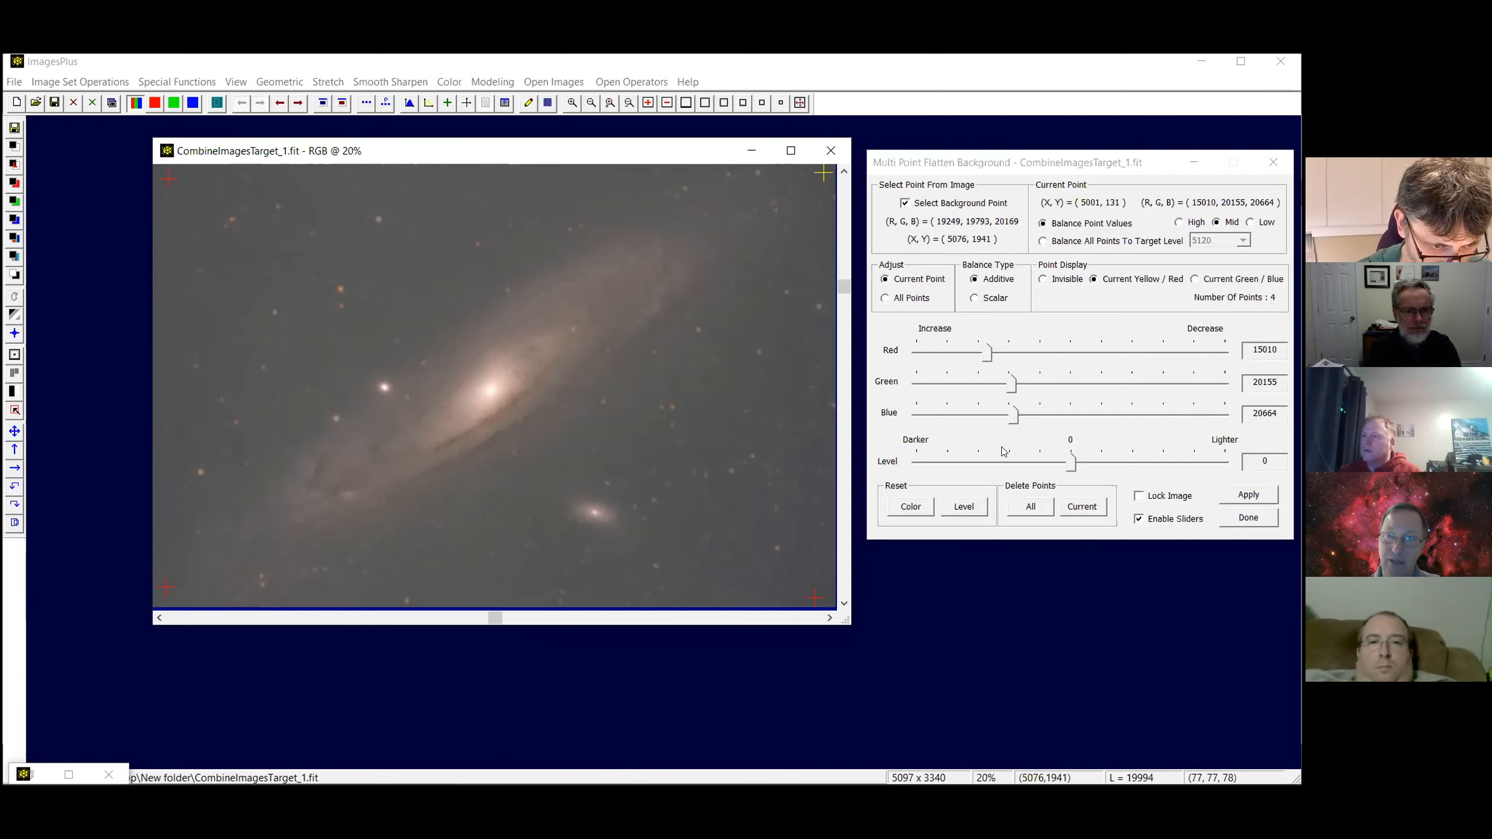
# Disable background point selection, select the point in the image's lower-left corner and set its Level to -2505
pyautogui.click(906, 204)
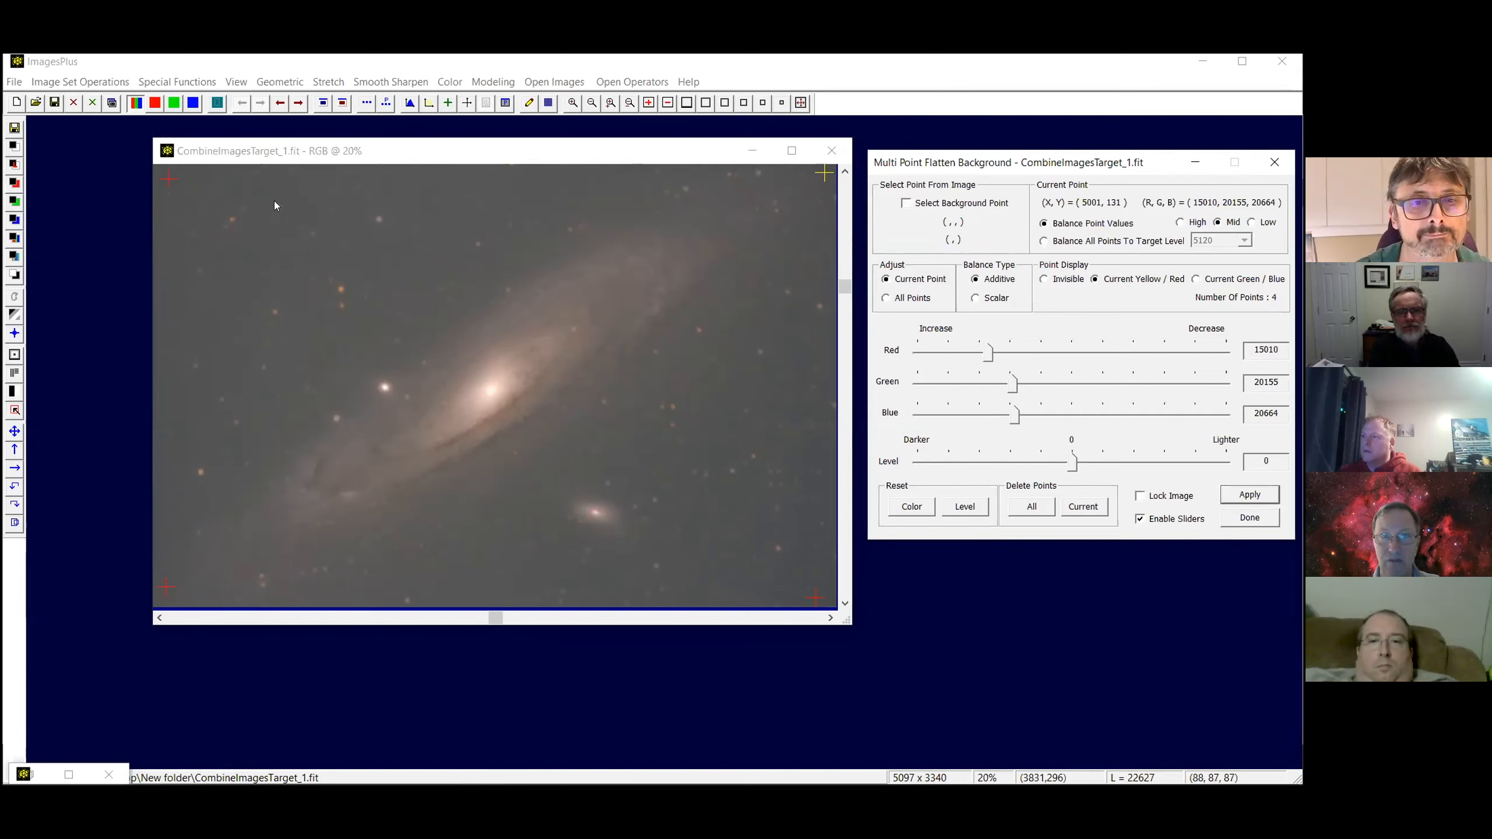
pyautogui.click(167, 587)
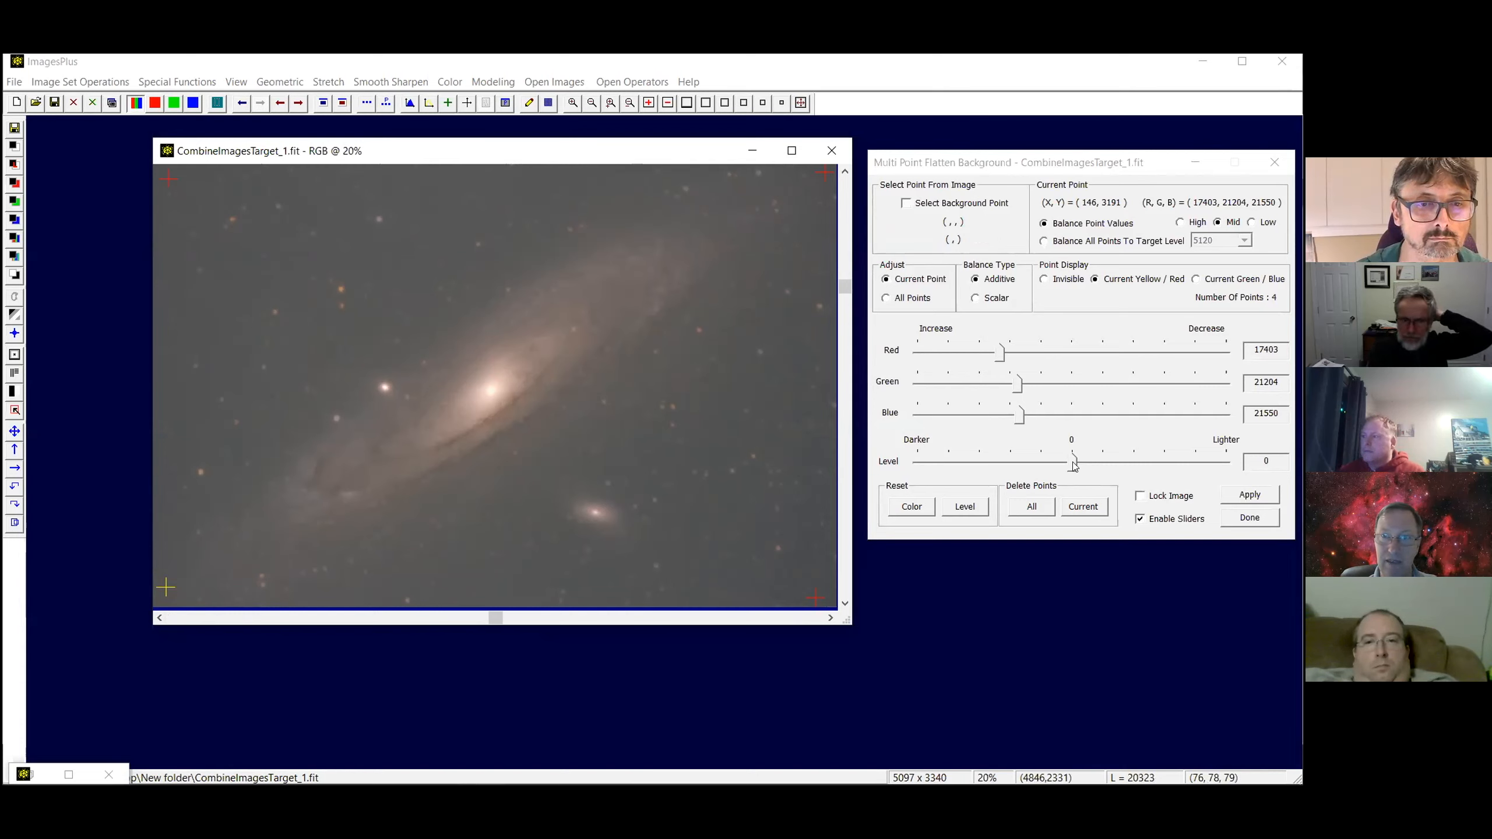
pyautogui.moveTo(1073, 466); pyautogui.dragTo(1063, 464)
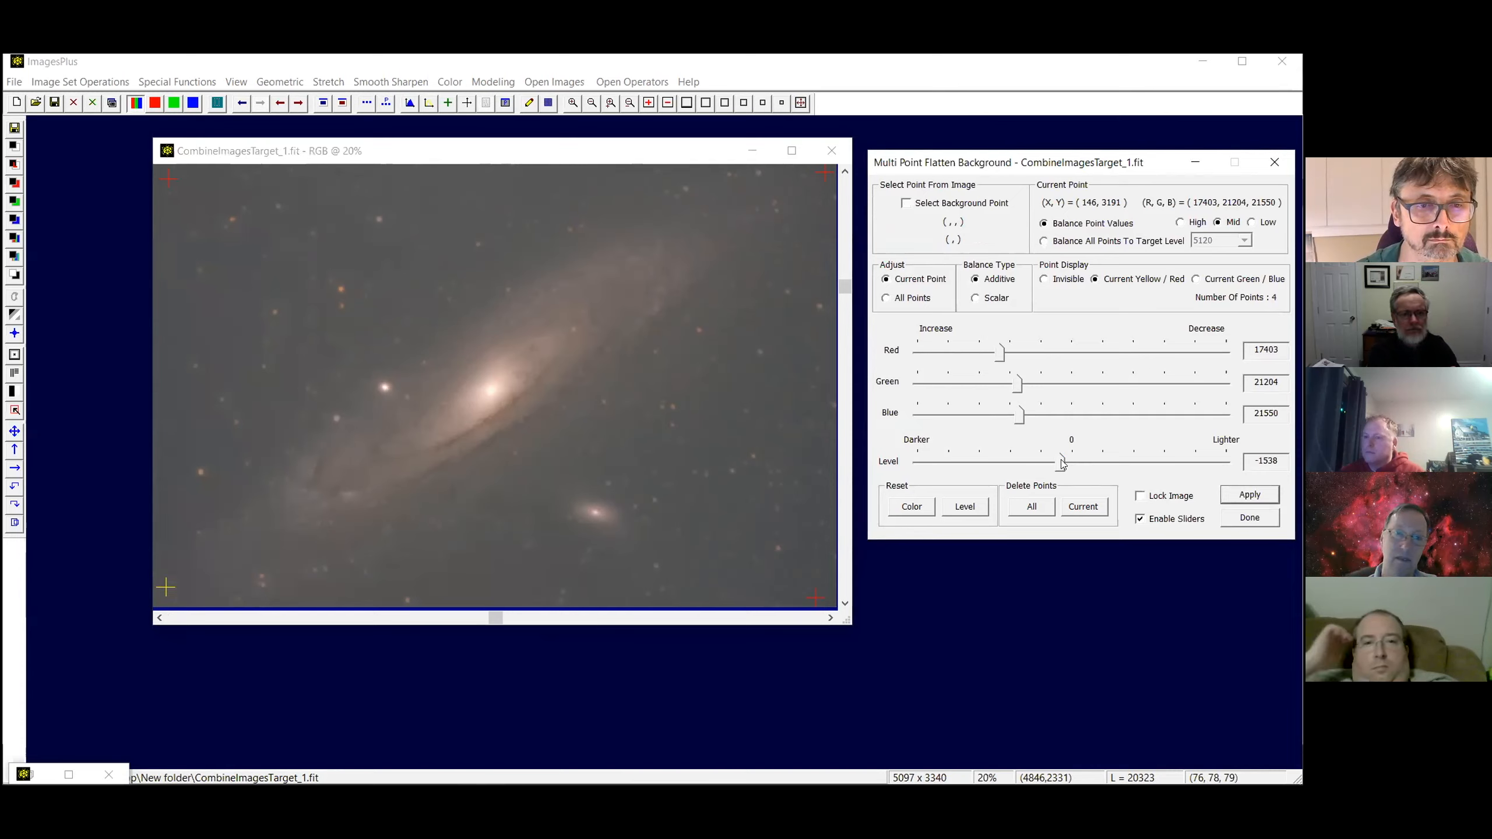
pyautogui.moveTo(1059, 463); pyautogui.dragTo(1053, 463)
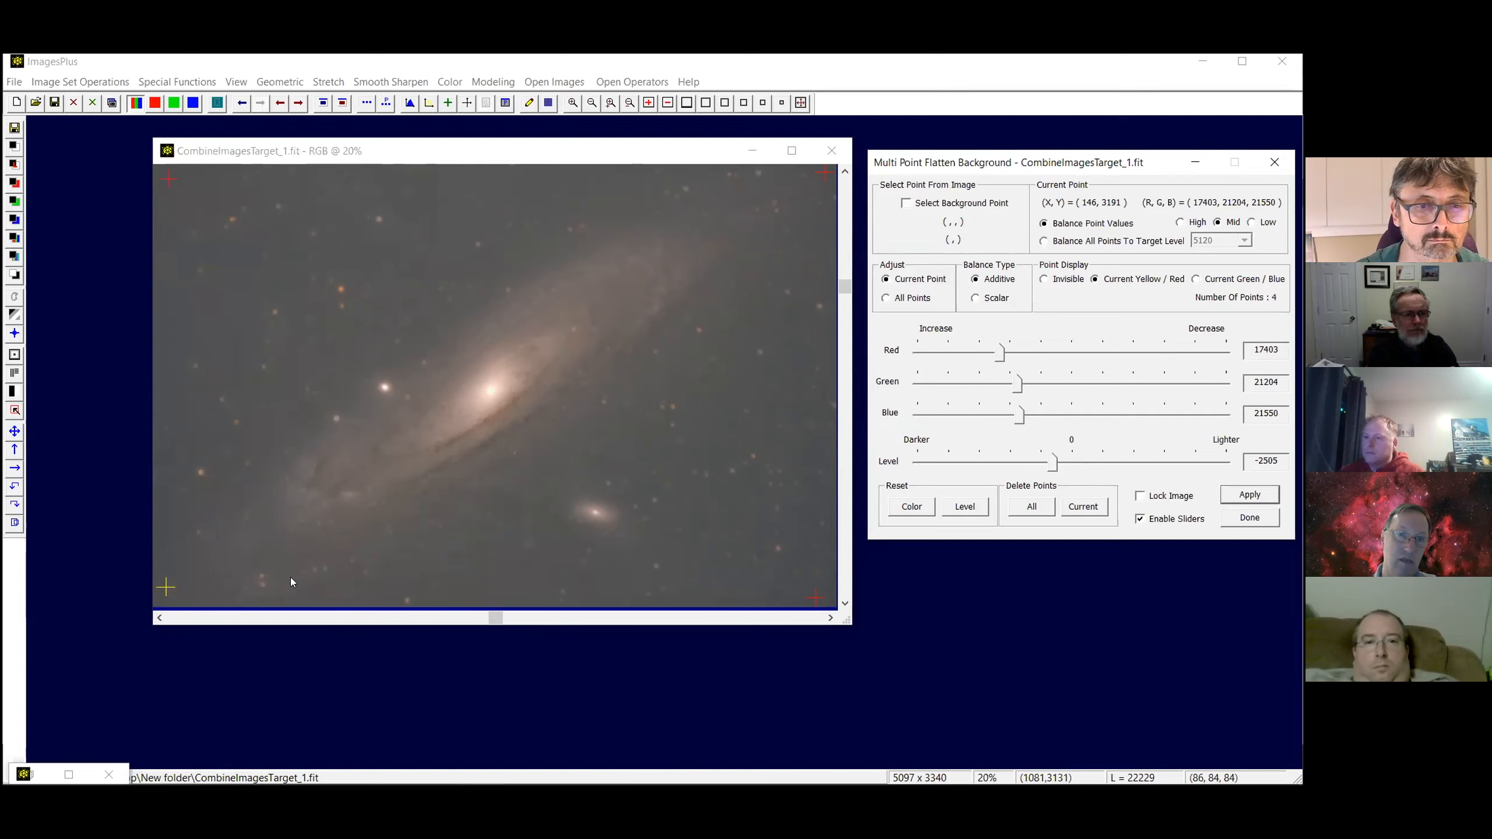
# Reposition the background point in the image's lower-right corner to about (4991, 3216) and set its Level to 1451
pyautogui.click(811, 595)
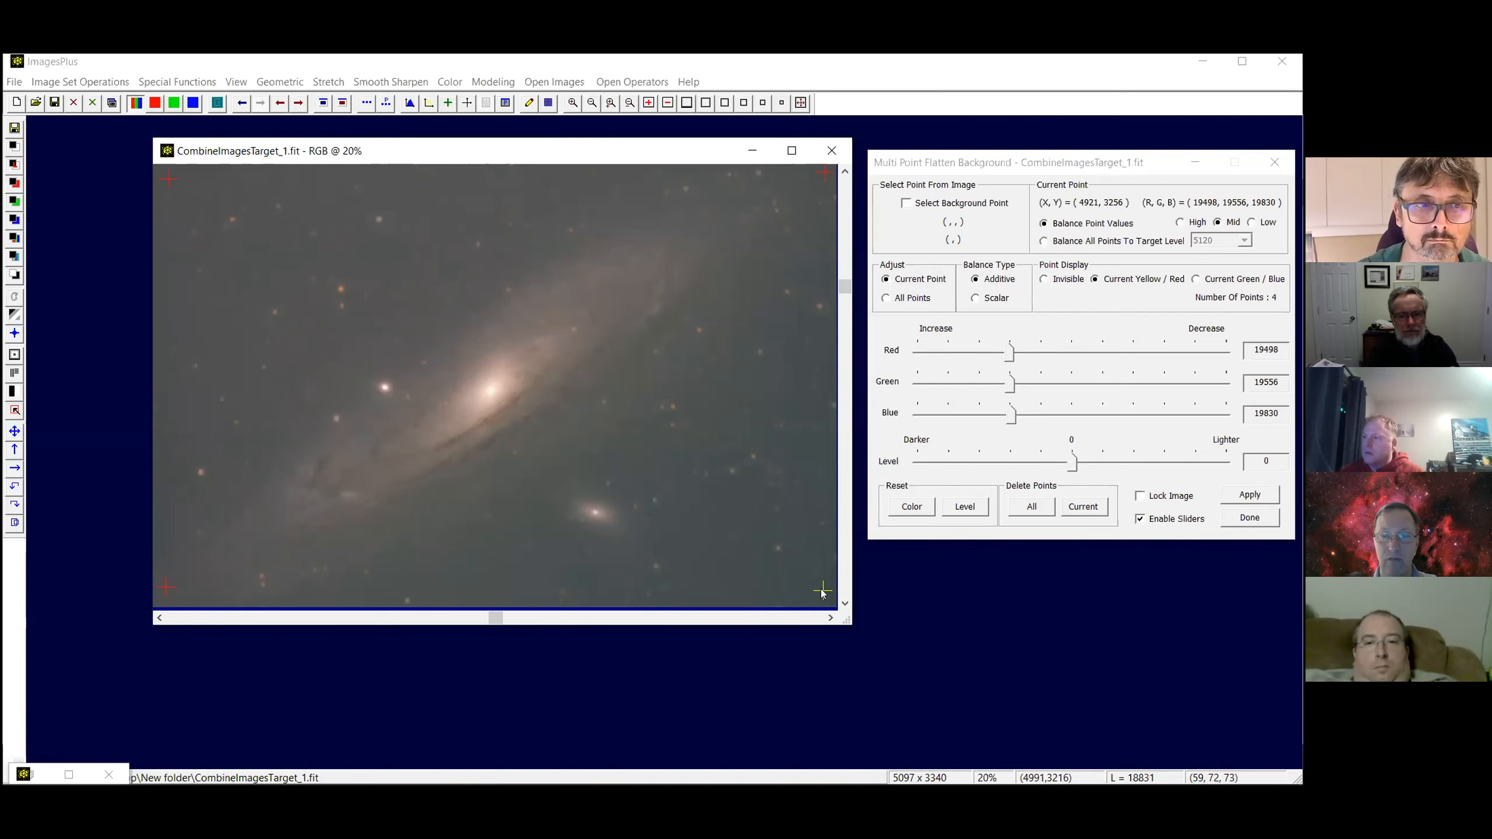
pyautogui.click(821, 594)
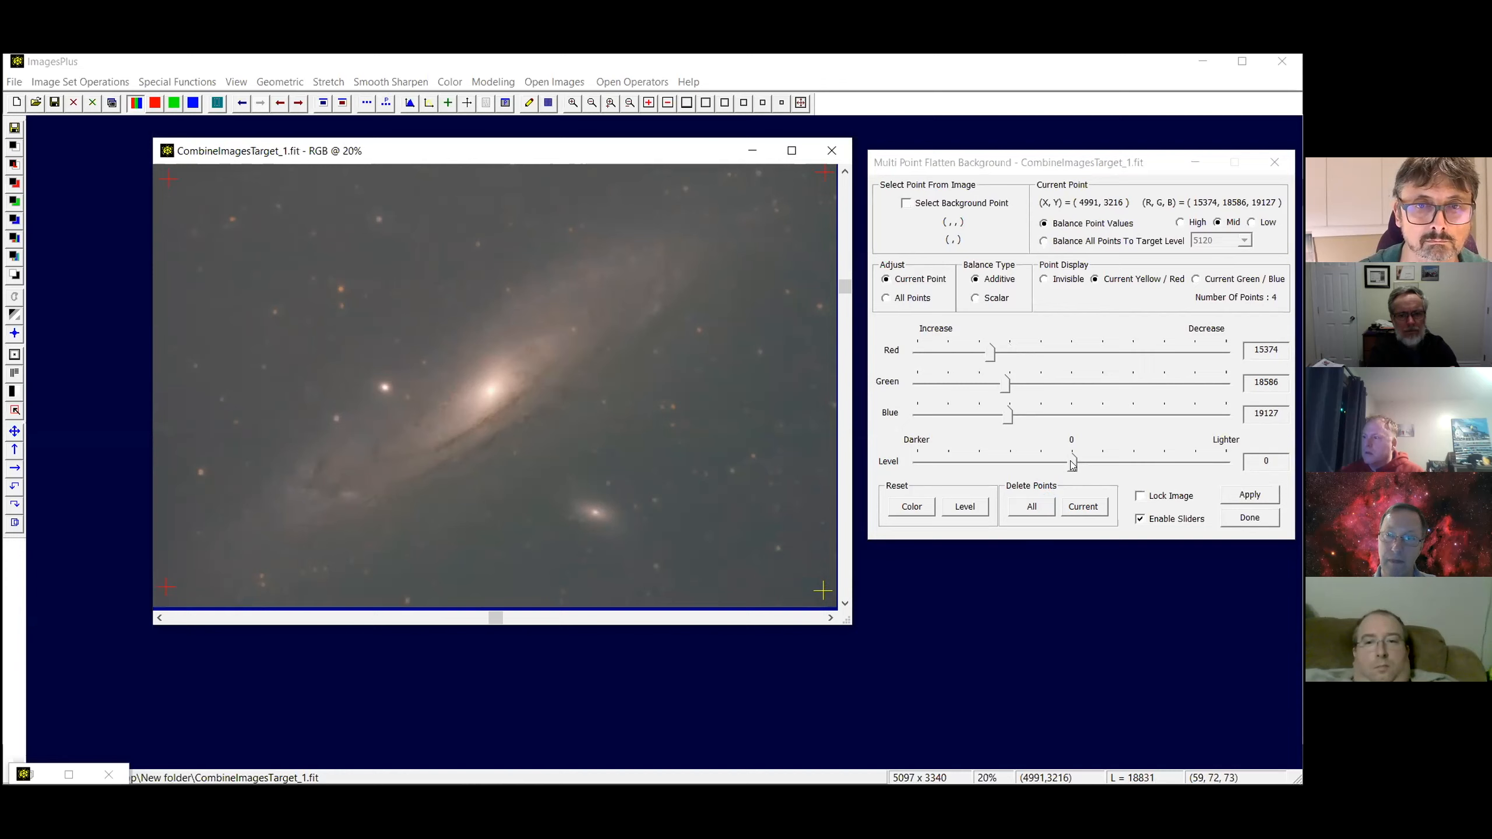
pyautogui.moveTo(1073, 464); pyautogui.dragTo(1084, 464)
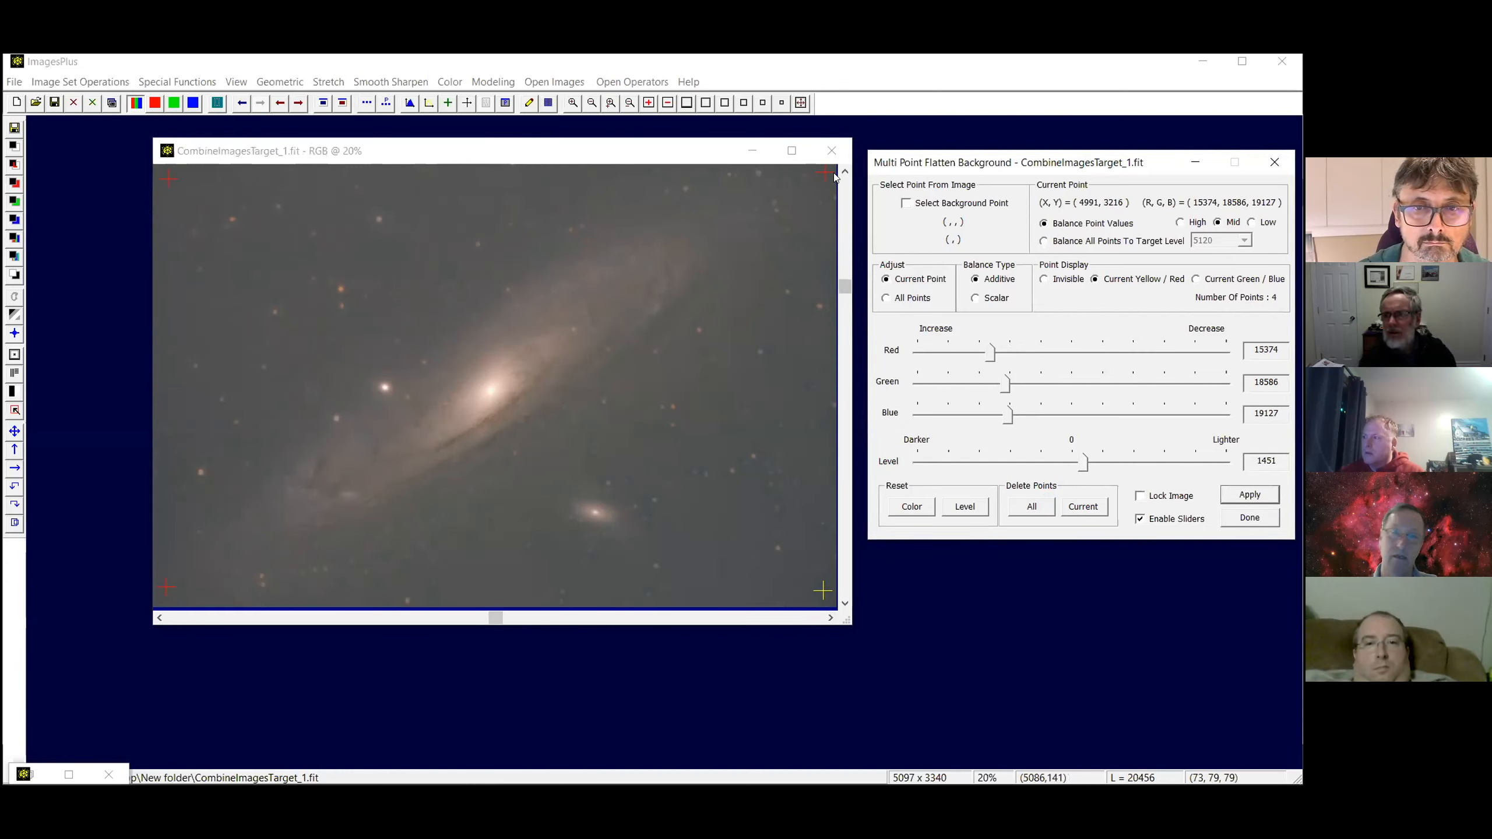
# Set the Level of the image's upper-left background point to -1714, then enlarge the image window and move it clear of the dialog
pyautogui.click(168, 179)
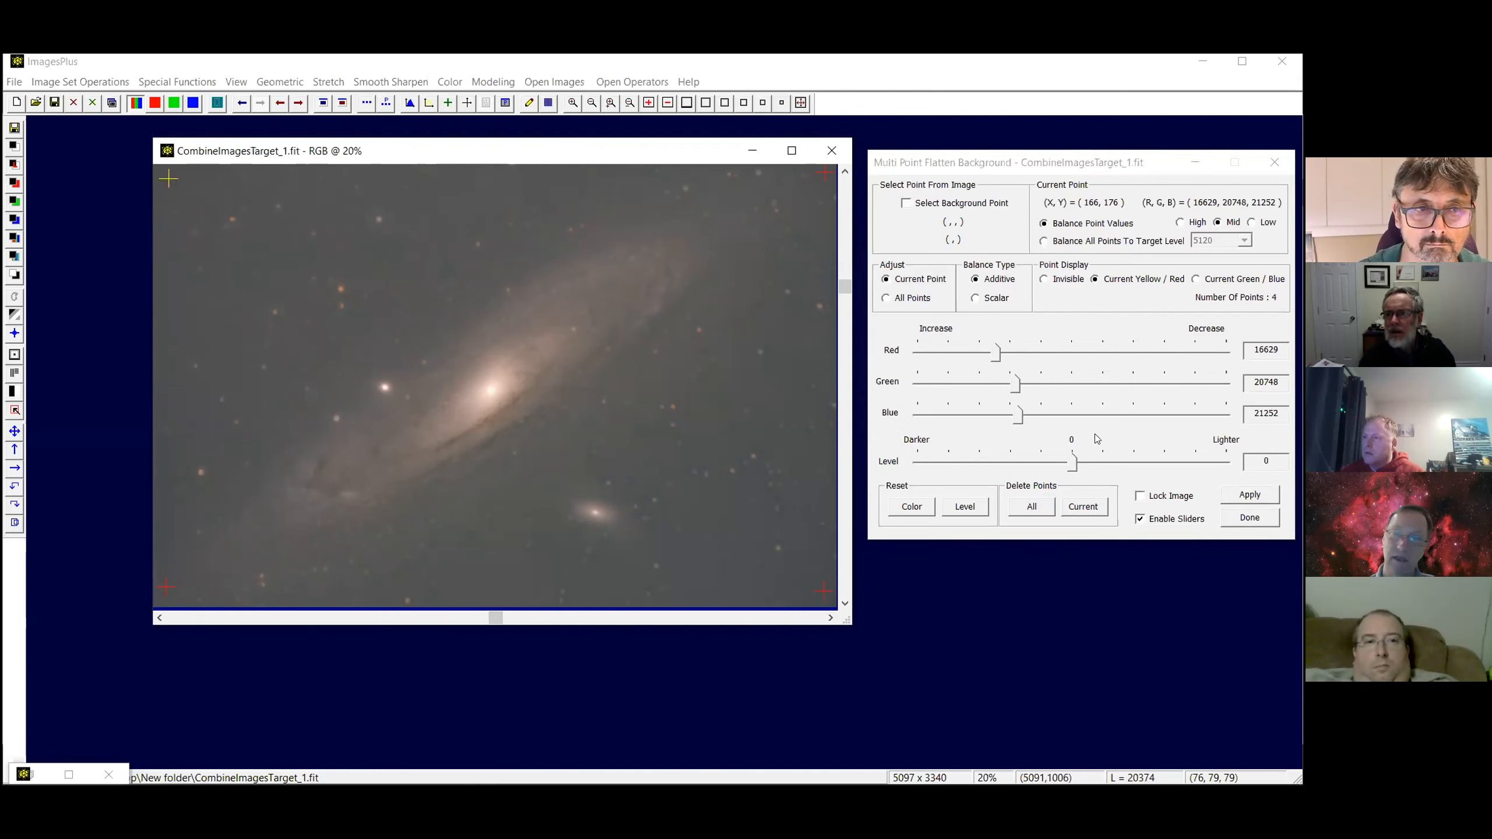
pyautogui.moveTo(1071, 468); pyautogui.dragTo(1059, 464)
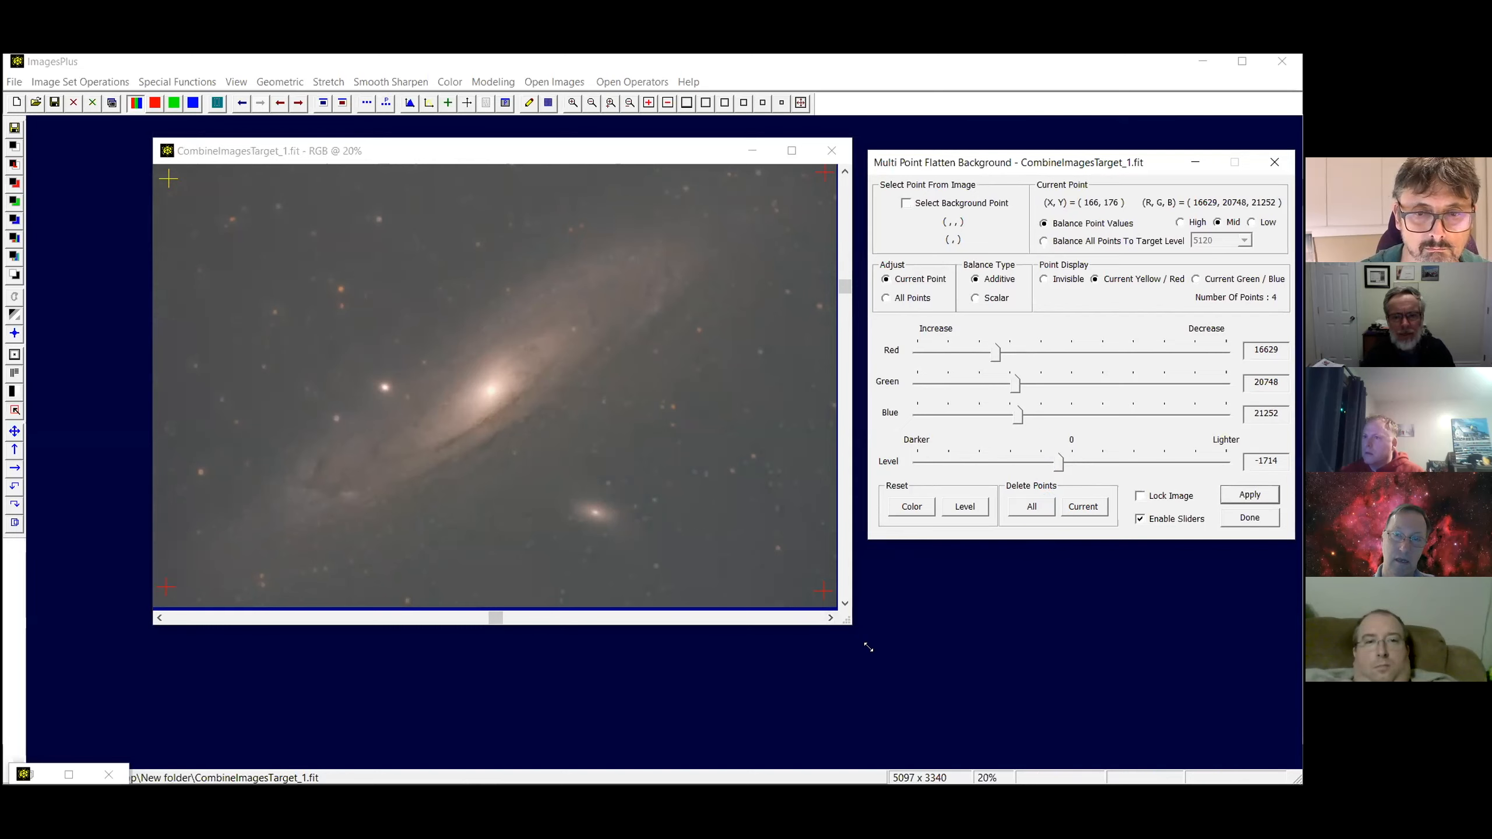
pyautogui.moveTo(869, 647); pyautogui.dragTo(871, 639)
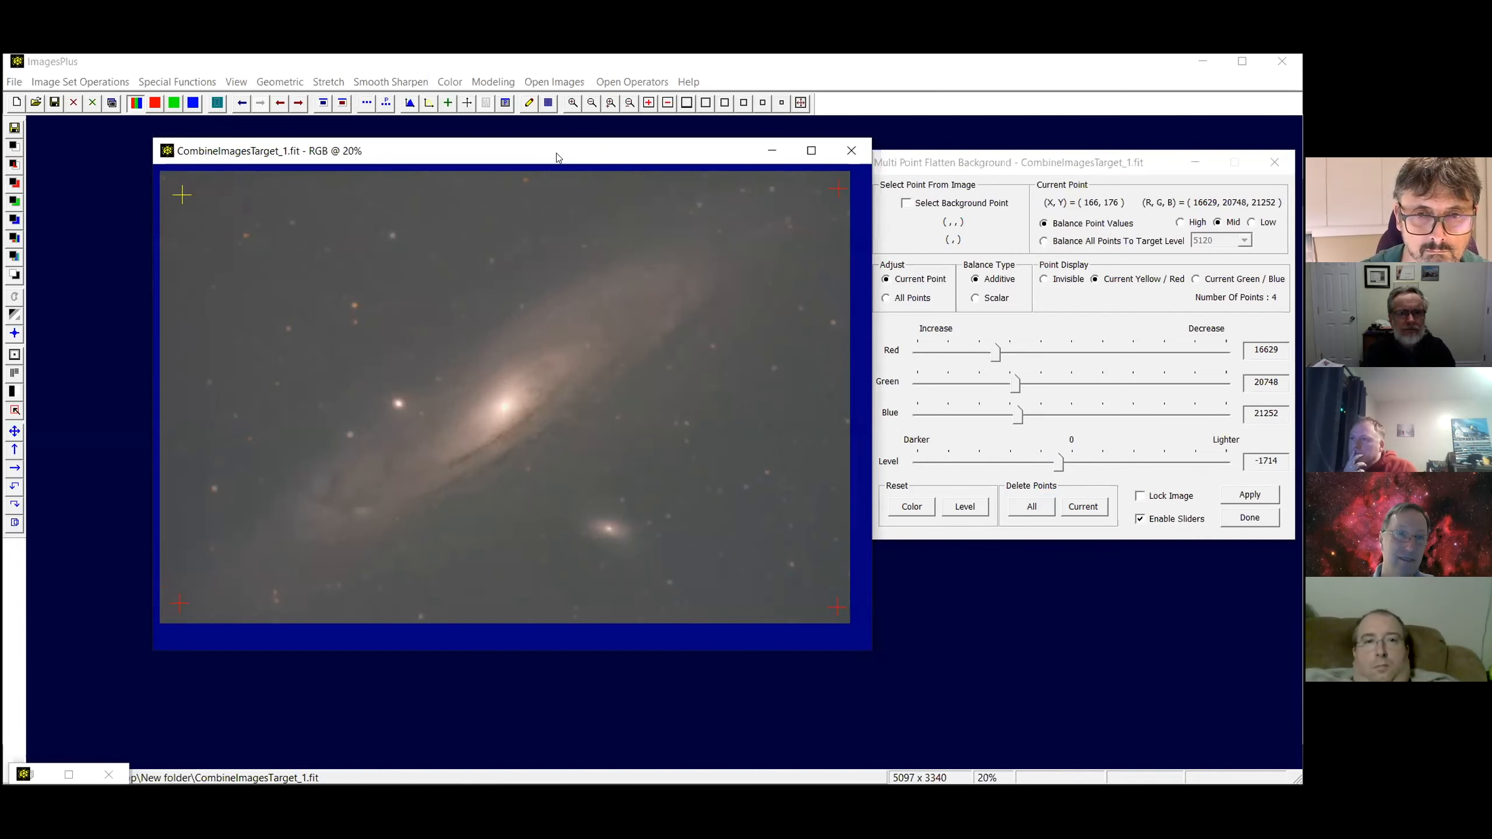
pyautogui.moveTo(582, 157); pyautogui.dragTo(510, 154)
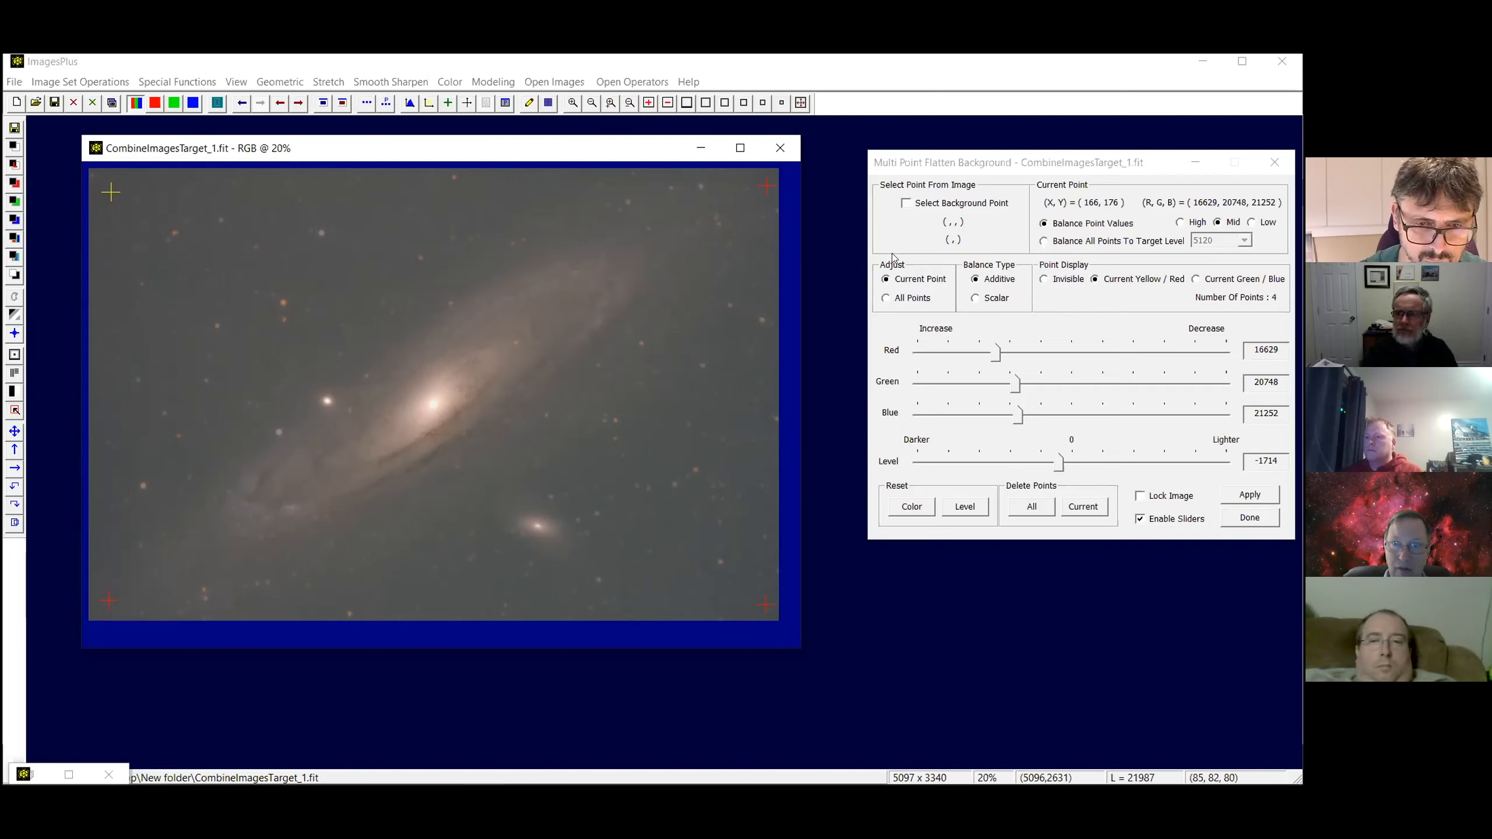
# Add a background point near the middle of the image's bottom edge and set its Level to -1802
pyautogui.click(906, 204)
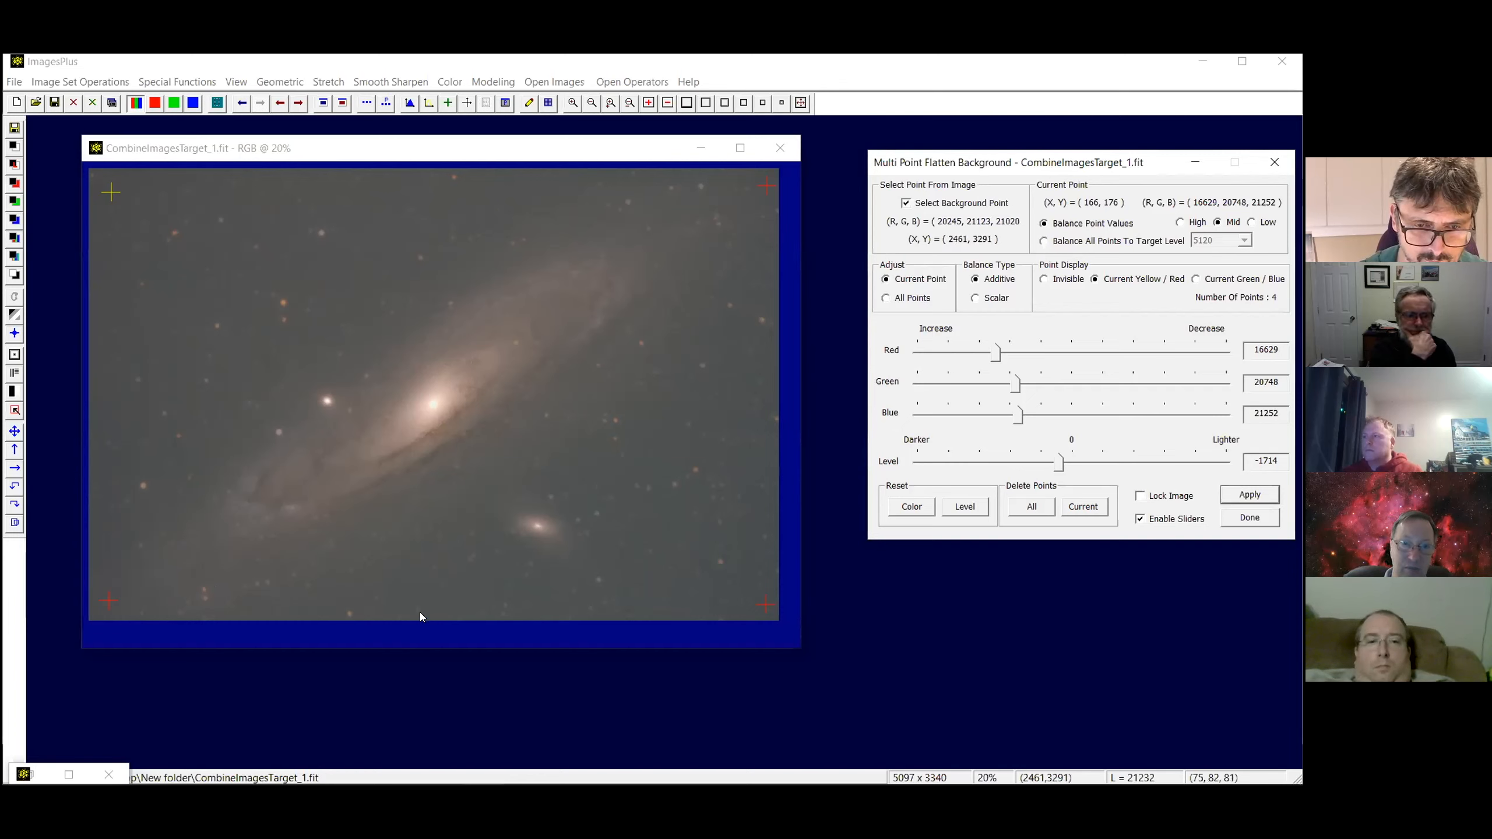
pyautogui.click(420, 611)
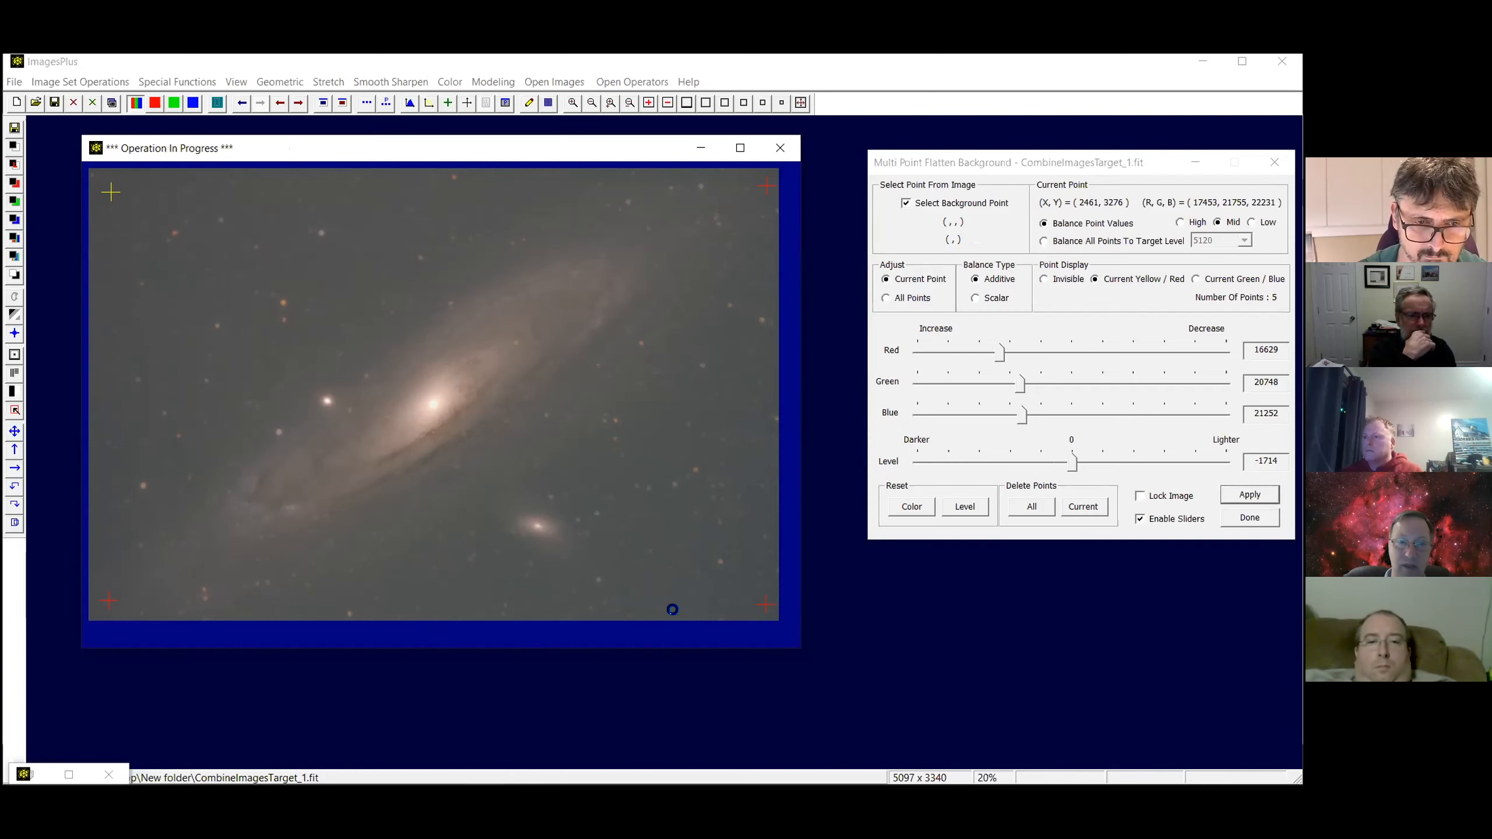
pyautogui.click(907, 204)
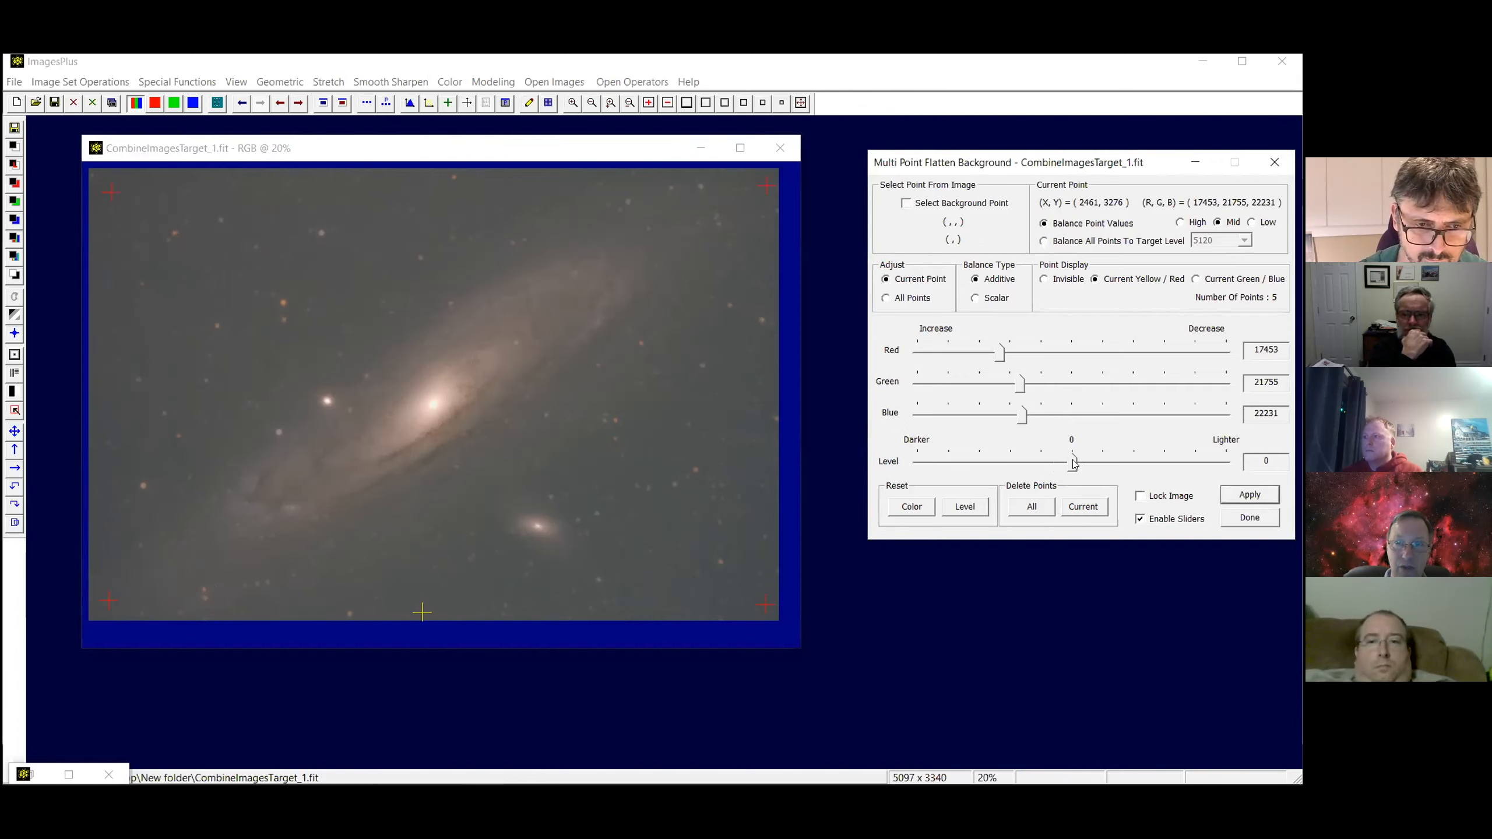
pyautogui.moveTo(1072, 462); pyautogui.dragTo(1058, 462)
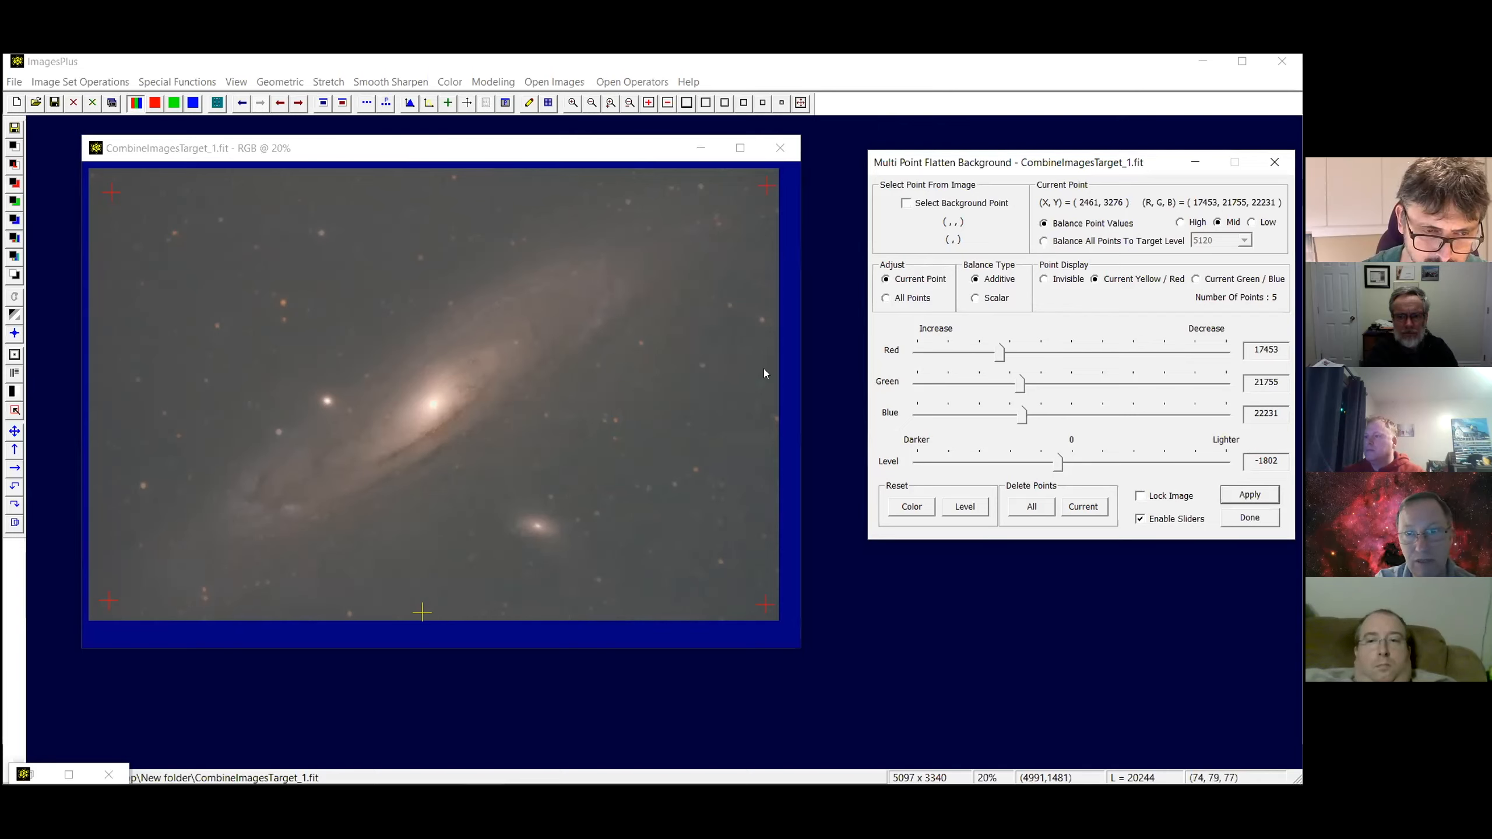
# Add a background point near the middle of the image's right edge and set its Level to 1538
pyautogui.click(907, 203)
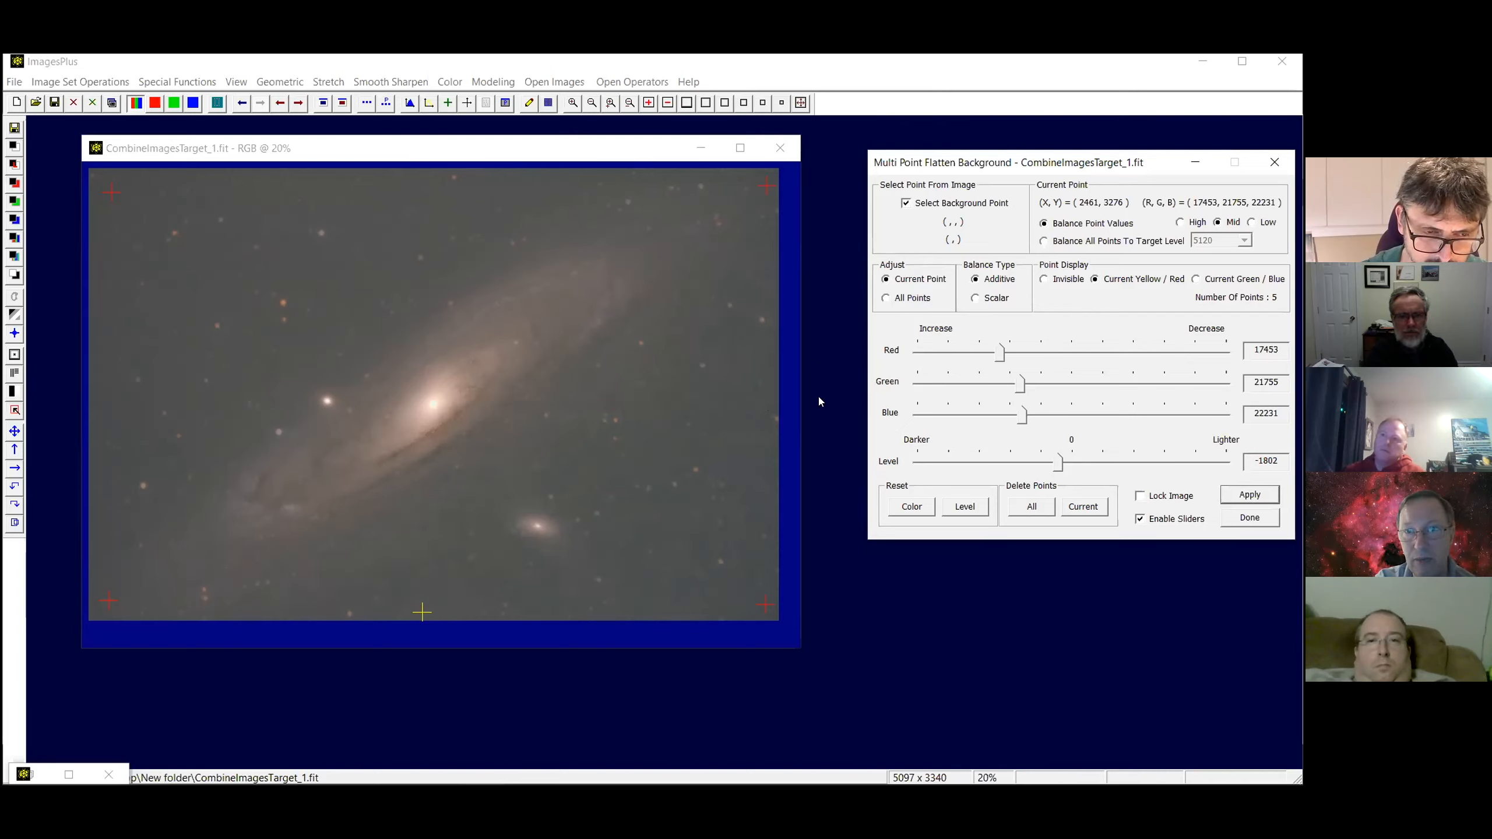
pyautogui.click(767, 376)
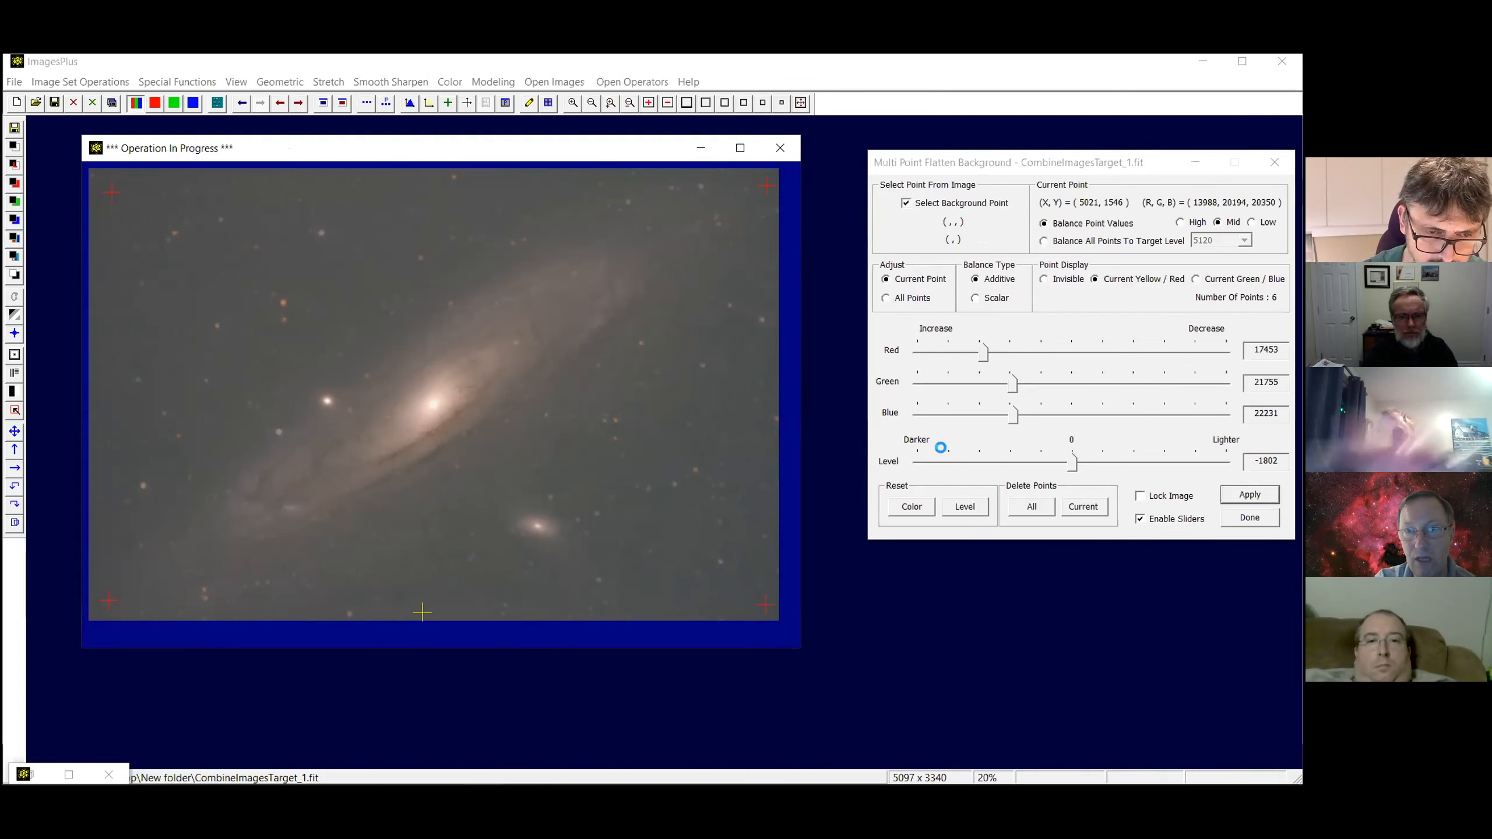
pyautogui.click(908, 203)
pyautogui.moveTo(1071, 464); pyautogui.dragTo(1085, 464)
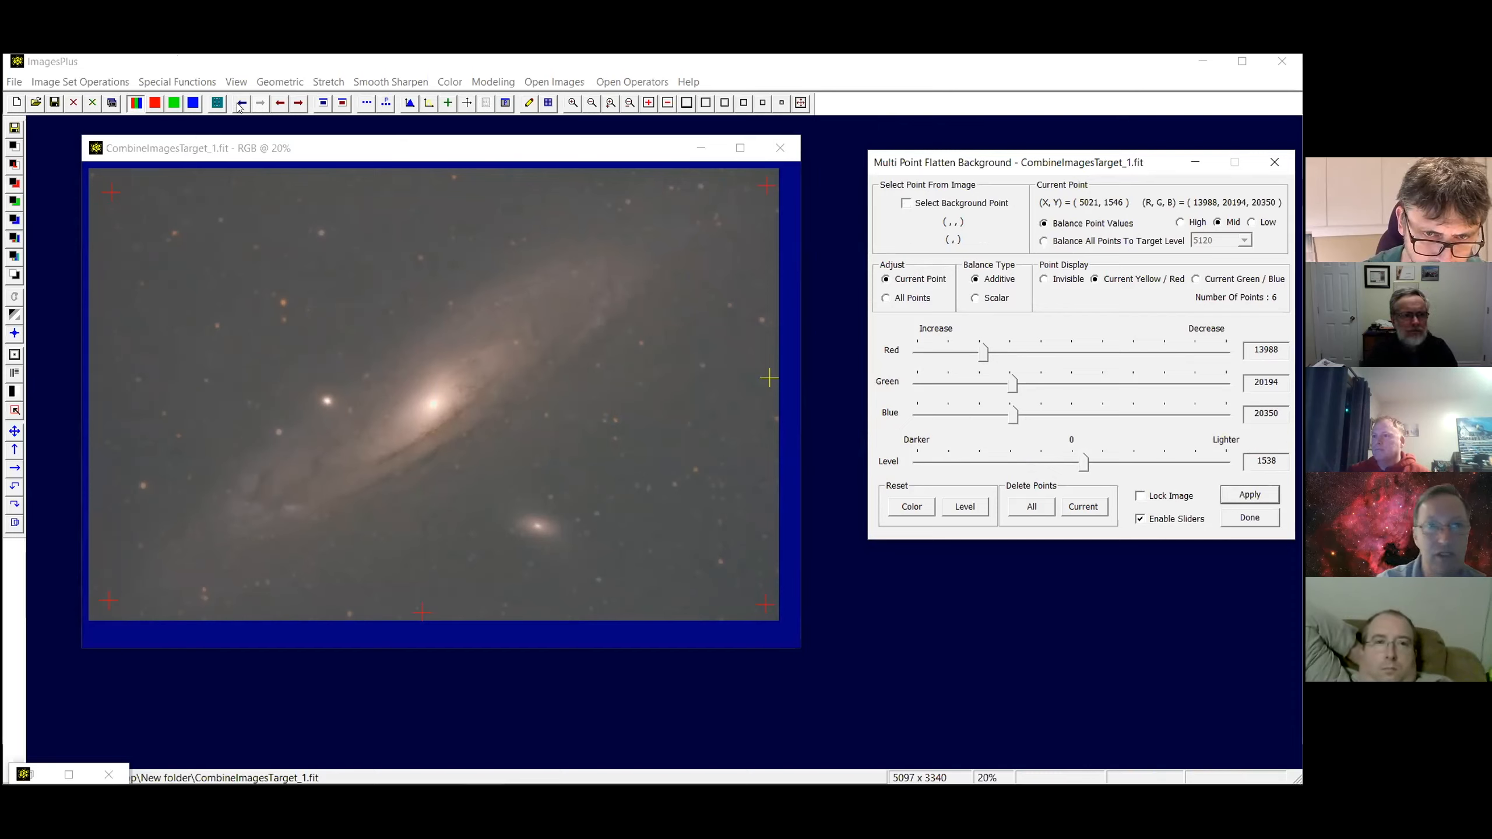
# Compare the image with and without the background flattening by changing its Process History opacity to 0.000 and back to 1.000
pyautogui.click(485, 103)
pyautogui.moveTo(1074, 296); pyautogui.dragTo(921, 308)
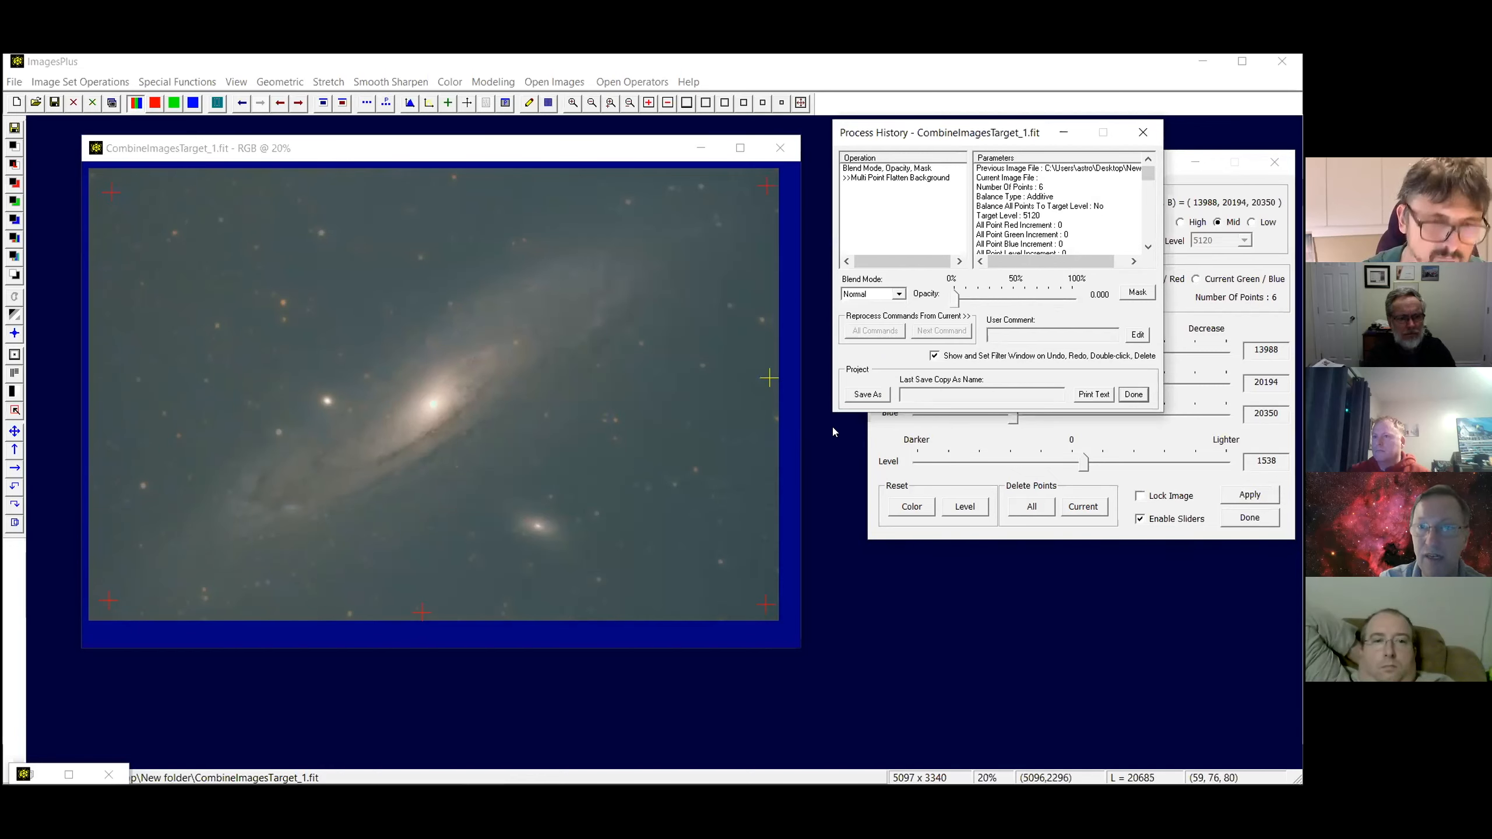
pyautogui.moveTo(955, 298); pyautogui.dragTo(1116, 310)
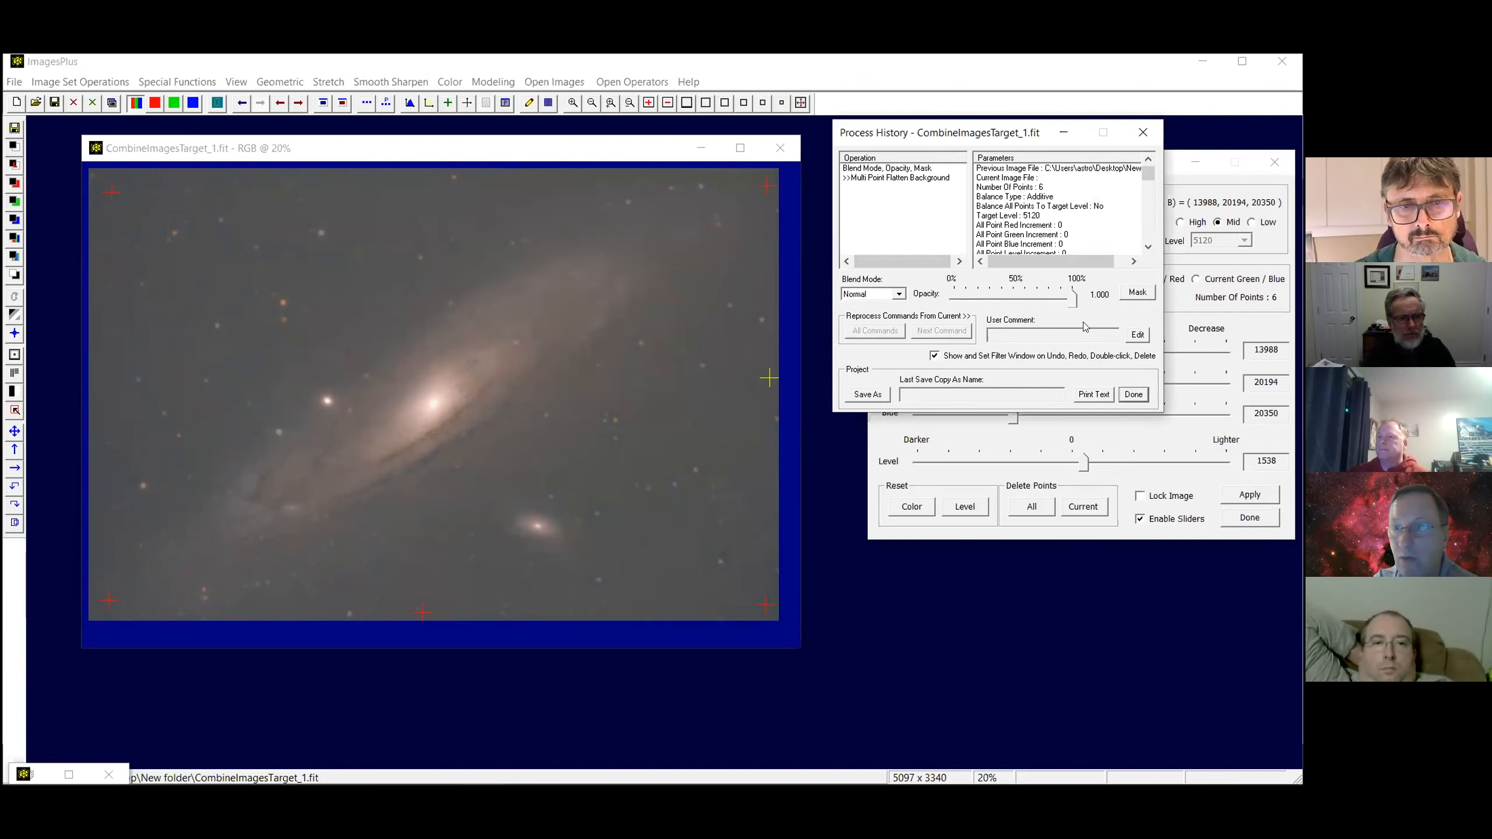
pyautogui.click(1129, 395)
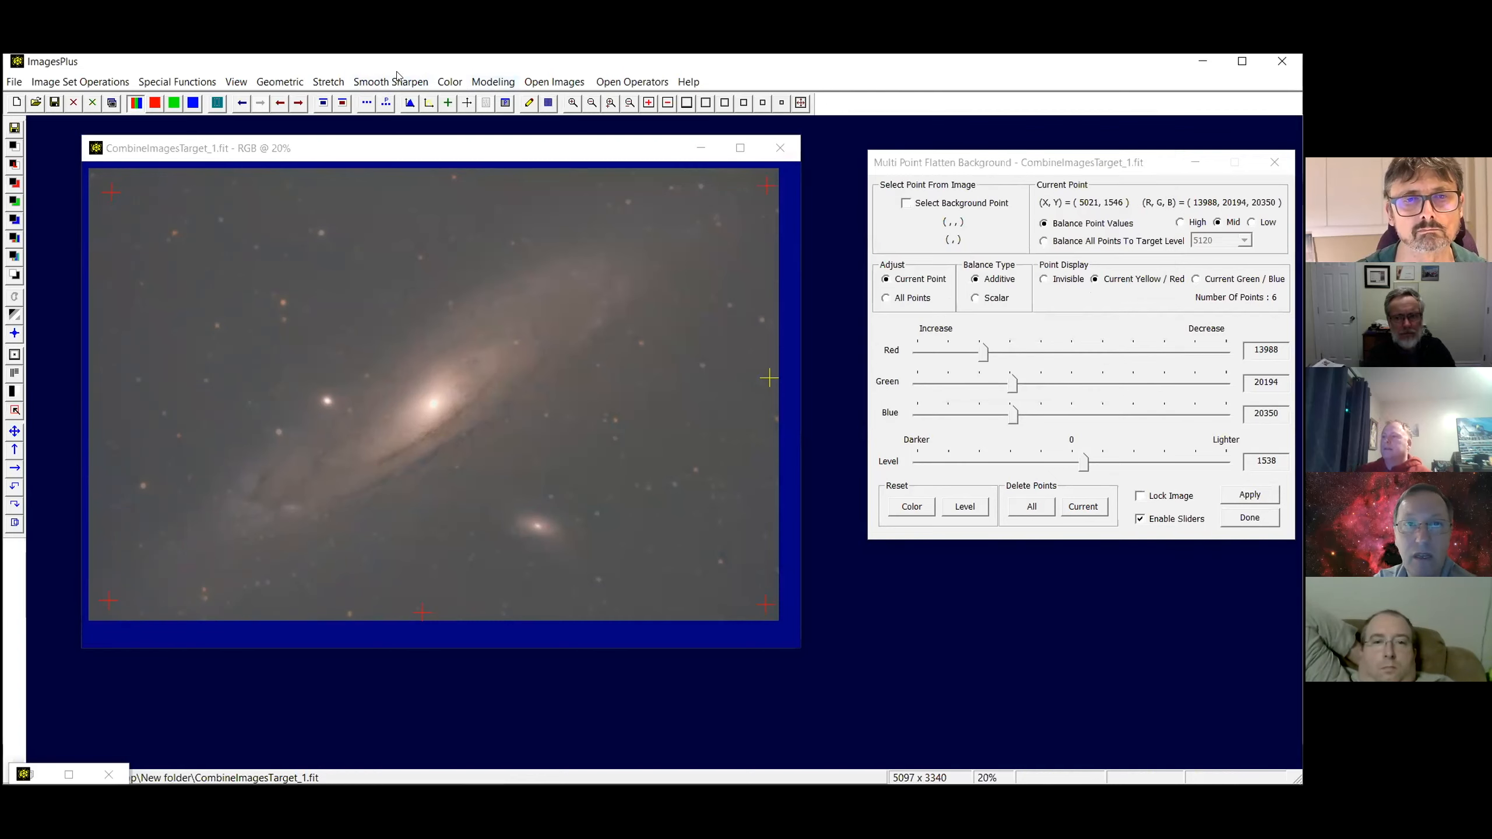
# Reduce red in the combined image by 0.129 with Reduce RGB in Manual mode at High strength, then close Multi Point Flatten Background
pyautogui.click(460, 83)
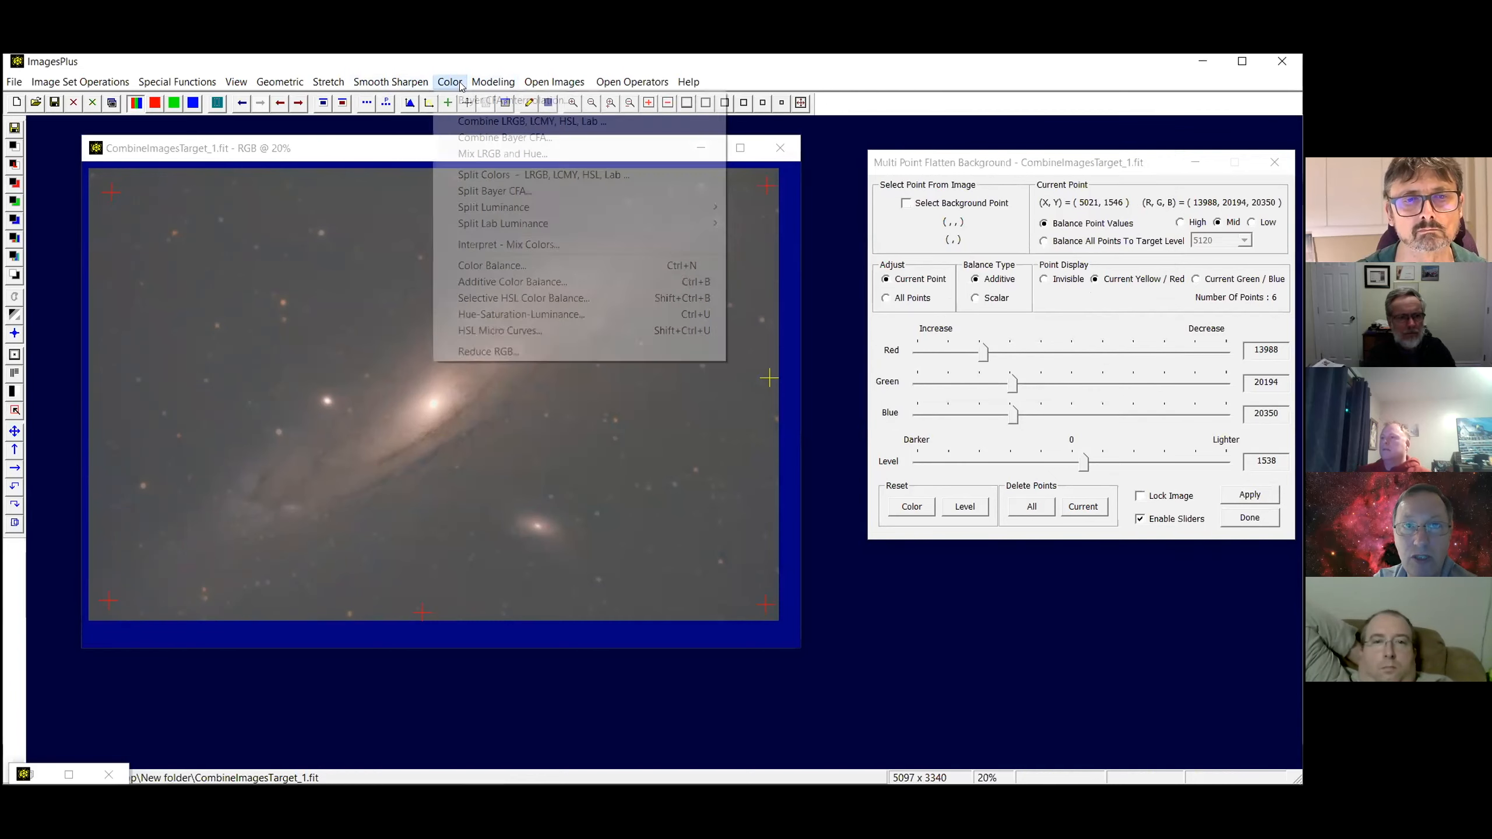
pyautogui.click(520, 353)
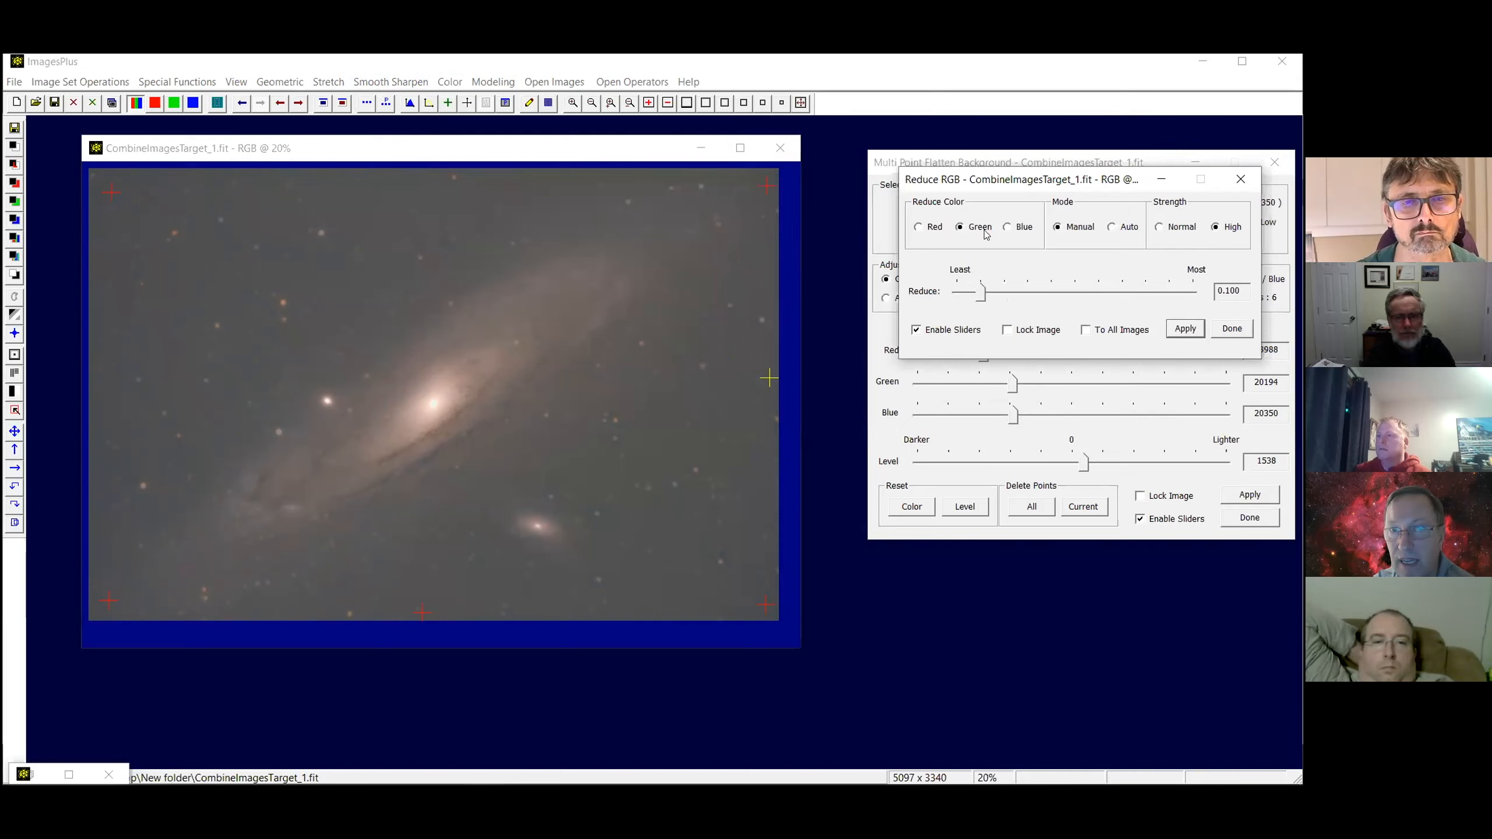
pyautogui.click(918, 227)
pyautogui.click(1184, 328)
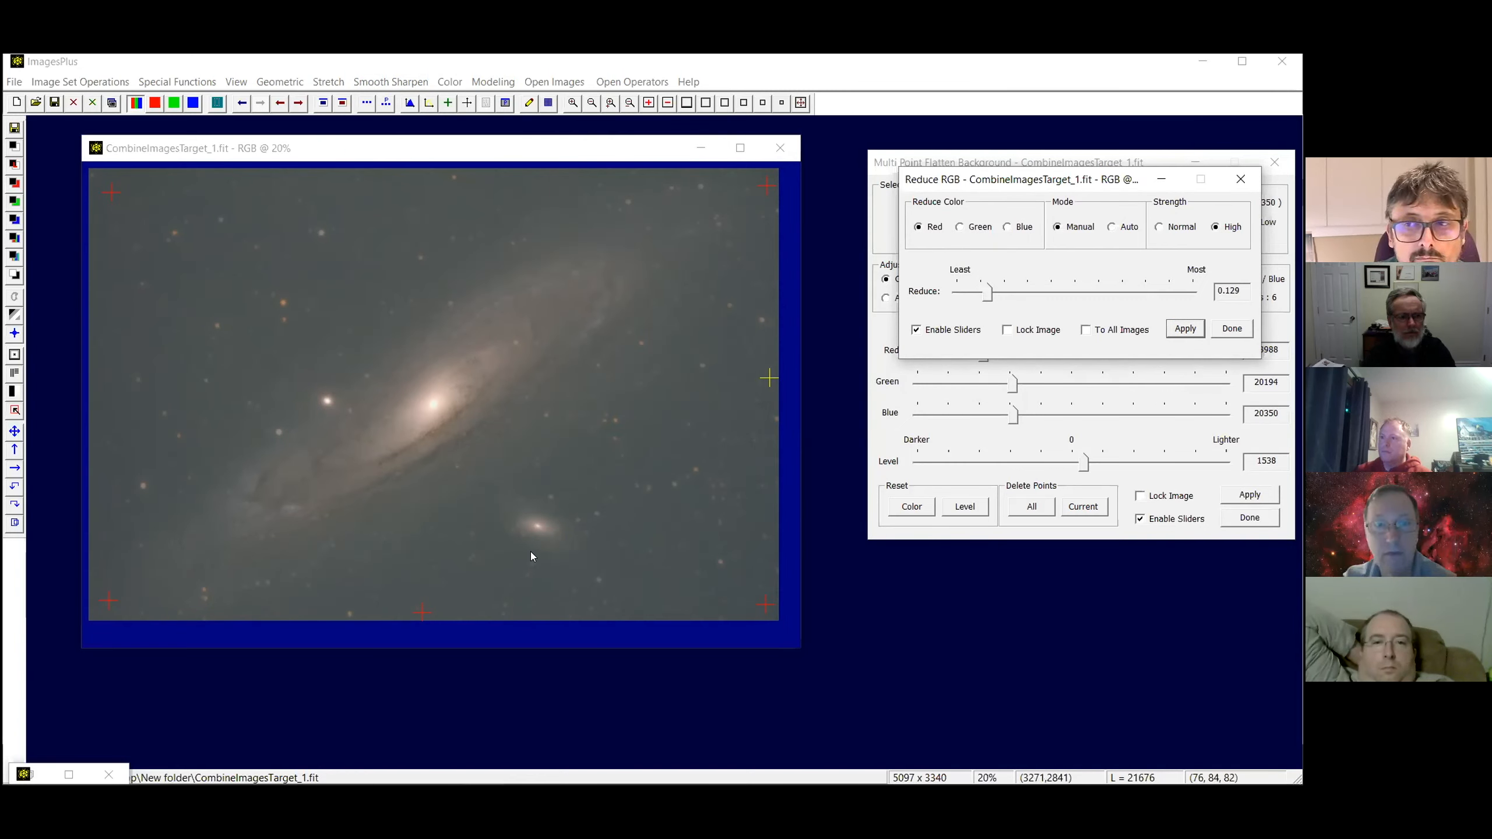
pyautogui.click(1232, 331)
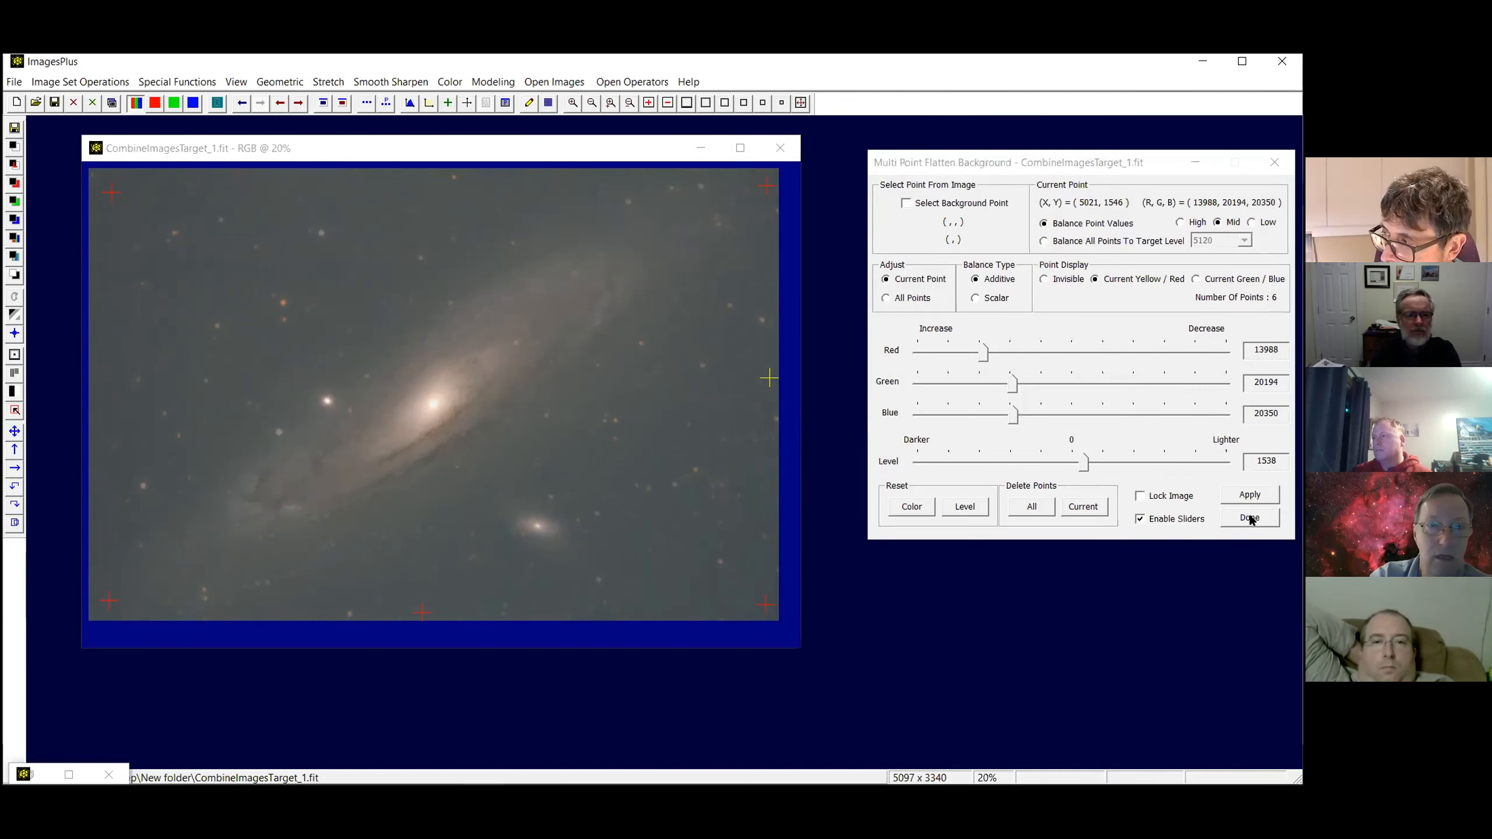
pyautogui.click(1250, 518)
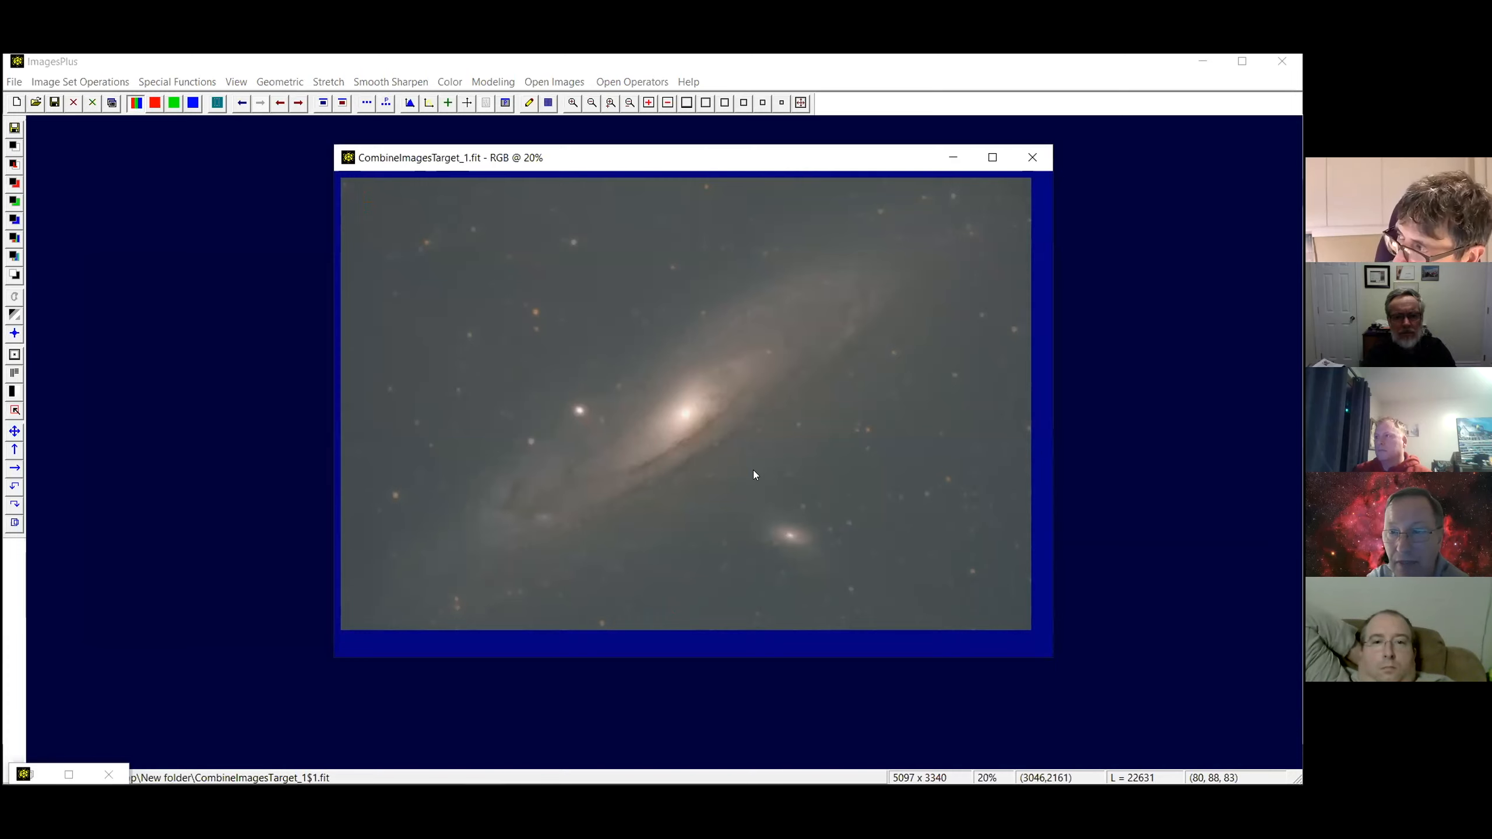
# Restore the Split Stars image at 100% and apply Gaussian smoothing with a 3x3 blur window at full strength
pyautogui.doubleClick(36, 773)
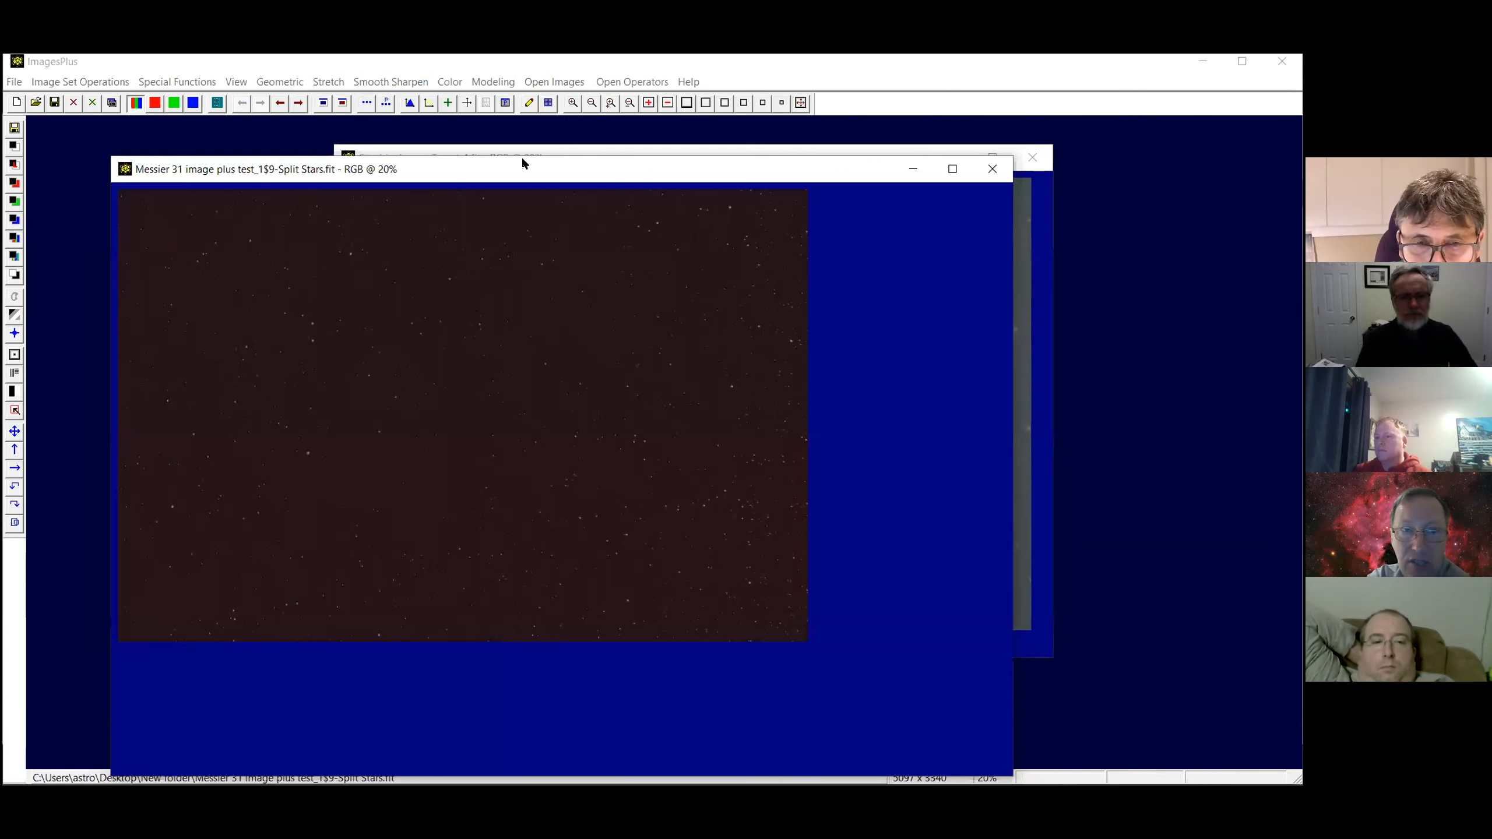
pyautogui.click(743, 103)
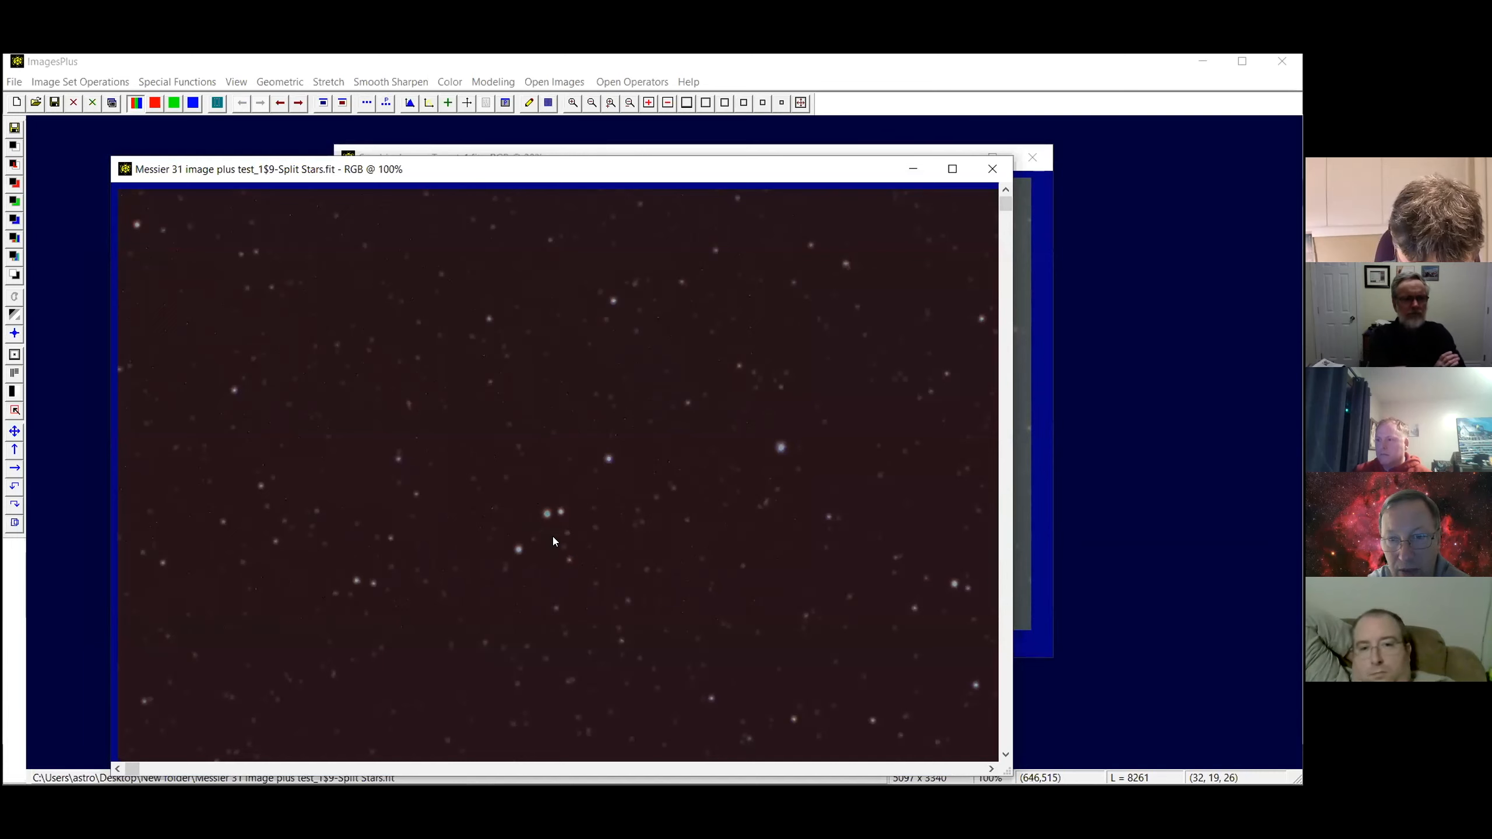
pyautogui.click(390, 81)
pyautogui.click(411, 101)
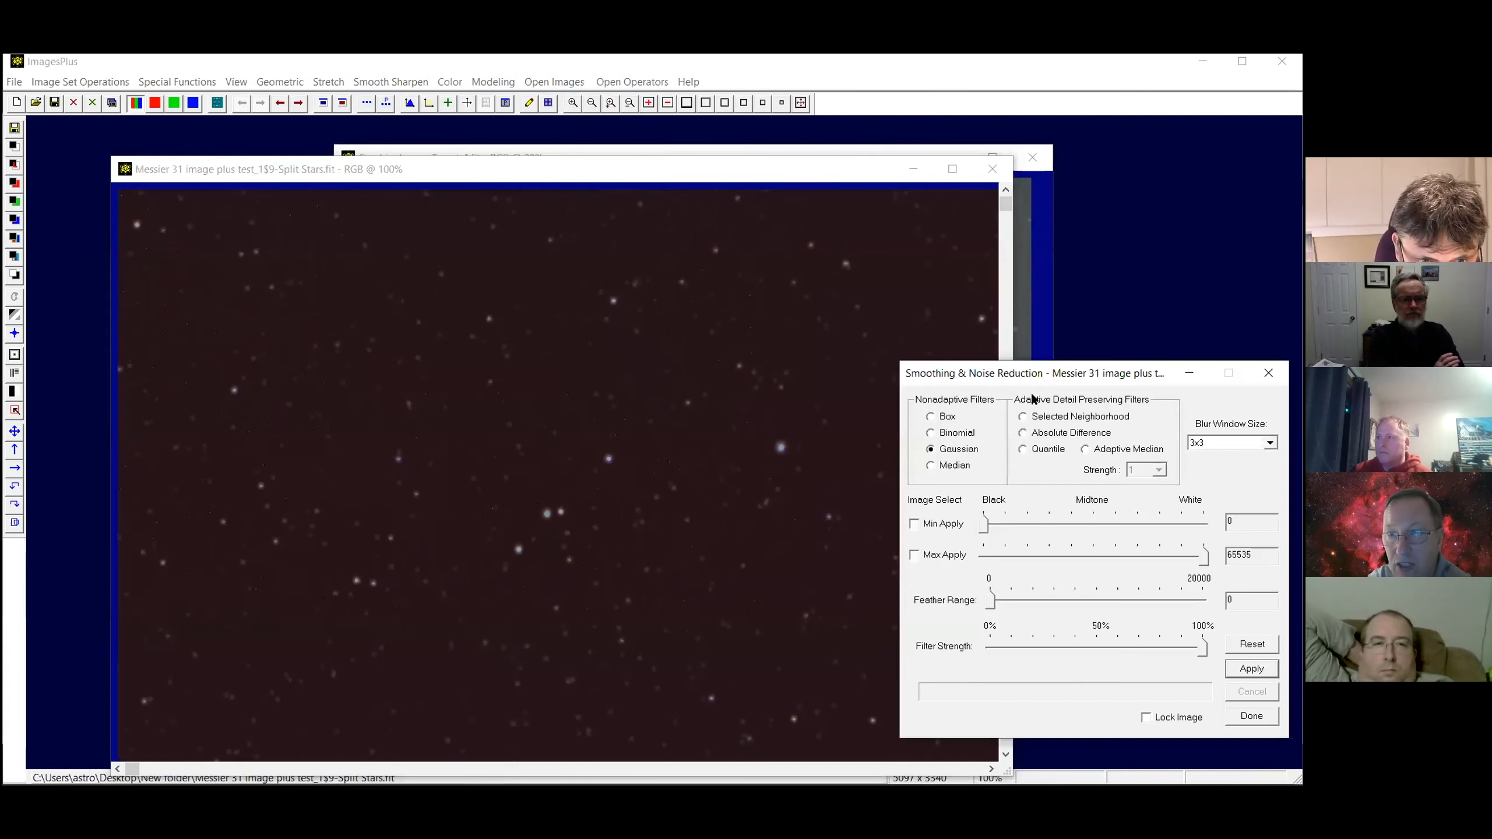
pyautogui.click(1251, 669)
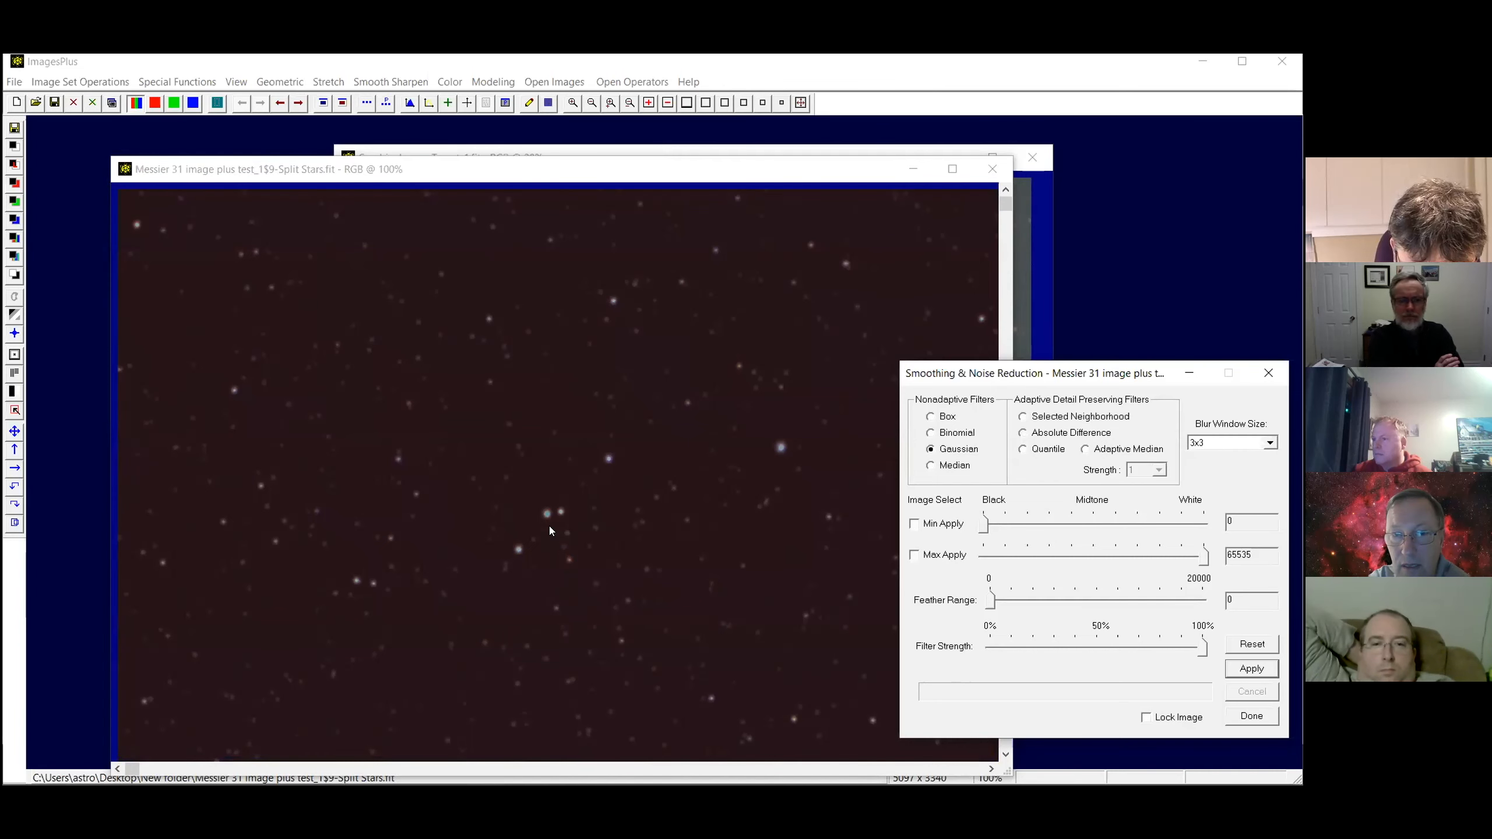
pyautogui.click(1270, 376)
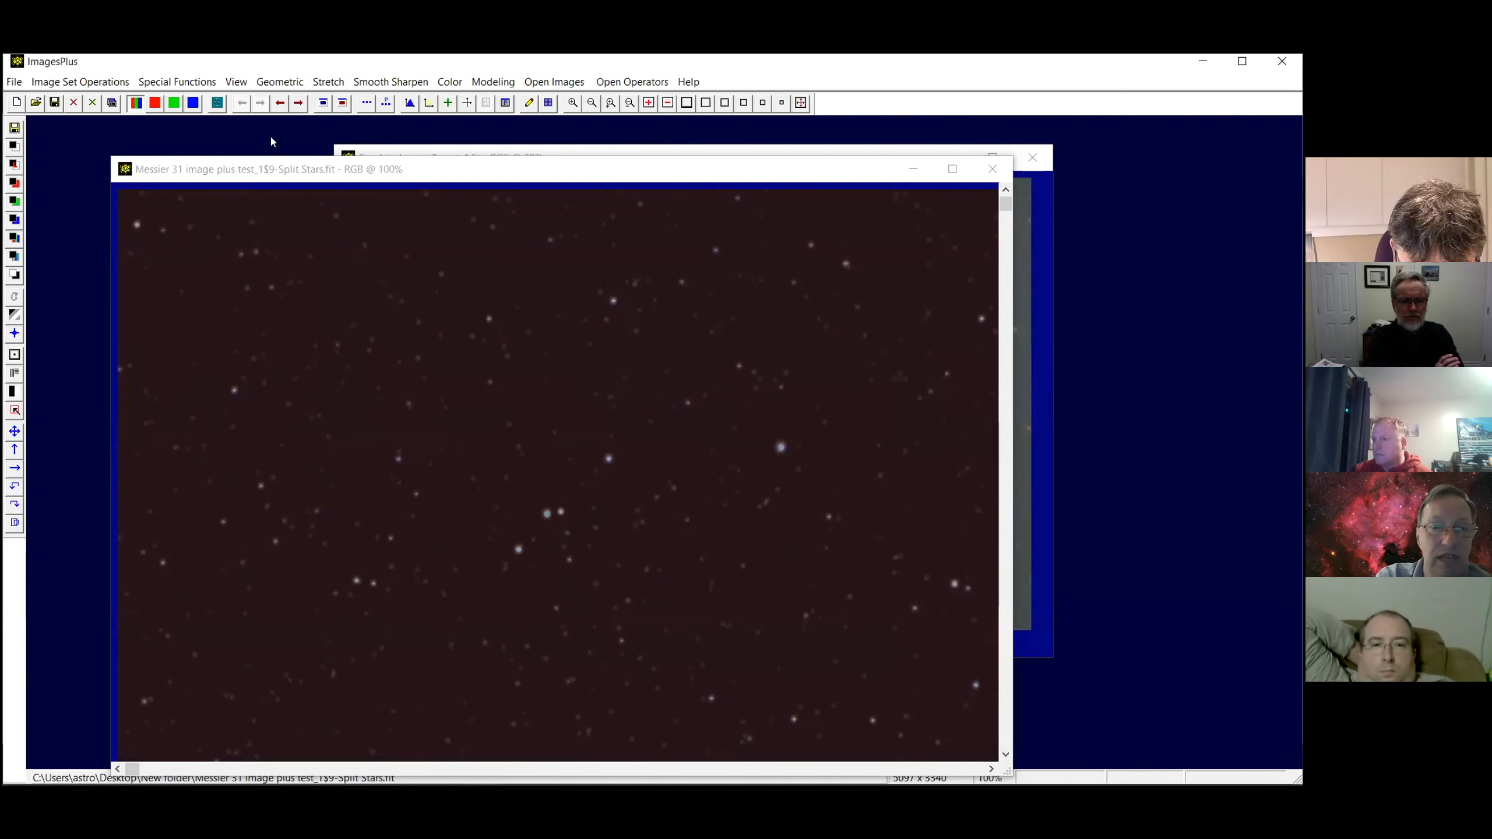
# Set up a combination of all open images using Blend Mode, Opacity, and Masks, cancelling the initial combine calculation
pyautogui.click(176, 82)
pyautogui.moveTo(185, 97)
pyautogui.moveTo(217, 139)
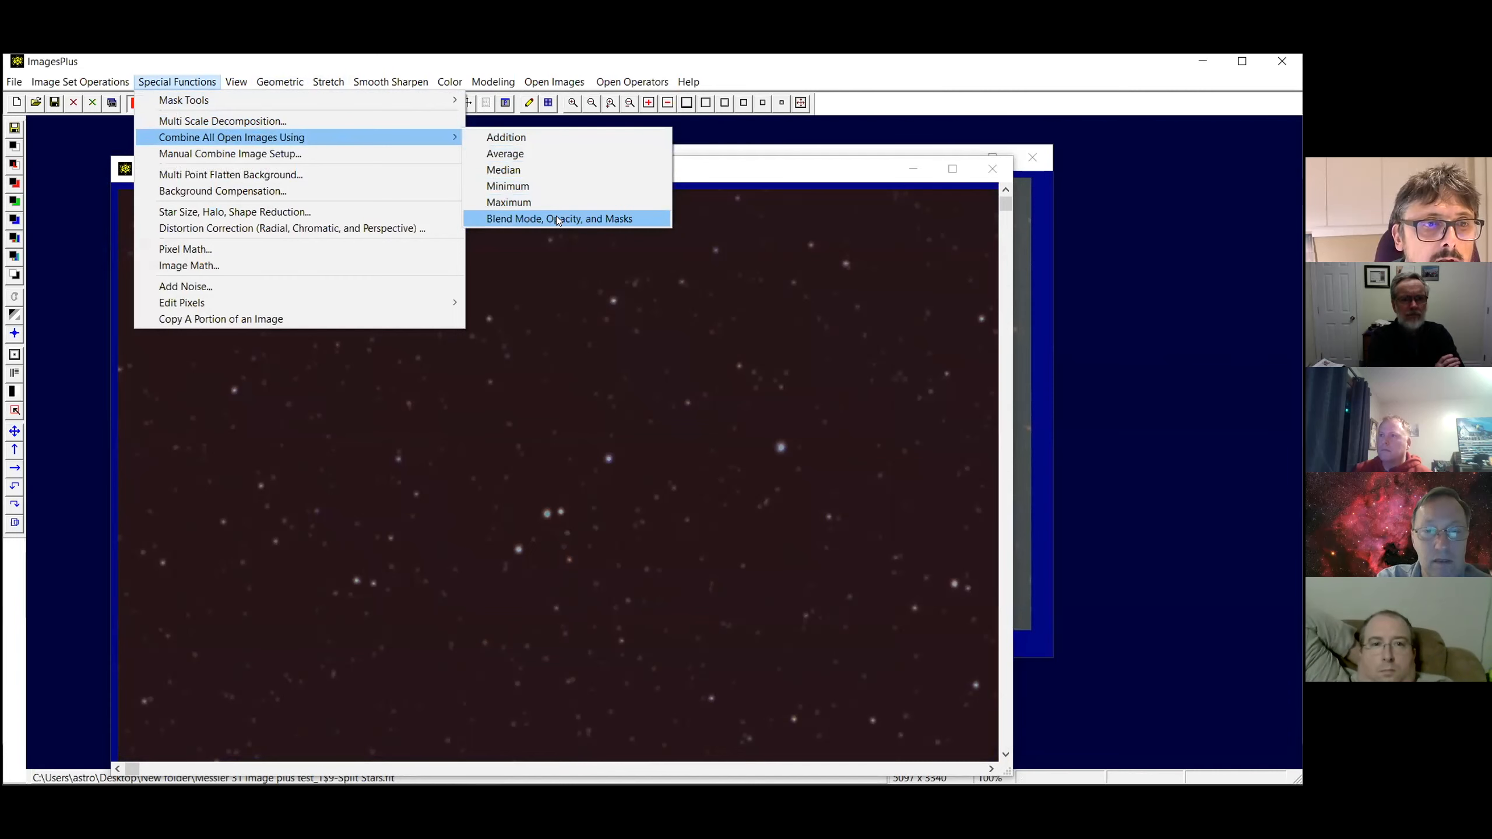
pyautogui.click(558, 218)
pyautogui.click(653, 481)
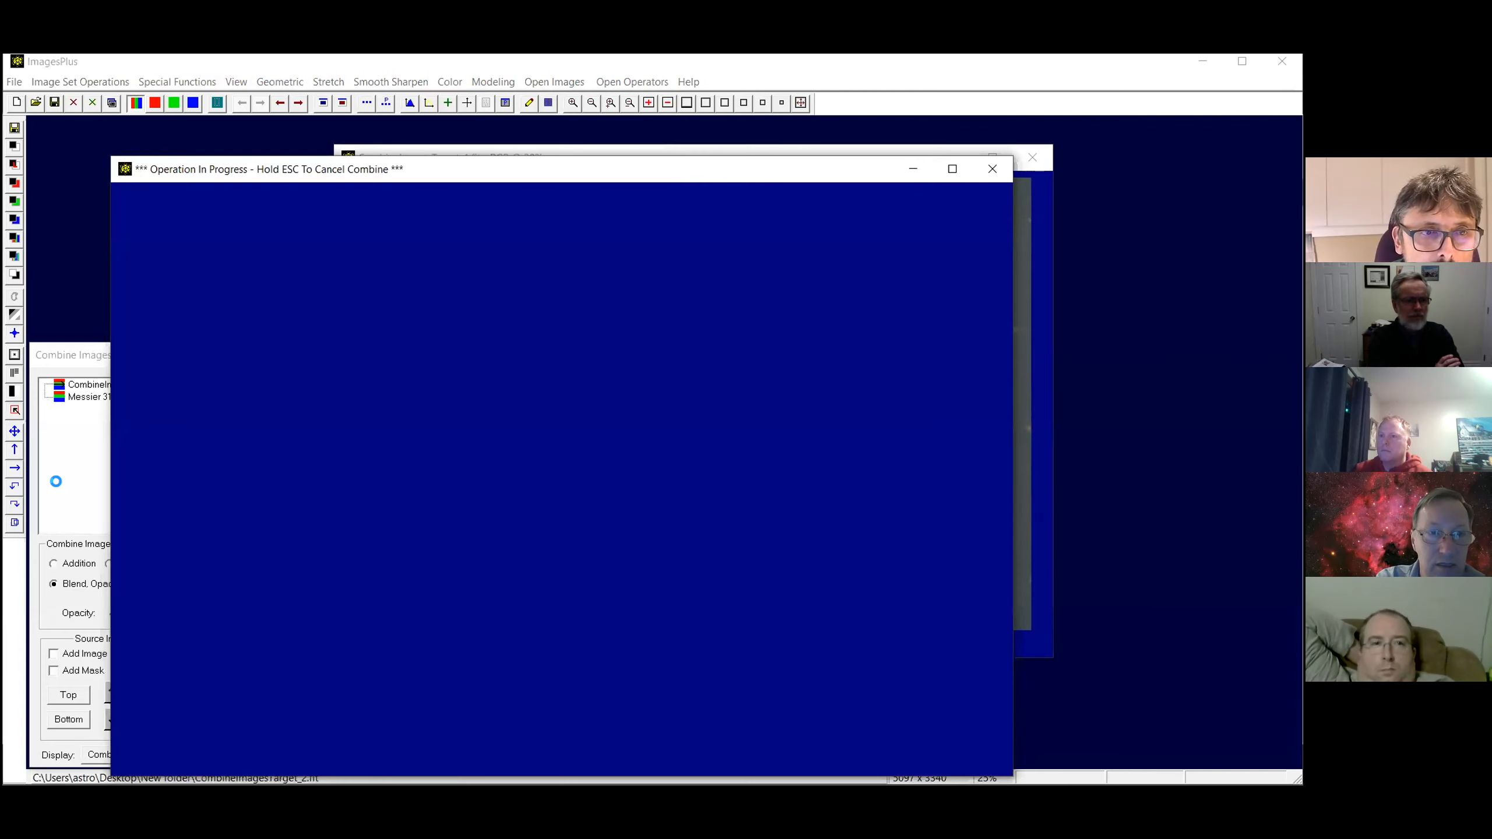
pyautogui.press('Escape')
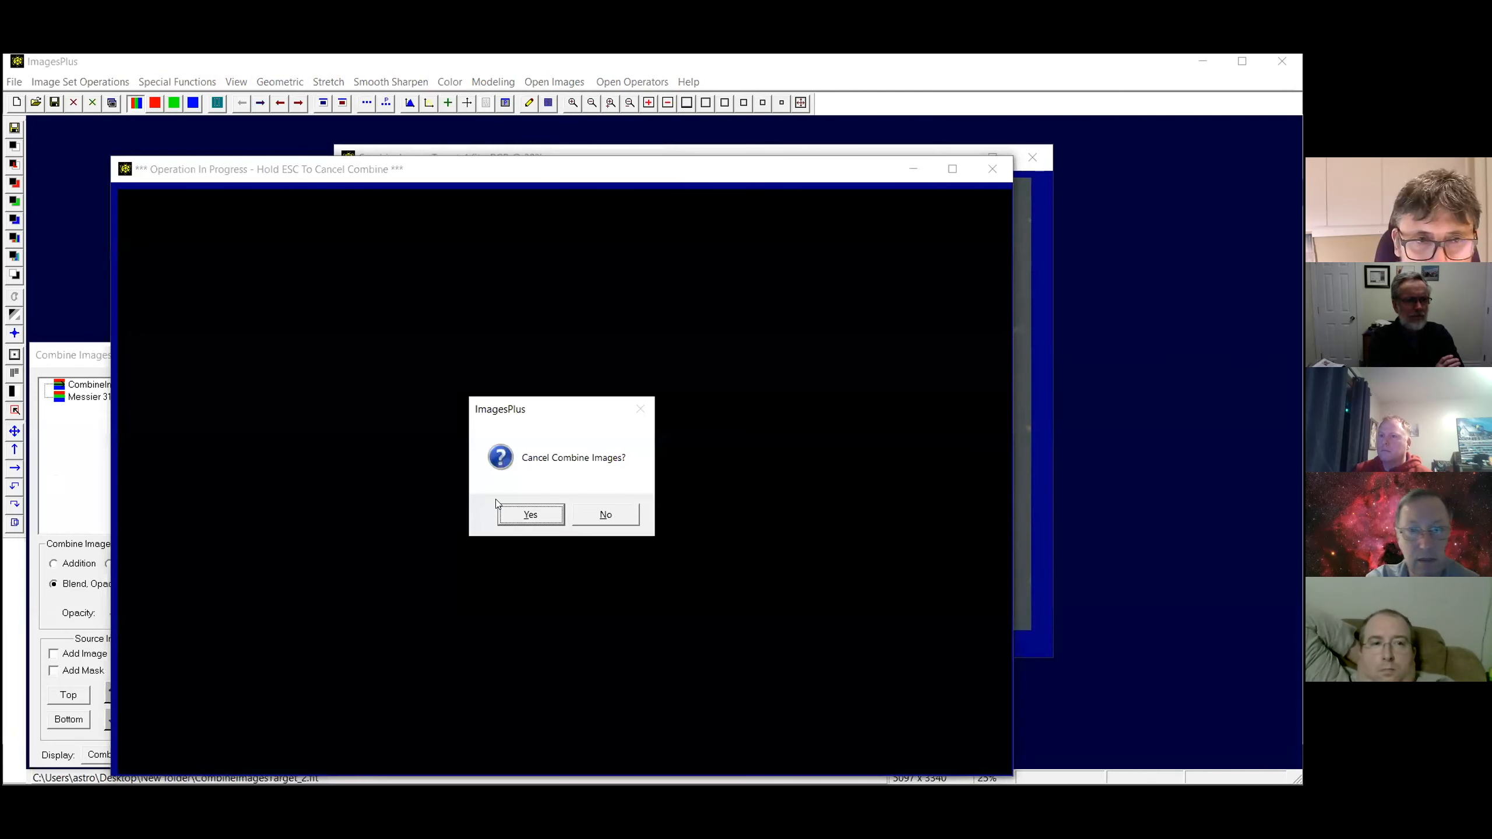
pyautogui.click(510, 512)
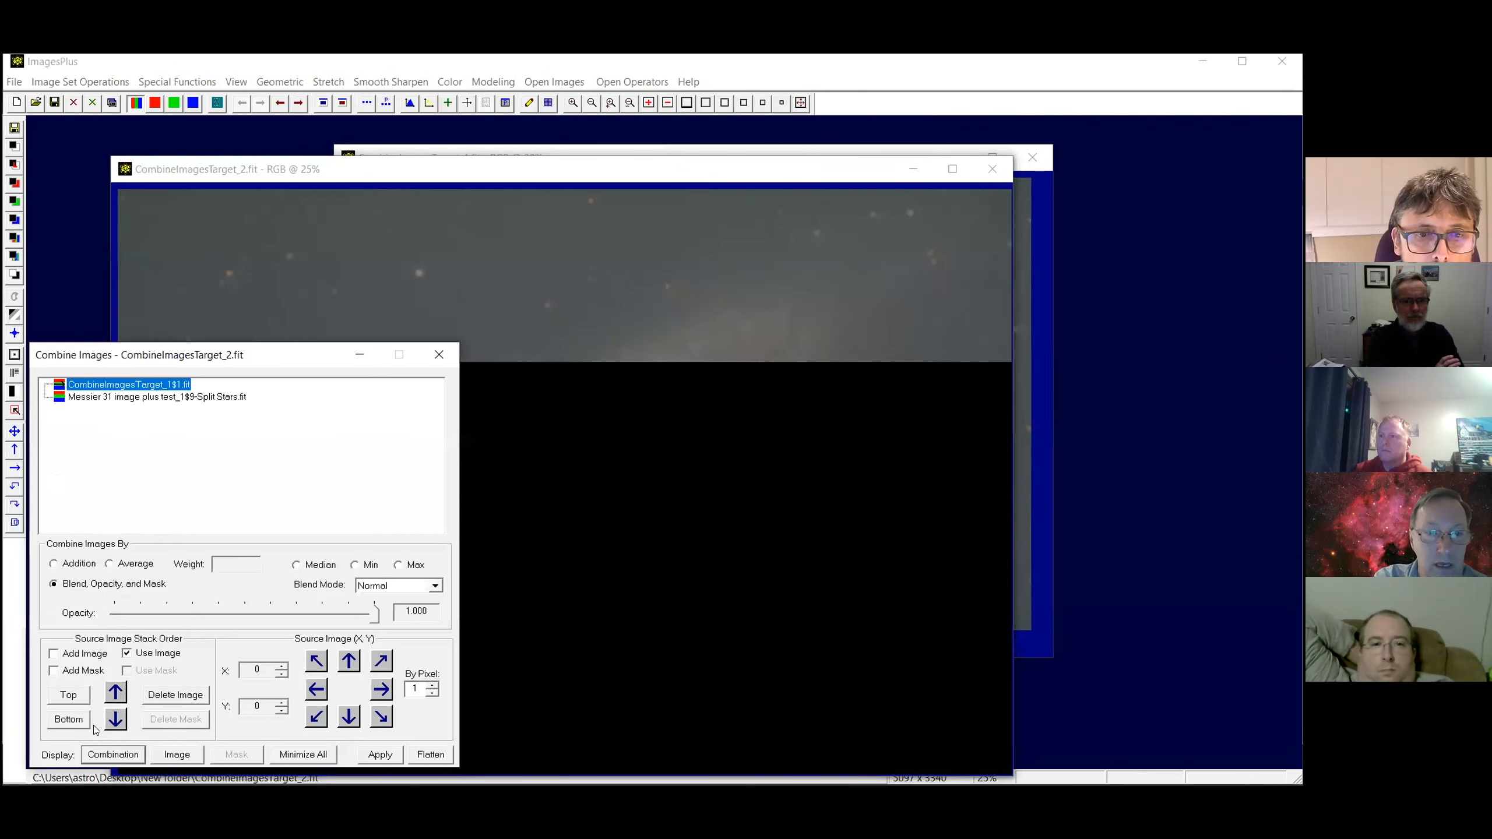
# Move CombineImagesTarget_1 below the Split Stars image in the stack and apply the combination with Split Stars in Merge Split mode
pyautogui.click(116, 719)
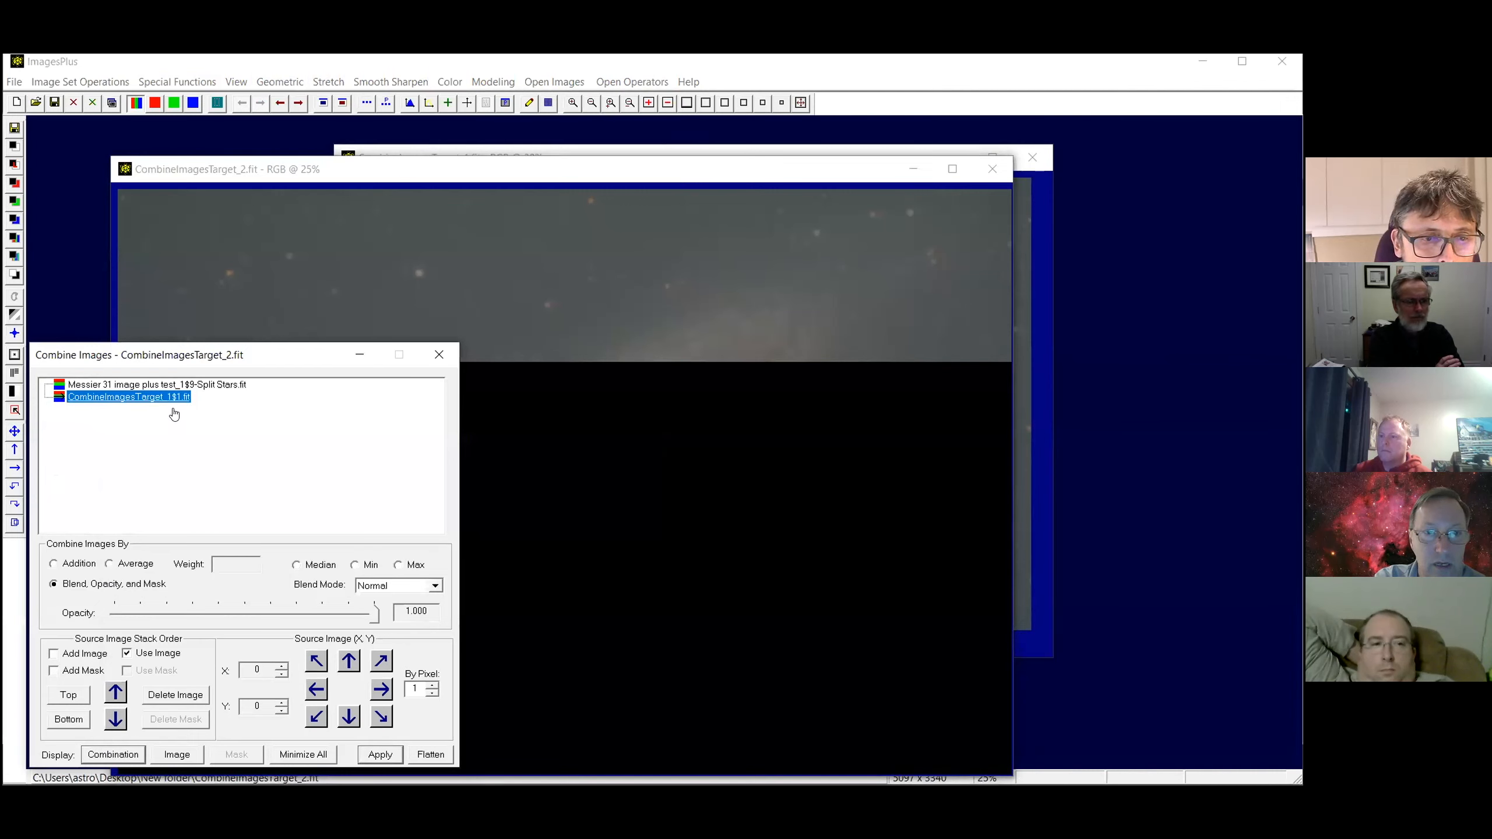
pyautogui.click(172, 386)
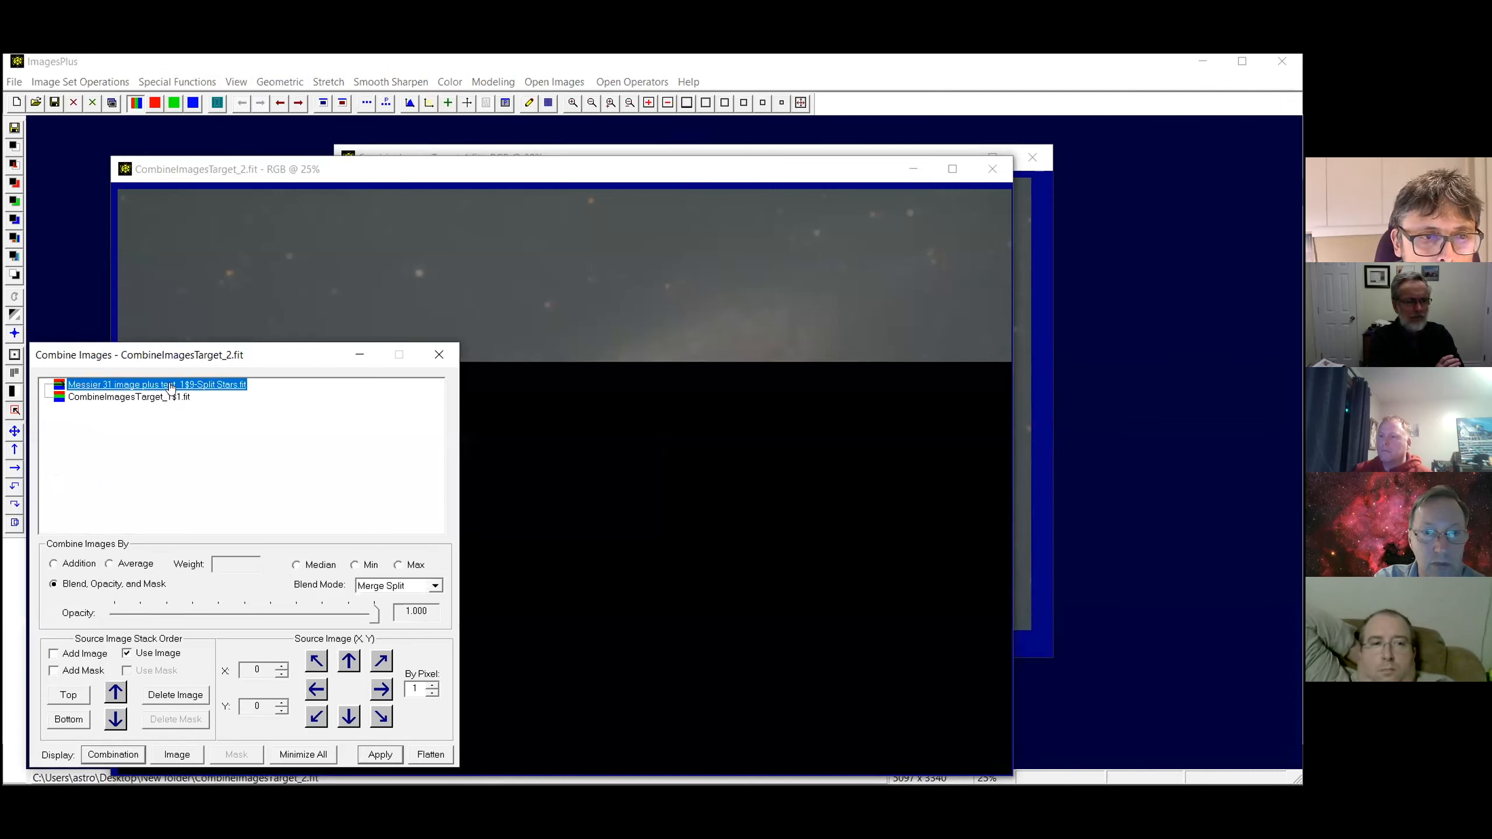
pyautogui.click(371, 751)
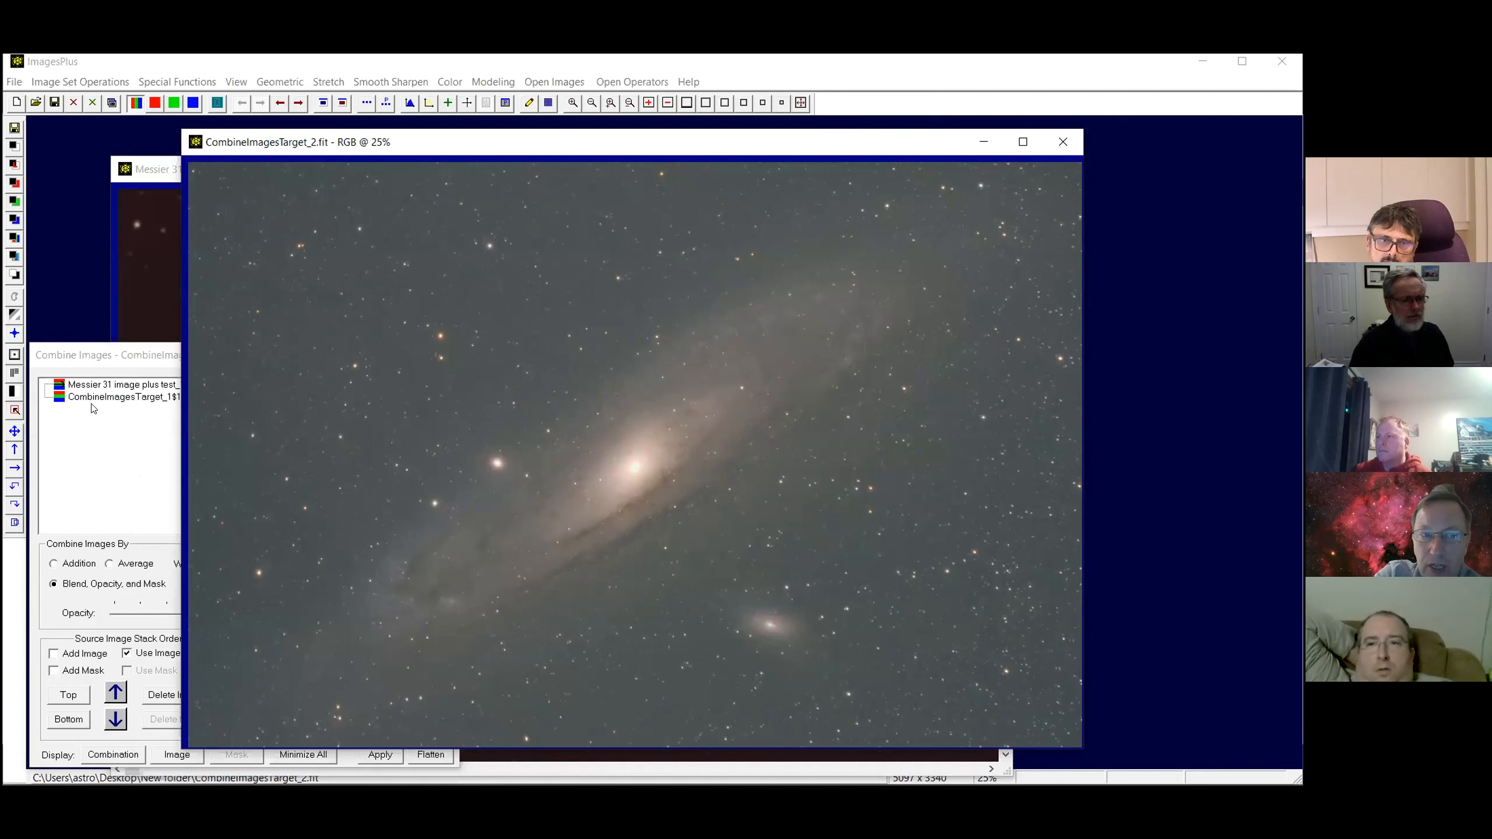
# Compare the combination with the Split Stars image's blend mode switched to Normal and back to Merge Split
pyautogui.click(108, 398)
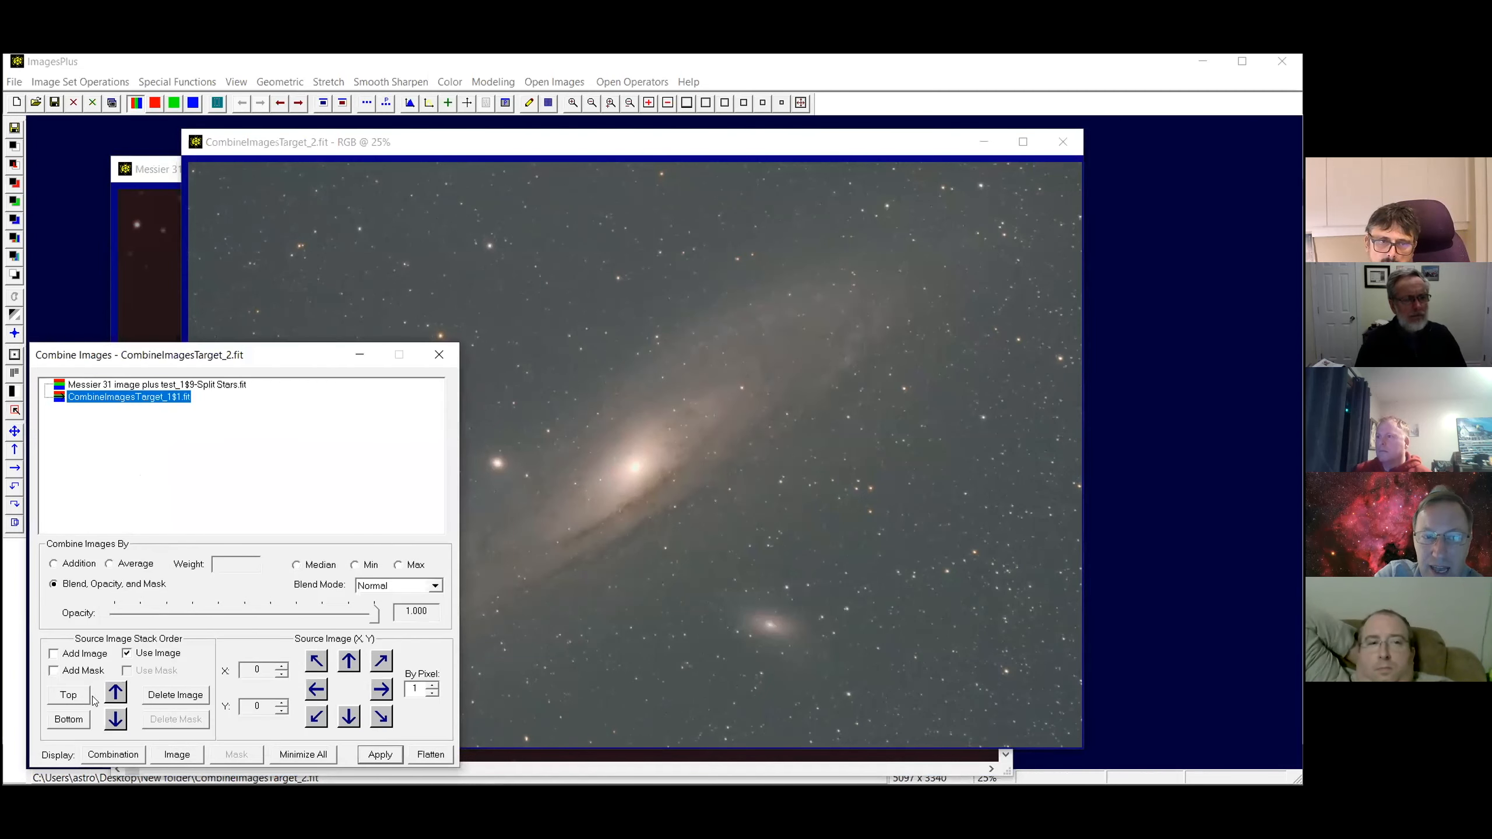
pyautogui.click(127, 654)
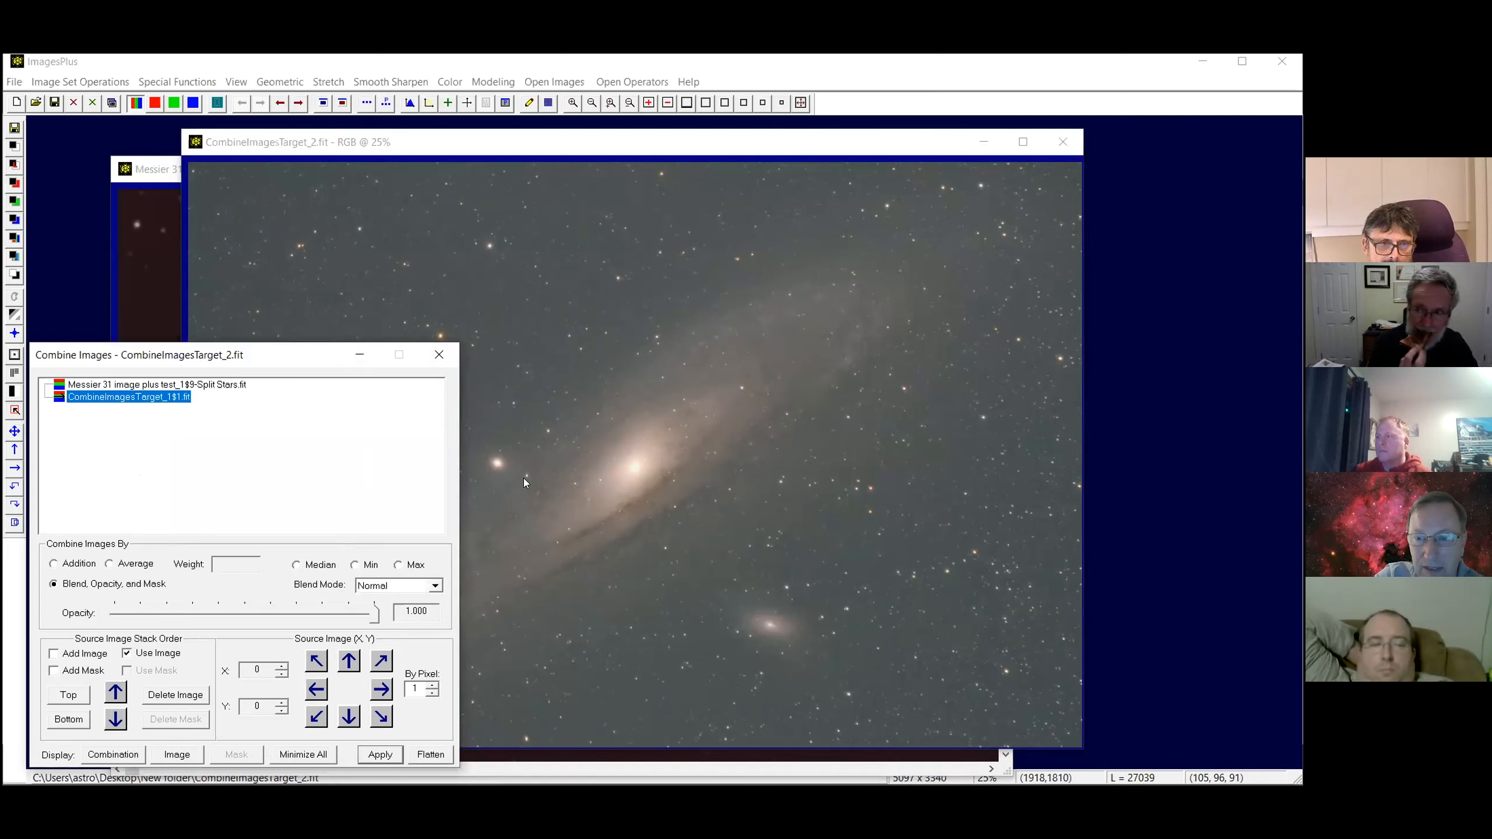
pyautogui.click(200, 385)
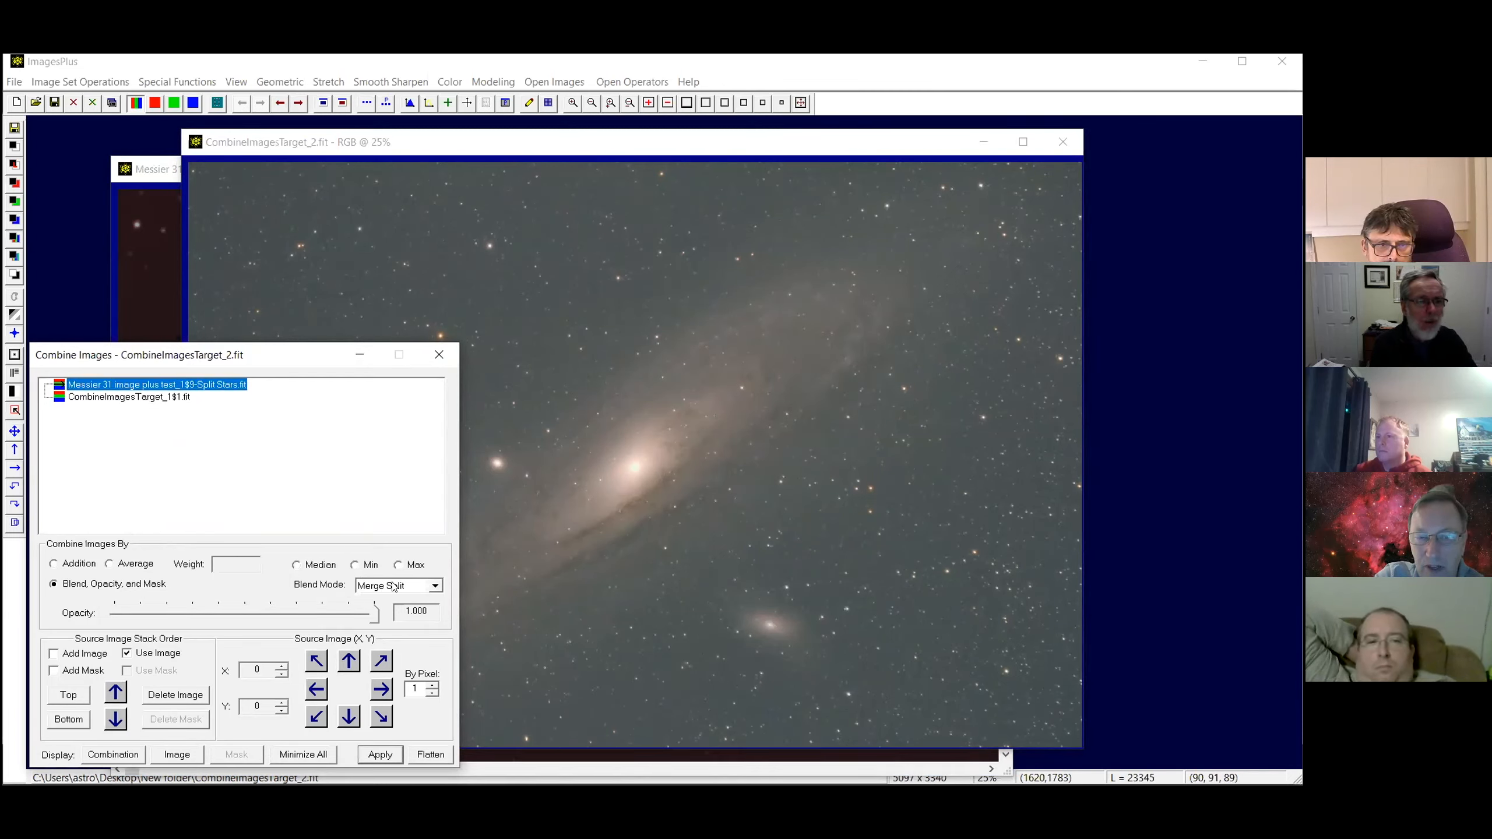
pyautogui.click(428, 585)
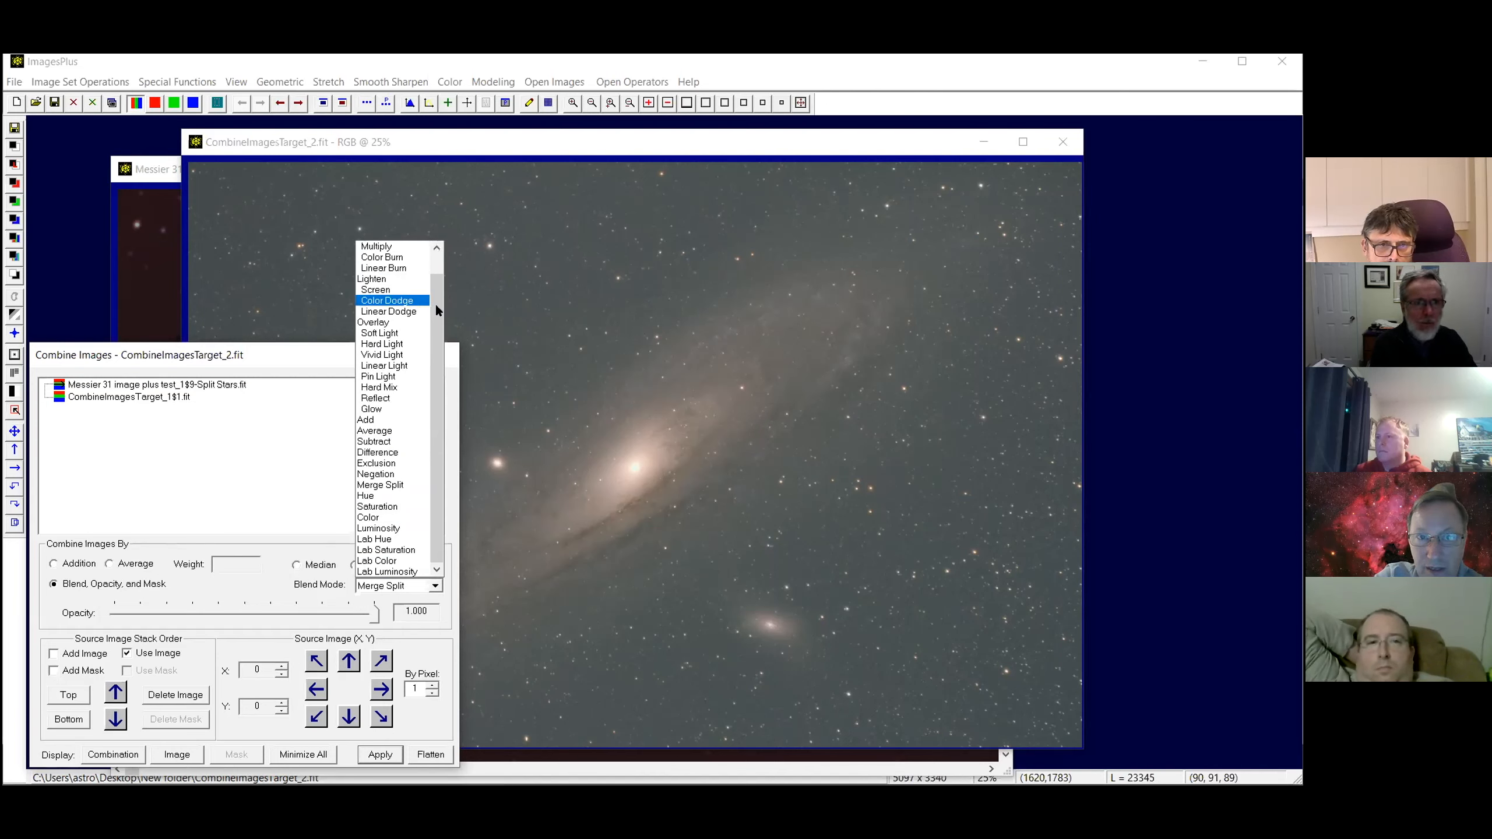
pyautogui.scroll(1, 436, 301)
pyautogui.click(379, 248)
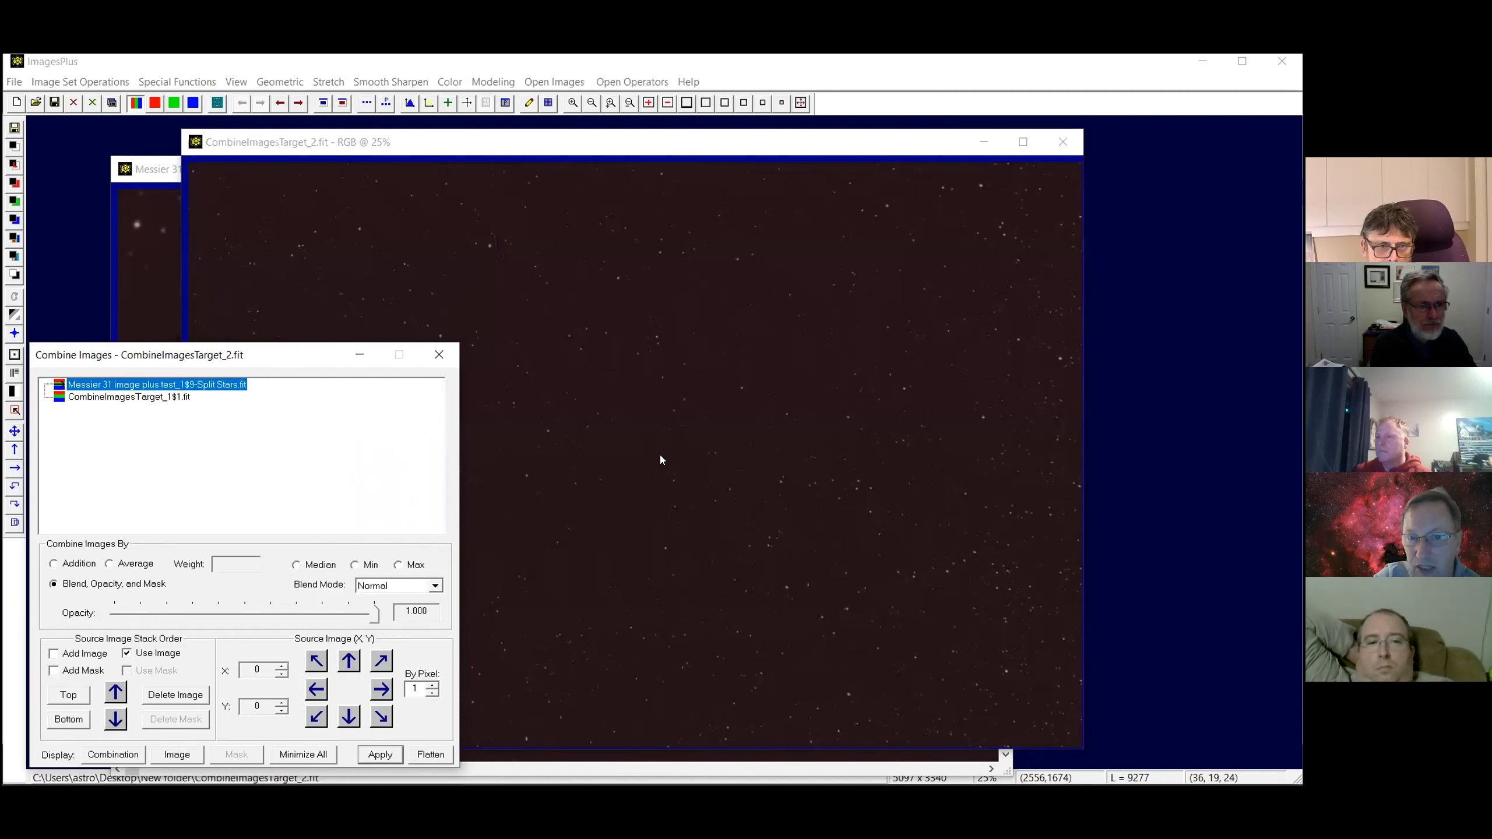
pyautogui.click(438, 586)
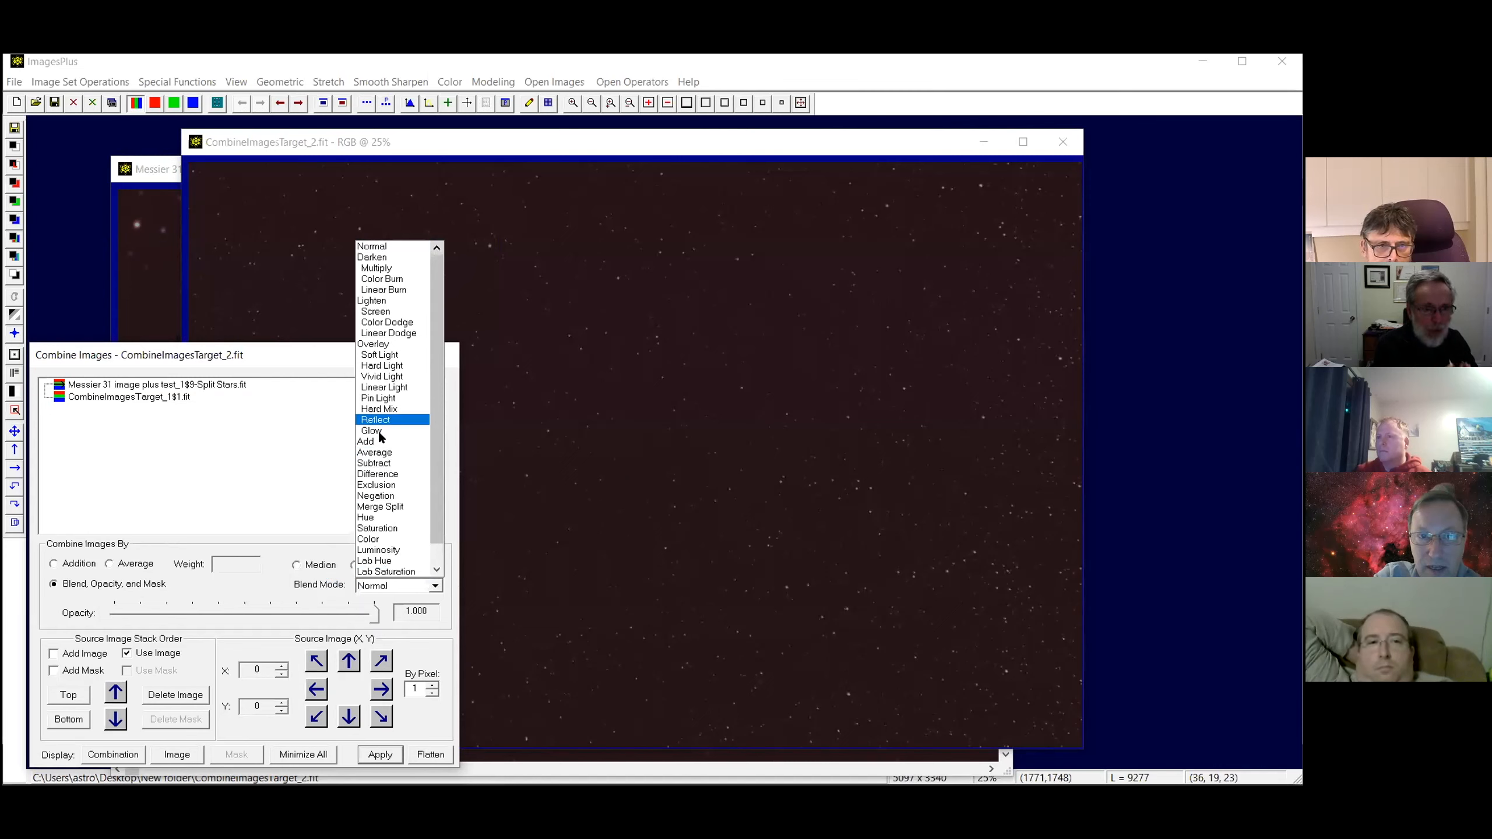
pyautogui.click(380, 507)
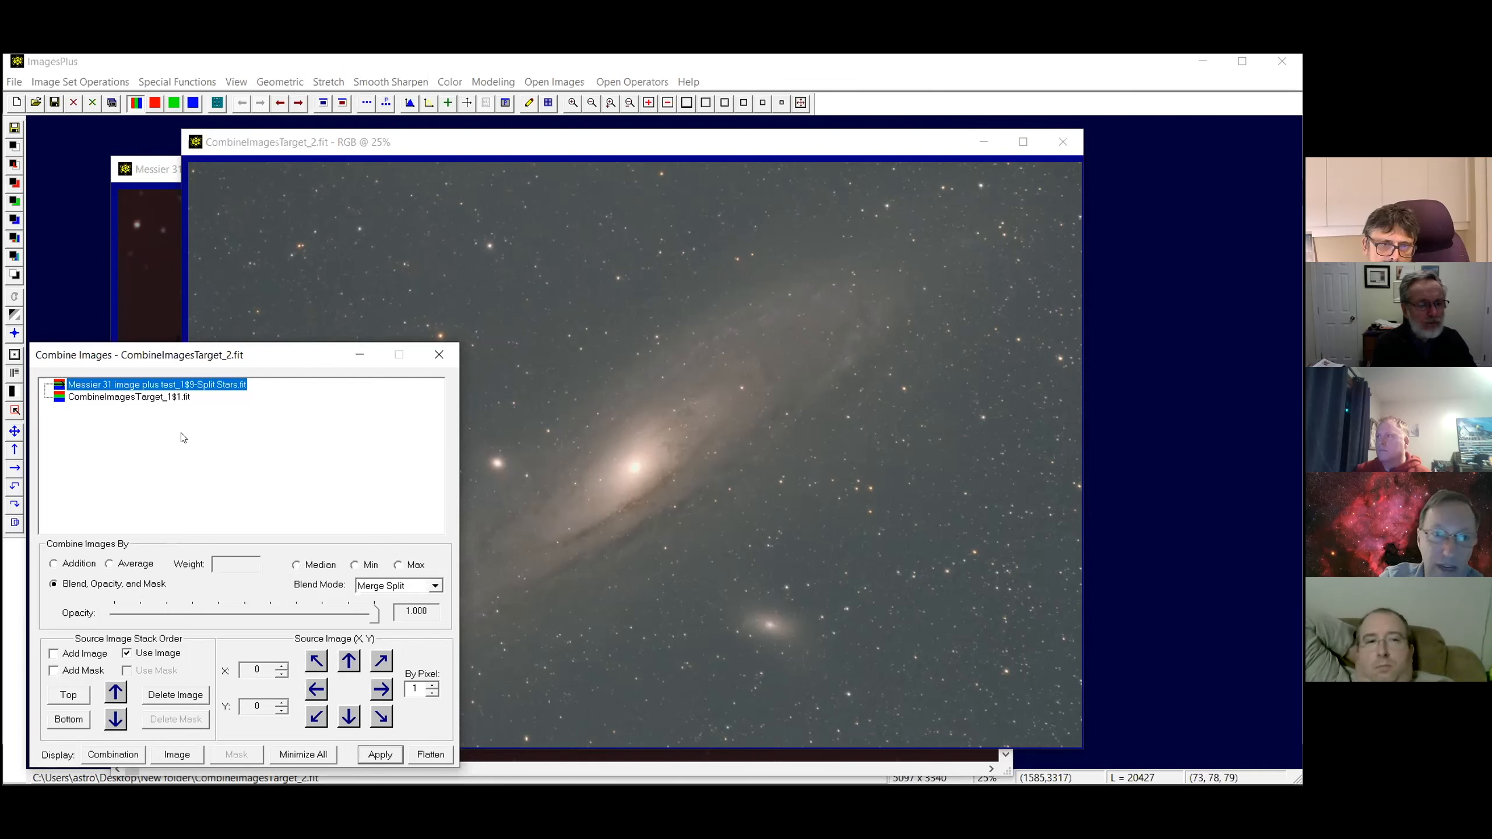
# Swap the blend modes, setting Split Stars to Normal and CombineImagesTarget_1 to Merge Split, and cancel the combine calculation
pyautogui.click(434, 586)
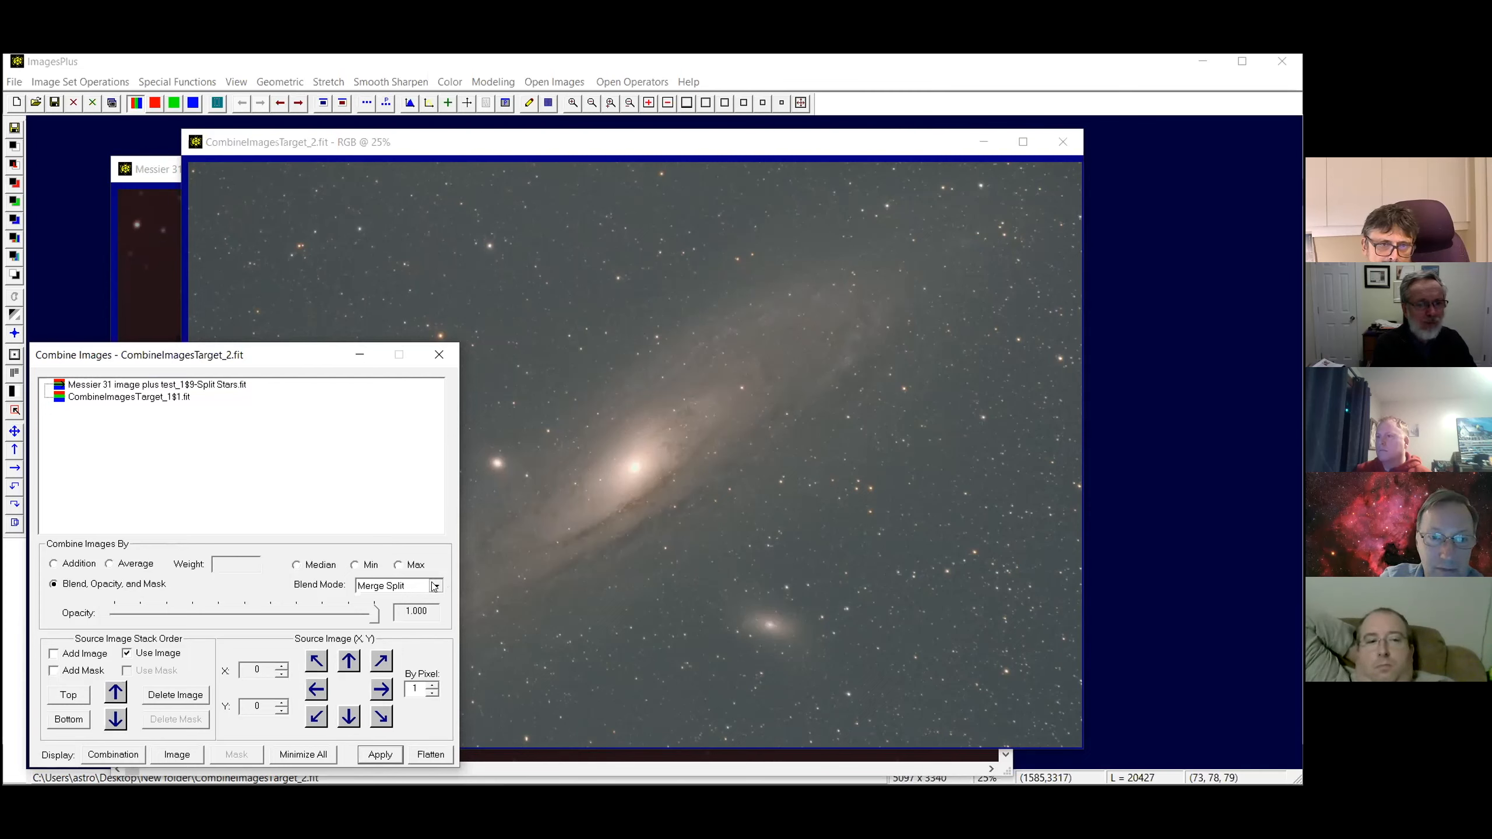
pyautogui.scroll(1, 403, 253)
pyautogui.click(402, 247)
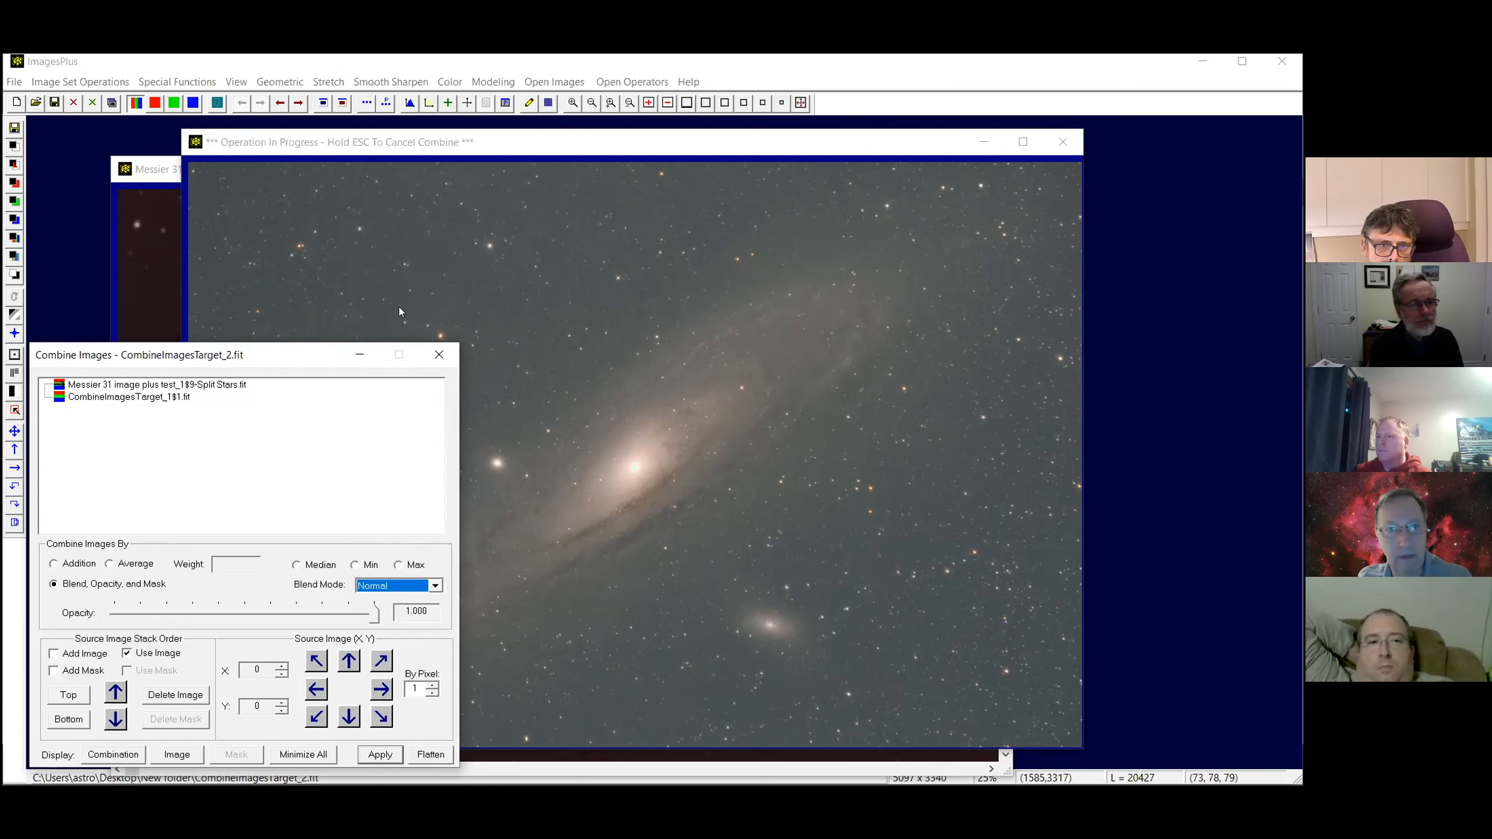
pyautogui.press('Escape')
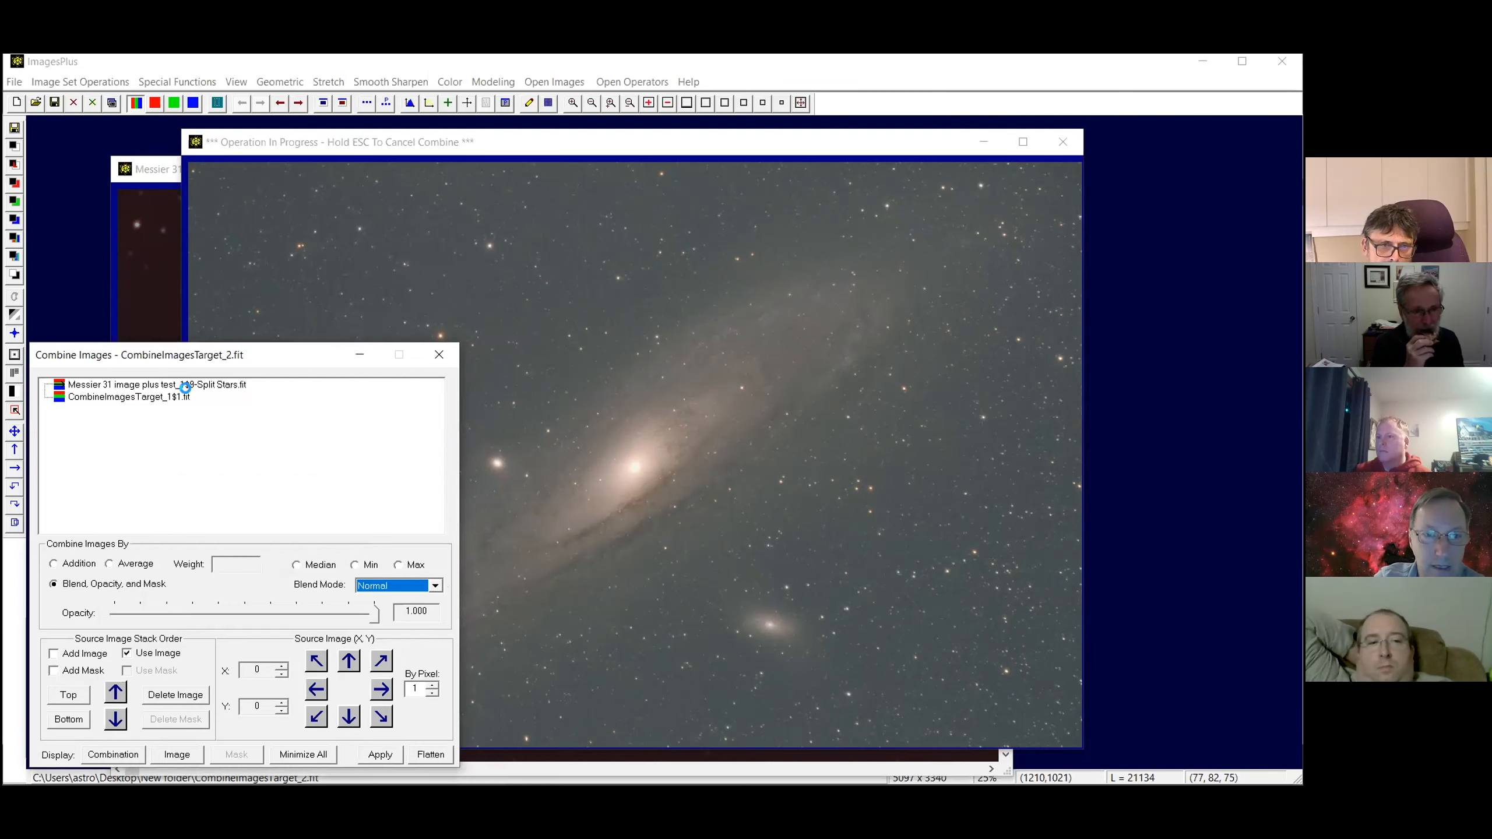
pyautogui.click(163, 398)
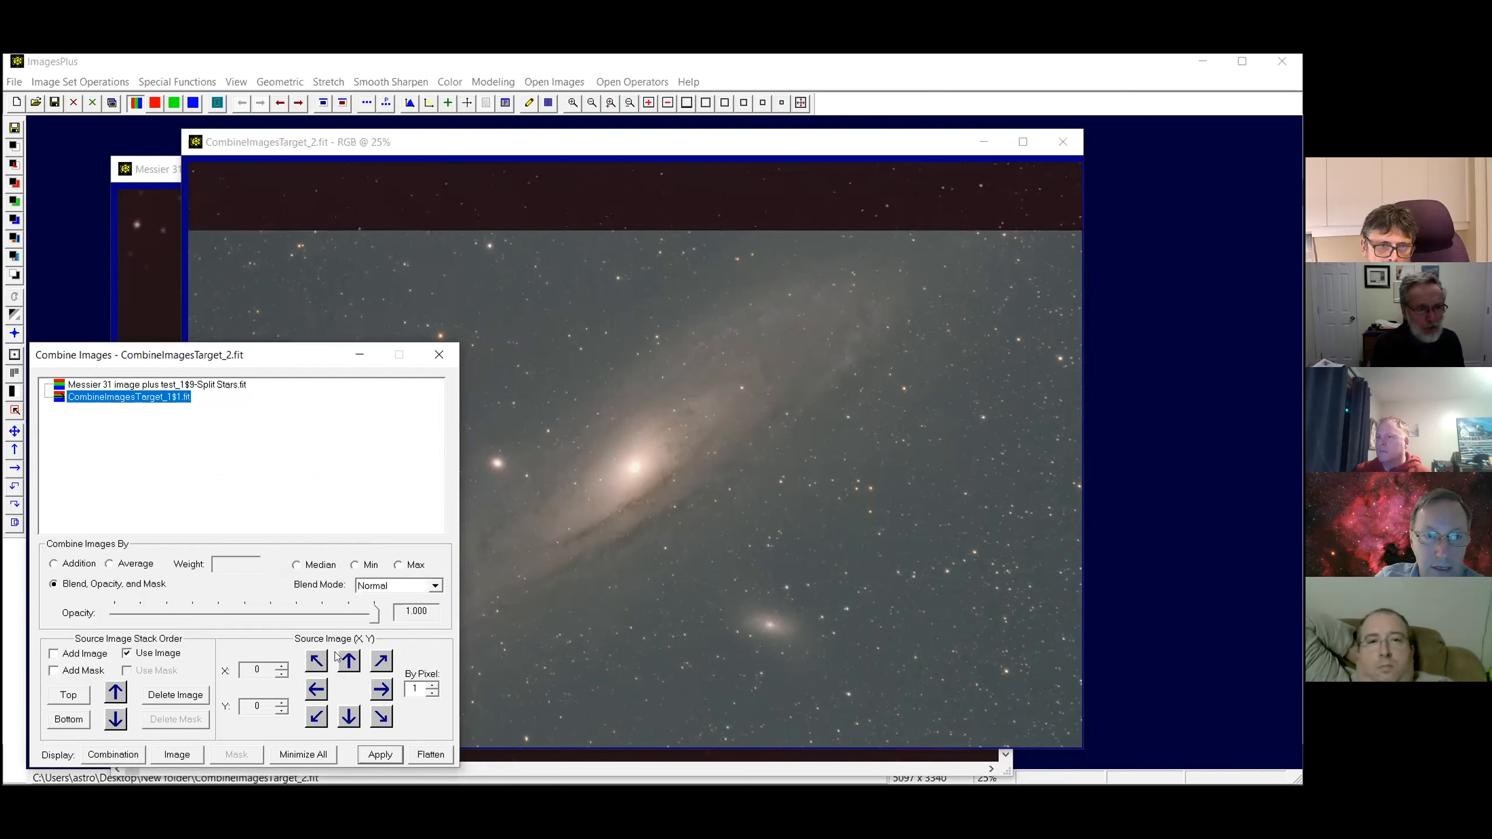
pyautogui.click(436, 588)
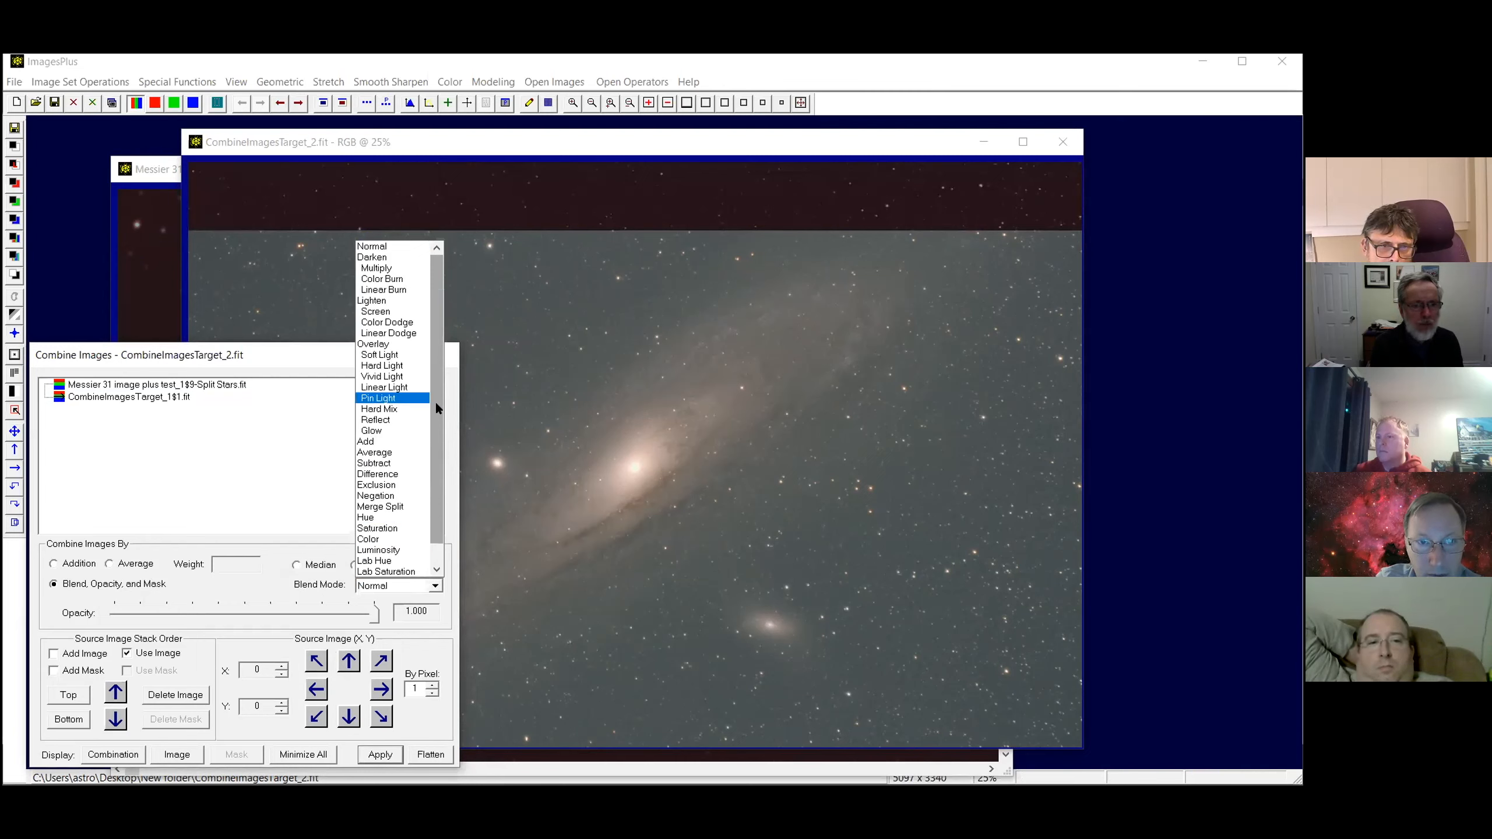
pyautogui.moveTo(435, 427); pyautogui.dragTo(432, 446)
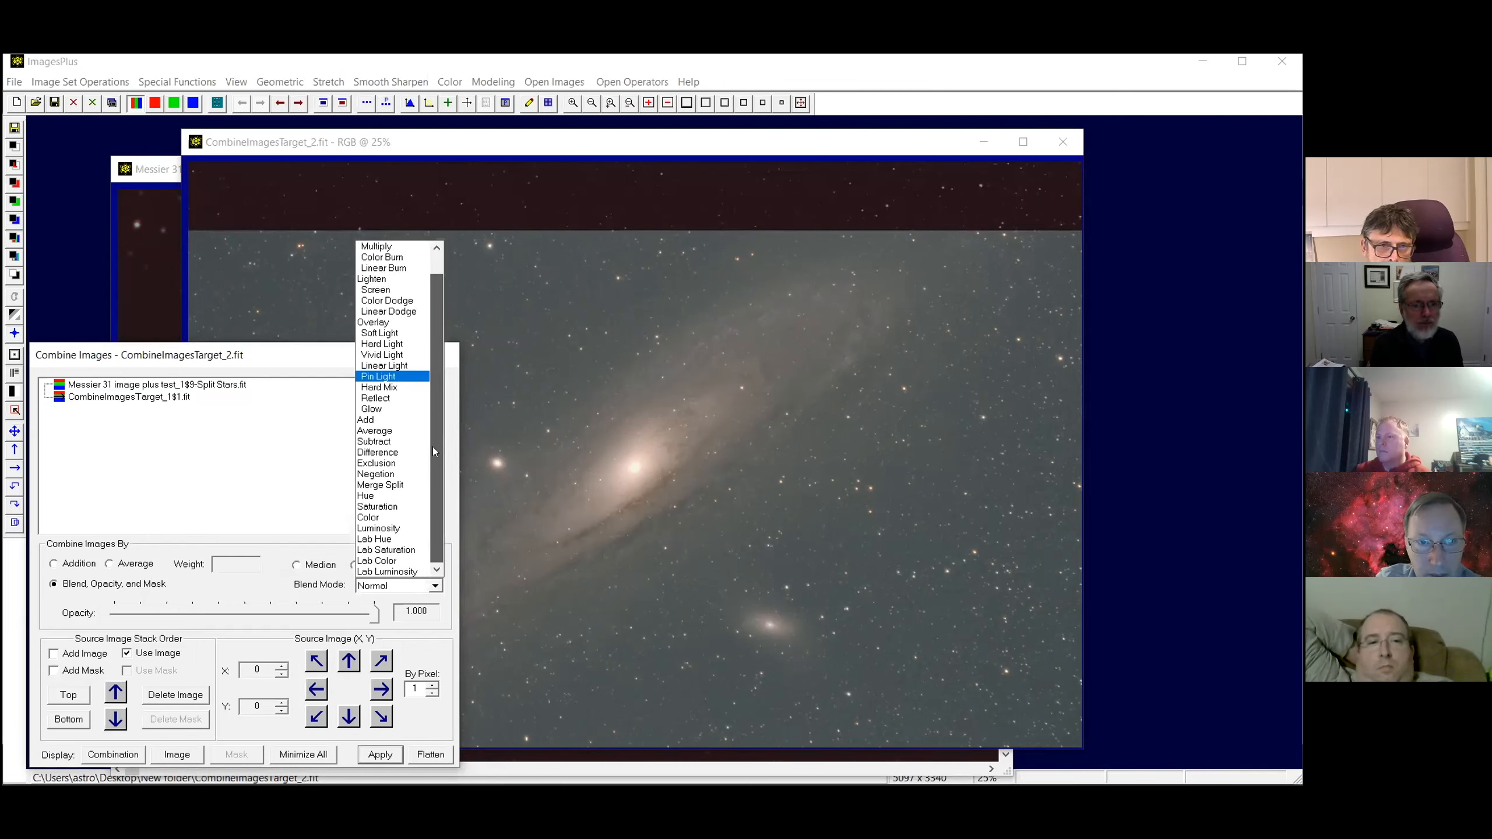
pyautogui.click(398, 485)
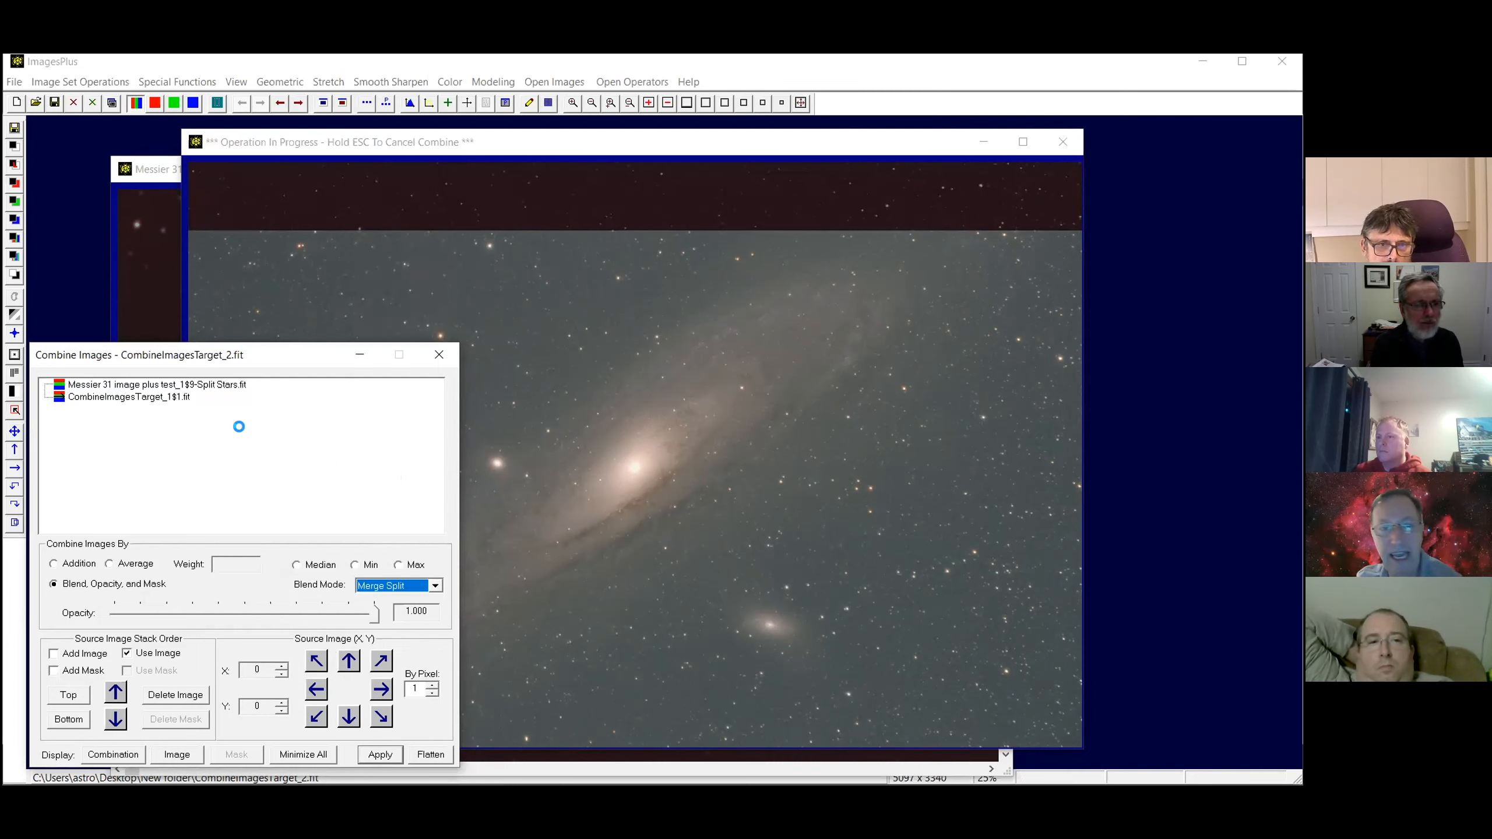
pyautogui.press('Escape')
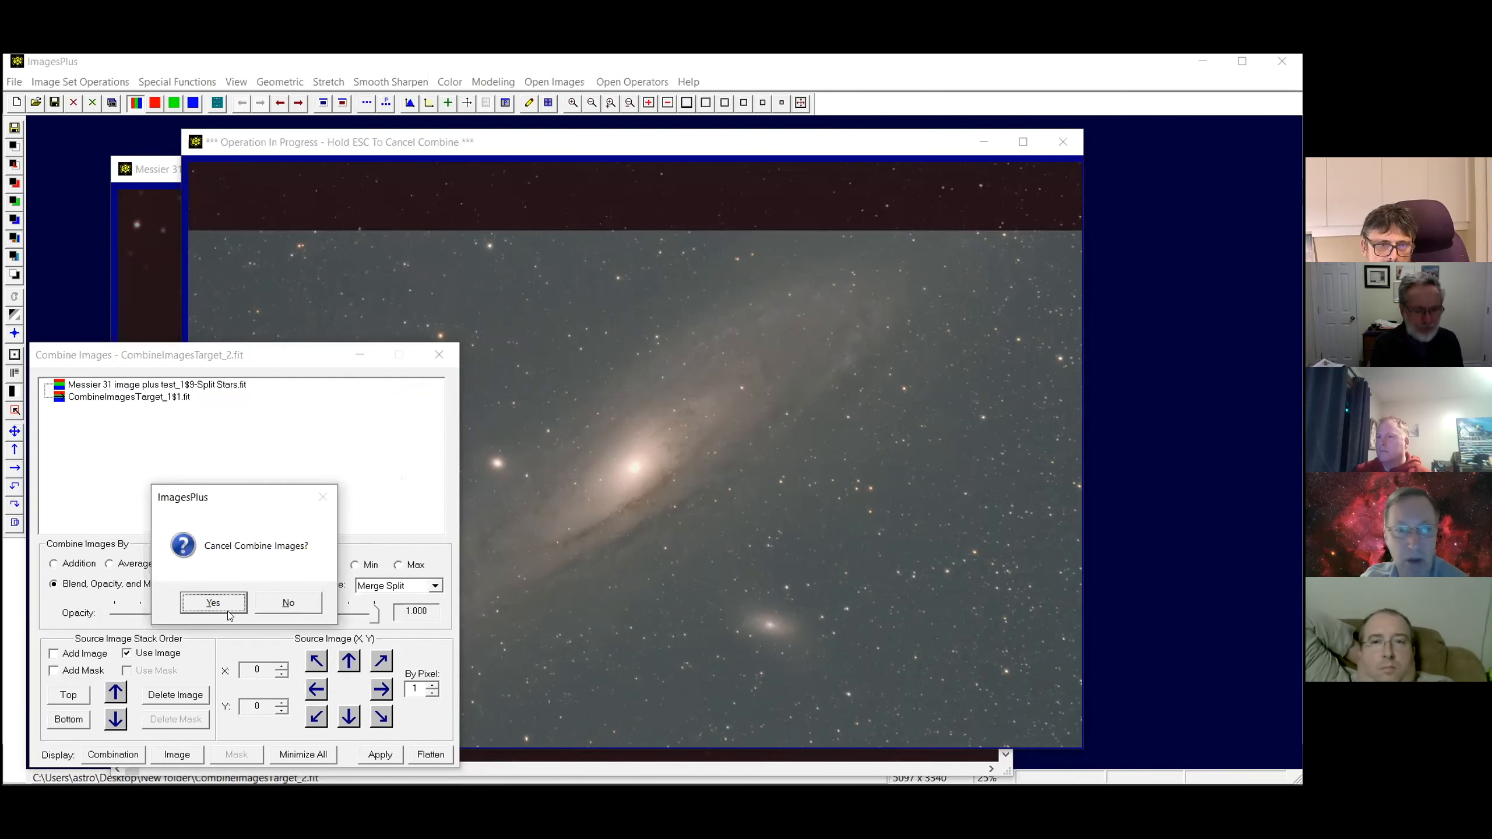
pyautogui.click(198, 604)
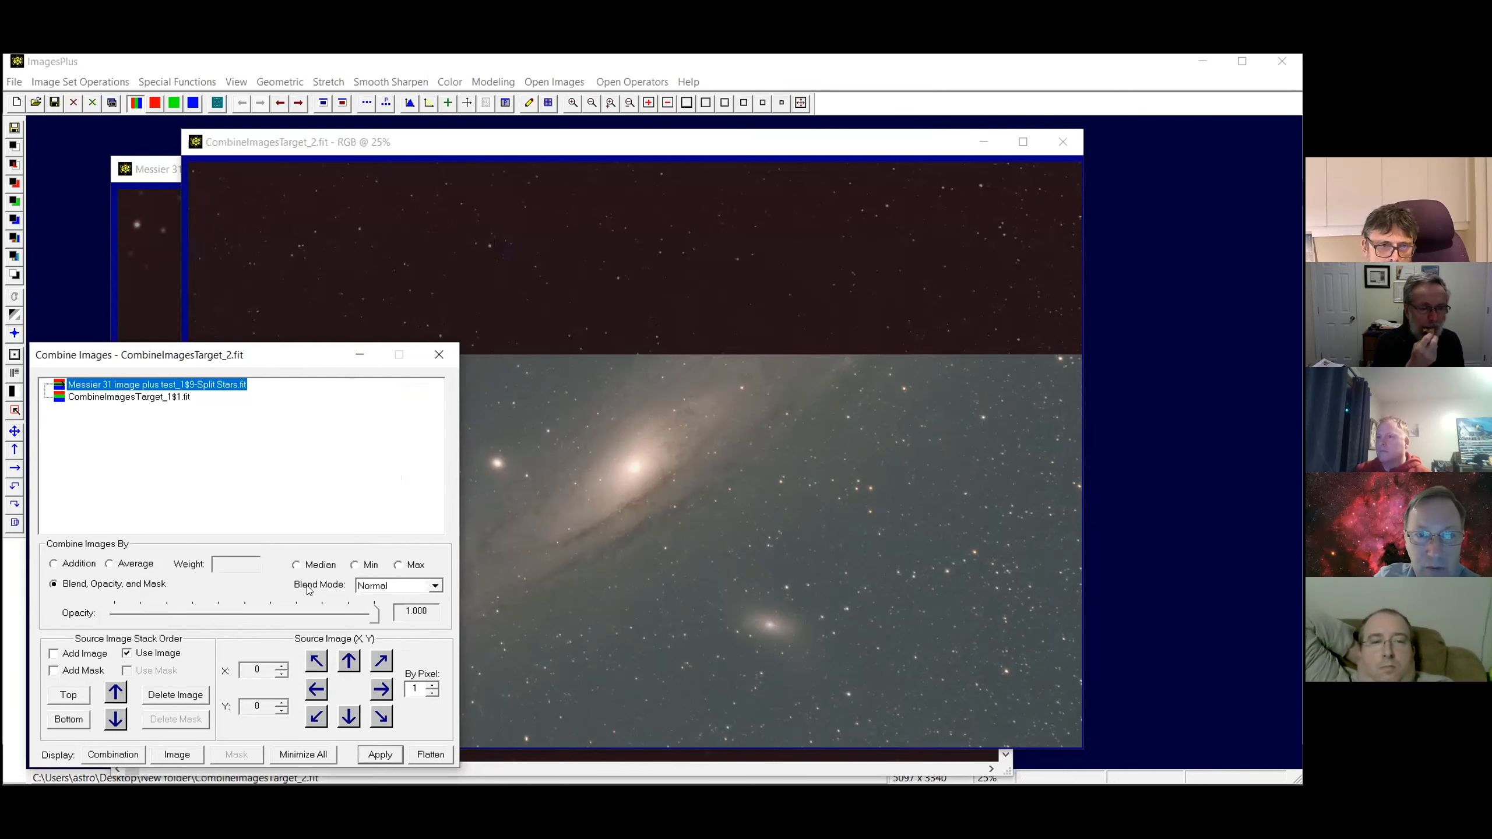
# Move CombineImagesTarget_1 above the Split Stars image in the stack and apply the combination
pyautogui.click(88, 399)
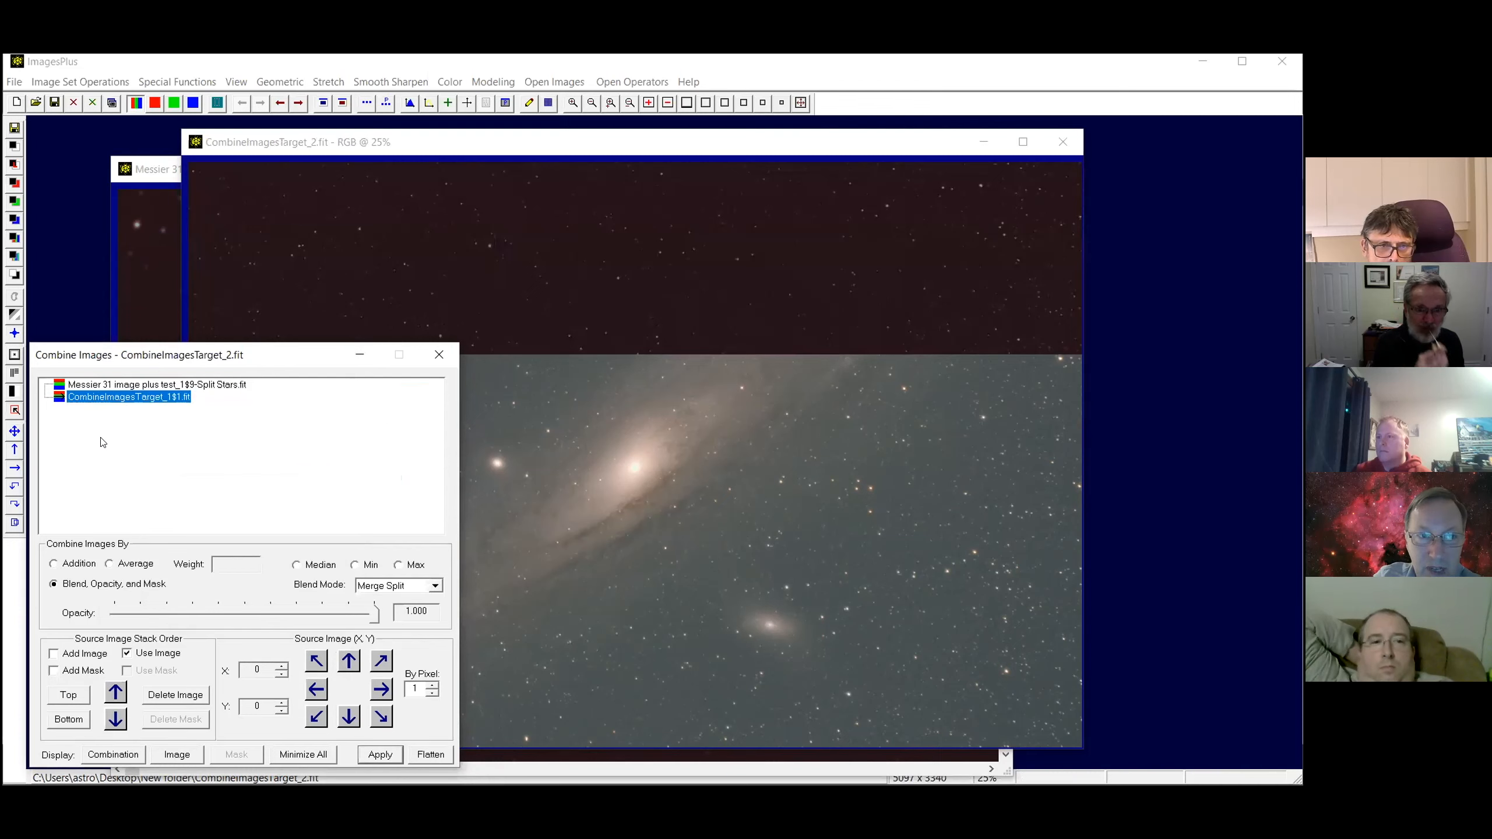
pyautogui.click(115, 693)
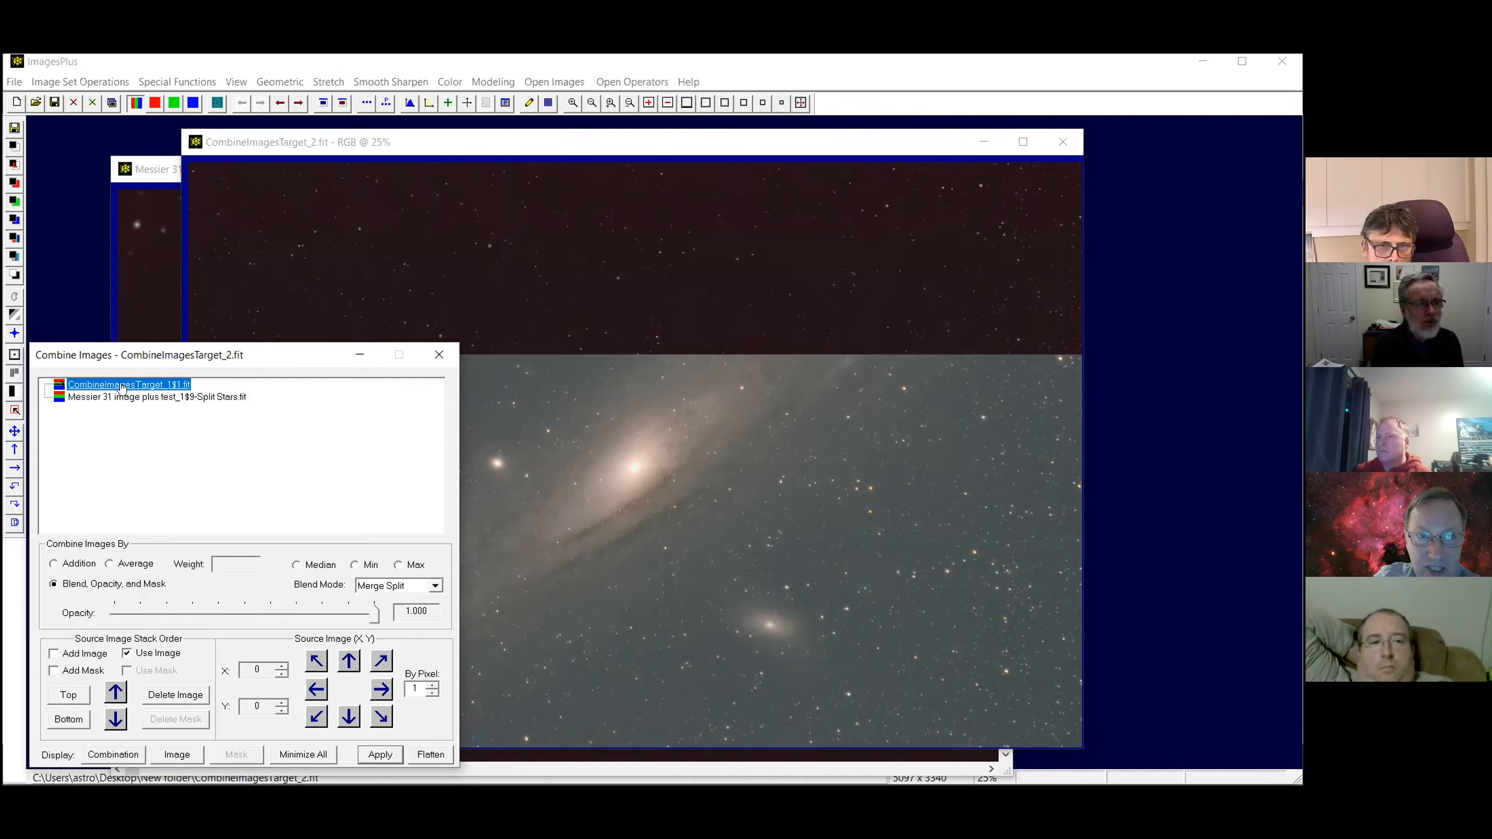
pyautogui.click(387, 759)
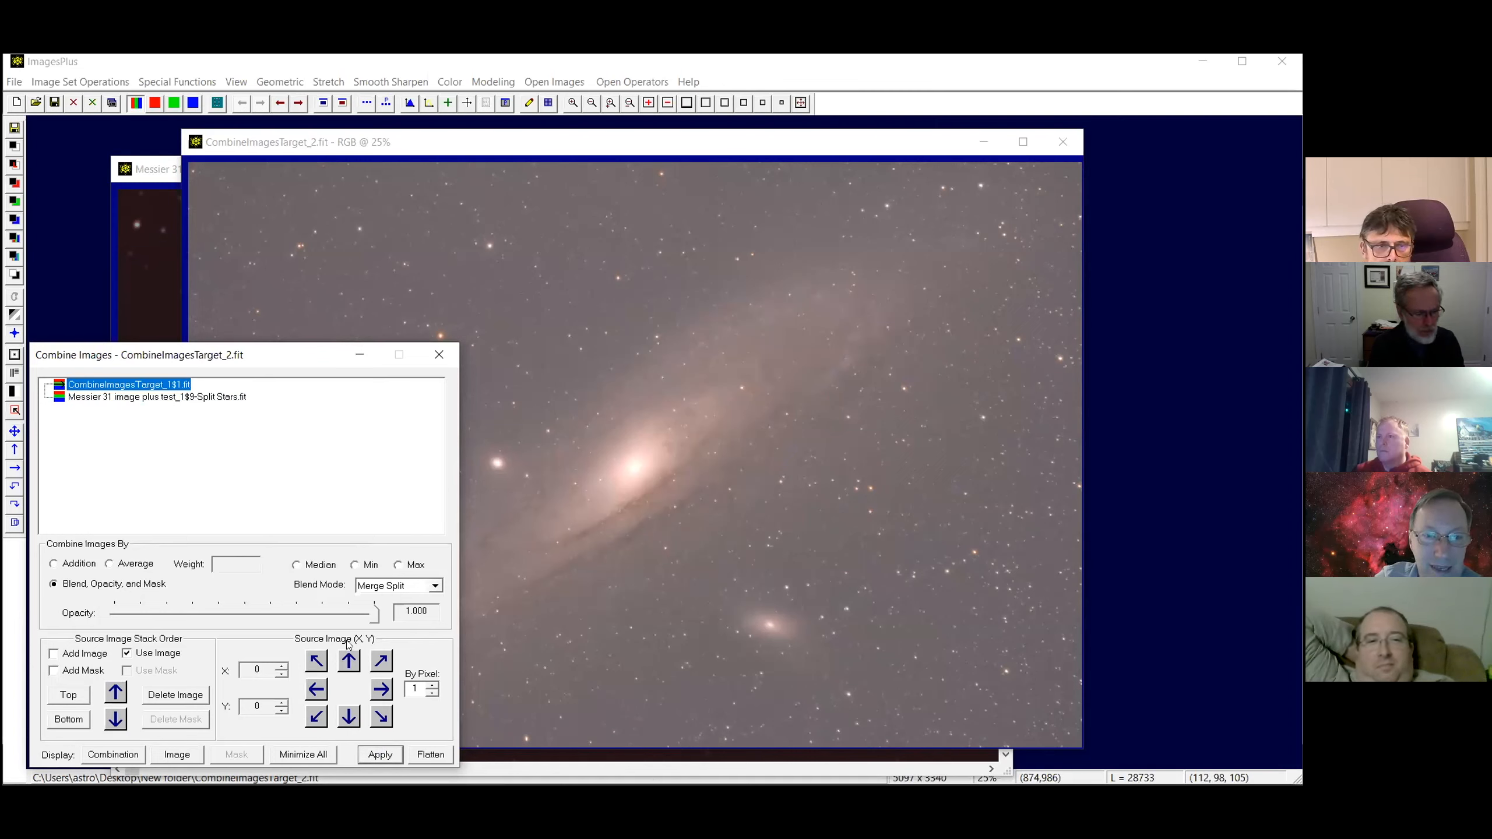
# Put CombineImagesTarget_1 back below Split Stars with its blend mode set to Normal, and set Split Stars to Merge Split
pyautogui.click(116, 719)
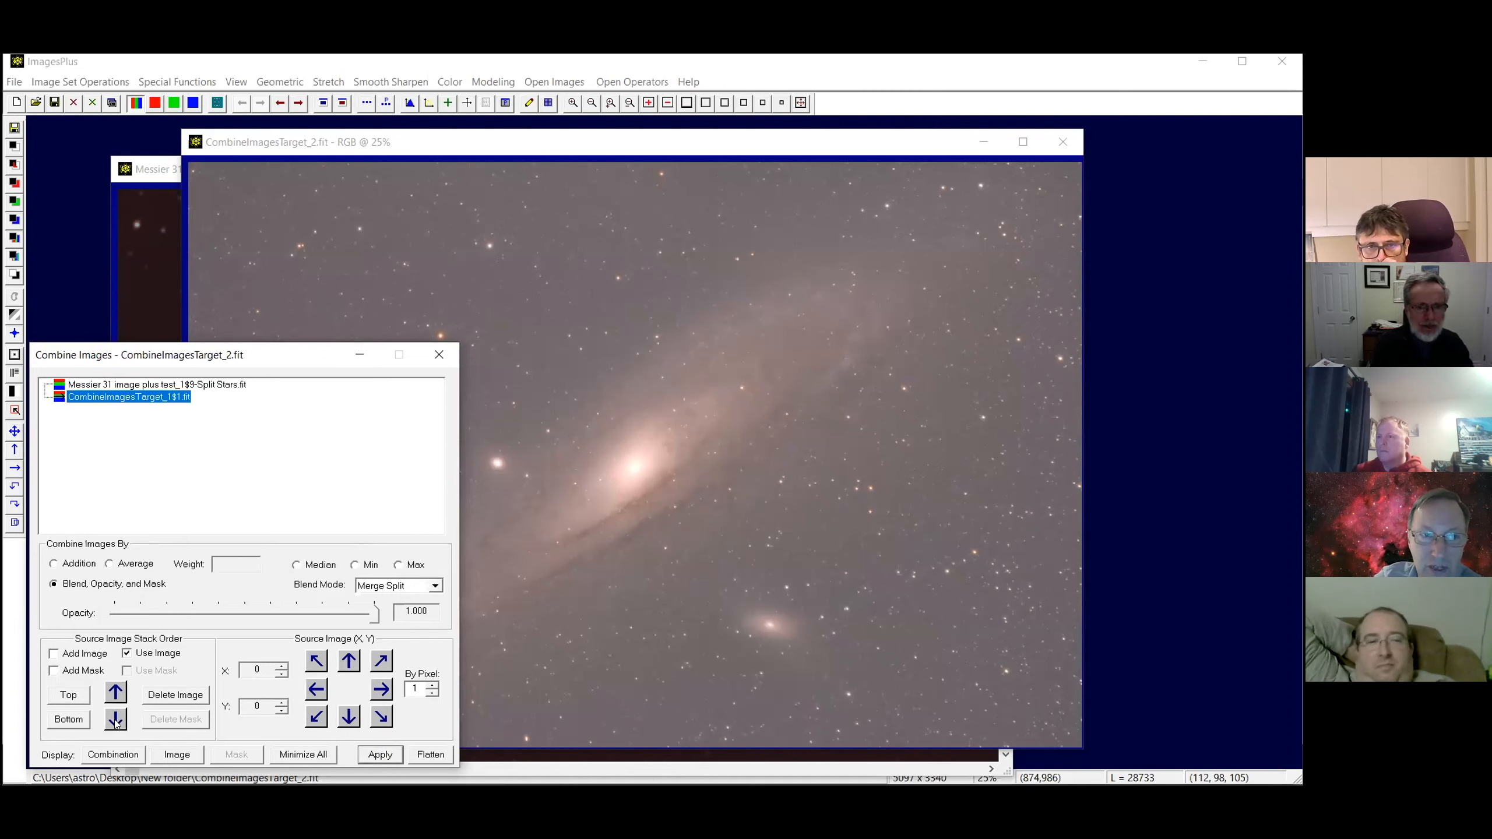
pyautogui.click(435, 586)
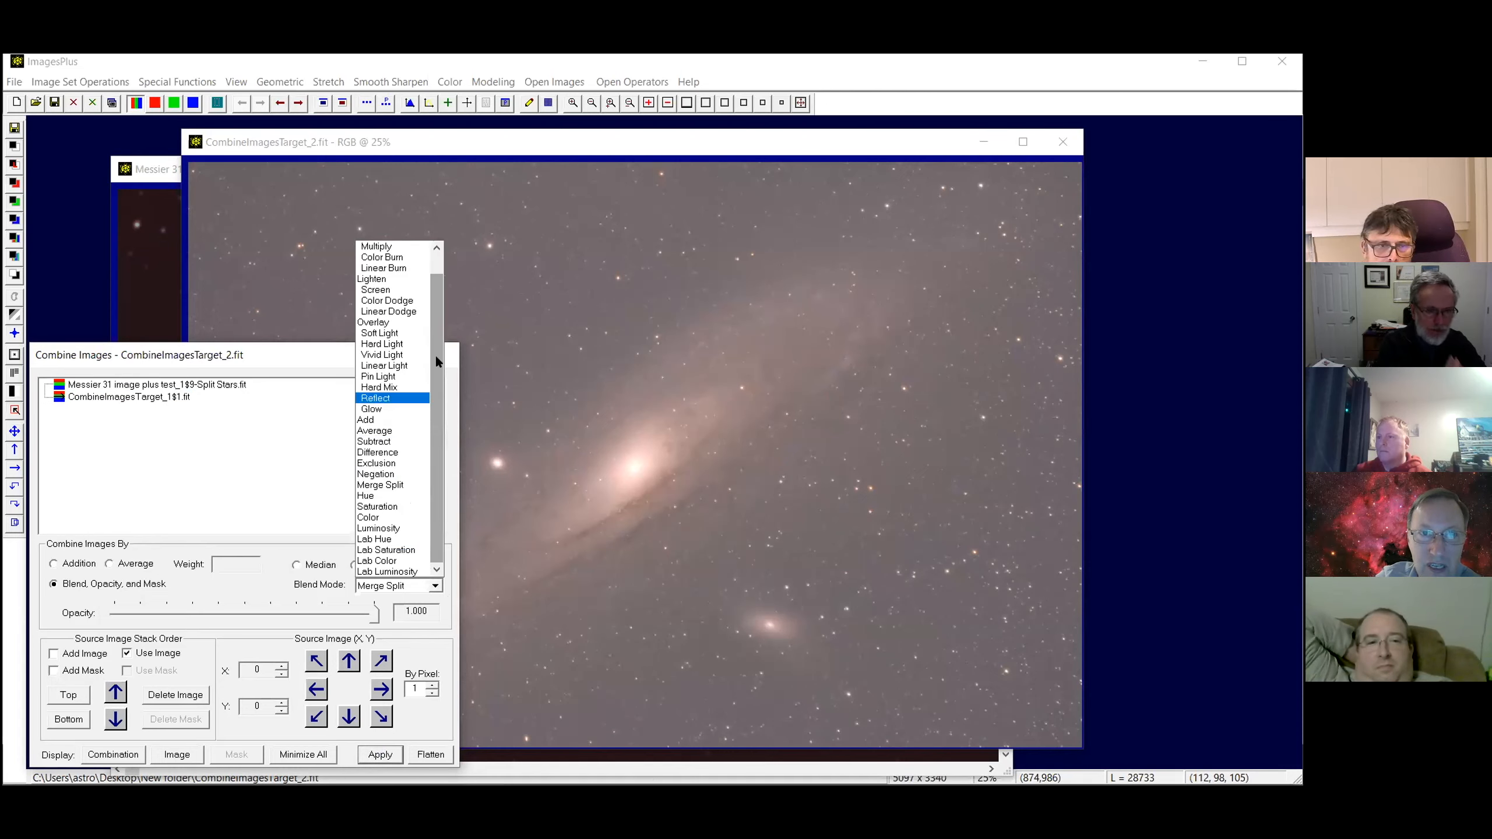
pyautogui.scroll(3, 437, 311)
pyautogui.click(381, 246)
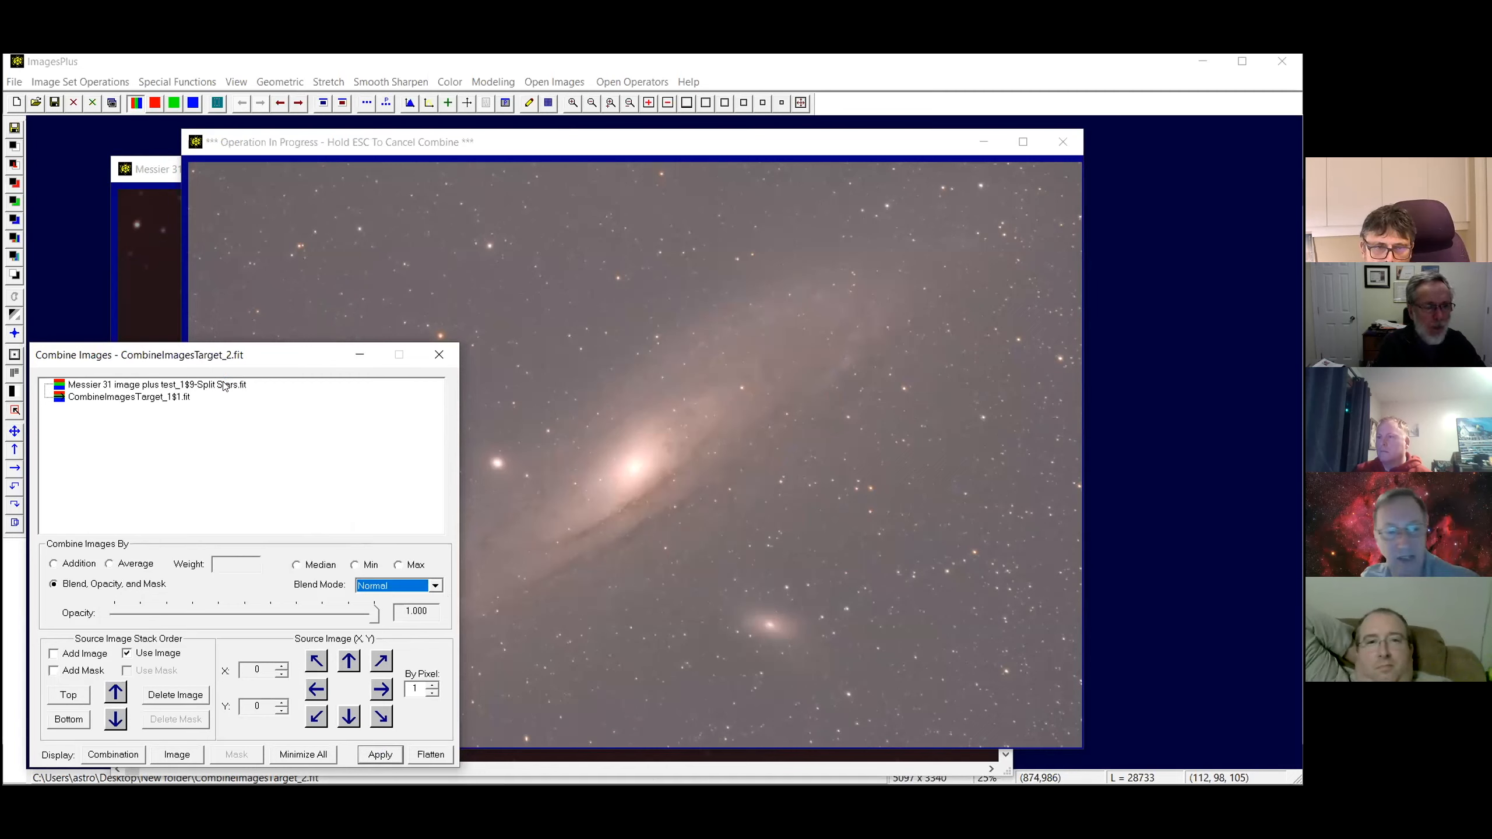
pyautogui.press('Escape')
pyautogui.click(215, 602)
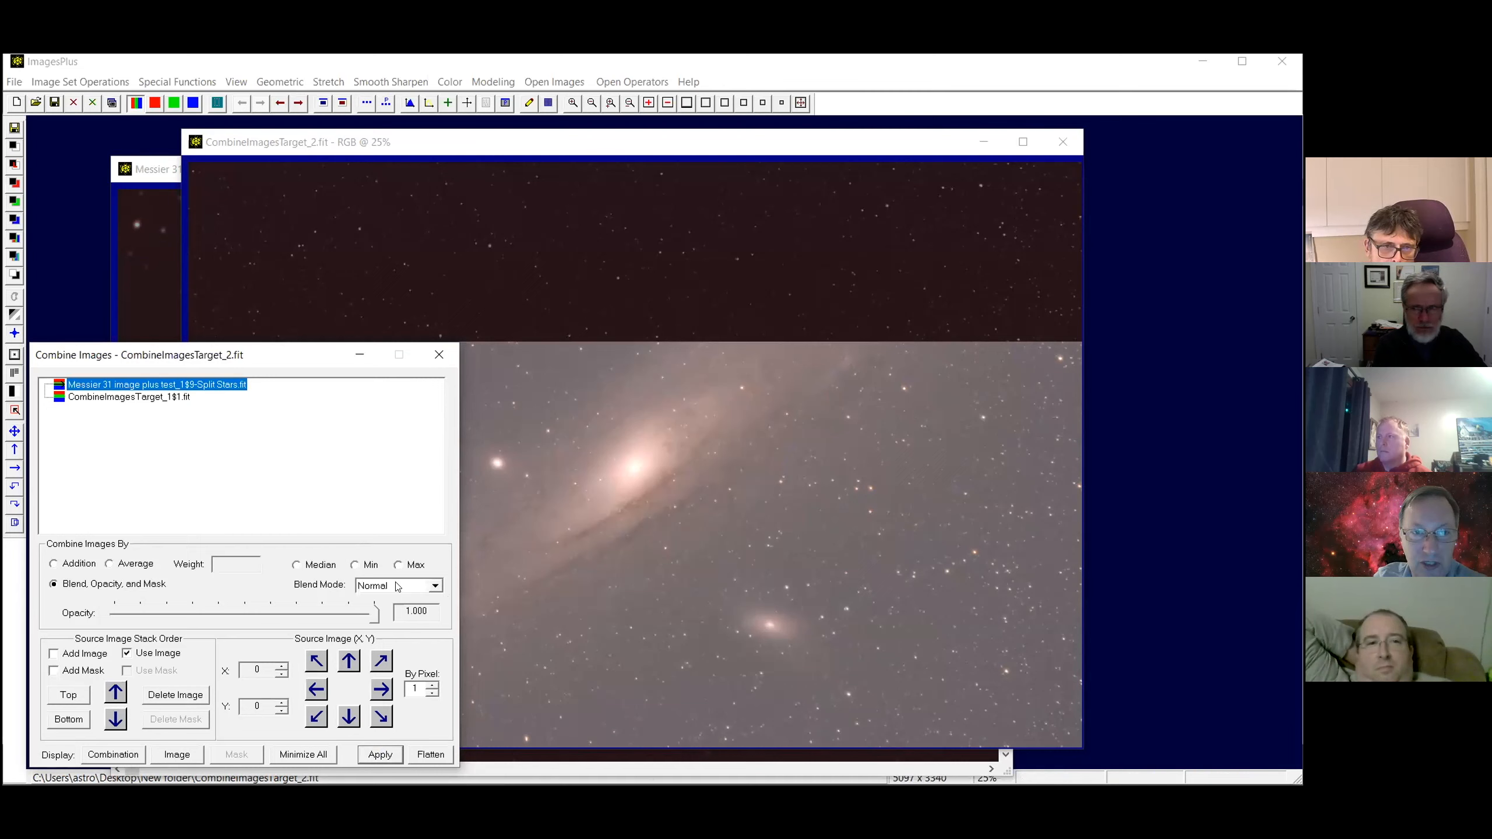
pyautogui.click(436, 586)
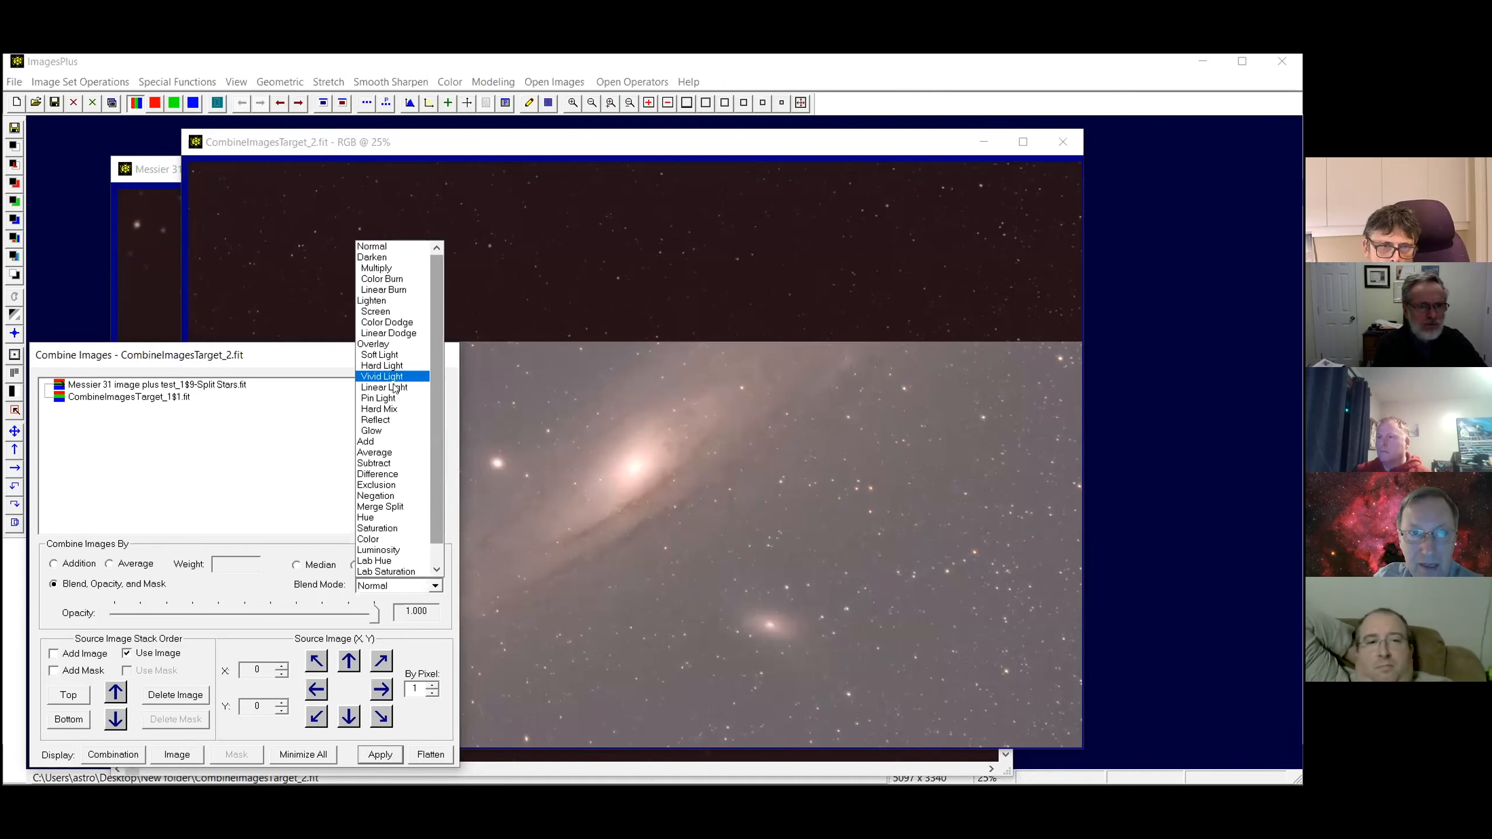
pyautogui.click(390, 506)
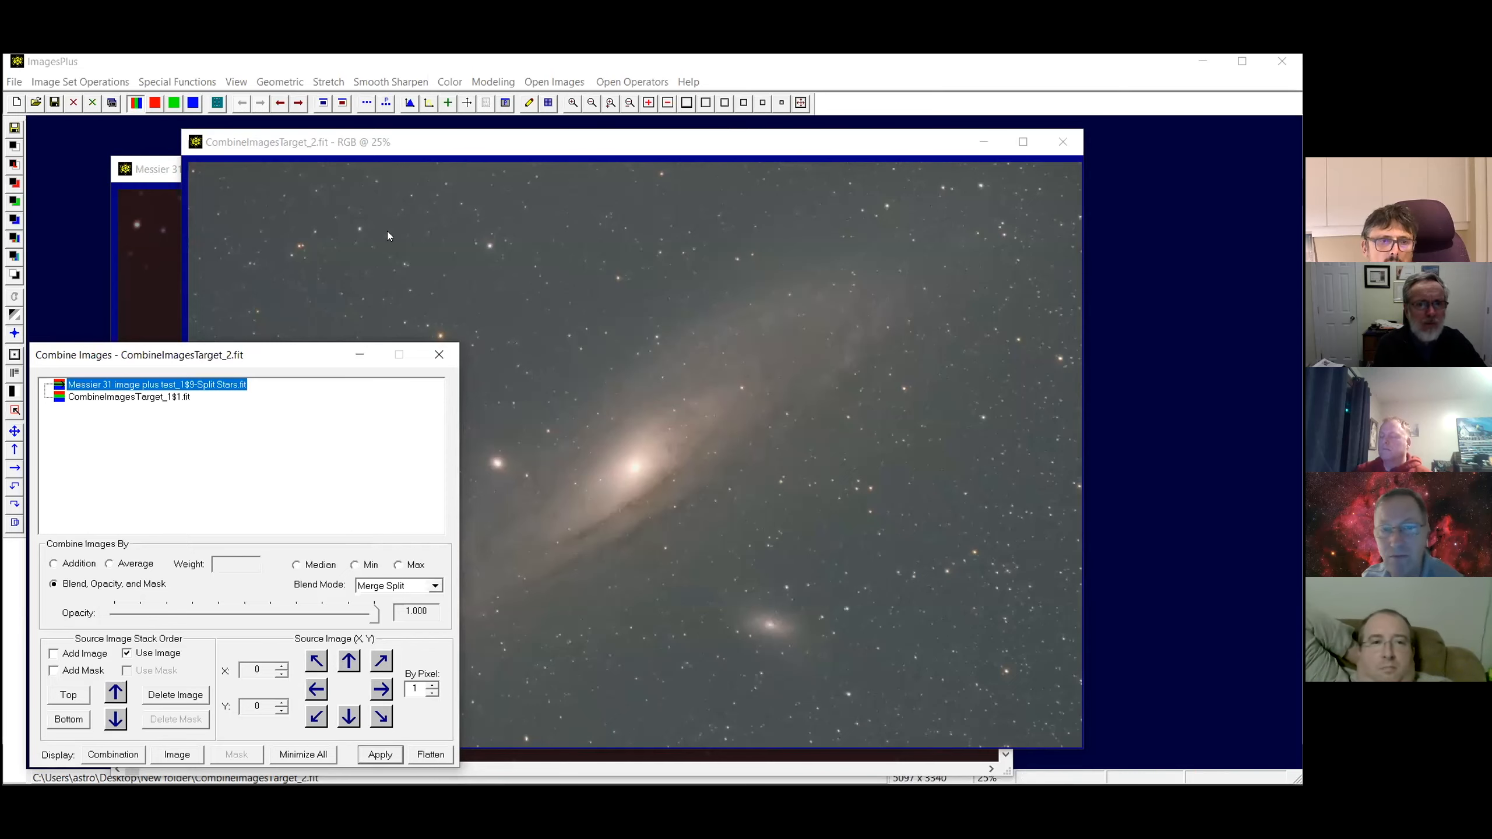
# Flatten the combined galaxy and star images into a single image
pyautogui.moveTo(730, 135); pyautogui.dragTo(798, 119)
pyautogui.click(404, 742)
pyautogui.click(430, 755)
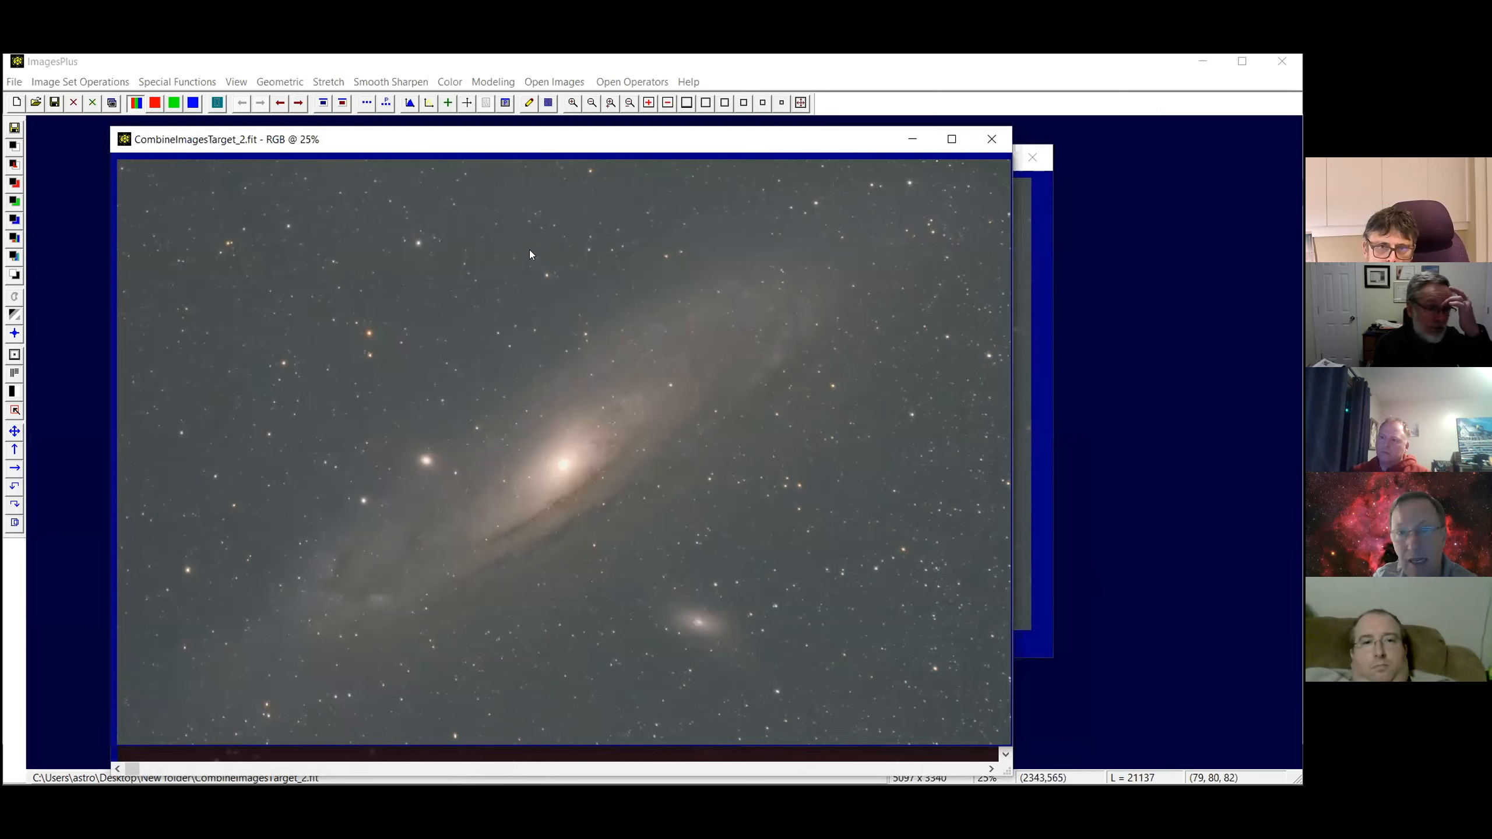
# Darken the flattened image with Levels by setting the RGB black level to 13743
pyautogui.click(335, 82)
pyautogui.click(349, 186)
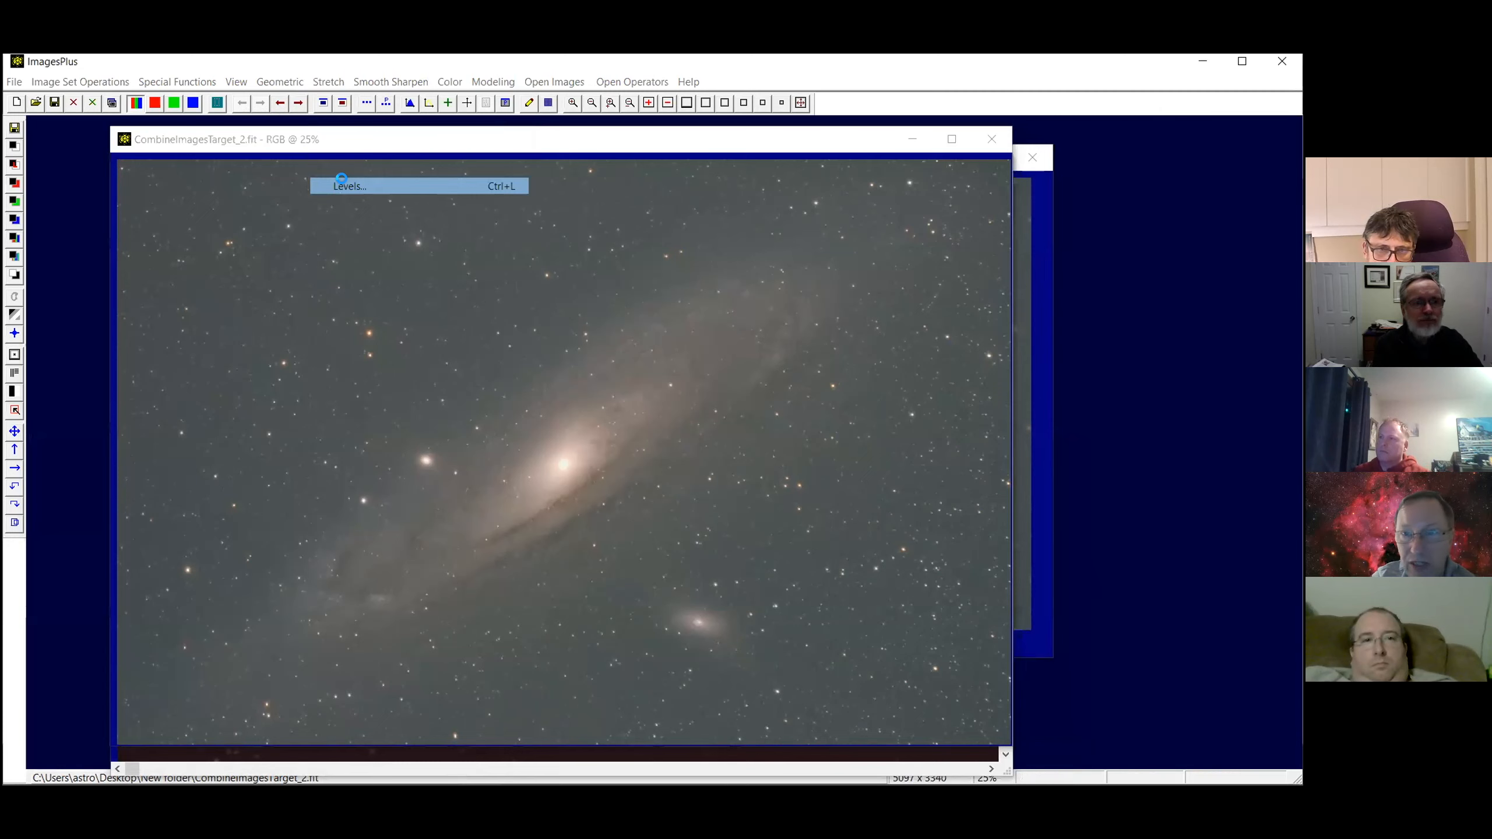
pyautogui.moveTo(896, 686); pyautogui.dragTo(940, 686)
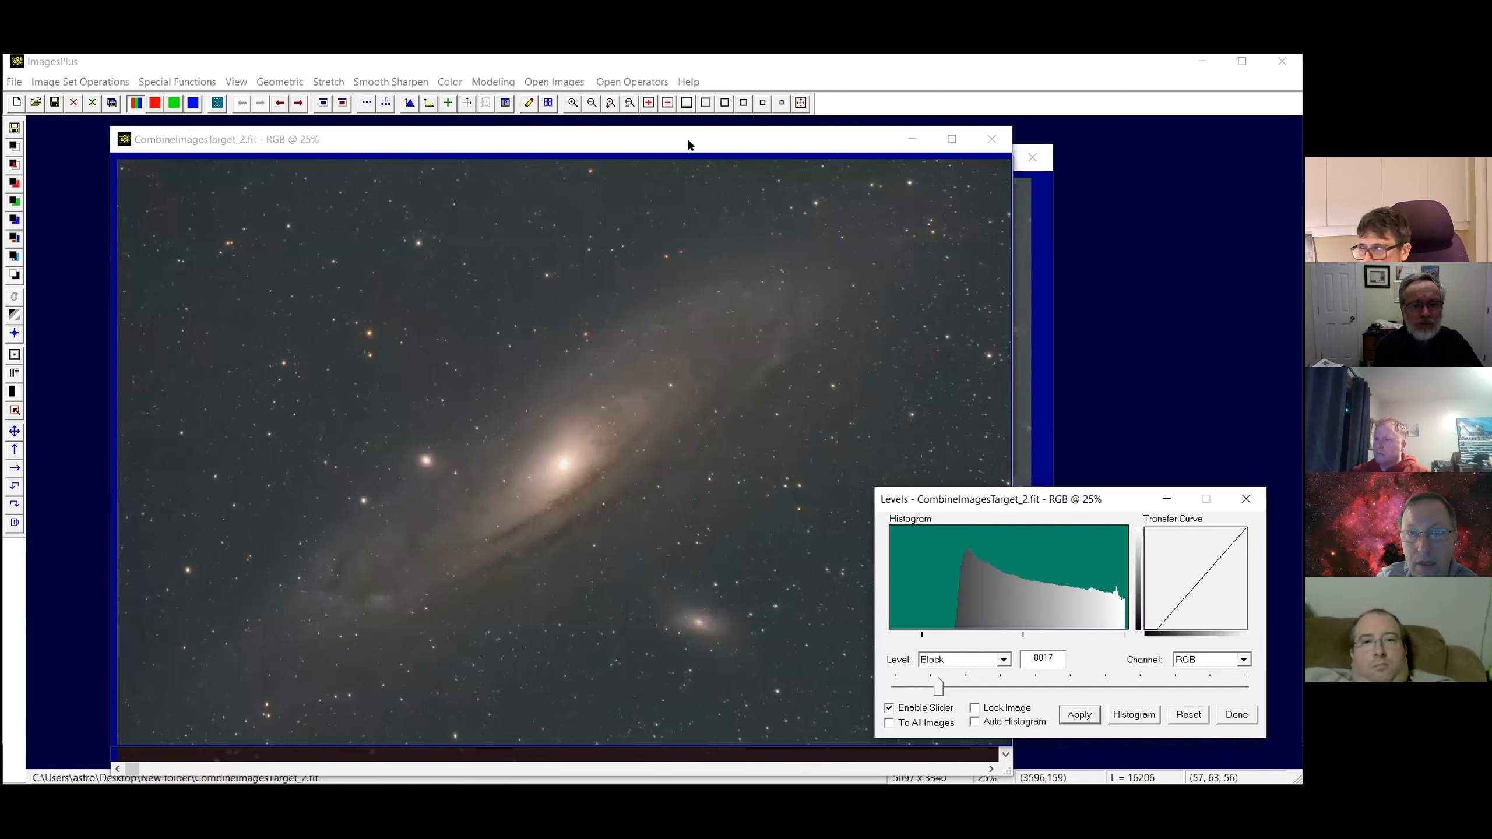
pyautogui.moveTo(680, 132); pyautogui.dragTo(626, 130)
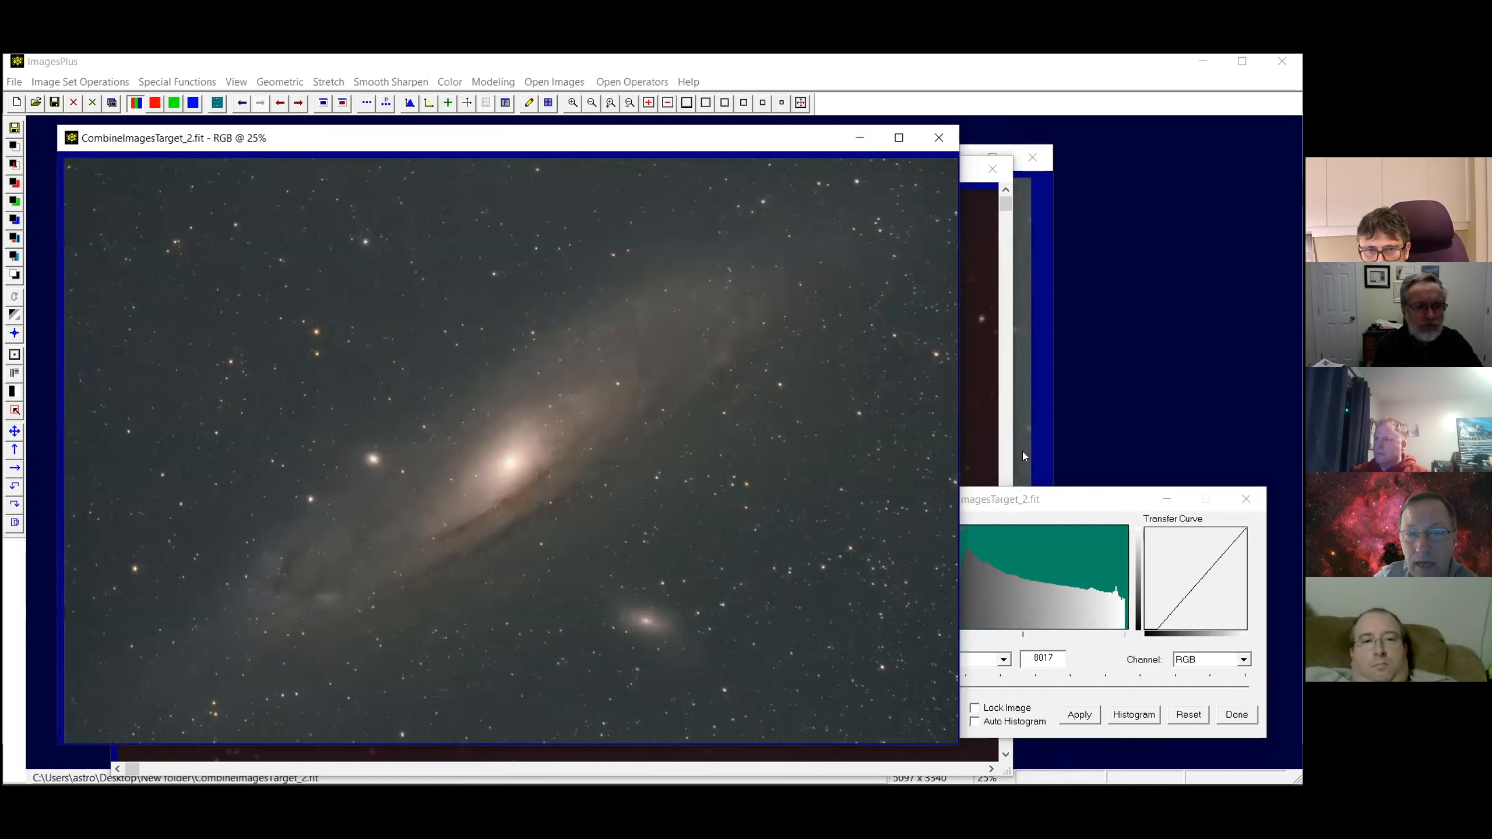
pyautogui.moveTo(1070, 436); pyautogui.dragTo(1065, 405)
pyautogui.moveTo(961, 587); pyautogui.dragTo(972, 587)
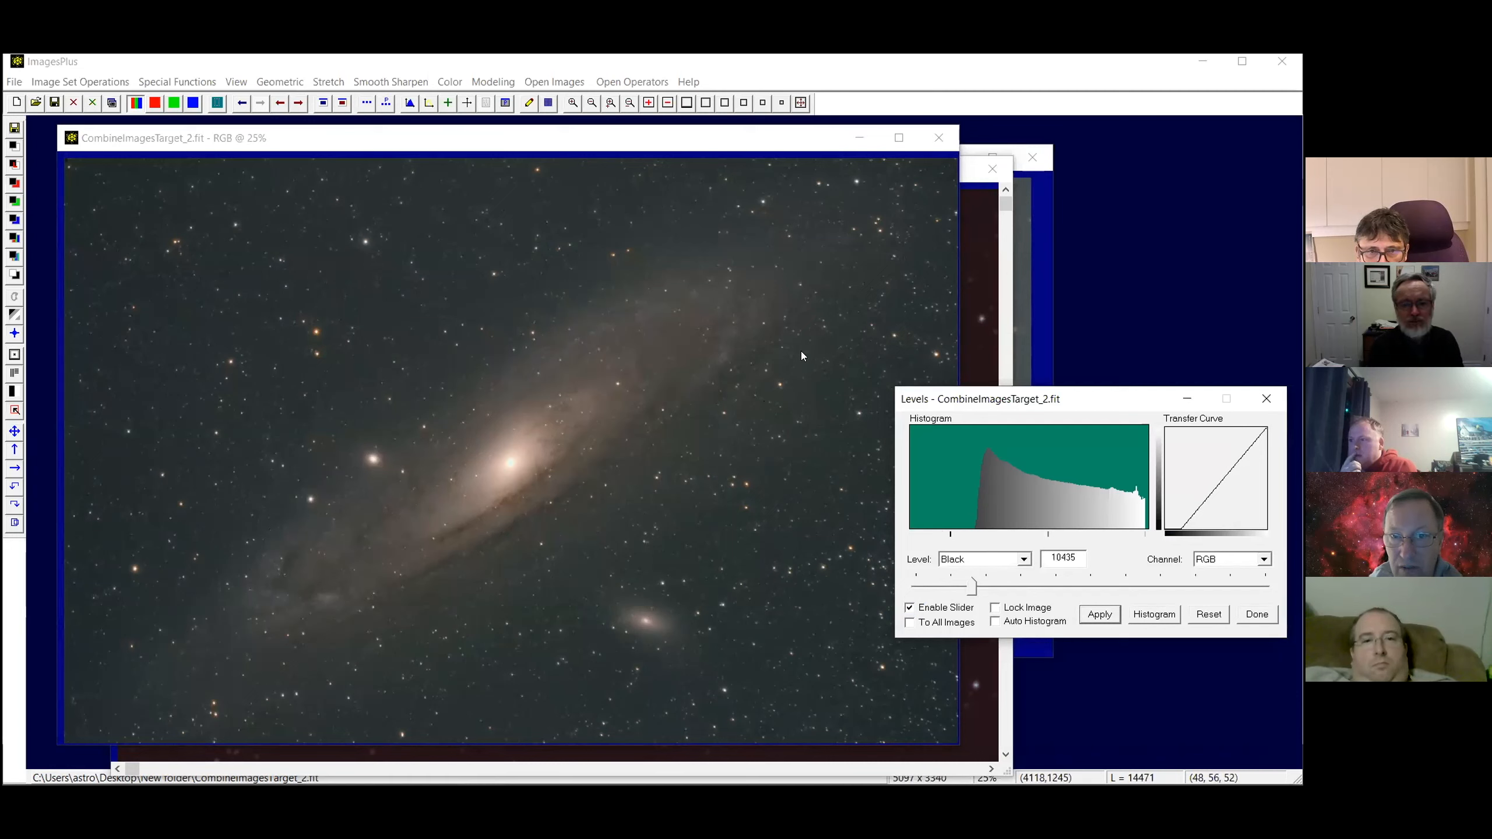
pyautogui.moveTo(973, 588); pyautogui.dragTo(1000, 588)
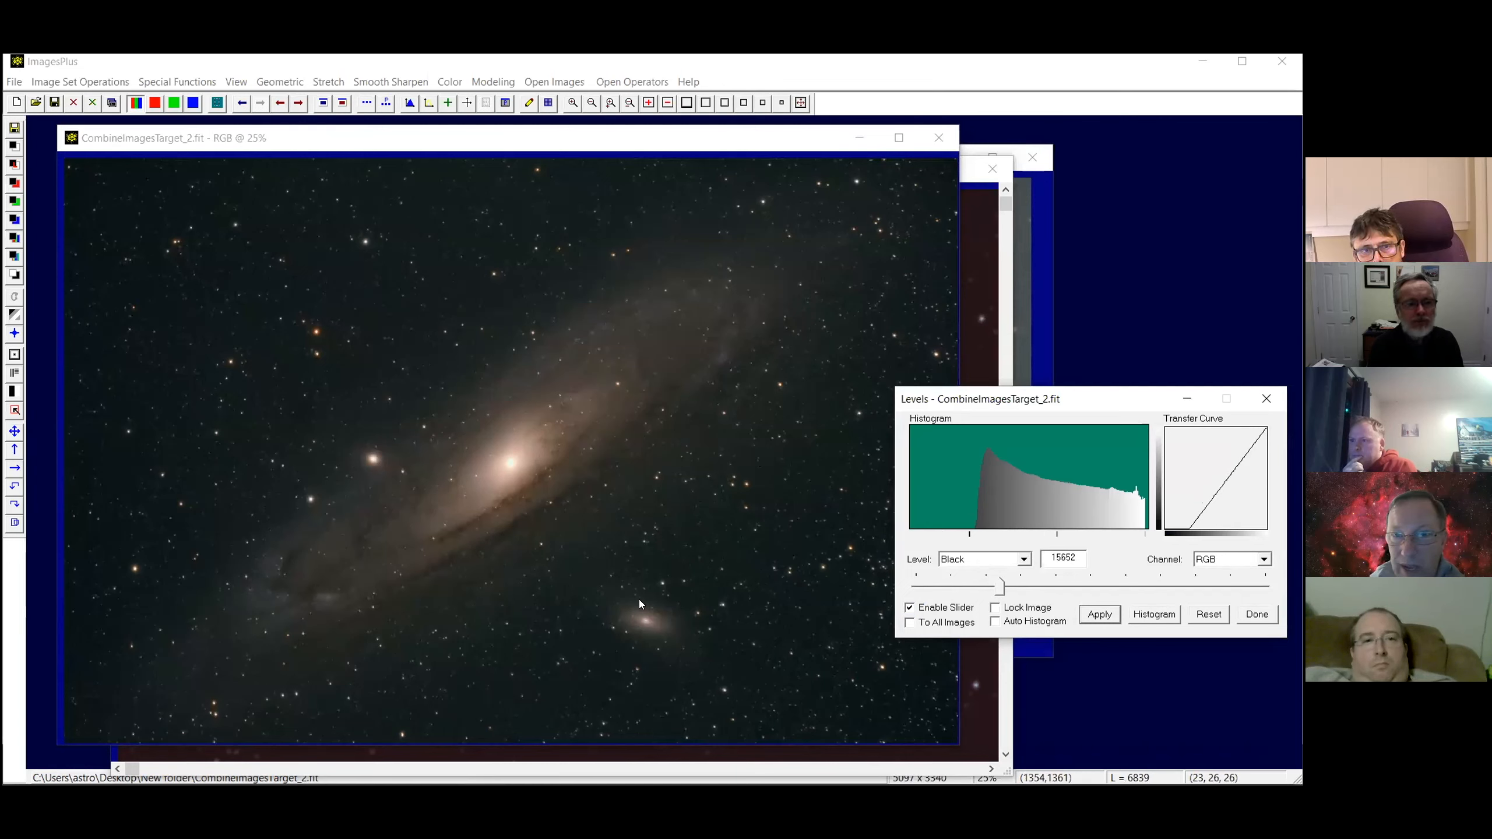
pyautogui.moveTo(1000, 590); pyautogui.dragTo(989, 583)
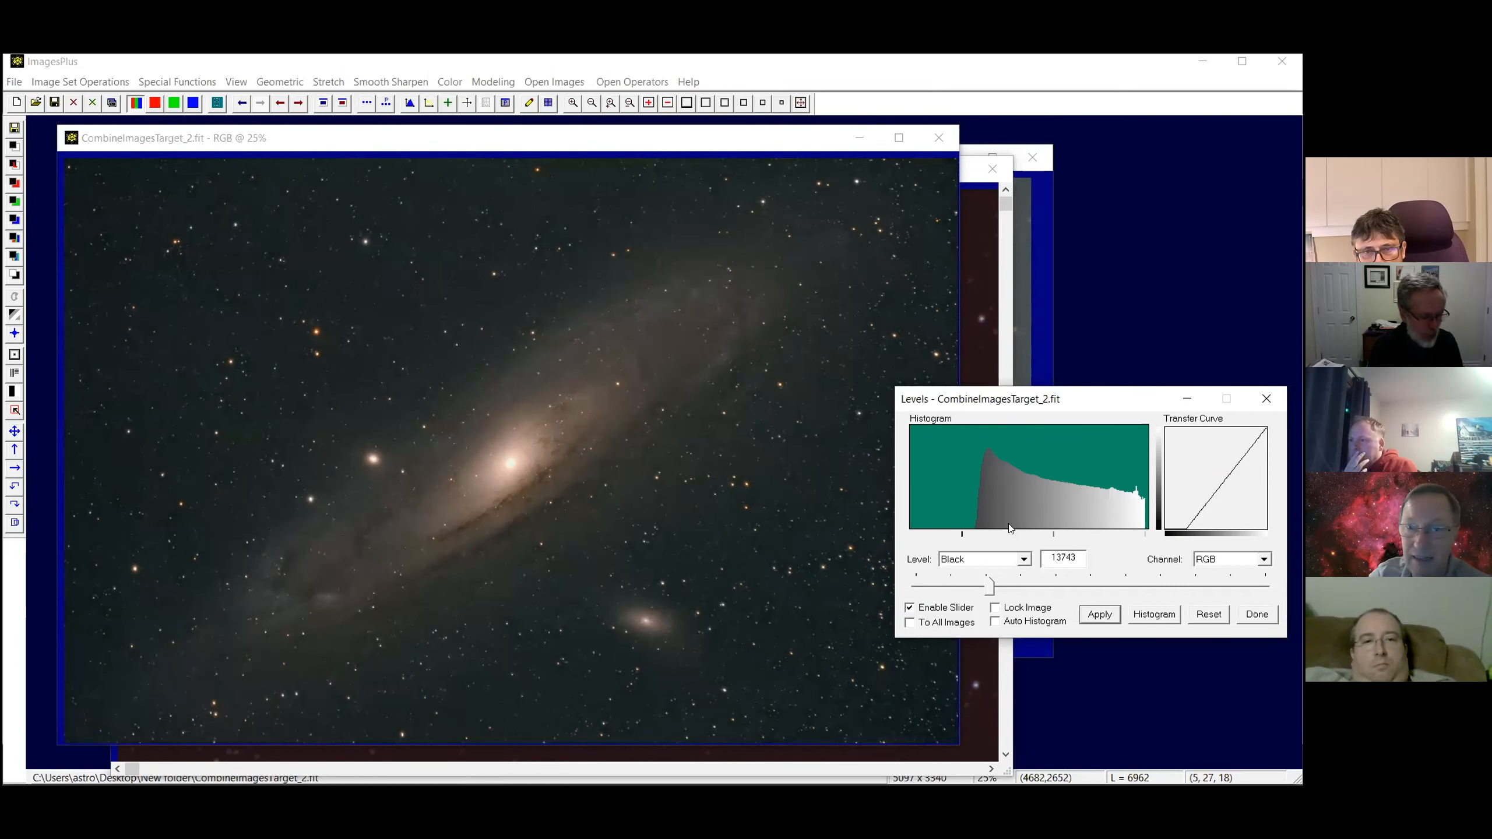
# Try RGB black levels of 18833 and 14380 for the combined image in Levels
pyautogui.moveTo(988, 585); pyautogui.dragTo(1018, 585)
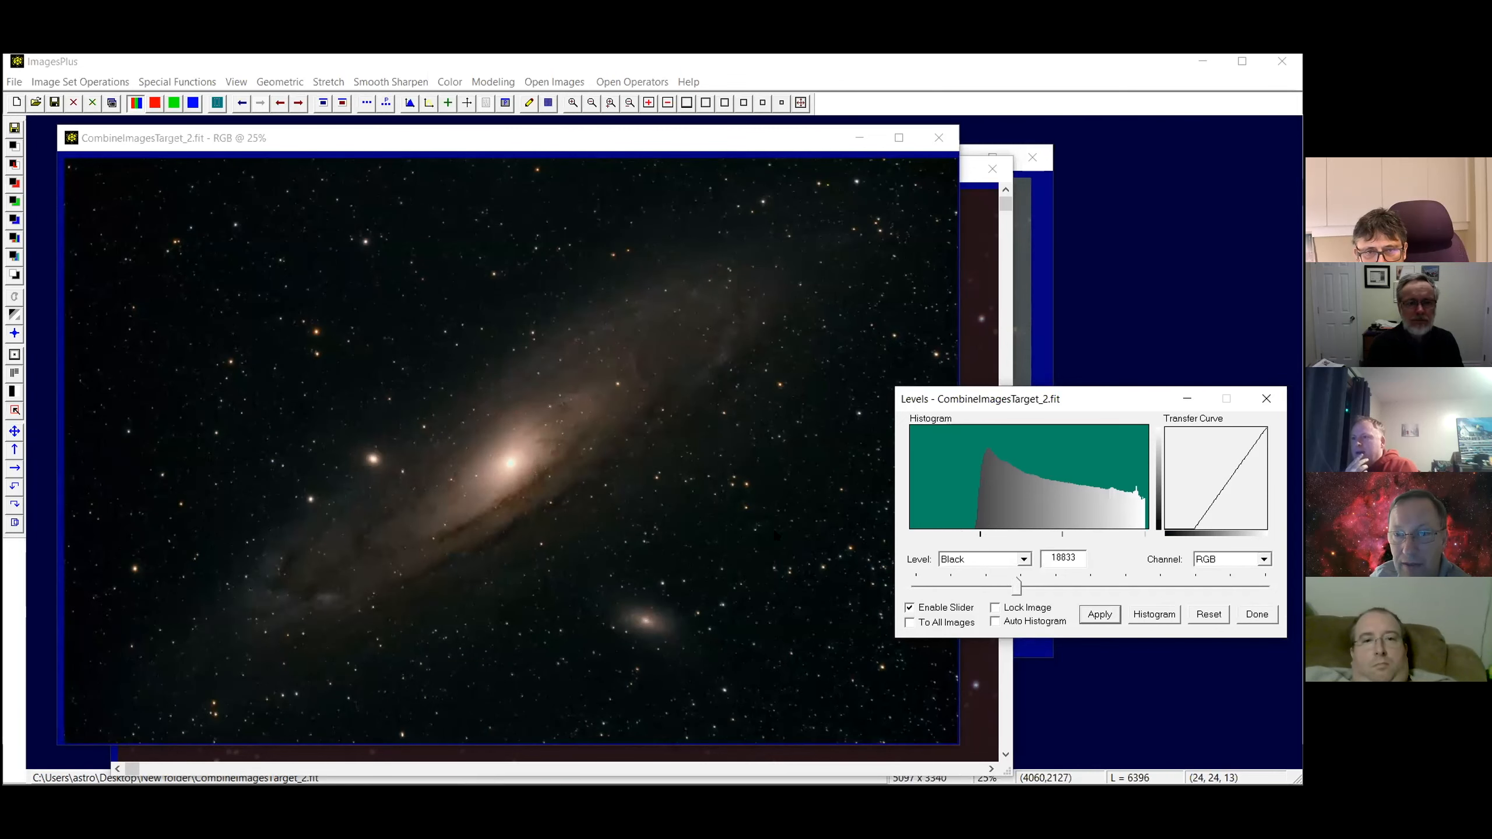
pyautogui.moveTo(1012, 583); pyautogui.dragTo(991, 583)
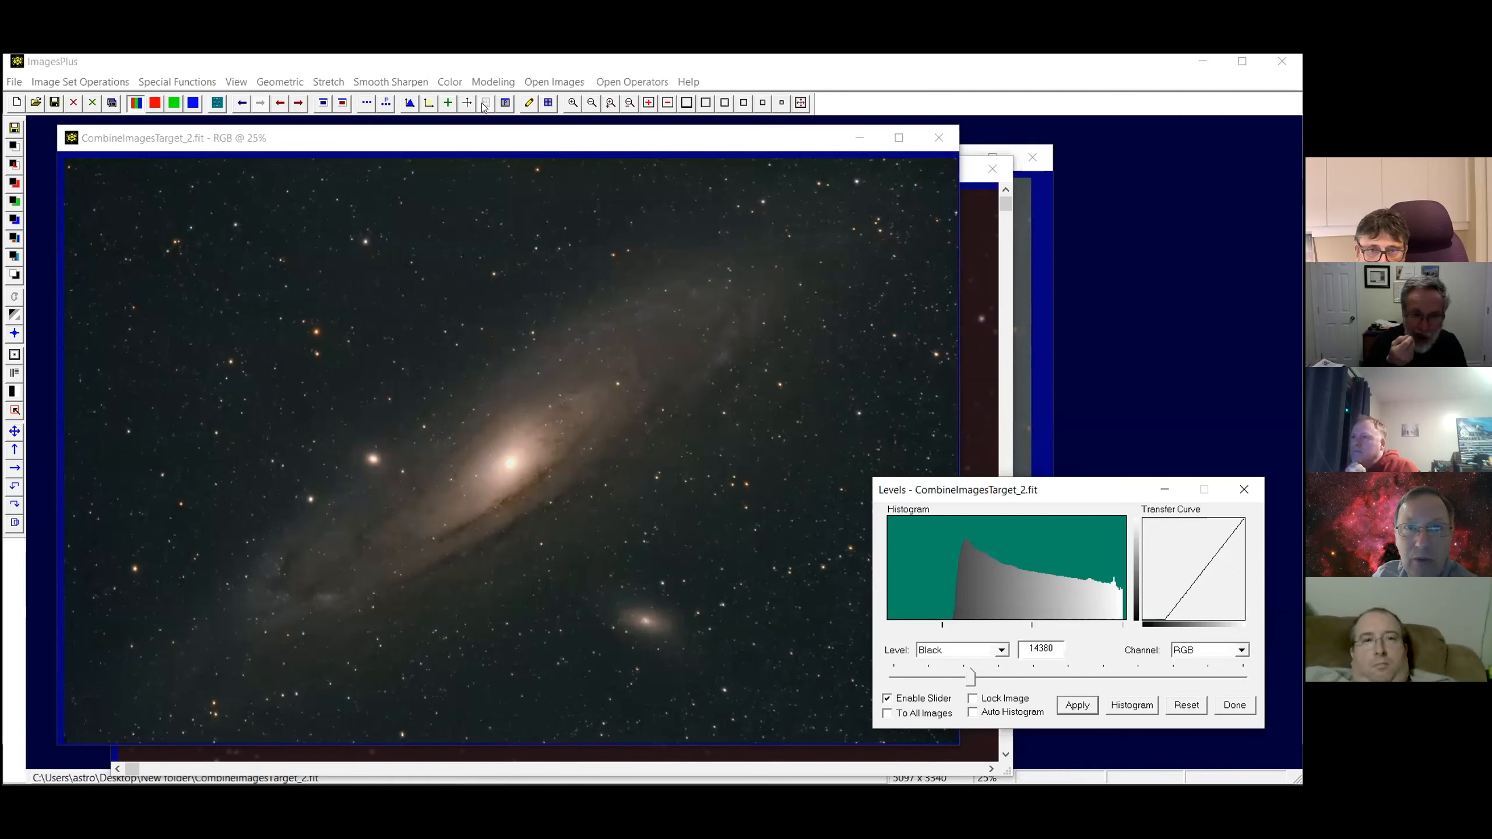
# Display the combined image's red channel histogram and set the RGB black level to 9162 in Levels
pyautogui.click(408, 103)
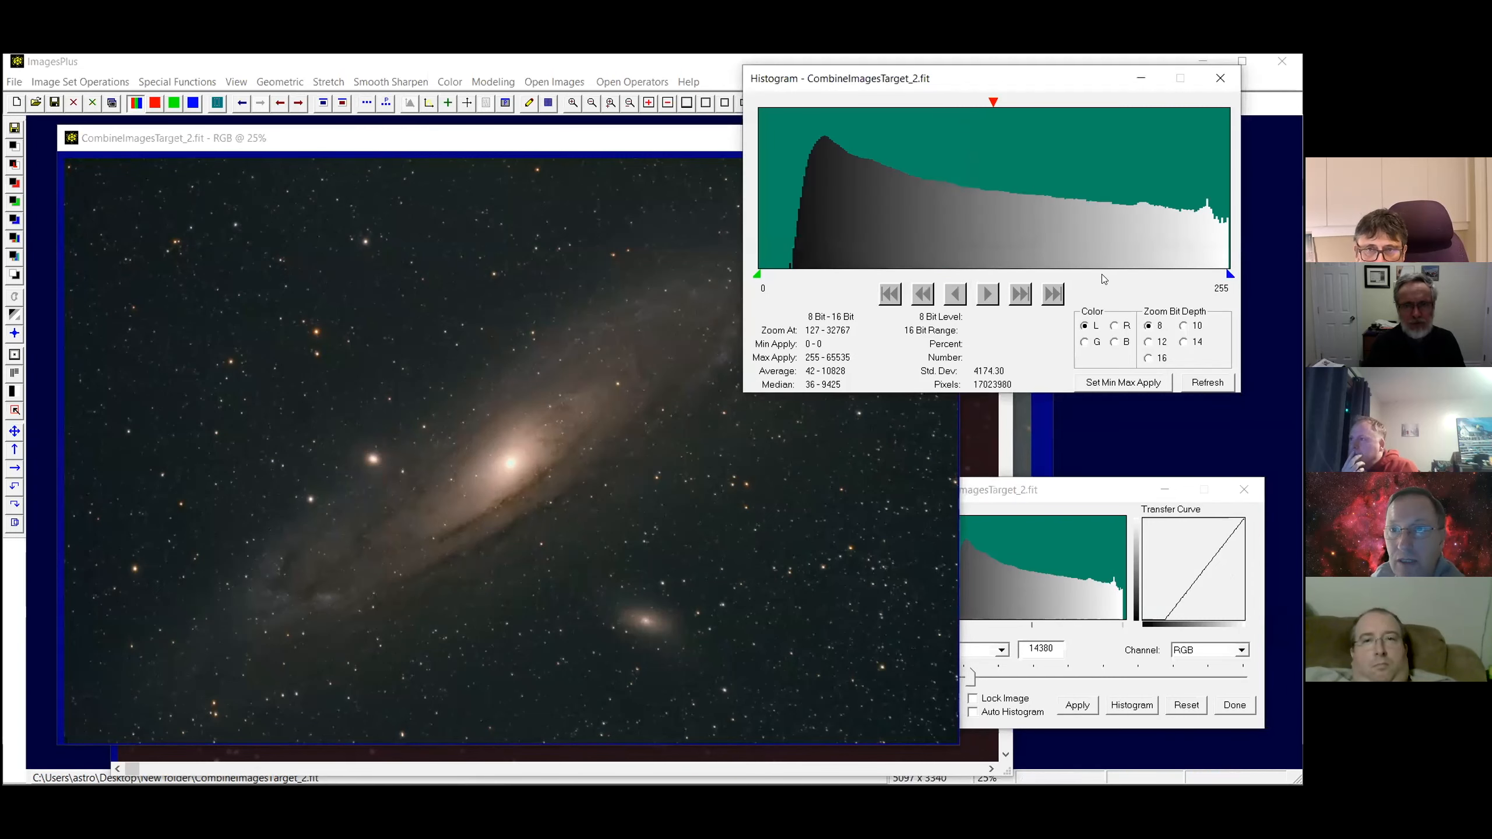
pyautogui.click(1116, 326)
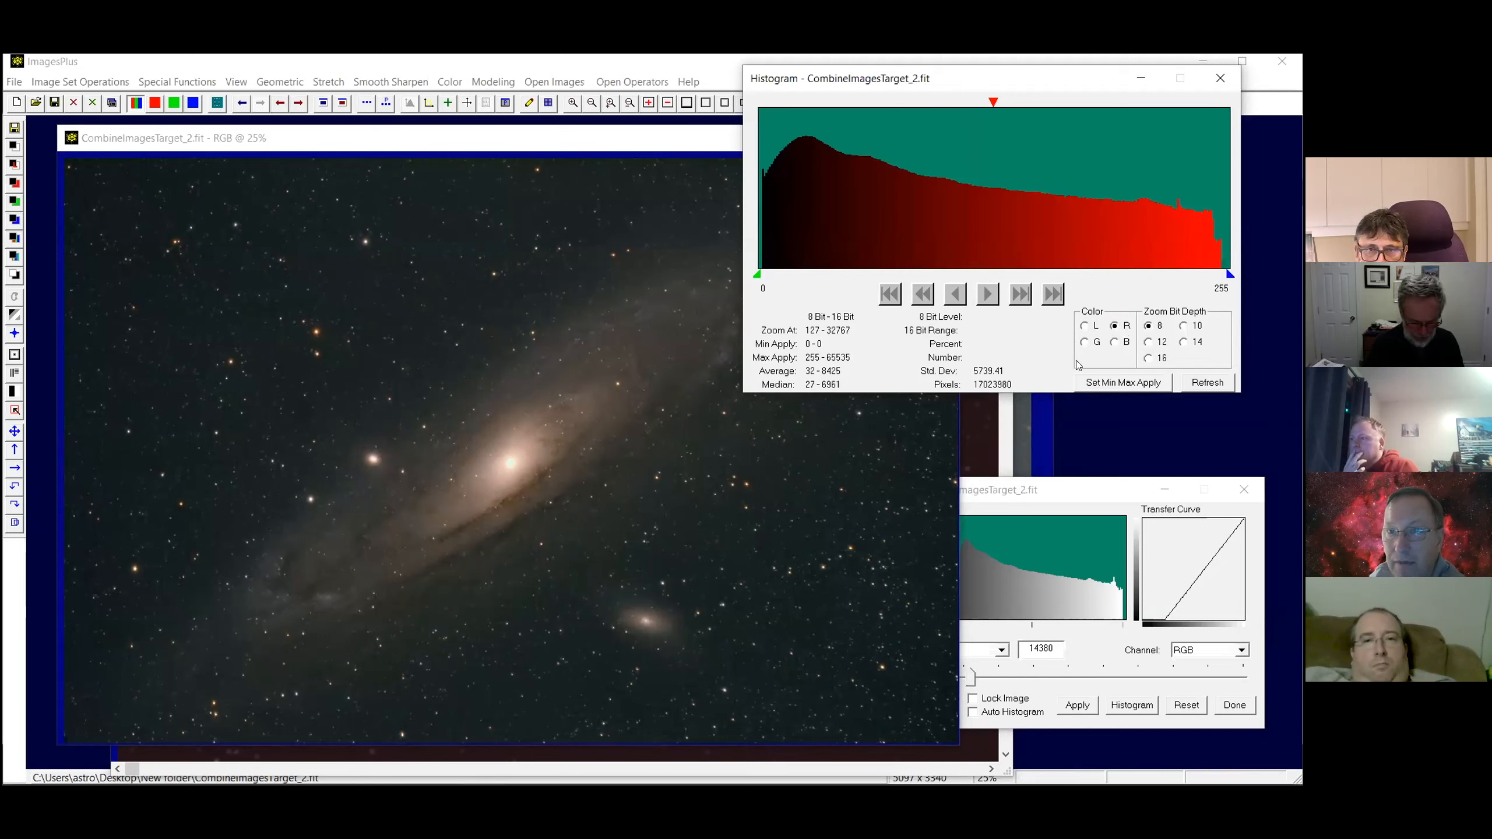
pyautogui.click(1083, 344)
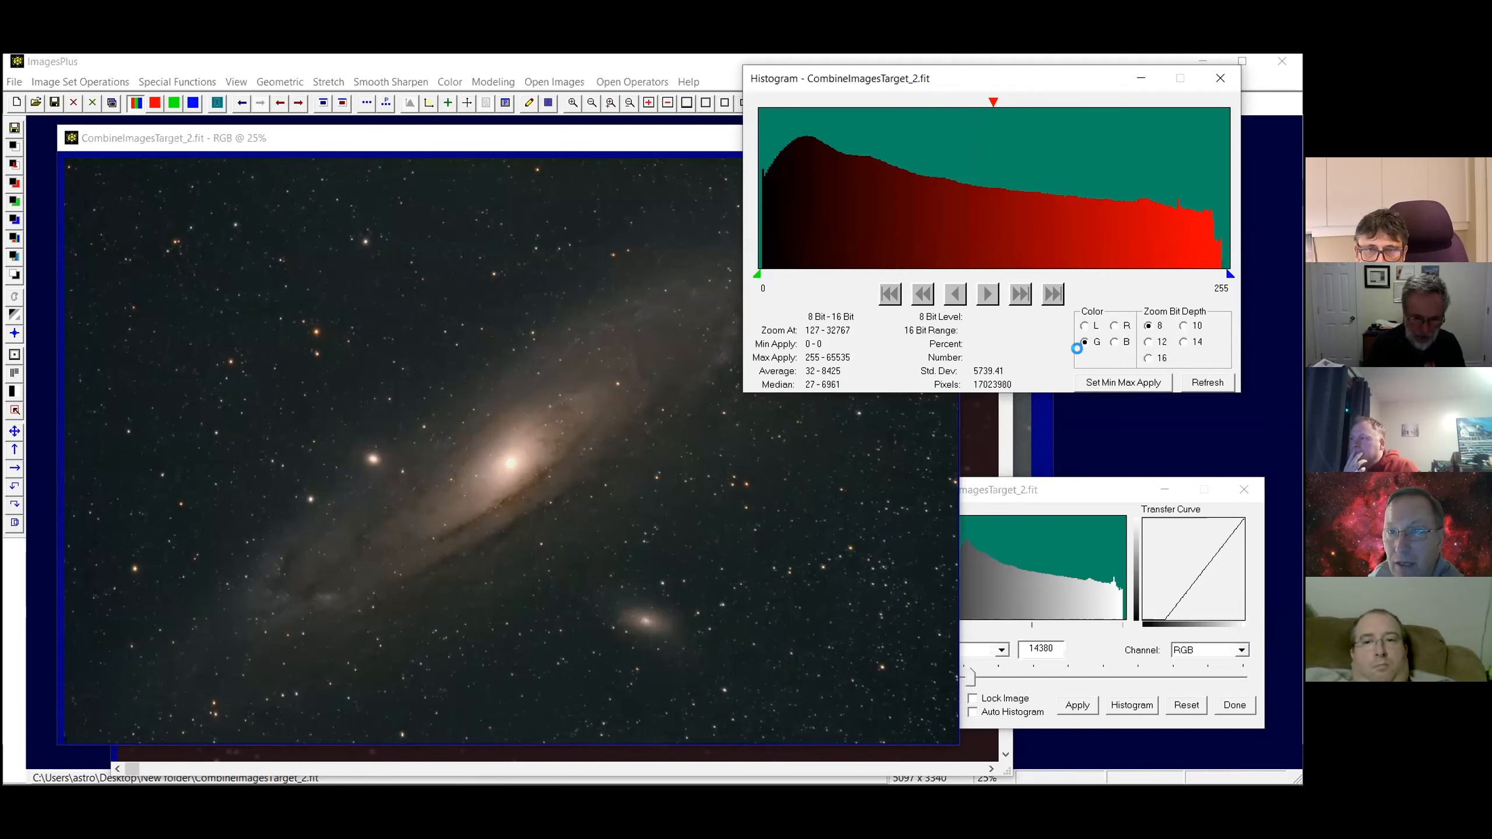
pyautogui.click(1113, 327)
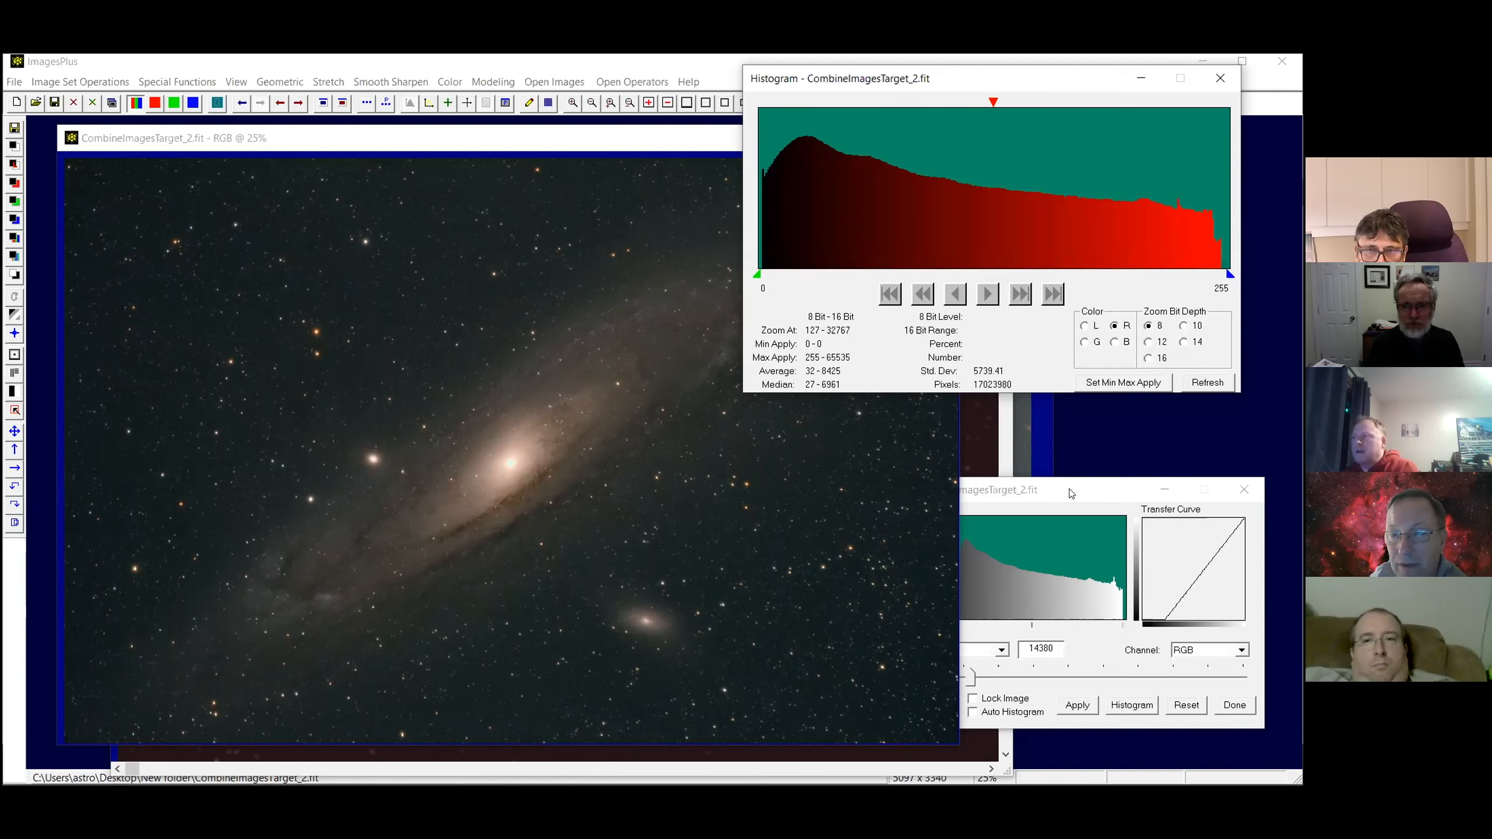
pyautogui.click(971, 680)
pyautogui.moveTo(970, 680); pyautogui.dragTo(961, 679)
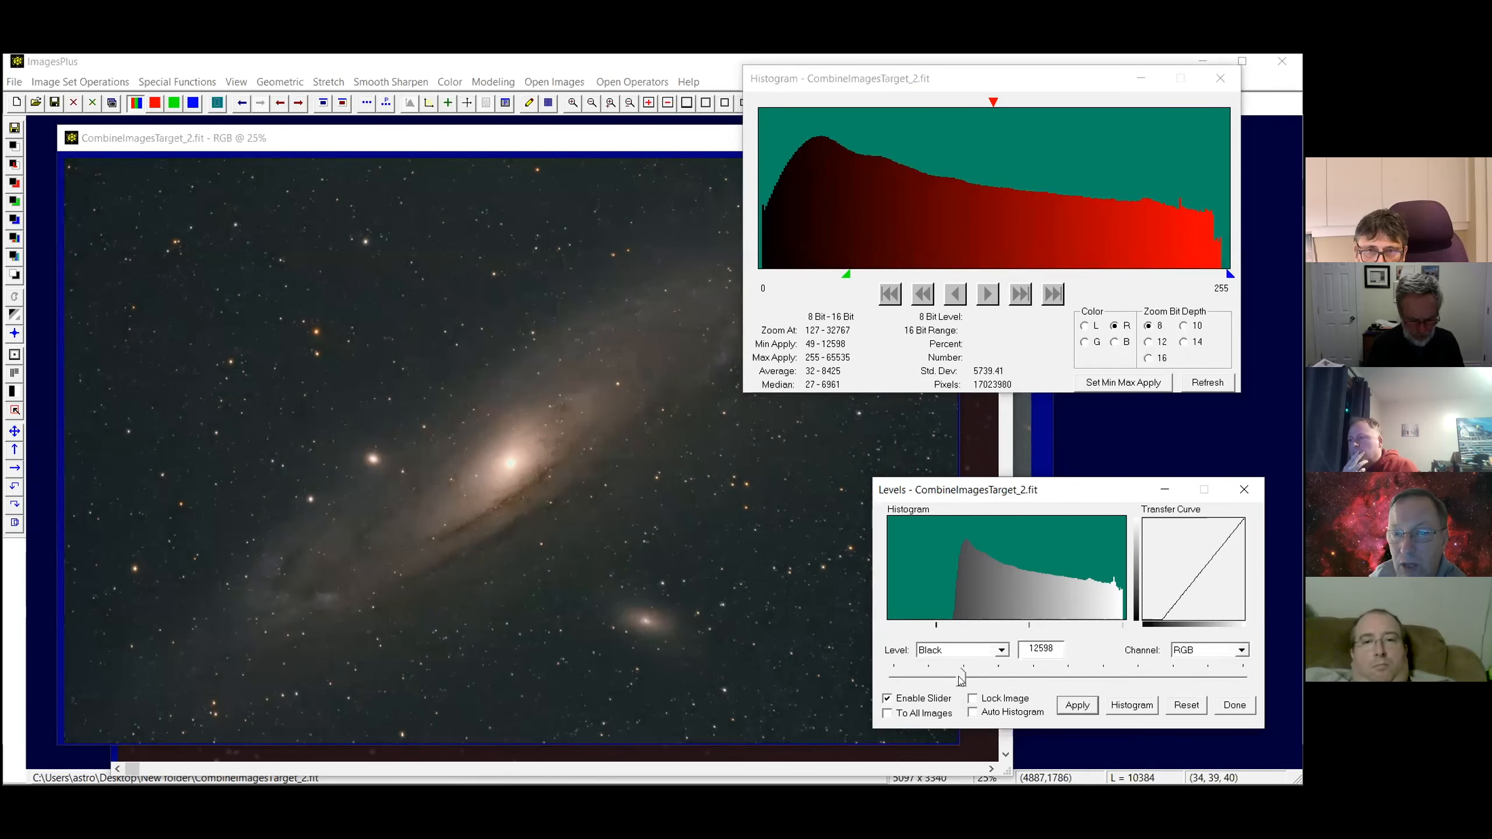
pyautogui.moveTo(961, 680); pyautogui.dragTo(955, 679)
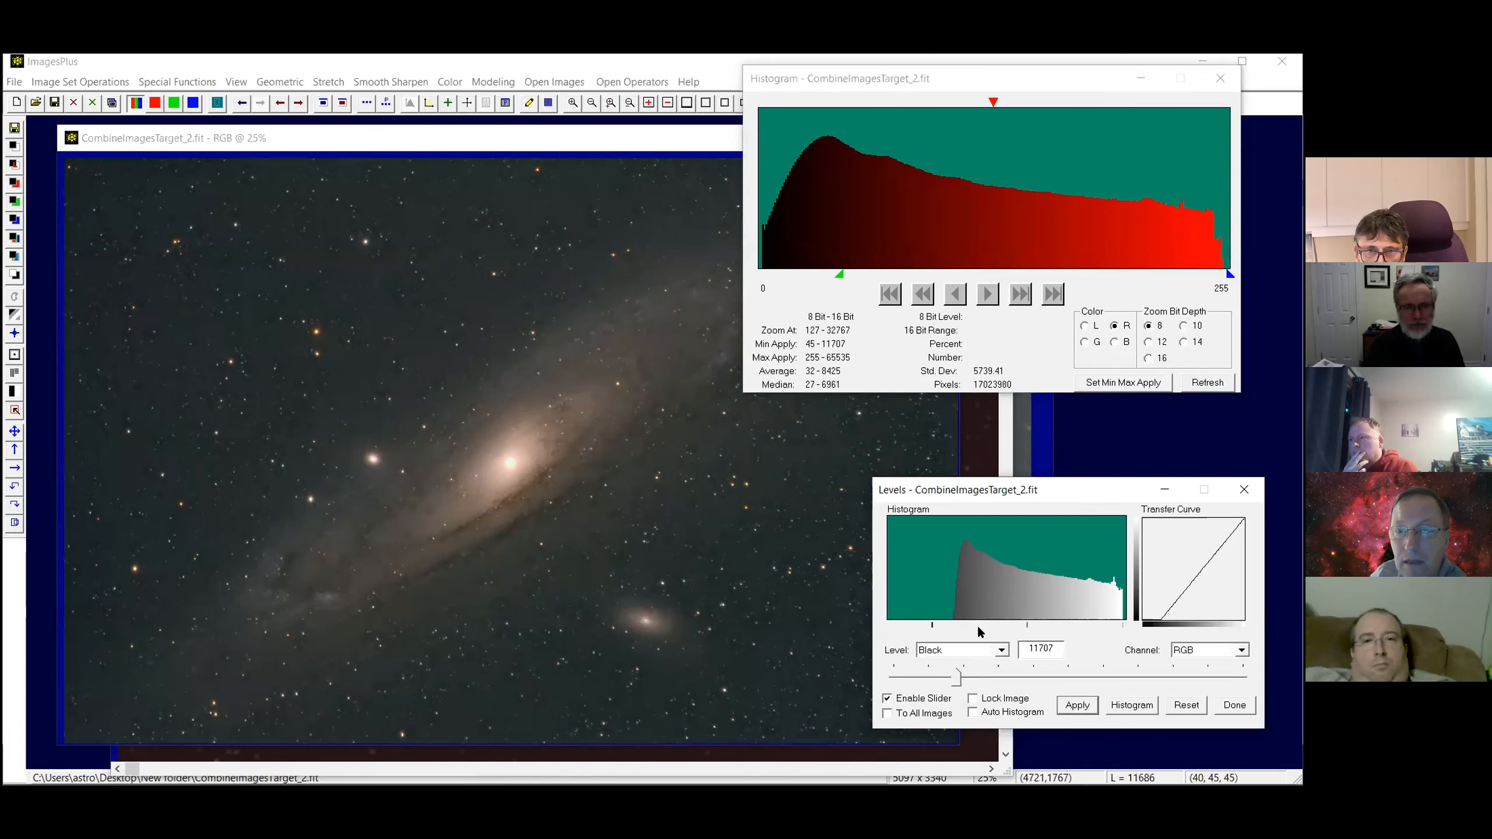
pyautogui.moveTo(957, 679); pyautogui.dragTo(944, 677)
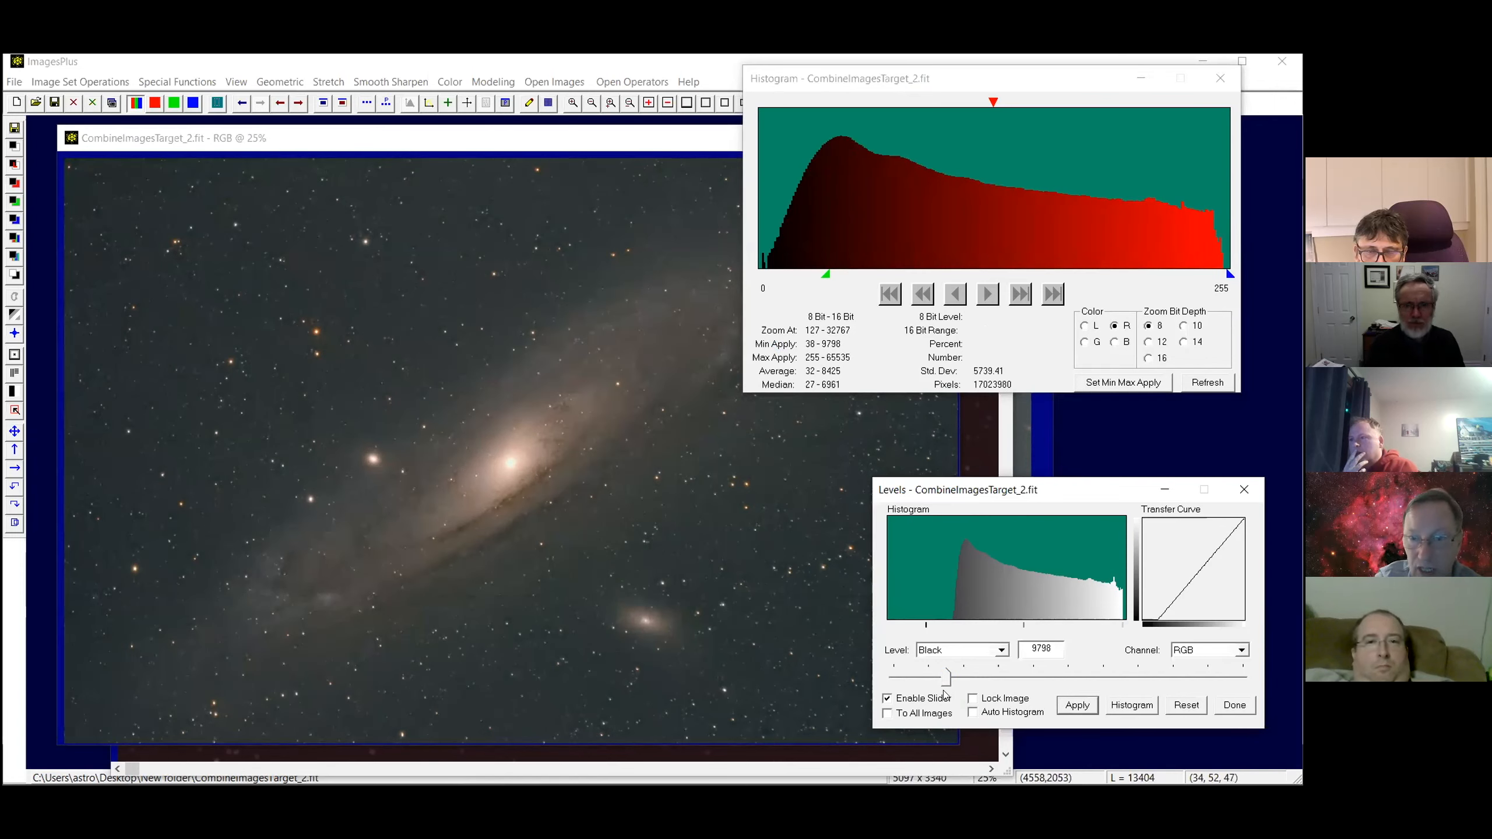
pyautogui.moveTo(947, 677); pyautogui.dragTo(943, 679)
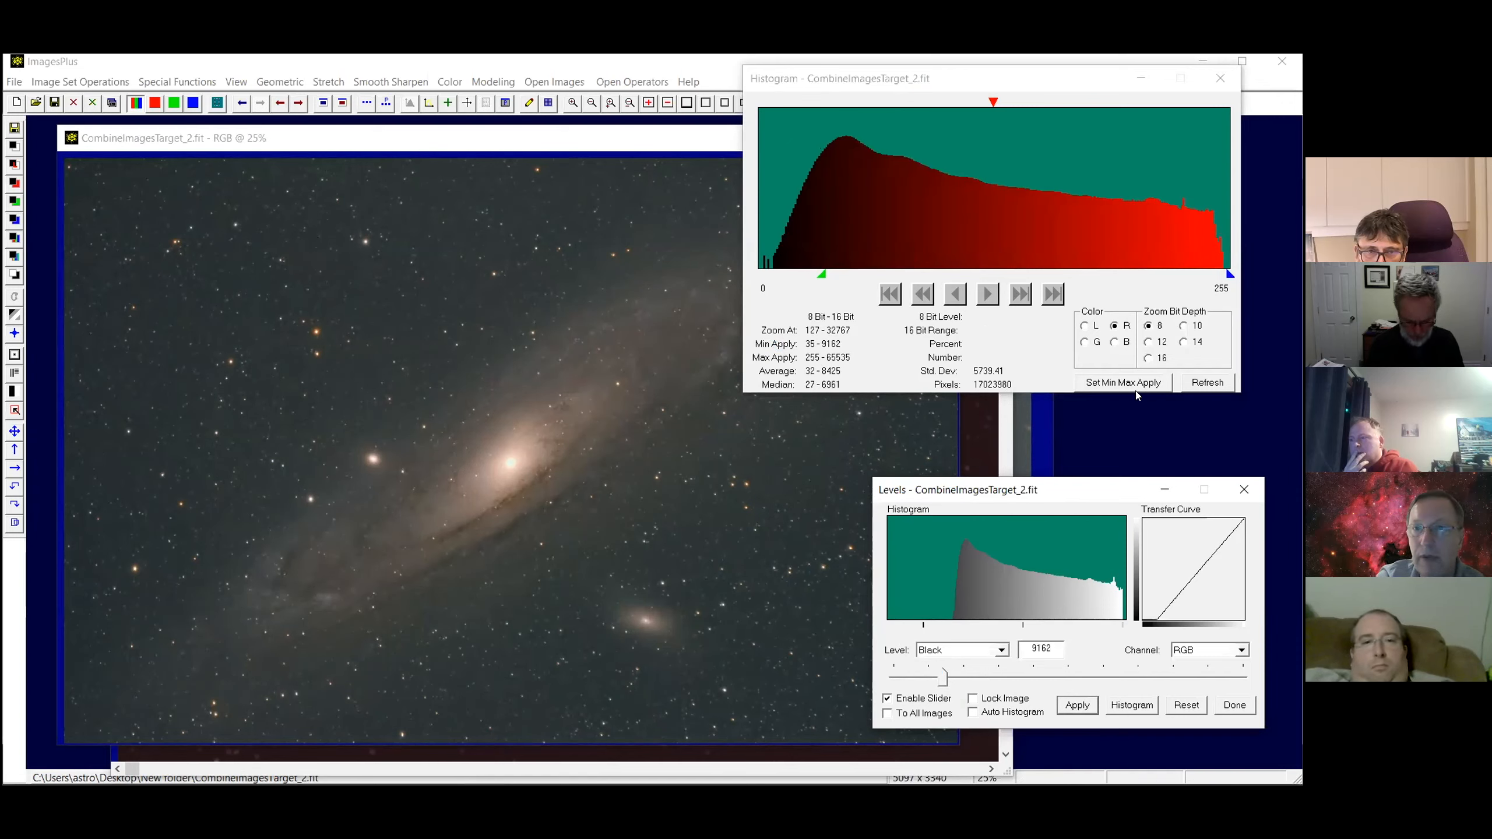
# Compare the blue, green and red channel histograms at the current black level
pyautogui.click(1113, 345)
pyautogui.click(1084, 343)
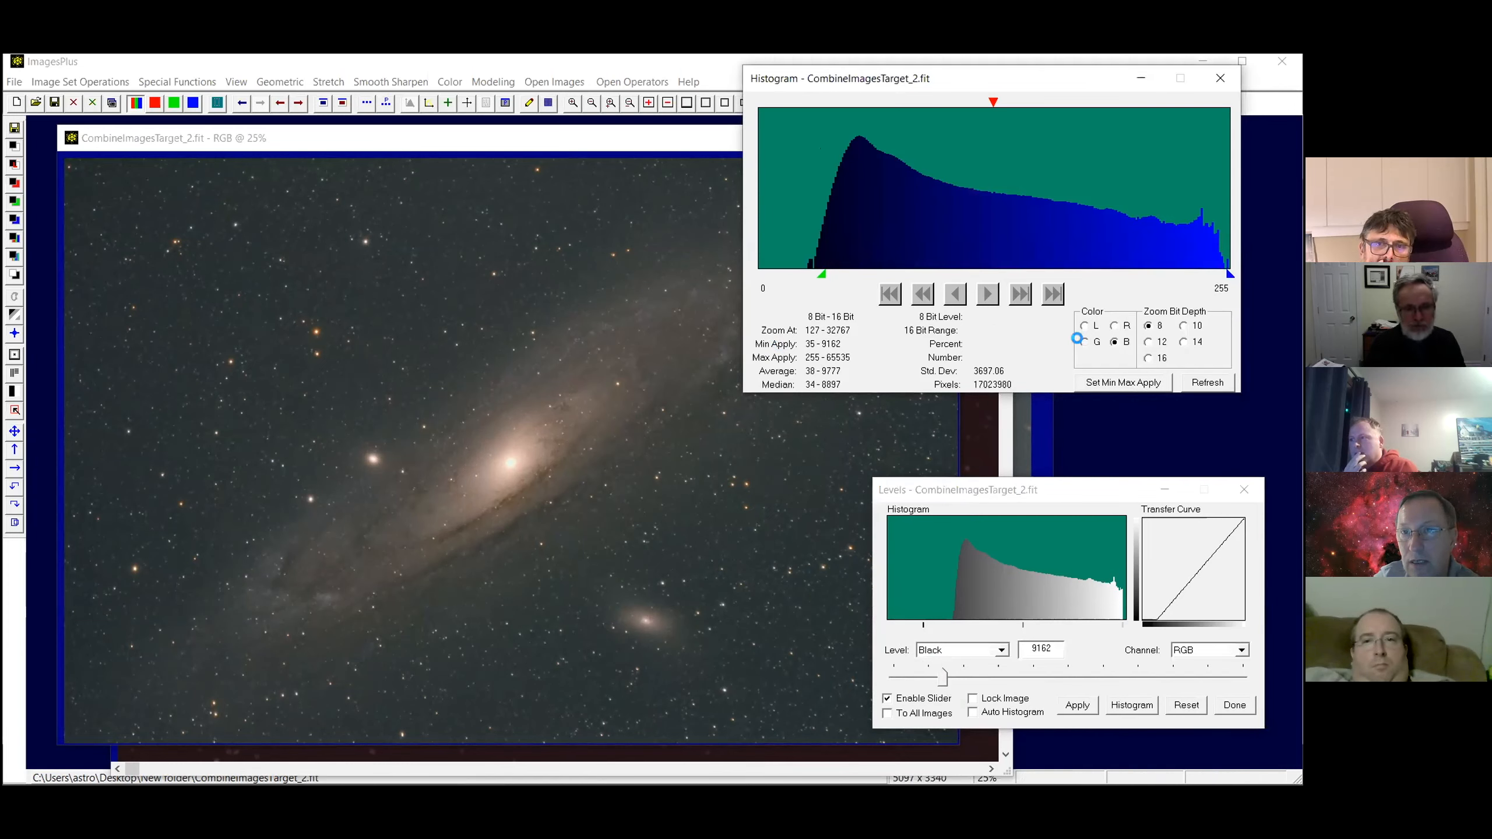
pyautogui.click(1115, 327)
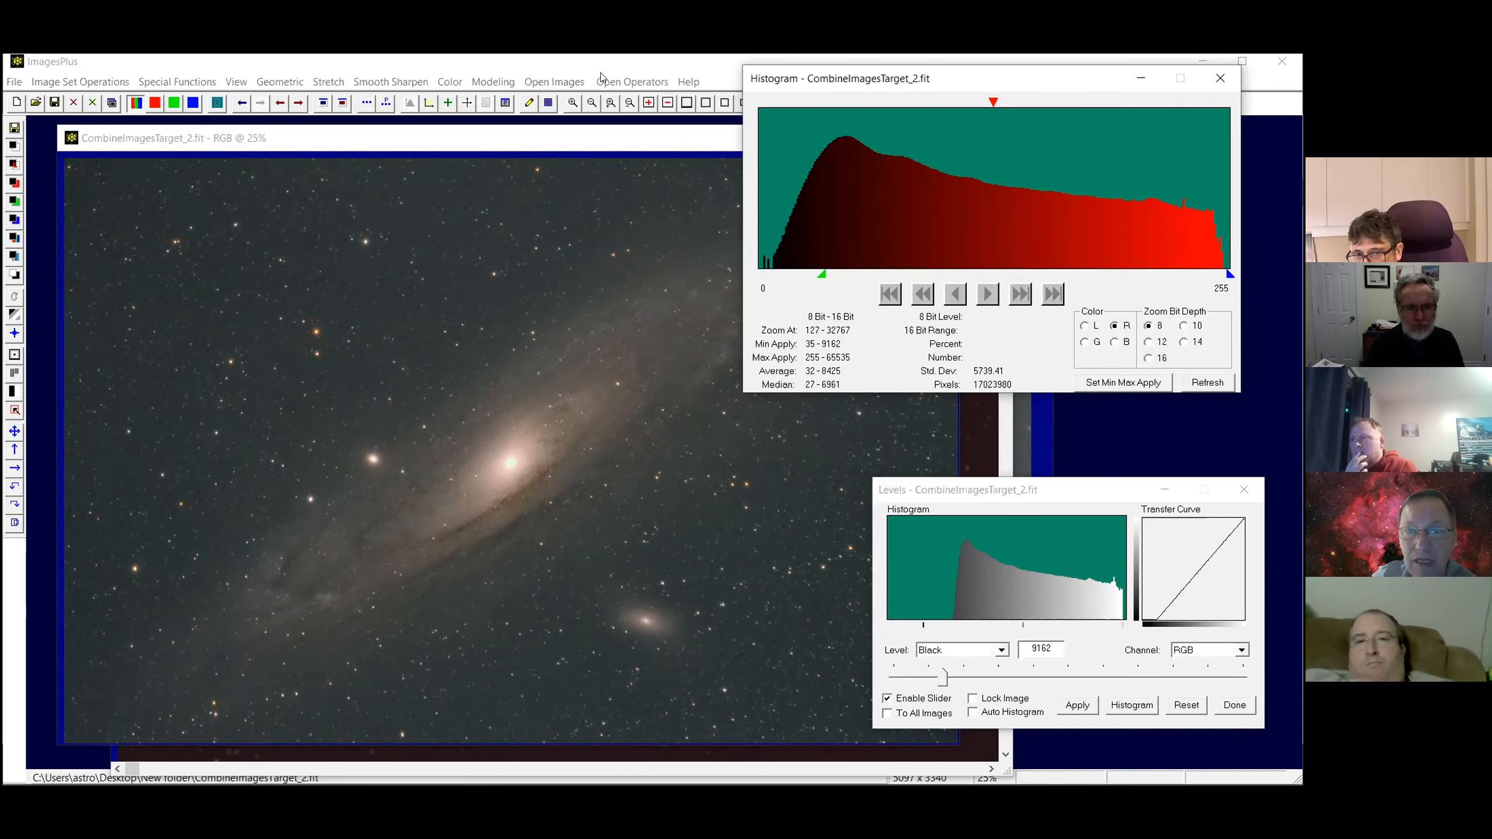
# White balance the combined image with Color Balance, sampling the bright compact object left of the galaxy's core at 60714, 56172, 53584
pyautogui.click(567, 146)
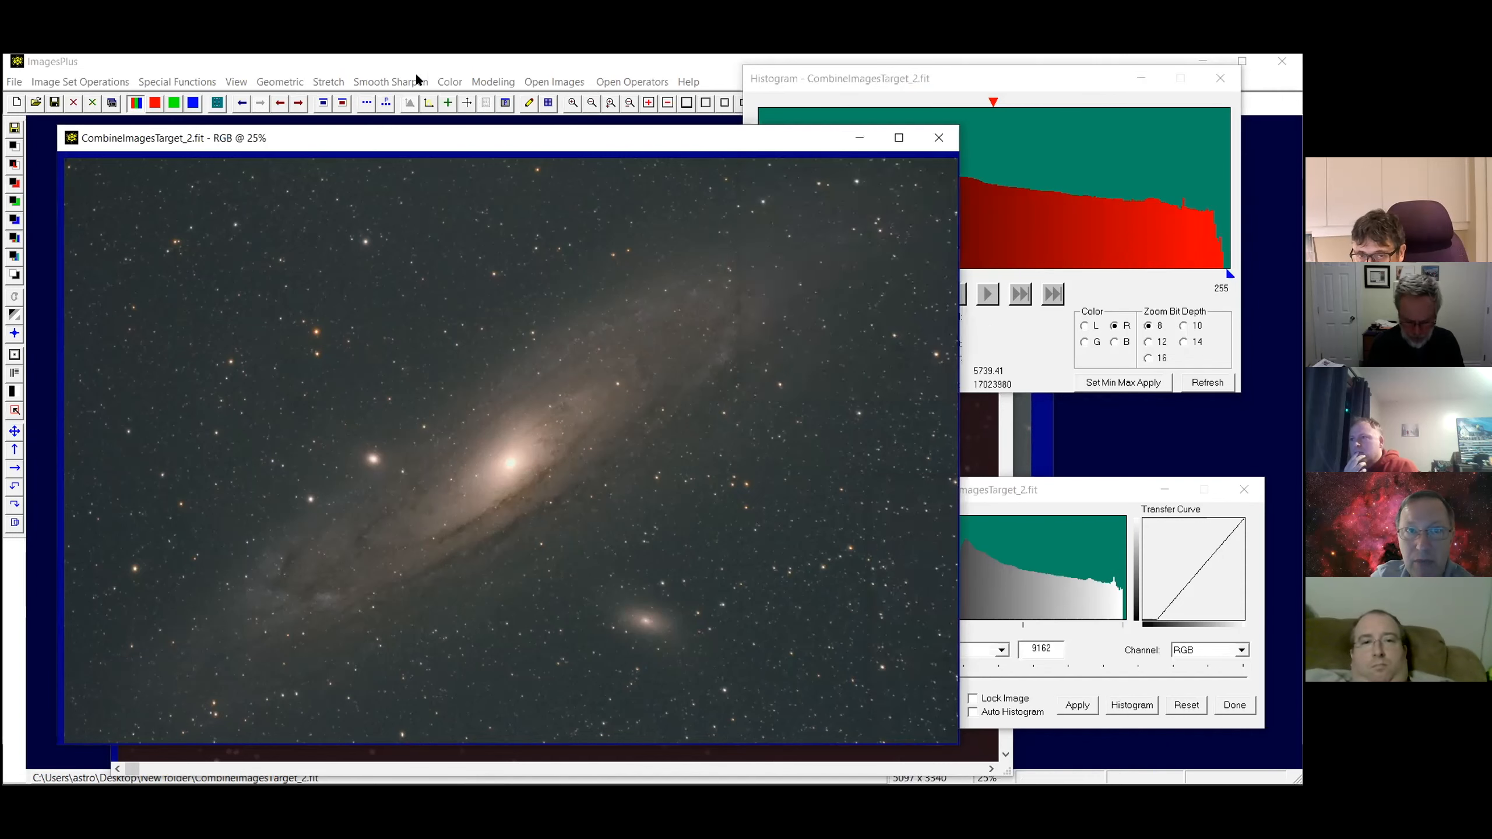
pyautogui.click(448, 85)
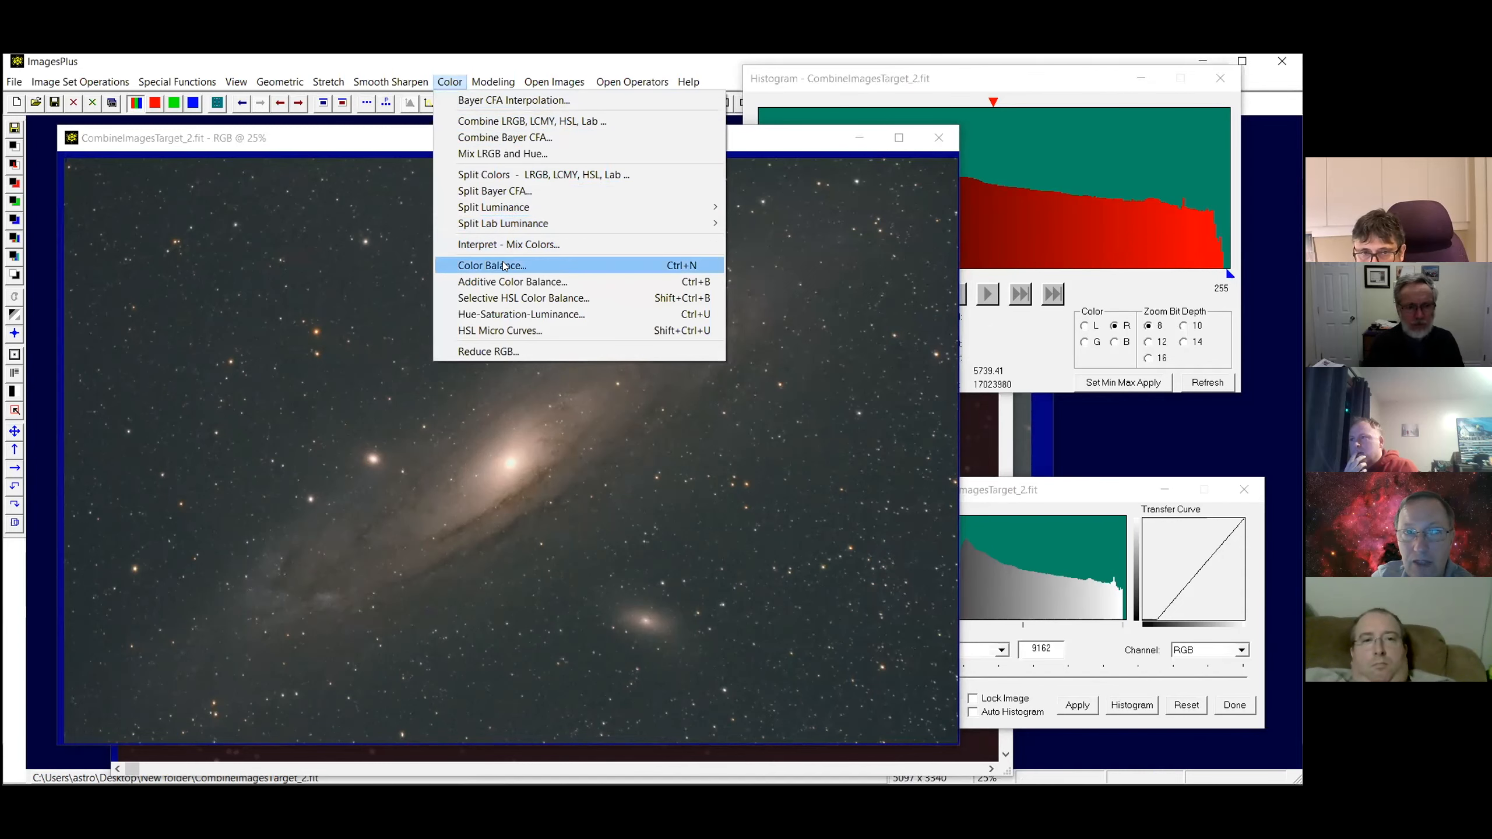
pyautogui.press('Return')
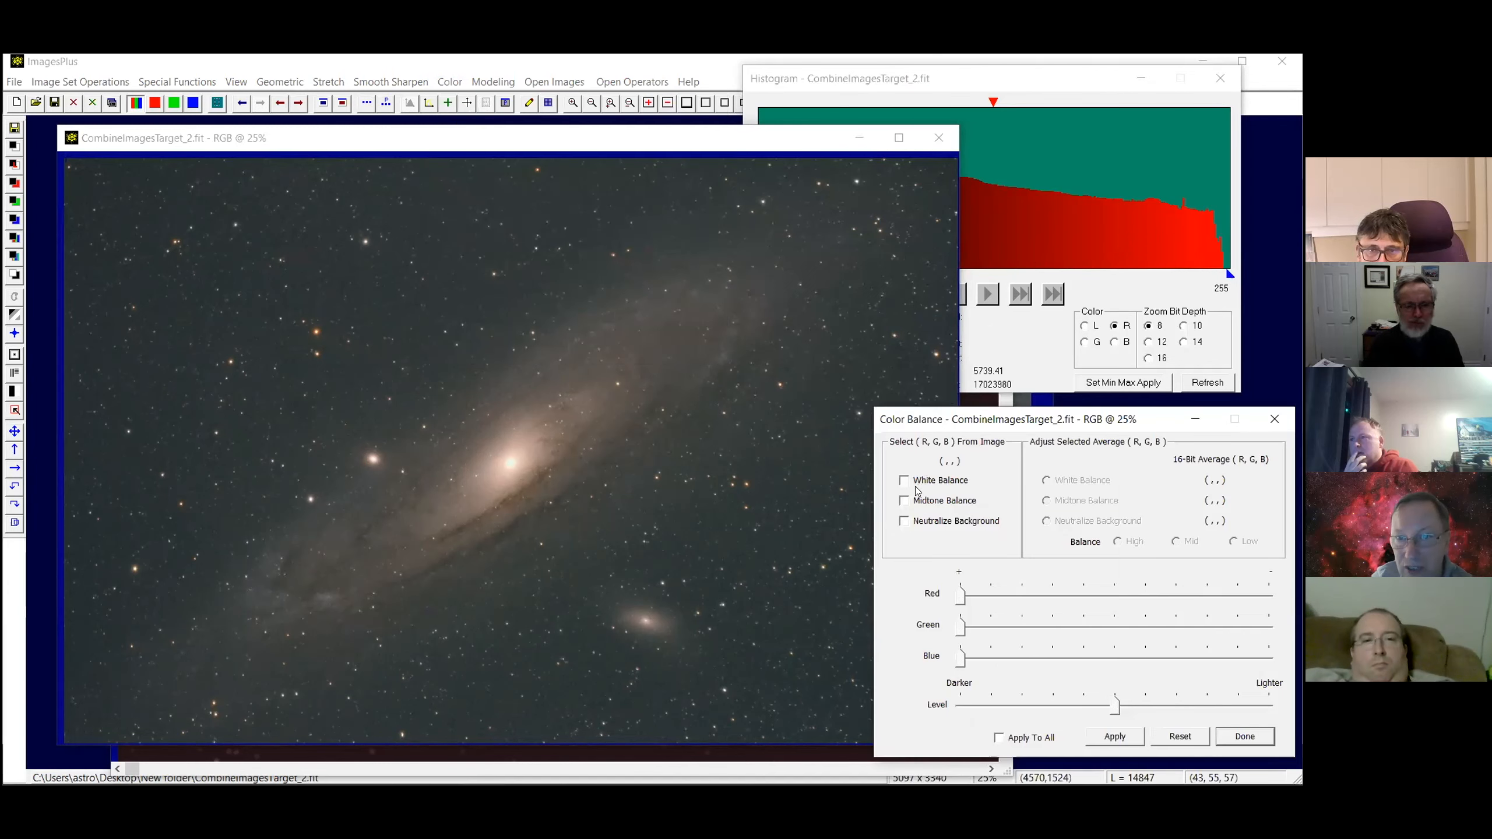
pyautogui.click(368, 464)
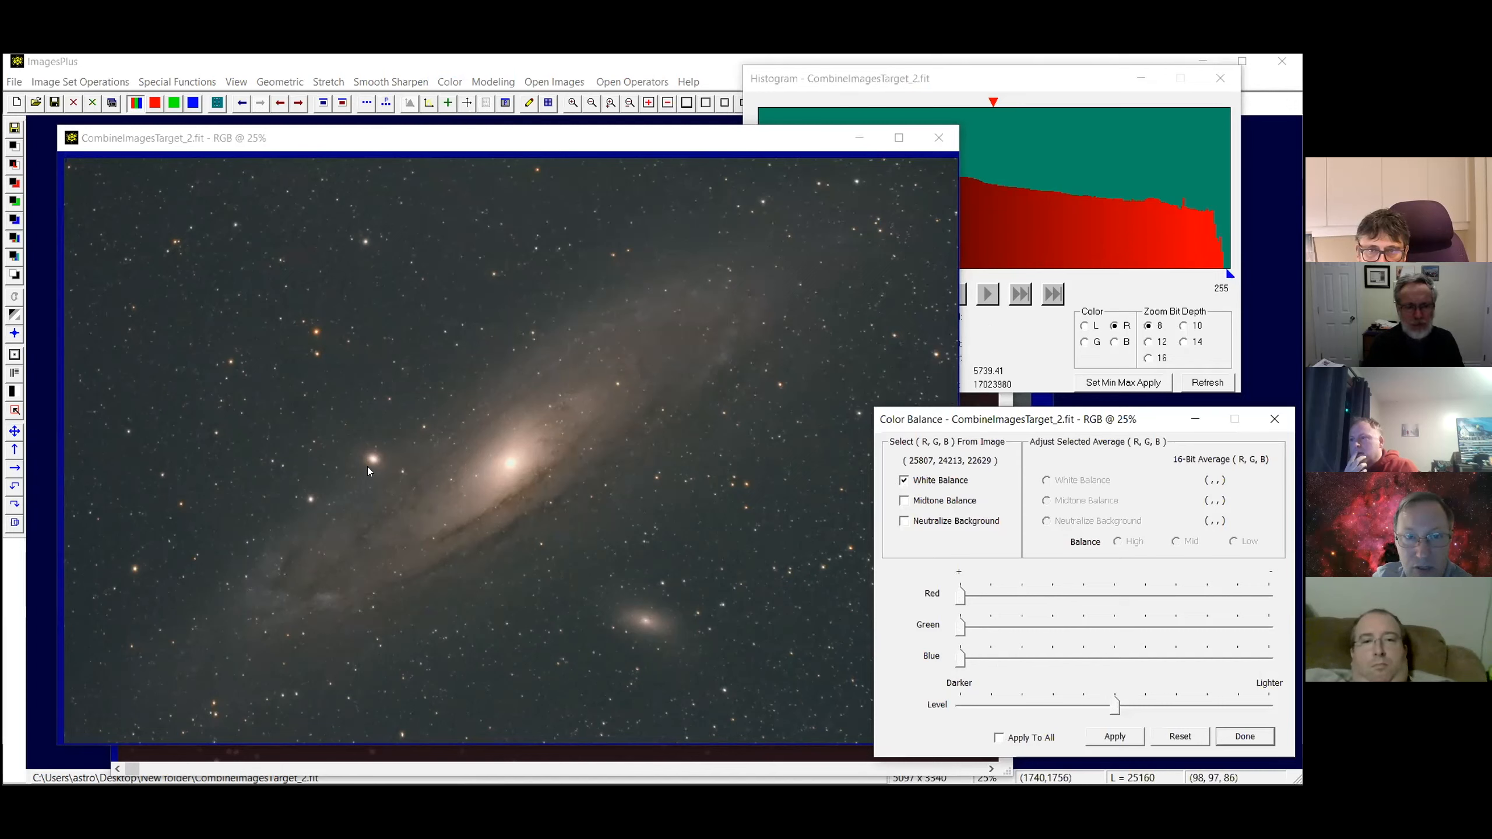
pyautogui.click(374, 461)
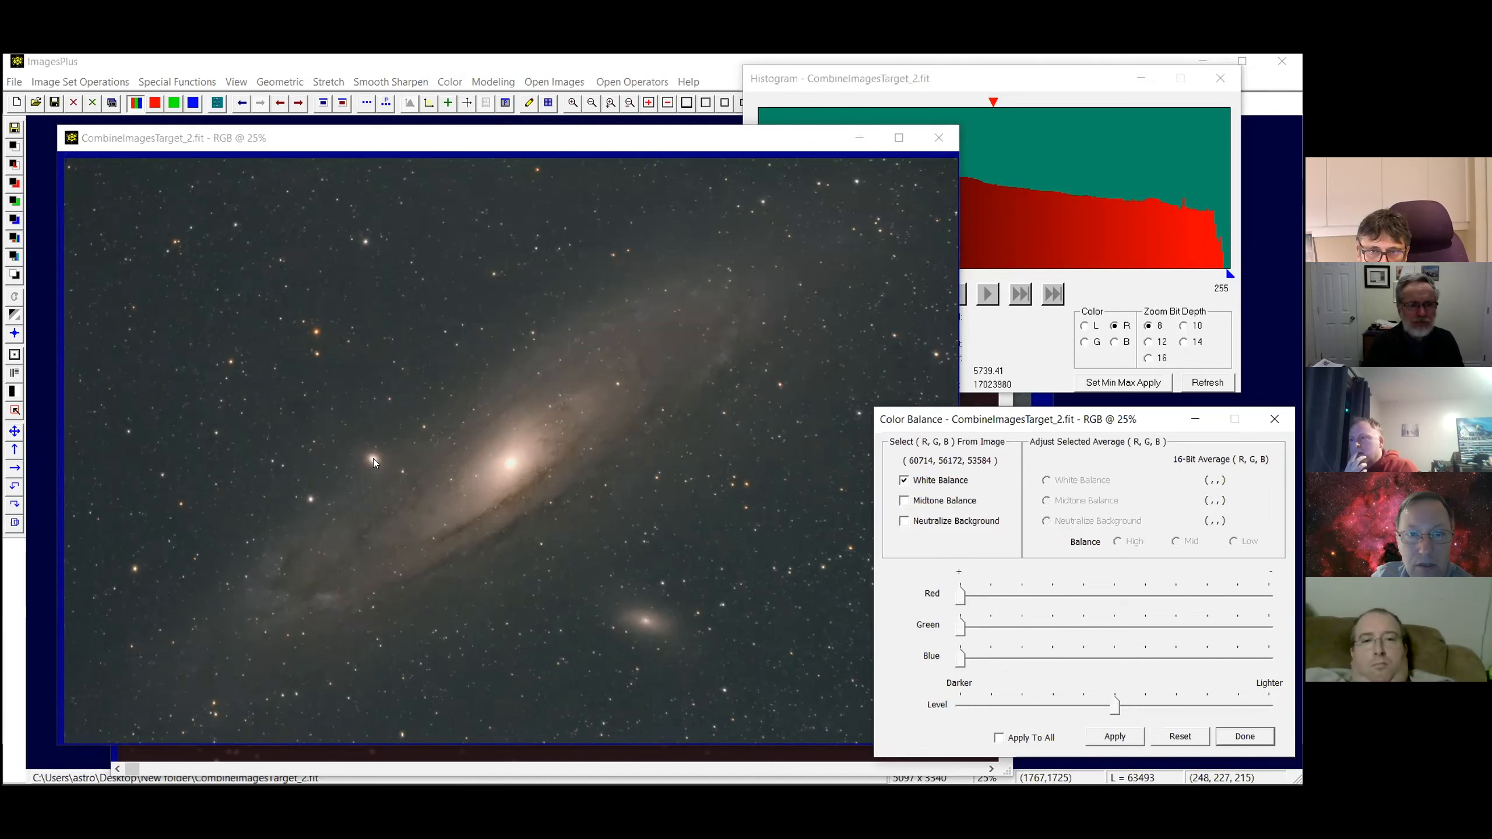
pyautogui.click(373, 458)
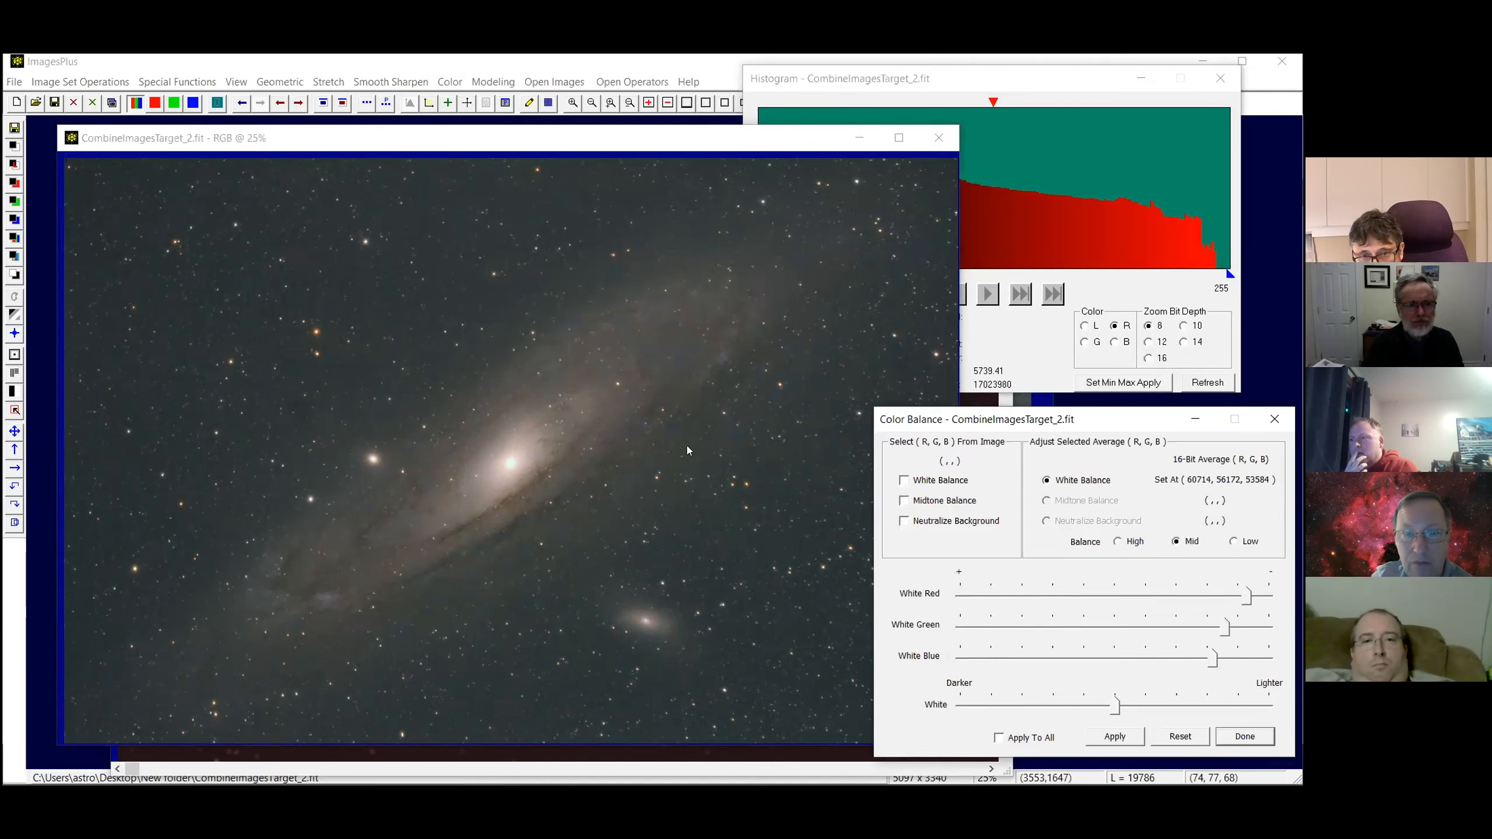
# Examine the blue and green channel histograms of the white-balanced image
pyautogui.click(1015, 144)
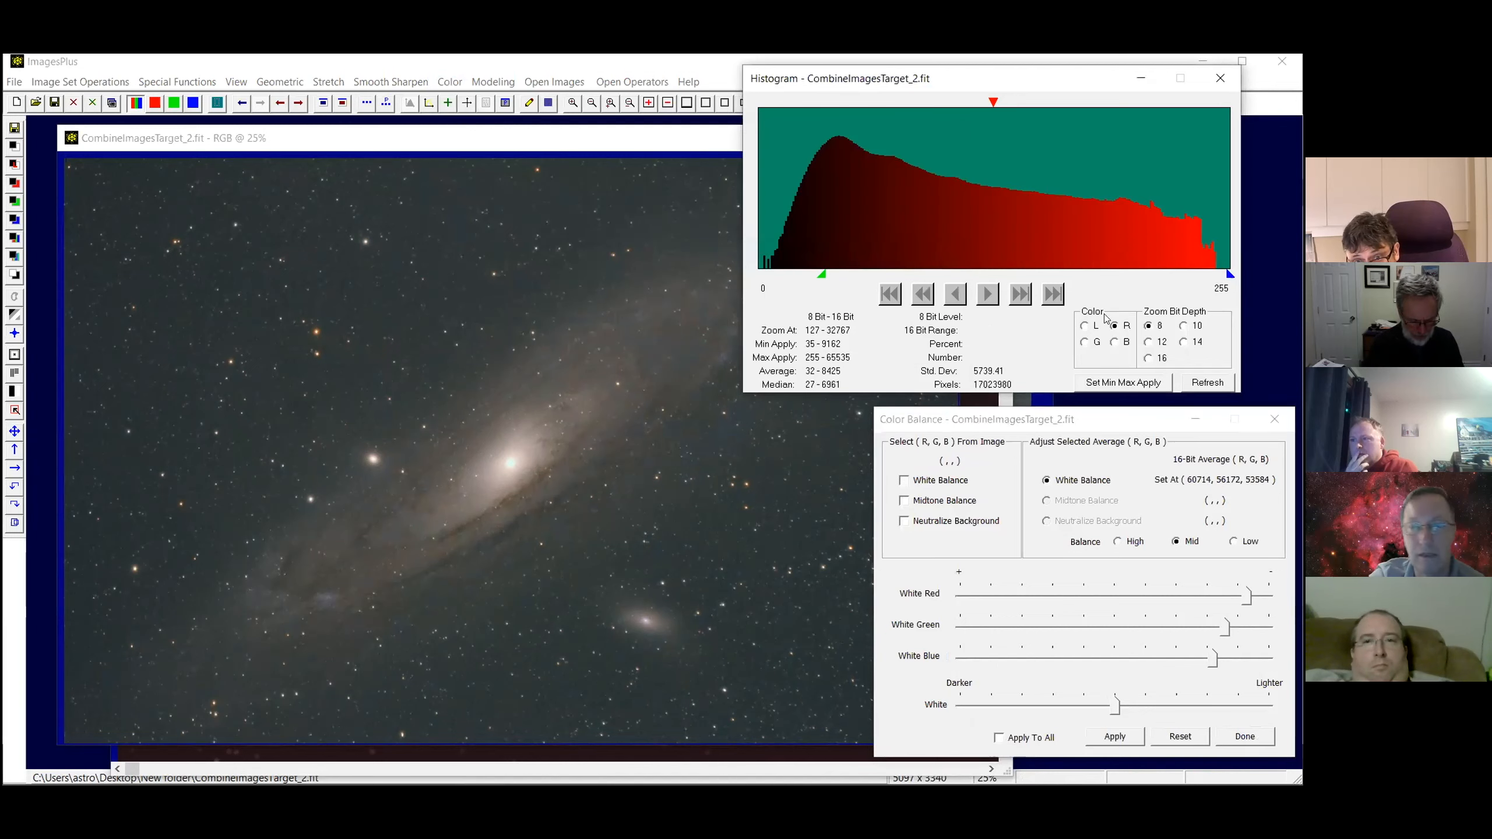
pyautogui.click(1115, 343)
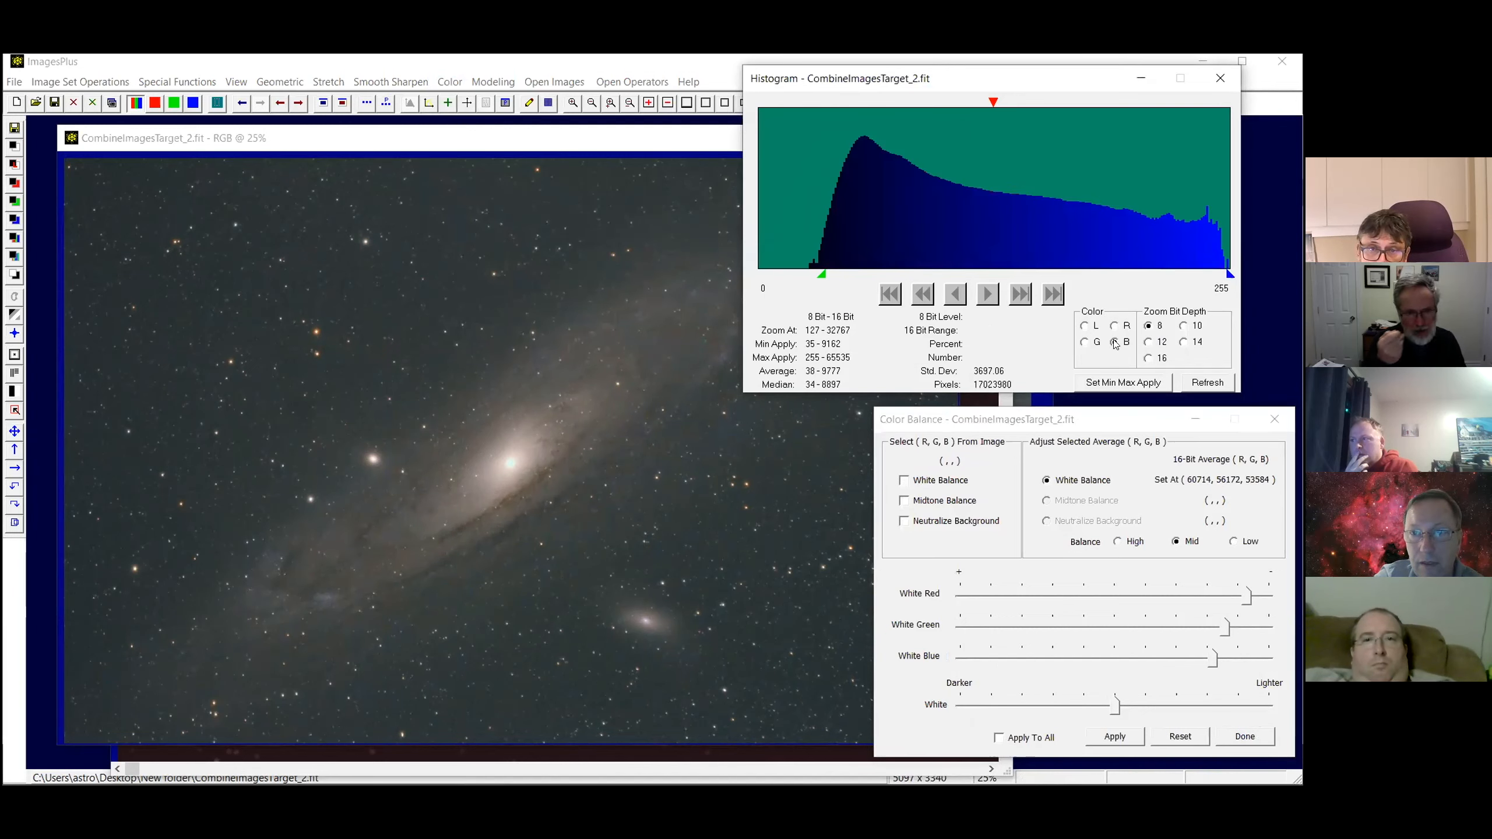
pyautogui.click(1084, 342)
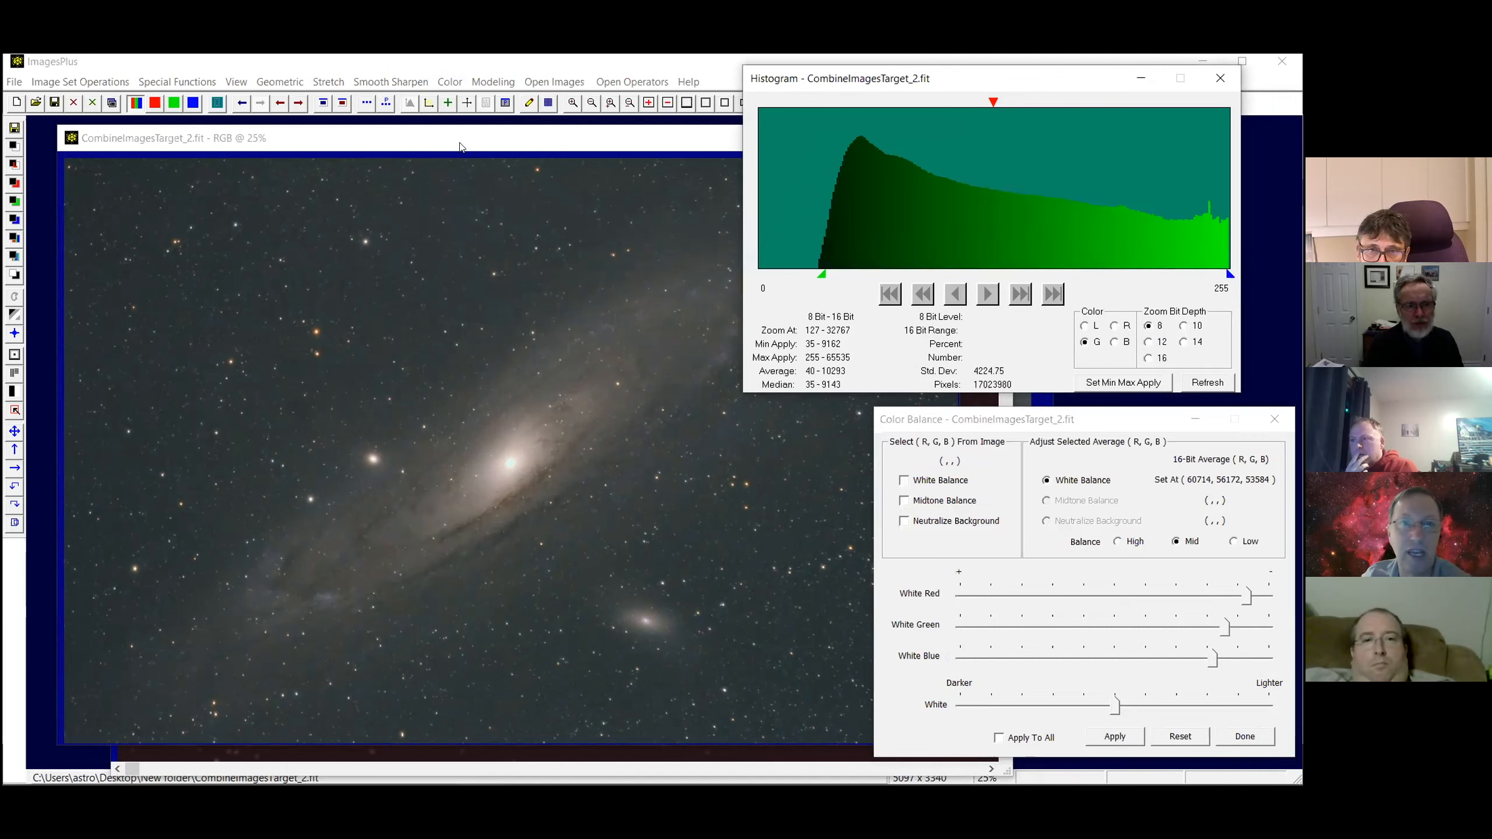
# Finish the color balance adjustment and move the image and Levels windows apart
pyautogui.click(487, 146)
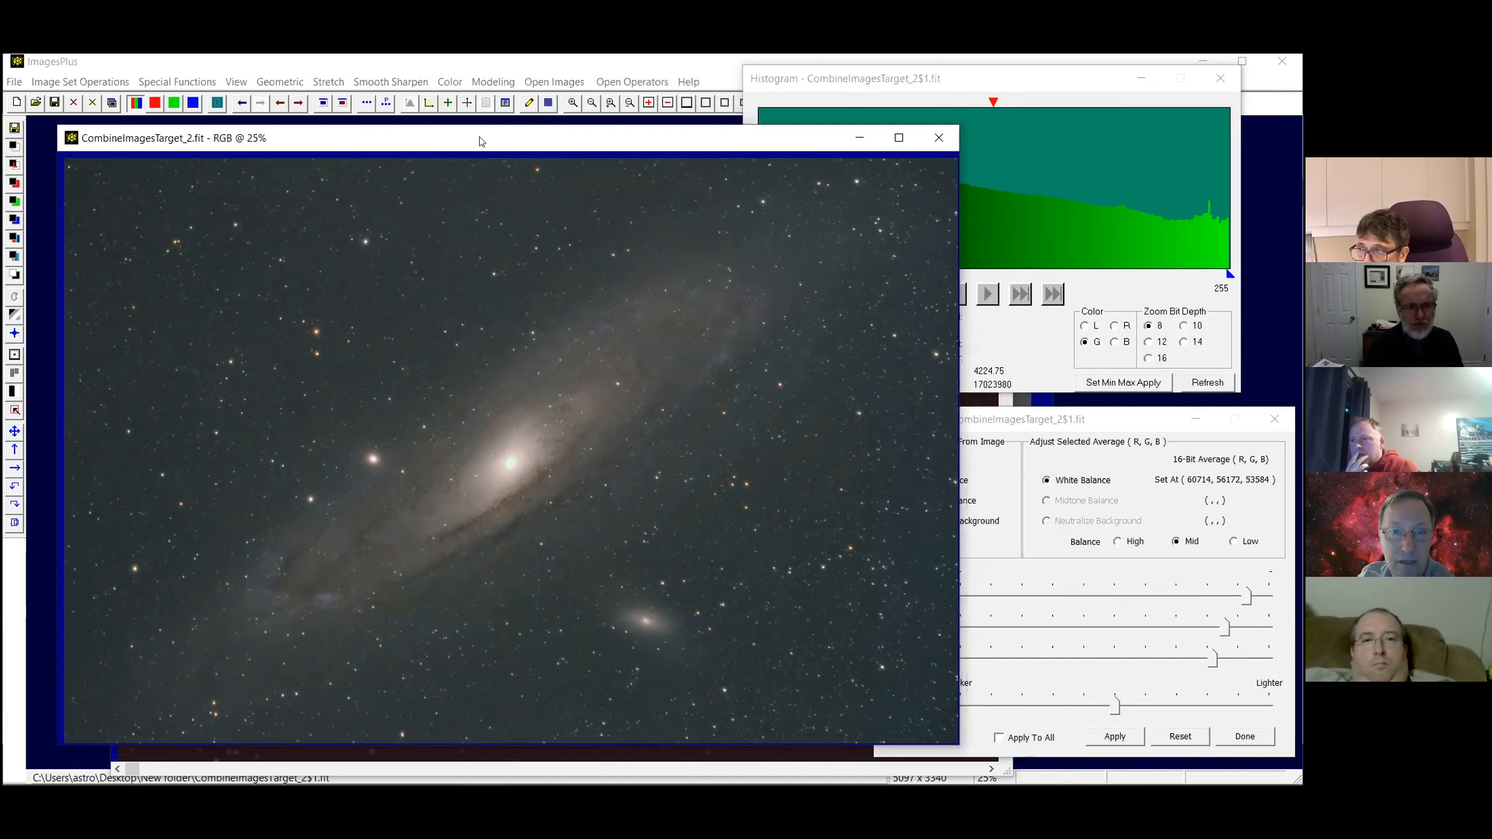
pyautogui.moveTo(482, 141); pyautogui.dragTo(472, 132)
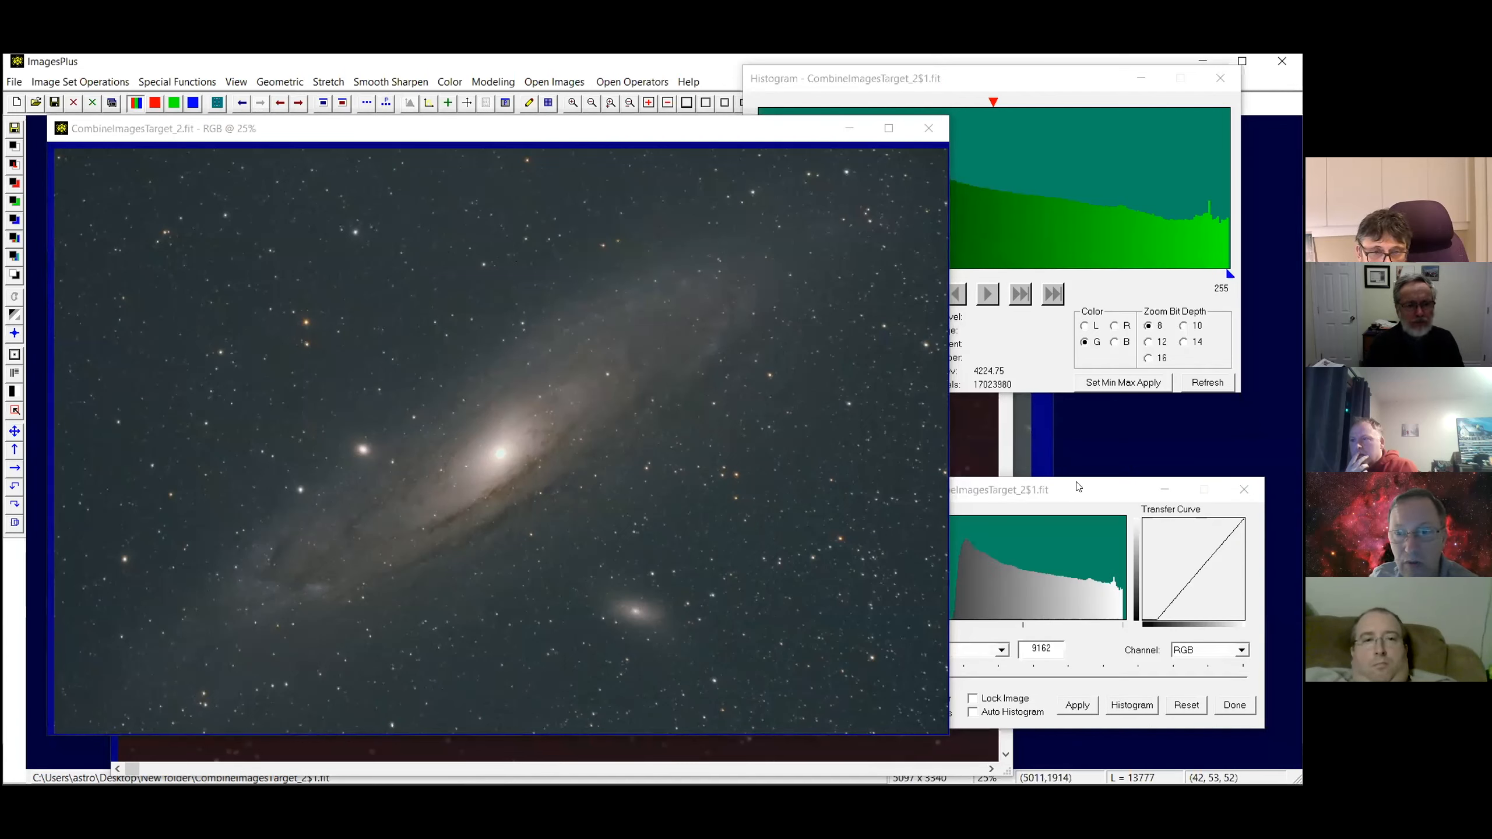
pyautogui.moveTo(1144, 482); pyautogui.dragTo(1224, 477)
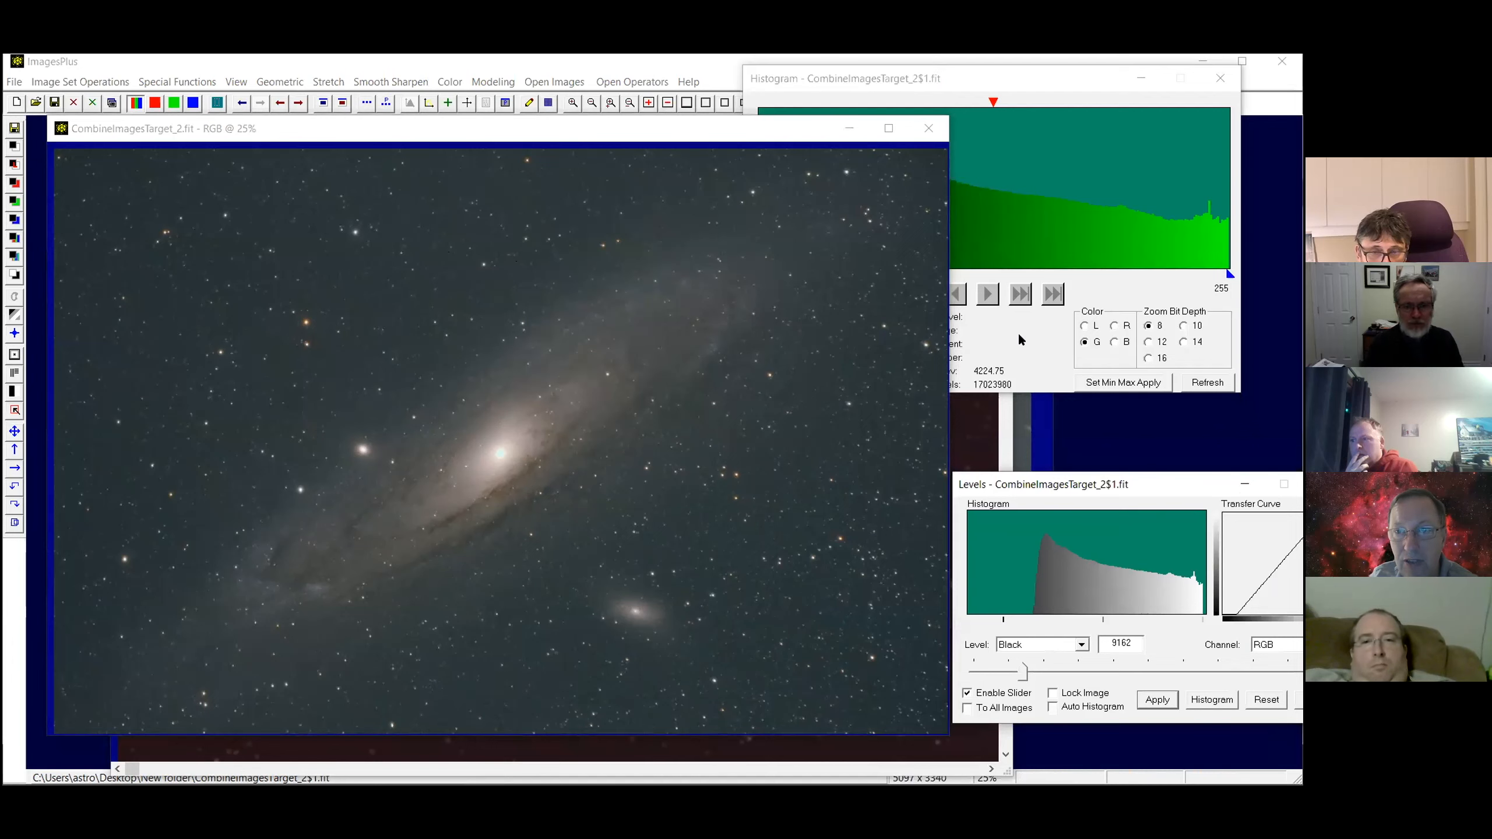
# Check the red, green and luminance histograms of the color-balanced image, closing the histogram when done
pyautogui.click(1019, 339)
pyautogui.click(1111, 326)
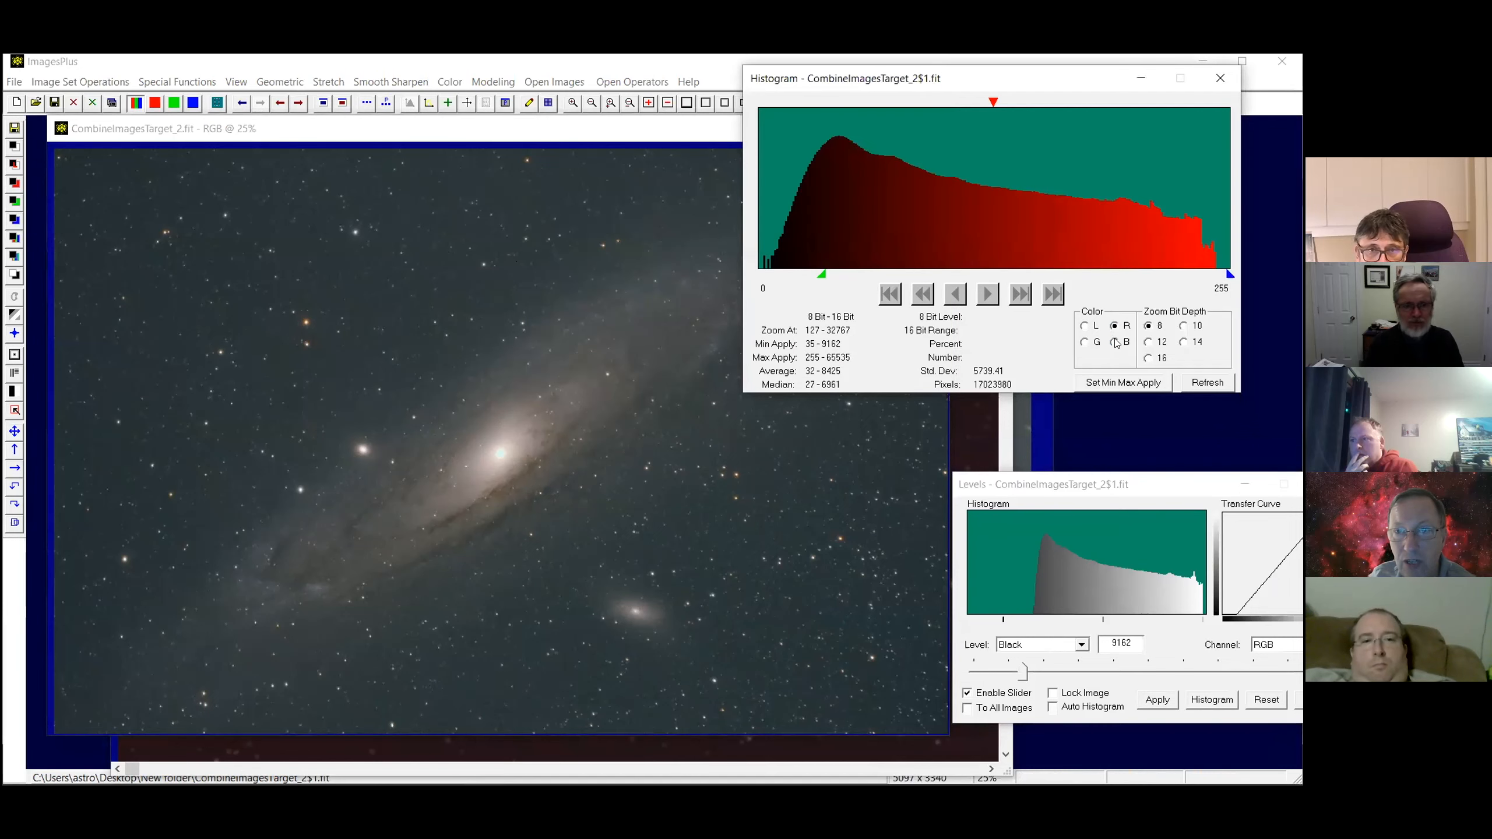
pyautogui.click(1085, 341)
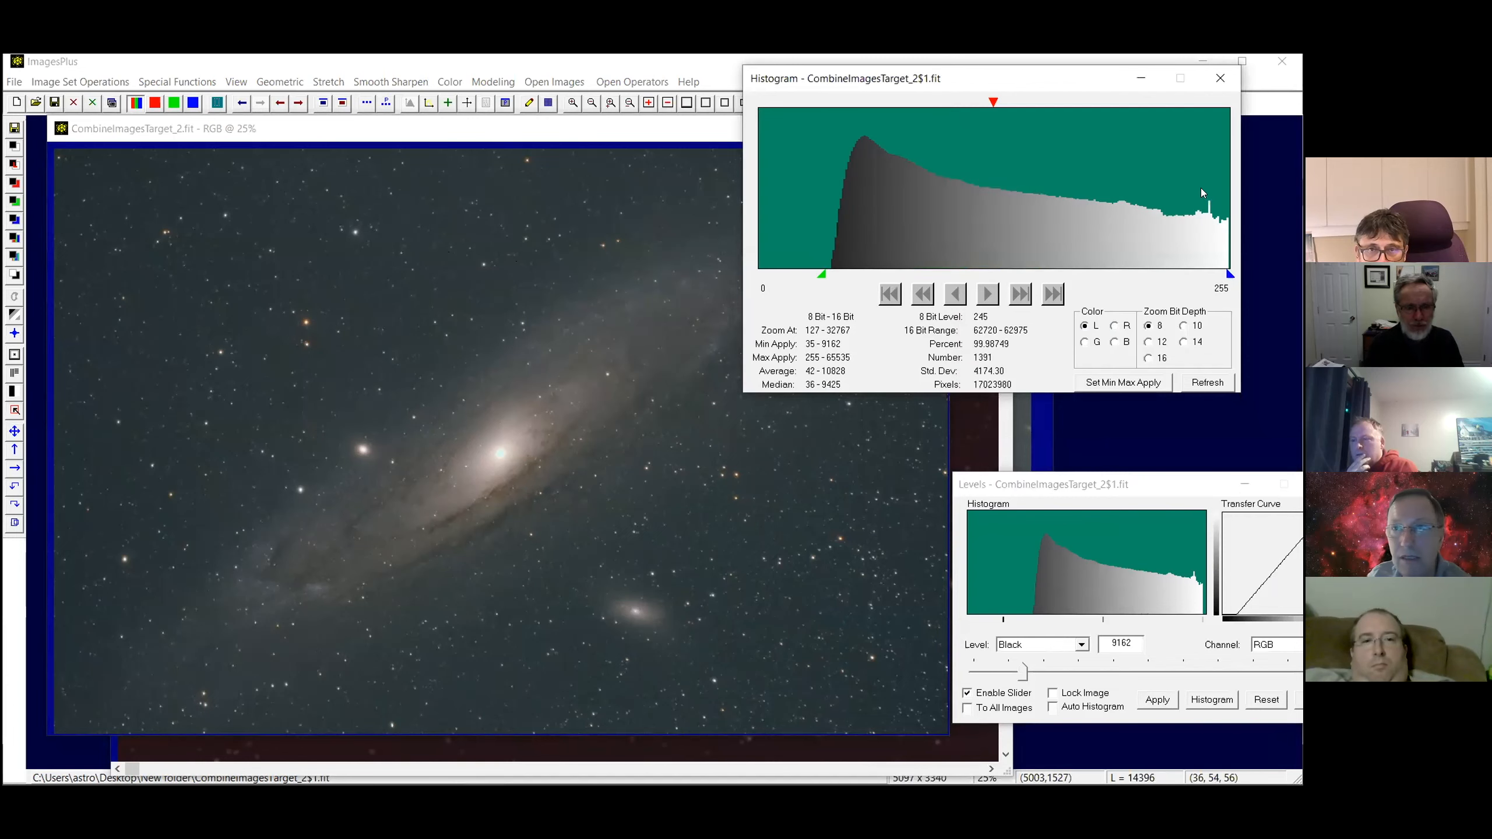
pyautogui.click(1213, 76)
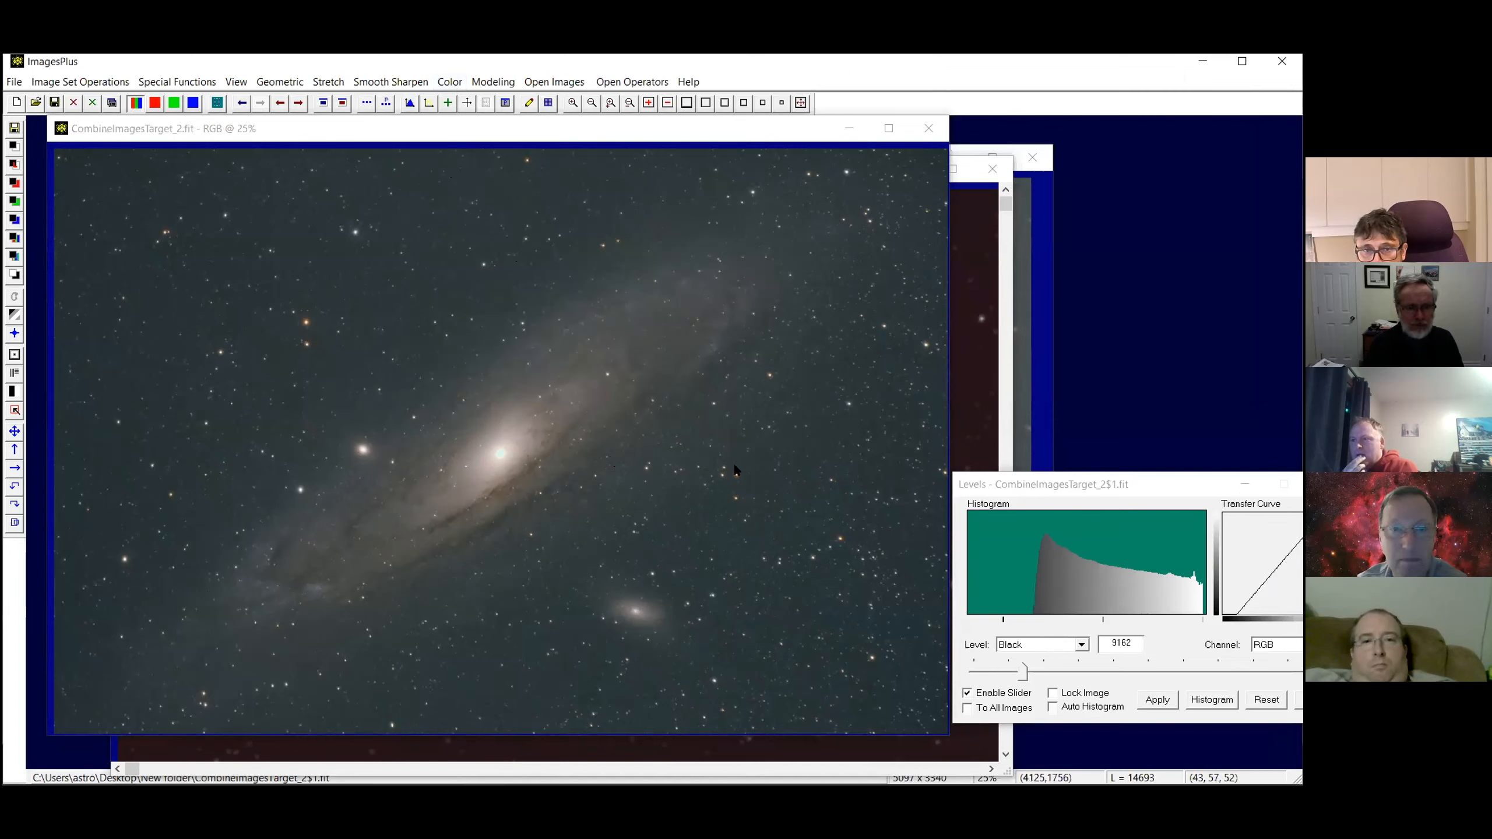
# Examine the galaxy's core, outer arms and surrounding stars at 50% magnification
pyautogui.click(761, 102)
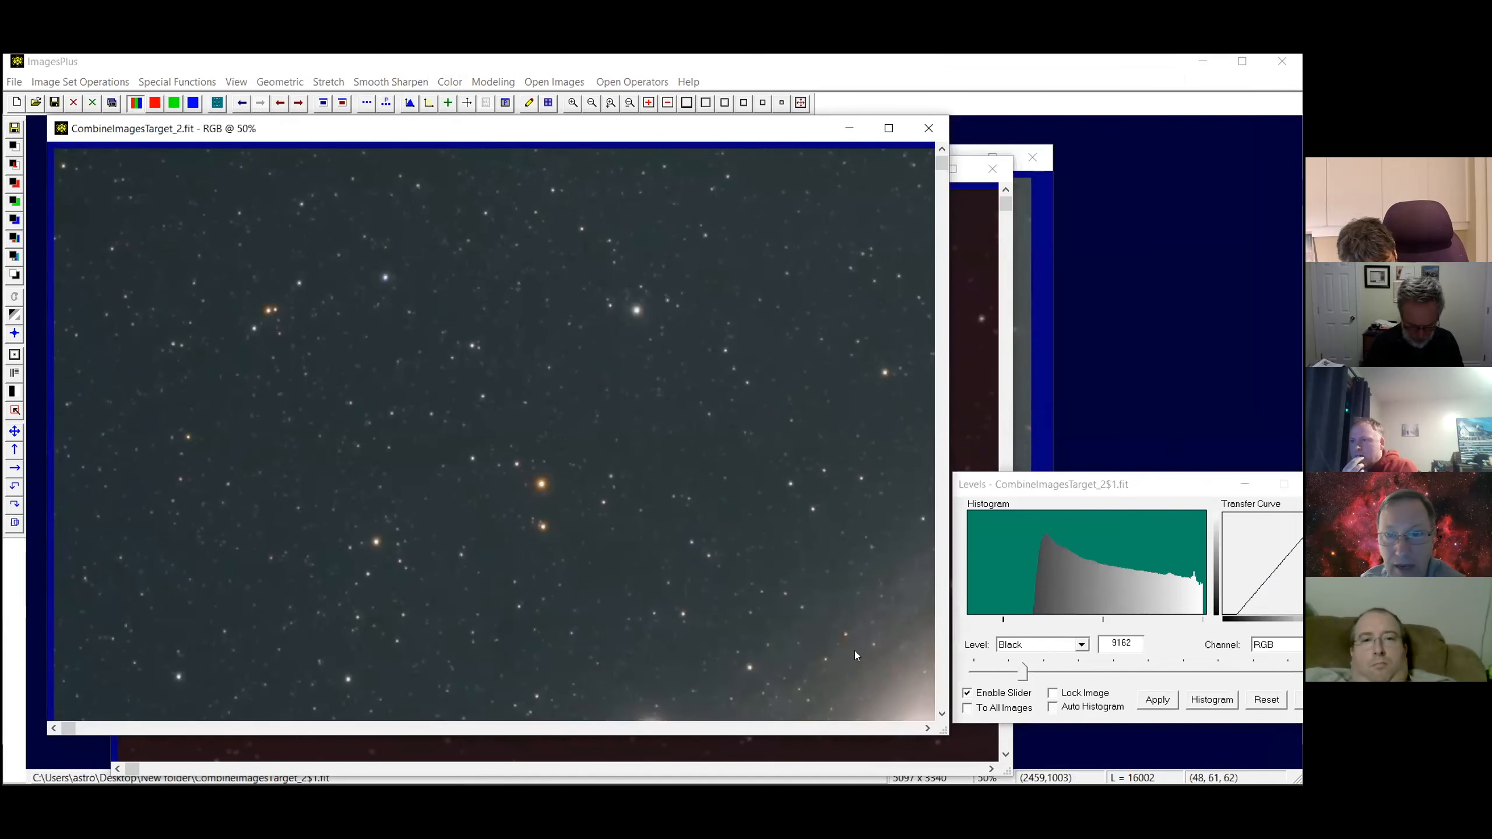
pyautogui.moveTo(943, 713); pyautogui.dragTo(942, 714)
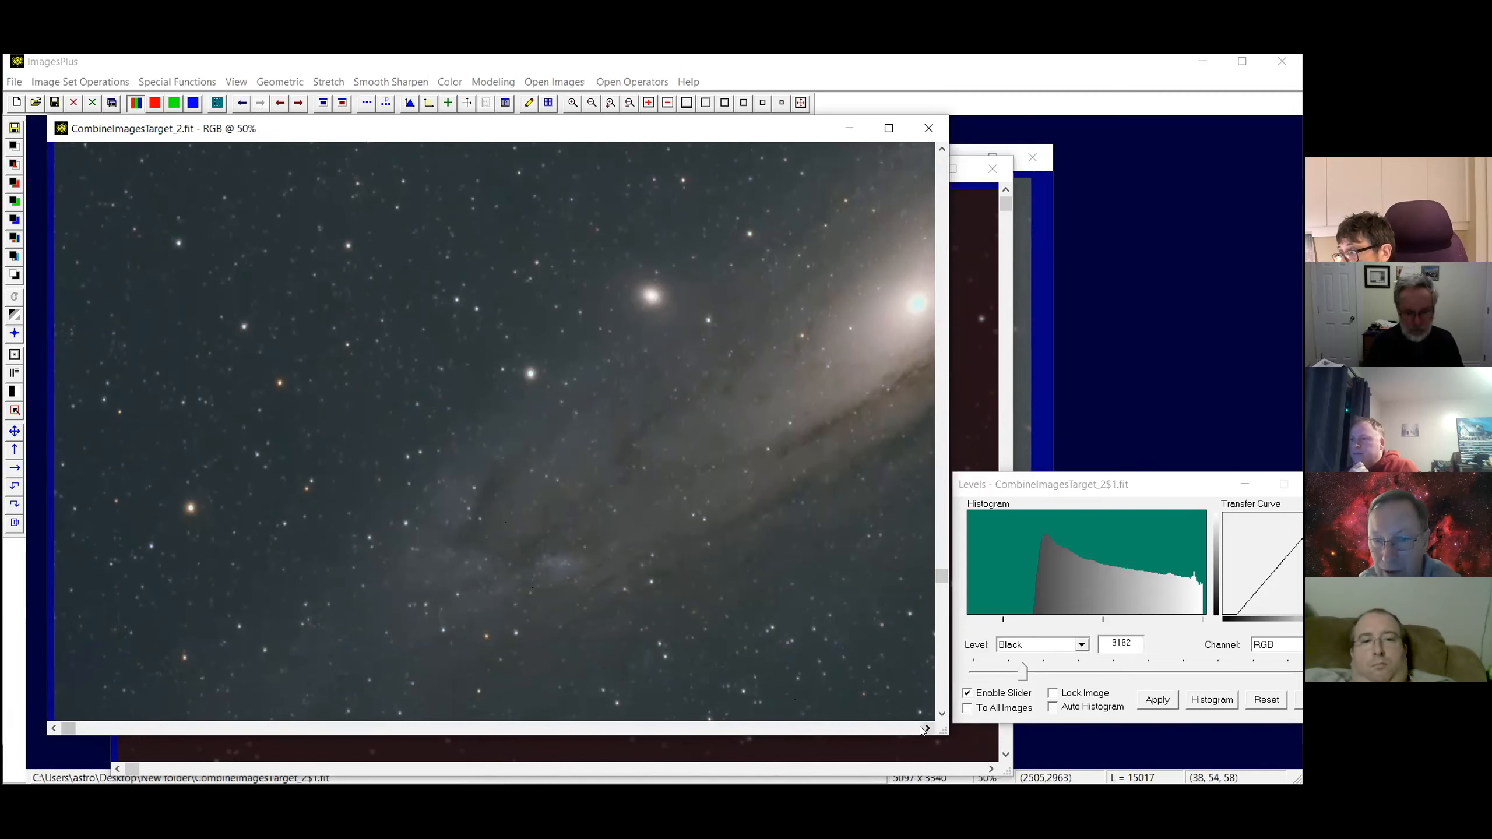
pyautogui.moveTo(924, 726); pyautogui.dragTo(924, 726)
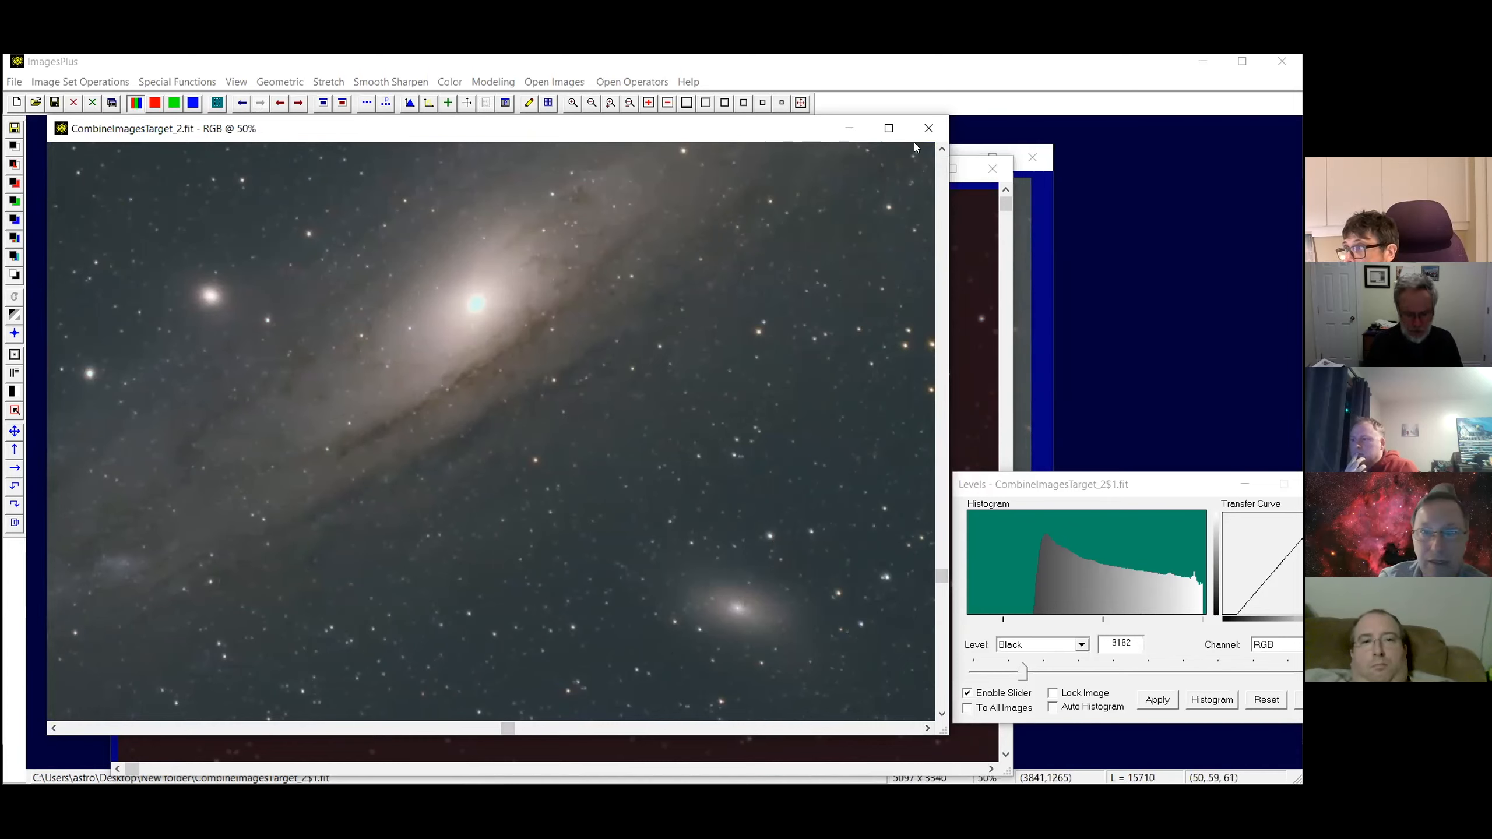
pyautogui.moveTo(939, 151); pyautogui.dragTo(939, 151)
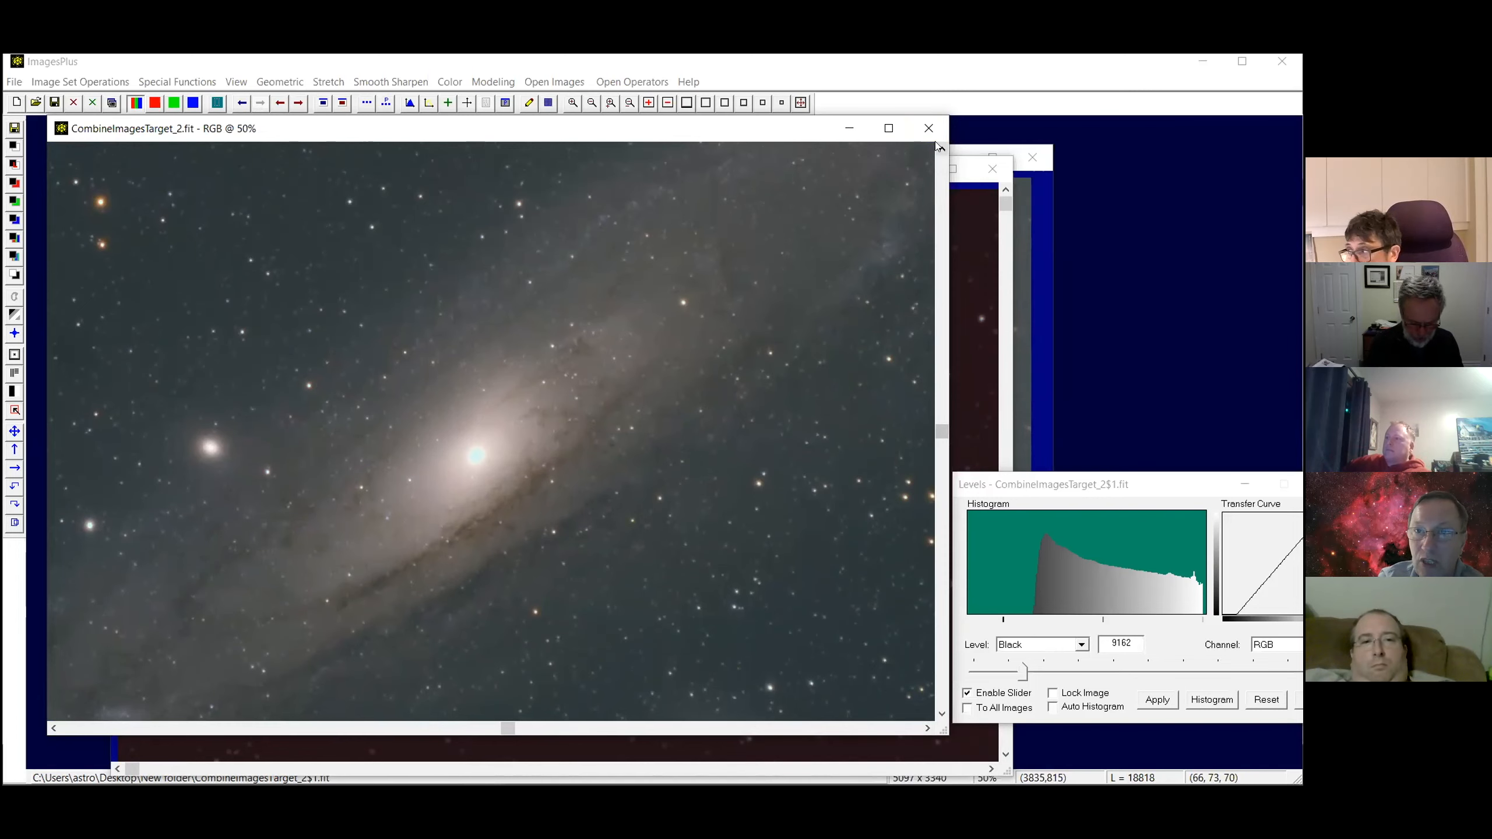
pyautogui.moveTo(941, 149); pyautogui.dragTo(941, 149)
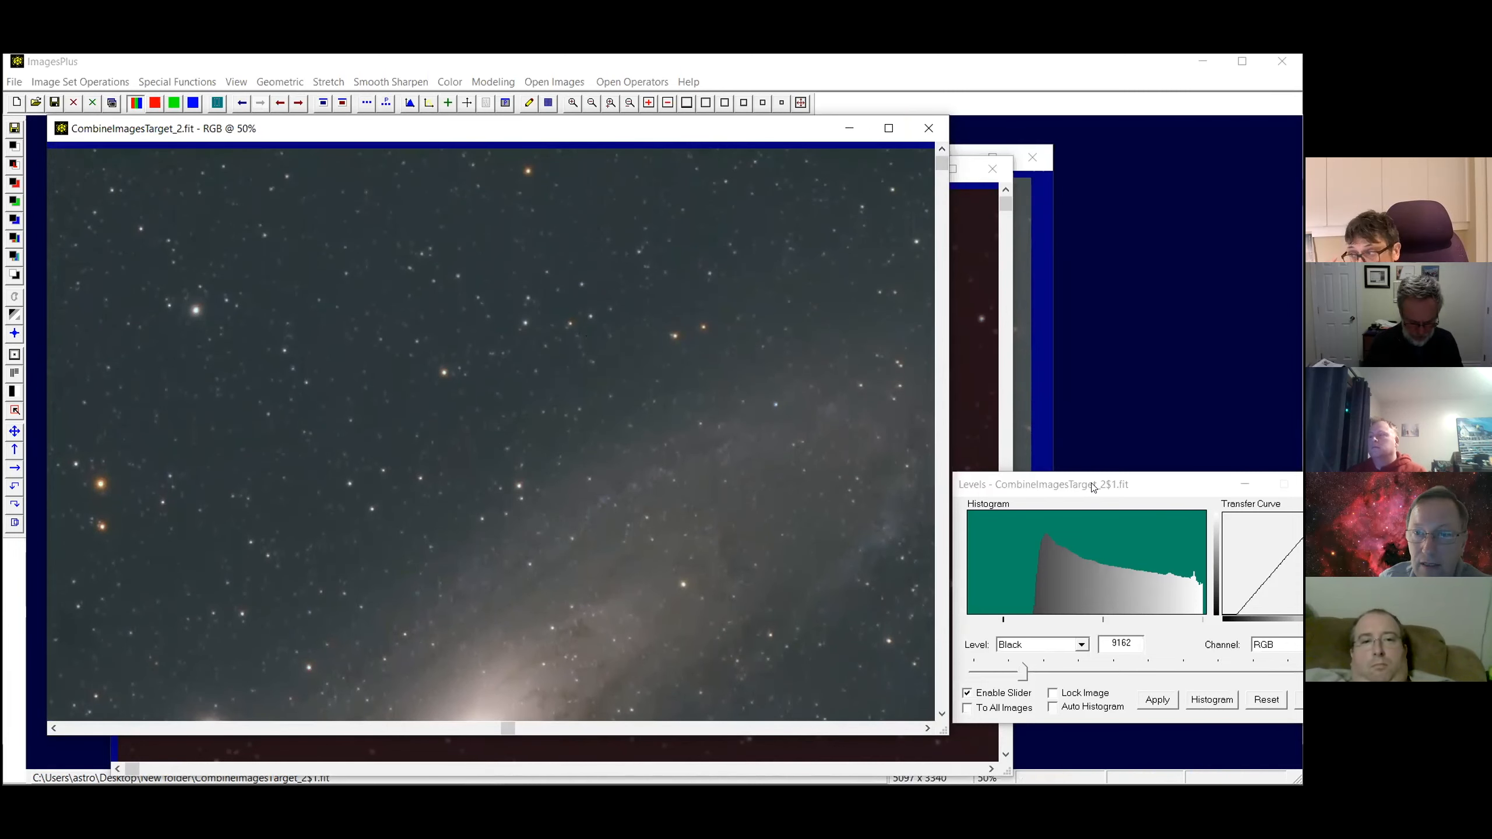
# Close the Levels adjustment and display the whole combined image at 20%
pyautogui.moveTo(1093, 487); pyautogui.dragTo(975, 293)
pyautogui.click(1189, 509)
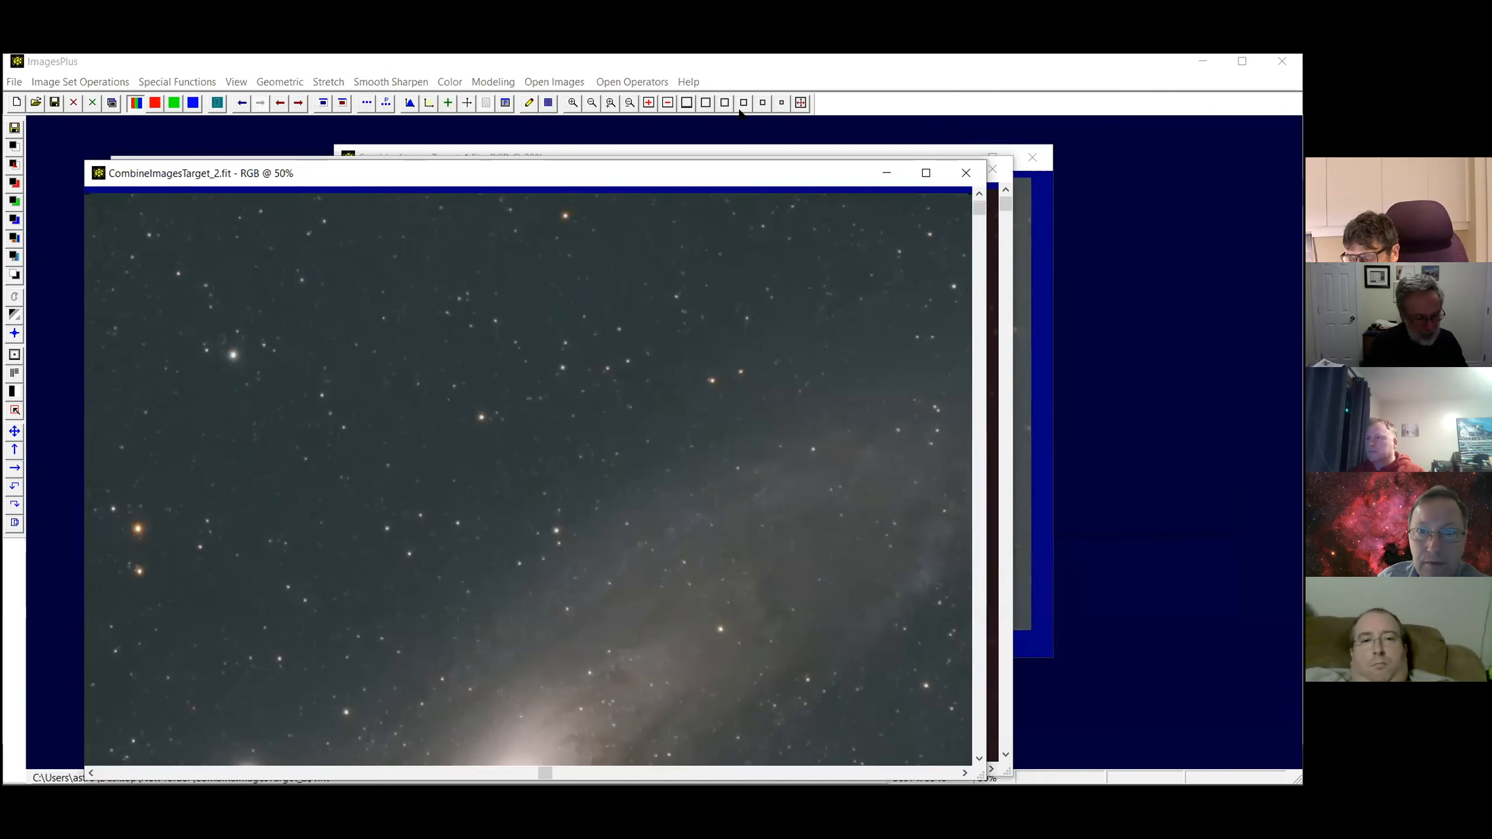
pyautogui.click(781, 104)
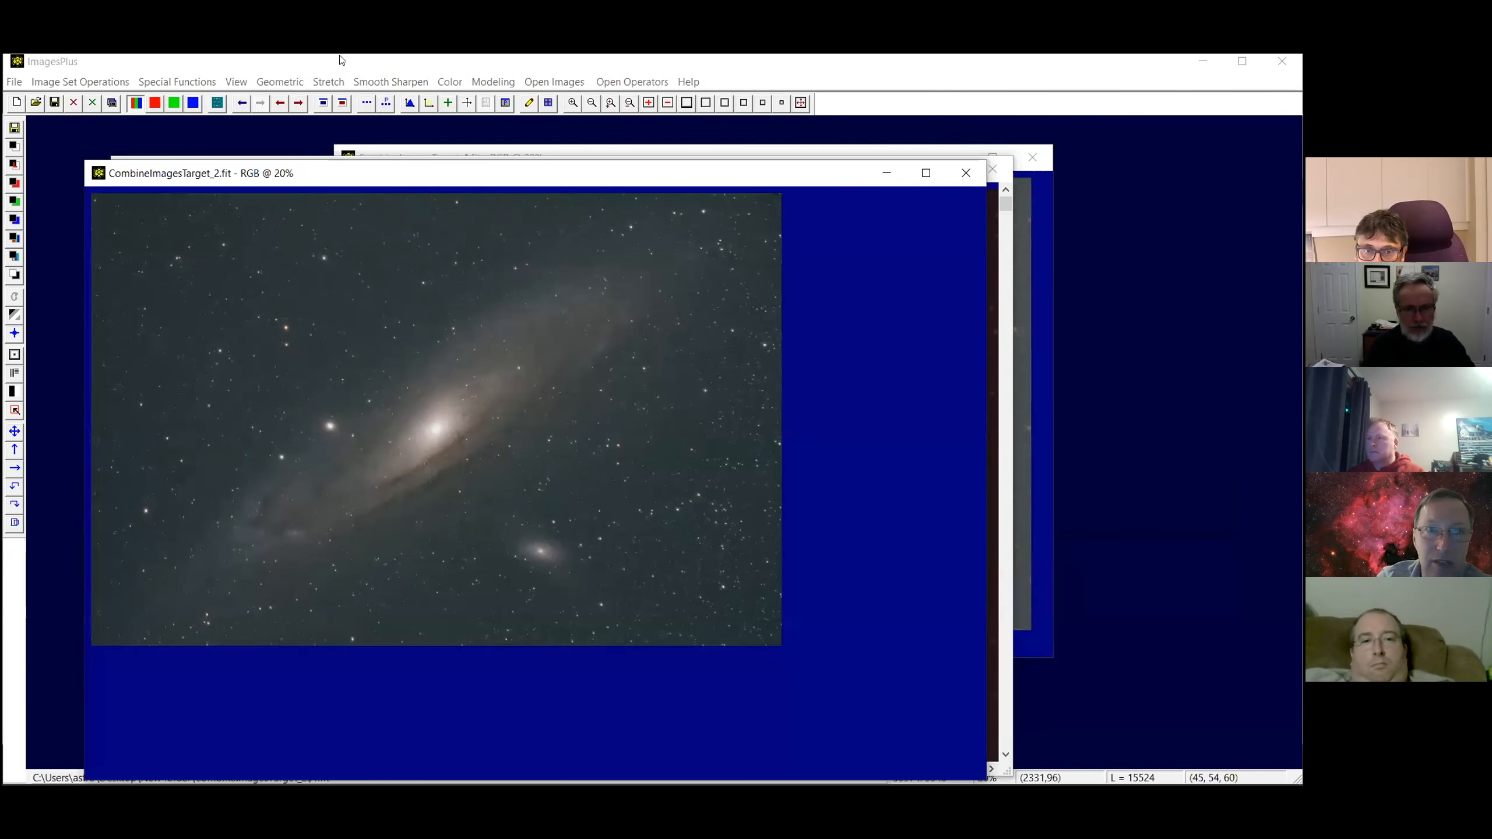
# Try reshaping the combined image's RGB tone curve with Micro Curves, moving its upper and lower control points, and undo the adjustment
pyautogui.click(334, 86)
pyautogui.click(346, 206)
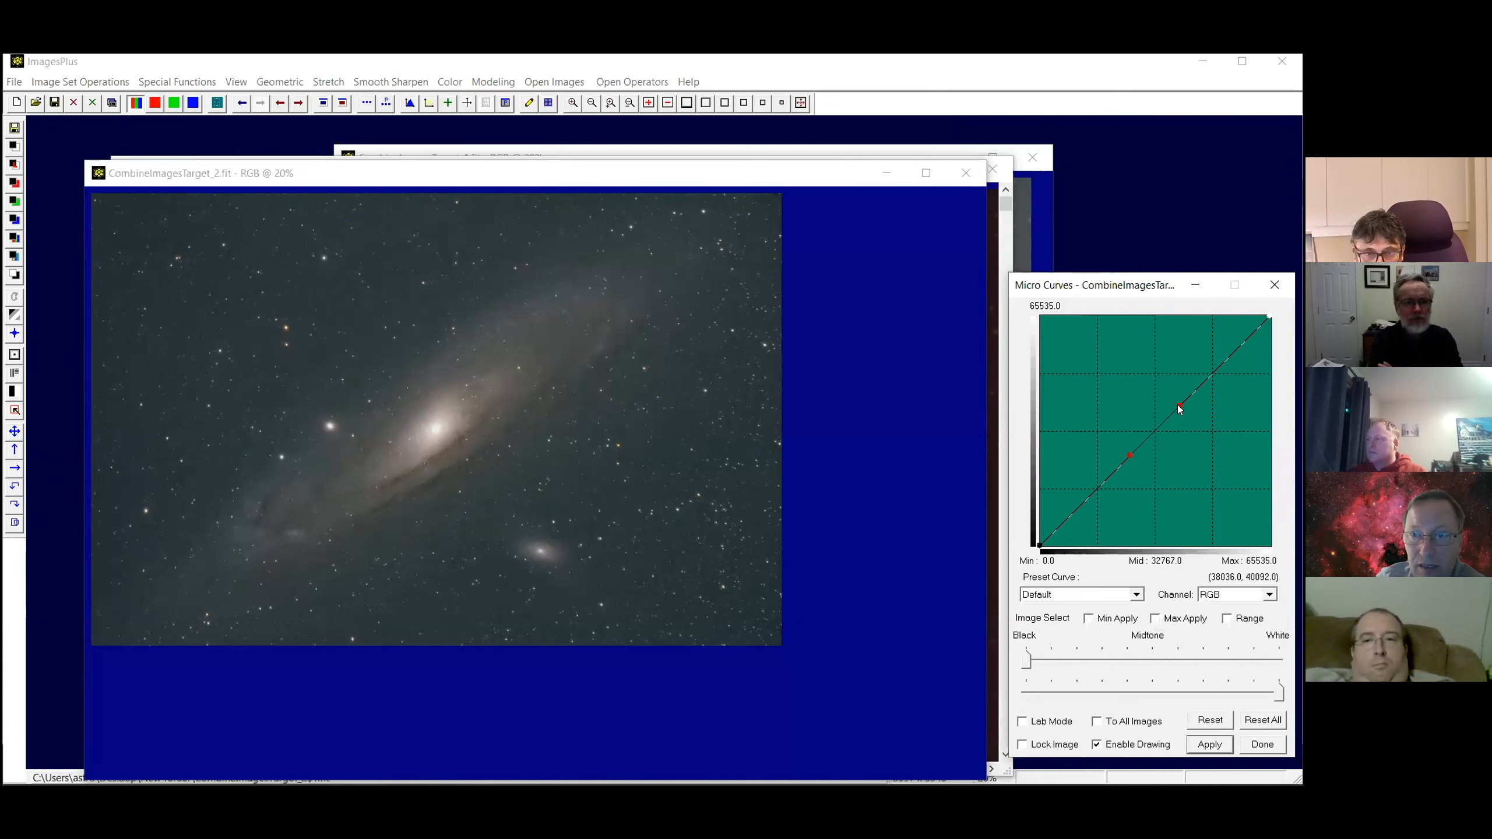
pyautogui.moveTo(1179, 406); pyautogui.dragTo(1147, 399)
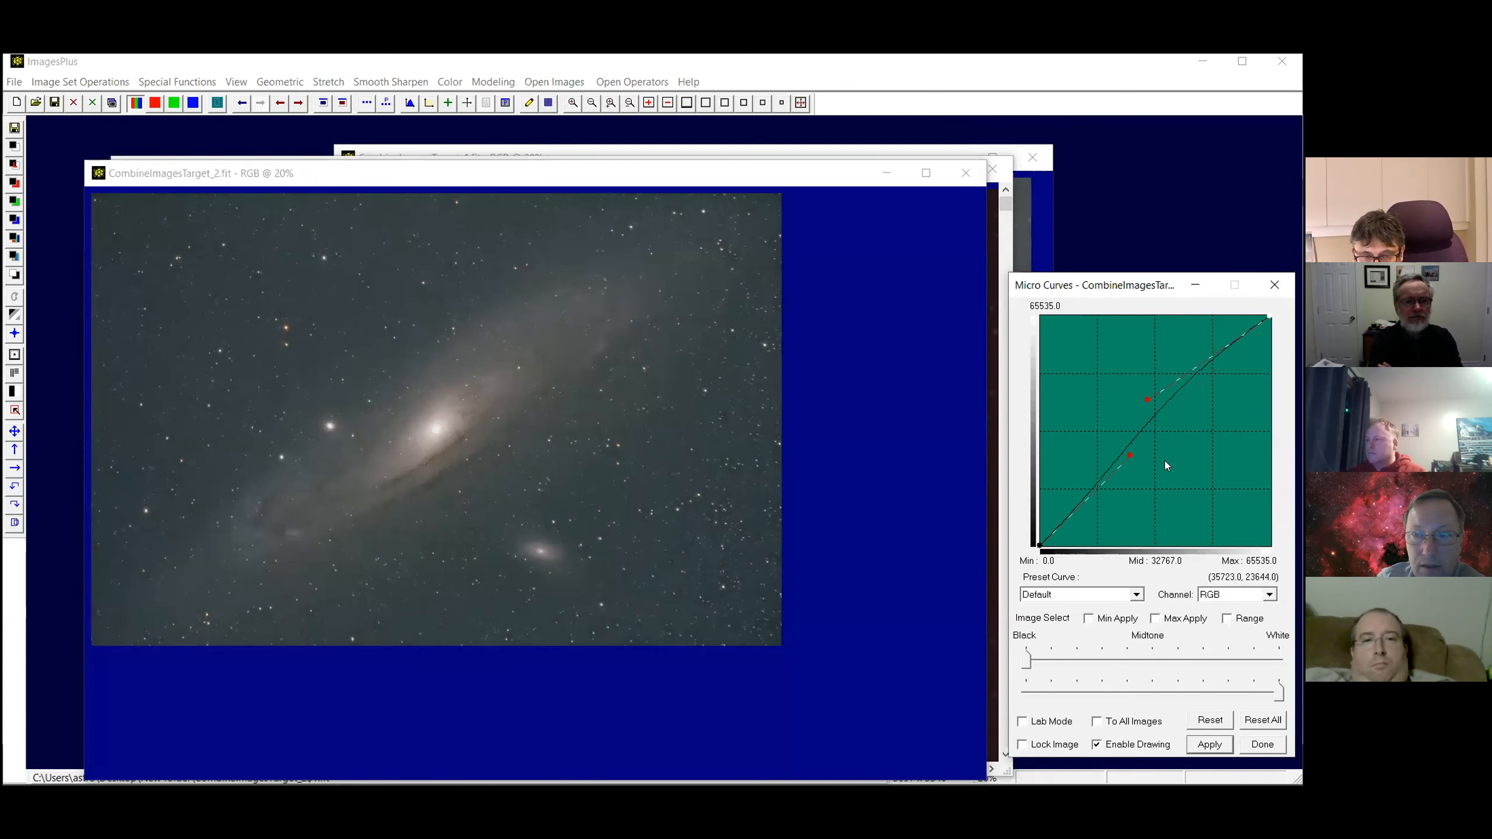
pyautogui.moveTo(1127, 452); pyautogui.dragTo(1124, 505)
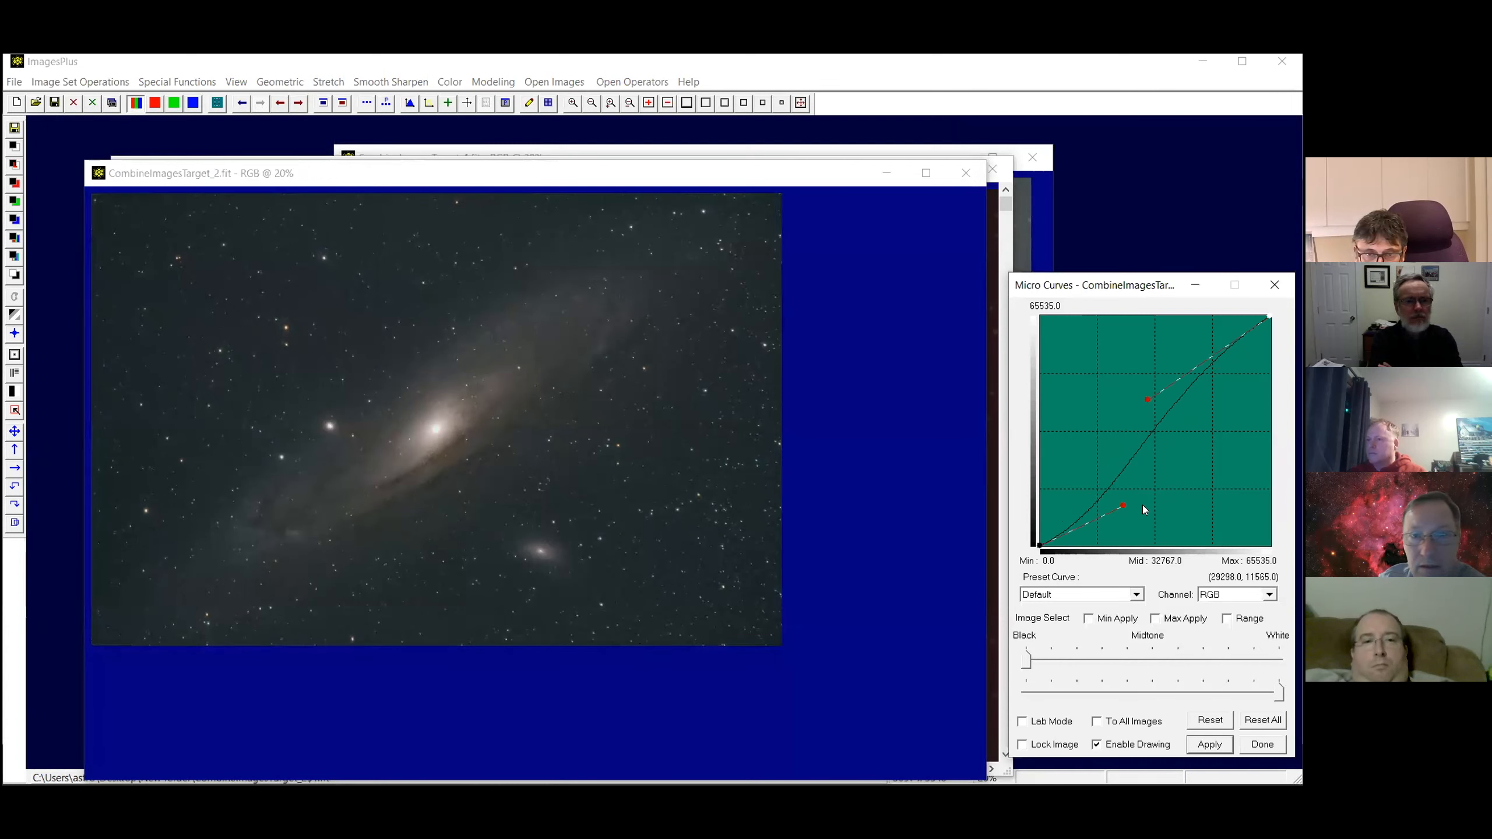
pyautogui.moveTo(1123, 506); pyautogui.dragTo(1123, 493)
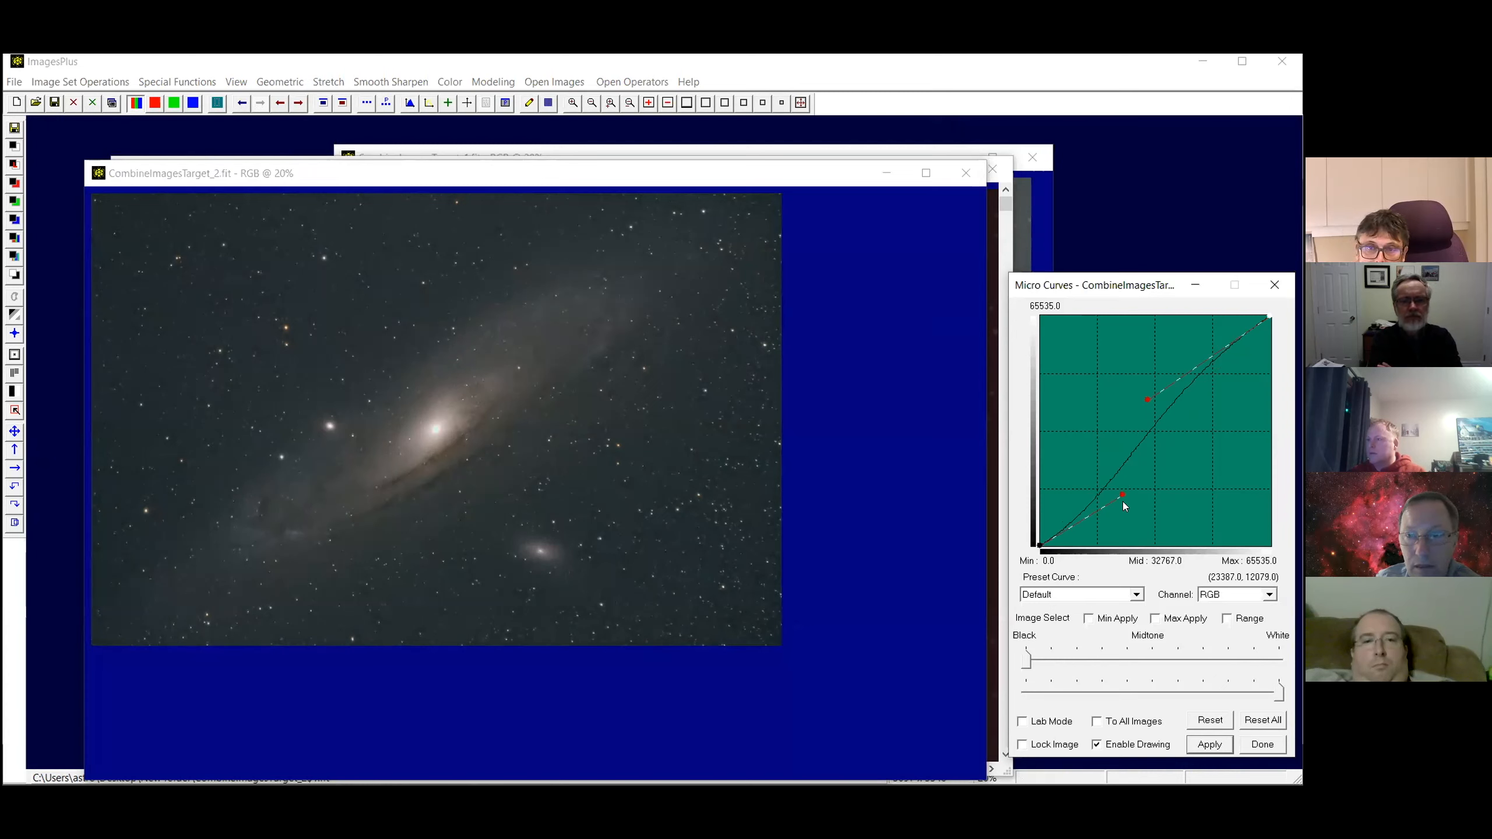
pyautogui.moveTo(1122, 496); pyautogui.dragTo(1118, 446)
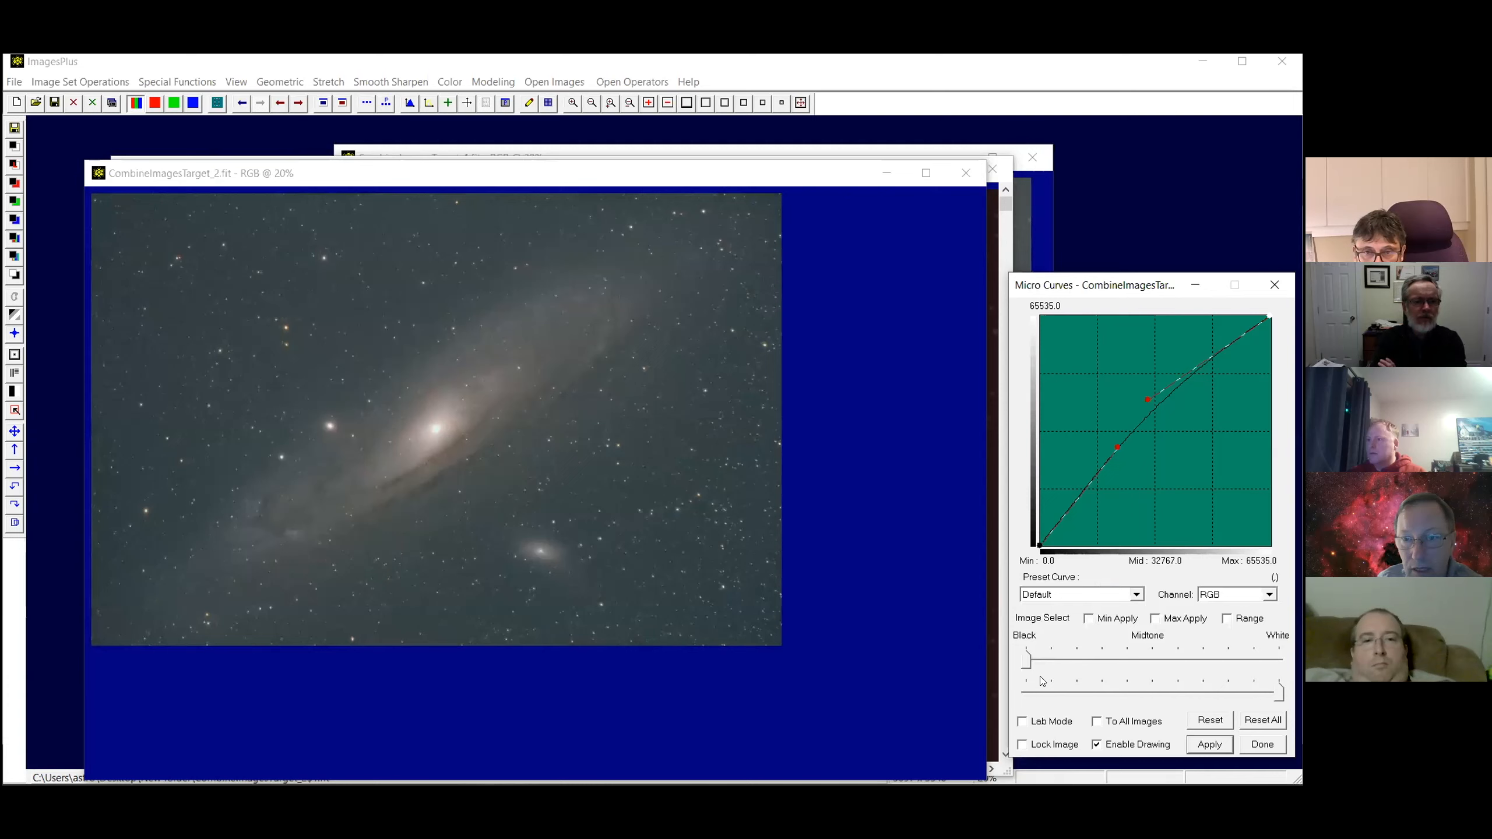
pyautogui.moveTo(1026, 664); pyautogui.dragTo(992, 653)
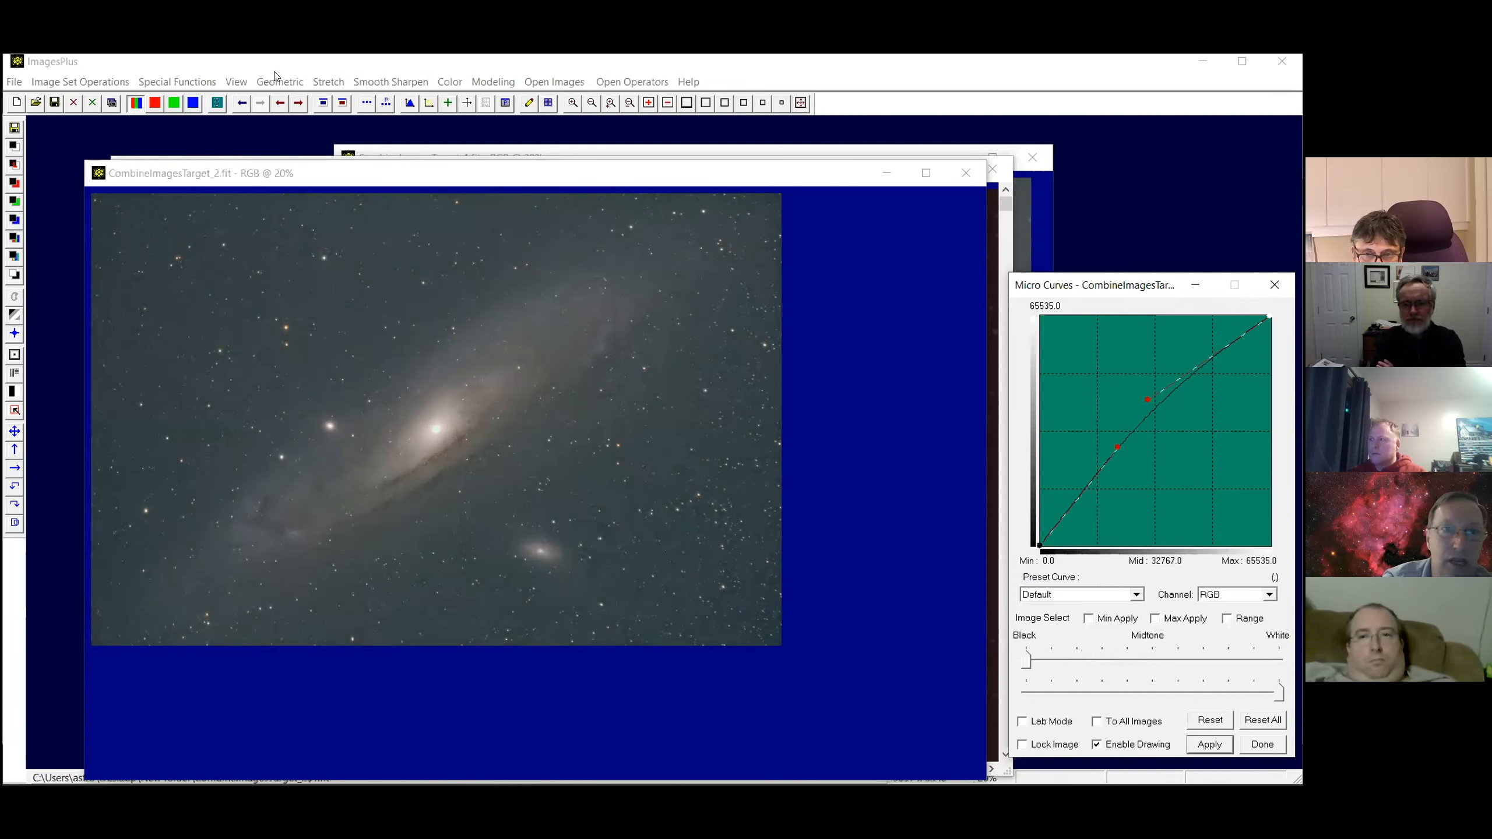
pyautogui.click(237, 104)
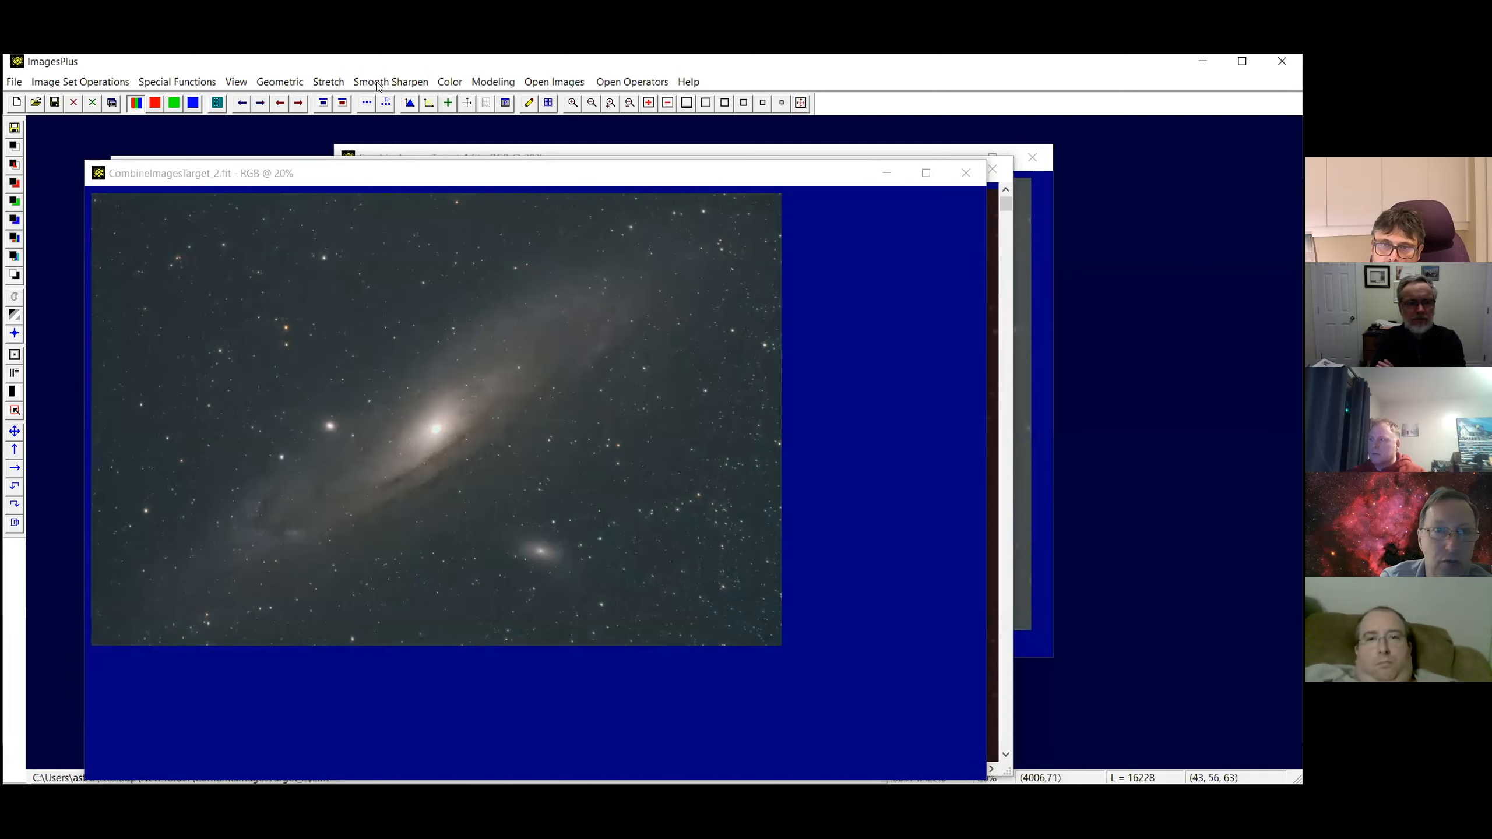
# Apply a General Stretch to the combined image using the Hybrid ArcSinH function with power 0.387
pyautogui.click(328, 81)
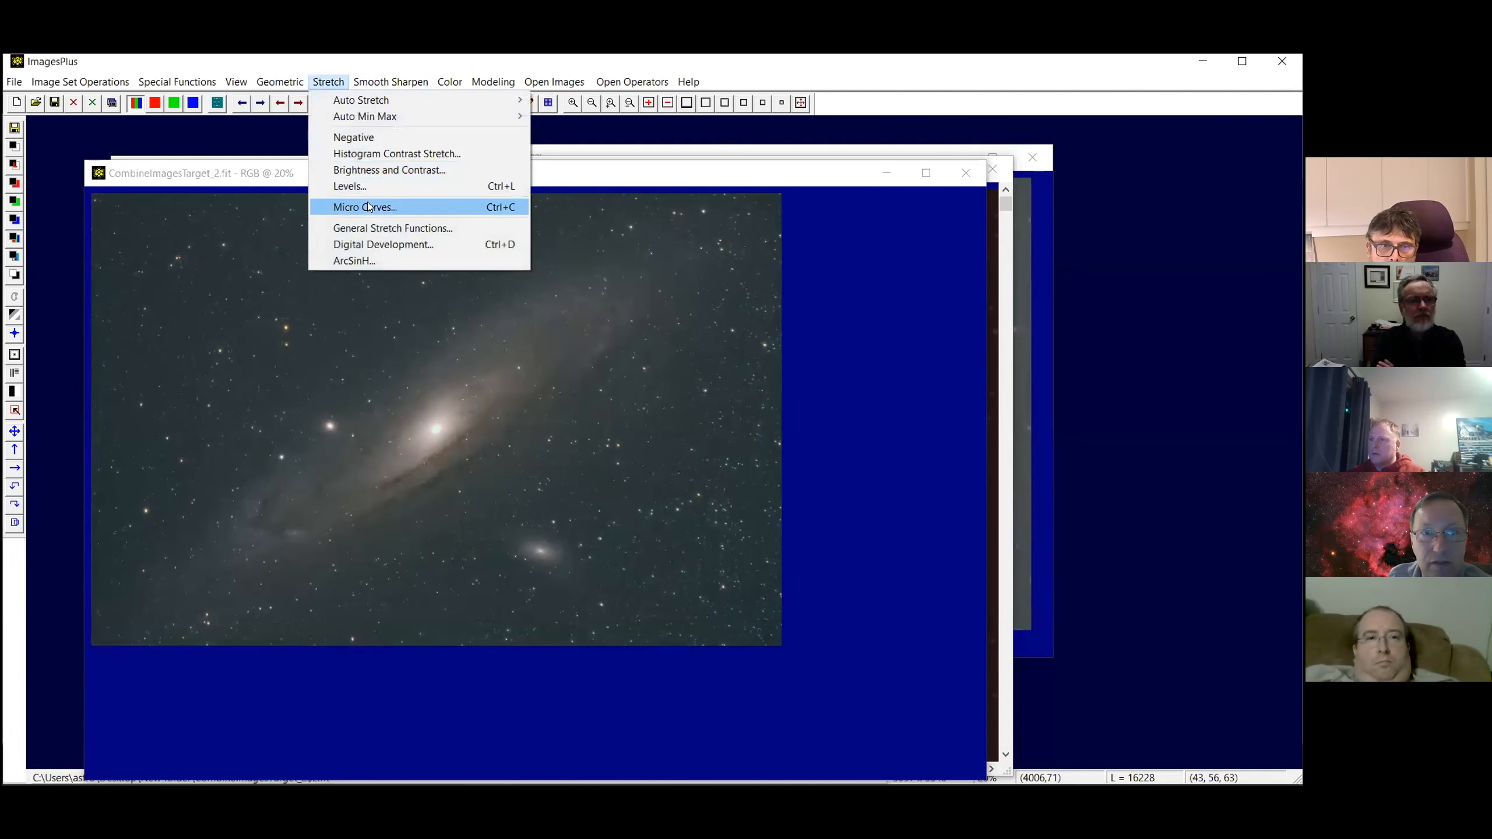
pyautogui.click(369, 227)
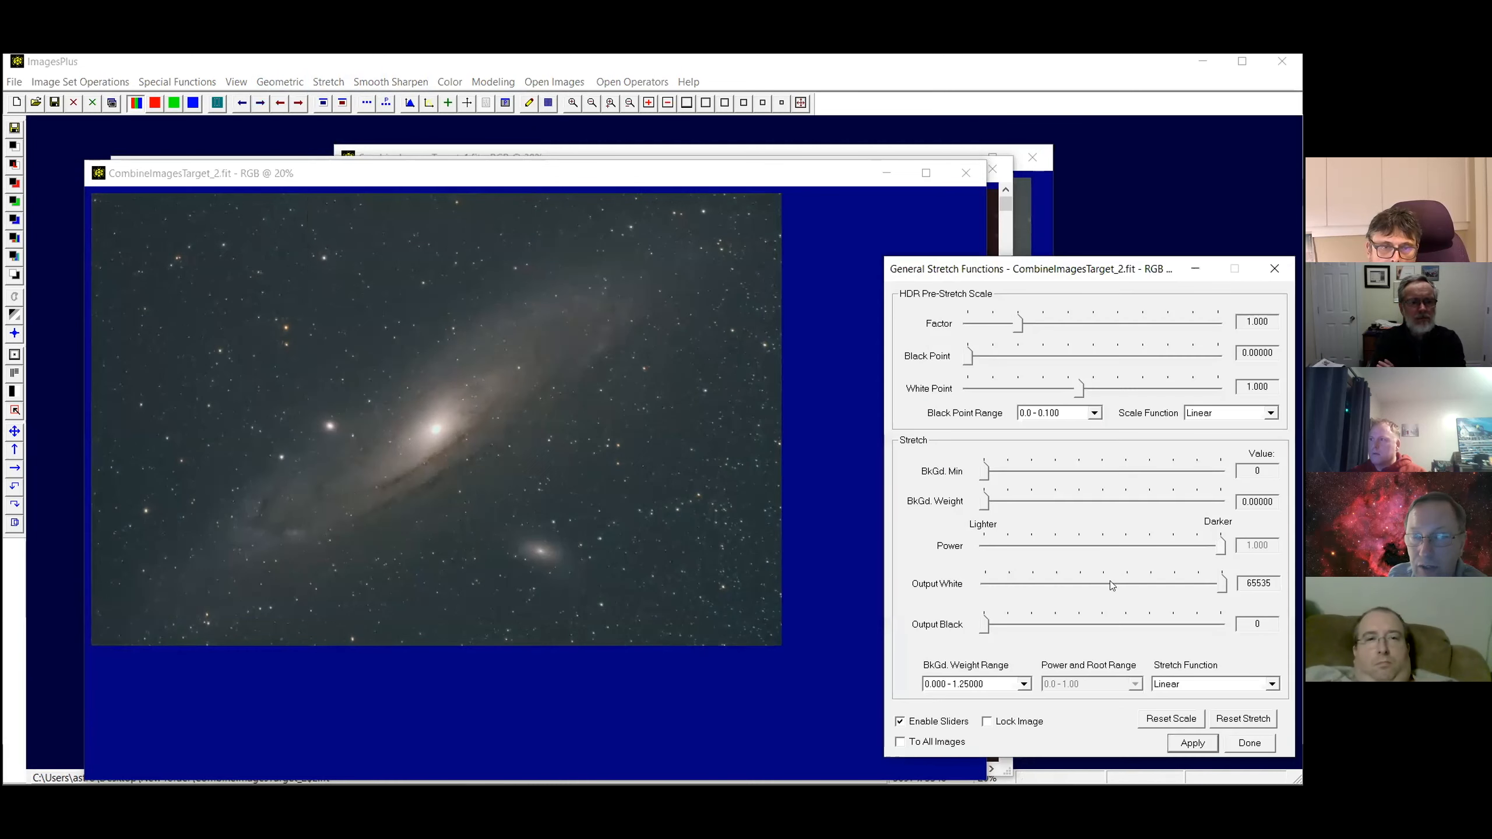
pyautogui.click(1271, 683)
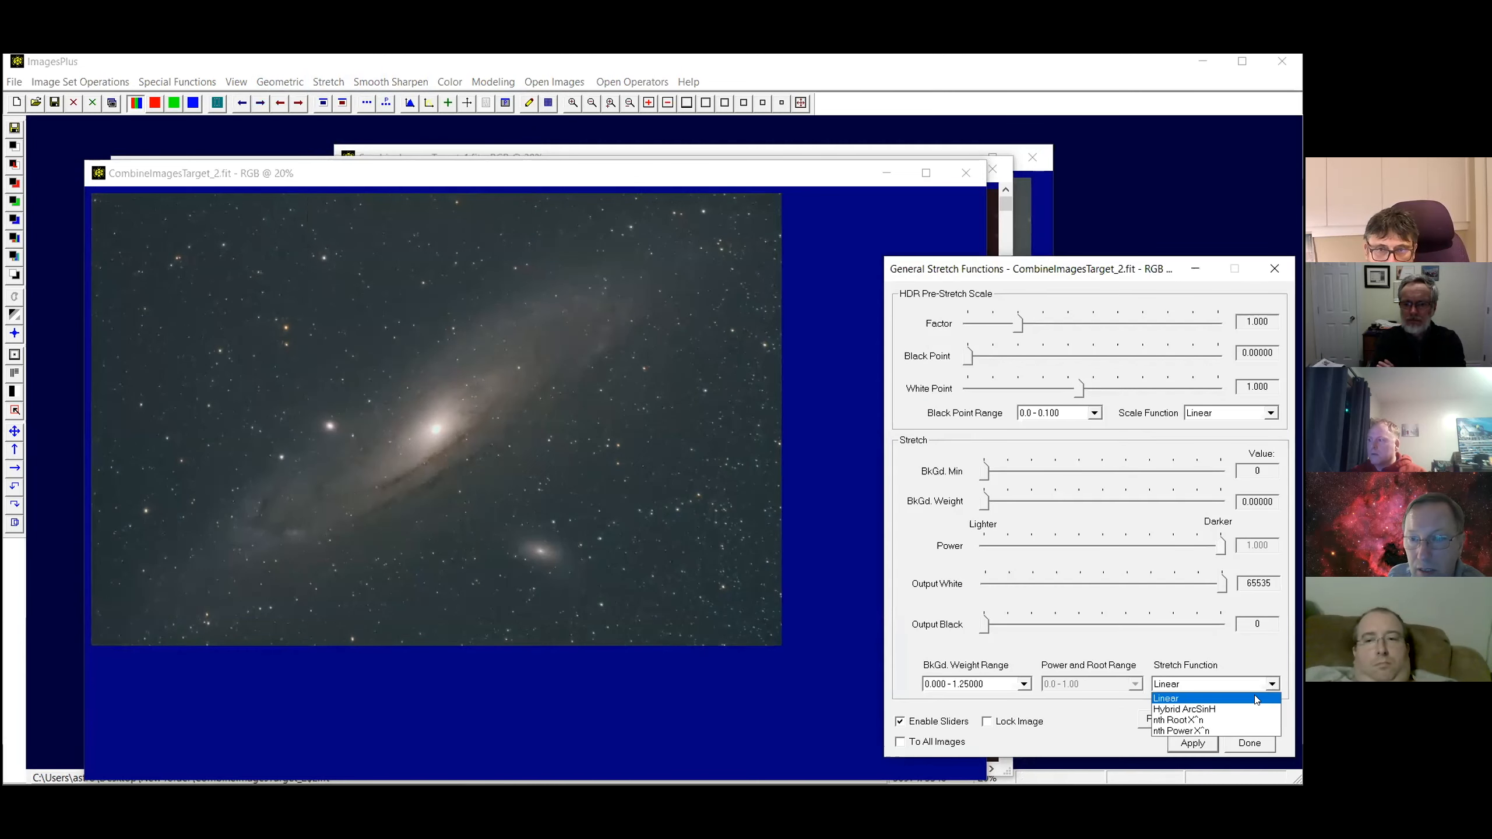
pyautogui.click(1245, 708)
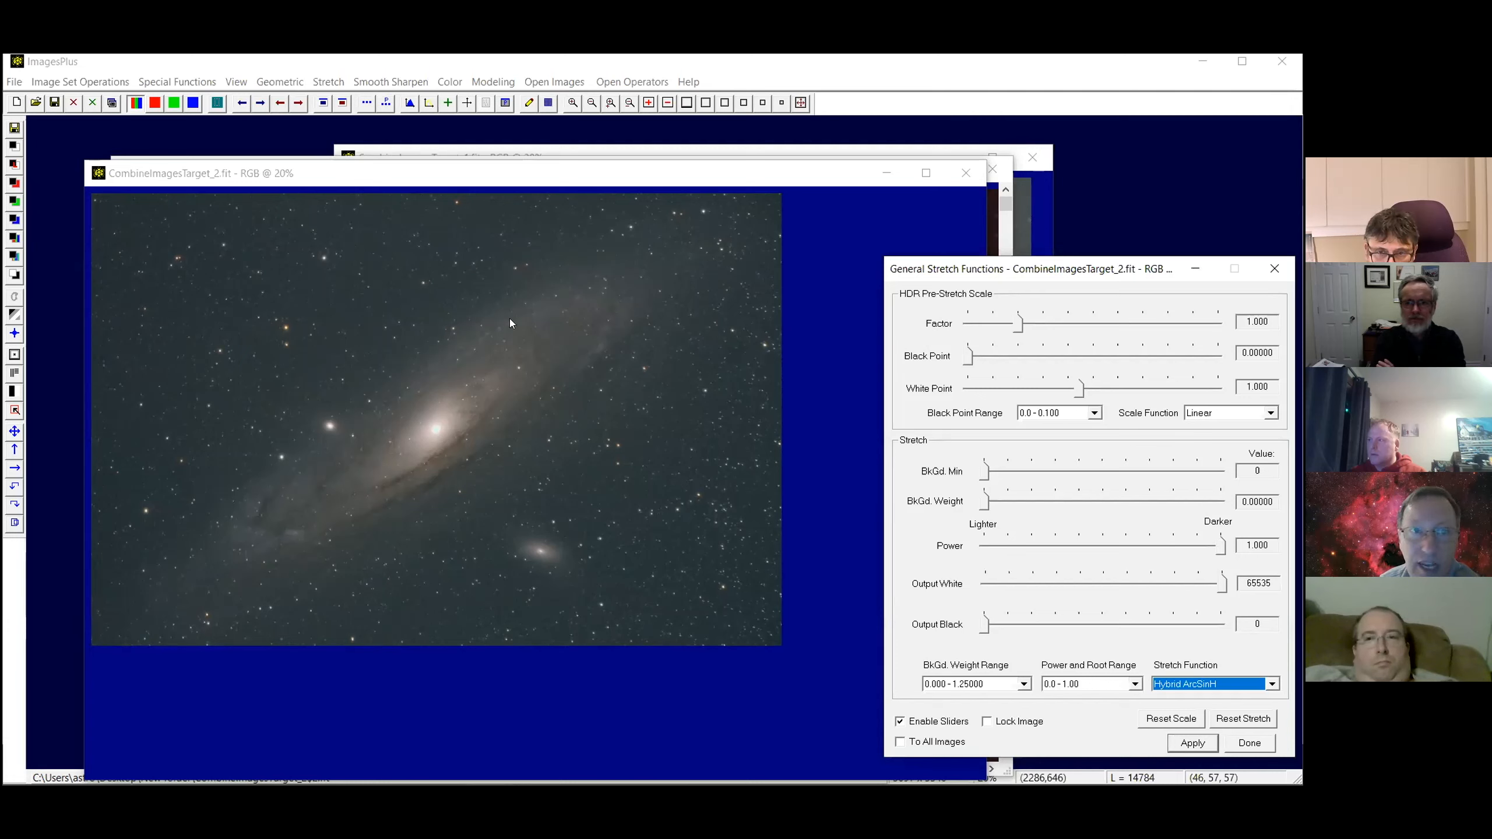
pyautogui.click(326, 82)
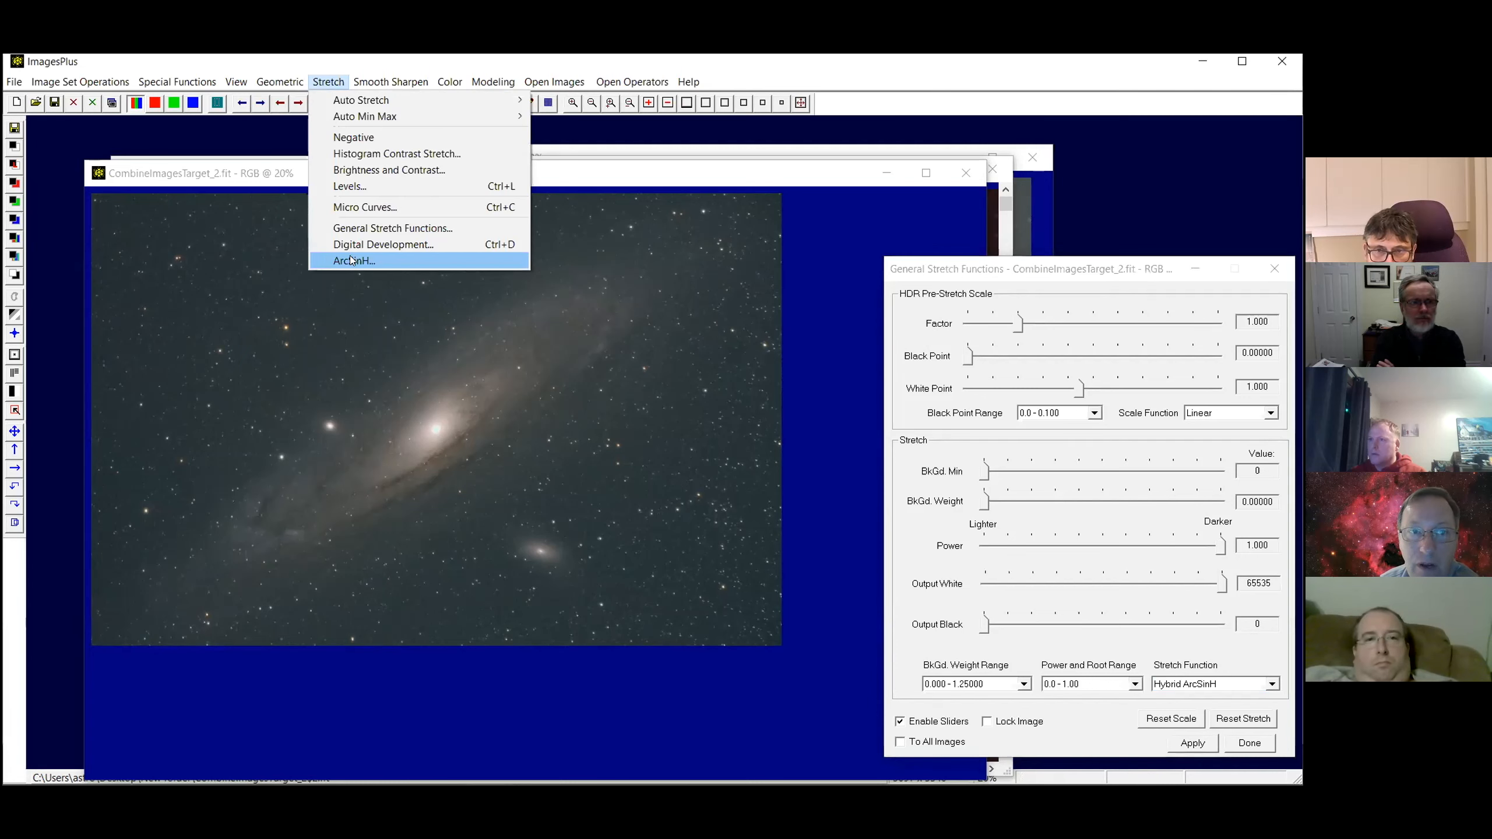
pyautogui.click(662, 181)
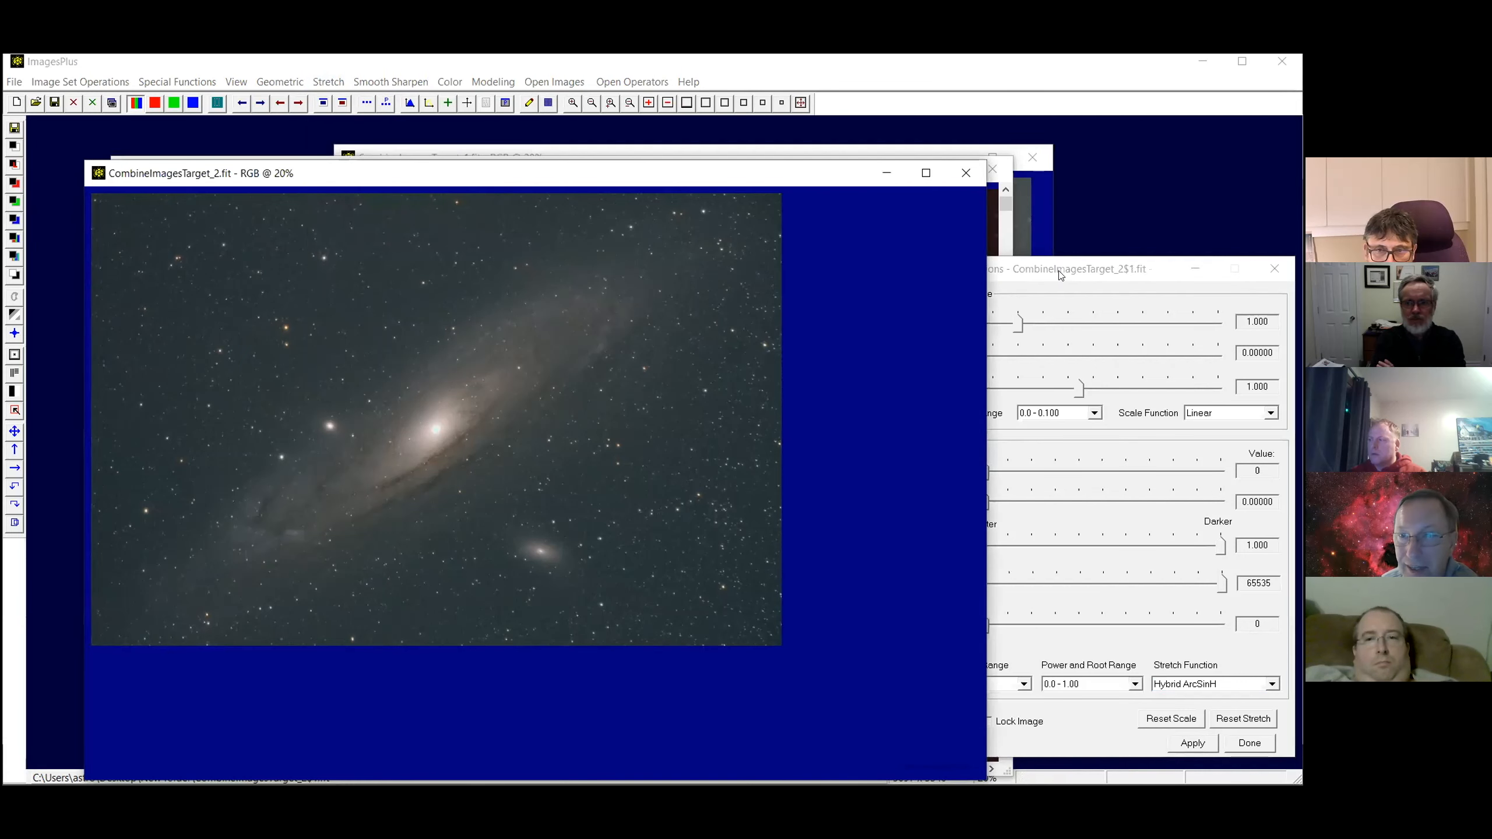
pyautogui.click(1061, 274)
pyautogui.moveTo(1221, 546); pyautogui.dragTo(1074, 546)
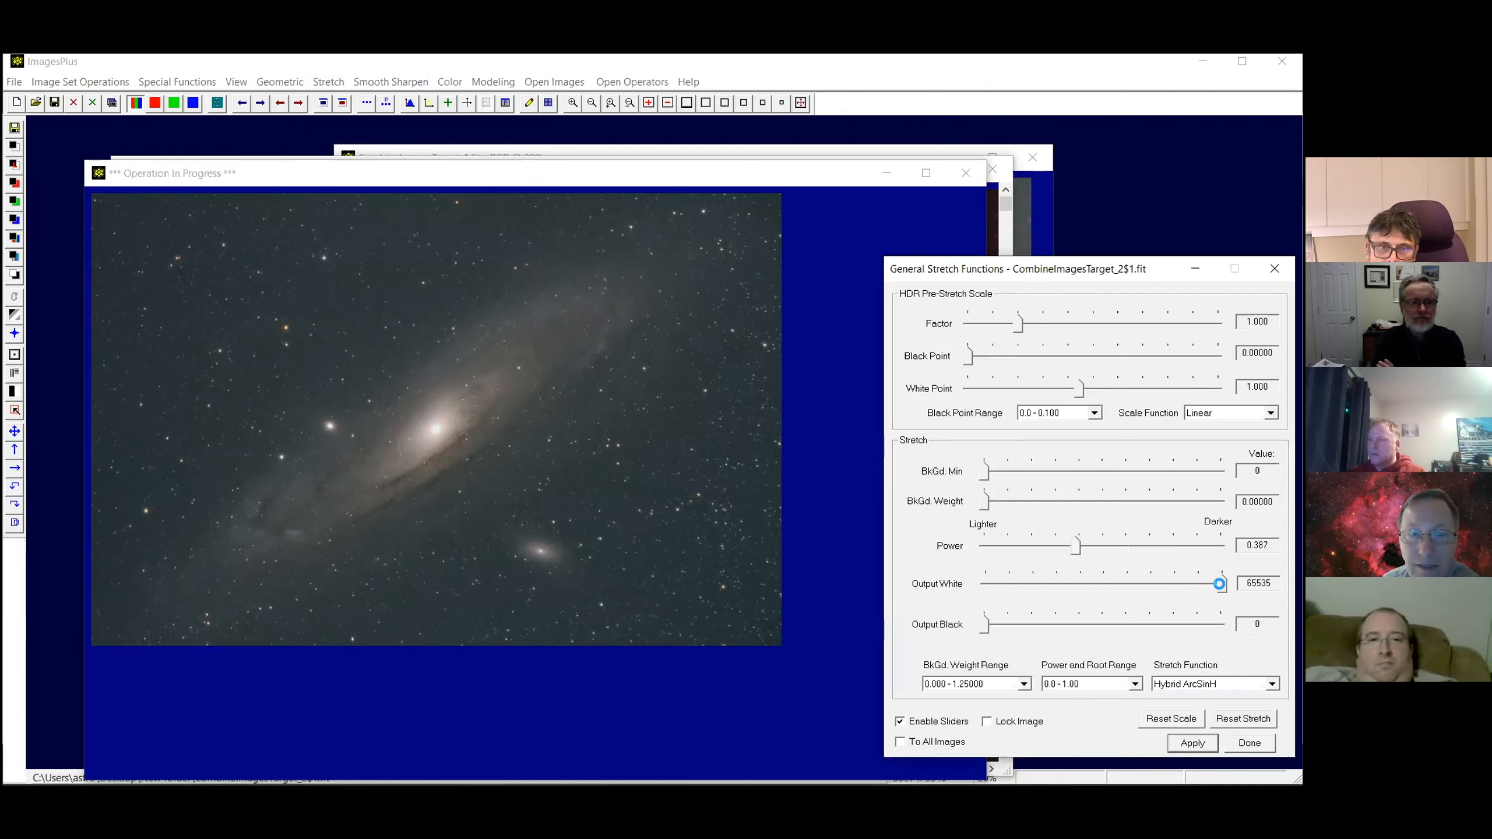
# Set the stretch's output white to 26852 and its output black to 9201
pyautogui.moveTo(1223, 590); pyautogui.dragTo(1083, 584)
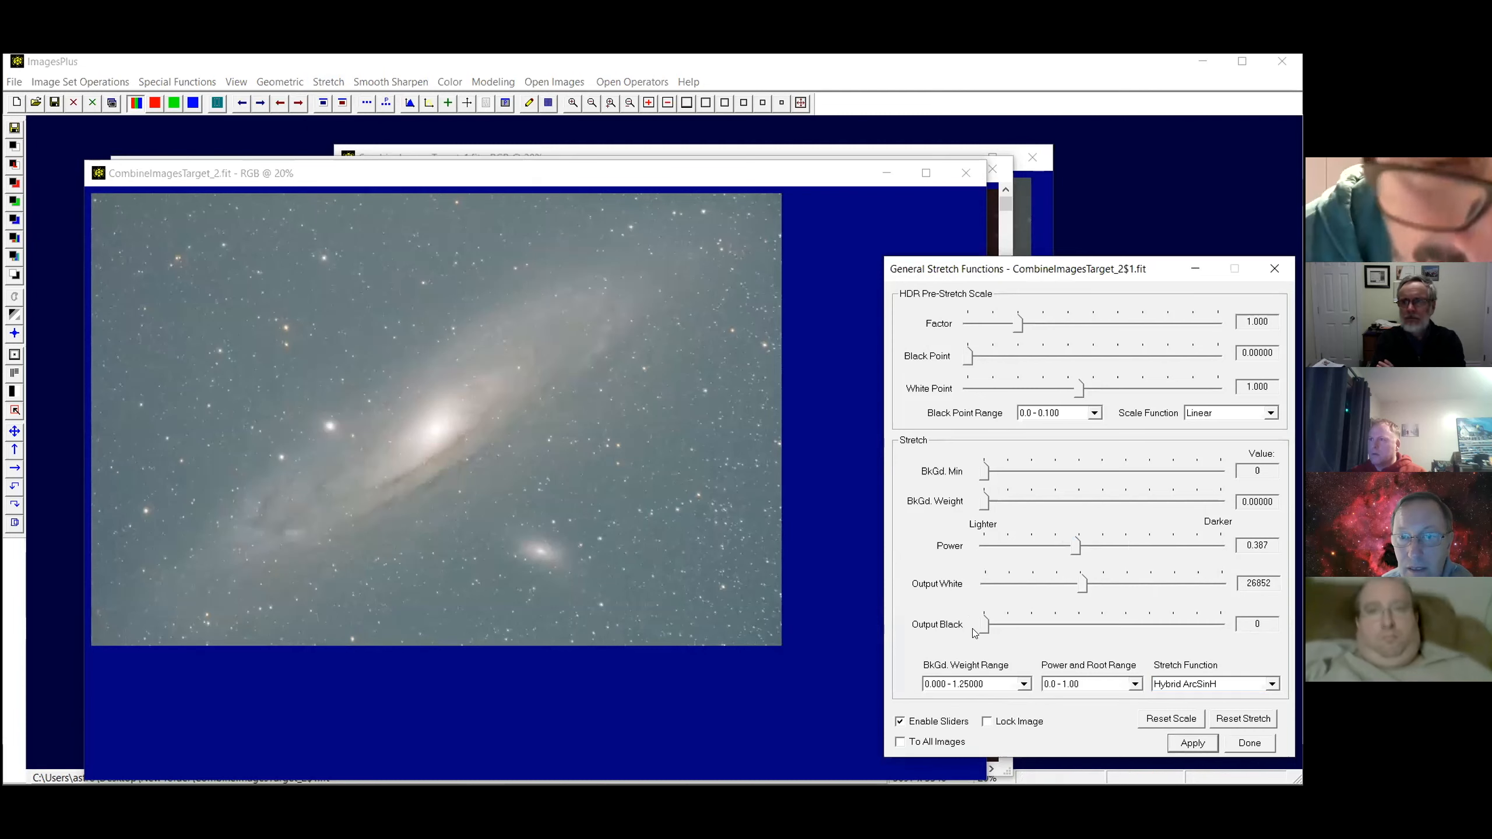
pyautogui.moveTo(984, 628); pyautogui.dragTo(1004, 629)
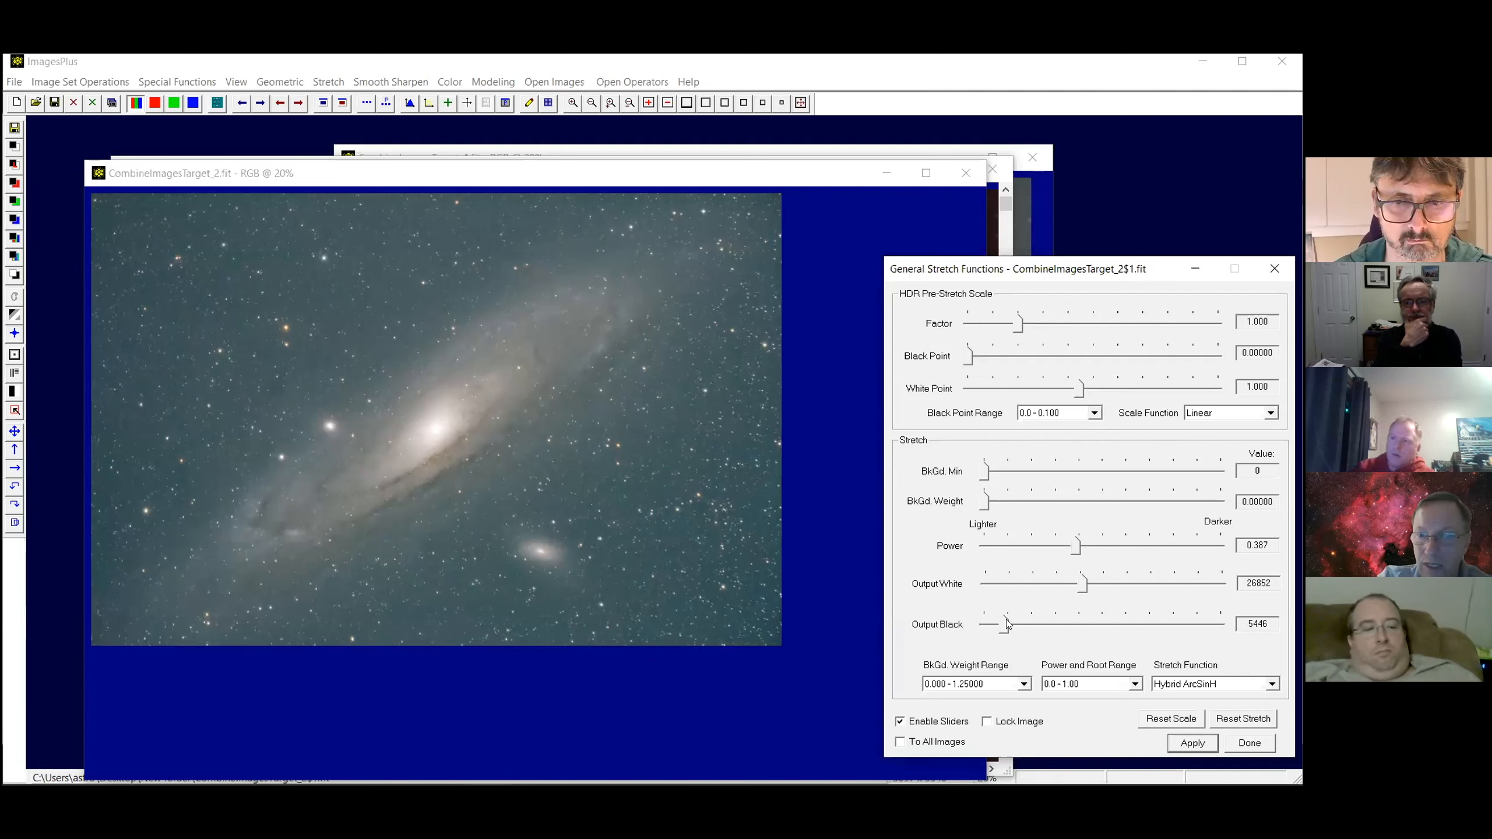
pyautogui.moveTo(1005, 624); pyautogui.dragTo(1013, 629)
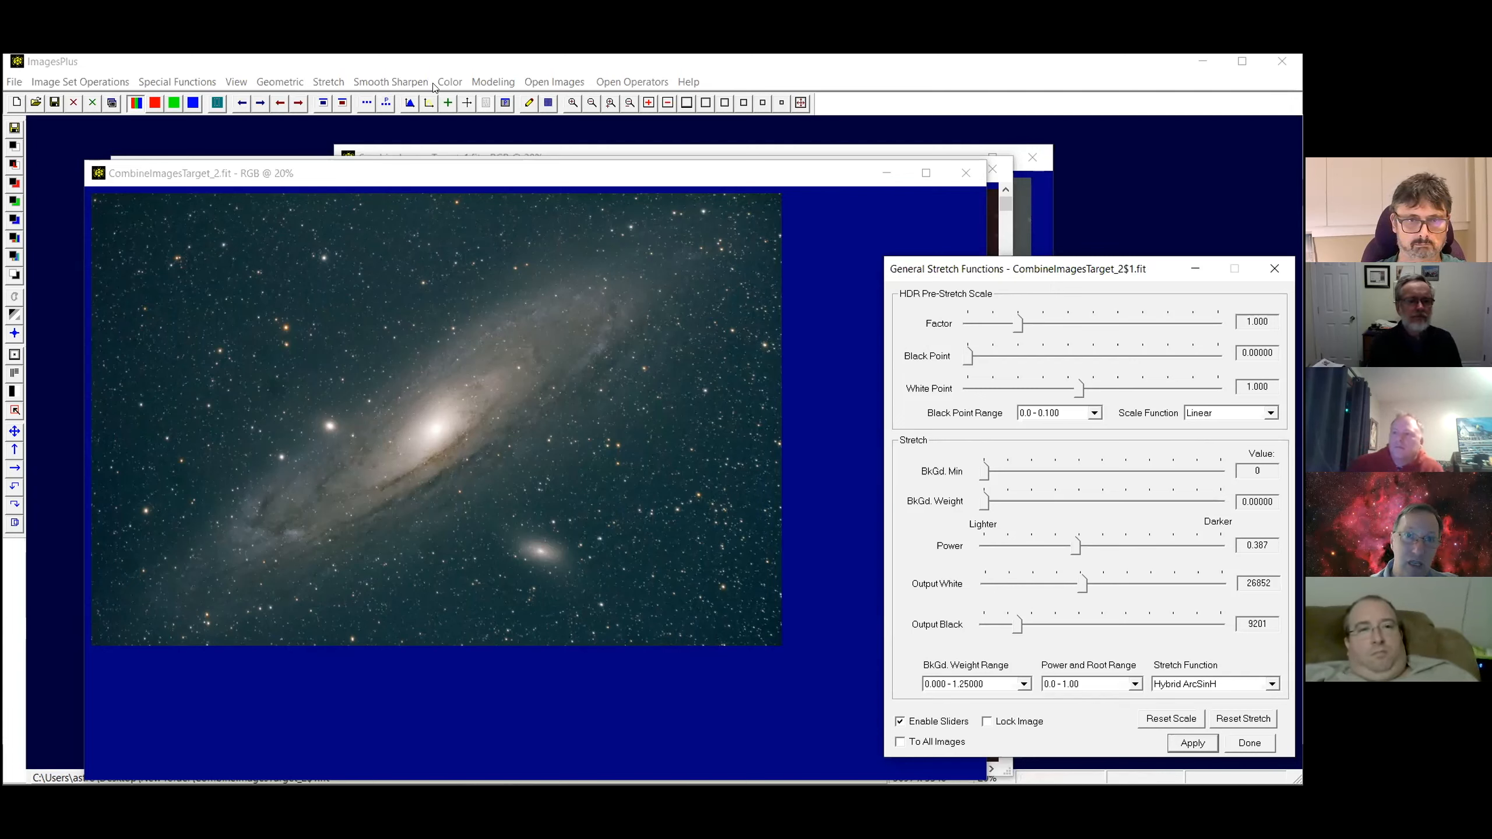
# Try neutralizing the background with Color Balance, sampling the sky above the companion galaxy, and undo the correction
pyautogui.click(450, 82)
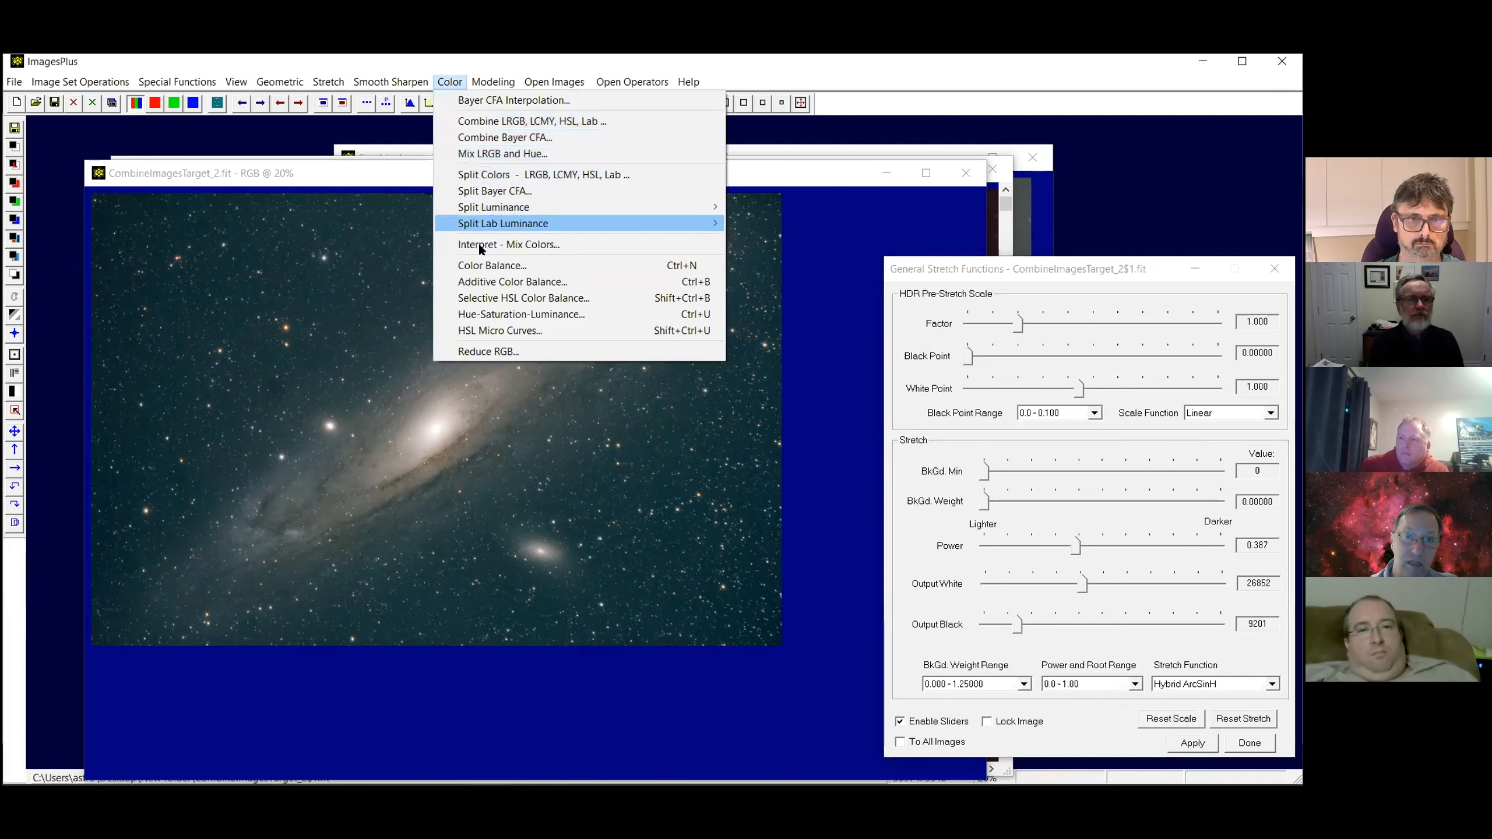
pyautogui.click(487, 265)
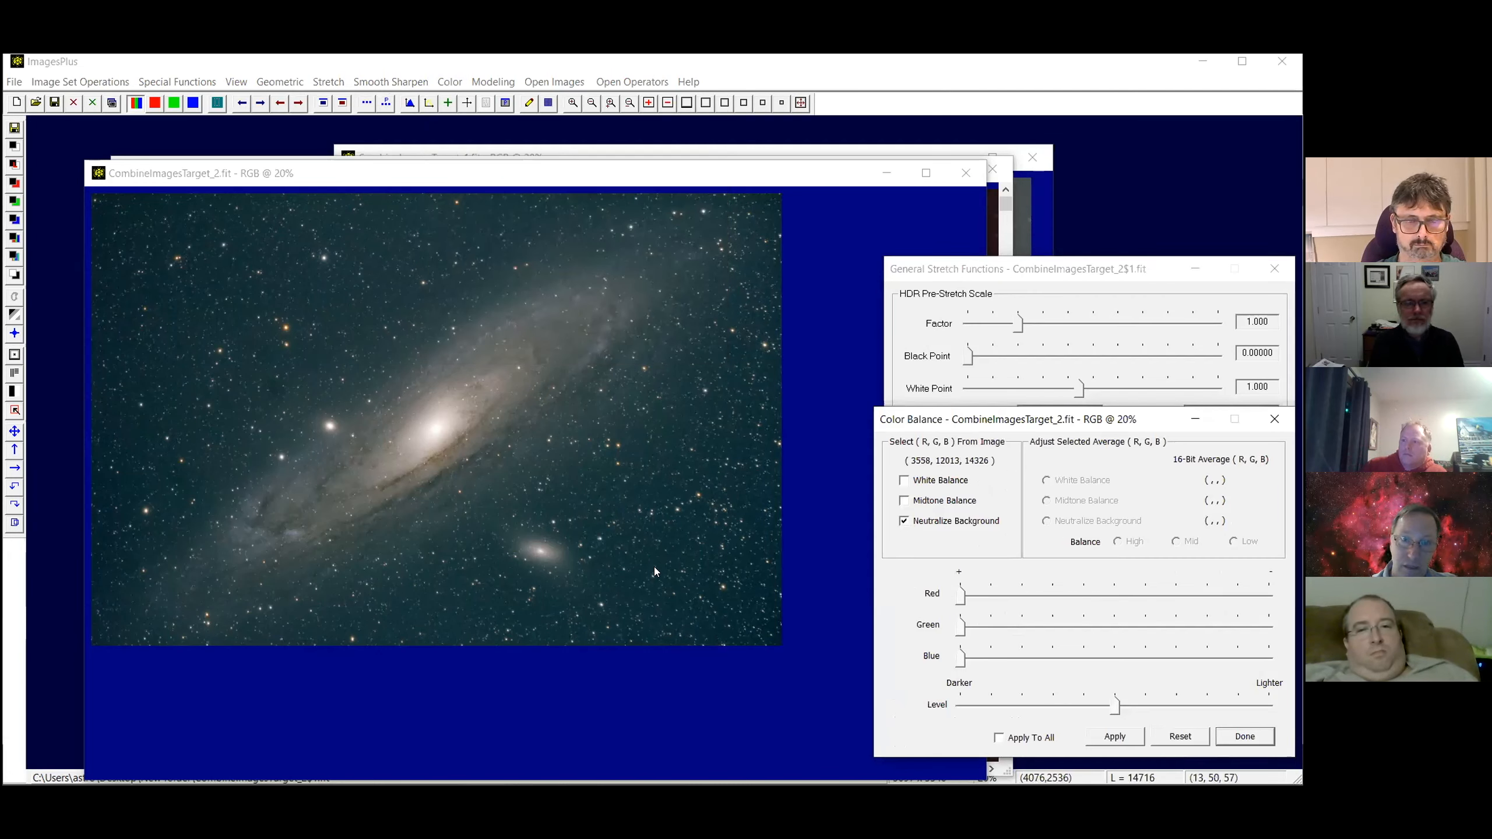
pyautogui.click(642, 503)
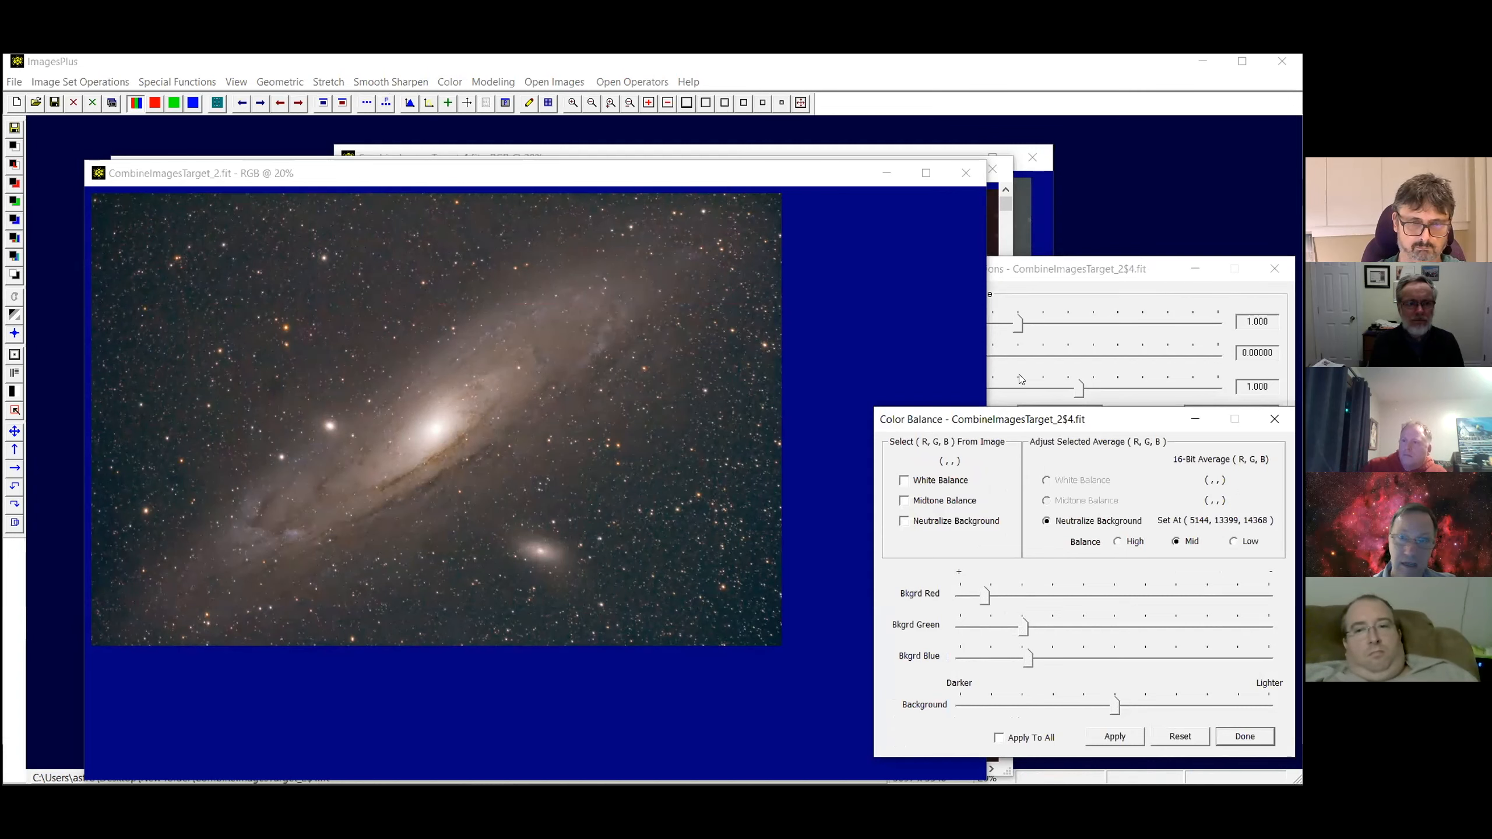
pyautogui.moveTo(1021, 424); pyautogui.dragTo(1021, 379)
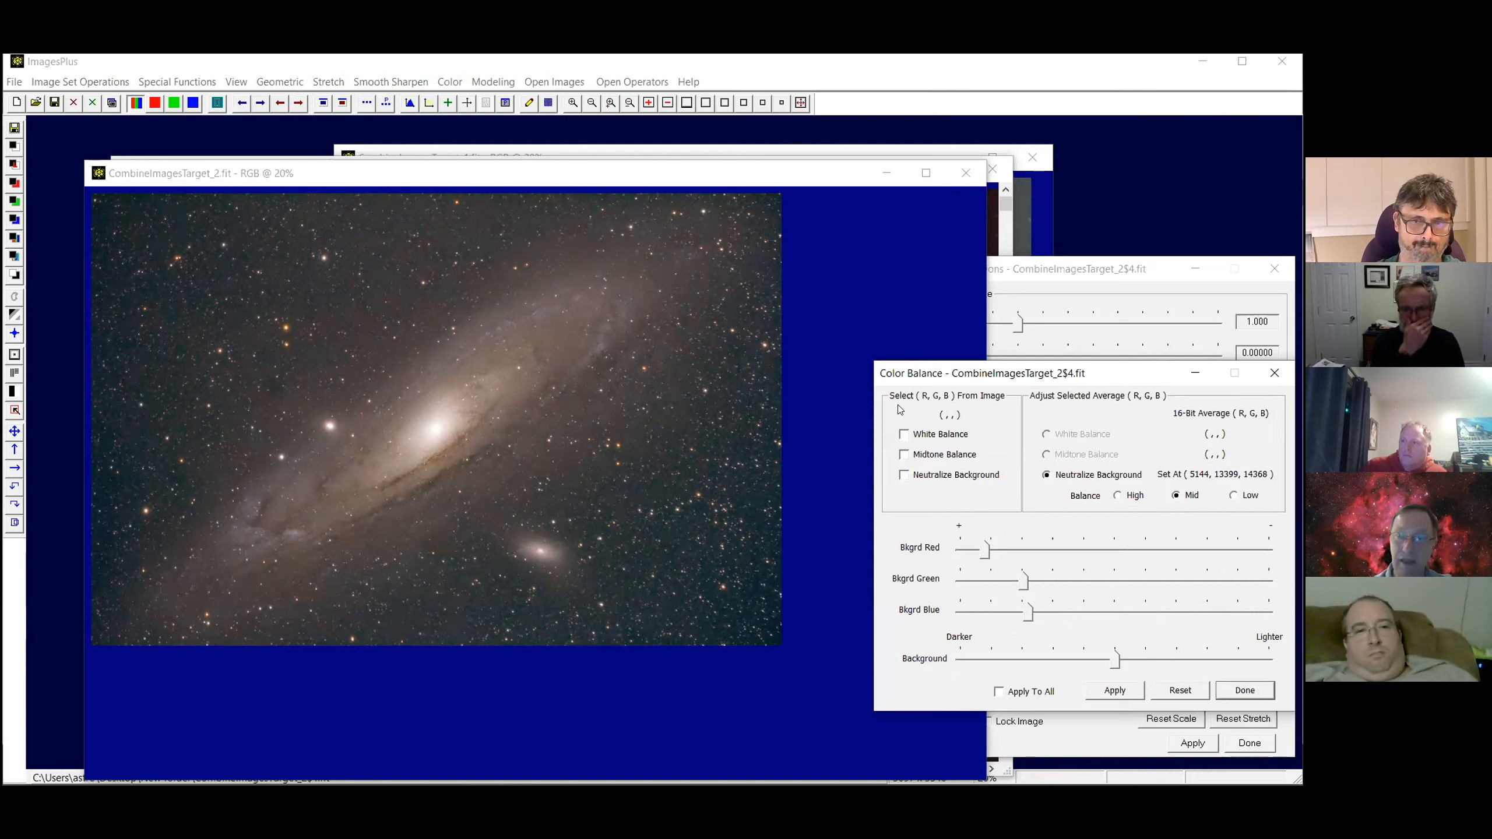
pyautogui.click(242, 103)
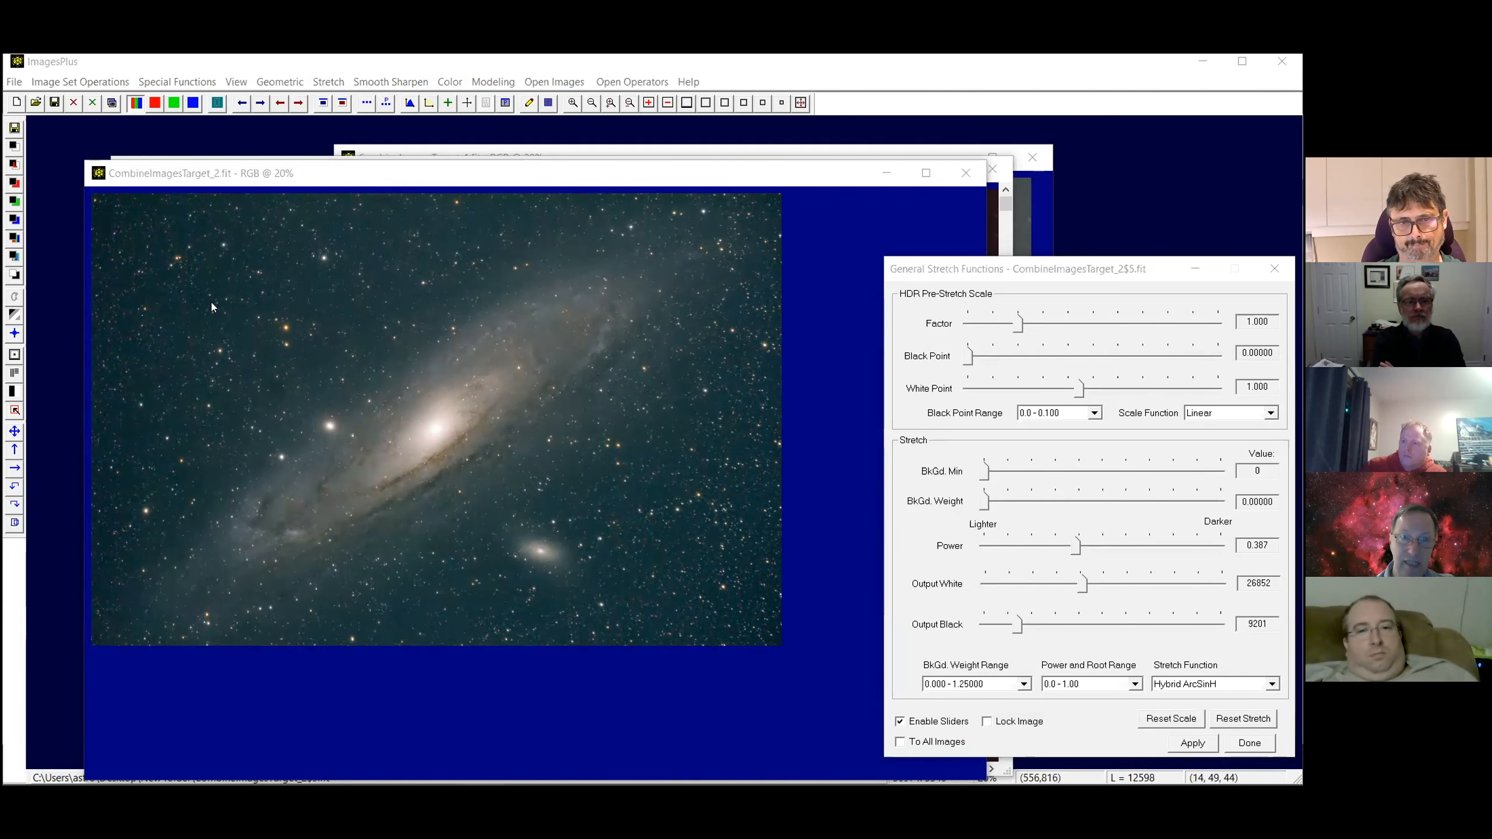
# Create a luminance mask from the stretched image and turn it into a negative
pyautogui.click(174, 83)
pyautogui.moveTo(435, 100)
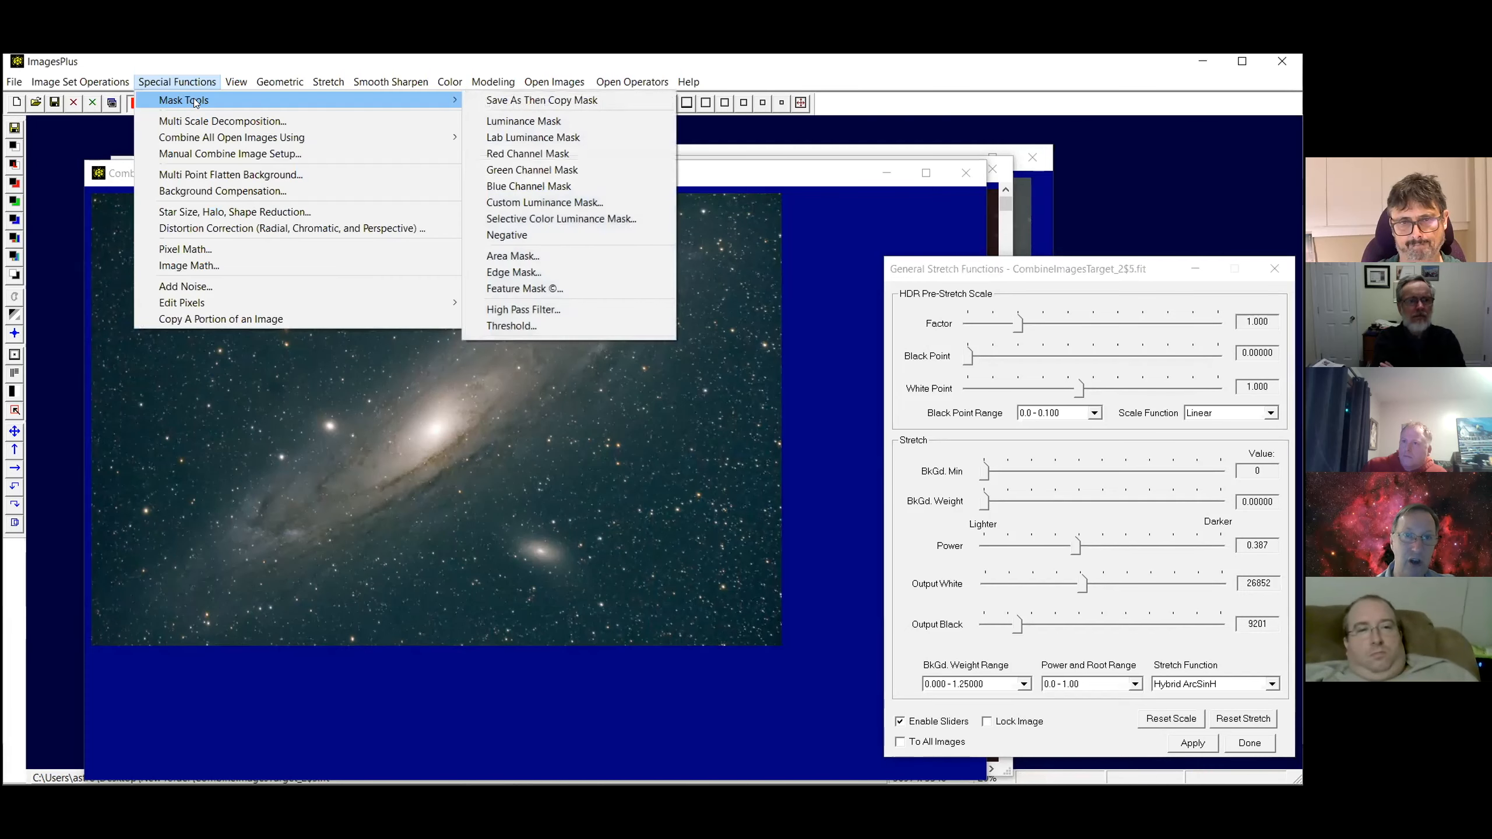
pyautogui.click(573, 120)
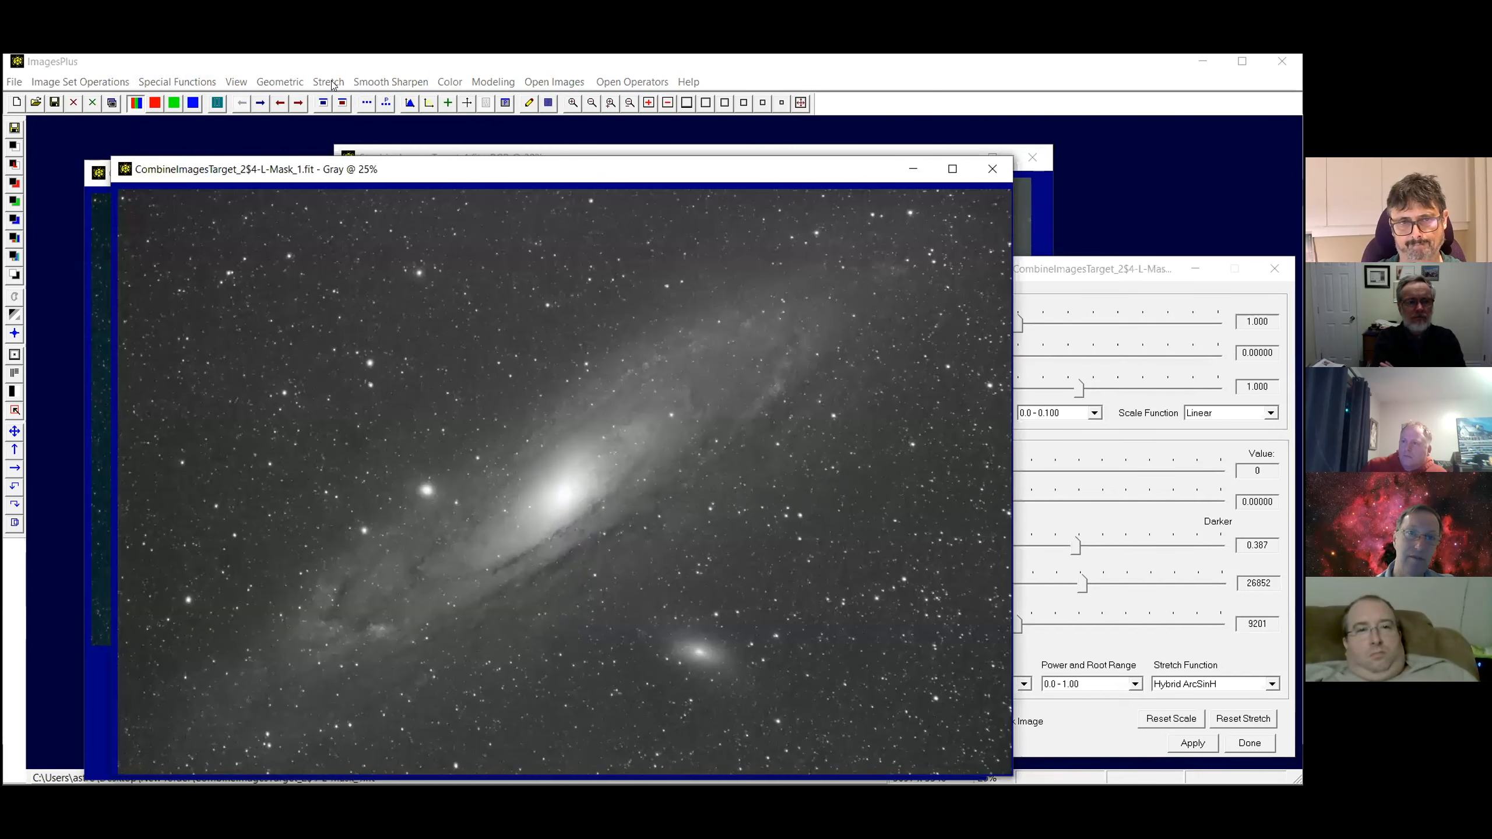
pyautogui.click(328, 82)
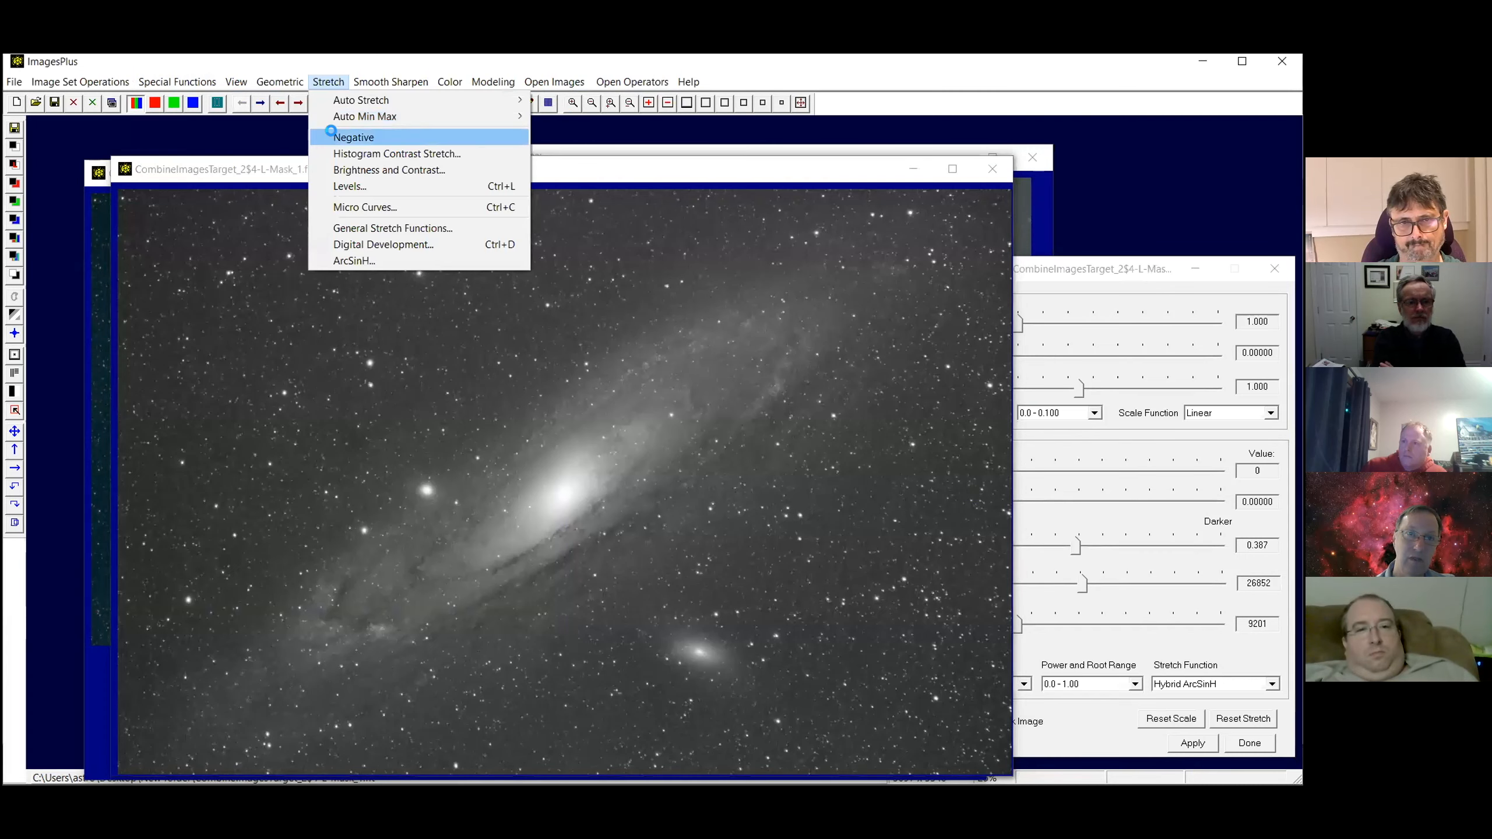
pyautogui.click(332, 135)
# Adjust the inverted mask's levels, setting black to 36649 and white to 53955
pyautogui.click(322, 82)
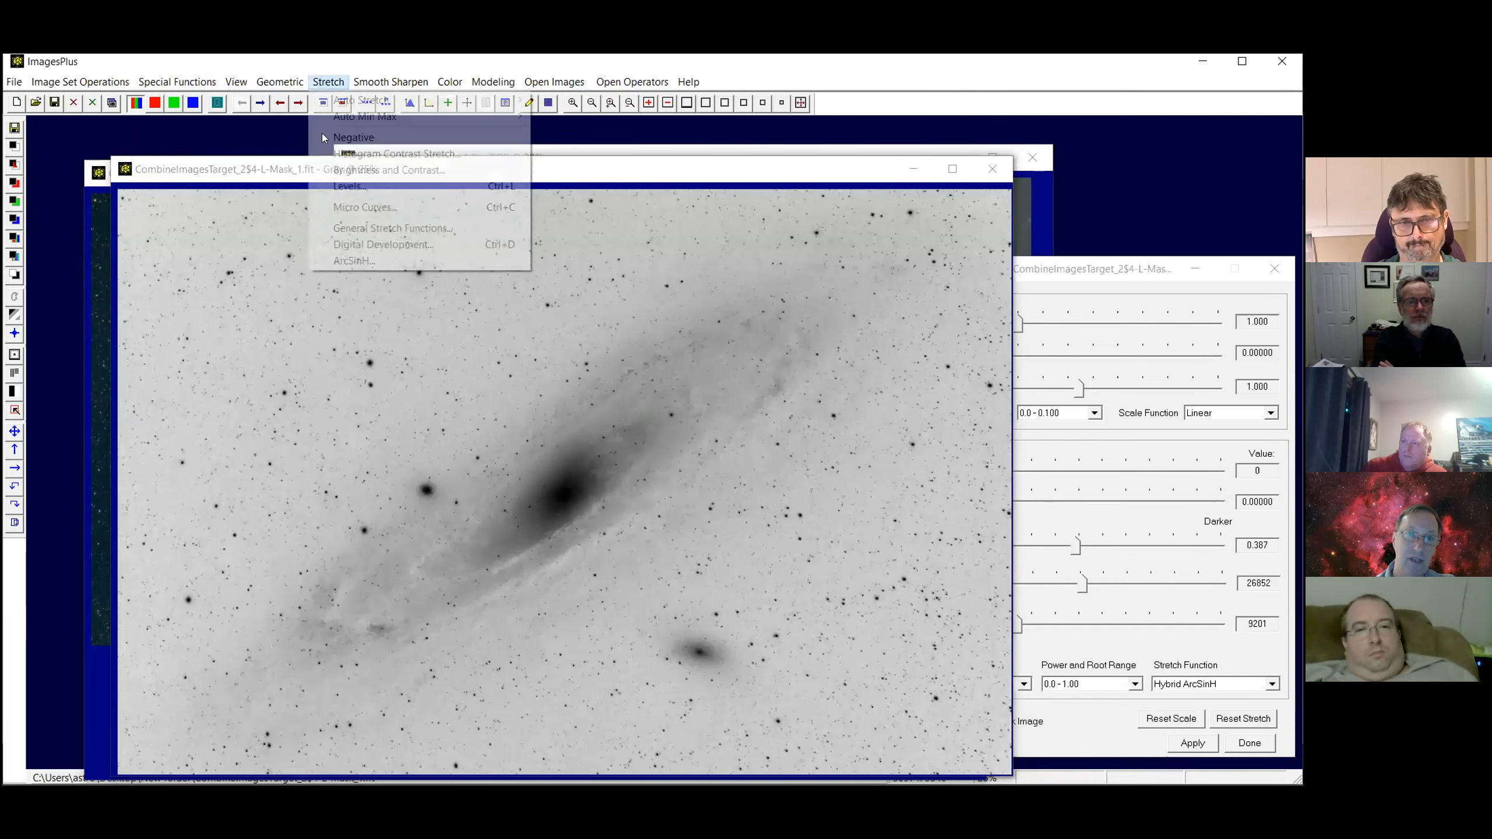
pyautogui.click(337, 187)
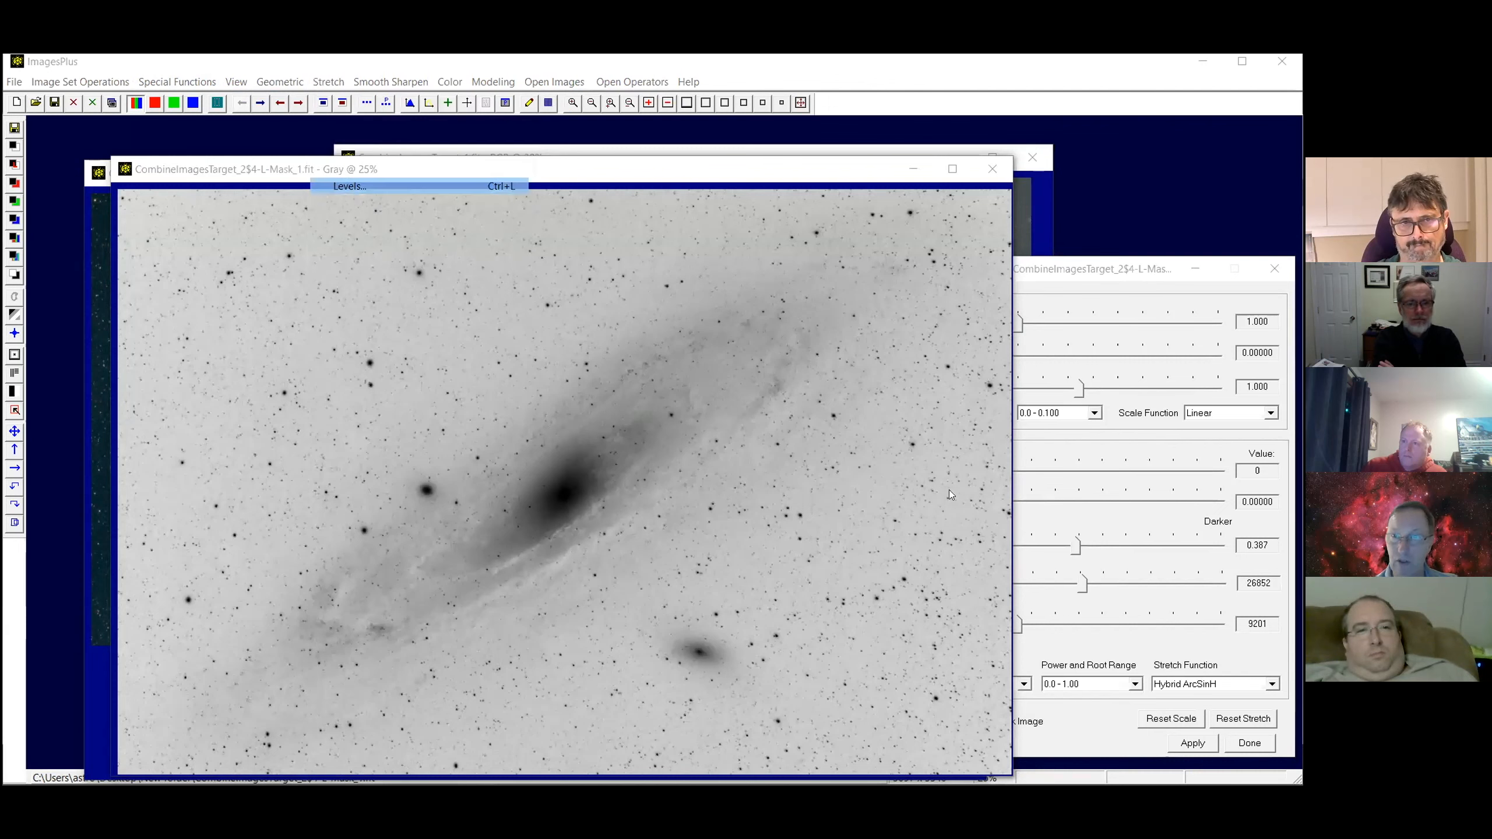
pyautogui.moveTo(853, 477); pyautogui.dragTo(1051, 477)
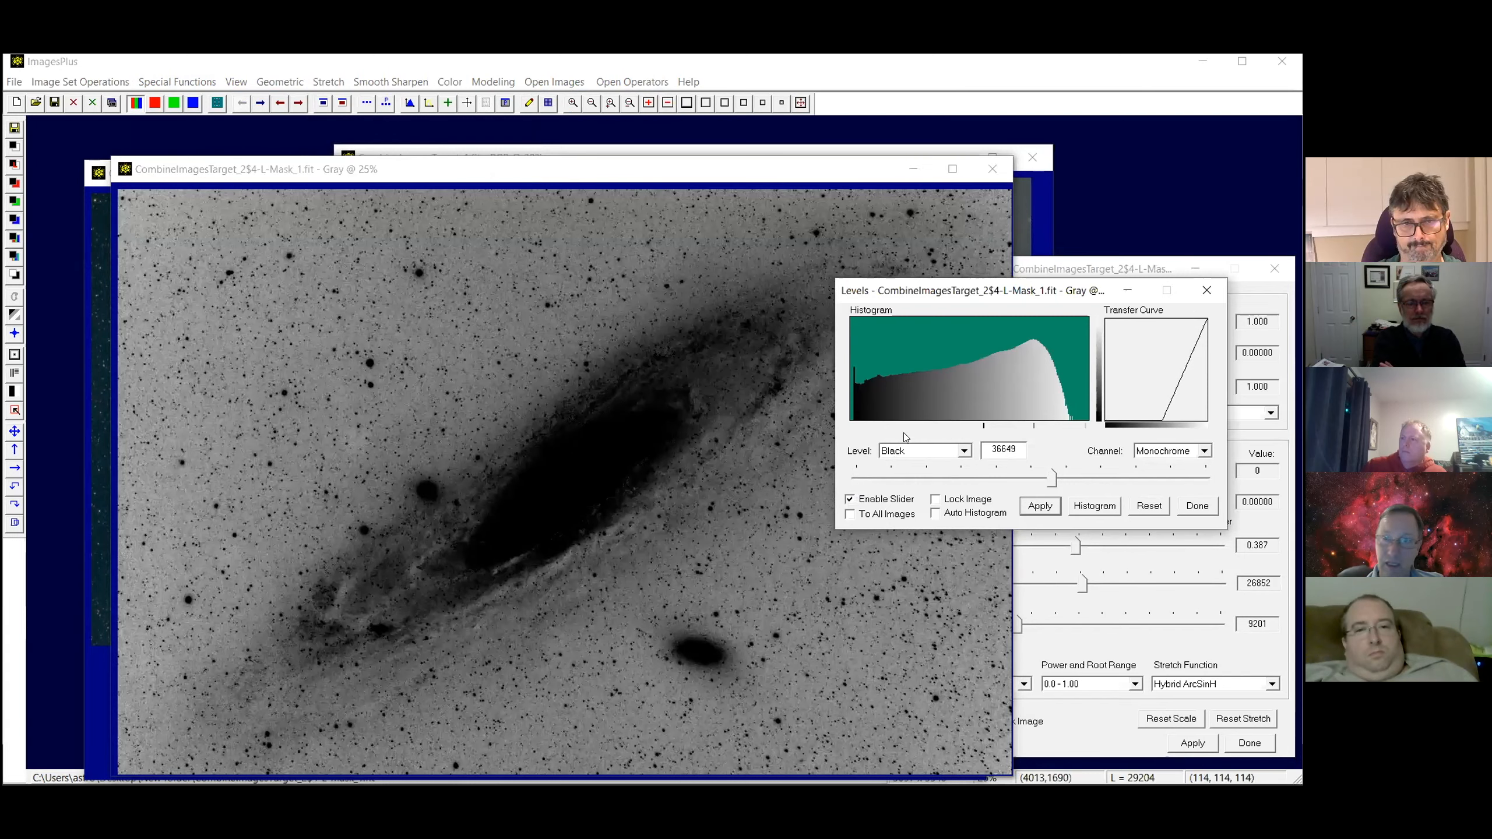
pyautogui.click(934, 450)
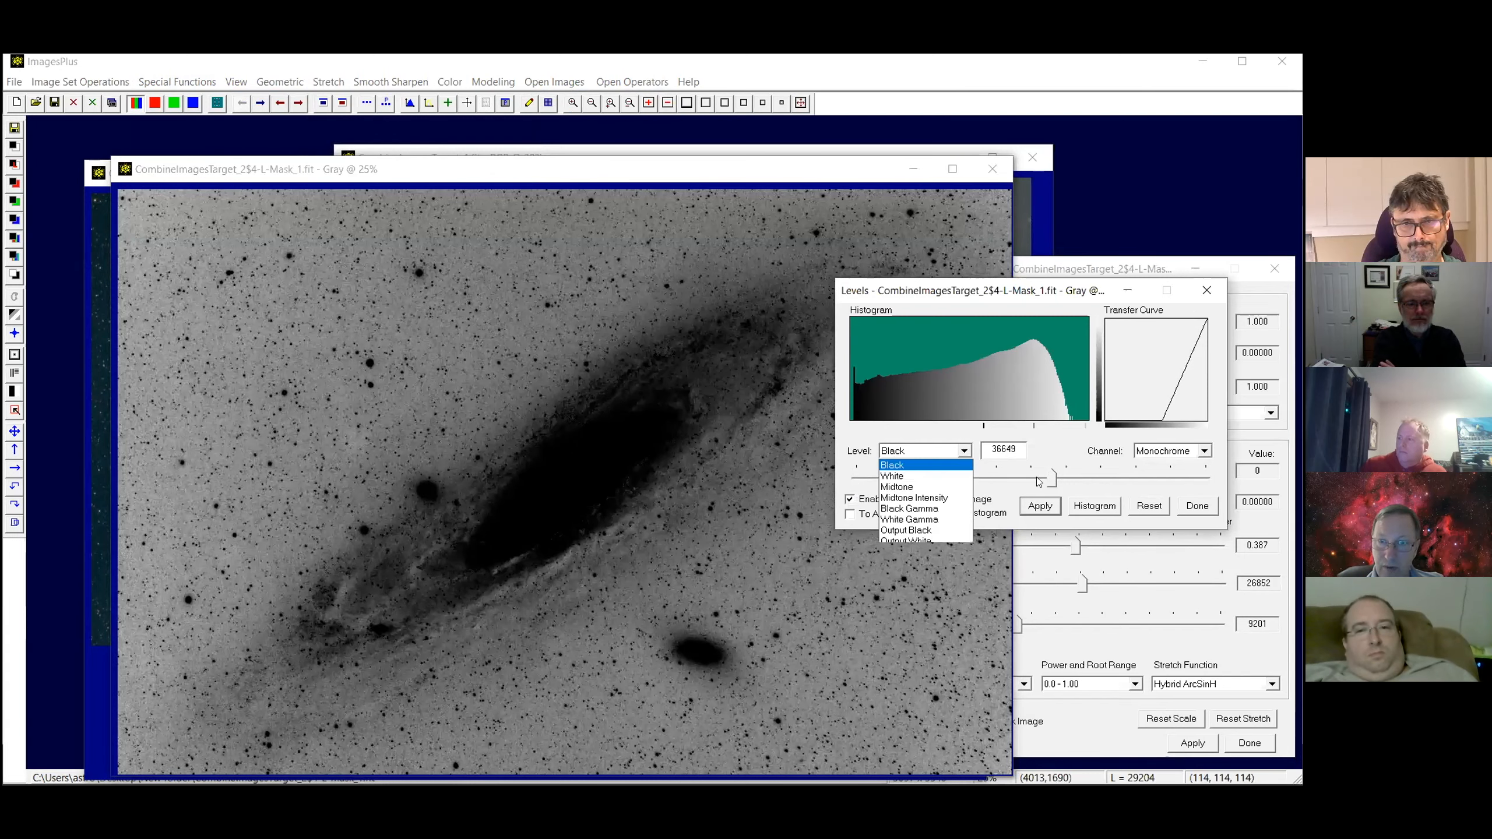
pyautogui.click(899, 476)
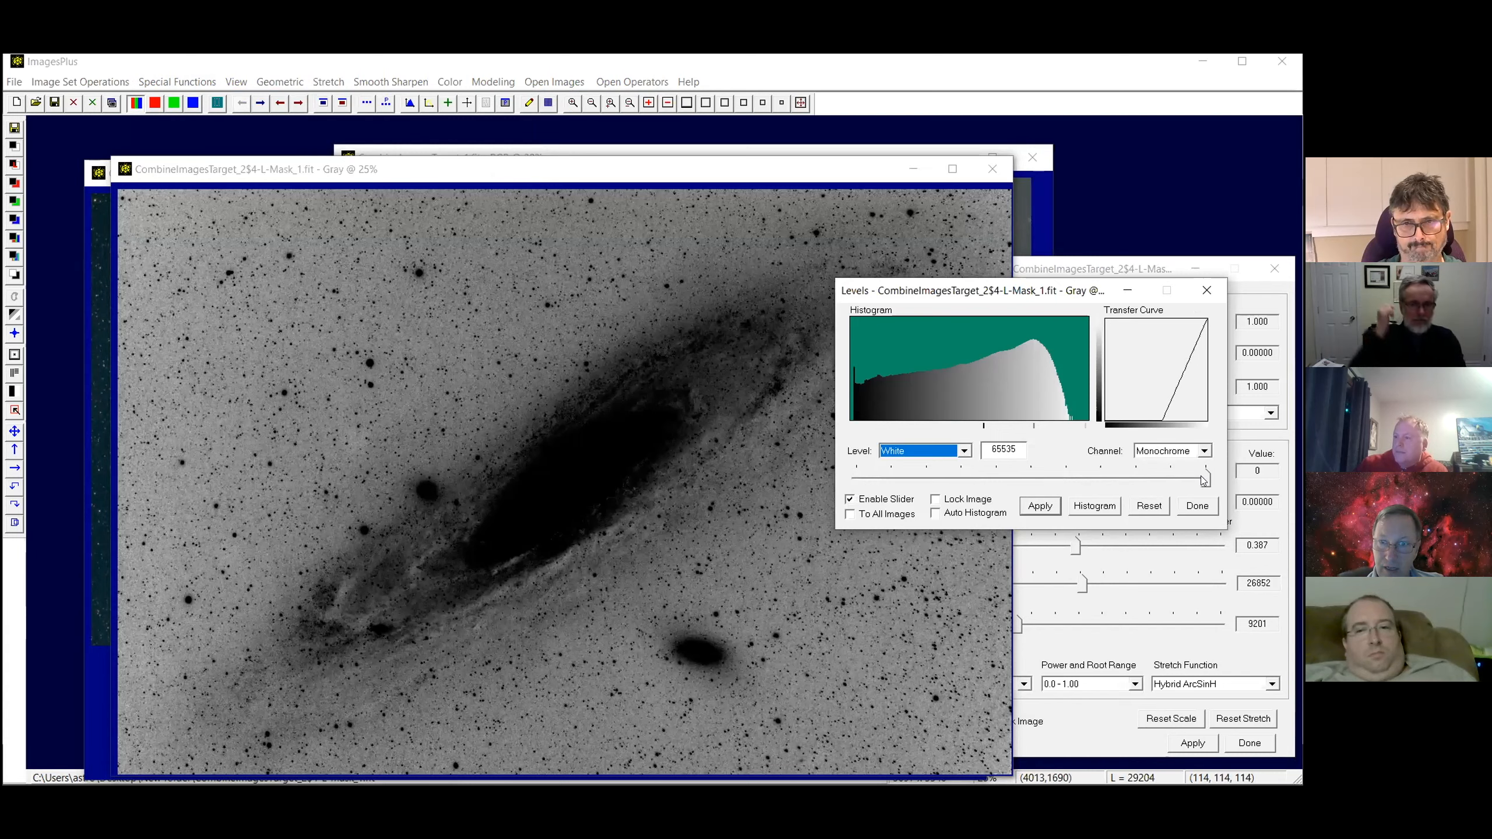
pyautogui.moveTo(1205, 478); pyautogui.dragTo(1144, 475)
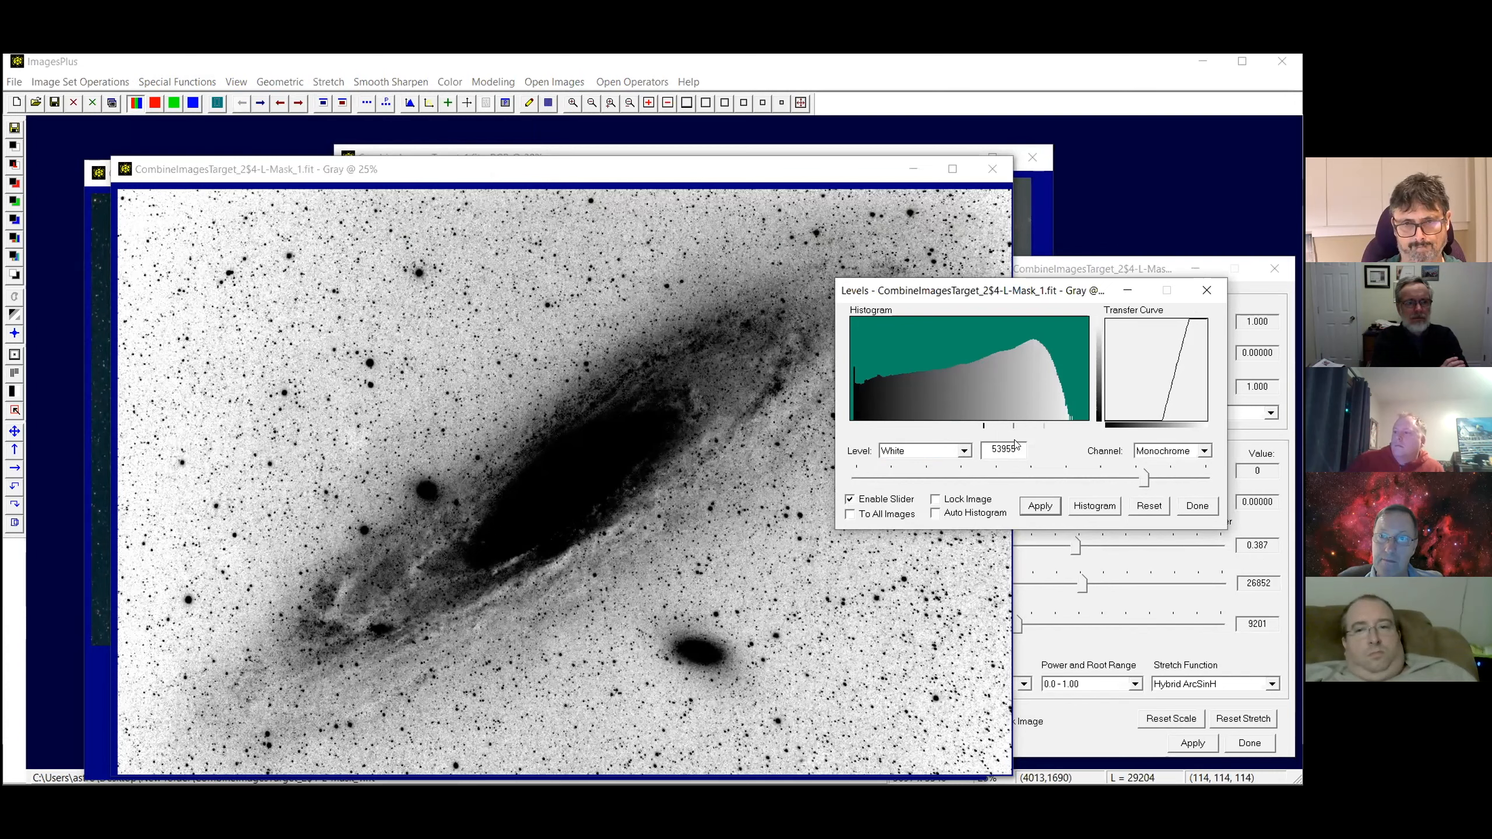
# Set the mask's midtone level to 42884
pyautogui.click(908, 458)
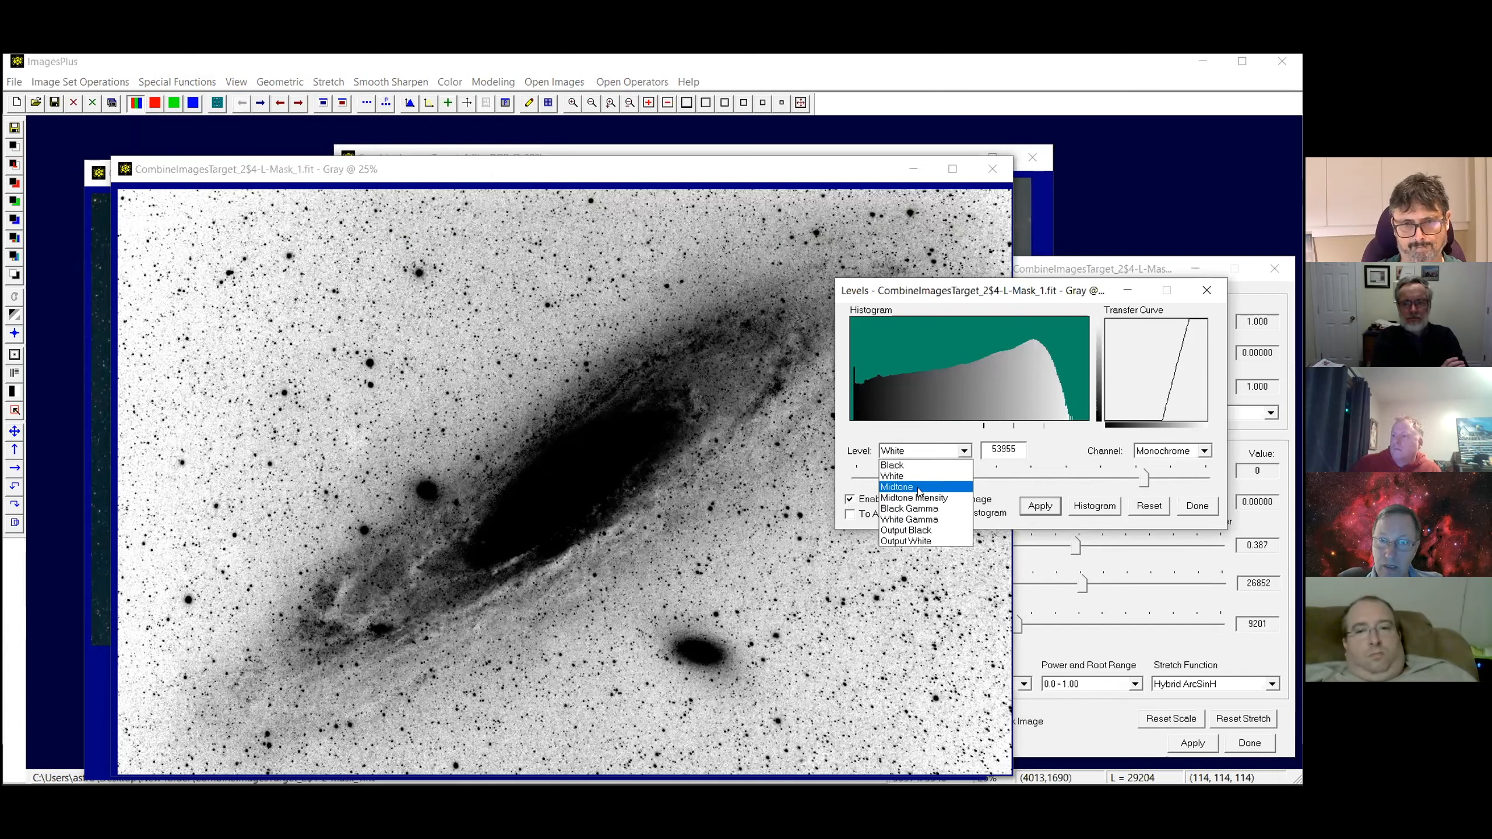
pyautogui.click(919, 488)
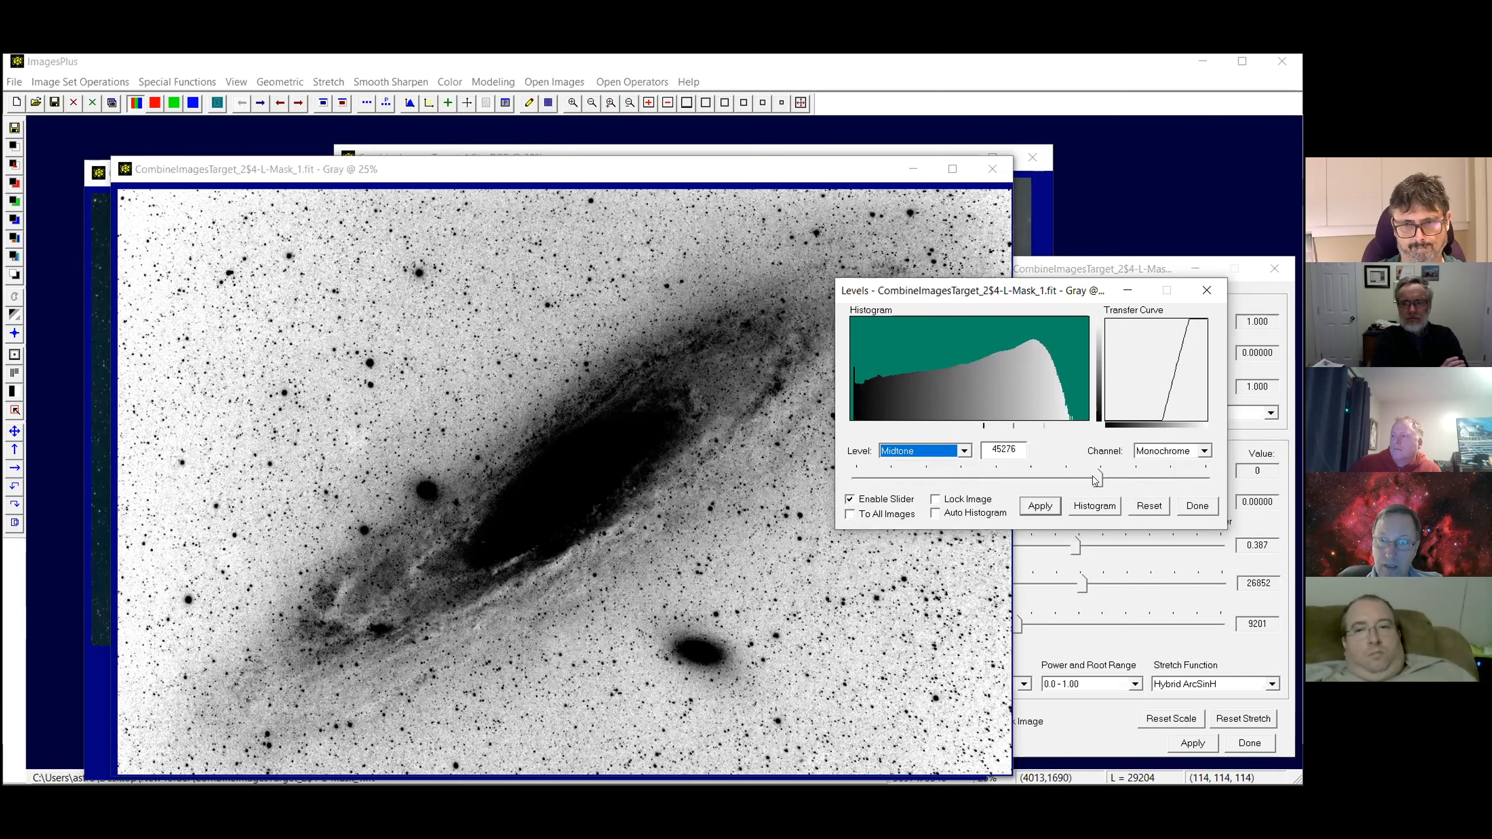
pyautogui.moveTo(1095, 481); pyautogui.dragTo(1086, 479)
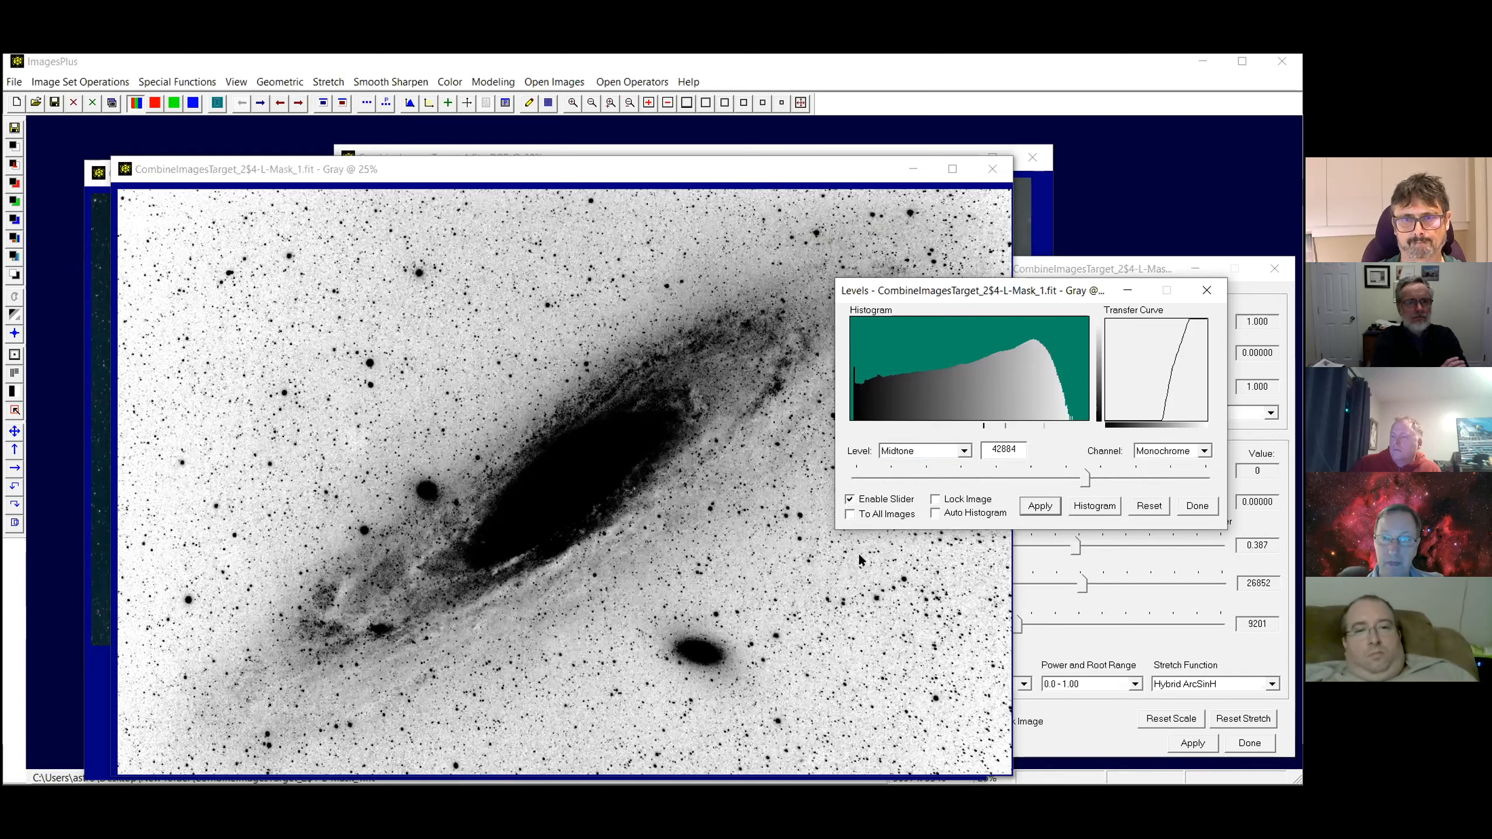
# Save the mask over CombineImagesTarget_2$4-L-Mask_1.fit as a 16-bit integer file with lossless compression and close the mask image
pyautogui.click(12, 128)
pyautogui.click(900, 570)
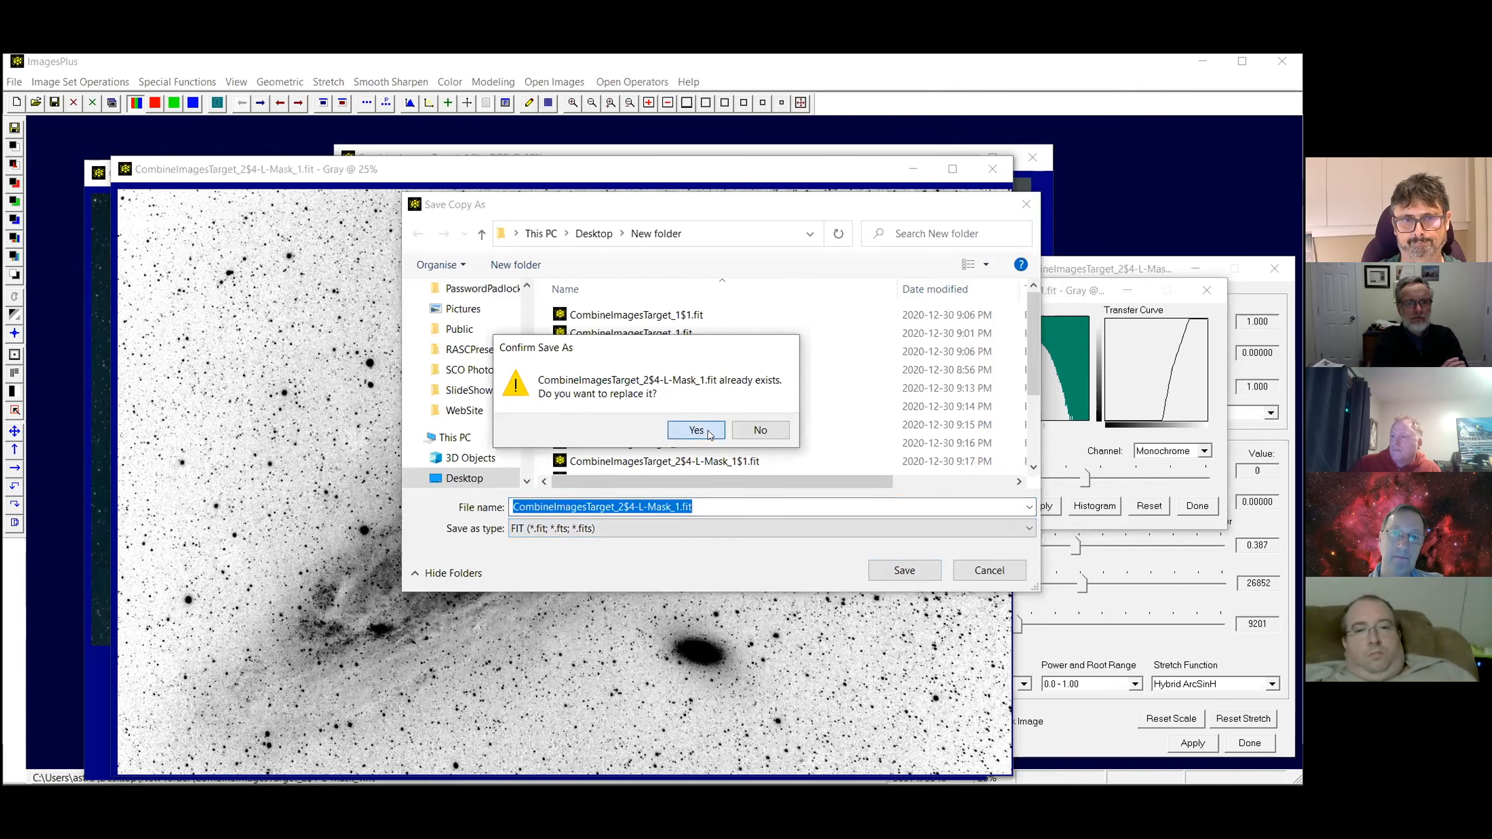
pyautogui.click(623, 546)
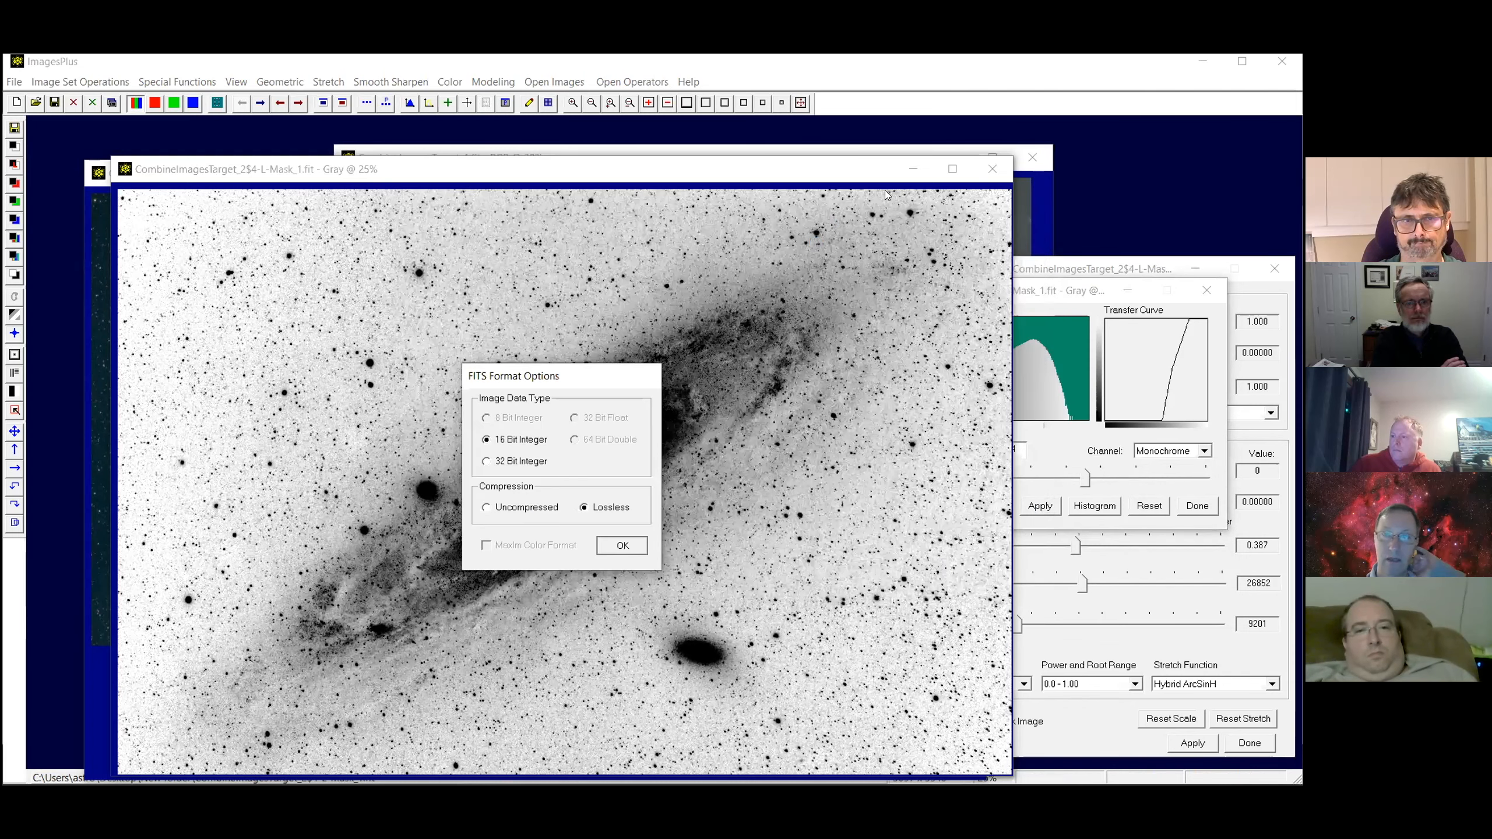
pyautogui.click(992, 167)
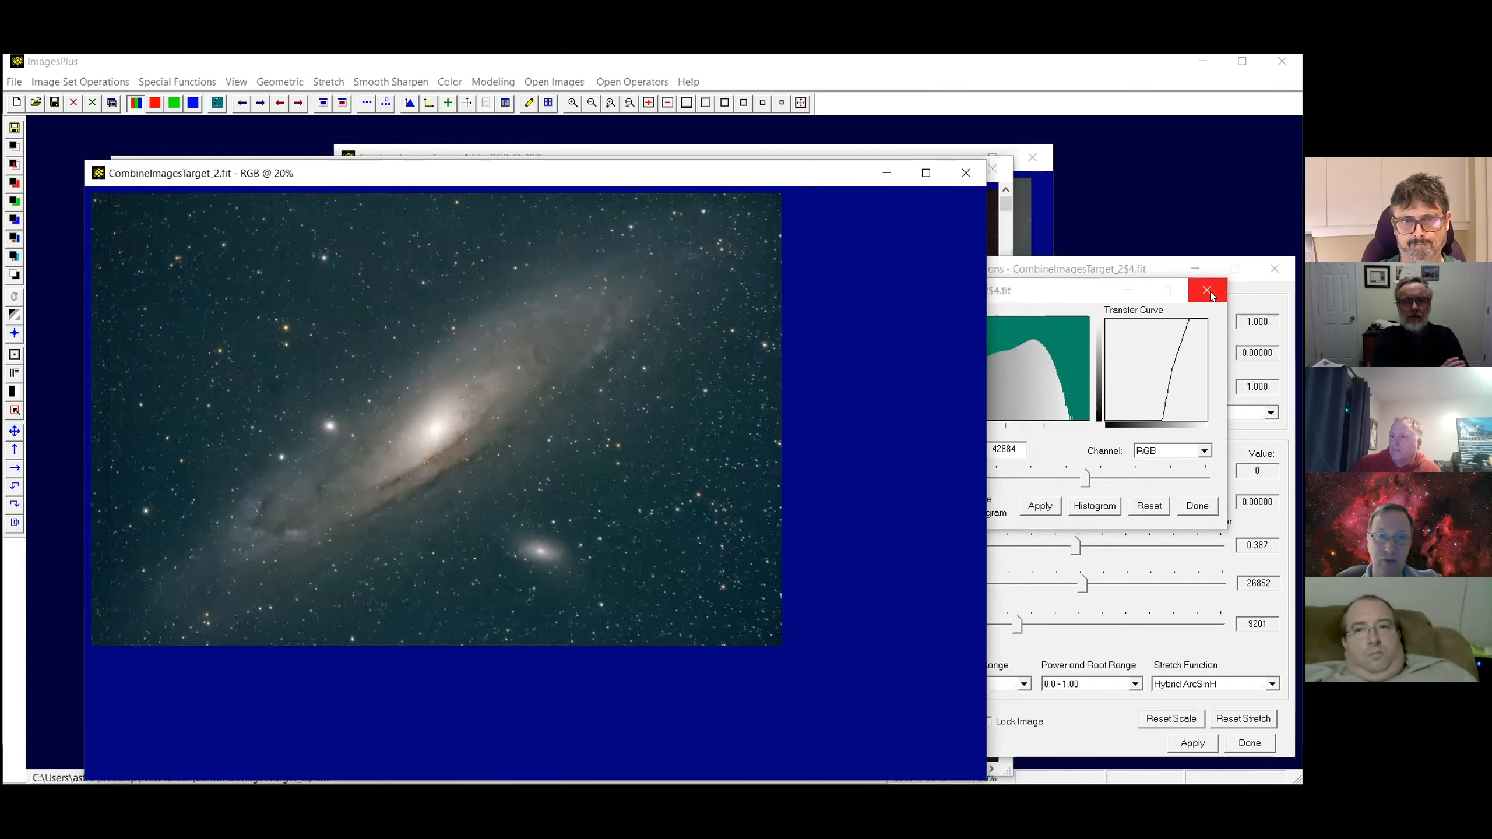
# Neutralize the galaxy image's background with Color Balance, sampling the dark sky above and beside the companion galaxy
pyautogui.click(454, 83)
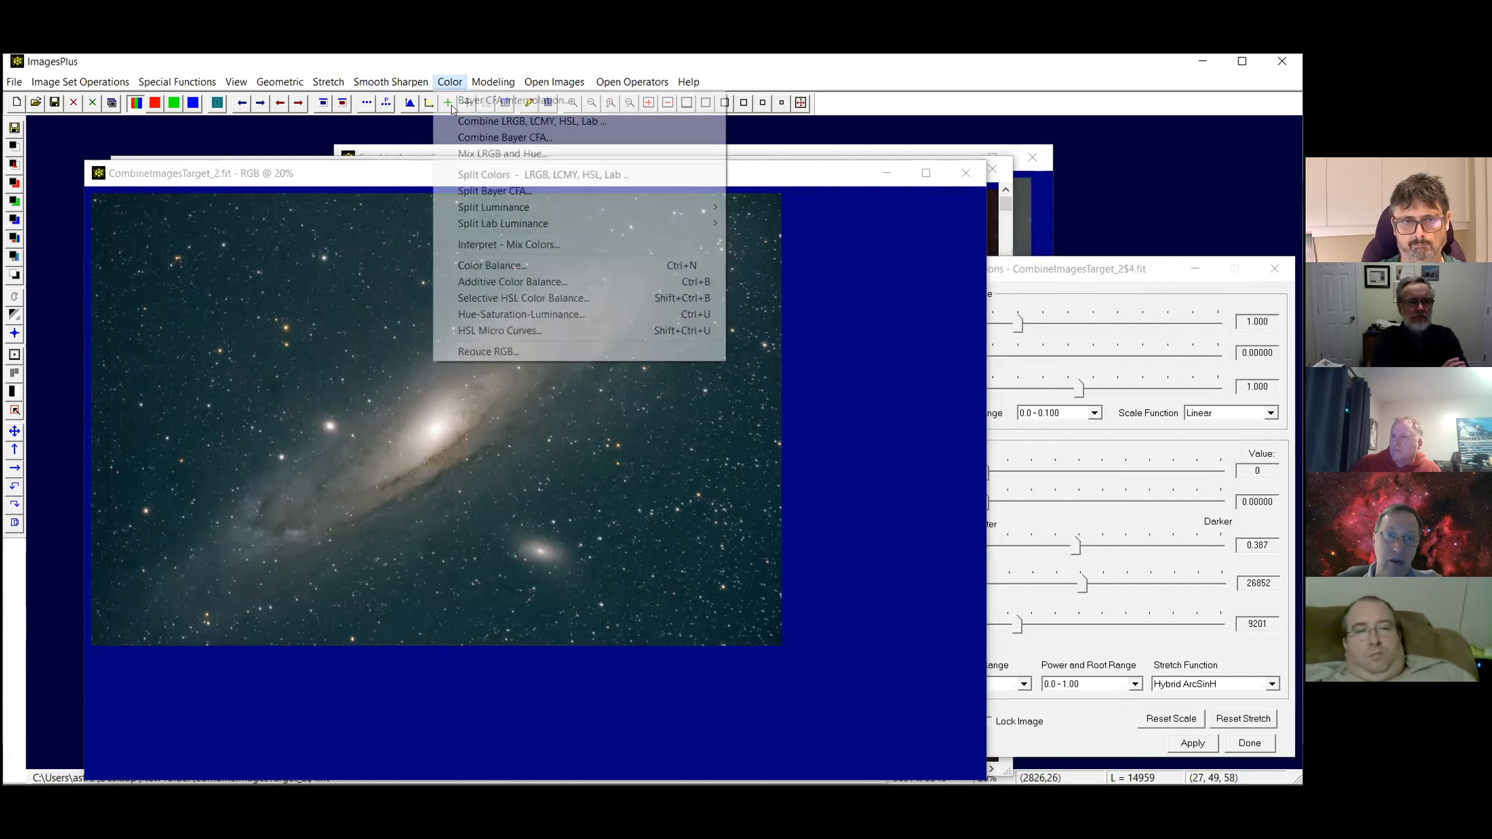
pyautogui.click(461, 270)
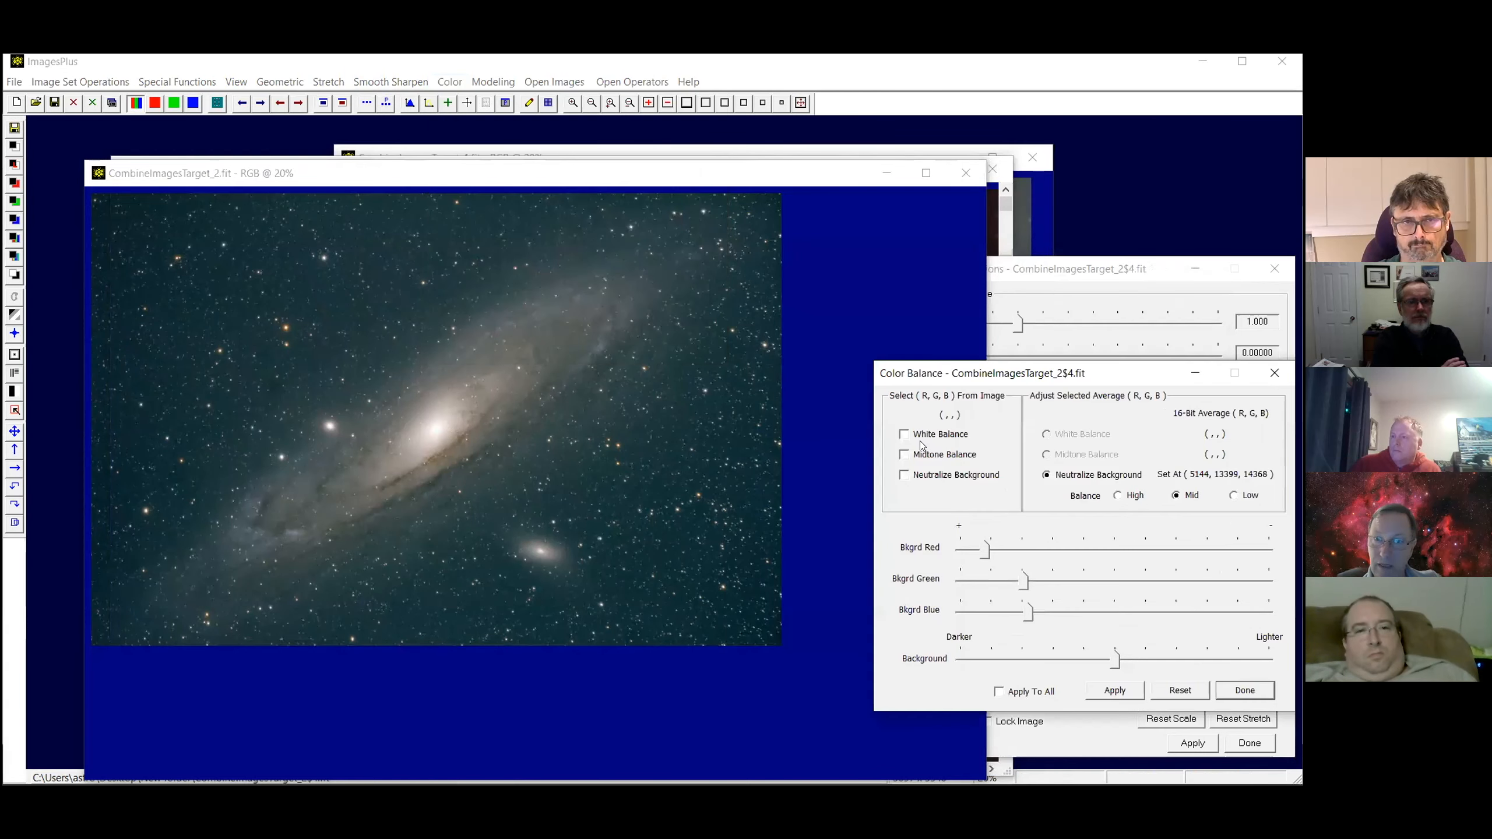
pyautogui.click(903, 475)
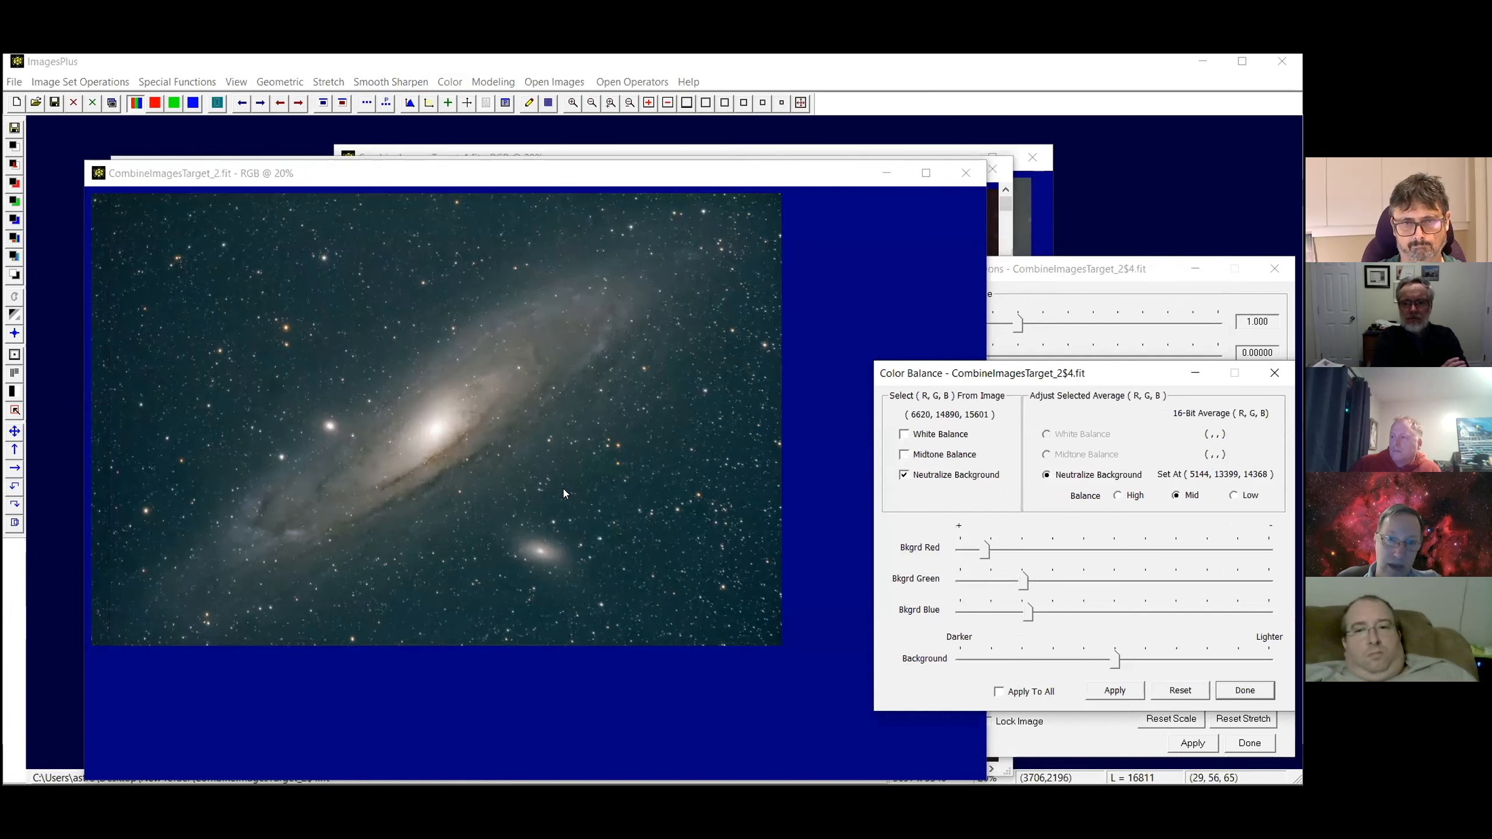
pyautogui.click(627, 456)
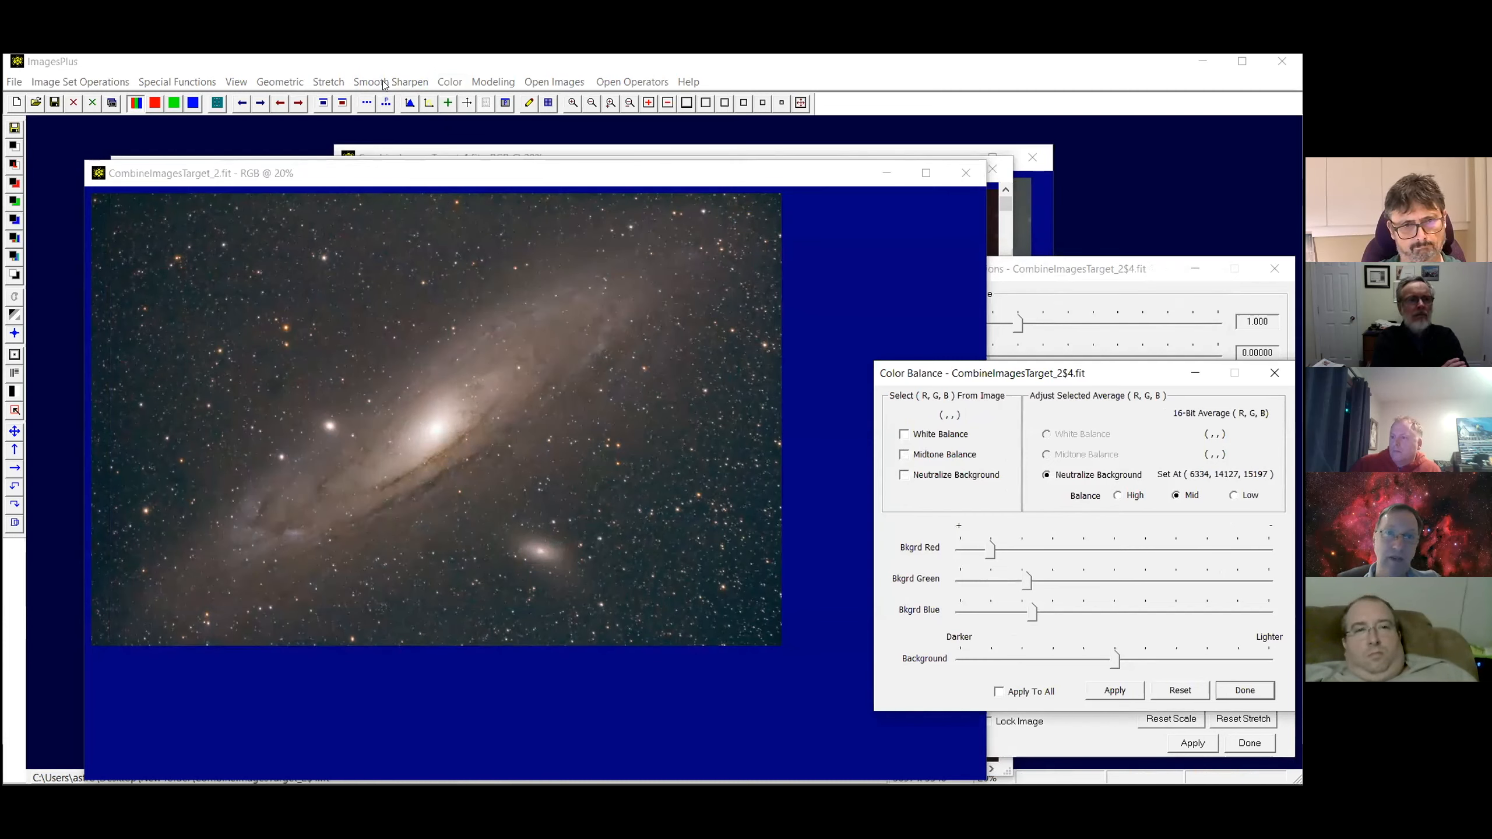
# Restrict the color balance to the background by applying the inverted luminance mask CombineImagesTarget_2$4-L-Mask_1.fit to it
pyautogui.click(486, 102)
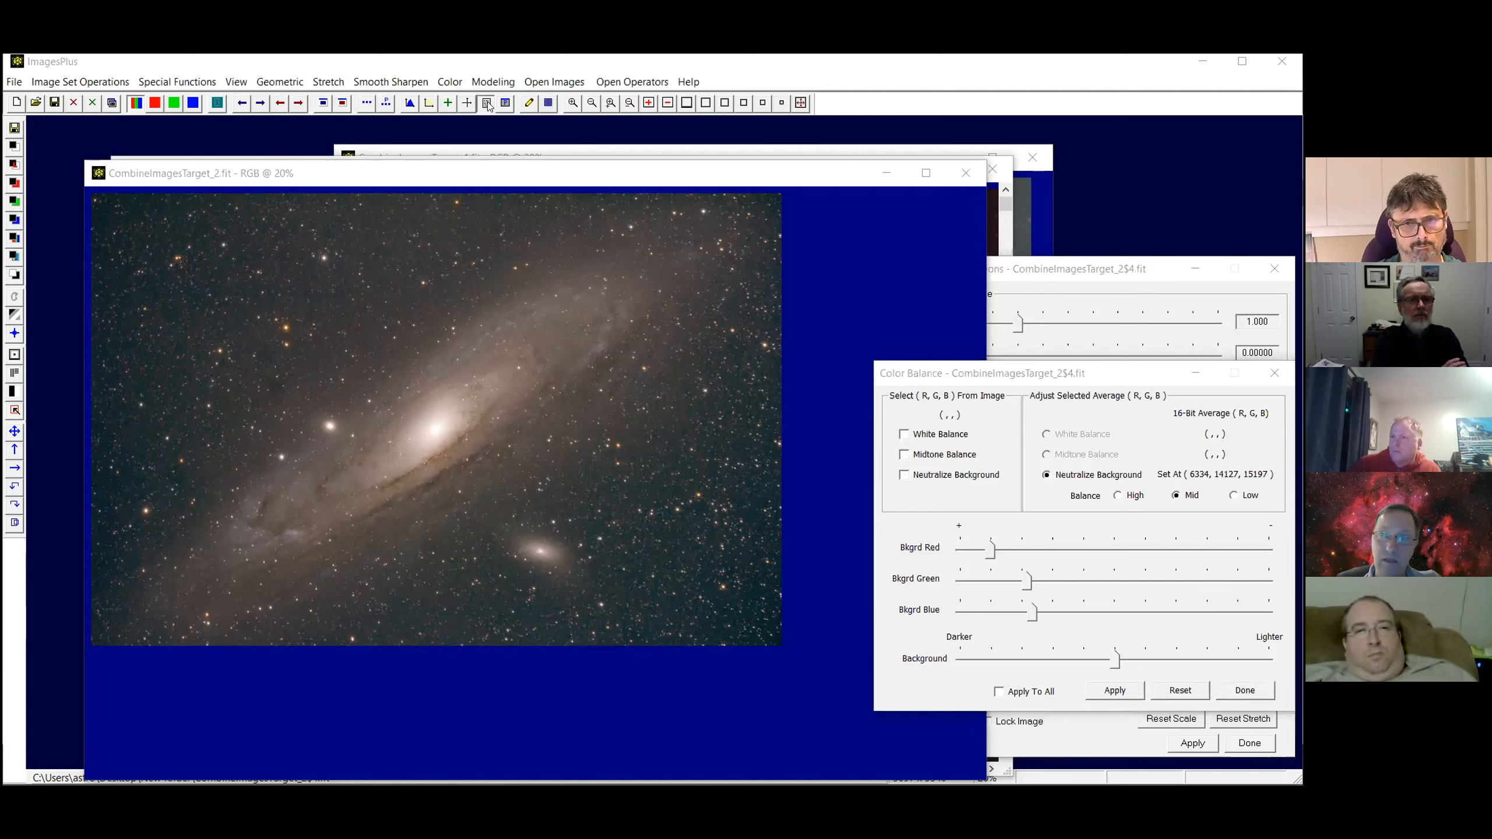
pyautogui.click(1128, 293)
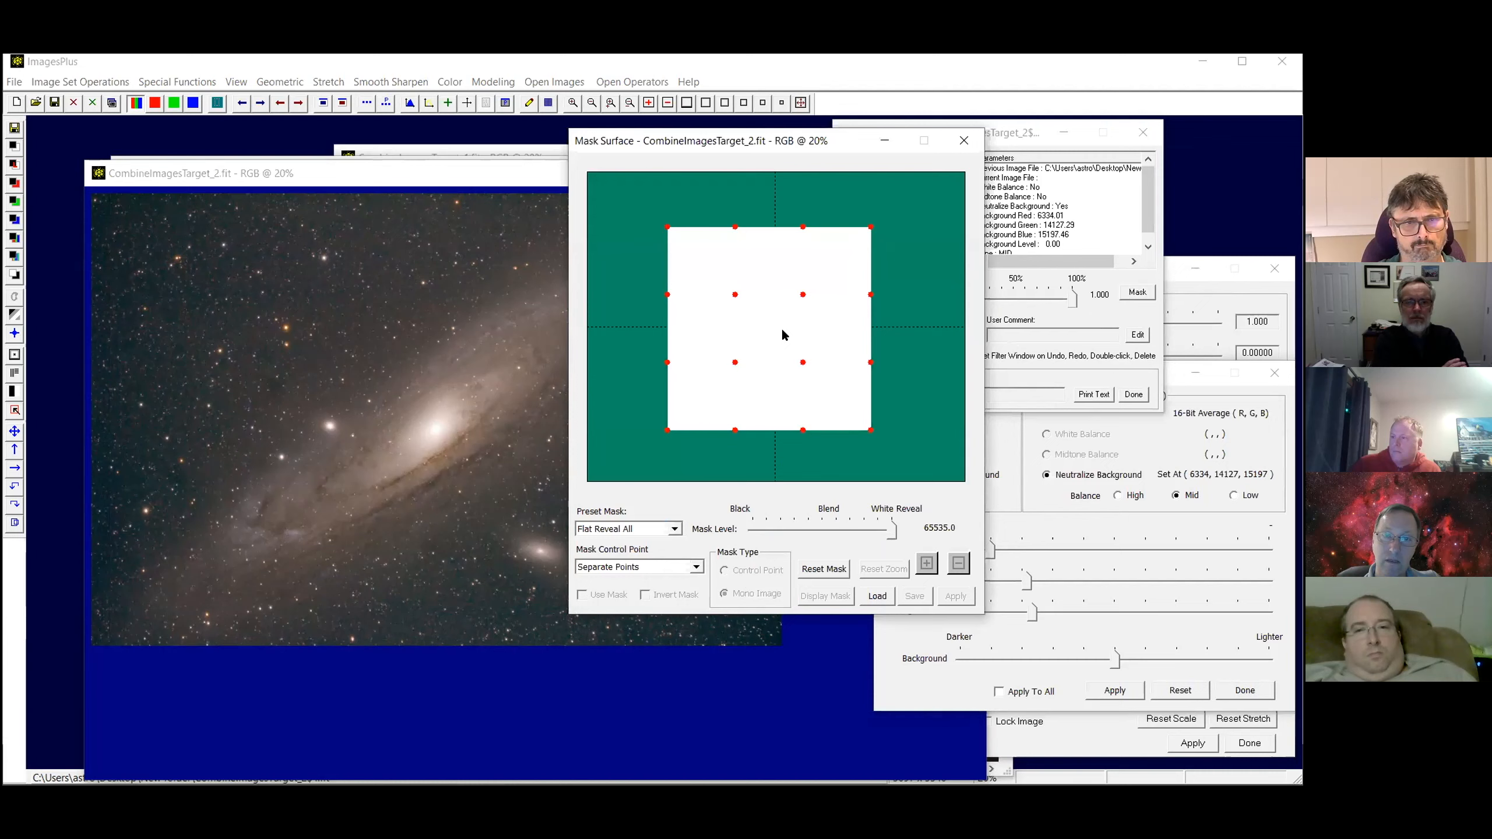
pyautogui.rightClick(784, 332)
pyautogui.click(805, 355)
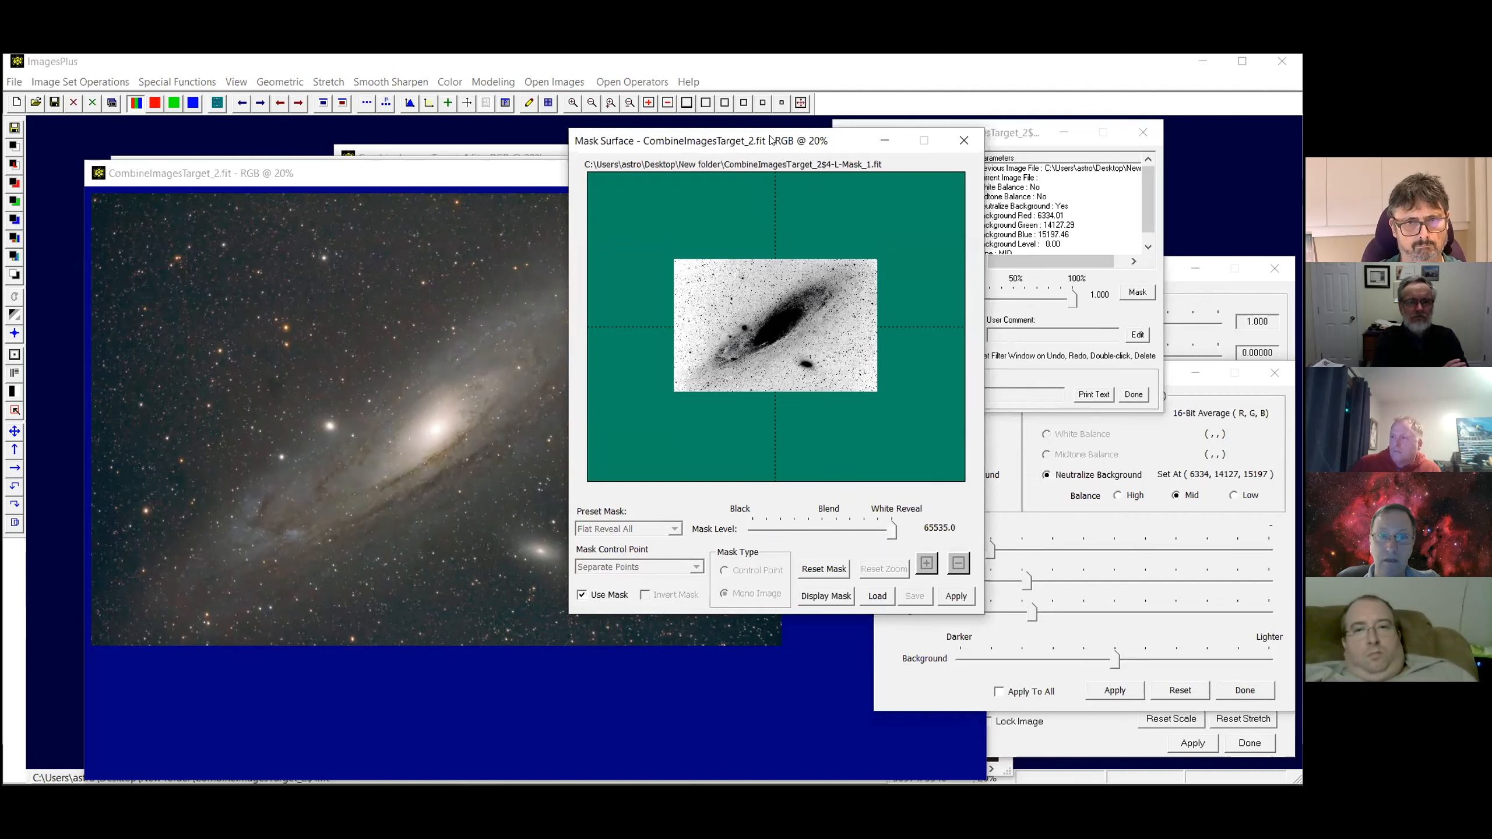
pyautogui.moveTo(771, 139); pyautogui.dragTo(1109, 127)
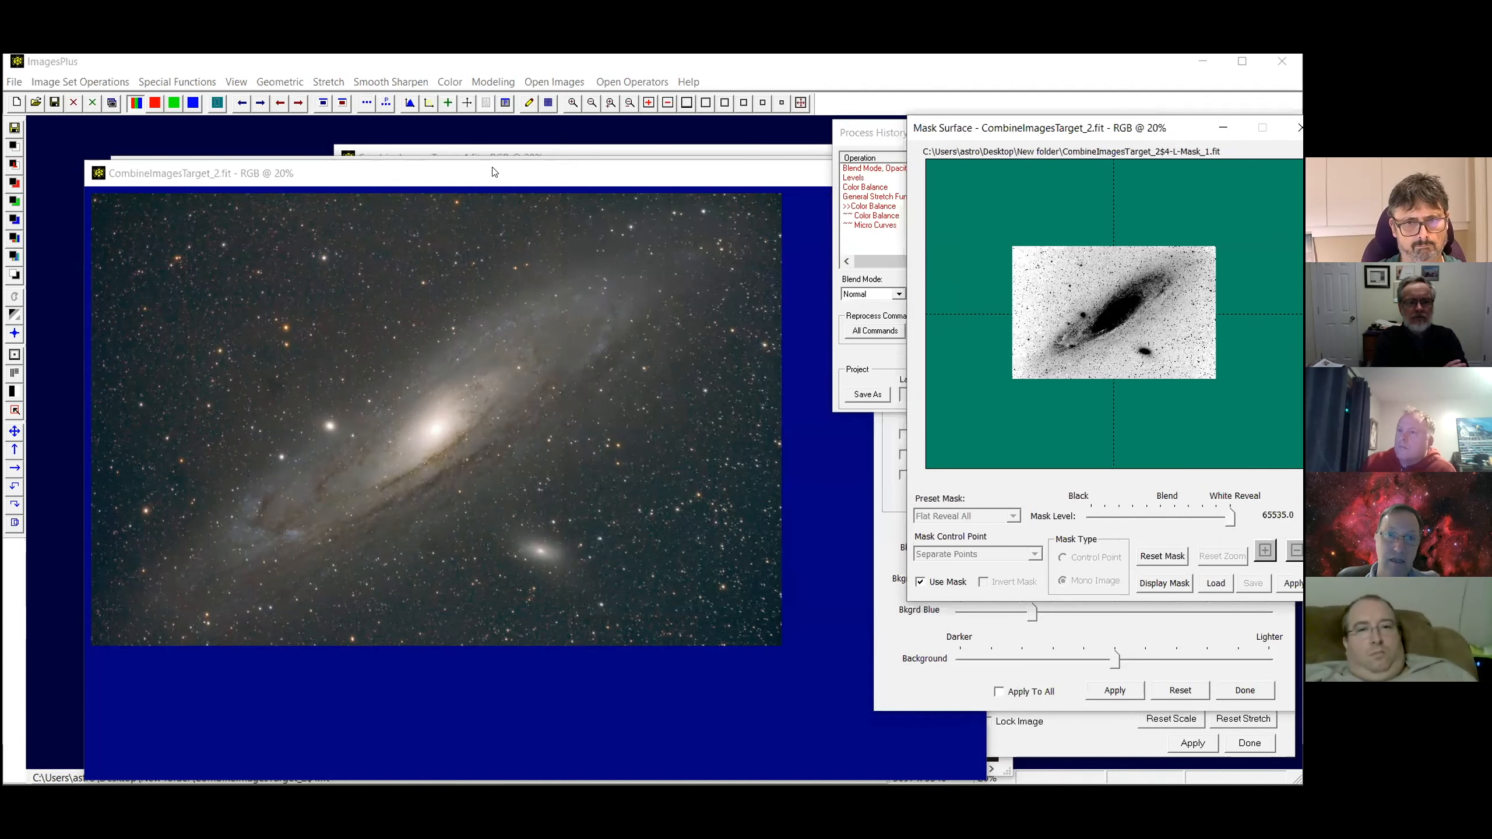
pyautogui.moveTo(491, 165); pyautogui.dragTo(510, 165)
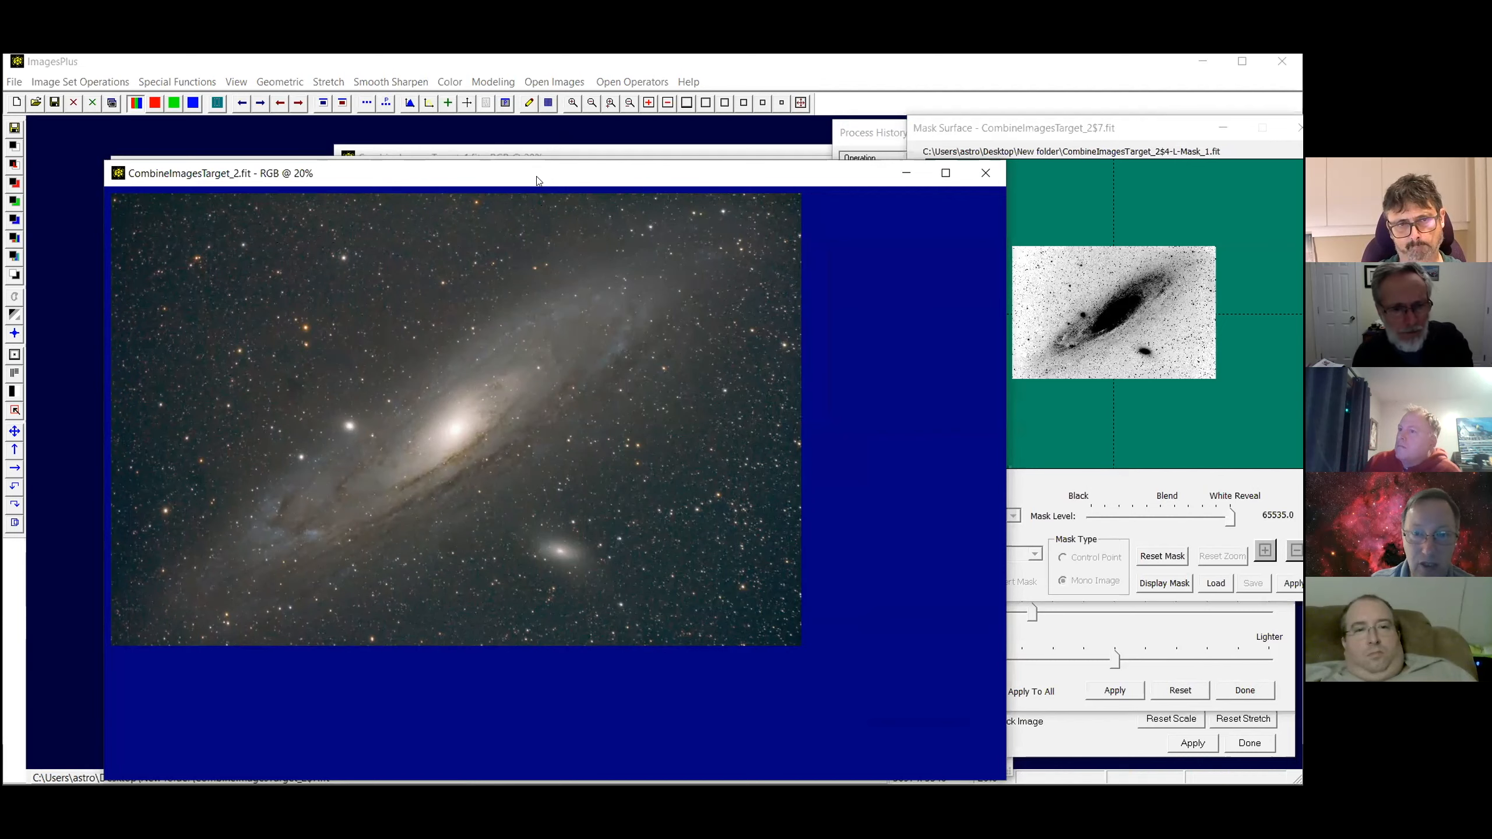
pyautogui.moveTo(512, 158); pyautogui.dragTo(512, 163)
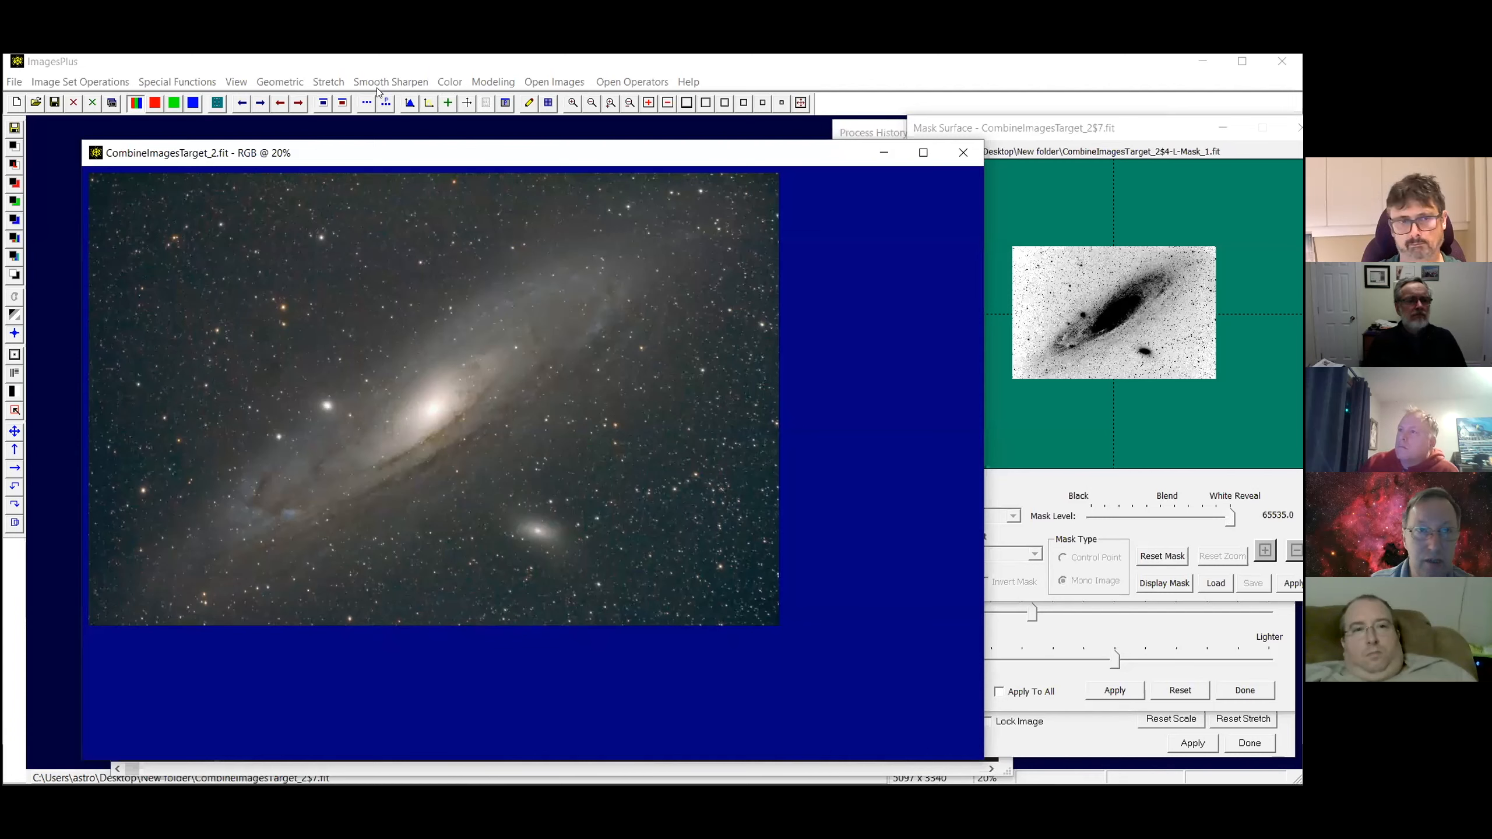
# Brighten the galaxy image with Micro Curves, raising the lower control point to about (20046, 34438)
pyautogui.click(327, 84)
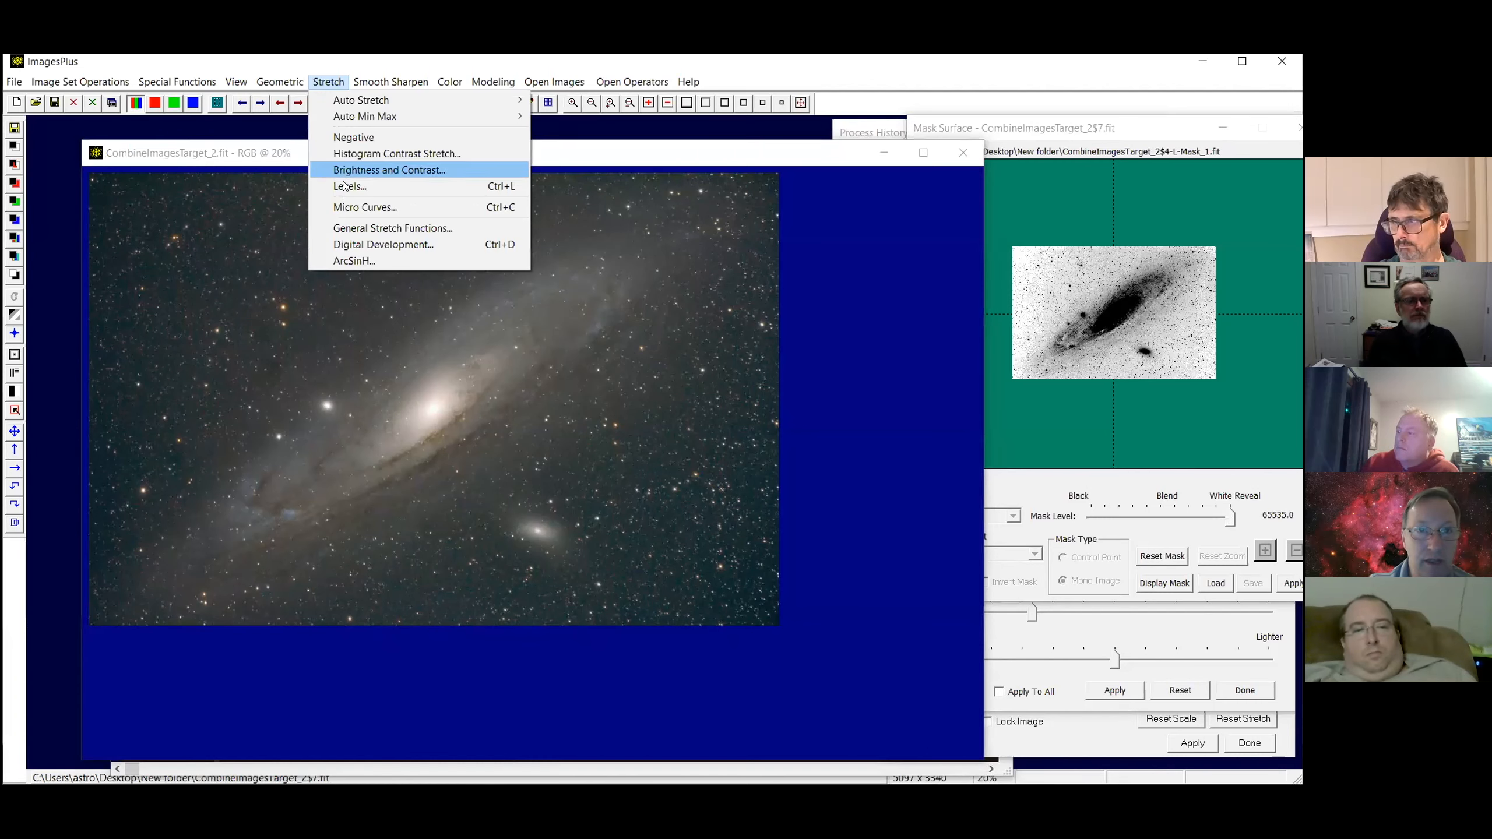
pyautogui.click(345, 206)
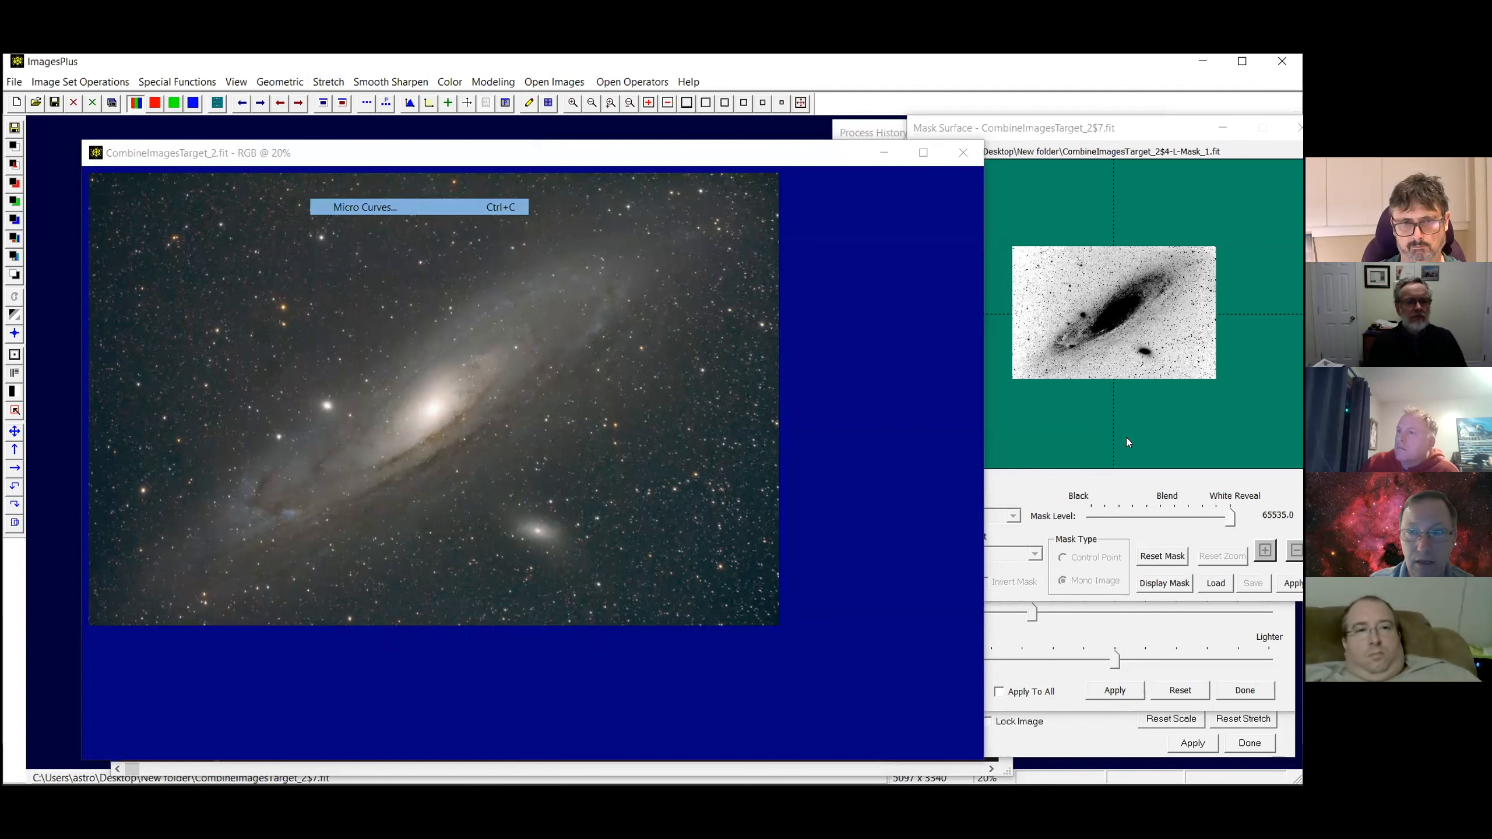
pyautogui.moveTo(1128, 452); pyautogui.dragTo(1111, 427)
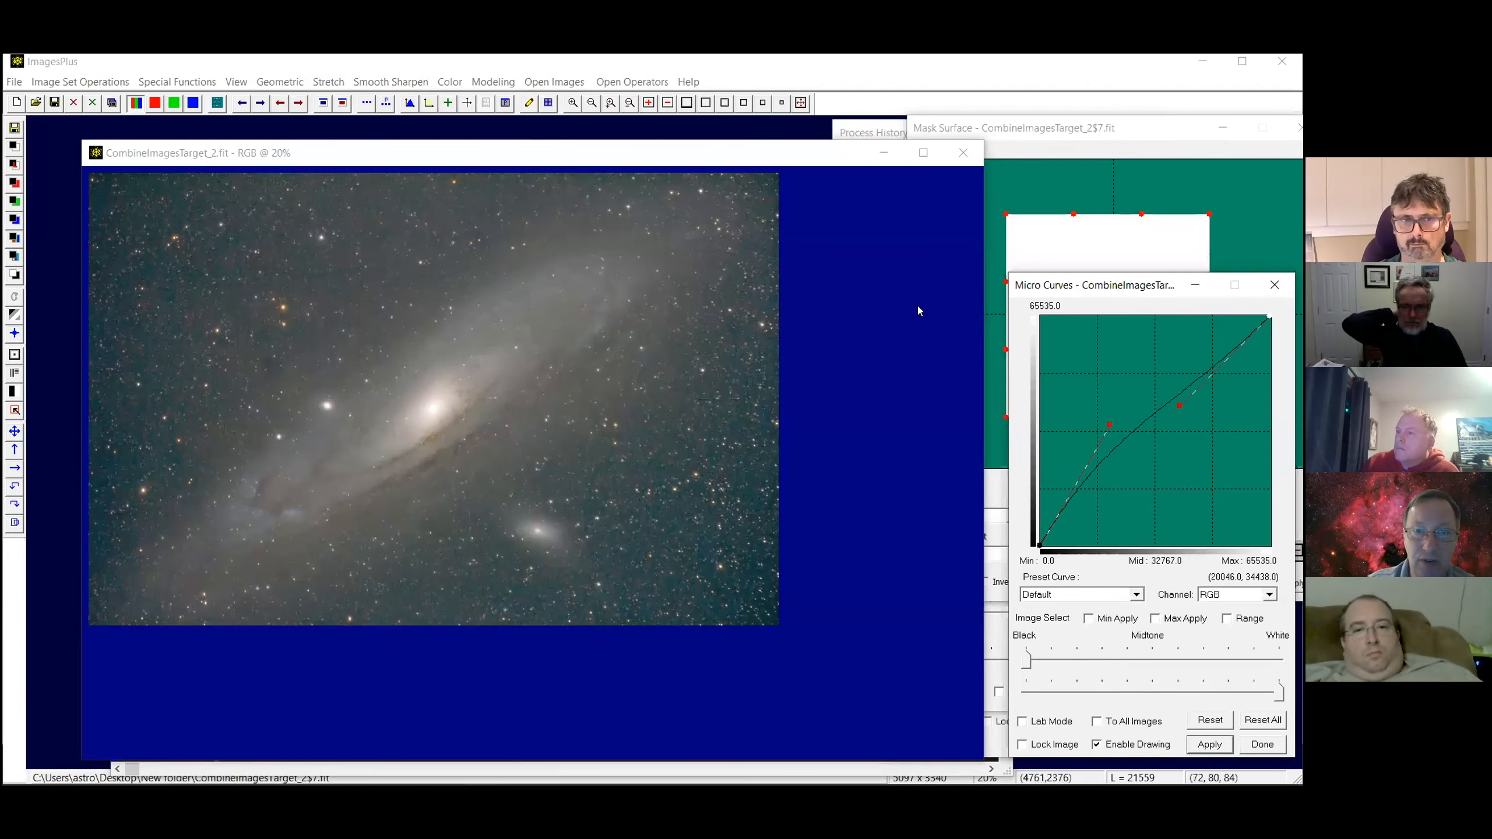
# Limit the curve with the Corners + preset mask and pull its four corner points outward to widen the revealed area
pyautogui.click(1117, 136)
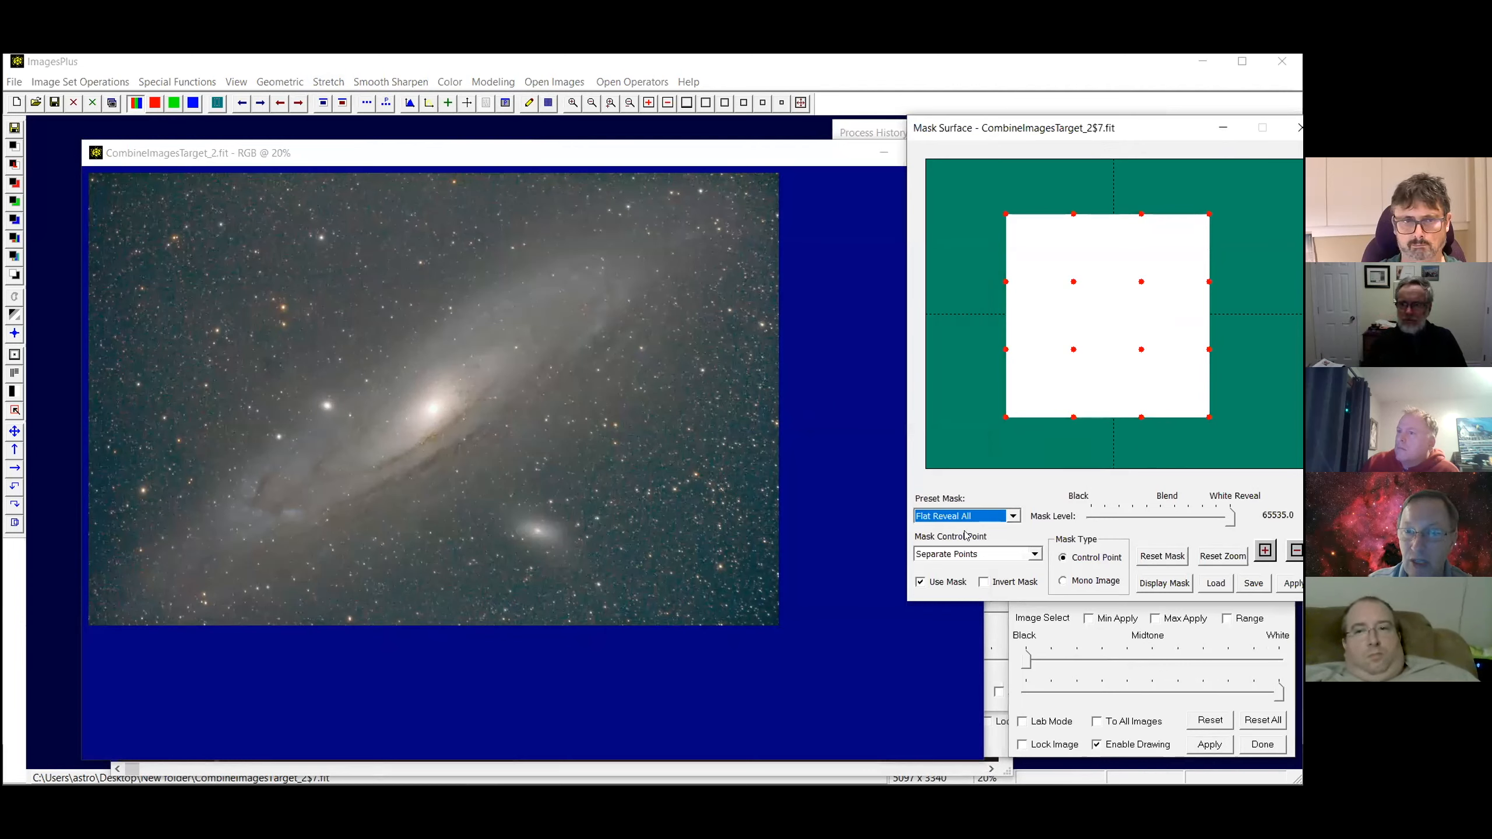
pyautogui.click(1014, 516)
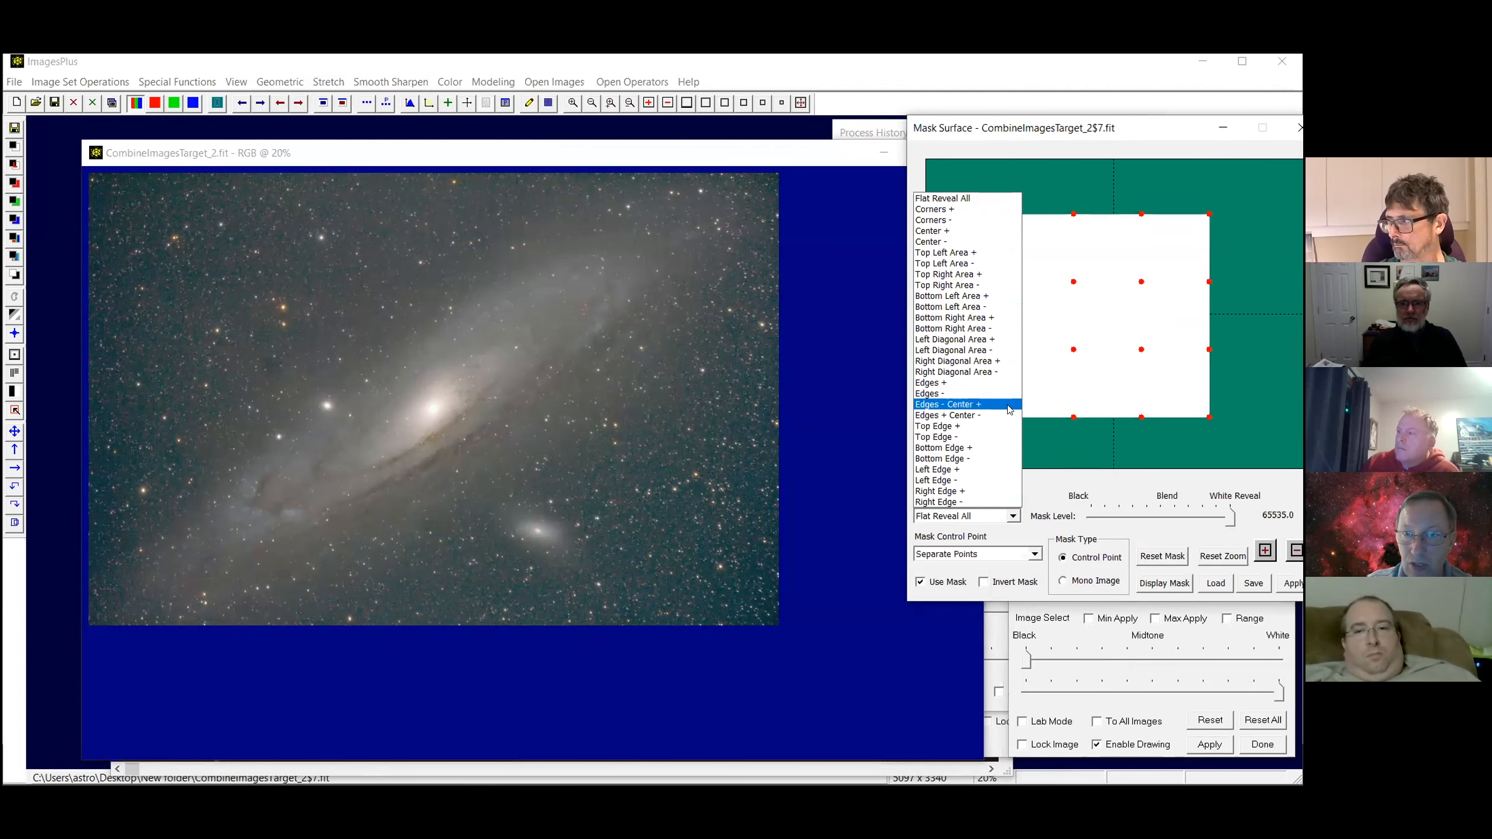
pyautogui.click(925, 211)
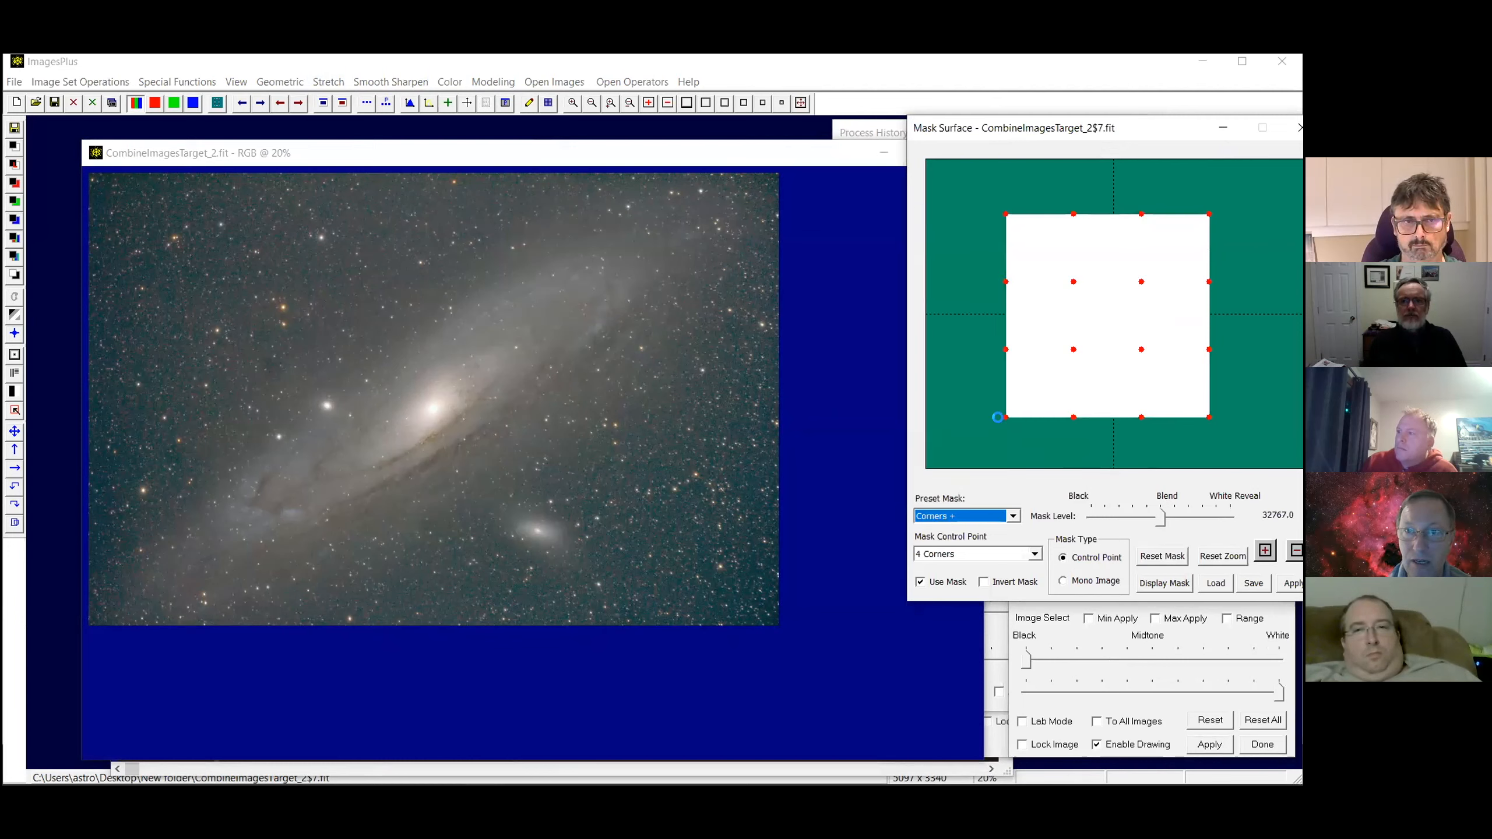
pyautogui.click(1035, 556)
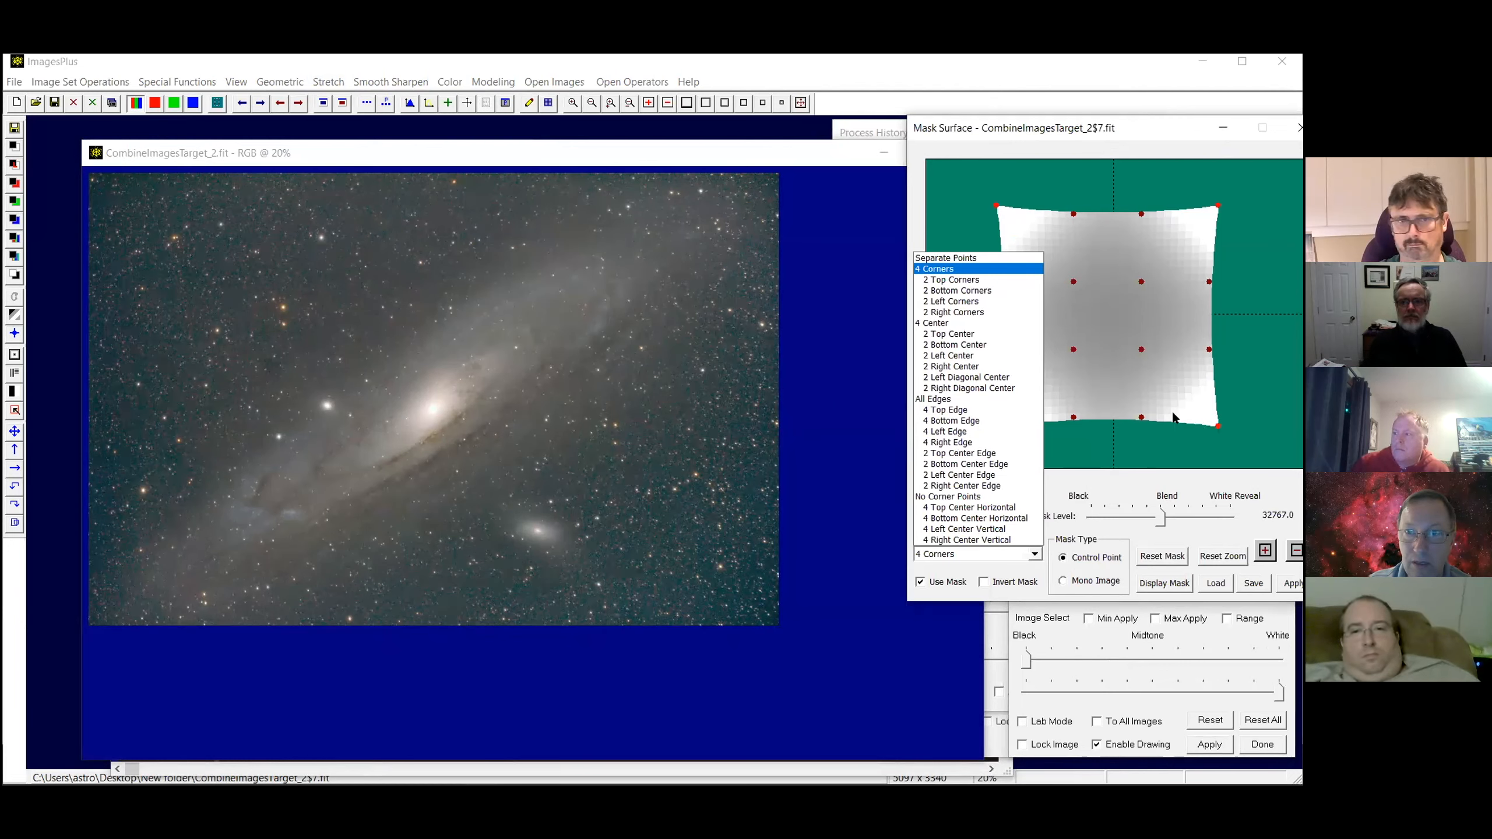
pyautogui.click(1263, 335)
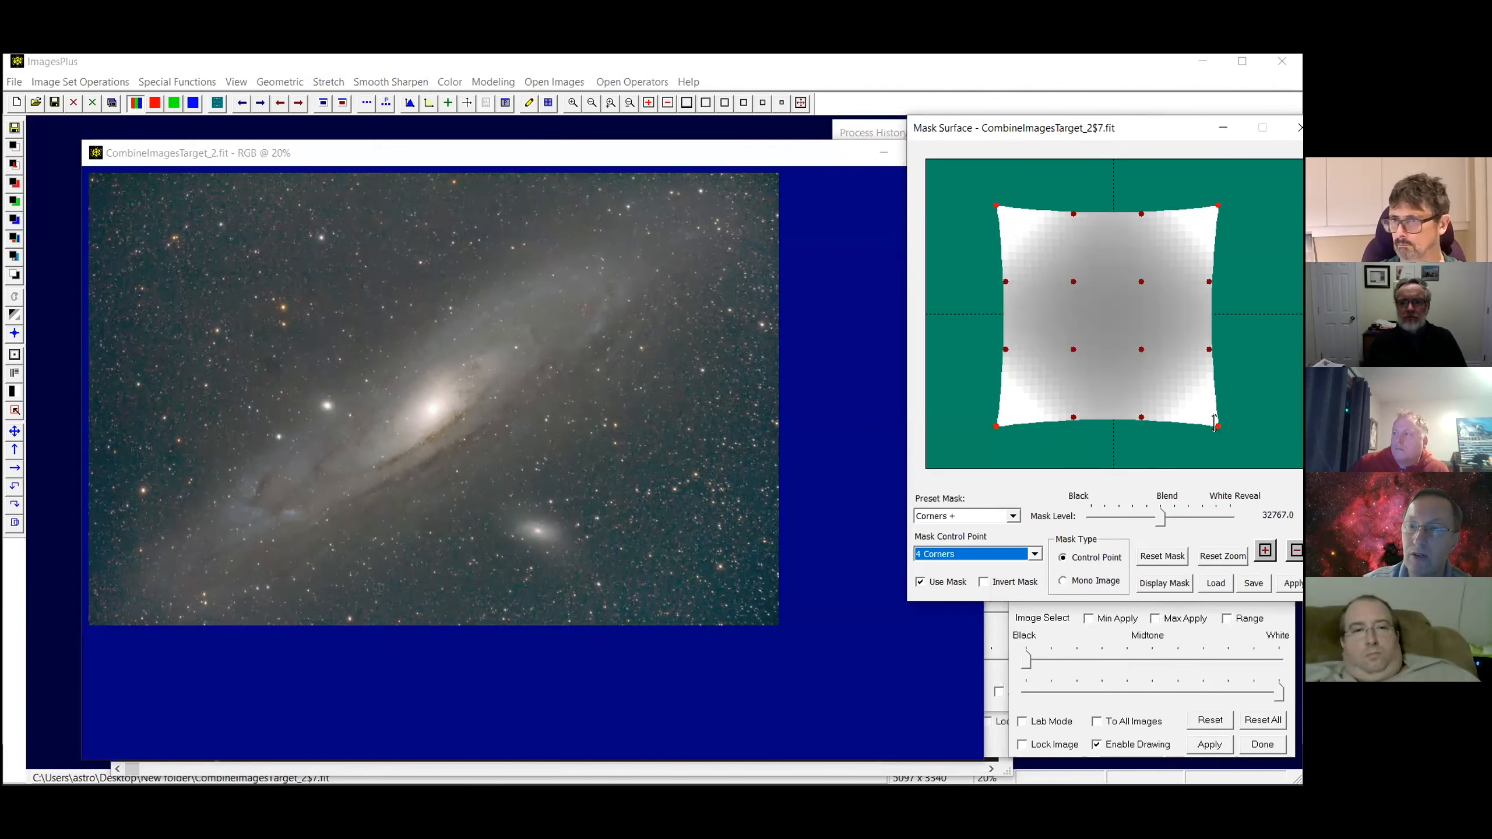
pyautogui.moveTo(1220, 428); pyautogui.dragTo(1220, 438)
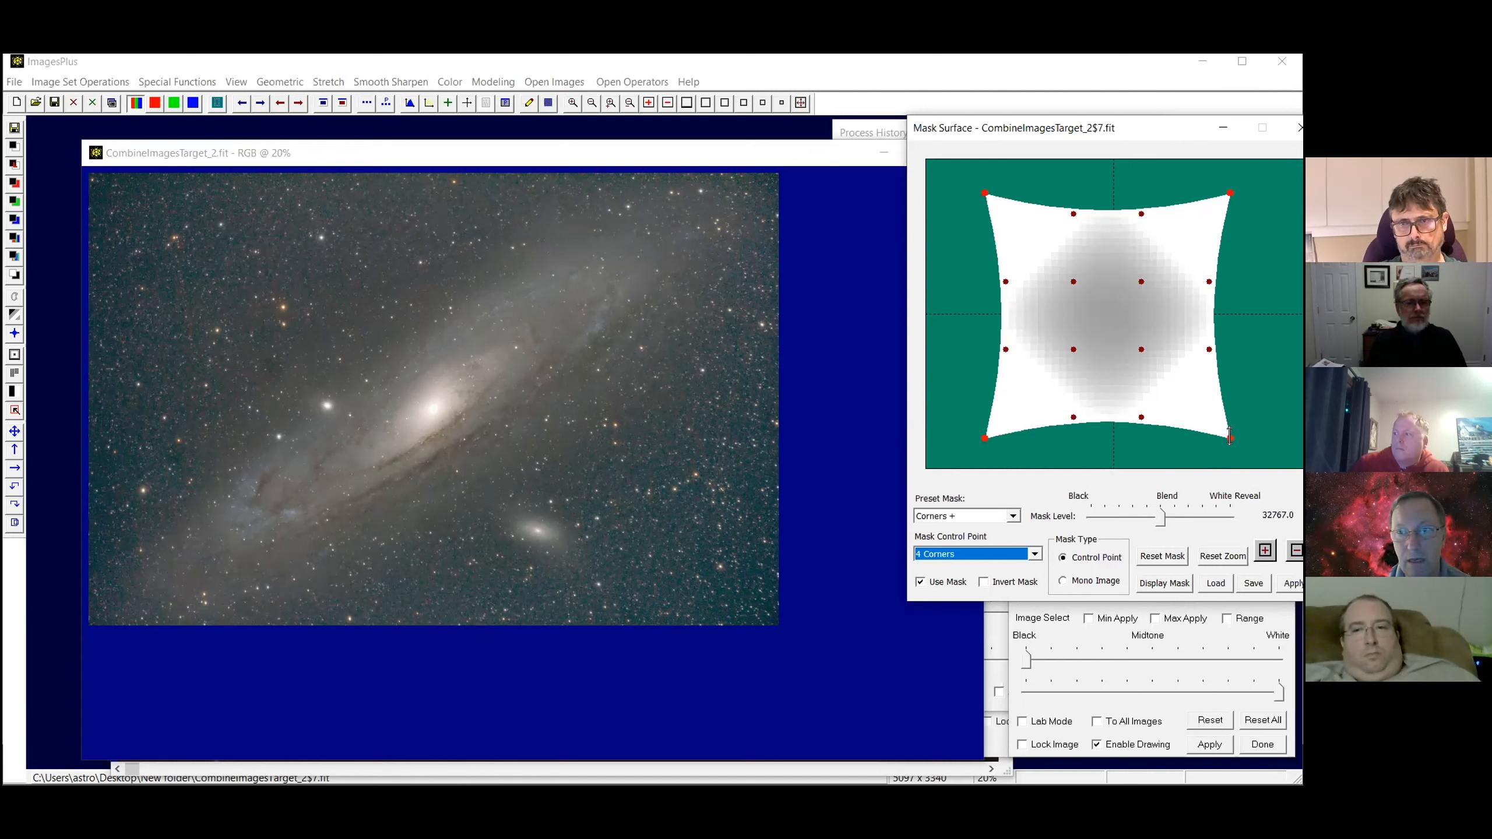
pyautogui.moveTo(1230, 439); pyautogui.dragTo(1244, 451)
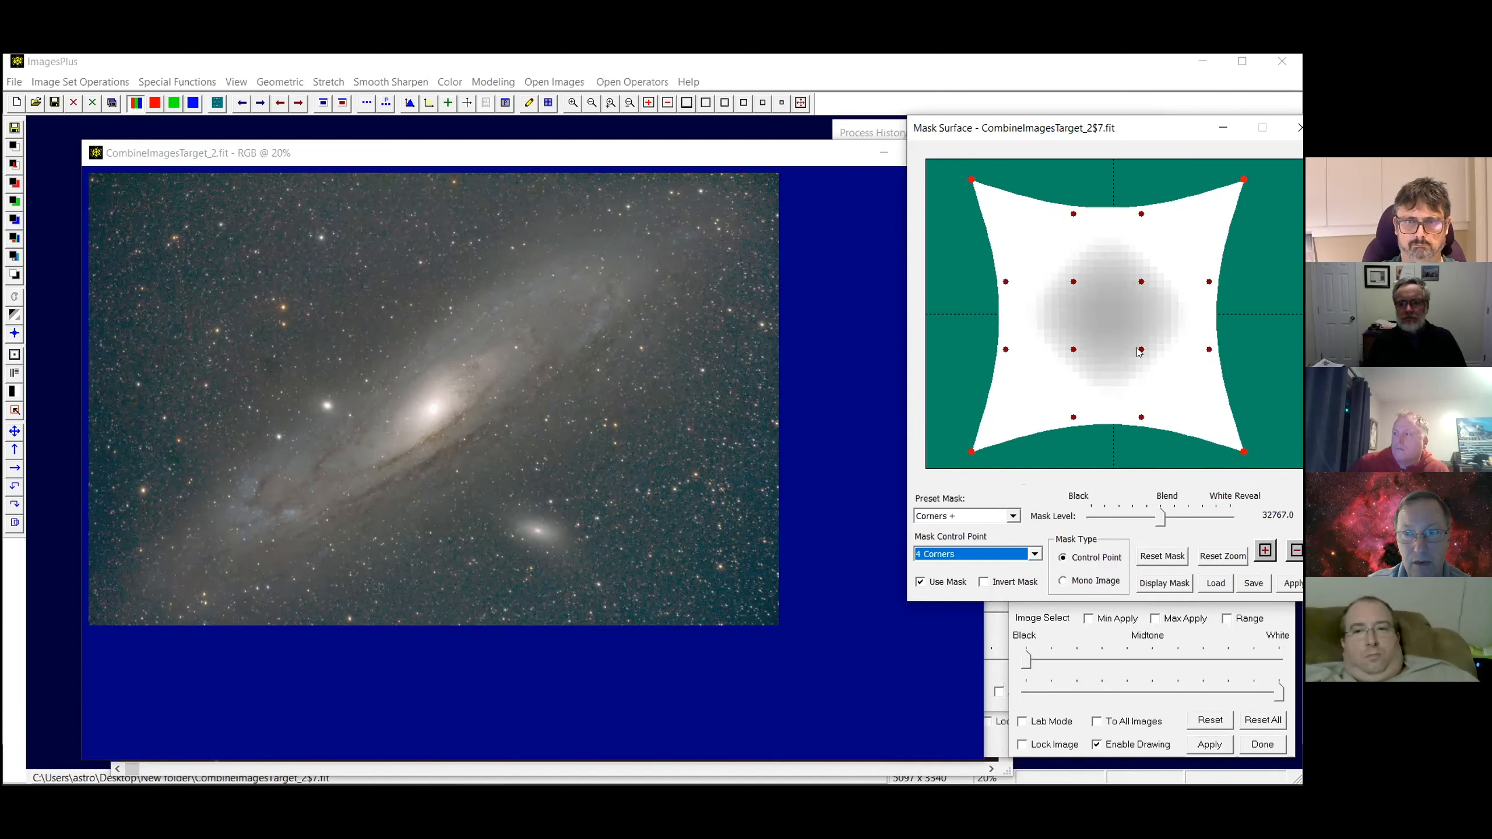
# Move the lower control point of the masked curve down towards the shadows to soften the brightening, and close the mask and curve dialogs
pyautogui.click(1082, 634)
pyautogui.moveTo(1110, 425); pyautogui.dragTo(1103, 438)
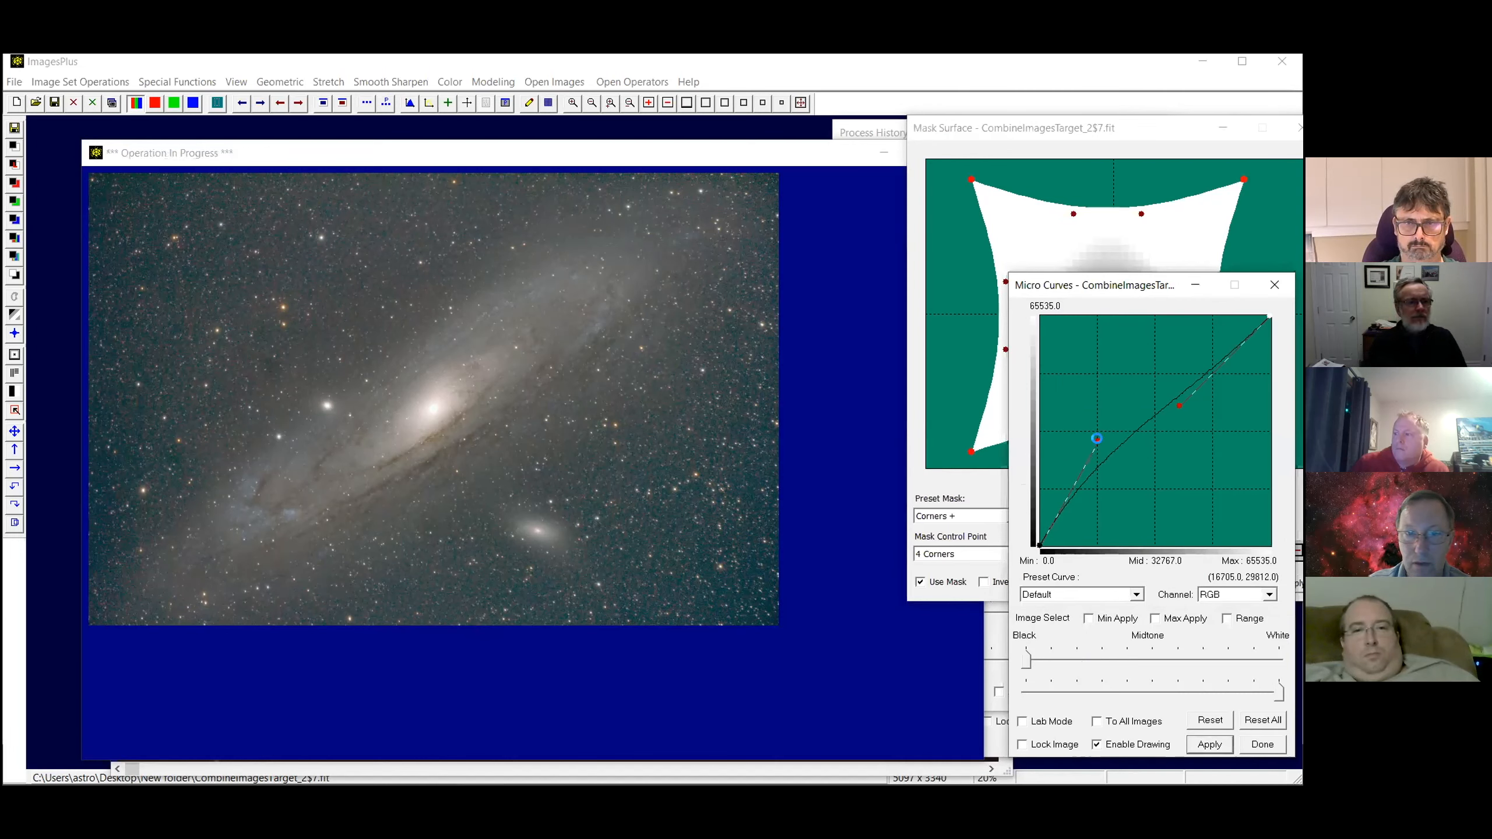
pyautogui.moveTo(1096, 438); pyautogui.dragTo(1085, 479)
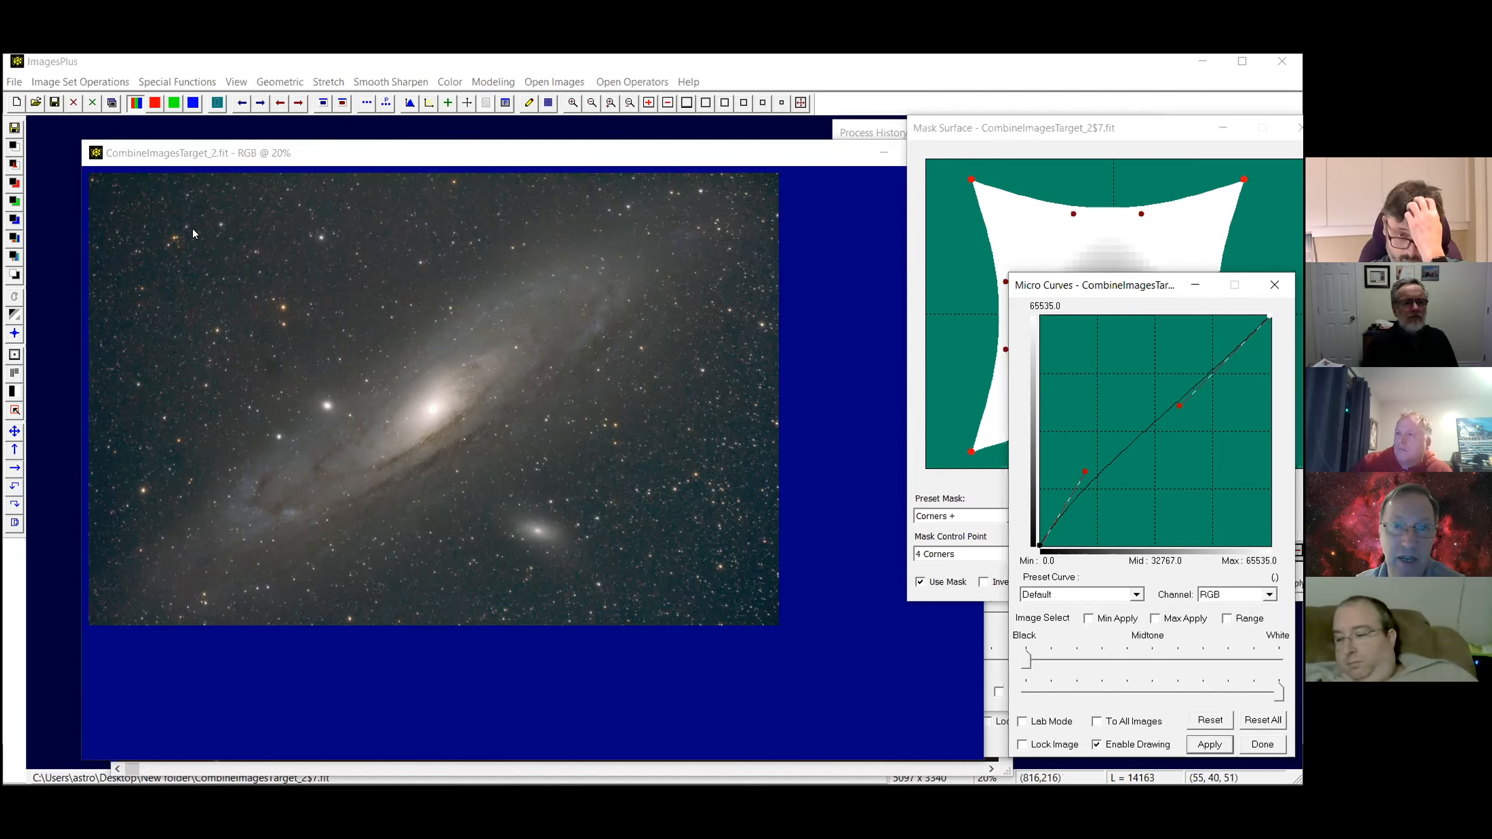
pyautogui.moveTo(1139, 129); pyautogui.dragTo(985, 121)
pyautogui.click(1137, 127)
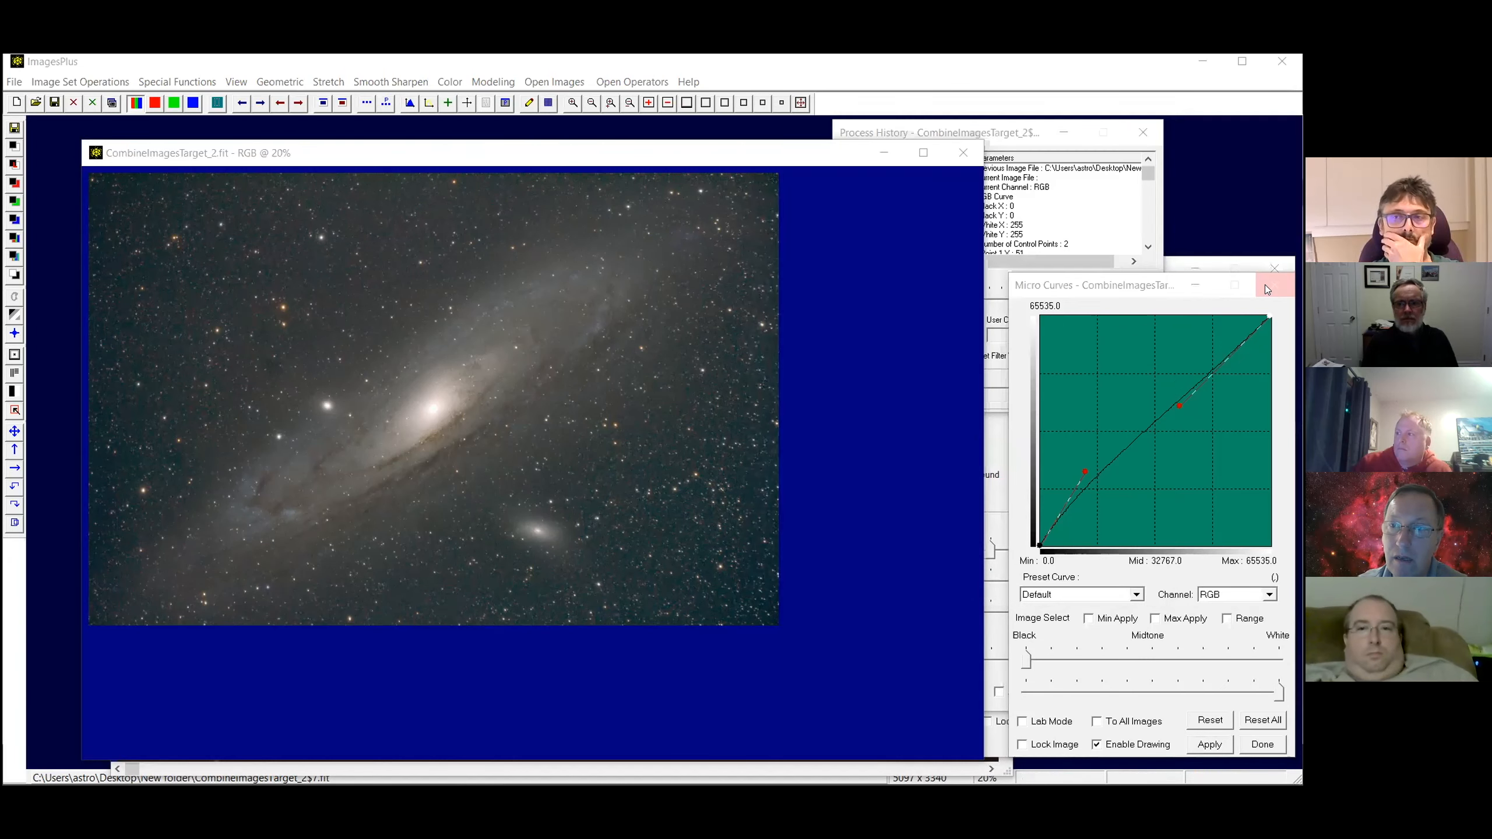
# Flatten the sky with Multi Point Flatten Background, sampling a background point in each of the image's four corners, and stop point selection
pyautogui.click(173, 83)
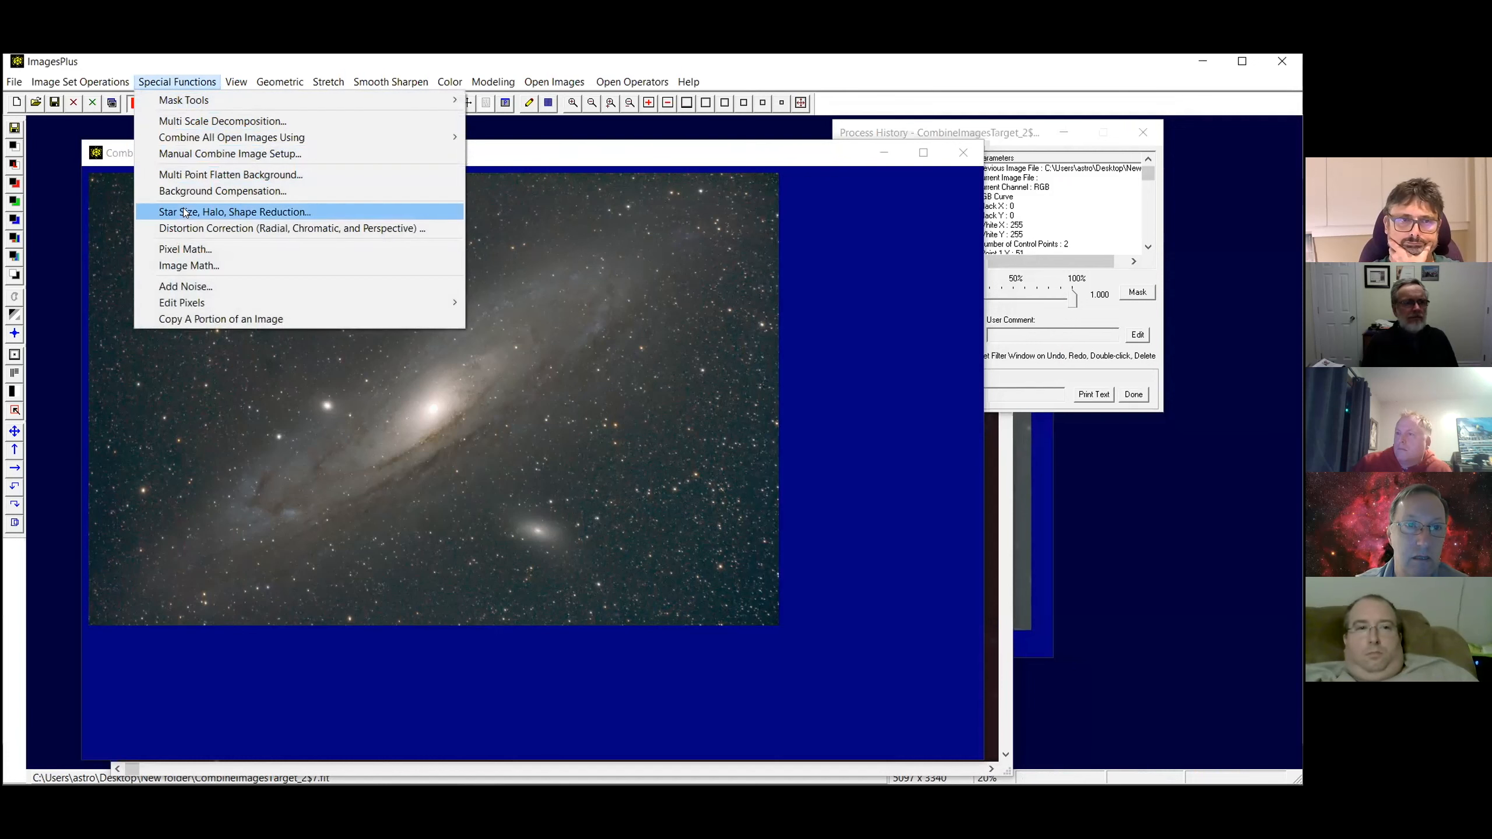
pyautogui.click(194, 175)
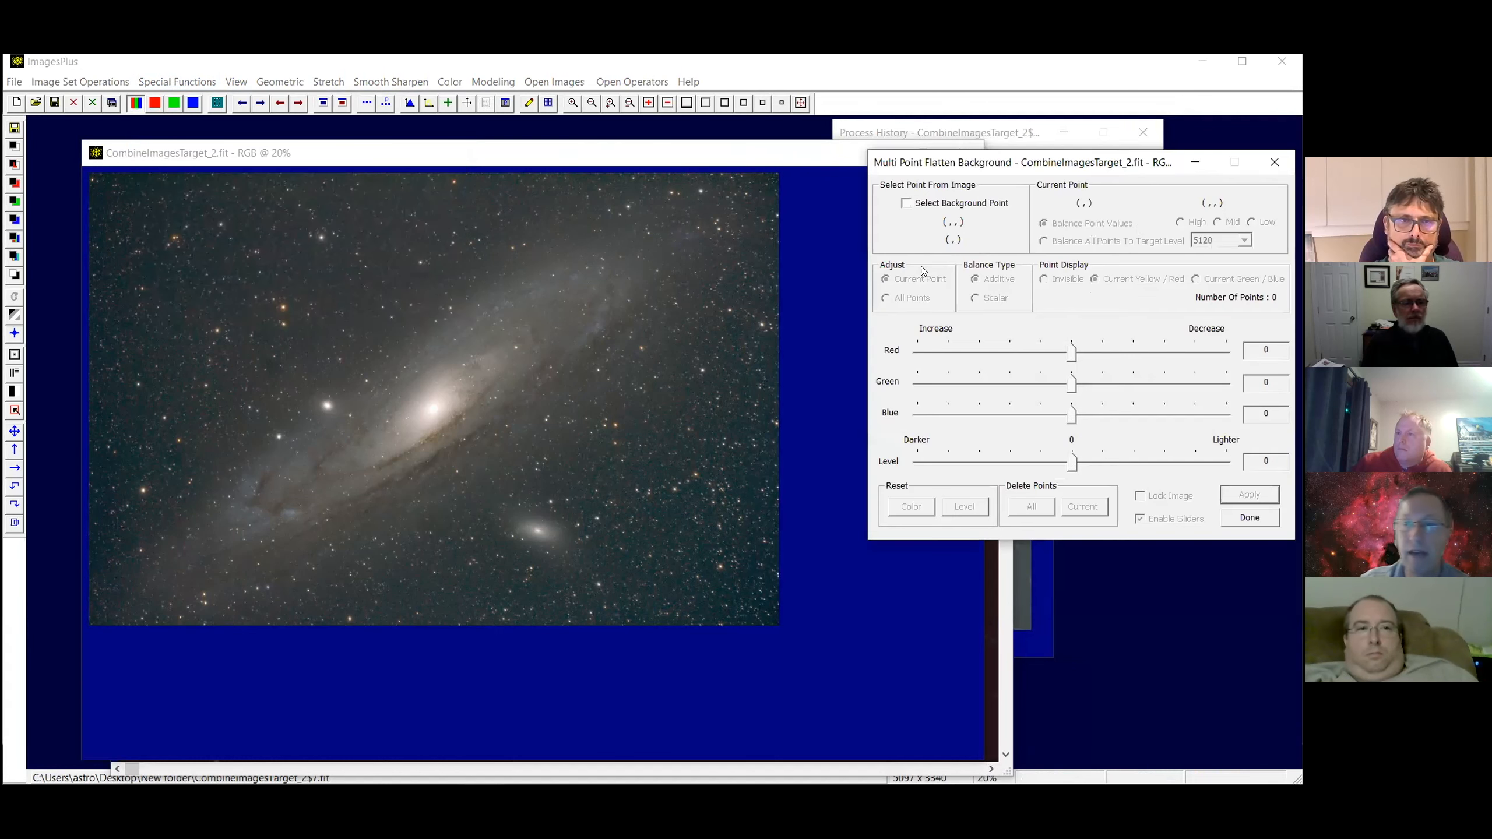
pyautogui.click(905, 203)
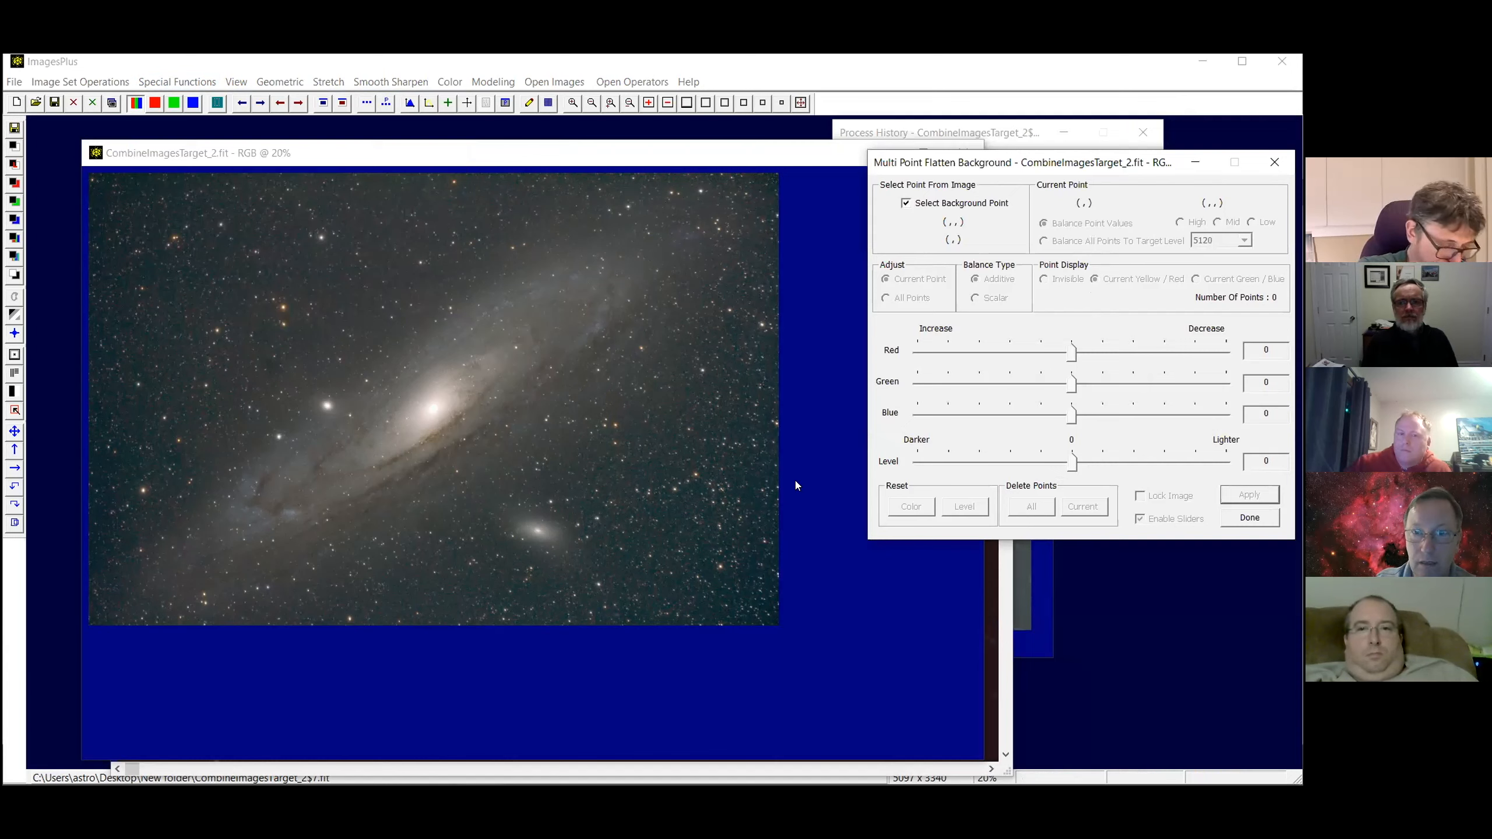
pyautogui.click(765, 602)
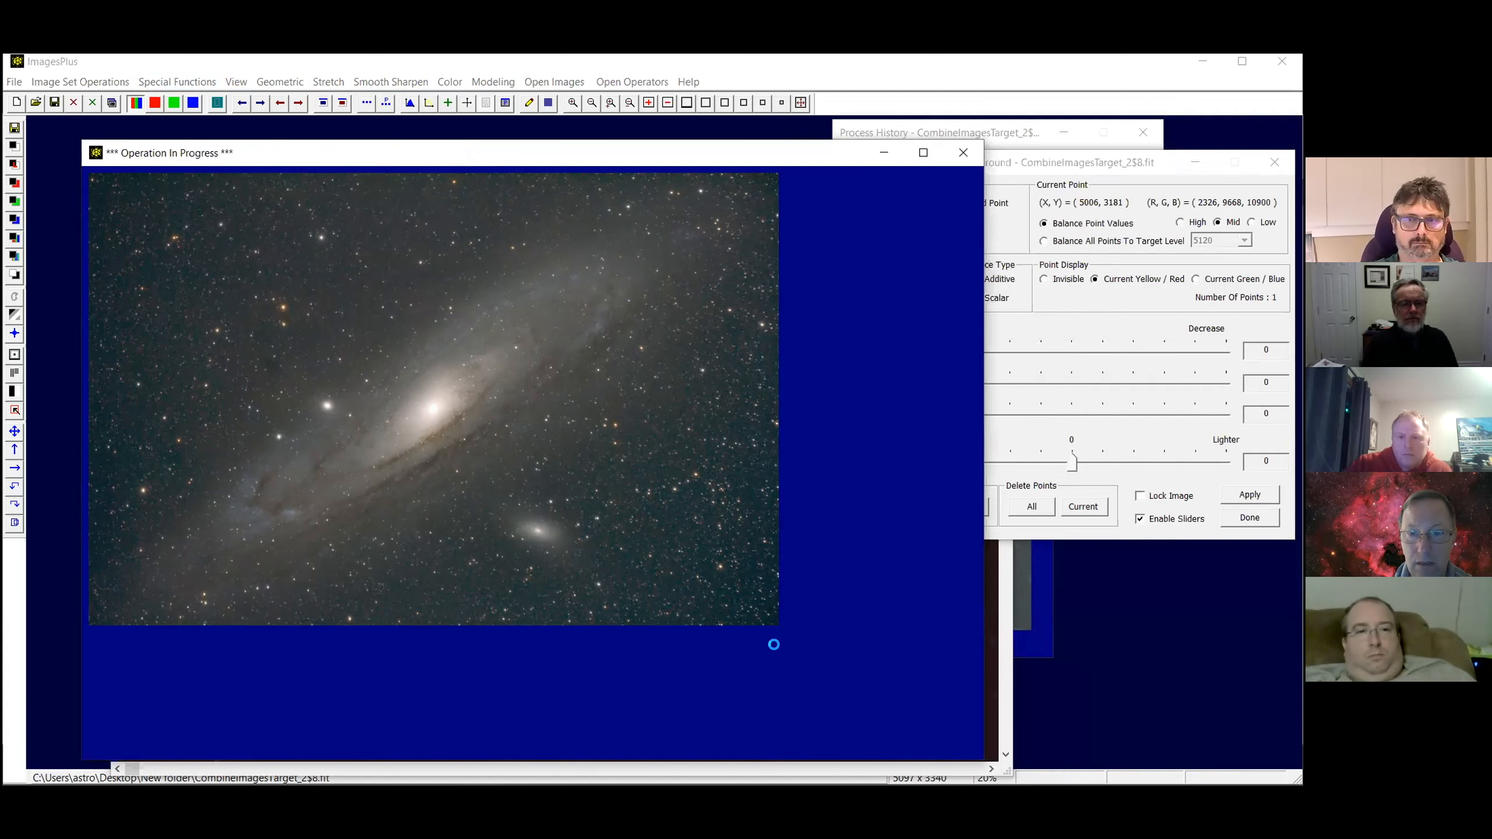
pyautogui.click(771, 185)
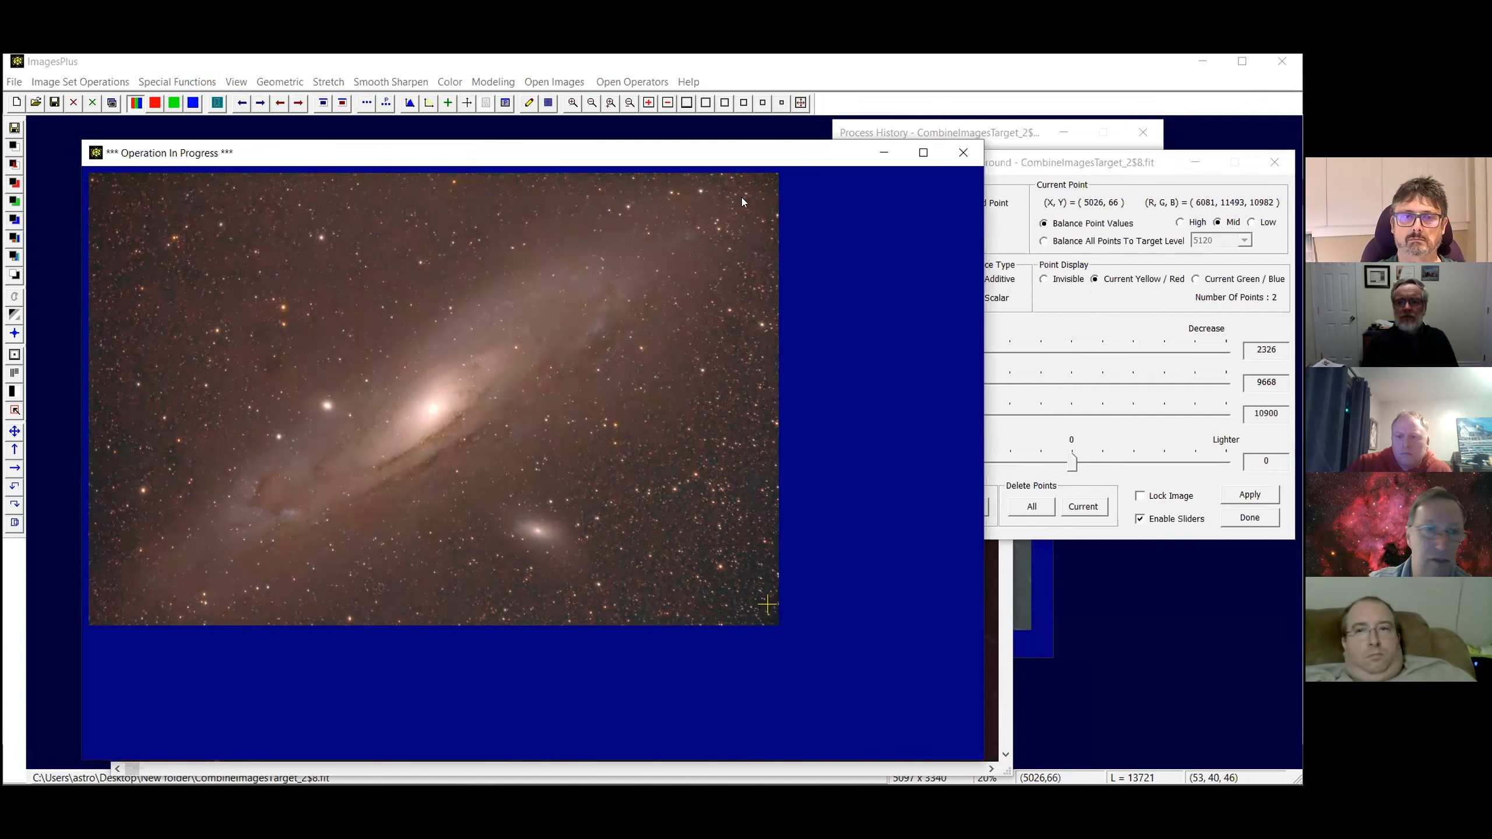
pyautogui.click(101, 186)
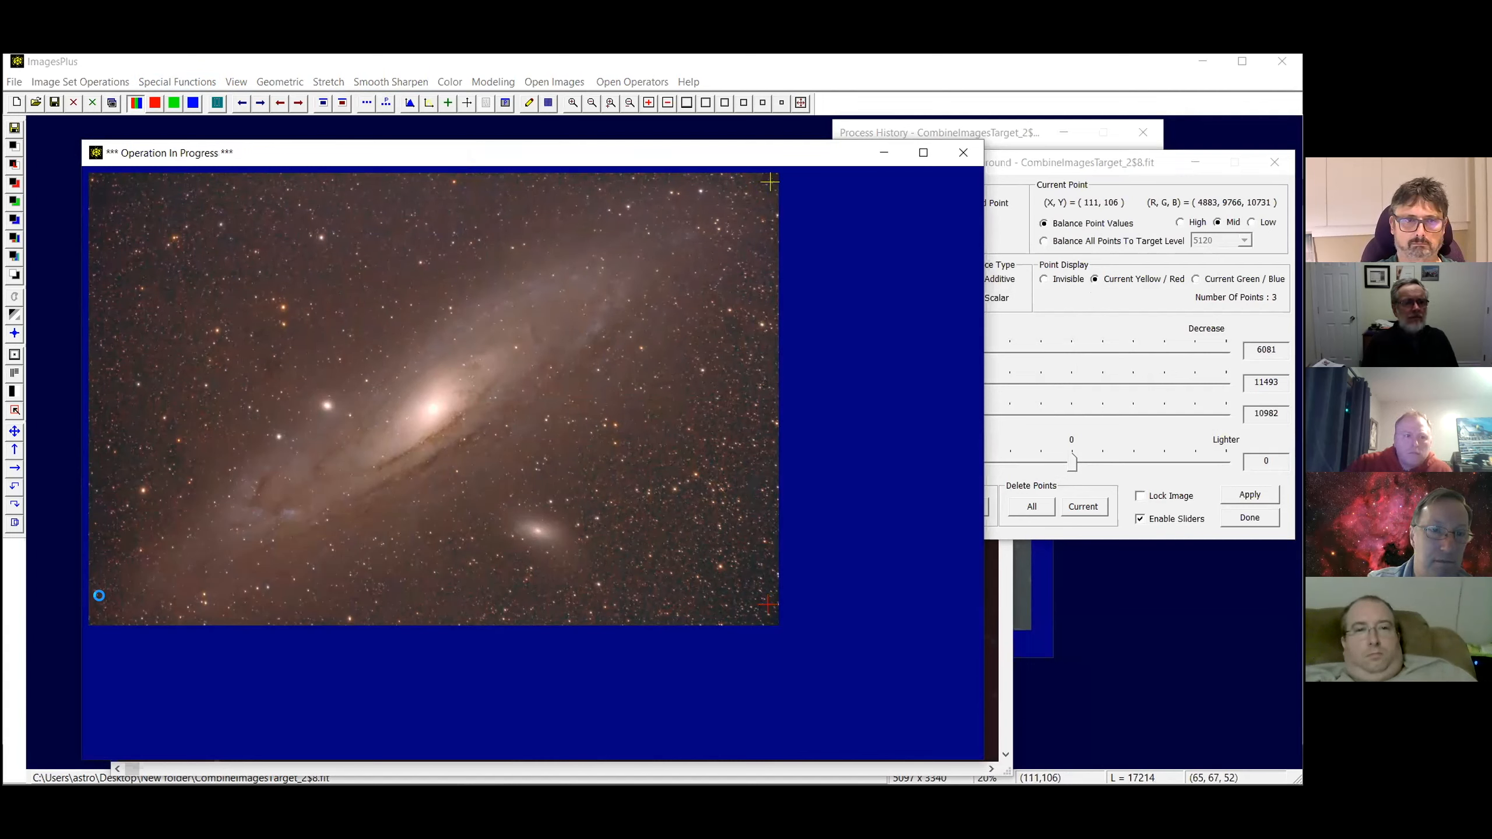
pyautogui.click(106, 609)
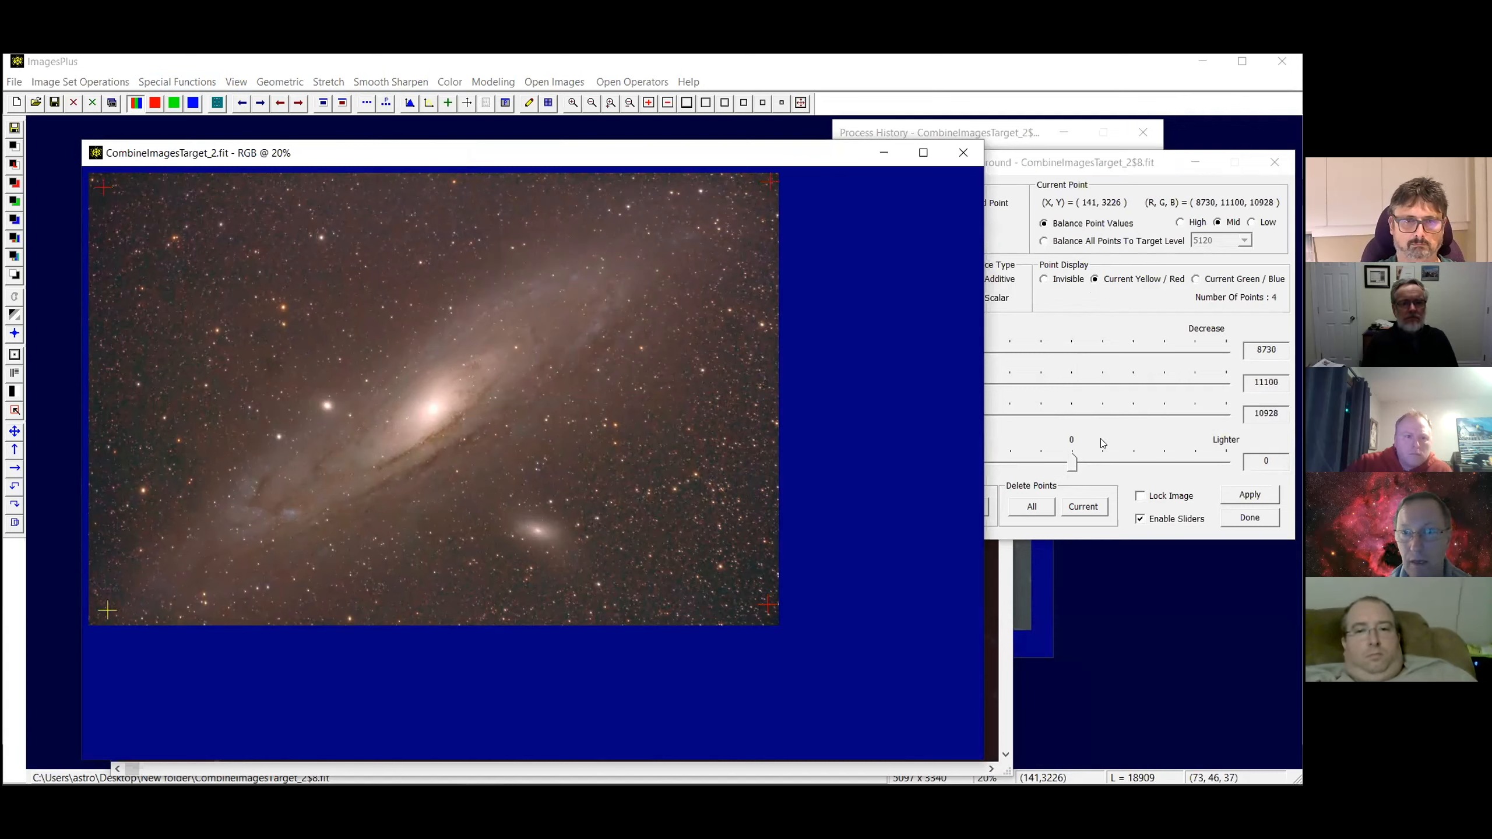
pyautogui.click(1069, 465)
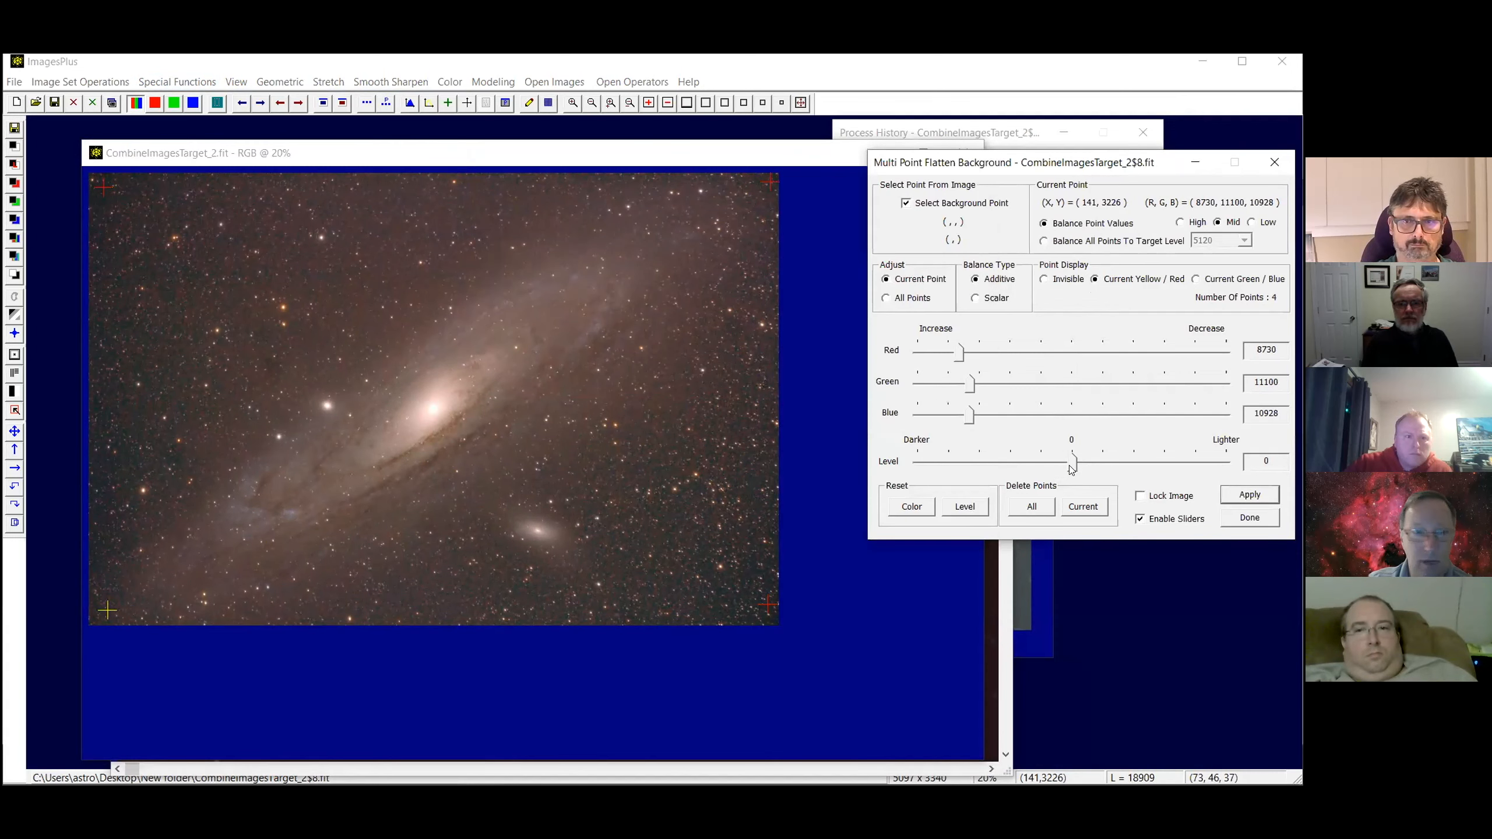
pyautogui.click(905, 203)
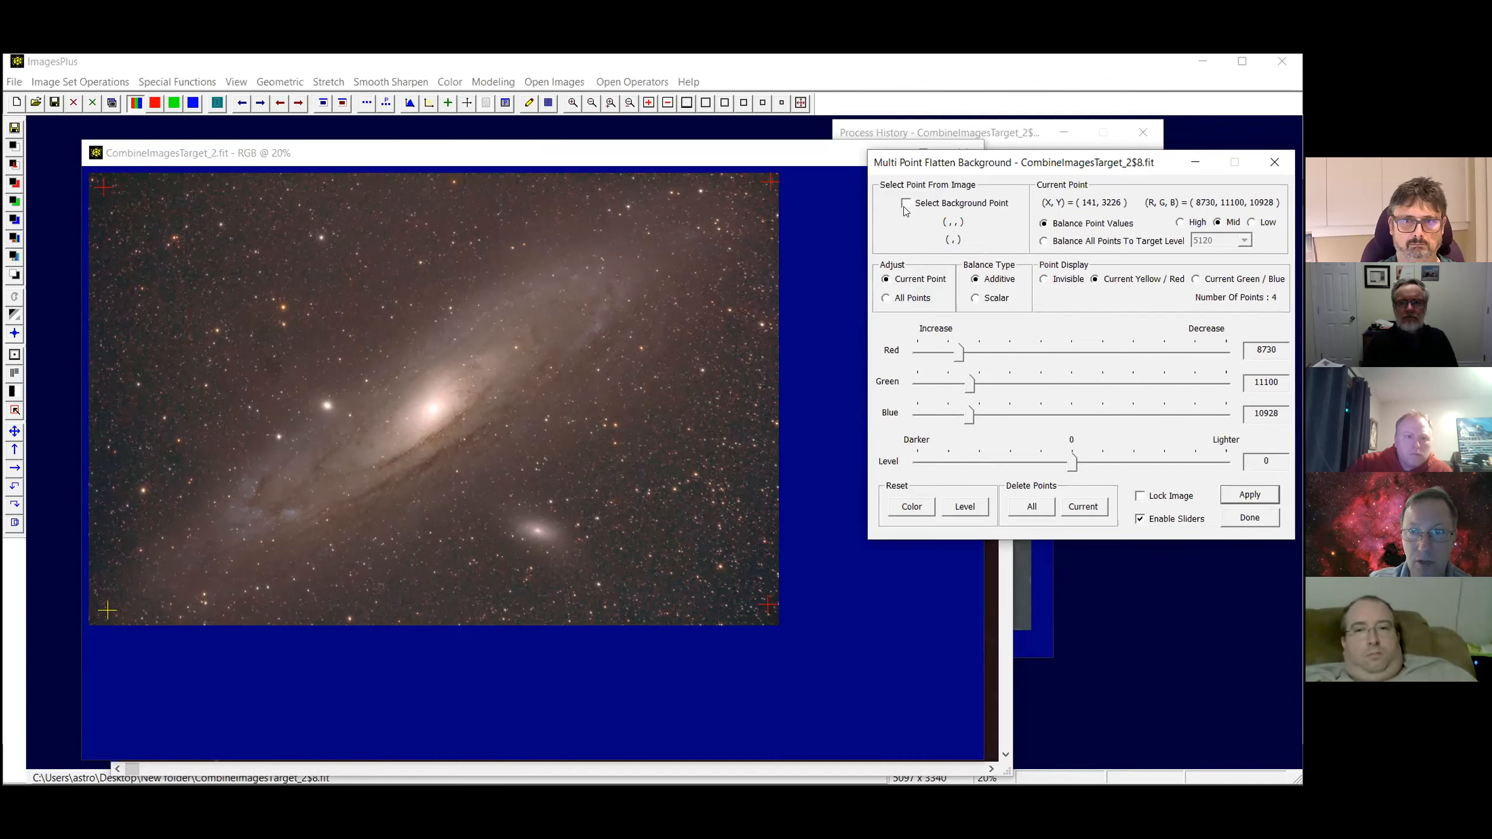
# Try lightening the lower-right, upper-left and lower-left corner background points, with levels of 4440 at the upper-left and 2418 at the lower-left
pyautogui.click(767, 607)
pyautogui.moveTo(1071, 462); pyautogui.dragTo(1102, 463)
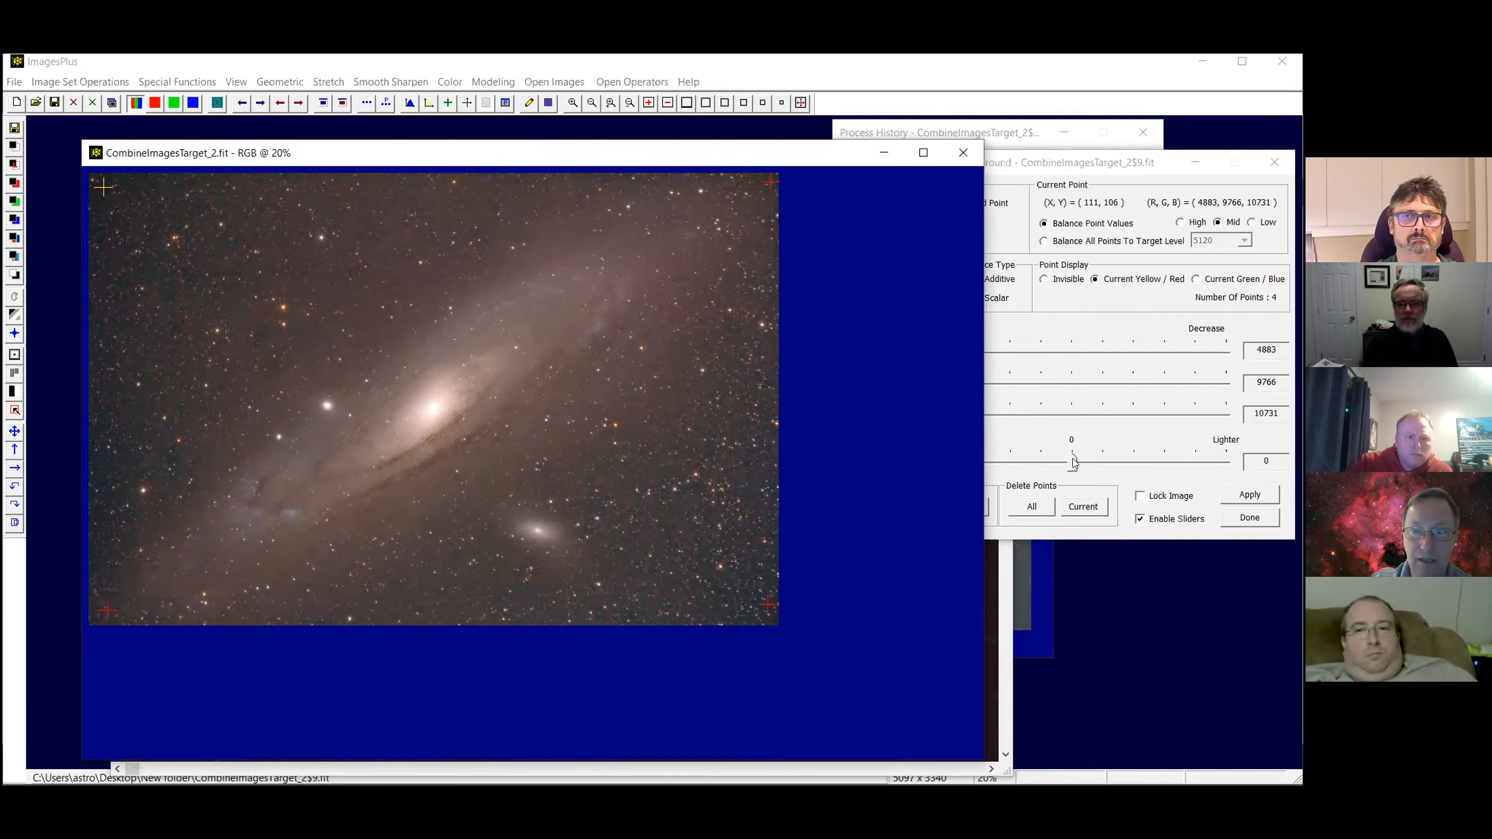
pyautogui.moveTo(1072, 463); pyautogui.dragTo(1104, 463)
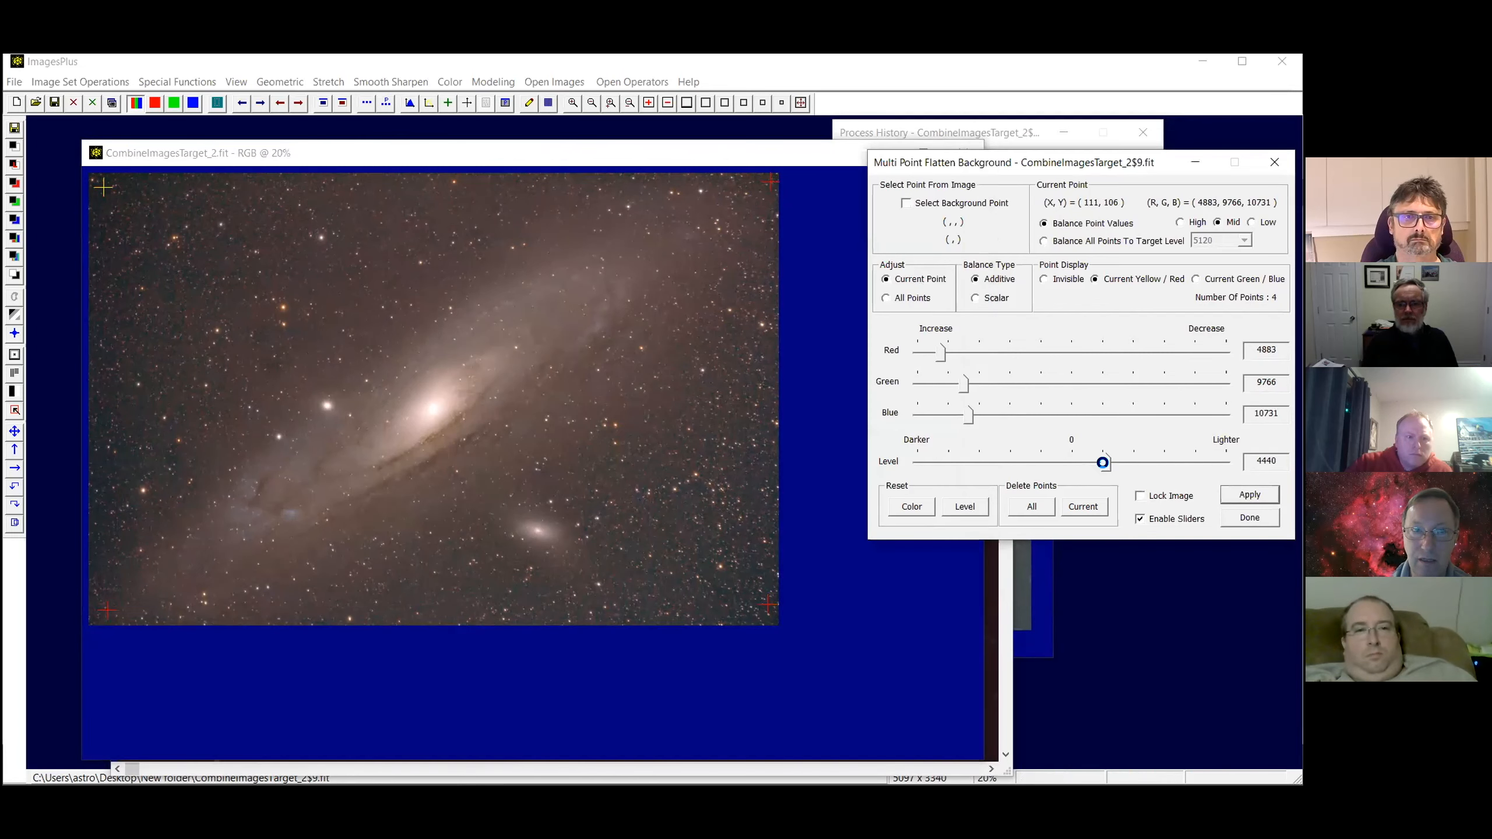
pyautogui.click(106, 613)
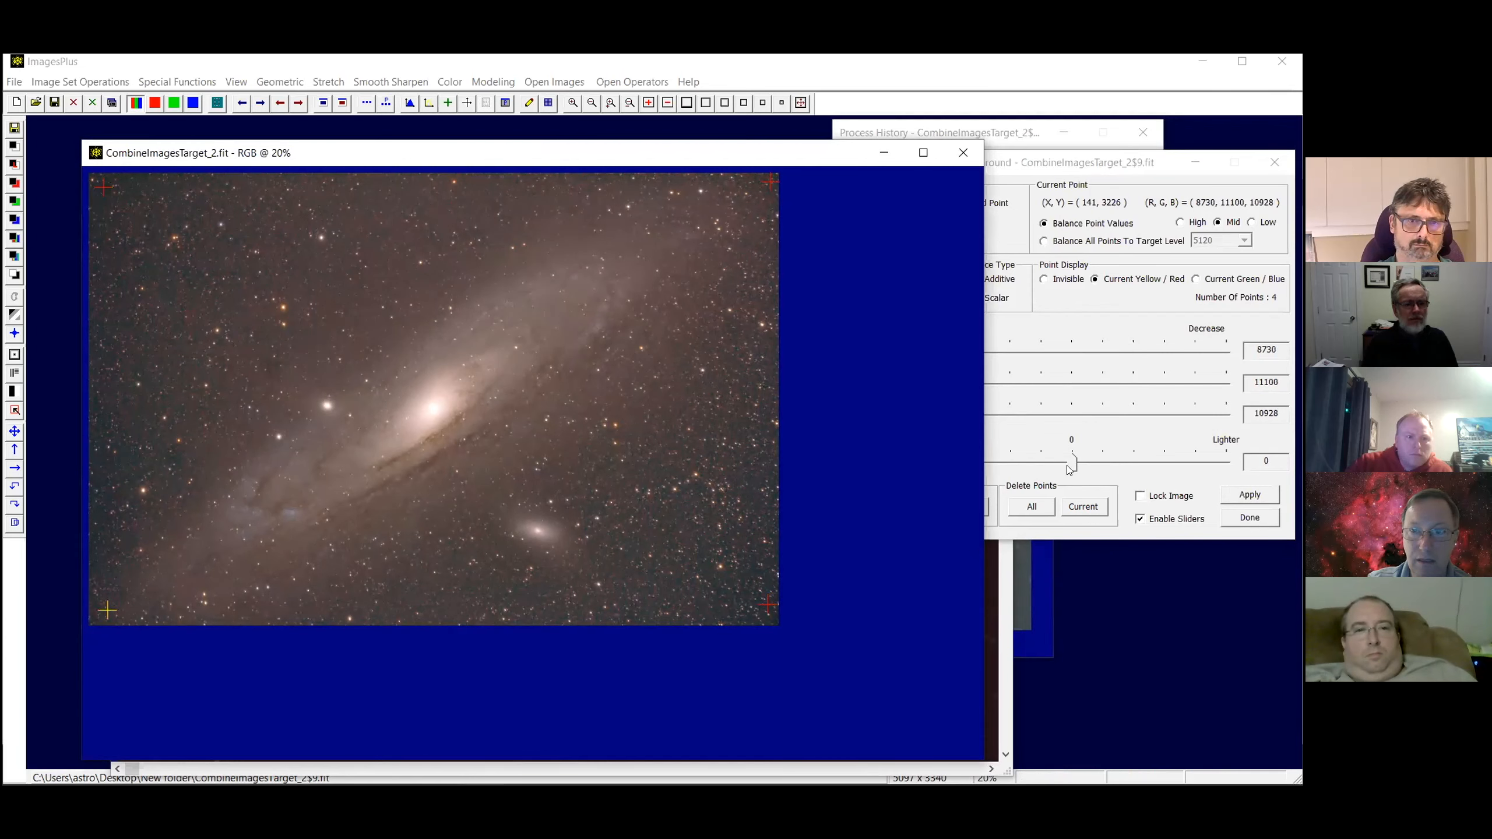
pyautogui.moveTo(1071, 463); pyautogui.dragTo(1090, 464)
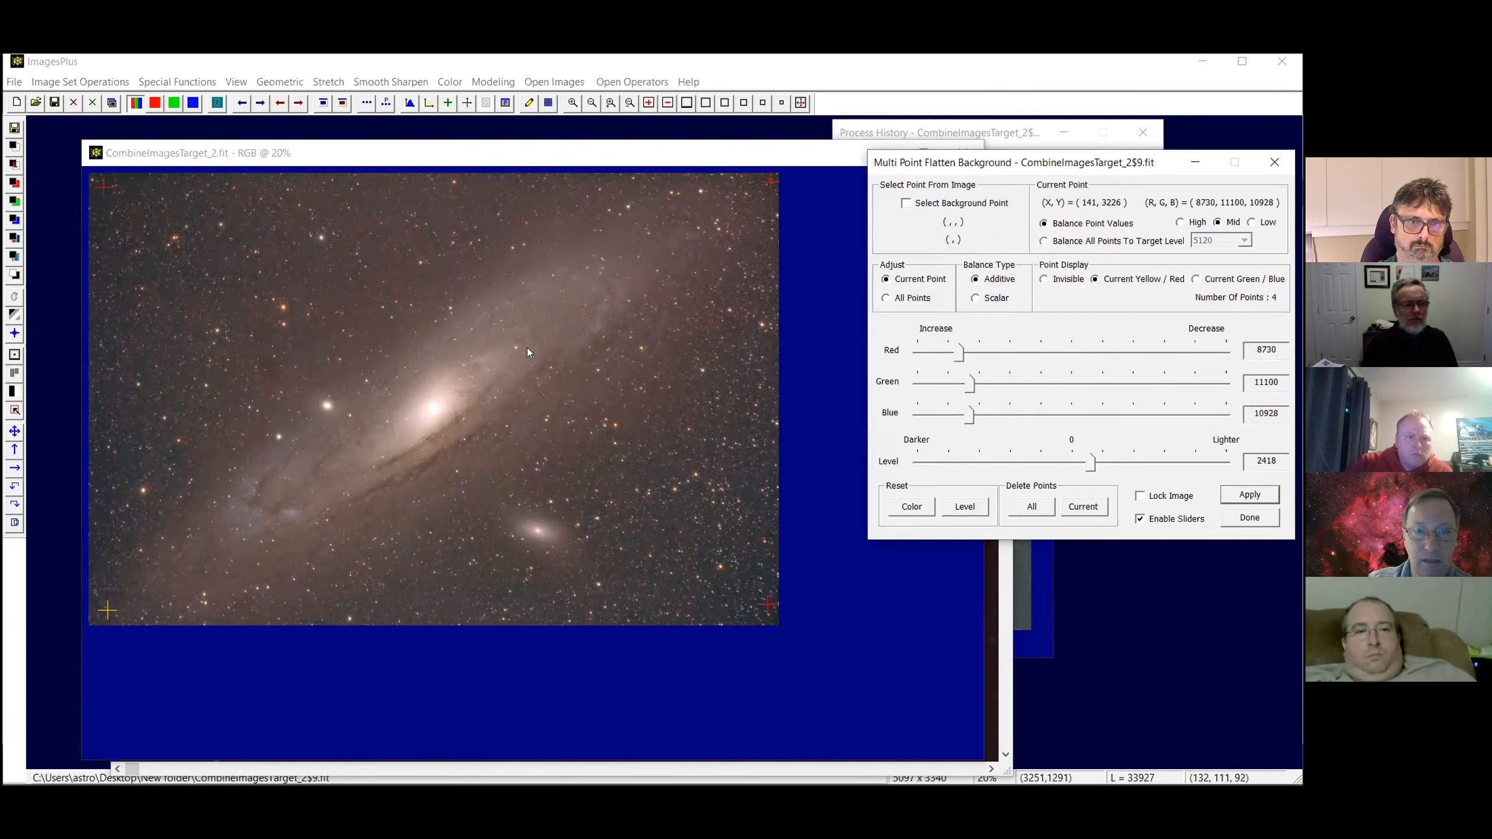
# Try darkening an added background point on the galaxy core to level -2681, and undo the background flattening and close the dialogs
pyautogui.click(906, 203)
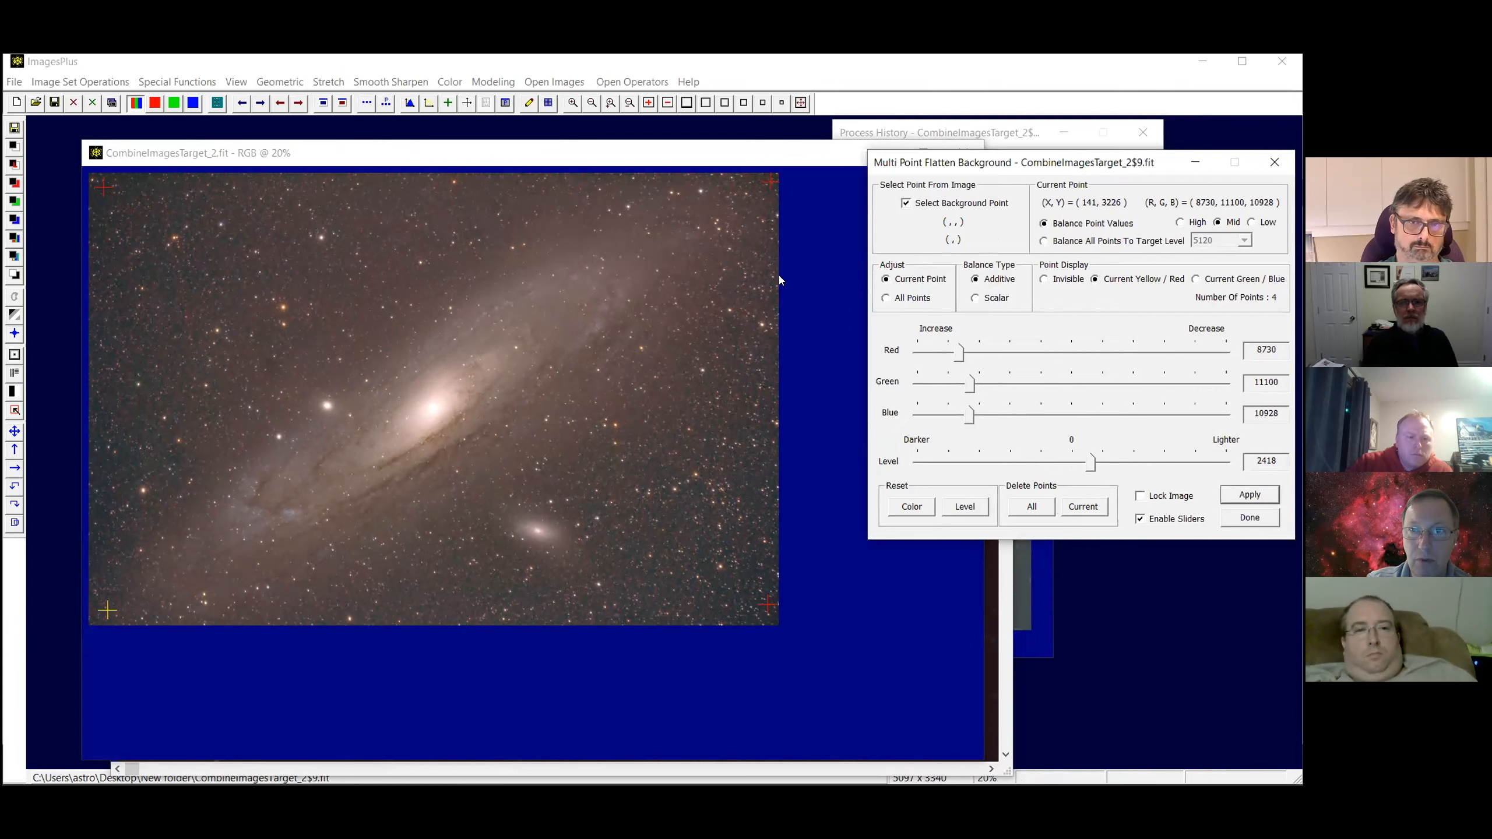
pyautogui.click(433, 408)
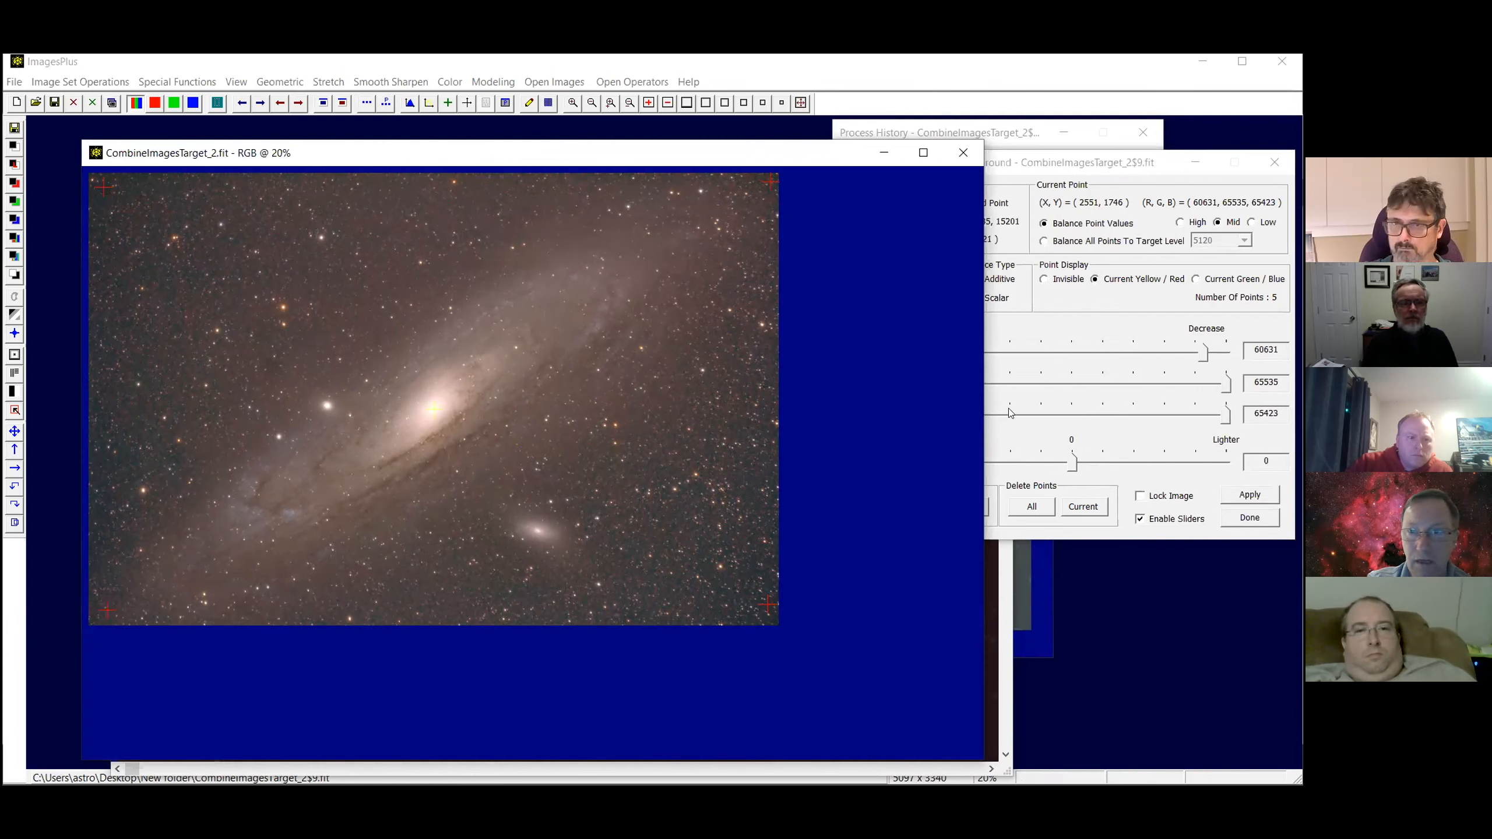
pyautogui.moveTo(1073, 462); pyautogui.dragTo(1052, 463)
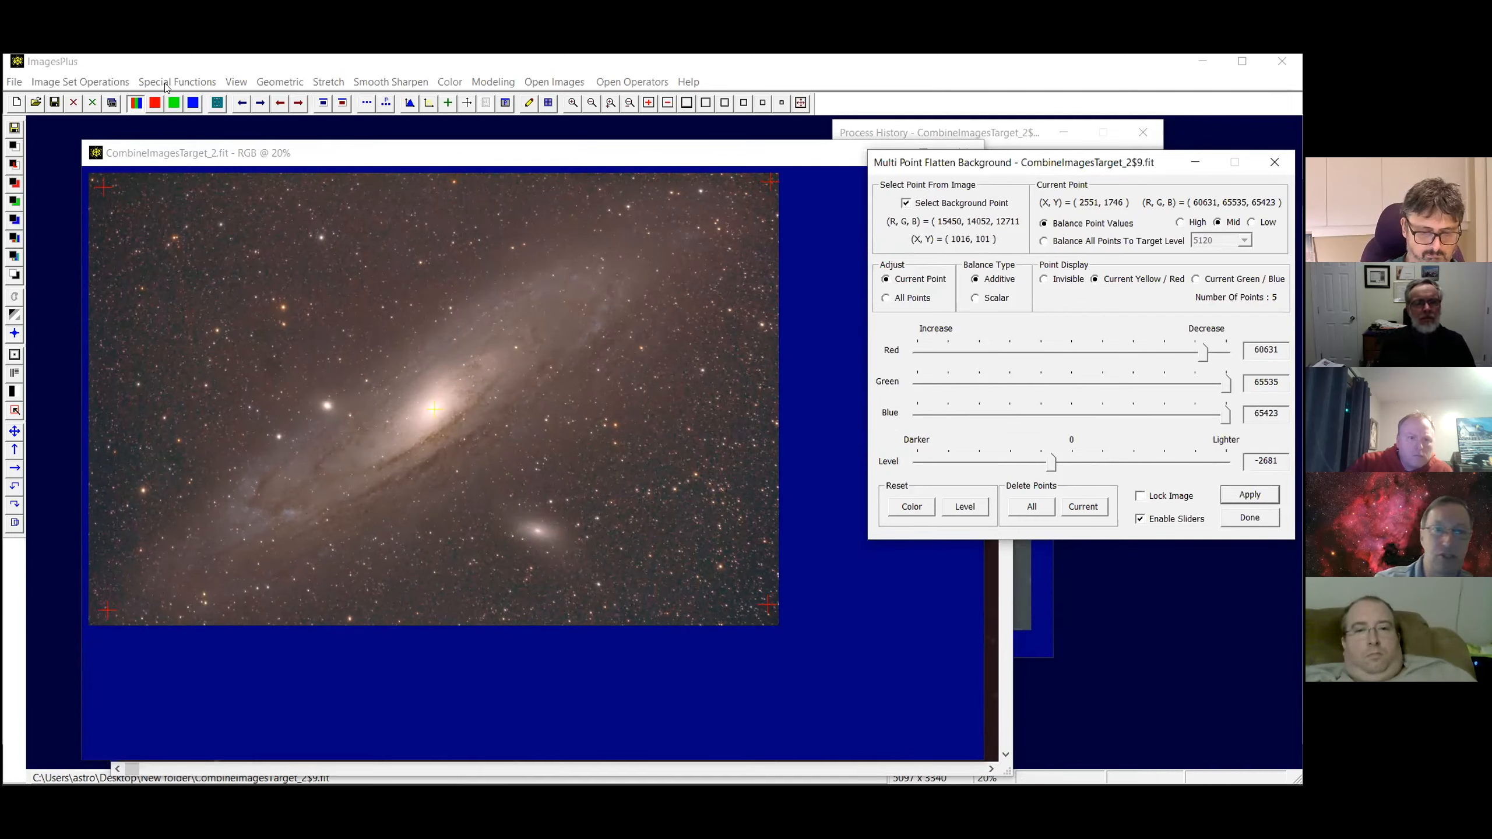
pyautogui.click(239, 103)
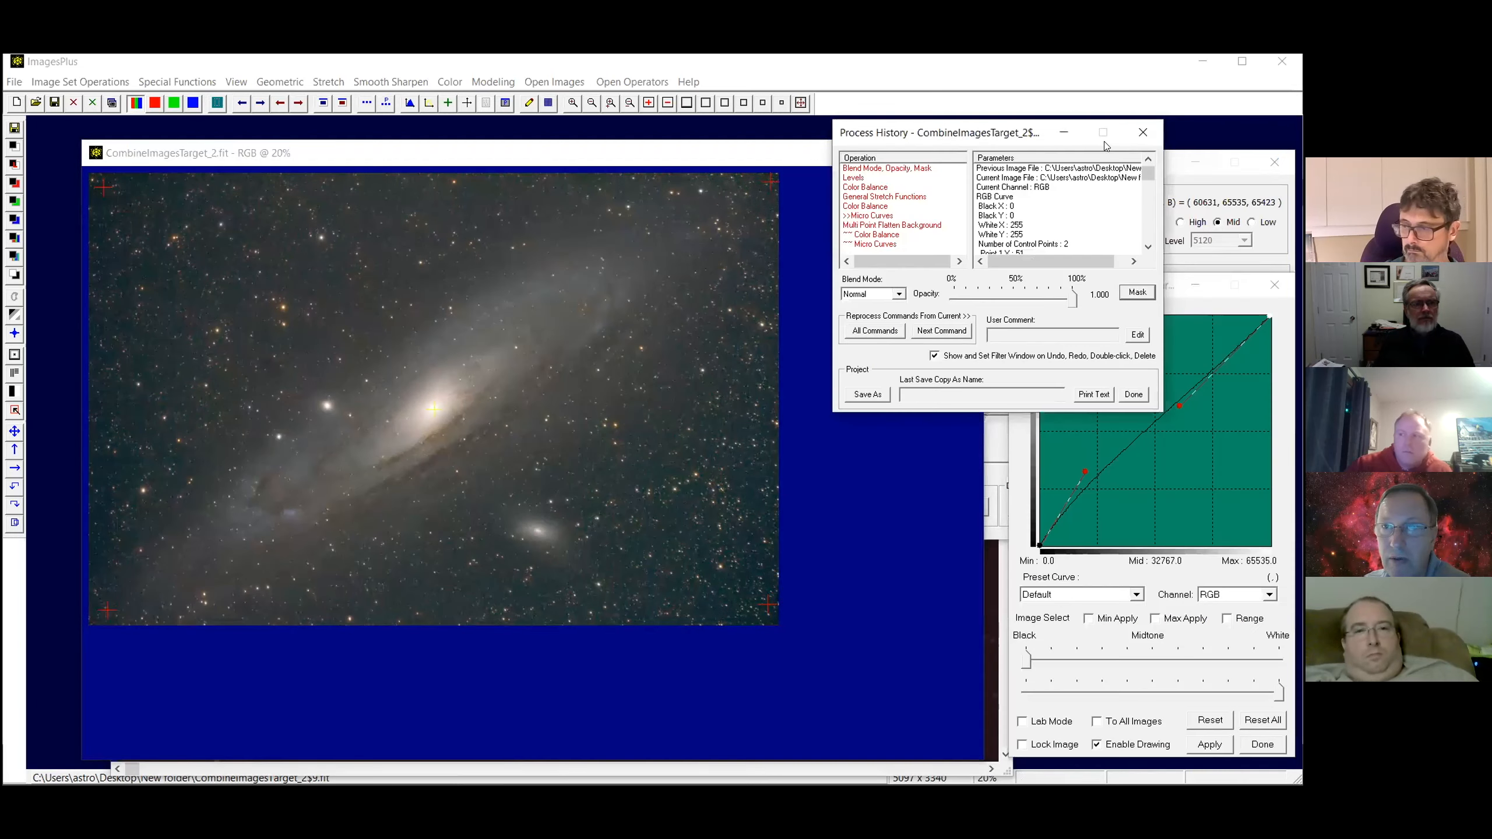
pyautogui.click(1274, 285)
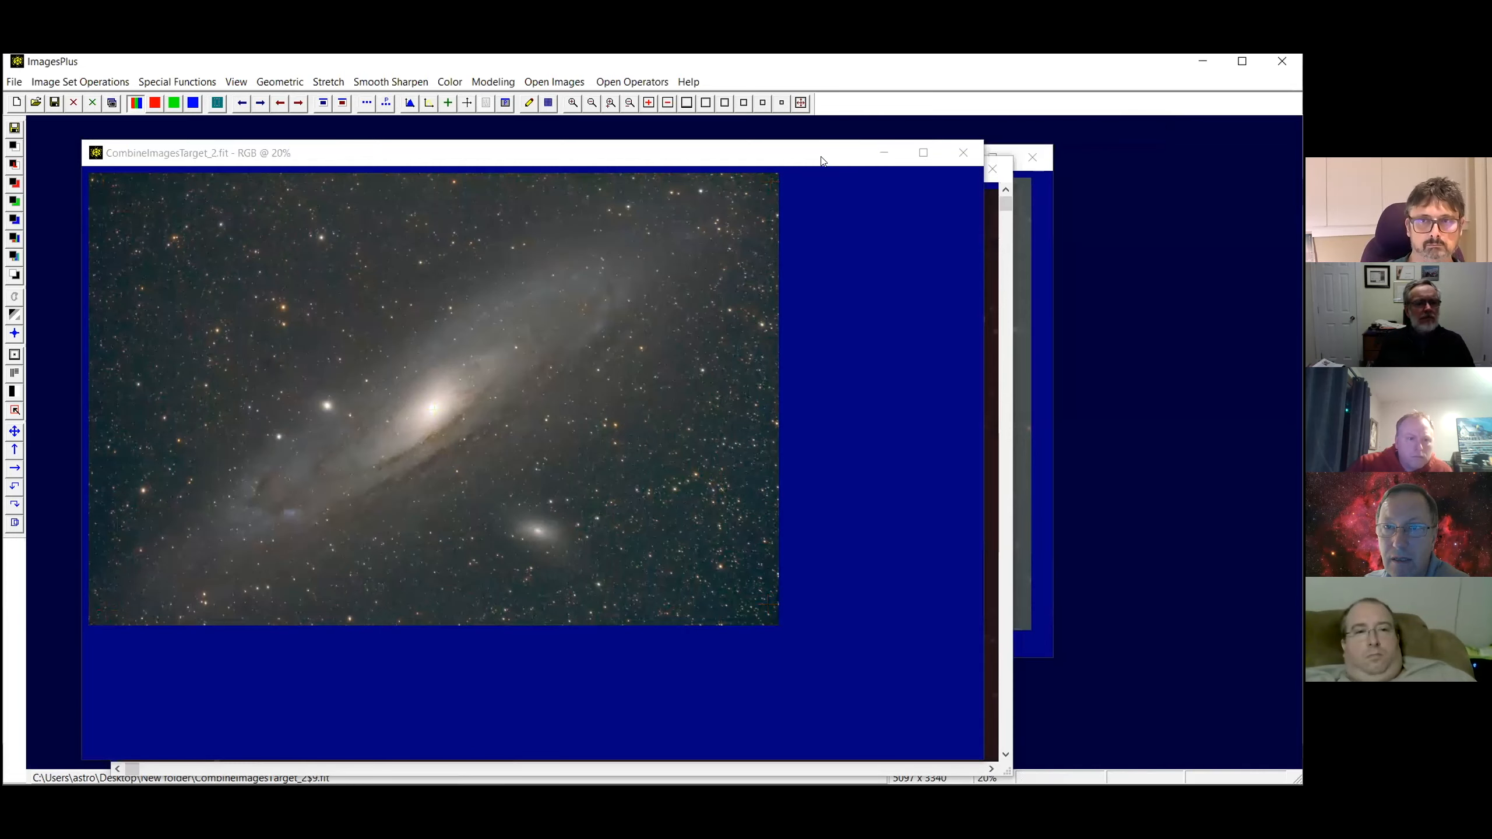
# Close the Split Stars image and the other image behind it, keeping only the CombineImagesTarget_2 image open
pyautogui.moveTo(916, 153); pyautogui.dragTo(765, 297)
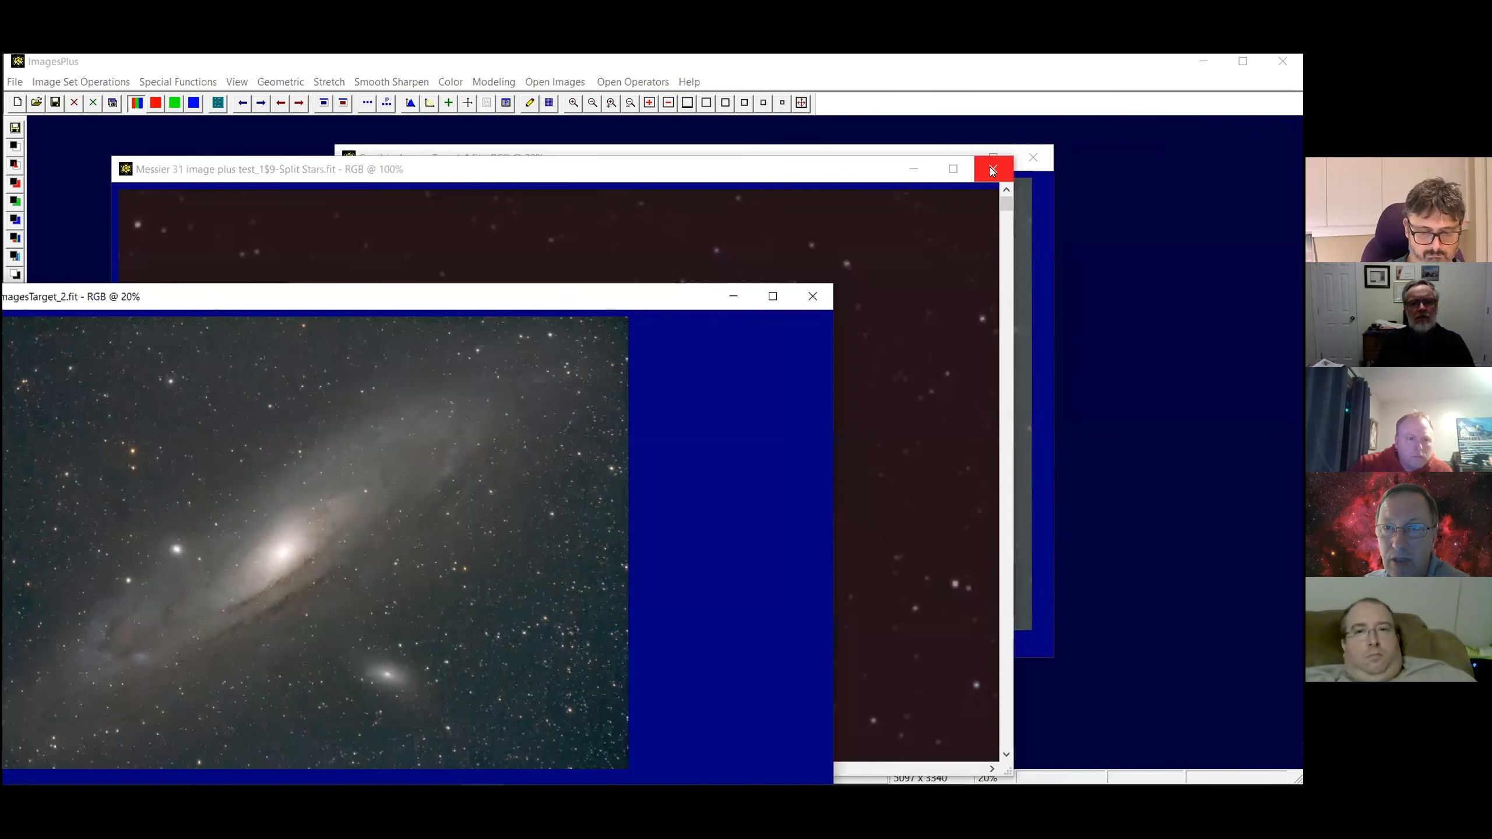
pyautogui.click(991, 170)
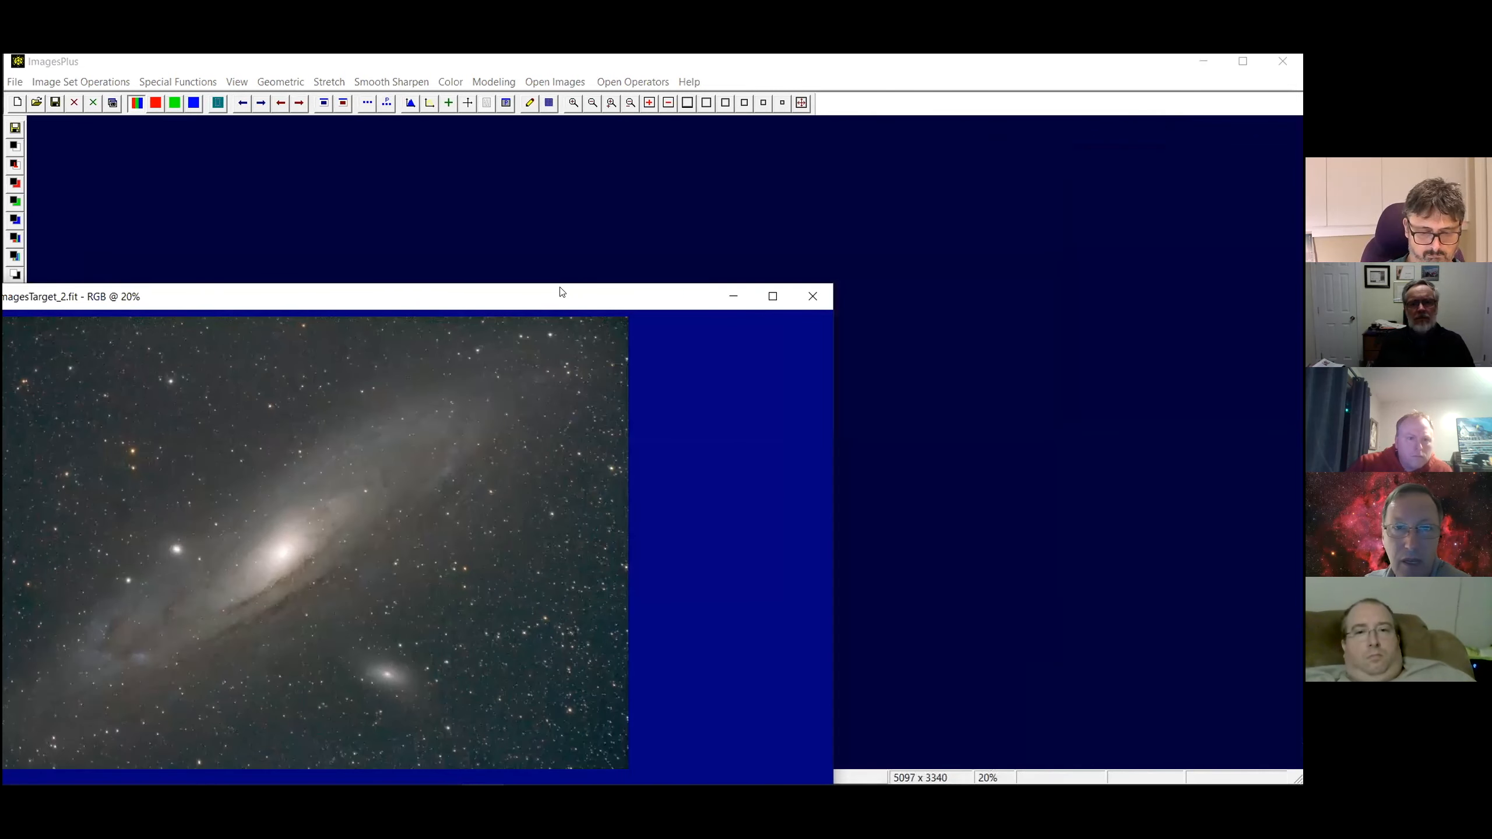
pyautogui.moveTo(563, 292); pyautogui.dragTo(728, 140)
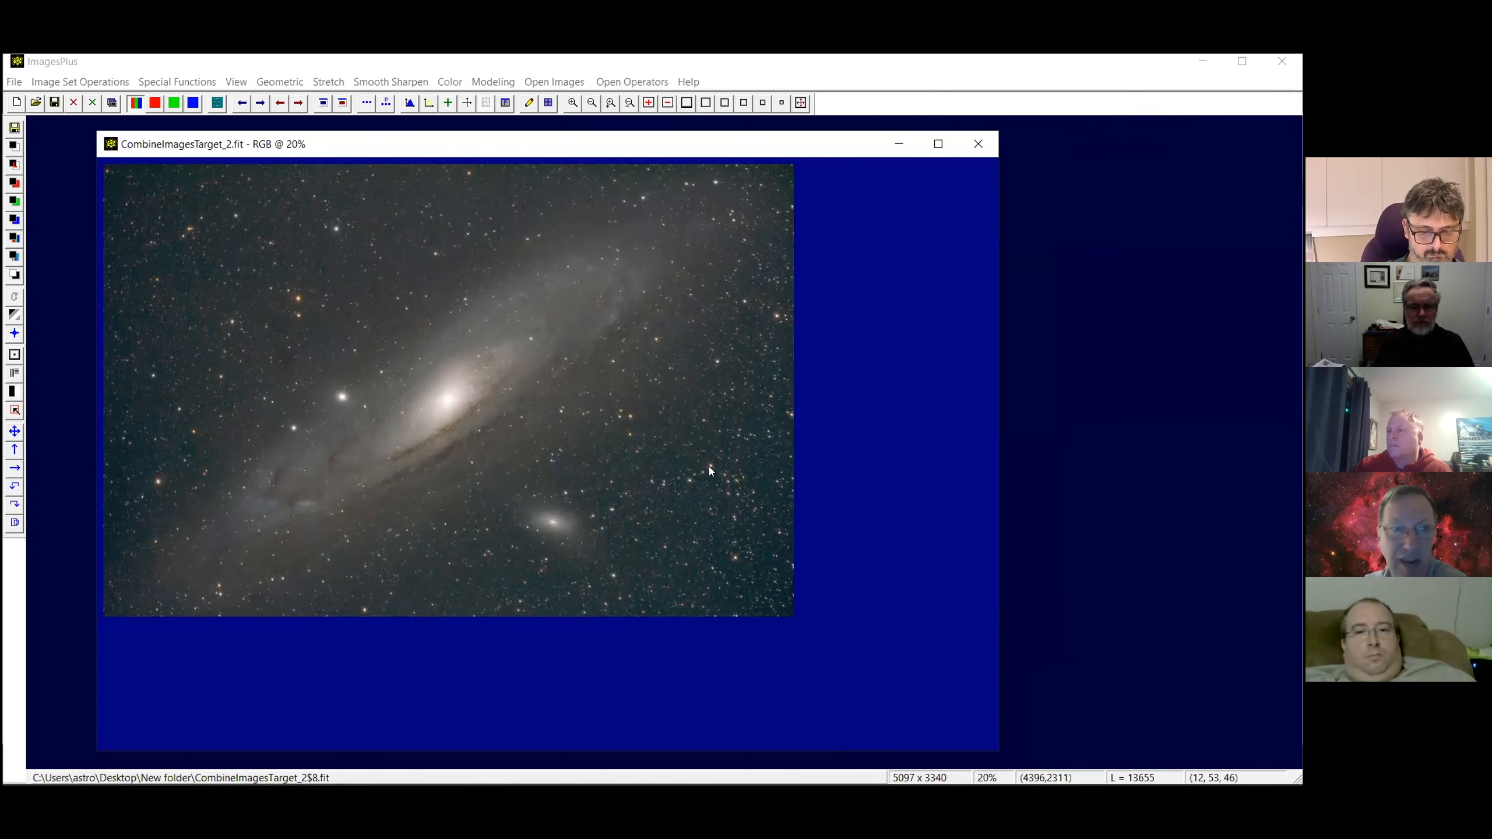
# Brighten the galaxy image with Micro Curves, raising the lower control point to about (15420, 31097)
pyautogui.click(326, 80)
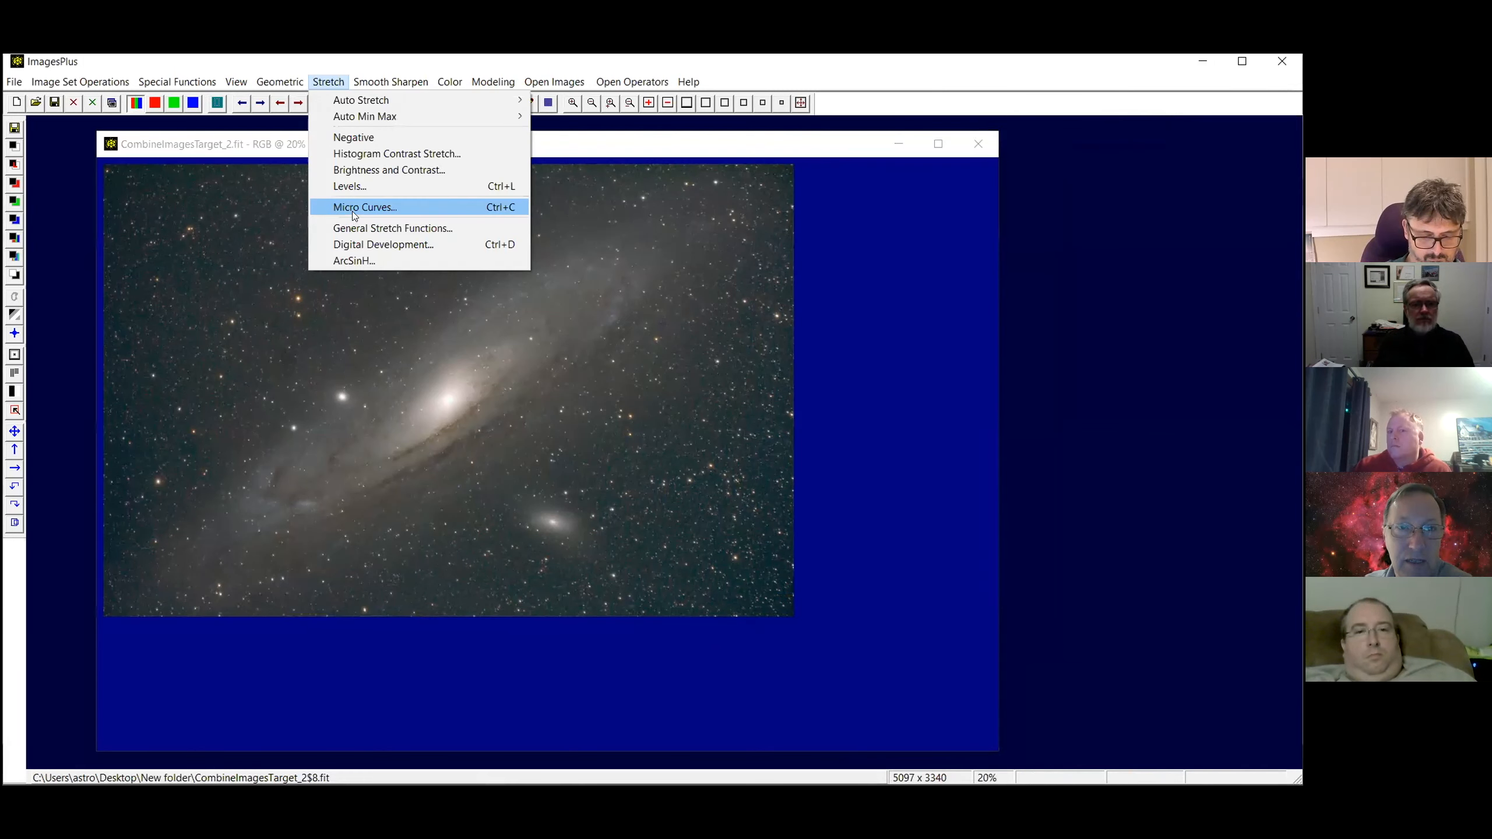
pyautogui.click(352, 209)
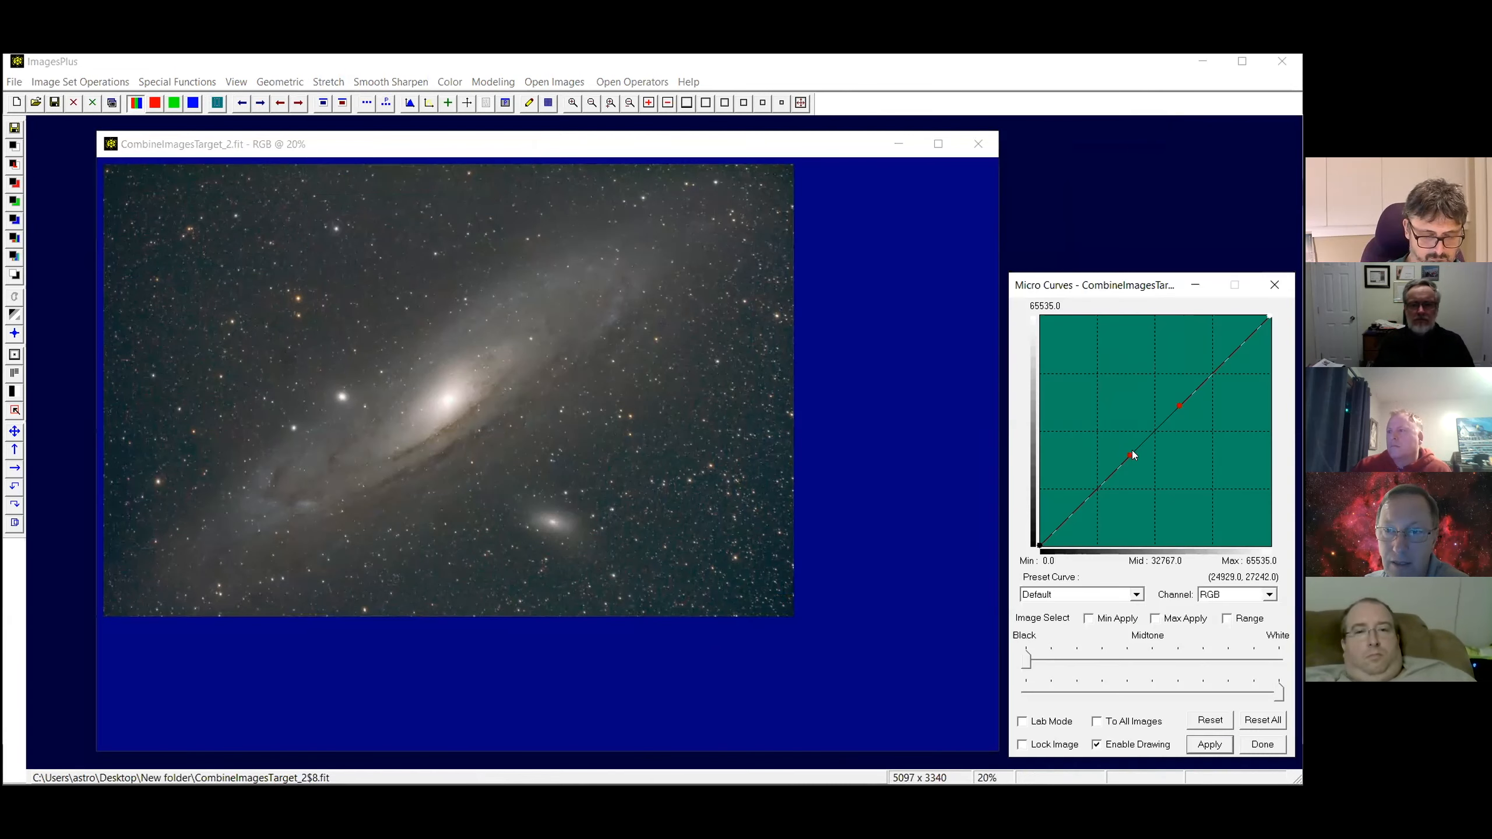
pyautogui.moveTo(1127, 451); pyautogui.dragTo(1095, 439)
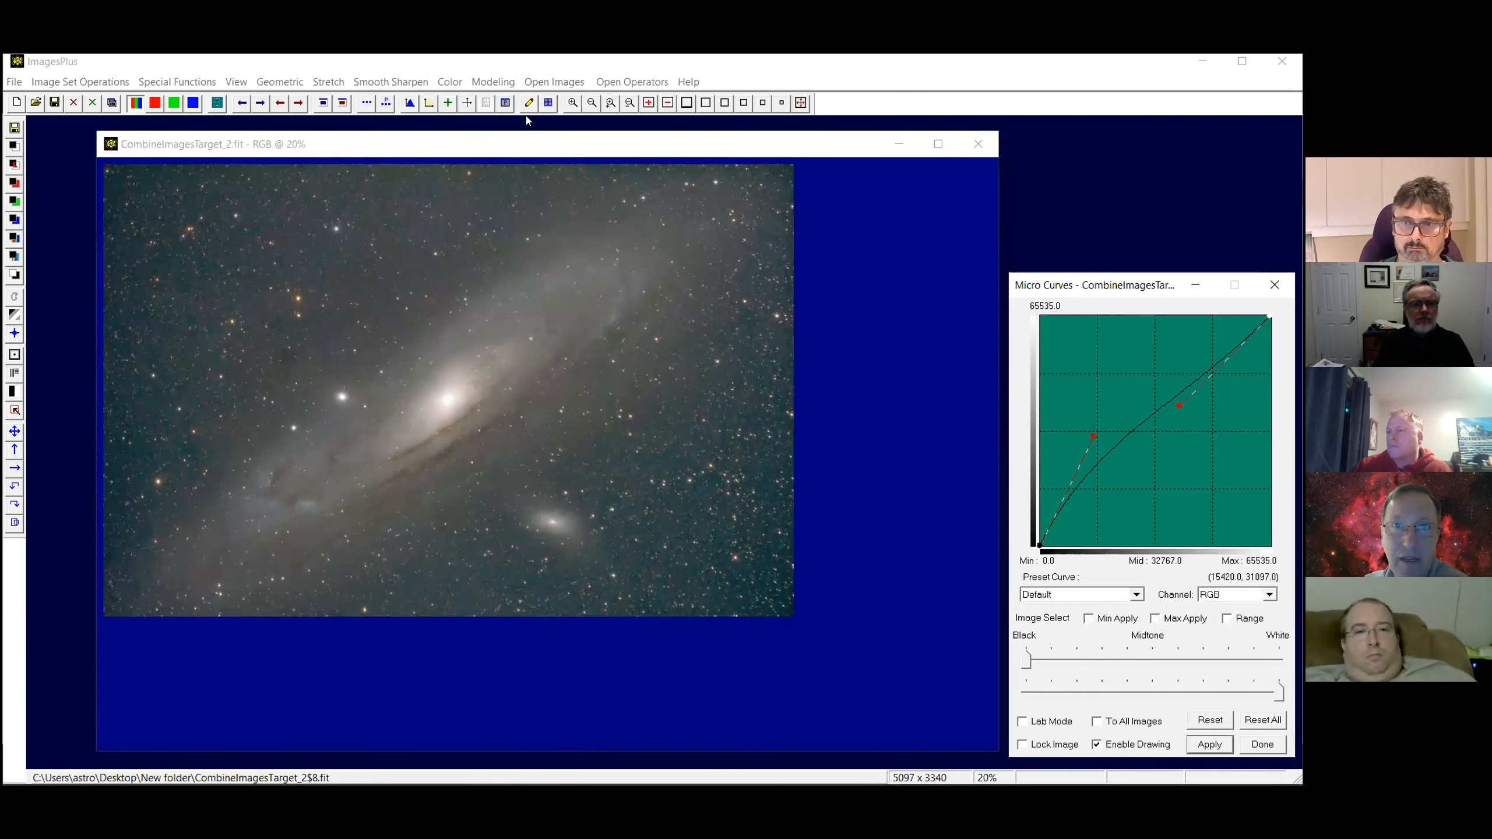
# Reset the curve's mask to Flat Reveal All and pull its four inner control points towards the centre to hide the galaxy
pyautogui.click(488, 103)
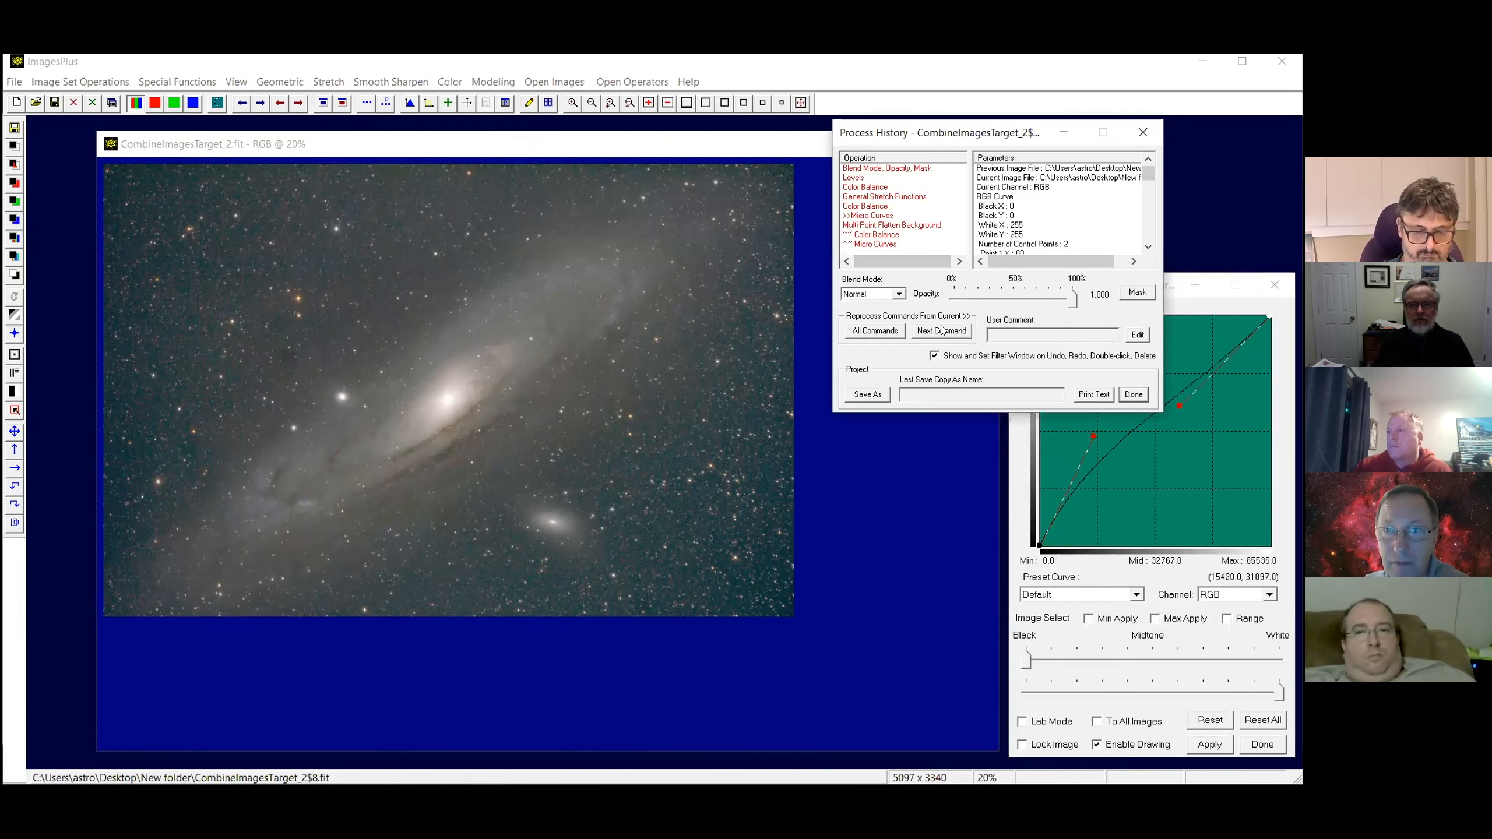
pyautogui.click(1137, 291)
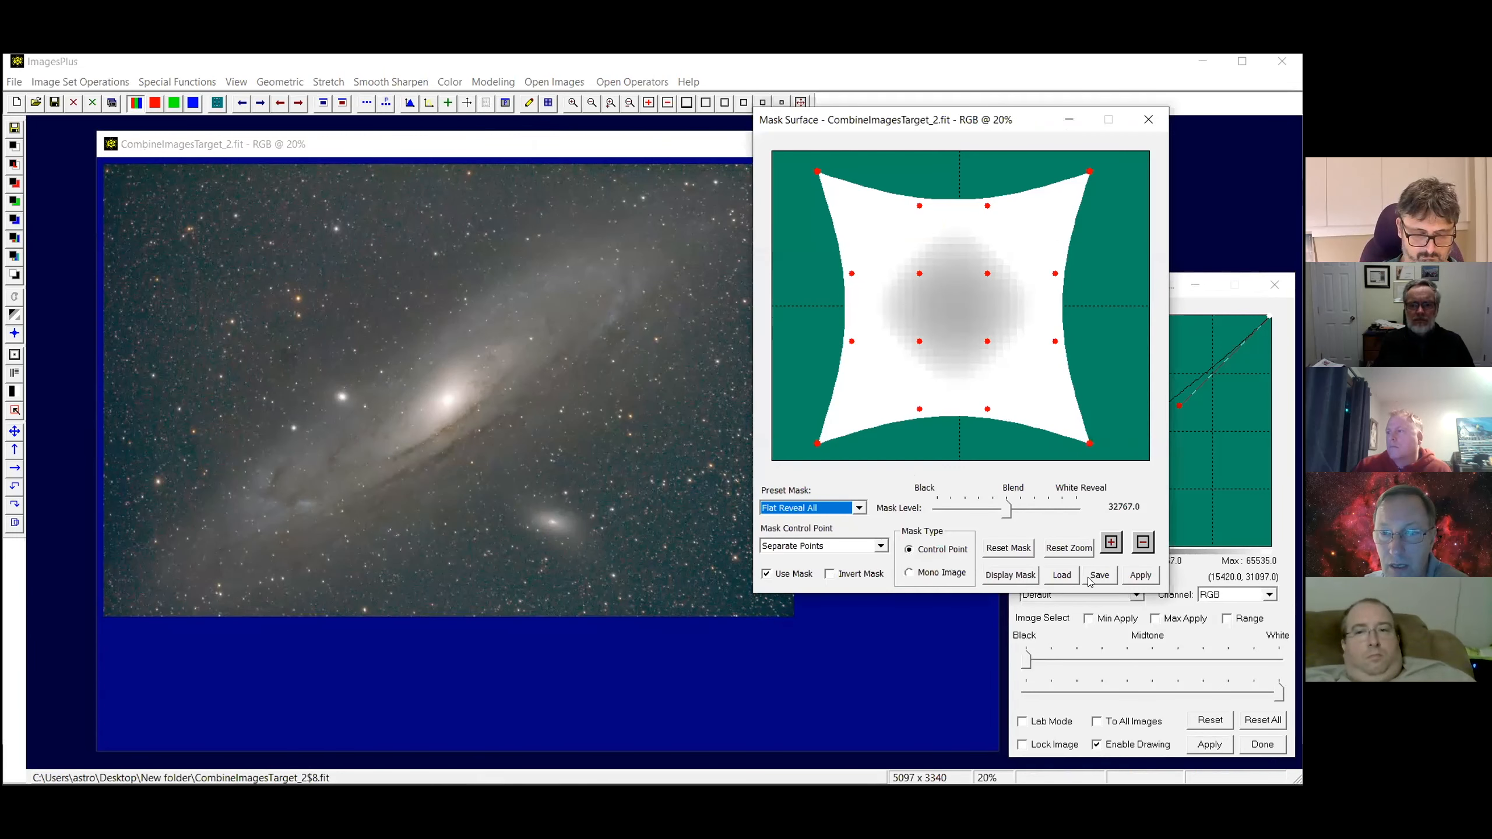
pyautogui.click(1008, 548)
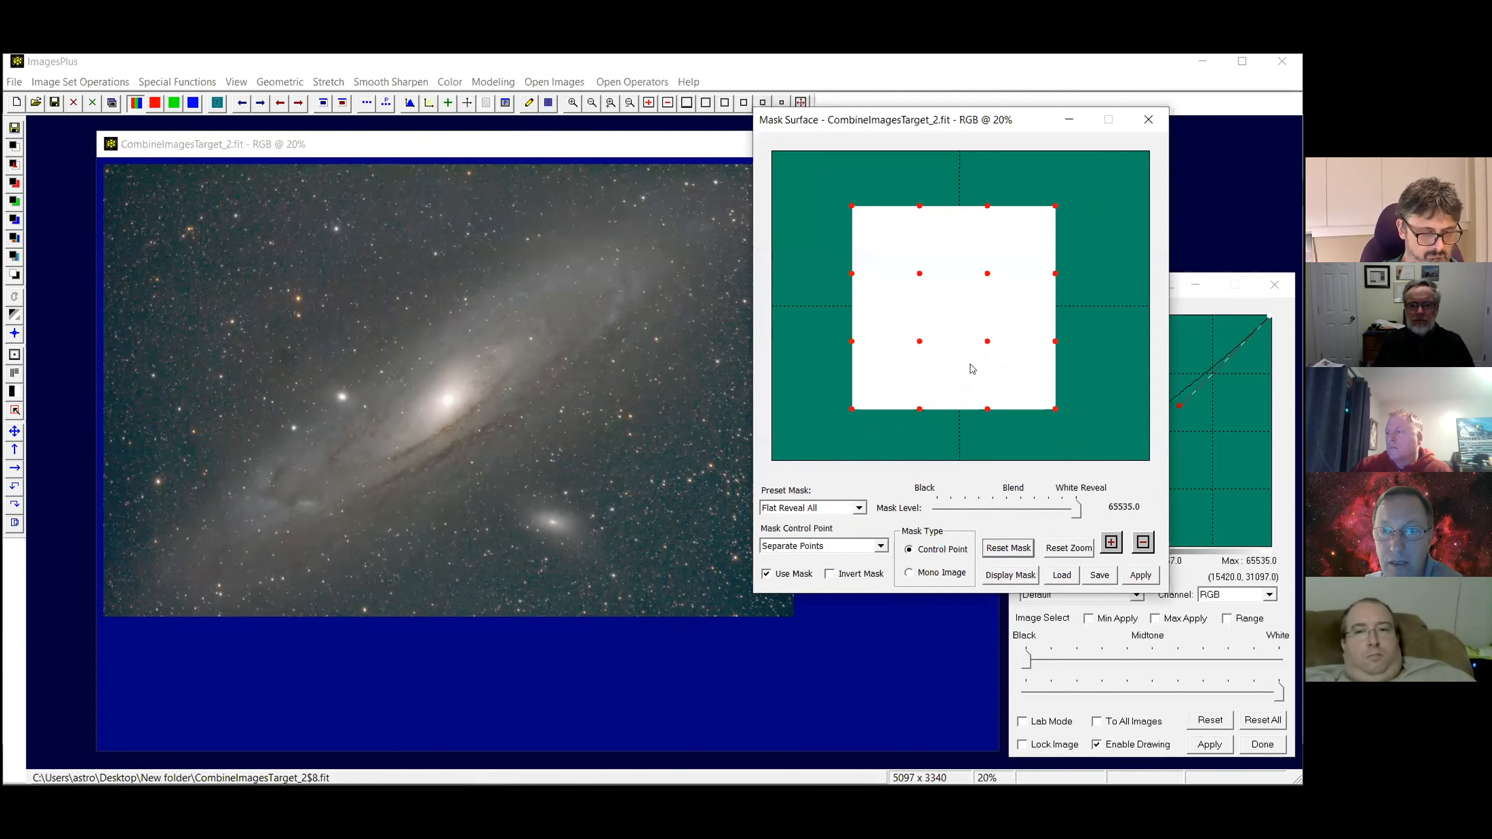
pyautogui.moveTo(988, 341); pyautogui.dragTo(990, 321)
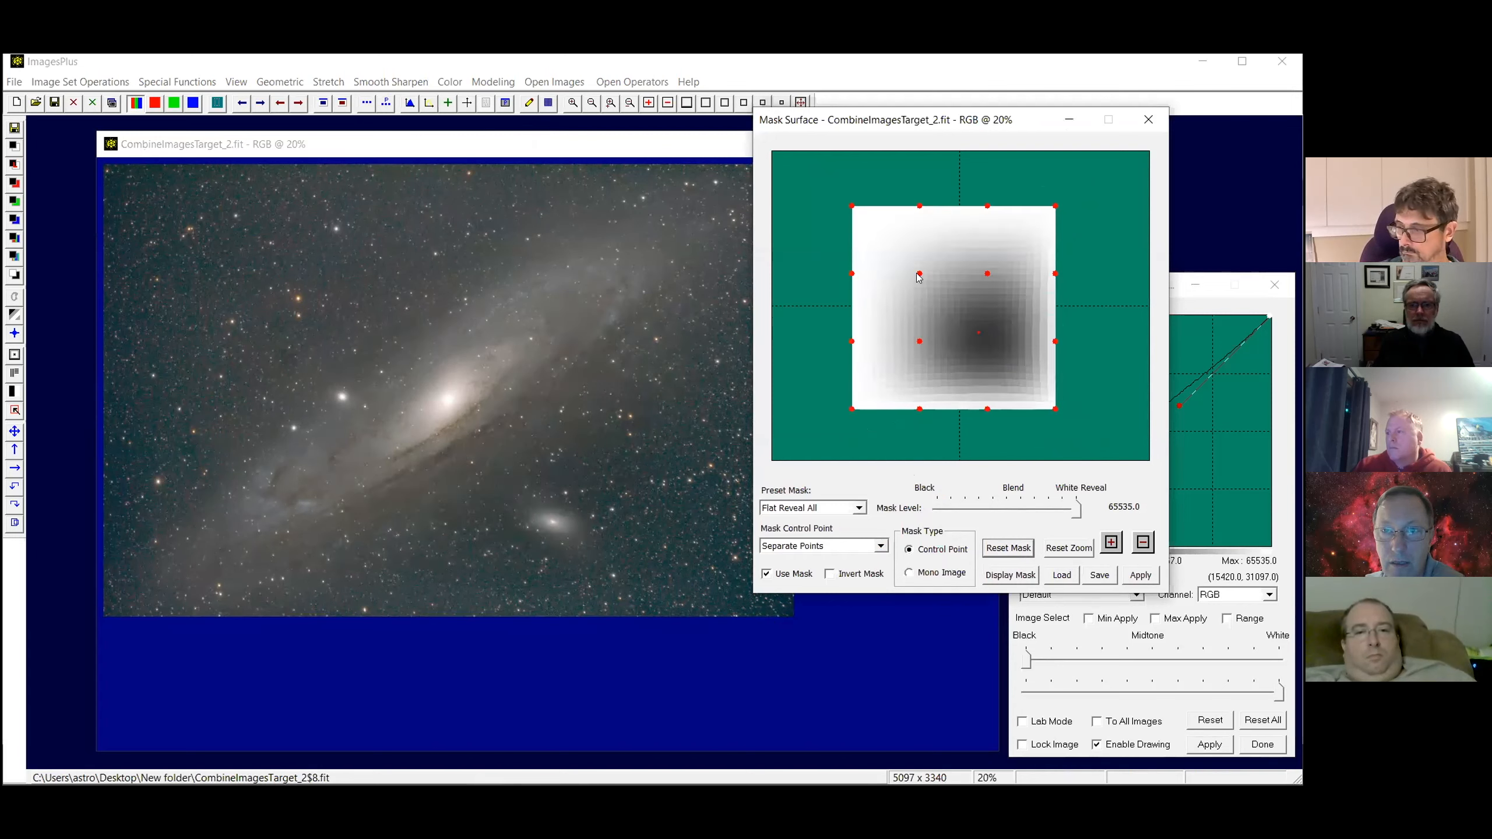
pyautogui.moveTo(919, 273); pyautogui.dragTo(917, 299)
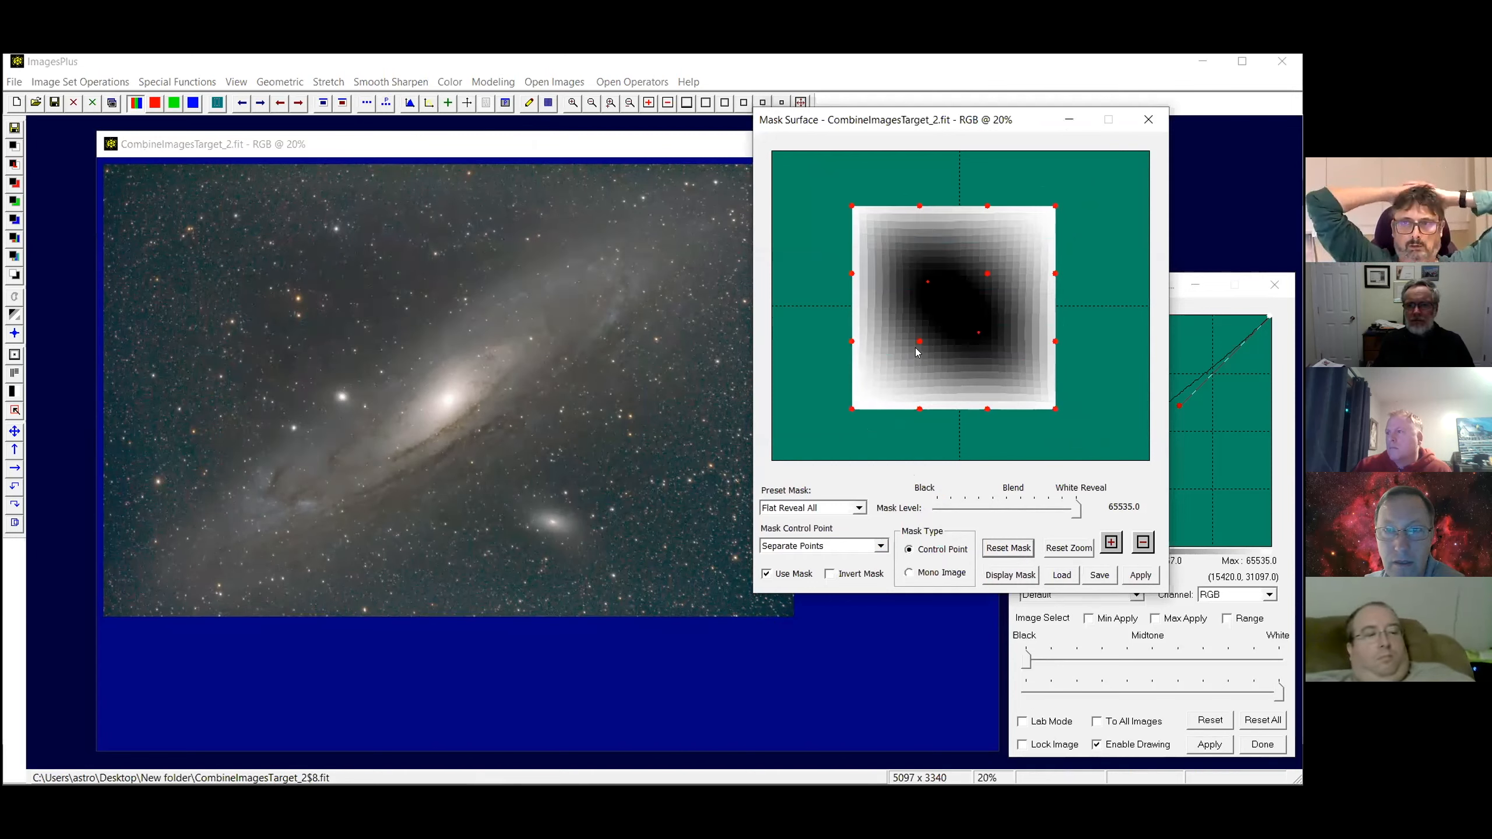
pyautogui.moveTo(916, 341); pyautogui.dragTo(928, 333)
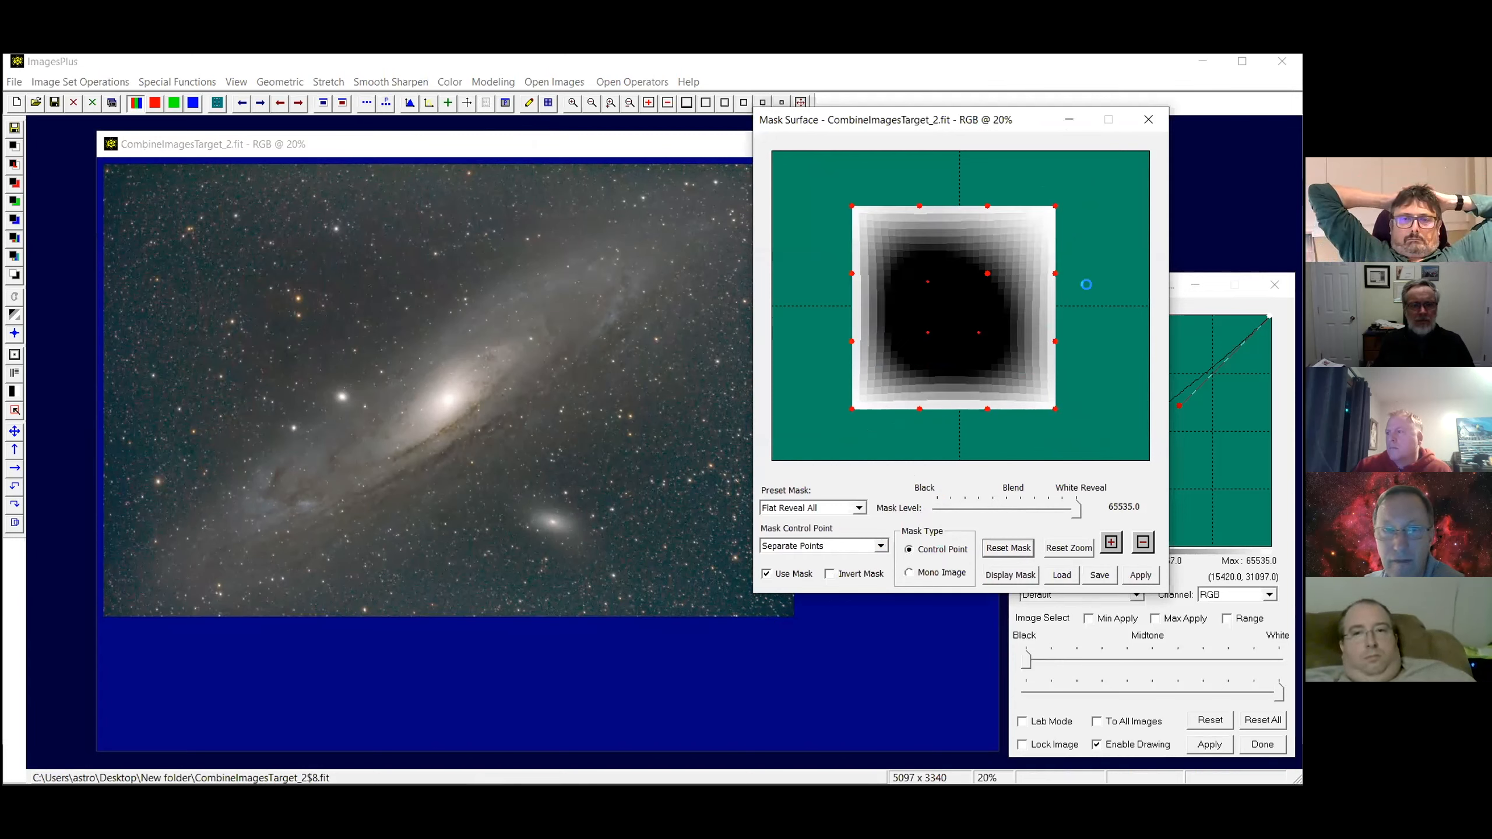
pyautogui.moveTo(986, 273); pyautogui.dragTo(978, 282)
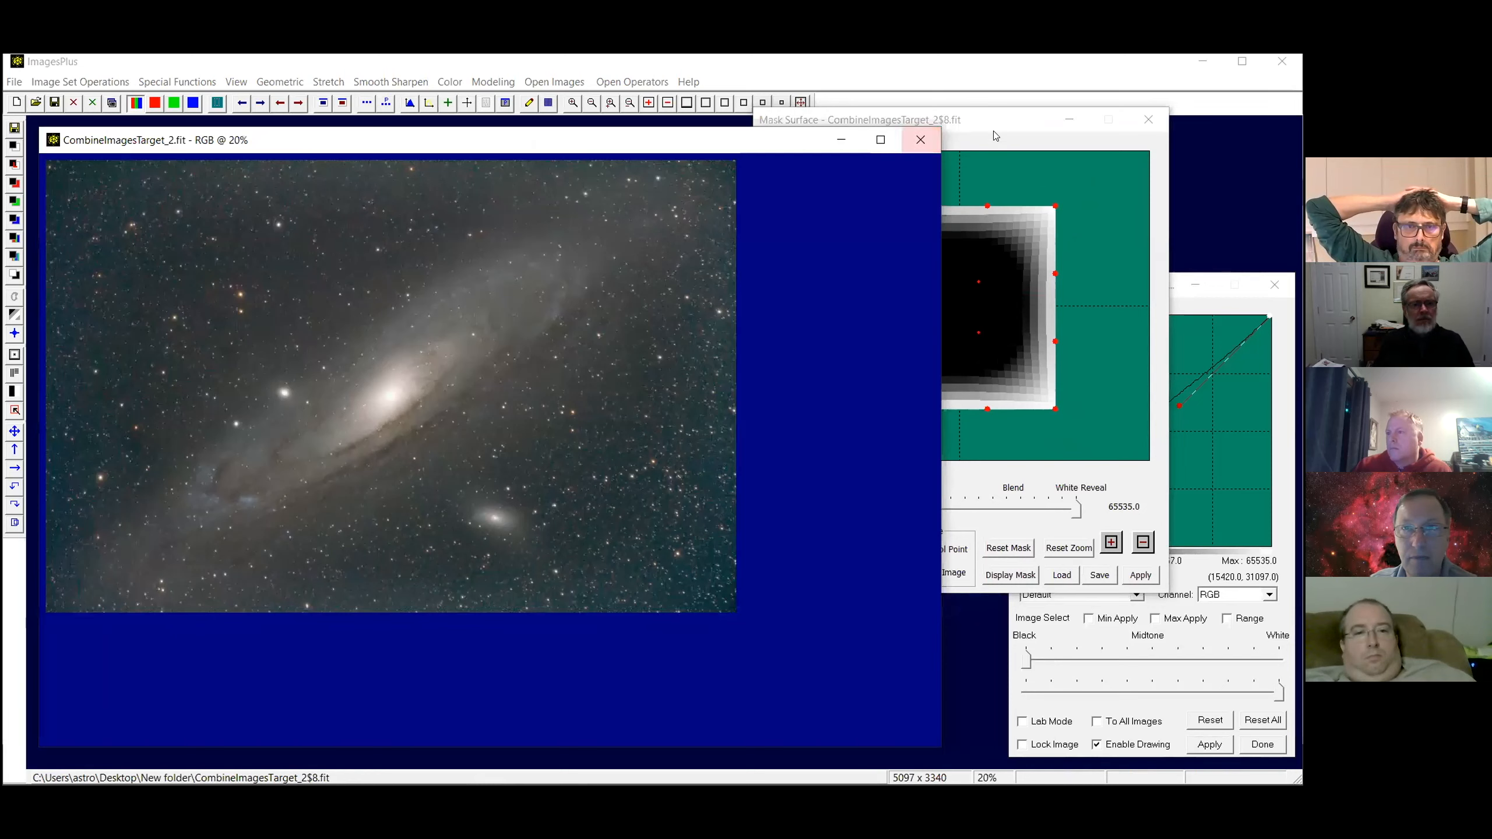
# Pull the two middle points on both the upper and lower edges of the mask inward to extend the hidden area vertically
pyautogui.moveTo(985, 211); pyautogui.dragTo(985, 218)
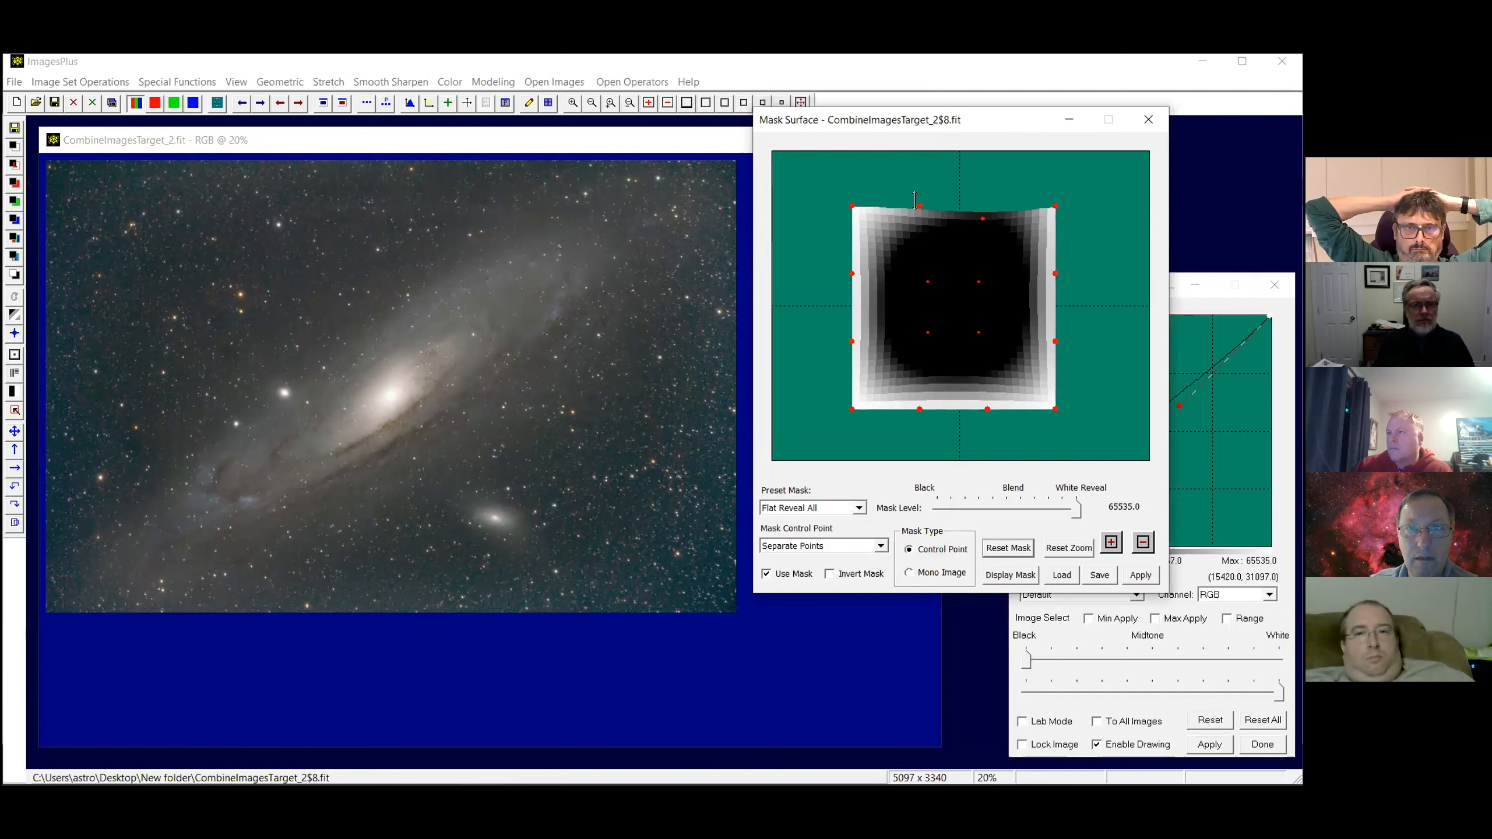
pyautogui.moveTo(919, 206); pyautogui.dragTo(920, 213)
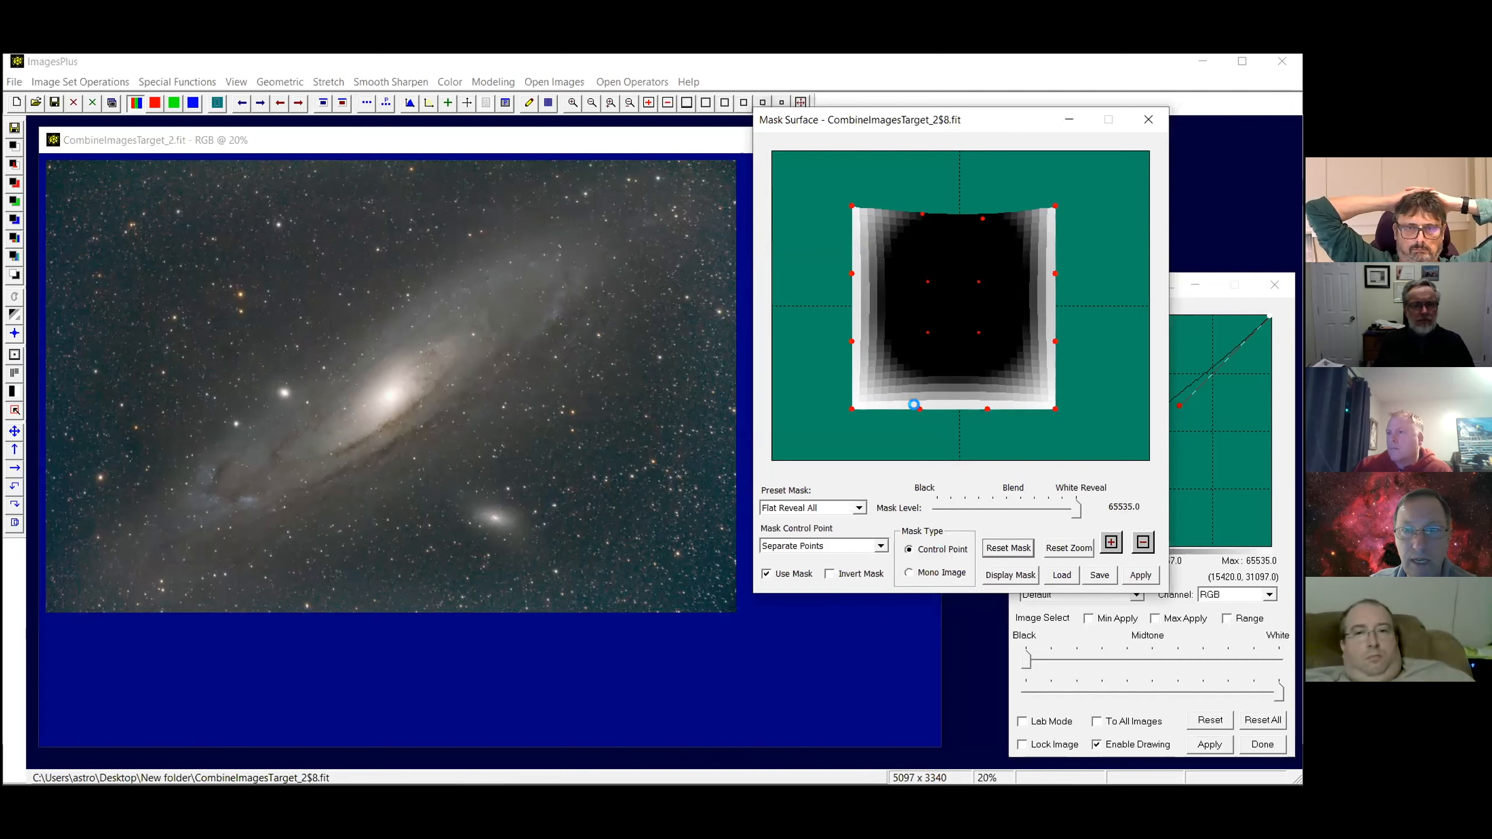
pyautogui.moveTo(916, 405); pyautogui.dragTo(919, 392)
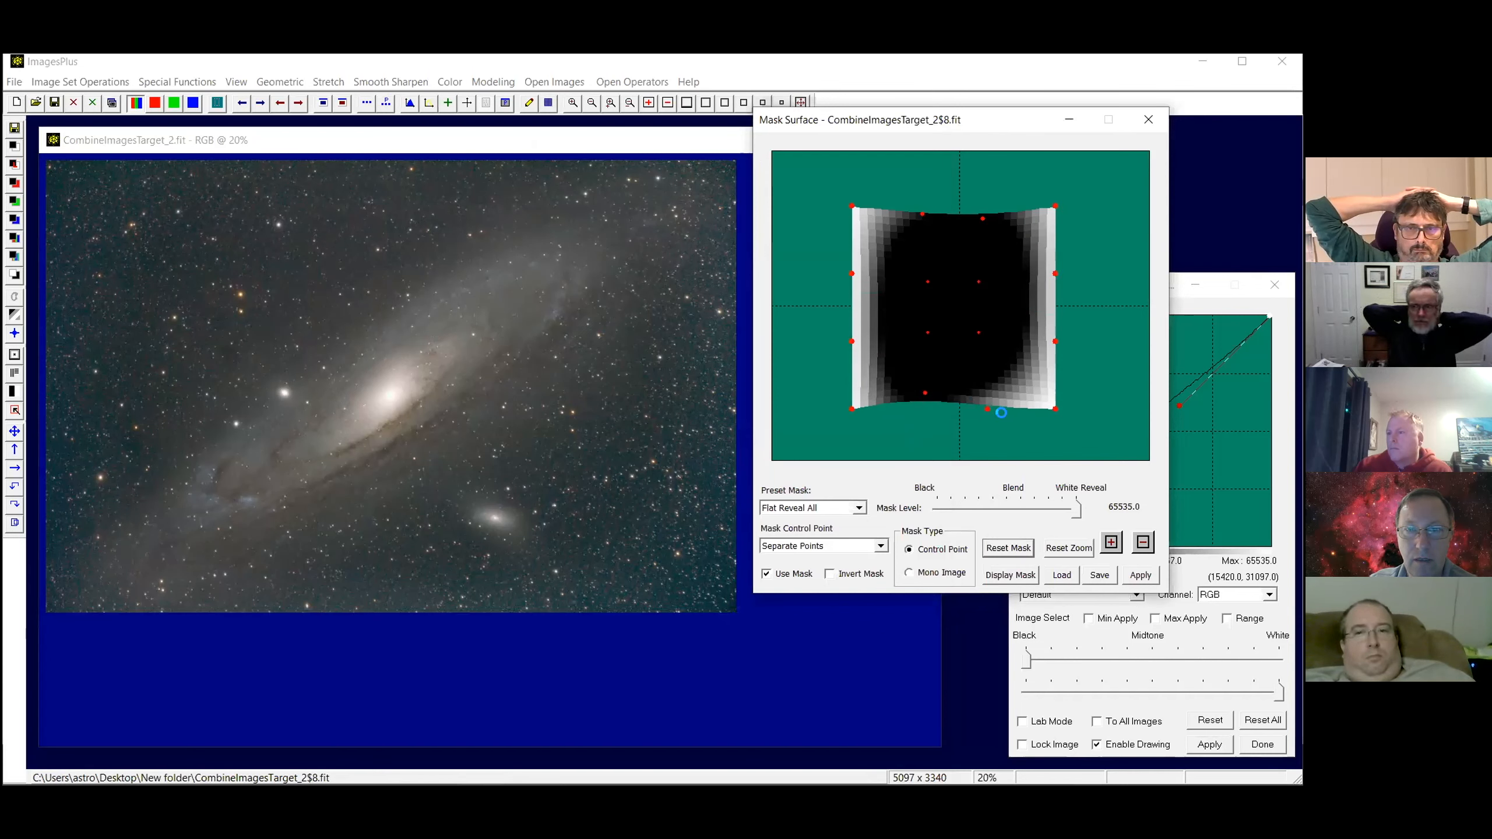
pyautogui.moveTo(989, 410); pyautogui.dragTo(986, 396)
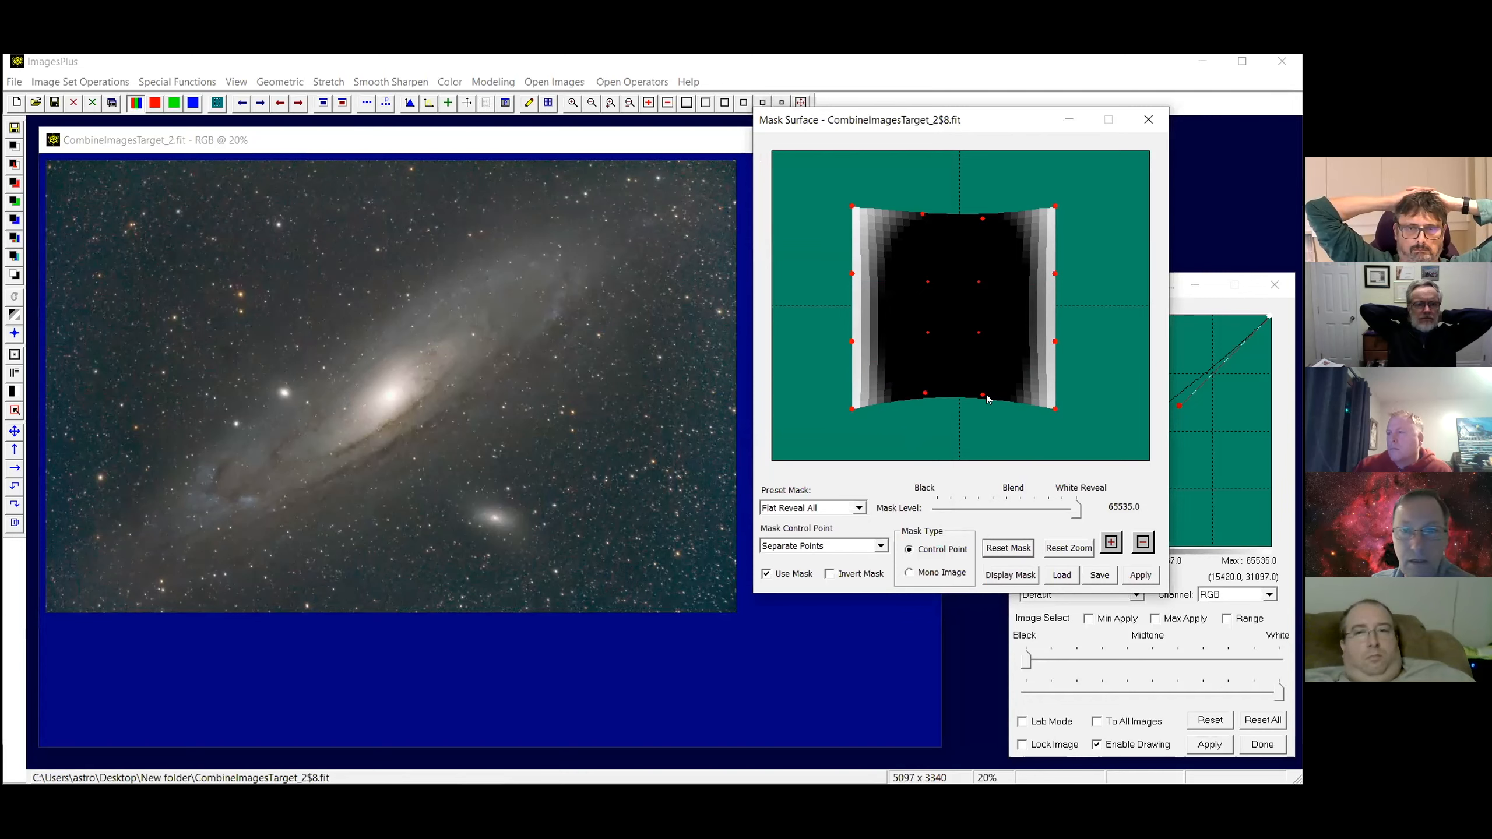
pyautogui.click(565, 147)
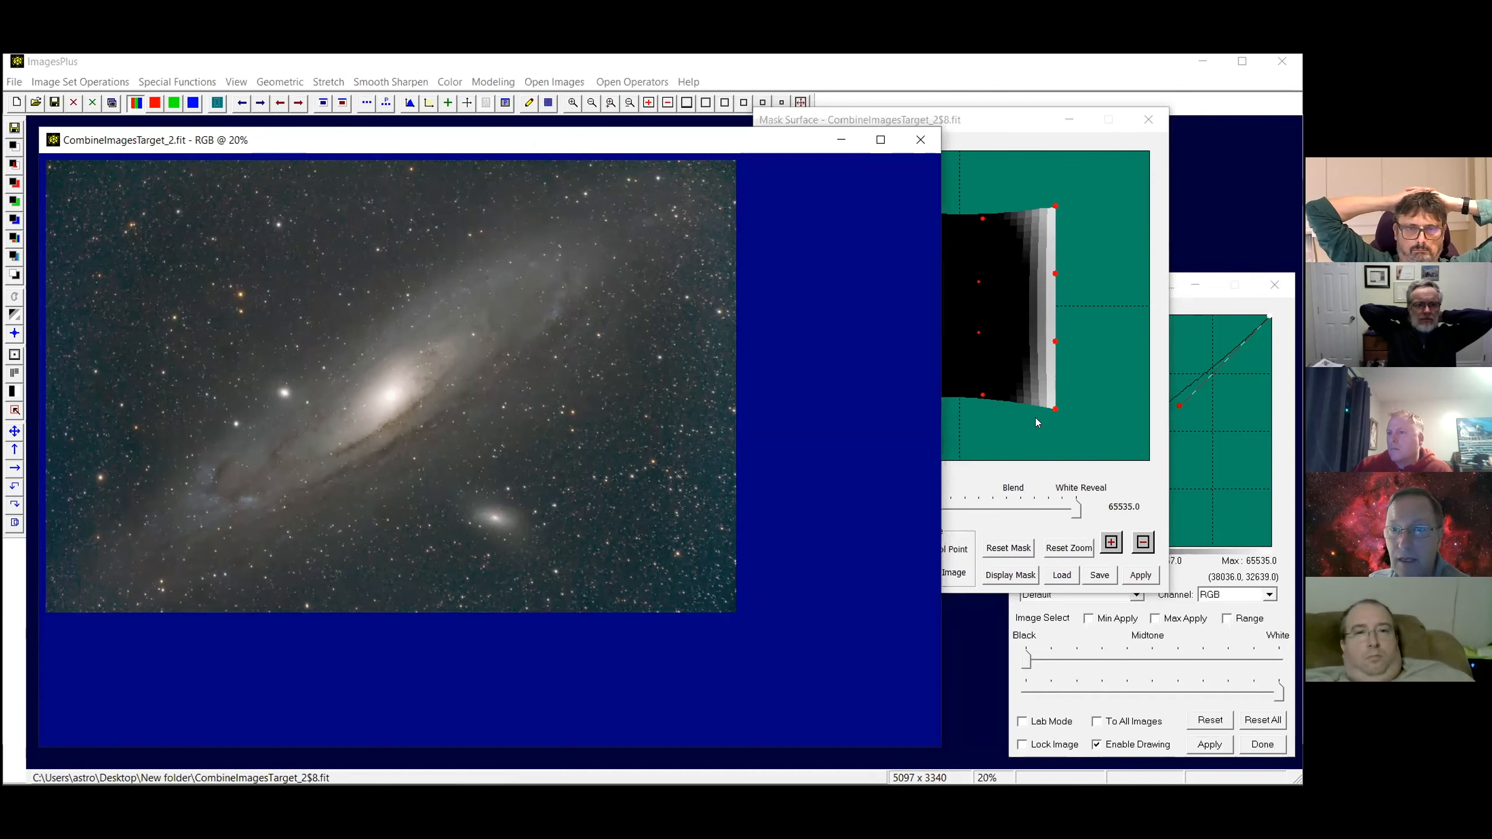
# Pull both middle points on the mask's right edge and the lower middle point on its left edge inward
pyautogui.click(1055, 337)
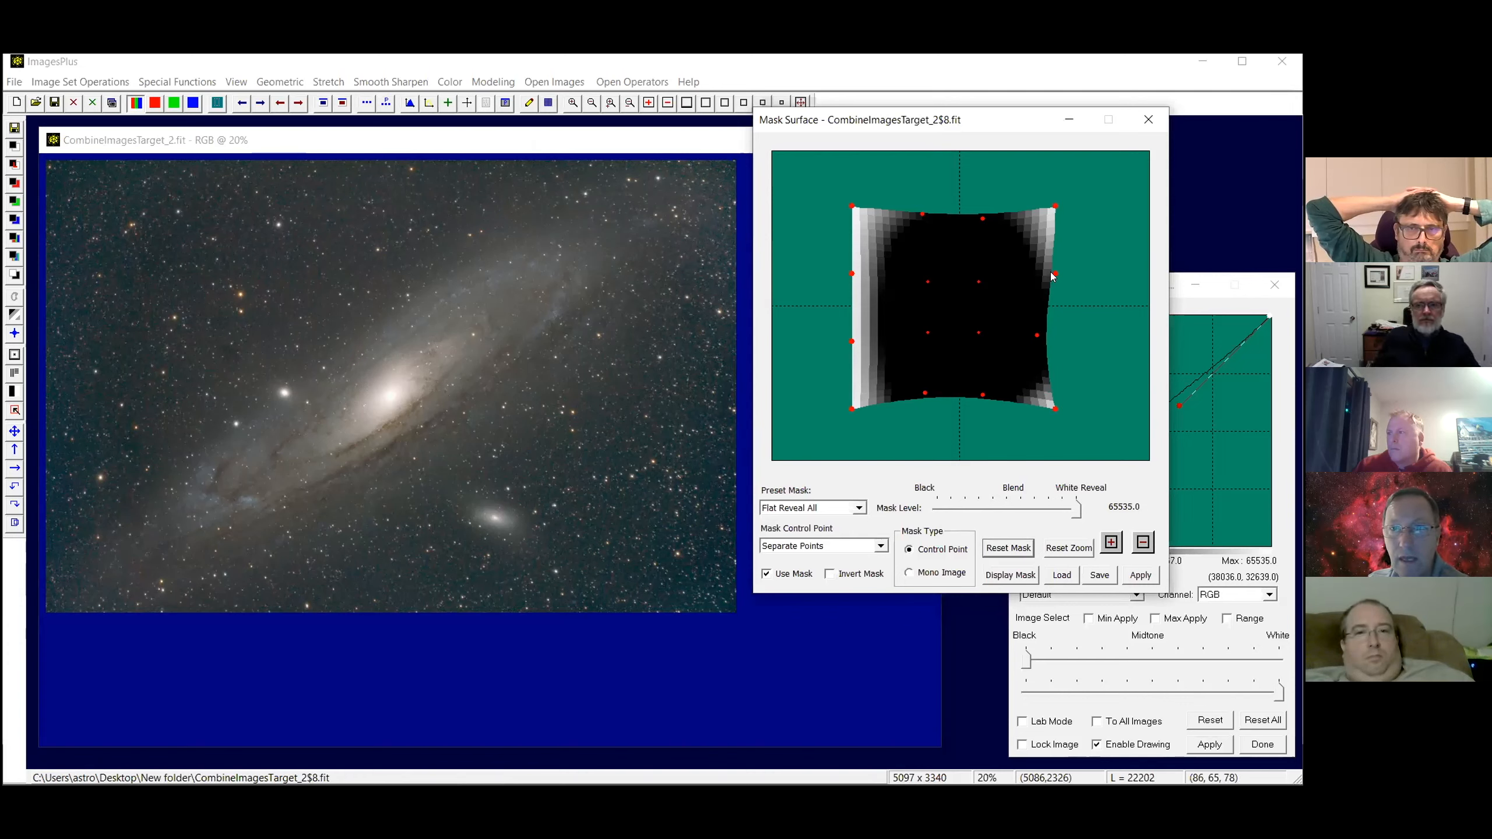
pyautogui.moveTo(1053, 274); pyautogui.dragTo(1049, 278)
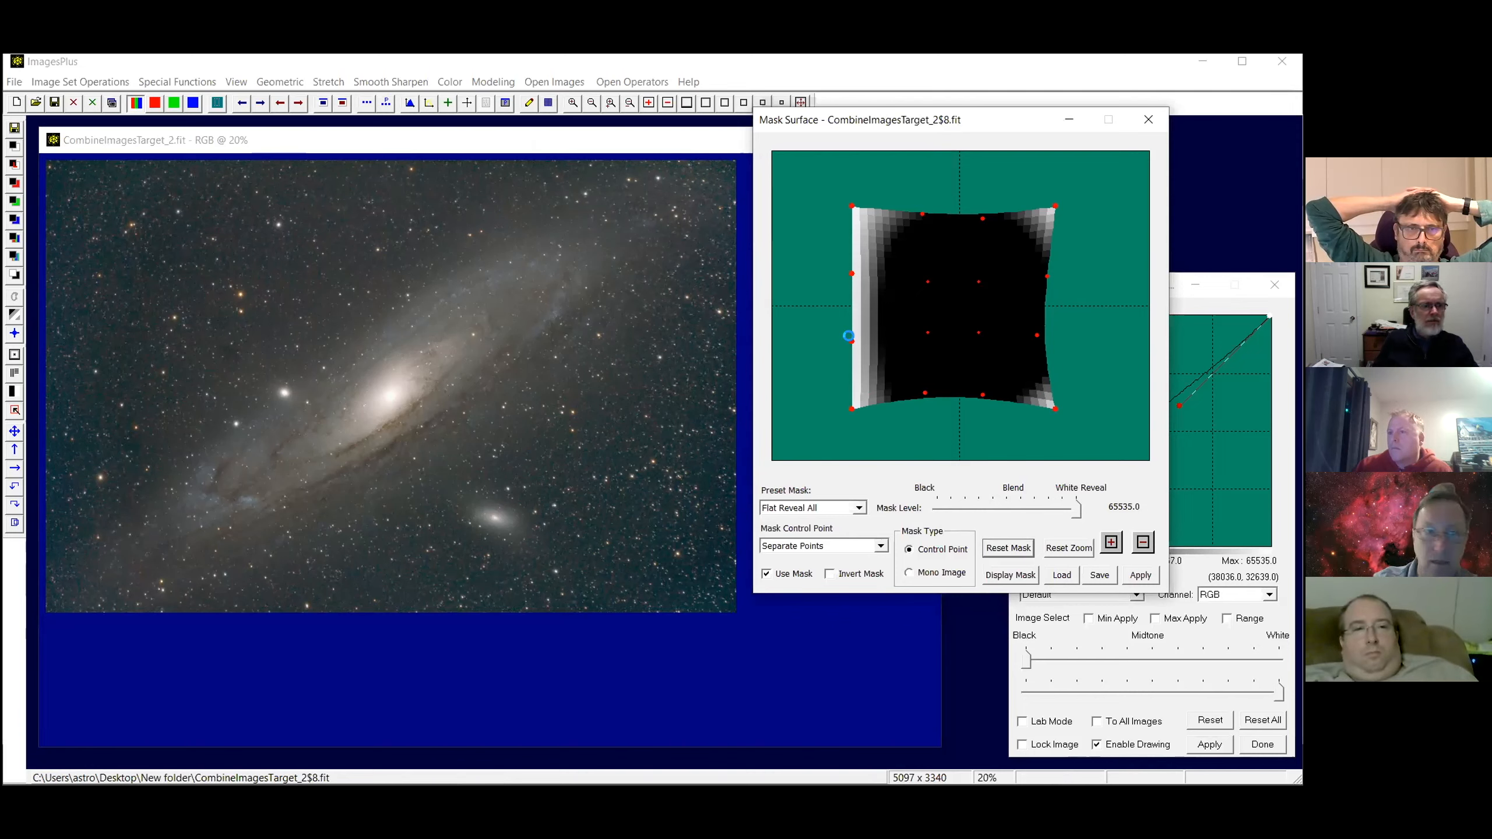
pyautogui.moveTo(851, 341); pyautogui.dragTo(859, 338)
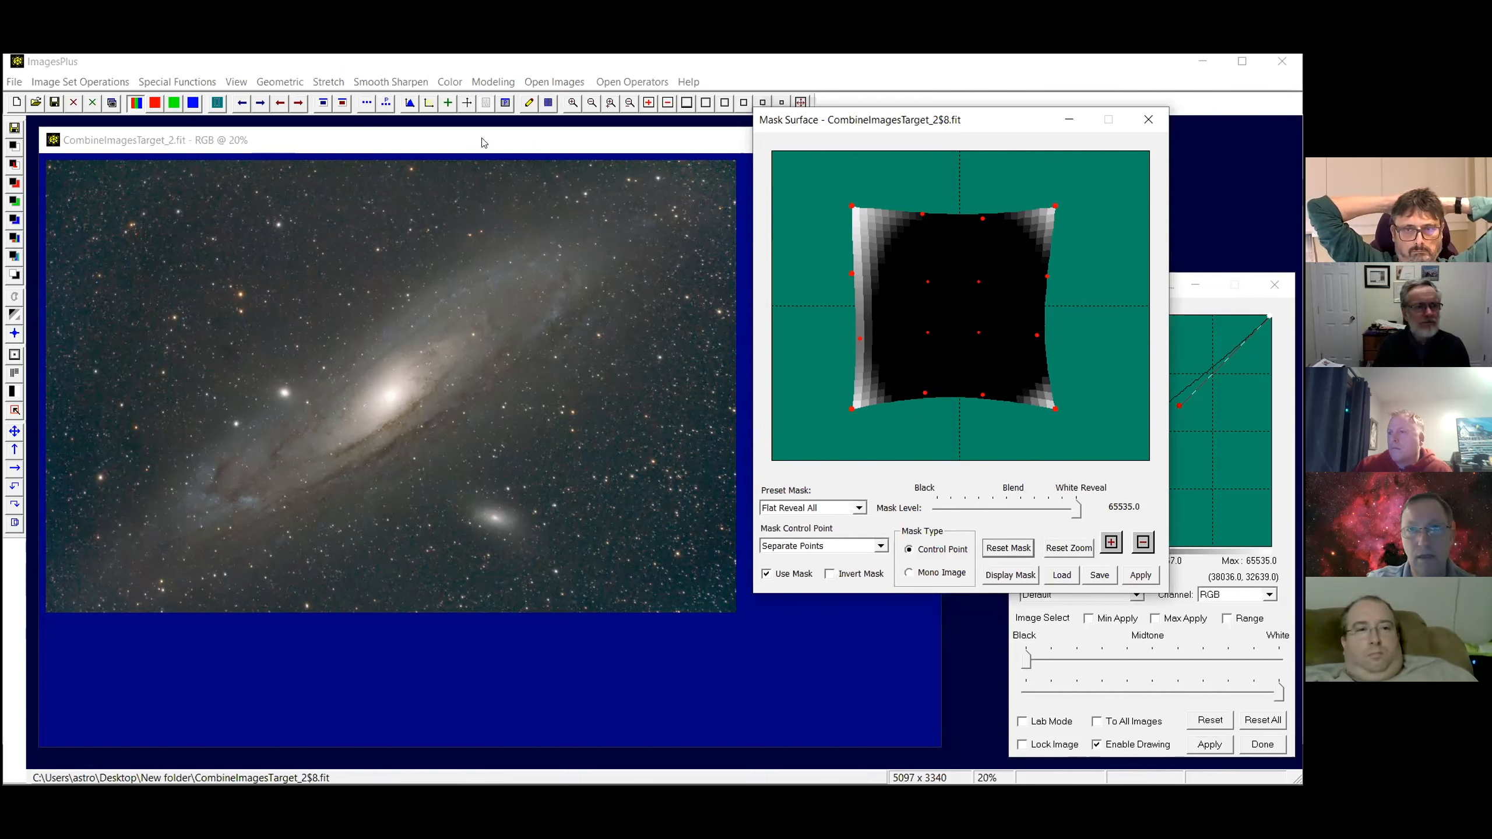
pyautogui.click(464, 139)
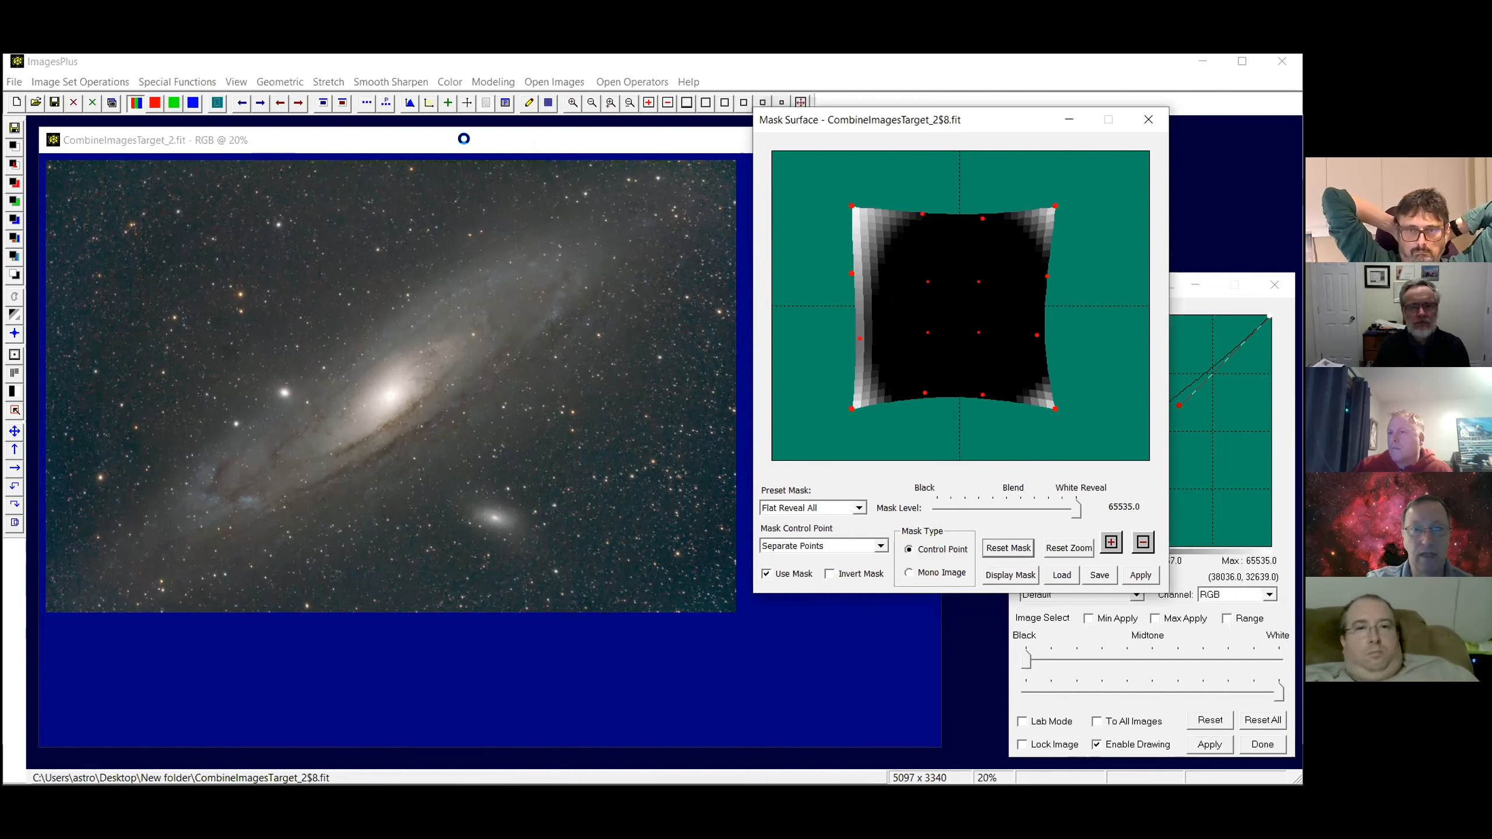
# Compare the masked curve by lowering its opacity and restoring it to 100%, and ease the mask's lower right-edge point slightly outward
pyautogui.click(485, 105)
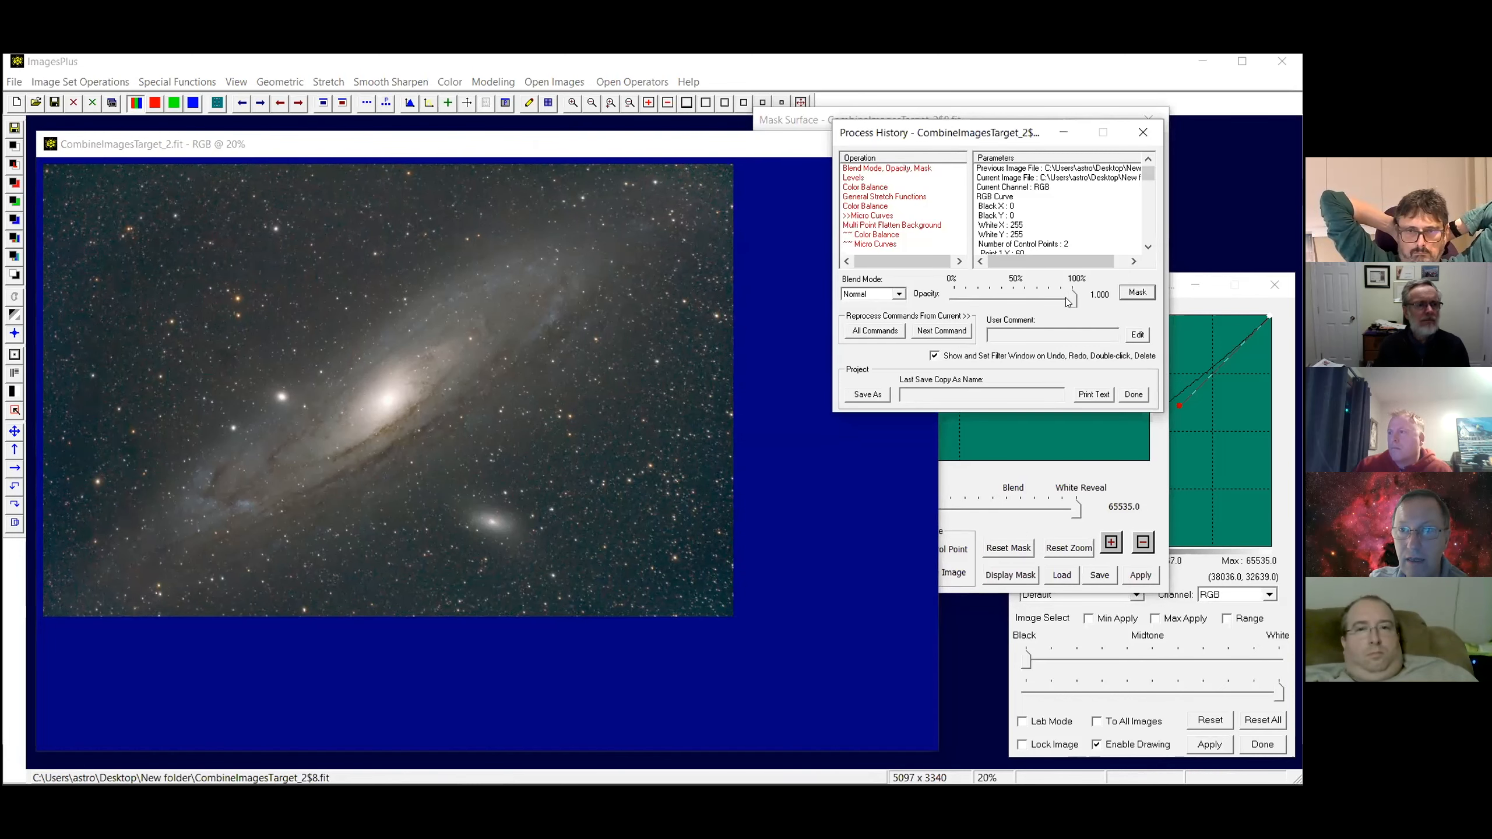
pyautogui.moveTo(1070, 301); pyautogui.dragTo(916, 298)
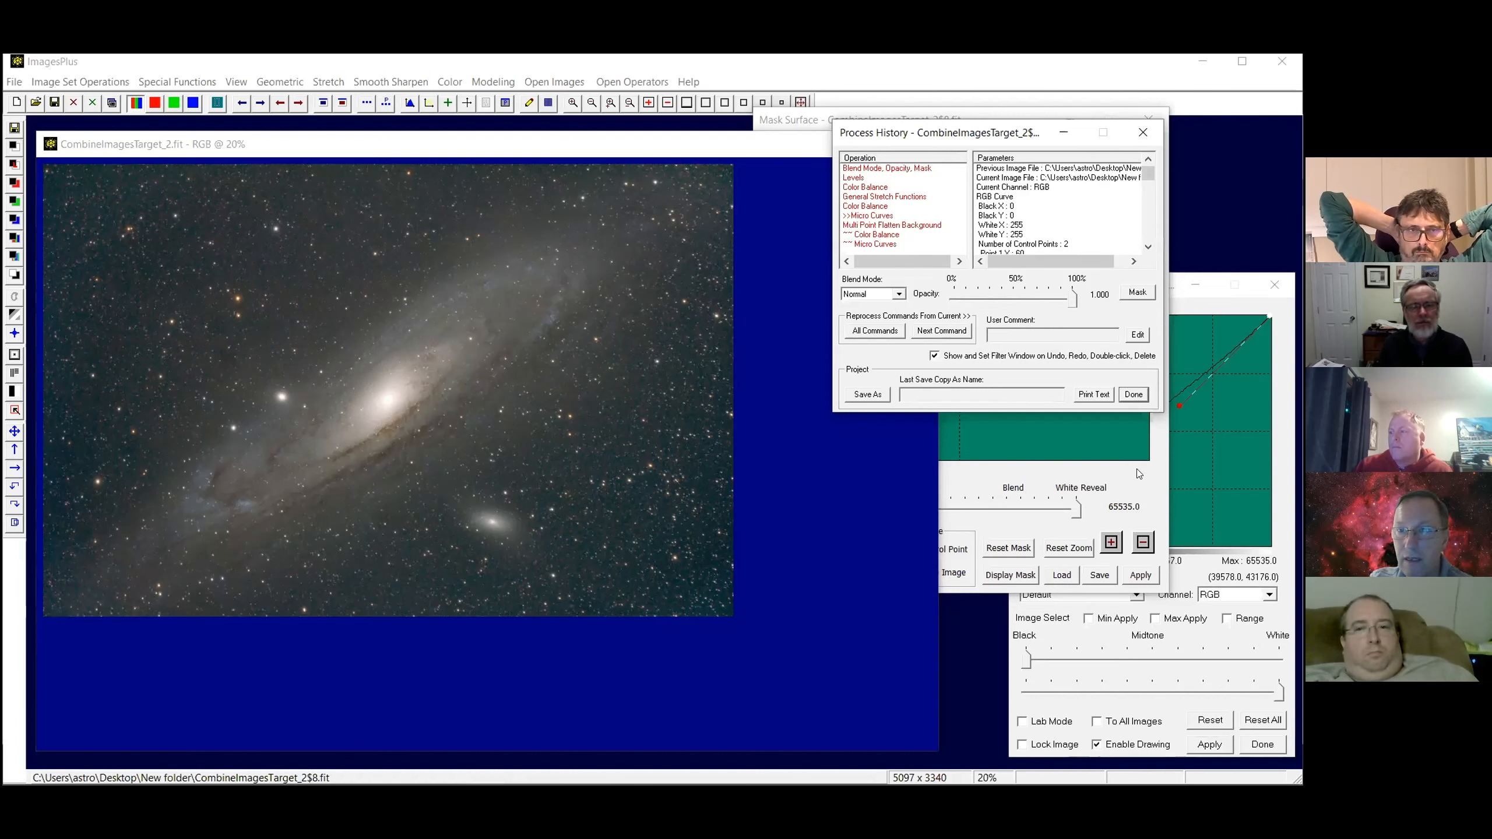
pyautogui.click(1138, 474)
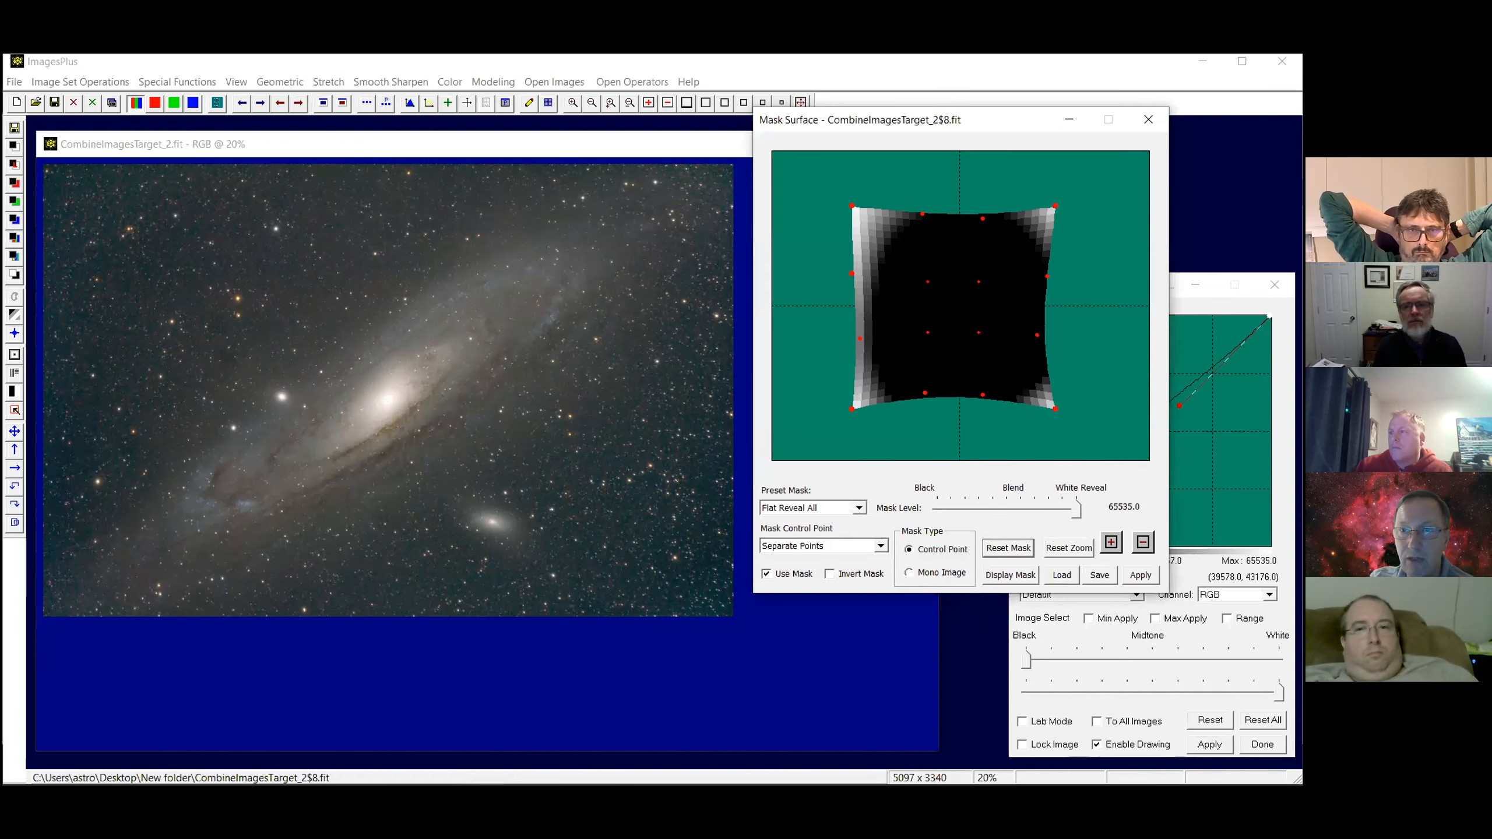
pyautogui.moveTo(1036, 335); pyautogui.dragTo(1042, 337)
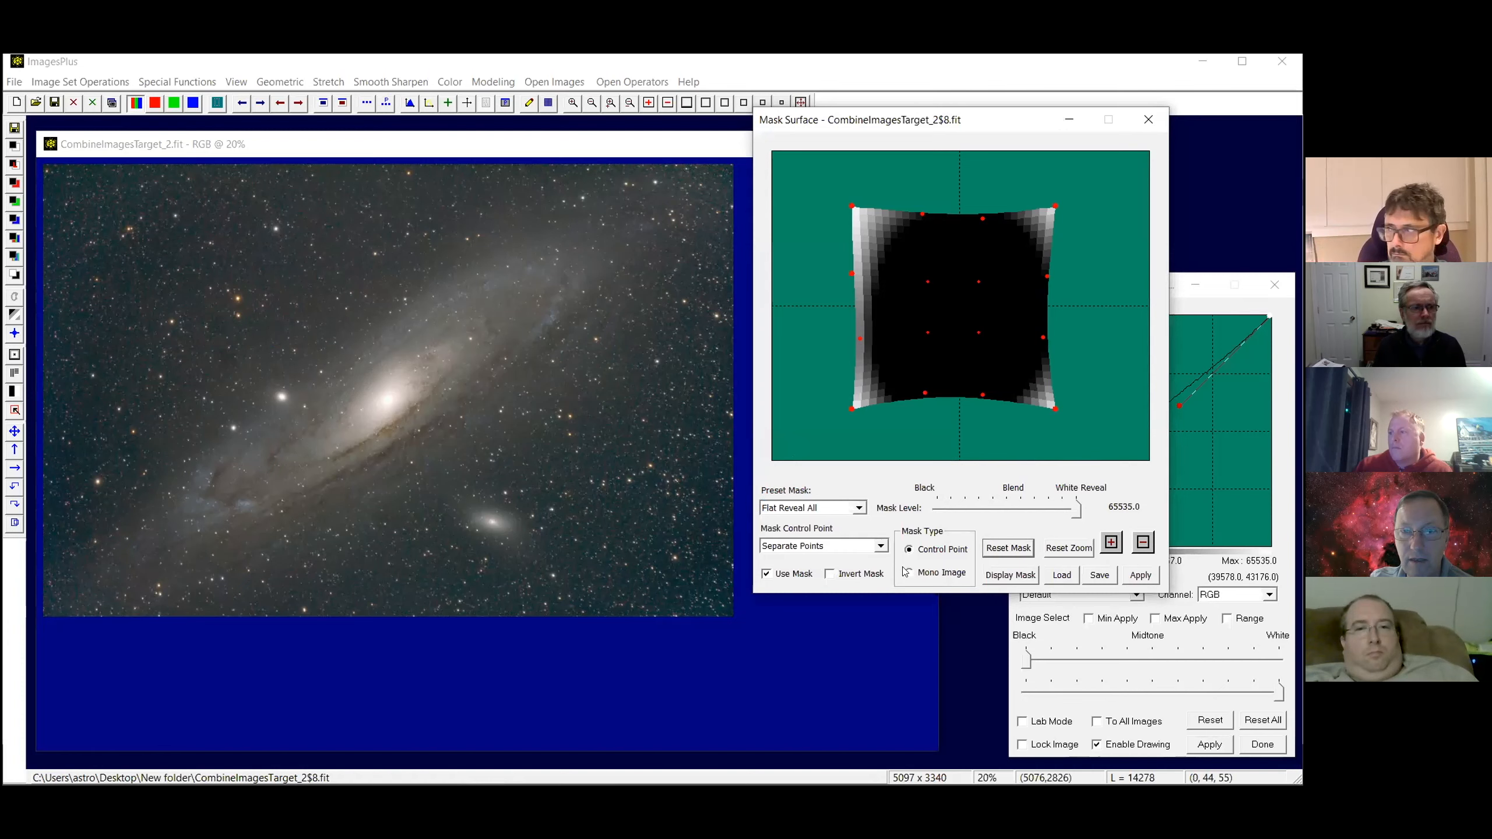
# Pull the mask's lower-right corner point slightly outward and shift the lower-right inner control point slightly towards that corner
pyautogui.moveTo(1055, 410); pyautogui.dragTo(1057, 416)
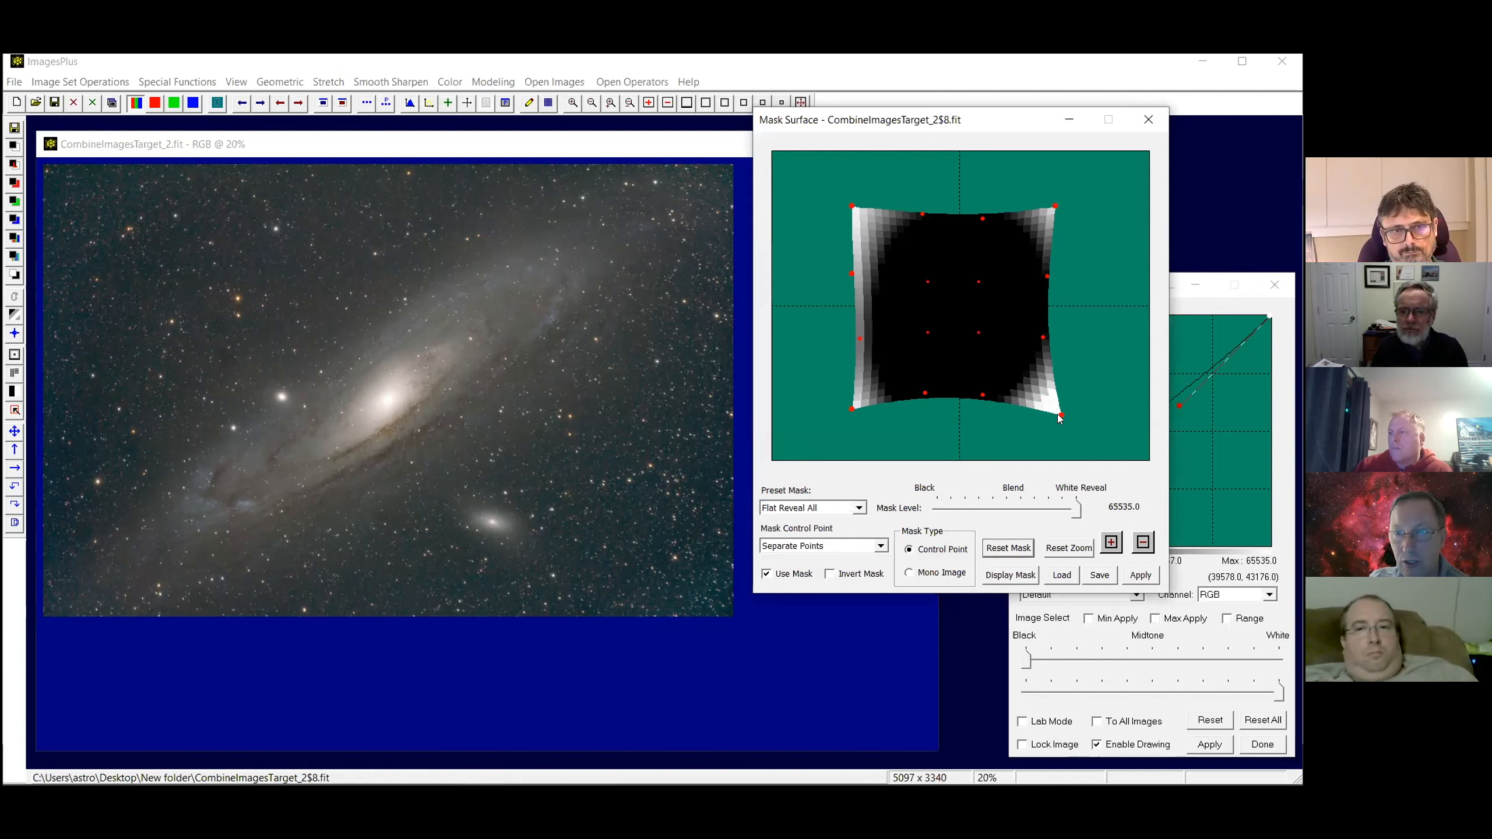
pyautogui.moveTo(1060, 418); pyautogui.dragTo(1061, 415)
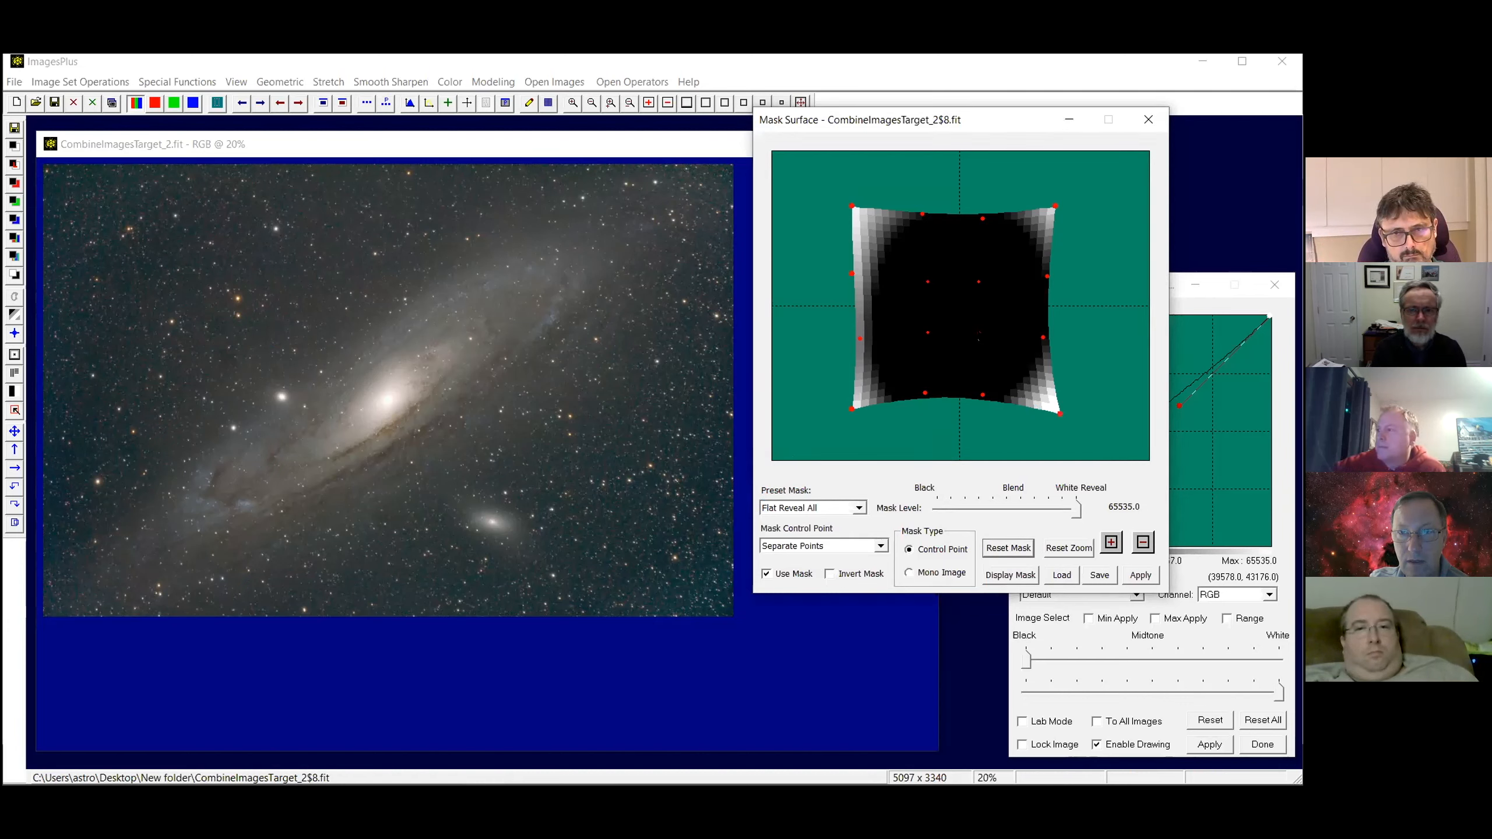
pyautogui.click(980, 335)
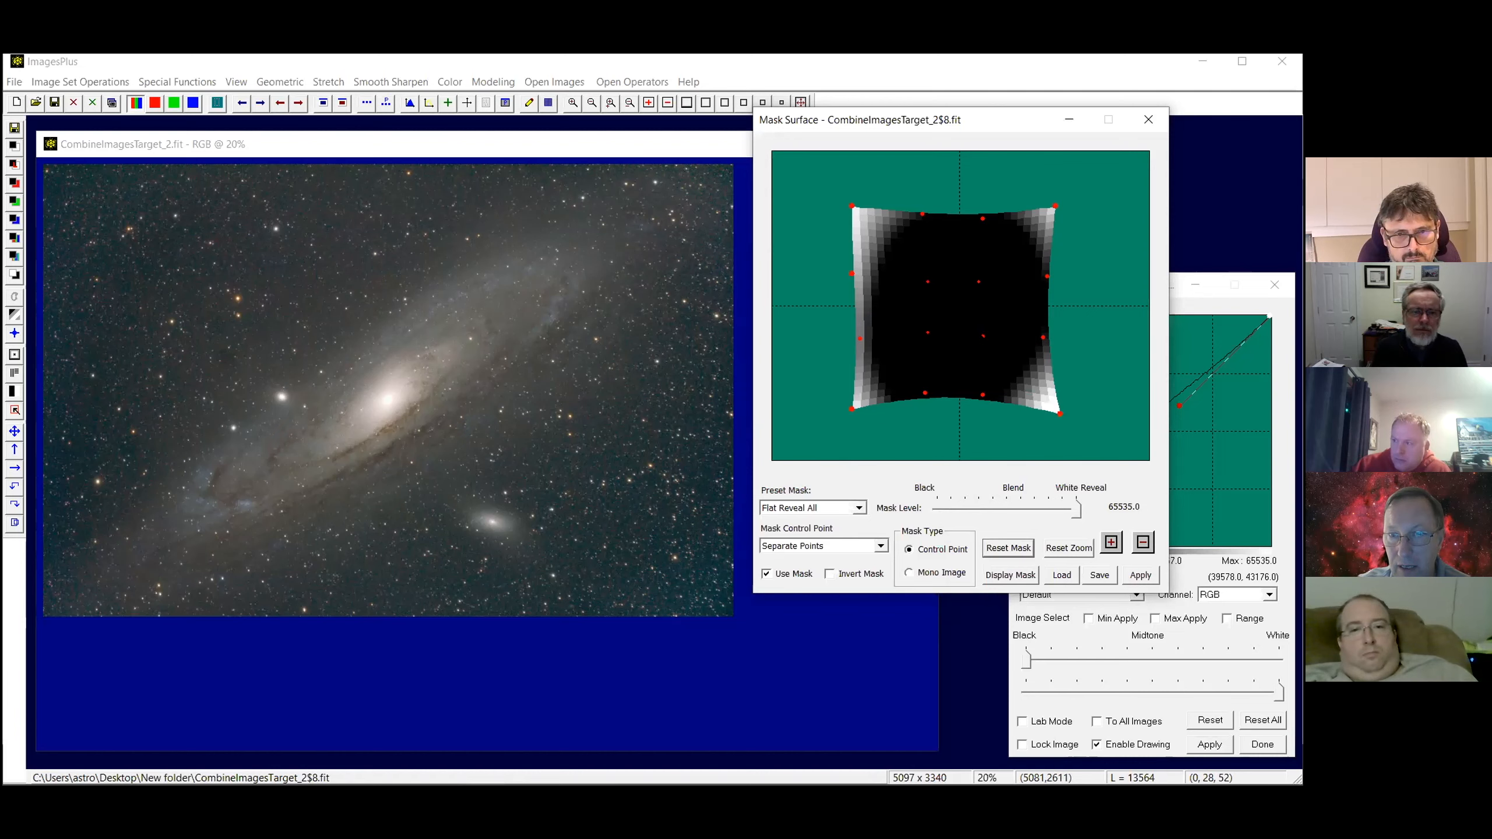
pyautogui.moveTo(982, 335); pyautogui.dragTo(980, 338)
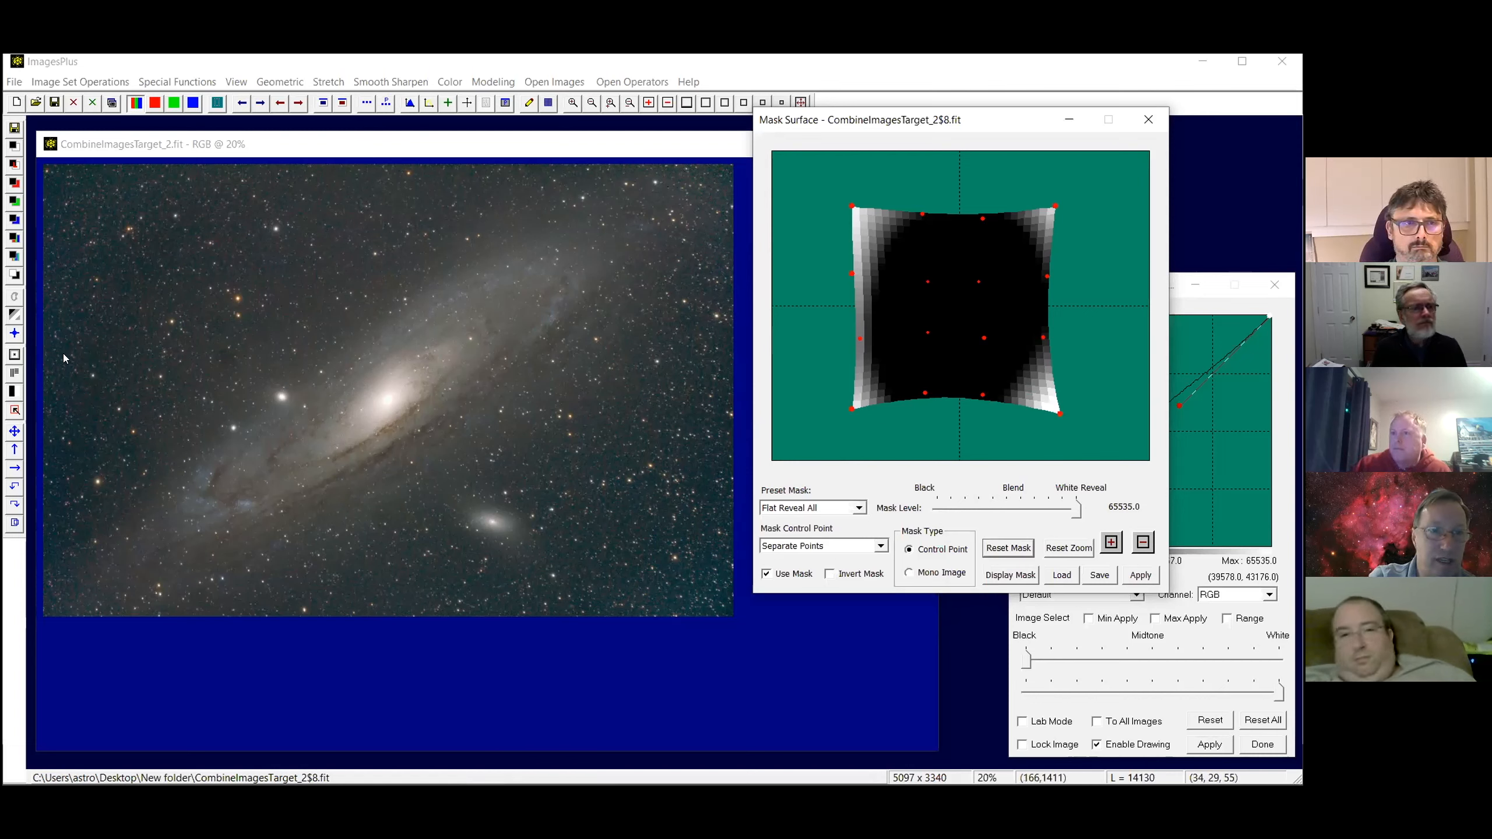
# Fine-tune the lower point on the mask's left edge slightly outward, adjust the upper-right corner point, and close the mask and curve windows
pyautogui.click(861, 339)
pyautogui.moveTo(859, 337); pyautogui.dragTo(856, 338)
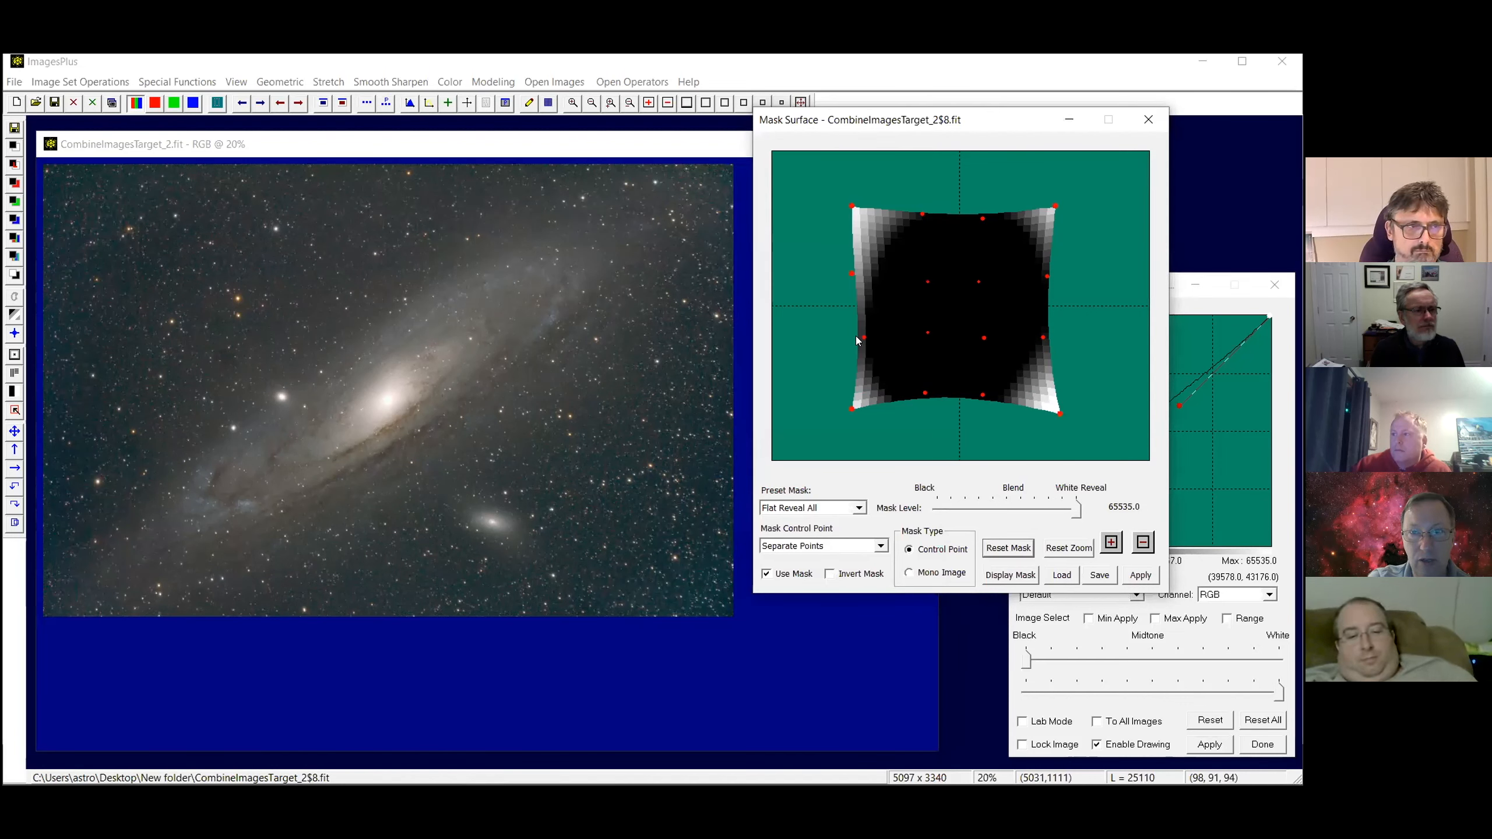
pyautogui.moveTo(856, 338); pyautogui.dragTo(860, 340)
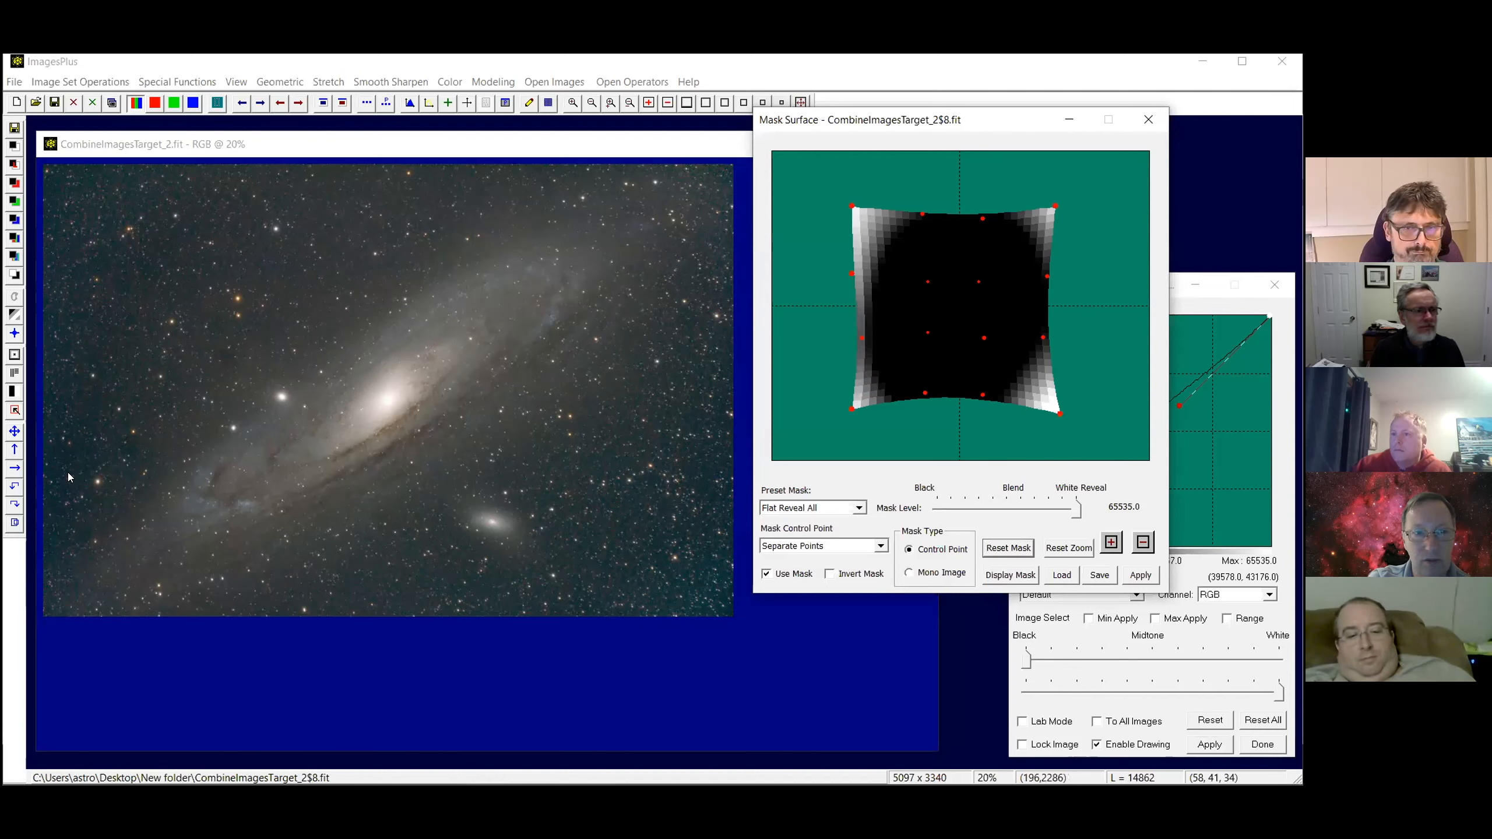
pyautogui.click(862, 338)
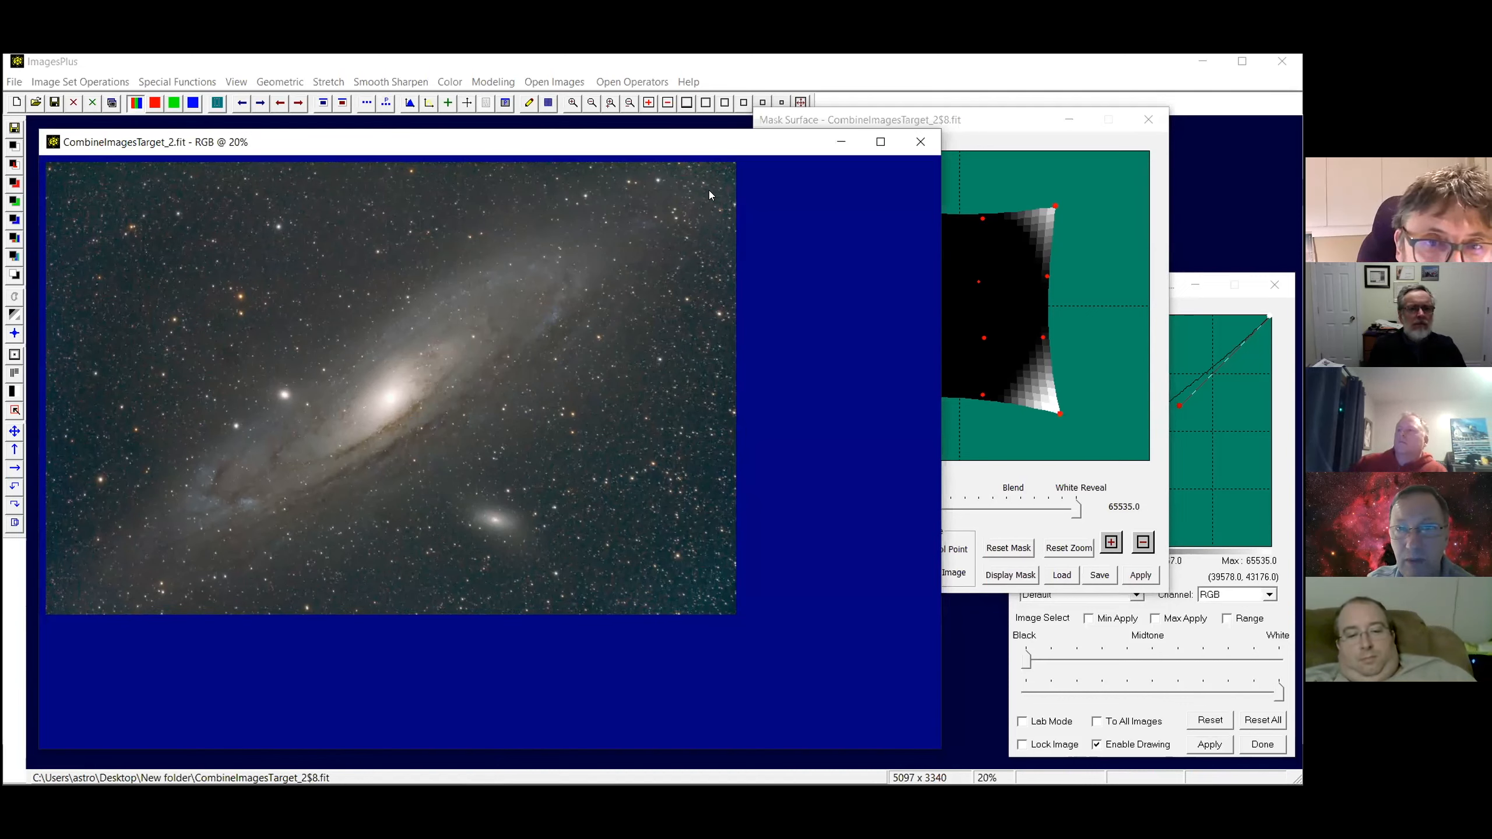
pyautogui.click(1056, 203)
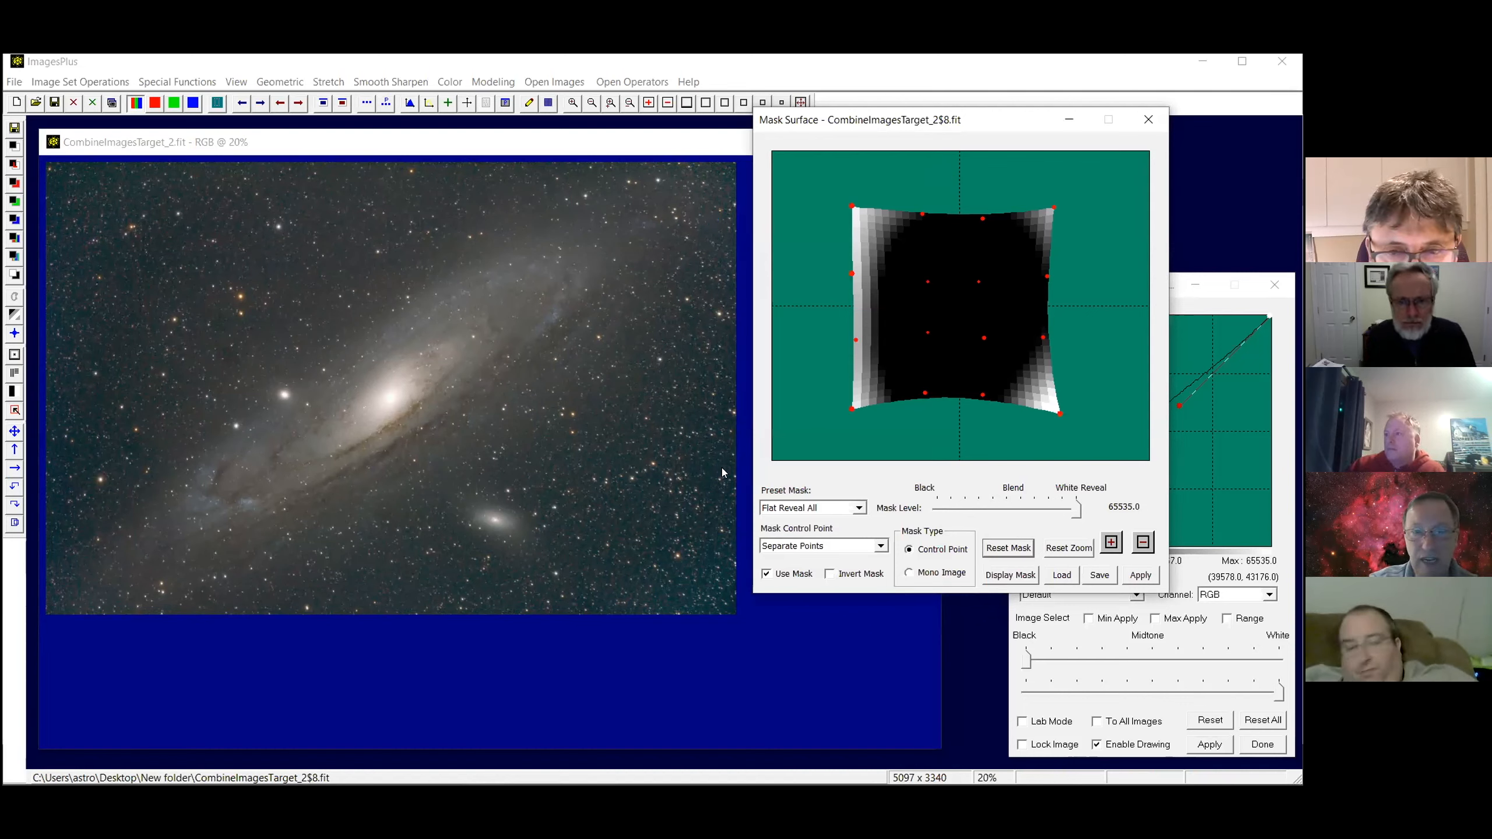
pyautogui.click(1148, 120)
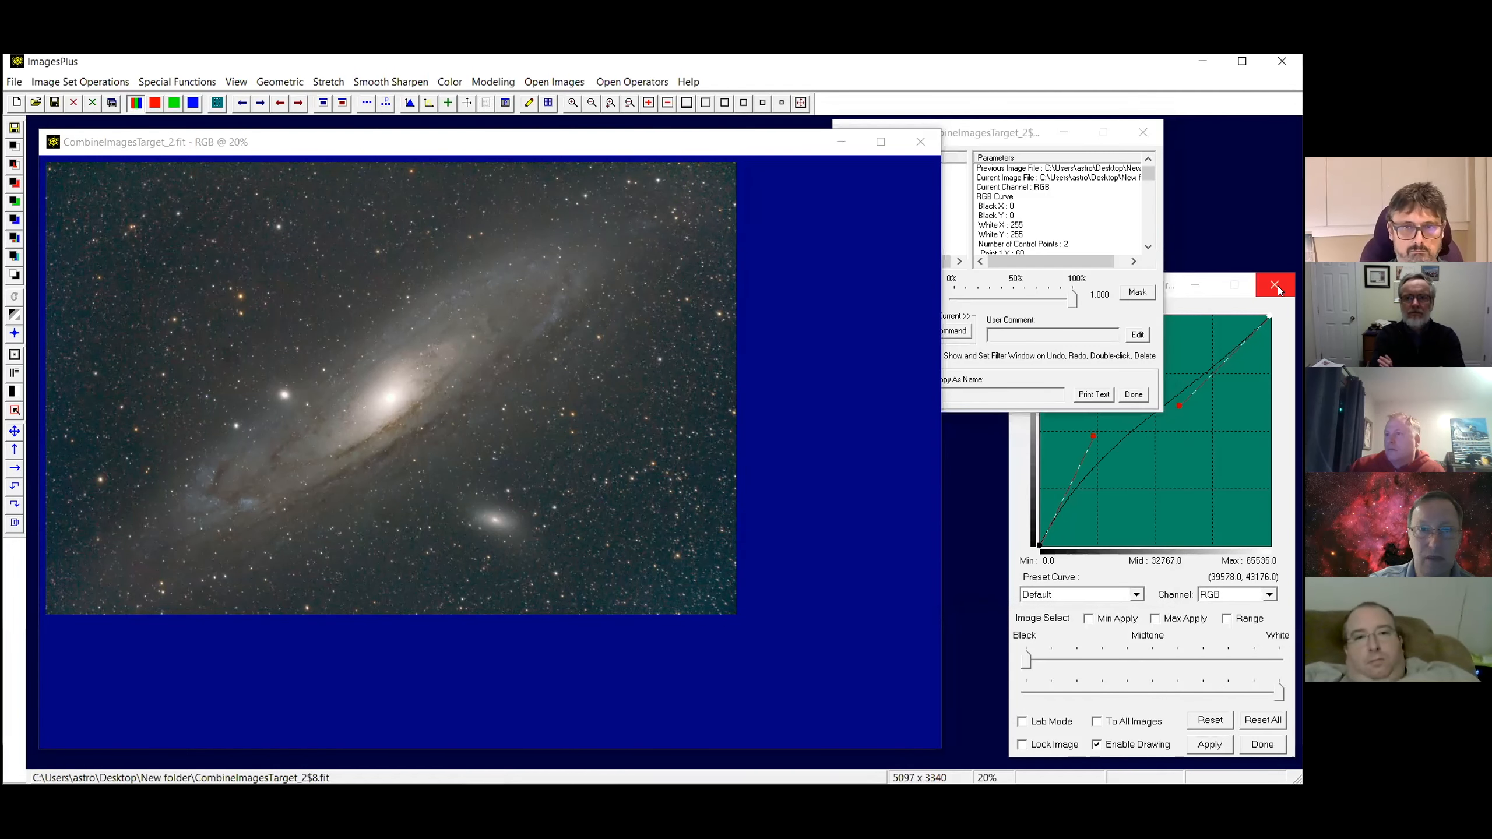
pyautogui.click(1276, 286)
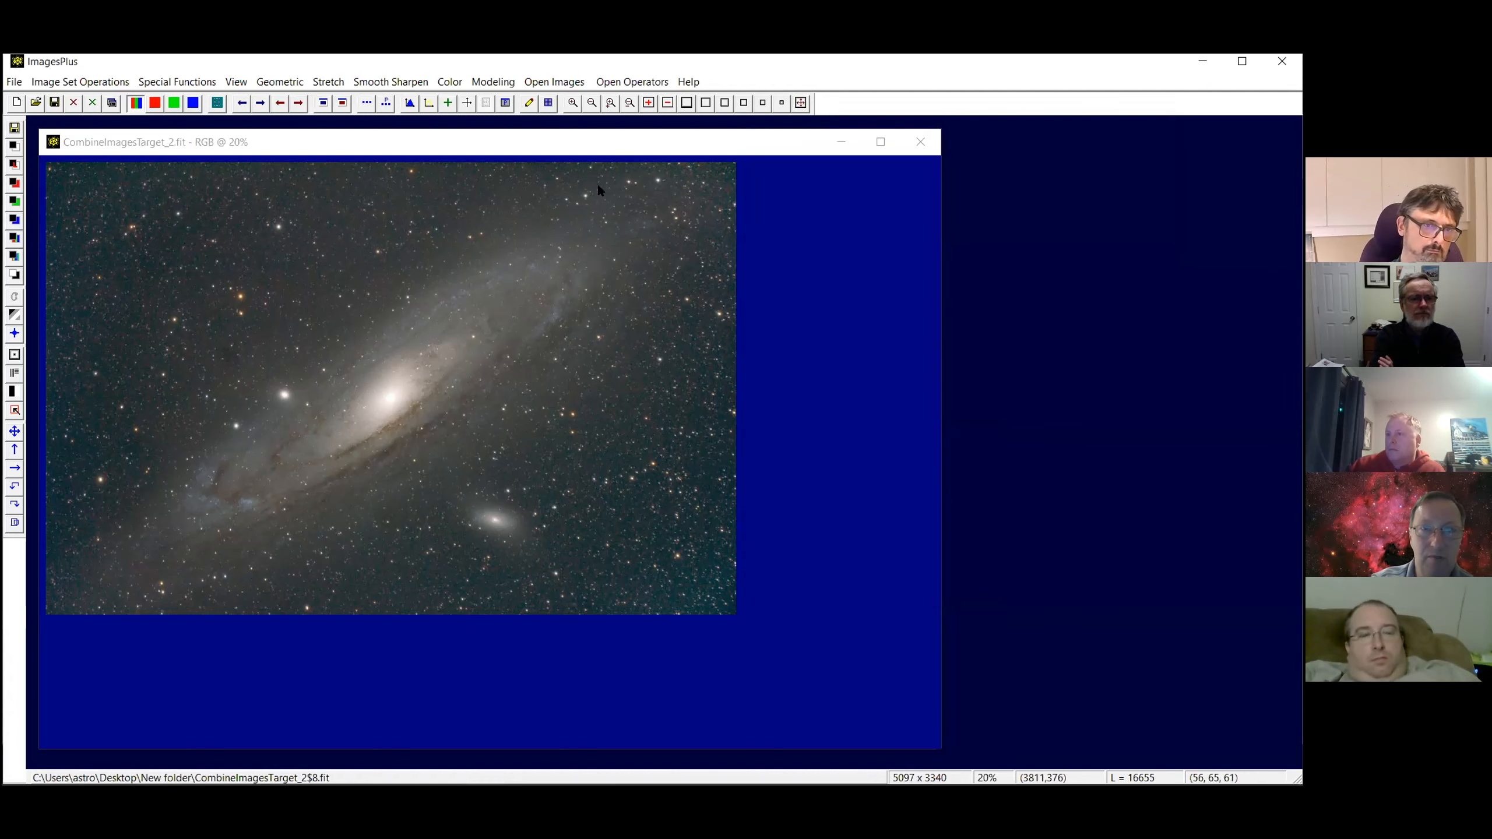
# Create a luminance mask from the color galaxy image and invert it to a negative
pyautogui.click(764, 104)
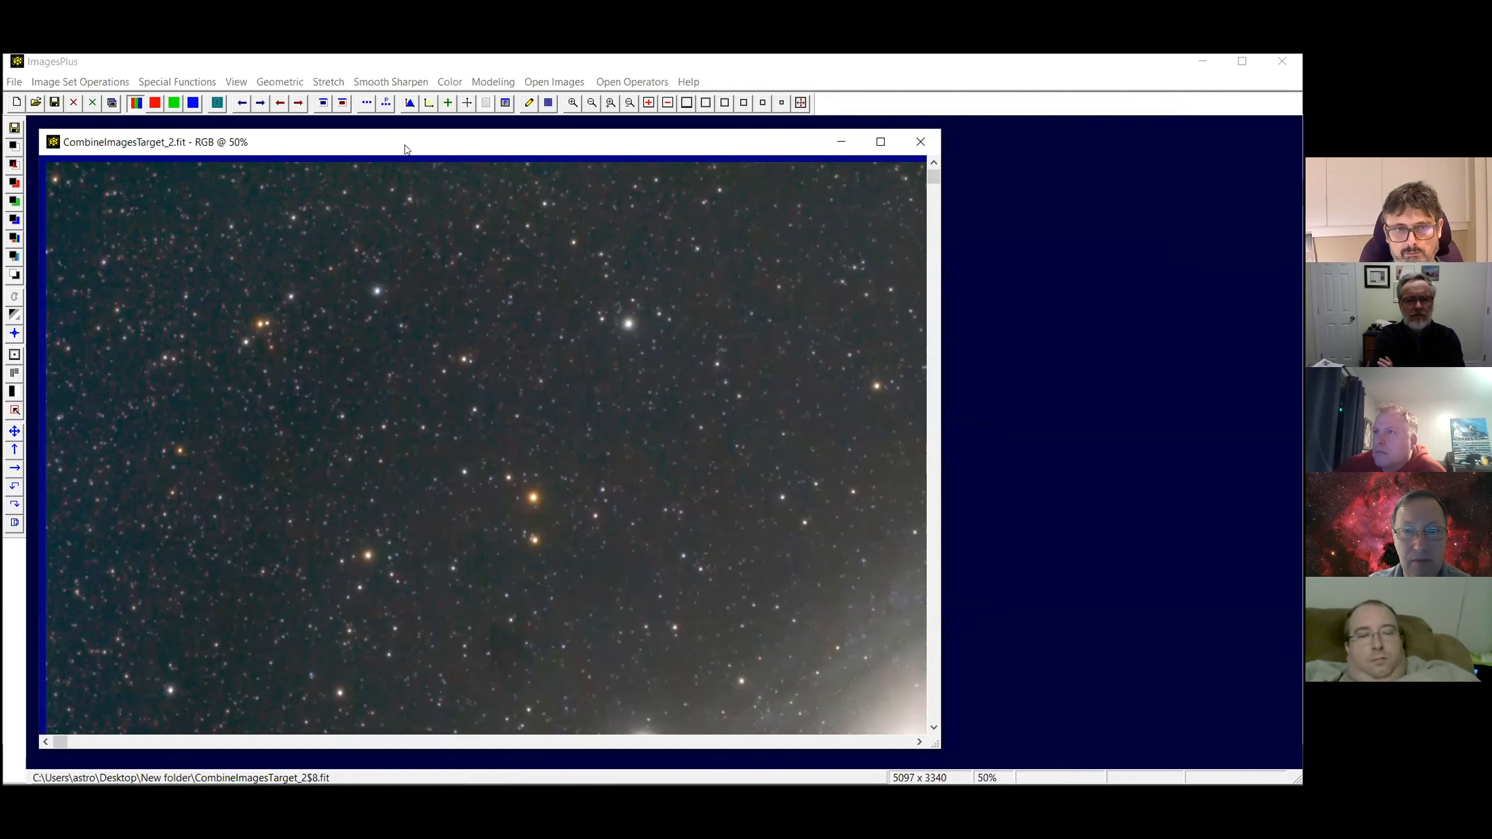
pyautogui.moveTo(405, 148); pyautogui.dragTo(416, 149)
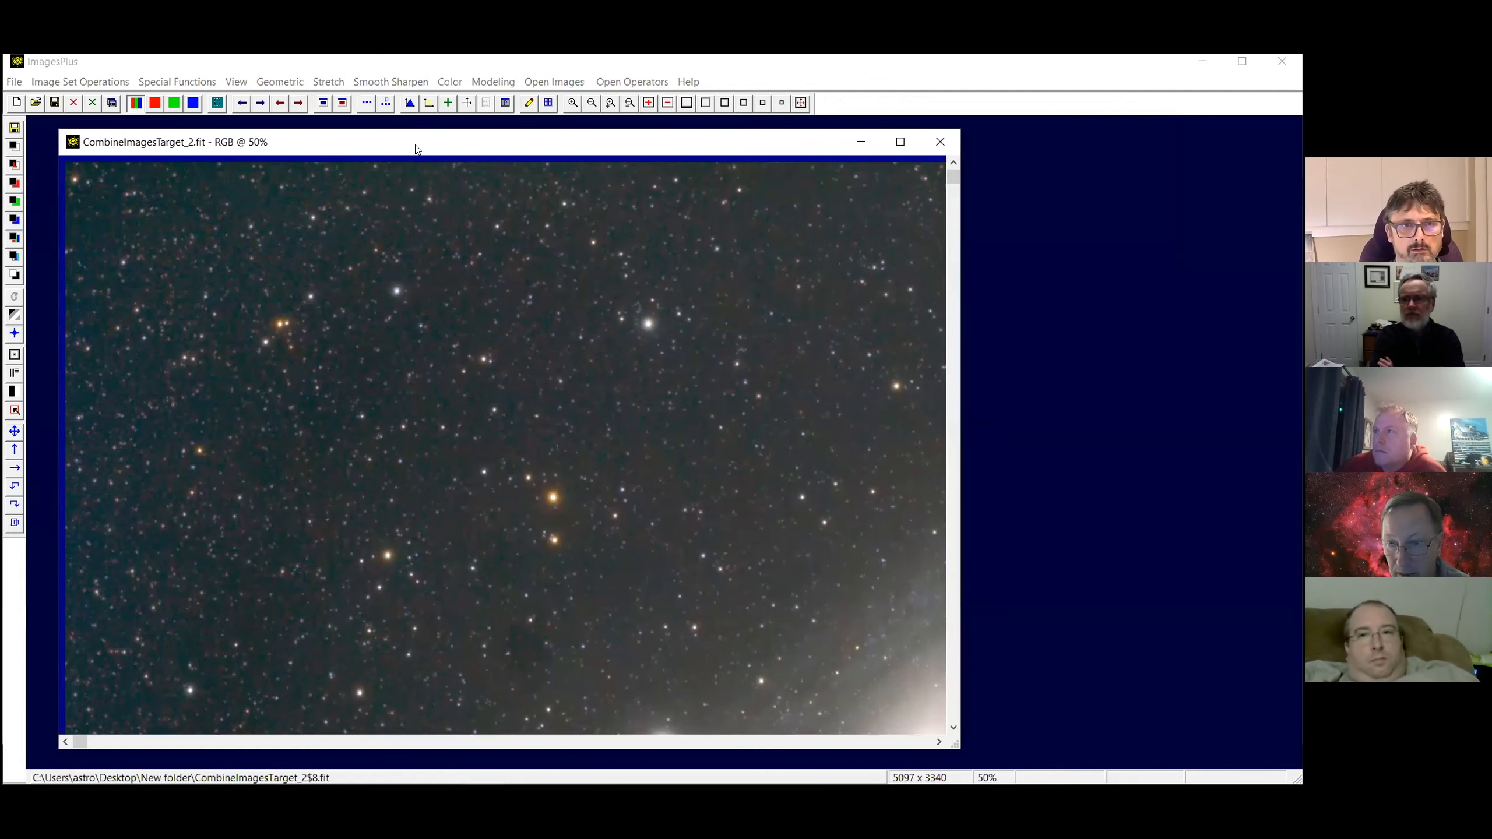
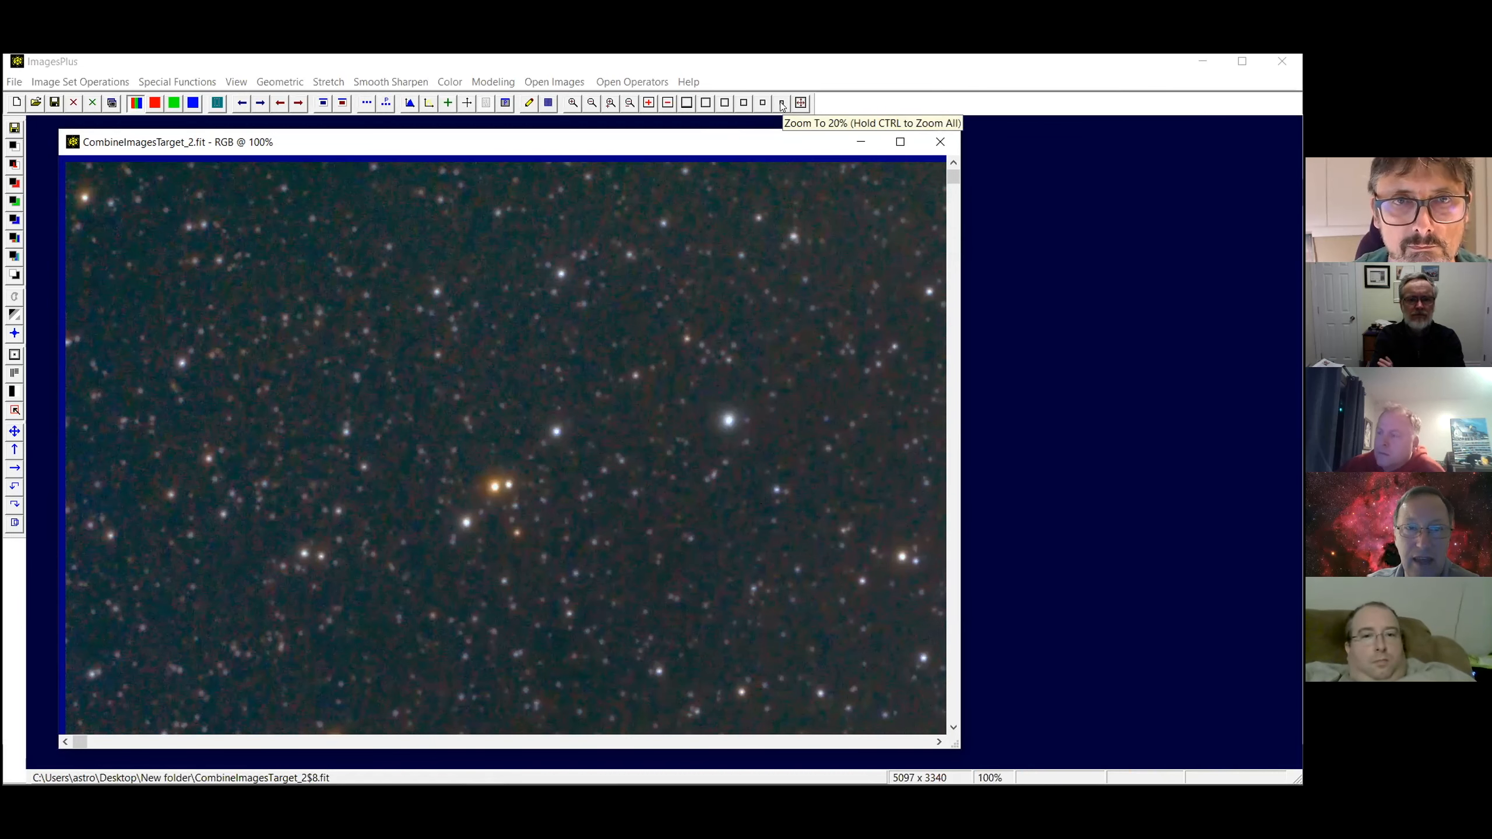
pyautogui.click(782, 104)
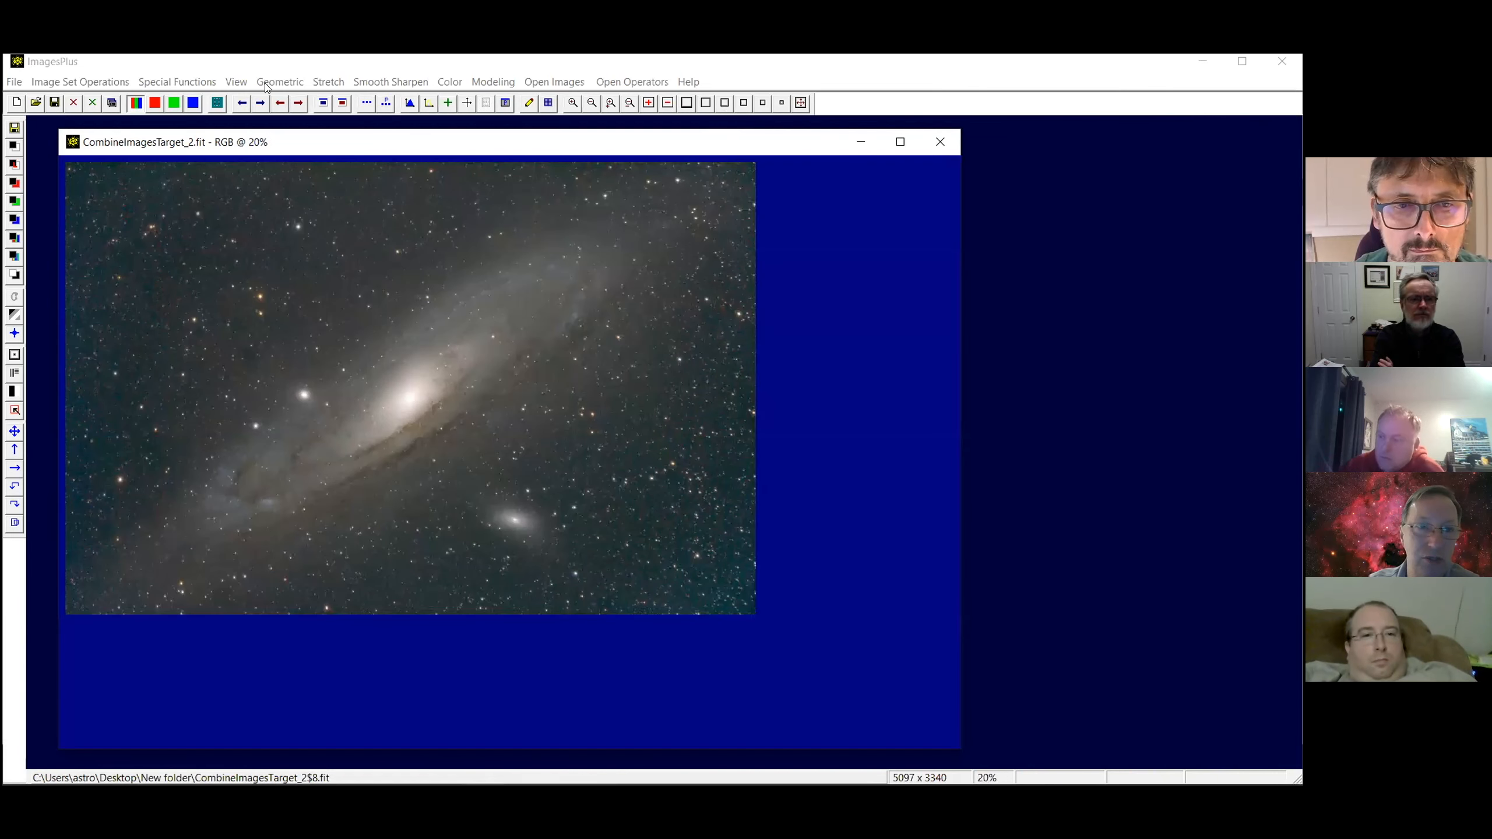
pyautogui.click(380, 82)
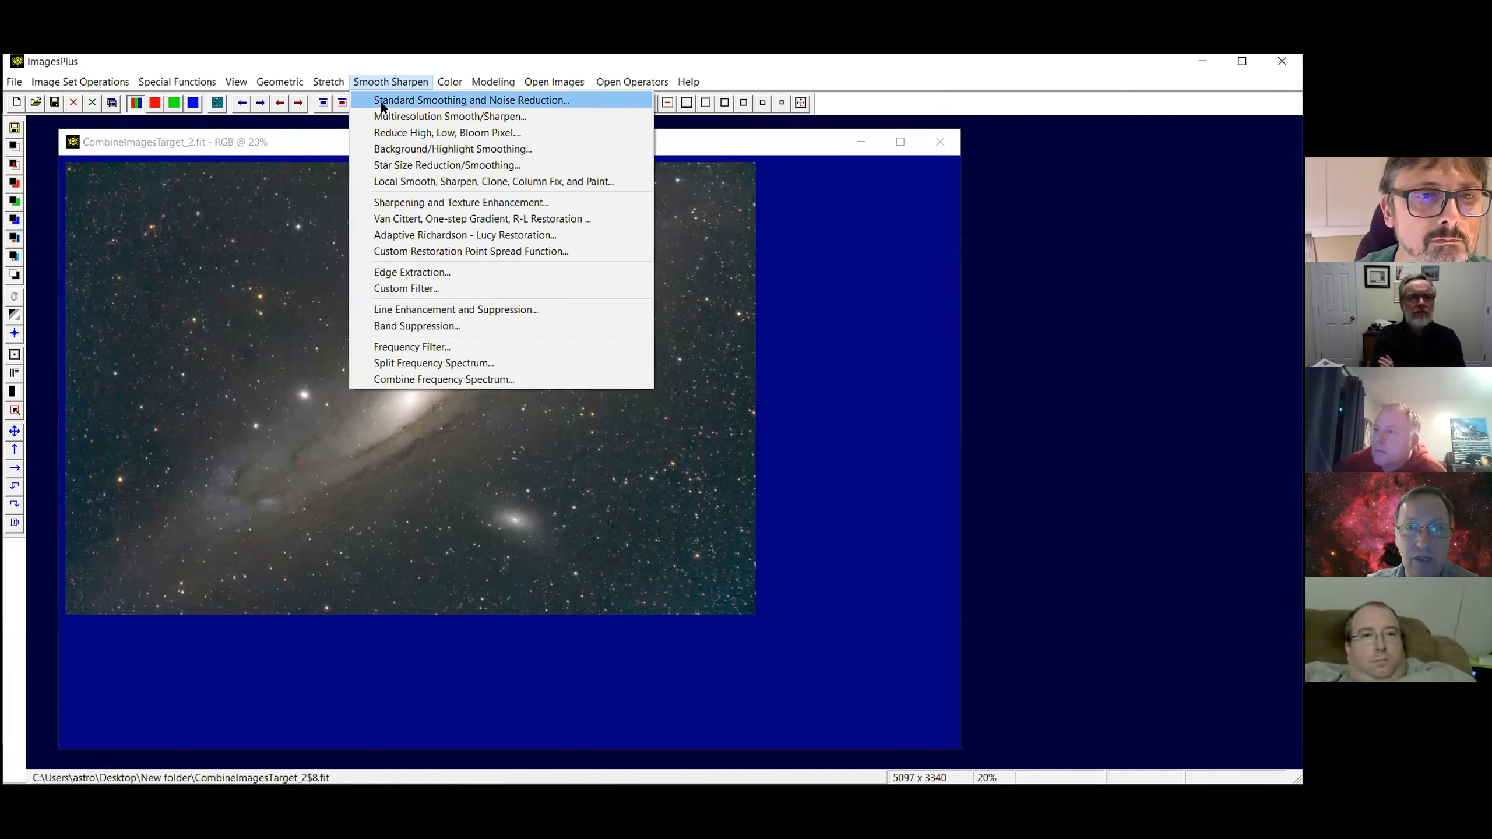
pyautogui.moveTo(194, 83)
pyautogui.moveTo(373, 105)
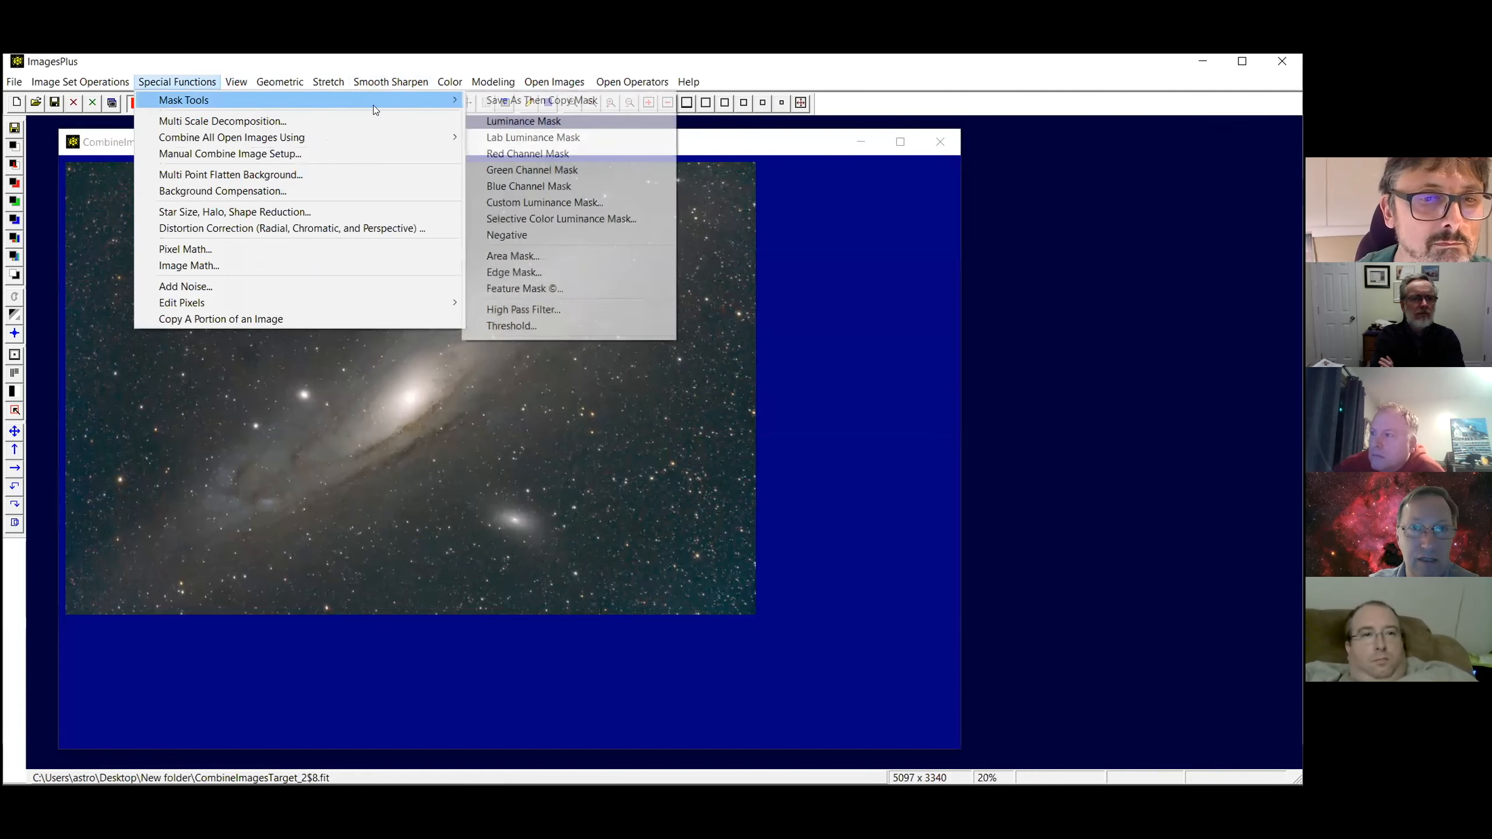
pyautogui.click(490, 123)
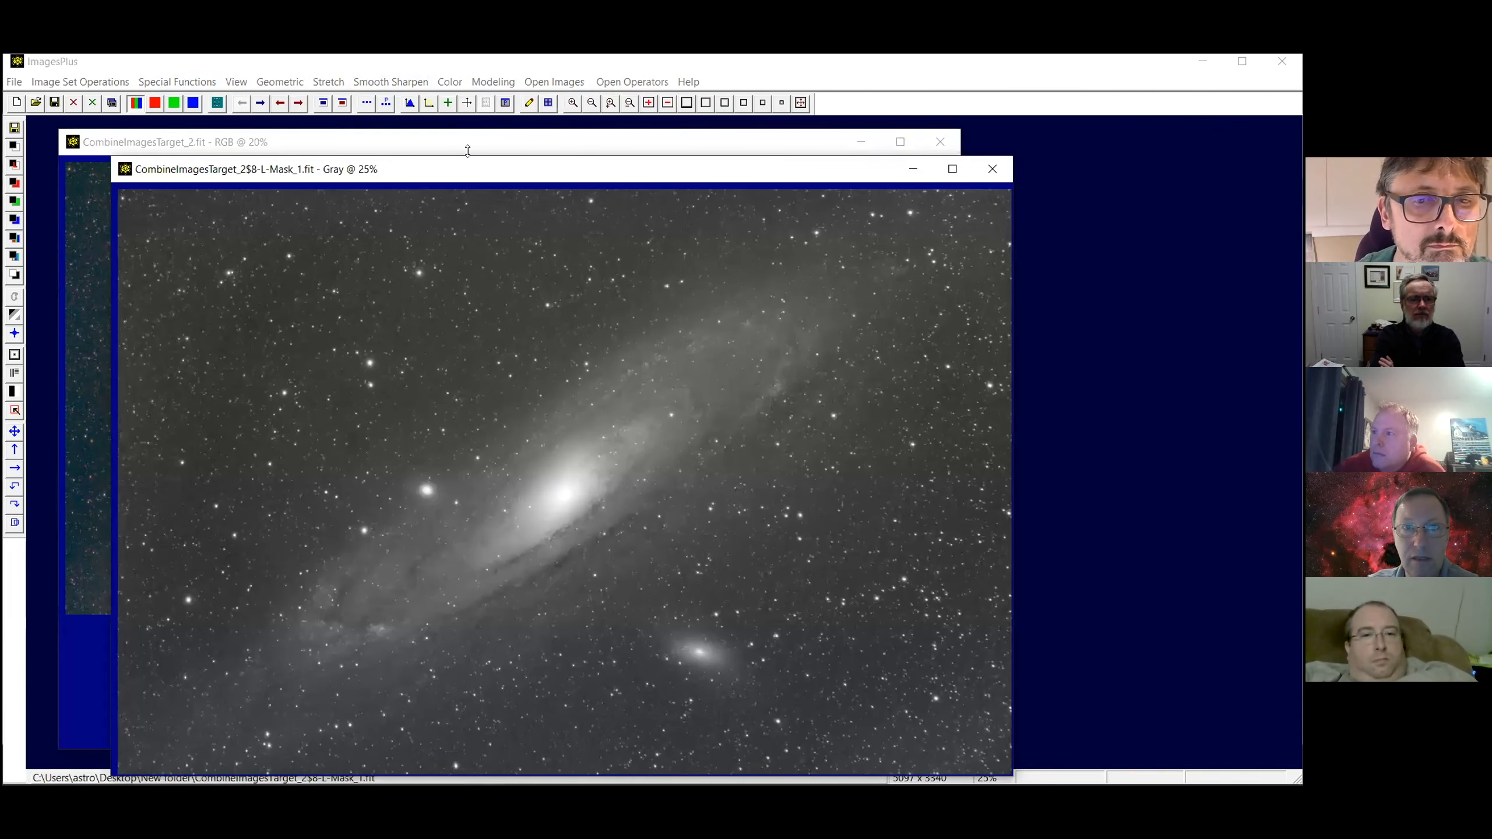
pyautogui.click(328, 82)
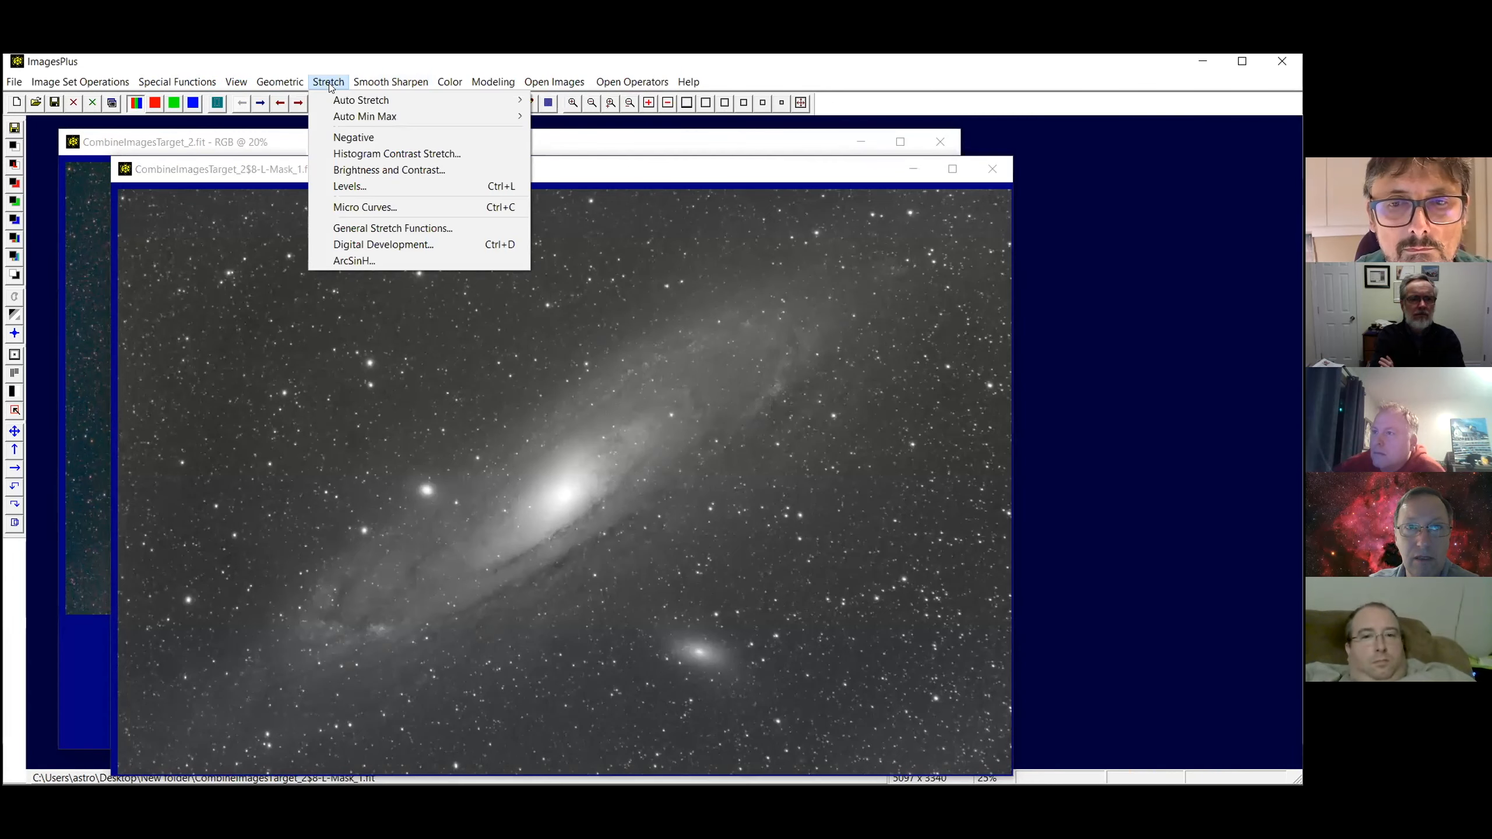
pyautogui.click(347, 138)
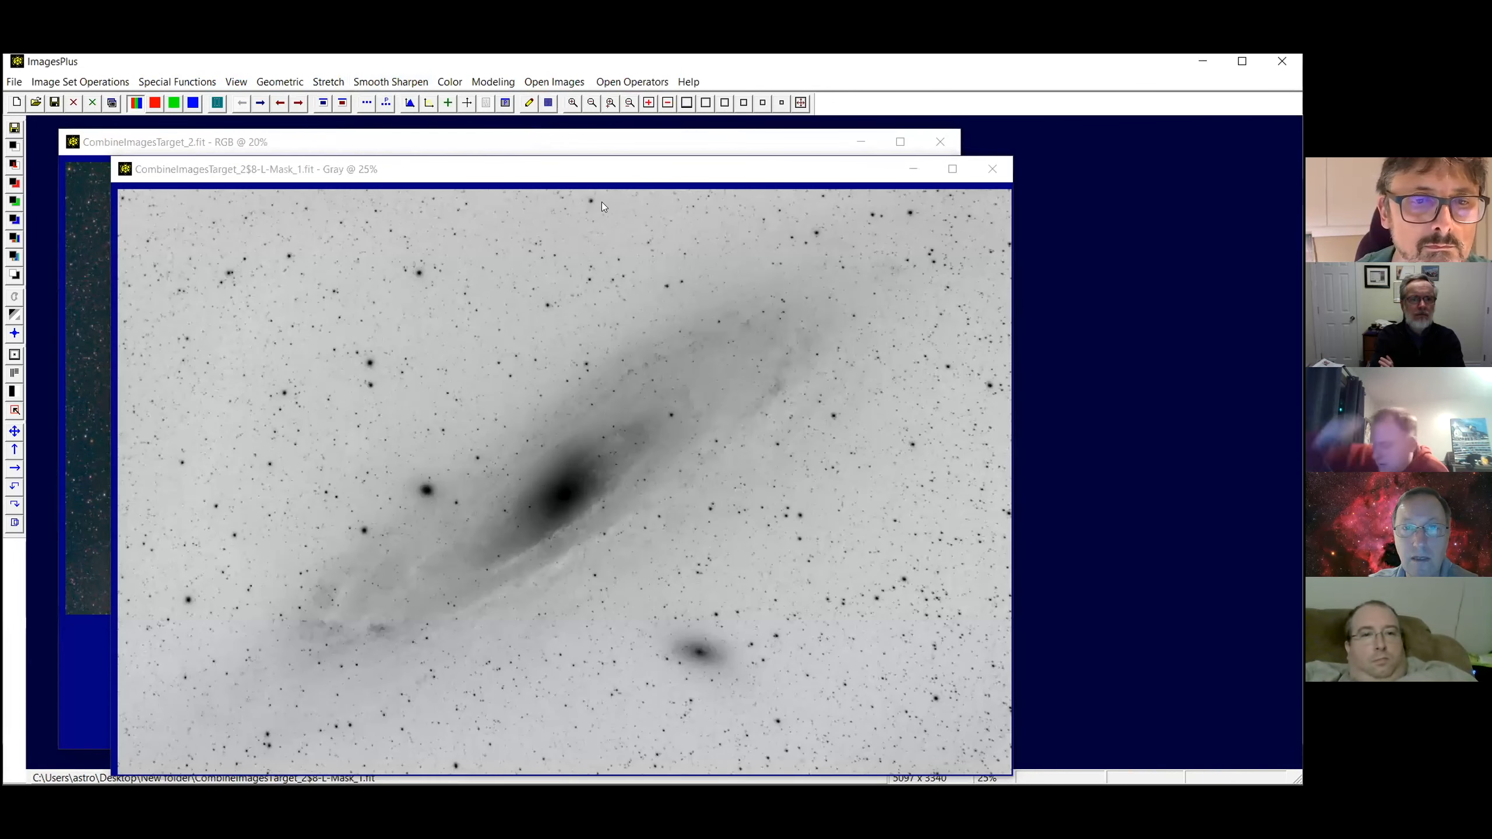
# Raise the black level of the inverted luminance mask to 33340 with Levels to darken the galaxy and stars
pyautogui.click(334, 83)
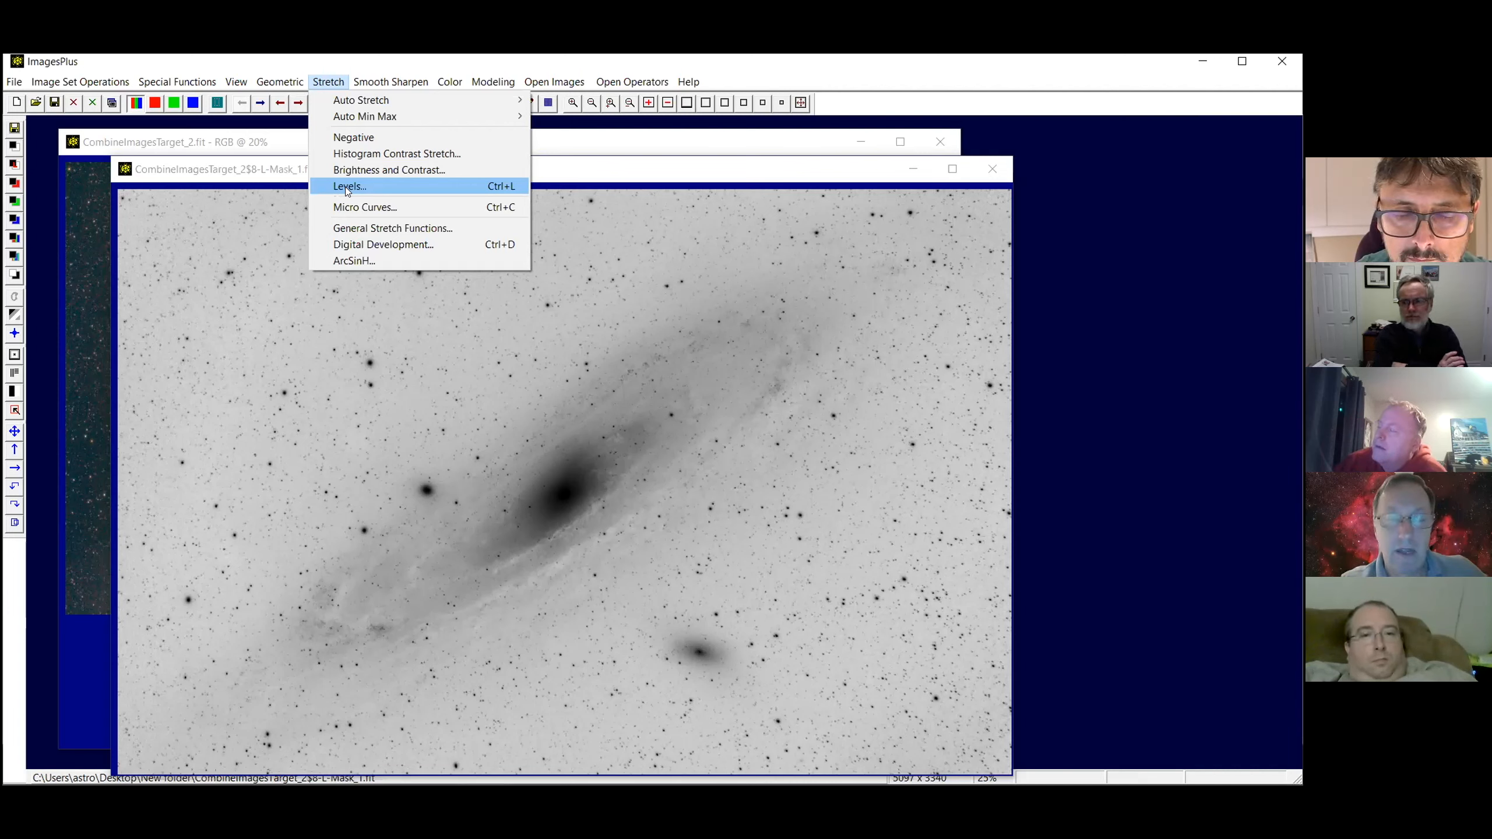
pyautogui.click(348, 187)
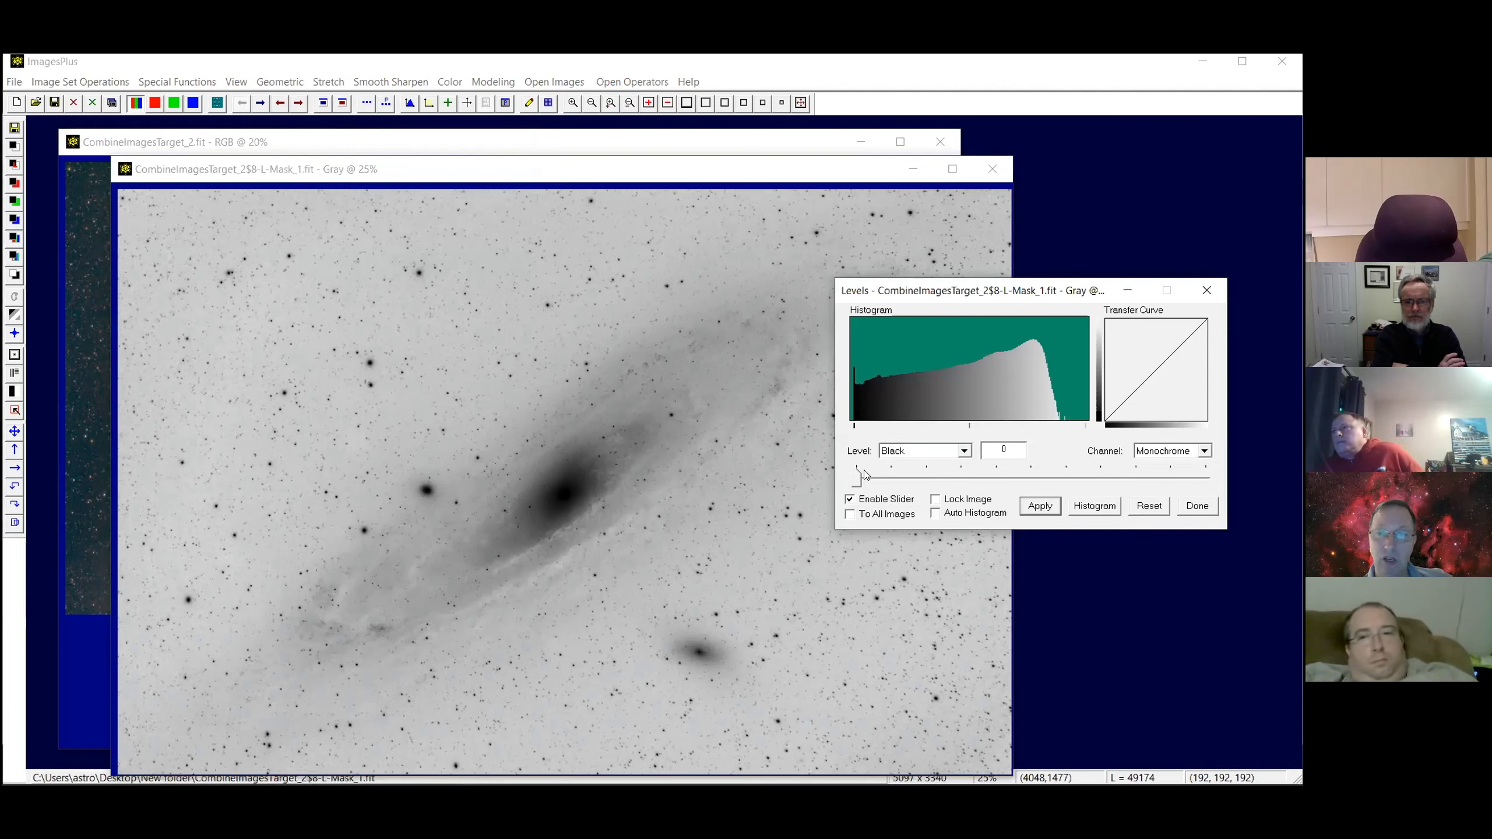
pyautogui.moveTo(855, 481); pyautogui.dragTo(970, 485)
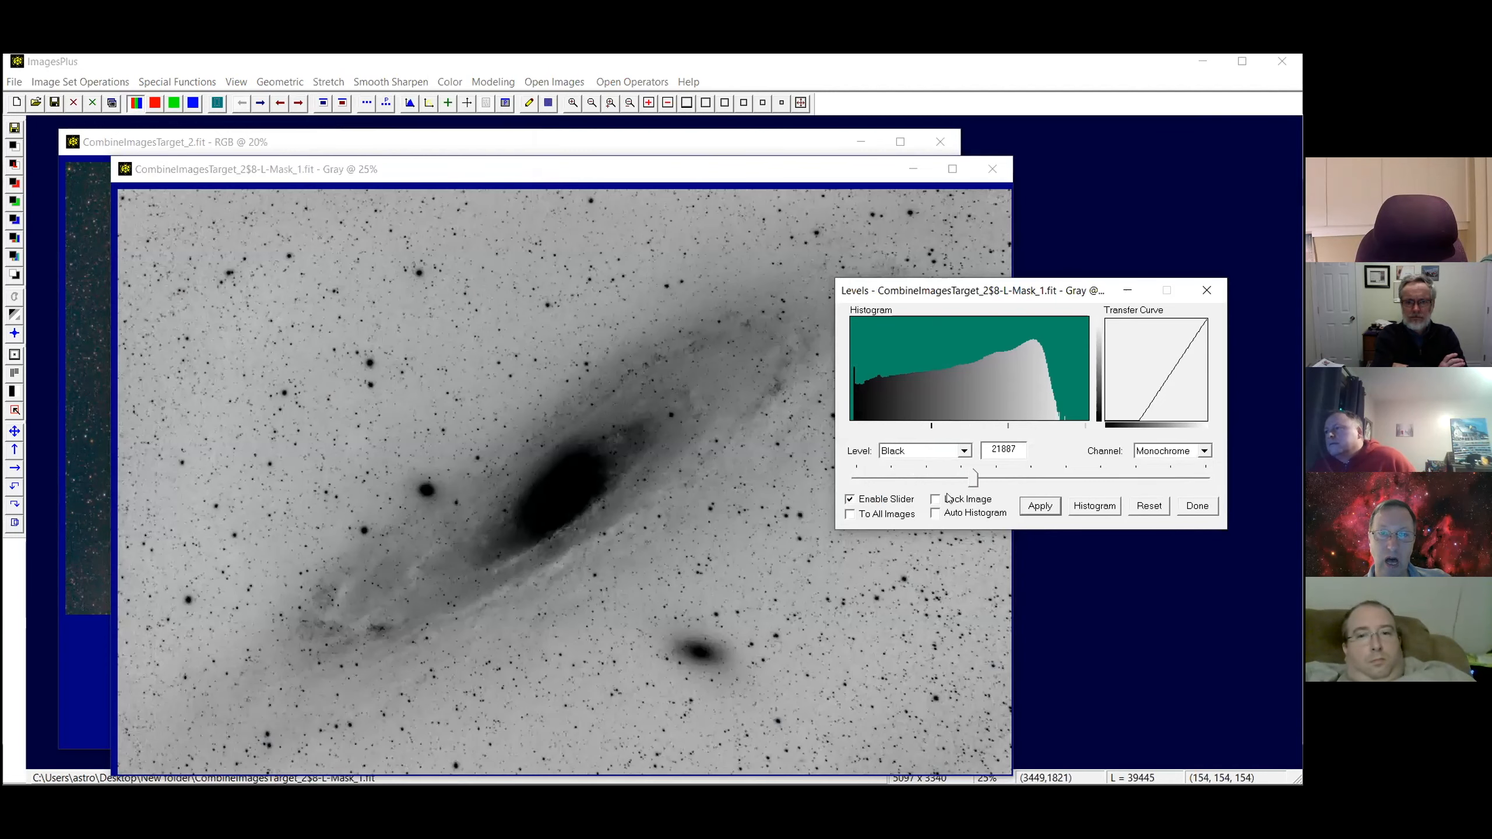
pyautogui.moveTo(973, 479); pyautogui.dragTo(998, 481)
pyautogui.click(1010, 484)
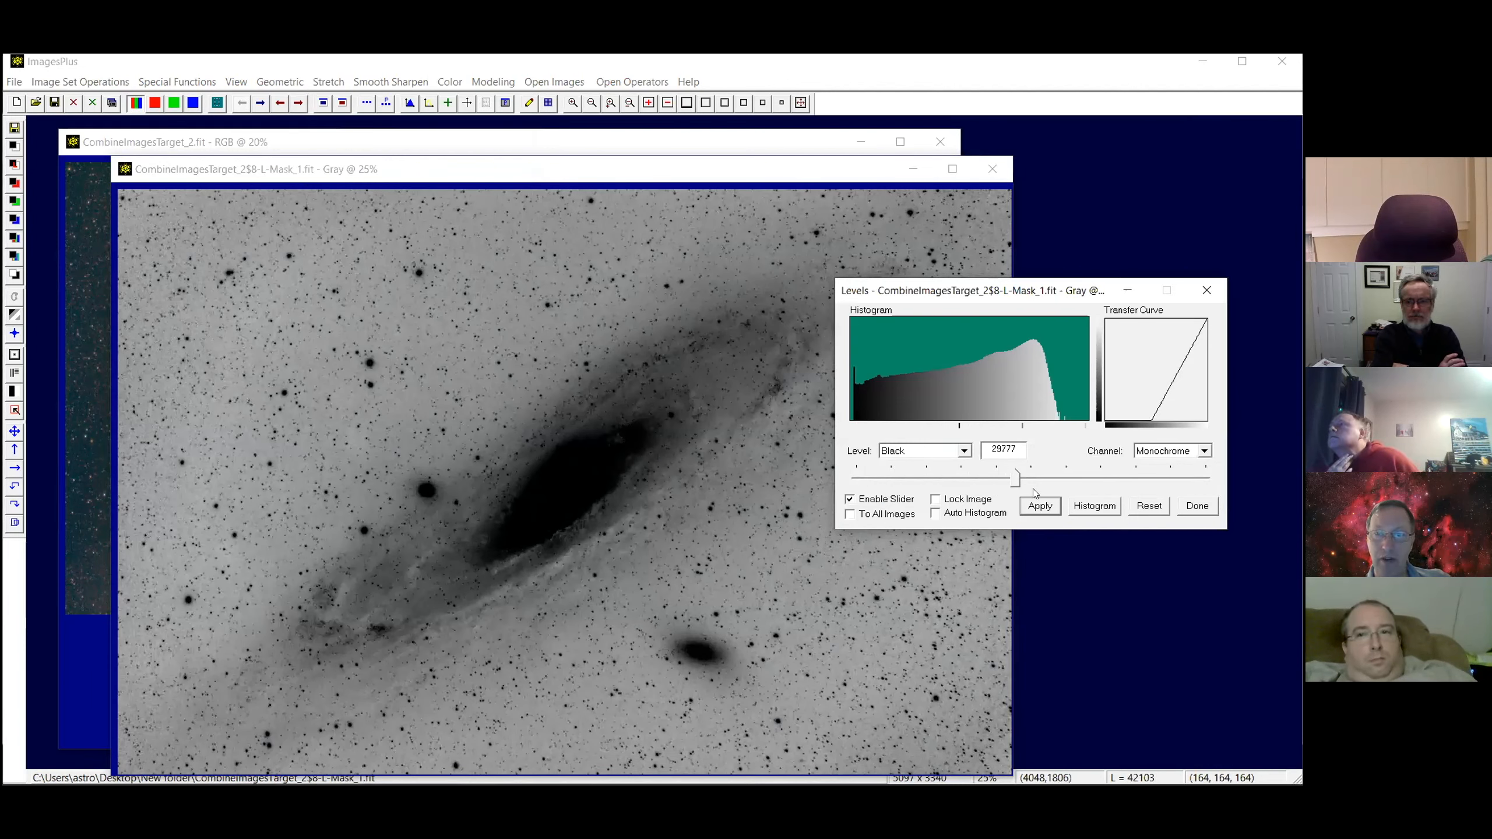
pyautogui.moveTo(1016, 479); pyautogui.dragTo(1034, 483)
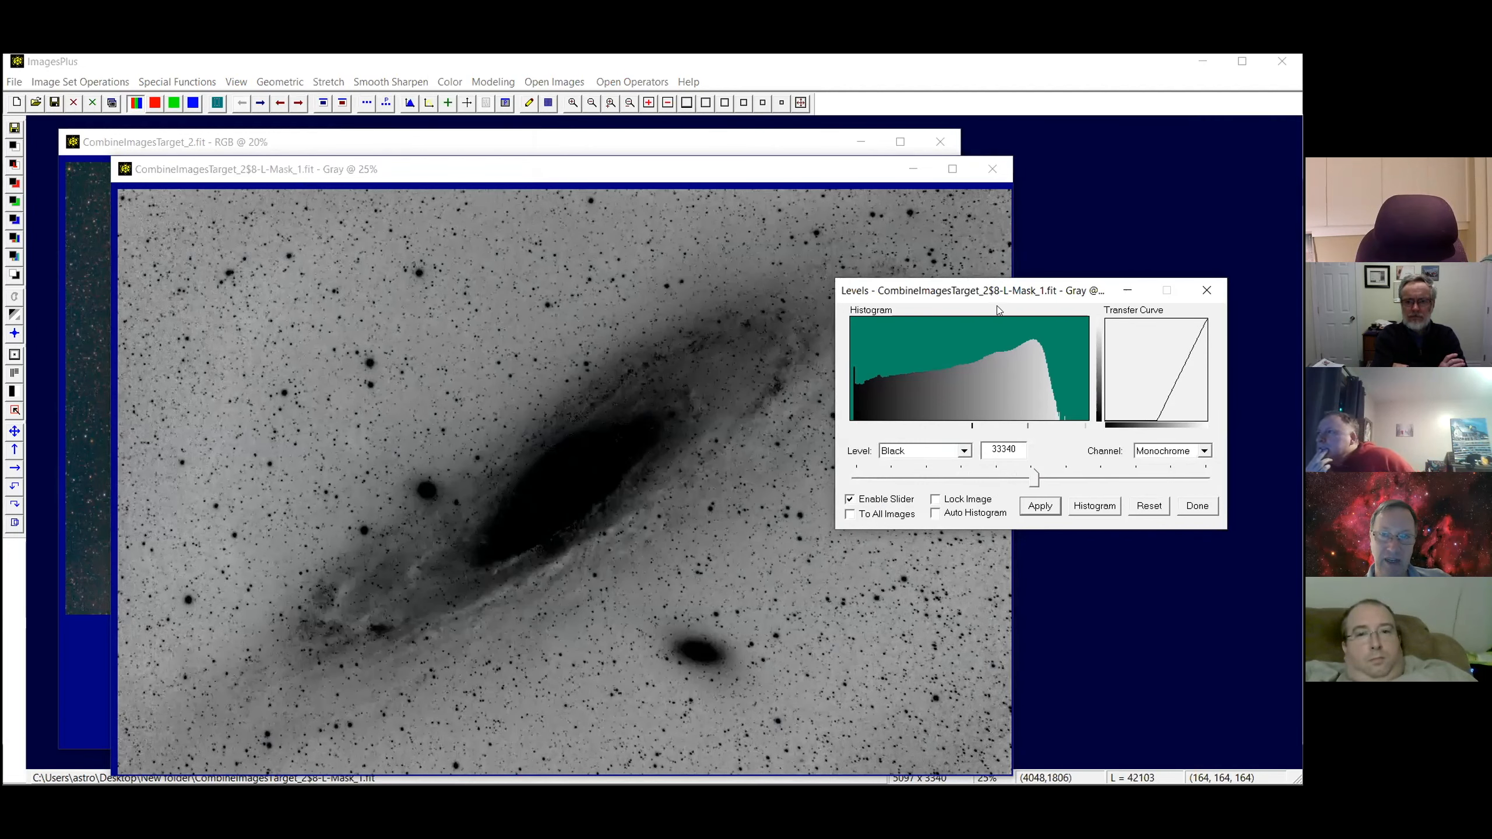
# Lower the mask's white level to 60445 to brighten its background, and close Levels
pyautogui.click(963, 451)
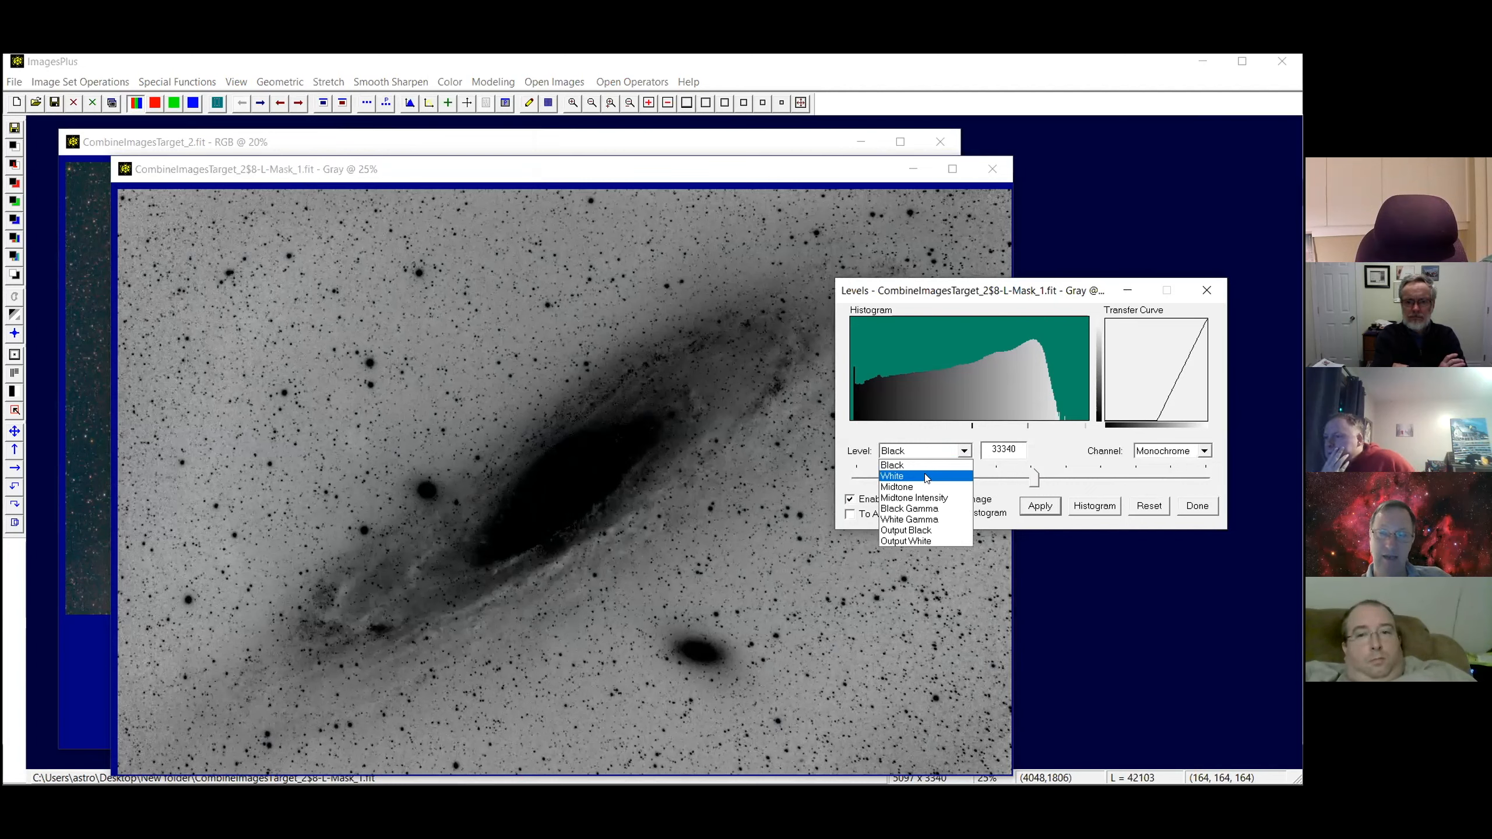
pyautogui.click(926, 476)
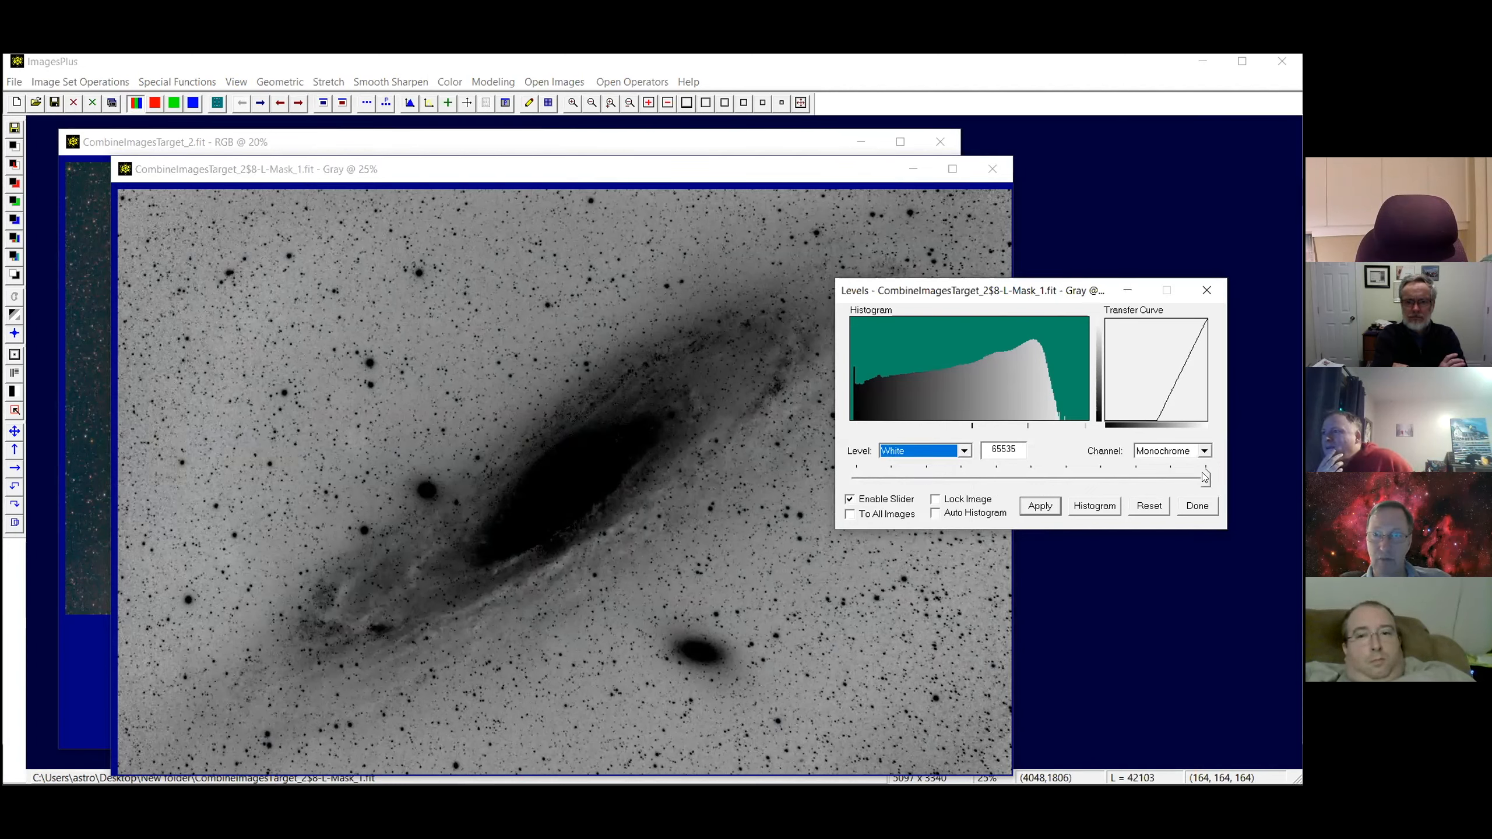
pyautogui.moveTo(1203, 474); pyautogui.dragTo(1177, 465)
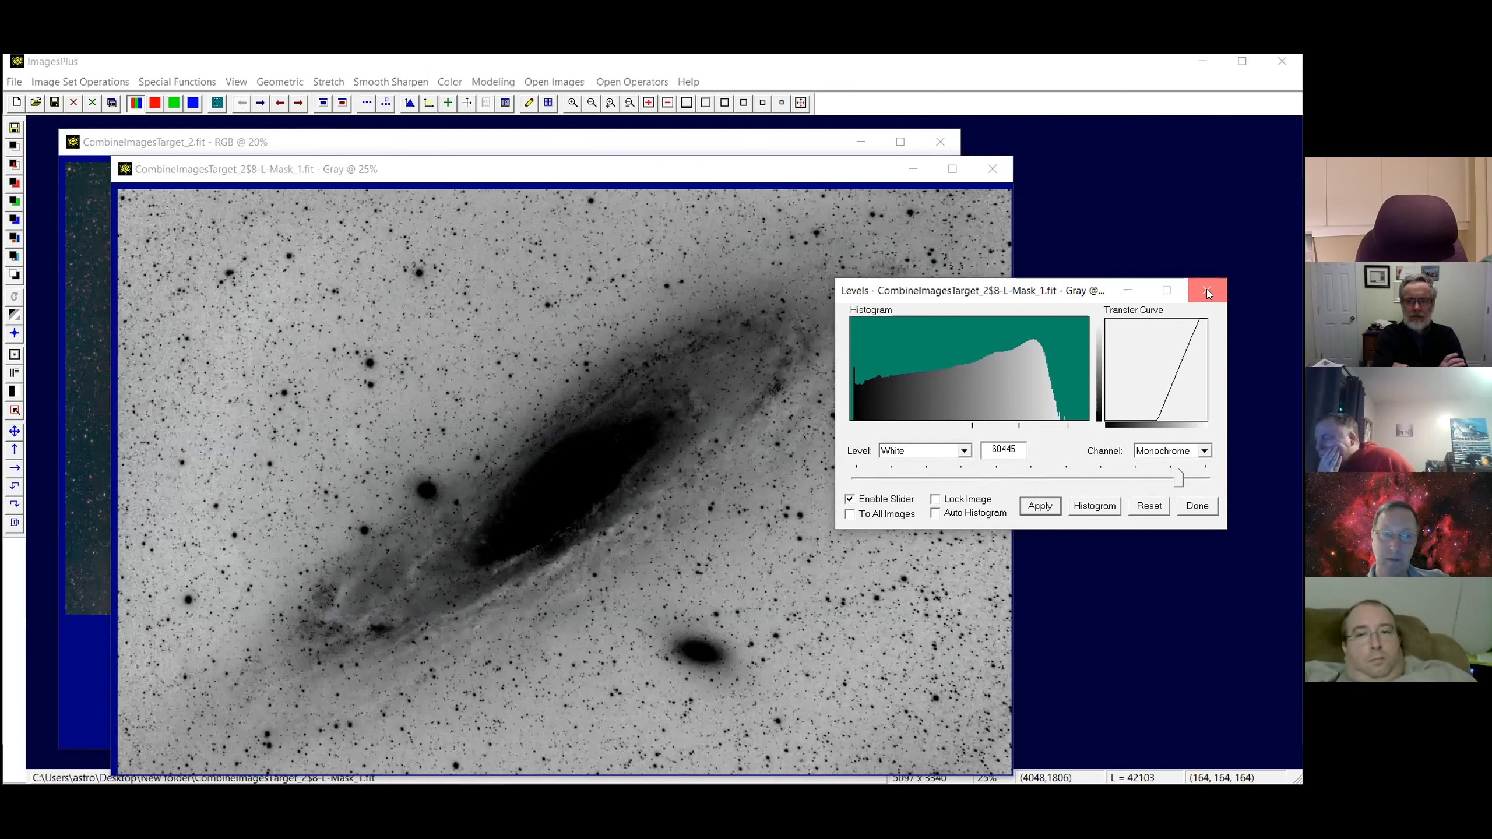
pyautogui.click(1207, 289)
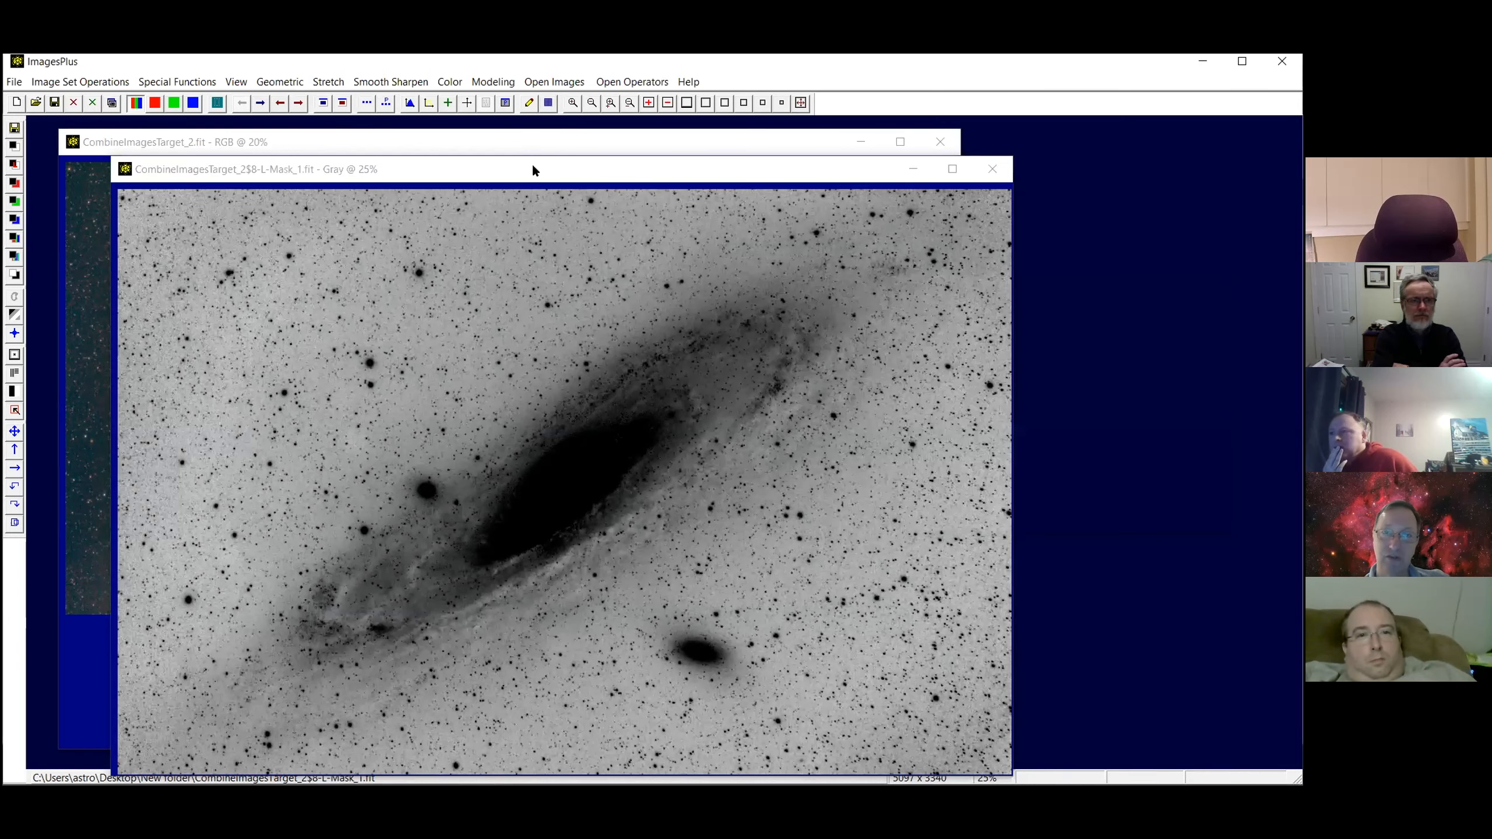
# Save the mask image as a 16-bit integer FITS file with lossless compression
pyautogui.moveTo(531, 164); pyautogui.dragTo(625, 183)
pyautogui.click(14, 127)
pyautogui.click(905, 572)
pyautogui.click(694, 432)
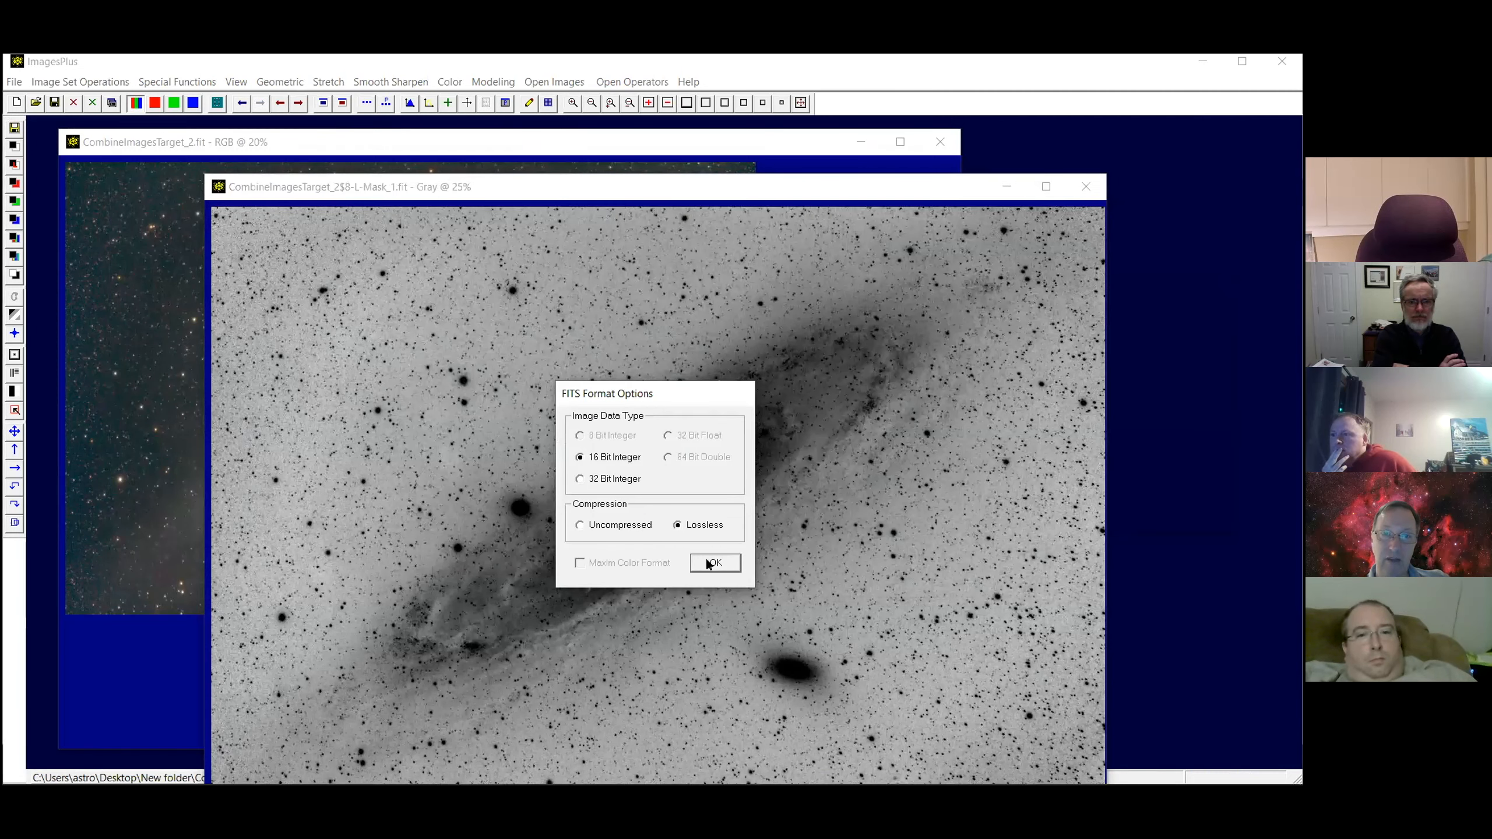
pyautogui.press('Return')
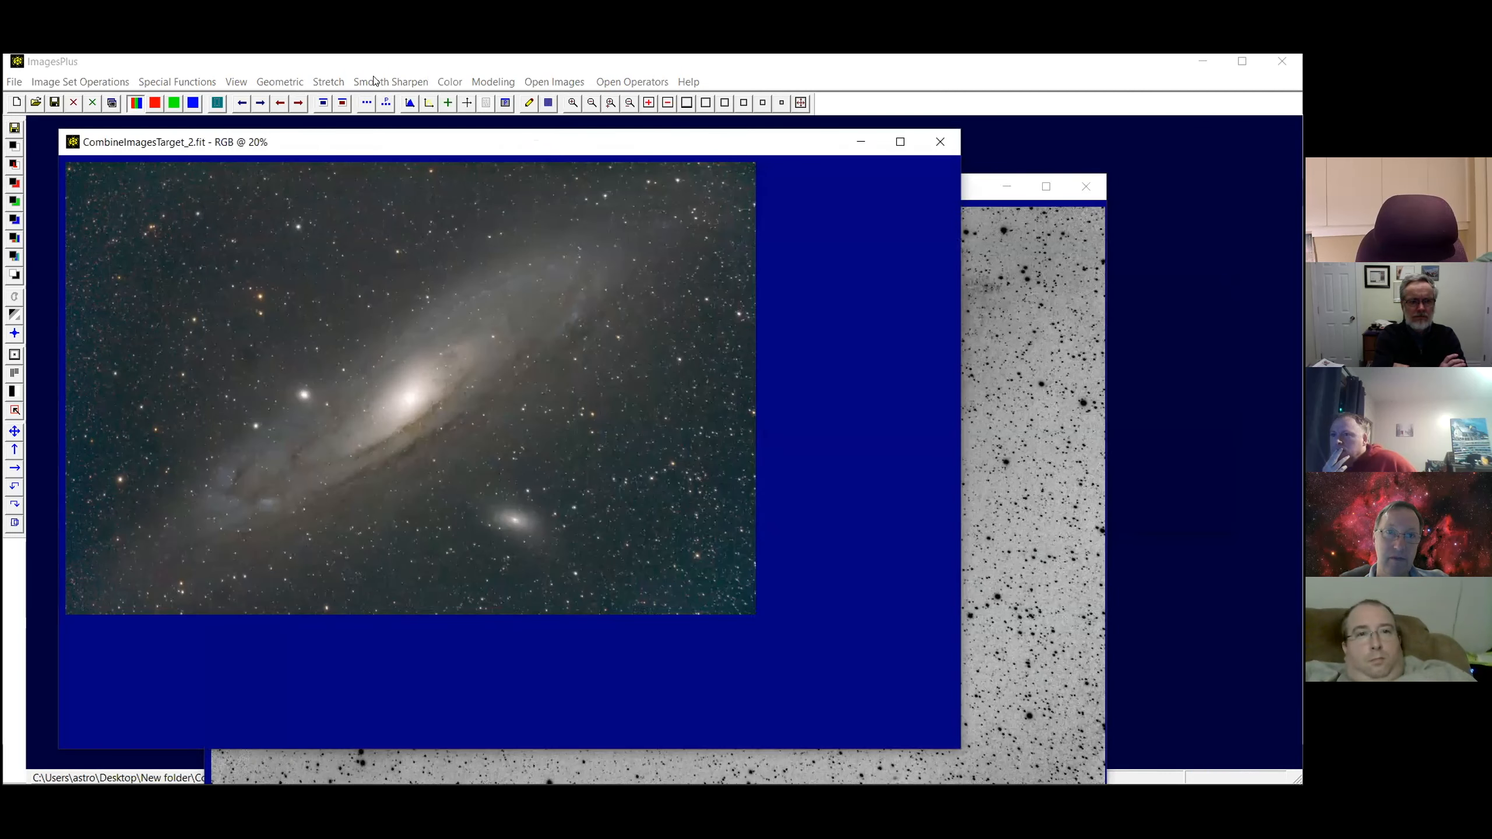
# Smooth the color galaxy image with a low-pass Frequency Filter at a cutoff of 0.012
pyautogui.click(391, 82)
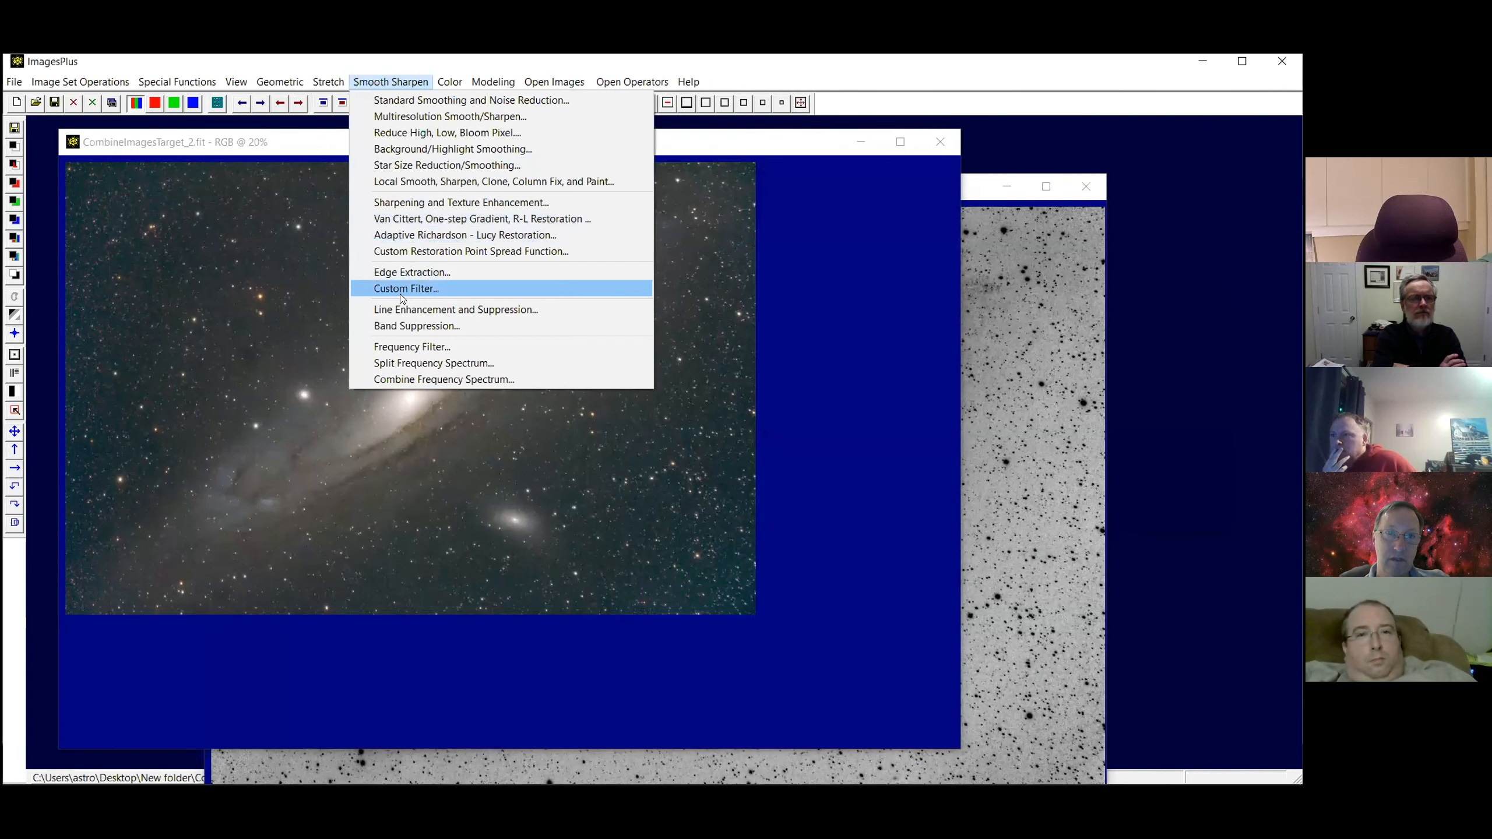
pyautogui.click(401, 346)
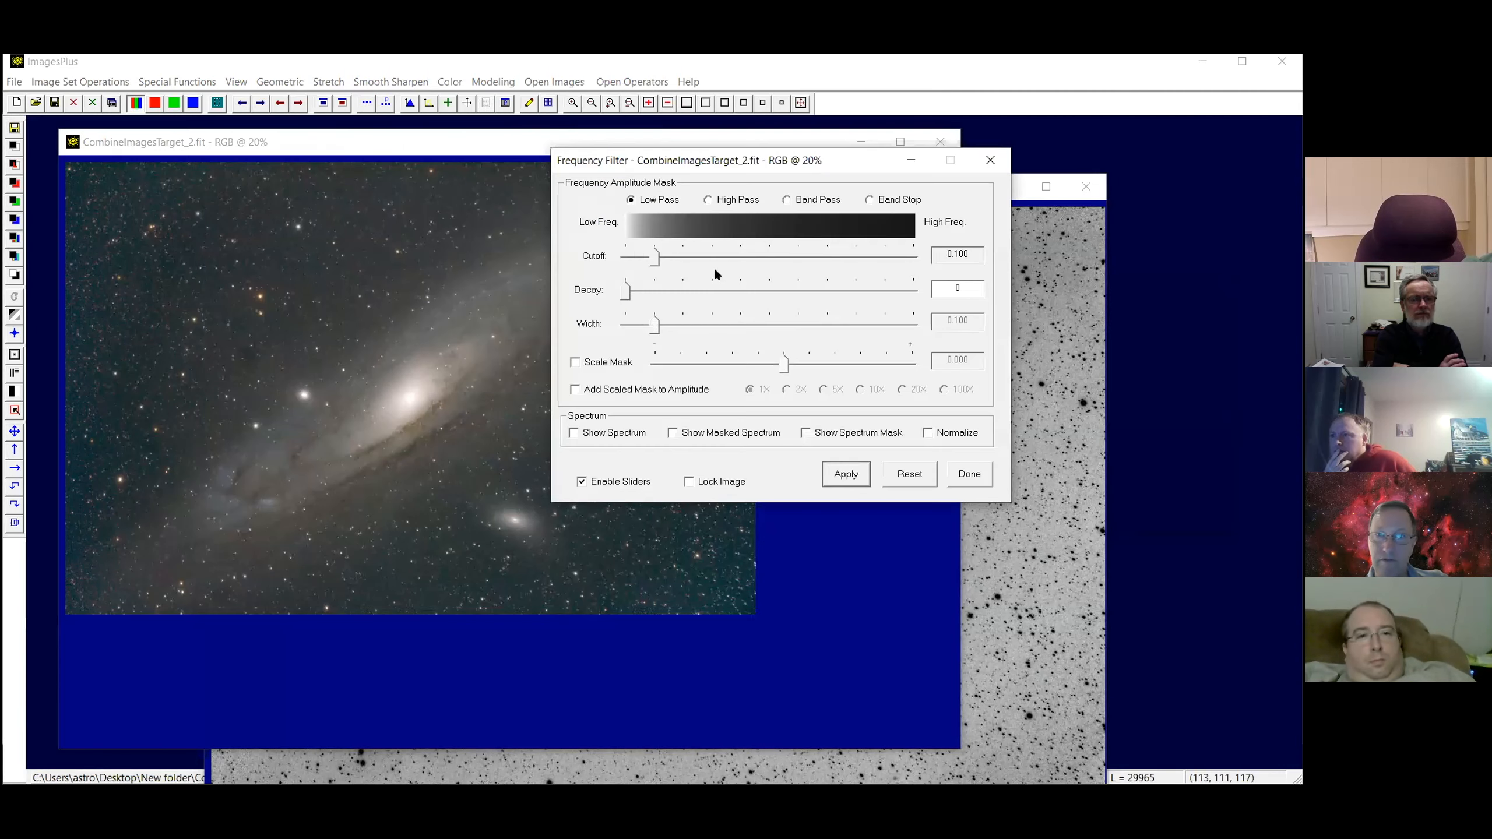
pyautogui.moveTo(654, 258); pyautogui.dragTo(631, 257)
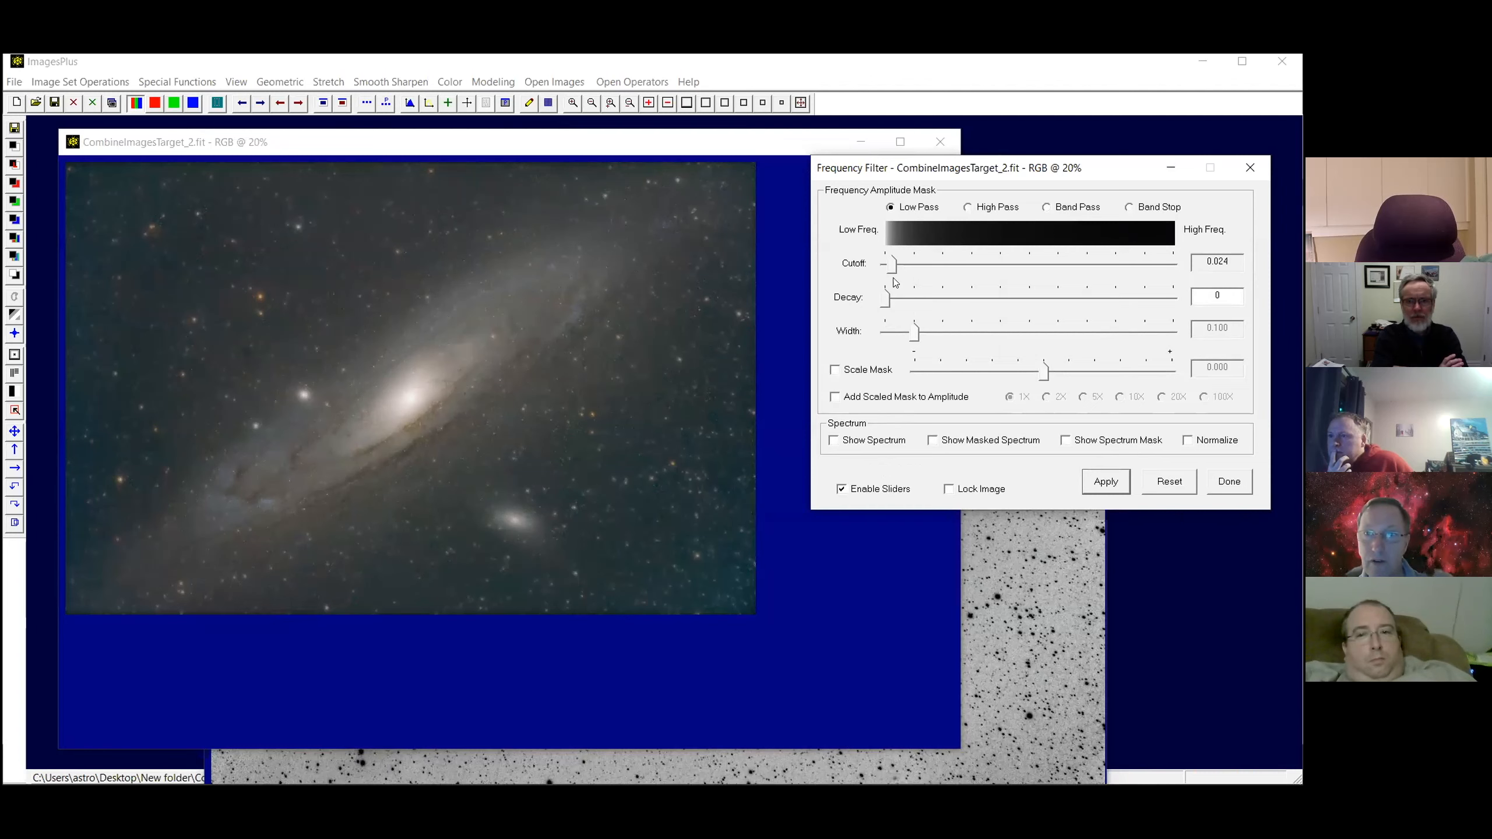
pyautogui.moveTo(892, 274); pyautogui.dragTo(887, 267)
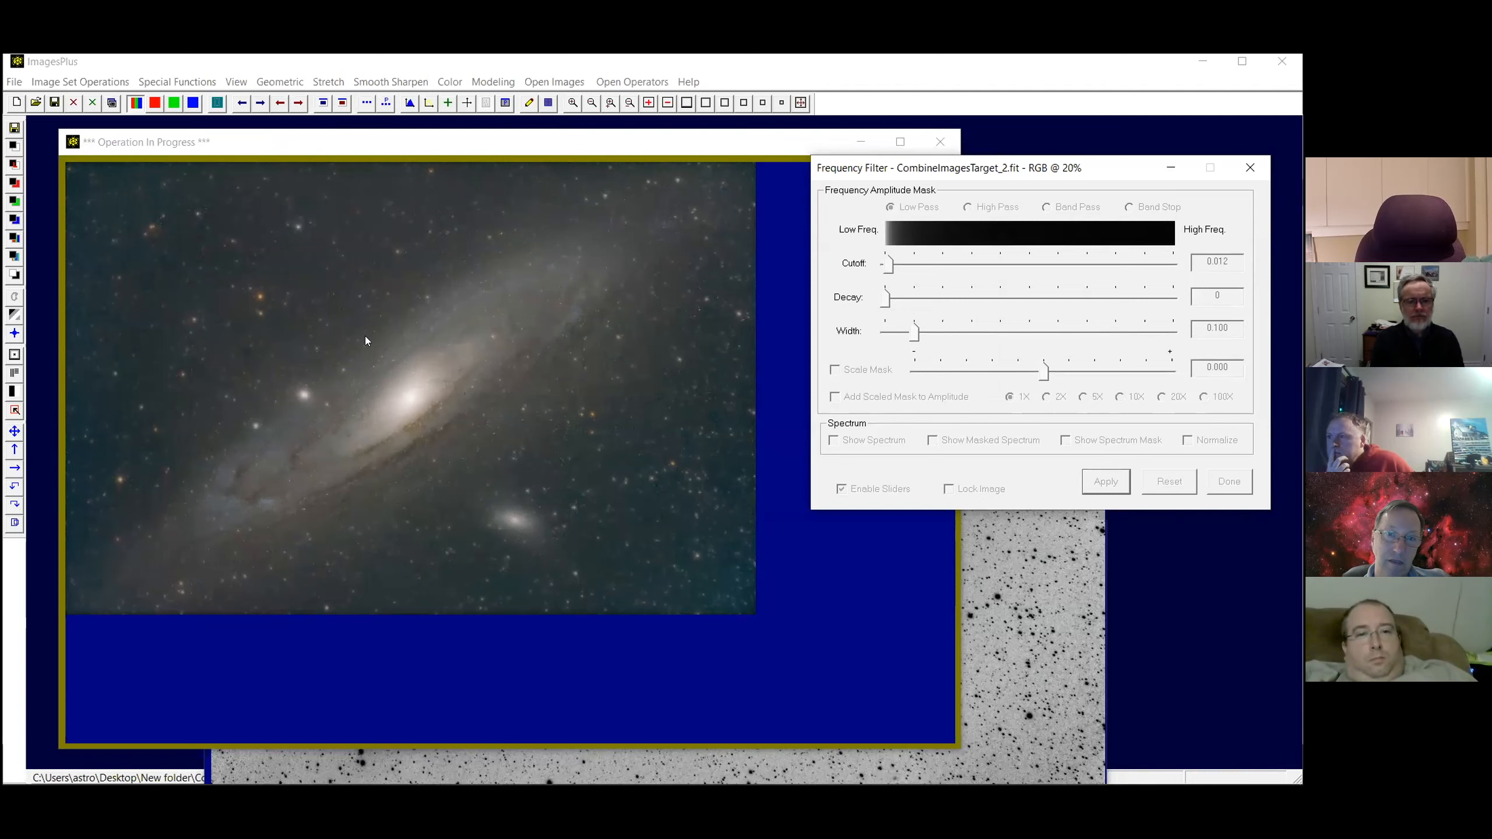
# Paste the inverted luminance image as a mono image mask on the Frequency Filter operation in the process history
pyautogui.click(498, 102)
pyautogui.click(1135, 293)
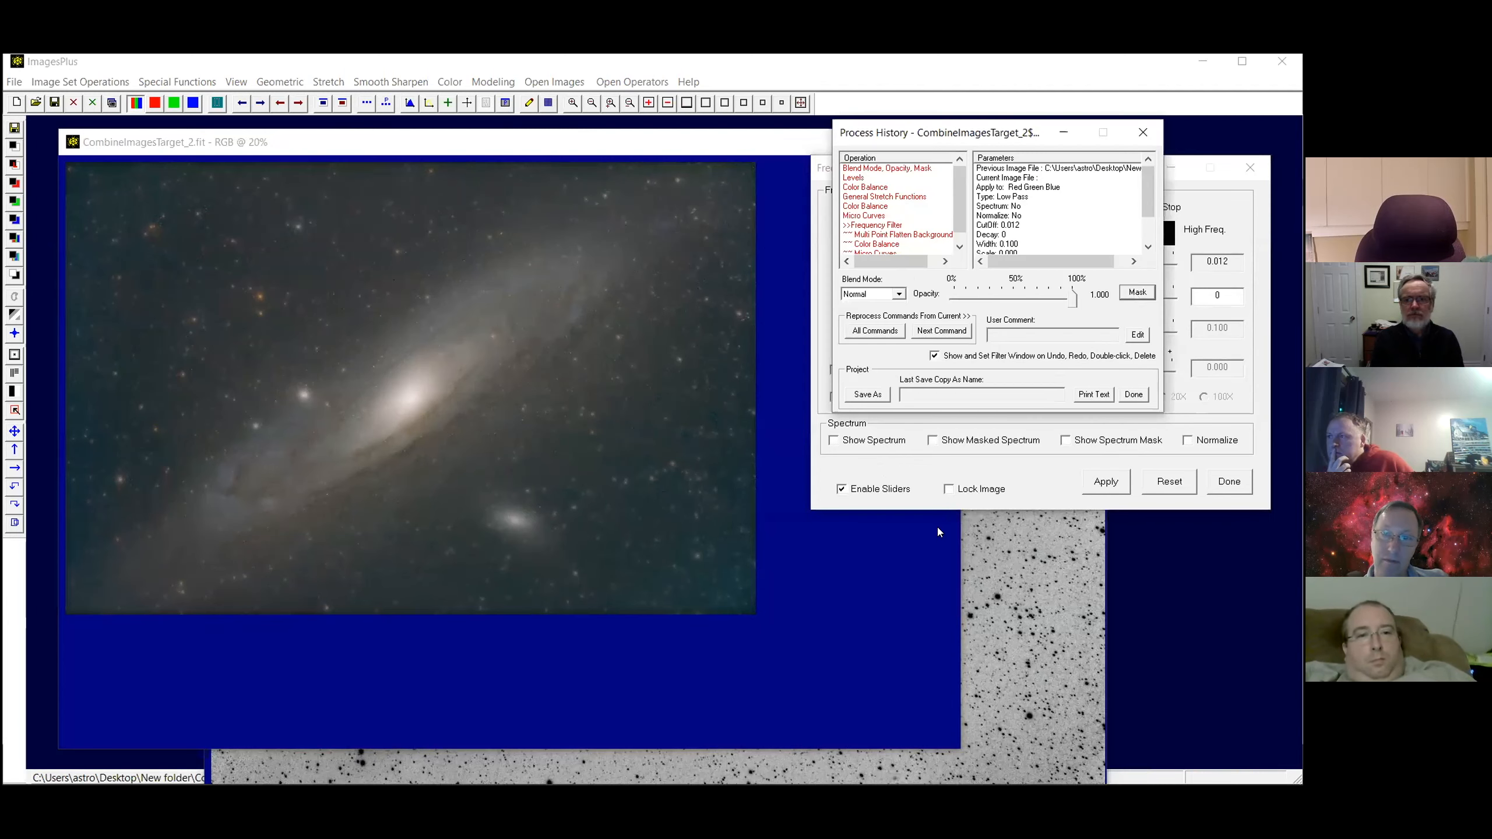
pyautogui.click(920, 574)
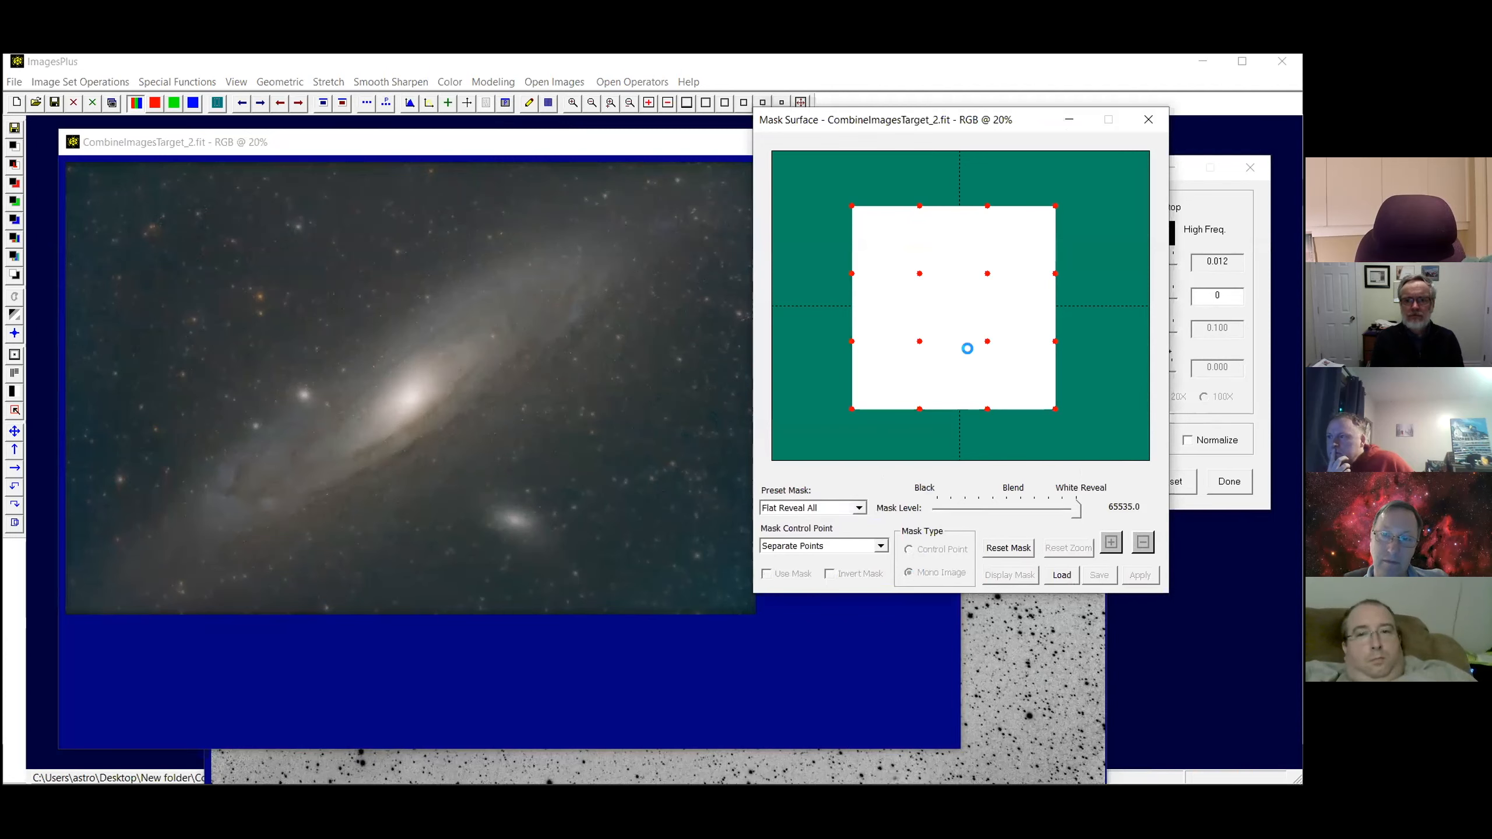
pyautogui.rightClick(972, 301)
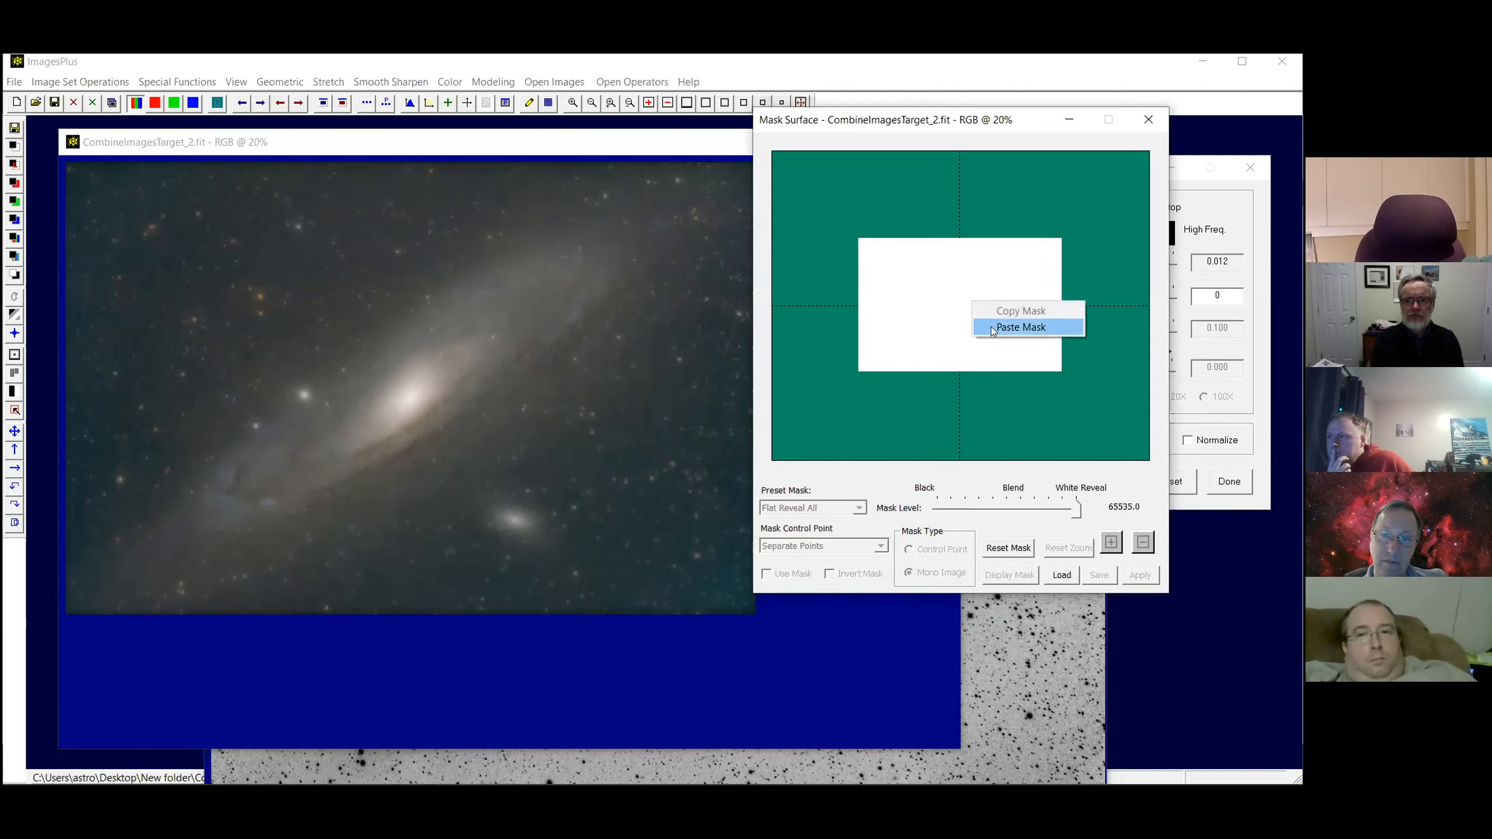
pyautogui.click(992, 328)
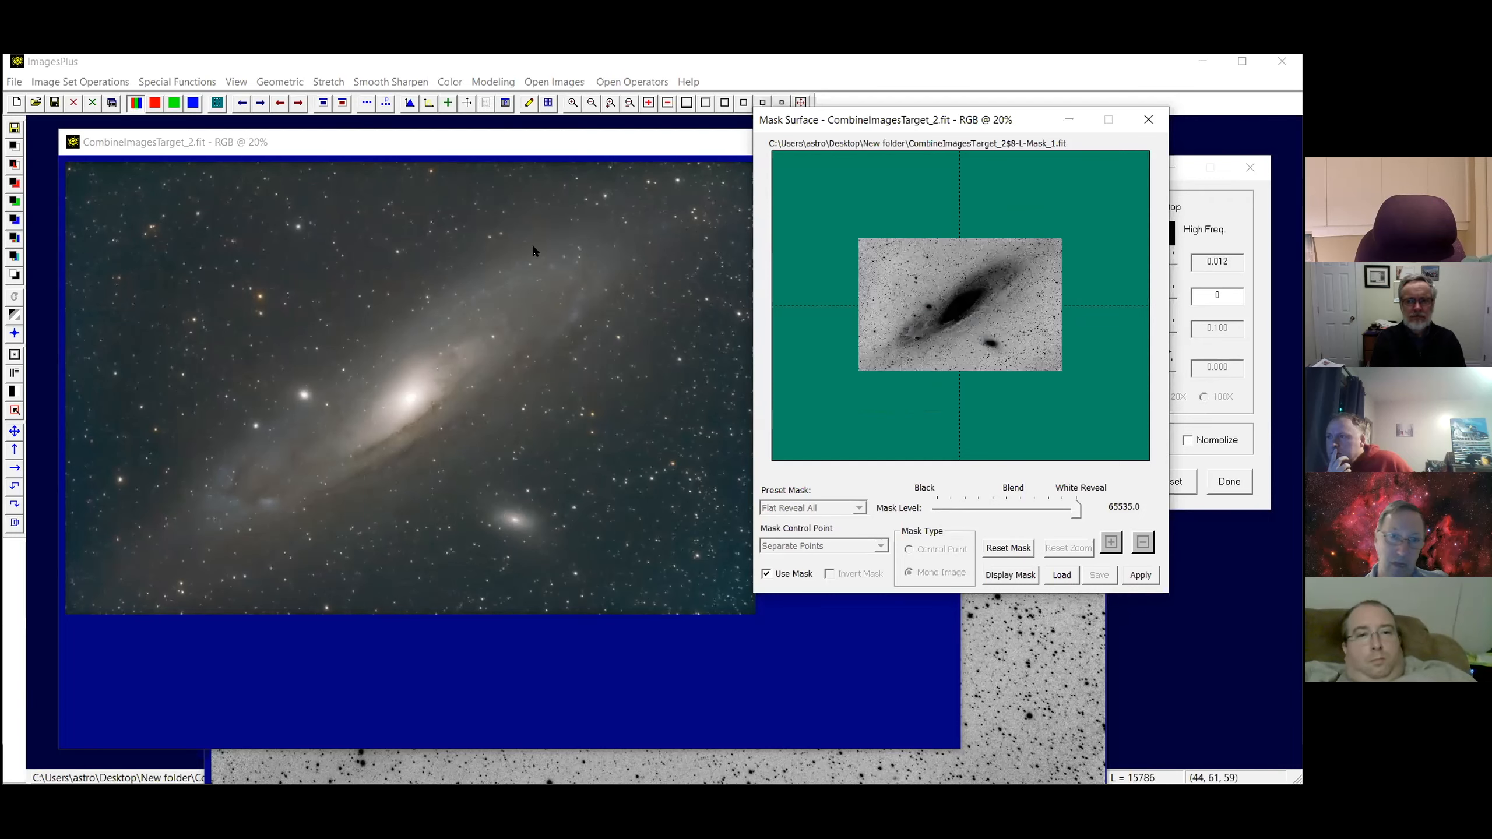
# Set up Standard Smoothing and Noise Reduction for the color image with a 27x27 blur window
pyautogui.click(761, 103)
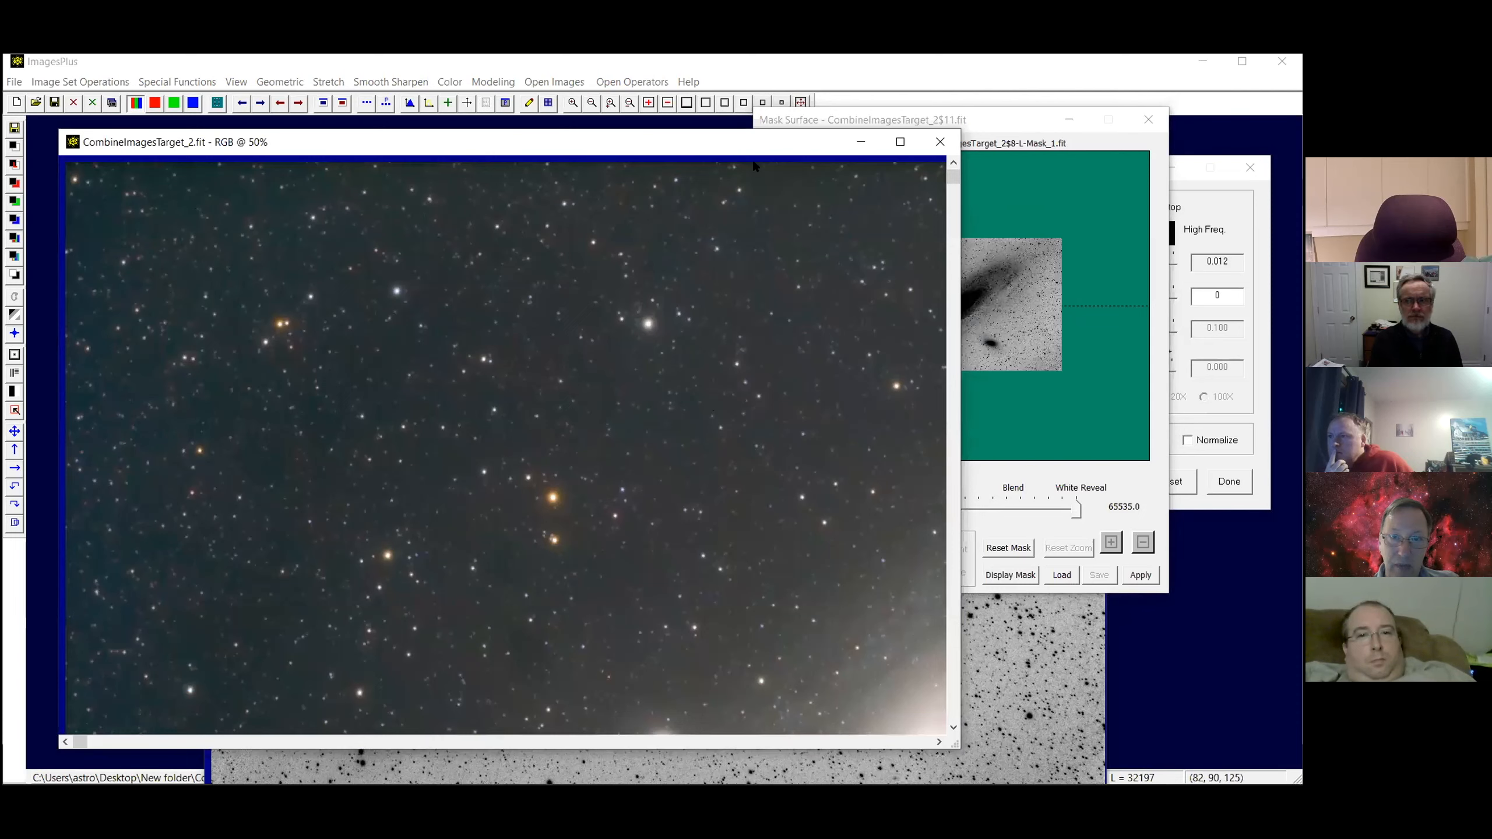
pyautogui.click(382, 85)
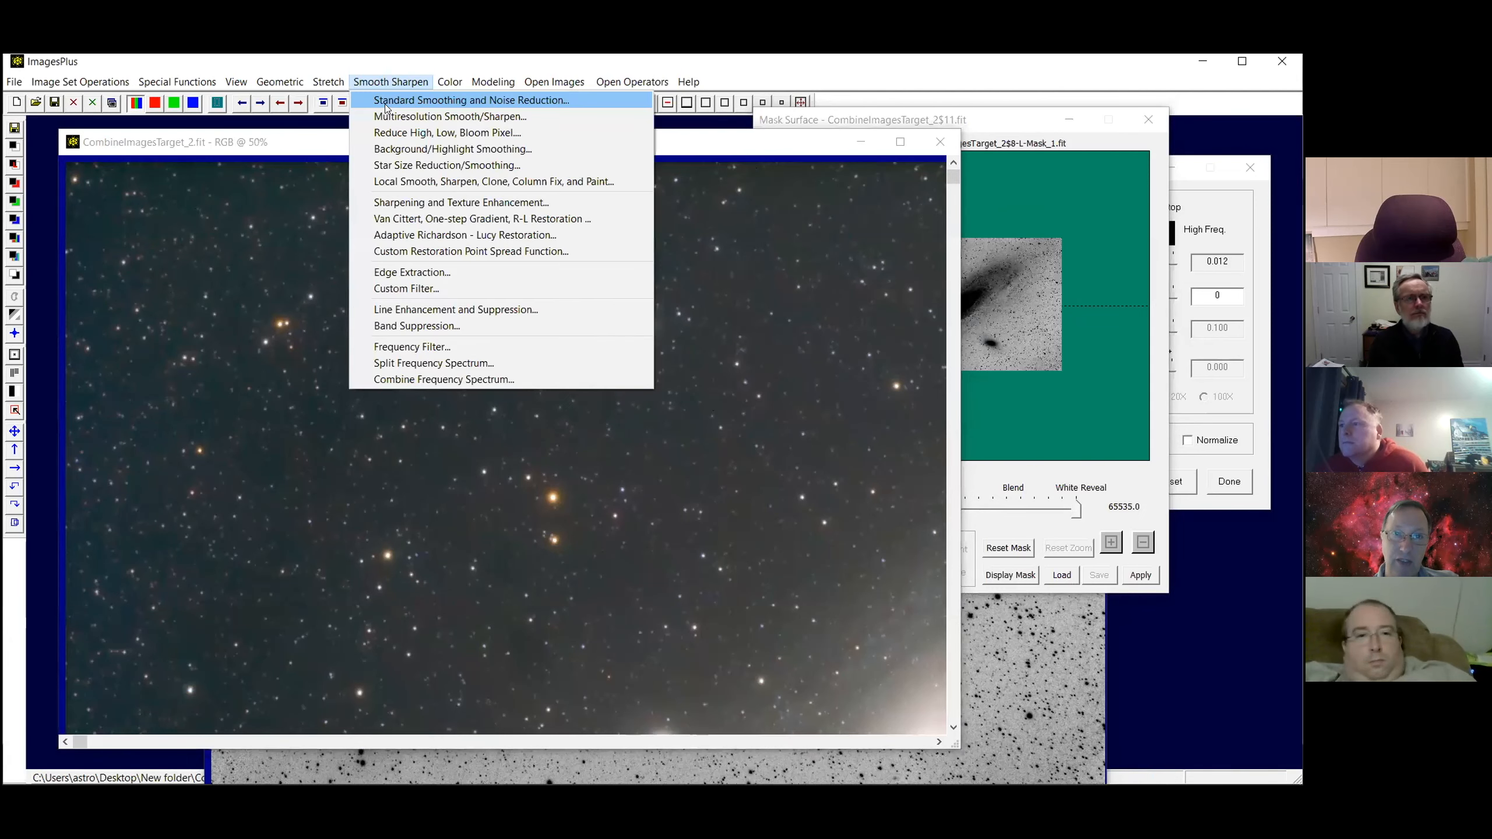
pyautogui.click(386, 104)
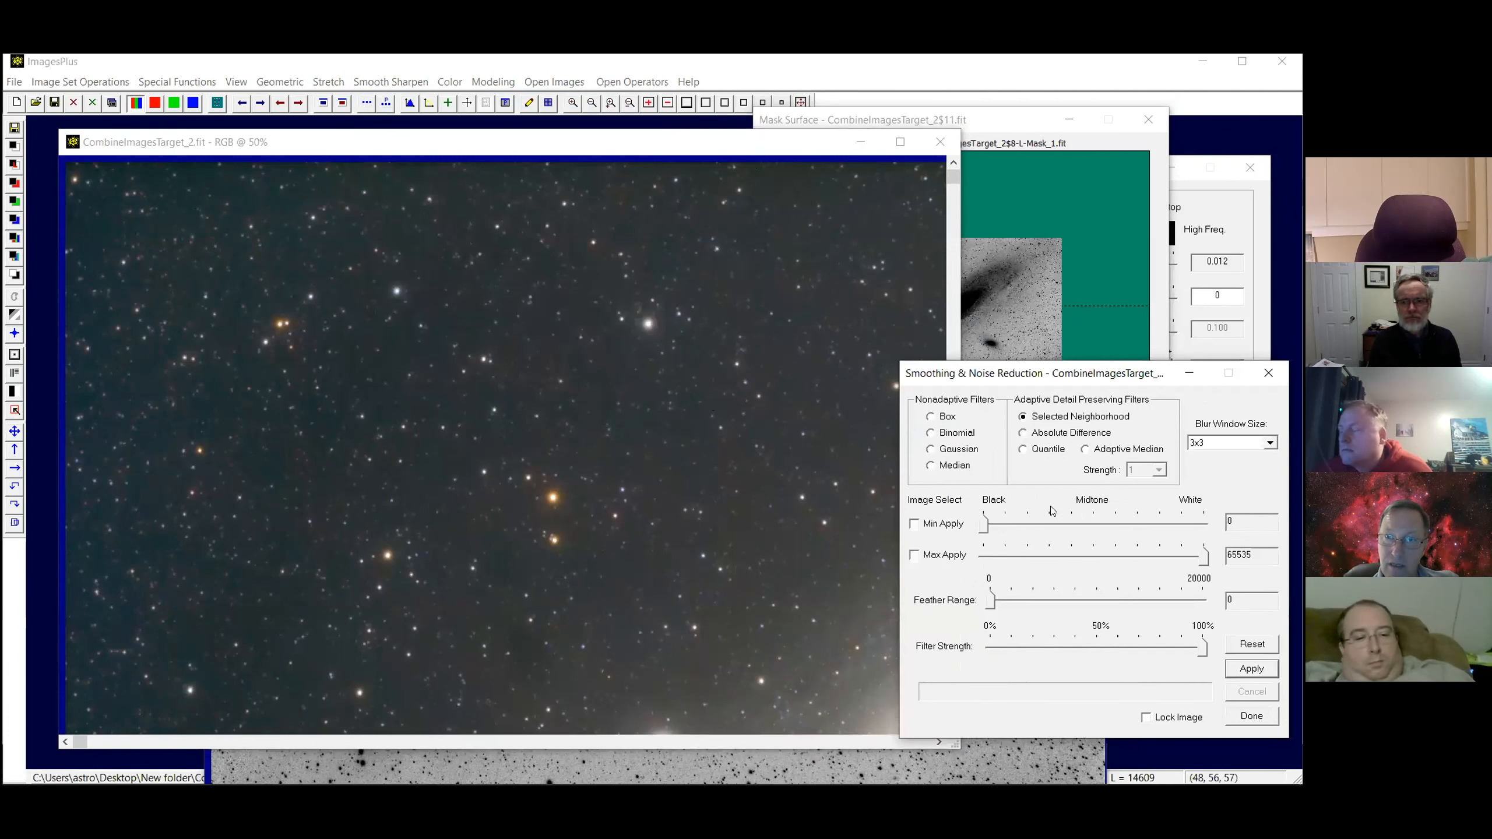
pyautogui.click(1269, 443)
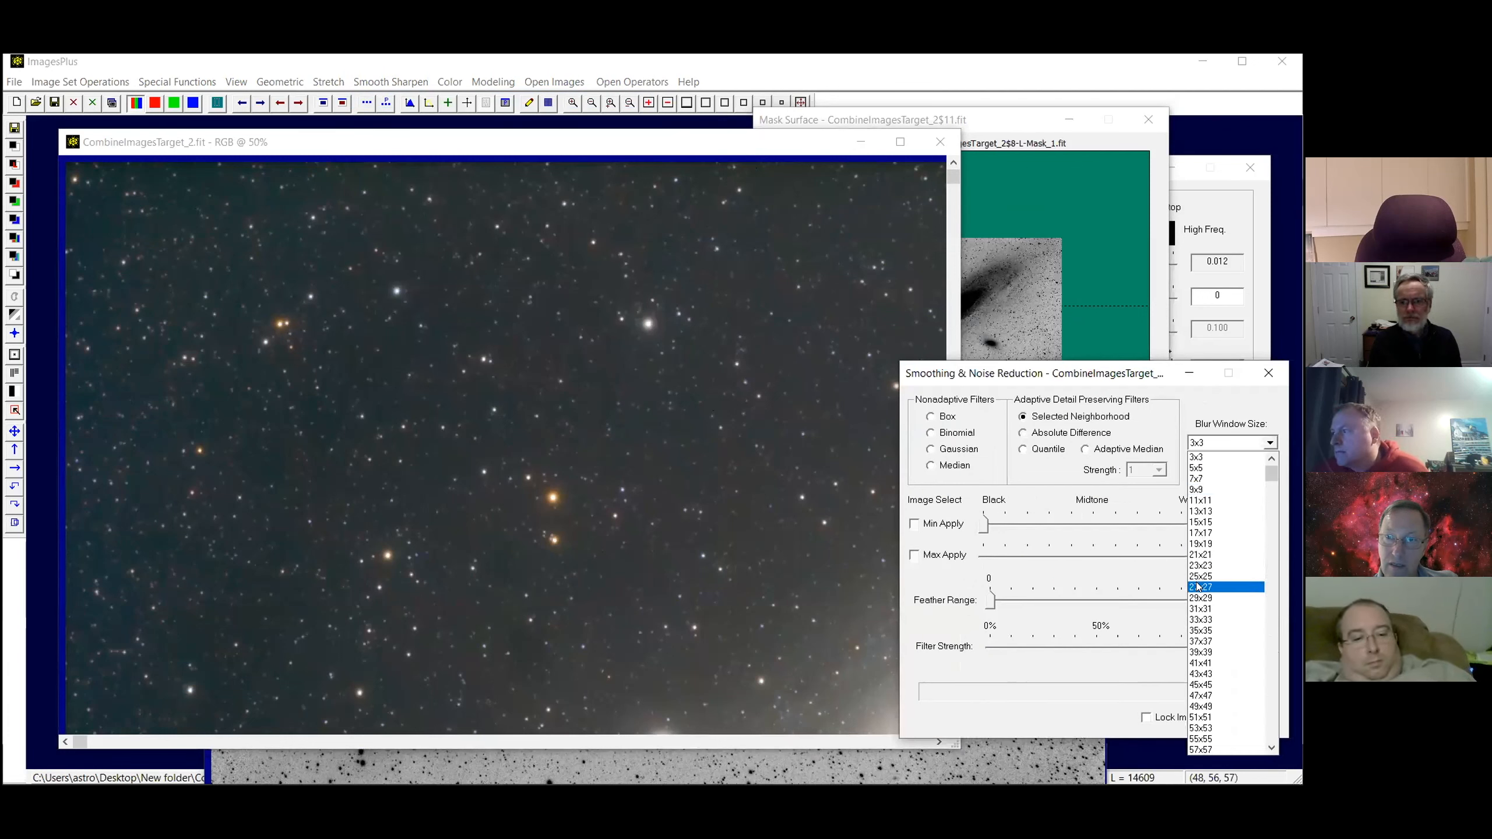
pyautogui.click(1198, 587)
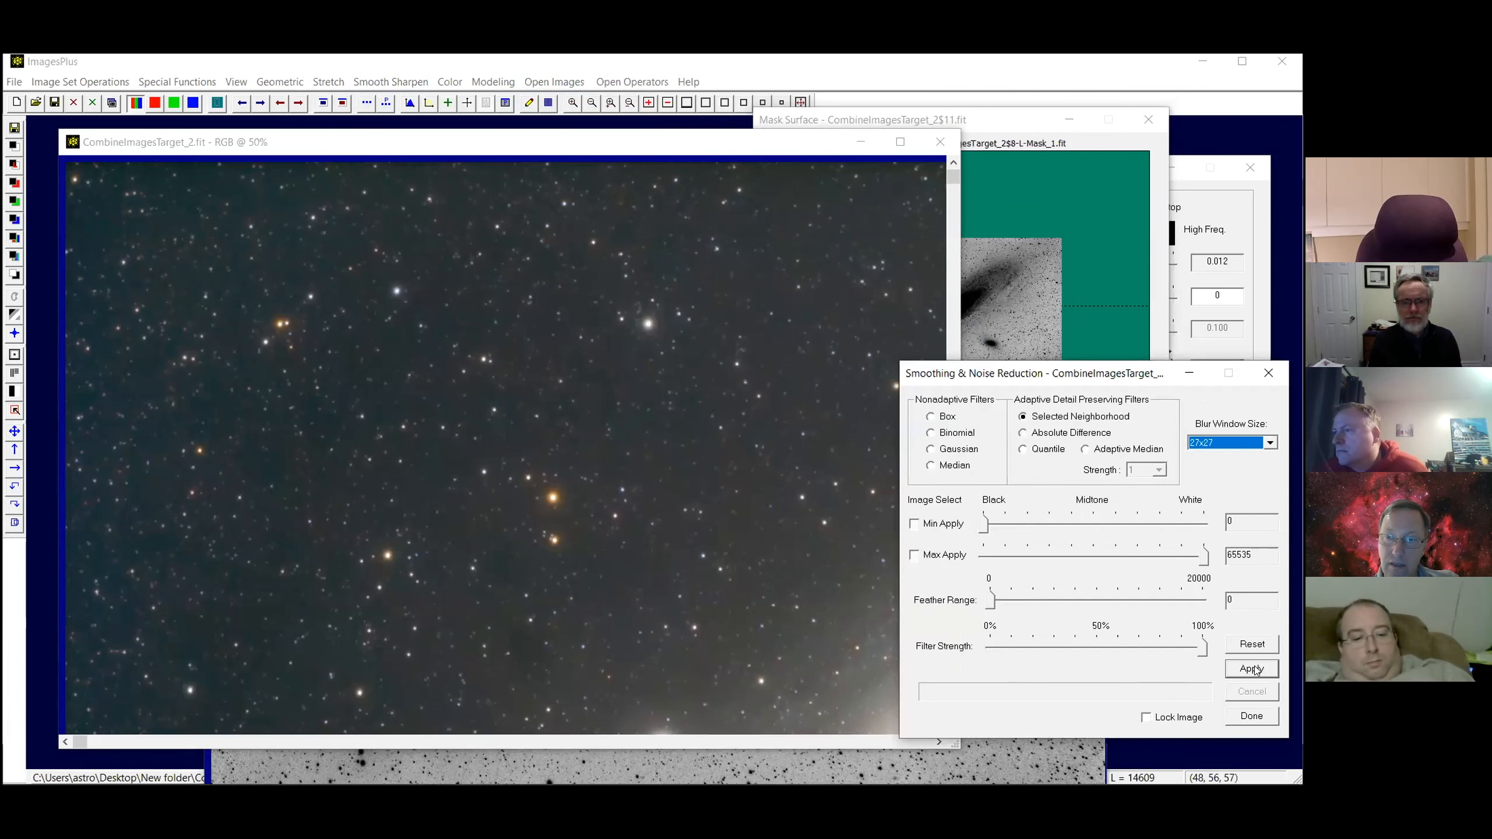
# Limit the smoothing to a maximum brightness of 20457 sampled from the image, with a feather range of 910, and apply it
pyautogui.click(914, 556)
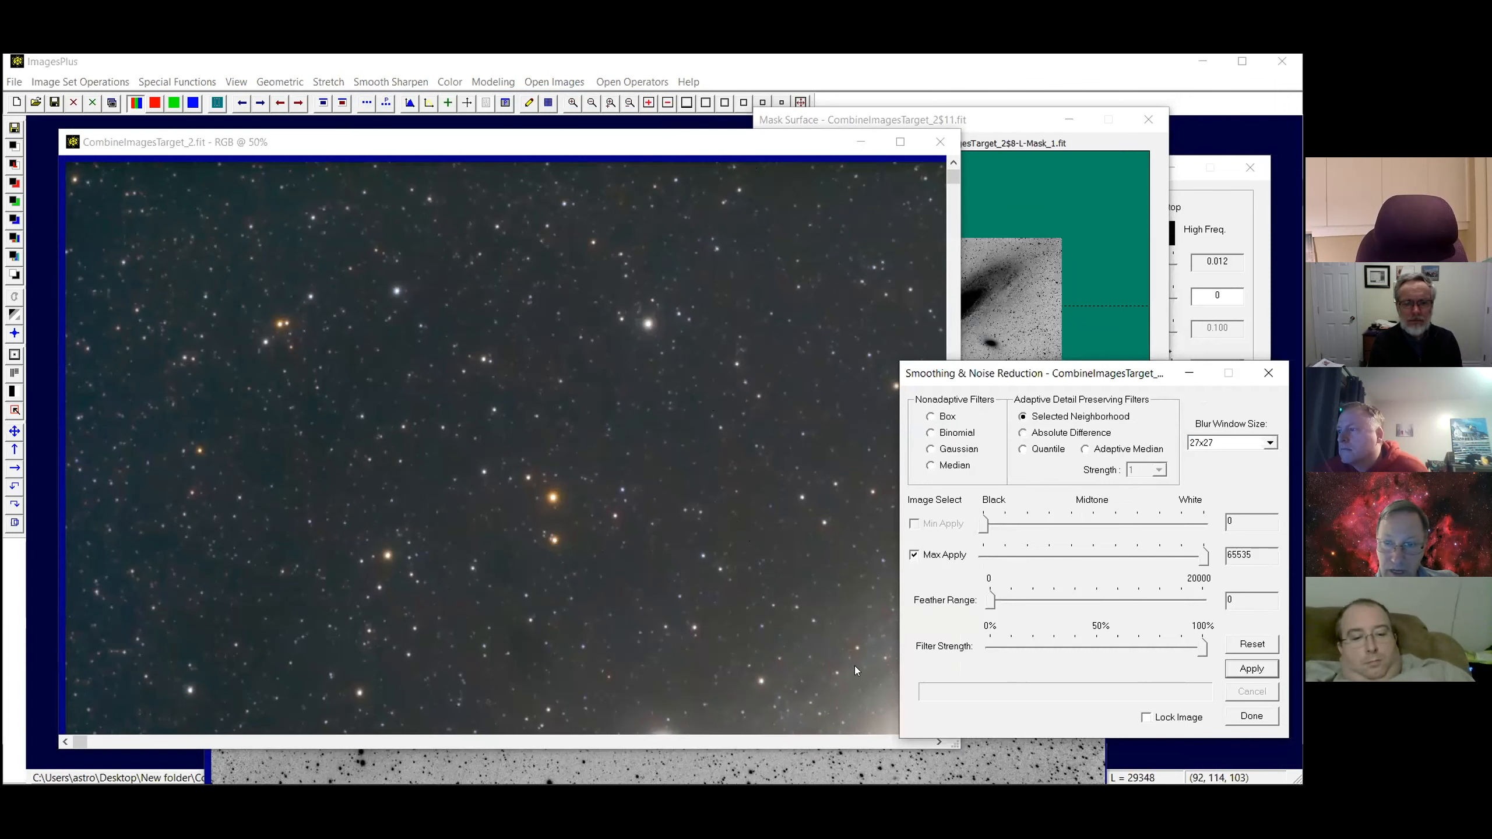
pyautogui.click(853, 597)
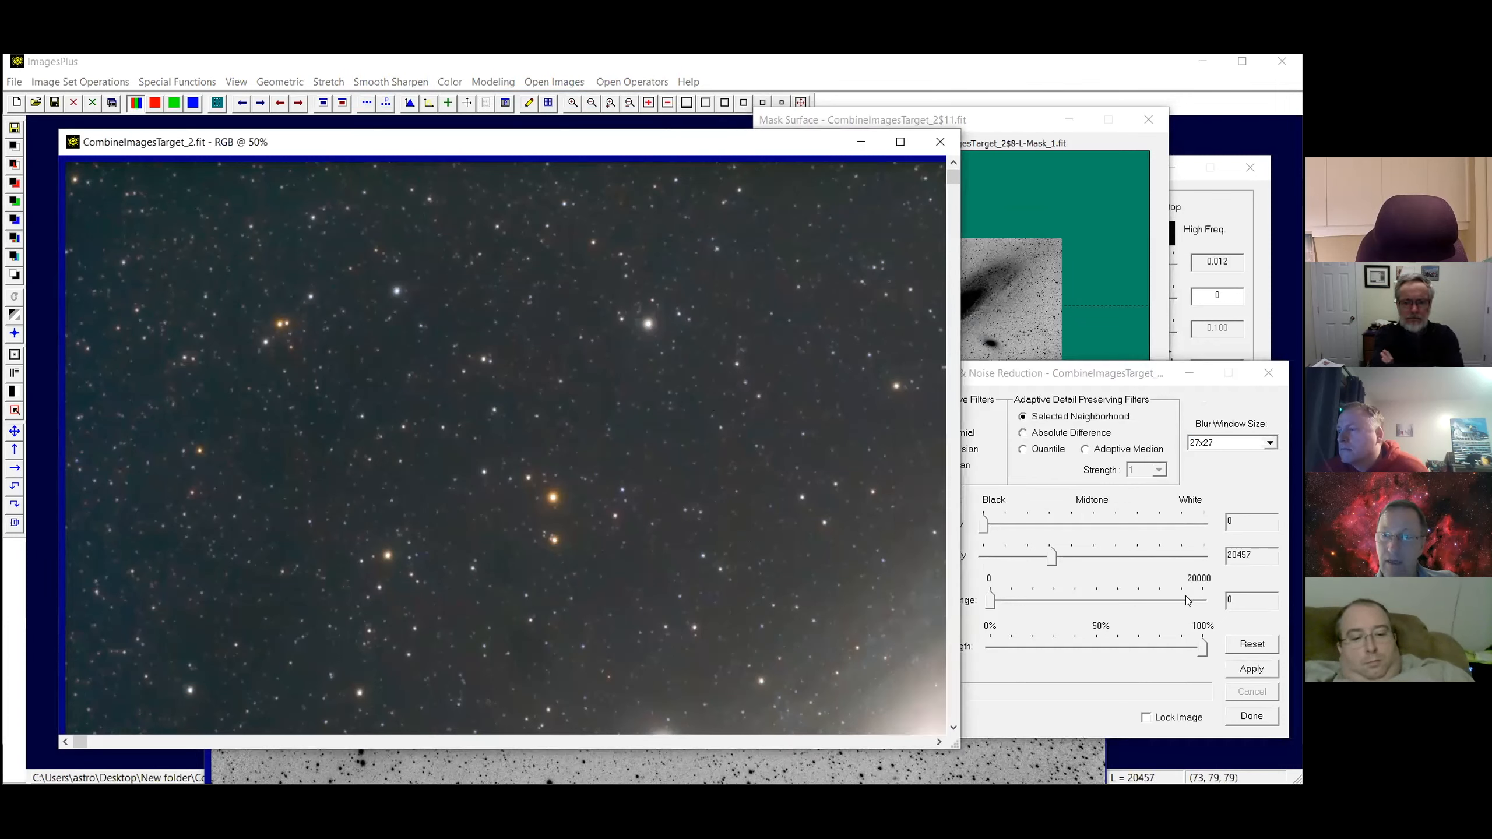
pyautogui.click(993, 602)
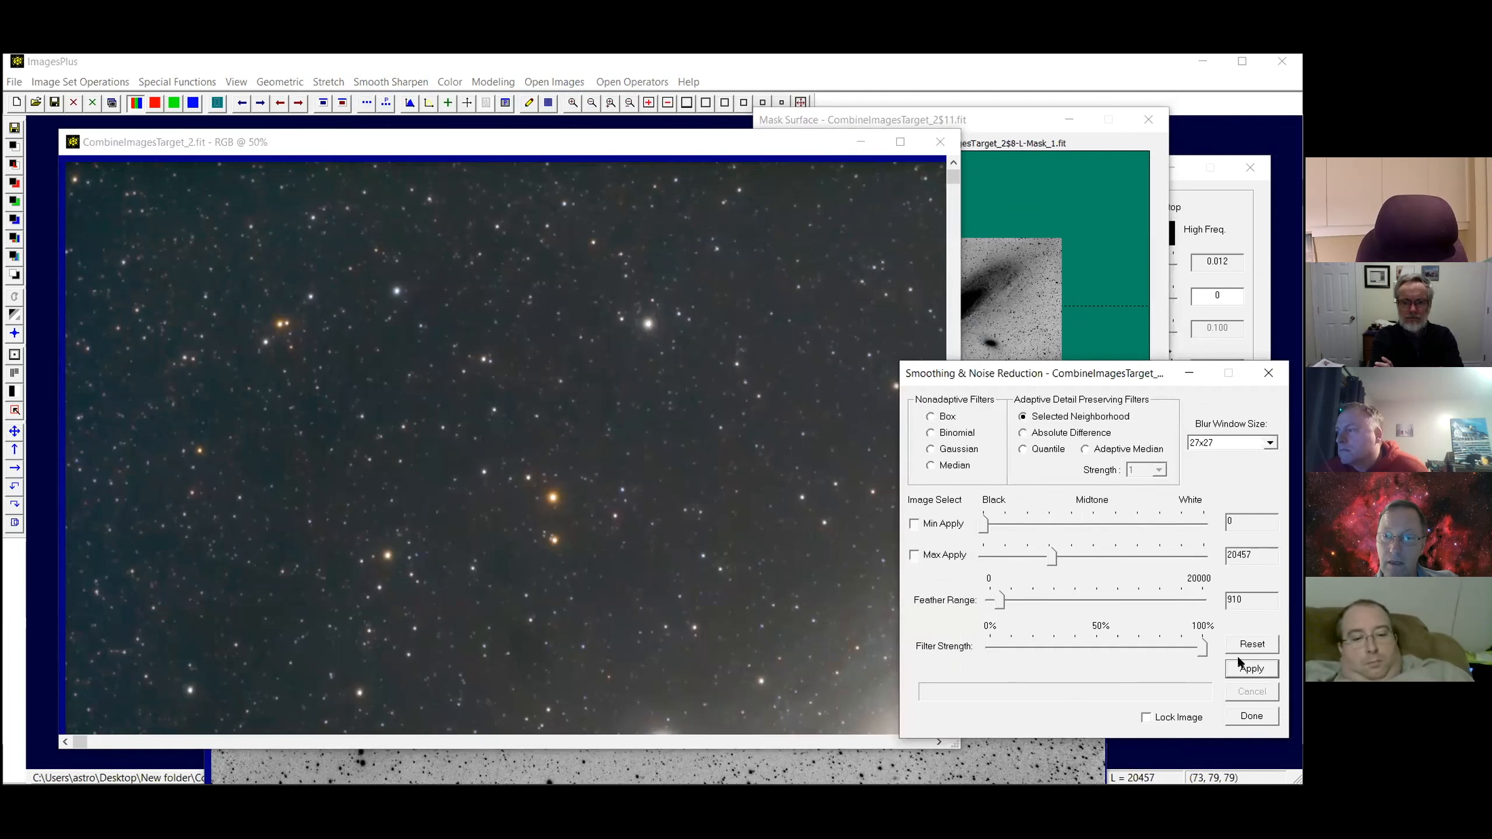
pyautogui.click(1253, 670)
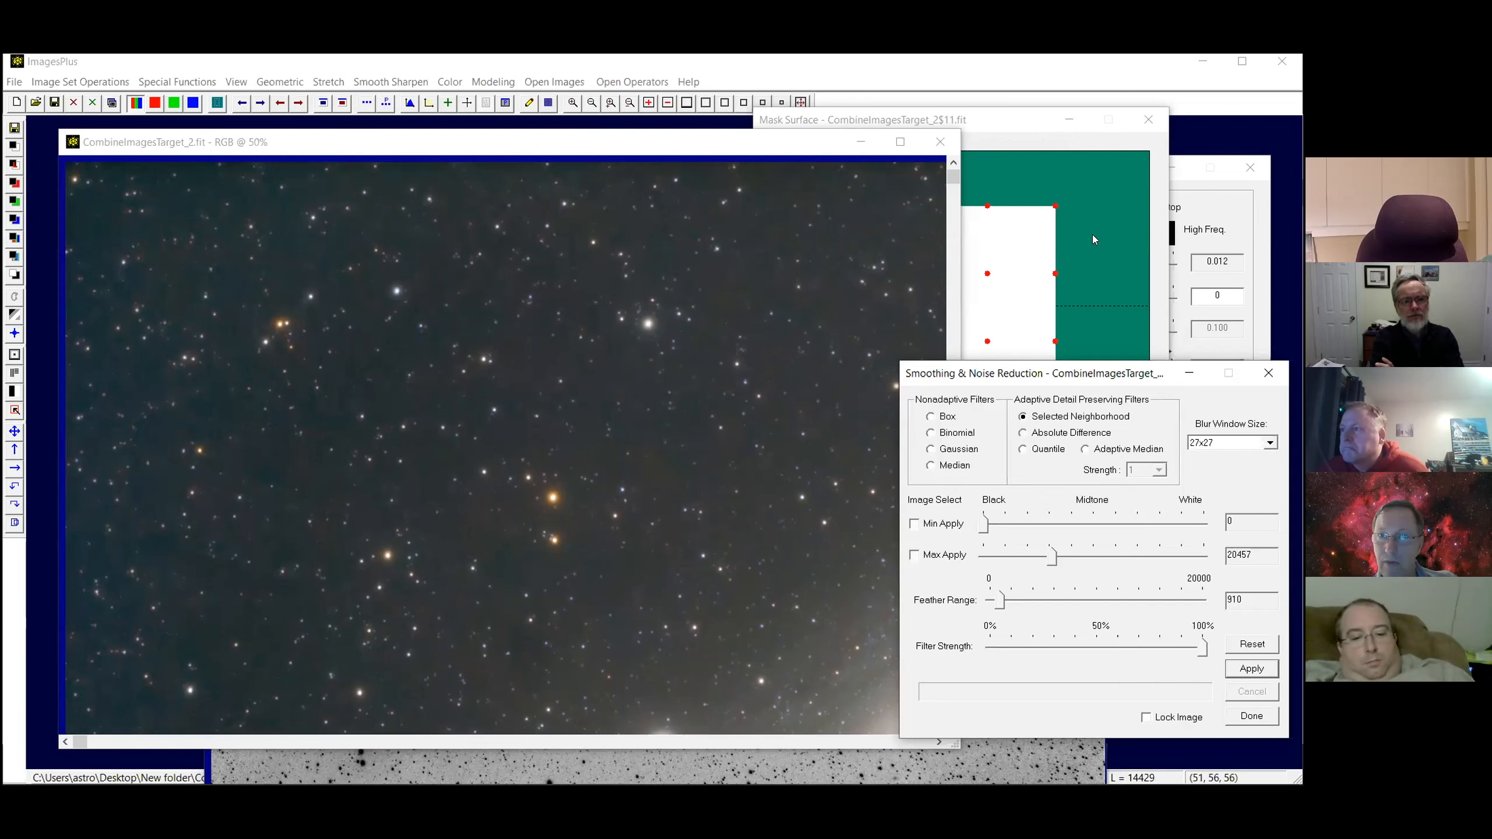
# Paste the inverted luminance image as a mono image mask on the 27x27 noise reduction result
pyautogui.click(909, 571)
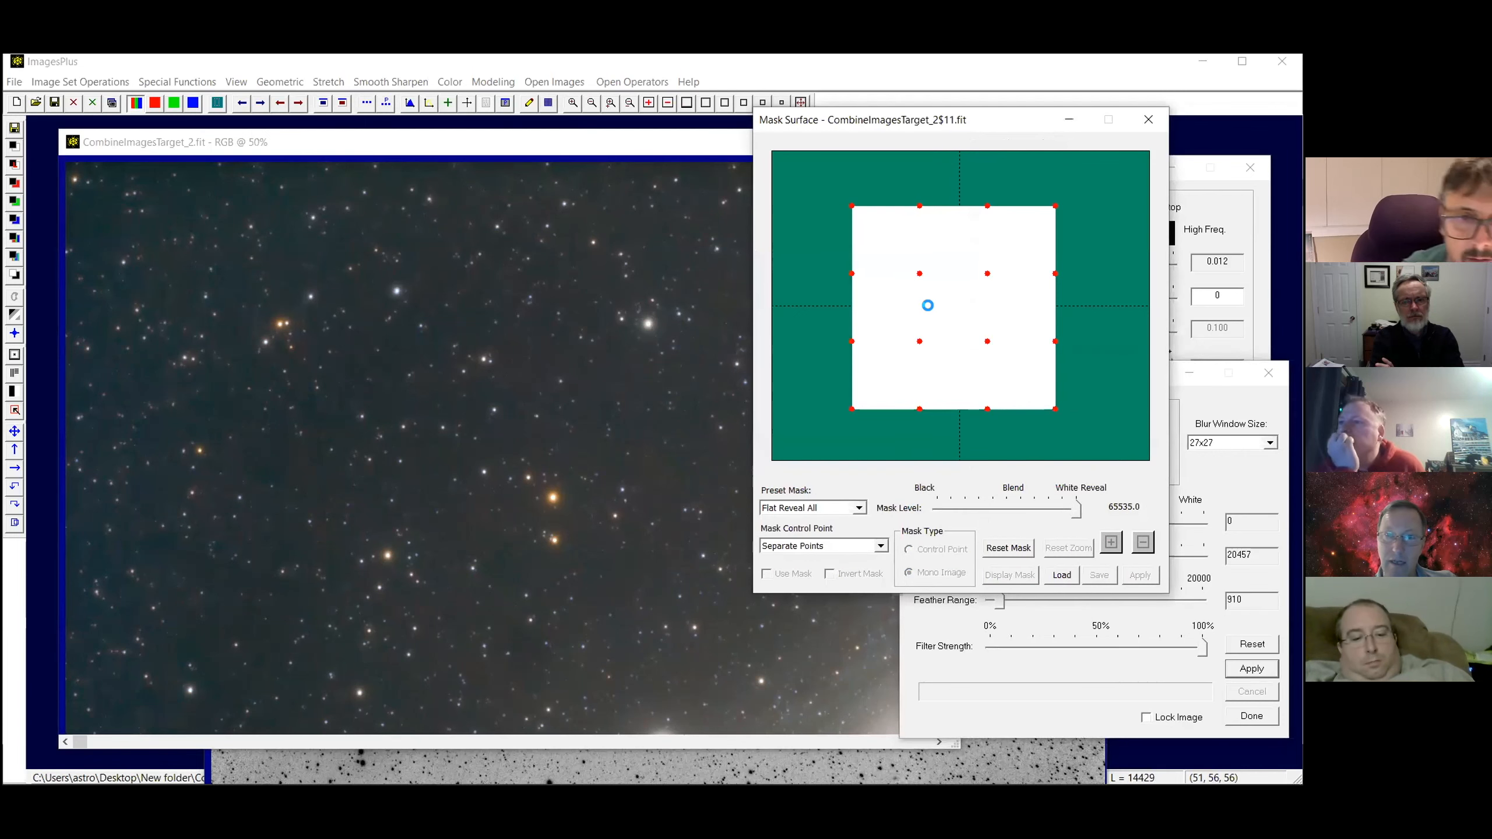
pyautogui.rightClick(930, 312)
pyautogui.click(947, 334)
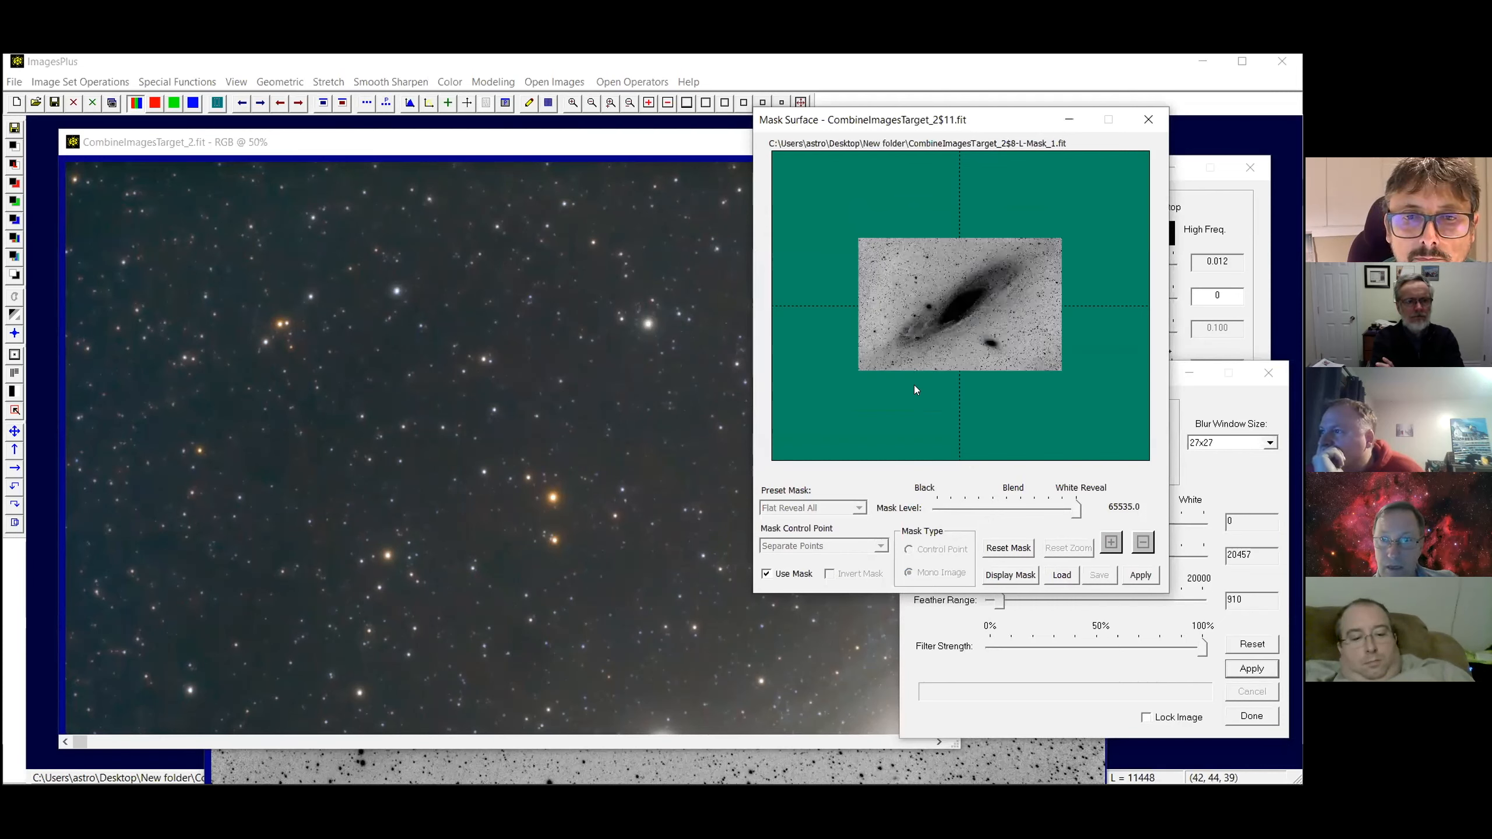
# Change the blend mode of the smoothing operation to Color in the image's process history
pyautogui.click(1197, 400)
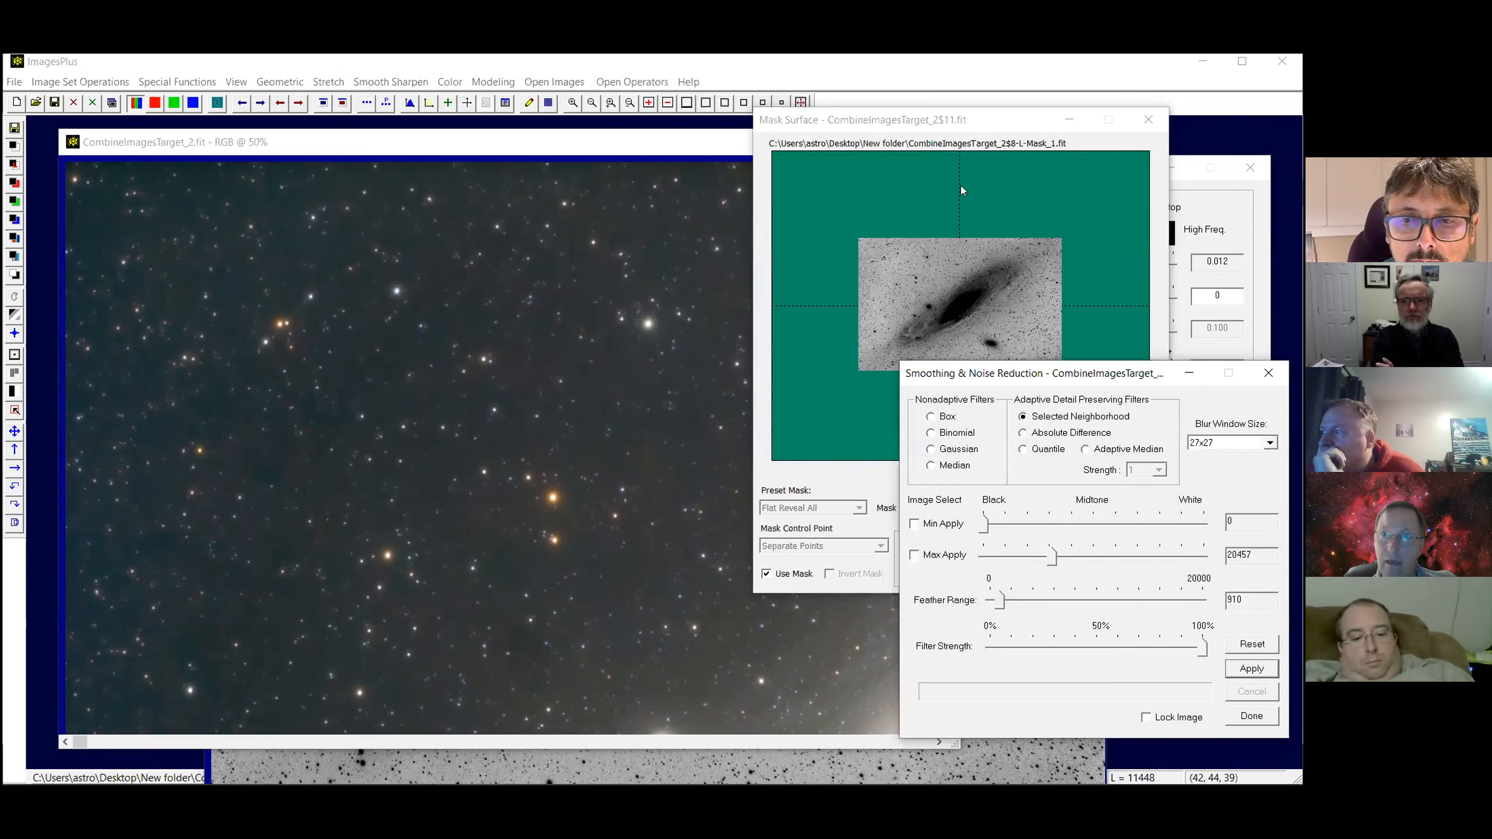
pyautogui.click(483, 103)
pyautogui.click(900, 295)
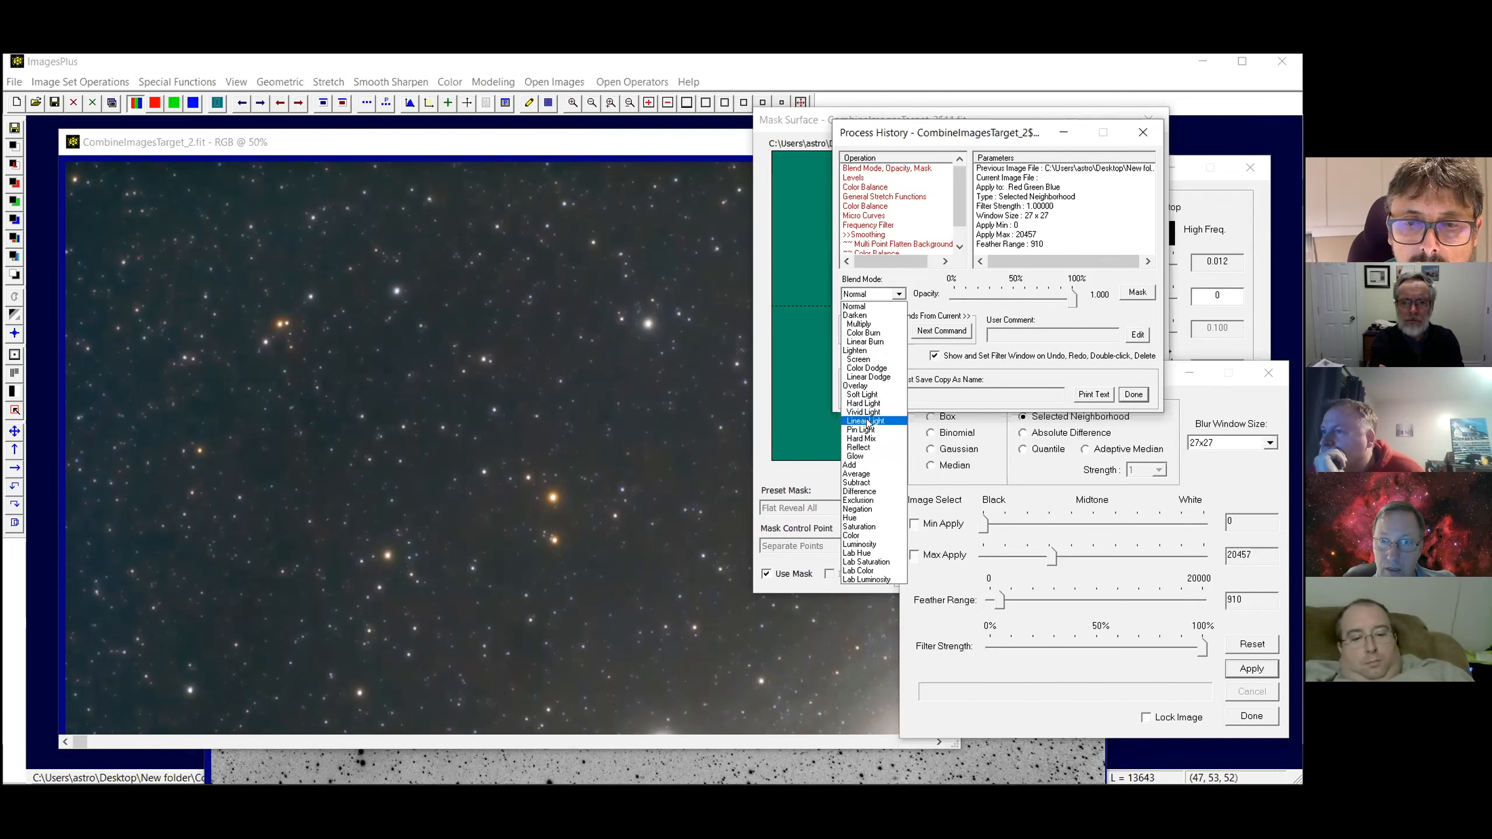
pyautogui.click(853, 536)
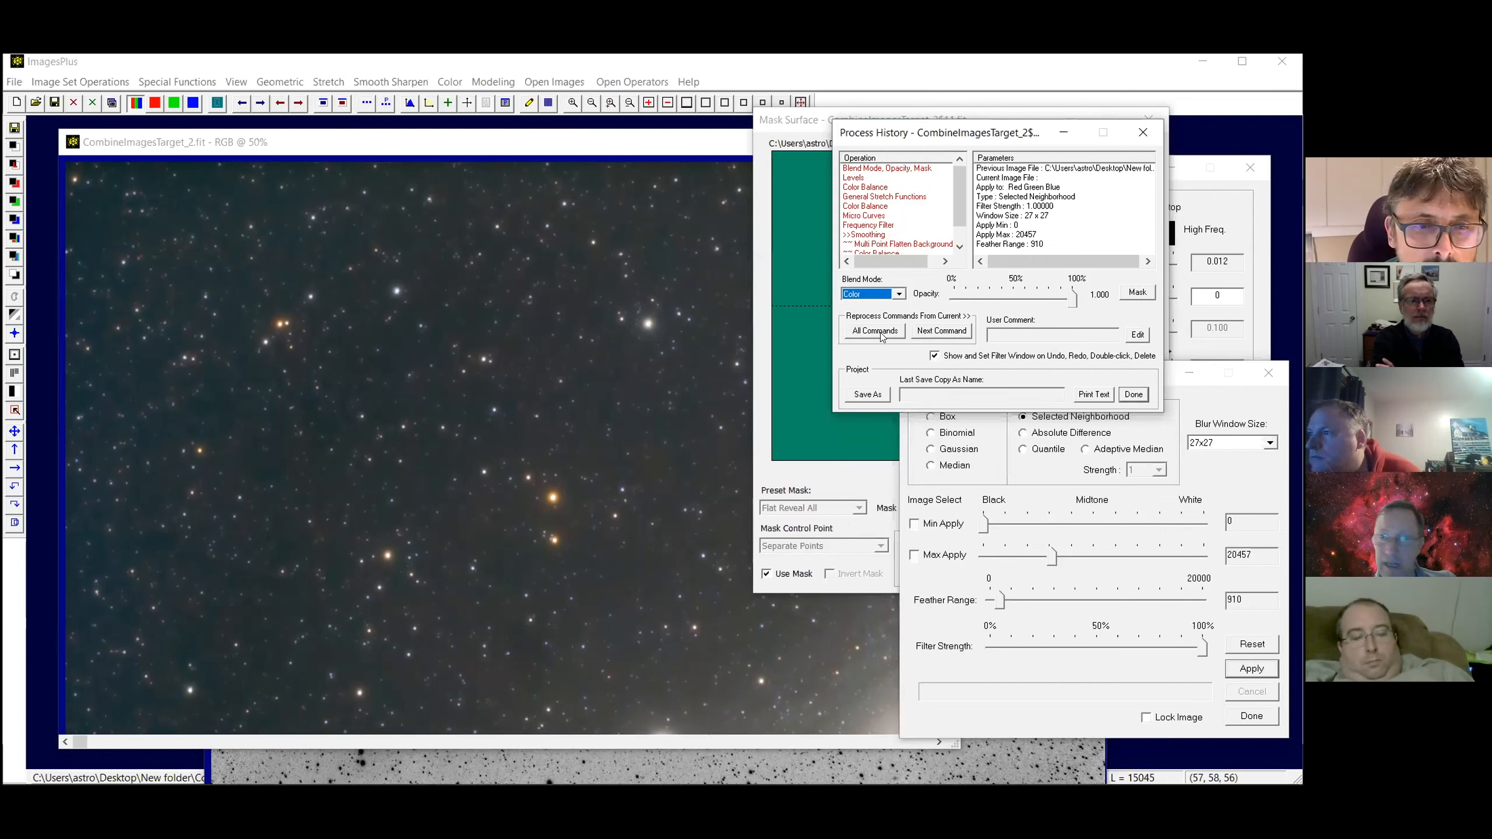
pyautogui.click(241, 104)
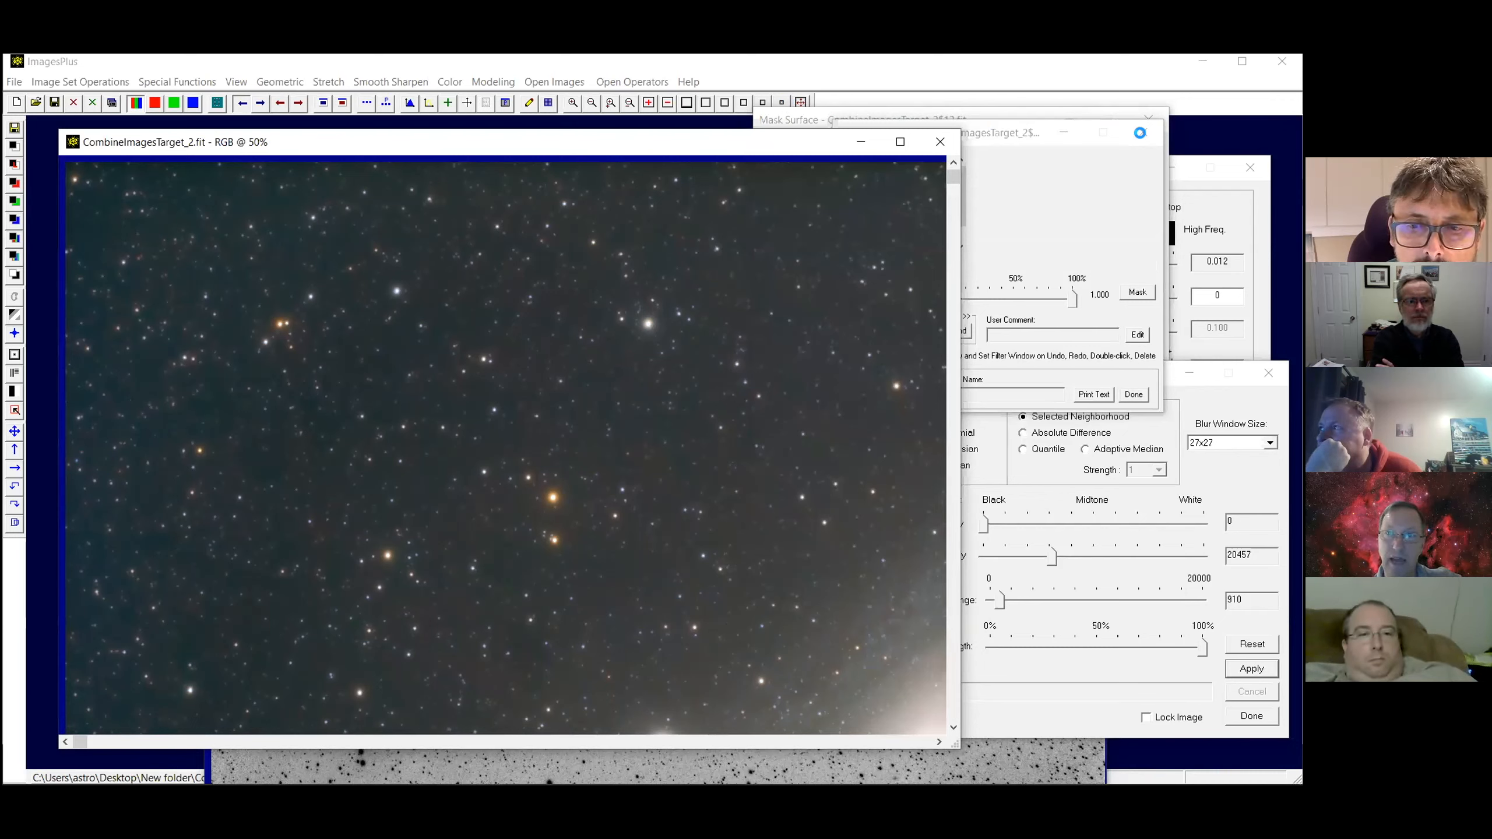
# Close the mask surface, frequency filter and smoothing windows, leaving only the RGB galaxy image open
pyautogui.click(1144, 120)
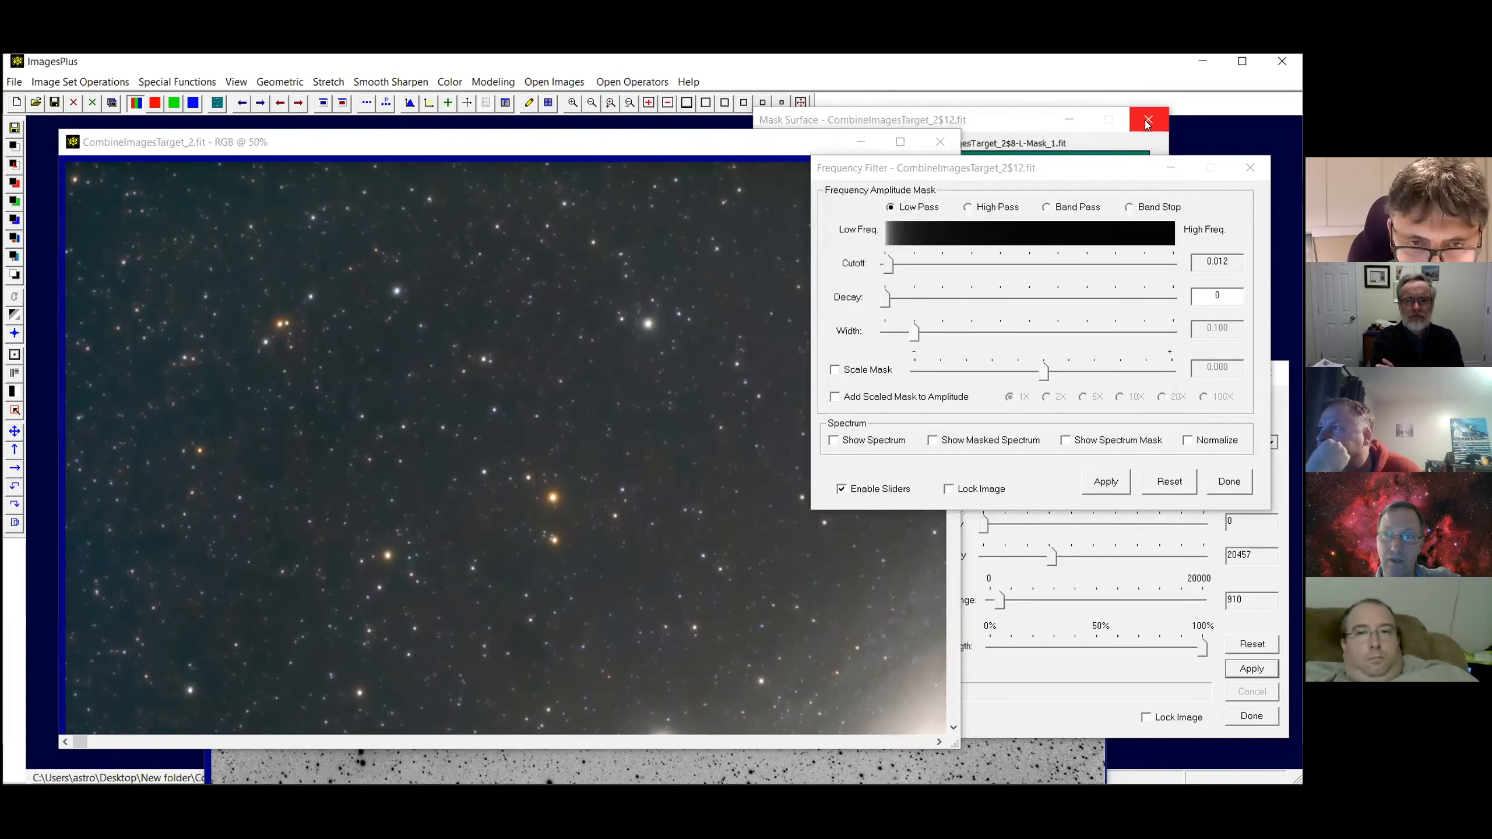
pyautogui.click(1145, 120)
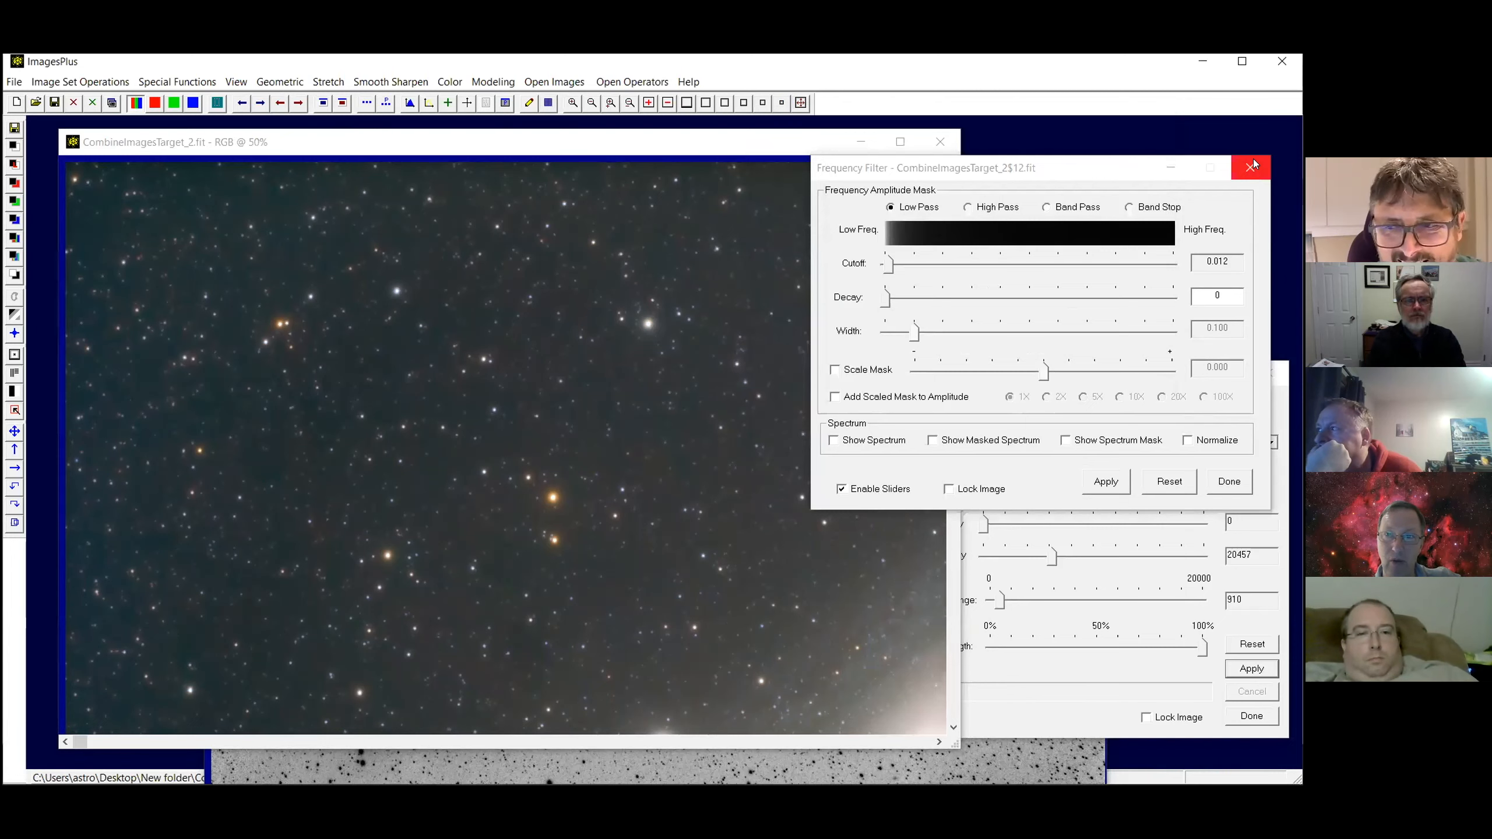
pyautogui.click(1253, 162)
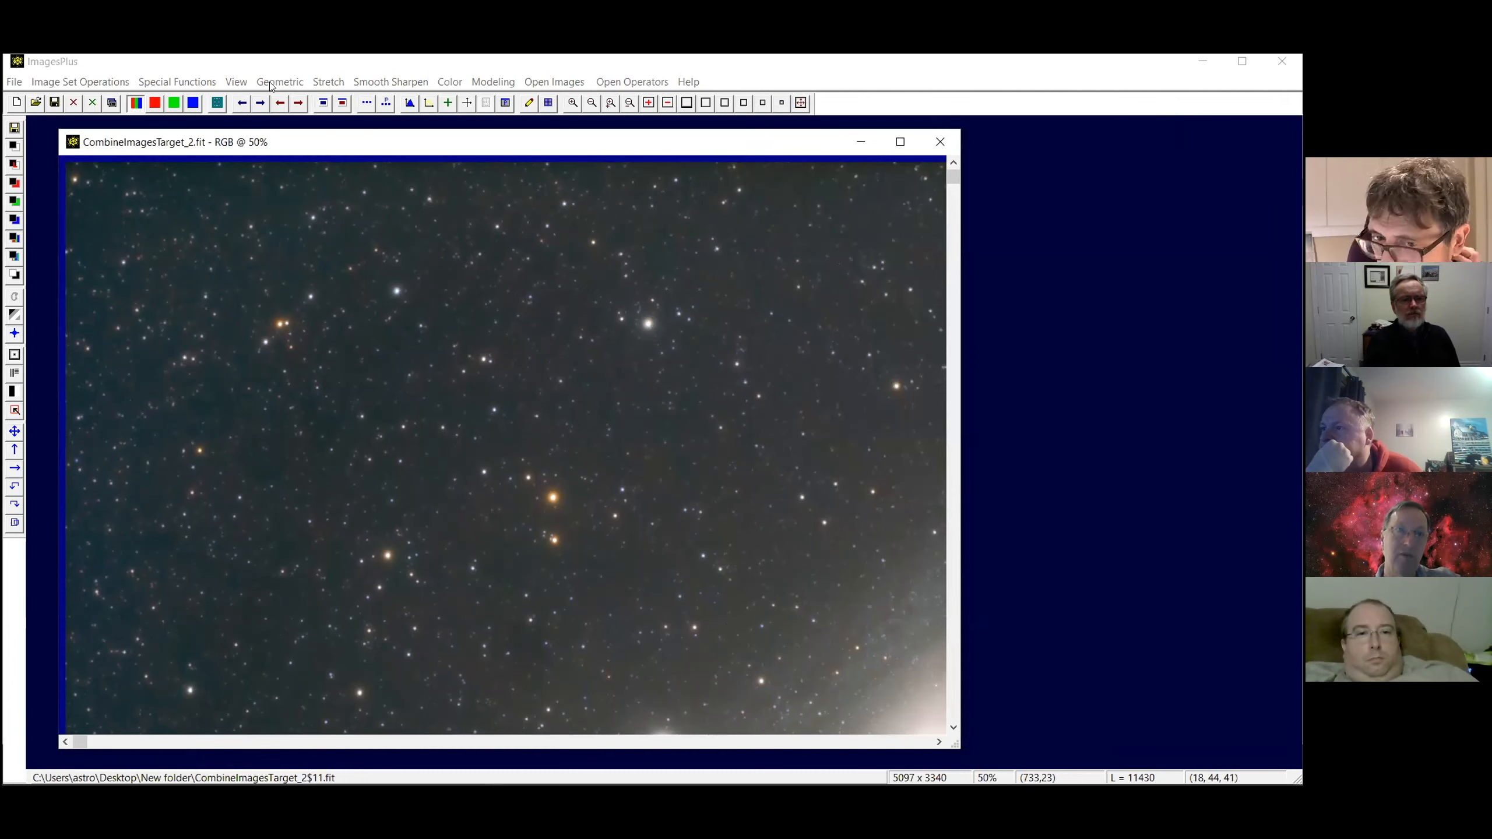
# Split the stars from the galaxy image with a Feature Mask using a star radius of 36 and an enabled fill radius of 3
pyautogui.click(201, 80)
pyautogui.moveTo(194, 100)
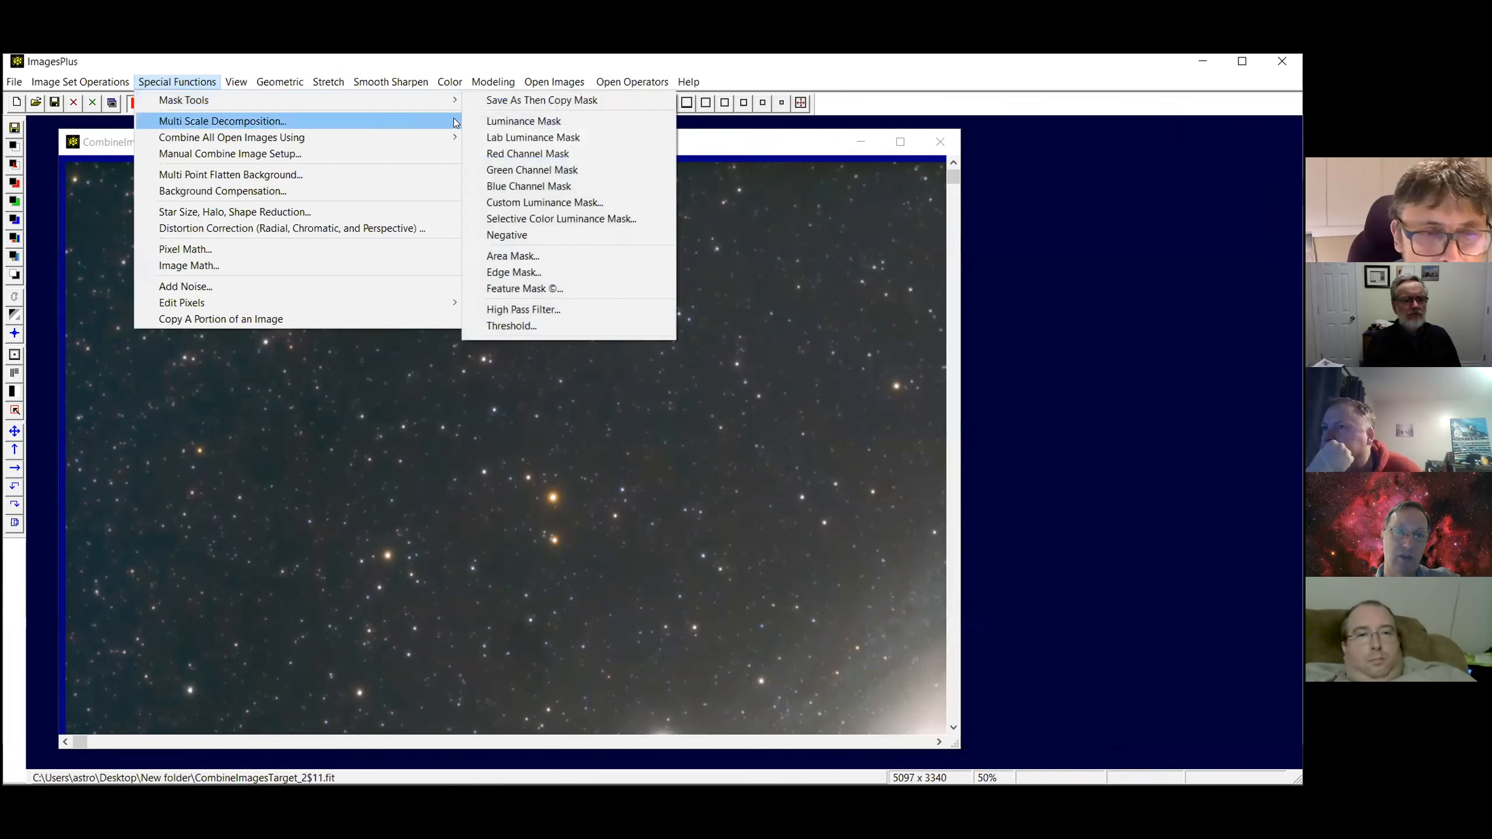
pyautogui.click(509, 290)
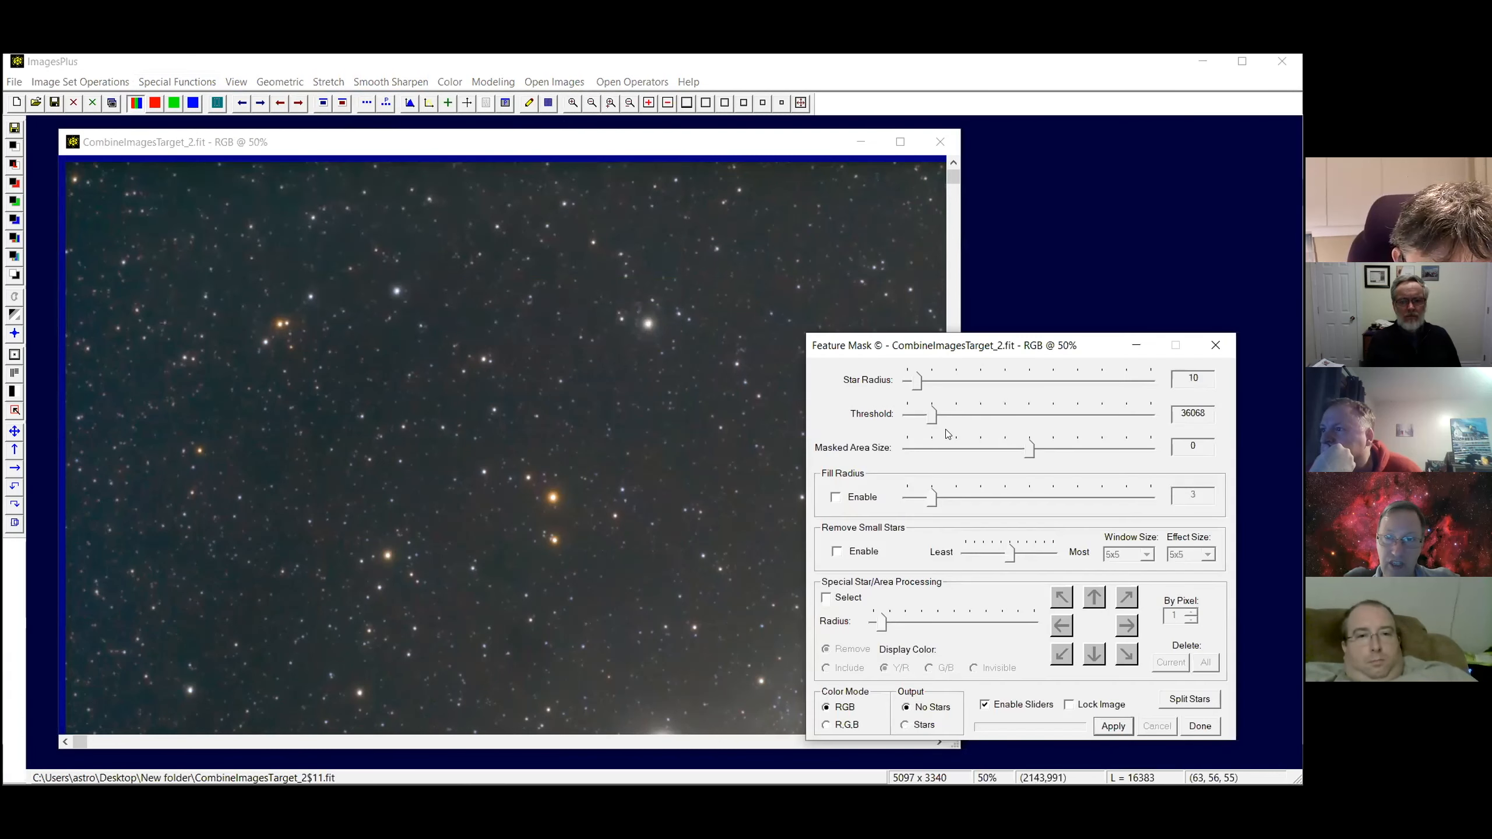
pyautogui.moveTo(938, 385); pyautogui.dragTo(943, 386)
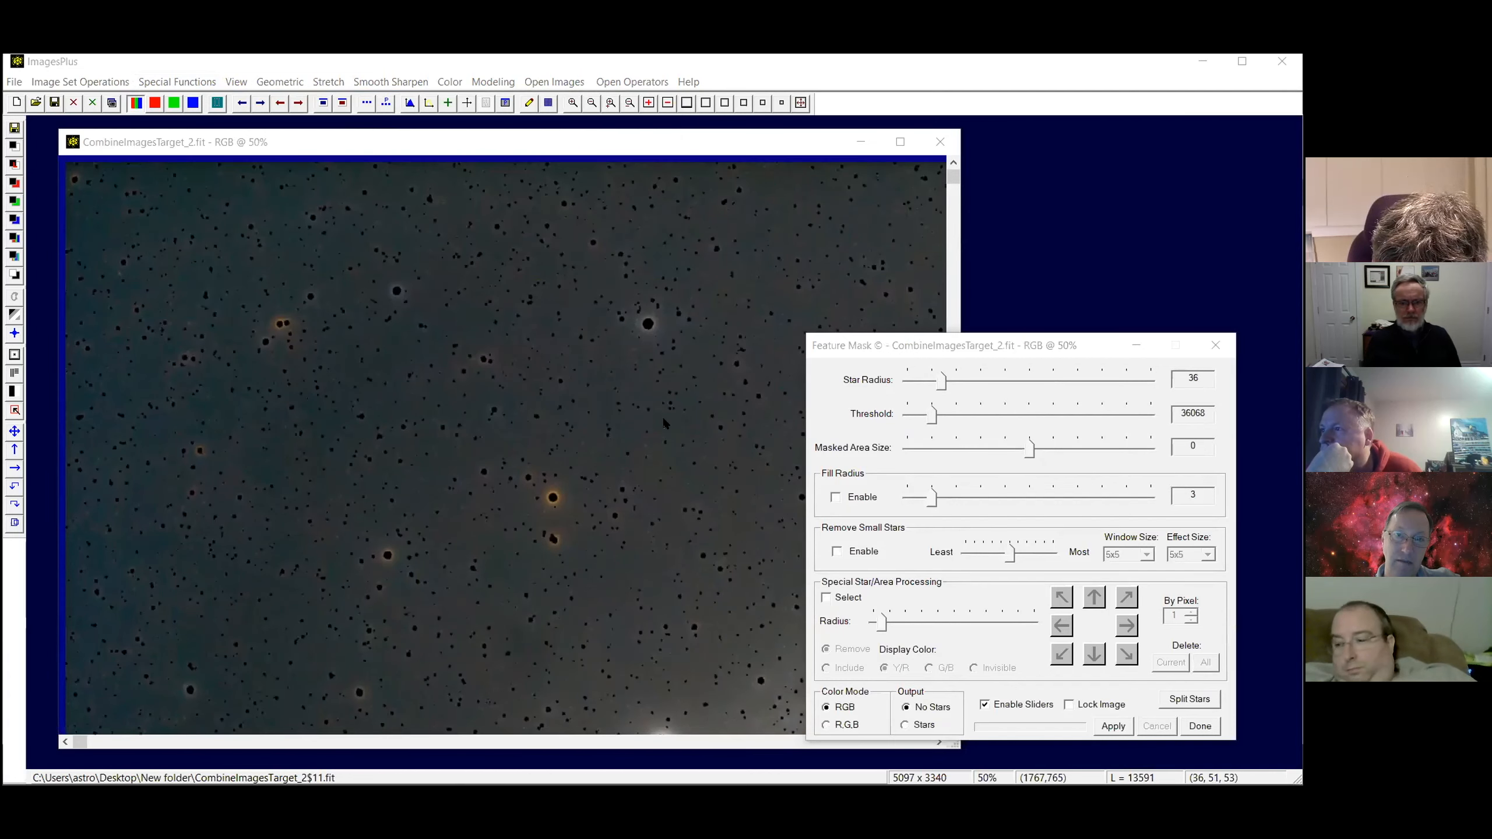
pyautogui.click(834, 497)
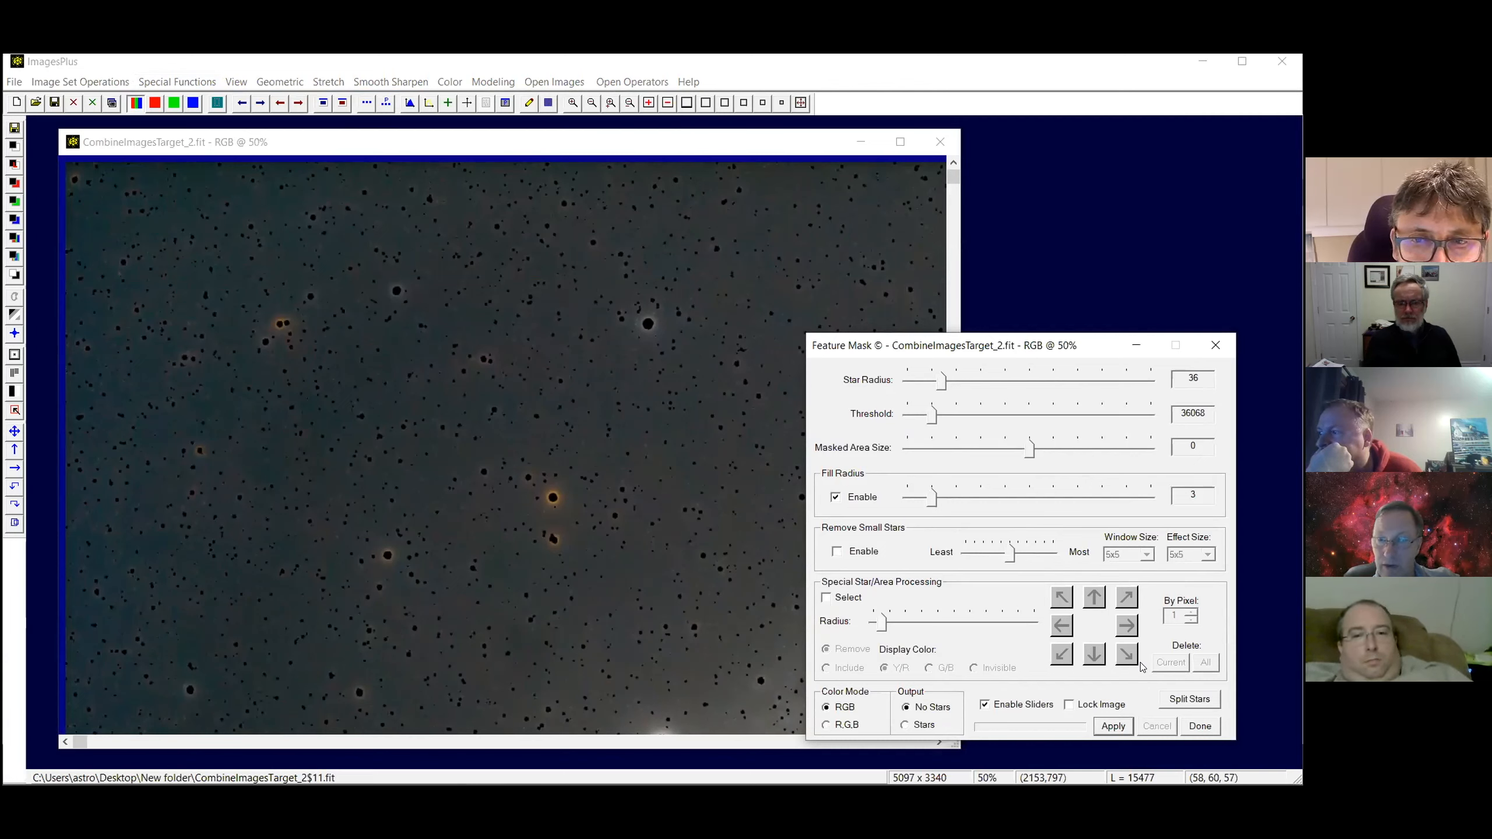
pyautogui.click(1116, 726)
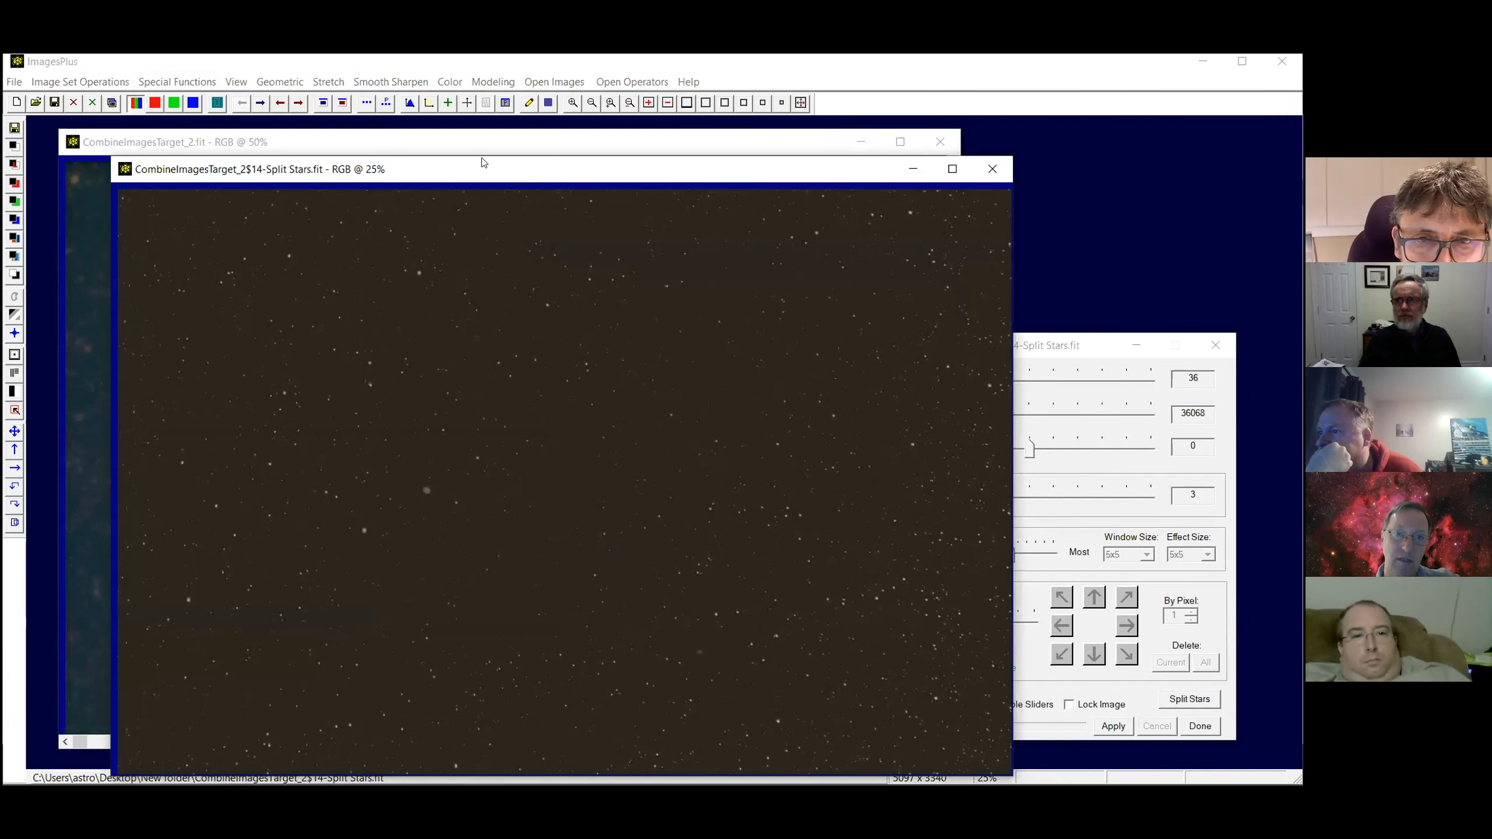
# Create a luminance mask from the starless CombineImagesTarget_2 image and invert it to a negative
pyautogui.moveTo(482, 159); pyautogui.dragTo(425, 414)
pyautogui.click(574, 138)
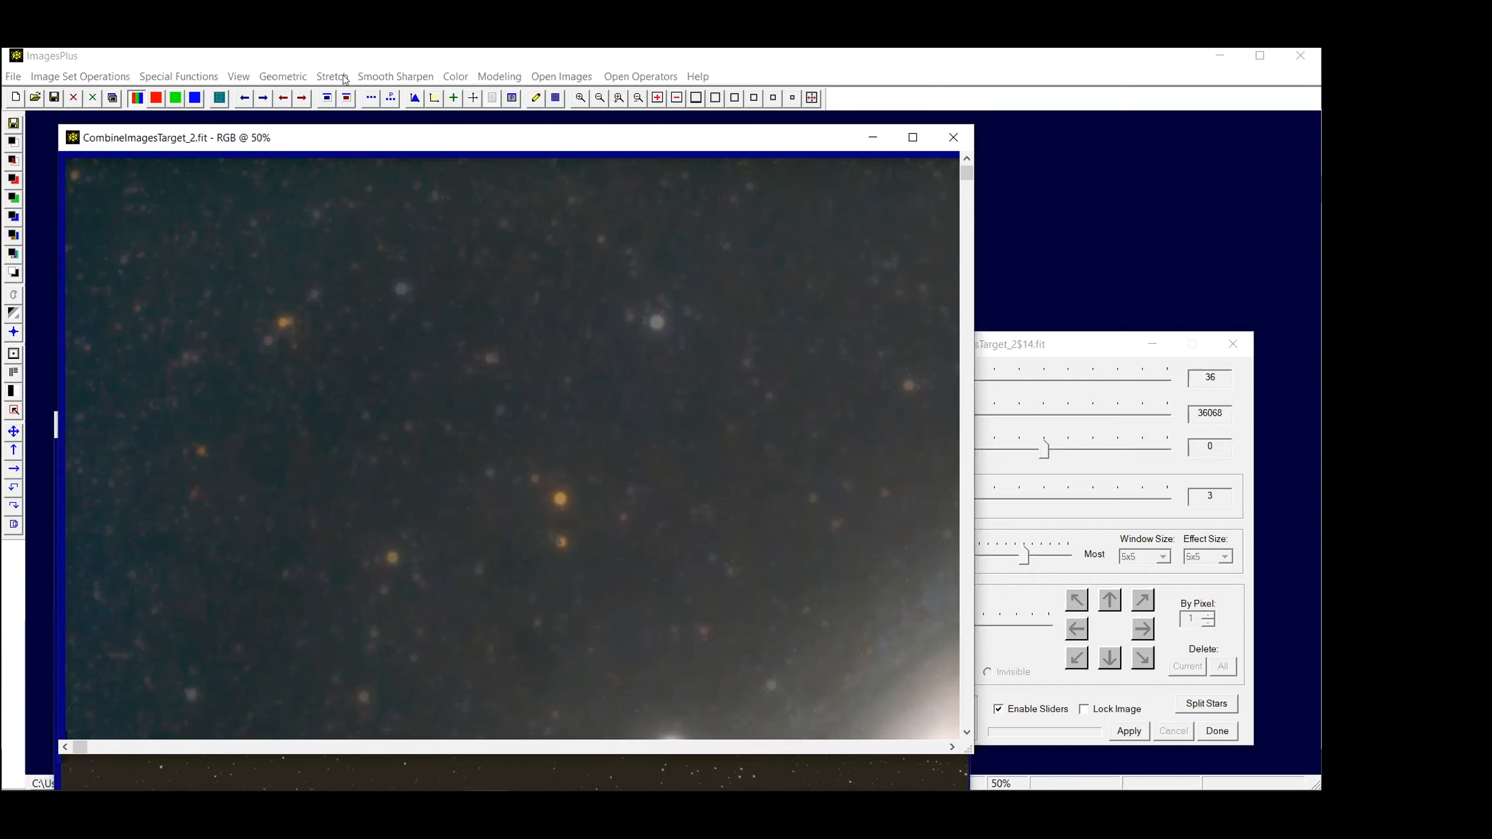
pyautogui.click(187, 77)
pyautogui.moveTo(198, 94)
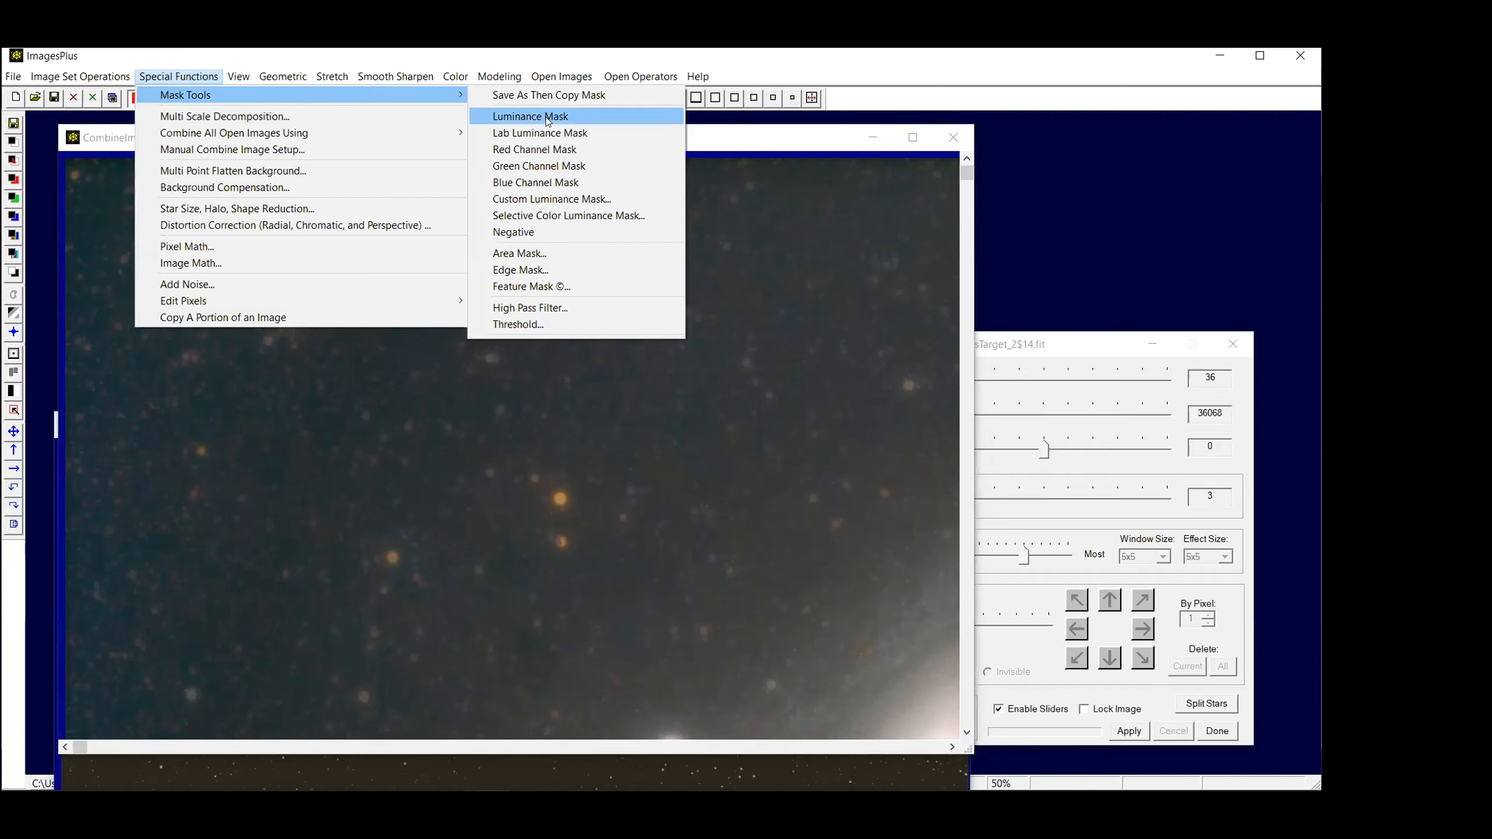
pyautogui.click(546, 117)
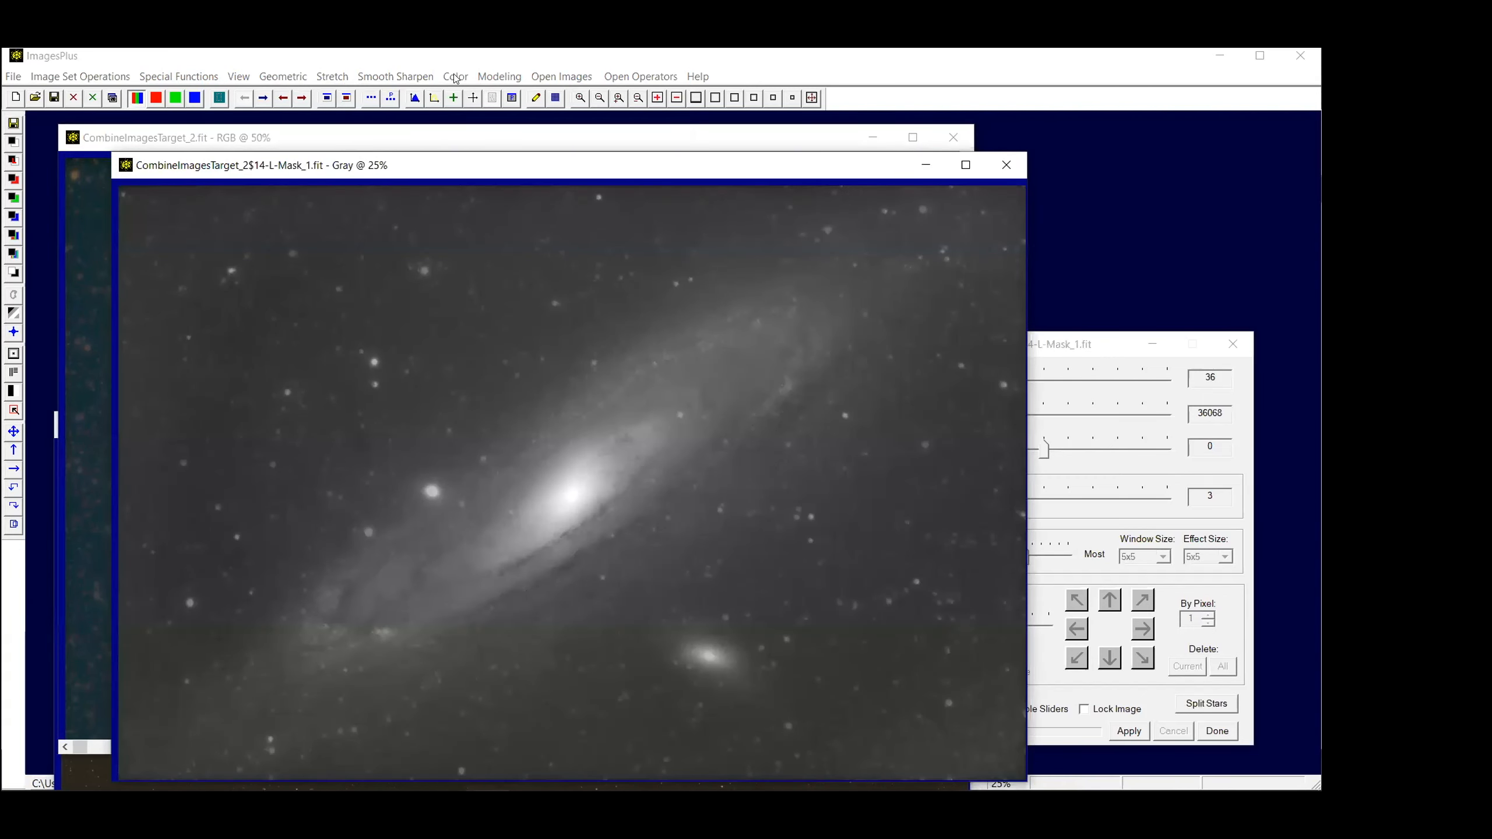
pyautogui.click(394, 76)
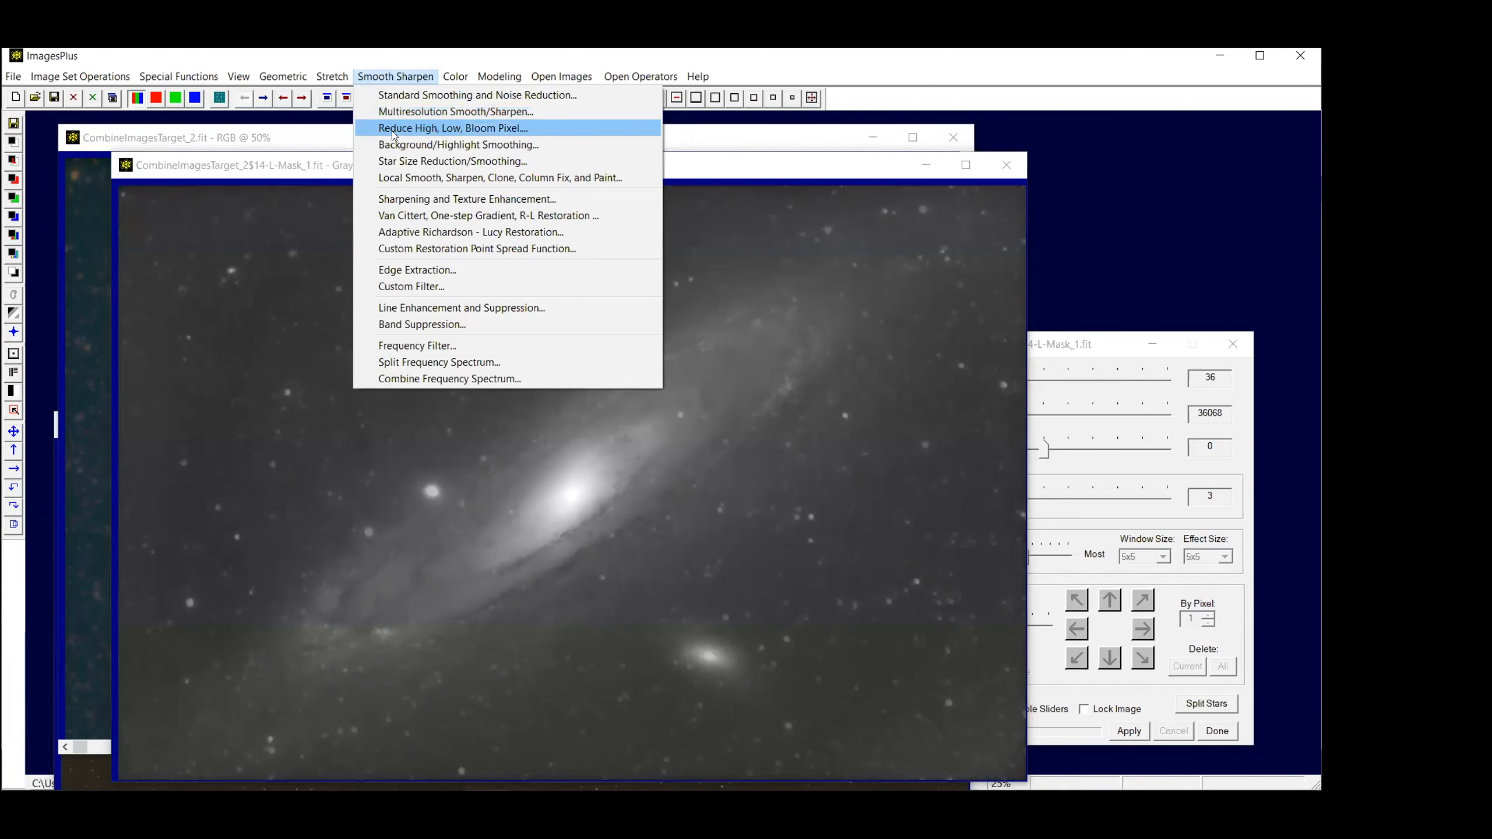
pyautogui.moveTo(332, 76)
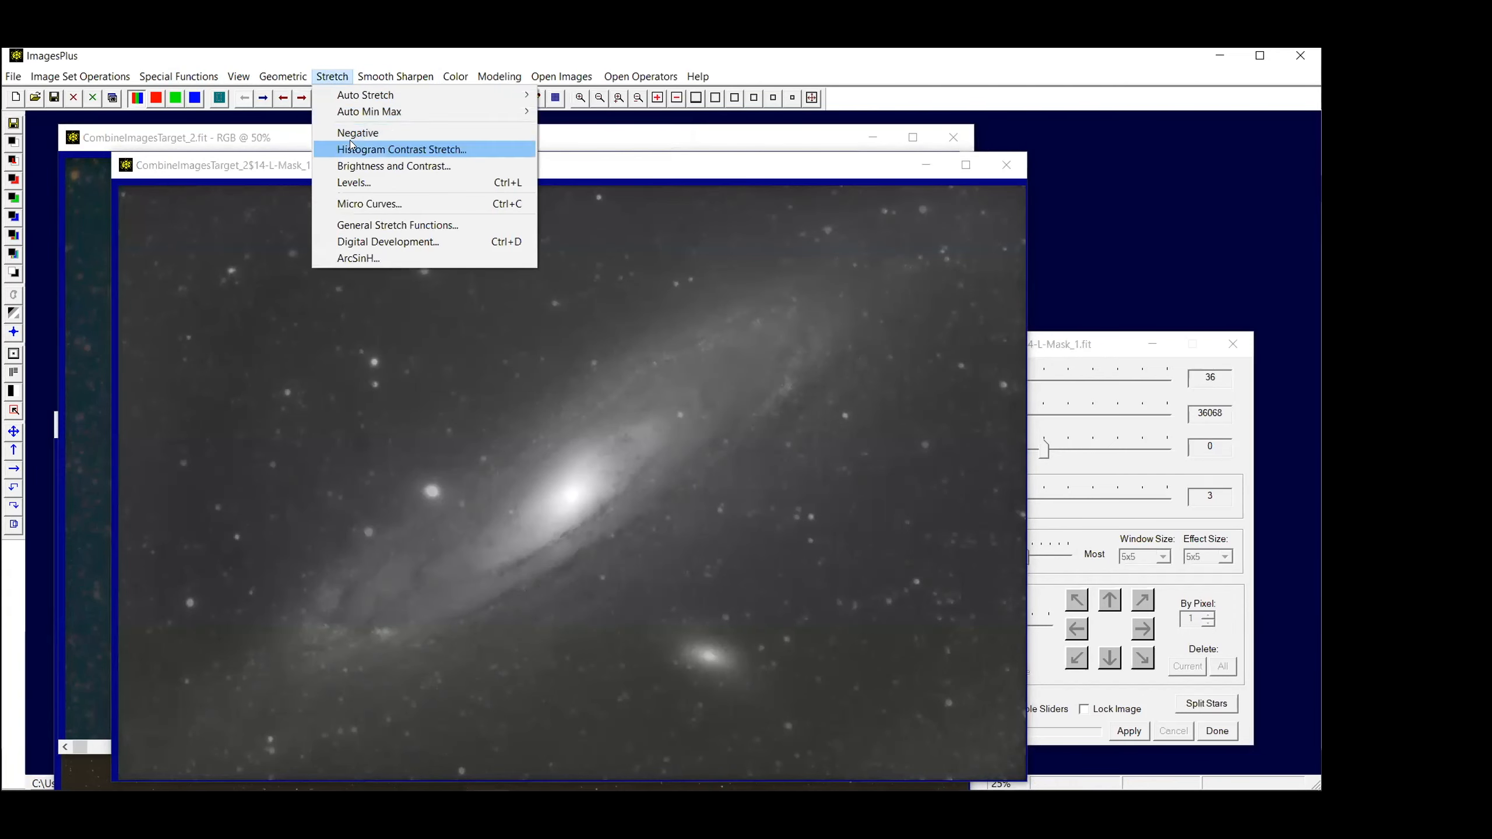
pyautogui.click(354, 134)
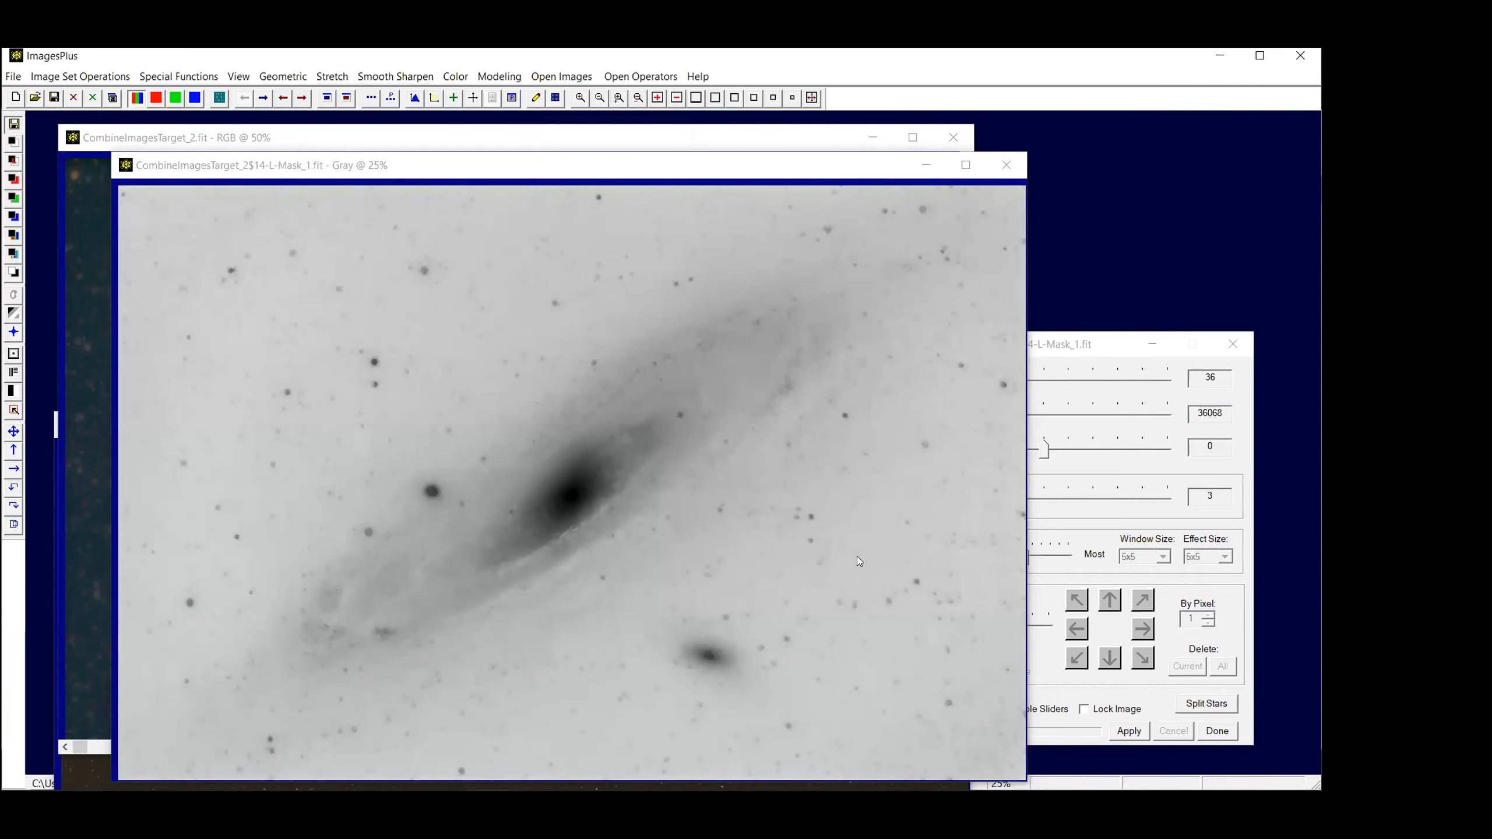
# Save the inverted mask over CombineImagesTarget_2$14-L-Mask_1.fit as 16-bit integer with lossless compression, and close it
pyautogui.click(914, 572)
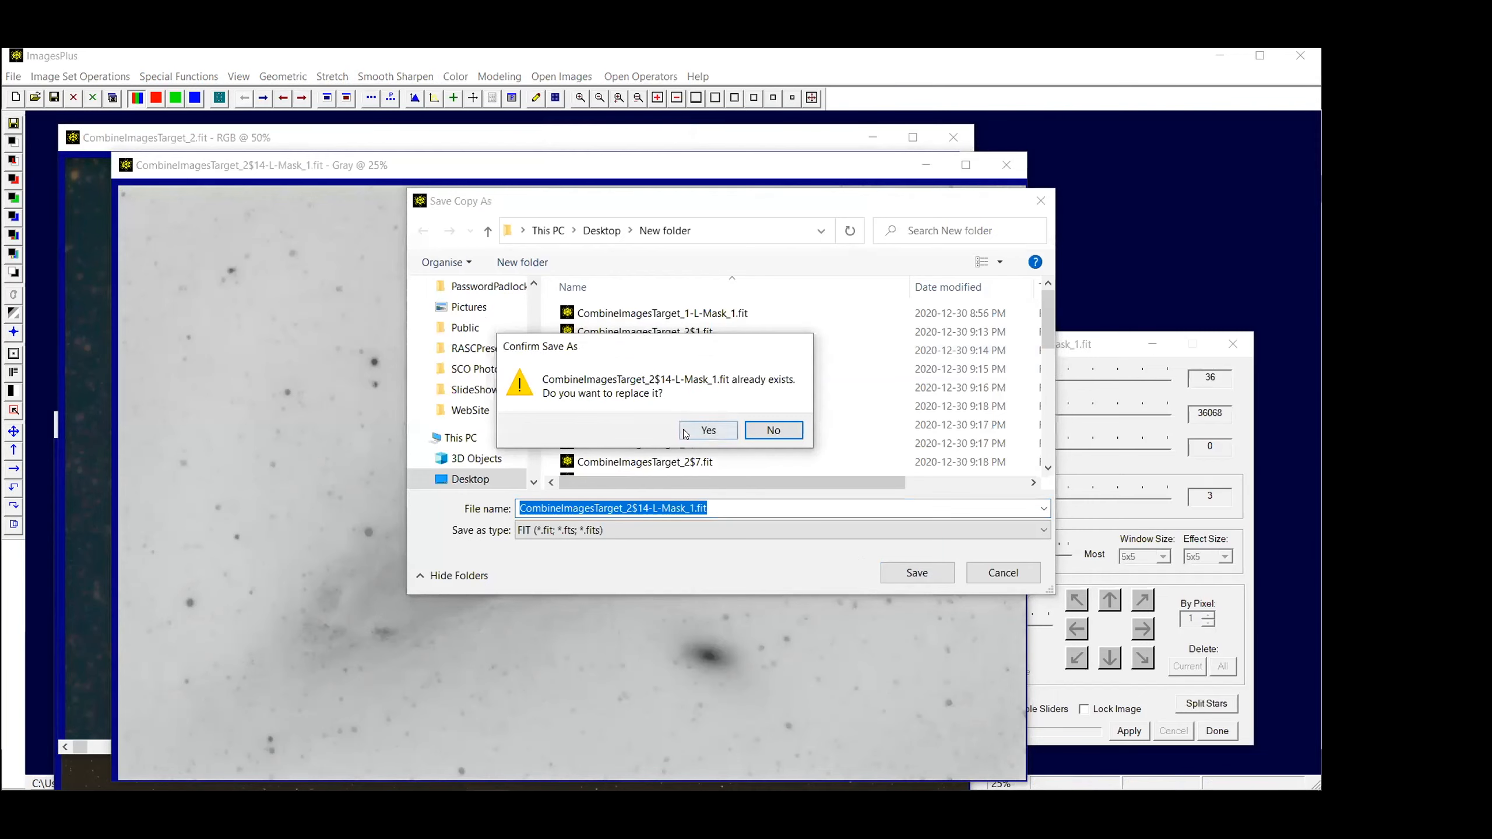
pyautogui.click(685, 432)
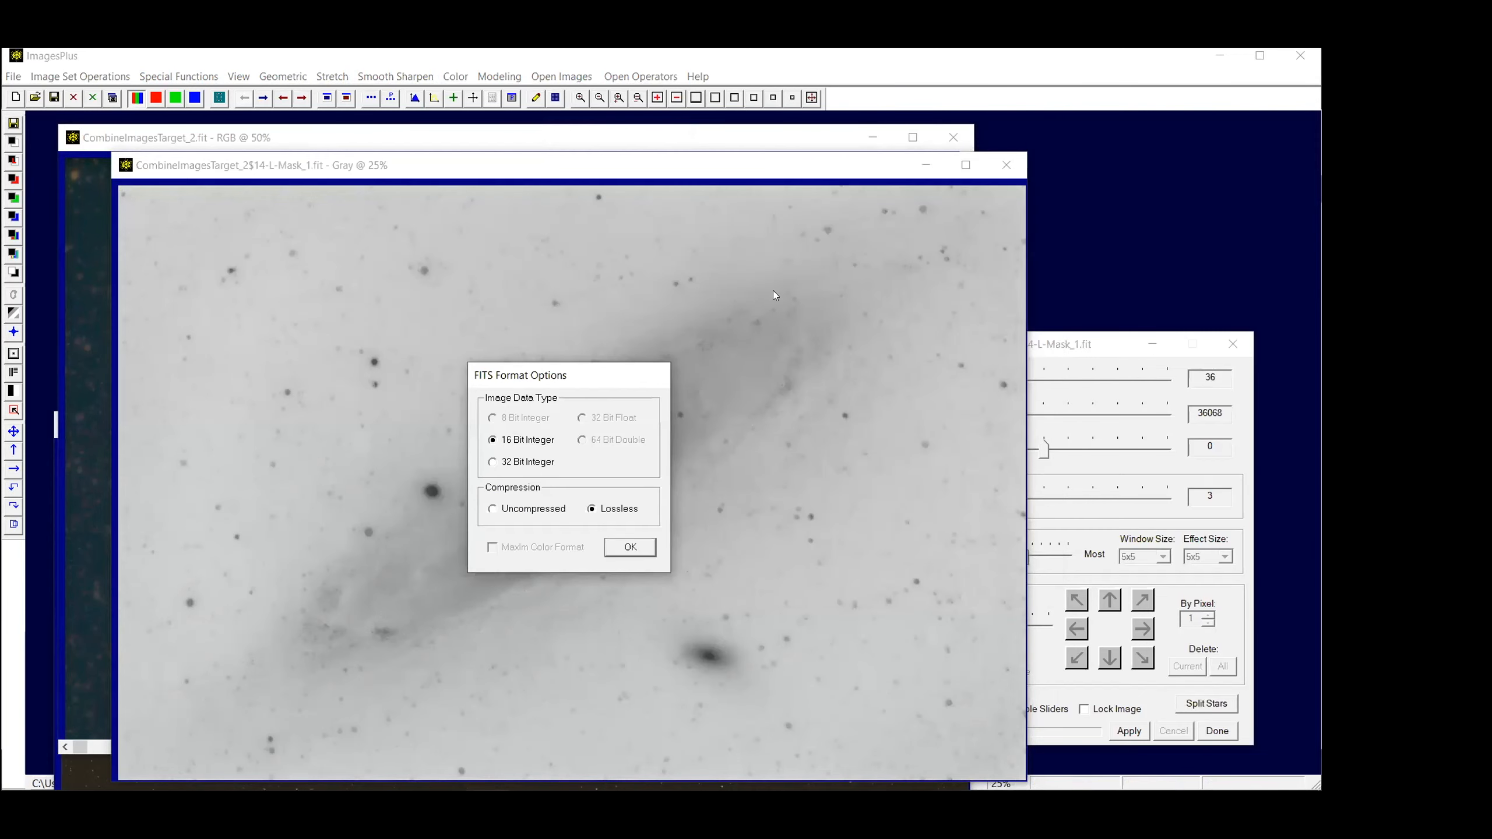
pyautogui.click(623, 544)
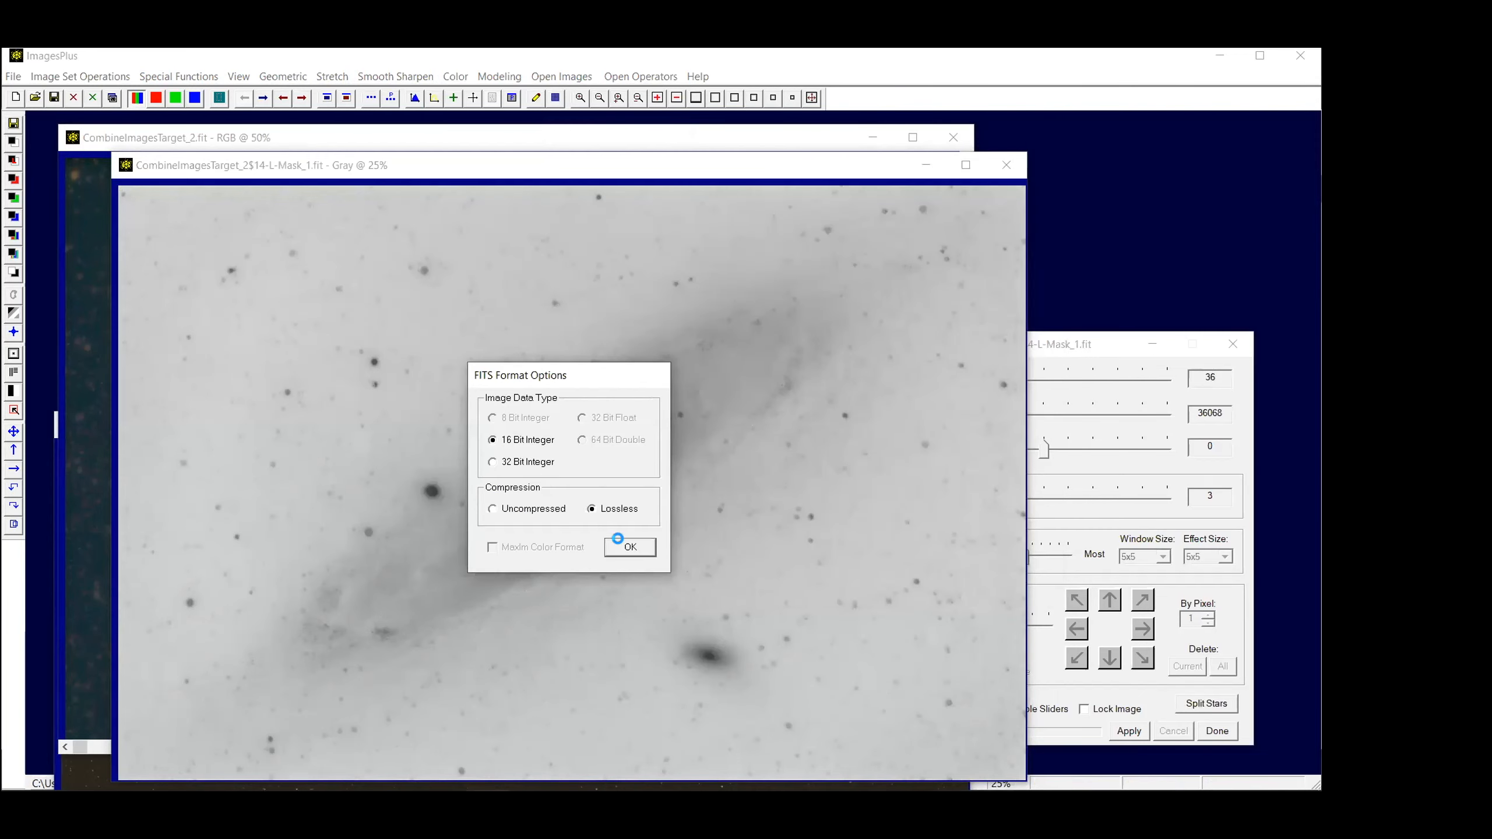
pyautogui.click(1005, 165)
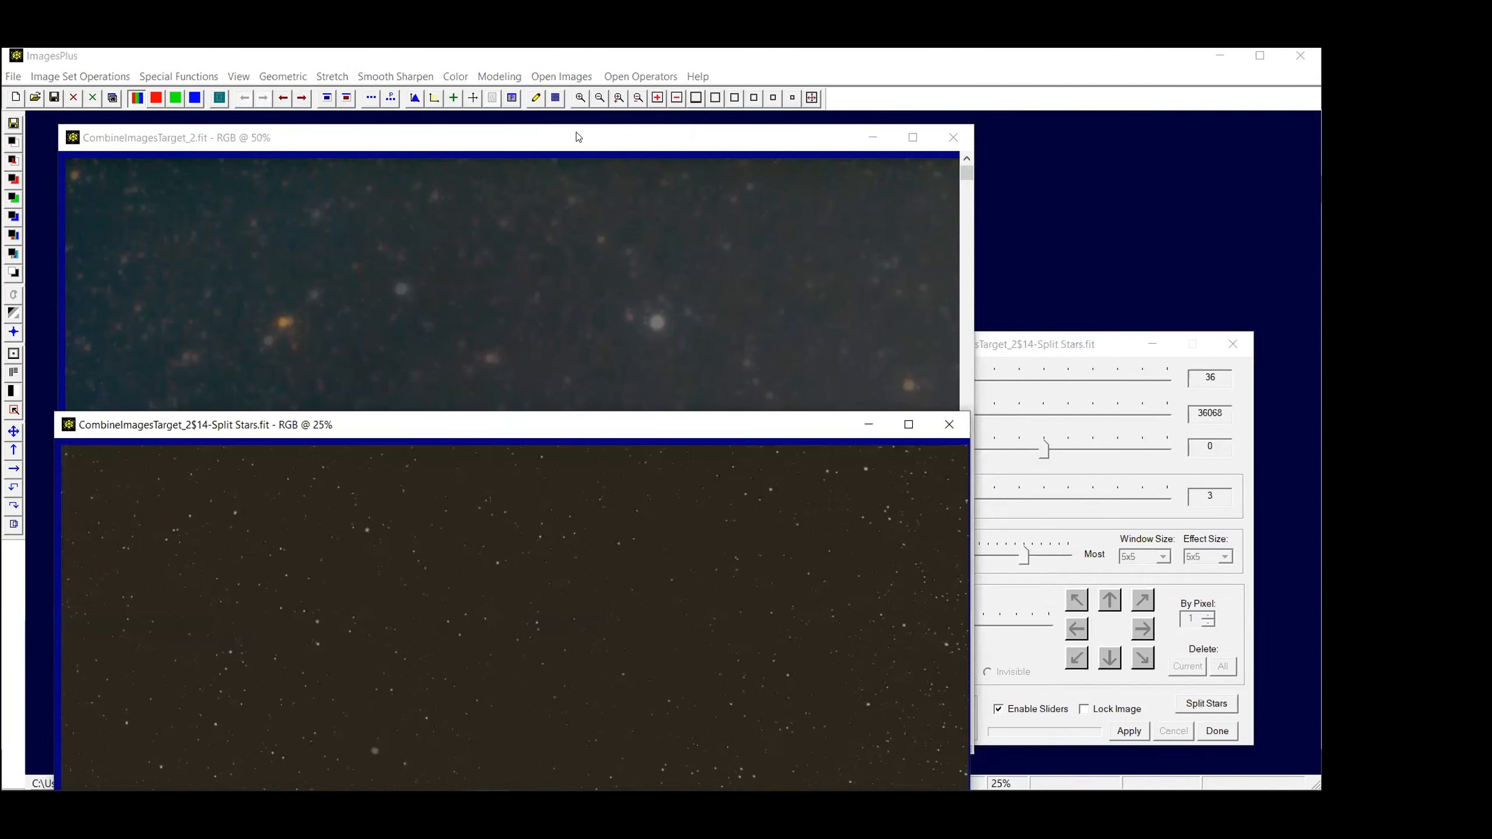
# Run a low pass Frequency Filter on the starless image with the cutoff set to 0.042
pyautogui.click(576, 137)
pyautogui.click(384, 77)
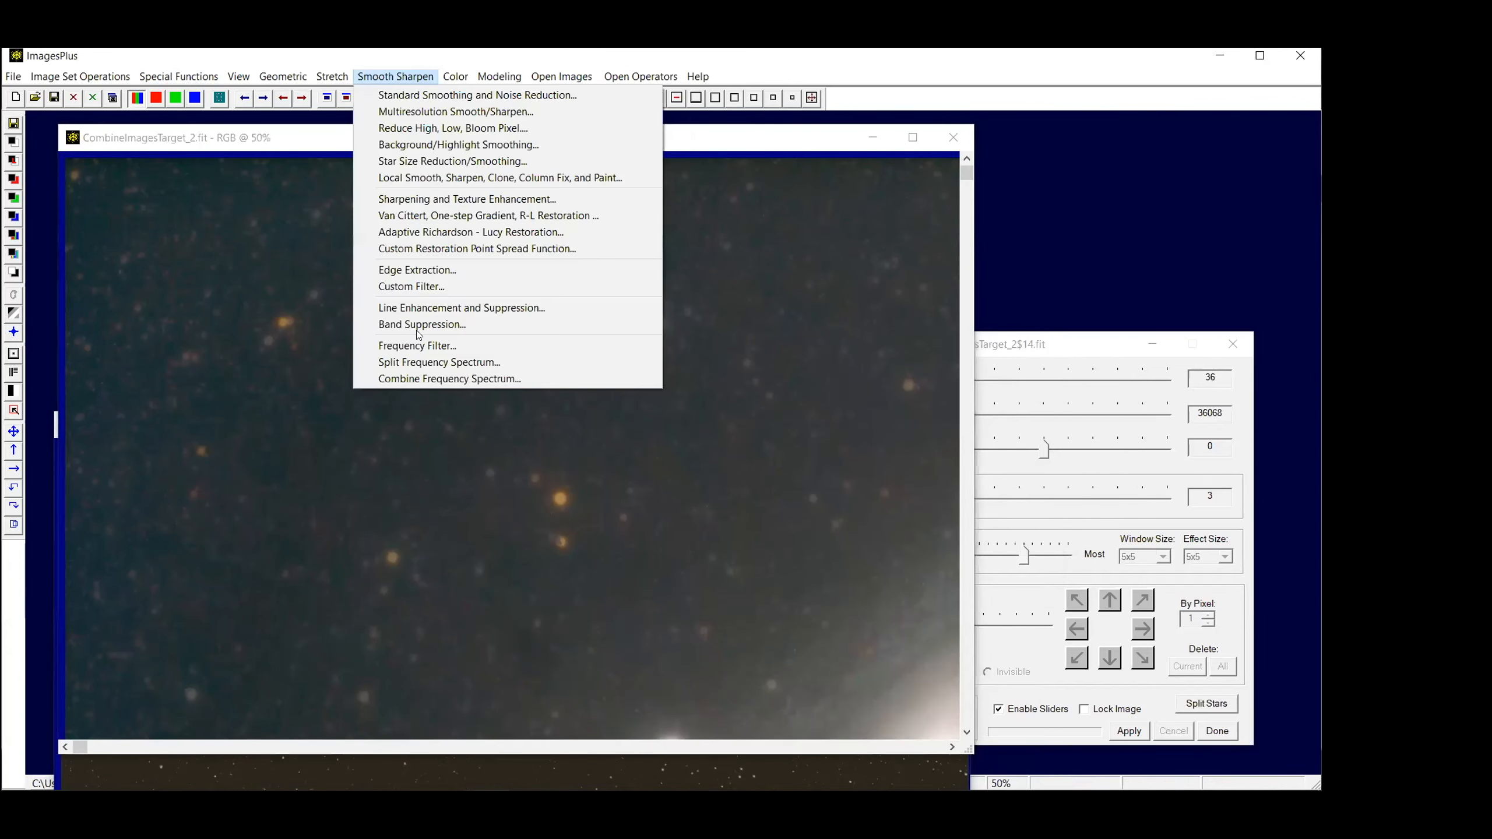
pyautogui.press('Return')
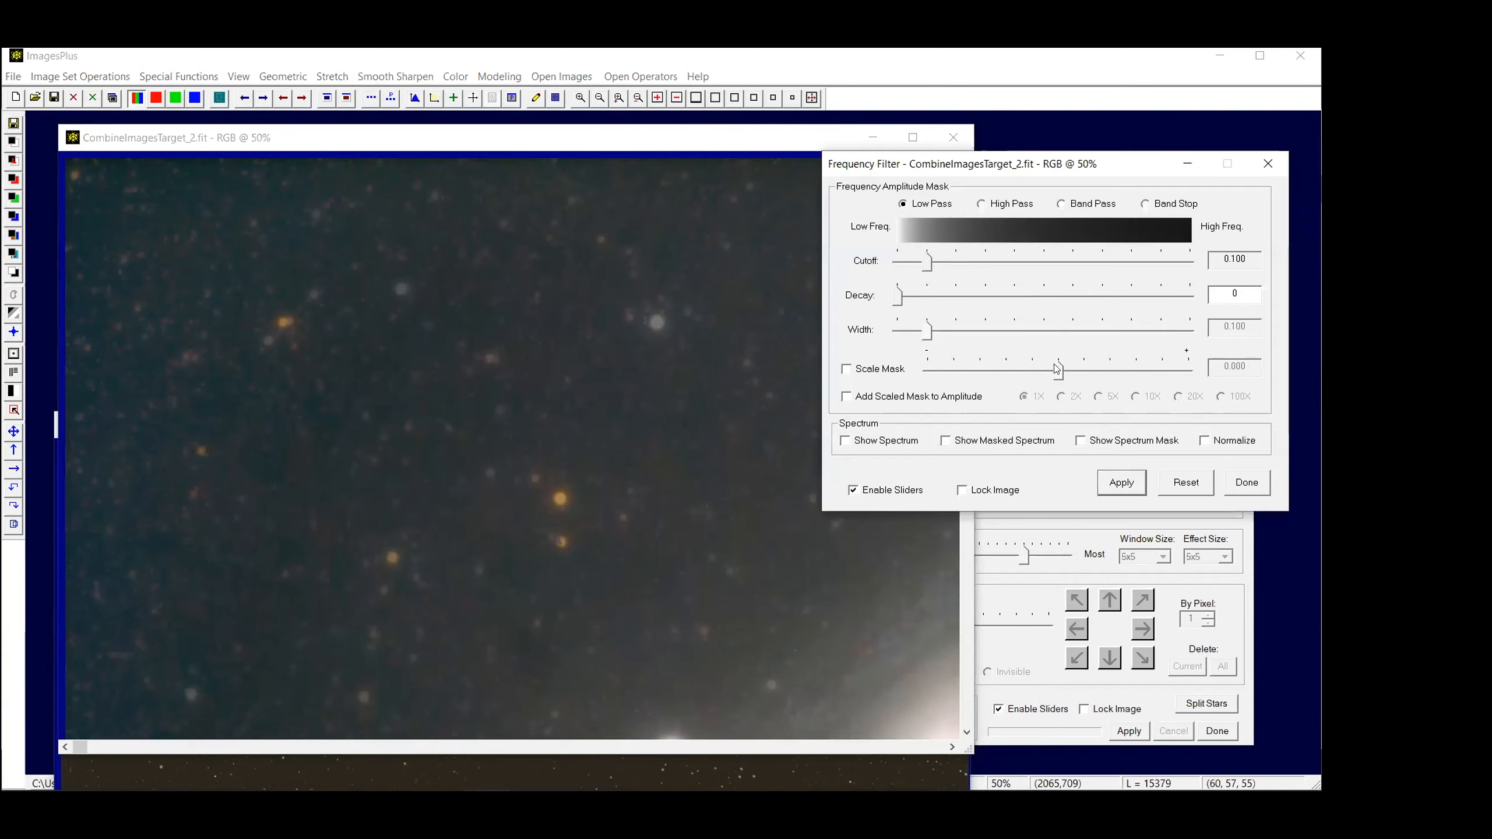
pyautogui.moveTo(928, 260); pyautogui.dragTo(910, 258)
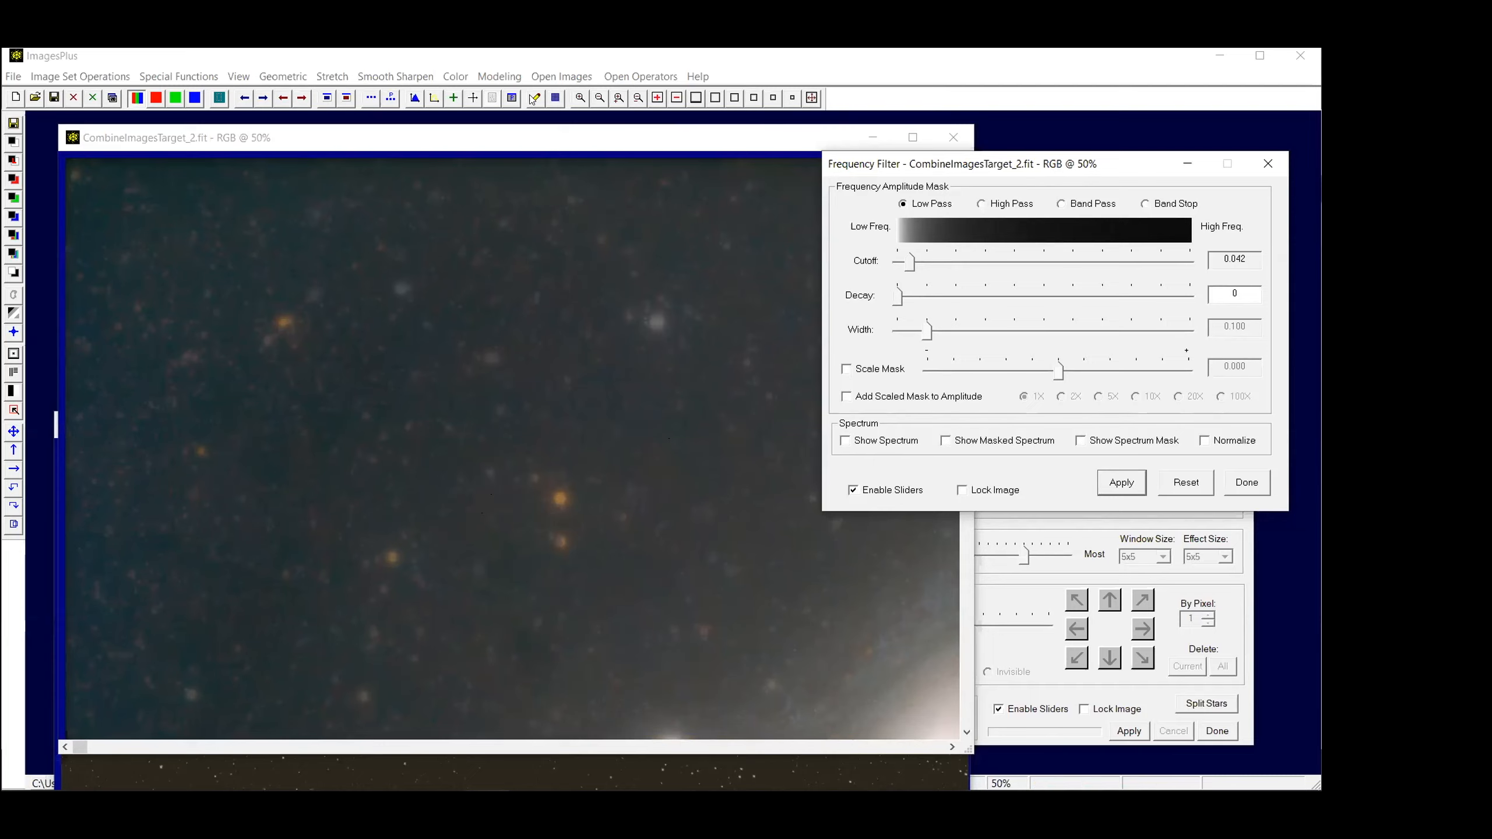
# Paste the inverted luminance mask as a mono image mask for the frequency filter, apply it, and show the whole image at 20%
pyautogui.click(492, 99)
pyautogui.click(922, 576)
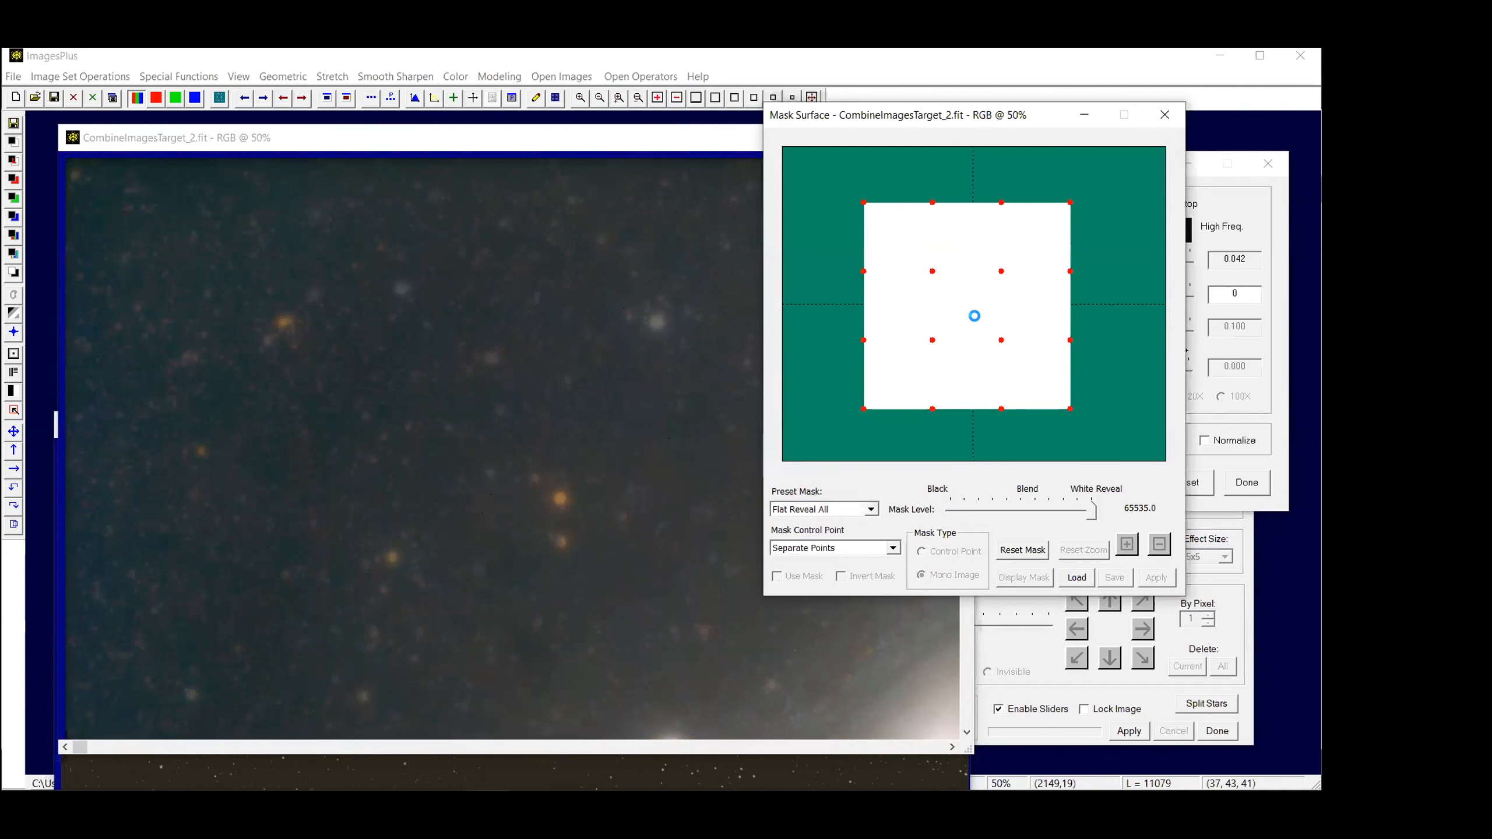
pyautogui.rightClick(979, 321)
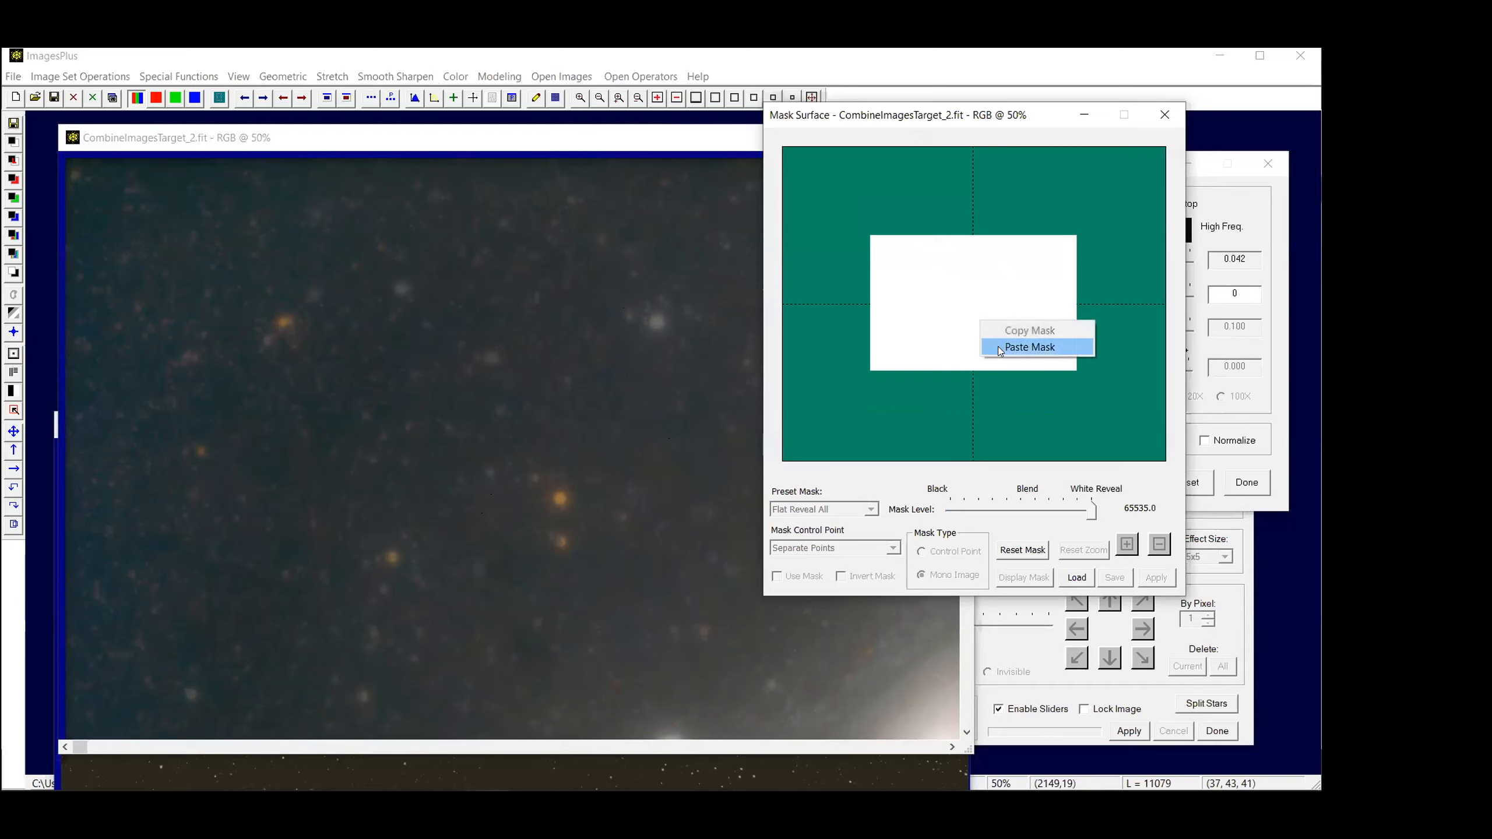
pyautogui.click(998, 346)
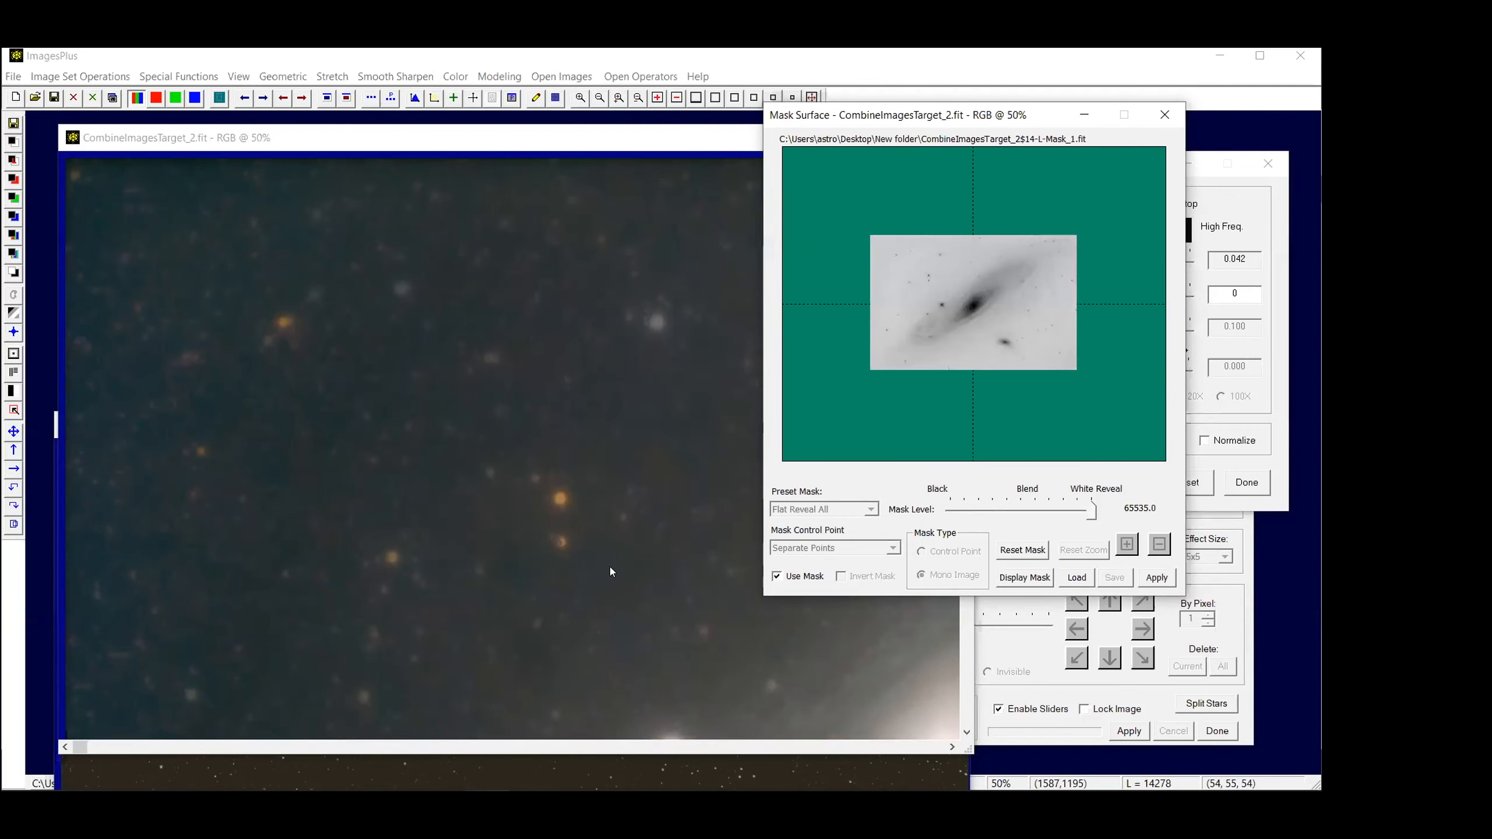
pyautogui.click(545, 138)
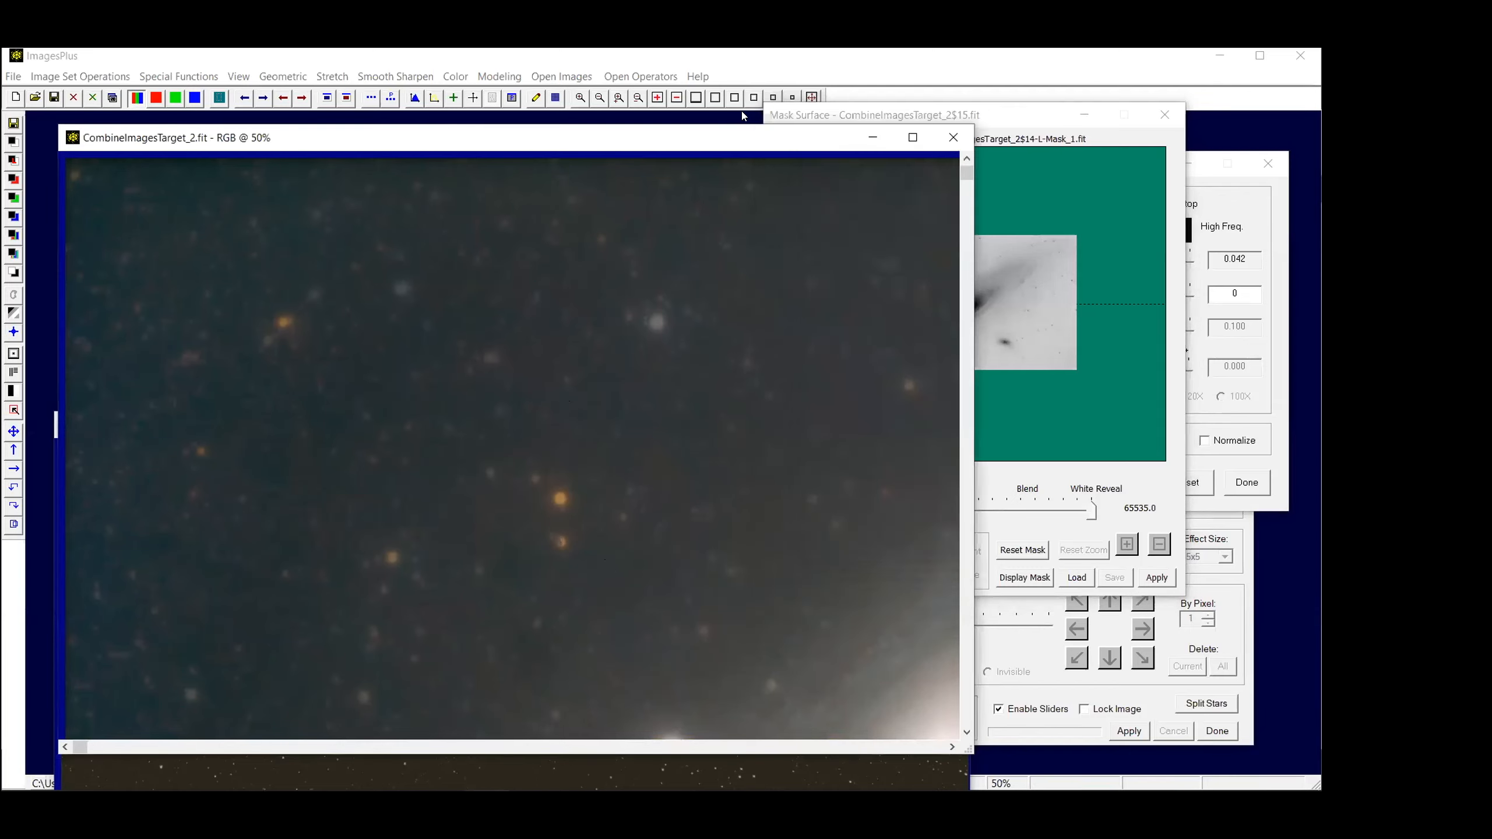
pyautogui.click(793, 97)
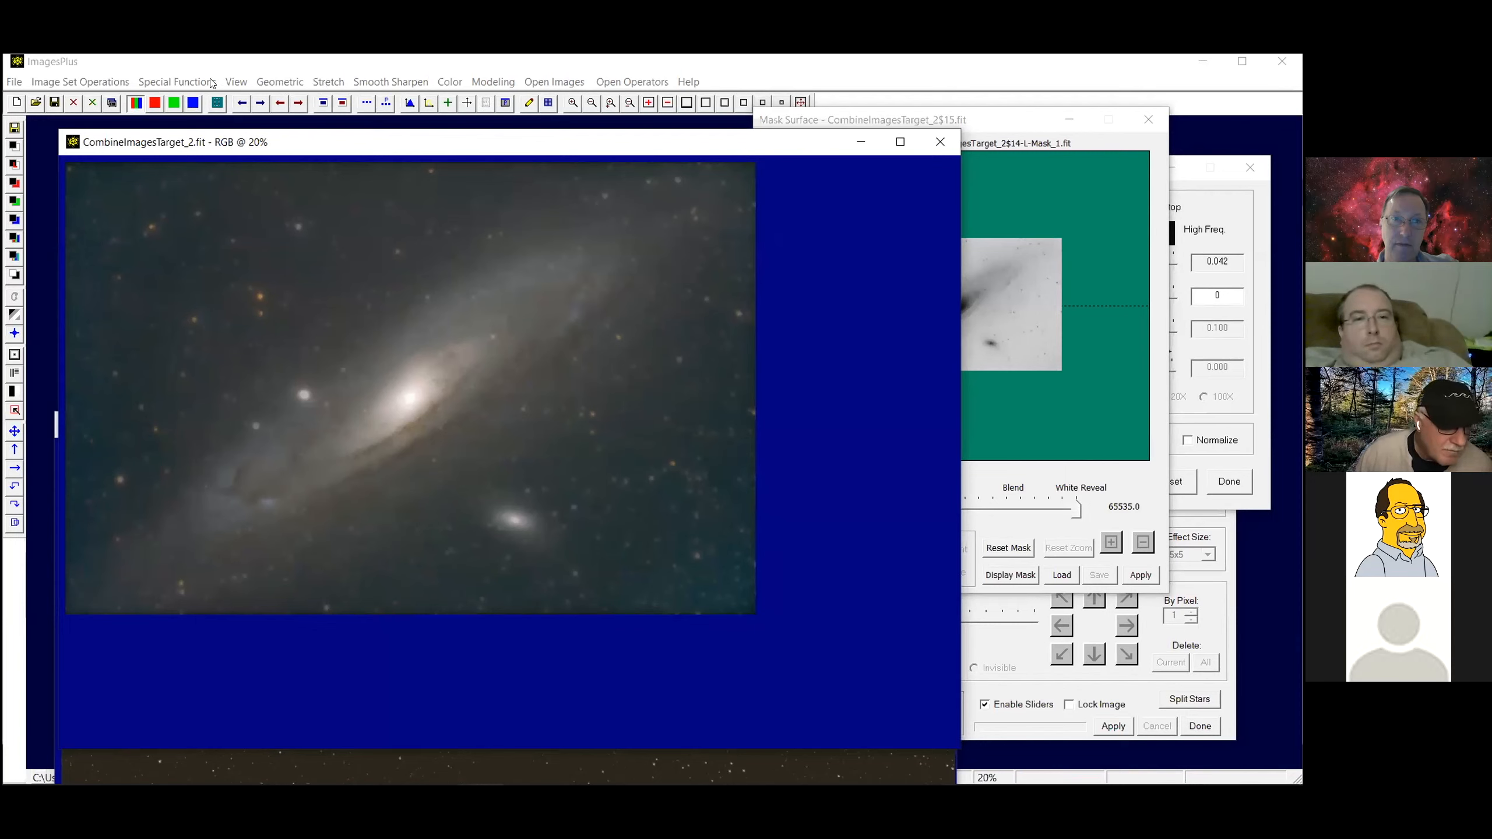
# Combine all open images by blend mode, opacity and masks into a 5097 × 3340 CombineImagesTarget, using Merge Split for the split-stars image
pyautogui.click(176, 82)
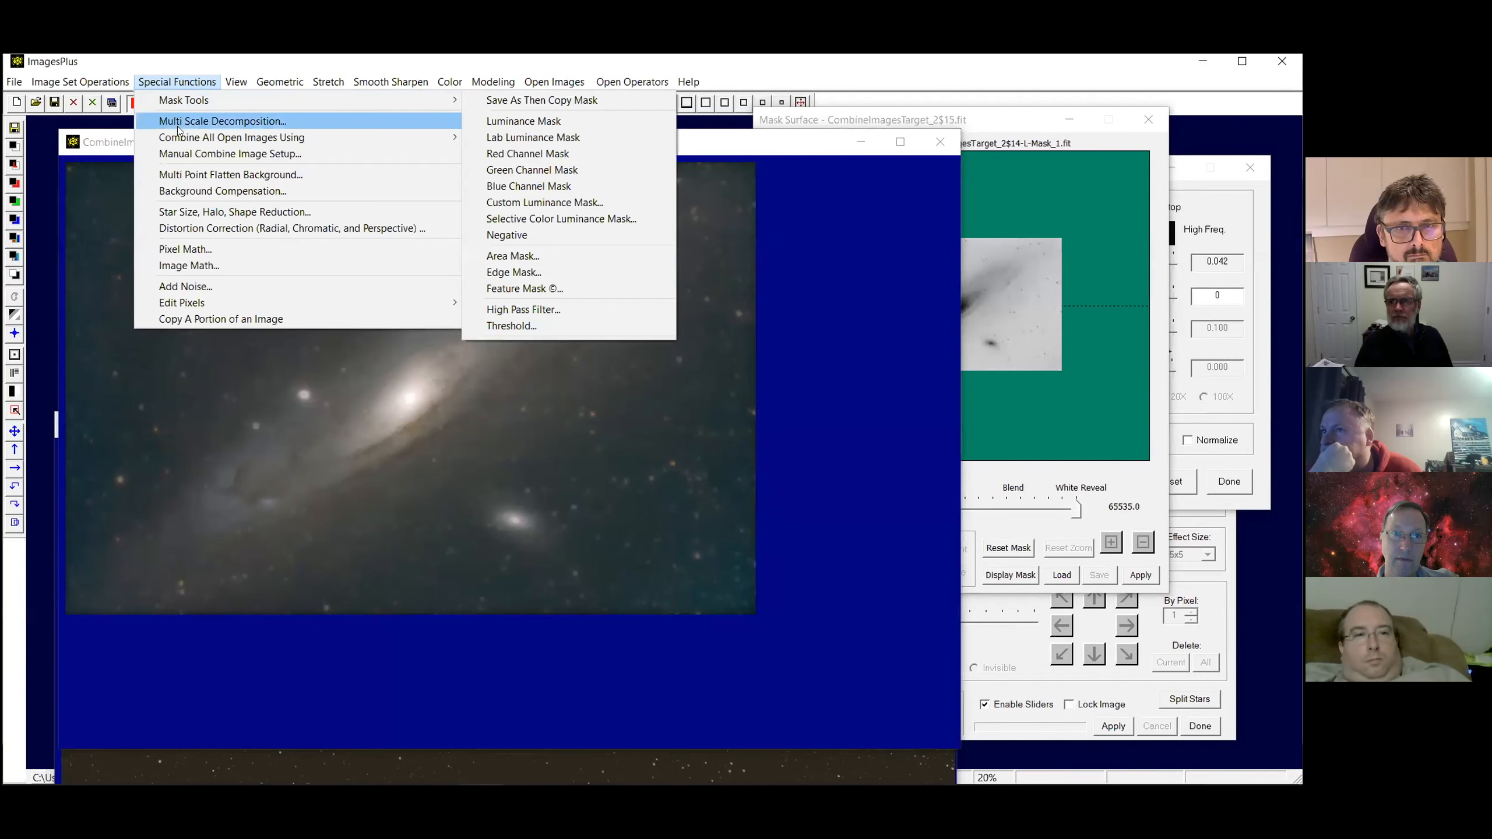
pyautogui.moveTo(301, 138)
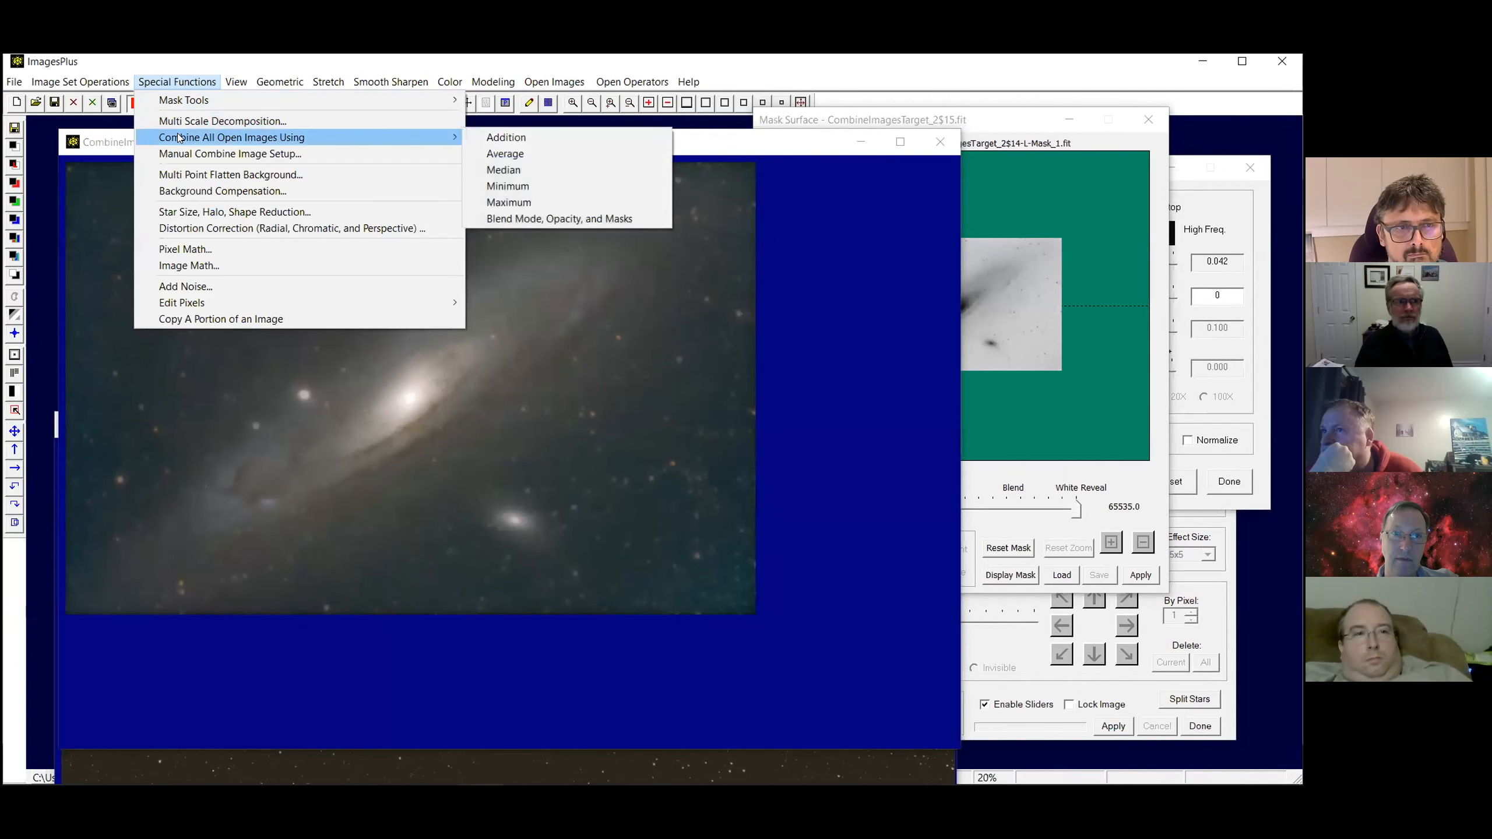
pyautogui.click(508, 219)
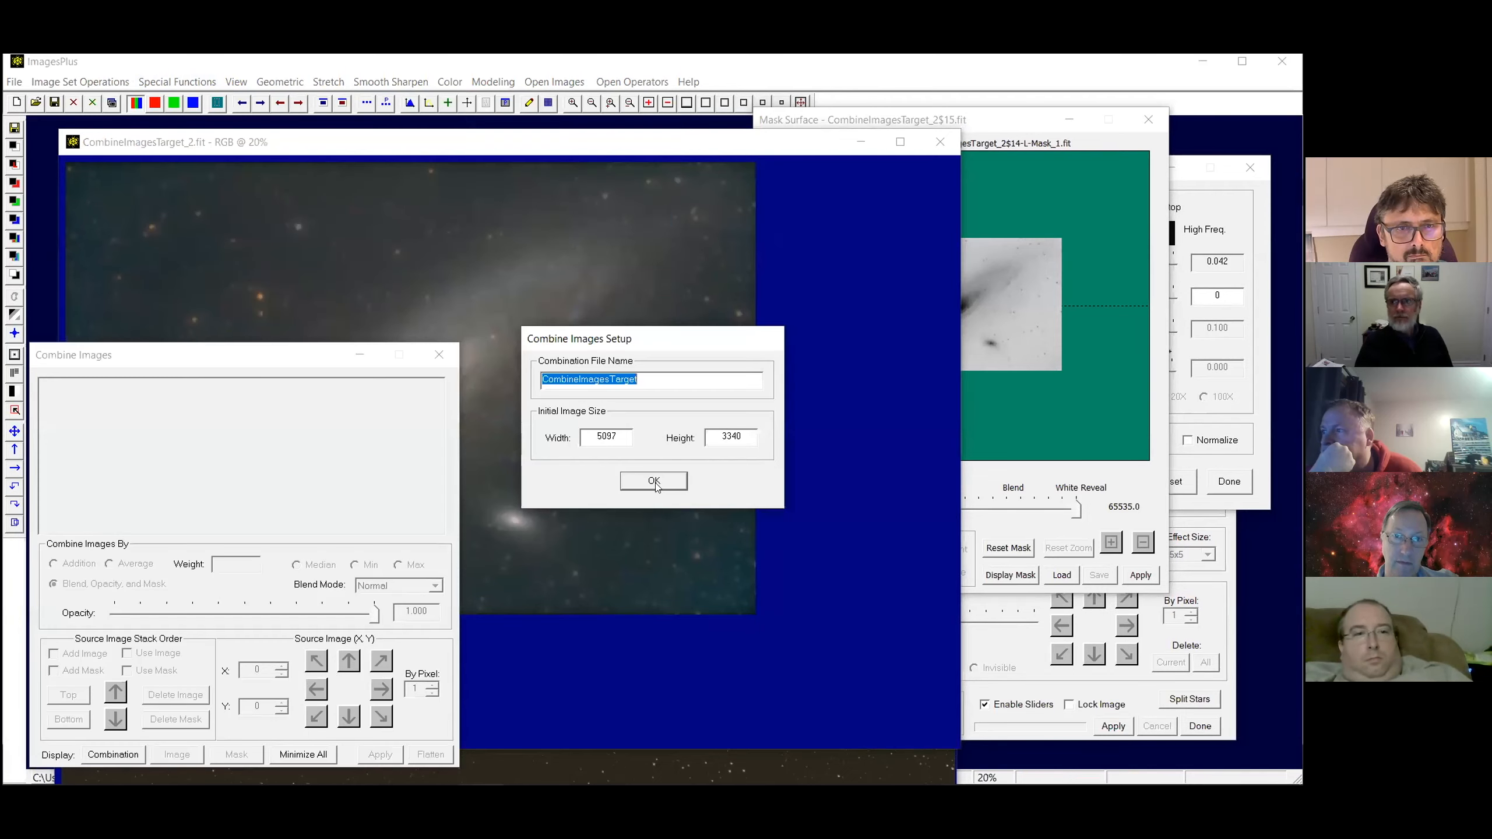
pyautogui.click(654, 480)
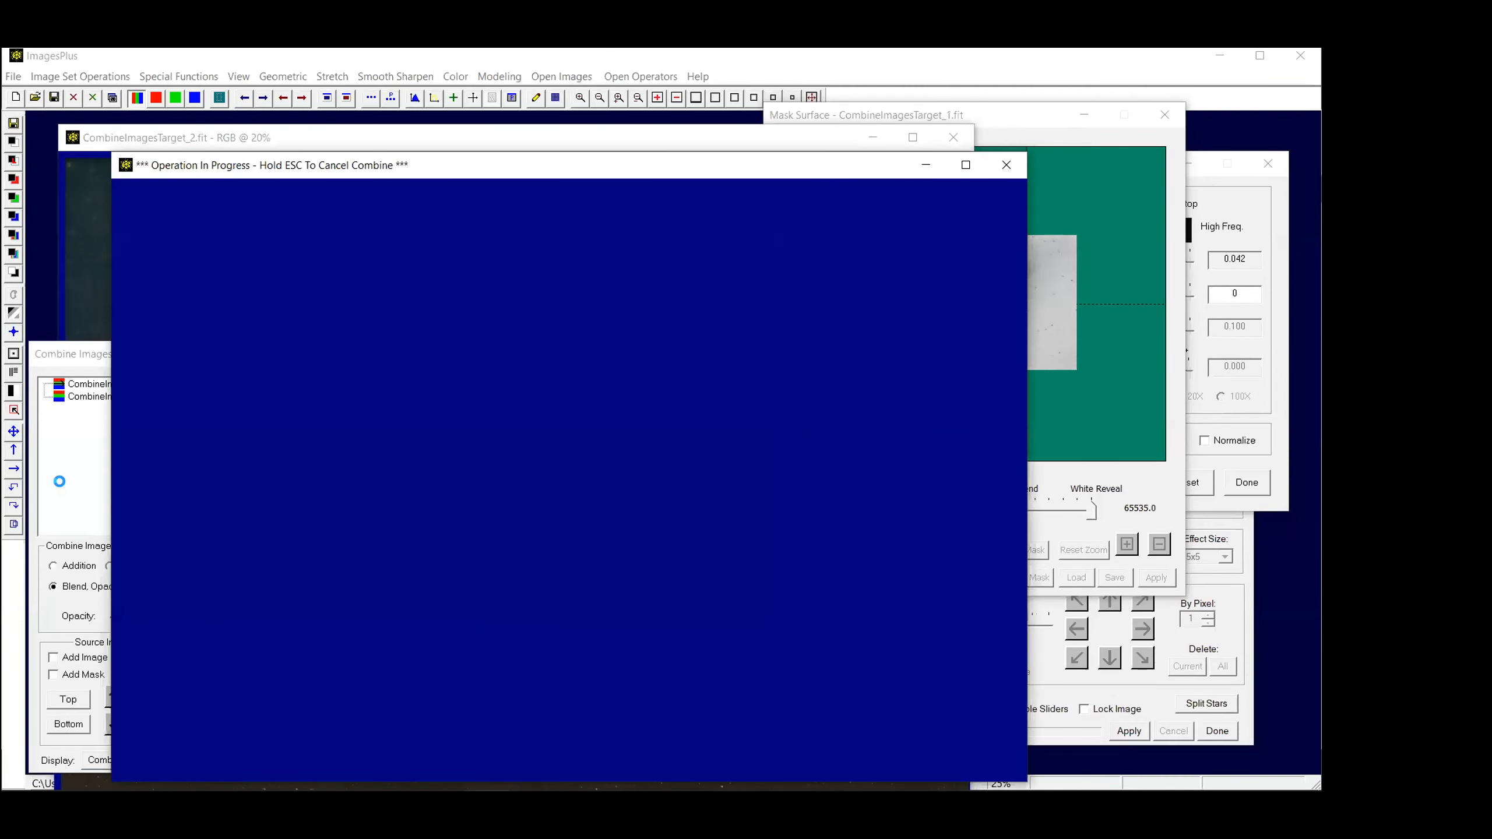
pyautogui.press('Escape')
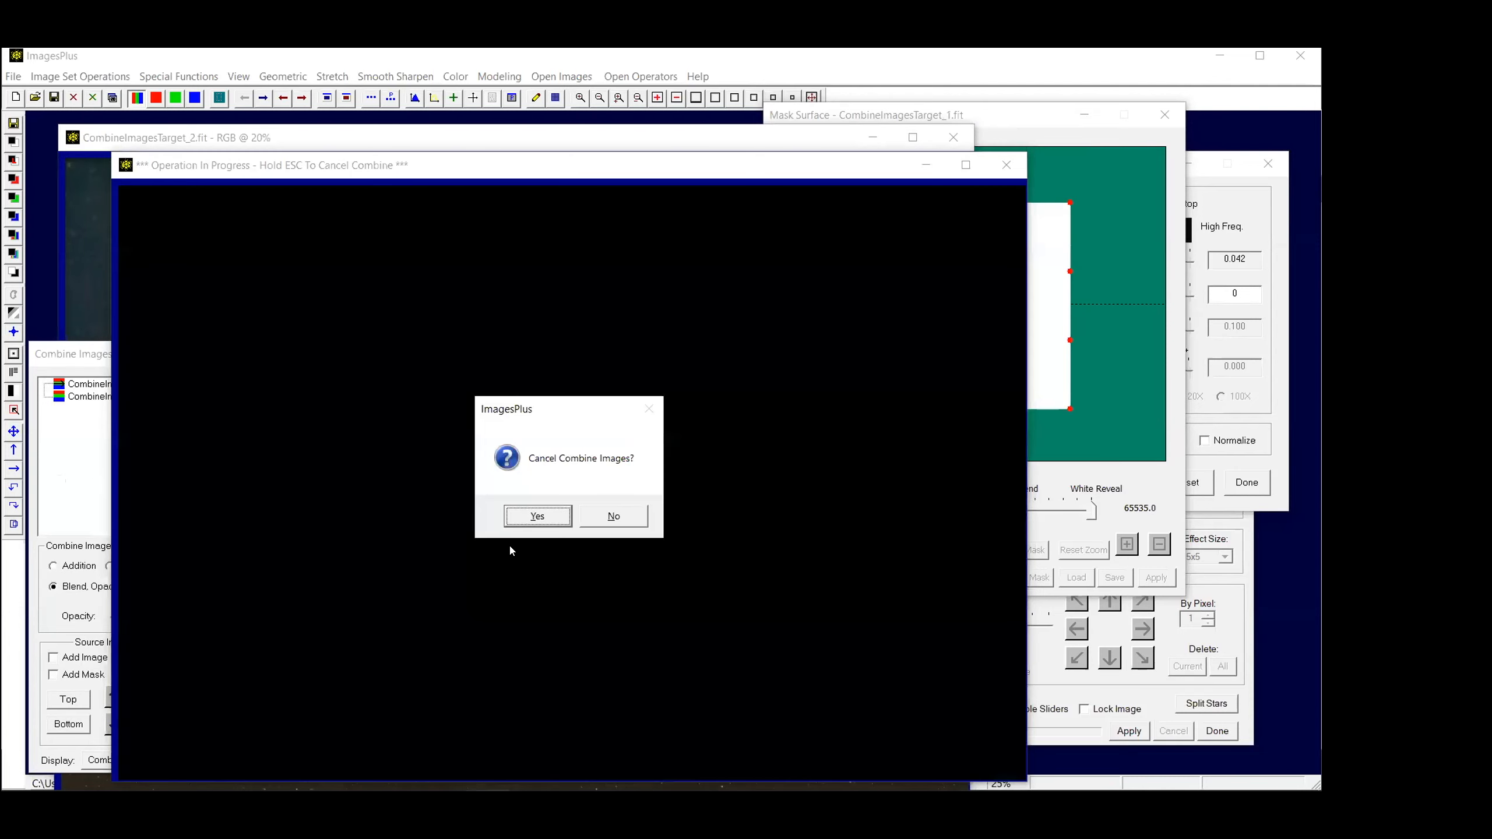
pyautogui.click(504, 516)
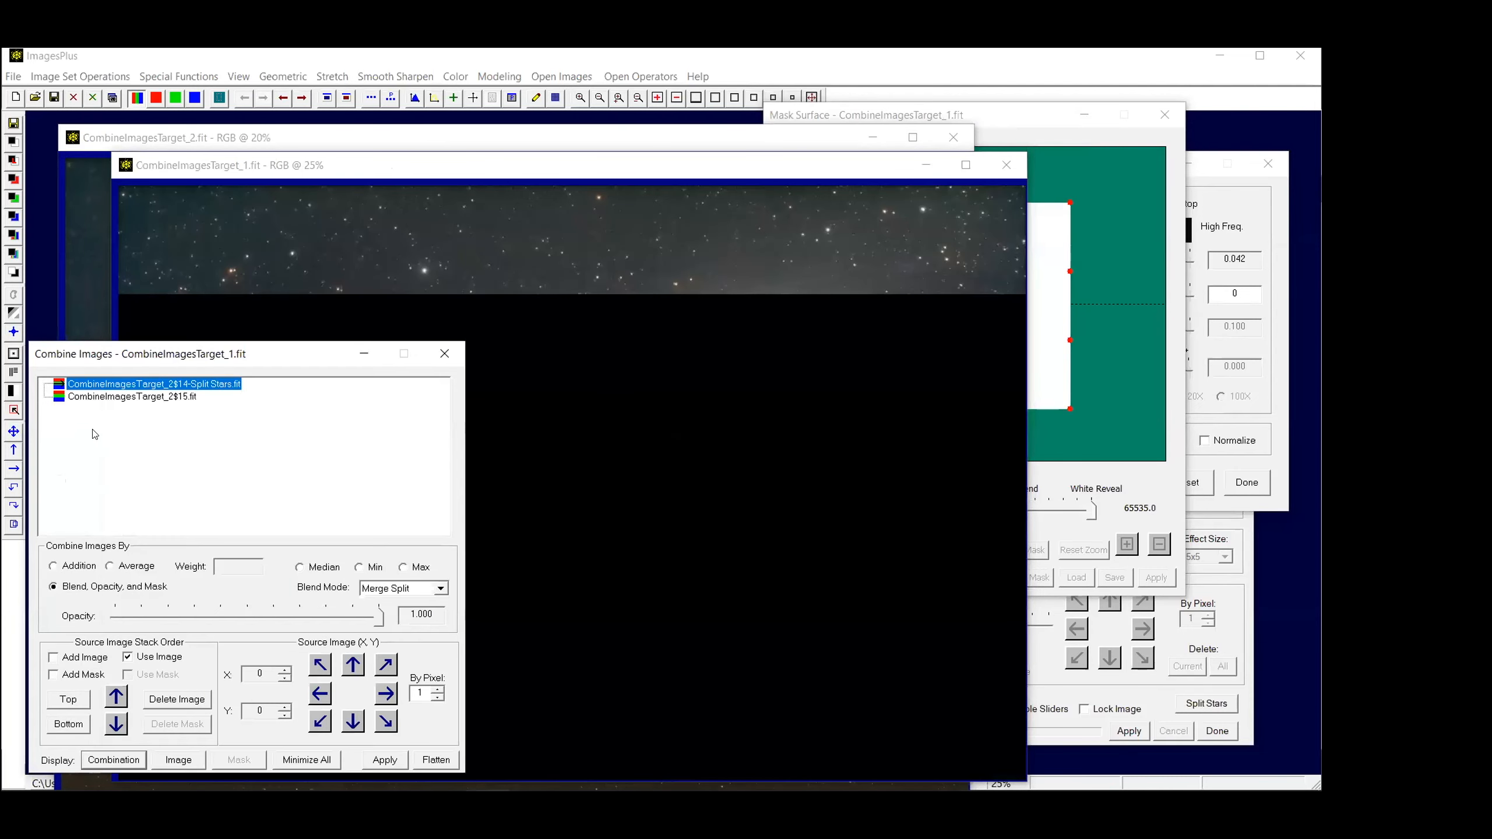
pyautogui.click(379, 760)
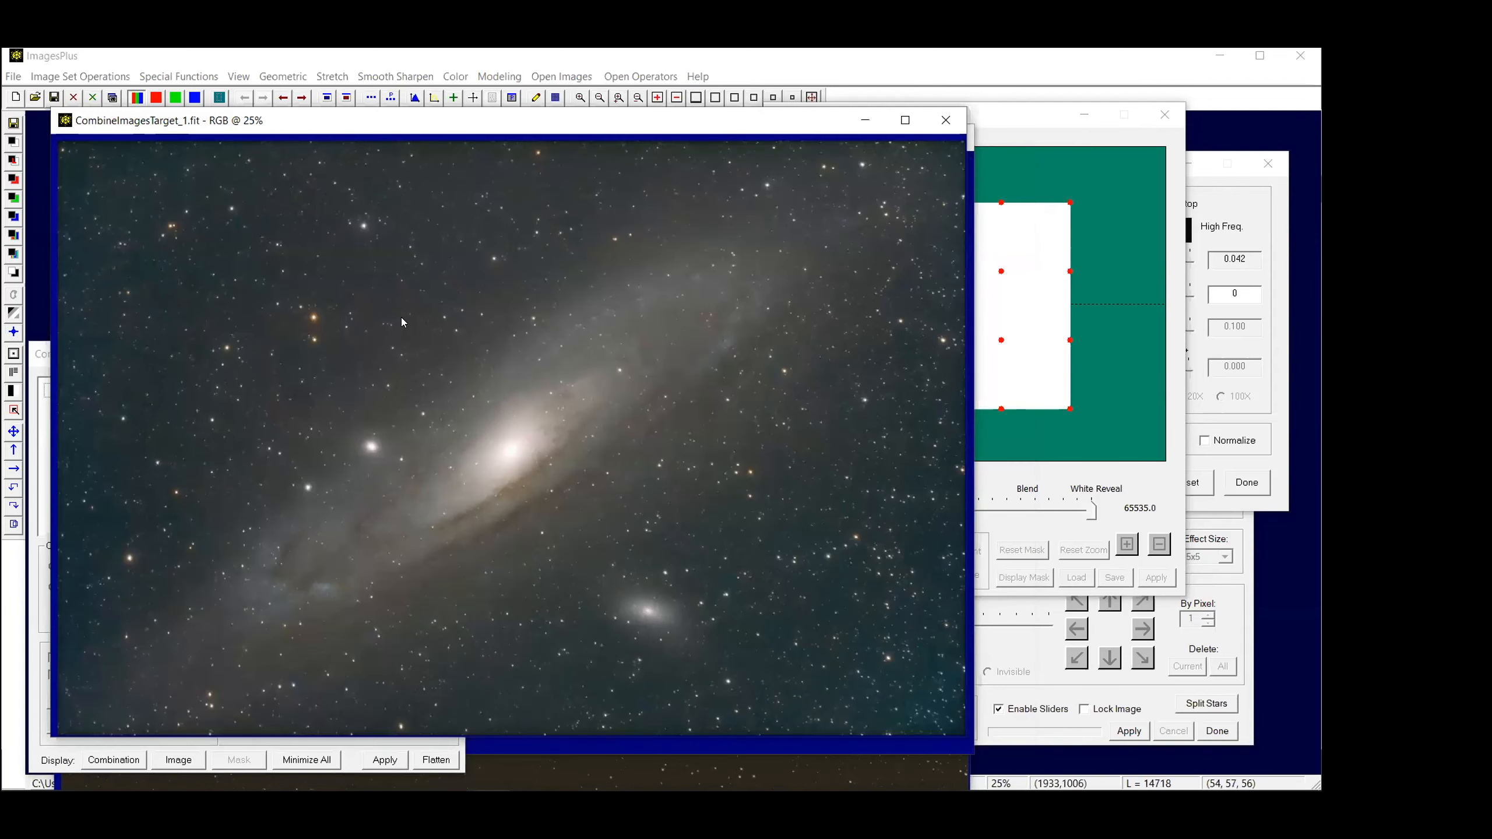
pyautogui.click(329, 77)
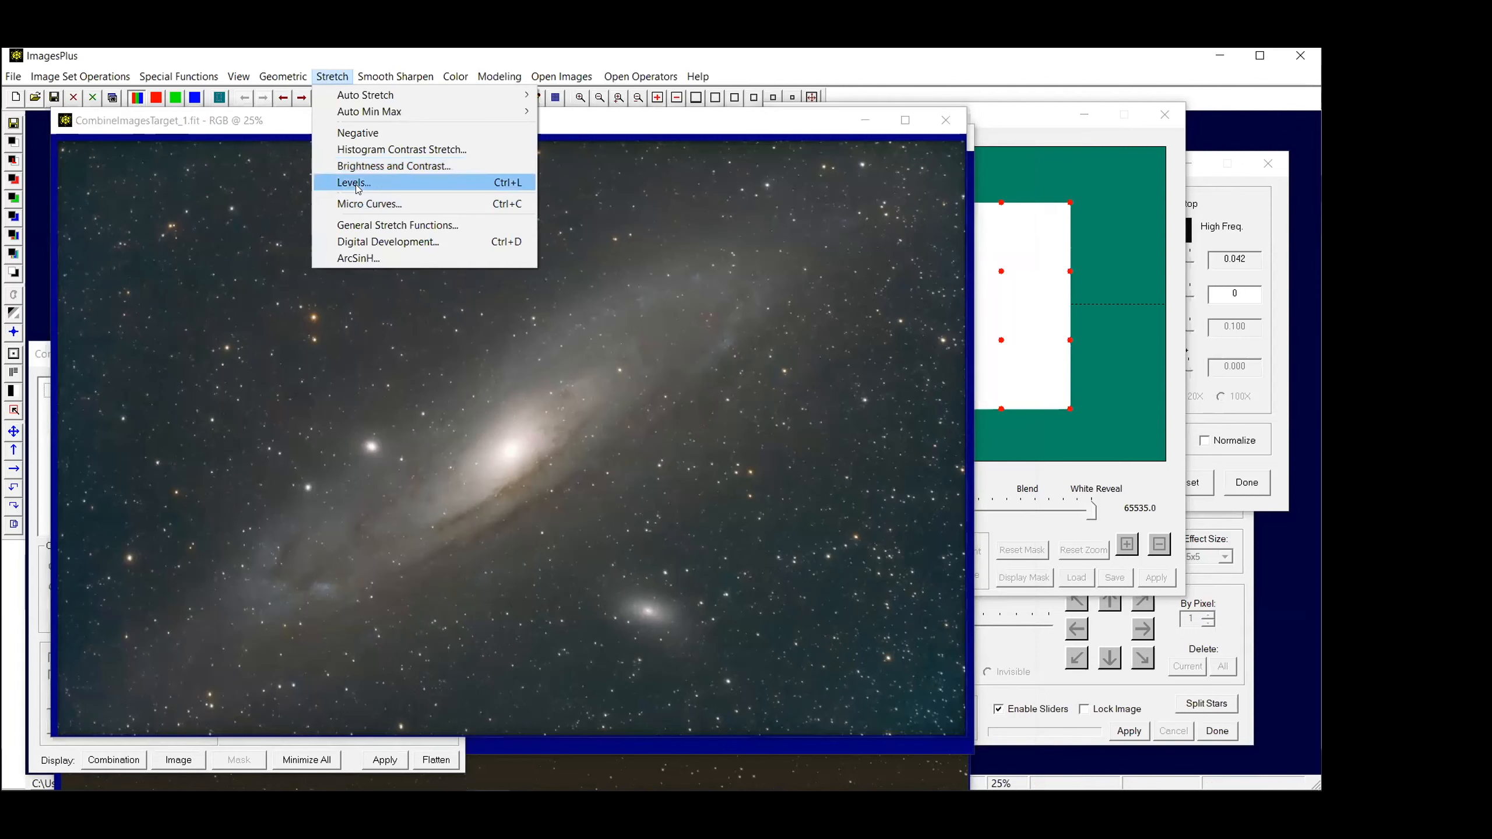
pyautogui.click(358, 184)
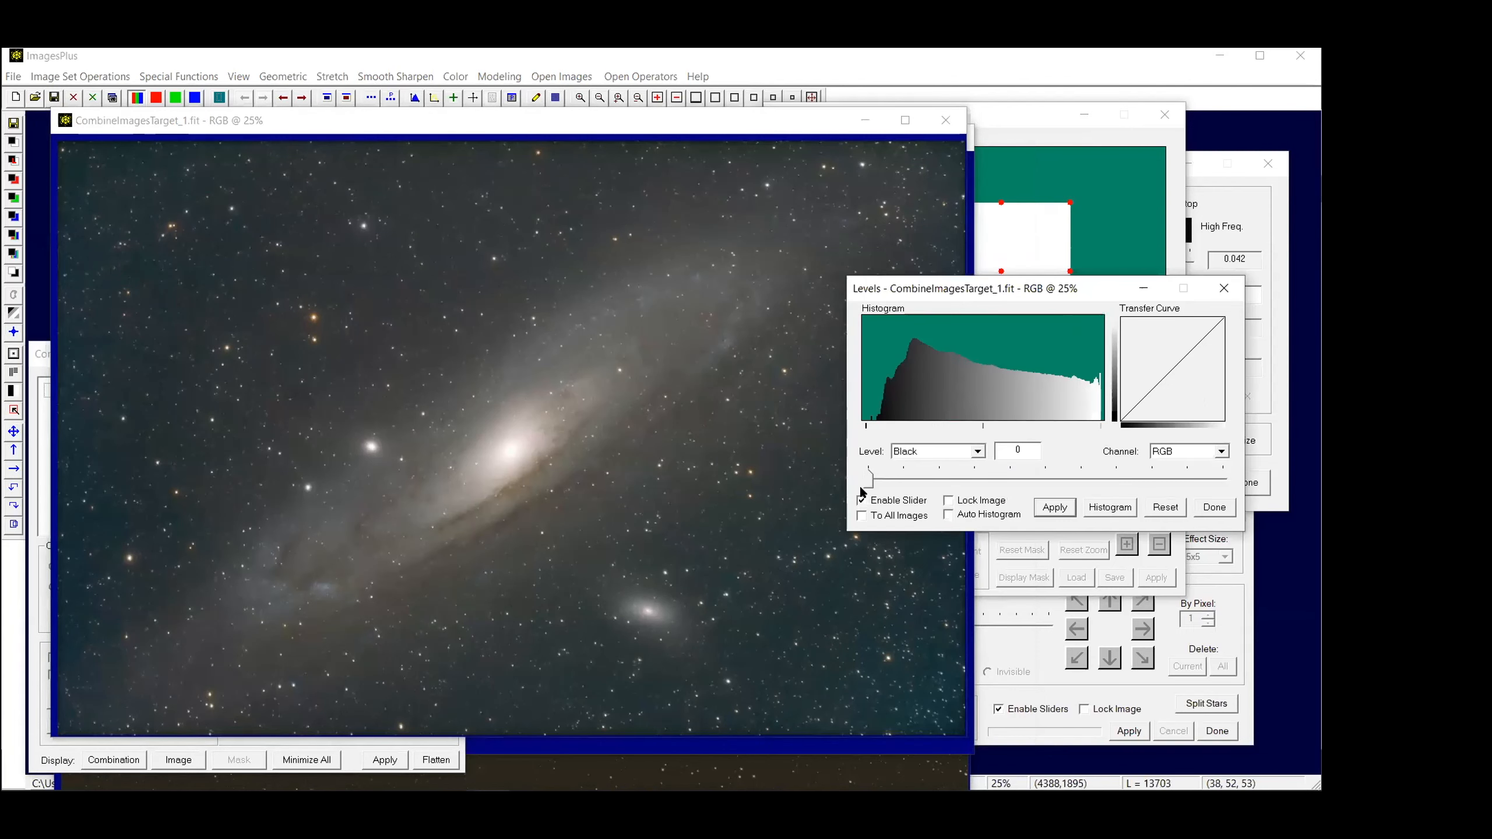
pyautogui.click(1107, 508)
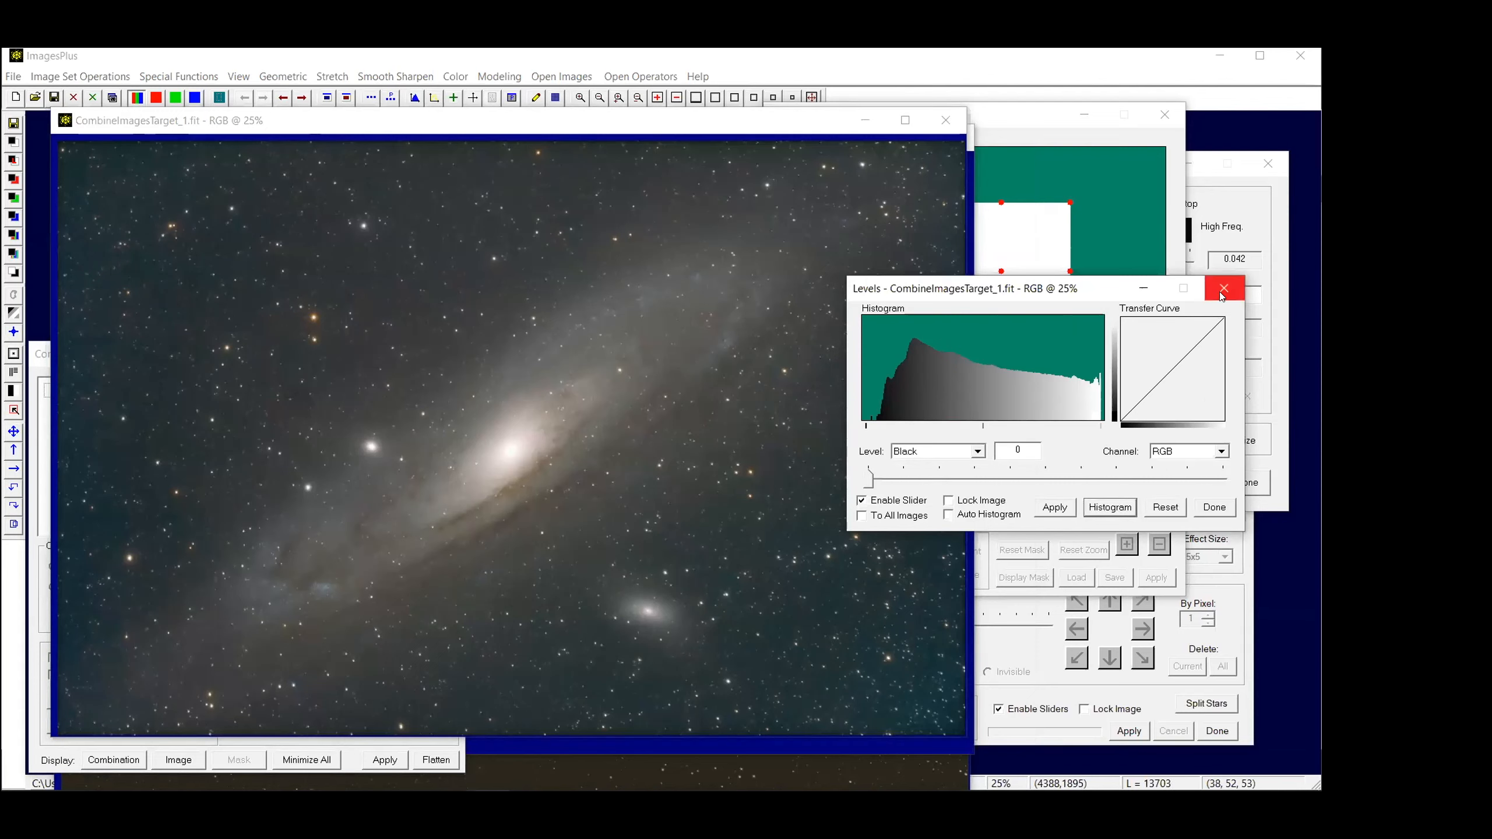
# Start Micro Curves on the combined RGB image with the lower curve point pulled slightly down, and flatten the combination
pyautogui.click(329, 77)
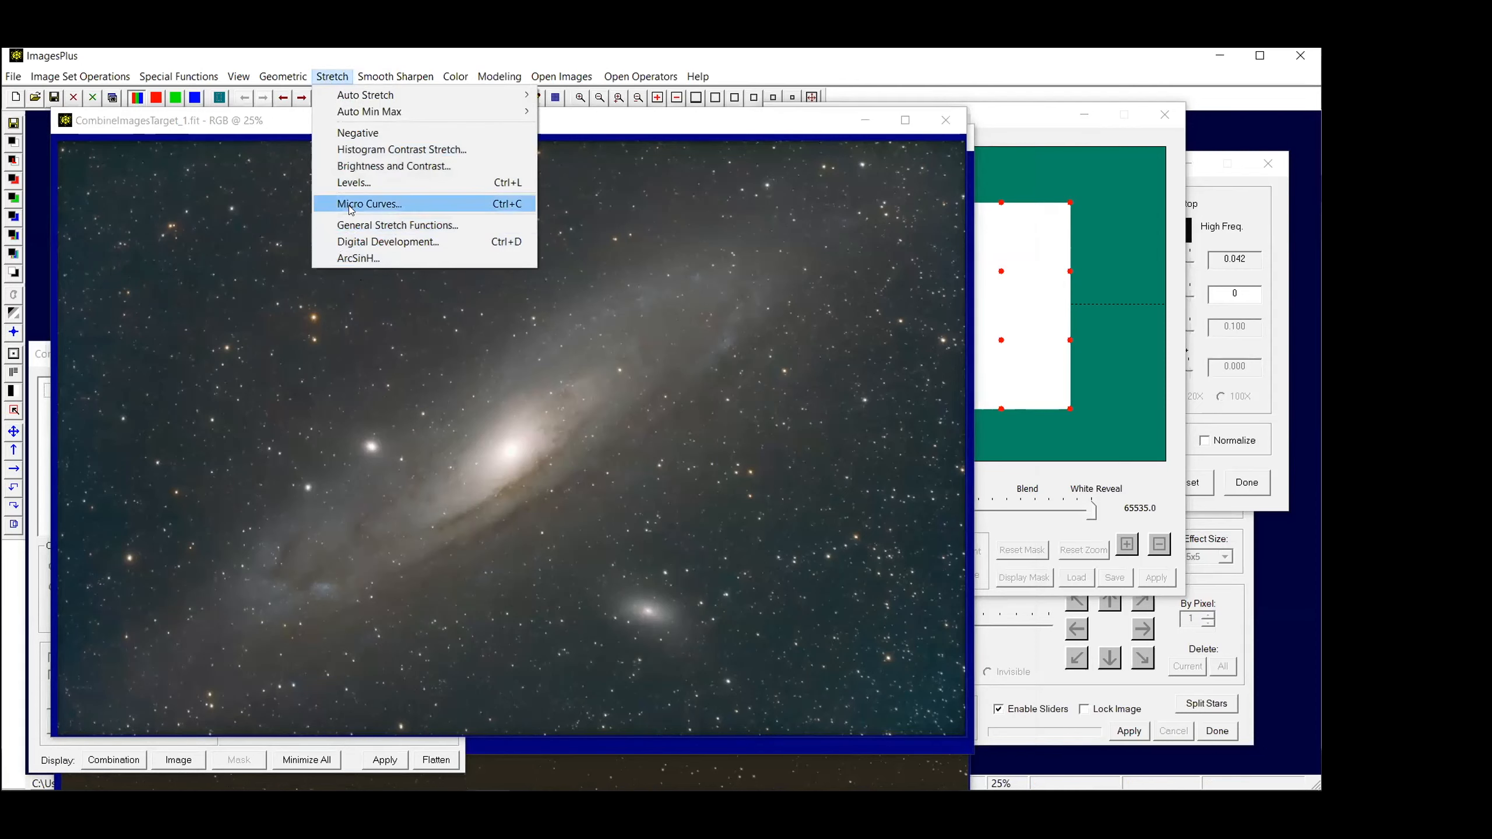
pyautogui.click(351, 205)
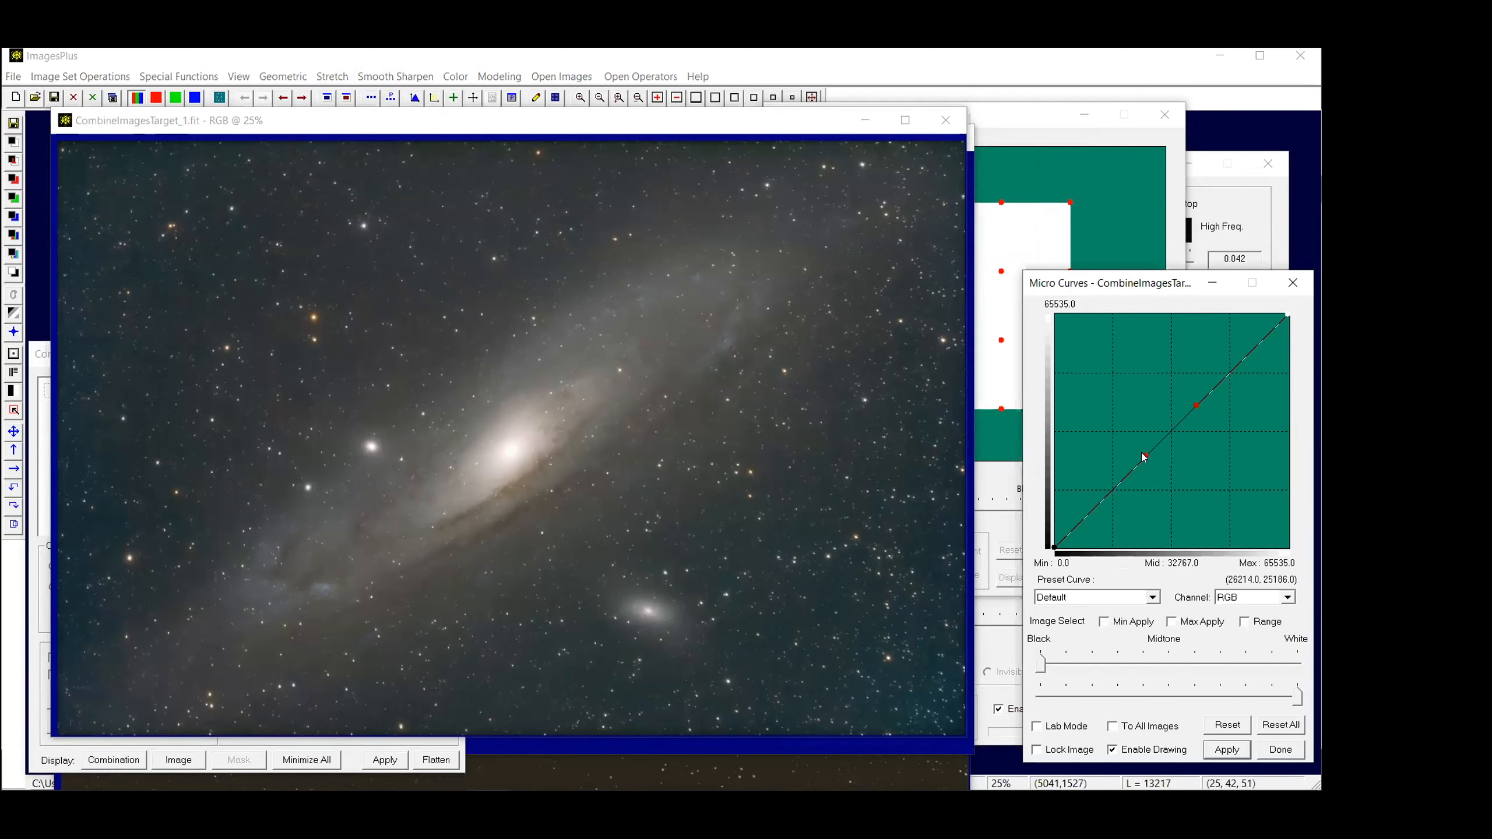
pyautogui.moveTo(1144, 457); pyautogui.dragTo(1138, 491)
pyautogui.click(1269, 565)
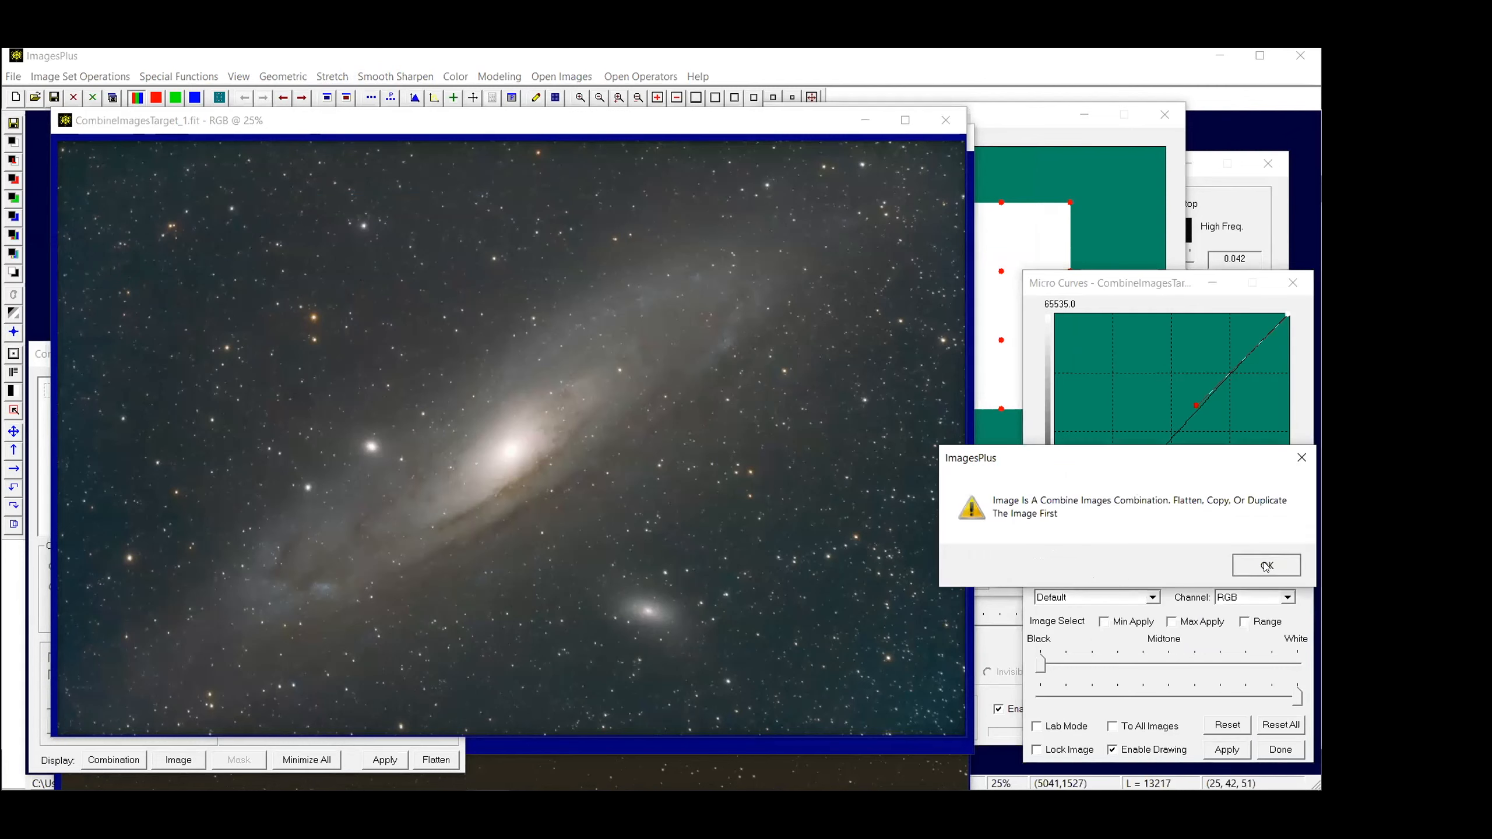
pyautogui.click(38, 618)
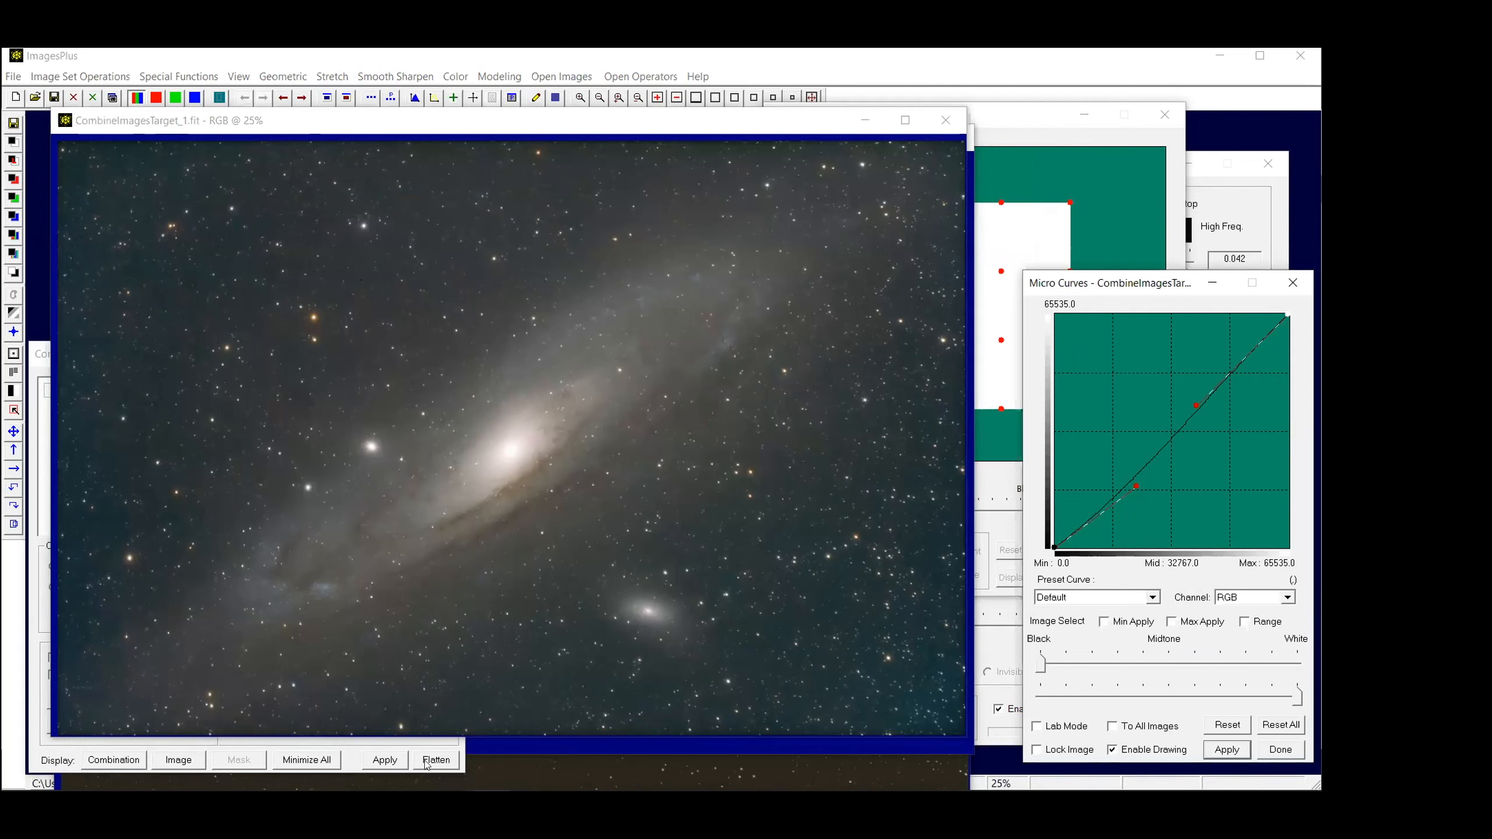
pyautogui.click(1160, 490)
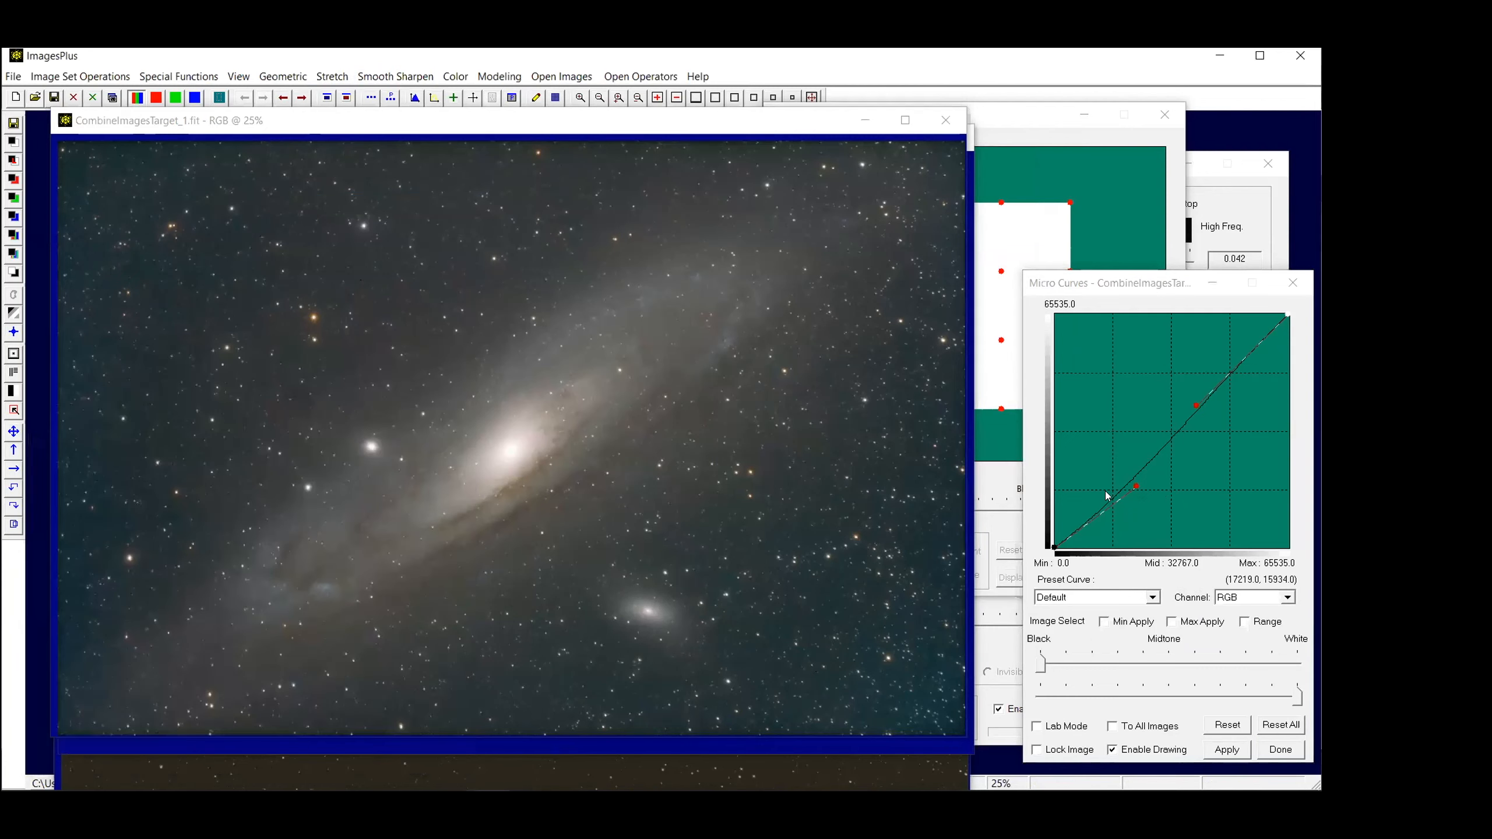
# Apply the Micro Curves adjustment to the flattened image and move the lower curve point further down to darken the background
pyautogui.click(1225, 750)
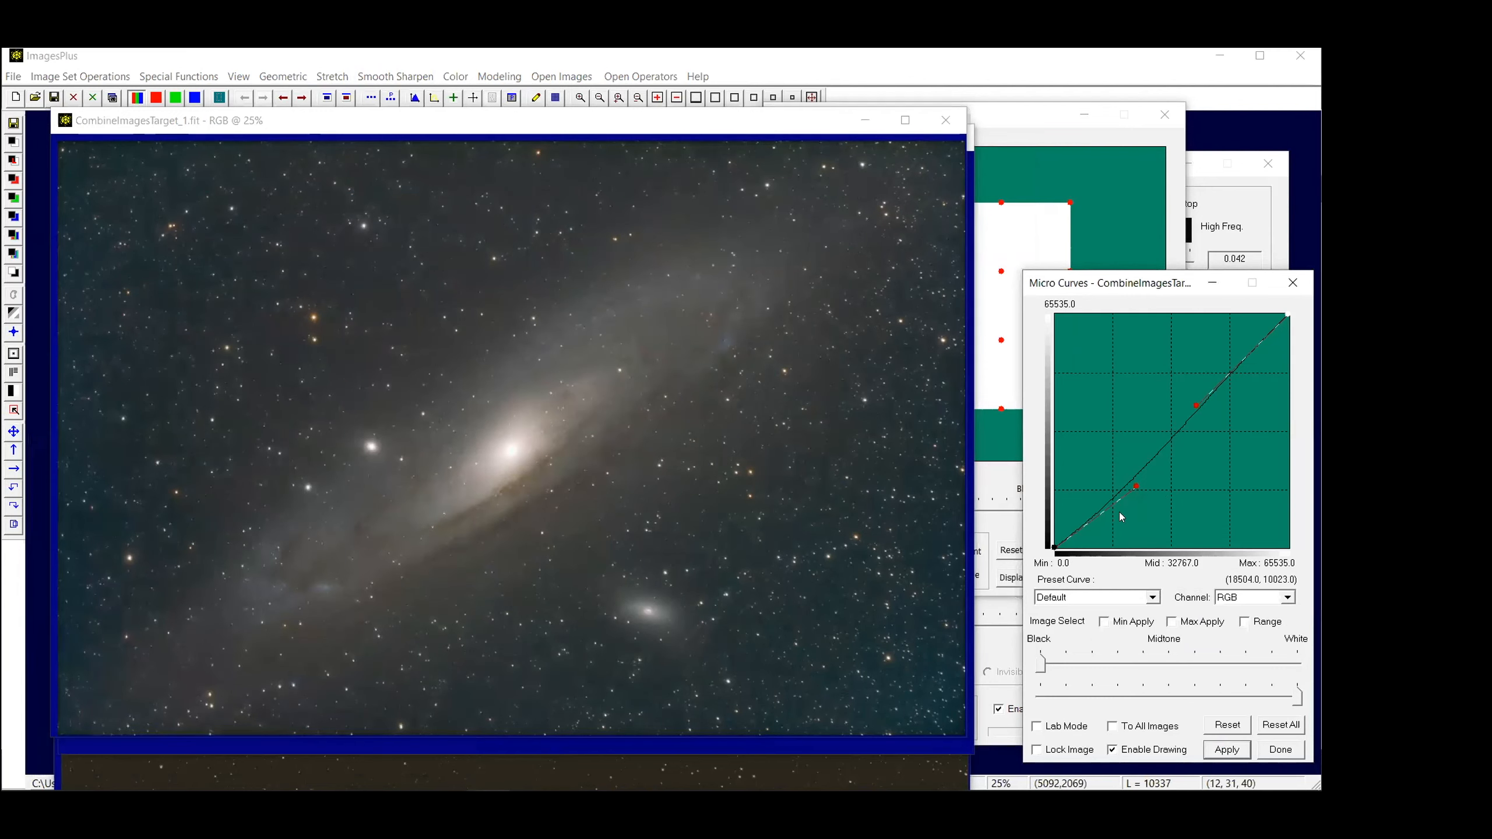
pyautogui.moveTo(1134, 483); pyautogui.dragTo(1129, 490)
pyautogui.click(1226, 750)
pyautogui.click(1121, 500)
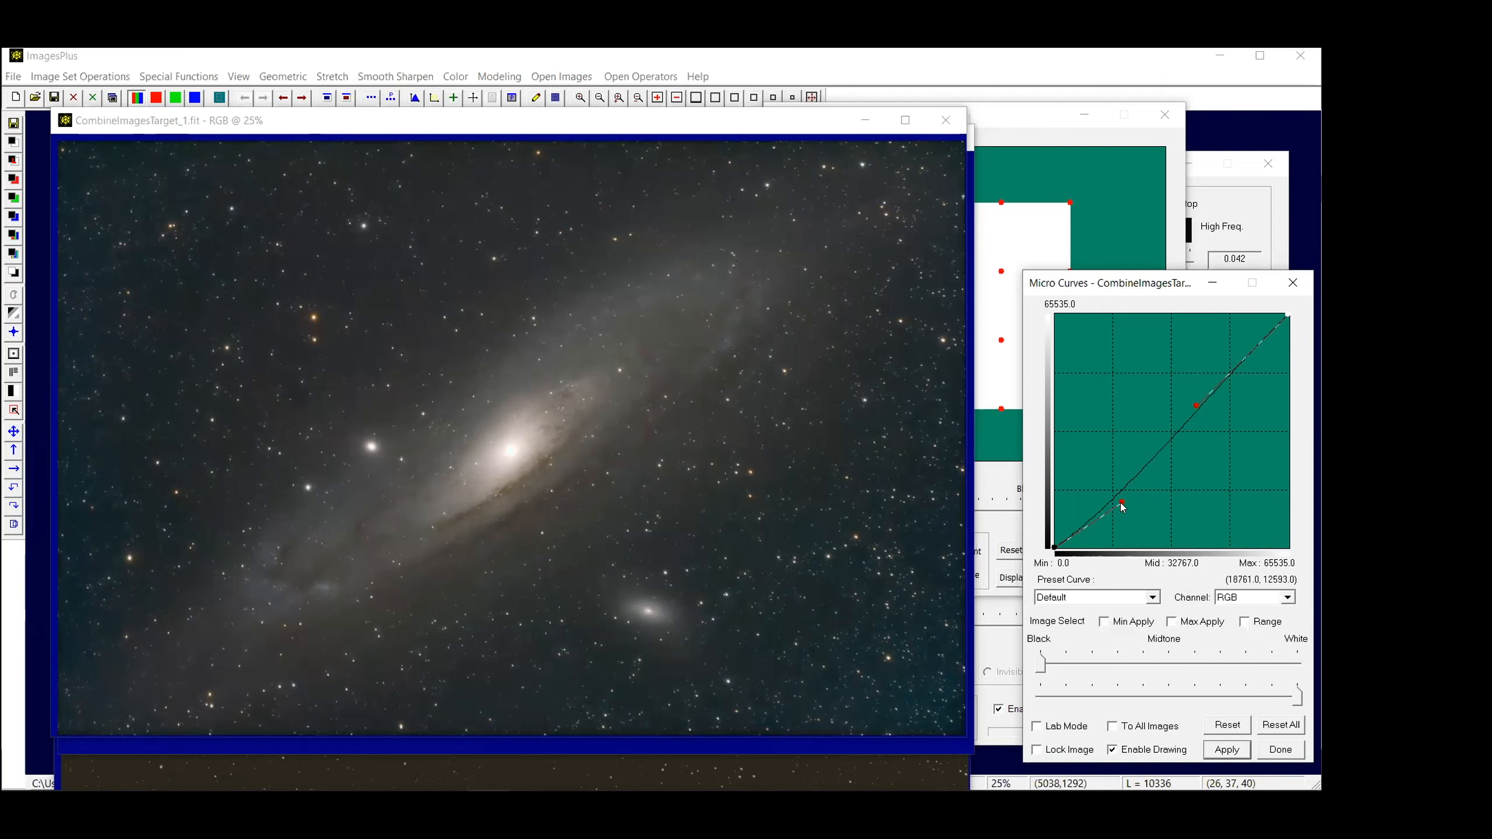
pyautogui.moveTo(1119, 503); pyautogui.dragTo(1116, 509)
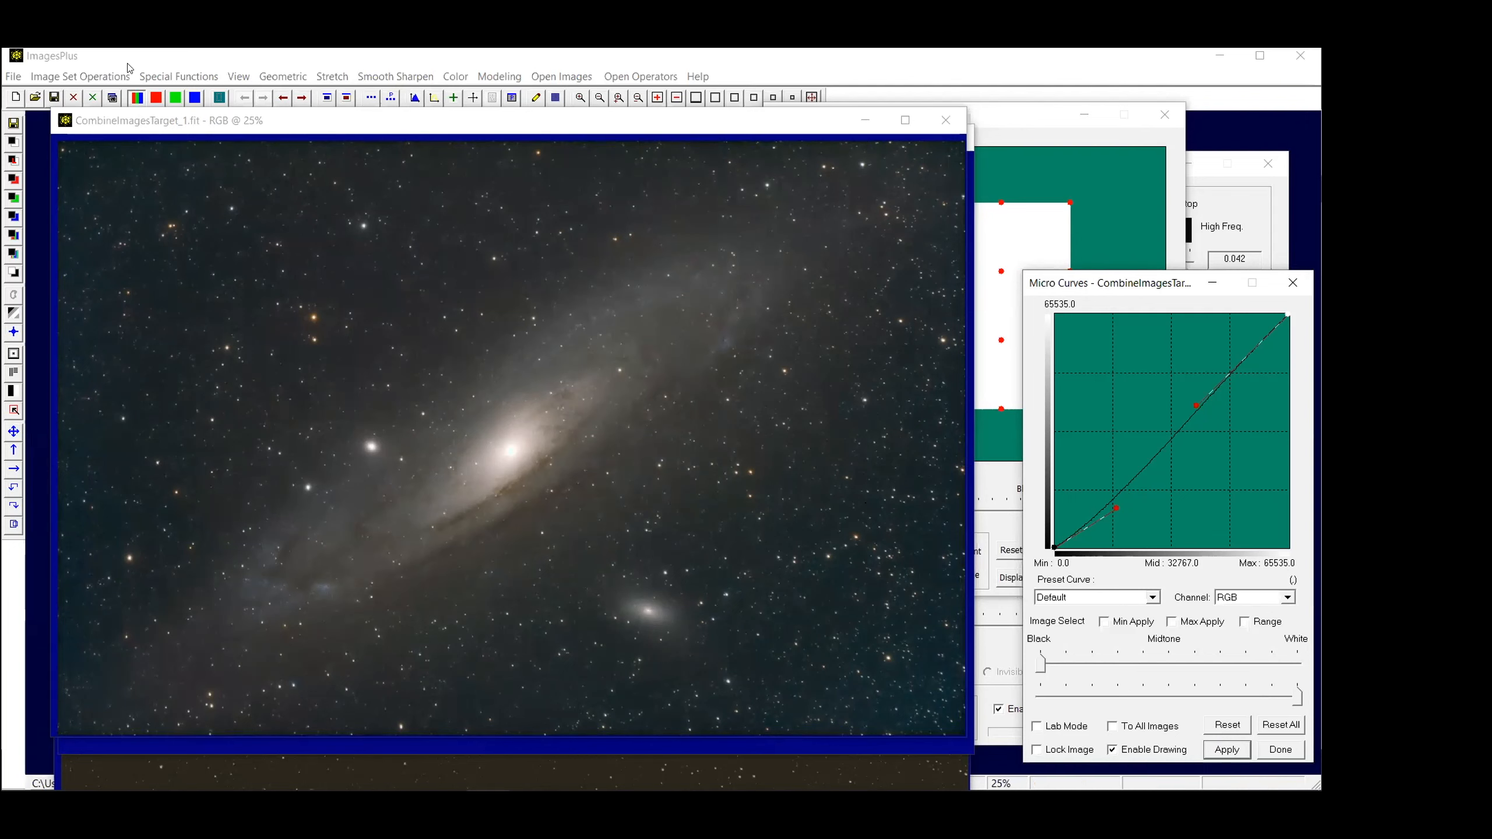
# Create a luminance mask from the flattened CombineImagesTarget_1 image and invert it to a negative
pyautogui.click(174, 77)
pyautogui.moveTo(194, 94)
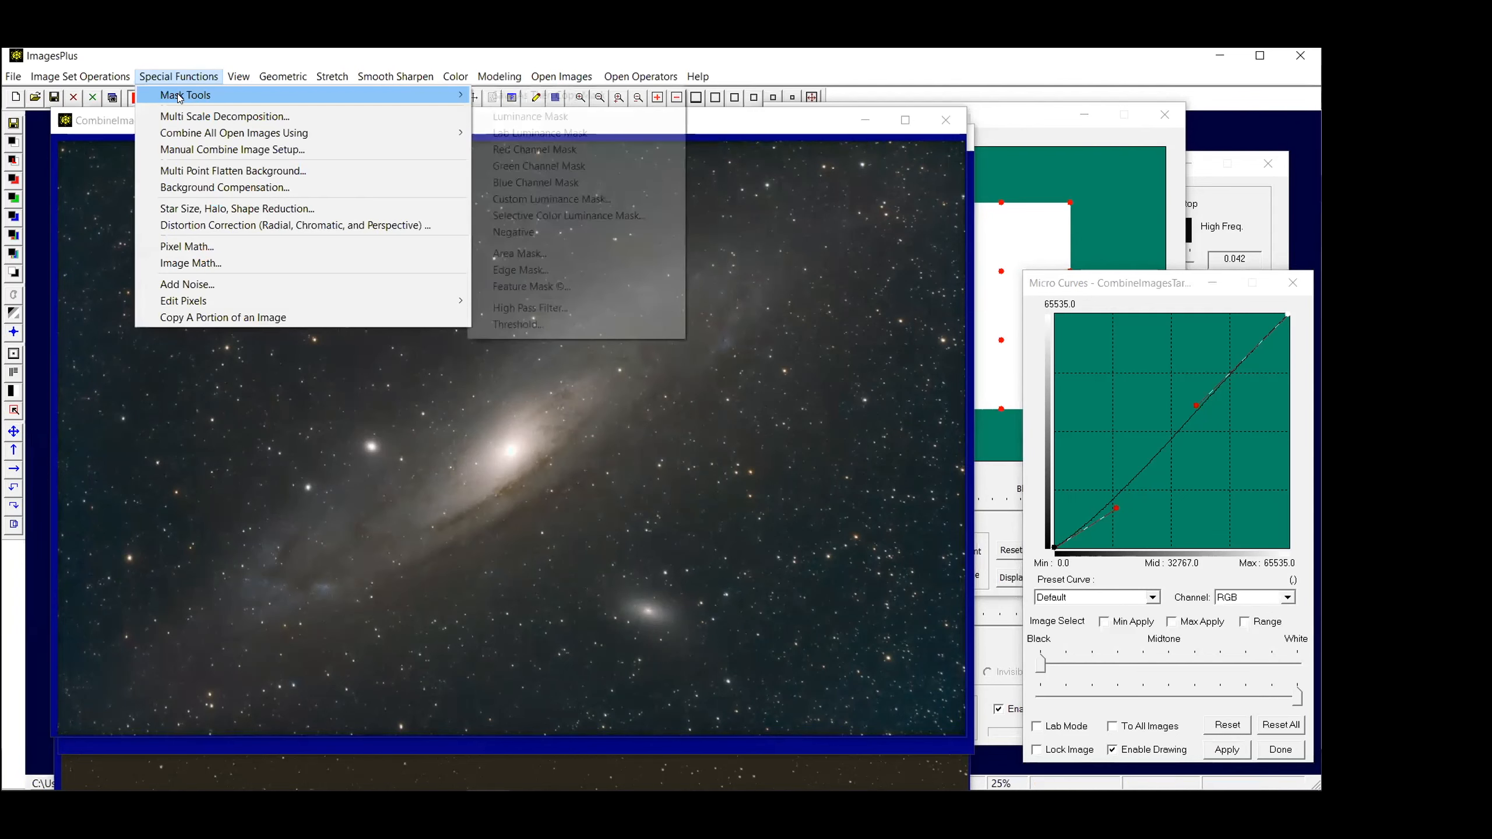
pyautogui.click(539, 116)
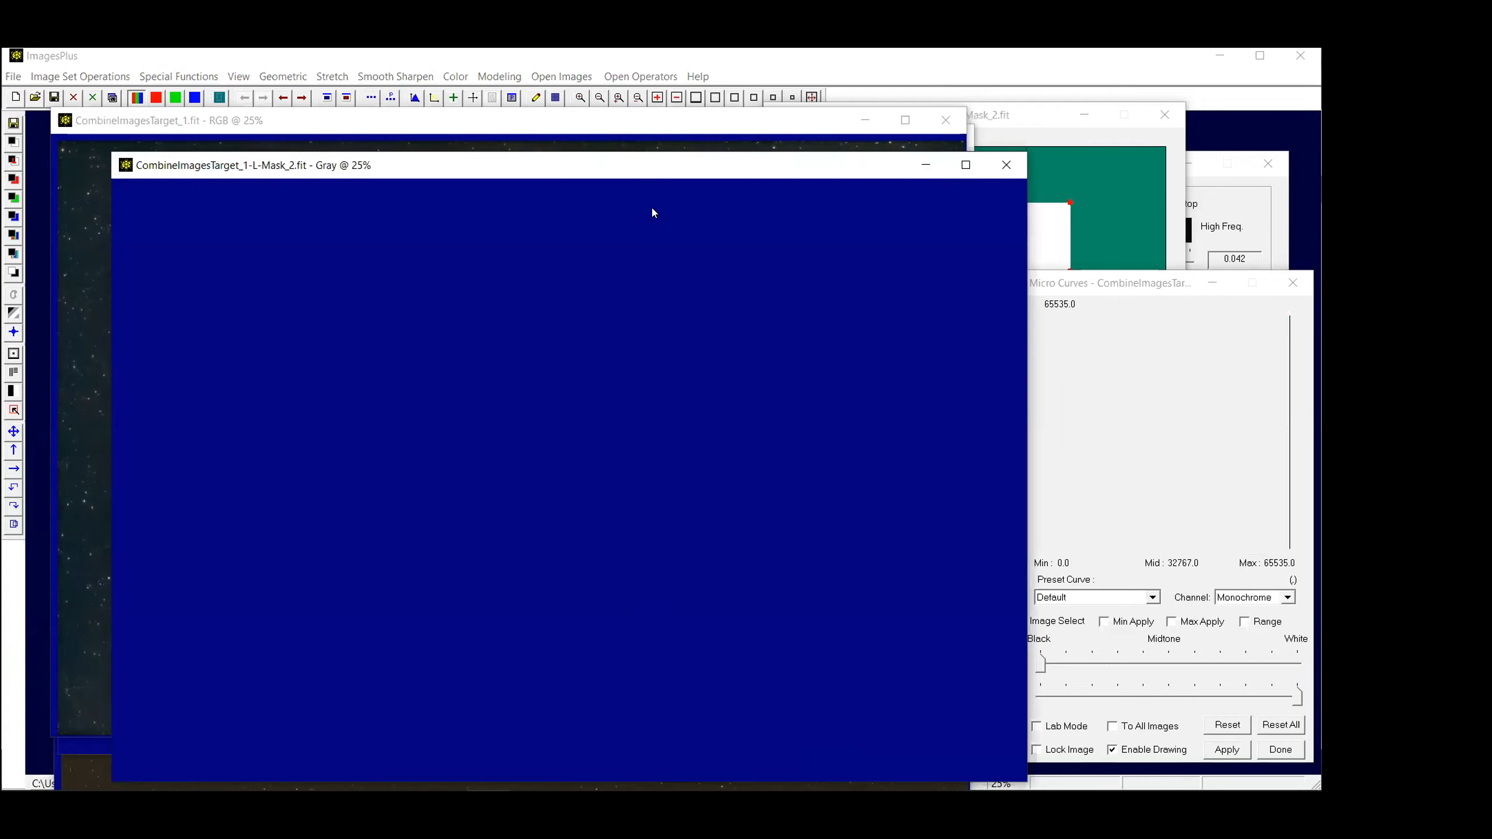
pyautogui.click(330, 77)
pyautogui.click(331, 131)
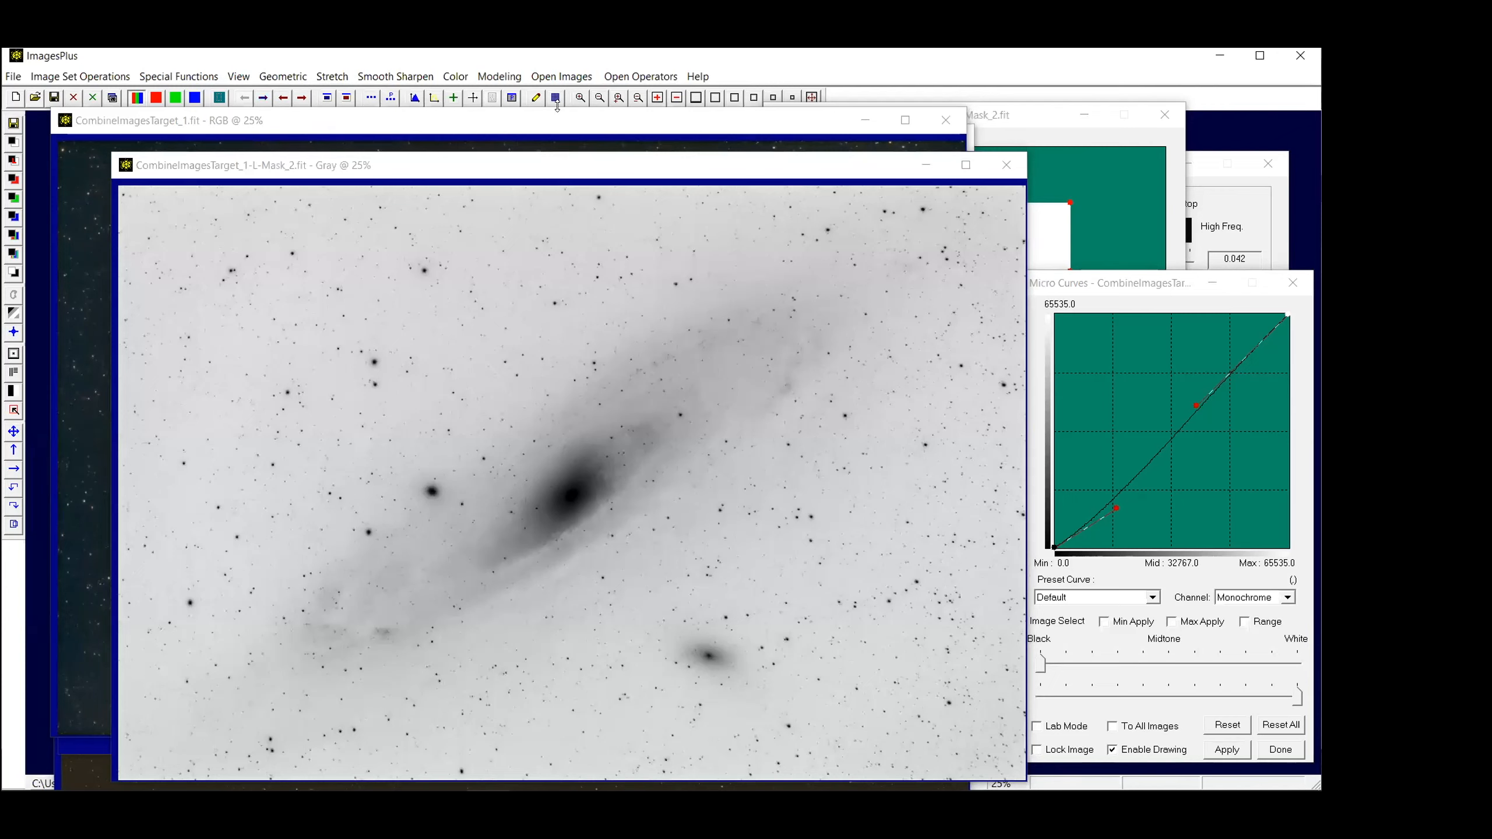
# Increase the inverted mask's contrast with Levels by setting the black level to 41484 and lowering the white level
pyautogui.click(323, 79)
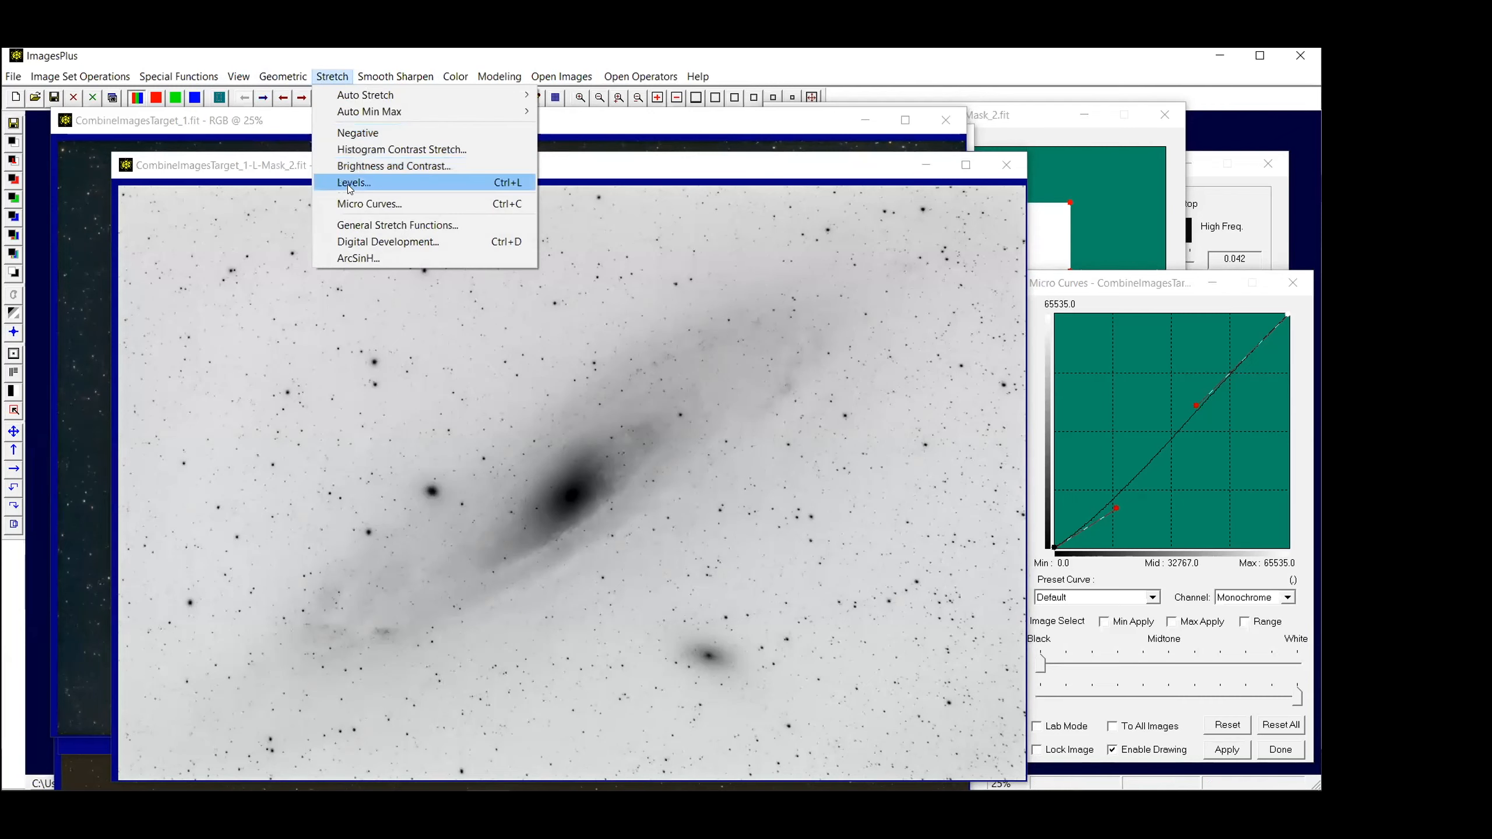
pyautogui.moveTo(870, 482); pyautogui.dragTo(1029, 487)
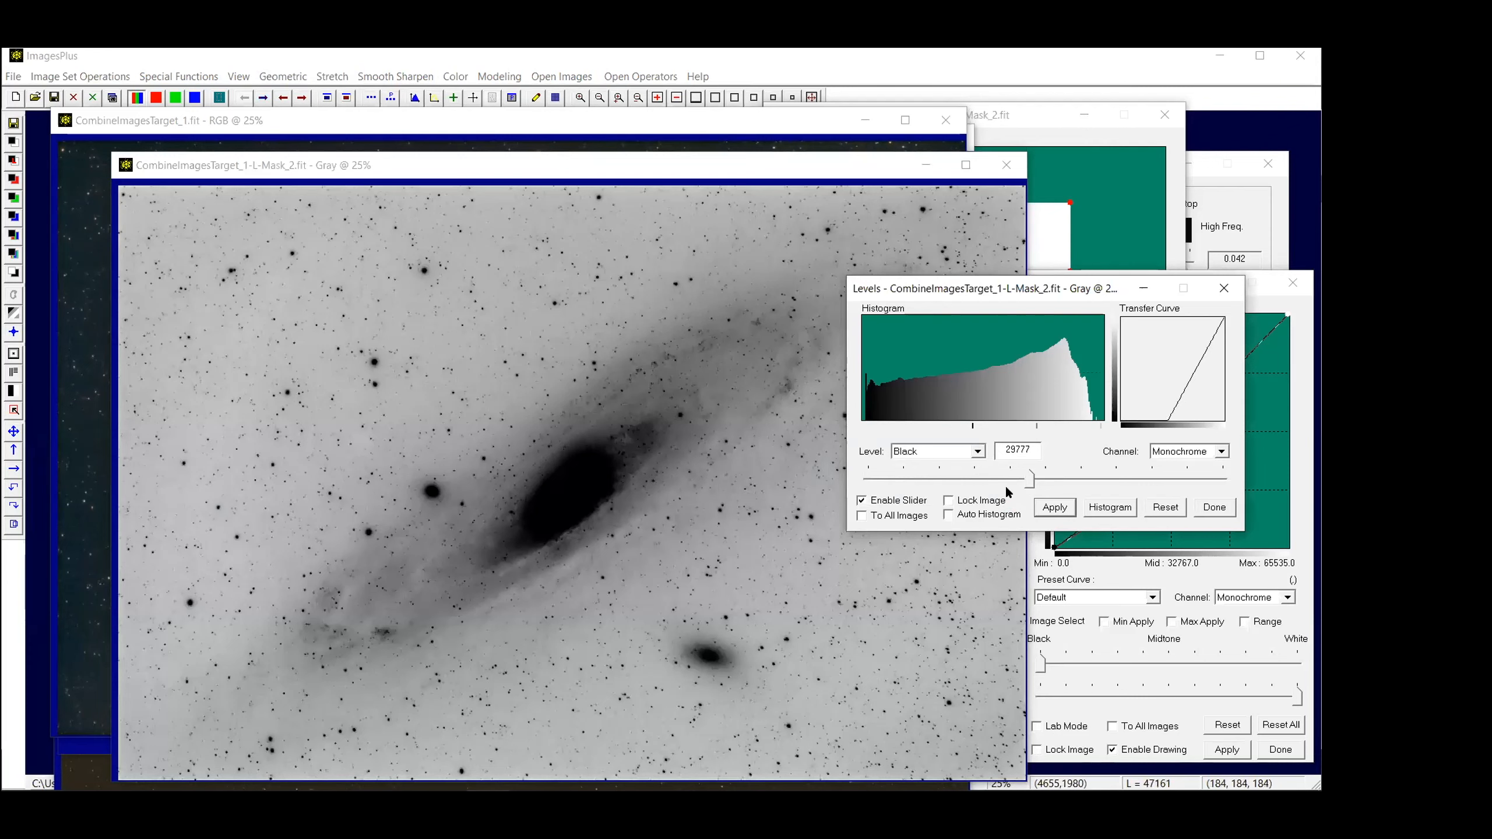
pyautogui.moveTo(1029, 481); pyautogui.dragTo(1054, 481)
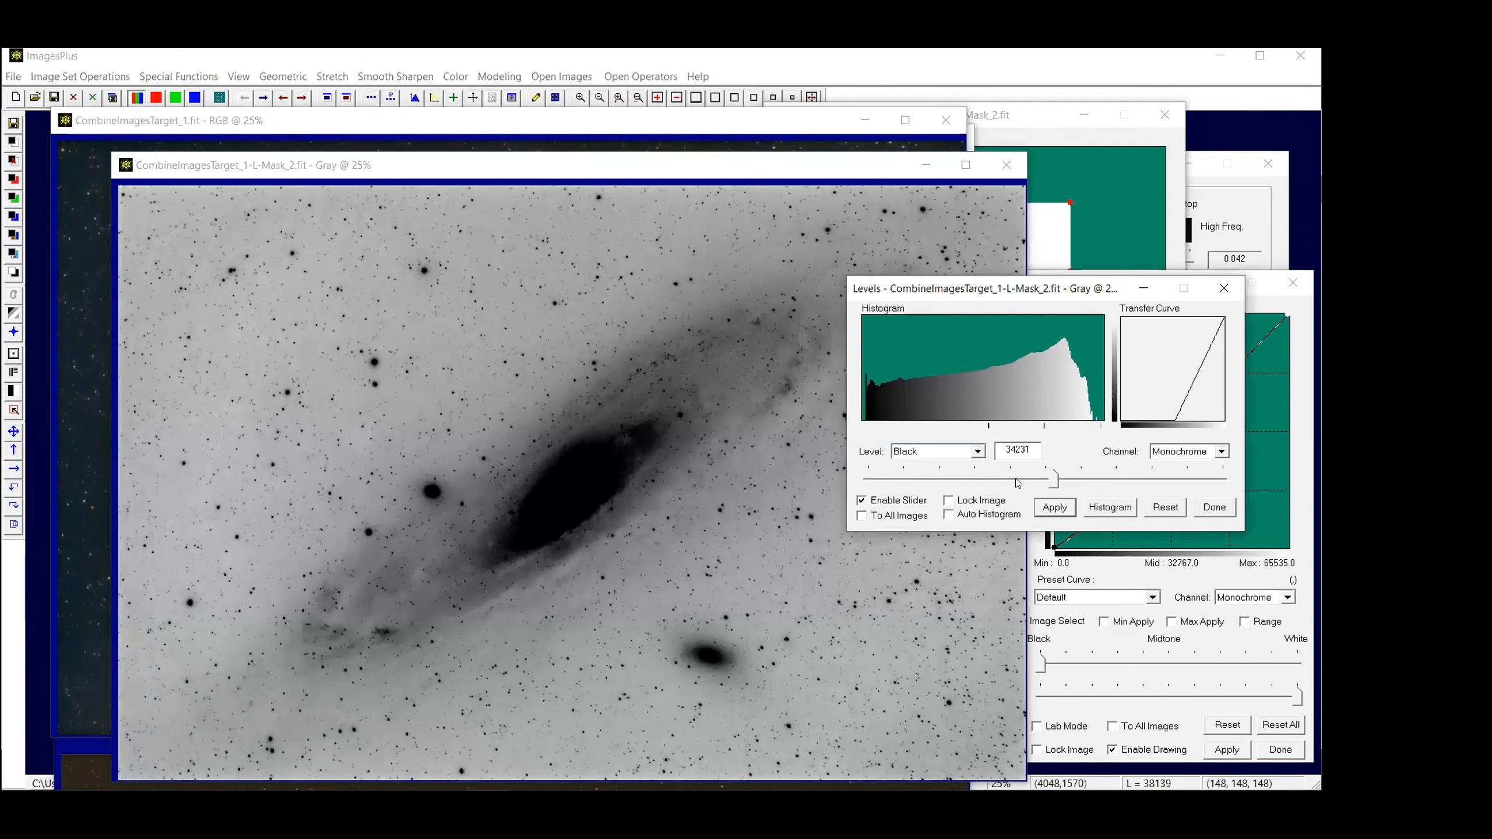
pyautogui.moveTo(1051, 481); pyautogui.dragTo(1079, 485)
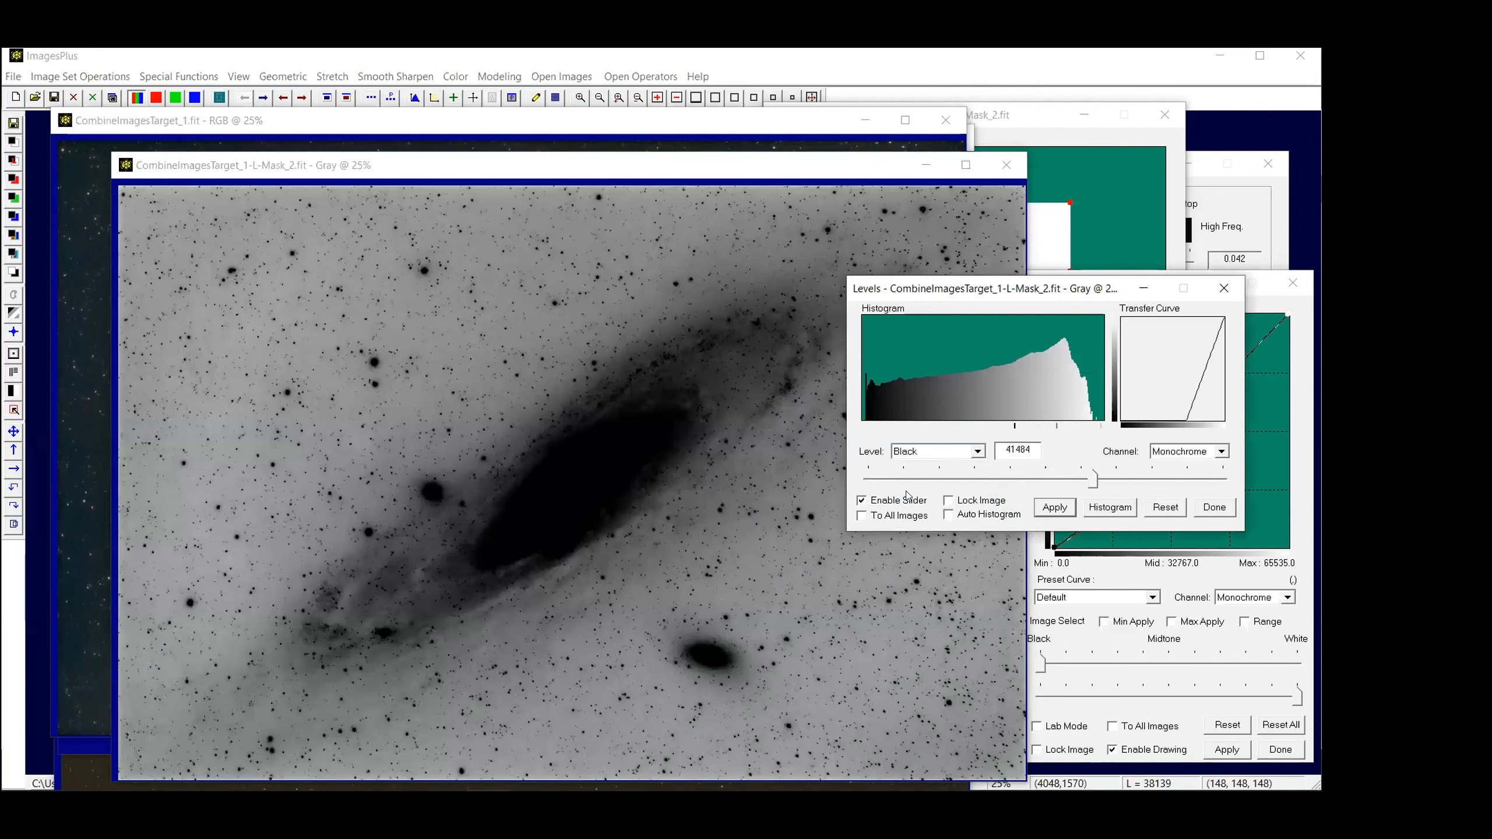
pyautogui.click(938, 457)
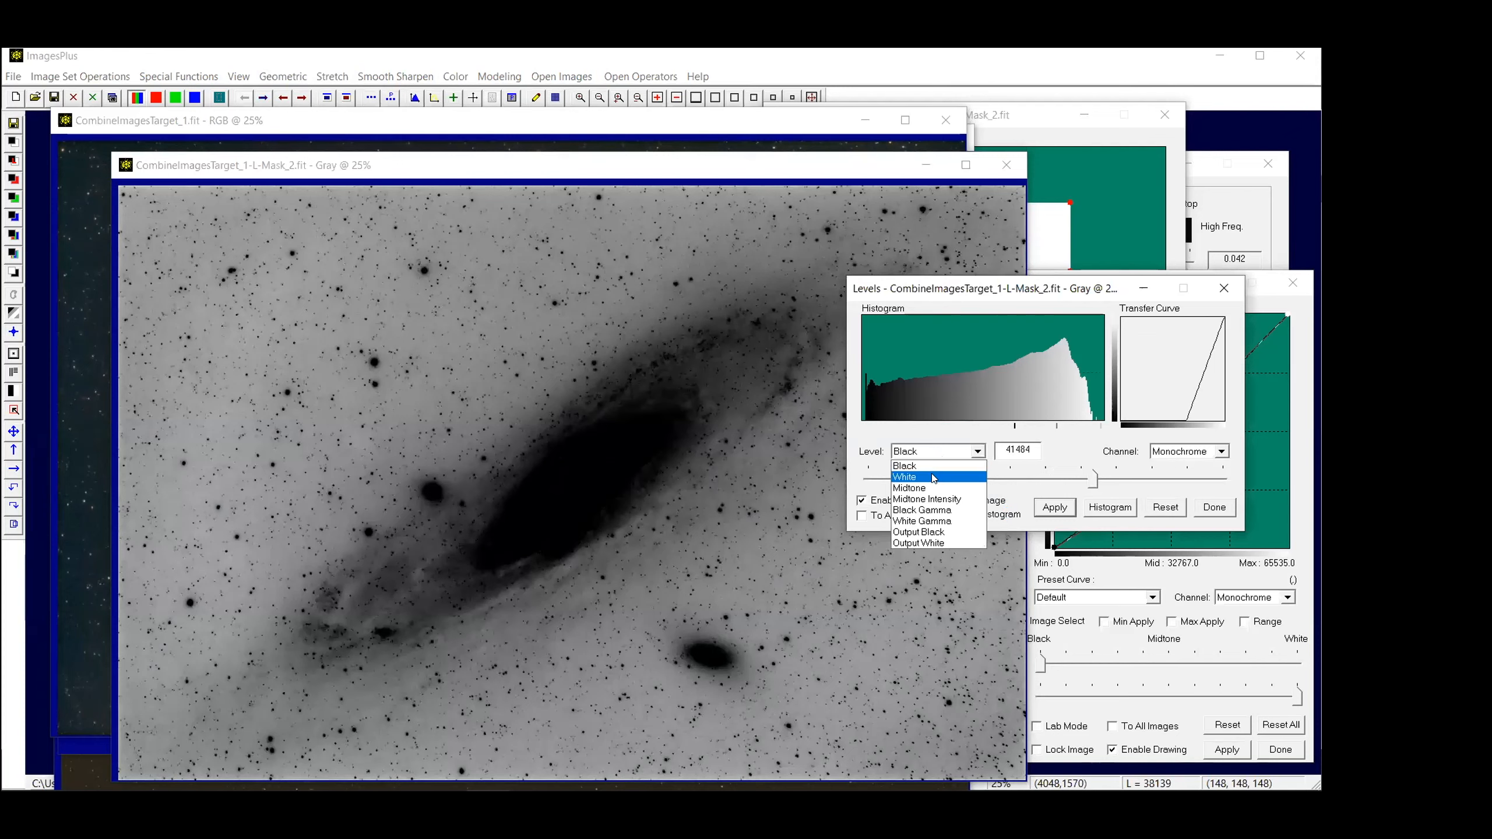
pyautogui.click(938, 479)
pyautogui.moveTo(1223, 486); pyautogui.dragTo(1199, 478)
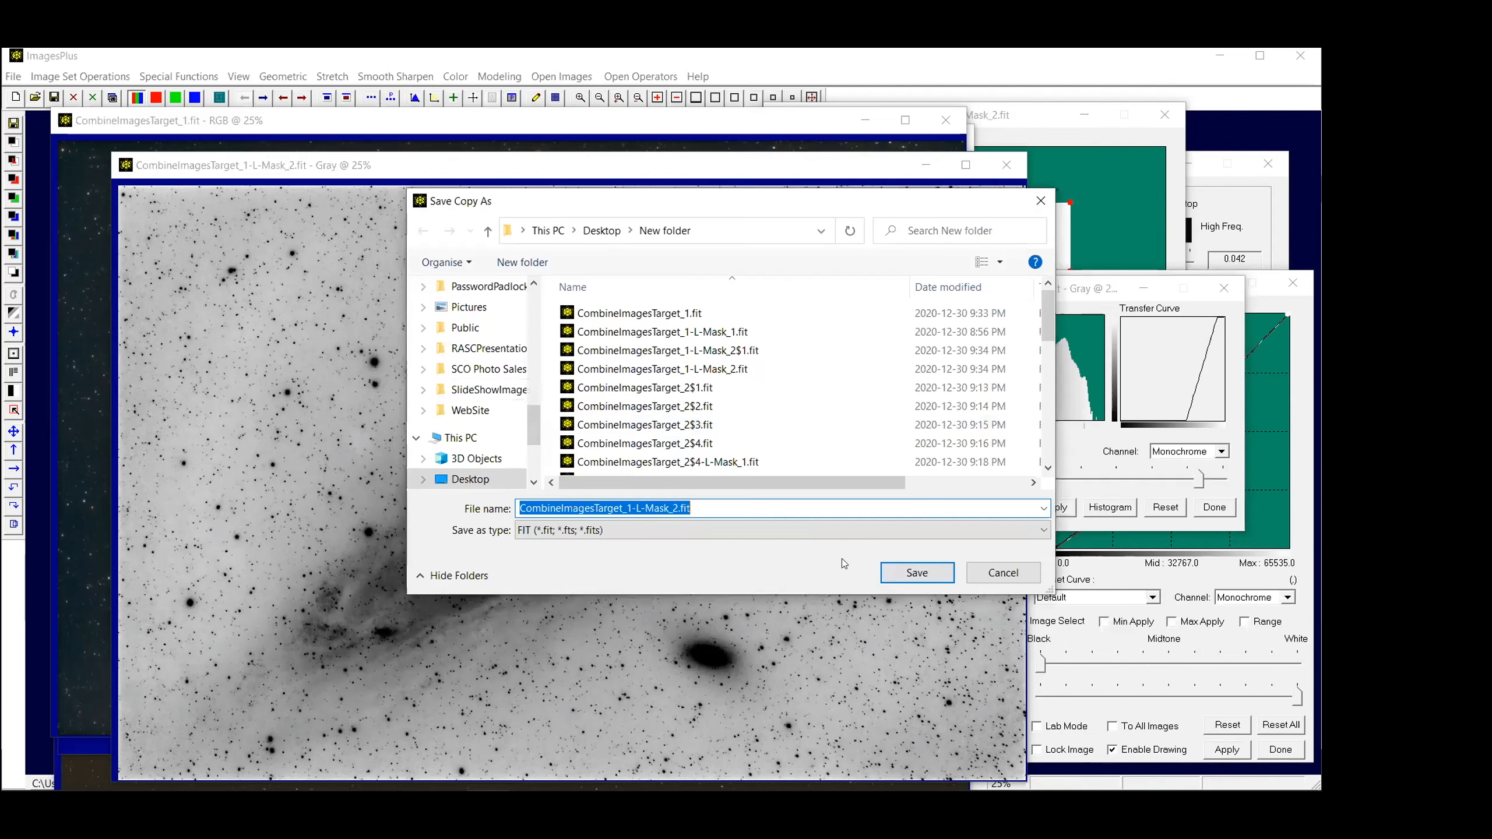
# Save the mask over CombineImagesTarget_1-L-Mask_2.fit as 16-bit integer with lossless compression, and close it
pyautogui.click(909, 574)
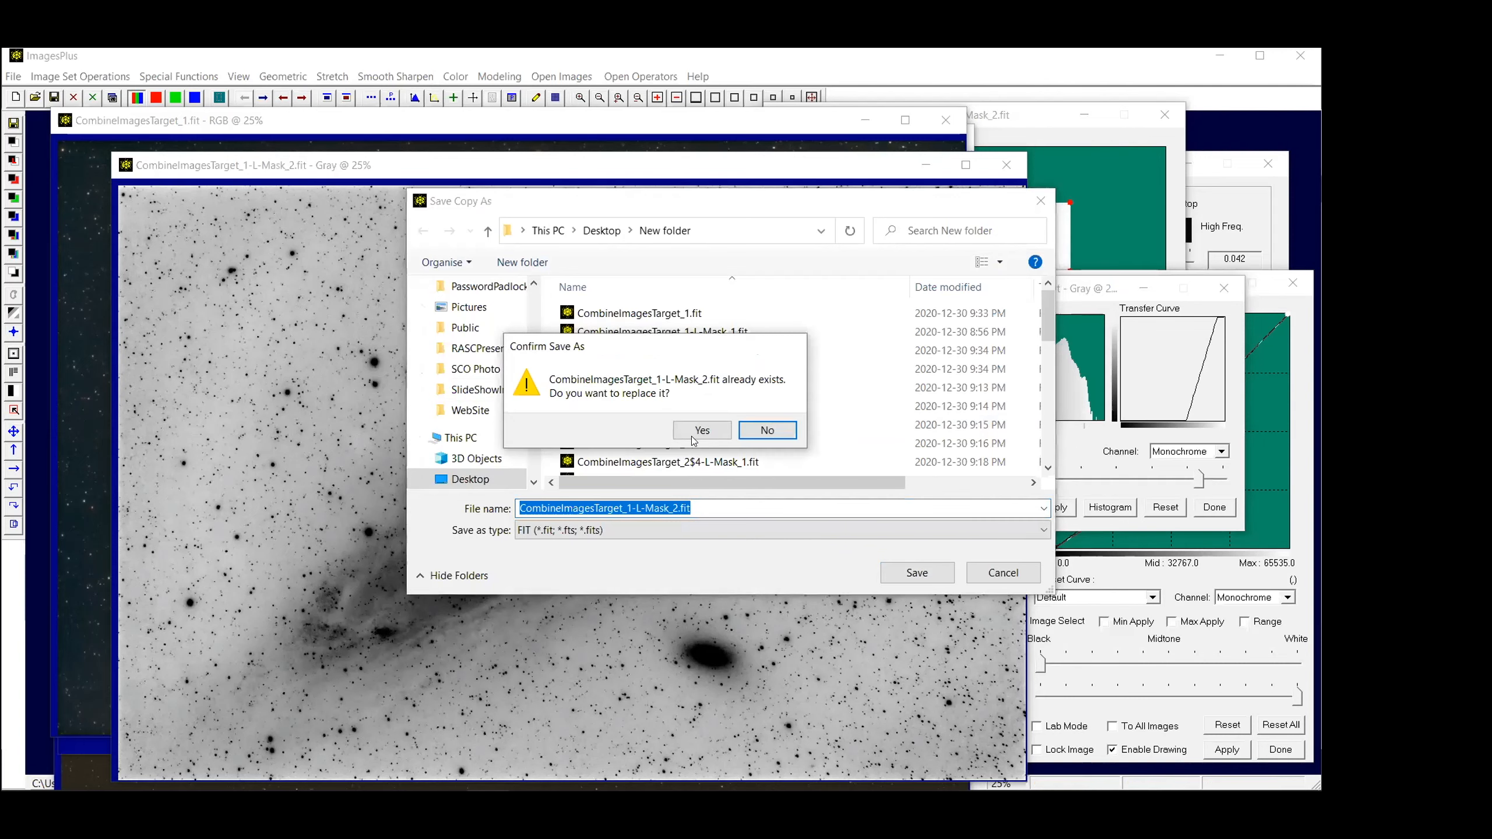
pyautogui.click(693, 431)
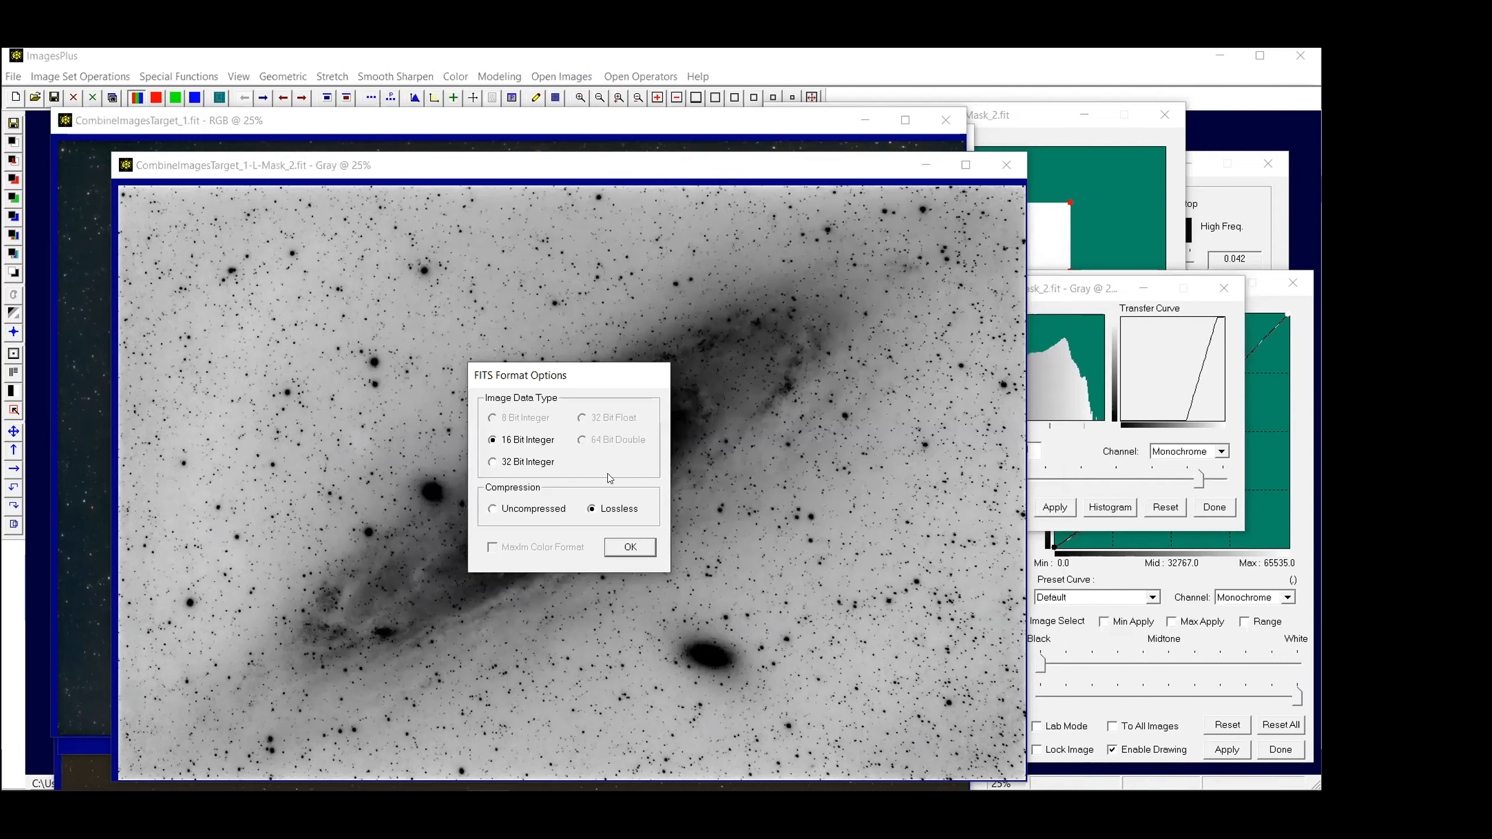
pyautogui.click(626, 547)
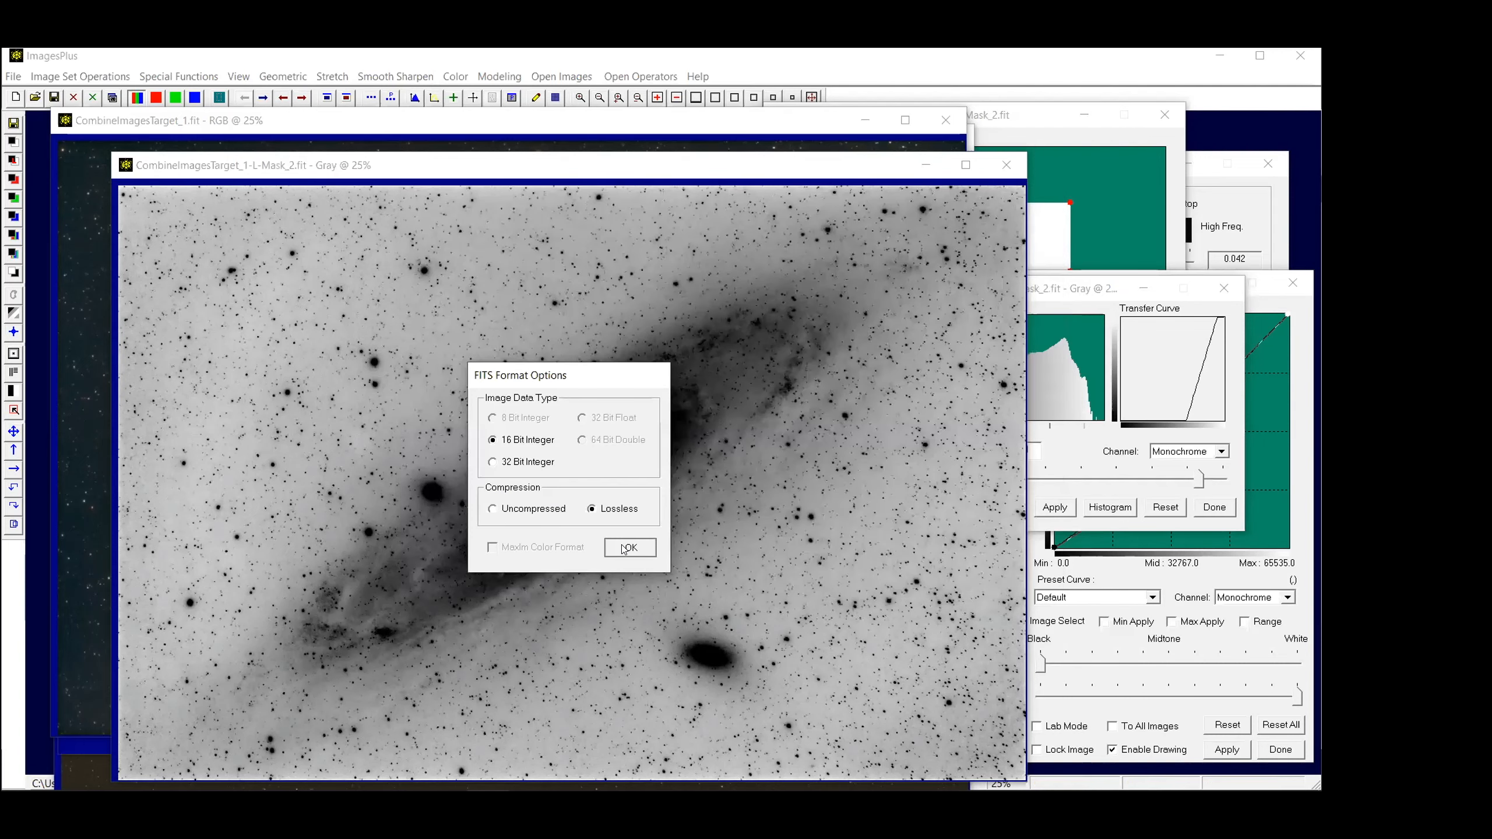
pyautogui.click(1005, 166)
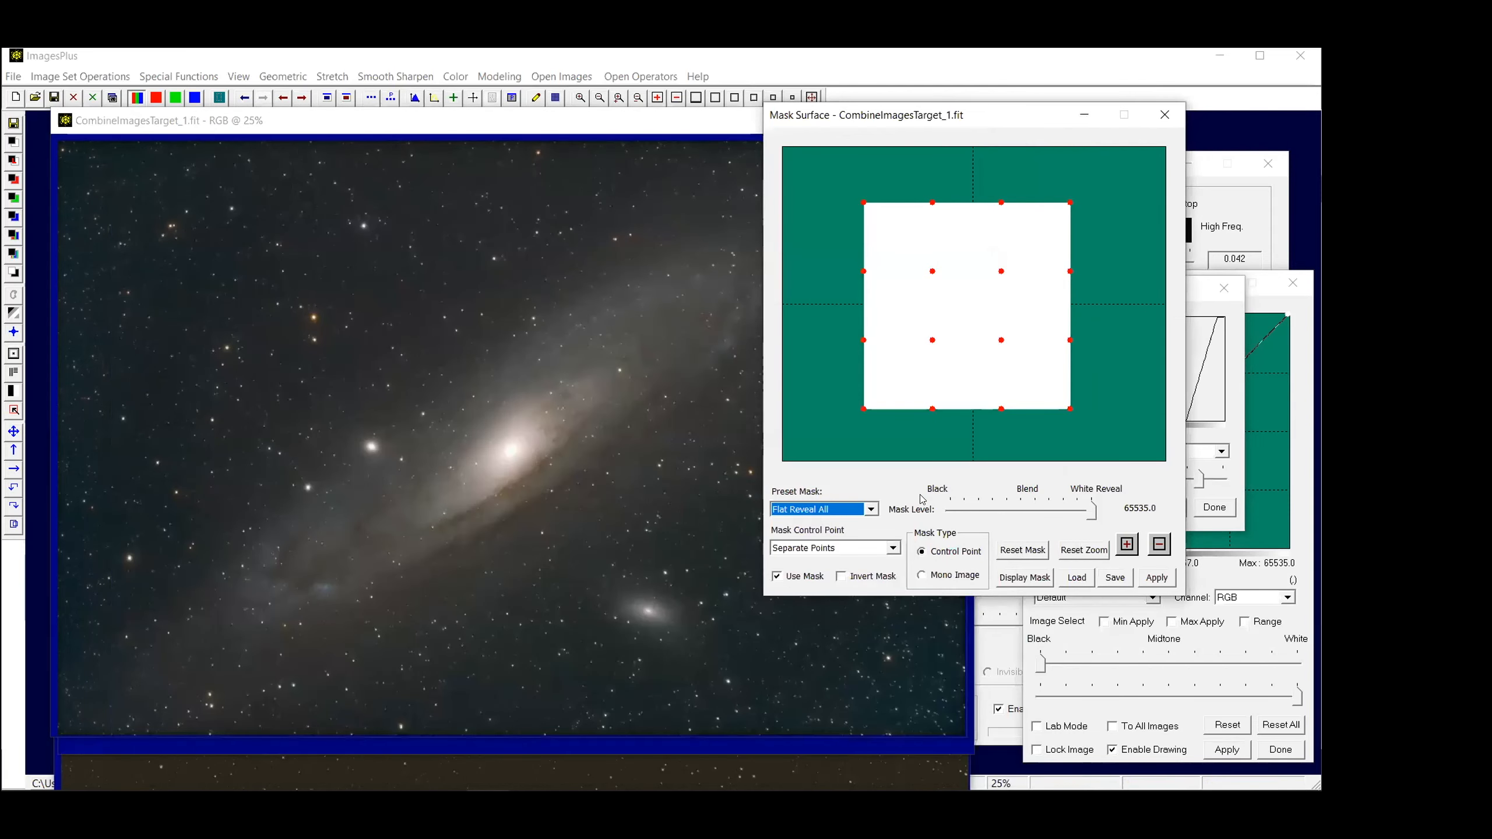
# Paste the inverted luminance mask as a mono image mask for CombineImagesTarget_1
pyautogui.click(928, 573)
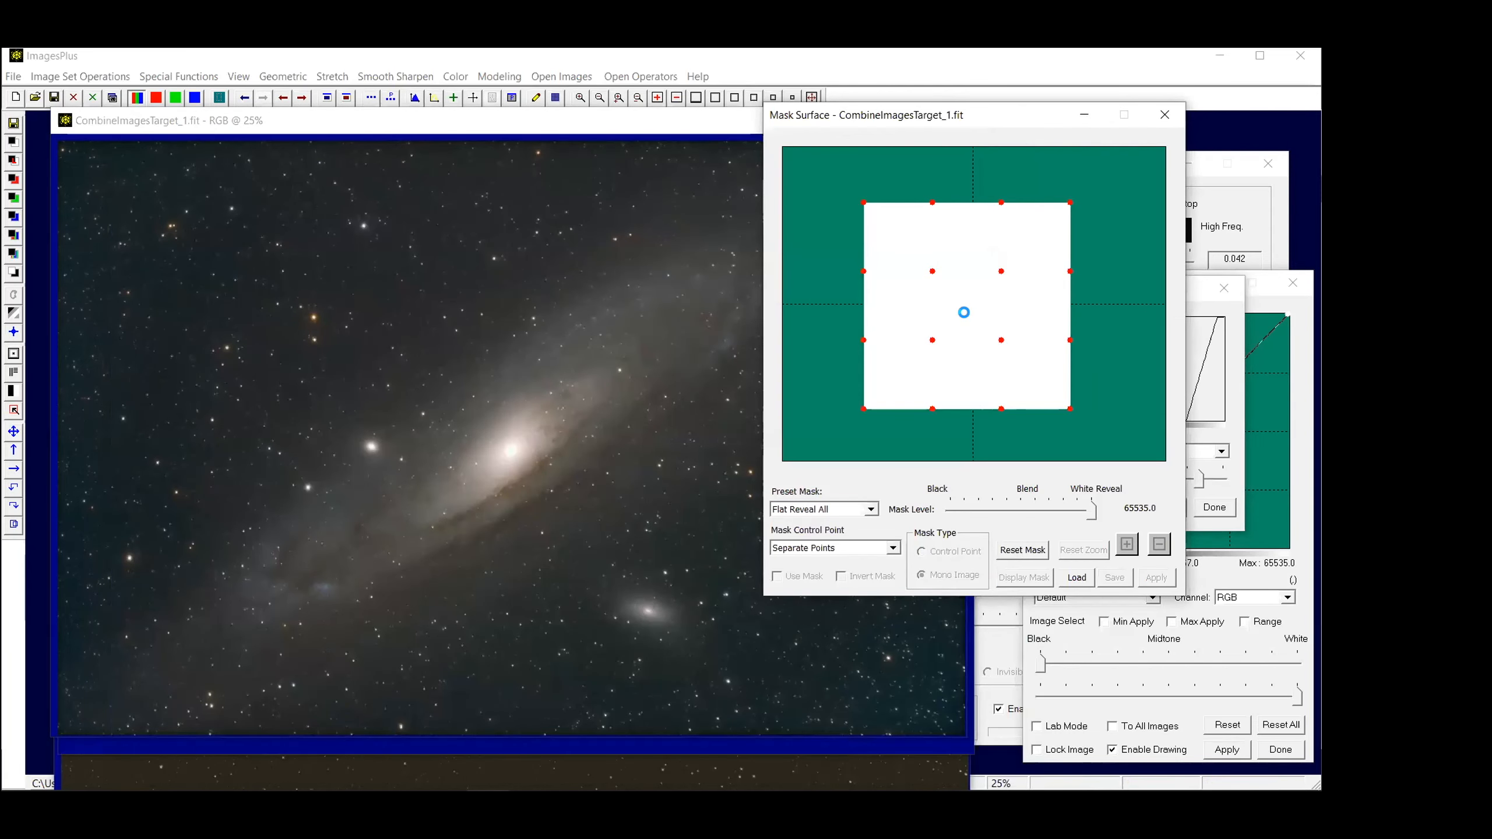
pyautogui.rightClick(967, 319)
pyautogui.click(991, 341)
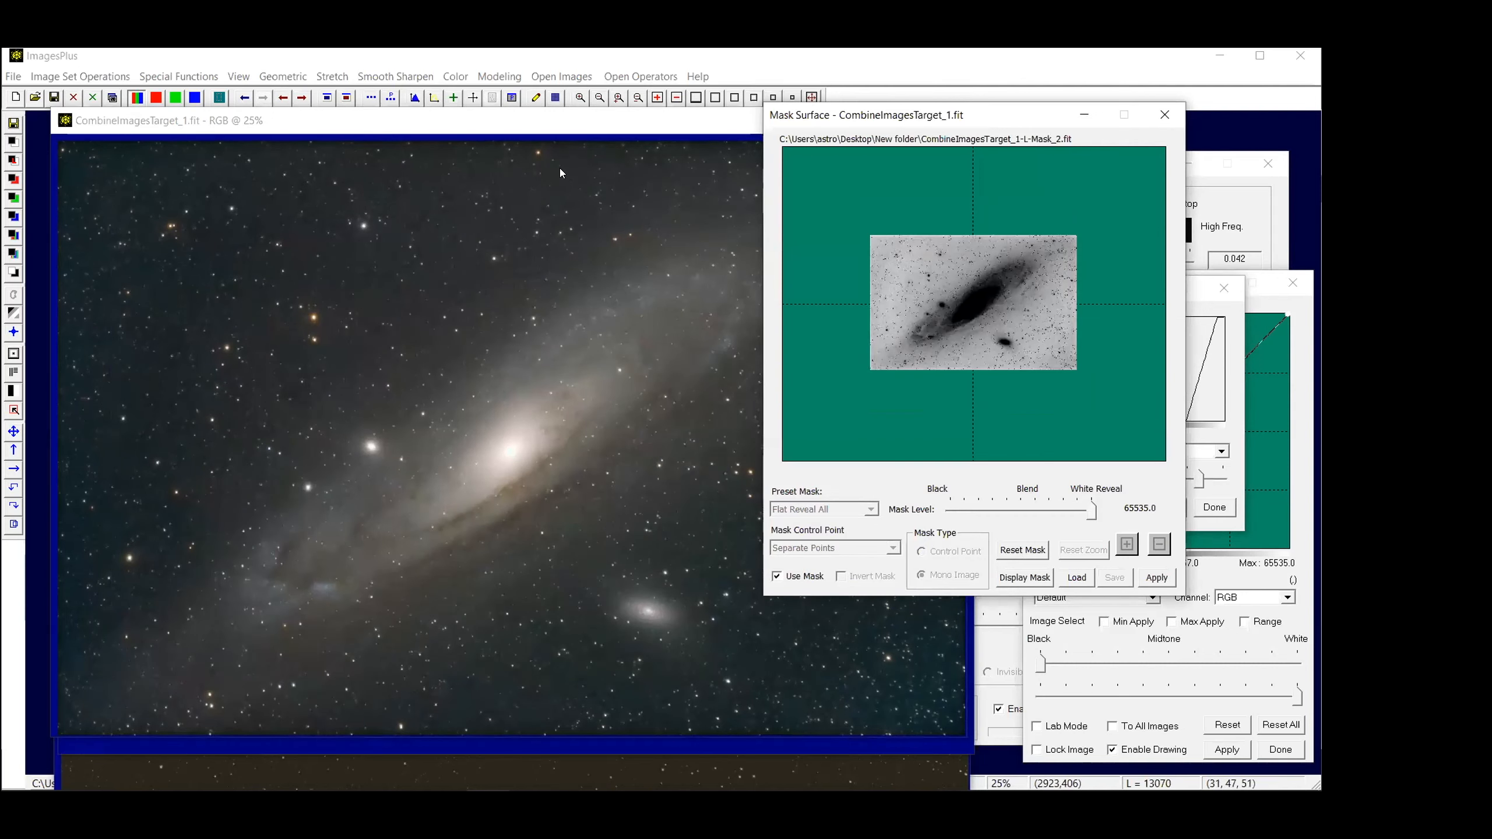
# Pull the lower Micro Curves point further down on CombineImagesTarget_1 to darken the background through the mask
pyautogui.moveTo(525, 132); pyautogui.dragTo(507, 128)
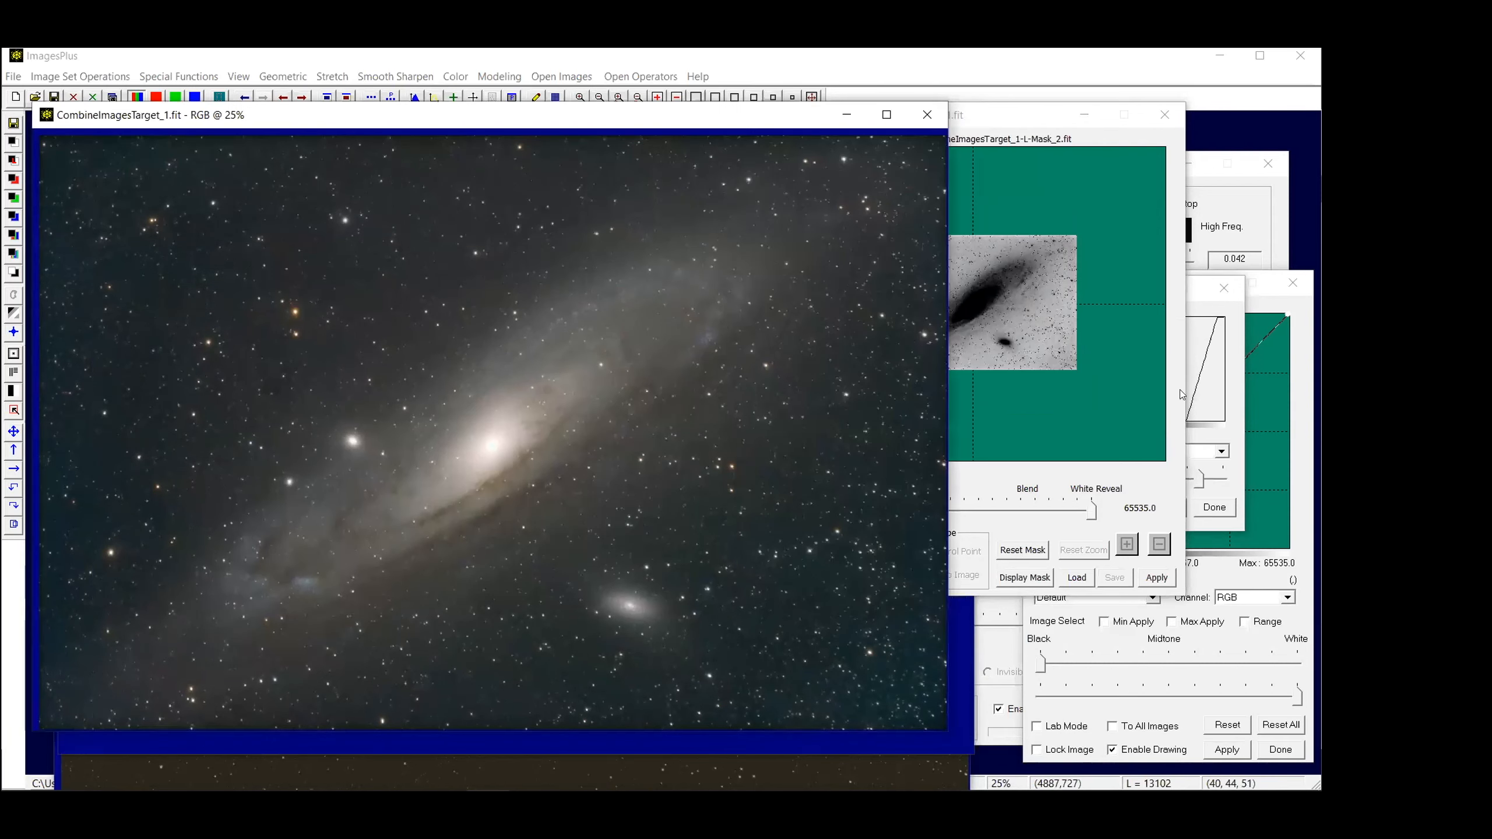
pyautogui.click(1261, 409)
pyautogui.moveTo(1115, 515); pyautogui.dragTo(1112, 521)
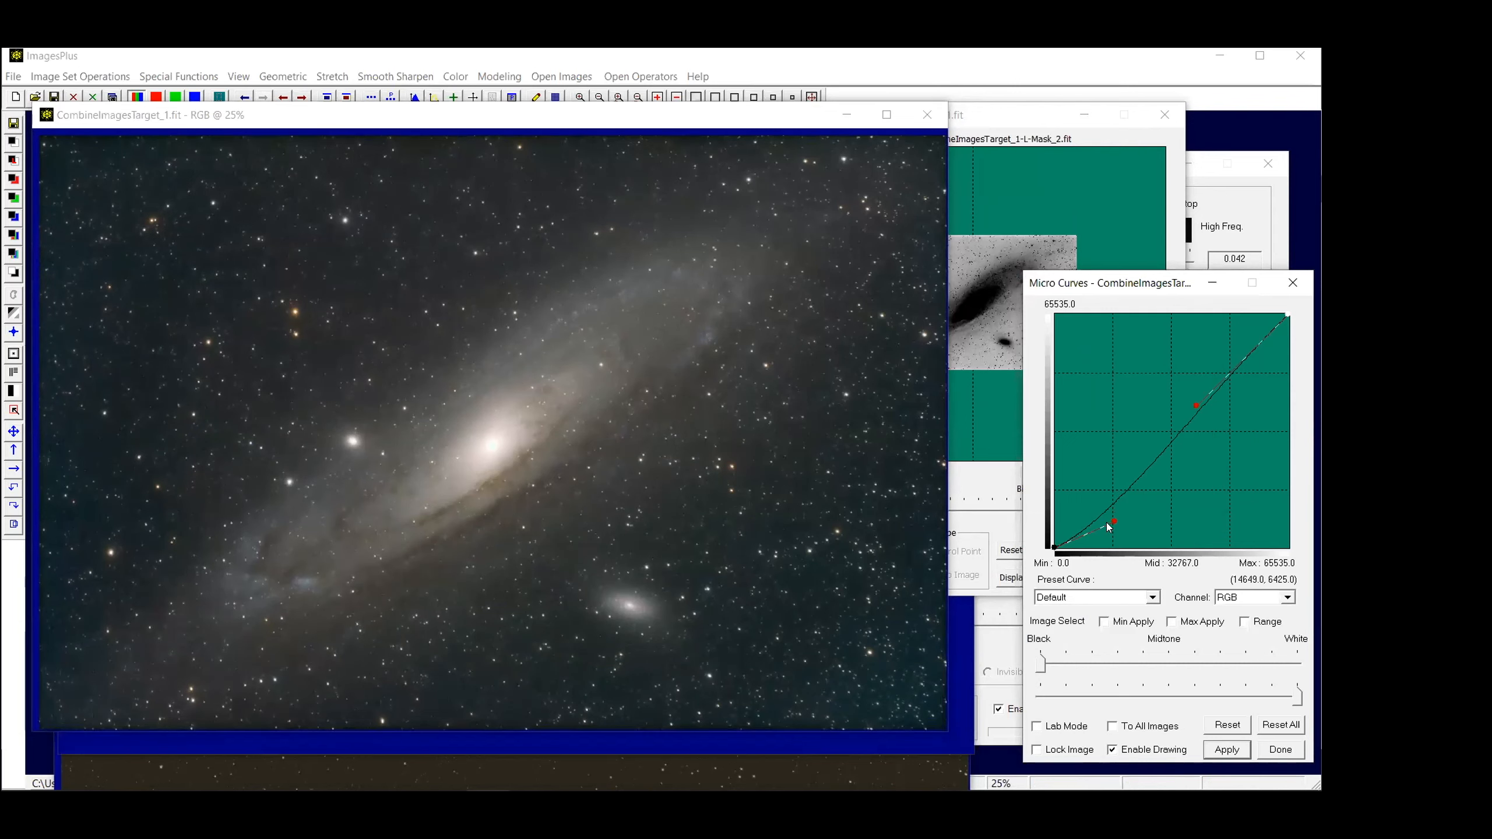
# Darken the background of CombineImagesTarget_1 further by lowering the shadow point of its Micro Curves
pyautogui.moveTo(1114, 519); pyautogui.dragTo(1115, 535)
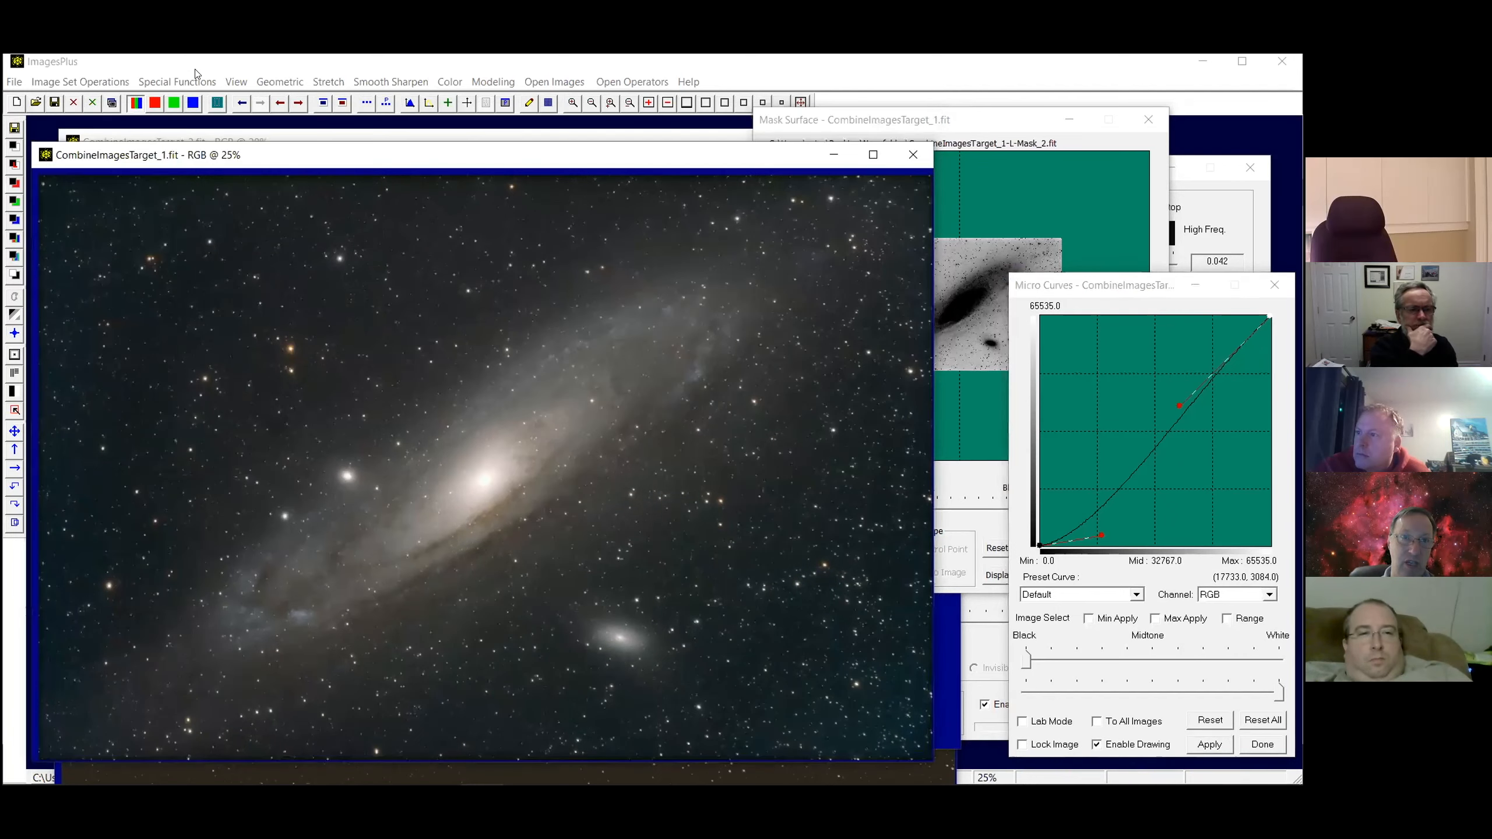
# Apply Star Size, Halo & Shape Reduction to CombineImagesTarget_1 with red, green and blue at 0.500 and no shape correction
pyautogui.click(176, 82)
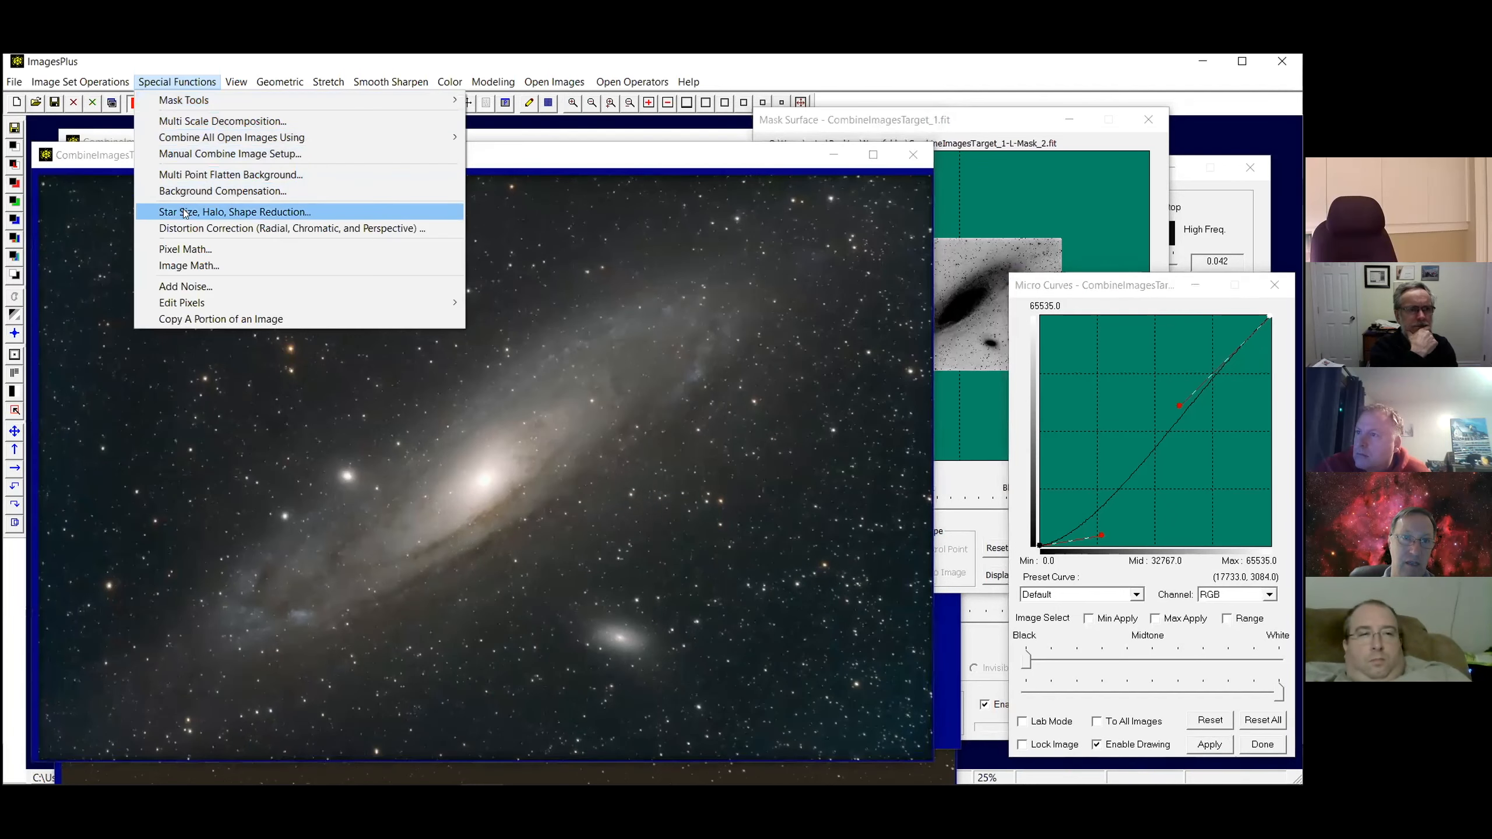
pyautogui.press('Return')
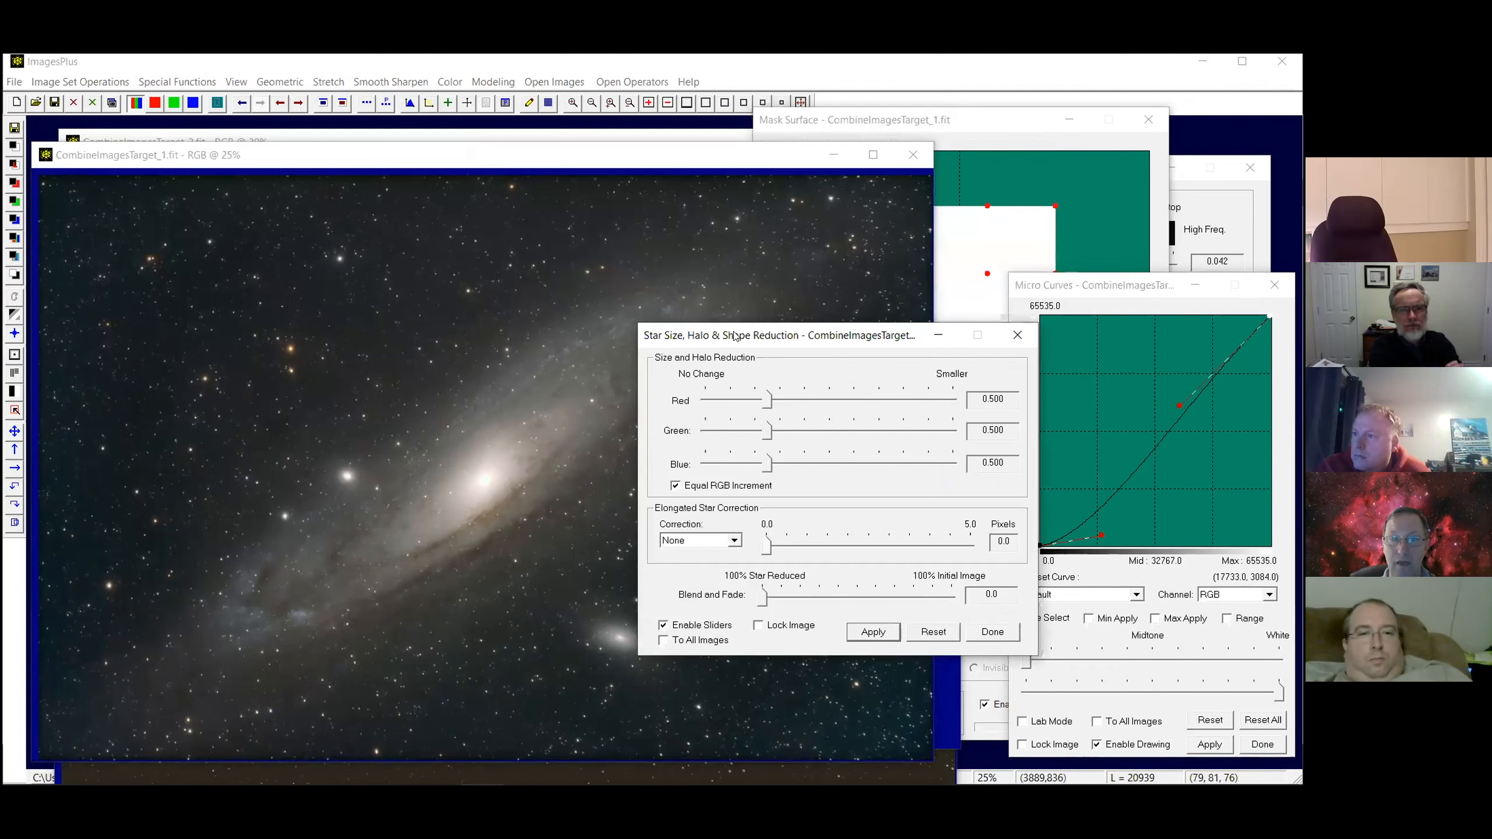
pyautogui.moveTo(721, 334); pyautogui.dragTo(1121, 316)
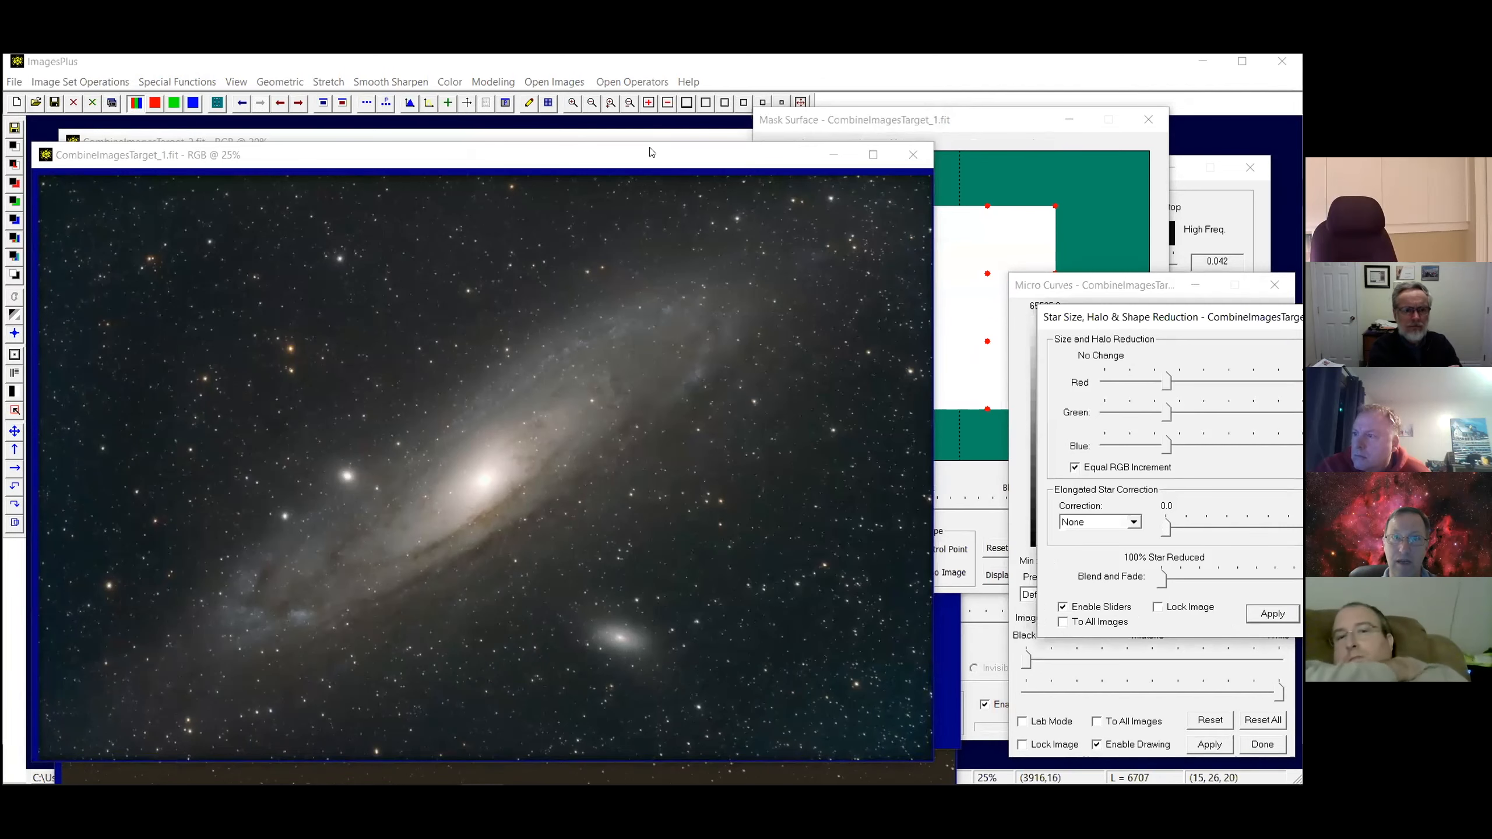
pyautogui.moveTo(651, 145); pyautogui.dragTo(652, 132)
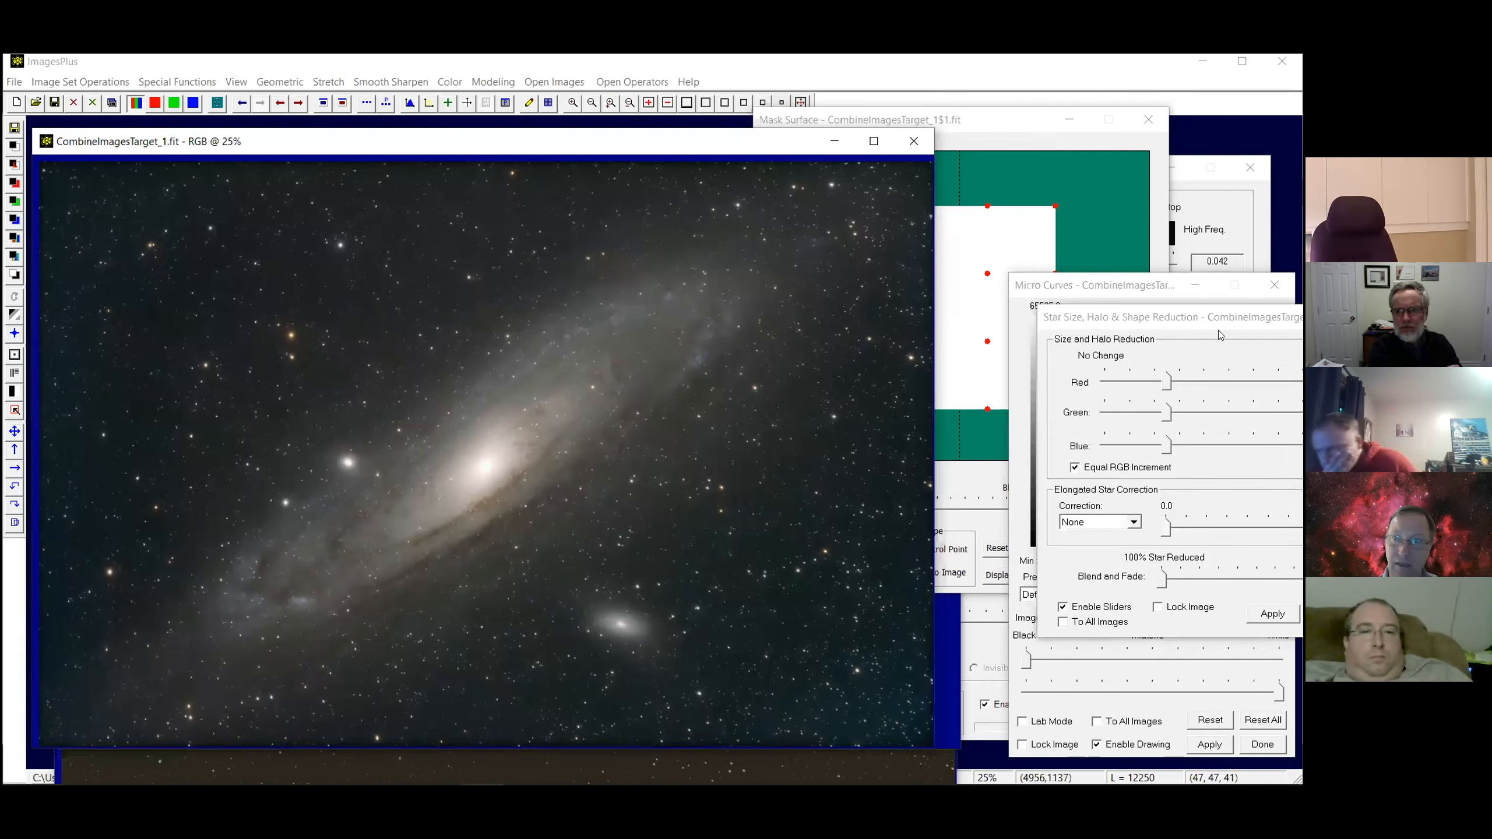
pyautogui.moveTo(1211, 320); pyautogui.dragTo(987, 319)
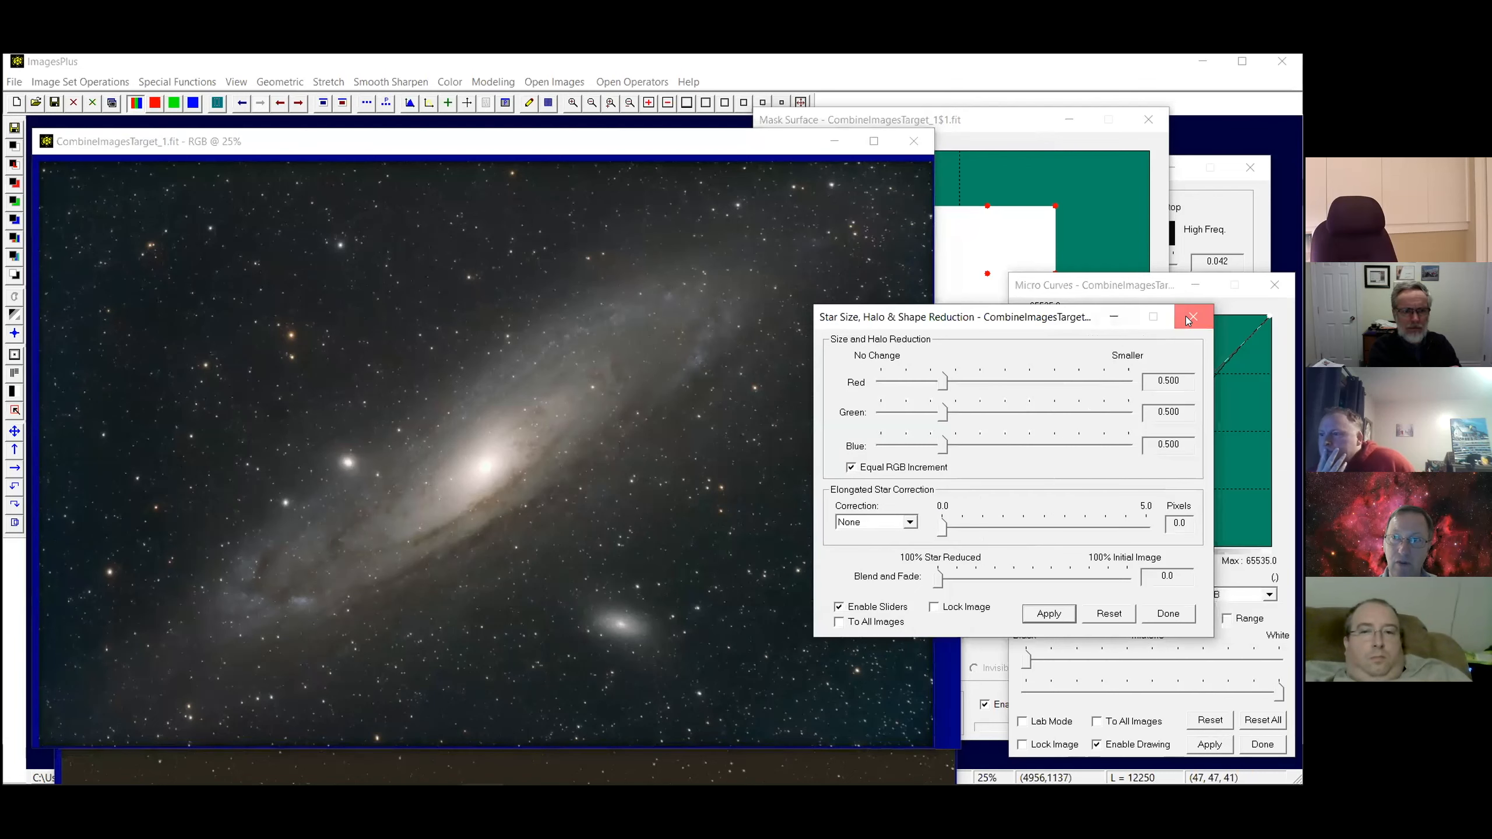
# Close the open tool dialogs, CombineImagesTarget_2.fit and its split stars image, keeping only CombineImagesTarget_1.fit open
pyautogui.click(1276, 291)
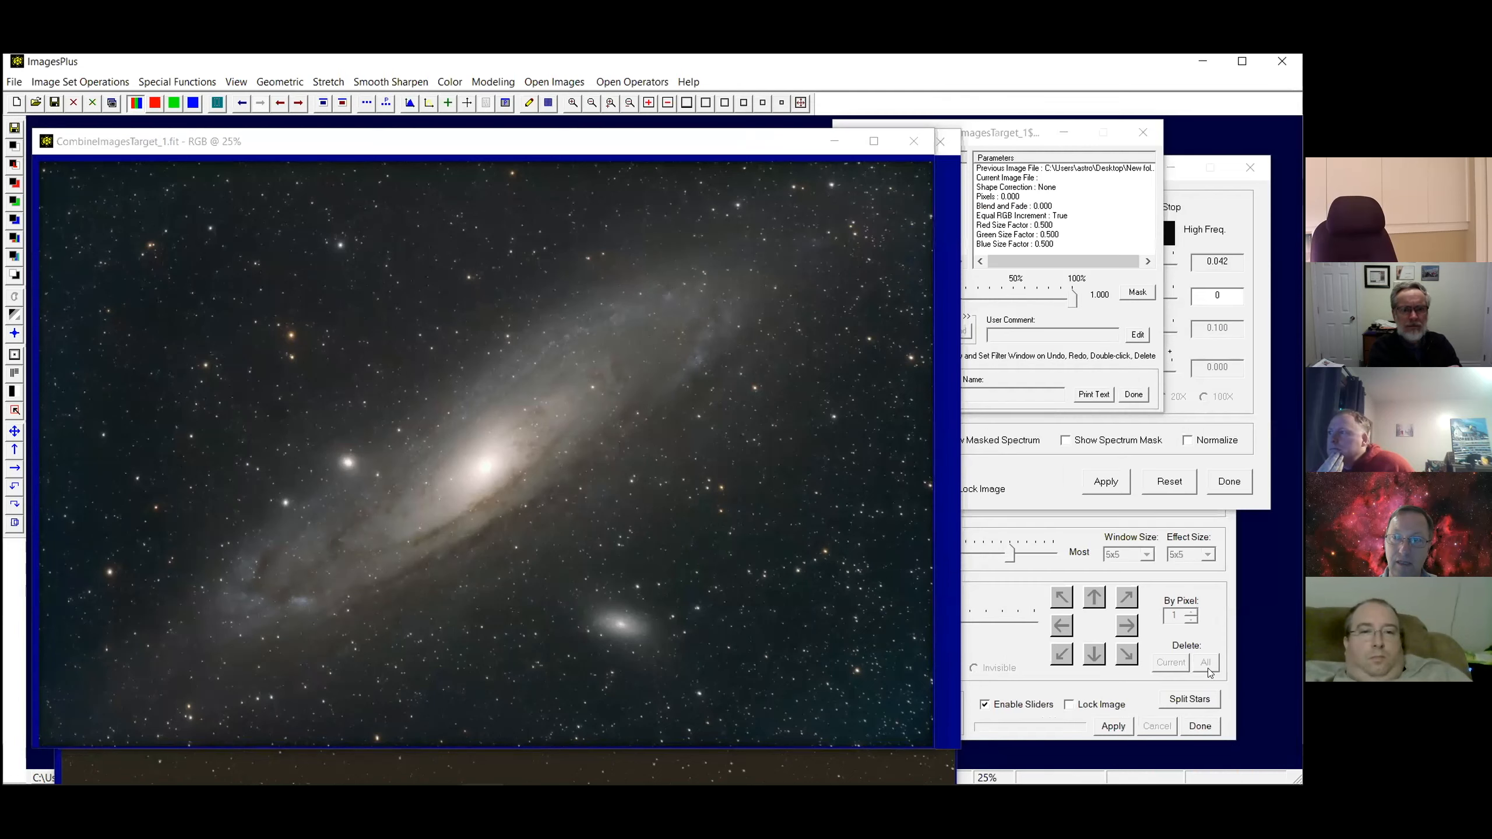
pyautogui.click(1231, 482)
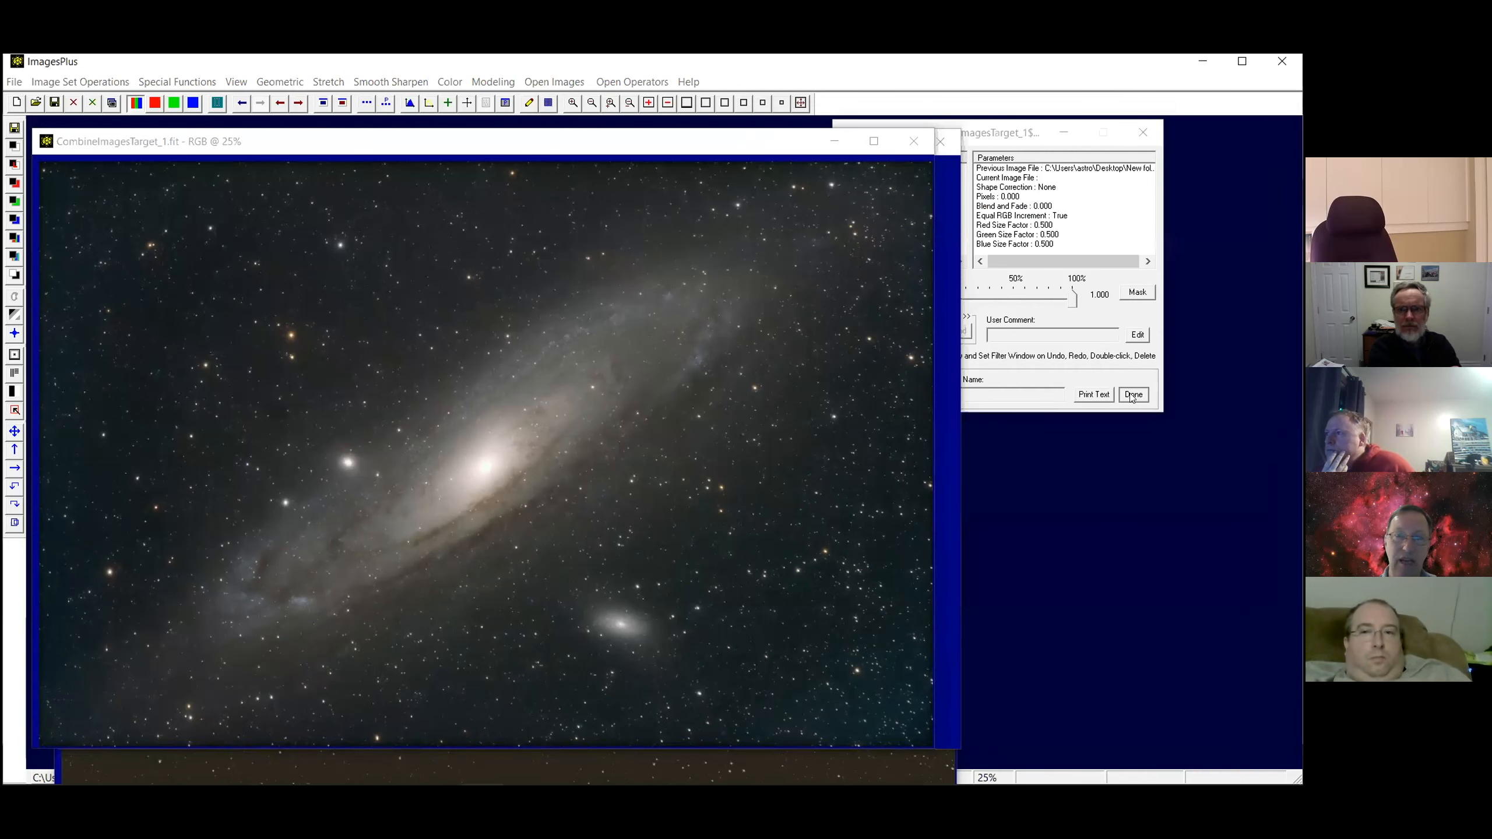
pyautogui.moveTo(623, 146); pyautogui.dragTo(639, 257)
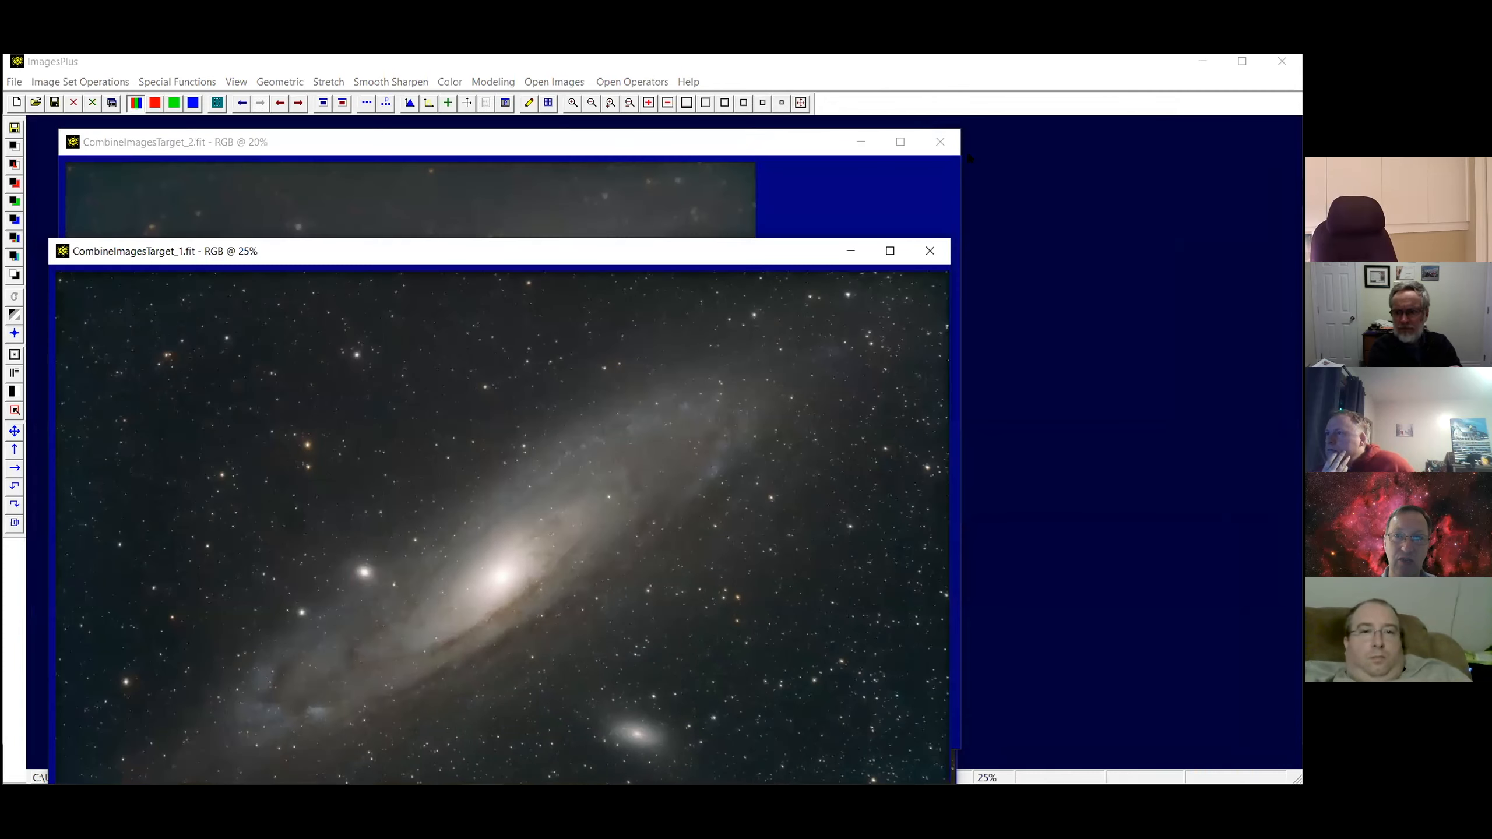
pyautogui.click(938, 147)
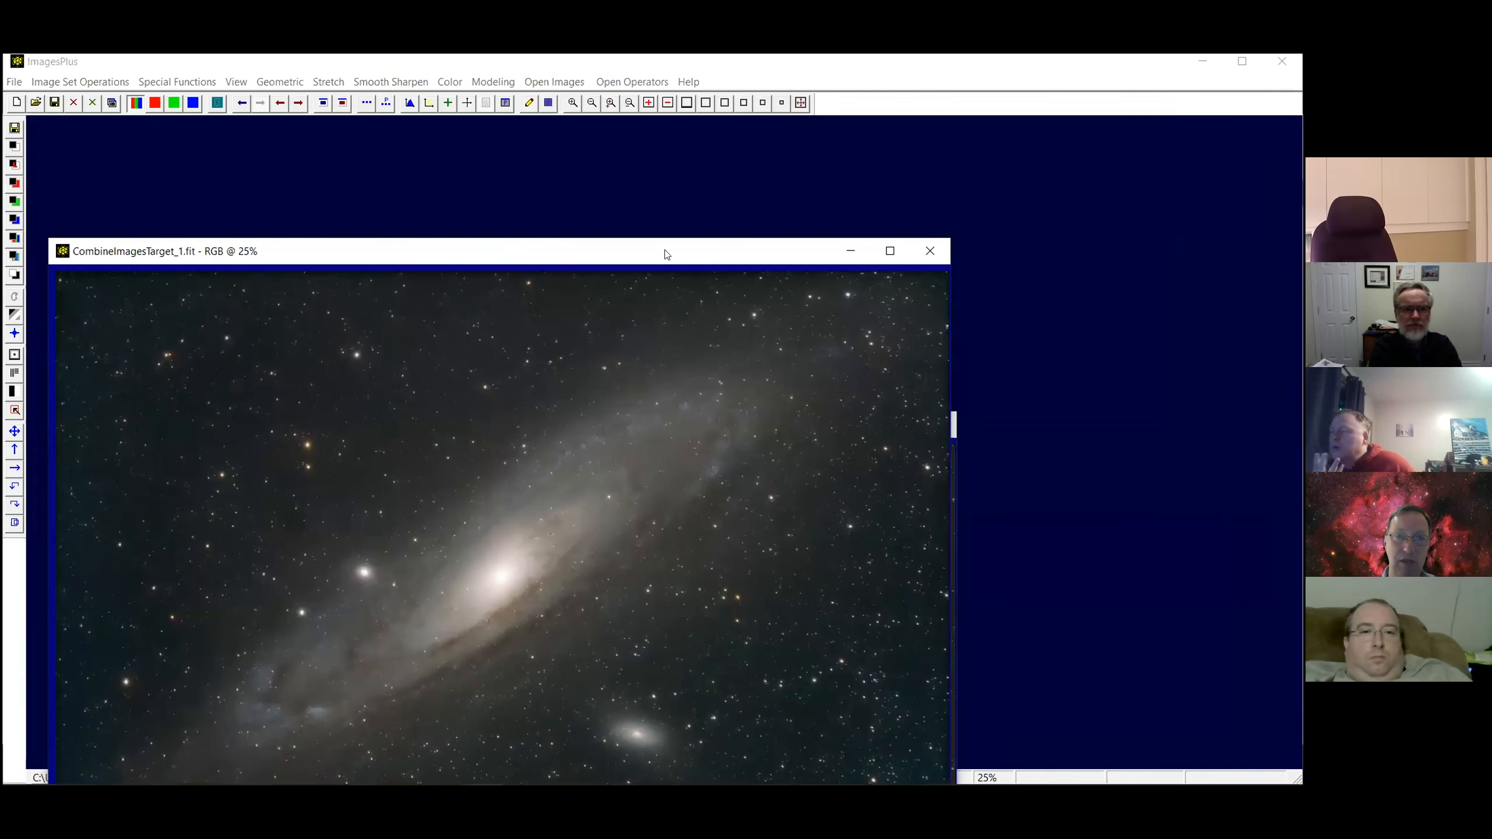
pyautogui.moveTo(666, 251); pyautogui.dragTo(957, 95)
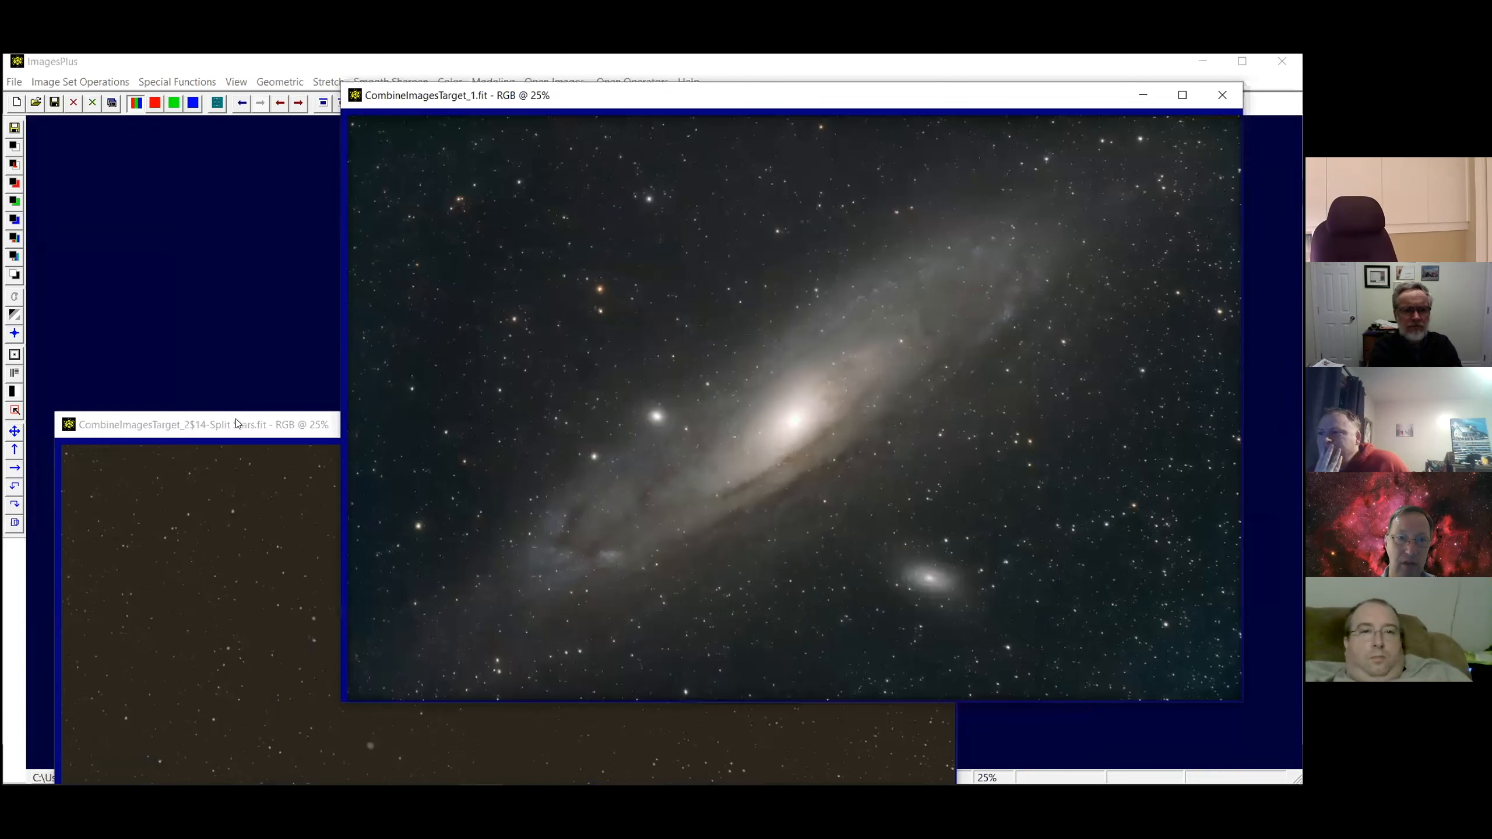
pyautogui.click(238, 424)
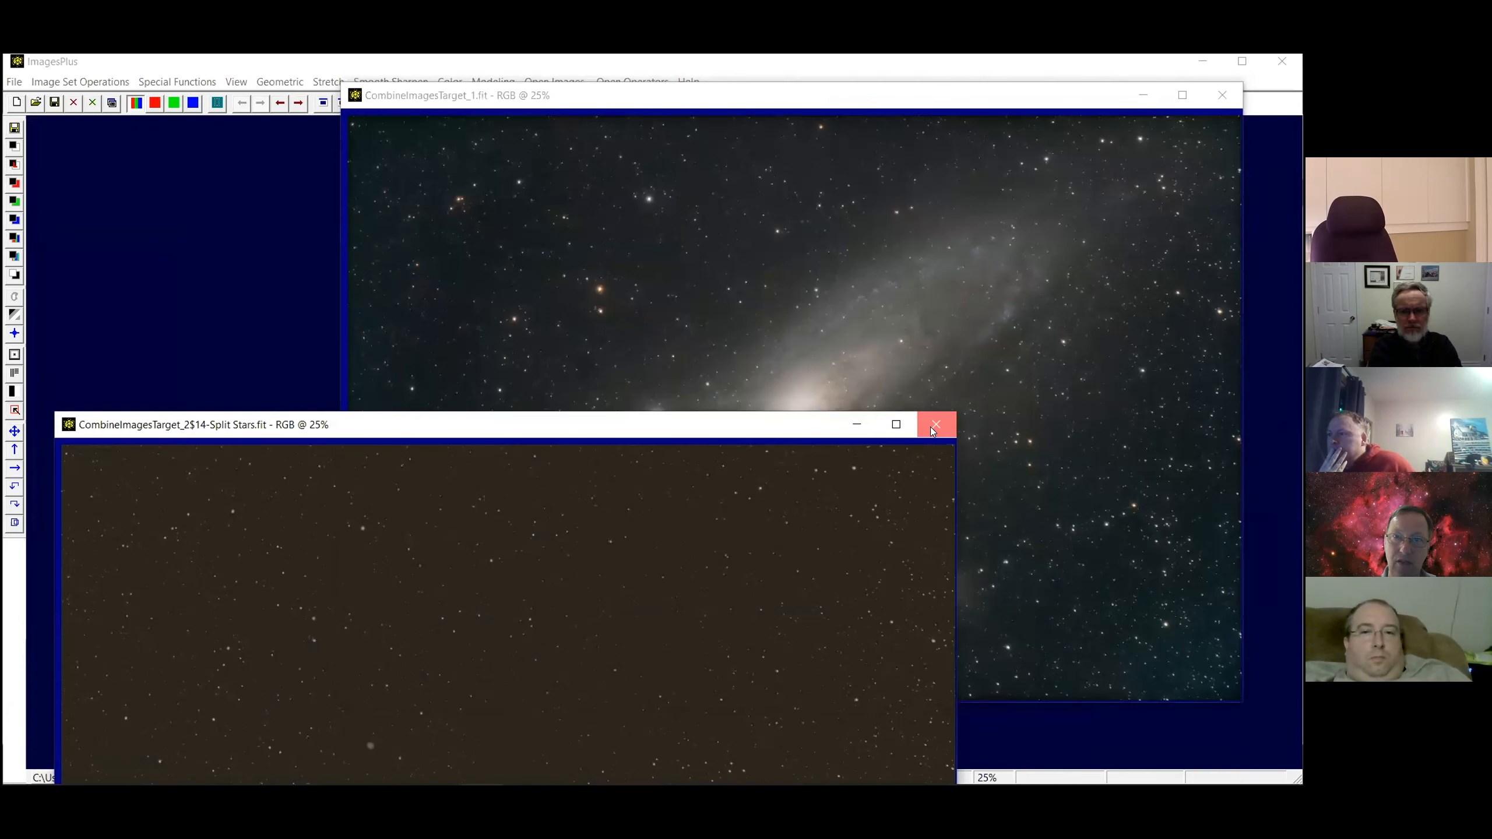
pyautogui.click(935, 426)
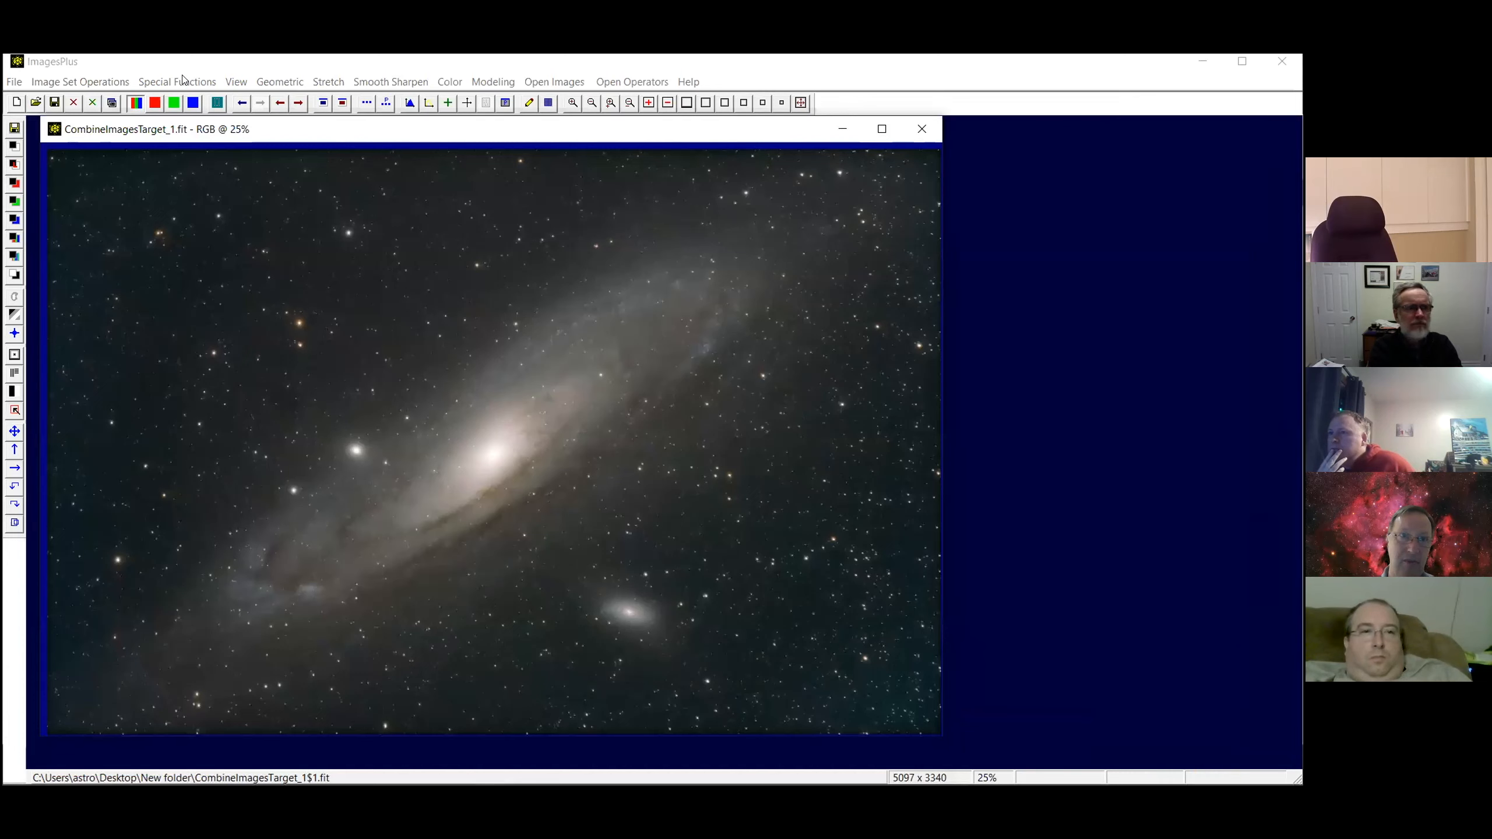
# Remove the stars with a Feature Mask using star radius 35, masked area size 1 and fill radius 3, and split them into a separate image
pyautogui.click(186, 81)
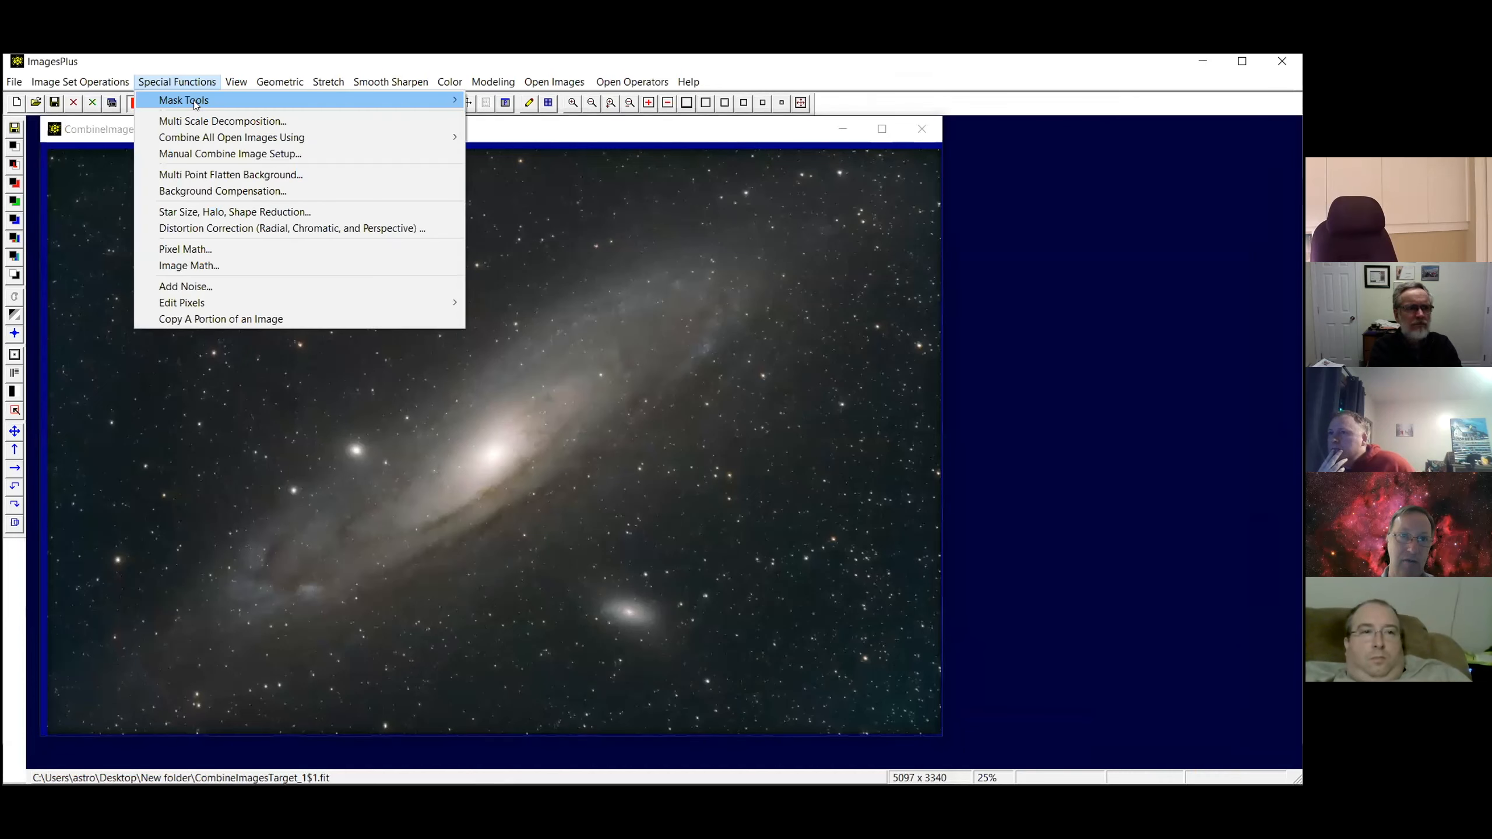
pyautogui.moveTo(195, 101)
pyautogui.click(503, 288)
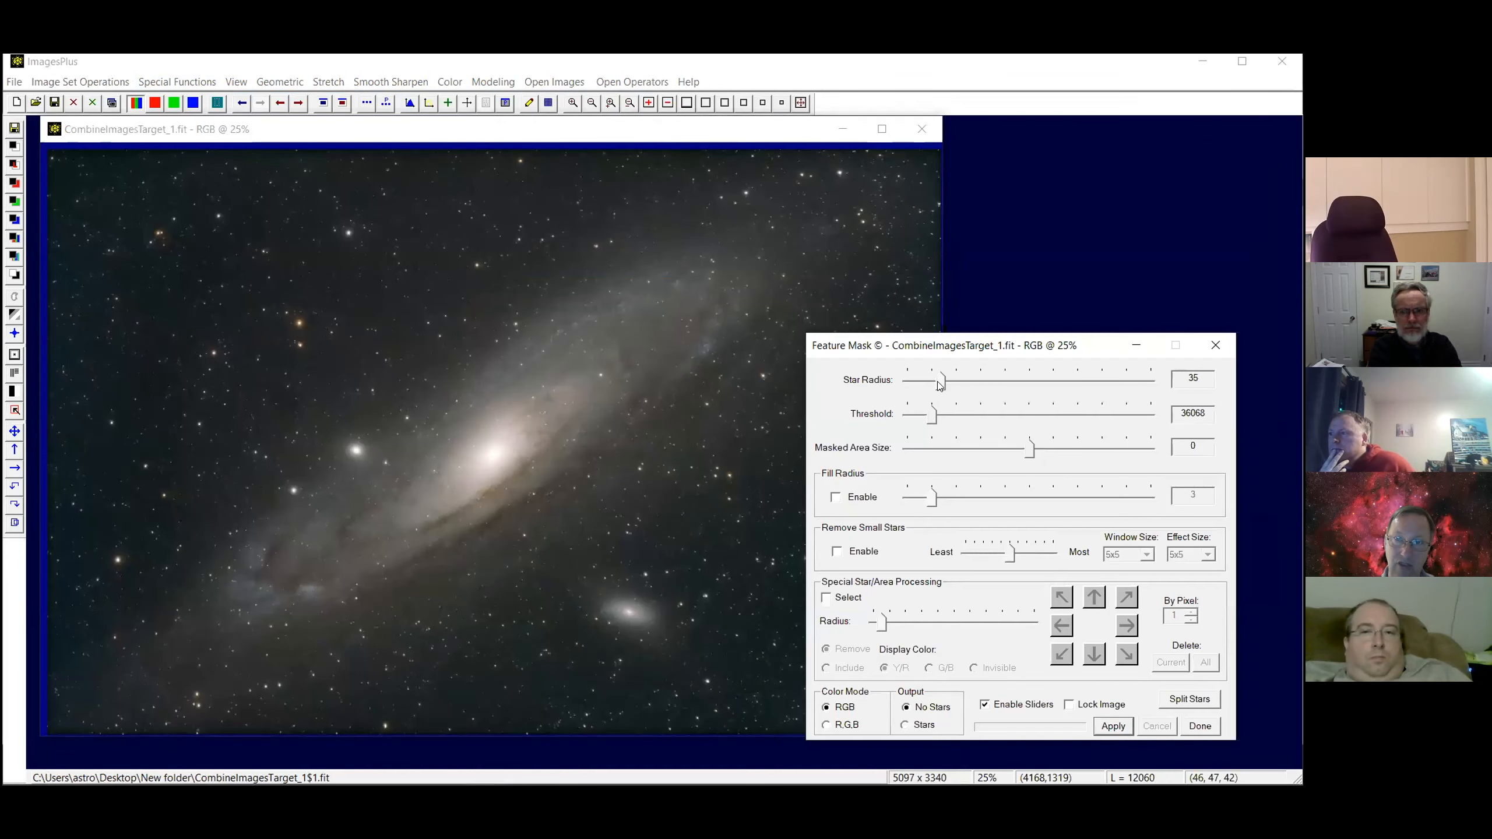
pyautogui.moveTo(938, 383); pyautogui.dragTo(944, 383)
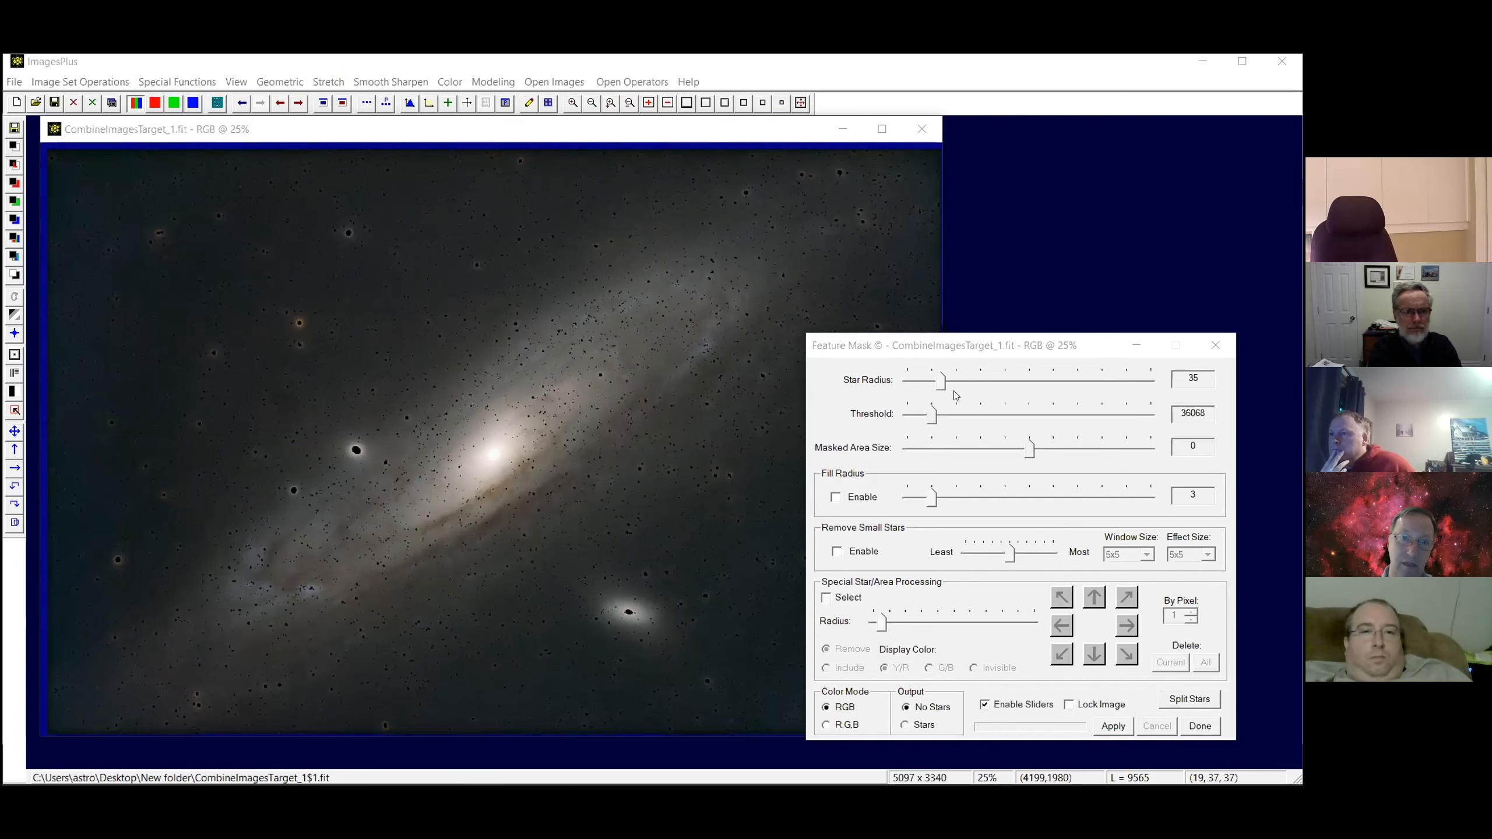
pyautogui.moveTo(1027, 450); pyautogui.dragTo(1063, 452)
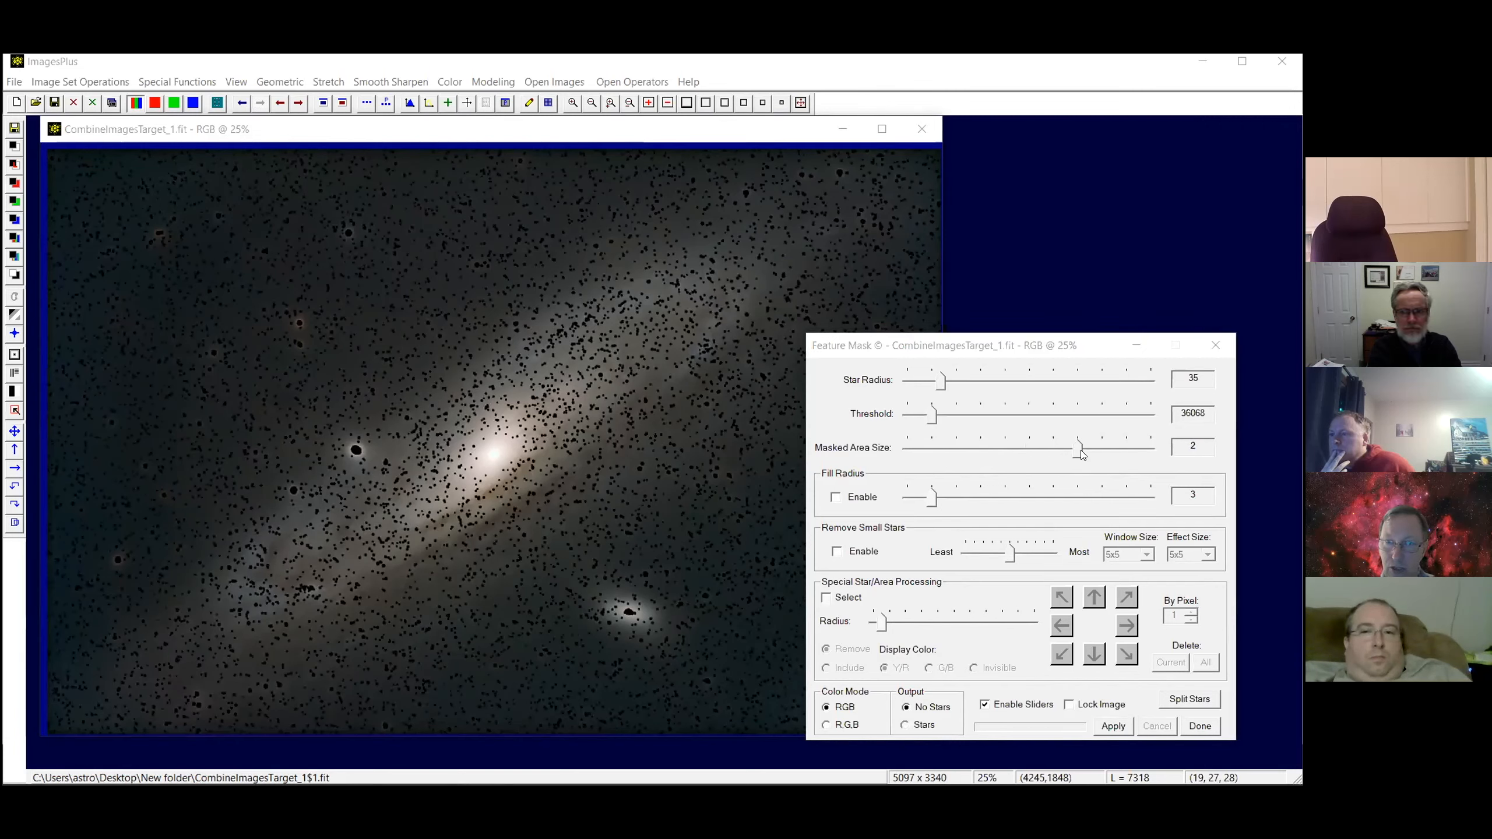
pyautogui.moveTo(1079, 448); pyautogui.dragTo(1057, 450)
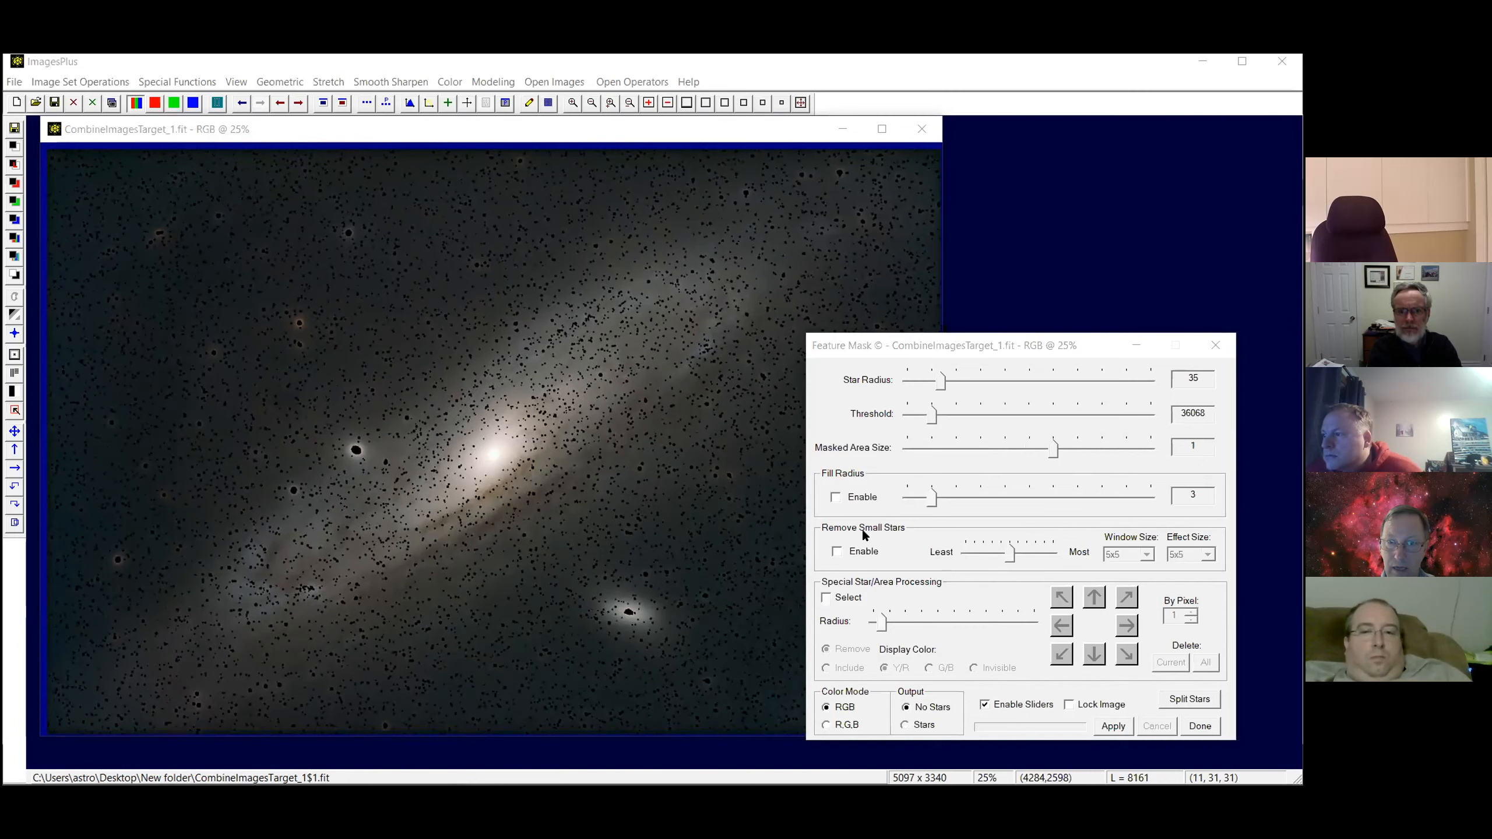
pyautogui.click(836, 499)
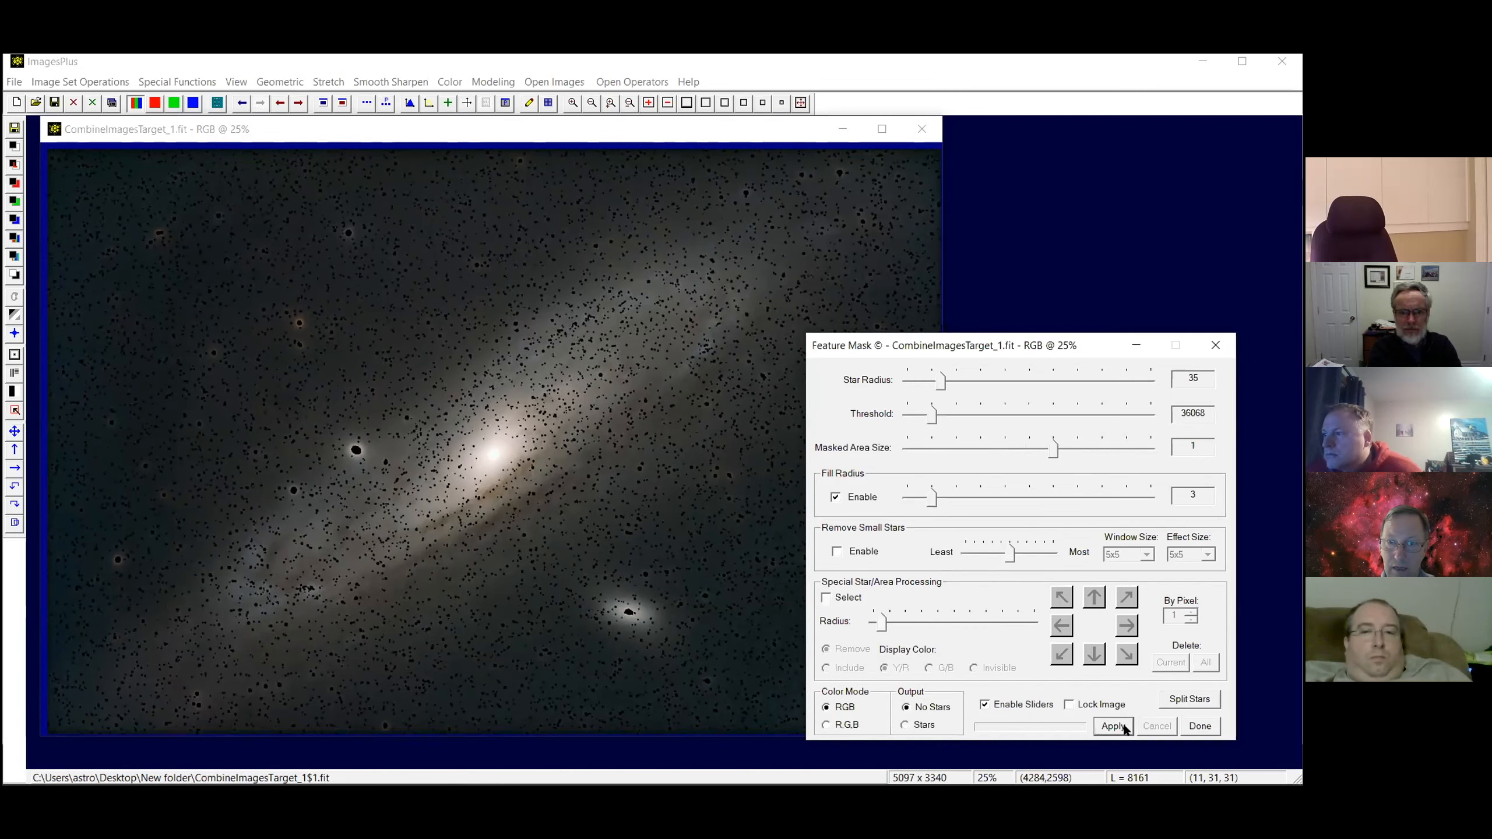
pyautogui.click(1122, 727)
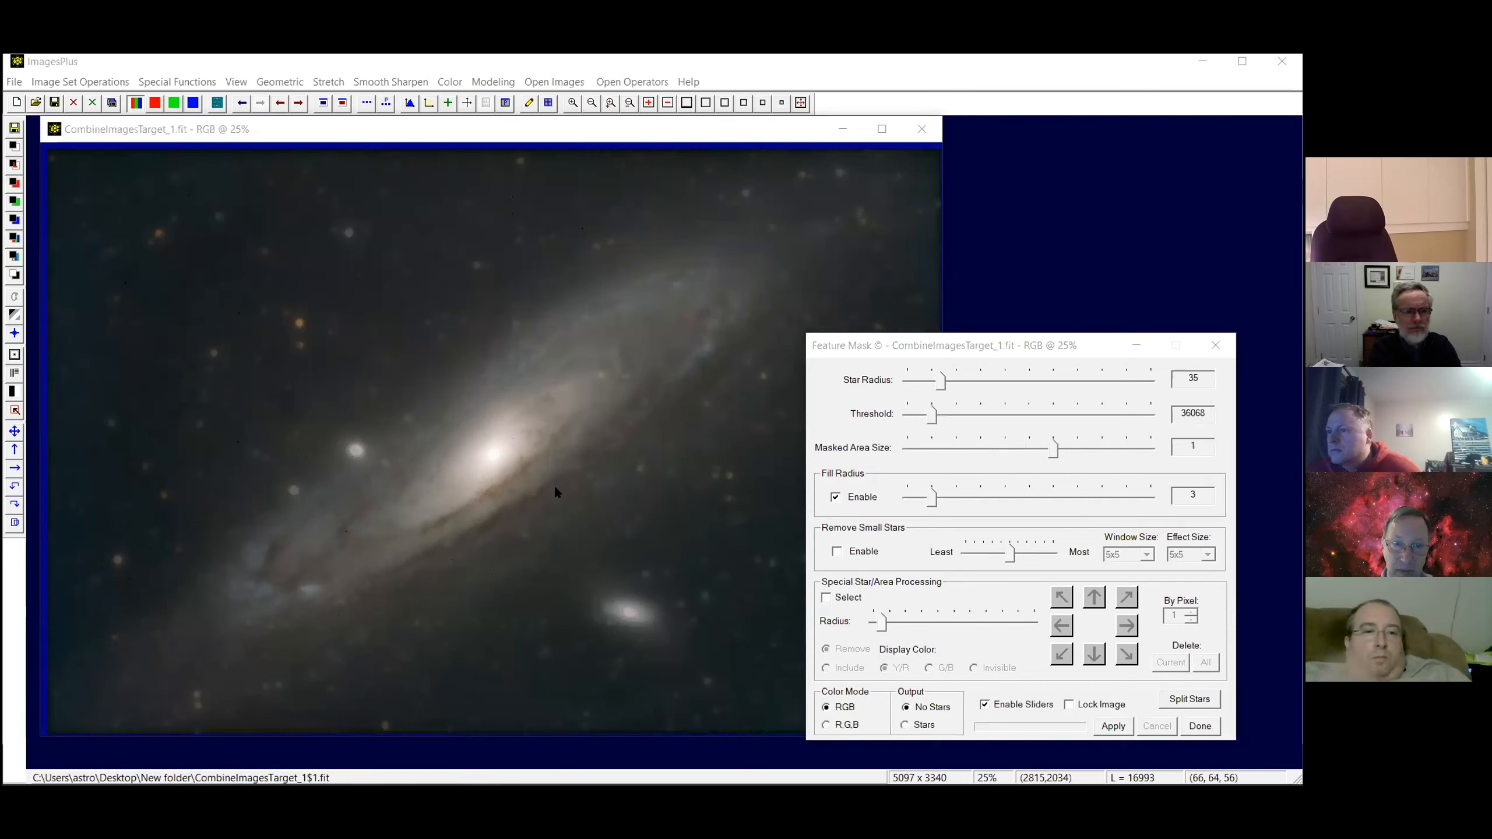
pyautogui.click(1182, 701)
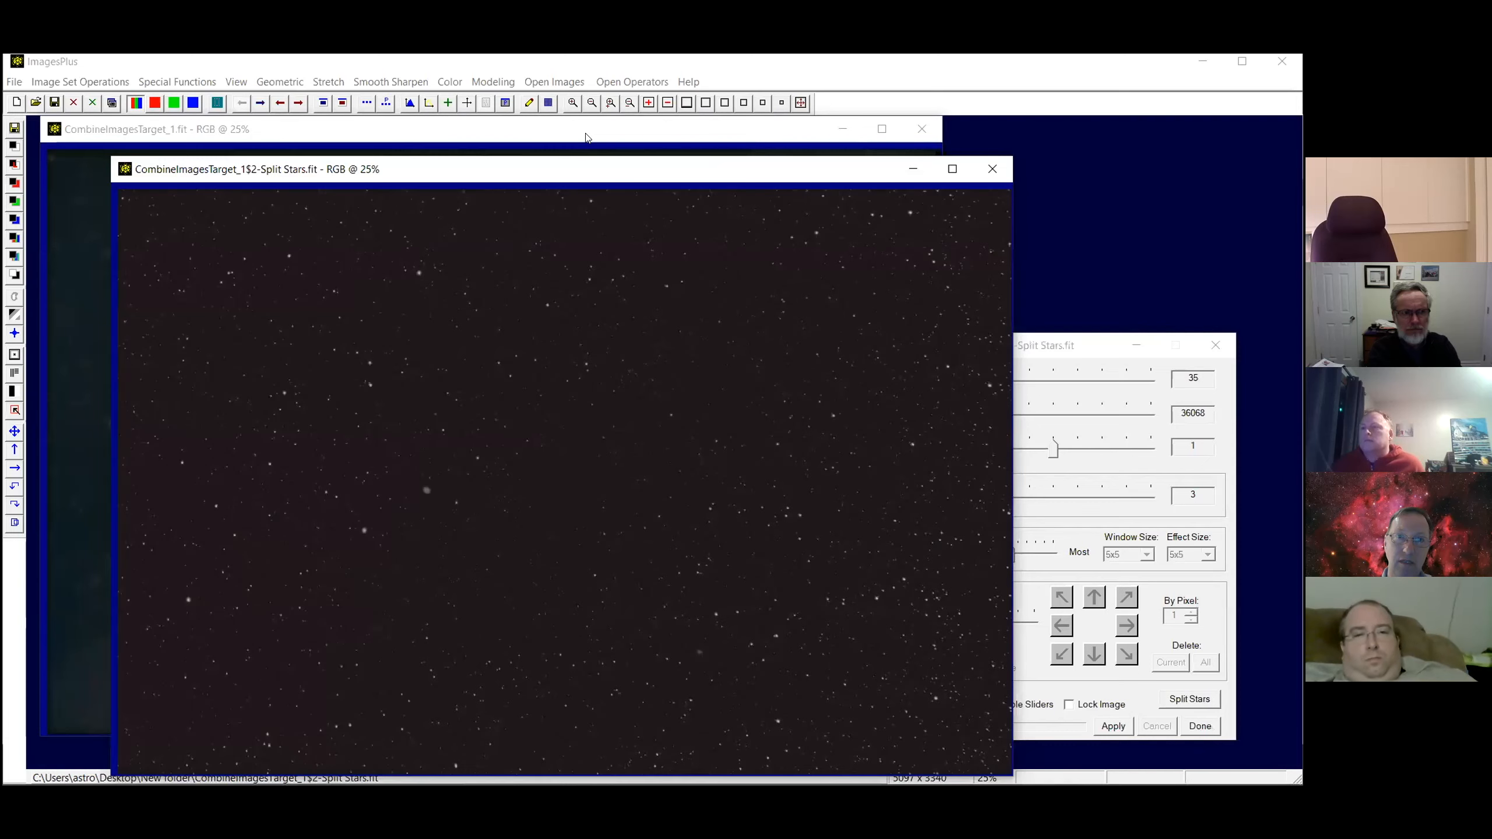
# Create a luminance mask from the starless CombineImagesTarget_1 image
pyautogui.click(586, 137)
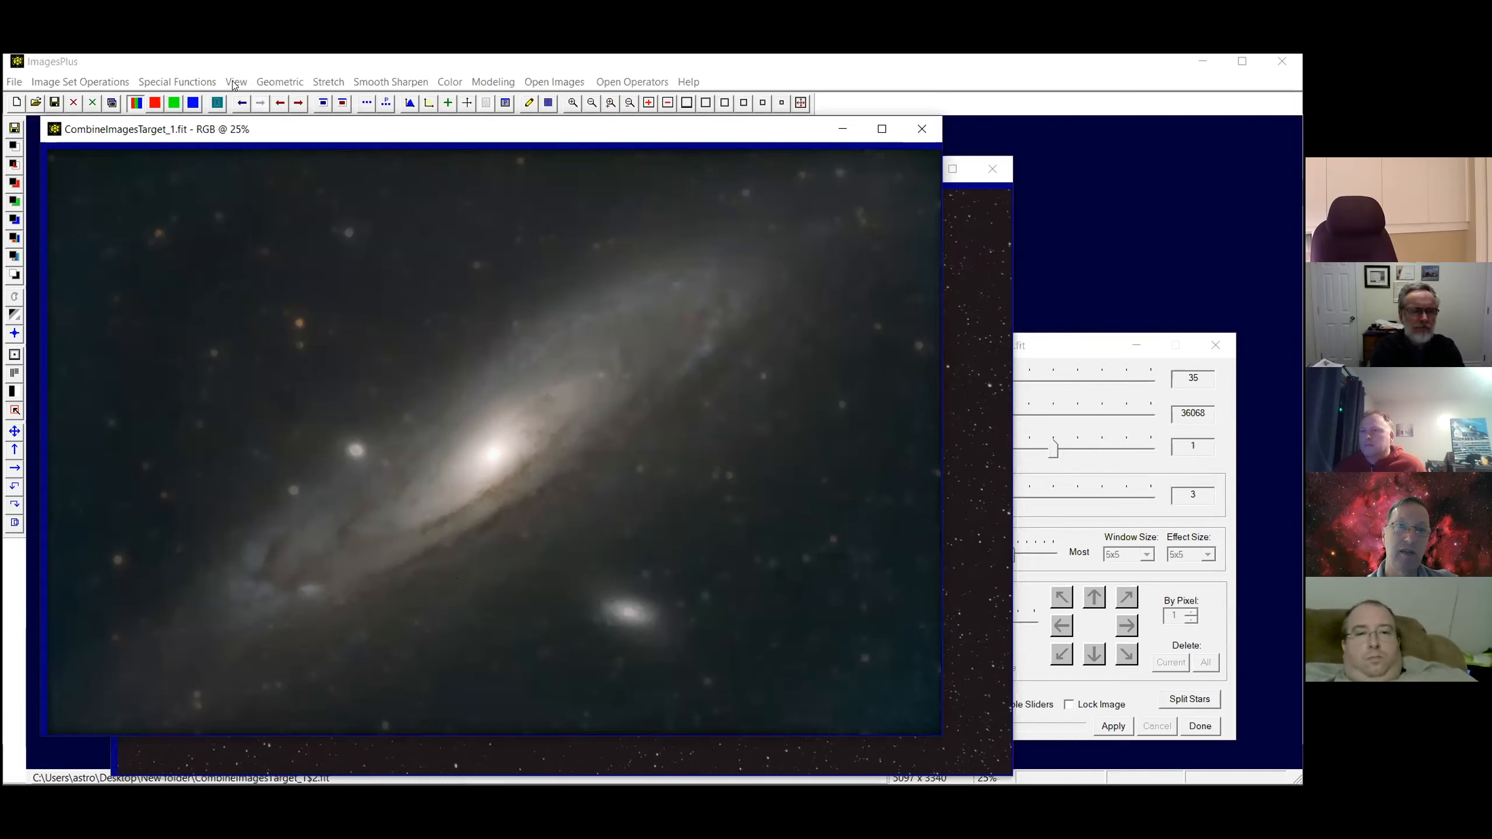
pyautogui.click(553, 82)
pyautogui.click(710, 179)
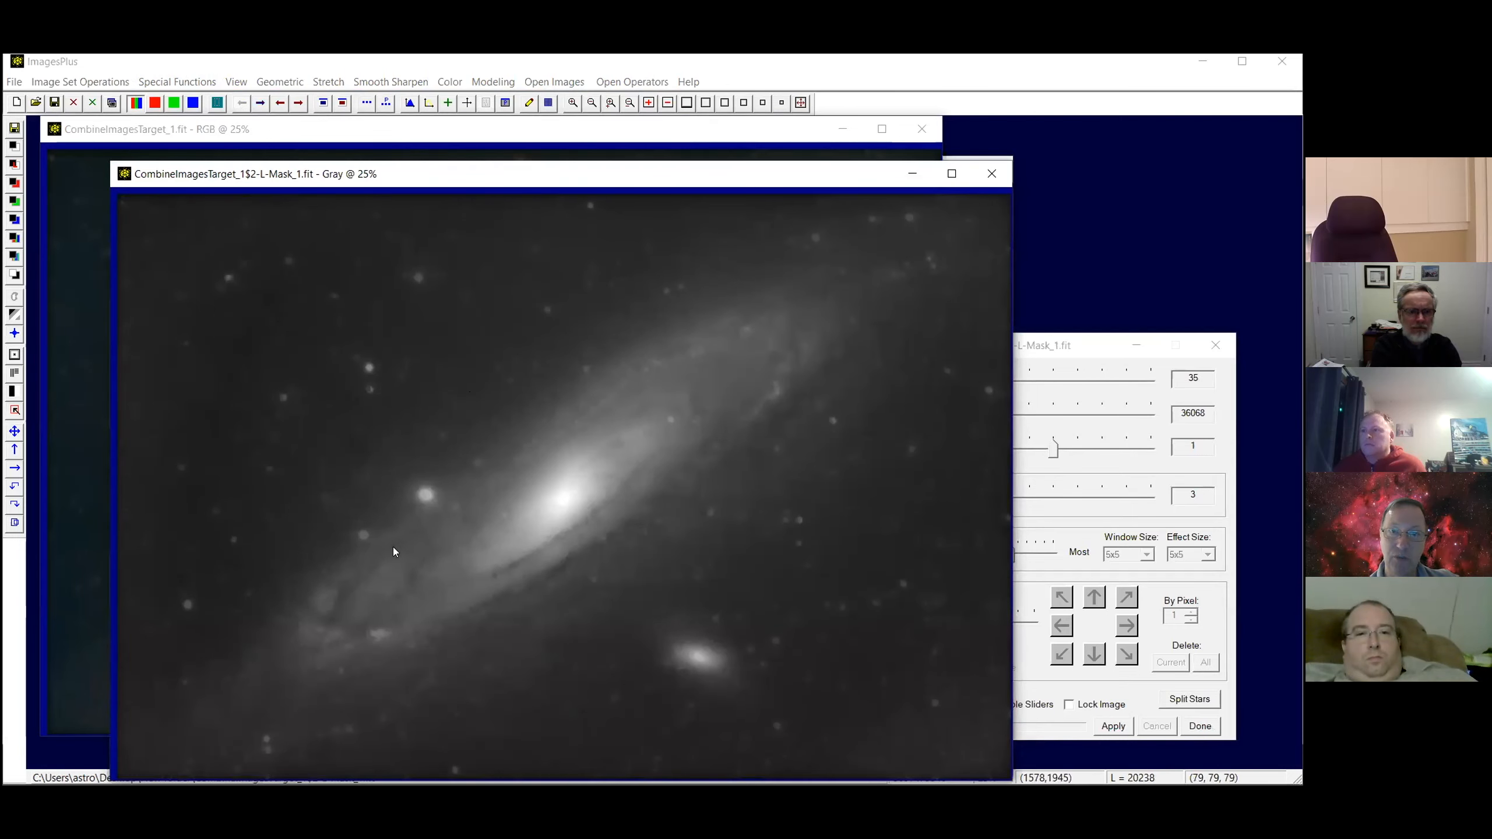
# Darken the new luminance mask by lowering its brightness to -1806, and close Brightness & Contrast
pyautogui.click(329, 83)
pyautogui.click(345, 167)
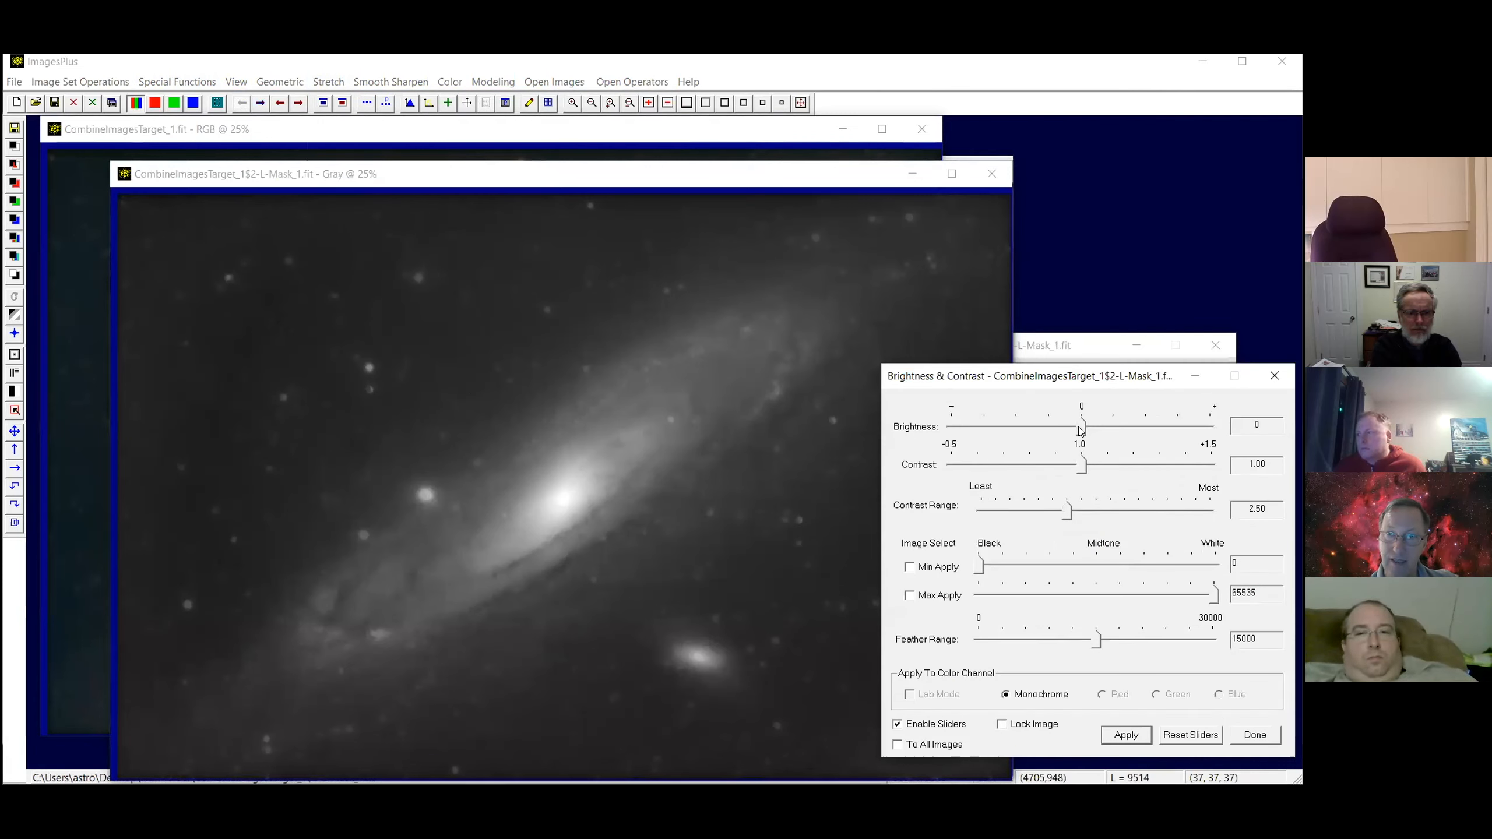
pyautogui.moveTo(1073, 430); pyautogui.dragTo(1072, 428)
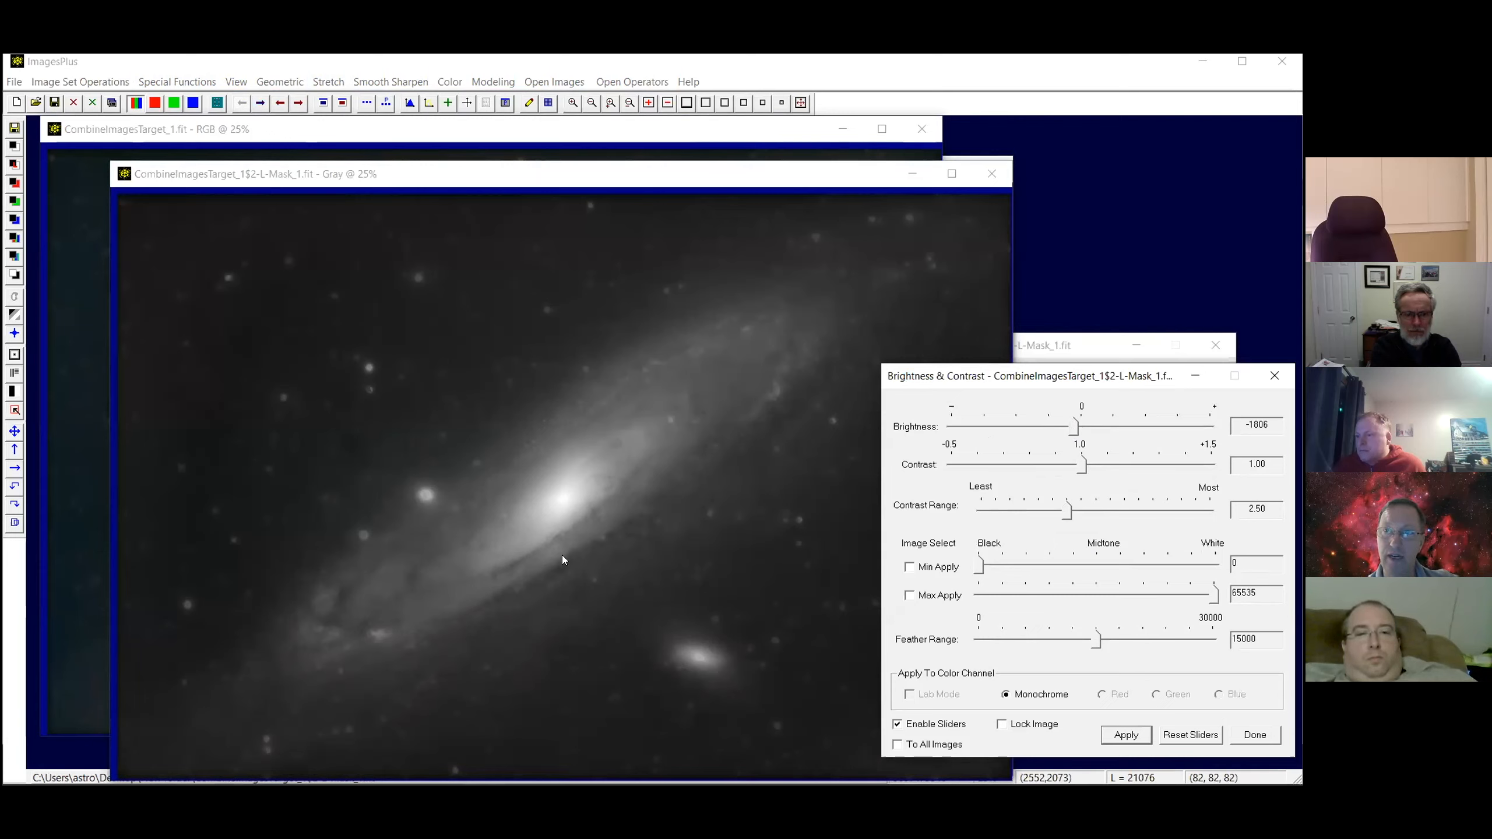
pyautogui.click(1270, 370)
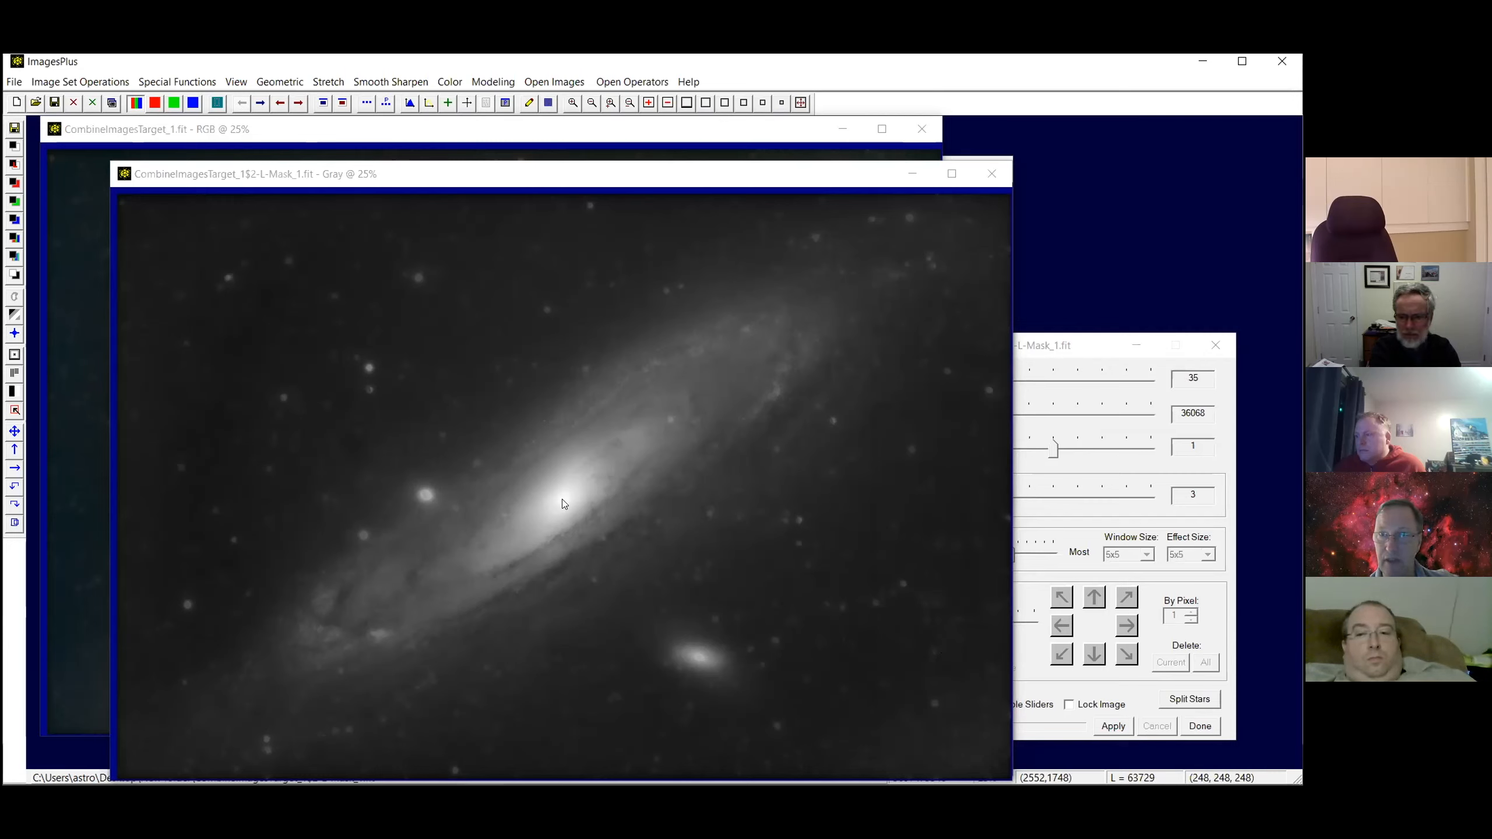
# Set the local mouse effect on the luminance mask to Fill With Intensity Value 65536 with a 75 x 75 effect size
pyautogui.click(378, 84)
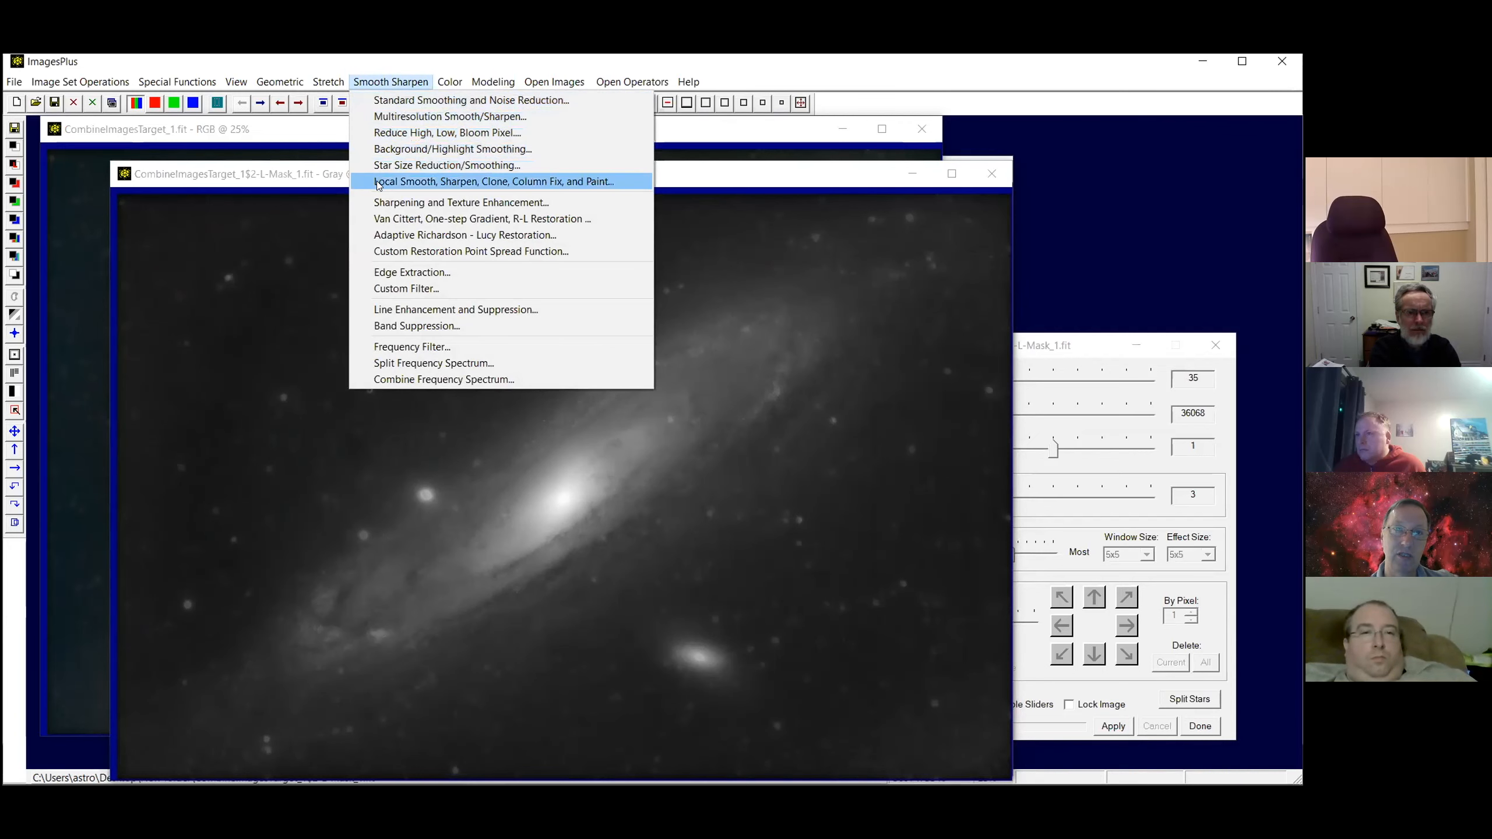
pyautogui.click(558, 181)
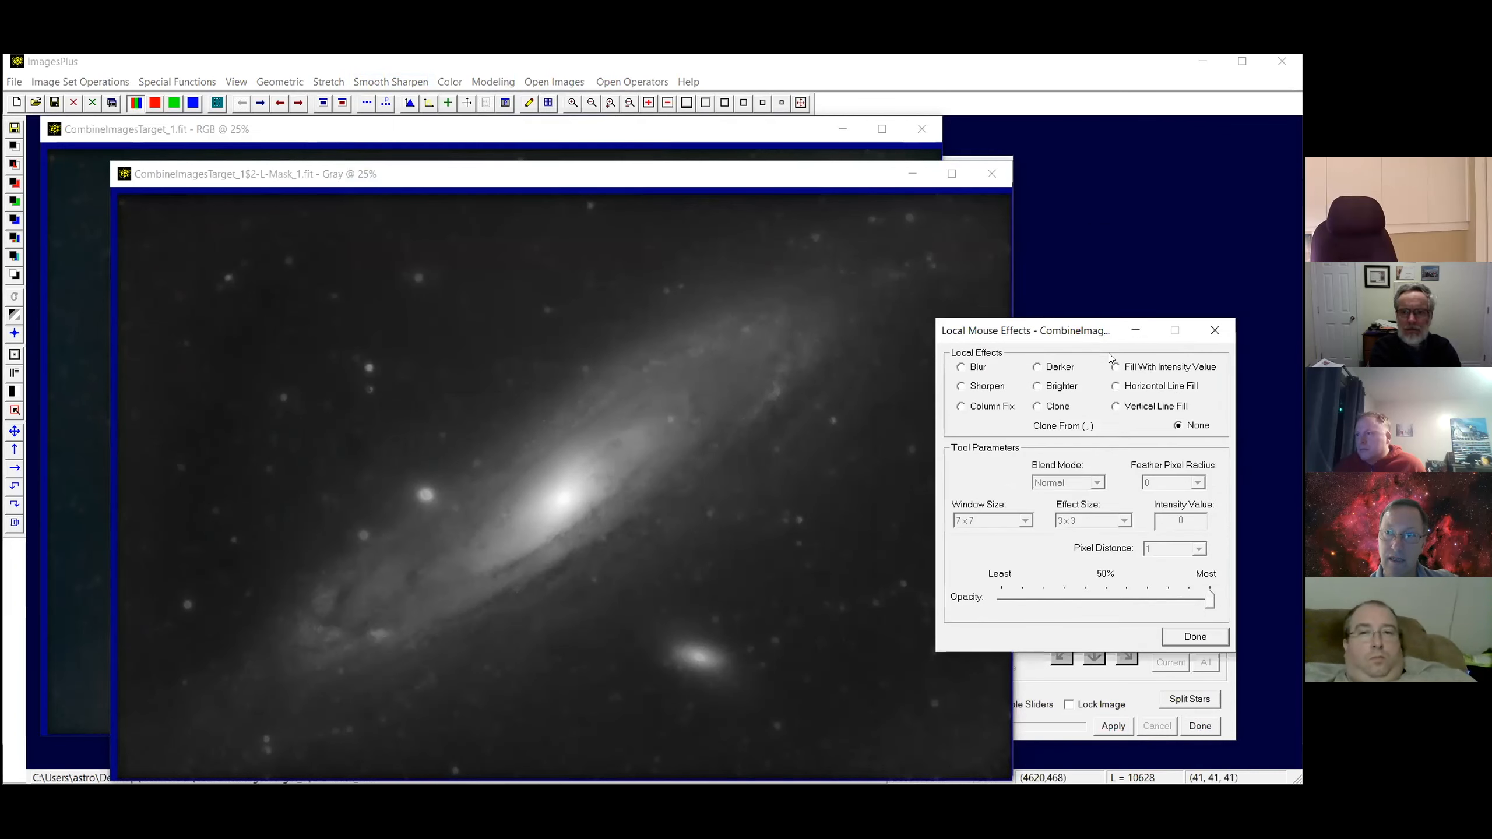
pyautogui.click(1116, 368)
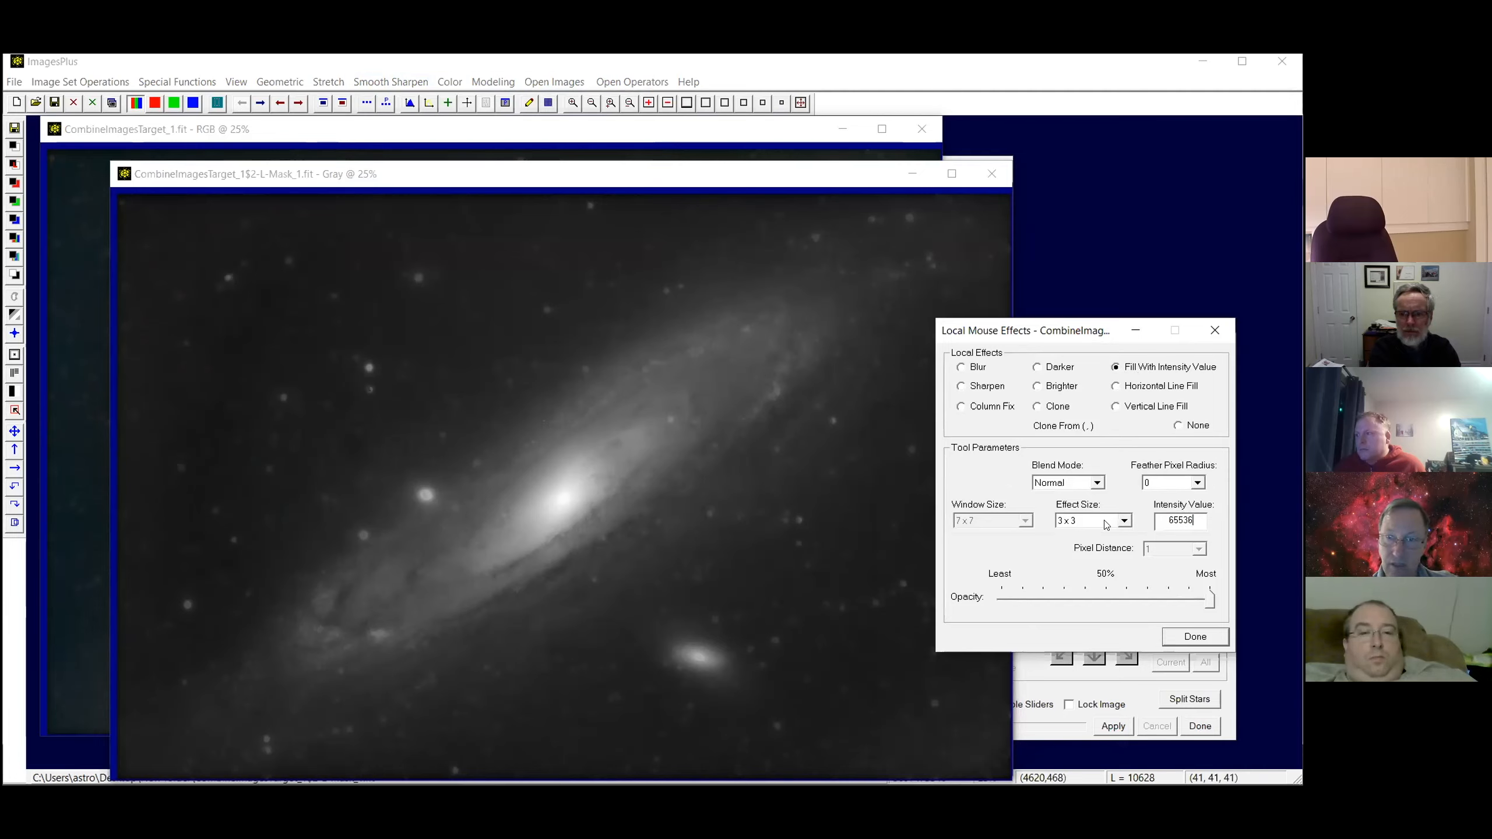
pyautogui.click(1122, 521)
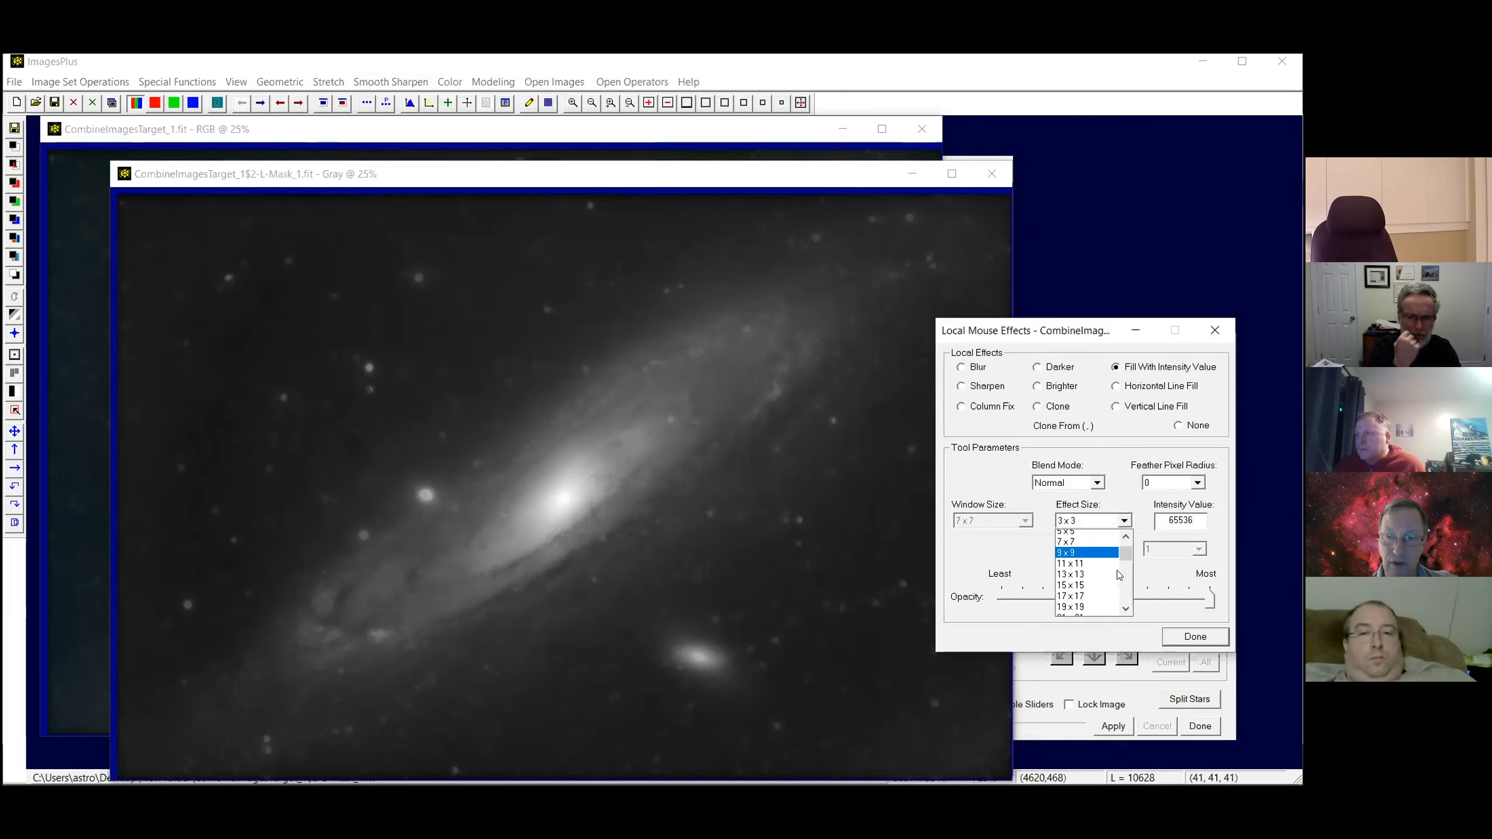
pyautogui.click(1079, 579)
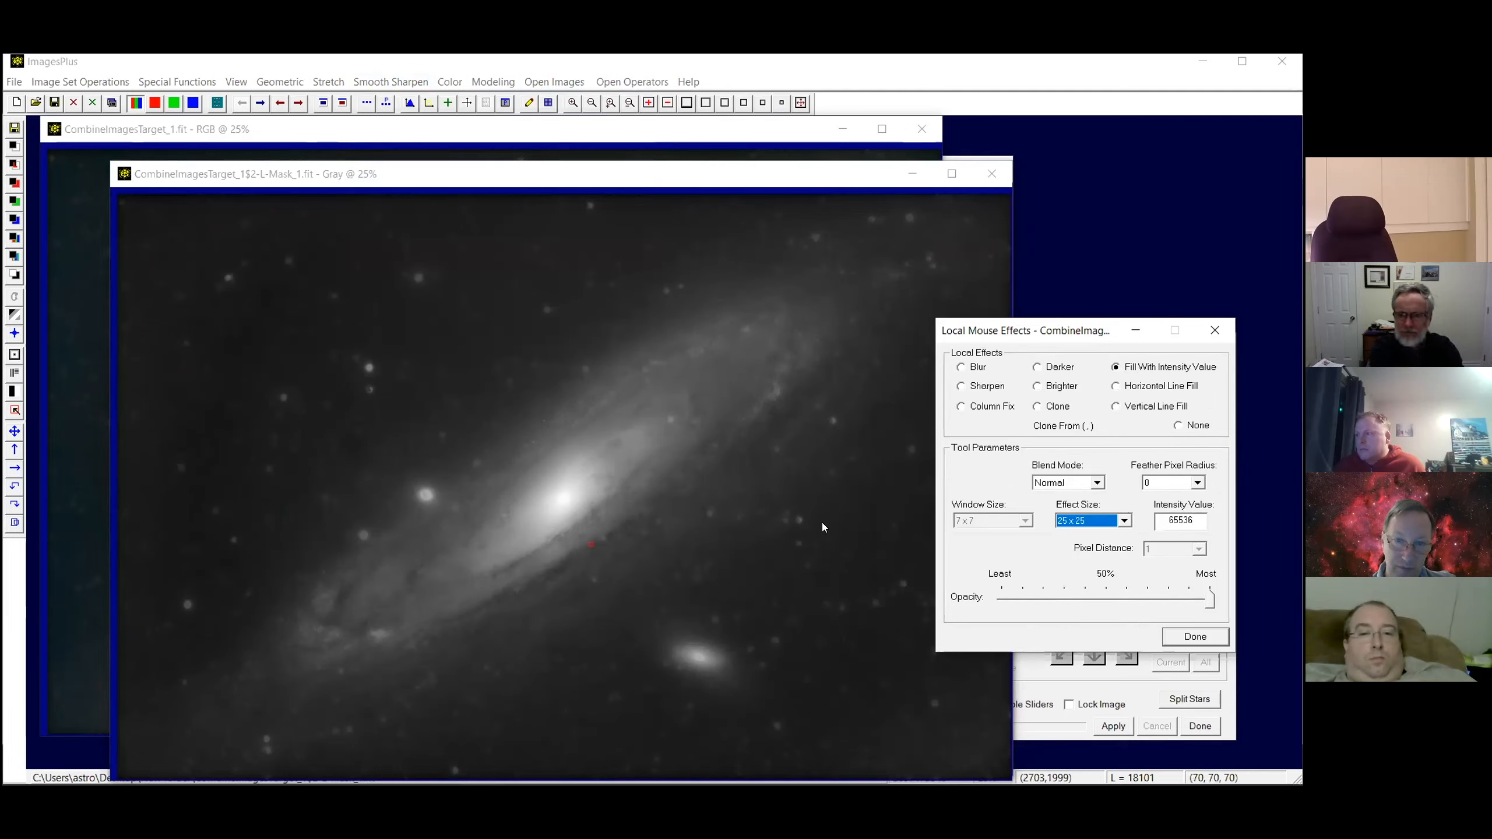
pyautogui.click(1084, 521)
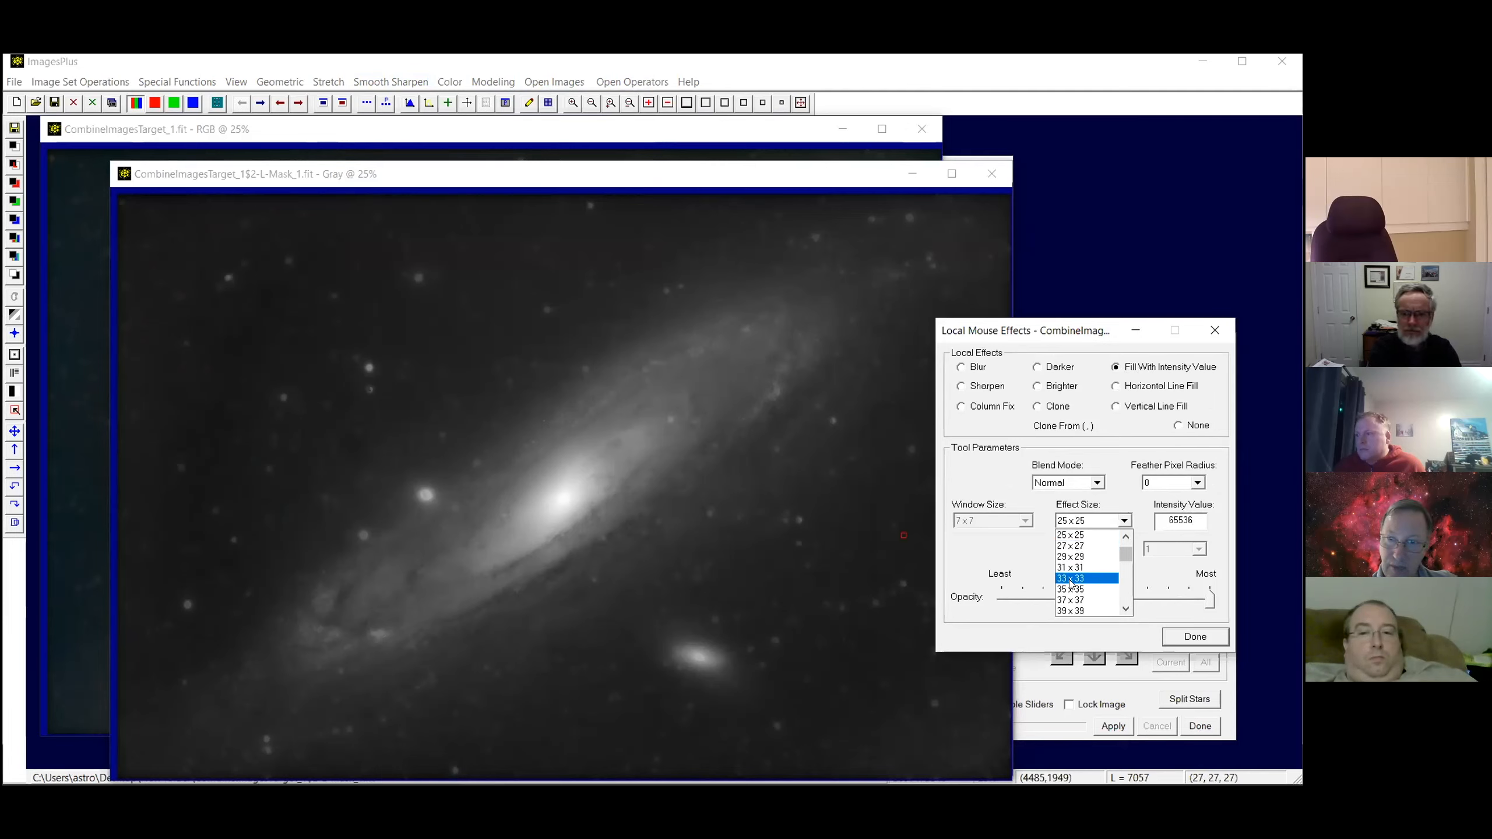
pyautogui.click(1073, 600)
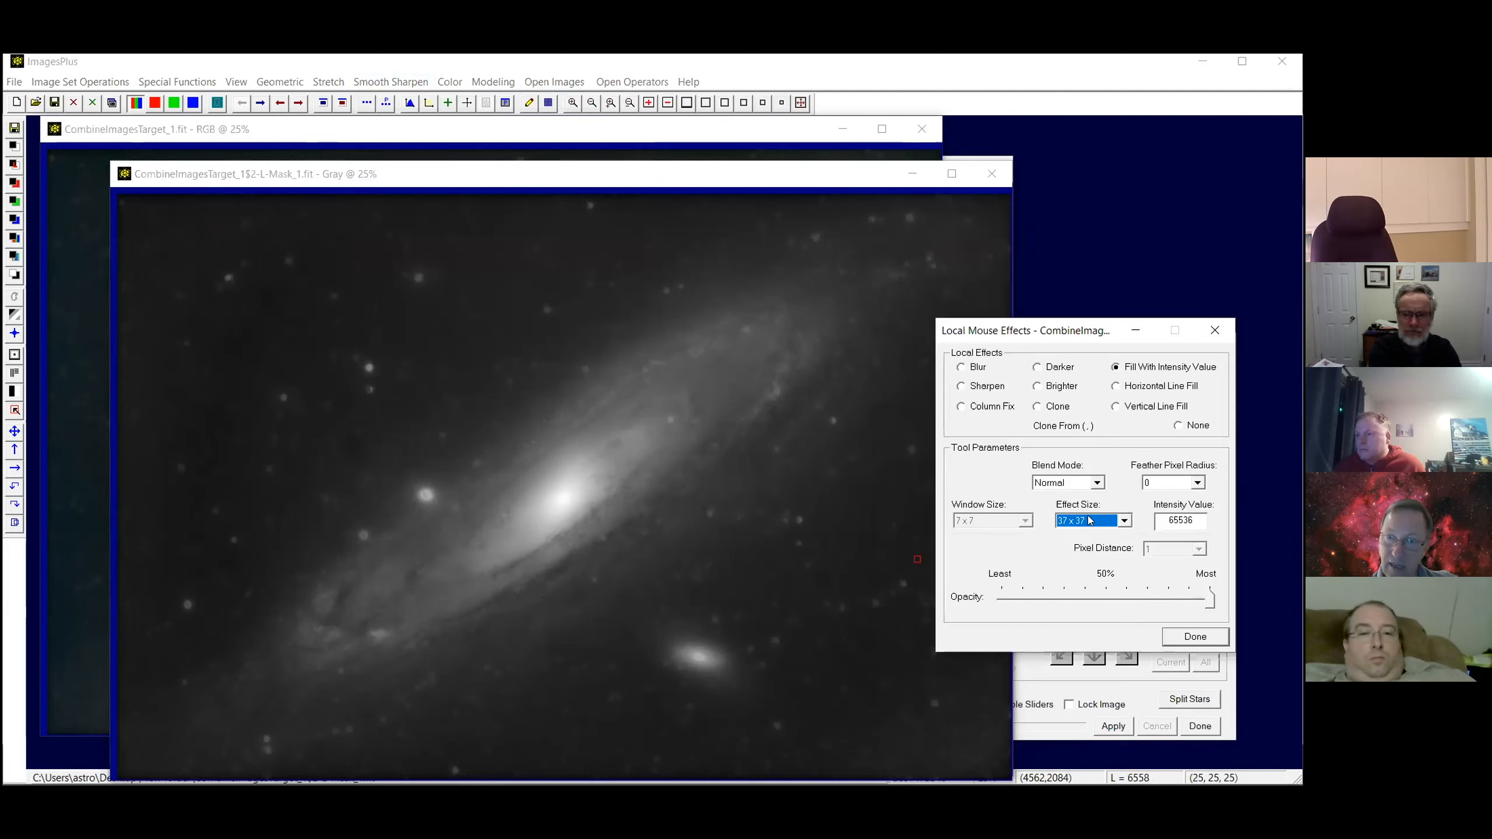
pyautogui.click(1123, 521)
pyautogui.scroll(-5, 1115, 581)
pyautogui.click(1073, 588)
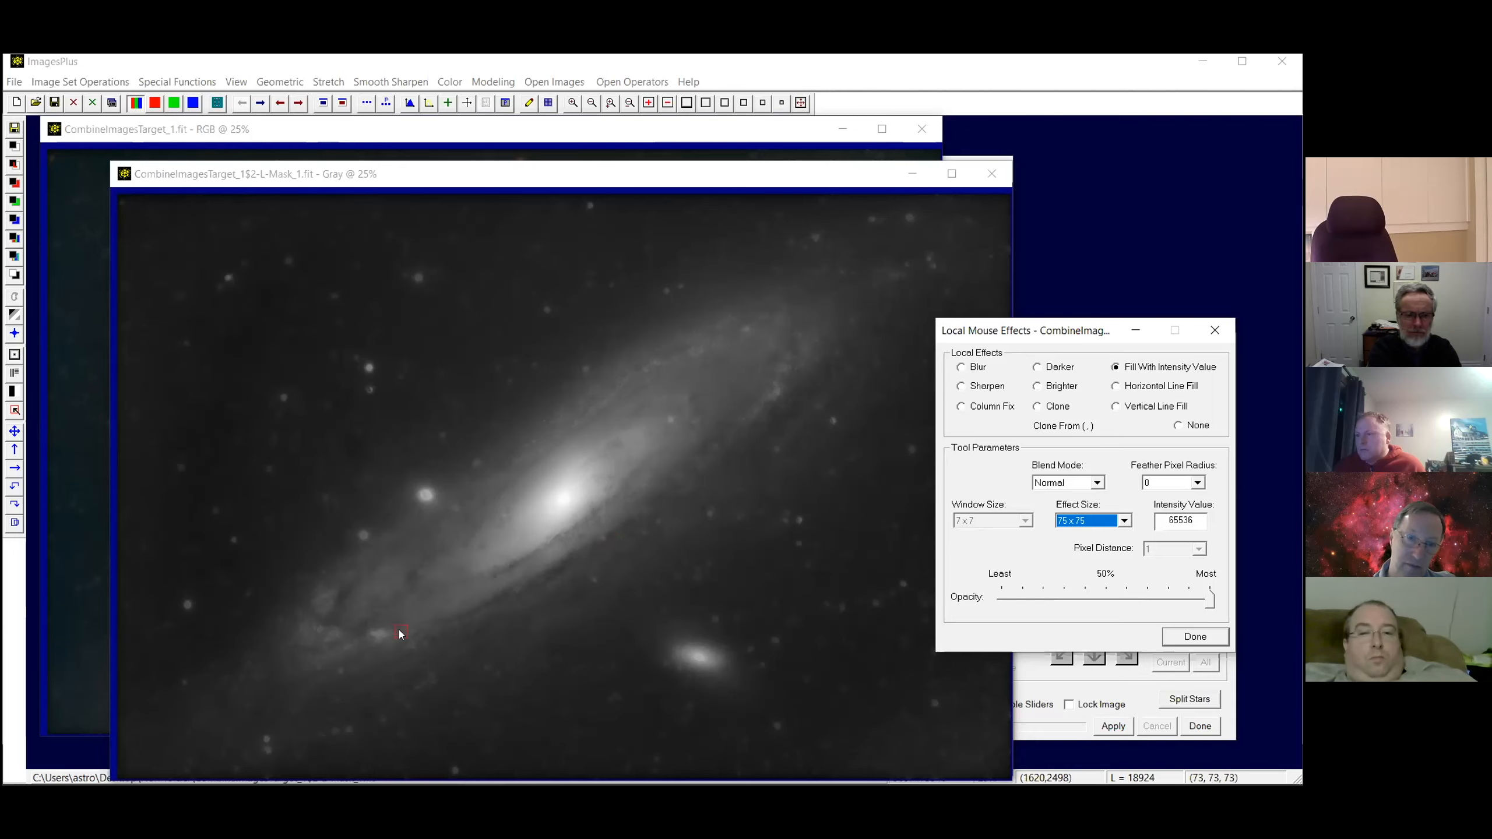
pyautogui.click(446, 618)
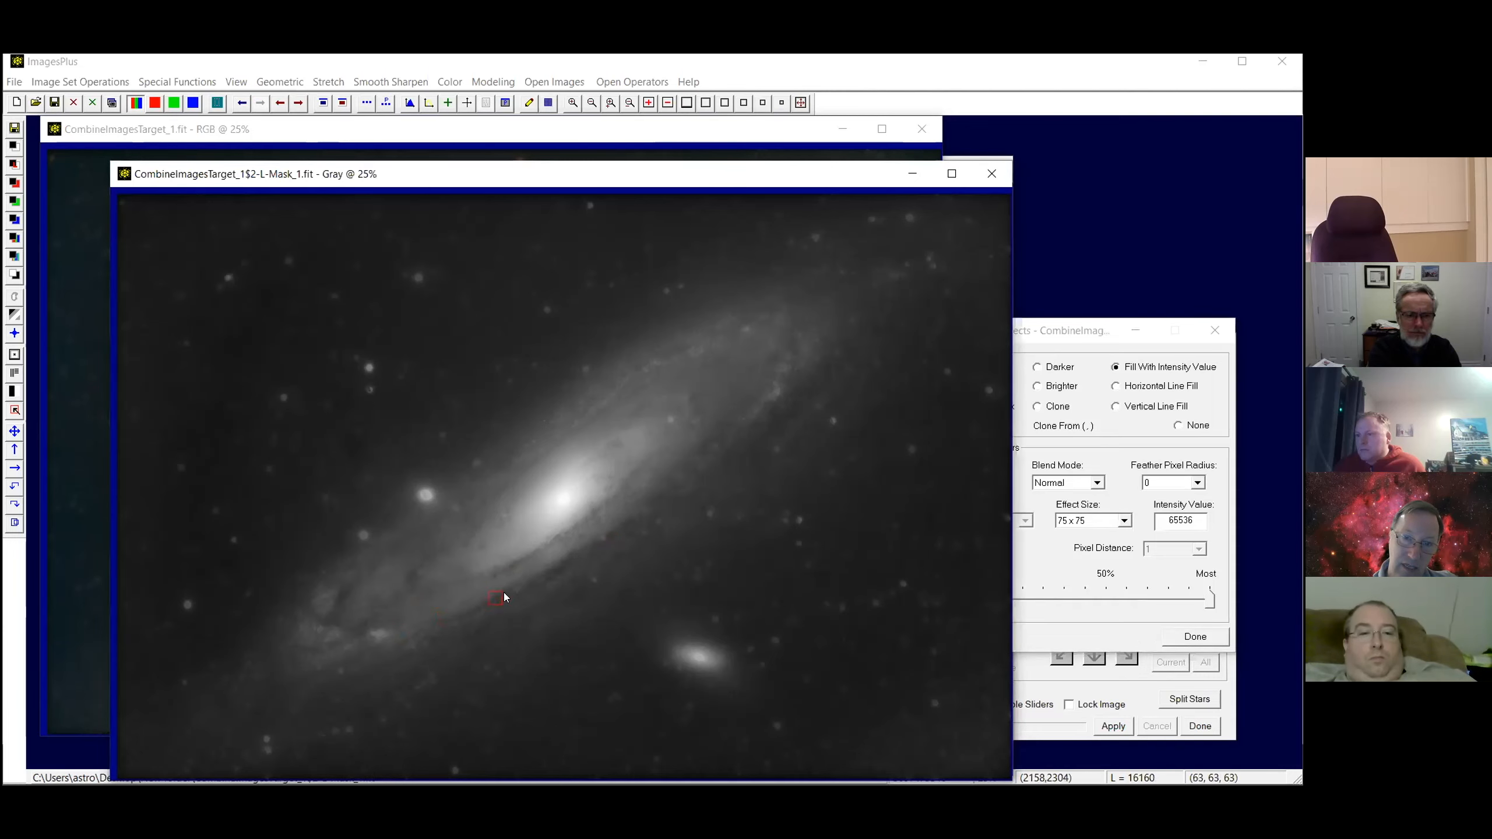
# Paint white strokes on the luminance mask along the galaxy's dust lanes on both sides of the core
pyautogui.moveTo(558, 566); pyautogui.dragTo(562, 558)
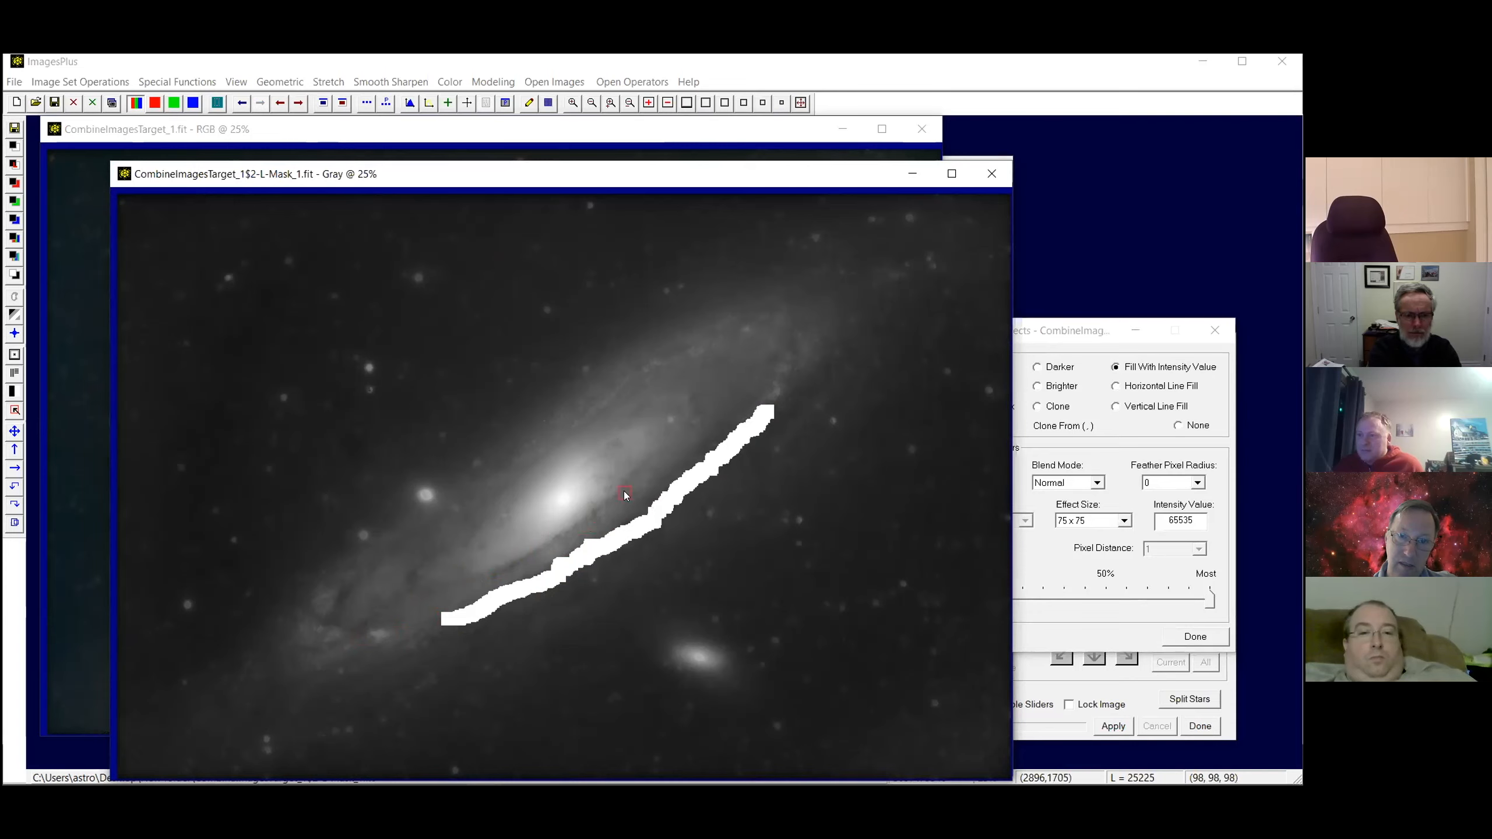
pyautogui.click(649, 451)
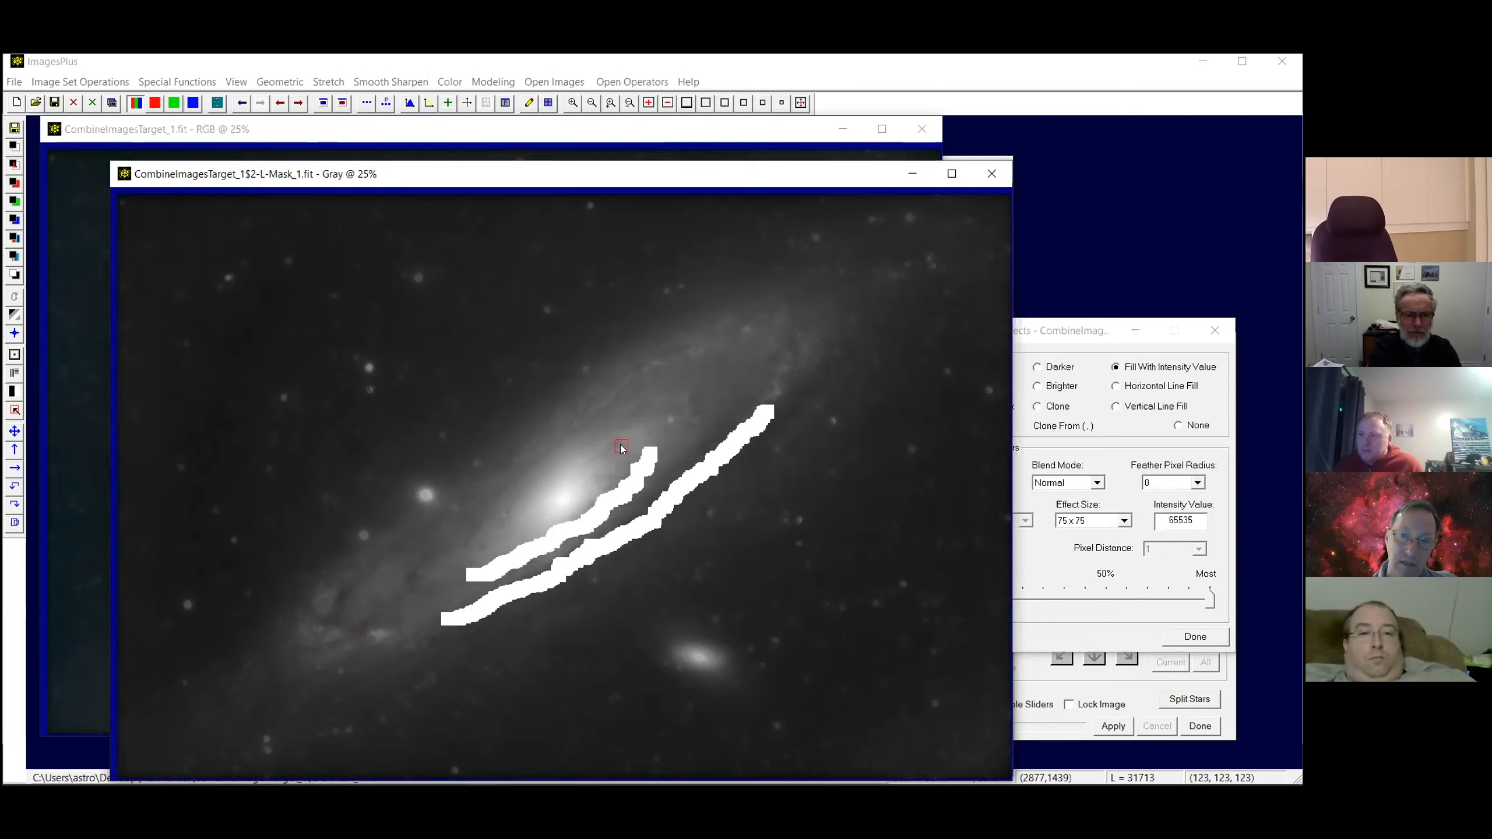
pyautogui.moveTo(600, 455)
pyautogui.mouseDown()
pyautogui.moveTo(567, 499)
pyautogui.moveTo(383, 607)
pyautogui.moveTo(349, 675)
pyautogui.mouseUp()
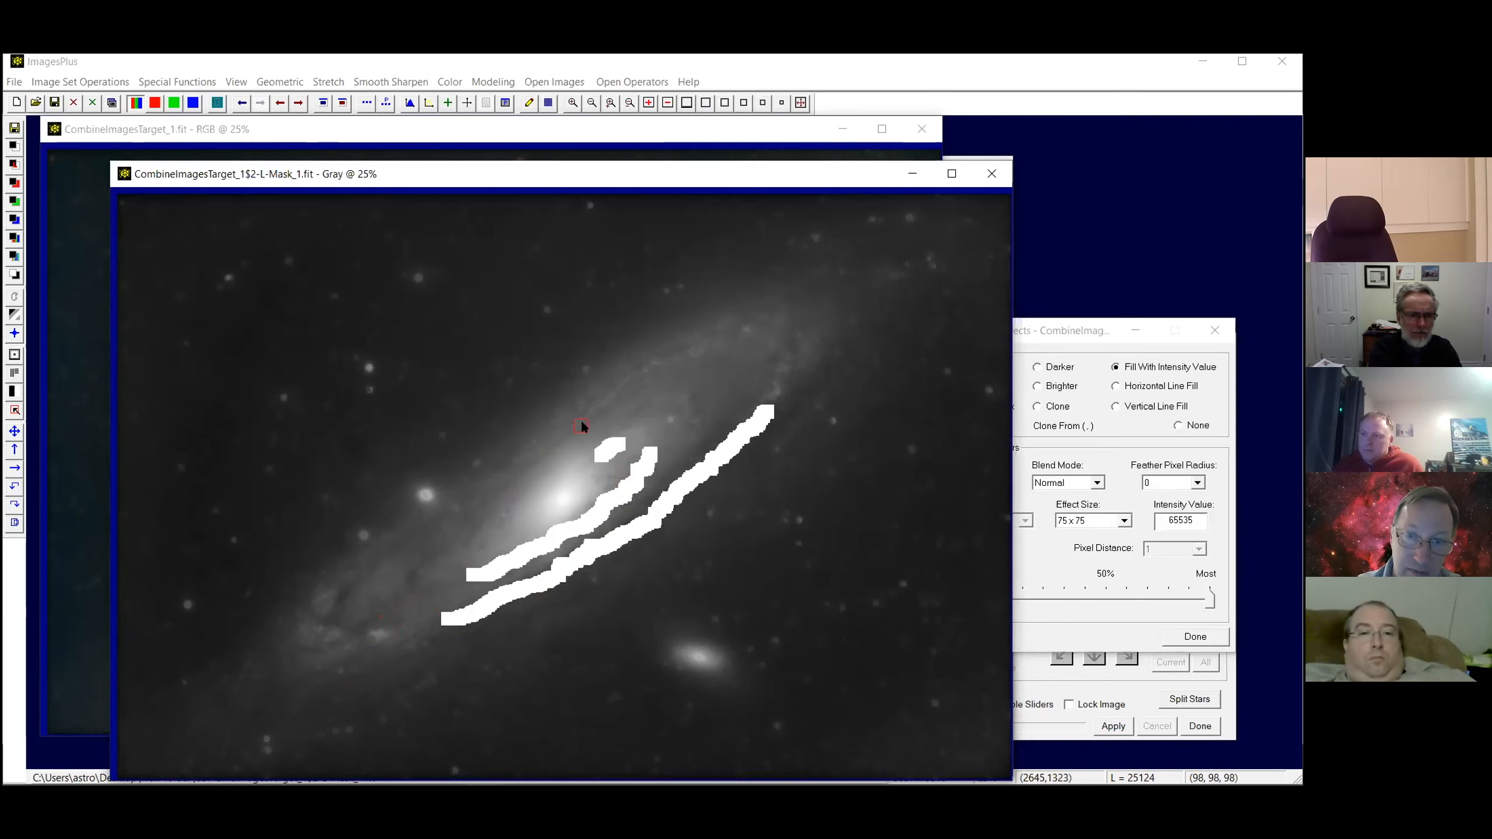
pyautogui.moveTo(496, 491); pyautogui.dragTo(626, 395)
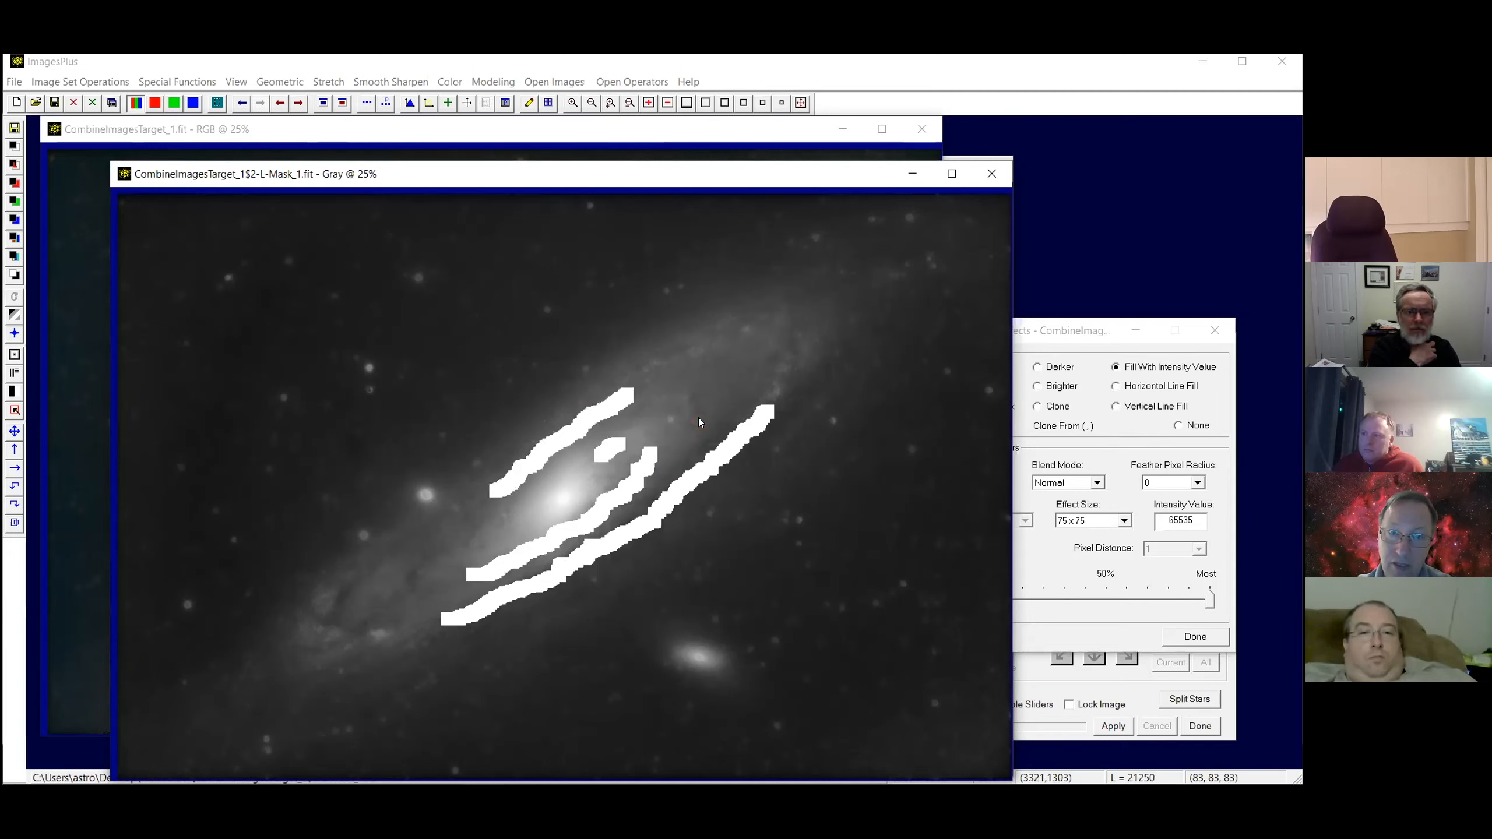
# Reduce the fill's effect size to 49 x 49 and paint finer white strokes around the galaxy core on the mask
pyautogui.click(1123, 522)
pyautogui.scroll(5, 1124, 549)
pyautogui.scroll(4, 1124, 551)
pyautogui.click(1080, 549)
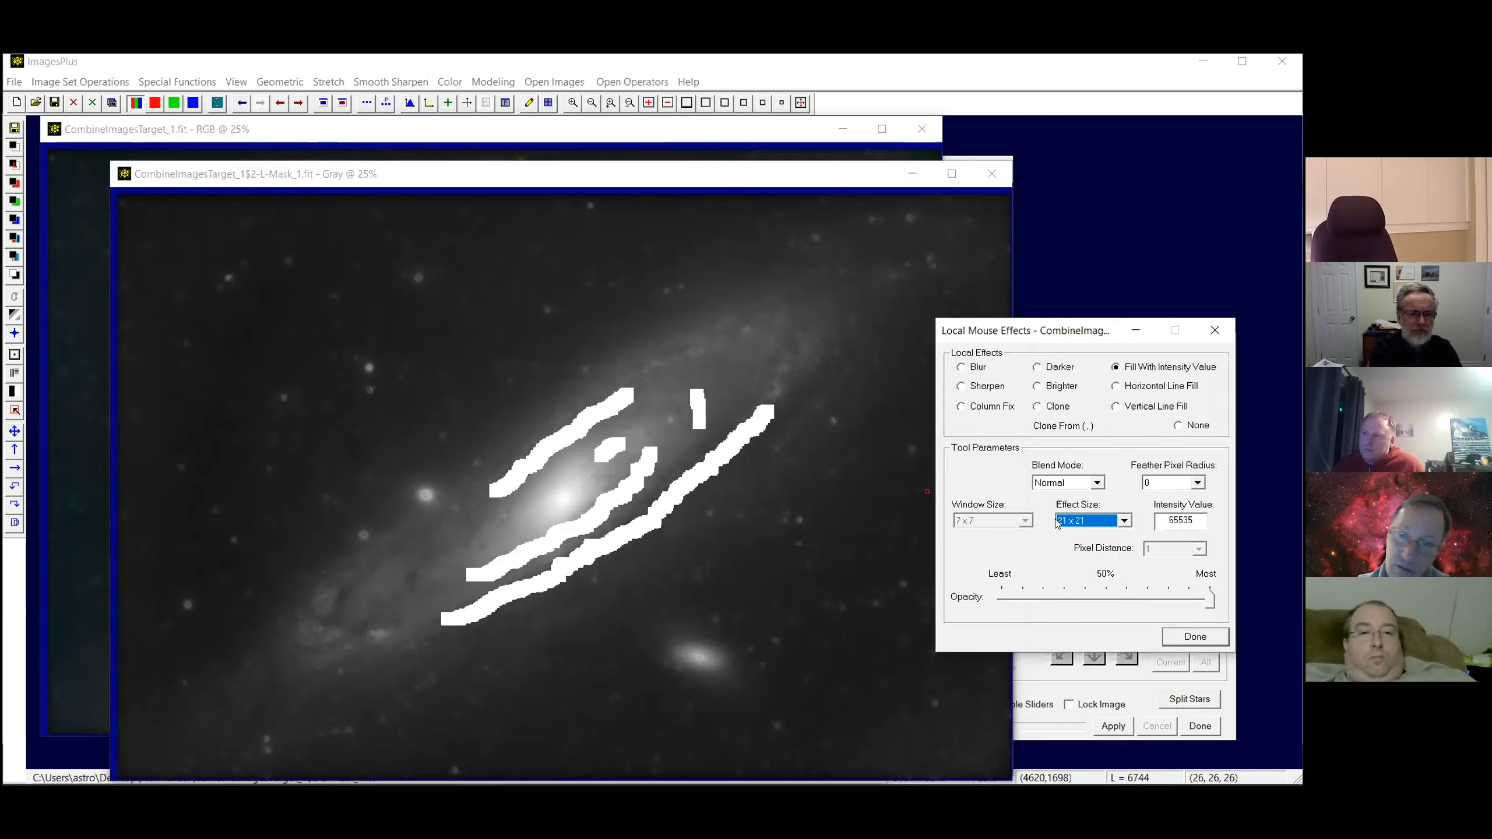
pyautogui.click(1124, 521)
pyautogui.scroll(-5, 1127, 570)
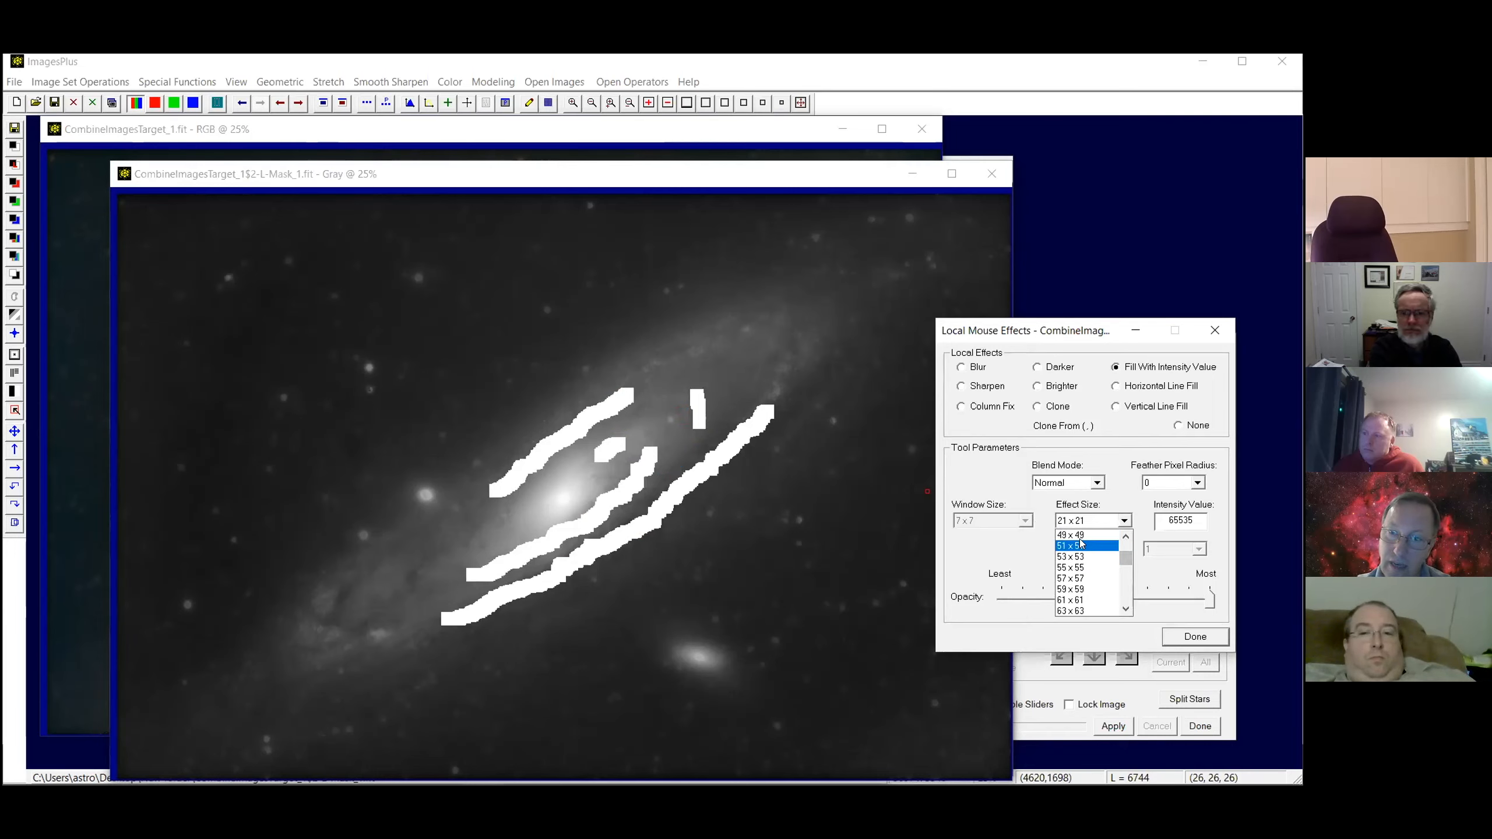
pyautogui.click(1073, 535)
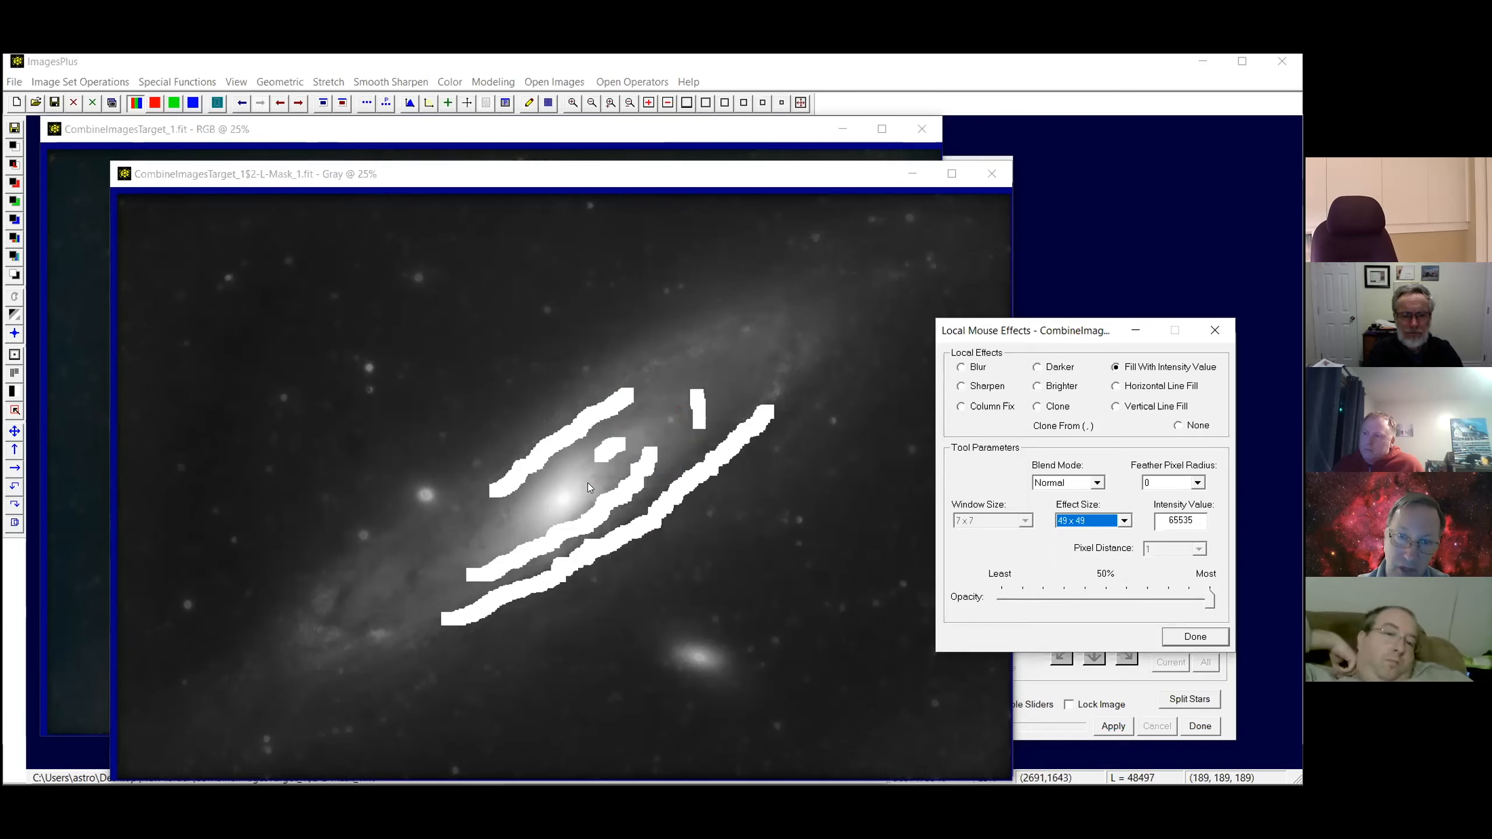
pyautogui.click(571, 469)
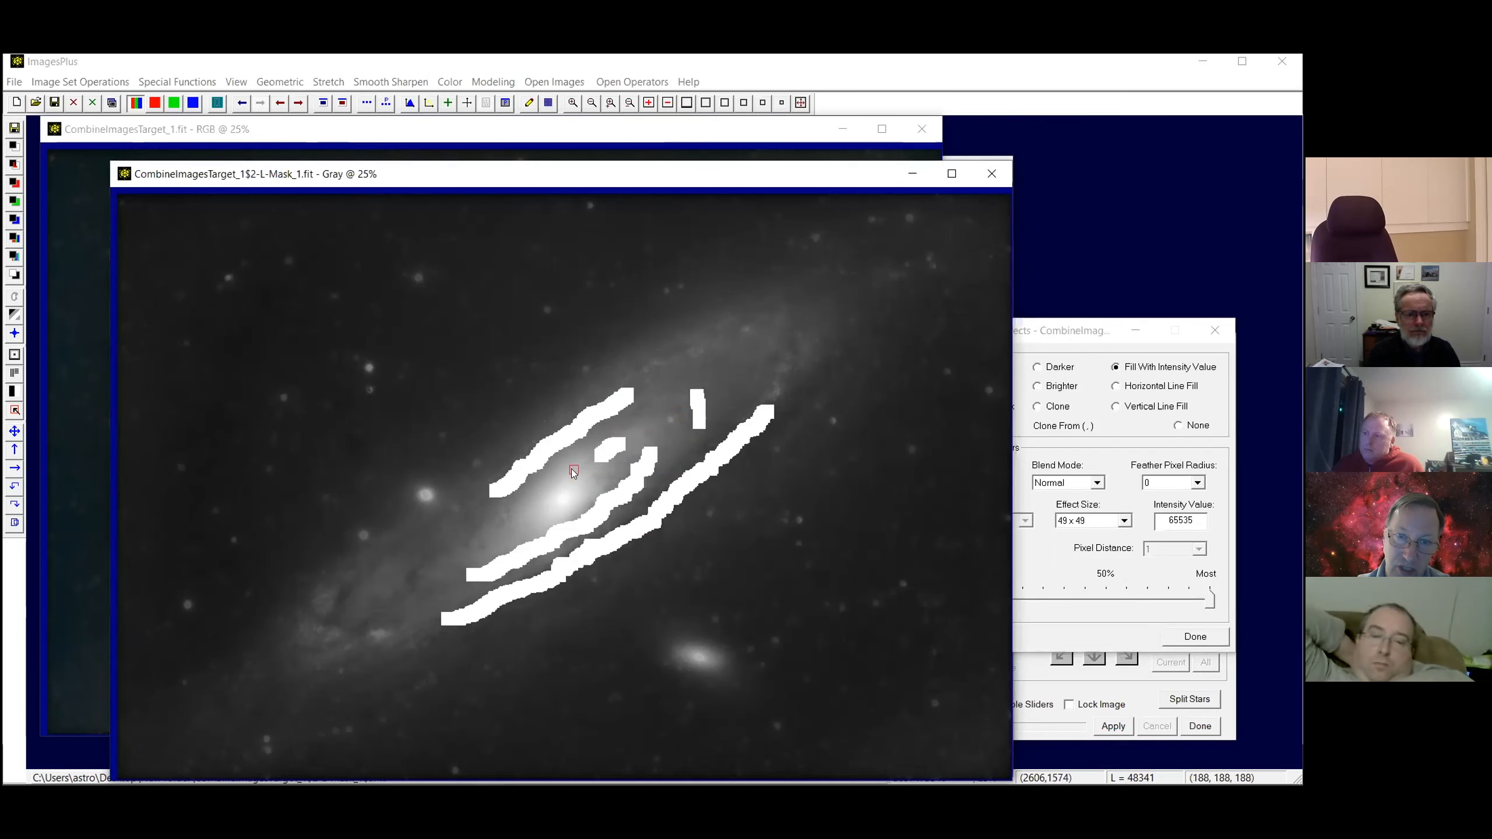
pyautogui.click(594, 453)
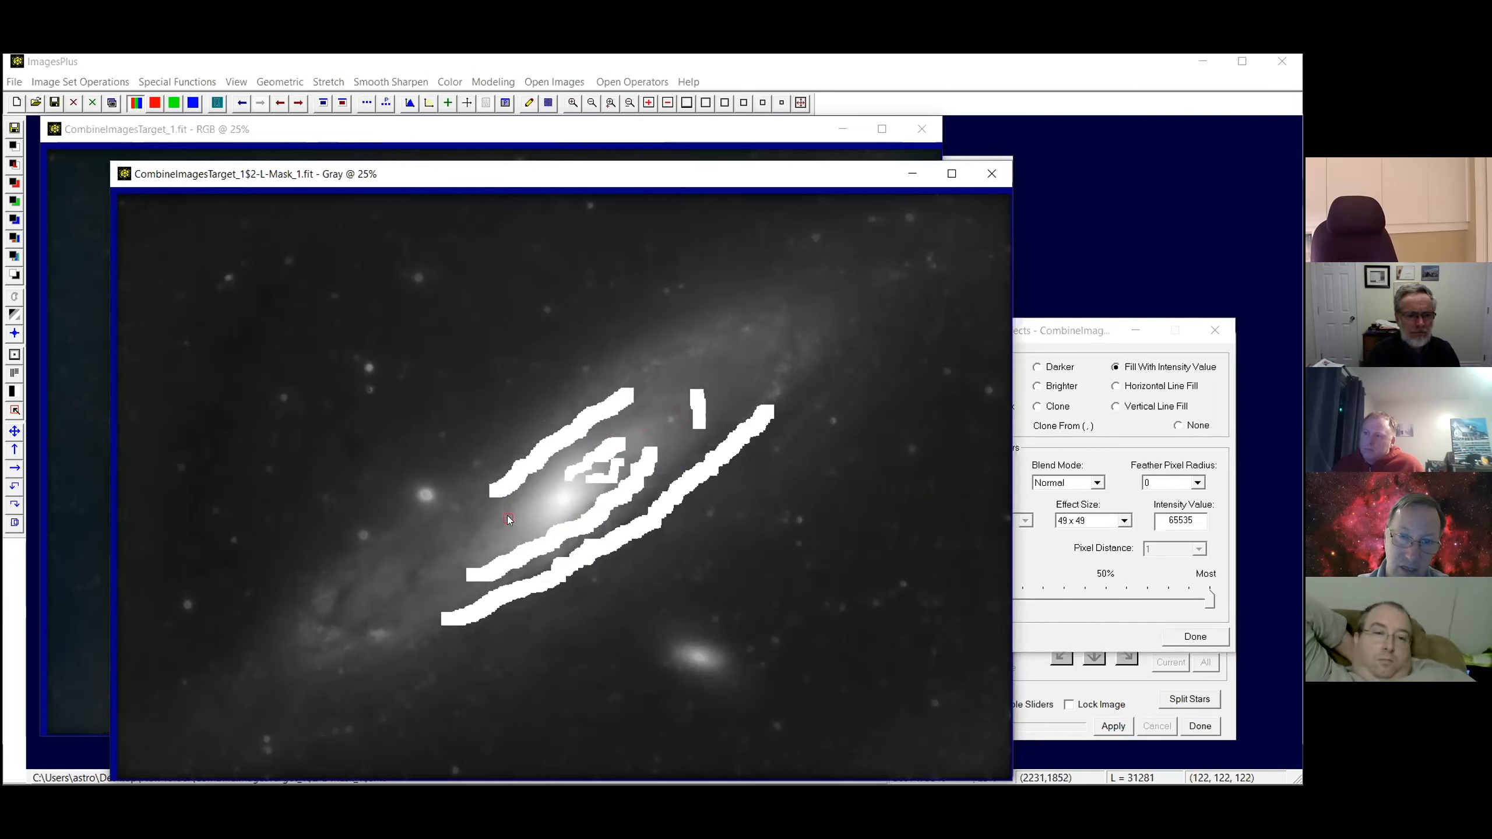
pyautogui.click(514, 534)
pyautogui.click(486, 539)
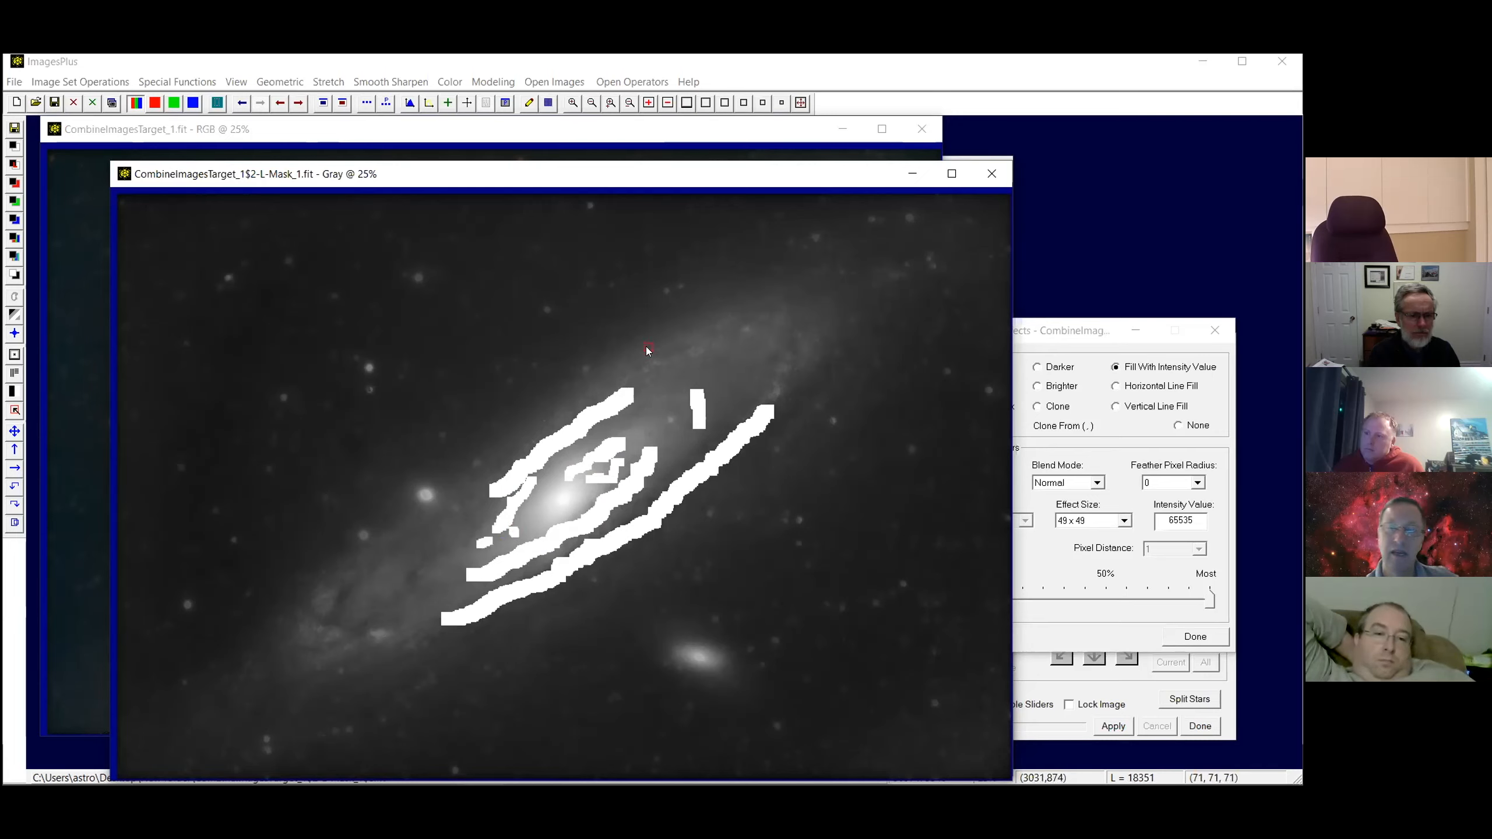
# Apply a Threshold of 65277 to the painted mask so only the white strokes are kept
pyautogui.click(189, 85)
pyautogui.moveTo(188, 99)
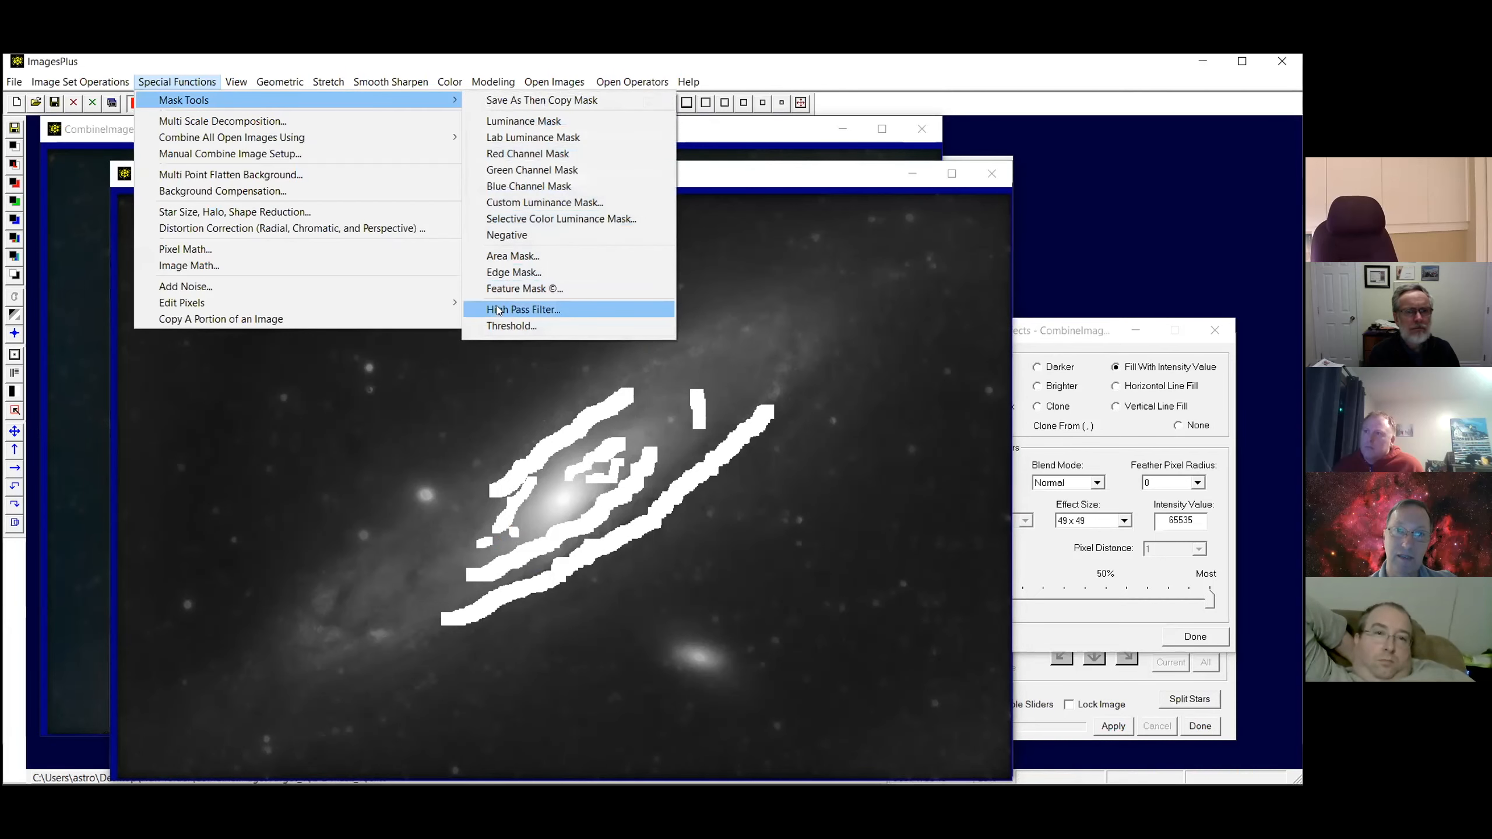
pyautogui.click(495, 327)
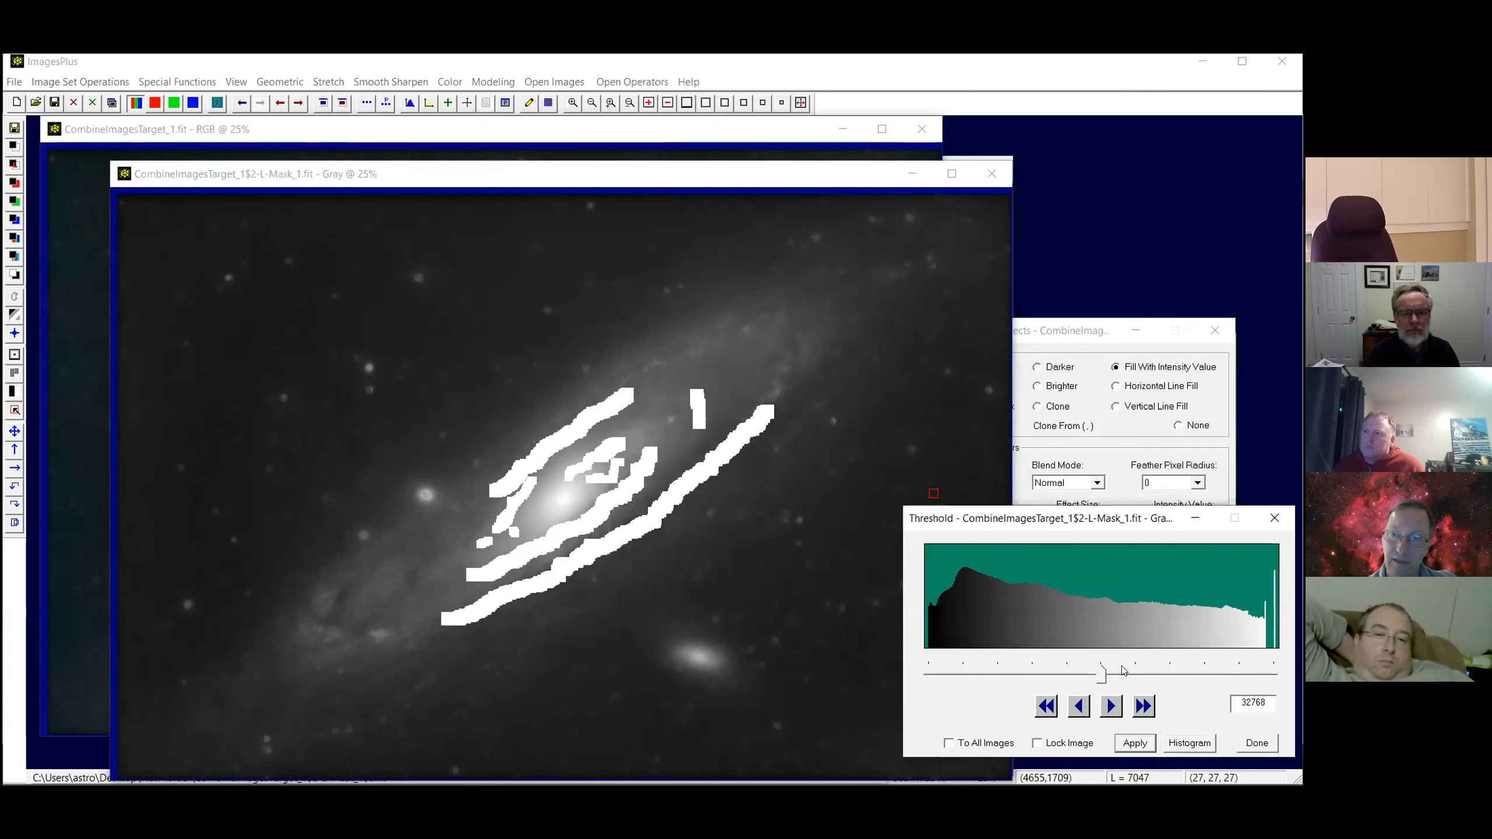
pyautogui.moveTo(1102, 675); pyautogui.dragTo(1271, 669)
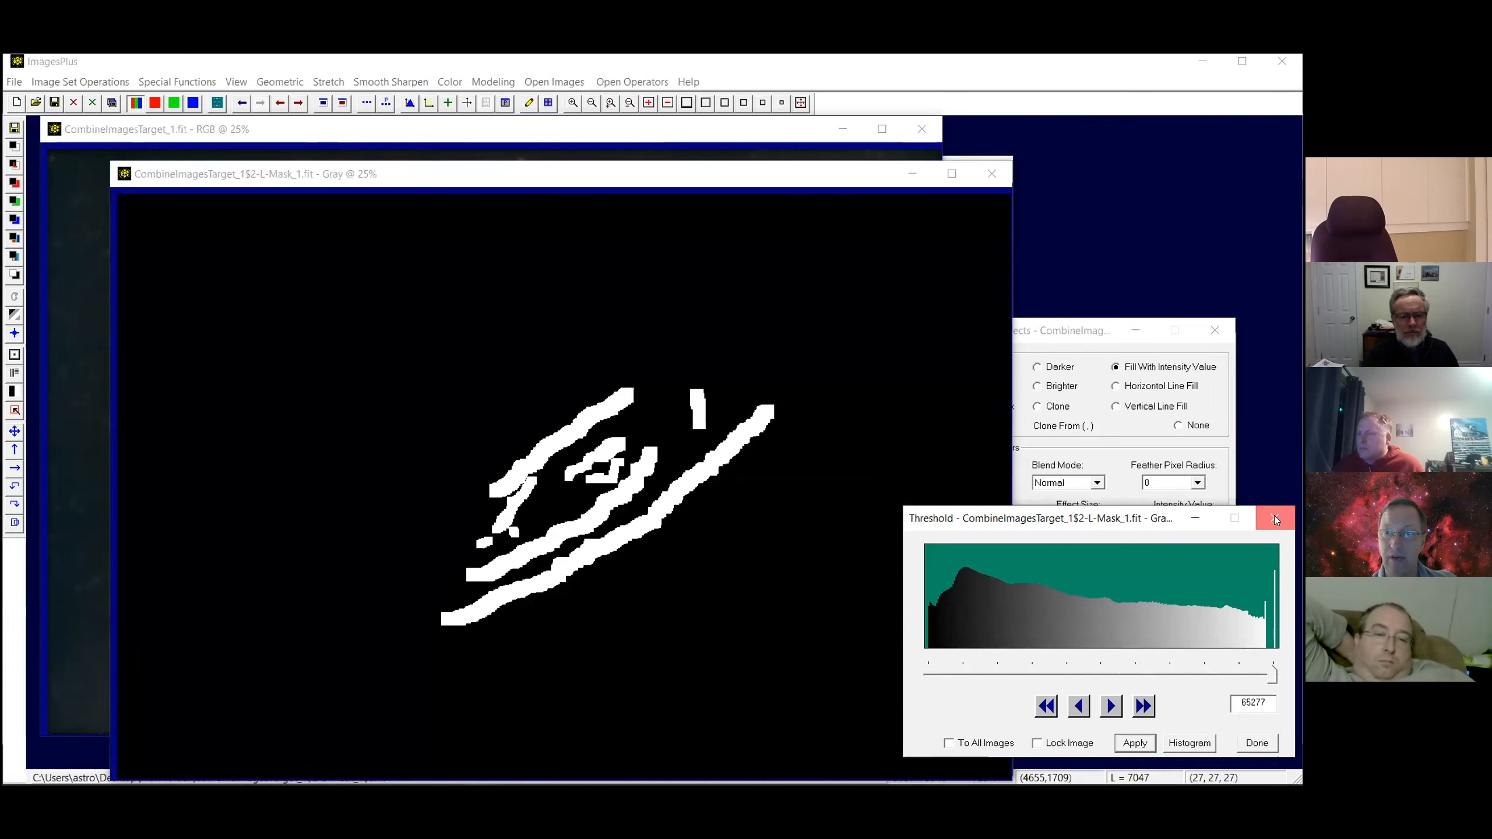
pyautogui.click(1273, 517)
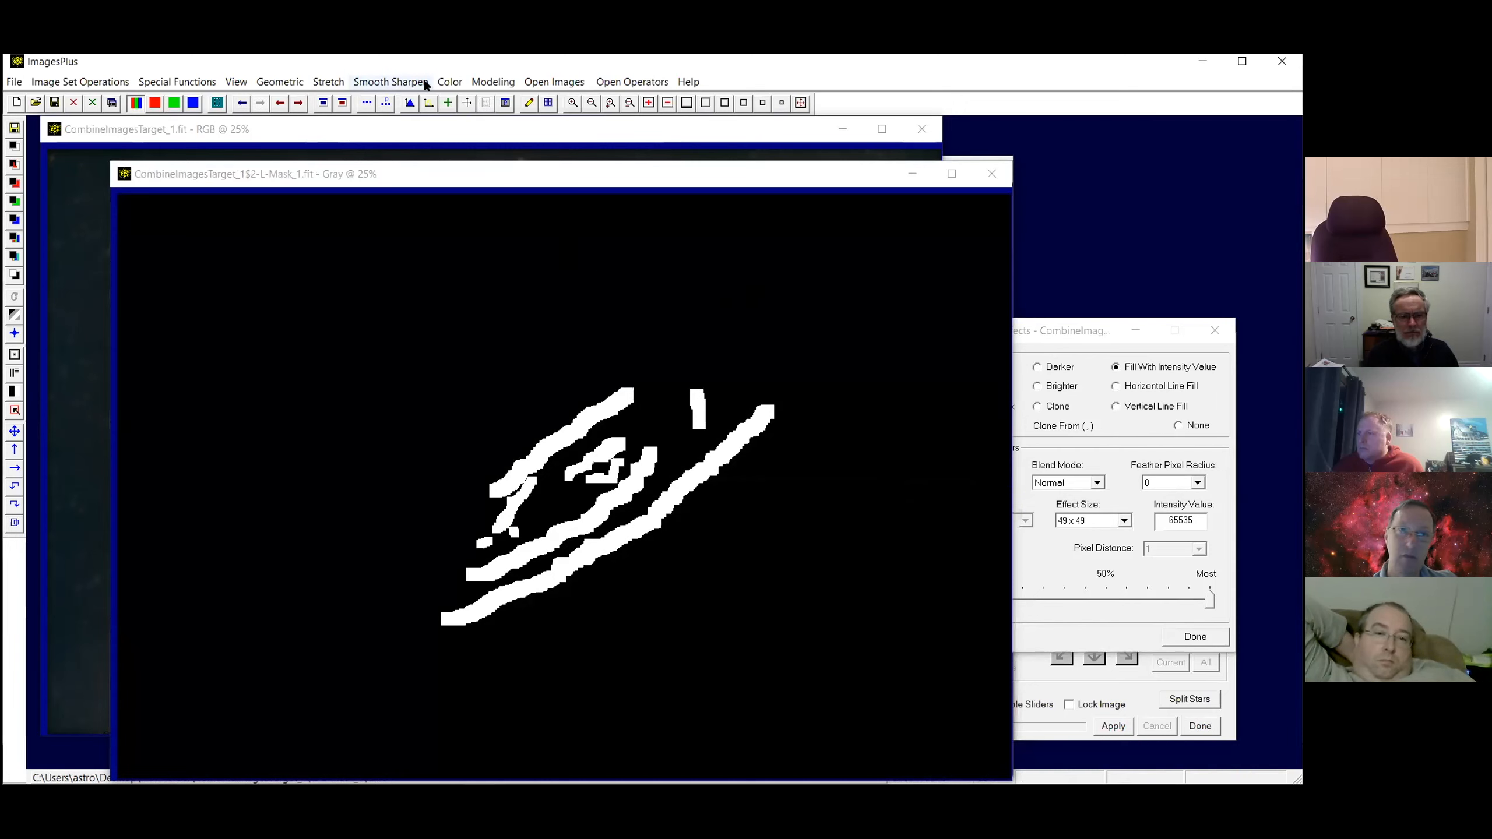
# Smooth the edges of the mask strokes with a Gaussian filter using a 39x39 blur window
pyautogui.click(378, 82)
pyautogui.click(411, 100)
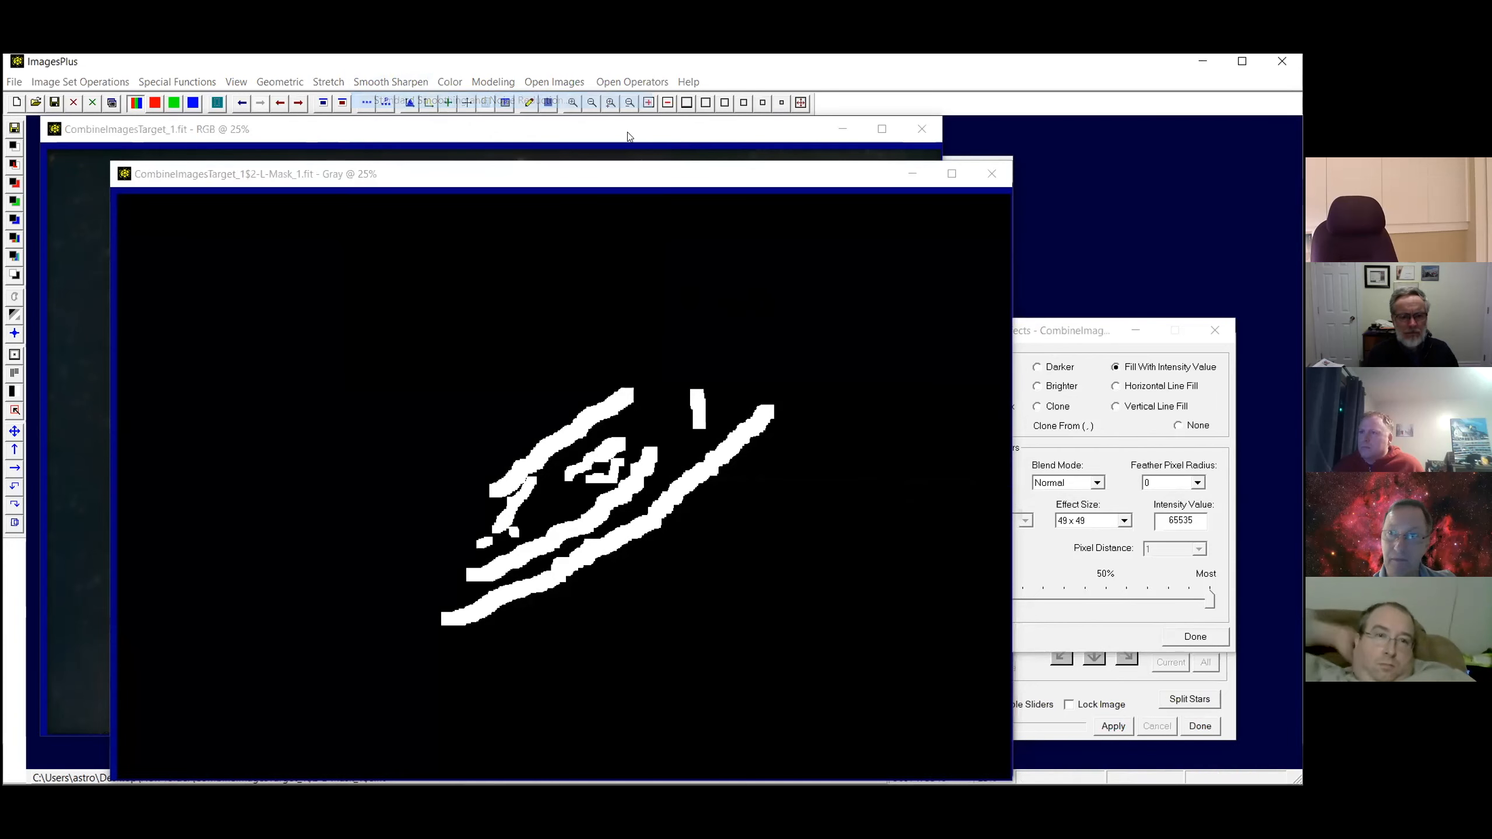
pyautogui.click(1210, 441)
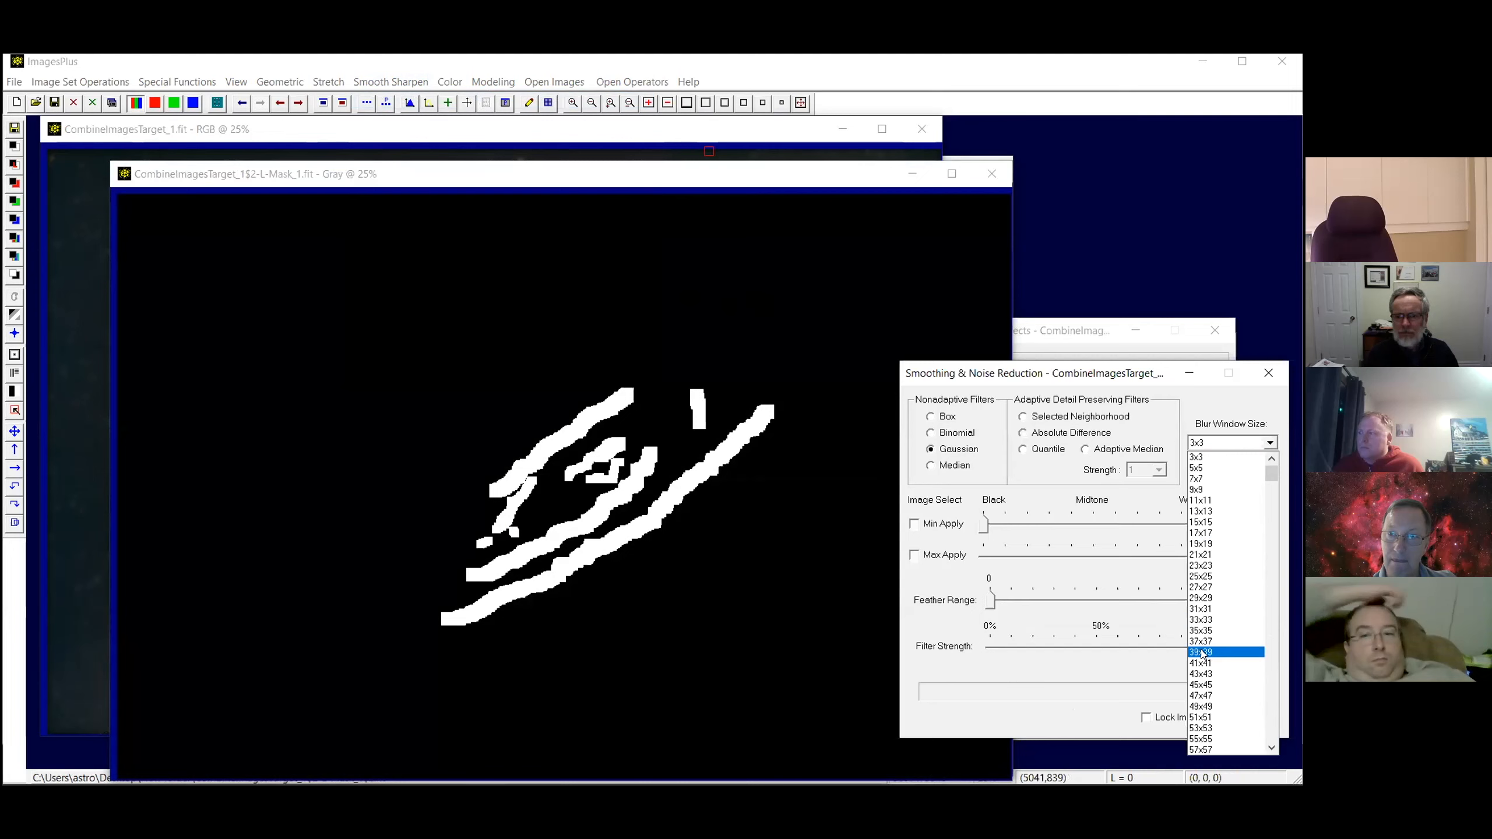
pyautogui.click(1201, 667)
pyautogui.click(1251, 669)
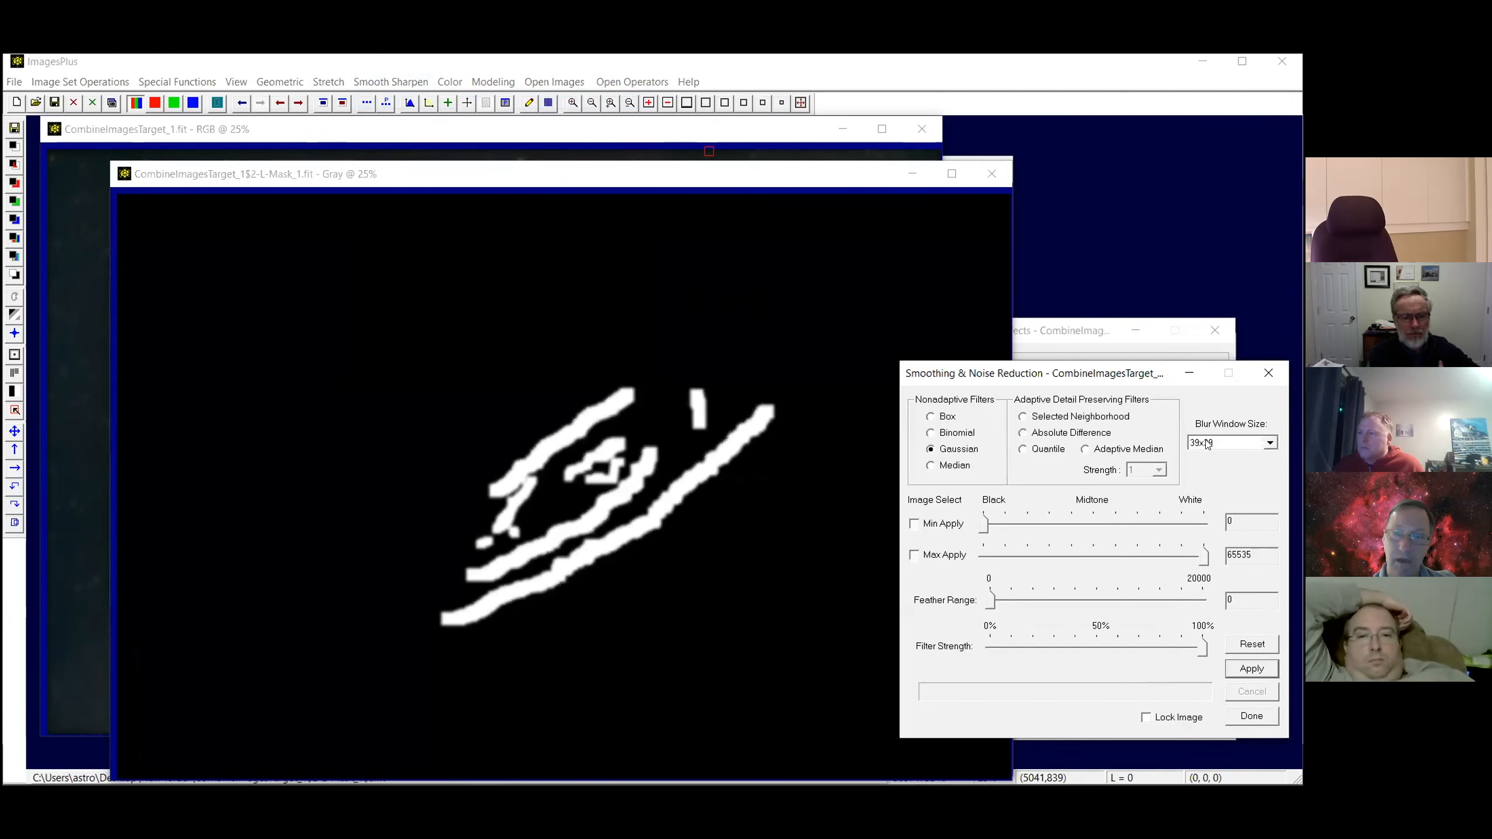
# Apply the Gaussian blur three more times with an 83x83 window, and close the smoothing, local mouse effects and Feature Mask dialogs
pyautogui.click(1242, 441)
pyautogui.click(1227, 695)
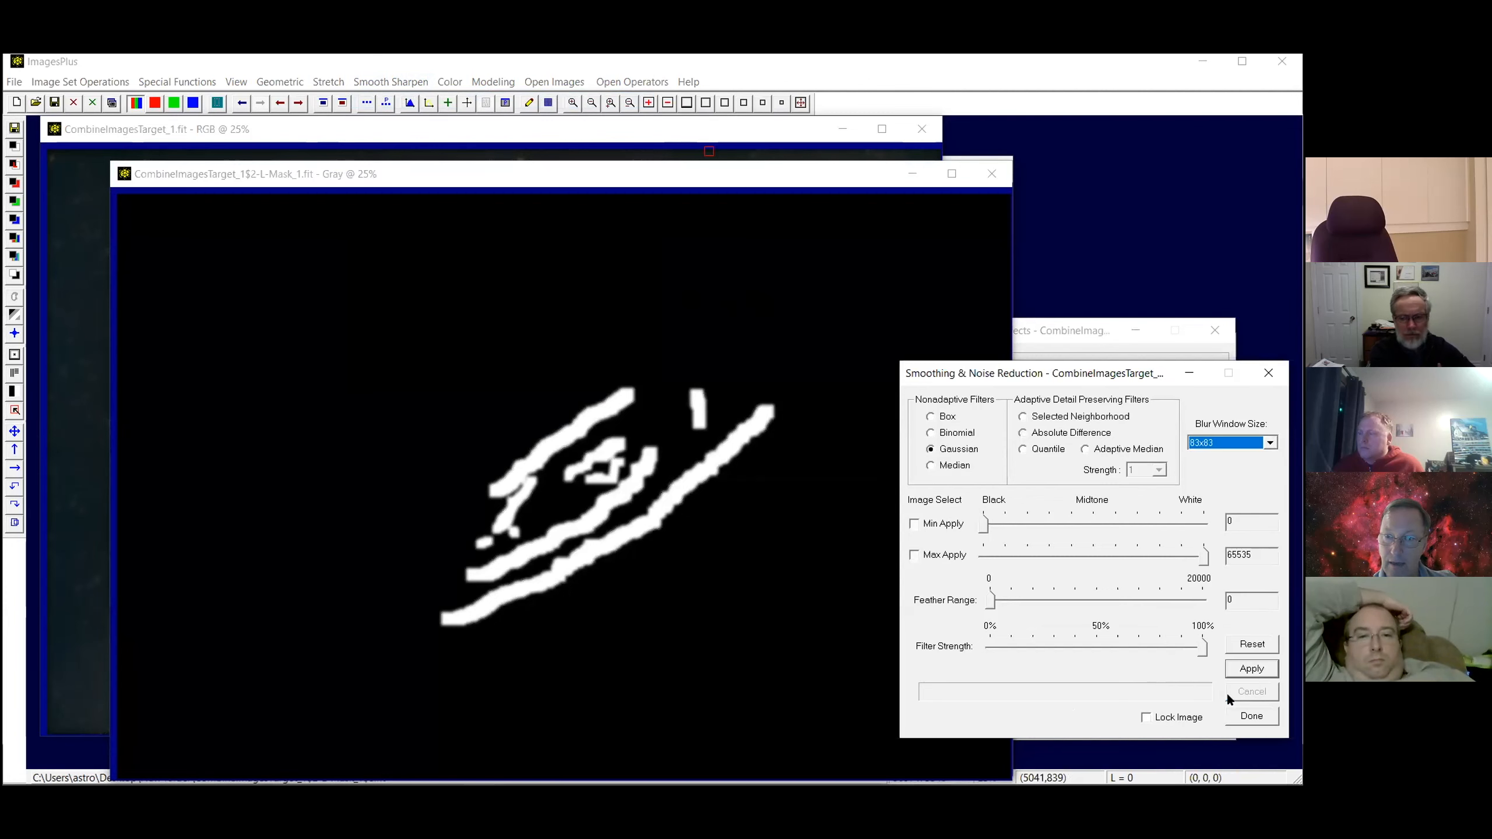
pyautogui.click(1252, 669)
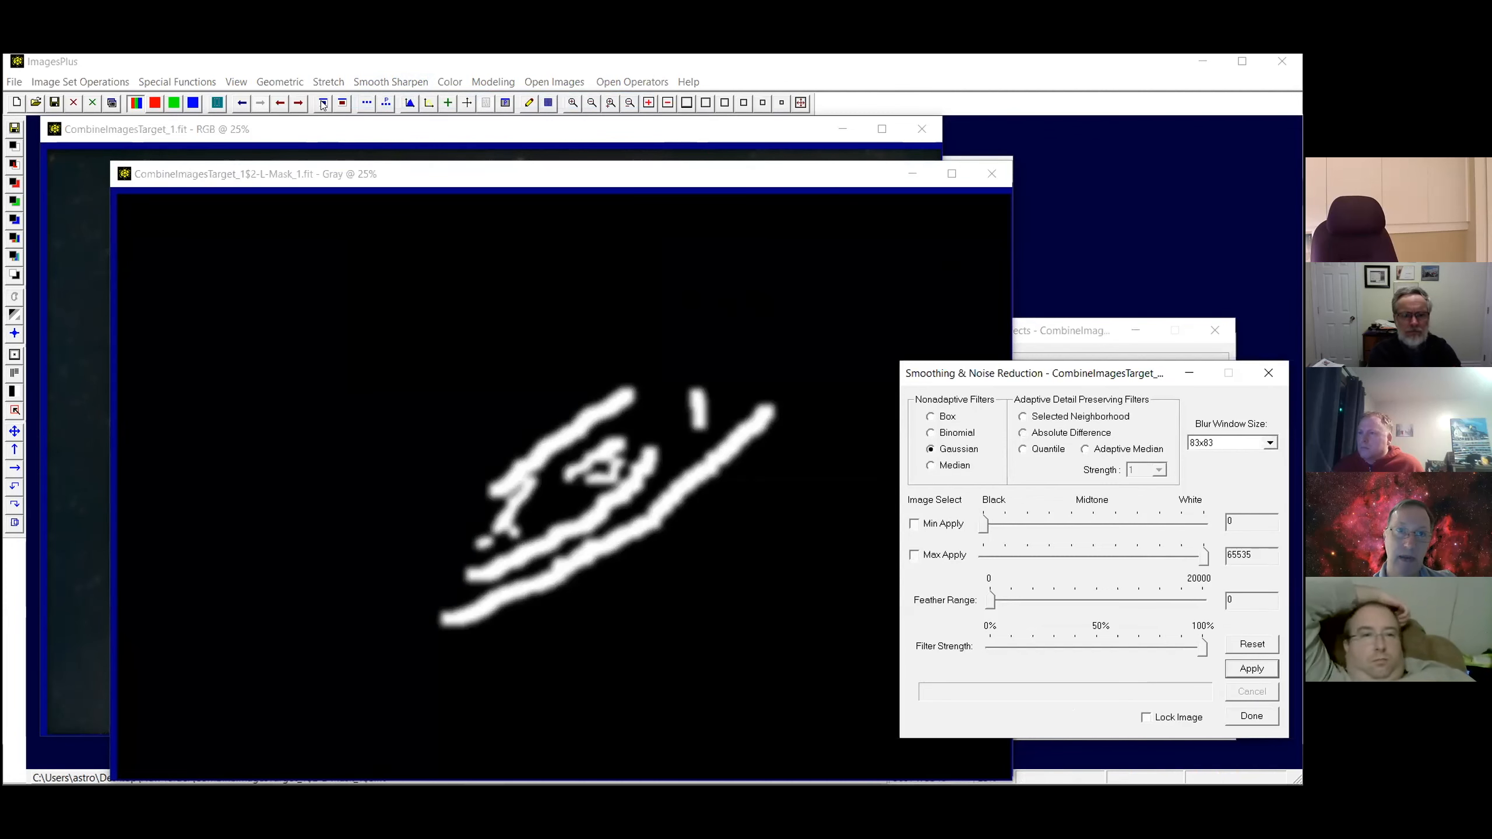
pyautogui.click(1251, 669)
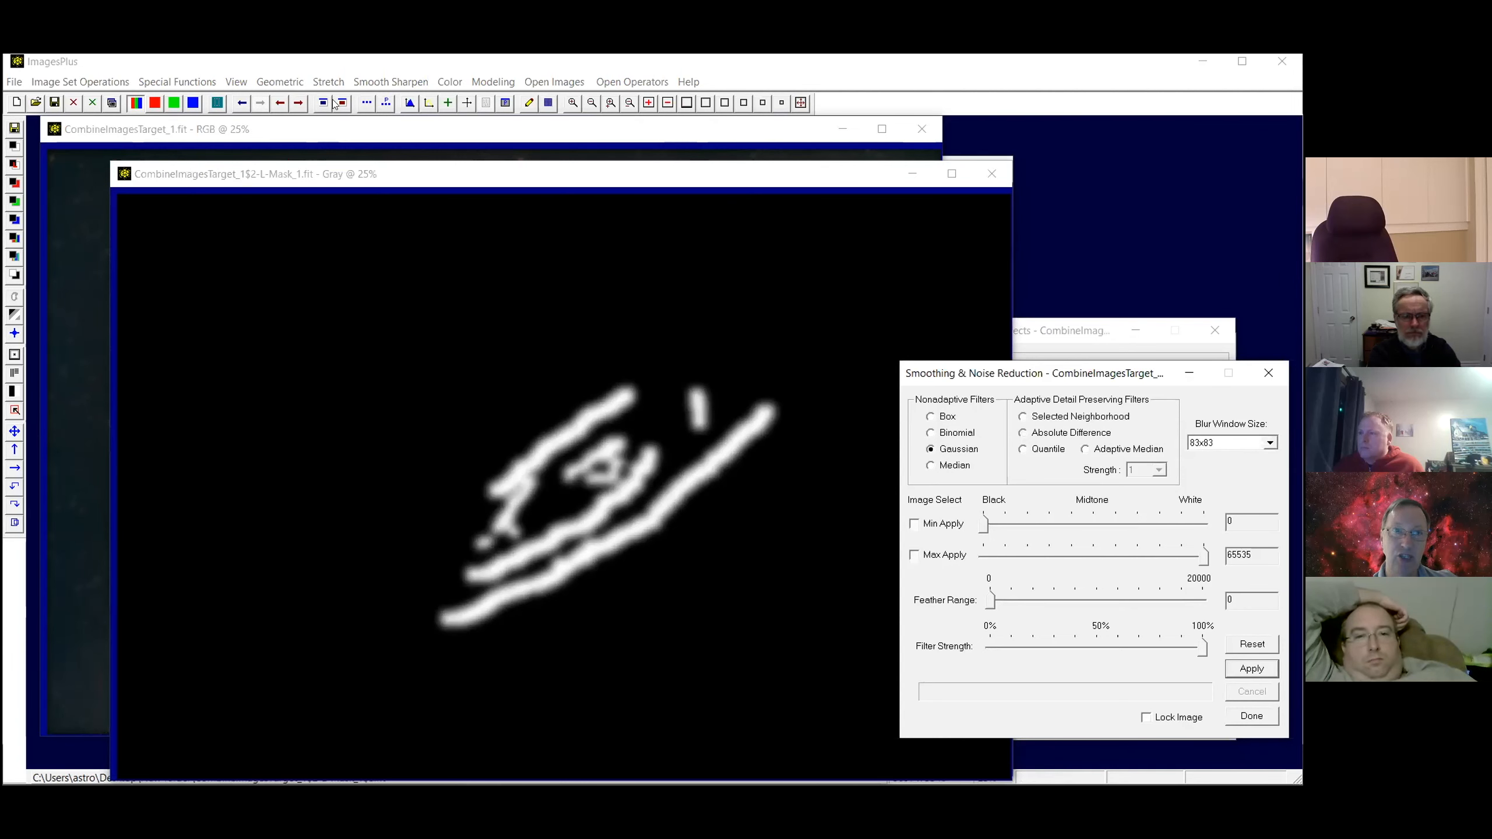
pyautogui.click(1243, 672)
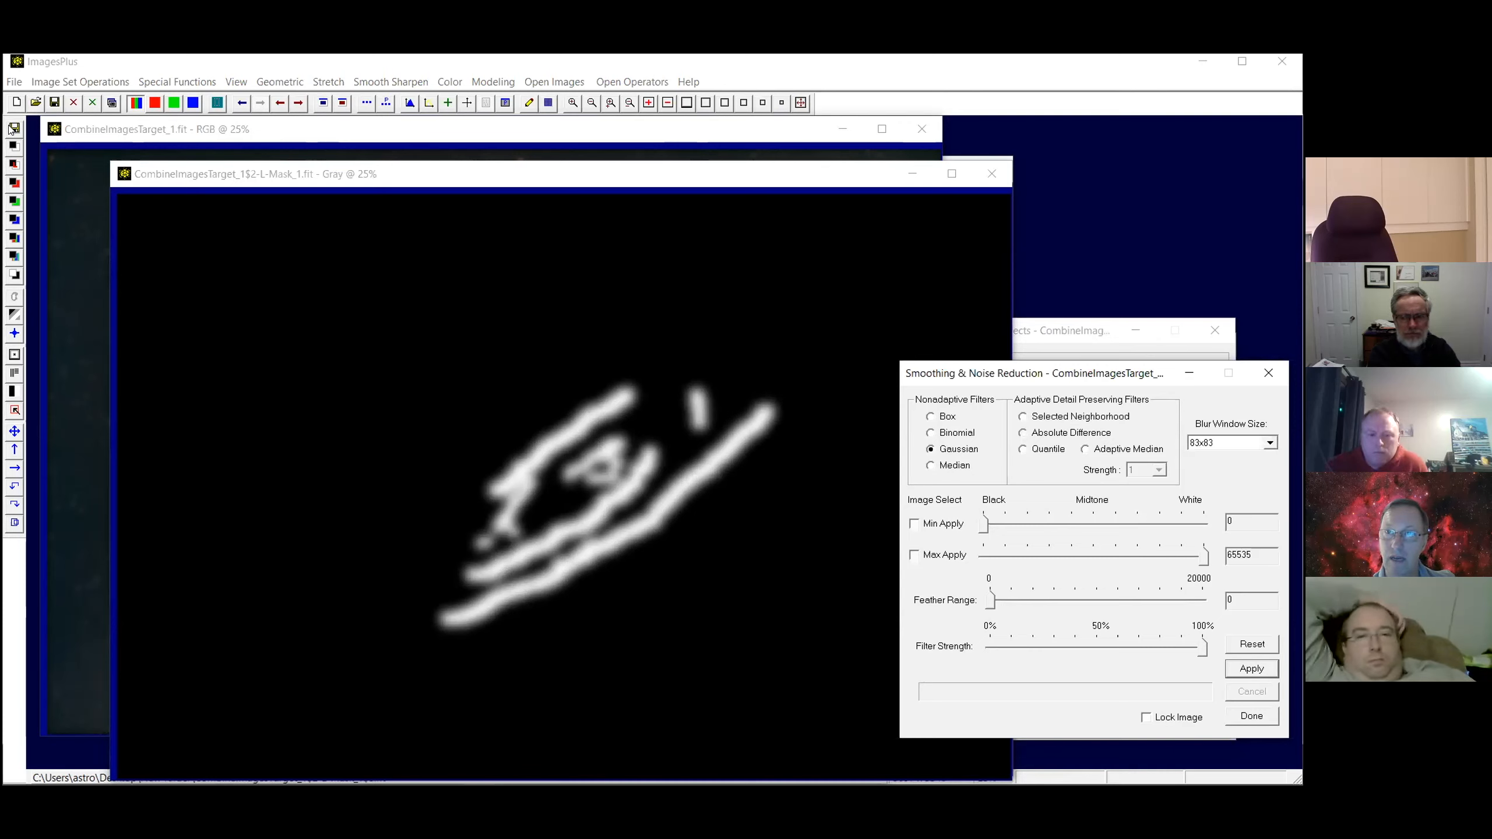
pyautogui.click(1267, 373)
pyautogui.click(1220, 327)
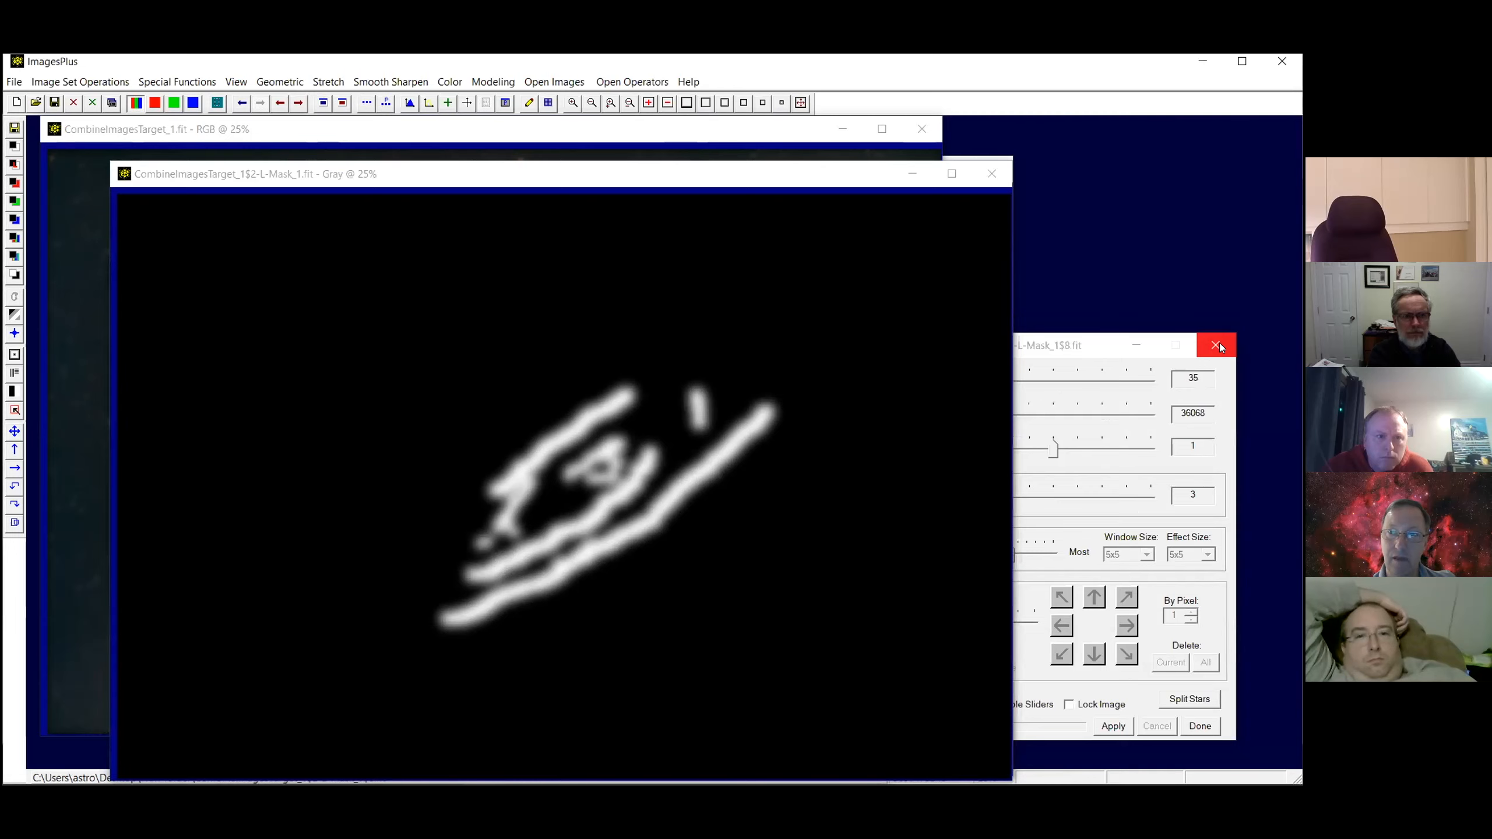
pyautogui.click(1218, 344)
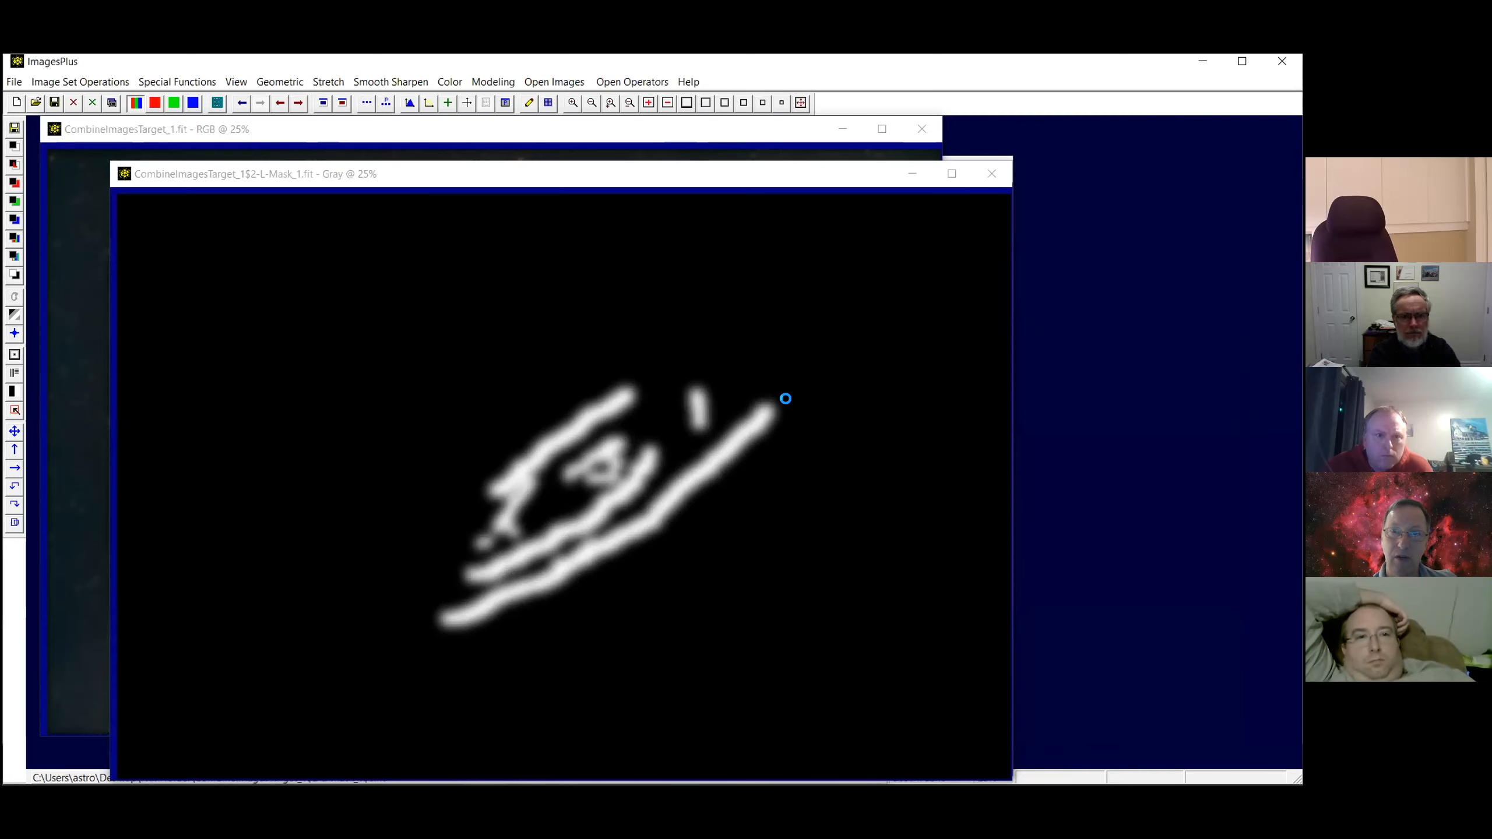
# Sharpen the starless CombineImagesTarget_1 image with Multiresolution Smooth/Sharpen, setting Fine to 28.9 and Medium to 11.1
pyautogui.click(643, 142)
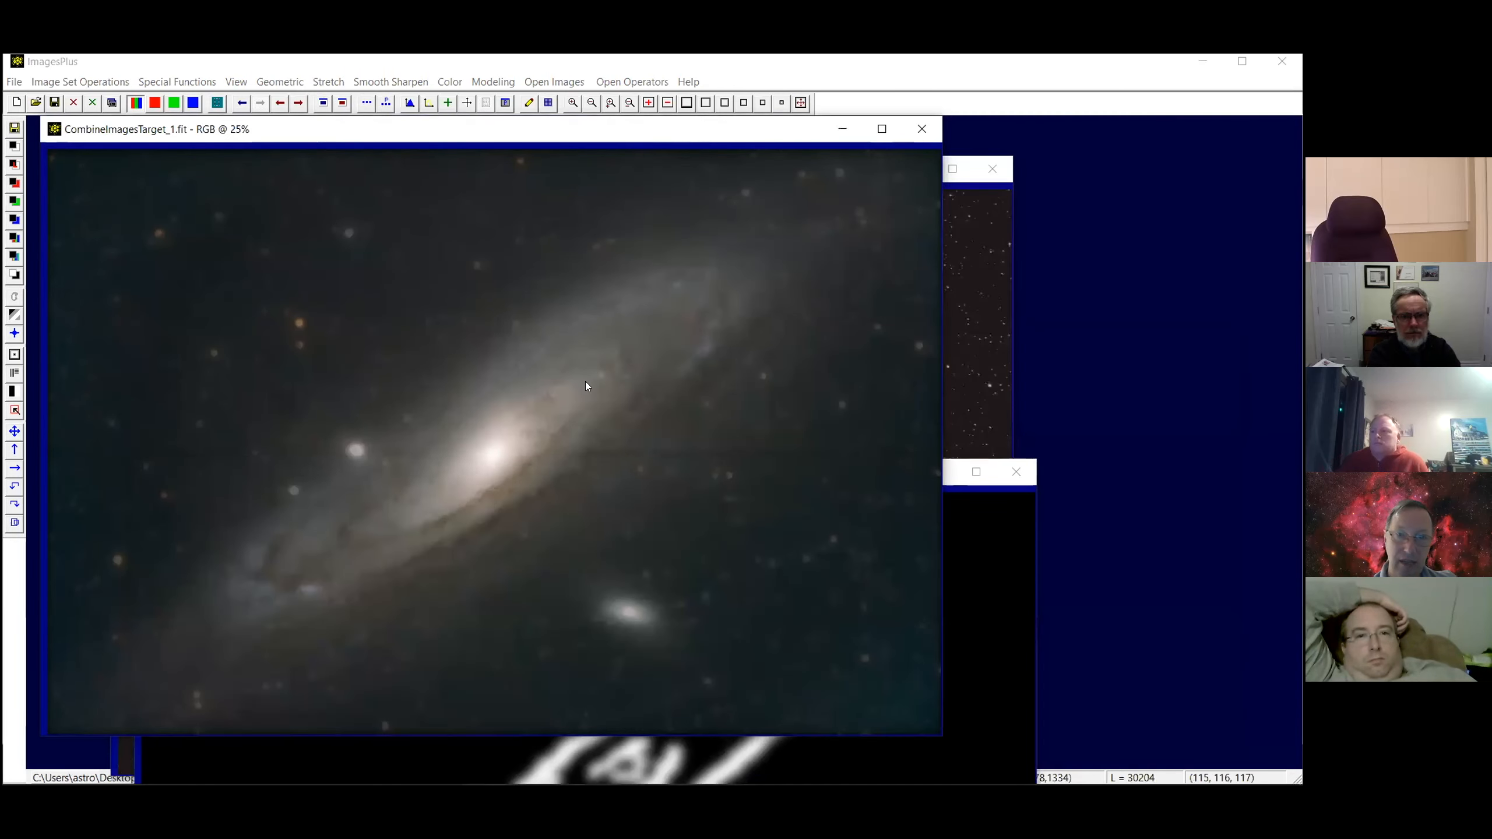
pyautogui.click(409, 80)
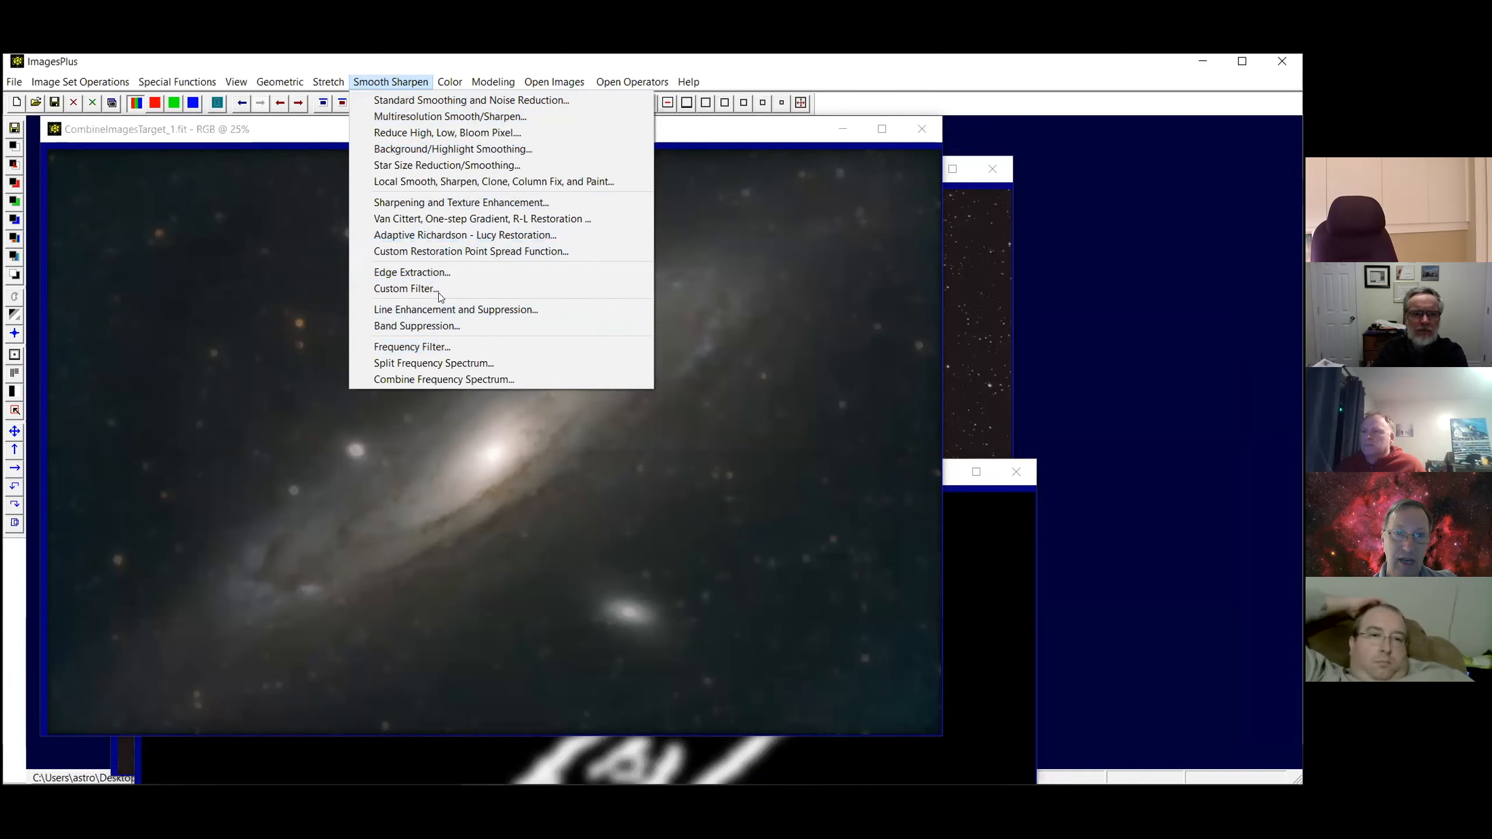
pyautogui.click(474, 115)
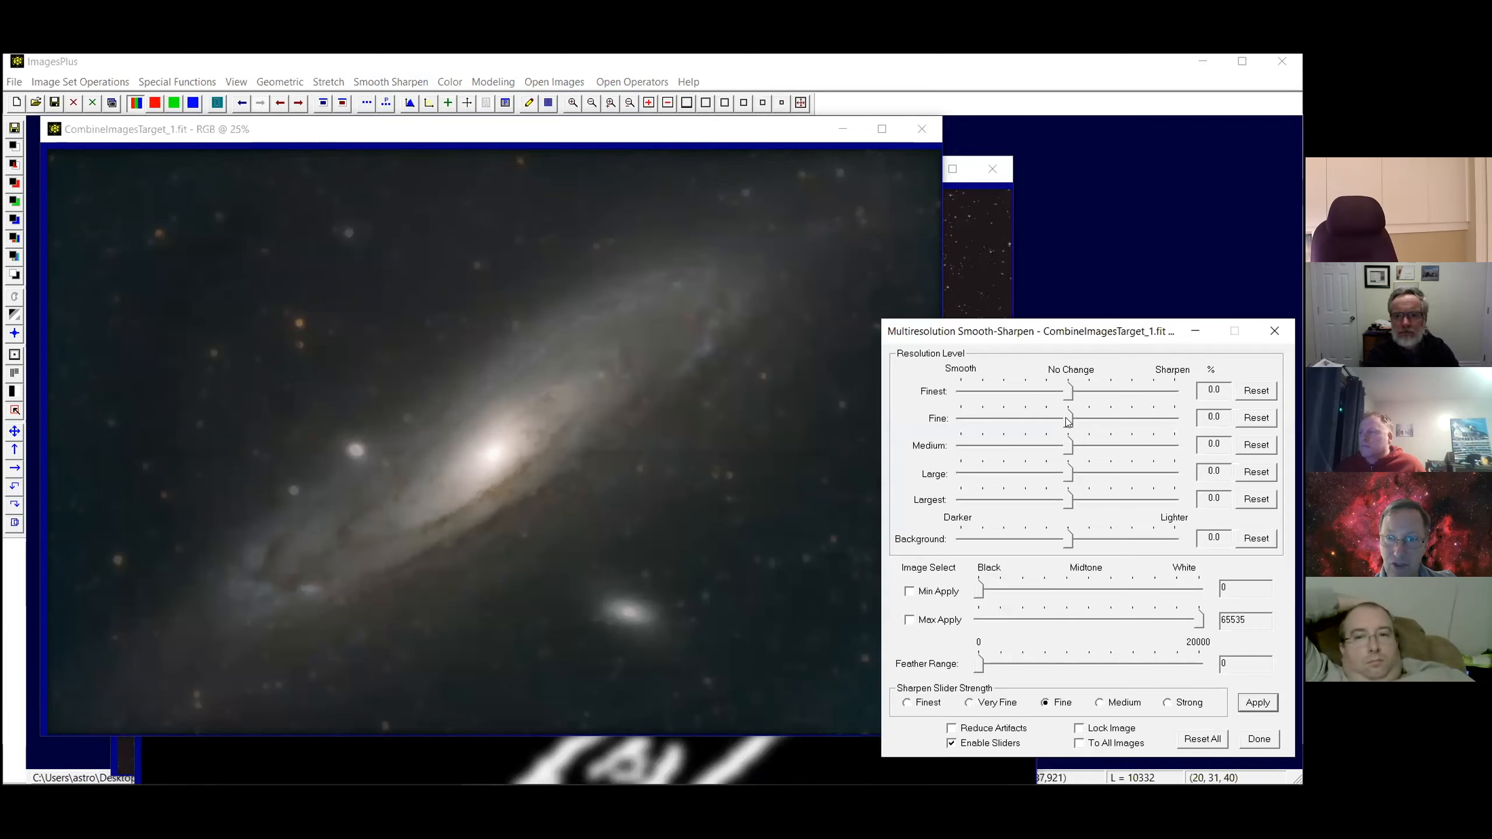
pyautogui.moveTo(1067, 421); pyautogui.dragTo(1078, 415)
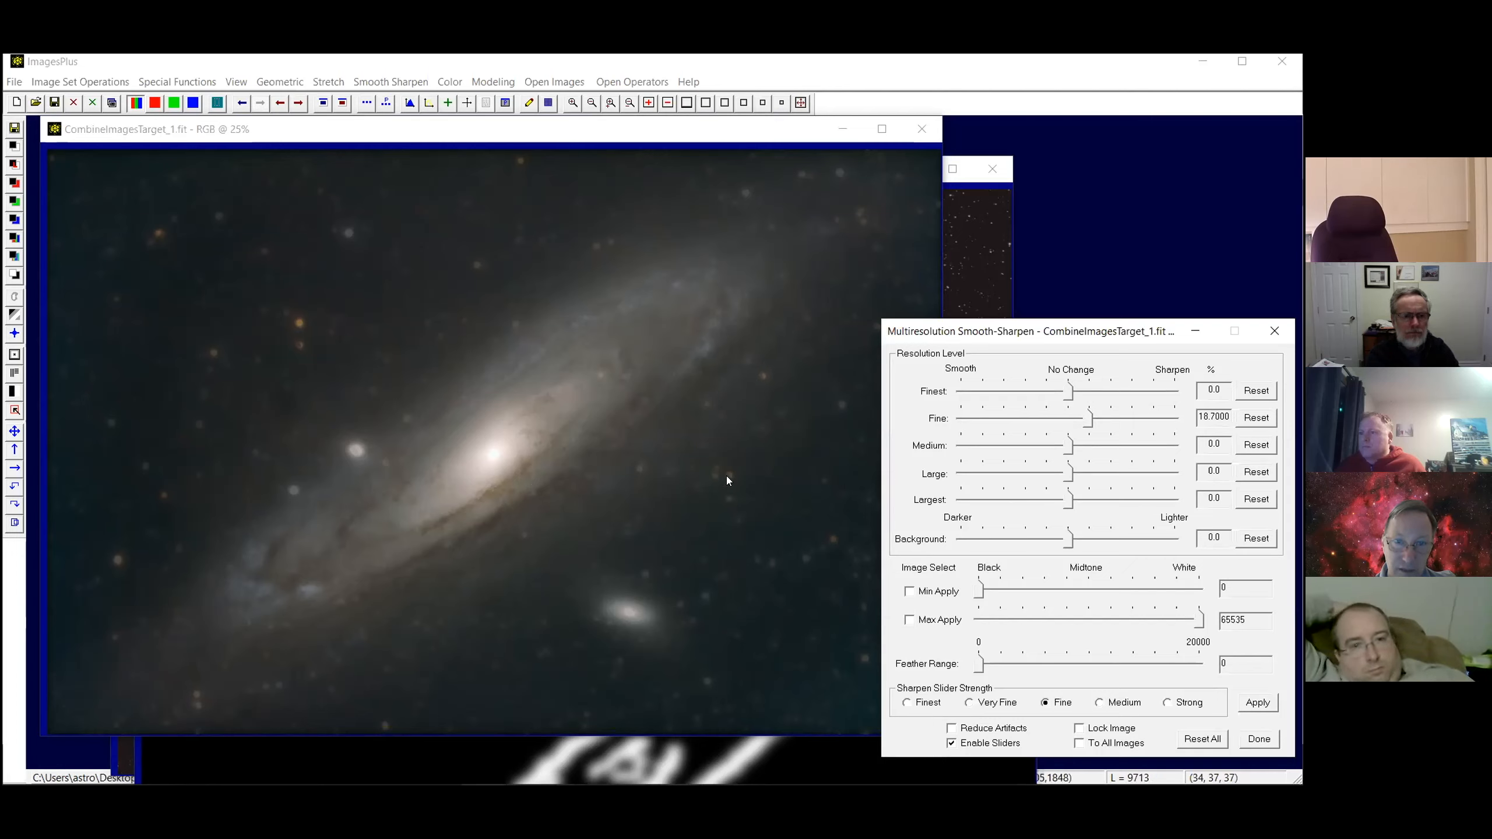
pyautogui.moveTo(1069, 445); pyautogui.dragTo(1080, 446)
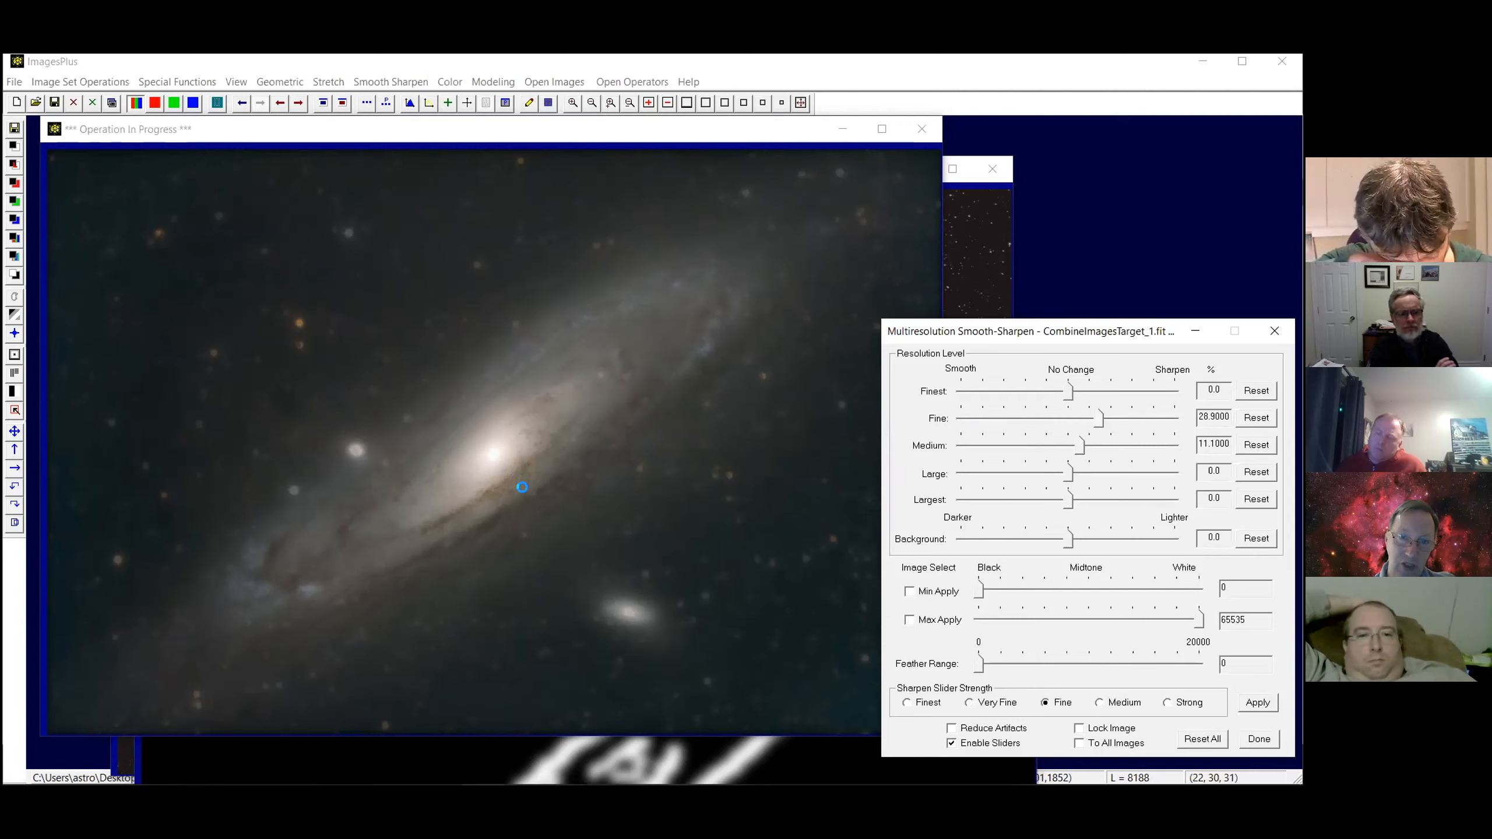
# Open the mask surface for the sharpening operation, set its type to Mono Image and insert the CombineImagesTarget_1-L-Mask_2.fit mask
pyautogui.click(486, 101)
pyautogui.click(1124, 296)
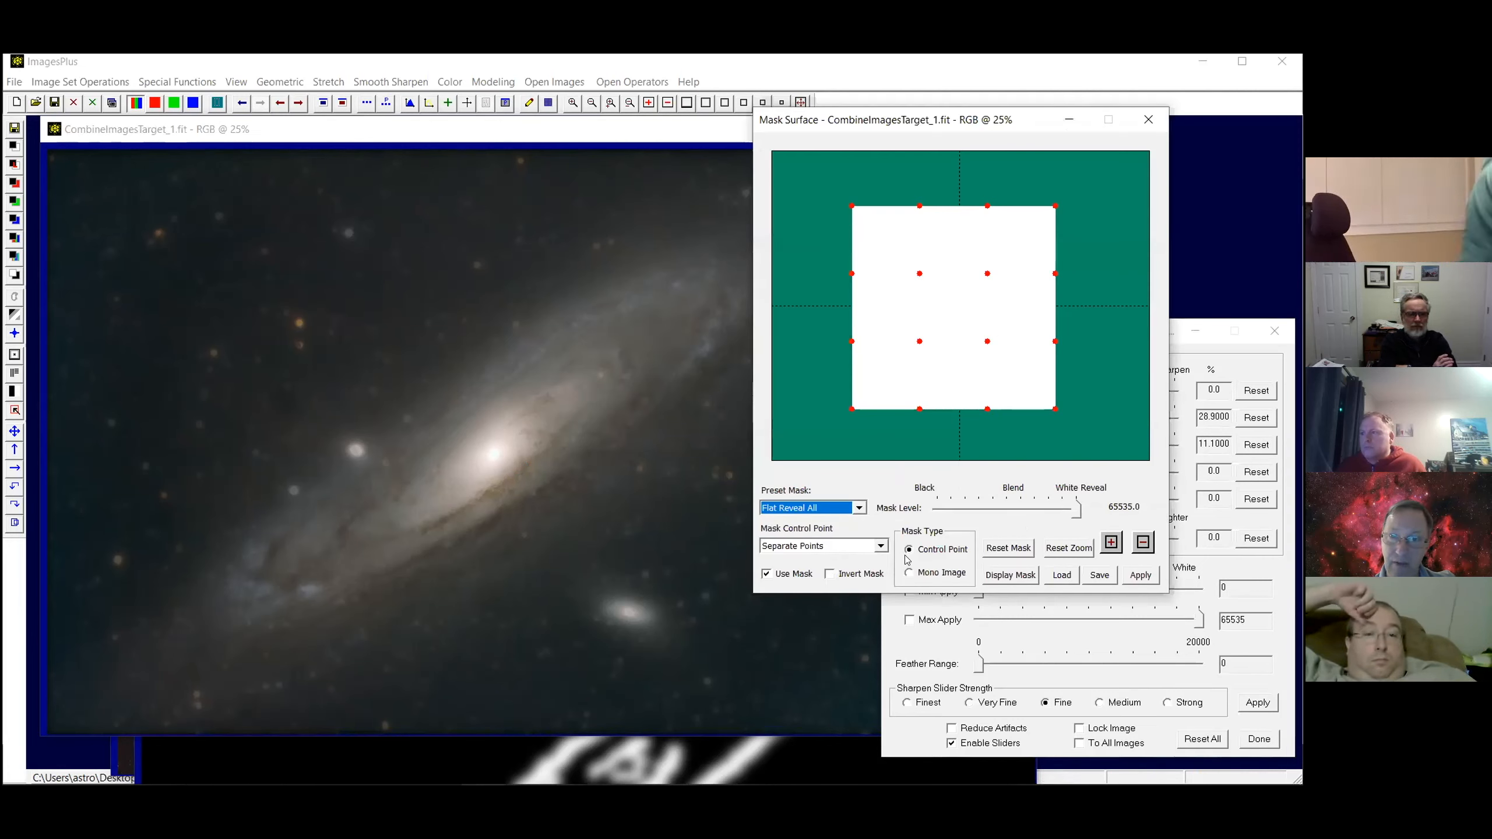
pyautogui.click(934, 572)
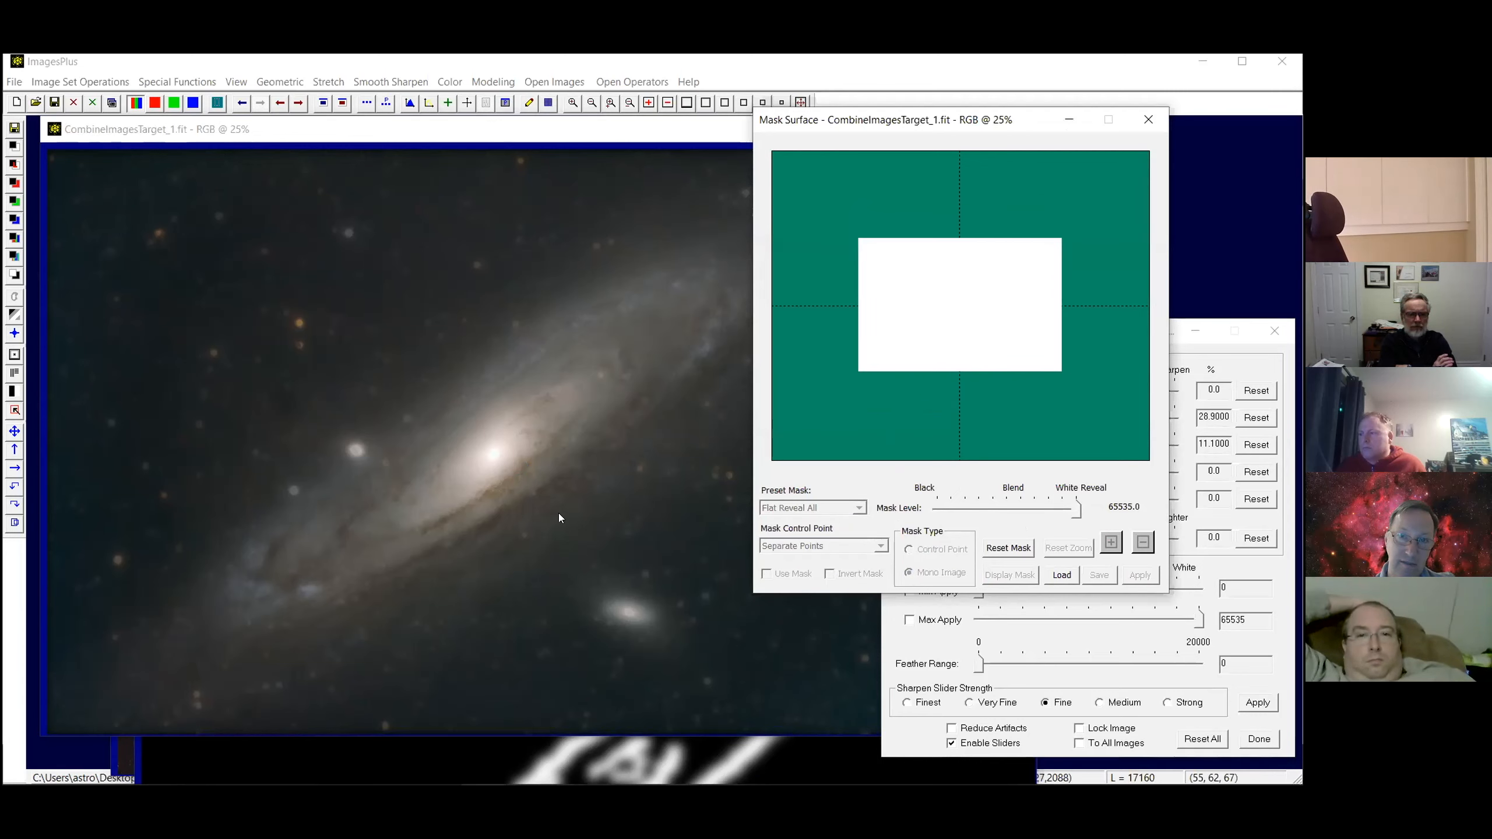
pyautogui.rightClick(959, 333)
pyautogui.click(982, 359)
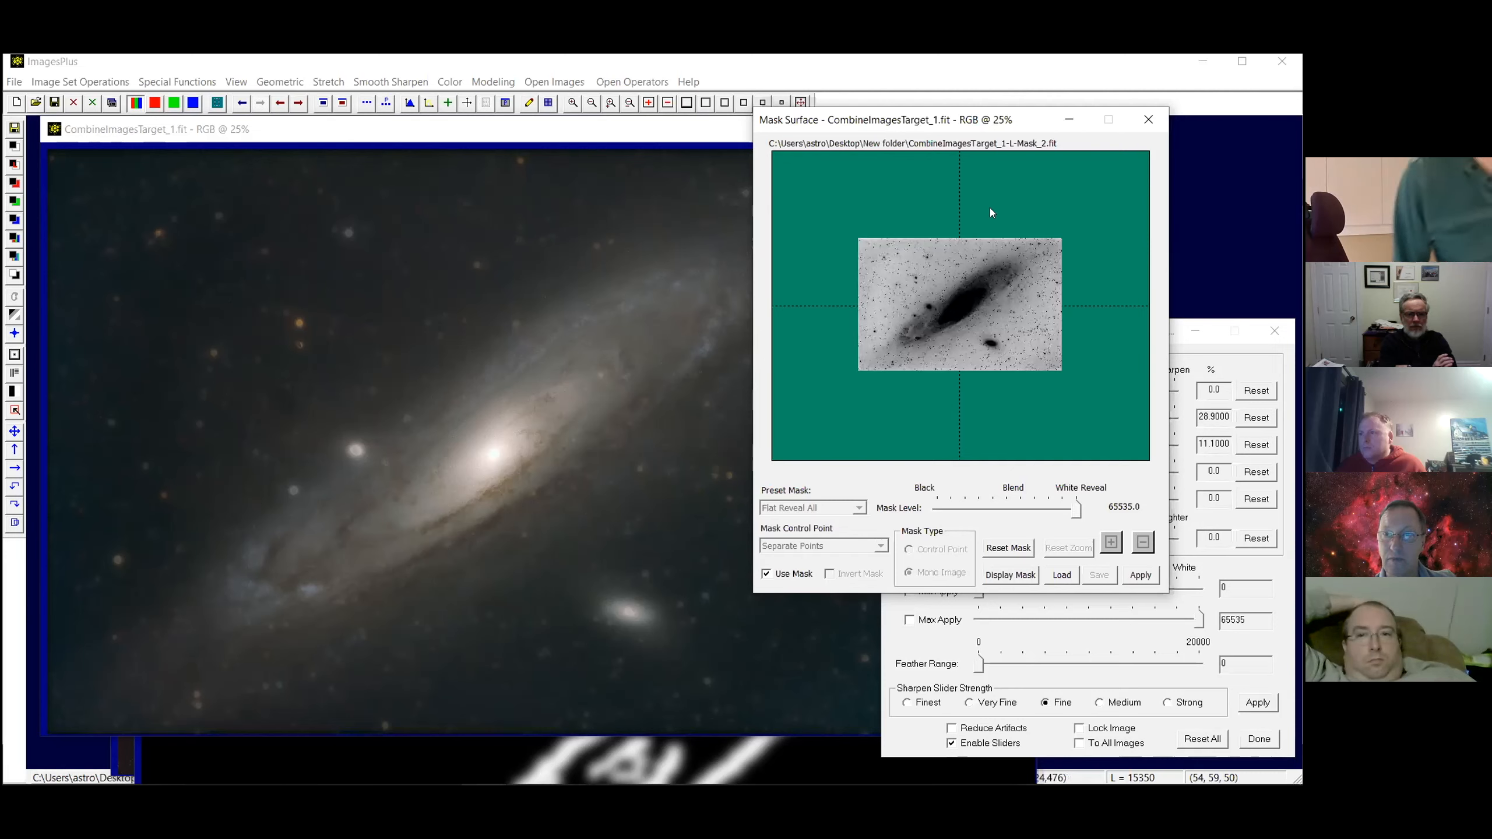
# Compare the mask-limited sharpening at 0.000 and 1.000 opacity in the process history while viewing the galaxy core at 50%
pyautogui.click(489, 102)
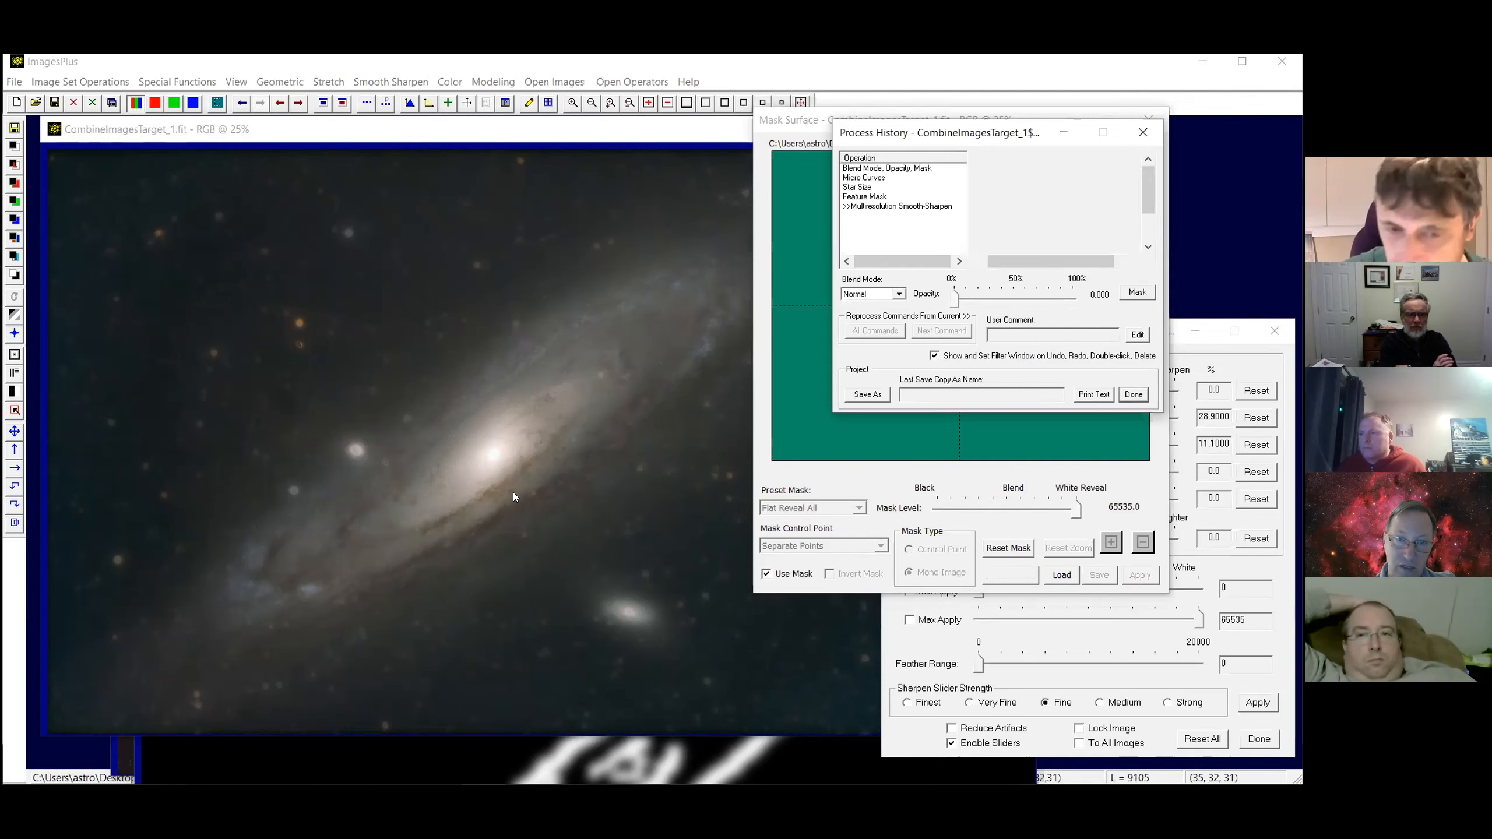
pyautogui.click(761, 102)
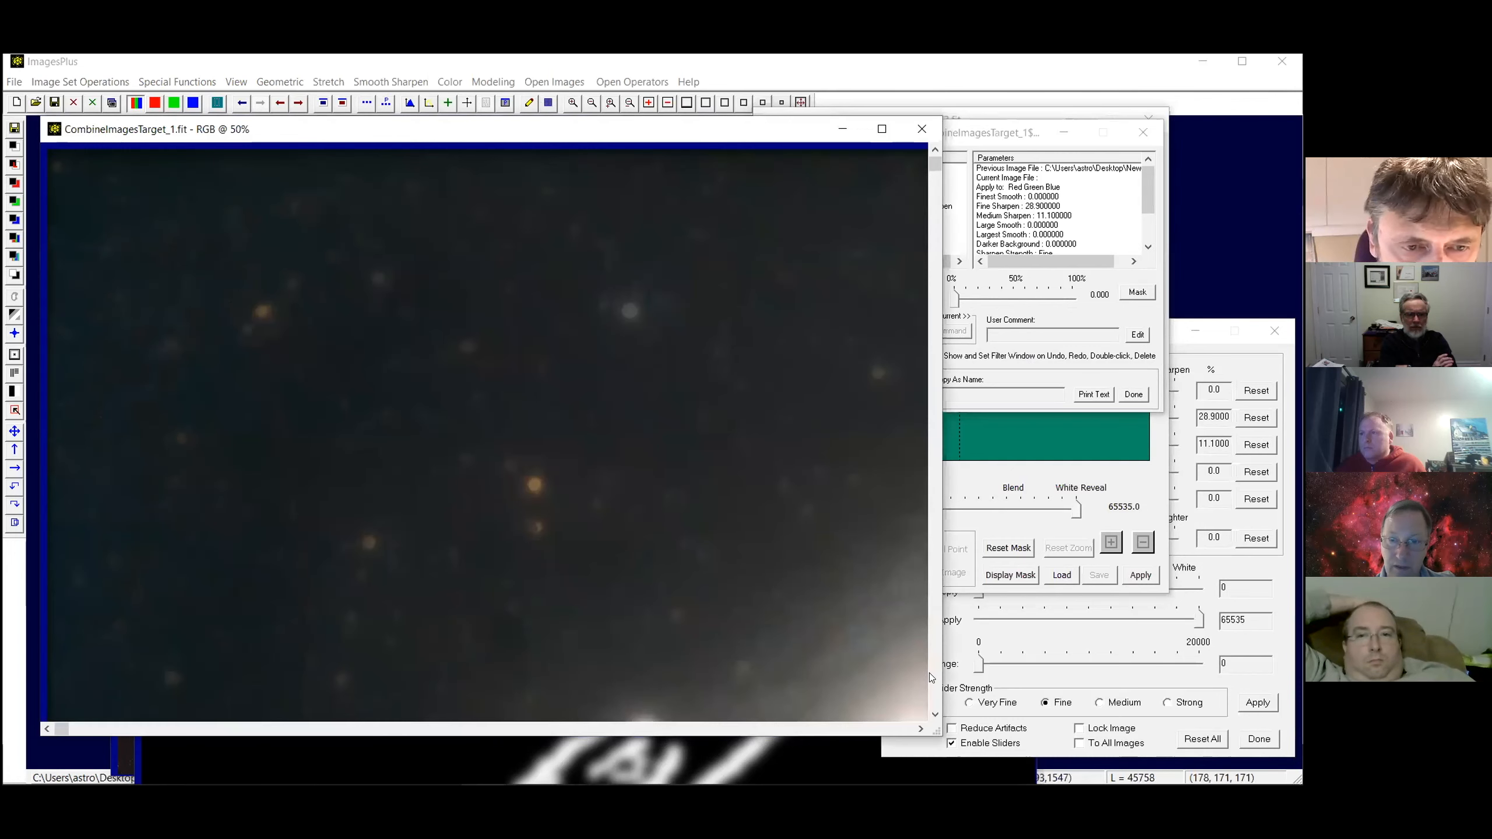
pyautogui.click(933, 681)
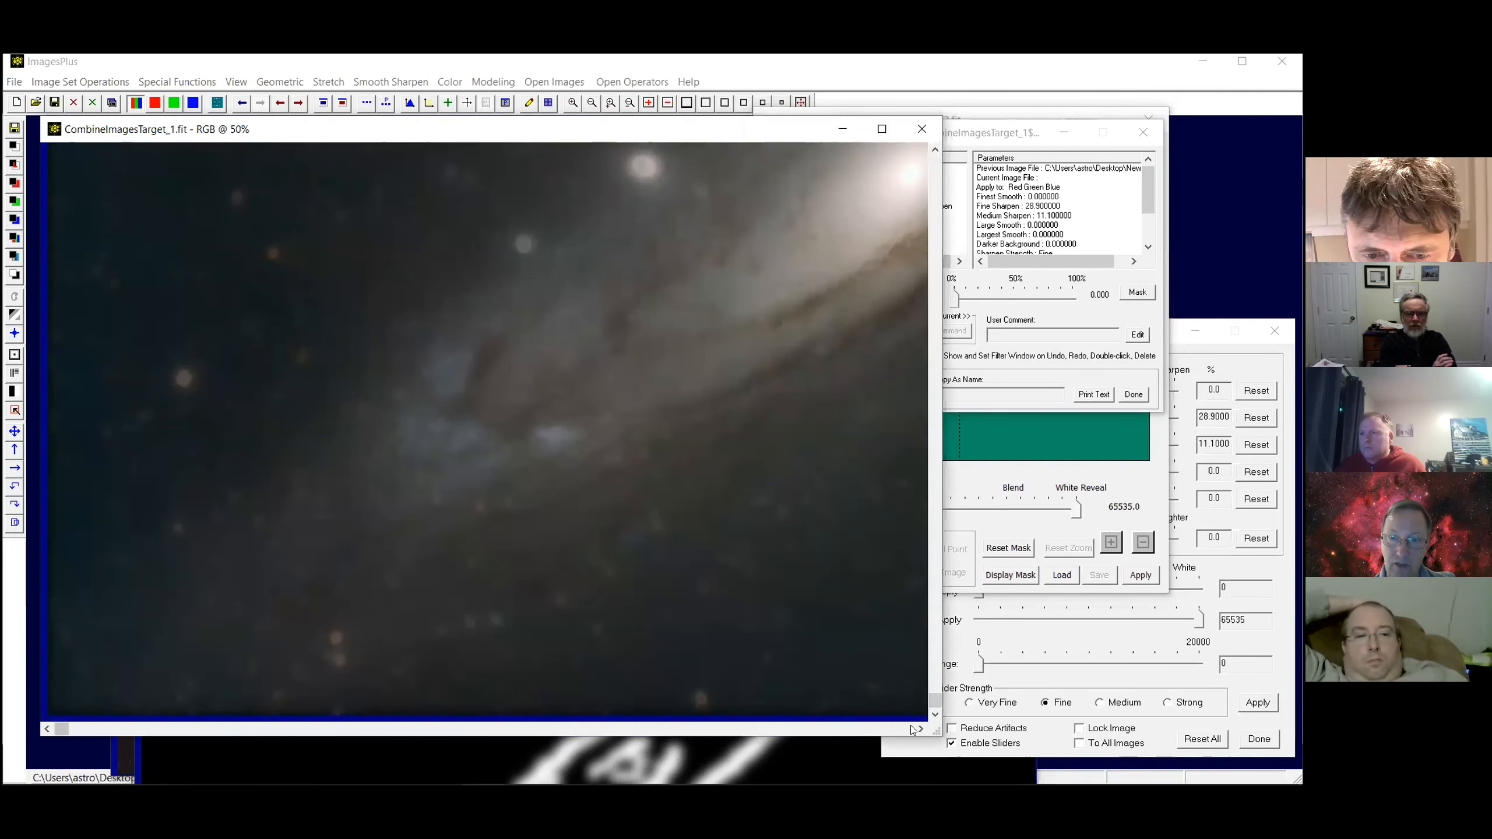
pyautogui.moveTo(919, 727); pyautogui.dragTo(919, 728)
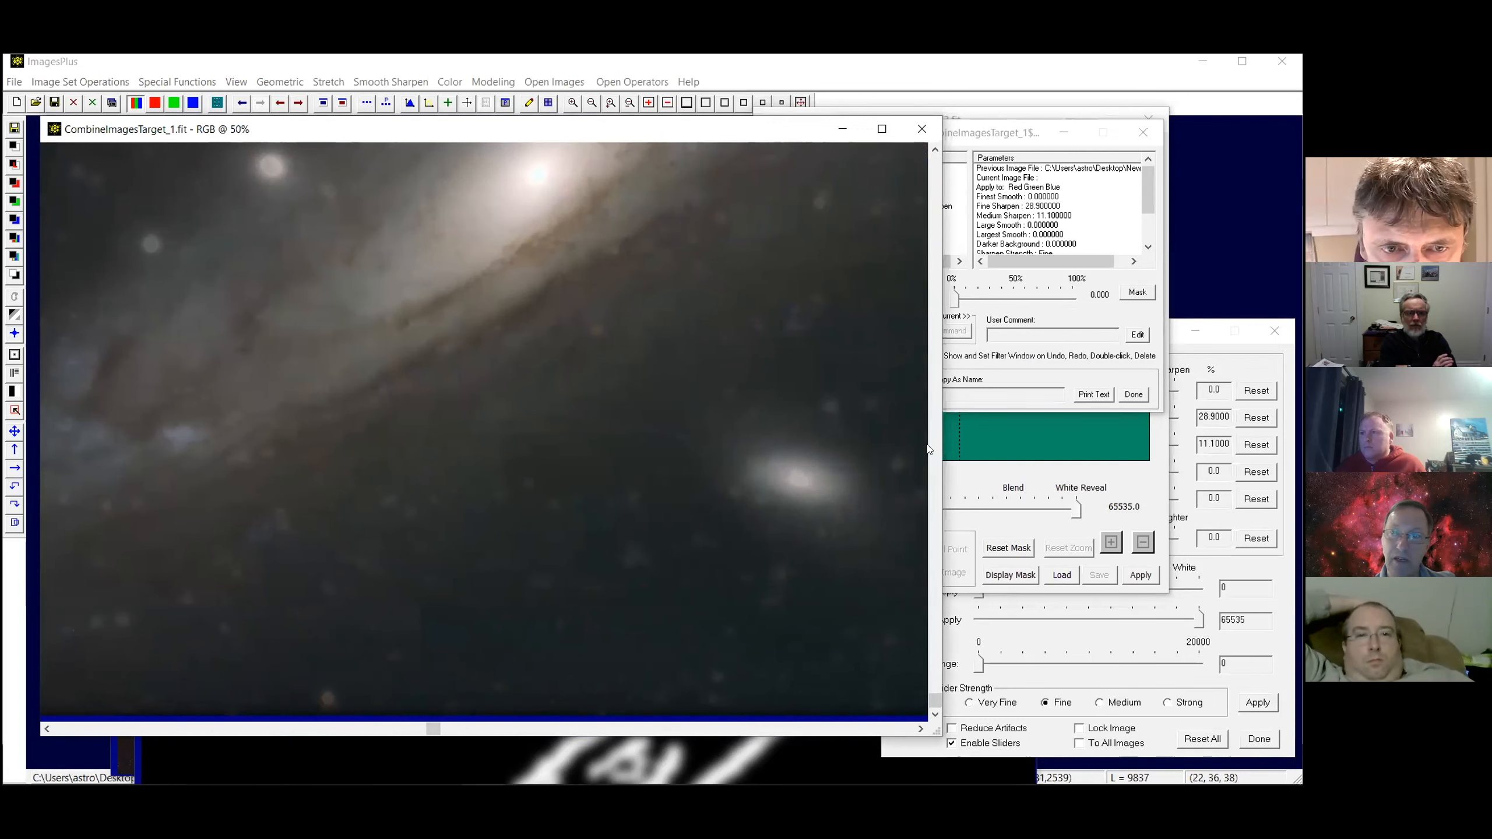
pyautogui.moveTo(935, 151); pyautogui.dragTo(936, 151)
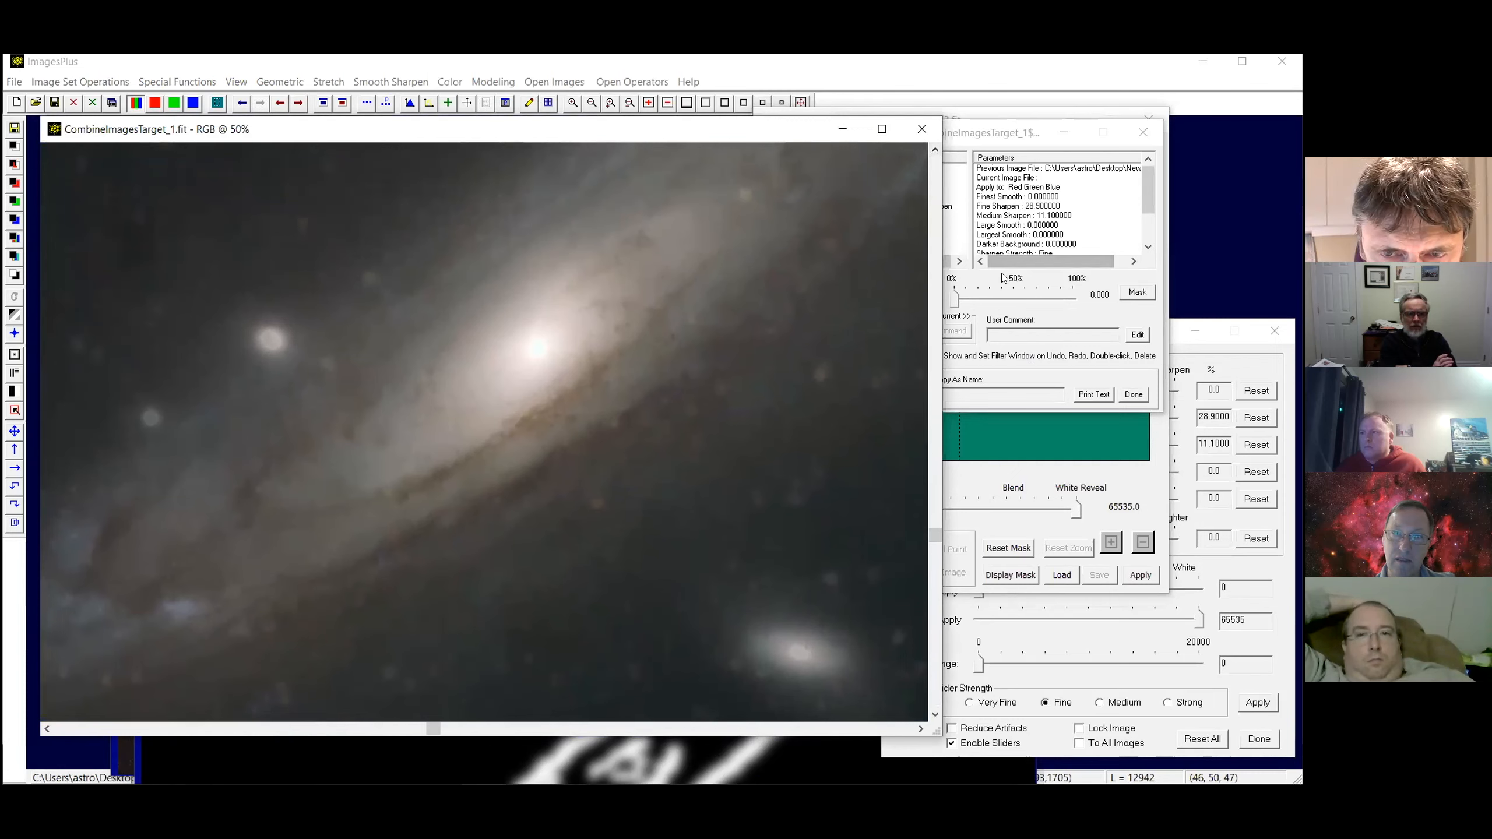
pyautogui.moveTo(952, 298); pyautogui.dragTo(1081, 301)
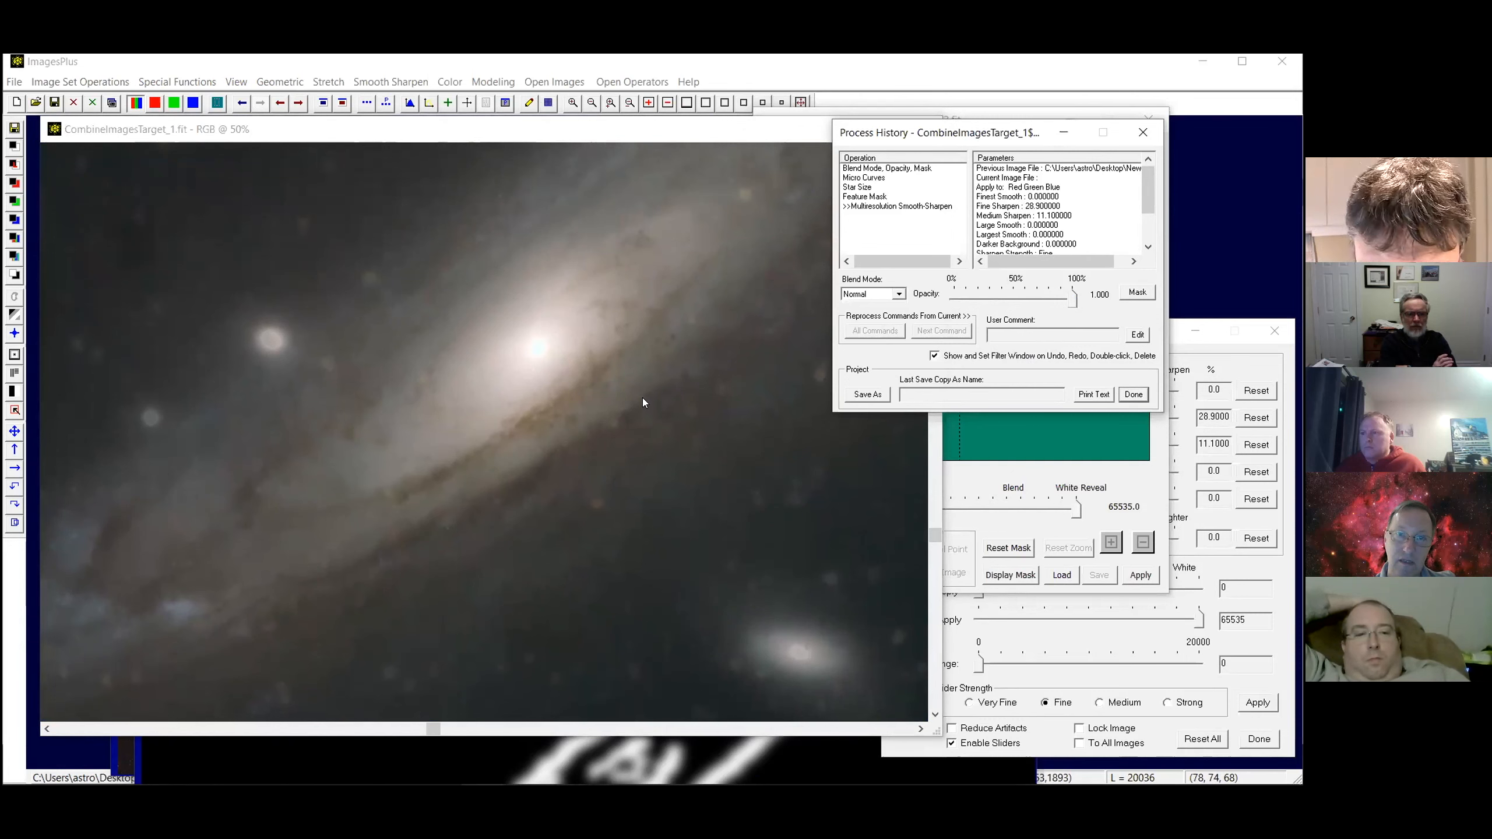
# Save the hand-painted mask over the existing CombineImagesTarget_1$2-L-Mask_1.fit as a 16 Bit Integer FITS file with Lossless compression
pyautogui.click(1148, 483)
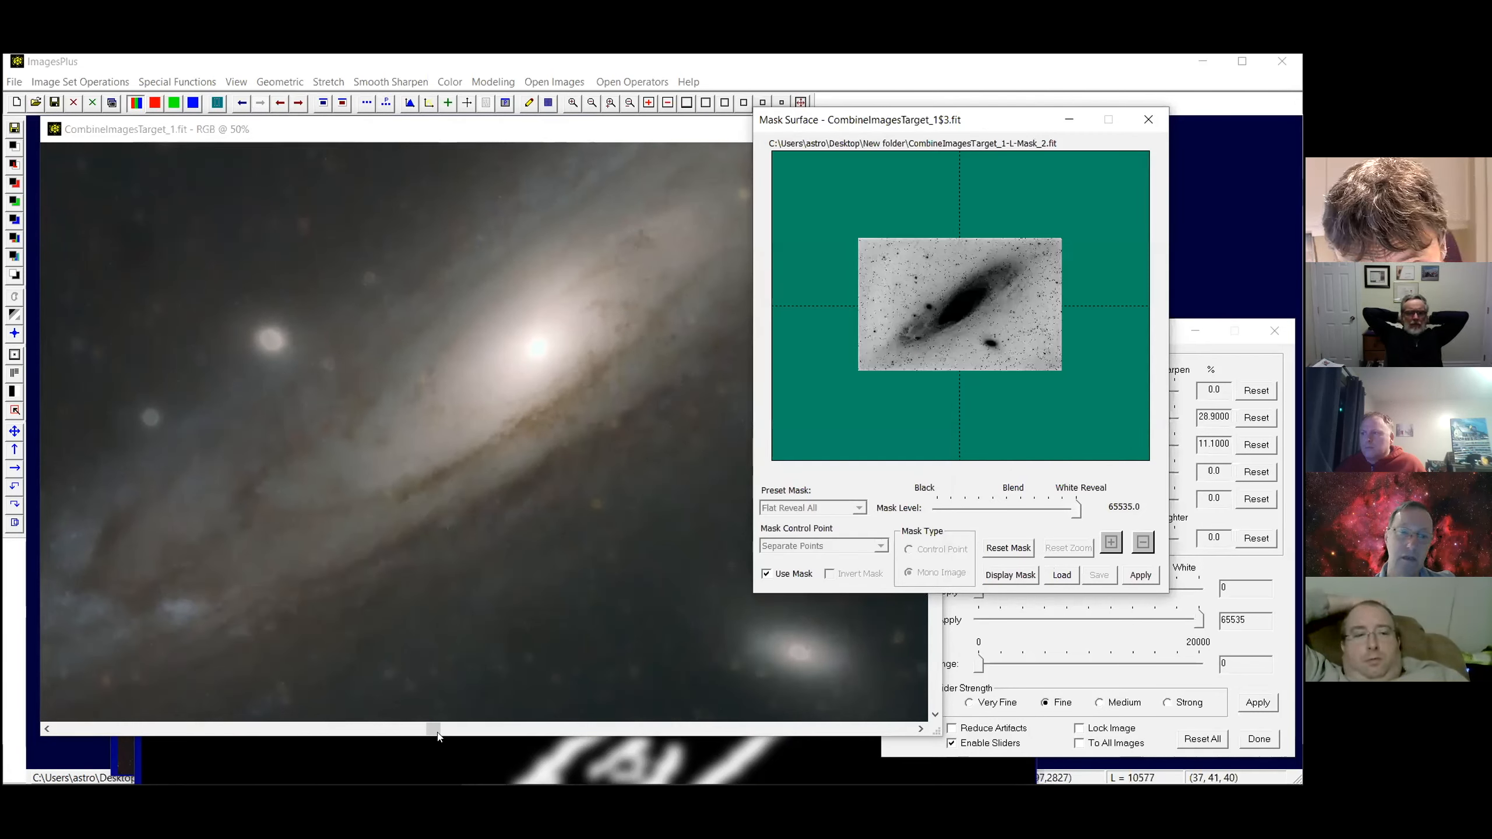
pyautogui.click(419, 754)
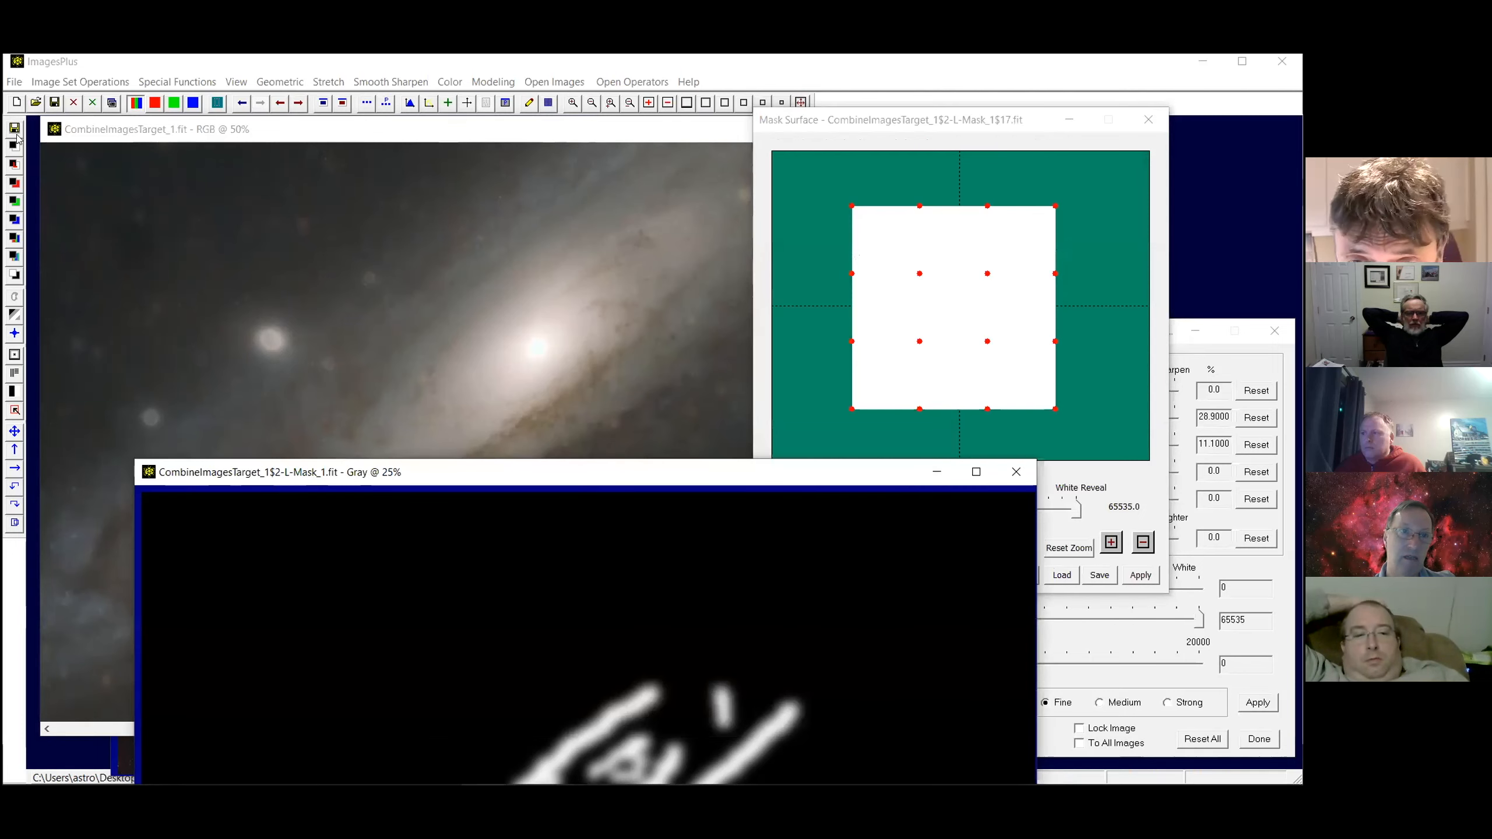
pyautogui.hotkey('ctrl', 's')
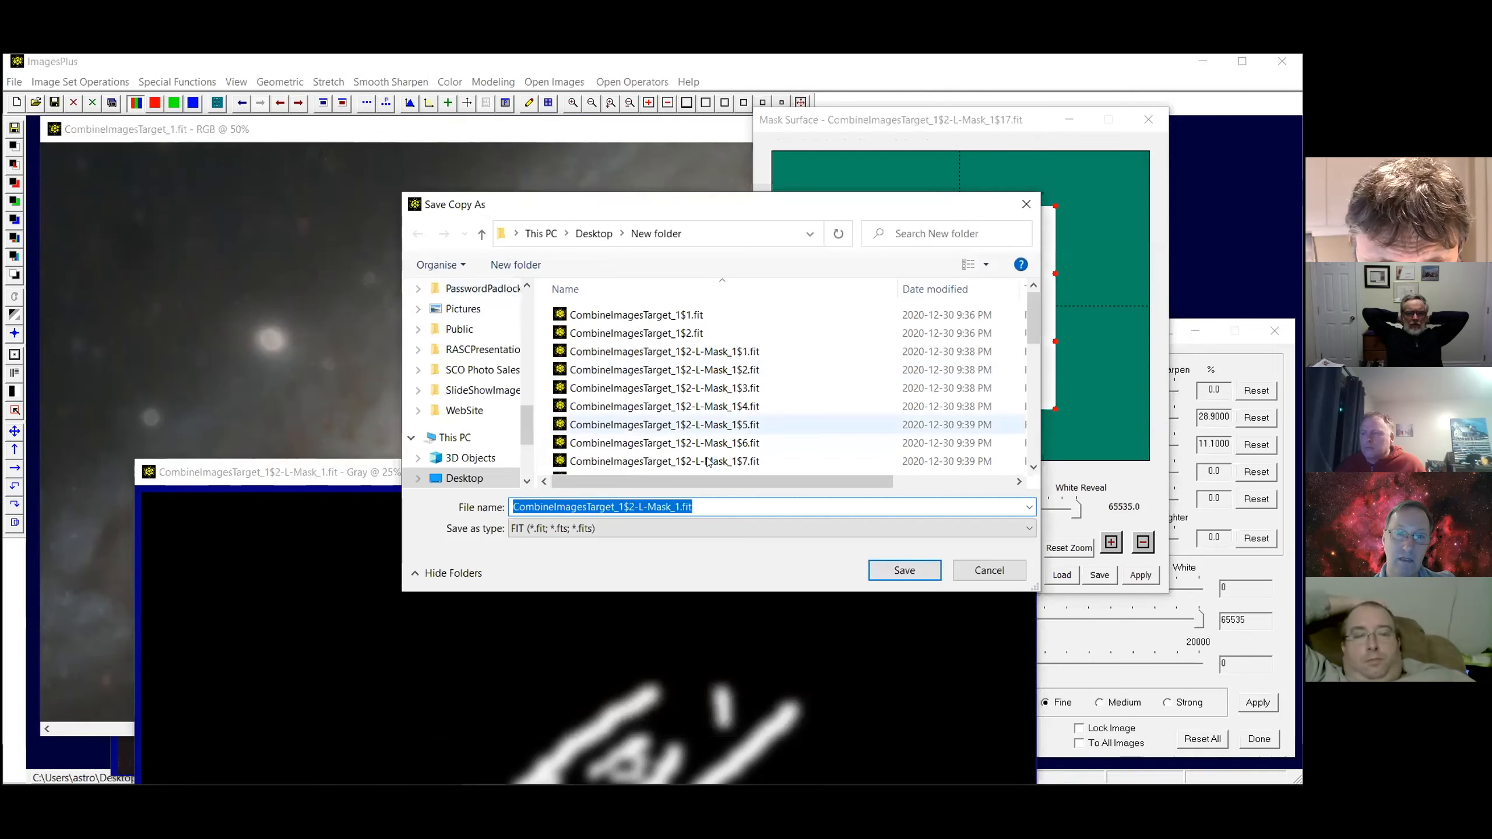
pyautogui.click(885, 570)
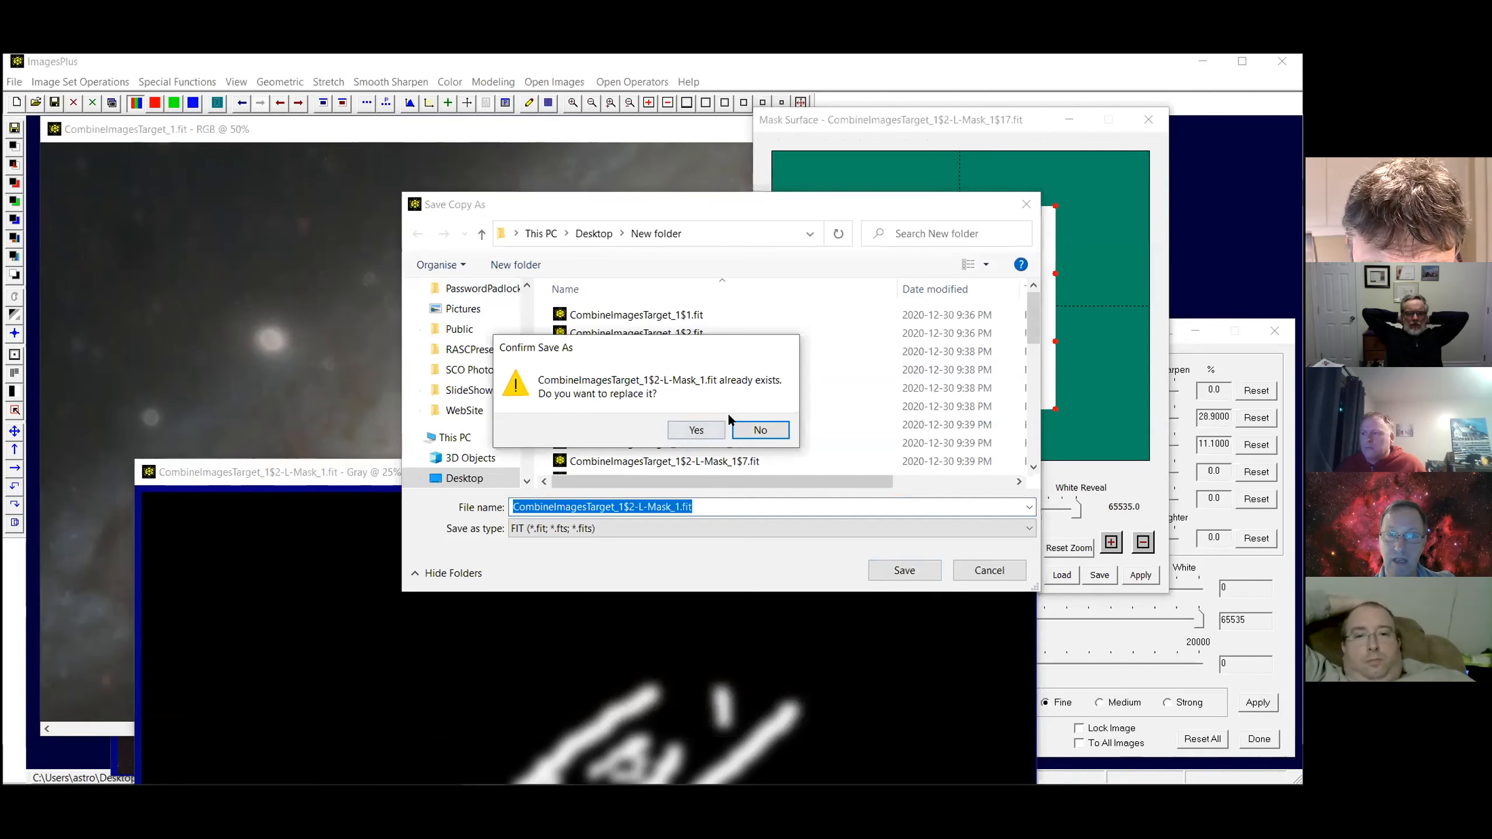
pyautogui.click(696, 431)
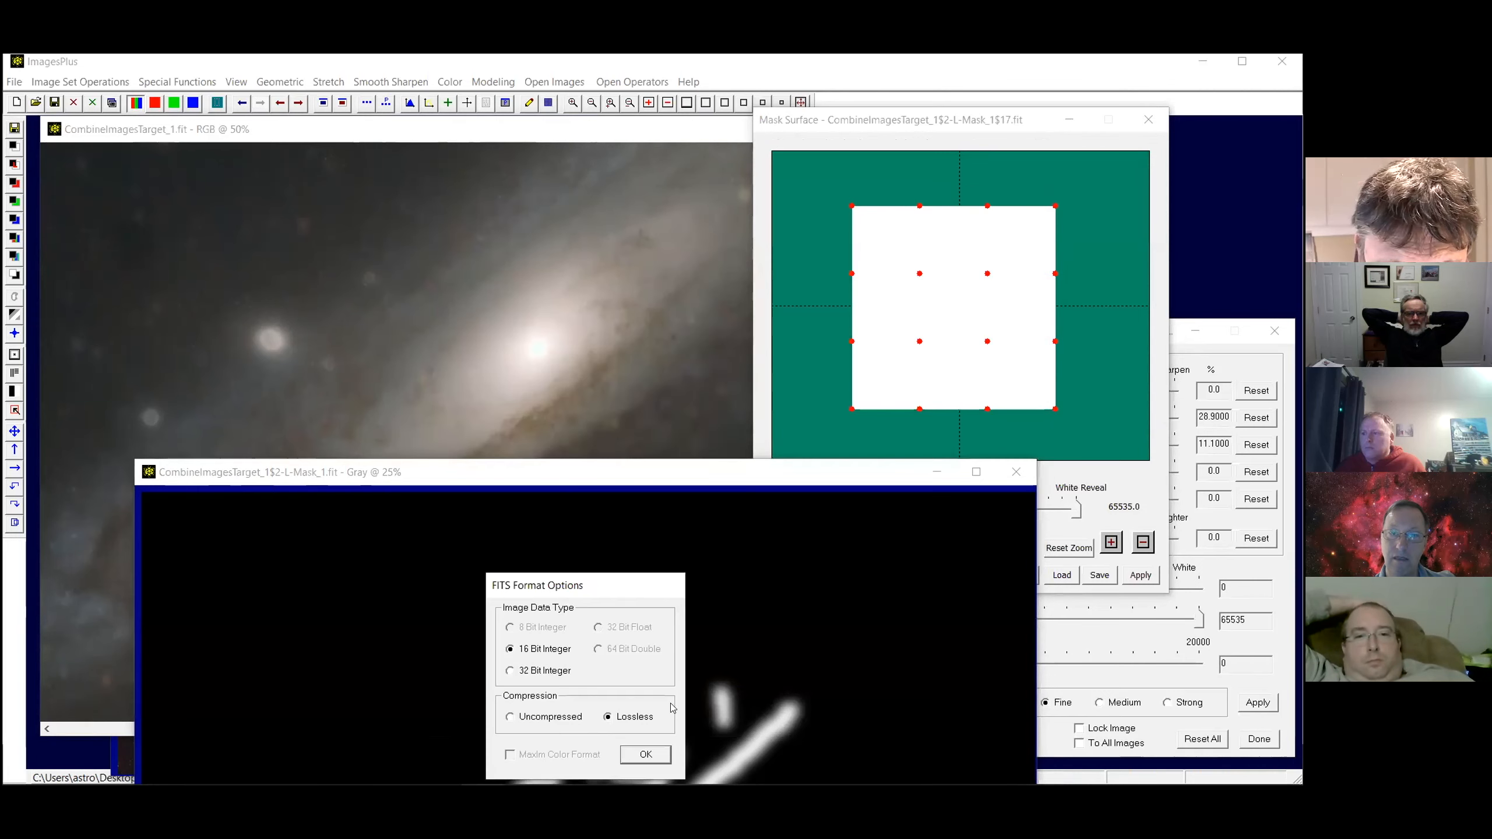
pyautogui.click(645, 756)
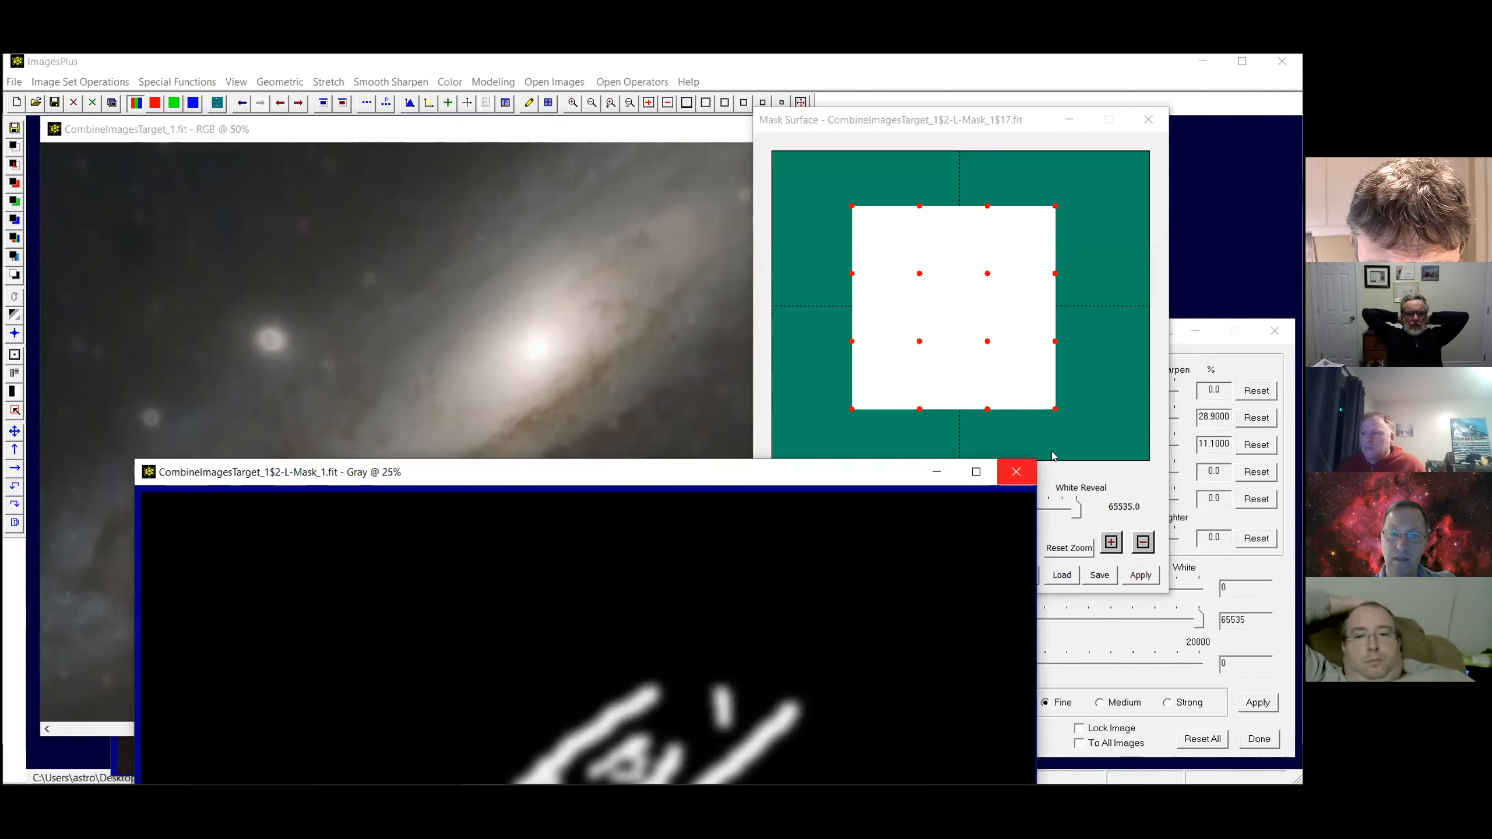
# Paste the hand-painted mask onto the sharpening operation's mask surface and compare the sharpening at 0.000 and 1.000 opacity
pyautogui.click(469, 138)
pyautogui.rightClick(1040, 332)
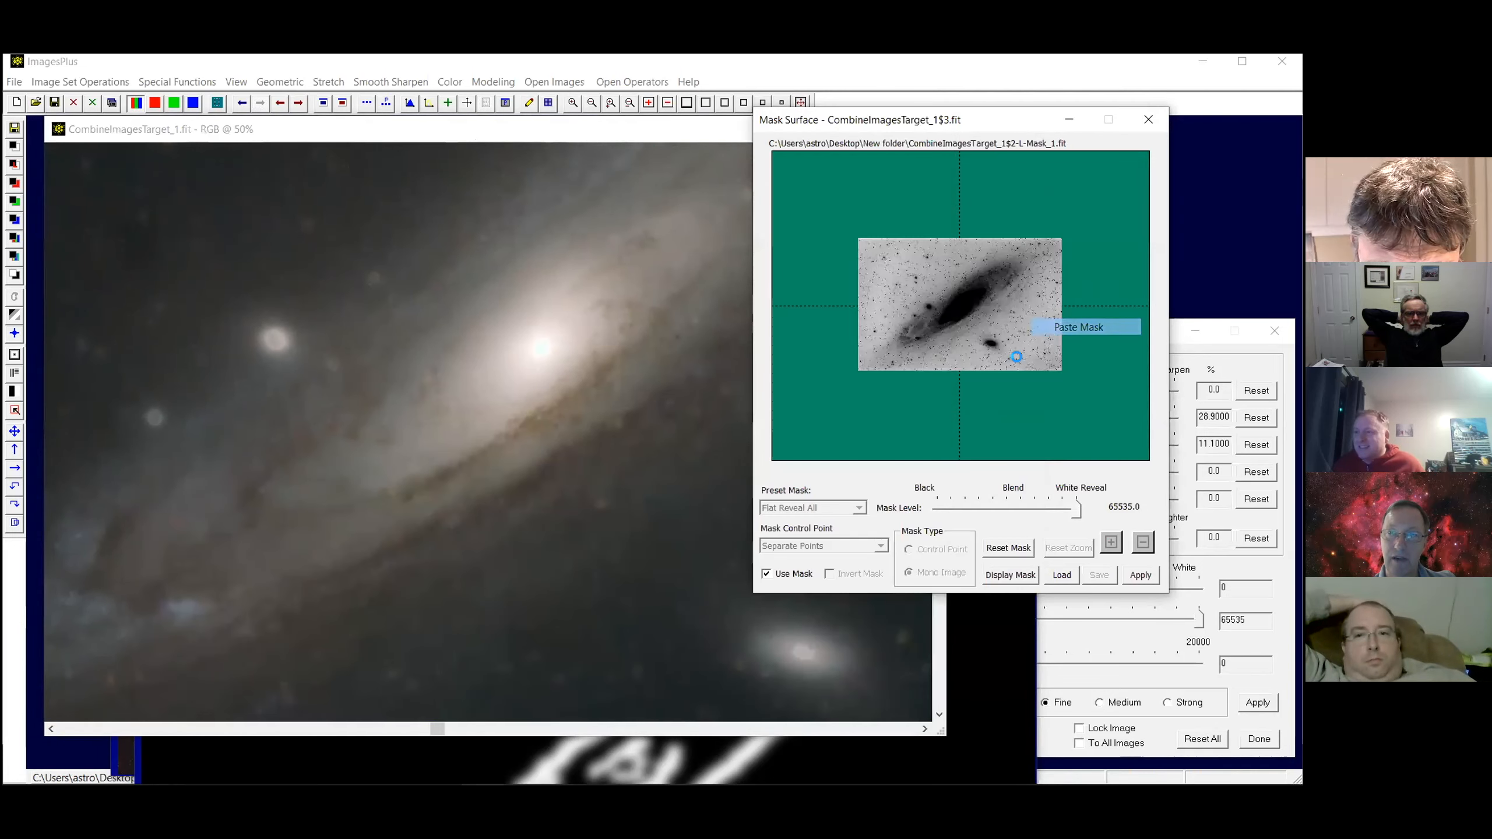
pyautogui.click(1040, 330)
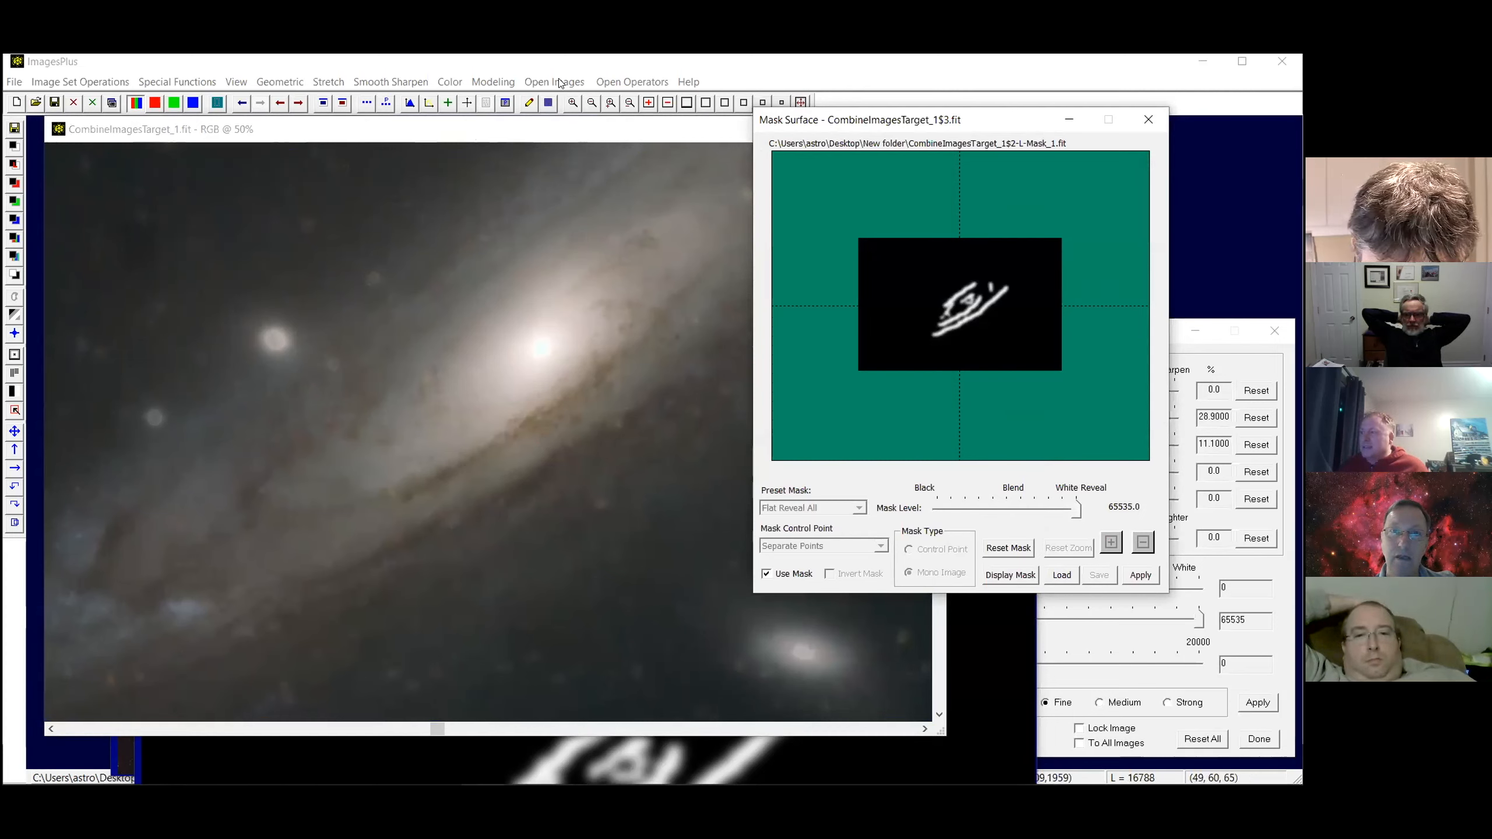
pyautogui.click(485, 100)
pyautogui.moveTo(963, 308); pyautogui.dragTo(942, 308)
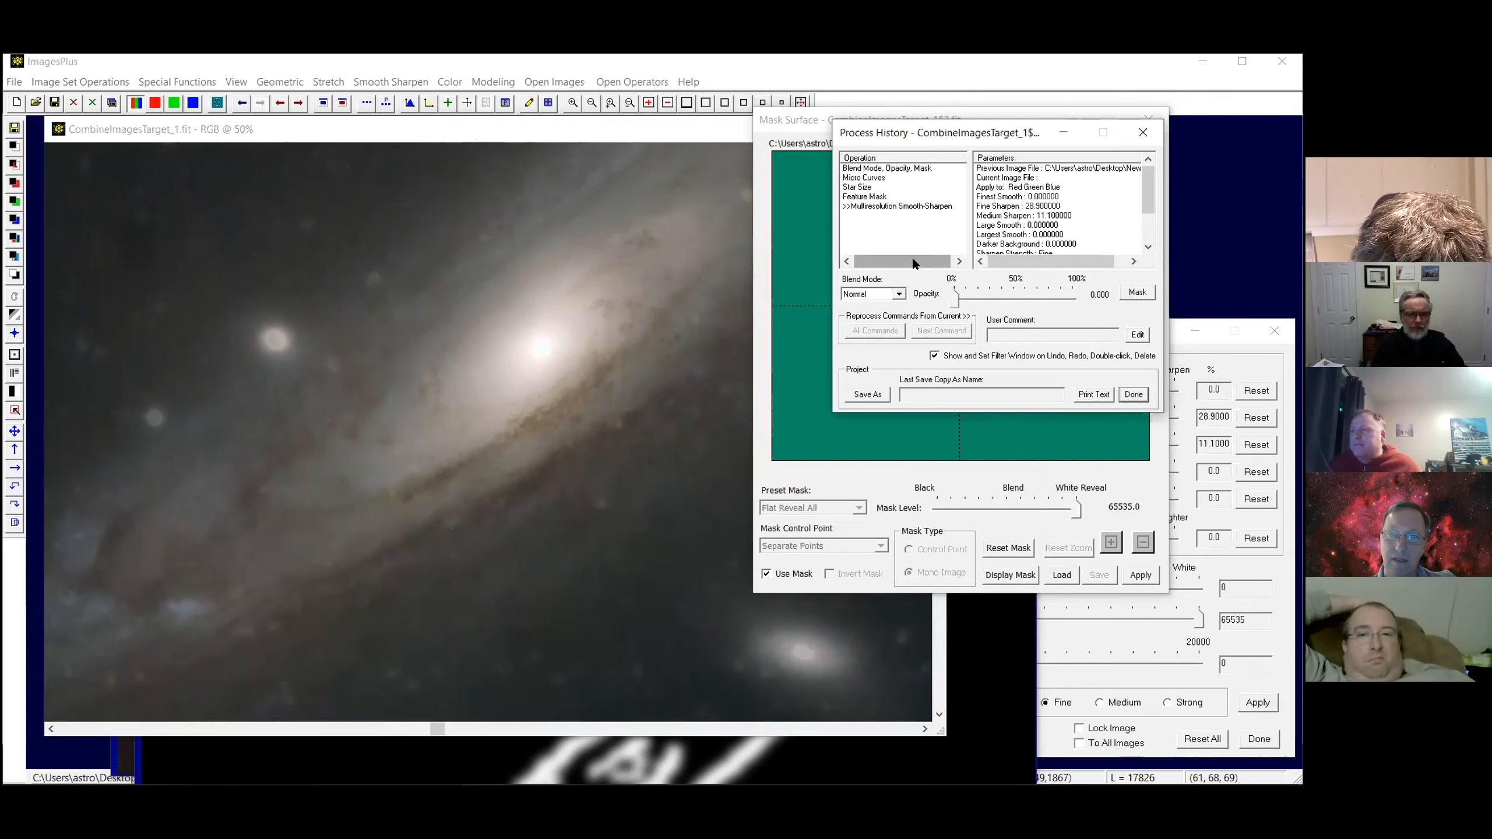
pyautogui.moveTo(955, 297); pyautogui.dragTo(1104, 302)
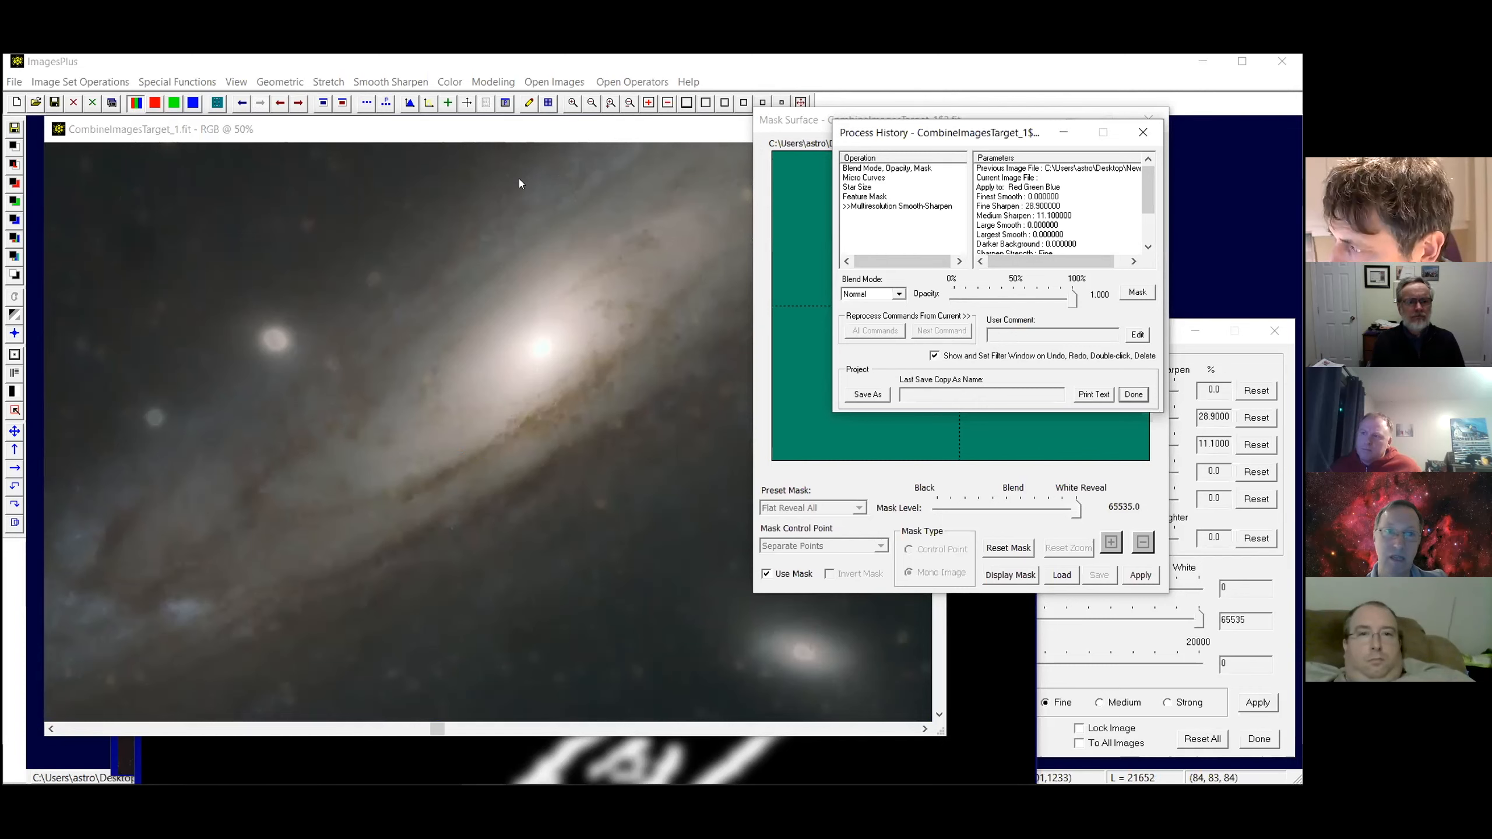
# Undo the sharpening and run a Gauss Multi Scale Decomposition with a 21x21 window, consolidating 10 RGB detail levels into 1
pyautogui.click(241, 103)
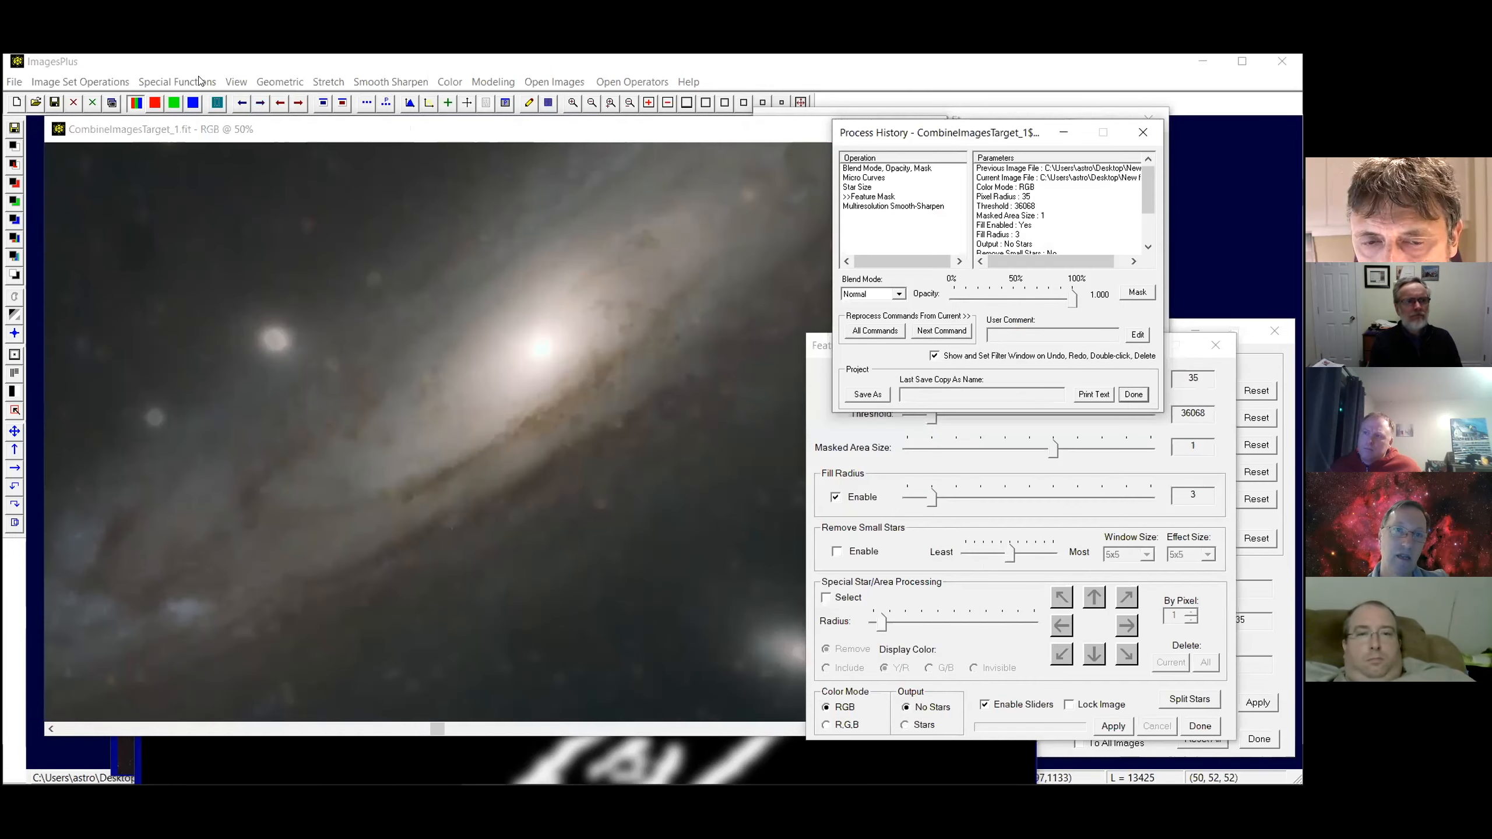
pyautogui.click(200, 81)
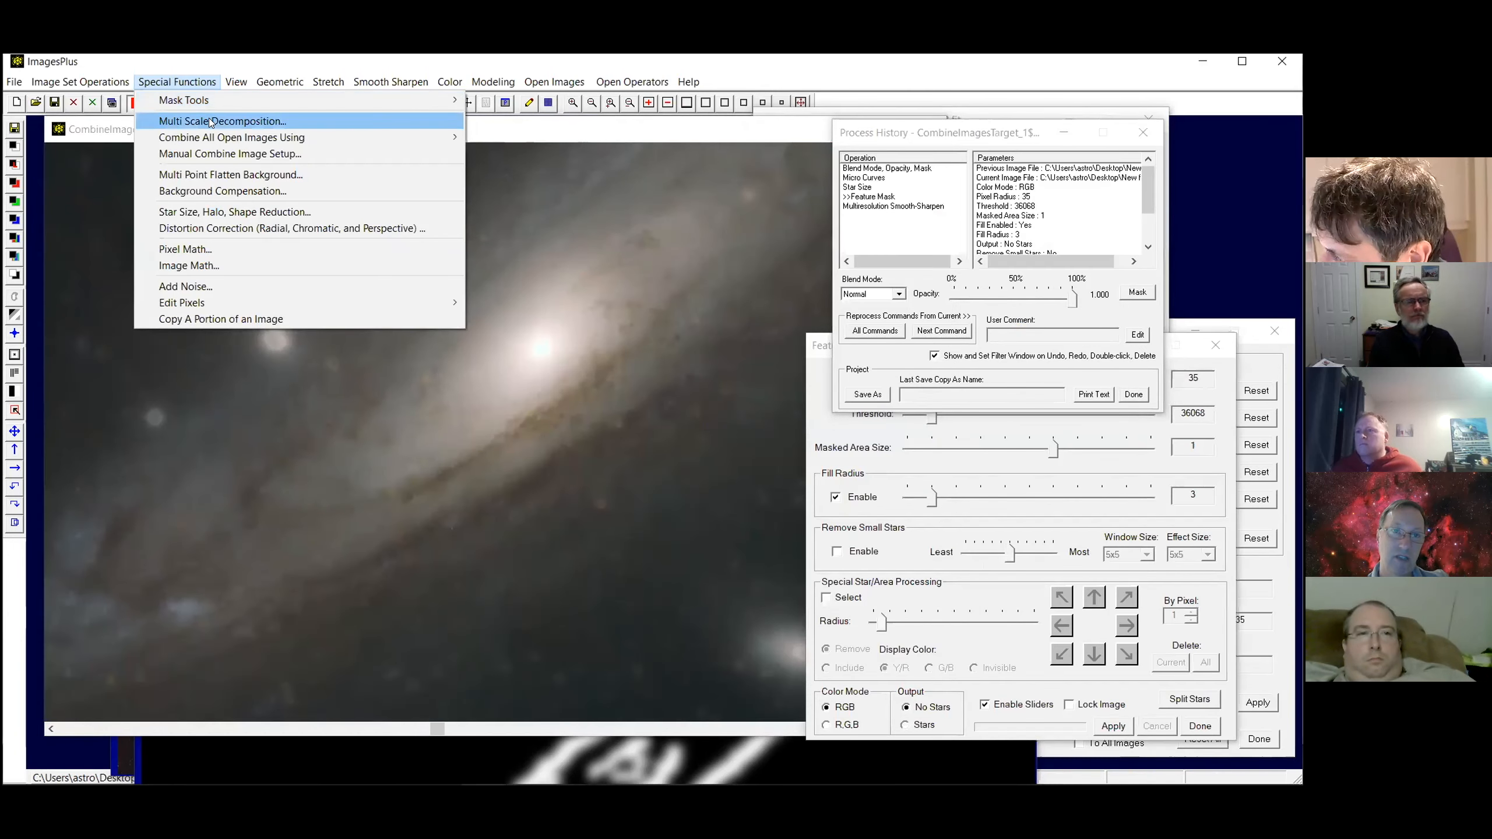
pyautogui.click(210, 121)
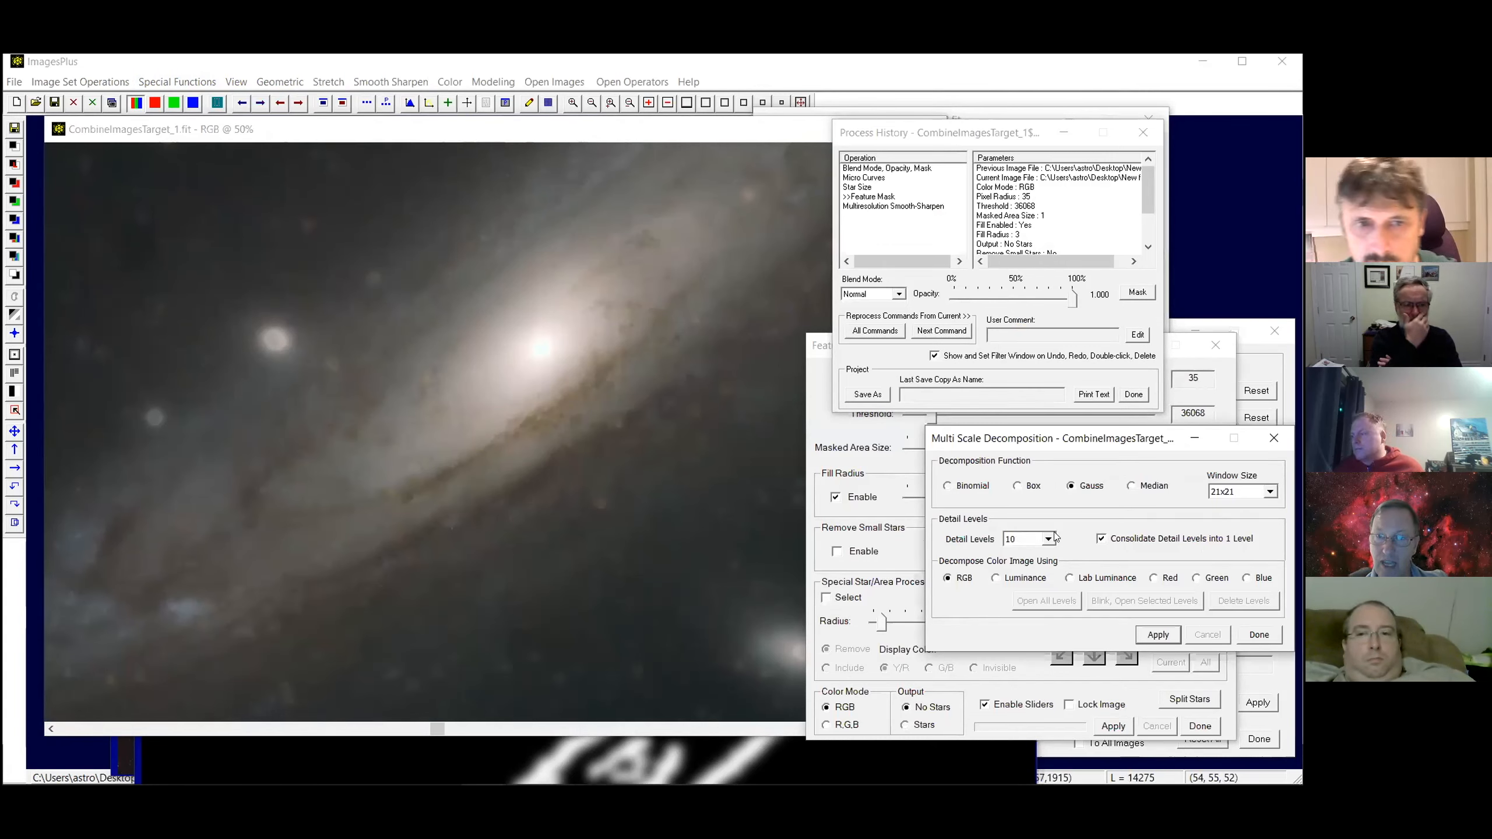
pyautogui.click(1150, 636)
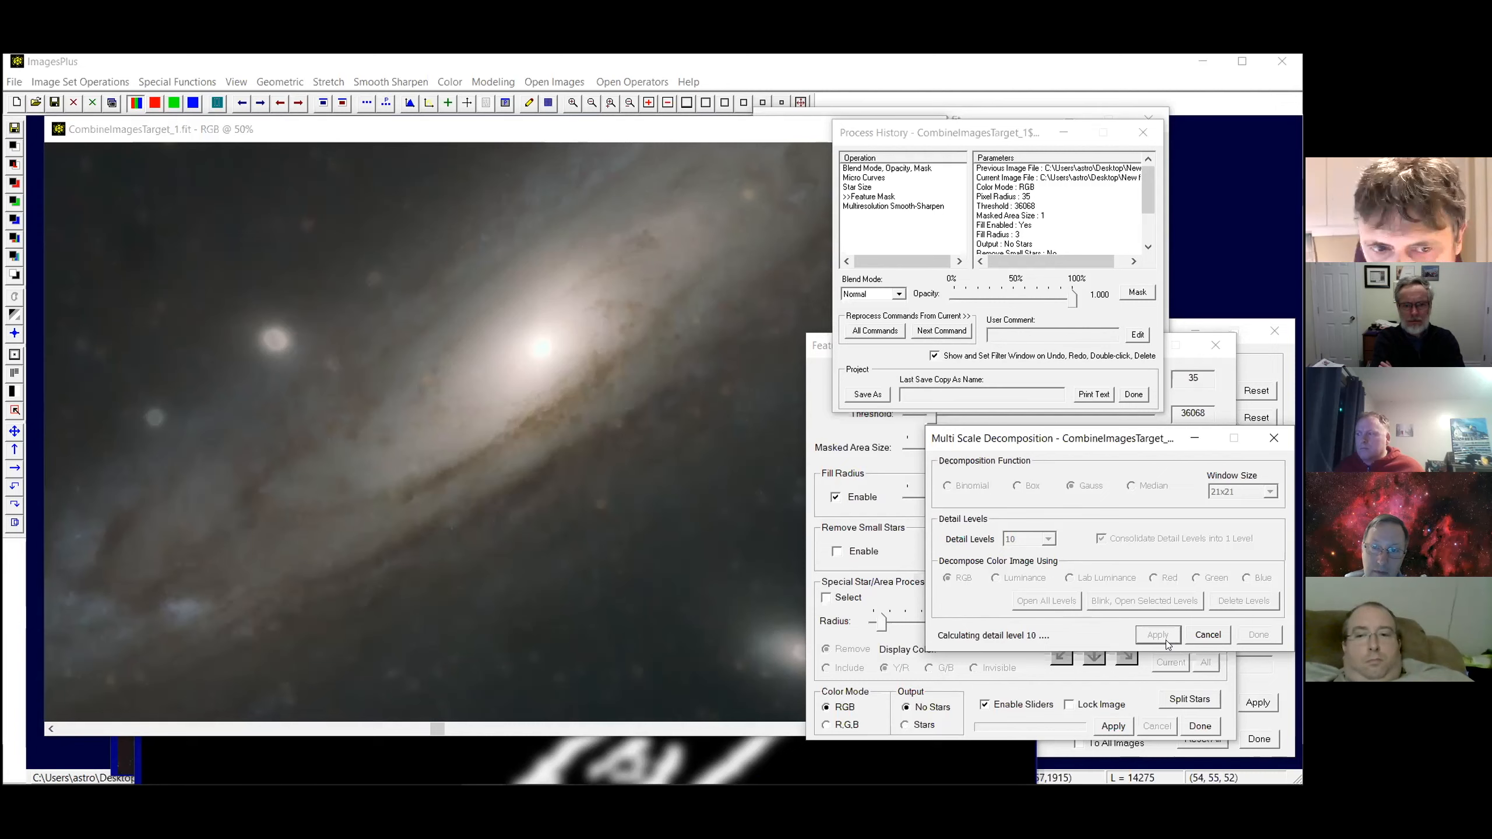
# Open all decomposition levels and close the residual image, leaving the consolidated detail image open in front of the galaxy
pyautogui.click(1048, 595)
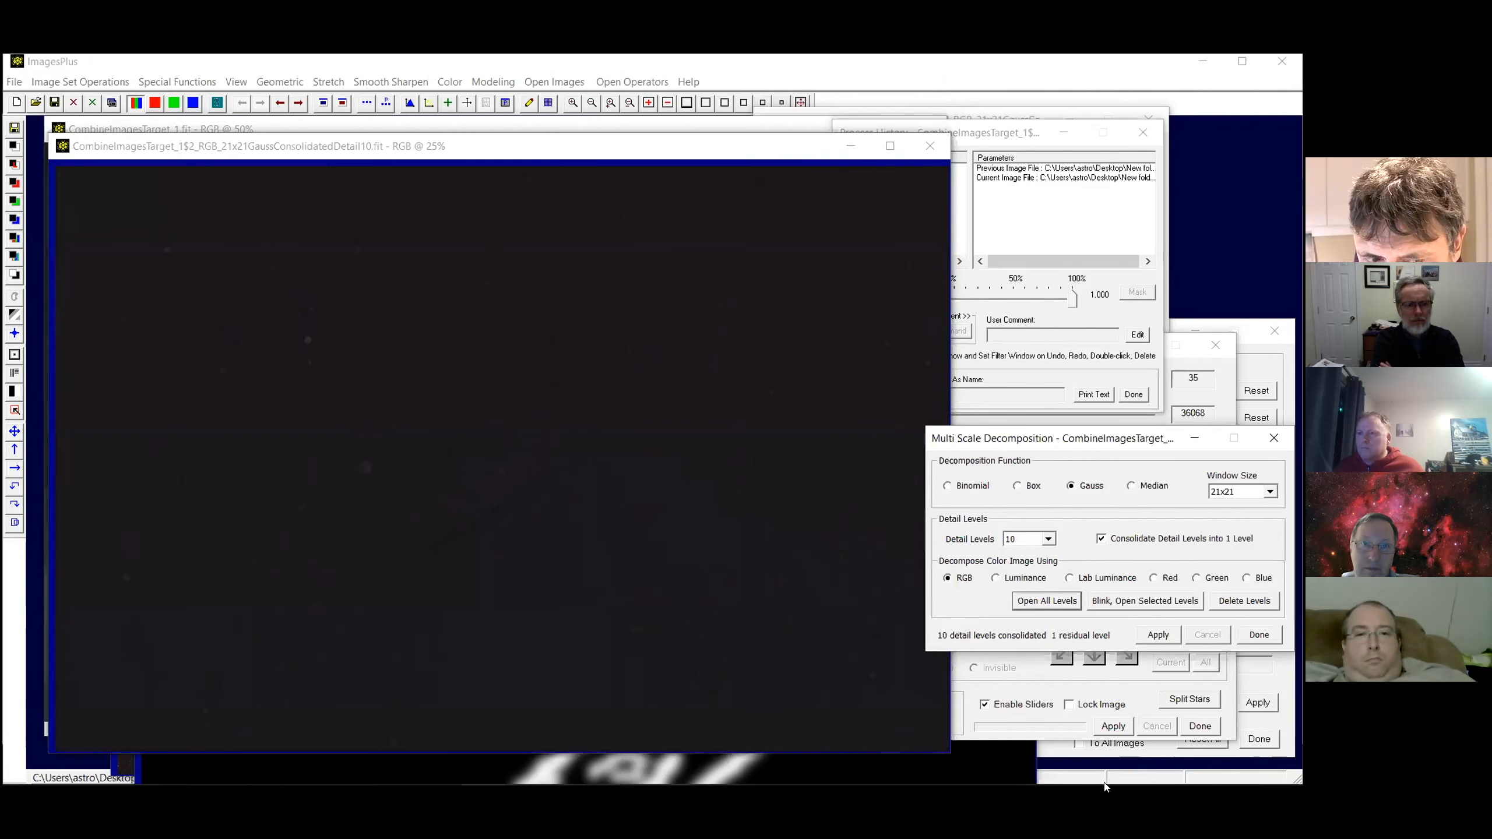
pyautogui.moveTo(786, 147); pyautogui.dragTo(777, 303)
pyautogui.click(766, 146)
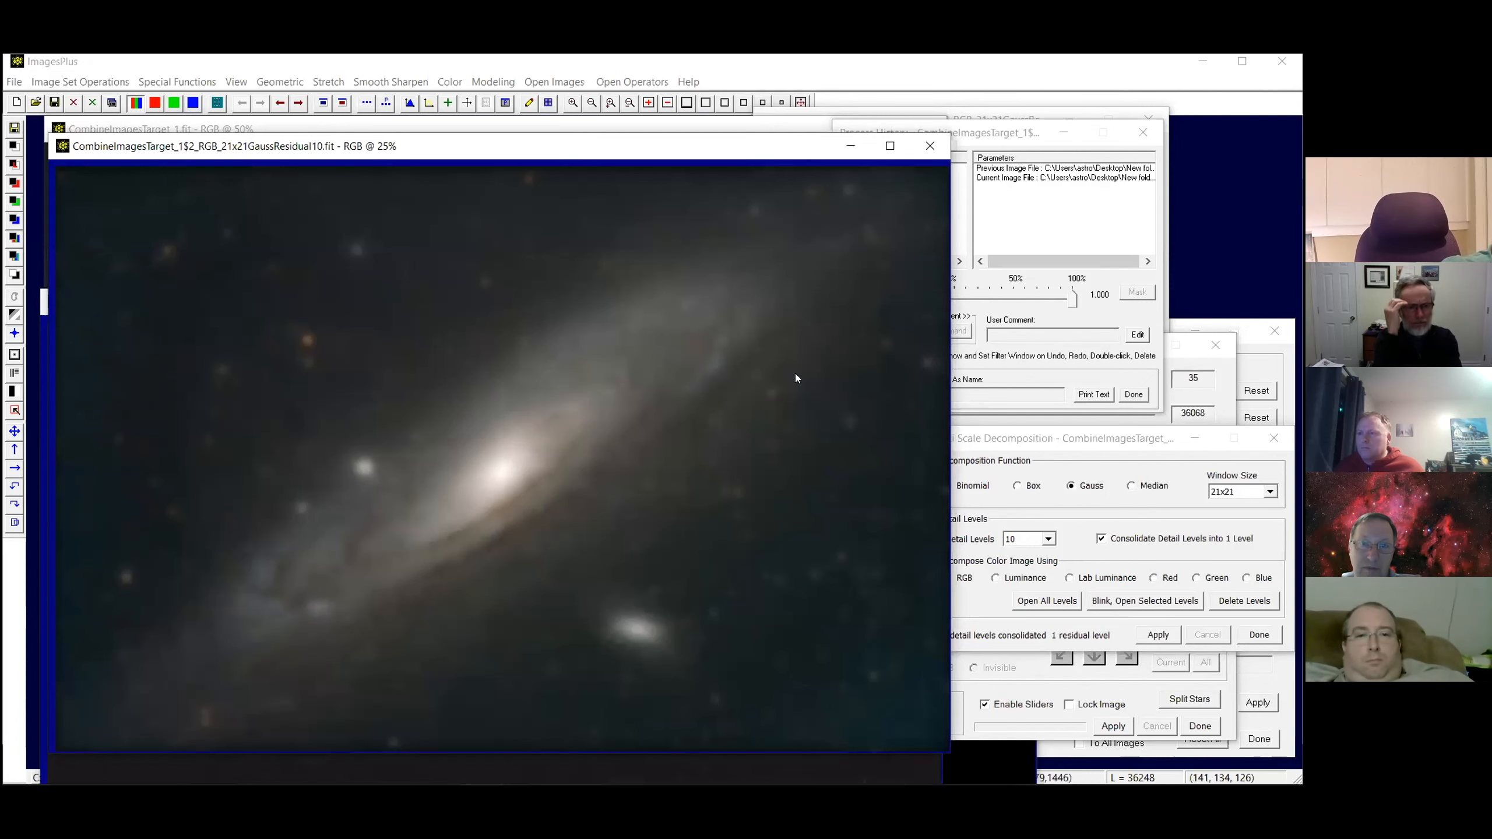
pyautogui.click(925, 143)
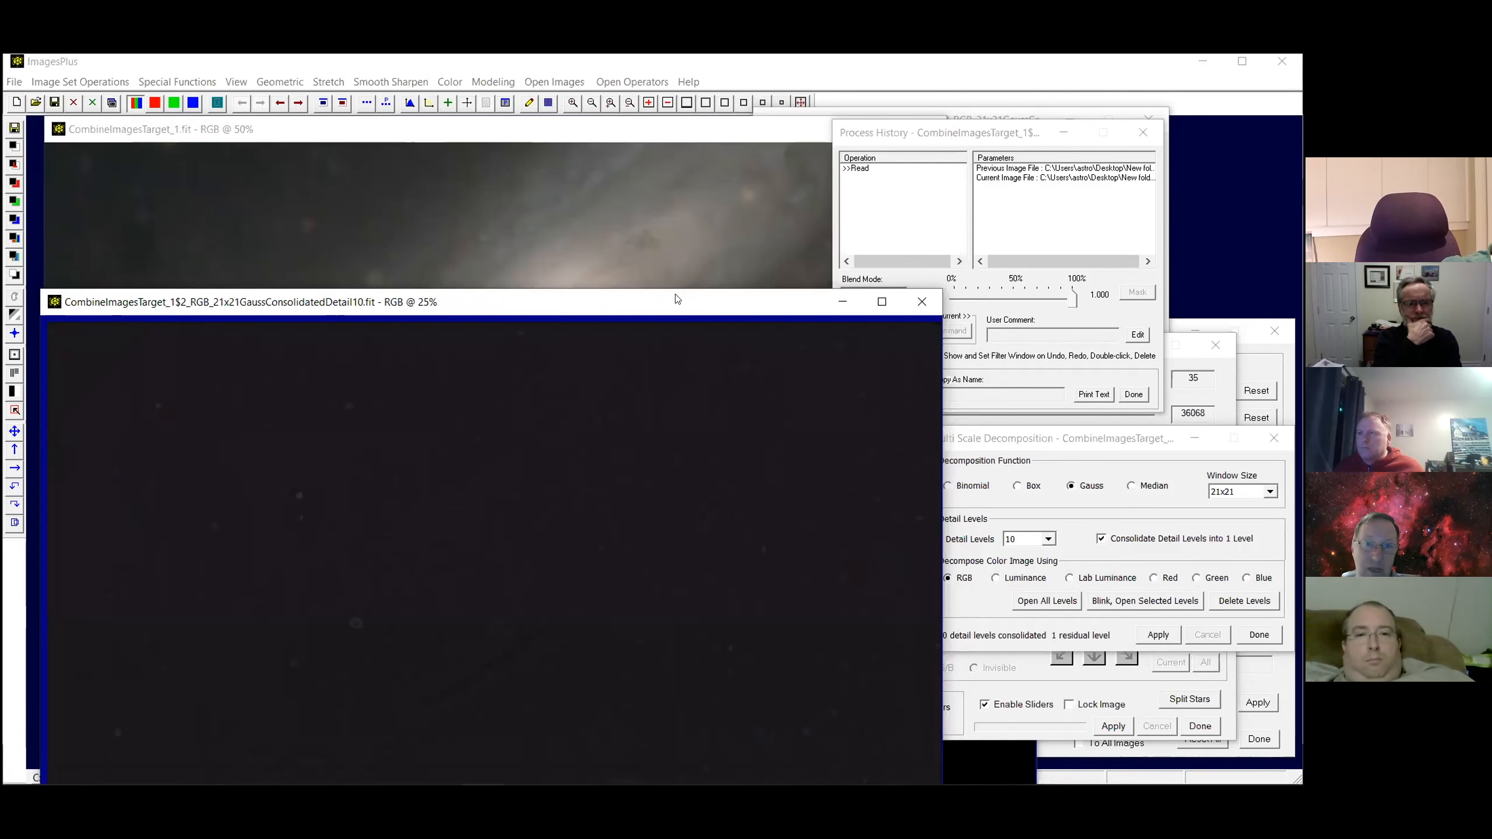
pyautogui.moveTo(680, 292); pyautogui.dragTo(733, 118)
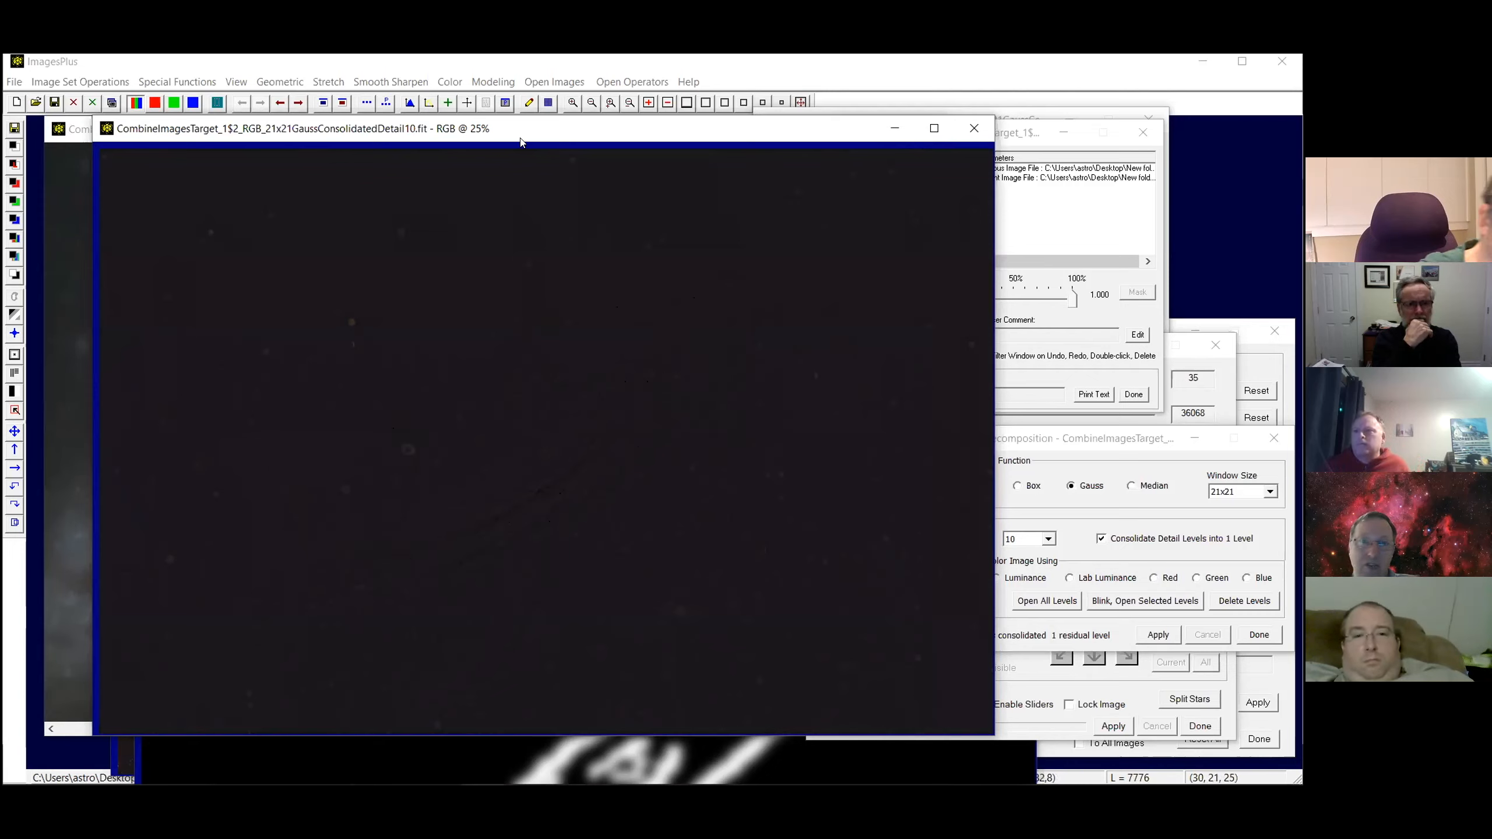
pyautogui.moveTo(522, 139); pyautogui.dragTo(553, 200)
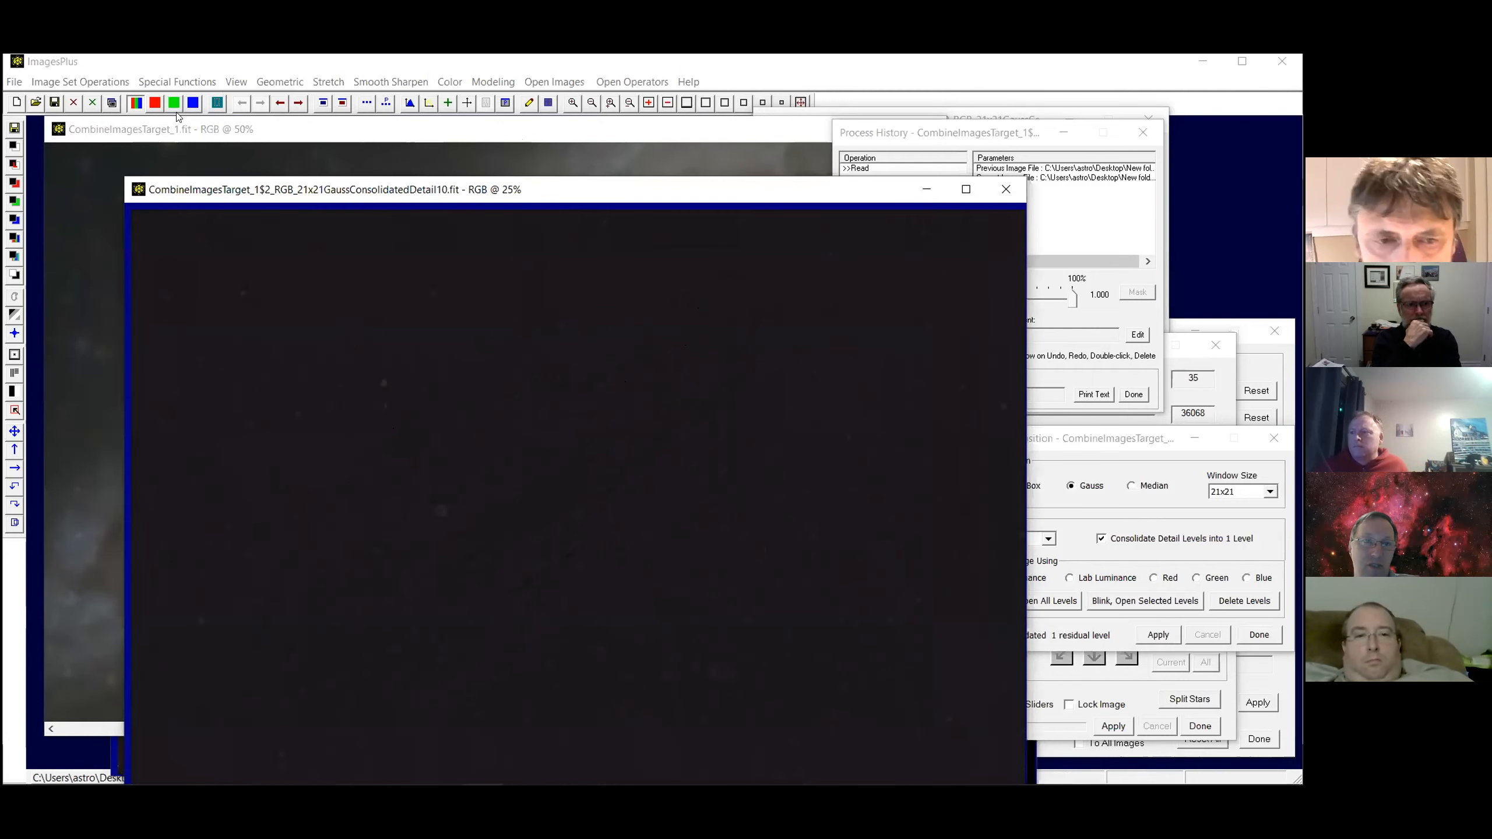
# Combine all open images using Blend Mode, Opacity, and Masks, and delete the L-Mask_1$17 and Split Stars images from the stack
pyautogui.click(176, 82)
pyautogui.moveTo(182, 140)
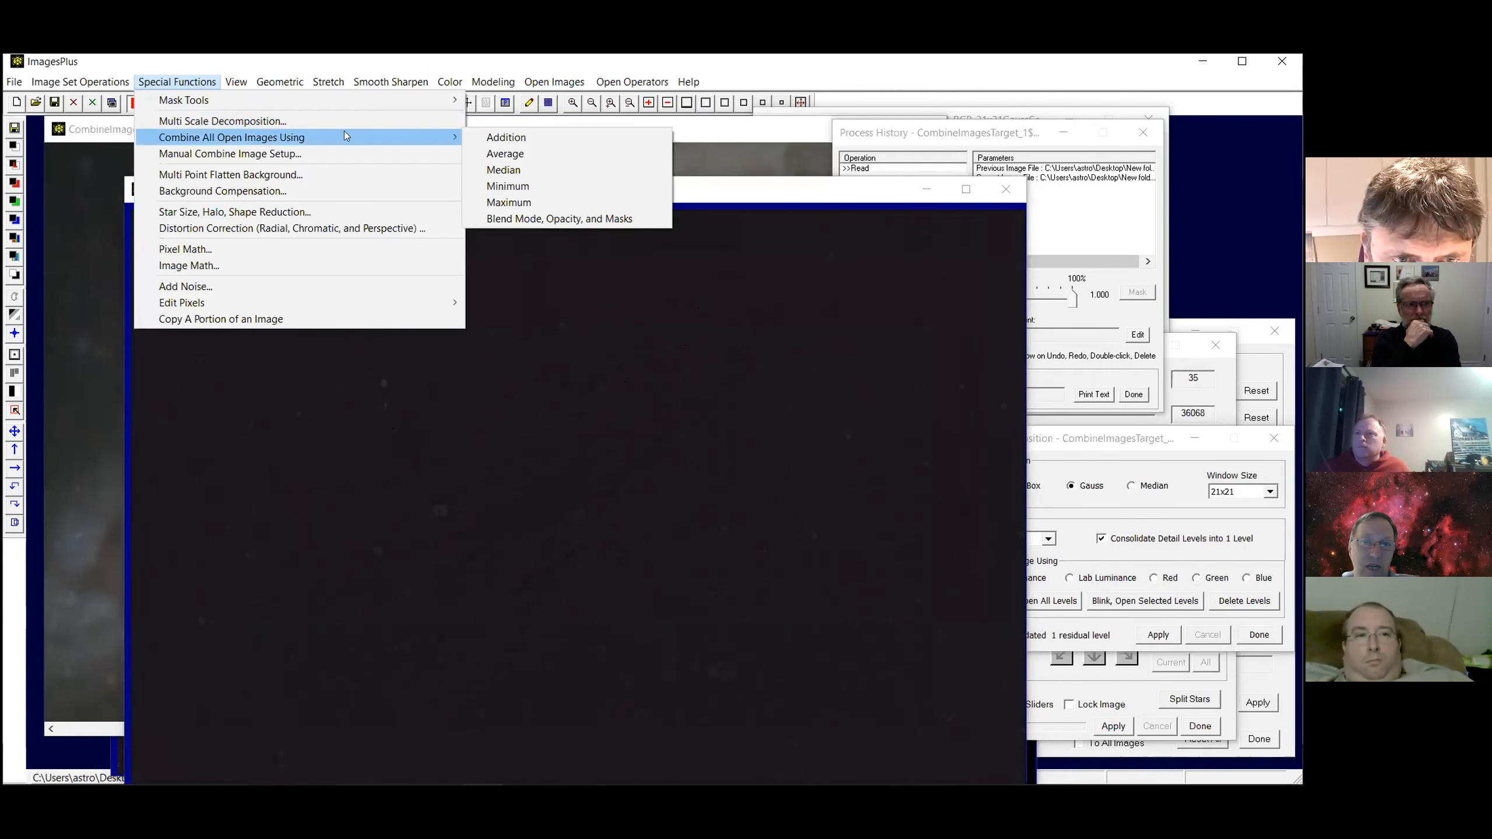
pyautogui.click(509, 218)
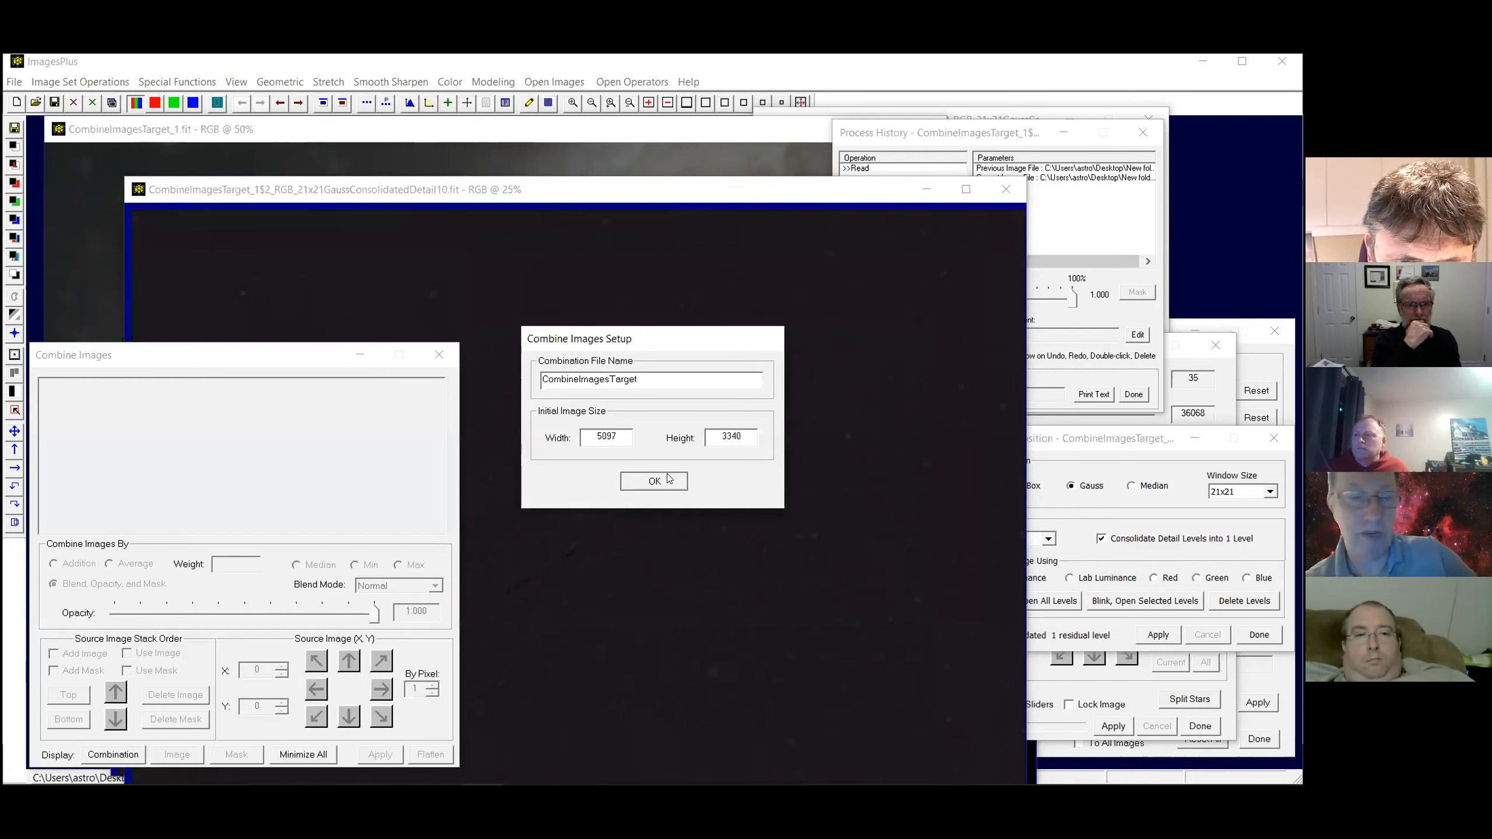
pyautogui.click(665, 480)
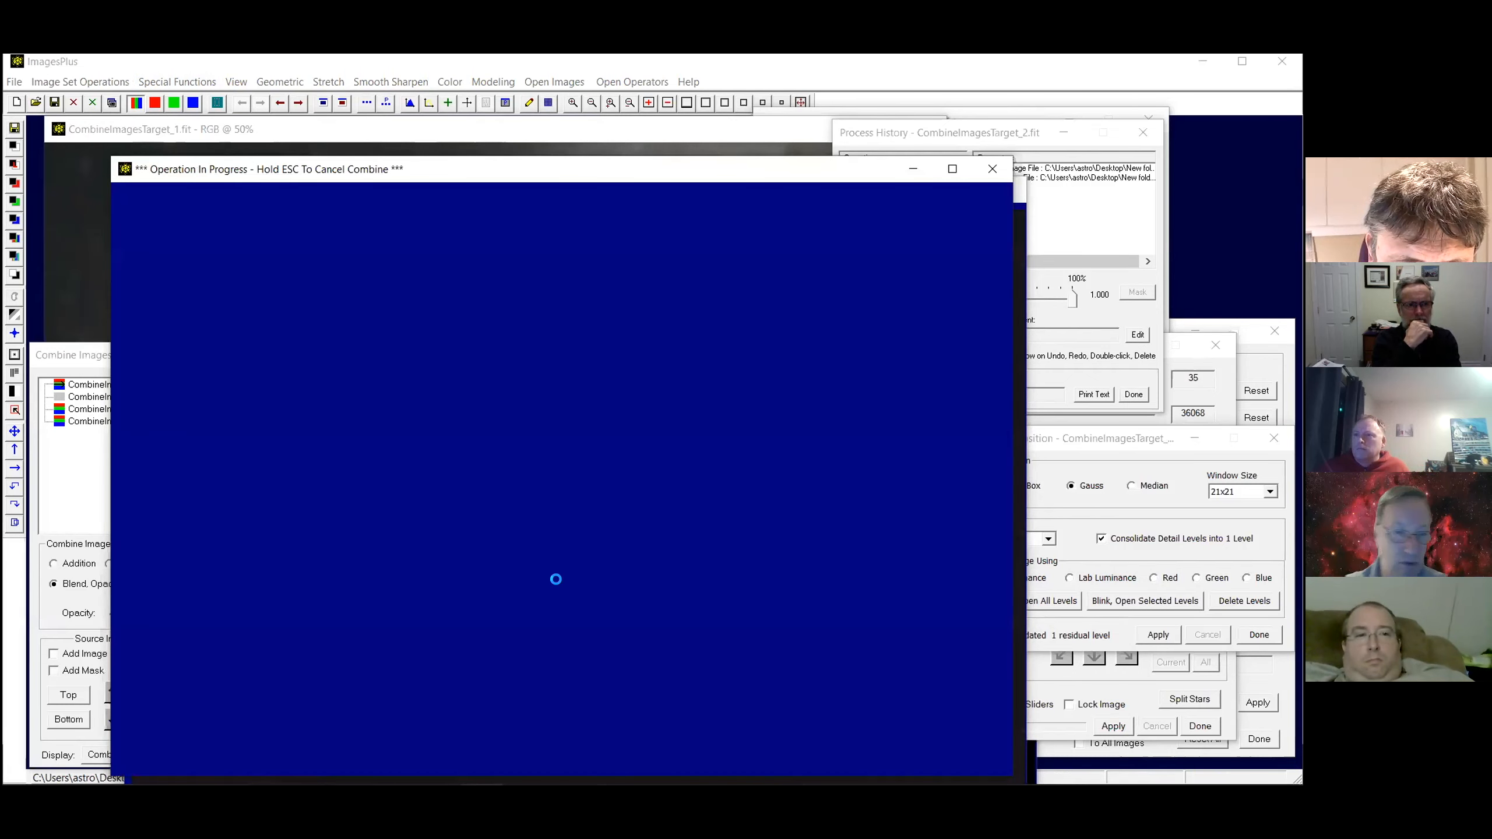
pyautogui.press('Escape')
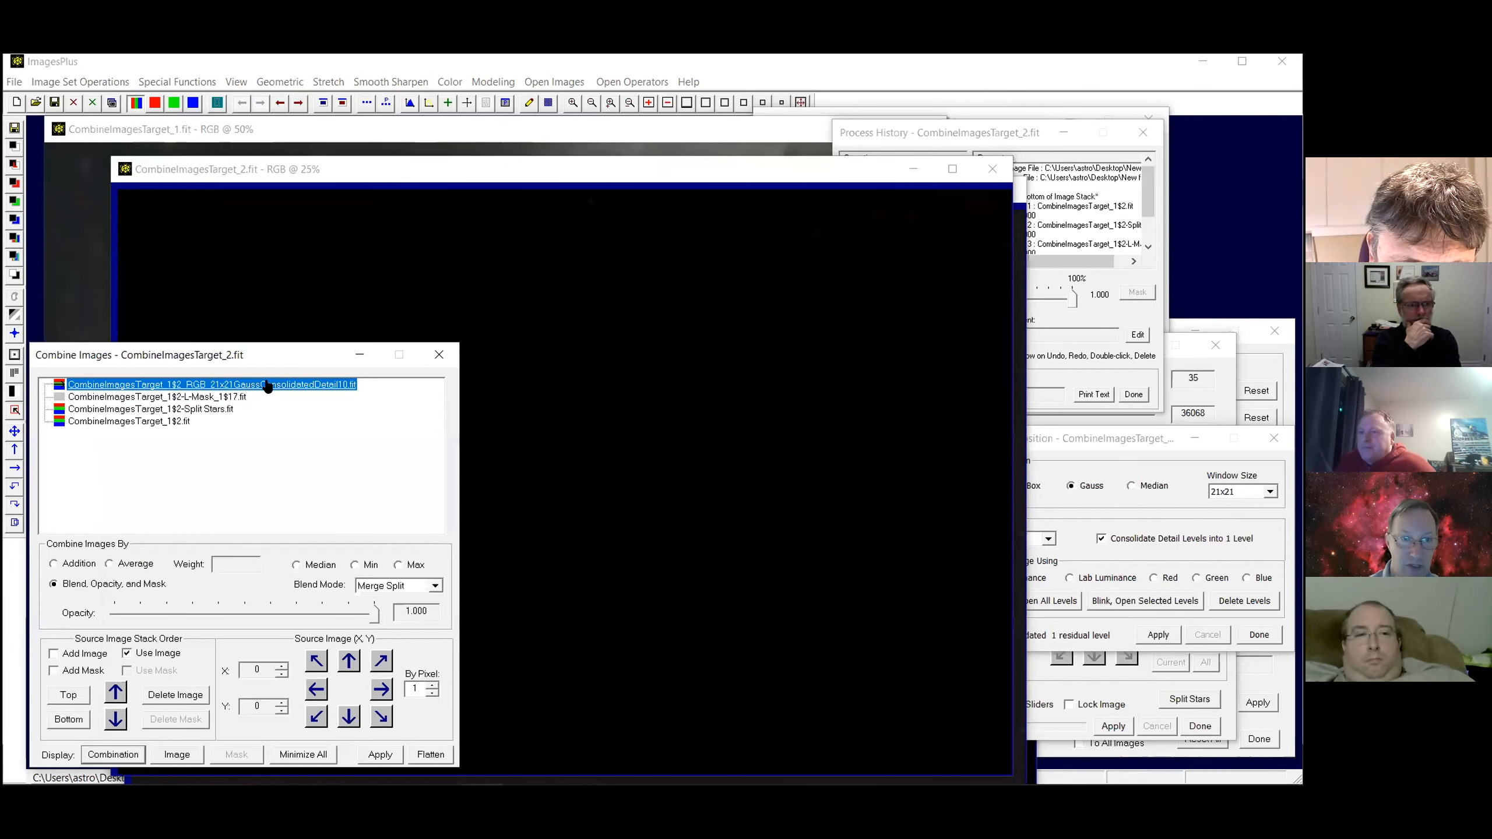
pyautogui.click(173, 397)
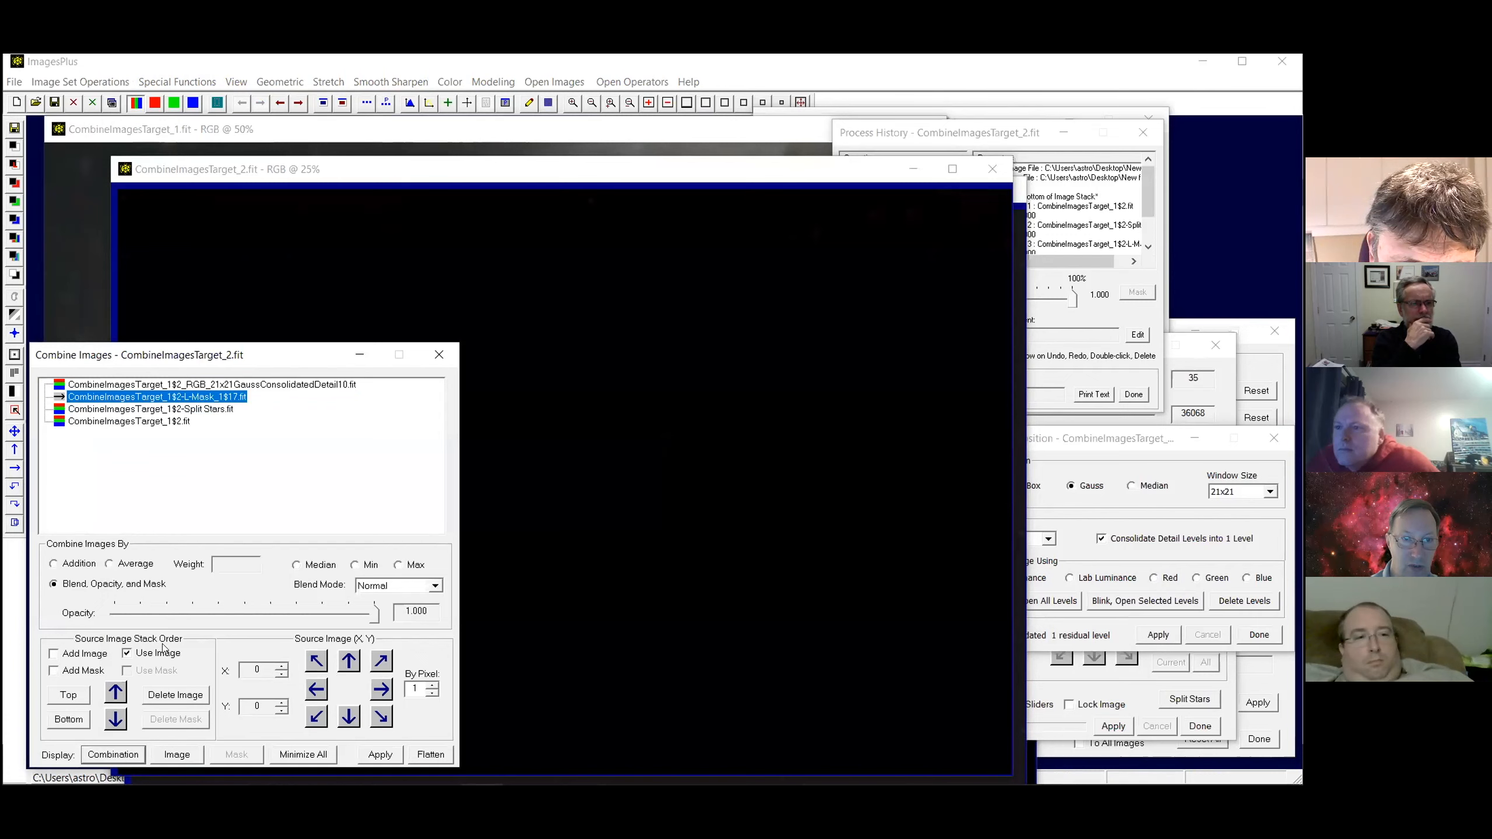
pyautogui.click(150, 691)
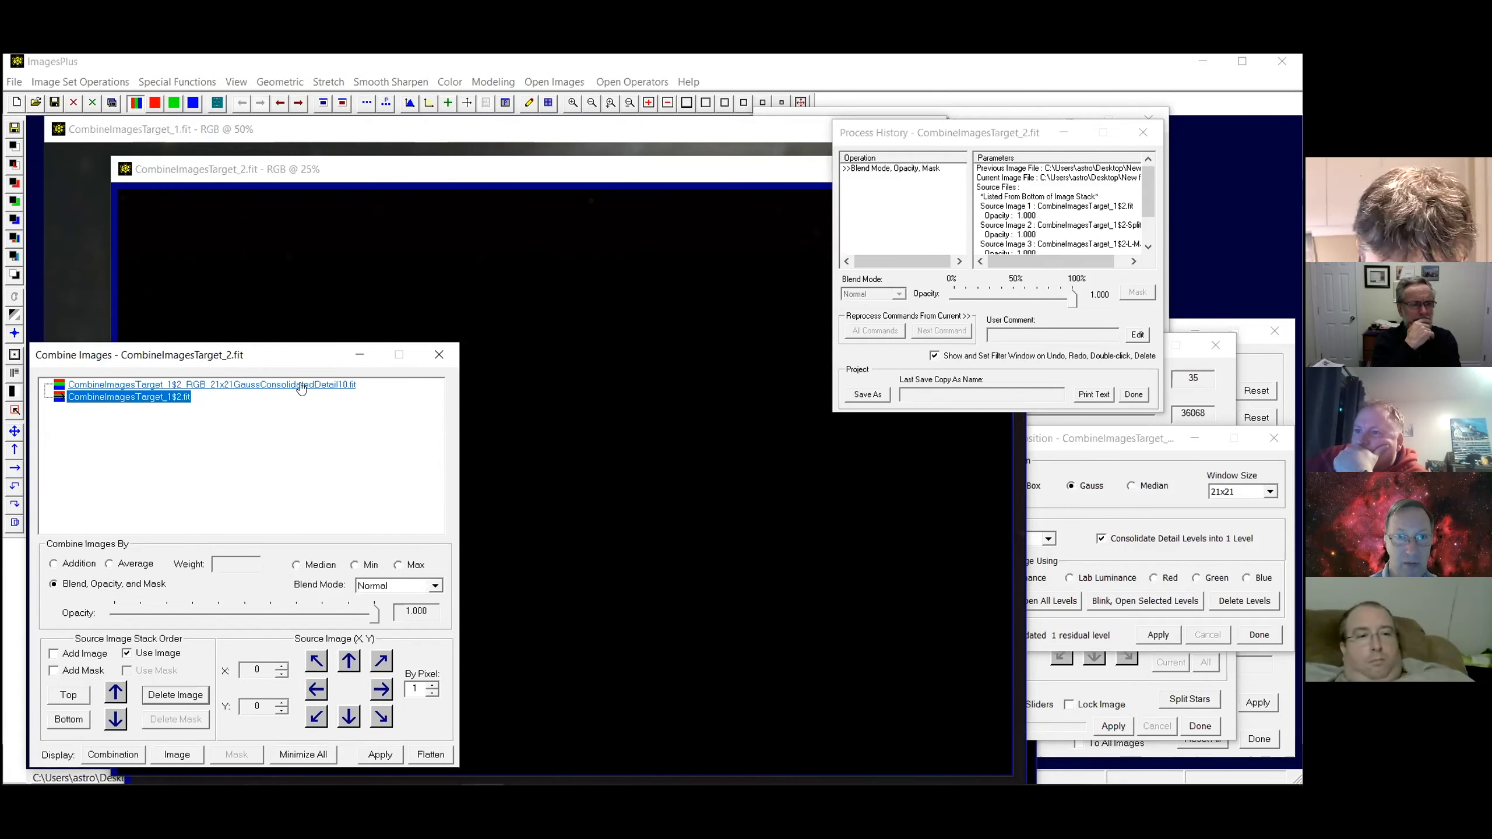
# Add CombineImagesTarget_1$2-L-Mask_1.fit as the mask of the consolidated detail image in the Merge Split combination
pyautogui.click(251, 386)
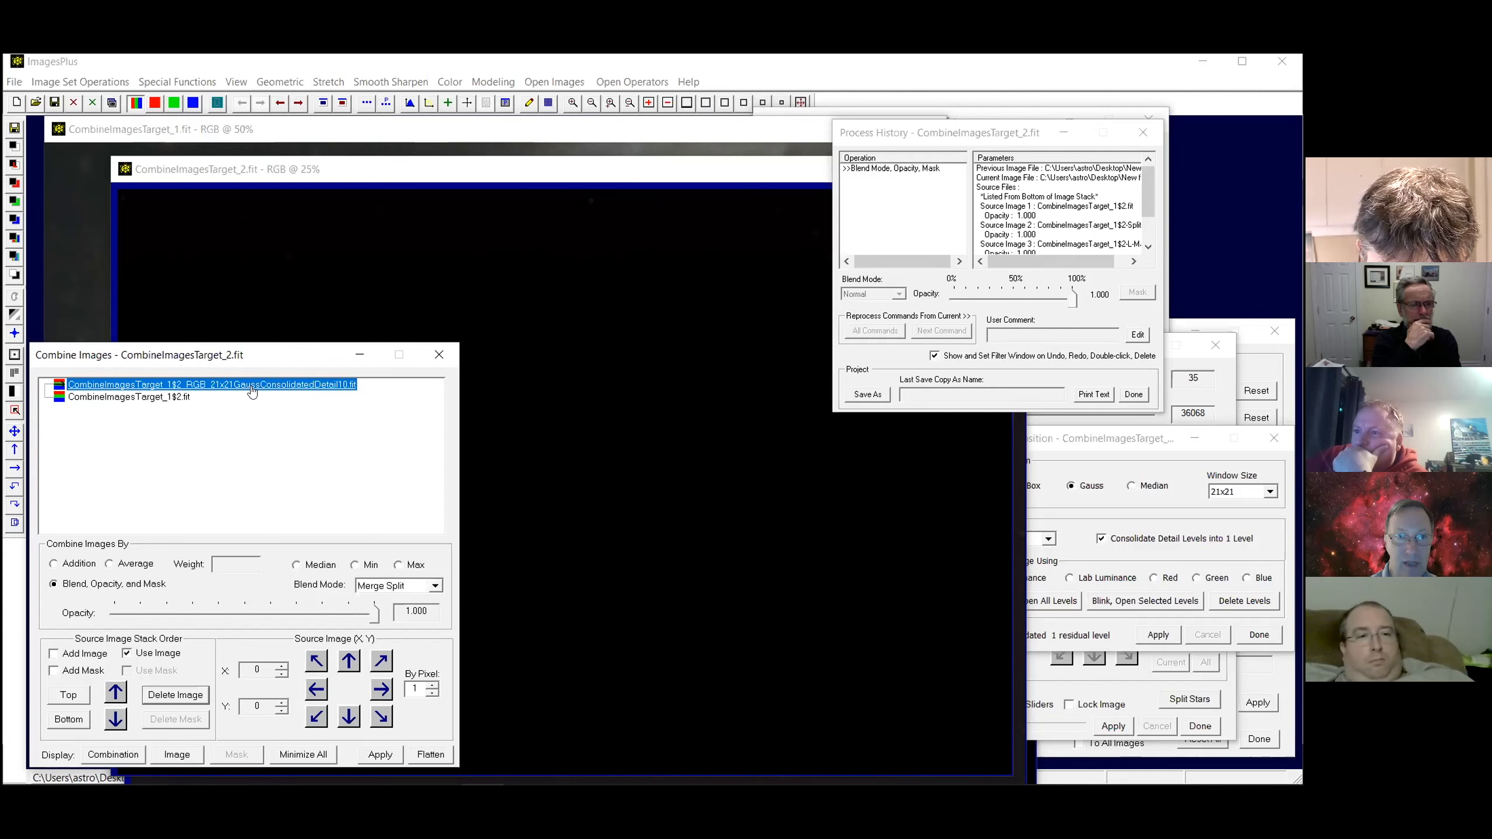
pyautogui.click(62, 672)
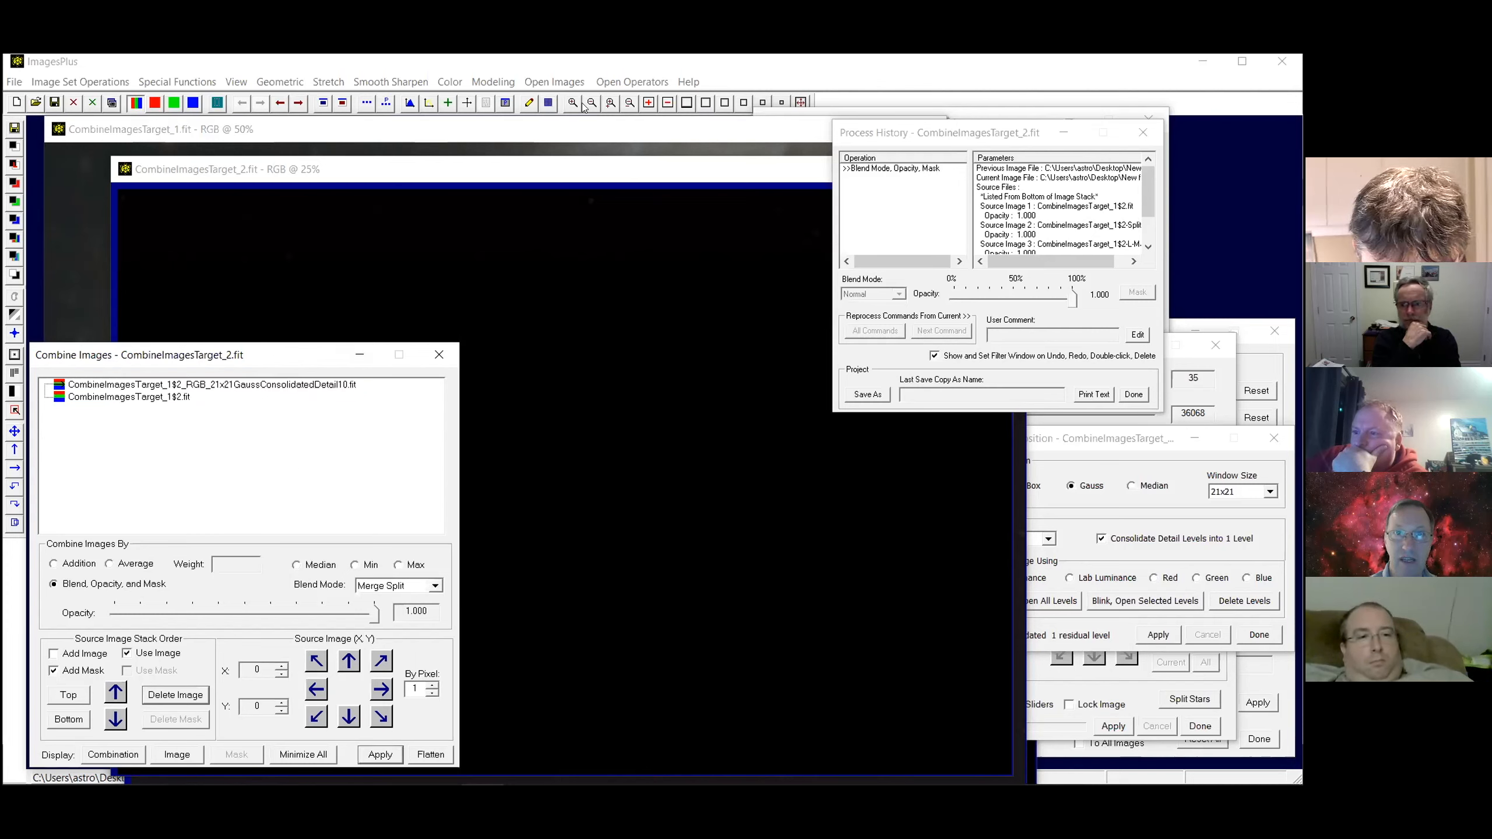
pyautogui.click(558, 83)
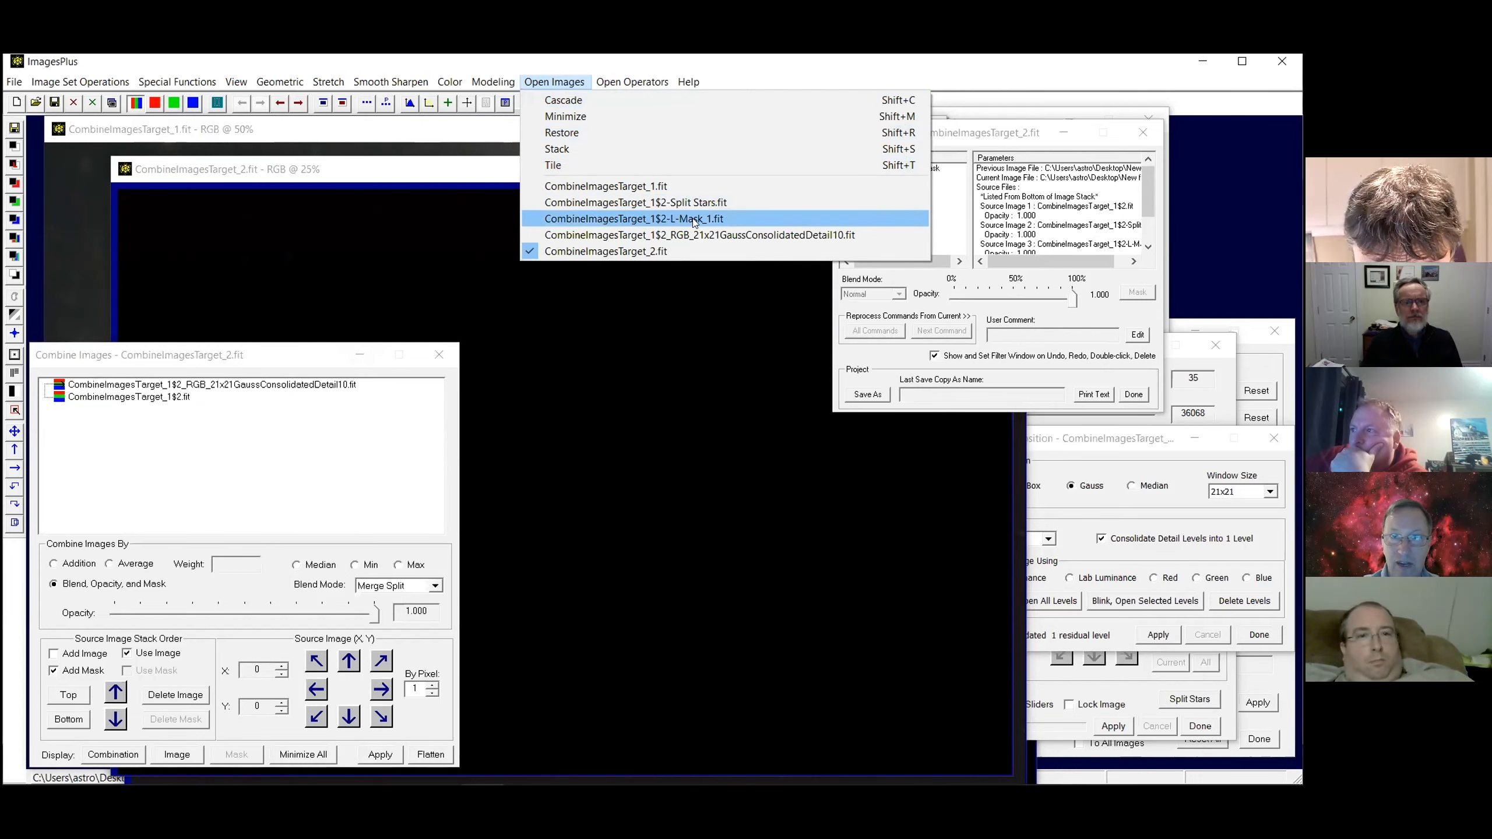
pyautogui.click(657, 222)
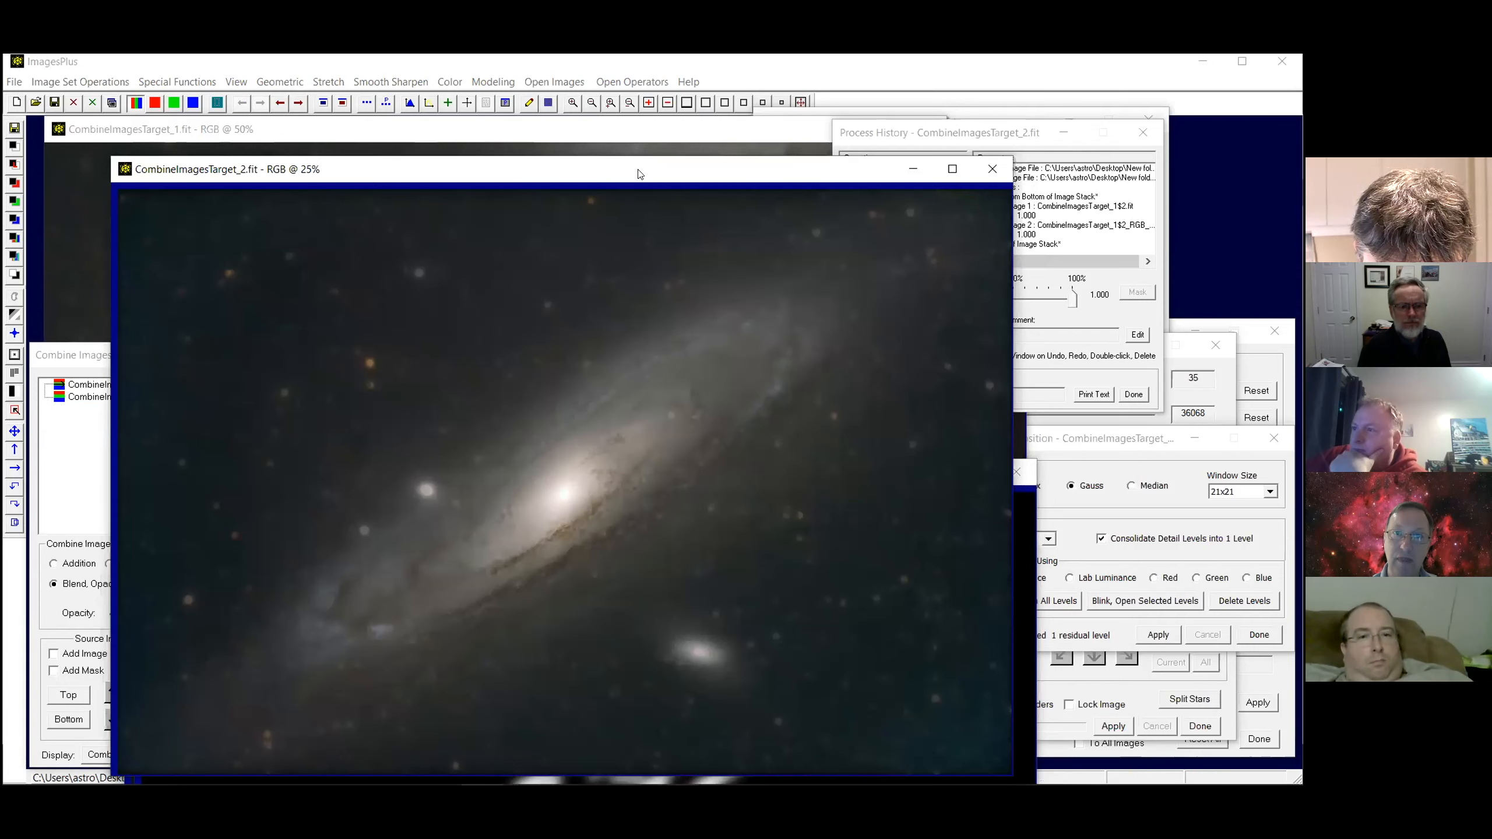
# Compare the sharpened CombineImagesTarget_2.fit with the unsharpened CombineImagesTarget_1.fit side by side and at full window size
pyautogui.moveTo(642, 173); pyautogui.dragTo(993, 170)
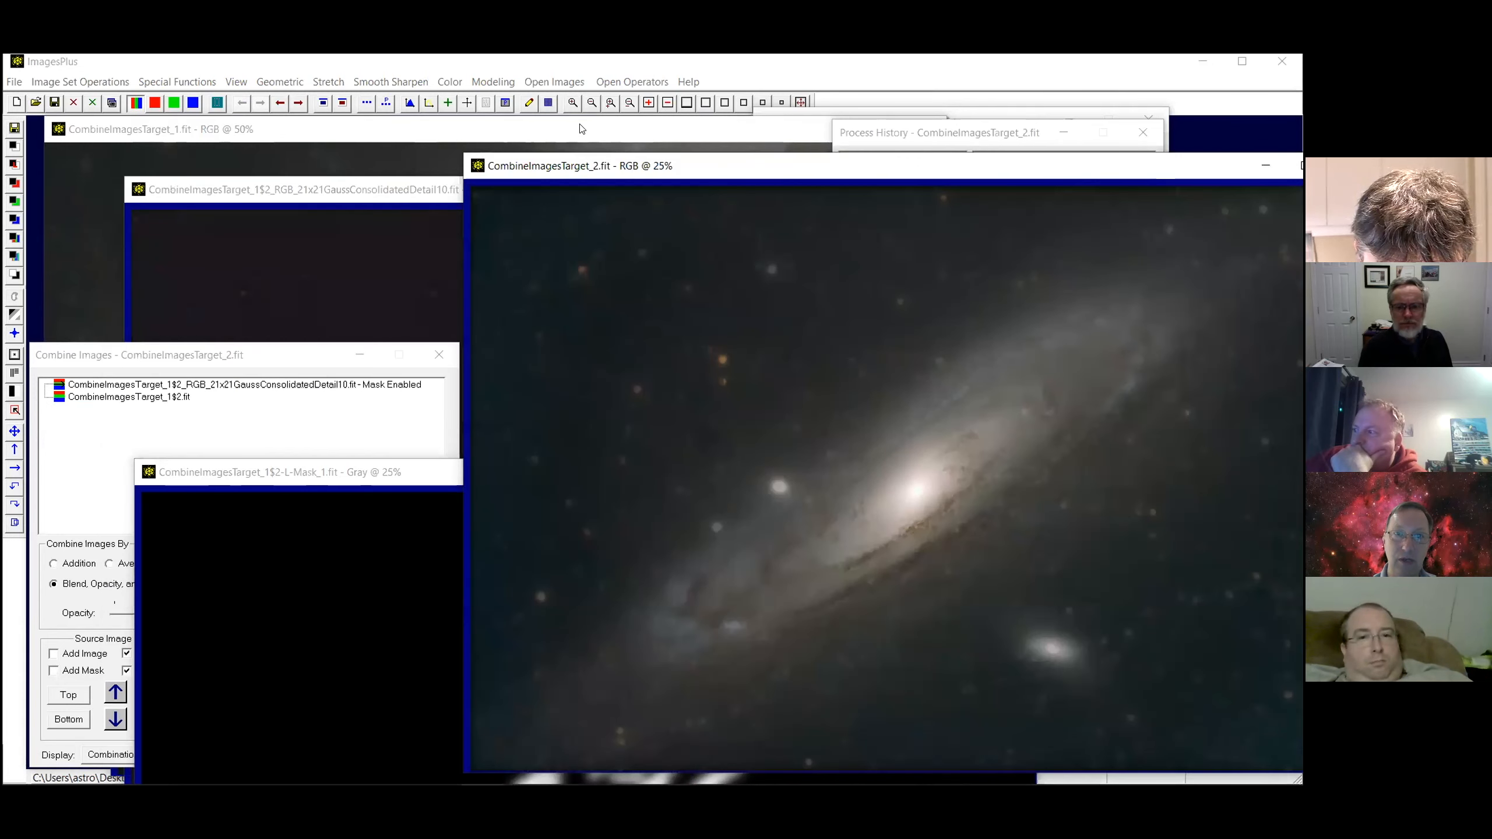
pyautogui.moveTo(580, 124); pyautogui.dragTo(610, 178)
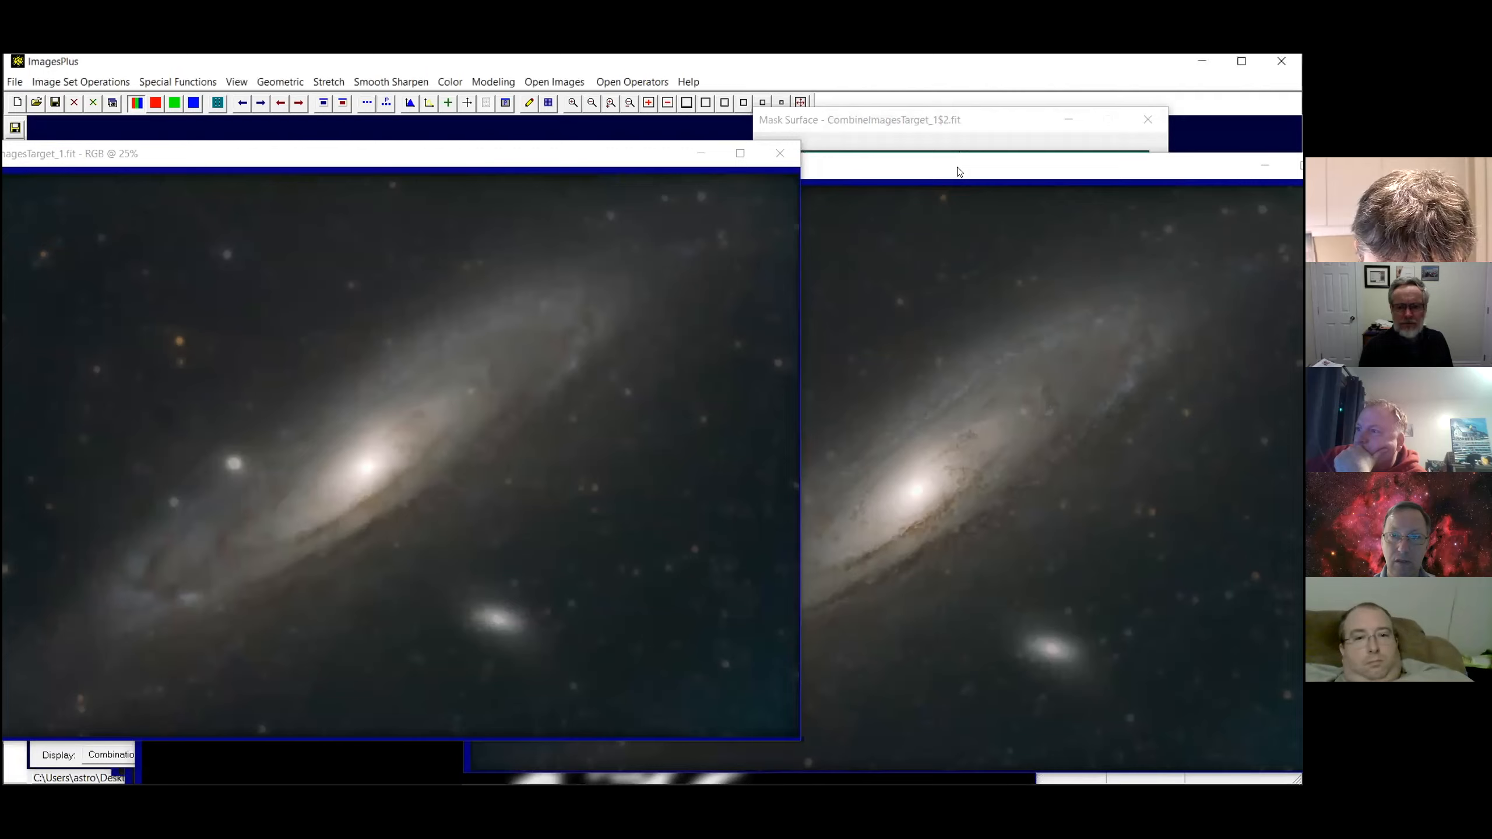
pyautogui.doubleClick(956, 167)
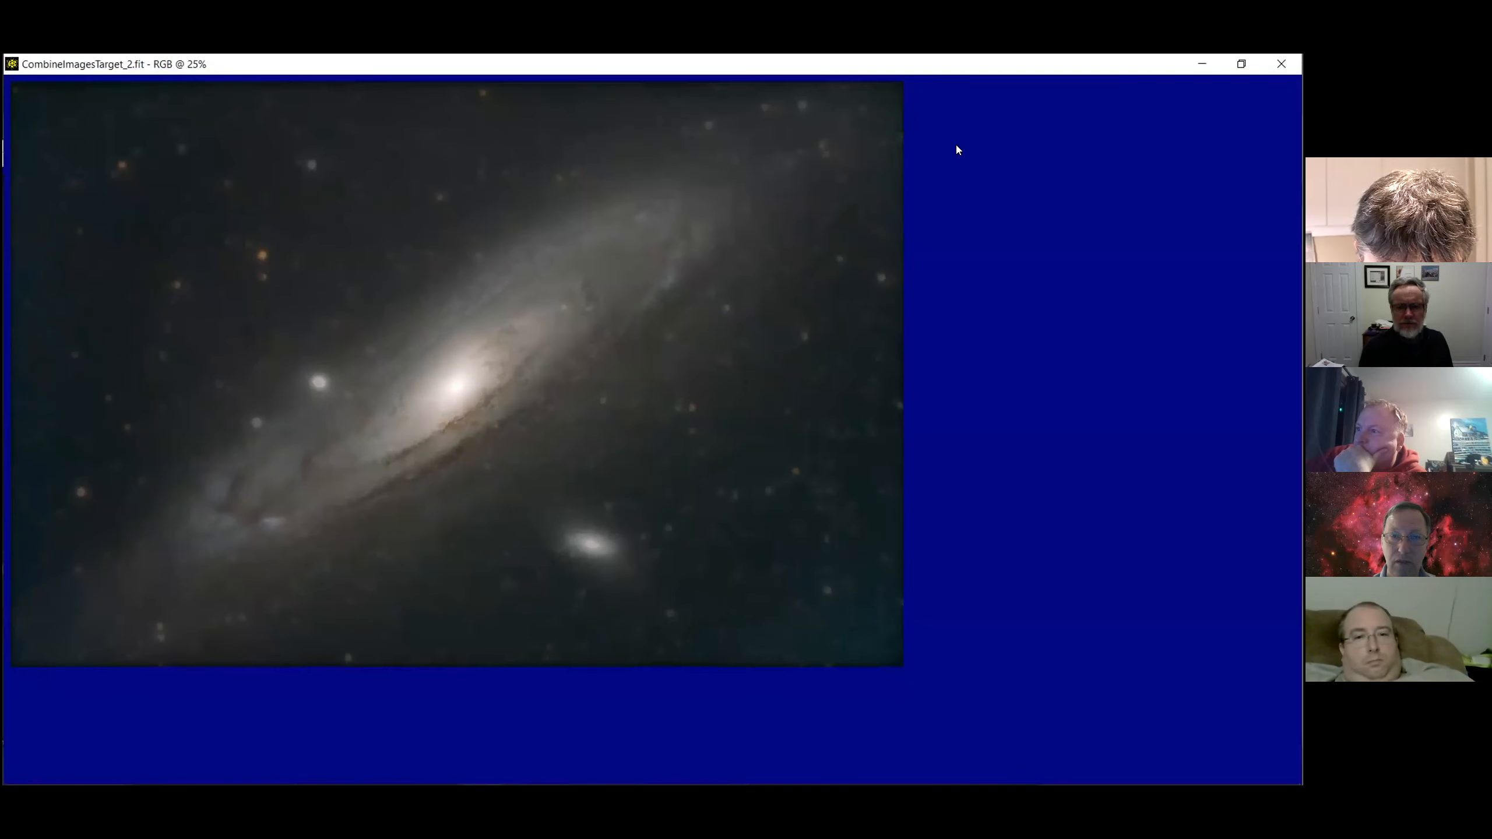
pyautogui.doubleClick(898, 65)
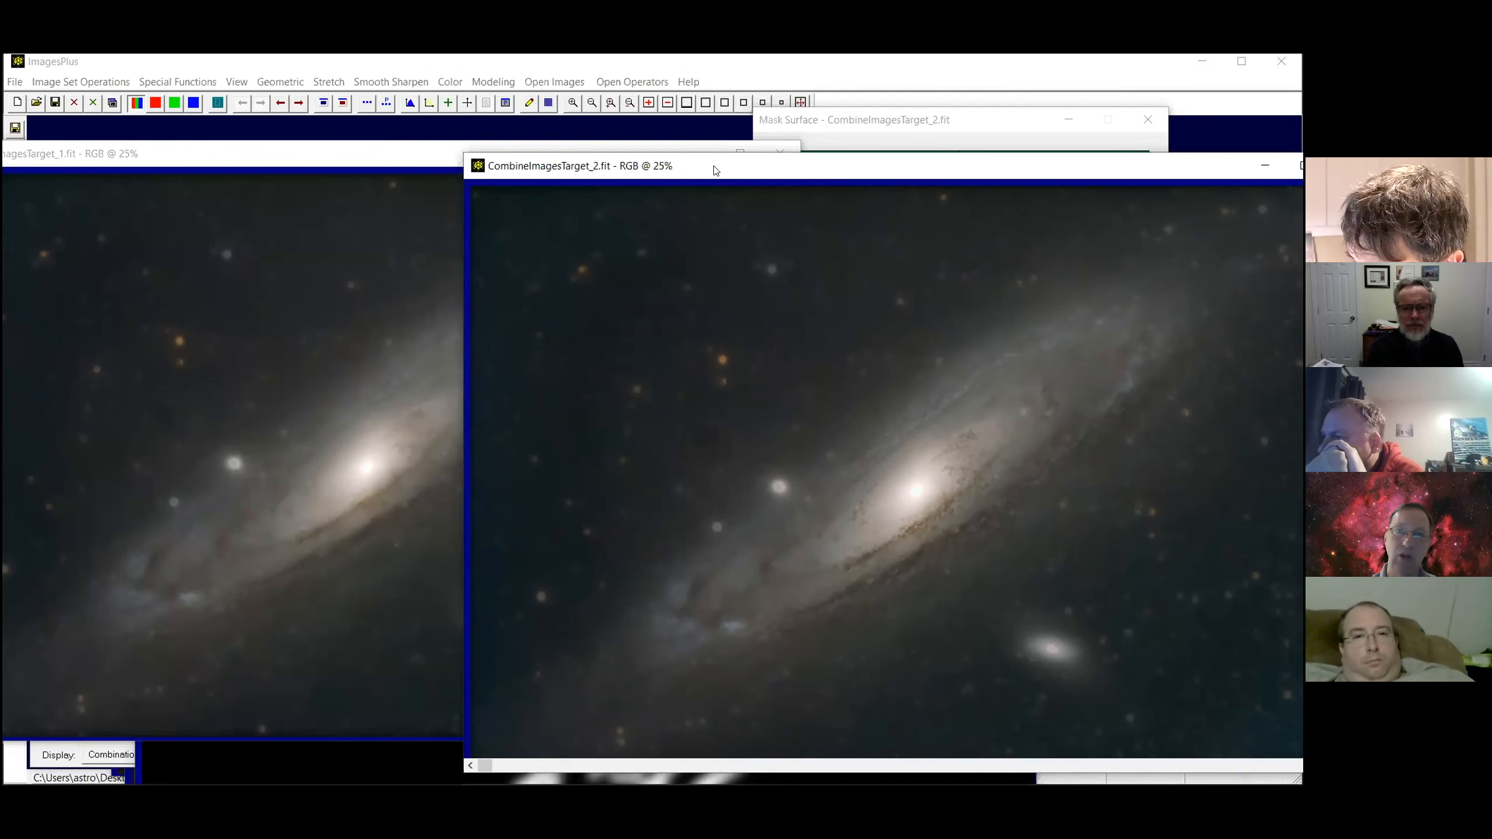
pyautogui.moveTo(749, 171); pyautogui.dragTo(960, 222)
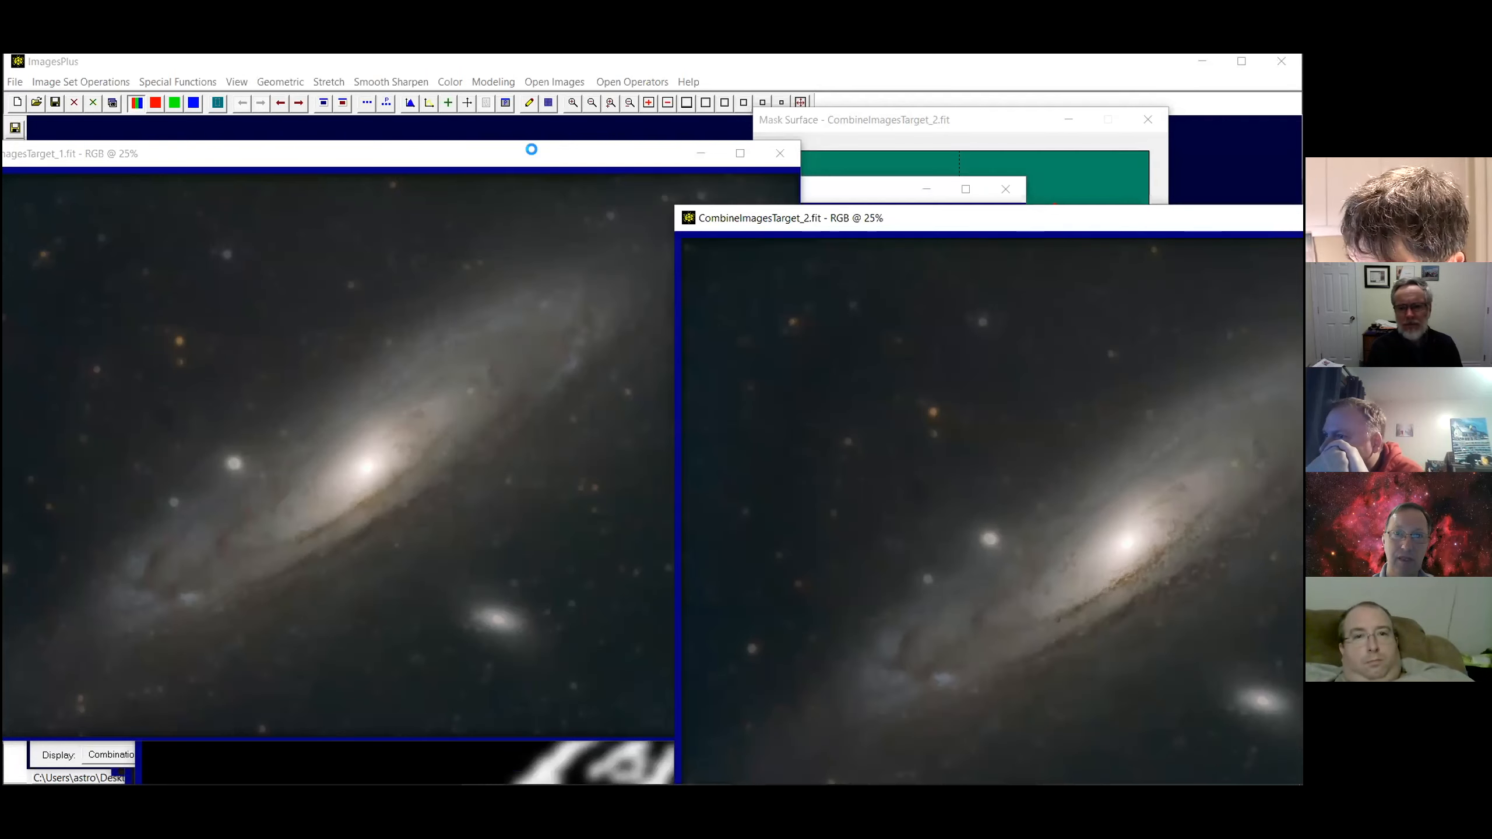
pyautogui.doubleClick(516, 153)
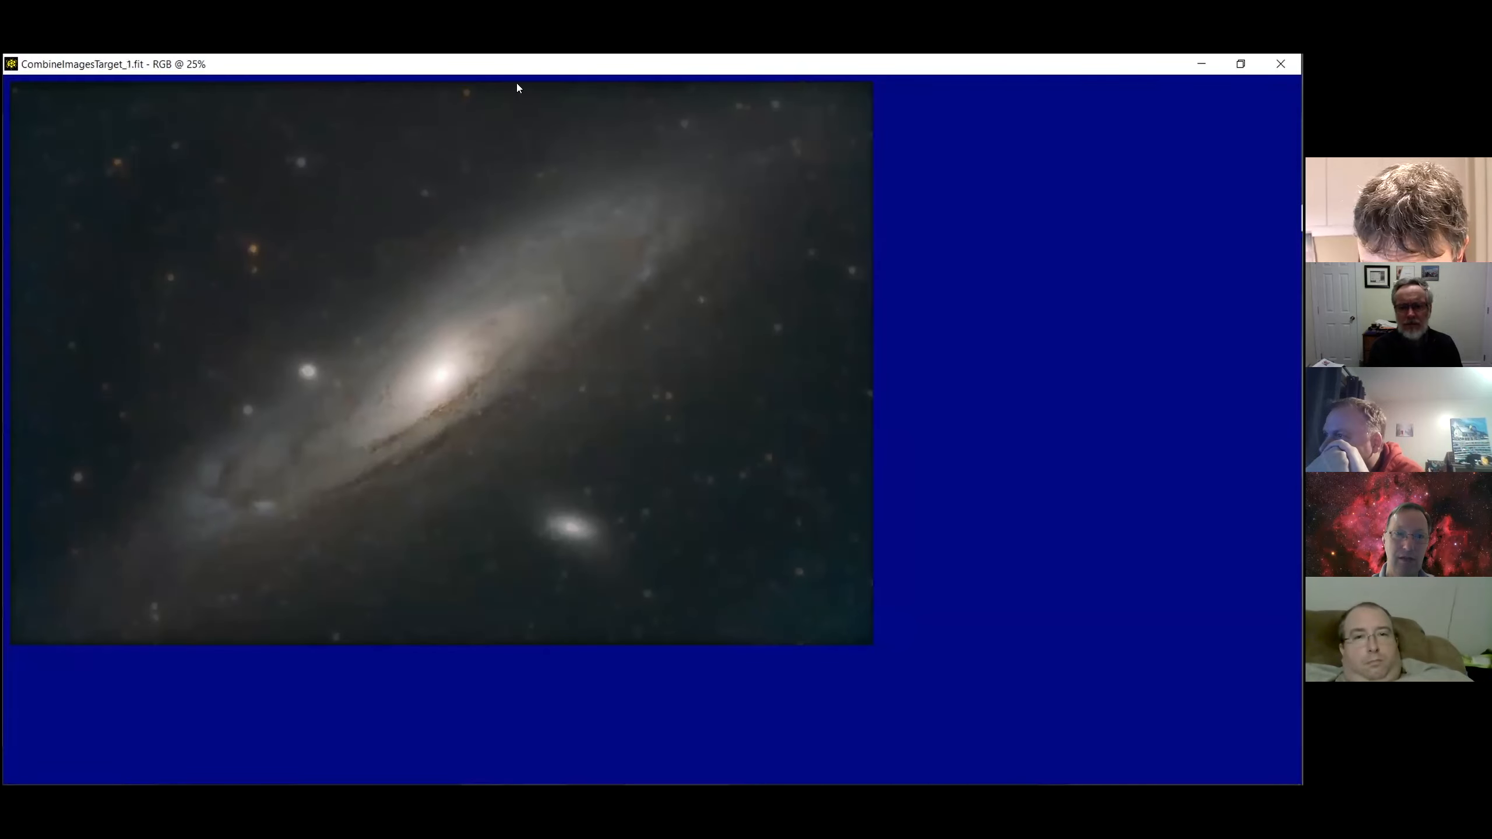
pyautogui.doubleClick(527, 90)
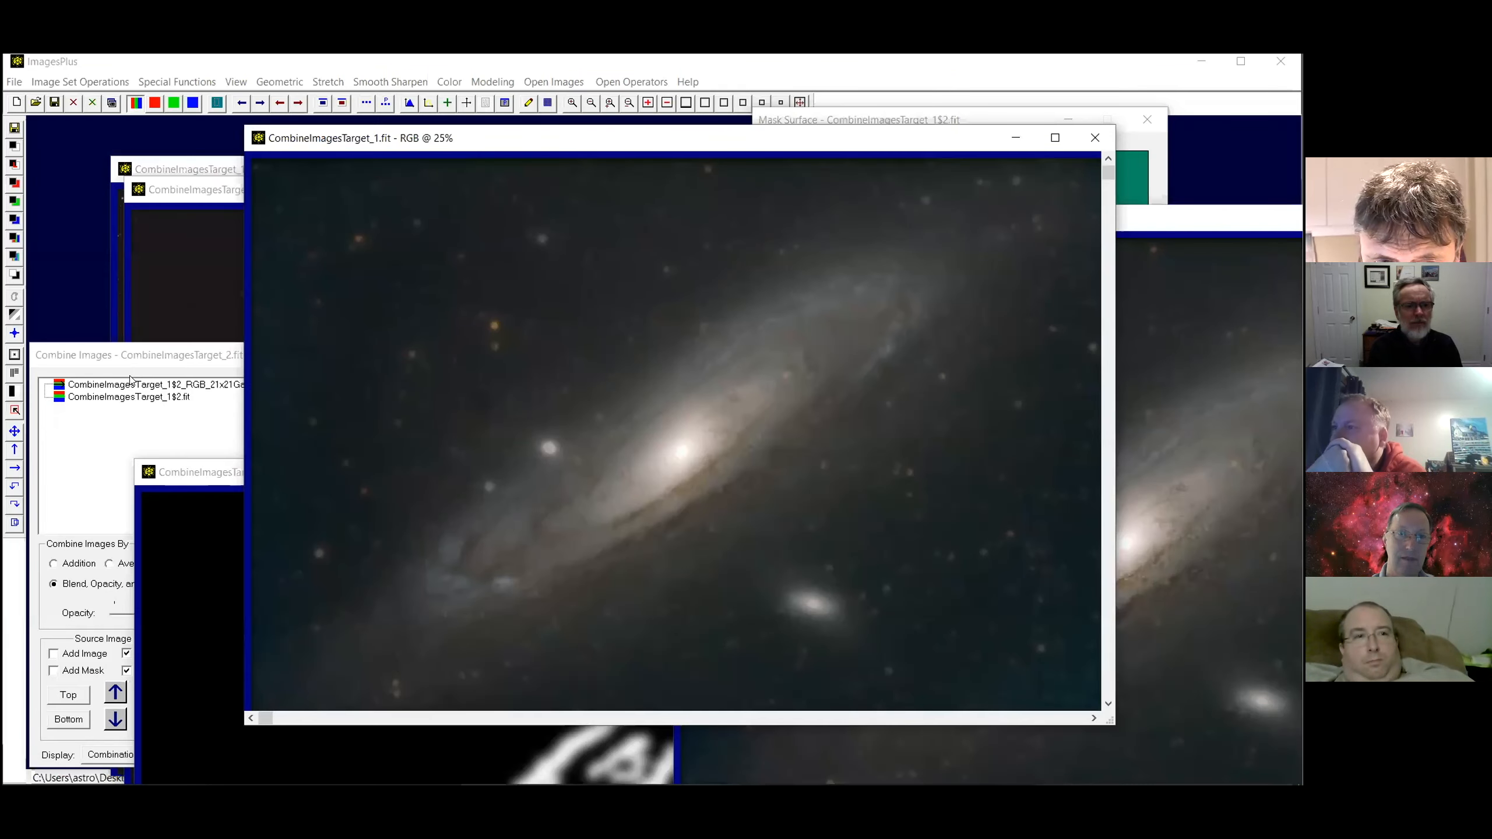
# Flatten the masked combination and close the old galaxy, detail and mask images along with the Multi Scale Decomposition and star-splitting tools
pyautogui.click(88, 738)
pyautogui.click(428, 755)
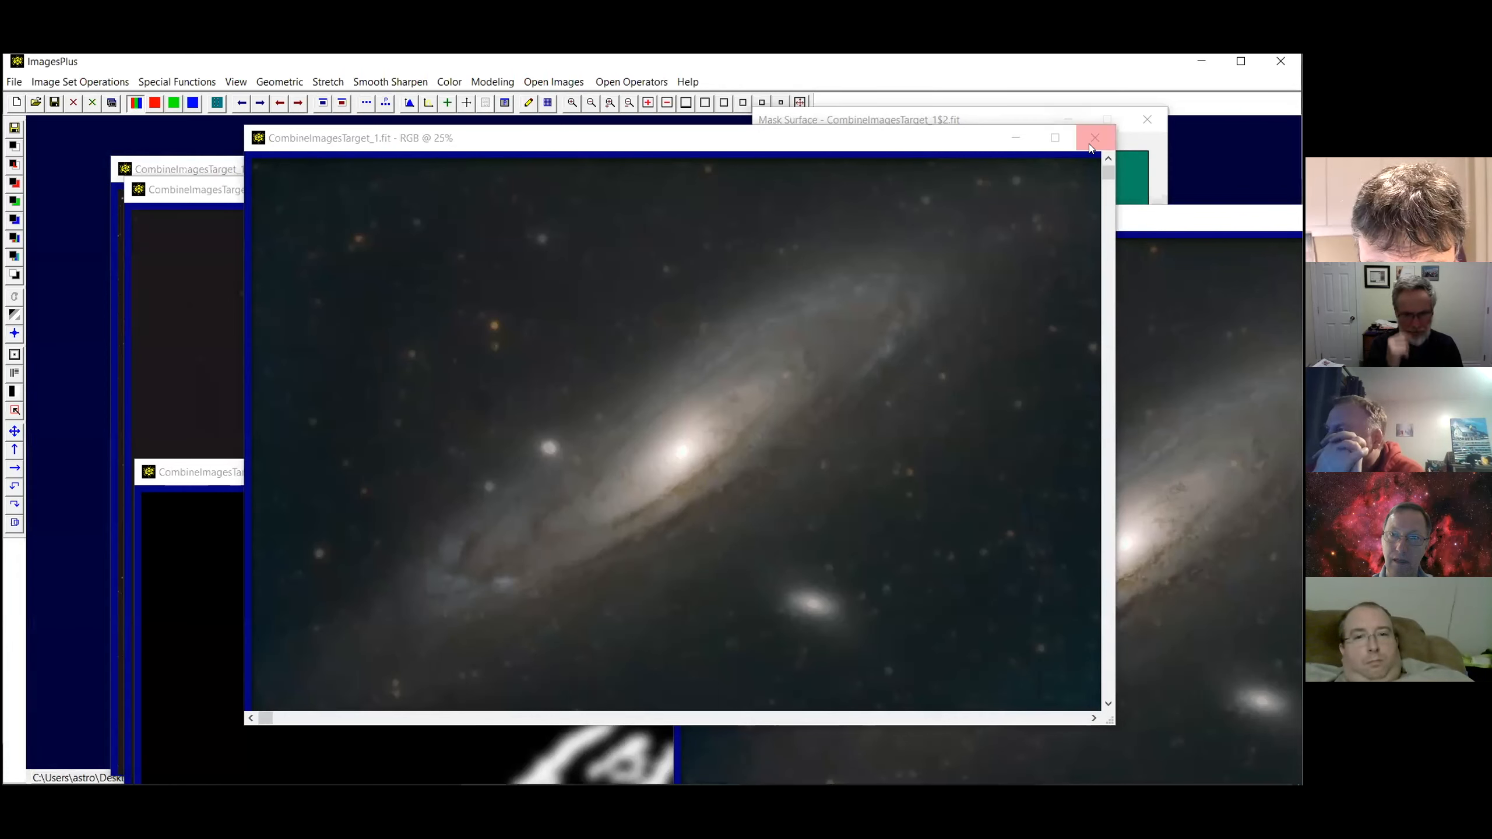
pyautogui.click(1088, 143)
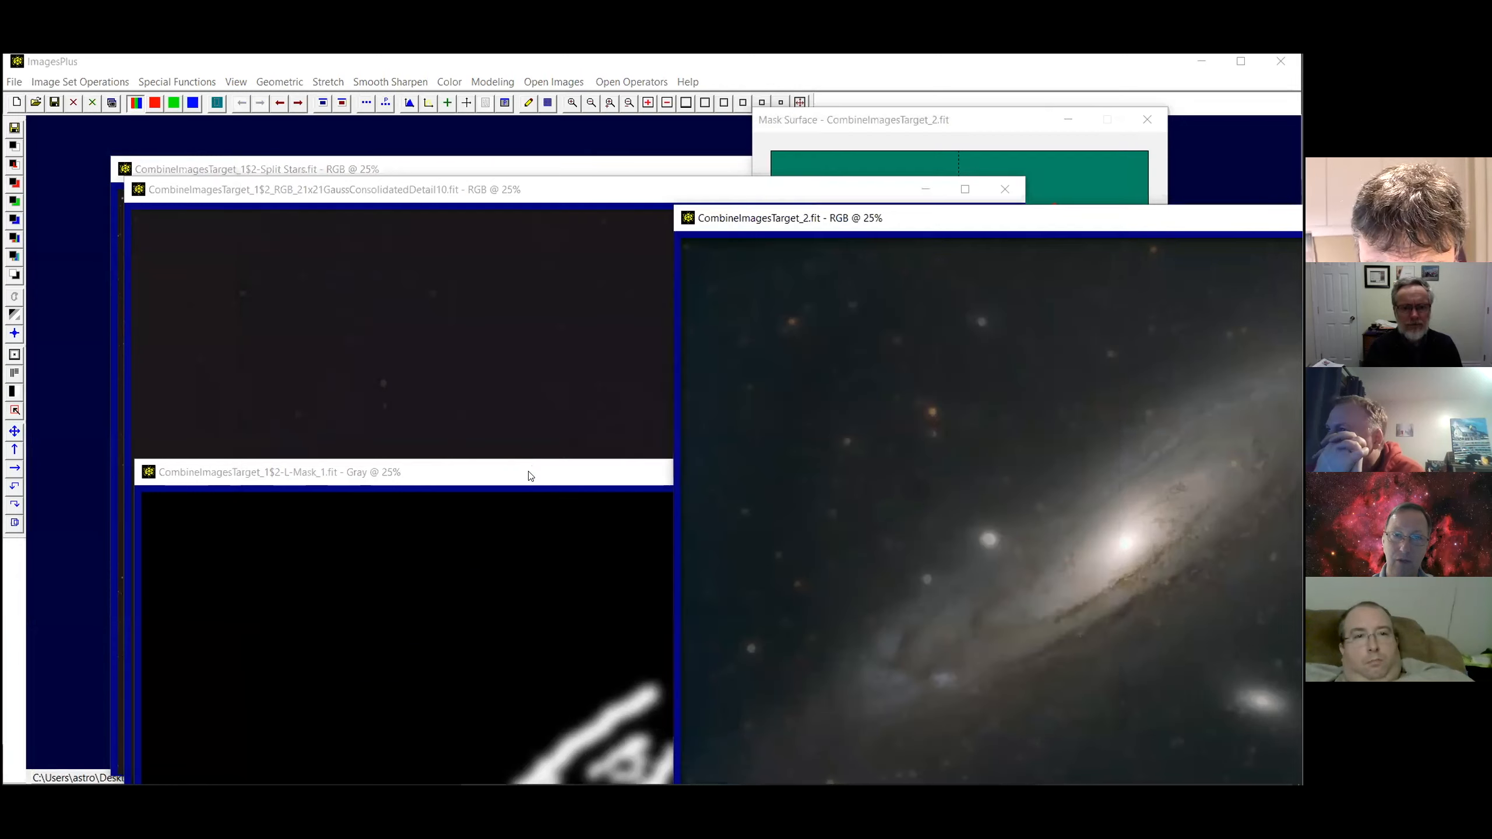
pyautogui.click(530, 476)
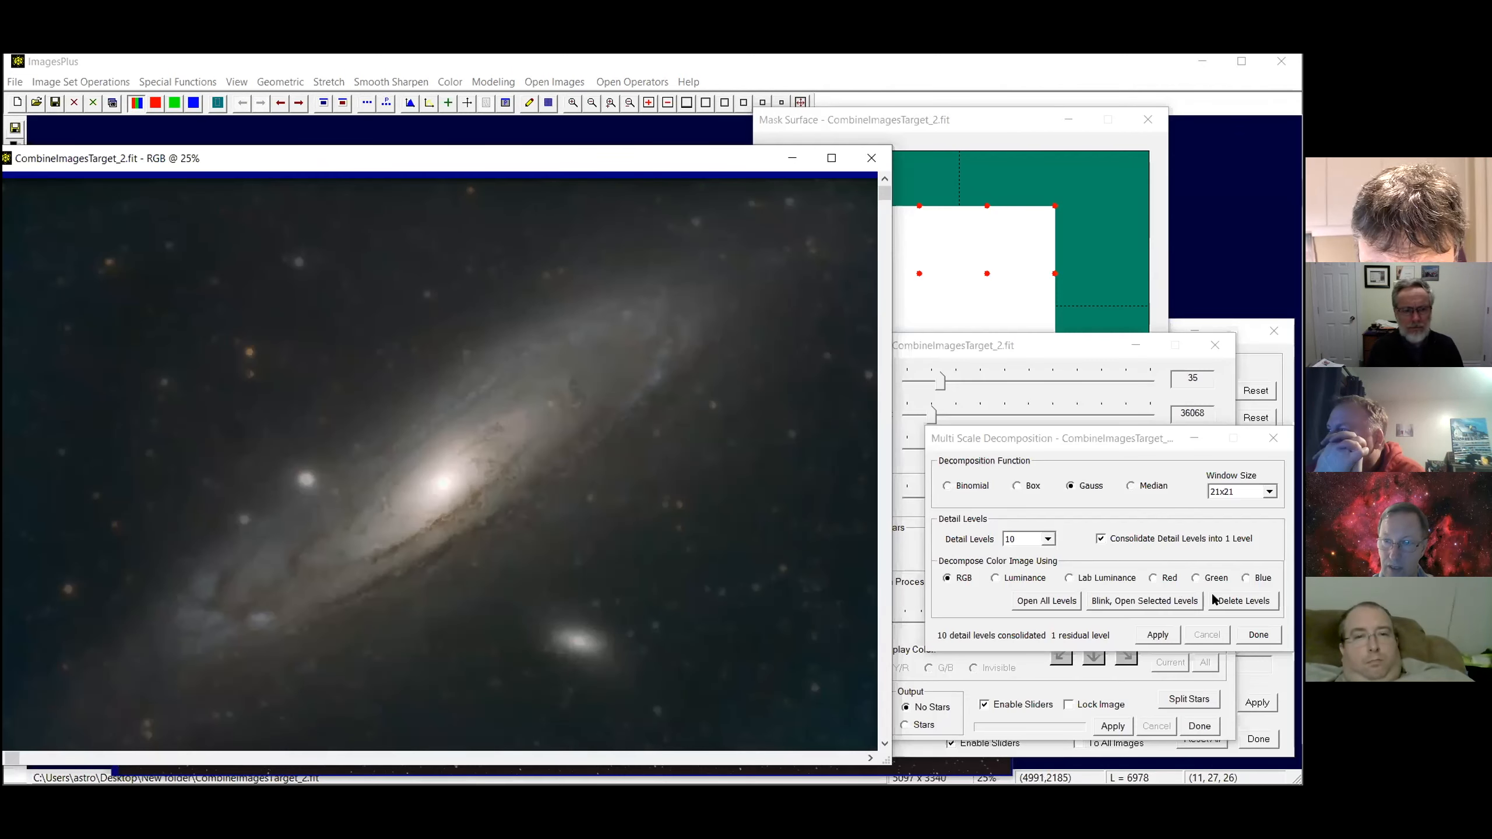
pyautogui.click(1218, 599)
pyautogui.click(1257, 634)
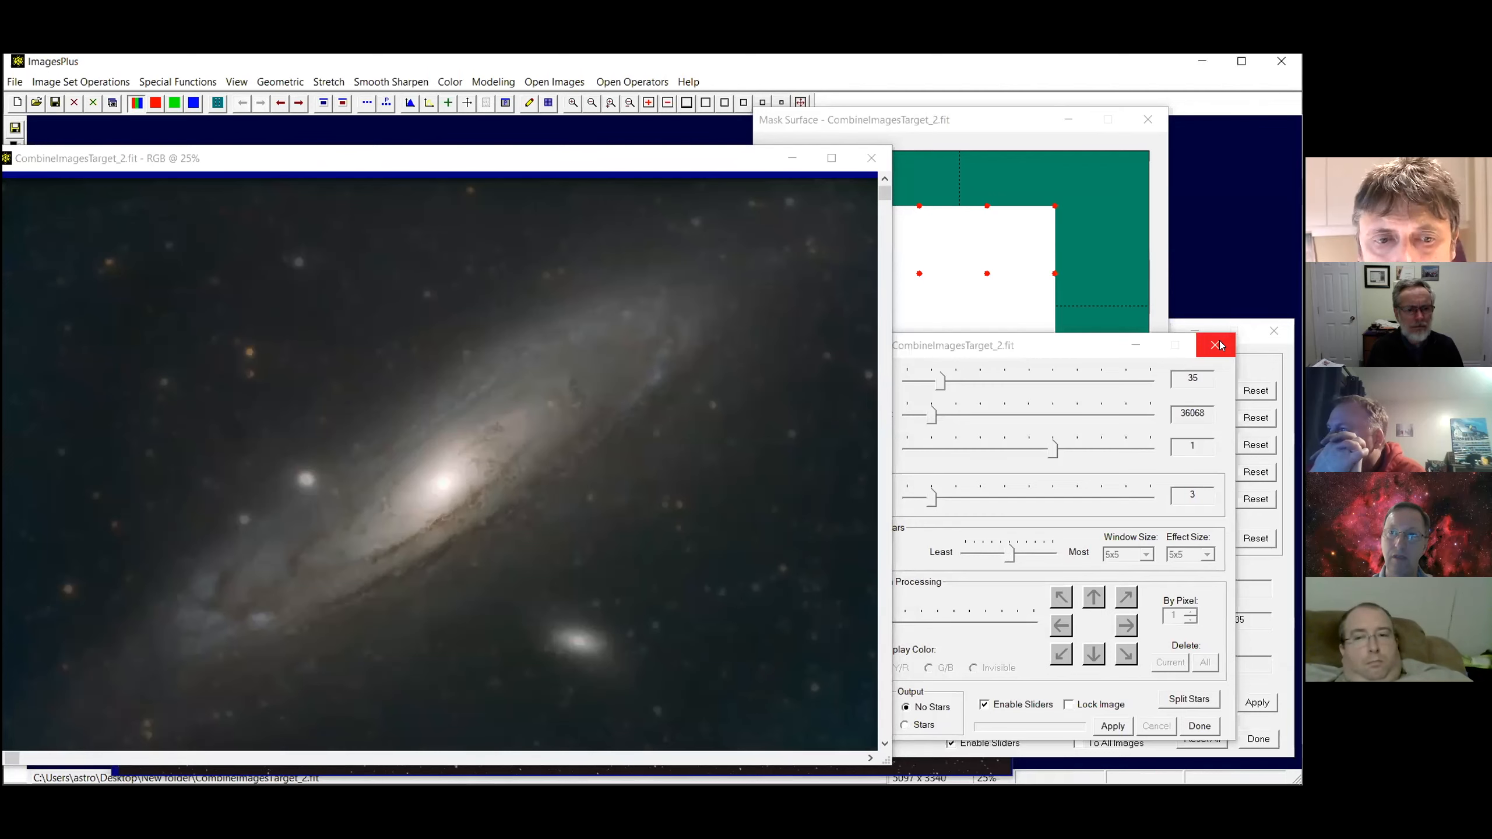
pyautogui.click(1218, 342)
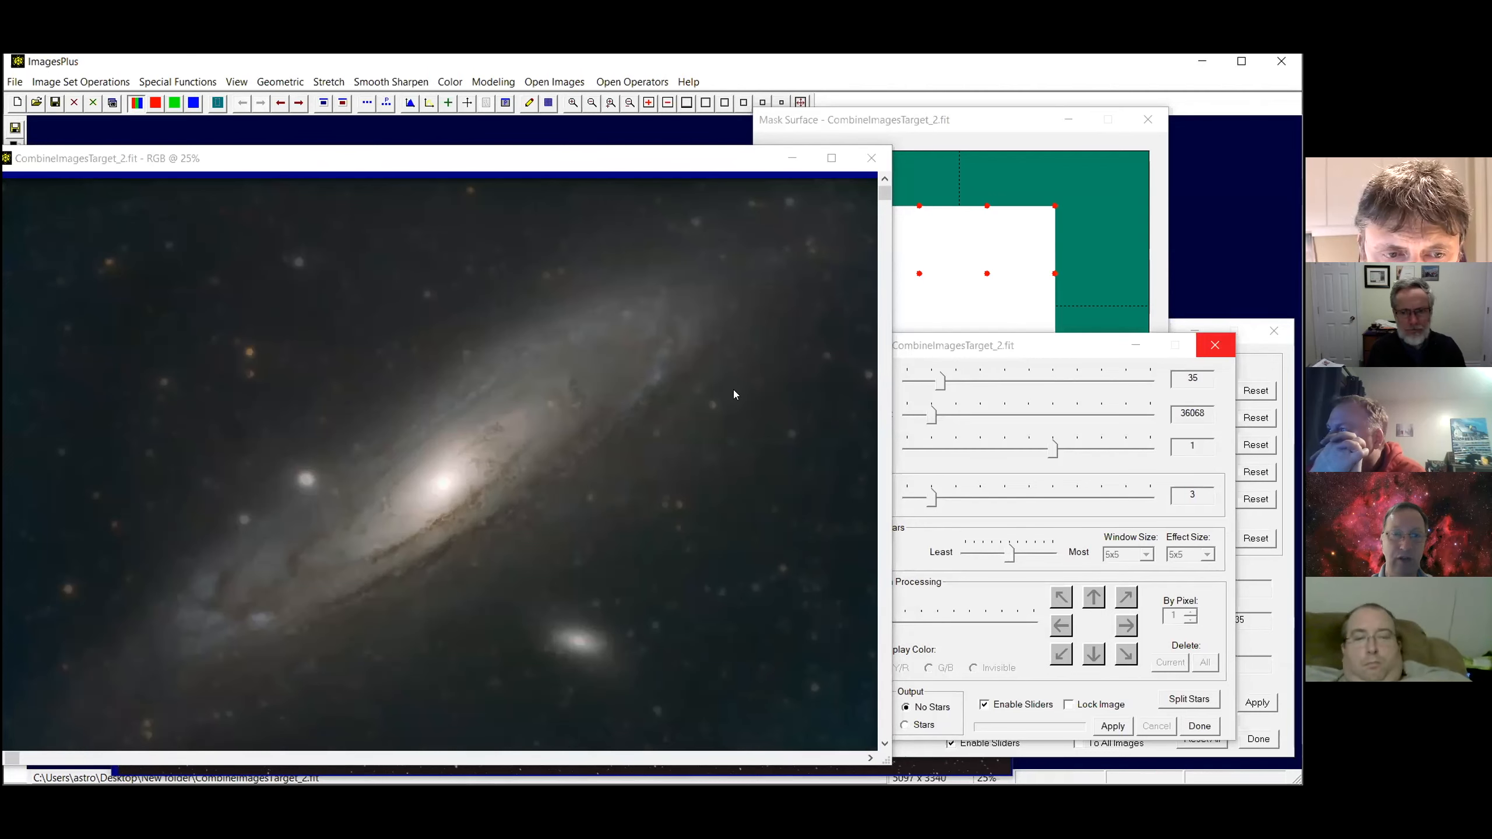
# Combine all open images using Blend Mode, Opacity, and Masks, placing the Split Stars image above CombineImagesTarget_2.fit with Merge Split blending
pyautogui.click(177, 82)
pyautogui.moveTo(235, 137)
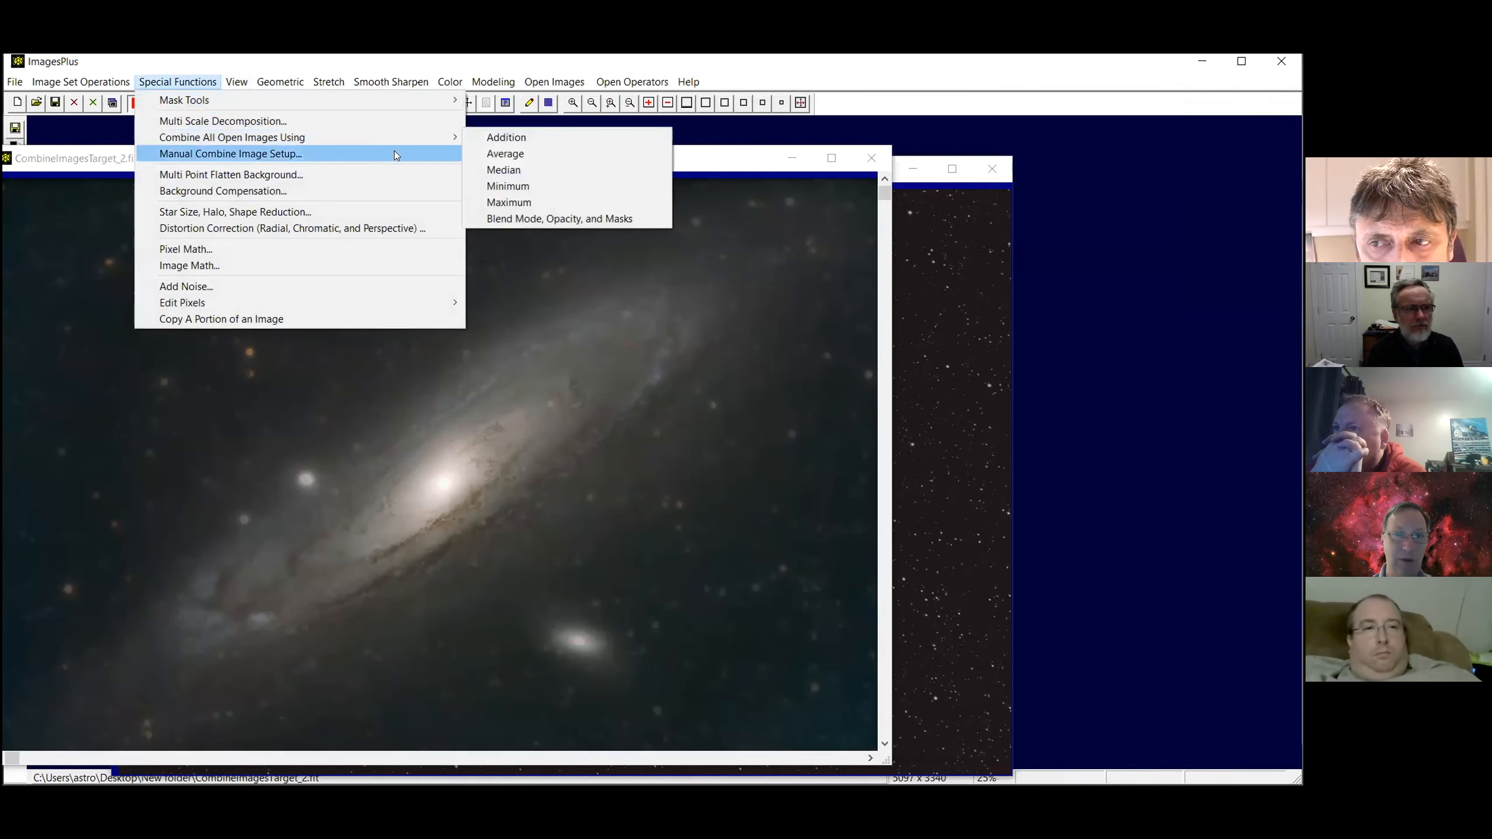
pyautogui.click(543, 218)
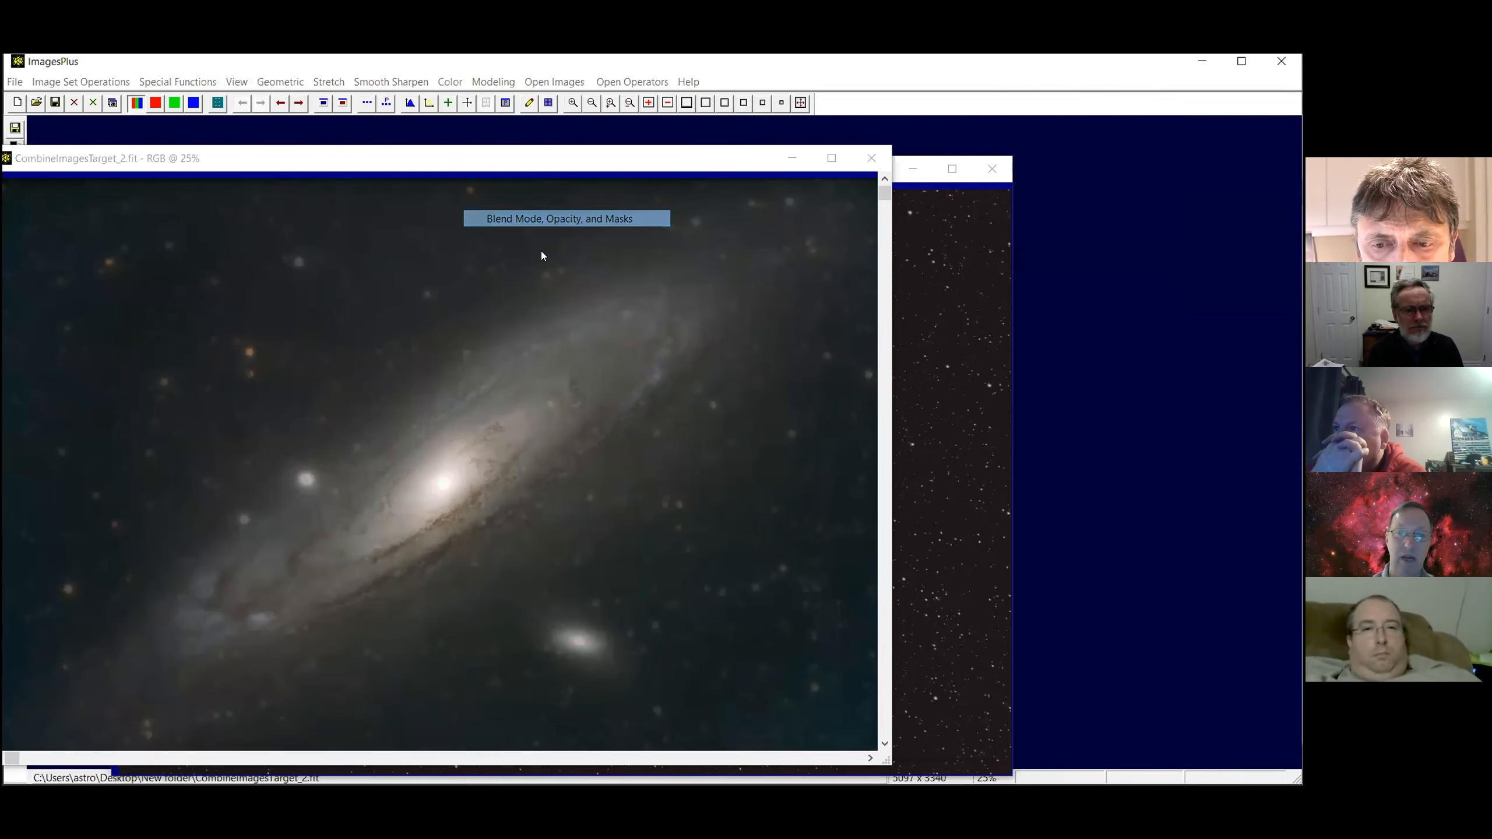
pyautogui.click(653, 481)
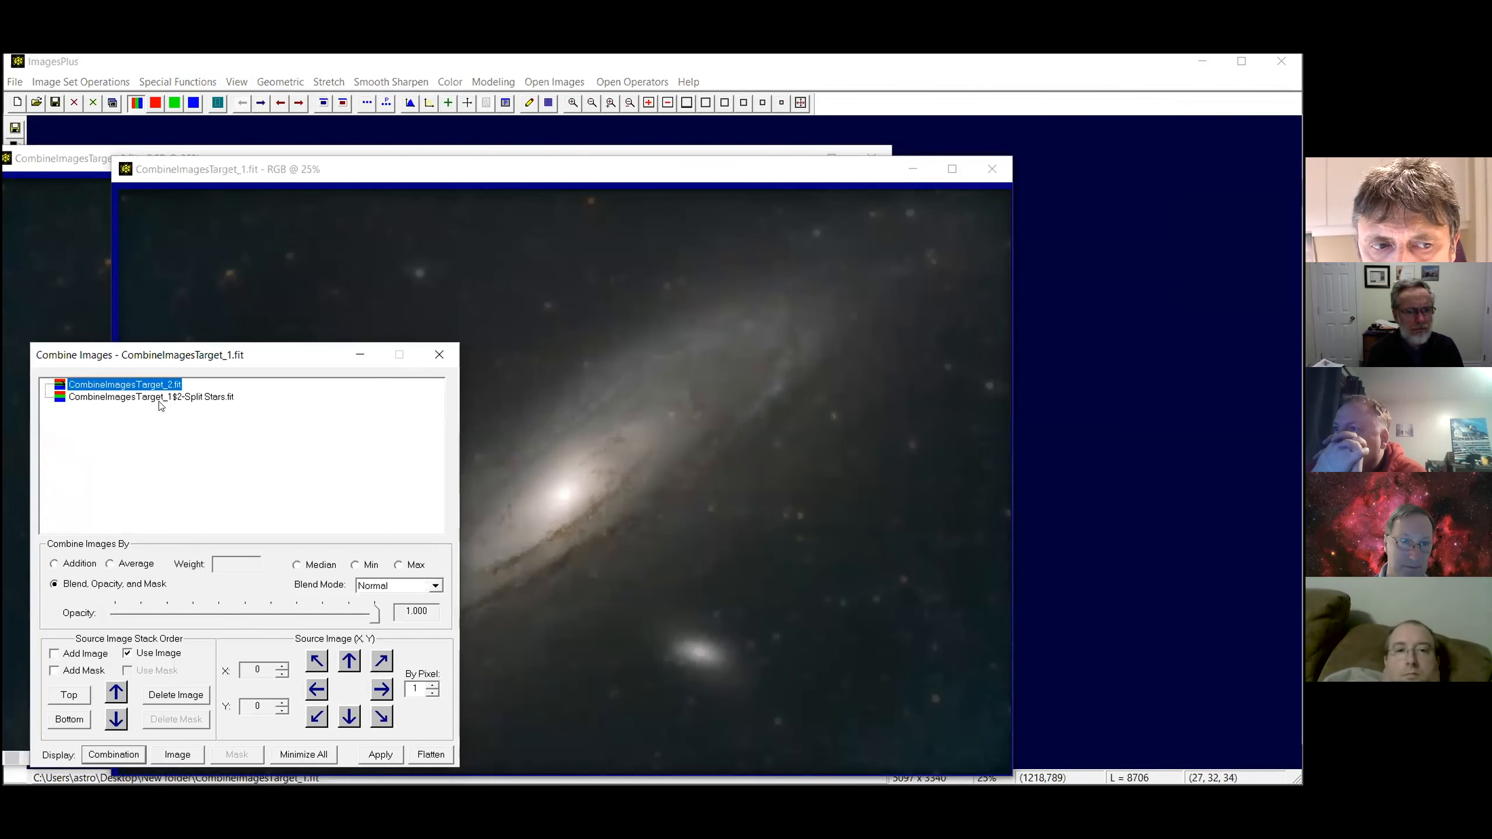
pyautogui.click(116, 719)
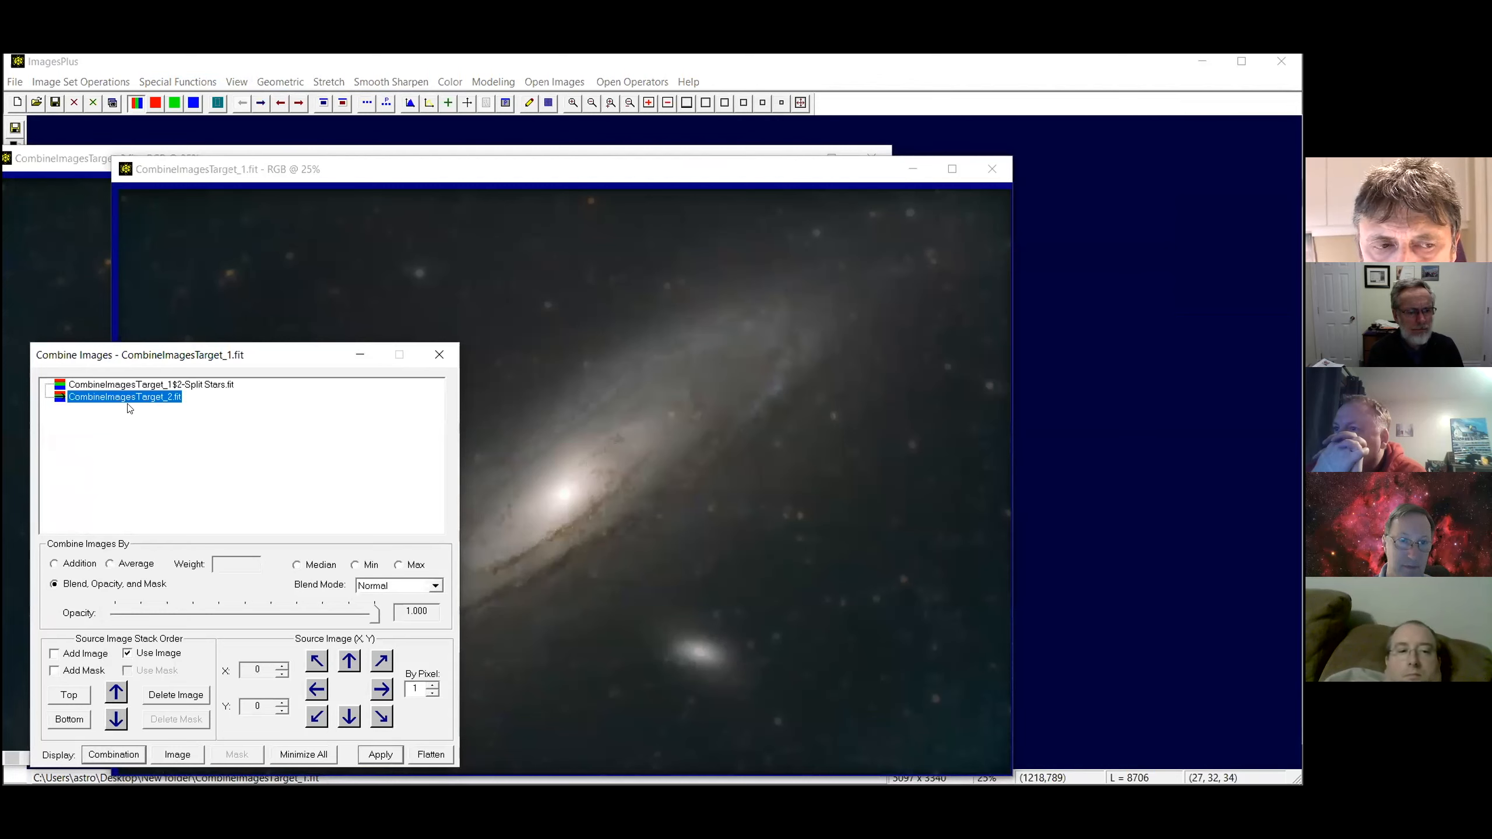
pyautogui.click(158, 385)
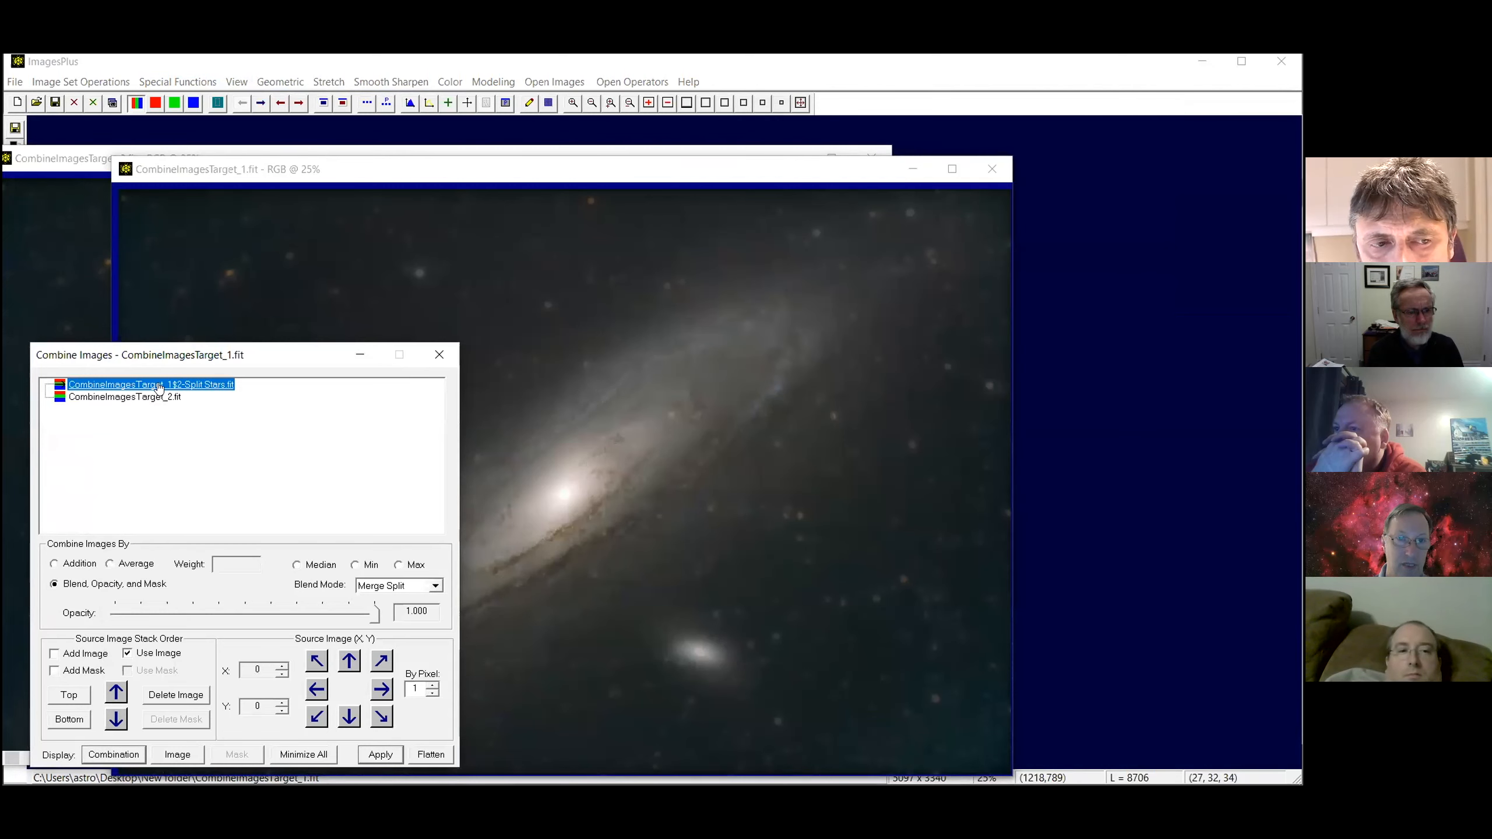
pyautogui.click(388, 755)
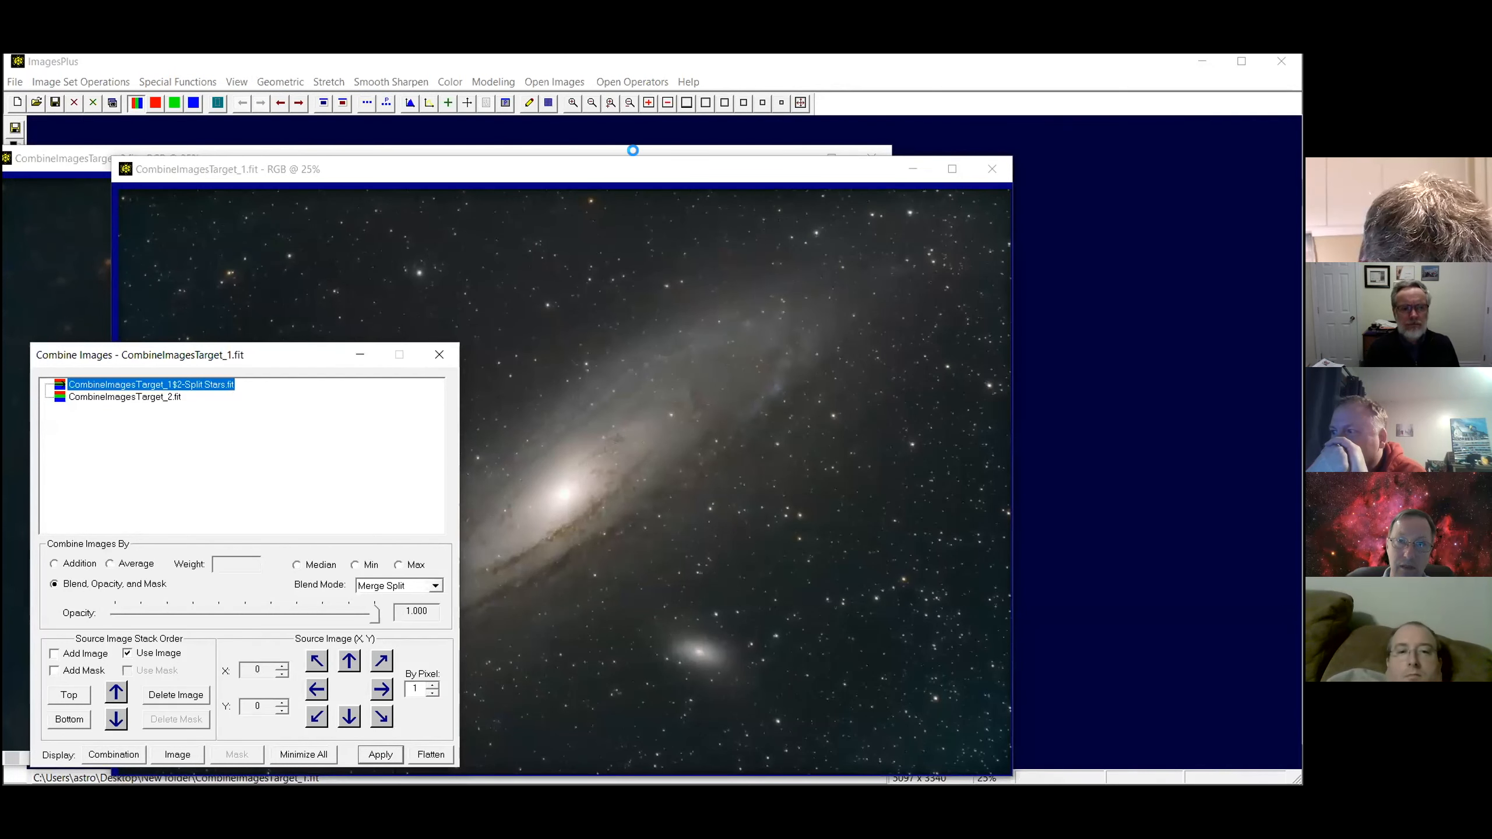
pyautogui.moveTo(592, 177); pyautogui.dragTo(637, 154)
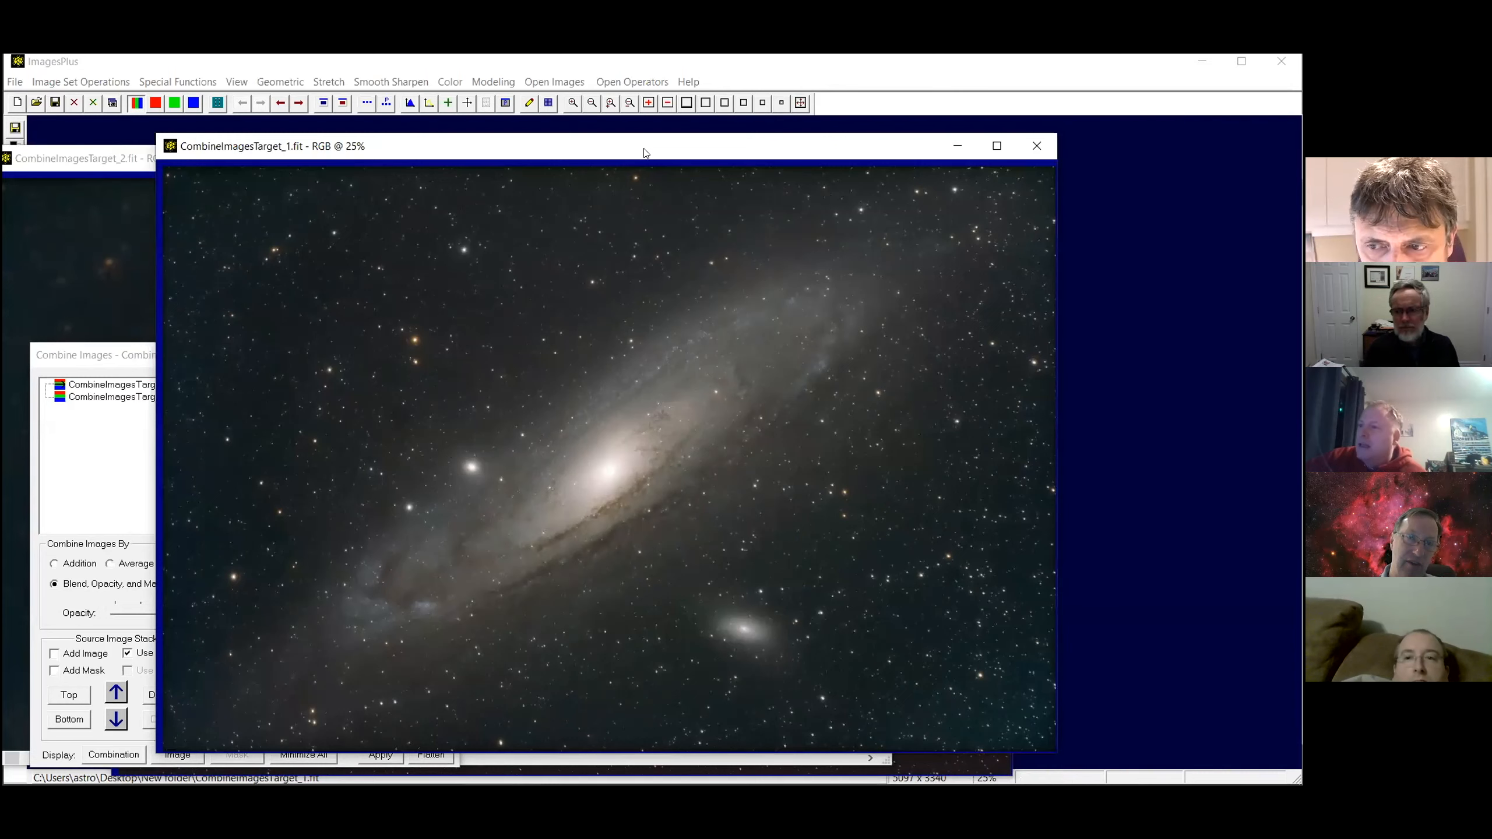
pyautogui.moveTo(645, 153); pyautogui.dragTo(558, 151)
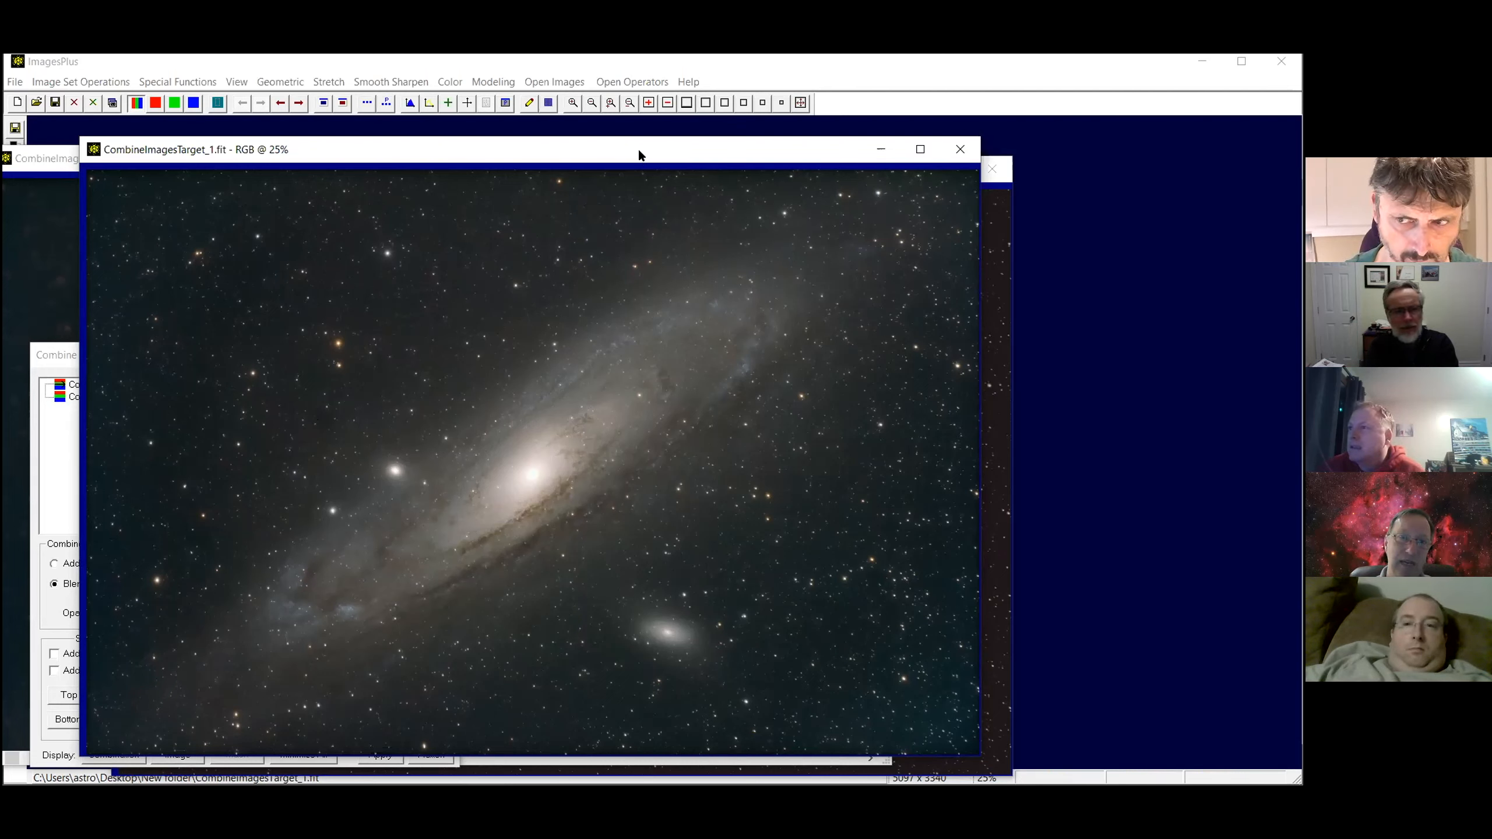
pyautogui.moveTo(638, 151); pyautogui.dragTo(632, 145)
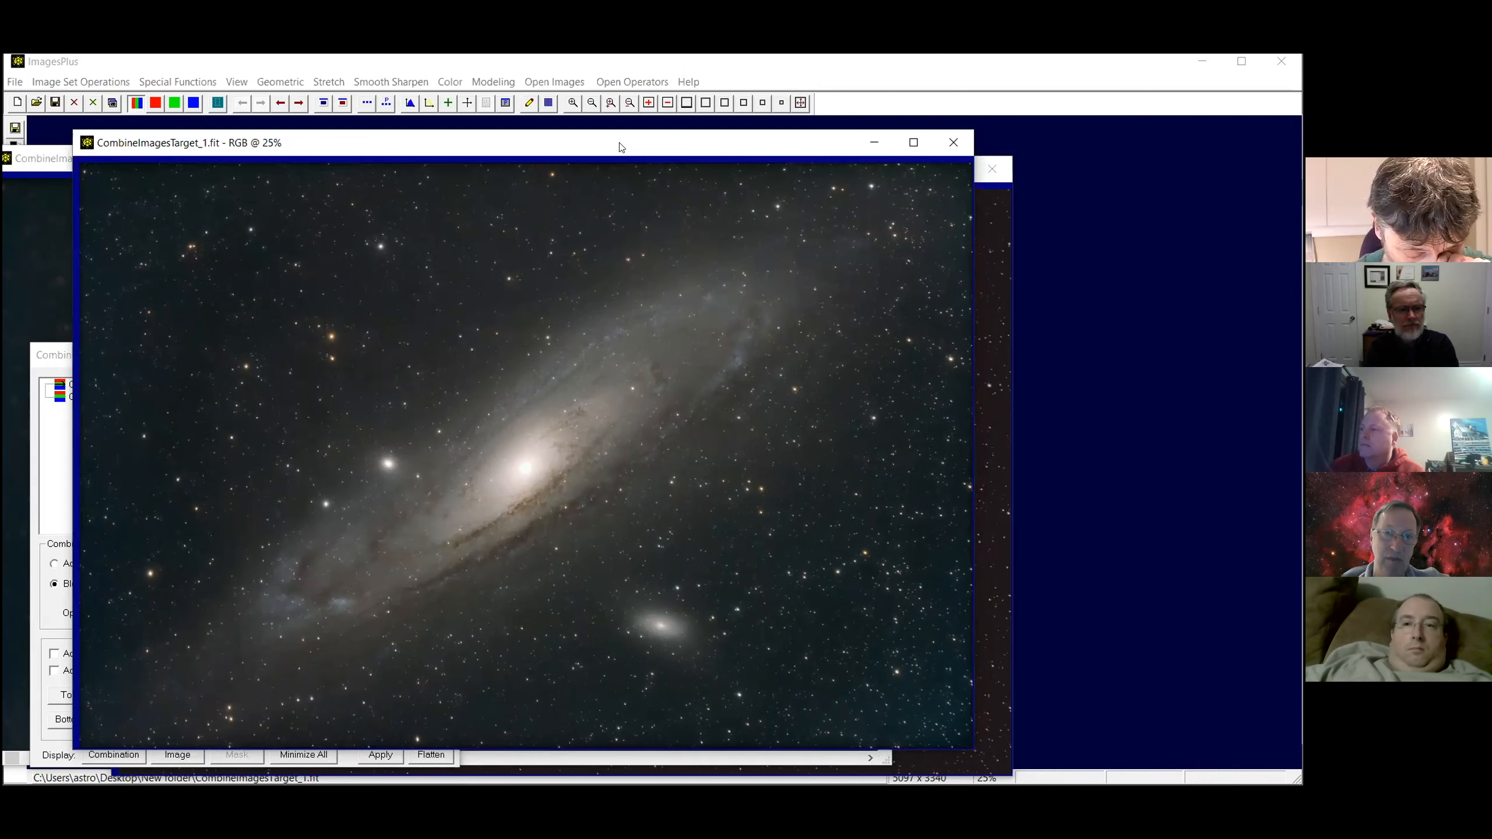
pyautogui.moveTo(621, 147); pyautogui.dragTo(692, 147)
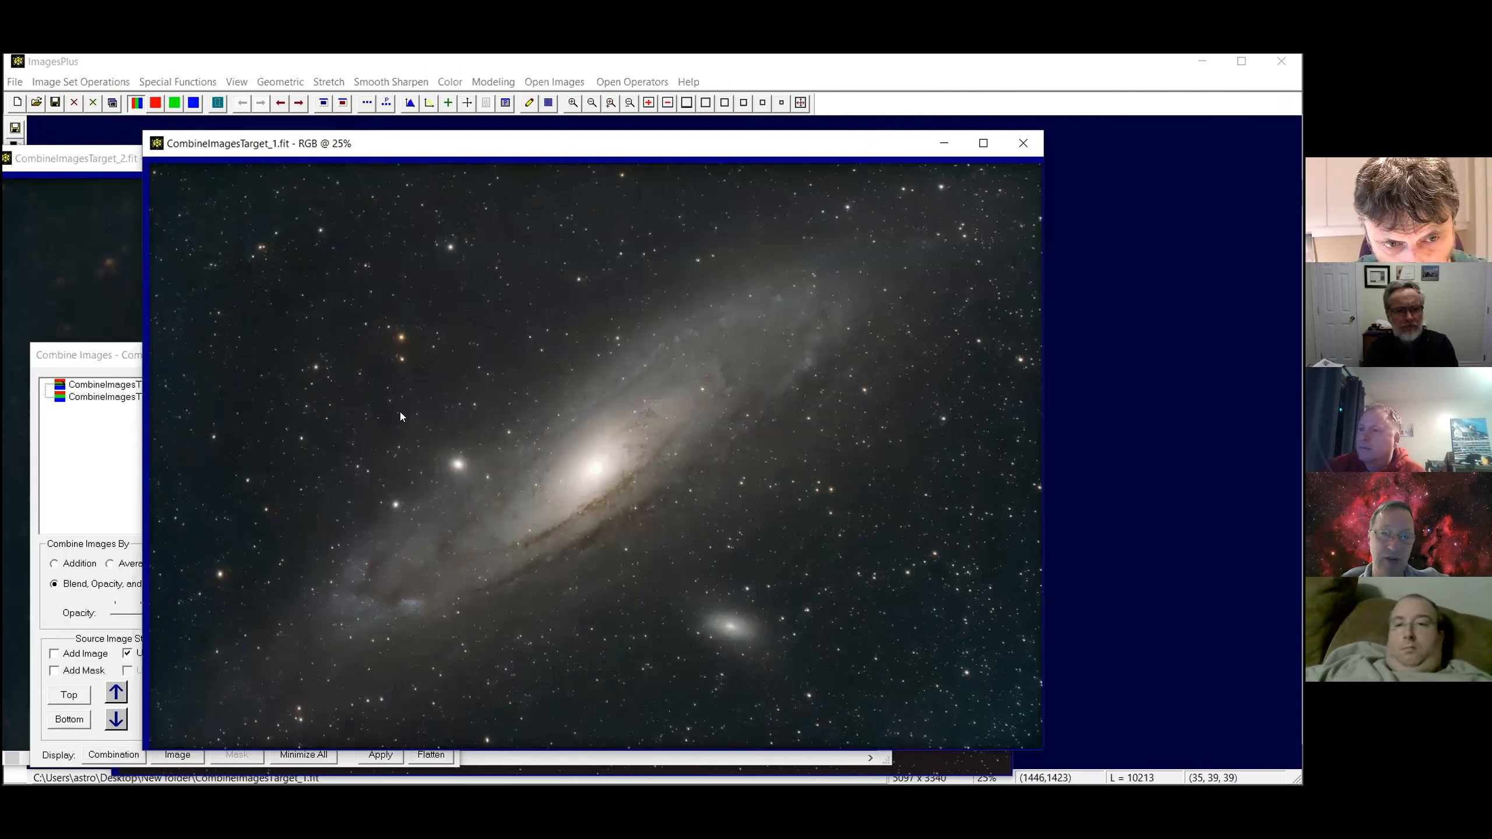
# Flatten the galaxy and stars combination, and close the starless CombineImagesTarget_2.fit and Split Stars images
pyautogui.click(92, 356)
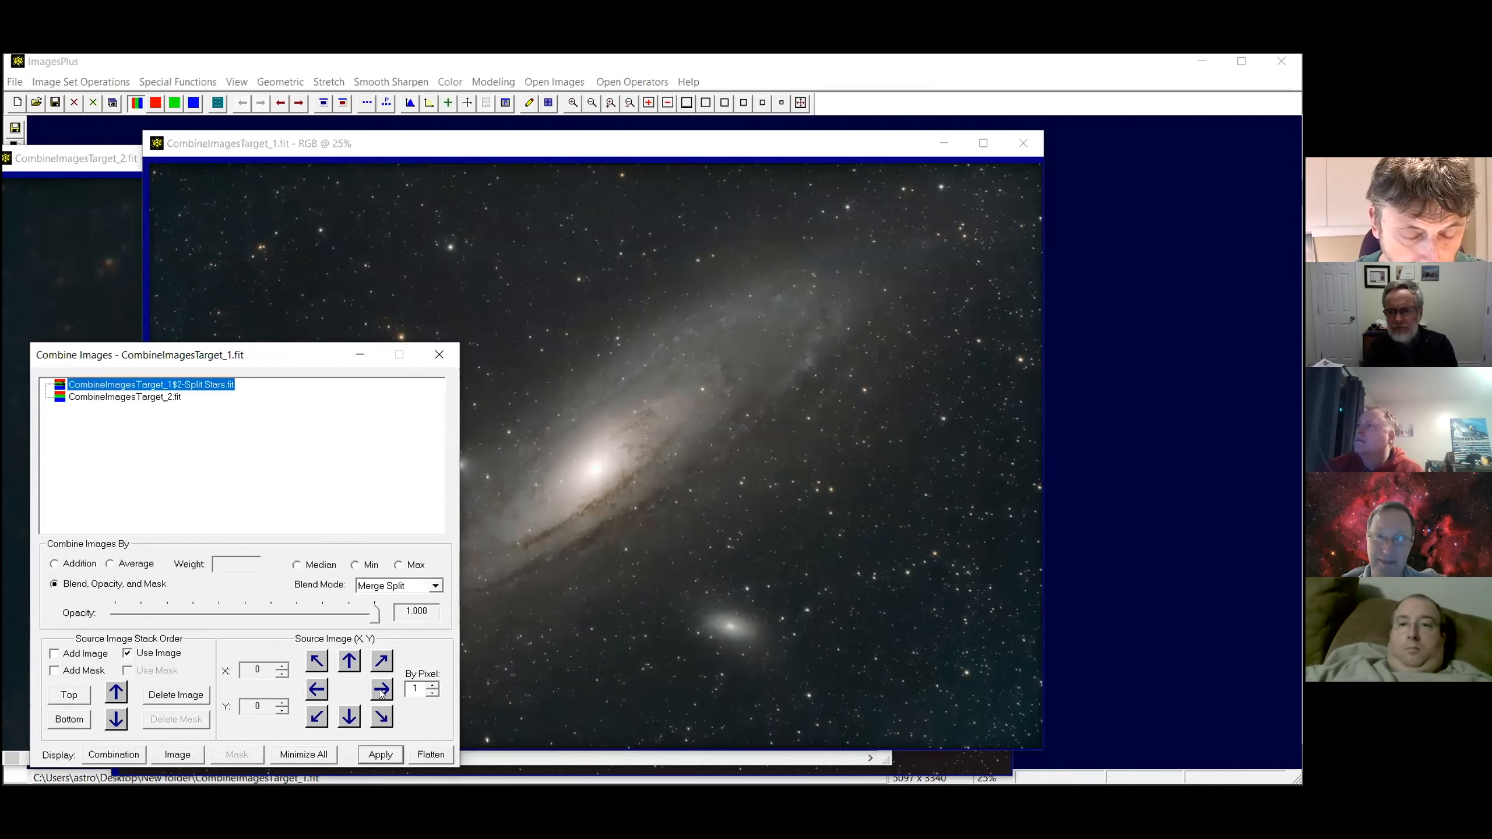
pyautogui.click(443, 757)
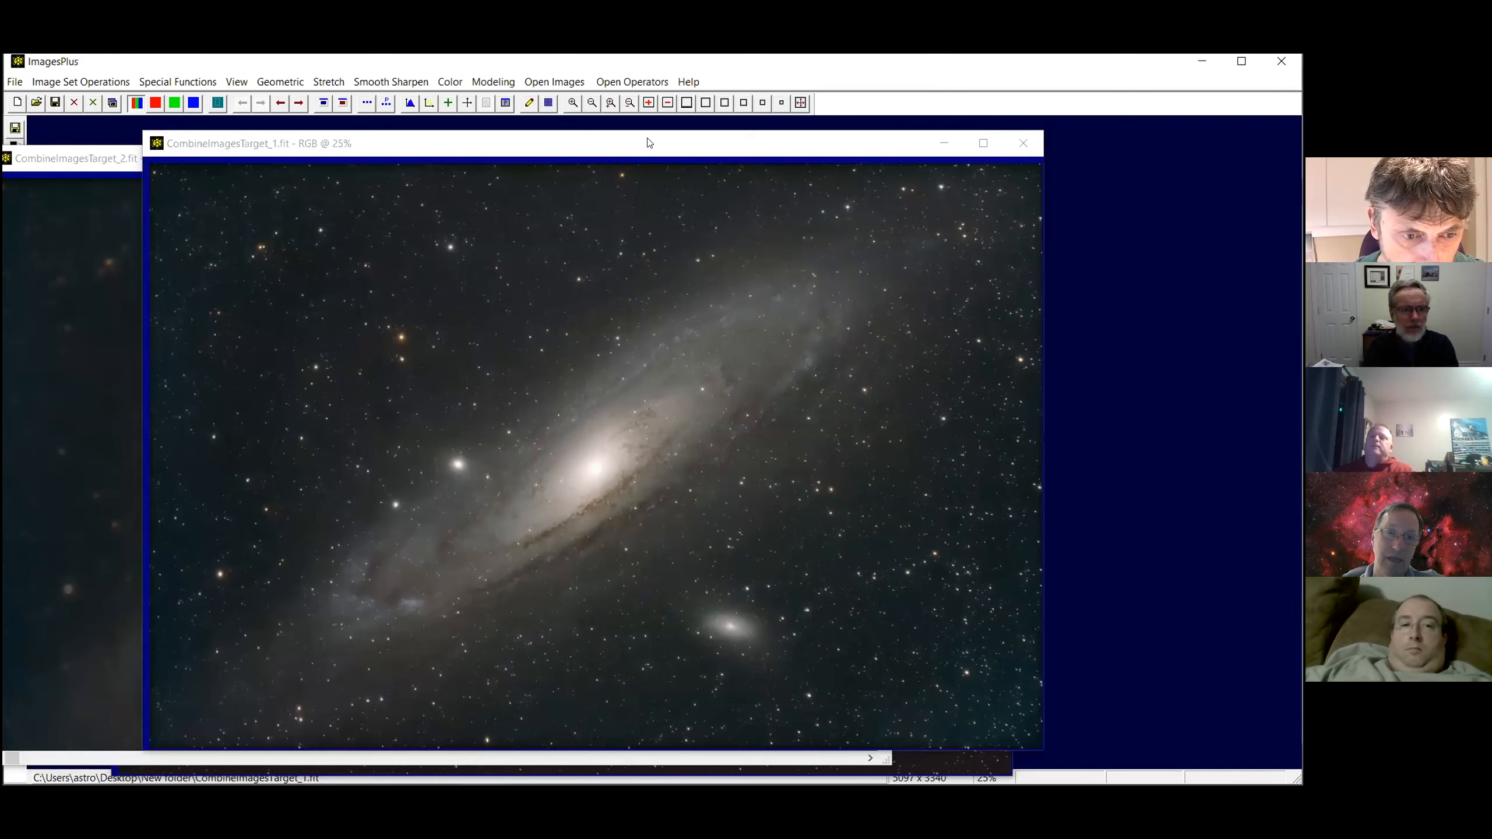
pyautogui.moveTo(851, 142); pyautogui.dragTo(878, 341)
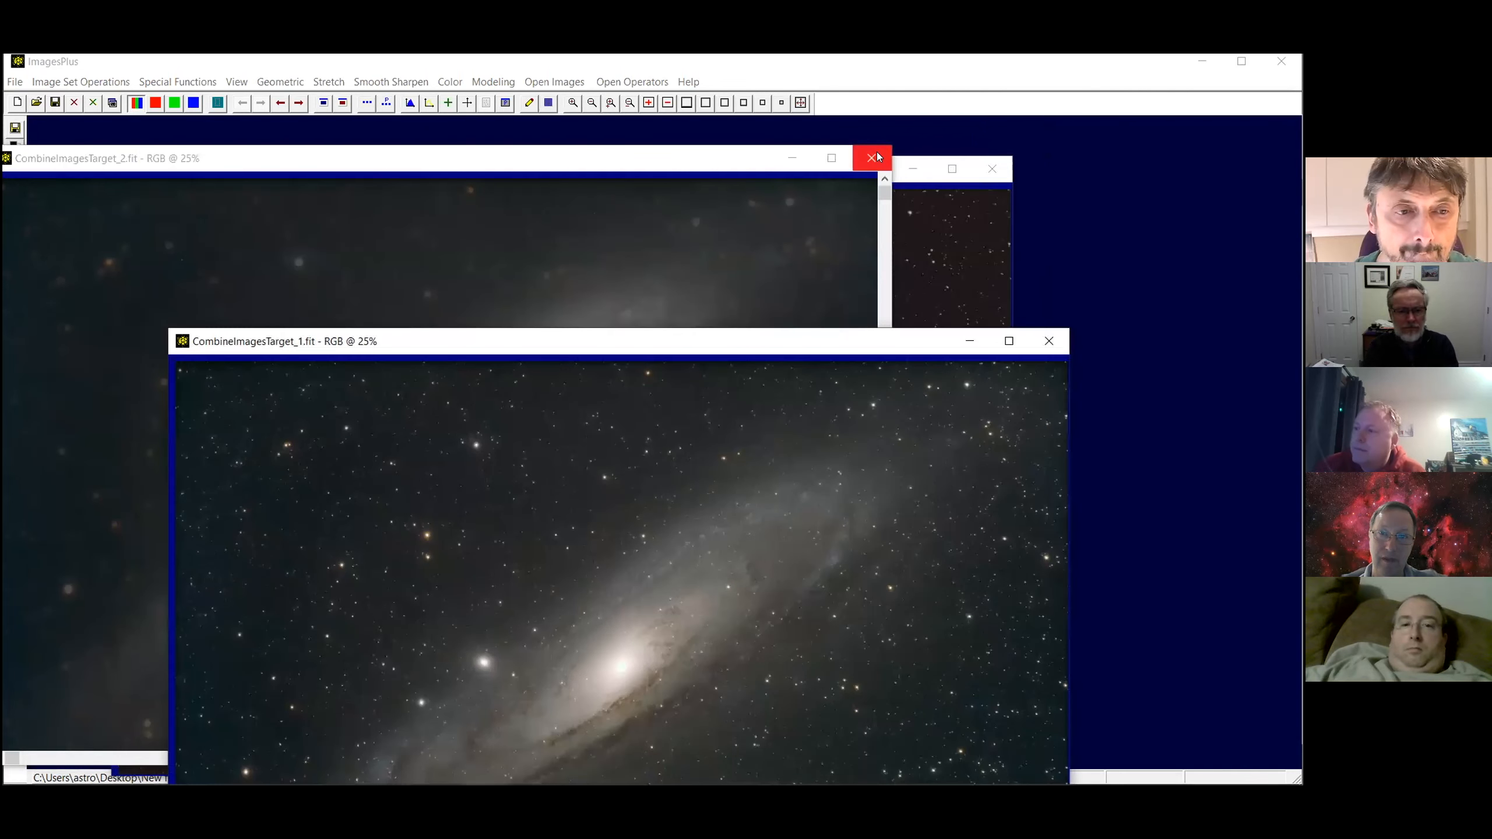
pyautogui.click(877, 155)
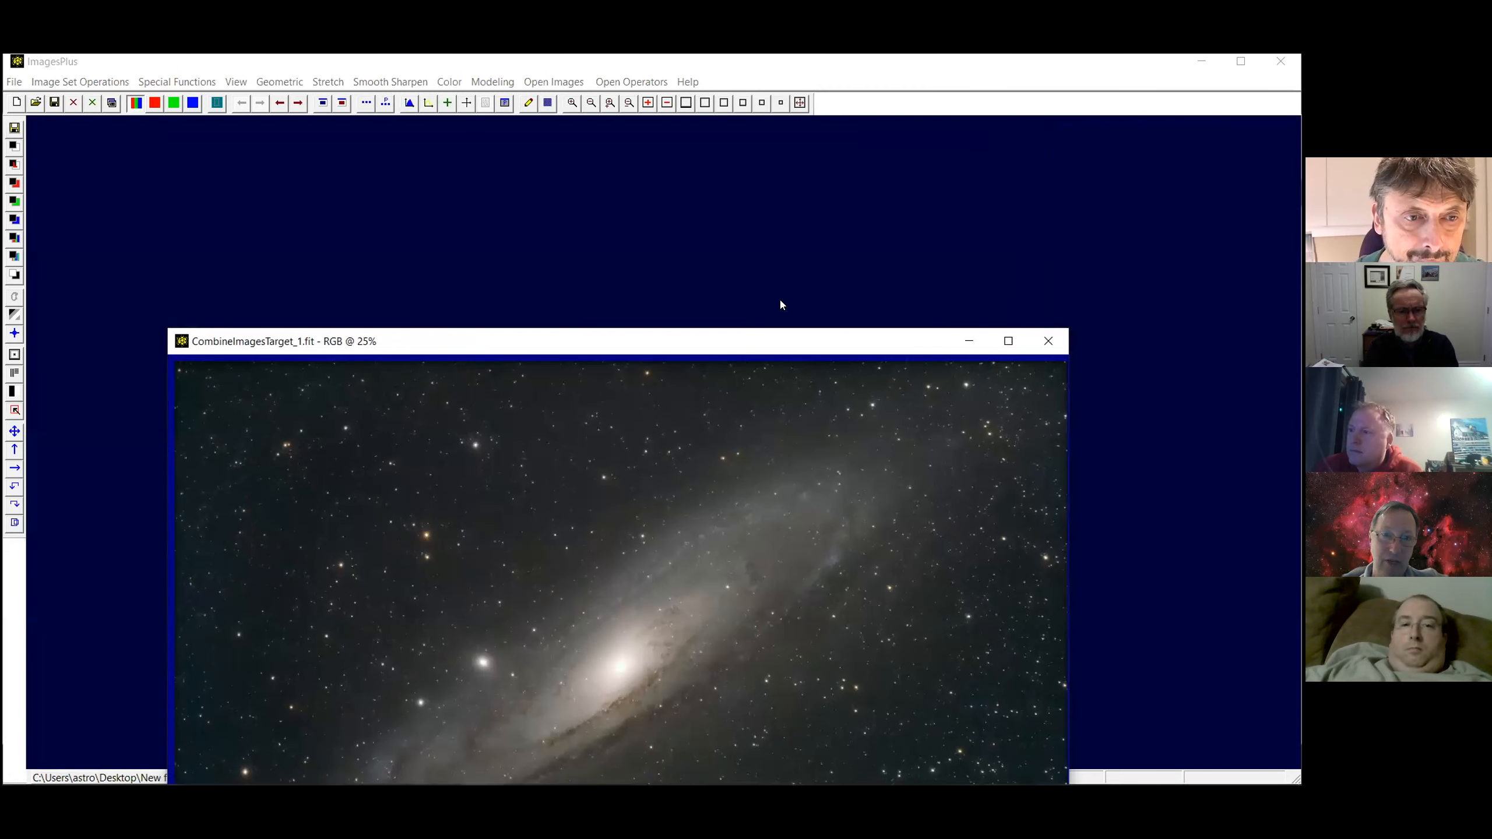
pyautogui.moveTo(779, 341); pyautogui.dragTo(685, 135)
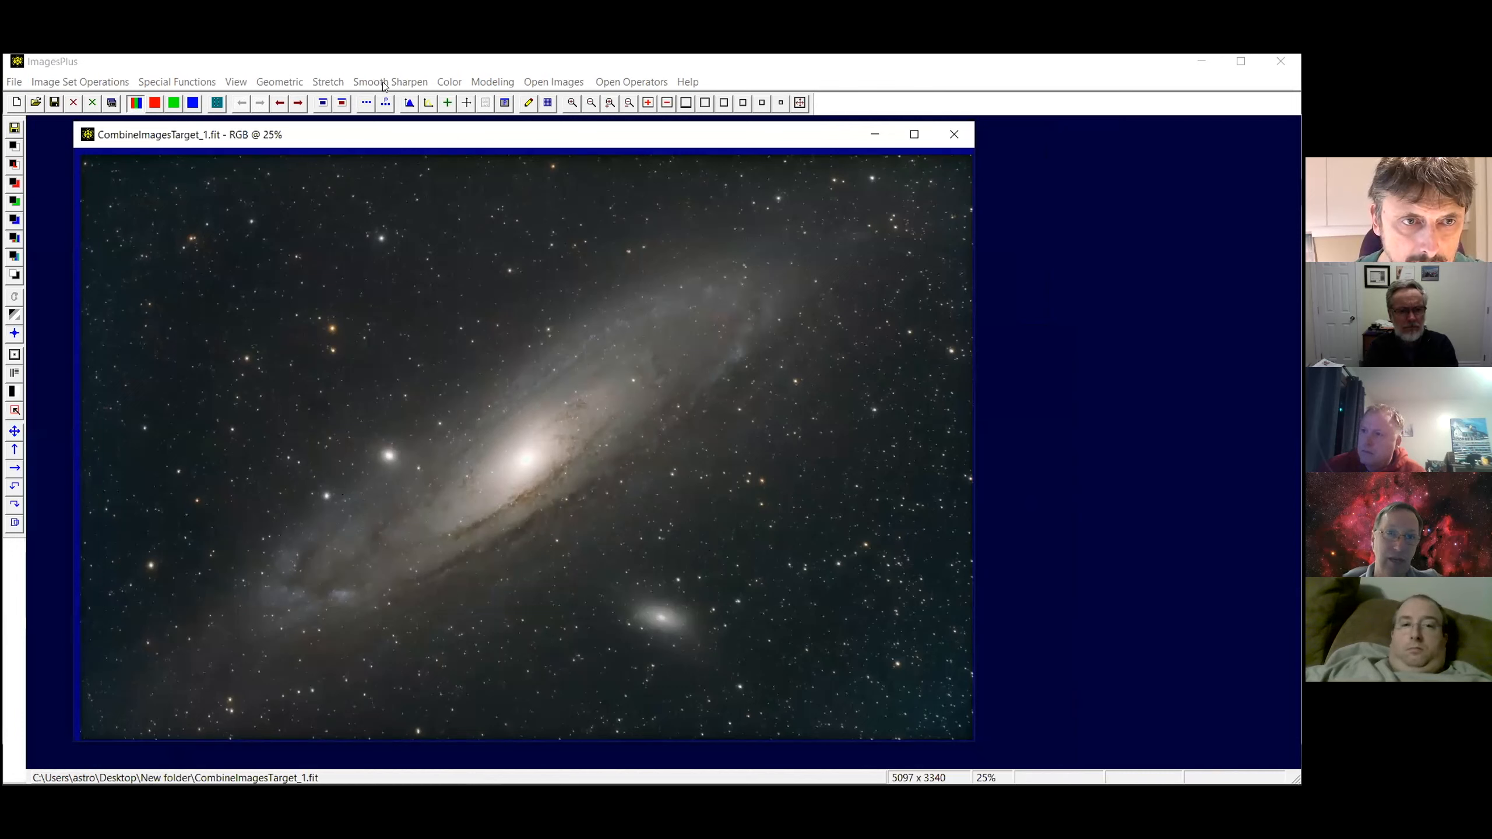
pyautogui.click(326, 84)
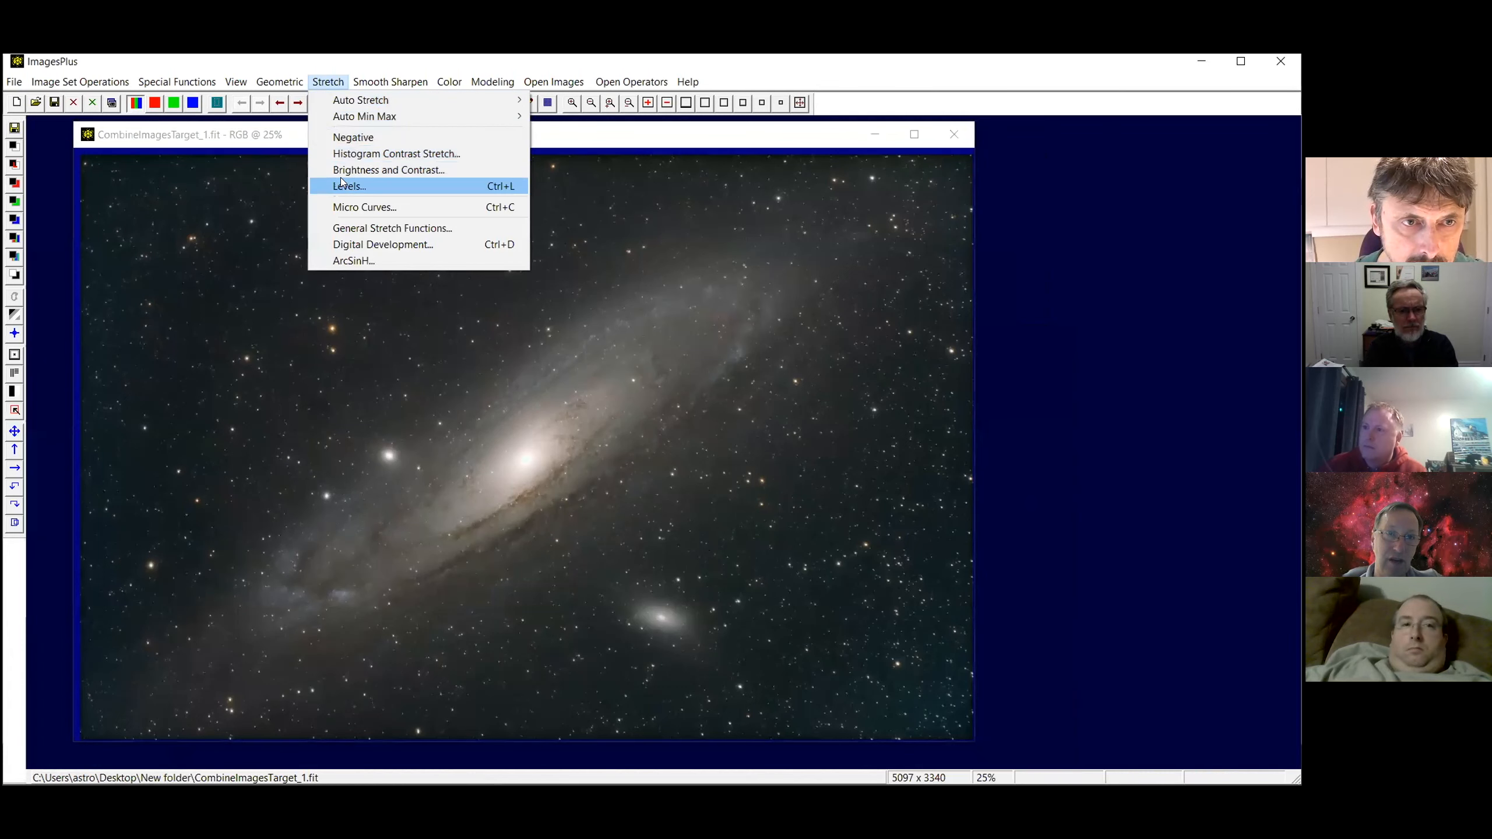
pyautogui.click(340, 180)
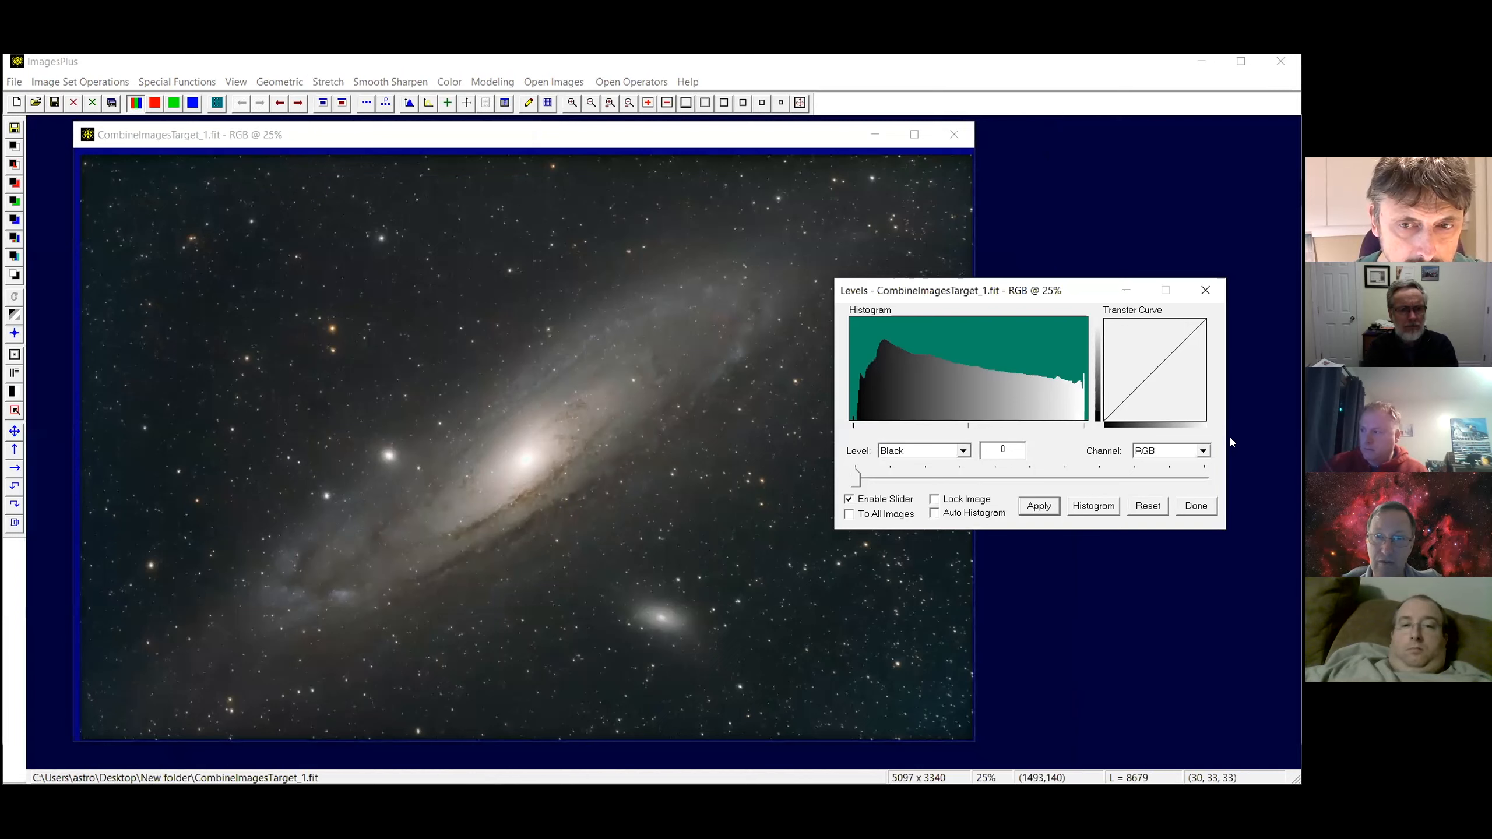
pyautogui.click(1198, 290)
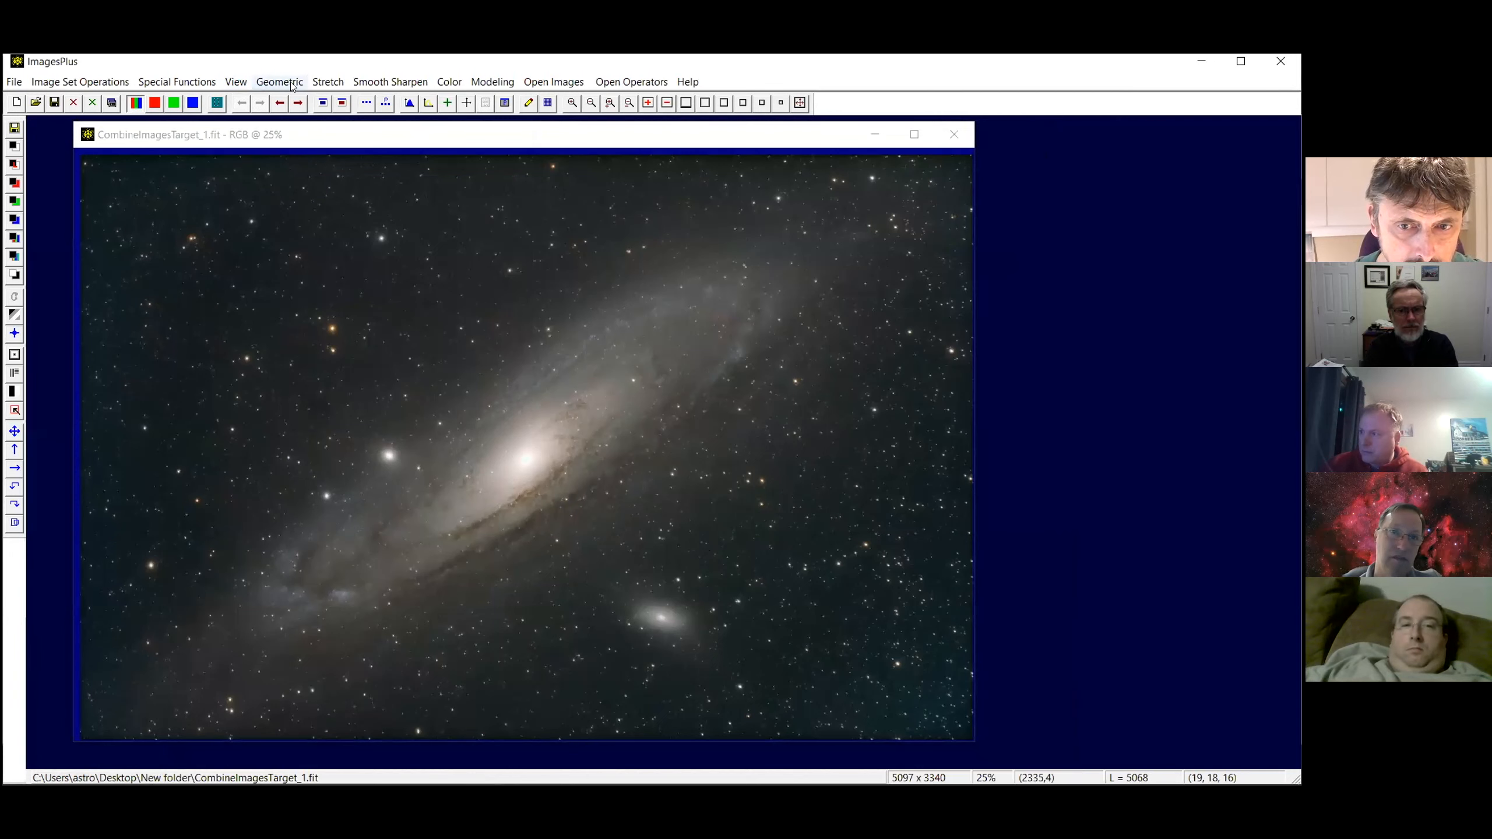
# Darken the recombined image's shadows with Micro Curves by pulling the lower RGB curve point slightly below the diagonal
pyautogui.click(328, 85)
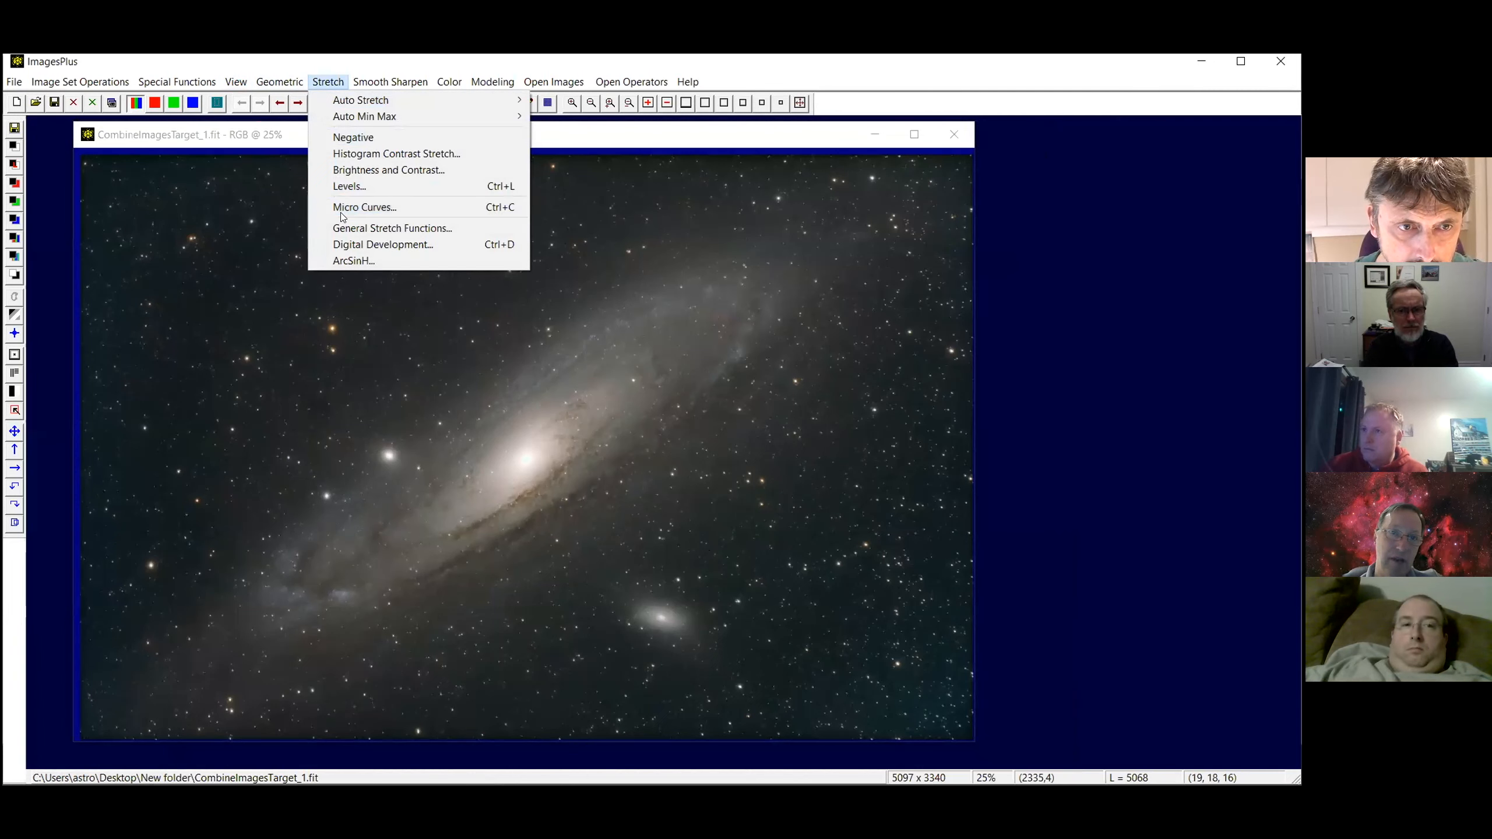
pyautogui.click(347, 207)
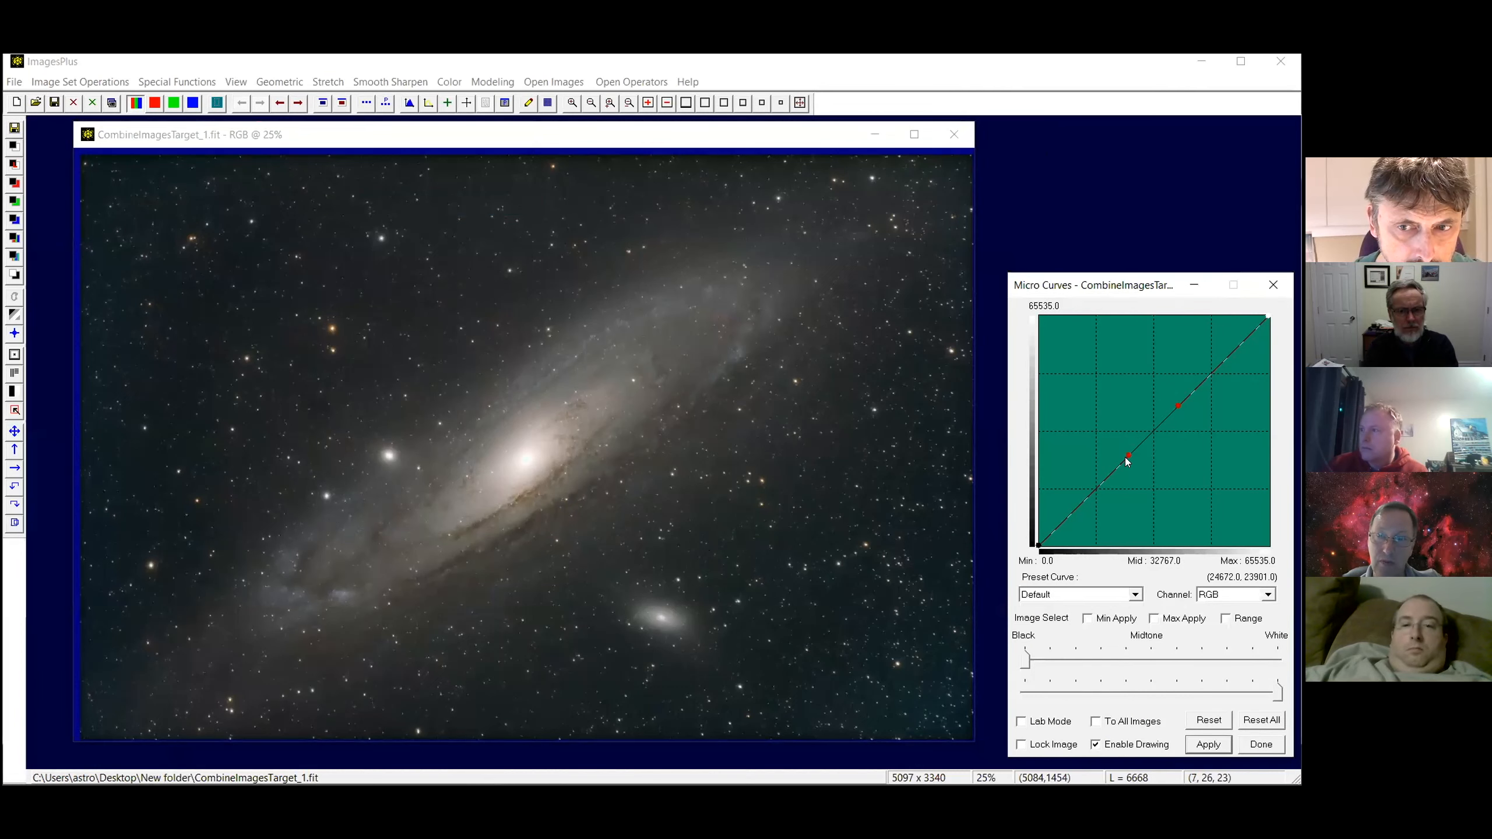
pyautogui.moveTo(1125, 452); pyautogui.dragTo(1115, 473)
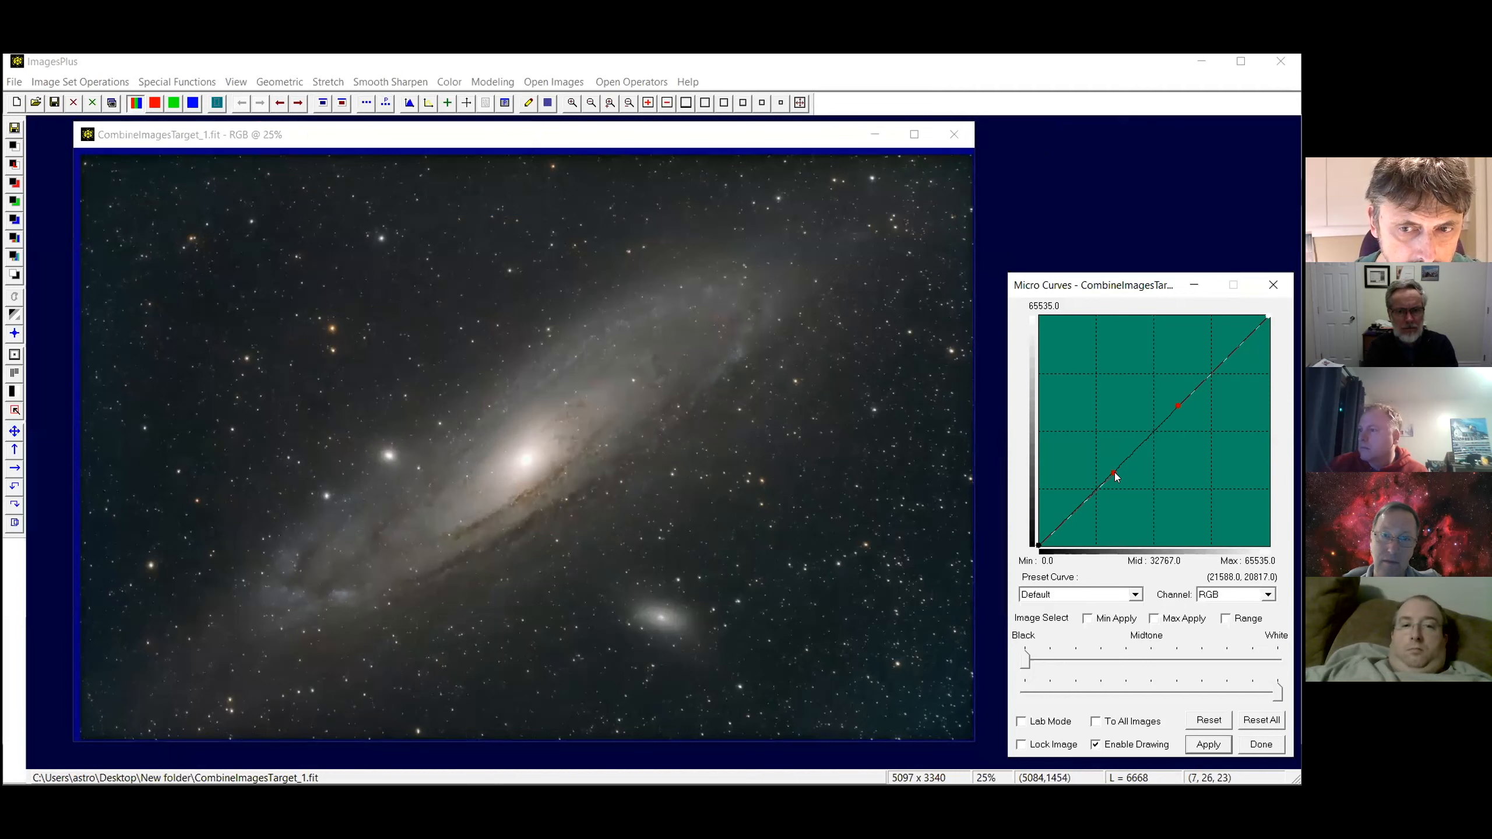
pyautogui.moveTo(1111, 478); pyautogui.dragTo(1110, 490)
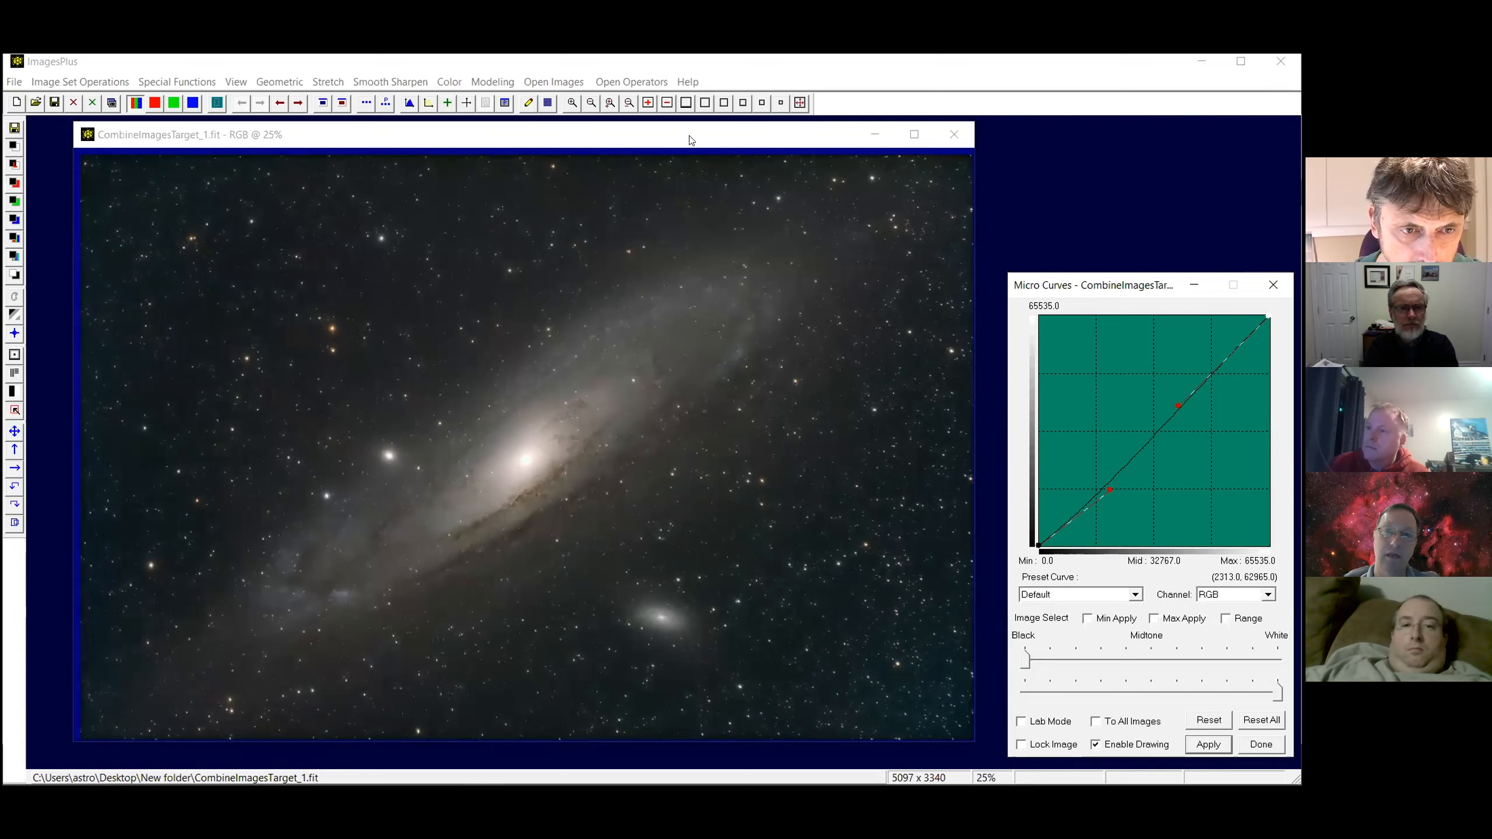
pyautogui.moveTo(691, 140); pyautogui.dragTo(681, 134)
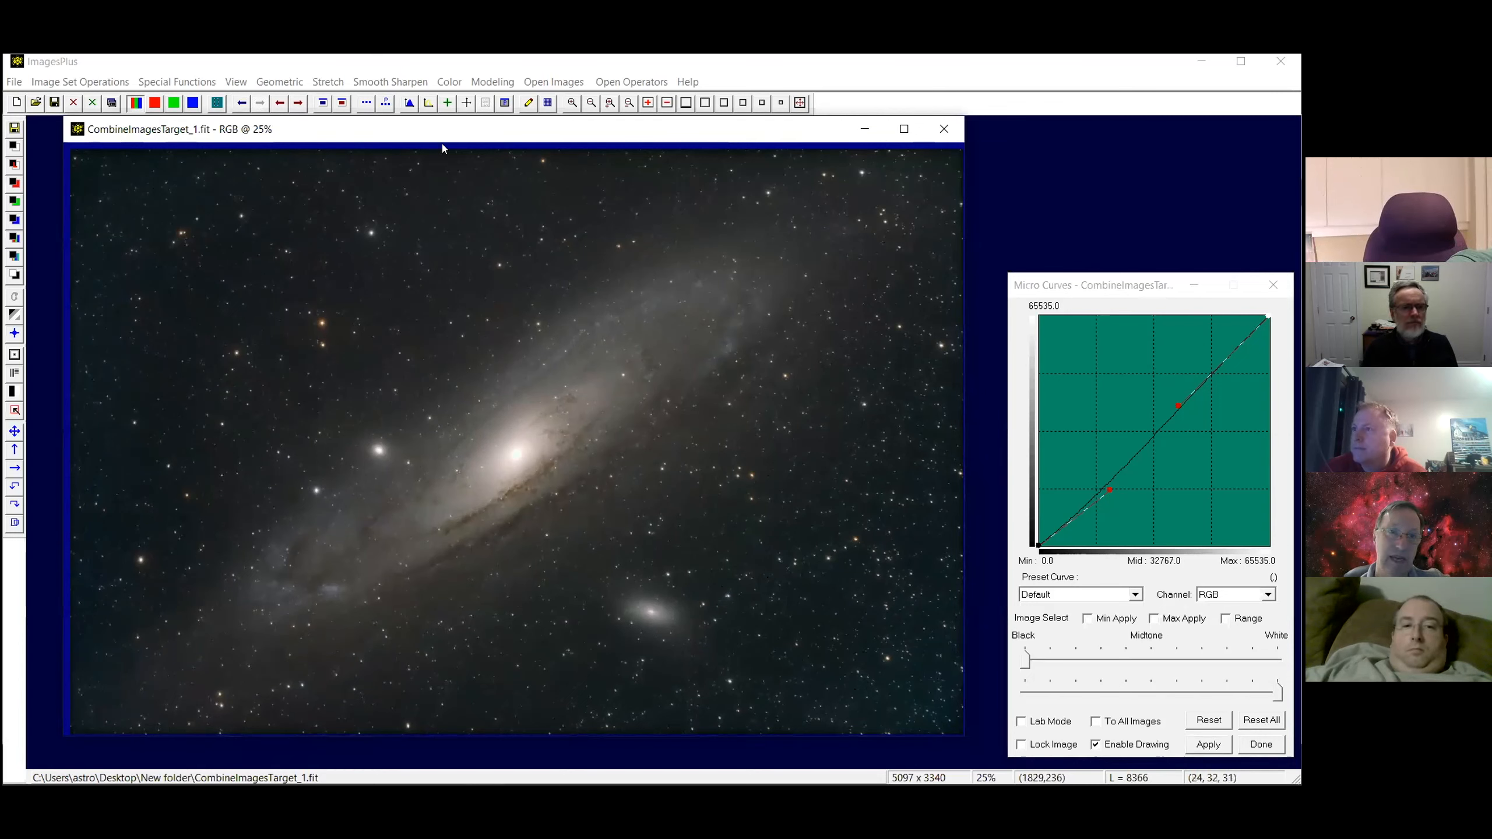
# Open Star Size, Halo & Shape Reduction for the recombined galaxy image to treat the elongated stars in its lower-right corner
pyautogui.moveTo(460, 128); pyautogui.dragTo(476, 158)
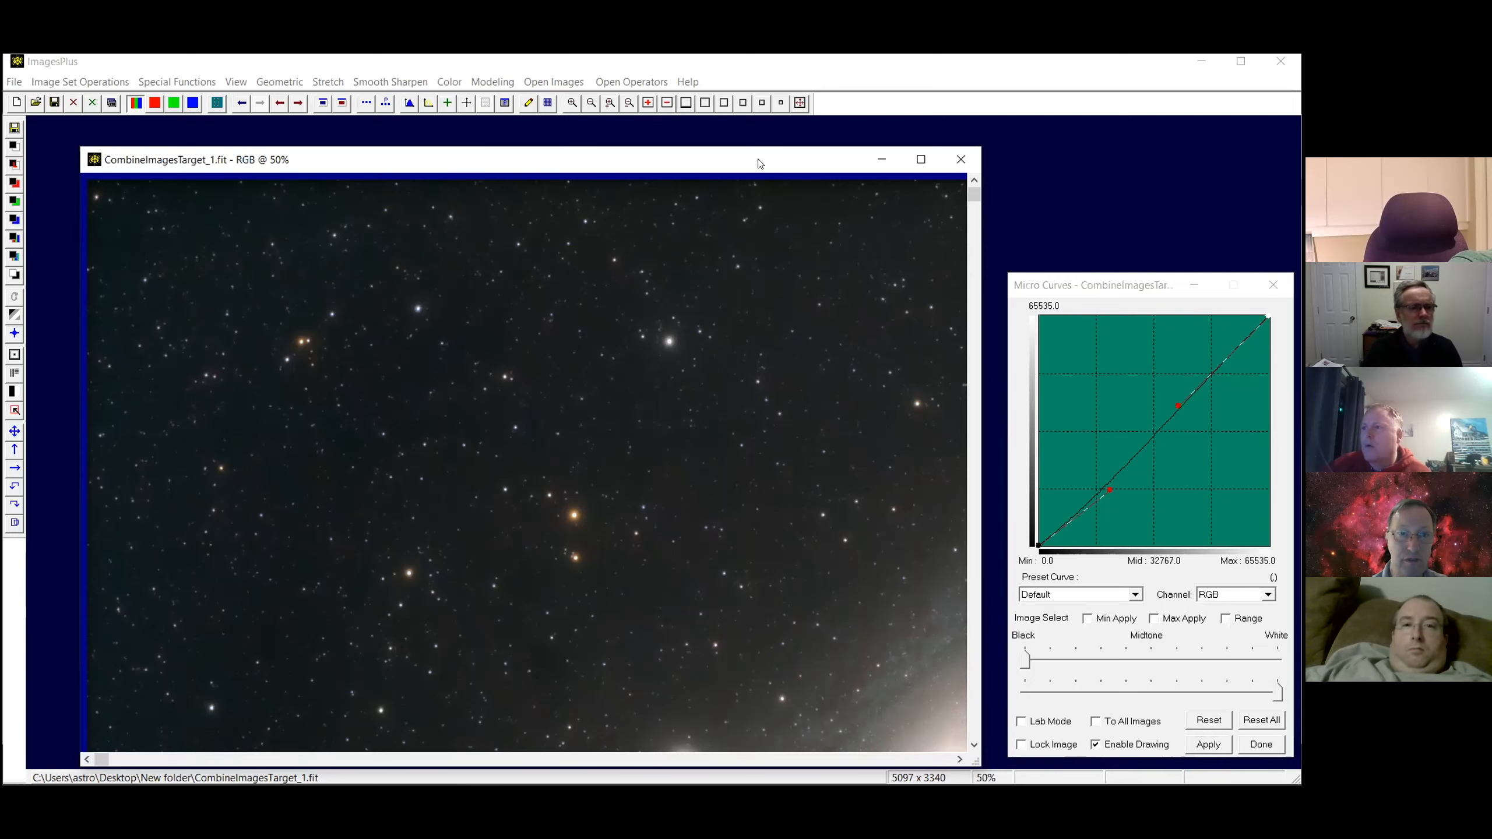
pyautogui.moveTo(760, 163); pyautogui.dragTo(721, 139)
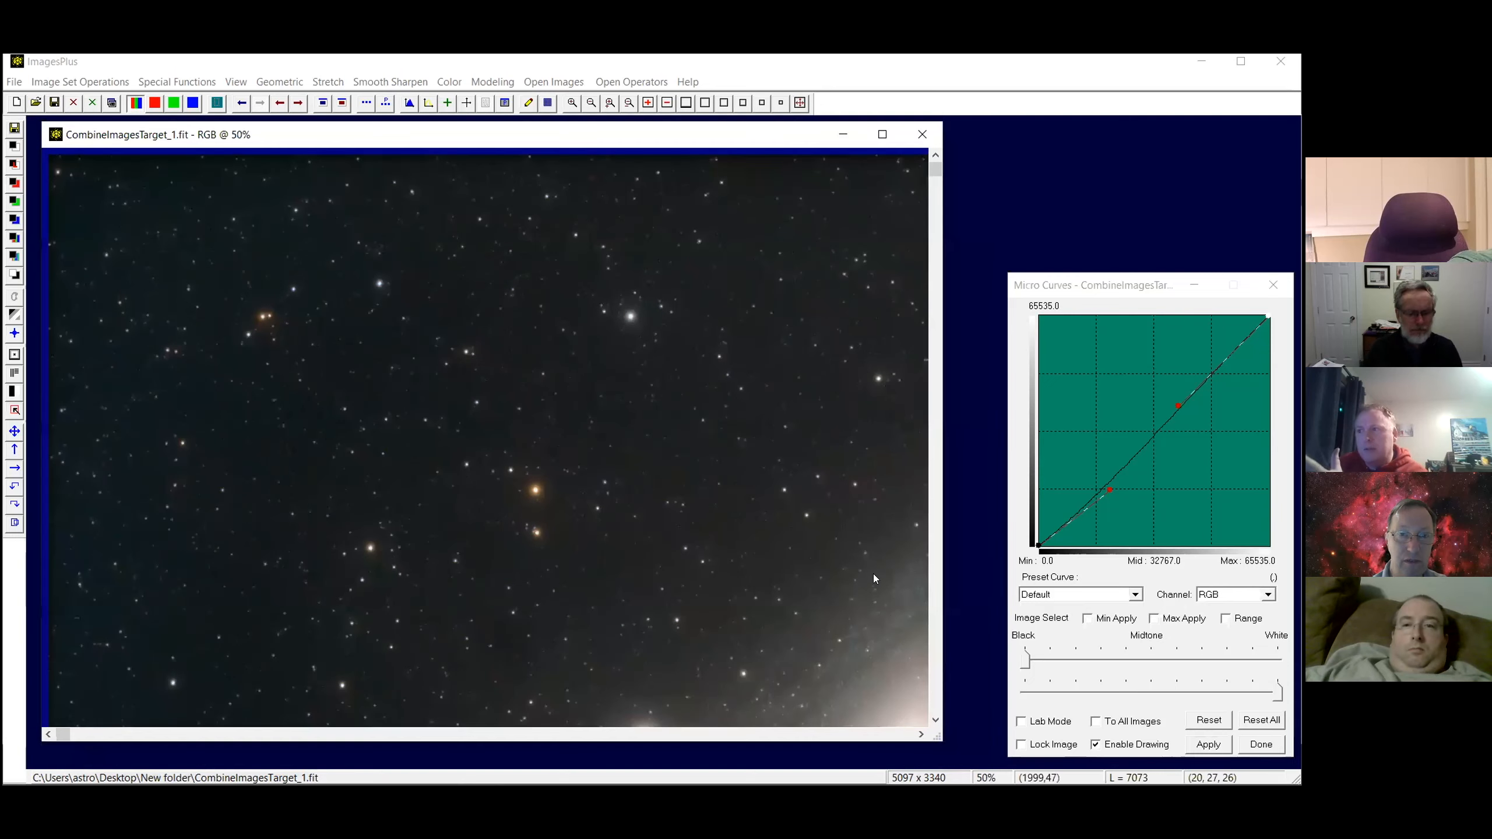
pyautogui.click(938, 686)
pyautogui.click(897, 737)
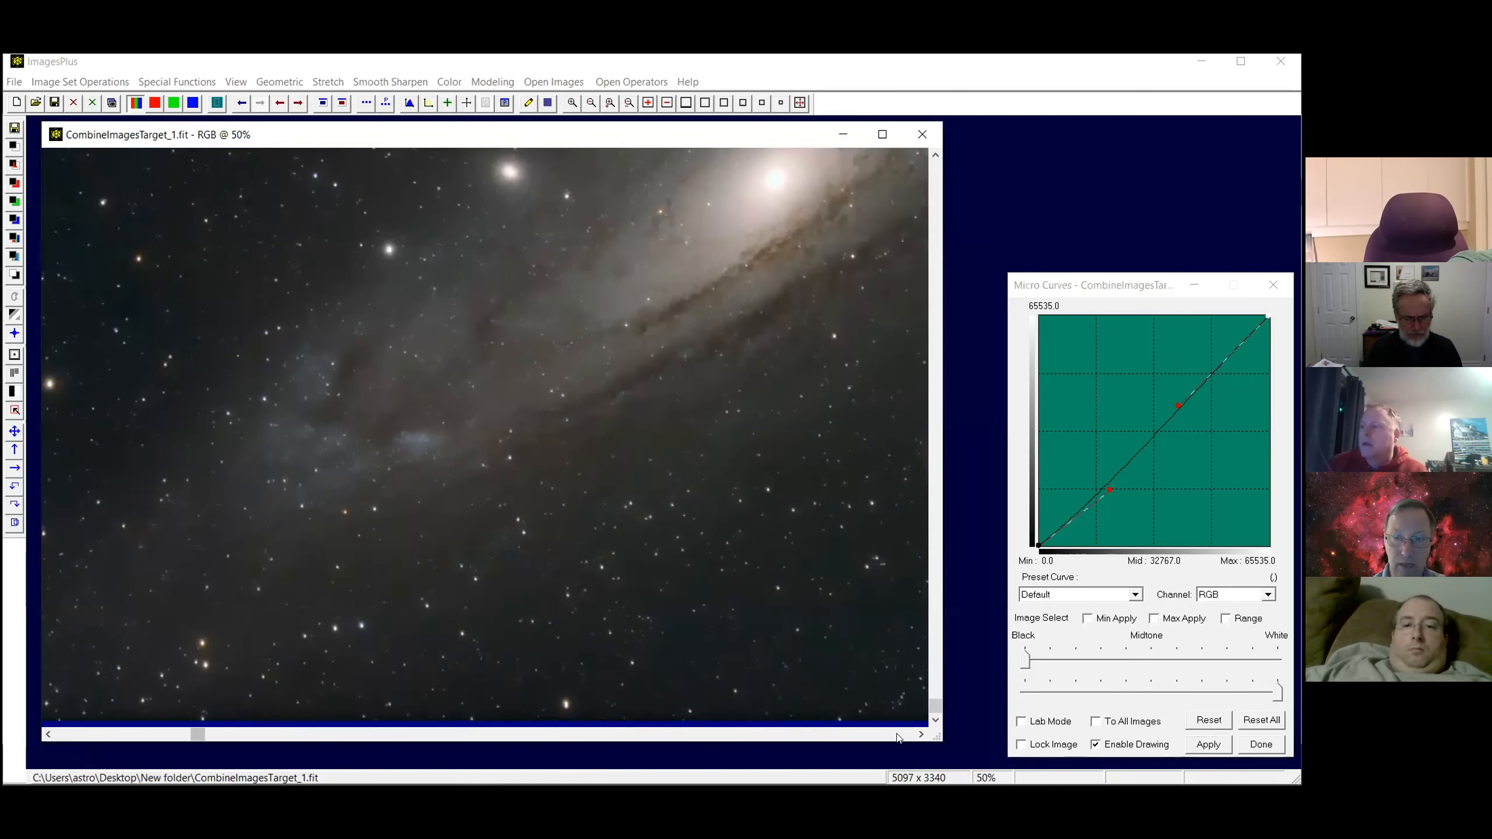
pyautogui.click(897, 738)
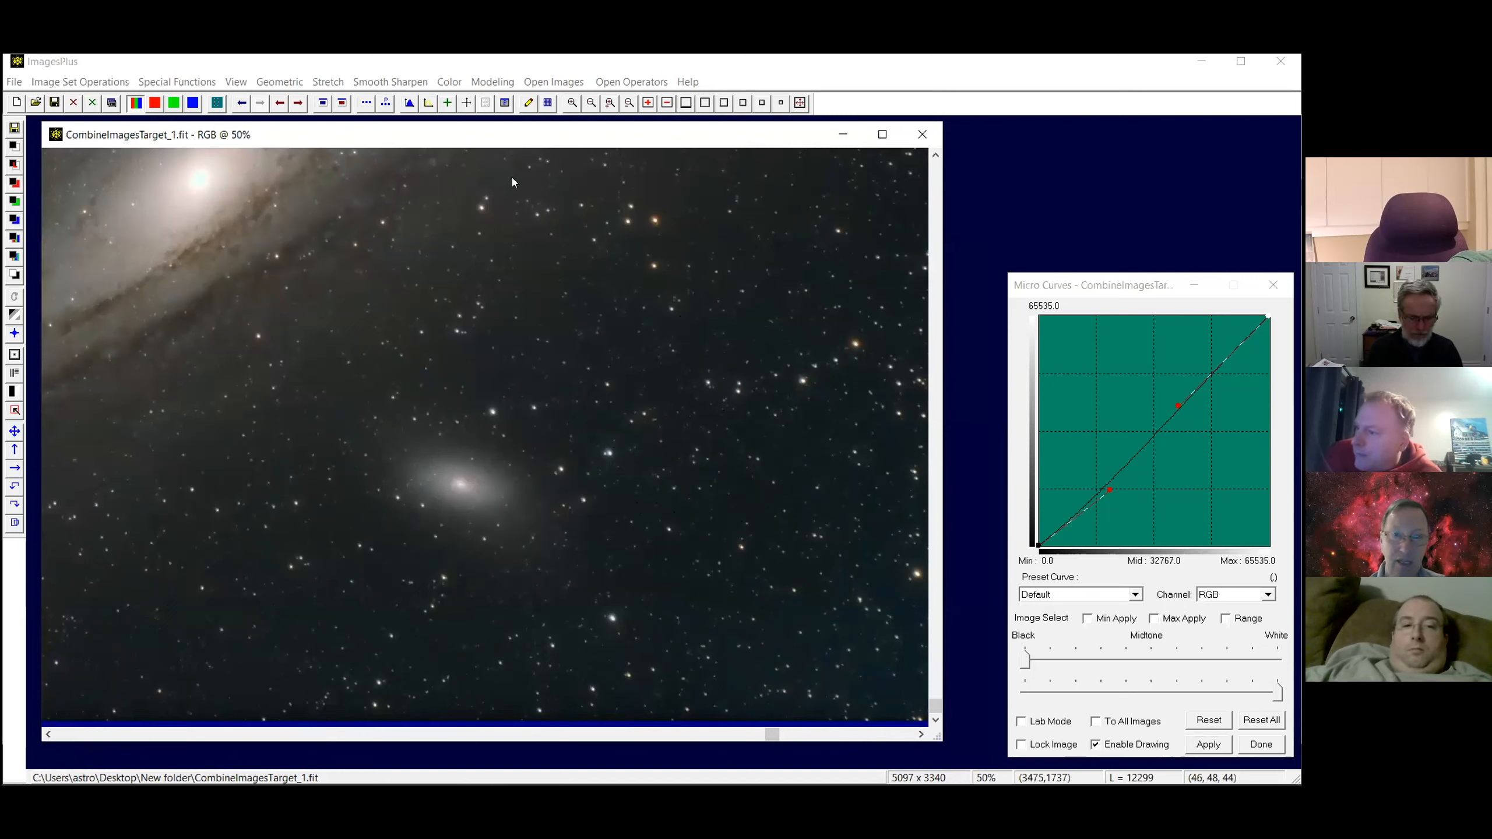
pyautogui.click(170, 83)
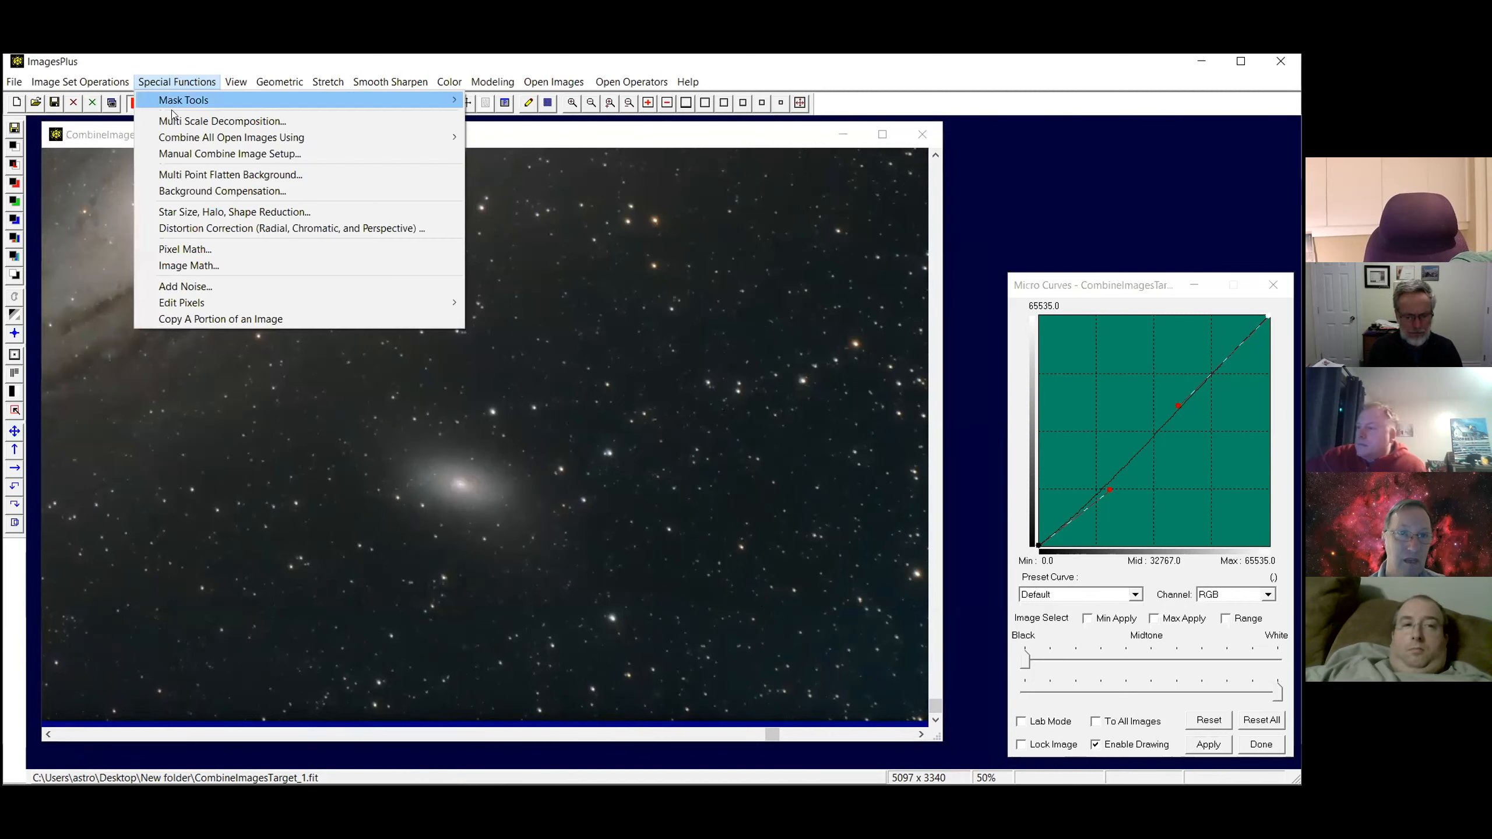
pyautogui.click(179, 216)
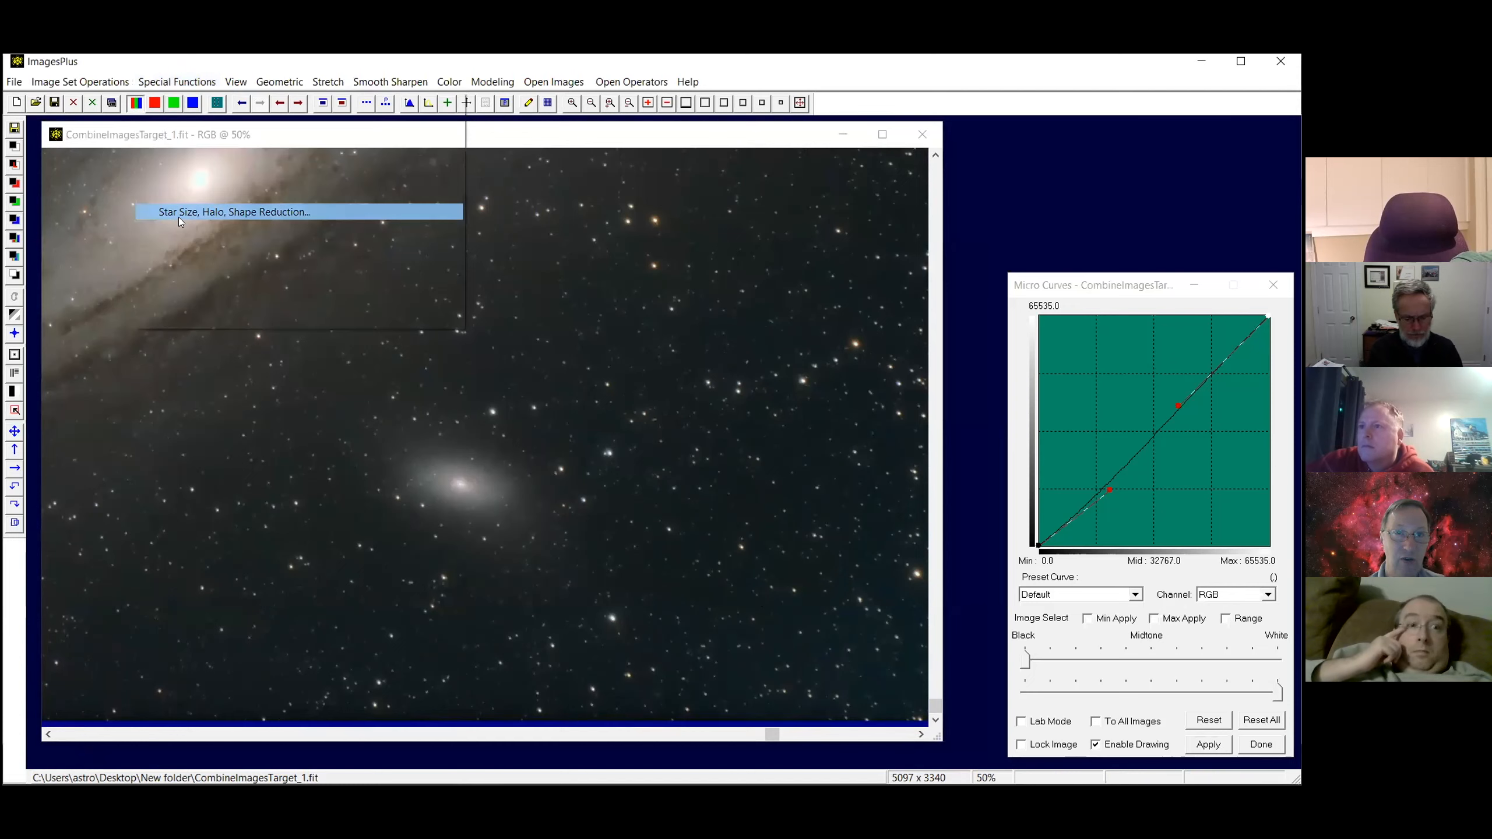
pyautogui.moveTo(942, 445); pyautogui.dragTo(839, 446)
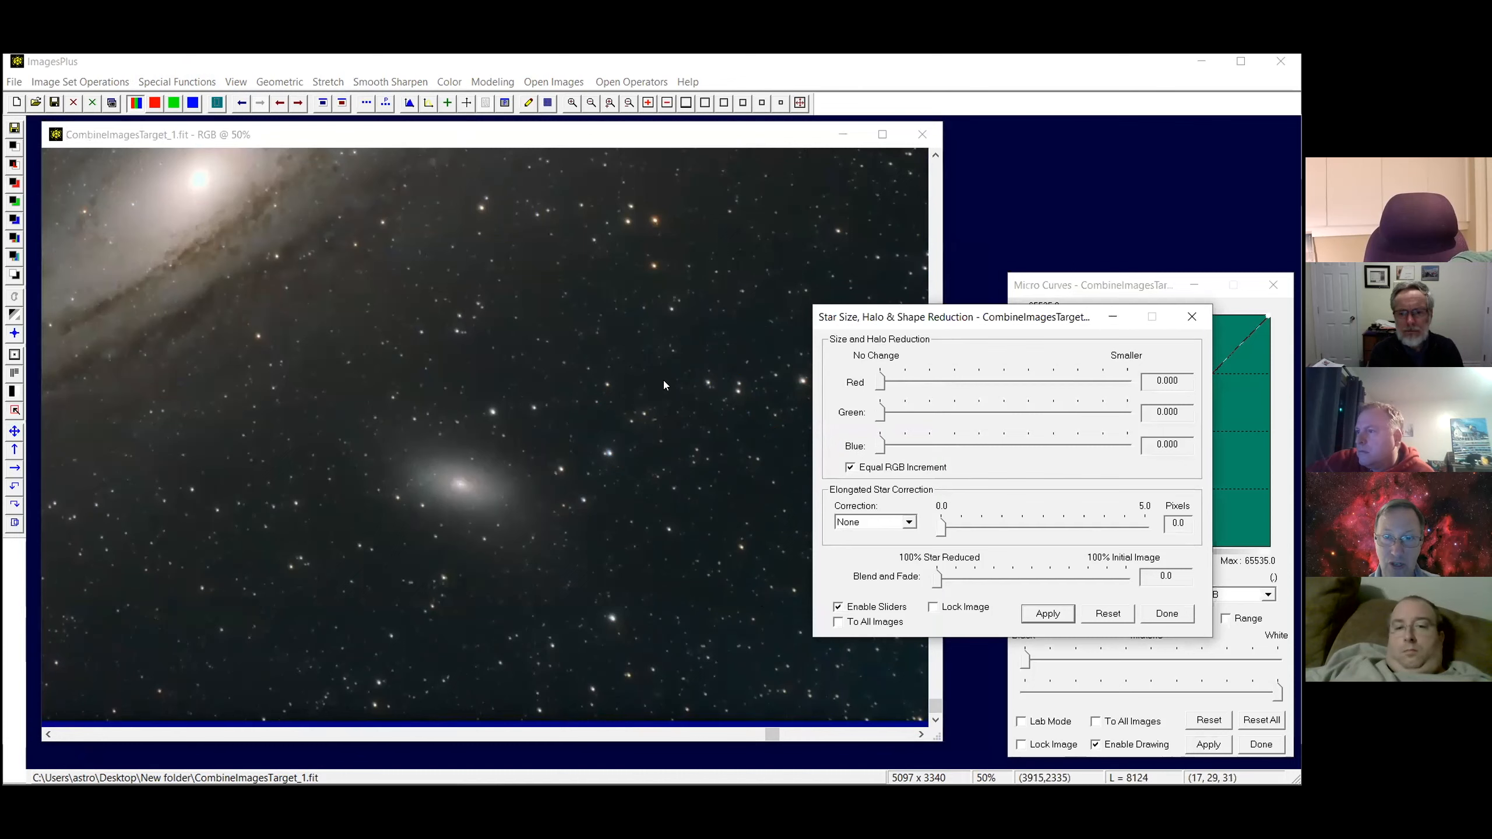
# Try the Right Diagonal elongated star correction at 1.680 pixels
pyautogui.click(909, 523)
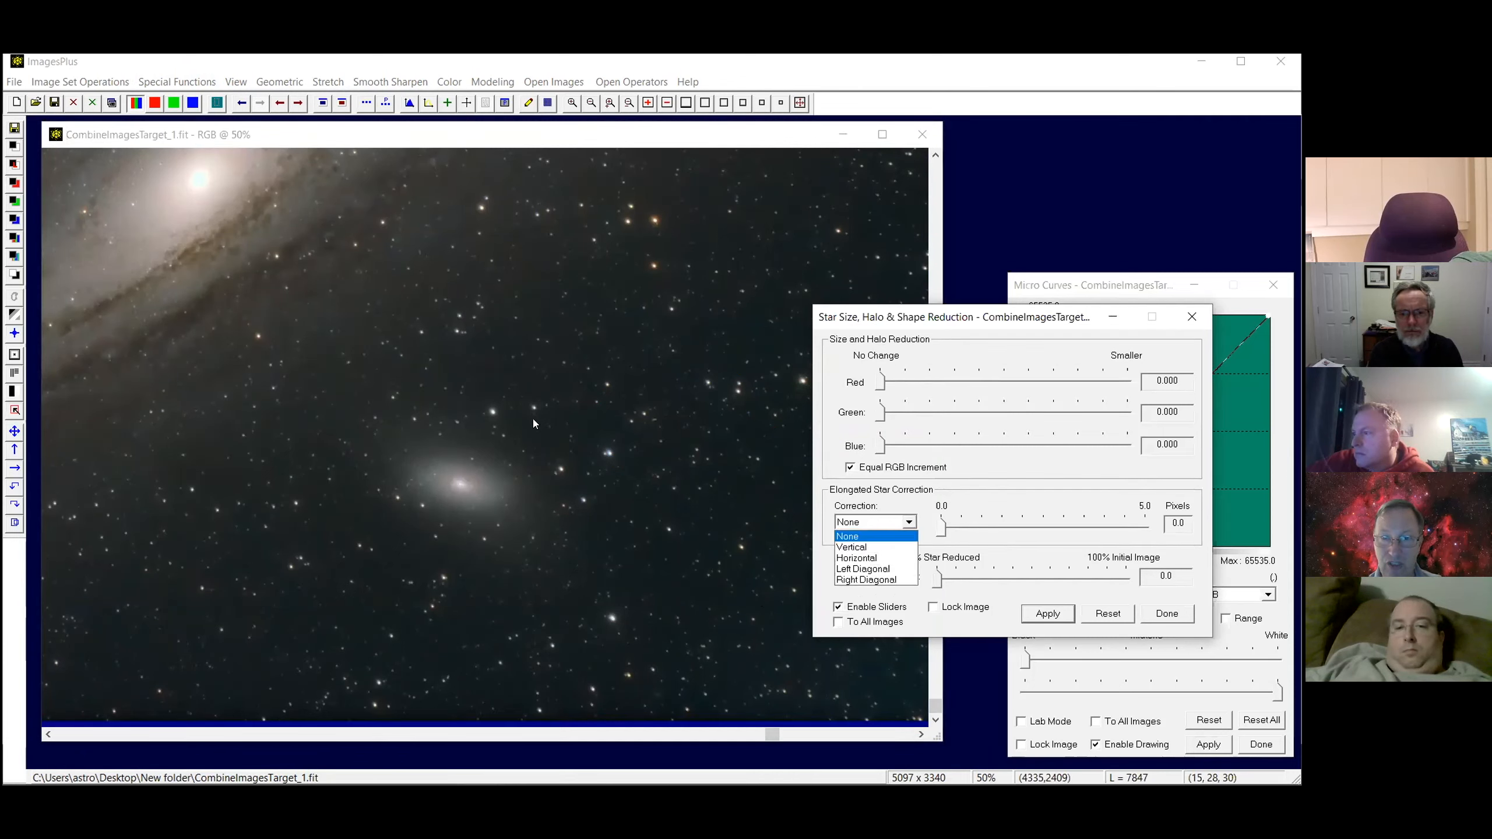
pyautogui.click(854, 579)
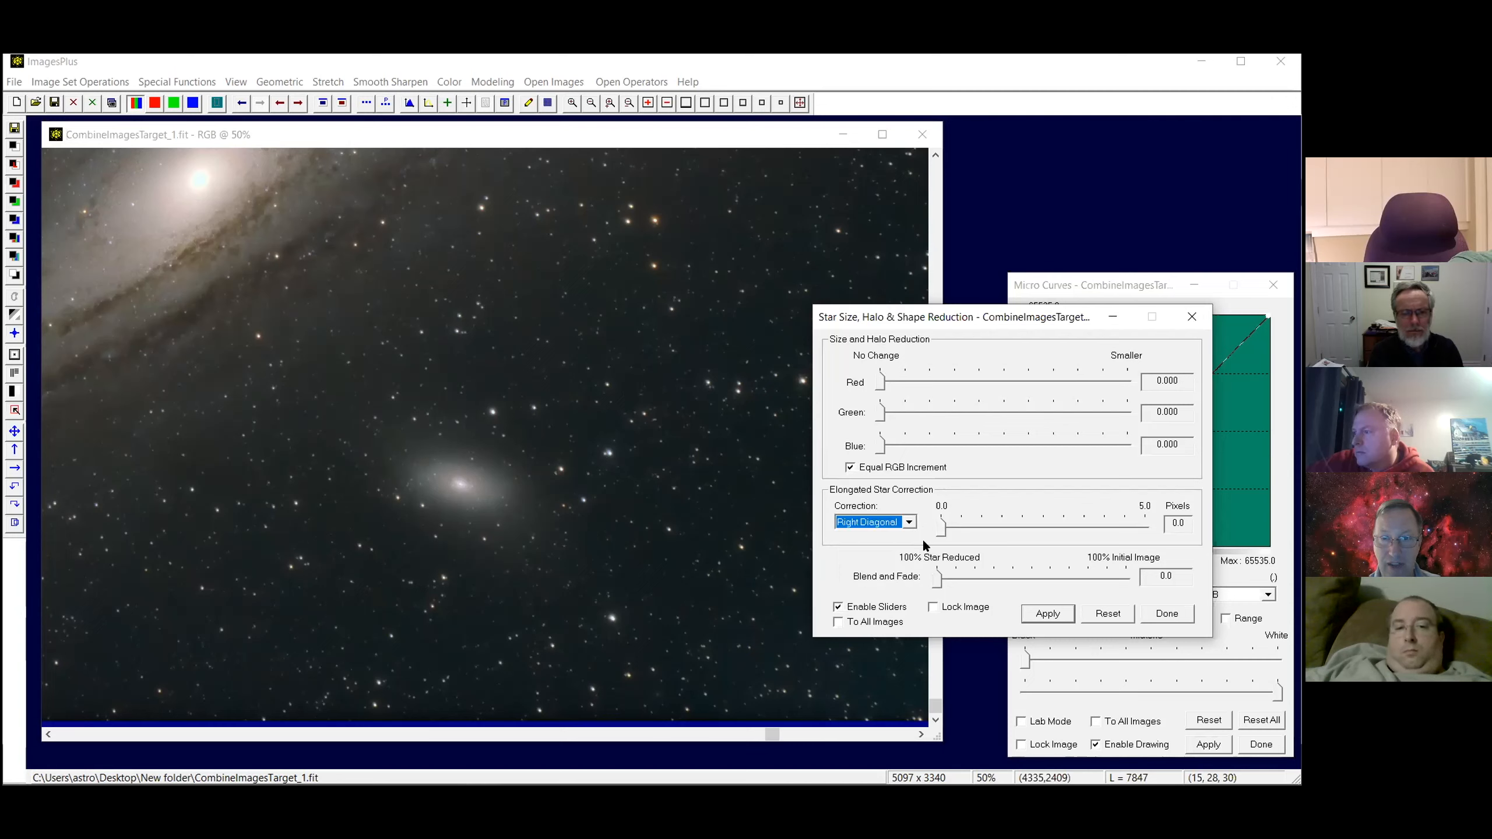
pyautogui.moveTo(943, 525); pyautogui.dragTo(985, 528)
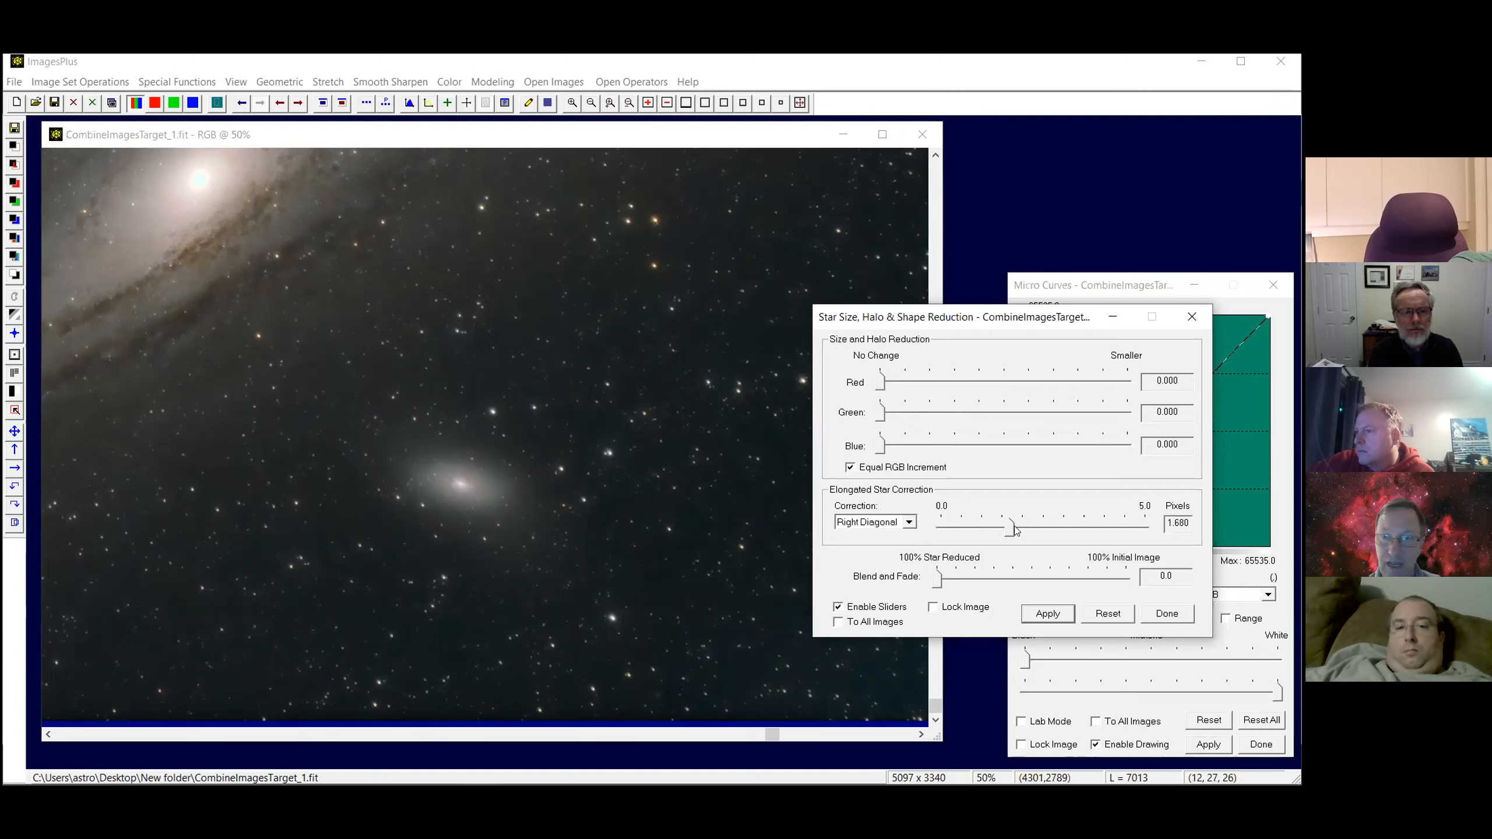
# Apply the Left Diagonal elongated star correction with its amount raised to 2.640 pixels
pyautogui.click(908, 522)
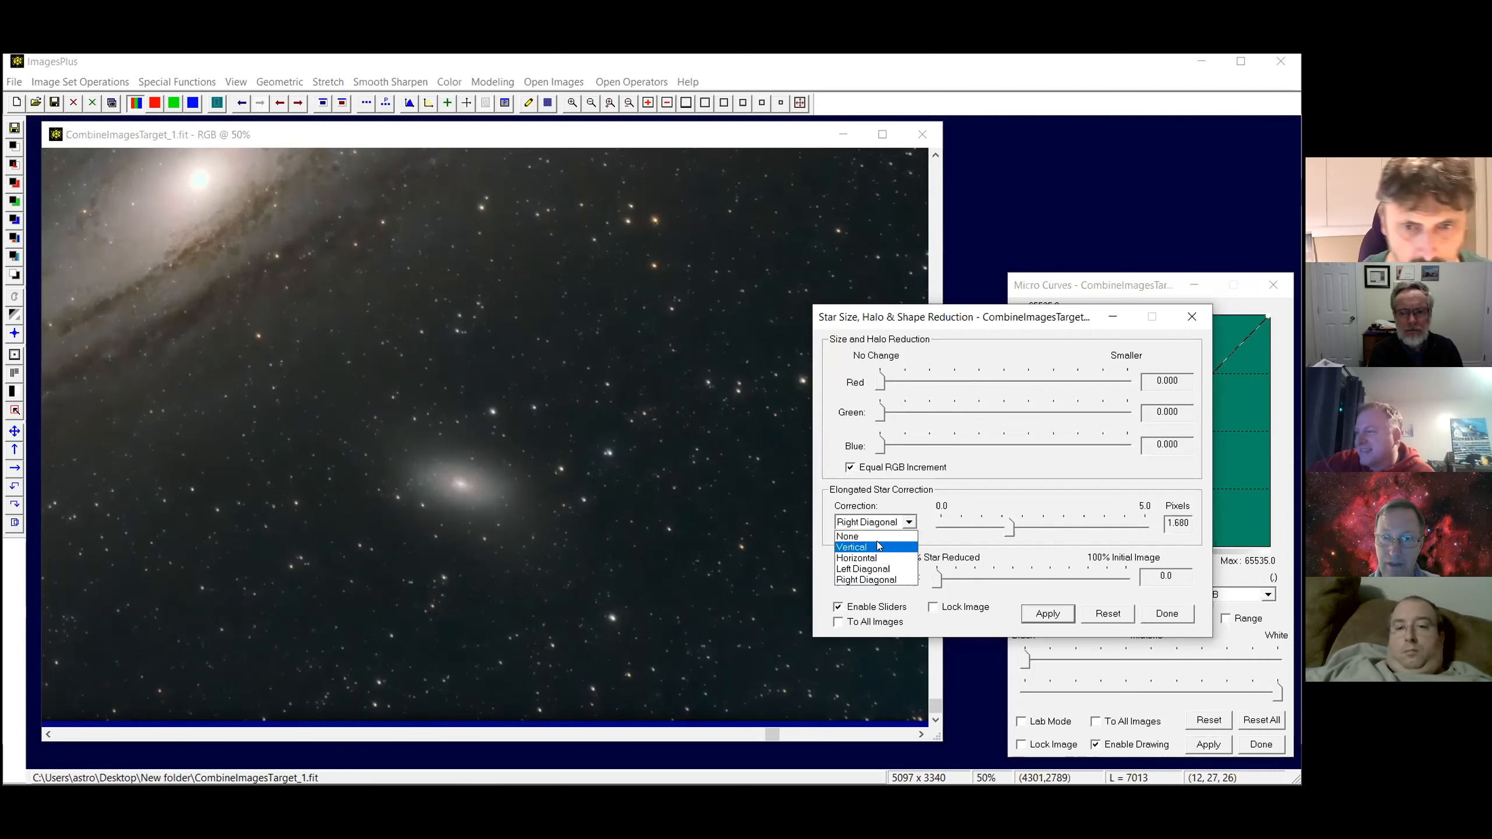
pyautogui.click(873, 569)
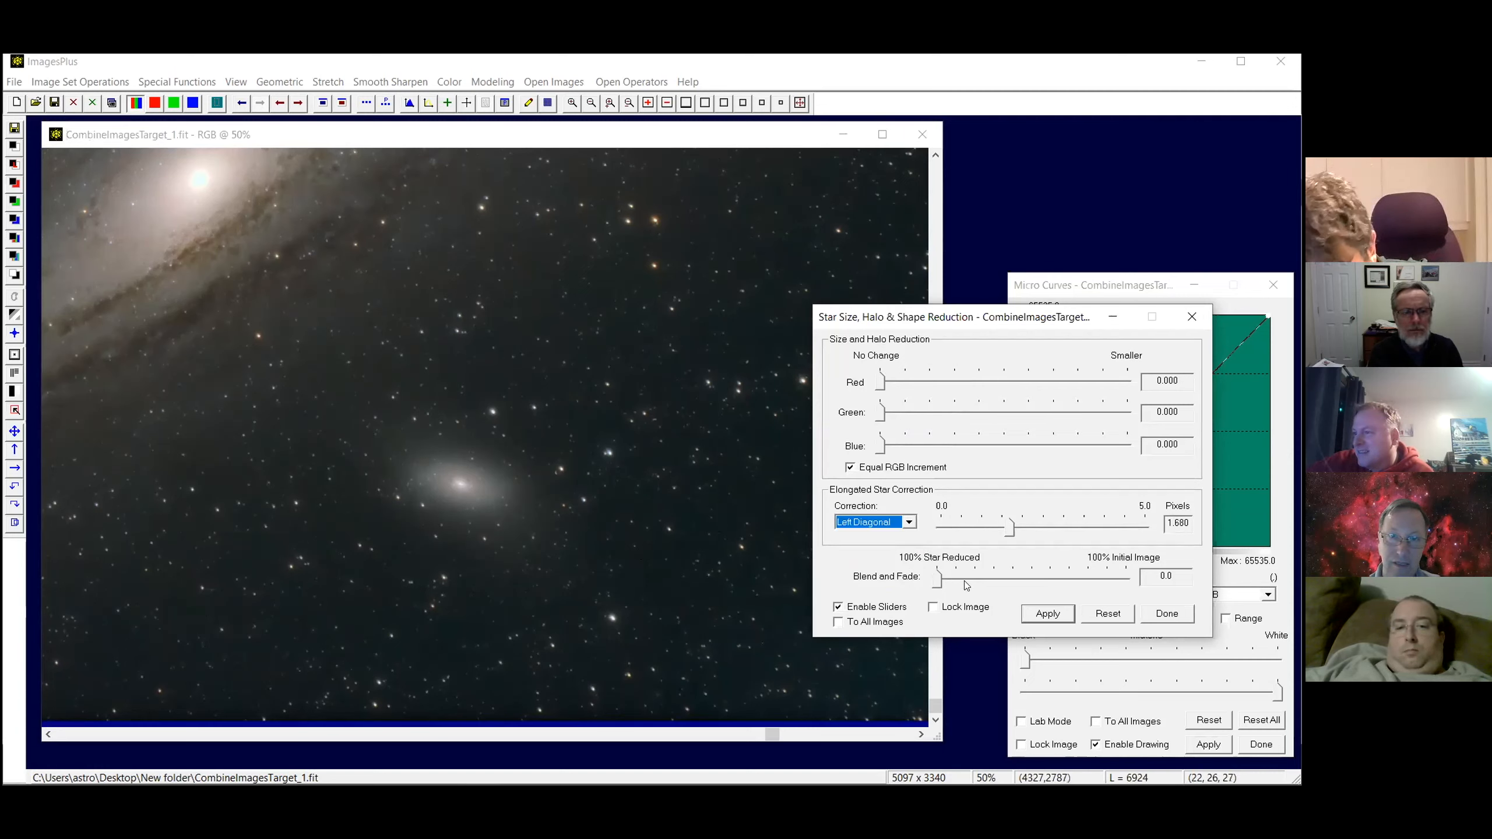
pyautogui.click(1059, 615)
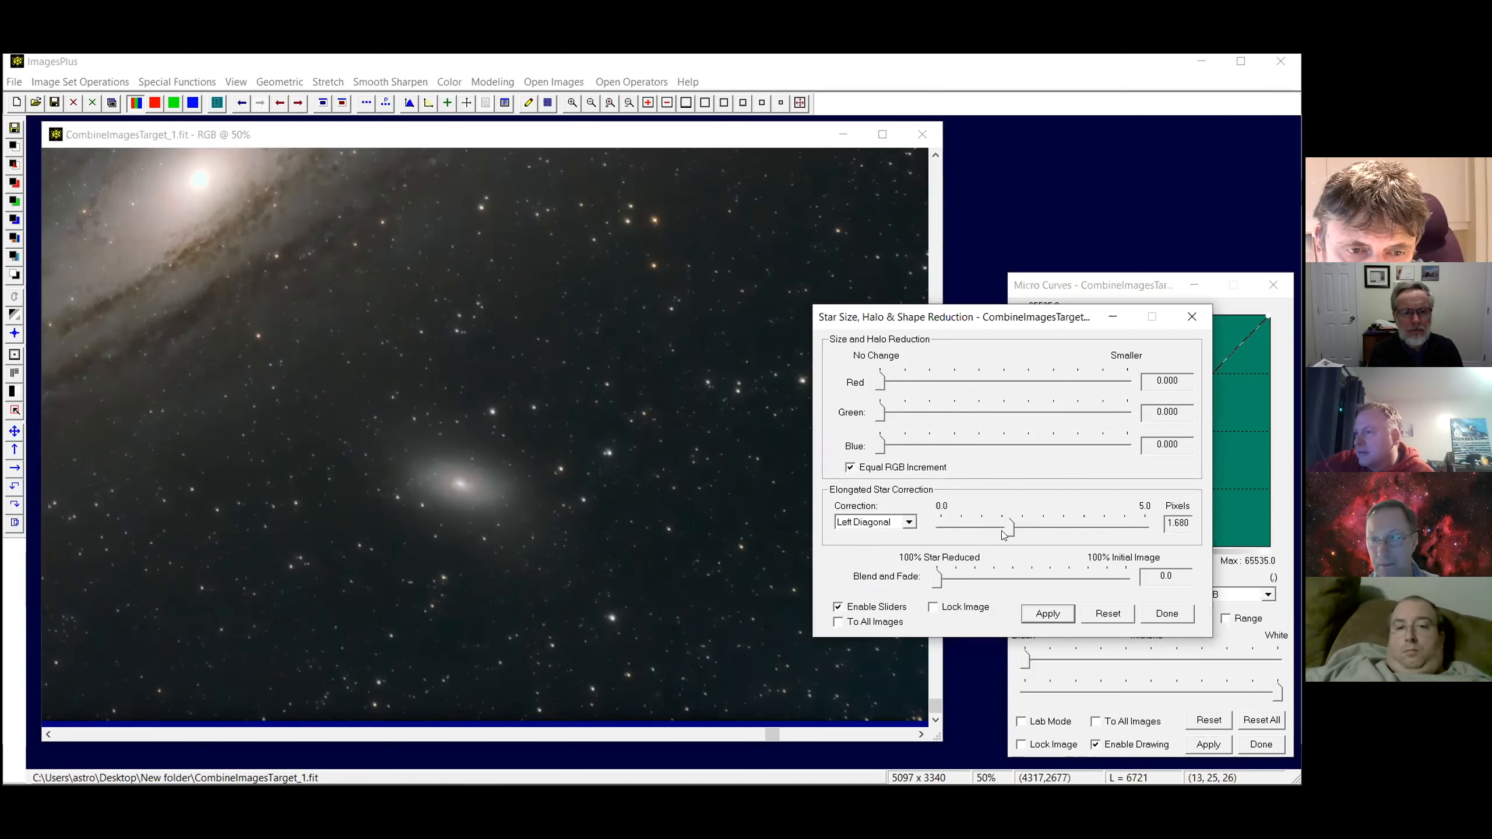
pyautogui.moveTo(1008, 530); pyautogui.dragTo(1045, 537)
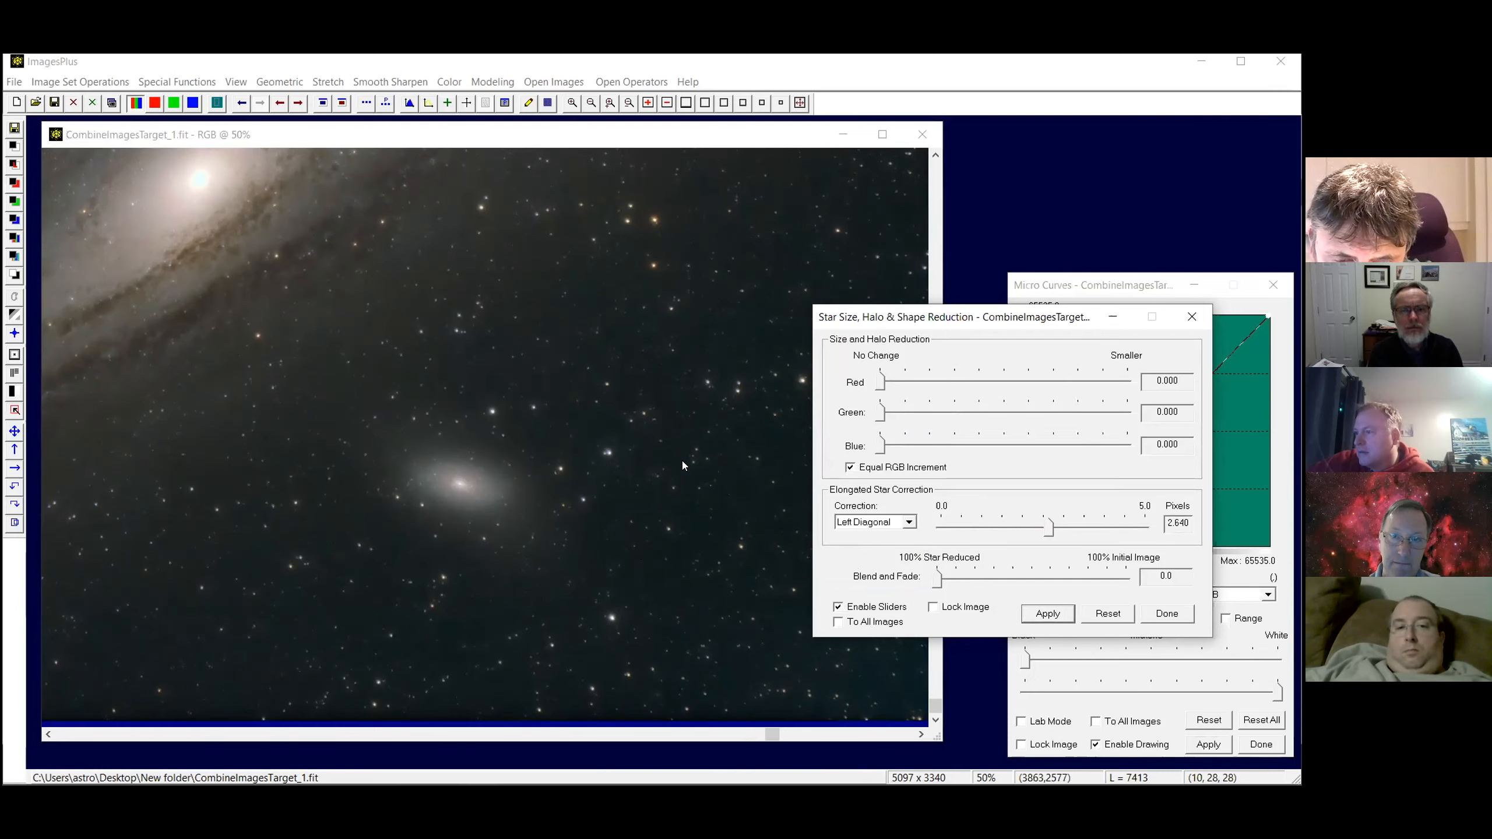
# Open the mask surface for the Star Size operation from the image's process history
pyautogui.moveTo(891, 311); pyautogui.dragTo(1051, 307)
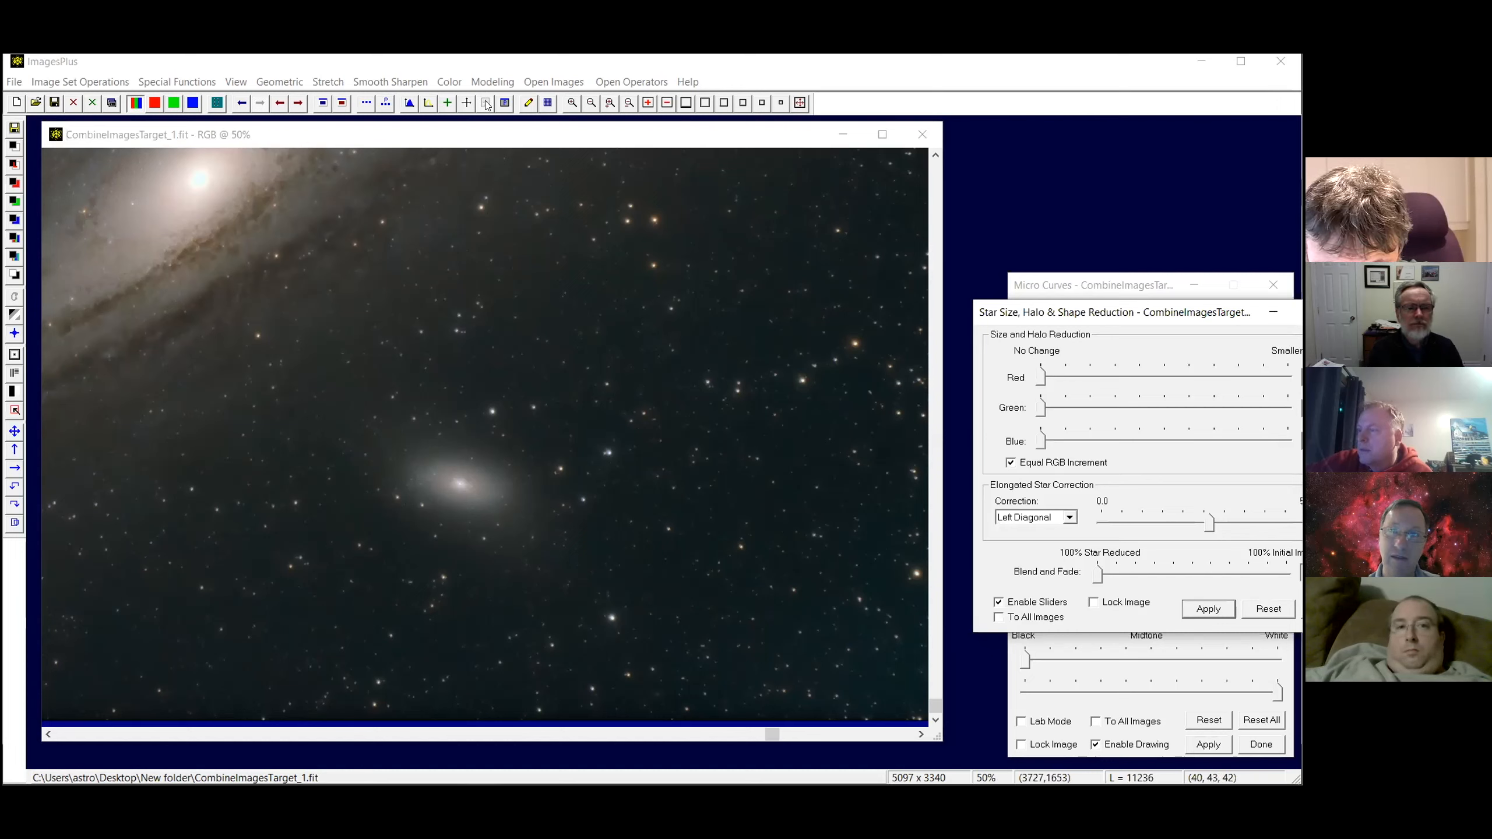
pyautogui.click(486, 103)
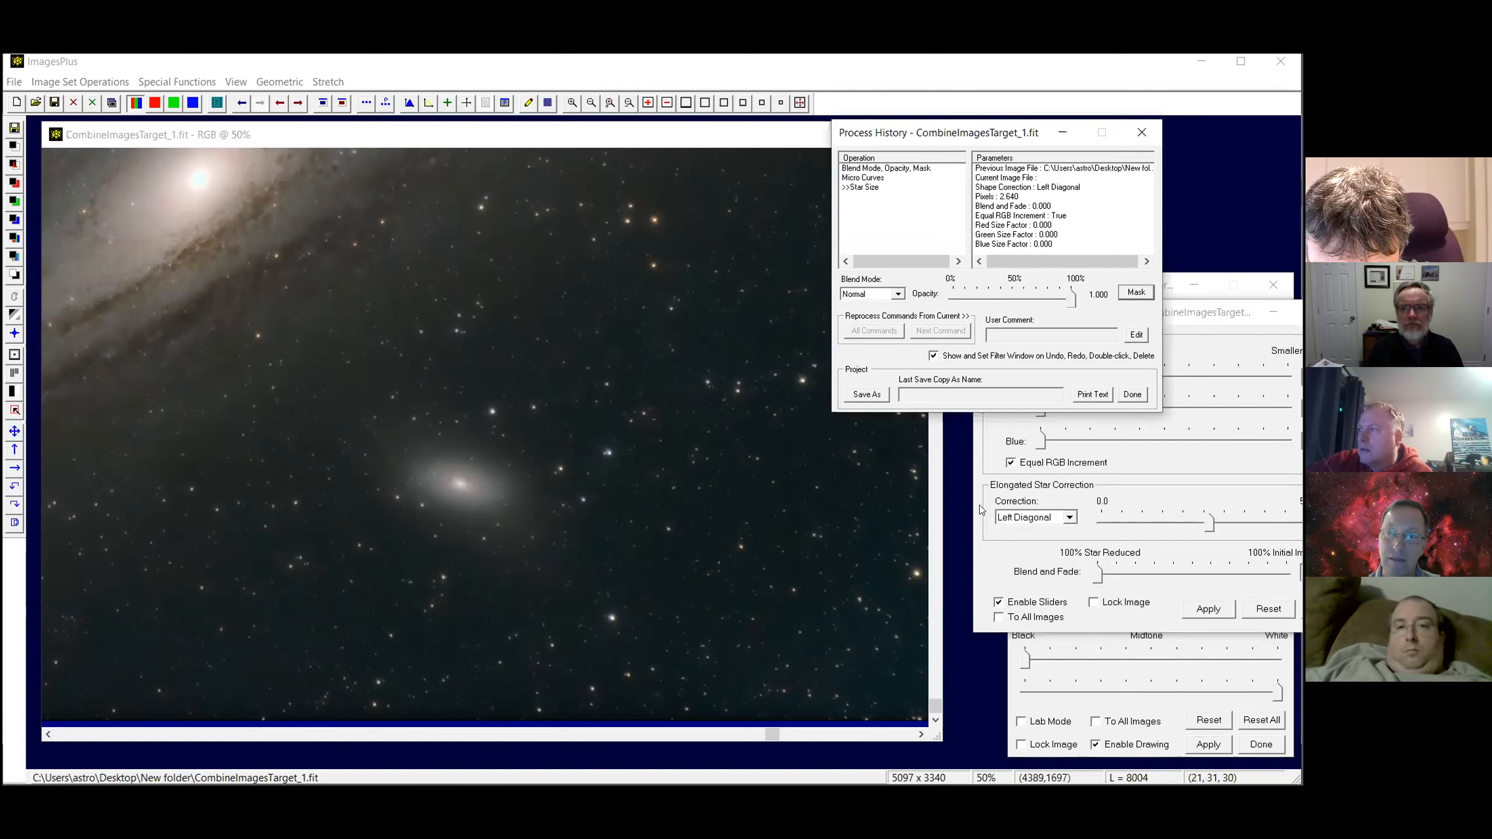
# Try the Corners + preset mask with 4 Corners control points, and return the mask to Flat Reveal All
pyautogui.click(856, 508)
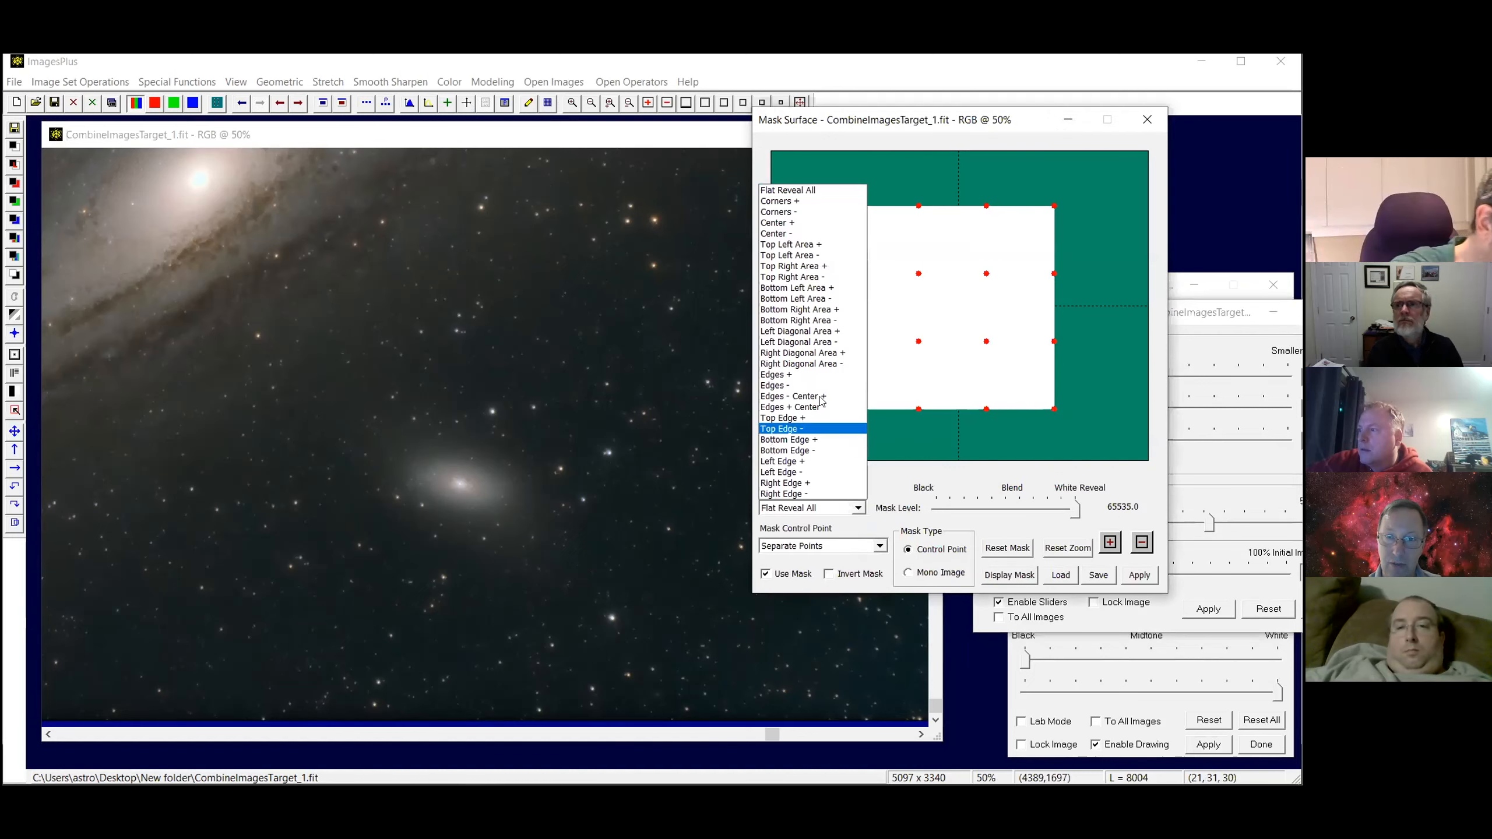
pyautogui.click(799, 202)
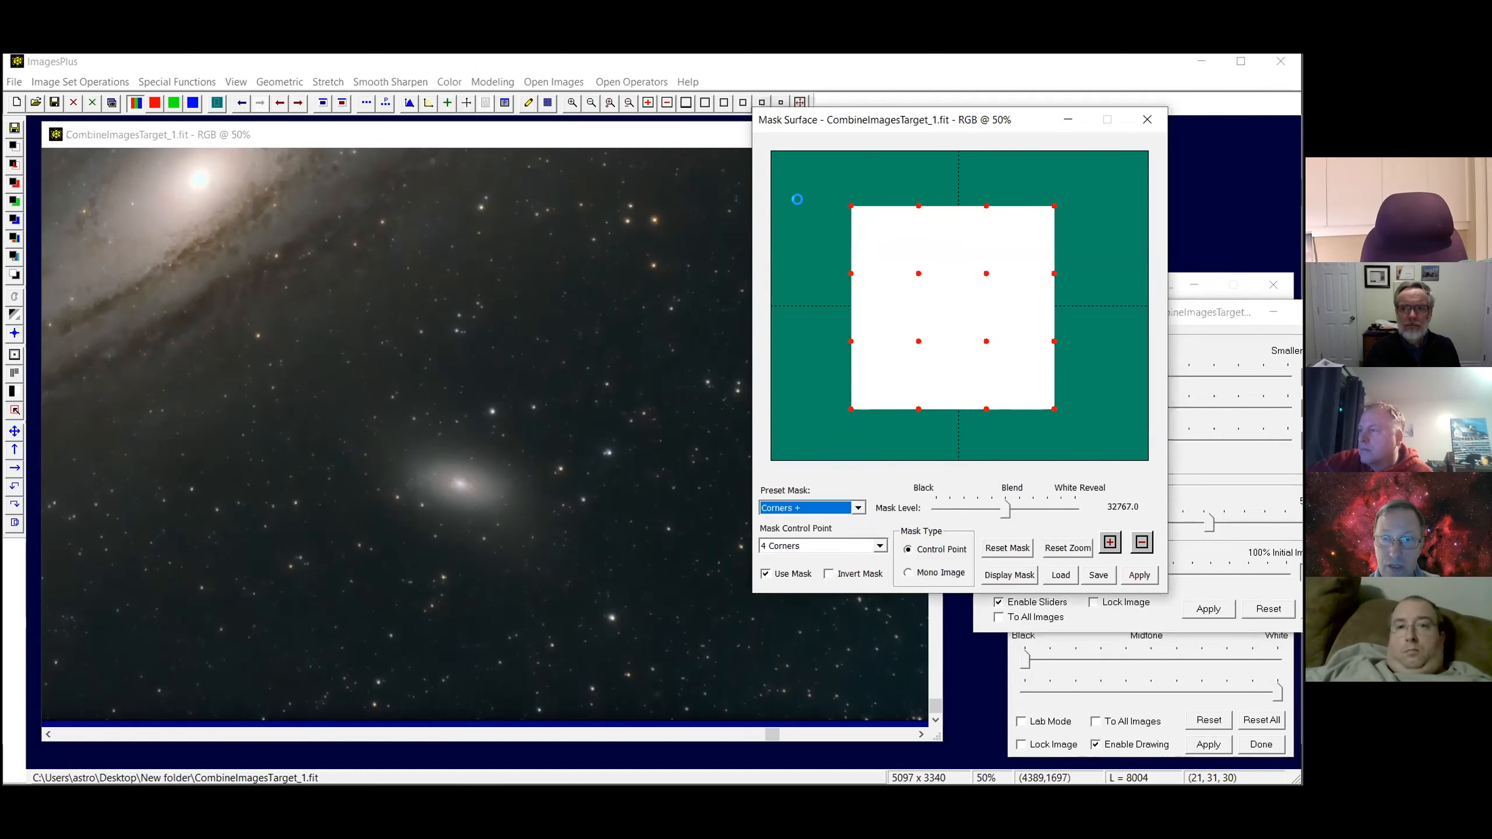
pyautogui.click(851, 546)
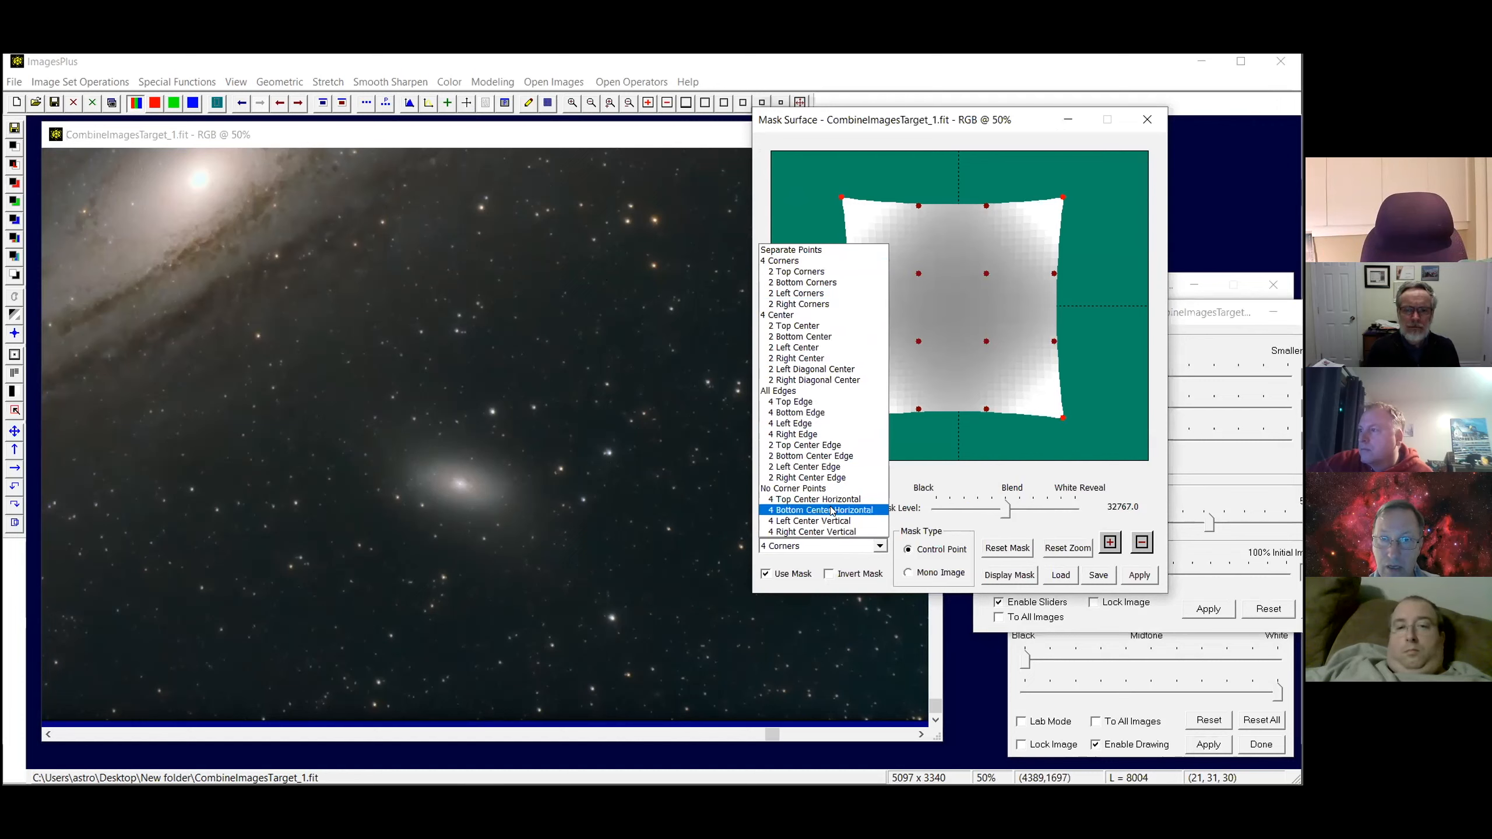
pyautogui.click(781, 260)
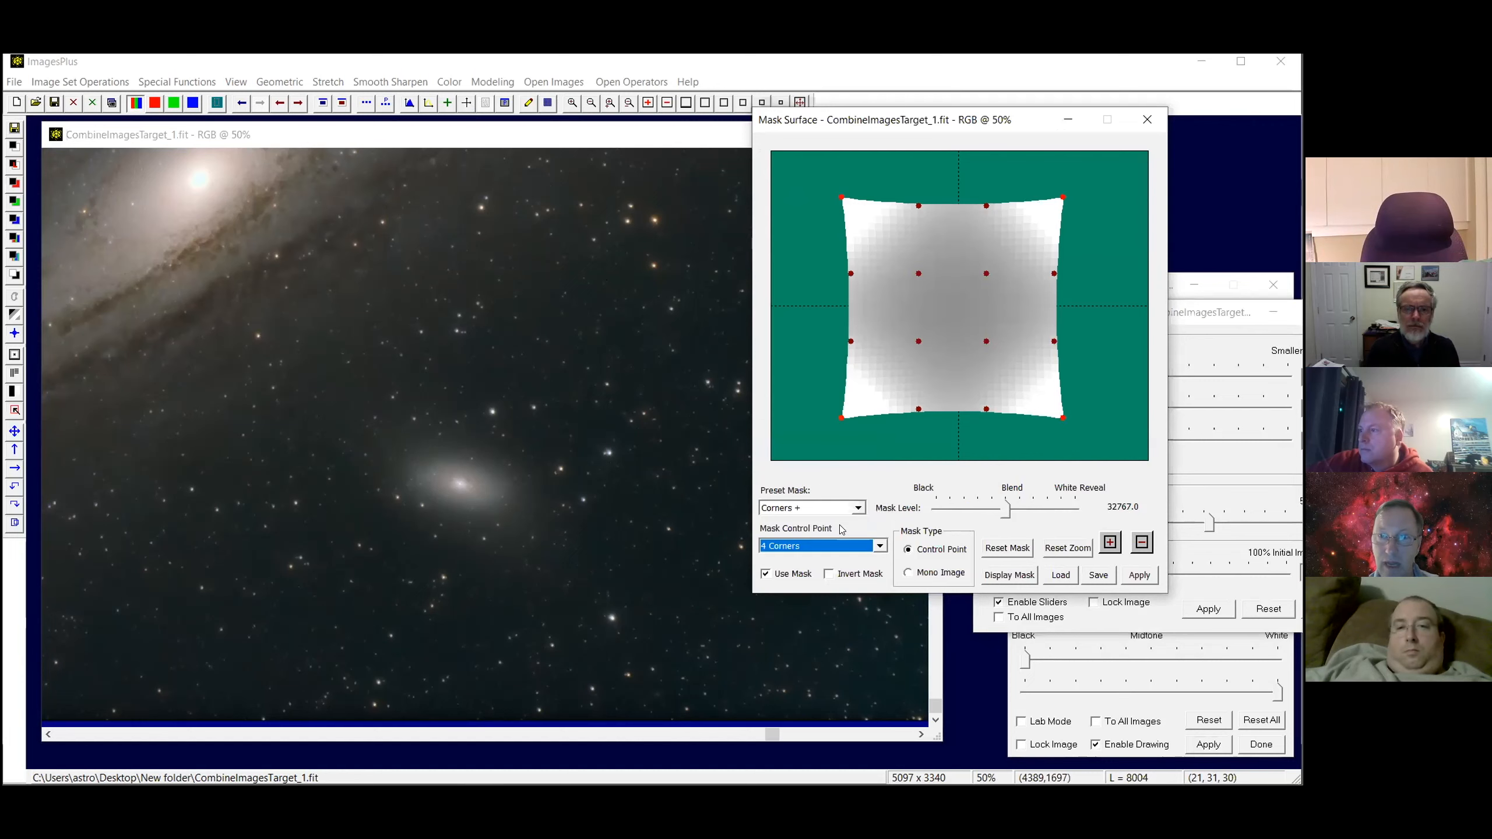
pyautogui.click(858, 507)
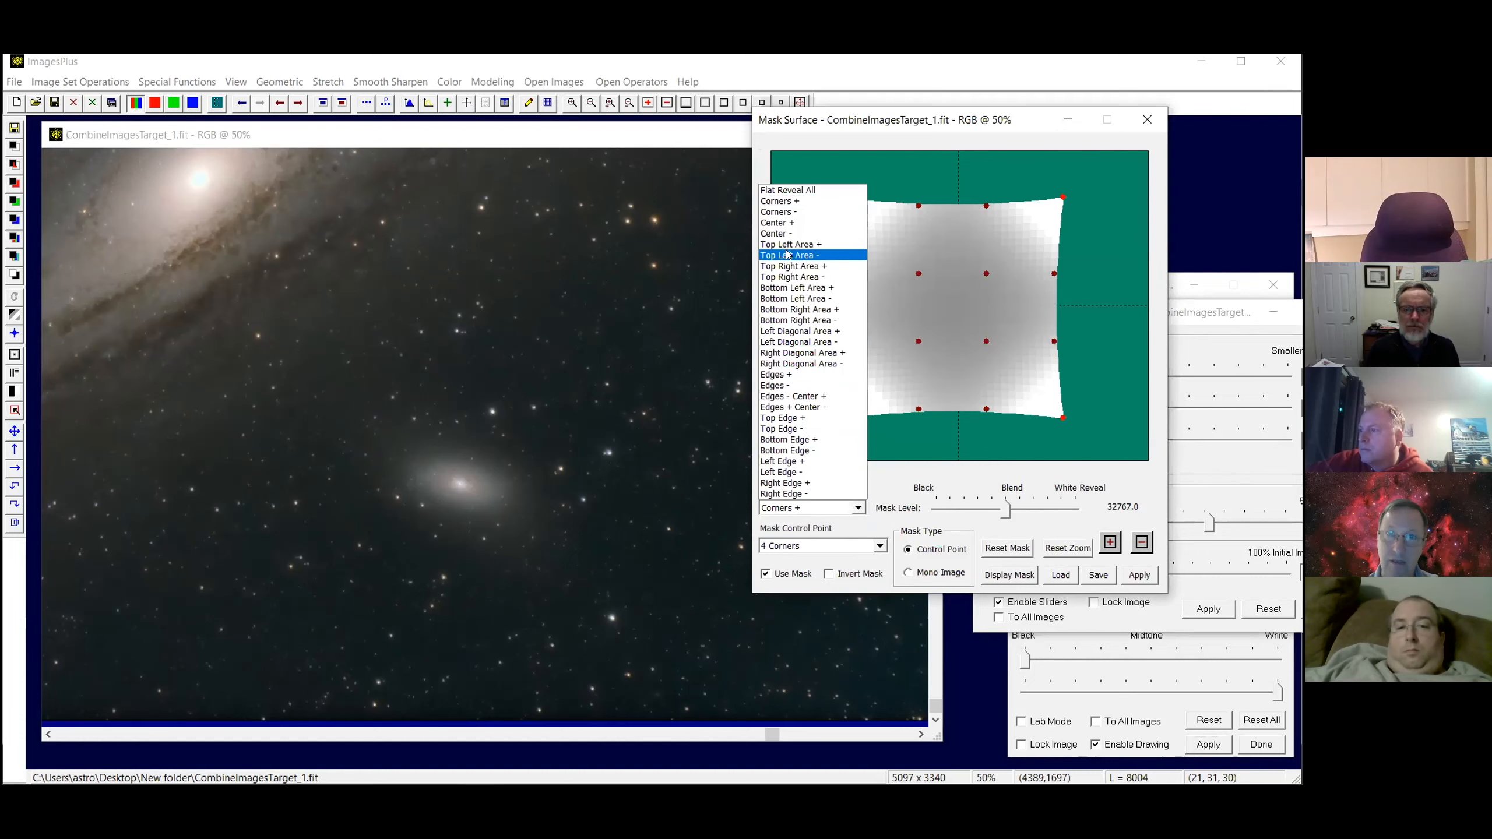
pyautogui.click(786, 190)
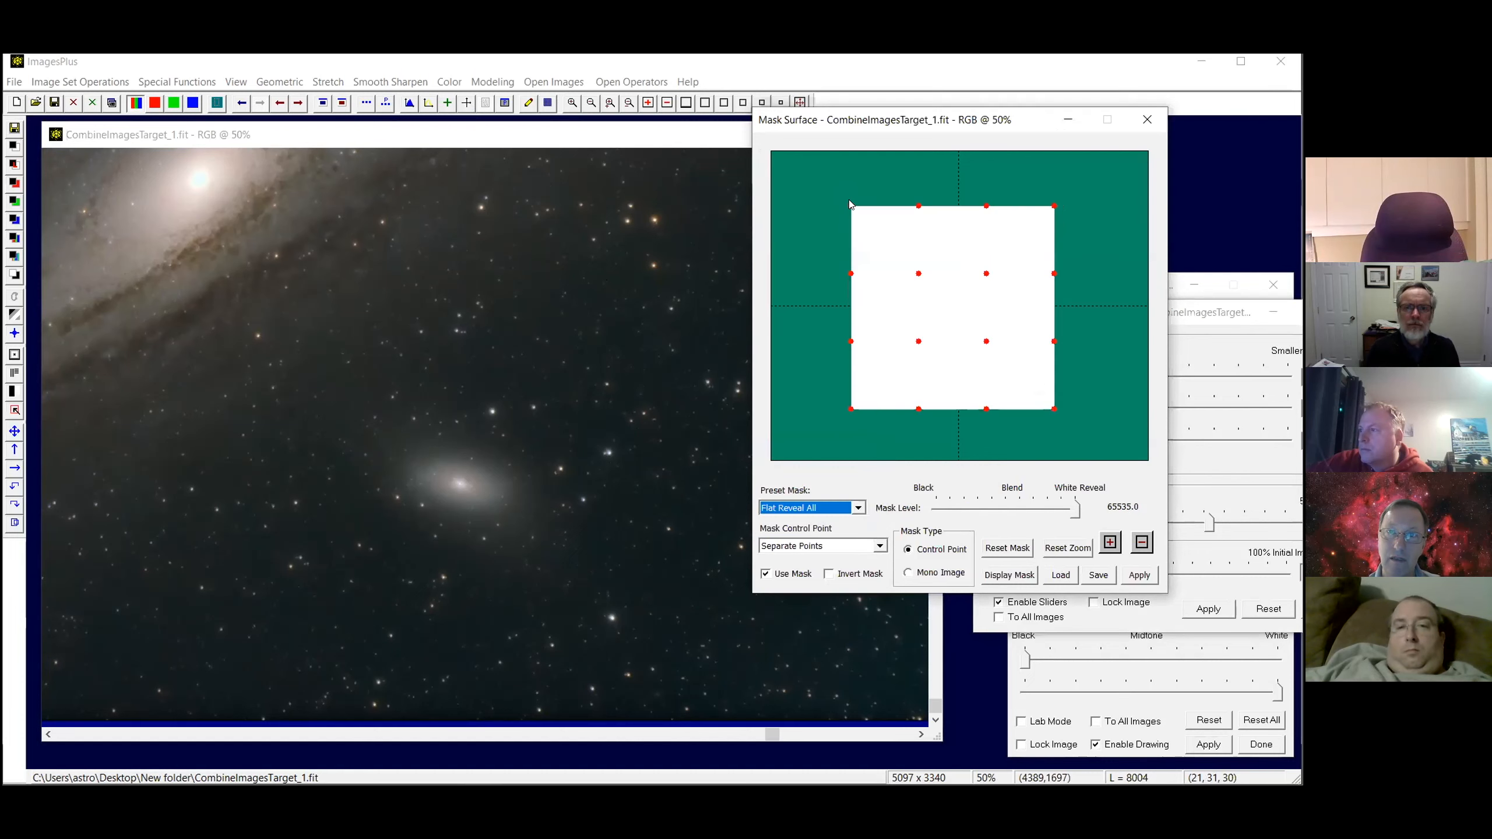
# Black out the upper part of the mask by pulling the four control points on its top edge inward
pyautogui.click(849, 207)
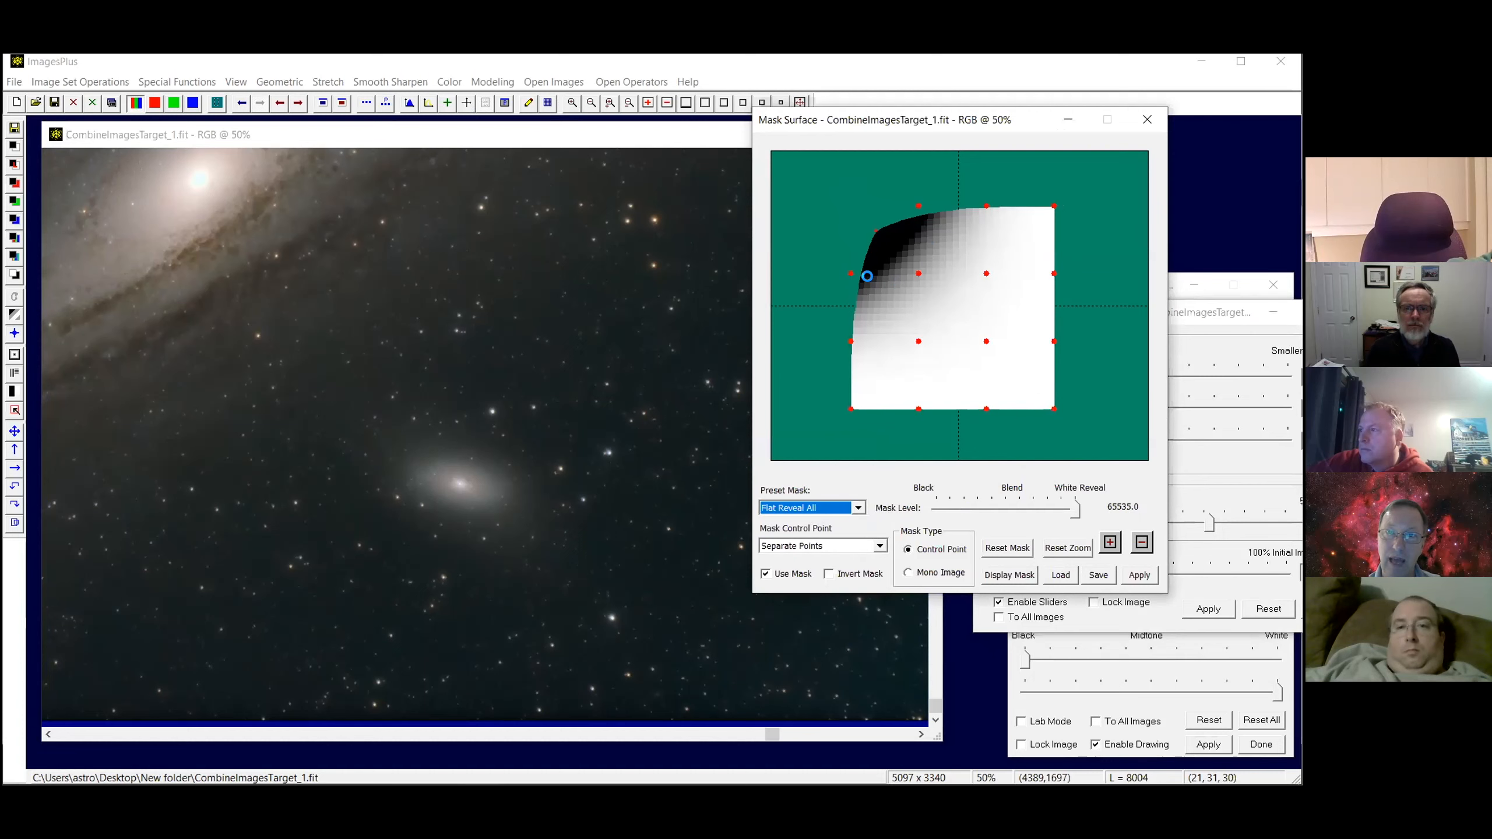
pyautogui.click(916, 206)
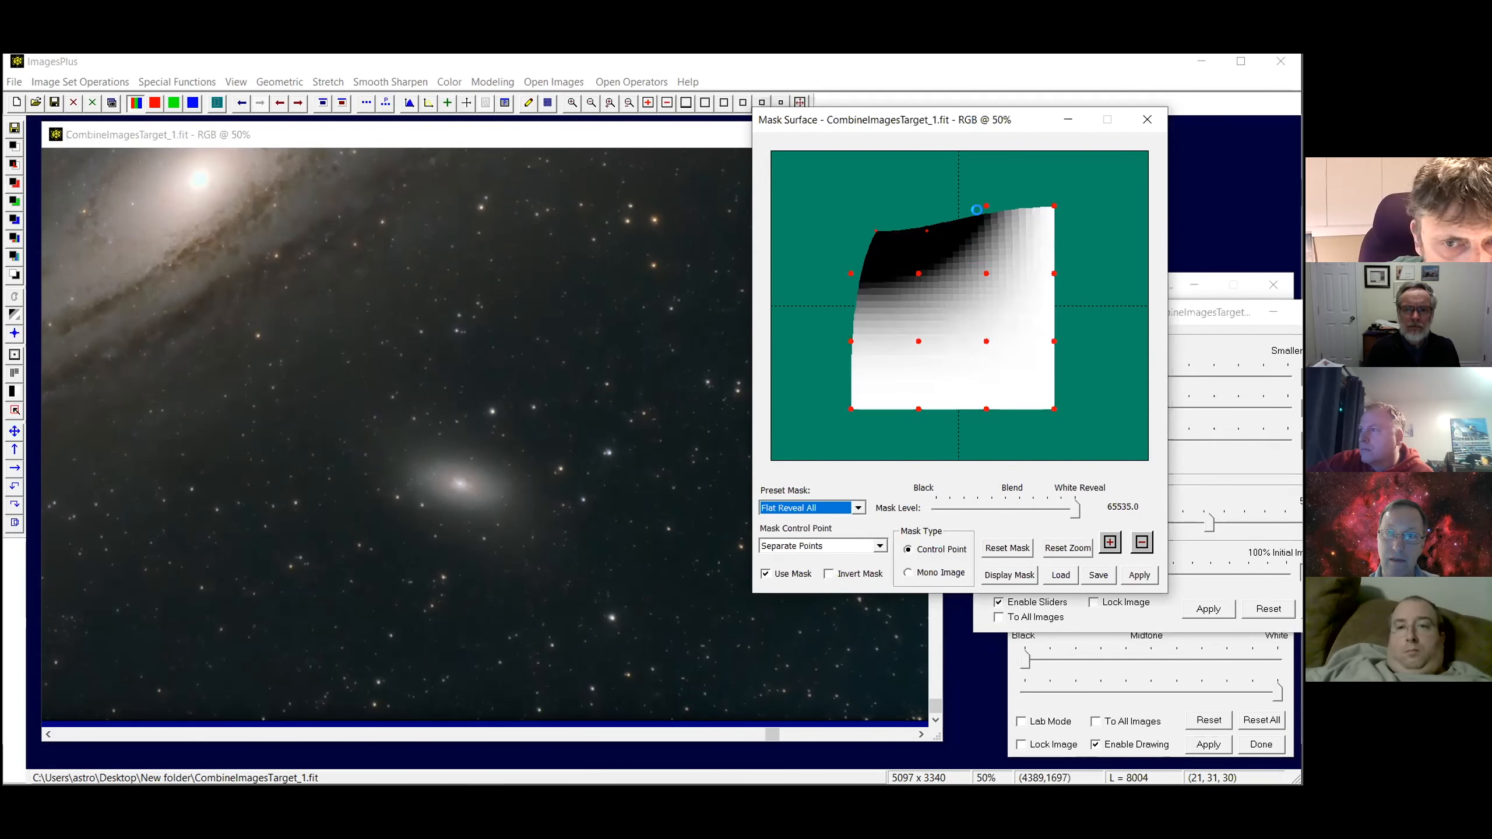
pyautogui.click(985, 205)
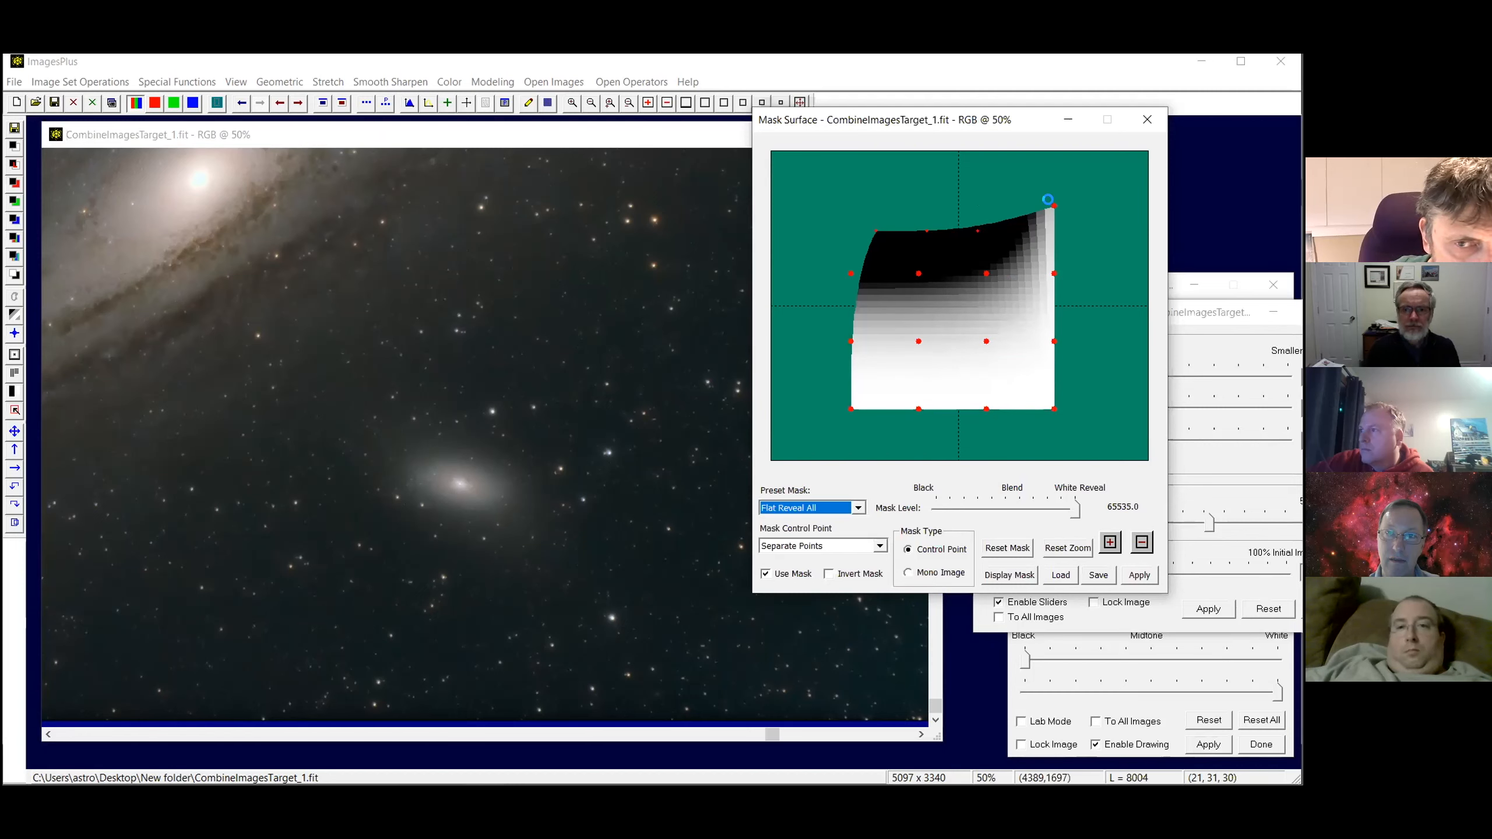
pyautogui.click(1053, 208)
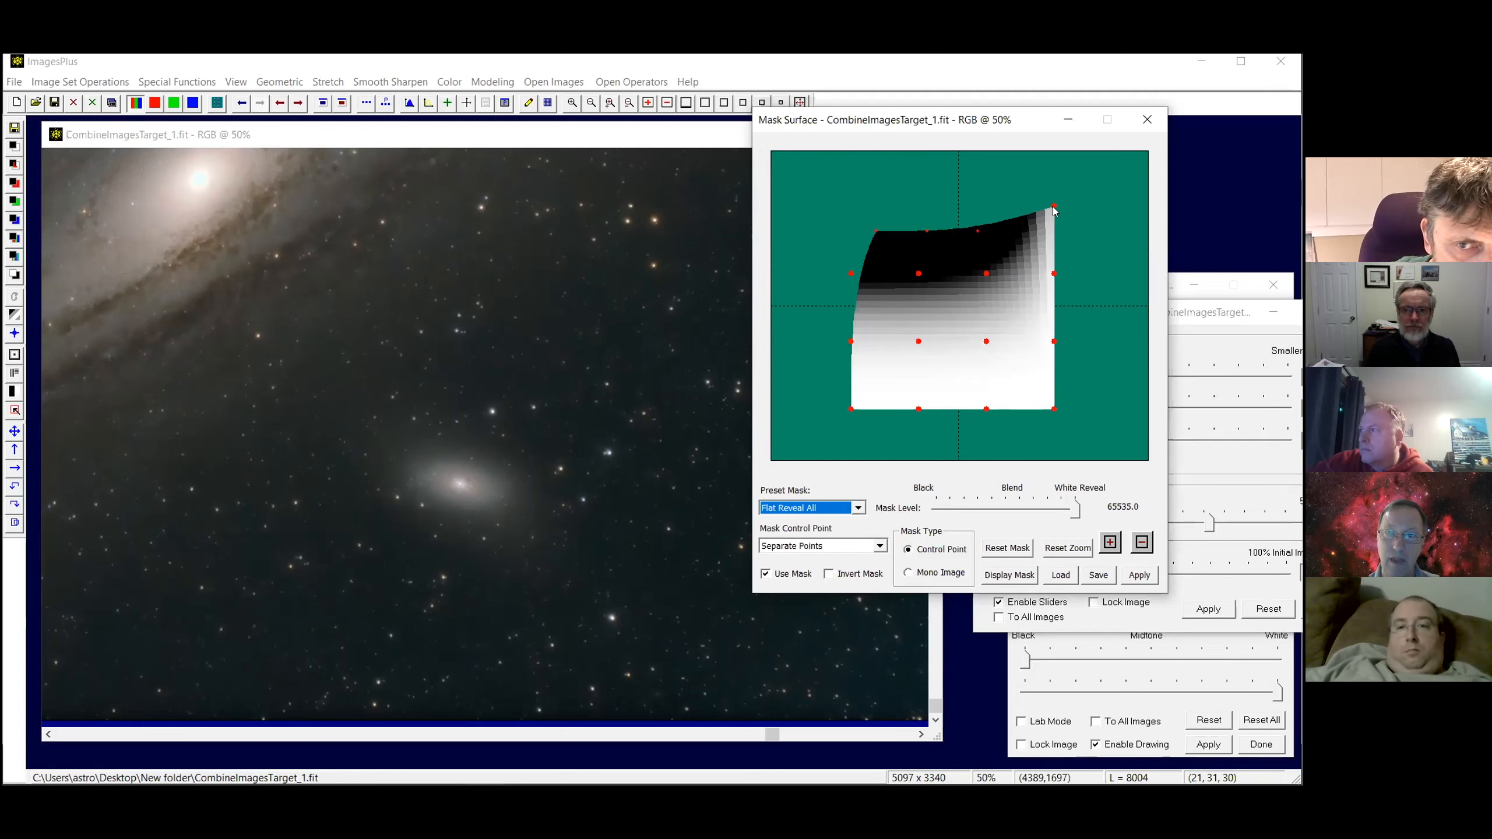
# Extend the black area down the mask's right side using its two middle edge points and the lower-right center point
pyautogui.click(1053, 272)
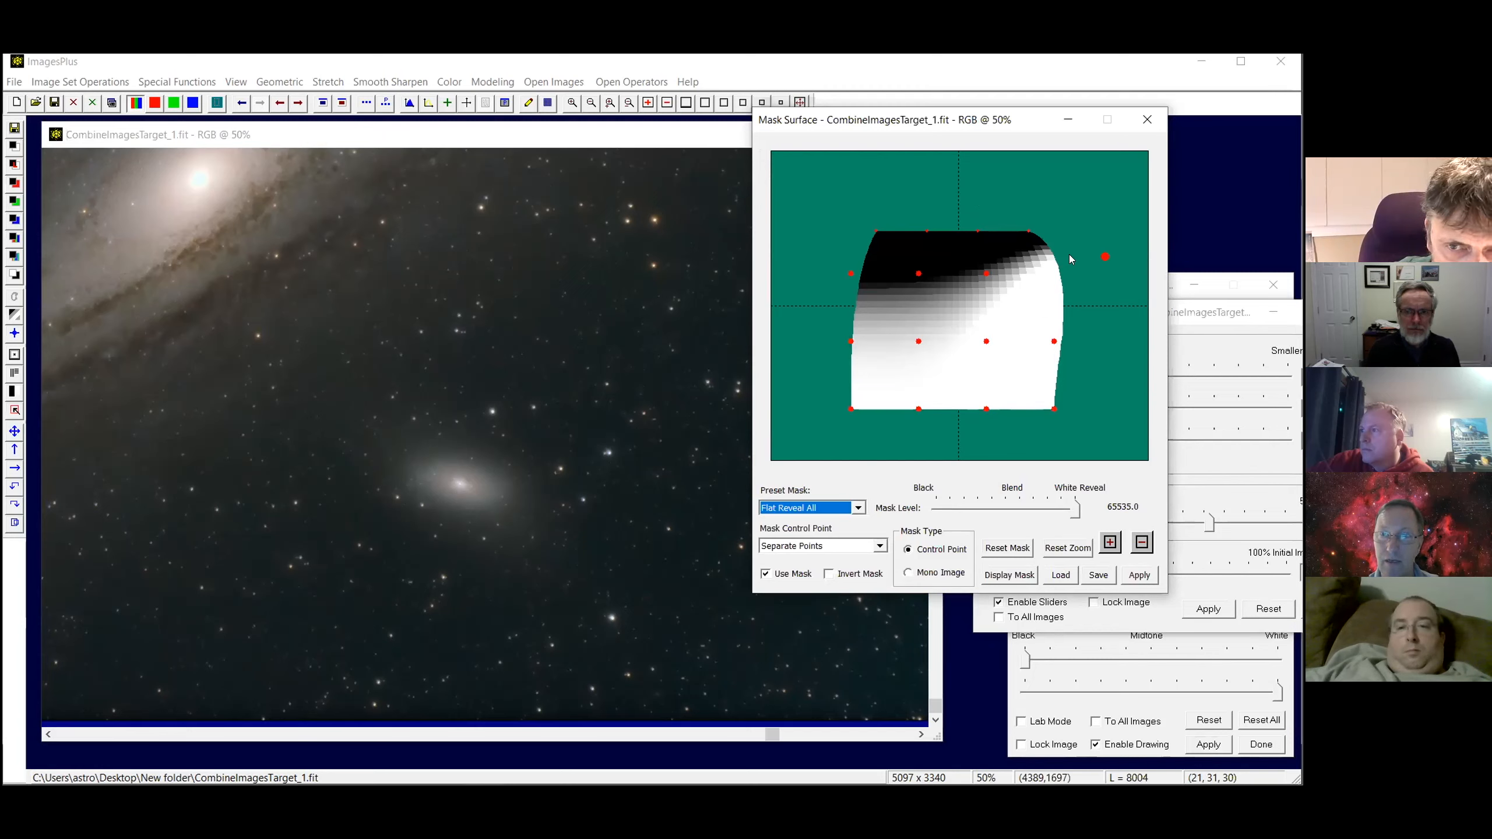
pyautogui.moveTo(1105, 257); pyautogui.dragTo(1054, 294)
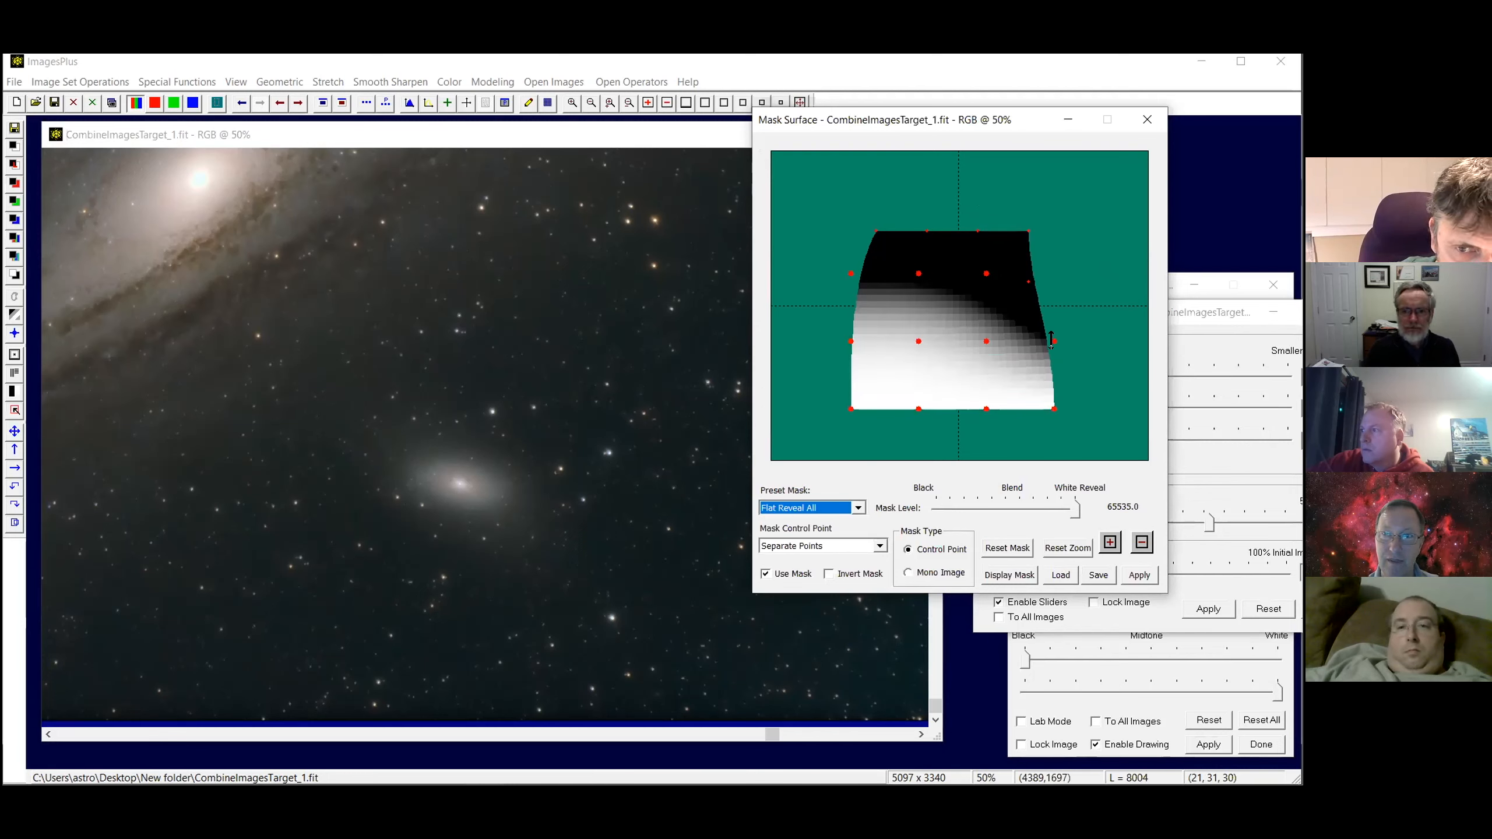
pyautogui.moveTo(1053, 344); pyautogui.dragTo(1053, 306)
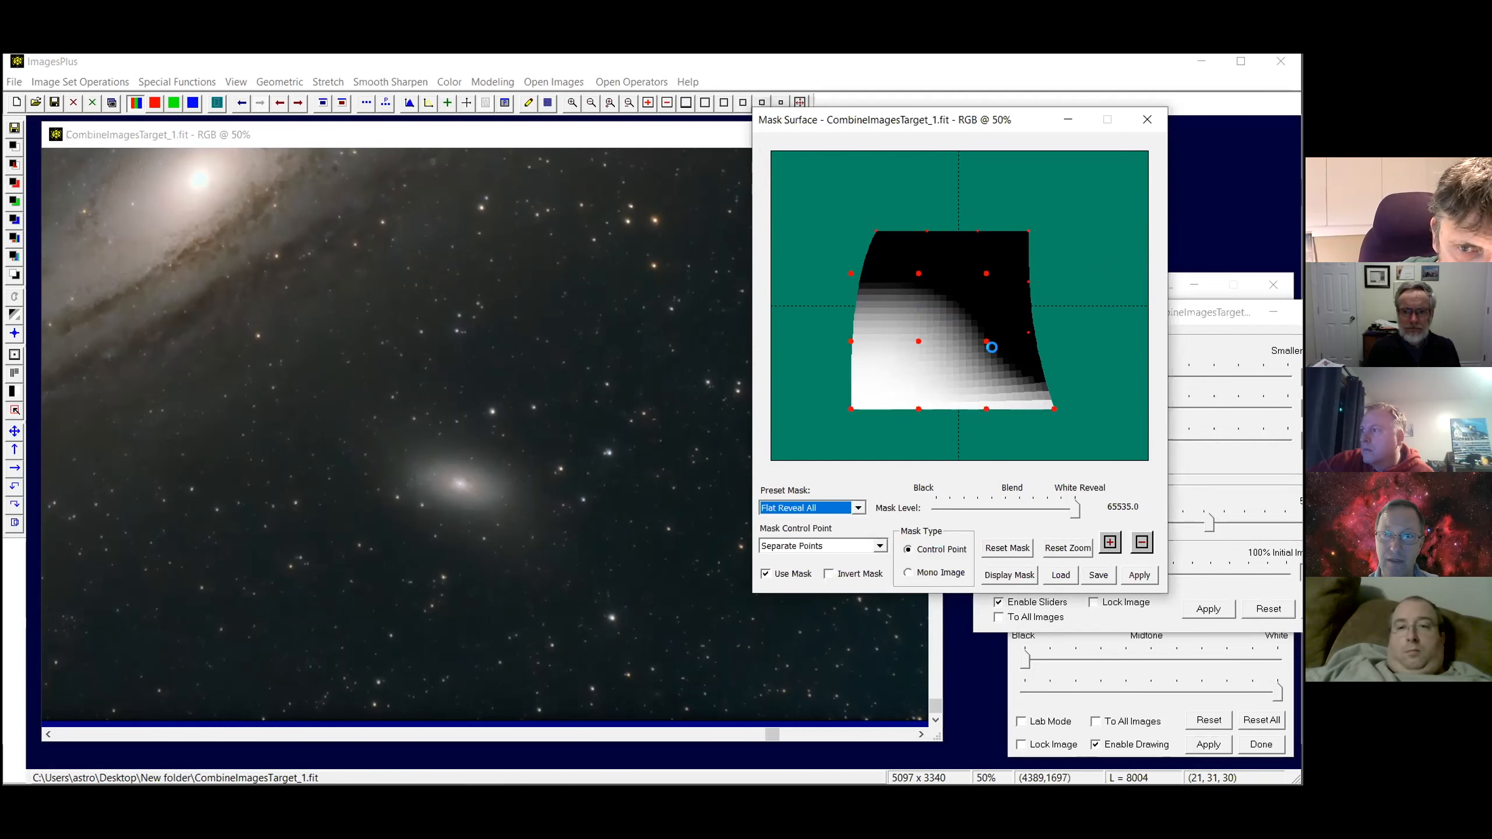
pyautogui.moveTo(986, 341); pyautogui.dragTo(984, 312)
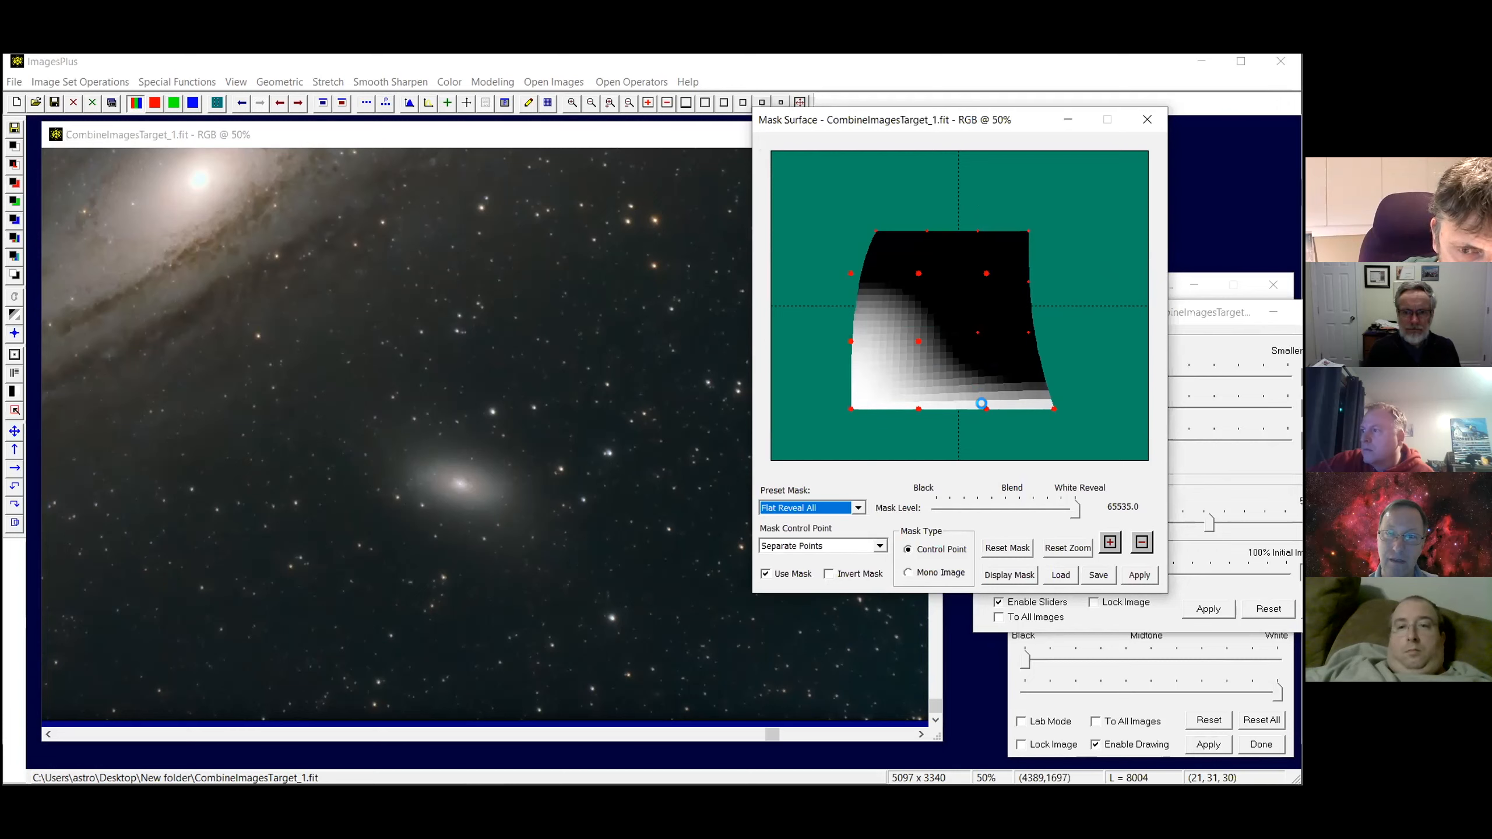
# Black out the mask's bottom edge with its three leftmost points, and pull the bottom-right corner outward so only that corner stays white
pyautogui.moveTo(986, 408); pyautogui.dragTo(984, 359)
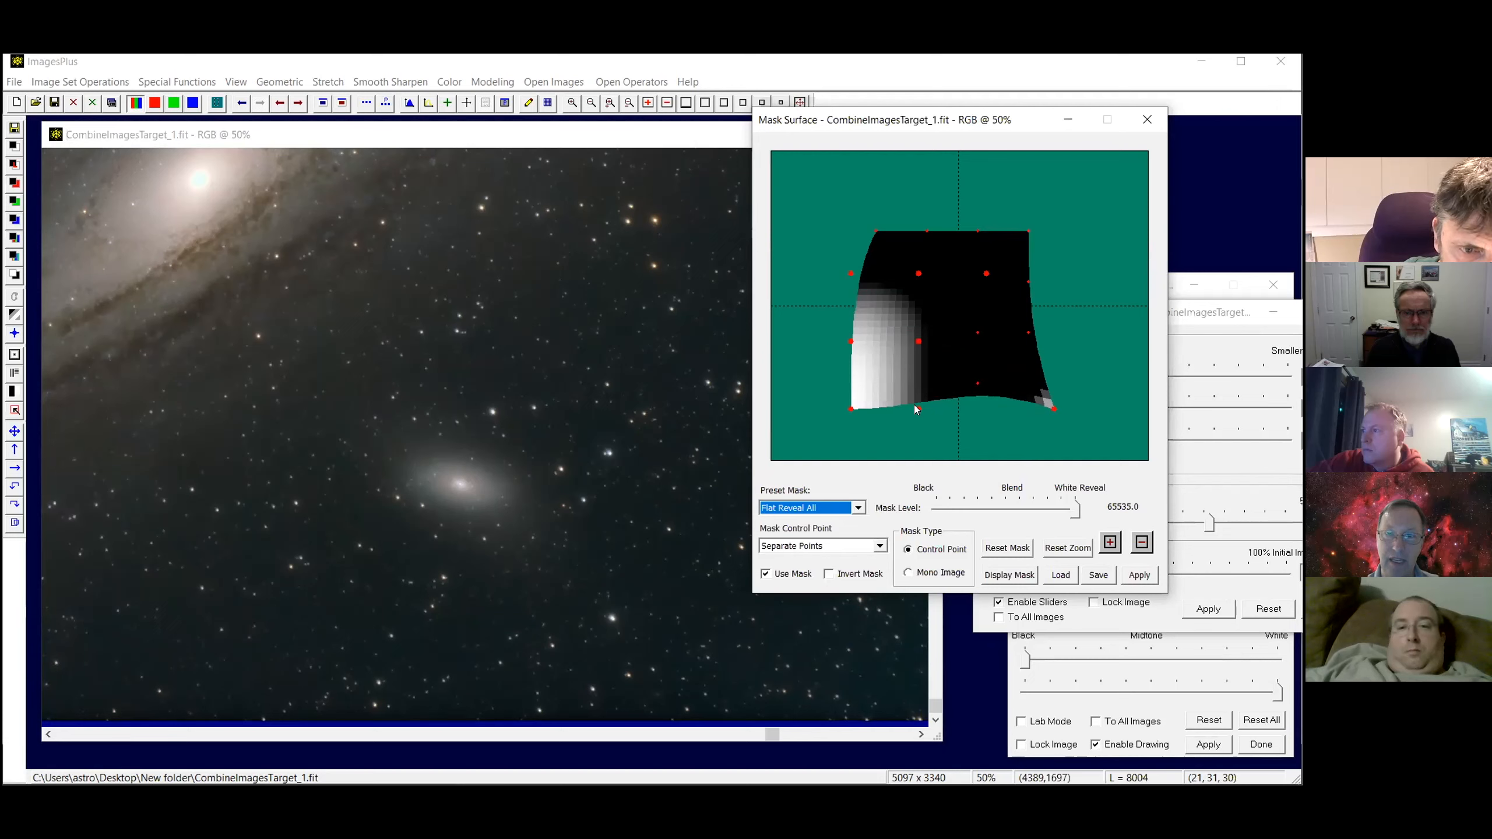
pyautogui.moveTo(918, 409); pyautogui.dragTo(927, 384)
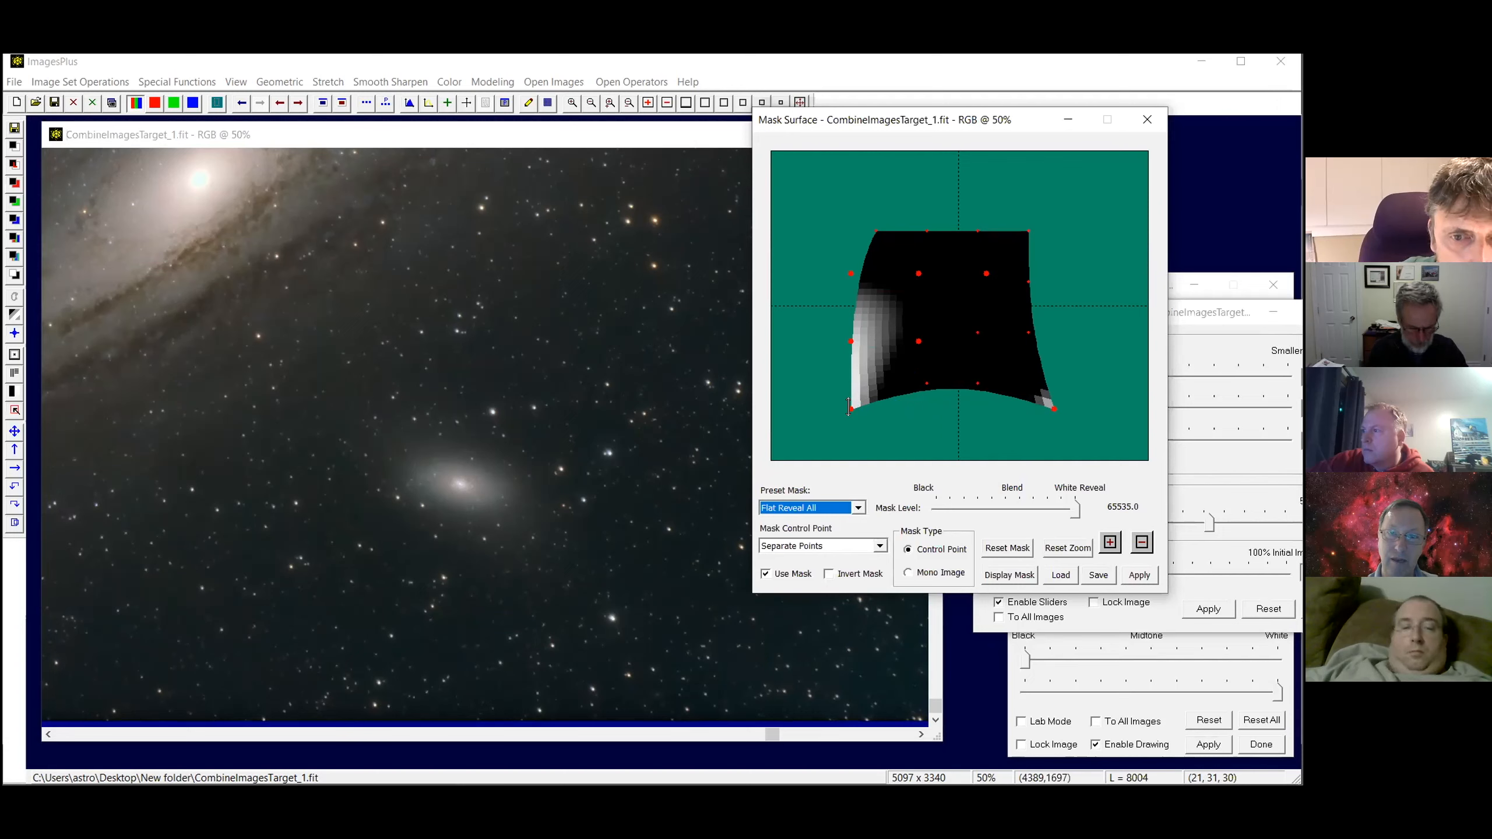
pyautogui.moveTo(852, 407); pyautogui.dragTo(857, 386)
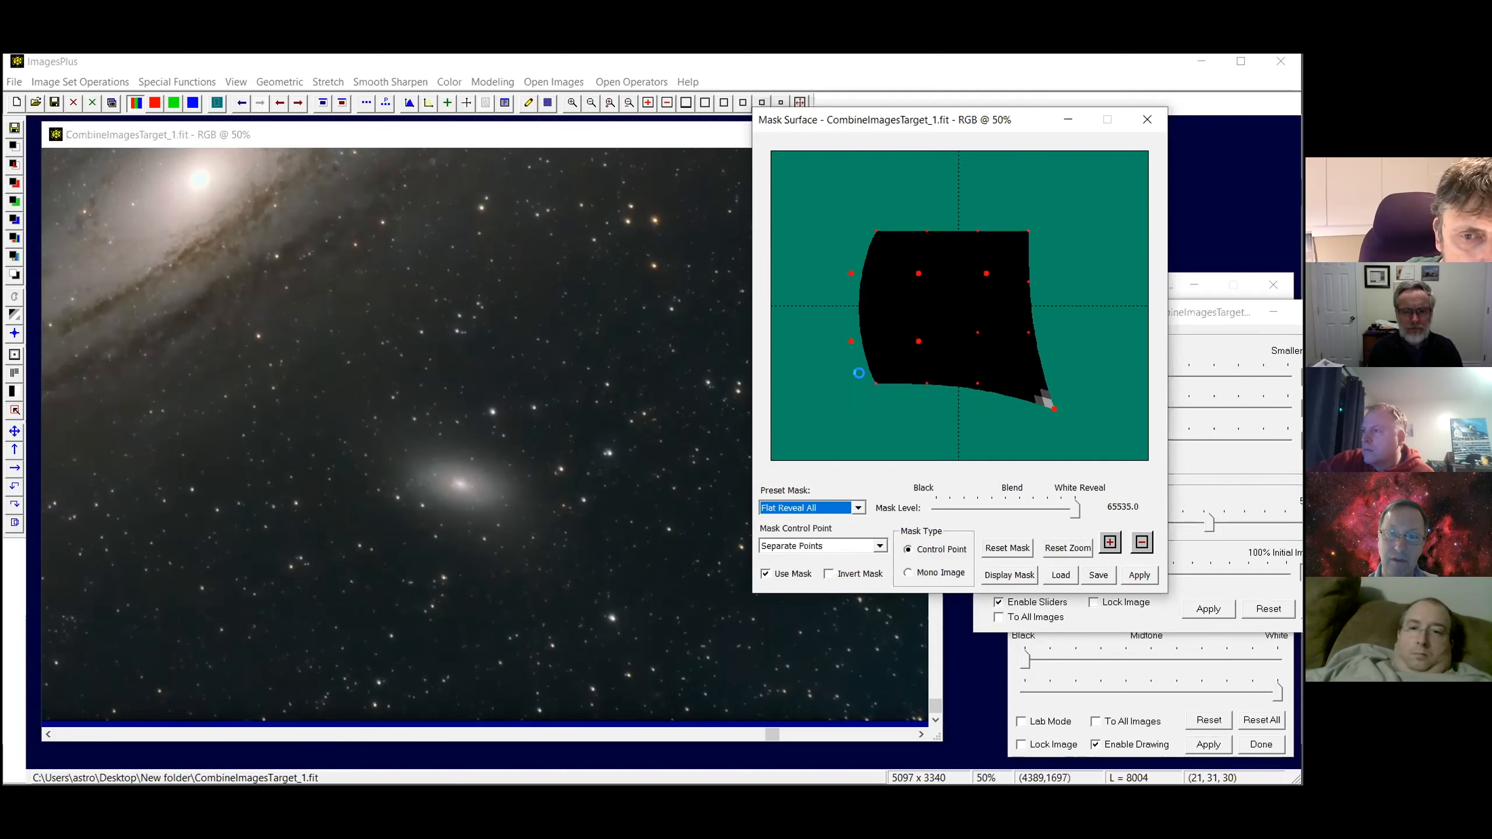
pyautogui.moveTo(1053, 408); pyautogui.dragTo(1085, 440)
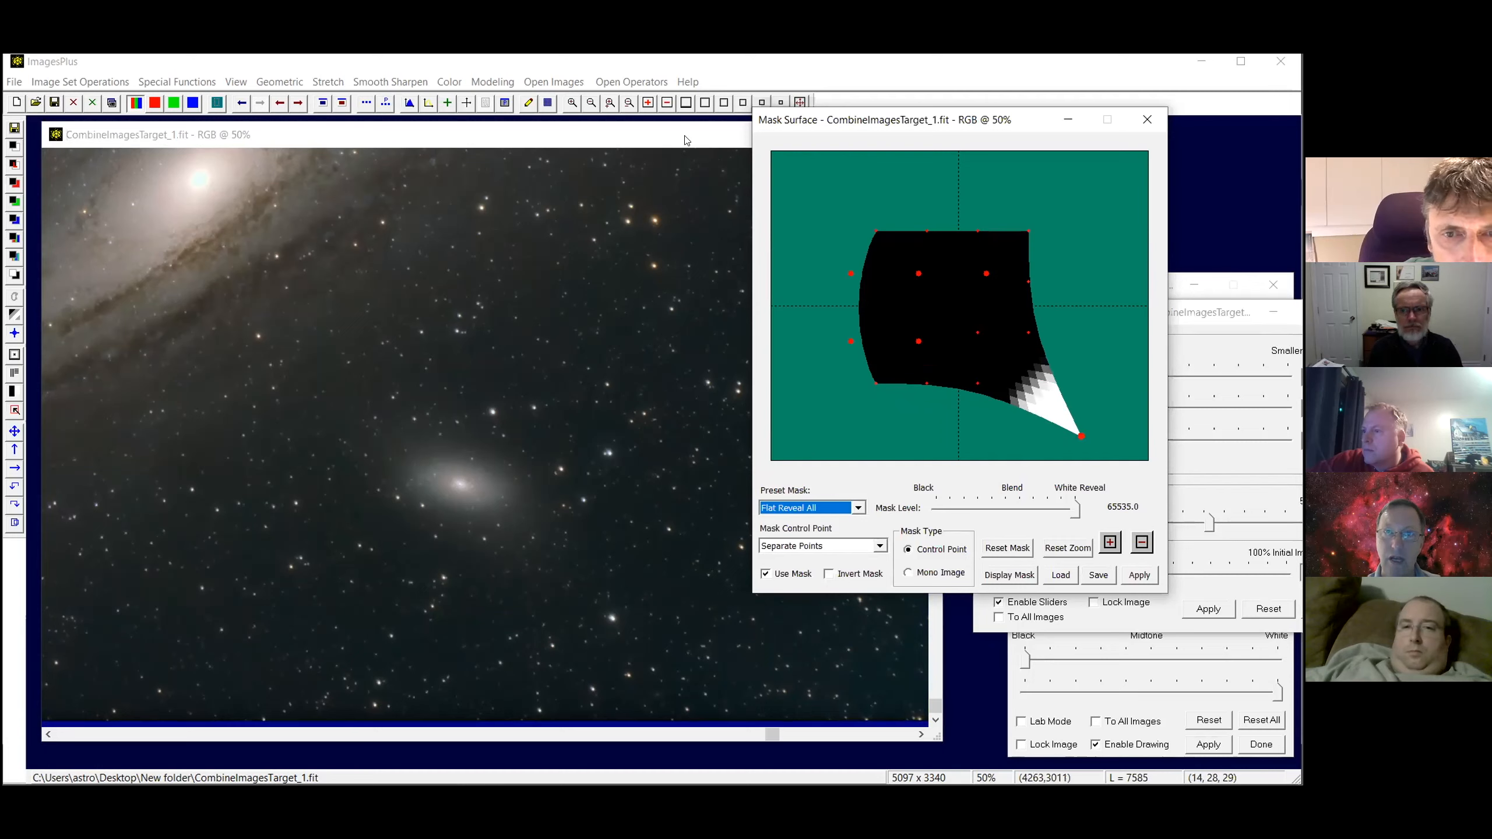
pyautogui.moveTo(667, 141); pyautogui.dragTo(520, 135)
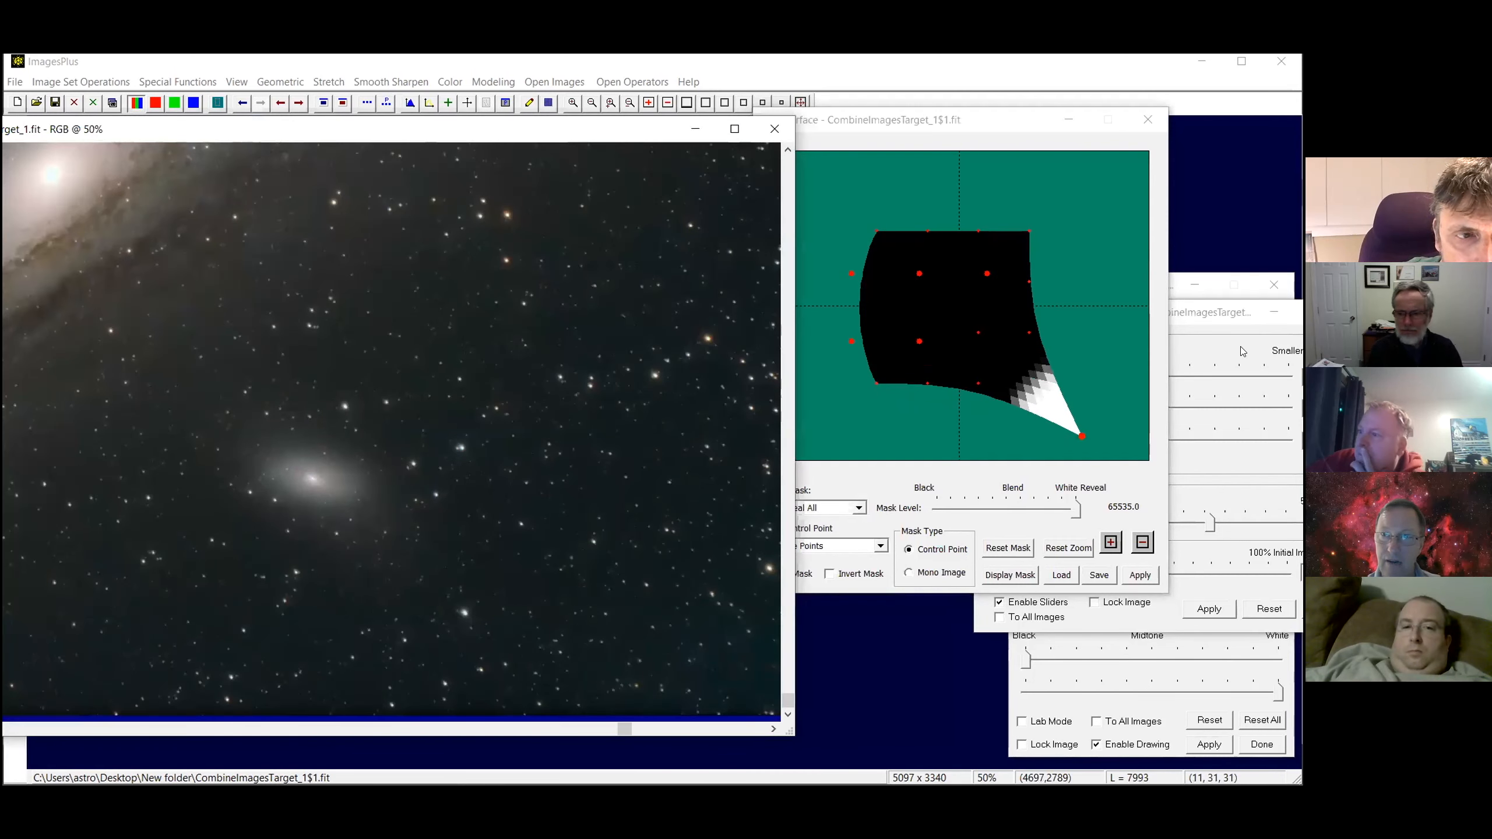
# Check the star correction by fading its opacity in the process history, and set the Left Diagonal correction to 4.155 pixels
pyautogui.click(485, 103)
pyautogui.moveTo(1073, 297); pyautogui.dragTo(940, 304)
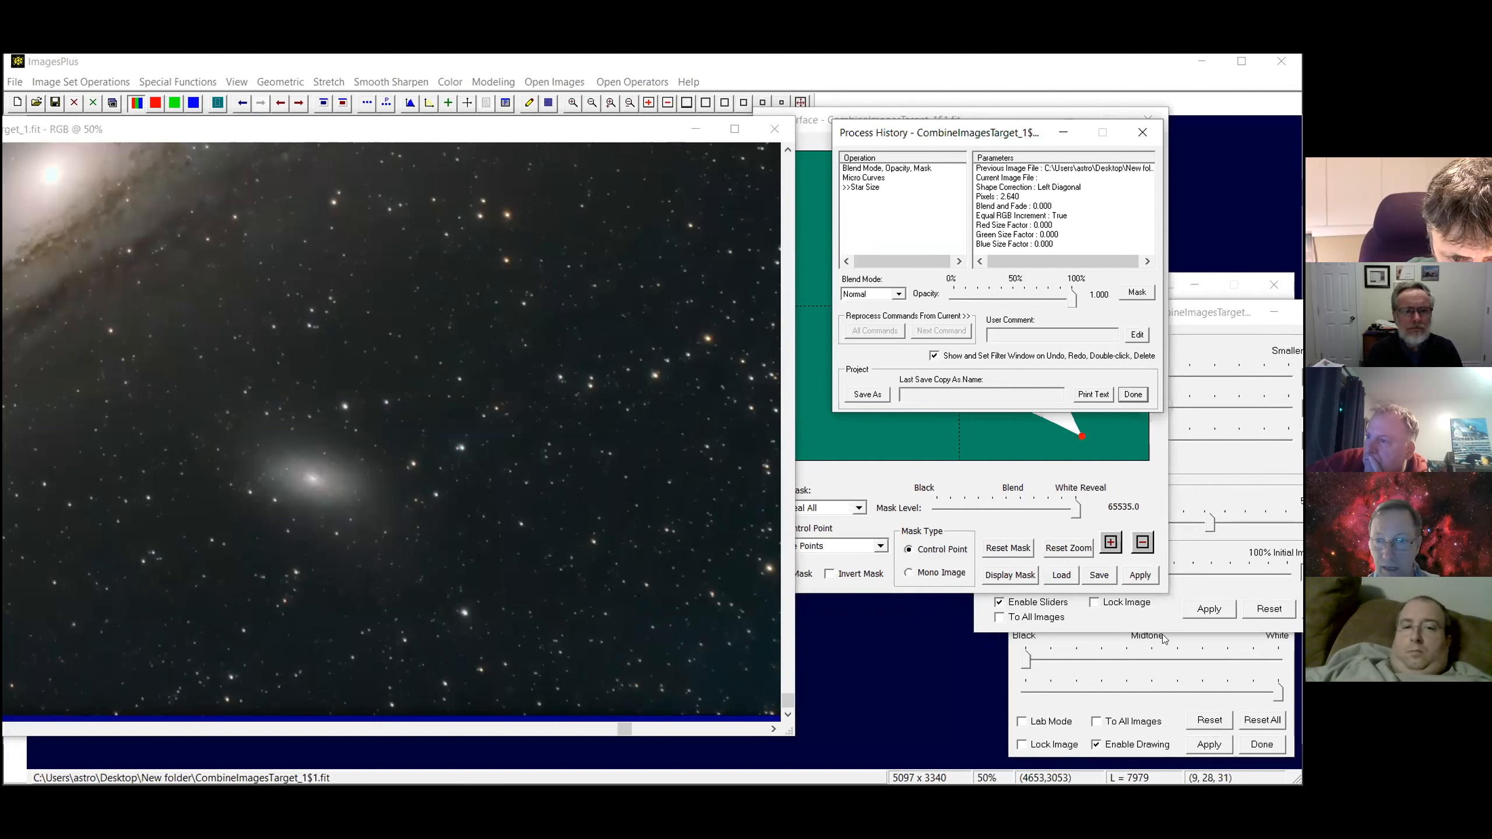
pyautogui.moveTo(1210, 528); pyautogui.dragTo(1271, 526)
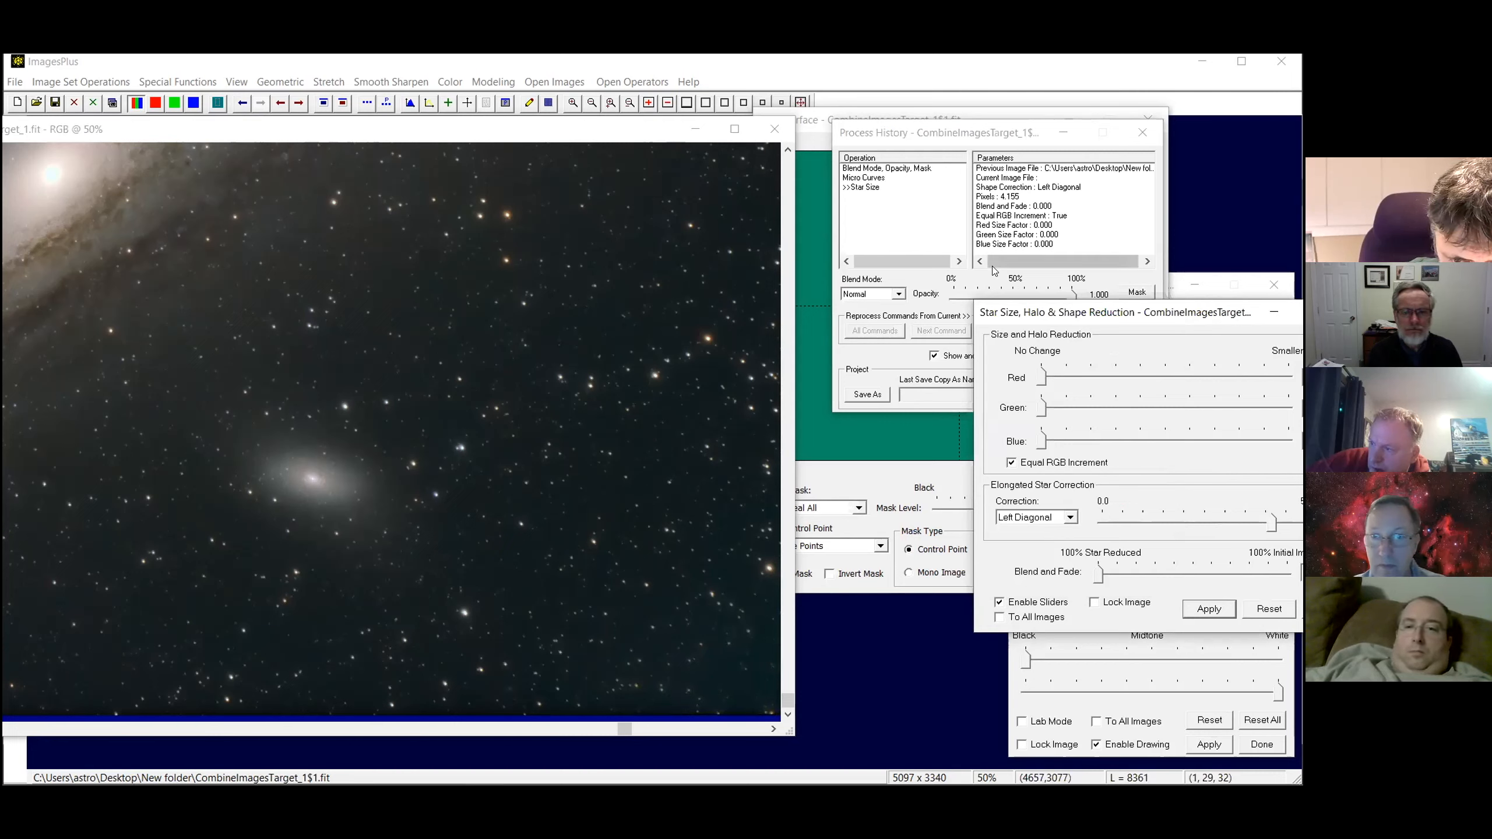
# Pull the mask's bottom-edge point nearest the white corner slightly outward, and compare the image's lower-right area with the mask off and on
pyautogui.click(881, 444)
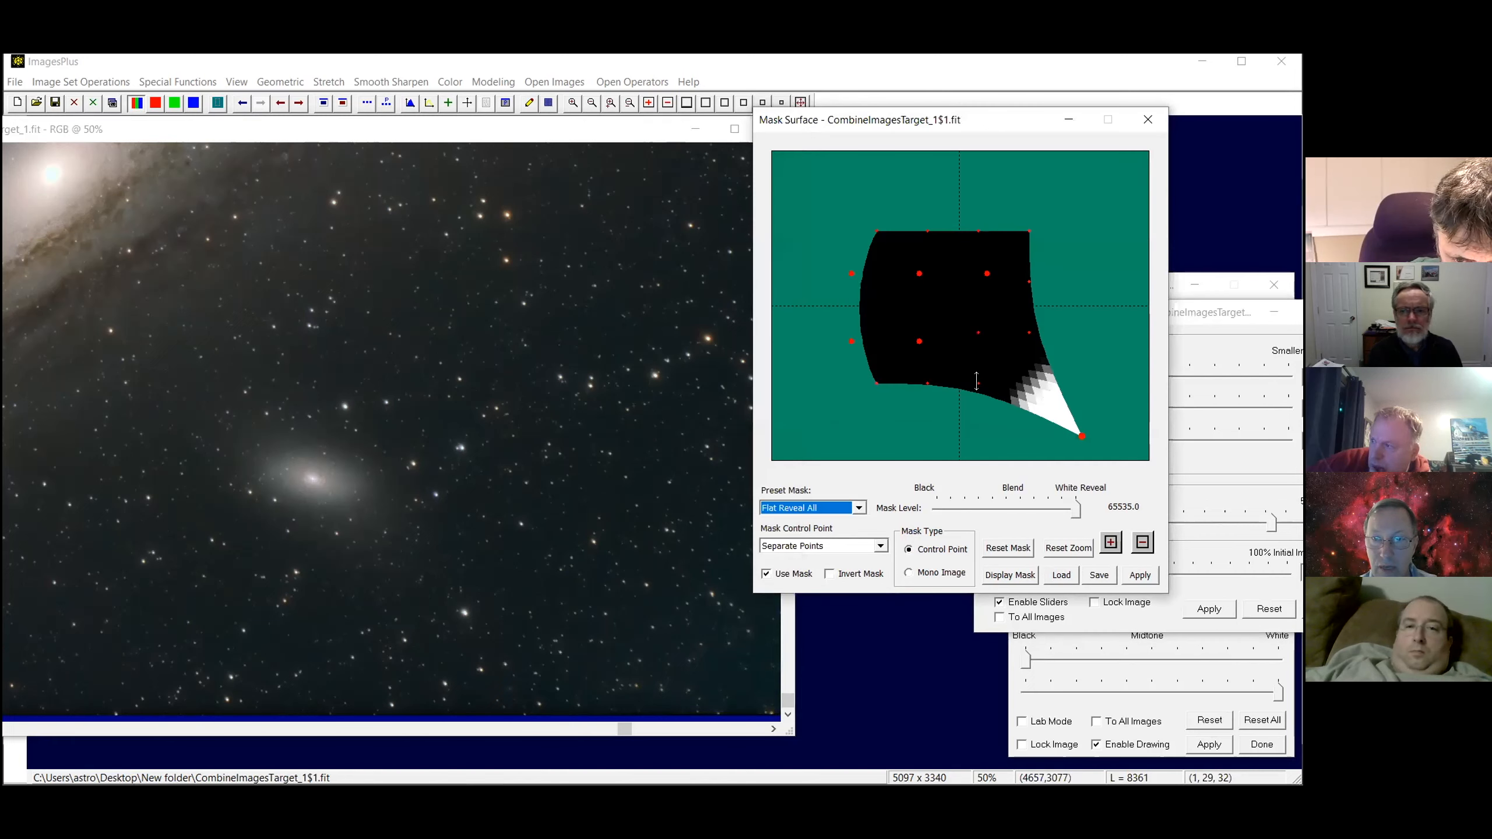
pyautogui.moveTo(977, 381); pyautogui.dragTo(981, 393)
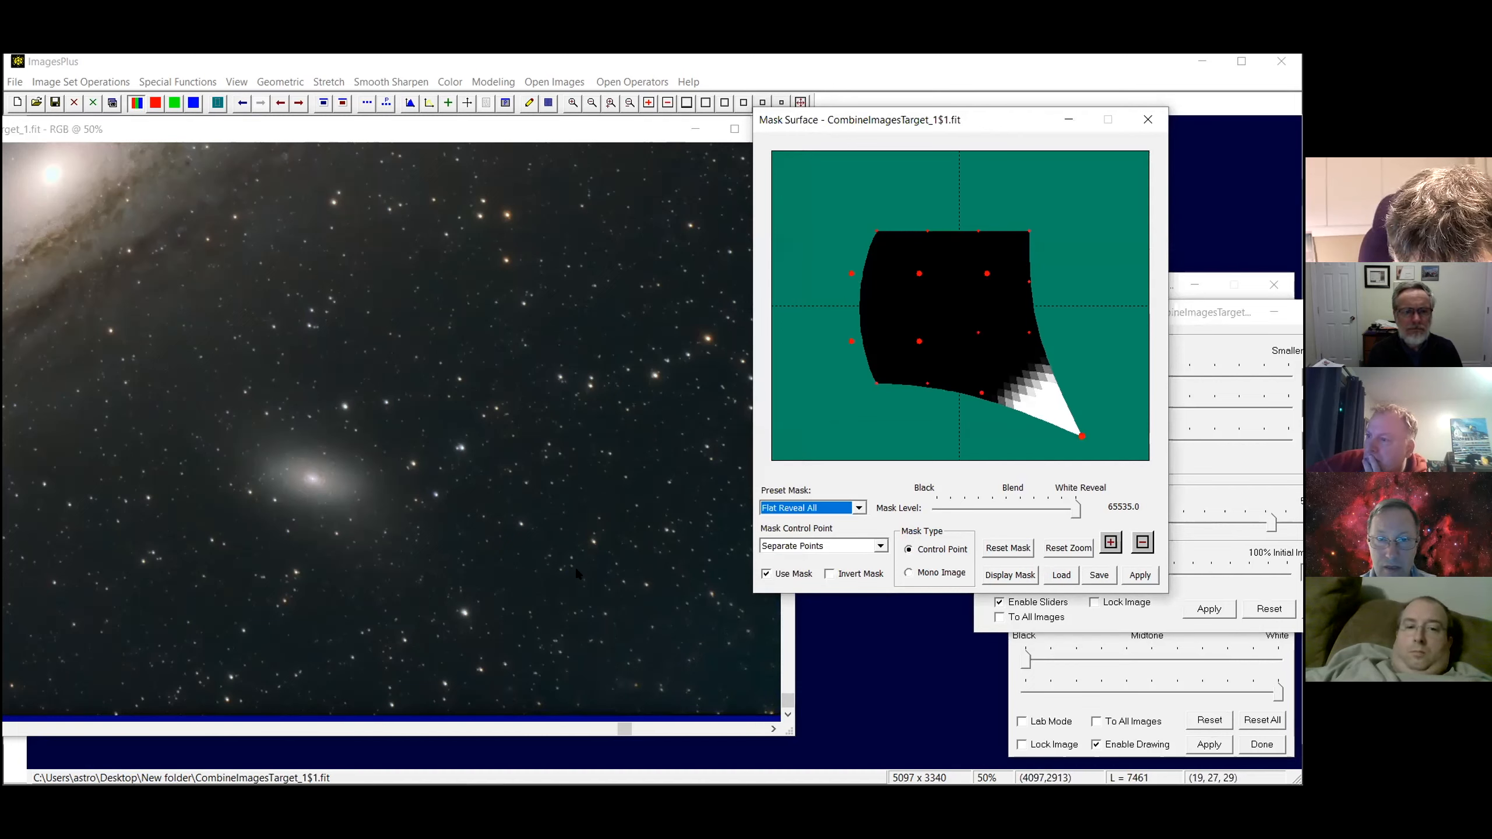
pyautogui.click(765, 577)
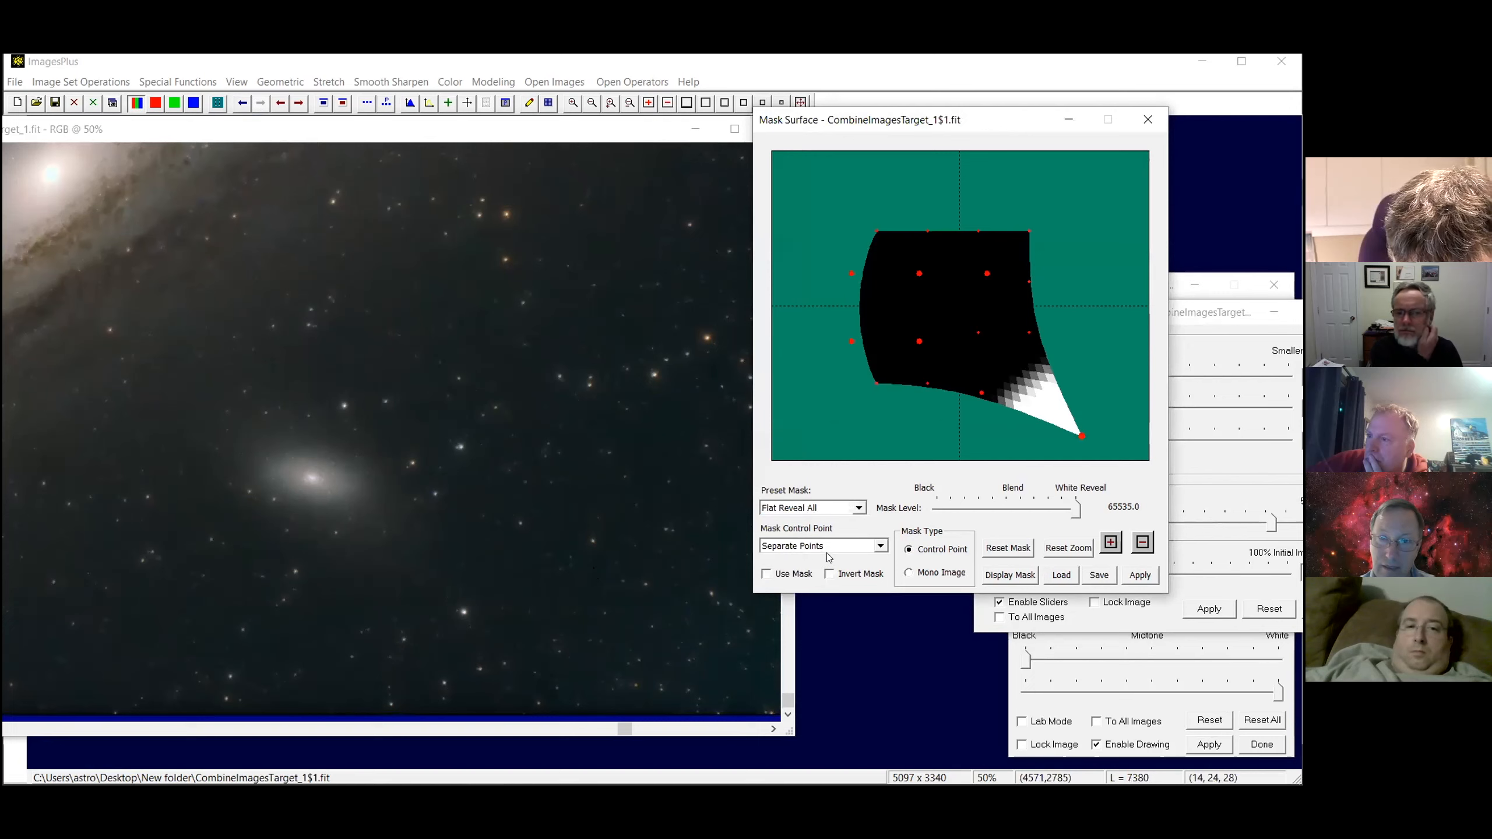
pyautogui.click(765, 573)
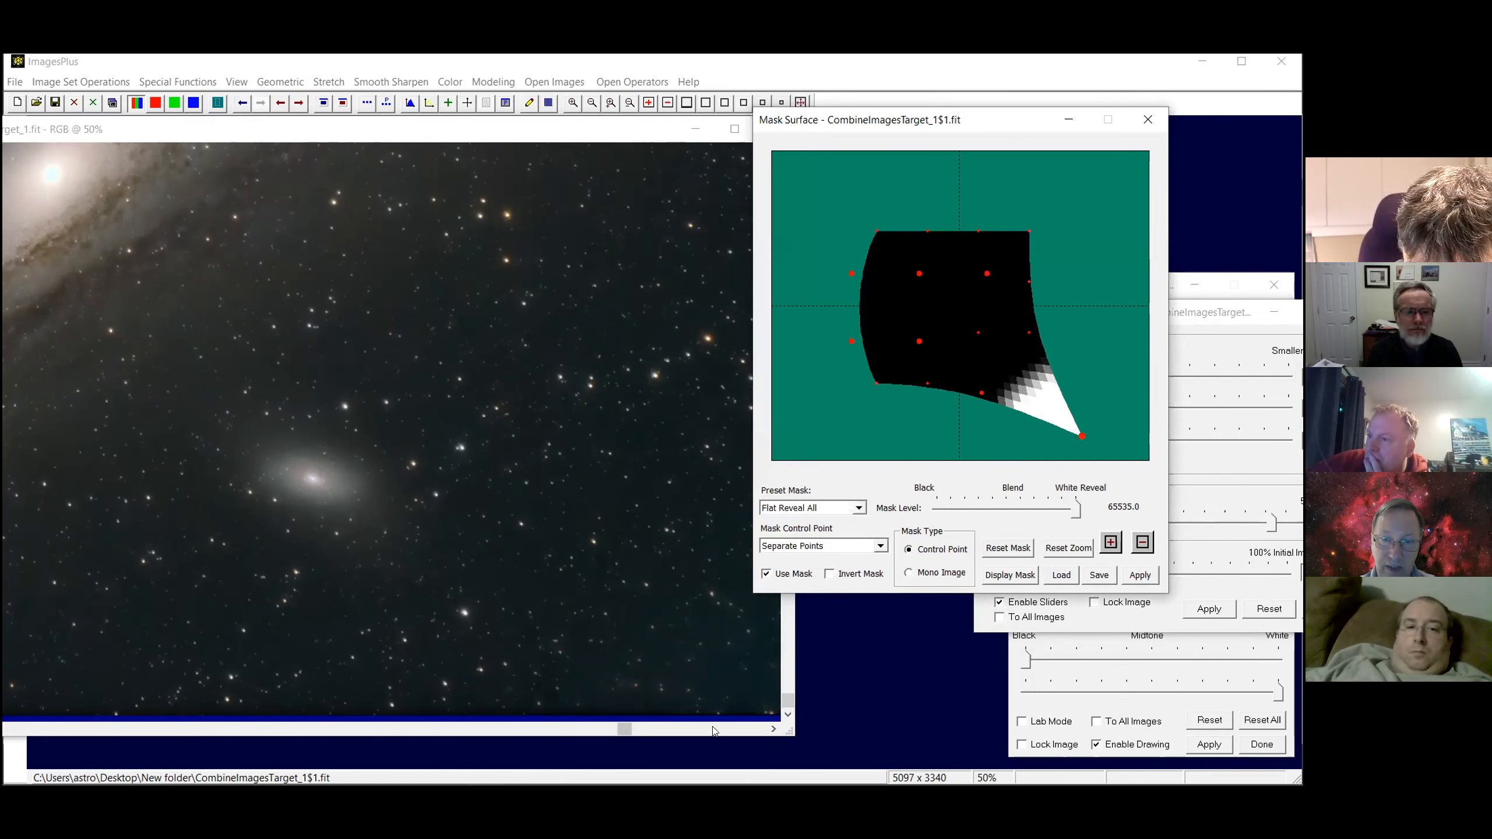
pyautogui.click(736, 733)
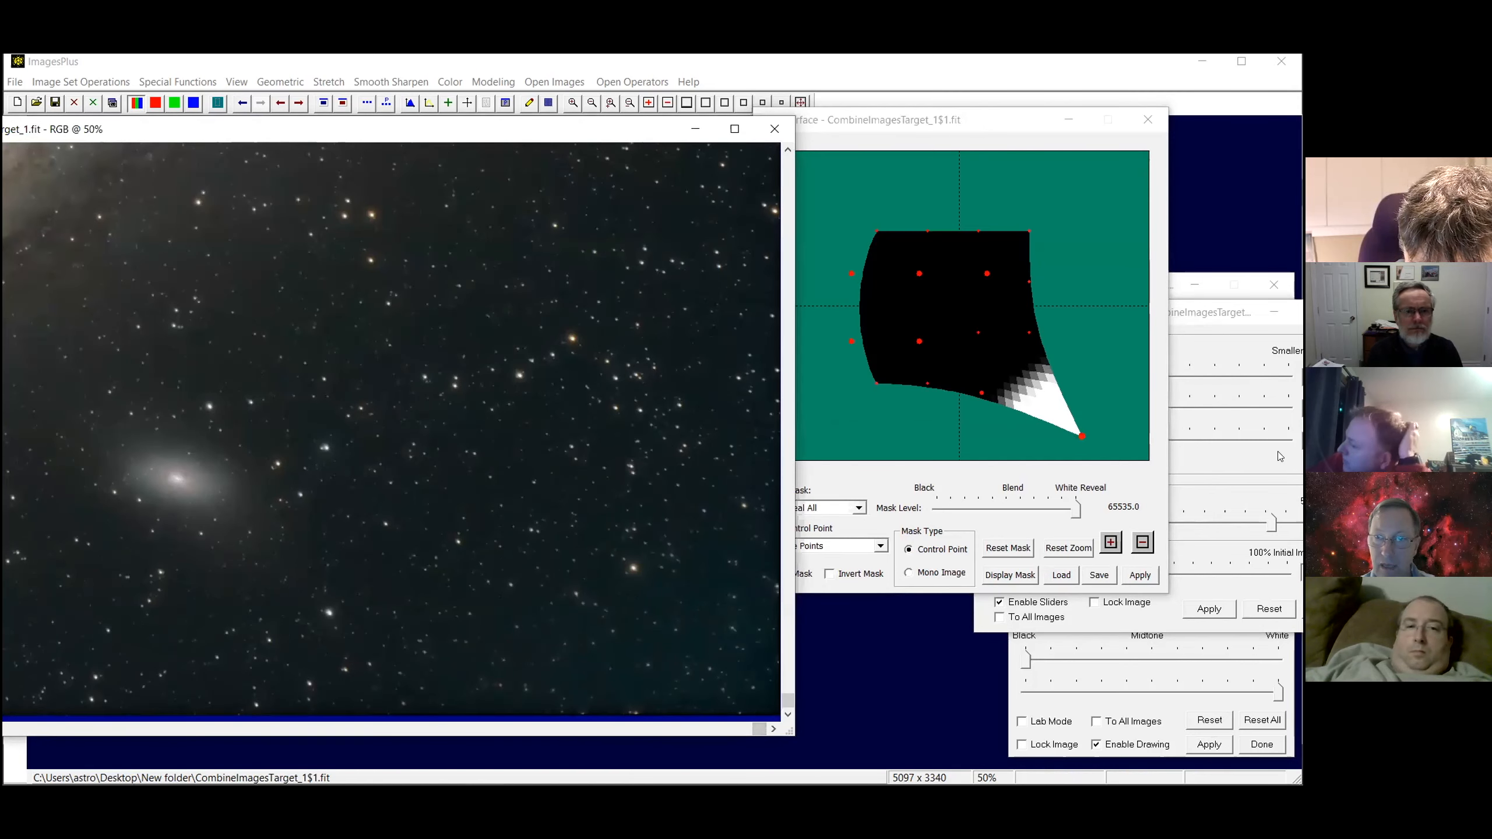
# Close the curves window and enlarge the mask's white corner by moving the adjacent right-edge and bottom-edge points outward
pyautogui.moveTo(1234, 312); pyautogui.dragTo(1185, 477)
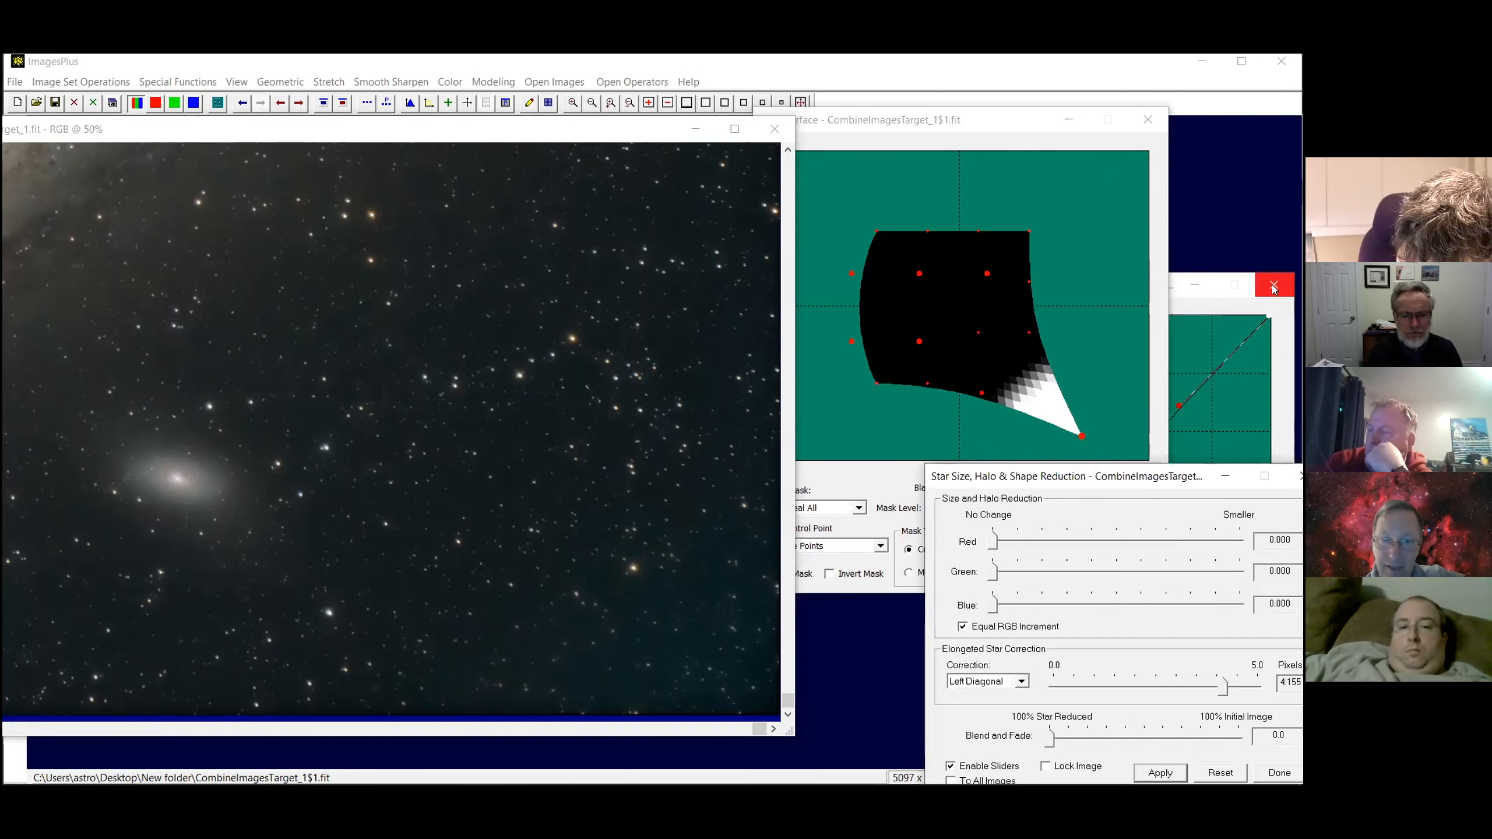
pyautogui.click(1273, 288)
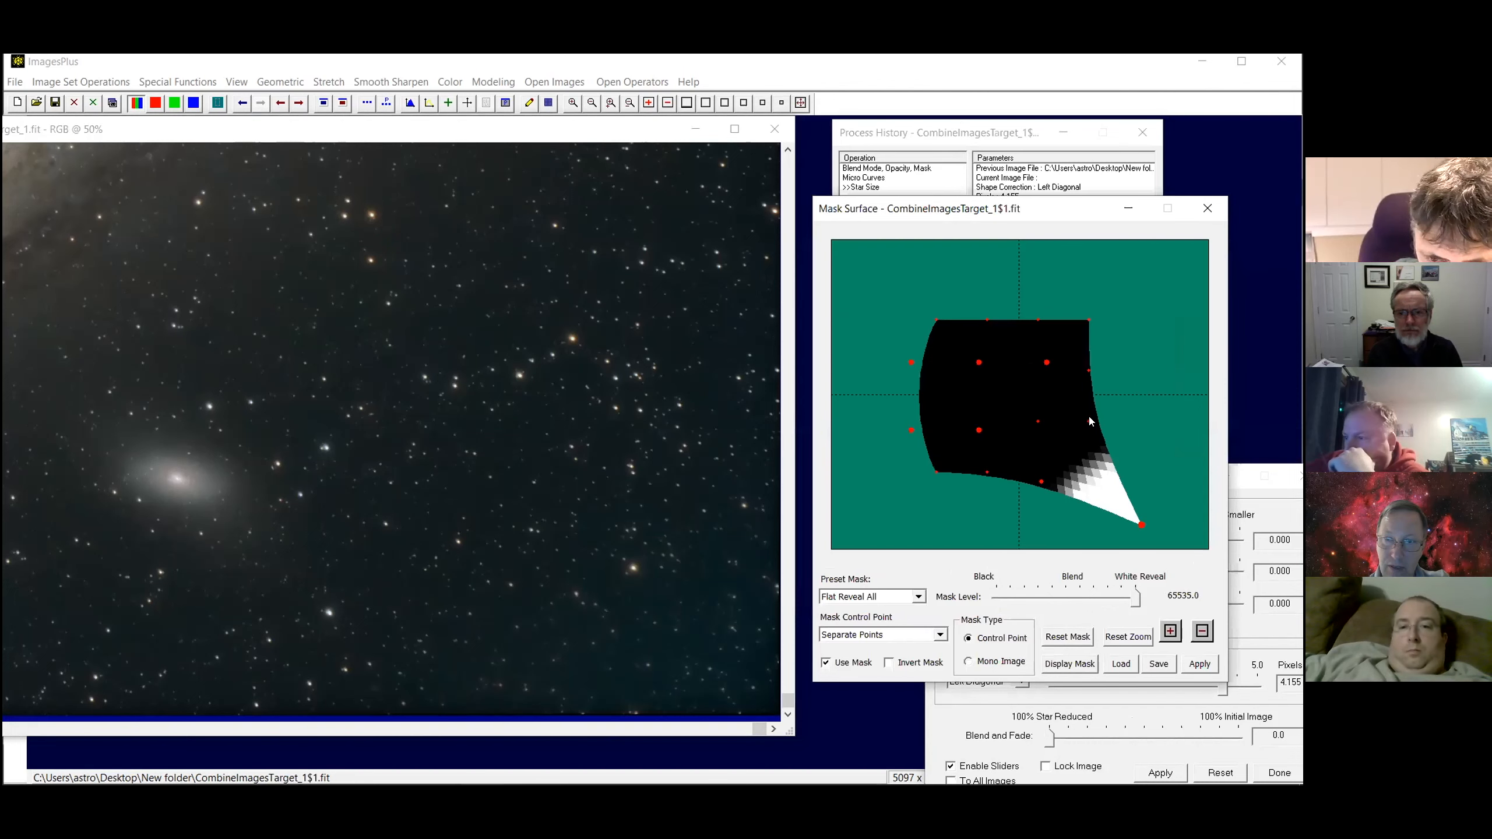
pyautogui.moveTo(1089, 419); pyautogui.dragTo(1088, 426)
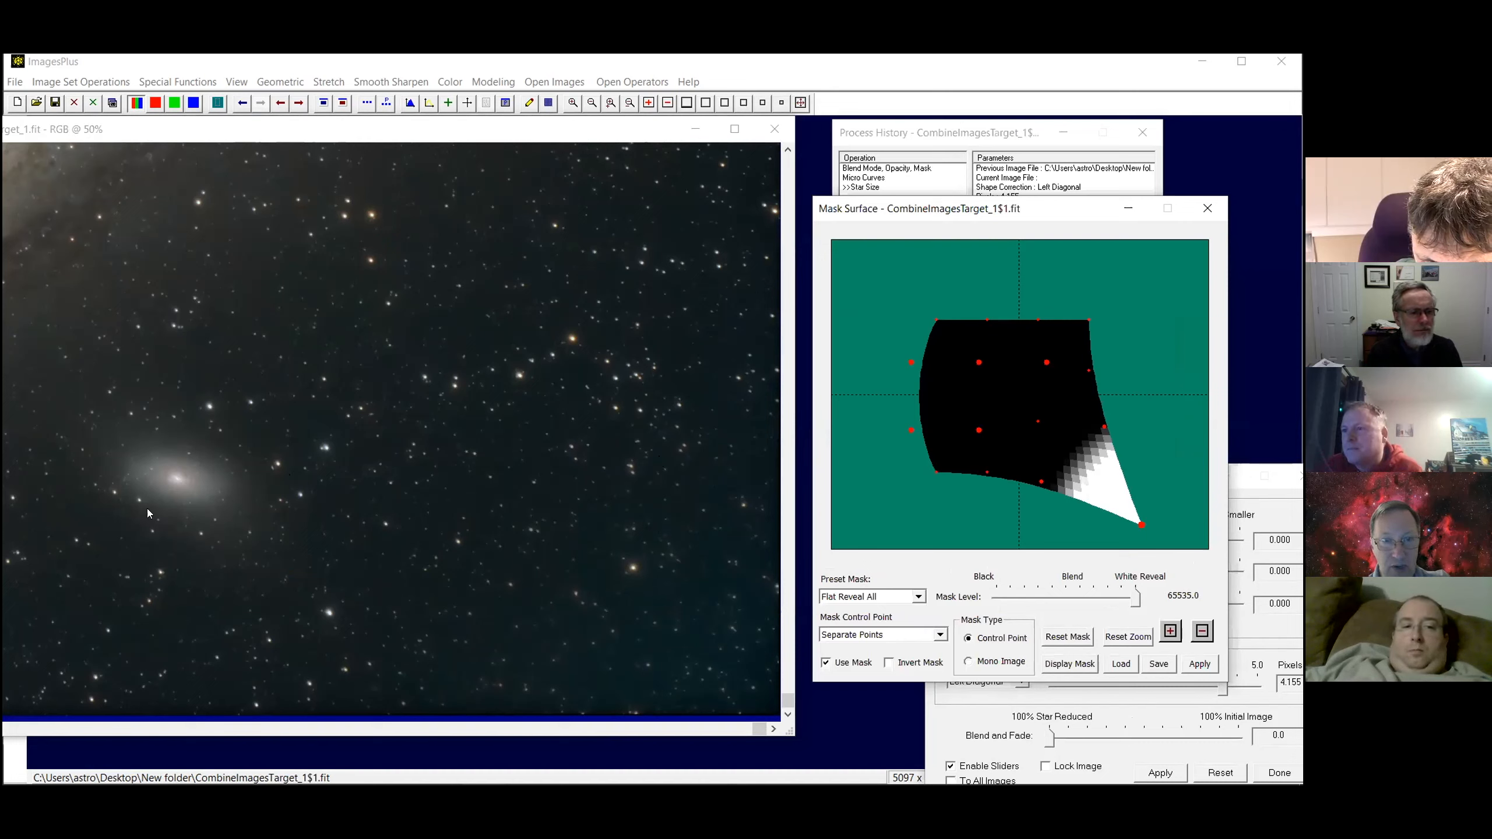
pyautogui.click(1100, 424)
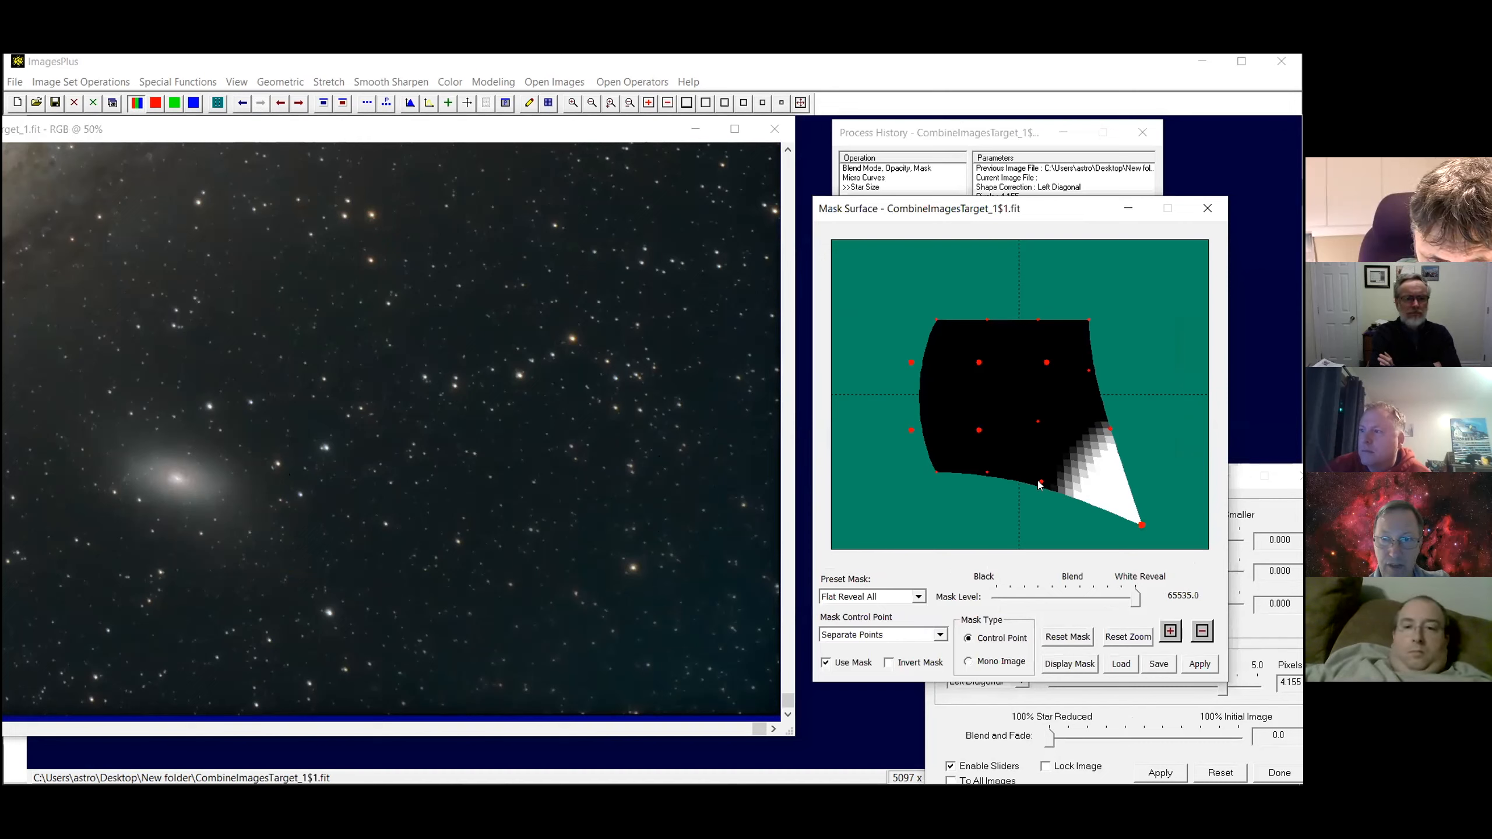
pyautogui.moveTo(1040, 484); pyautogui.dragTo(1039, 488)
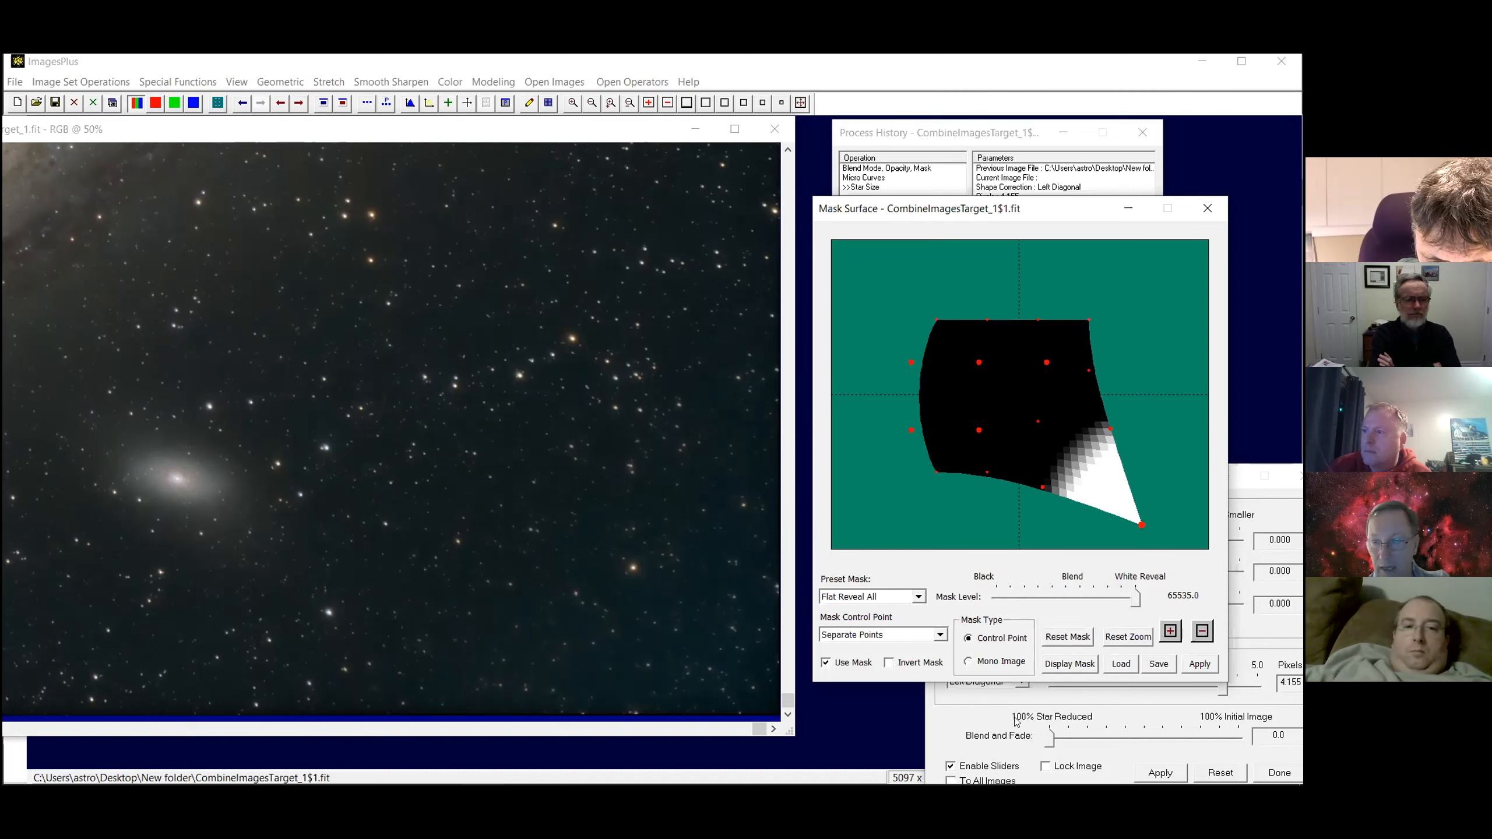
# Set the Left Diagonal star correction to 3.055 pixels and widen the mask's white corner further at its lower right-edge point
pyautogui.click(1191, 733)
pyautogui.moveTo(1224, 687); pyautogui.dragTo(1179, 687)
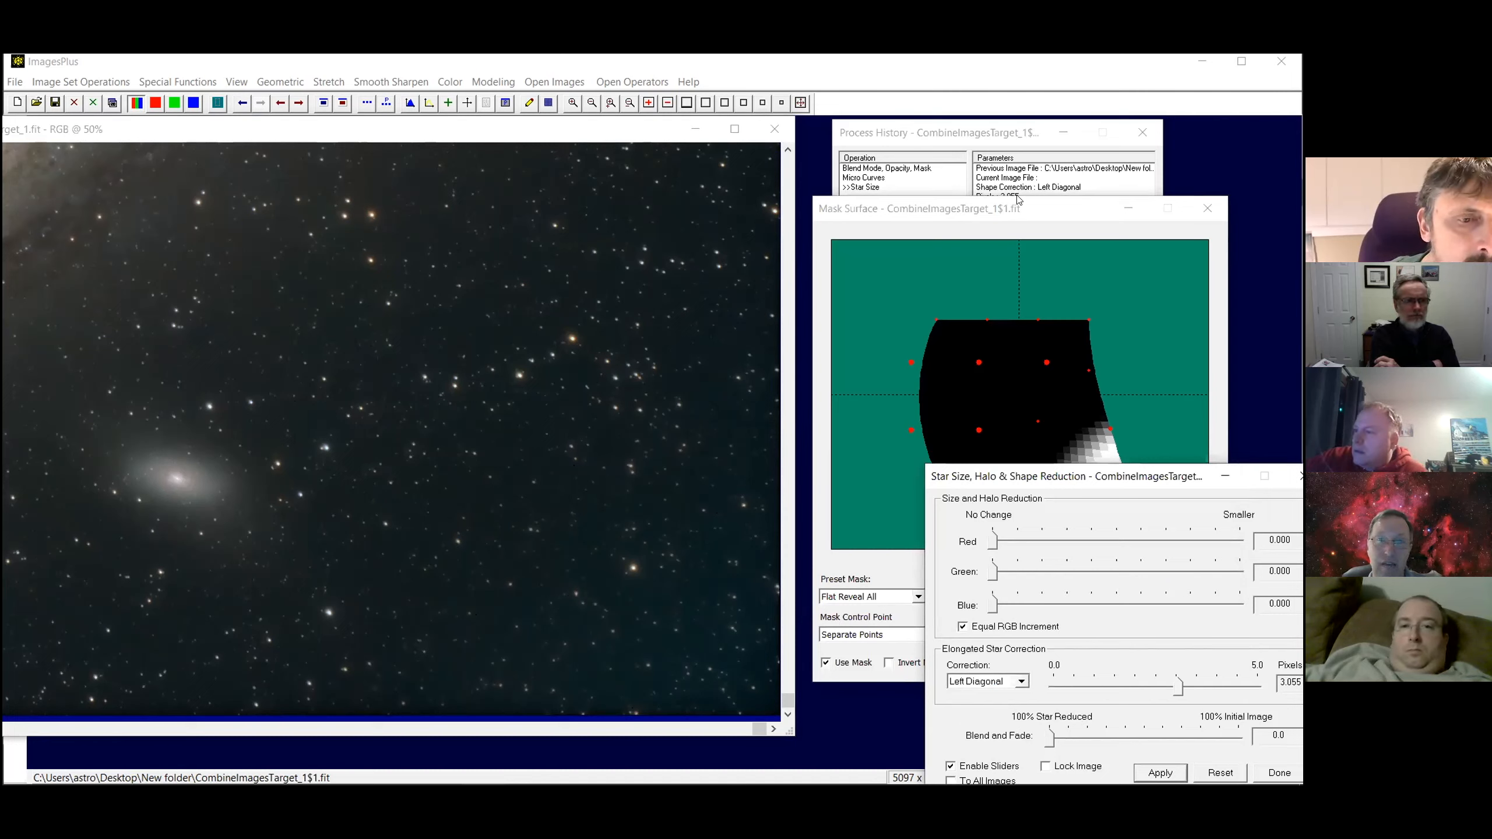
pyautogui.moveTo(1018, 201); pyautogui.dragTo(1014, 125)
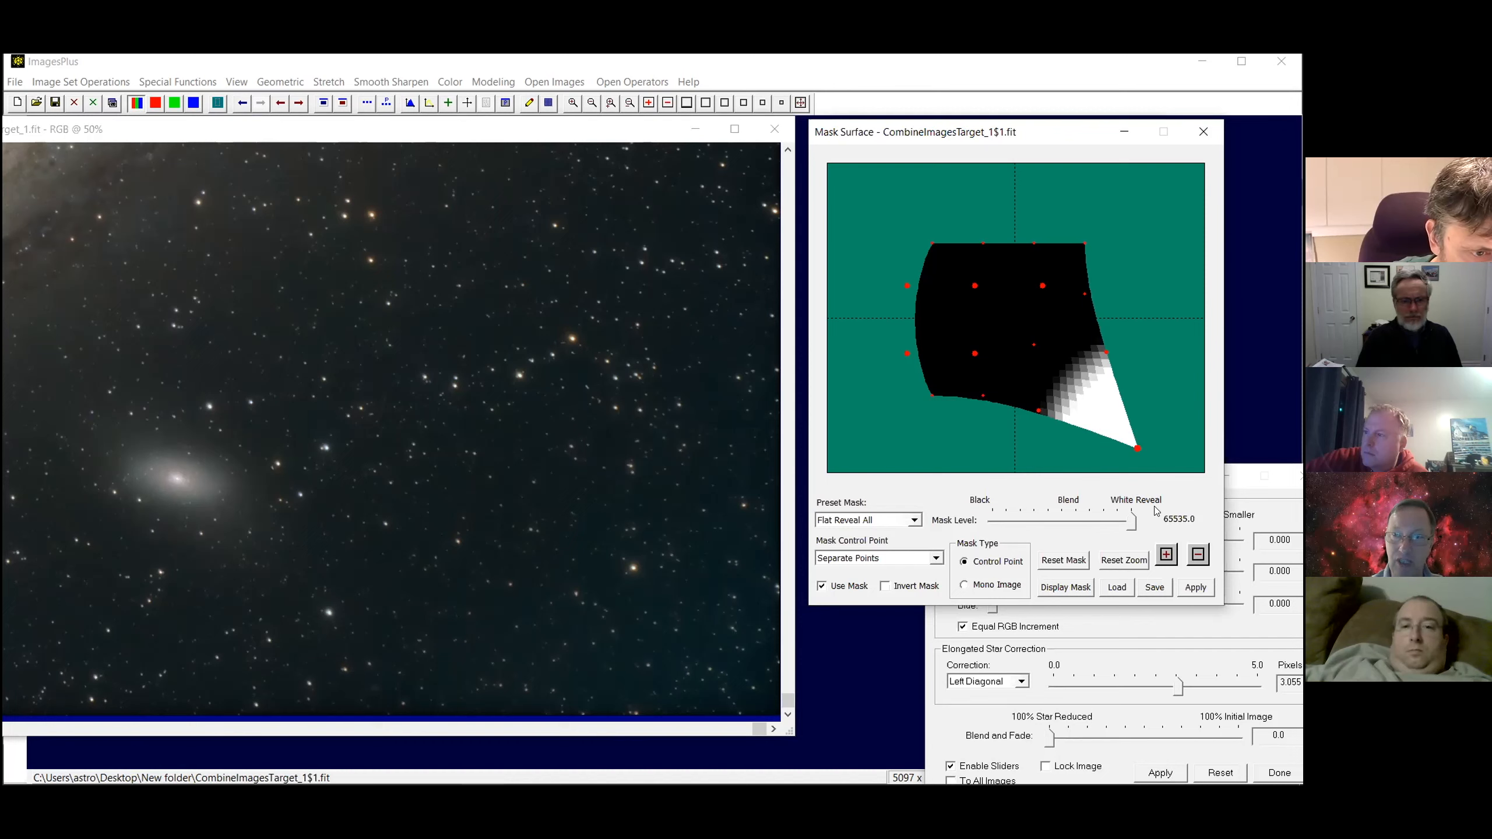
pyautogui.click(1273, 519)
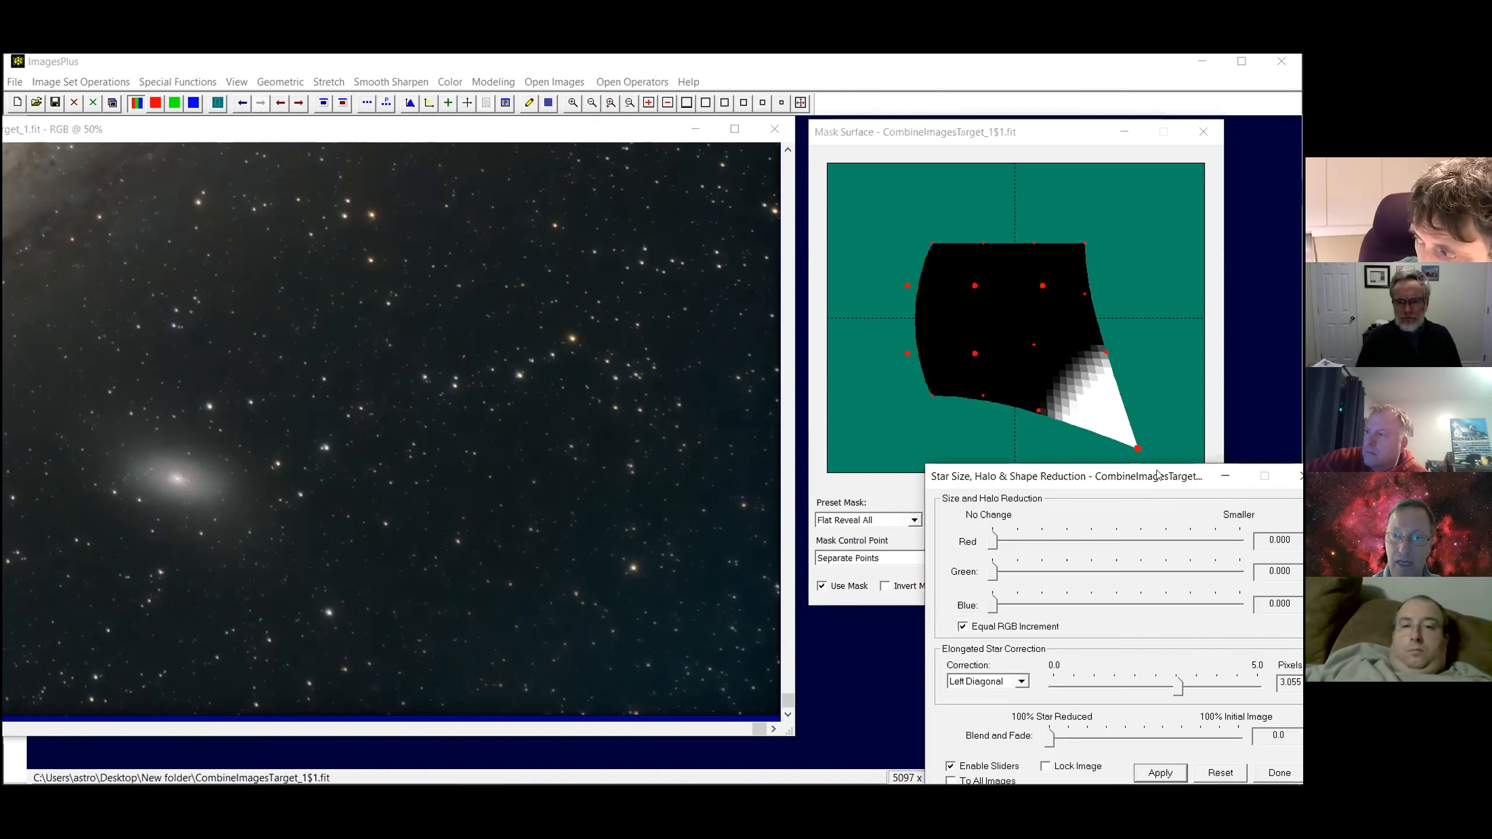
pyautogui.moveTo(1157, 475); pyautogui.dragTo(1060, 455)
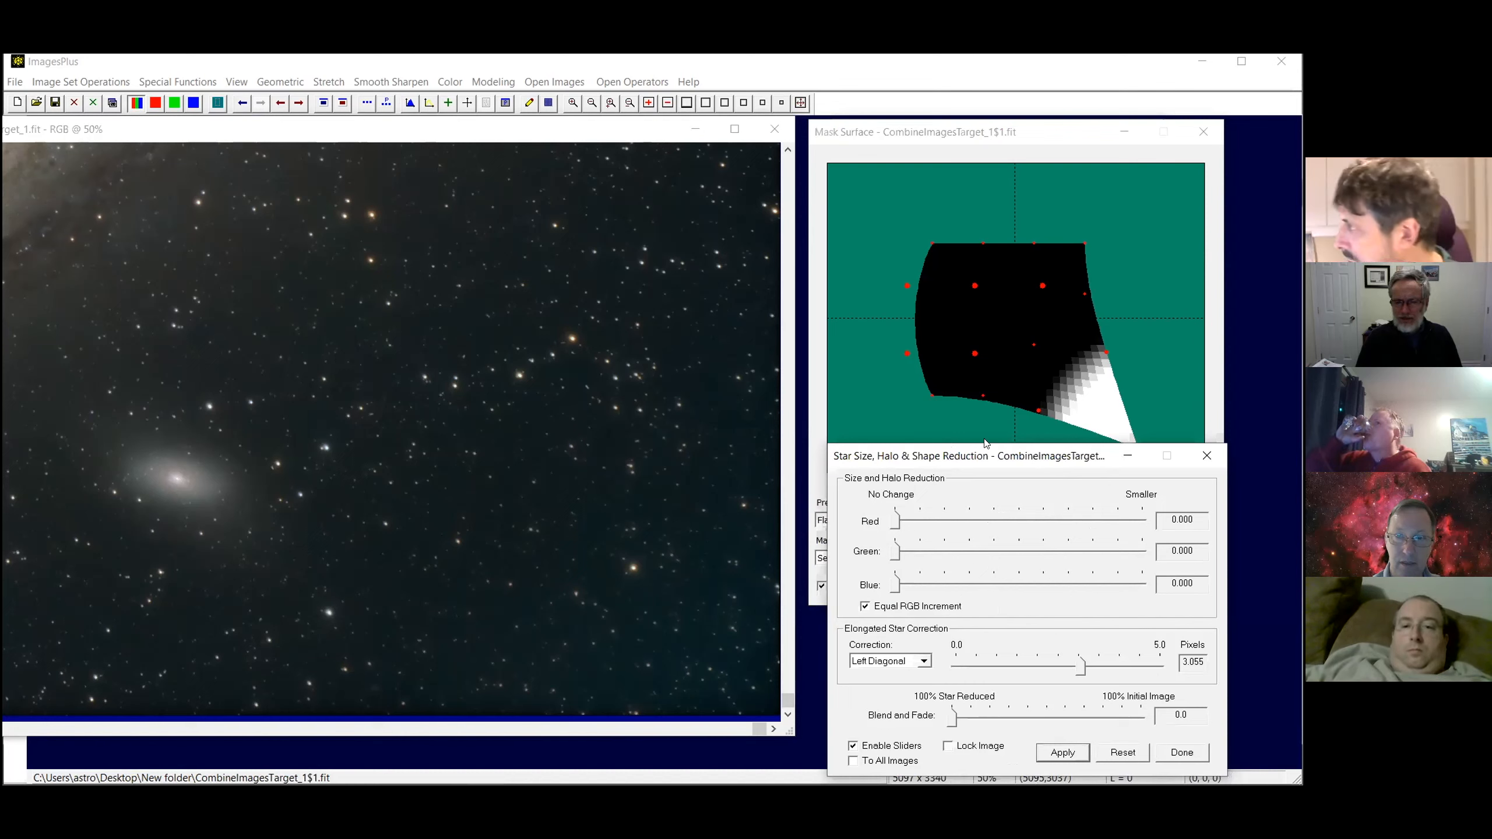
pyautogui.moveTo(952, 452); pyautogui.dragTo(985, 440)
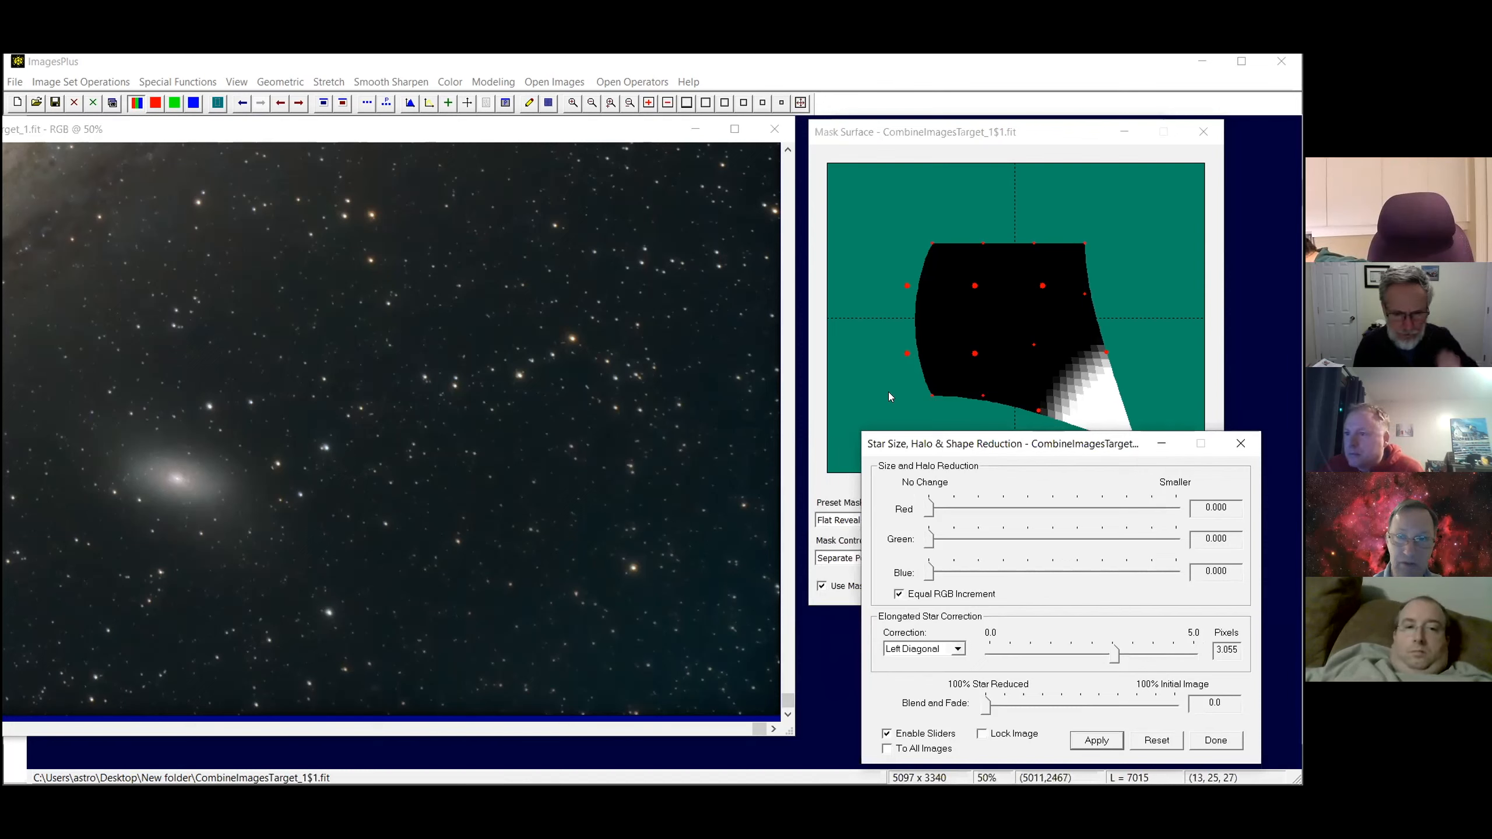
pyautogui.click(1109, 356)
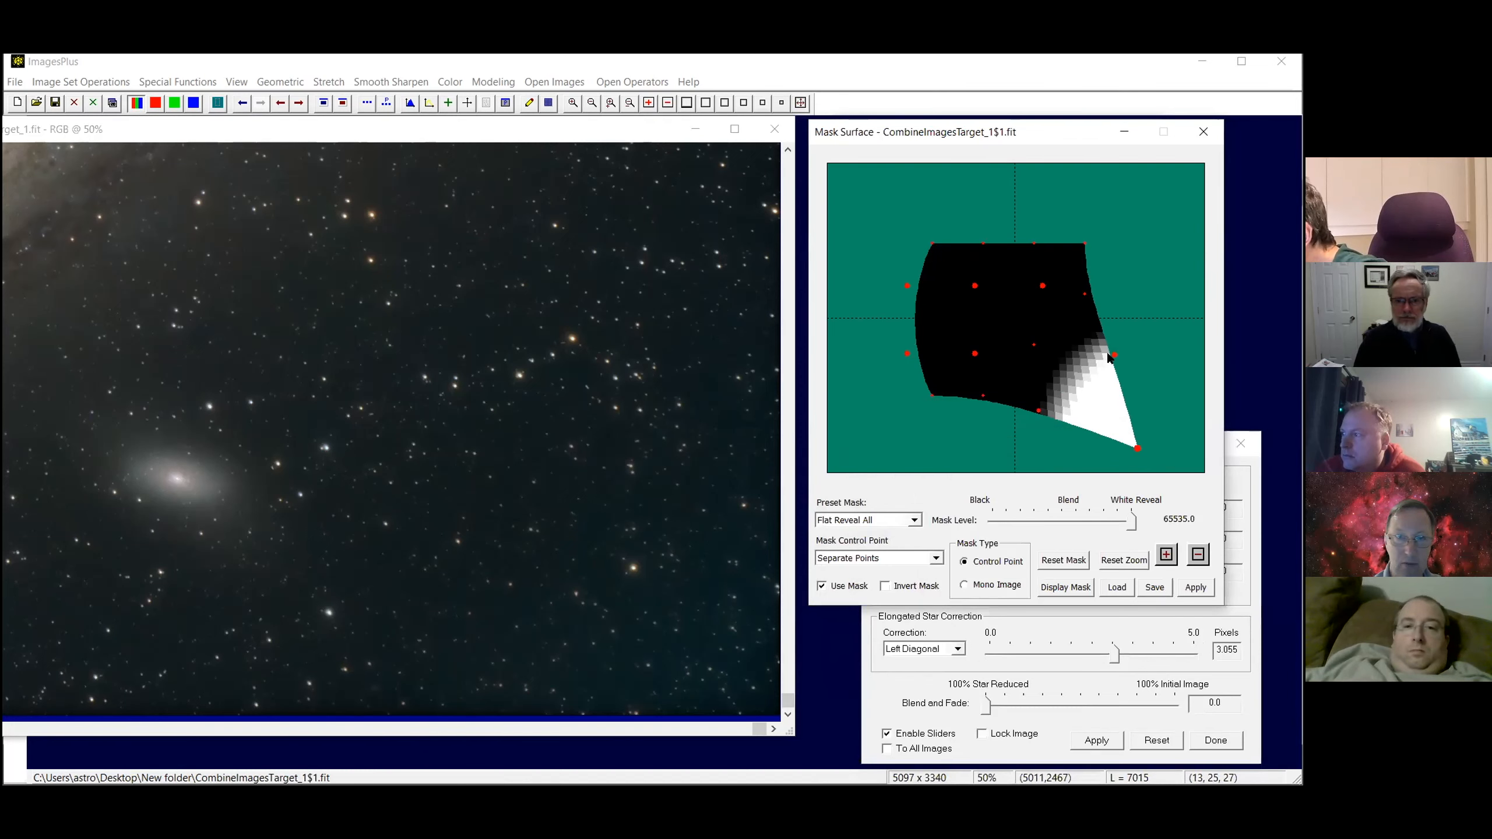
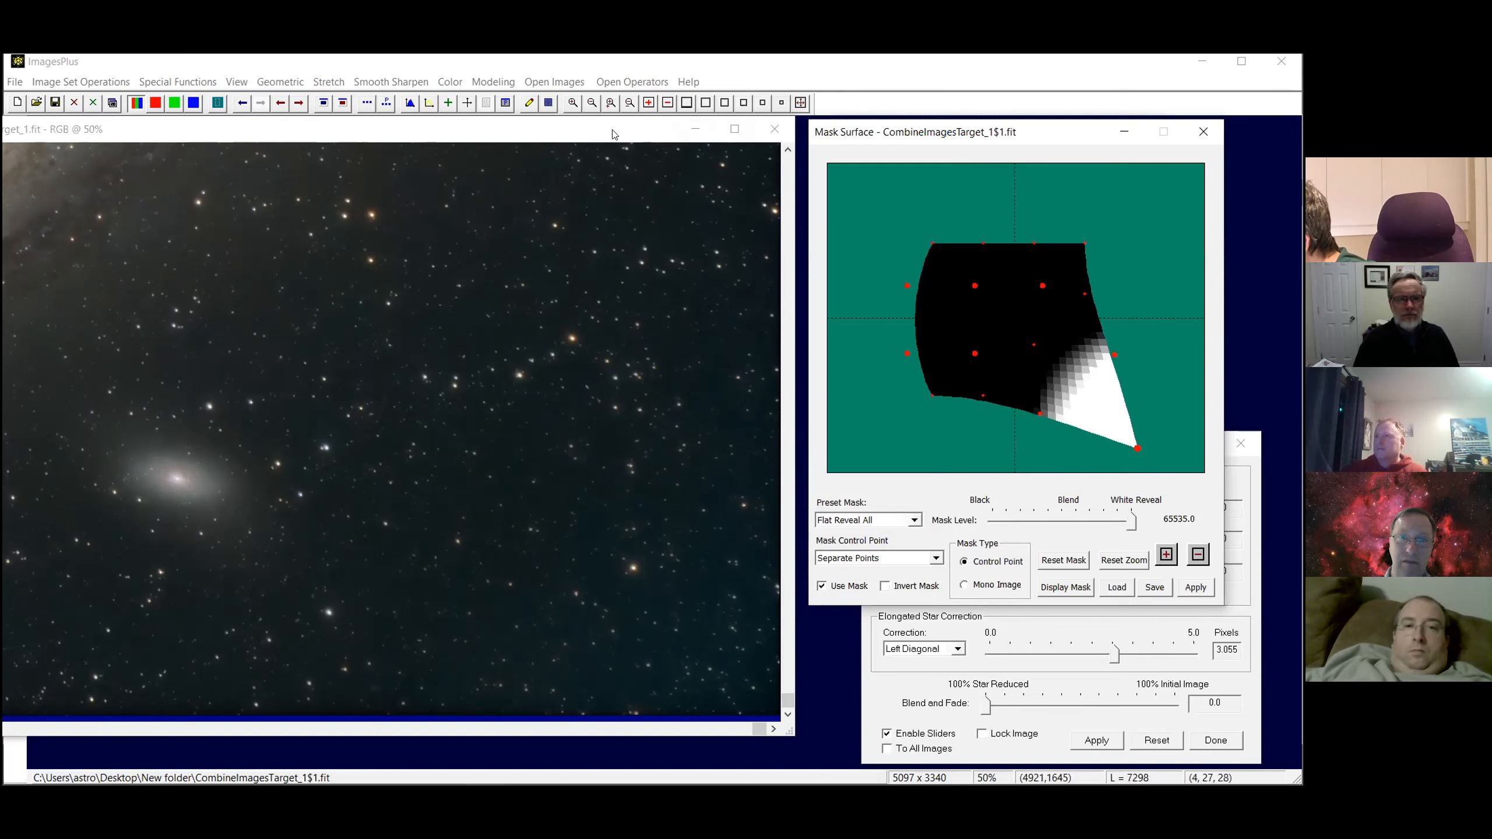
# Show the whole corrected image at 20% and close the mask and star shape reduction windows
pyautogui.moveTo(614, 135); pyautogui.dragTo(665, 165)
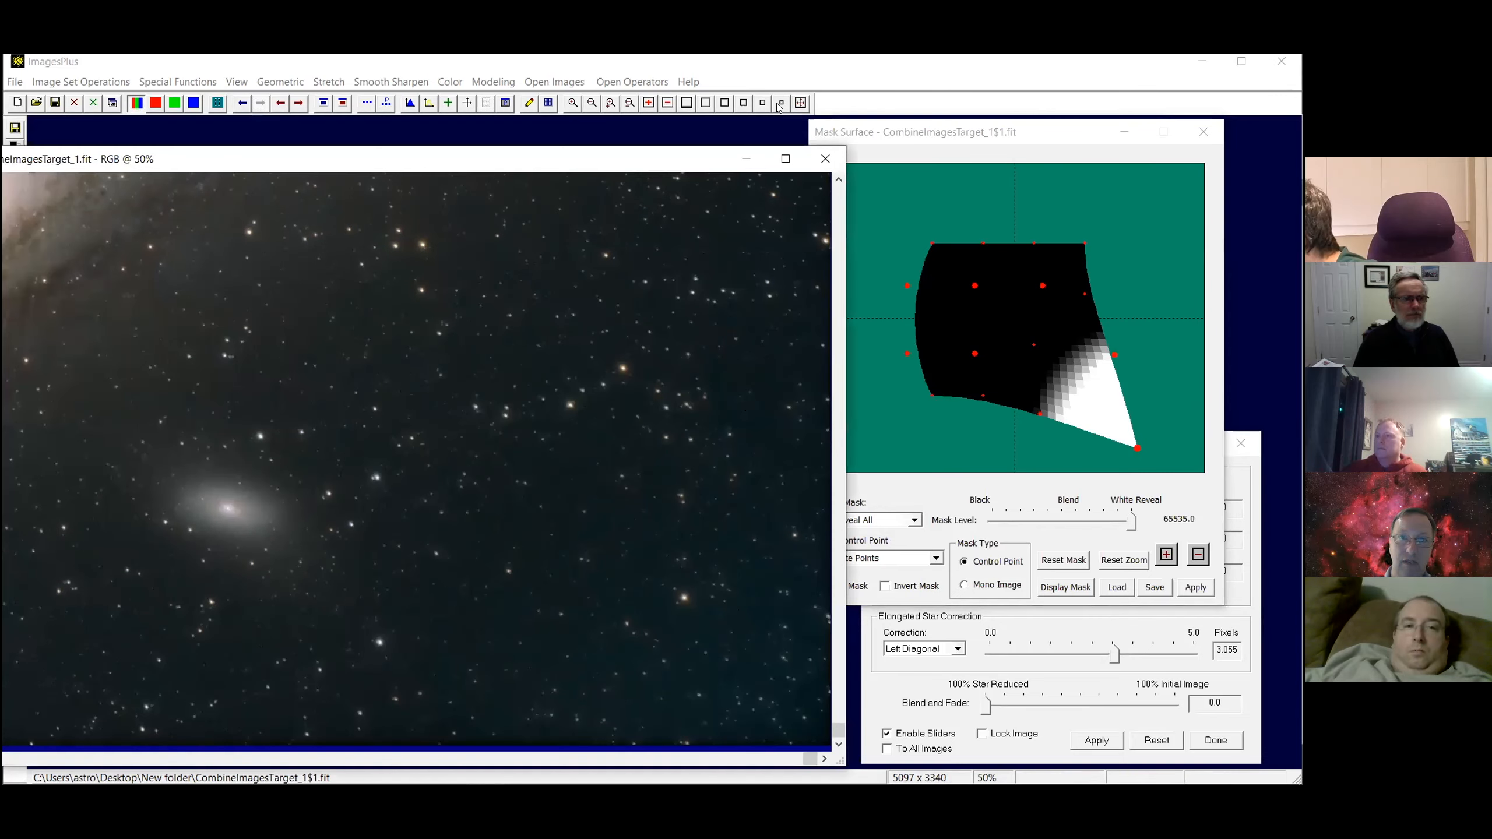
pyautogui.click(780, 104)
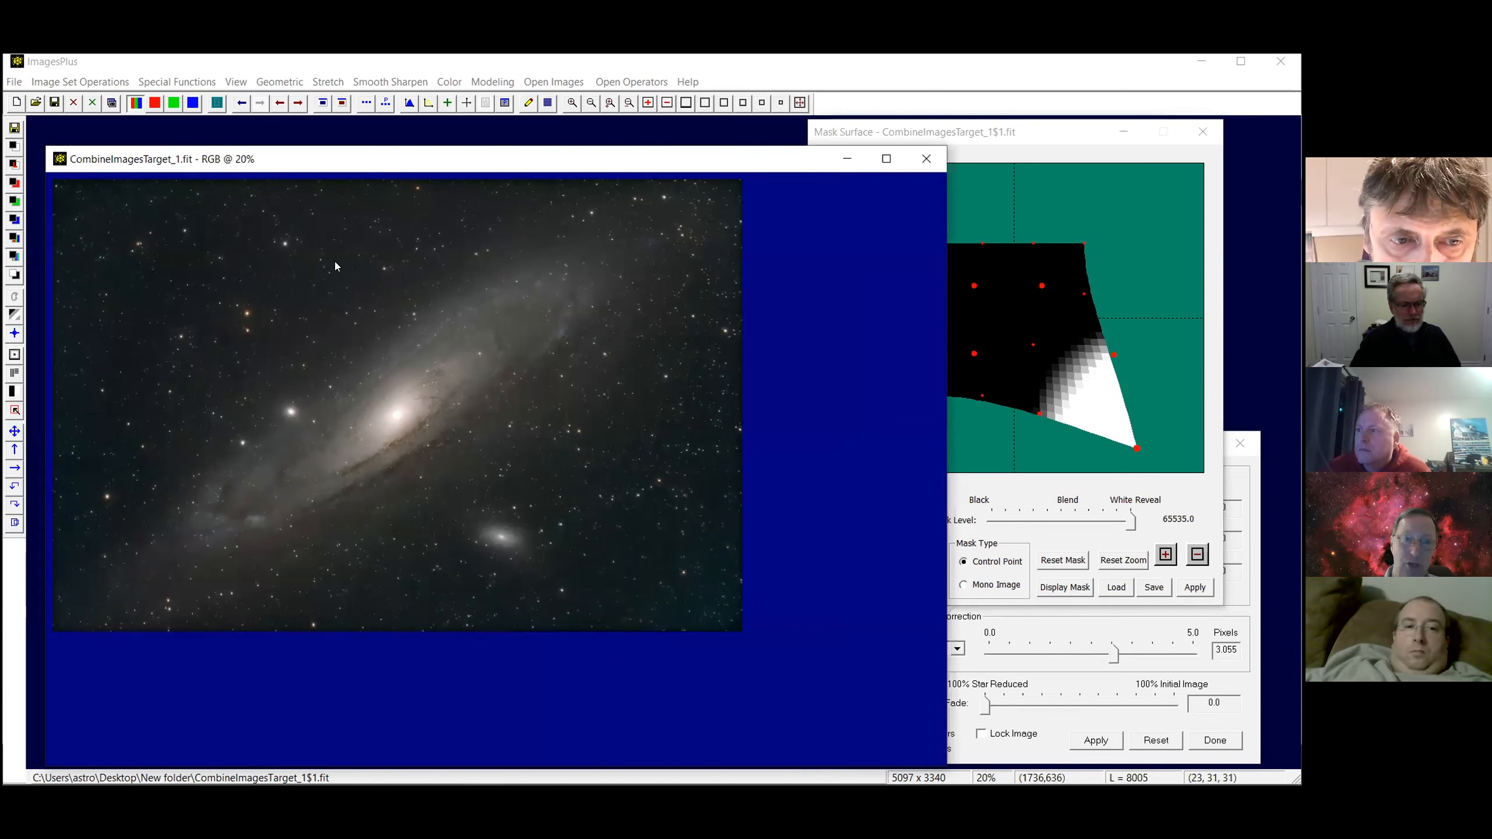
pyautogui.click(1206, 131)
pyautogui.click(1239, 442)
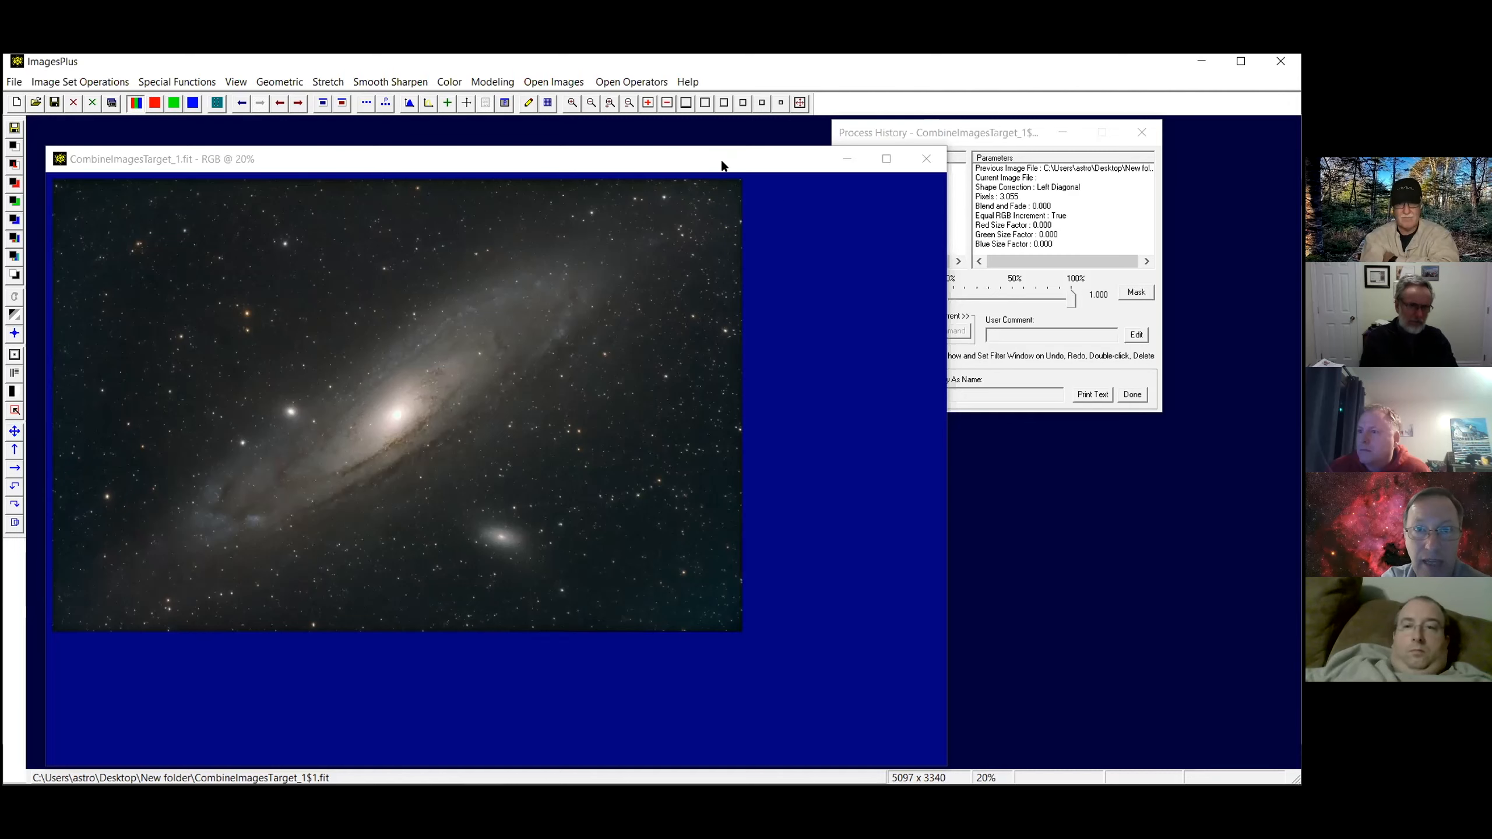
# Shift the image toward red with Selective HSL Color Balance, setting red to 1.044 for all colors and levels
pyautogui.click(449, 83)
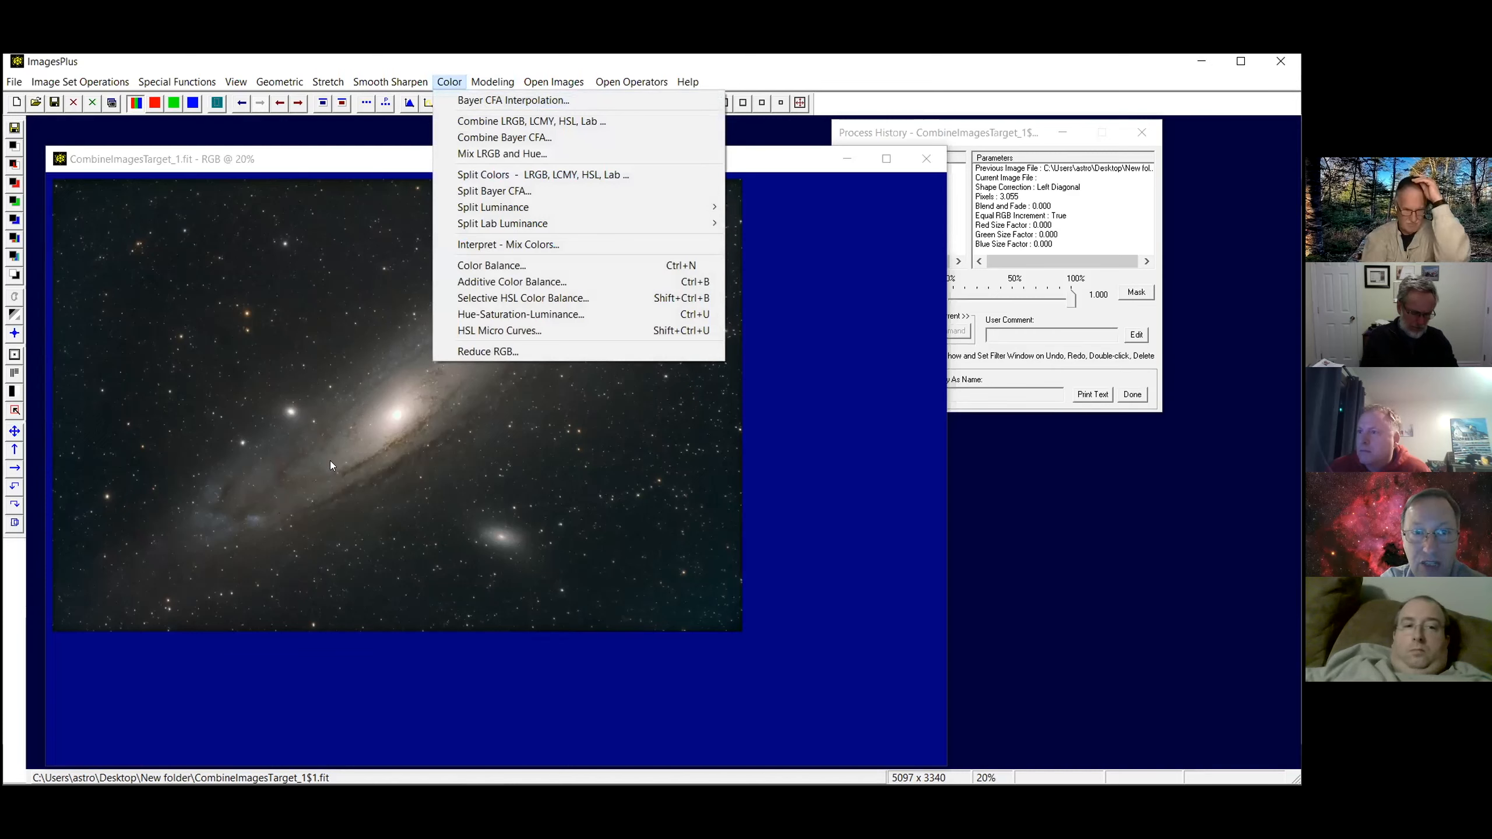
pyautogui.click(526, 296)
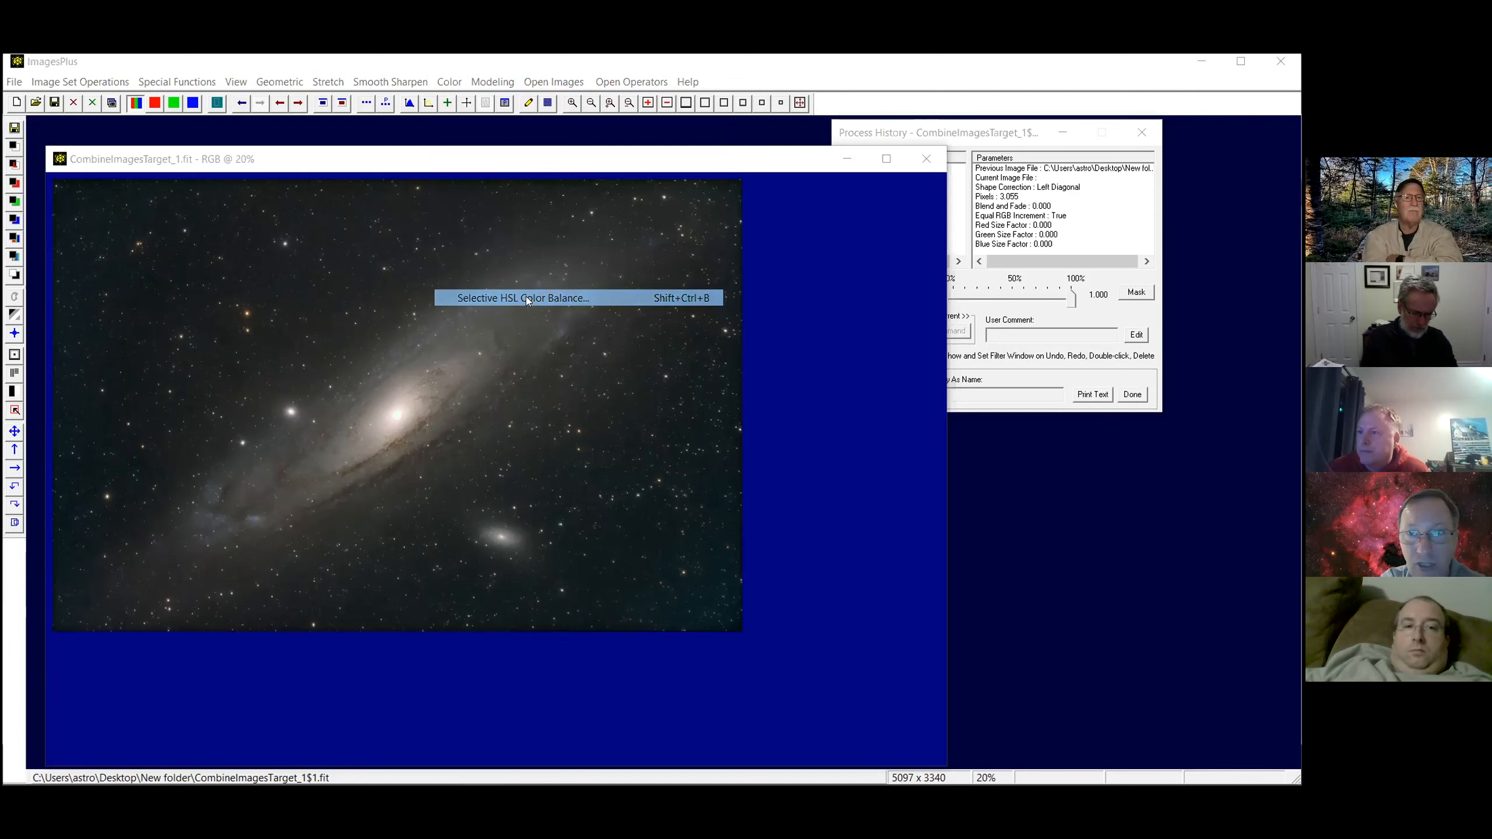
pyautogui.moveTo(734, 272); pyautogui.dragTo(742, 272)
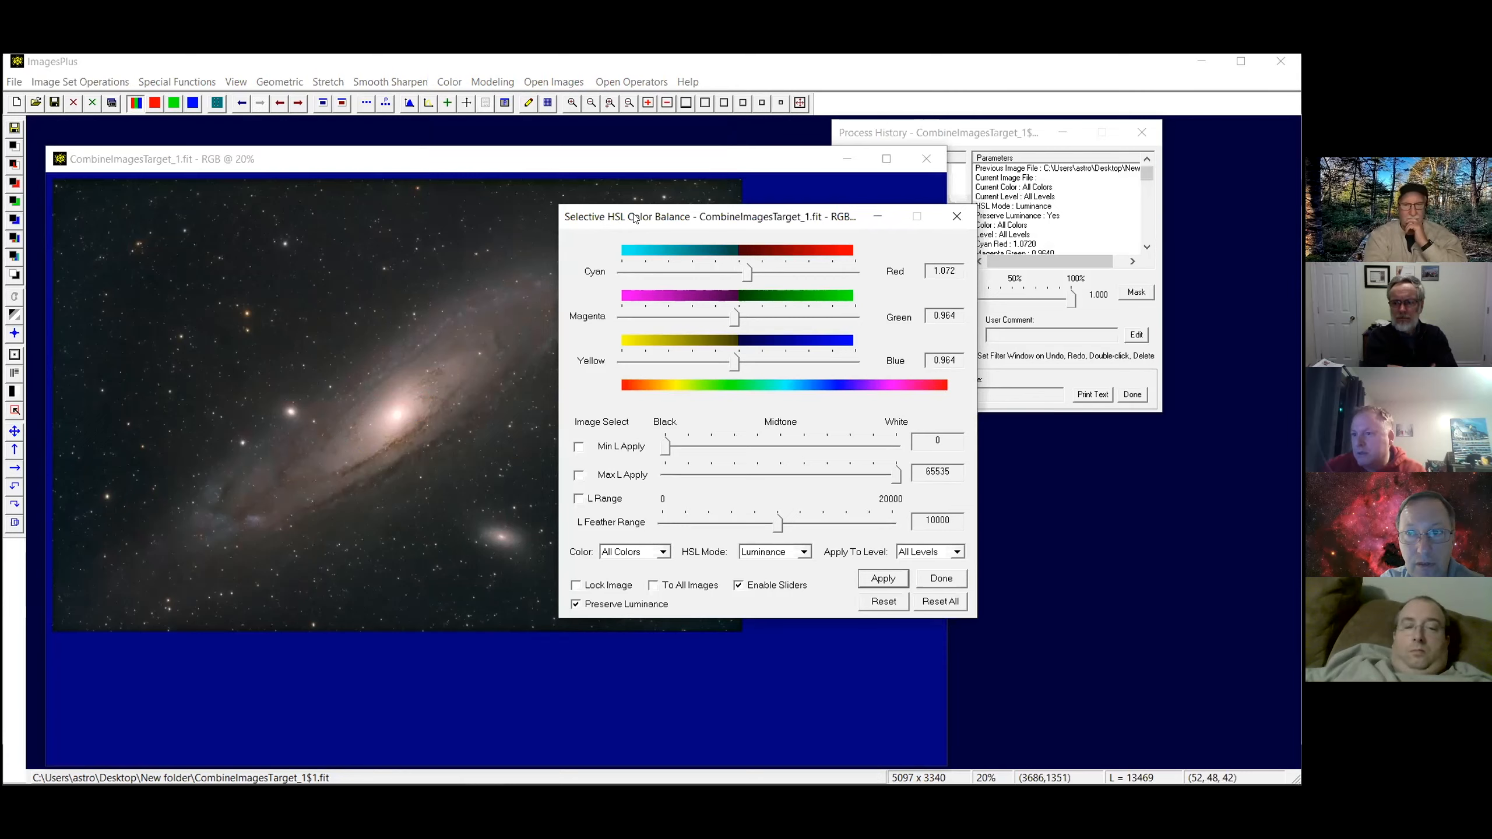
pyautogui.moveTo(635, 218); pyautogui.dragTo(930, 287)
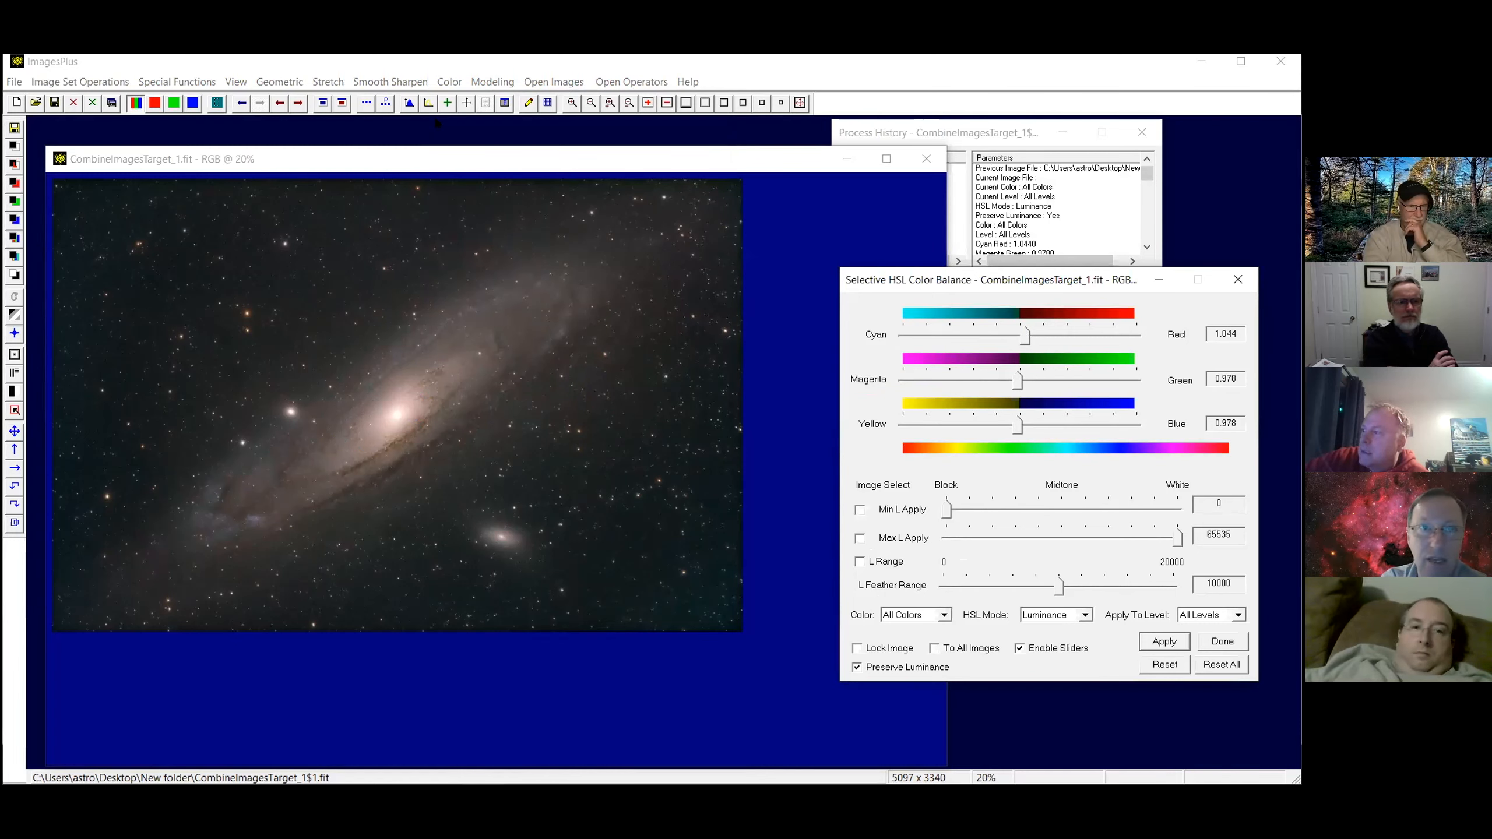
# Create a luminance mask from the color-balanced image and lower the mask's brightness to -1978
pyautogui.click(163, 82)
pyautogui.moveTo(352, 100)
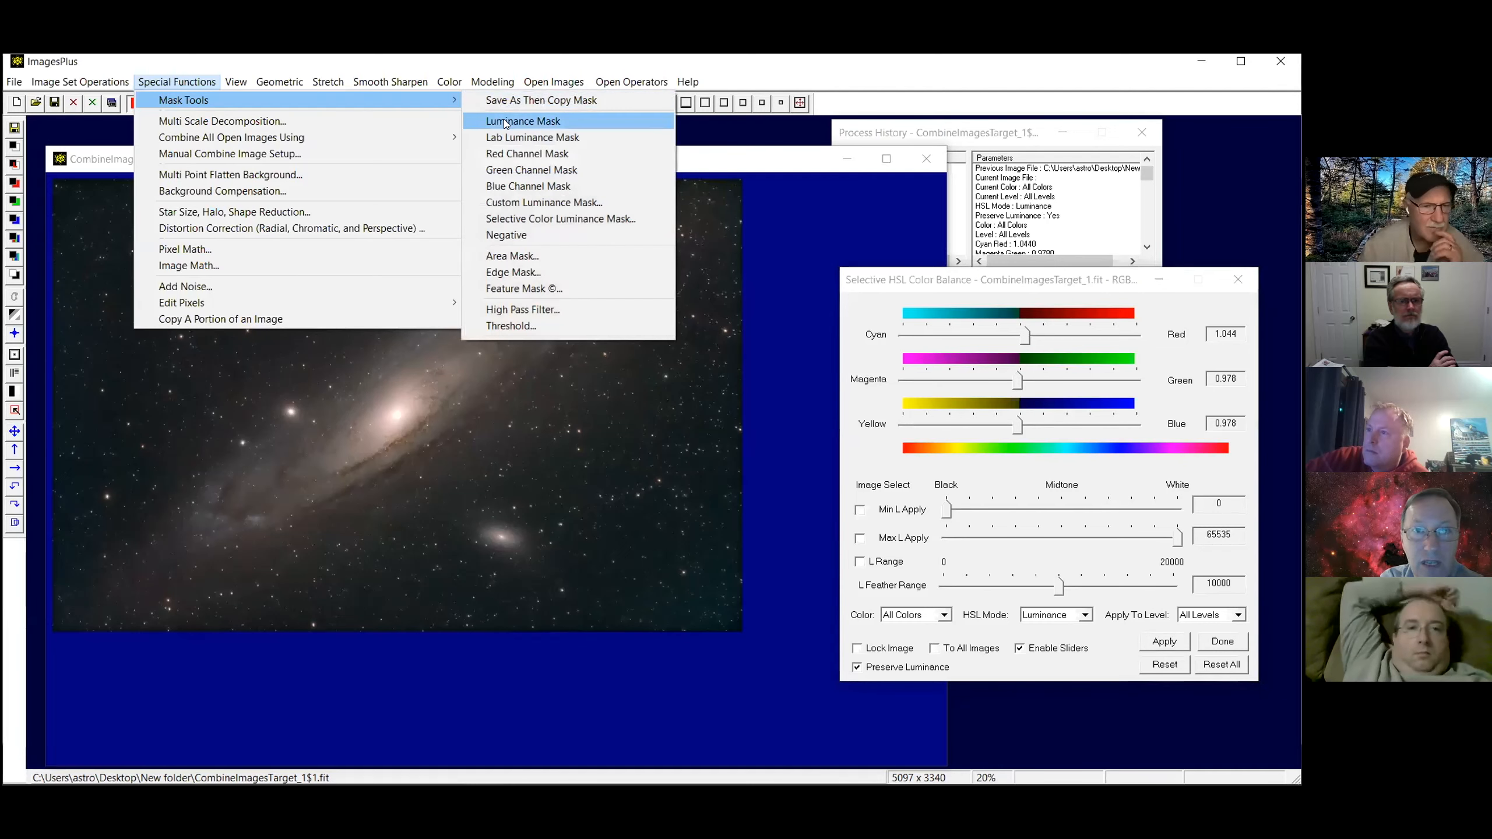
pyautogui.click(507, 122)
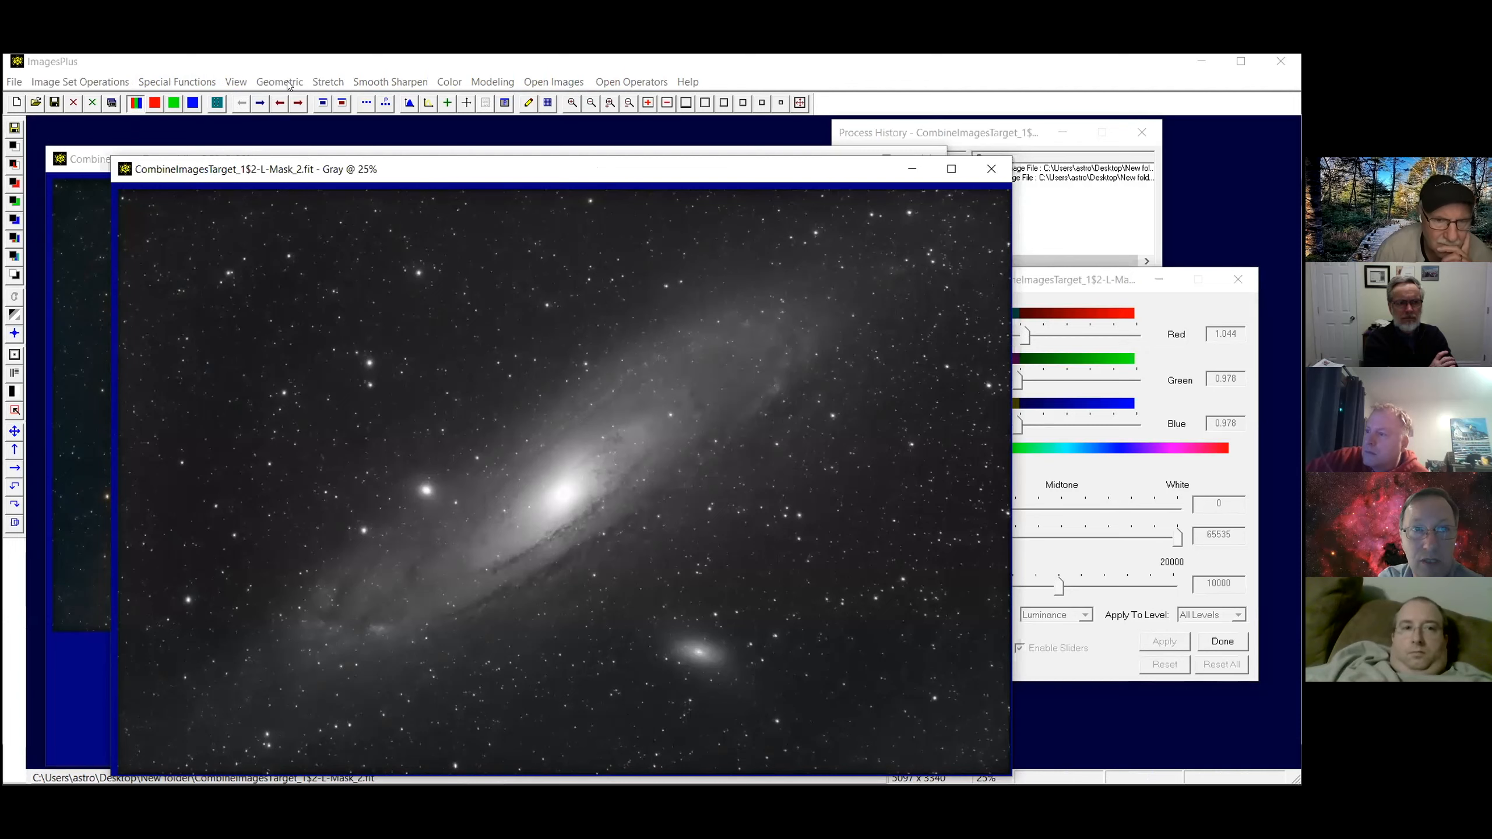
pyautogui.click(328, 82)
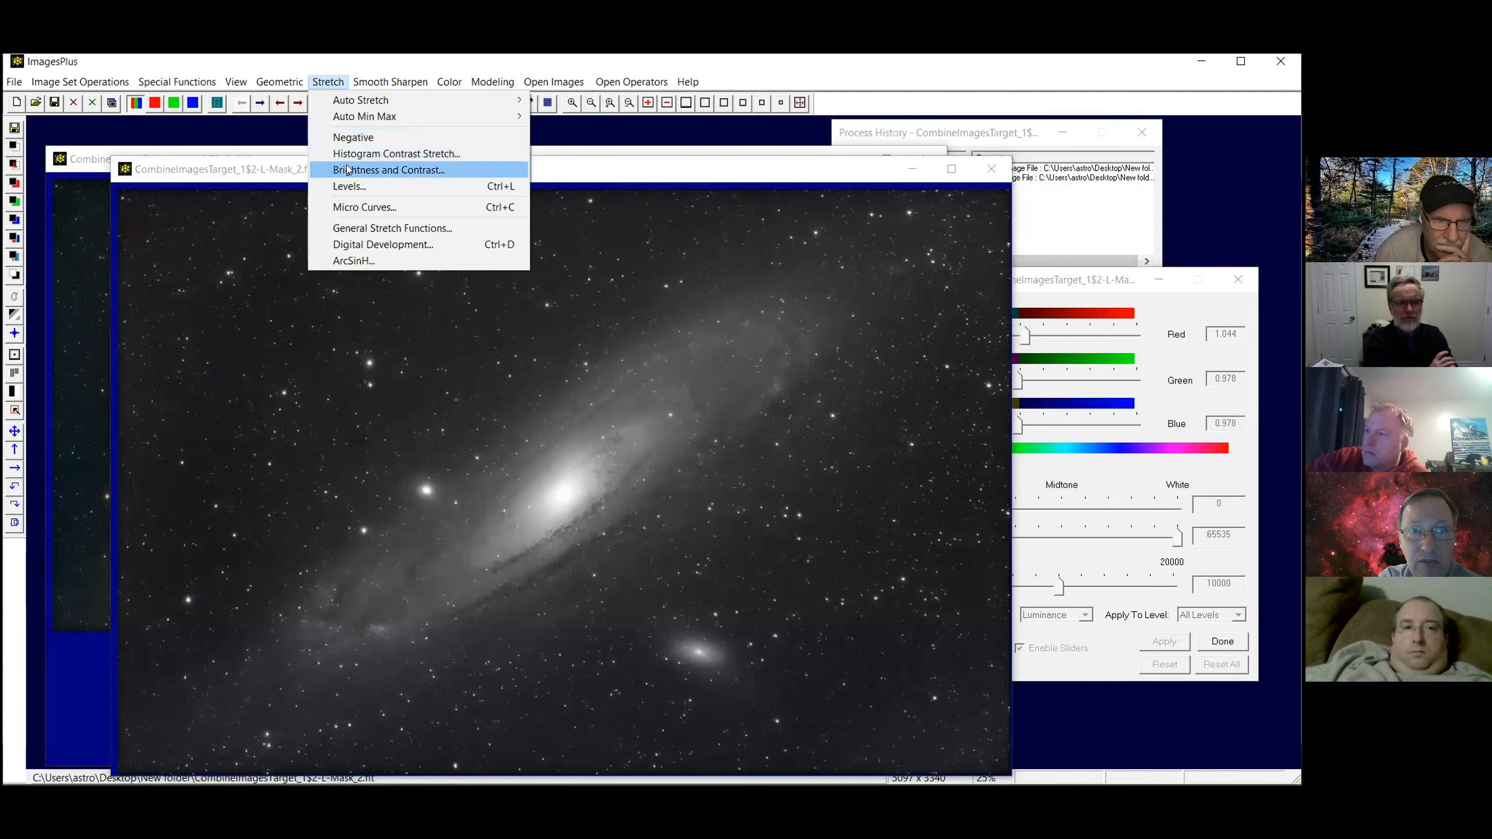
pyautogui.click(350, 168)
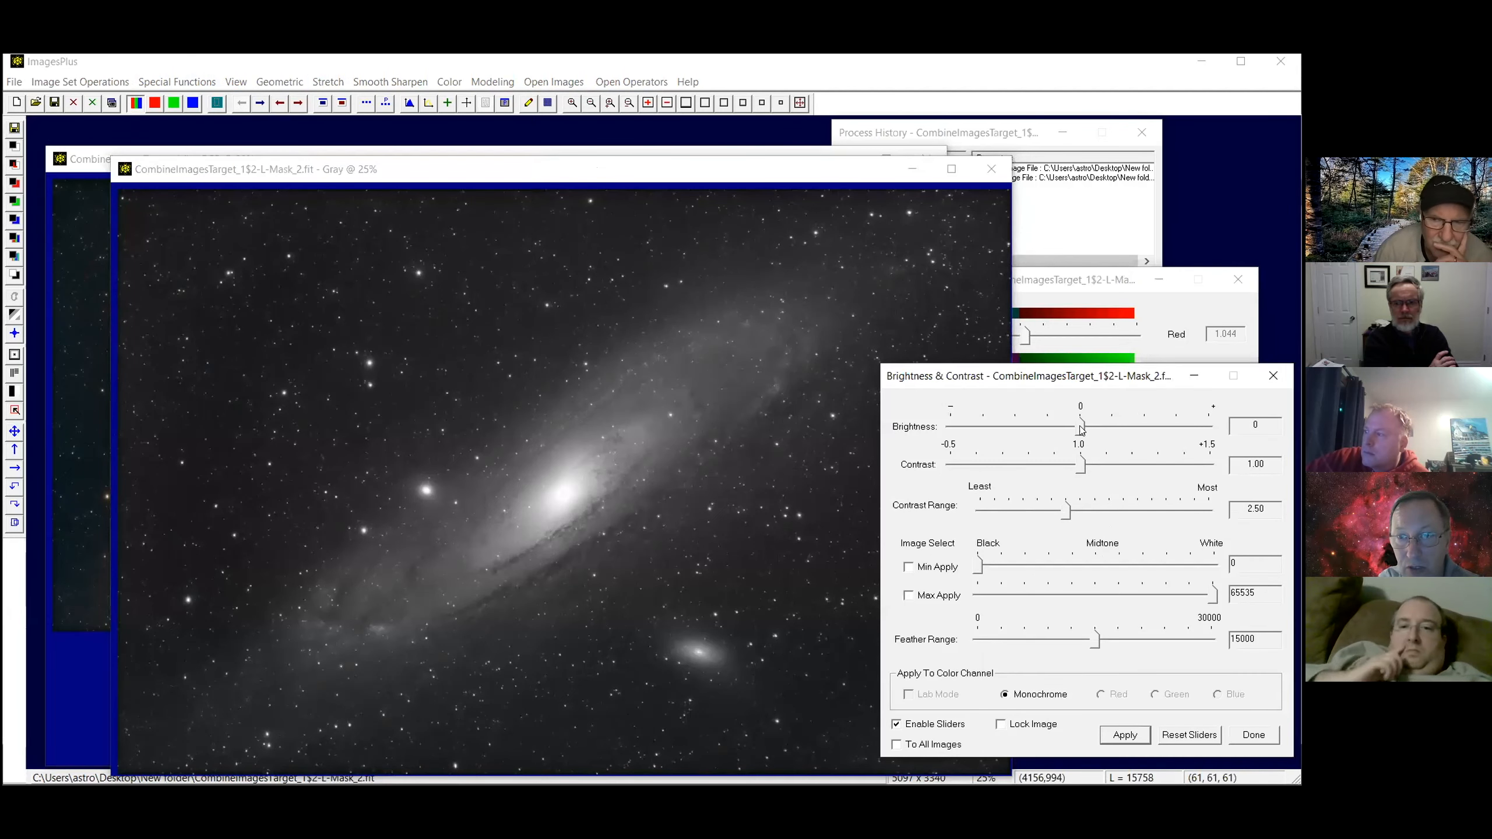
pyautogui.moveTo(1080, 426); pyautogui.dragTo(1072, 427)
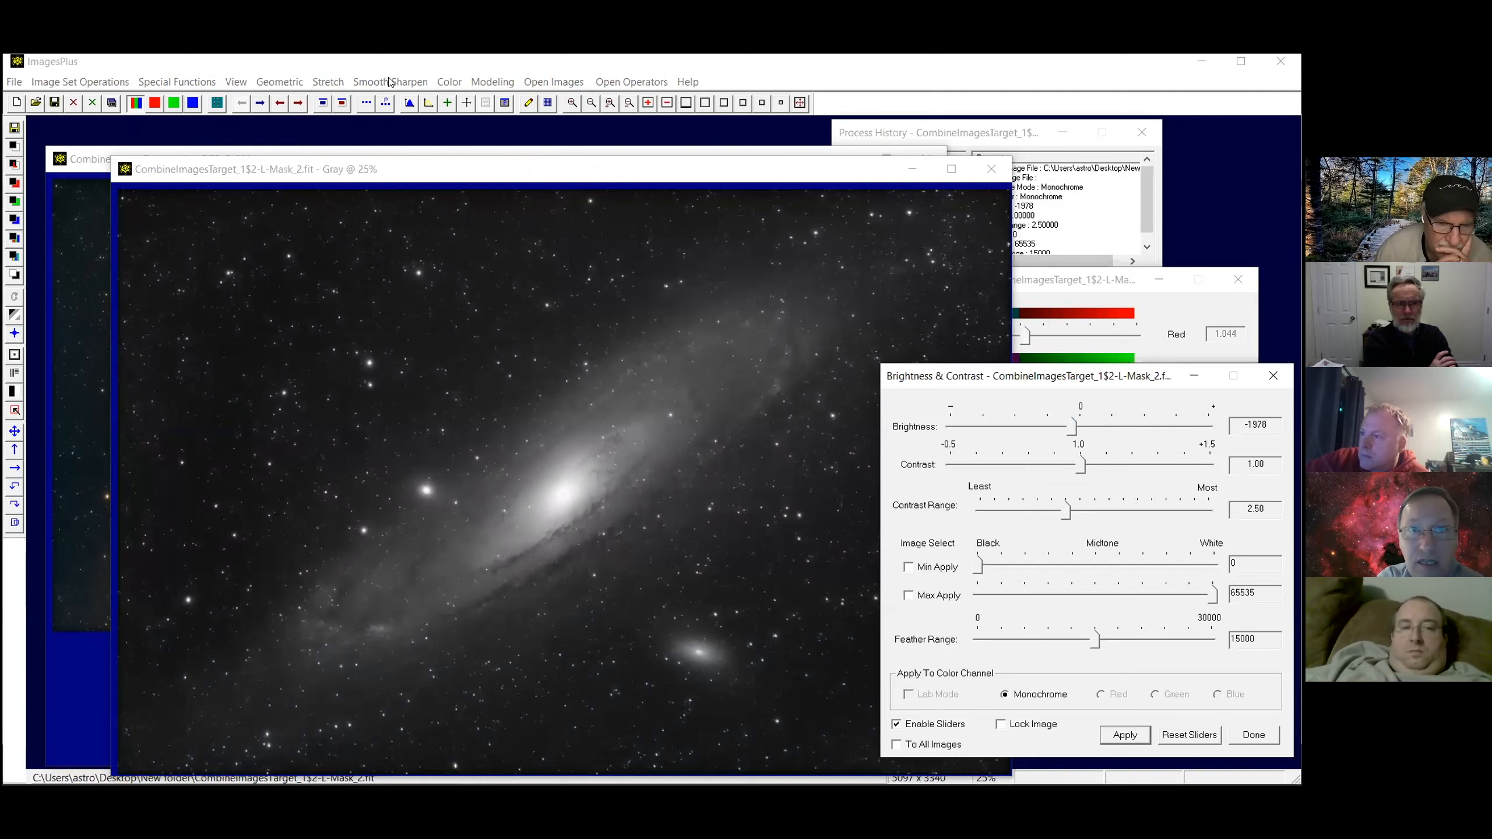
# Paint the galaxy core white in the mask with a local intensity fill of 65535 and an 83 x 83 effect size
pyautogui.click(486, 180)
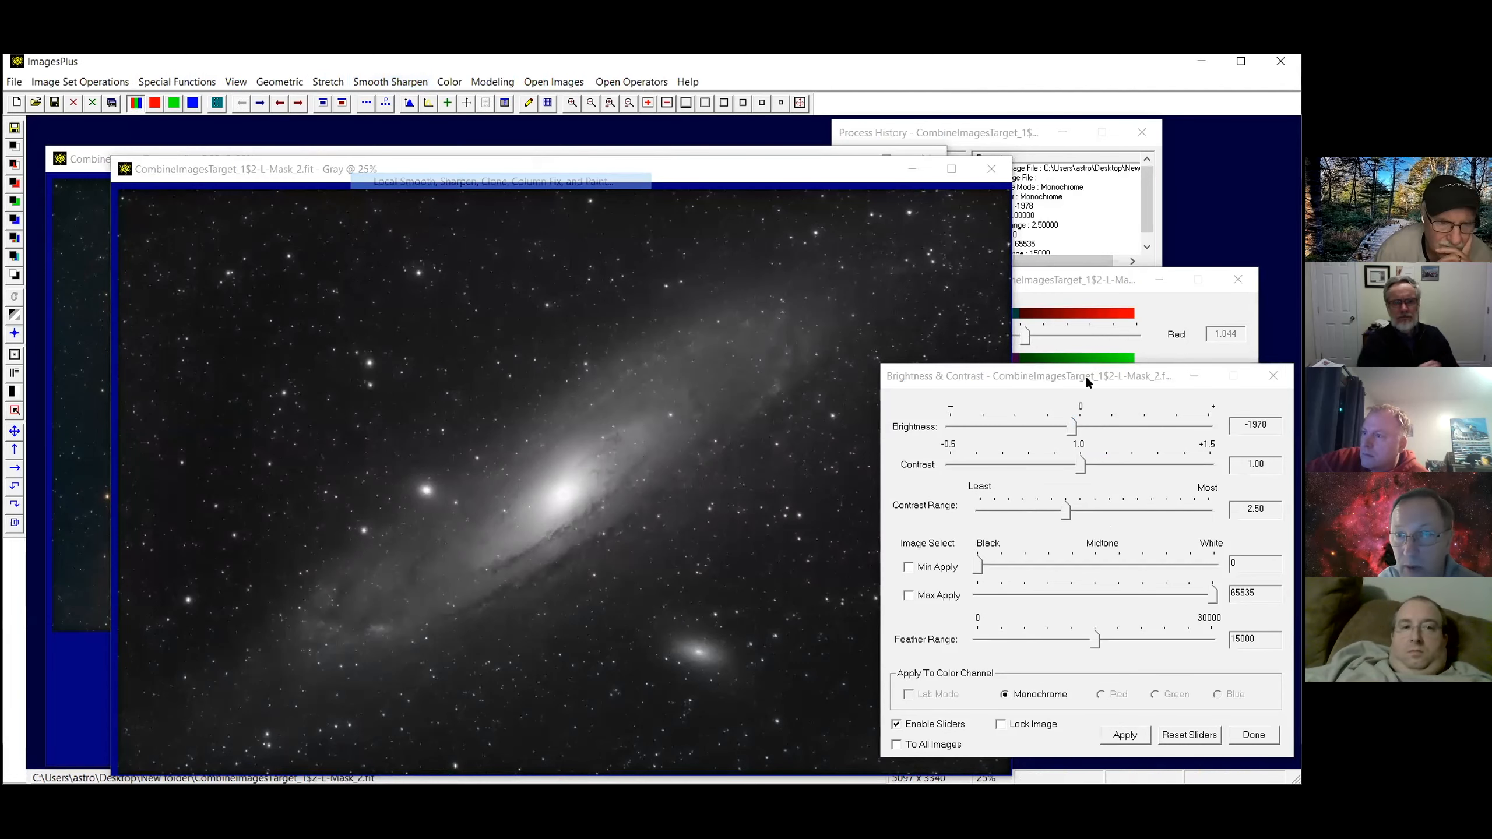
pyautogui.click(1116, 368)
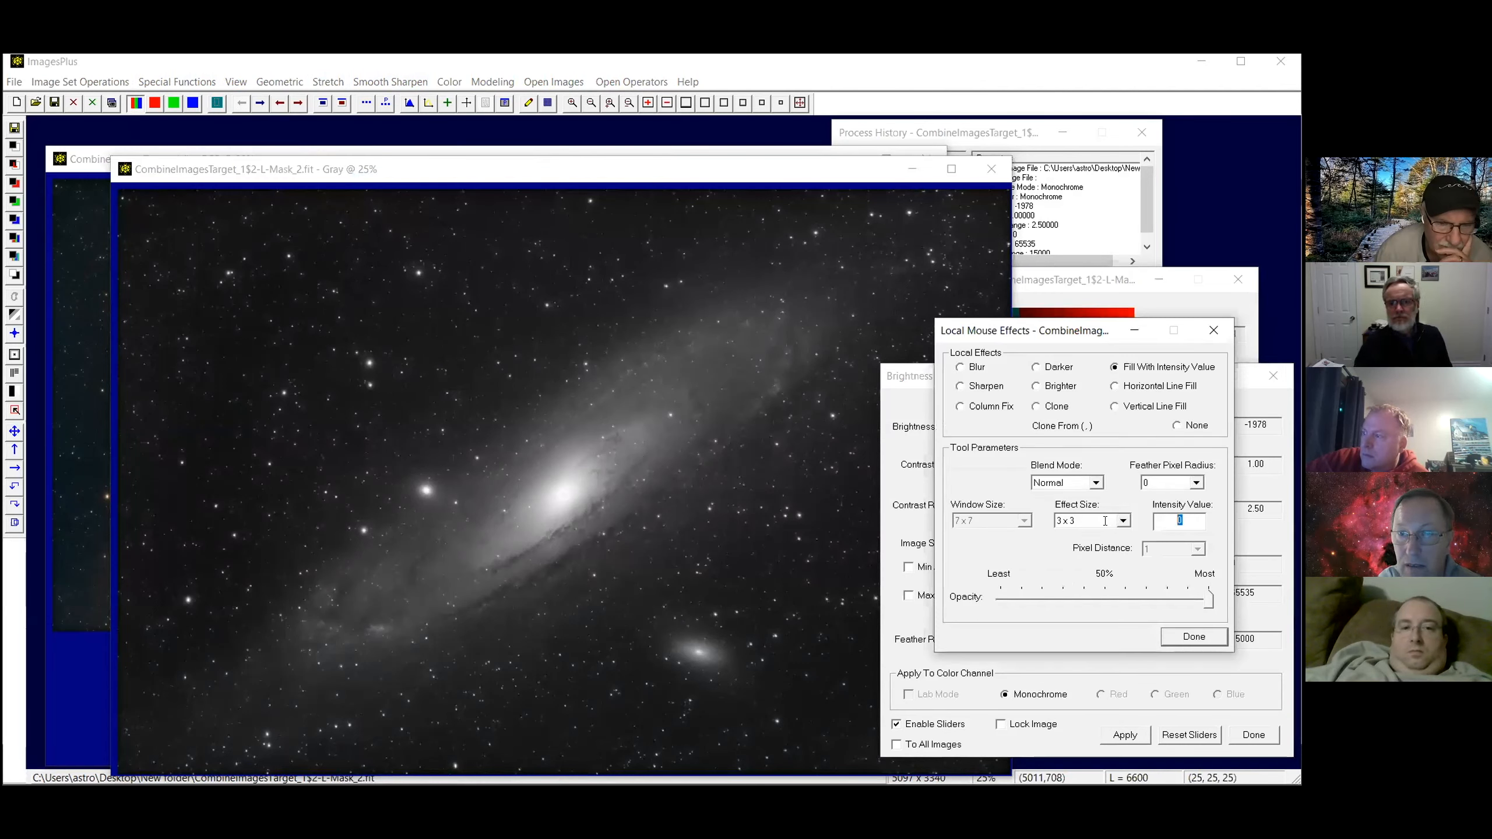
pyautogui.write('6553')
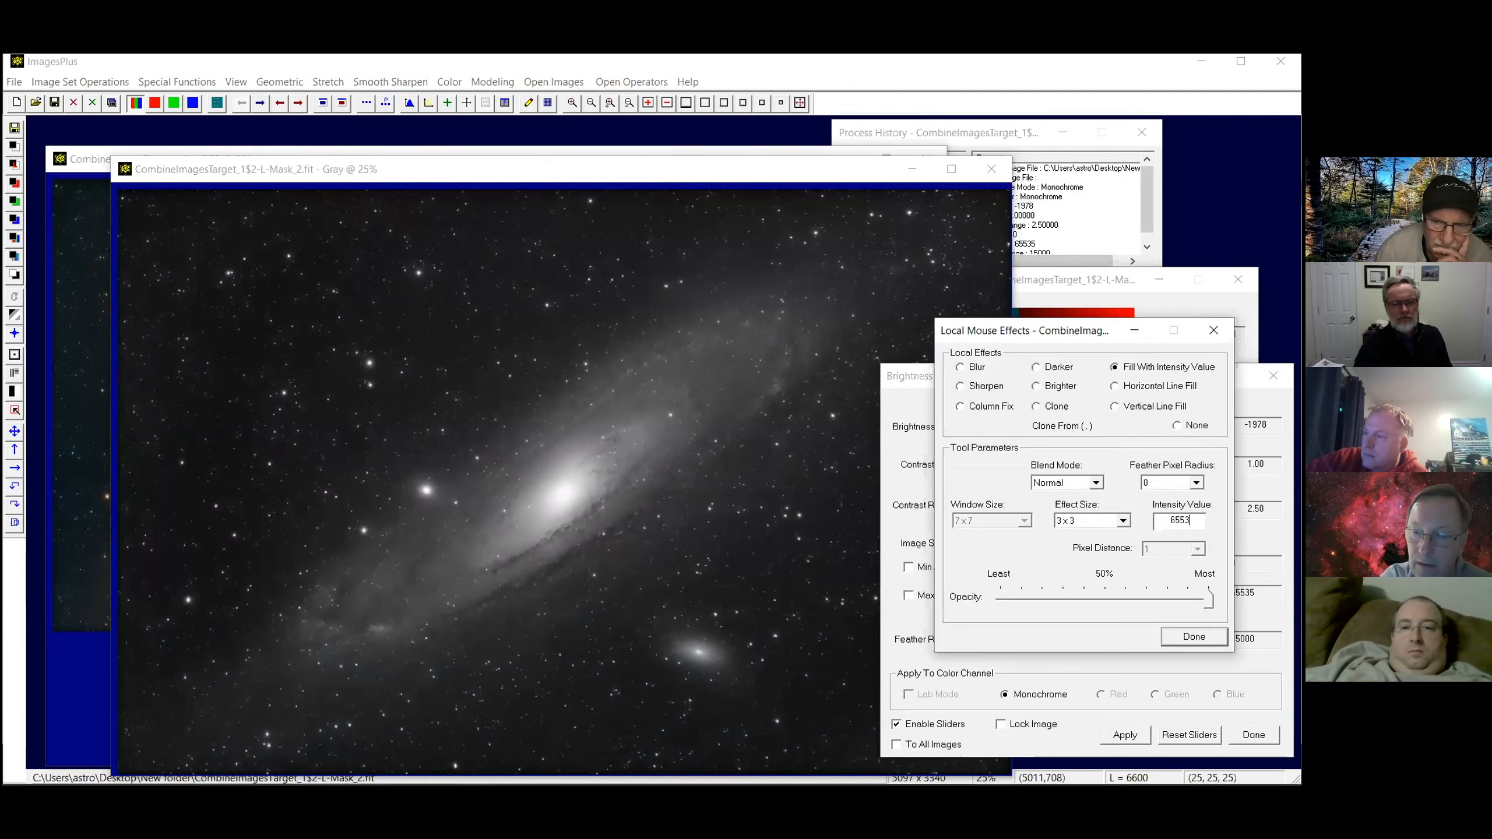
pyautogui.write('6')
pyautogui.click(1106, 518)
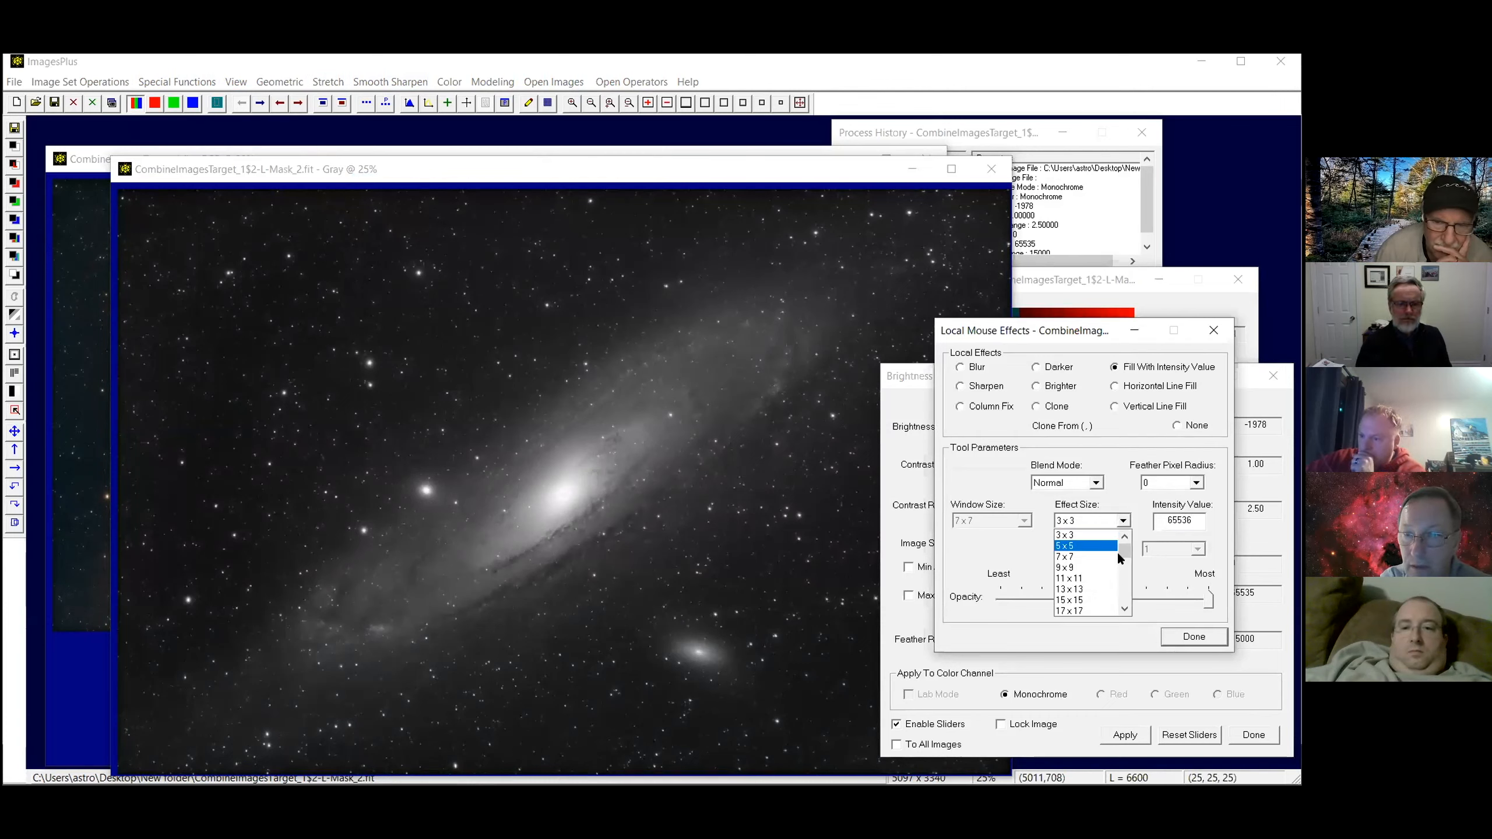
pyautogui.scroll(-10, 1120, 571)
pyautogui.click(1081, 594)
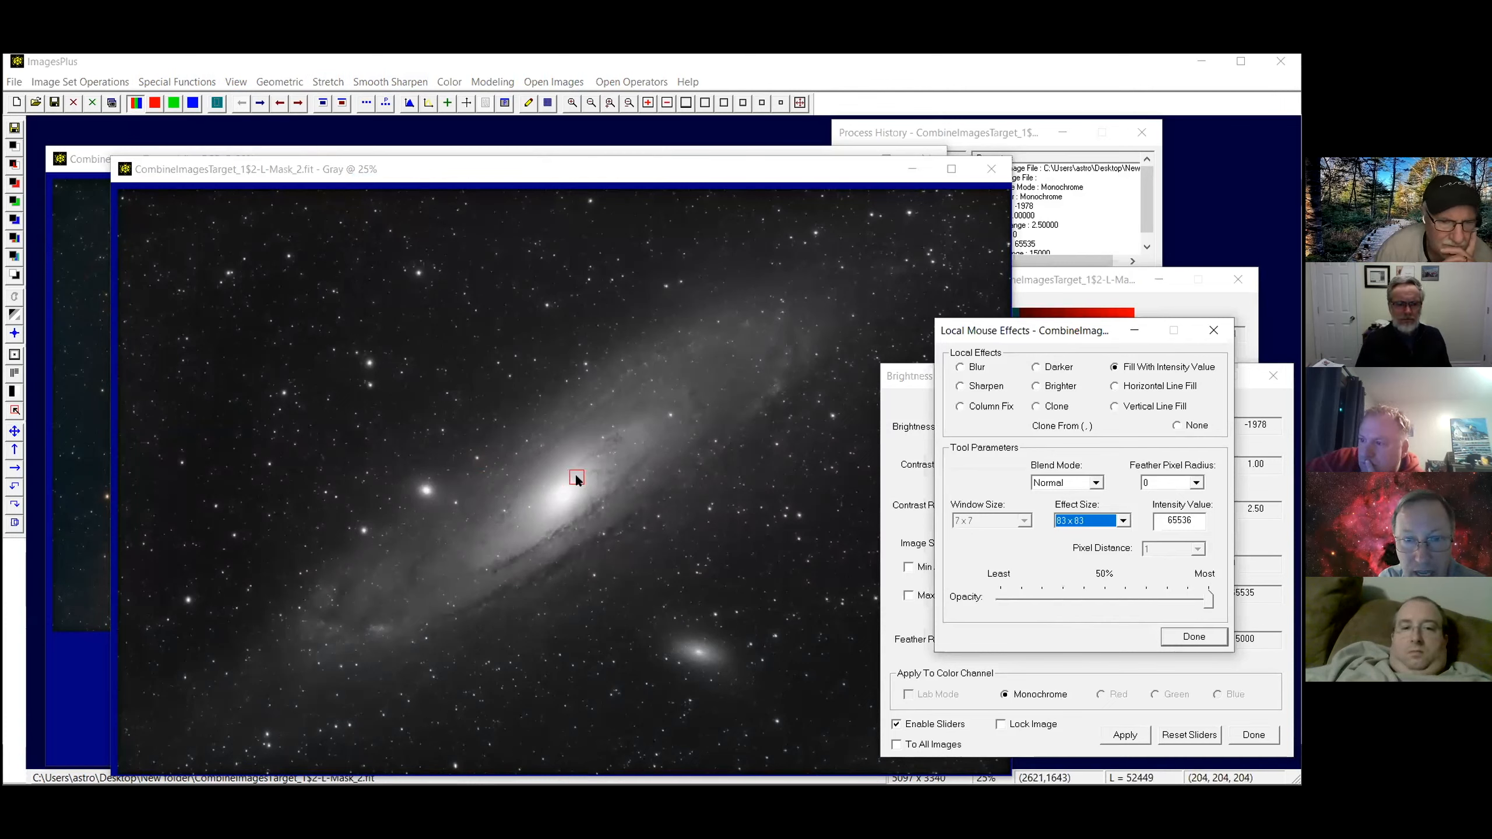
pyautogui.click(544, 482)
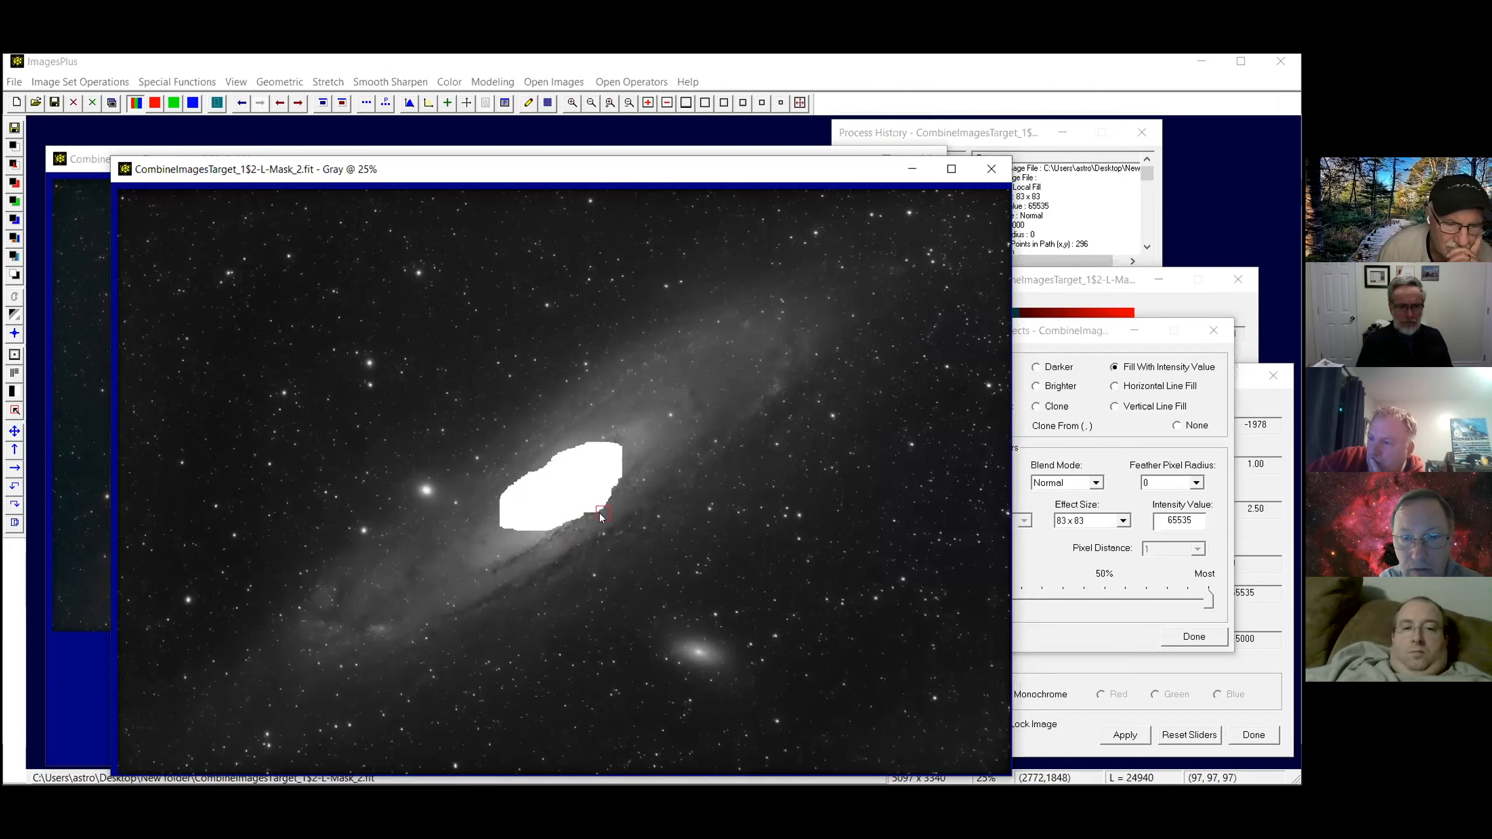
# Set the fill intensity to 0 and paint black along the lower-right edge of the white core to trim it
pyautogui.doubleClick(1181, 520)
pyautogui.write('0')
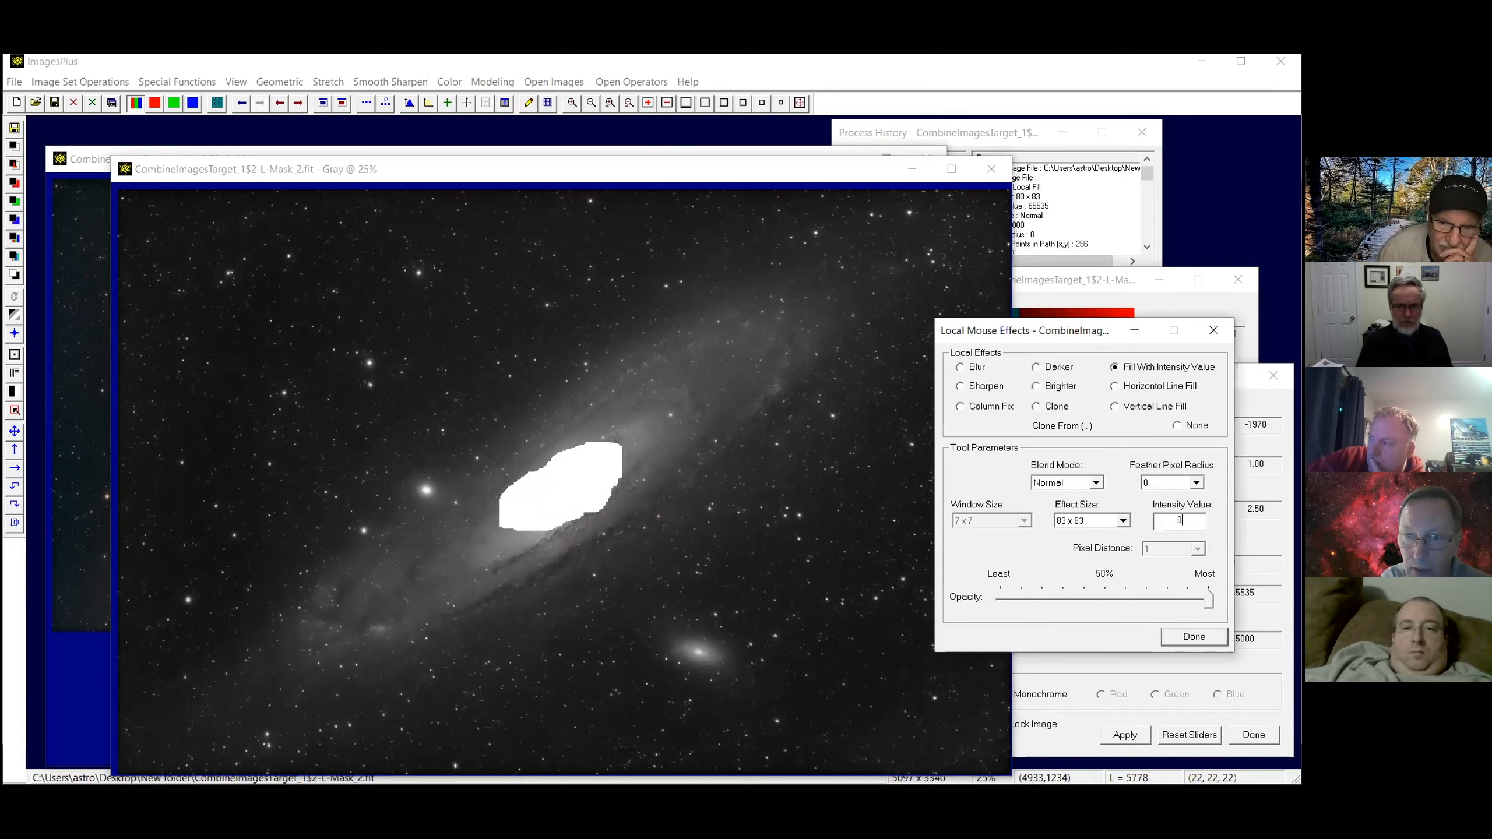
pyautogui.click(542, 532)
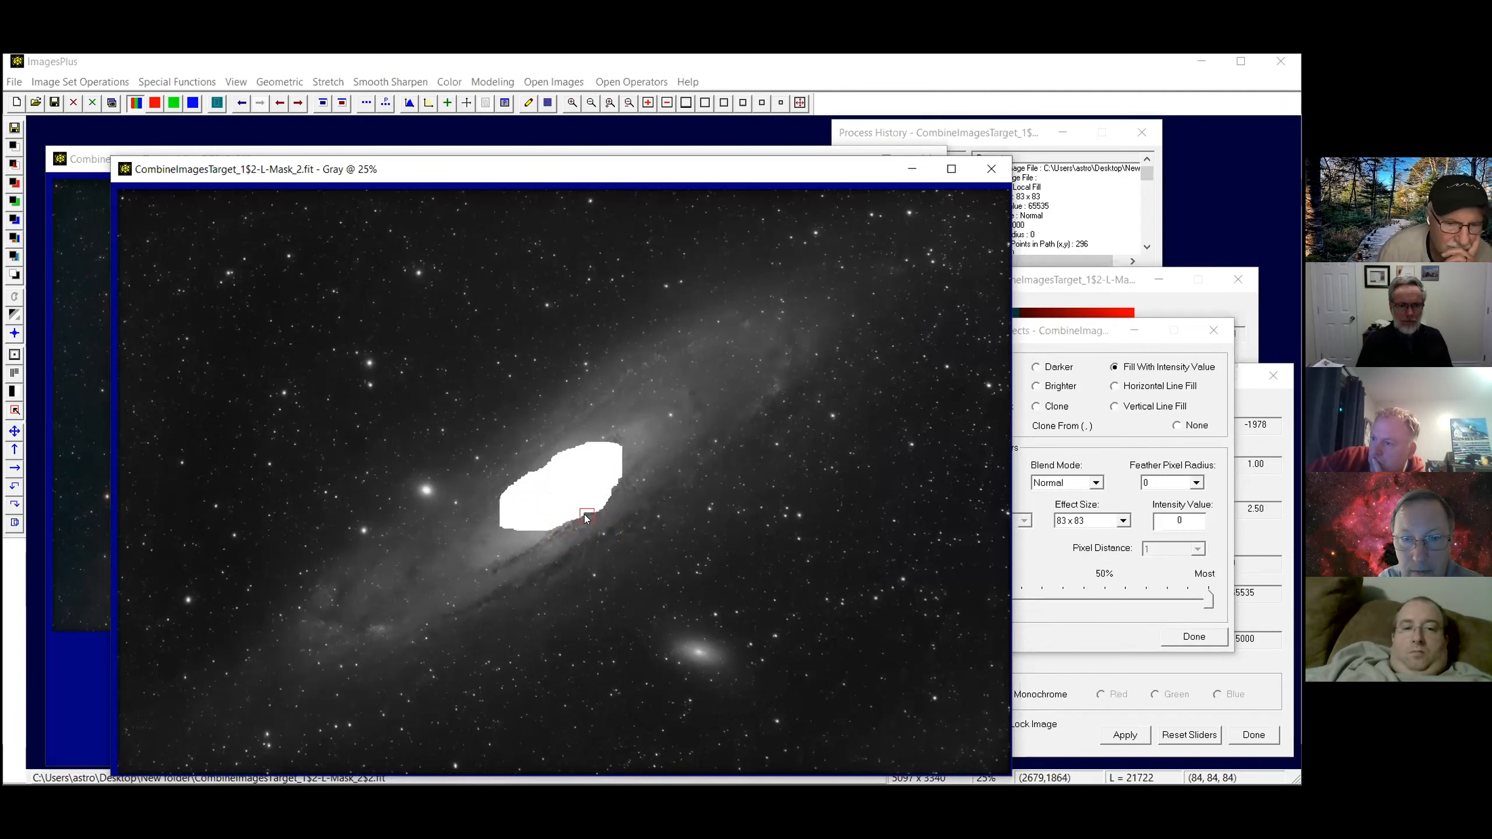
pyautogui.click(629, 471)
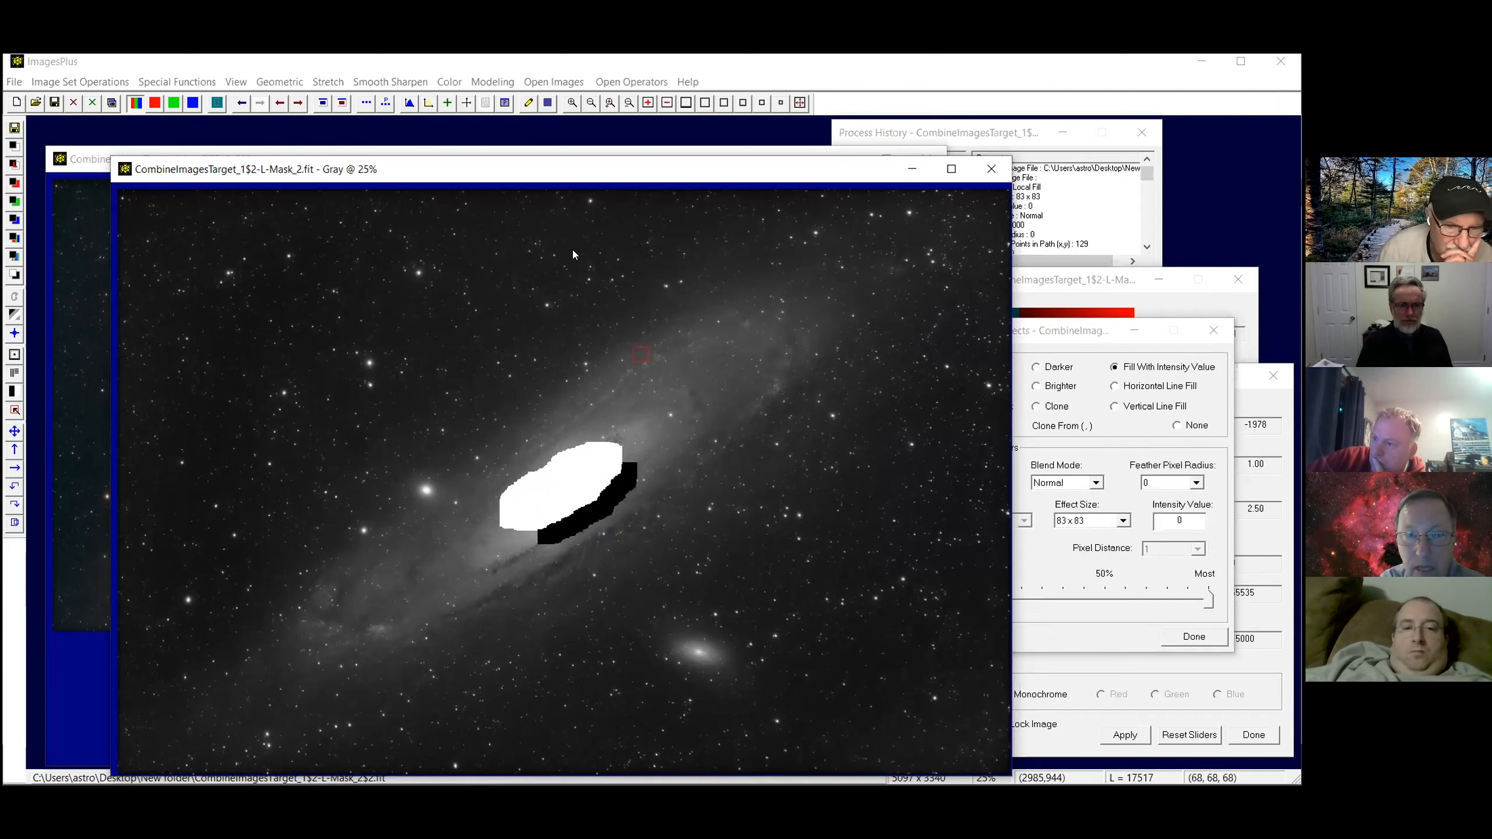
# Apply a Threshold of 65535 to the mask to isolate the painted core, and close the threshold window
pyautogui.click(177, 82)
pyautogui.moveTo(203, 101)
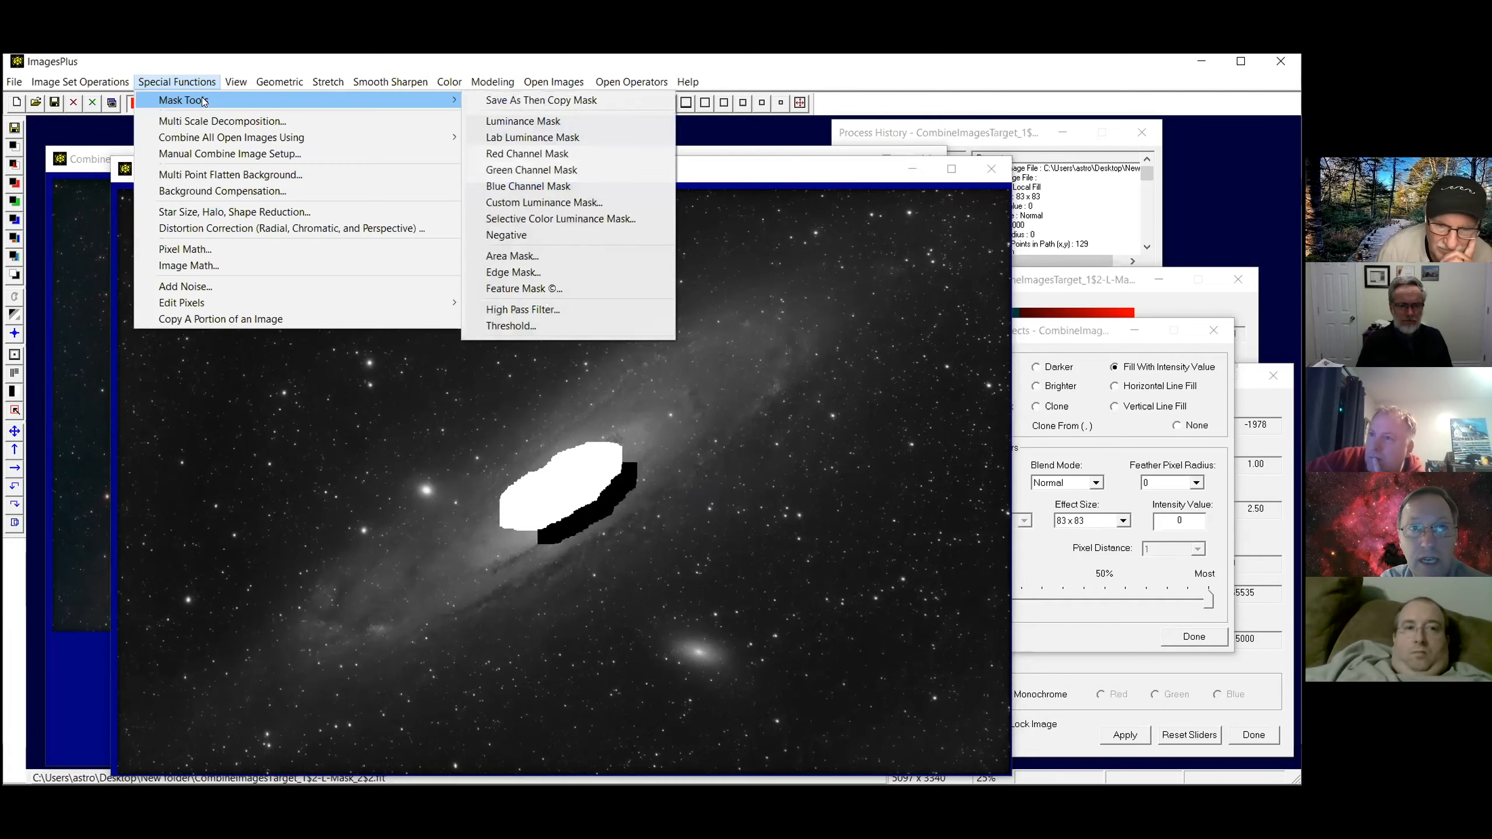
pyautogui.moveTo(417, 101)
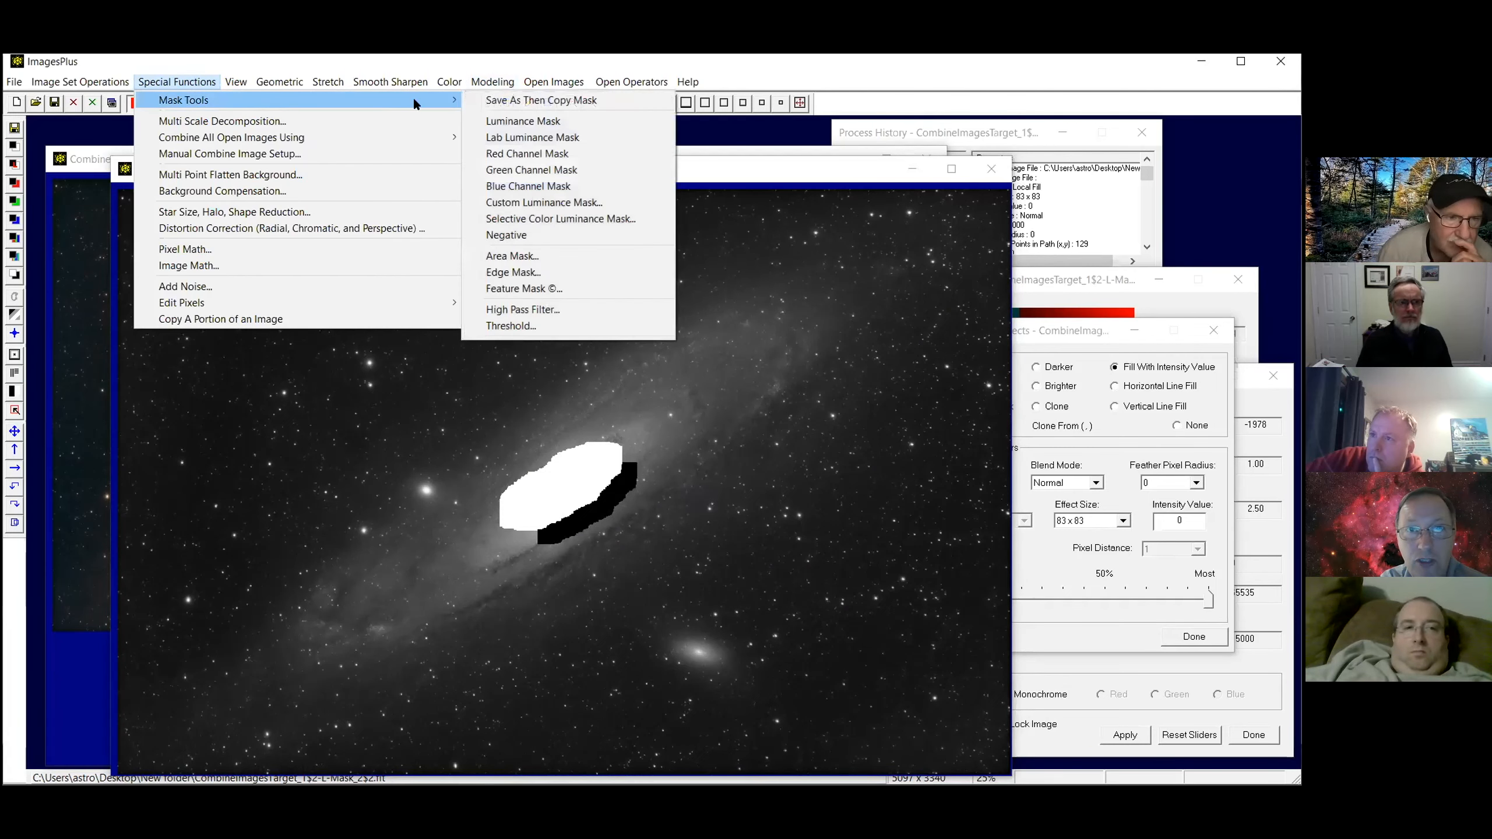
pyautogui.click(531, 327)
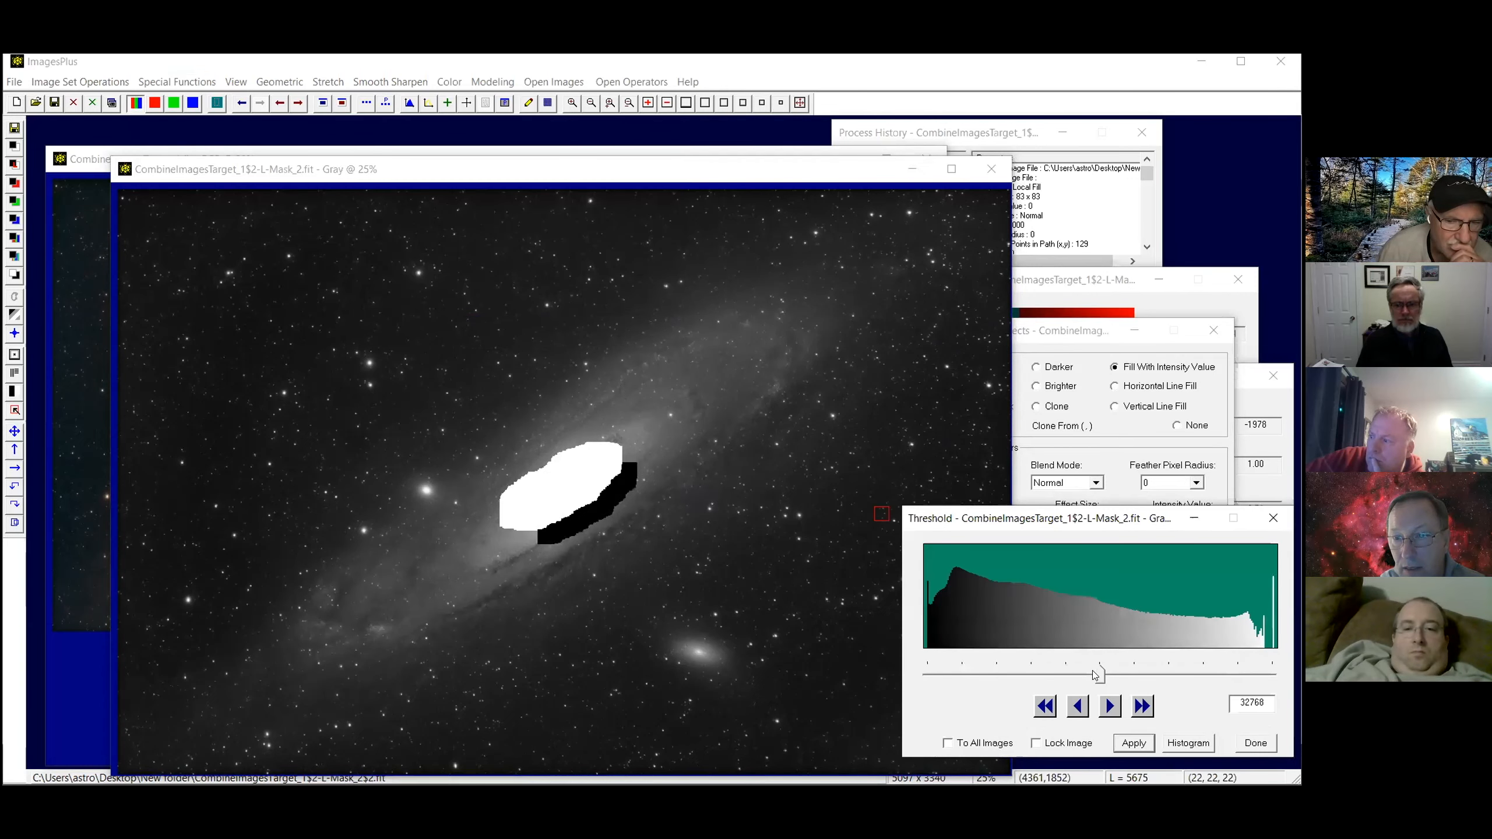
pyautogui.moveTo(1092, 673); pyautogui.dragTo(1266, 651)
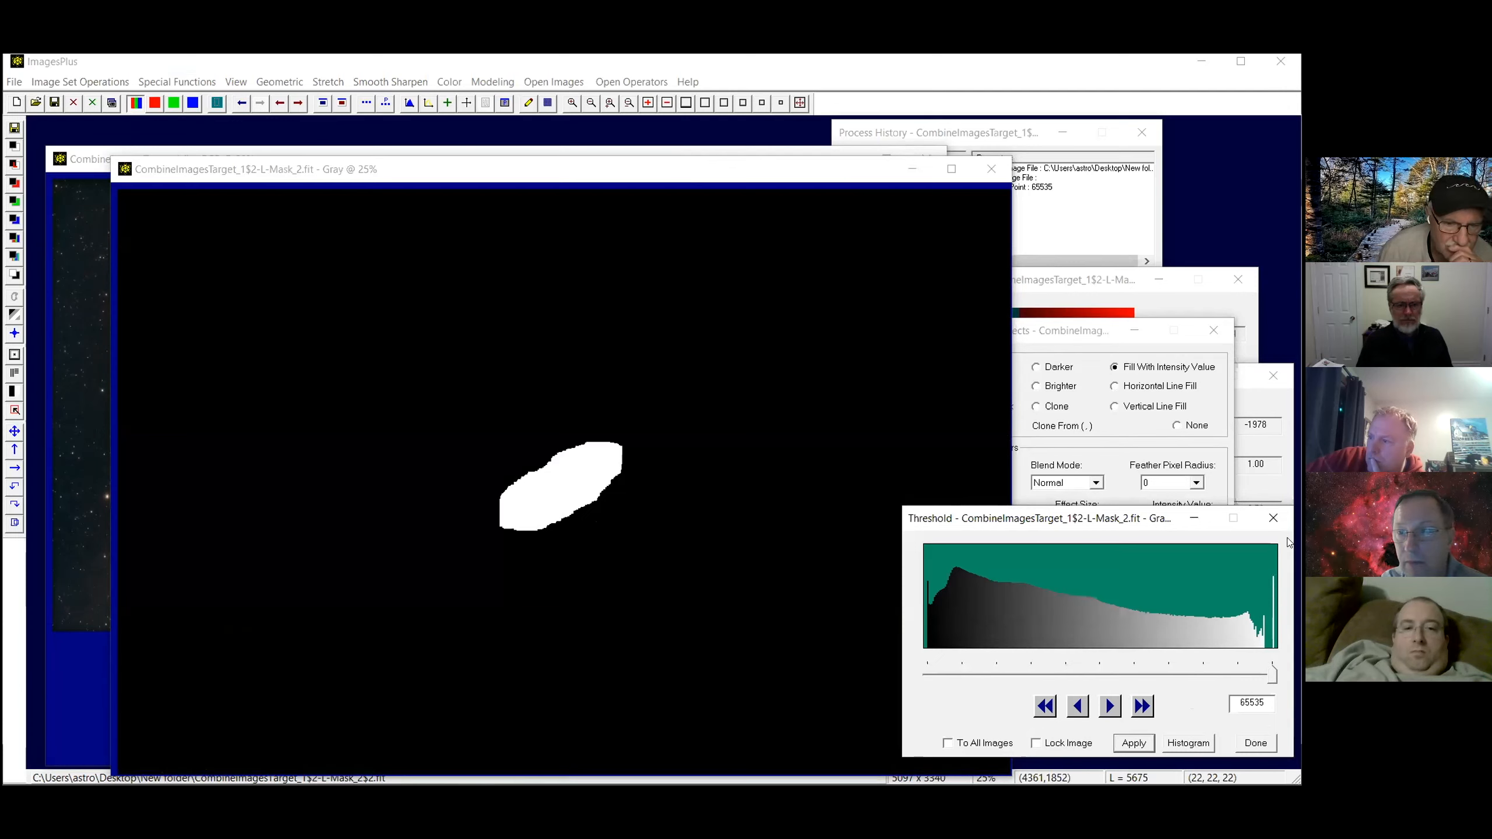
pyautogui.click(1273, 517)
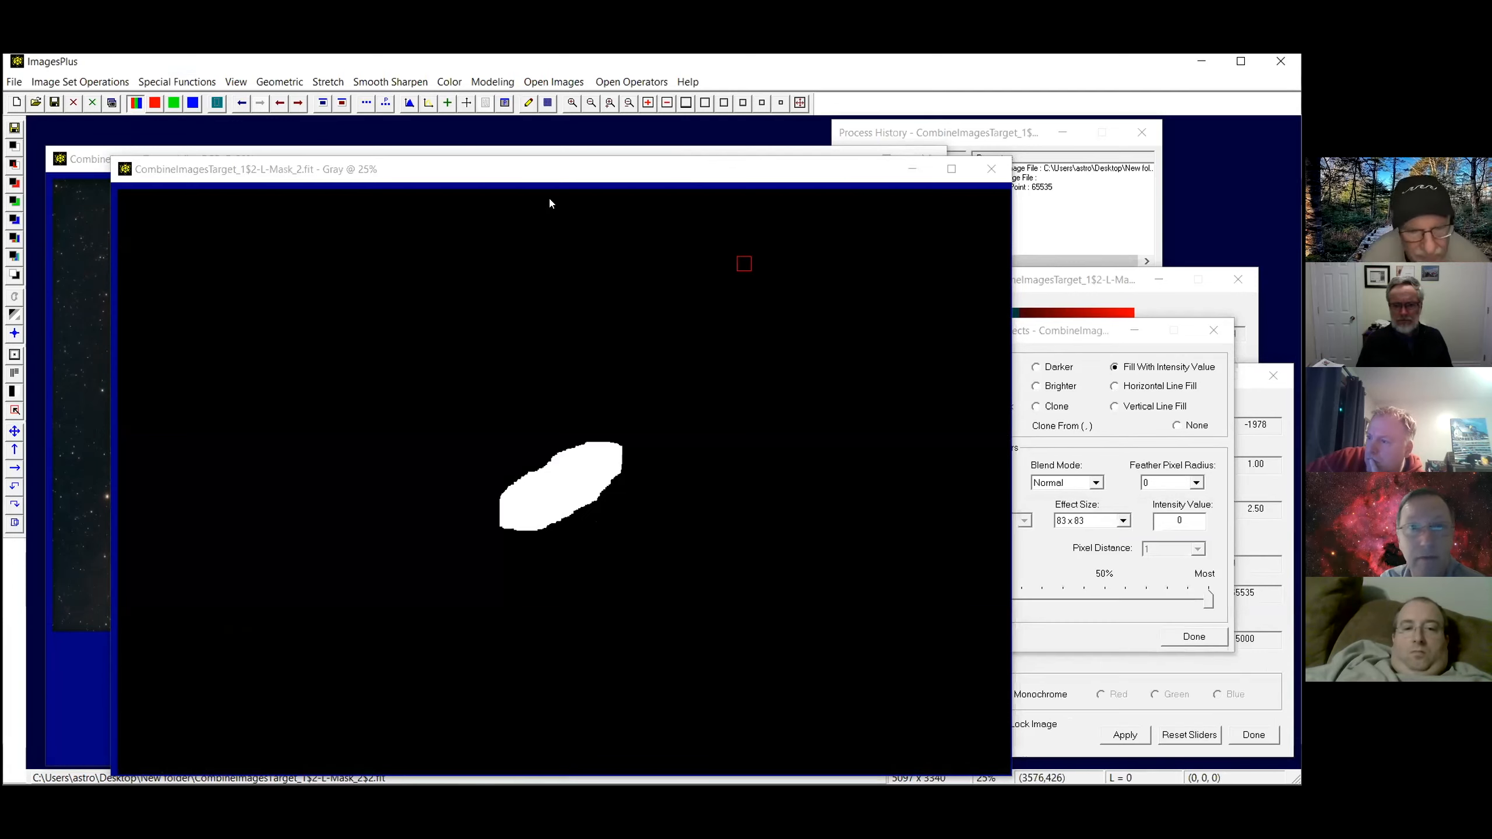
# Soften the edges of the mask's white core with repeated Gaussian smoothing using a 93x93 blur window
pyautogui.click(390, 81)
pyautogui.click(390, 100)
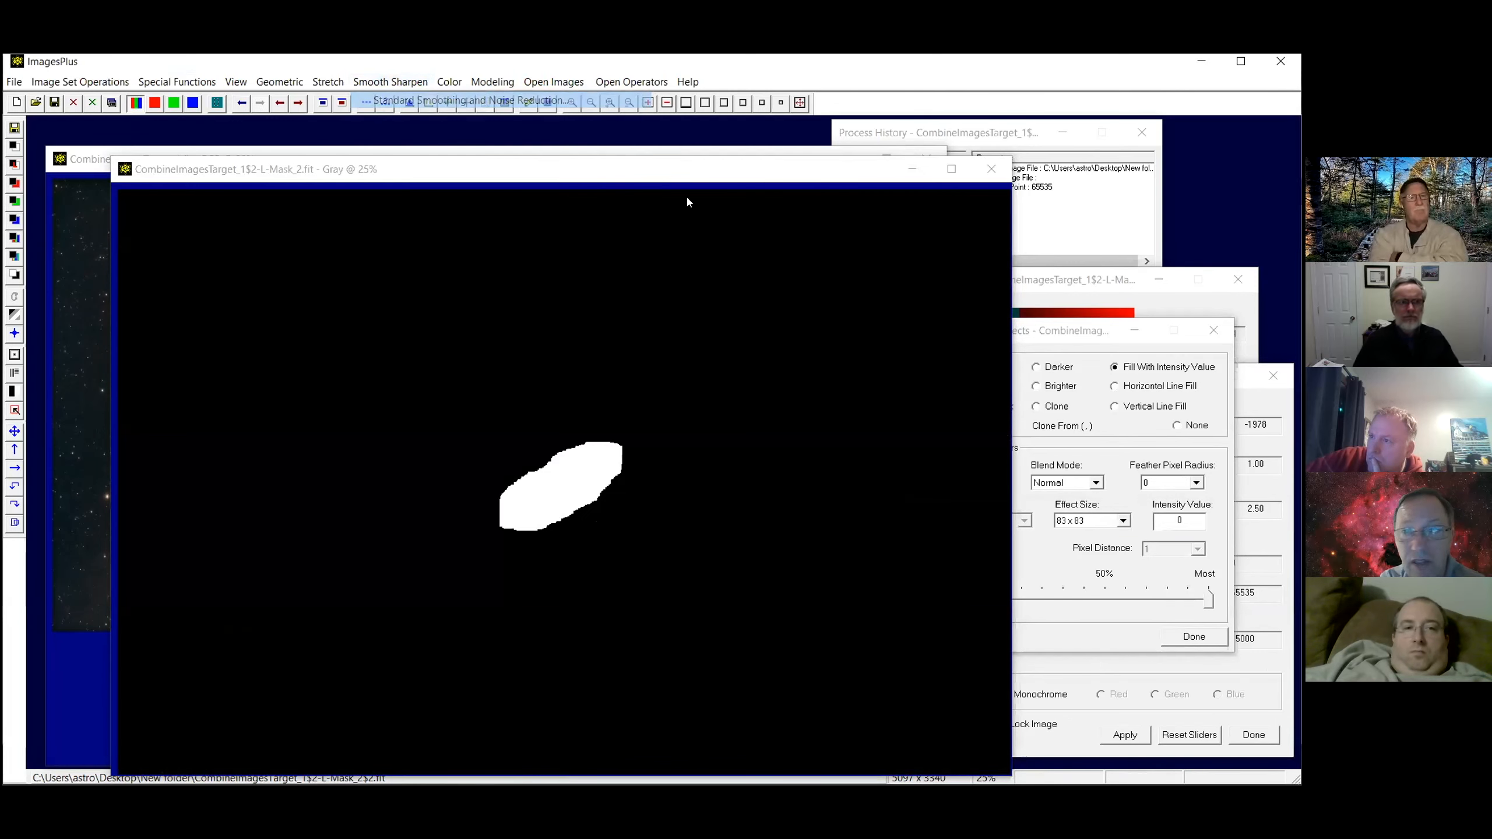
pyautogui.click(1222, 444)
pyautogui.scroll(-9, 1268, 688)
pyautogui.click(1224, 655)
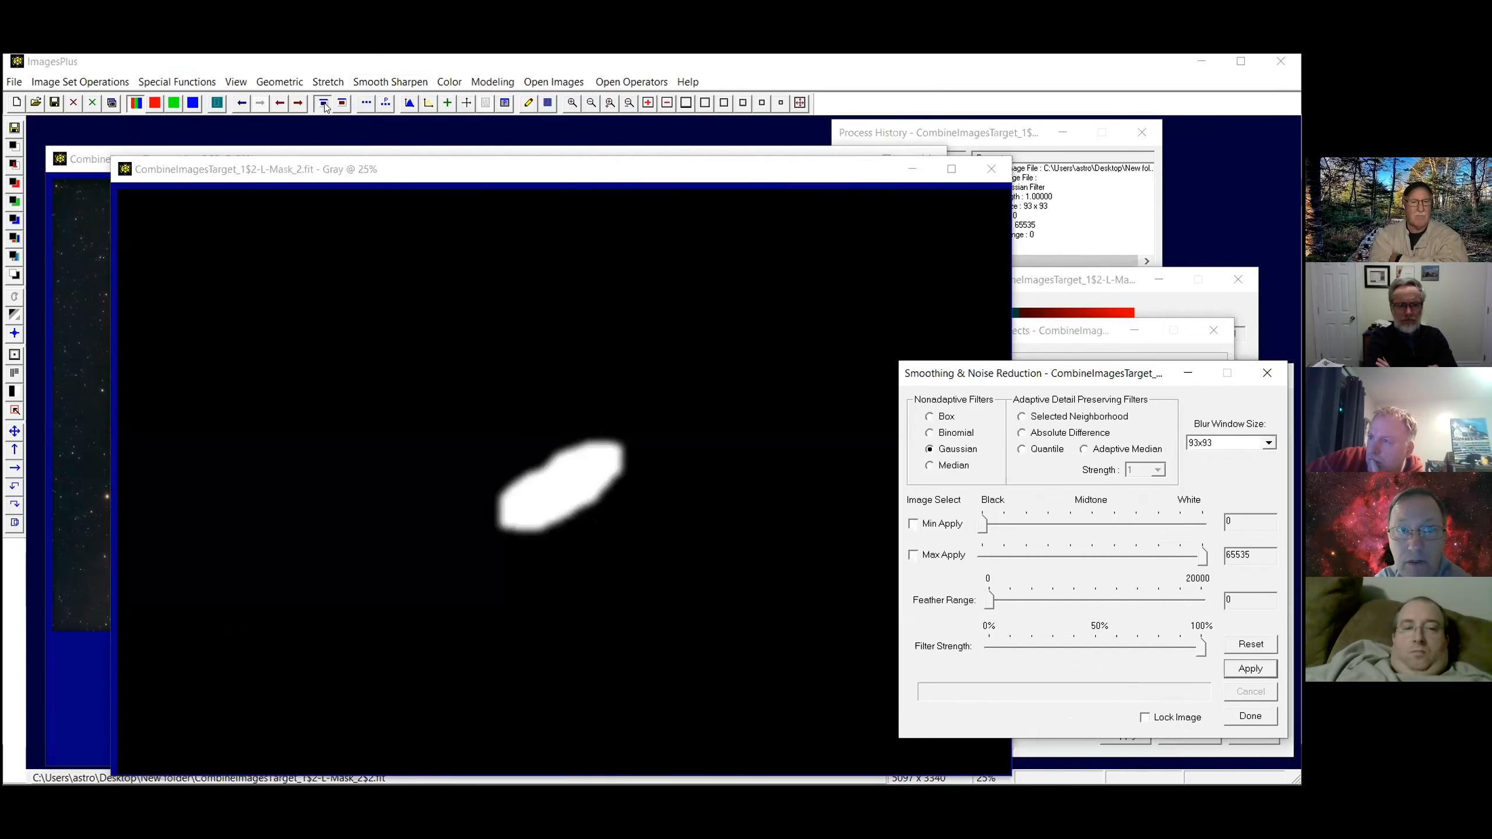
pyautogui.click(1249, 667)
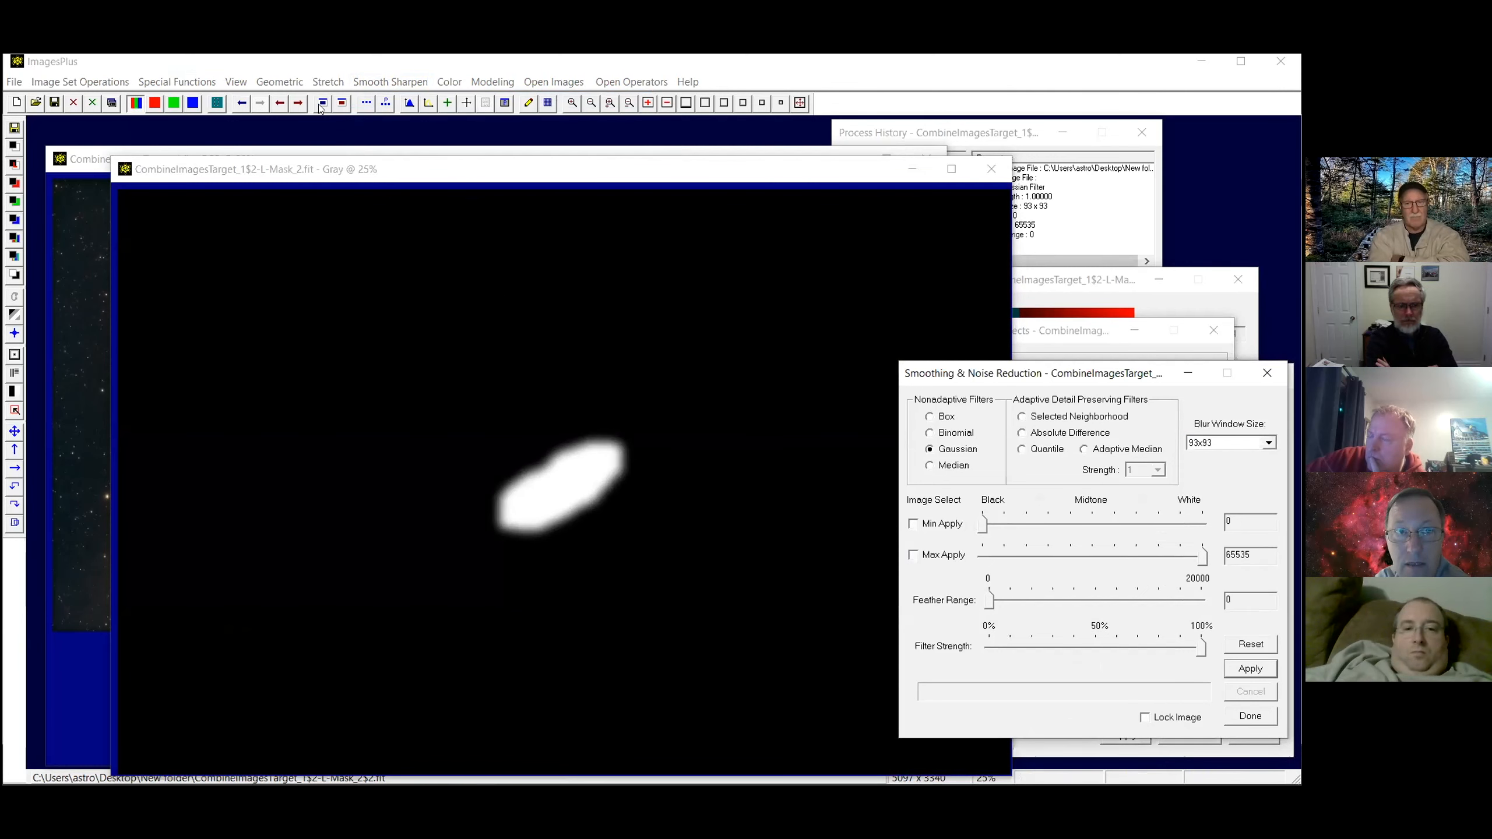
pyautogui.click(1251, 669)
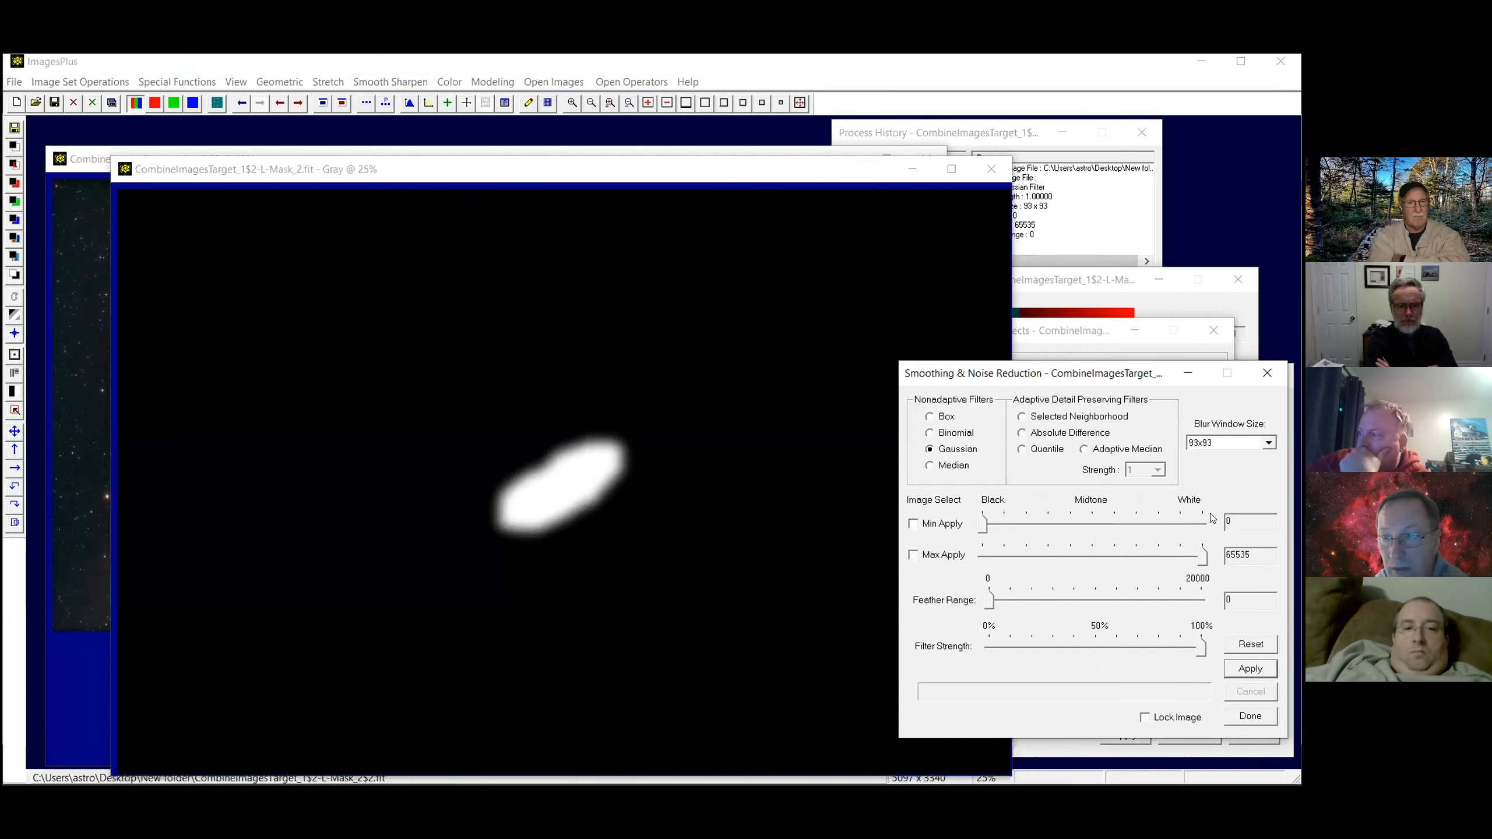
# Blur the mask further with repeated Gaussian smoothing using a 143x143 blur window
pyautogui.click(1225, 441)
pyautogui.click(1224, 727)
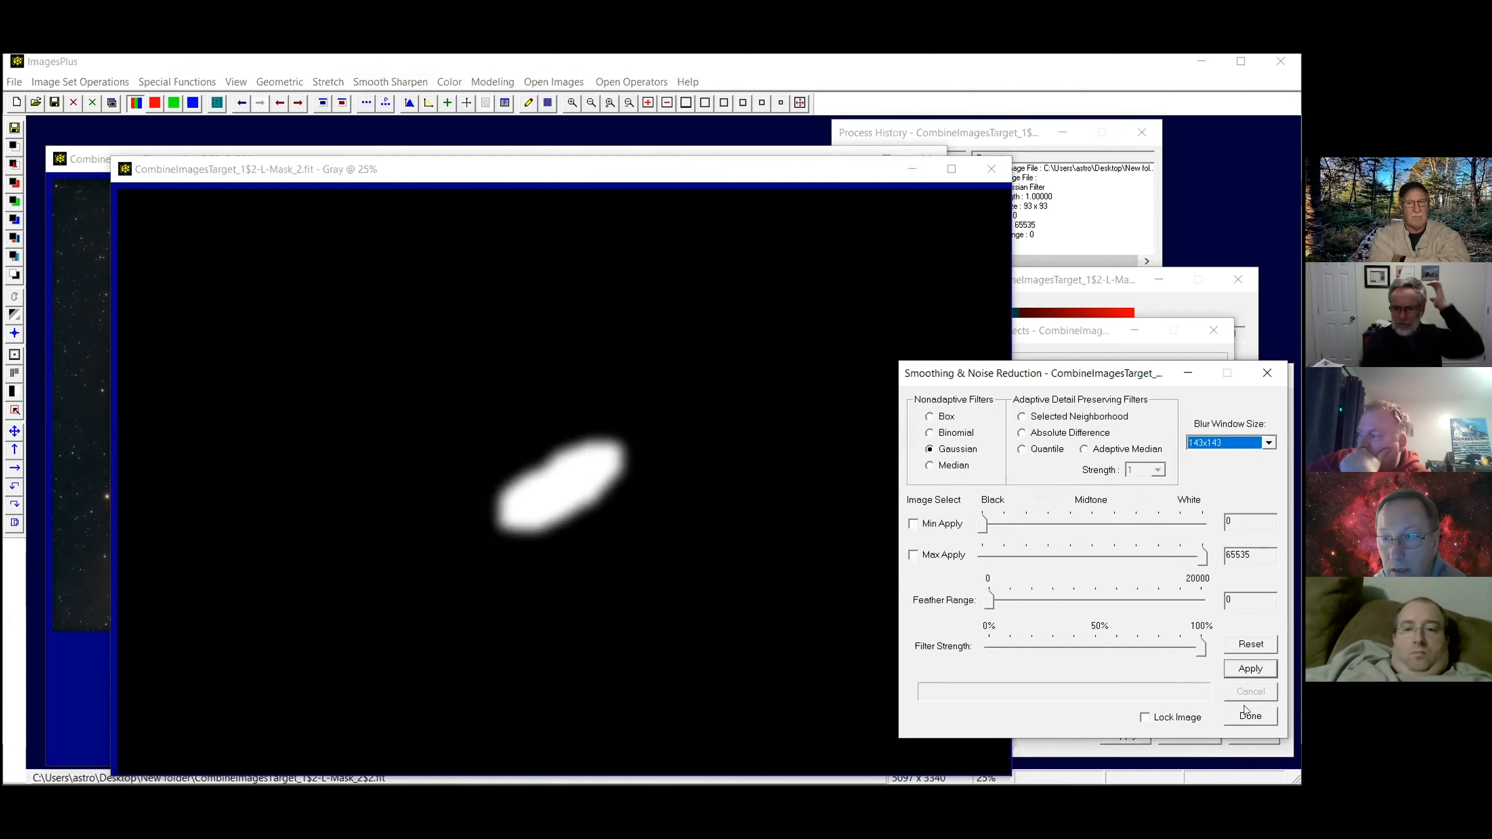
pyautogui.click(1238, 669)
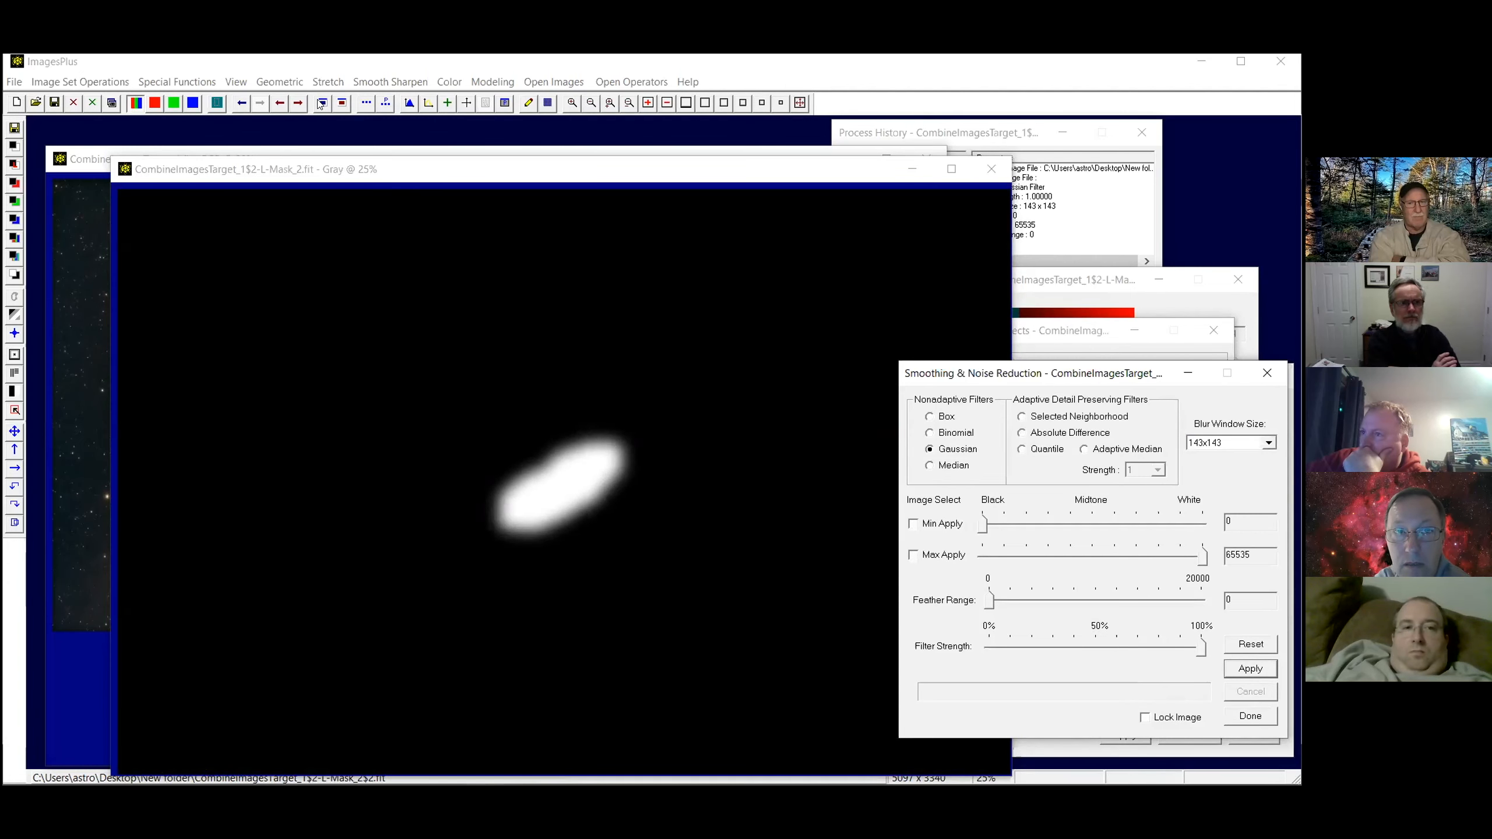
pyautogui.click(1237, 673)
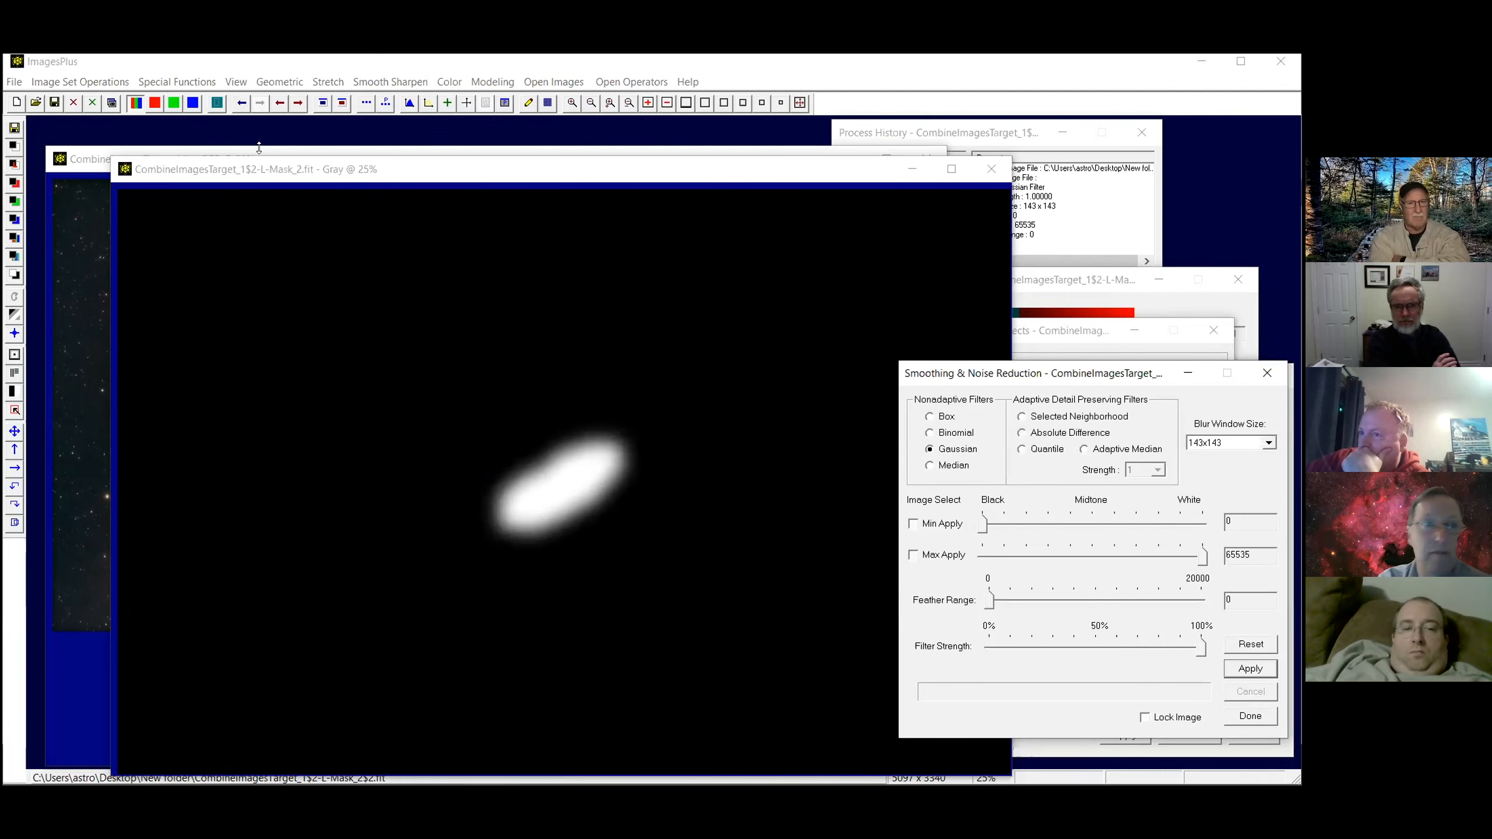
# Save and copy the mask, replacing the existing CombineImagesTarget_1$2-L-Mask_2.fit, and close the mask image
pyautogui.click(14, 128)
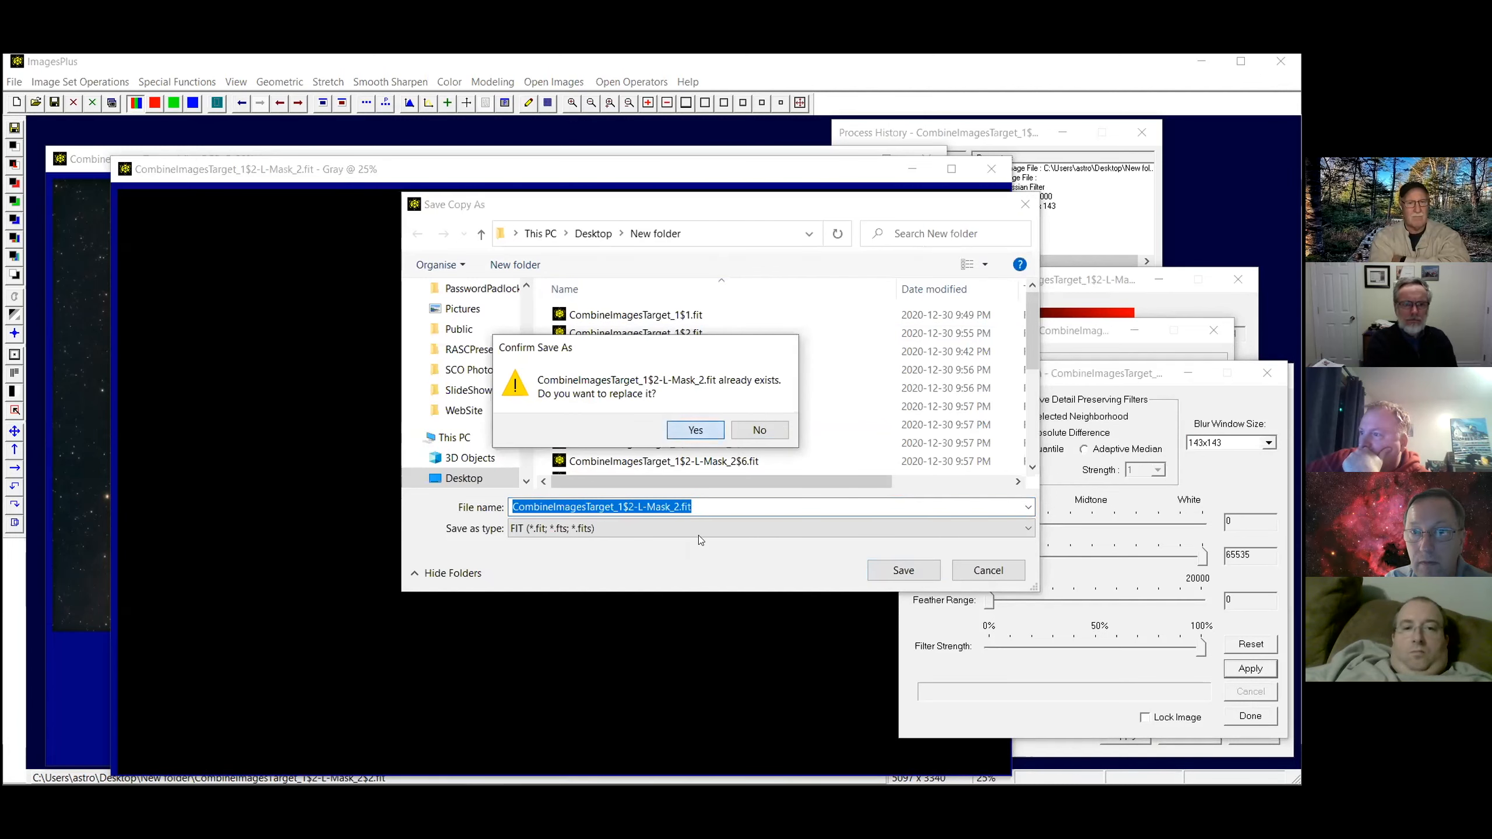
pyautogui.press('Return')
pyautogui.click(630, 543)
pyautogui.click(988, 172)
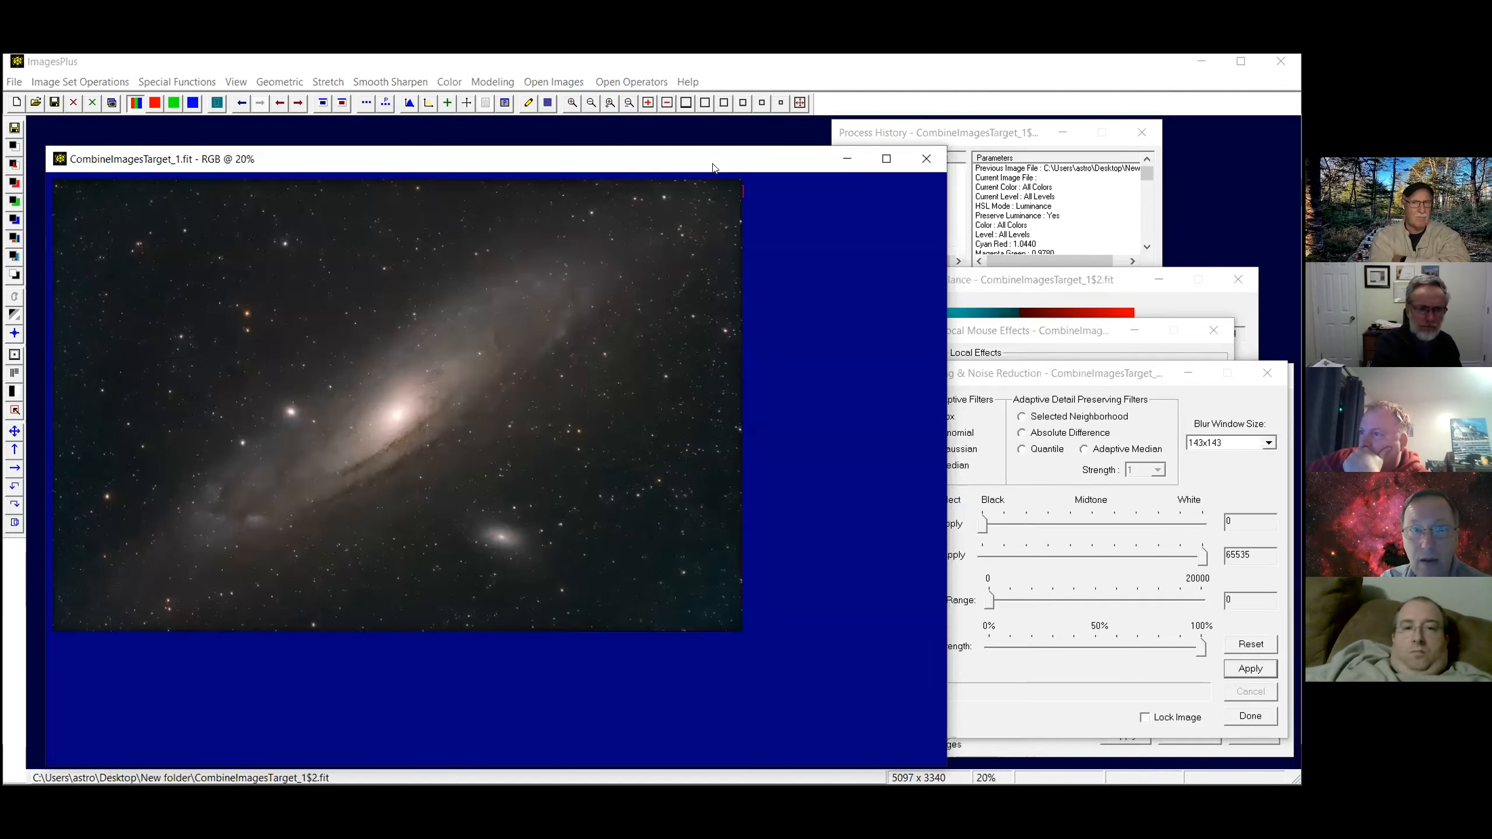
# Set the galaxy image's red balance to 1.066 and paste the copied core mask as a Mono Image mask on that adjustment
pyautogui.click(1008, 280)
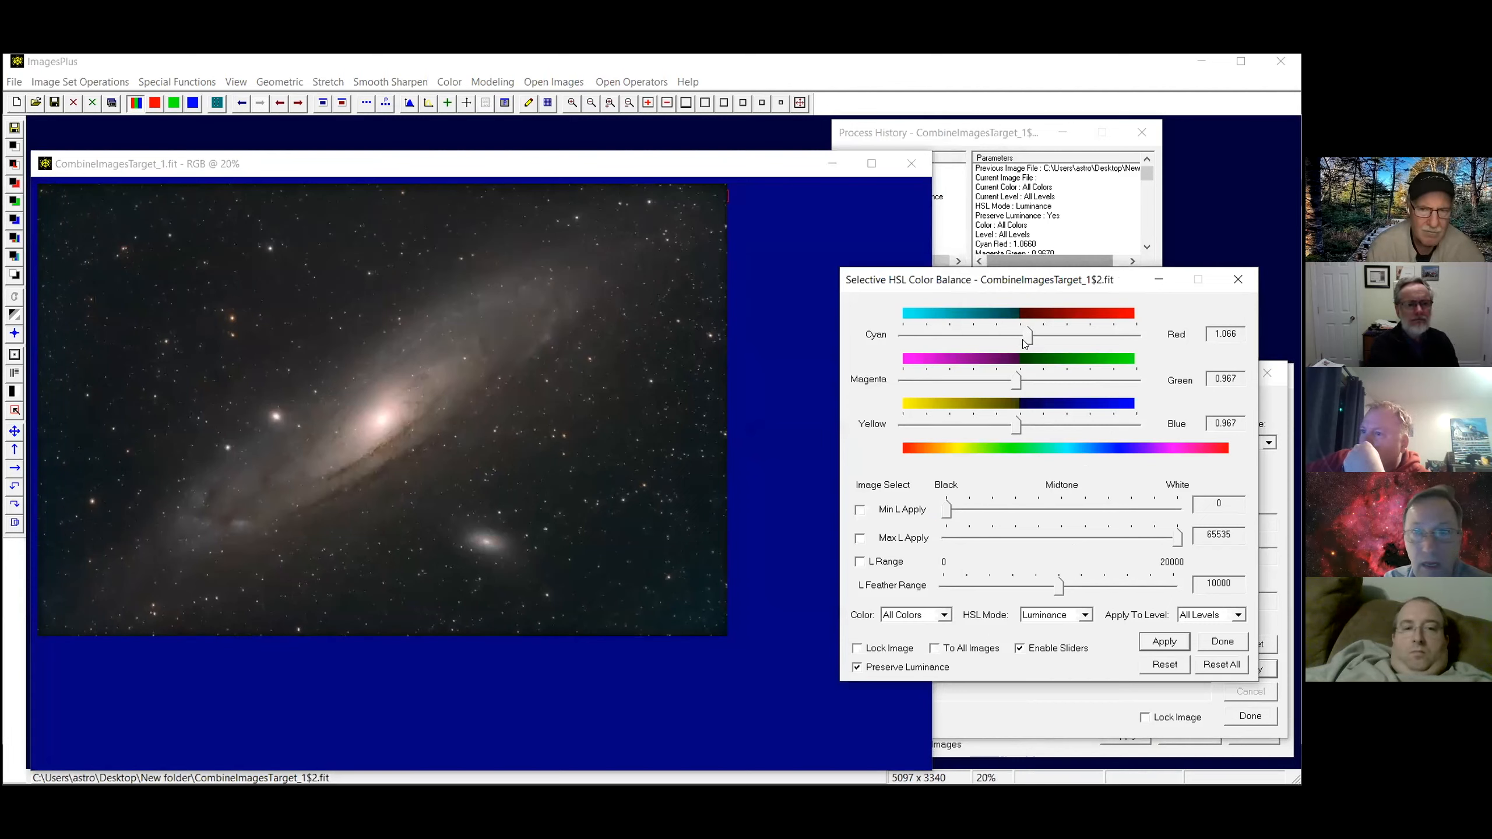
pyautogui.click(1046, 214)
pyautogui.click(1134, 292)
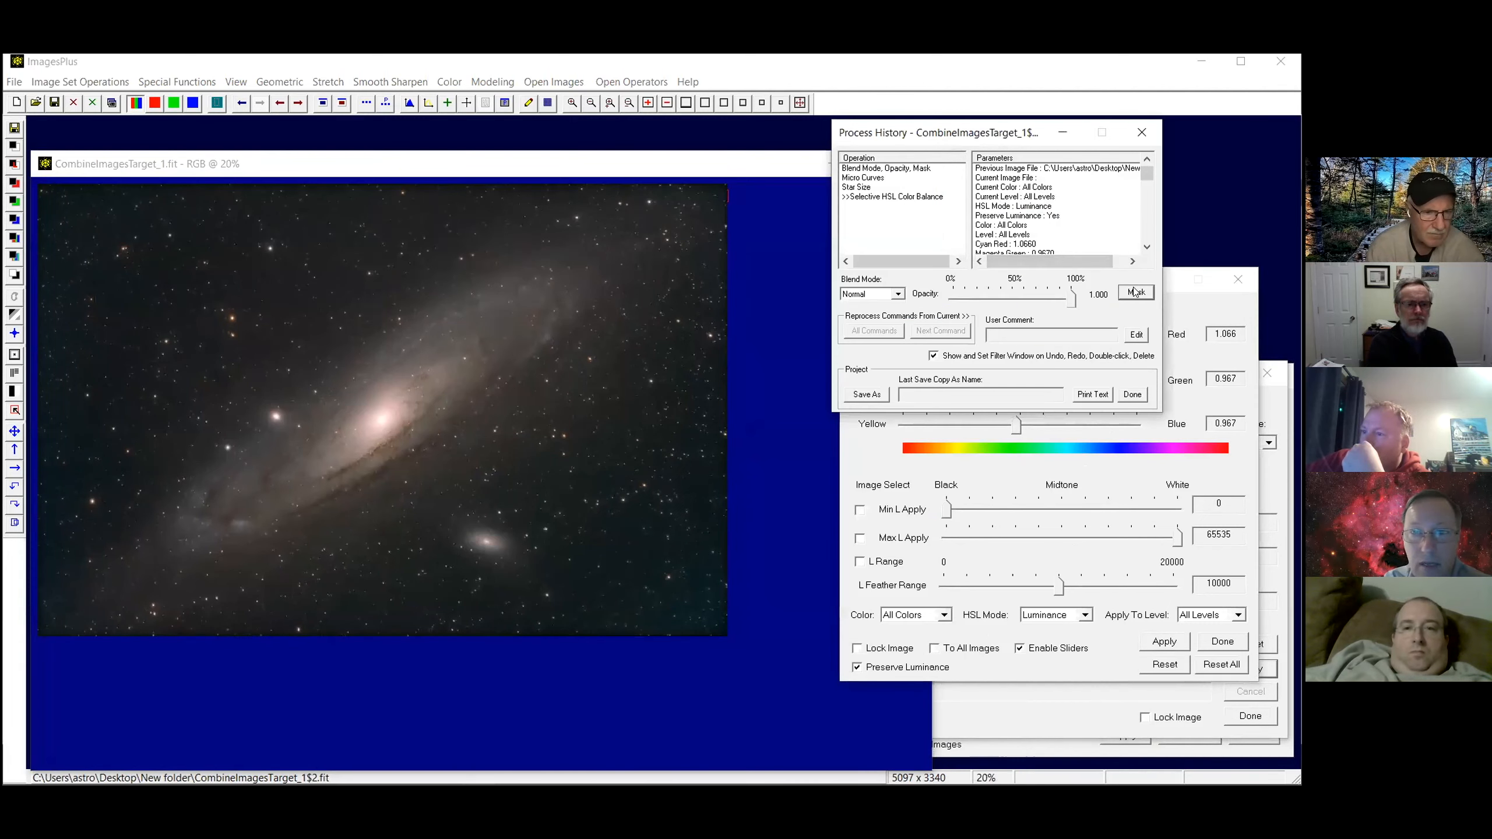
pyautogui.click(963, 585)
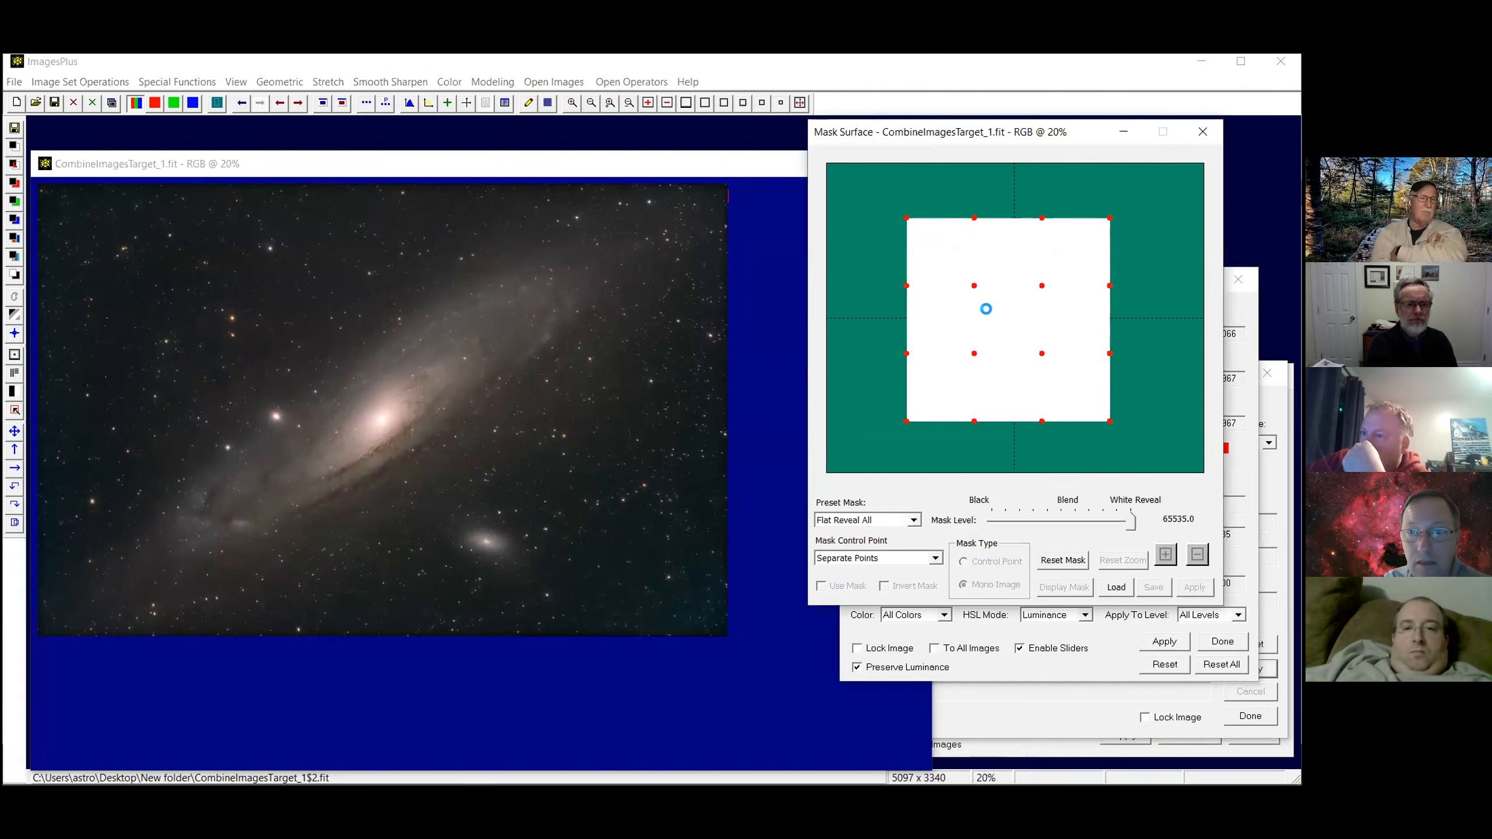
pyautogui.rightClick(991, 315)
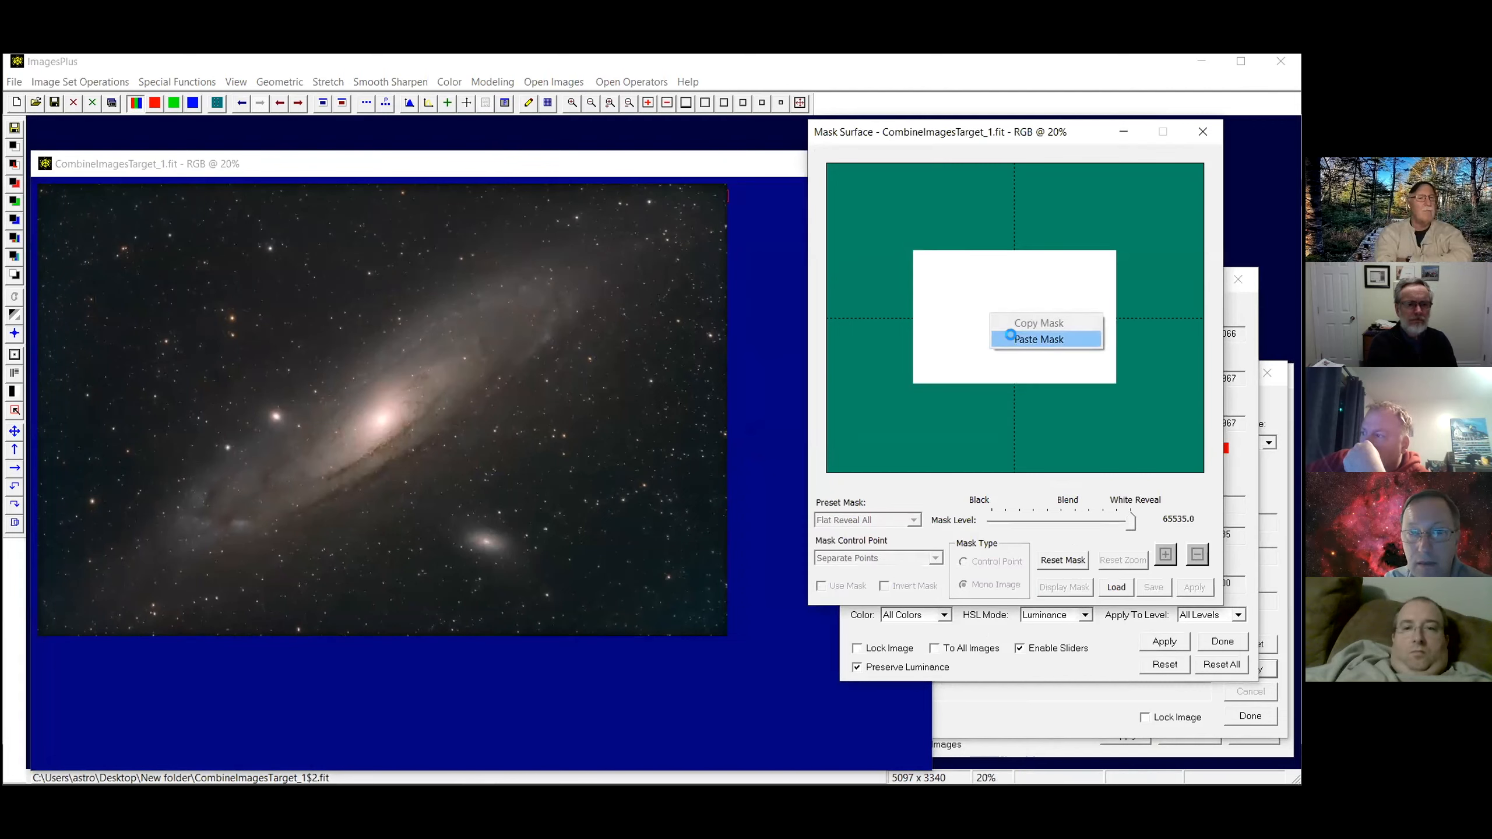
pyautogui.click(1038, 339)
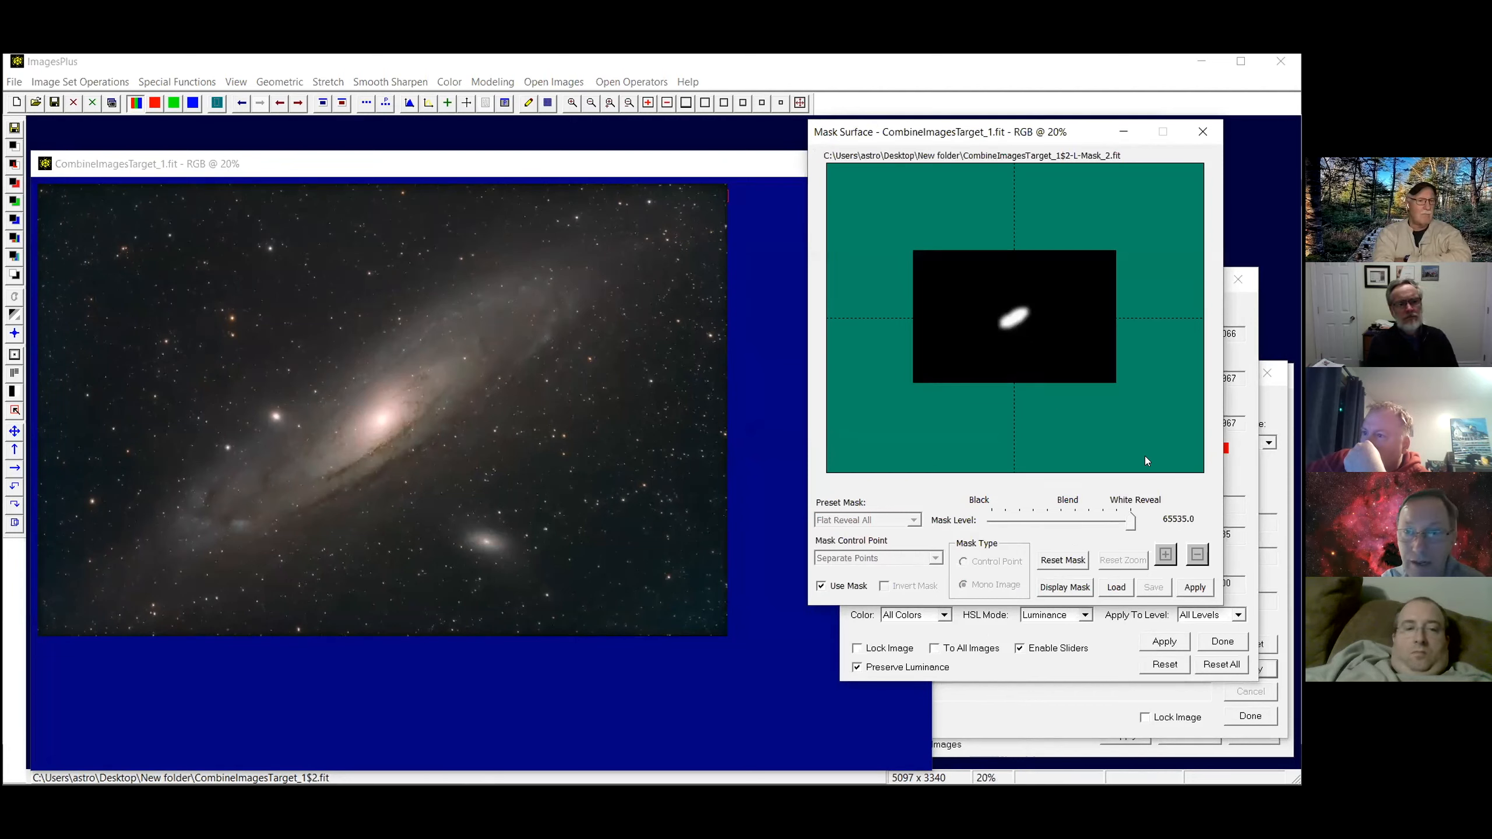
# Rebalance the masked galaxy core's color to red 1.109, green 0.963 and blue 0.928
pyautogui.click(1241, 466)
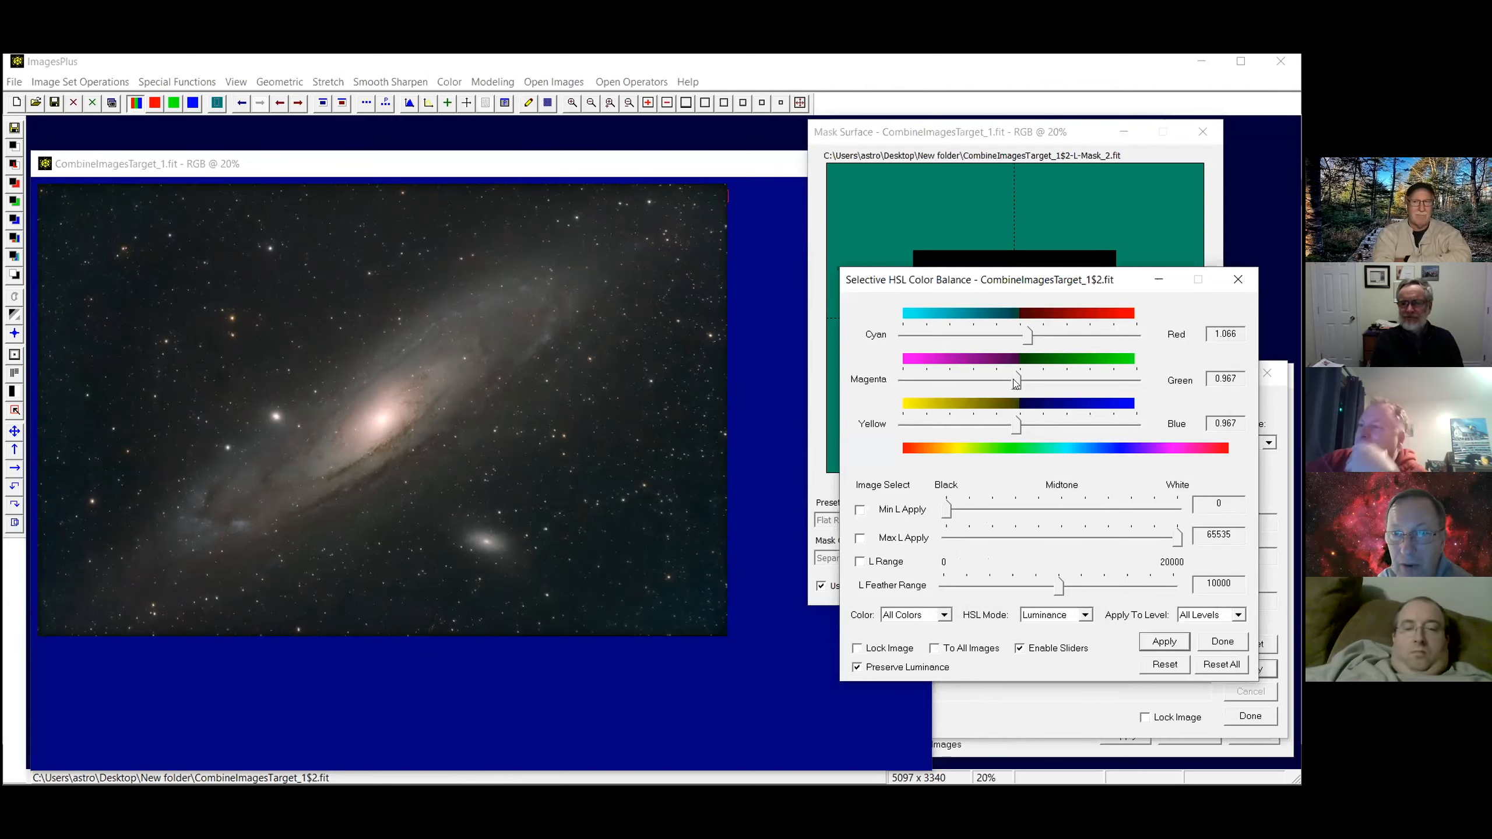
pyautogui.moveTo(1013, 380); pyautogui.dragTo(1017, 380)
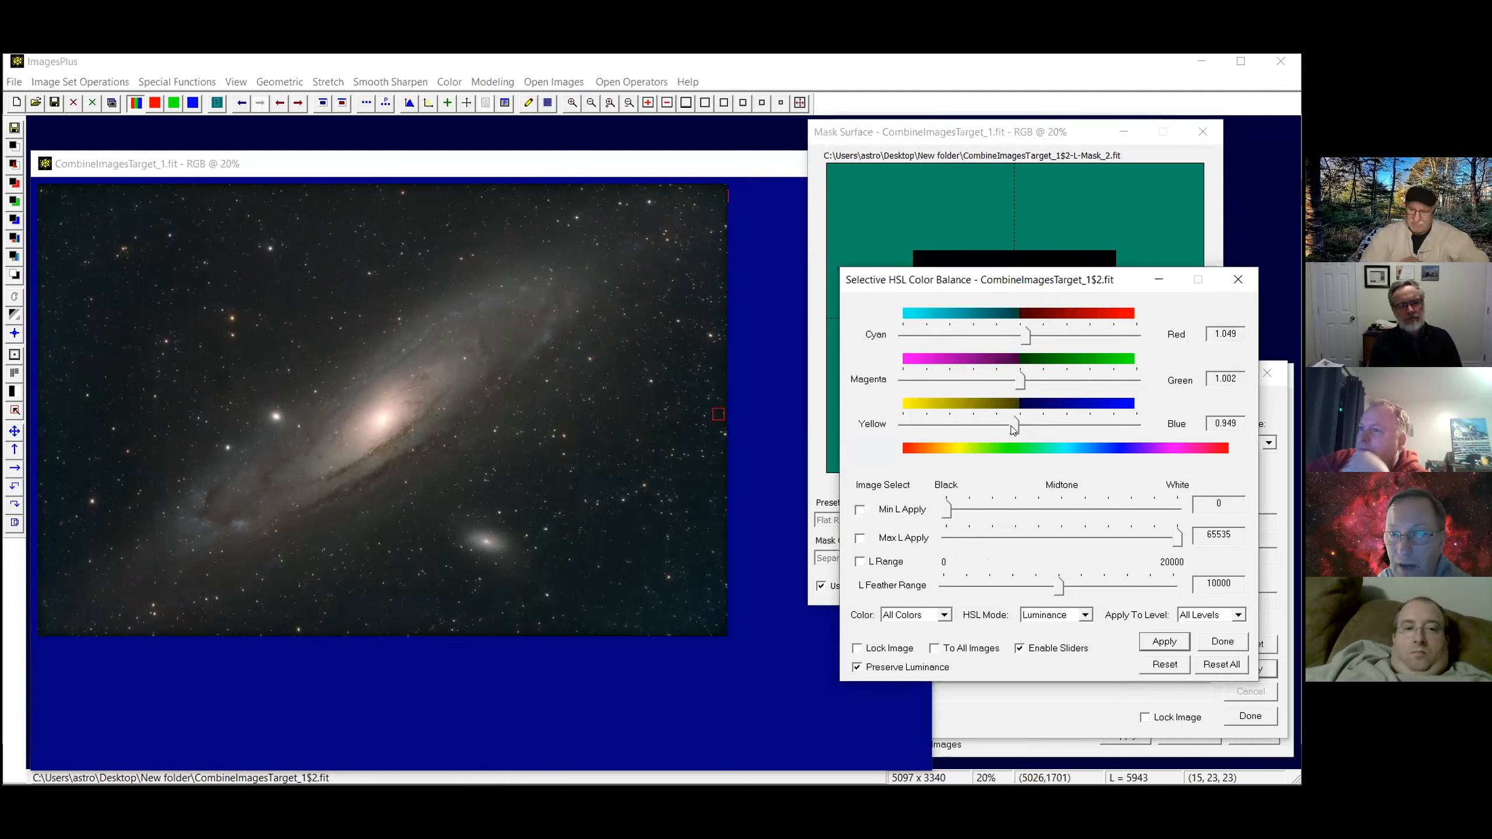
pyautogui.moveTo(1015, 424); pyautogui.dragTo(1003, 424)
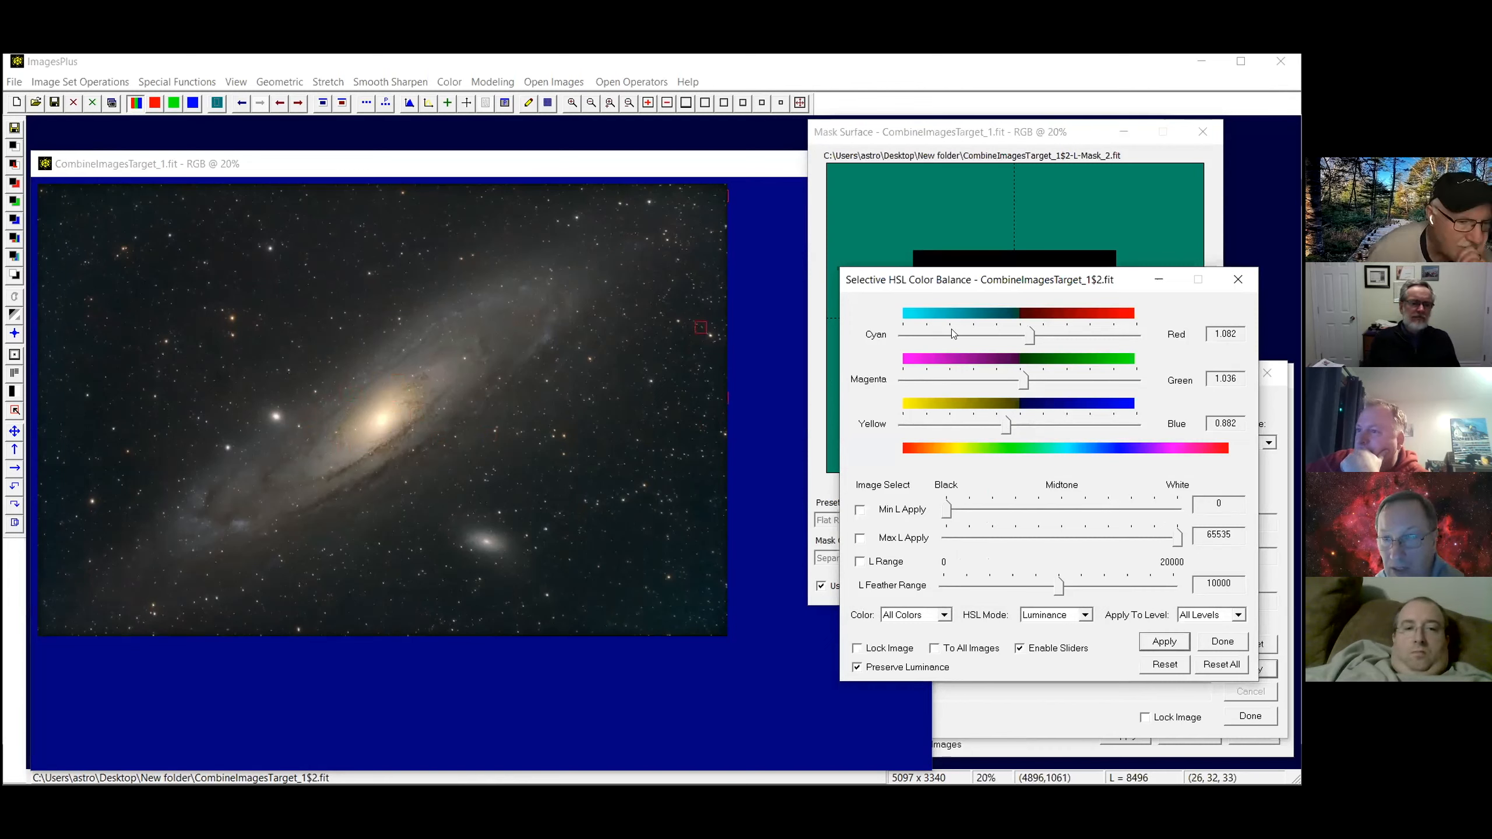
pyautogui.moveTo(1004, 425); pyautogui.dragTo(1015, 428)
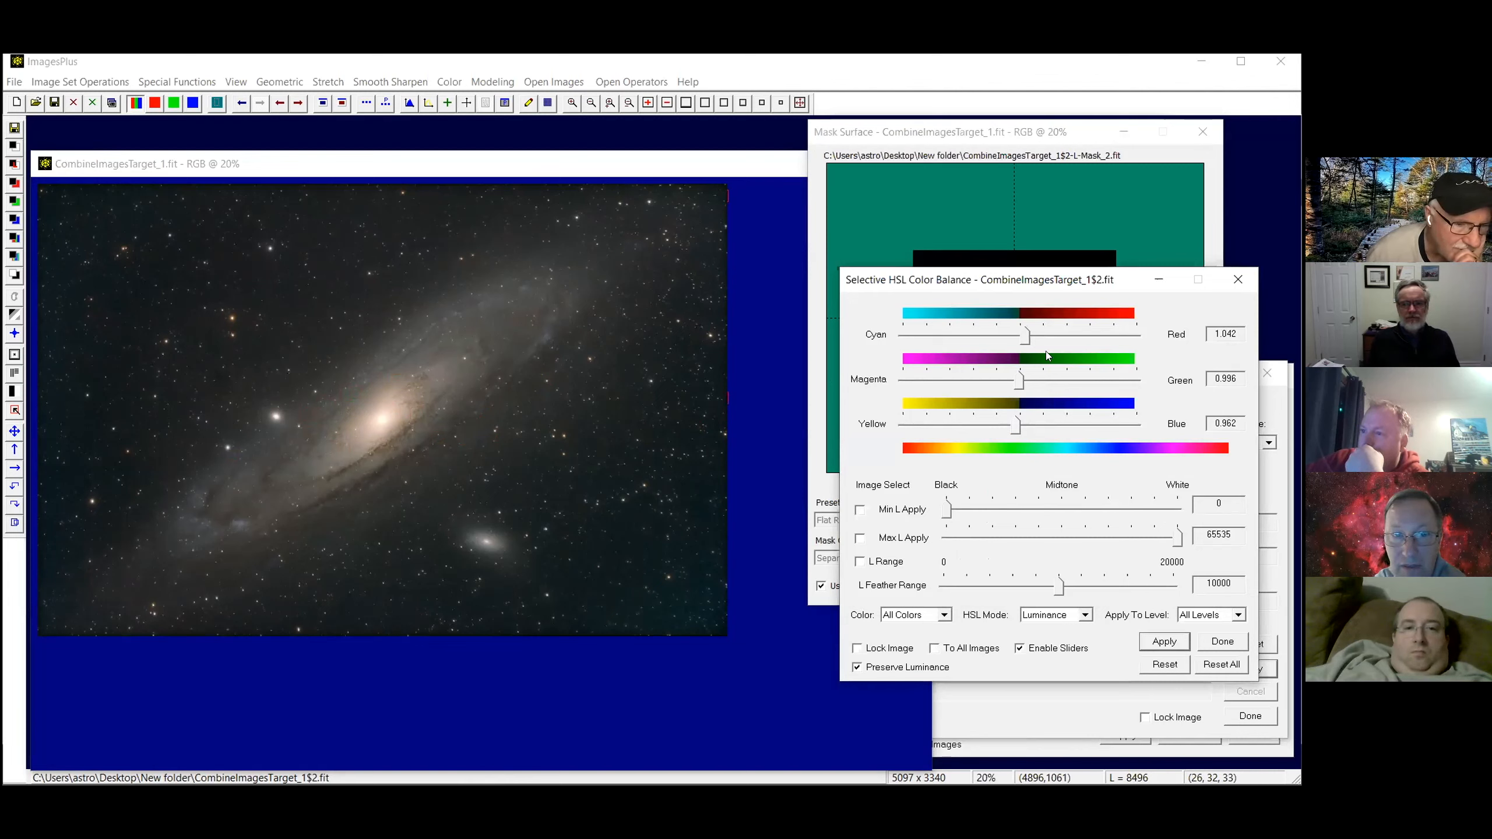
pyautogui.moveTo(1022, 336); pyautogui.dragTo(1033, 336)
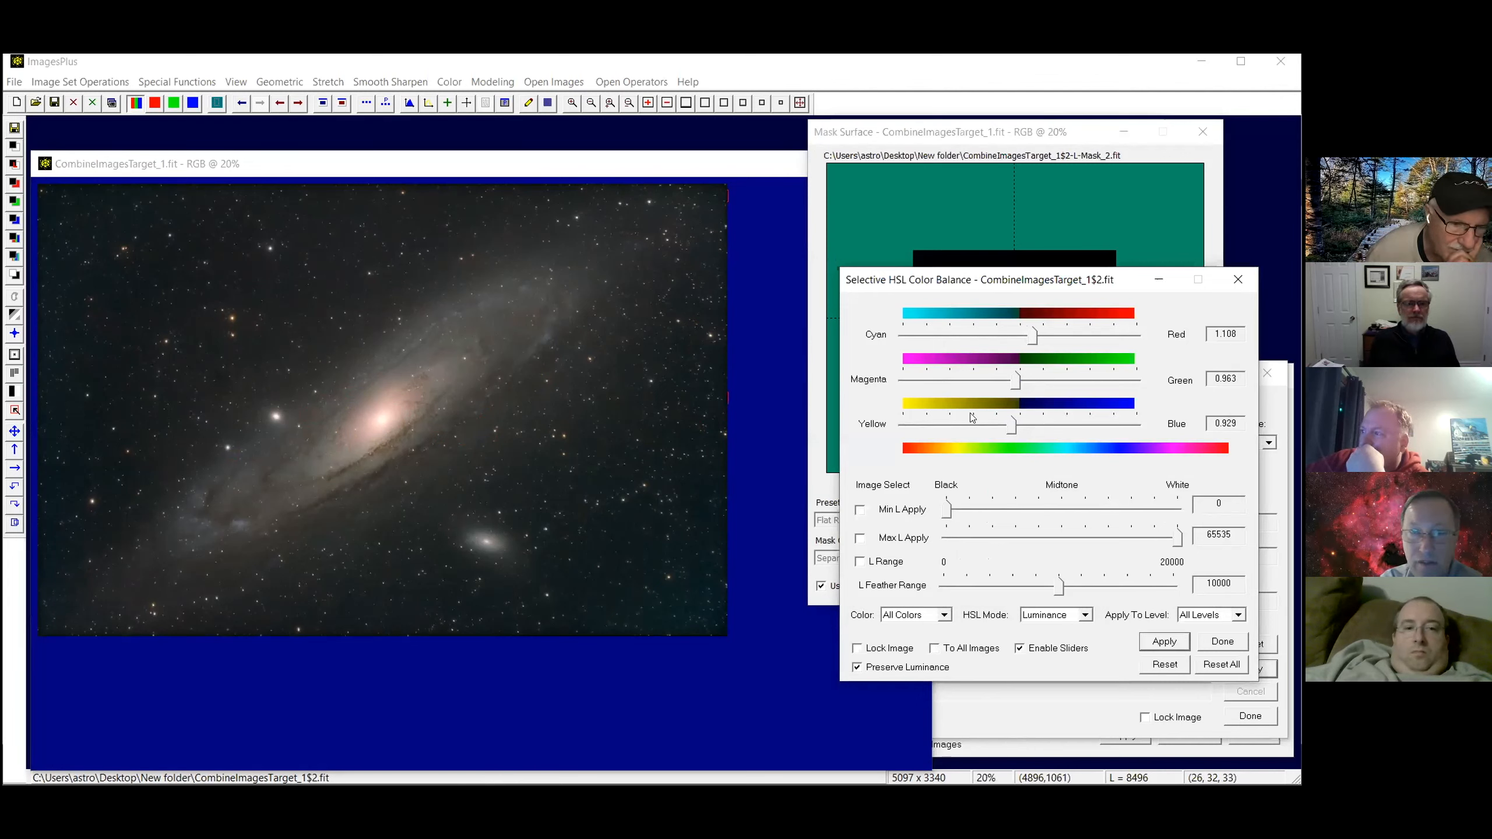
pyautogui.click(1012, 428)
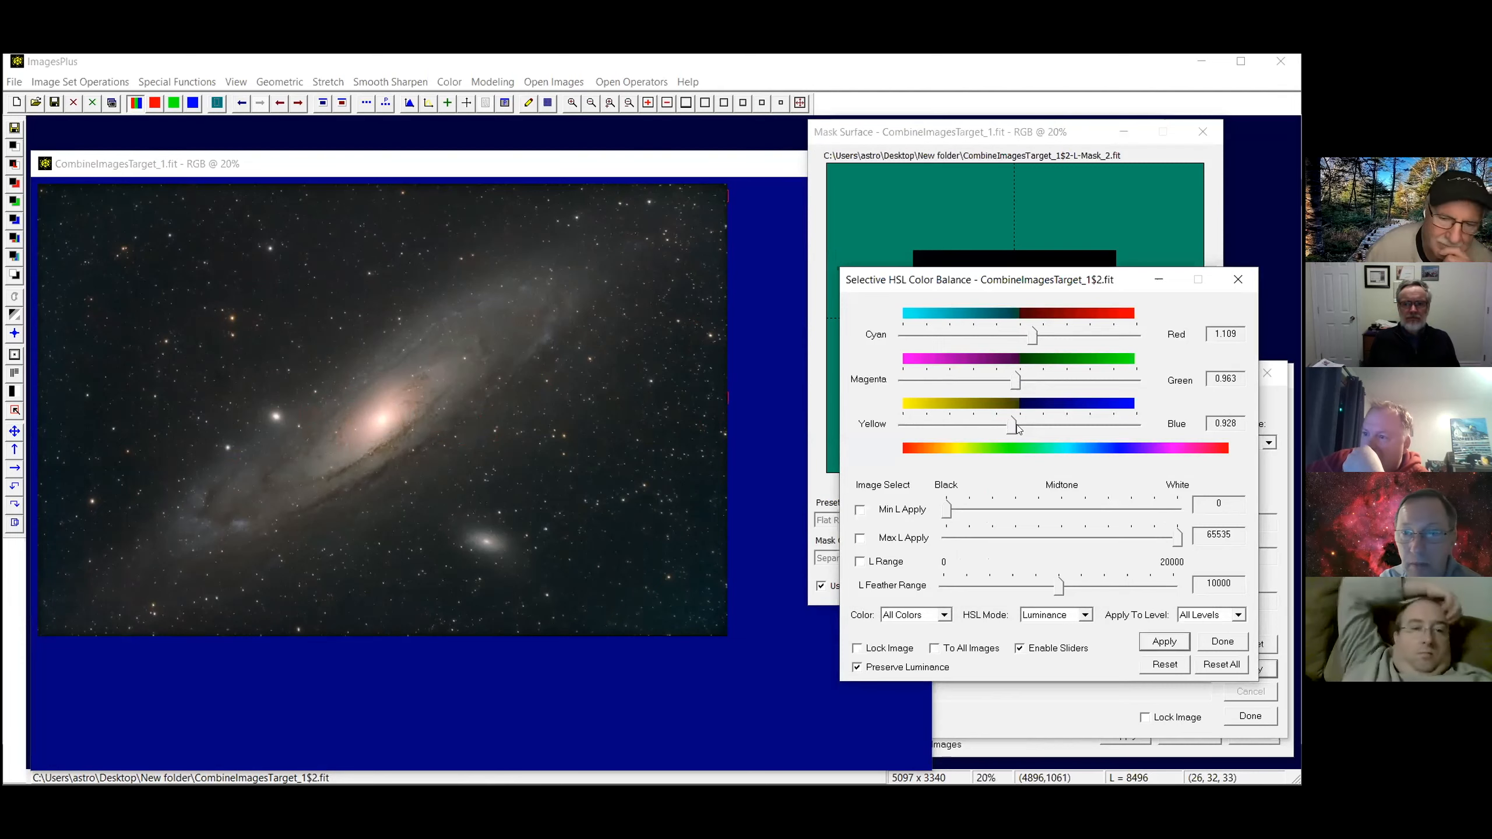
# Reopen the core mask image and blur it further with a Gaussian filter using a 331x331 blur window
pyautogui.click(833, 409)
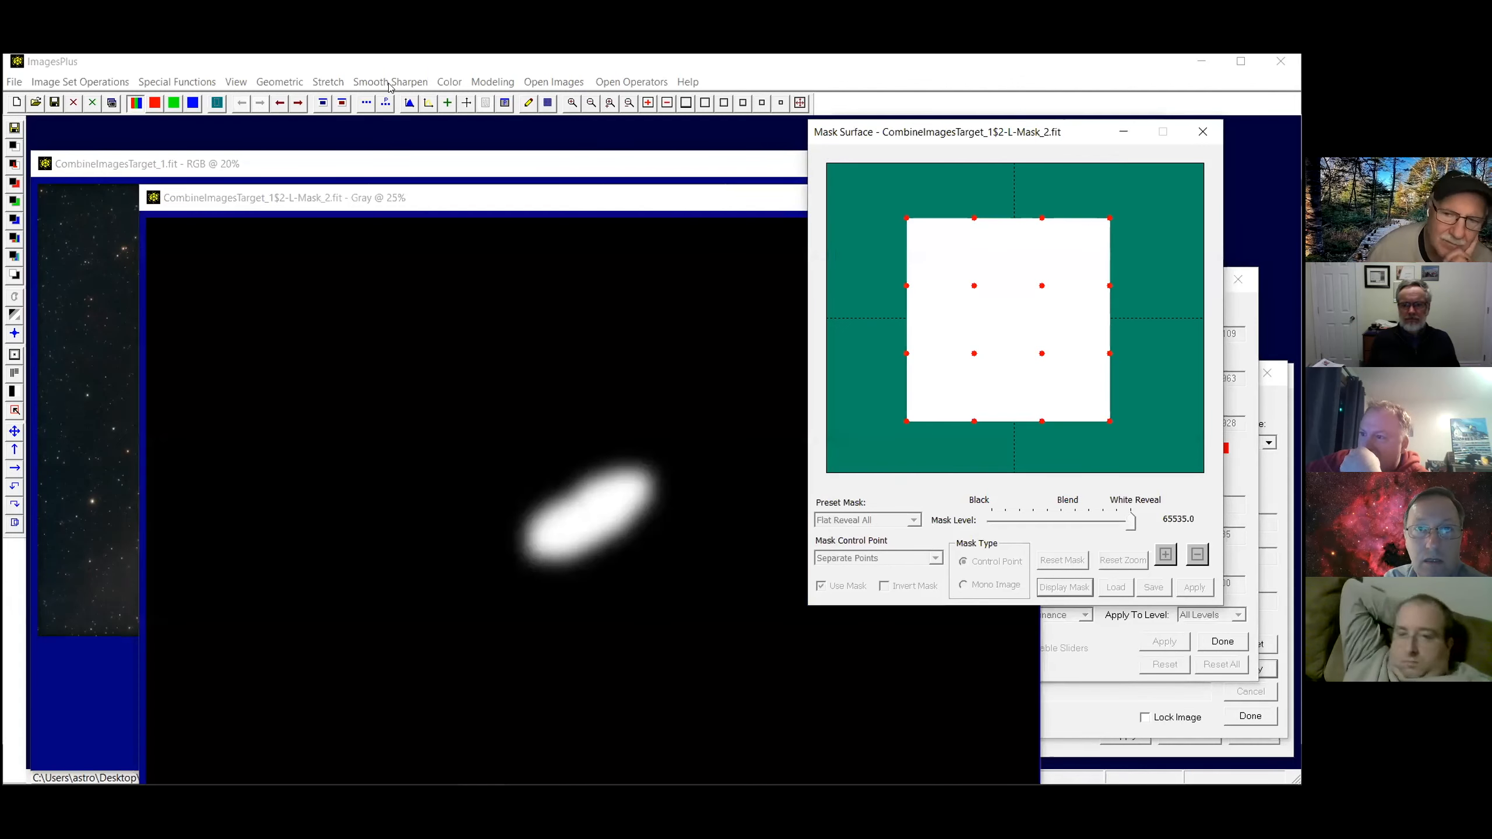
pyautogui.click(389, 81)
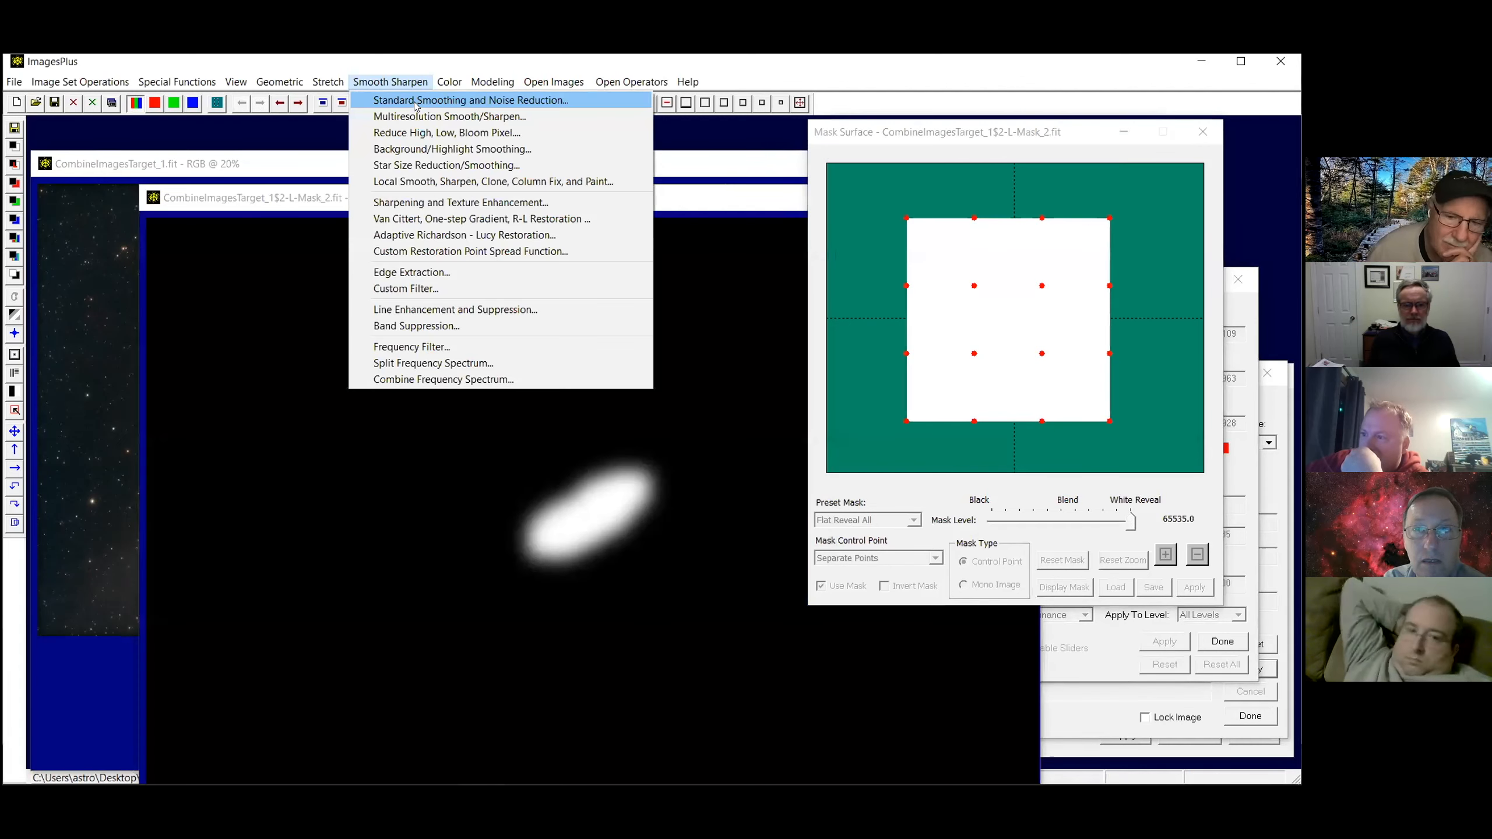
pyautogui.click(399, 99)
pyautogui.click(1217, 442)
pyautogui.scroll(-20, 1267, 598)
pyautogui.click(1223, 598)
pyautogui.click(1237, 671)
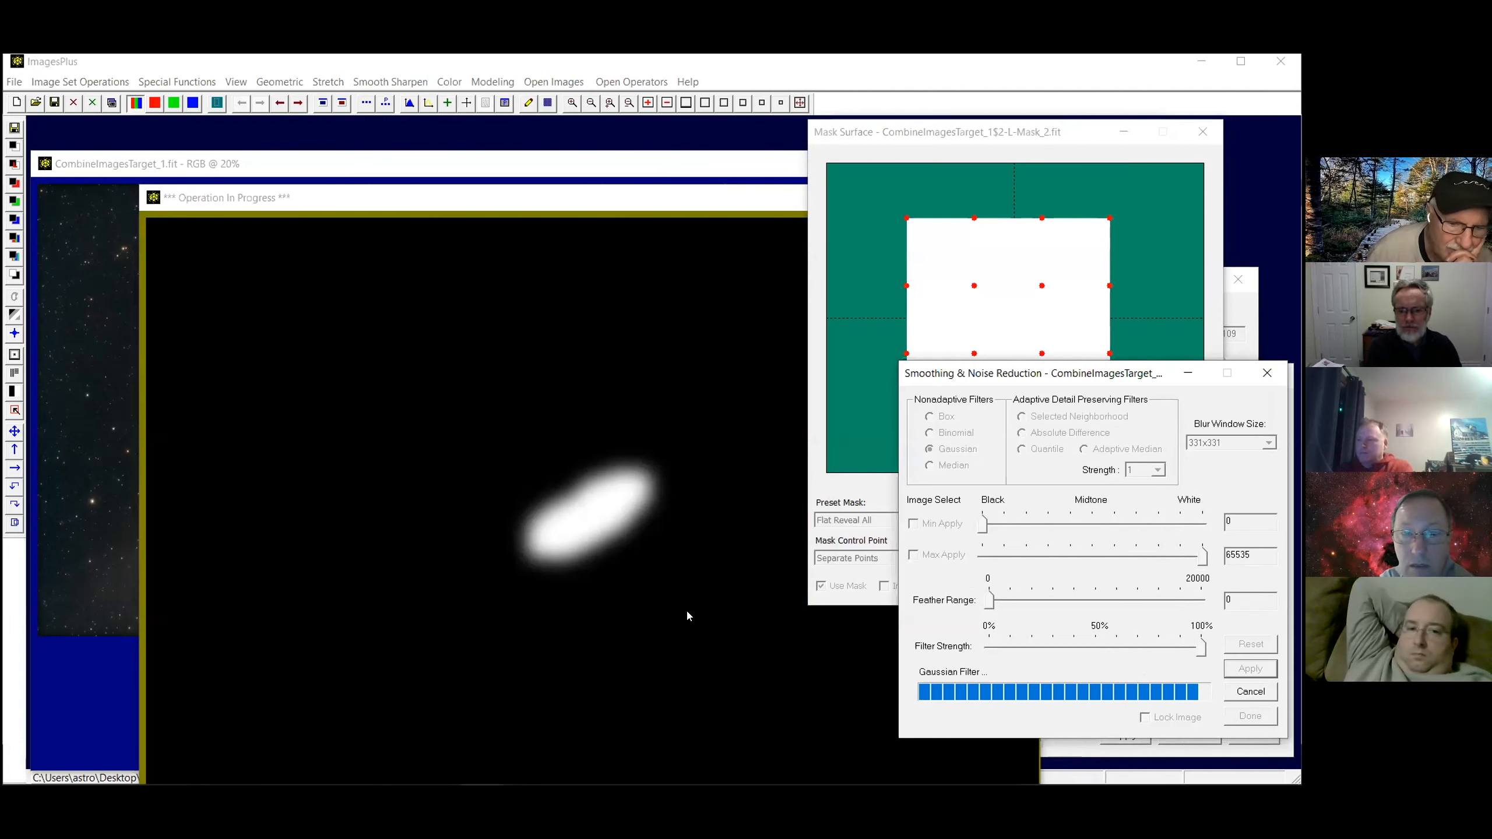
# Save and close the blurred core mask image, and reapply the mask to the galaxy's color adjustment
pyautogui.click(53, 103)
pyautogui.click(667, 472)
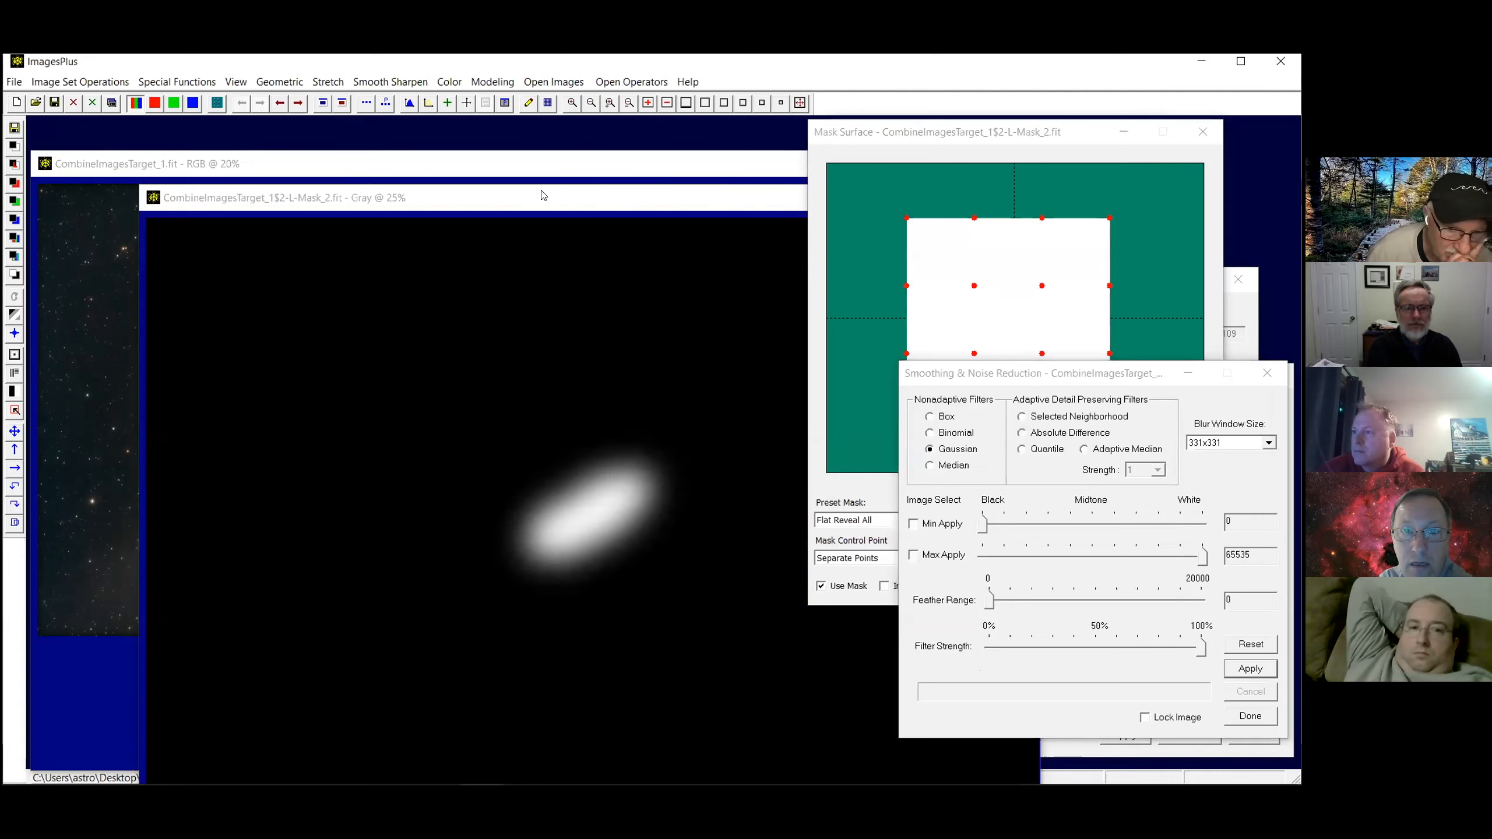
pyautogui.click(543, 198)
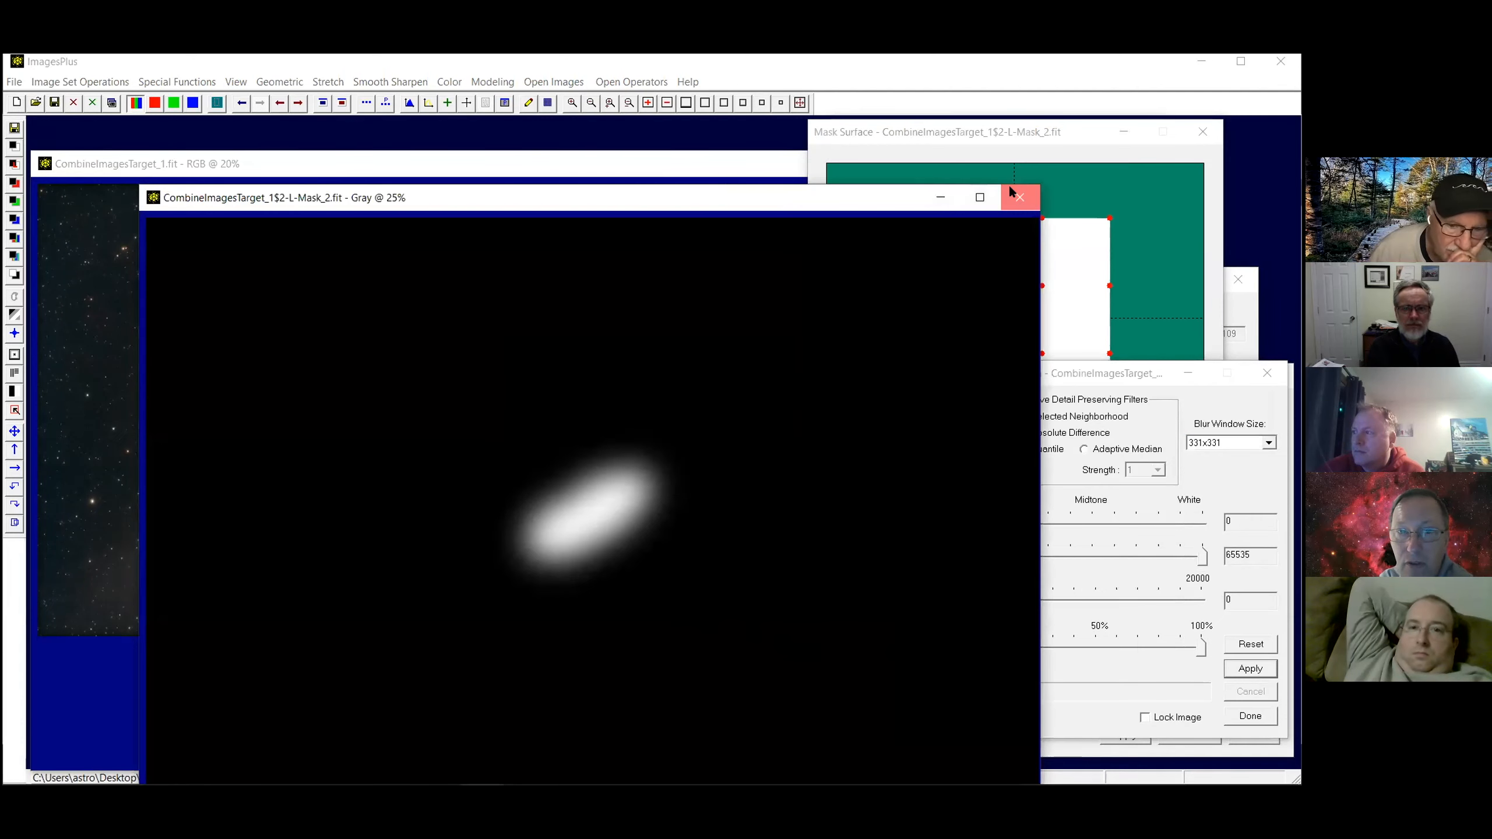
pyautogui.click(1008, 194)
pyautogui.click(1040, 224)
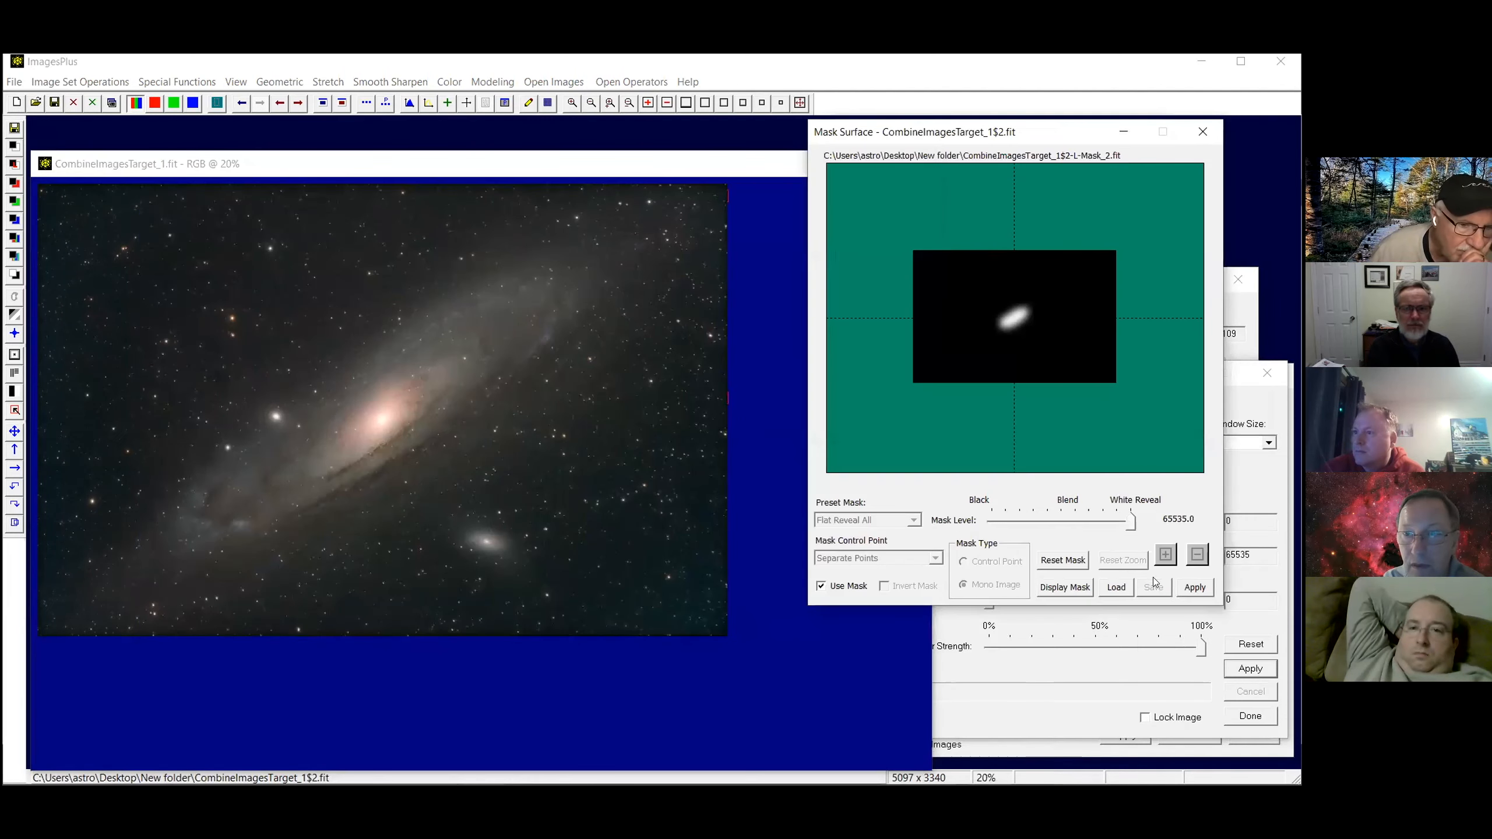
pyautogui.click(1190, 587)
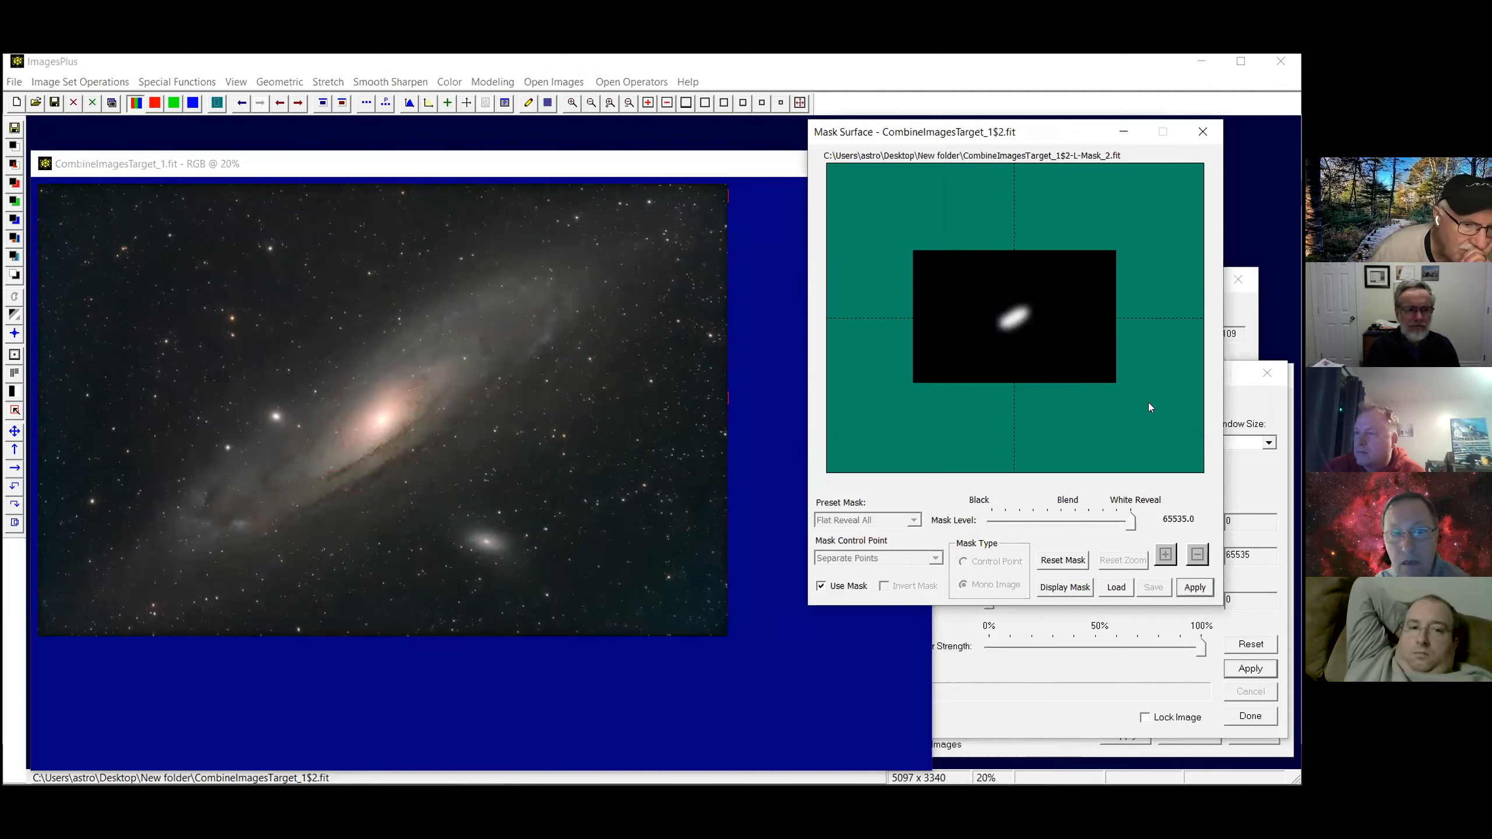
# Close the smoothing window and rebalance the masked galaxy core's color to red 1.033, green 0.975 and blue 0.992
pyautogui.click(1242, 477)
pyautogui.click(1267, 373)
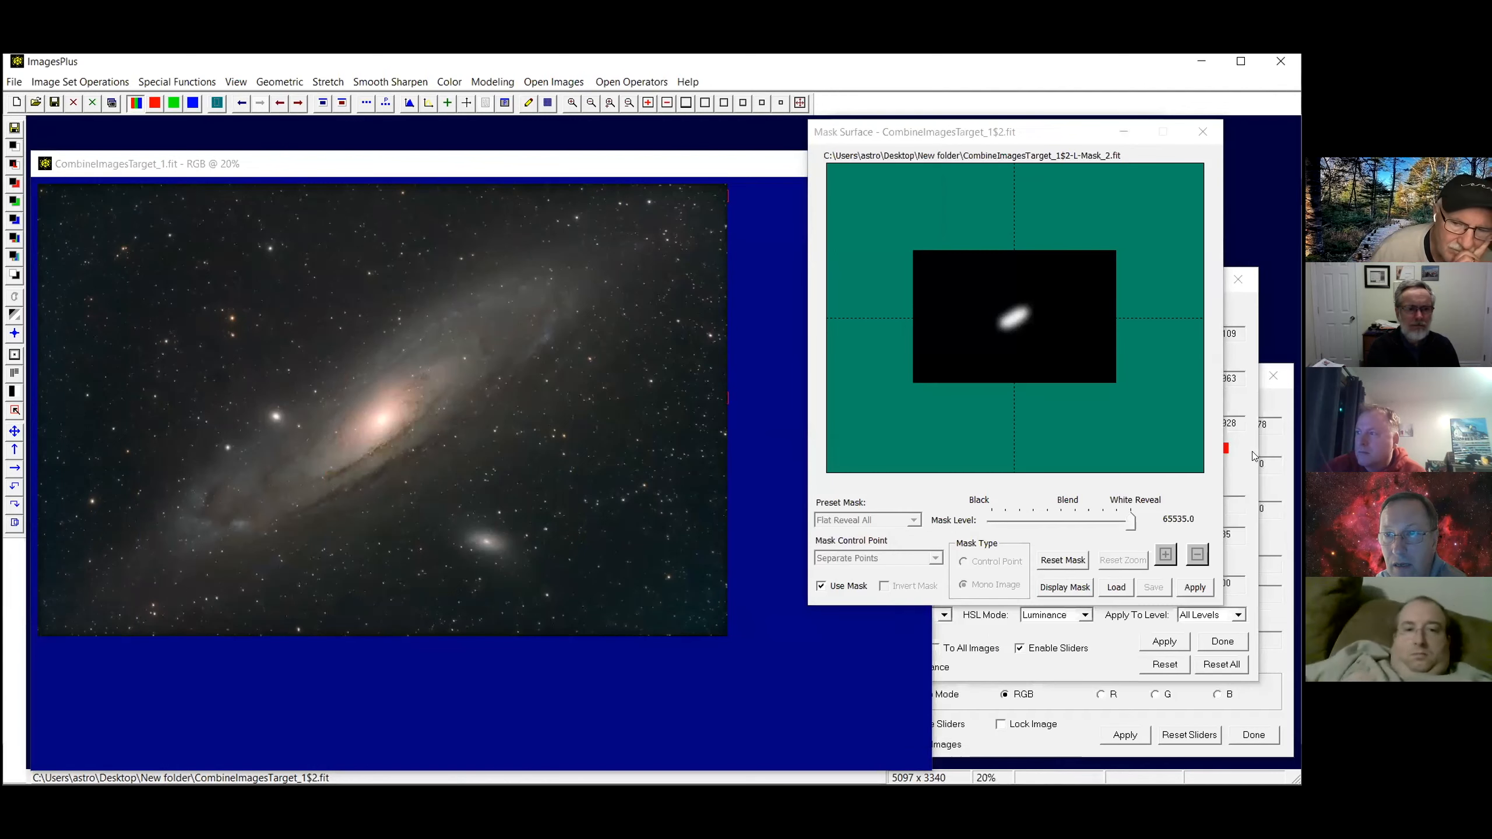
pyautogui.click(1245, 458)
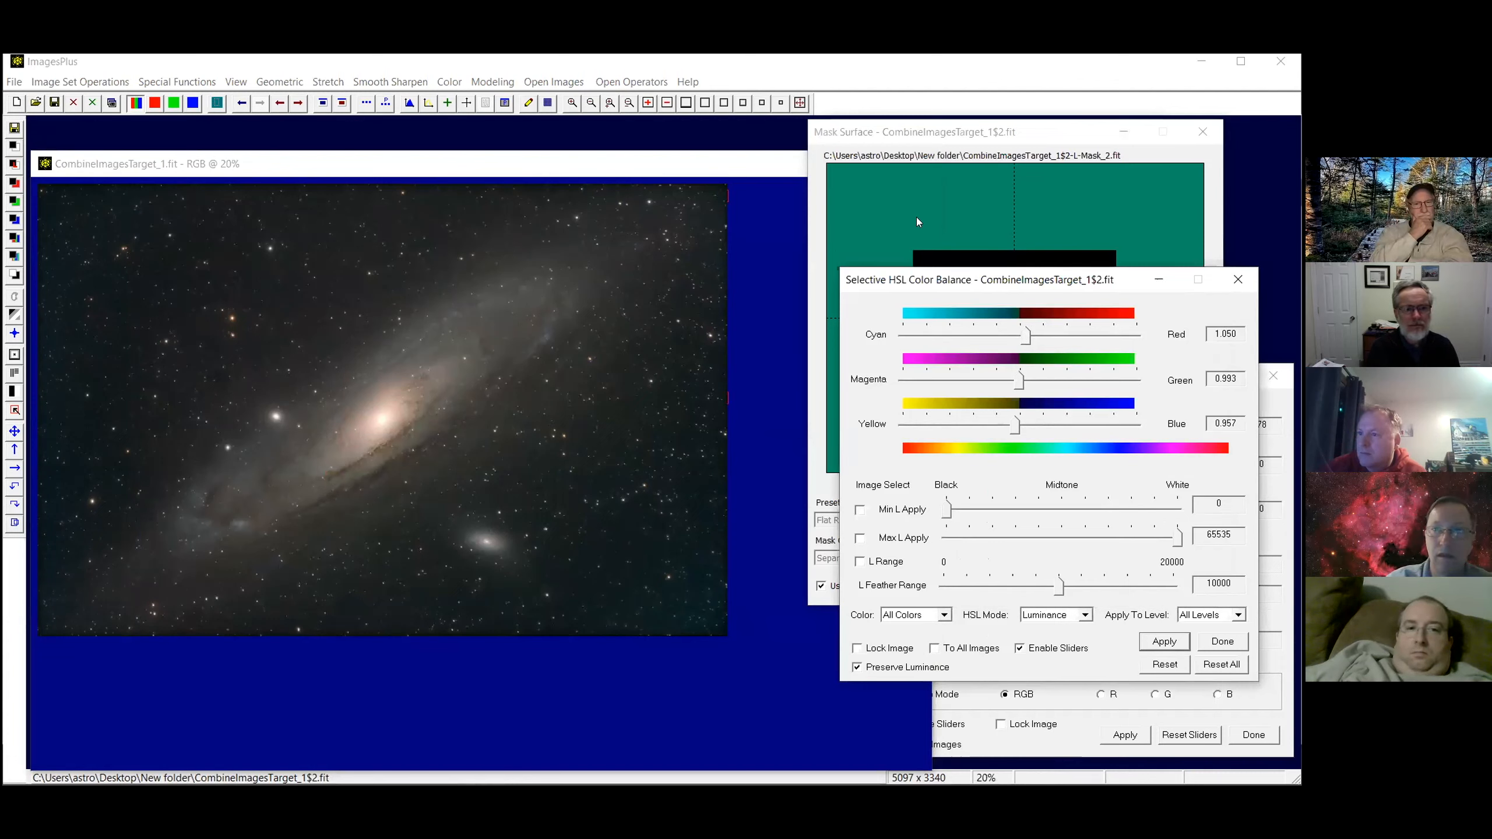
pyautogui.click(1015, 426)
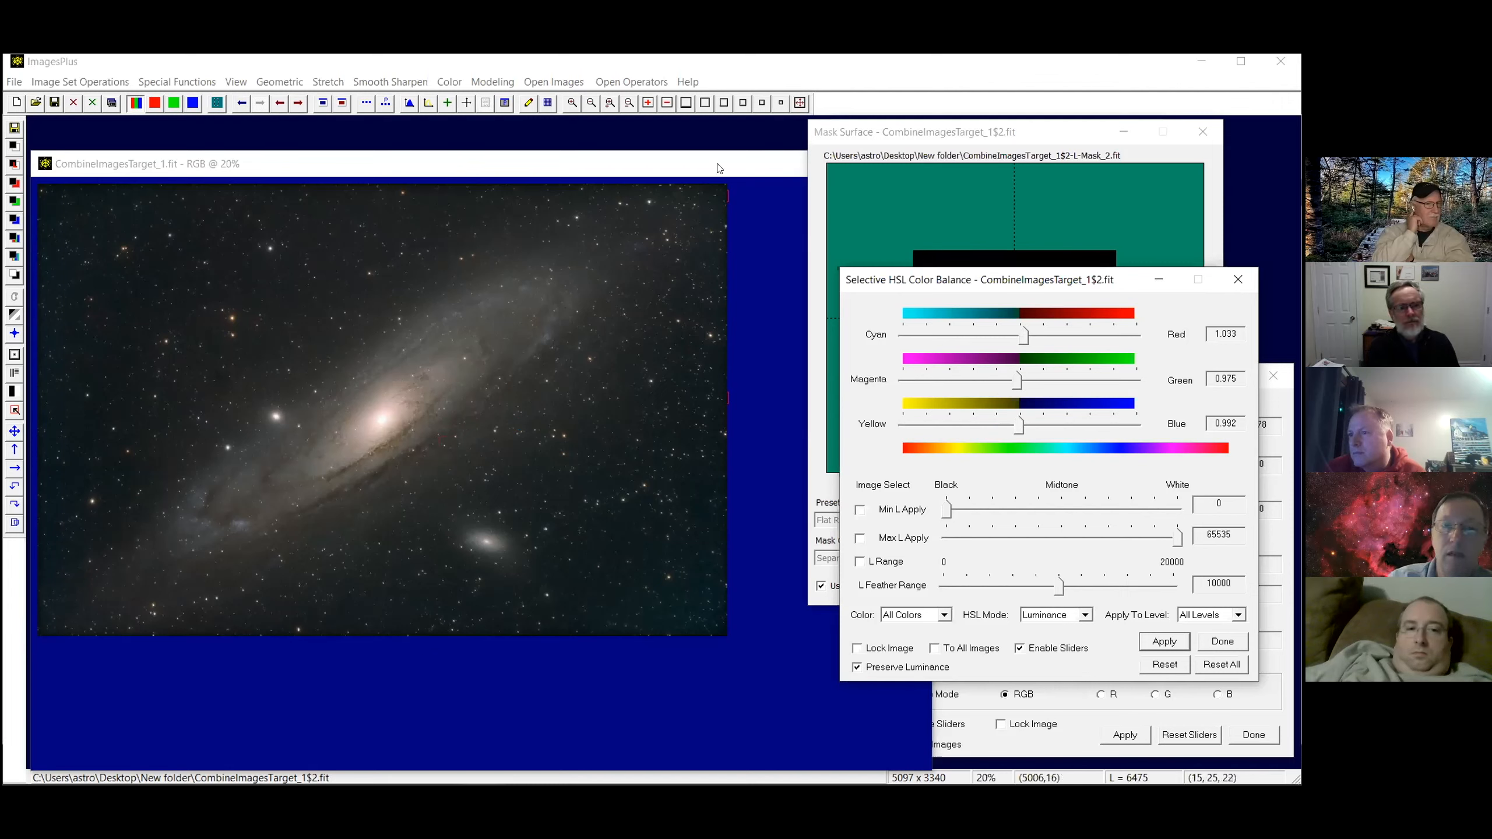
# Try a reduced opacity for the Selective HSL Color Balance operation in the image's process history
pyautogui.click(484, 103)
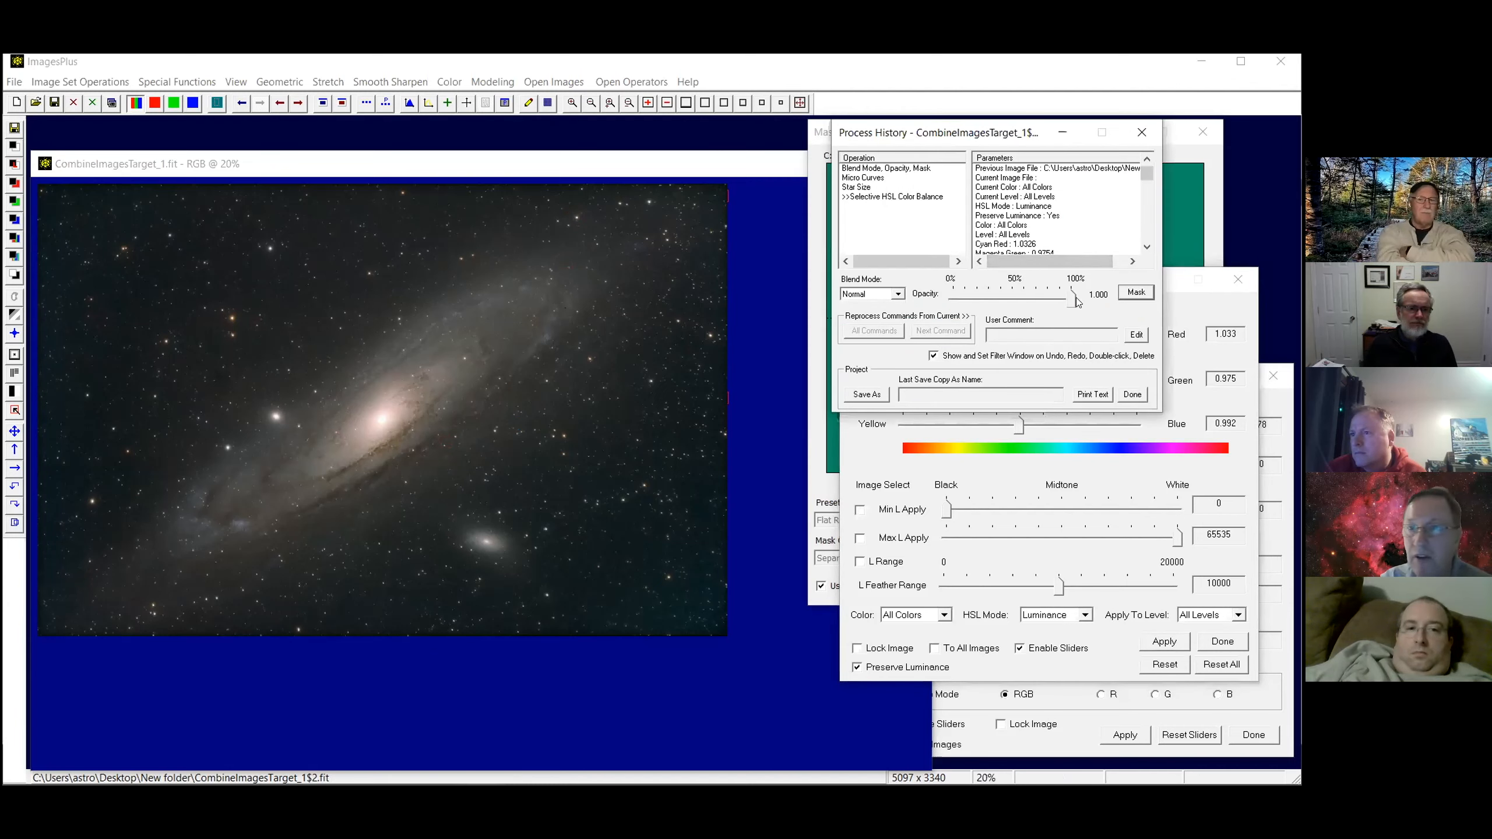
pyautogui.moveTo(1073, 297); pyautogui.dragTo(971, 297)
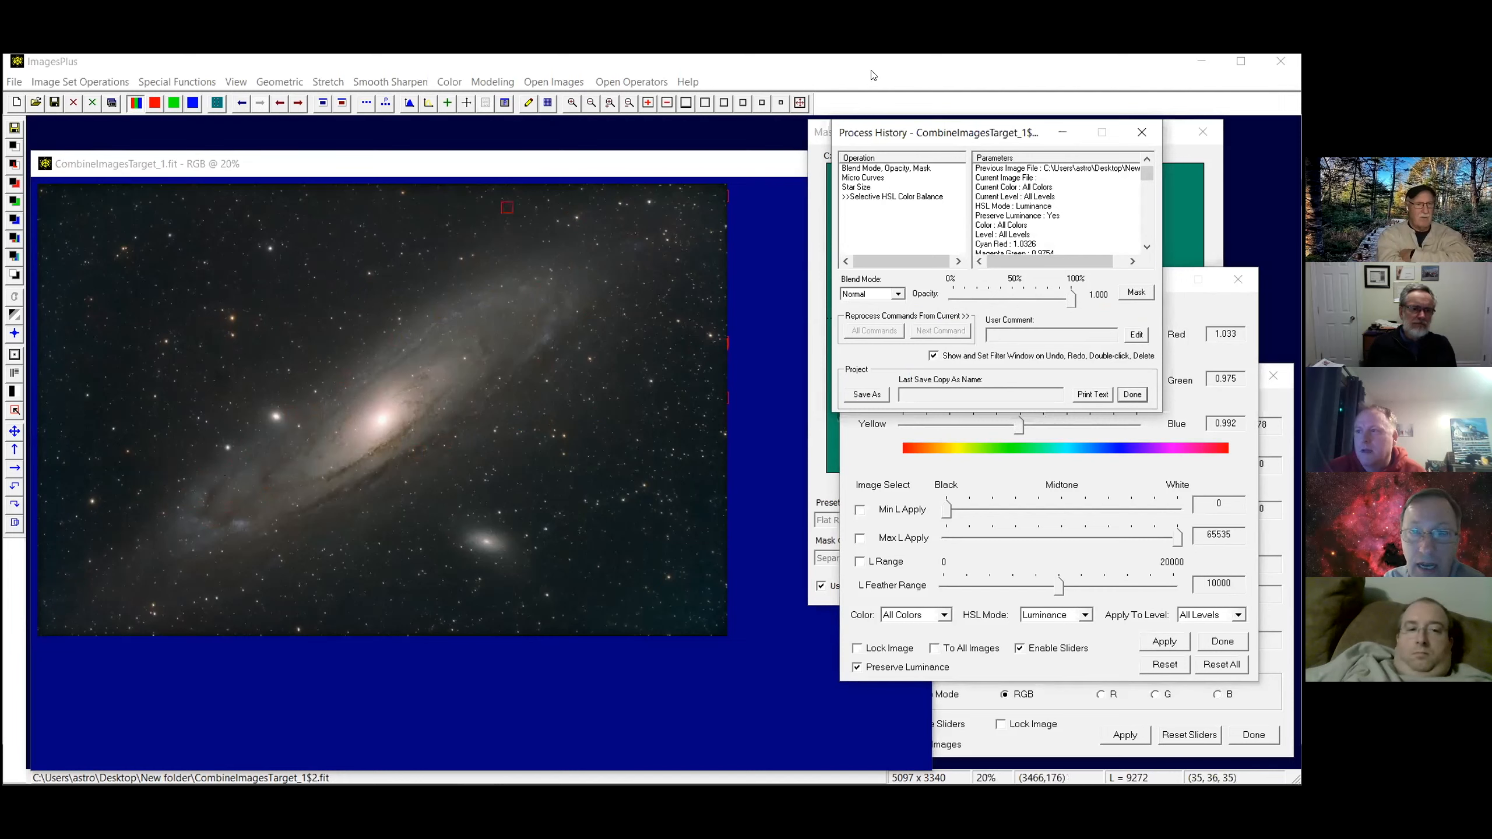
pyautogui.click(1134, 132)
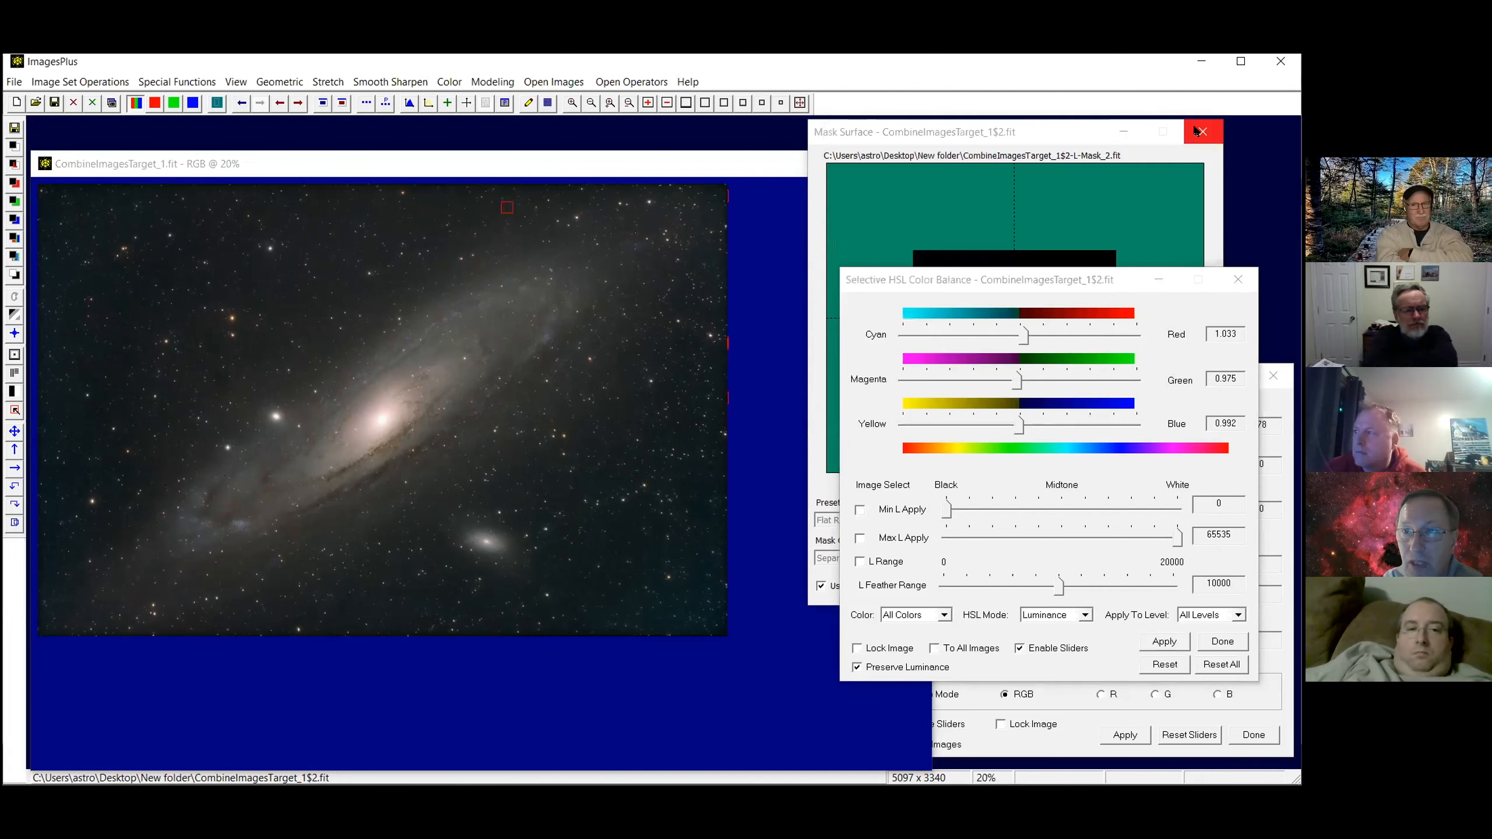
# Close the remaining tool windows, fit the window to the galaxy image and duplicate the image to scale
pyautogui.click(1198, 131)
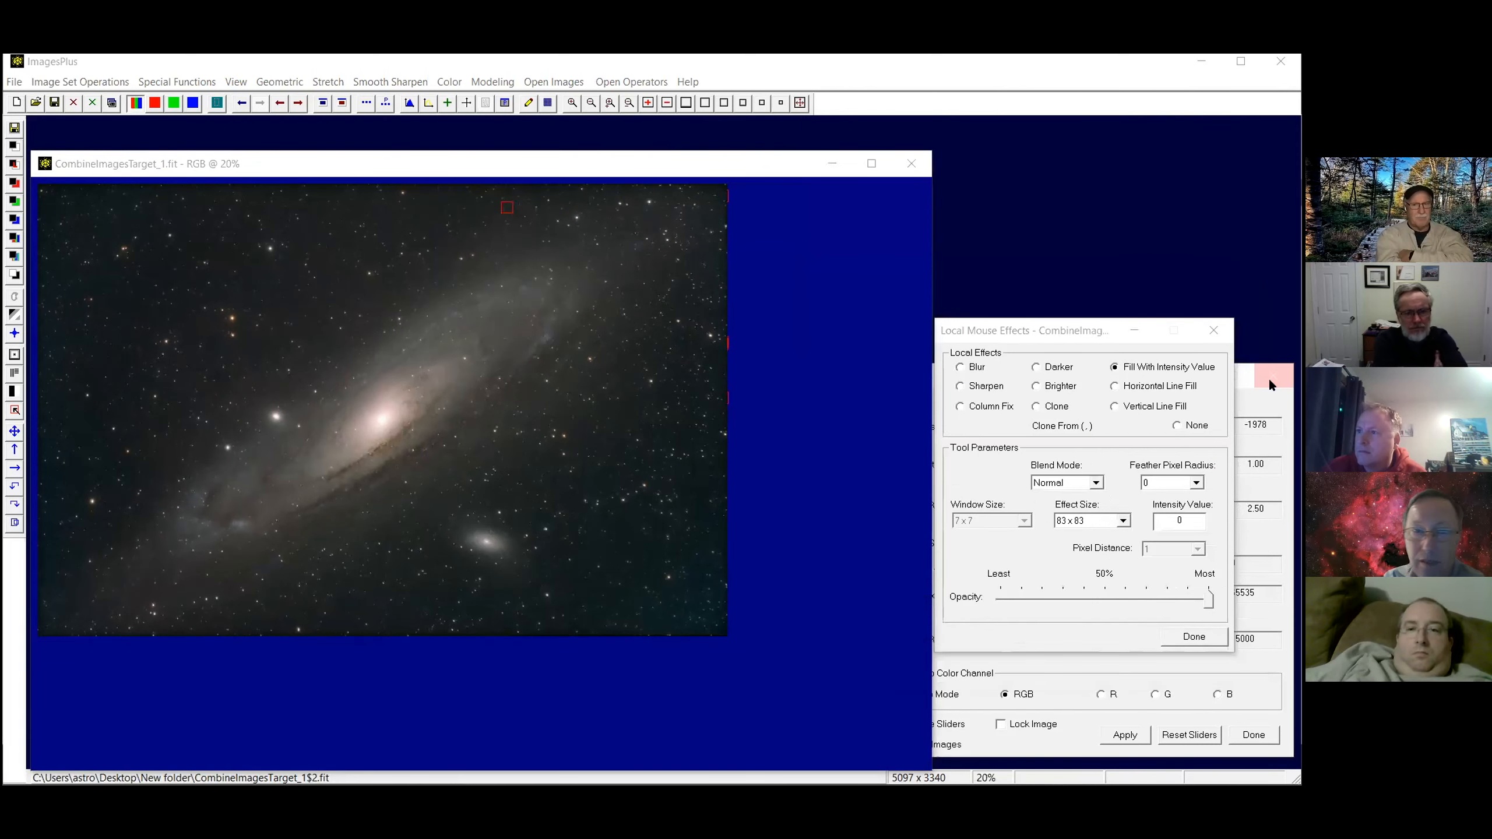
pyautogui.click(1268, 378)
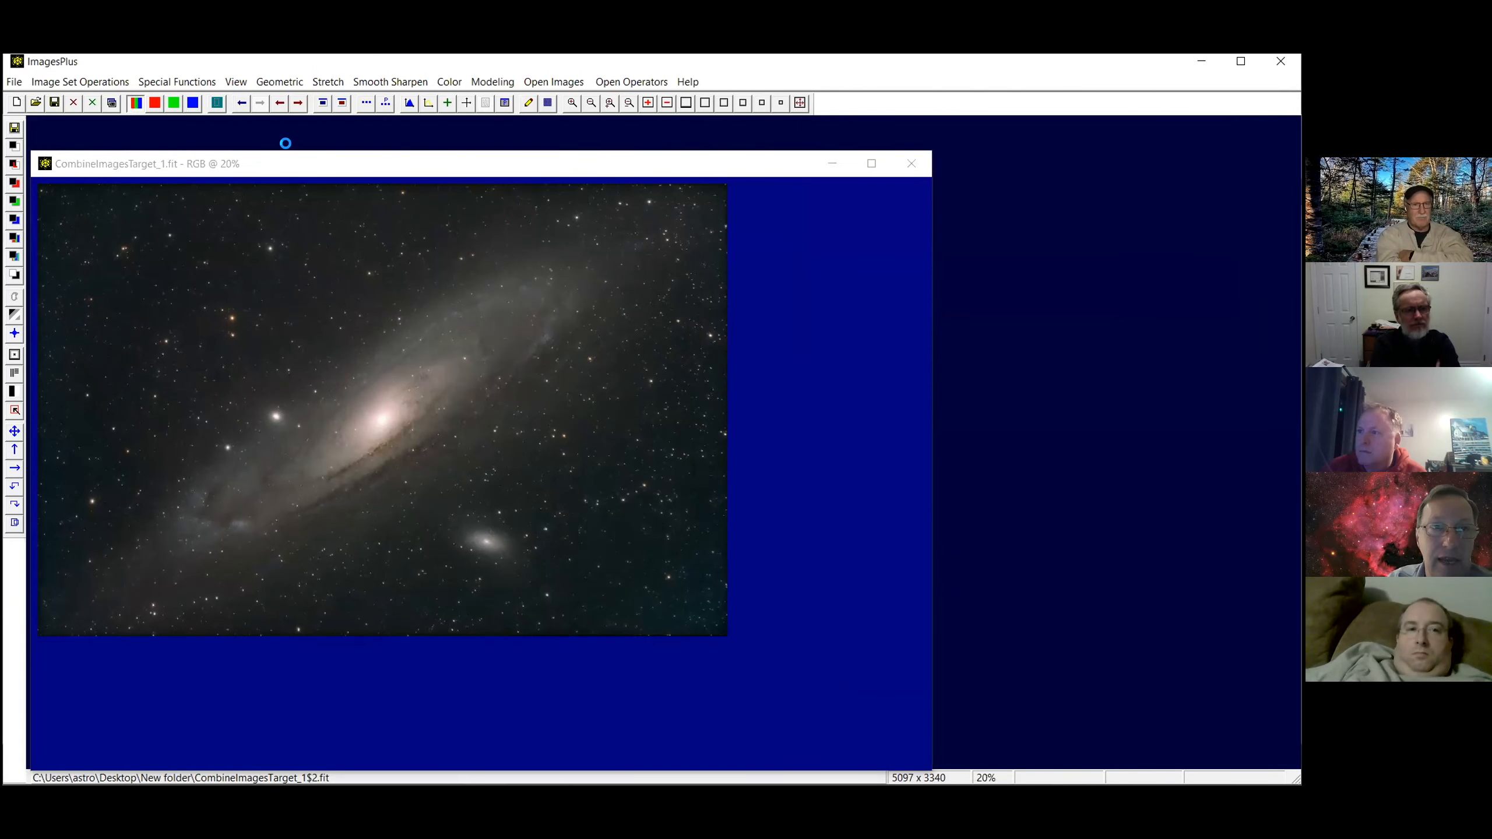
pyautogui.click(782, 104)
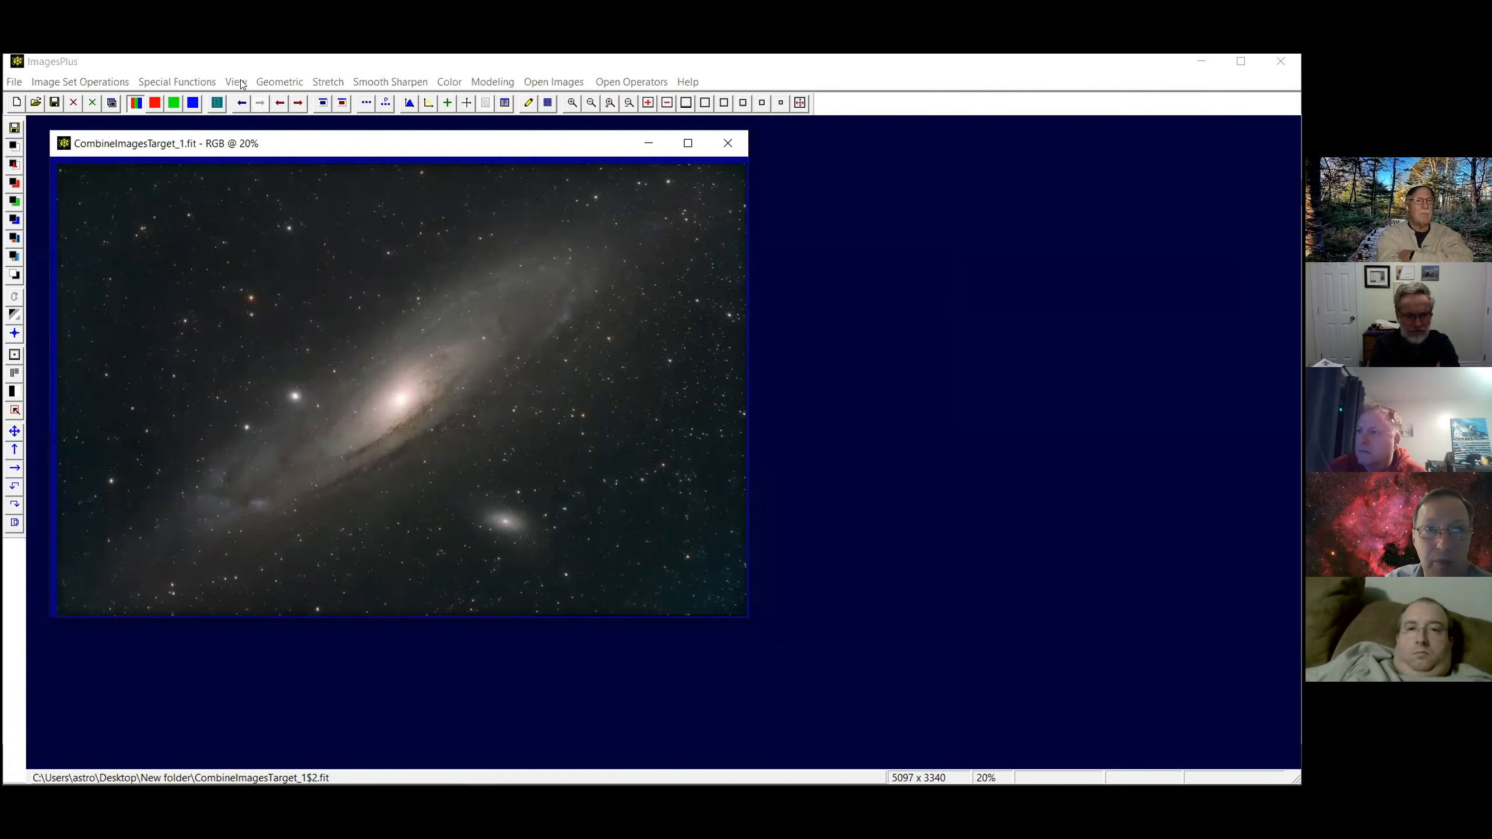
pyautogui.click(236, 82)
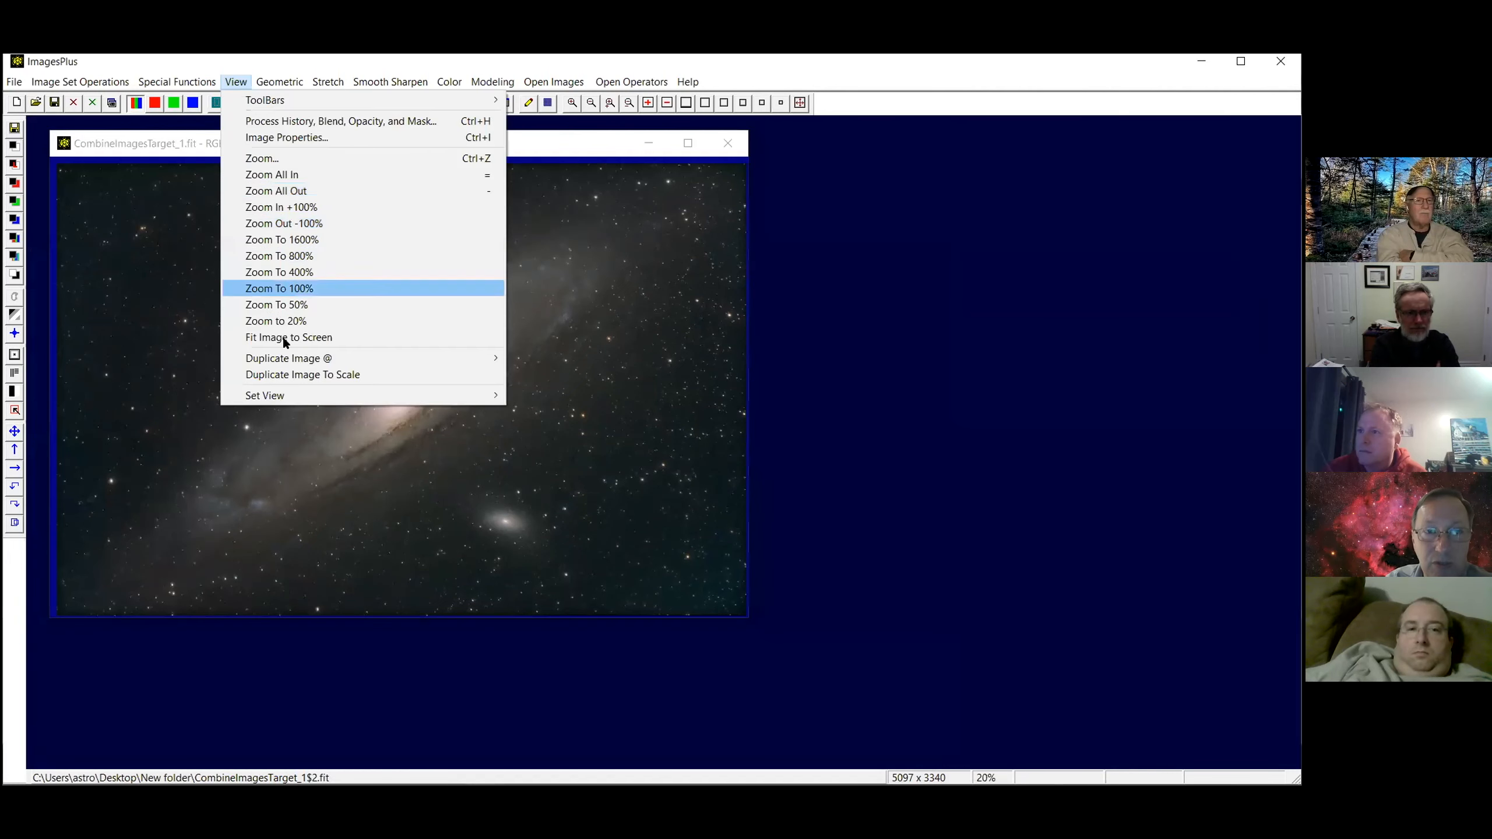
pyautogui.click(298, 375)
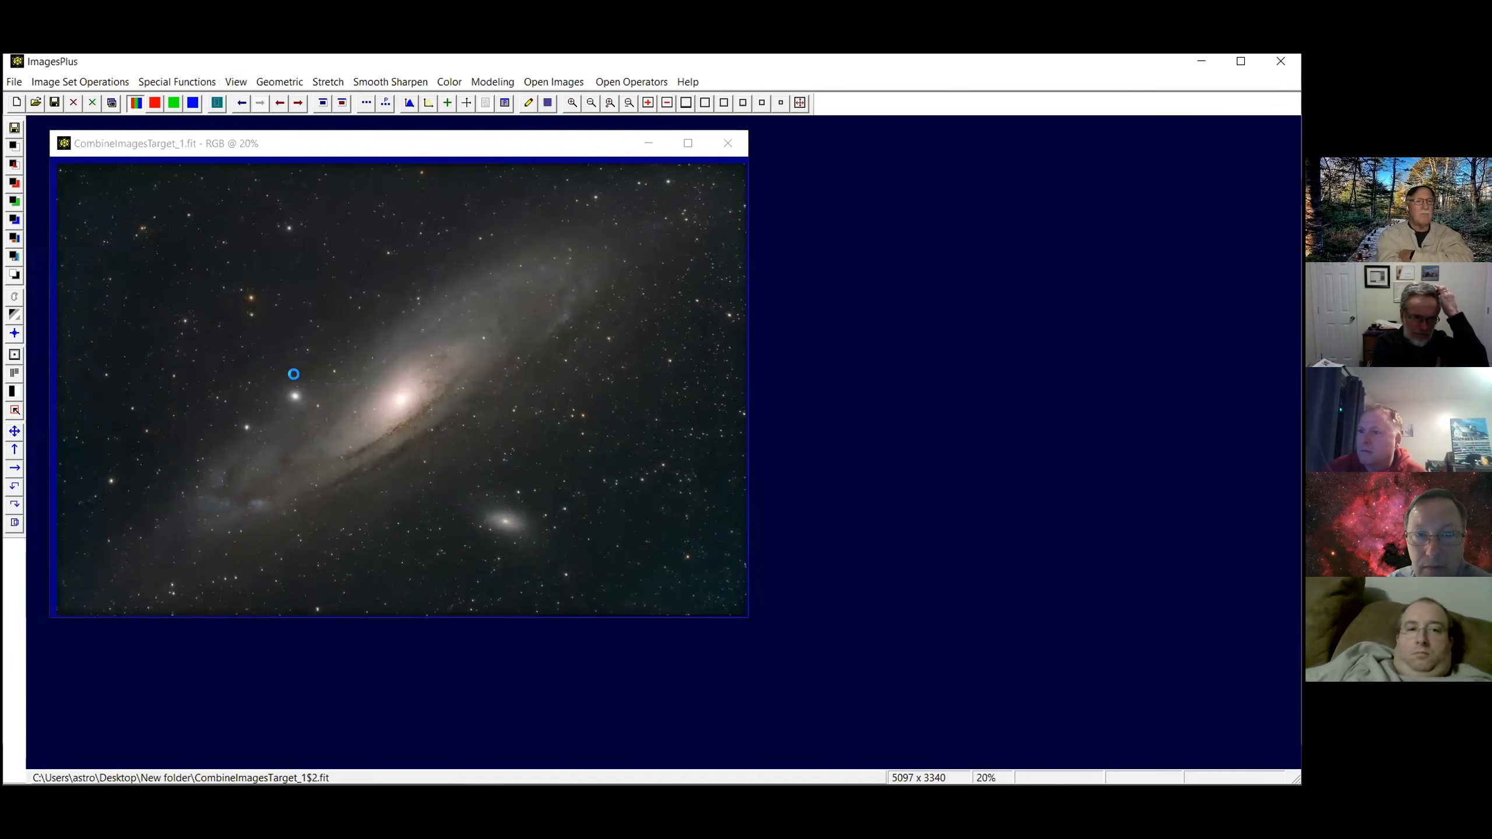
# Remove the stars from the duplicate with a Feature Mask using star radius 34 and a fill radius of 3 enabled
pyautogui.click(177, 81)
pyautogui.moveTo(434, 99)
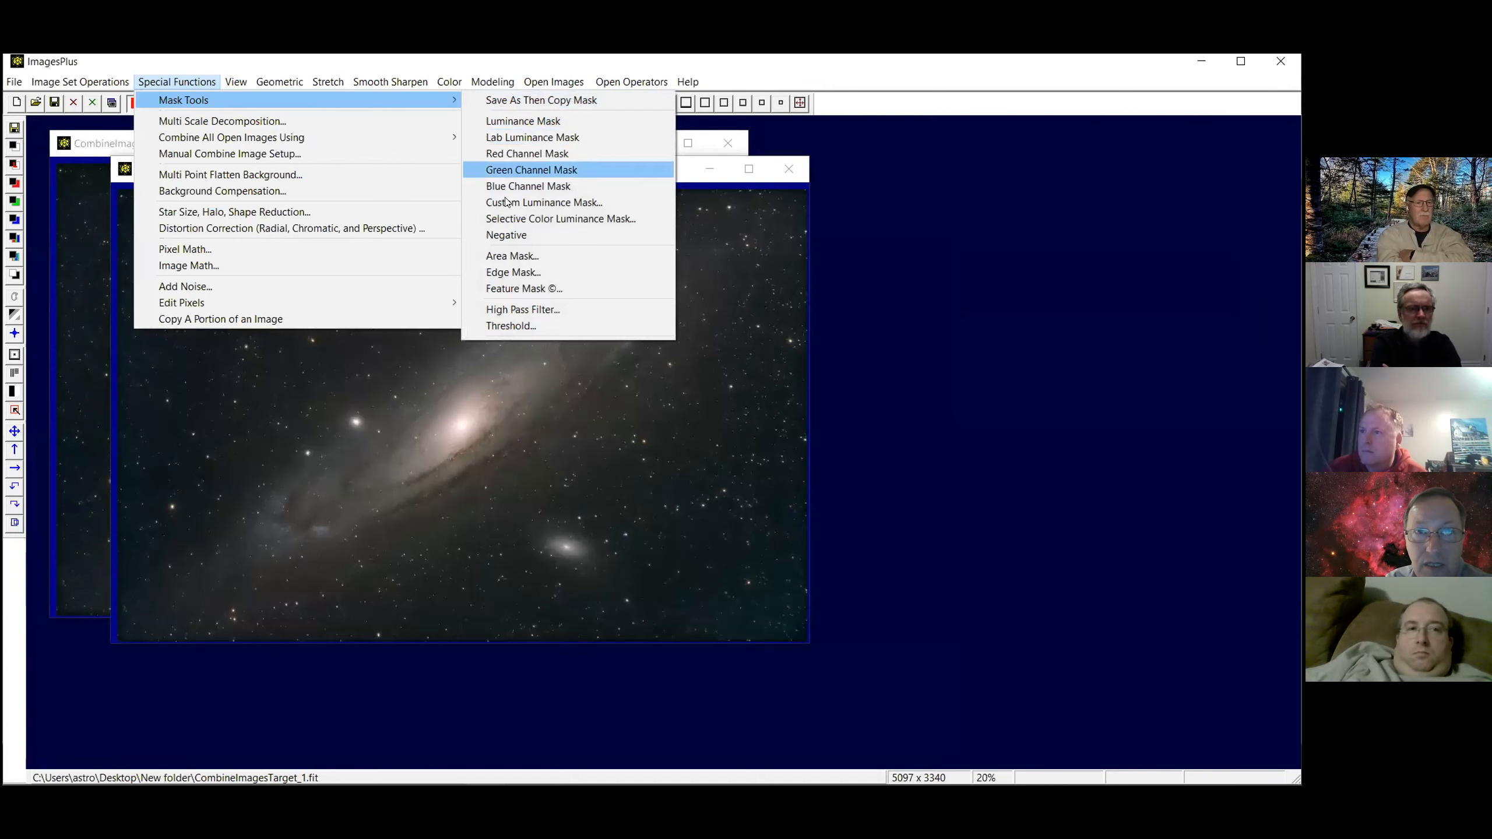
pyautogui.click(504, 288)
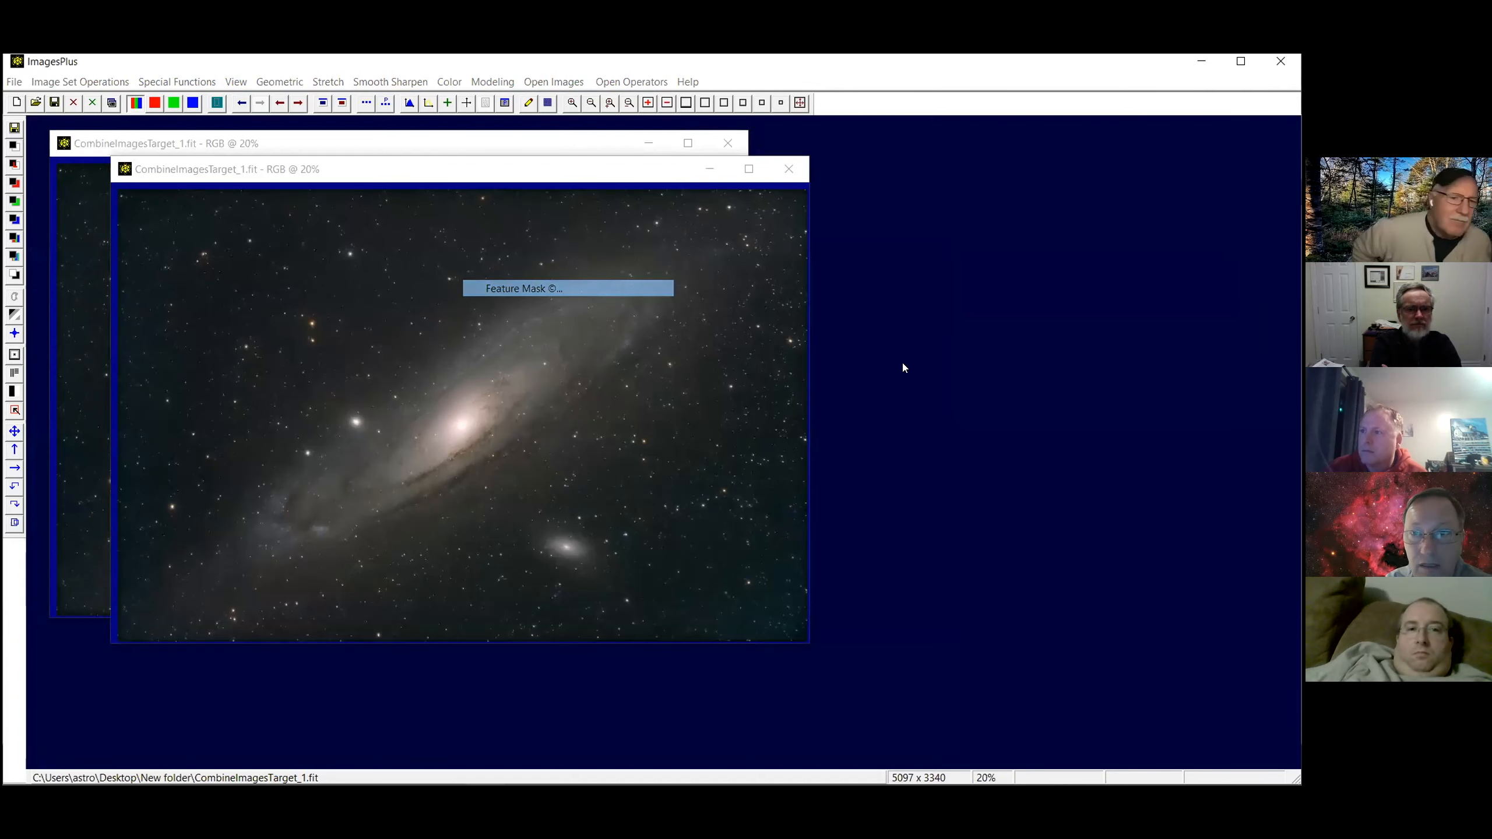
pyautogui.moveTo(917, 382); pyautogui.dragTo(938, 382)
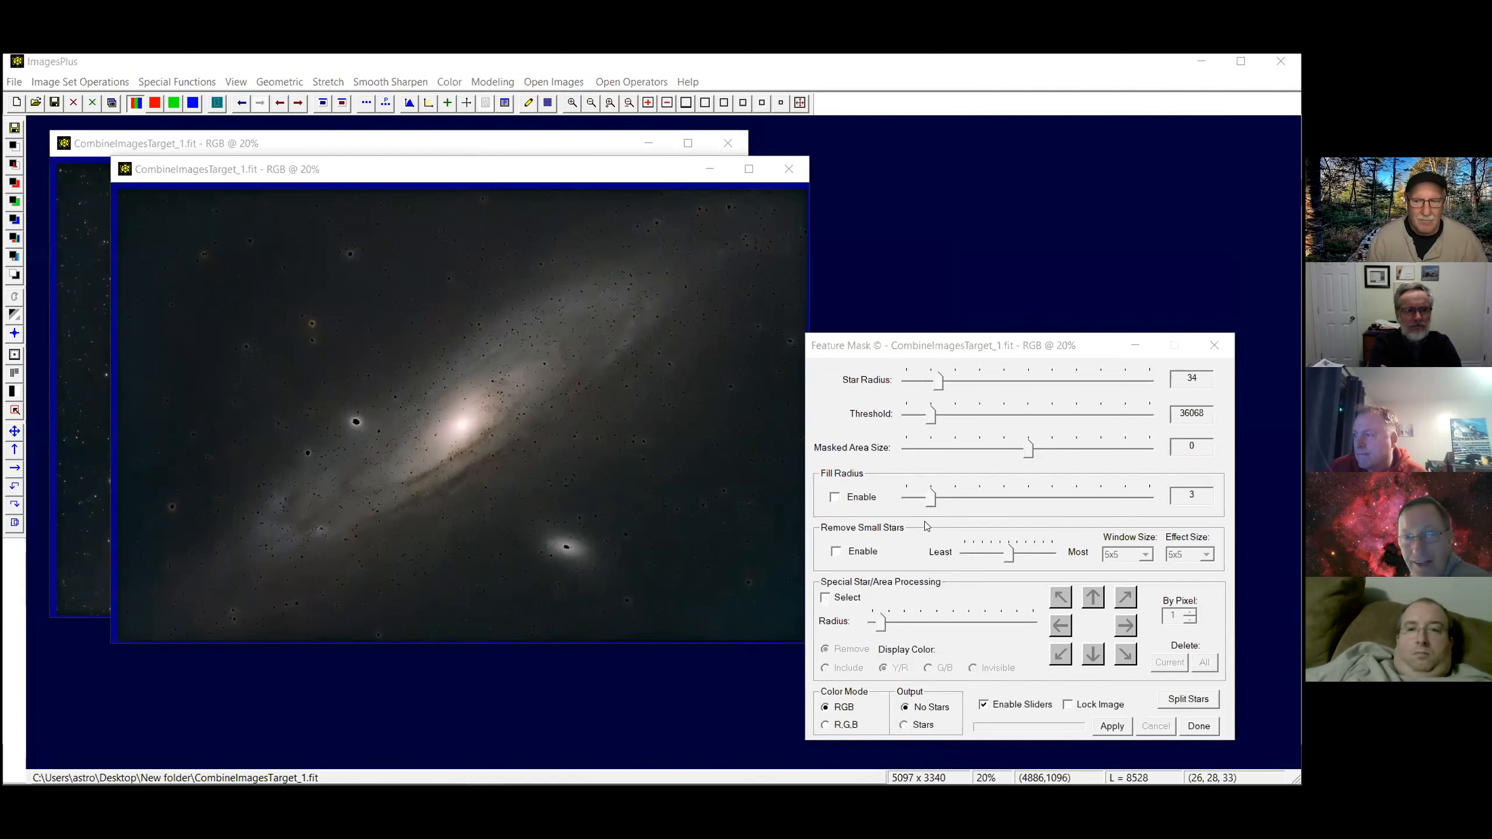
pyautogui.click(834, 497)
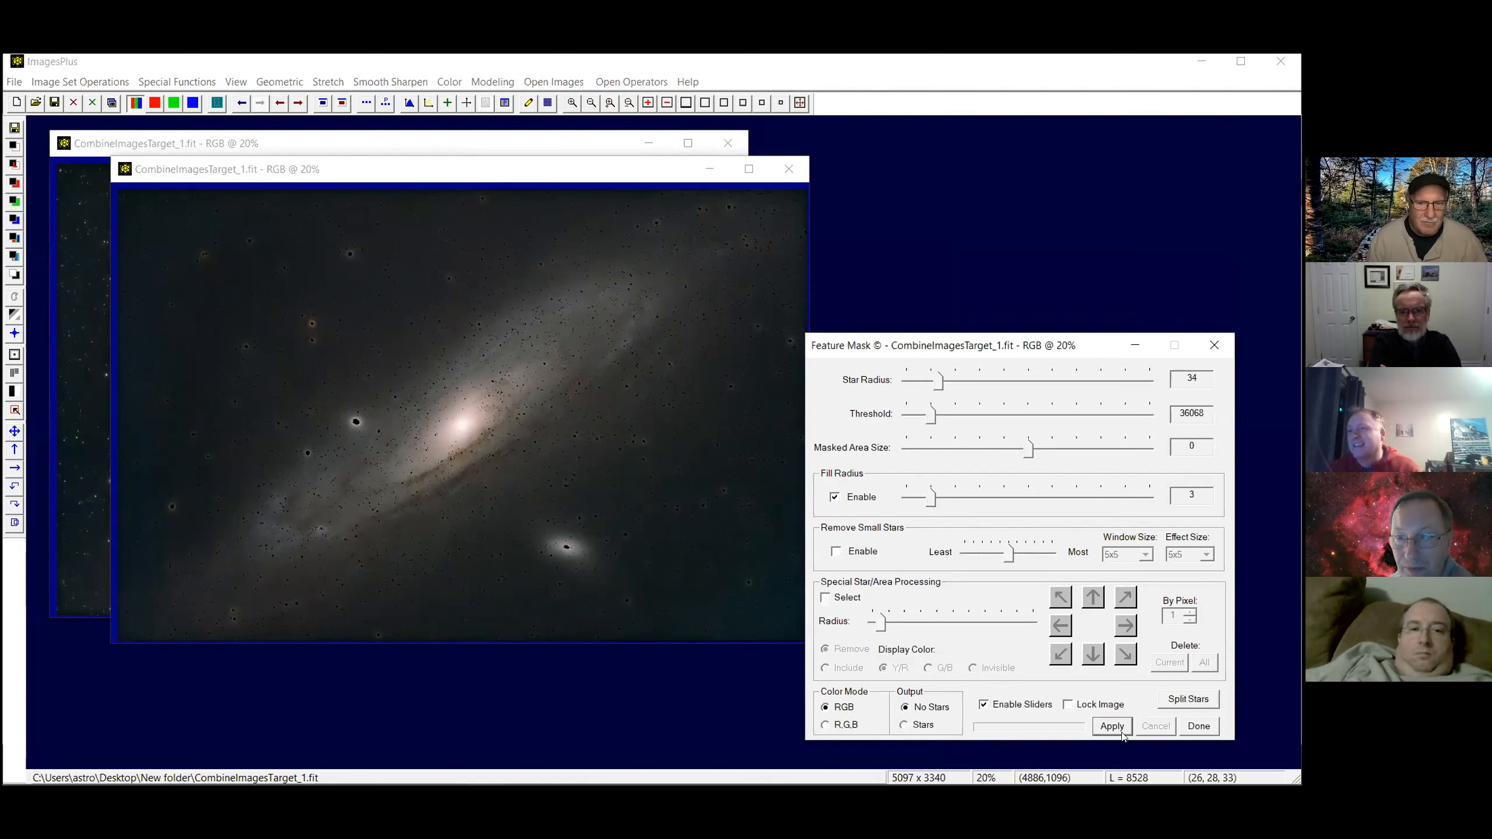
pyautogui.click(1113, 724)
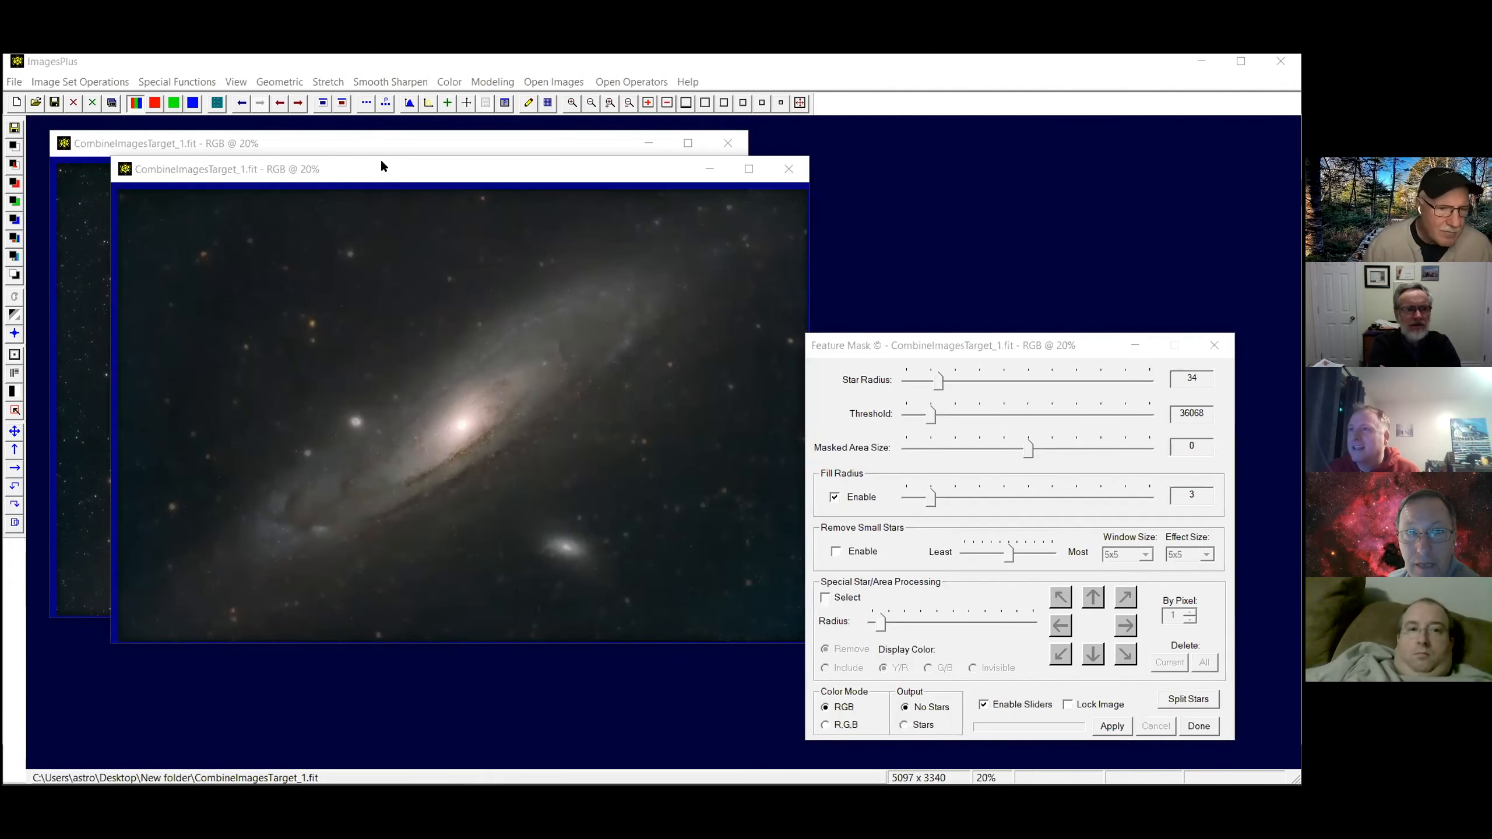
# Start a Selective Color Luminance Mask on the starless duplicate, picking its hue from the bluish patch in the galaxy's lower-left arm
pyautogui.moveTo(382, 166); pyautogui.dragTo(353, 163)
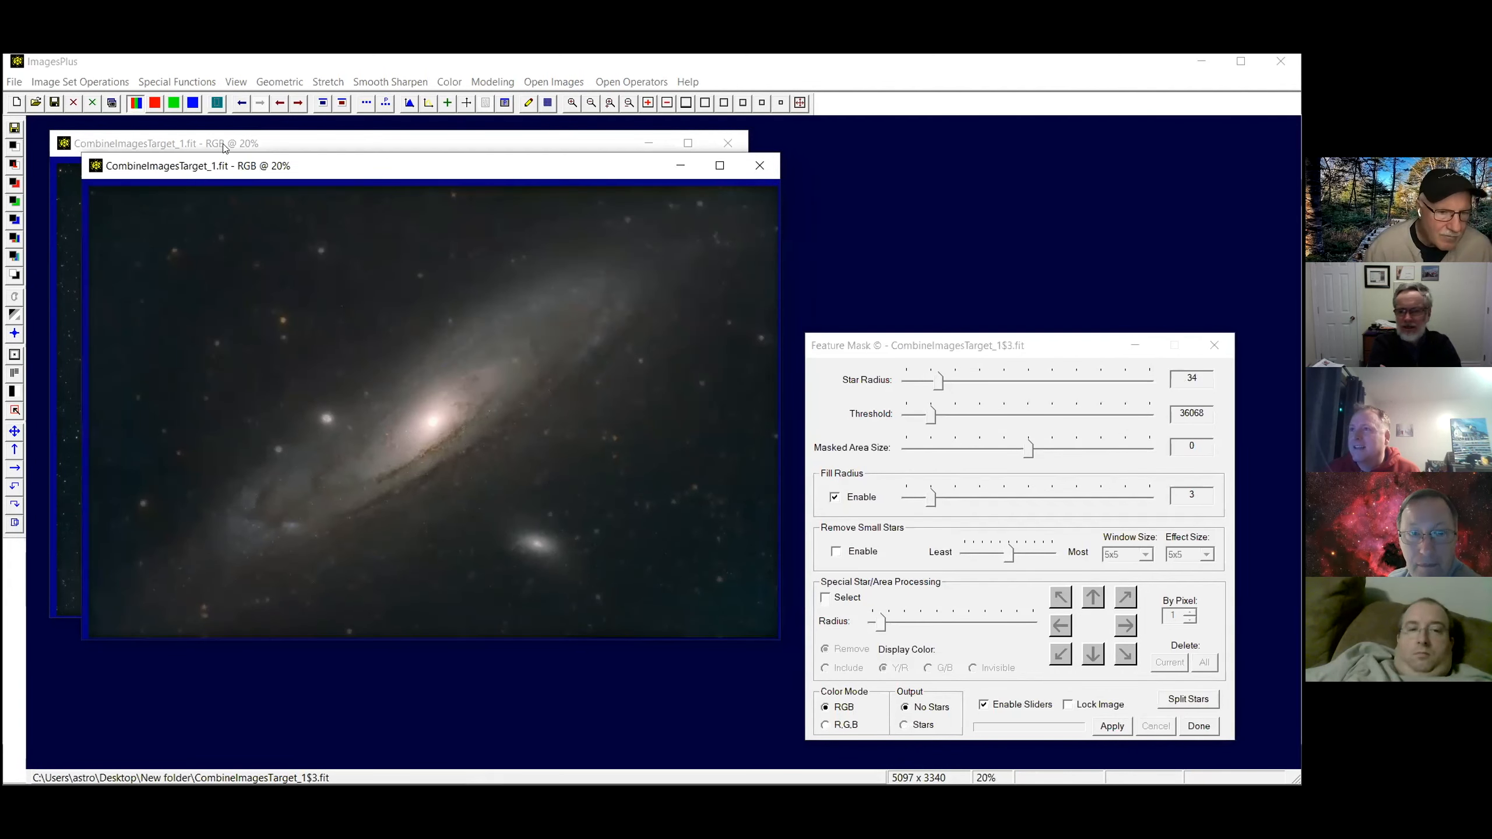
pyautogui.click(206, 85)
pyautogui.moveTo(379, 103)
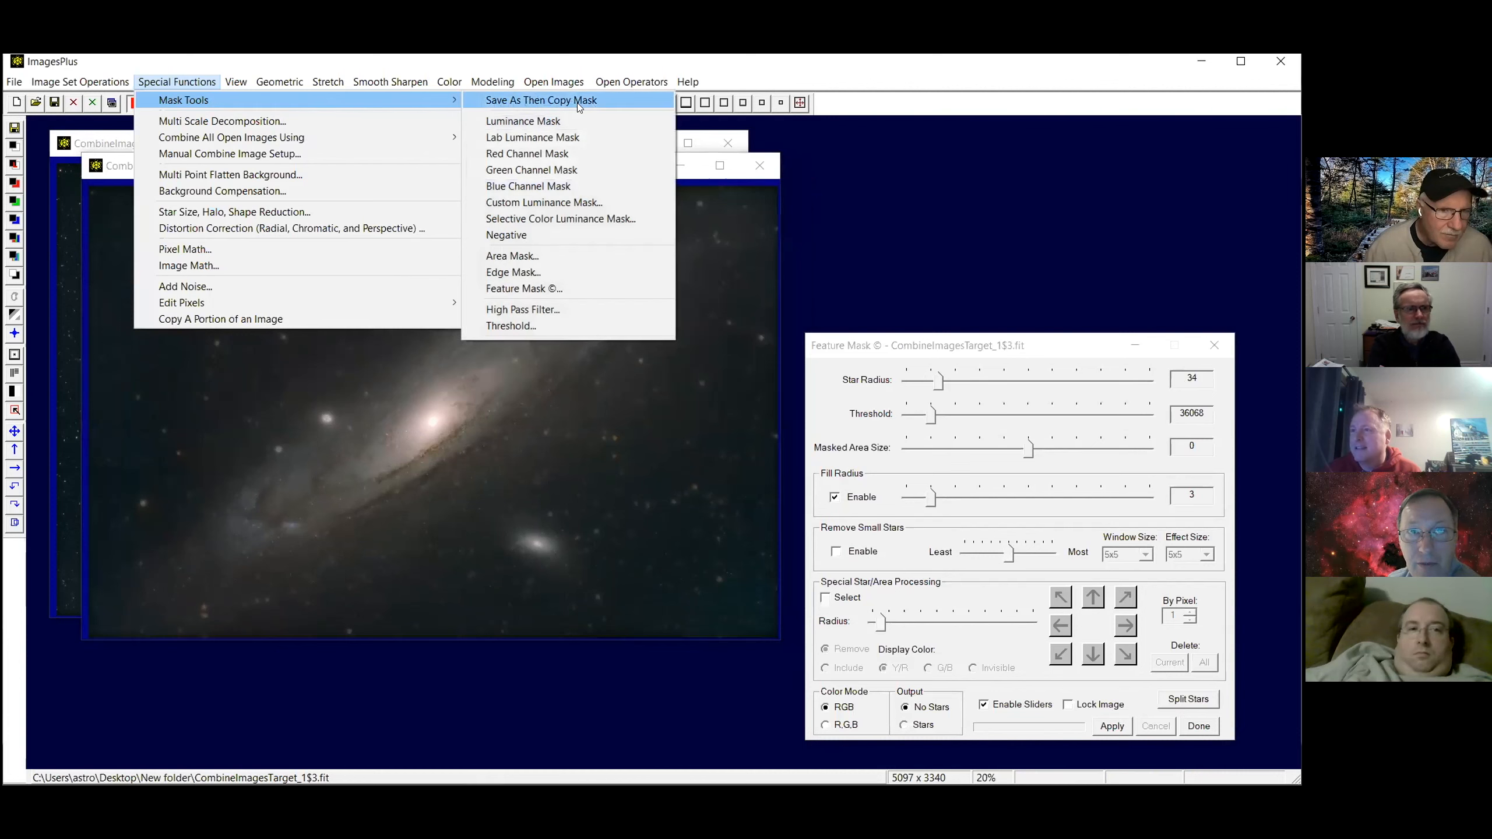
pyautogui.click(565, 220)
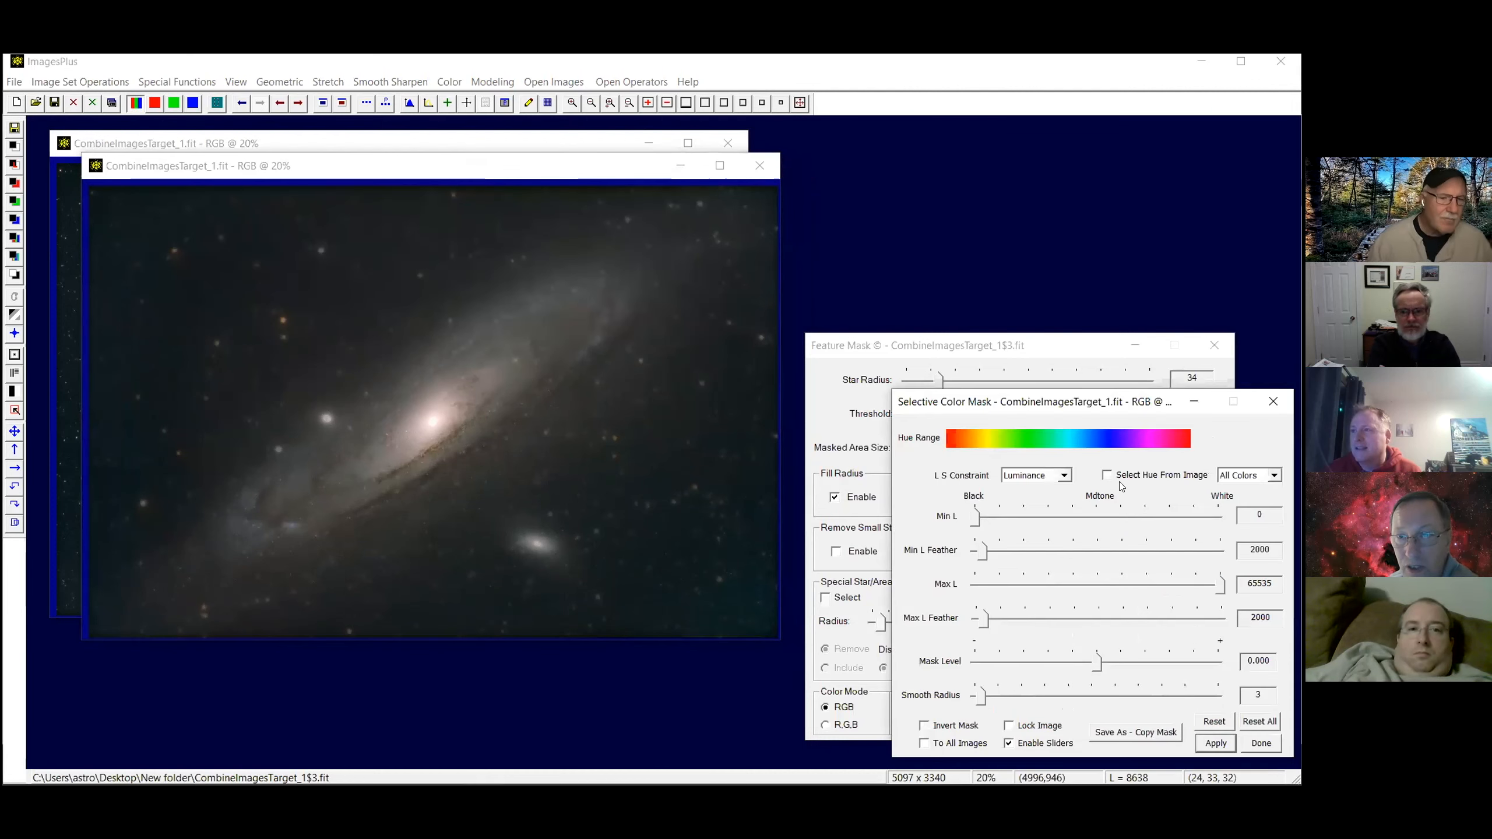
pyautogui.click(1105, 476)
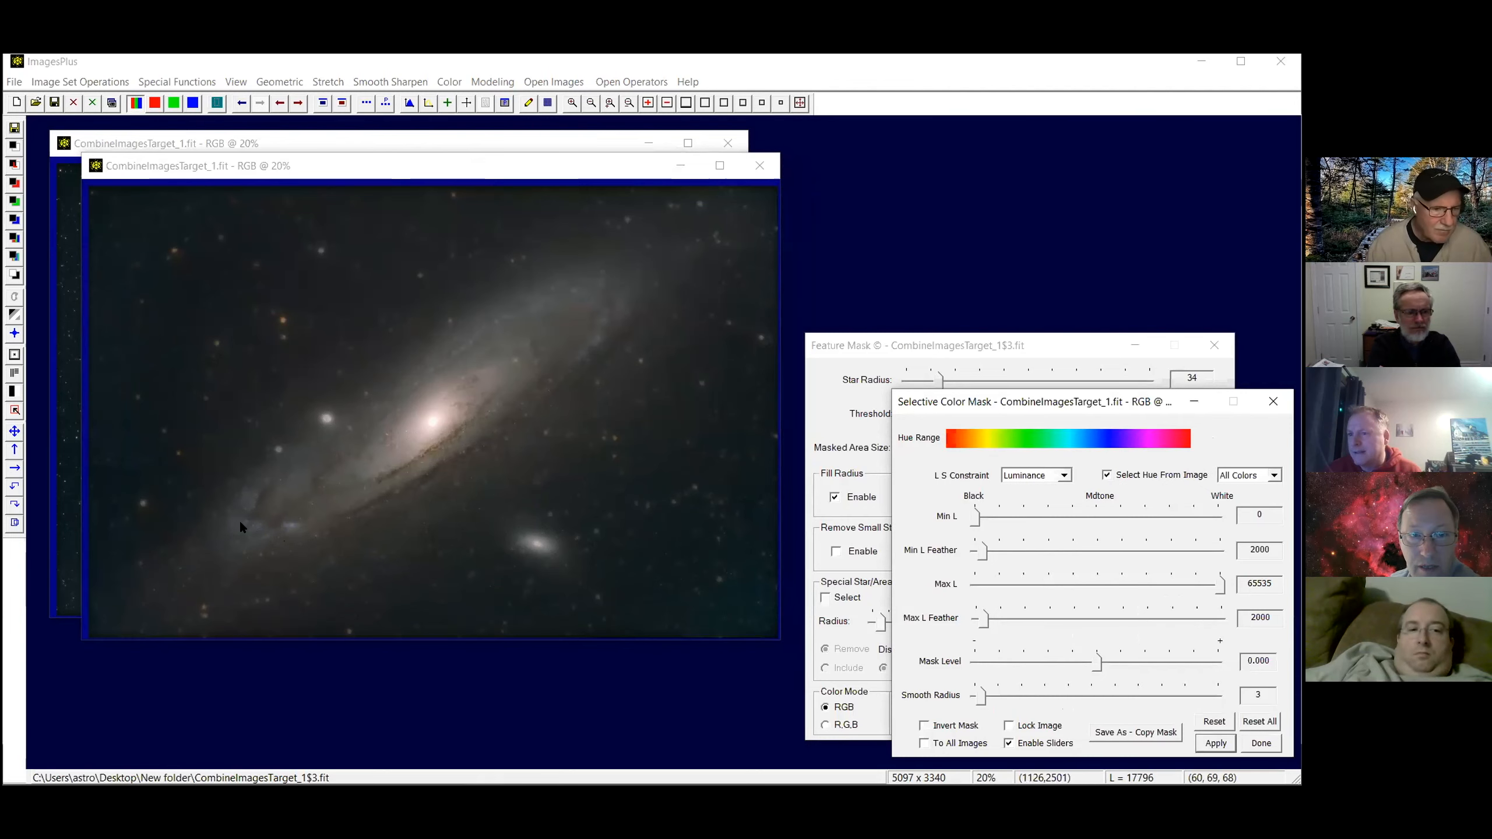
pyautogui.click(288, 527)
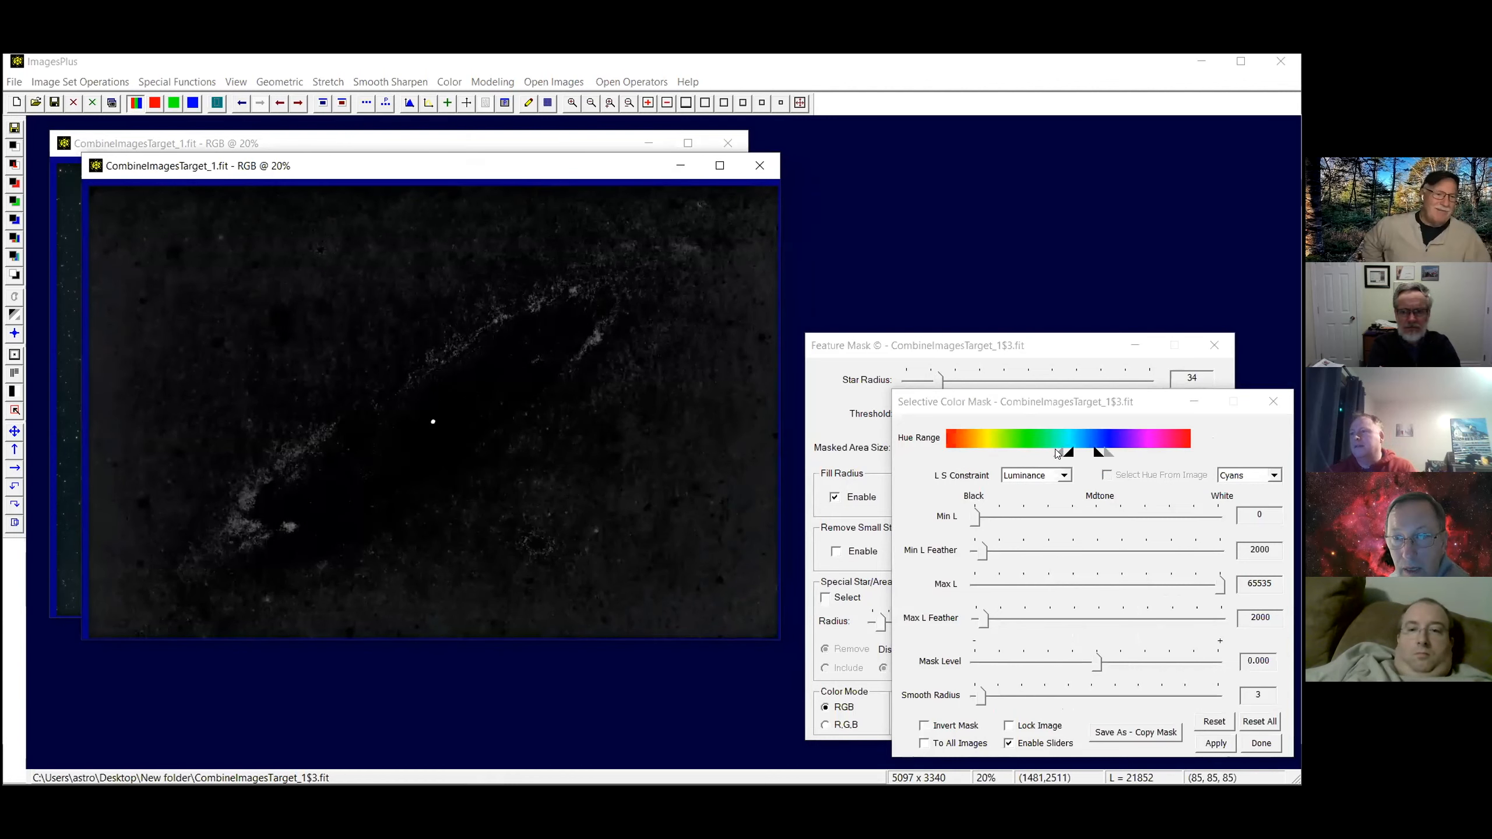
# Widen the color mask's hue range on both sides of cyan and raise its Min L to 17525
pyautogui.moveTo(1057, 453); pyautogui.dragTo(1036, 451)
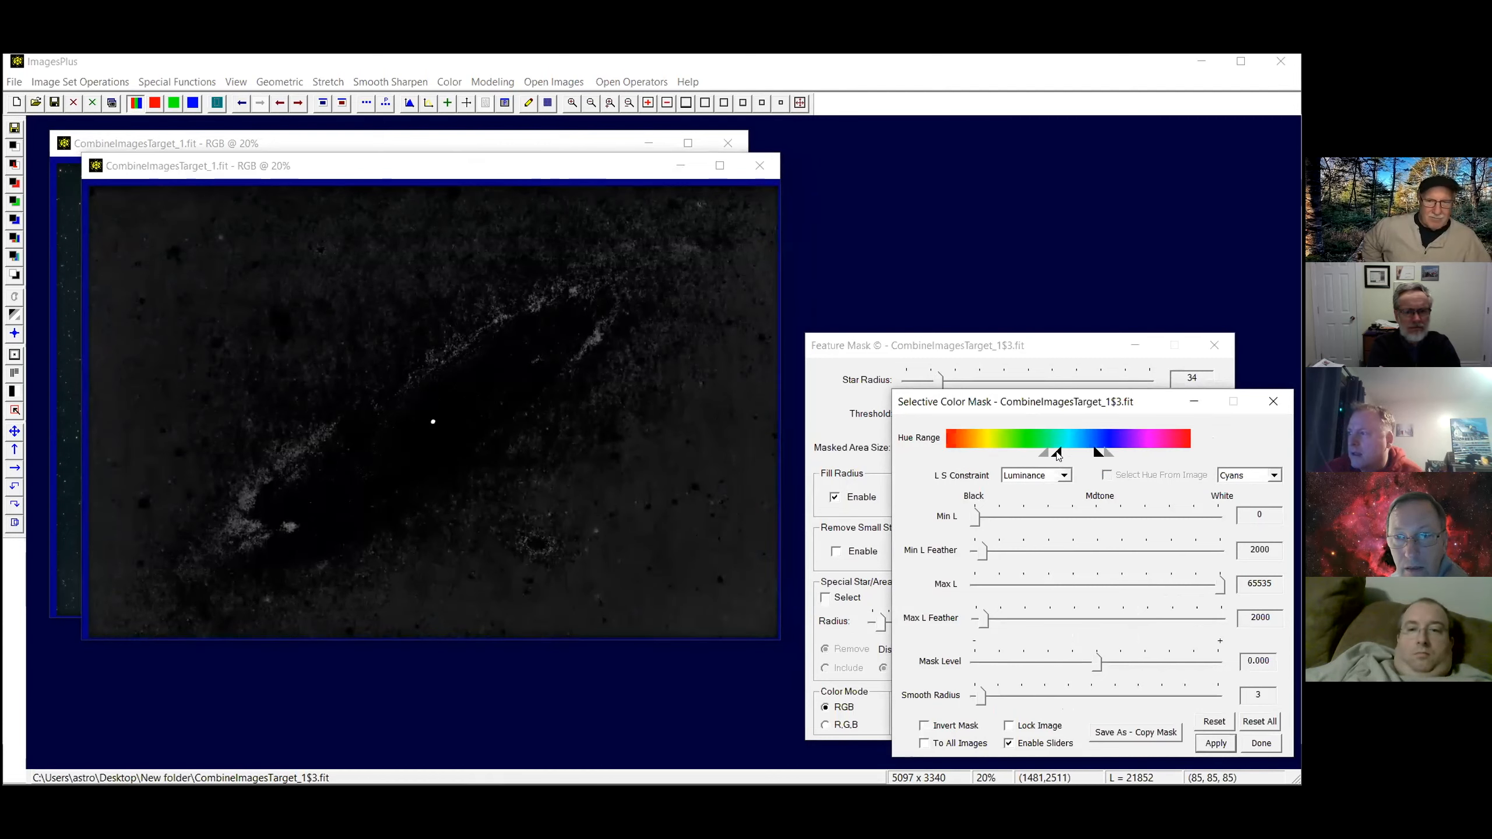
pyautogui.moveTo(1108, 452); pyautogui.dragTo(1119, 451)
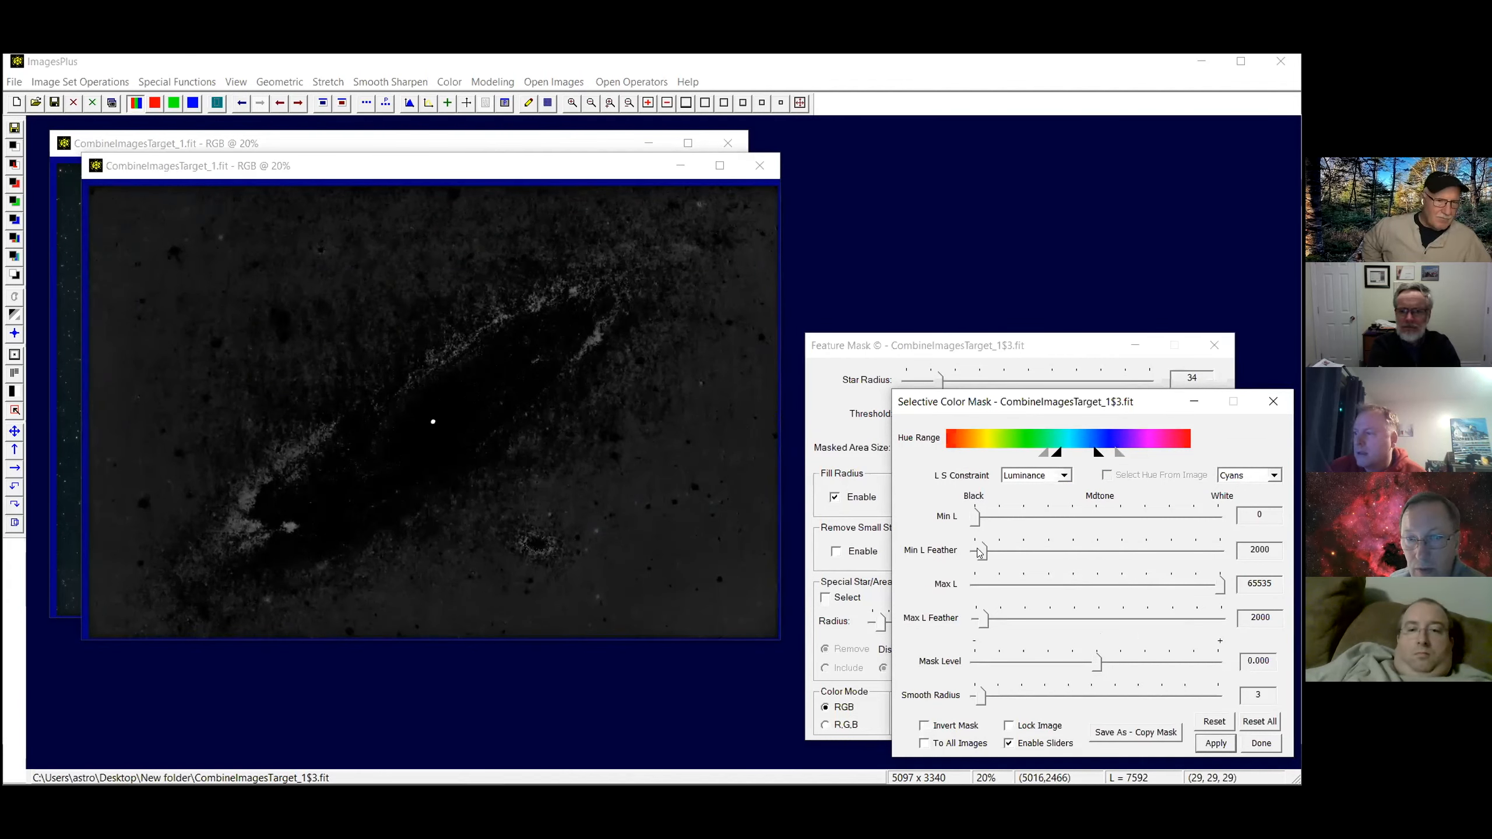
pyautogui.moveTo(974, 524); pyautogui.dragTo(1008, 525)
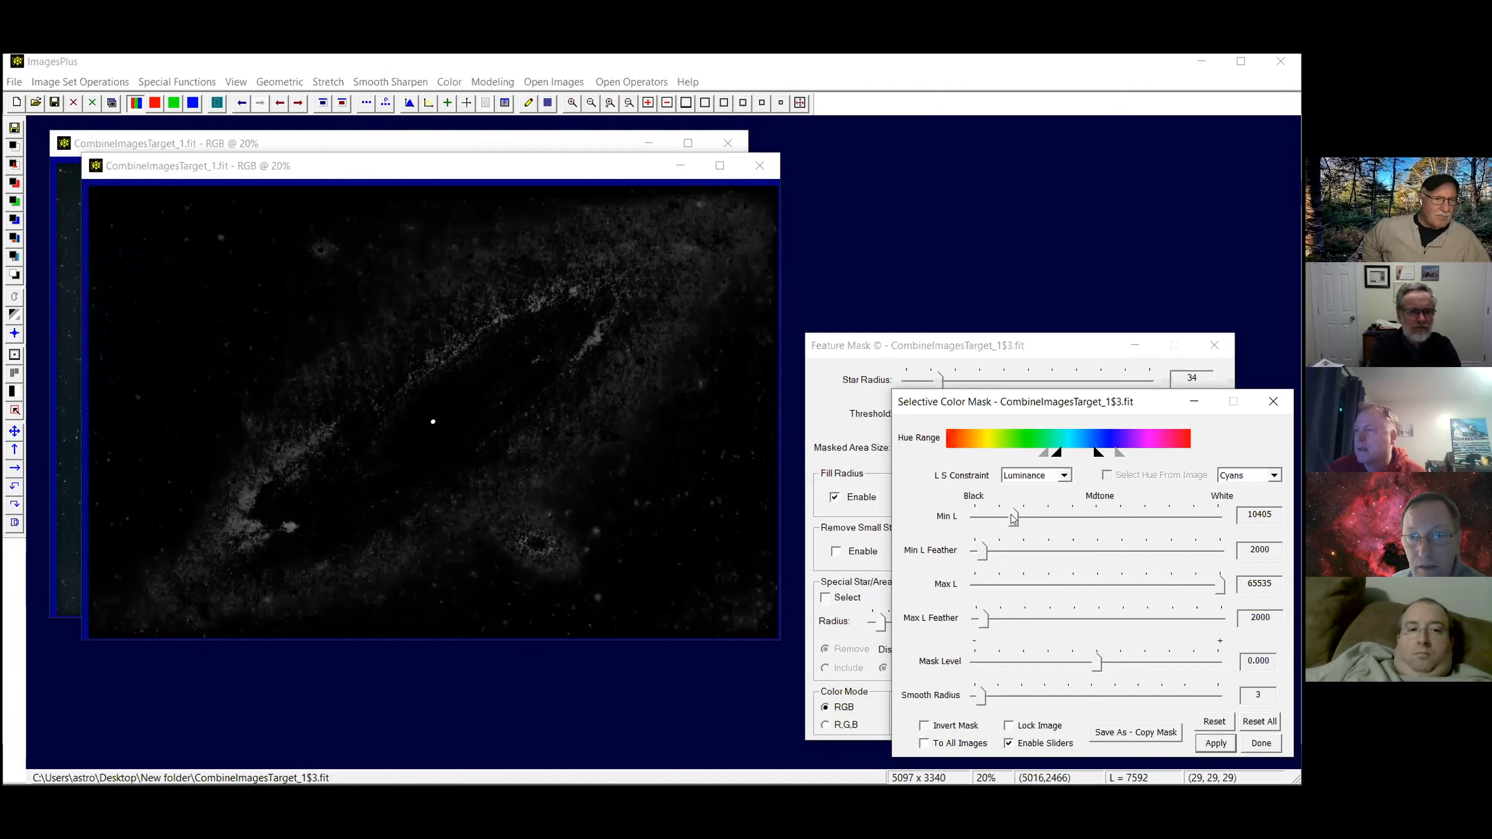
pyautogui.moveTo(1015, 517); pyautogui.dragTo(1032, 517)
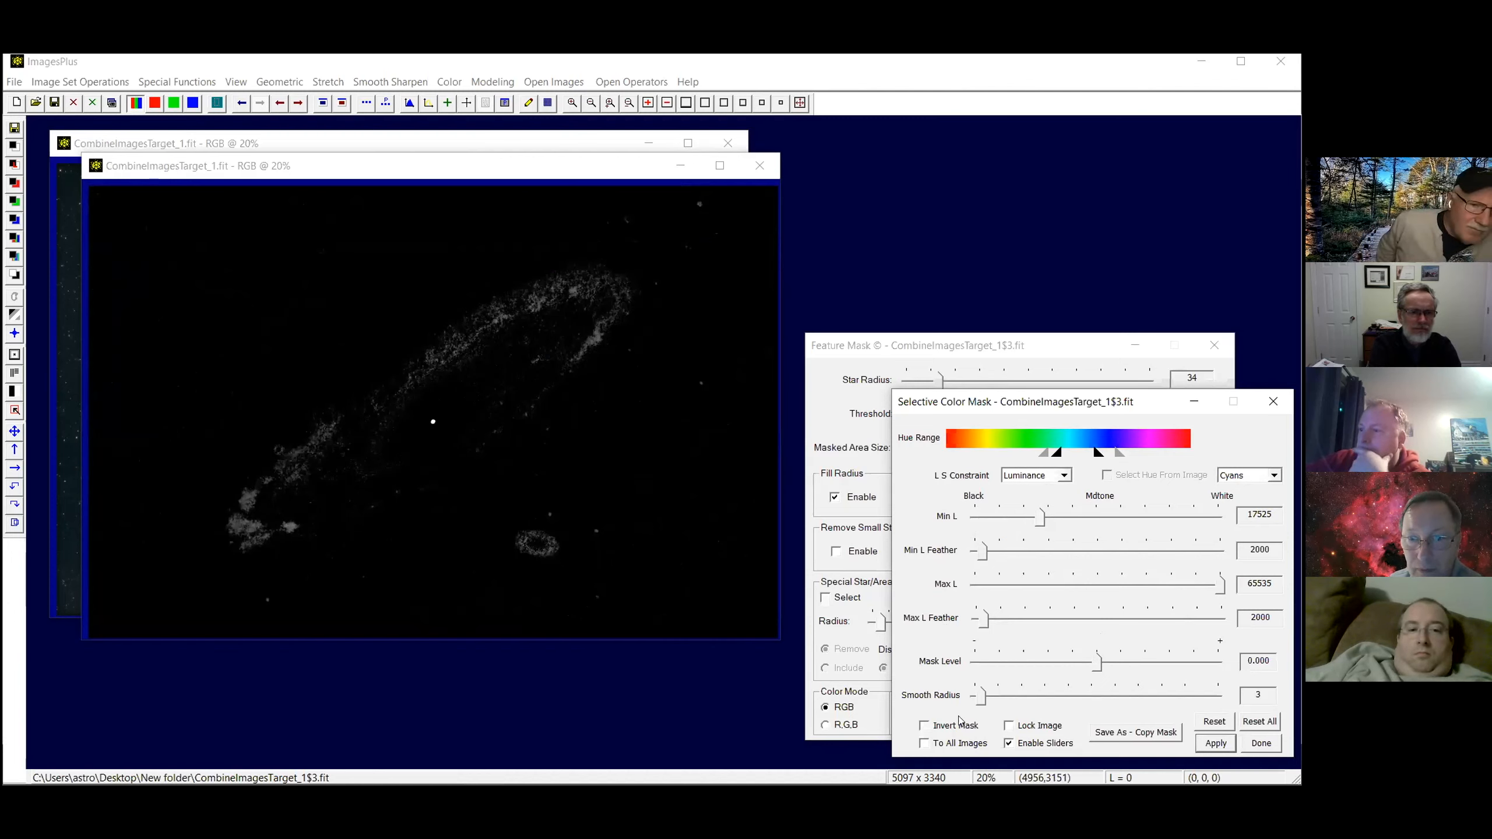
# Set the color mask's Smooth Radius to 102 and its Mask Level to 1.000
pyautogui.moveTo(980, 696); pyautogui.dragTo(1169, 699)
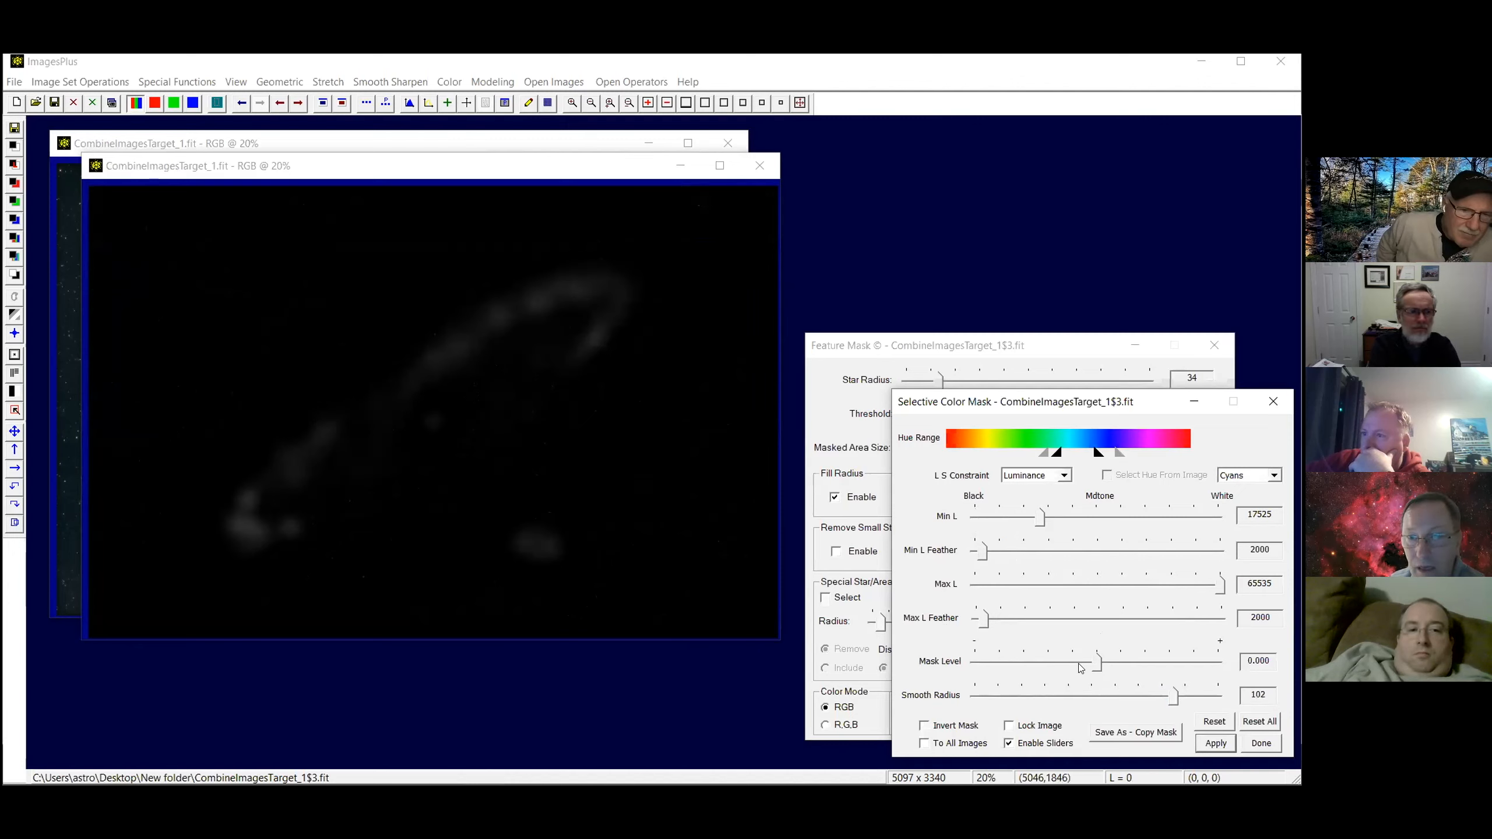
pyautogui.moveTo(1098, 662); pyautogui.dragTo(1220, 667)
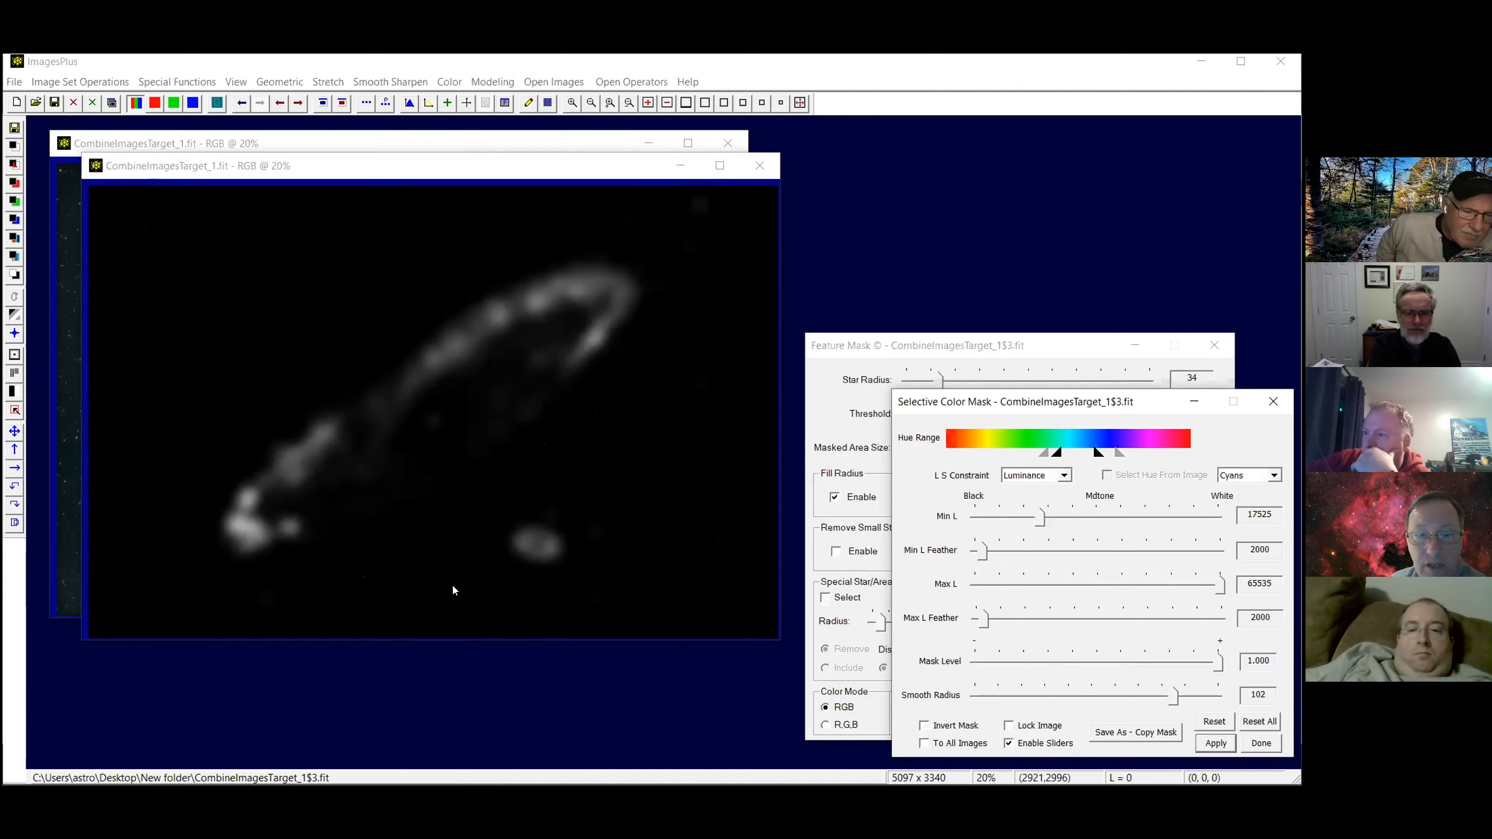
# Black out the companion galaxy's blob on the color mask with a local intensity fill of 0 and a 279 x 279 effect size
pyautogui.click(384, 82)
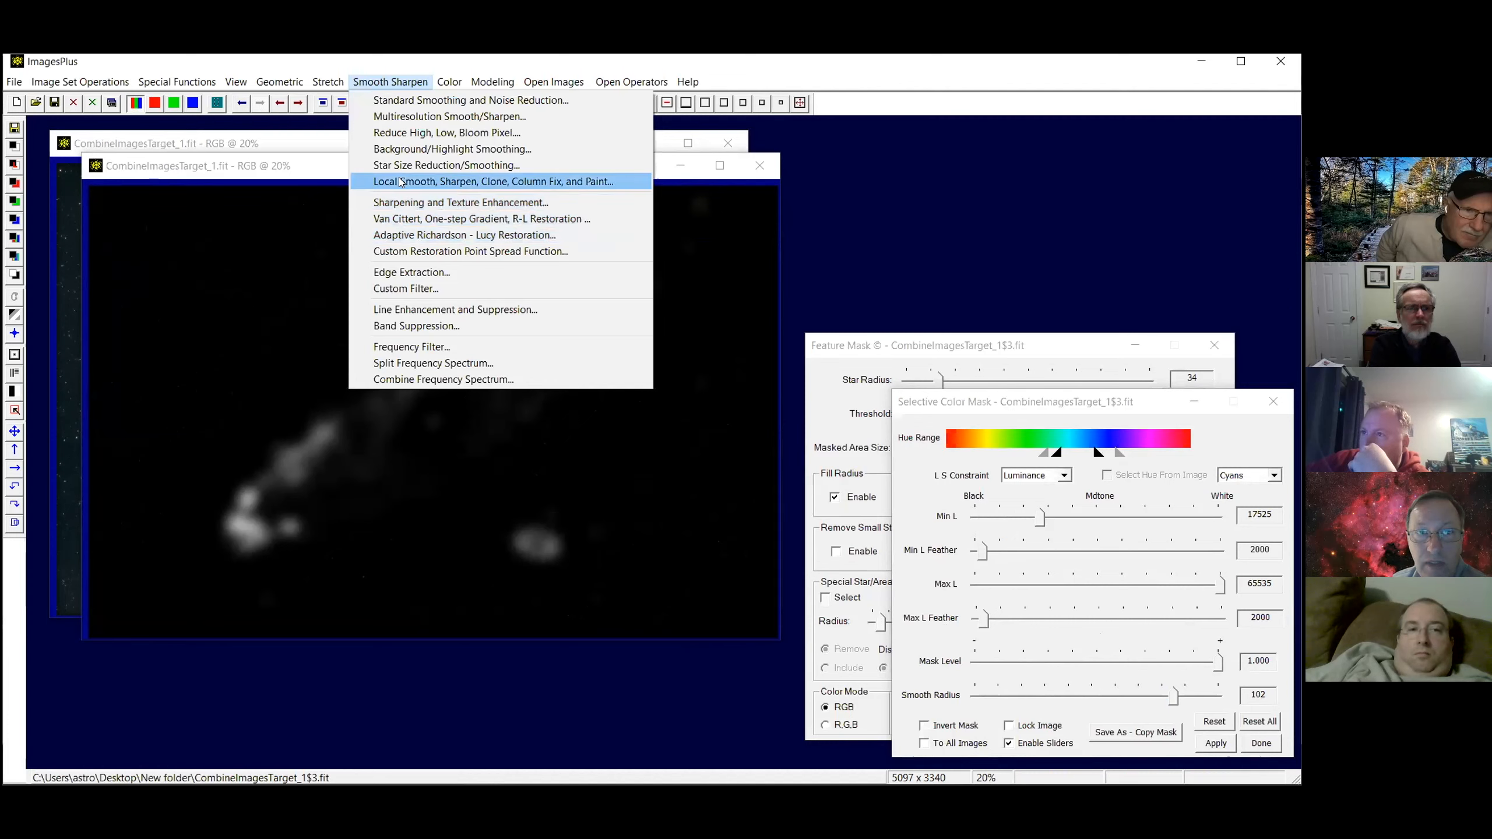
pyautogui.click(401, 183)
pyautogui.click(1116, 369)
pyautogui.click(1113, 522)
pyautogui.moveTo(1124, 550); pyautogui.dragTo(1127, 593)
pyautogui.click(1092, 591)
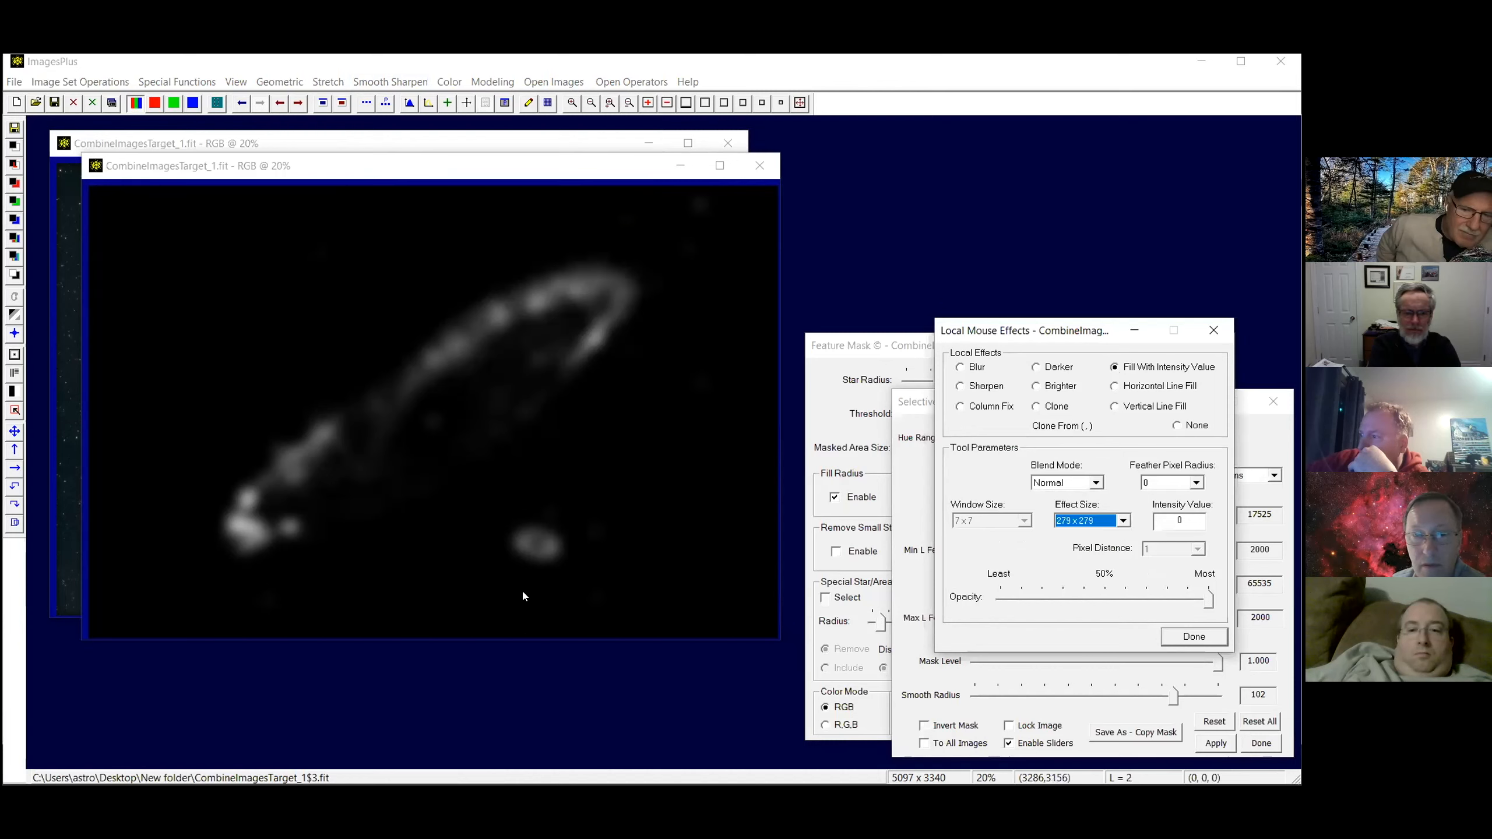
pyautogui.click(552, 556)
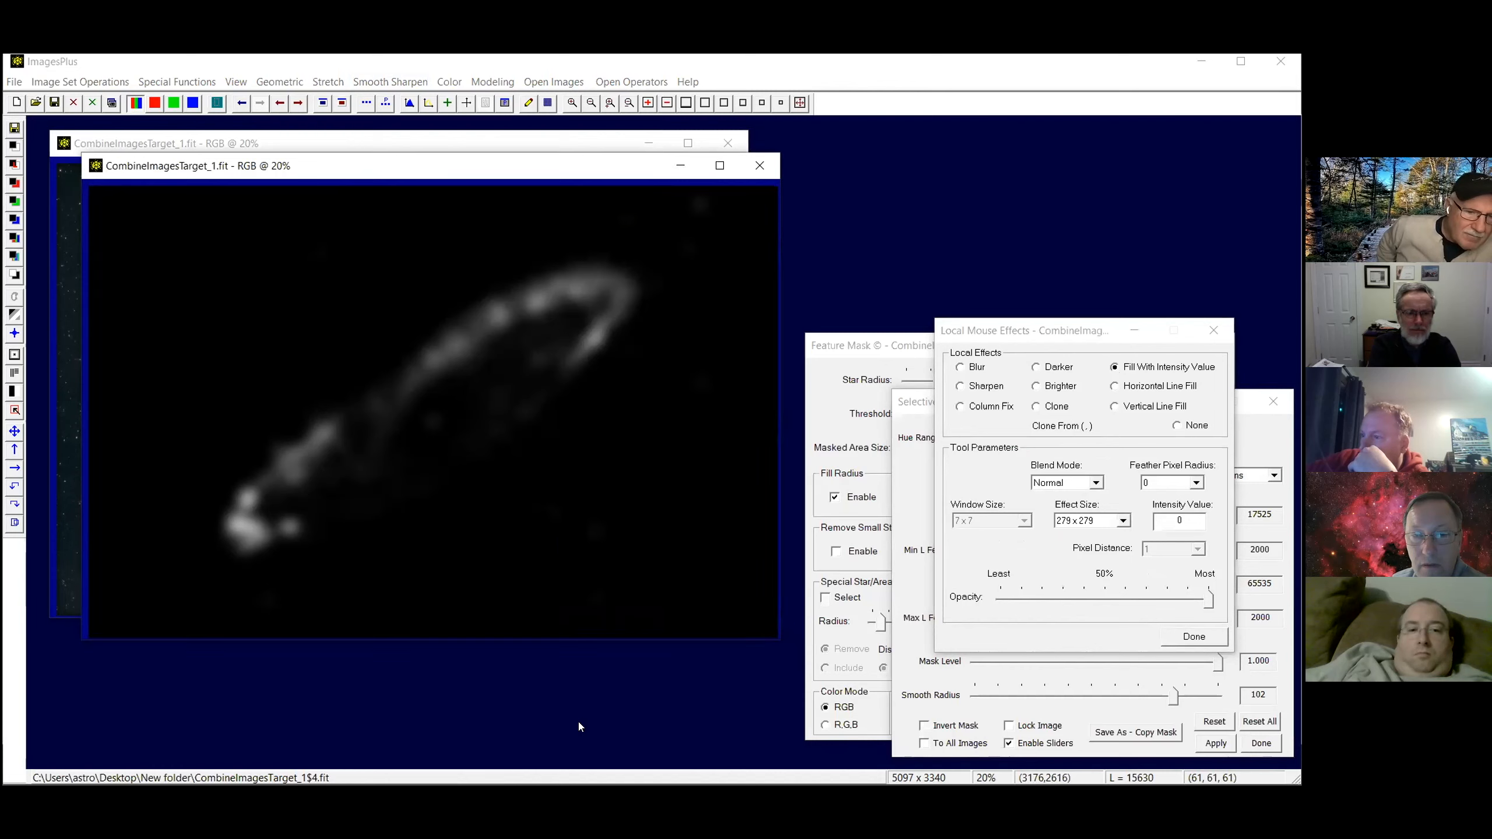
# Convert the painted color mask to a single-channel luminance mask and save a mask copy as 16-bit integer FITS with lossless compression
pyautogui.click(14, 127)
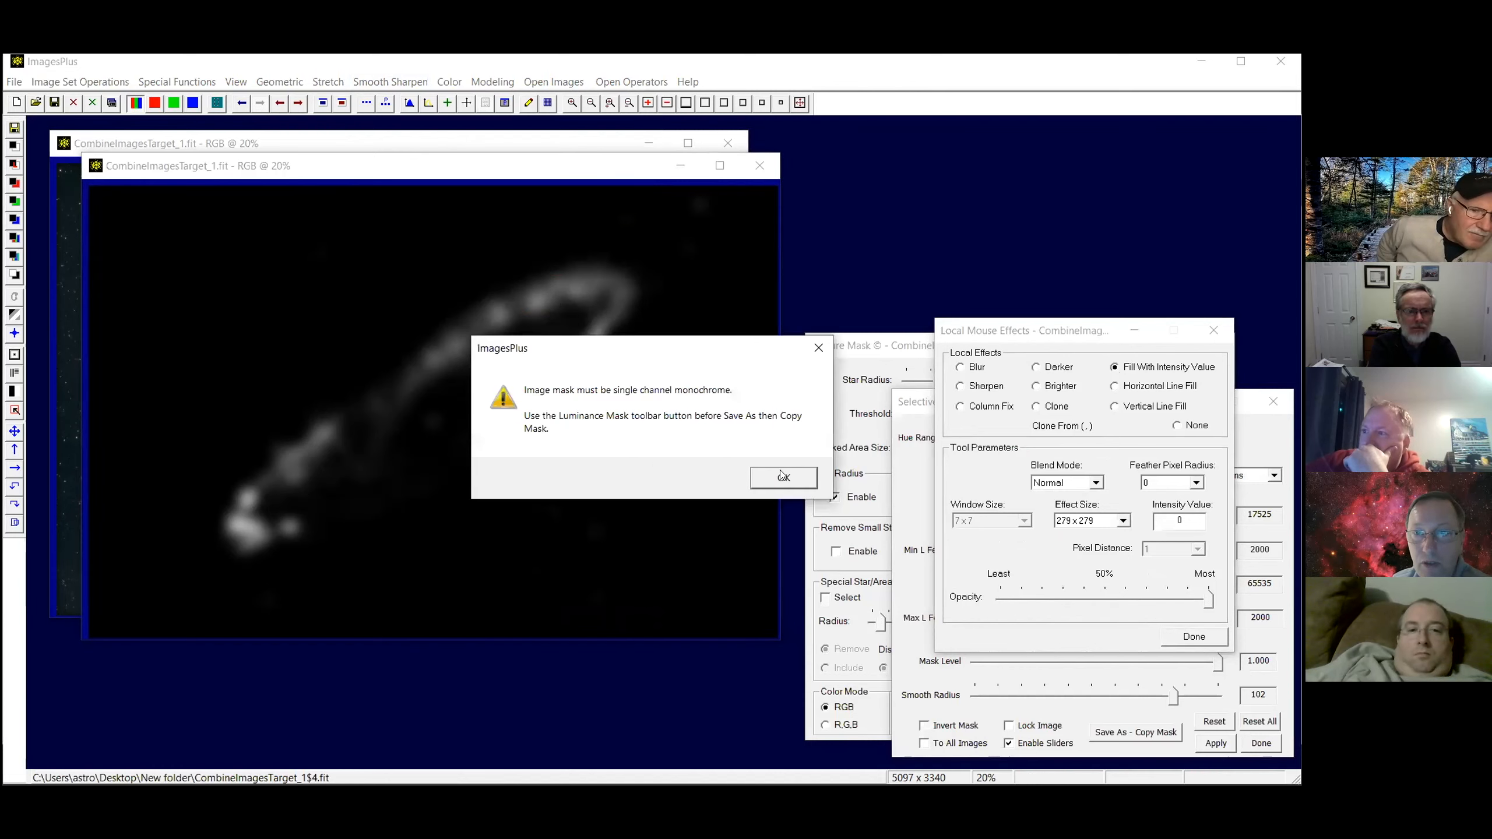
pyautogui.click(782, 477)
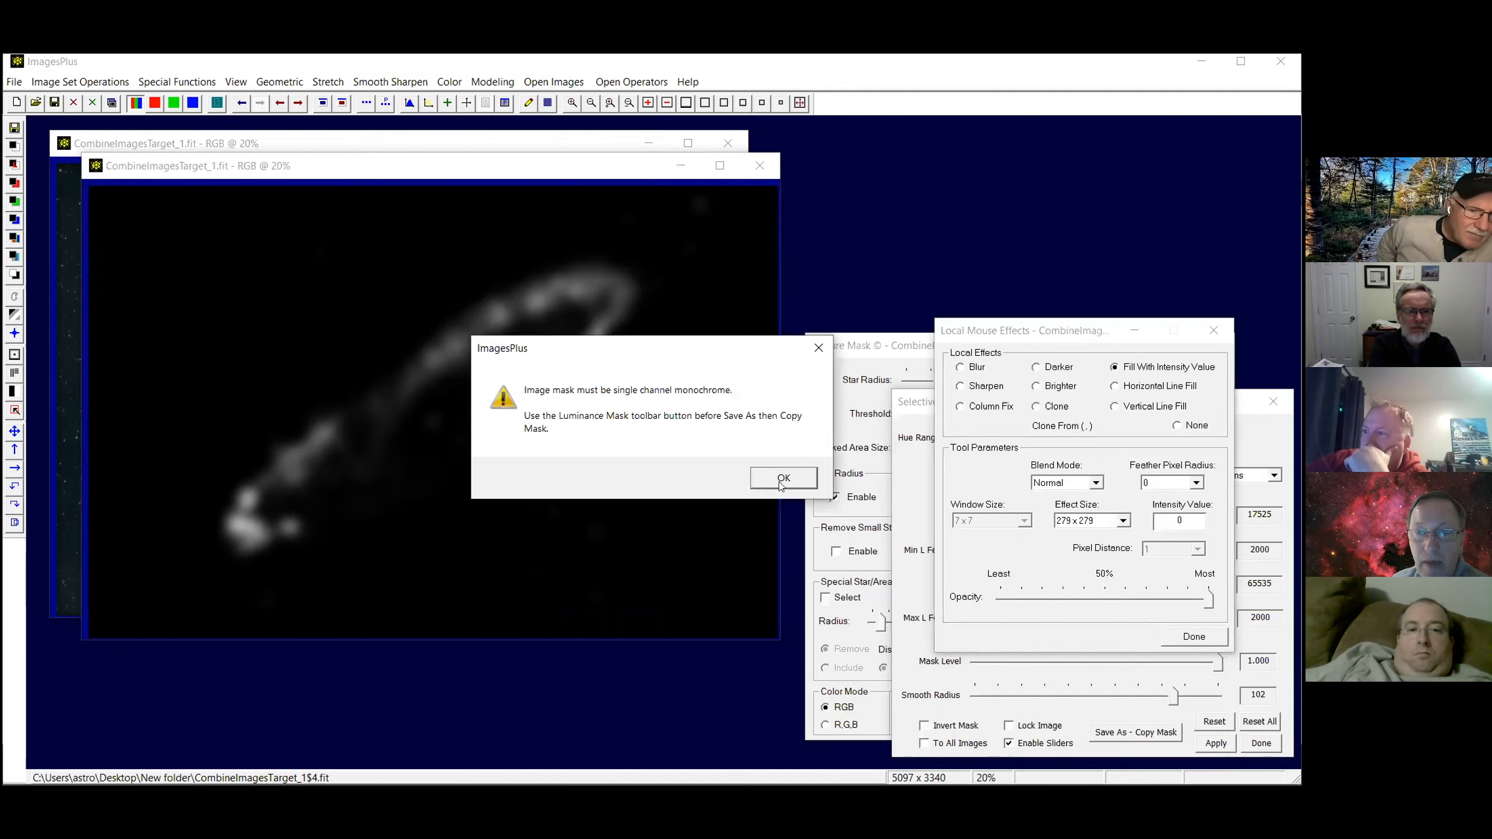
pyautogui.click(177, 82)
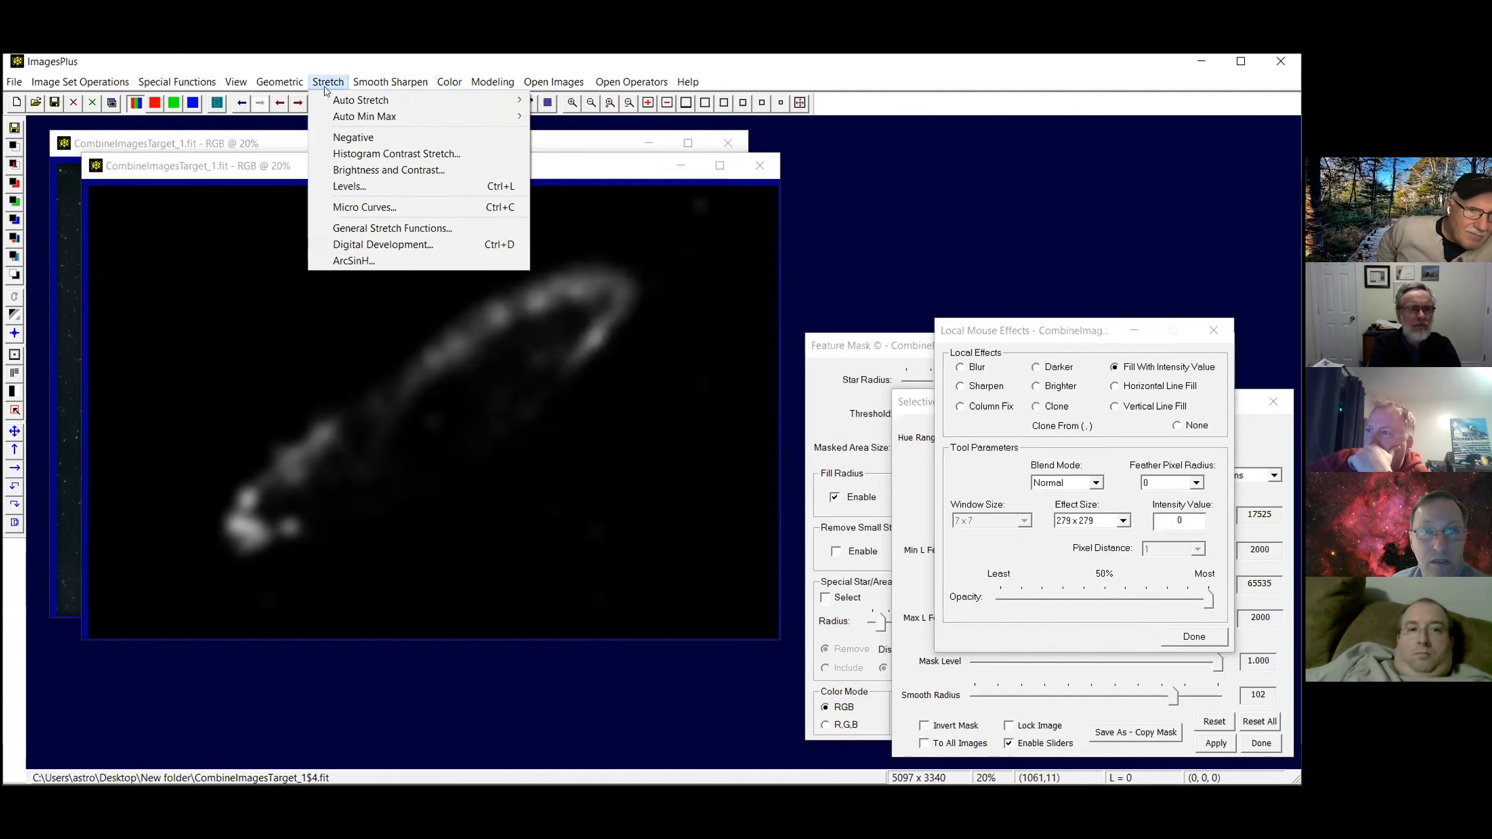
pyautogui.moveTo(353, 96)
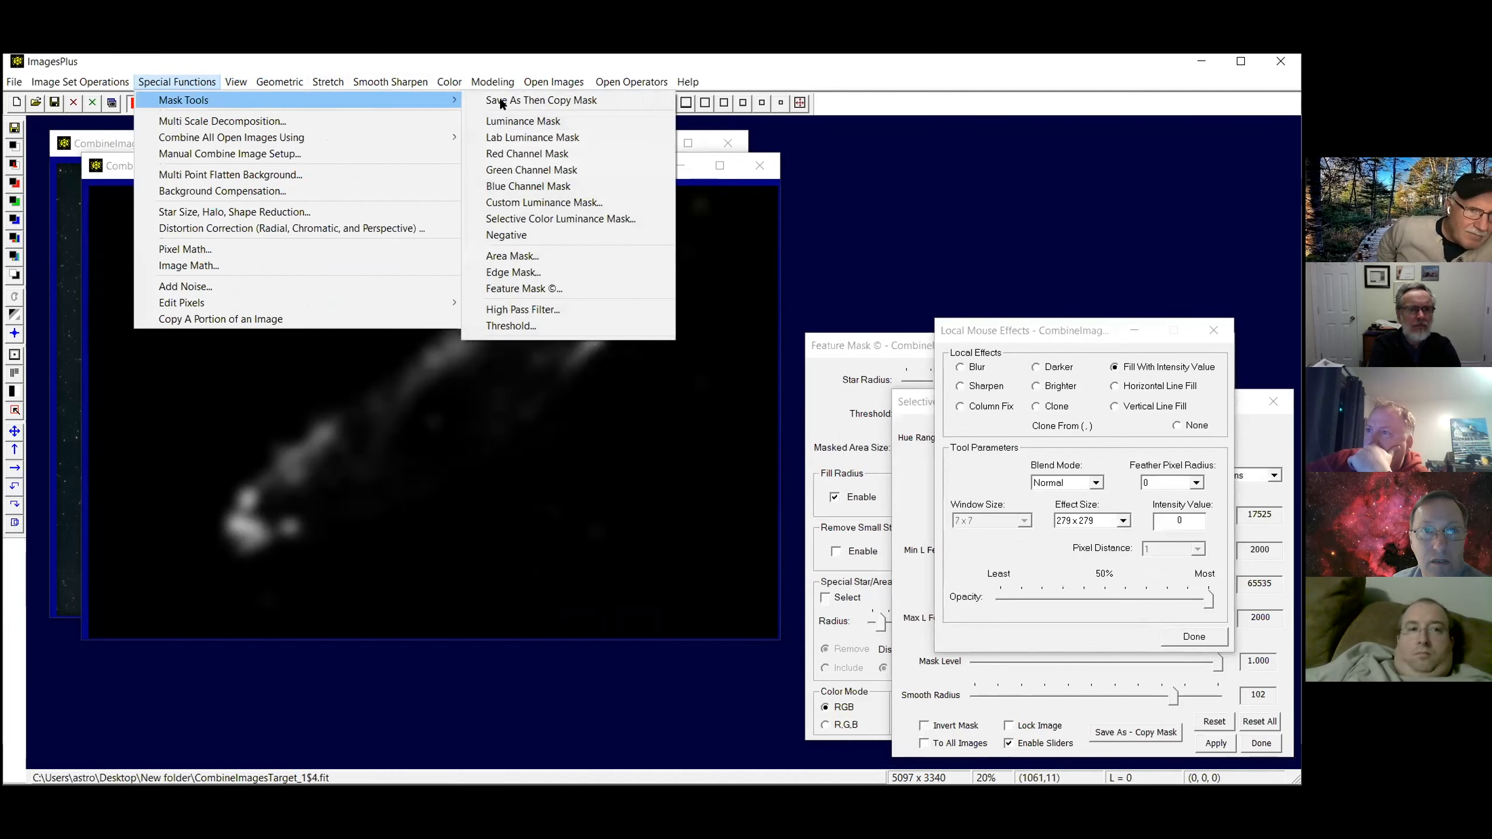
pyautogui.click(512, 121)
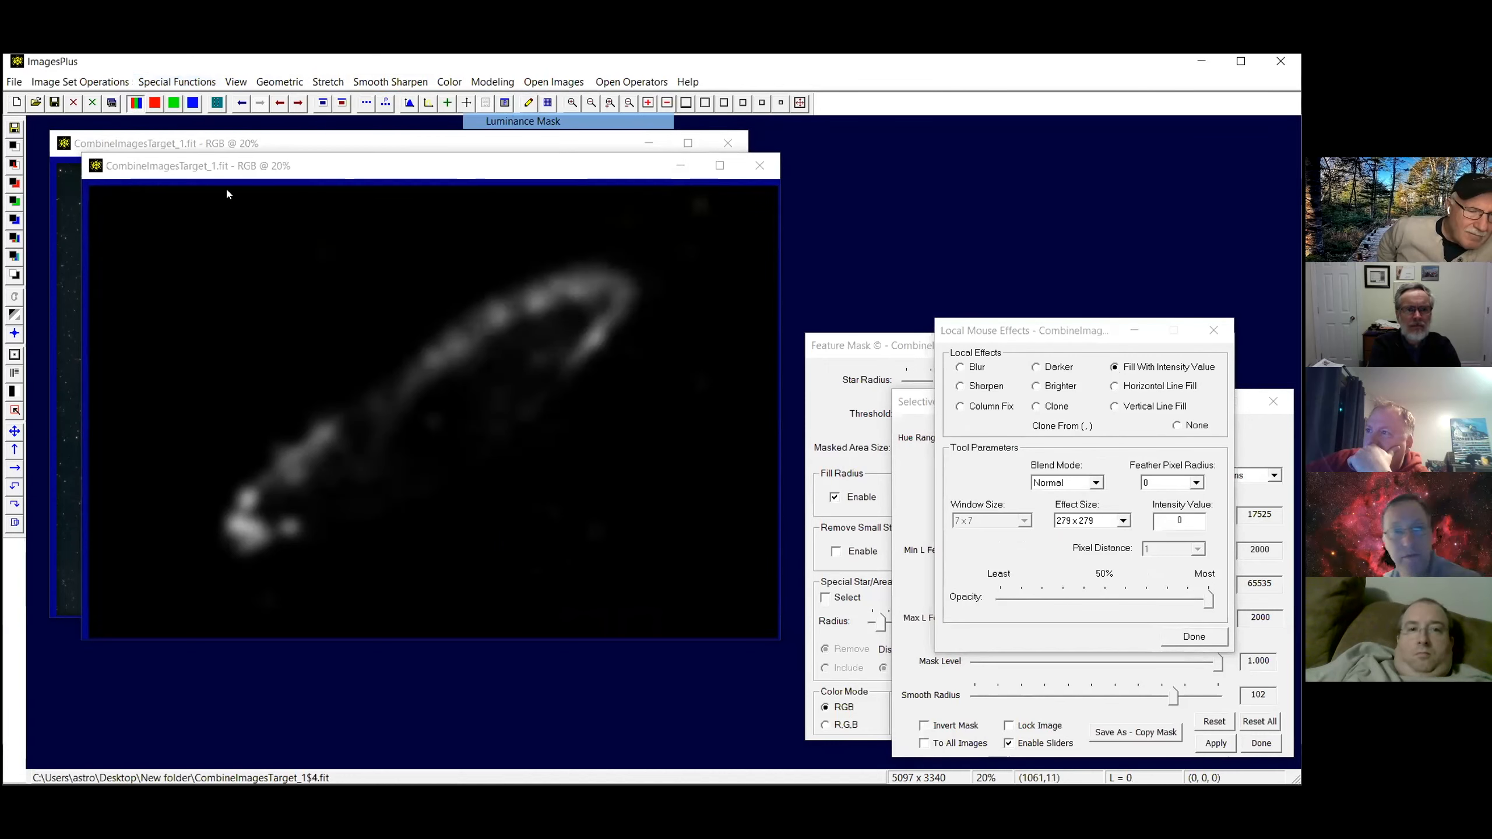
pyautogui.click(12, 127)
pyautogui.click(904, 570)
pyautogui.click(696, 429)
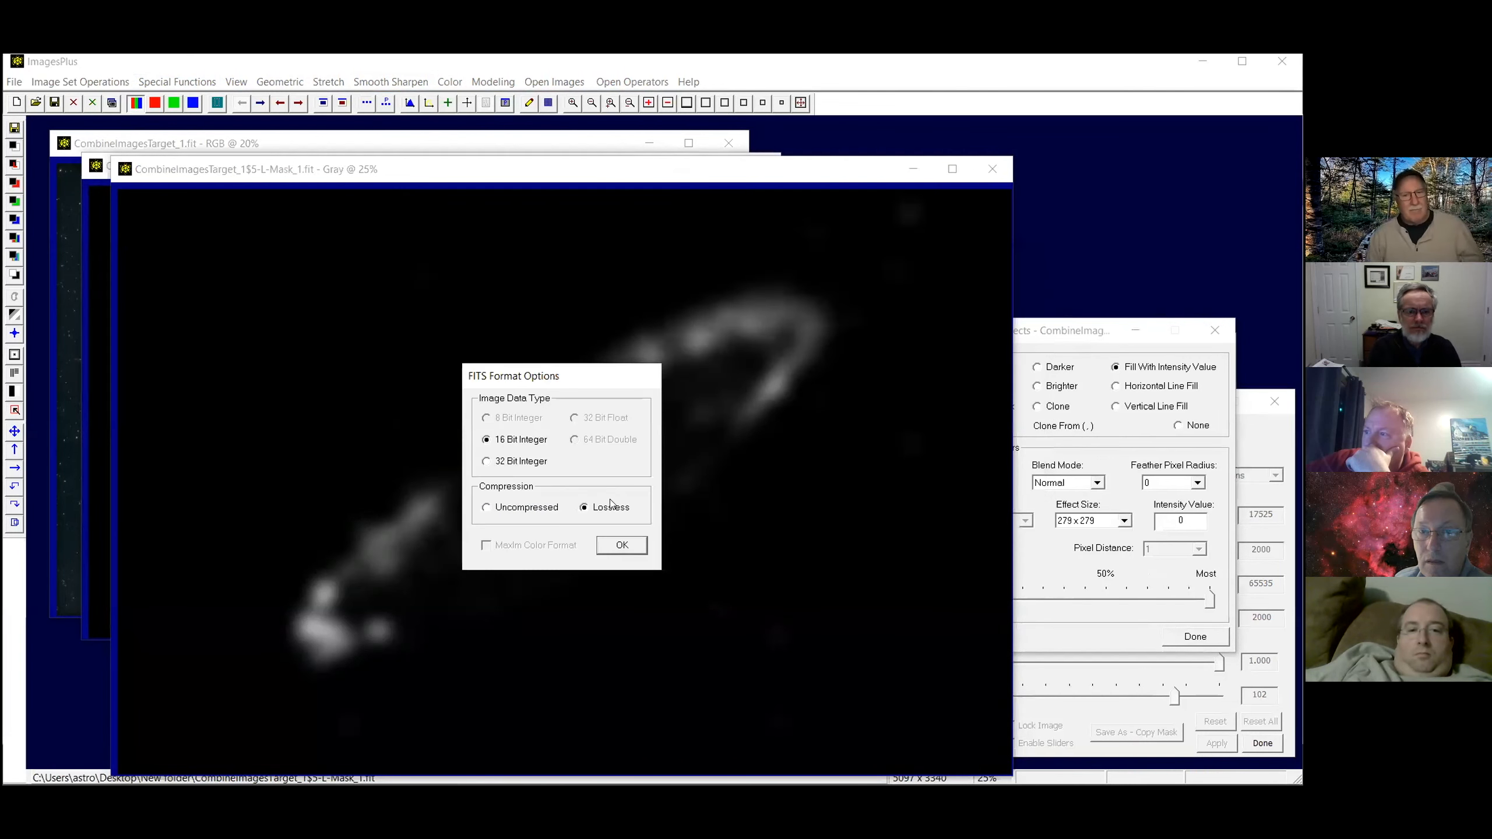
pyautogui.click(621, 545)
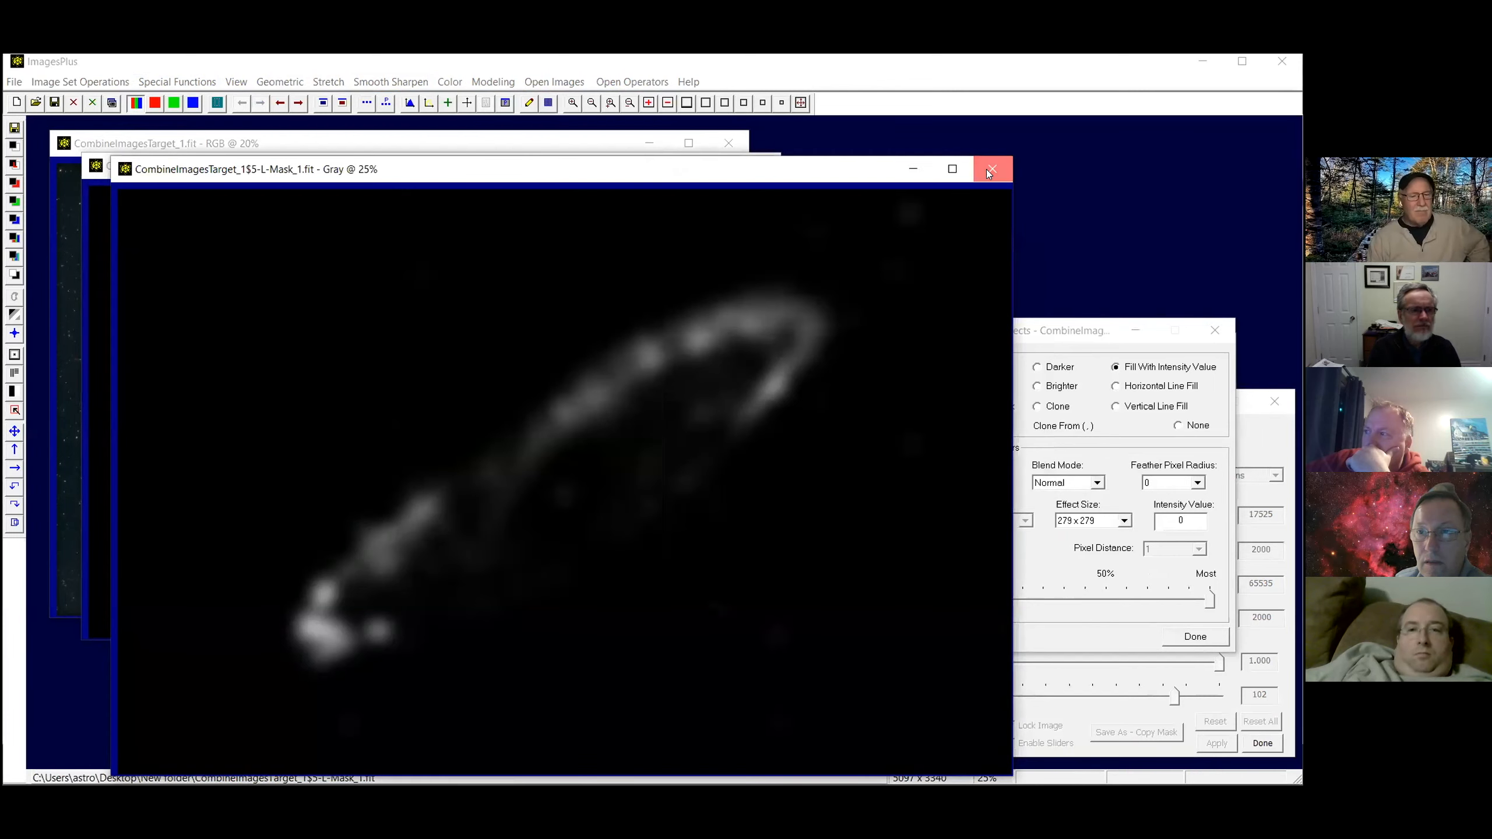
# Close the saved mask image, the Selective Color Mask dialog and the starless duplicate, leaving the original galaxy image open
pyautogui.click(986, 169)
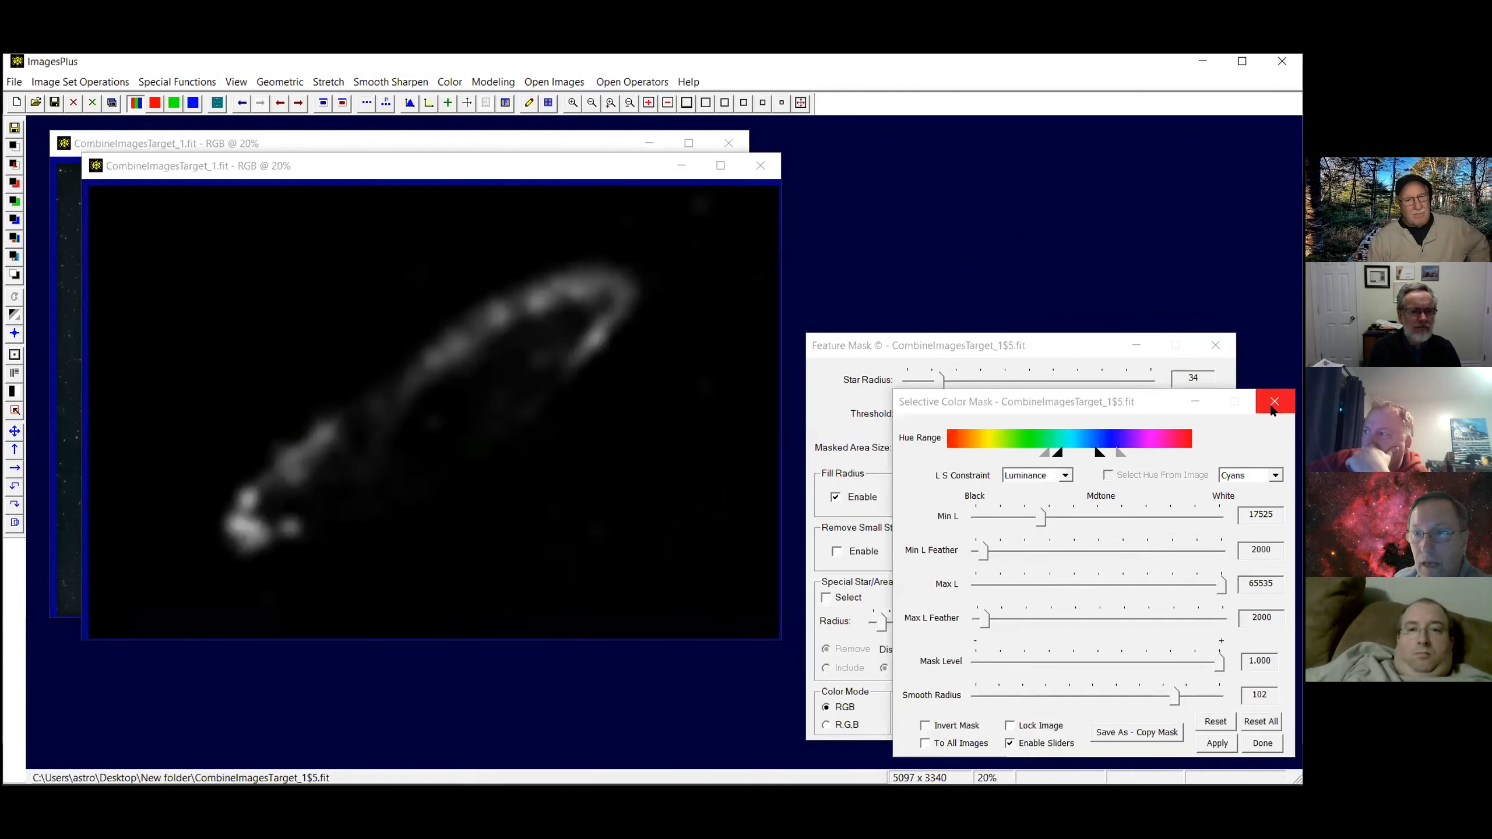
pyautogui.click(1272, 403)
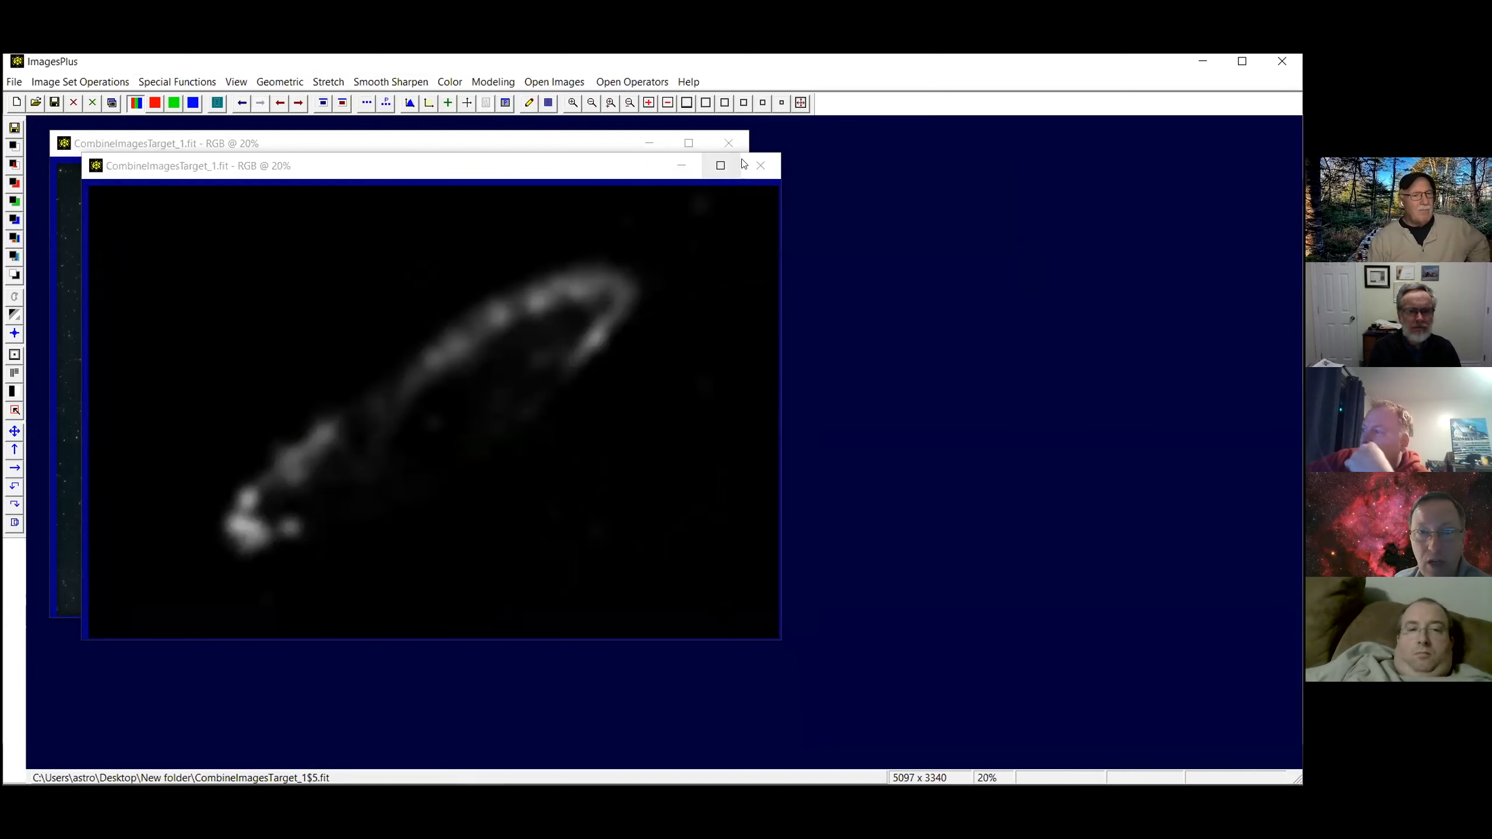
pyautogui.click(748, 161)
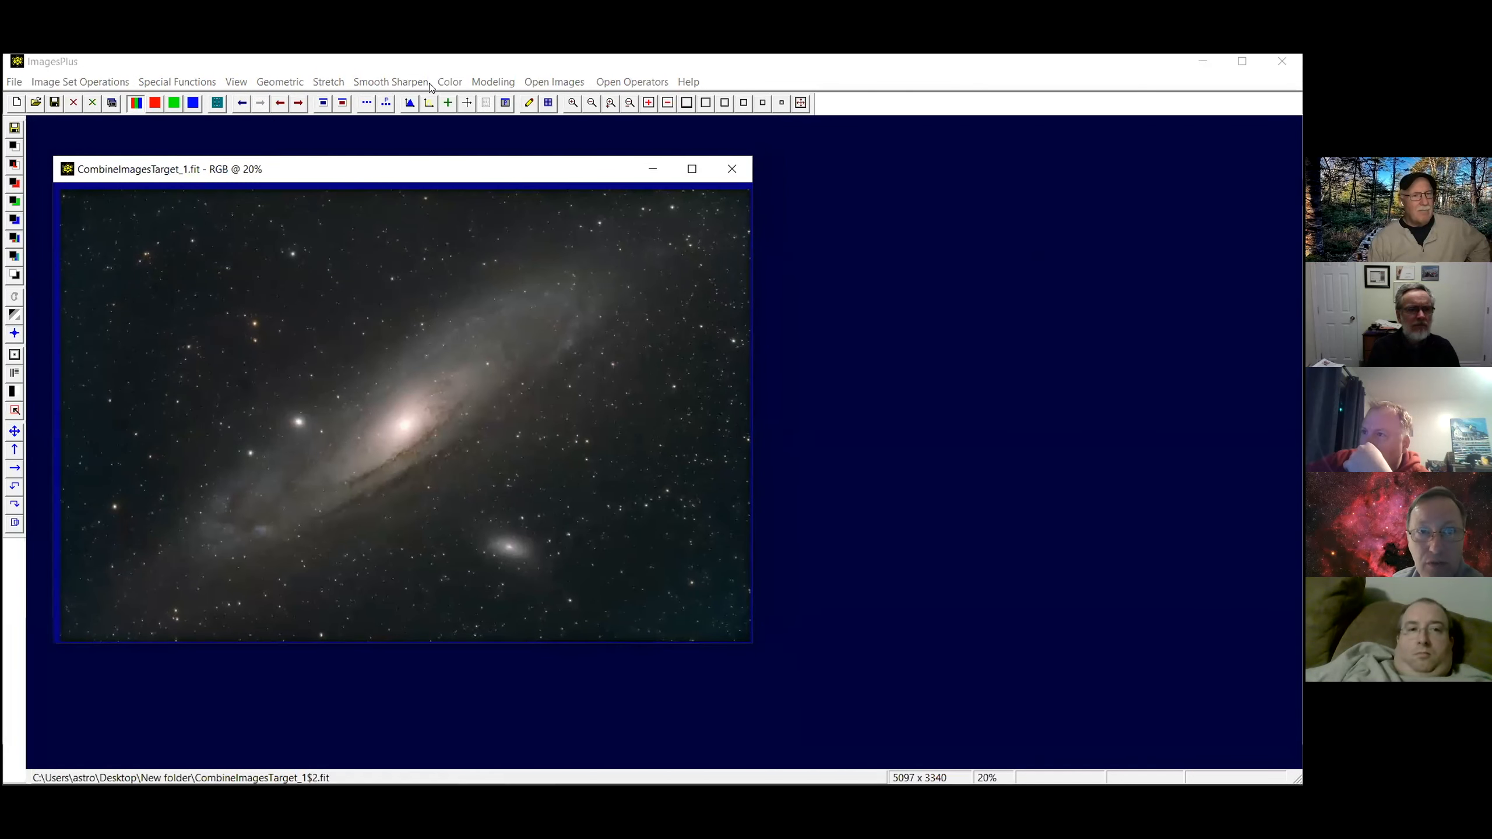
# Try a Hue-Saturation-Luminance shift on all colors of the galaxy image with Hue at 0.09389
pyautogui.click(447, 82)
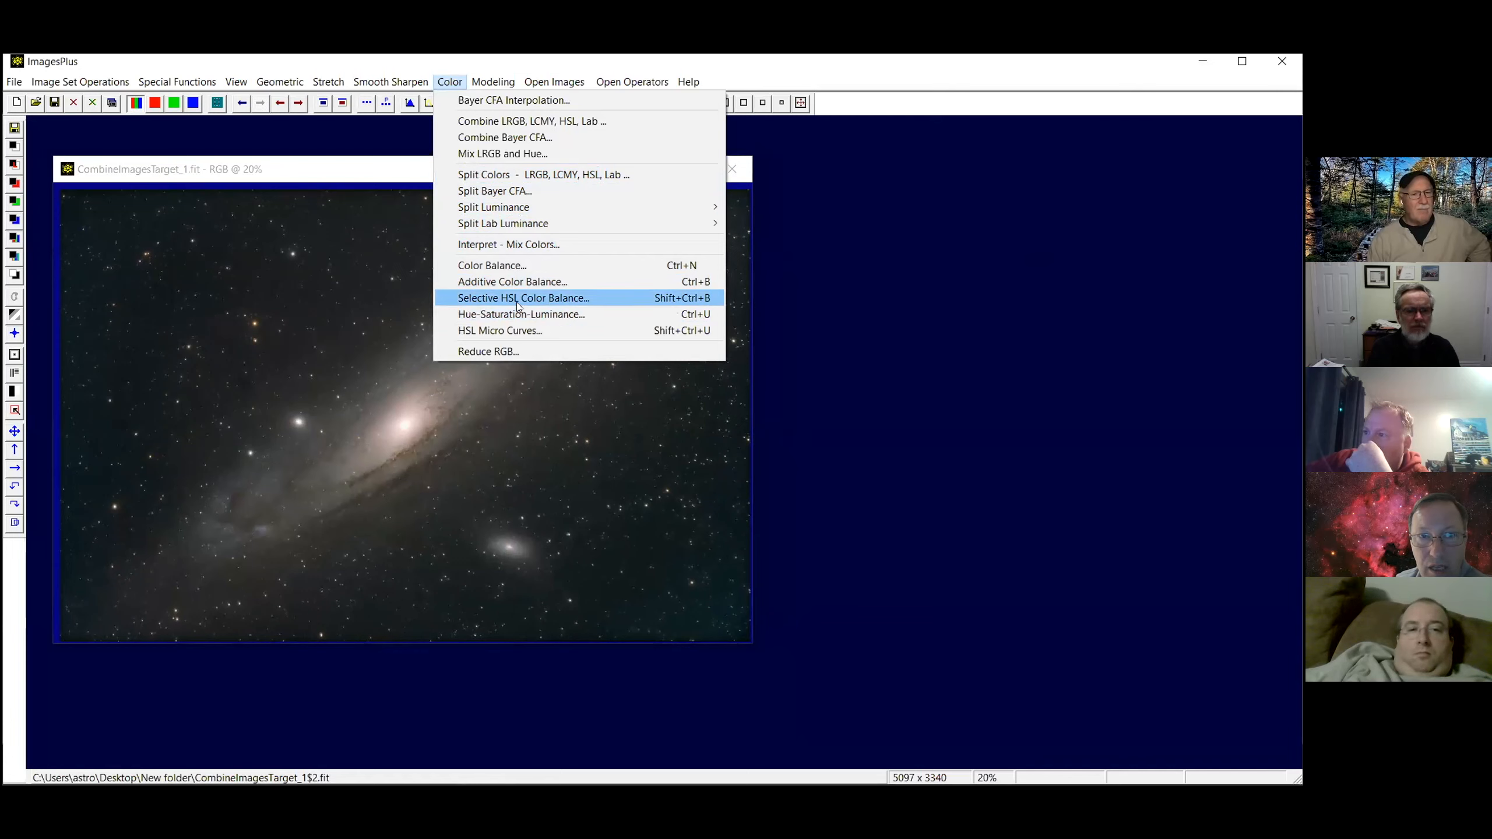
pyautogui.click(517, 318)
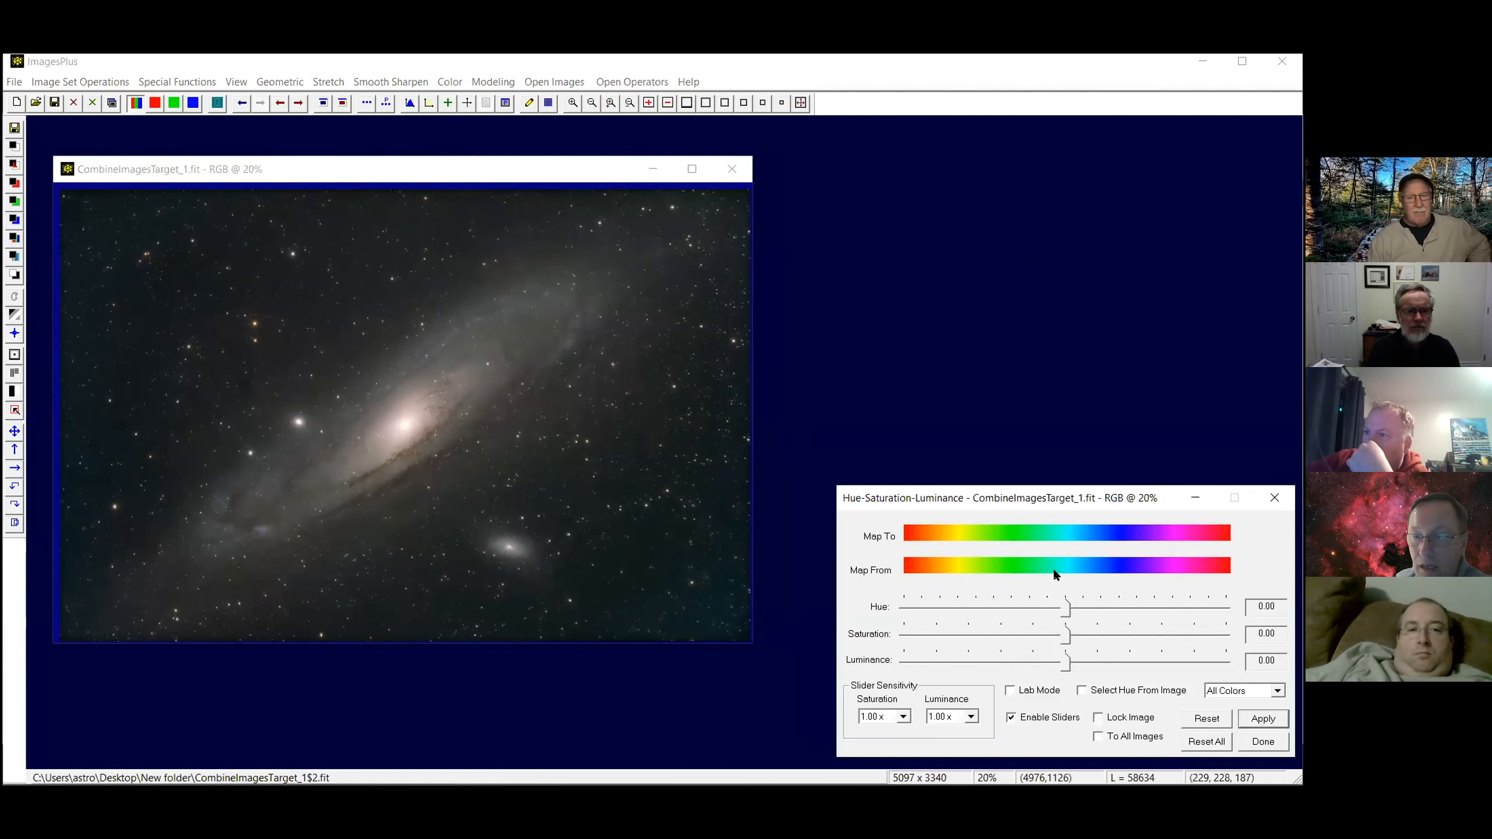
pyautogui.moveTo(1067, 615); pyautogui.dragTo(1080, 614)
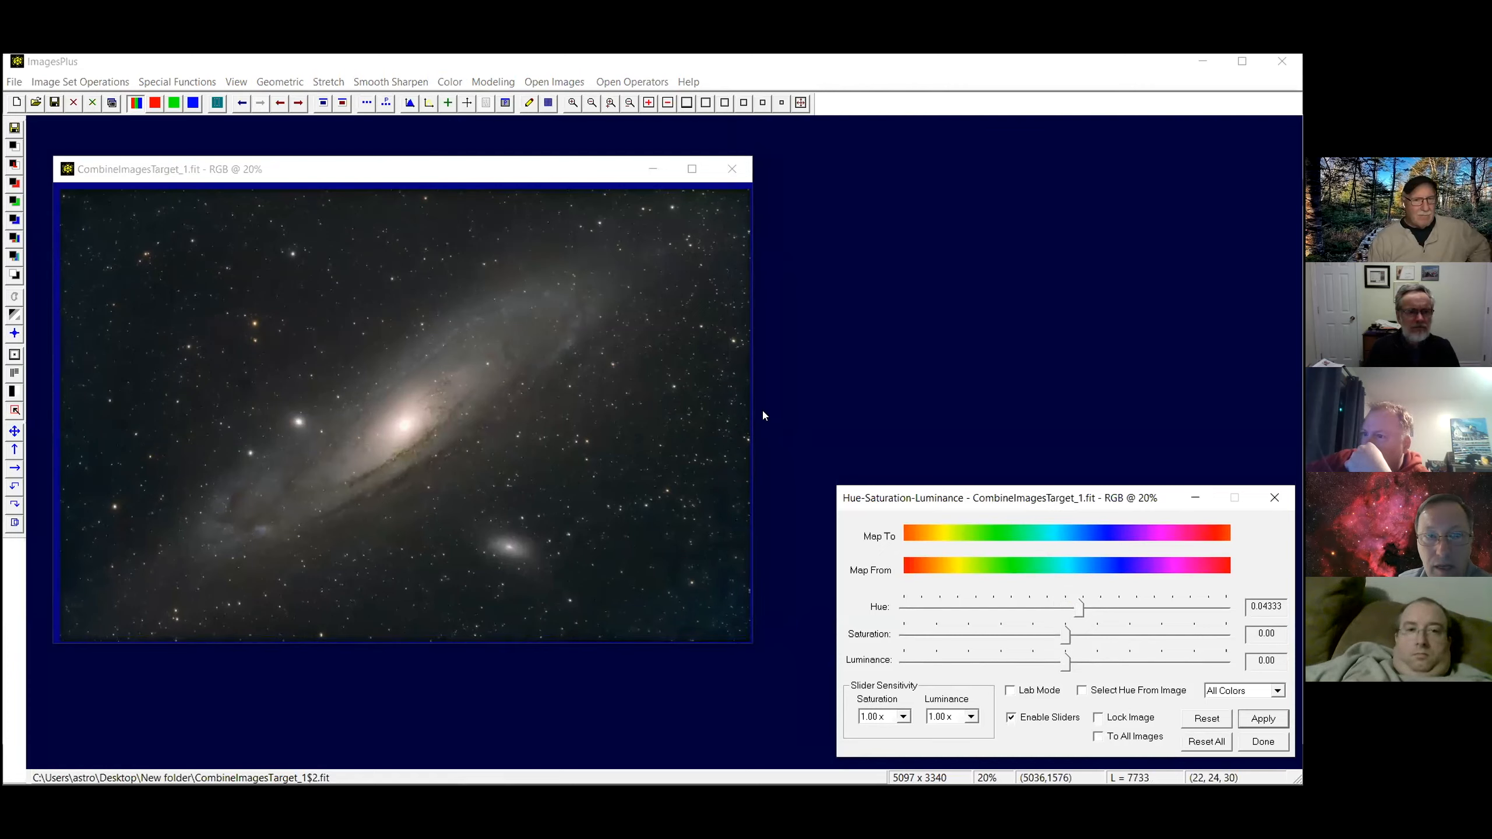
pyautogui.moveTo(1083, 609); pyautogui.dragTo(1096, 609)
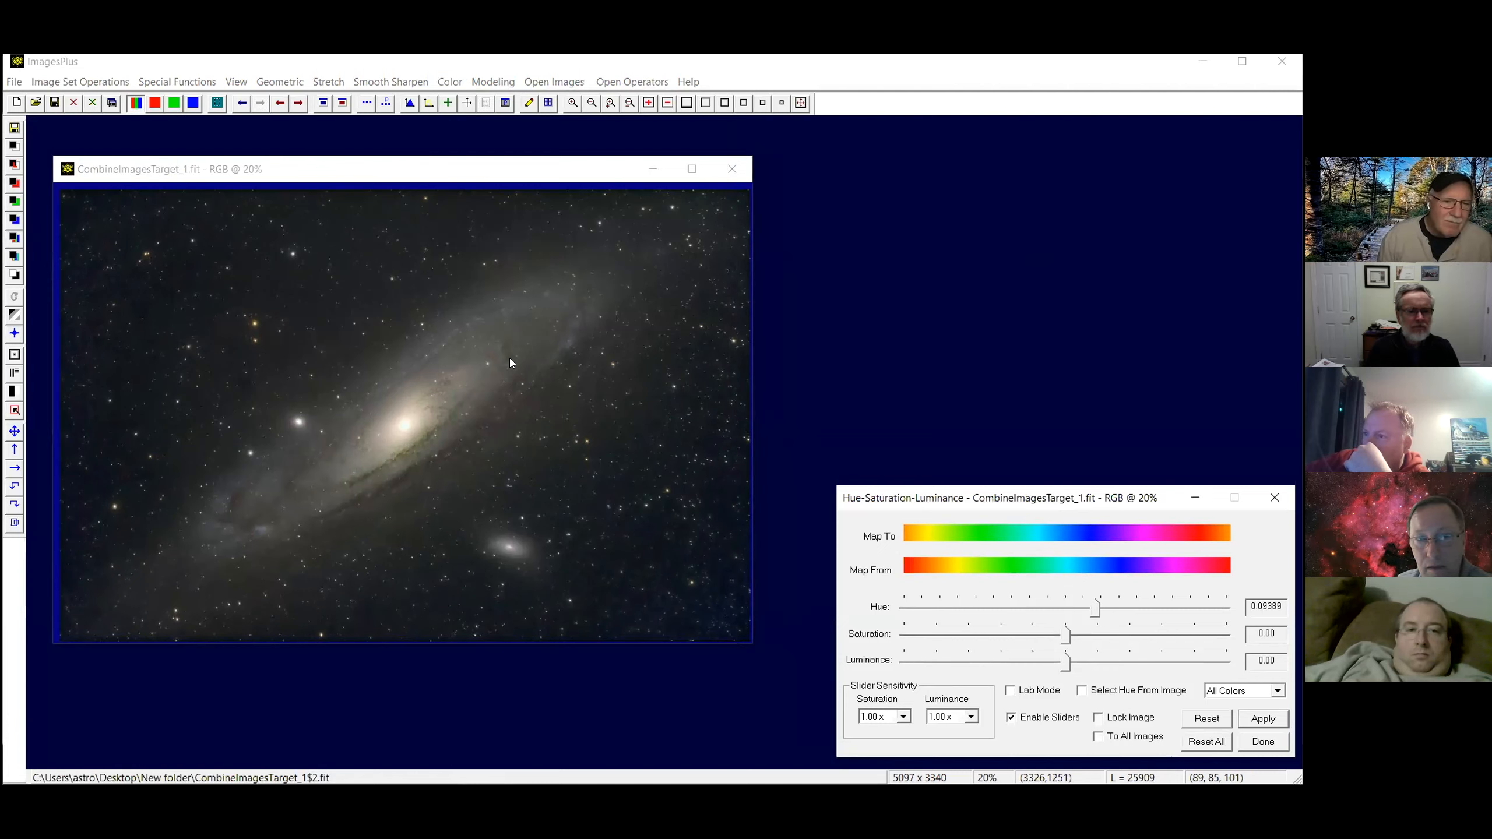
# Restrict the hue shift to the spiral arms with the saved mono image mask and compare it at 0% and 100% opacity
pyautogui.click(485, 103)
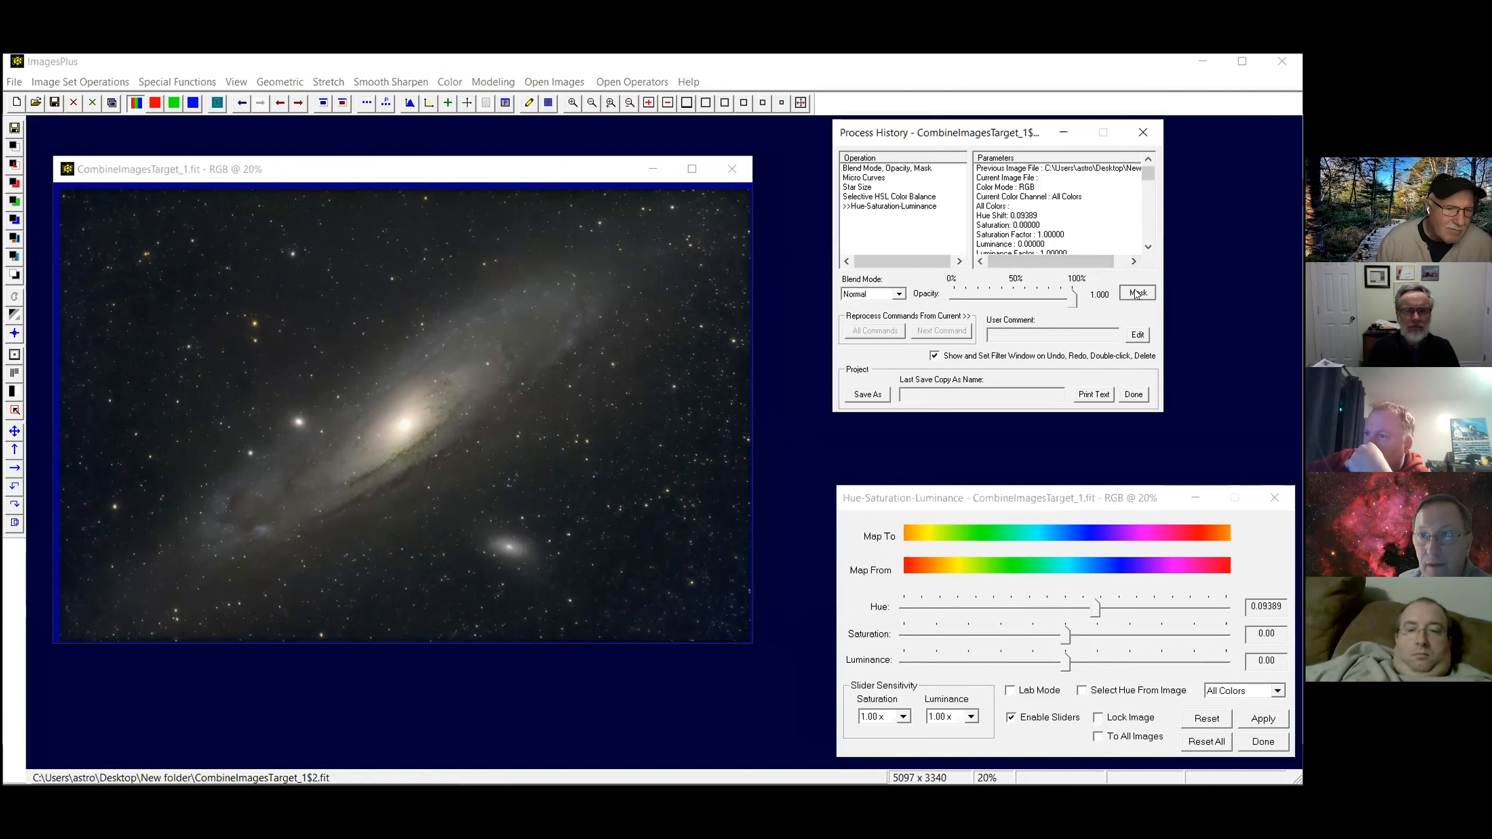
pyautogui.click(1136, 293)
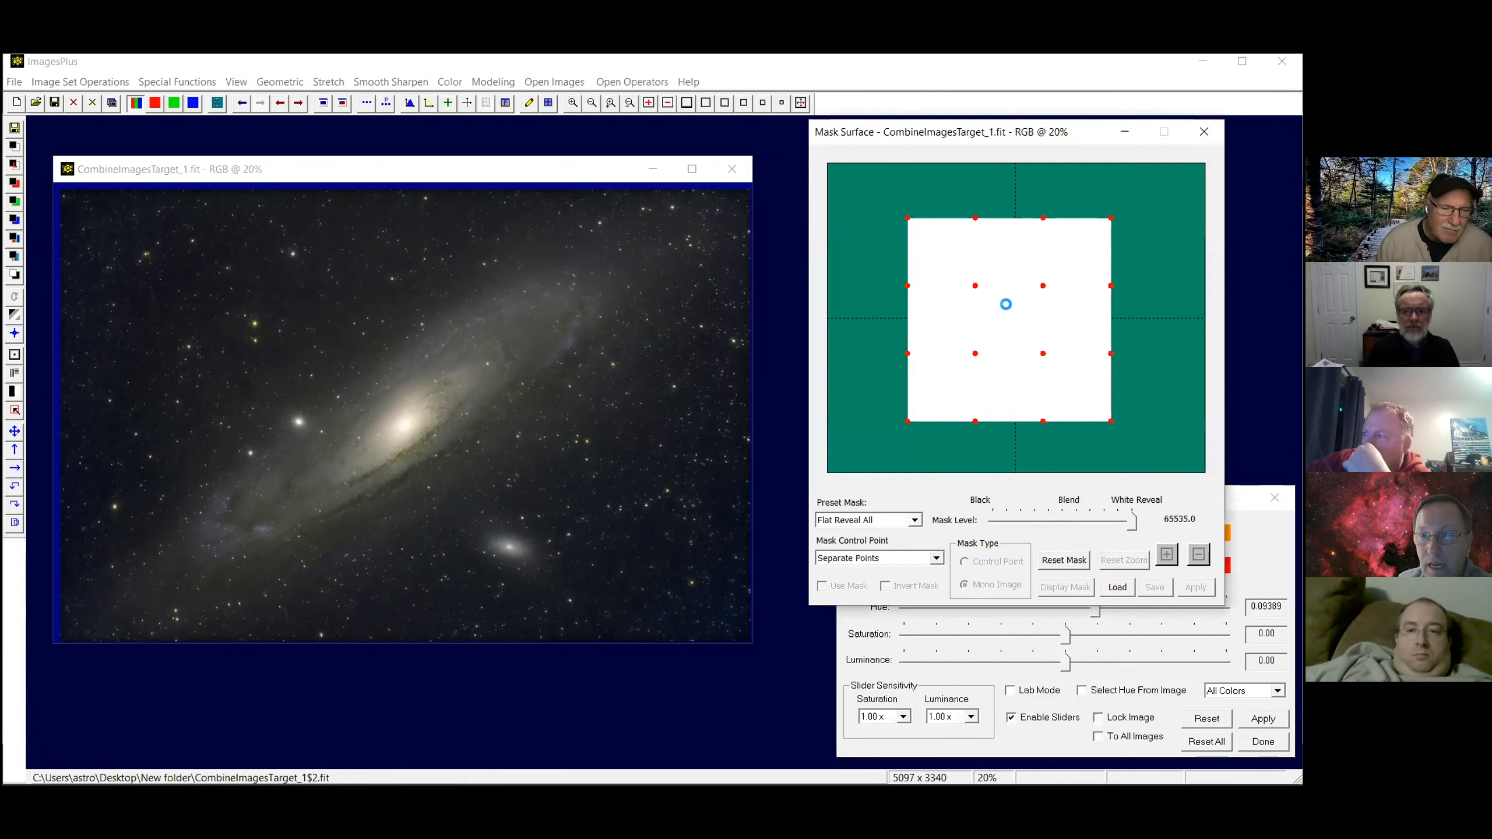
pyautogui.rightClick(1015, 312)
pyautogui.click(1030, 337)
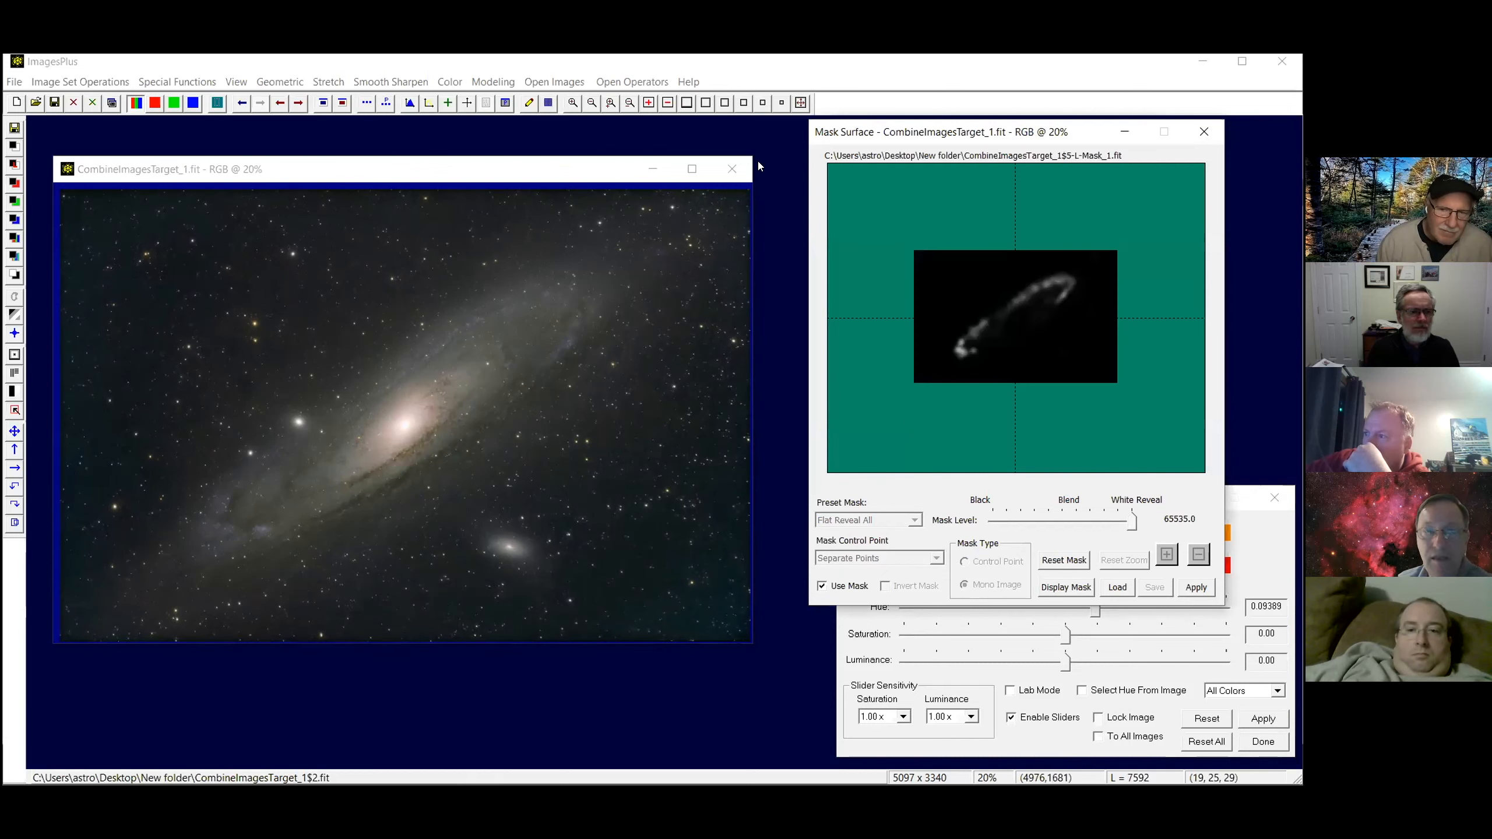
pyautogui.click(485, 104)
pyautogui.moveTo(1069, 296); pyautogui.dragTo(840, 301)
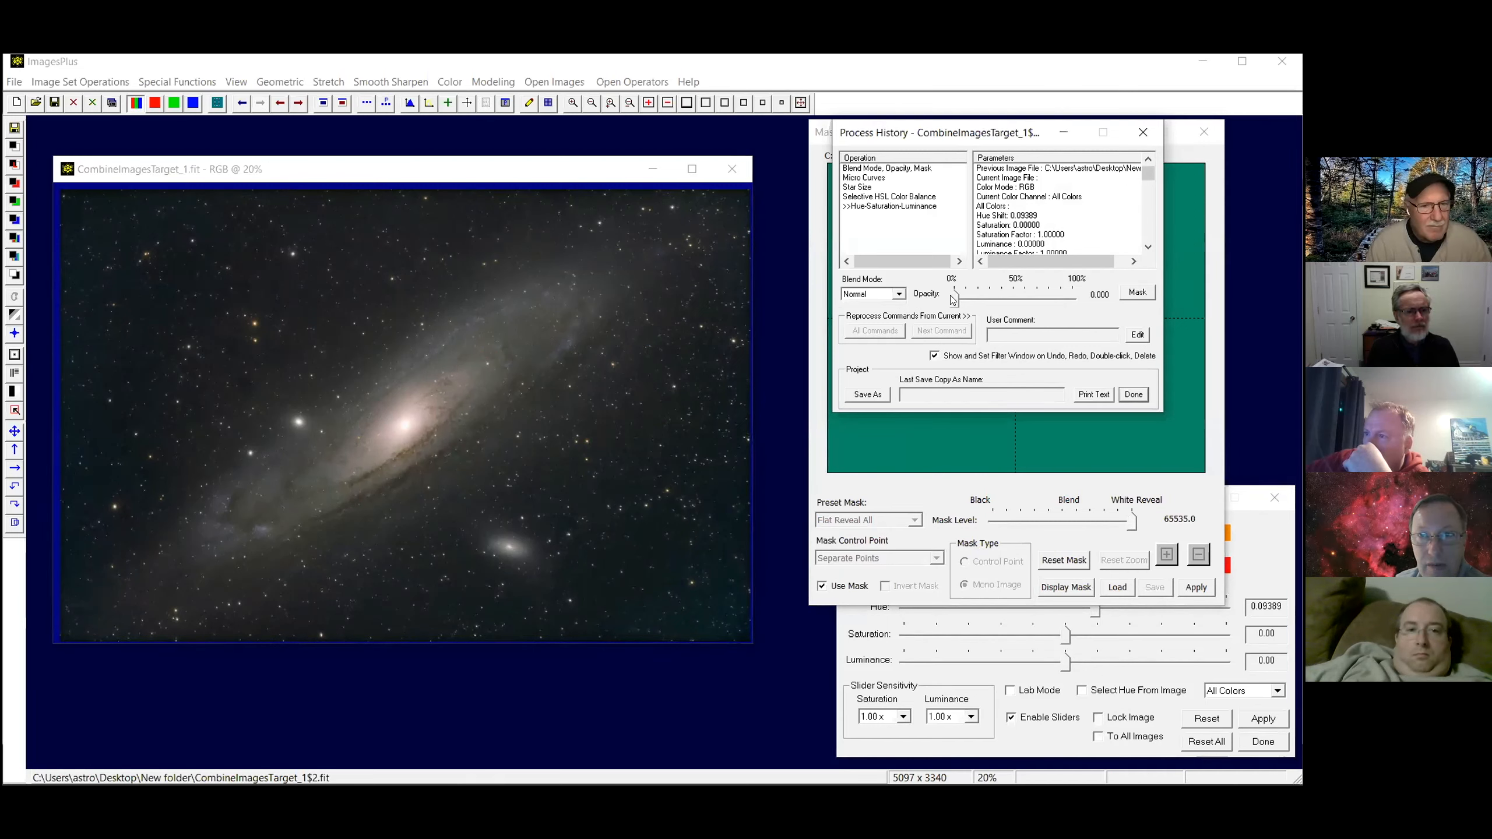
pyautogui.moveTo(954, 299); pyautogui.dragTo(1085, 306)
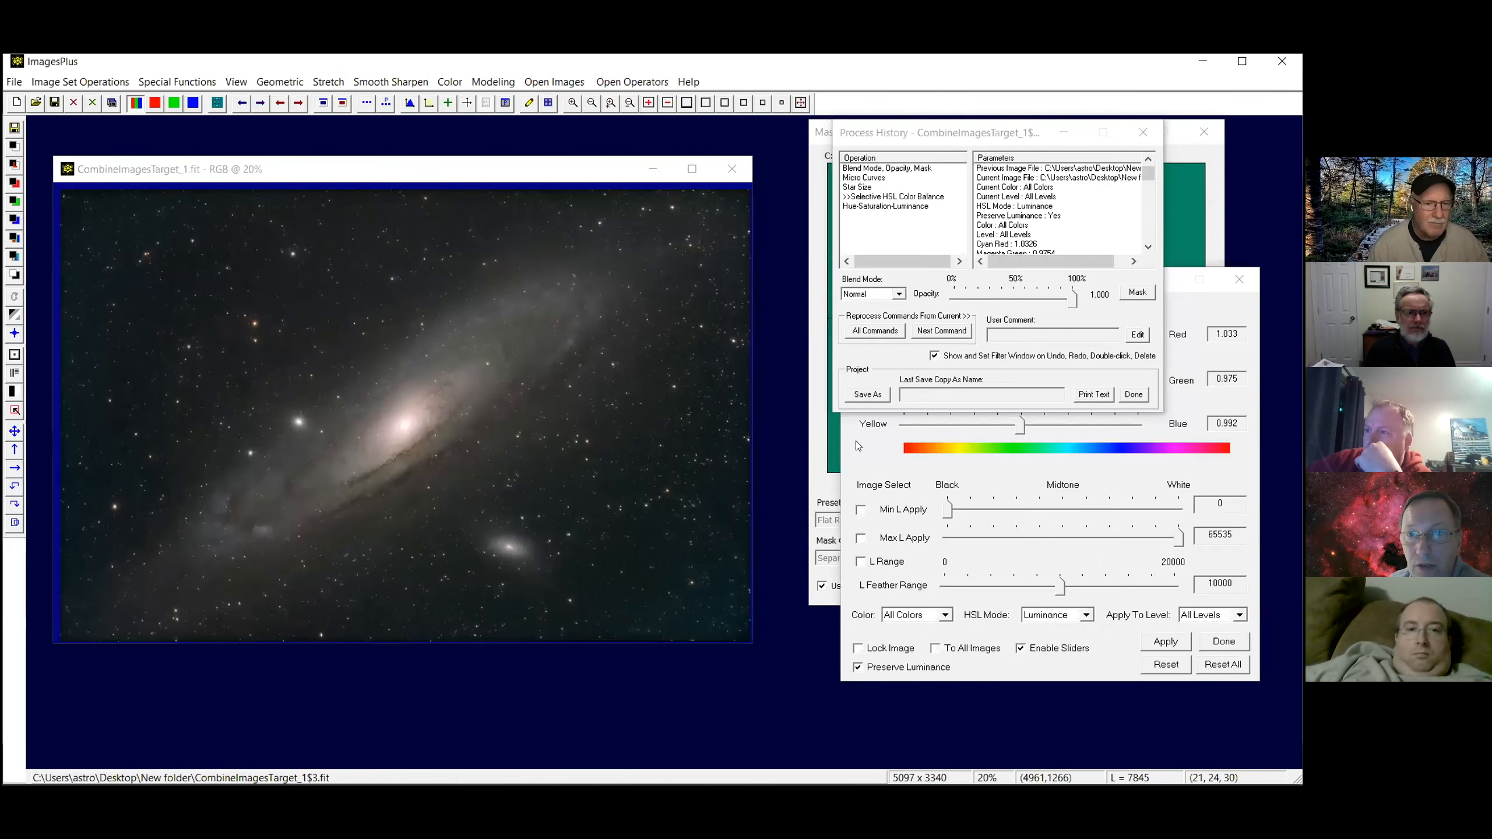
# Return to Selective HSL Color Balance, reset all its values and apply a new balance with Blue at 1.050
pyautogui.click(1213, 664)
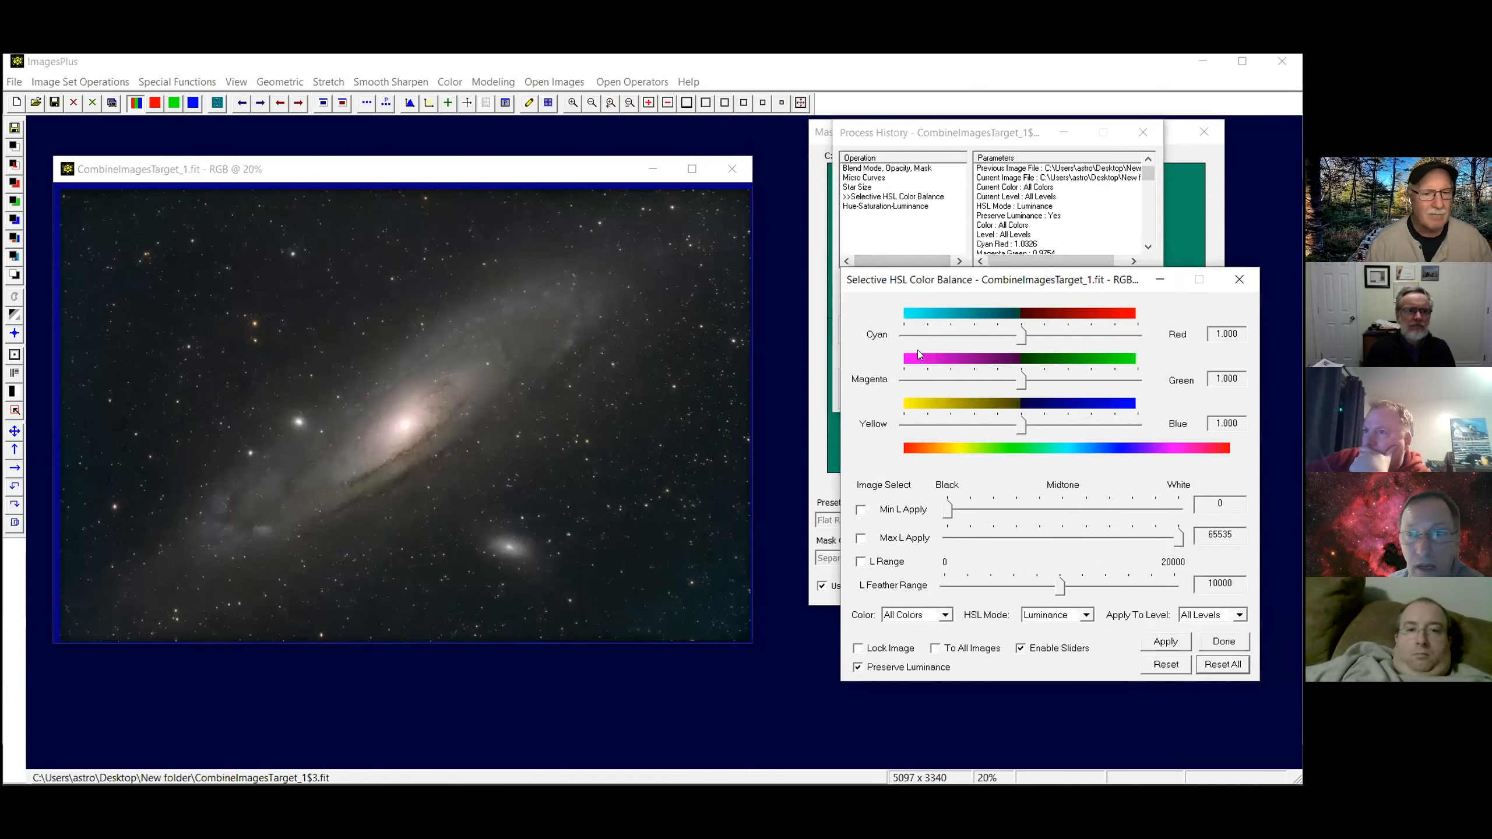
pyautogui.moveTo(1021, 430); pyautogui.dragTo(1026, 427)
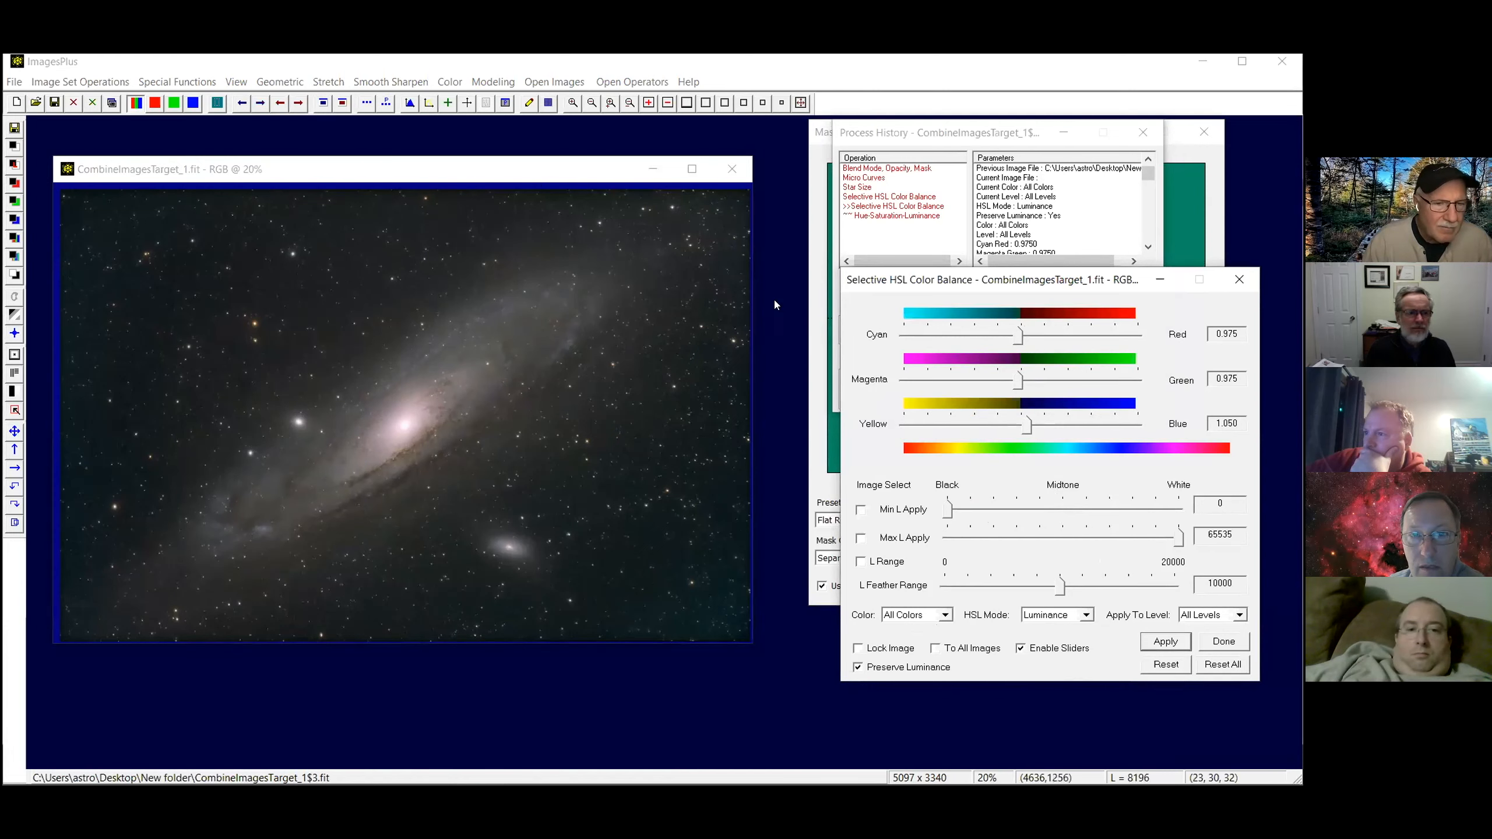
# Restrict the new color balance to the spiral arms by loading the saved luminance mask as a mono image mask
pyautogui.click(1104, 204)
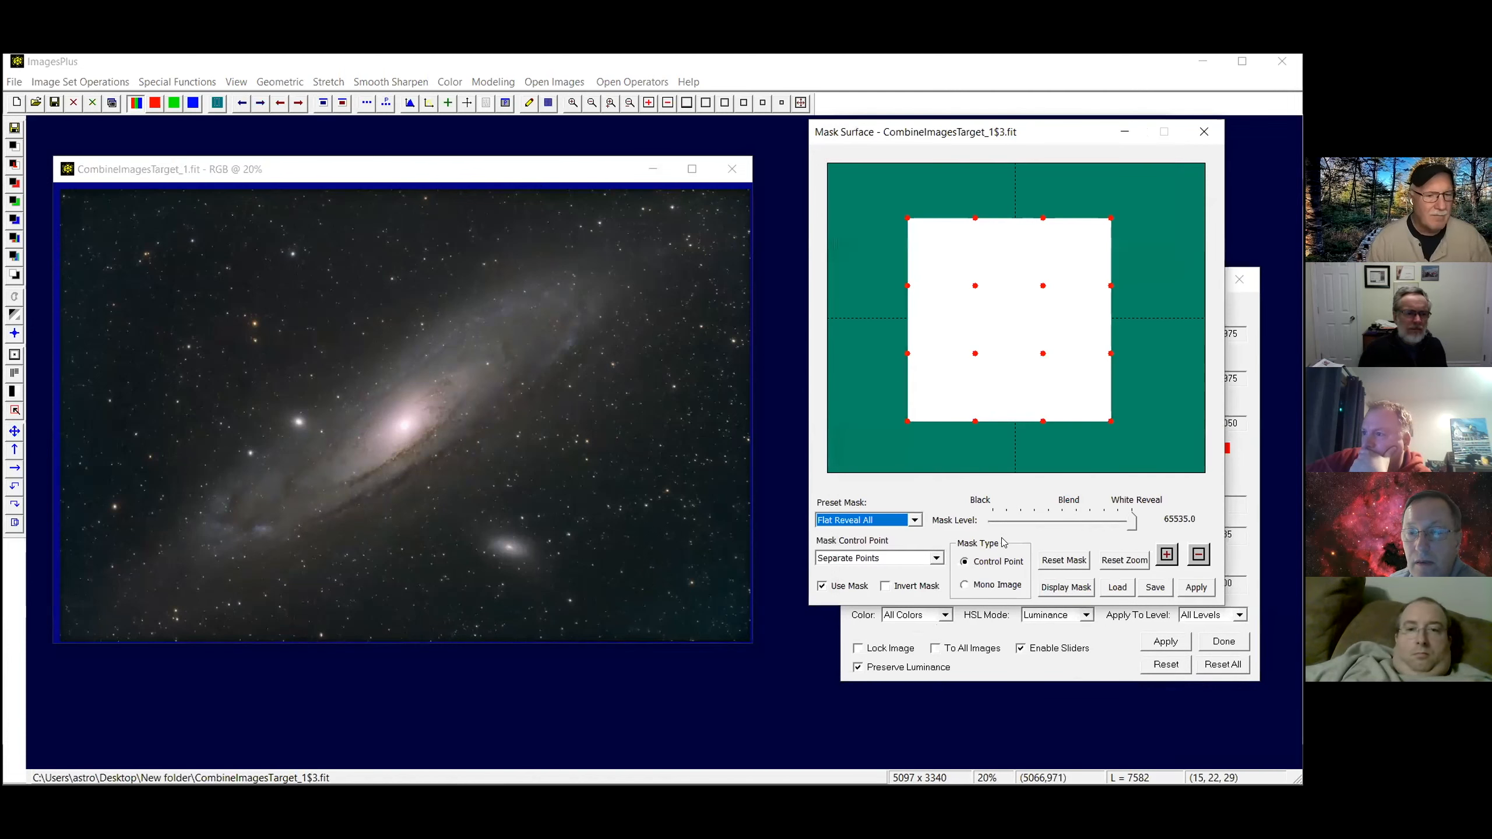
pyautogui.click(992, 585)
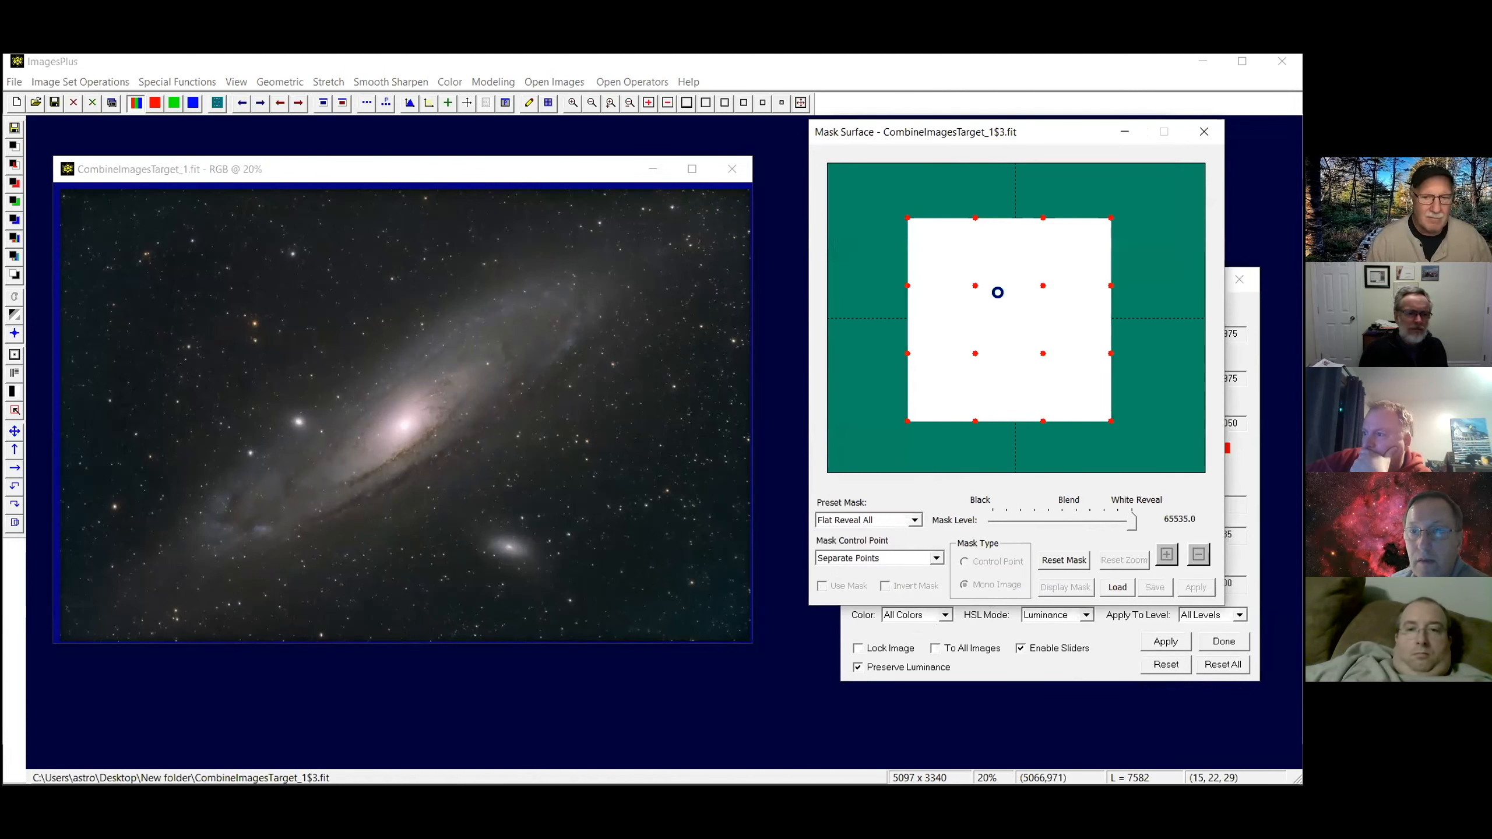
pyautogui.rightClick(999, 291)
pyautogui.click(1052, 320)
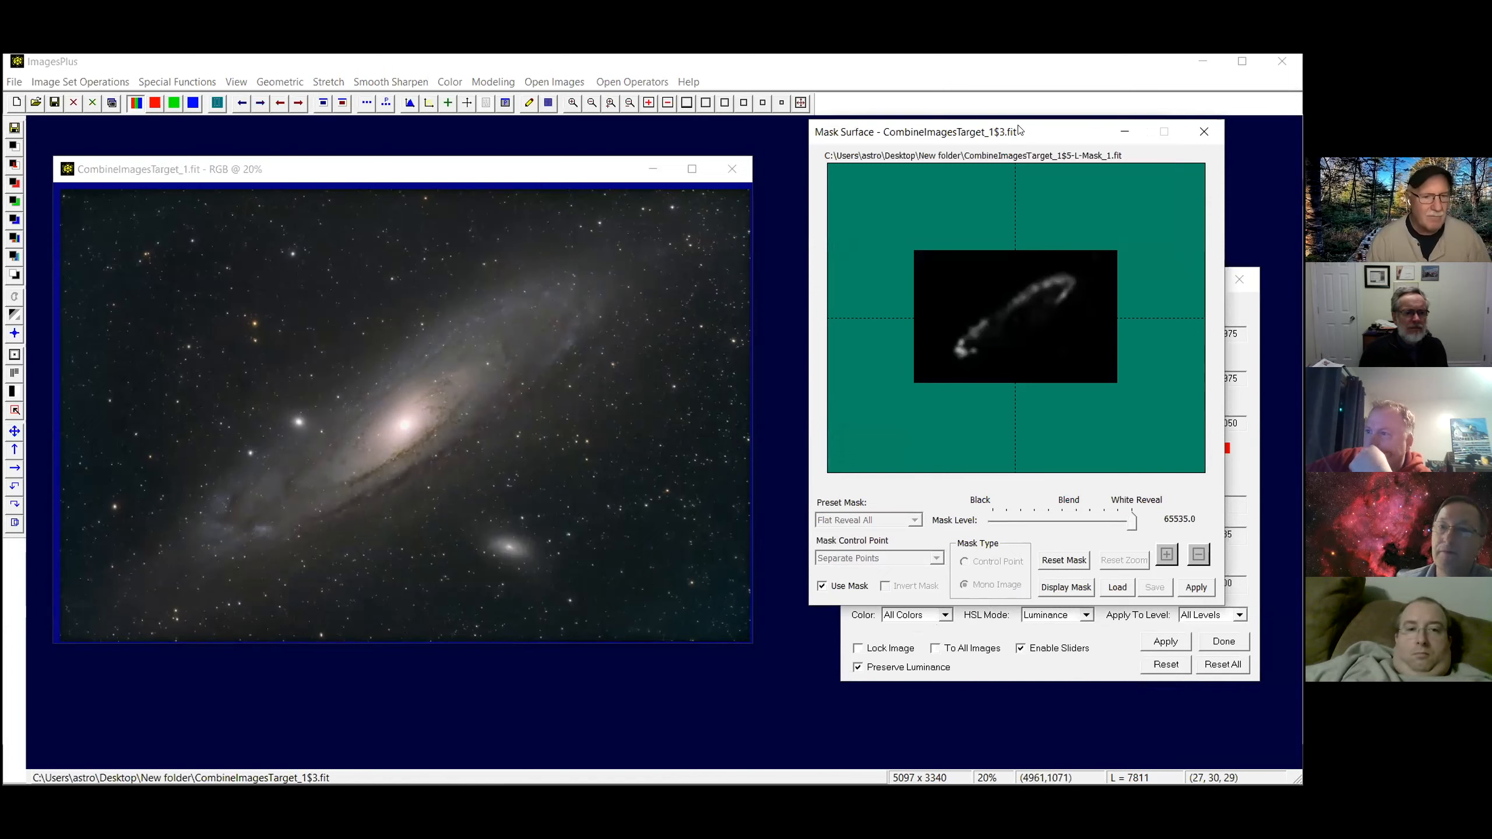
# Compare the masked color balance at 0% and 100% opacity and raise its Blue to 1.108
pyautogui.moveTo(1019, 134); pyautogui.dragTo(949, 301)
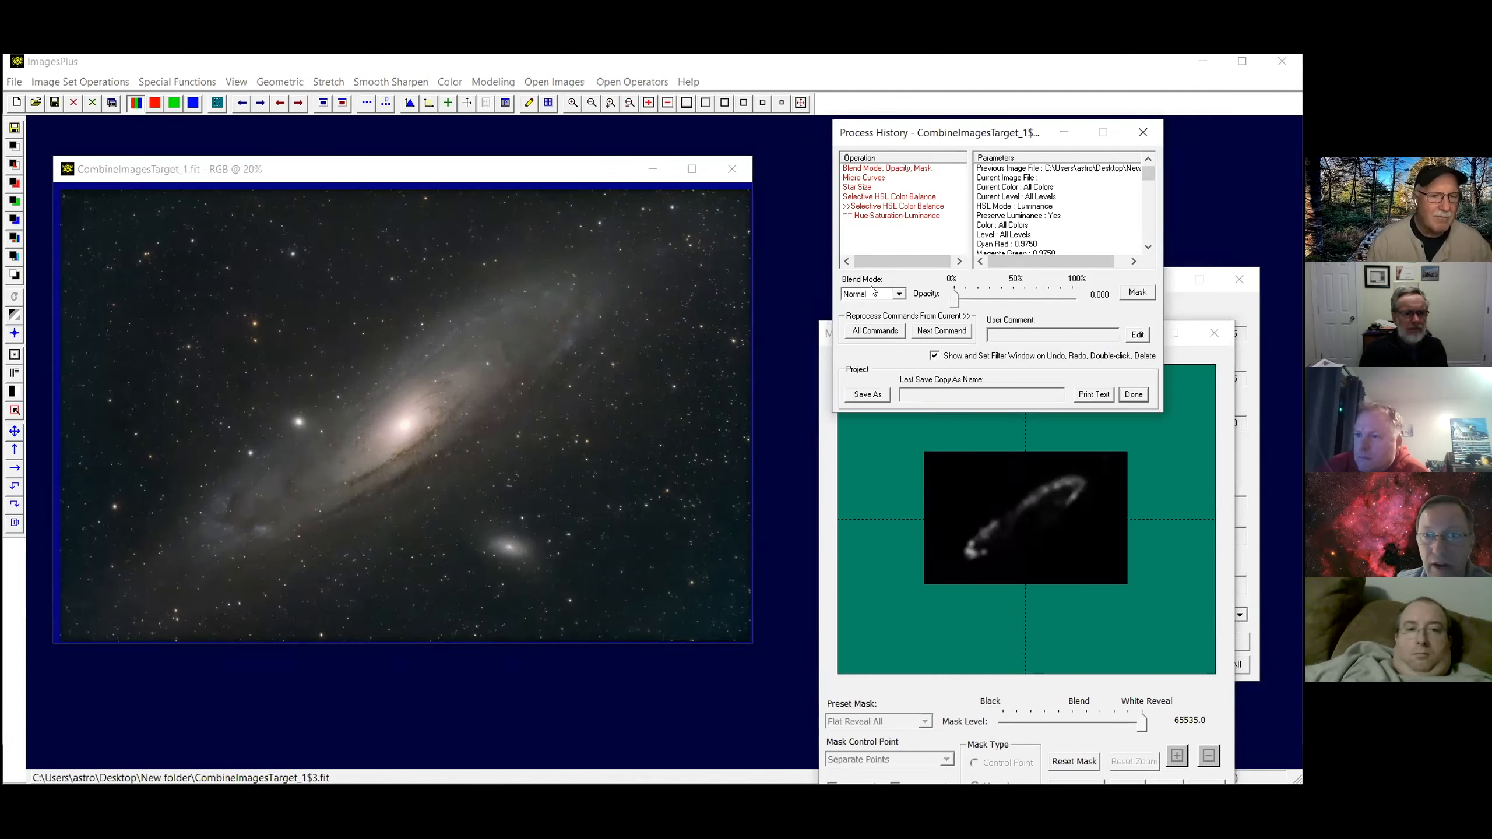
pyautogui.moveTo(954, 298); pyautogui.dragTo(1098, 298)
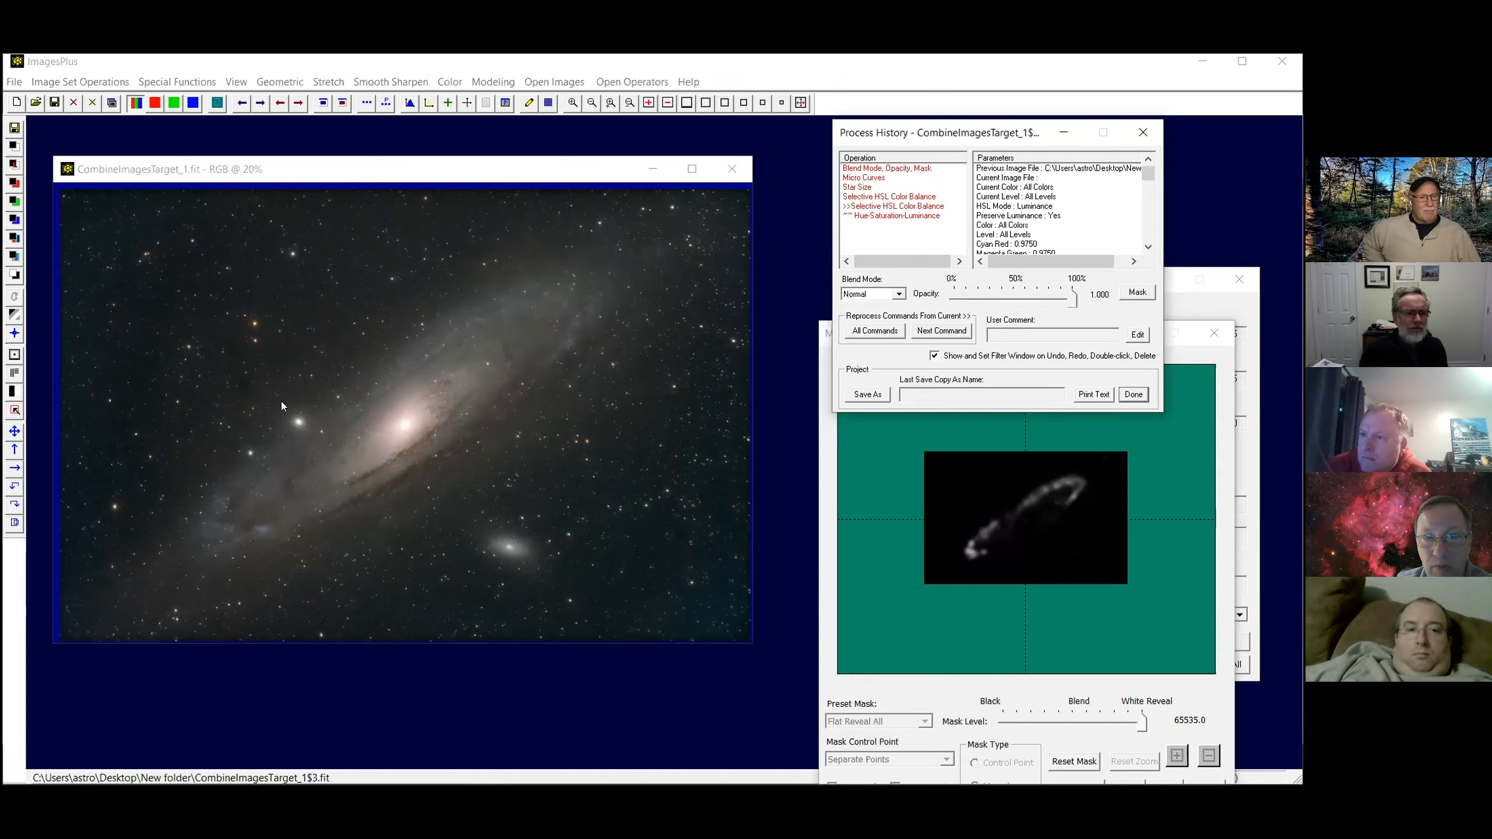
pyautogui.click(1196, 296)
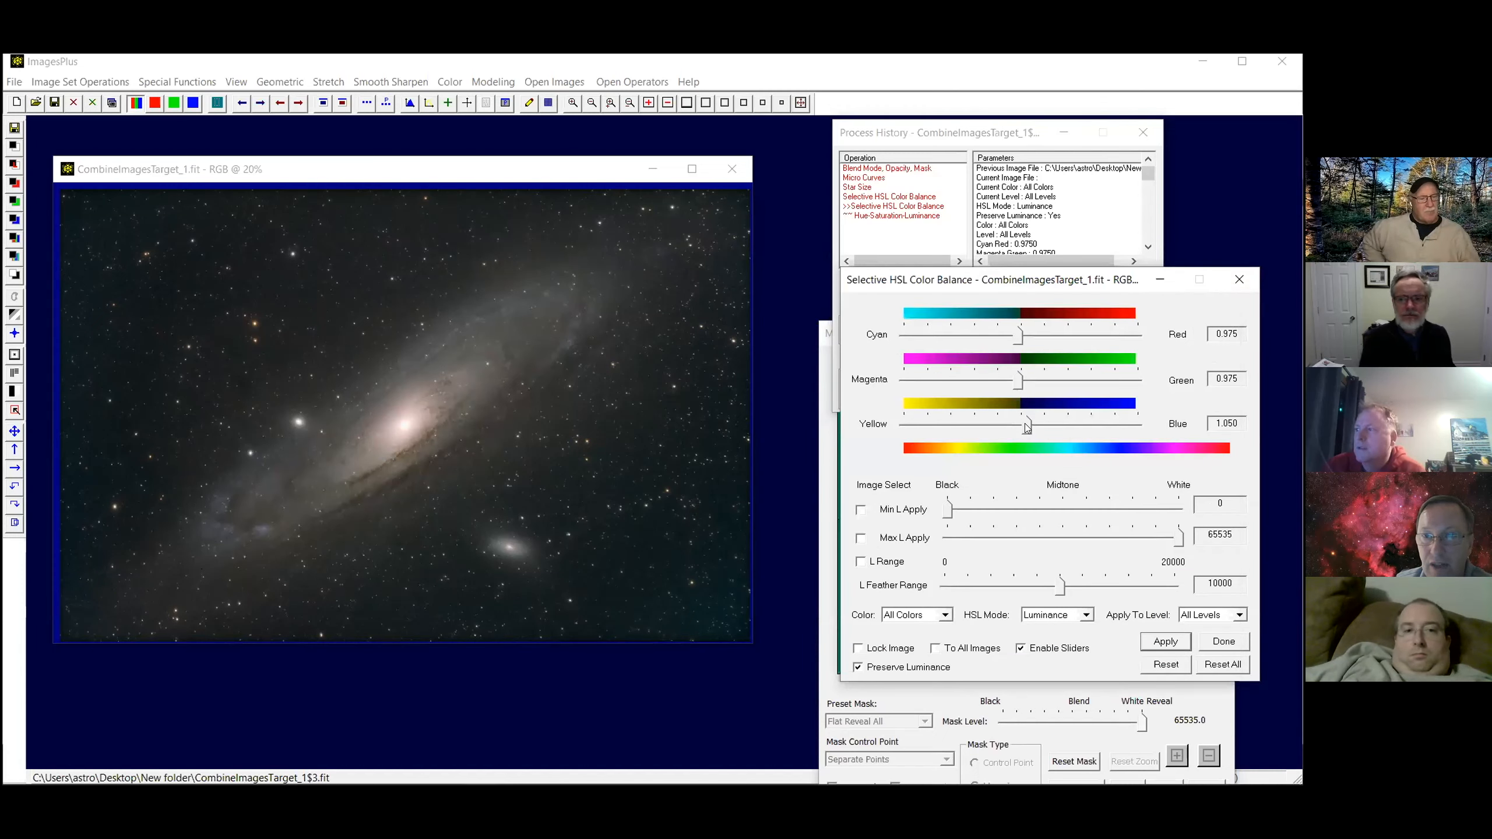
pyautogui.moveTo(1030, 422); pyautogui.dragTo(1035, 423)
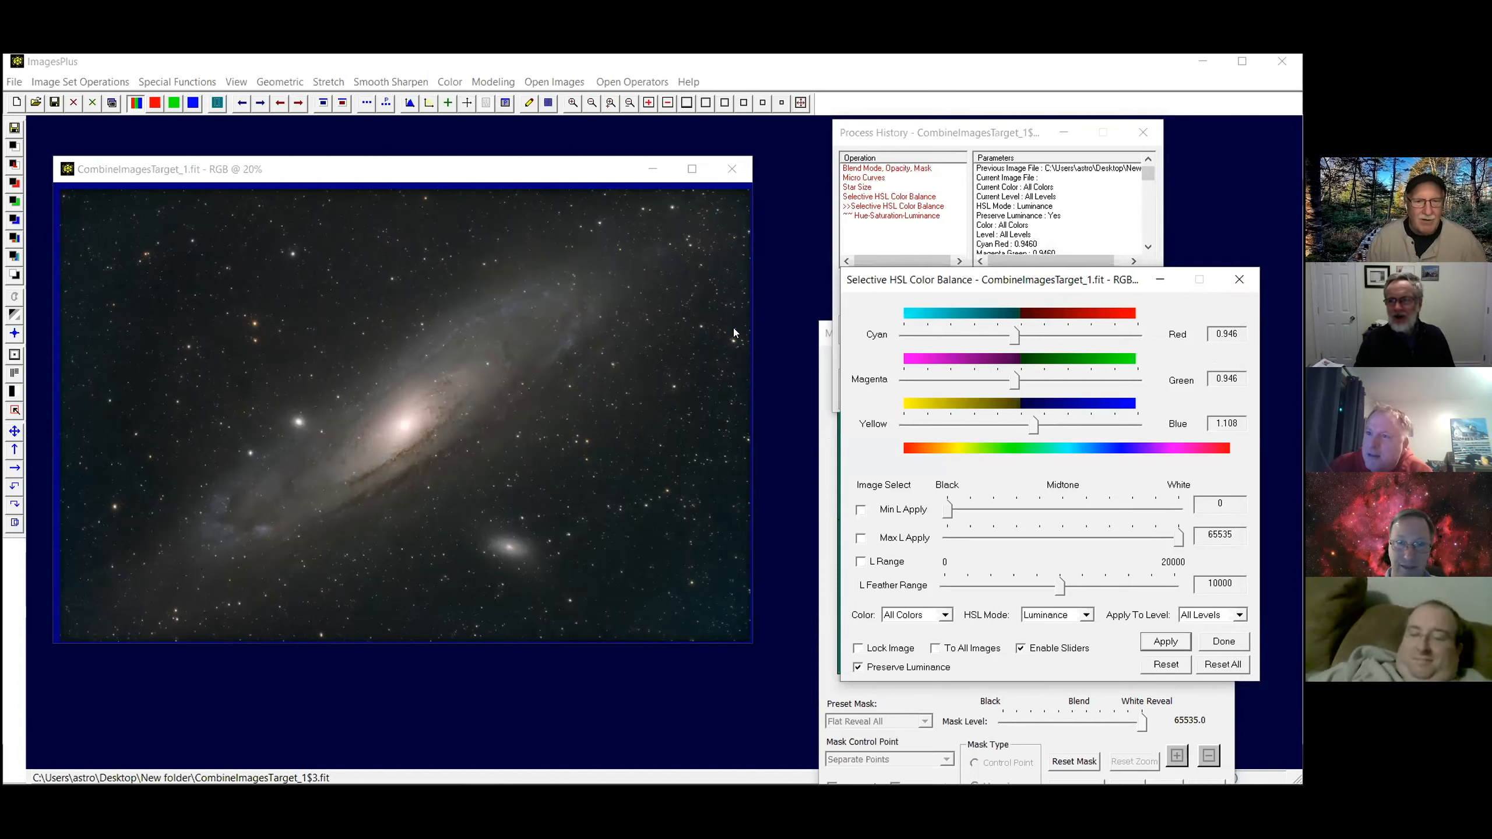
# Examine the recolored spiral arm and the galaxy core at 50% zoom
pyautogui.click(762, 103)
pyautogui.click(742, 577)
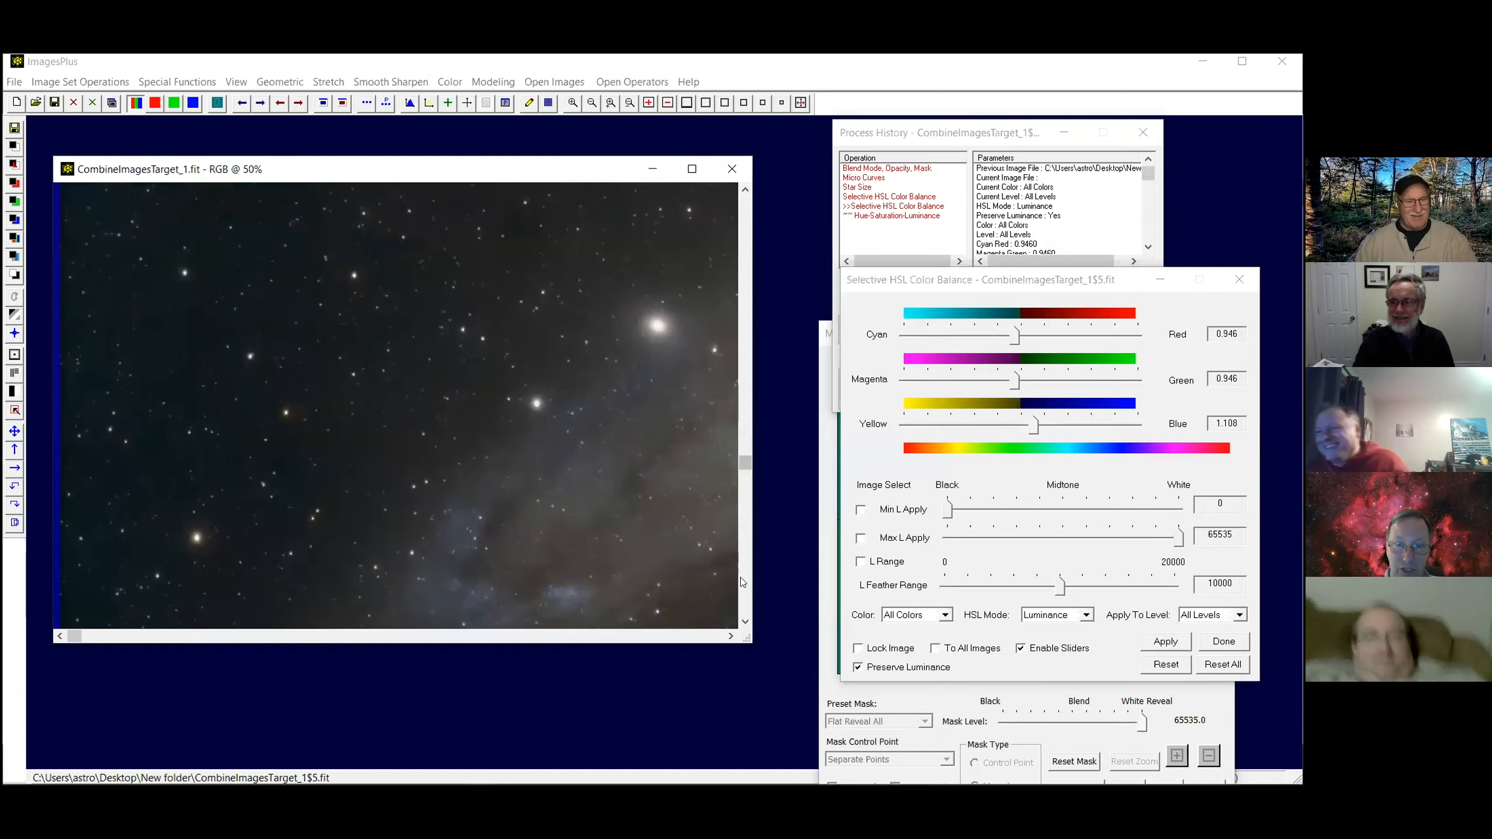
pyautogui.click(730, 635)
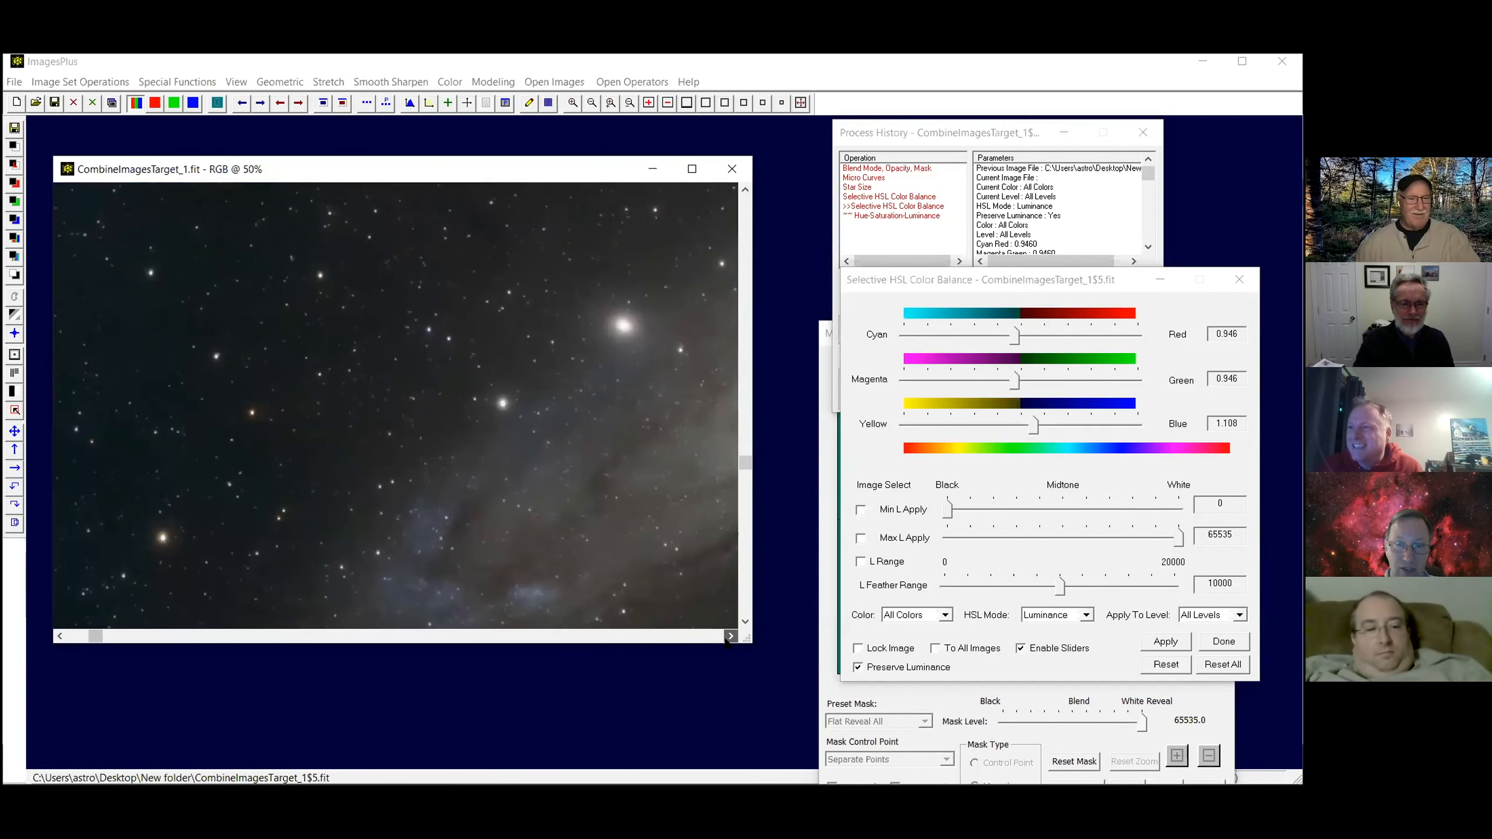
pyautogui.click(730, 636)
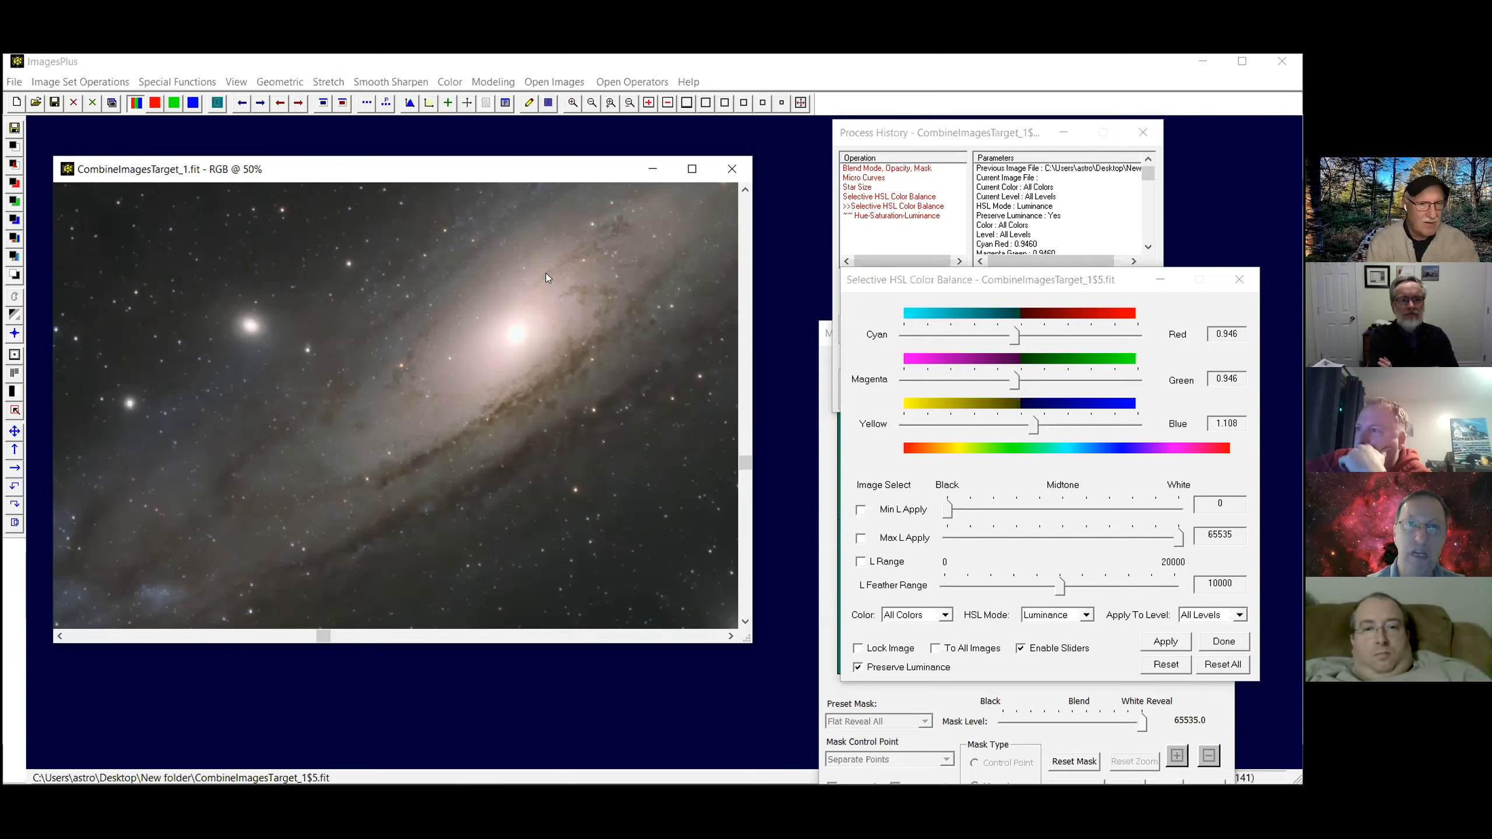
# Reduce the image's high pixels at Normal strength with a 0.964 difference and 5x5 window and effect sizes, then close the filter windows
pyautogui.click(409, 83)
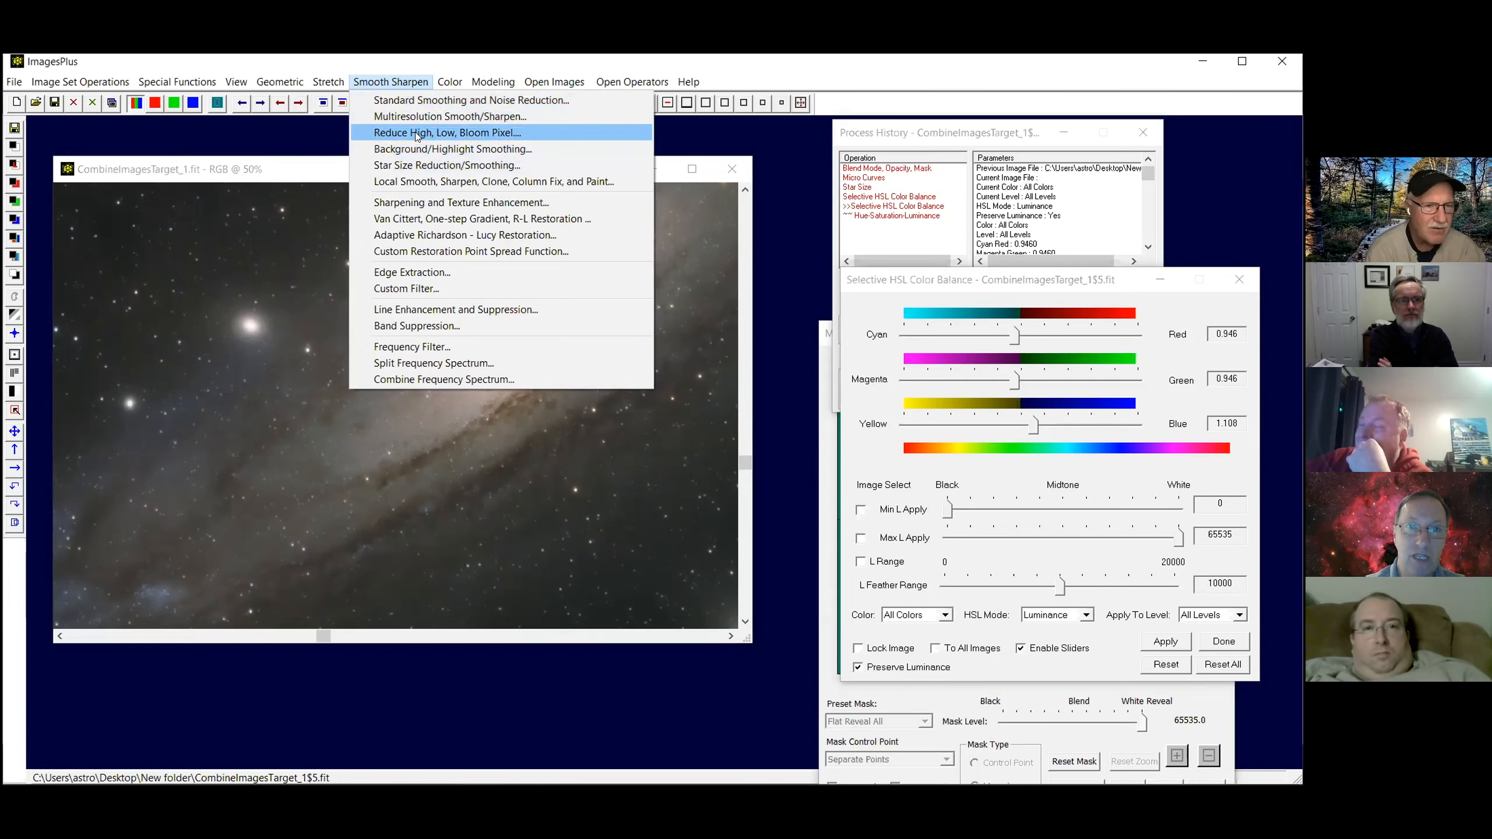
pyautogui.click(415, 132)
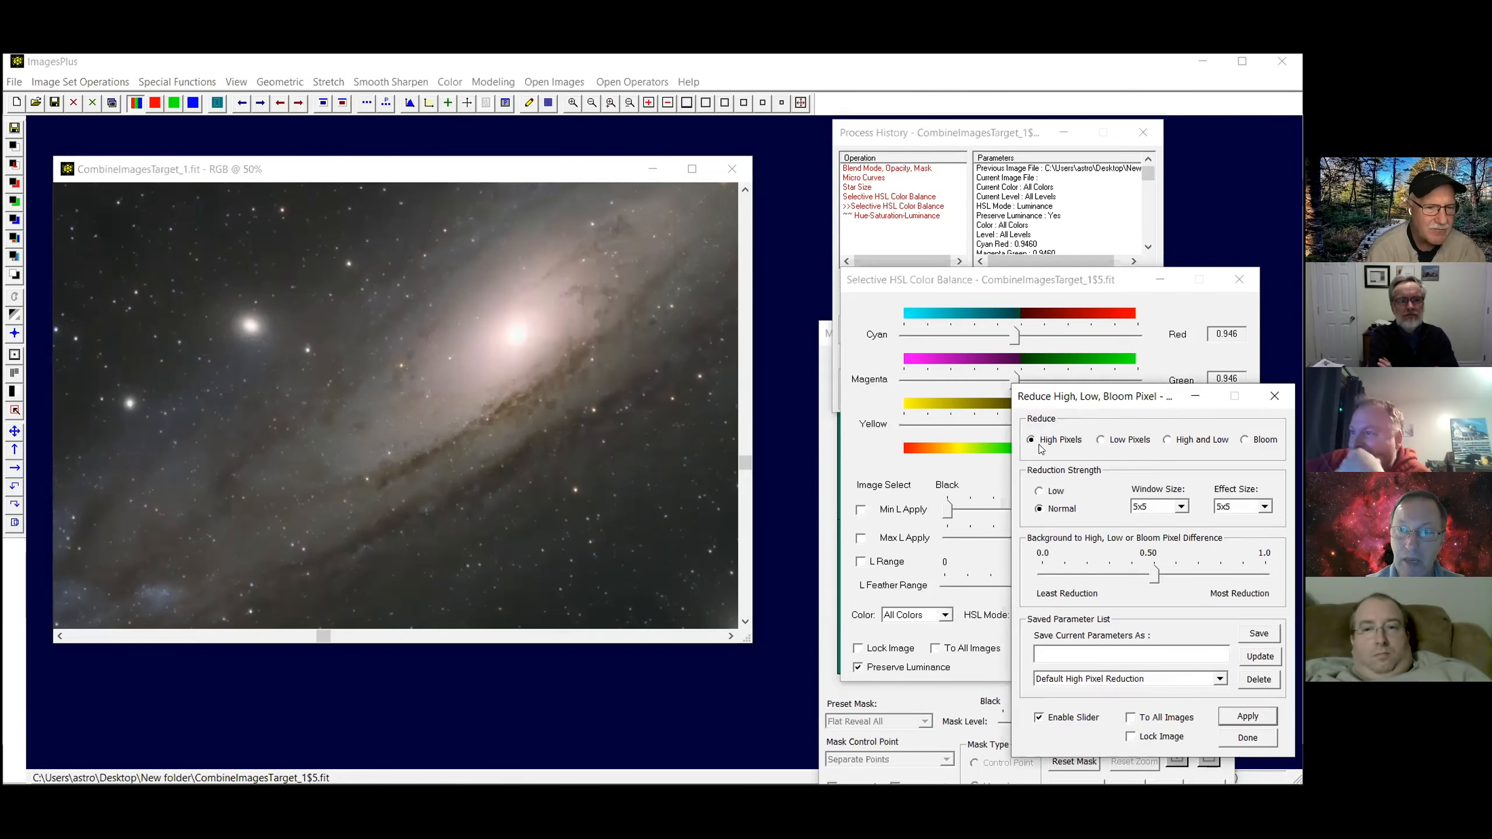
pyautogui.moveTo(1159, 580); pyautogui.dragTo(1255, 583)
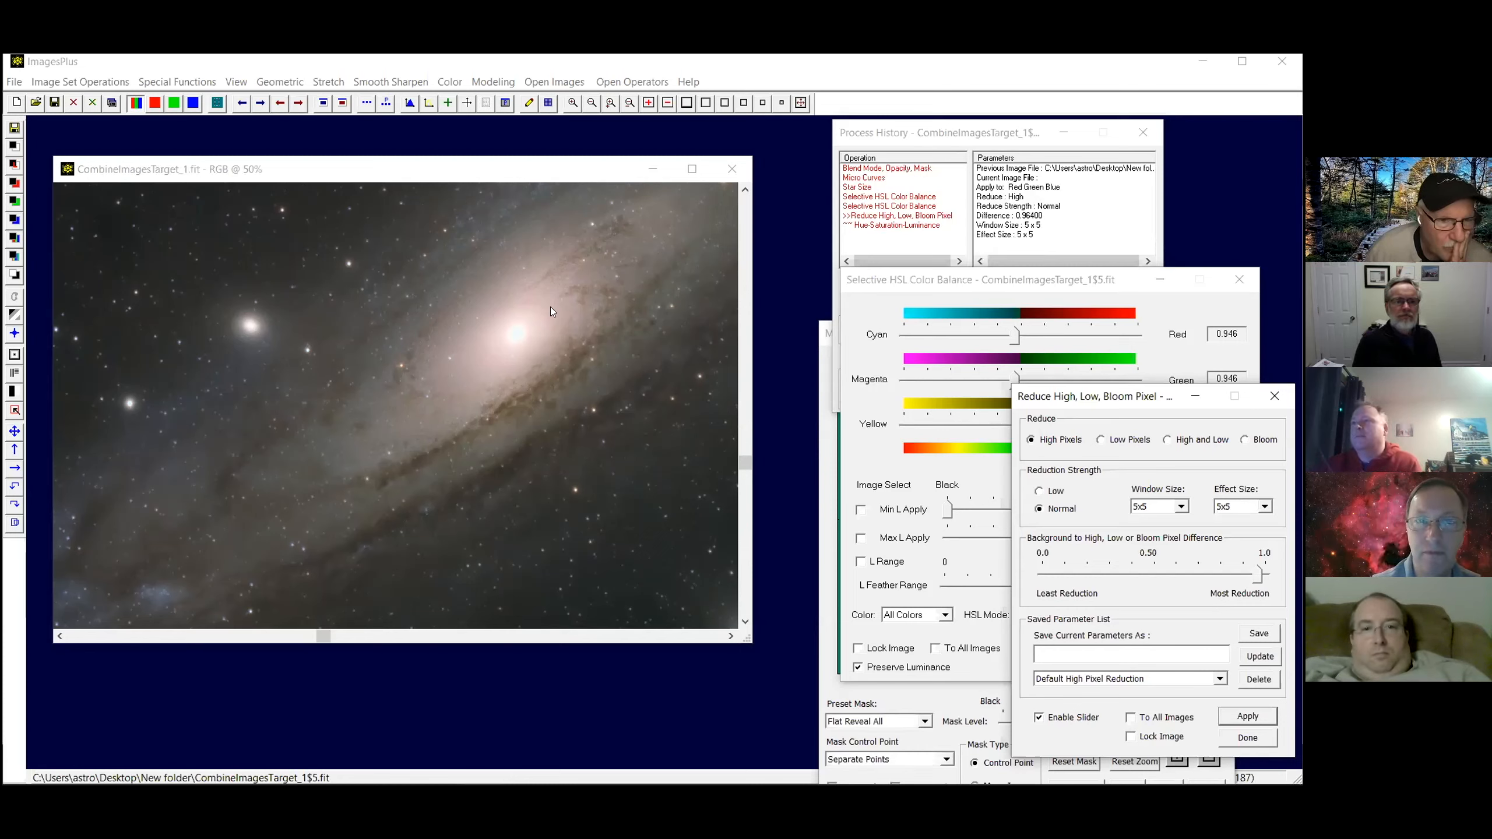
pyautogui.click(1265, 398)
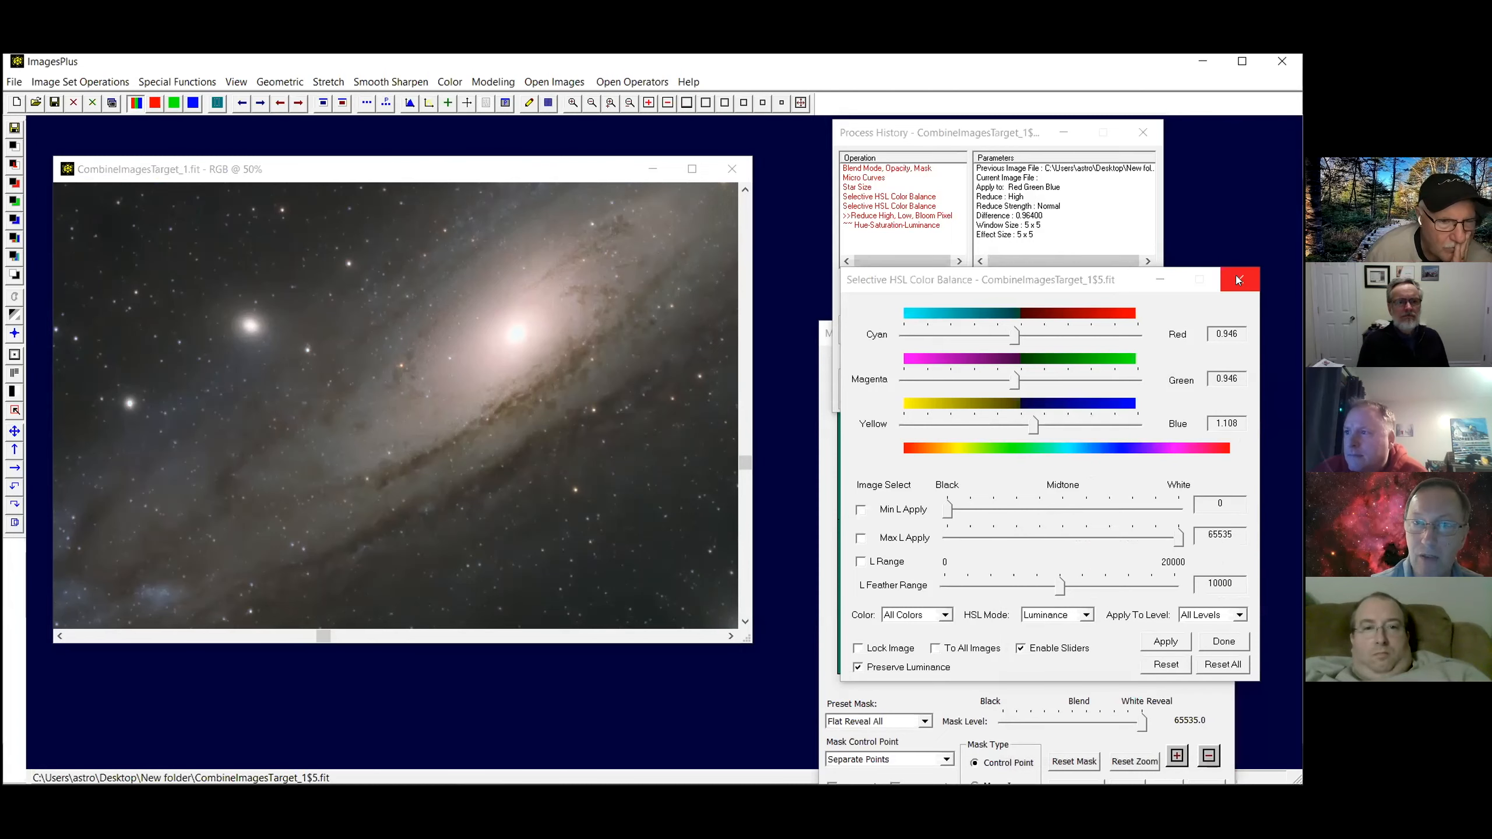
pyautogui.click(1236, 279)
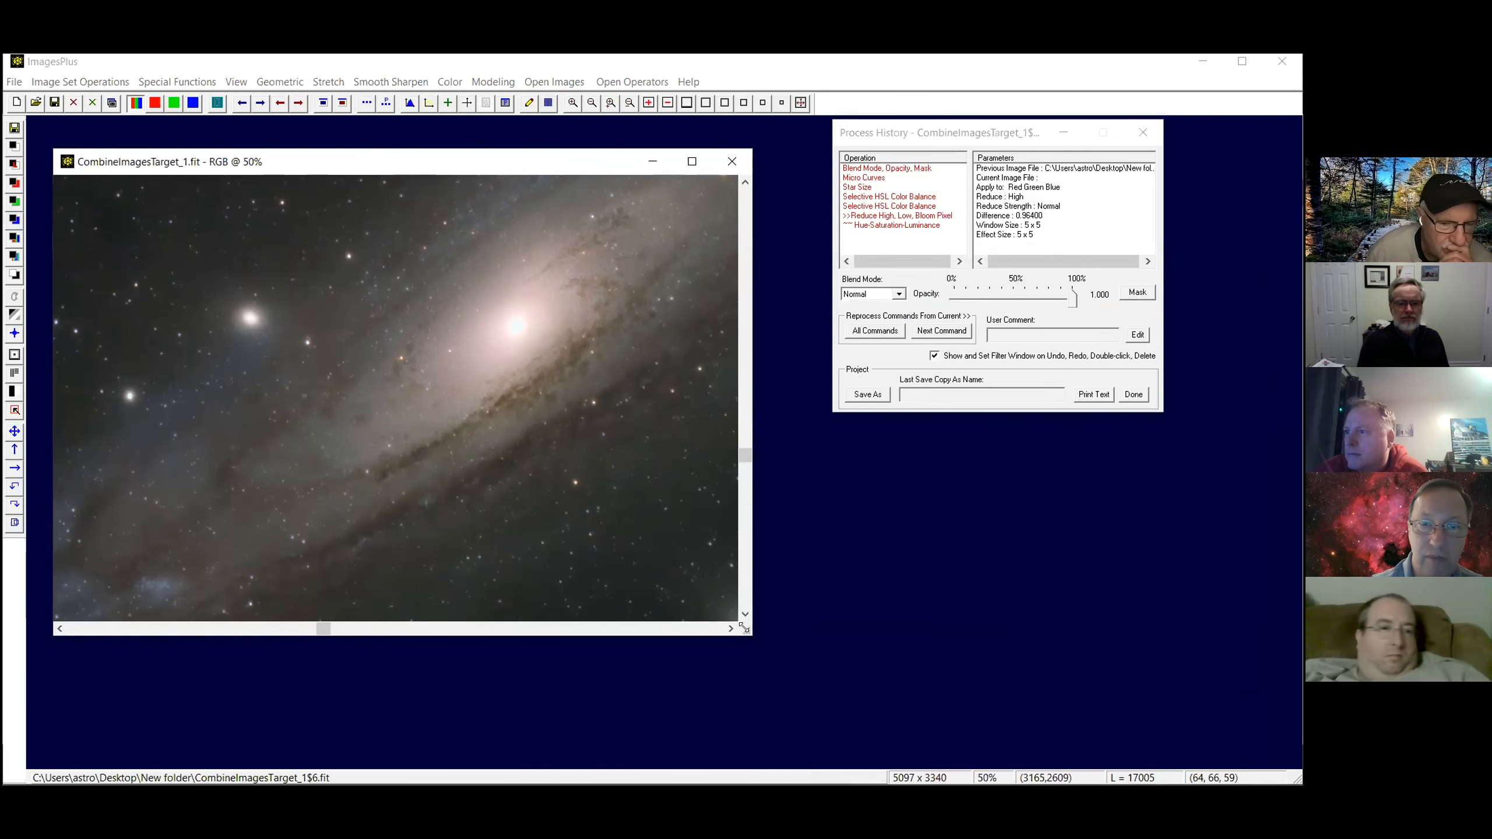
# Enlarge the image window and view the whole galaxy at 20% zoom
pyautogui.moveTo(743, 627); pyautogui.dragTo(1011, 704)
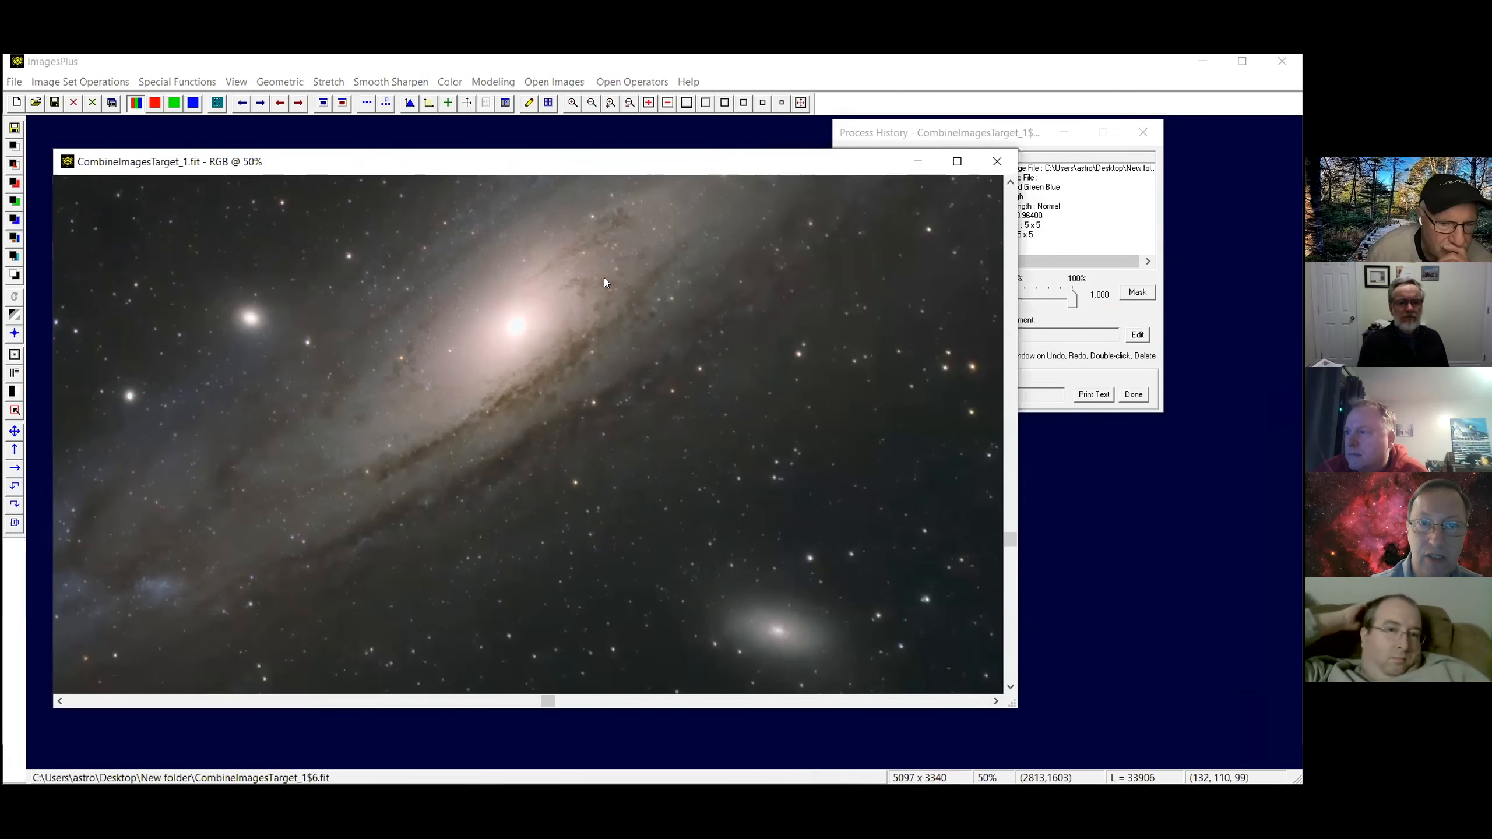
pyautogui.click(781, 103)
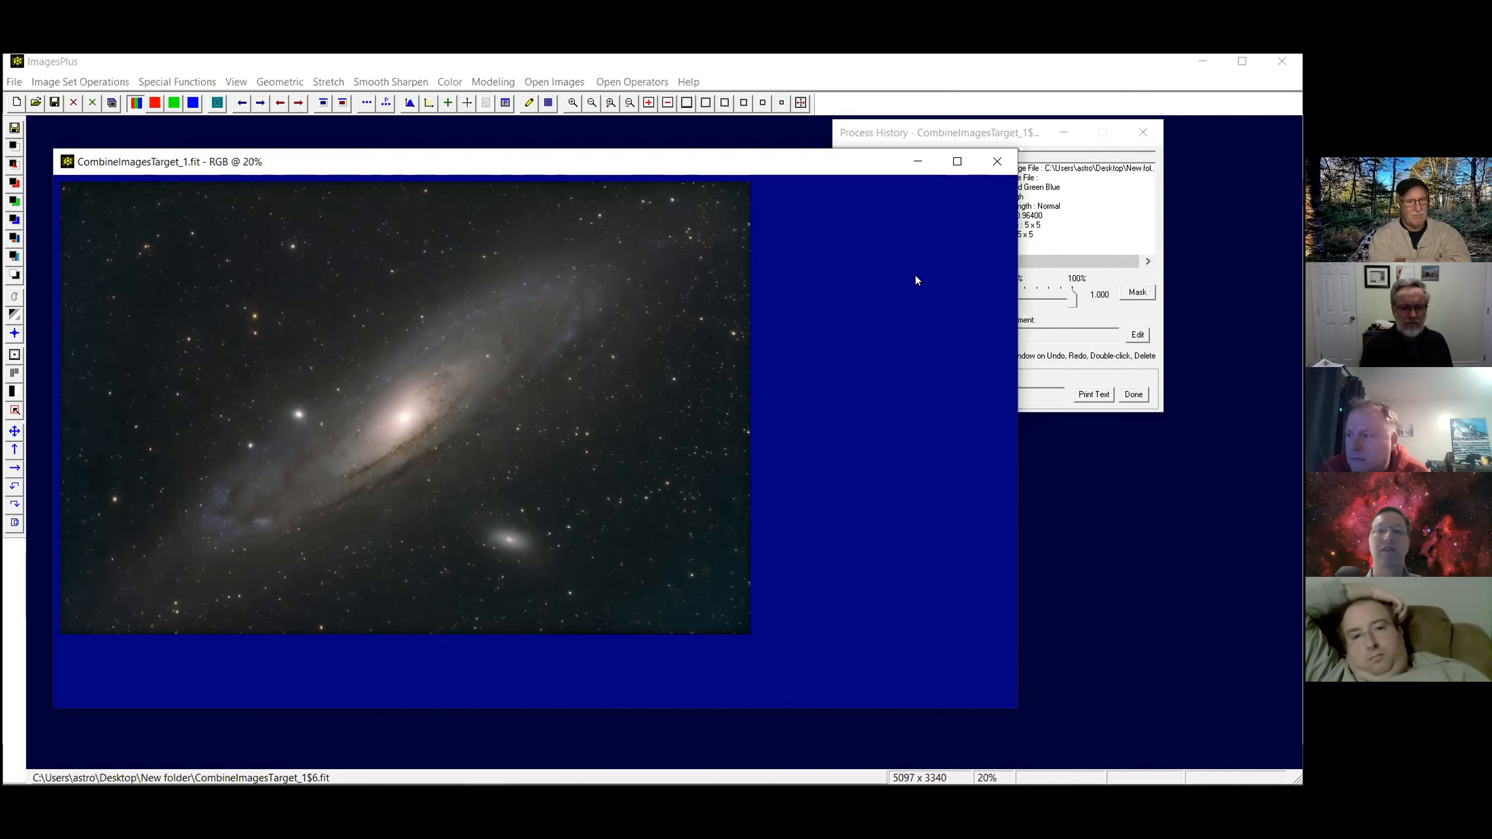
pyautogui.moveTo(840, 162); pyautogui.dragTo(840, 154)
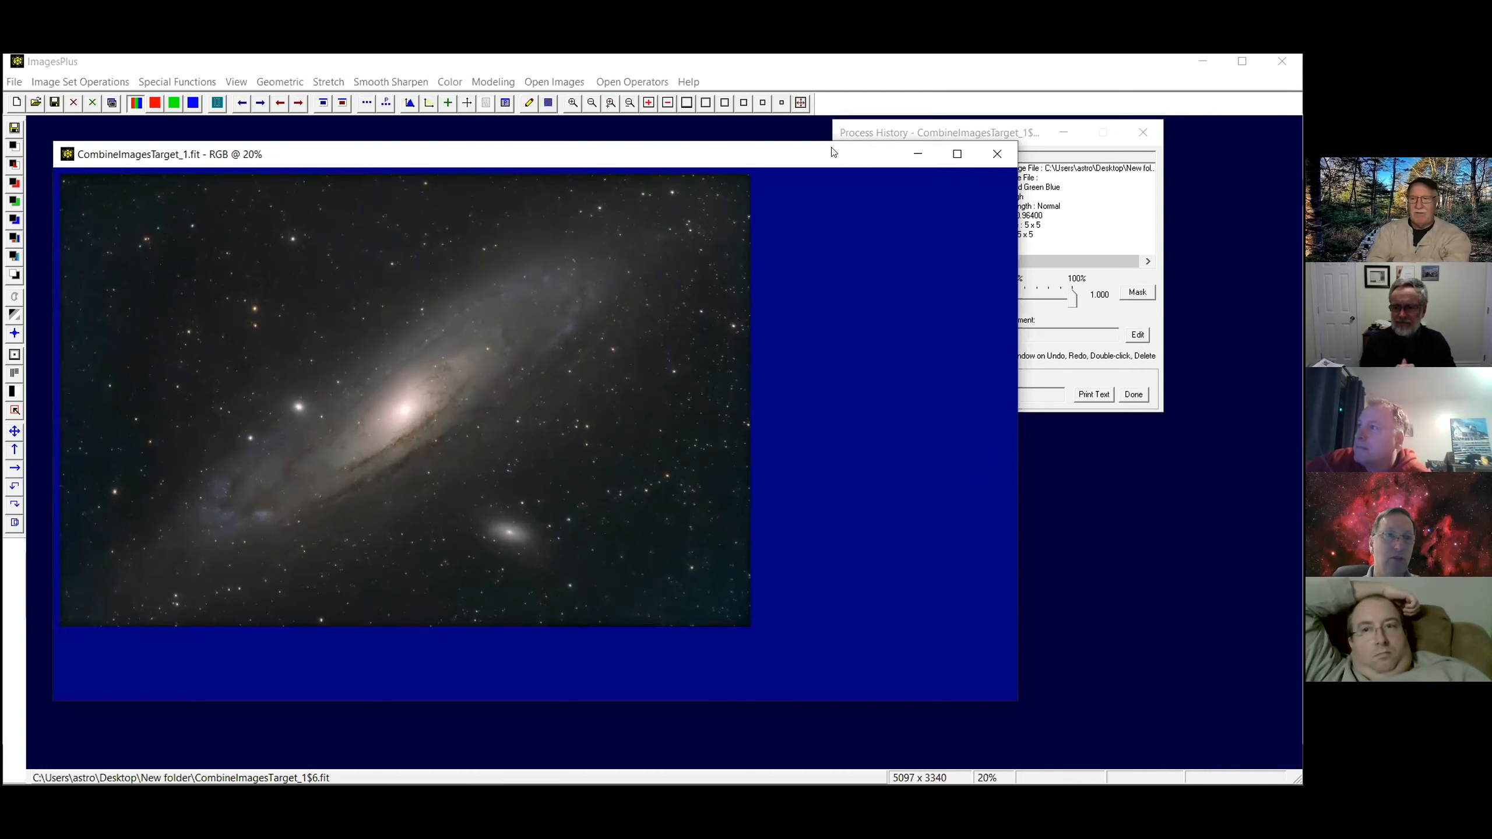
pyautogui.moveTo(833, 152); pyautogui.dragTo(790, 104)
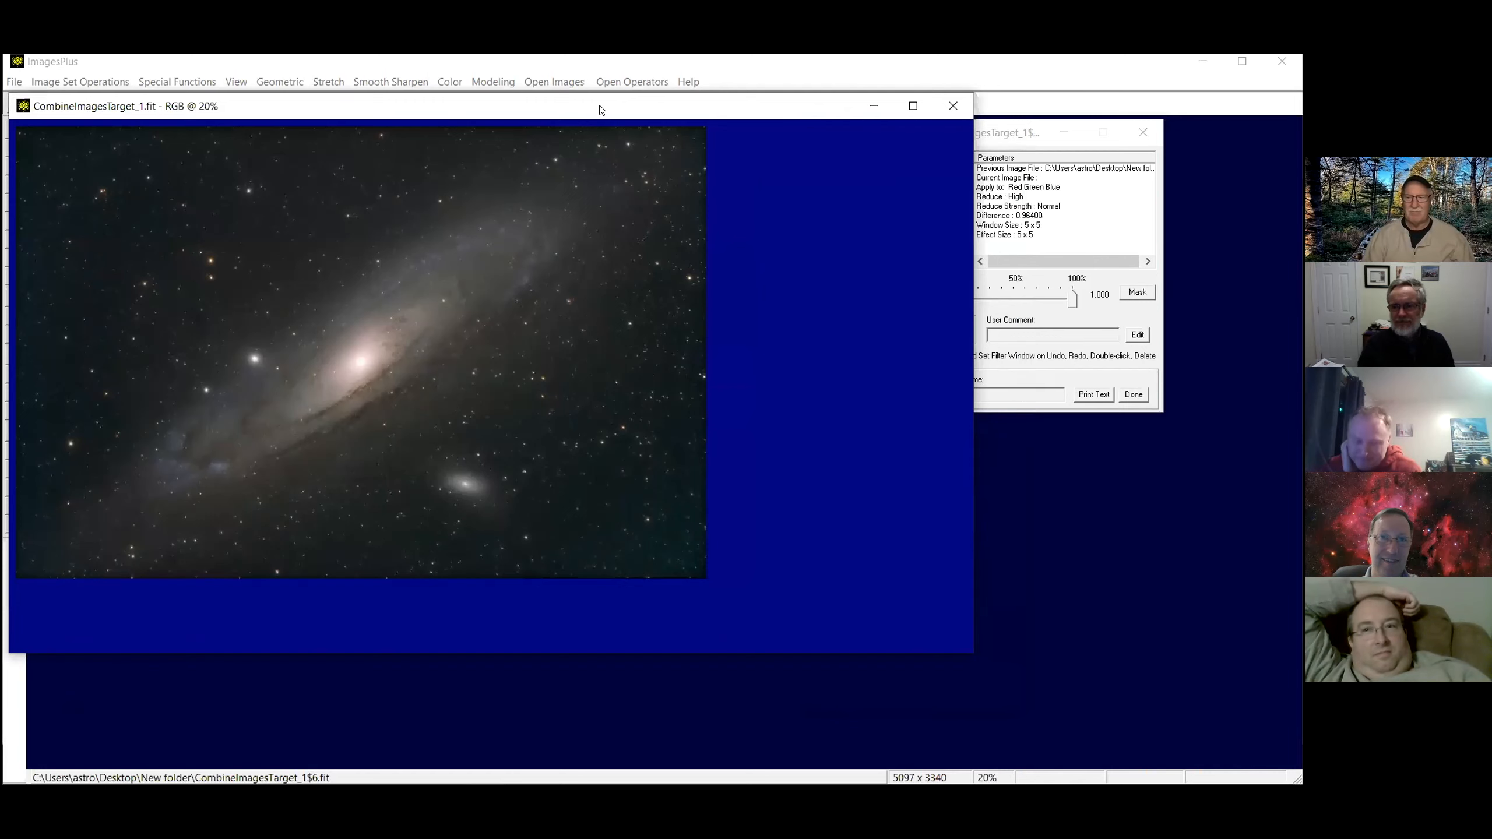
pyautogui.moveTo(599, 111); pyautogui.dragTo(624, 138)
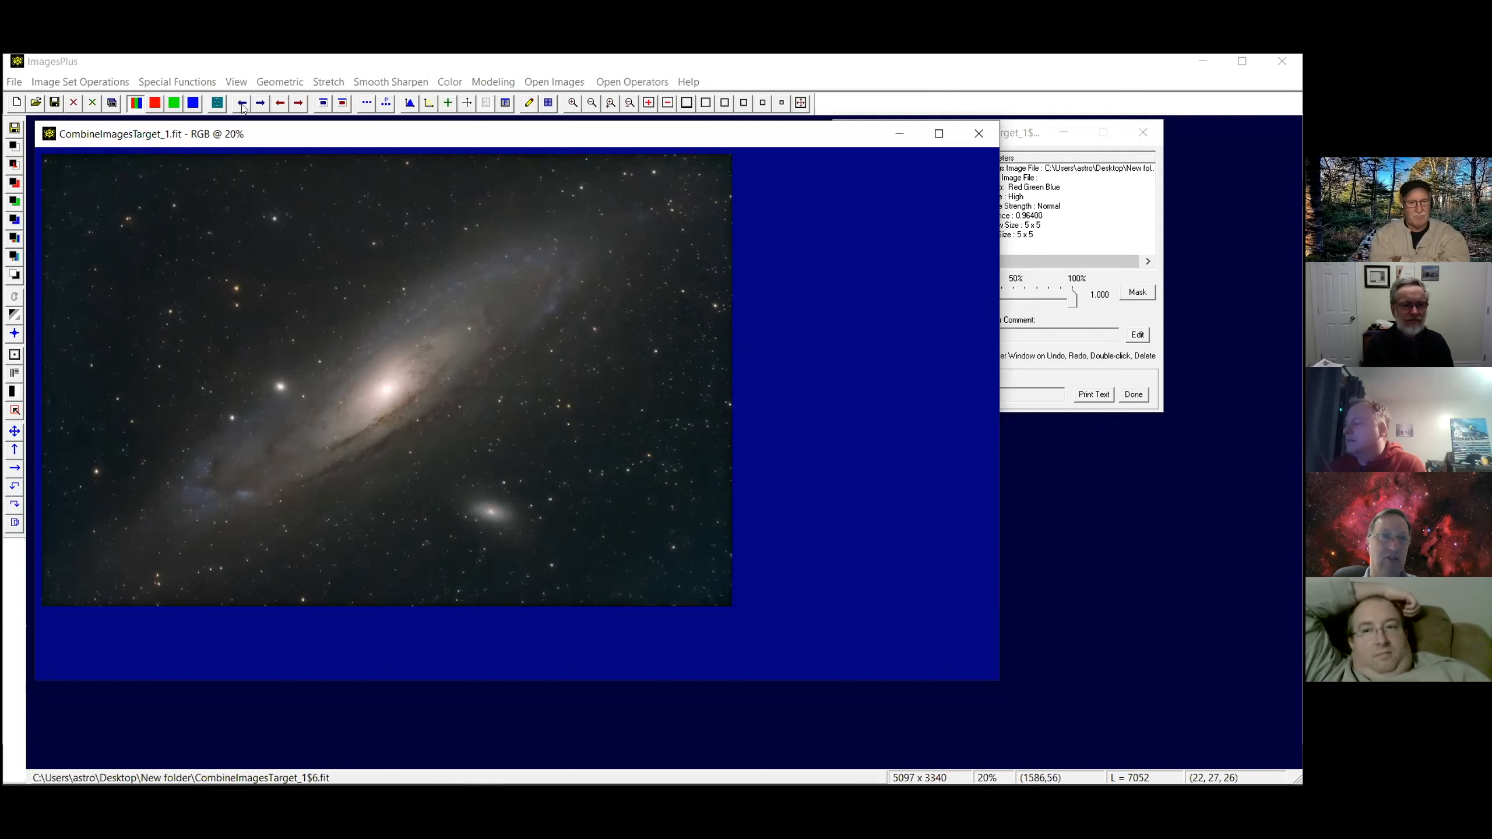
pyautogui.click(200, 85)
pyautogui.moveTo(353, 100)
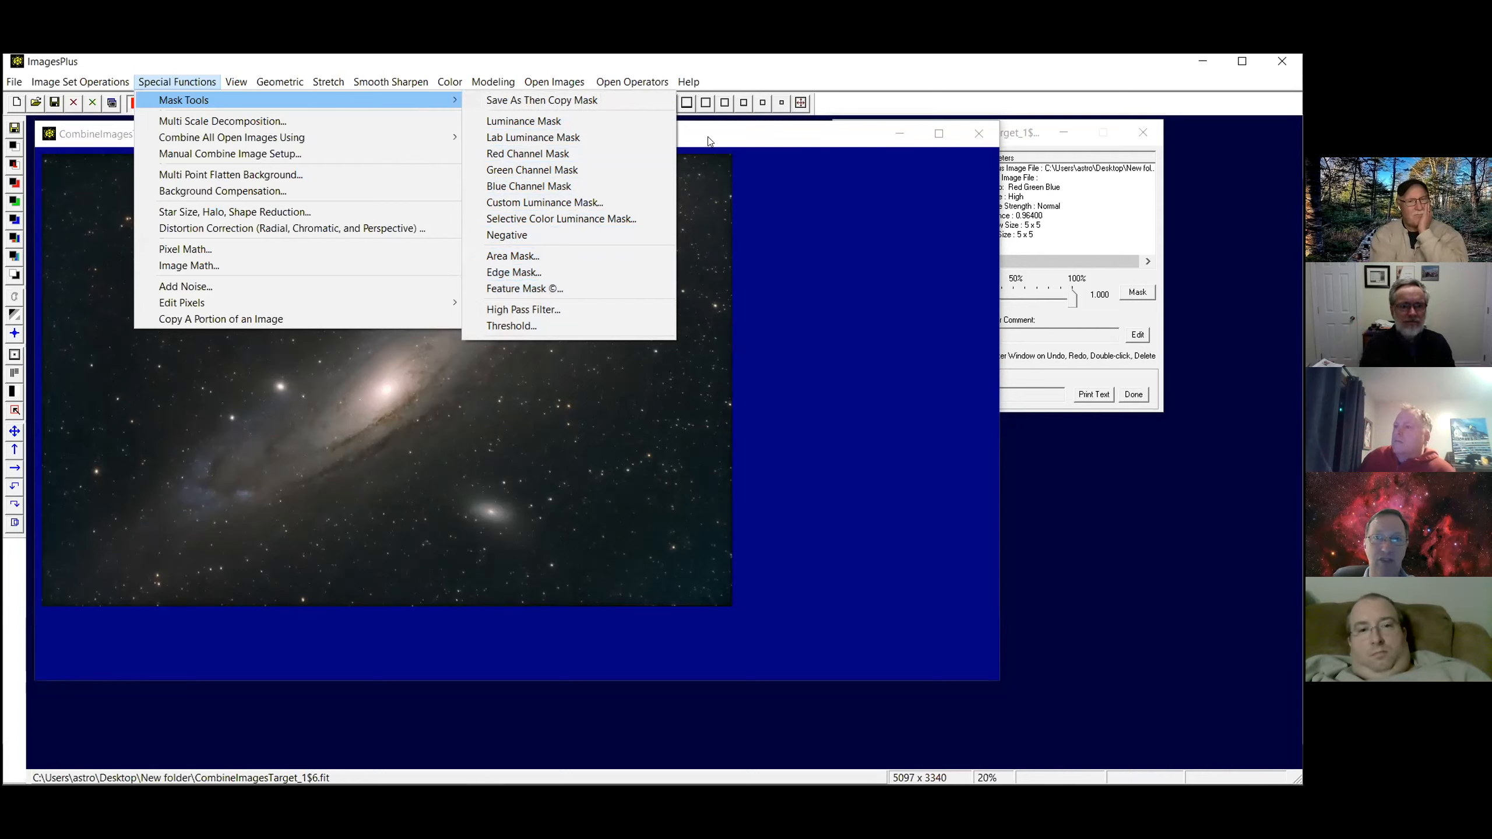
pyautogui.click(579, 267)
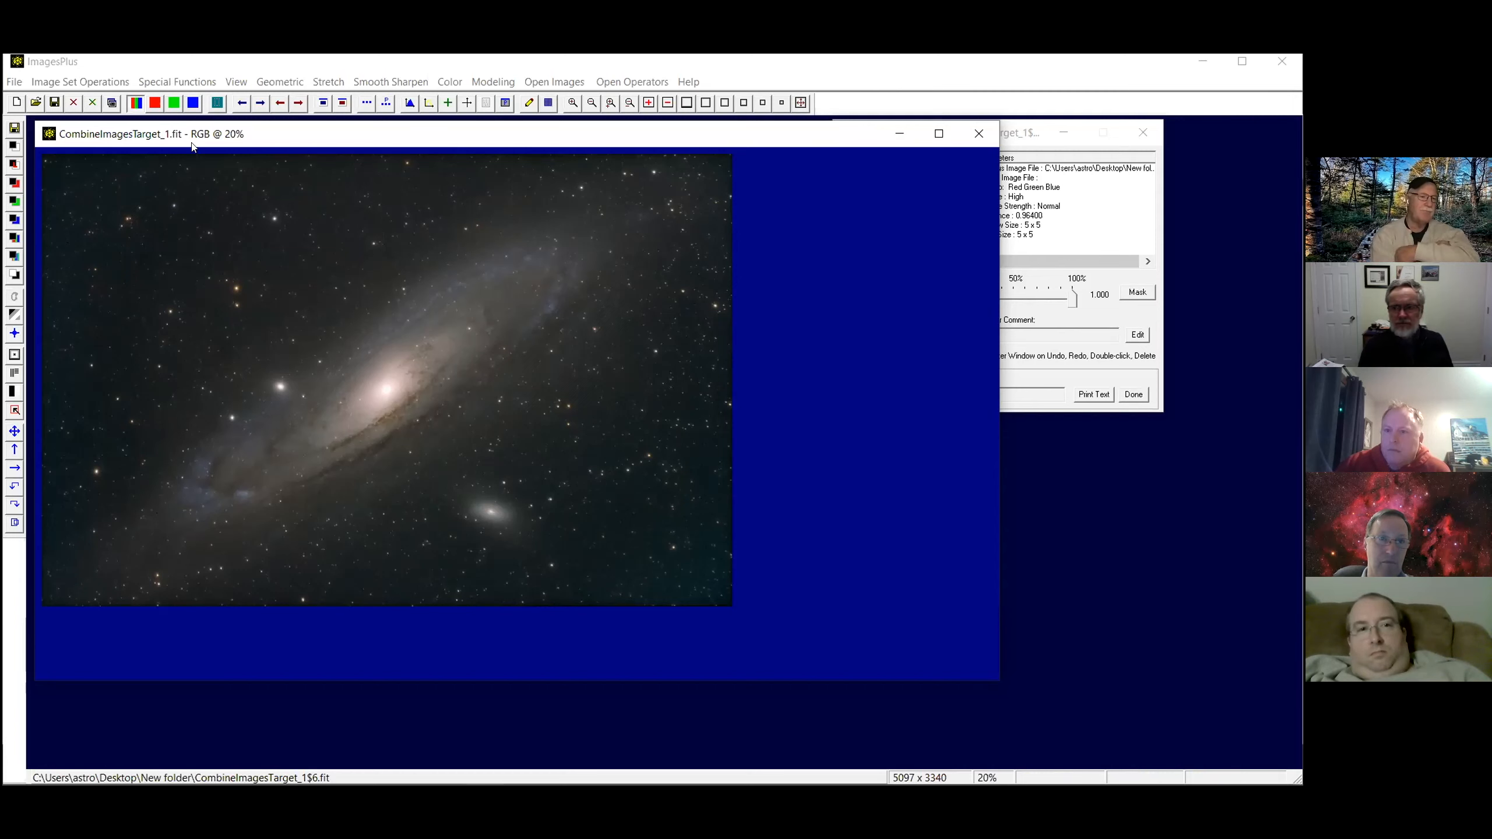
pyautogui.click(176, 82)
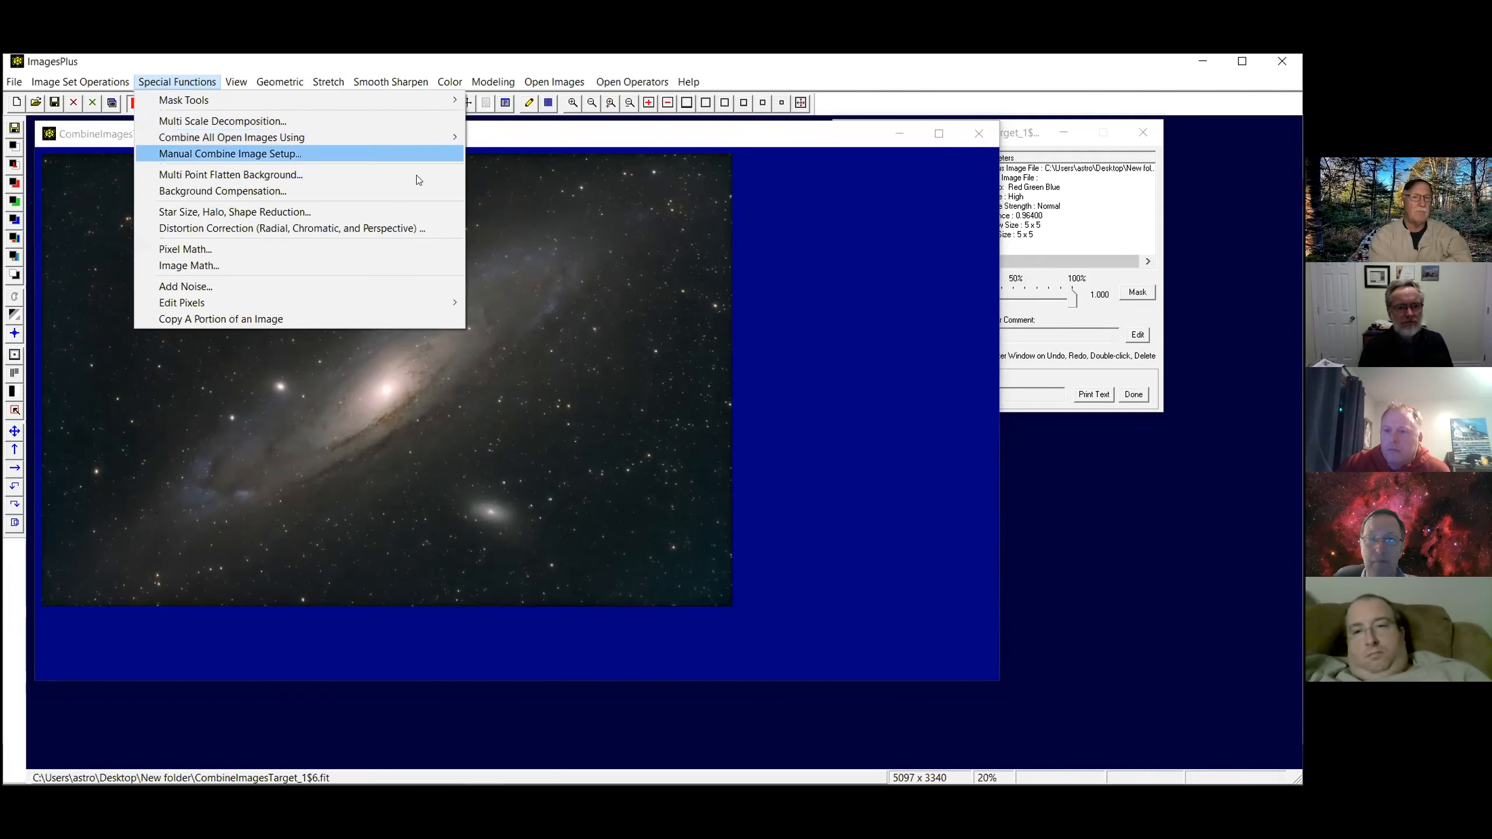
pyautogui.click(852, 241)
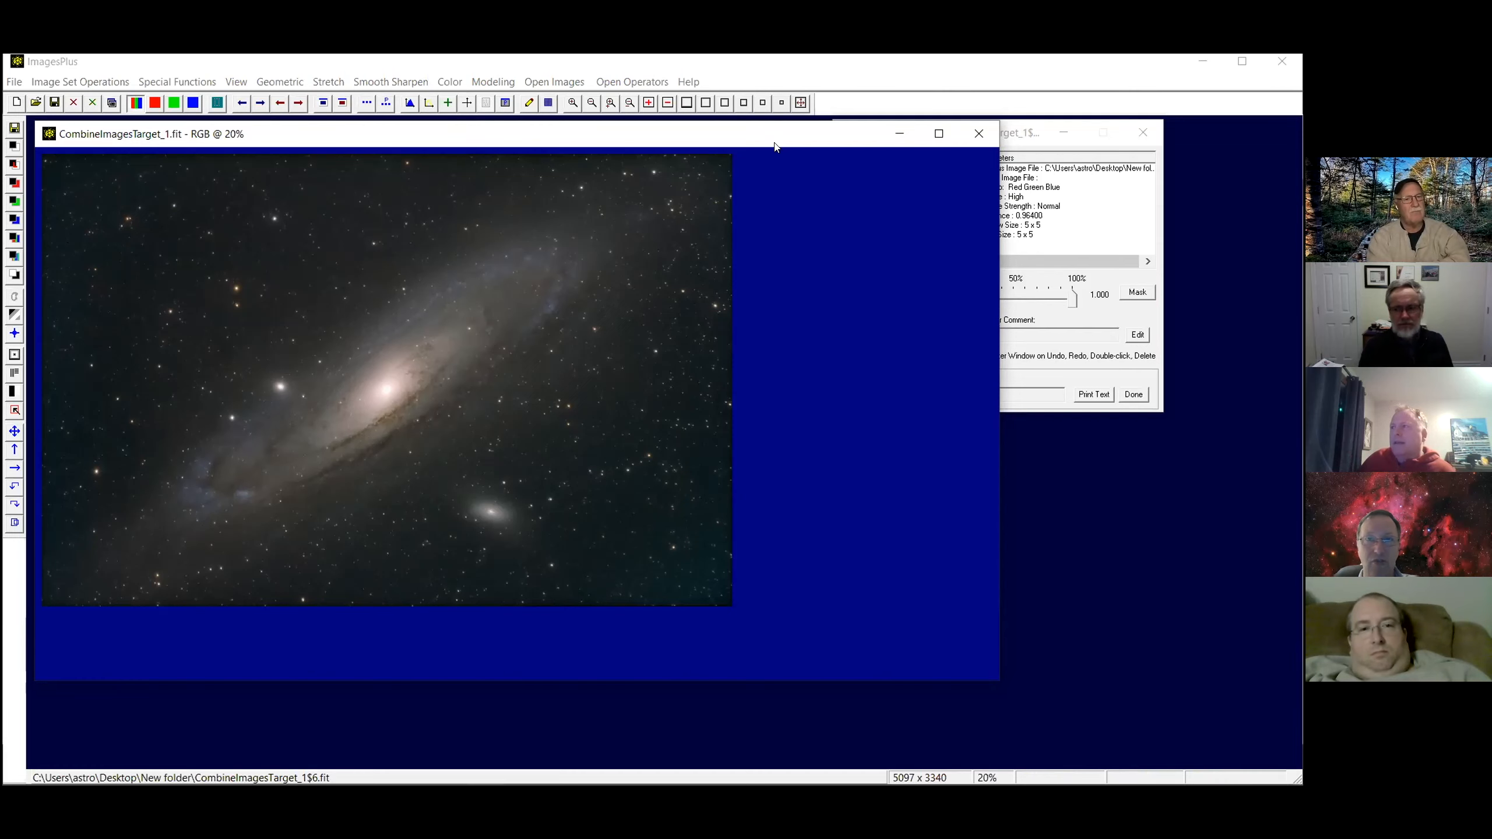
pyautogui.moveTo(774, 146); pyautogui.dragTo(788, 145)
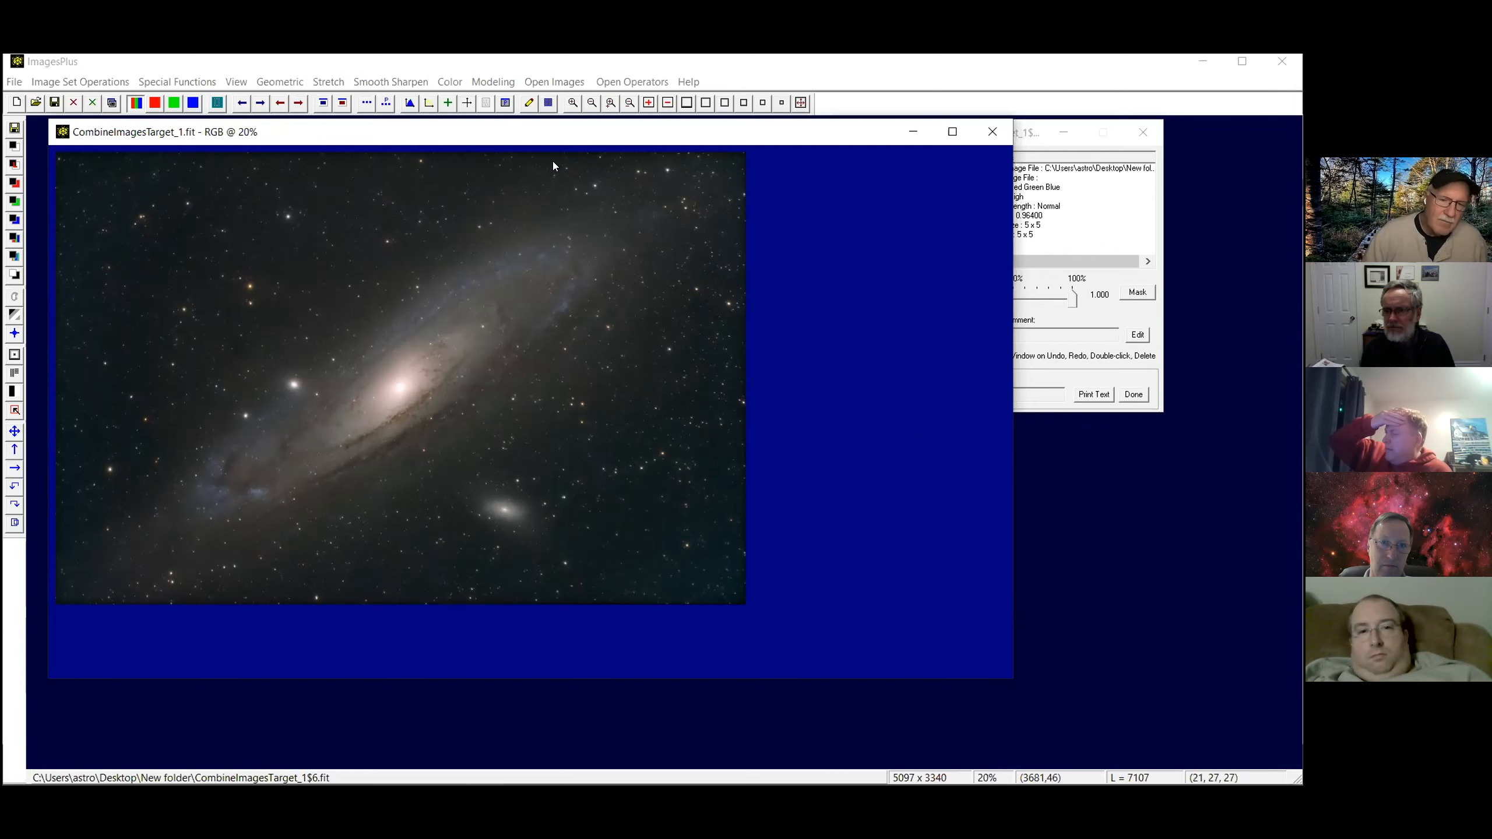
pyautogui.moveTo(538, 144); pyautogui.dragTo(538, 147)
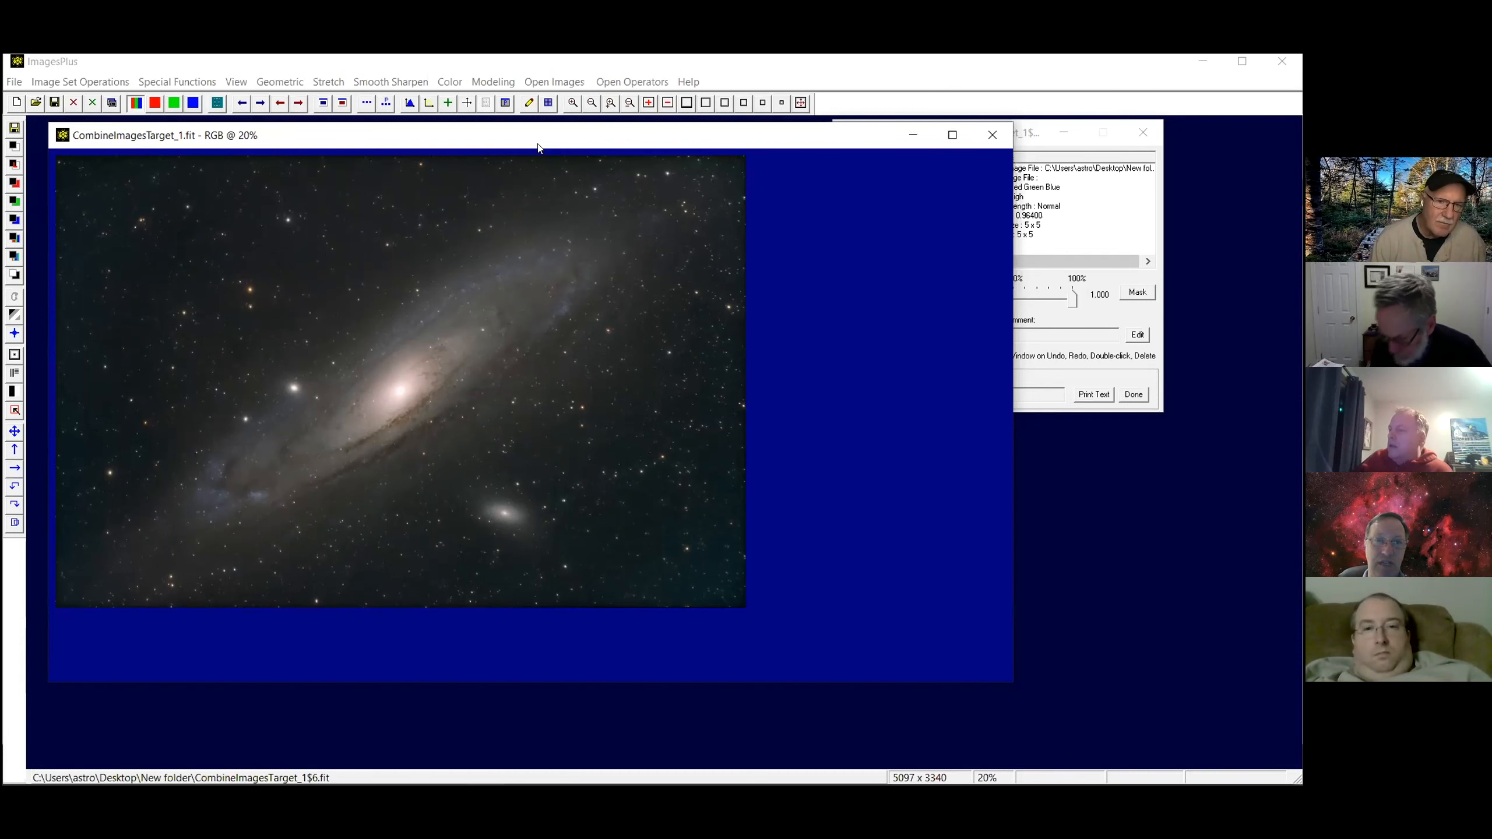
pyautogui.moveTo(538, 148); pyautogui.dragTo(520, 138)
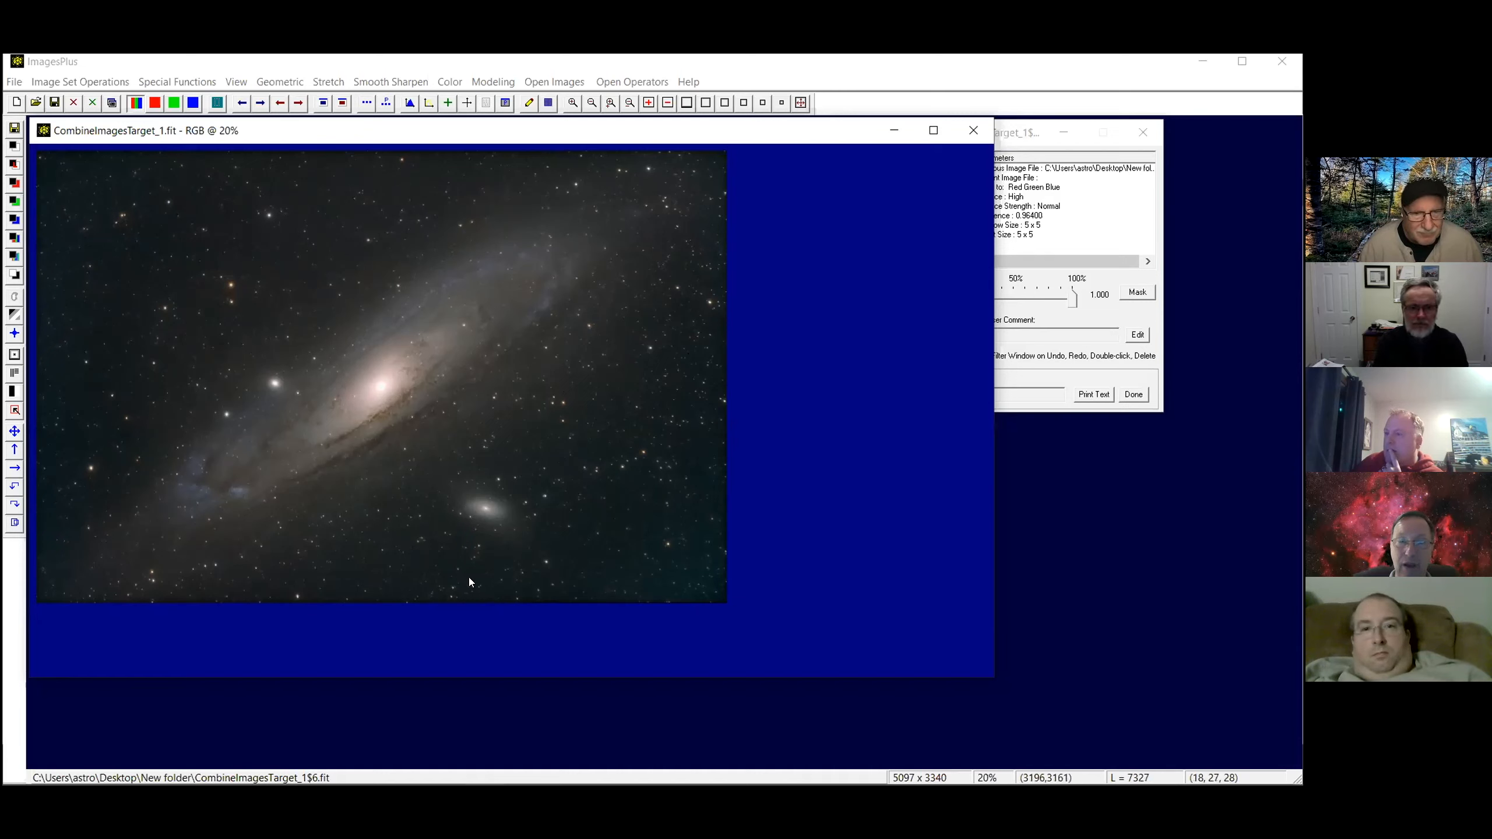
pyautogui.click(456, 80)
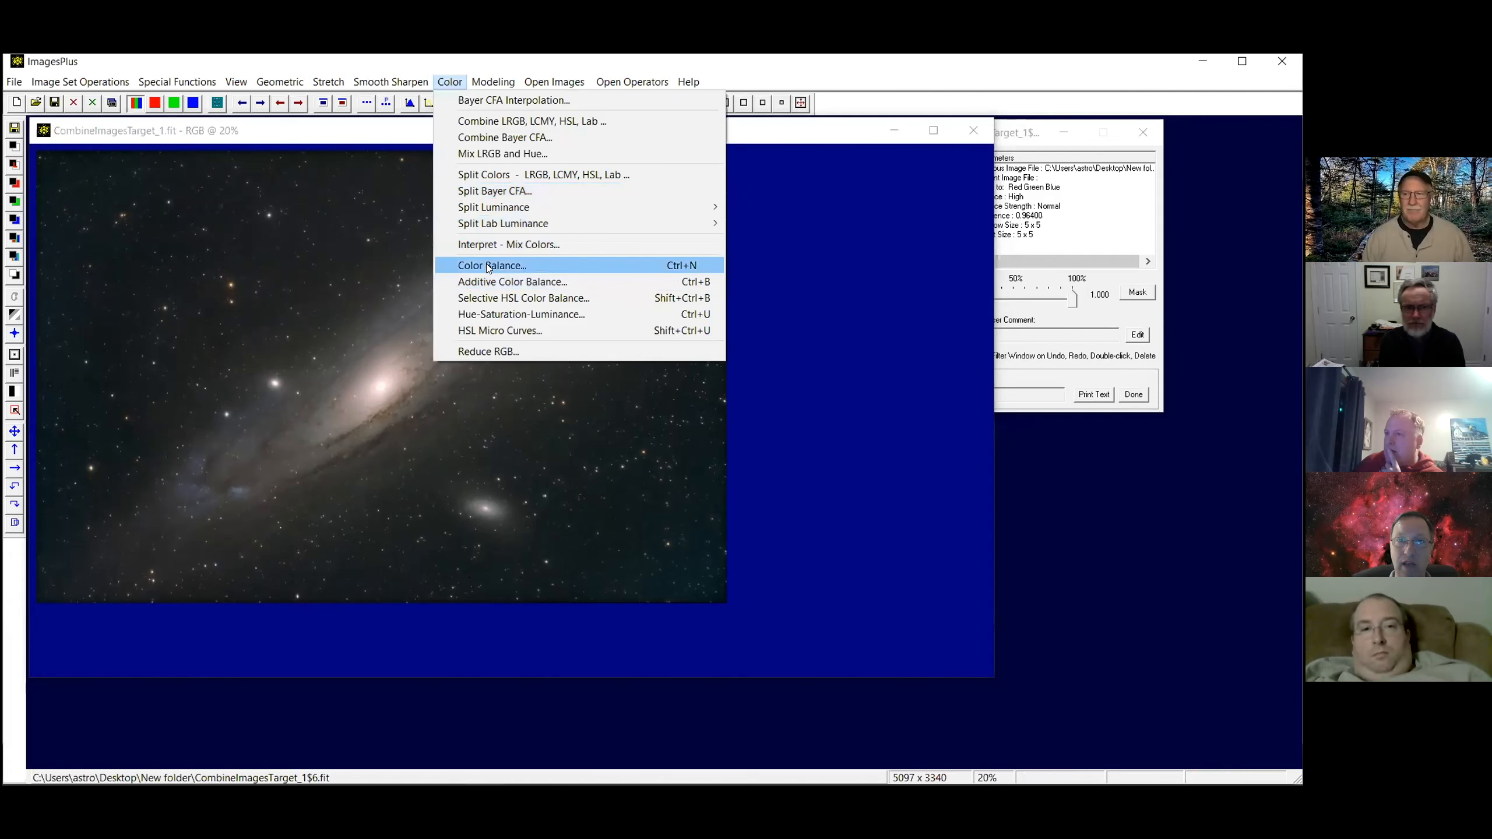
pyautogui.click(486, 264)
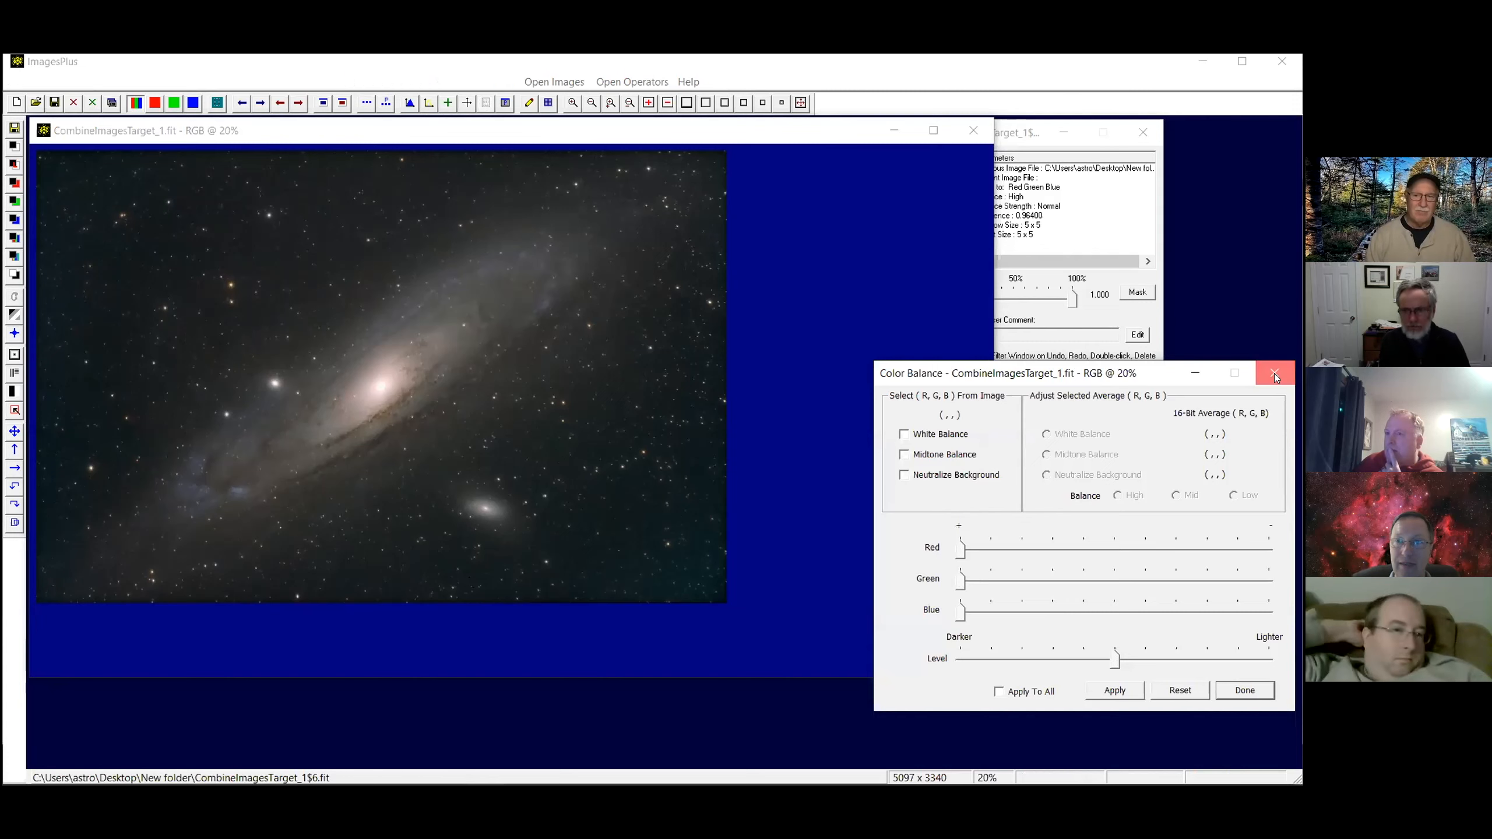
pyautogui.click(1274, 373)
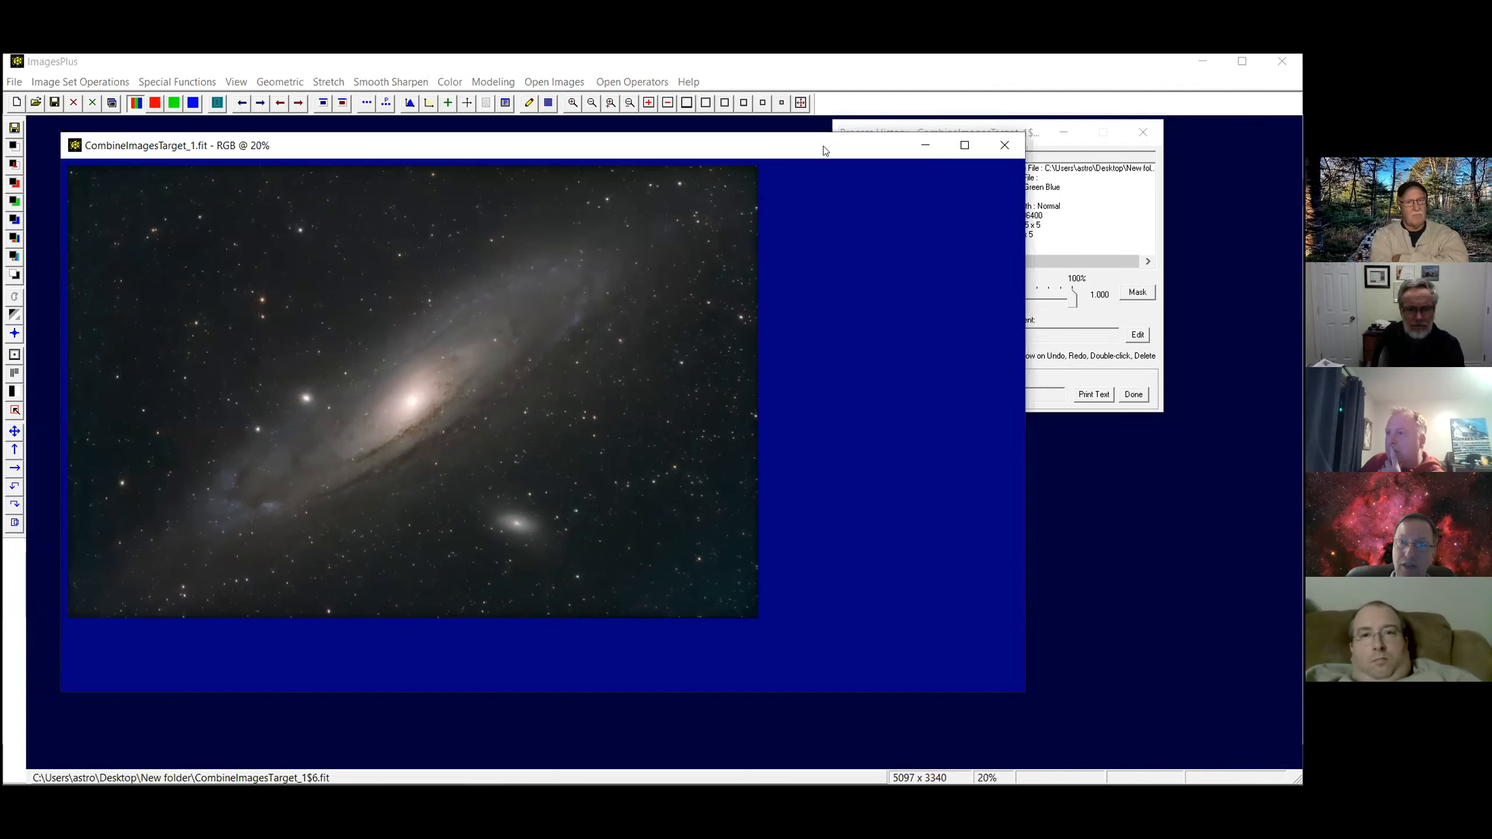
pyautogui.moveTo(821, 143); pyautogui.dragTo(818, 135)
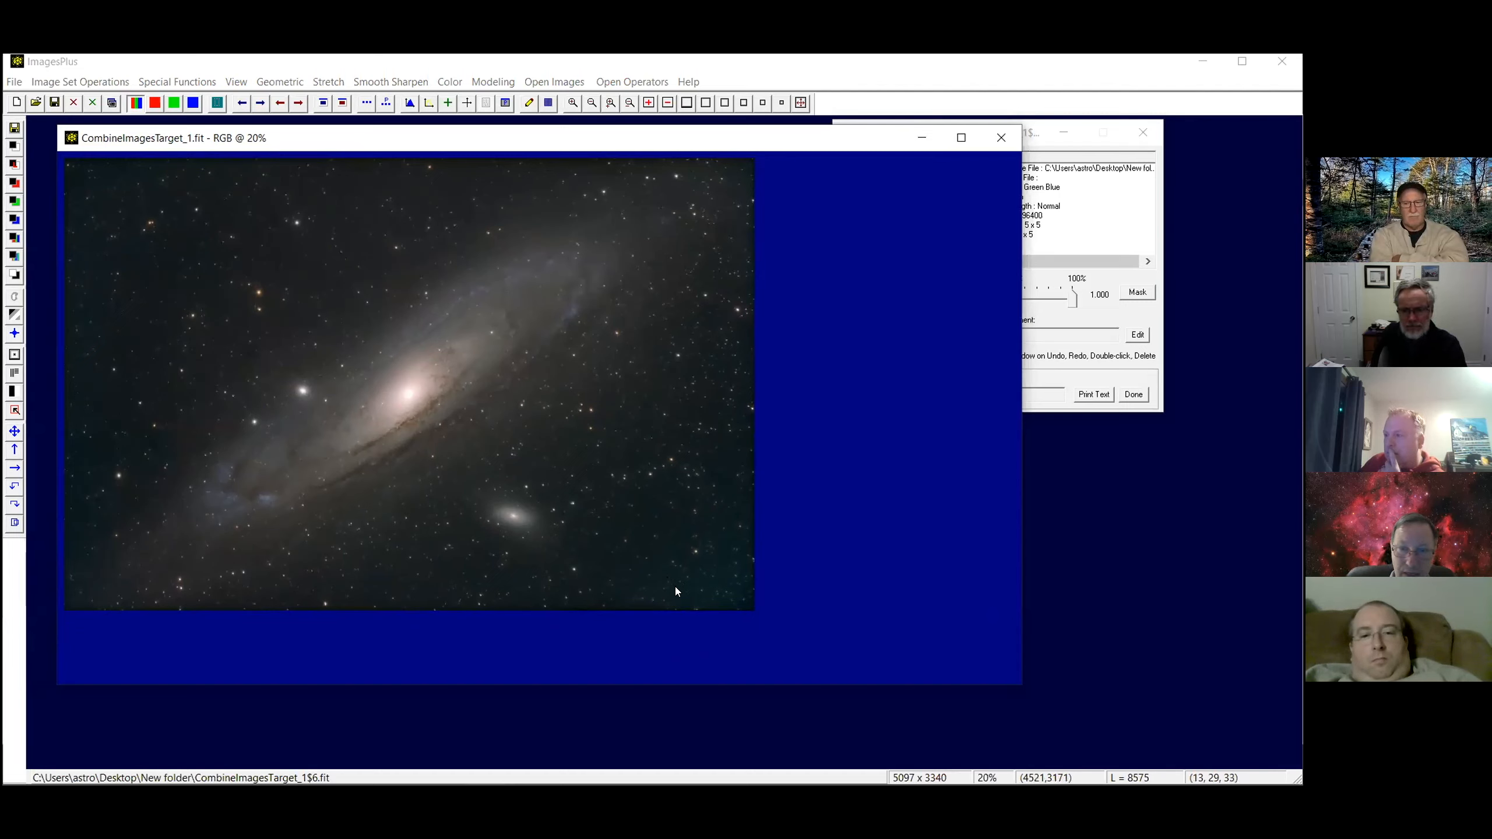
# Check the pixel statistics of the sky background beside the galaxy, then close the statistics and process history
pyautogui.click(446, 104)
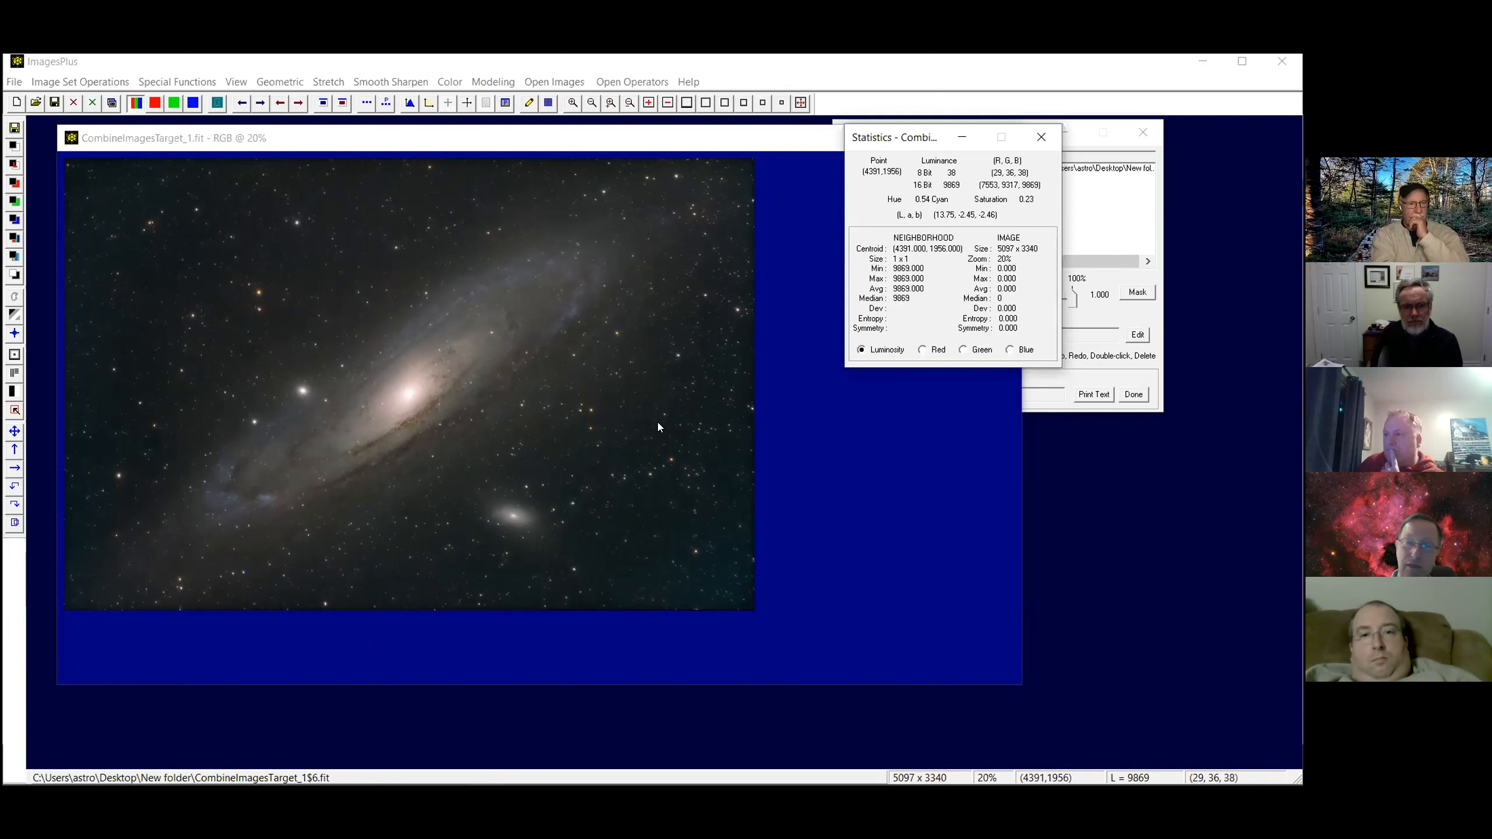
pyautogui.click(1036, 136)
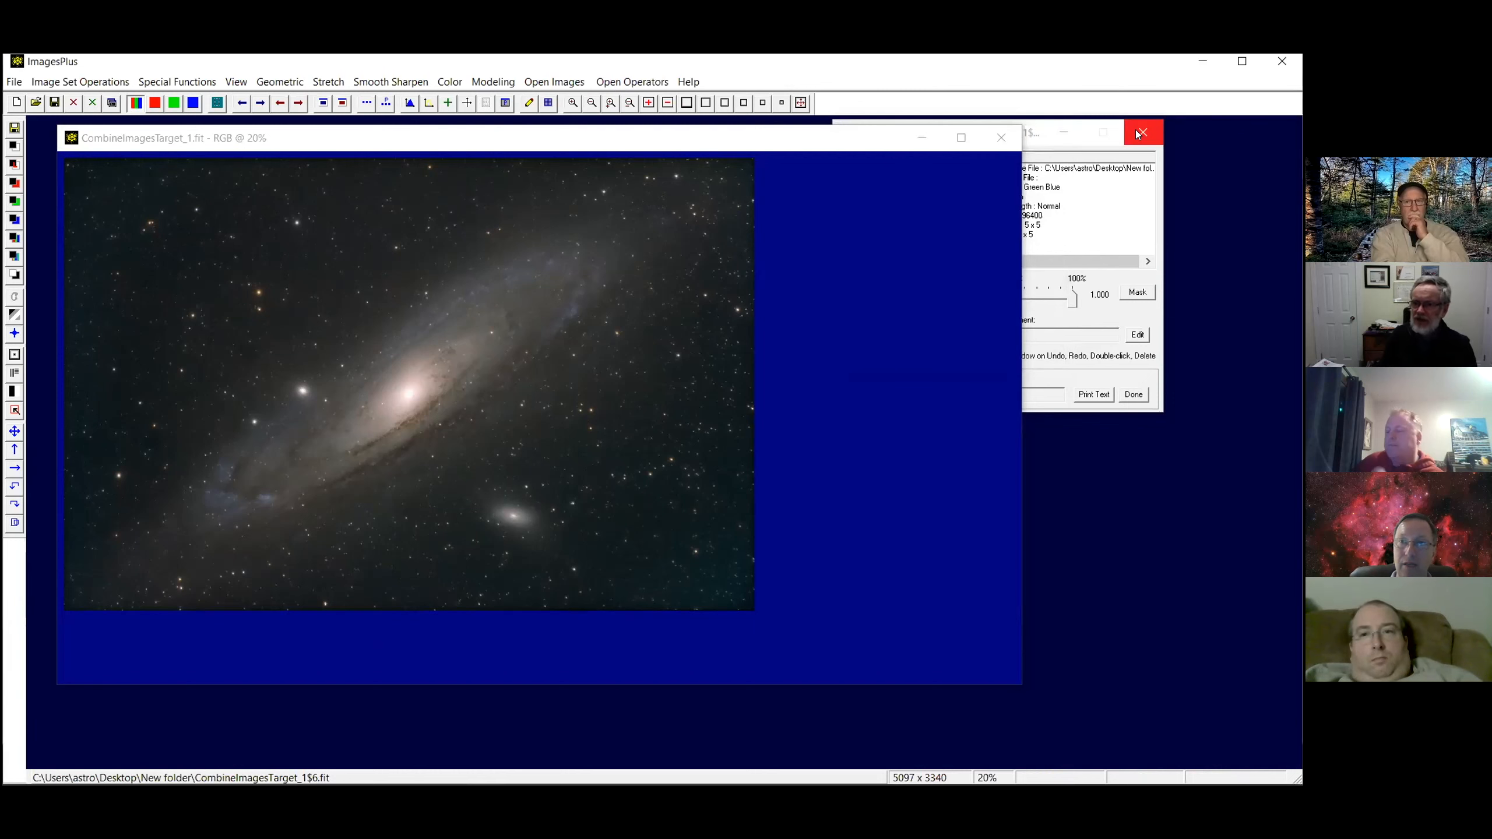
pyautogui.click(1139, 133)
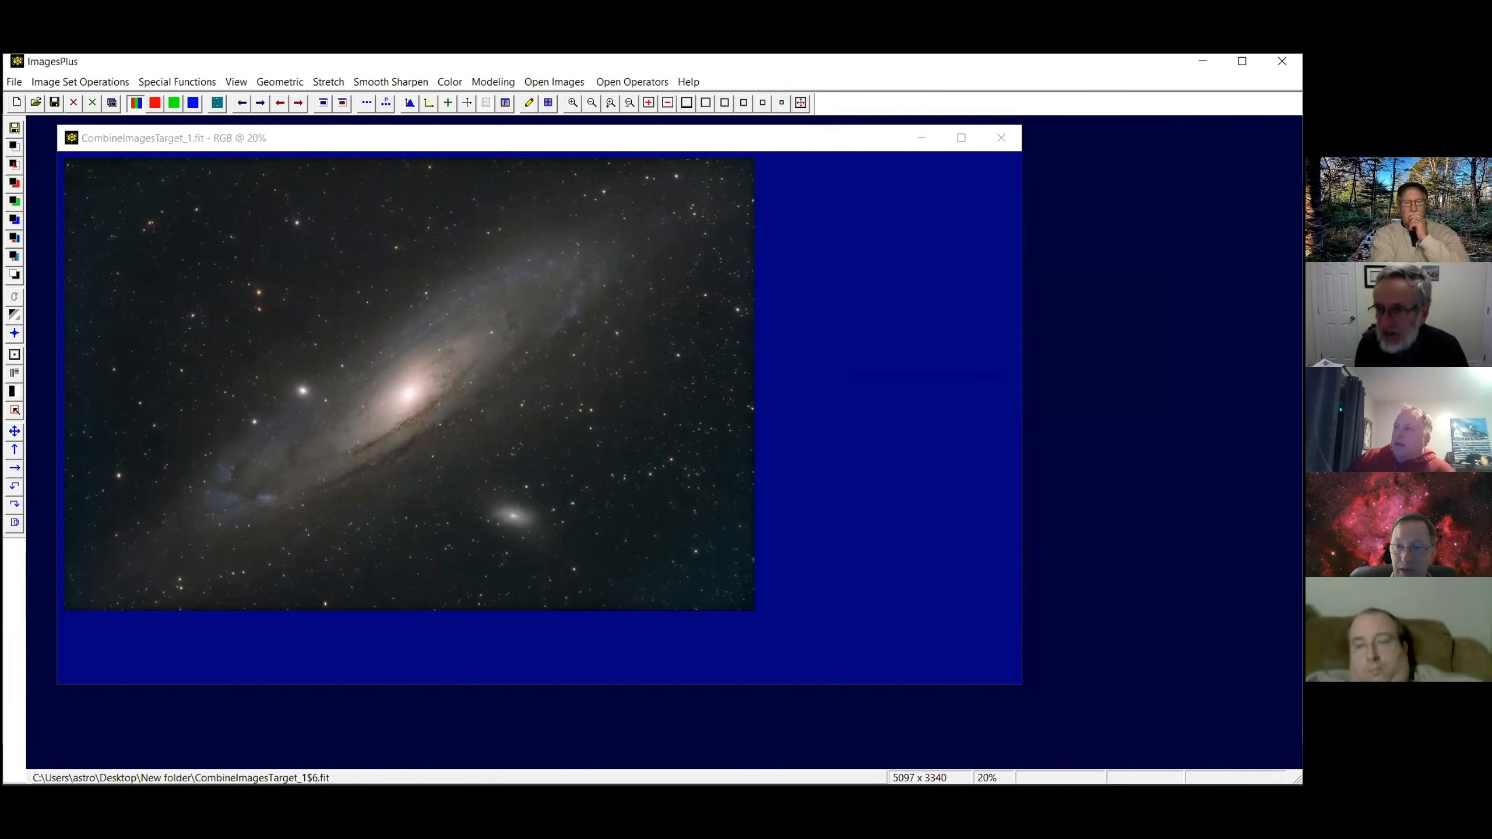